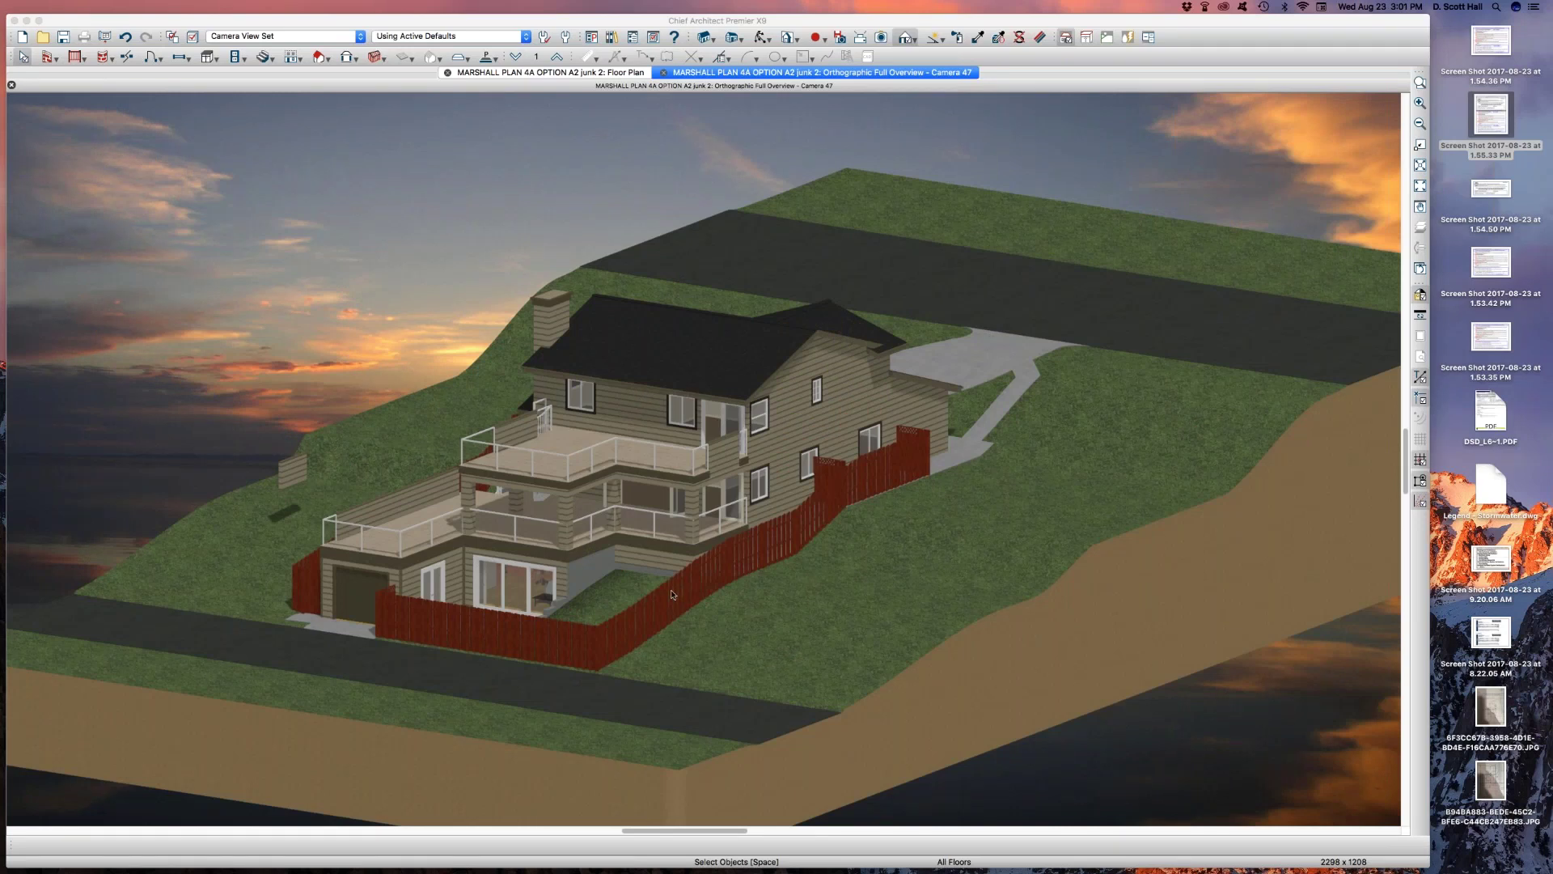
Bring up the Marshall floor plan and open its Default Settings with the Dimension category expanded
left_click(946, 551)
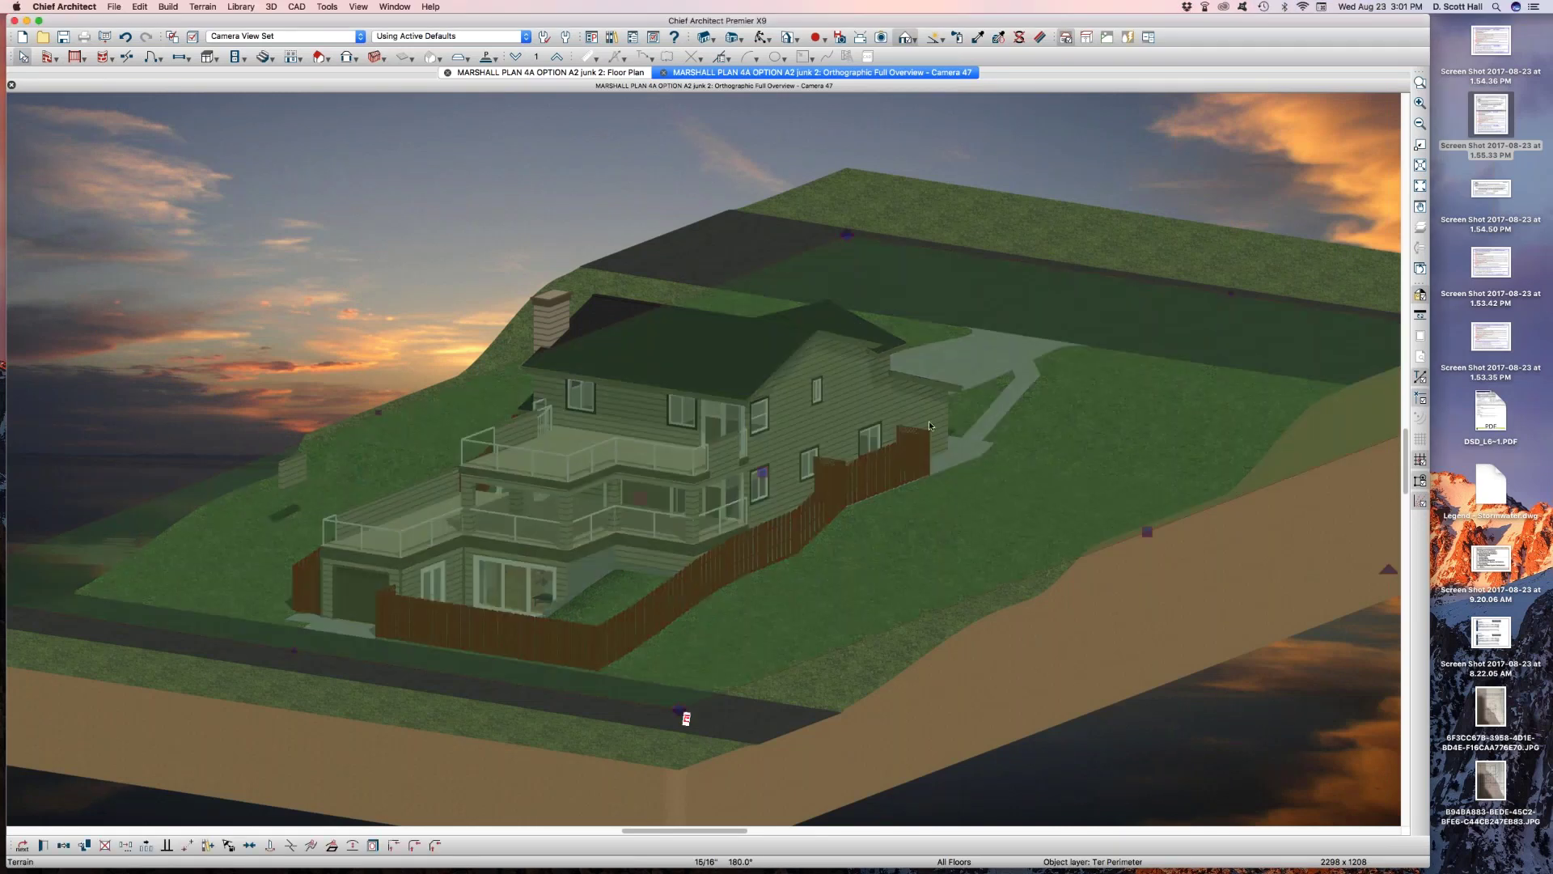
left_click(605, 73)
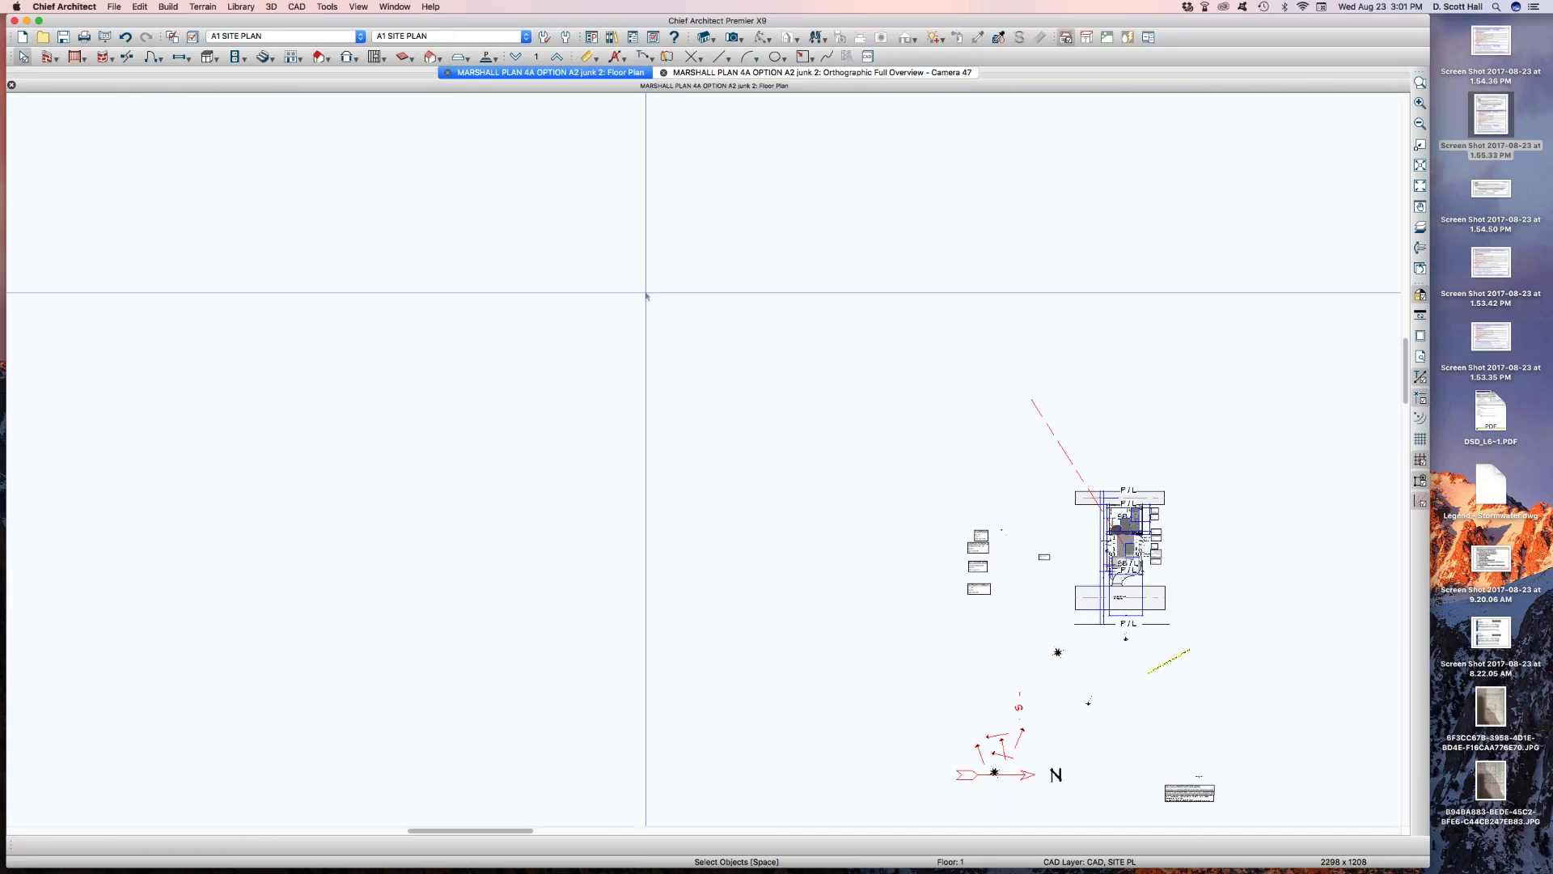
scroll(1221, 619, "up", 5)
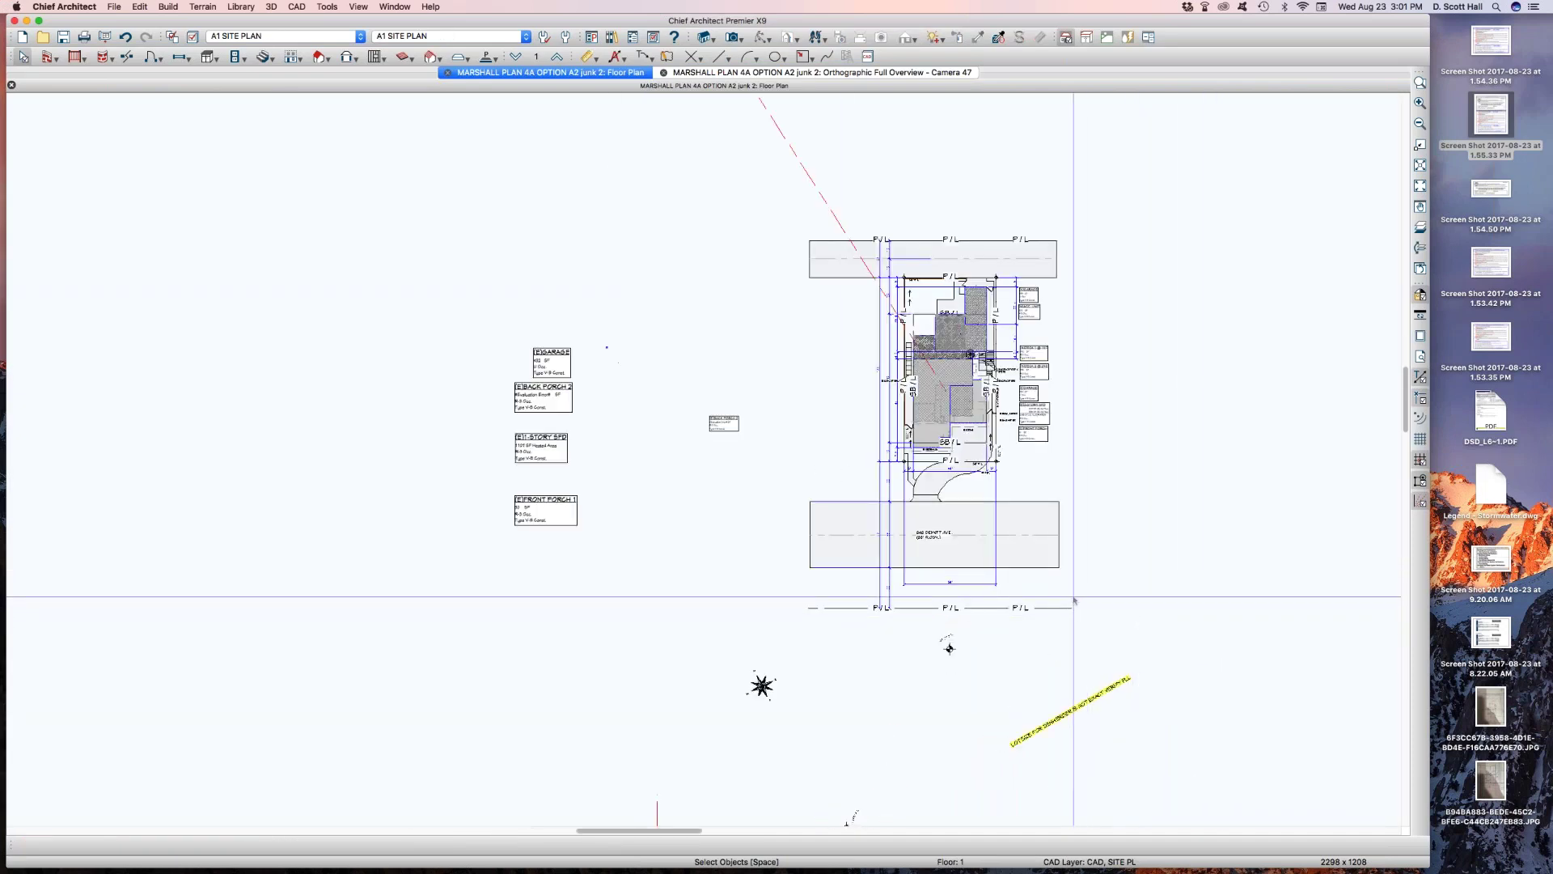
key("super+d")
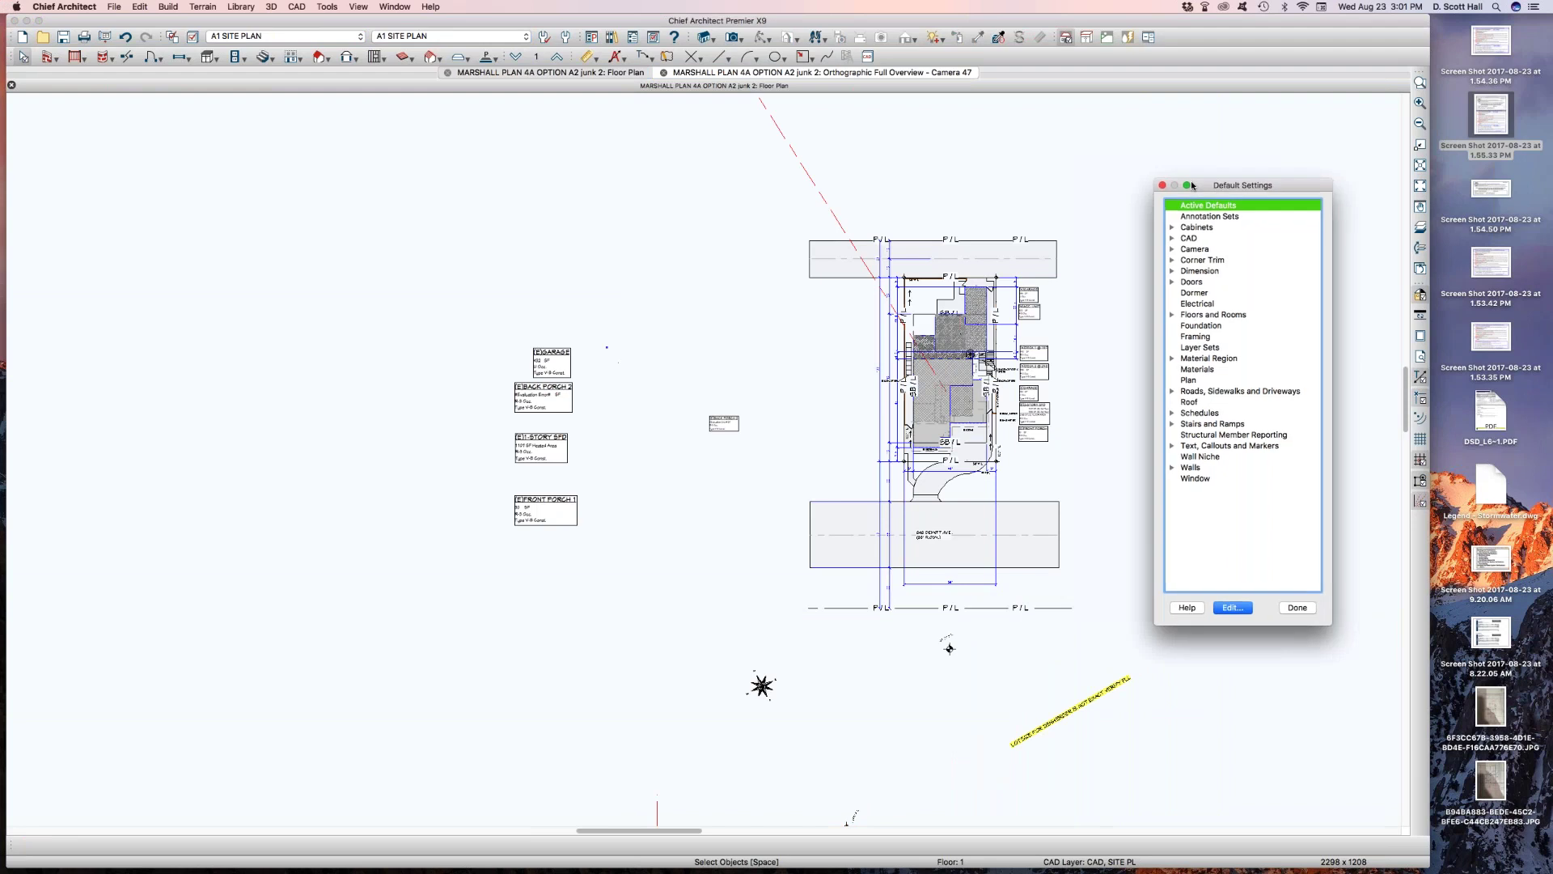
left_click_drag(1205, 188, 1017, 174)
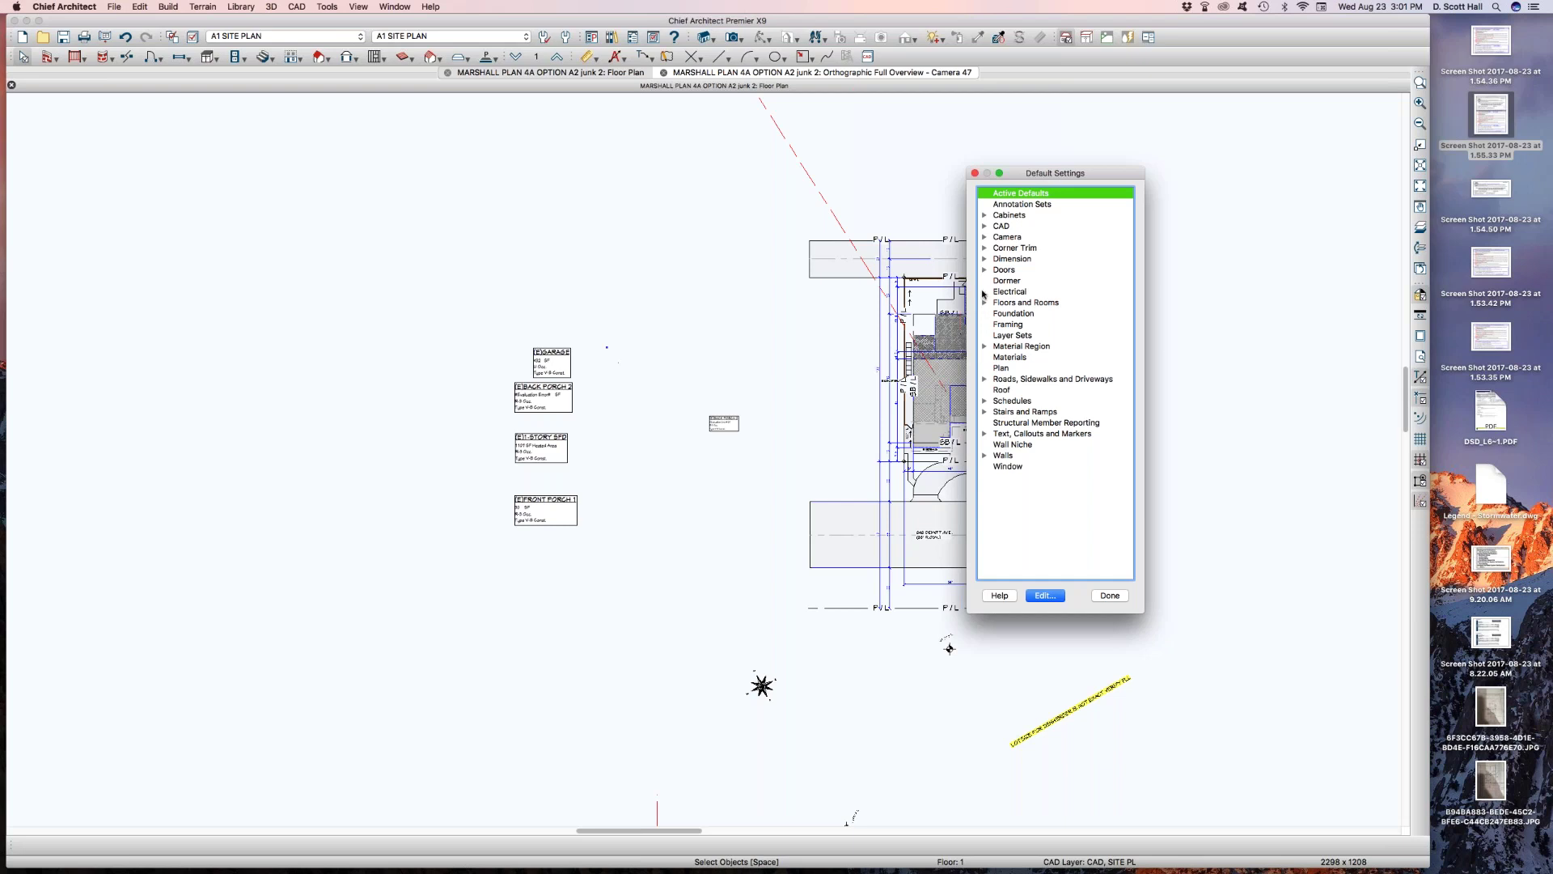
left_click(984, 259)
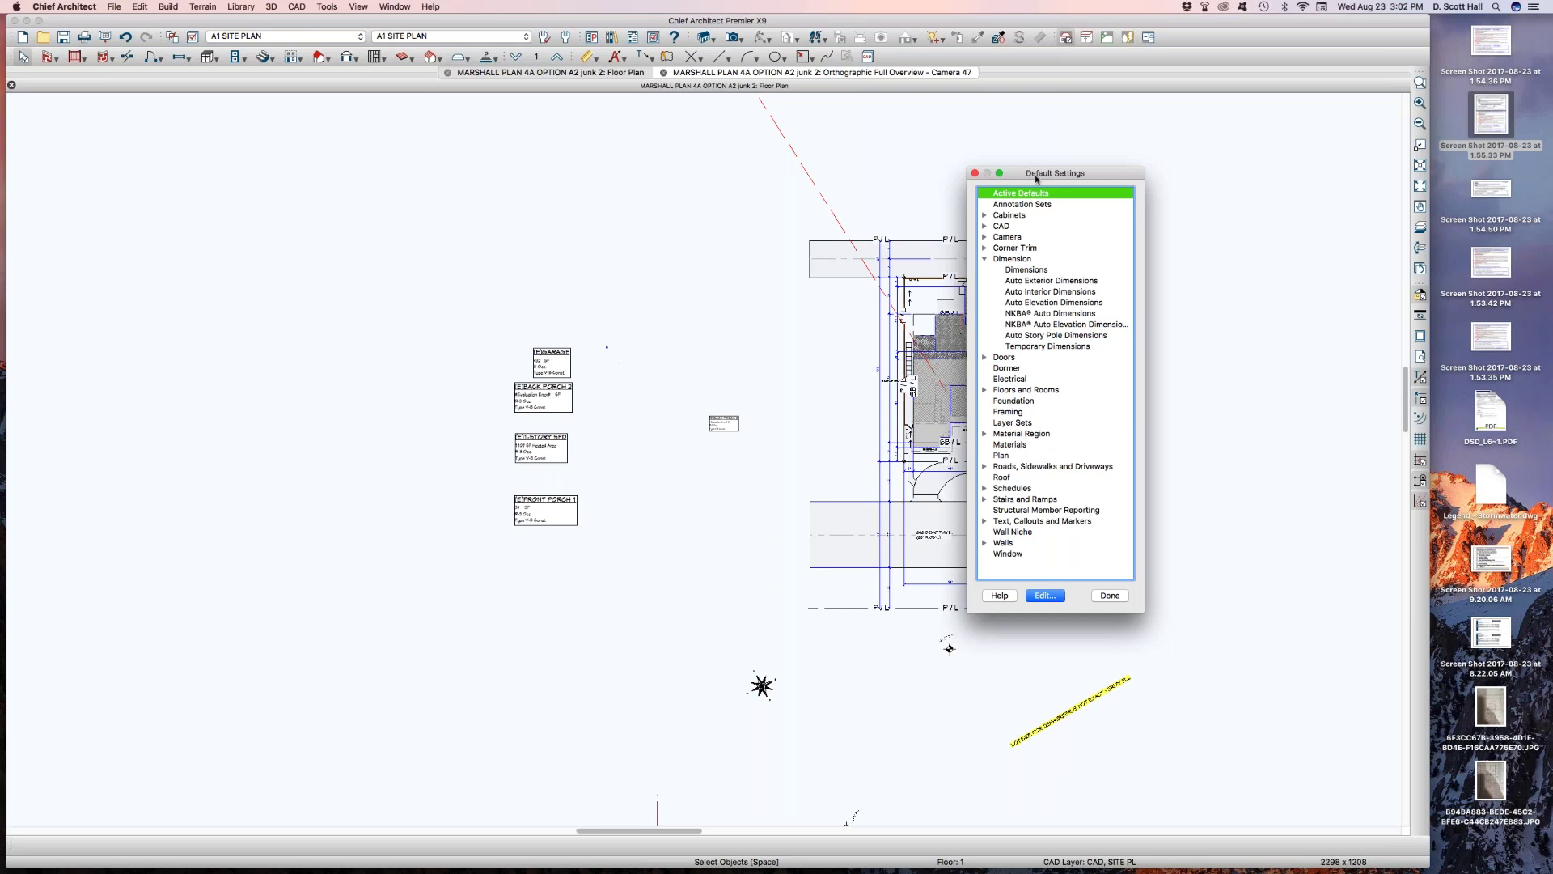
Review the Floor/Ceiling Platform defaults of the Marshall plan and close the Default Settings
left_click_drag(1029, 181, 956, 152)
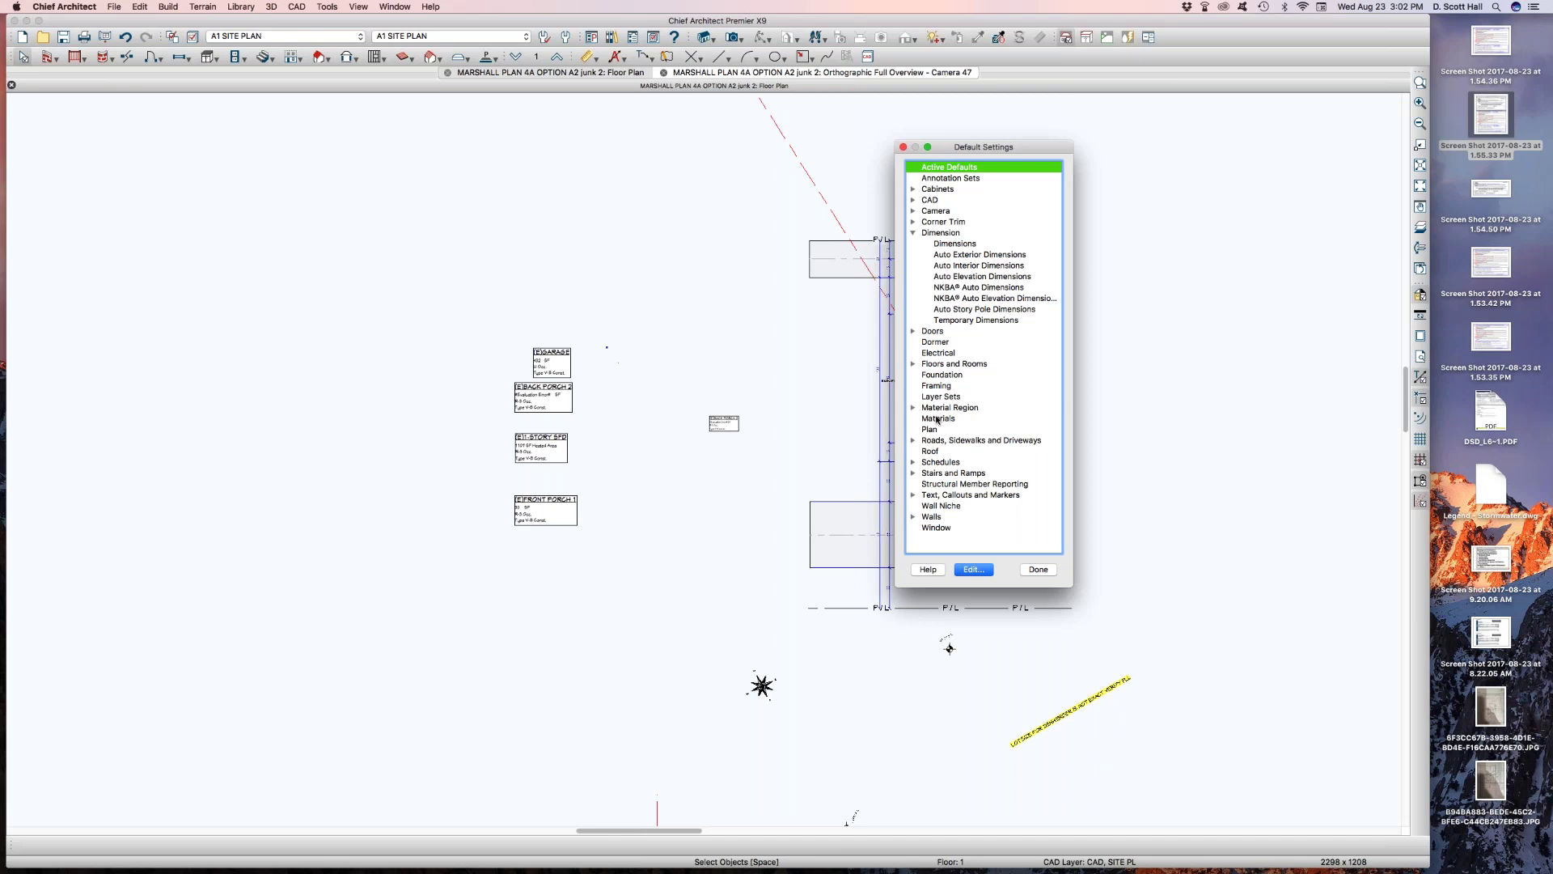
left_click(914, 364)
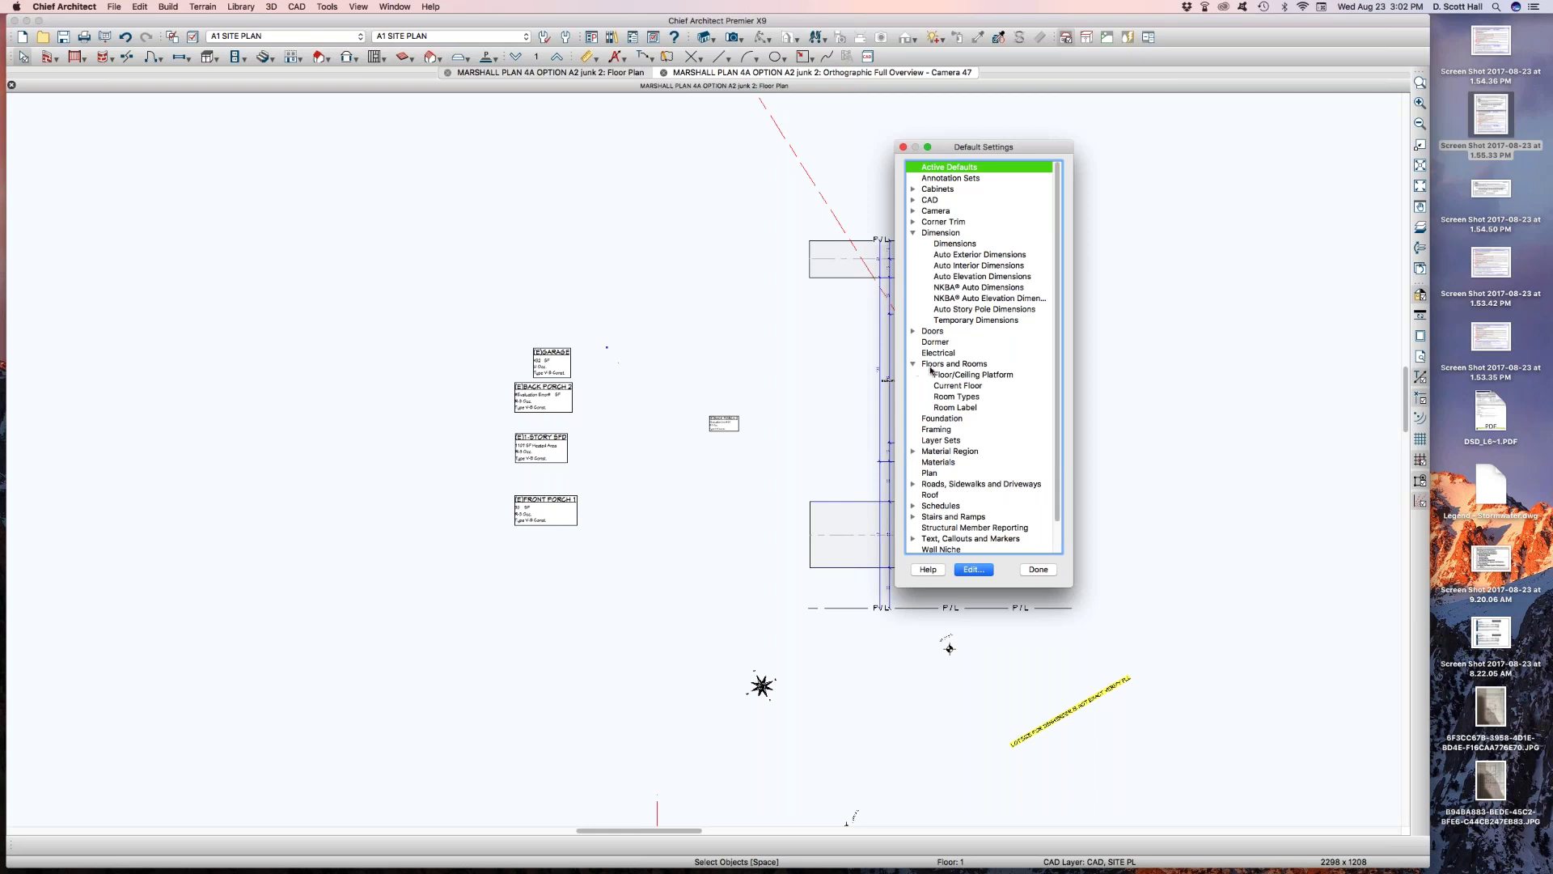
double_click(928, 365)
left_click(925, 375)
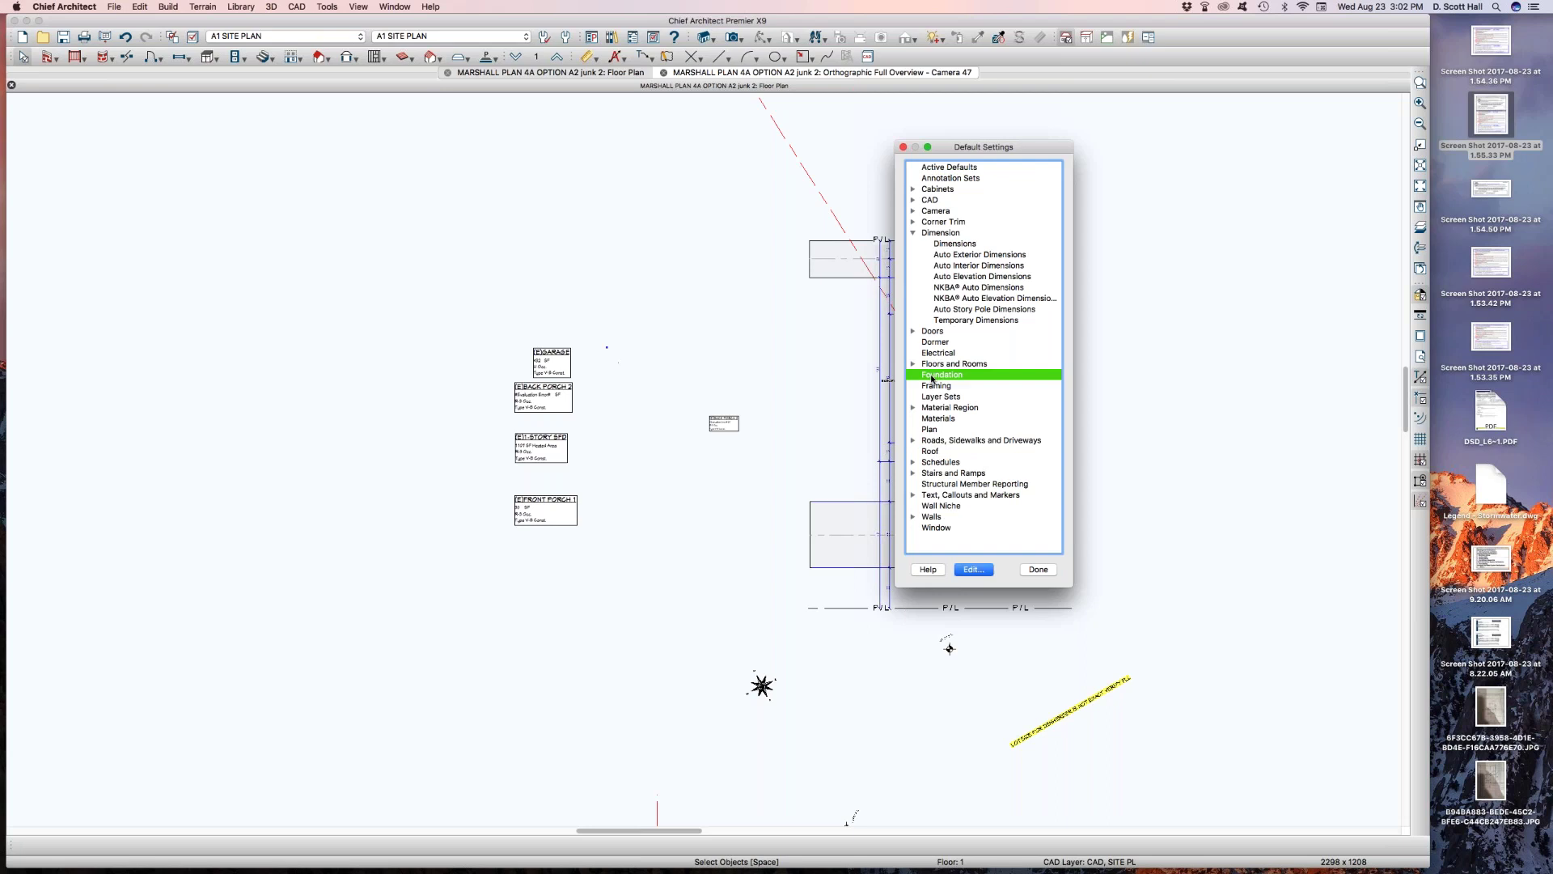
left_click(915, 364)
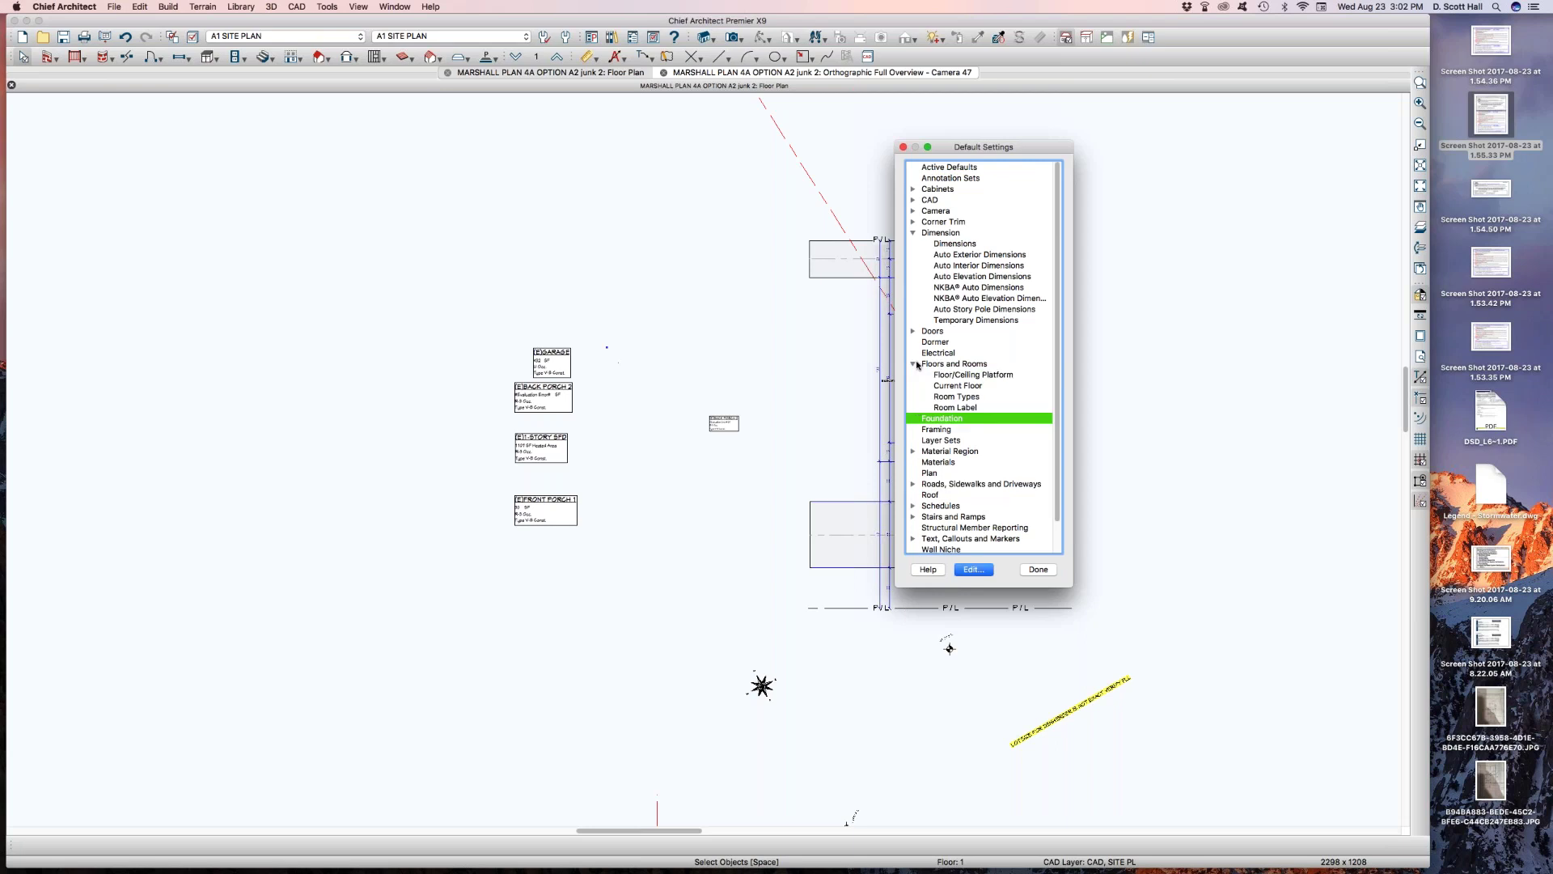
left_click(914, 364)
left_click(913, 364)
double_click(959, 375)
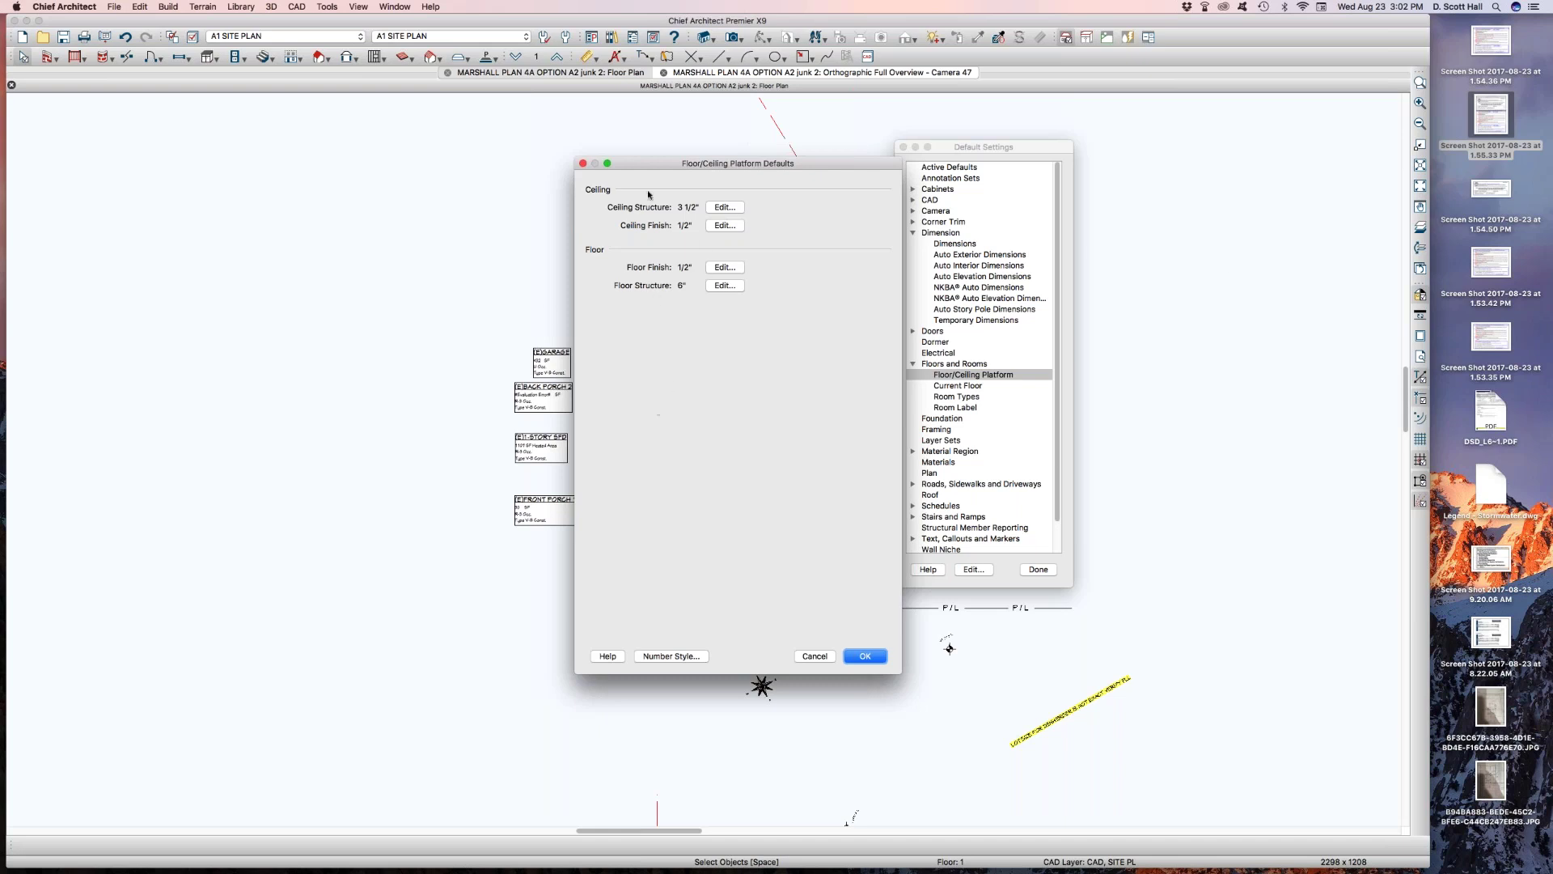
left_click_drag(651, 167, 628, 121)
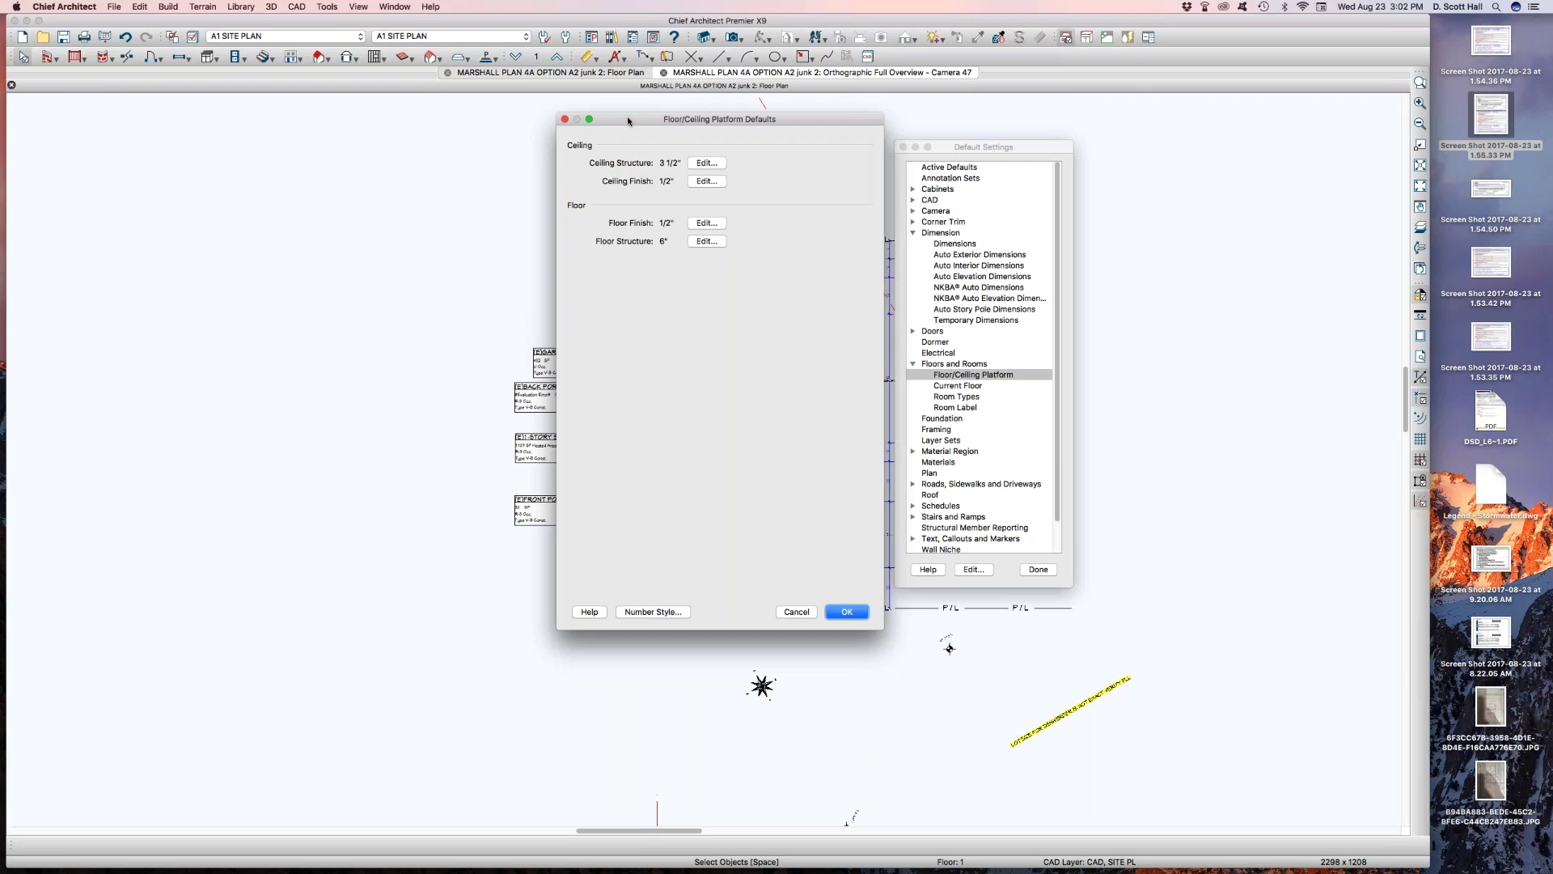
left_click(851, 612)
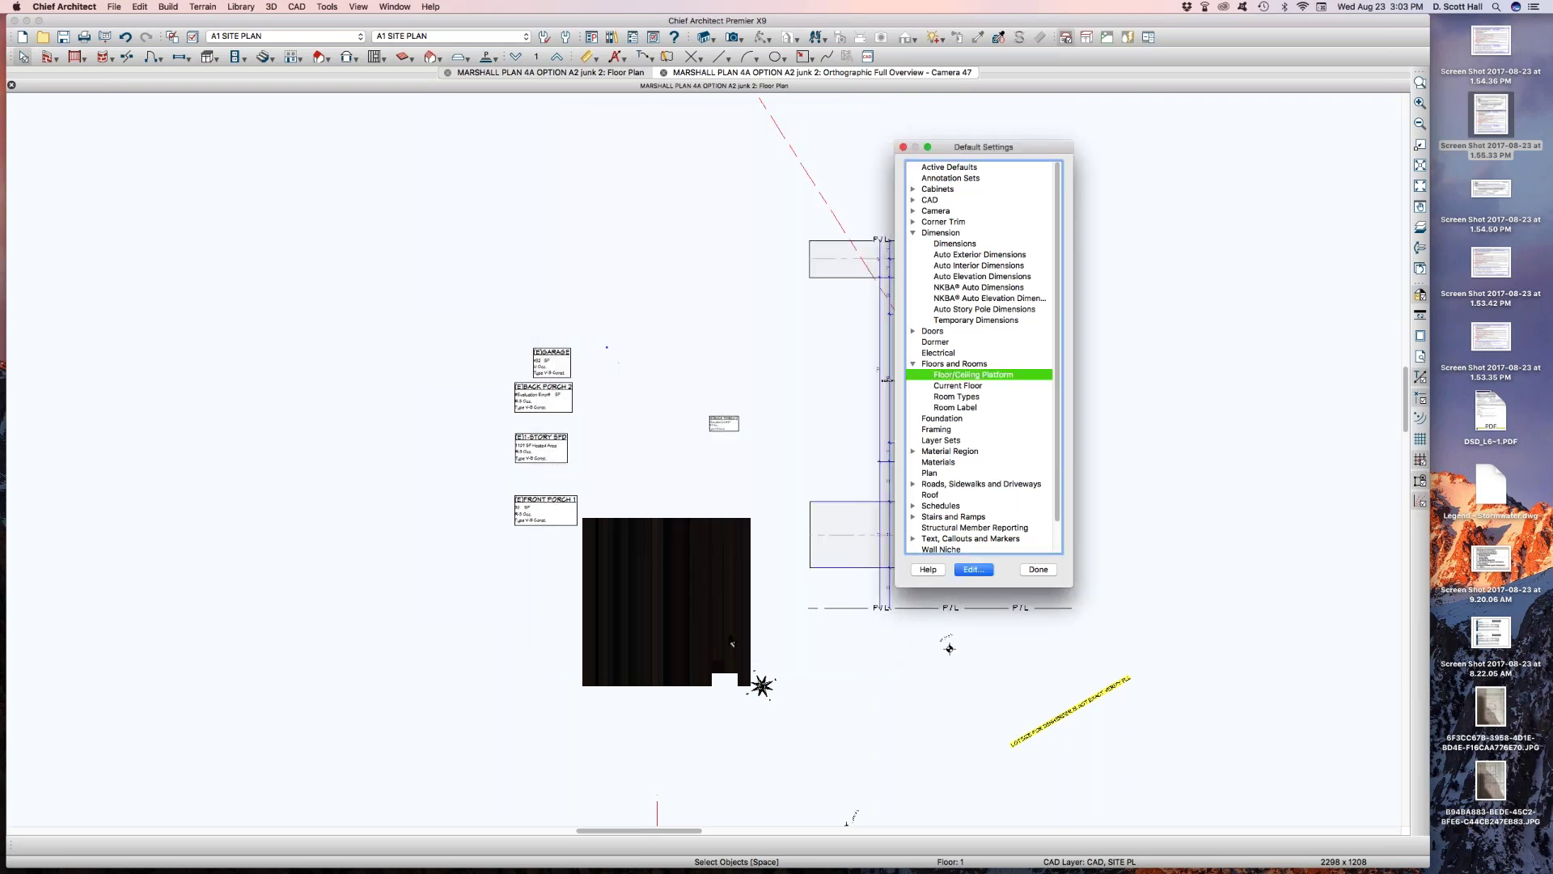
left_click(1050, 569)
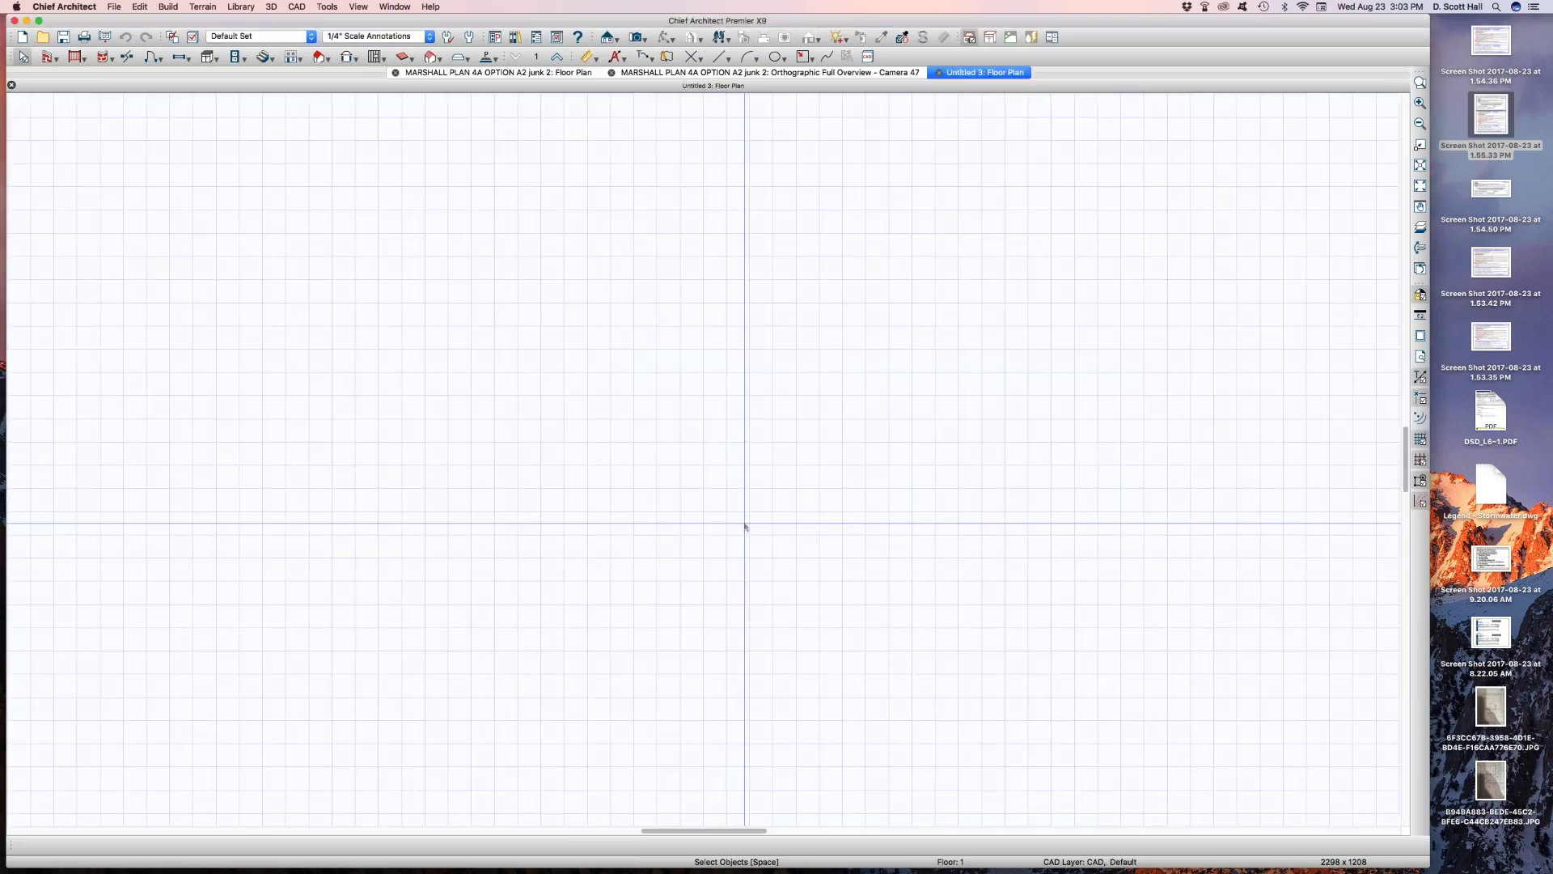
Start a new blank plan and draw four exterior walls enclosing a room with one slanted side
key("w")
left_click_drag(811, 582, 433, 583)
mouse_move(434, 582)
left_mouse_down()
mouse_move(432, 211)
mouse_move(881, 211)
mouse_move(801, 586)
mouse_move(772, 601)
left_mouse_up()
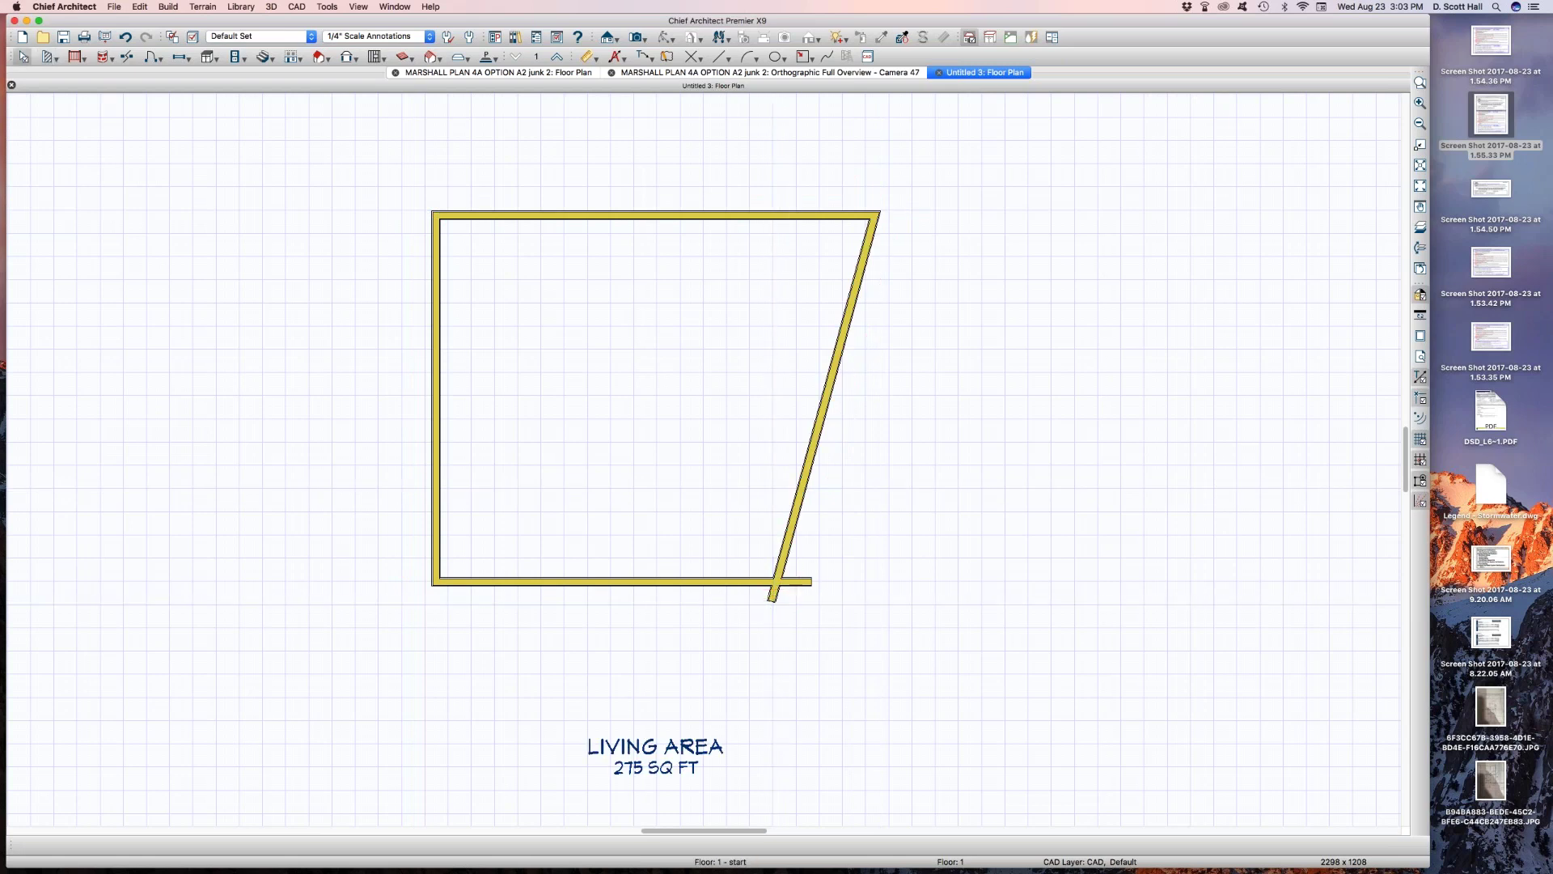
Build a second floor above the room, accepting the Floor 2 default heights and structure
left_click(300, 57)
left_click(302, 74)
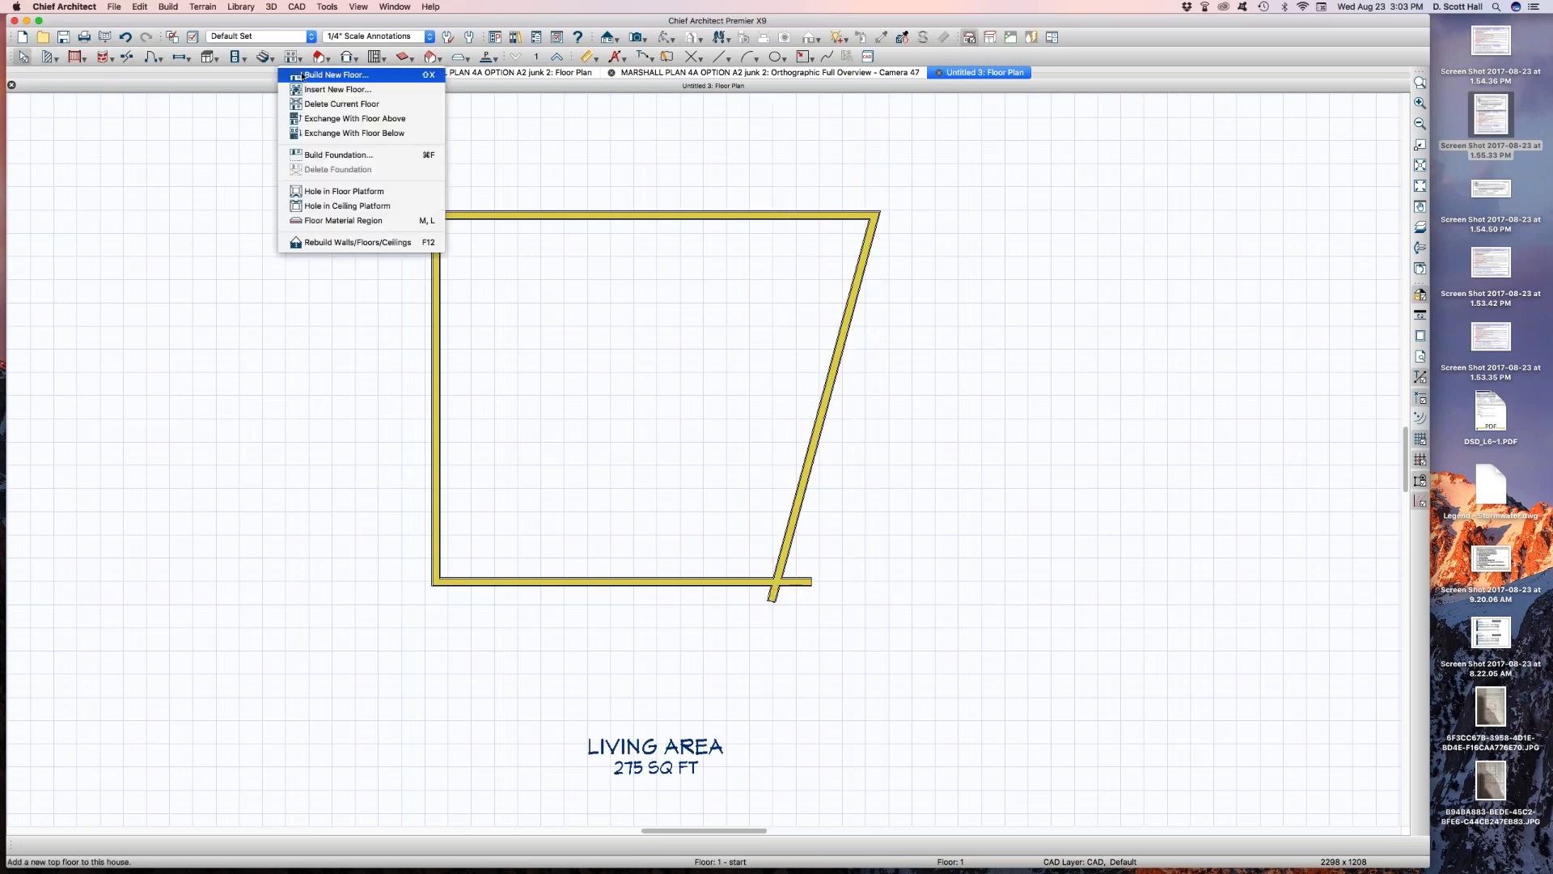
key("Return")
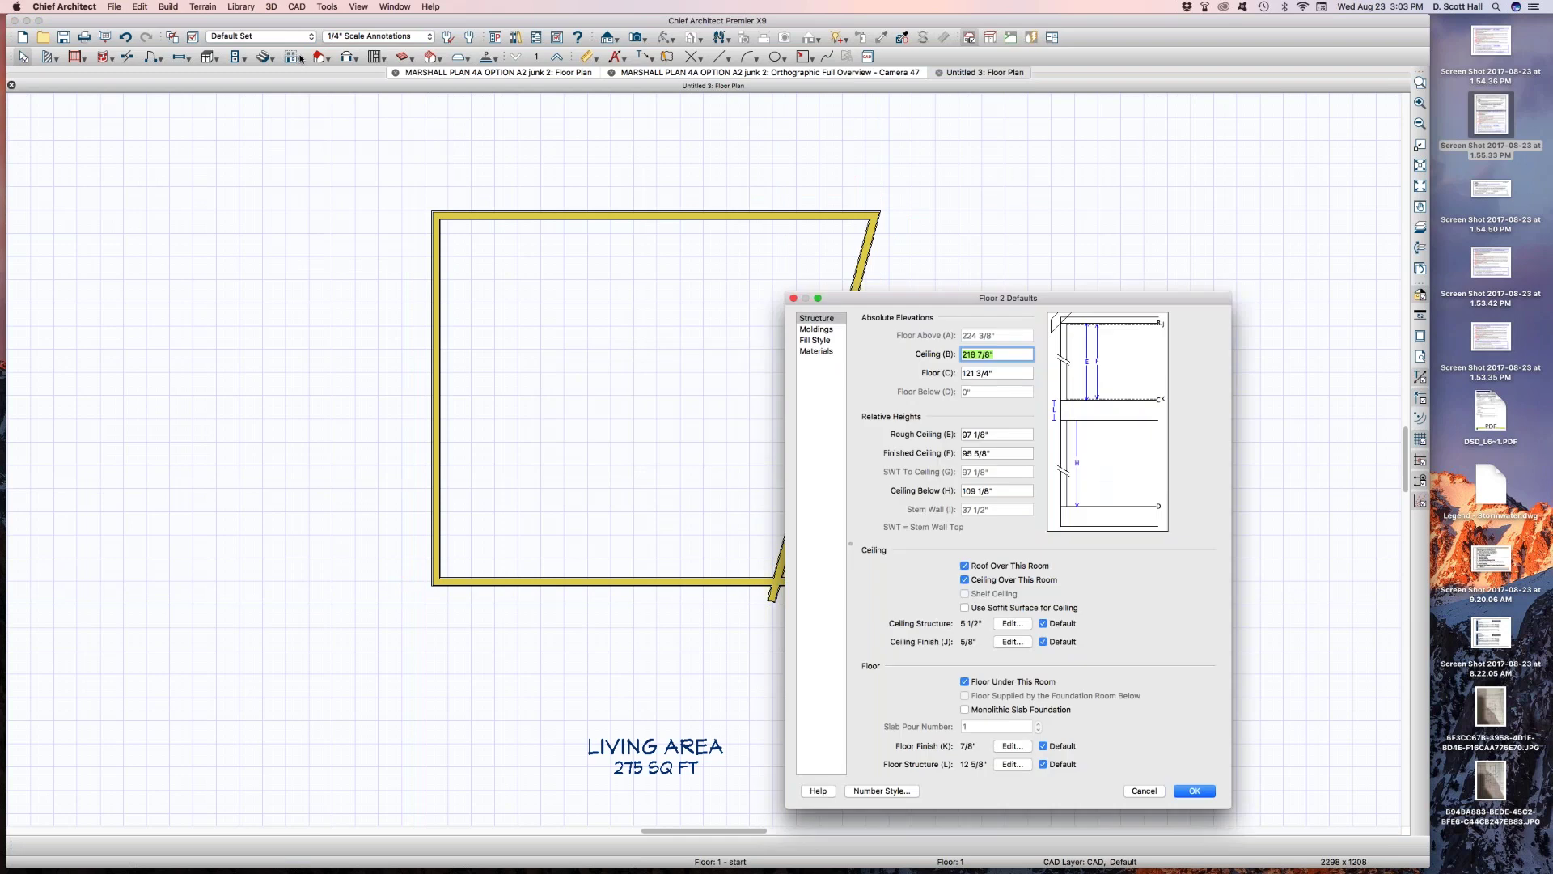
key("Return")
Build a foundation derived from the 1st floor plan and select its slanted wall
left_click(300, 58)
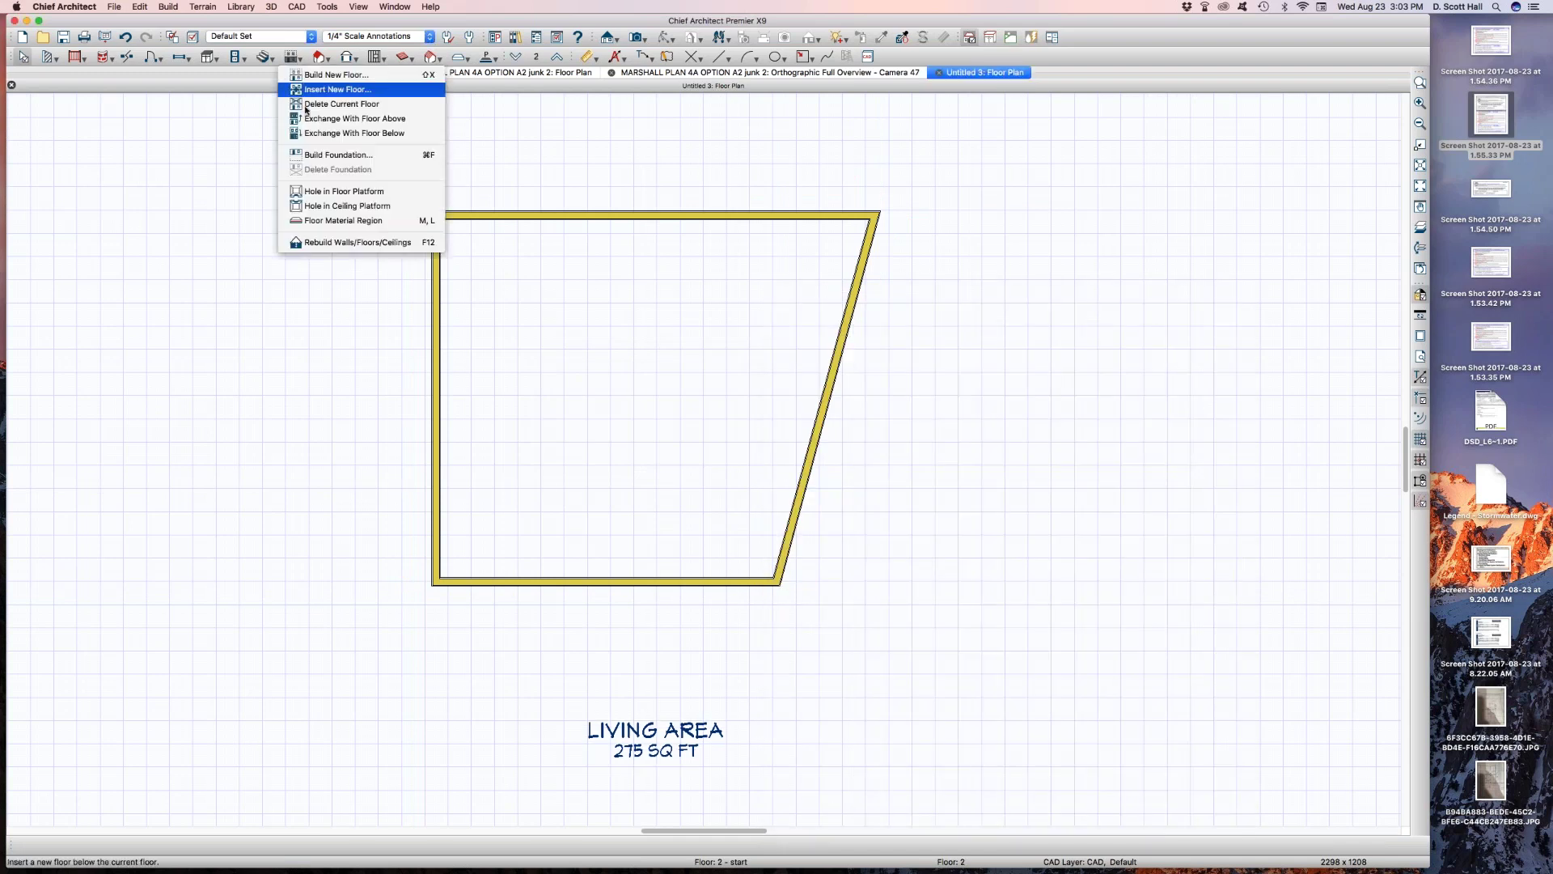
left_click(308, 154)
key("Return")
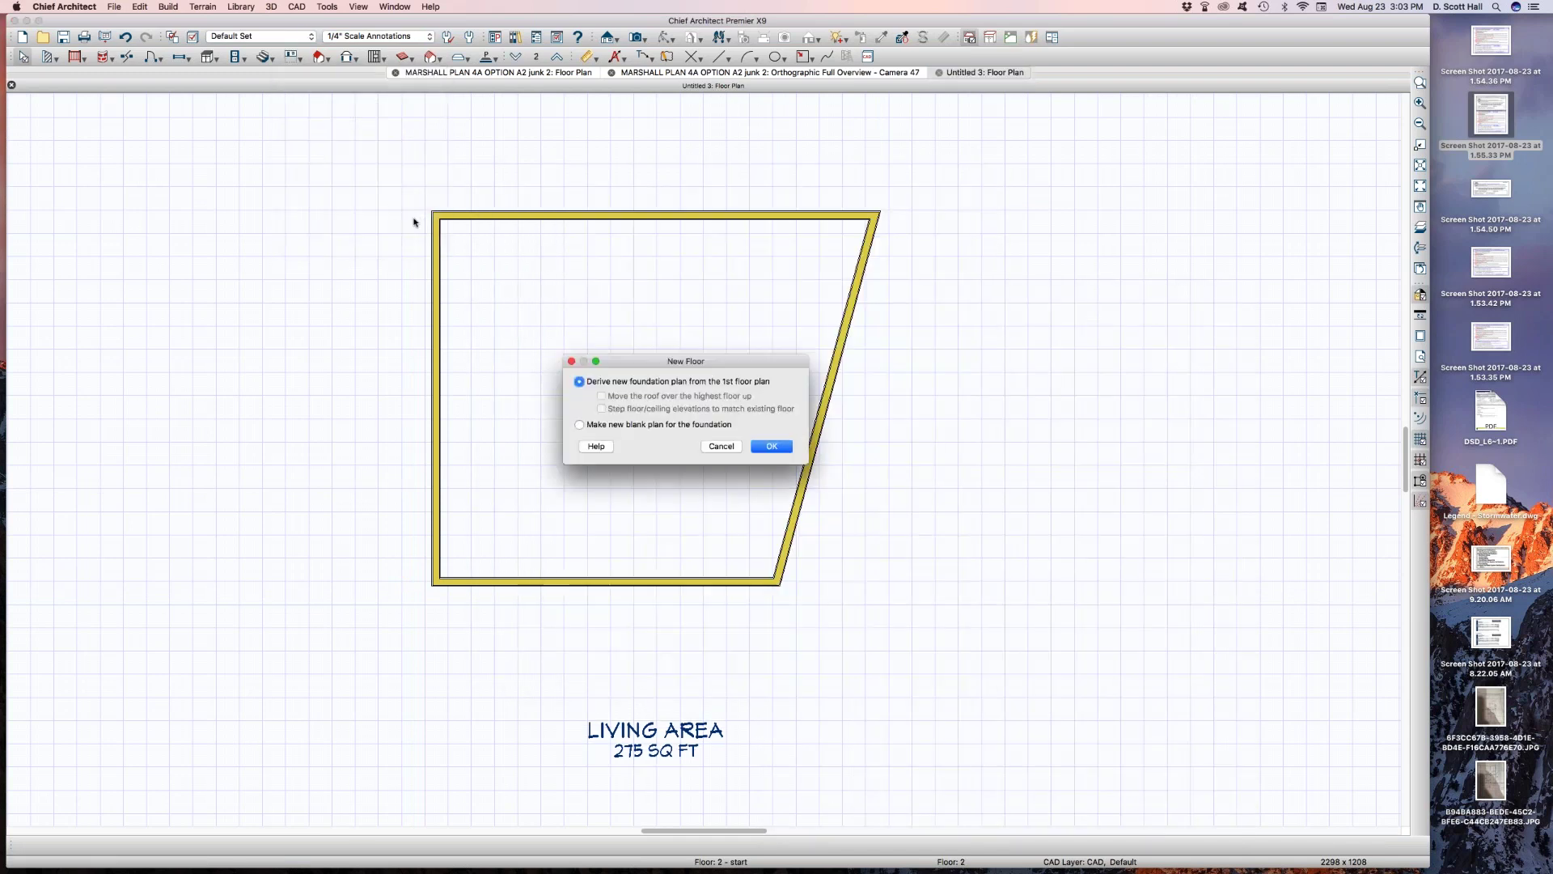
scroll(479, 335, "down", 5)
left_click(586, 356)
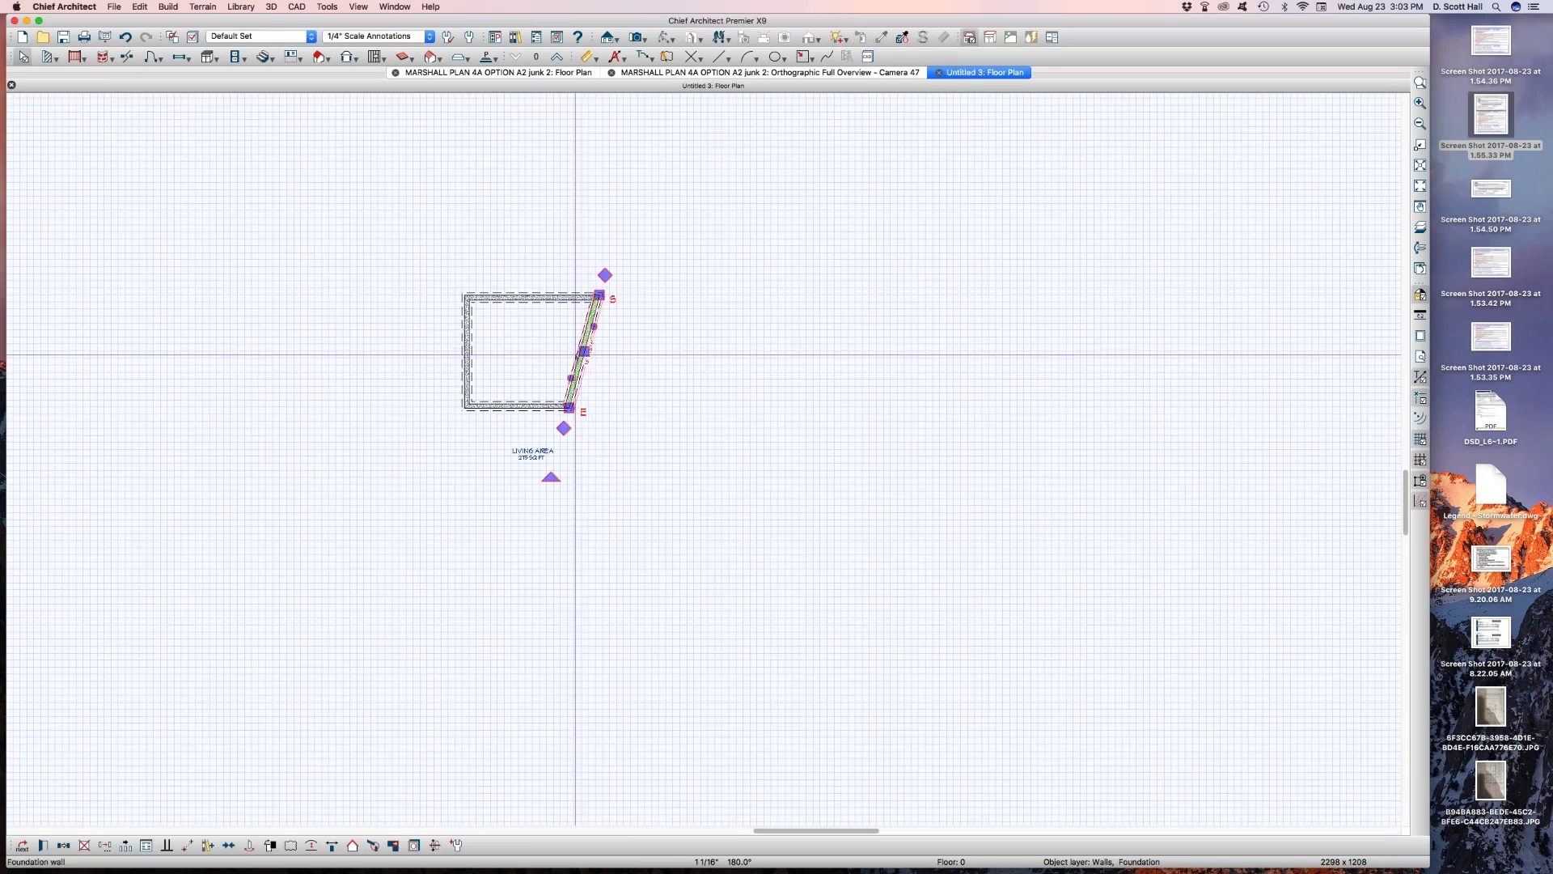
Open an orthographic full overview of the new model, and briefly inspect the foundation in a floor overview
key("F9")
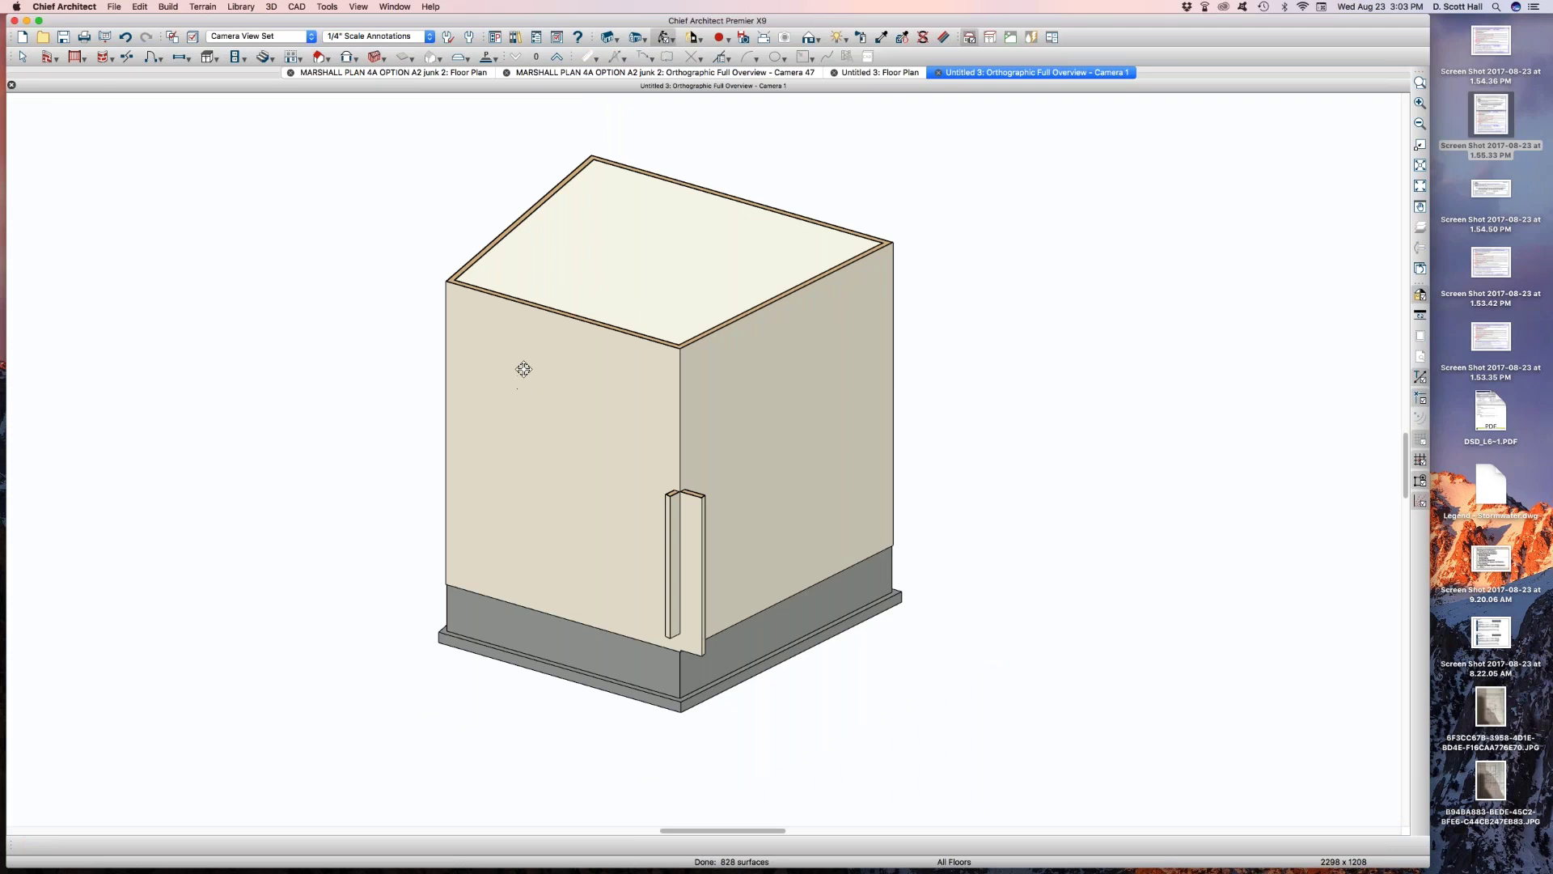
key("ctrl+F9")
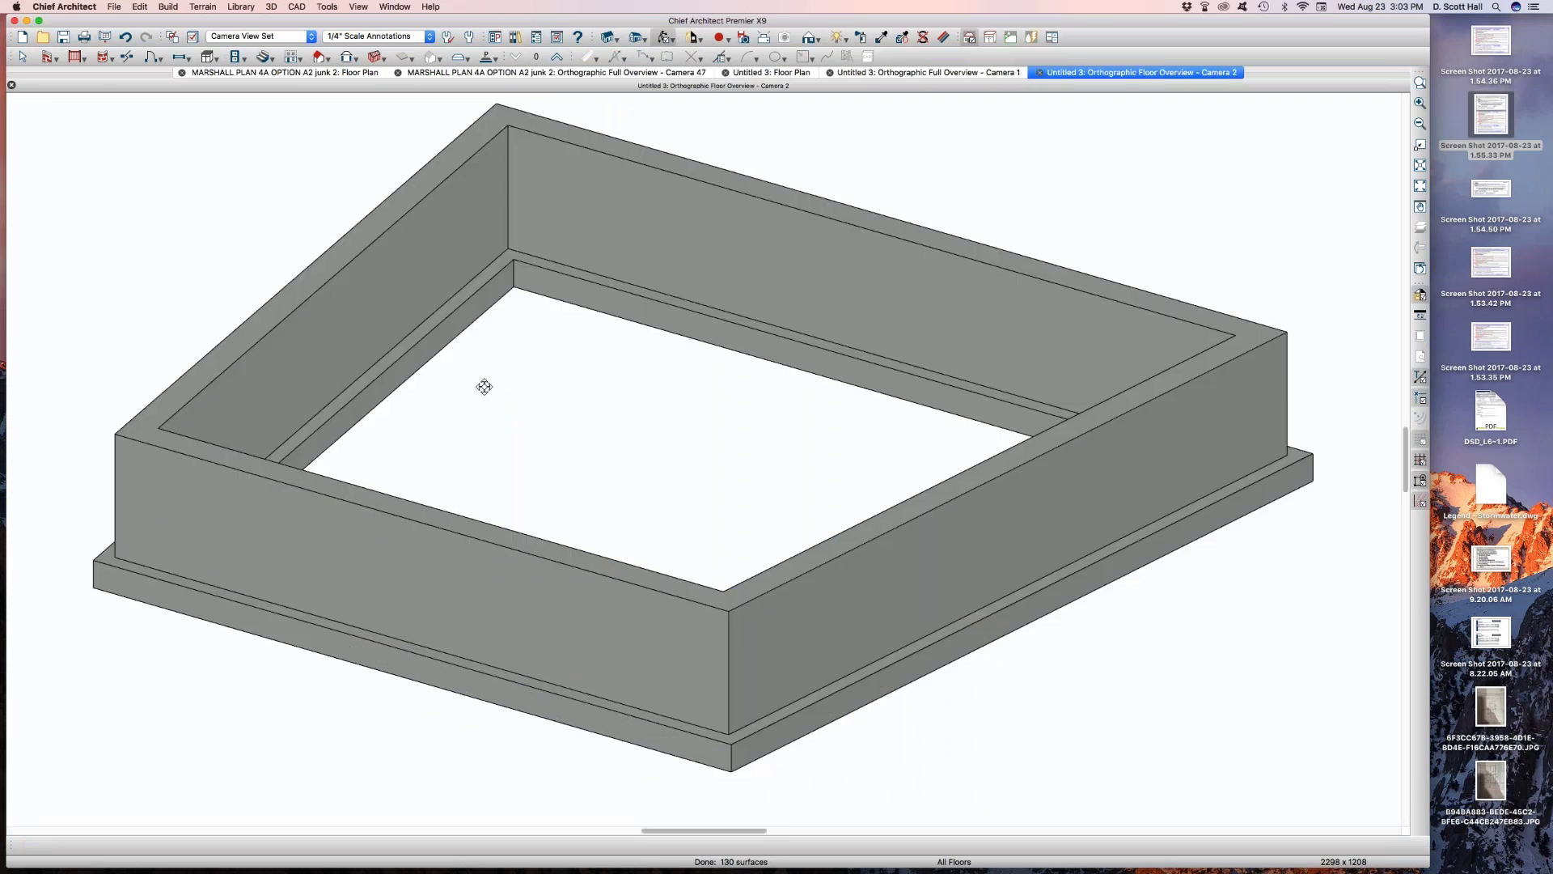
key("super+w")
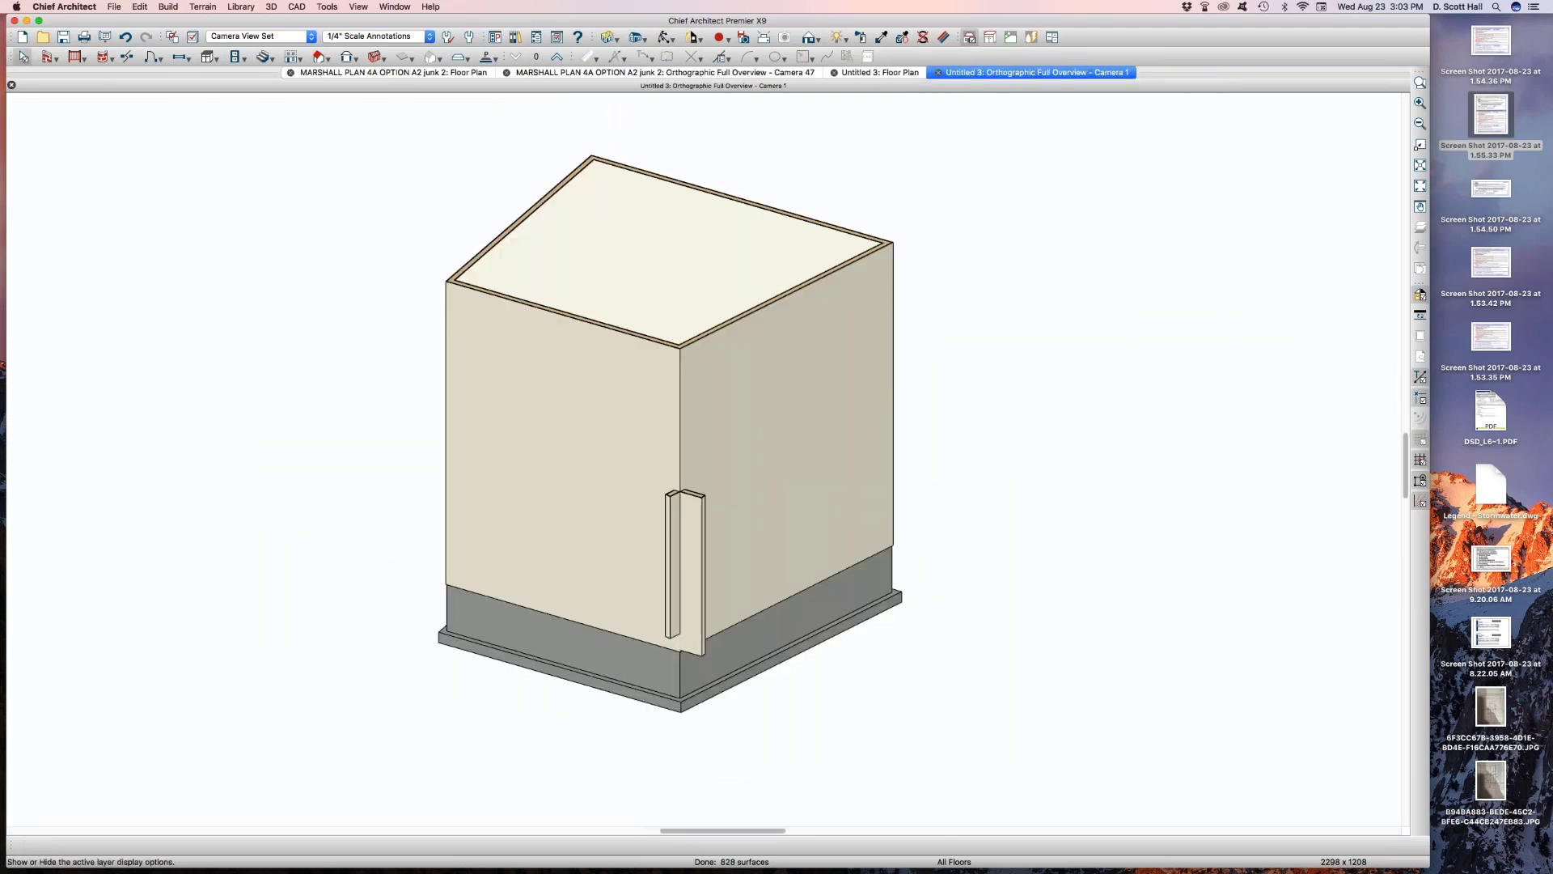
Render the full overview with transparent glass-like surfaces and tile all open views in one window
left_click(648, 38)
left_click(619, 39)
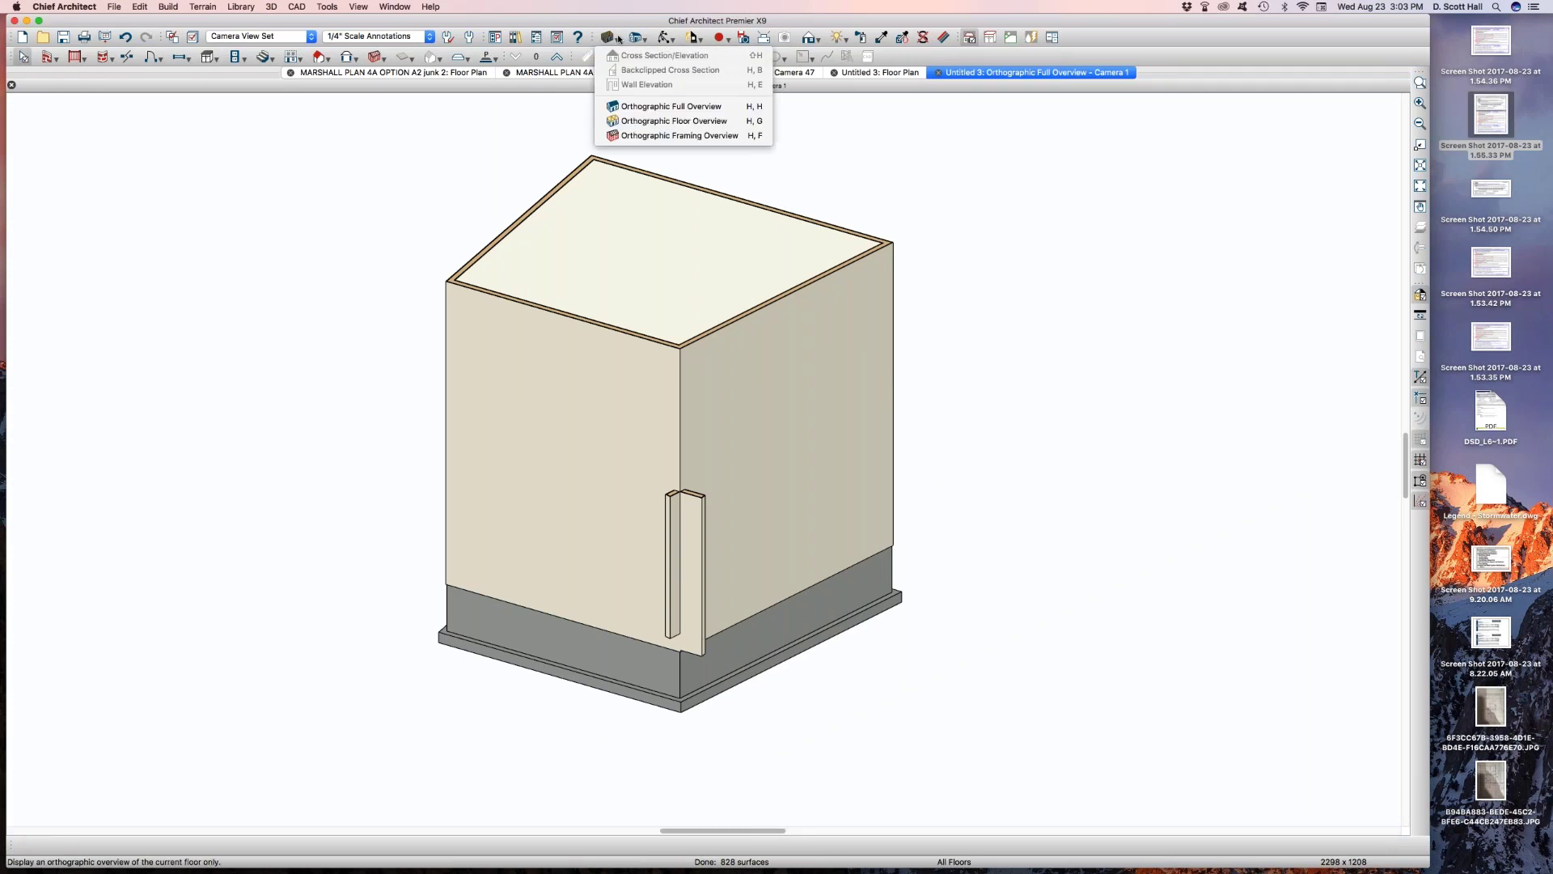
left_click(810, 37)
left_click(846, 84)
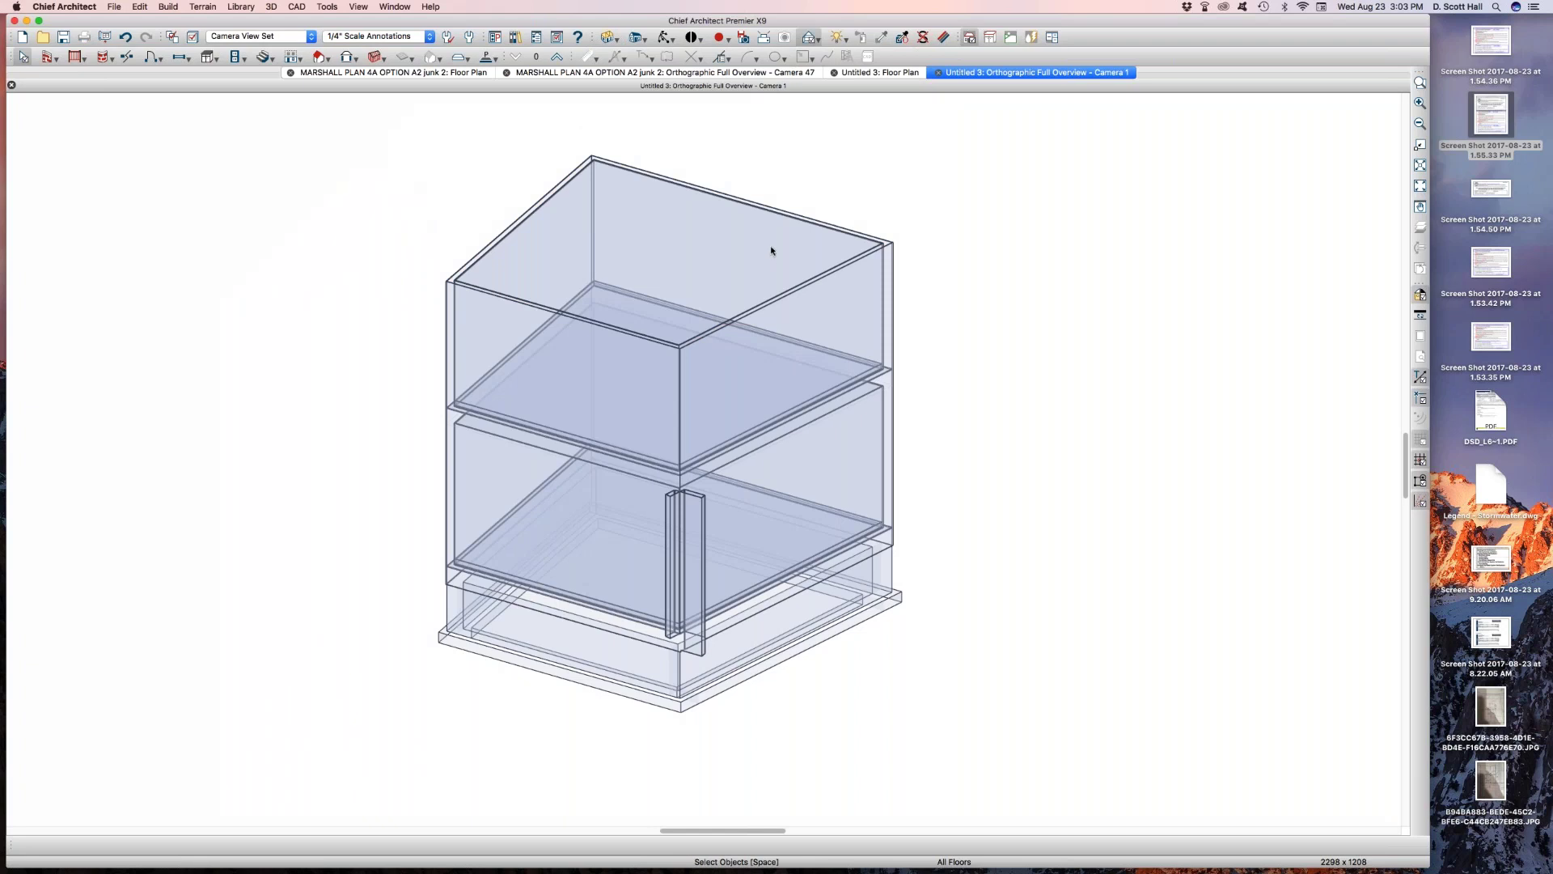
key("F7")
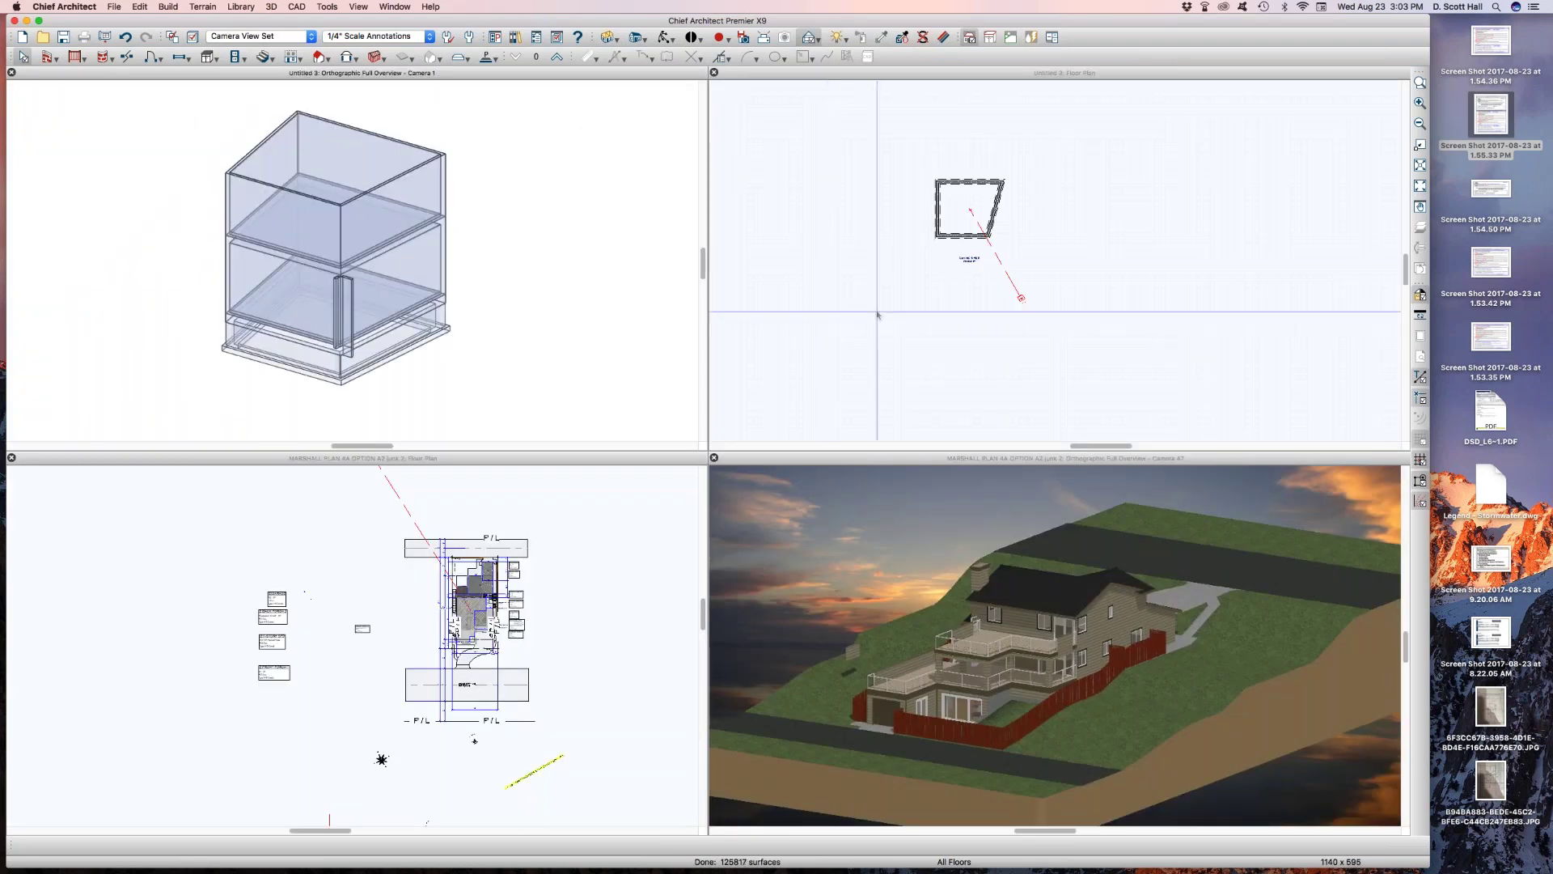
scroll(866, 222, "up", 1)
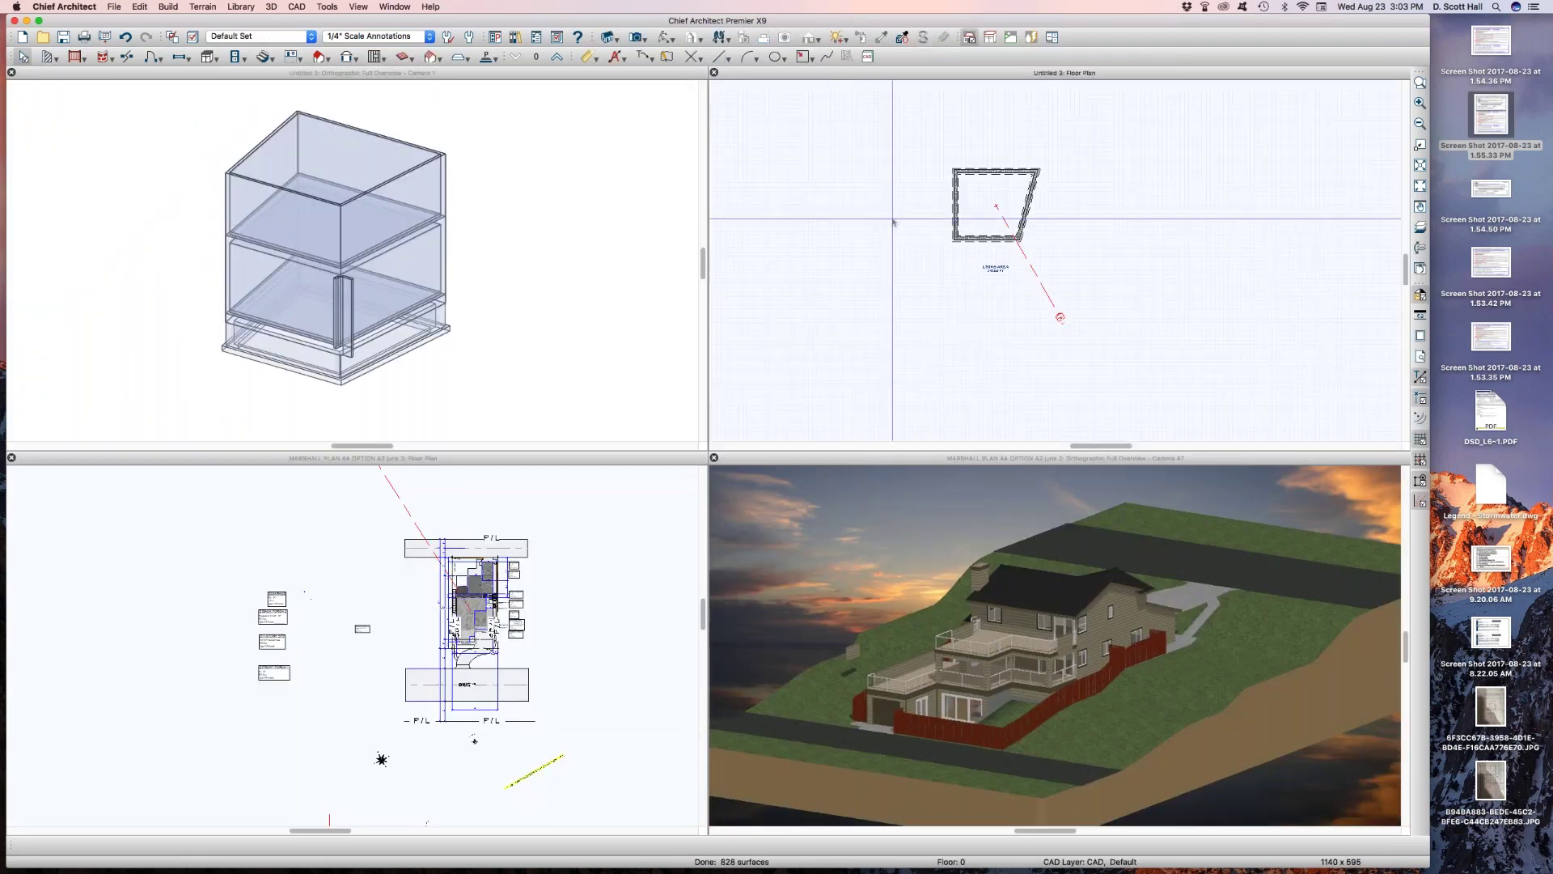
Review the new plan's Floor/Ceiling Platform defaults, including the layers of its floor structure, without changing them
key("d")
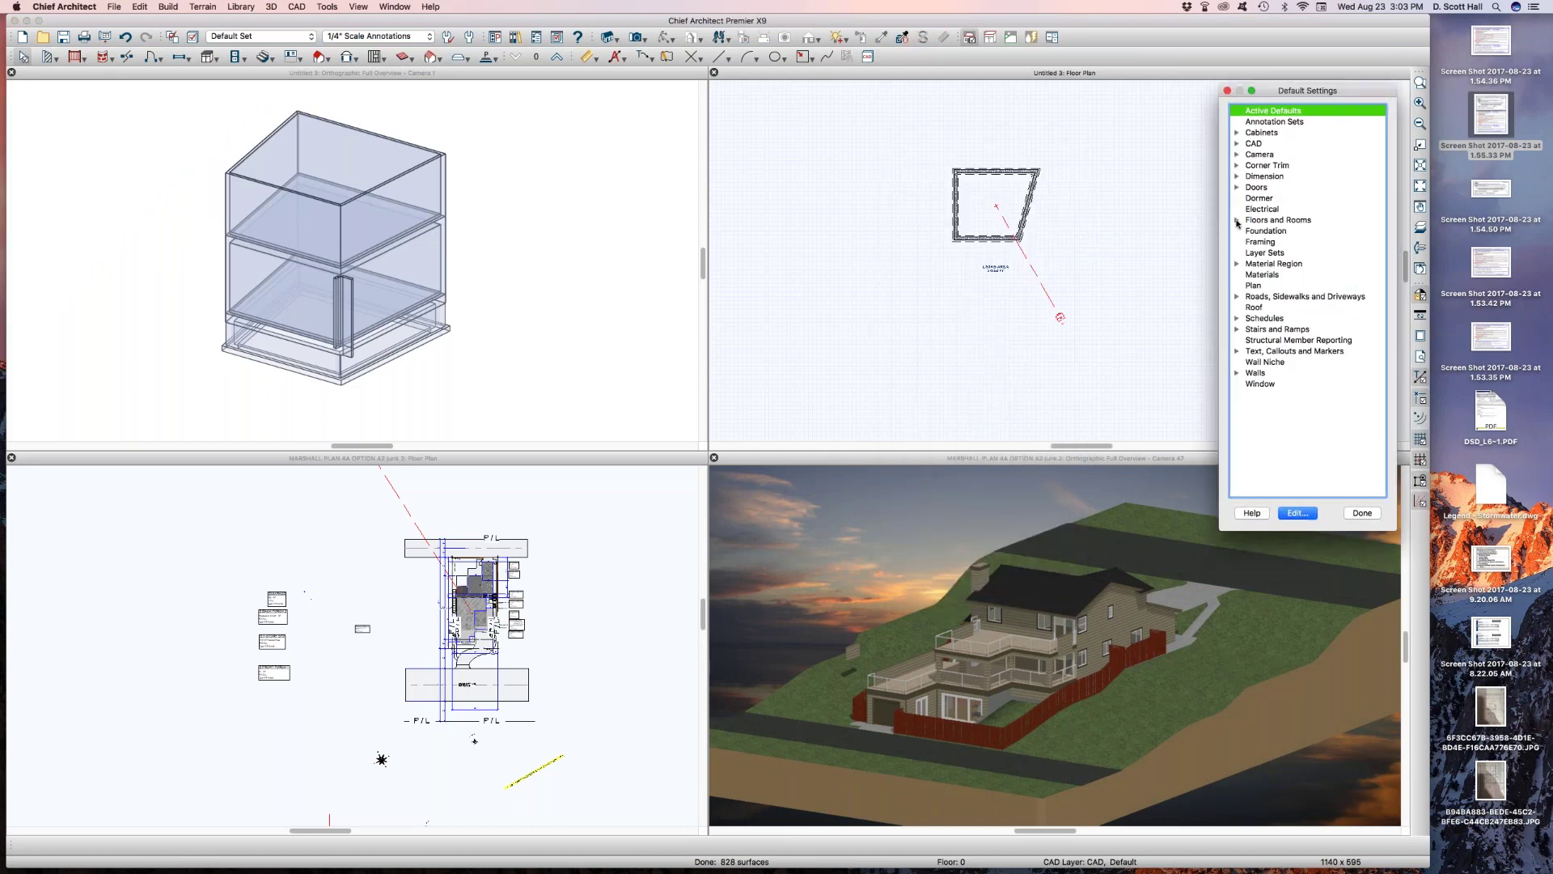
left_click(1236, 220)
left_click(1306, 232)
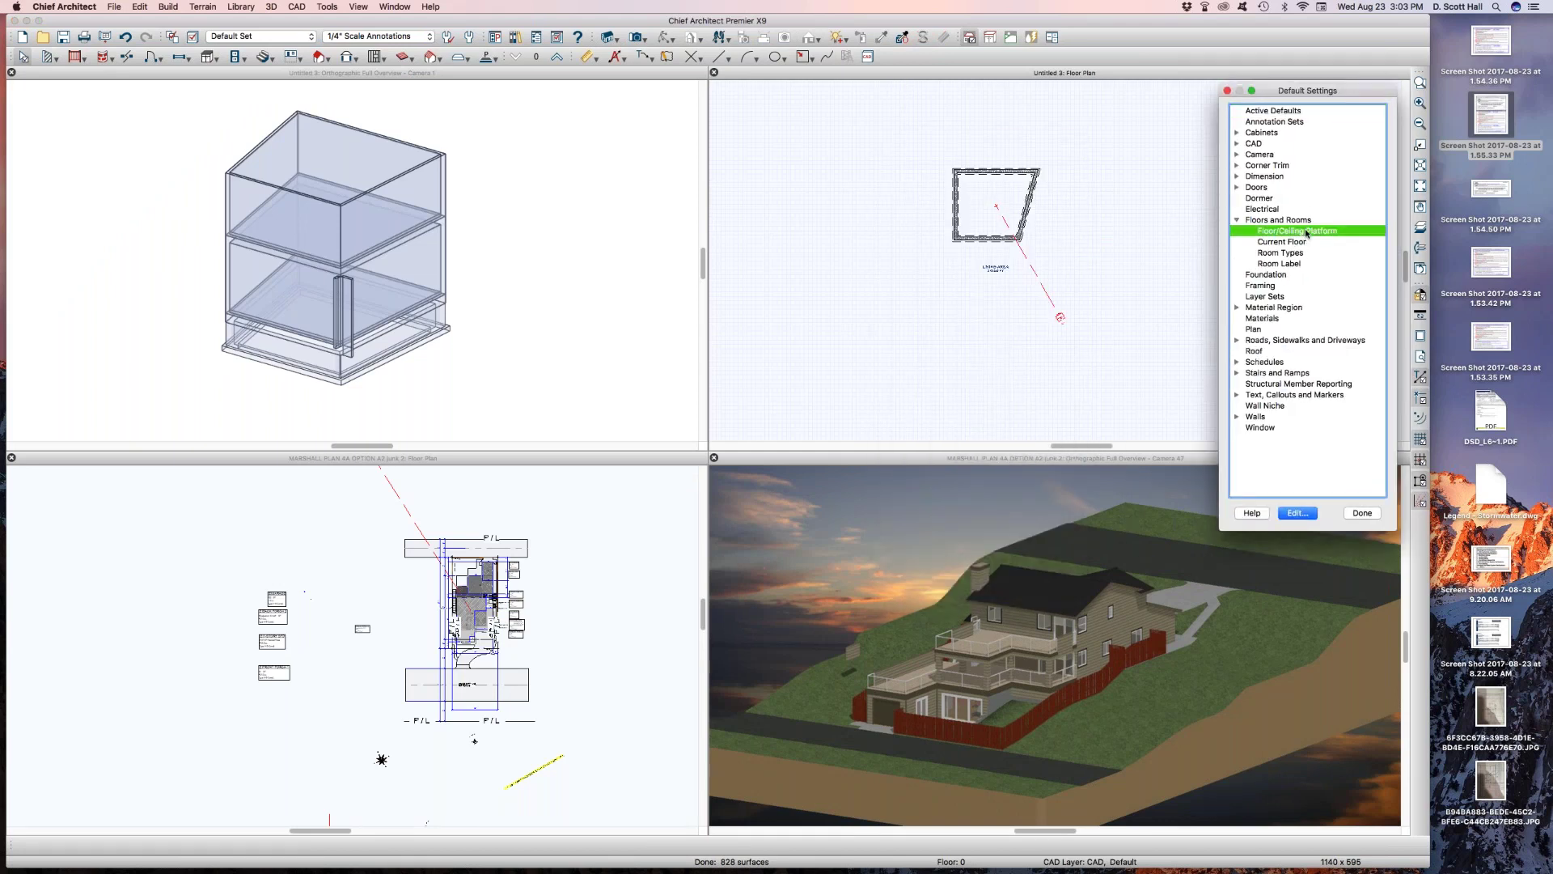
double_click(1306, 232)
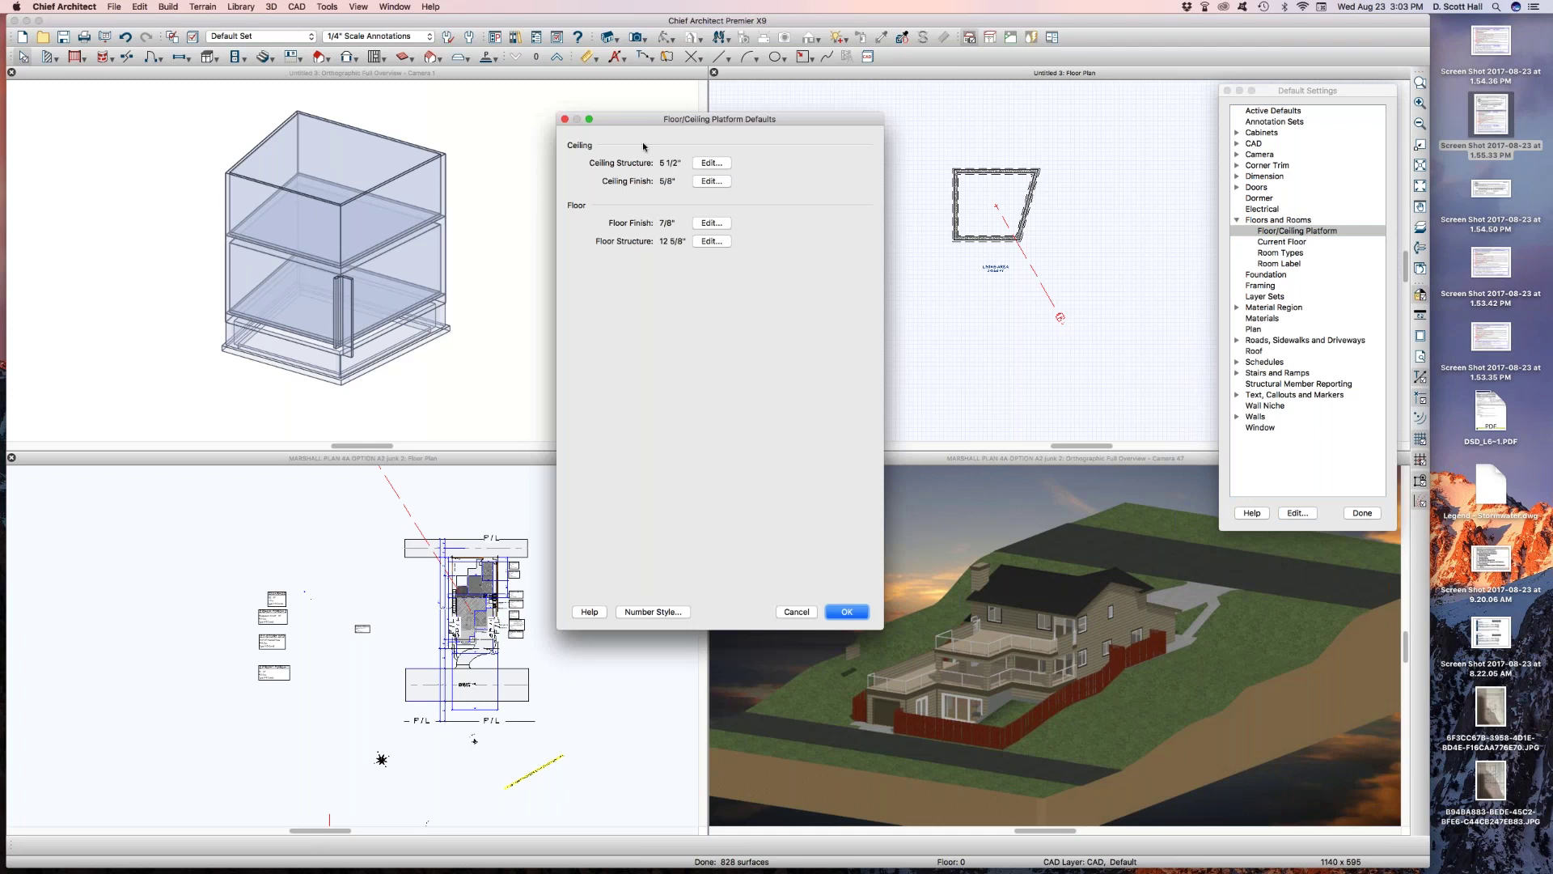
left_click(705, 242)
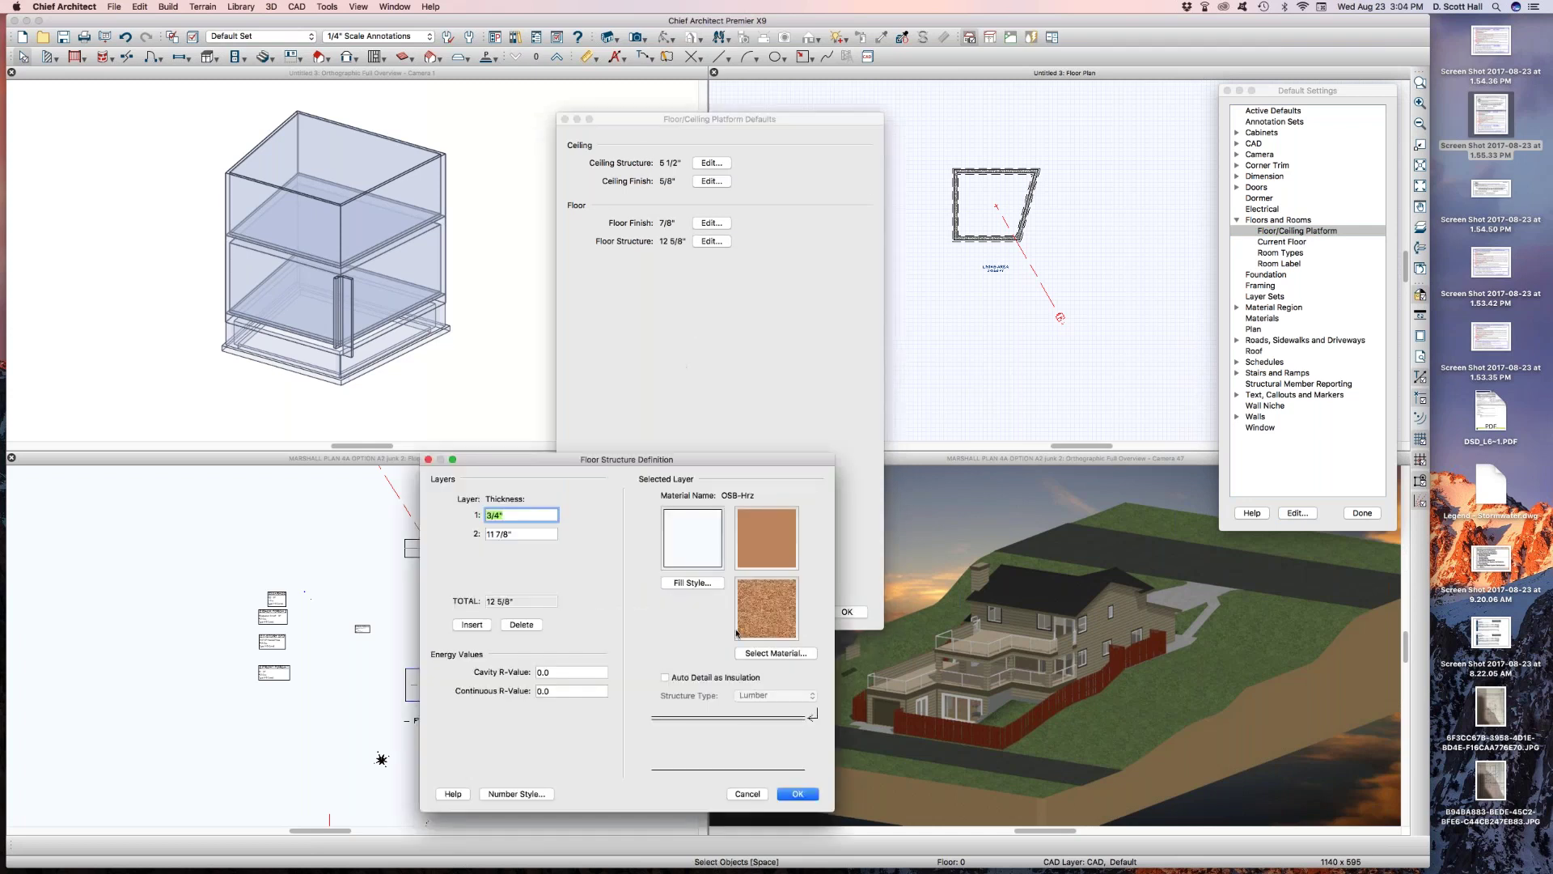
left_click(795, 793)
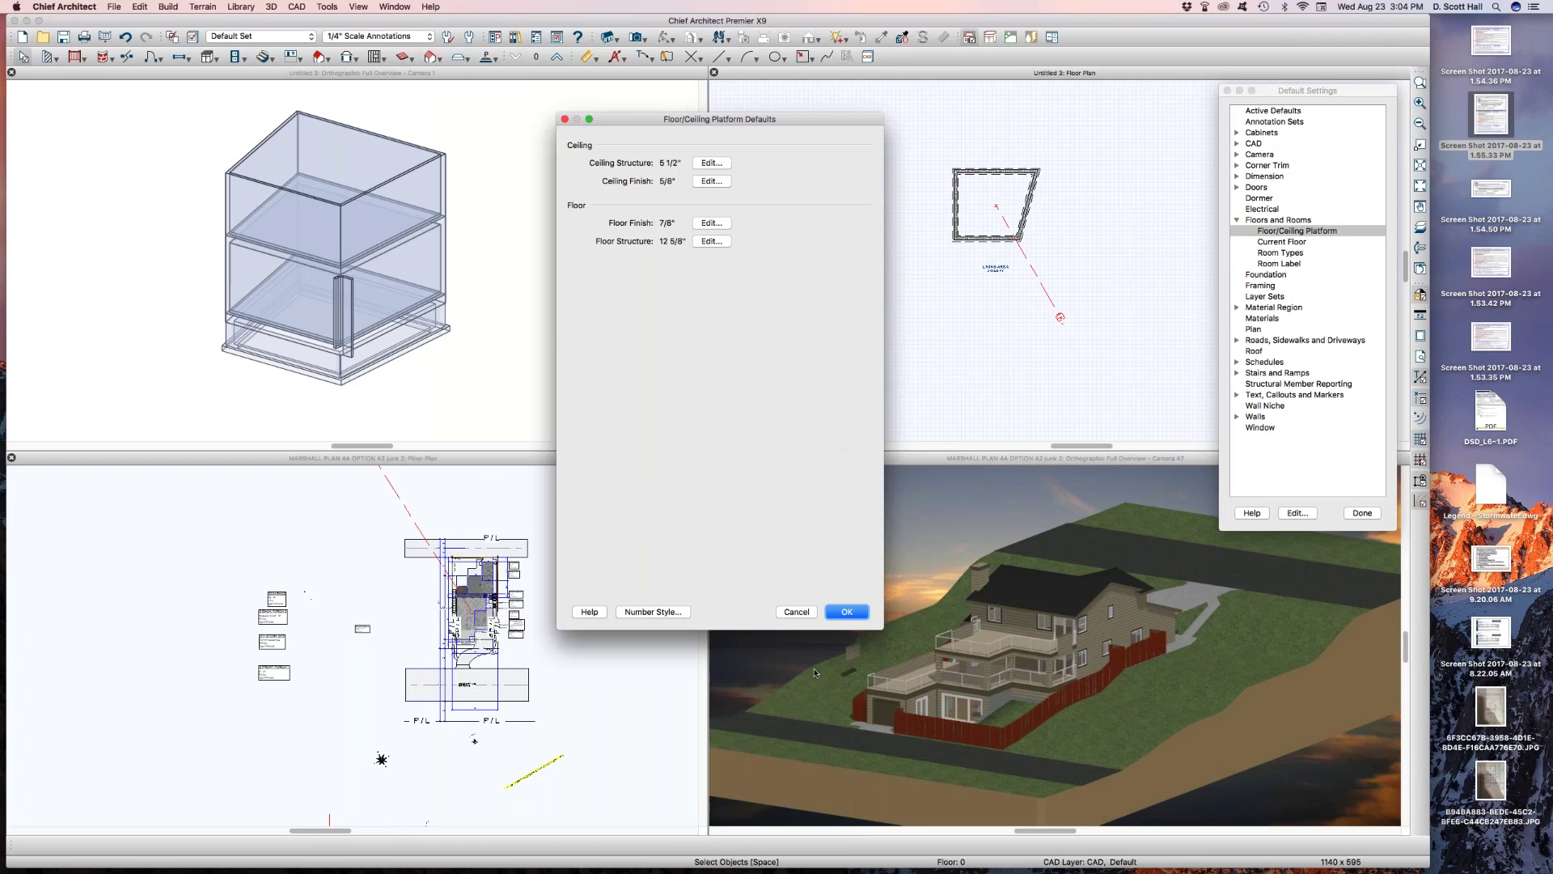
left_click(846, 612)
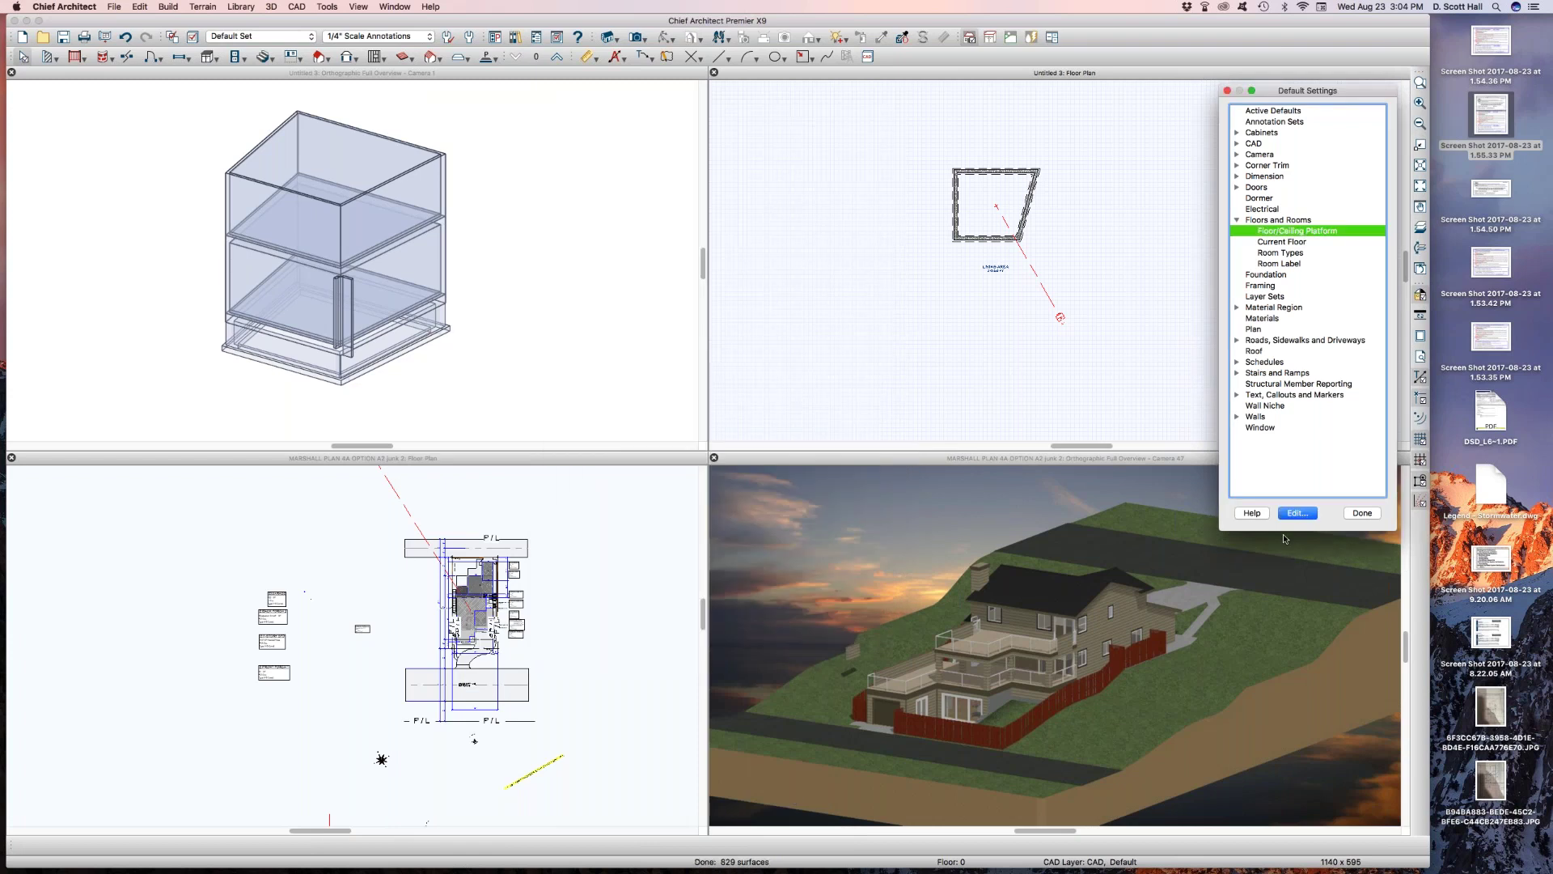
left_click(1351, 515)
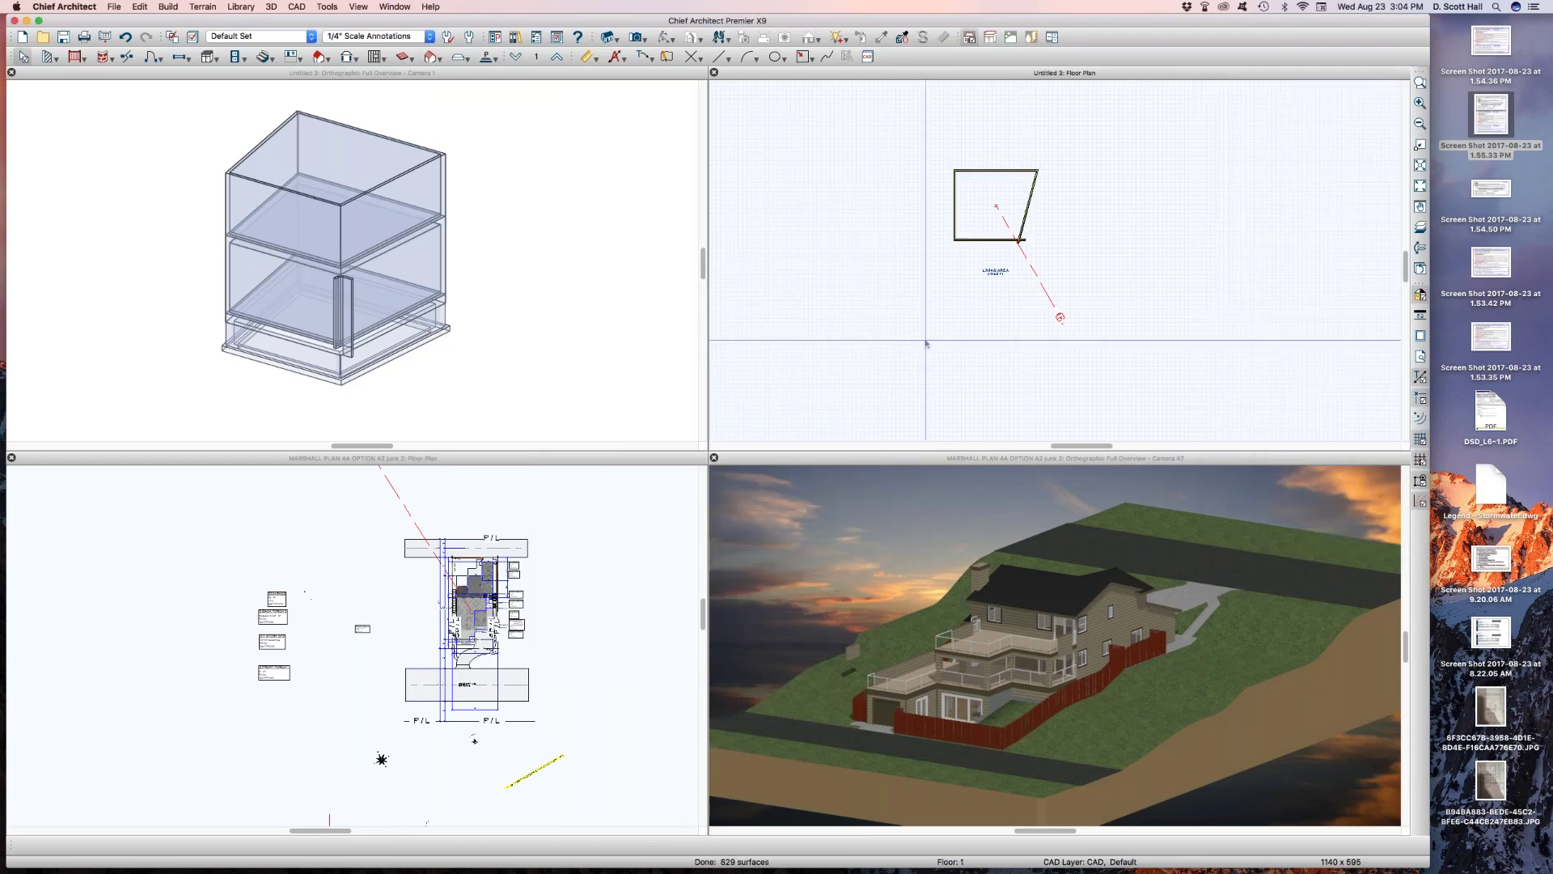
Display the second floor in the new plan's floor plan view
key("Page_Up")
key("Page_Up")
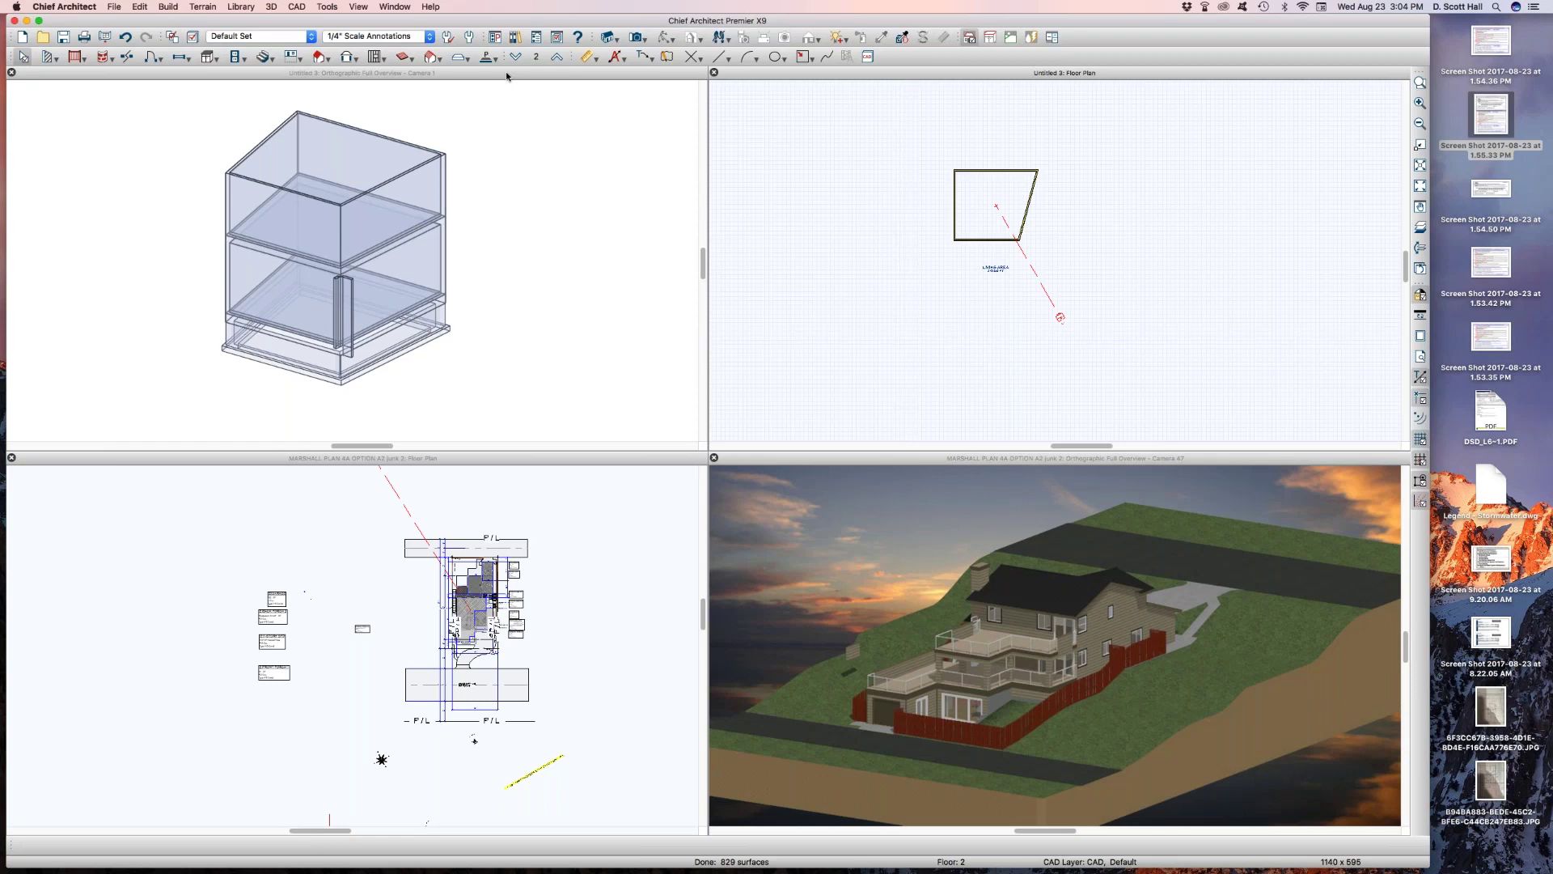
Build a new third floor derived from the second floor plan
left_click(291, 57)
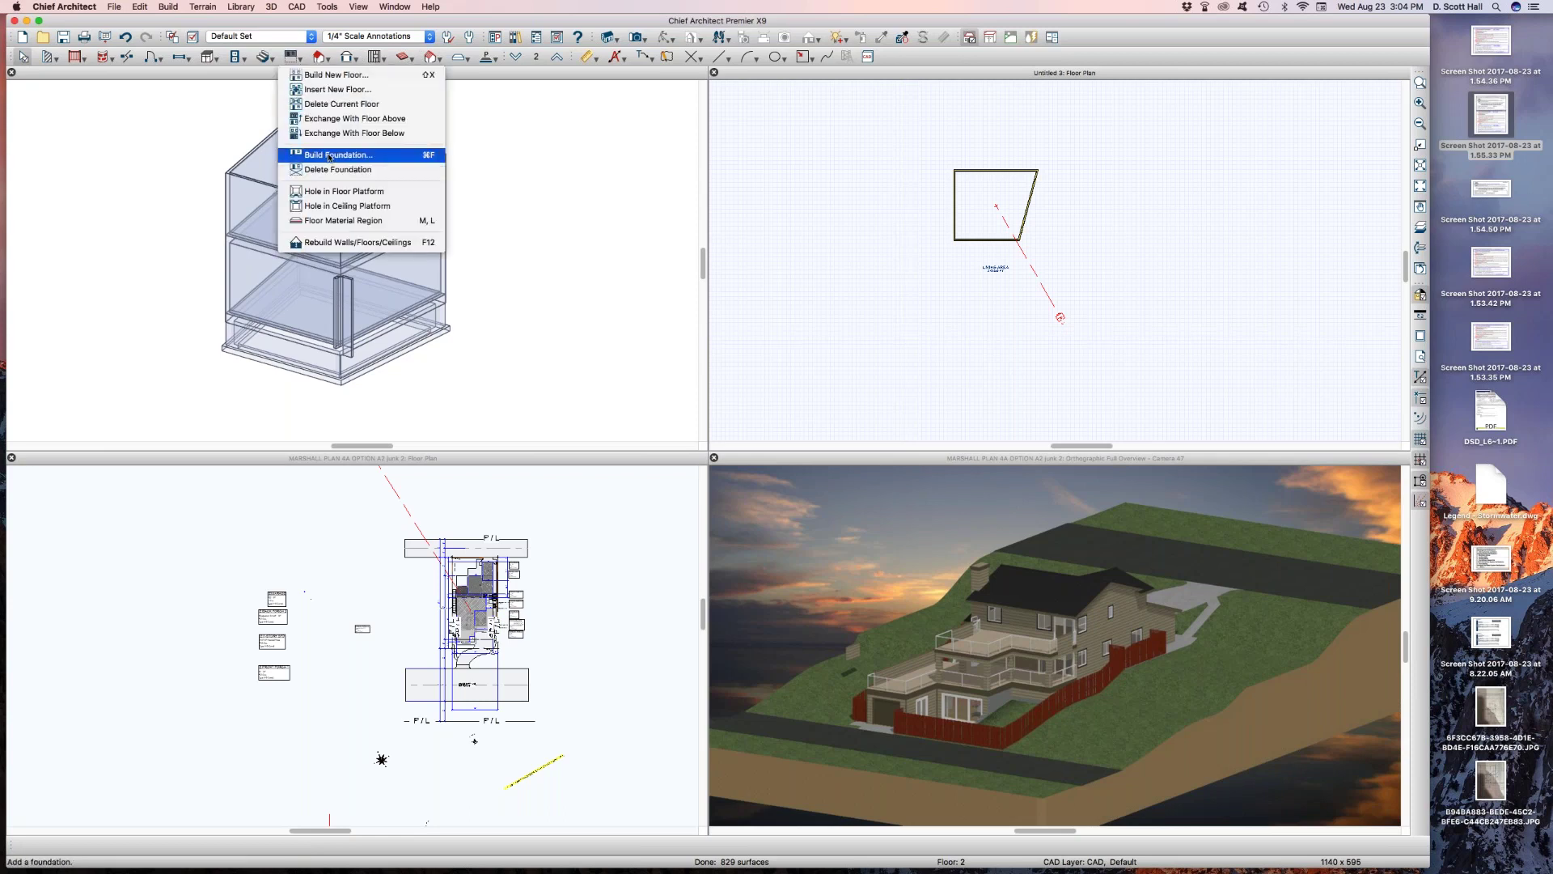
left_click(341, 75)
key("Return")
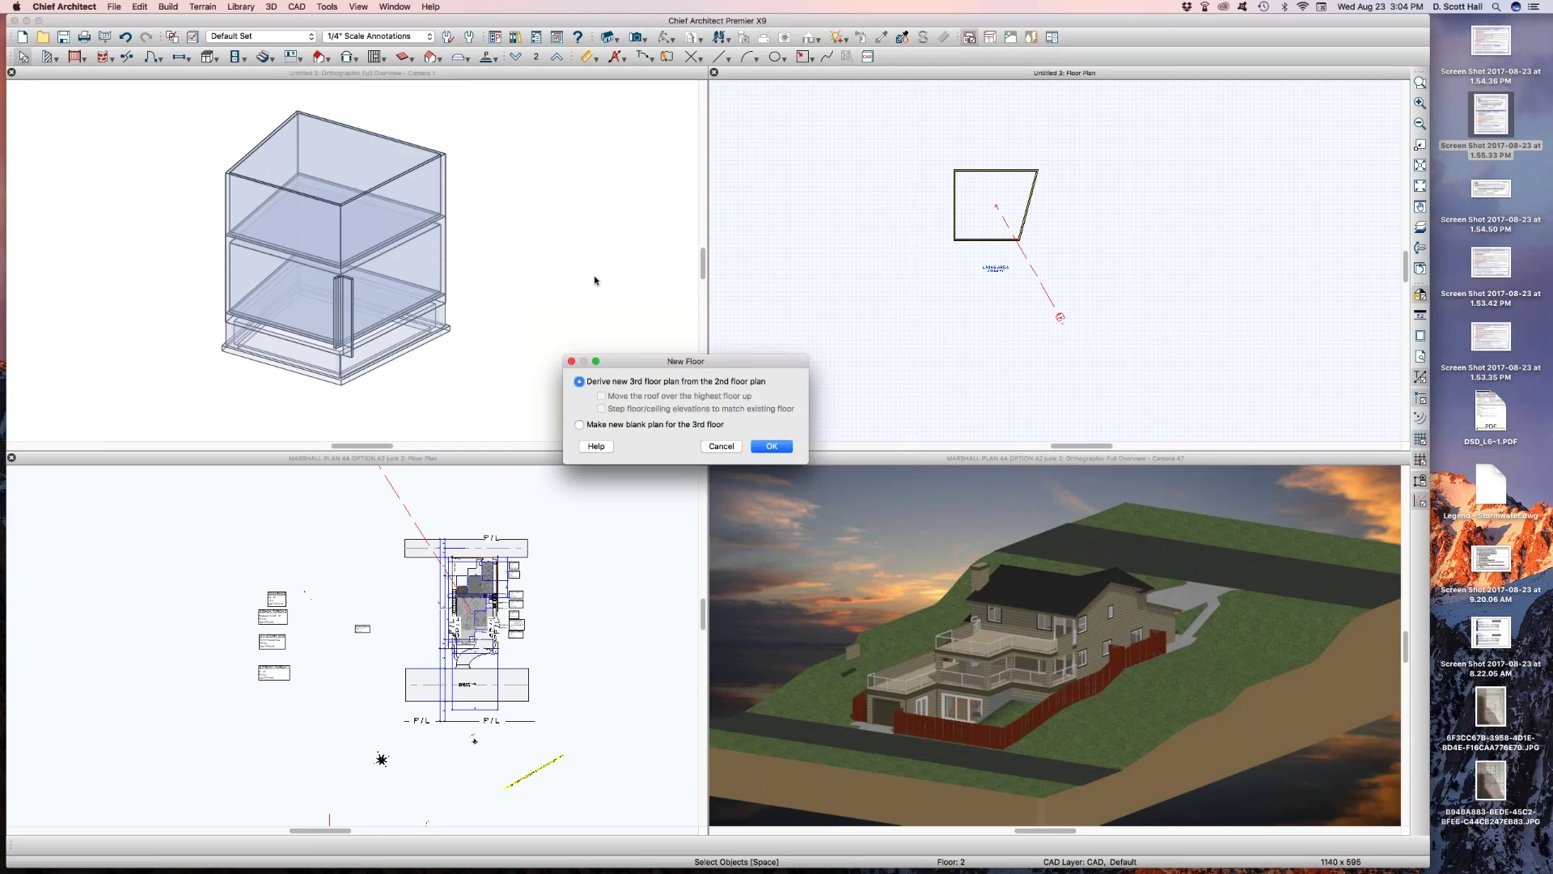
key("Return")
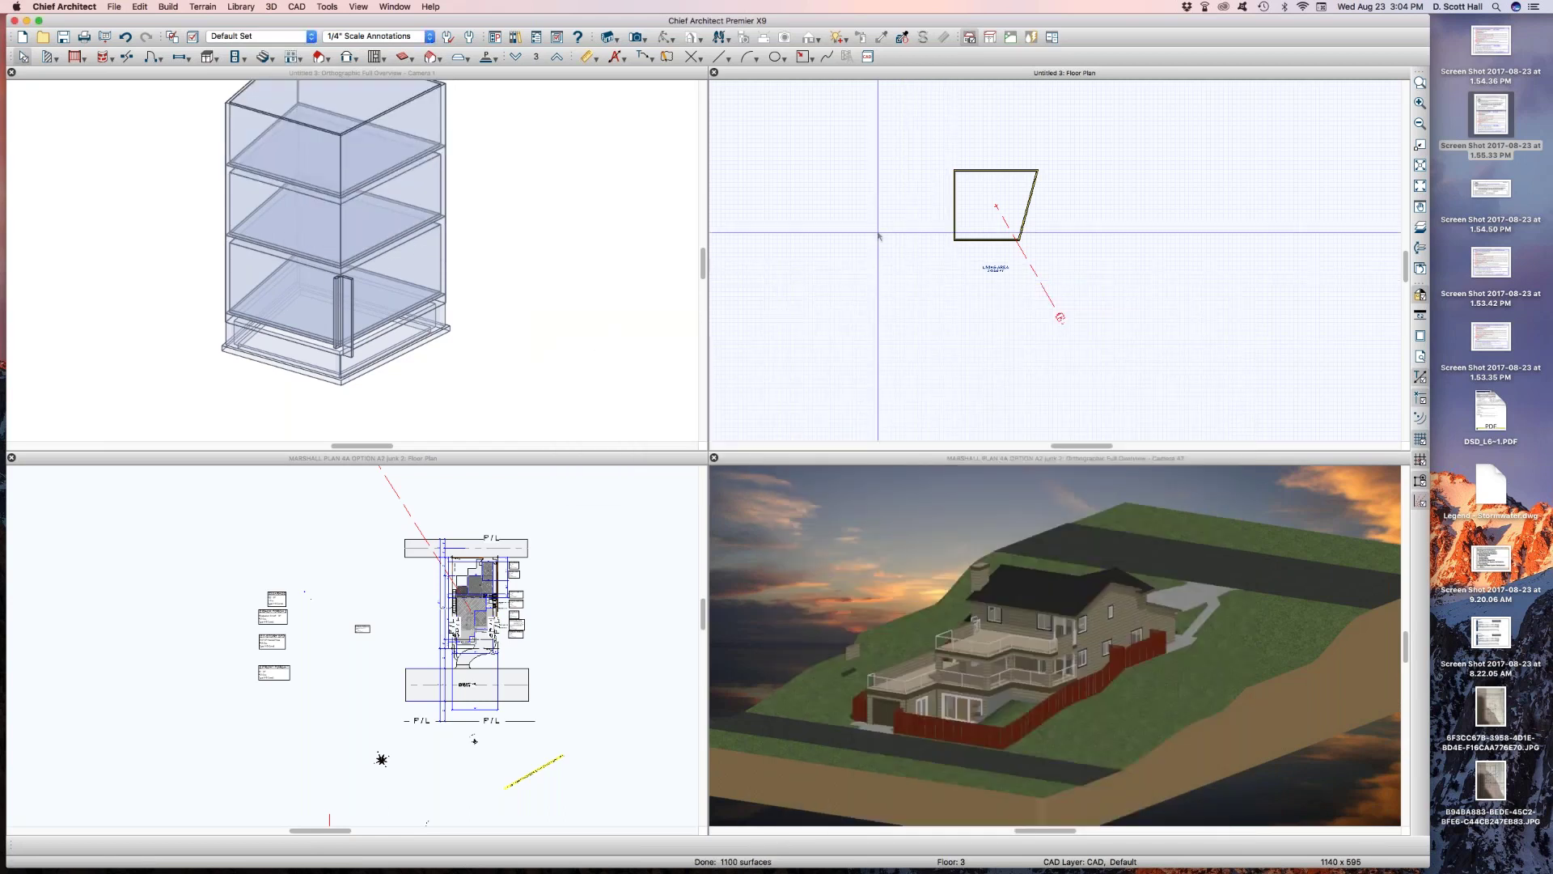
In the Floor/Ceiling Platform defaults, set the I-joist framing layer of the floor structure to 24"
key("d")
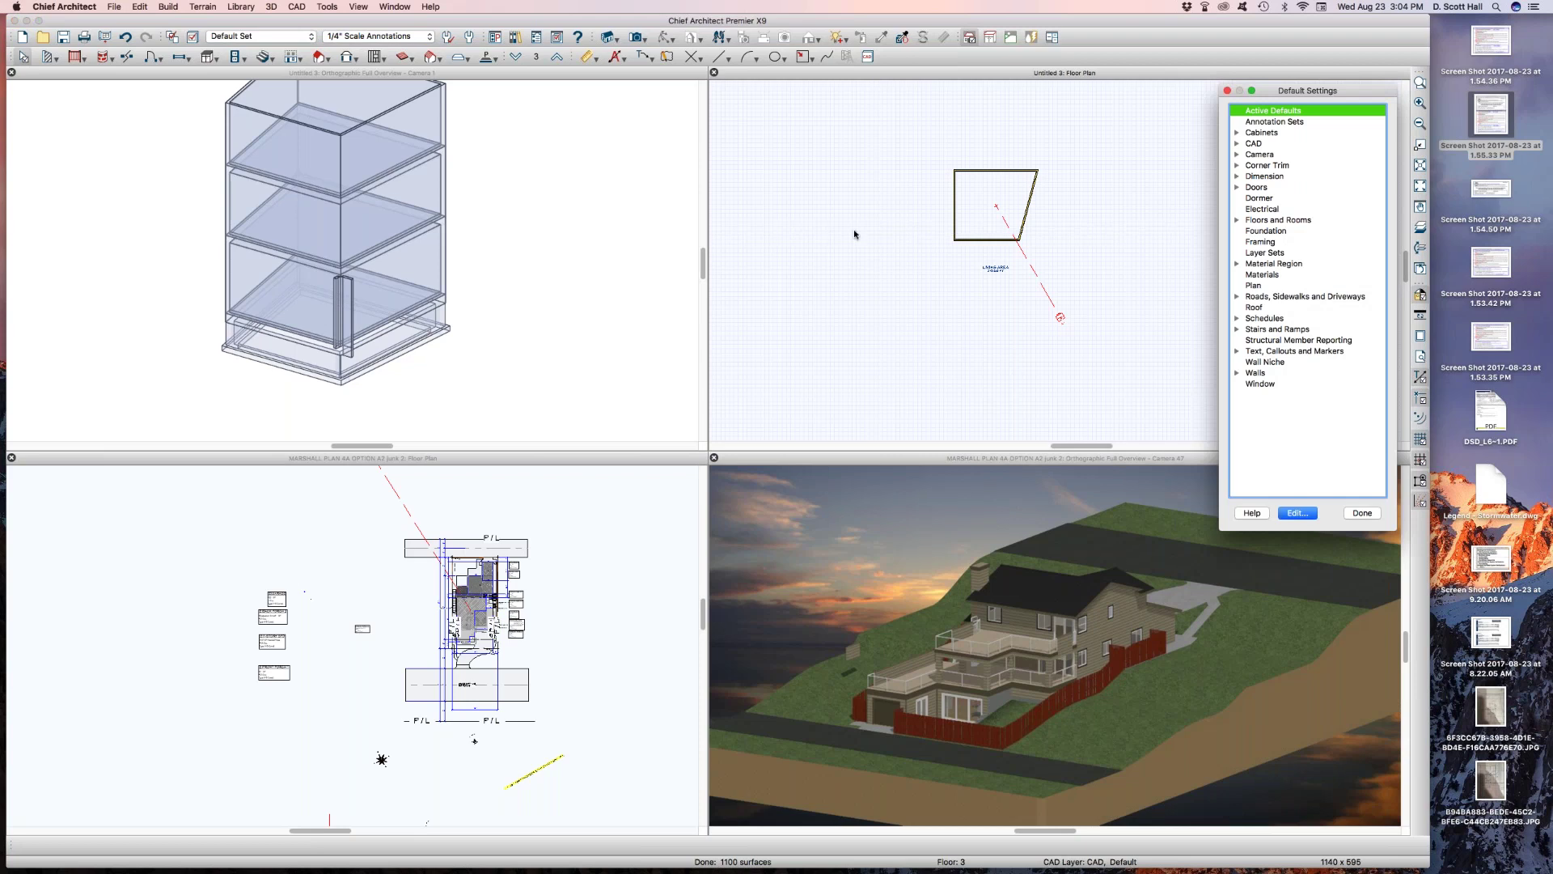
left_click(1237, 220)
double_click(1257, 230)
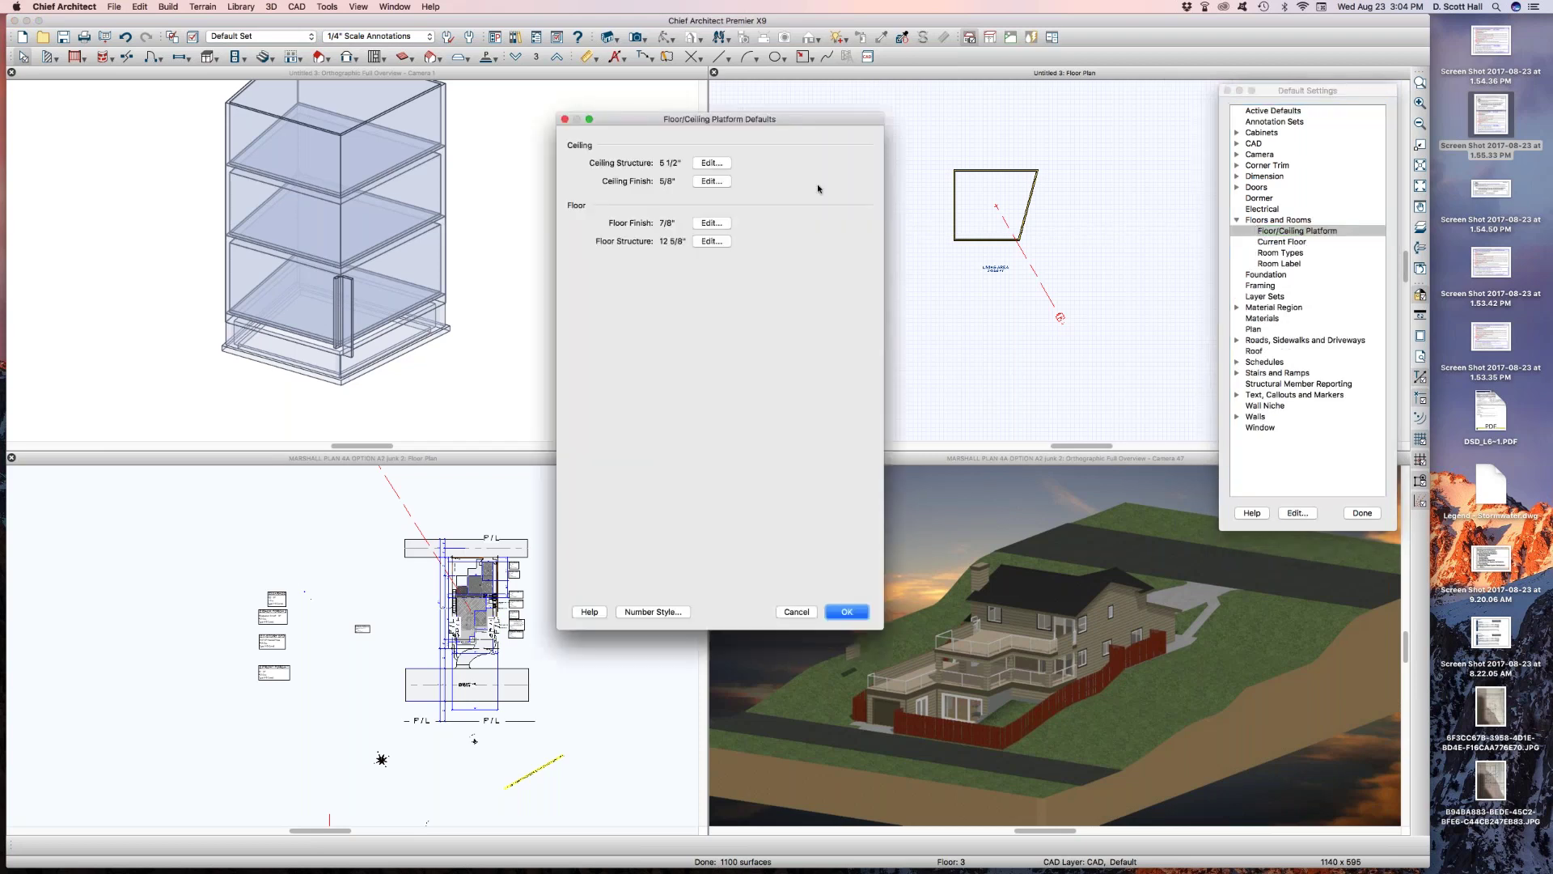
left_click(712, 242)
key("Tab")
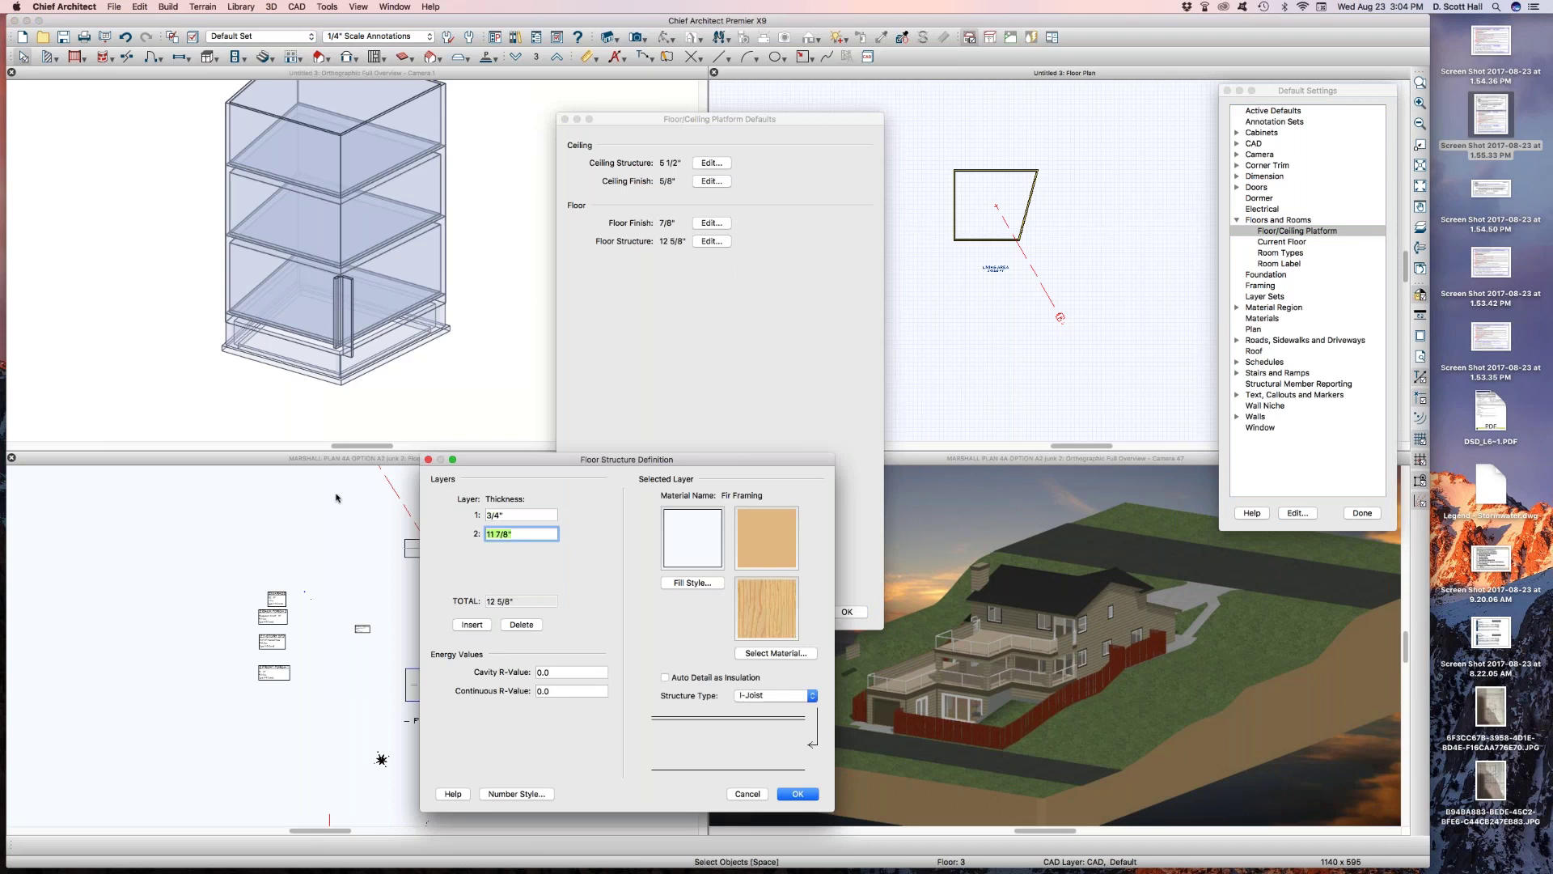
type("24")
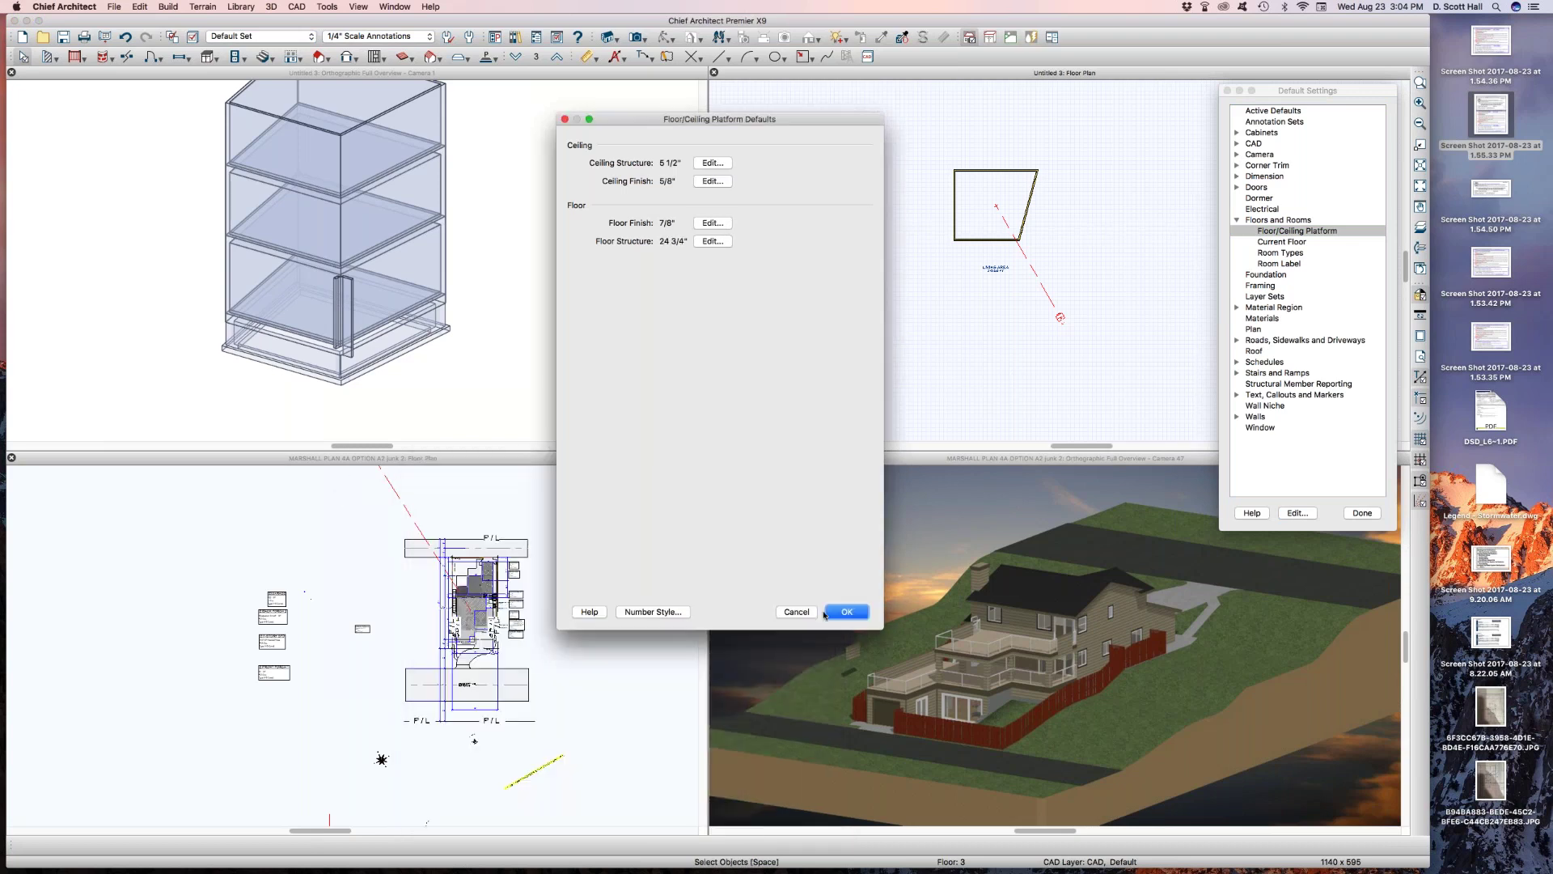
left_click(832, 614)
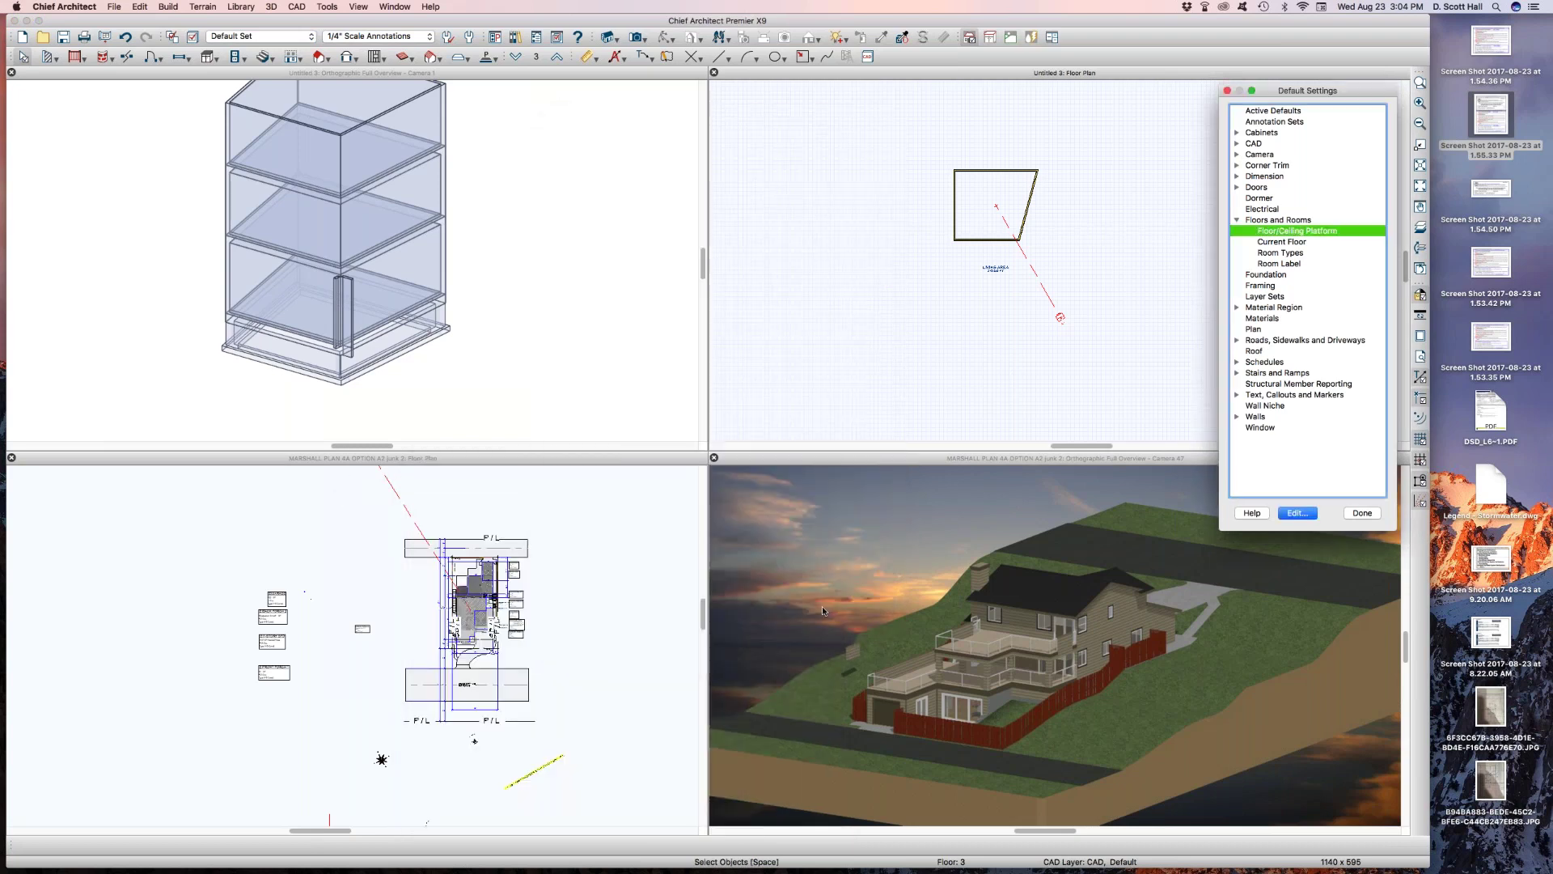
left_click(1361, 513)
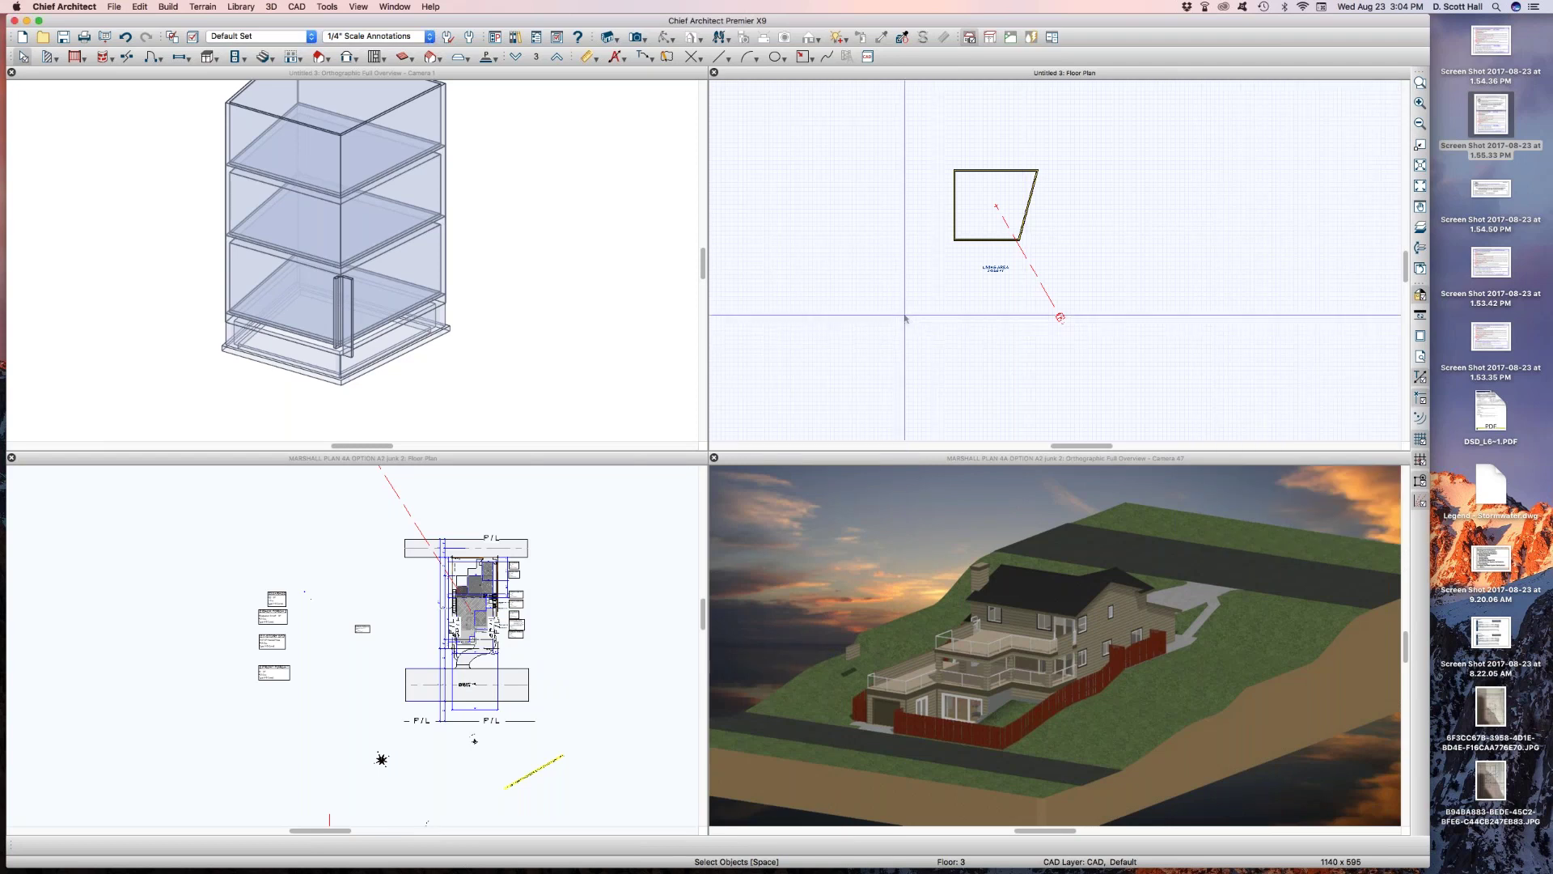
Orbit the full overview to a lower angle and examine the thickness of the floor platforms
scroll(858, 356, "down", 1)
scroll(1051, 214, "up", 1)
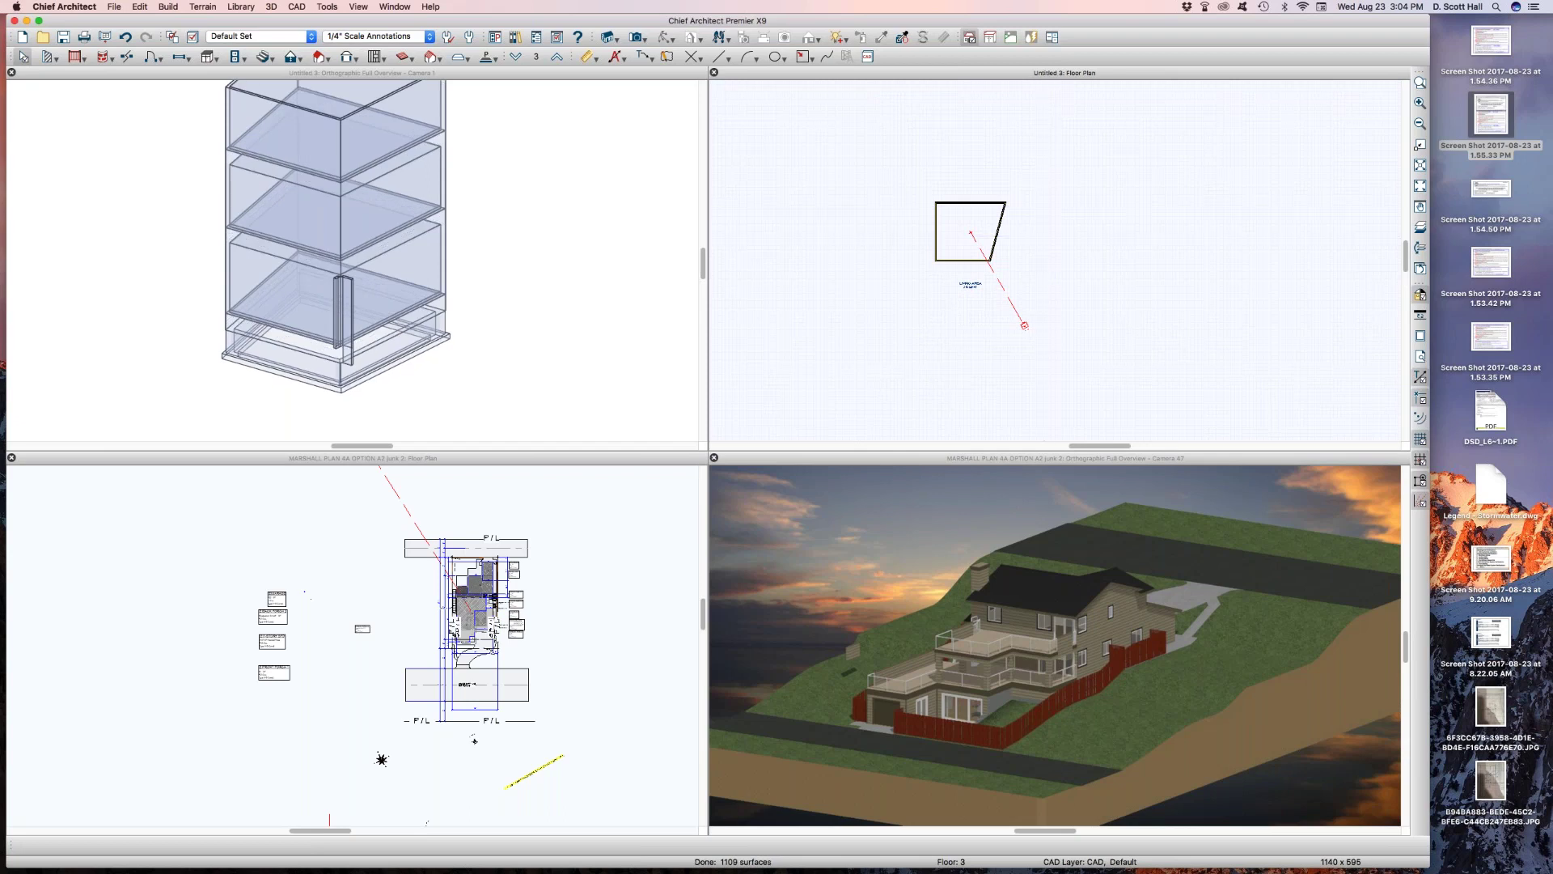
left_click(311, 321)
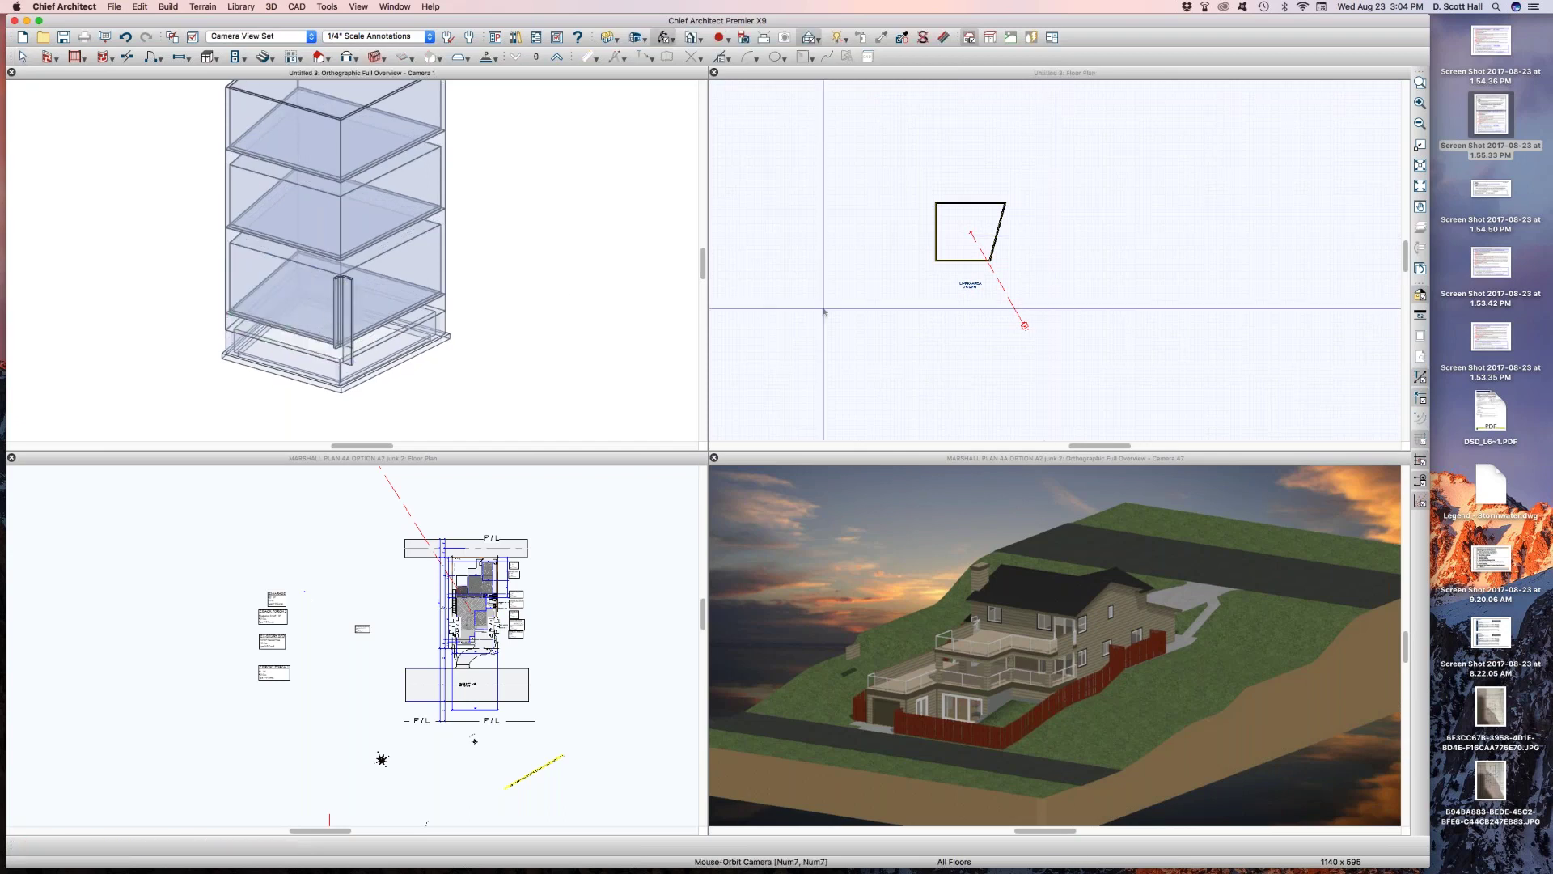
left_click(809, 297)
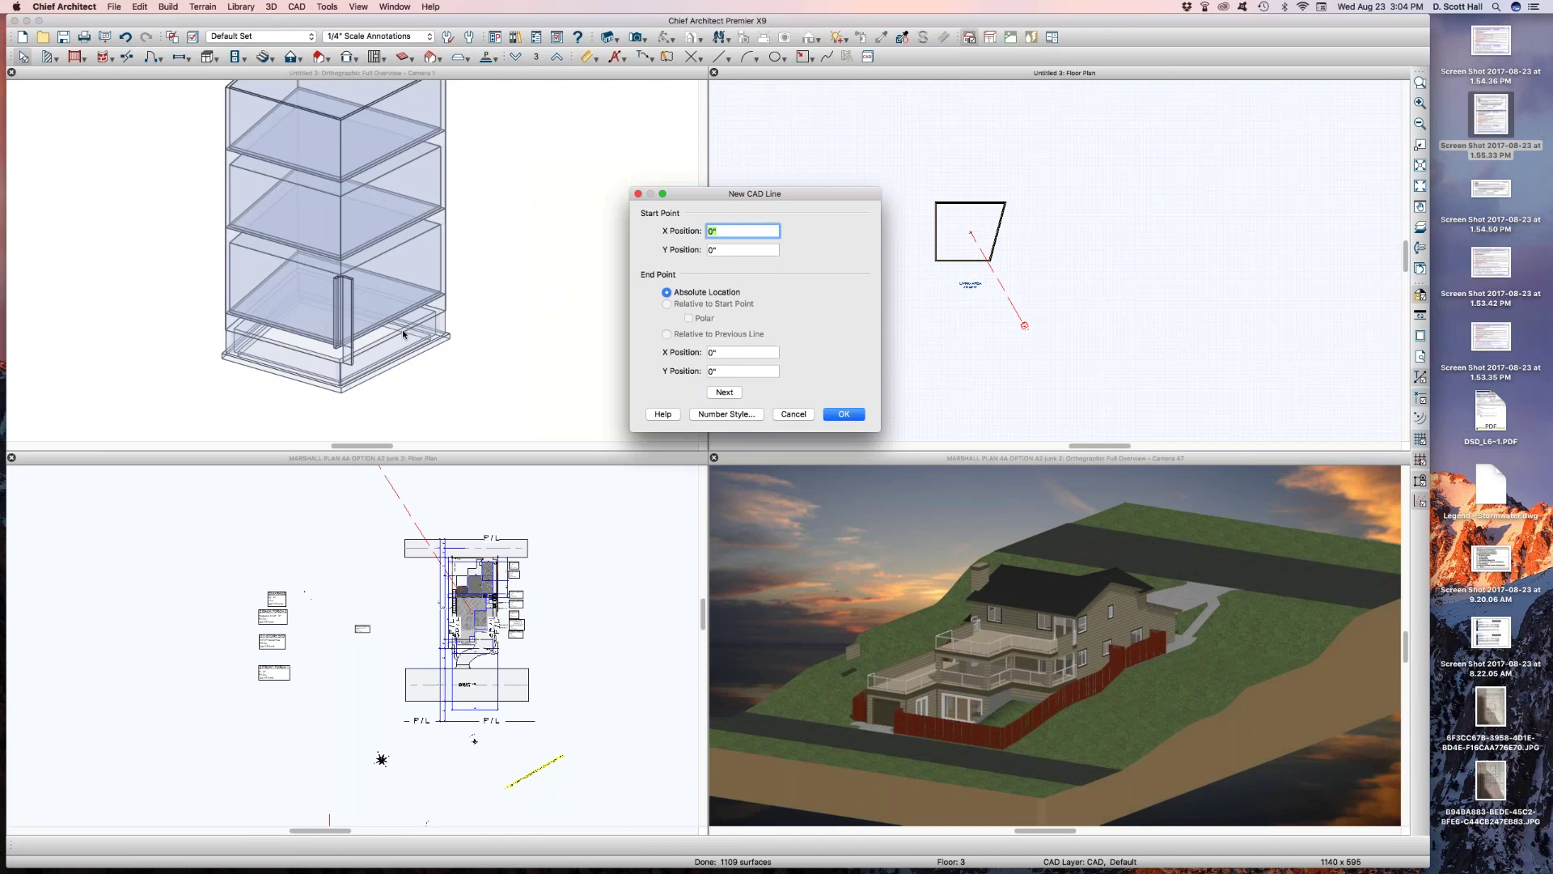
key("Escape")
left_click(284, 295)
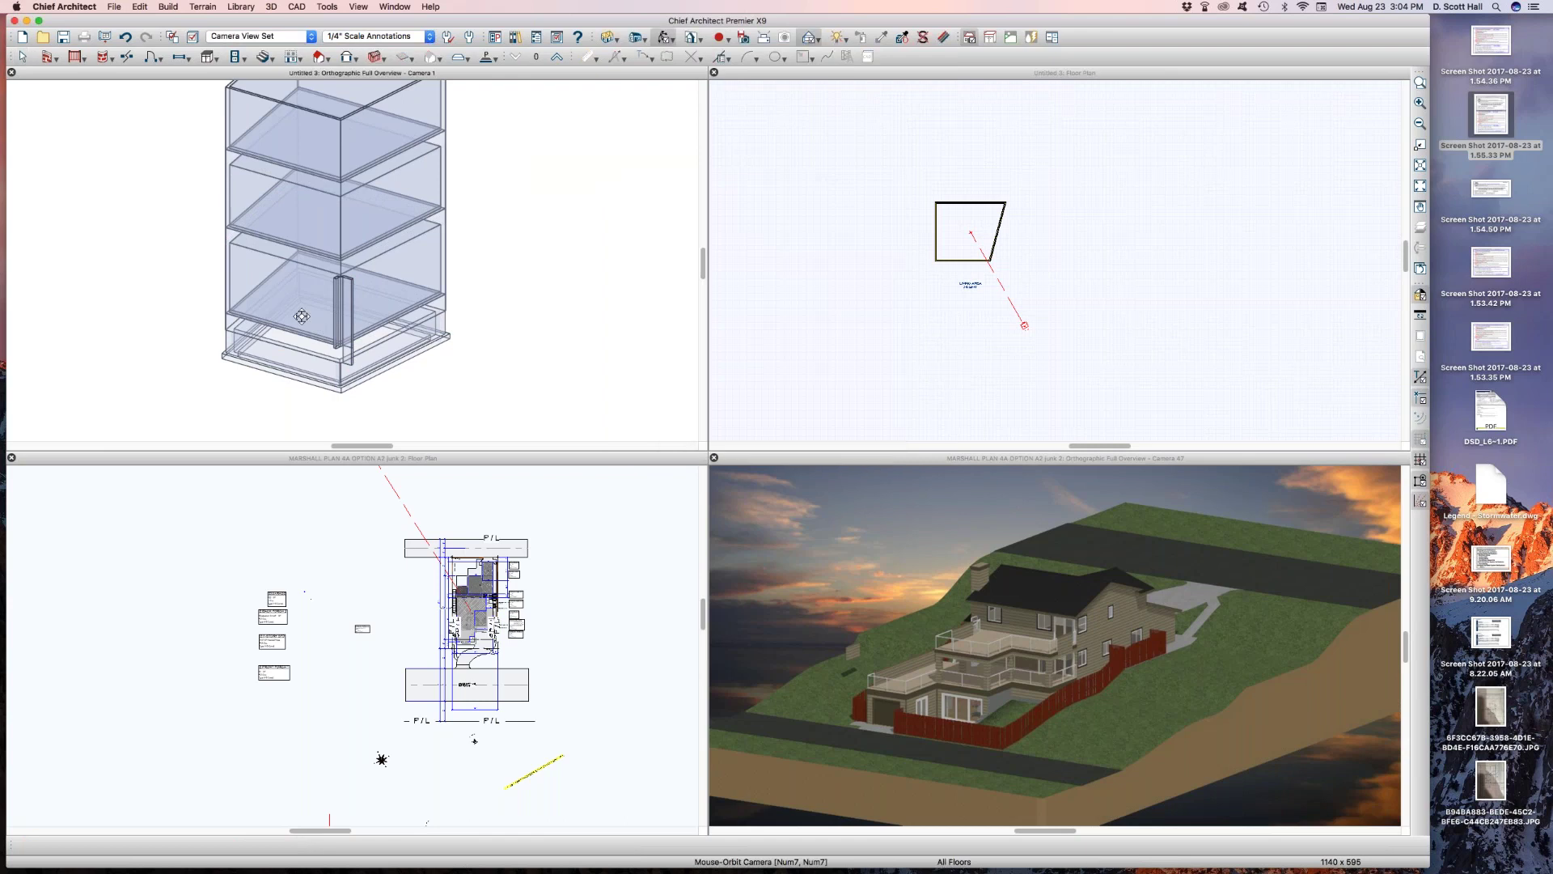
left_click_drag(289, 331, 297, 294)
On the second floor, override the Living Area room's floor structure by setting its second layer to 6"
scroll(1051, 242, "up", 2)
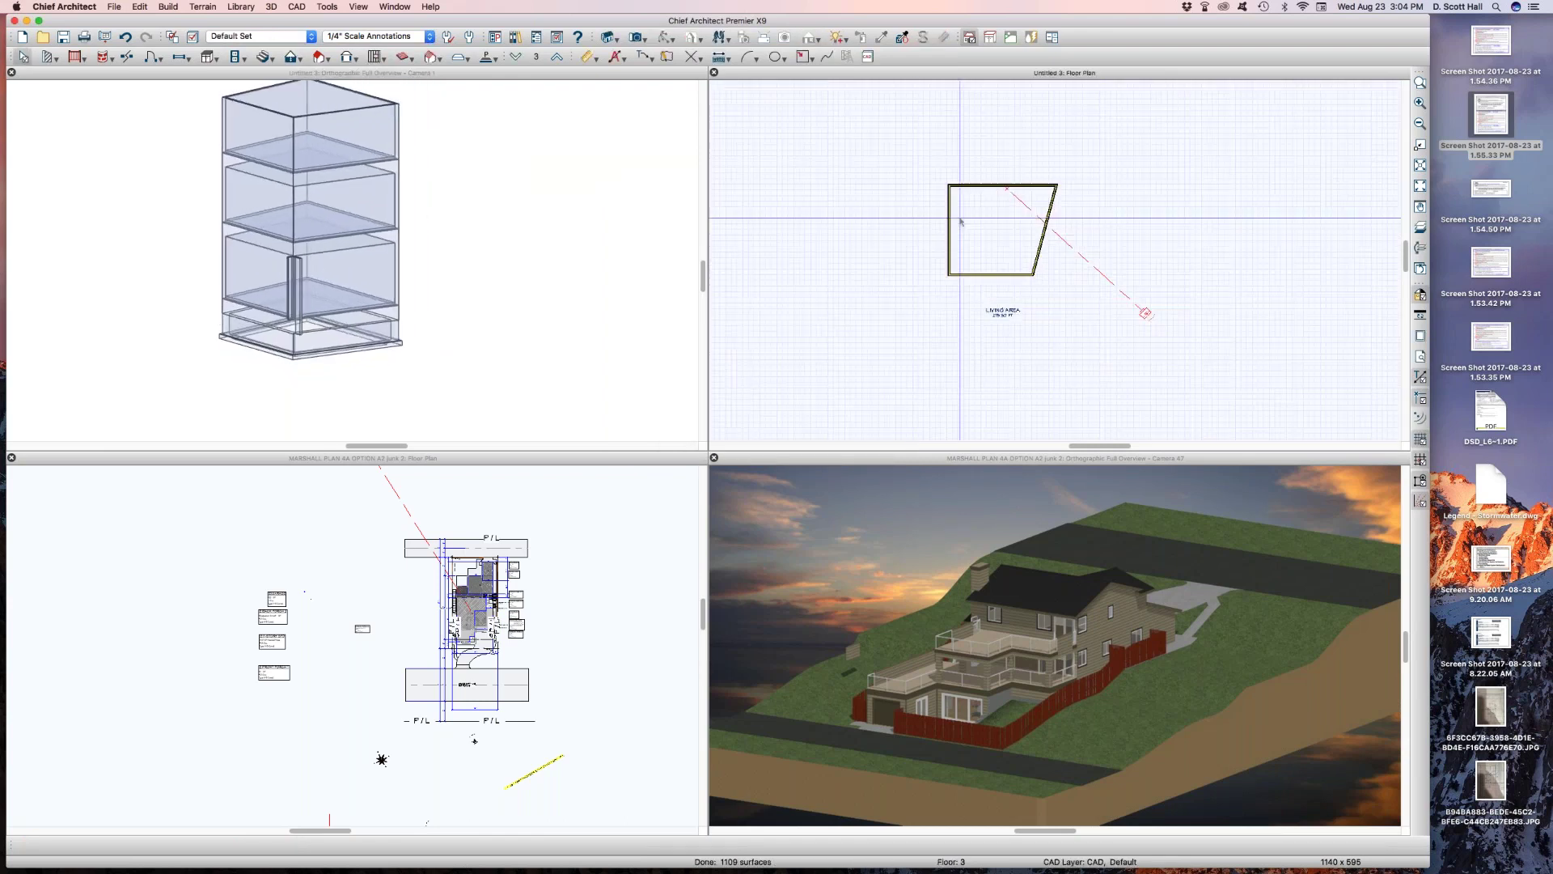
left_click(1012, 234)
scroll(1011, 233, "up", 1)
key("Page_Down")
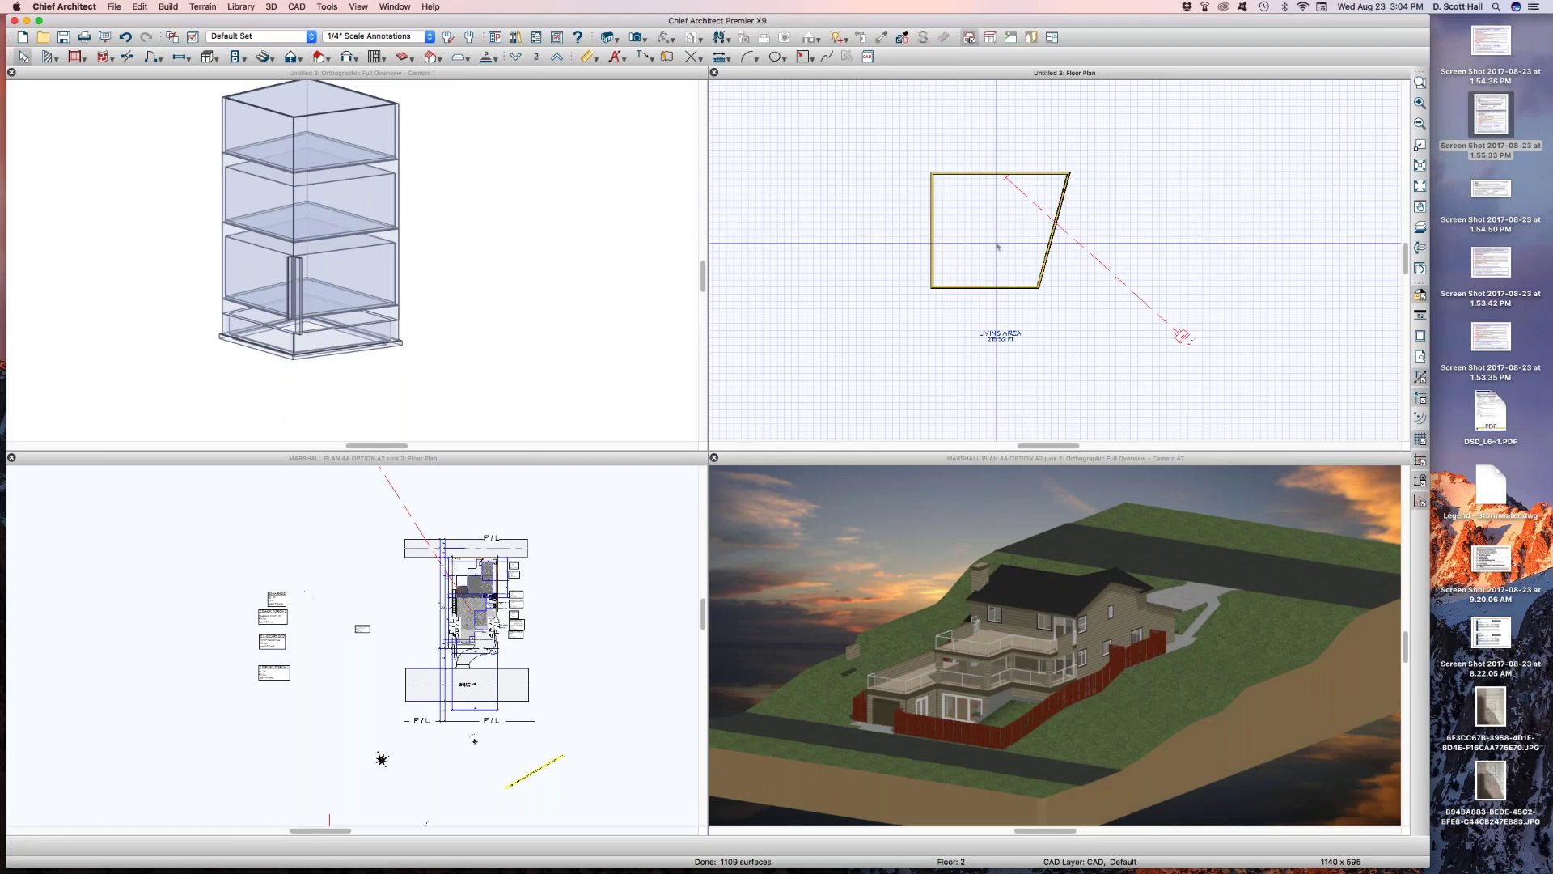
left_click(990, 231)
double_click(990, 230)
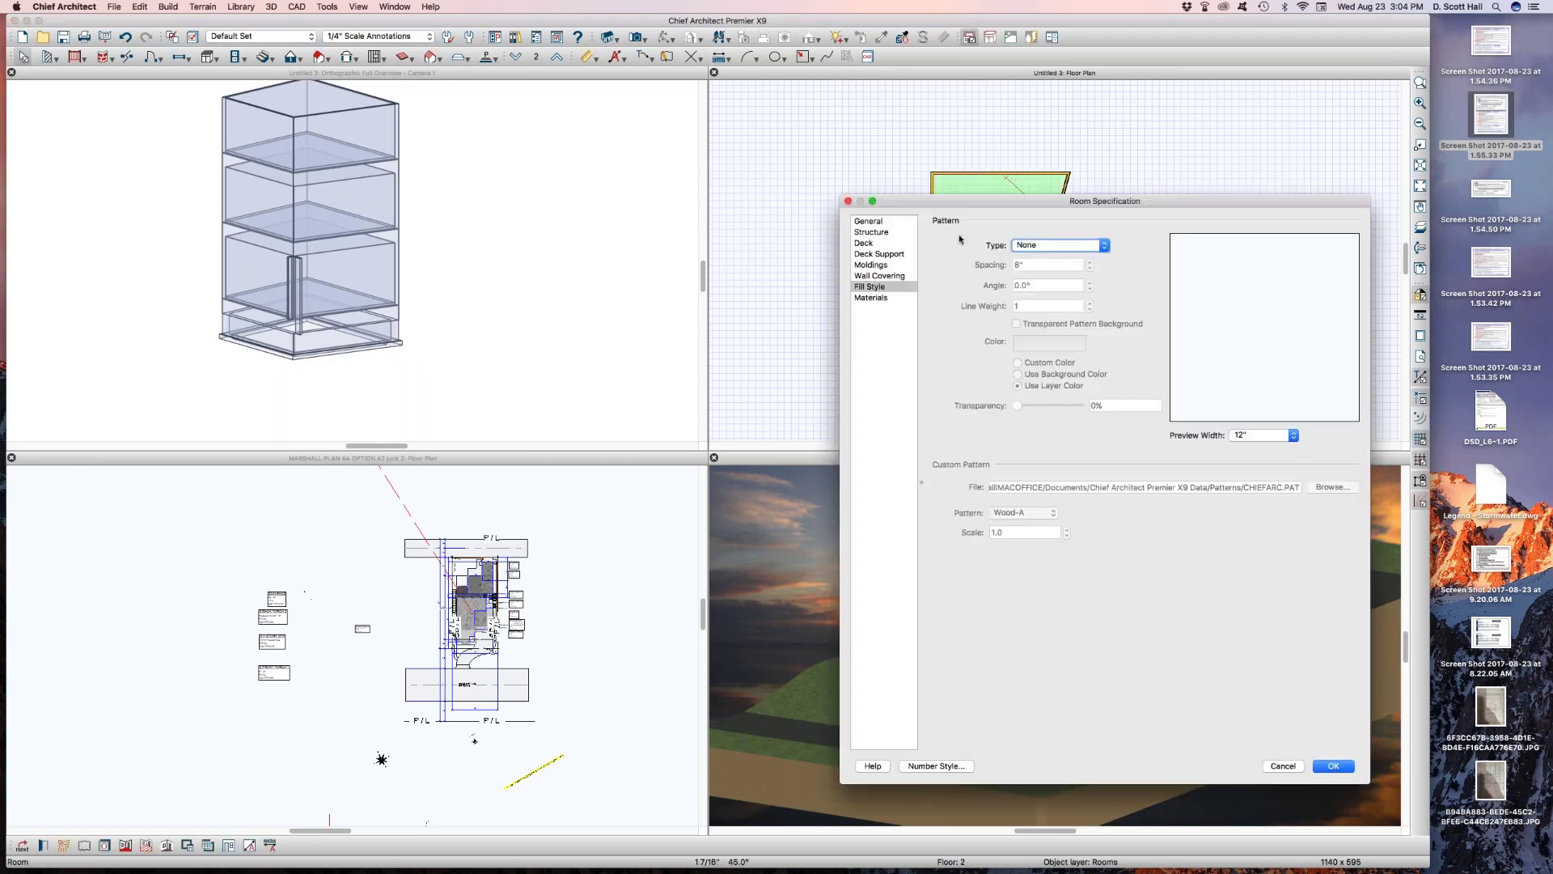
left_click(871, 234)
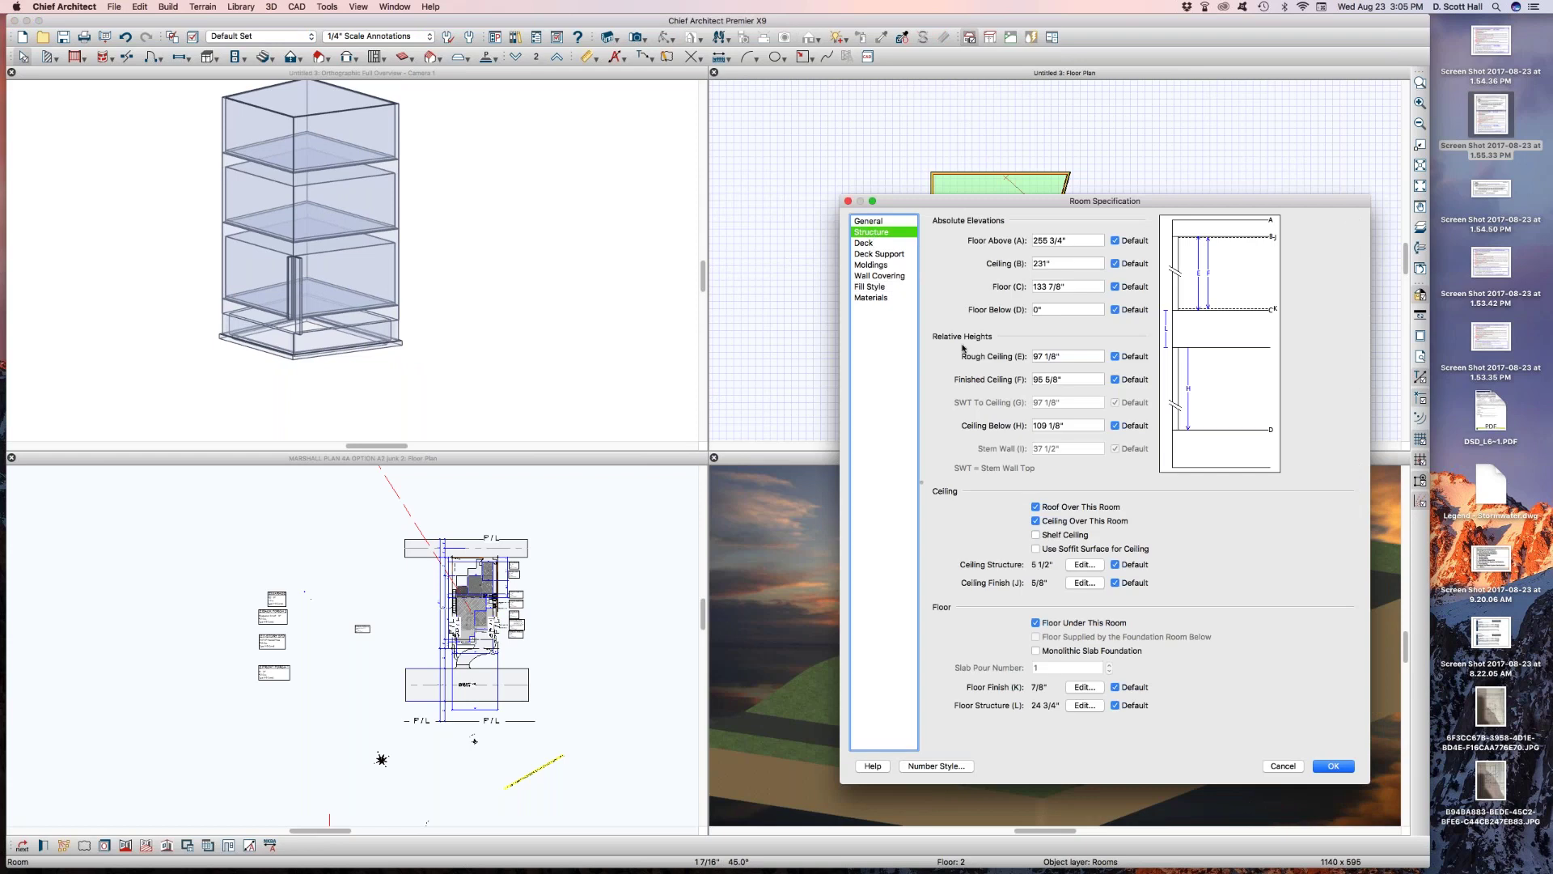
left_click(1085, 706)
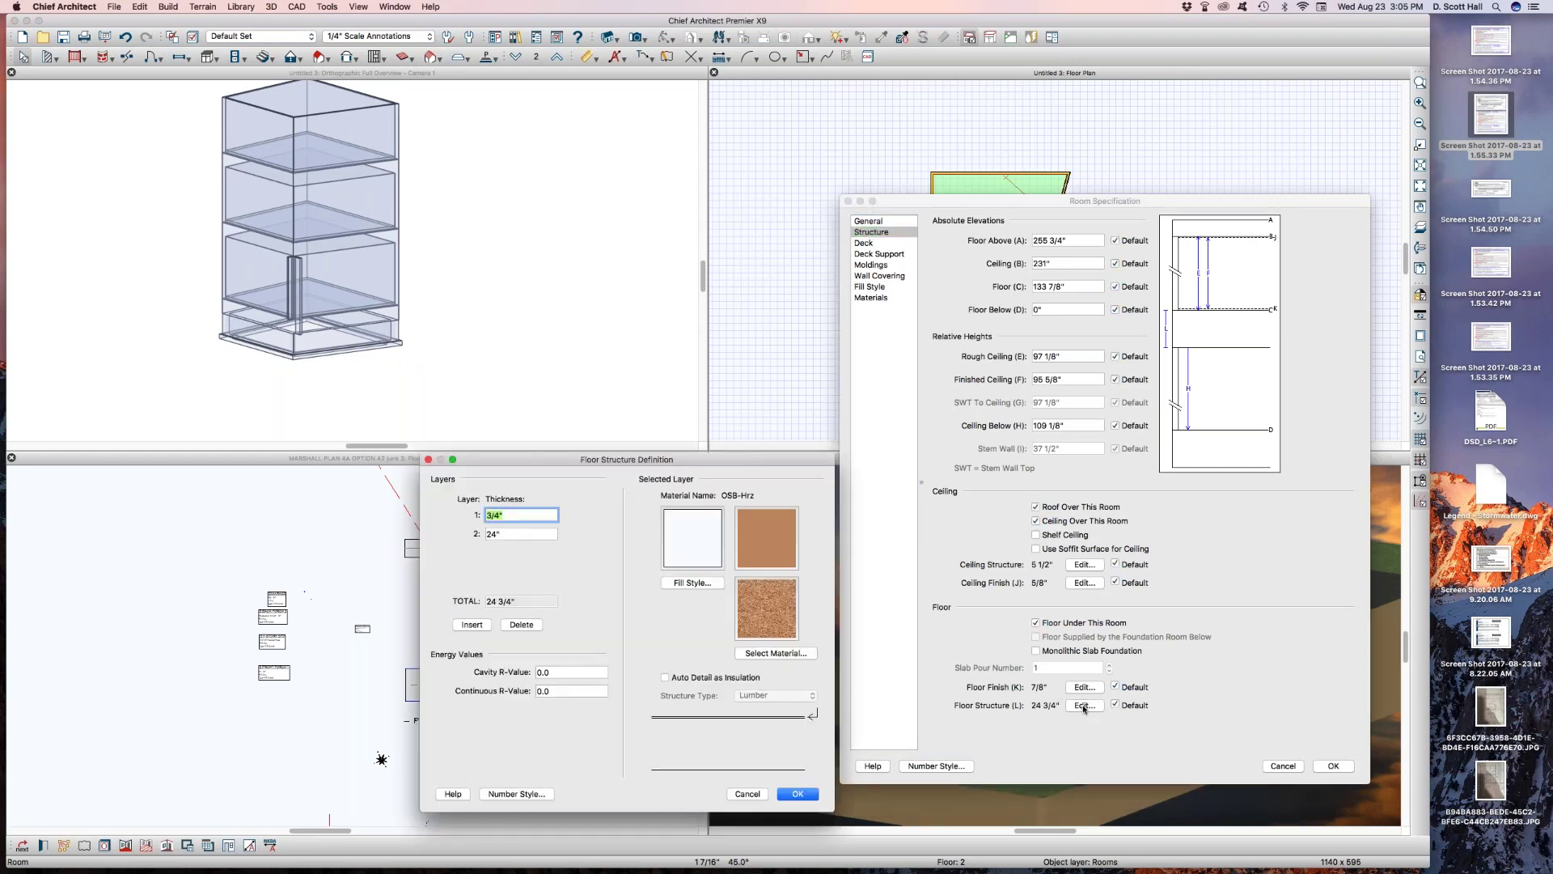
double_click(501, 534)
type("6")
key("Return")
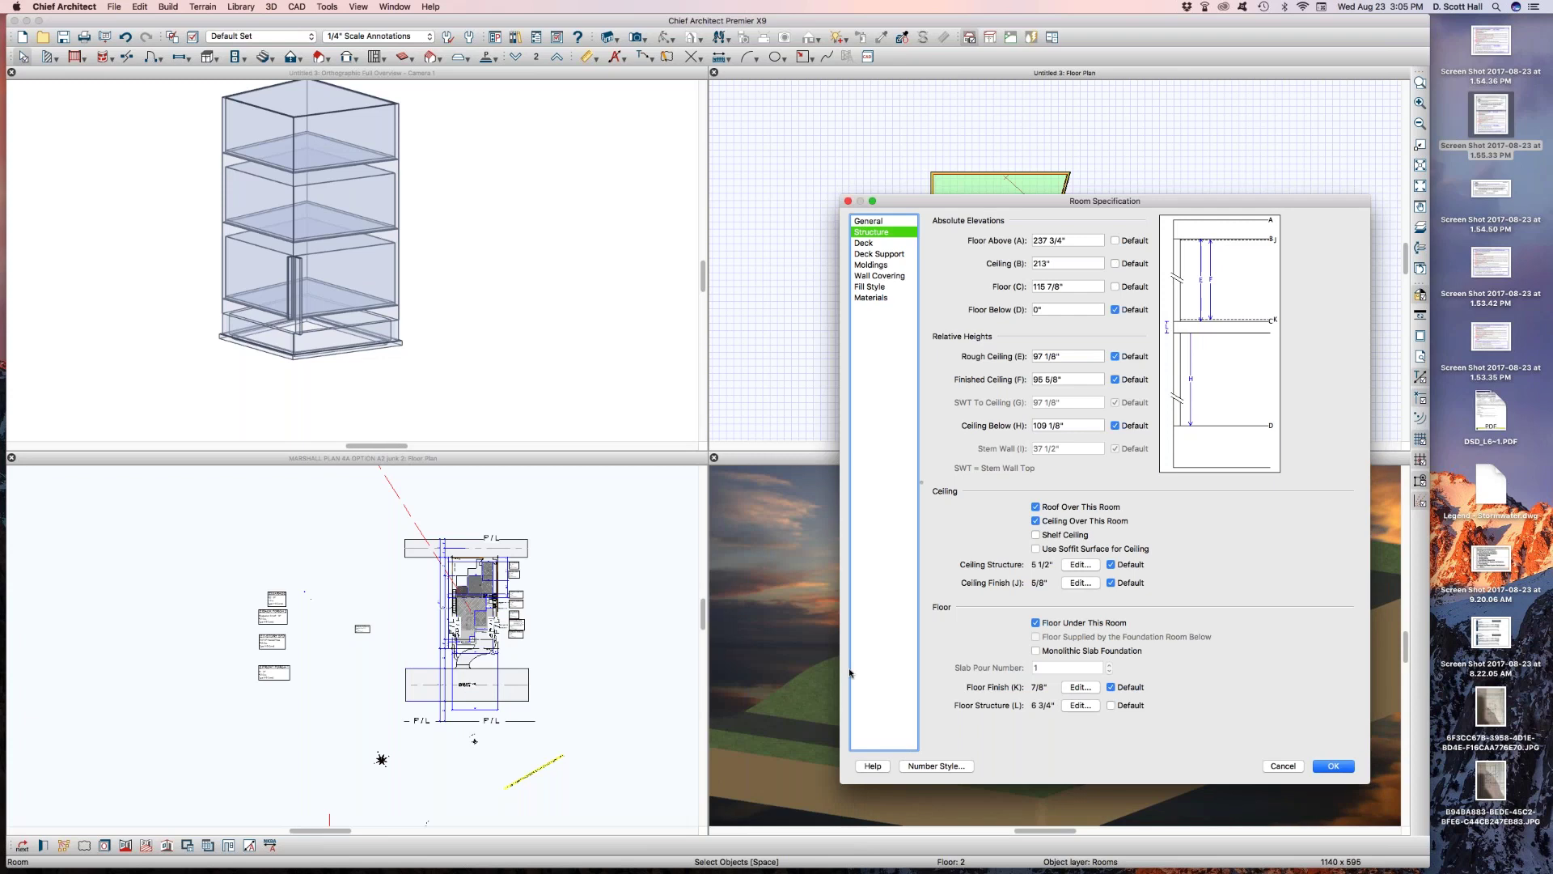
left_click(1331, 765)
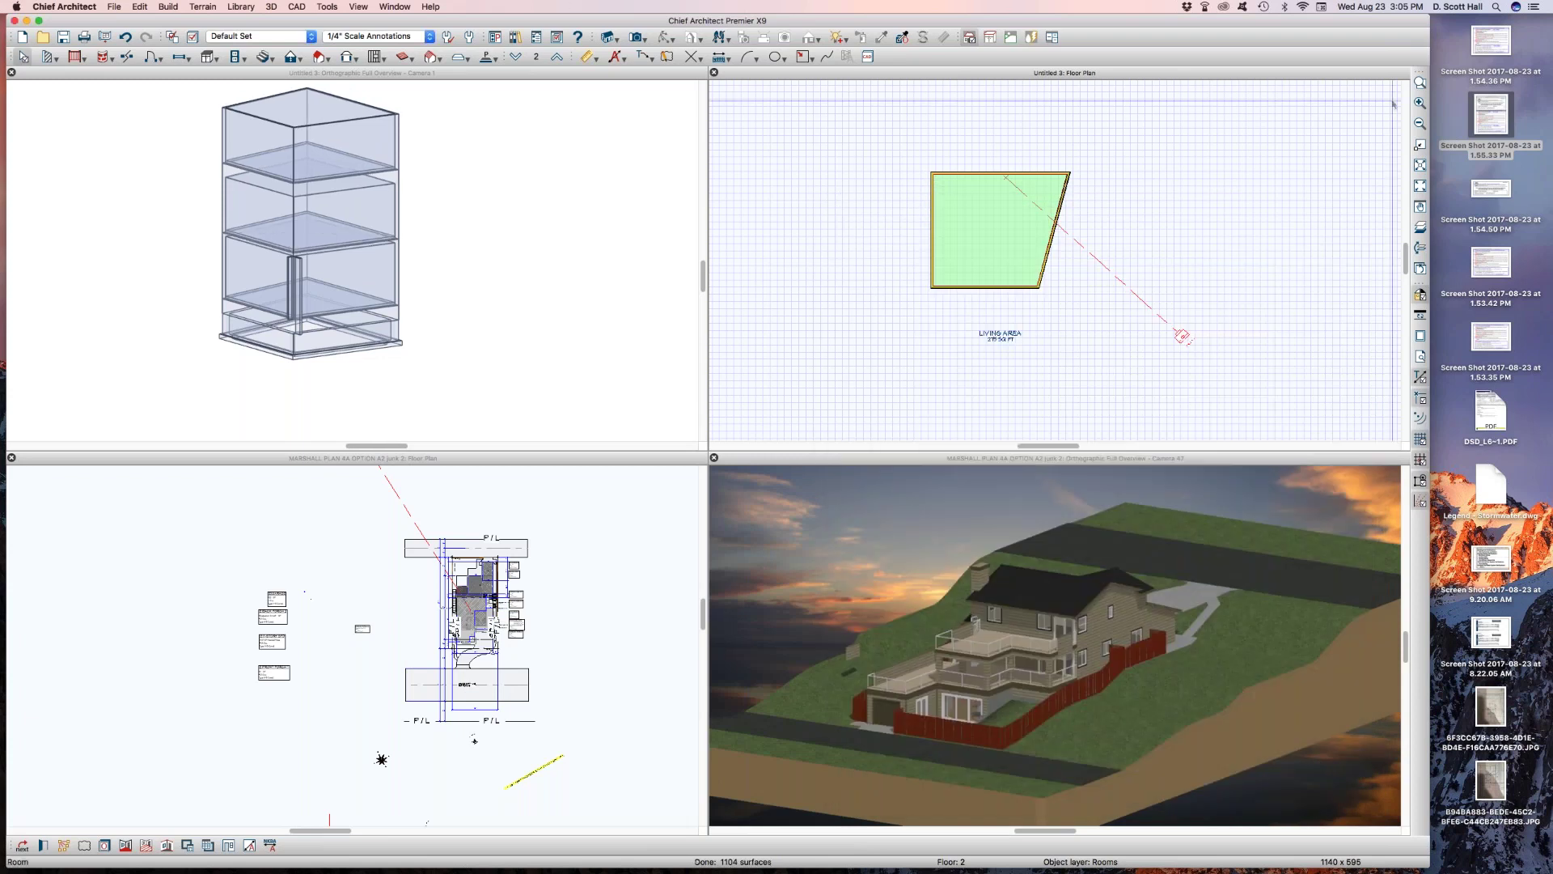
Deselect the room and check the floor structure in the second floor's Current Floor defaults
left_click(1173, 174)
key("super+d")
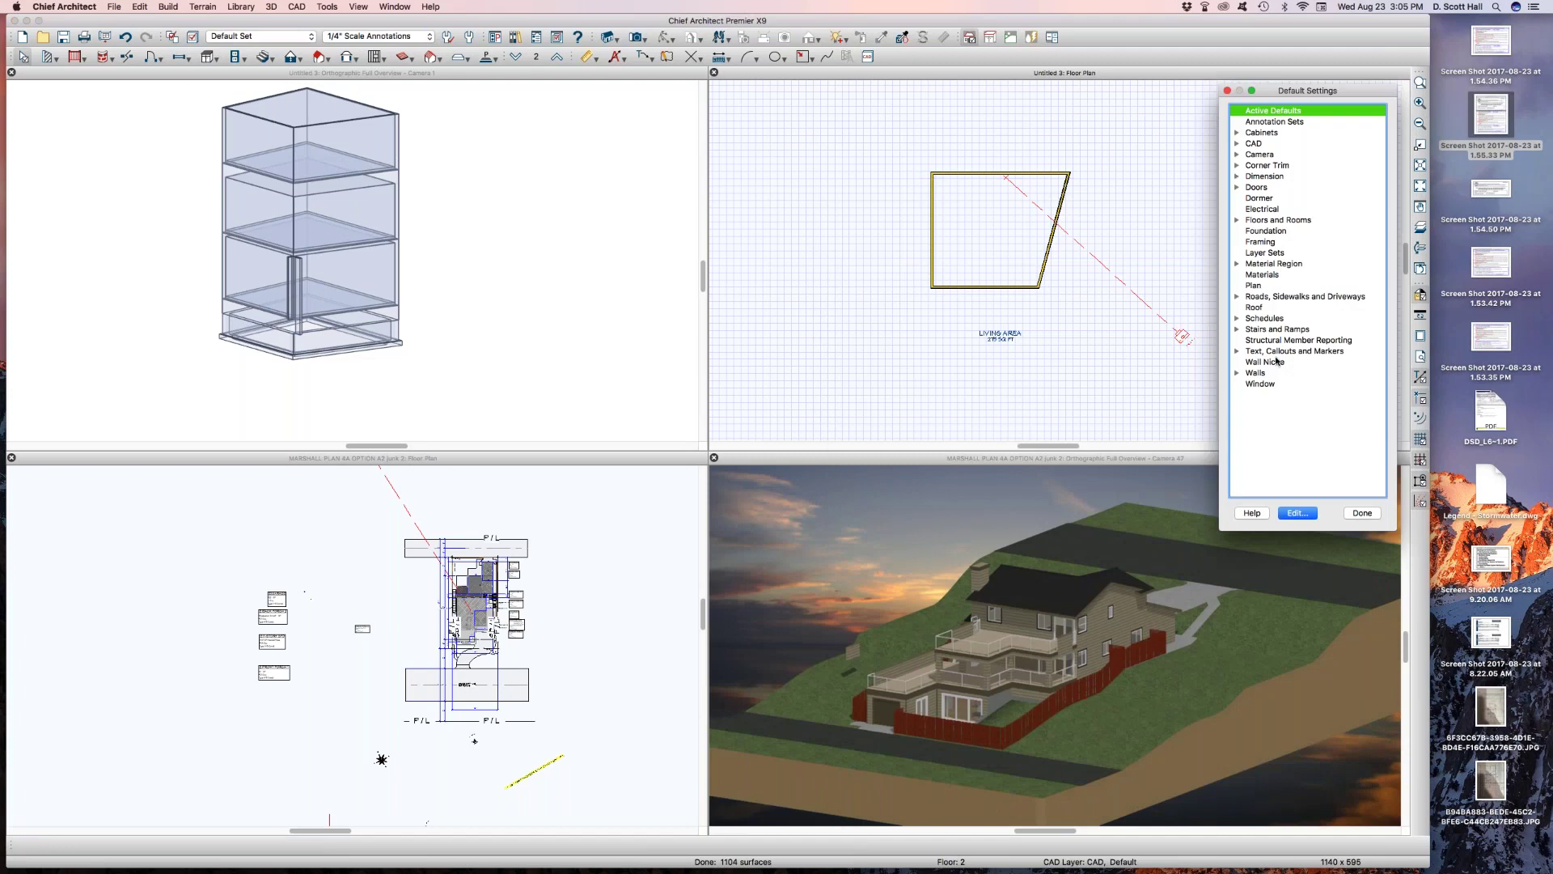
key("Escape")
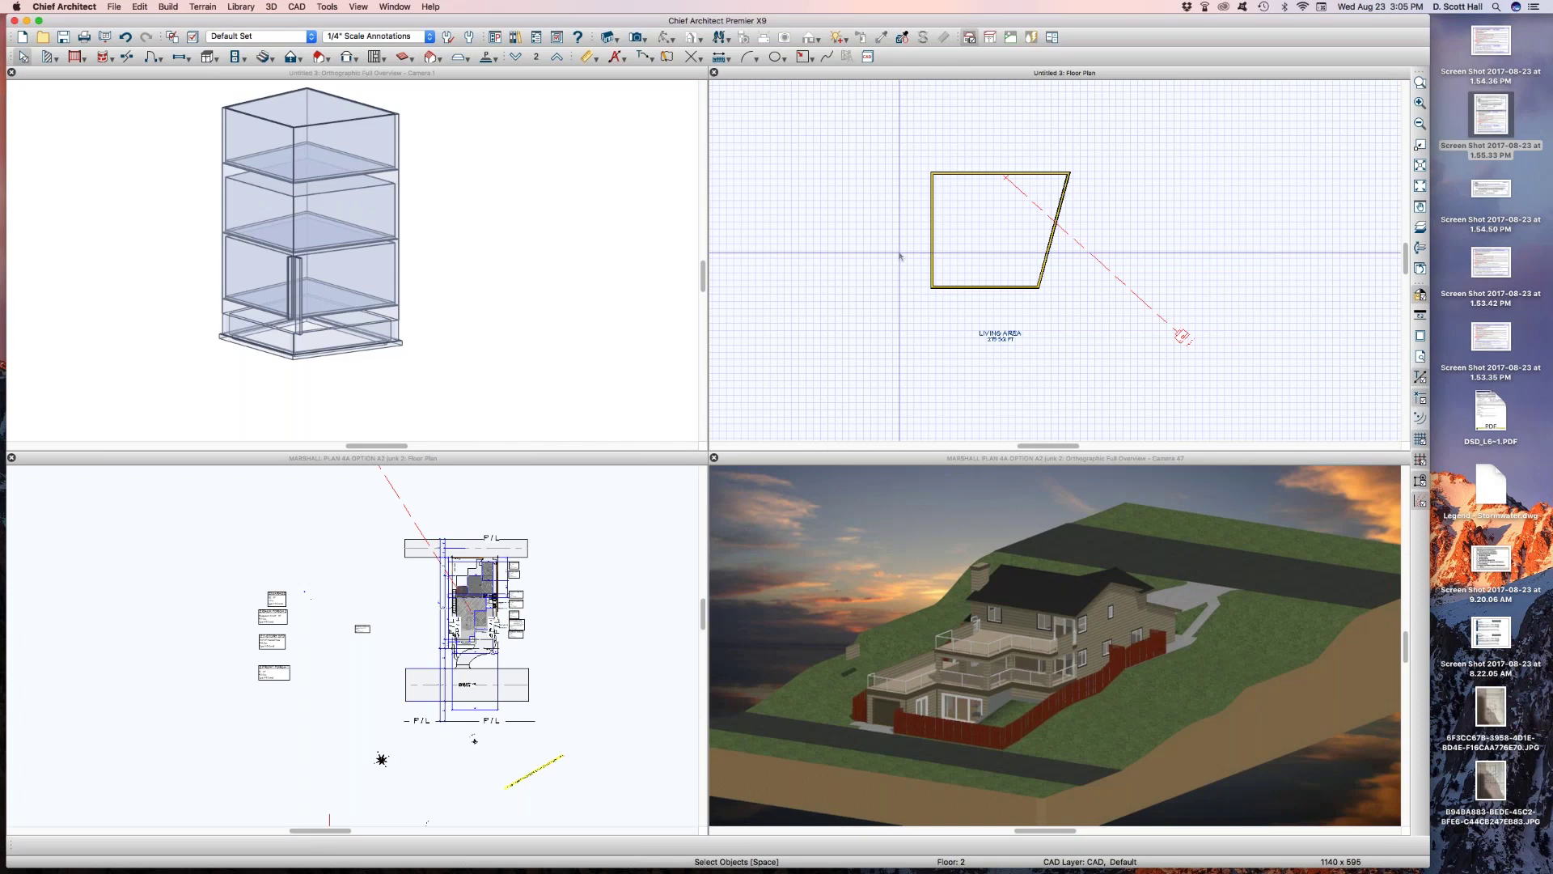
key("super+d")
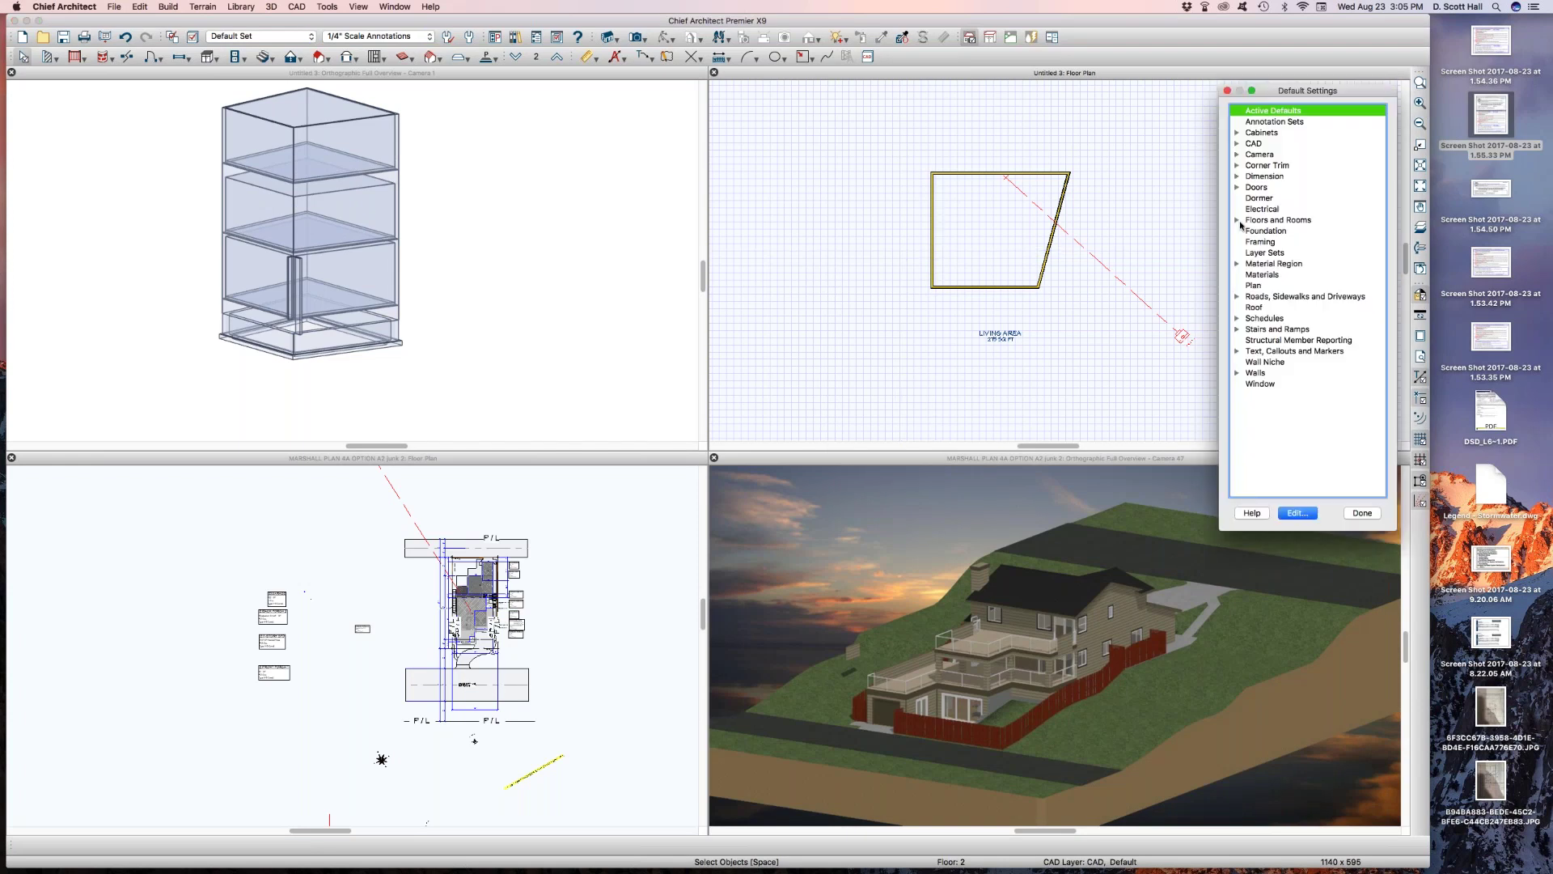
left_click(1237, 220)
double_click(1277, 243)
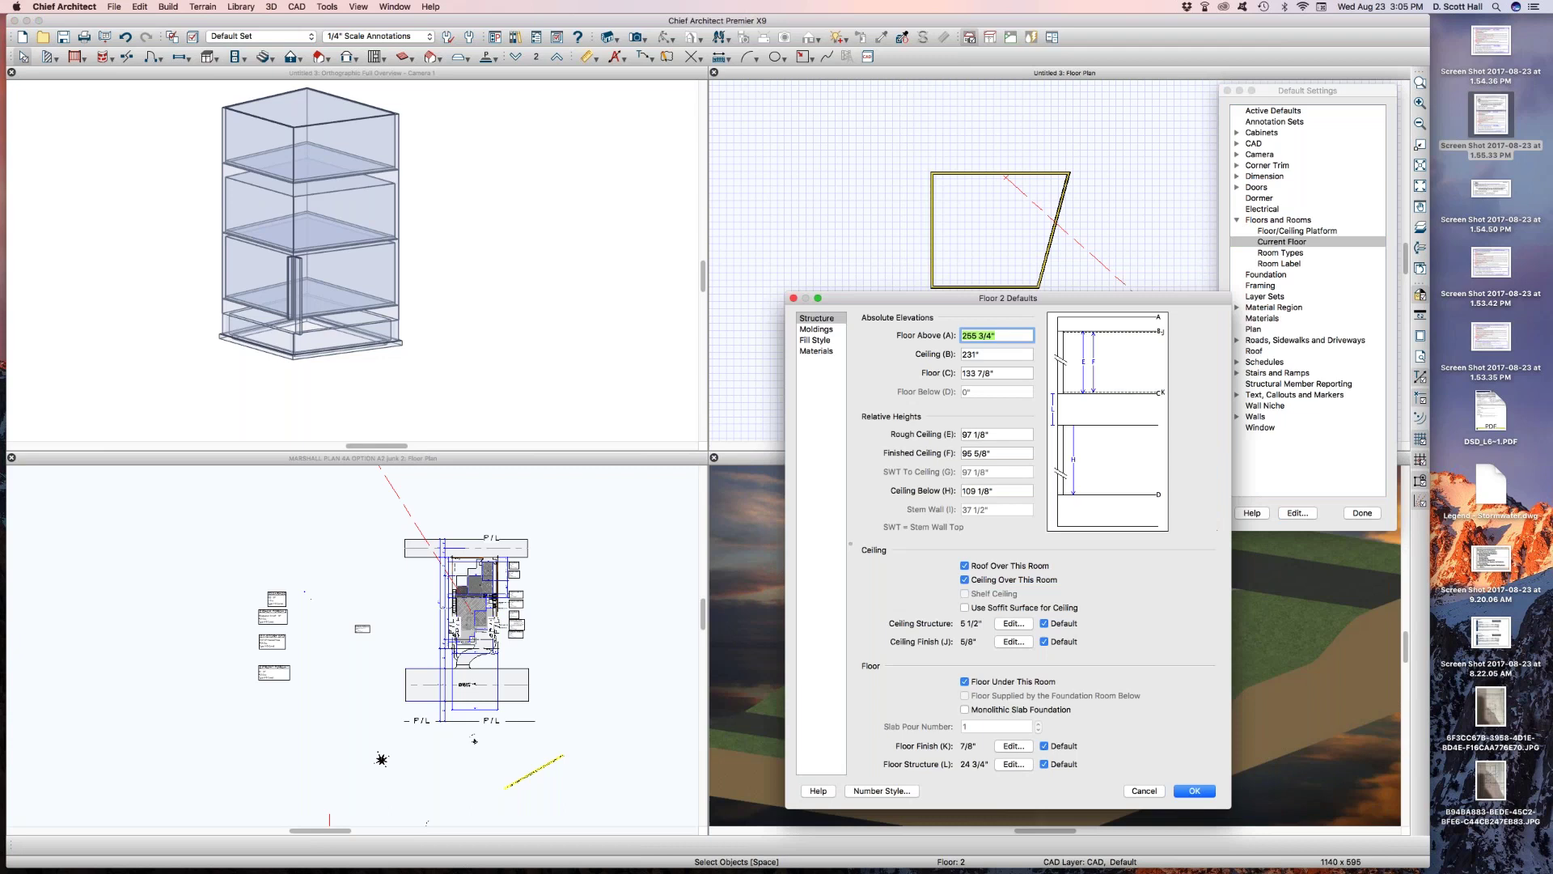
left_click(1195, 791)
left_click(1362, 513)
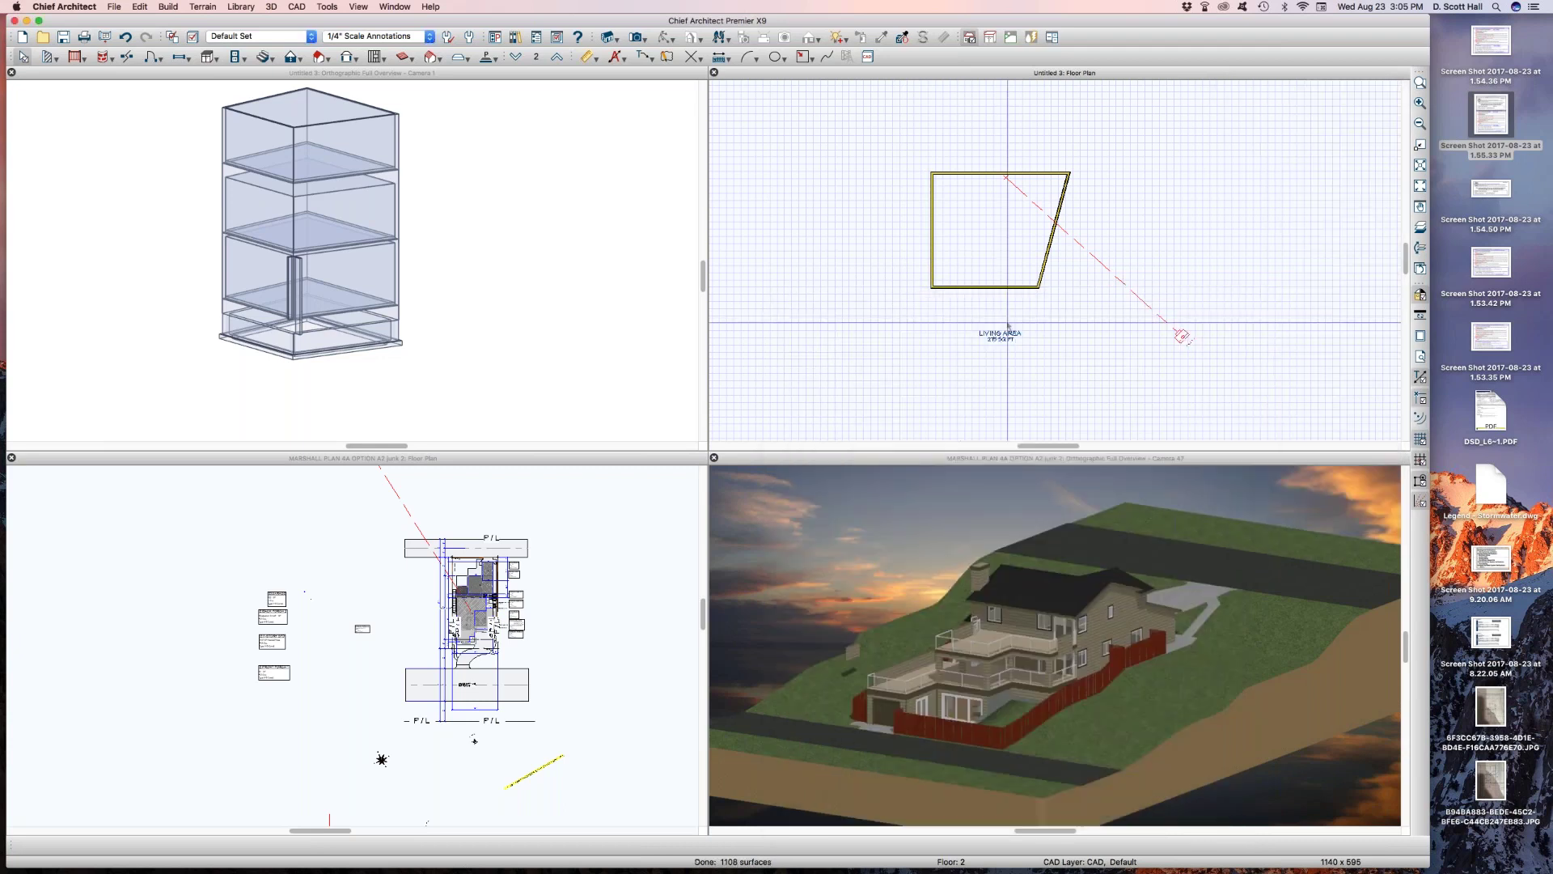
left_click(978, 250)
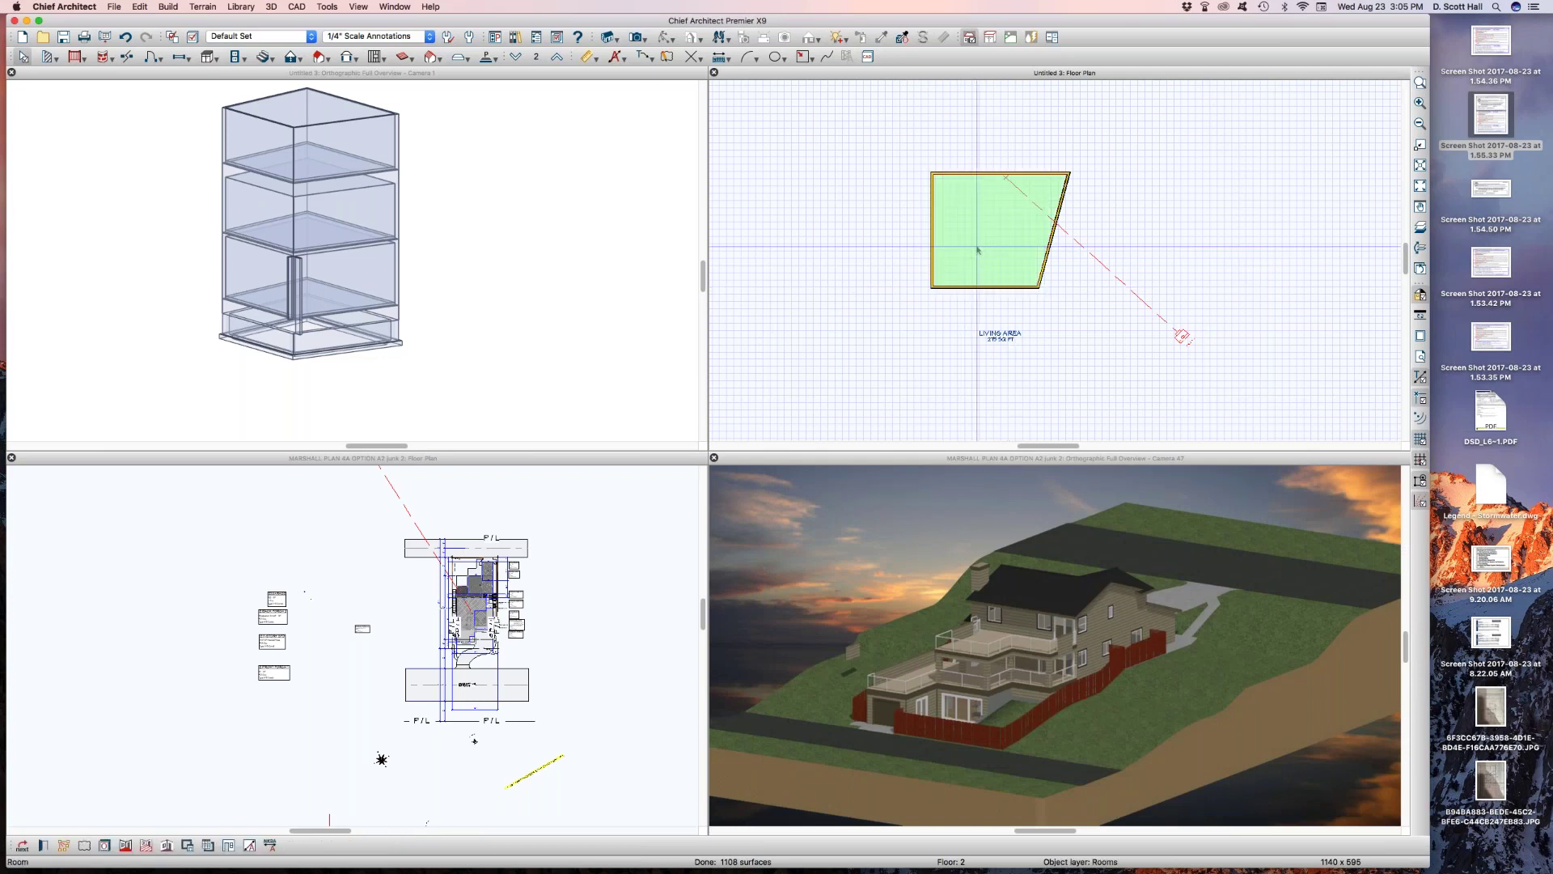
left_click(1188, 341)
left_click(1094, 427)
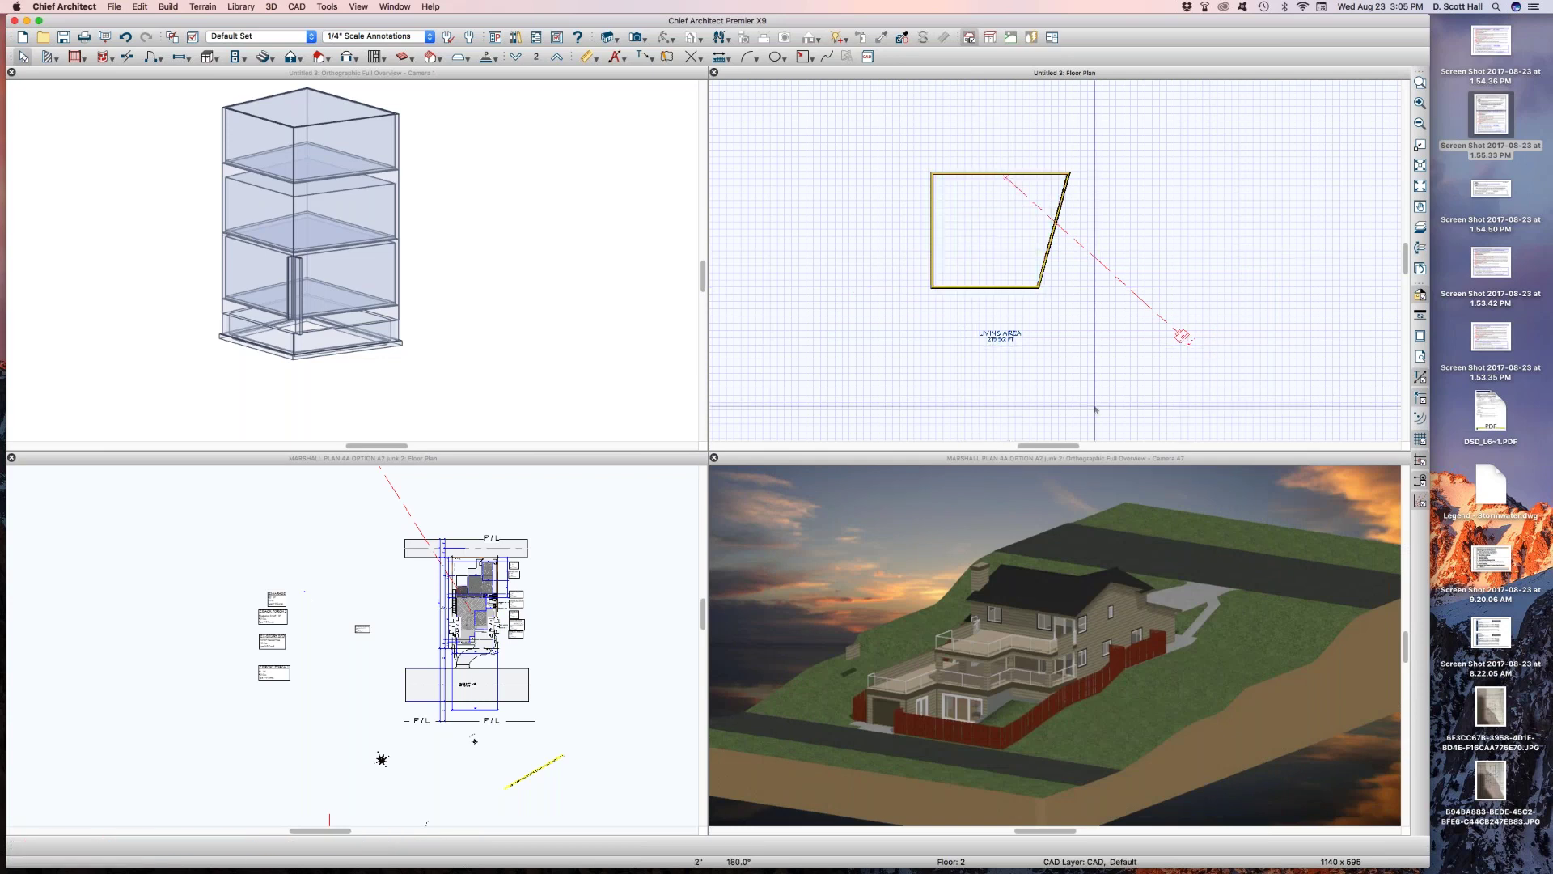
Review the floor structure thickness in the Floor/Ceiling Platform defaults without changing it
key("d")
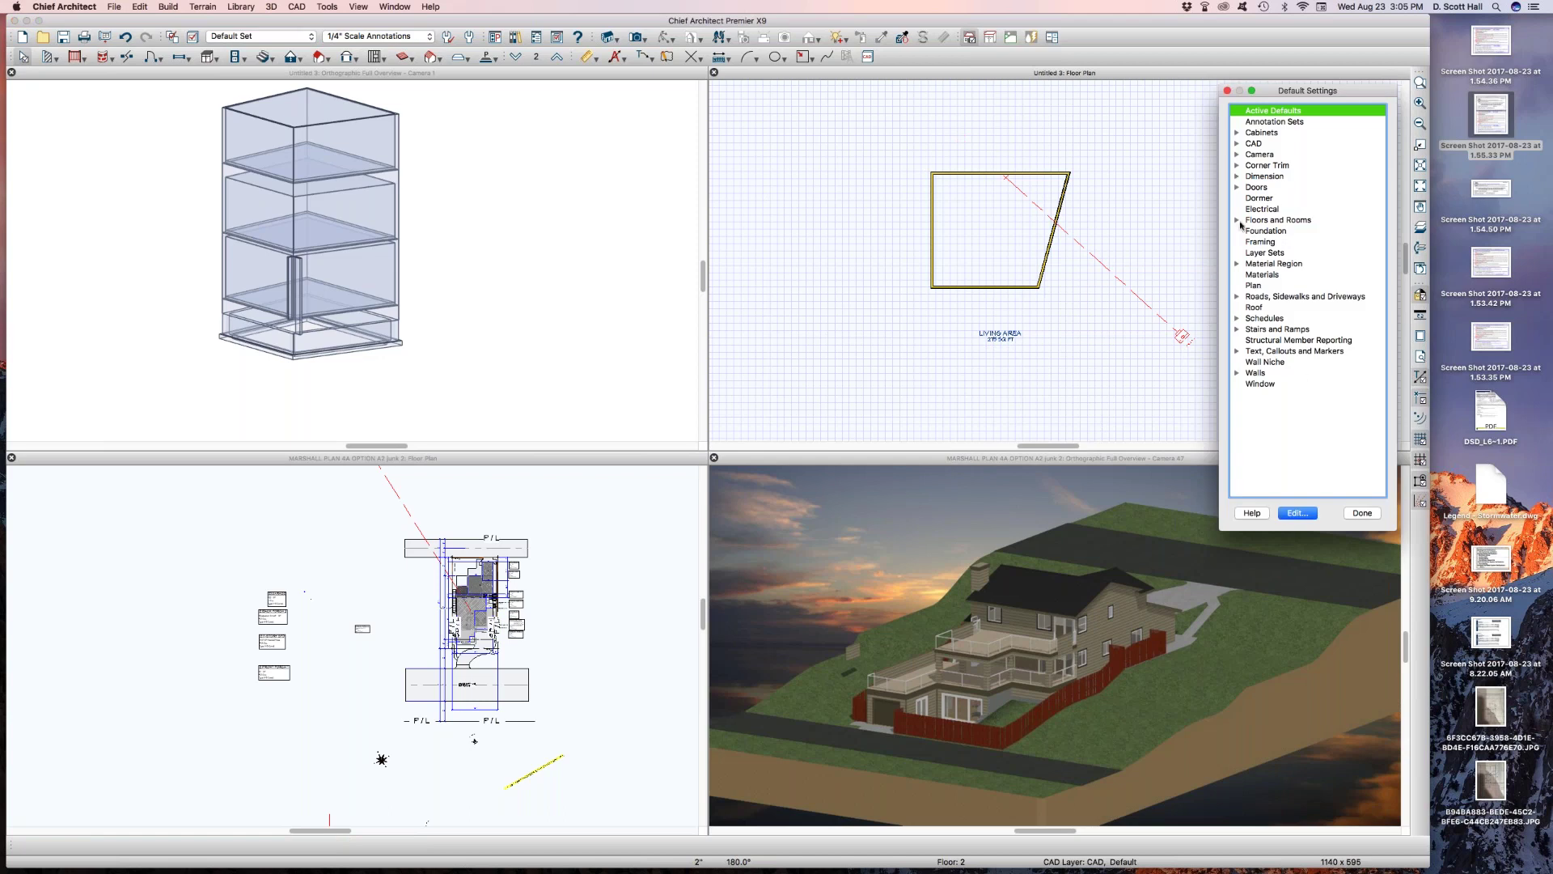
left_click(1236, 220)
left_click(1268, 232)
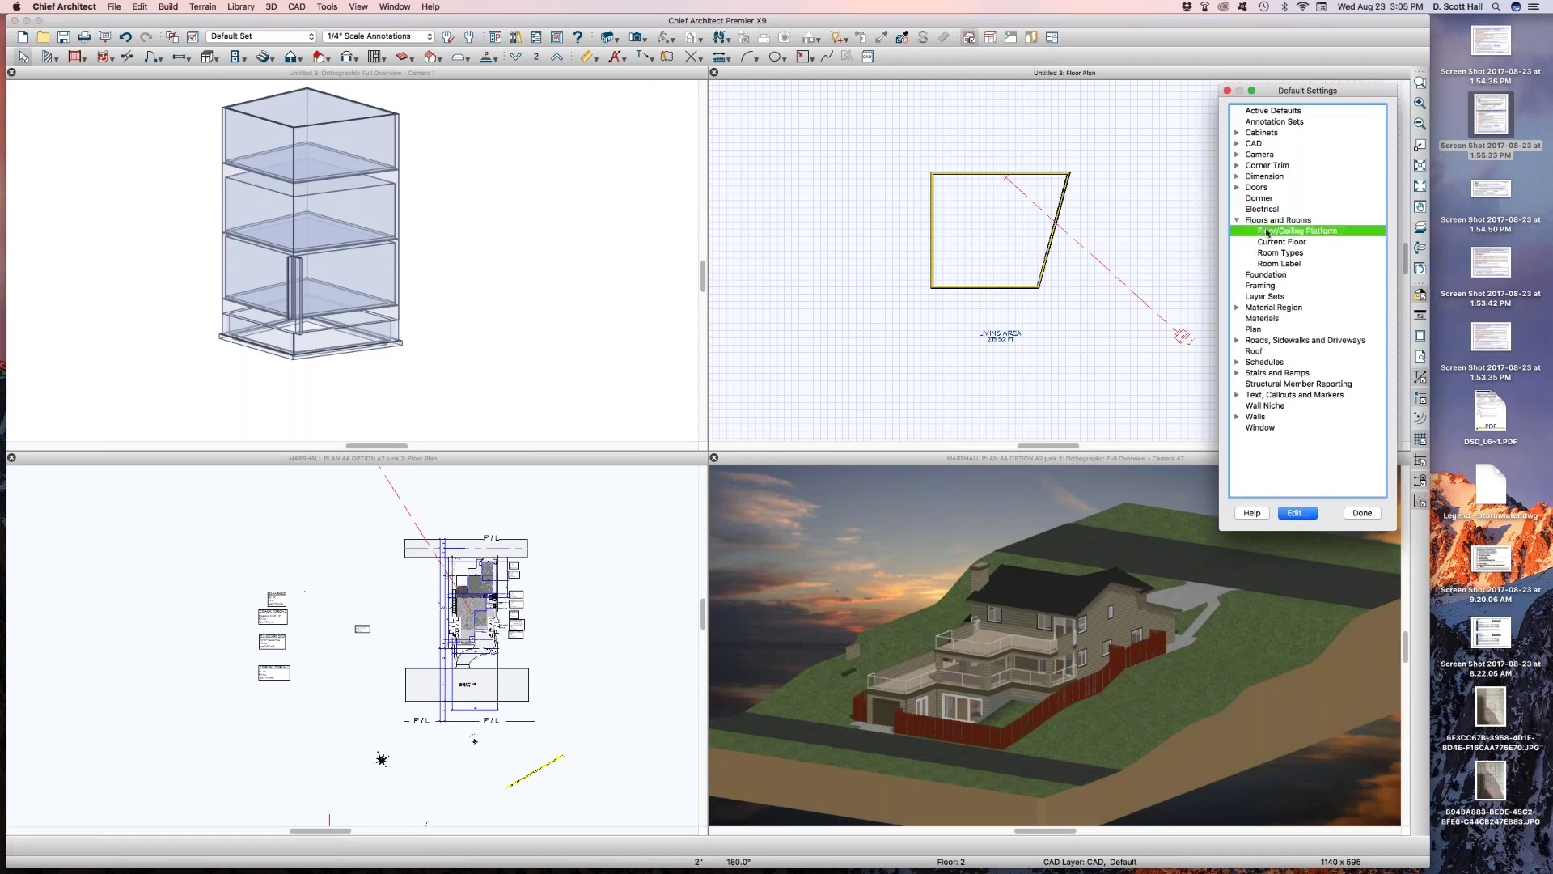
double_click(1268, 231)
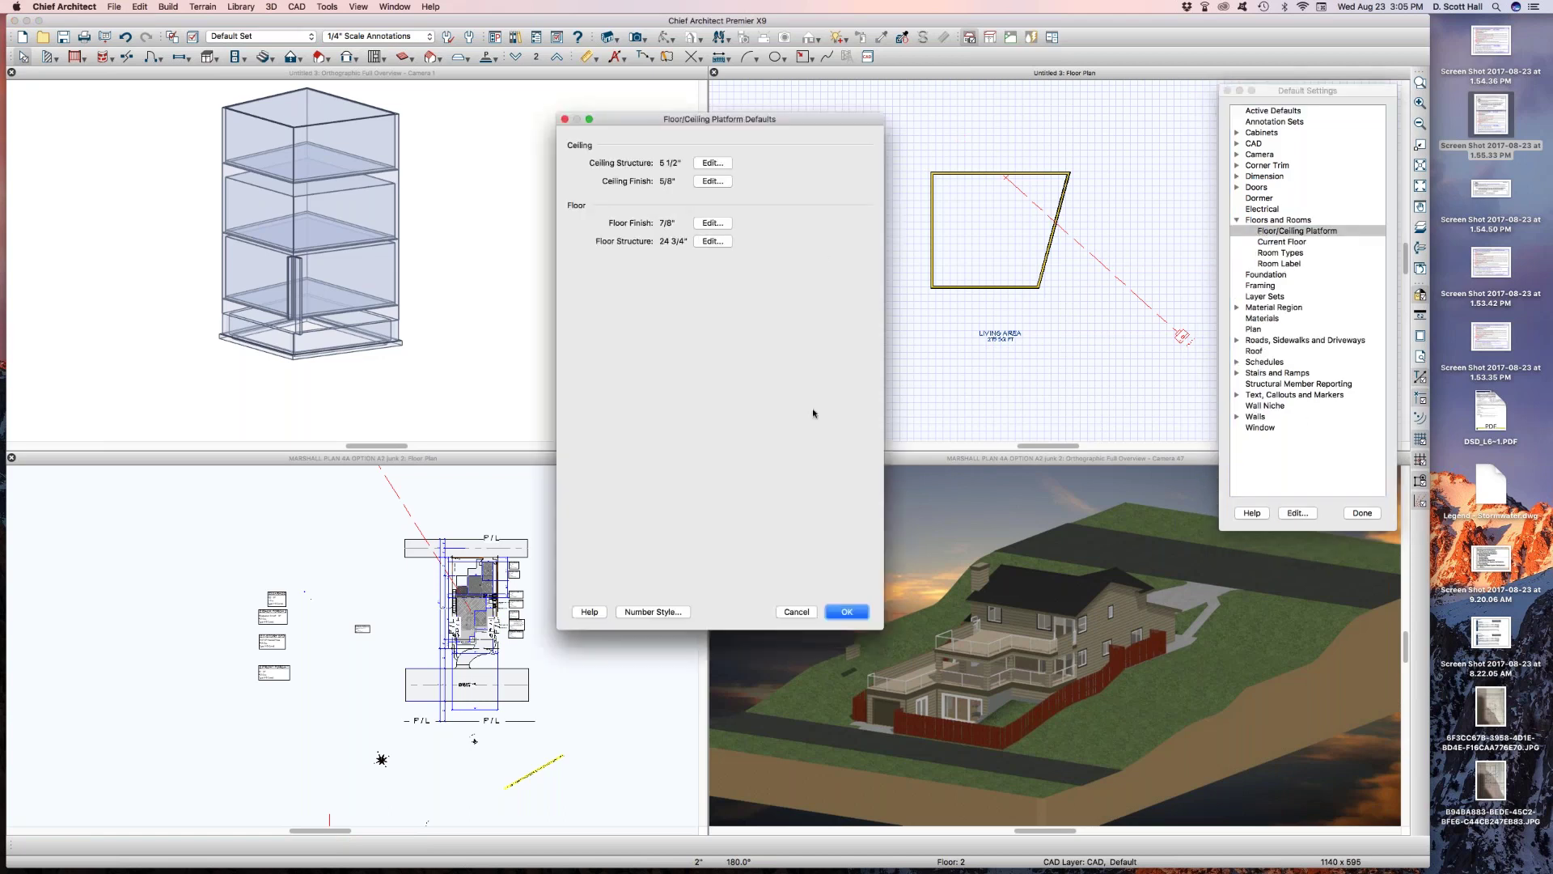
left_click(846, 614)
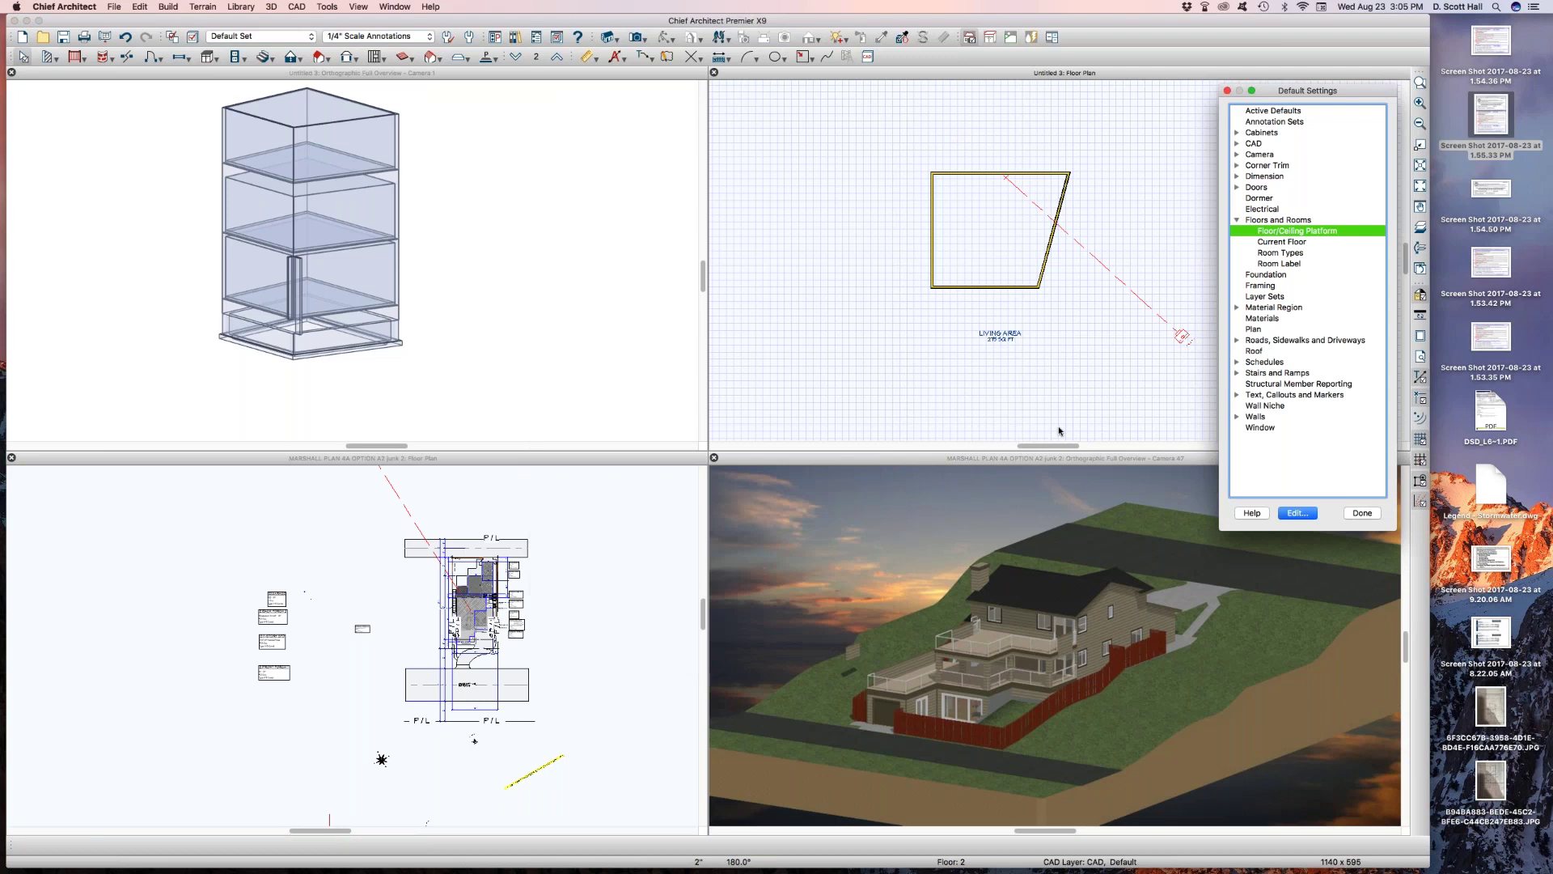
left_click(1363, 513)
Compare the Floor 2 defaults with the platform defaults, checking the default floor structure
key("F10")
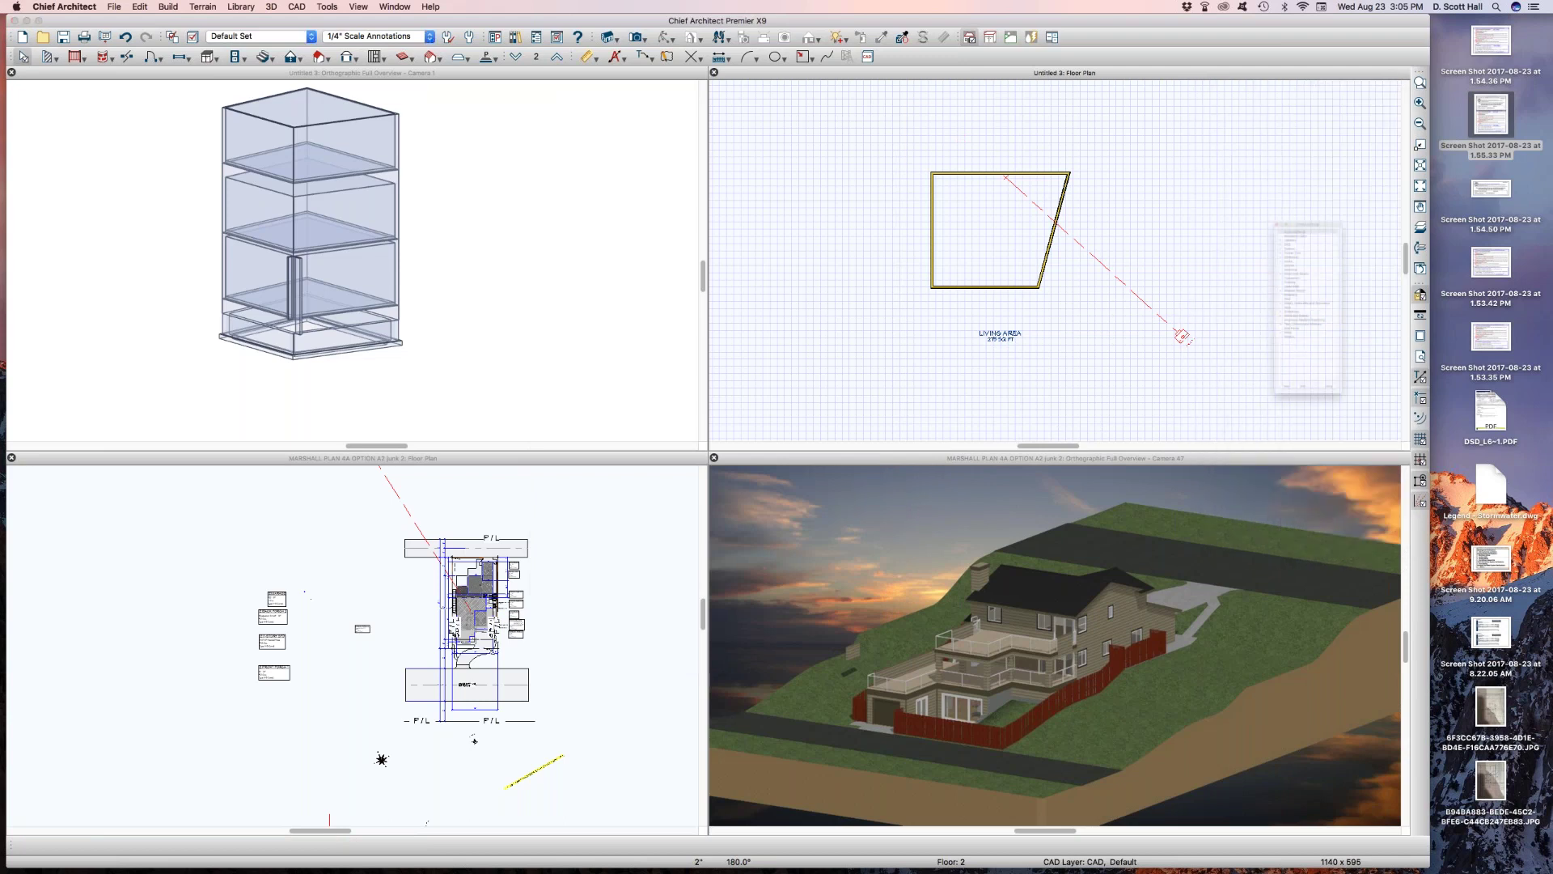
left_click(1237, 220)
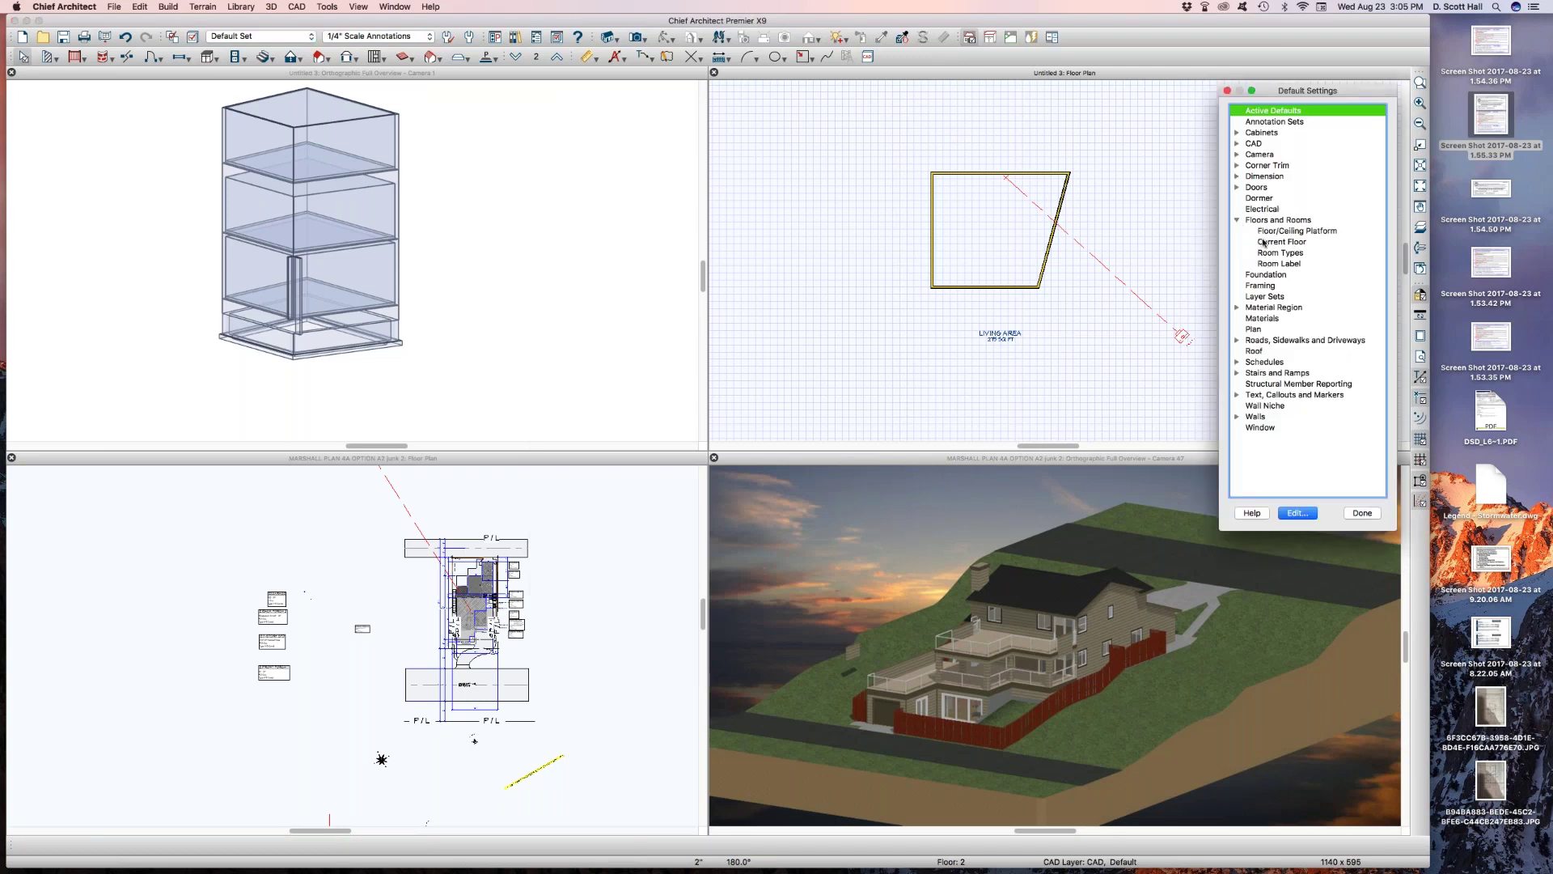
double_click(1261, 242)
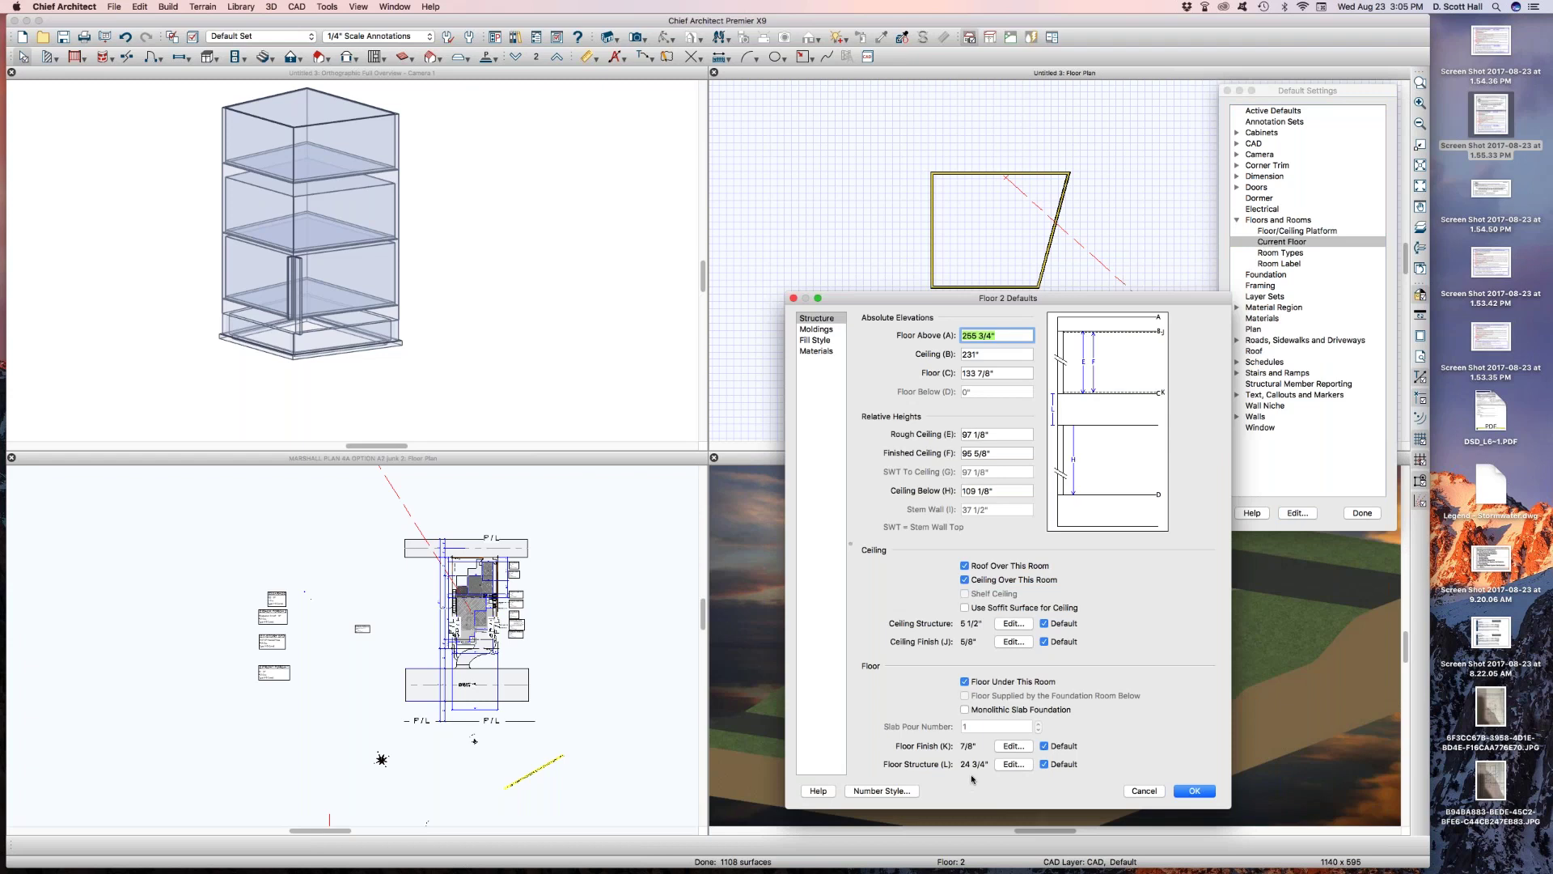
left_click(1207, 789)
left_click(1362, 513)
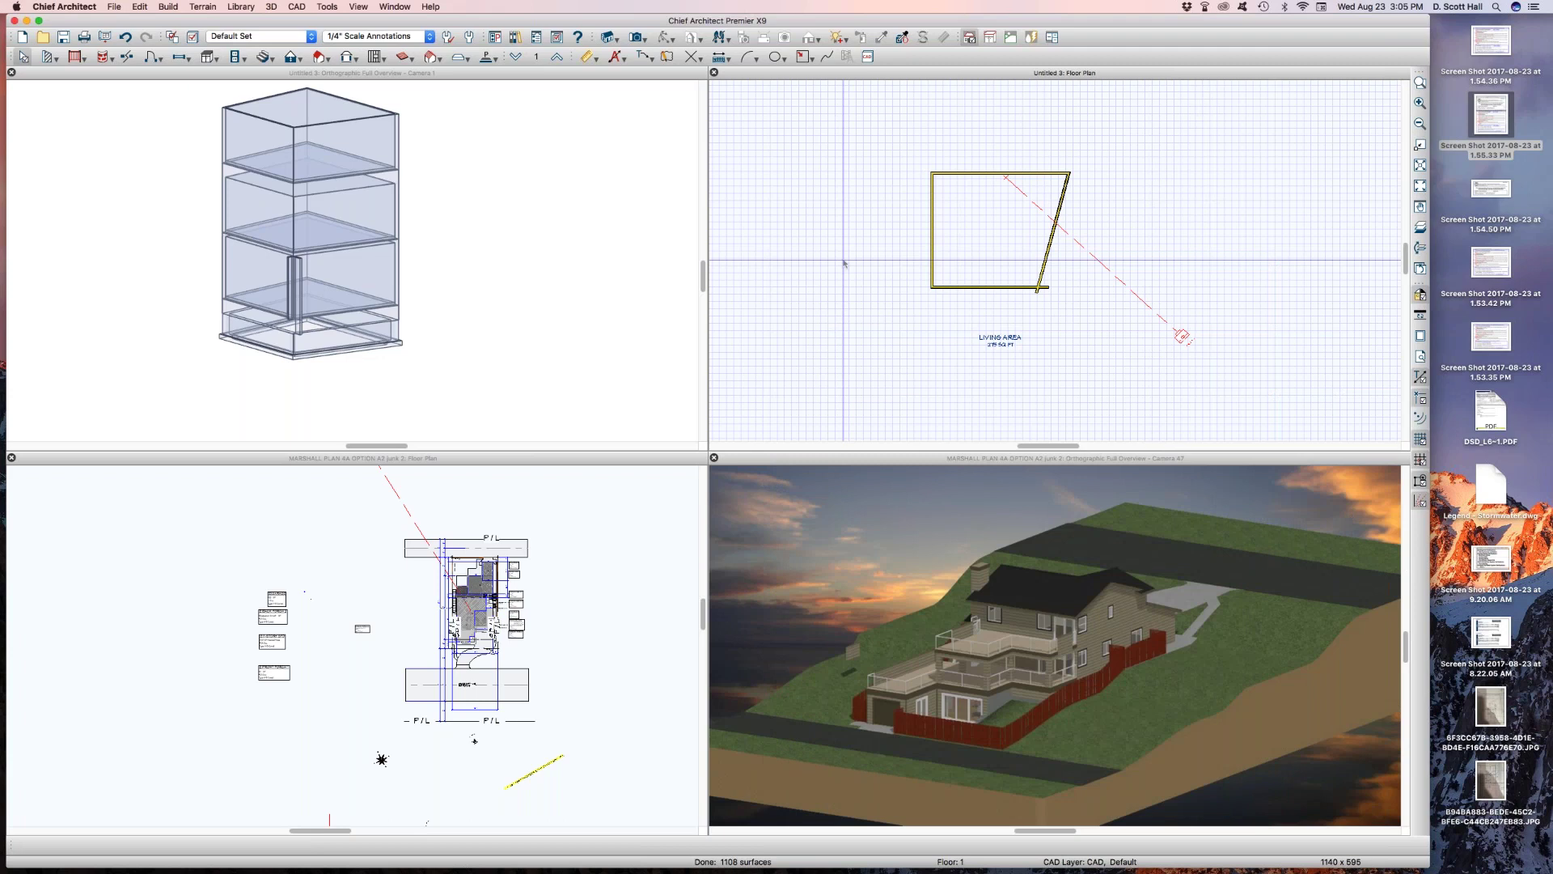
Check the floor structure in the first-floor Living Area's room specification
left_click(1008, 229)
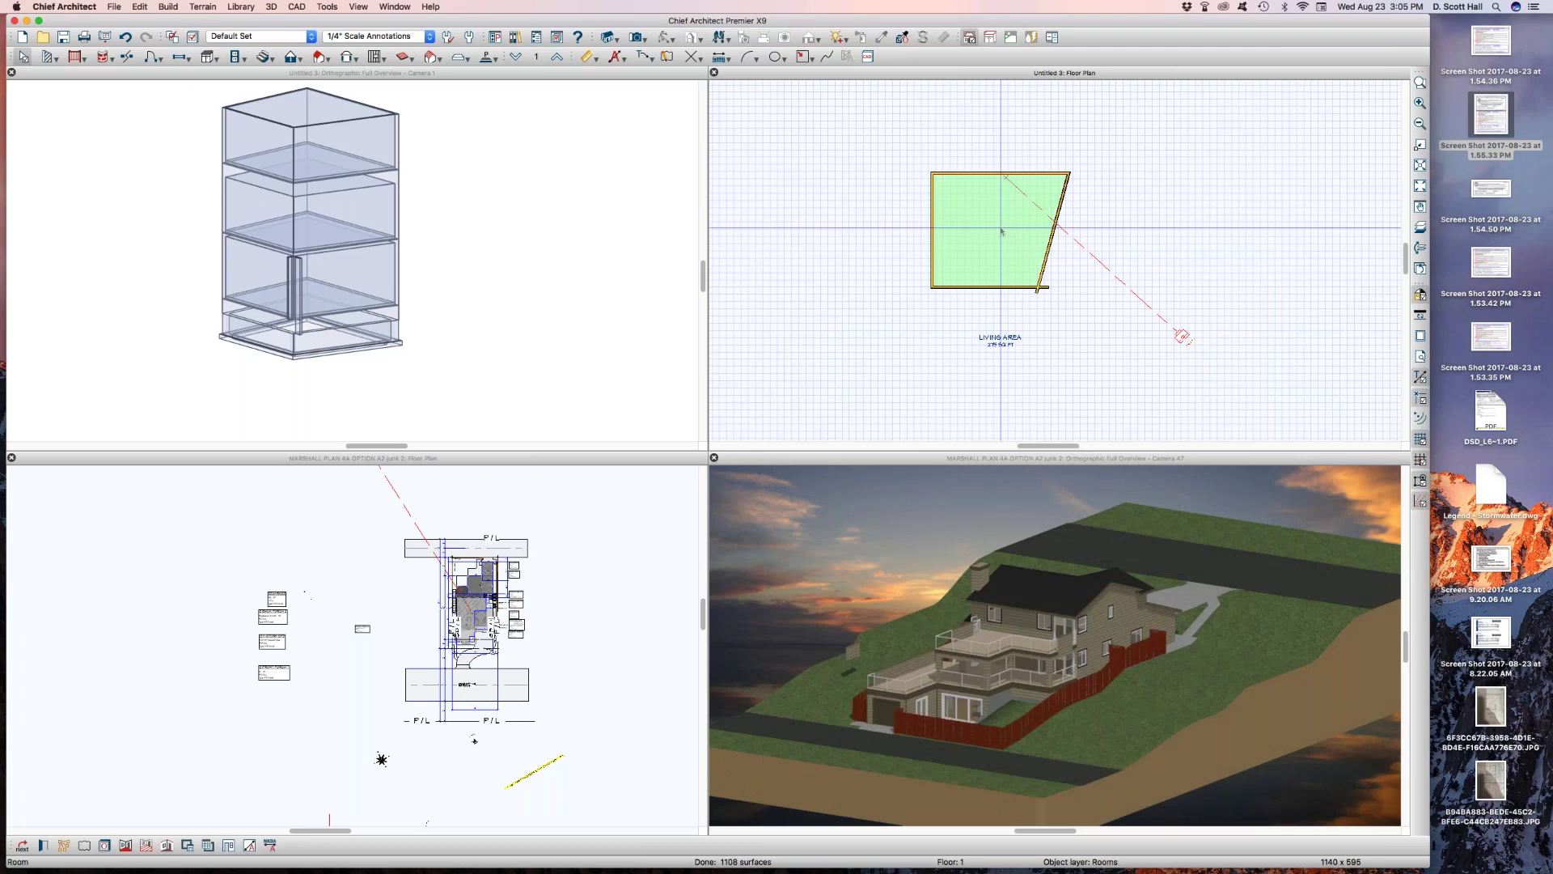
double_click(1008, 228)
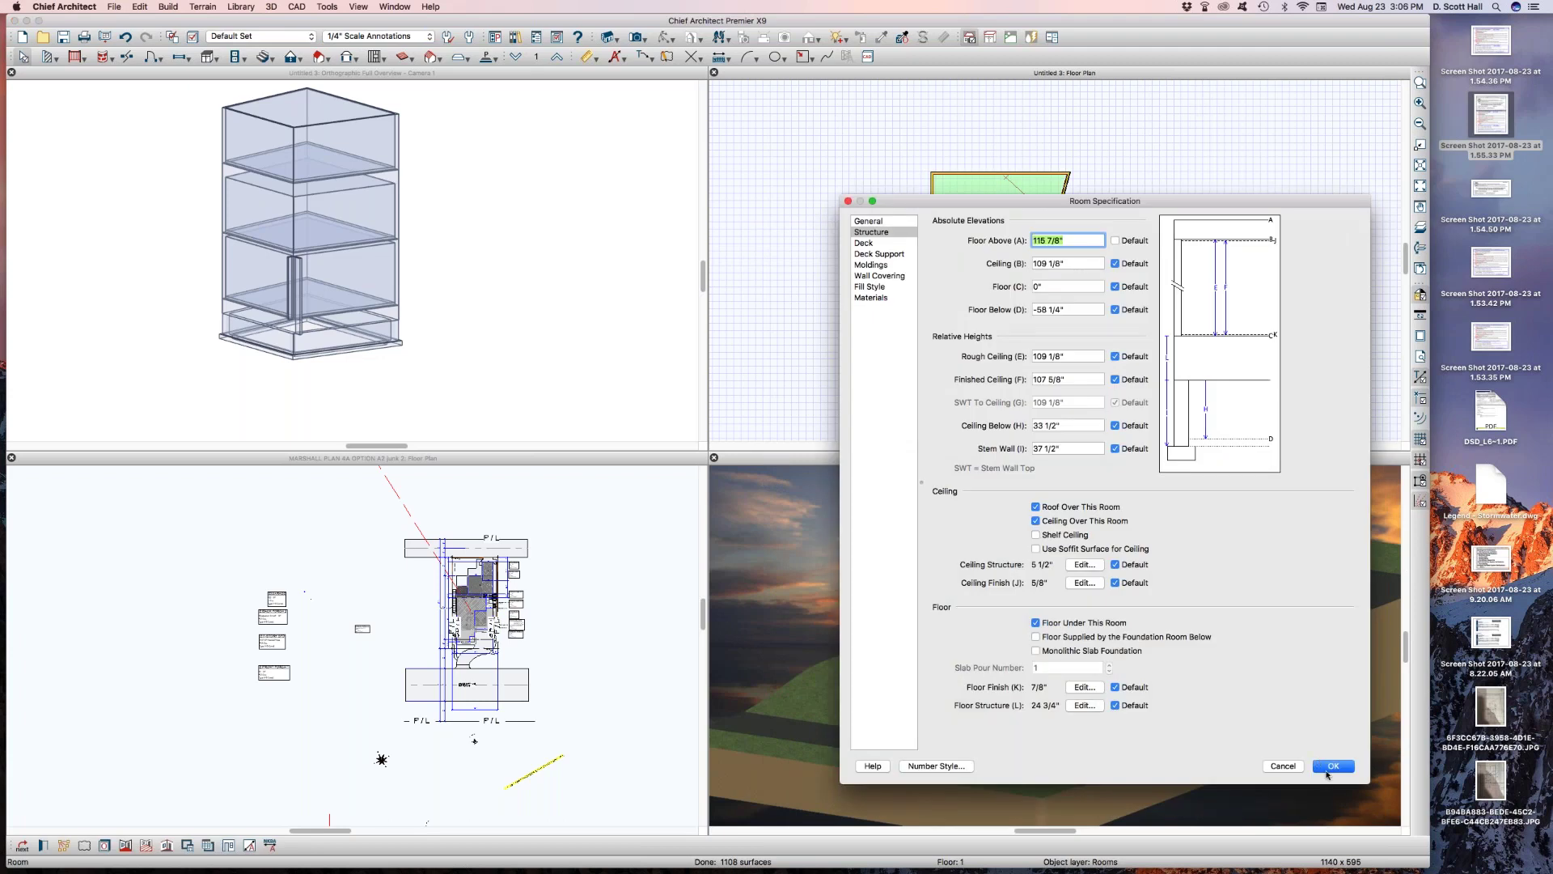
left_click(1329, 768)
Check the floor structure in the third-floor Living Area's room specification
key("Page_Up")
key("Page_Up")
left_click(994, 259)
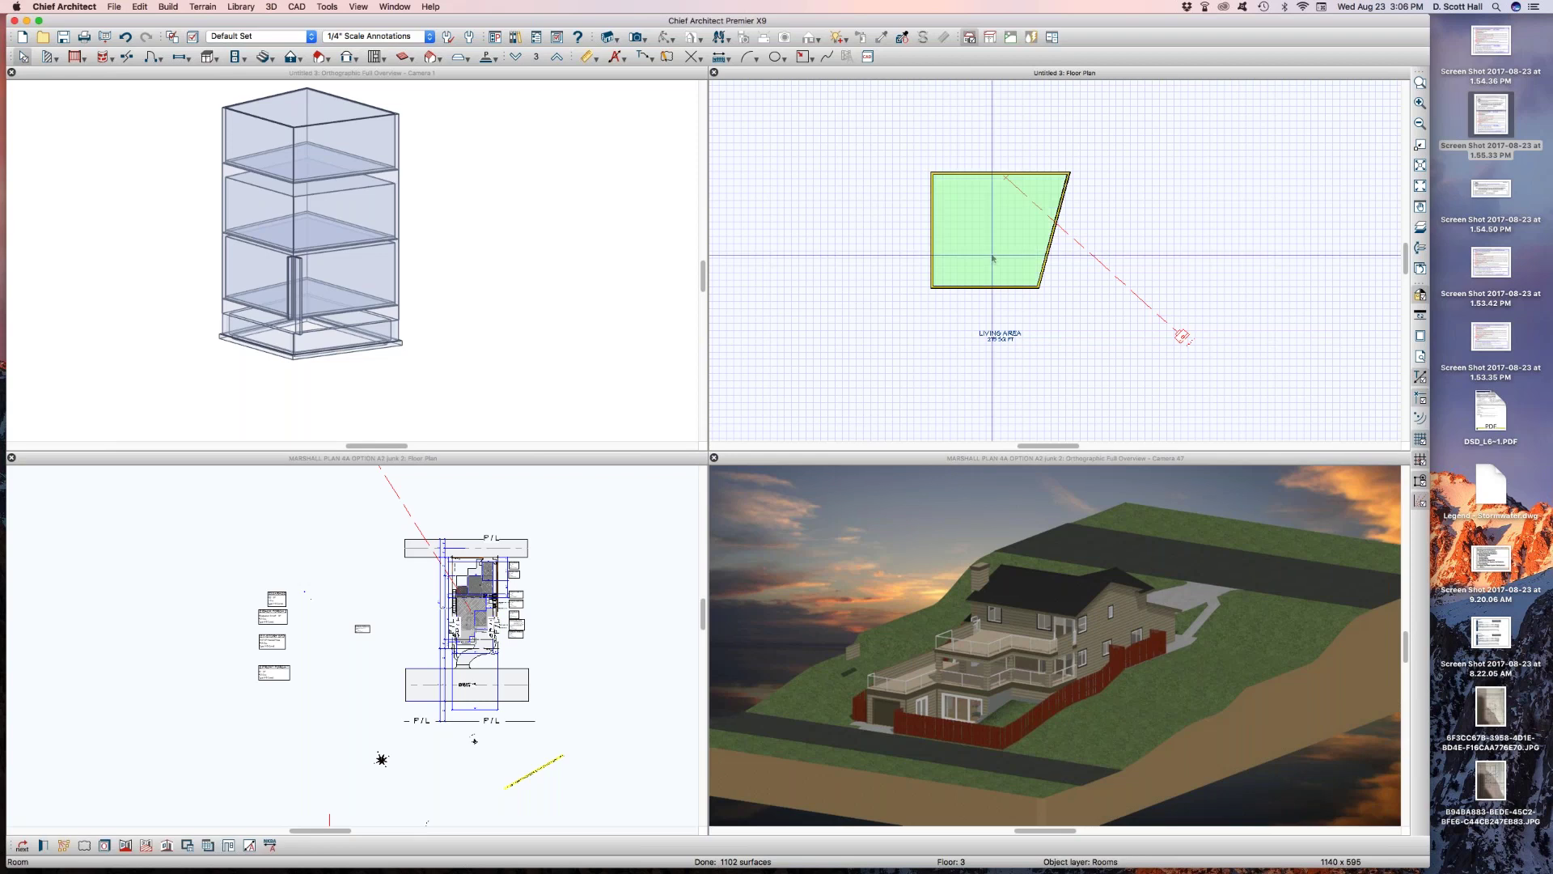
double_click(993, 259)
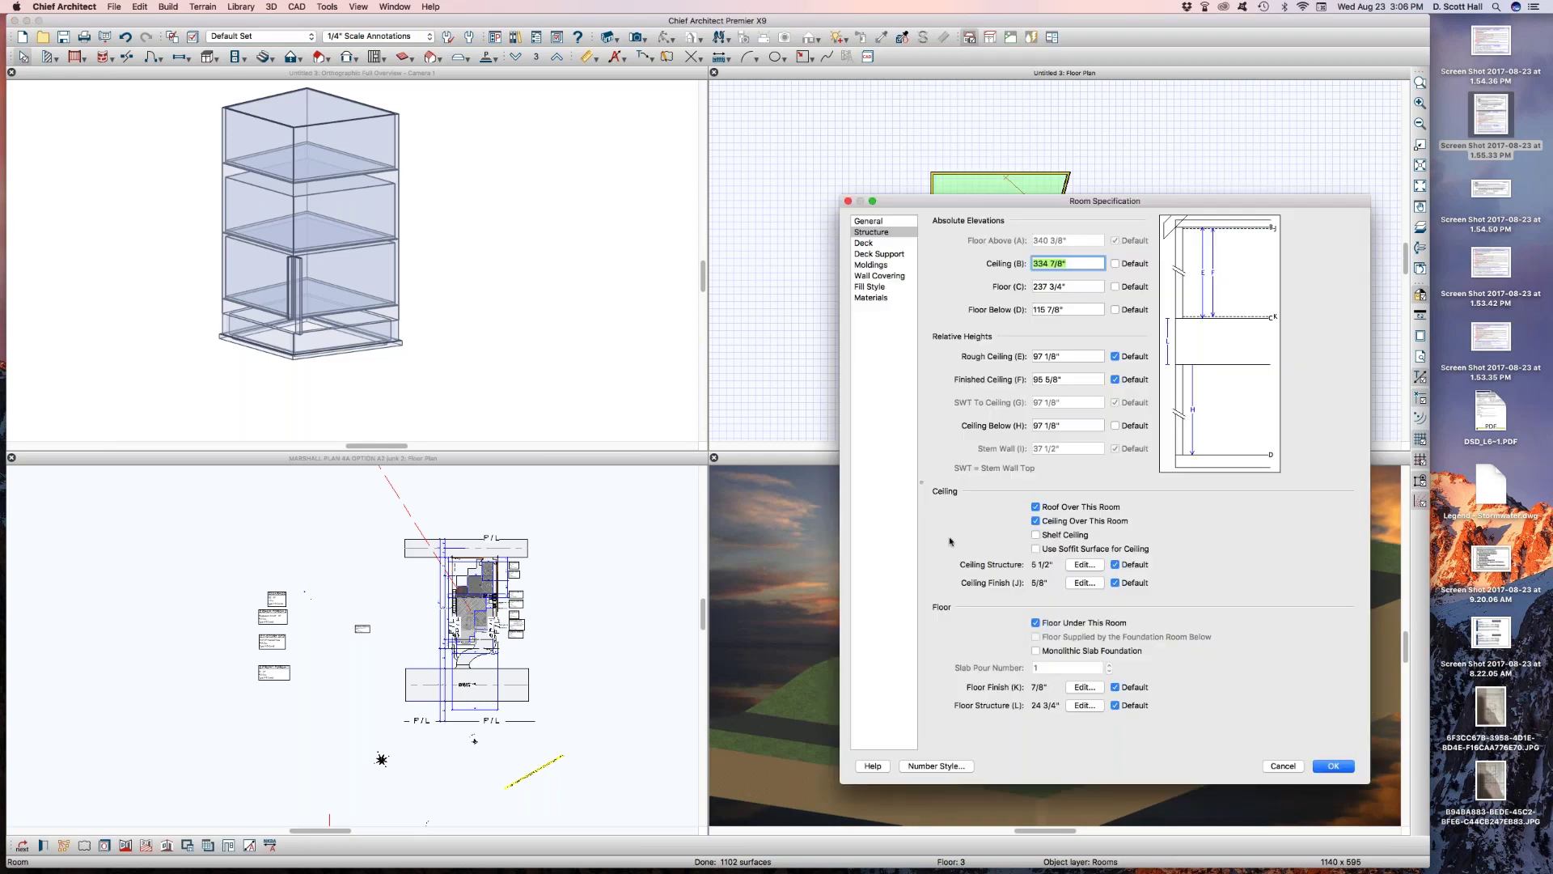
left_click(1333, 766)
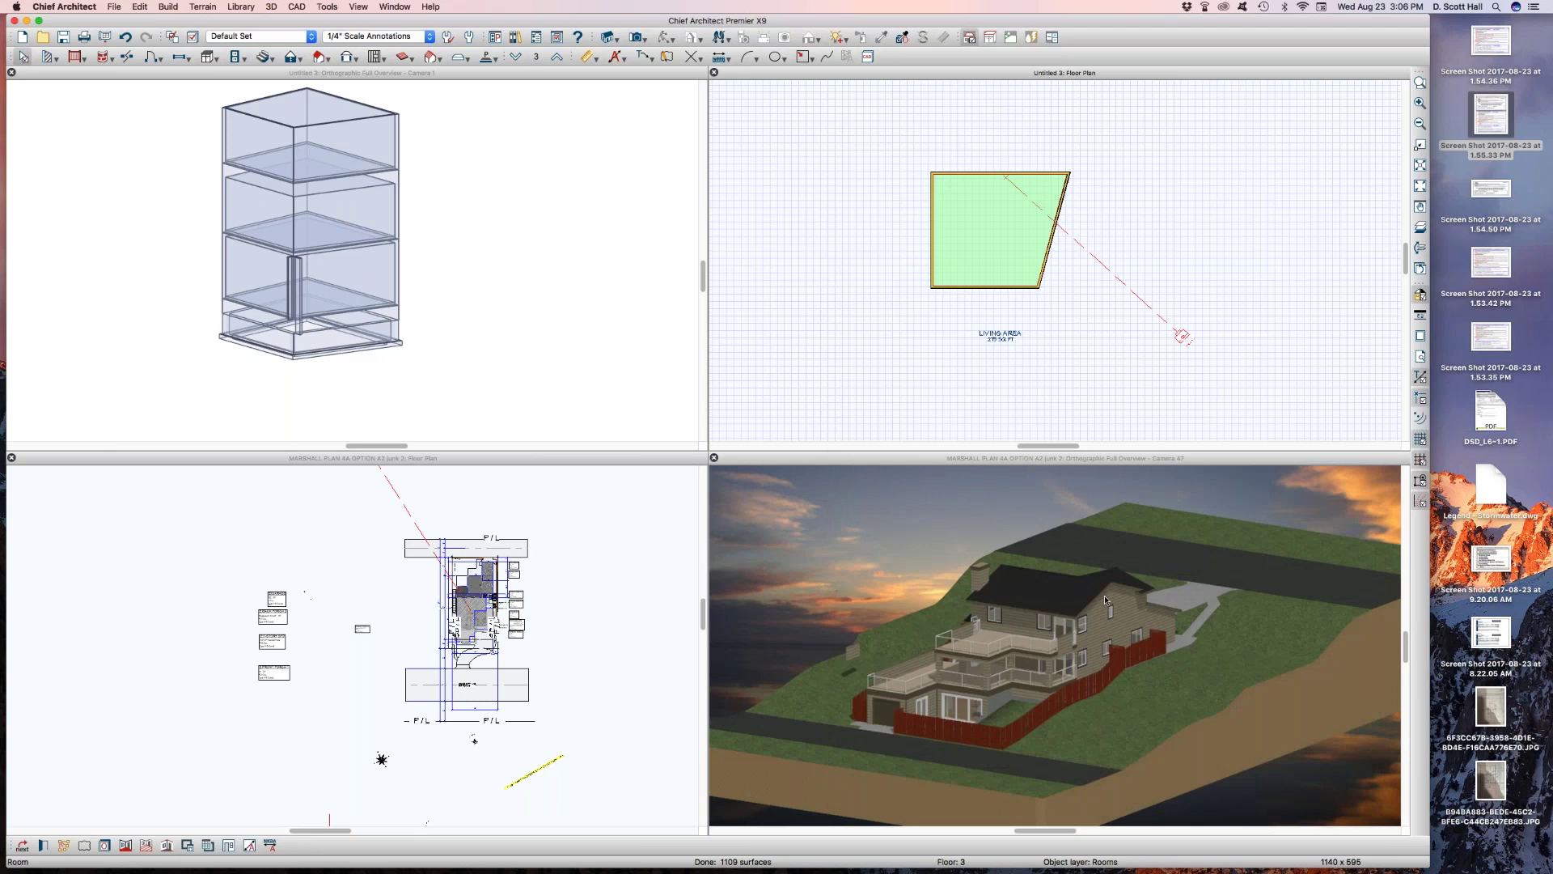
Check the overridden floor structure in the second-floor Living Area's room specification
left_click(956, 240)
scroll(956, 240, "up", 2)
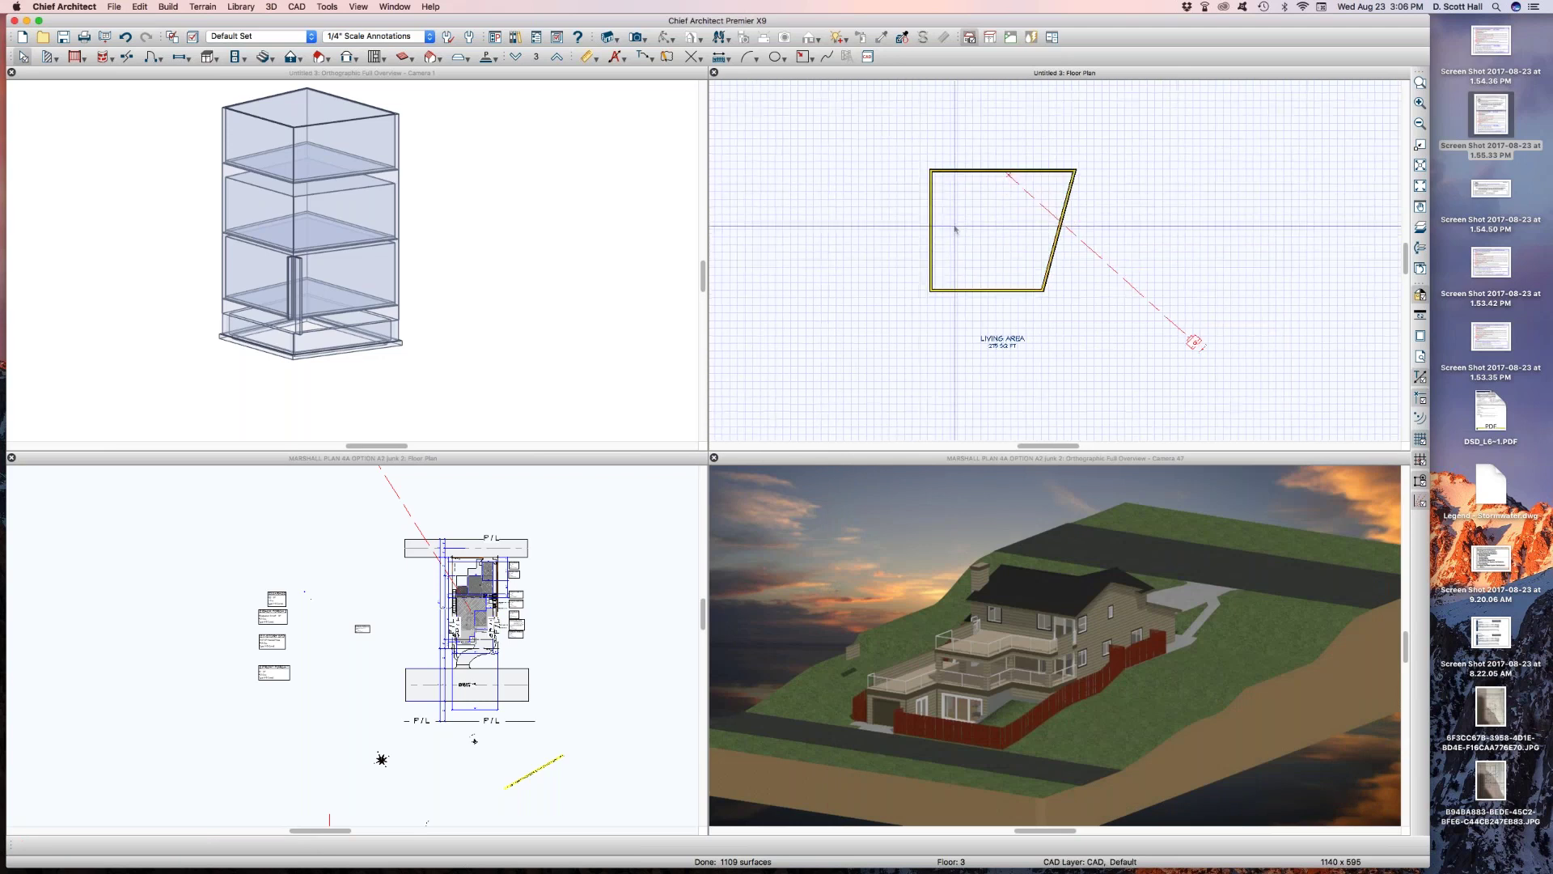
left_click(957, 240)
key("Page_Down")
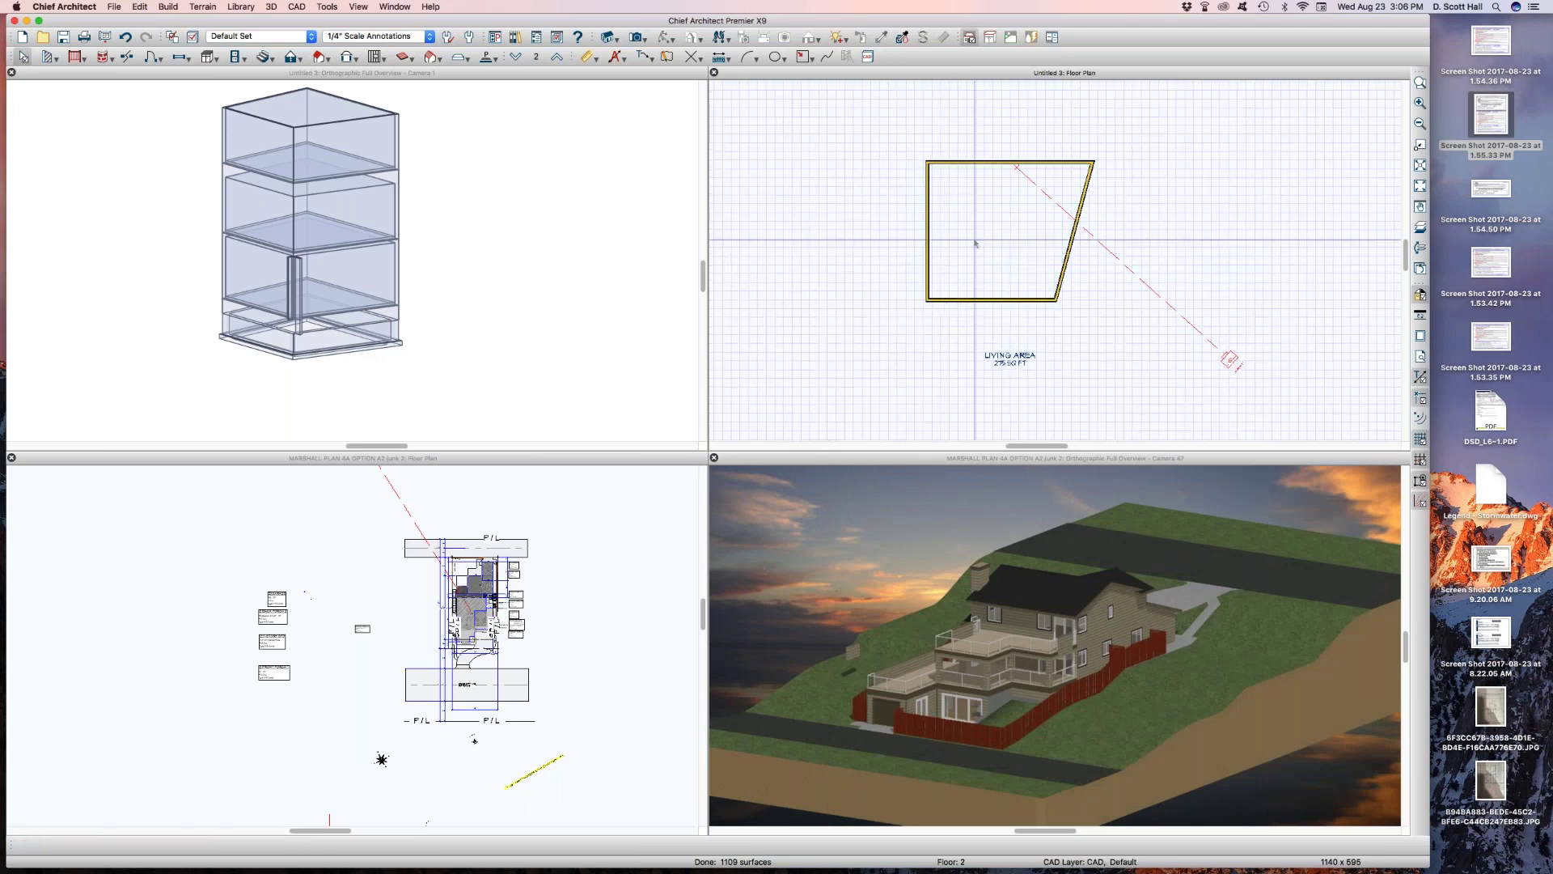
left_click(983, 240)
double_click(982, 240)
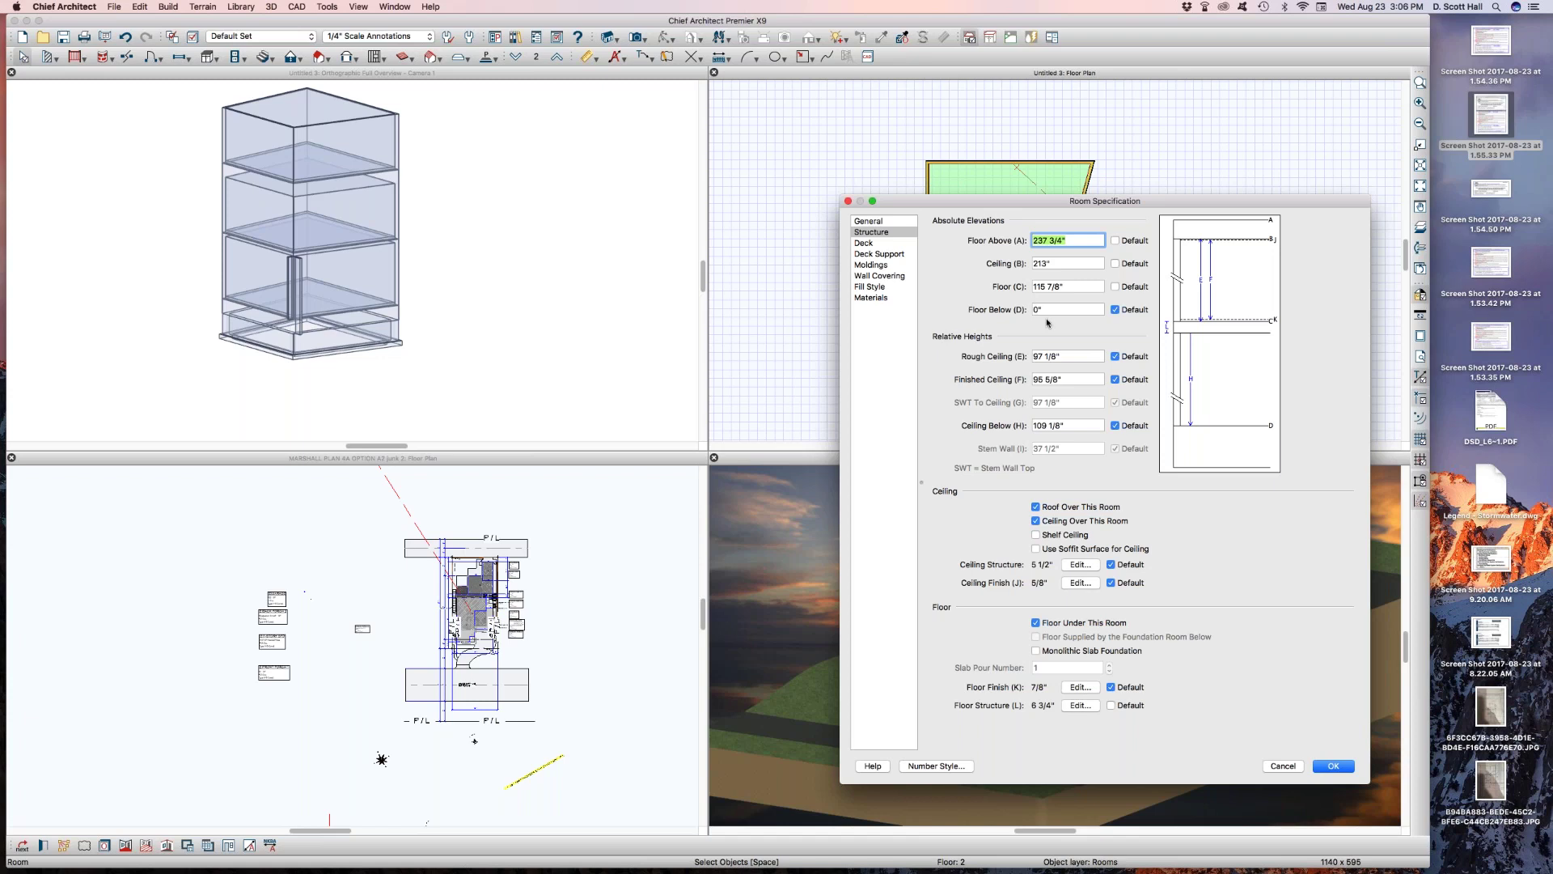
key("Return")
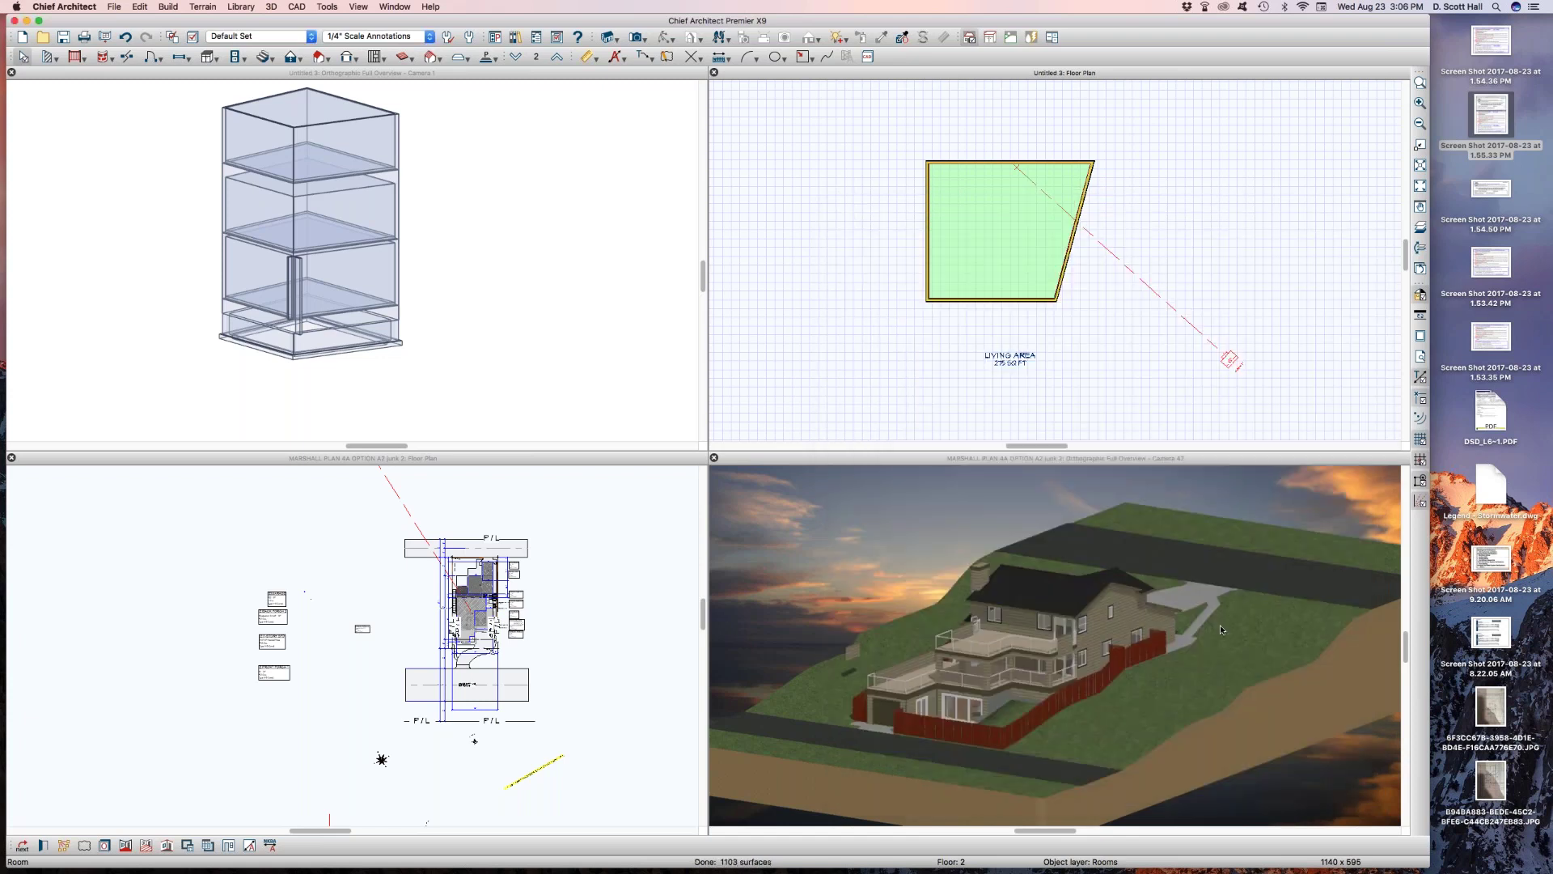
Draw a vertical straight interior wall across the second-floor Living Area, from its upper to its lower exterior wall
left_click(667, 158)
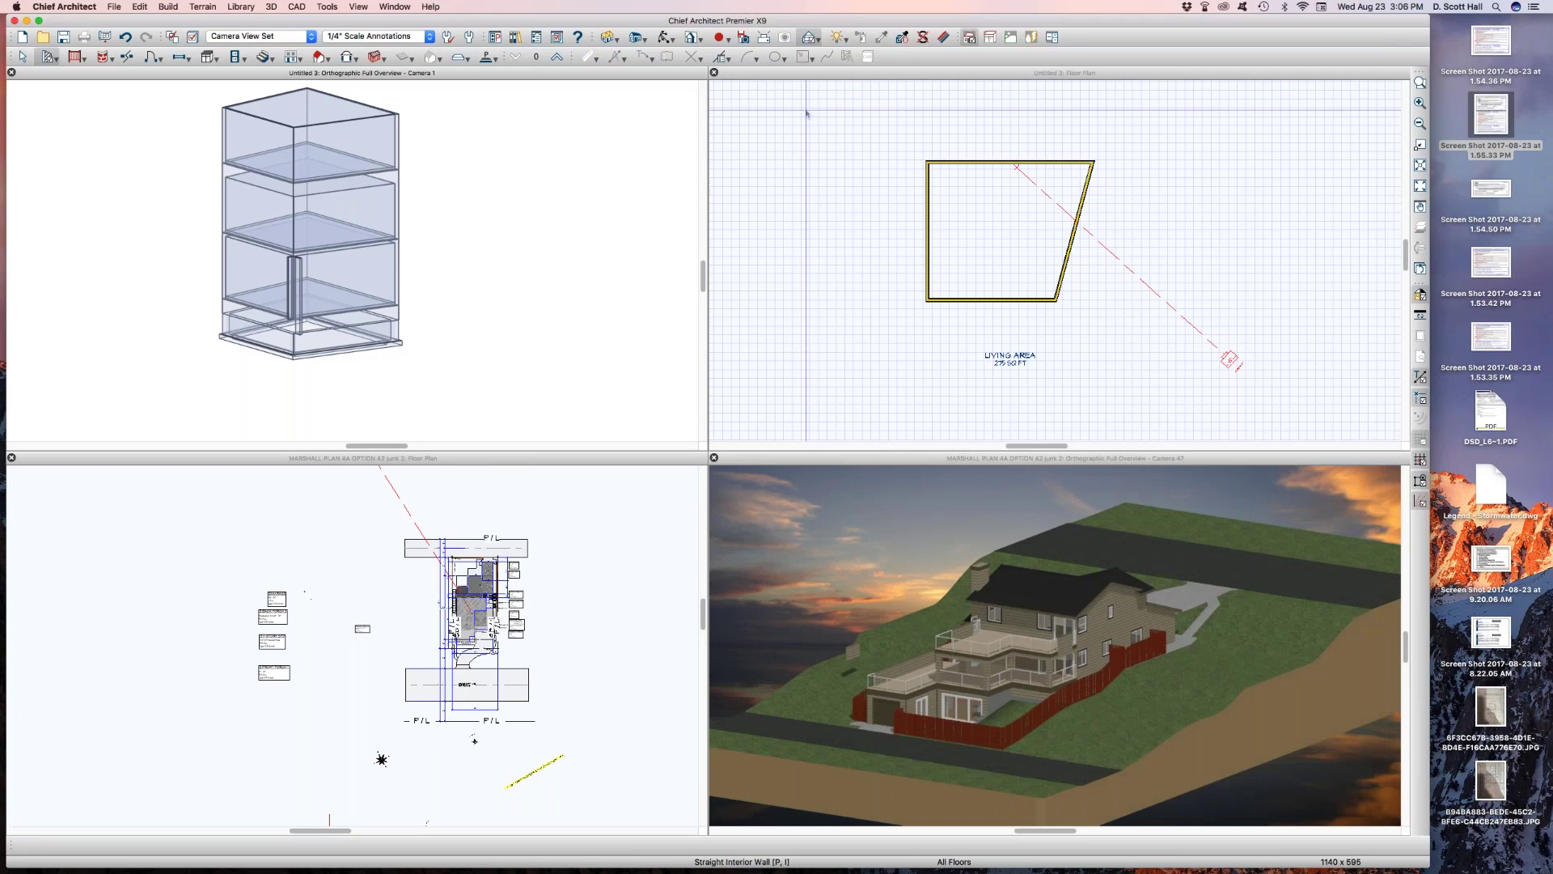
left_click(989, 162)
key("w")
mouse_move(982, 163)
left_mouse_down()
mouse_move(988, 426)
mouse_move(990, 300)
left_mouse_up()
key("space")
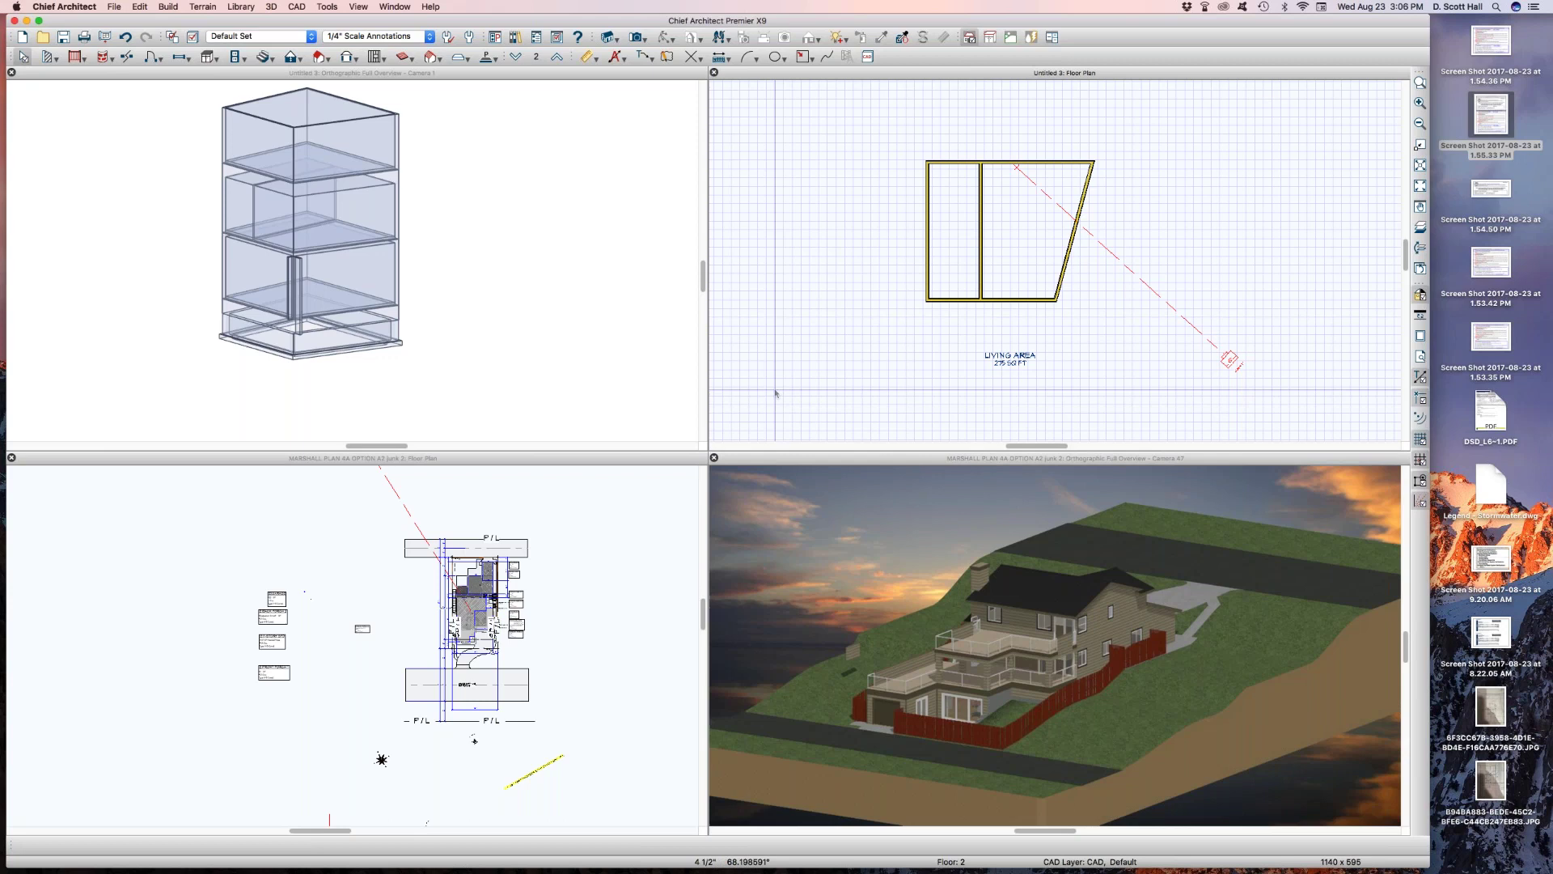
Review the floor structure in the second floor's Current Floor defaults, with the dividing wall in place
key("d")
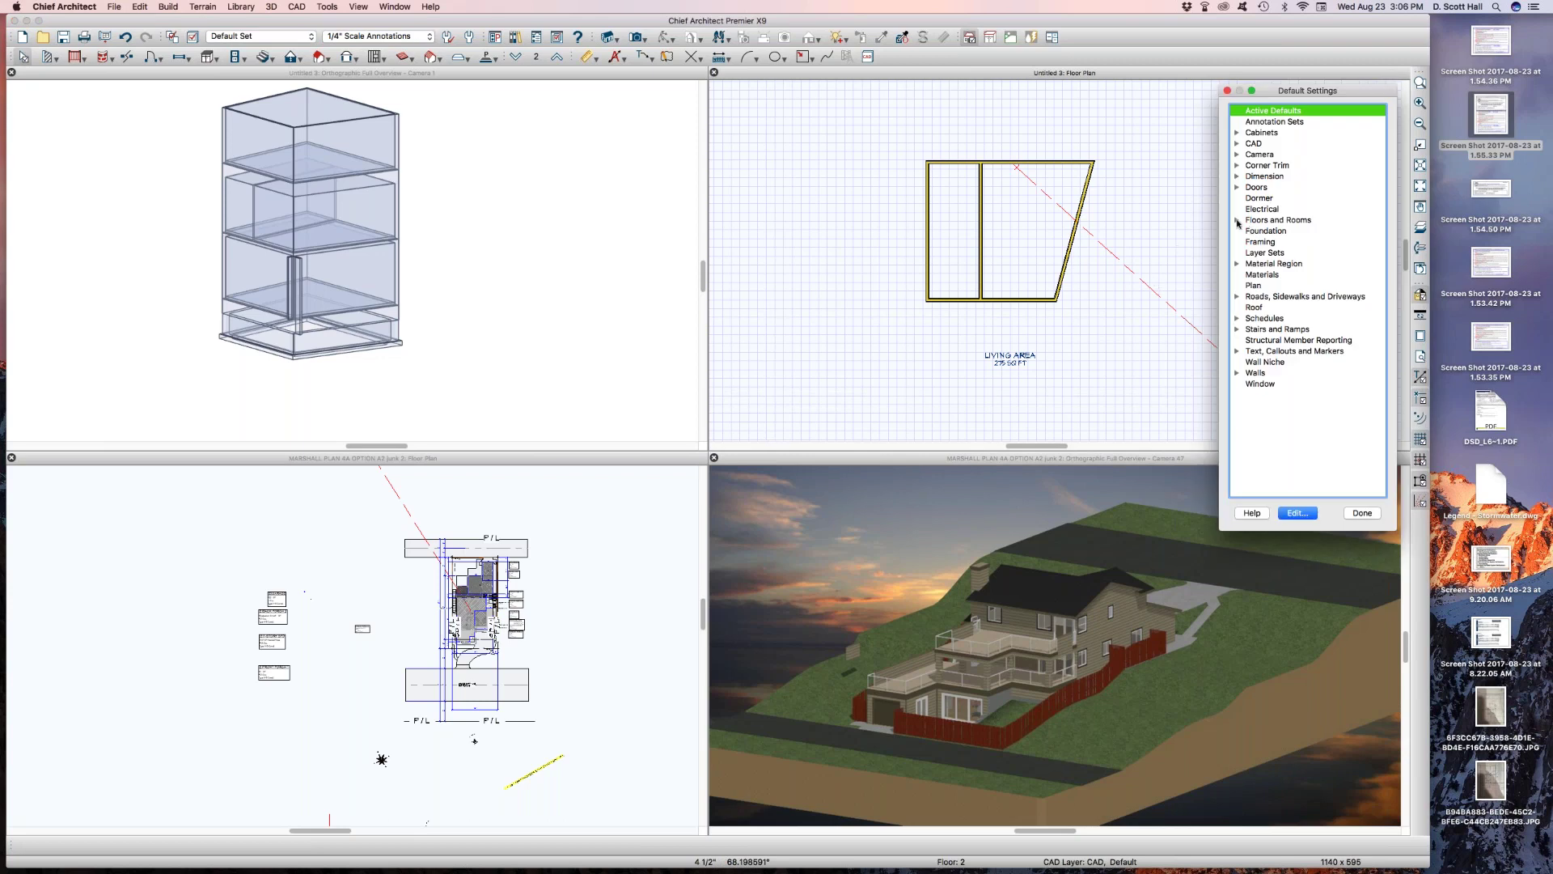
left_click(1237, 221)
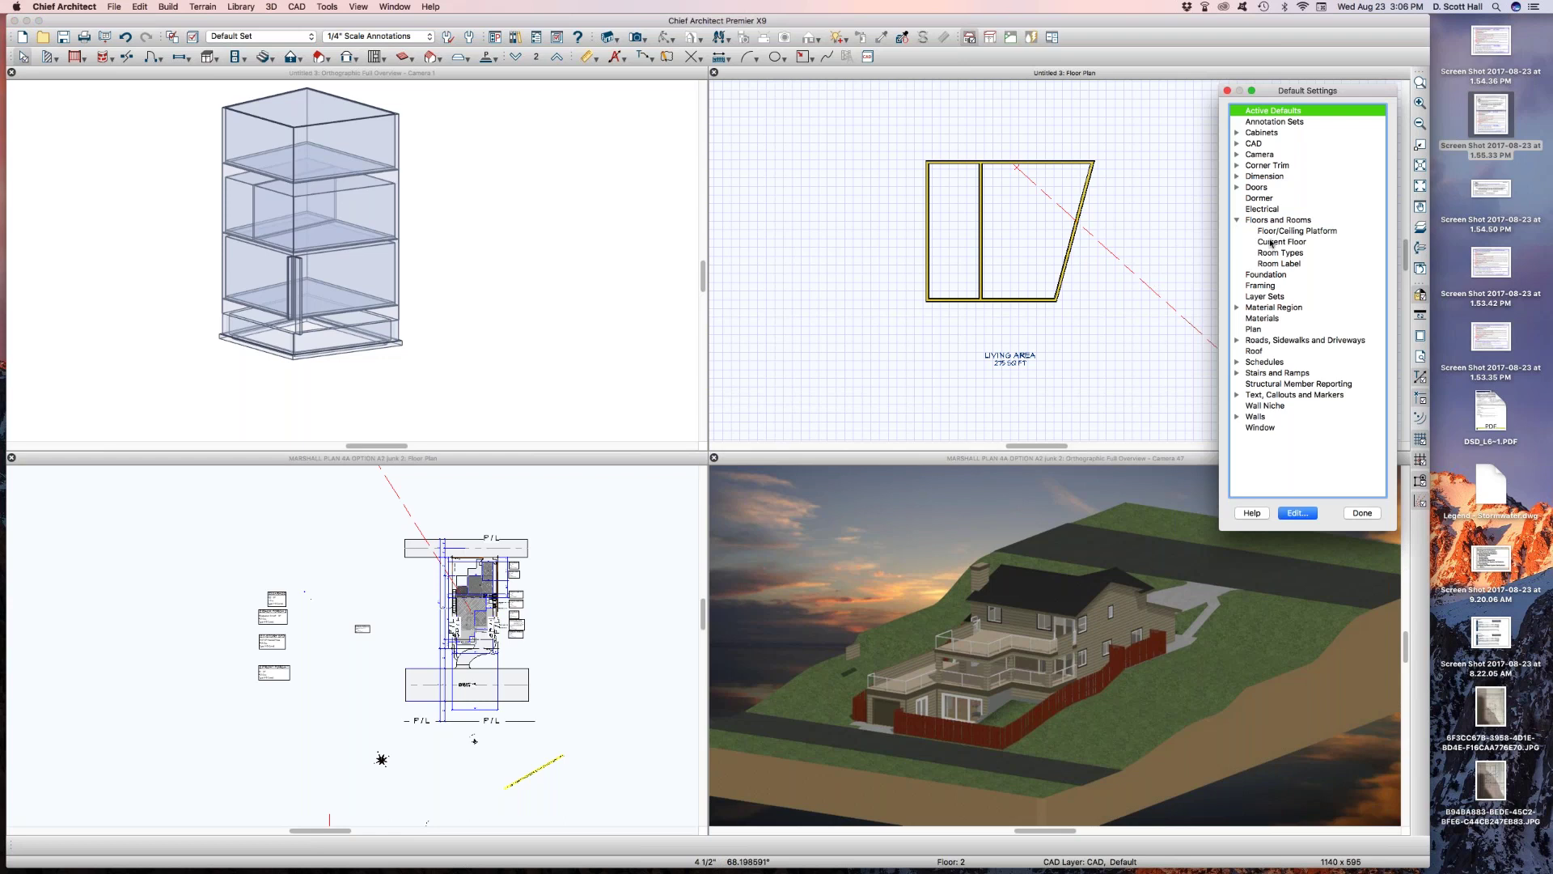
double_click(1271, 242)
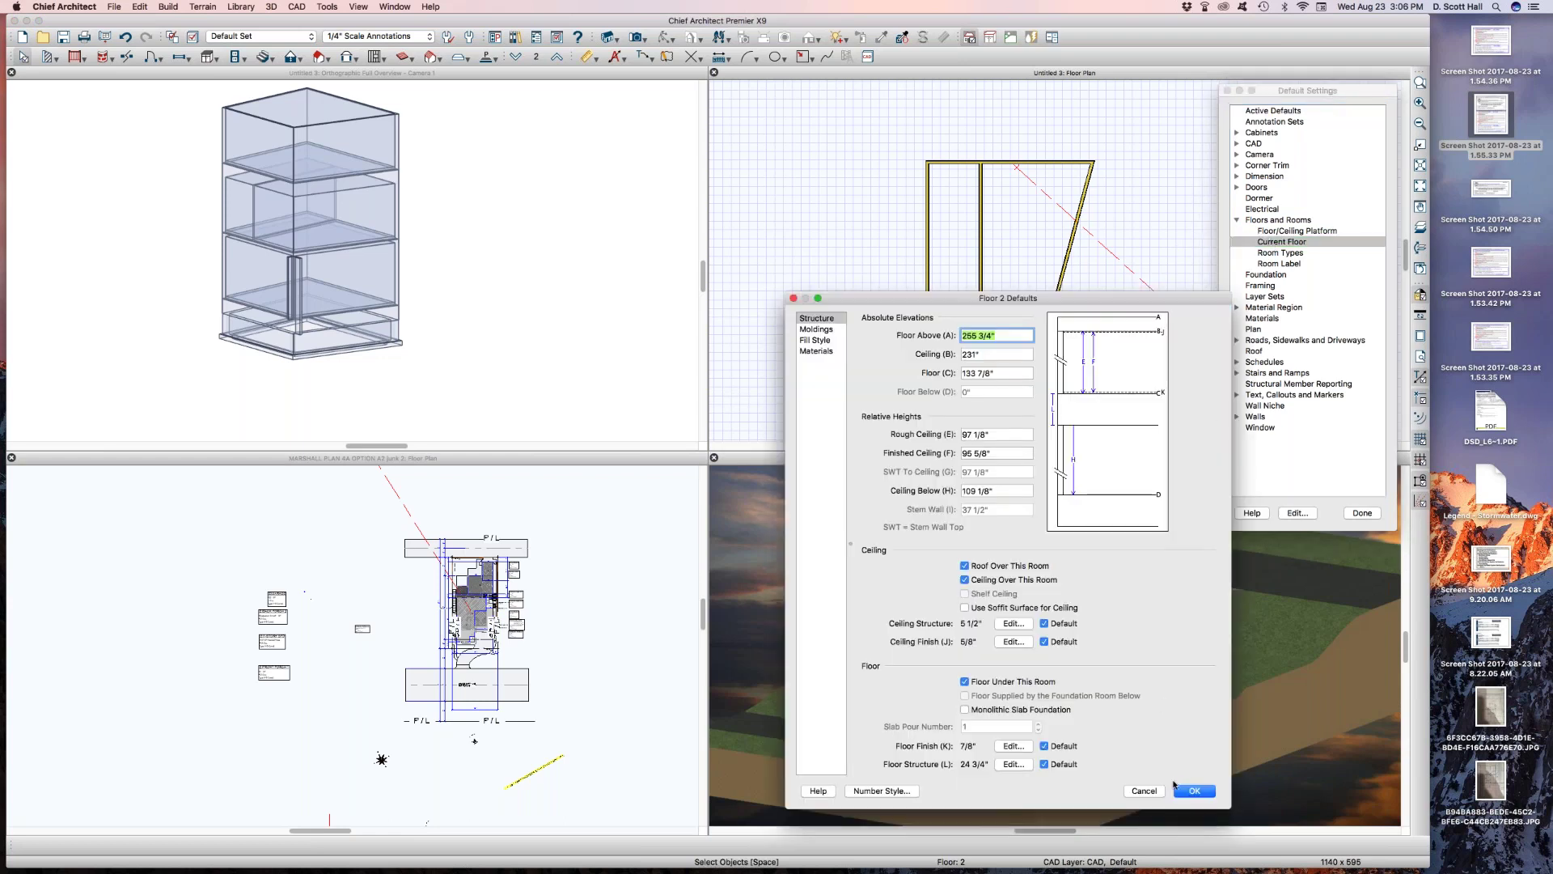
left_click(1180, 792)
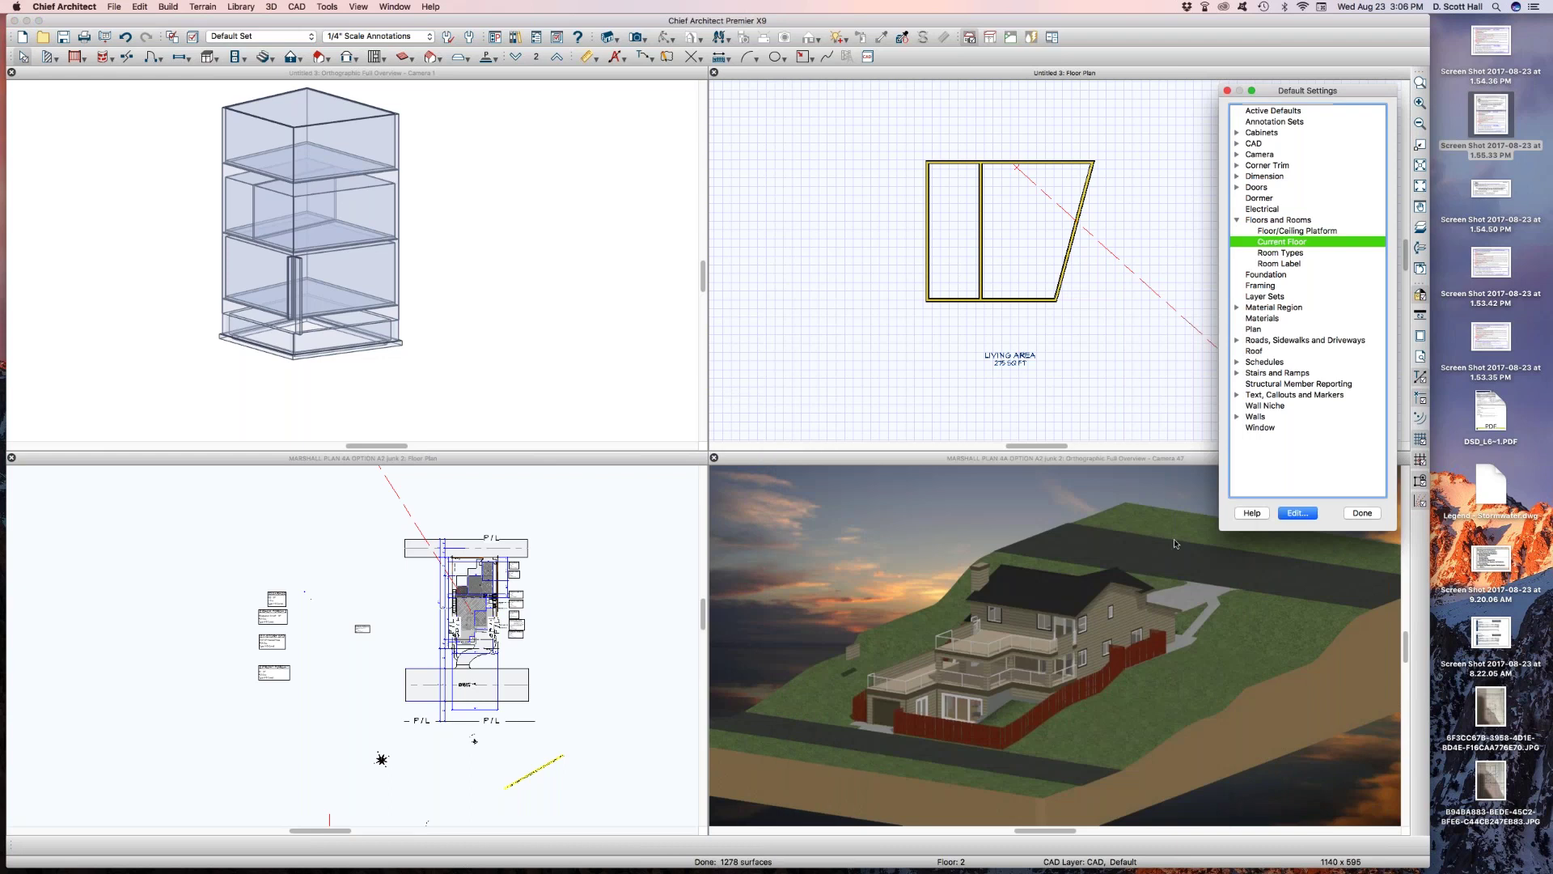
Review the floor structure in the Floor/Ceiling Platform defaults and close the default settings
left_click(1302, 232)
double_click(1302, 232)
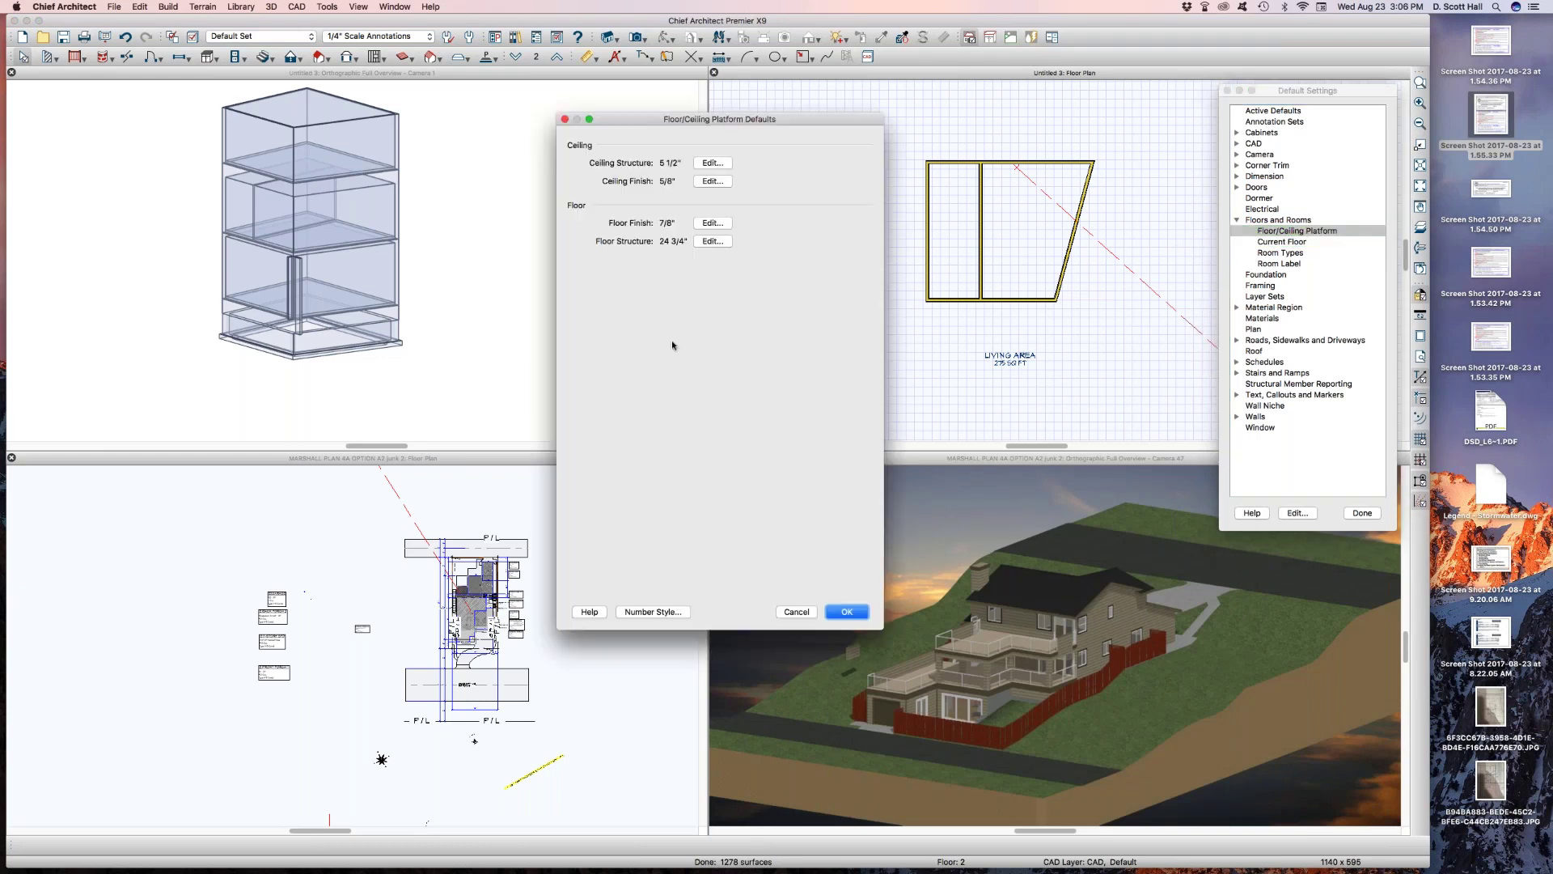
left_click(846, 611)
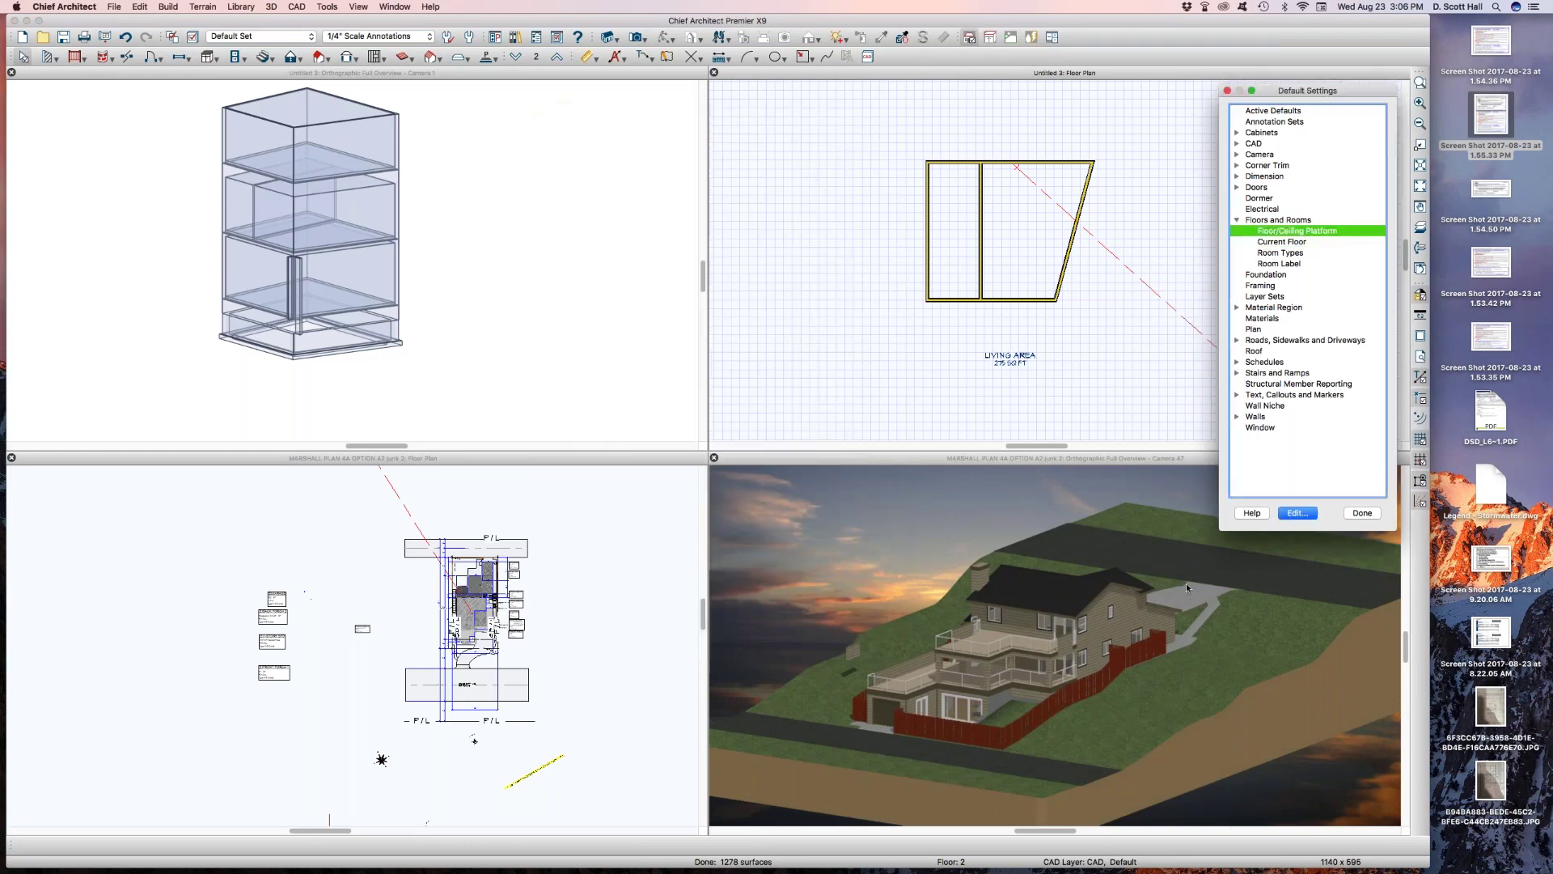
left_click(1361, 513)
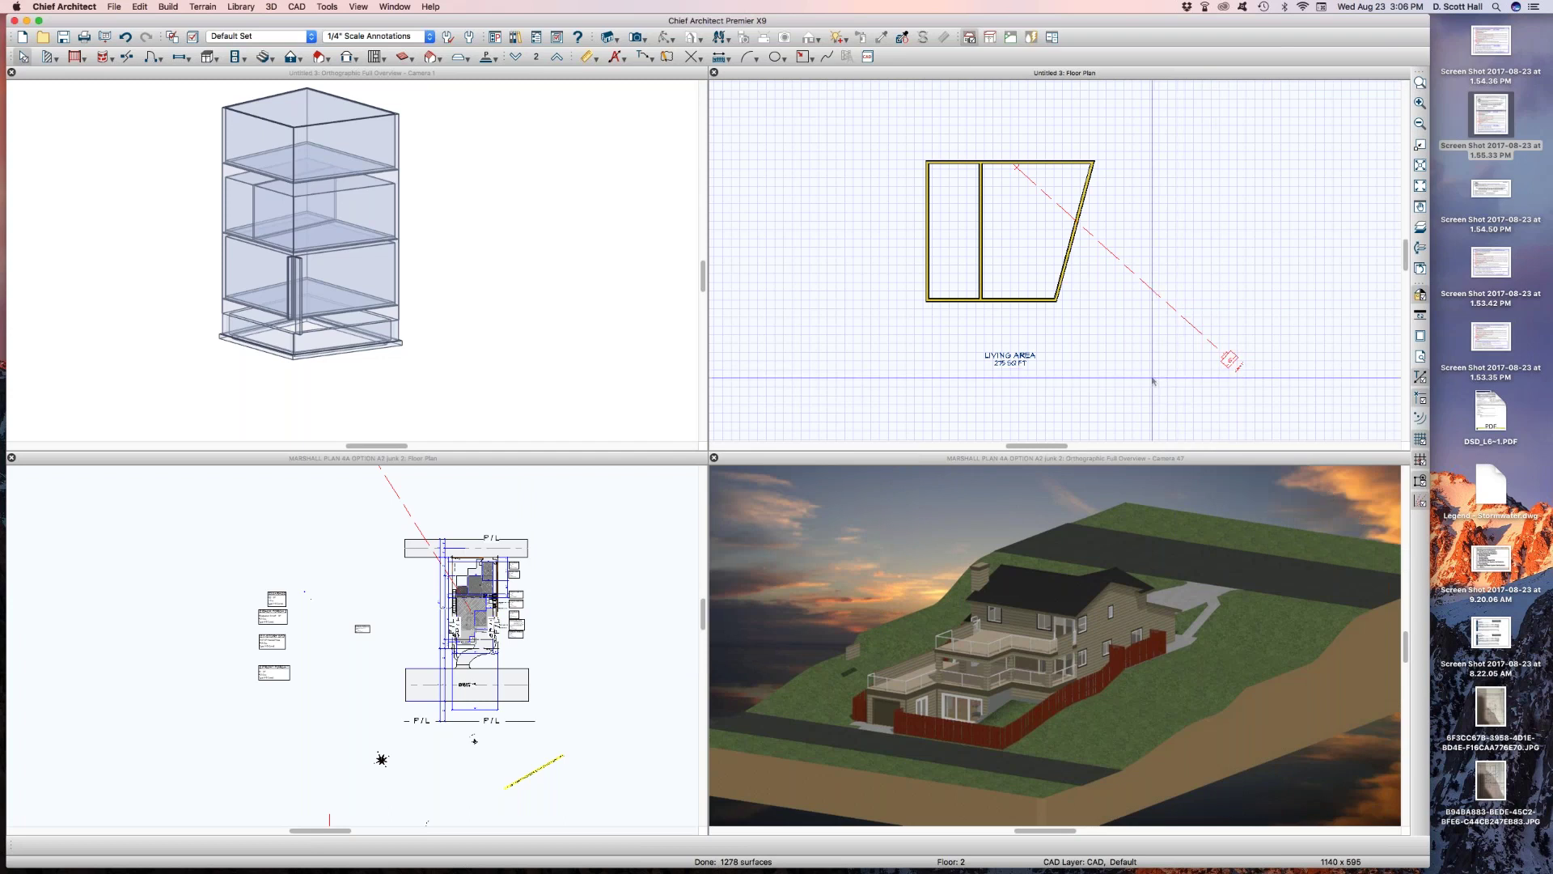
From the third floor, set the second layer of the Floor/Ceiling Platform default floor structure to 48"
key("Page_Up")
key("d")
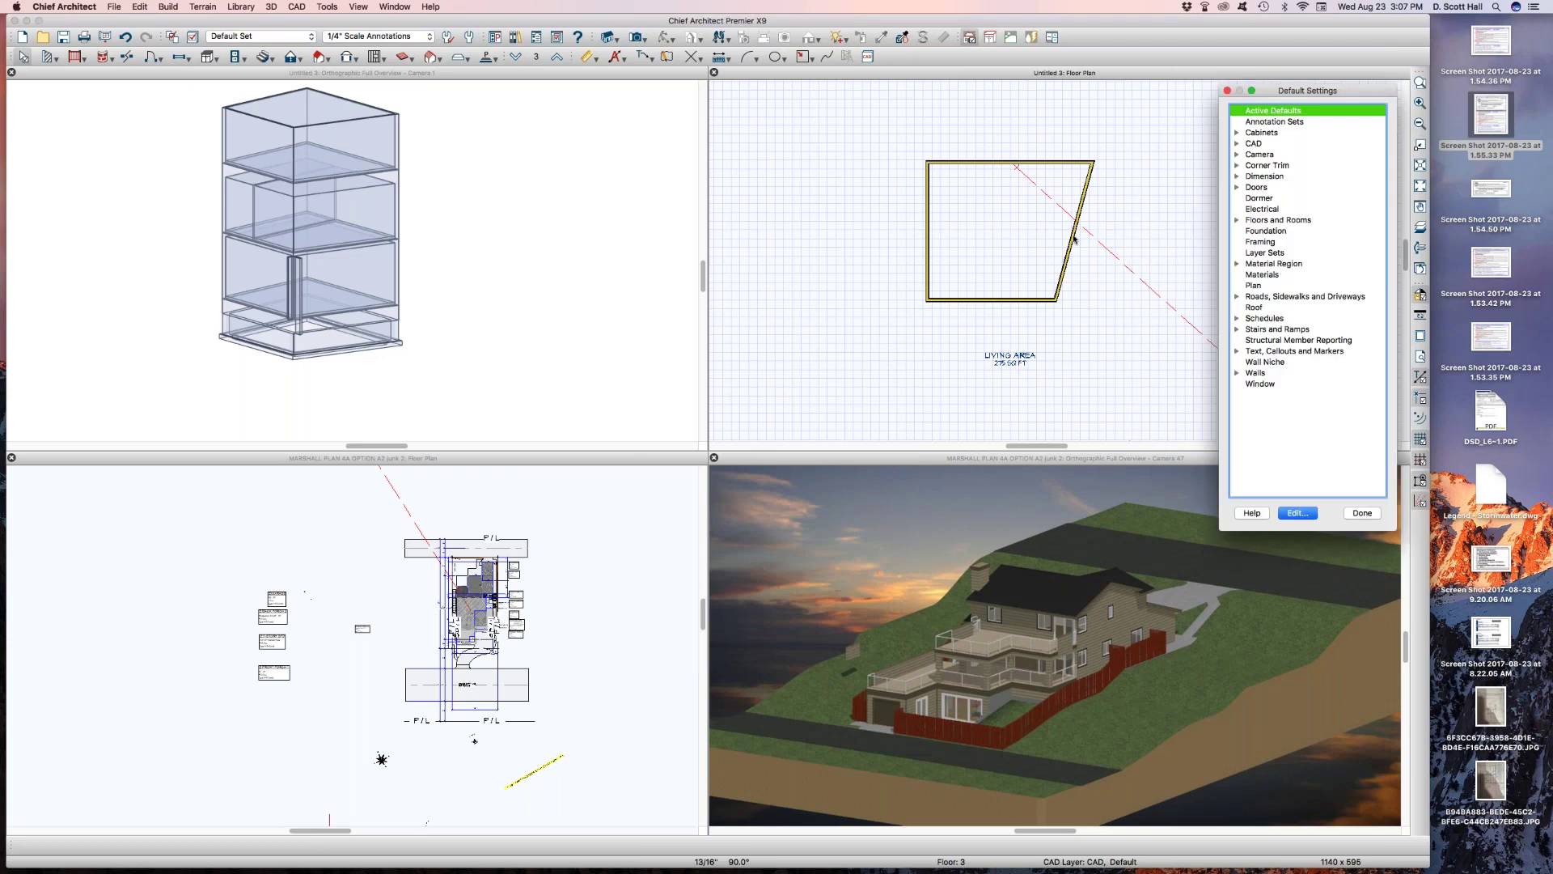
left_click(1236, 220)
double_click(1257, 232)
left_click(713, 242)
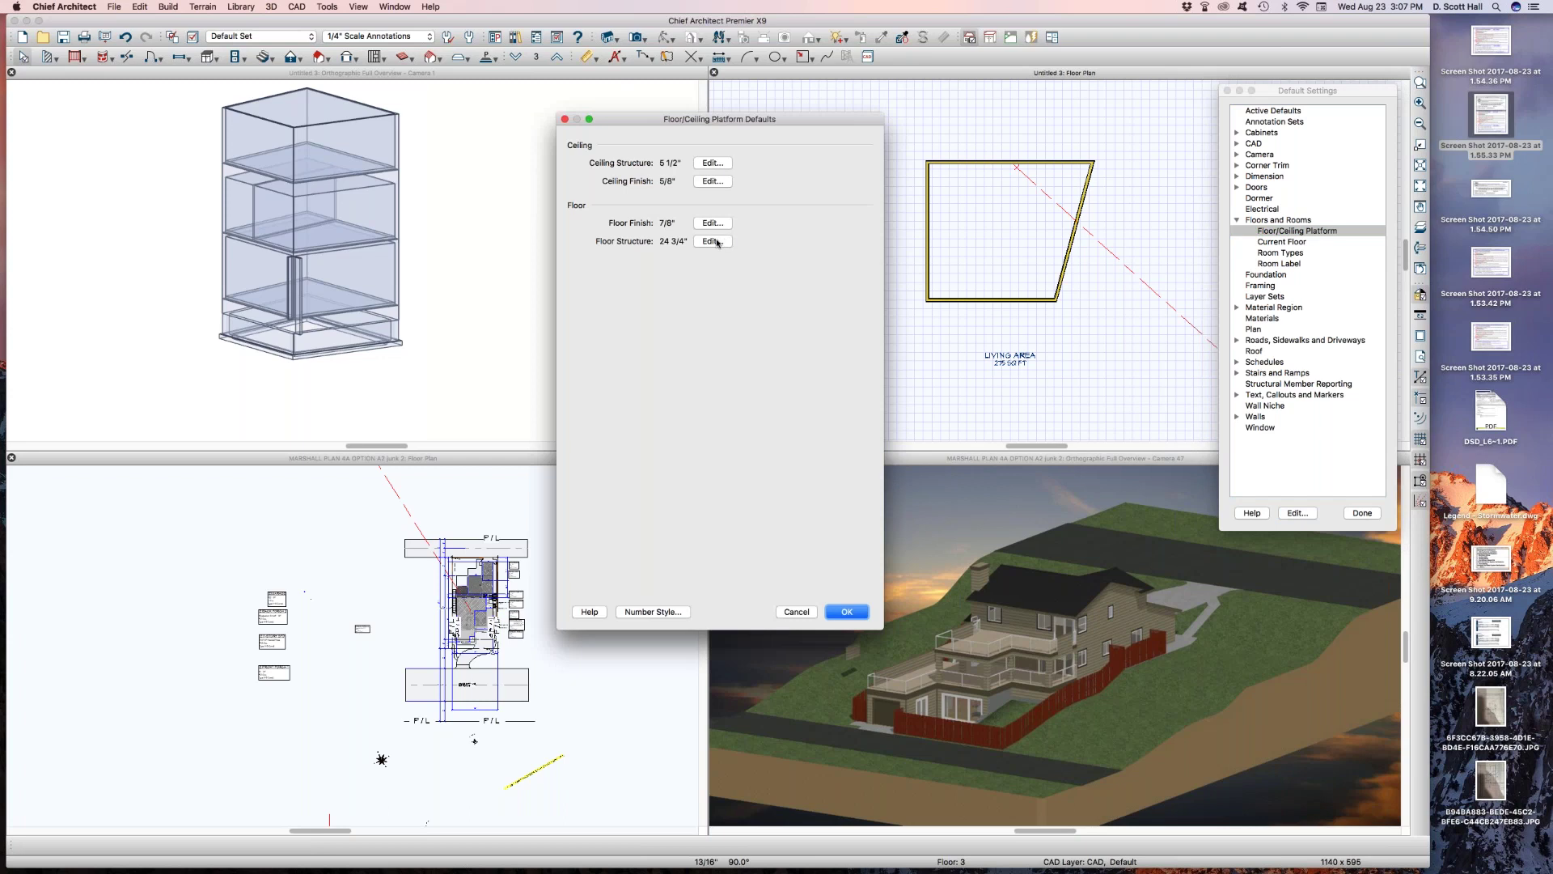
left_click(537, 533)
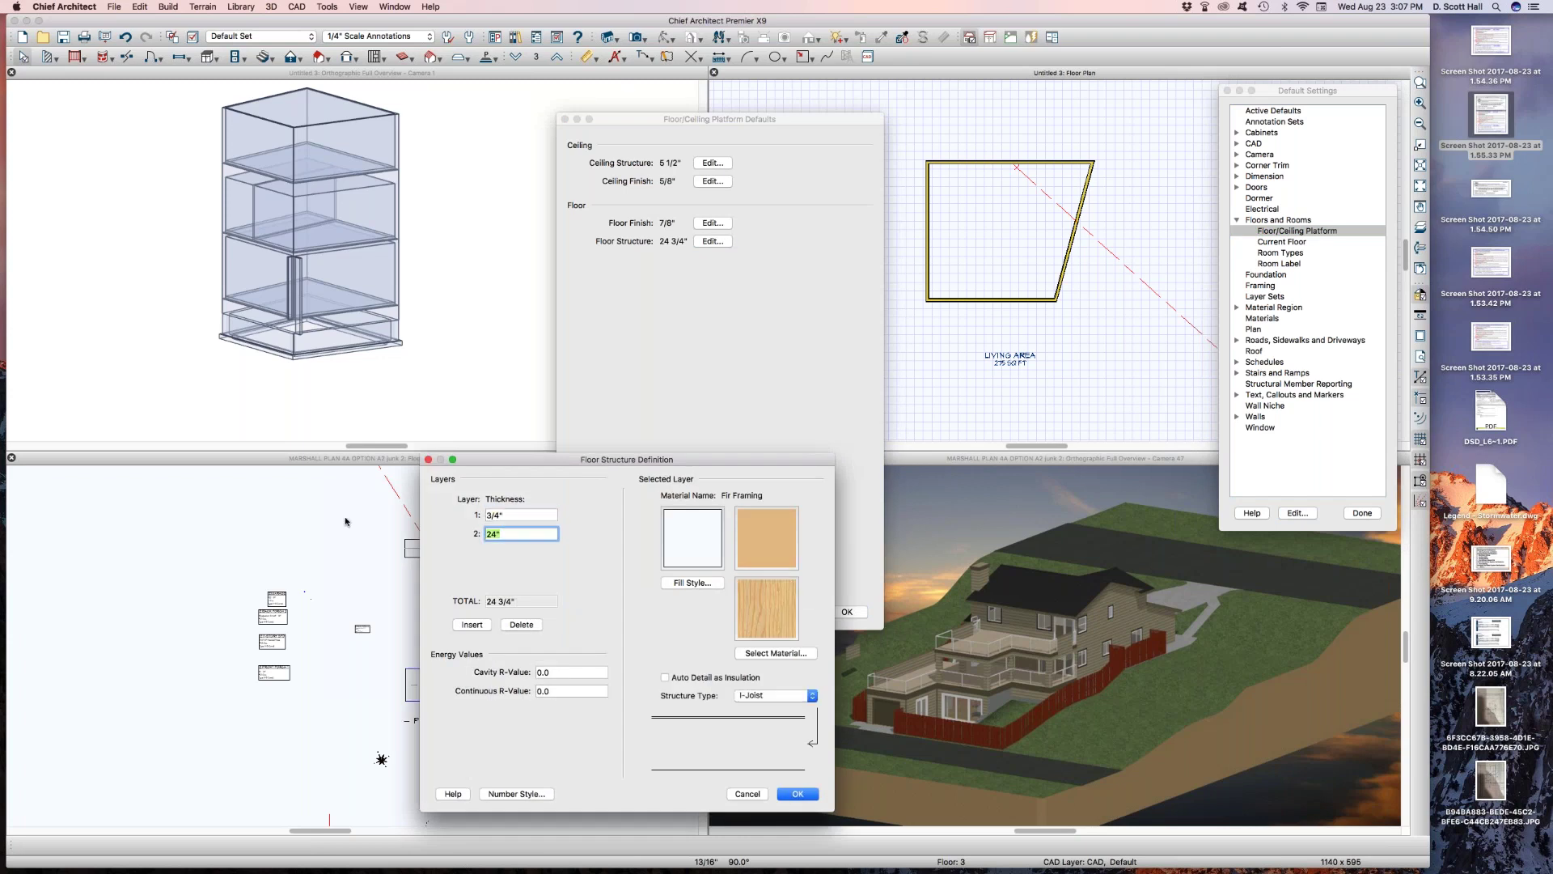
type("48")
key("Return")
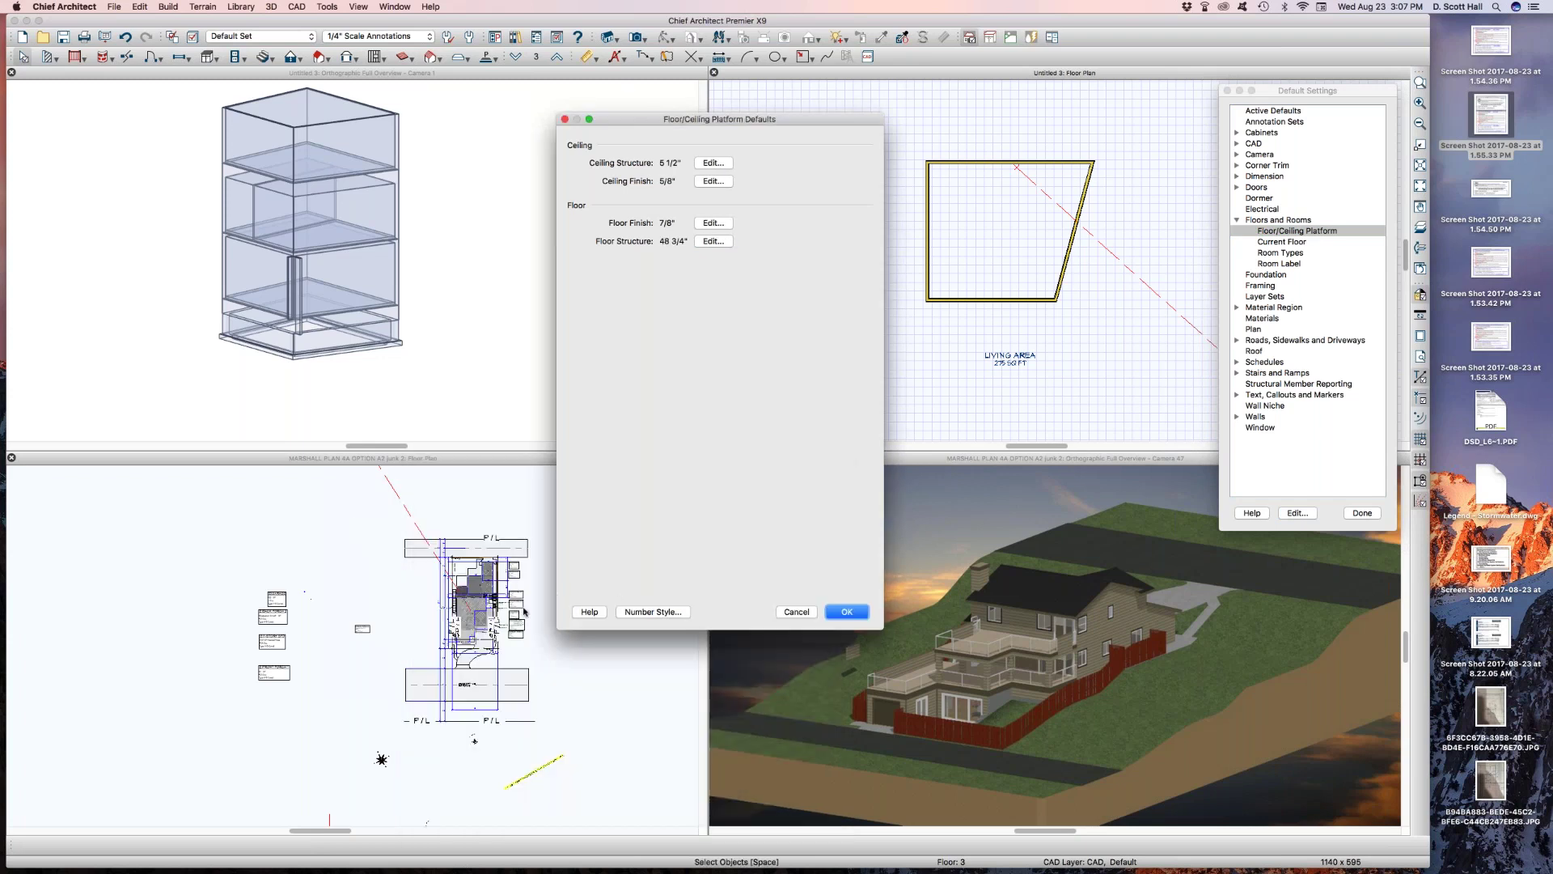
left_click(845, 613)
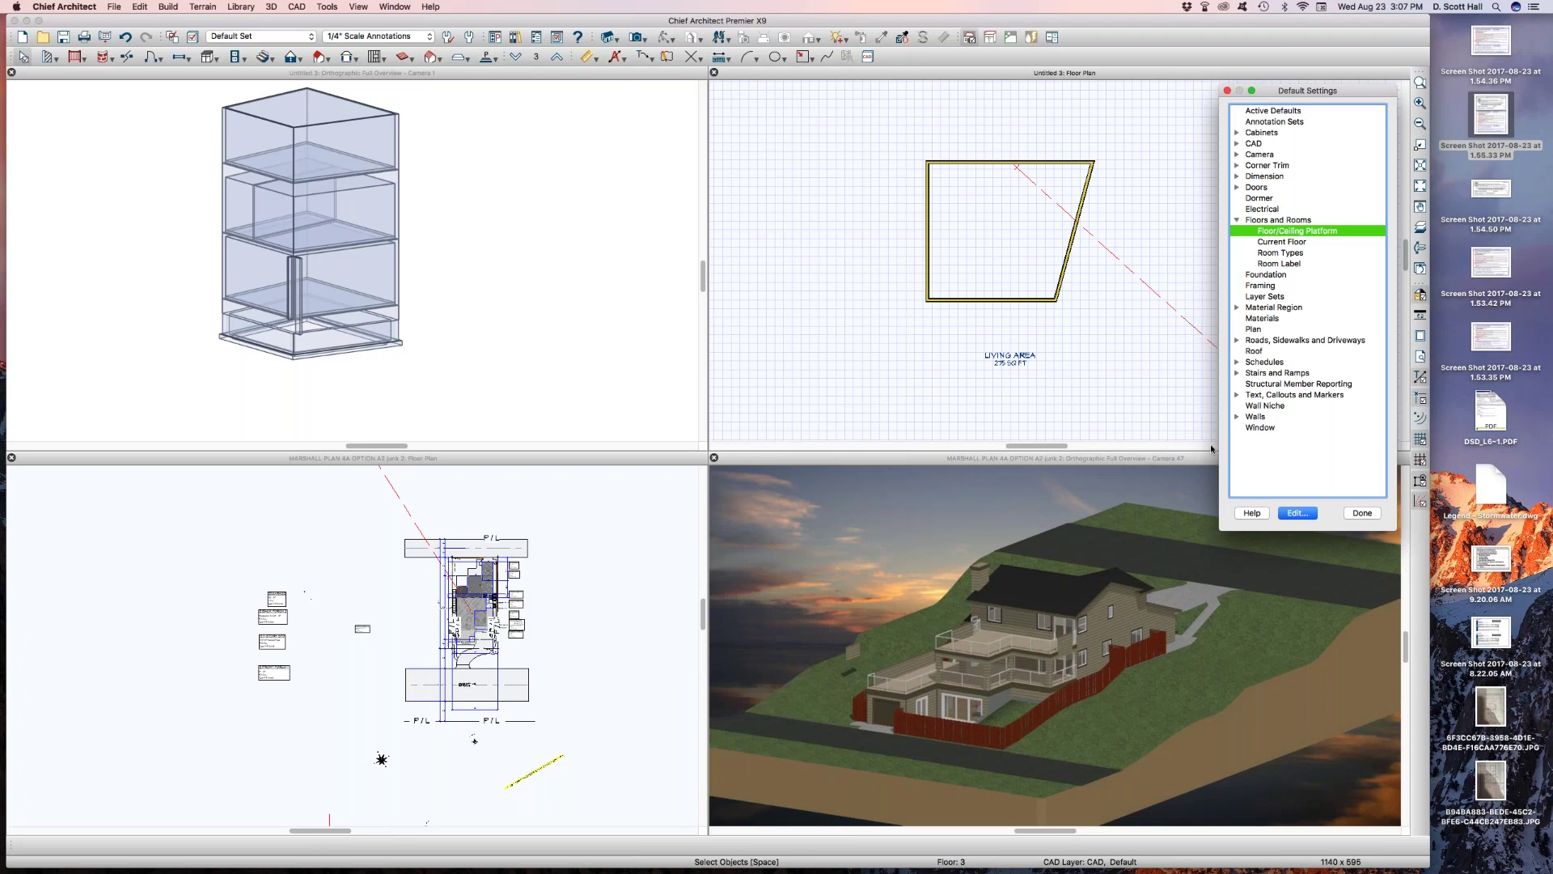
left_click(1362, 513)
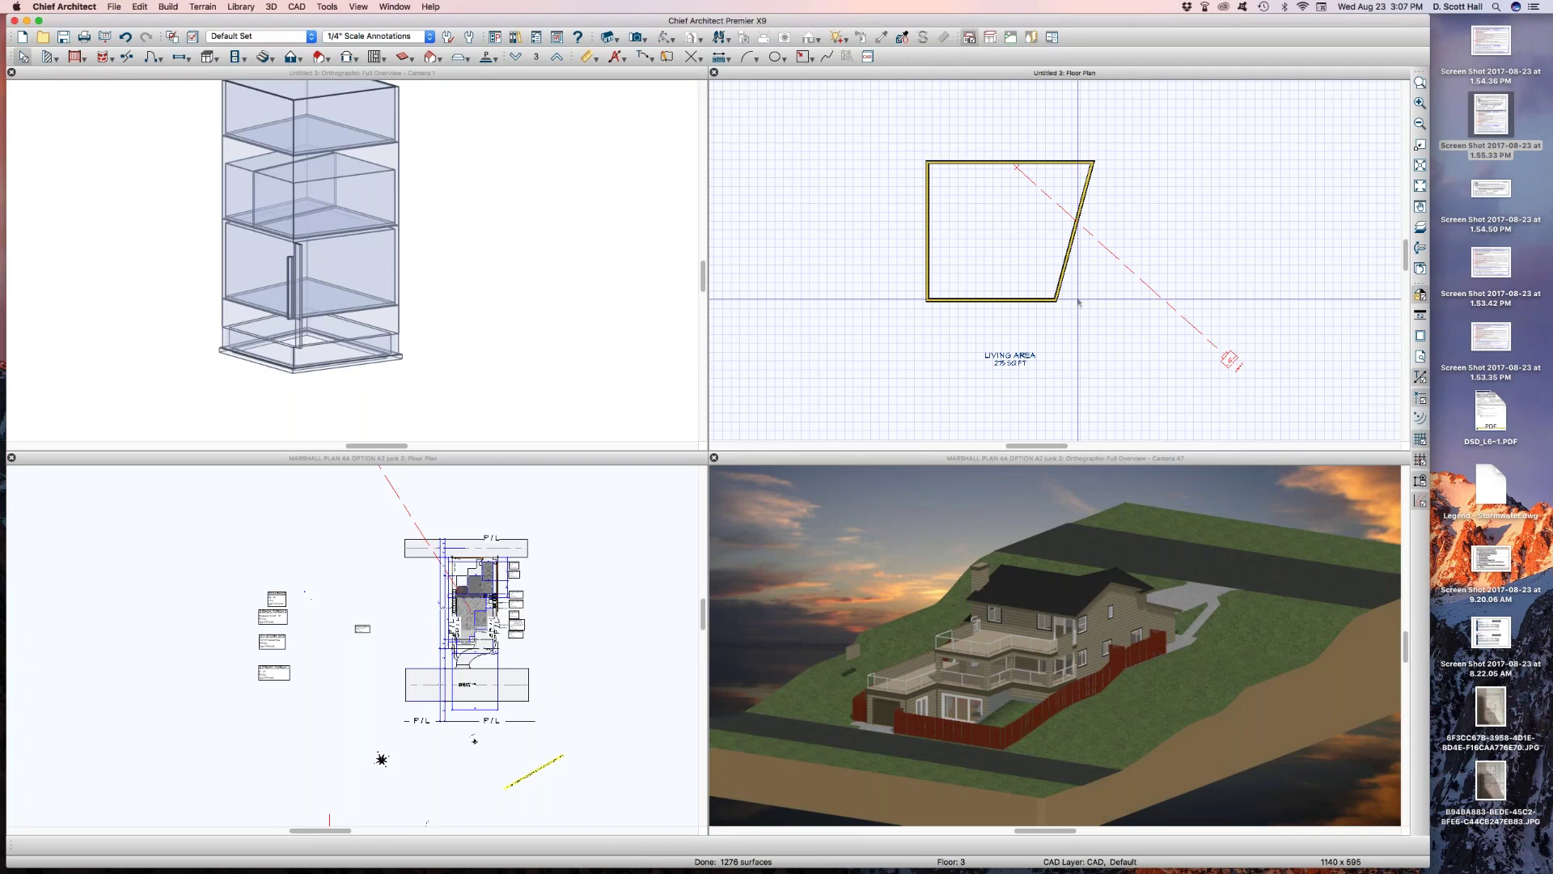
Return to the first floor and check the Auto Rebuild Walls/Floors/Ceilings option in the 3D View Defaults
key("Page_Down")
key("Page_Down")
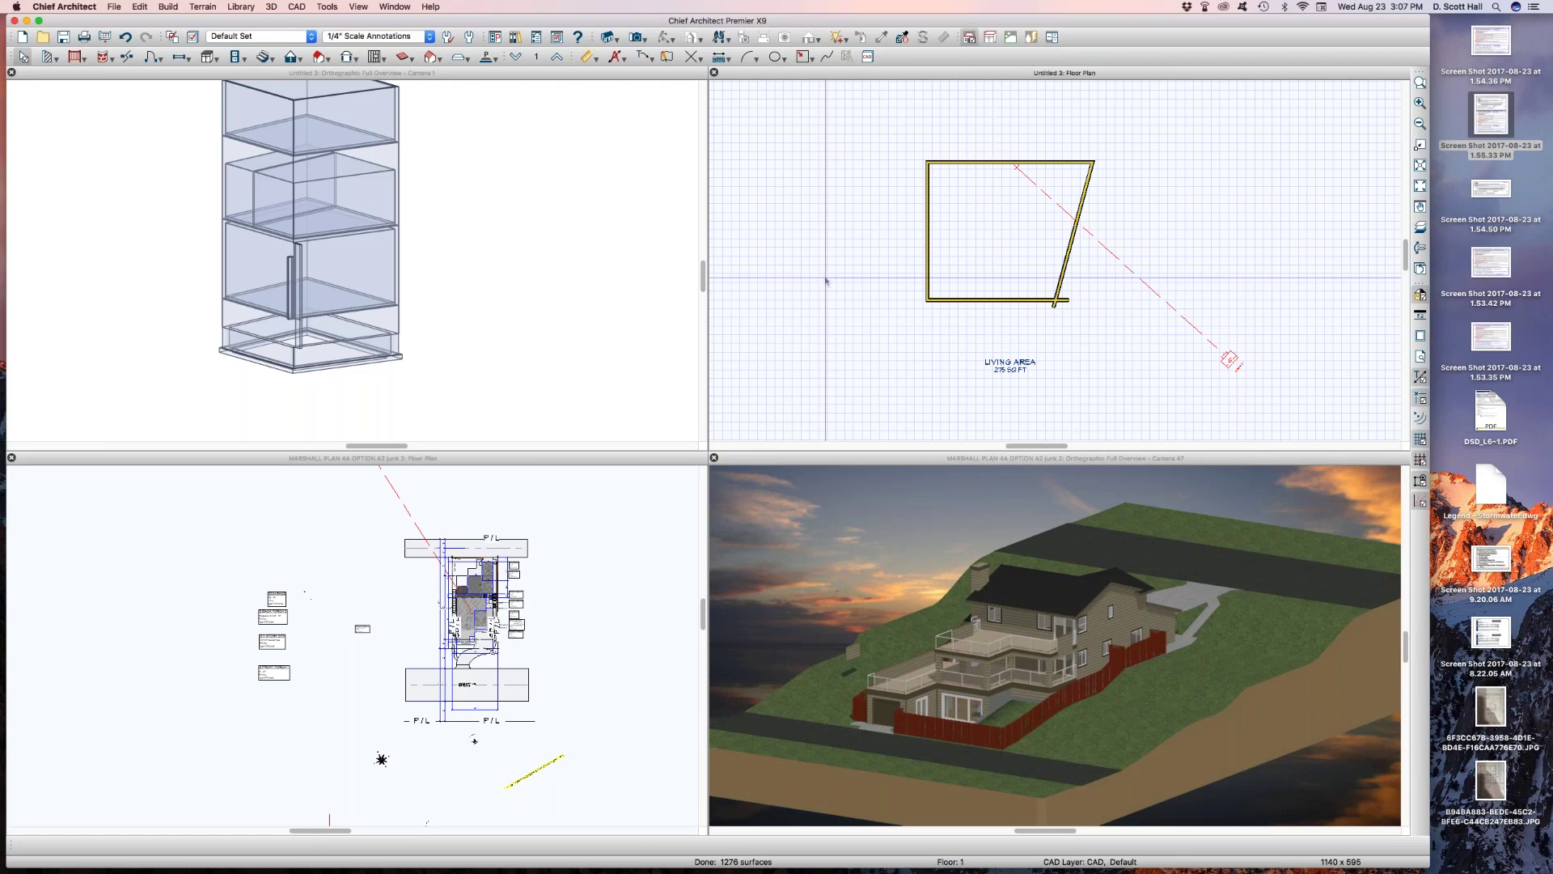
key("d")
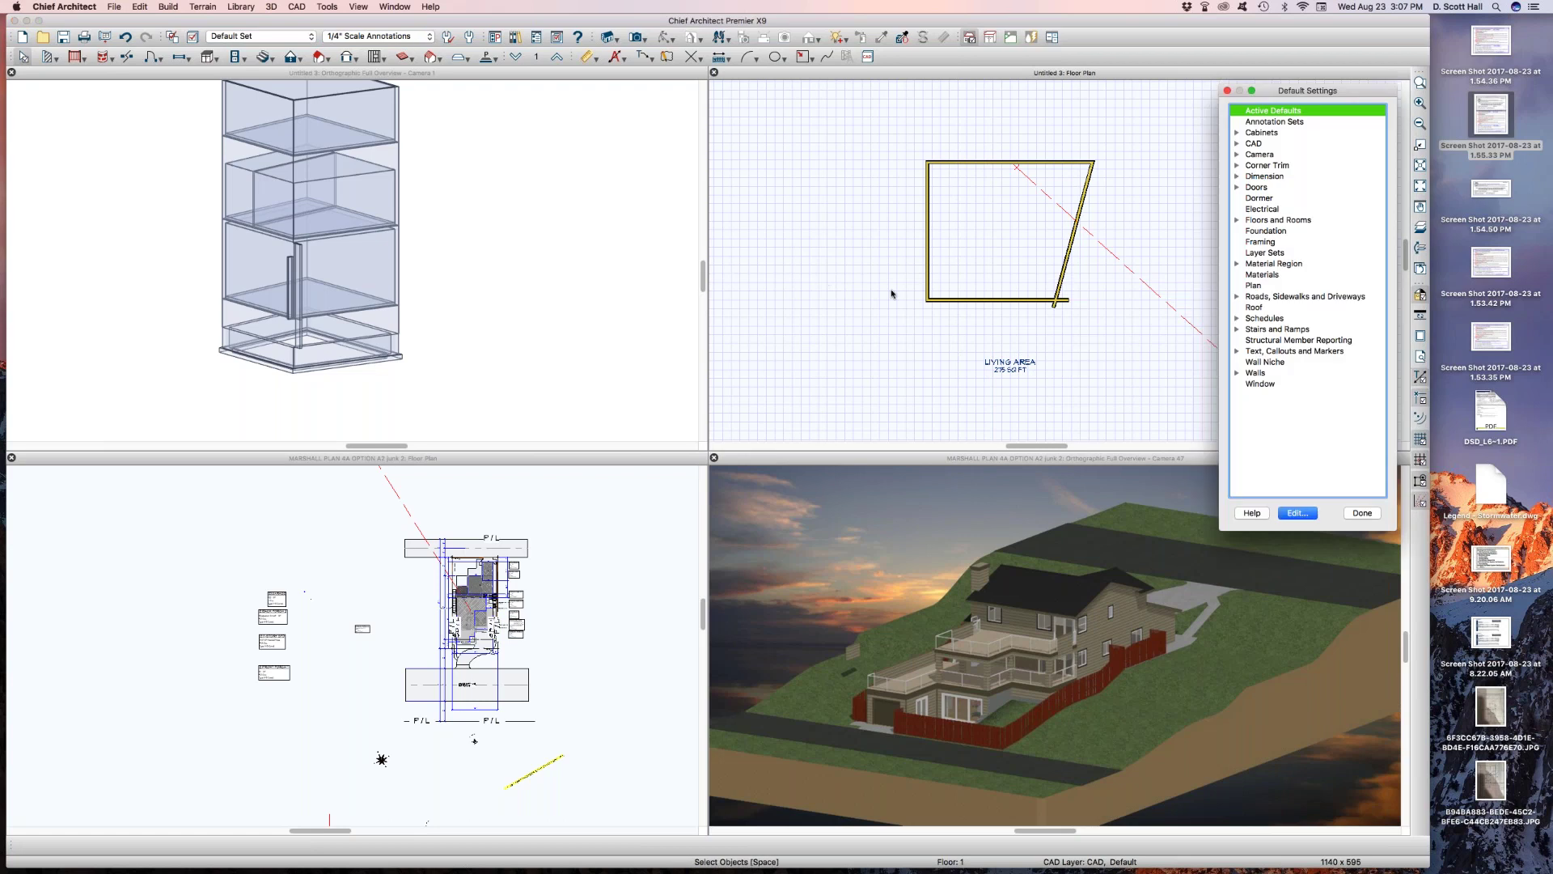
left_click(1362, 513)
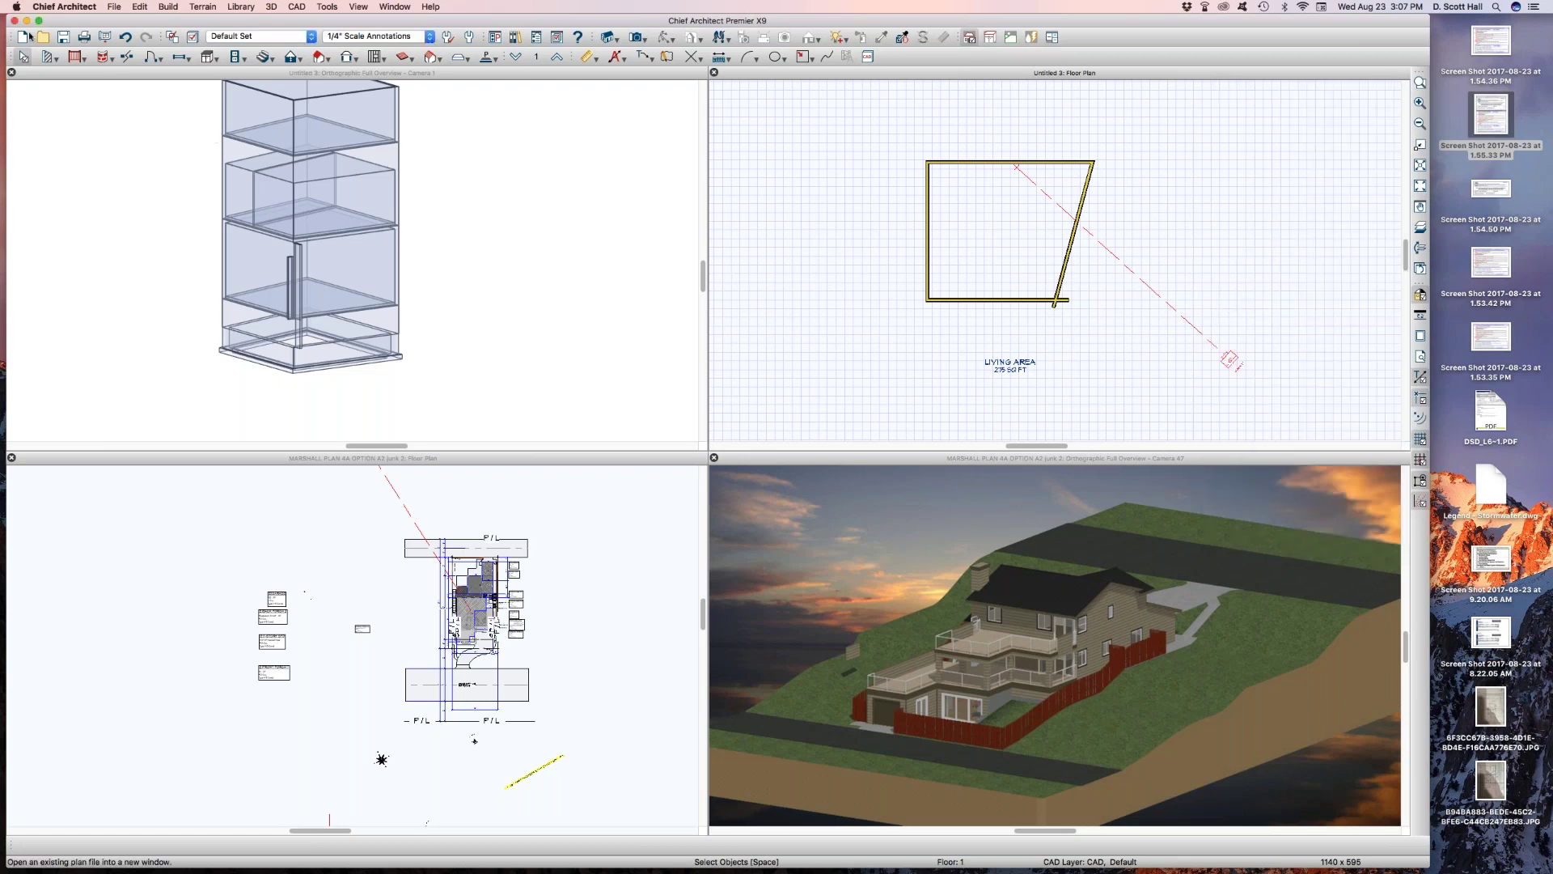
left_click(105, 5)
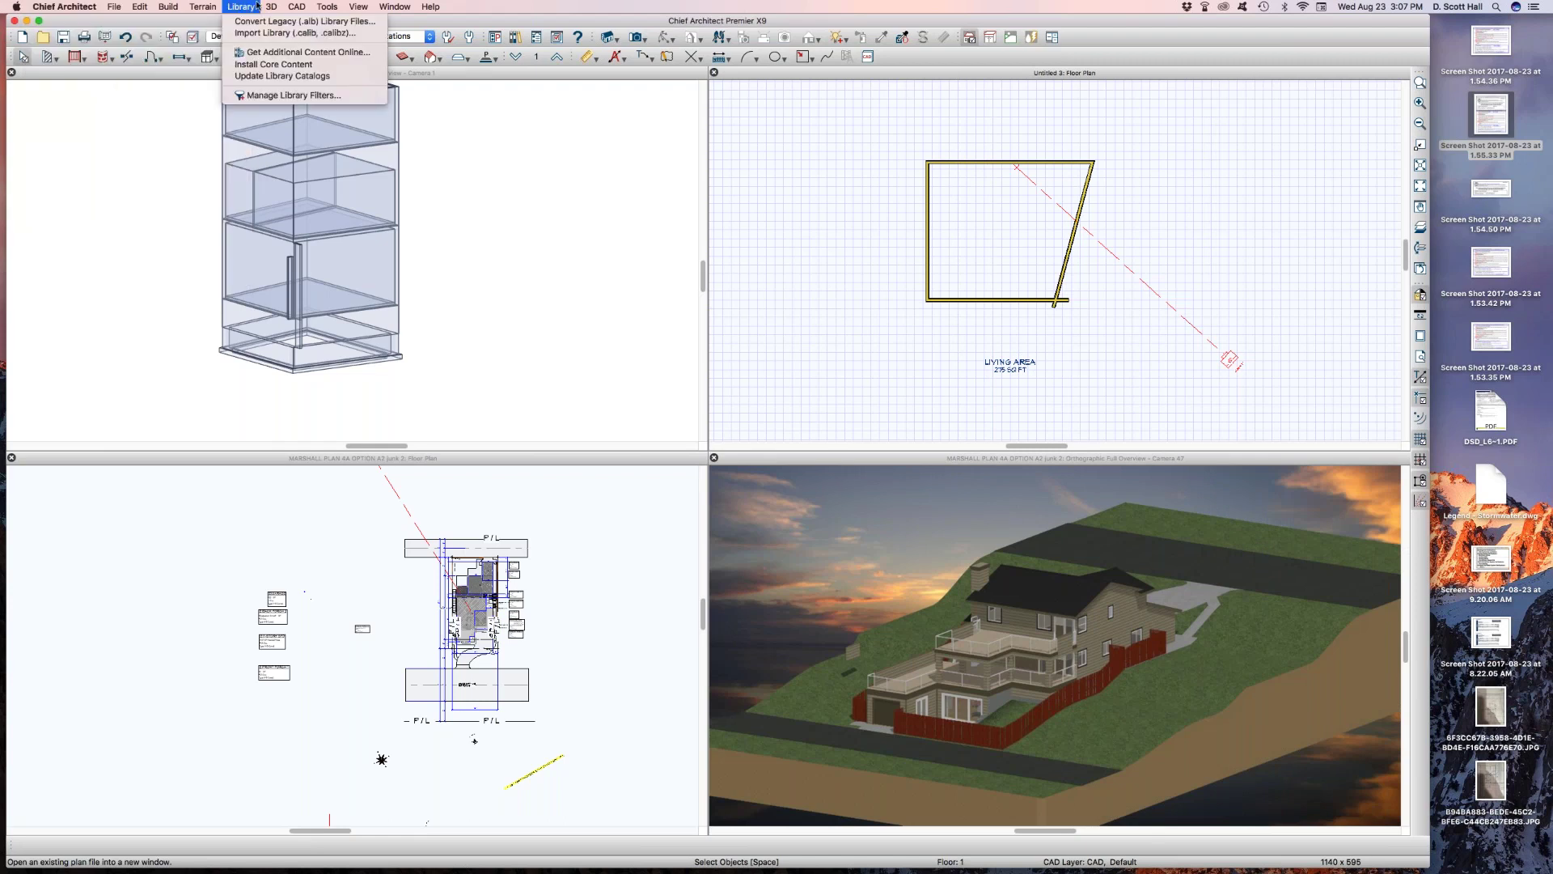
mouse_move(271, 6)
left_click(340, 374)
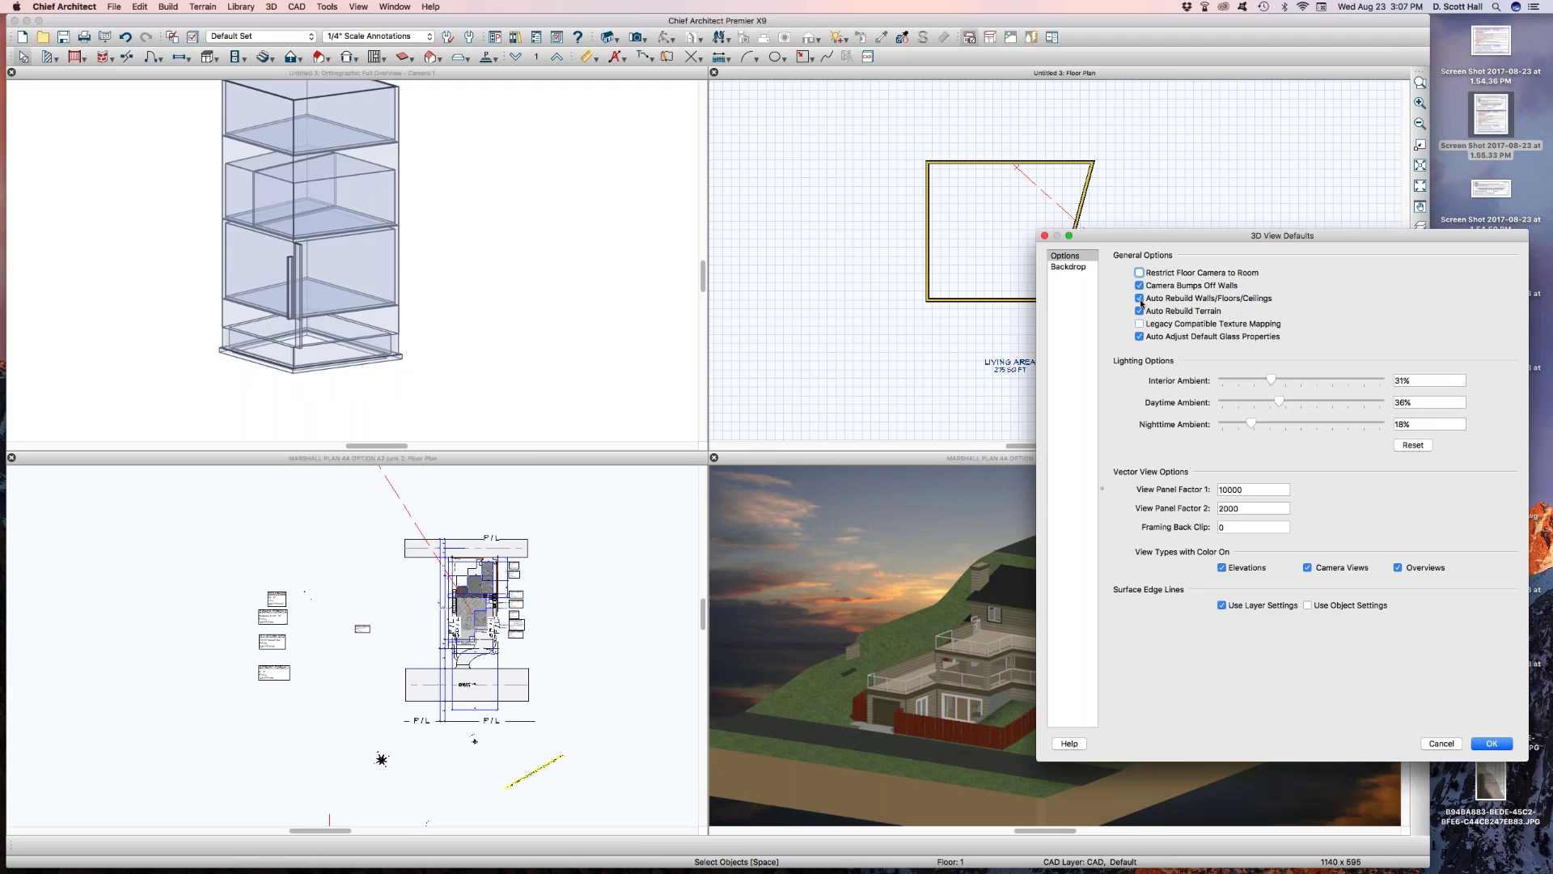
left_click(1491, 742)
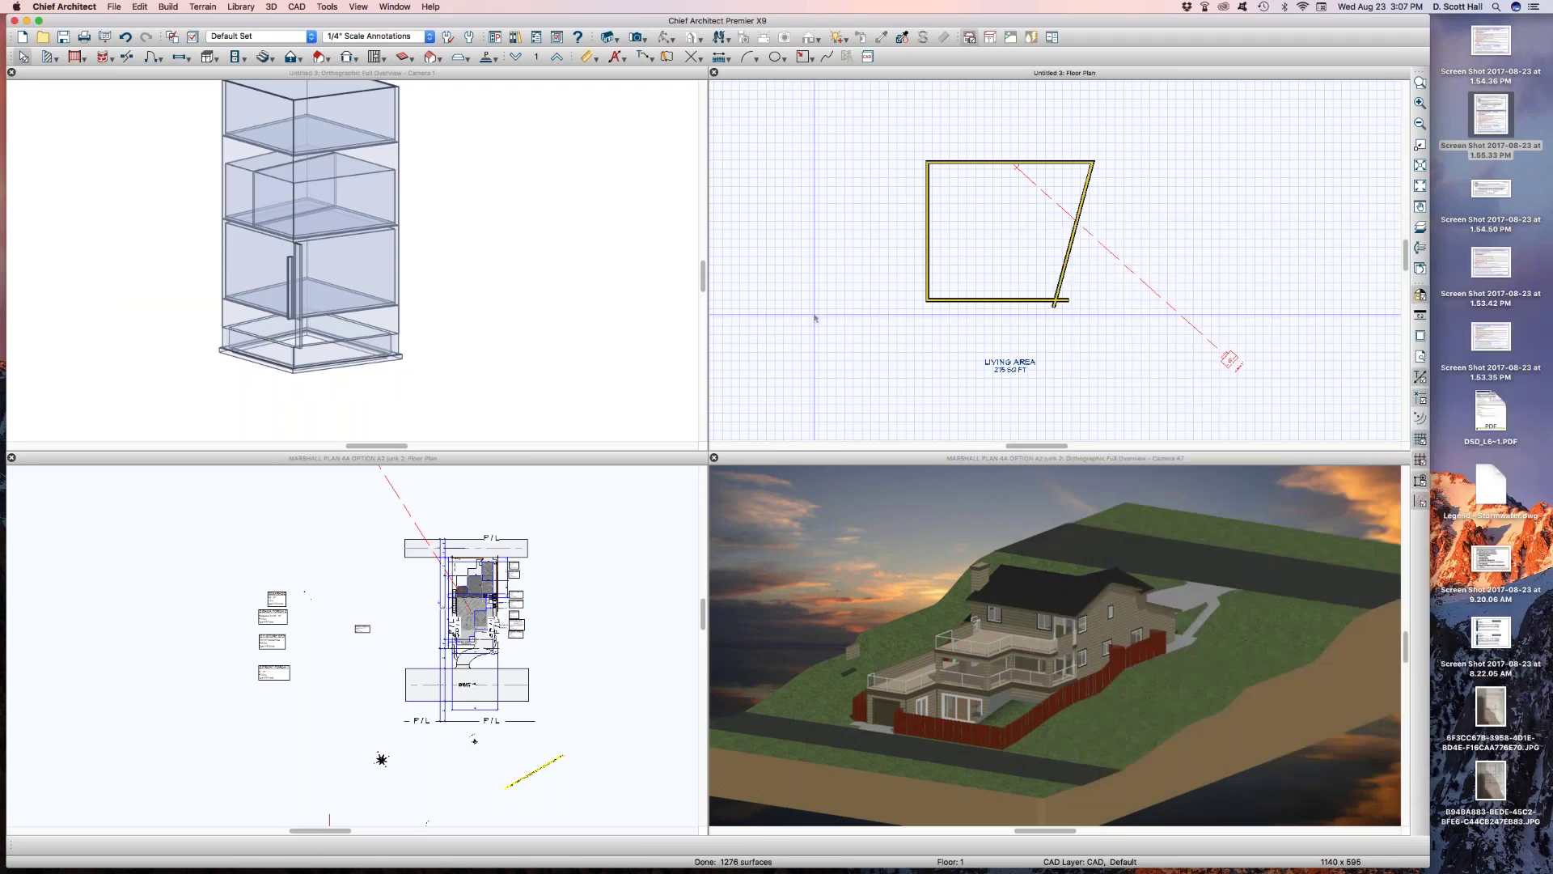
Save the plan to the Desktop as "ugm 36"
key("super+s")
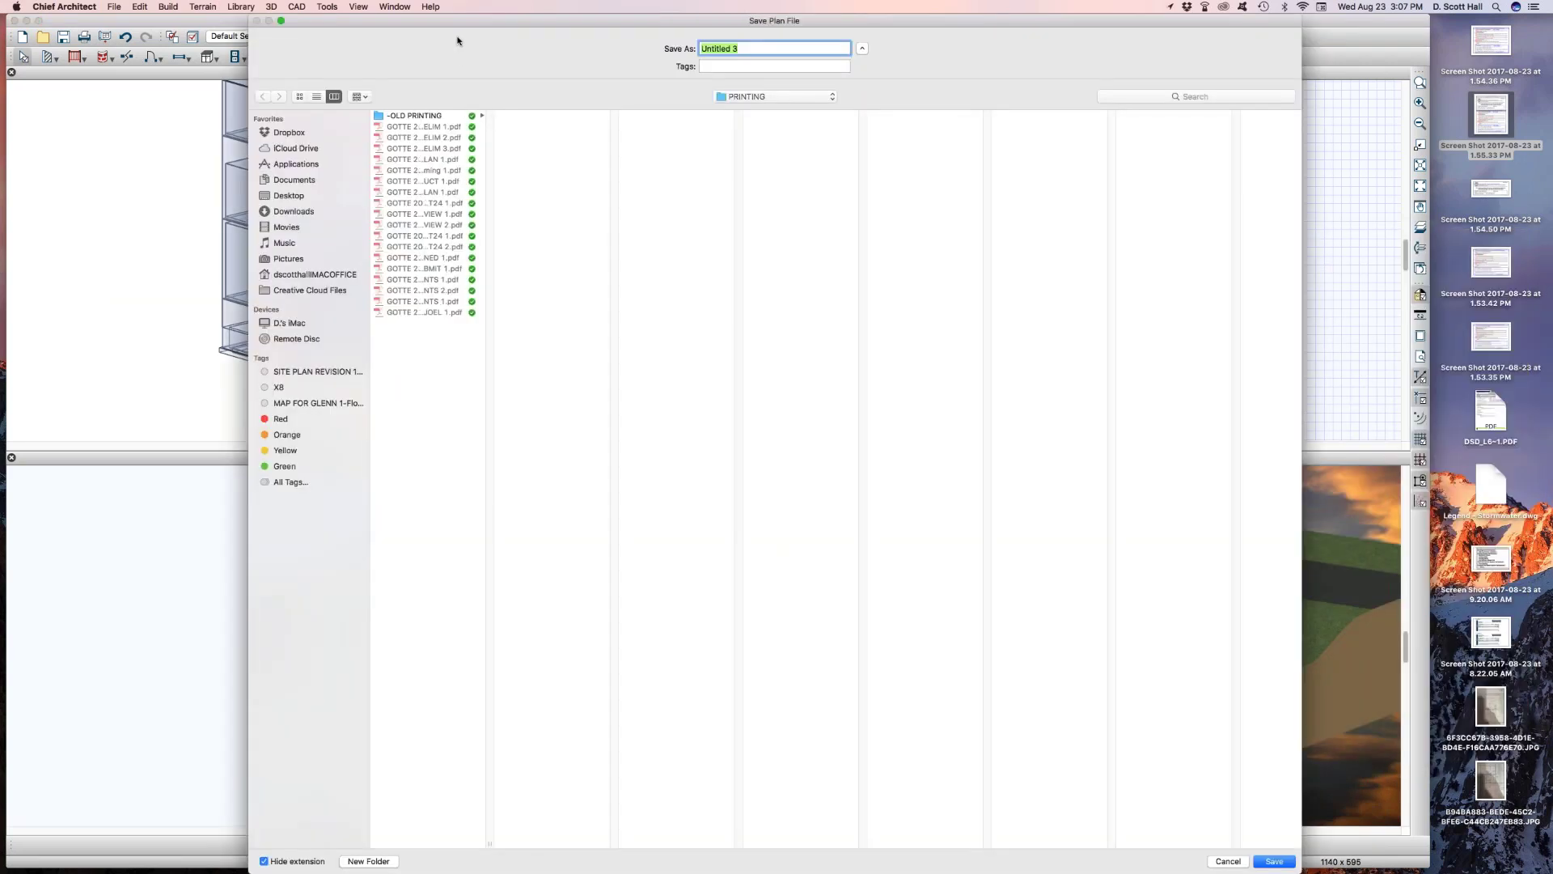
type("ugm  36")
left_click(285, 197)
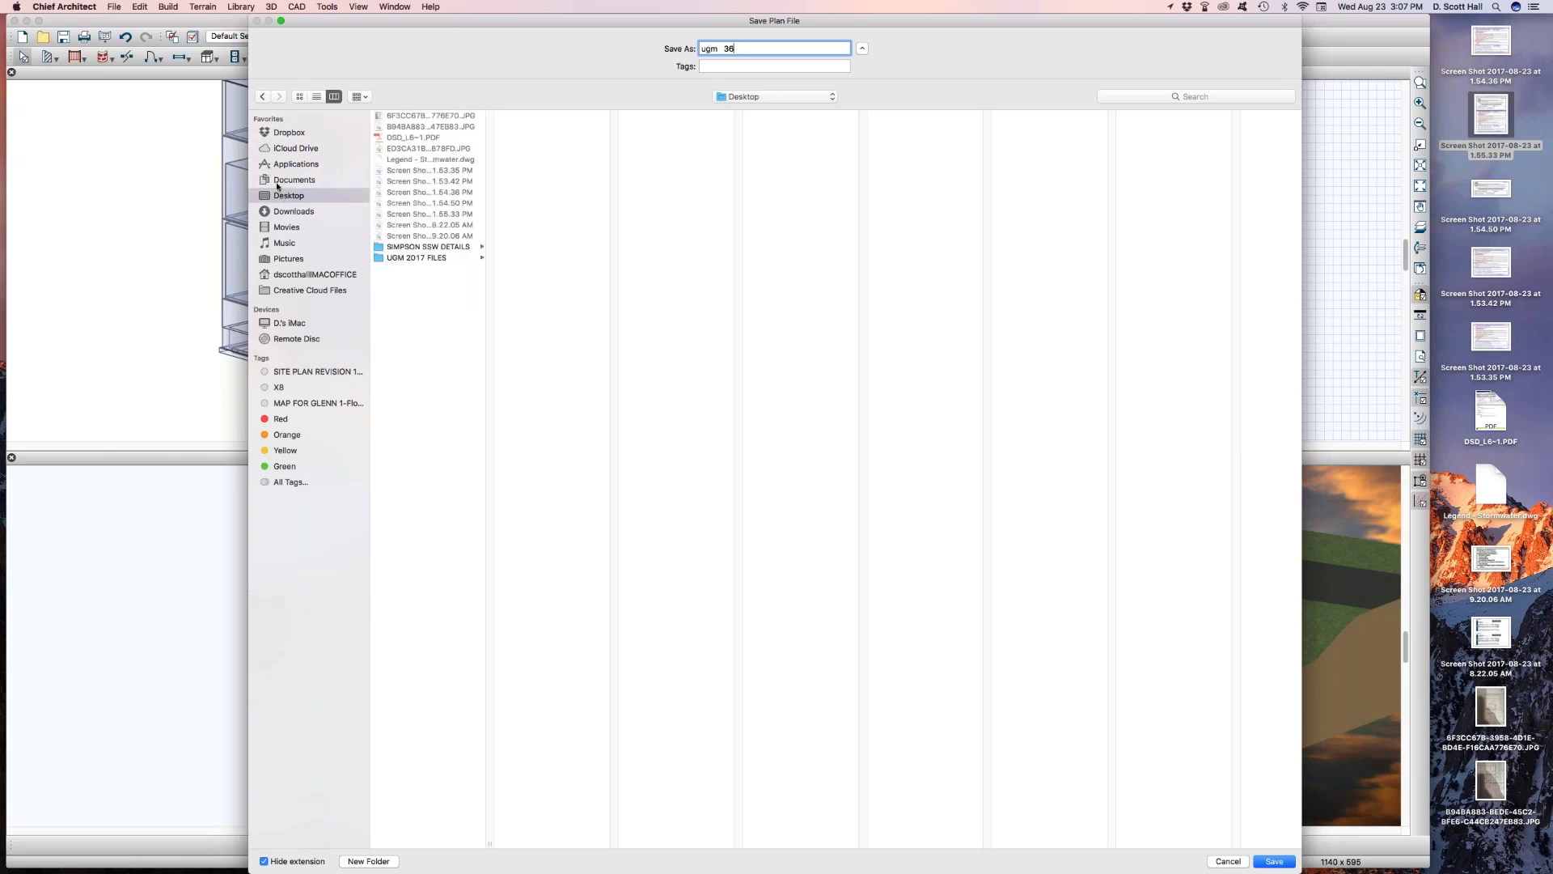
key("Return")
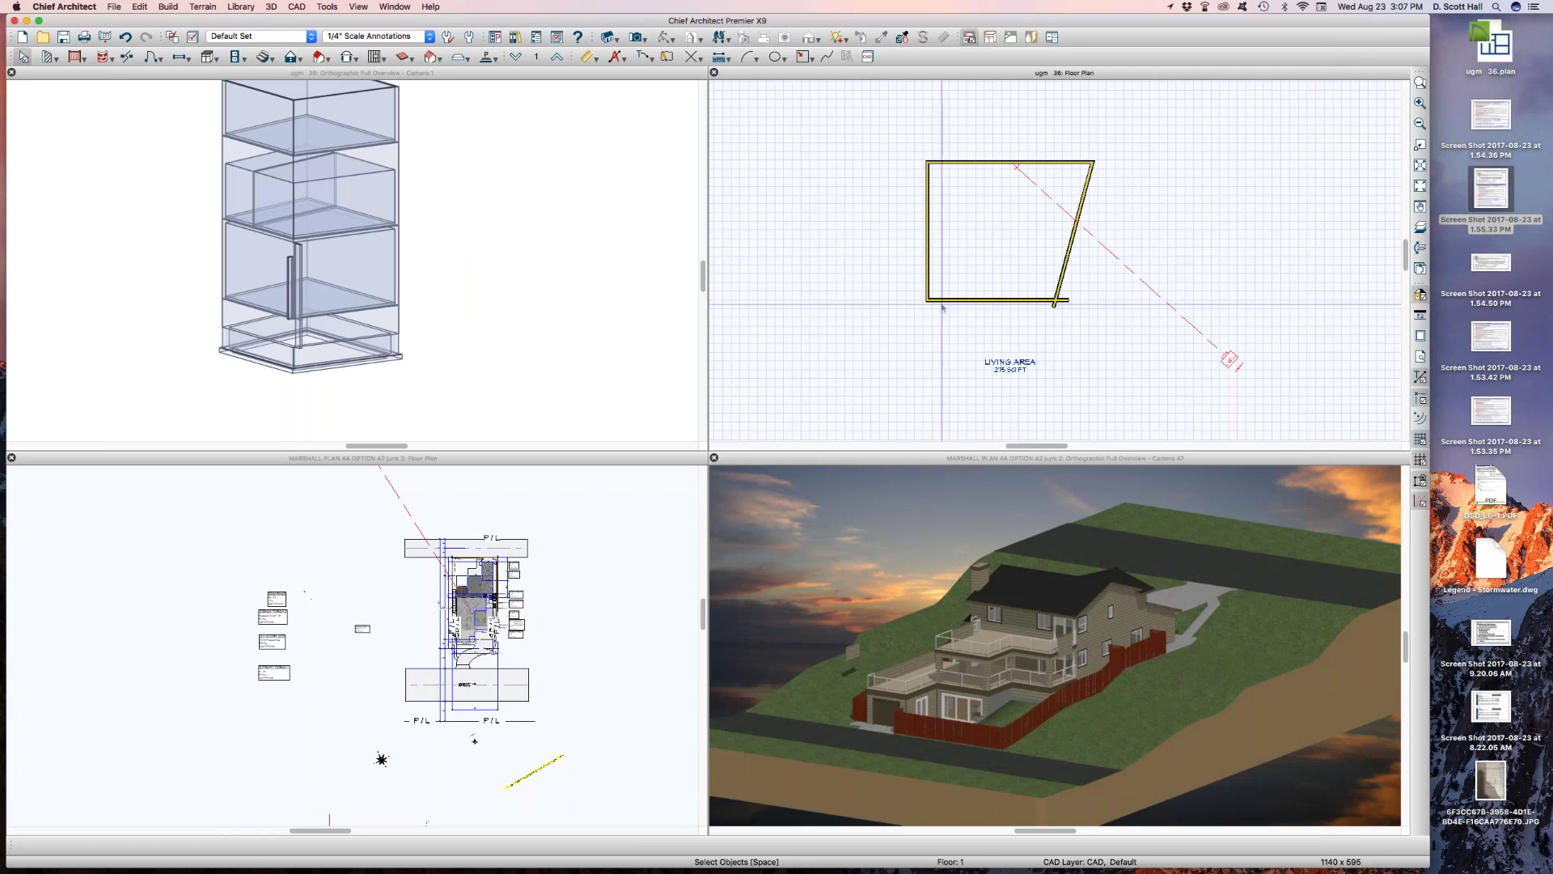
scroll(834, 363, "down", 1)
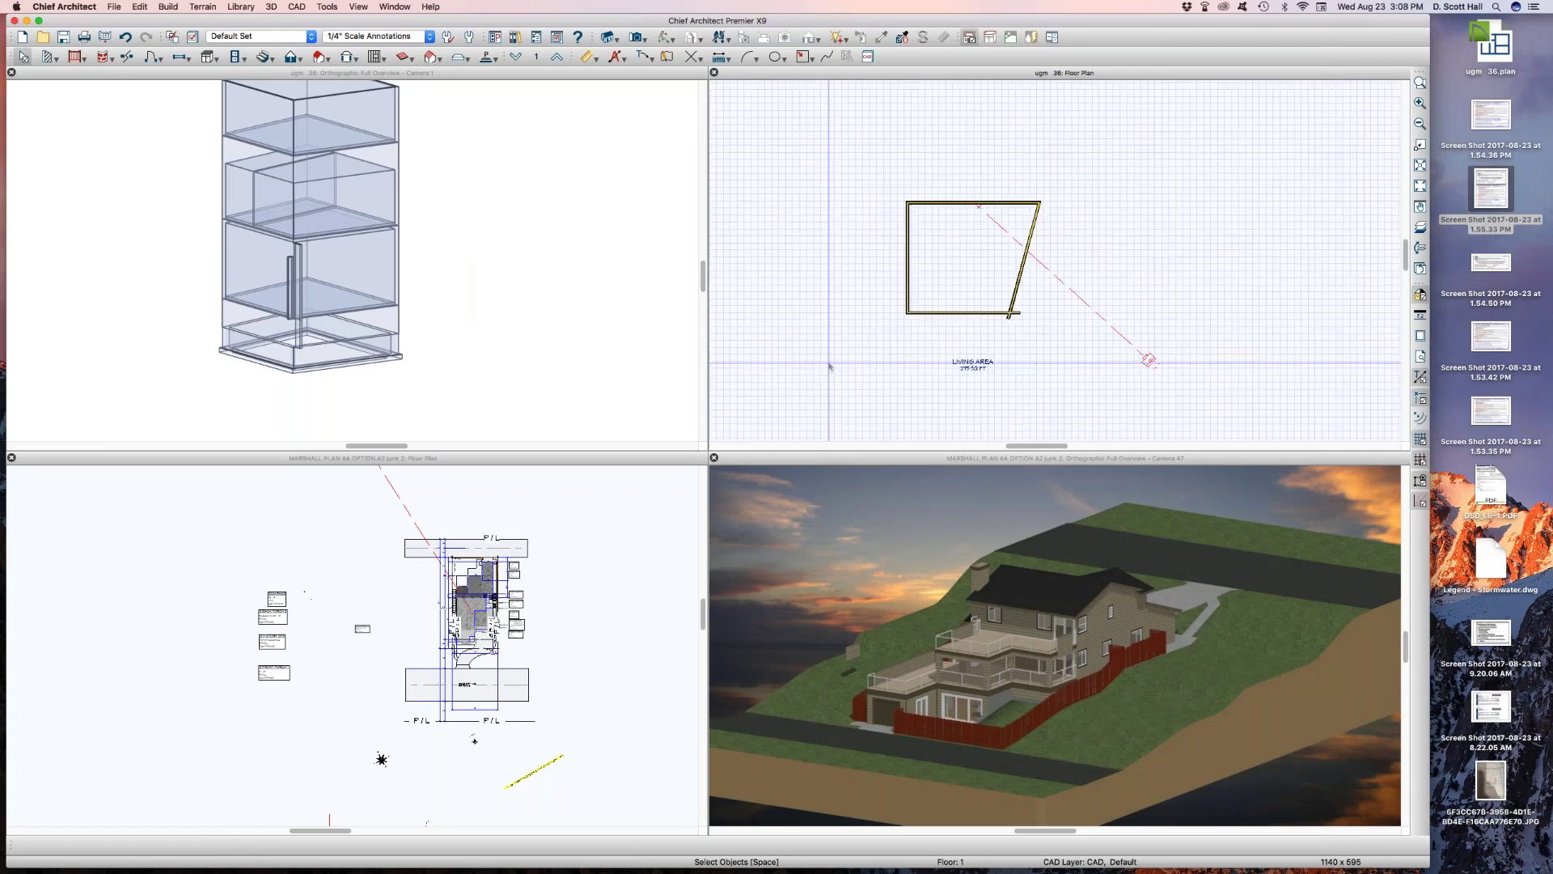
scroll(330, 207, "down", 1)
scroll(329, 126, "up", 1)
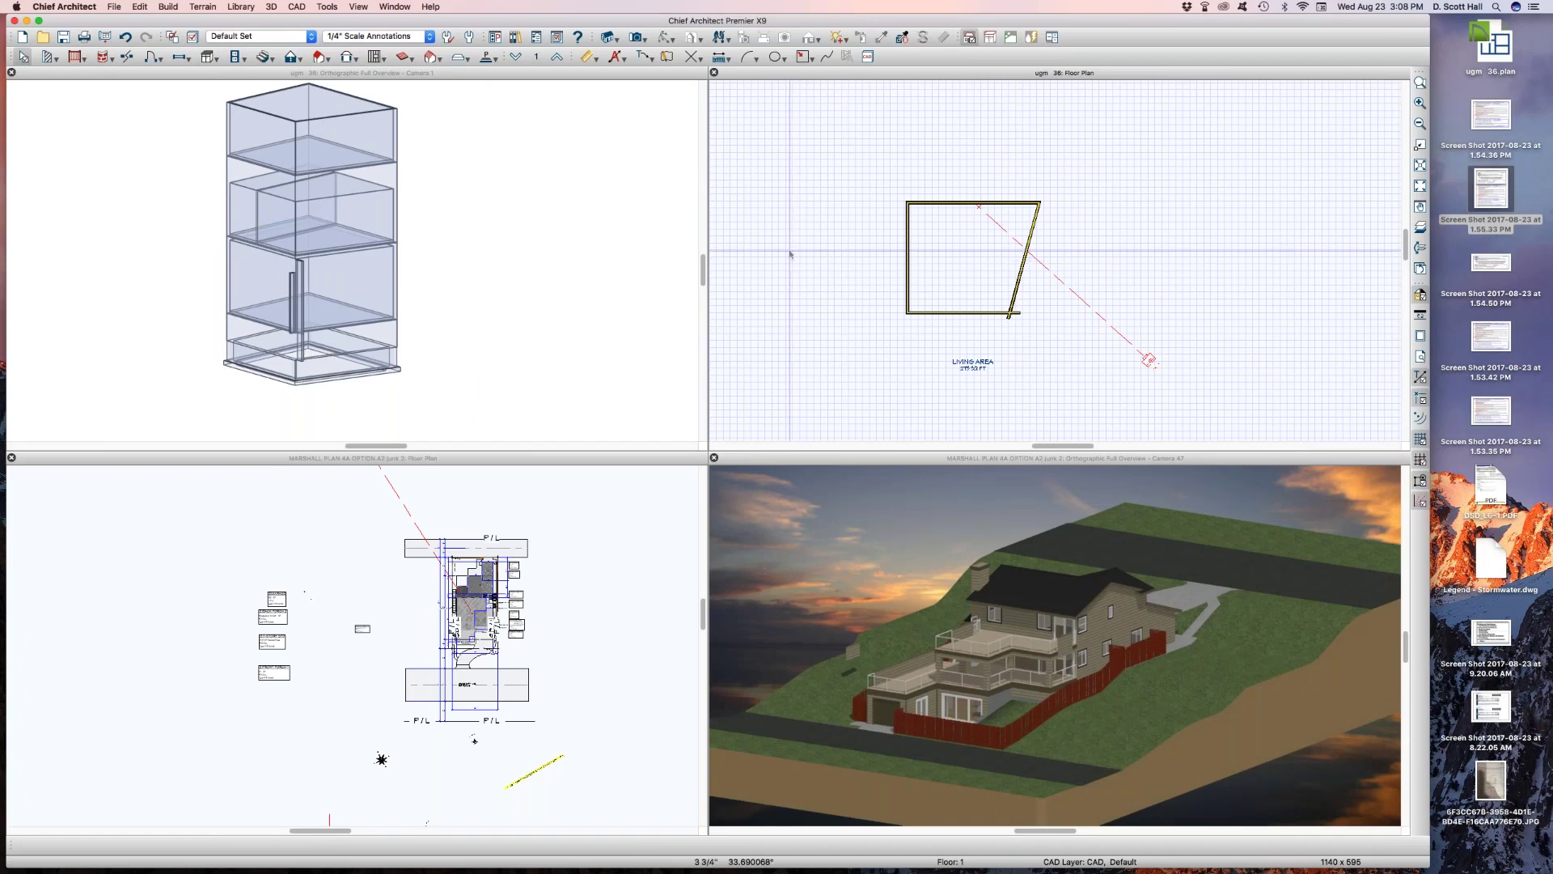
On the third floor, set the second layer of the Current Floor default floor structure to 4"
double_click(557, 58)
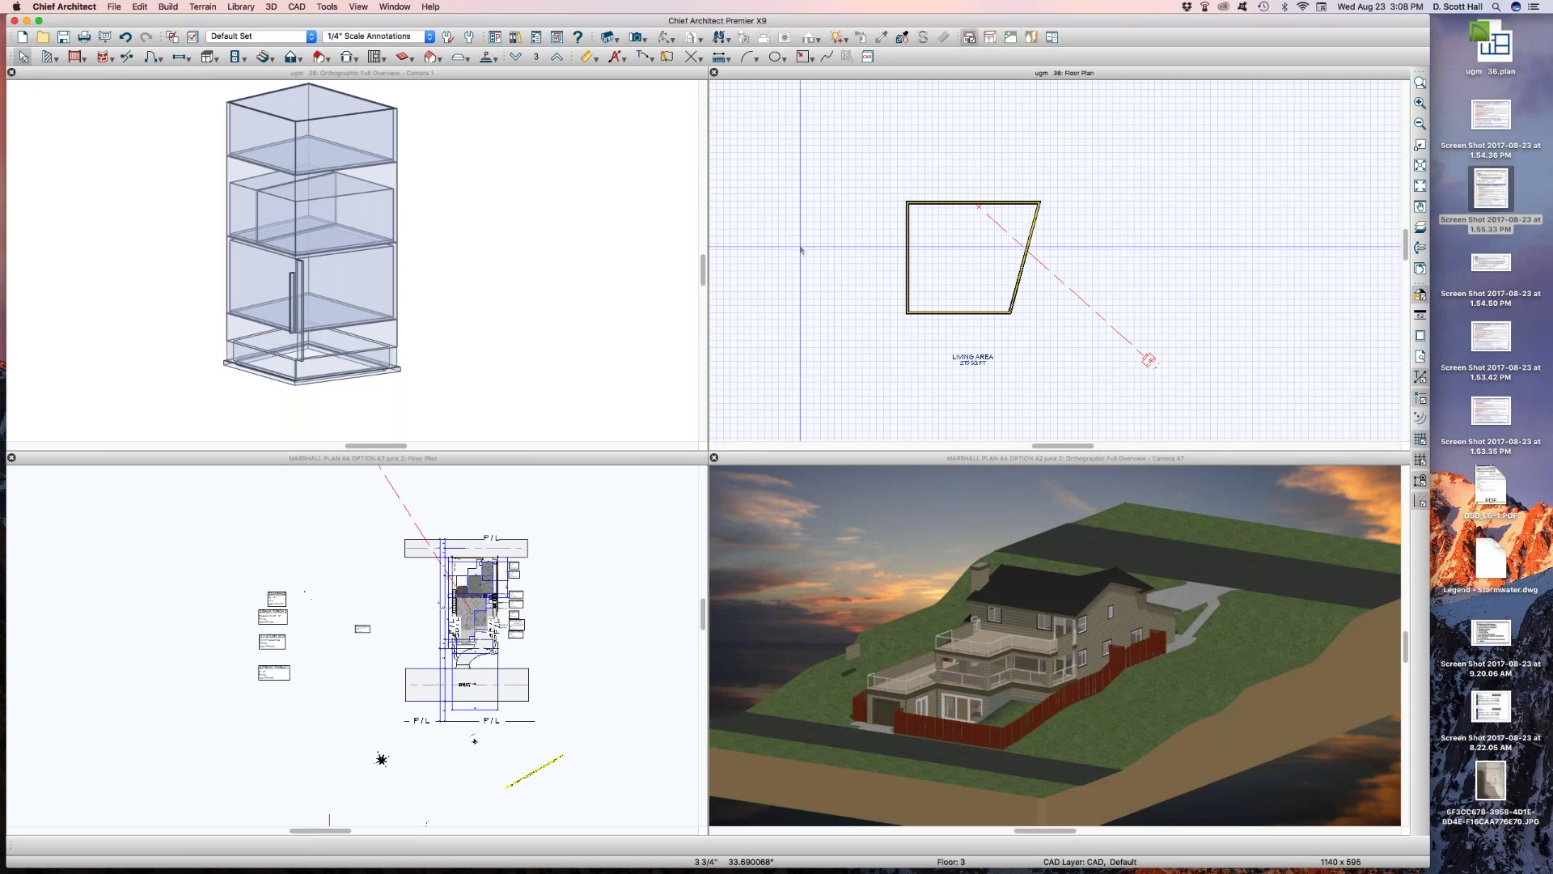
key("d")
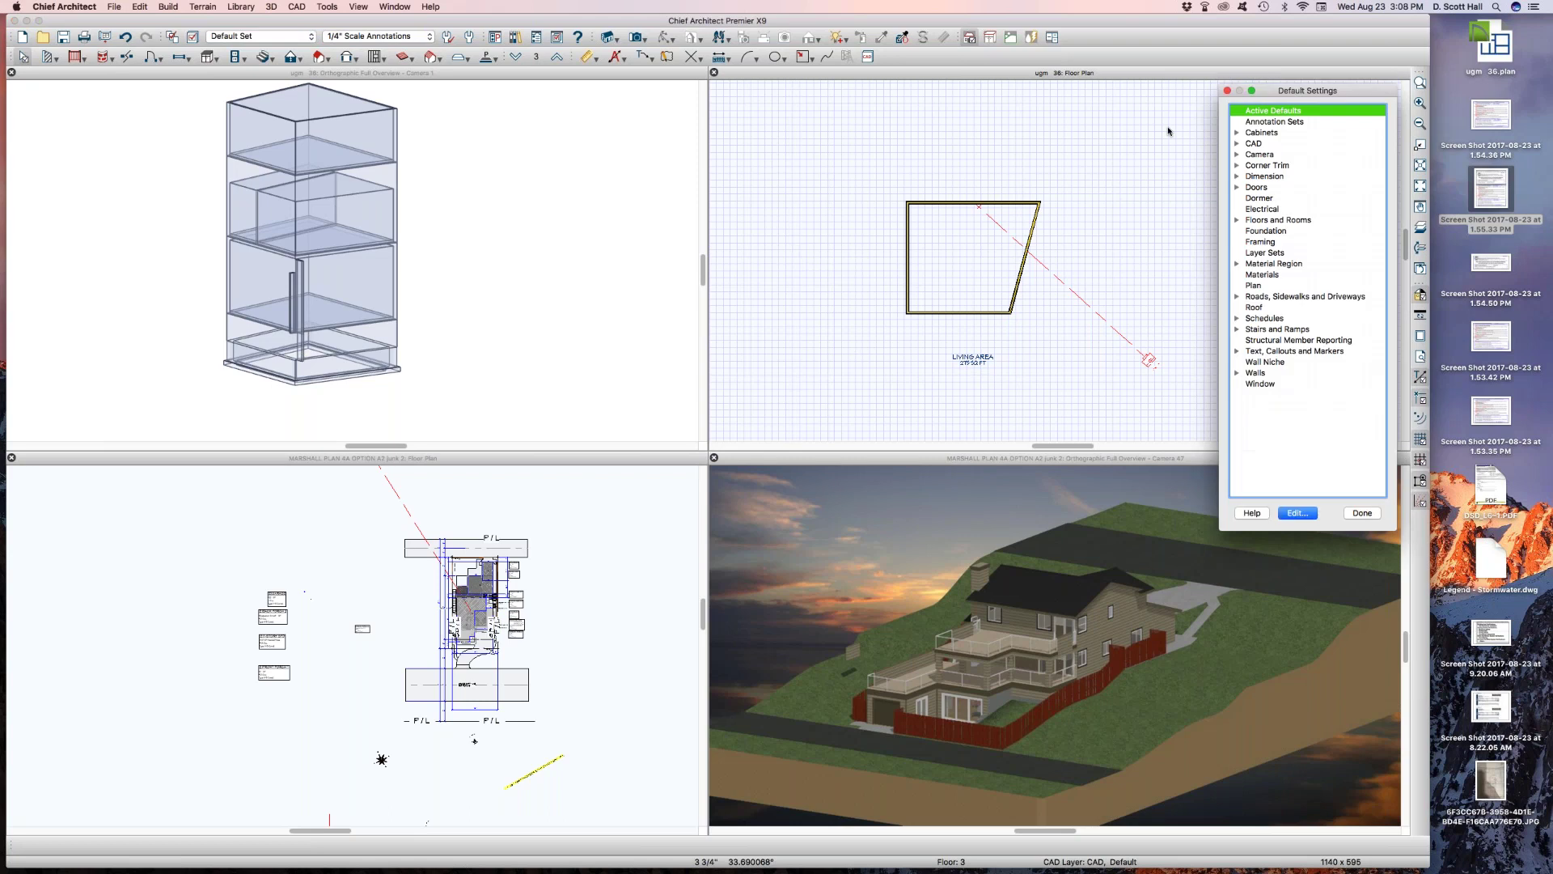
left_click(1237, 220)
double_click(1281, 242)
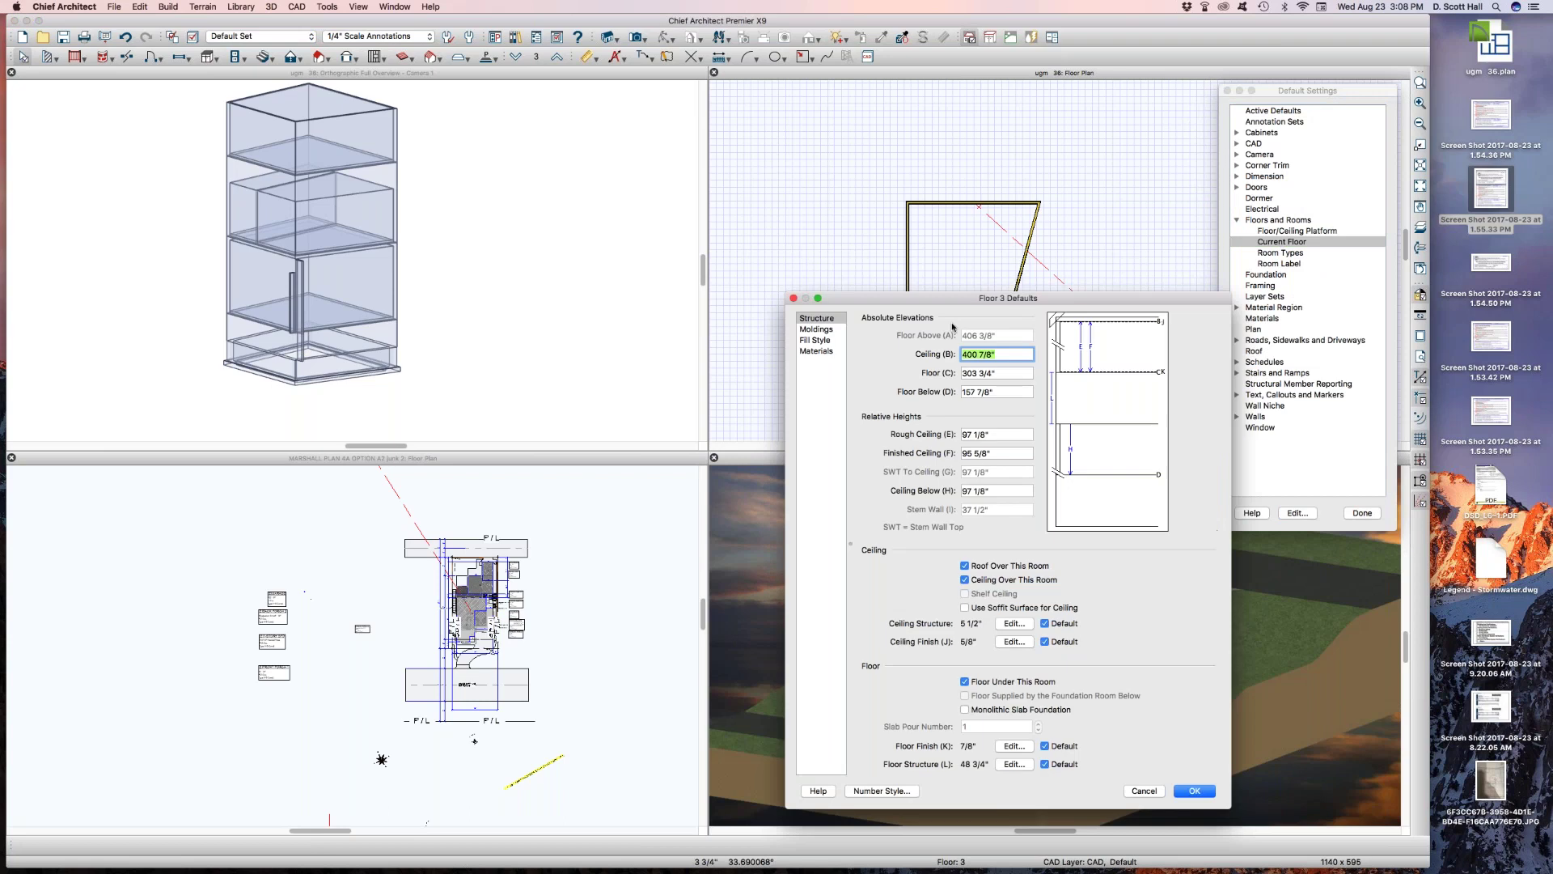
left_click(1016, 765)
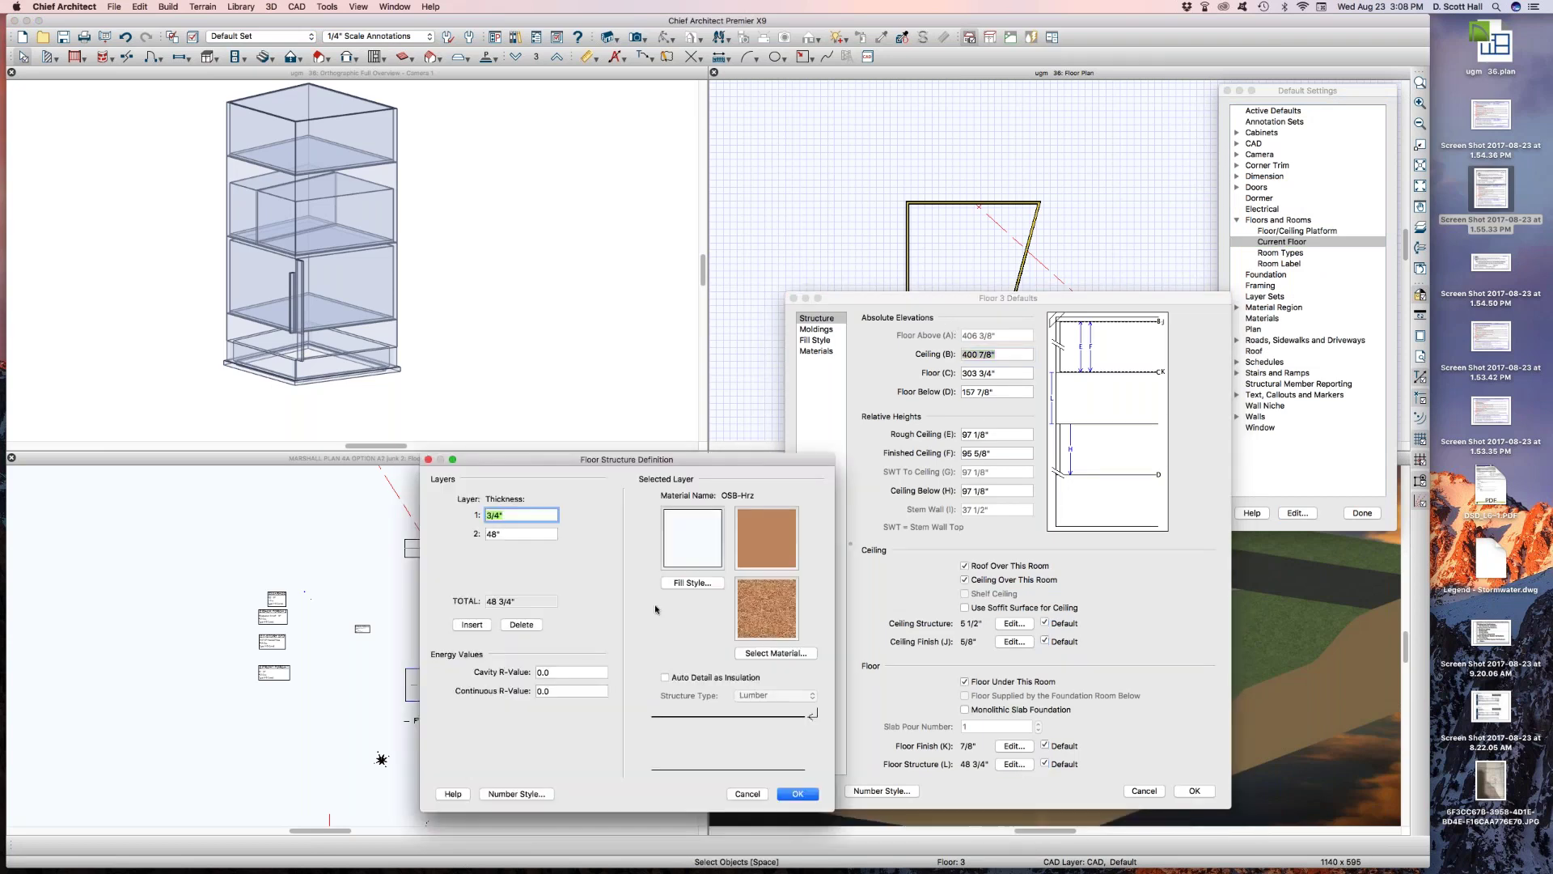
double_click(489, 534)
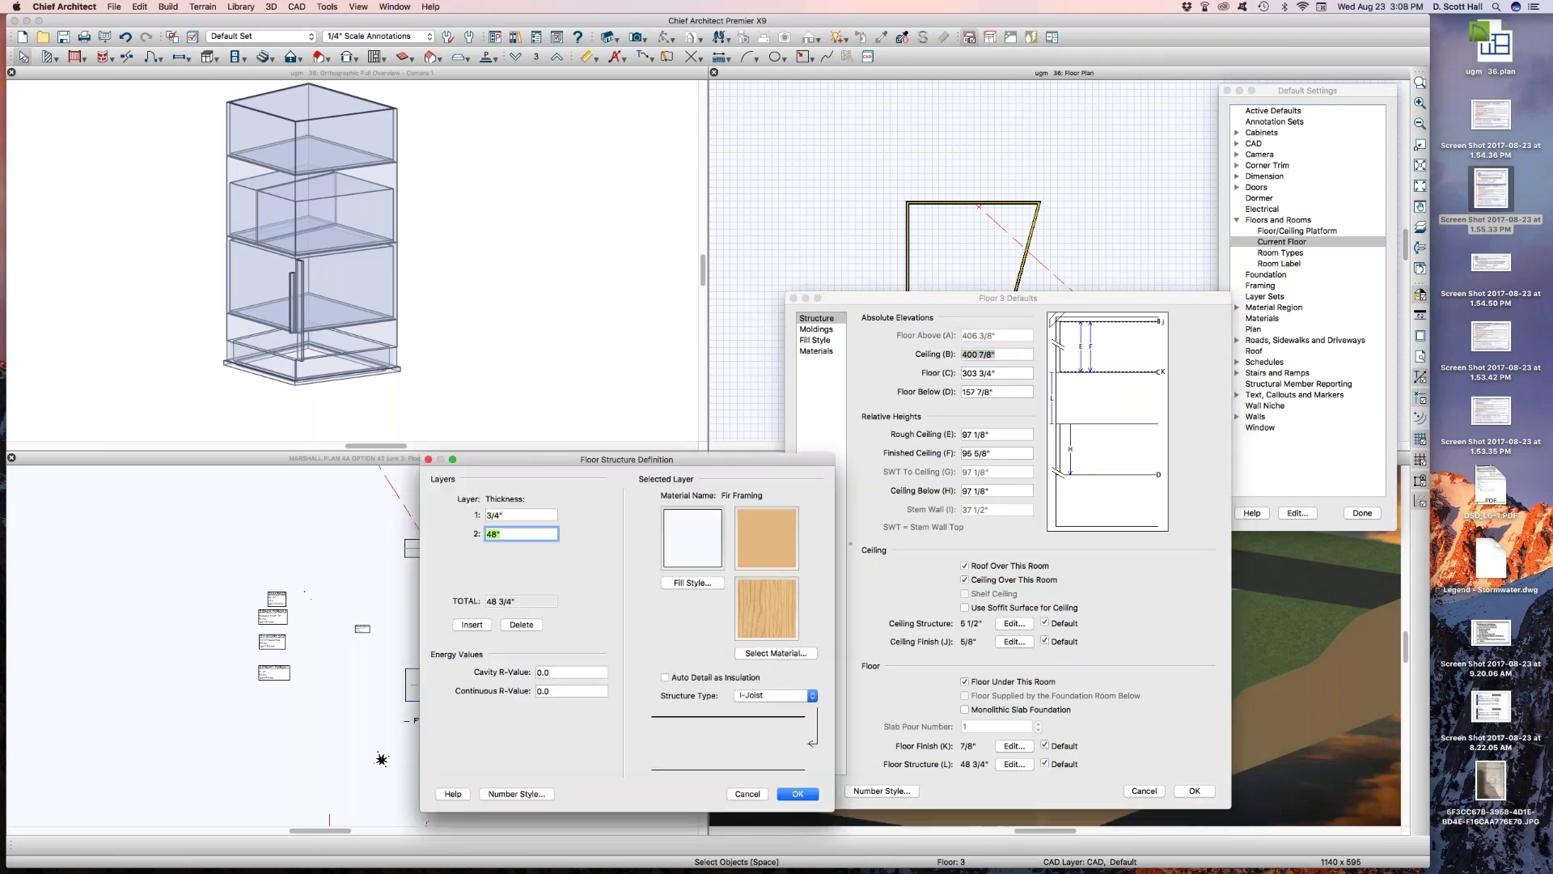
type("4")
key("Return")
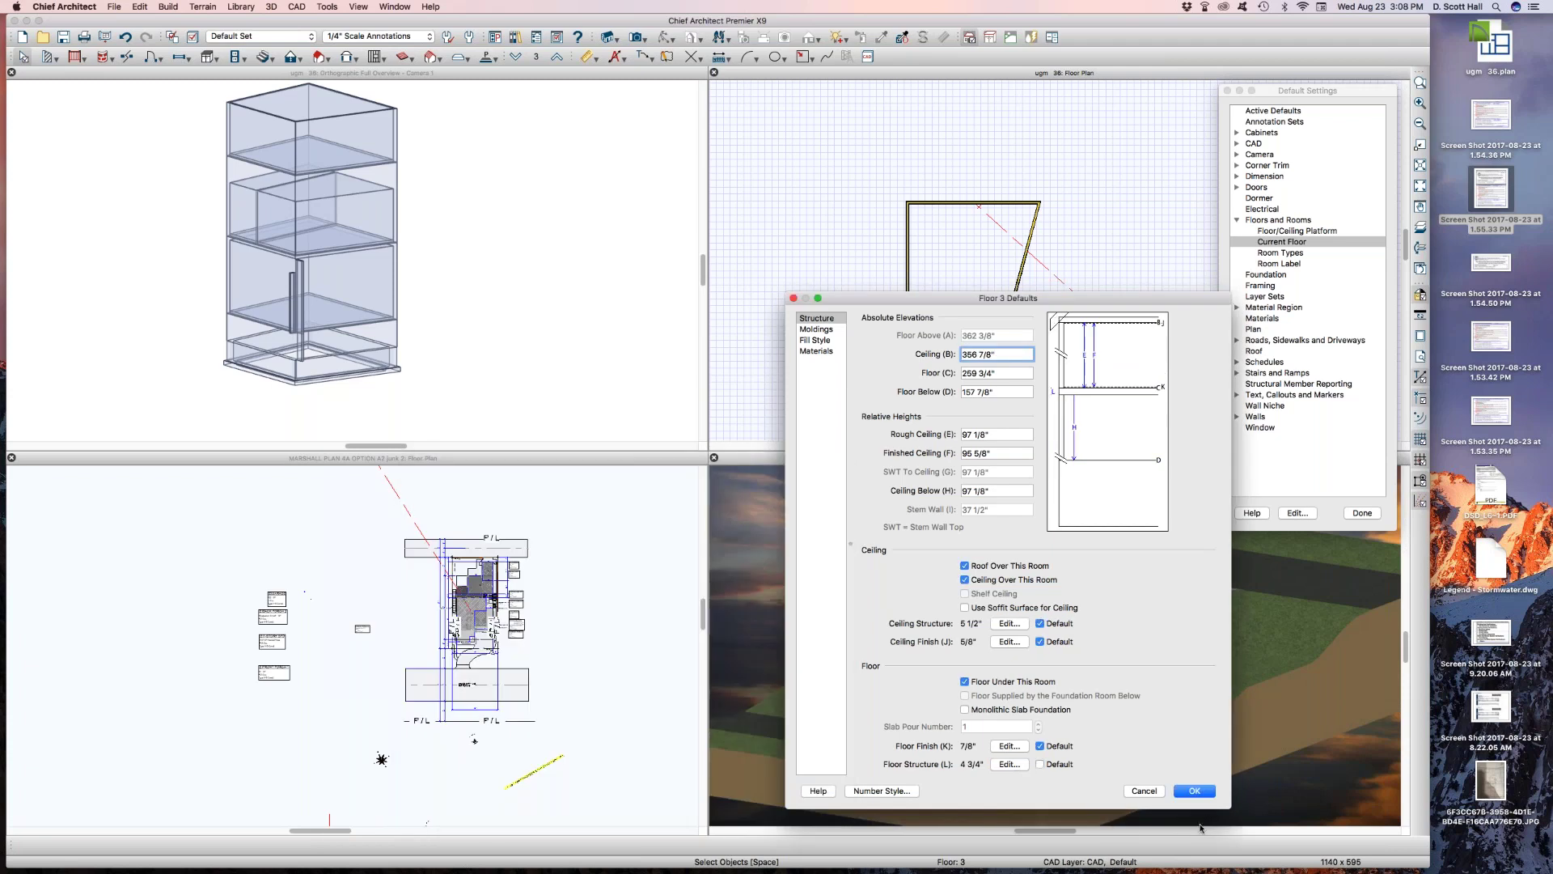
left_click(1195, 791)
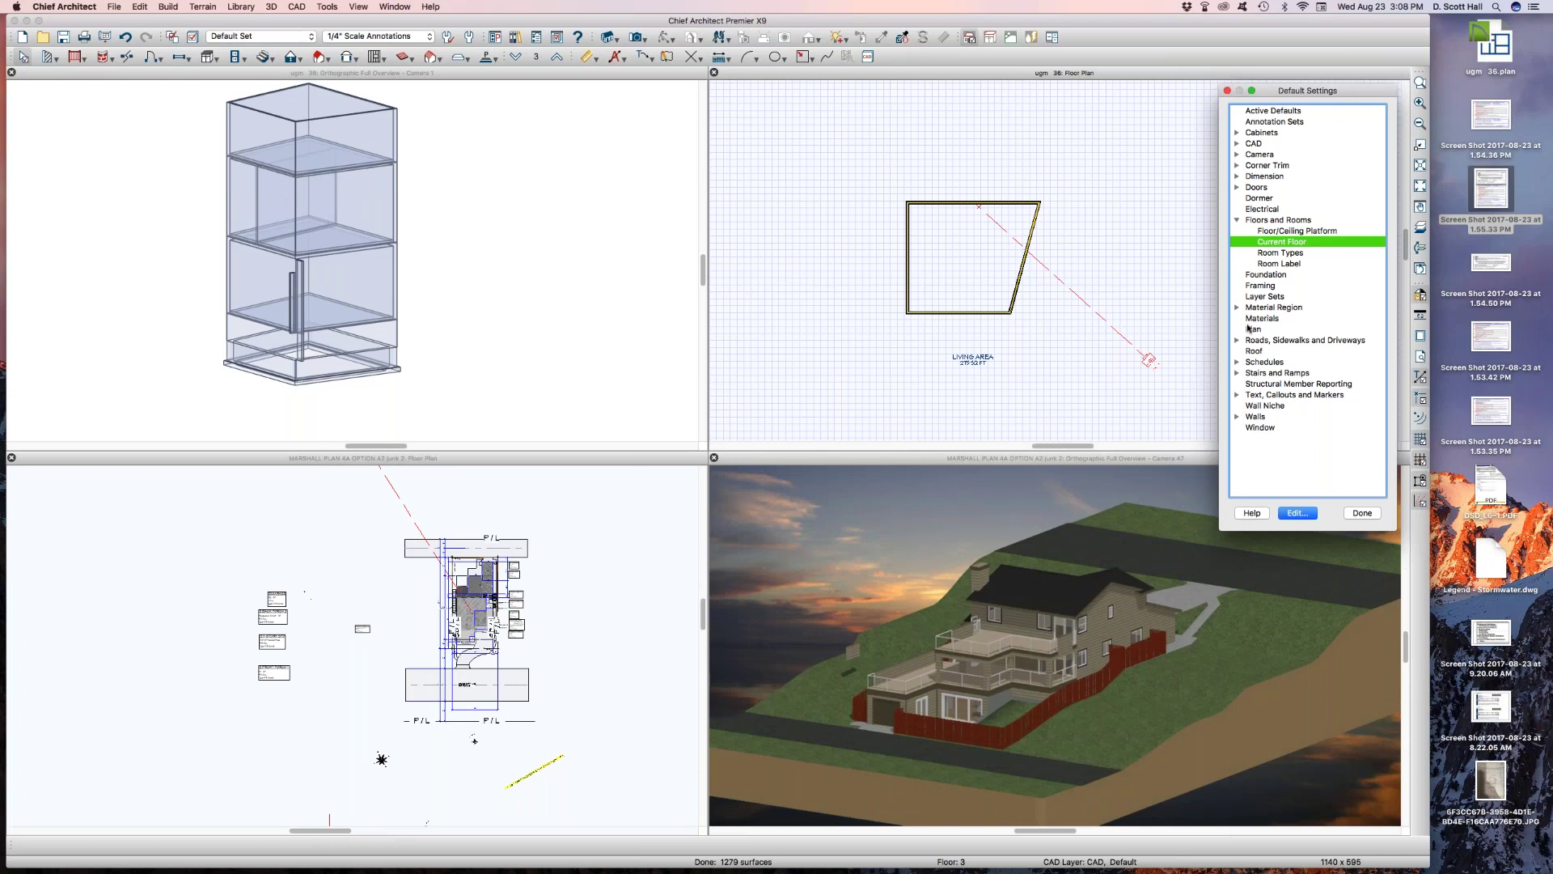
Restore the third floor's floor structure to its platform default in the Current Floor defaults and close the default settings
left_click(1291, 515)
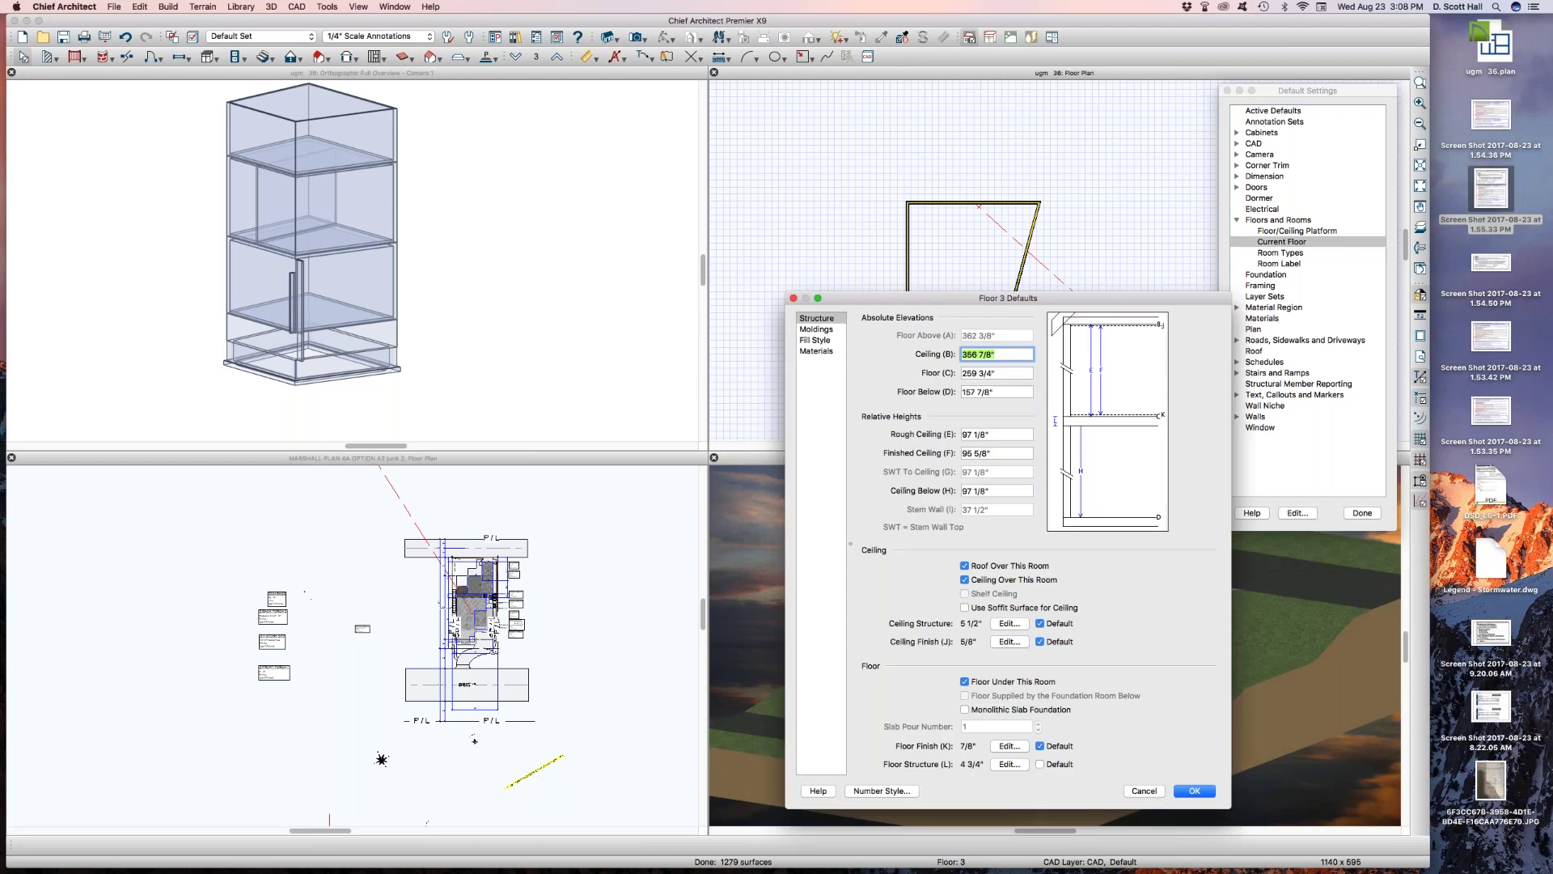
left_click(1040, 764)
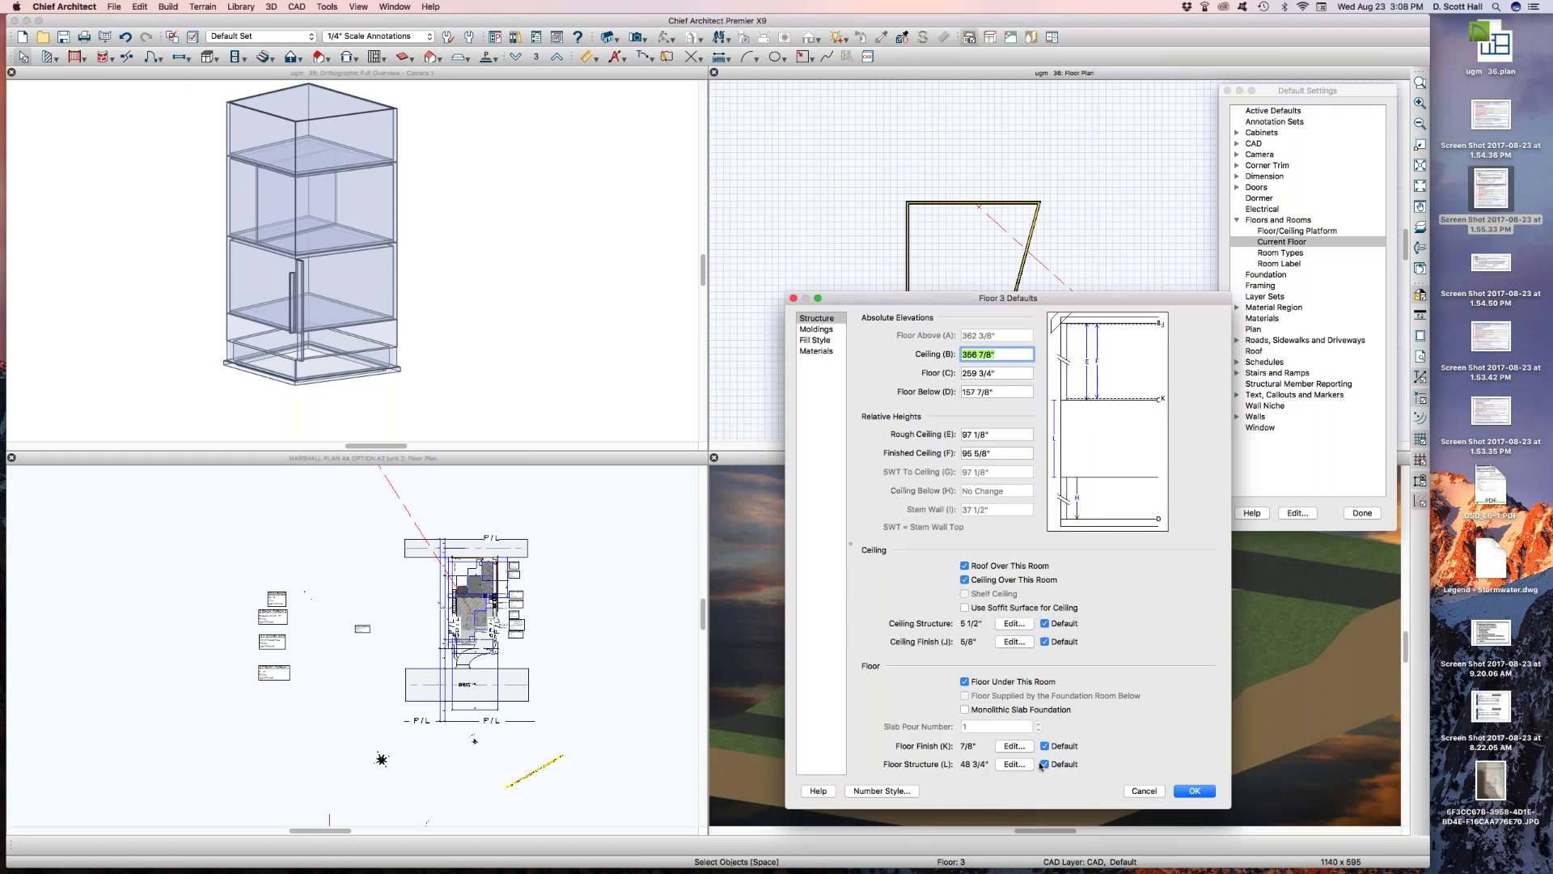
key("Return")
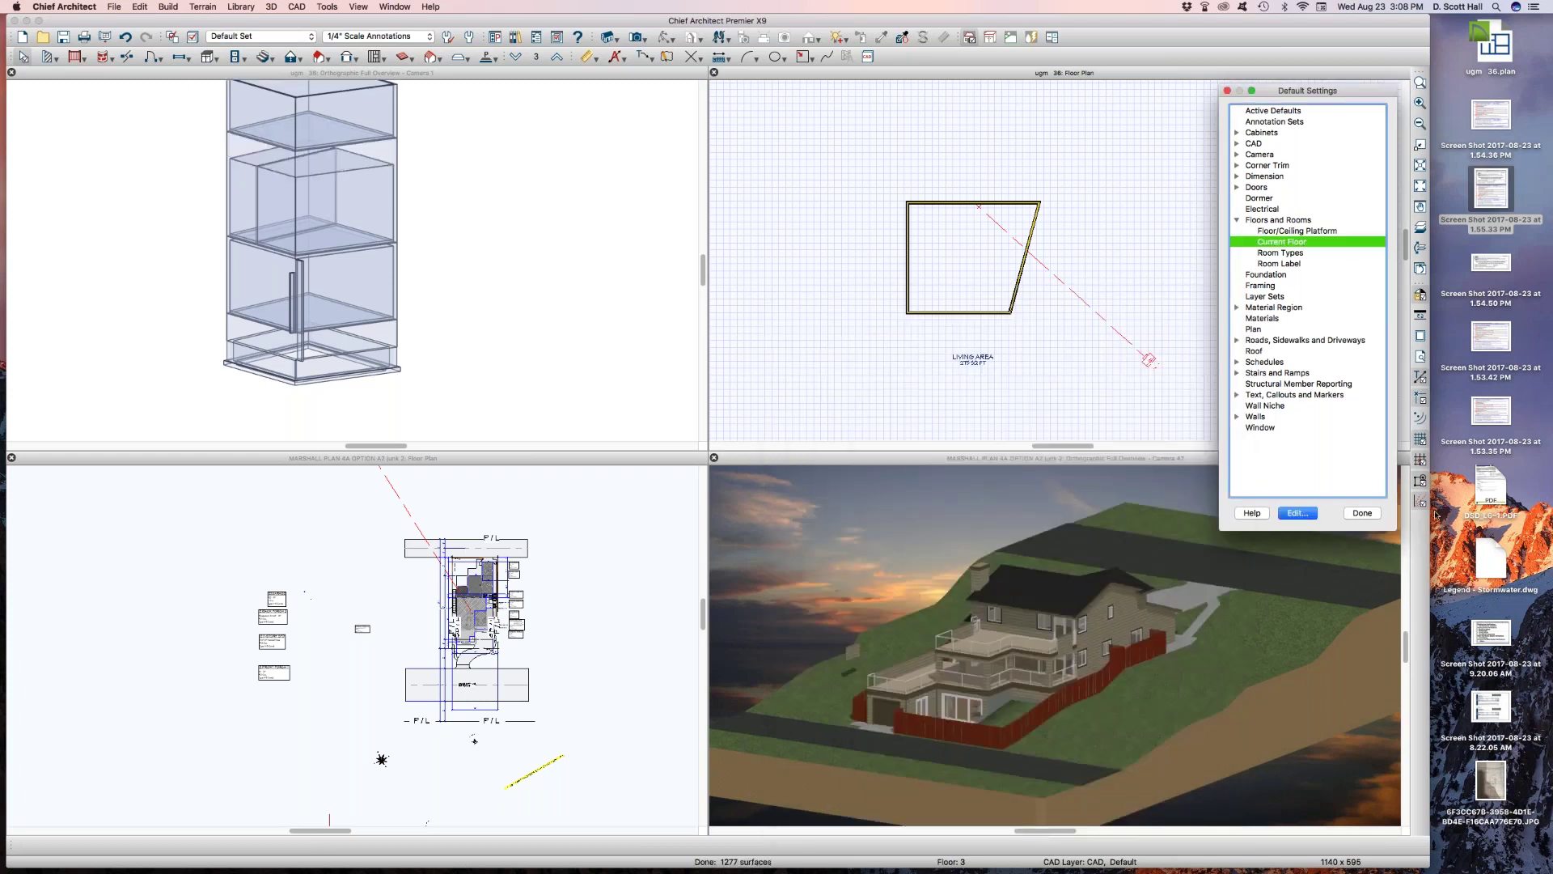
left_click(1362, 513)
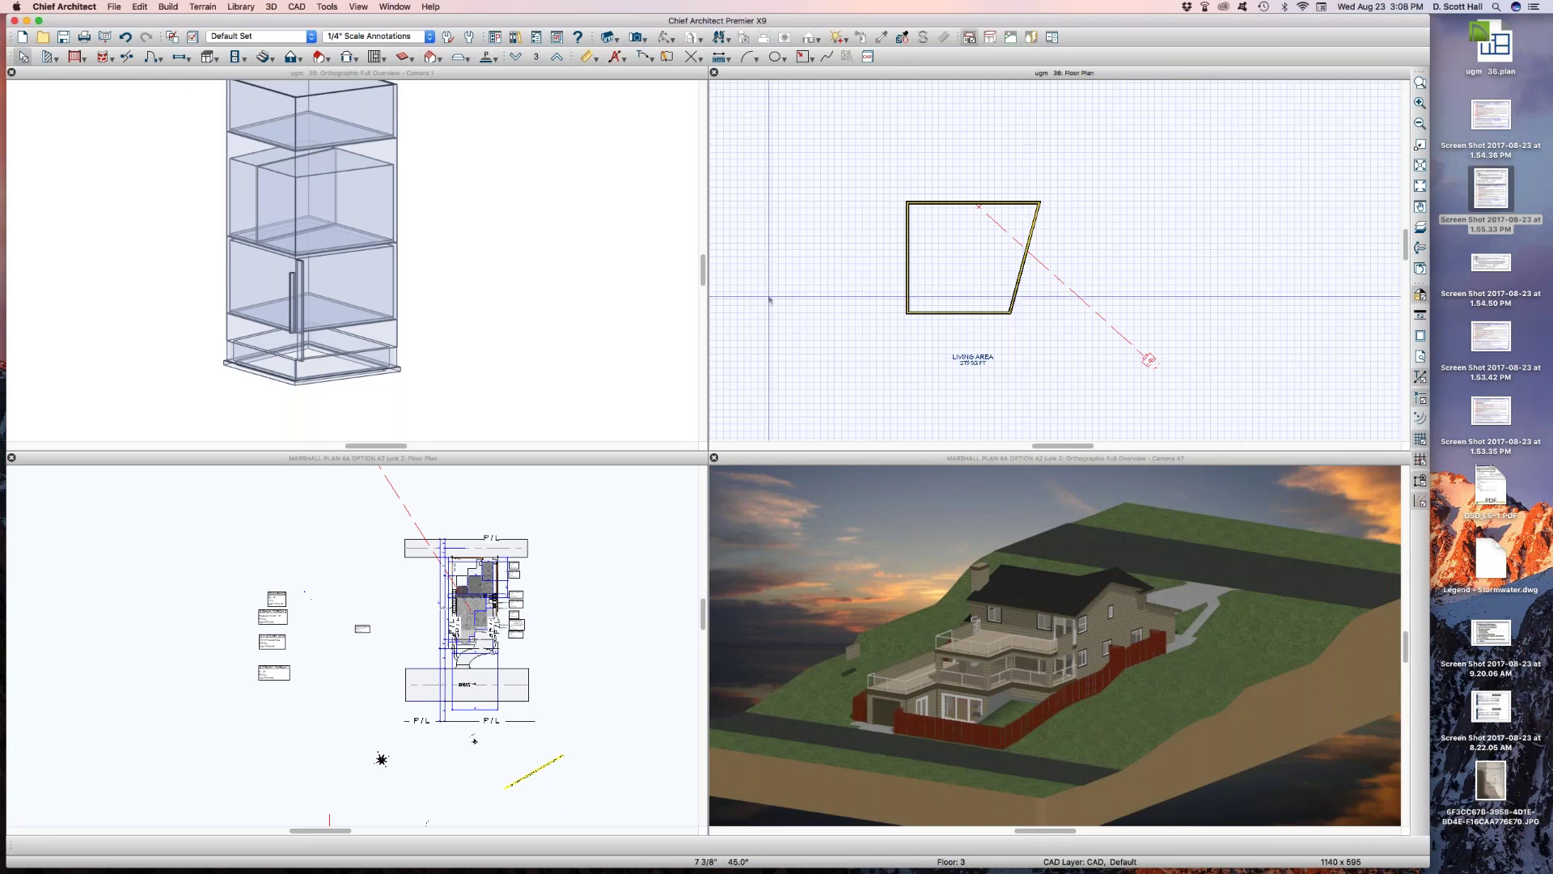
Go down to the second floor and check the floor structure in its Current Floor defaults
key("Page_Down")
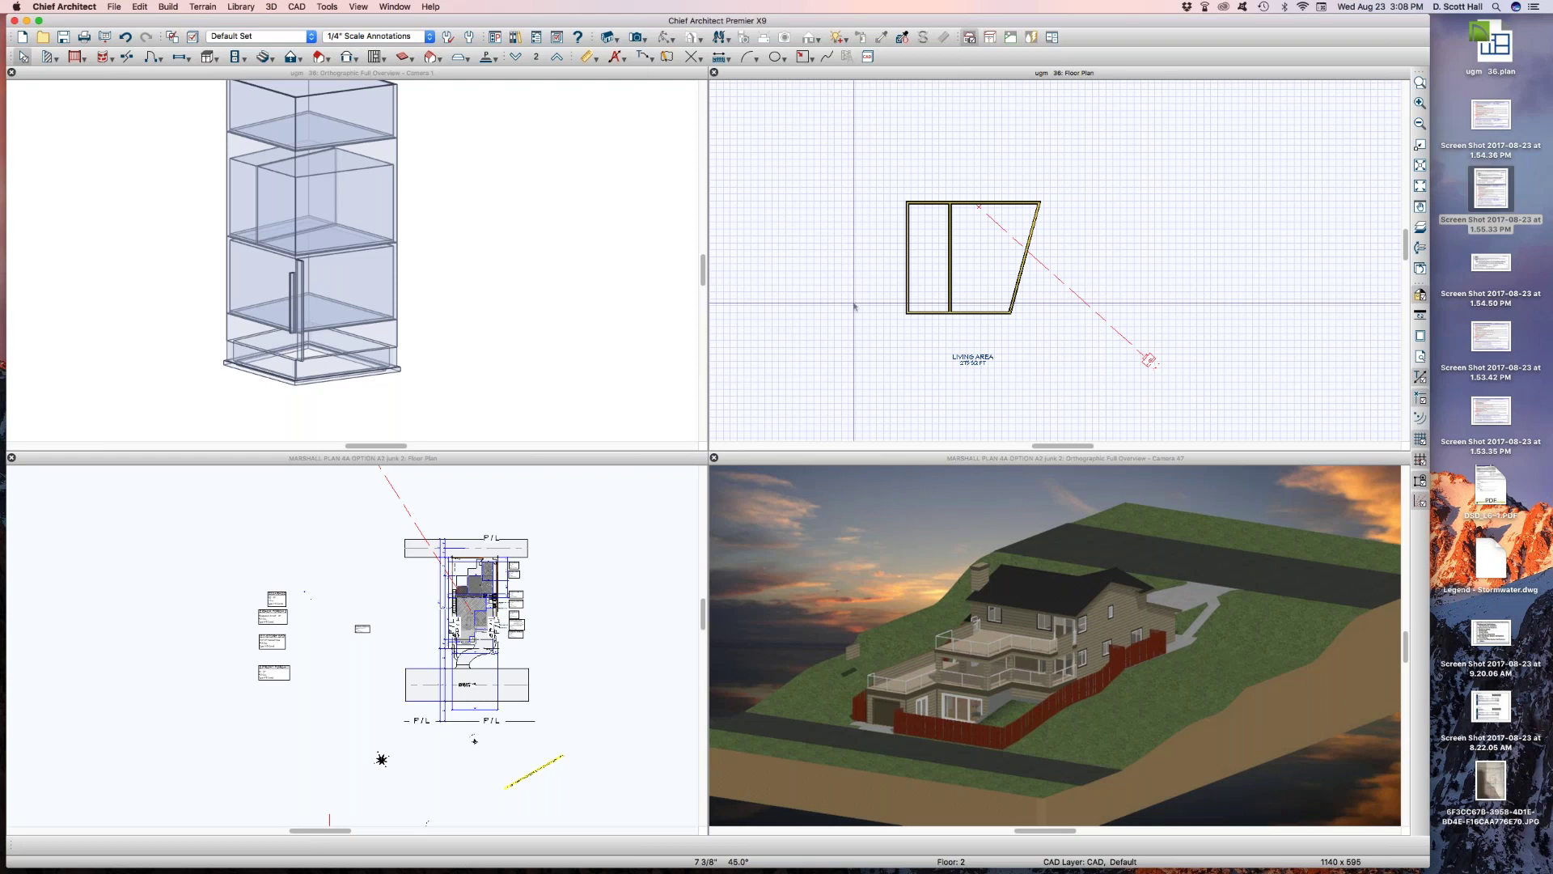
key("super+d")
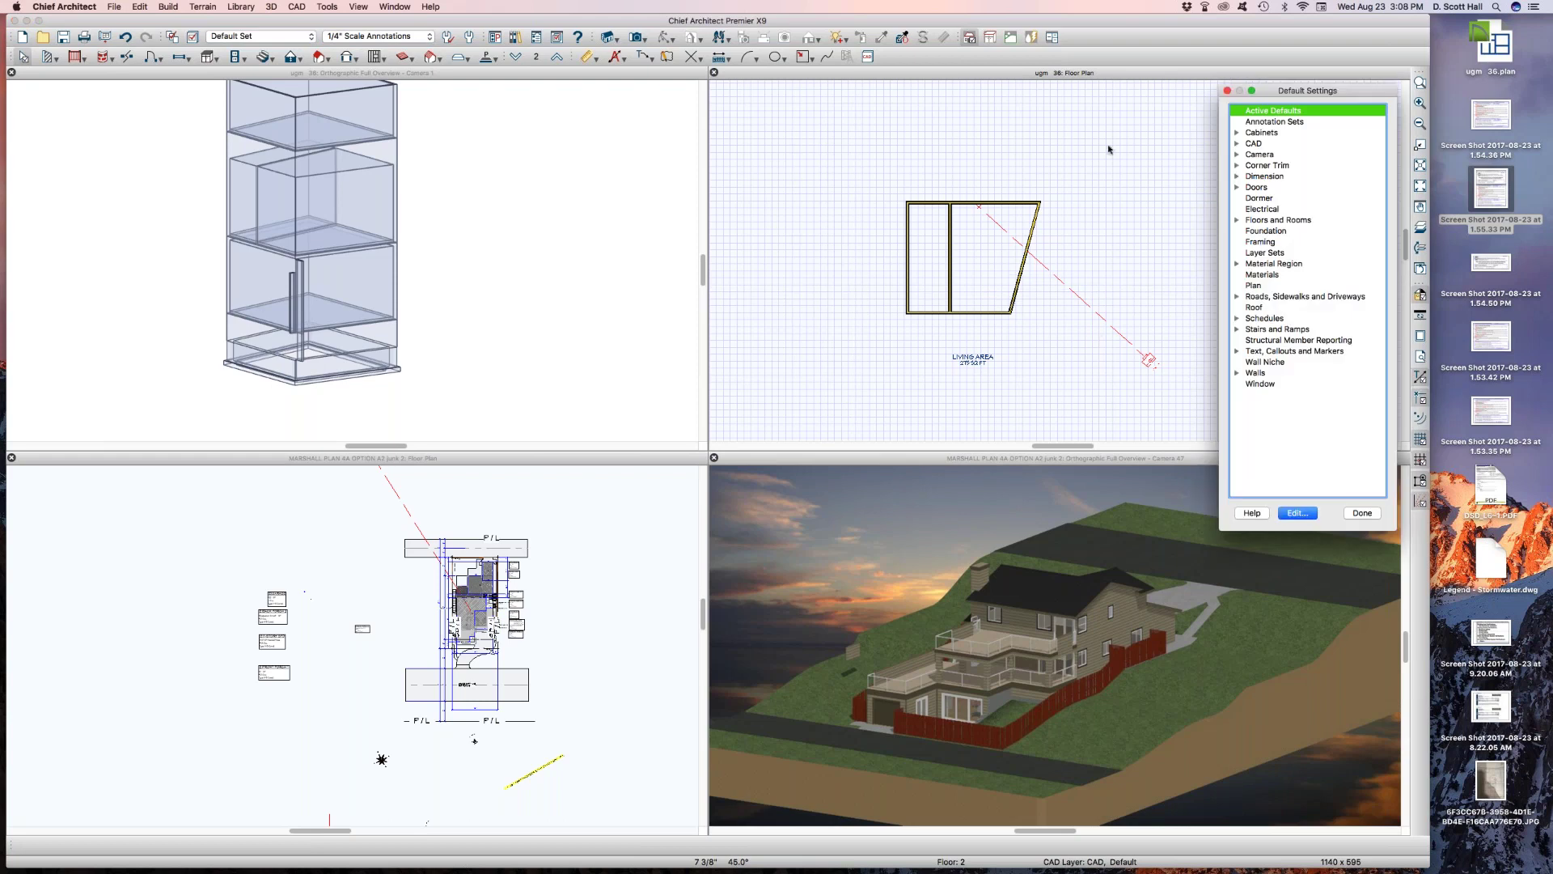
left_click(1237, 220)
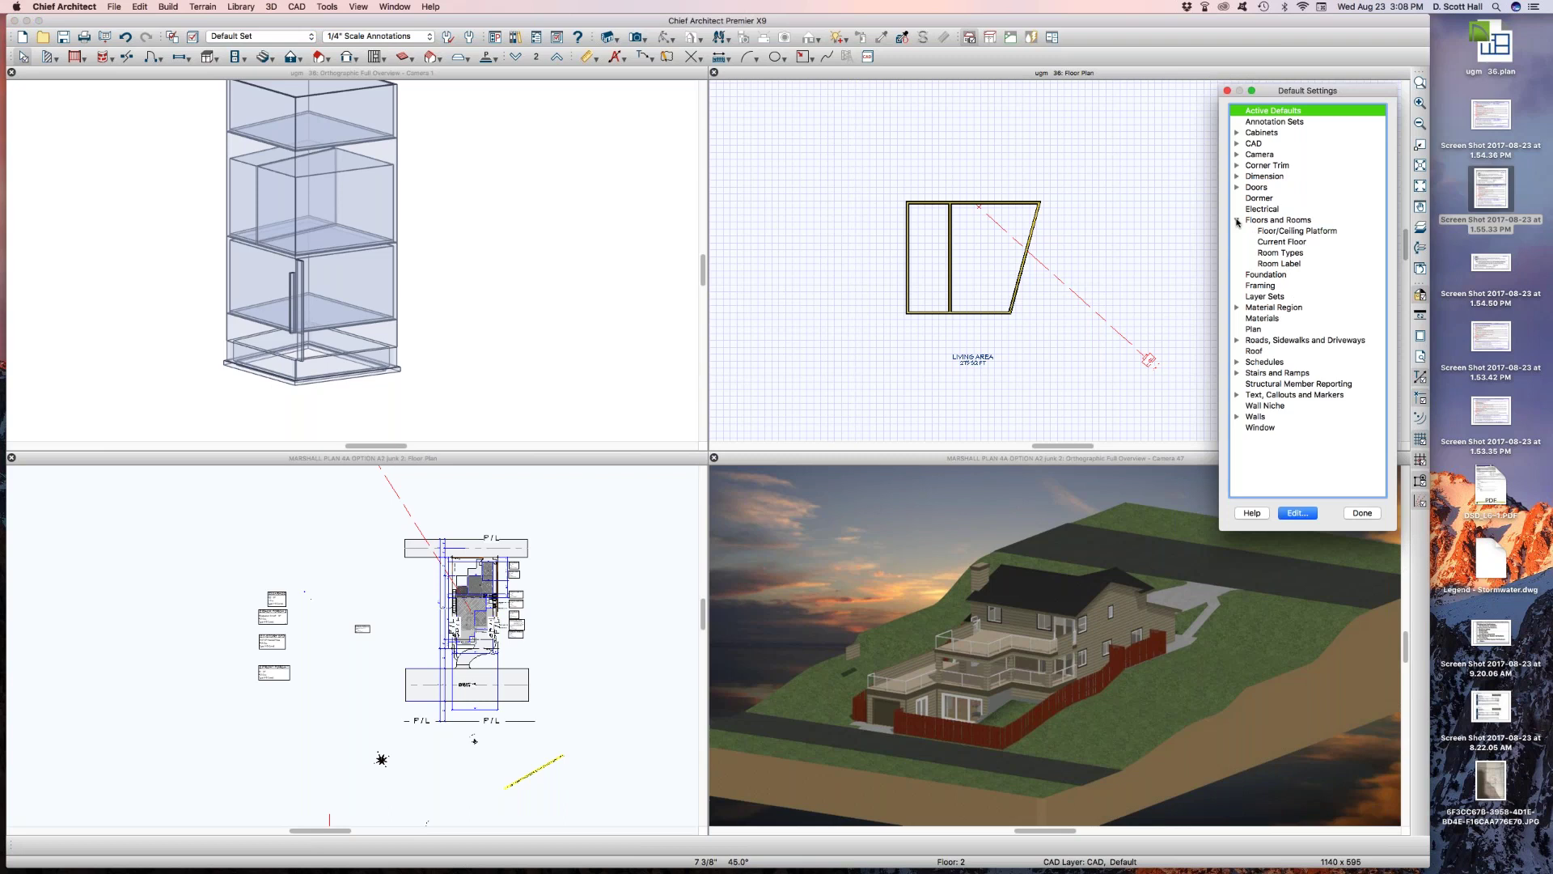
double_click(1280, 241)
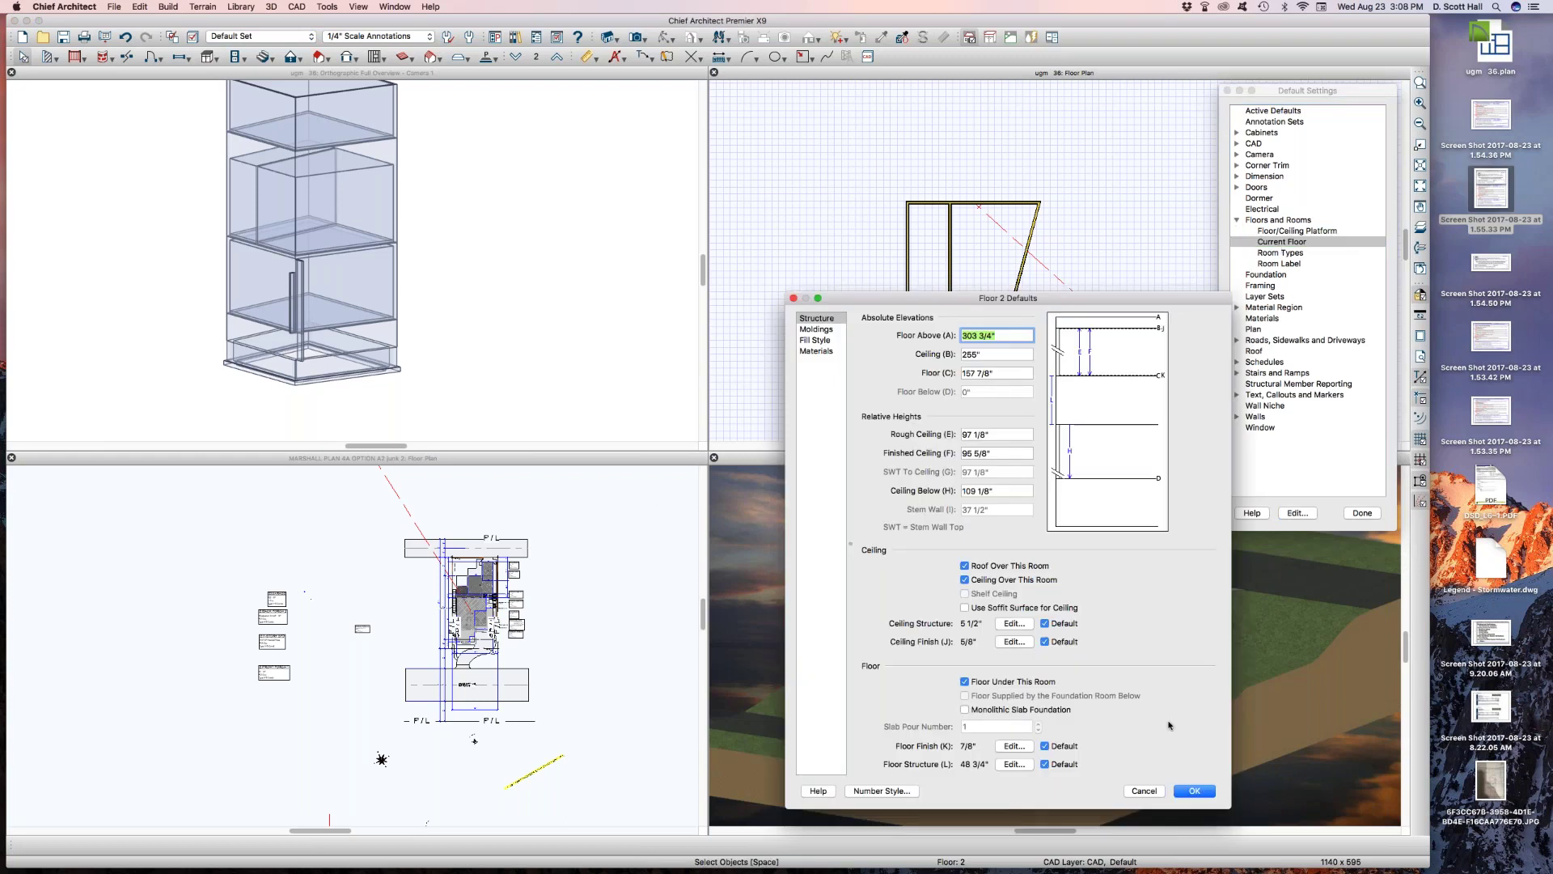
left_click(1194, 790)
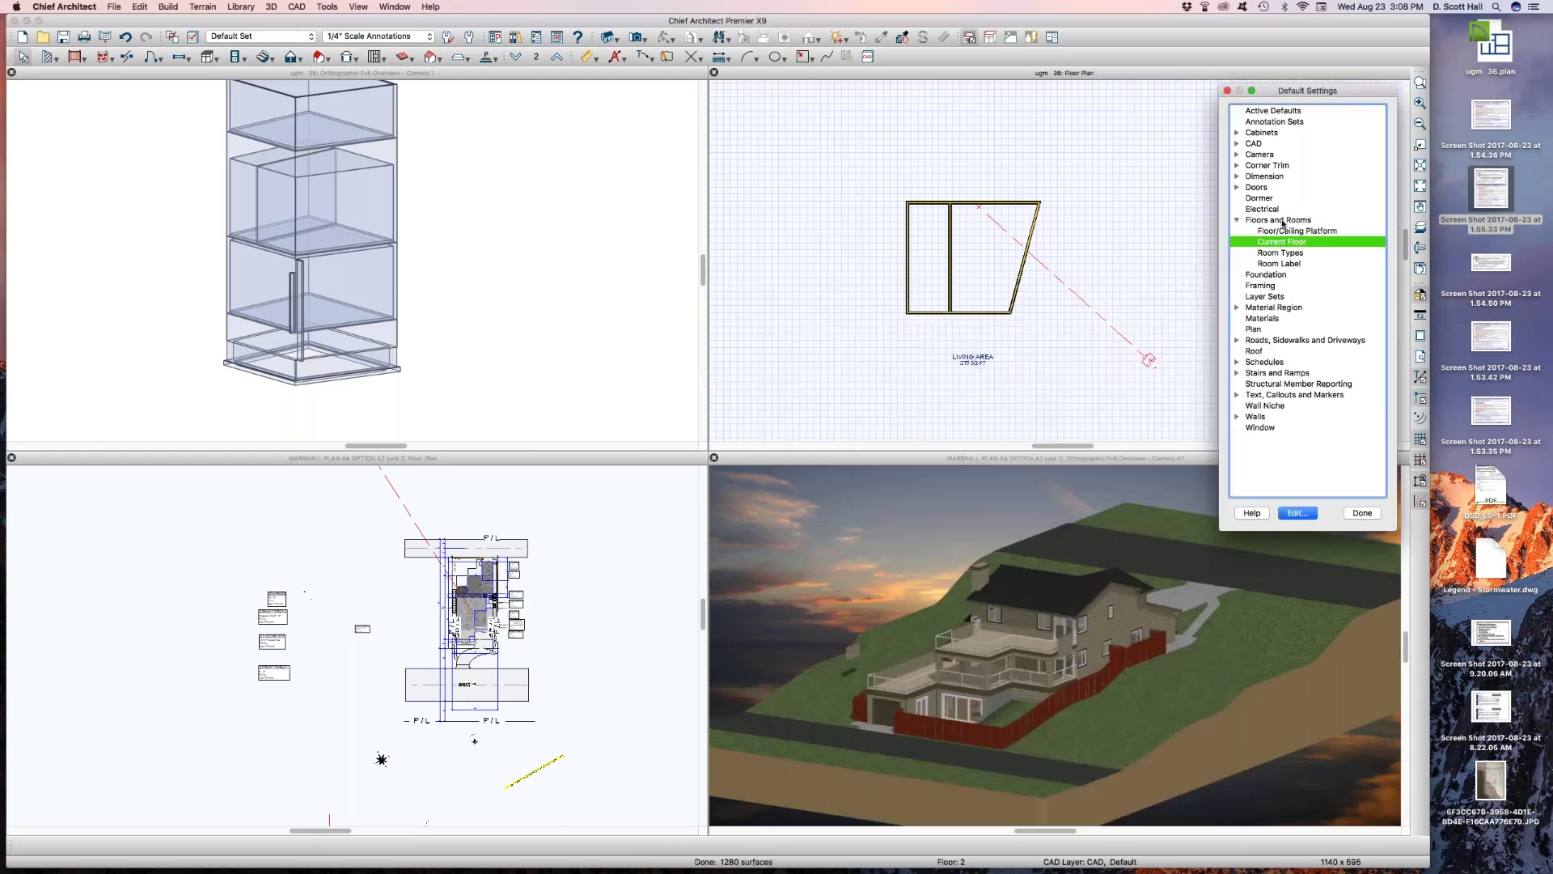
left_click(1362, 513)
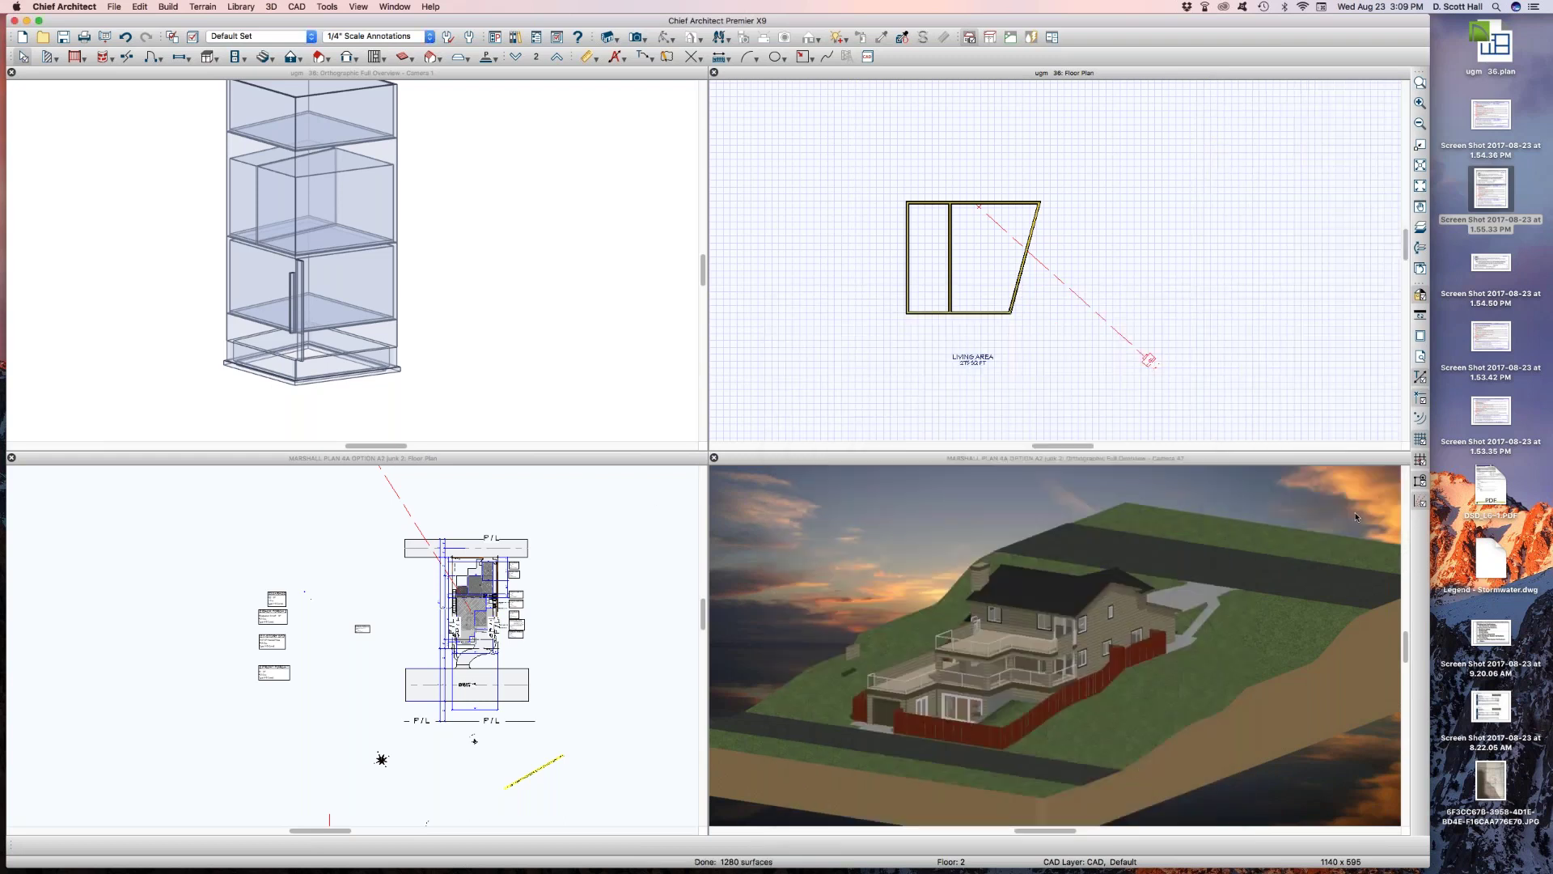
Reset the floor structure of both second-floor rooms to the default in their room specifications
double_click(986, 252)
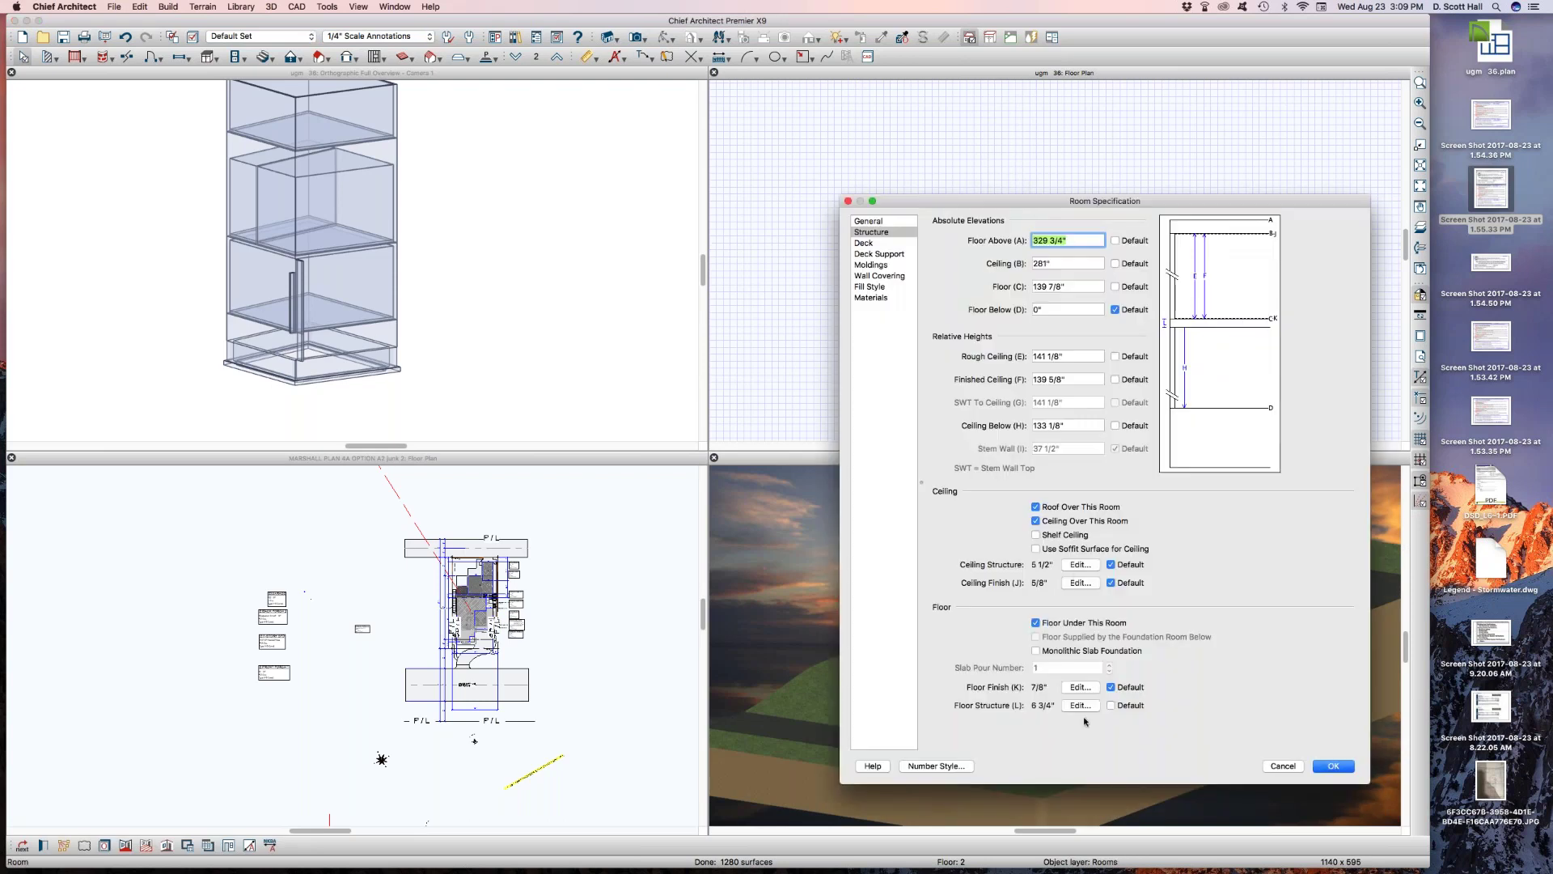
left_click(1355, 769)
left_click(1112, 705)
key("Return")
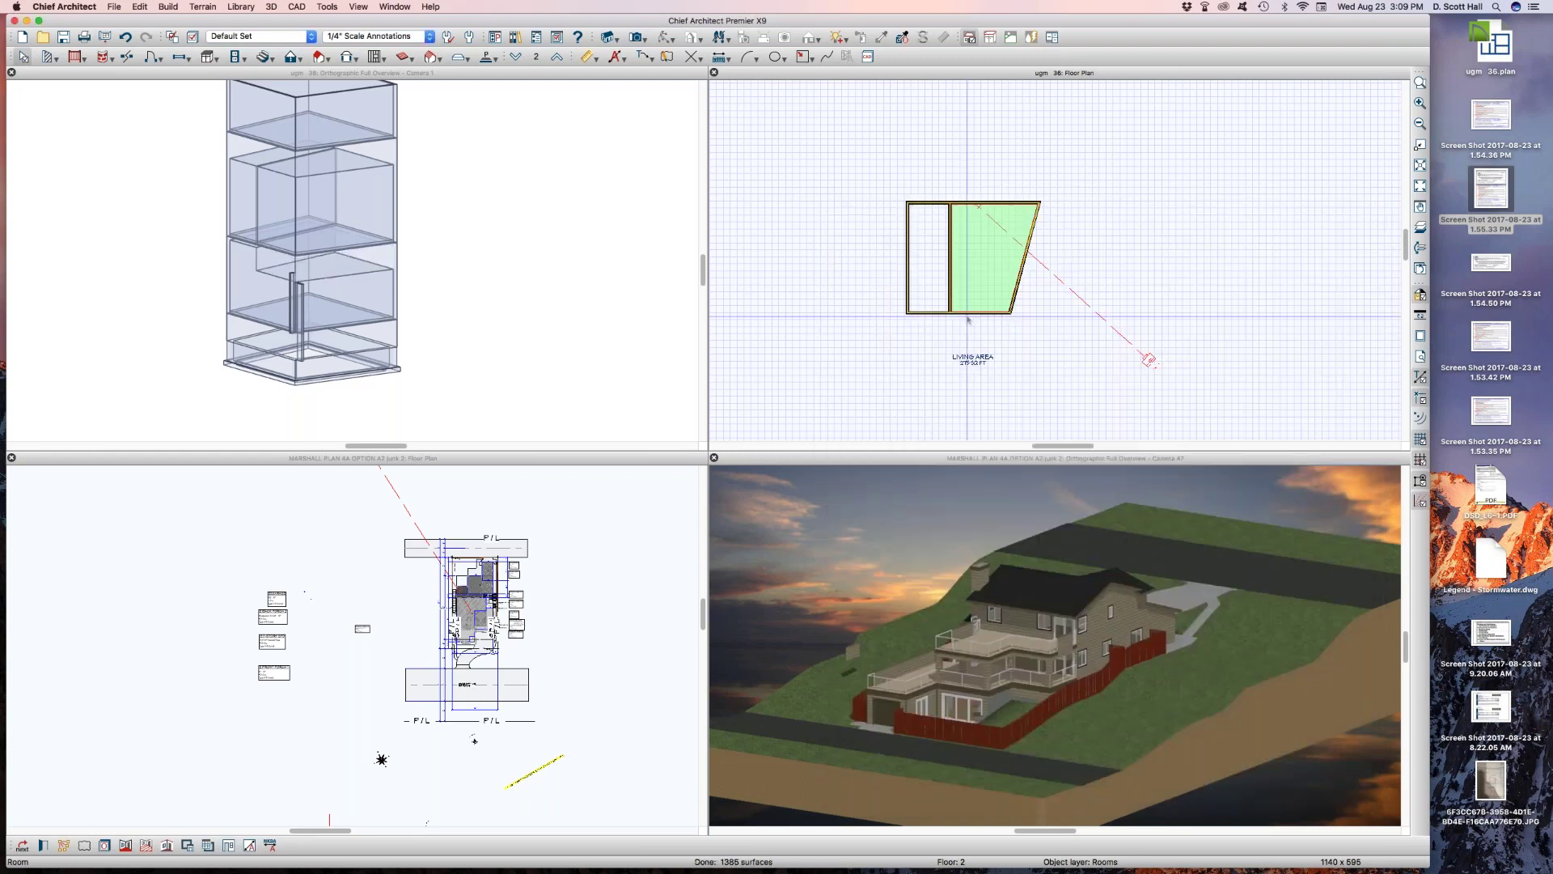
double_click(923, 253)
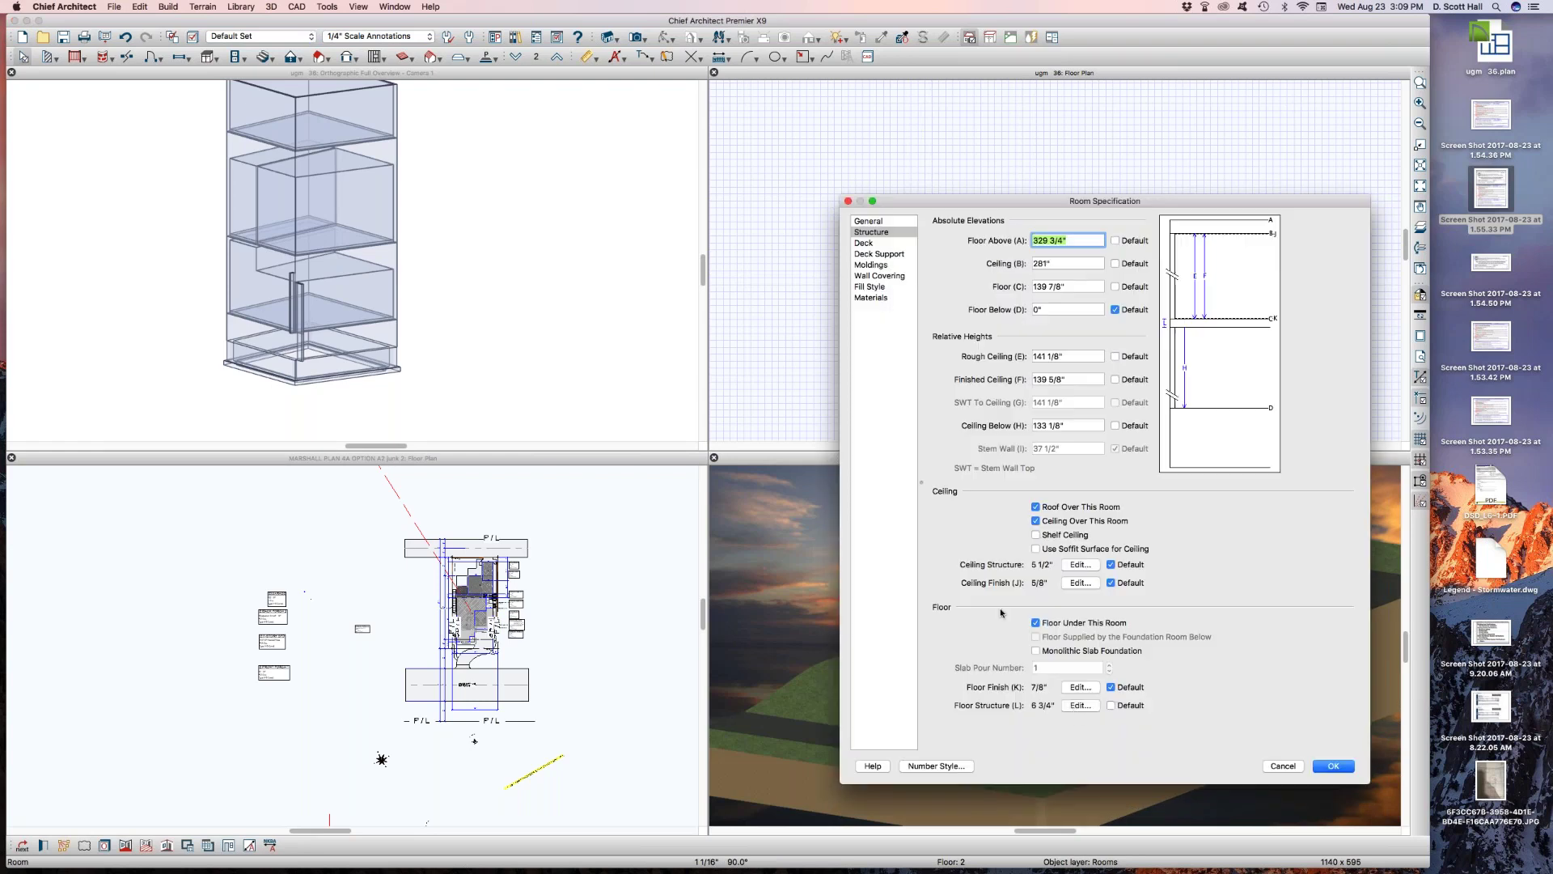
left_click(1114, 705)
key("Return")
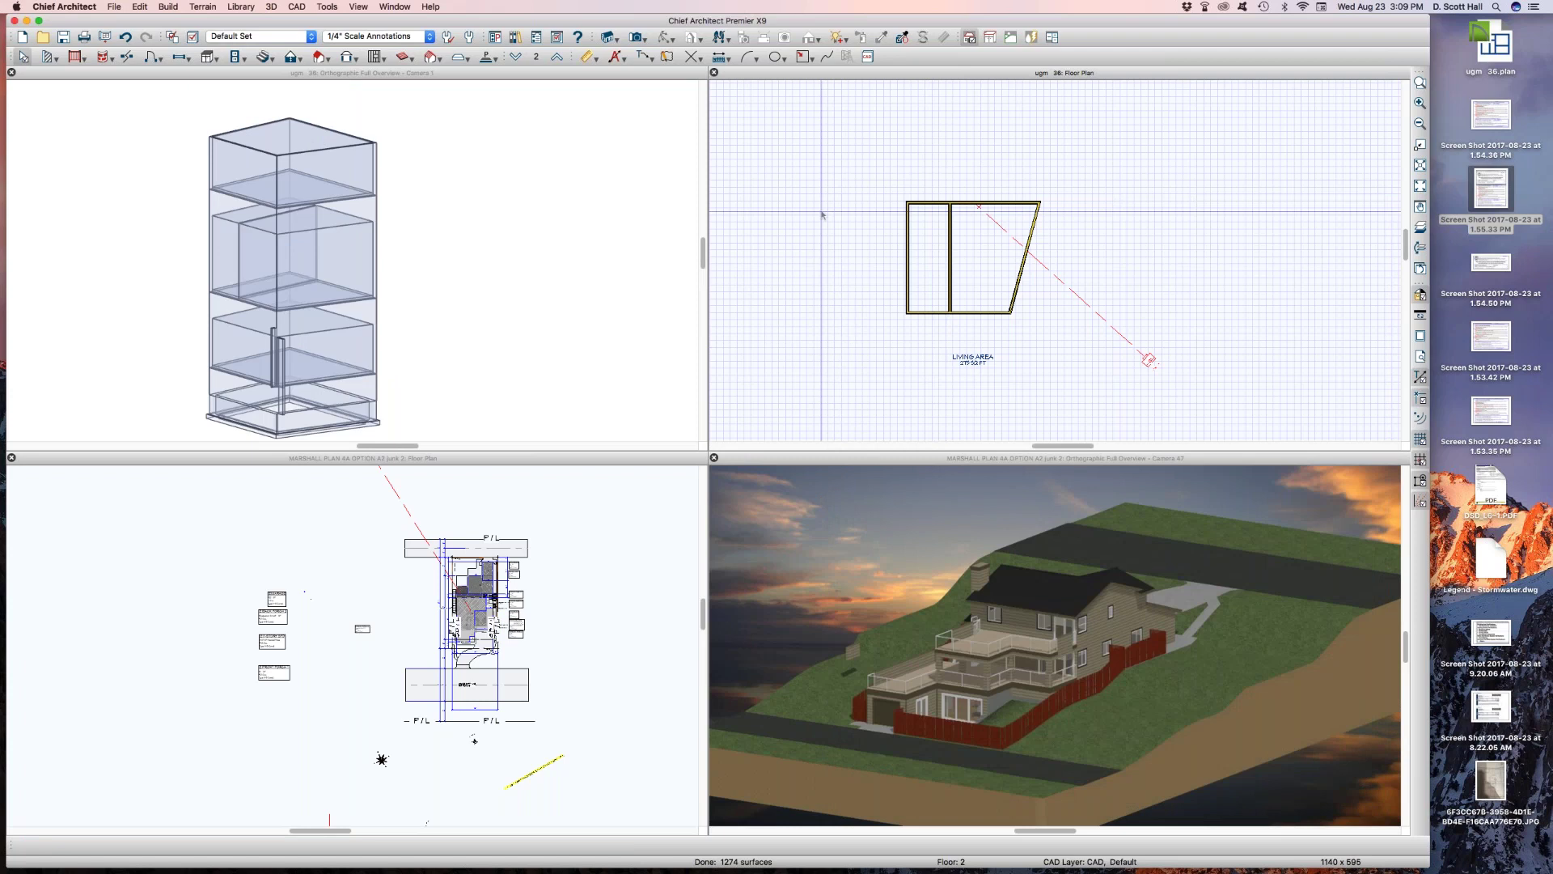
Review the floor and ceiling structures in the Floor/Ceiling Platform defaults from the second floor, then close the default settings
key("d")
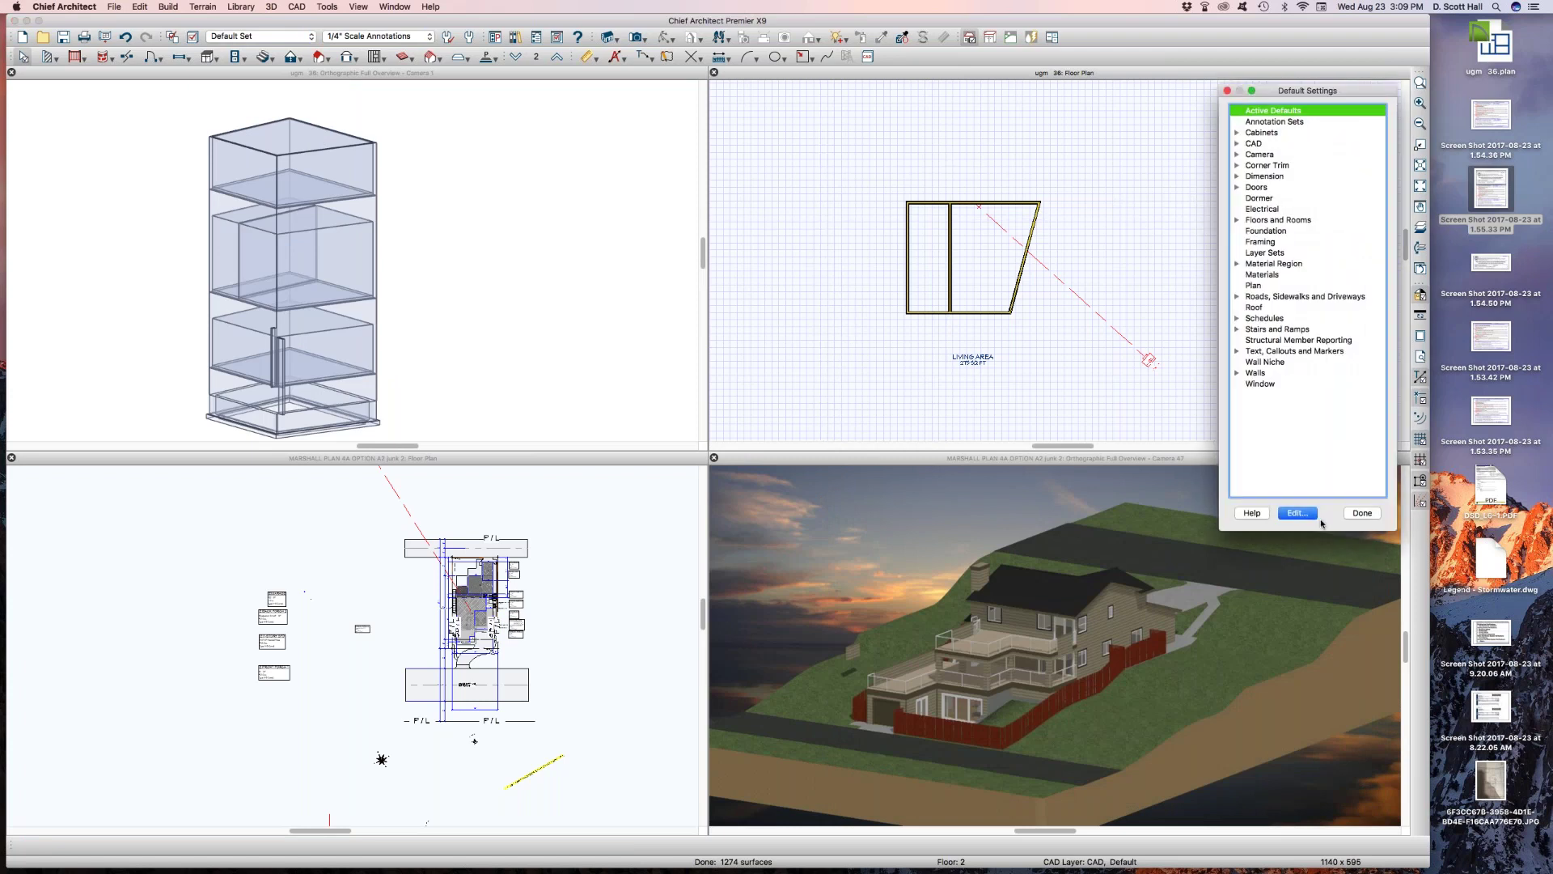
left_click(1362, 513)
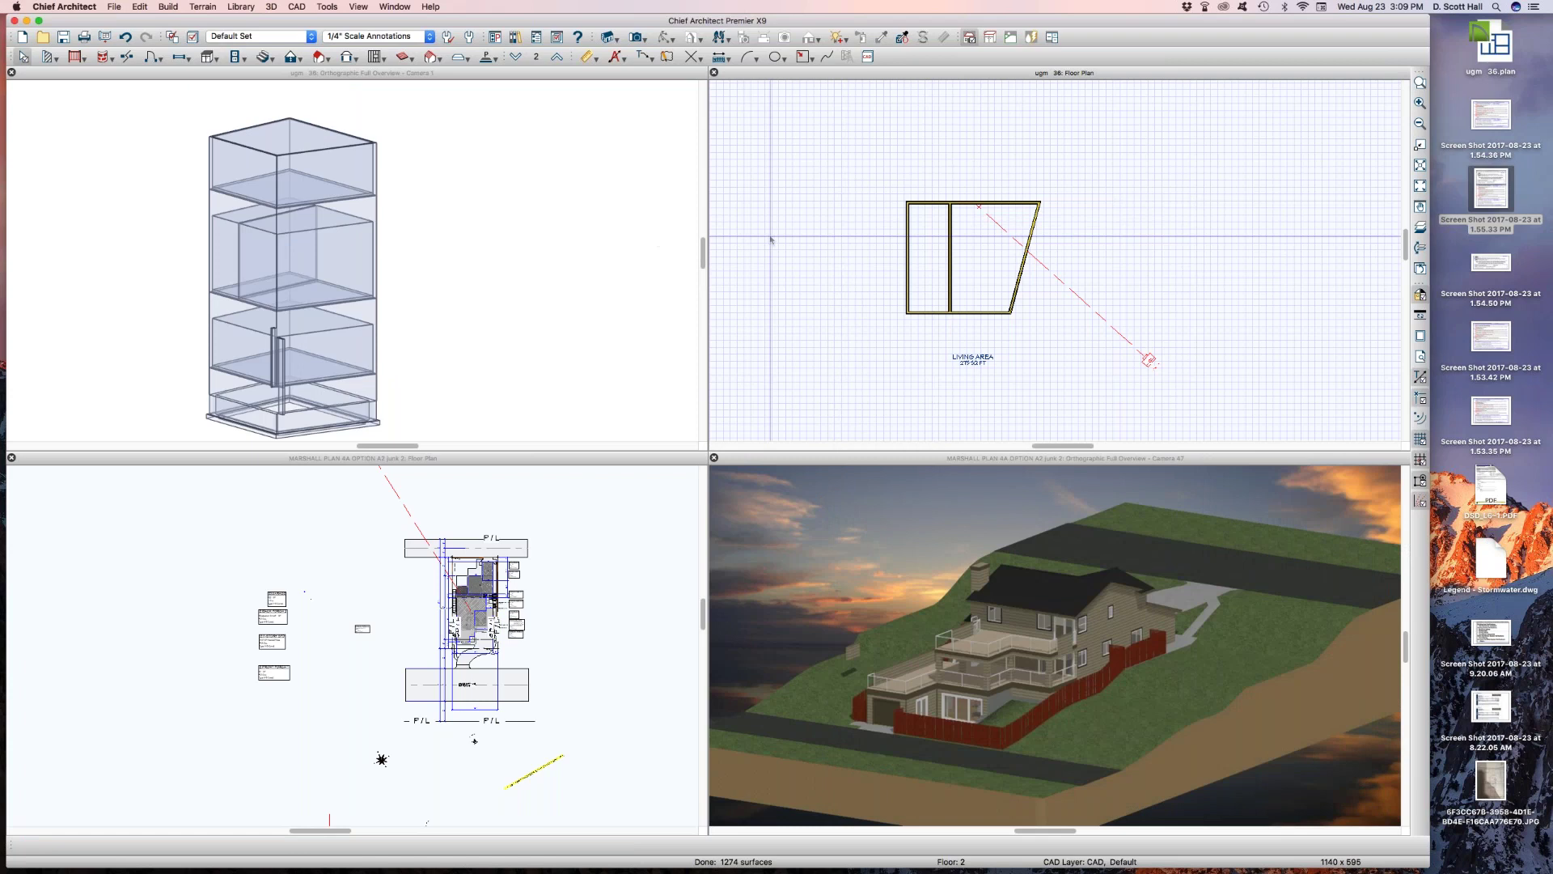
key("d")
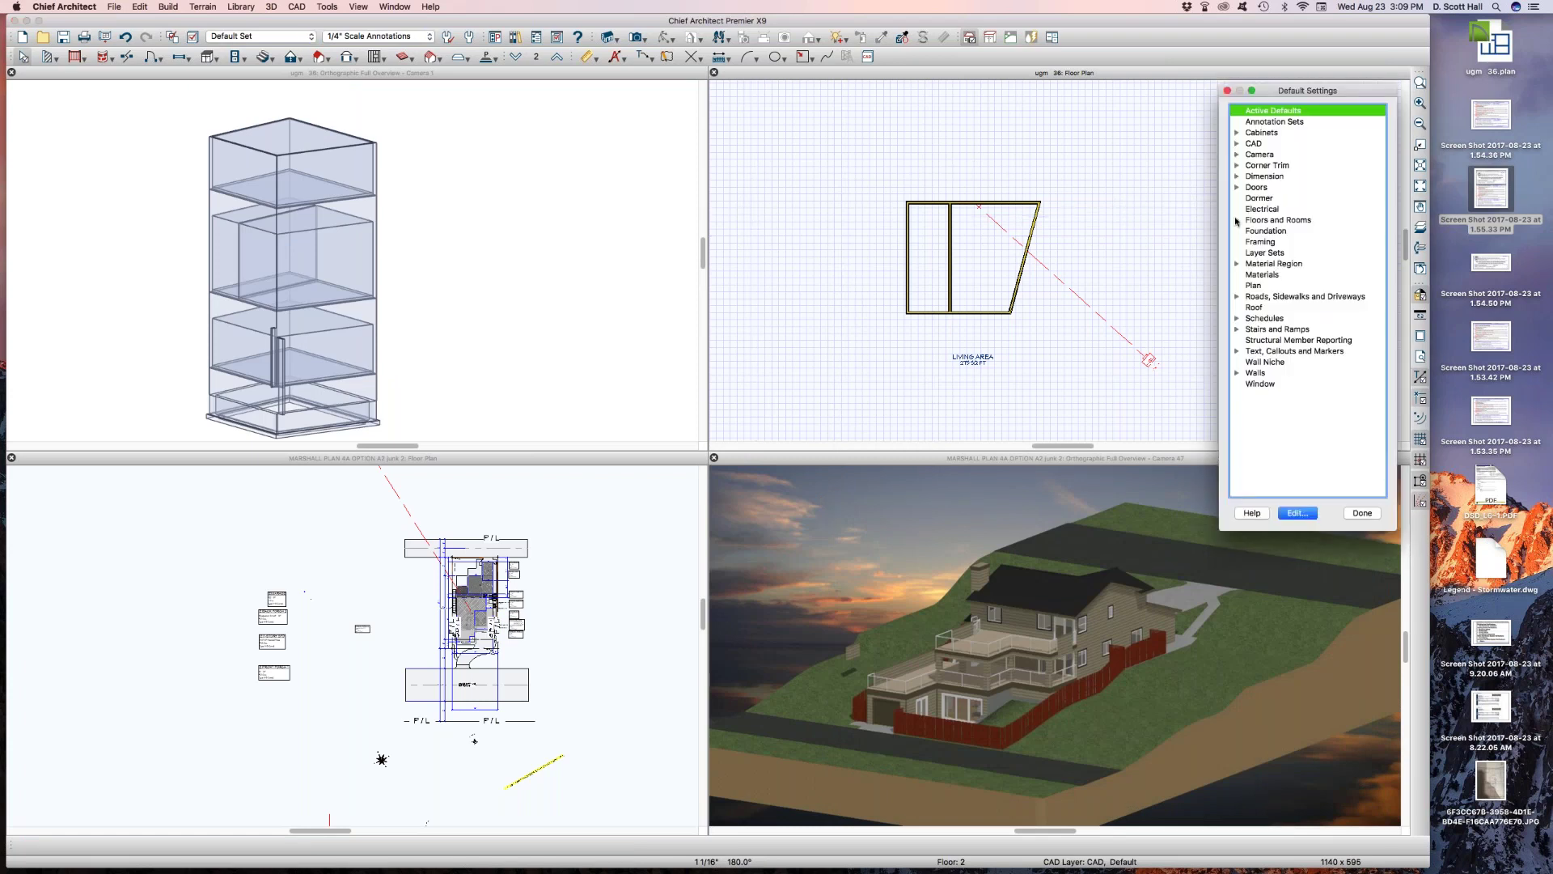
left_click(1237, 221)
double_click(1288, 231)
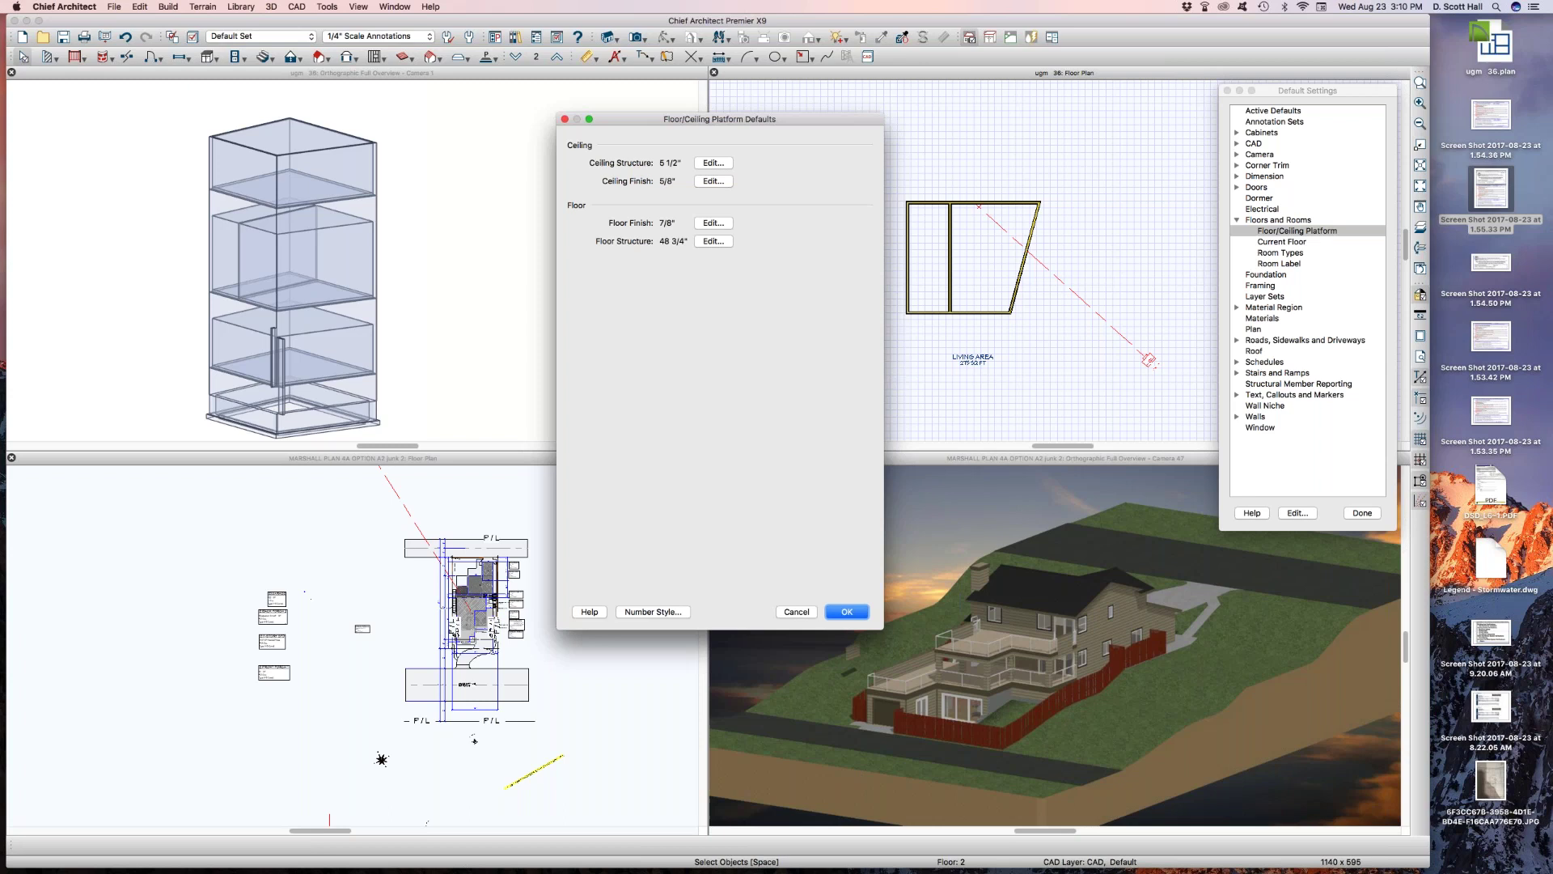
left_click(848, 613)
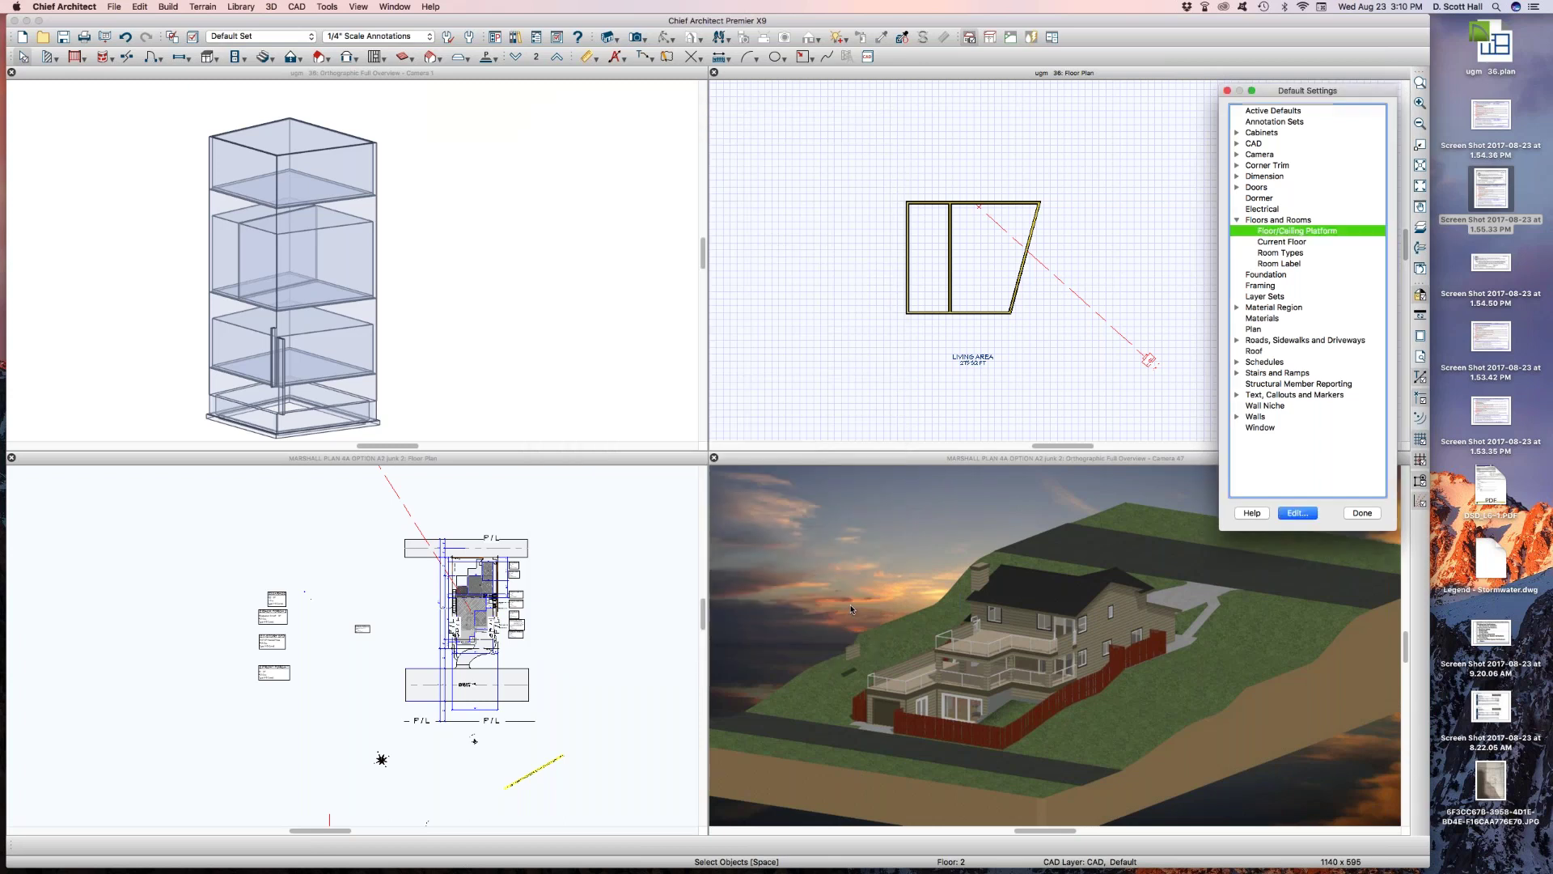
left_click(1364, 513)
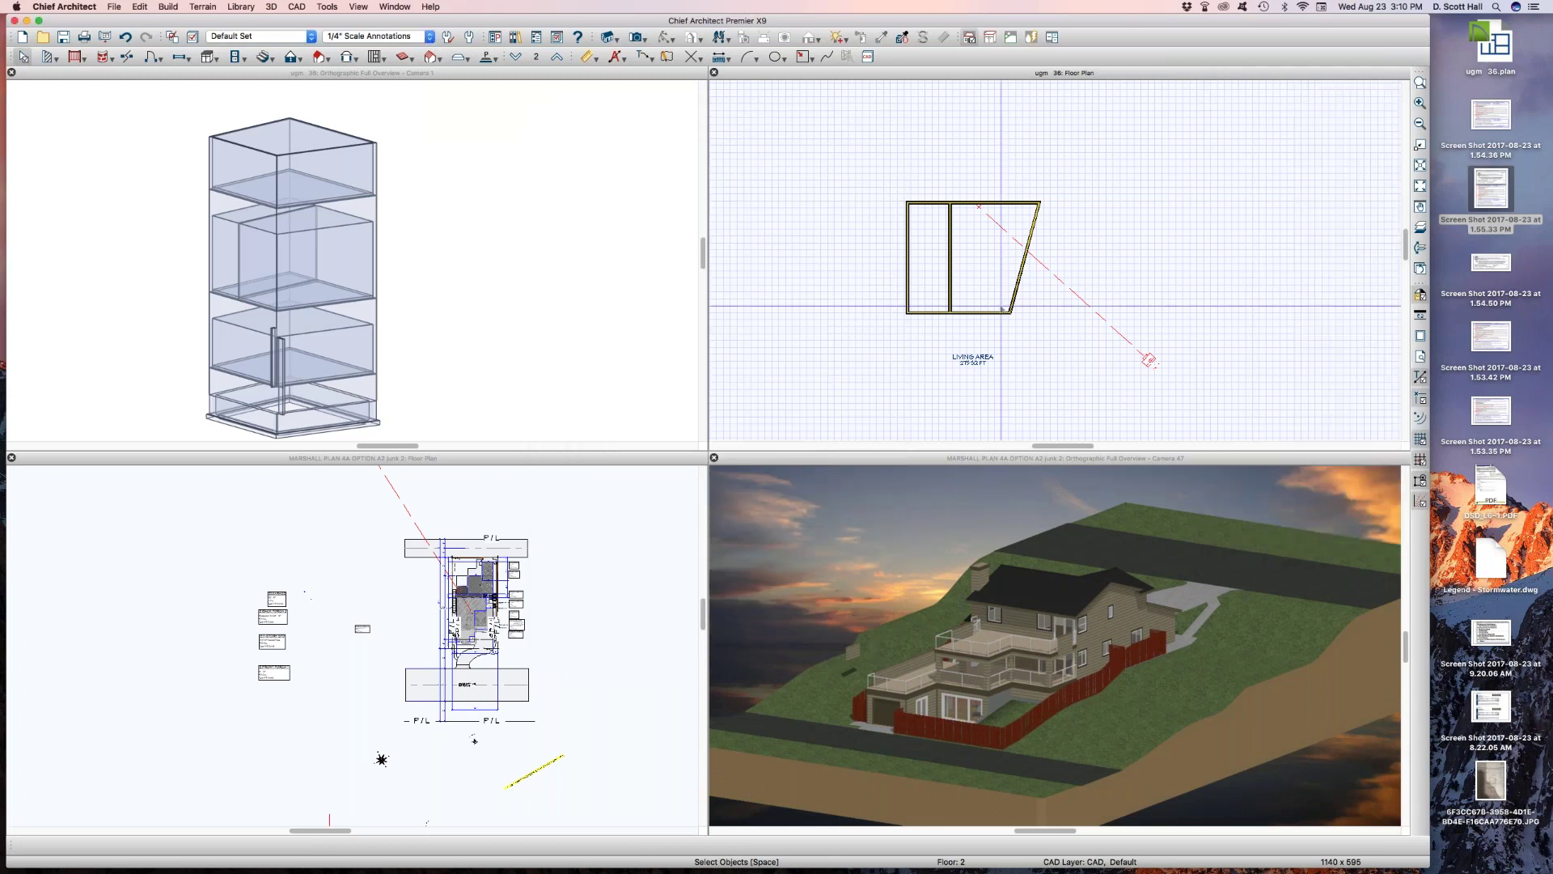
Try the Garage room type on the larger second-floor room, then undo the room type change
scroll(996, 259, "up", 1)
scroll(997, 259, "up", 1)
left_click(961, 255)
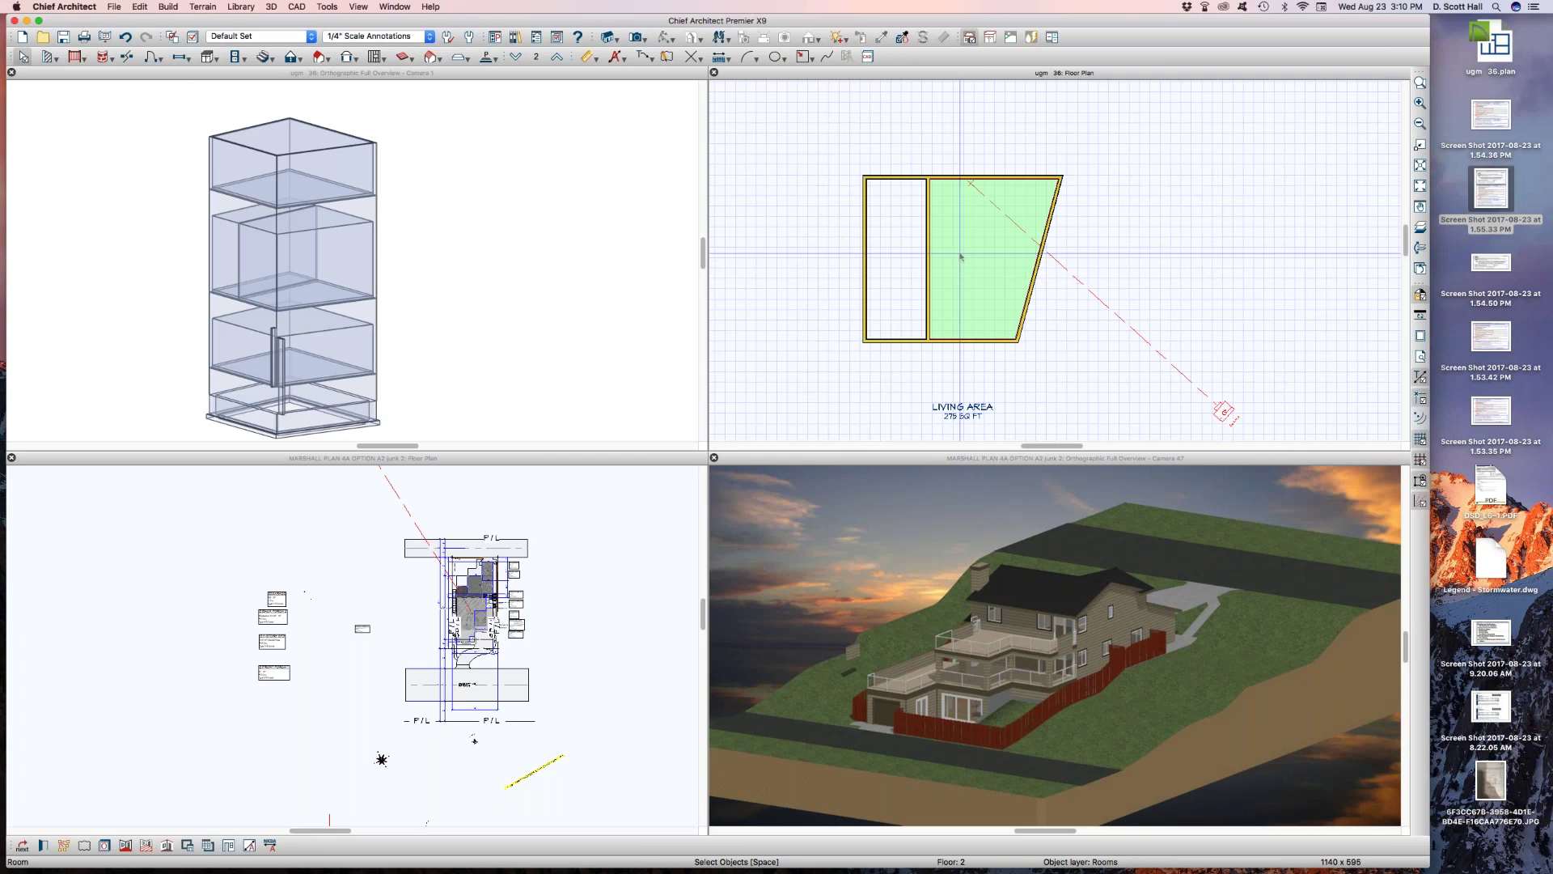
double_click(961, 255)
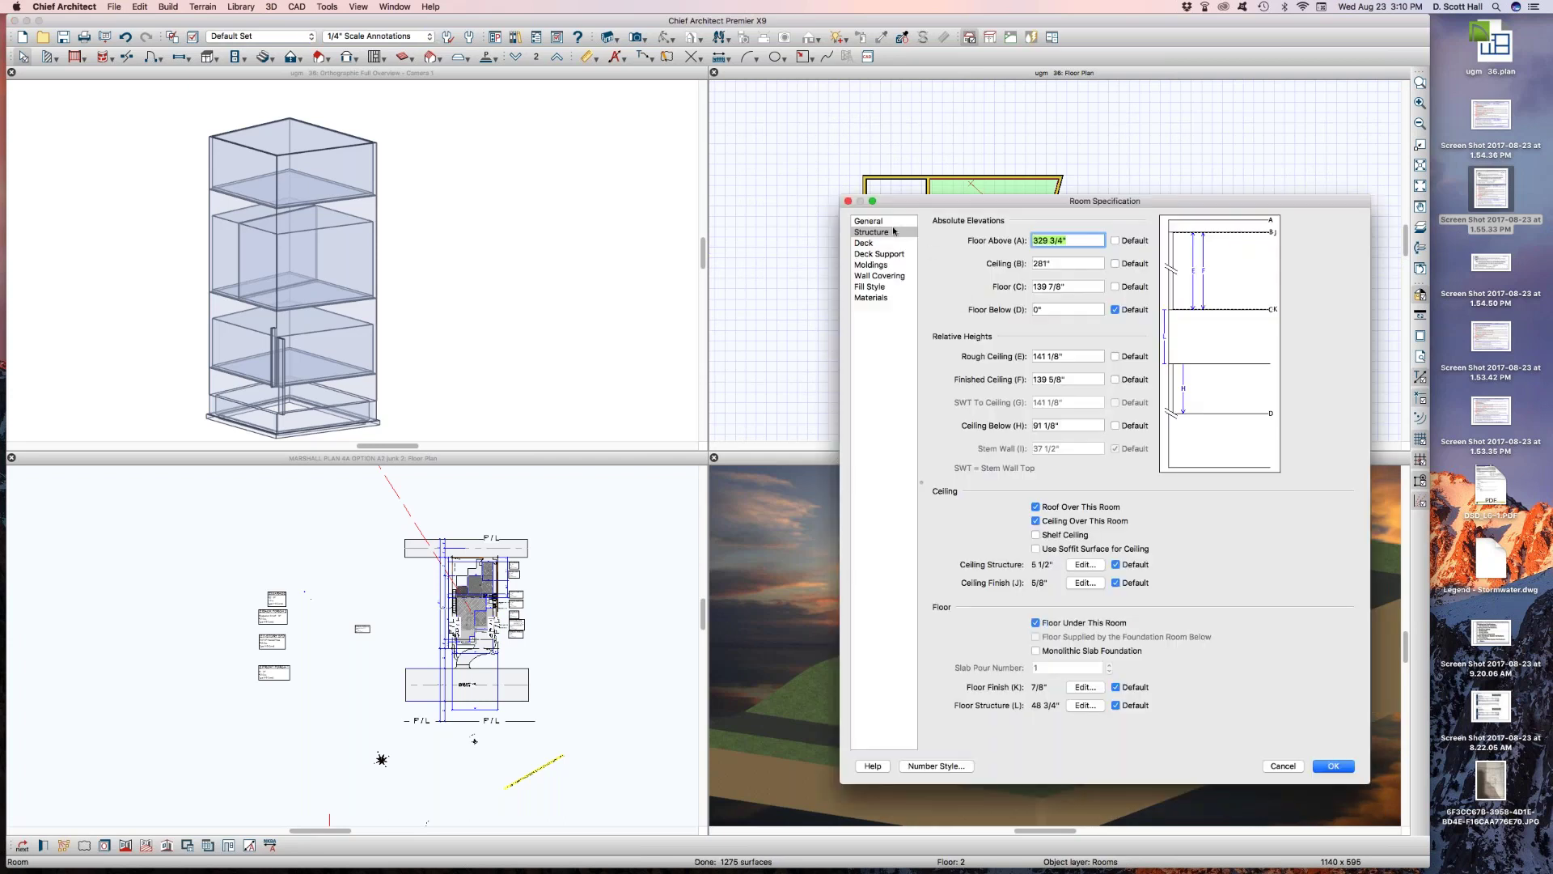
left_click_drag(924, 206, 1032, 218)
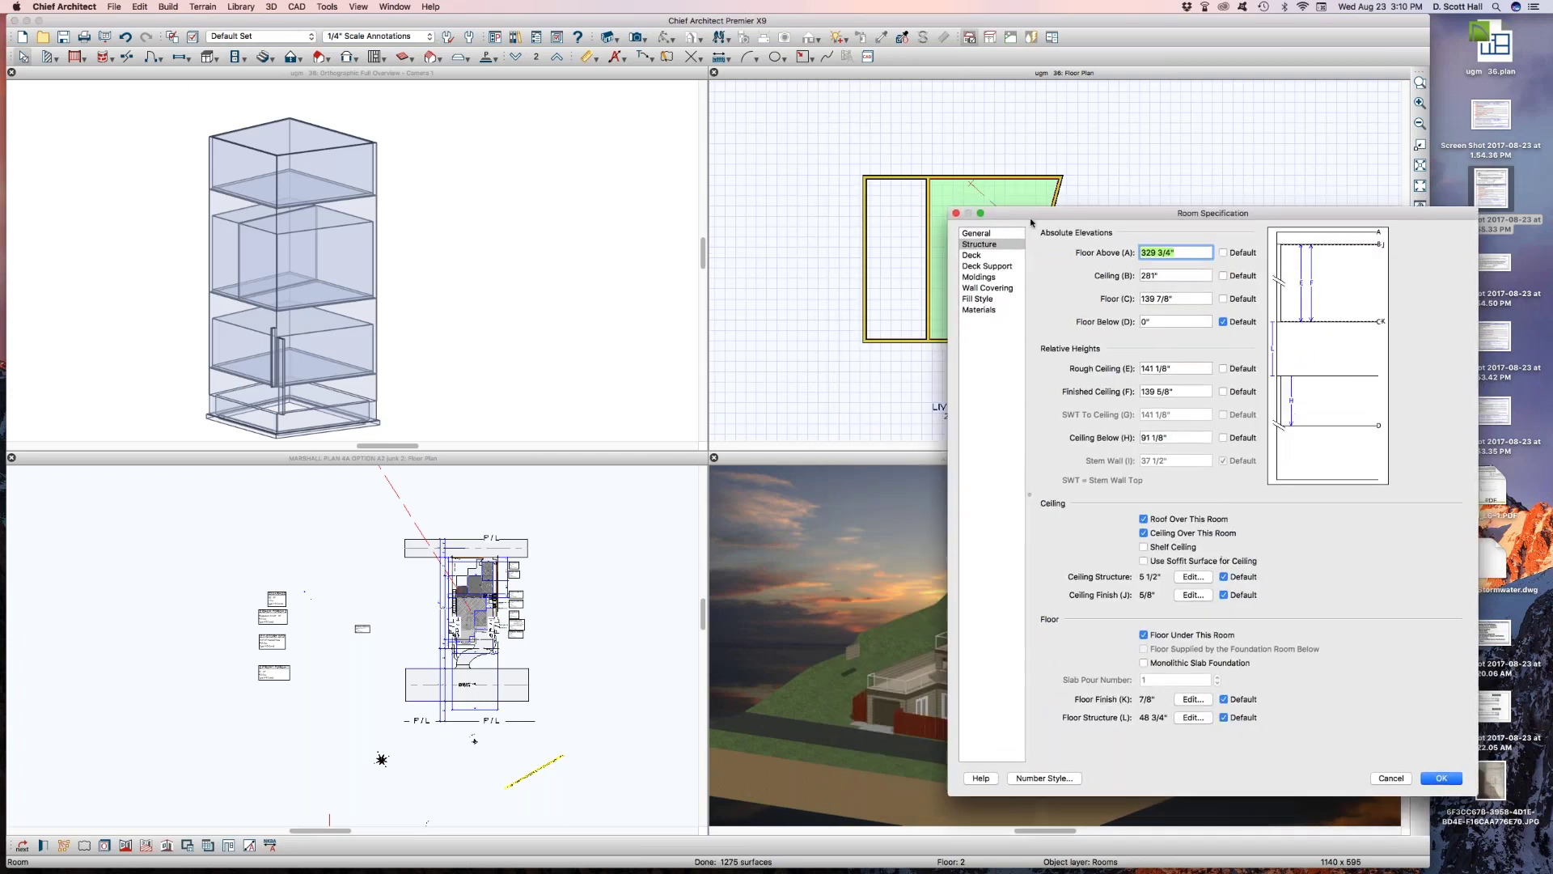
left_click(975, 234)
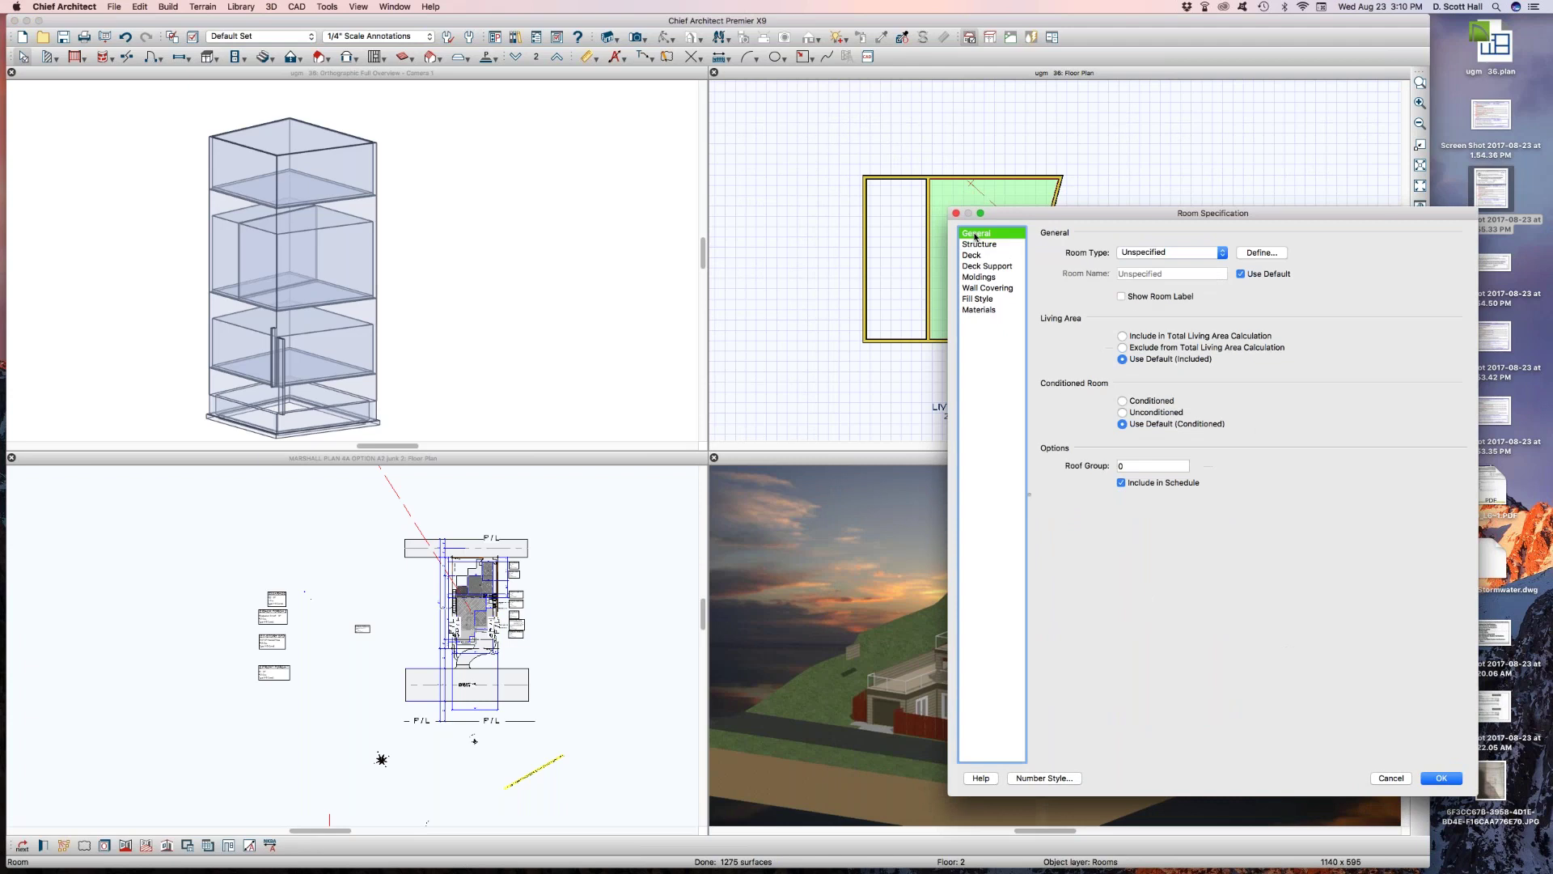
left_click(1201, 253)
key("g")
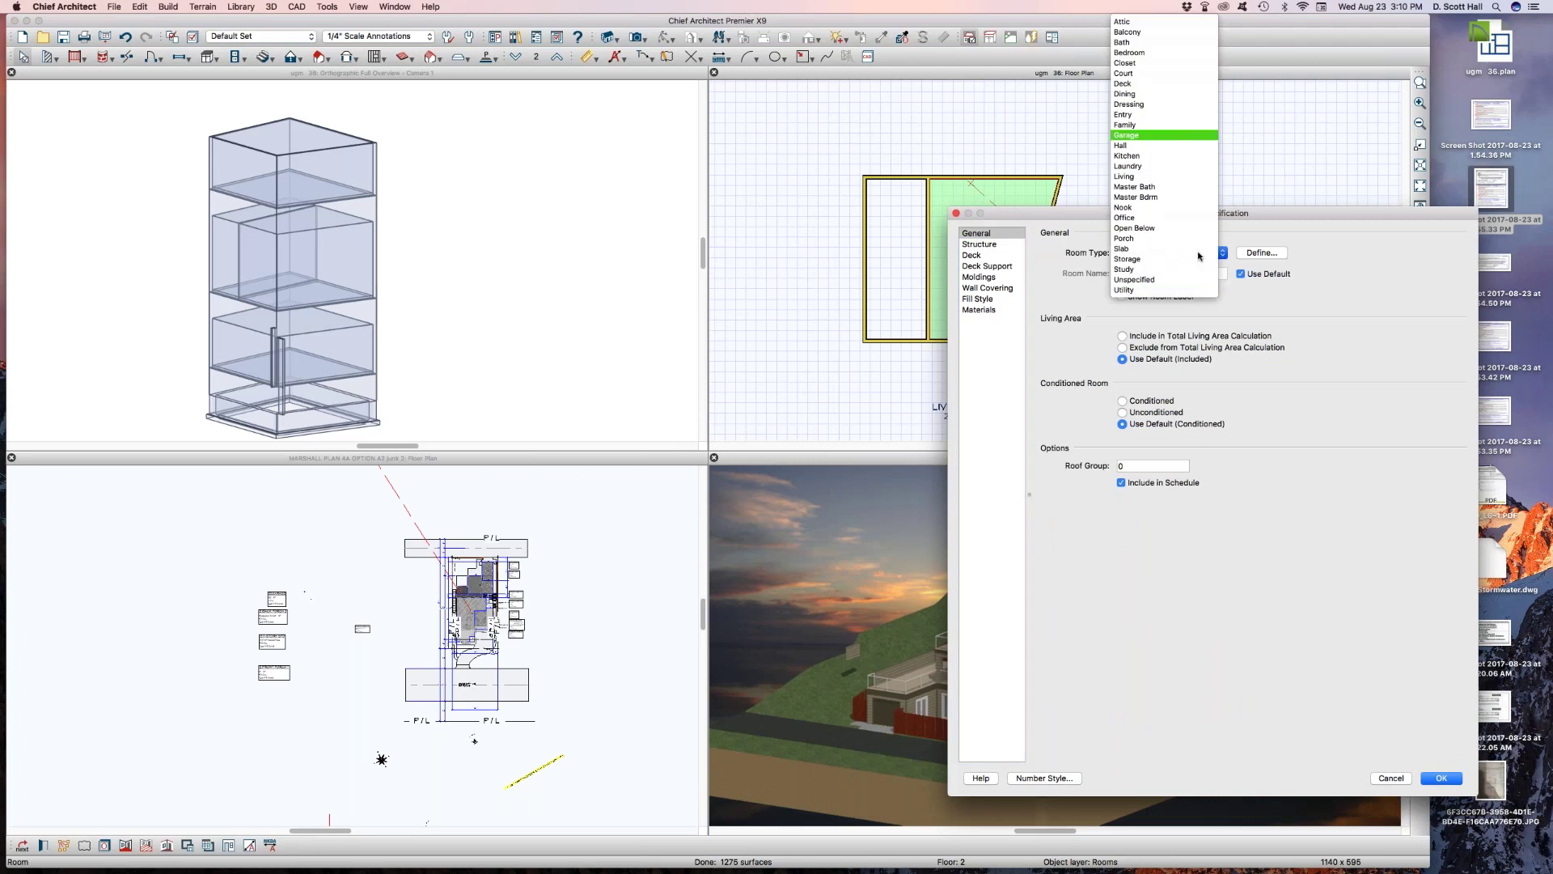
key("Return")
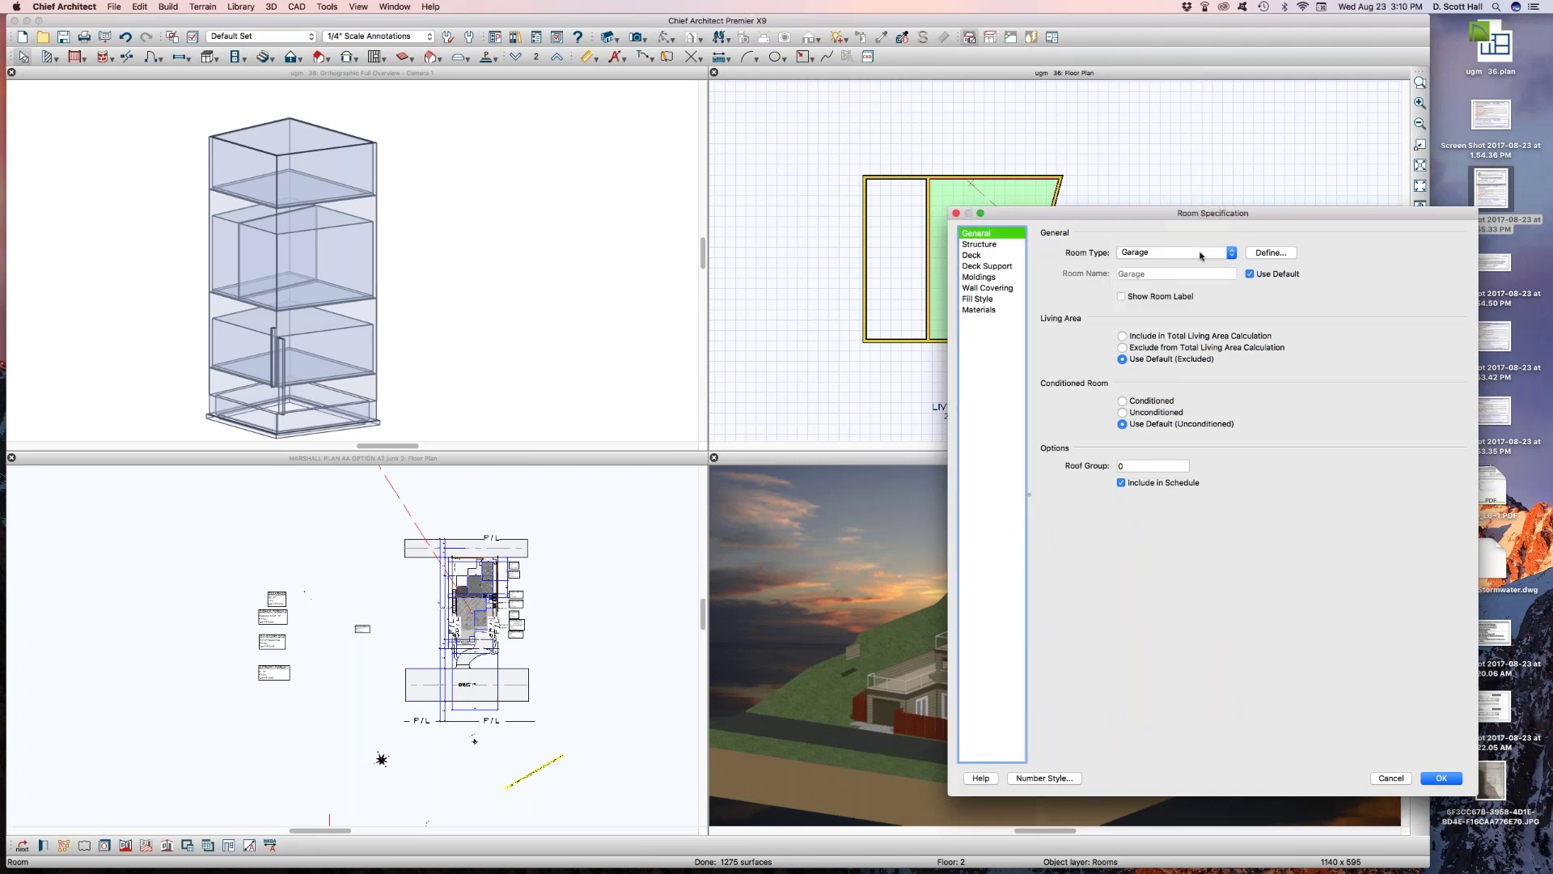
key("Return")
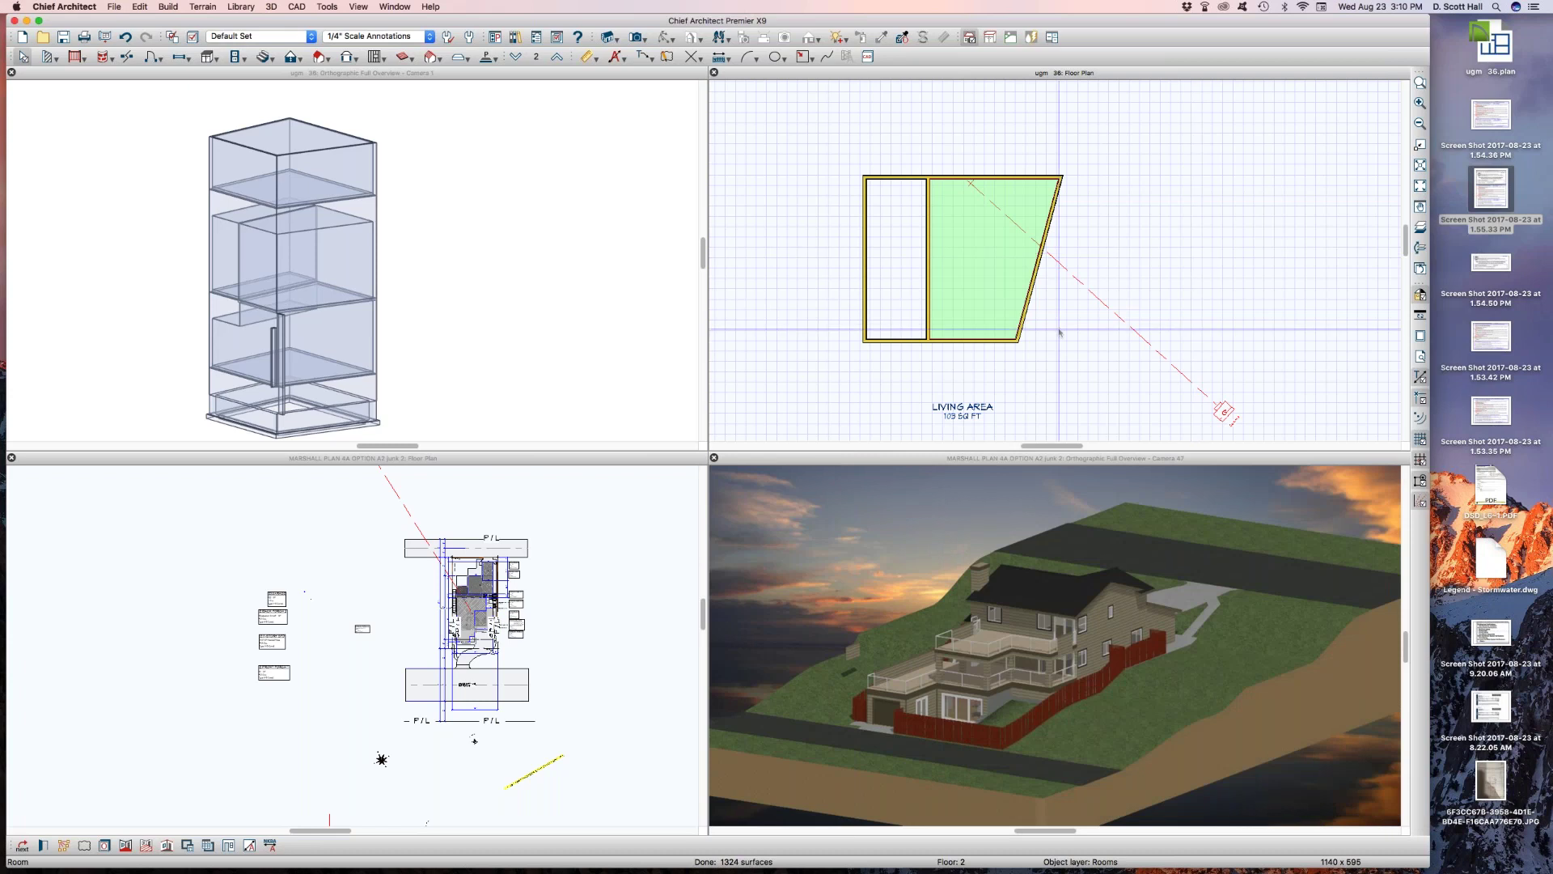
key("super+z")
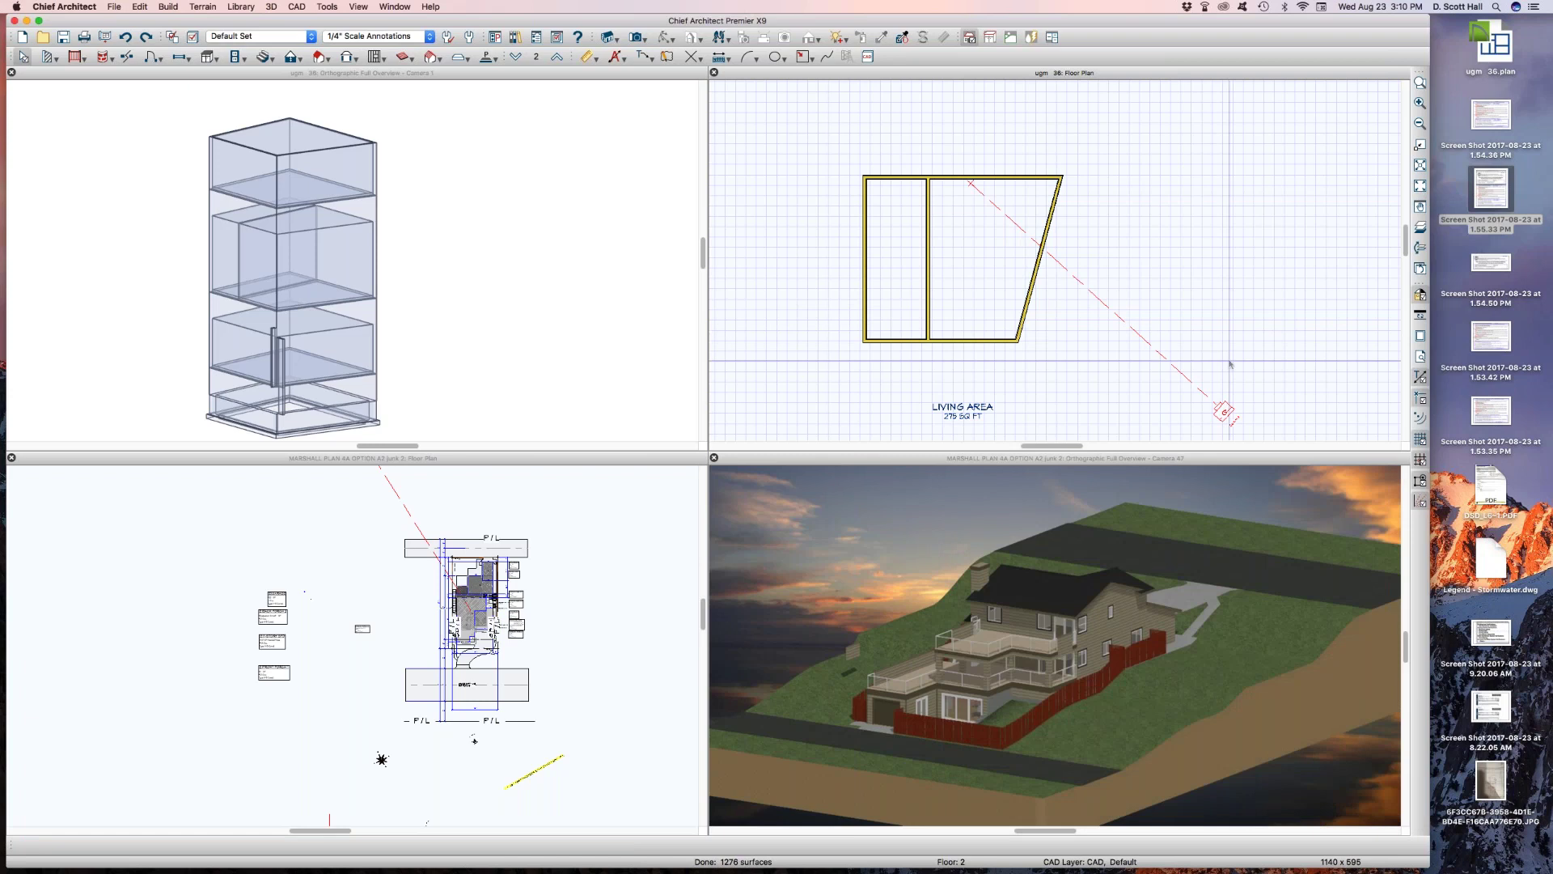
Try the Garage room type on the larger second-floor room
left_click(484, 221)
middle_click_drag(446, 307, 450, 297)
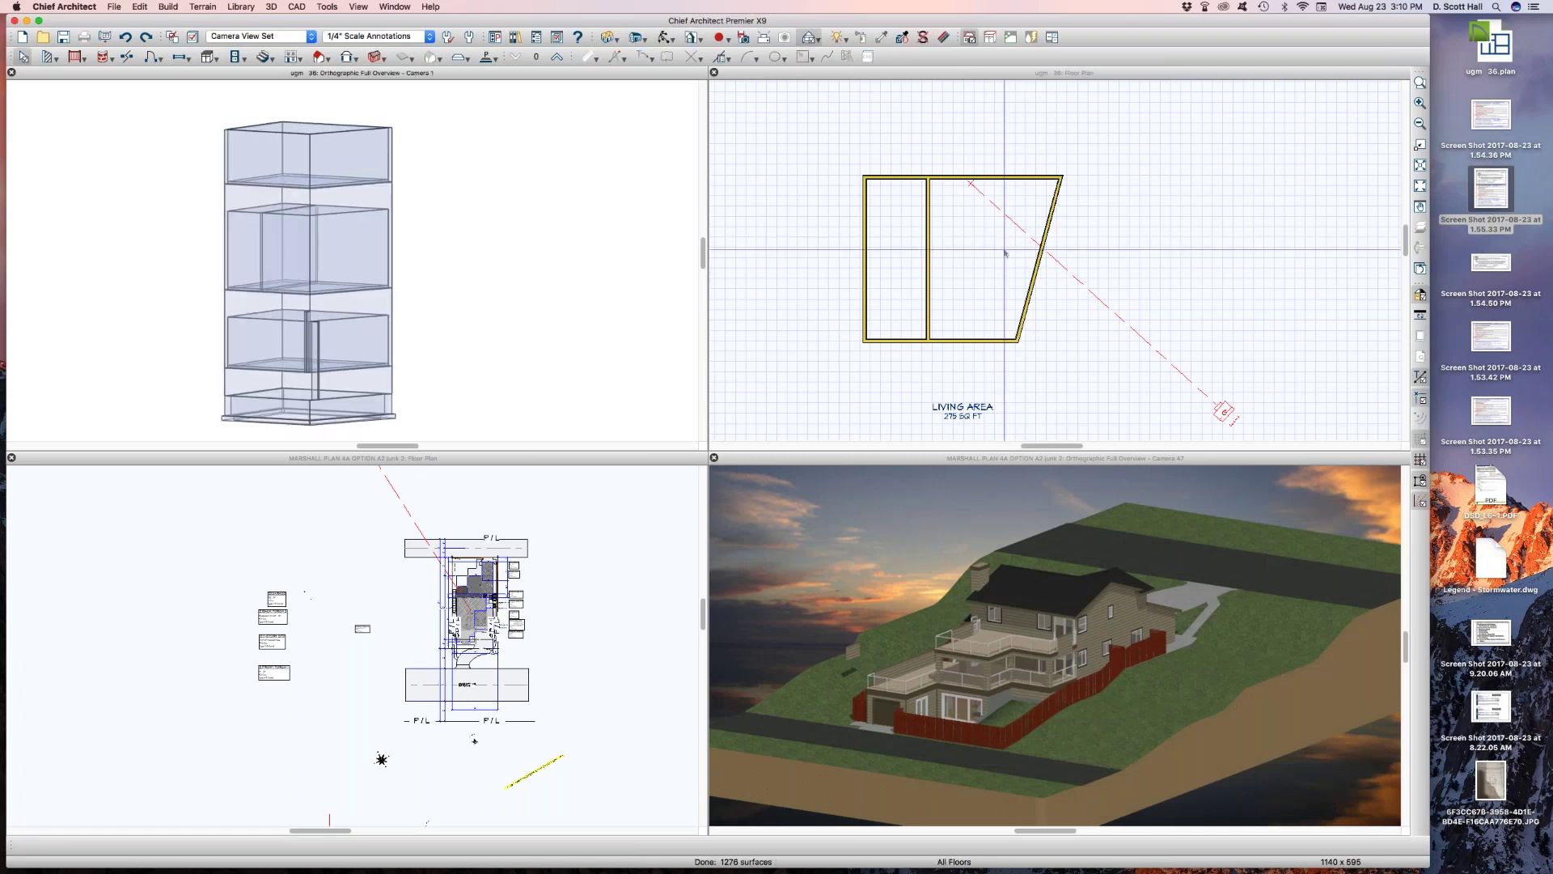
left_click(962, 268)
double_click(962, 269)
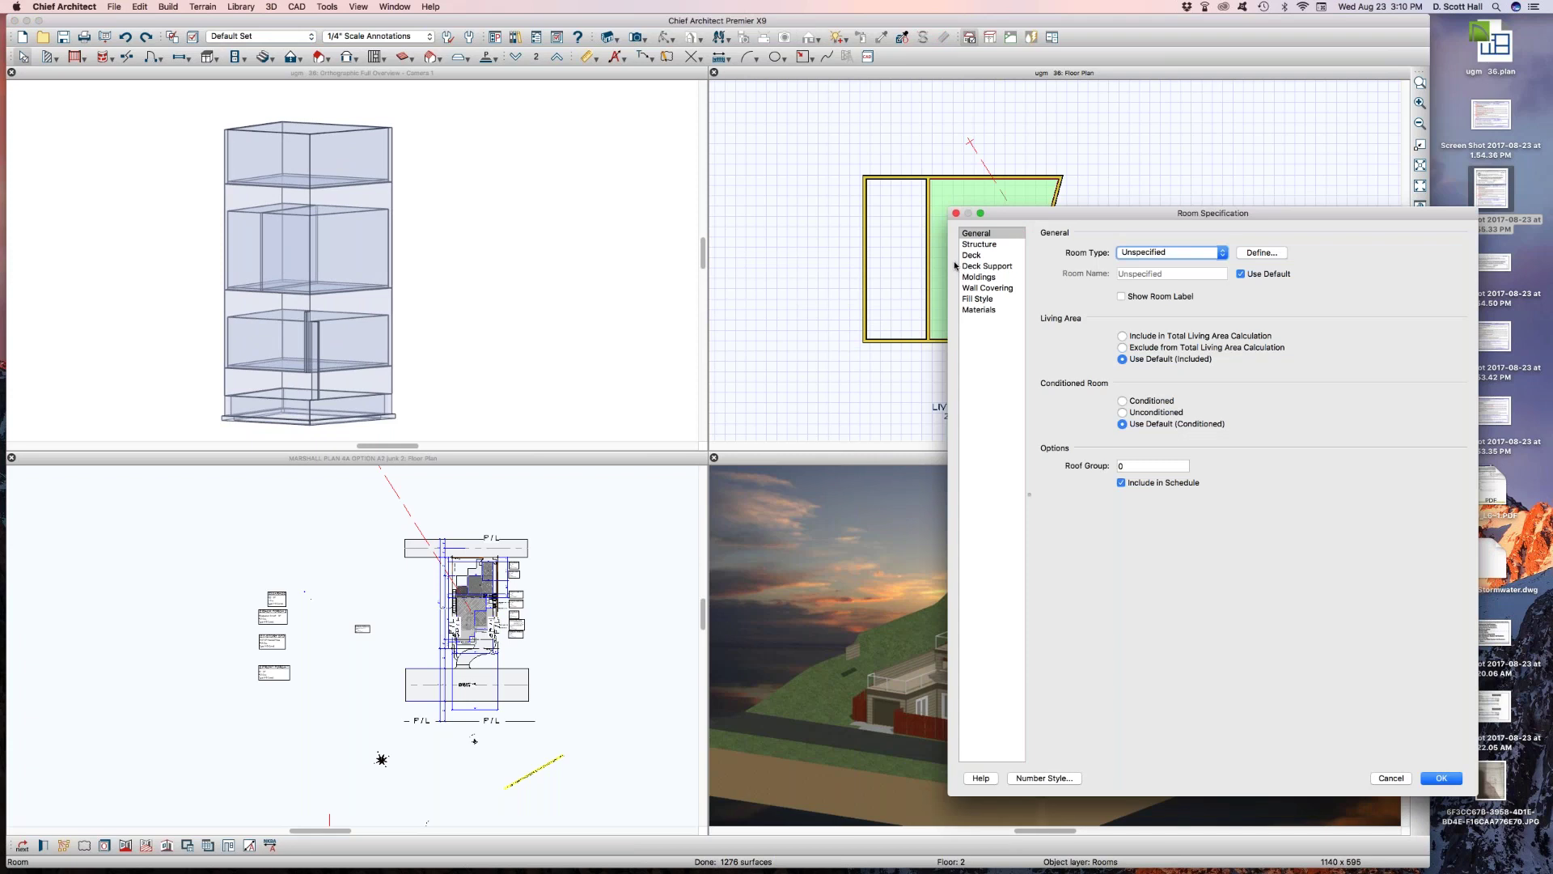
key("g")
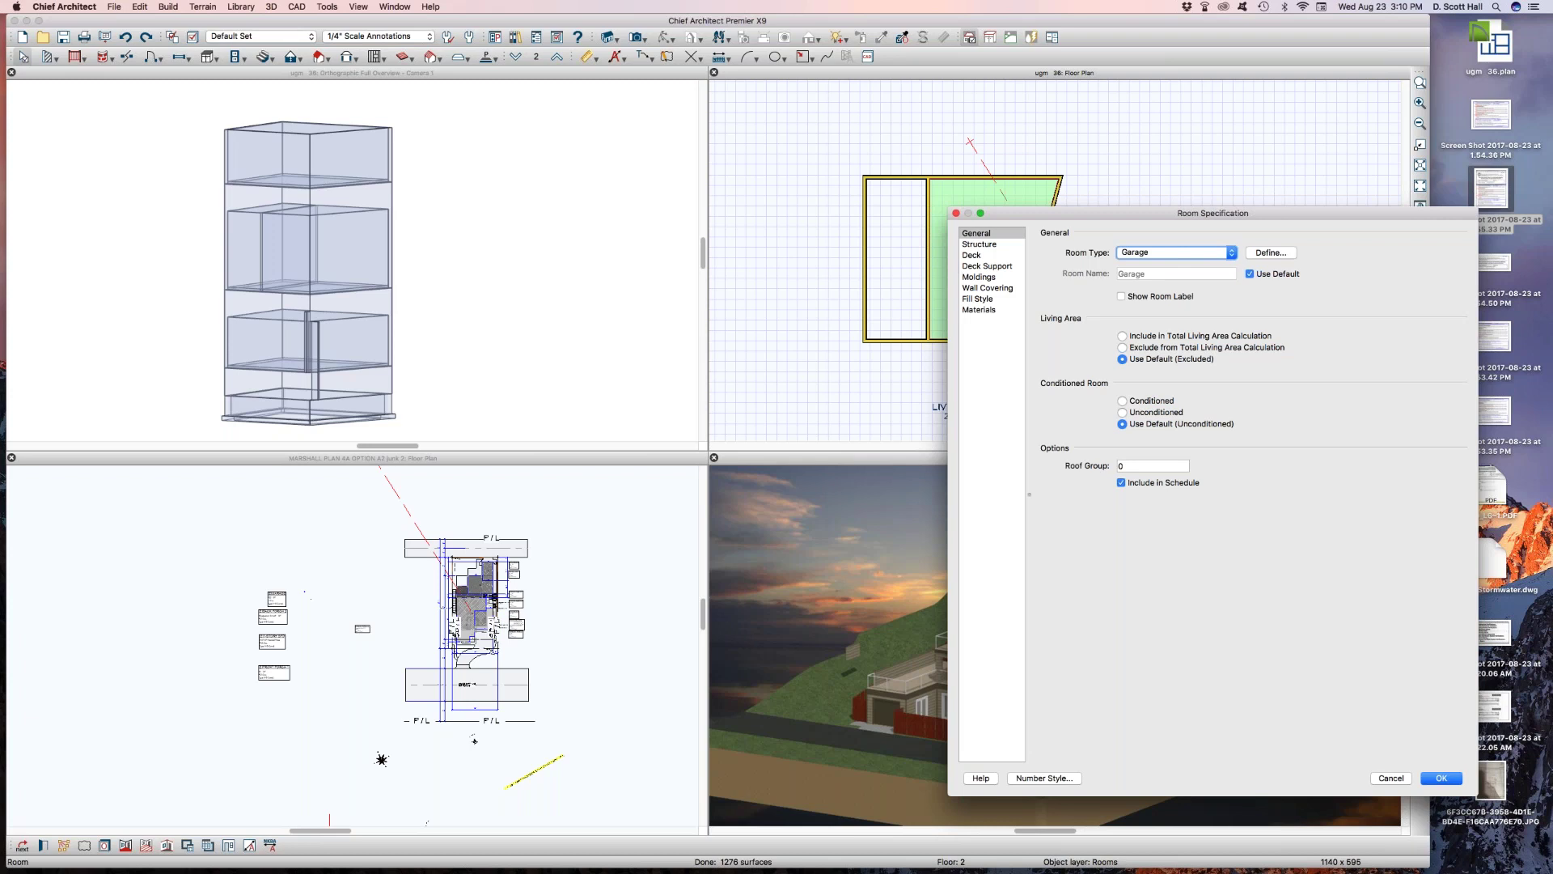
key("Return")
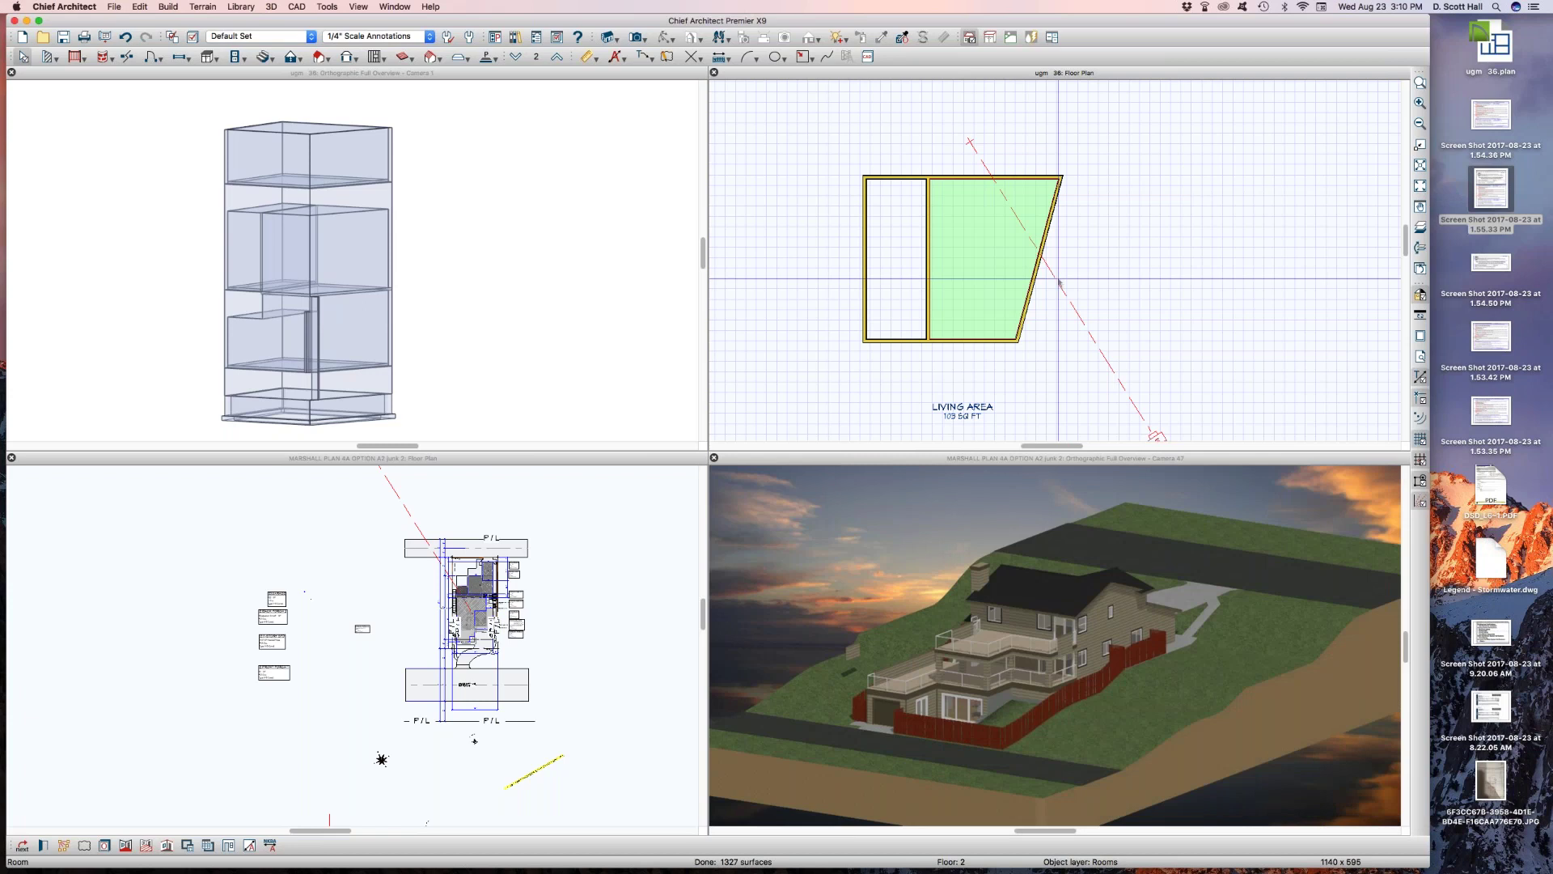
Examine the floor platform below the larger second-floor room in the 3D overview, then undo its Garage room type
left_click(522, 275)
middle_click_drag(443, 340, 489, 322)
scroll(320, 290, "up", 5)
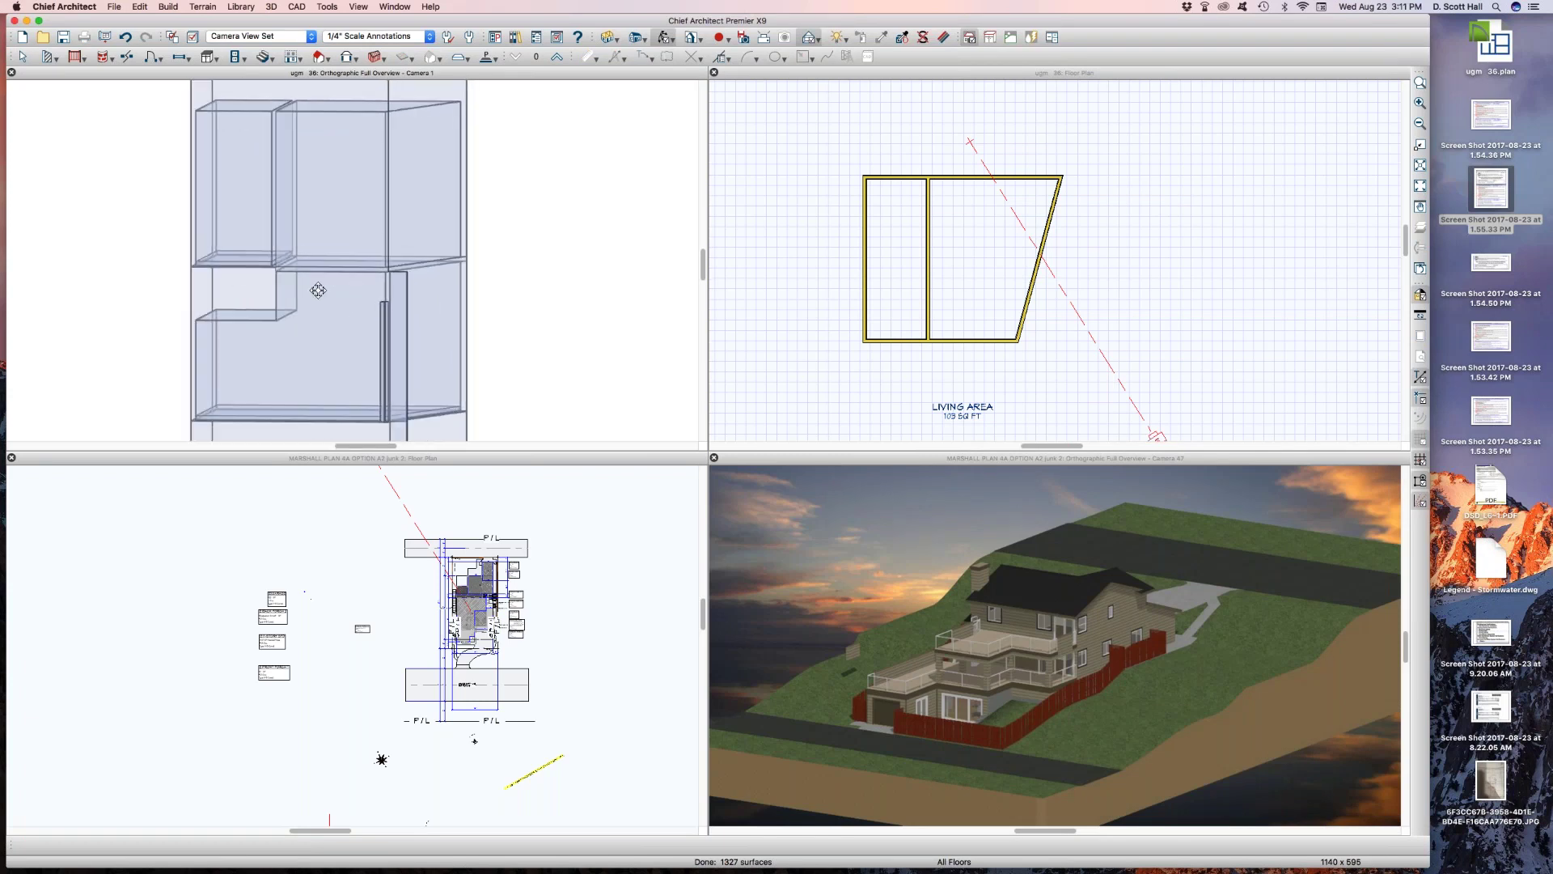
scroll(316, 290, "down", 4)
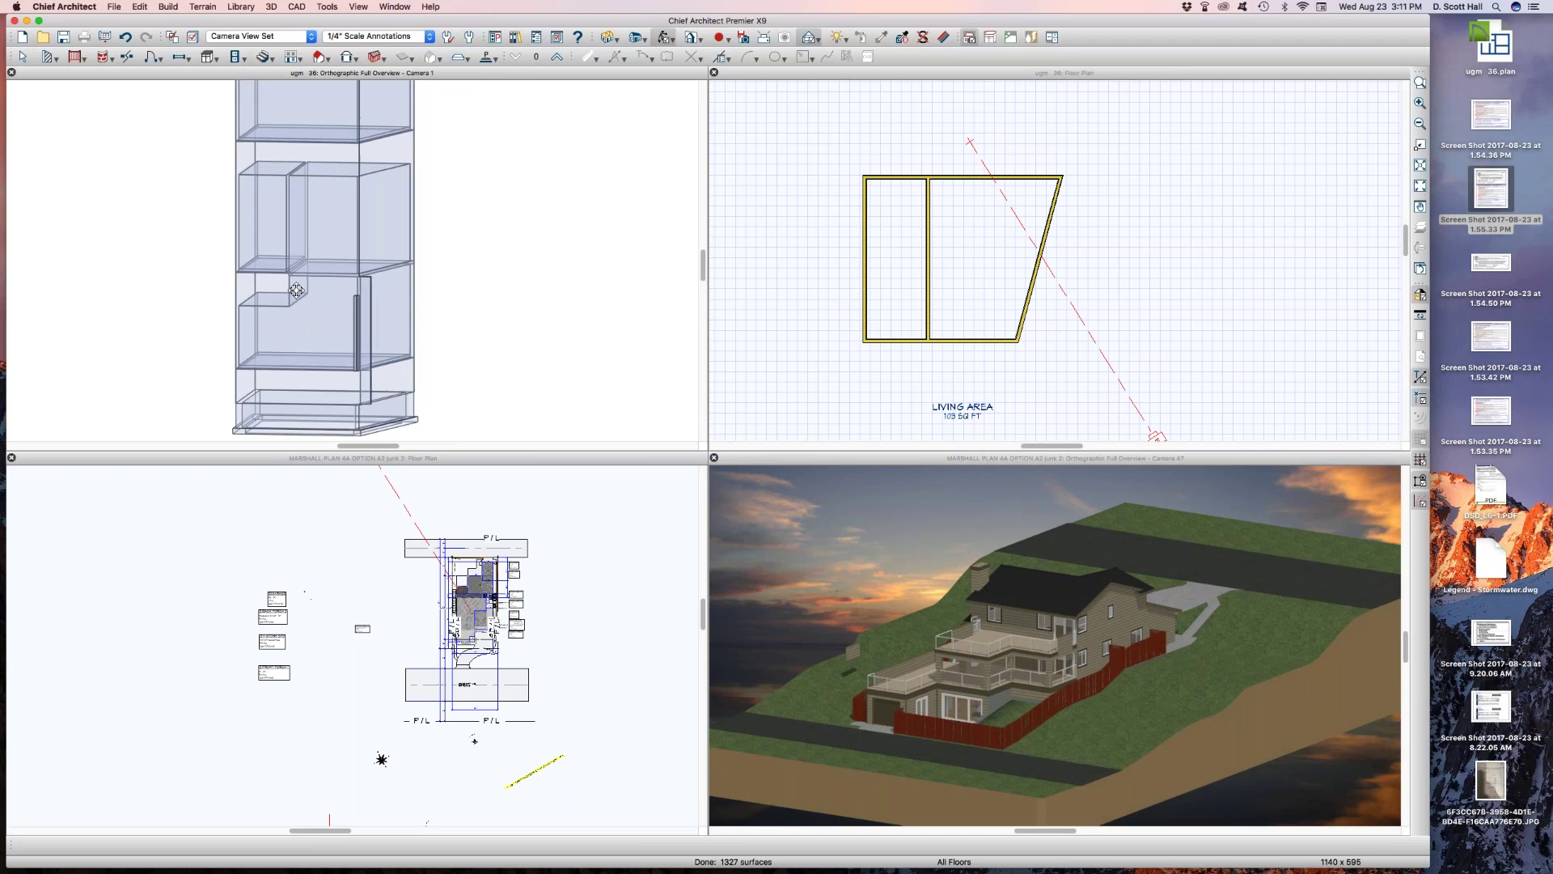
mouse_move(296, 290)
left_mouse_down()
mouse_move(311, 279)
mouse_move(301, 289)
left_mouse_up()
scroll(299, 290, "up", 1)
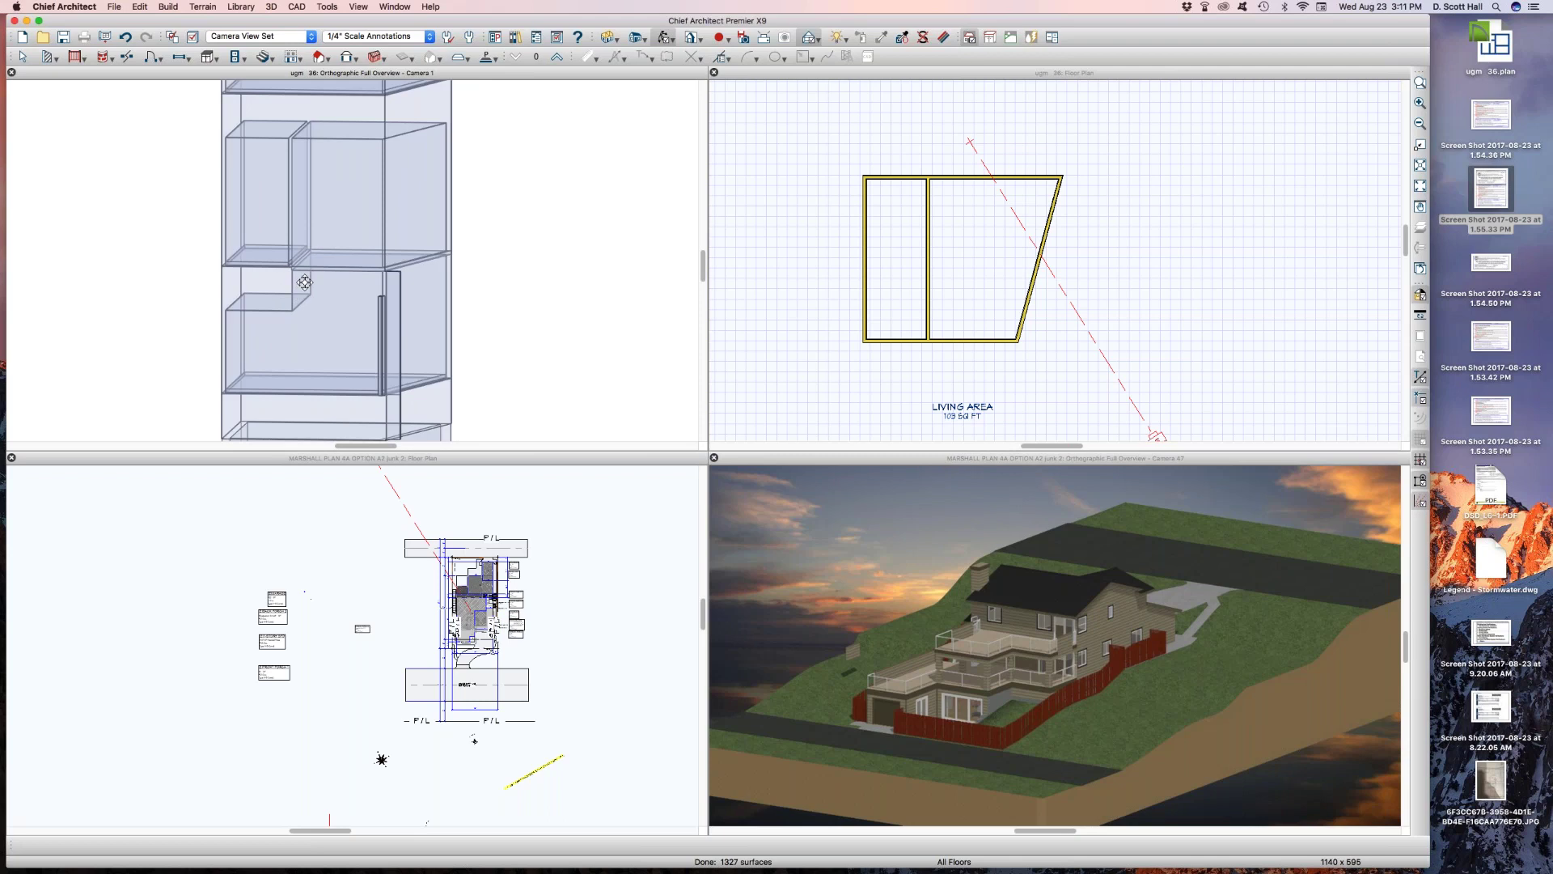
scroll(305, 282, "up", 2)
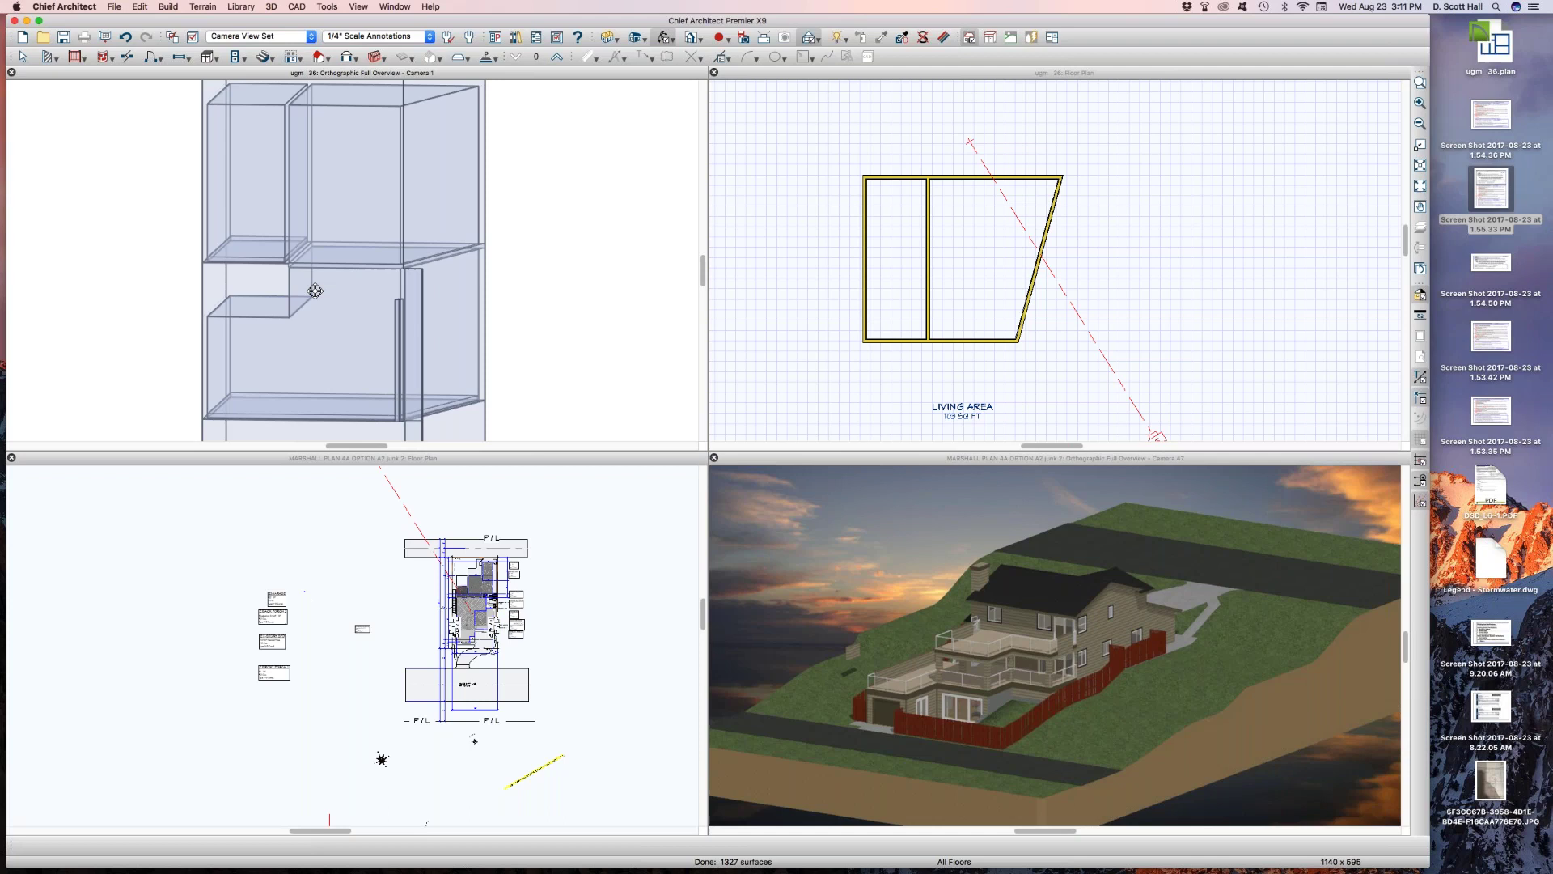
scroll(315, 293, "down", 2)
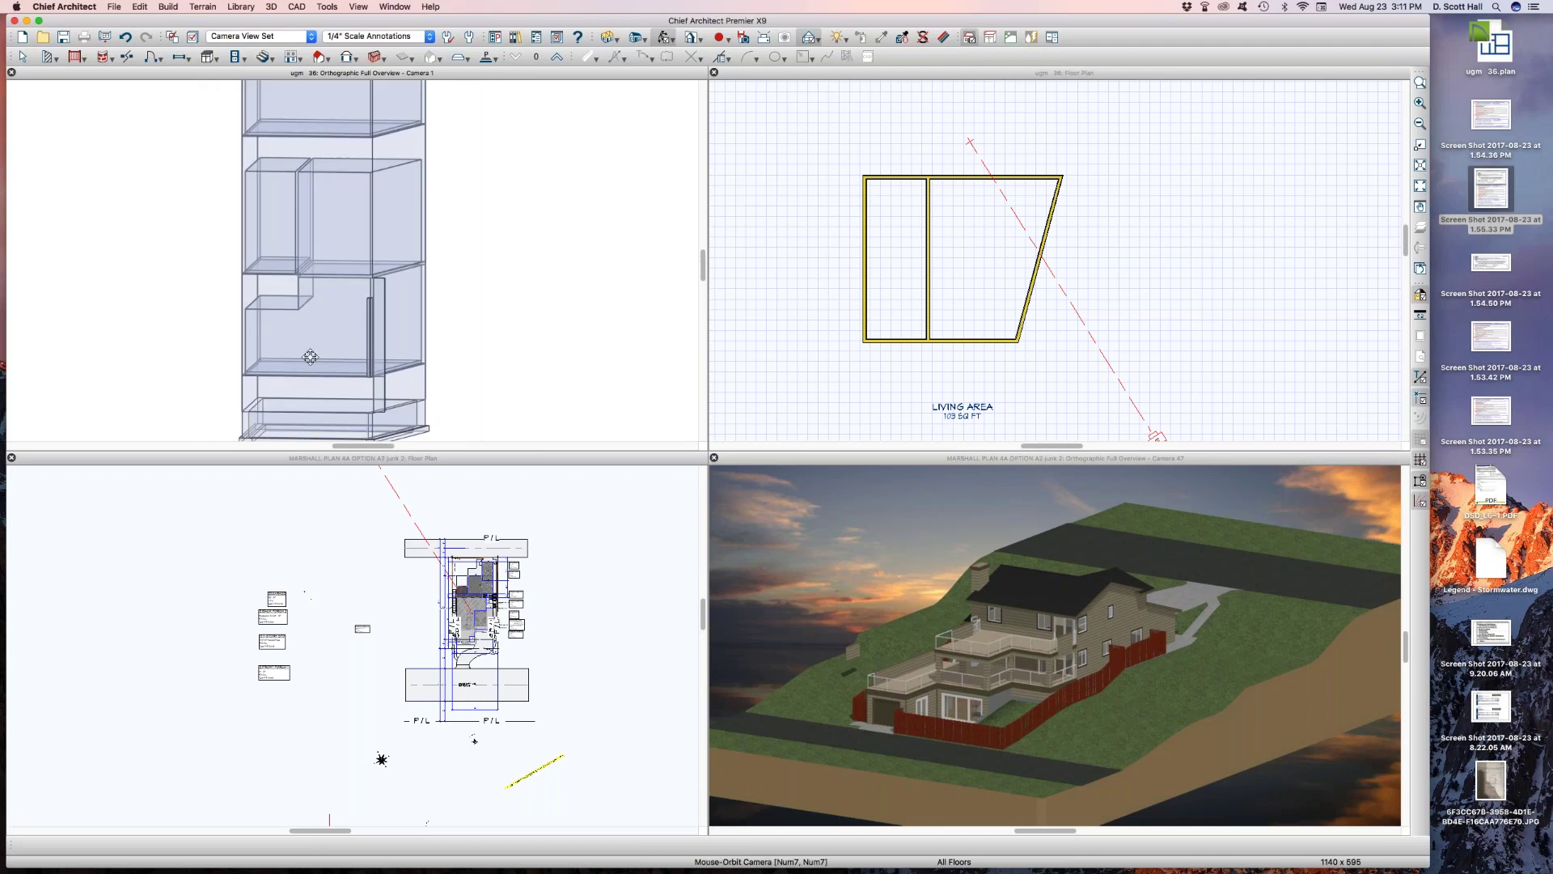
left_click(795, 250)
key("super+z")
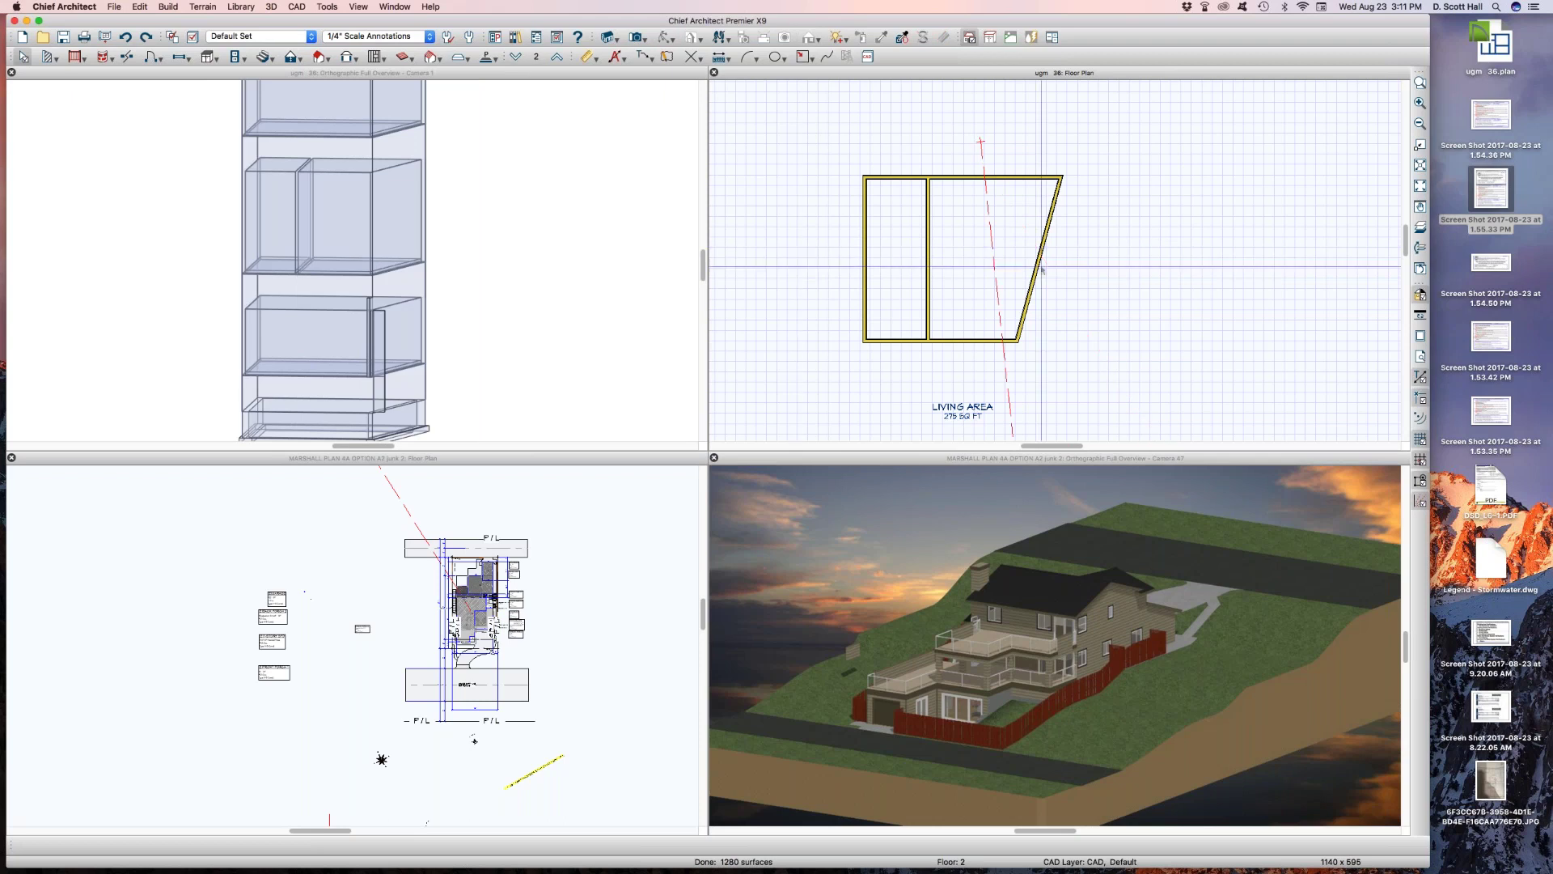
Set the room type of the larger second-floor room to Garage
left_click(964, 272)
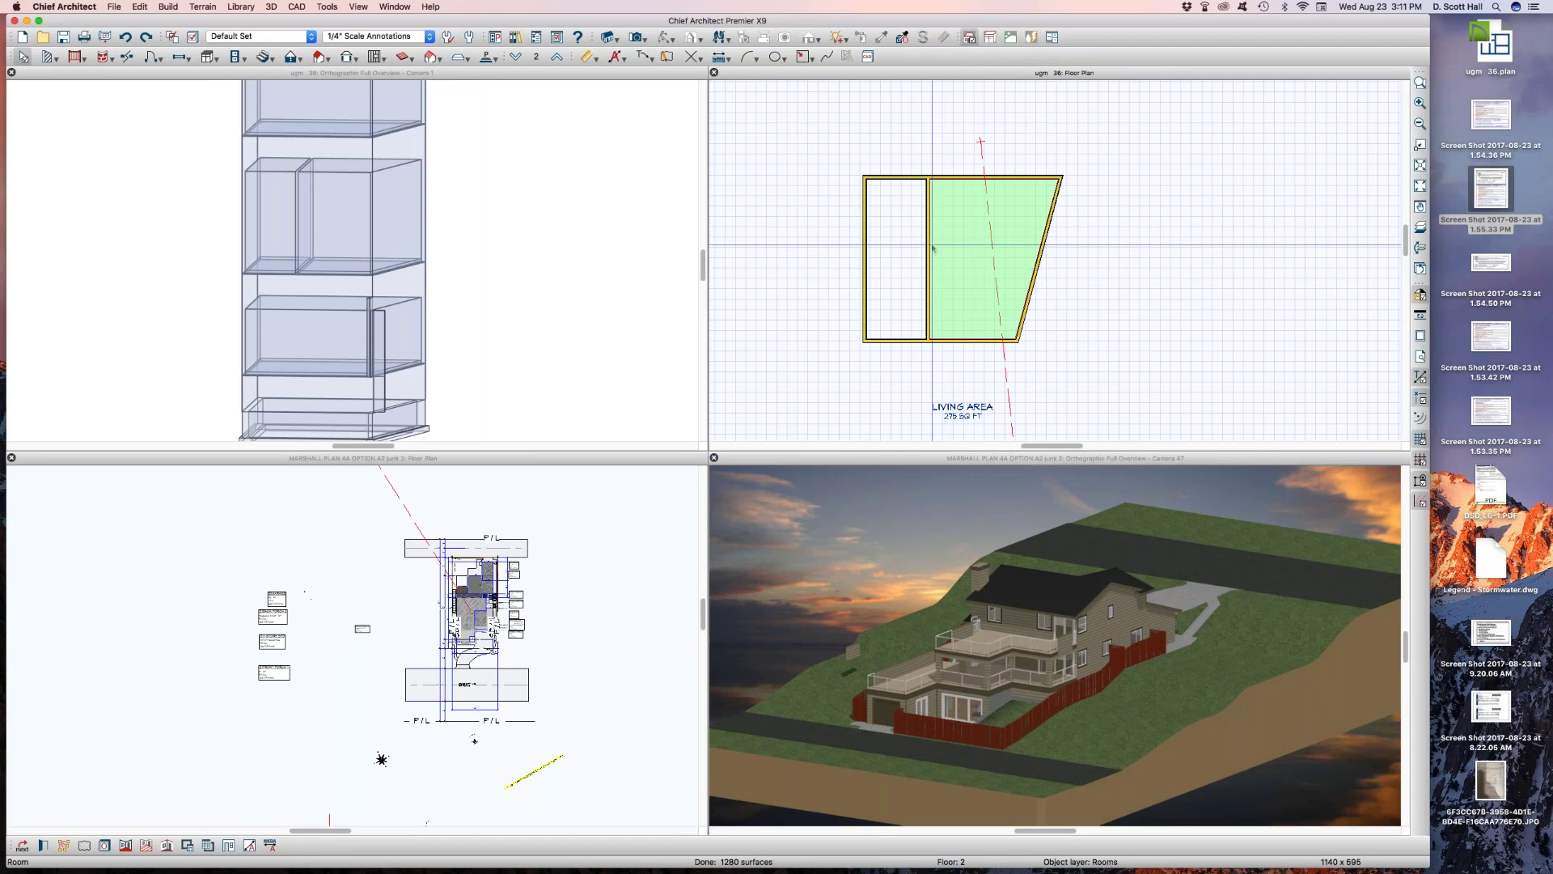
double_click(932, 248)
key("g")
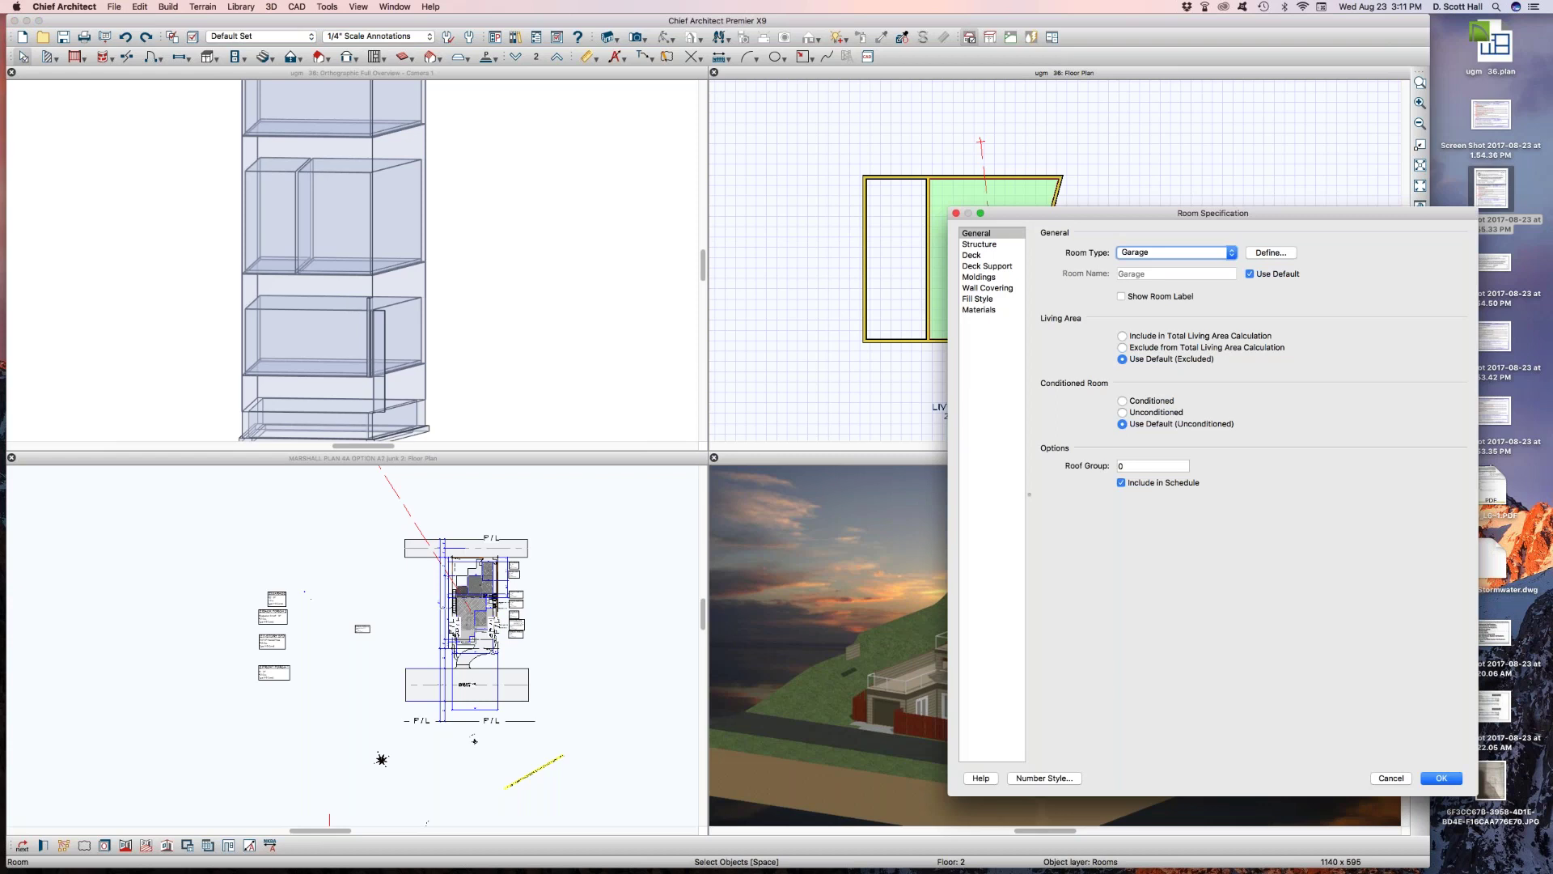
key("Return")
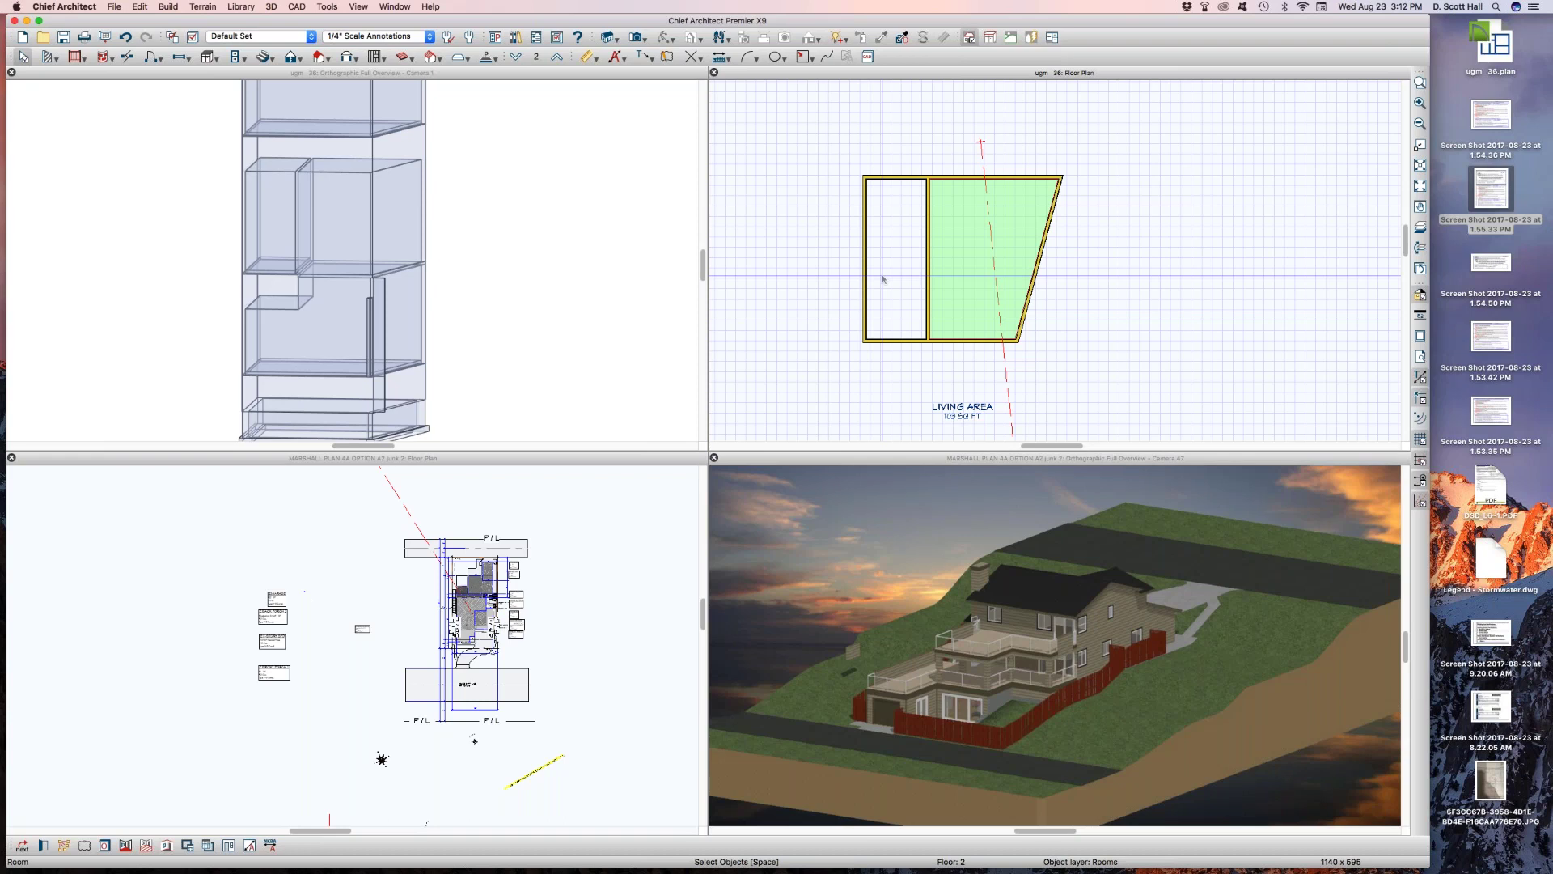
Check the width of the smaller second-floor room through the exterior wall's dimension to the partition
left_click(864, 291)
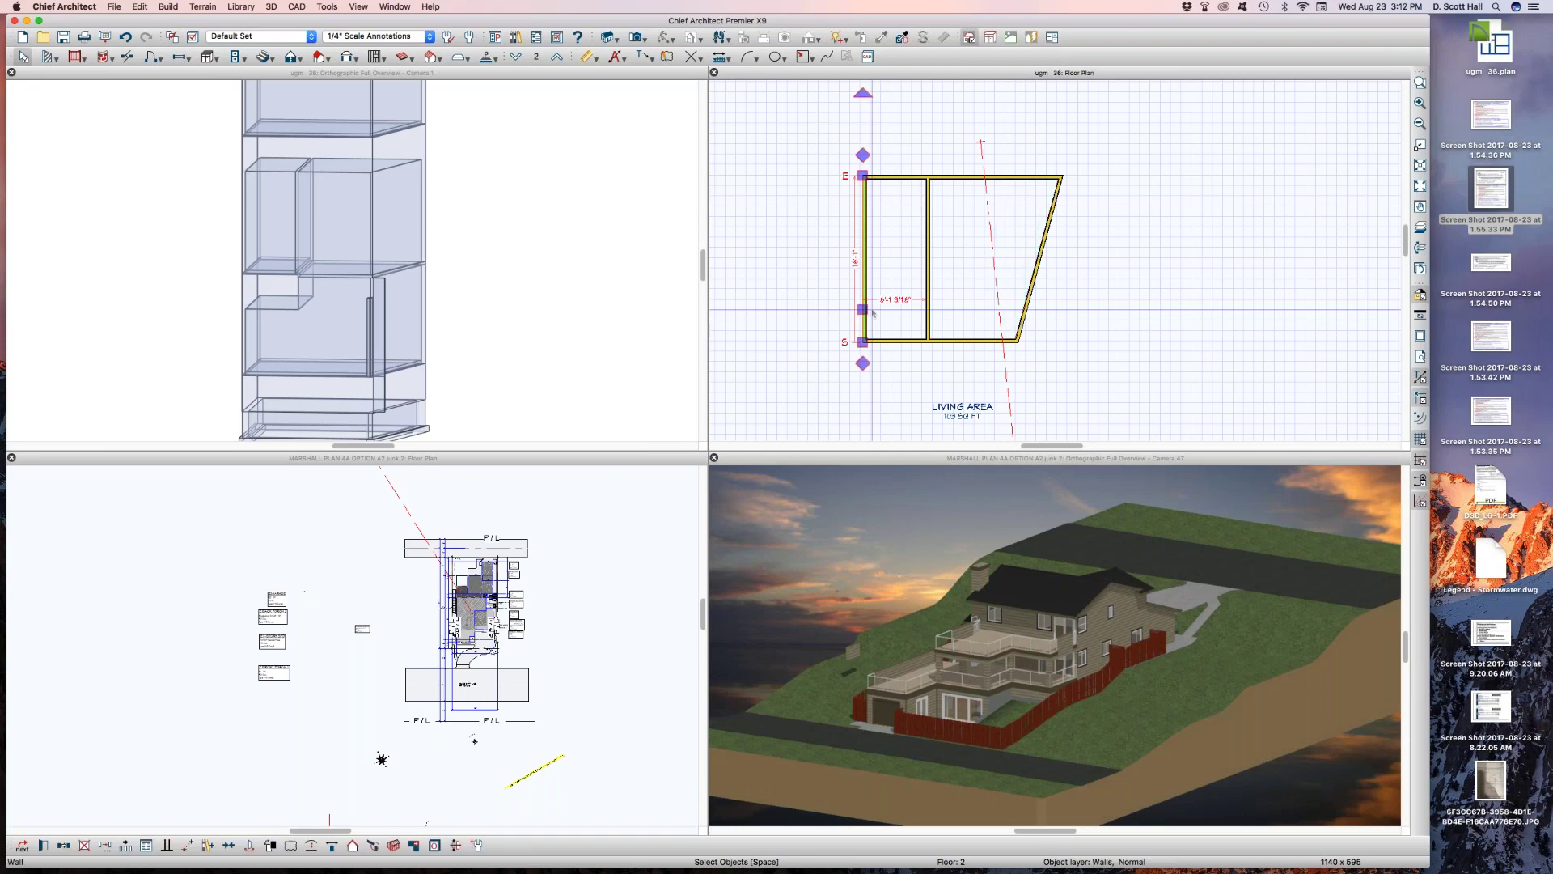
left_click(895, 299)
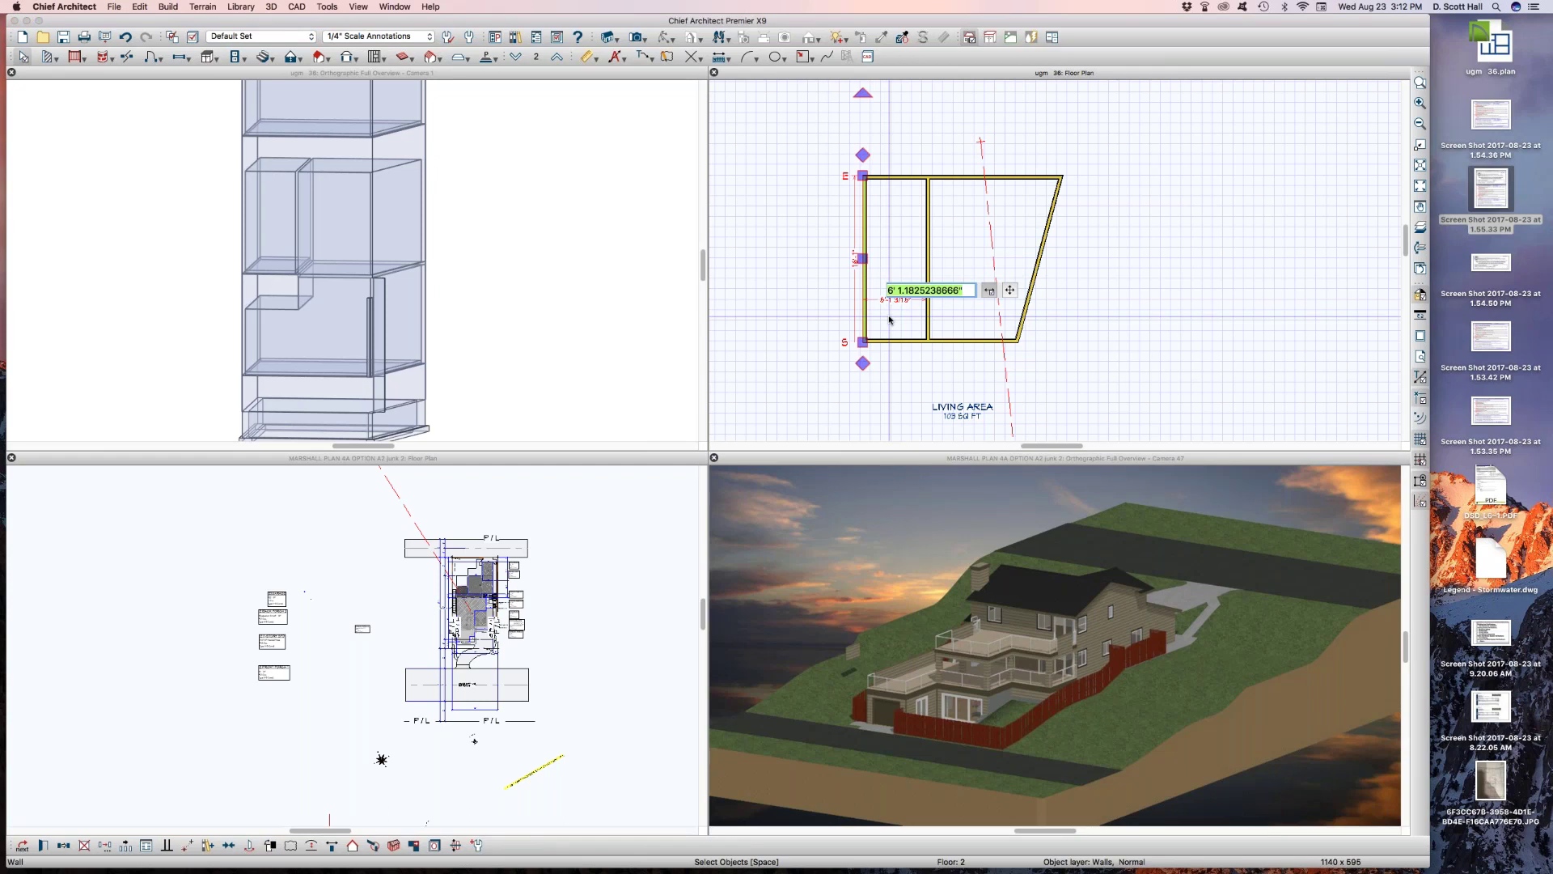
left_click(806, 335)
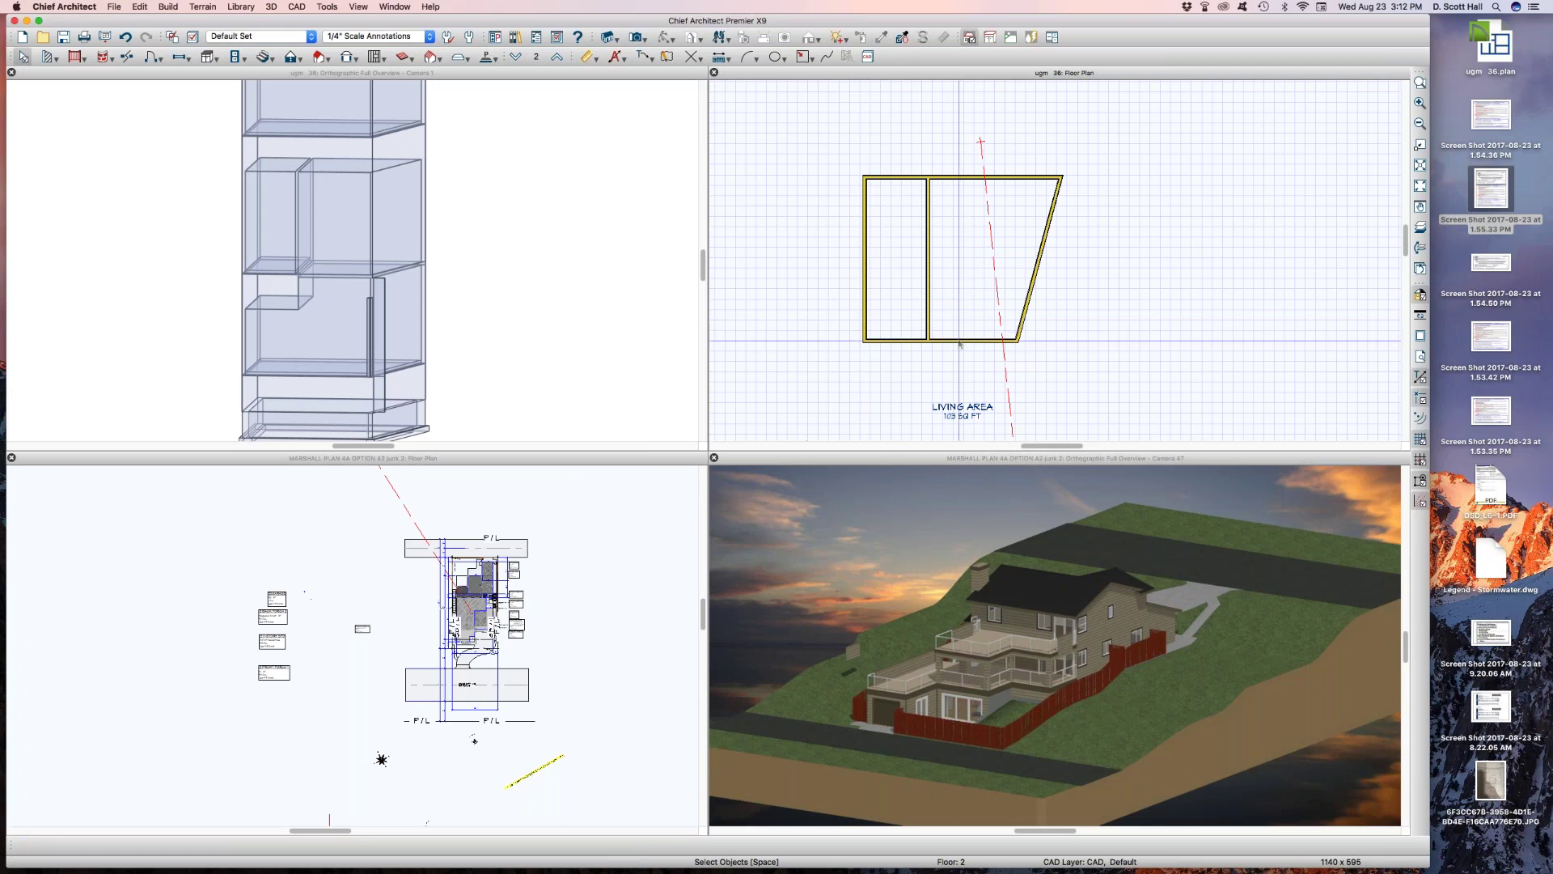
Enlarge the second-floor garage by moving its slanted exterior wall outward, away from the partition
left_click(955, 283)
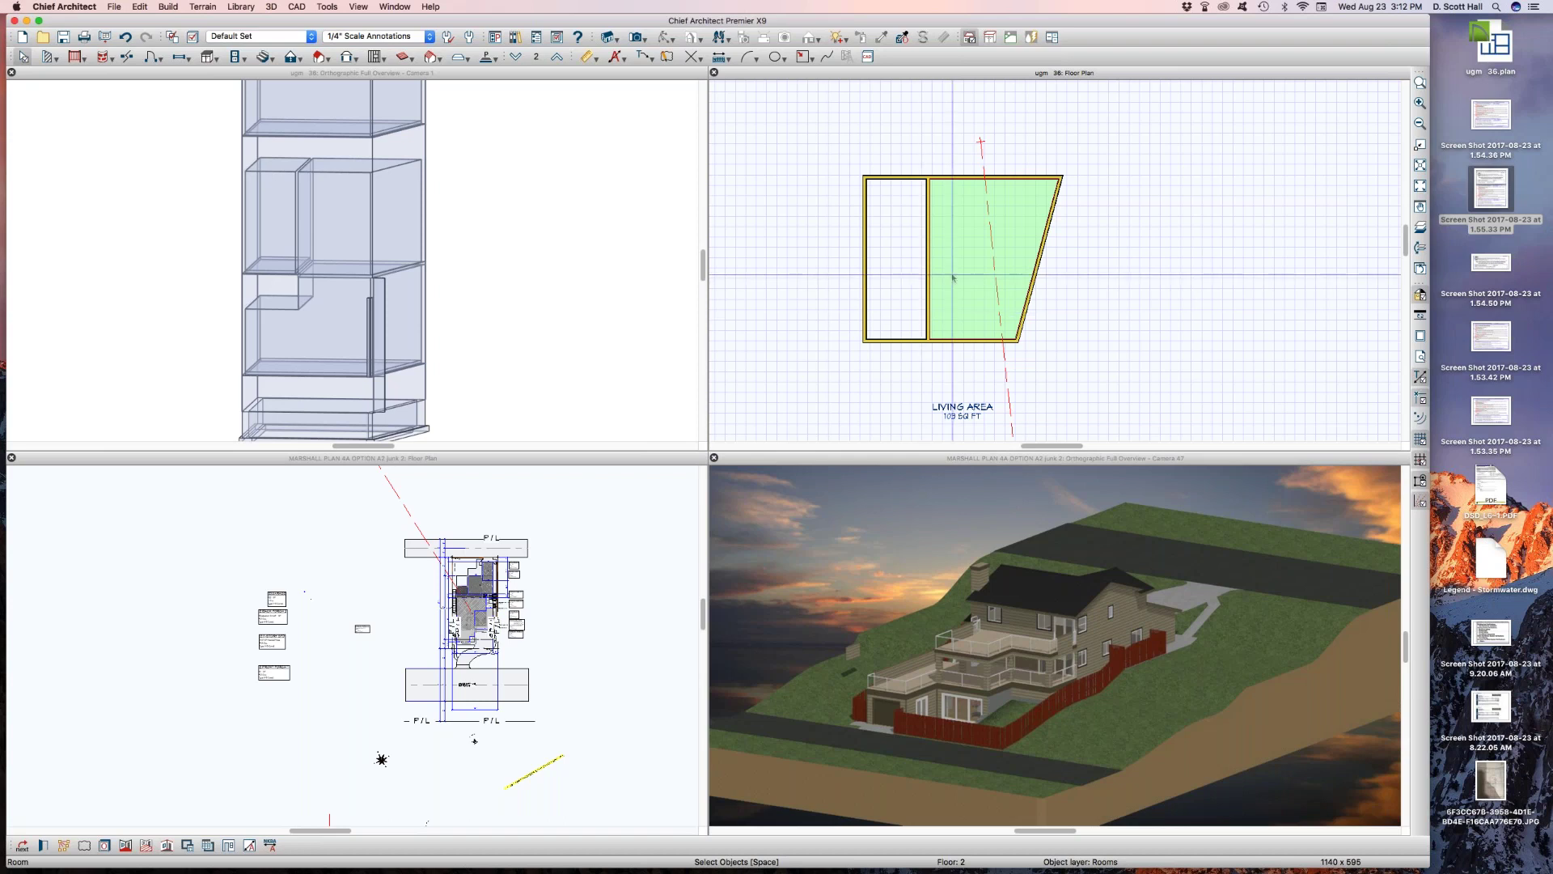
left_click(1036, 276)
left_click_drag(1037, 275, 1143, 262)
scroll(890, 232, "down", 1)
scroll(1065, 279, "up", 1)
left_click(1065, 225)
scroll(1066, 226, "up", 2)
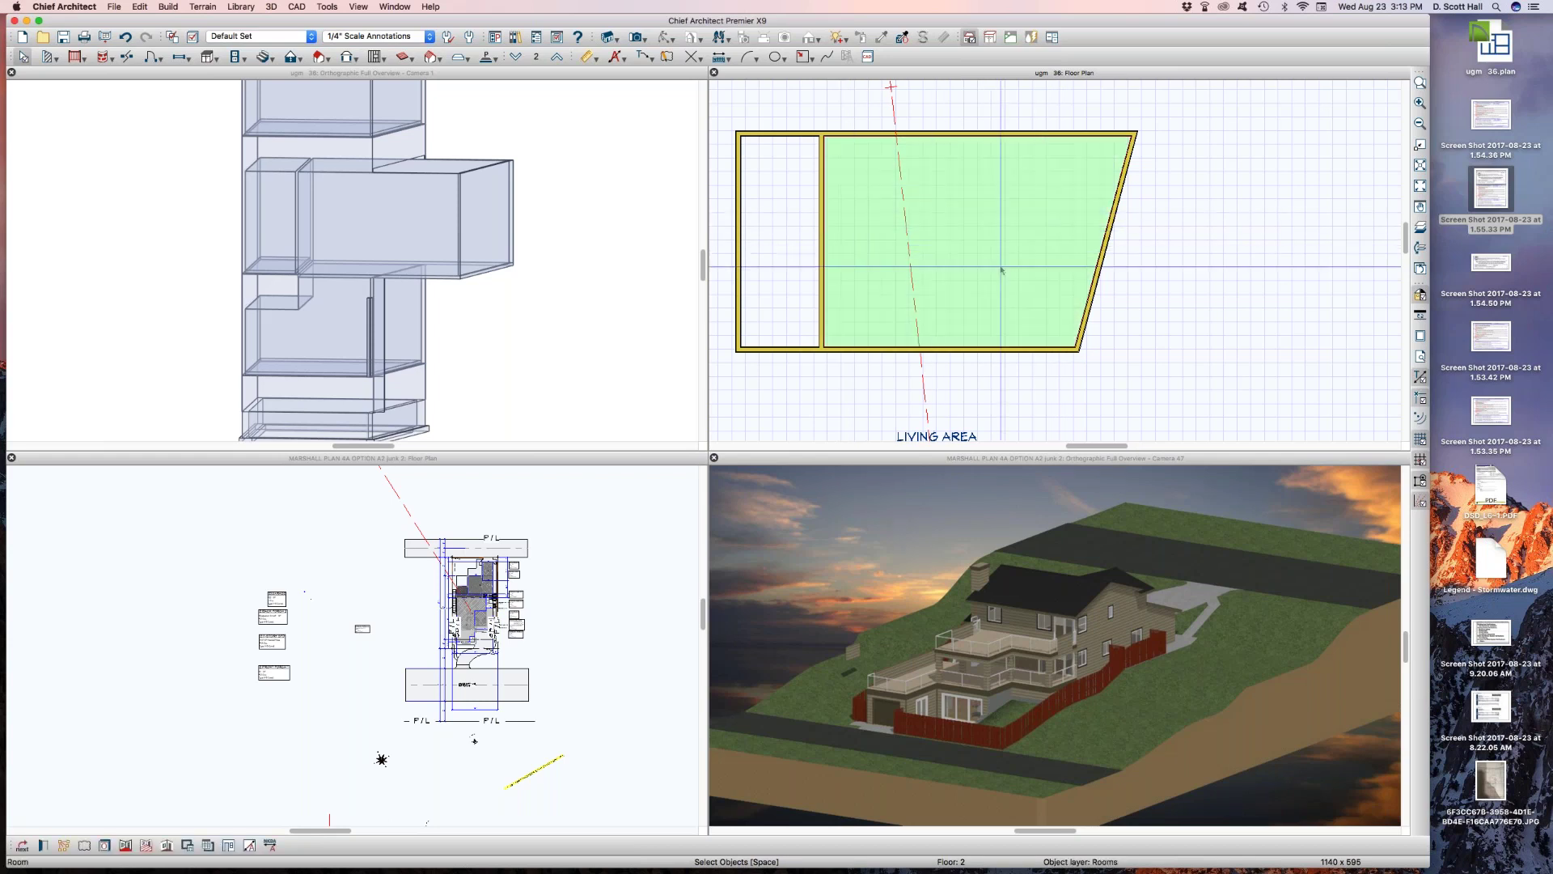
left_click(859, 290)
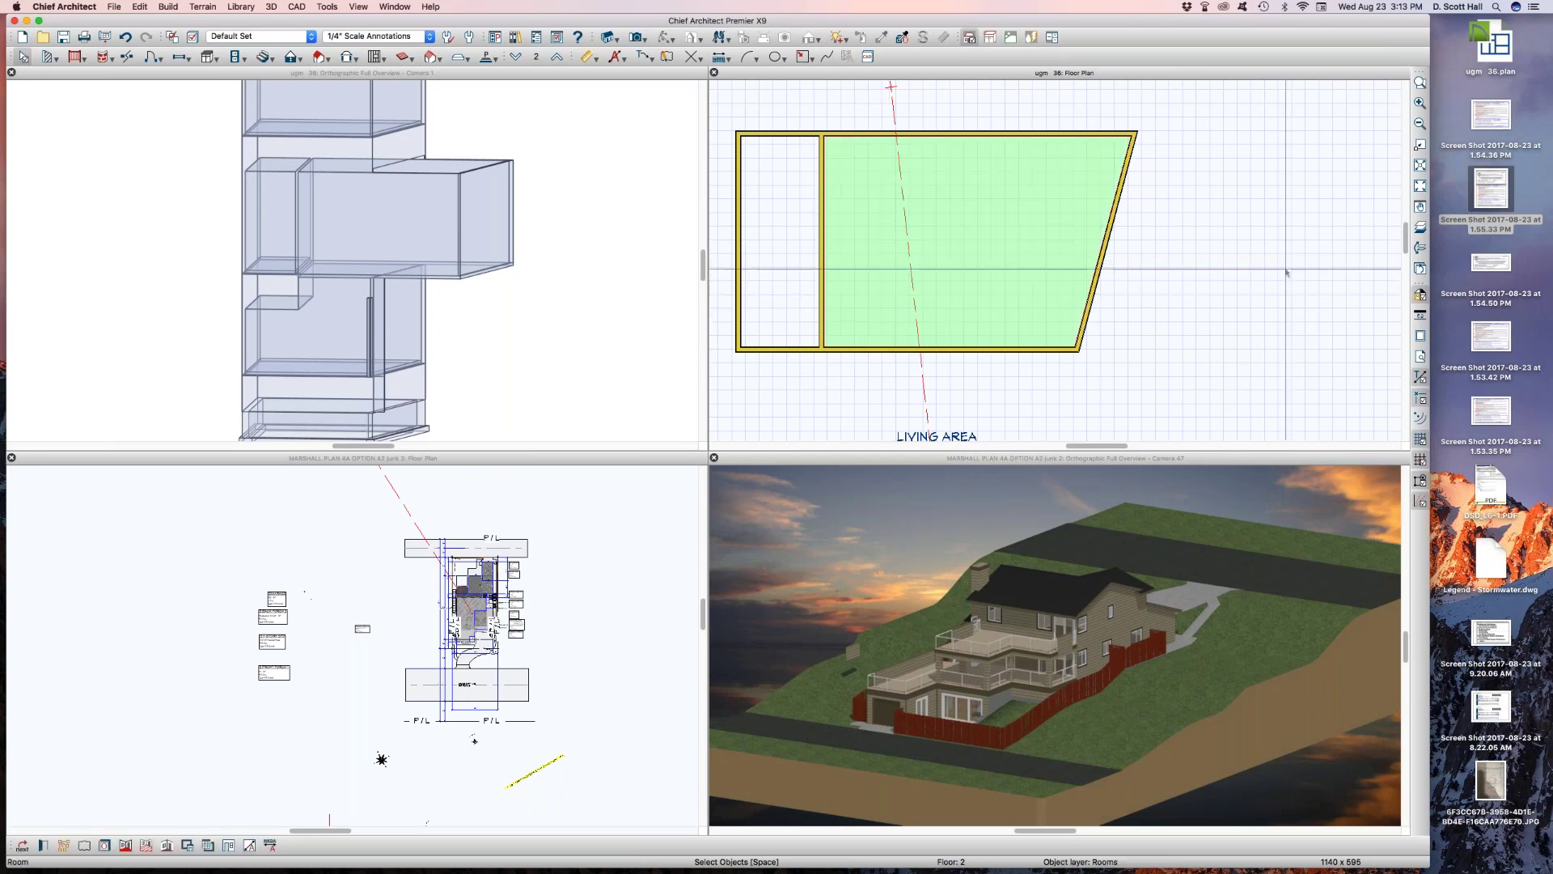
left_click(1230, 290)
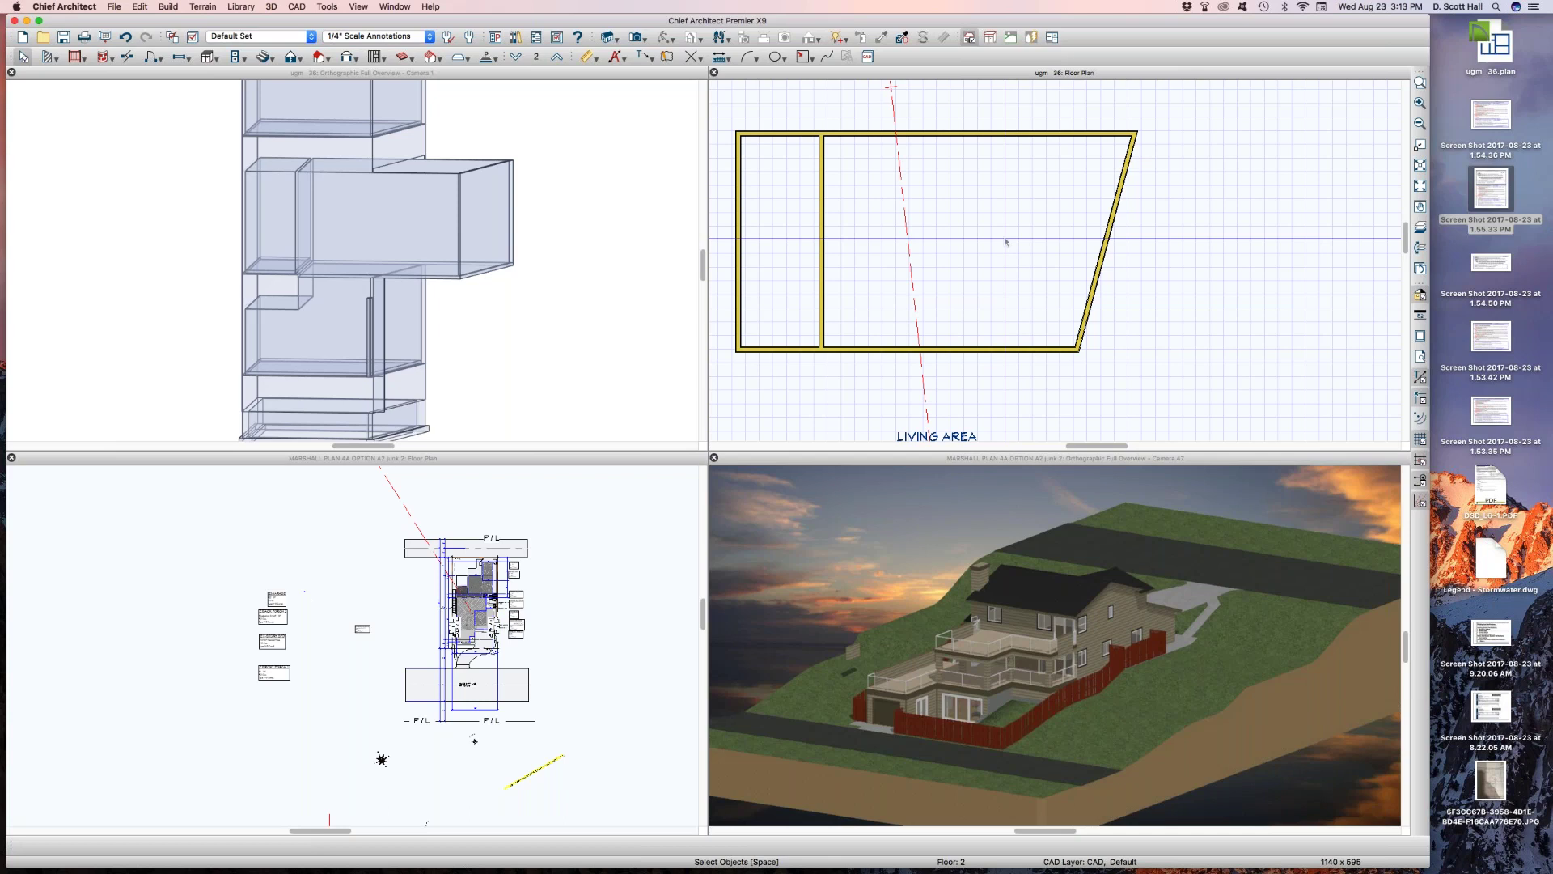
scroll(1103, 258, "down", 3)
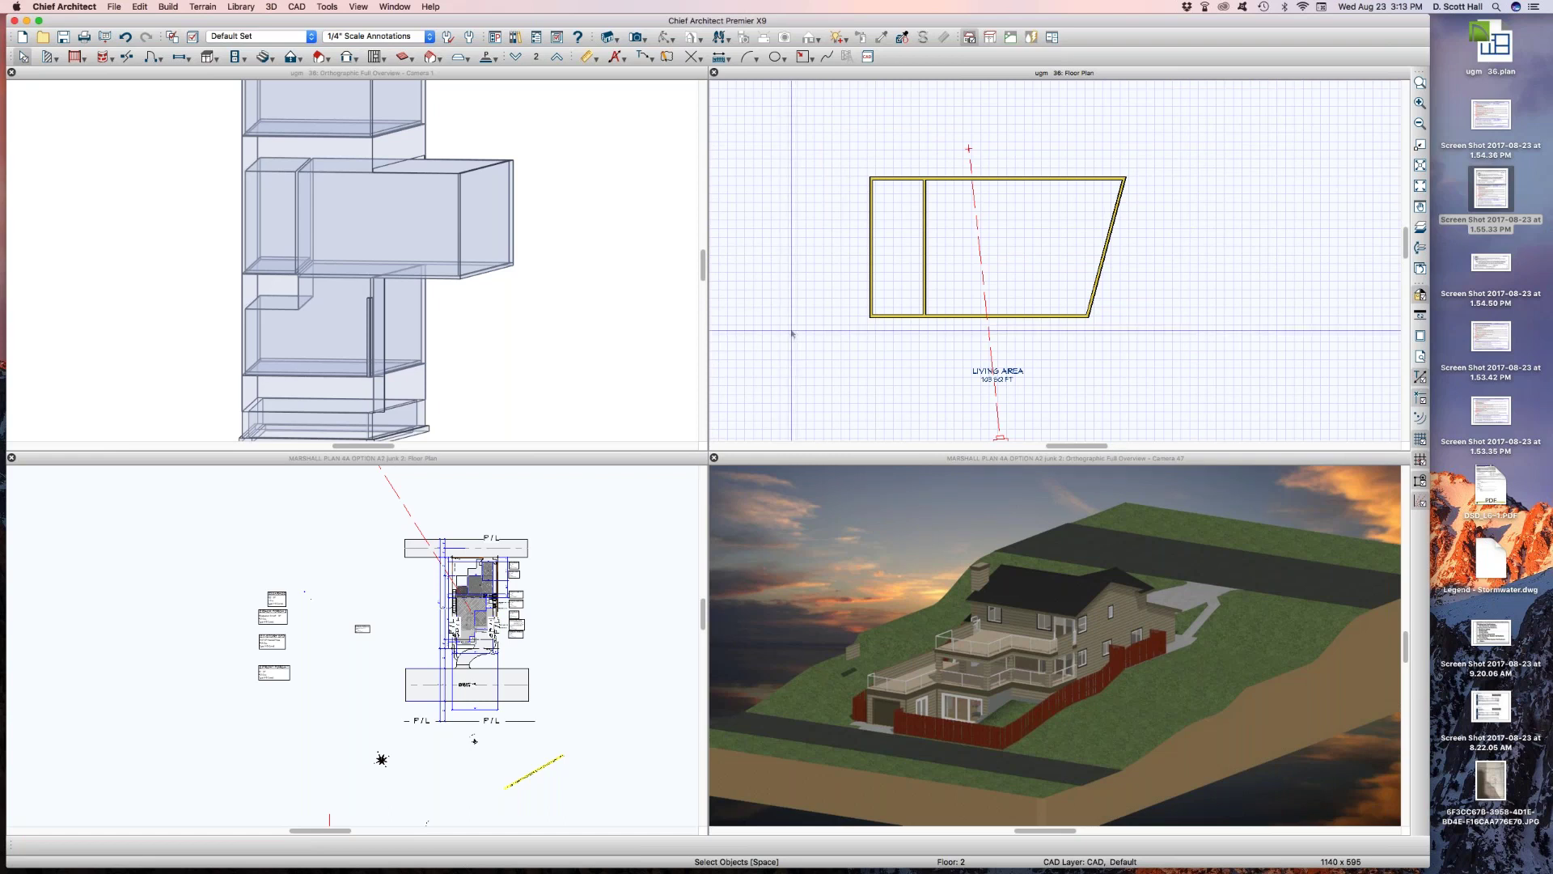
Review the floor structure layers in the Floor/Ceiling Platform defaults, then close the default settings
key("F10")
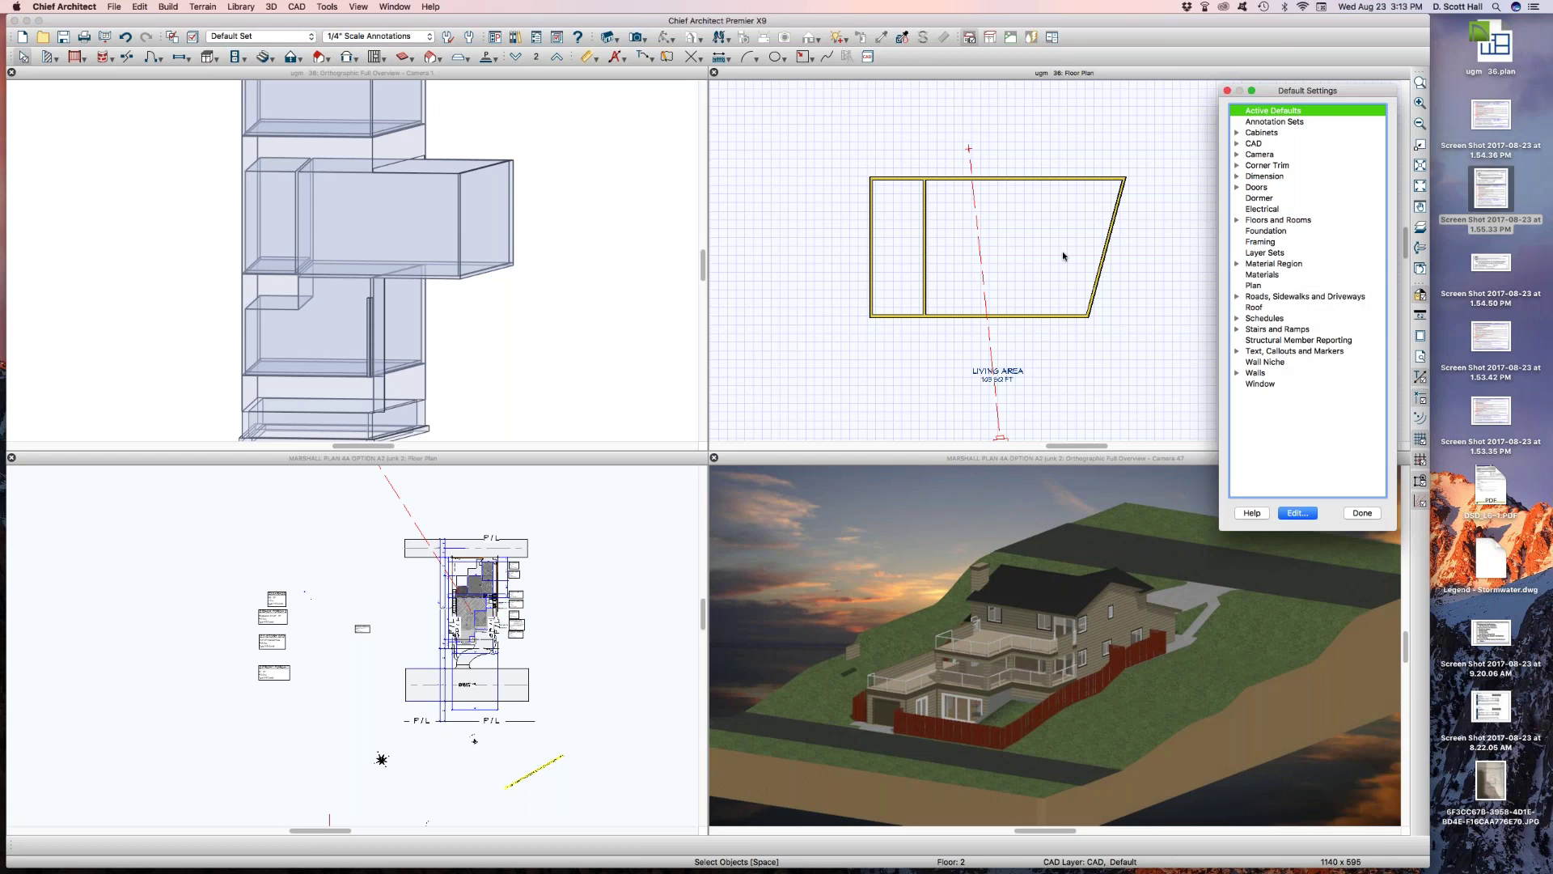
left_click(1237, 220)
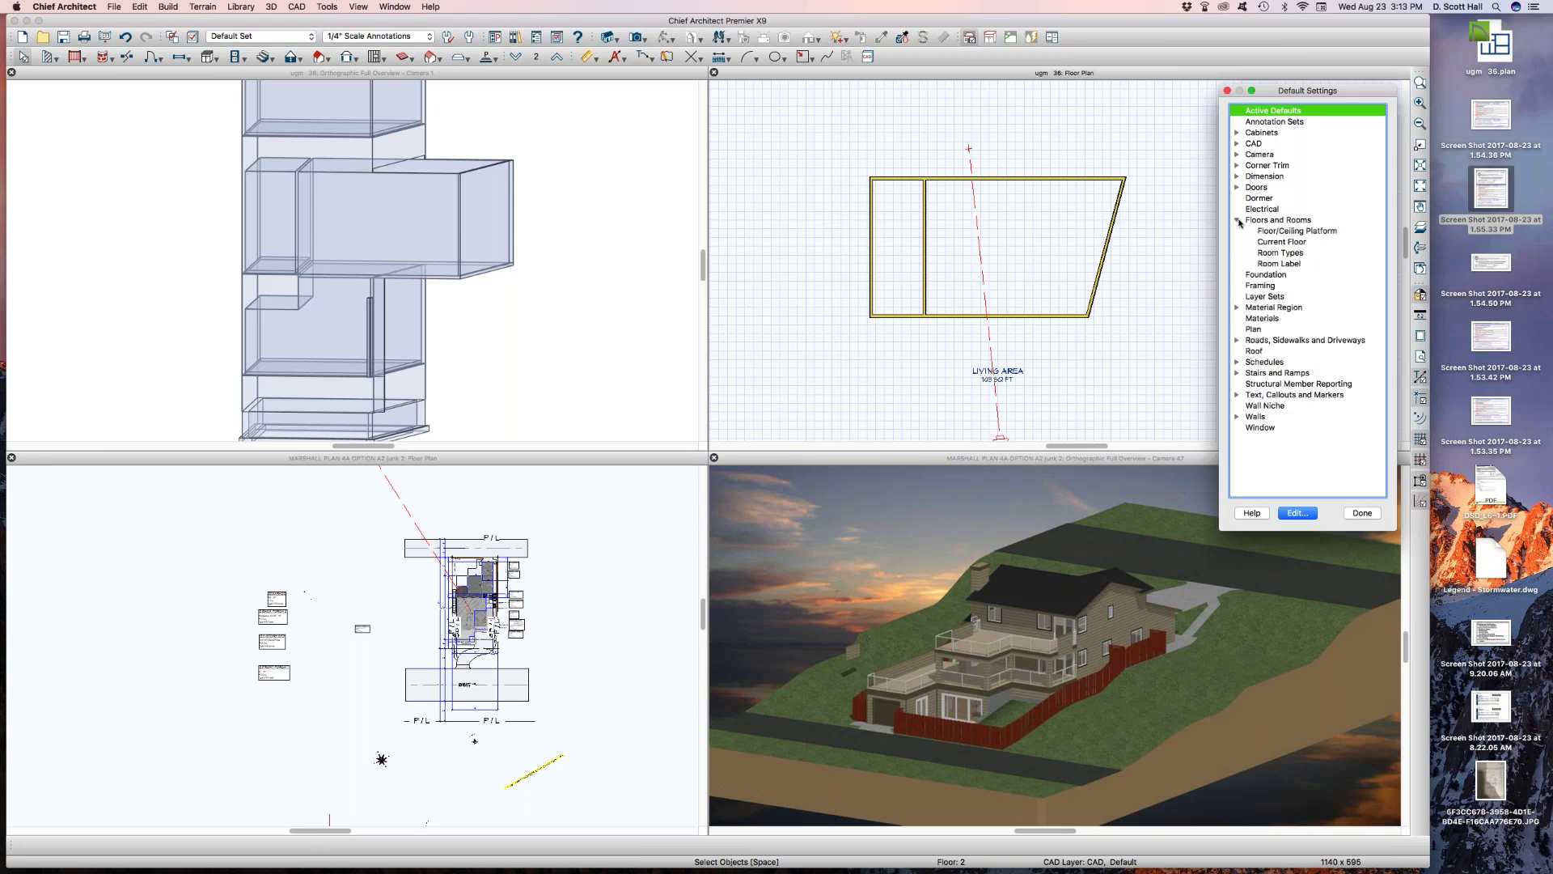
double_click(1328, 231)
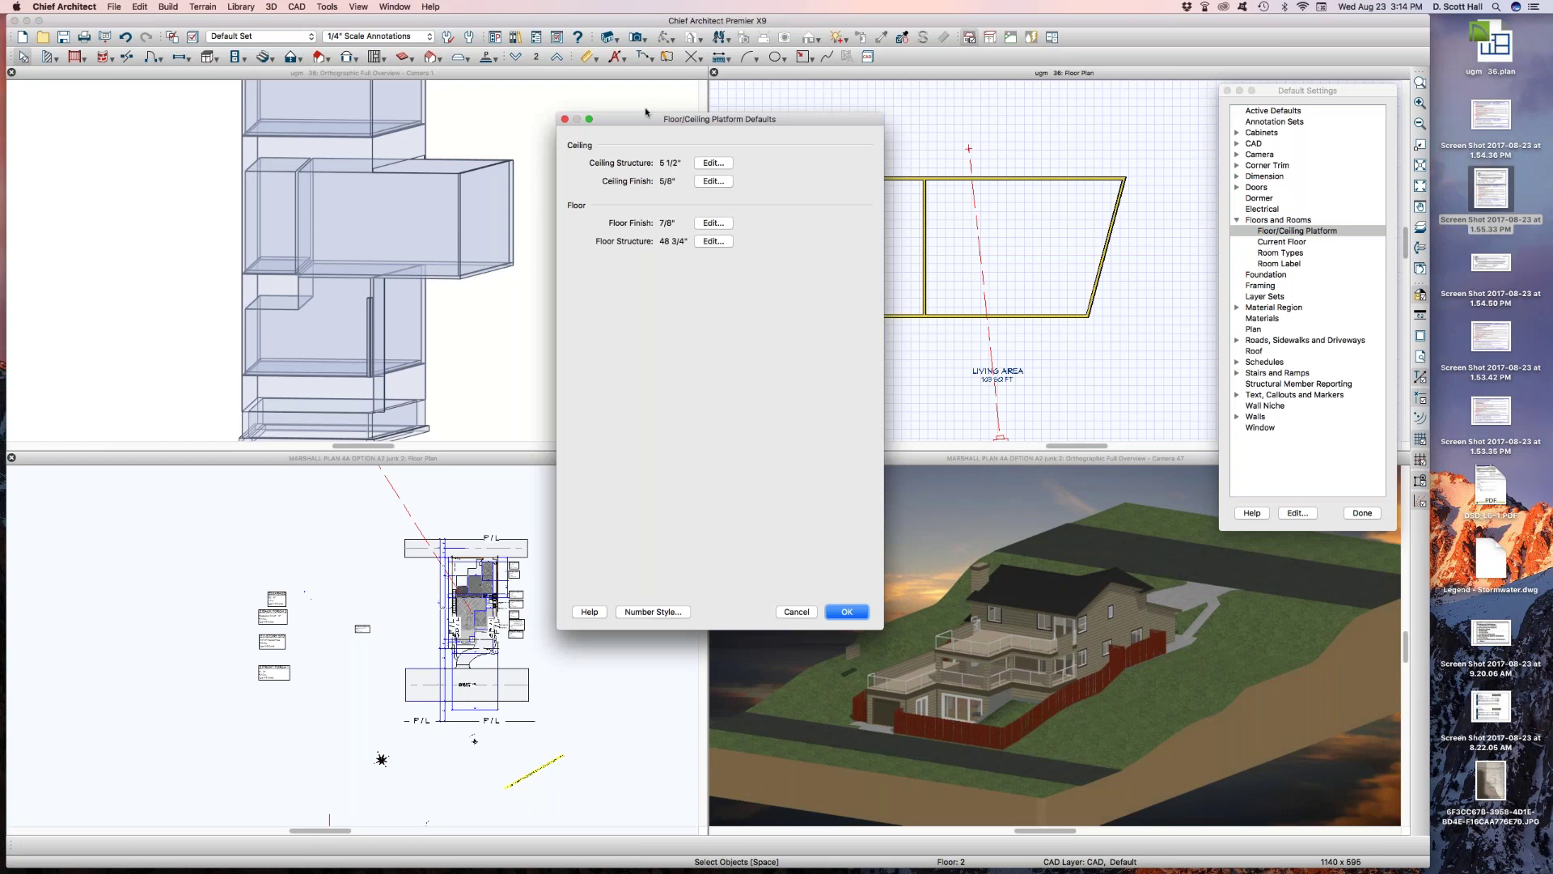
left_click(713, 241)
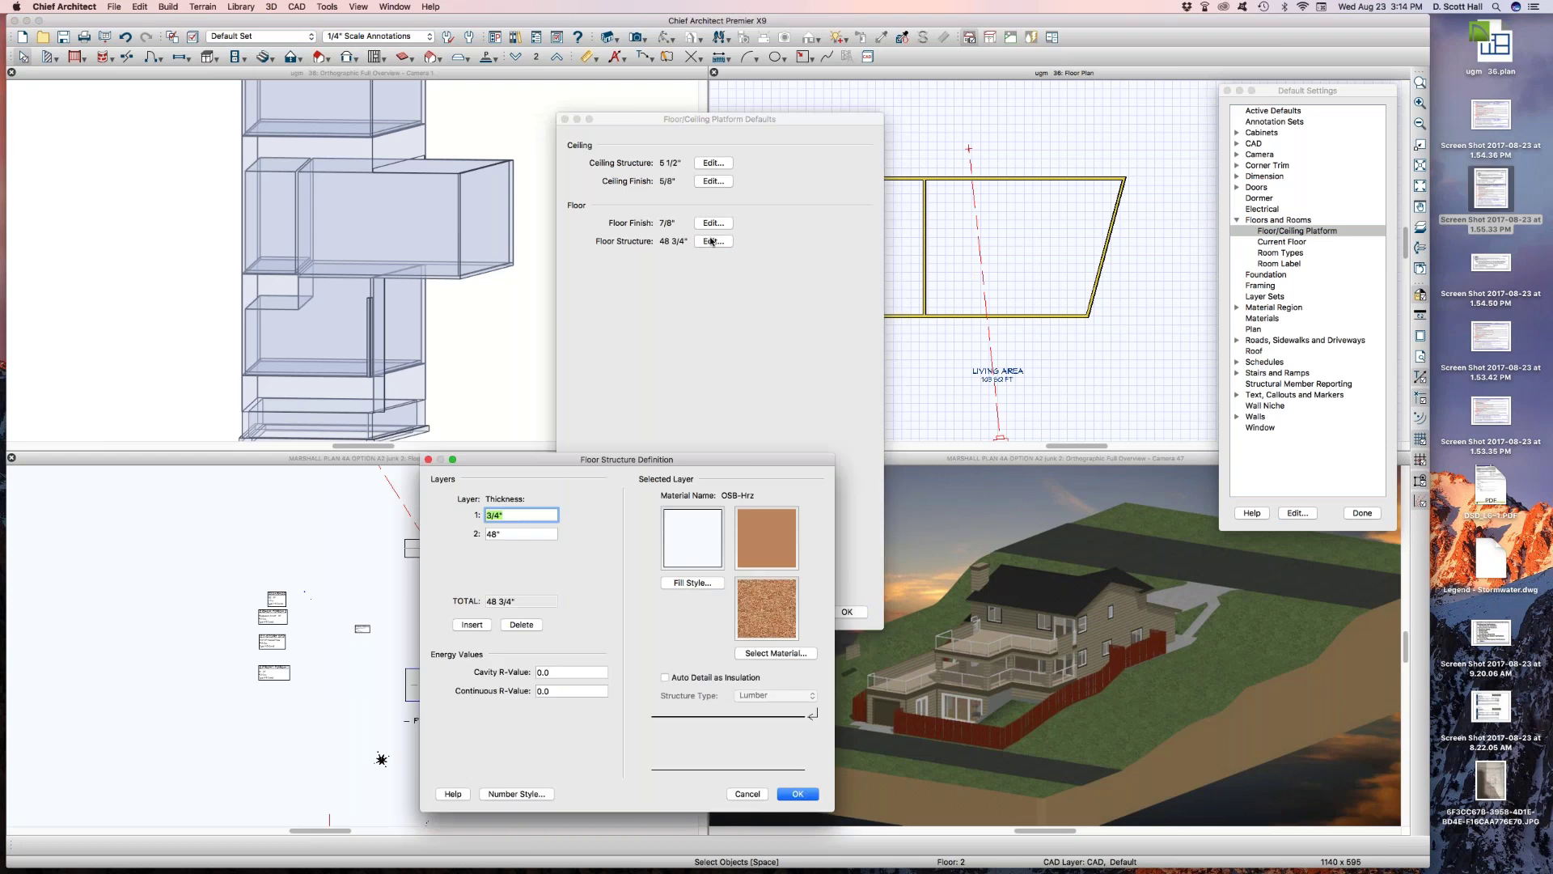
left_click(707, 164)
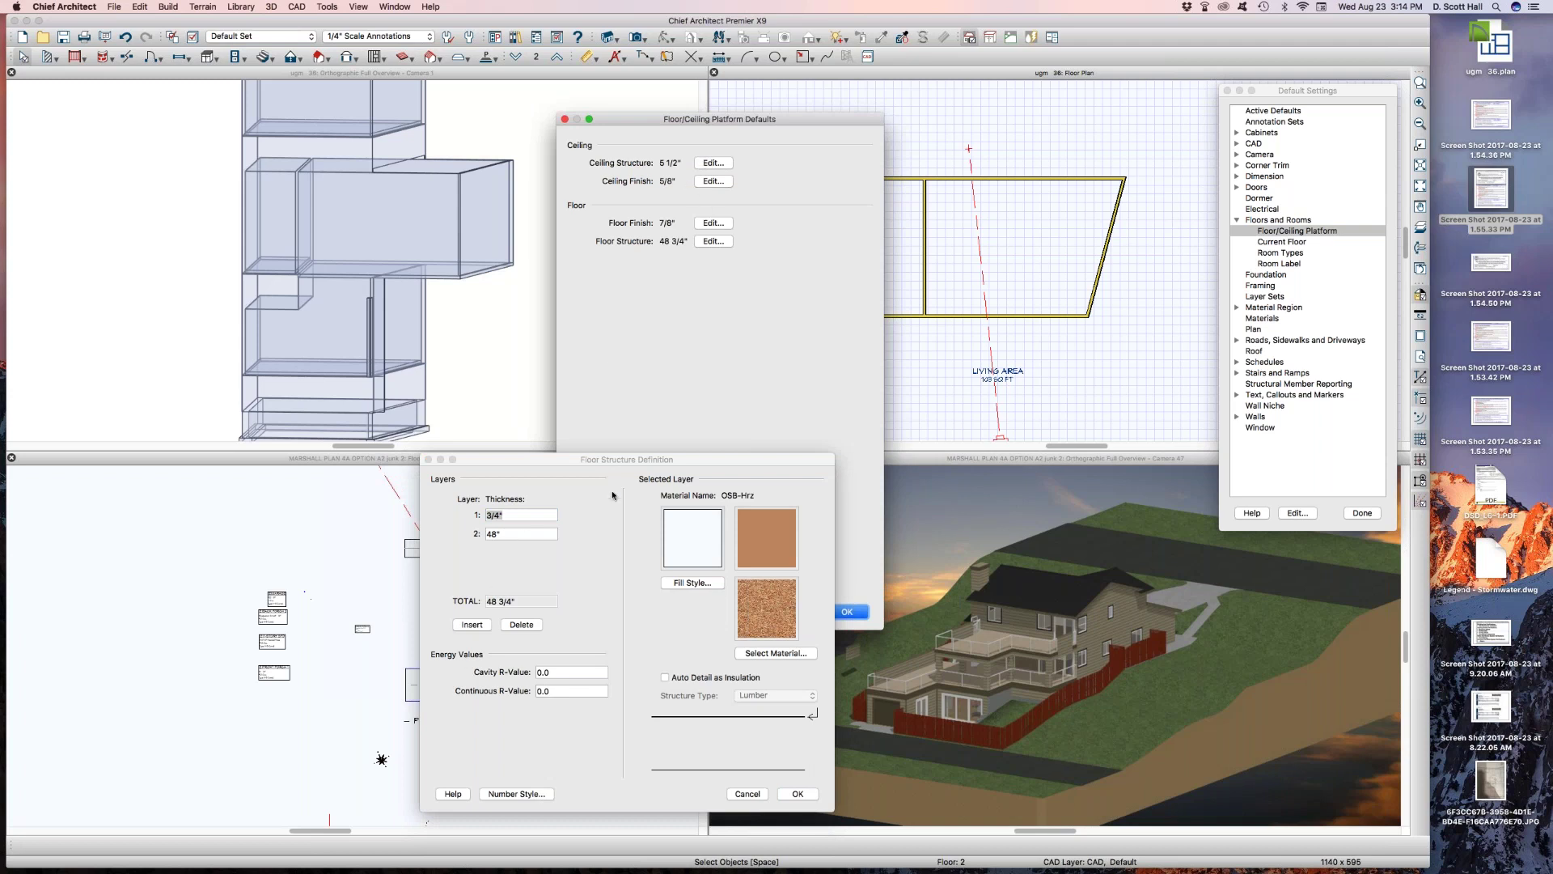
left_click(787, 794)
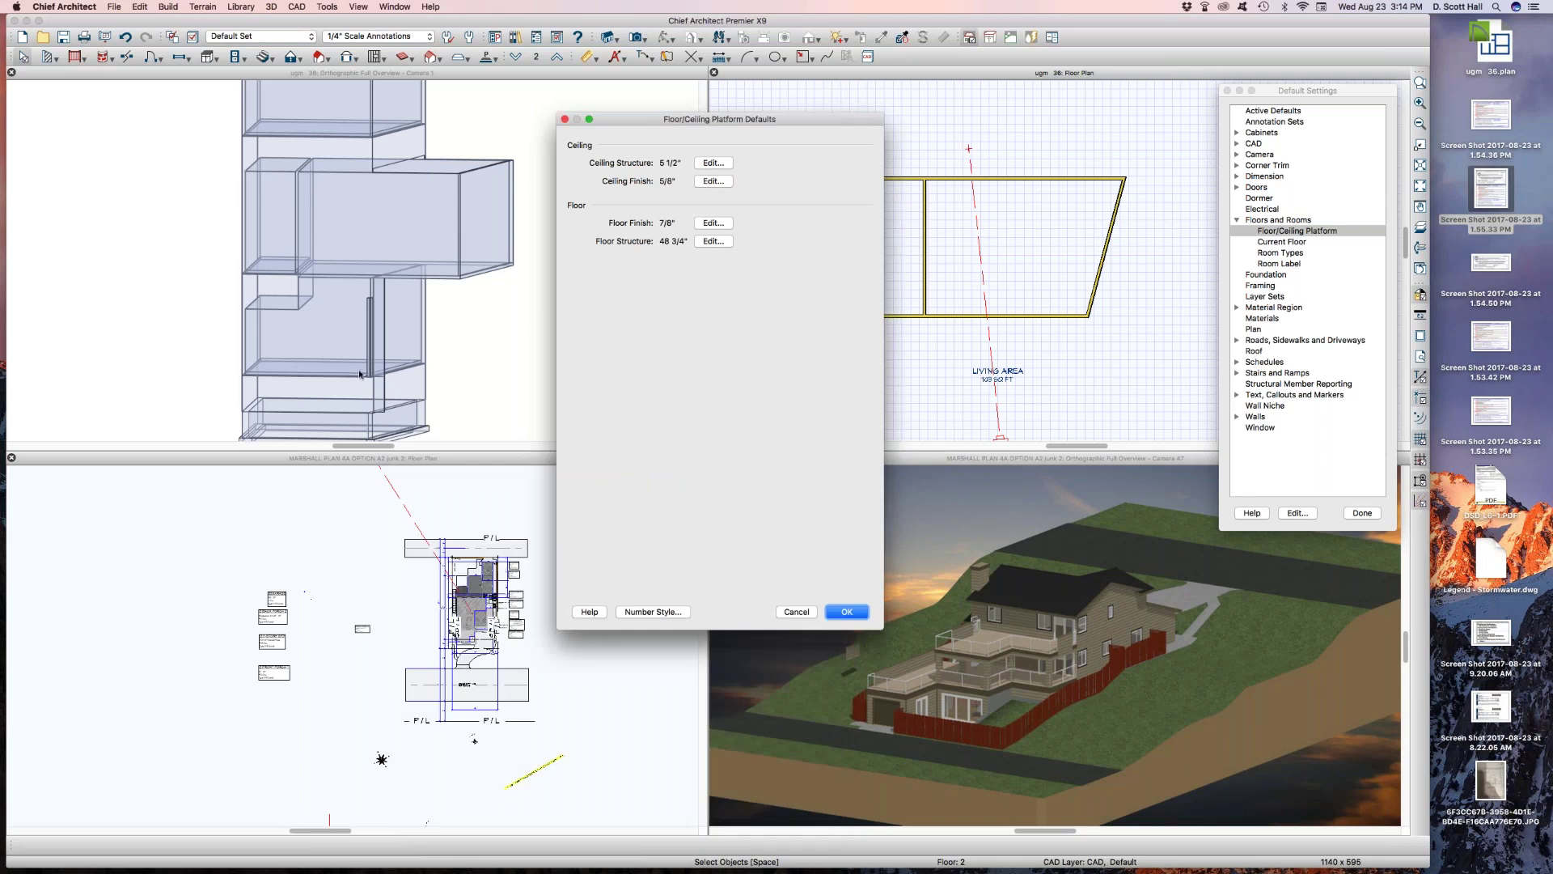
left_click(792, 612)
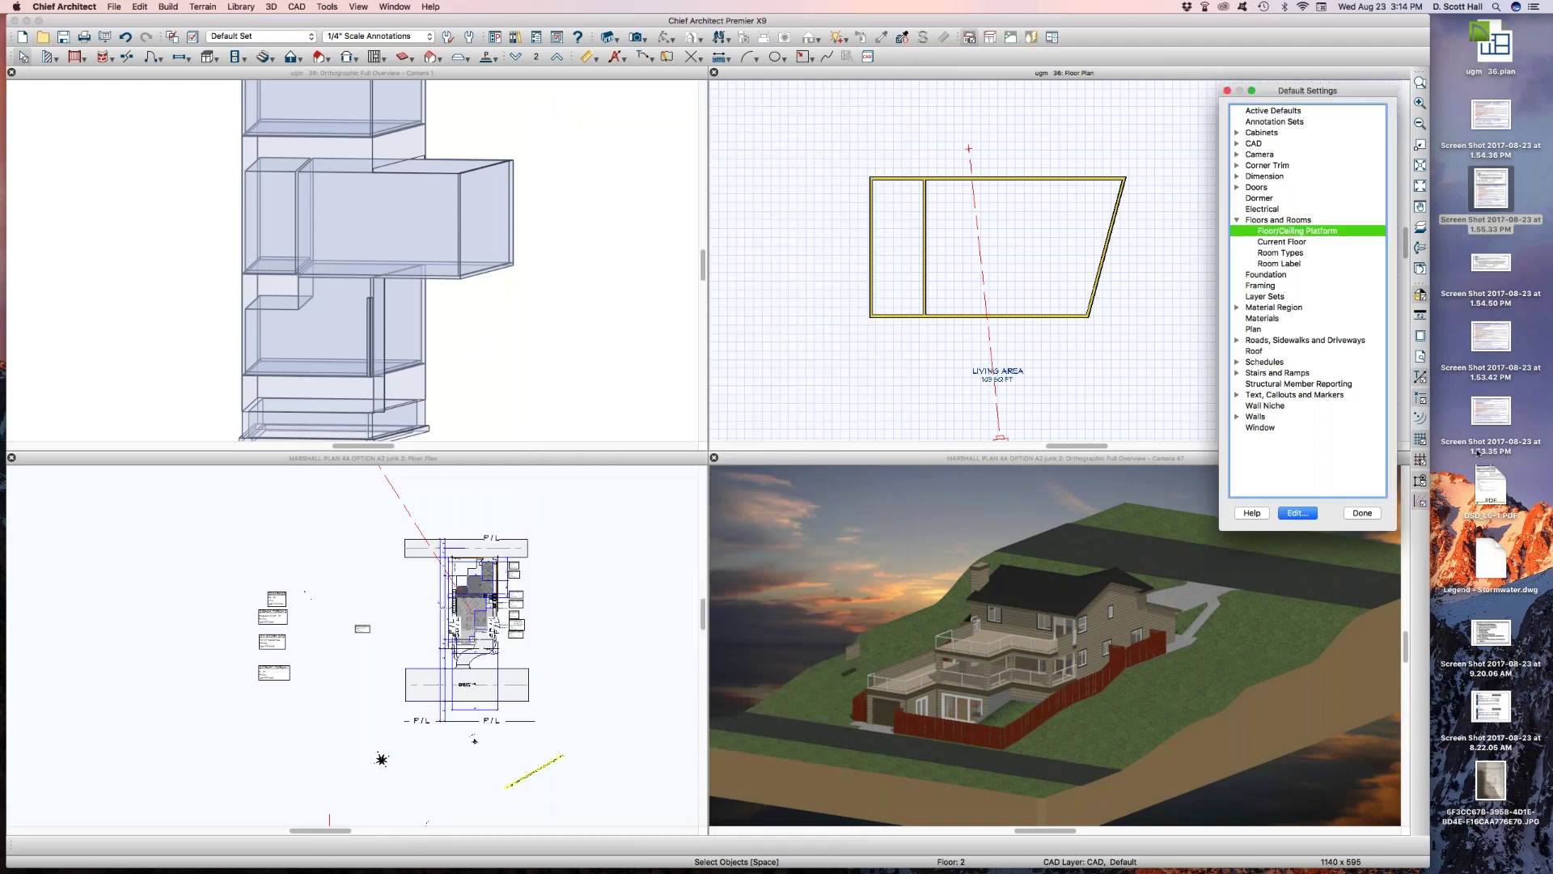
left_click(1355, 515)
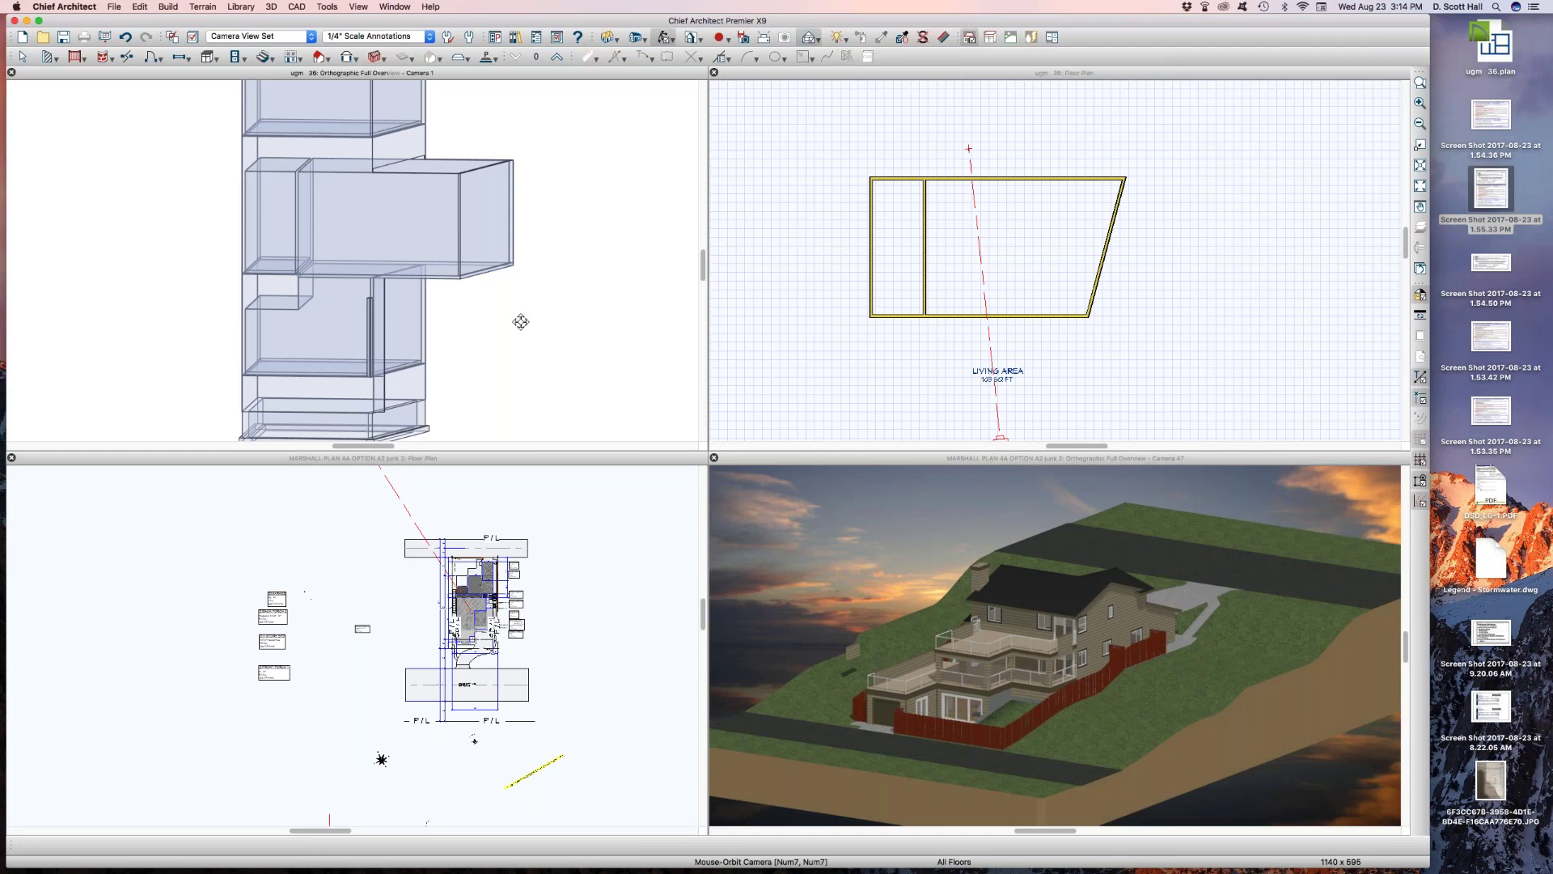
Save the house plan as a new file with a name starting with "ugmhouse", then close the plan
scroll(520, 322, "down", 3)
left_click(547, 593)
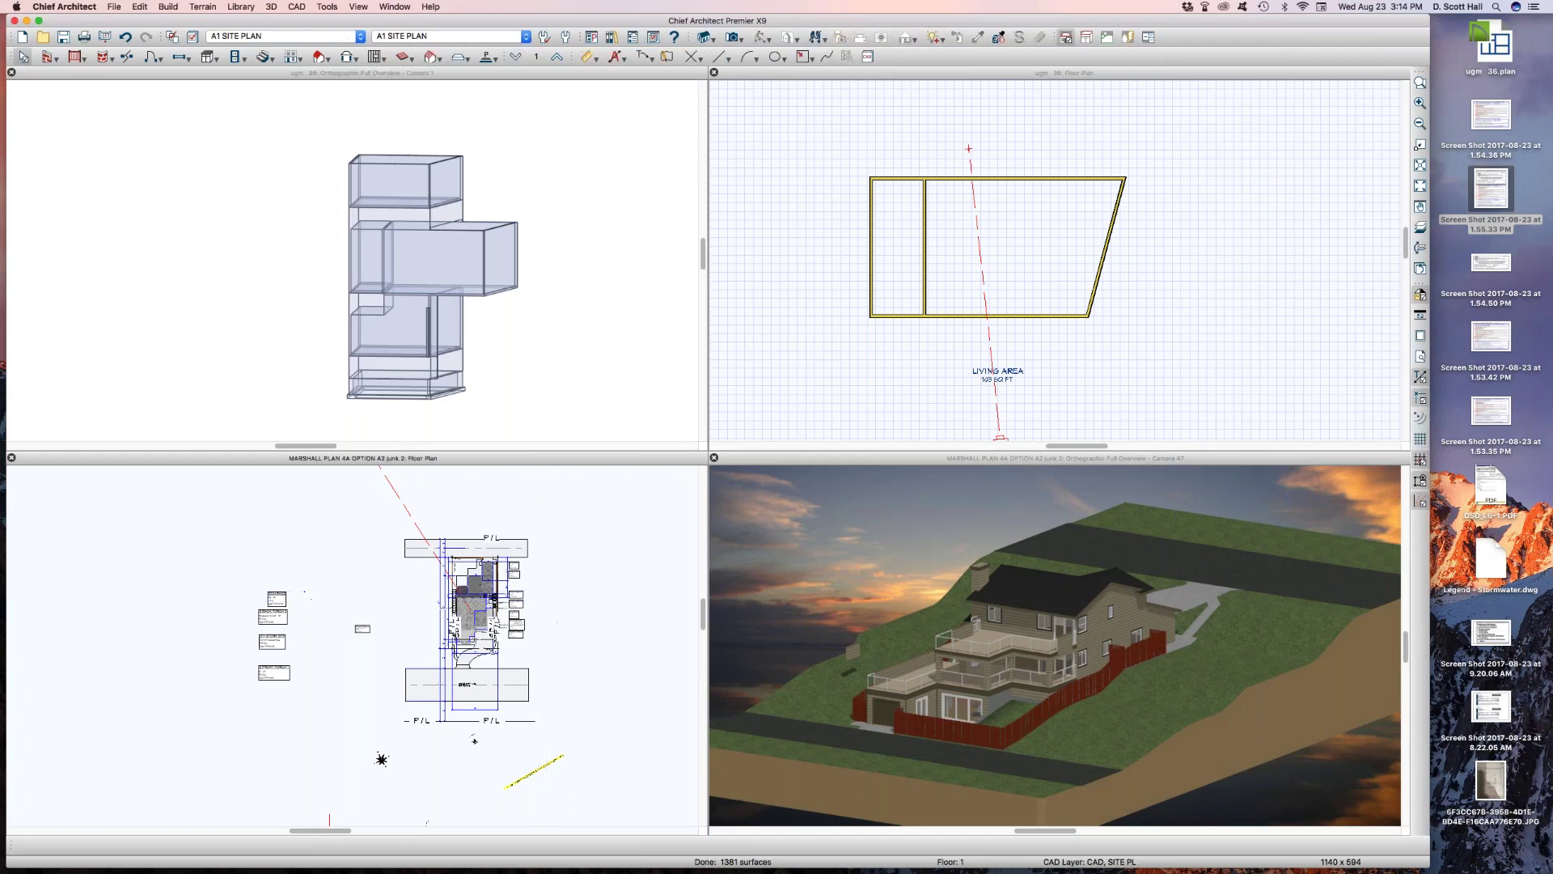
left_click(118, 5)
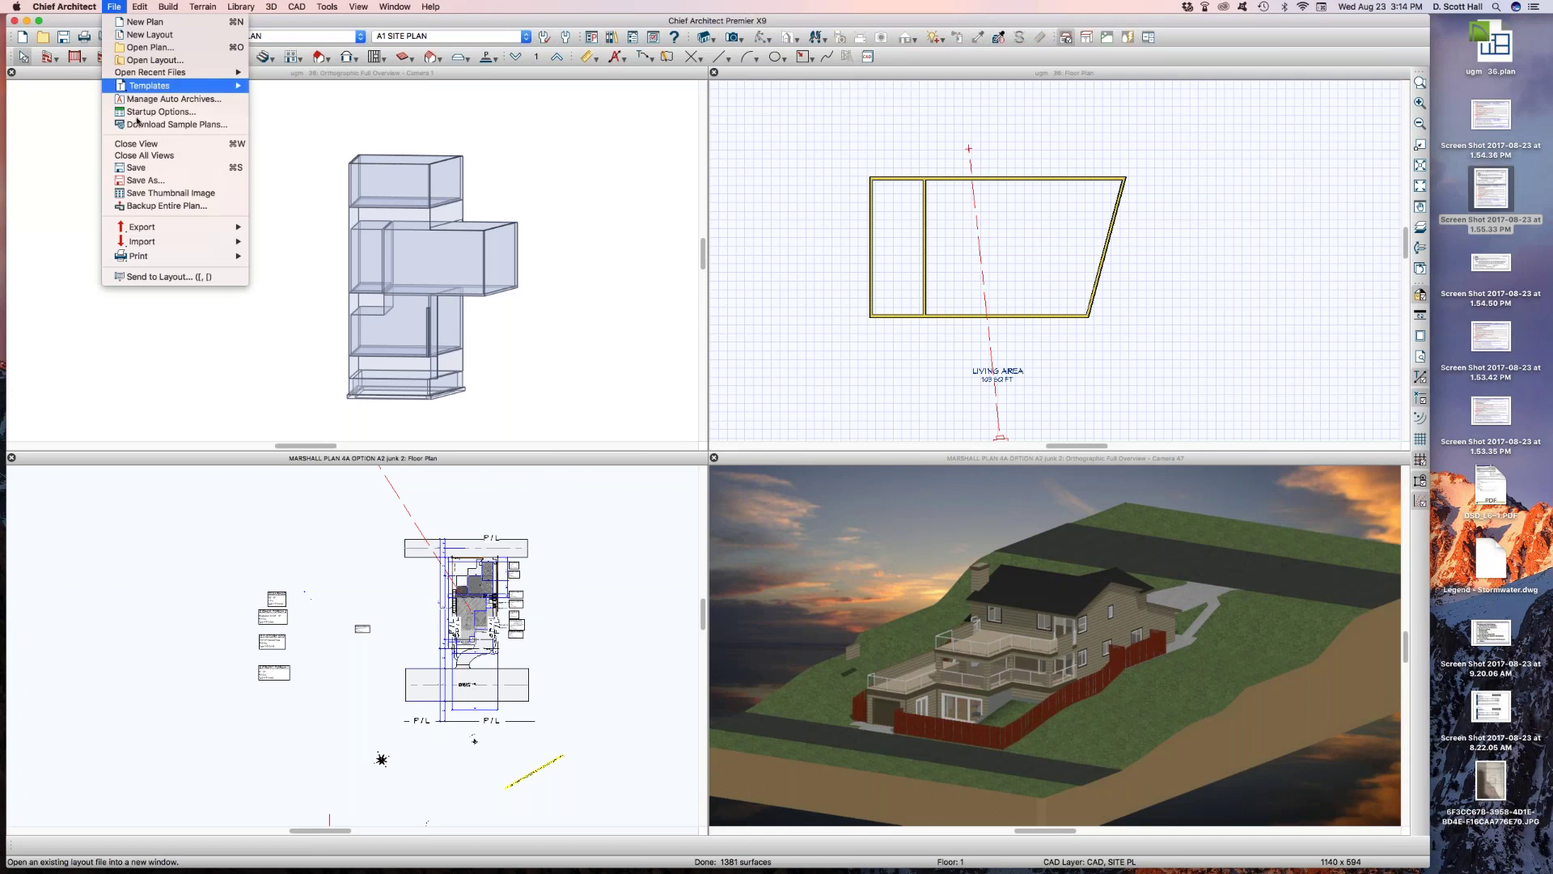
left_click(149, 181)
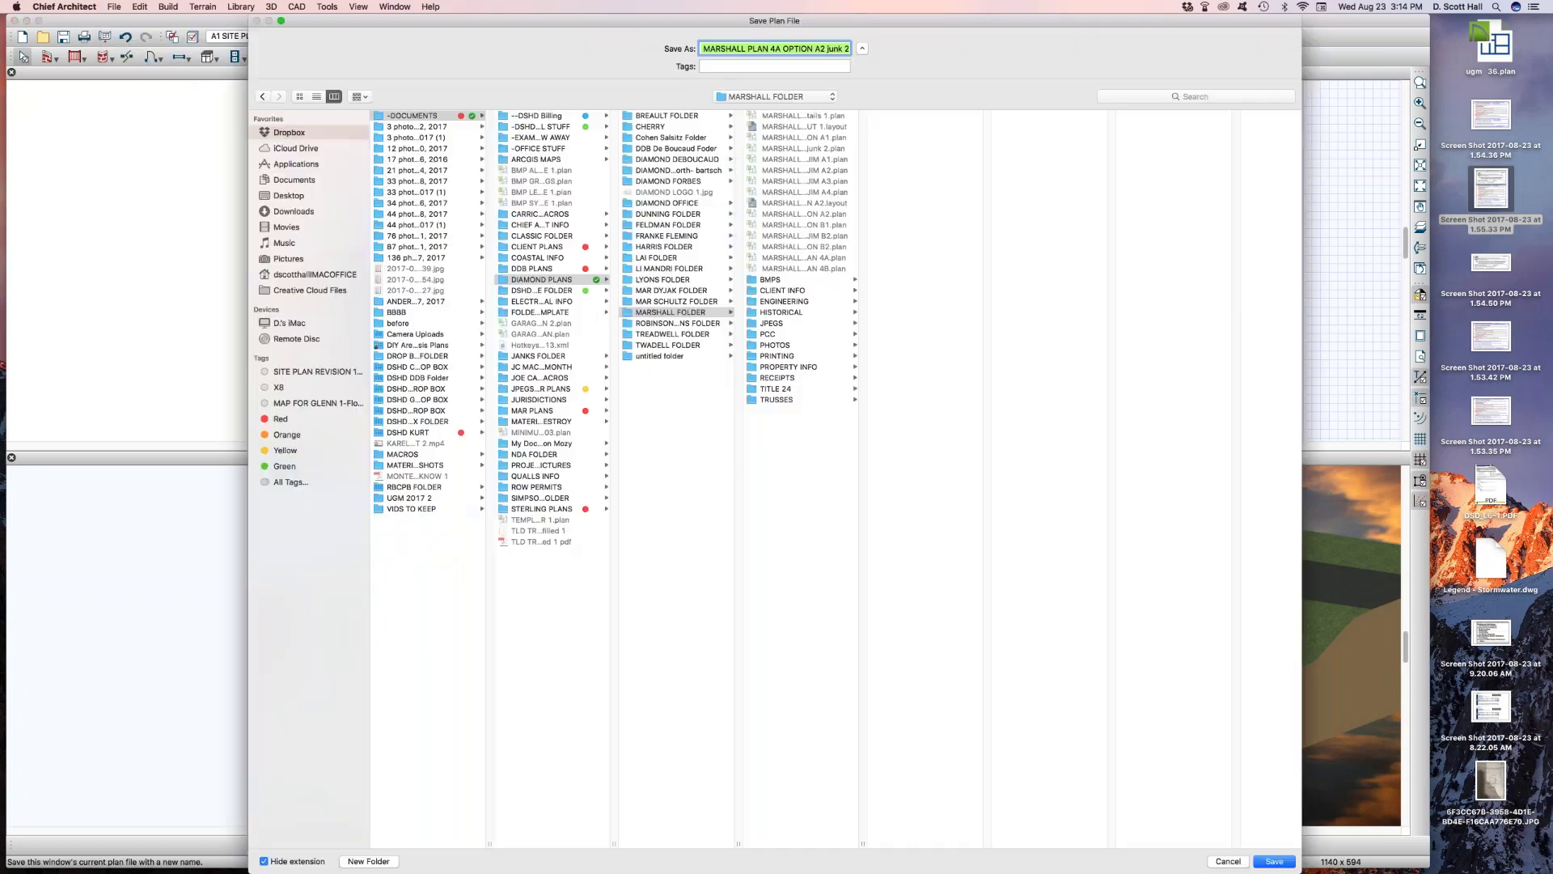
type("gmhouse")
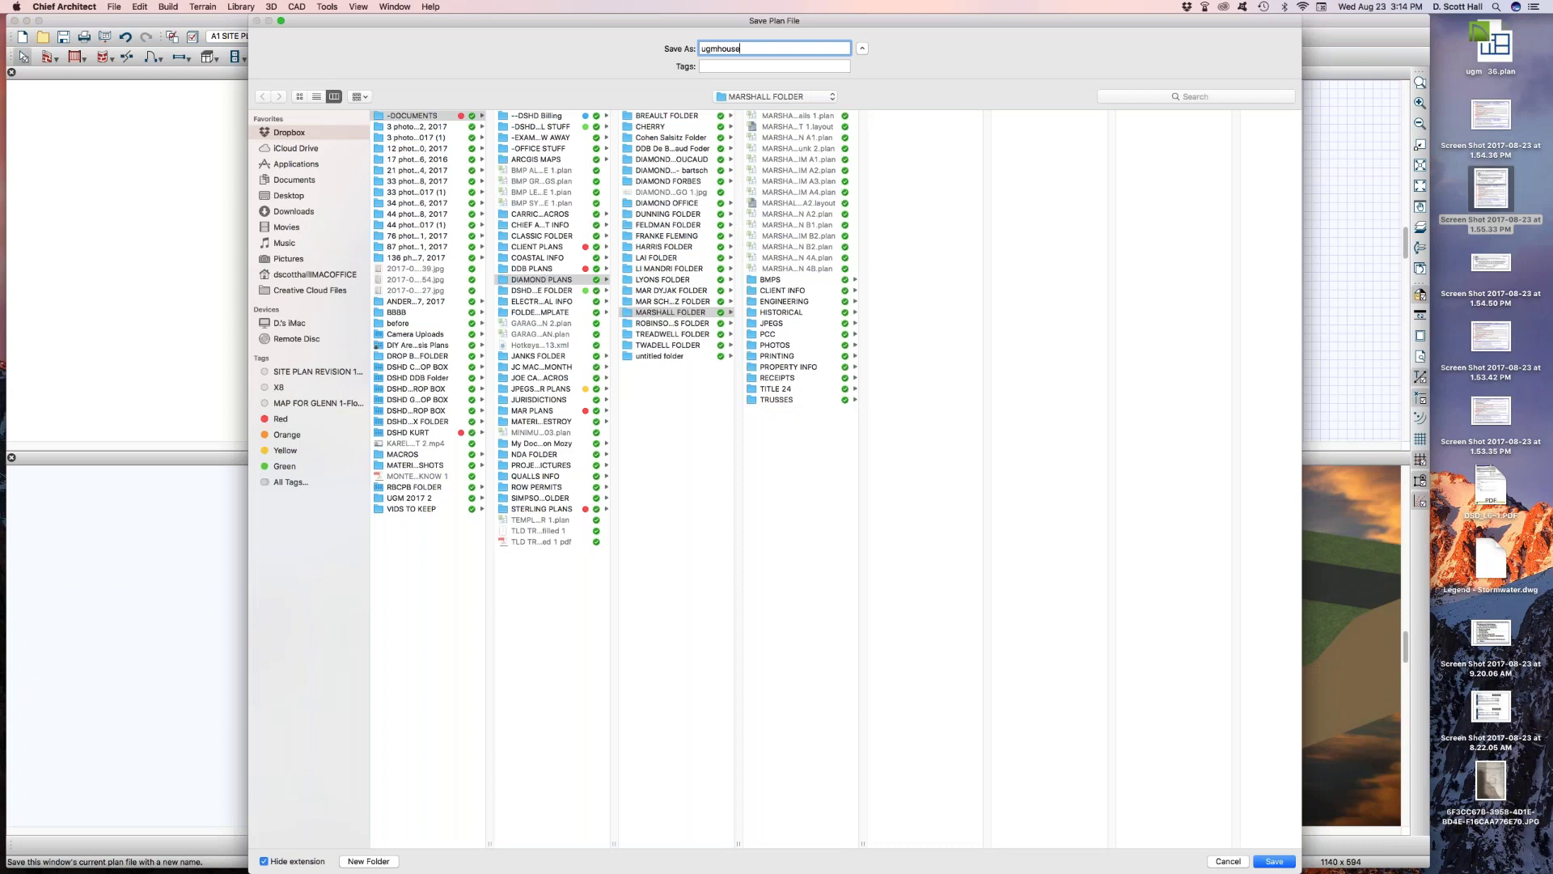
type("jhkjbkjb")
key("Return")
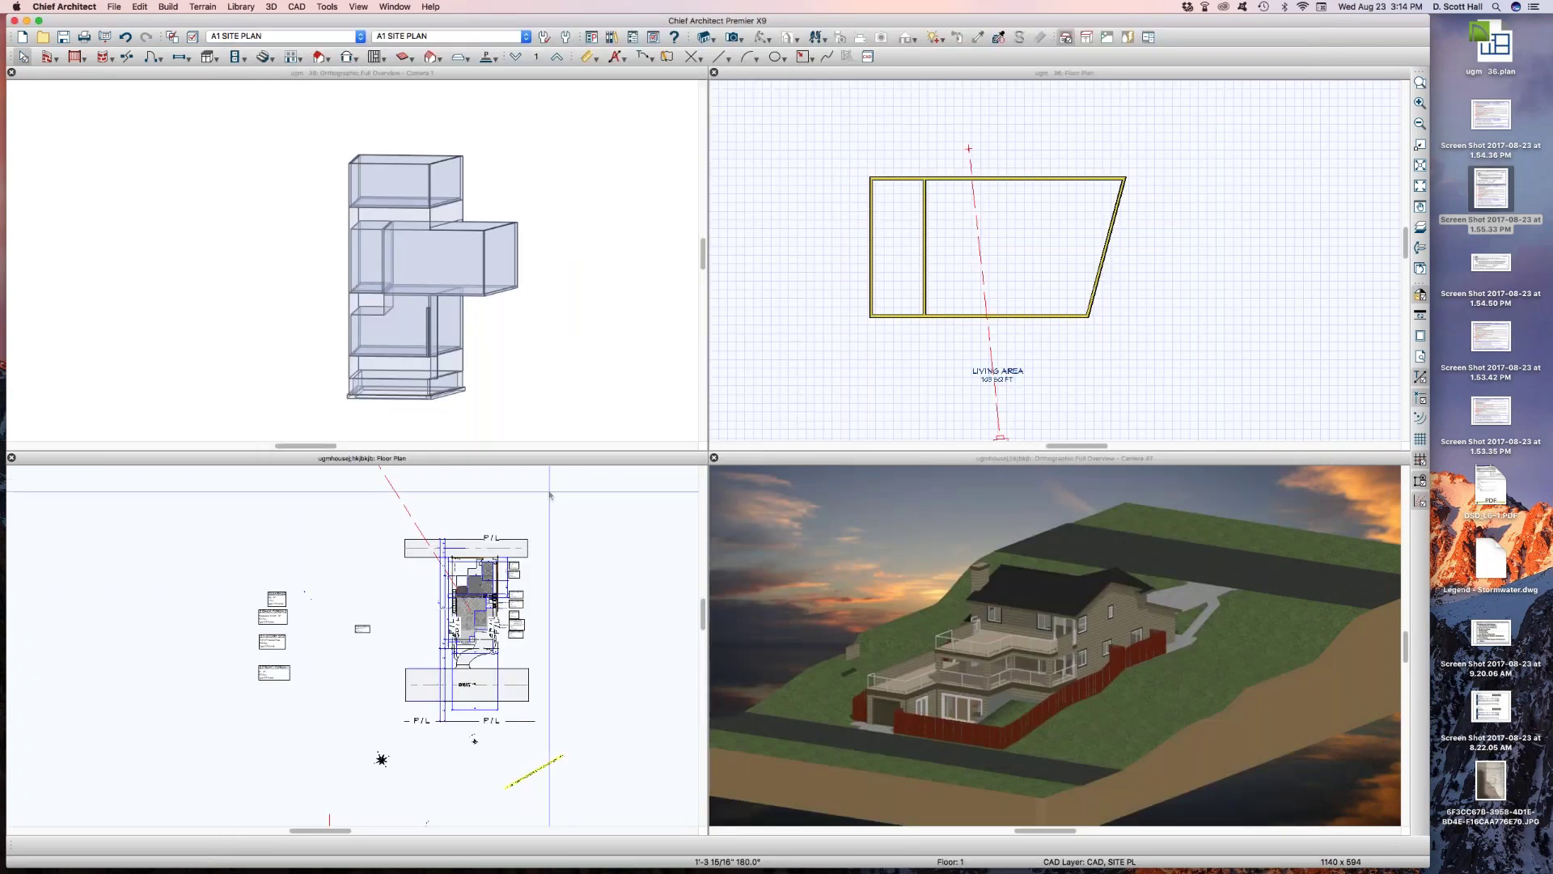
key("super+w")
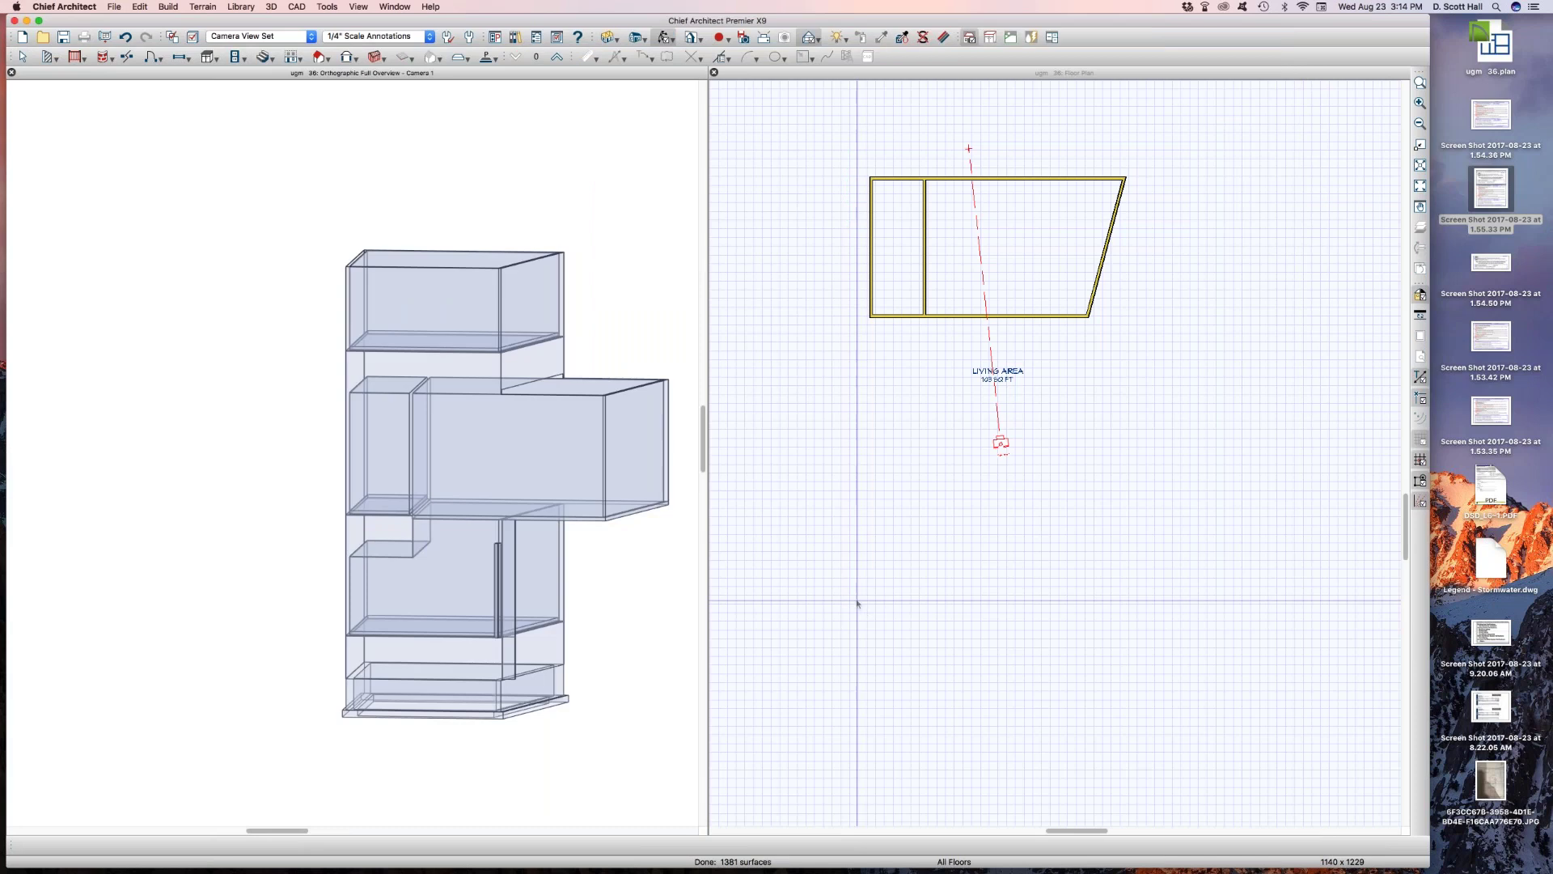
Review the ceiling and floor structure thicknesses in the Floor/Ceiling Platform defaults, then close the default settings
scroll(446, 511, "down", 1)
left_click(744, 522)
key("d")
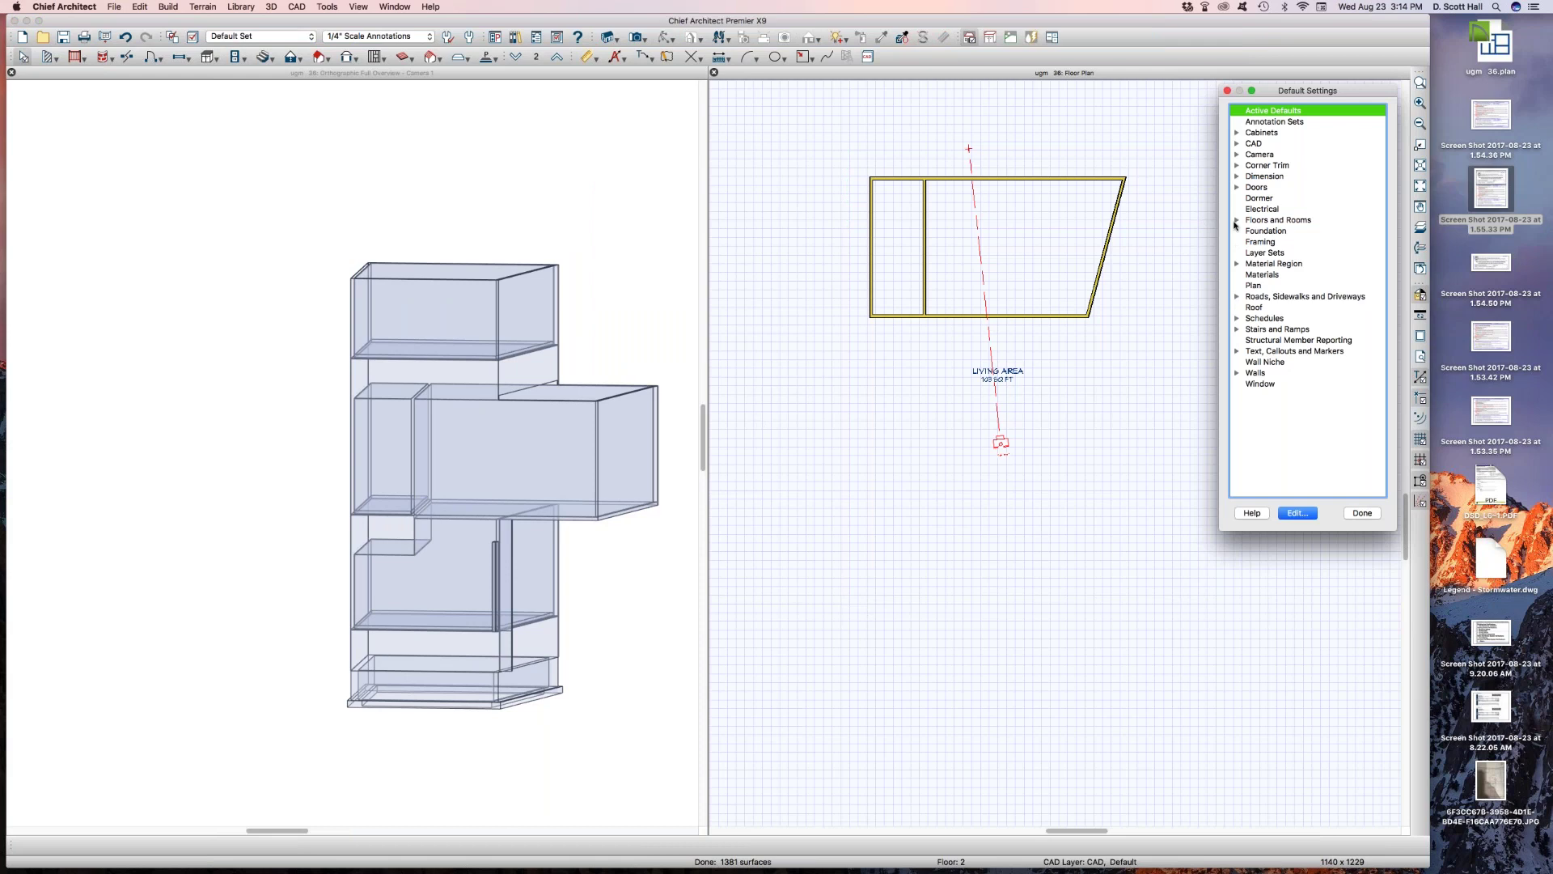
left_click(1236, 221)
double_click(1278, 231)
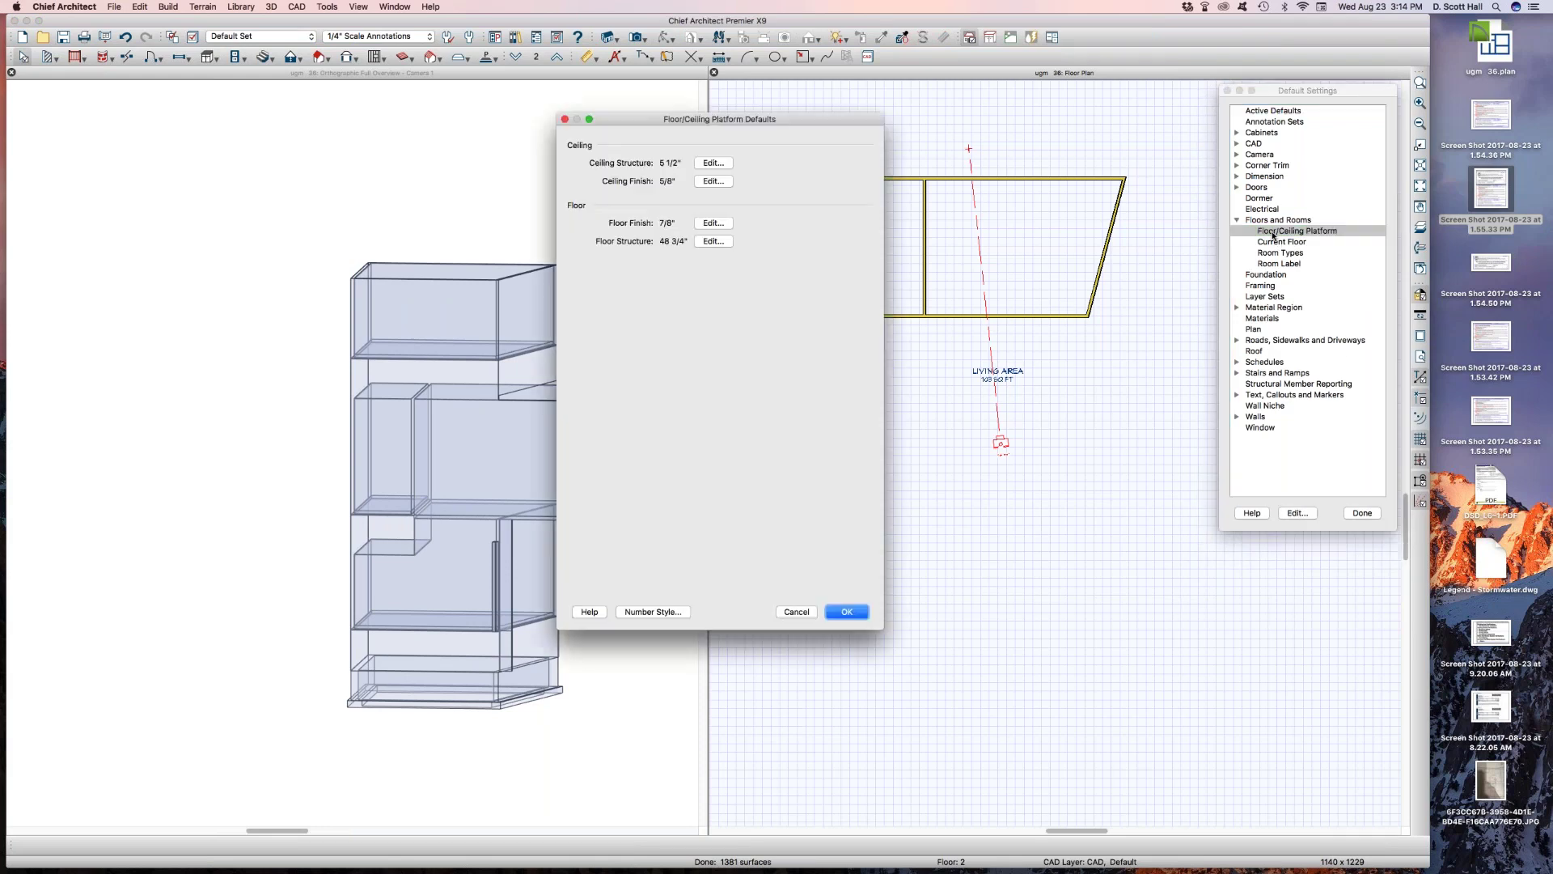
left_click_drag(671, 118, 849, 188)
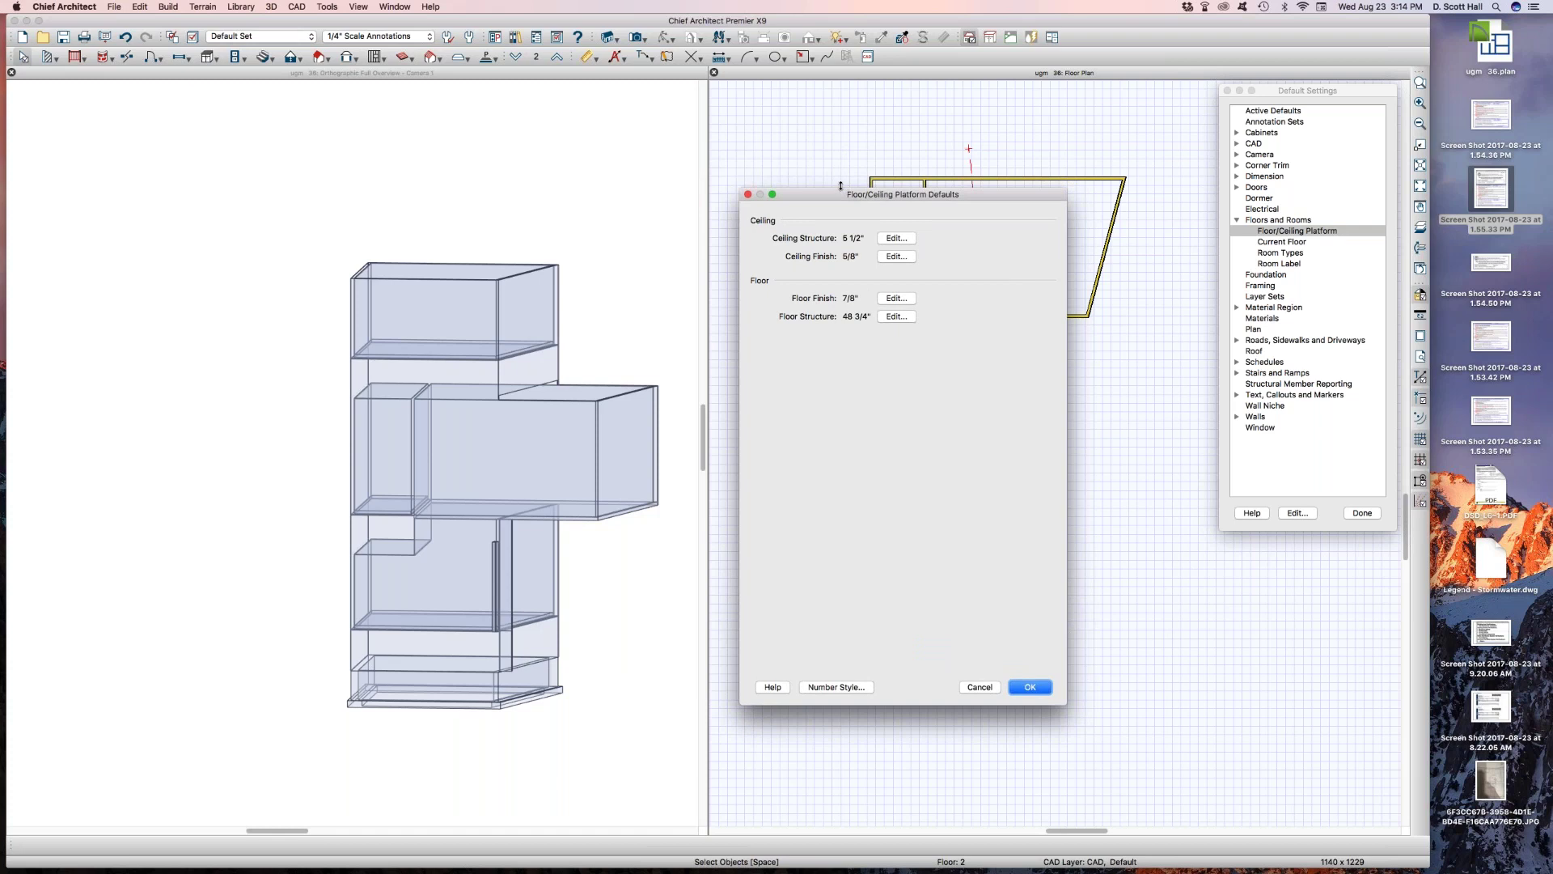
left_click(1022, 688)
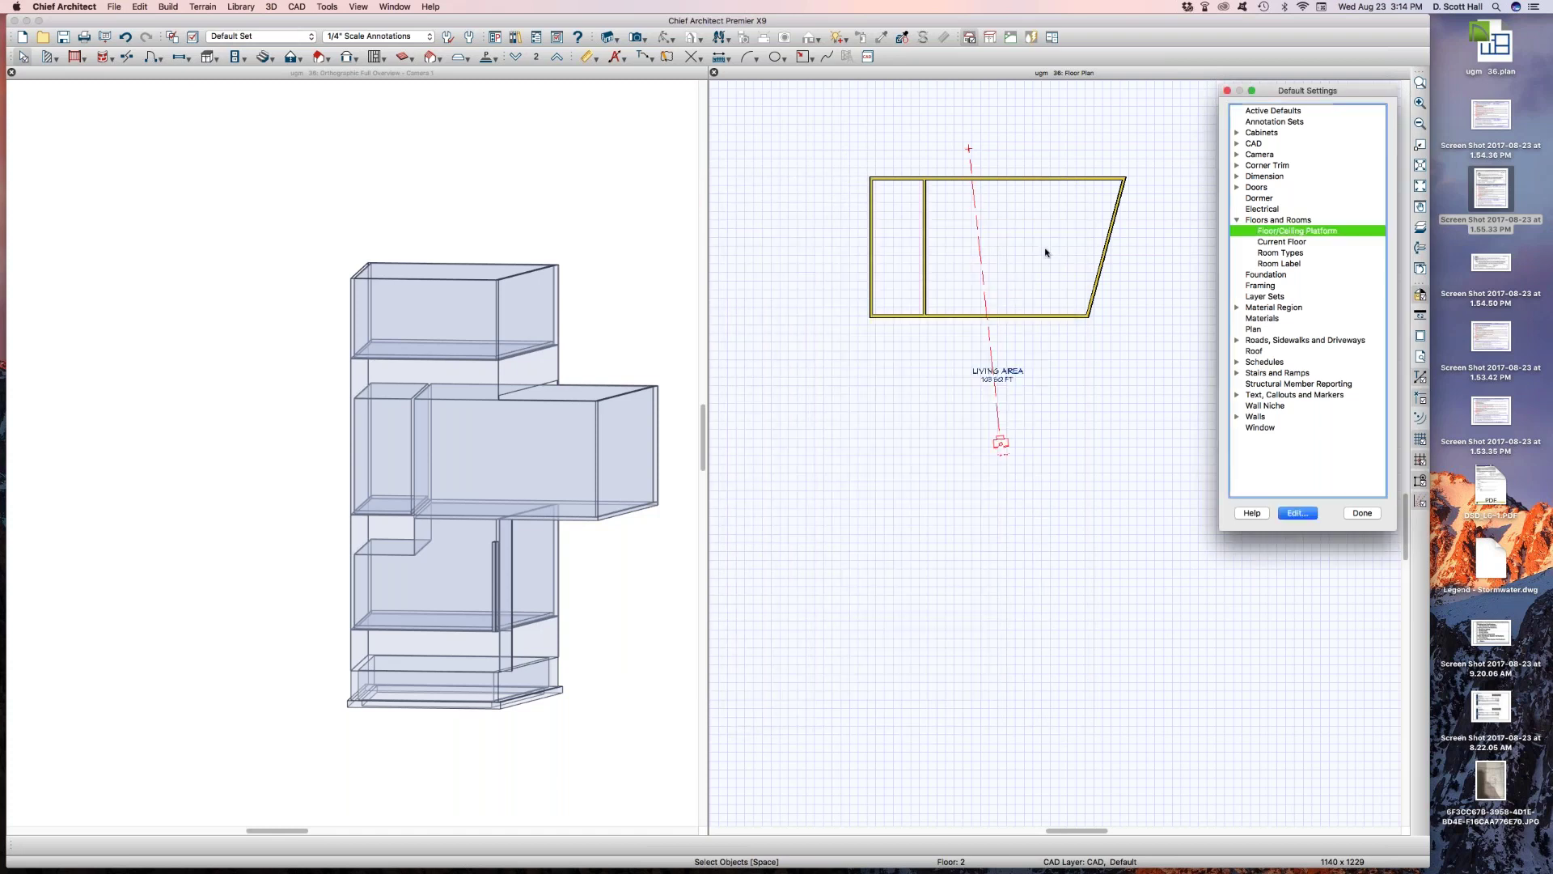
left_click(1362, 513)
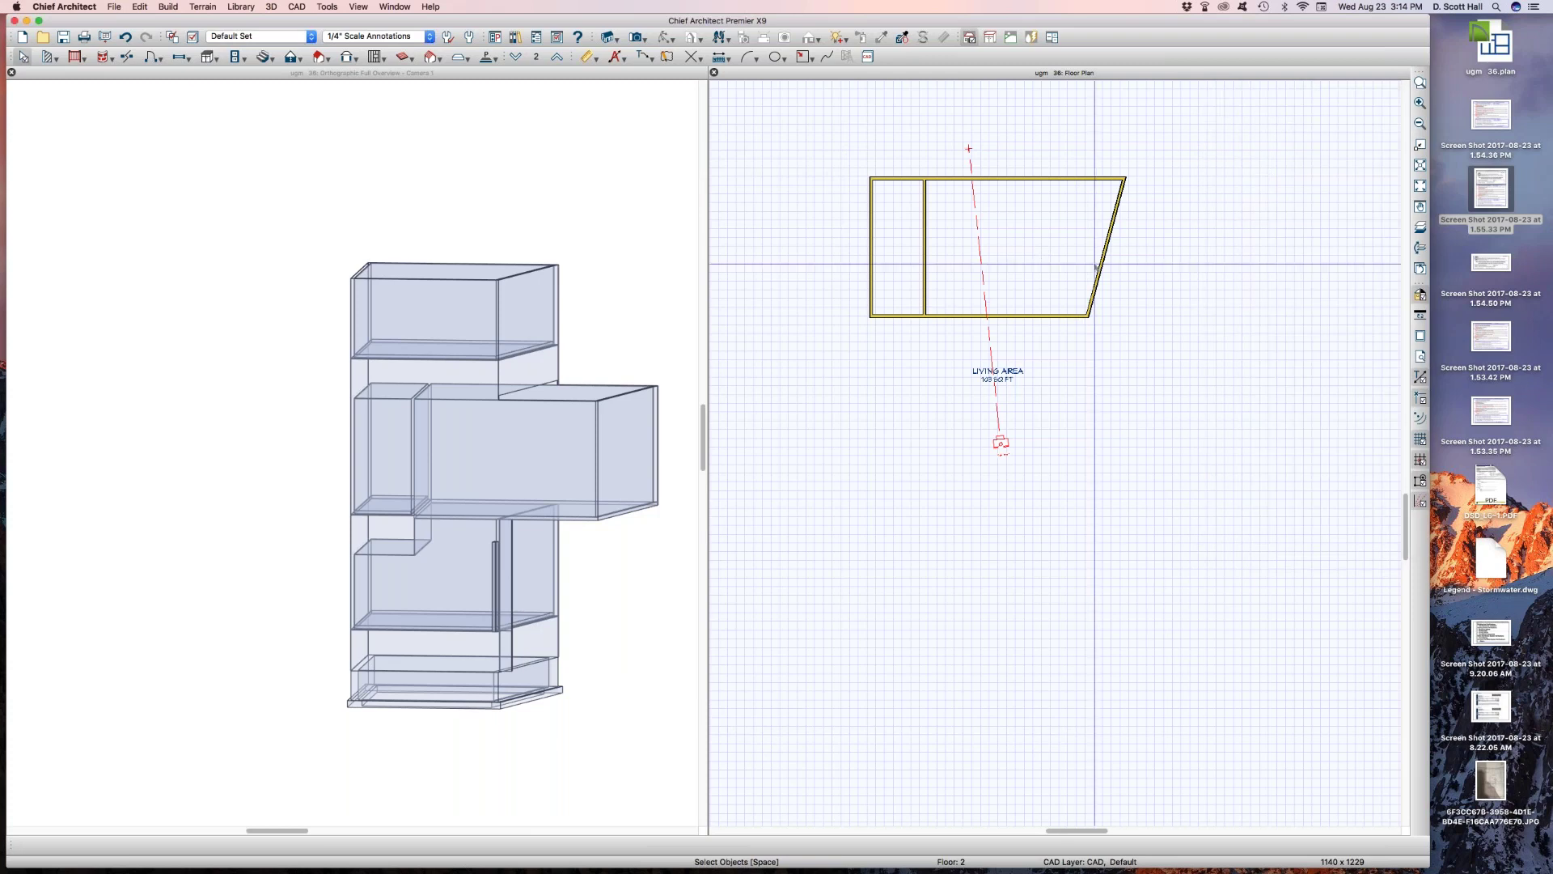
Change the room type of the larger second-floor room with the slanted wall to Unspecified
left_click(1017, 215)
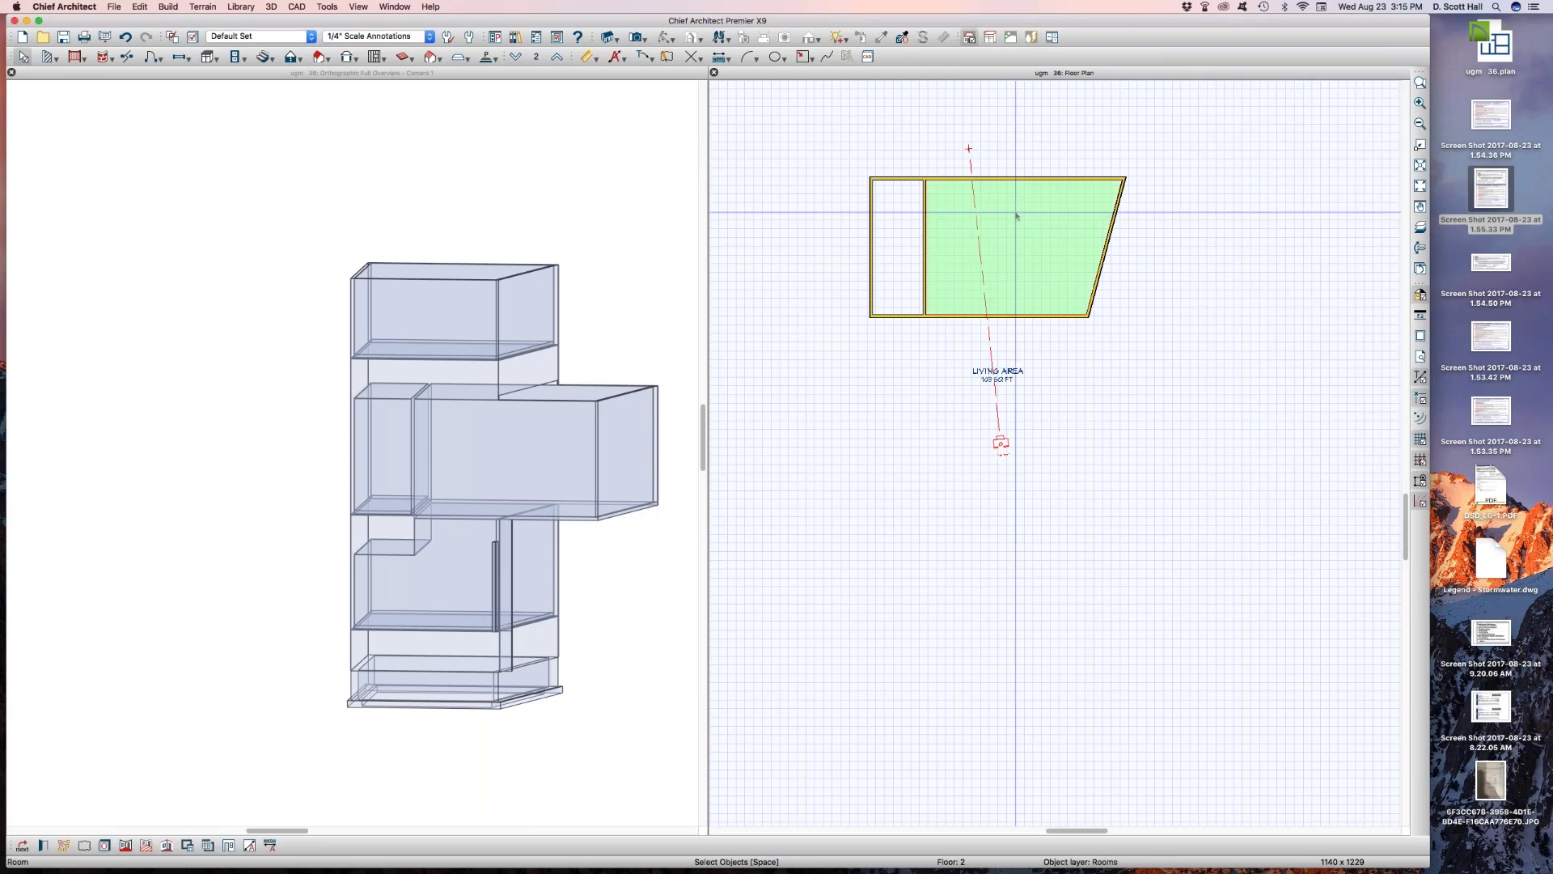
double_click(1017, 215)
key("u")
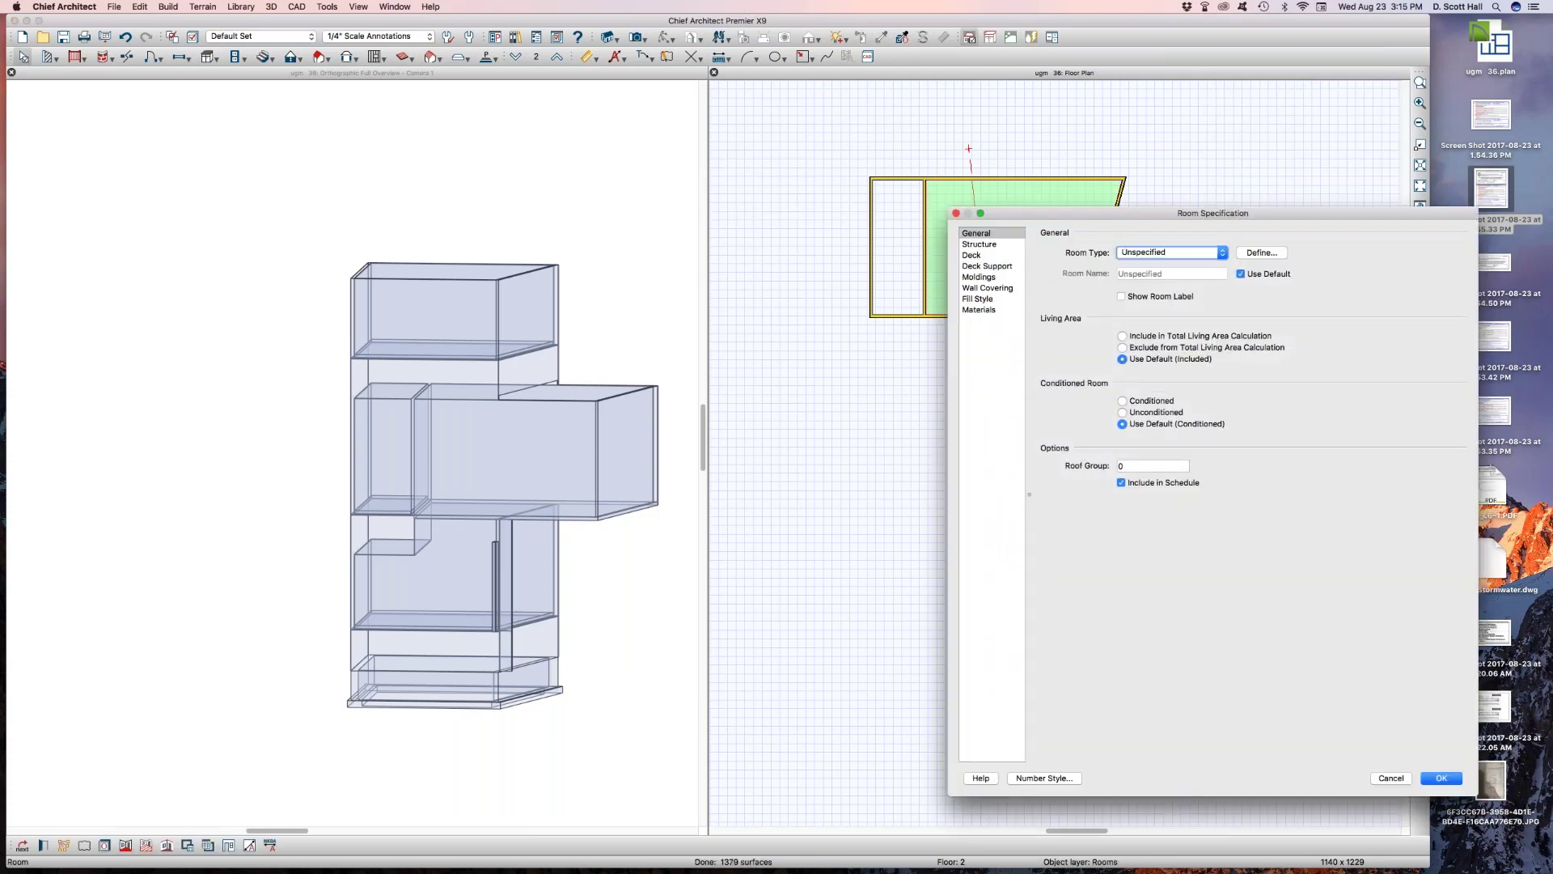
key("Return")
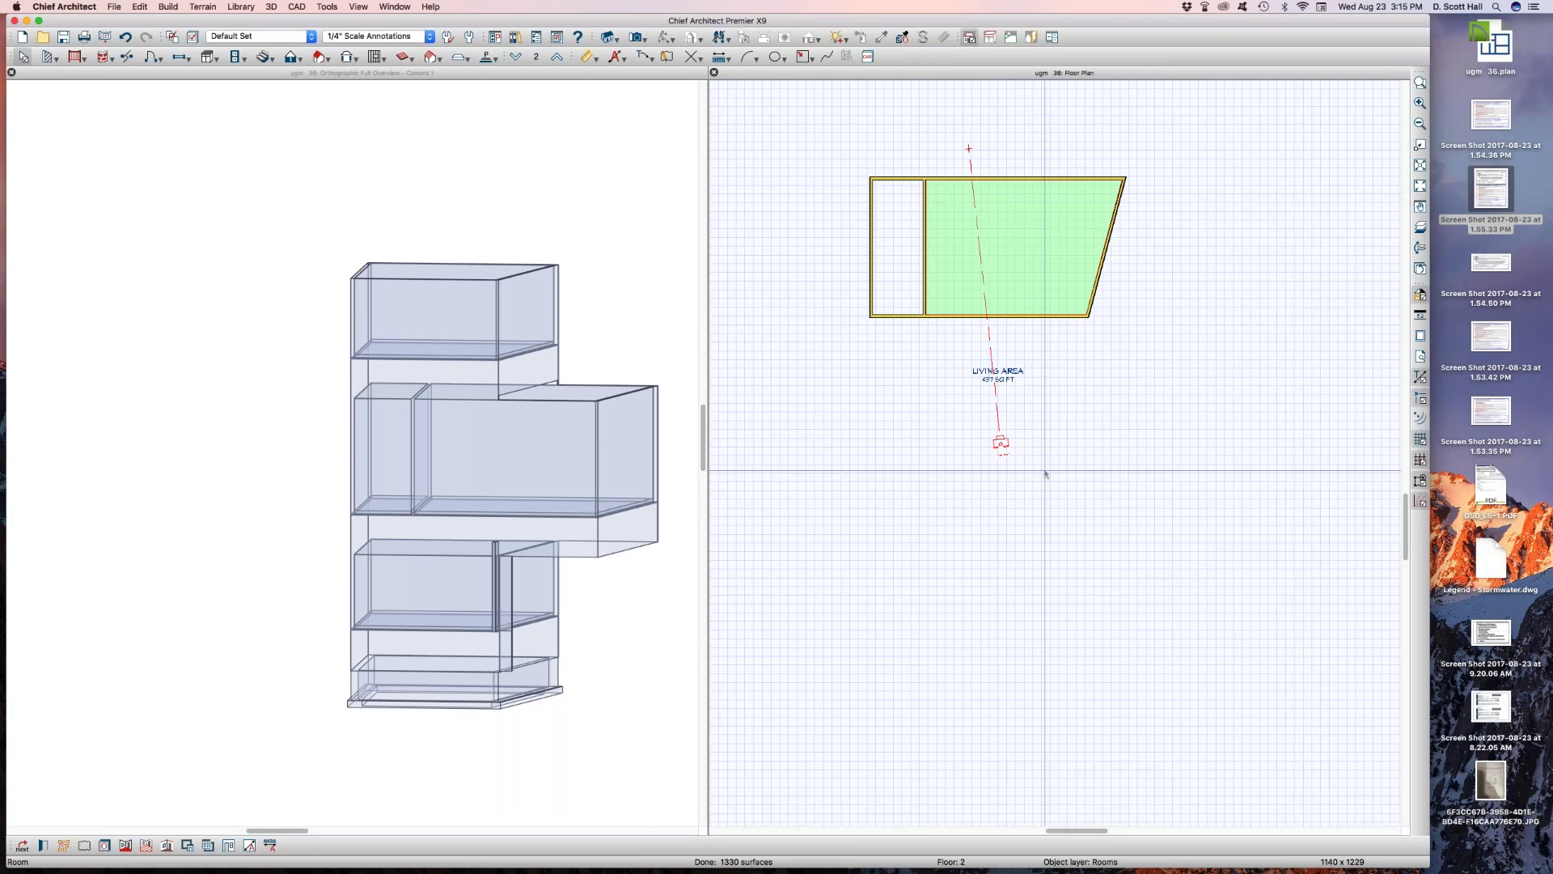
left_click(888, 544)
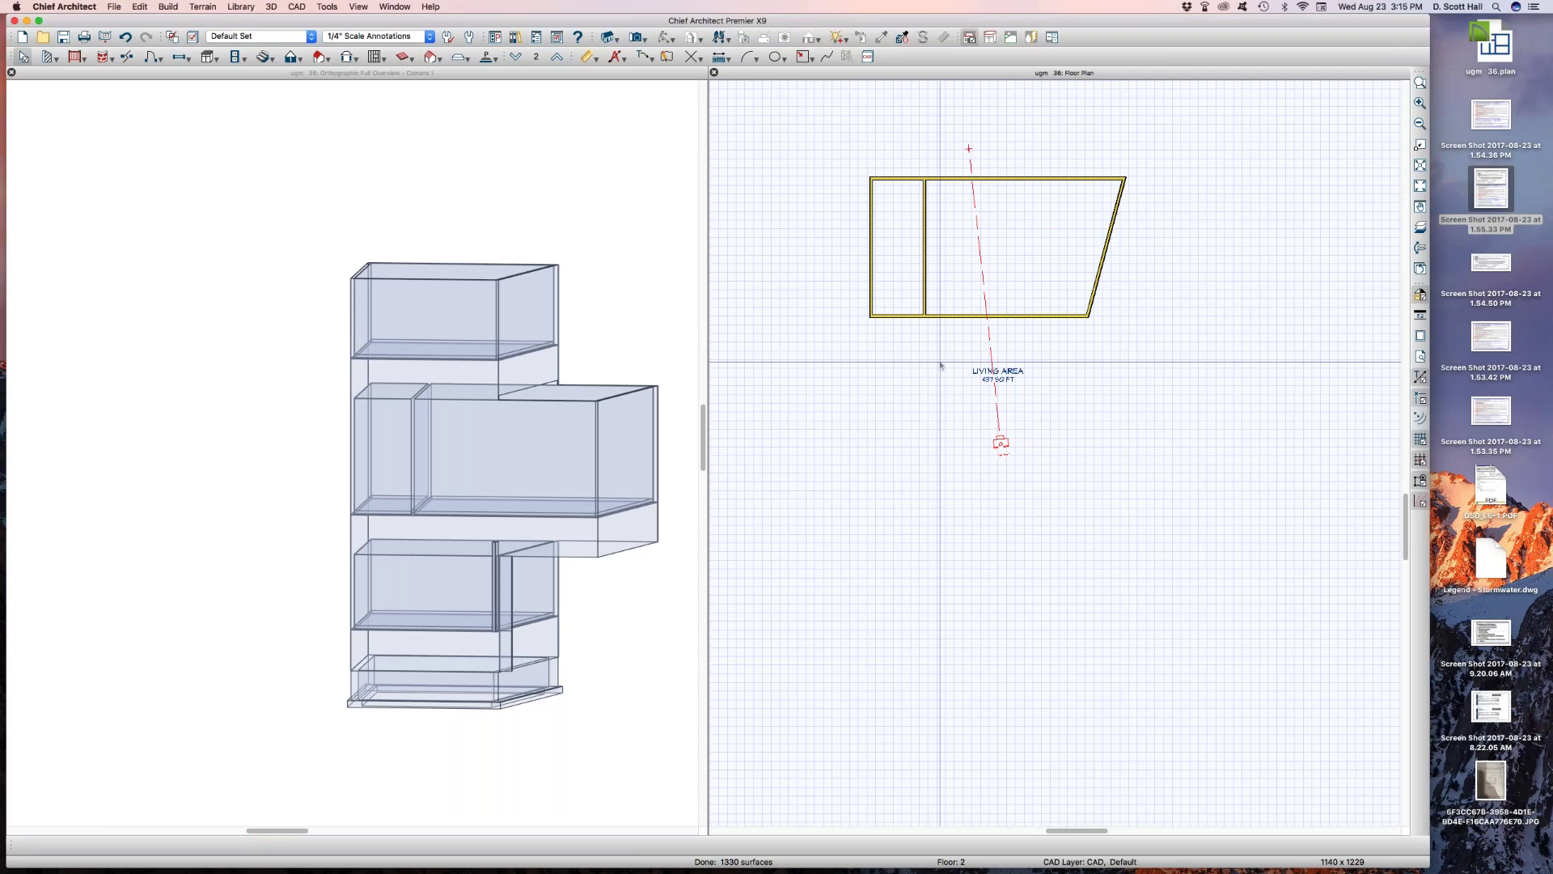
left_click(1018, 235)
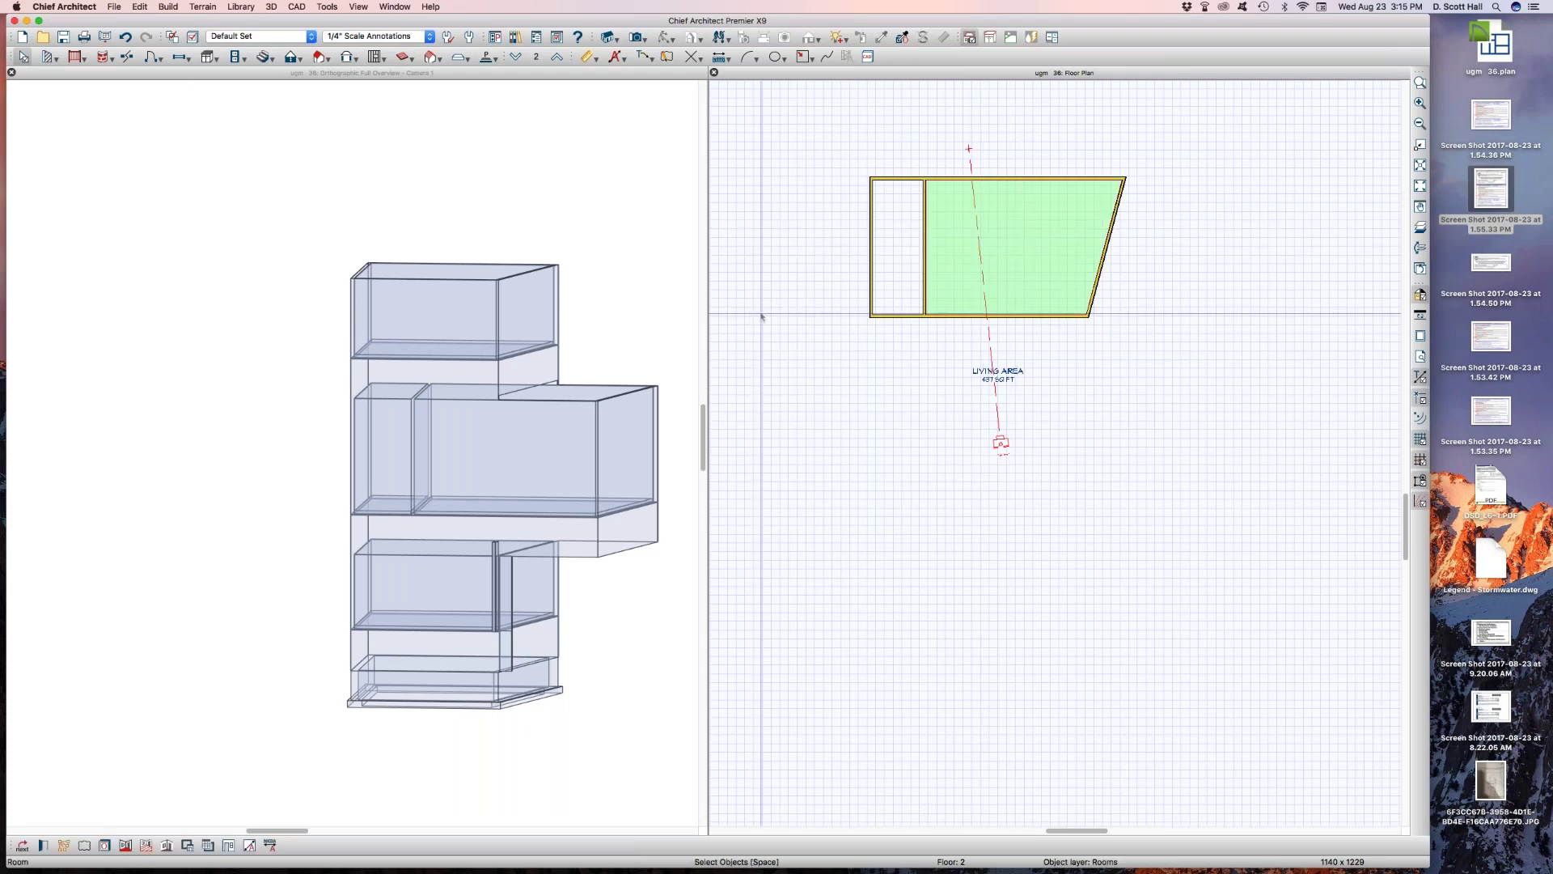
left_click(801, 260)
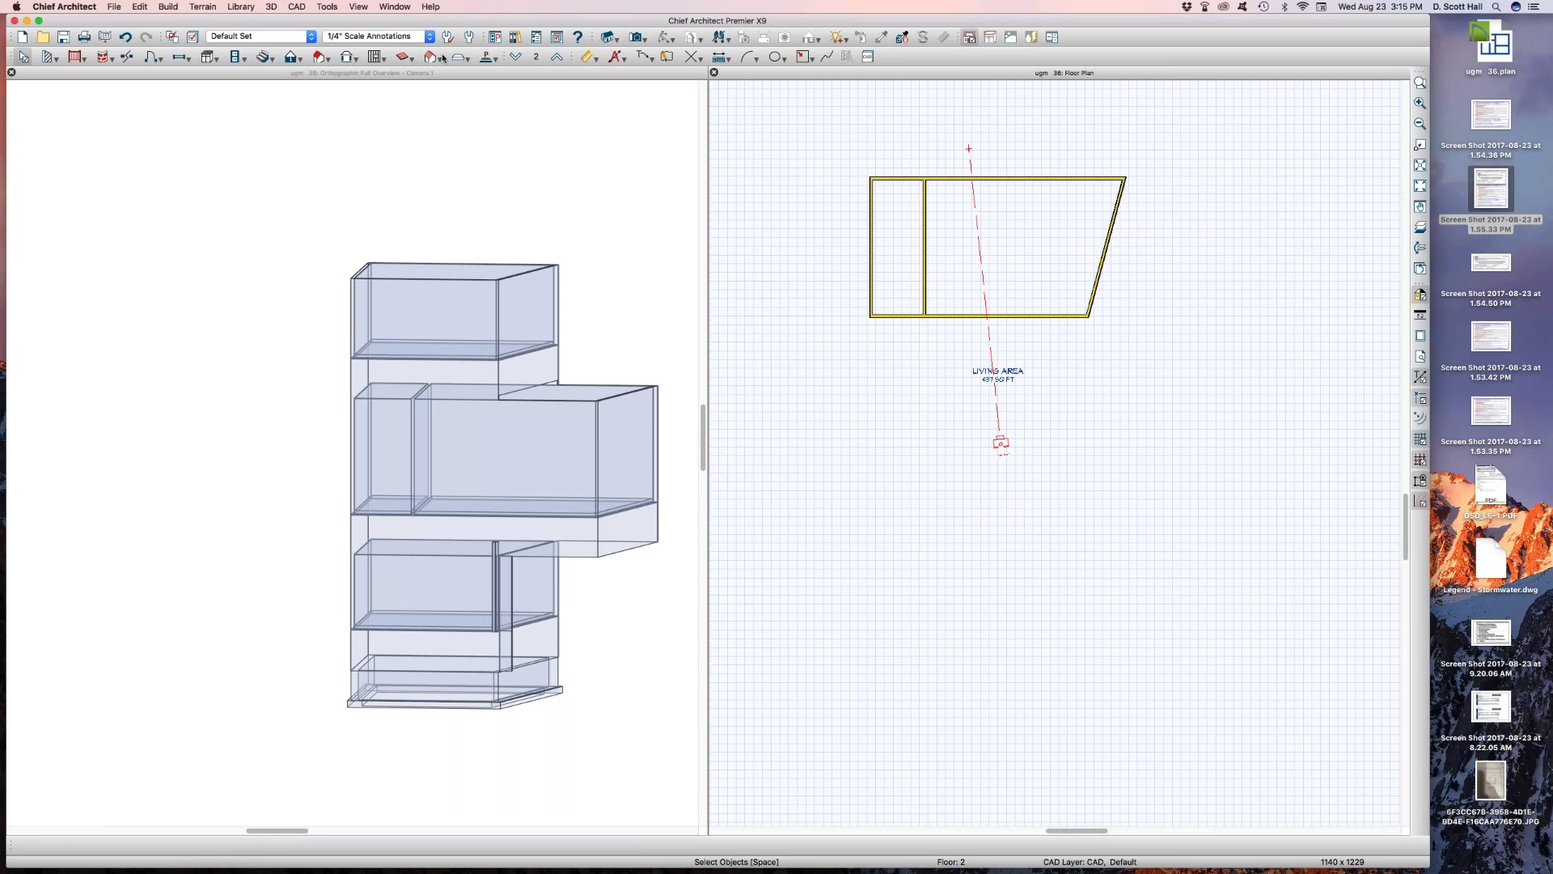
Build roof planes over the house with an 8" pitch and 18" eave and gable overhangs
double_click(318, 58)
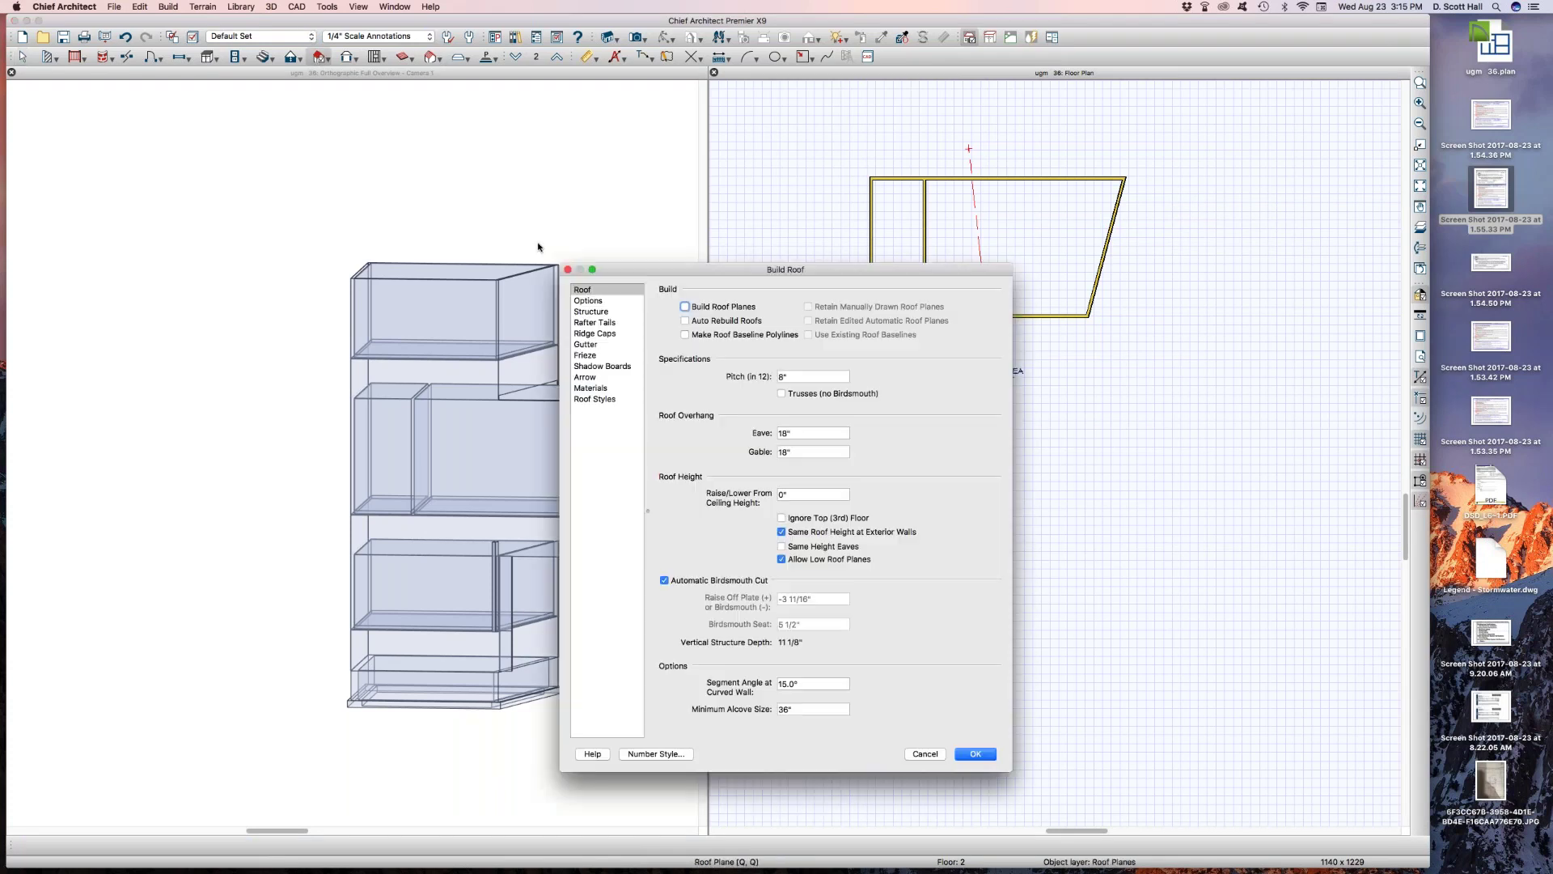
left_click(725, 308)
key("Return")
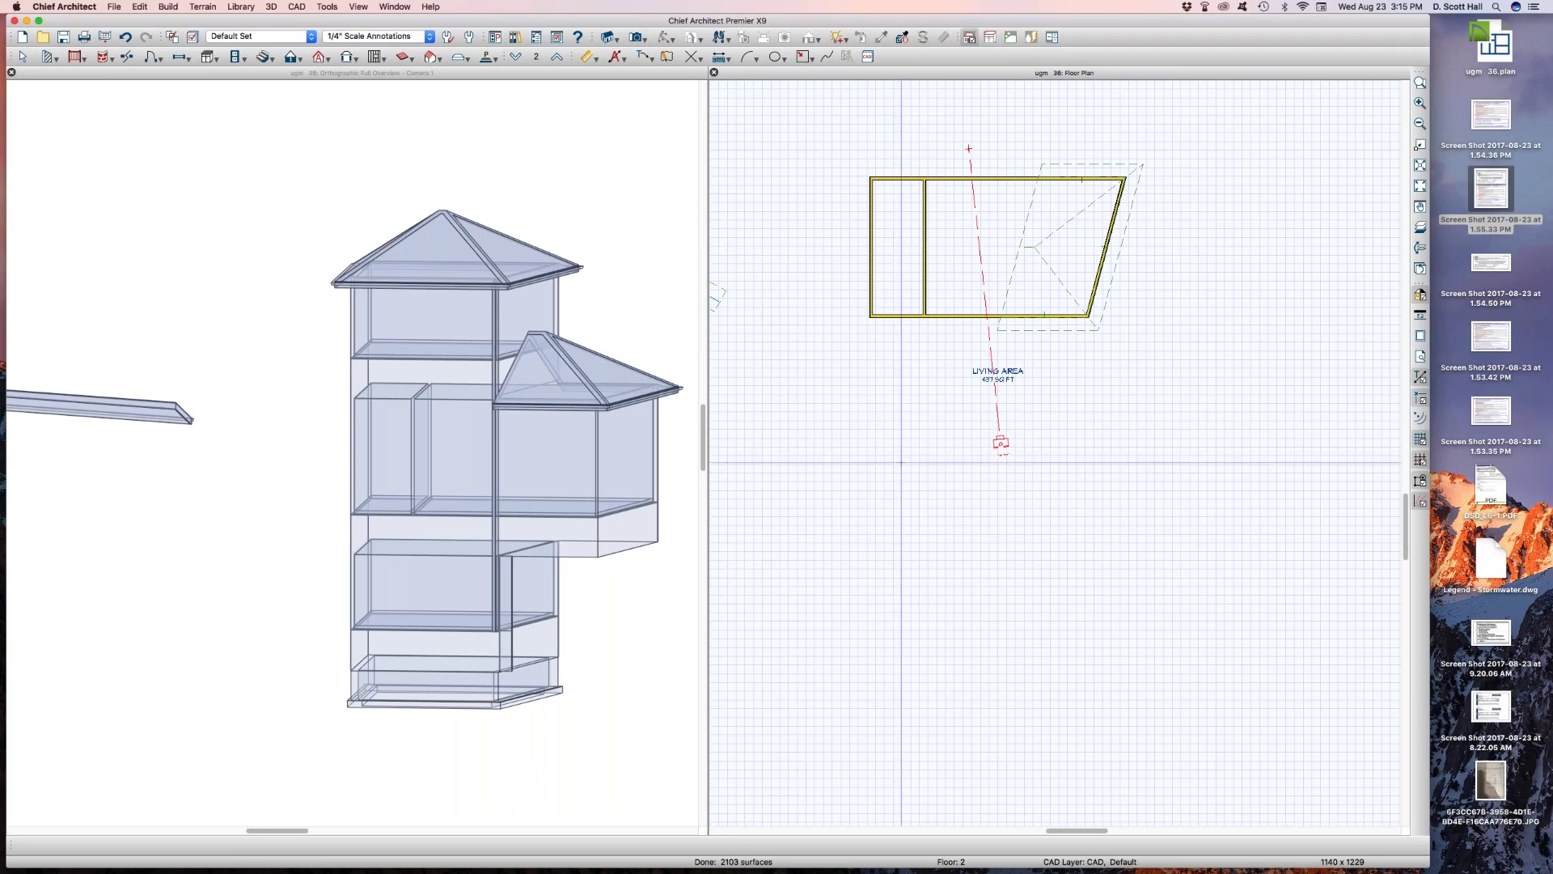
Set the ceiling structure thickness in the Floor/Ceiling Platform defaults to 24" and close the default settings
key("d")
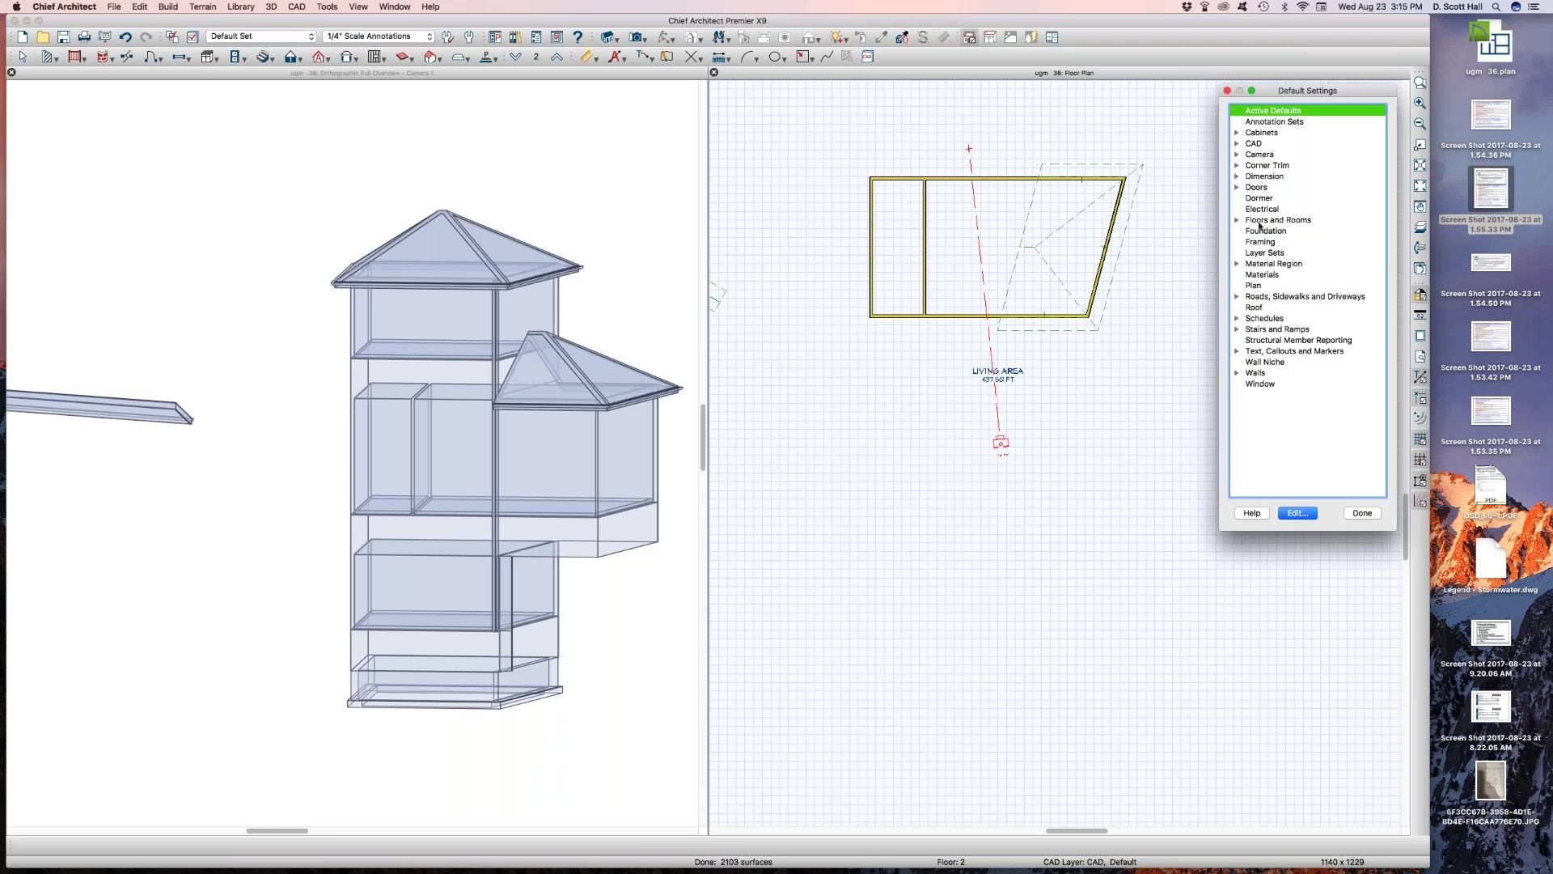
left_click(1237, 221)
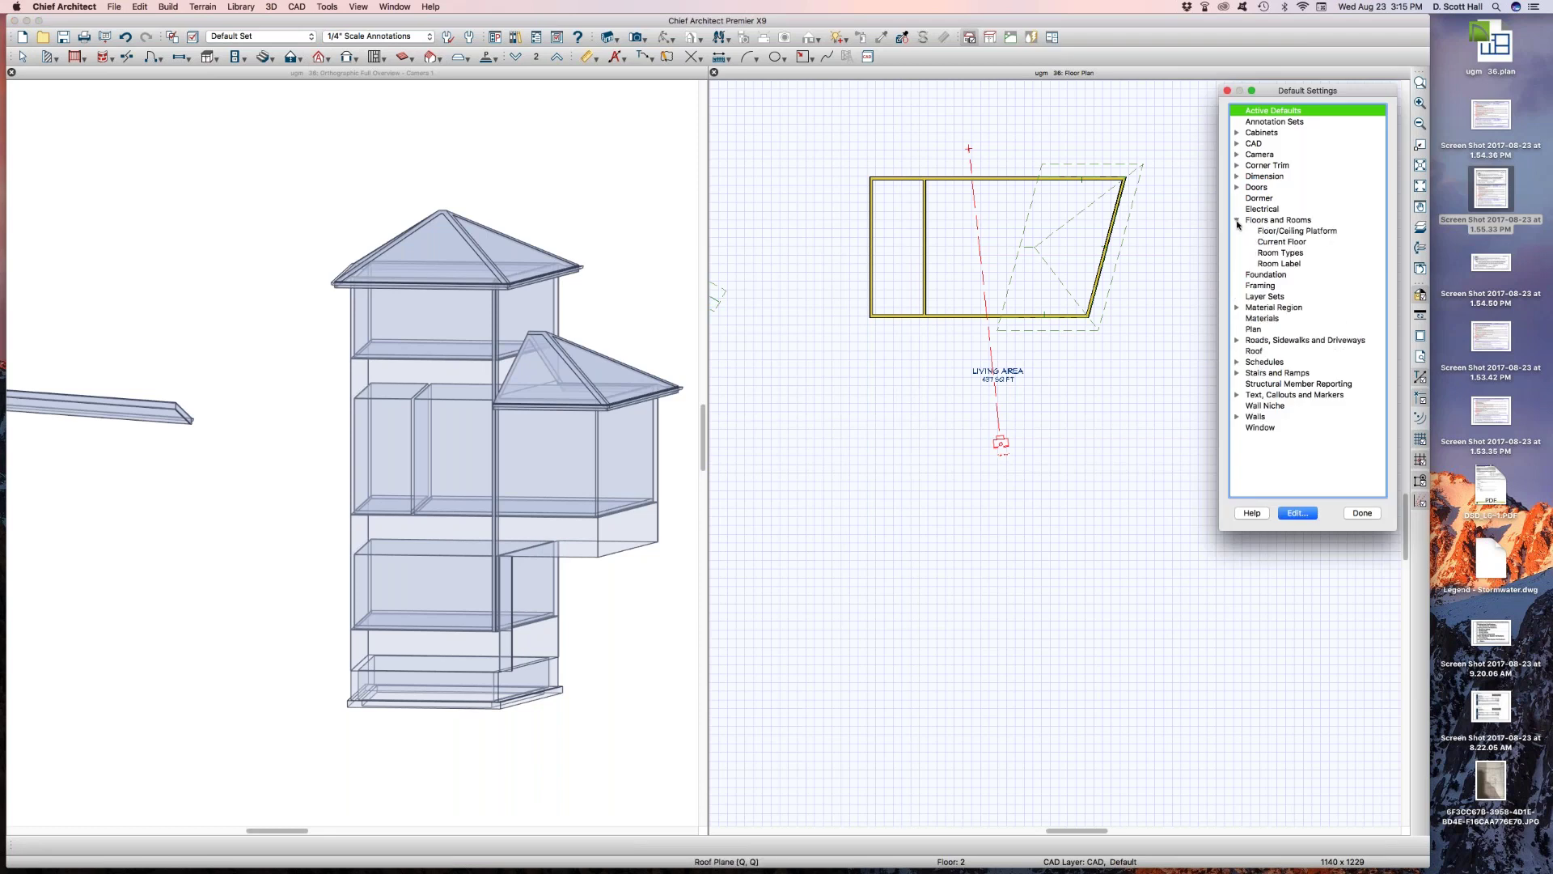
left_click(1272, 235)
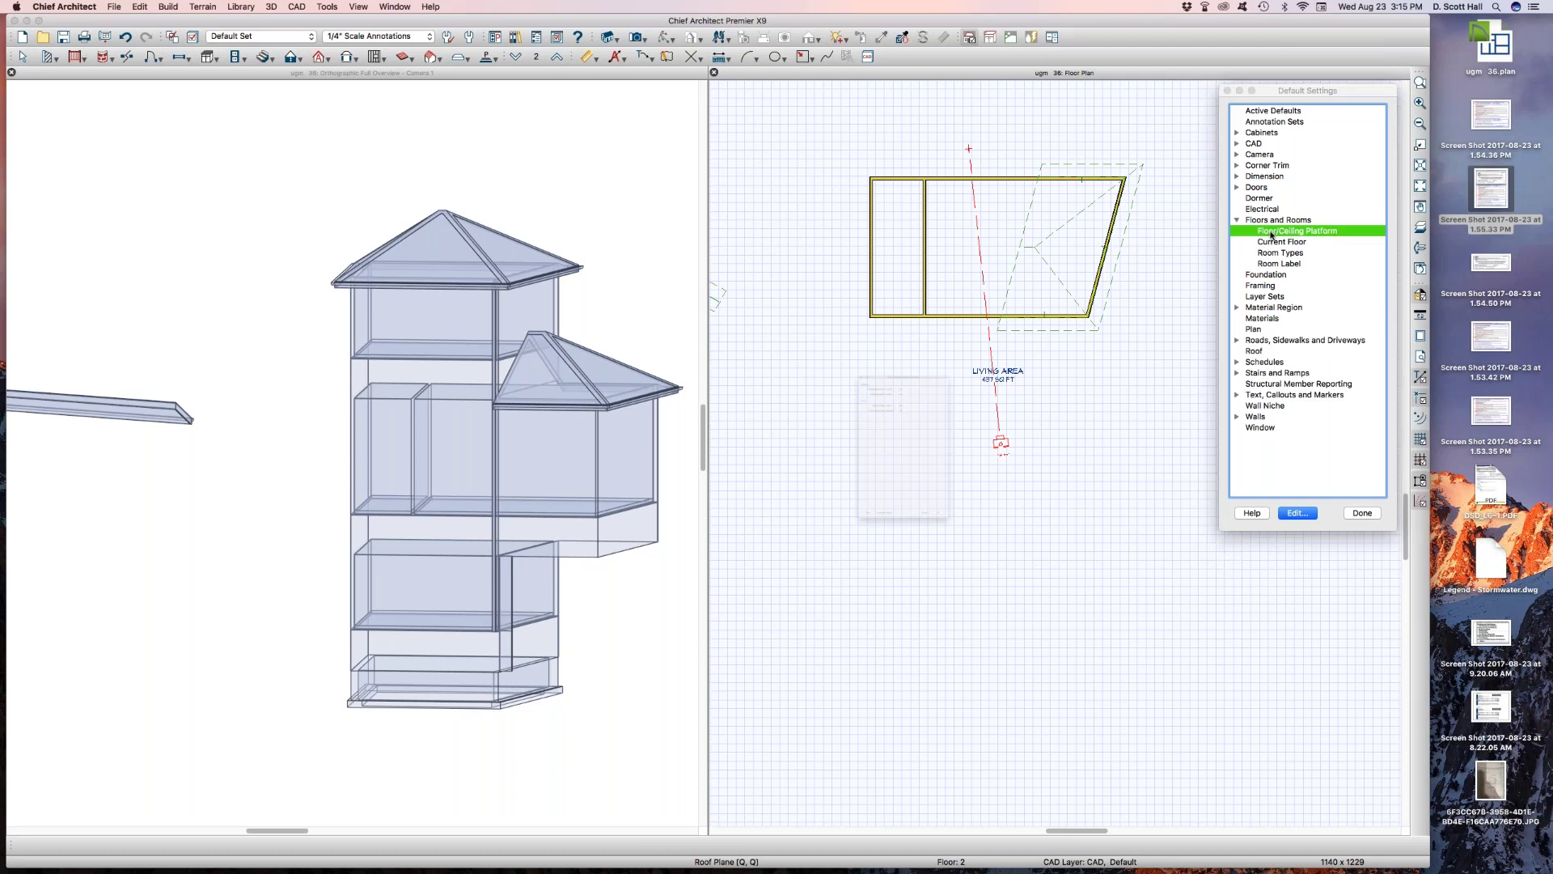
double_click(1272, 235)
left_click_drag(797, 202, 930, 353)
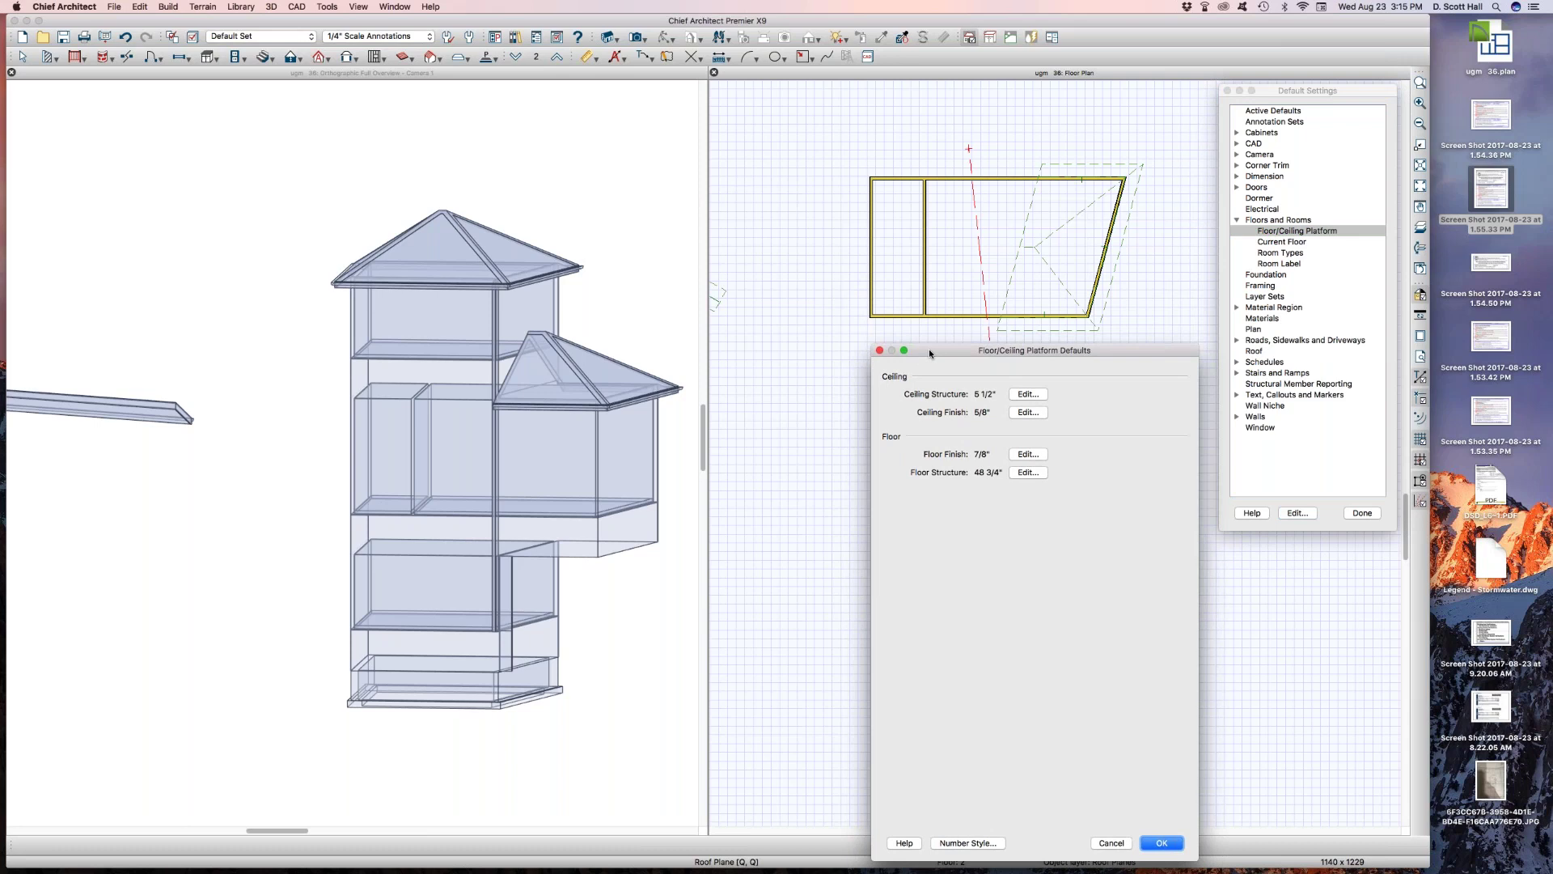
left_click(1027, 394)
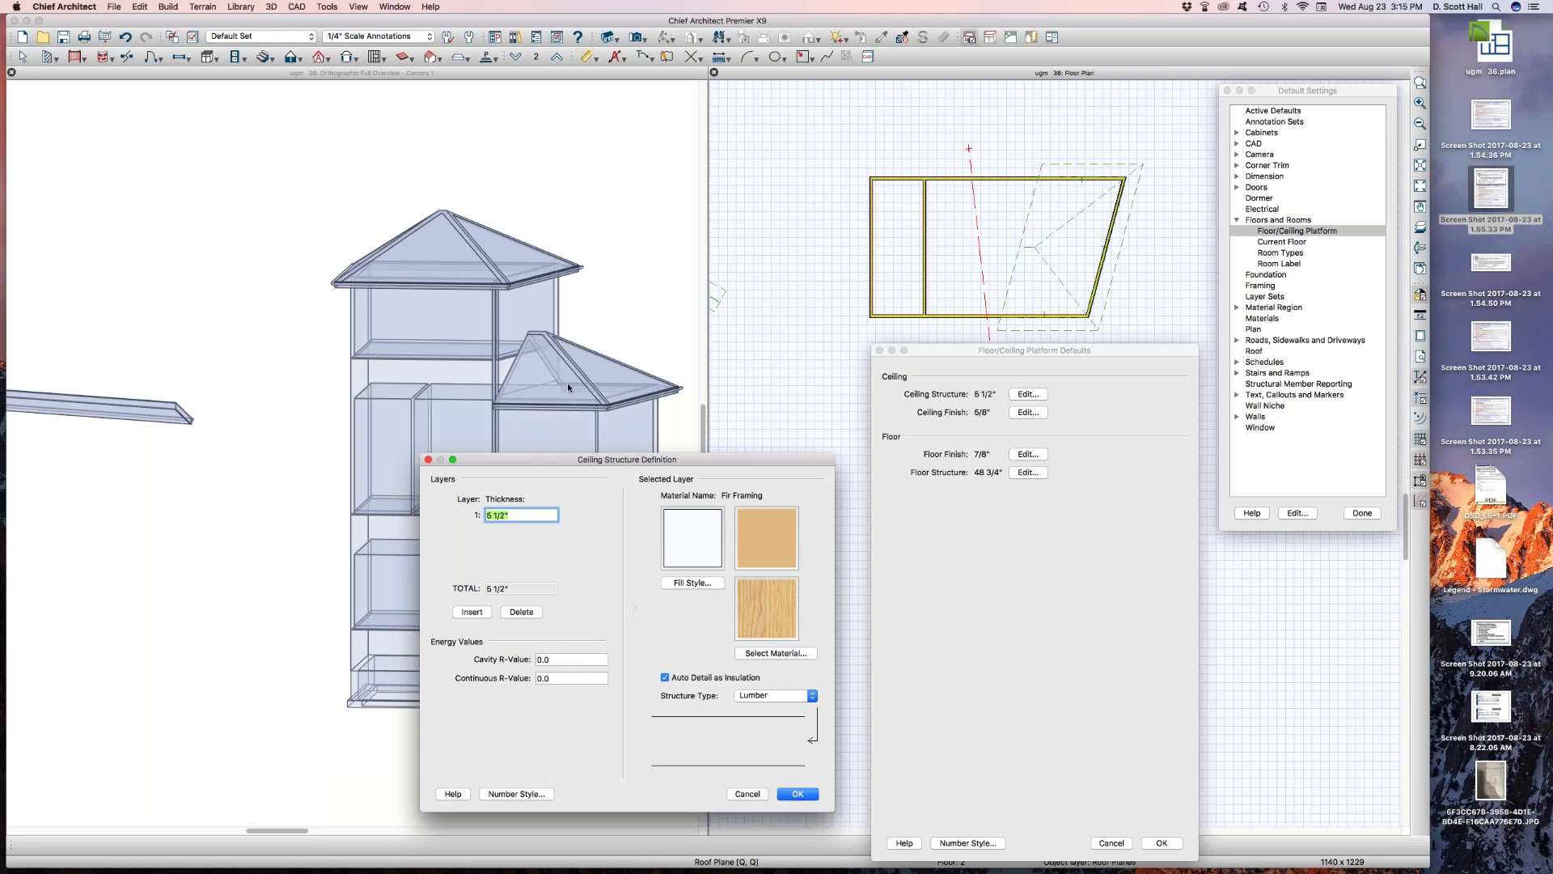
type("24")
key("Return")
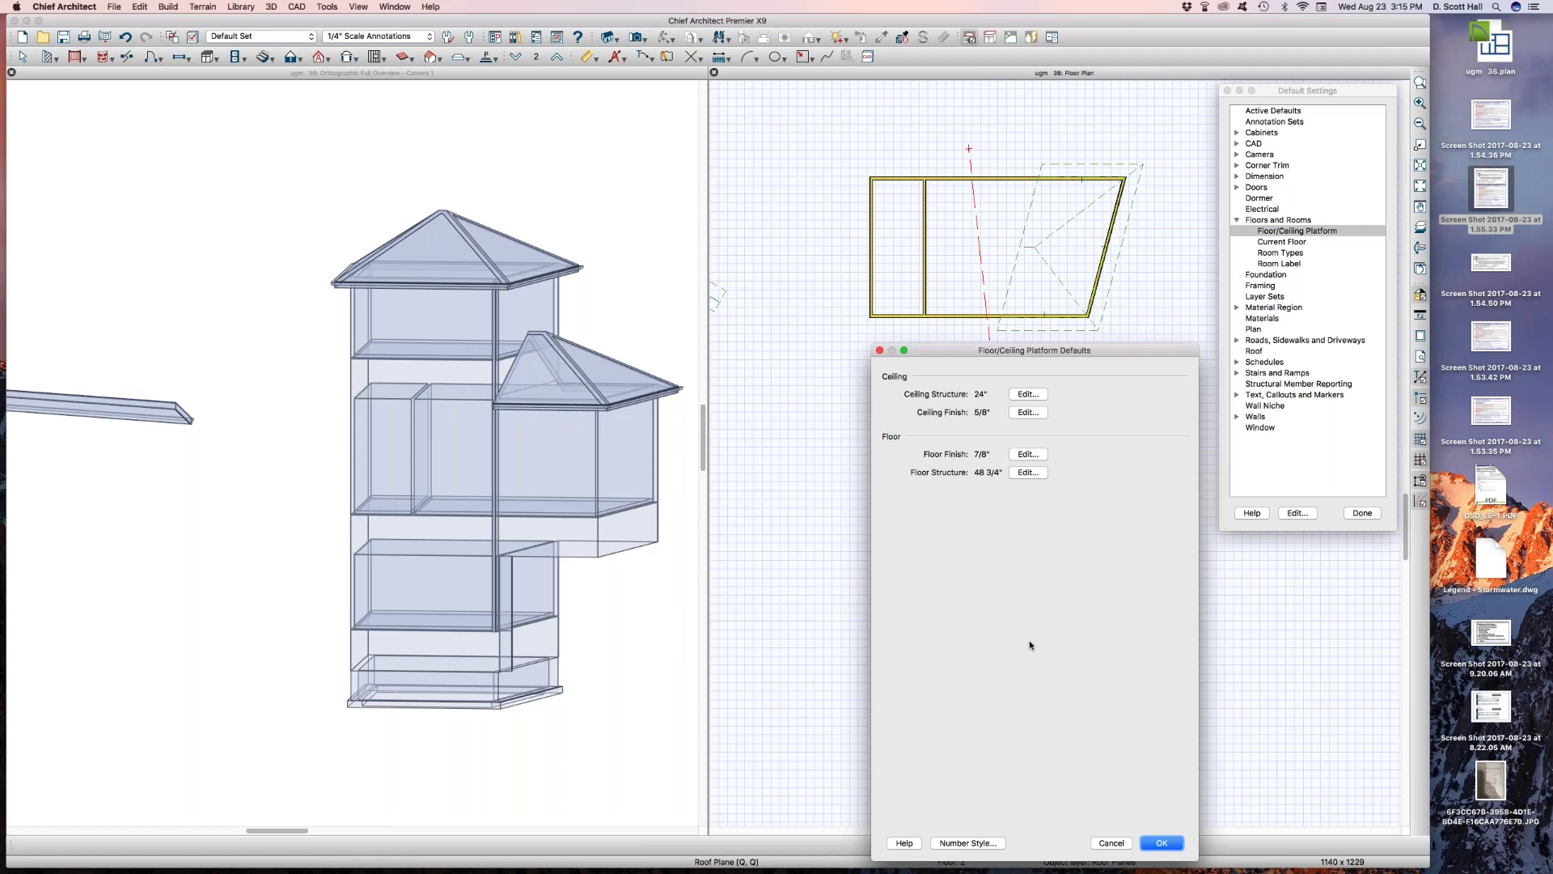
left_click(1165, 842)
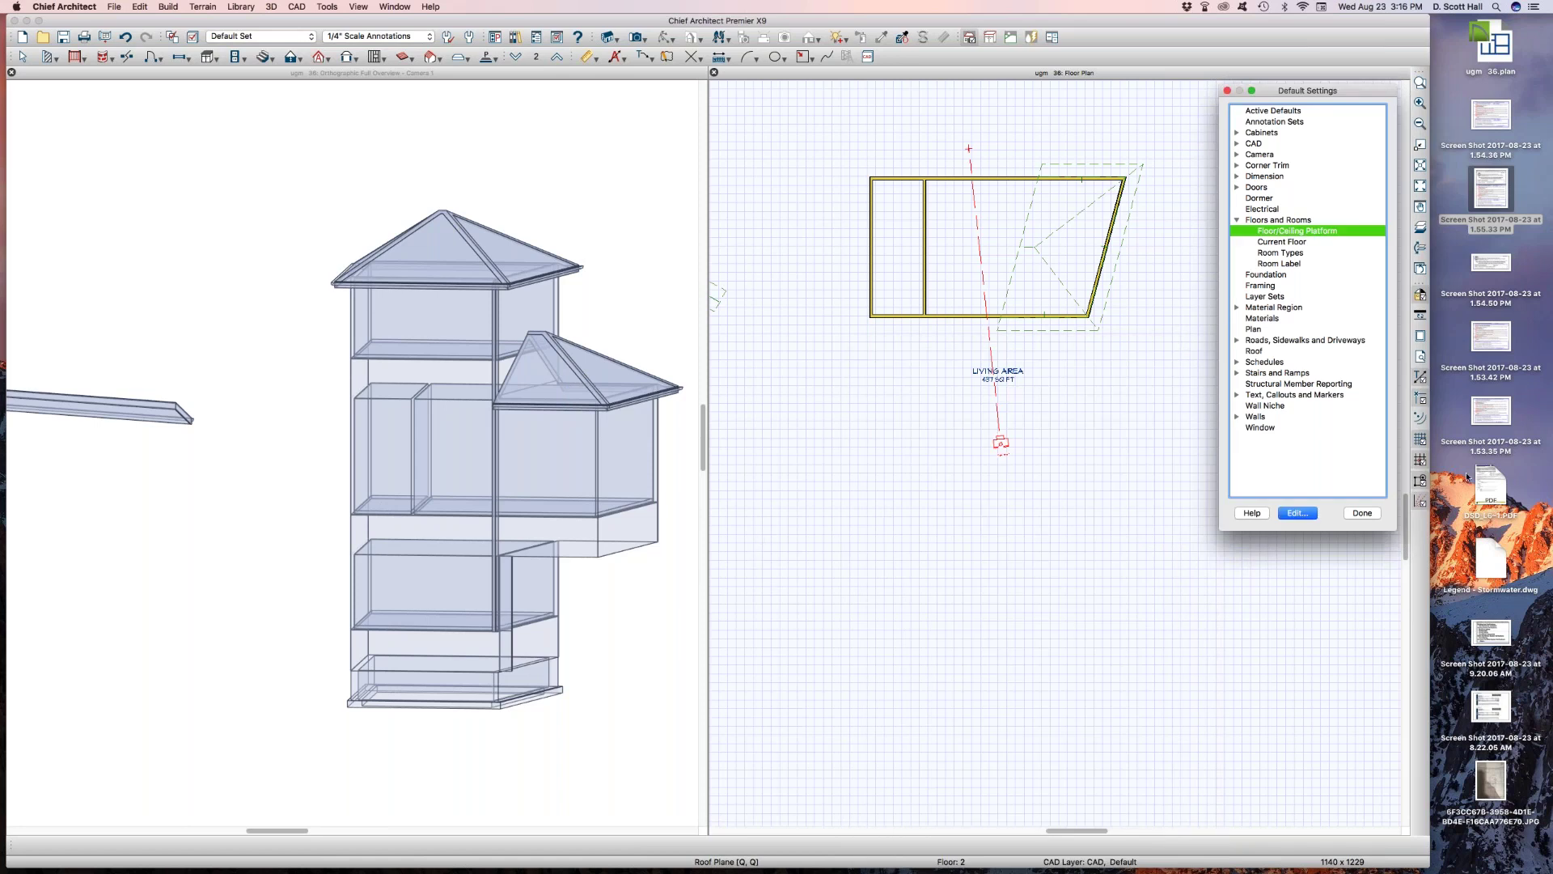
left_click(1366, 513)
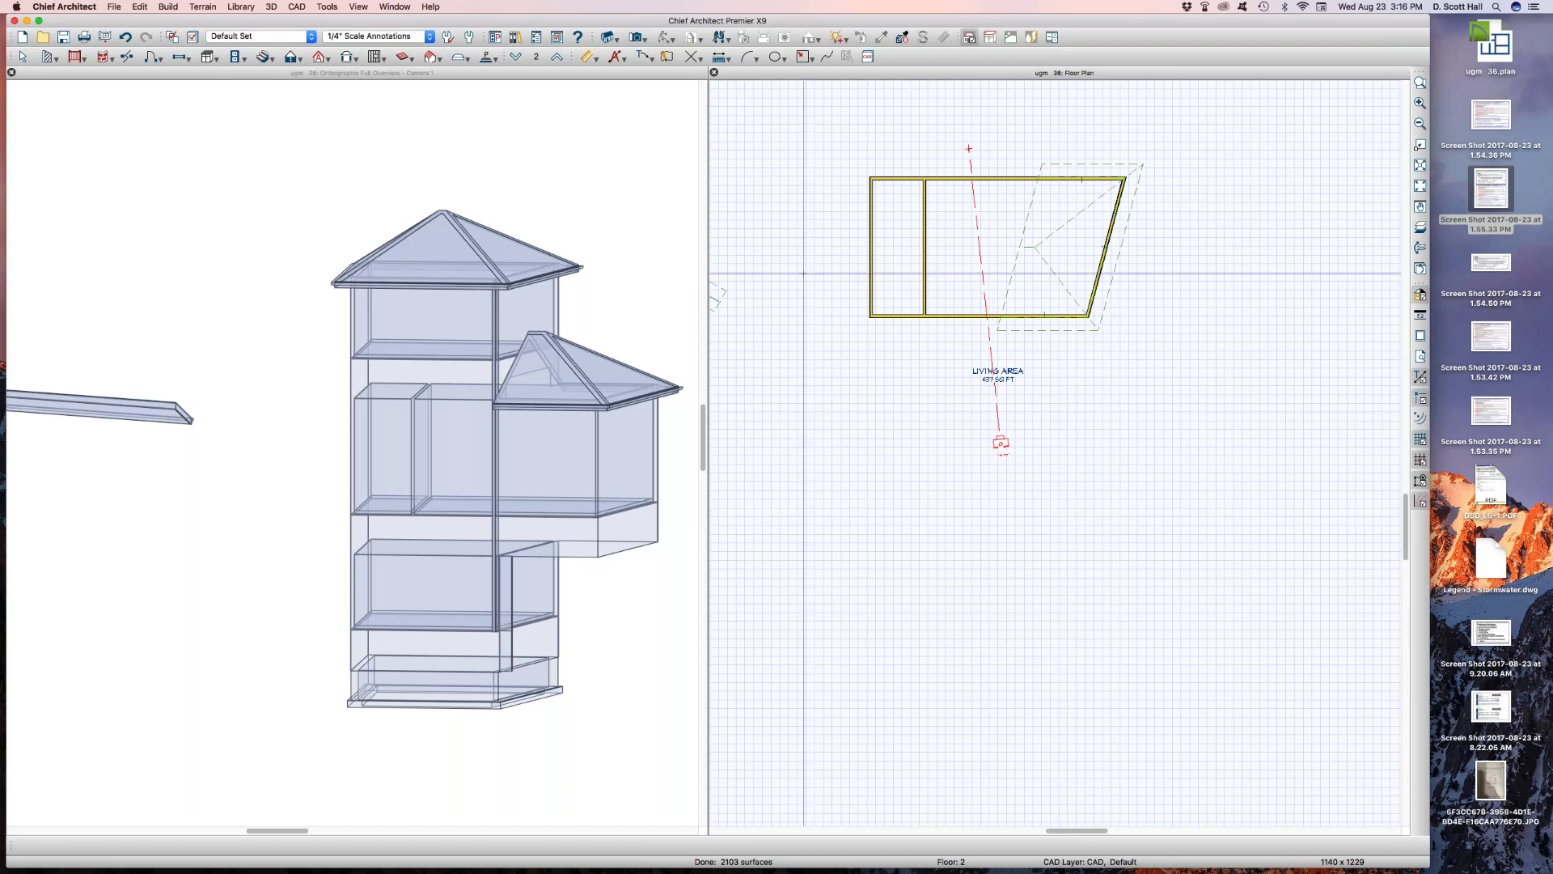
Turn on automatic framing in the Build Framing settings, check the wall and roof options, and apply them
left_click(428, 58)
left_click(717, 171)
left_click(538, 217)
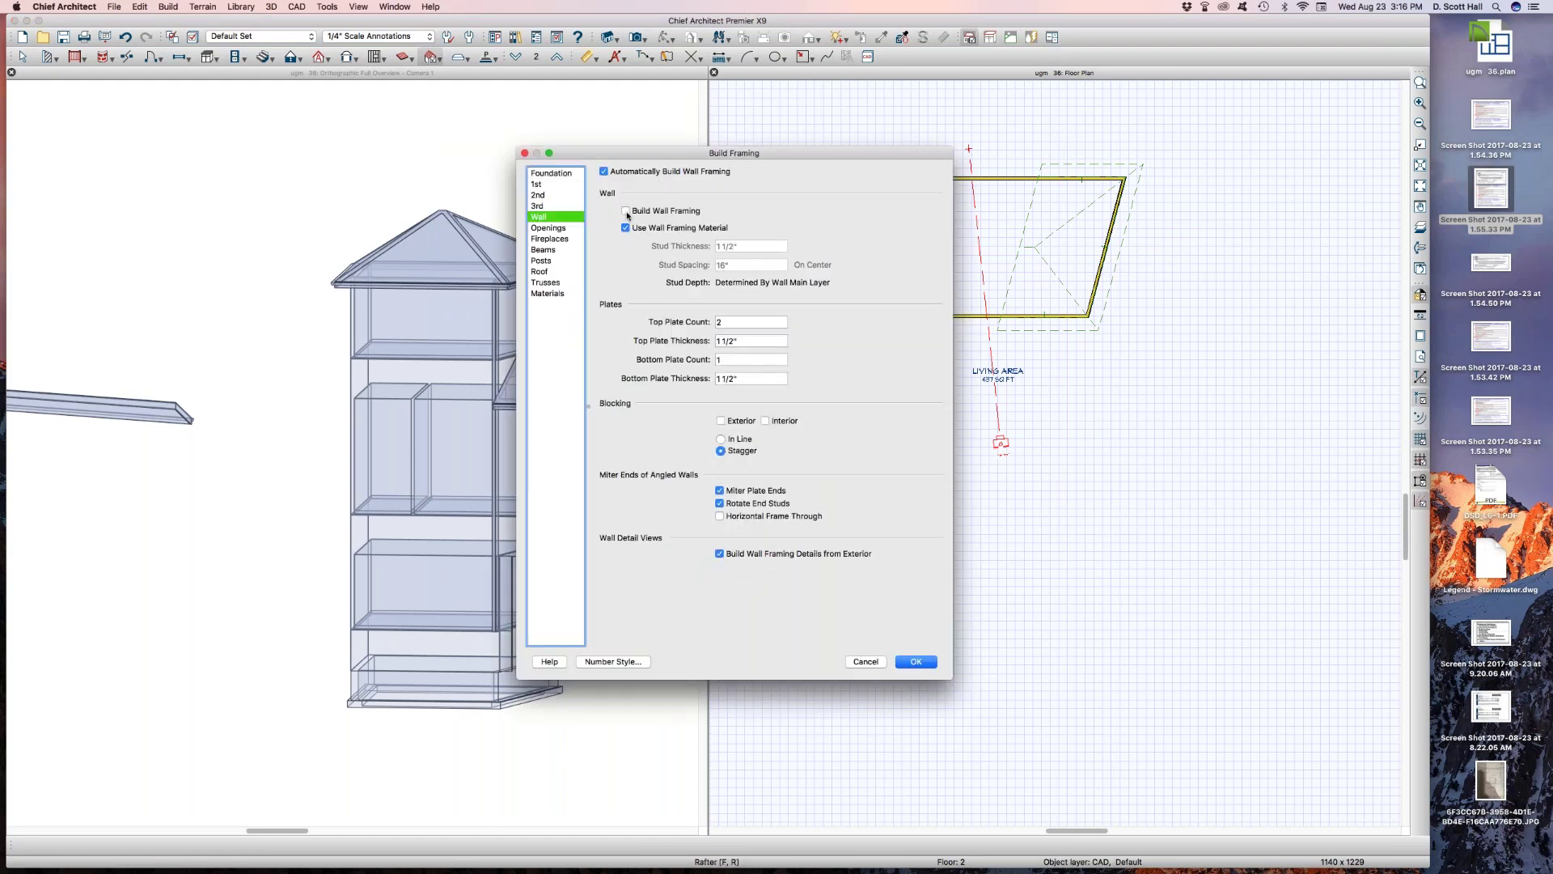
left_click(538, 272)
left_click(914, 663)
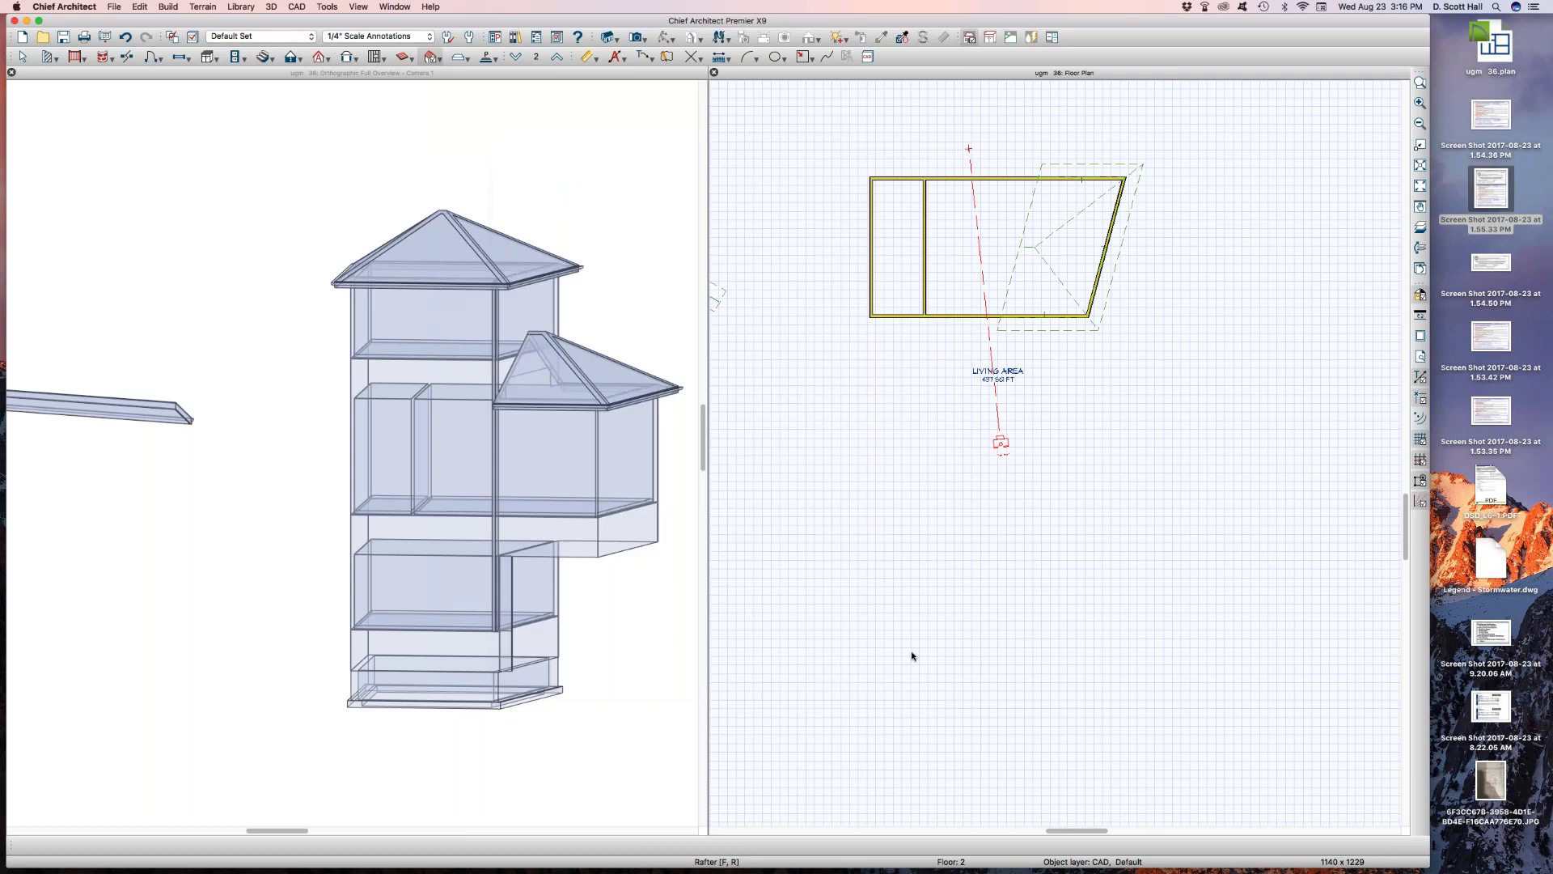
Display the "Framing, Ceiling Joists" layer in the 3D overview's Camera View Set and inspect the joists under the roofs
left_click(310, 454)
key("space")
key("l")
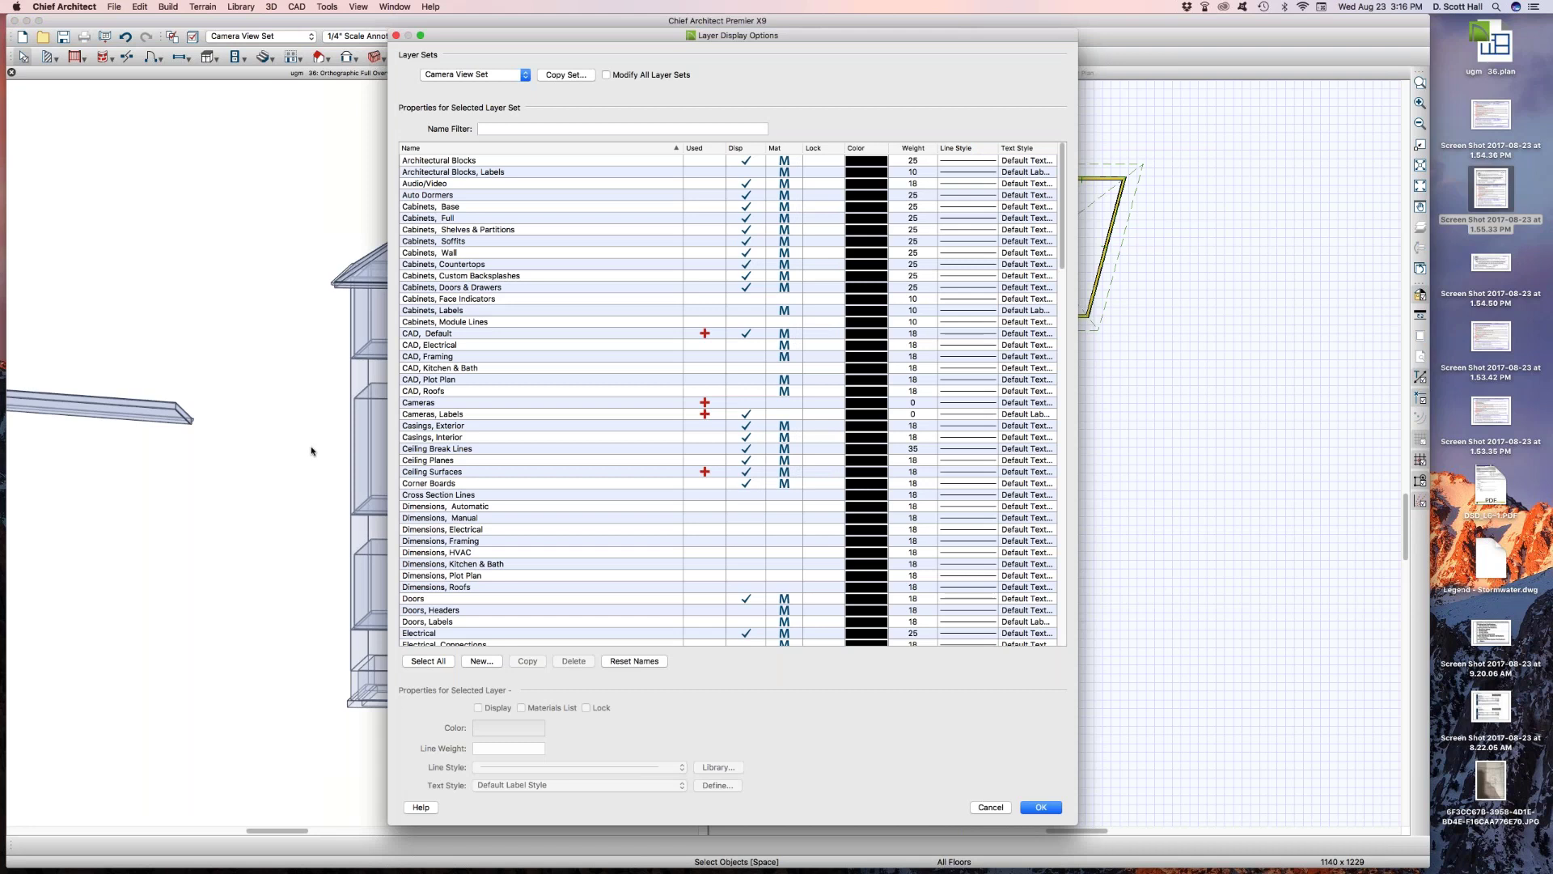
type("fr")
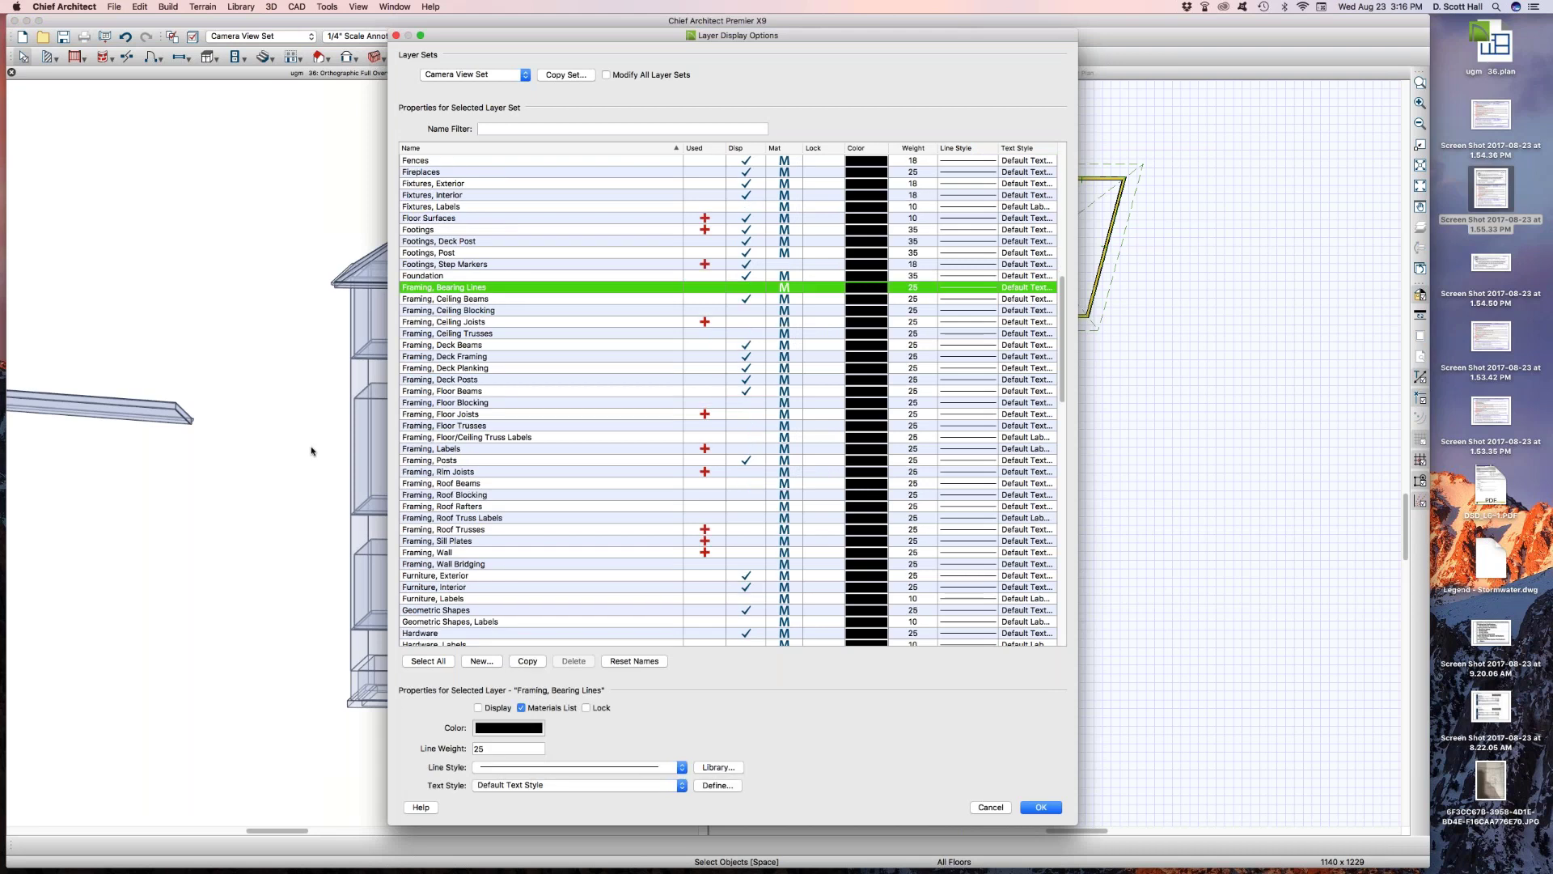
left_click(746, 323)
key("Return")
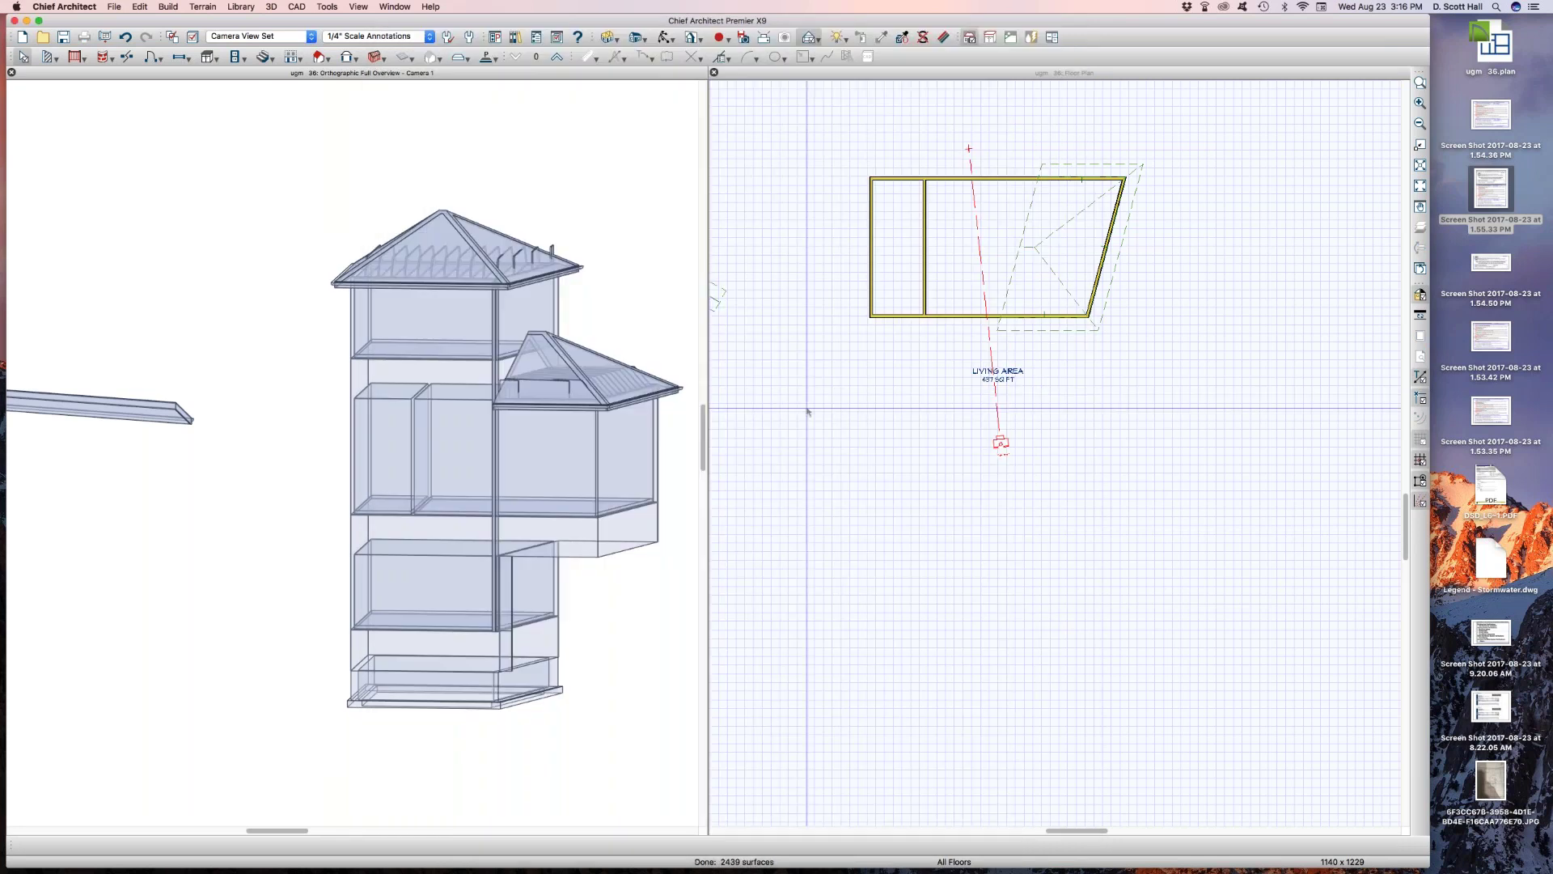
scroll(453, 254, "up", 3)
scroll(365, 332, "down", 3)
scroll(558, 372, "up", 1)
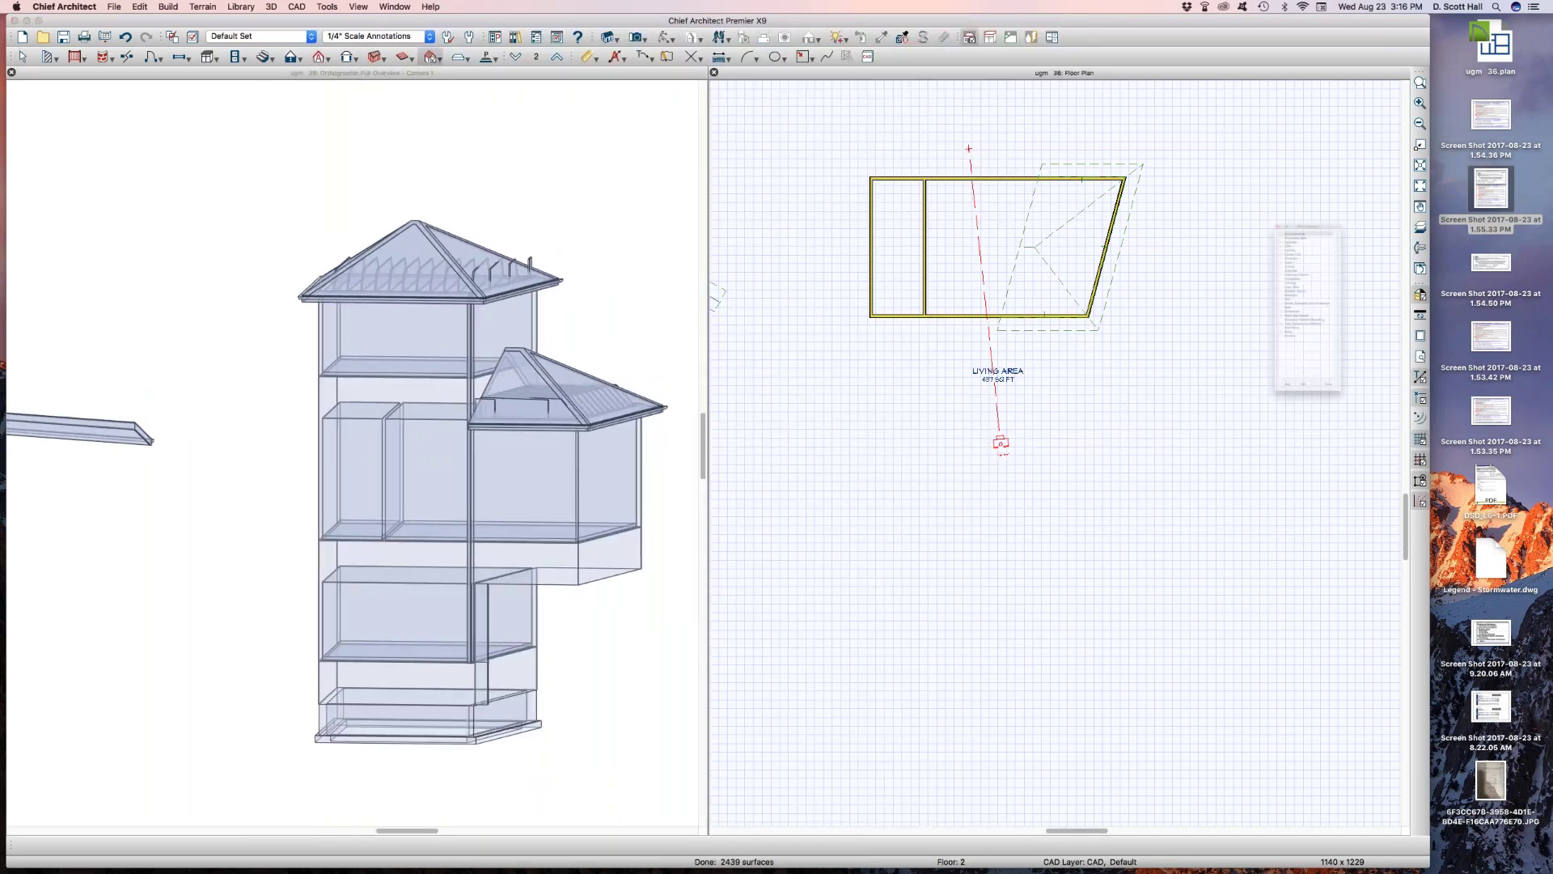
Set the ceiling structure thickness in the Floor/Ceiling Platform defaults to 6" and close the default settings
key("super+d")
left_click(1238, 220)
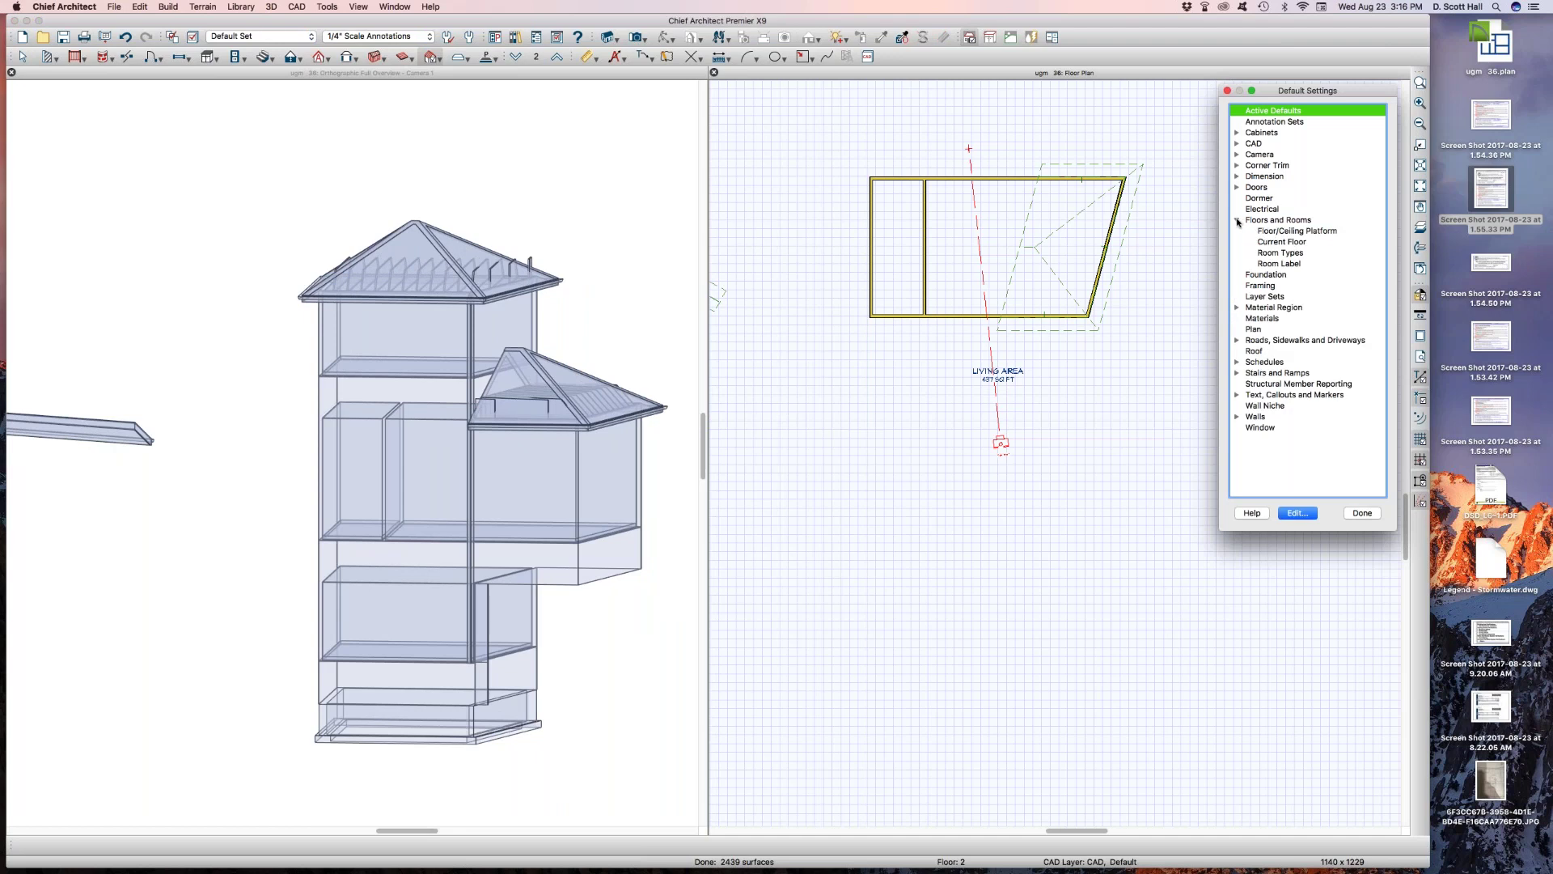
double_click(1274, 231)
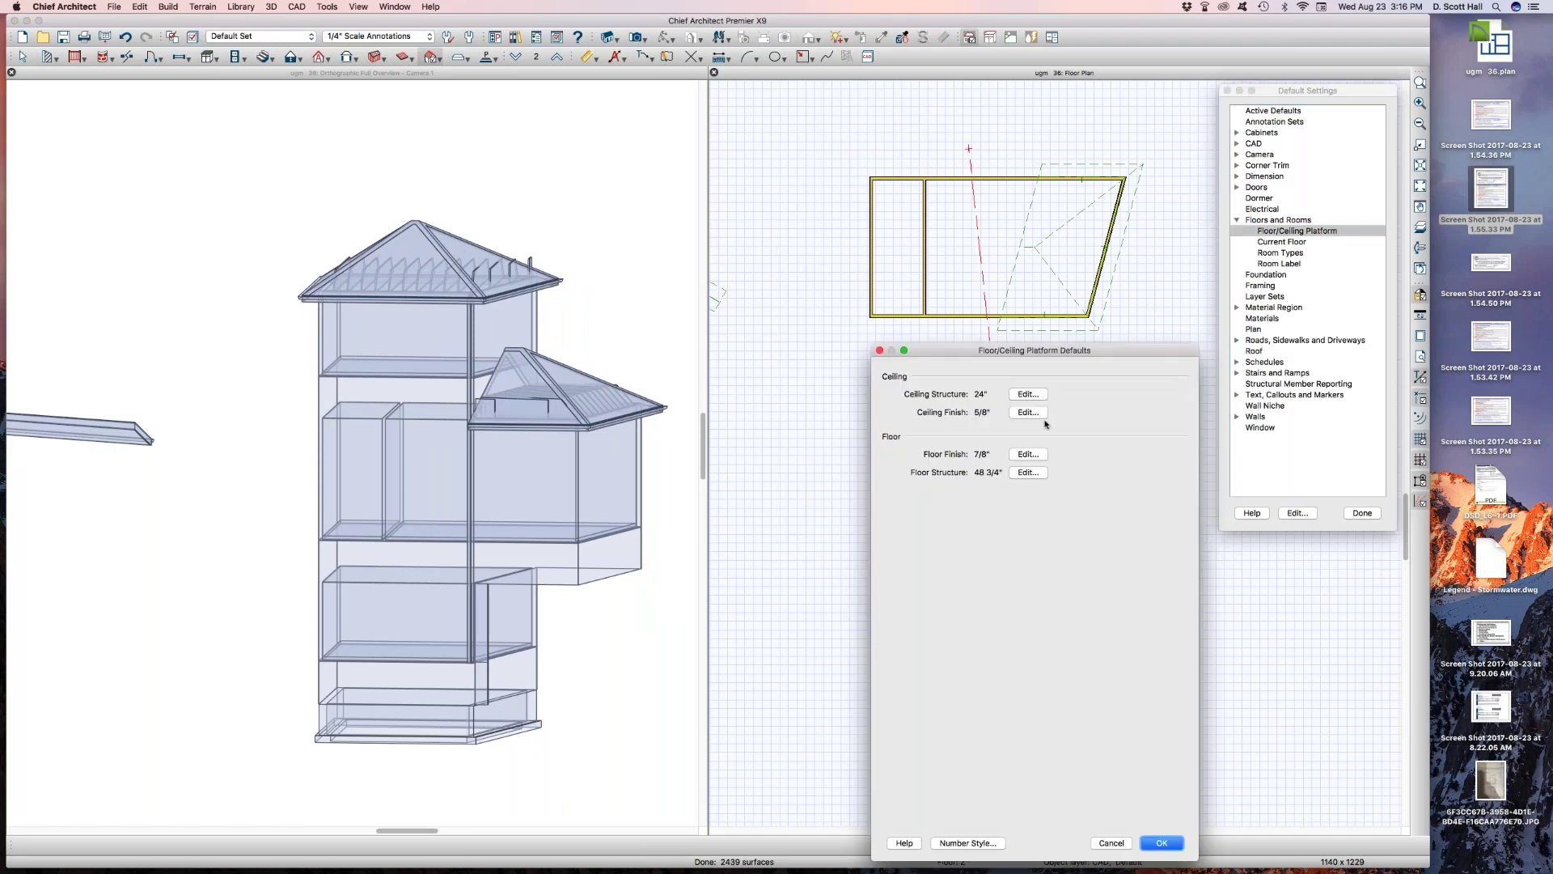
left_click(1032, 398)
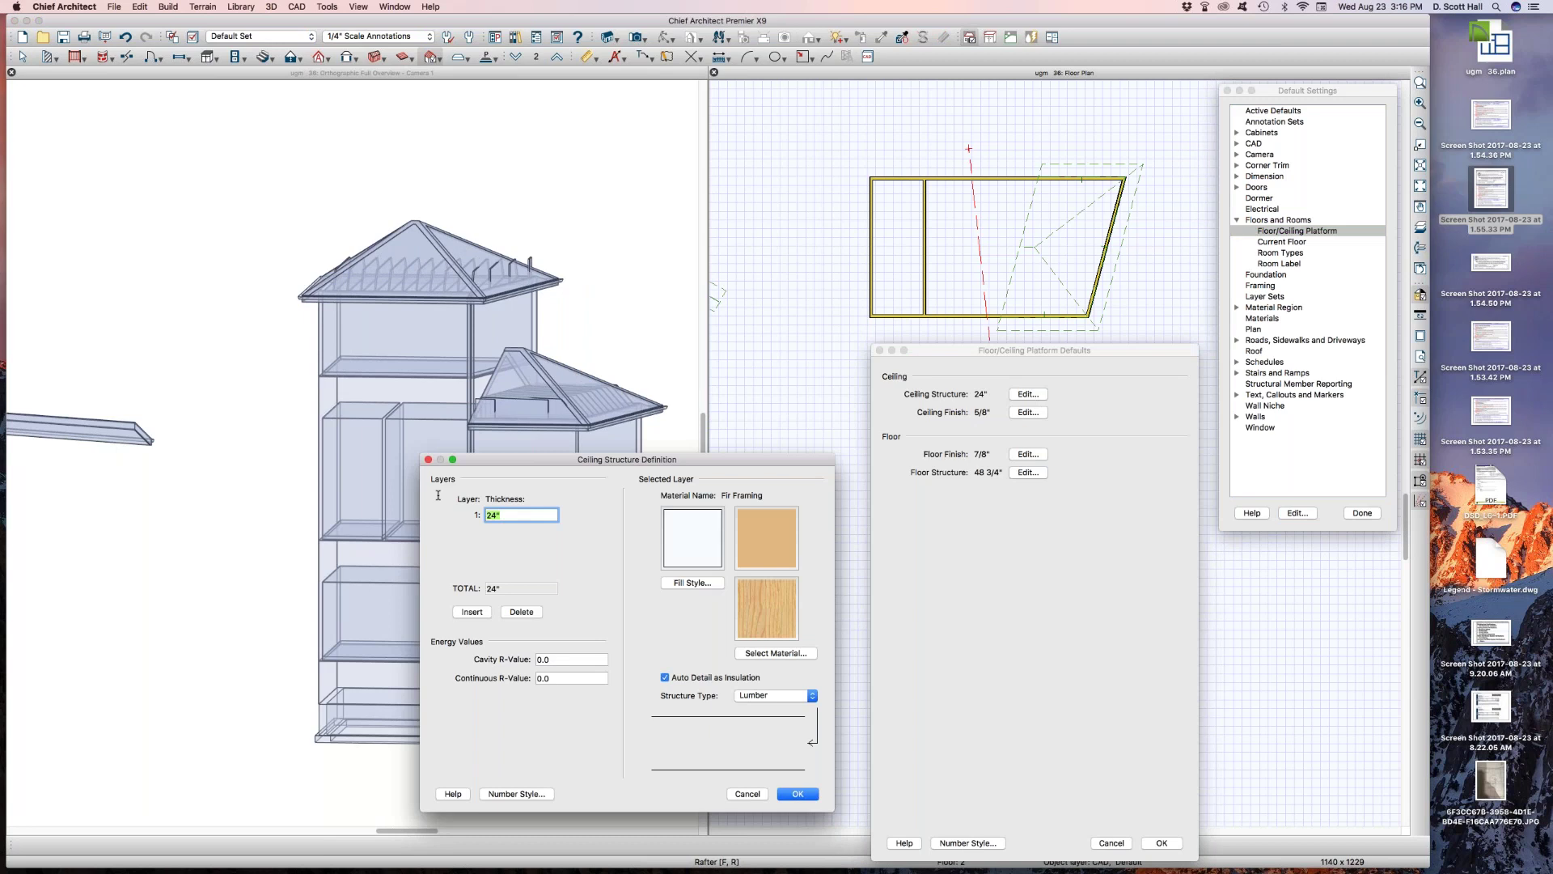
type("6")
key("Return")
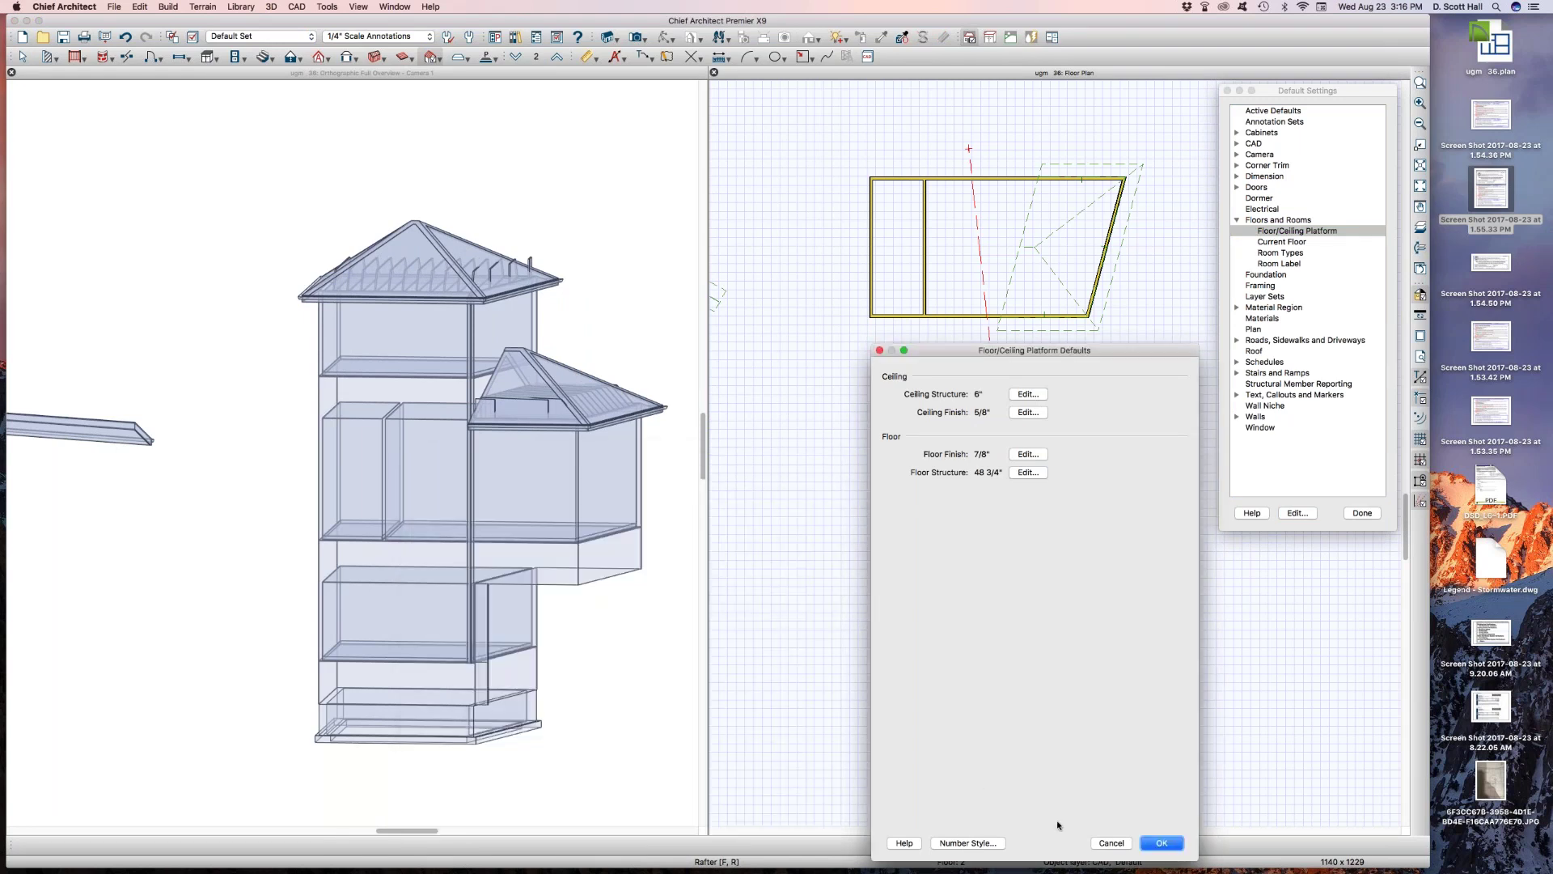
left_click(1163, 843)
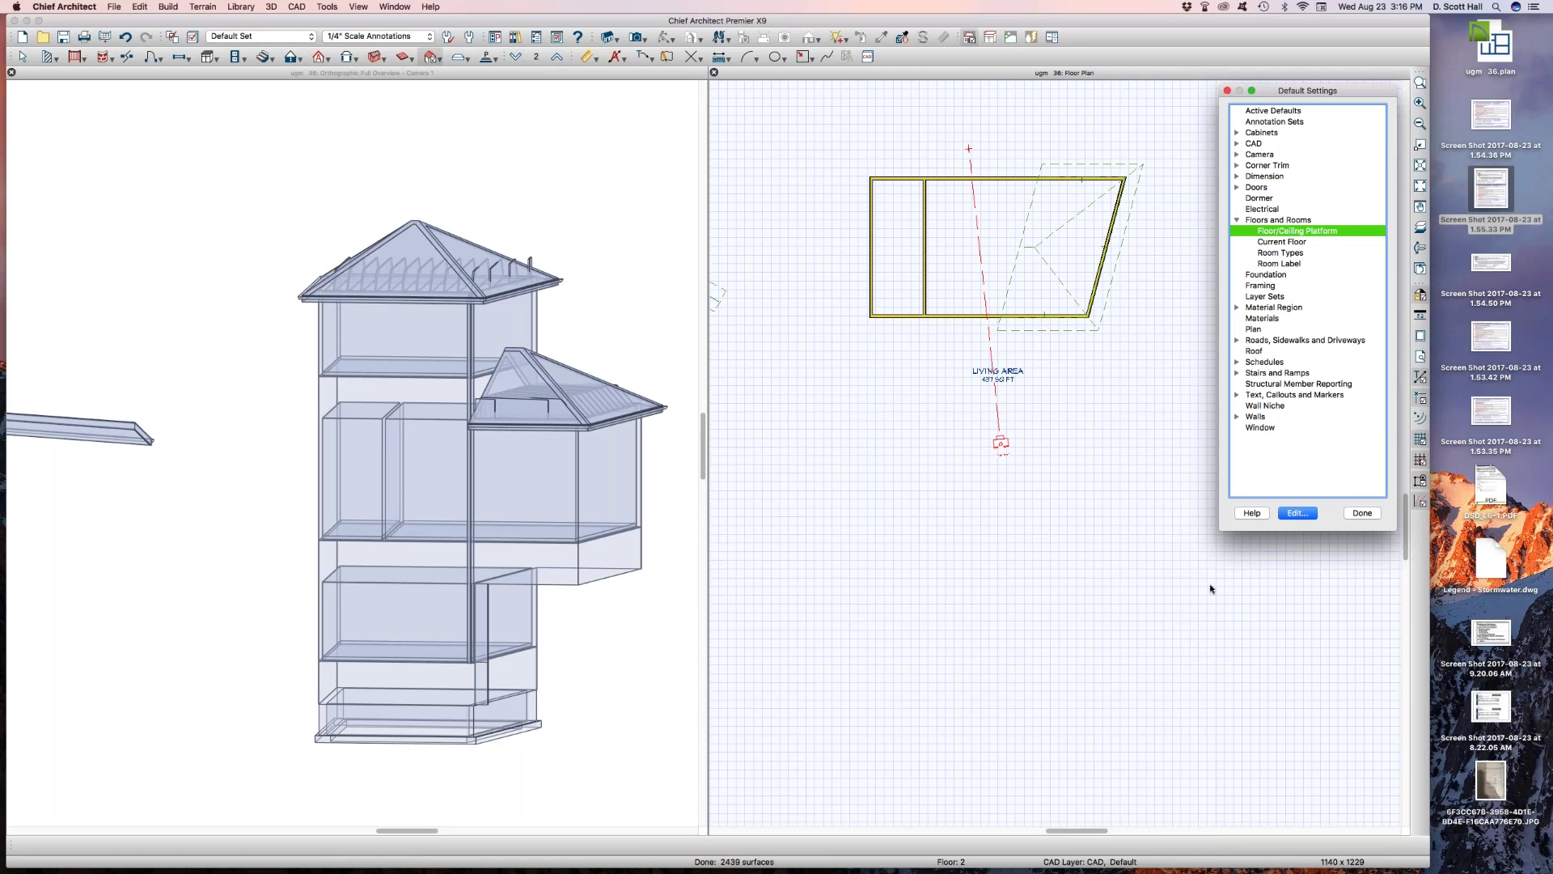
left_click(1362, 513)
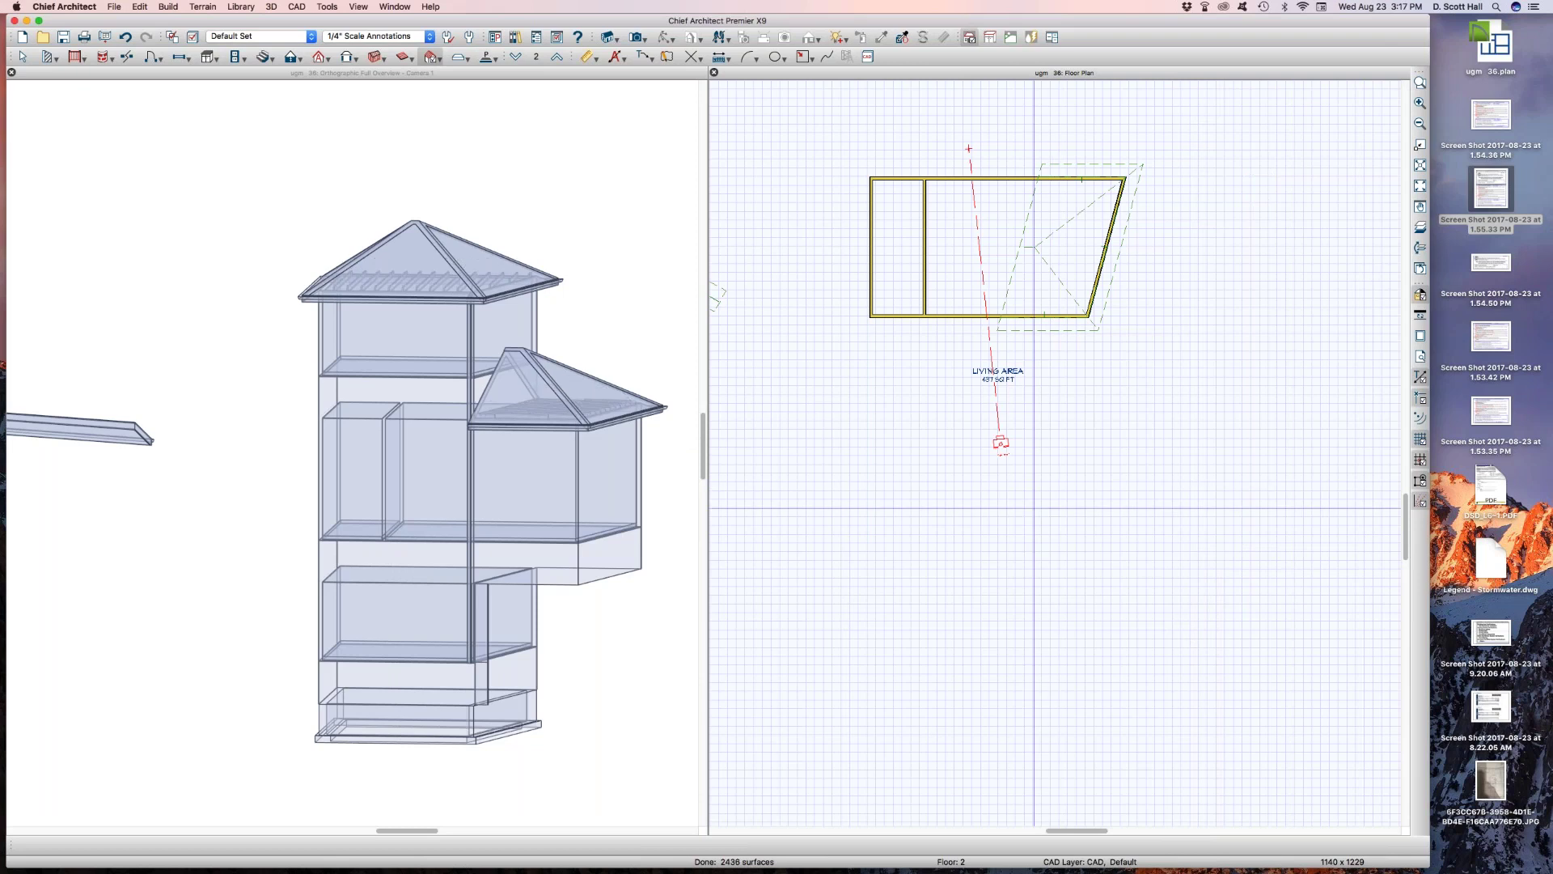
Review the automatic framing options for the roof, walls and floors in the Build Framing settings and accept them
left_click(374, 57)
left_click(615, 174)
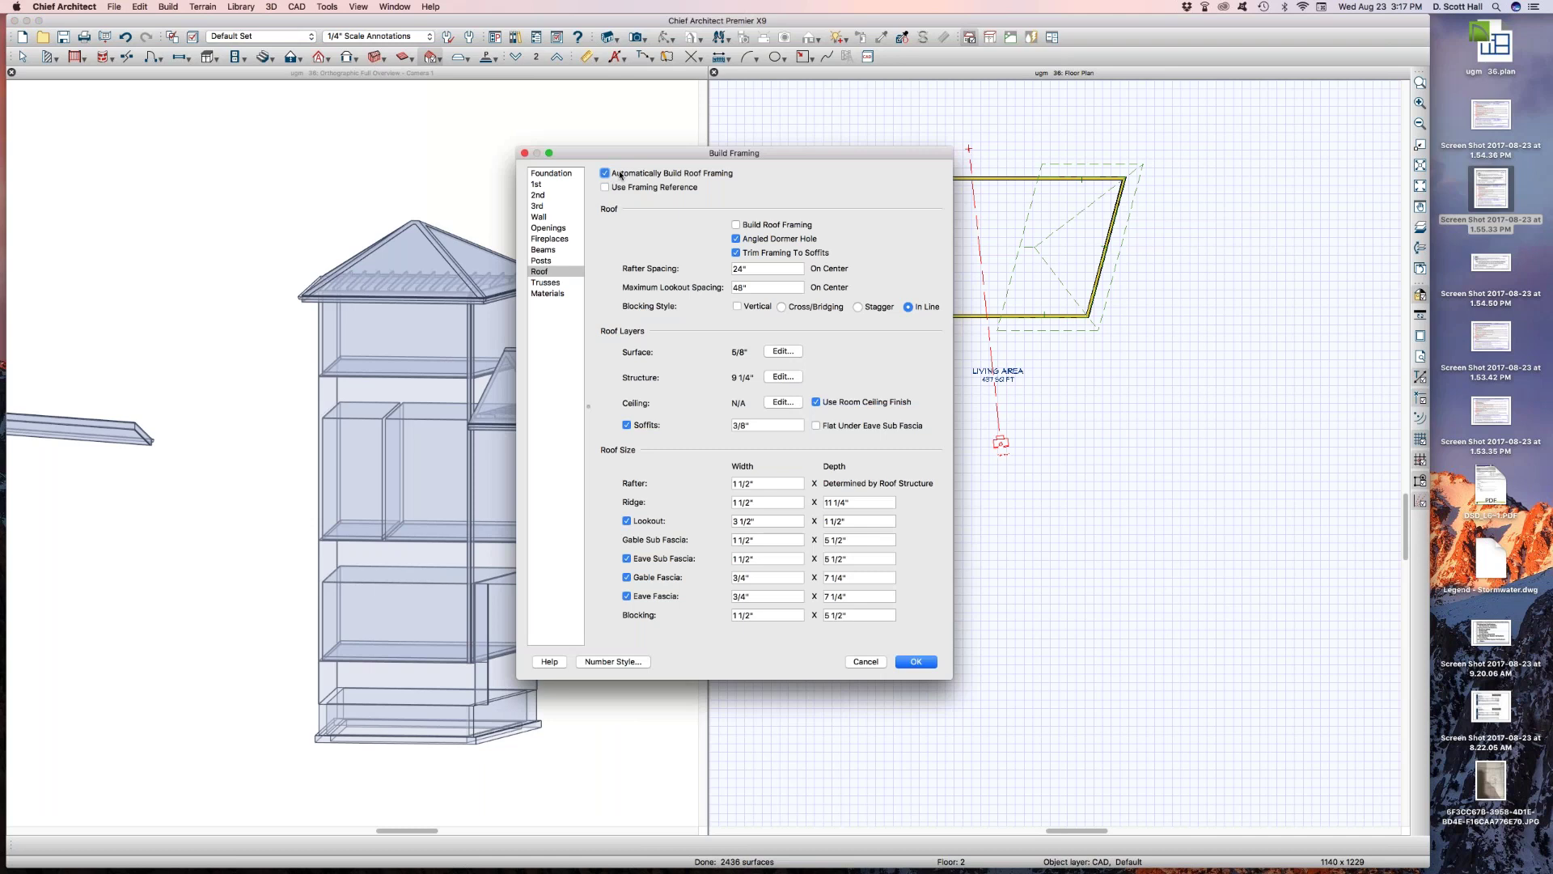
left_click(545, 175)
left_click(545, 217)
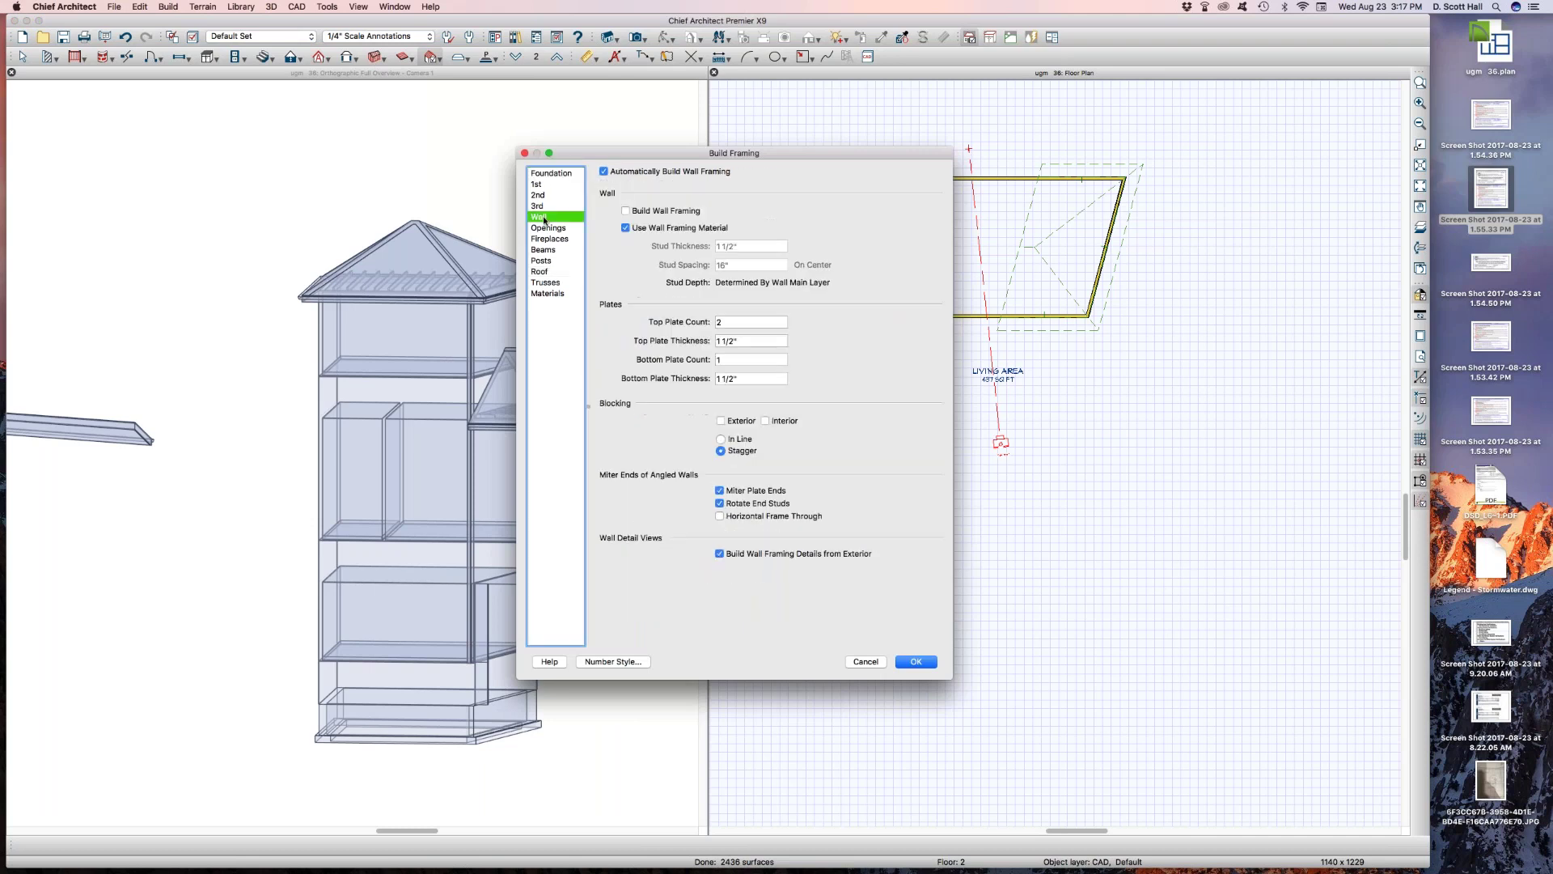
left_click(538, 185)
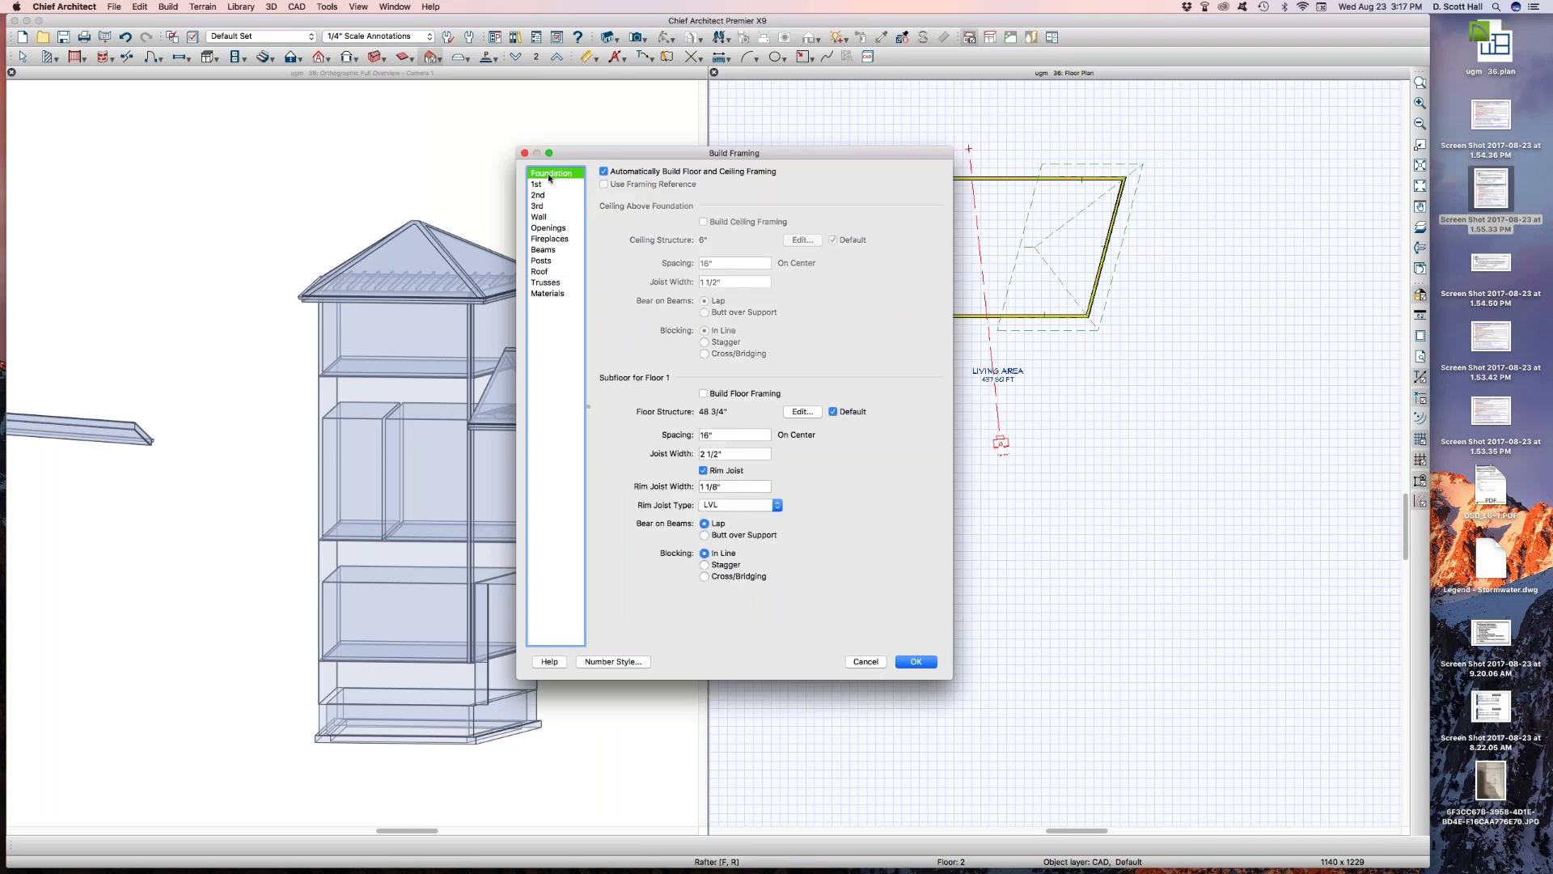
left_click(914, 661)
Set the ceiling structure thickness in the Floor/Ceiling Platform defaults to 24" and close the default settings
key("space")
key("d")
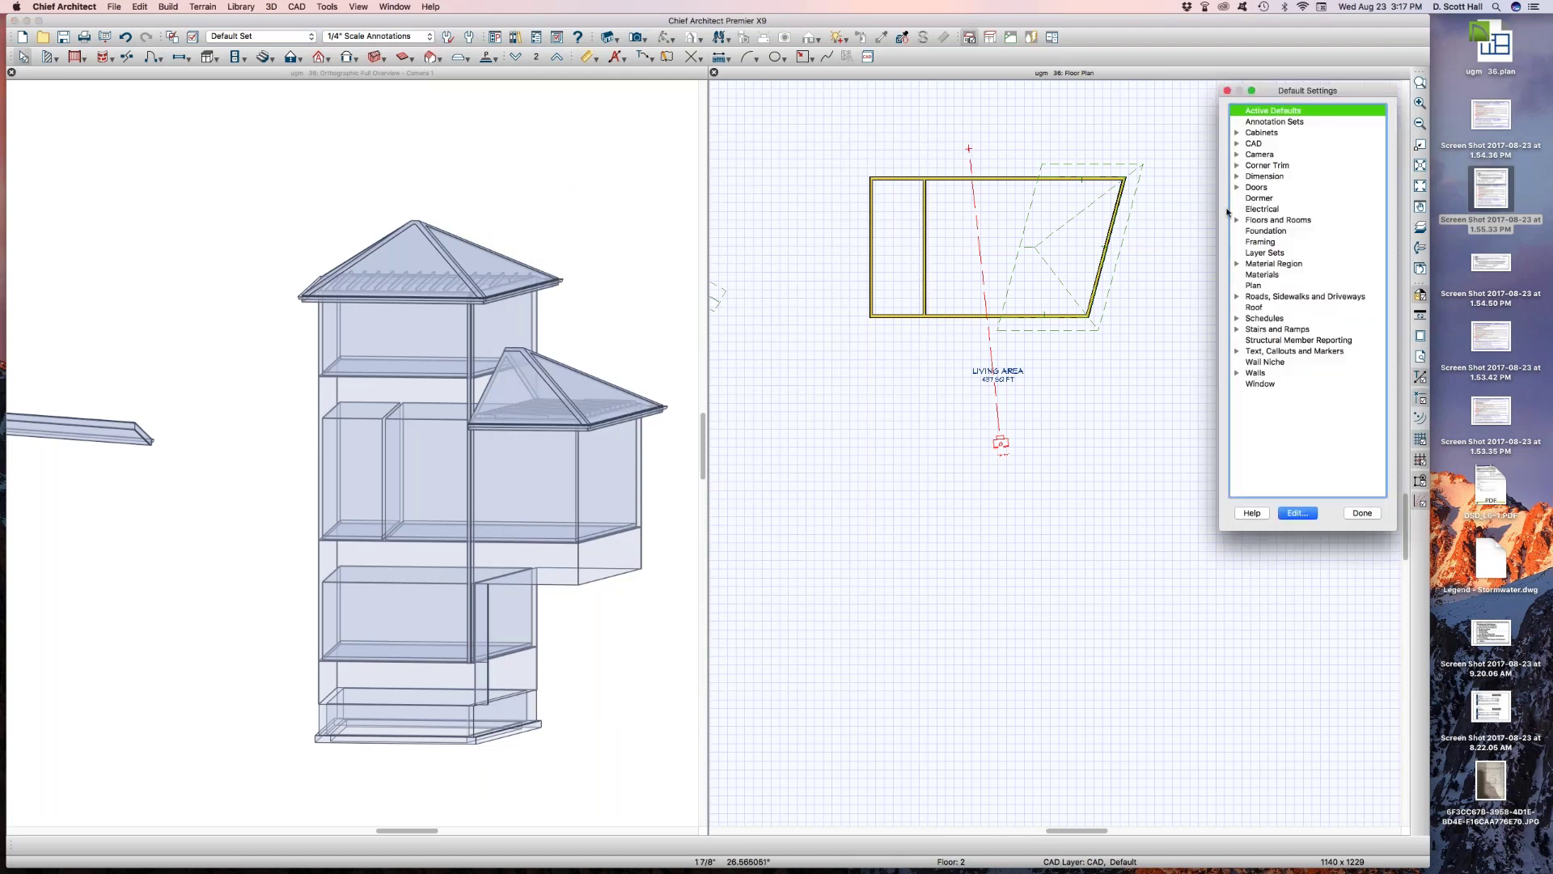
left_click(1241, 222)
double_click(1287, 231)
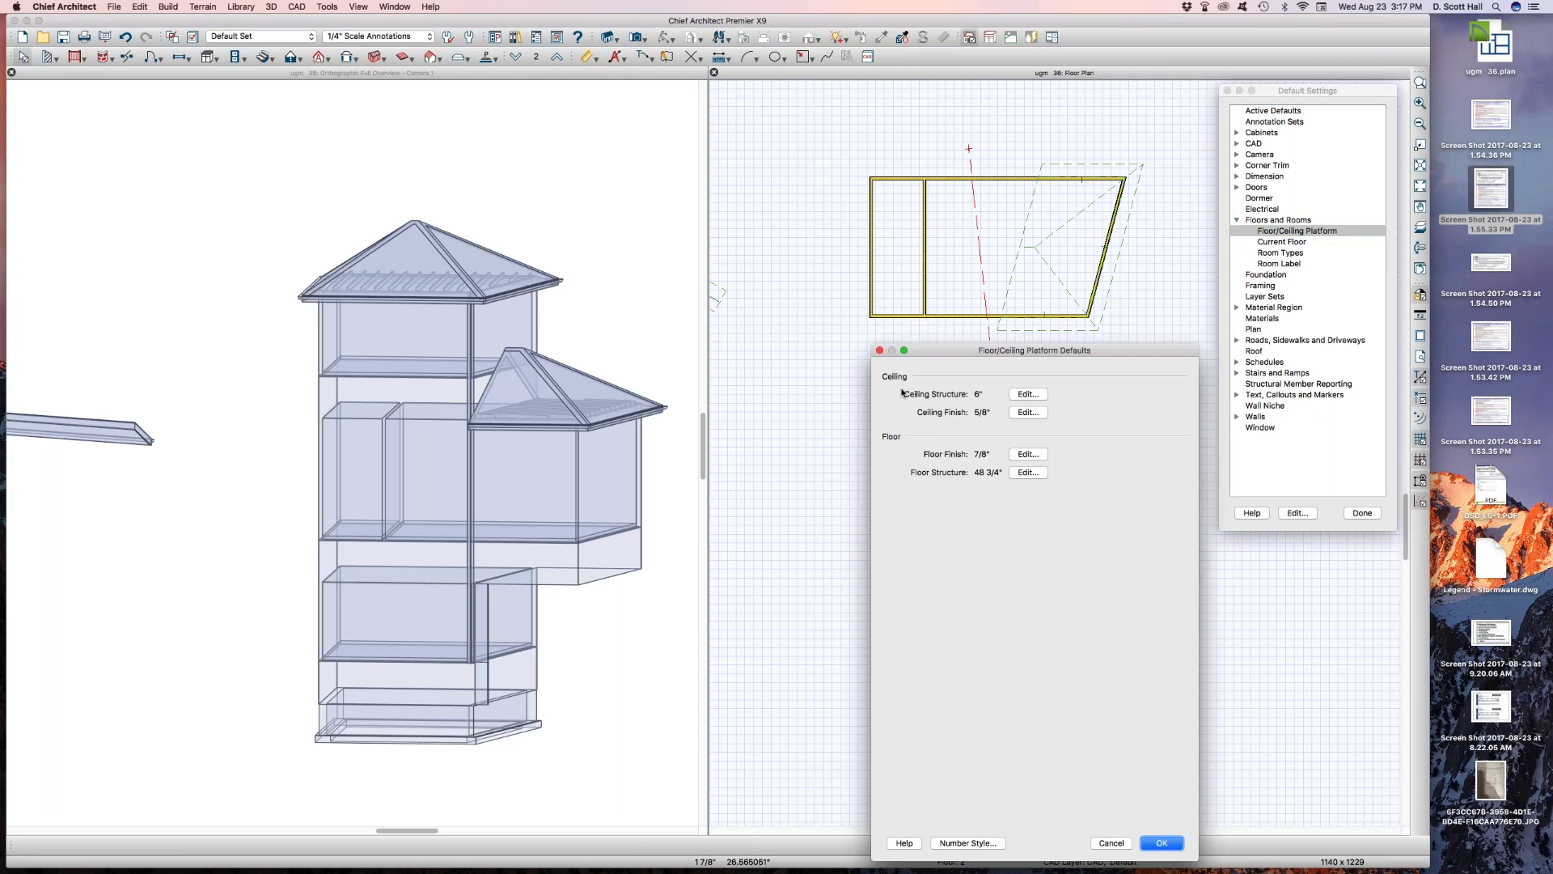
left_click(1035, 394)
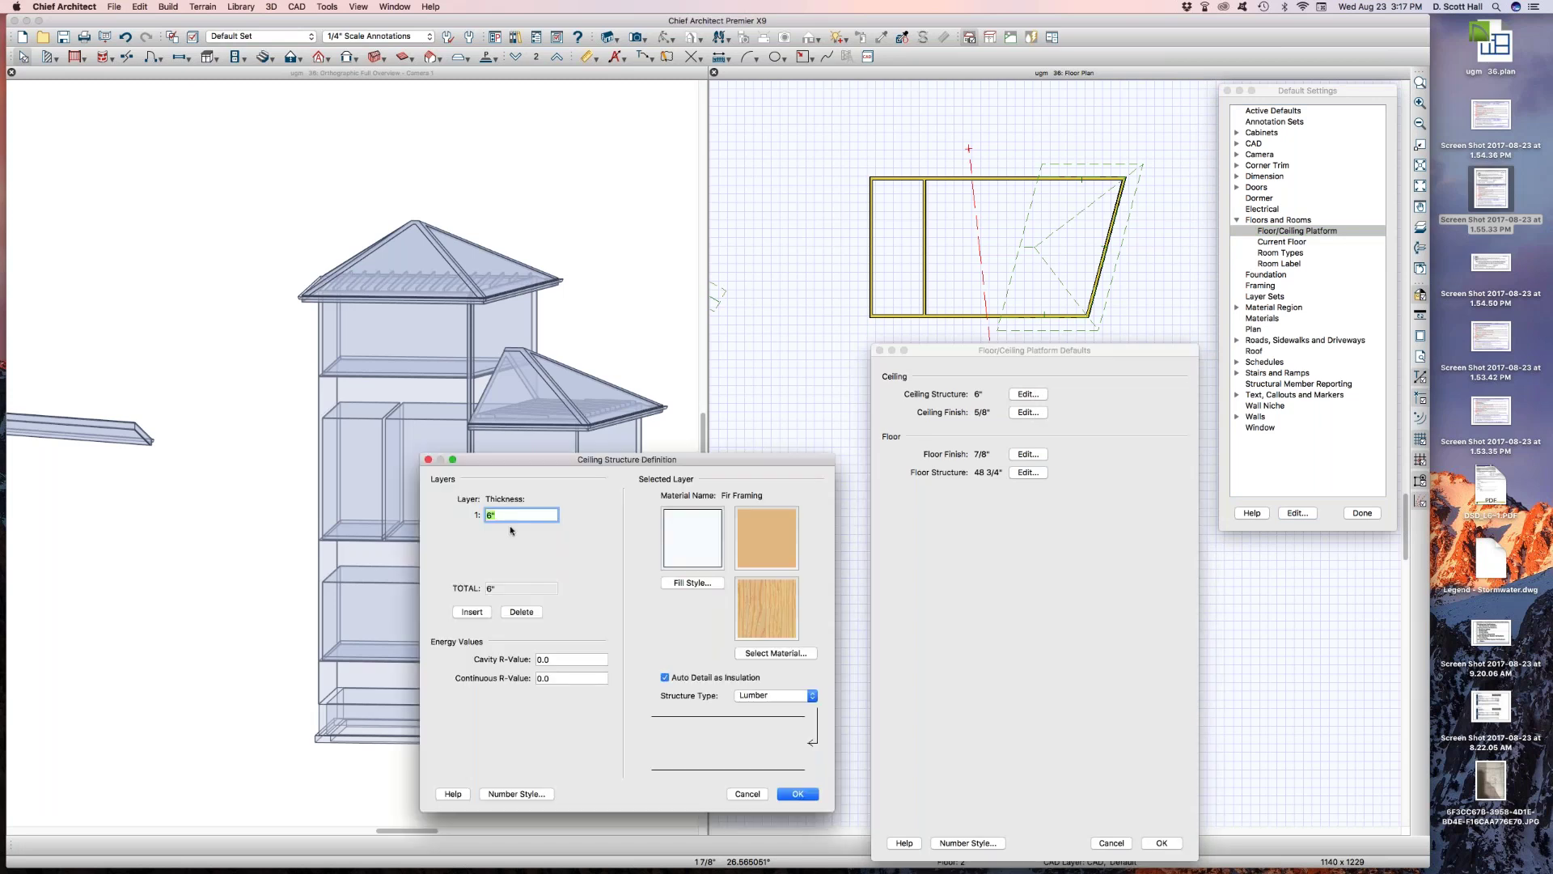
type("2")
key("Return")
key("Return")
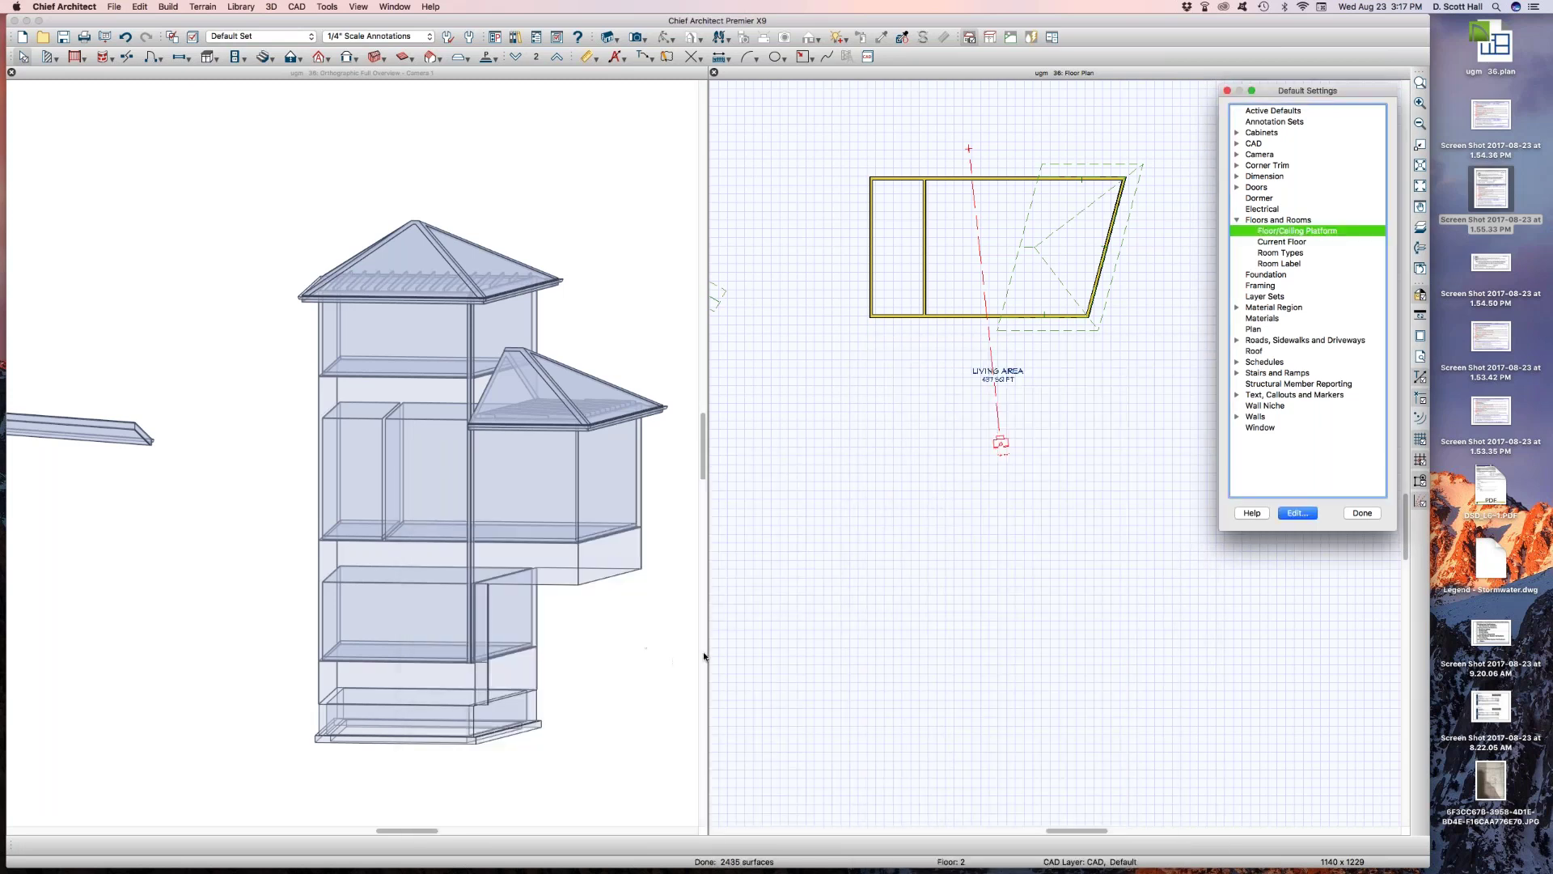
key("Return")
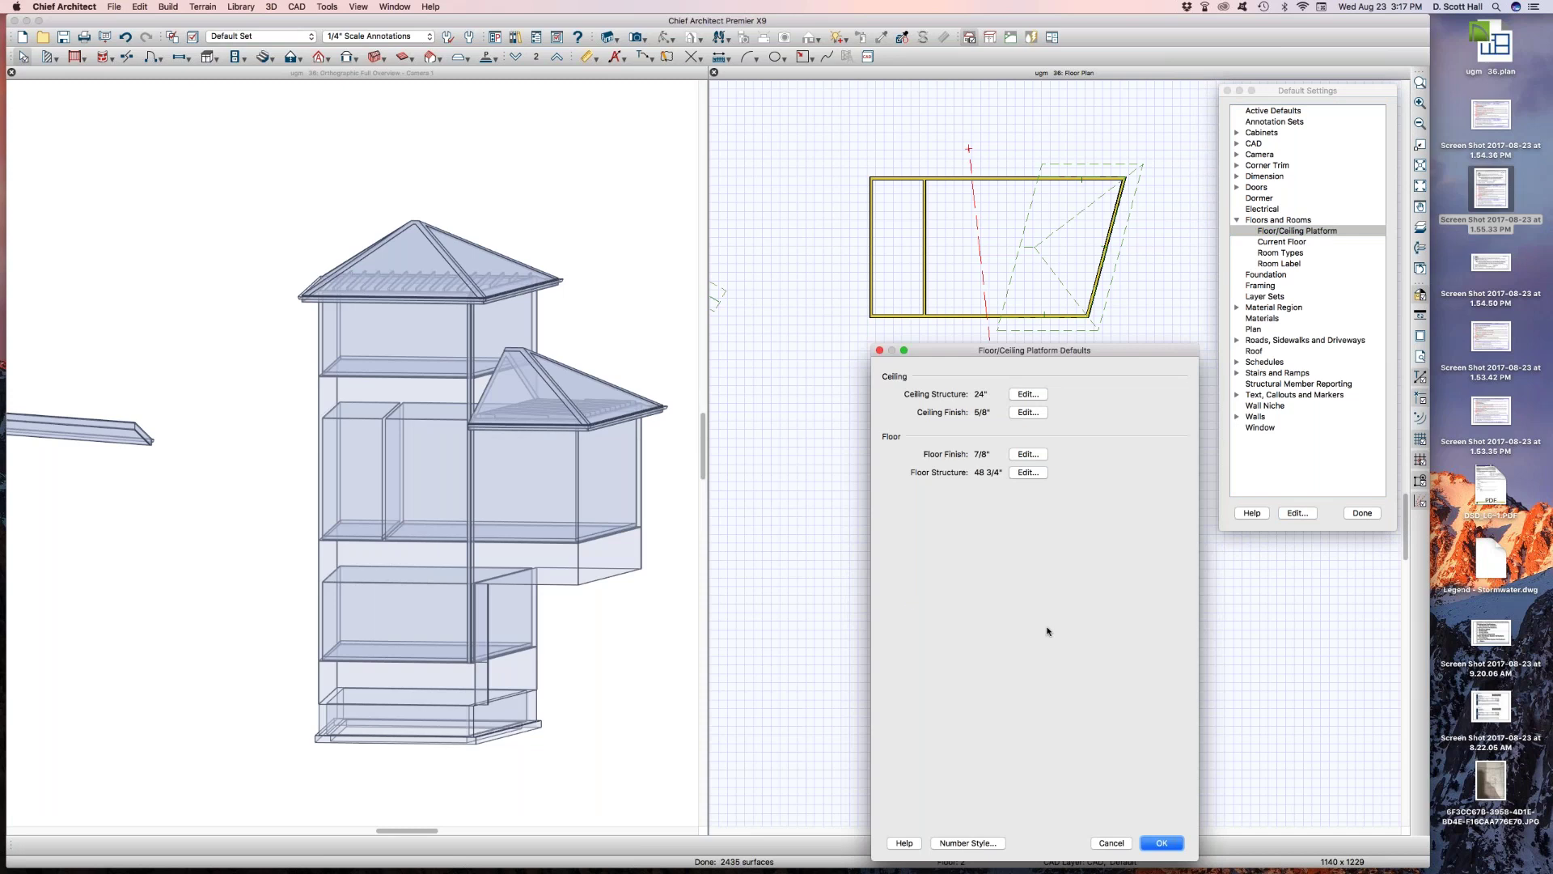
key("Return")
left_click(1363, 513)
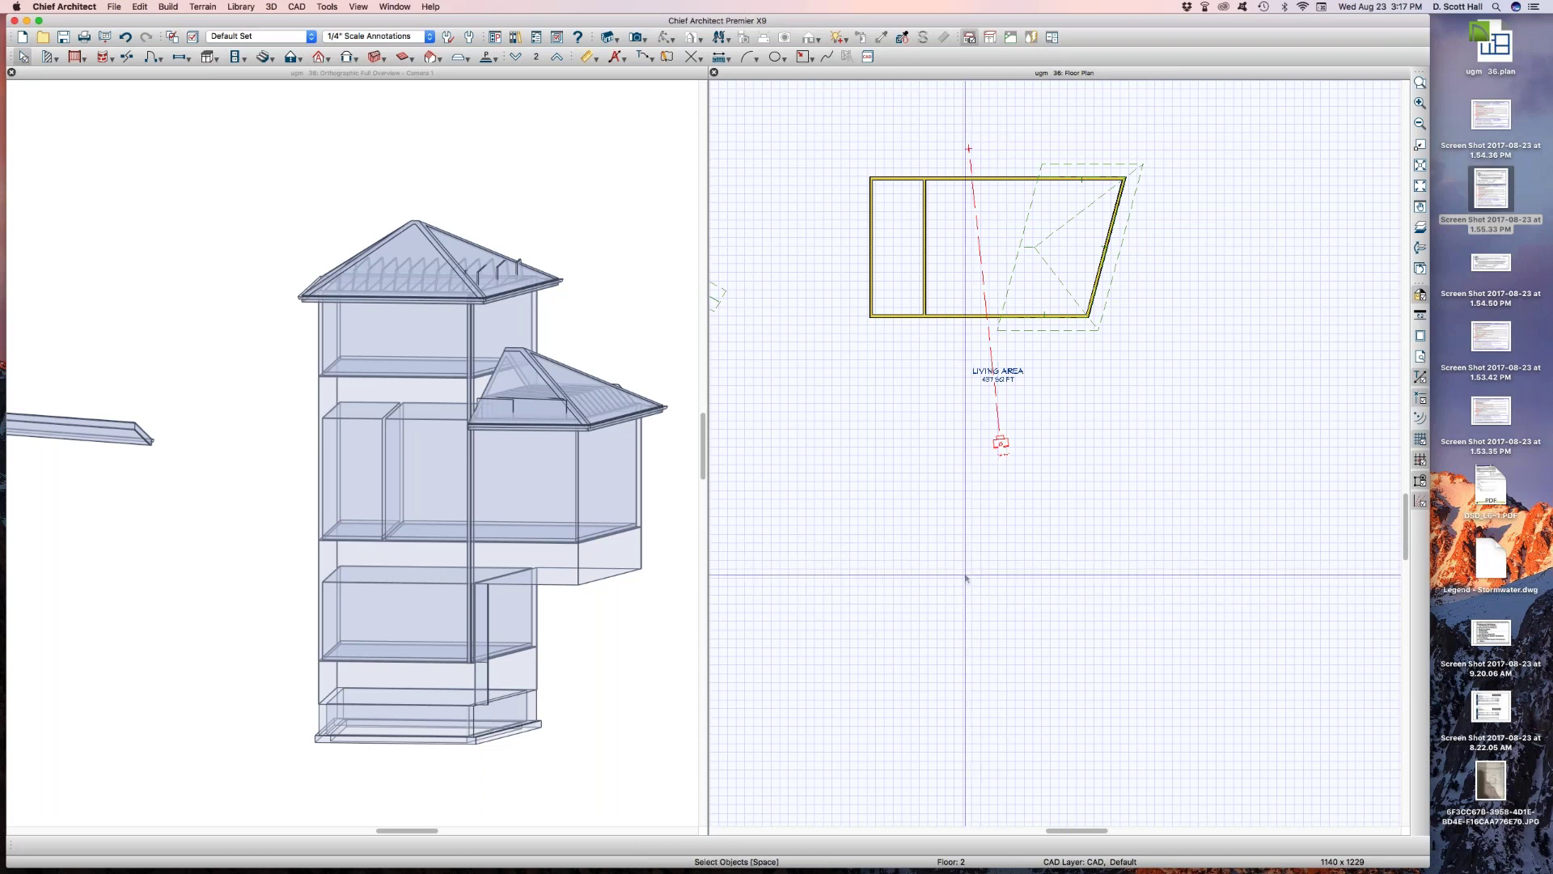
Set layer 2 of the floor structure in the Floor/Ceiling Platform defaults to 24" and close the default settings
key("F10")
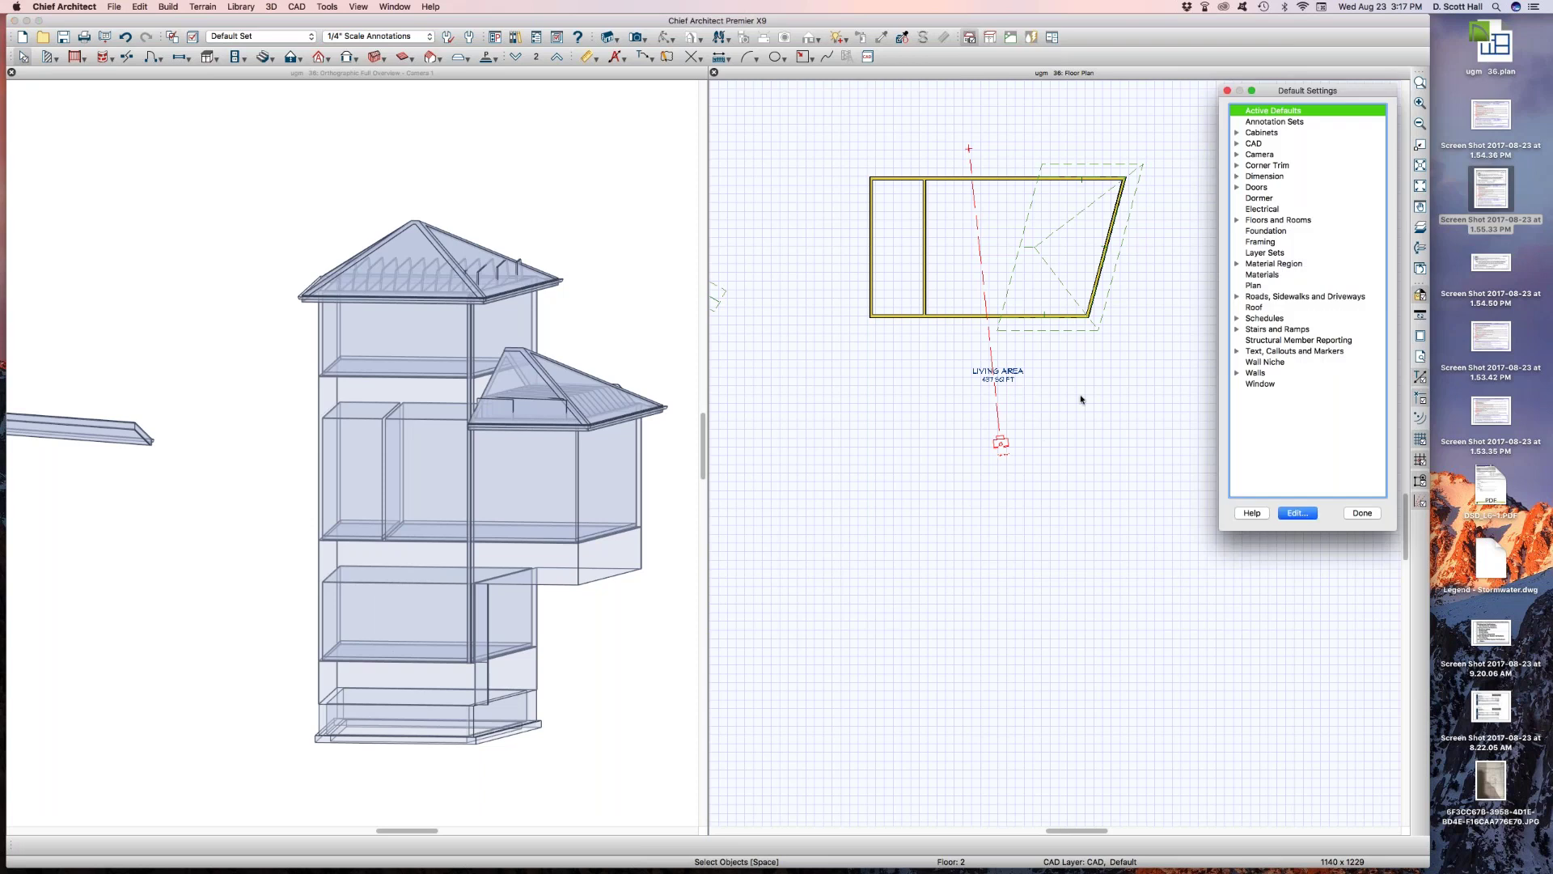
left_click(1239, 221)
double_click(1268, 230)
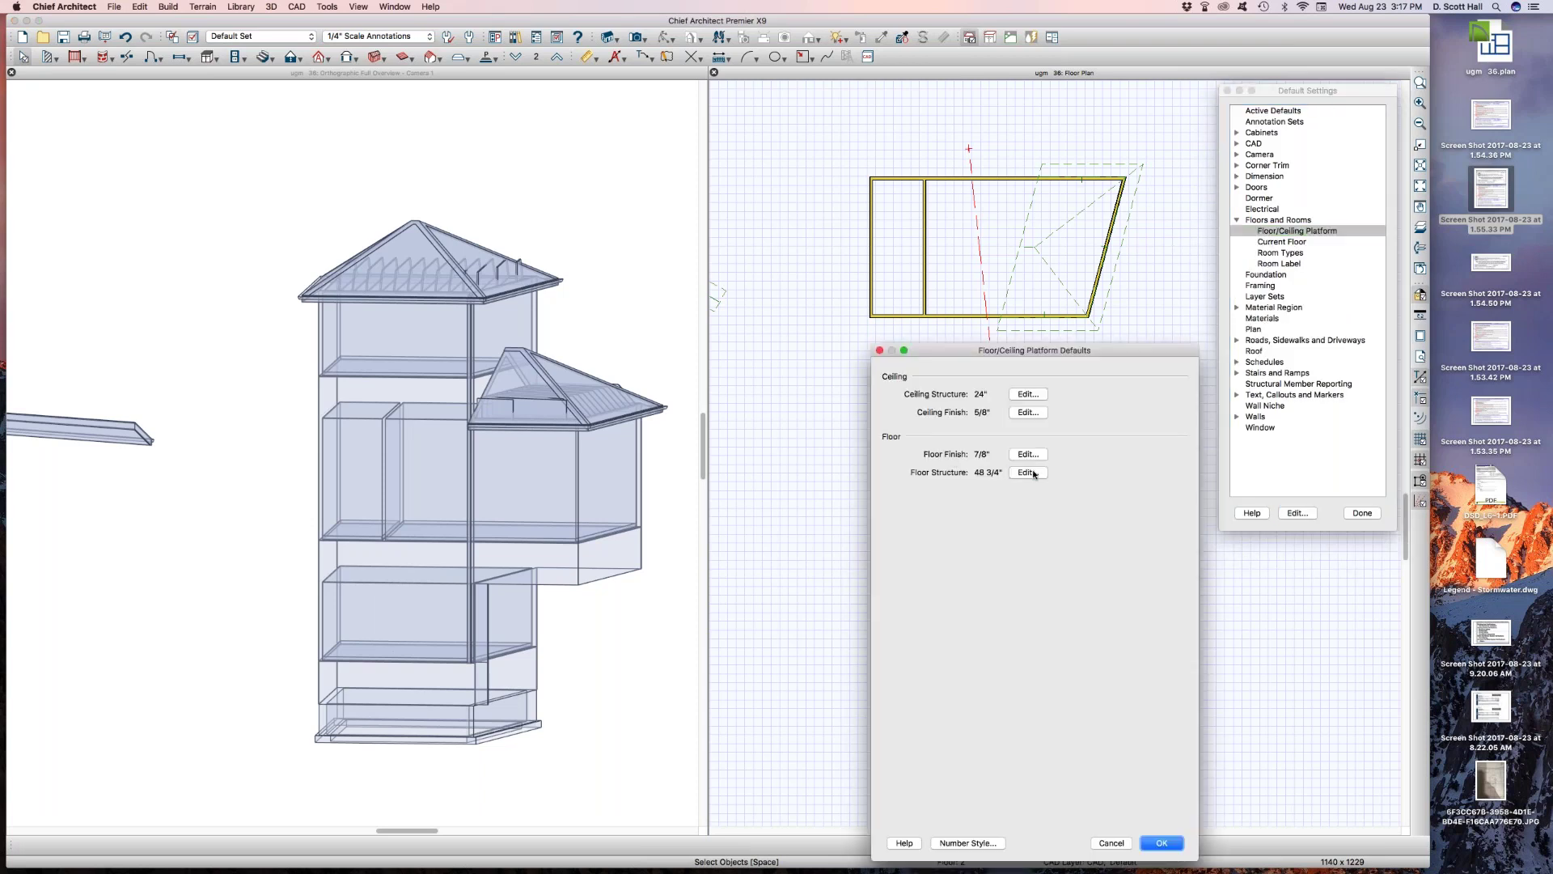
left_click(1030, 473)
key("Tab")
type("24")
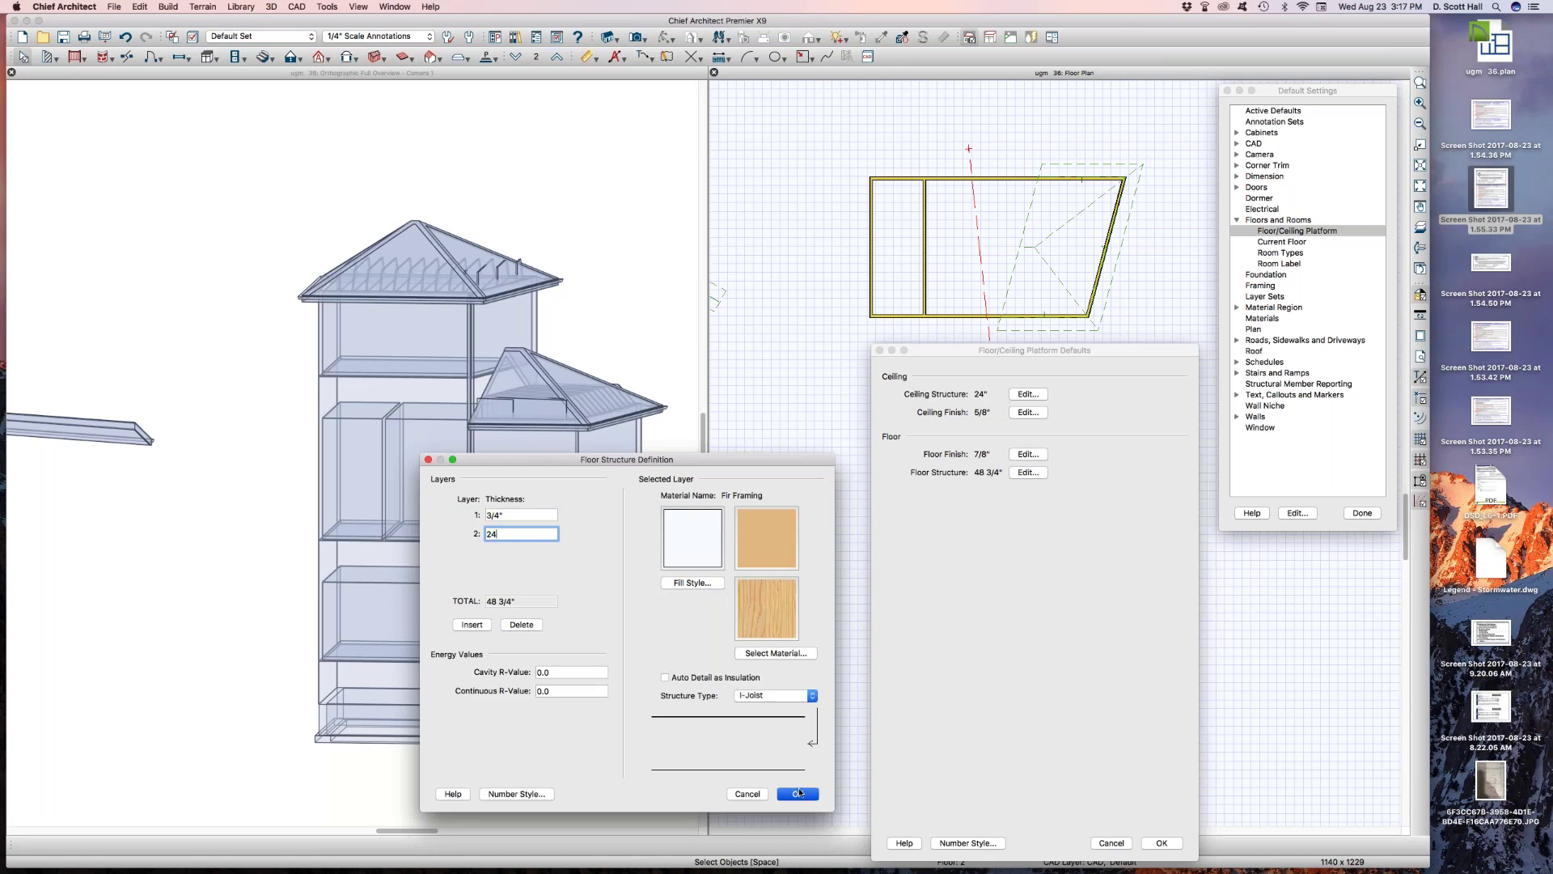
left_click(799, 793)
left_click(1162, 843)
key("Return")
left_click(1169, 844)
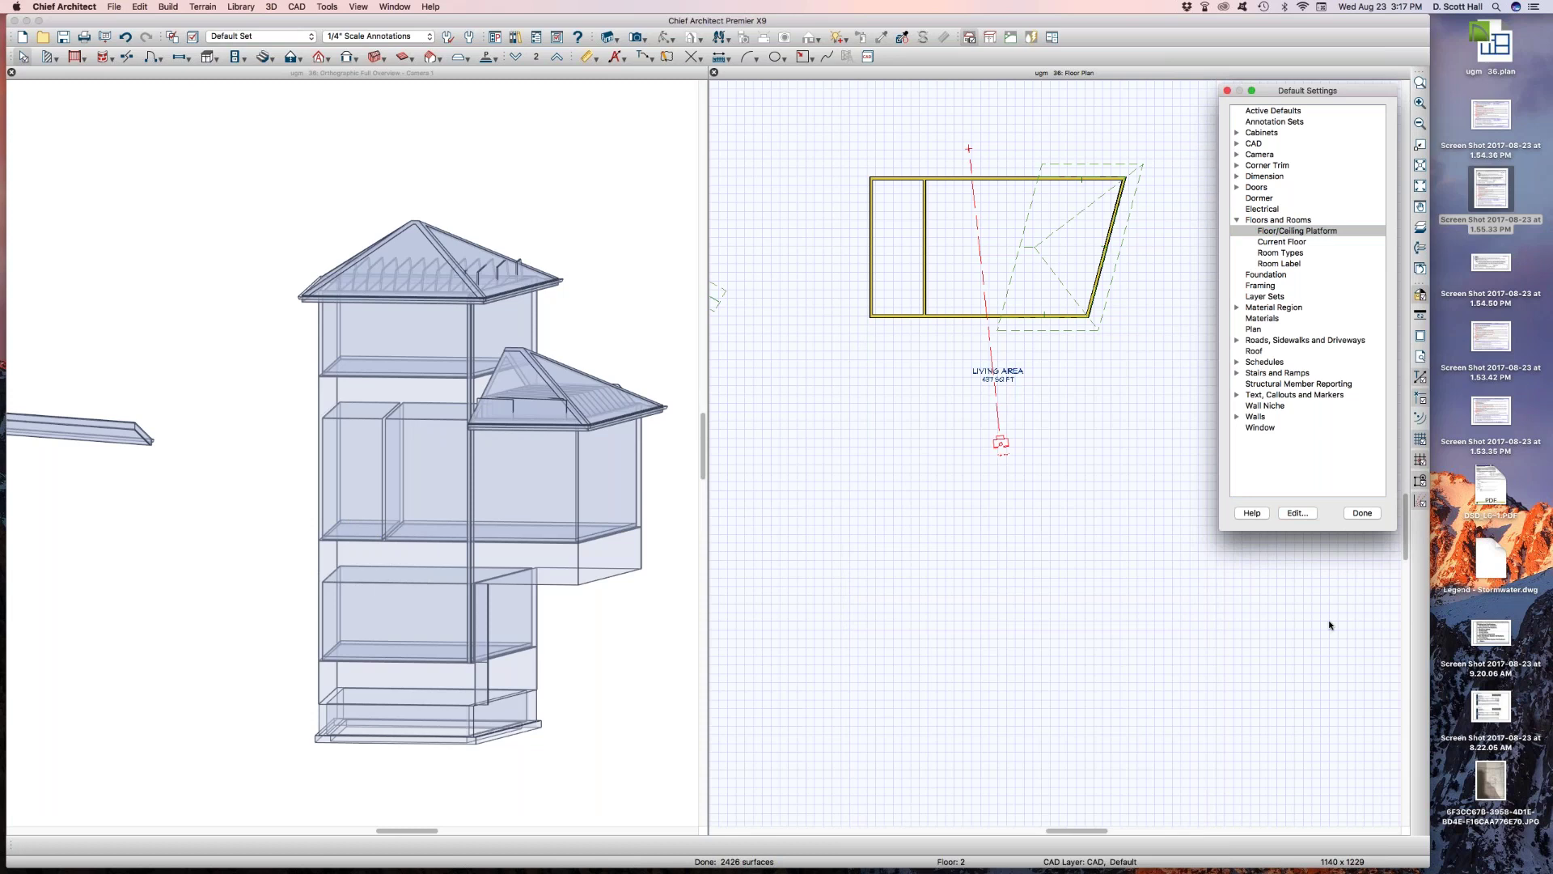
left_click(1363, 513)
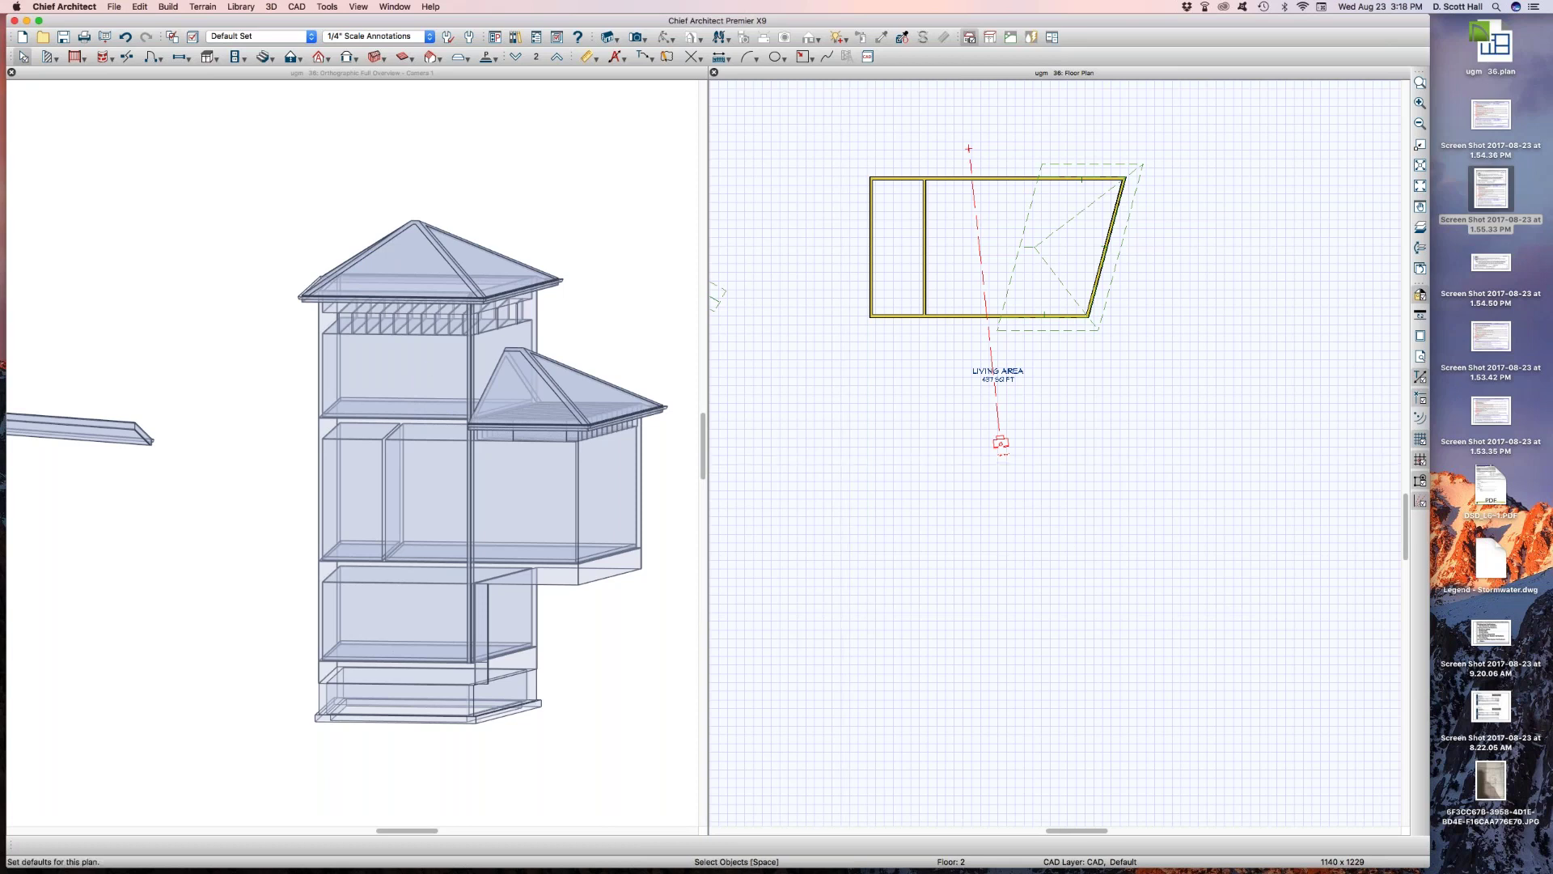
Check the automatic rebuild options in the 3D View Defaults and accept them
left_click(271, 7)
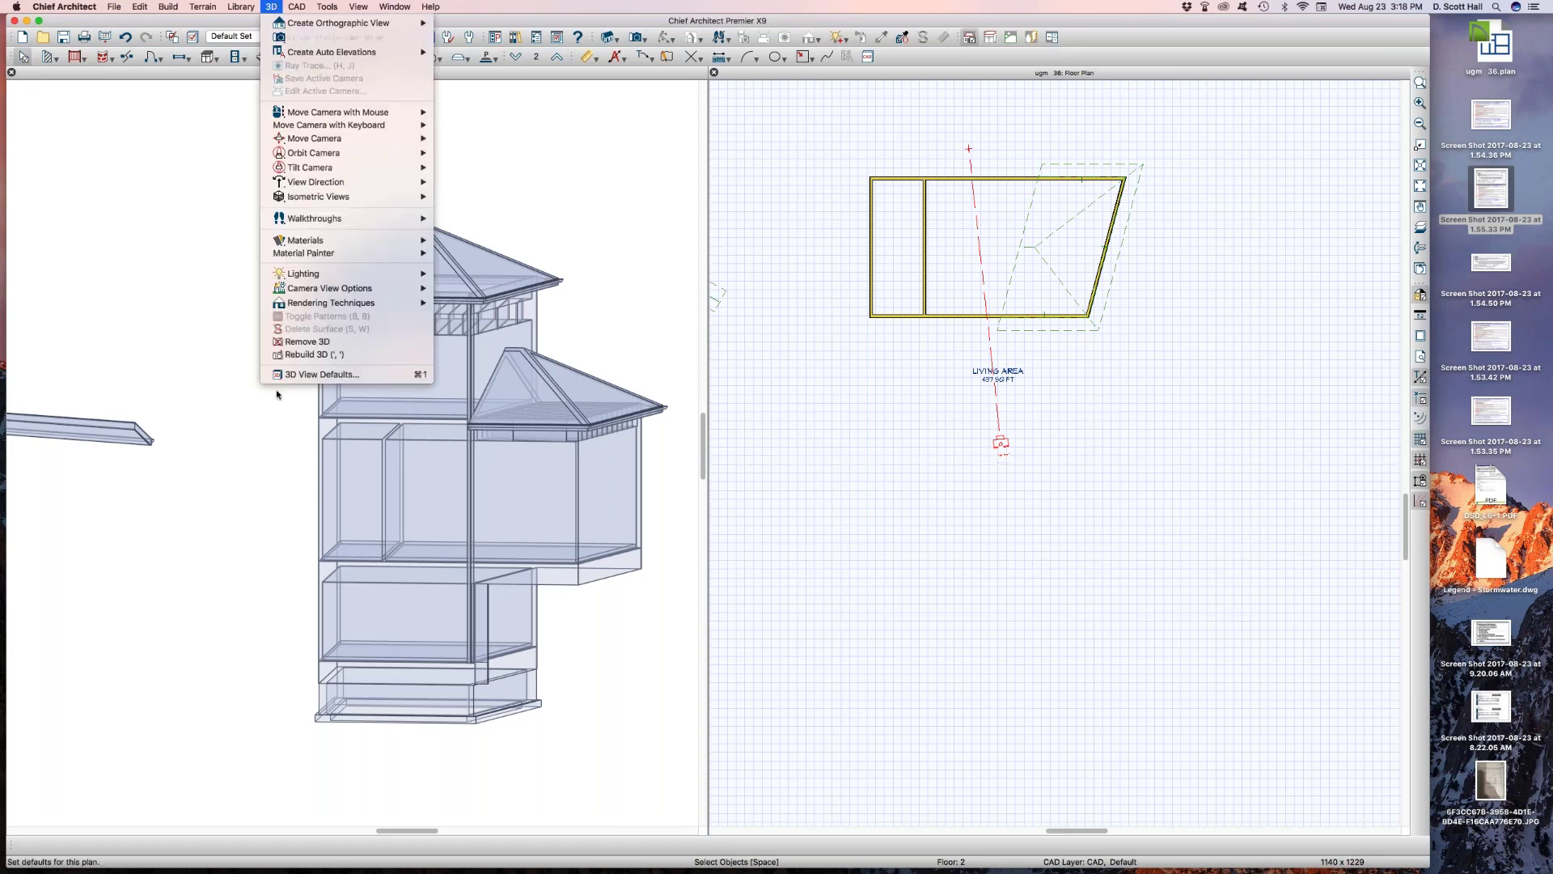
left_click(316, 374)
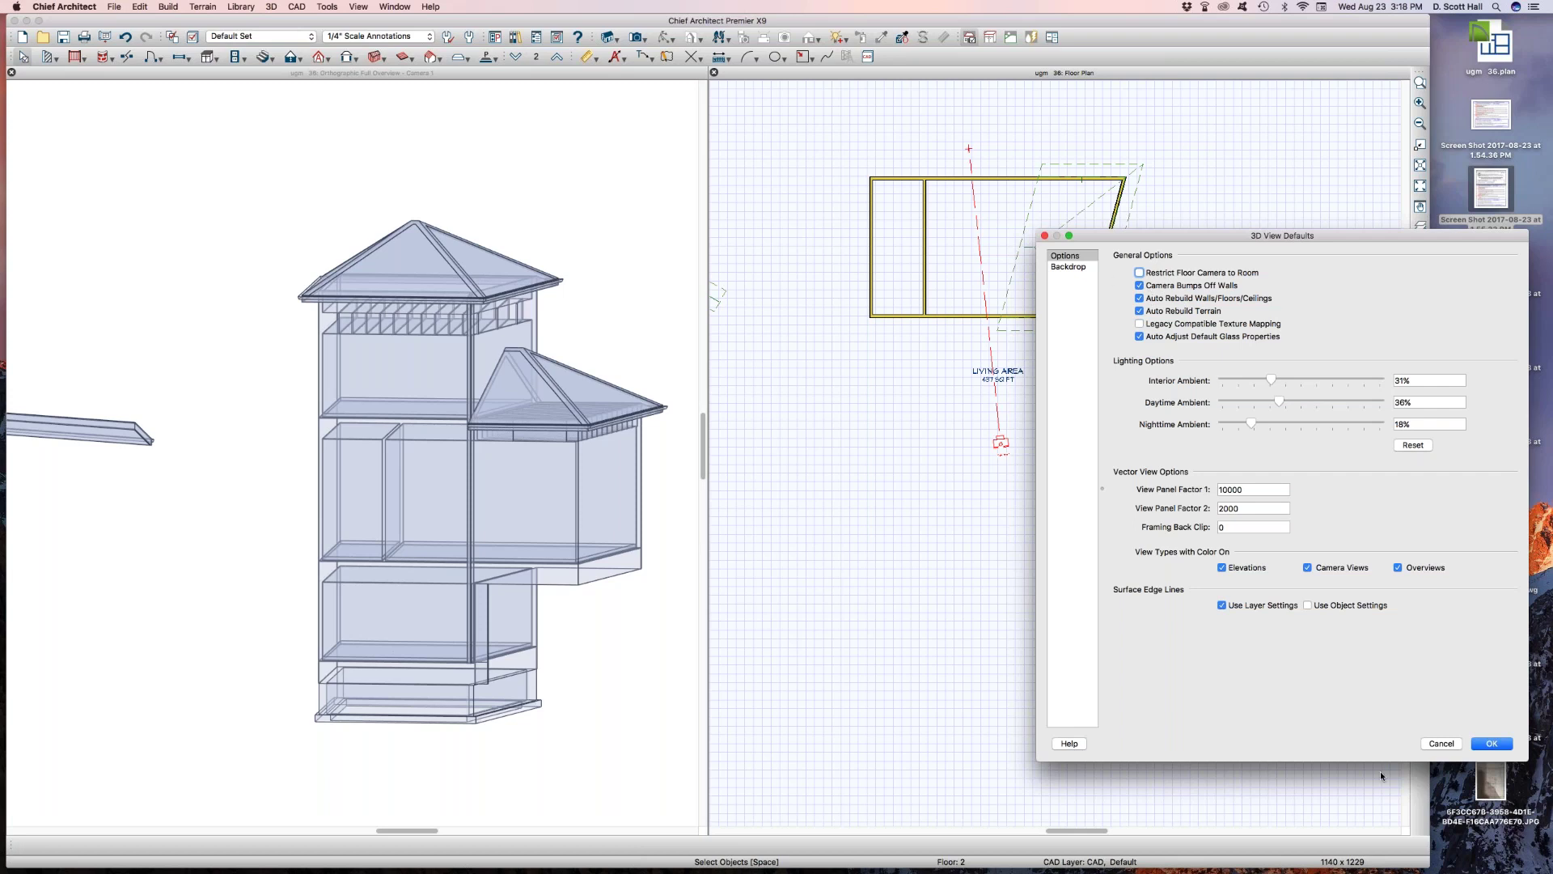
left_click(1492, 743)
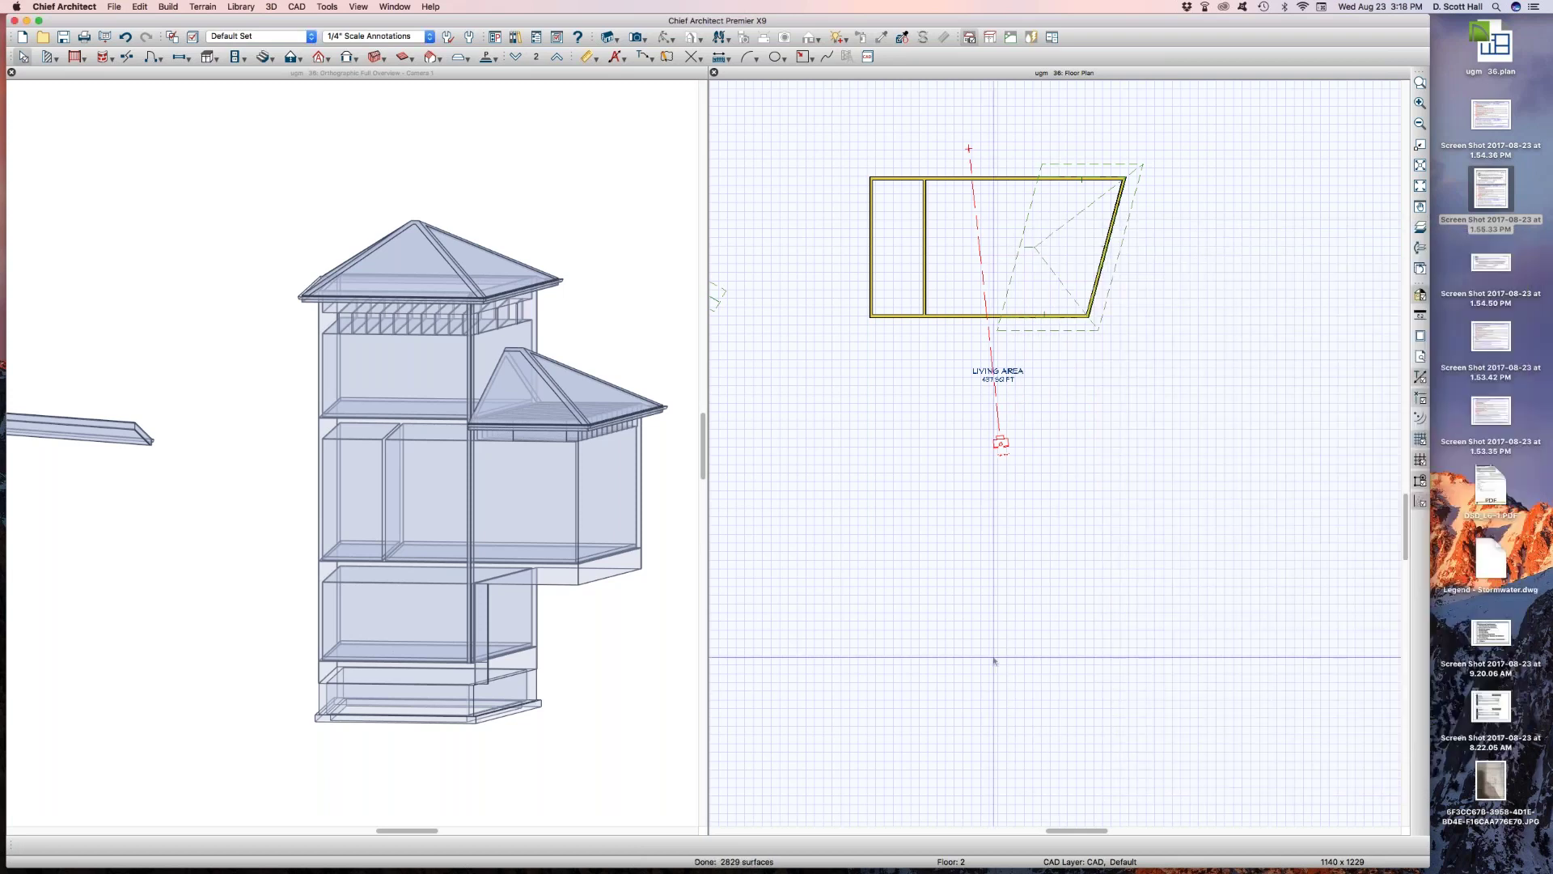
Delete the stray roof plane standing apart from the building in the Floor 2 plan
scroll(955, 534, "up", 2)
scroll(954, 533, "down", 5)
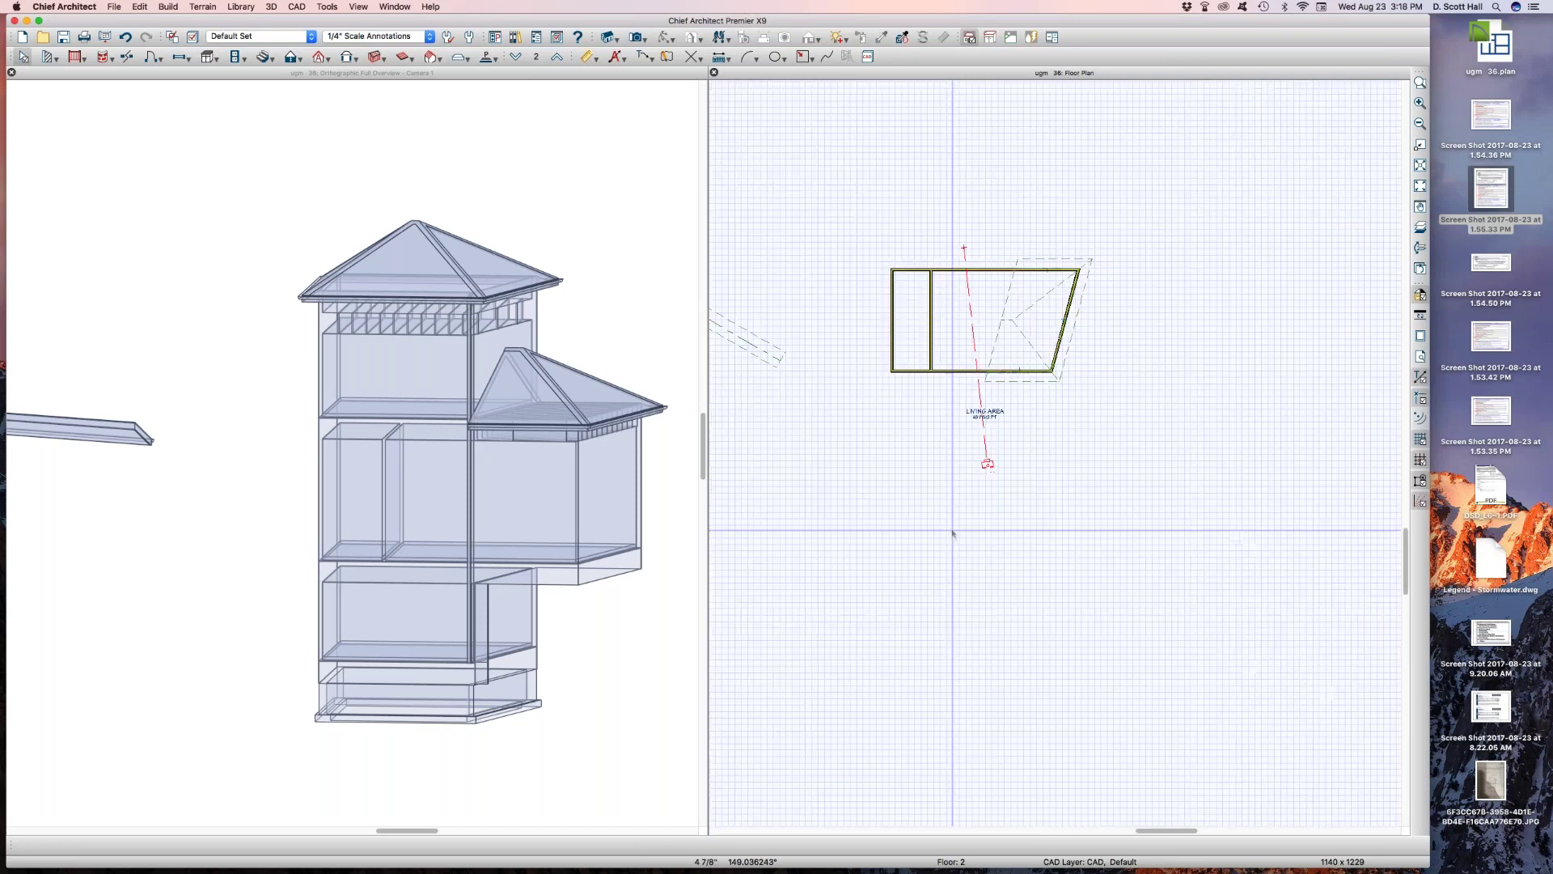
scroll(900, 418, "up", 2)
scroll(900, 417, "down", 2)
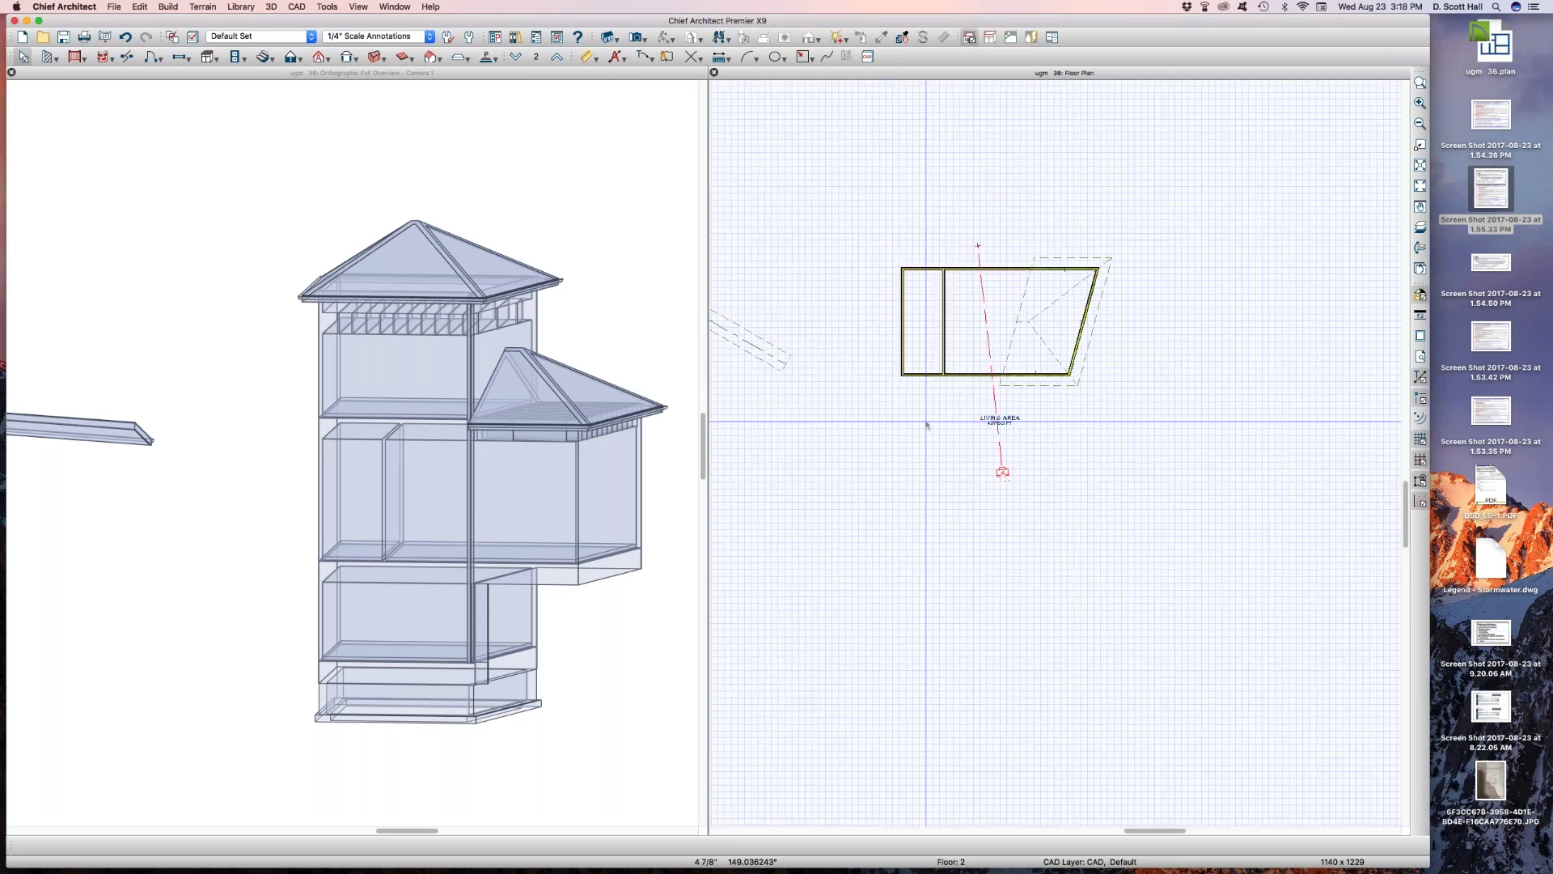
left_click(751, 346)
key("Delete")
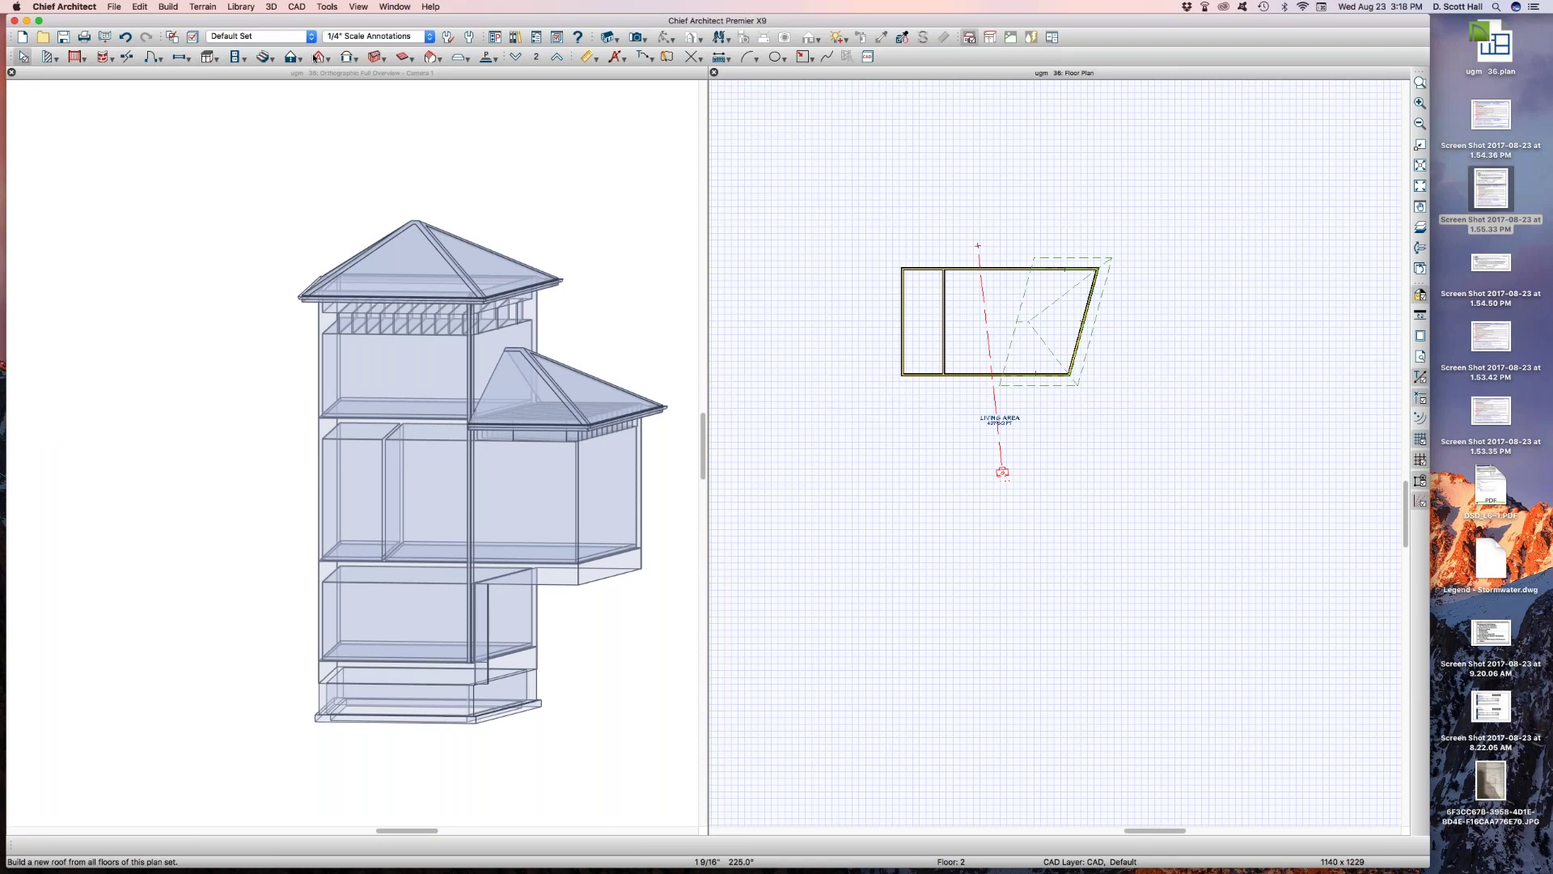
Recheck that automatic framing is enabled for the foundation, first floor, walls and roof in Build Framing and accept the settings
left_click(375, 57)
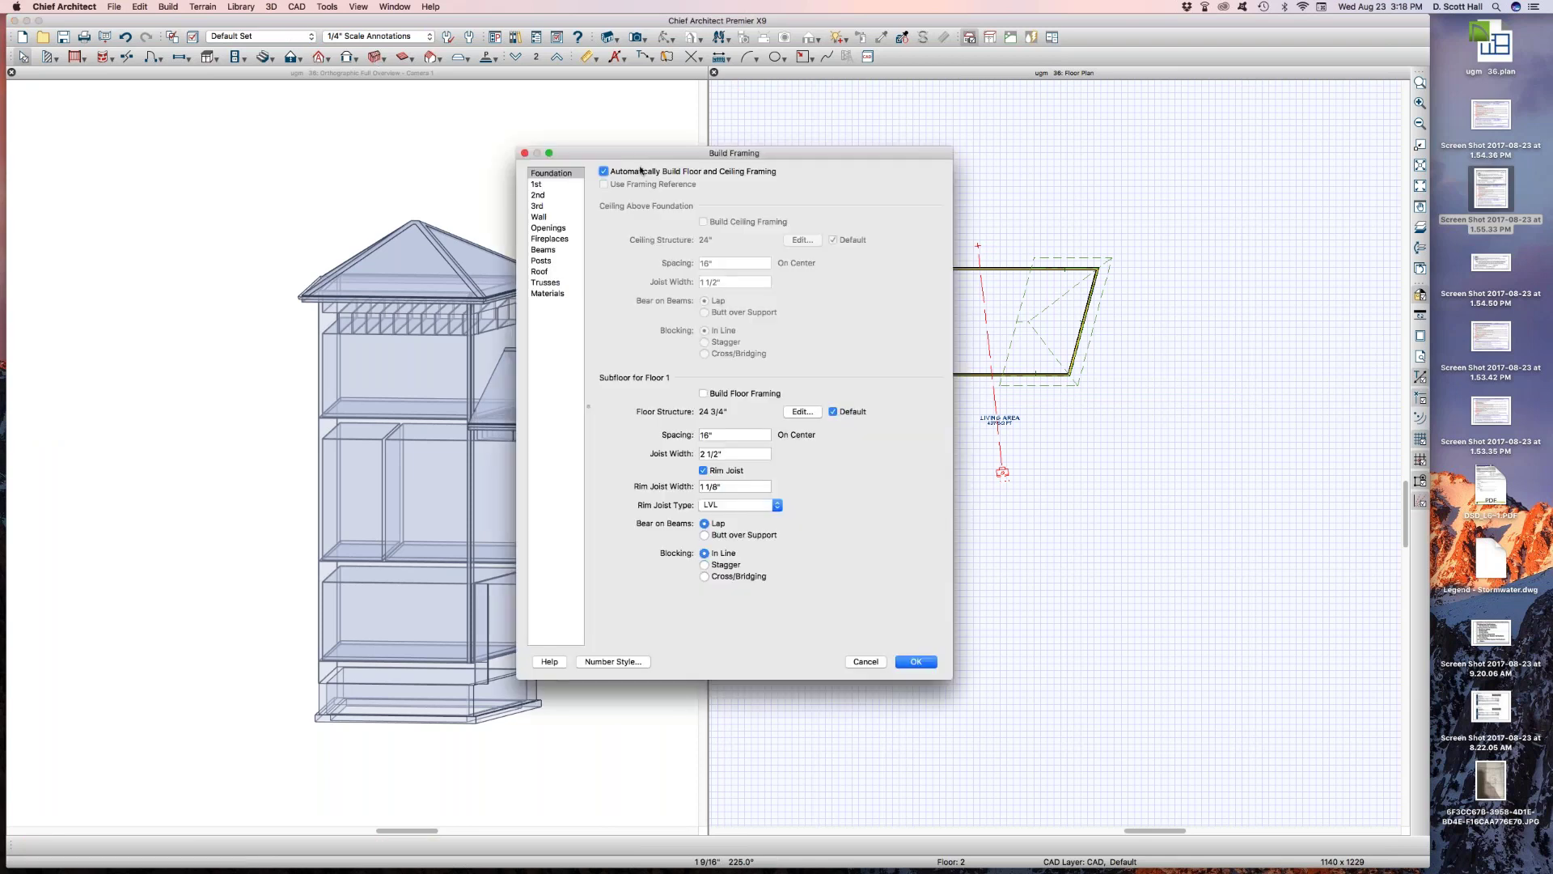
left_click(536, 185)
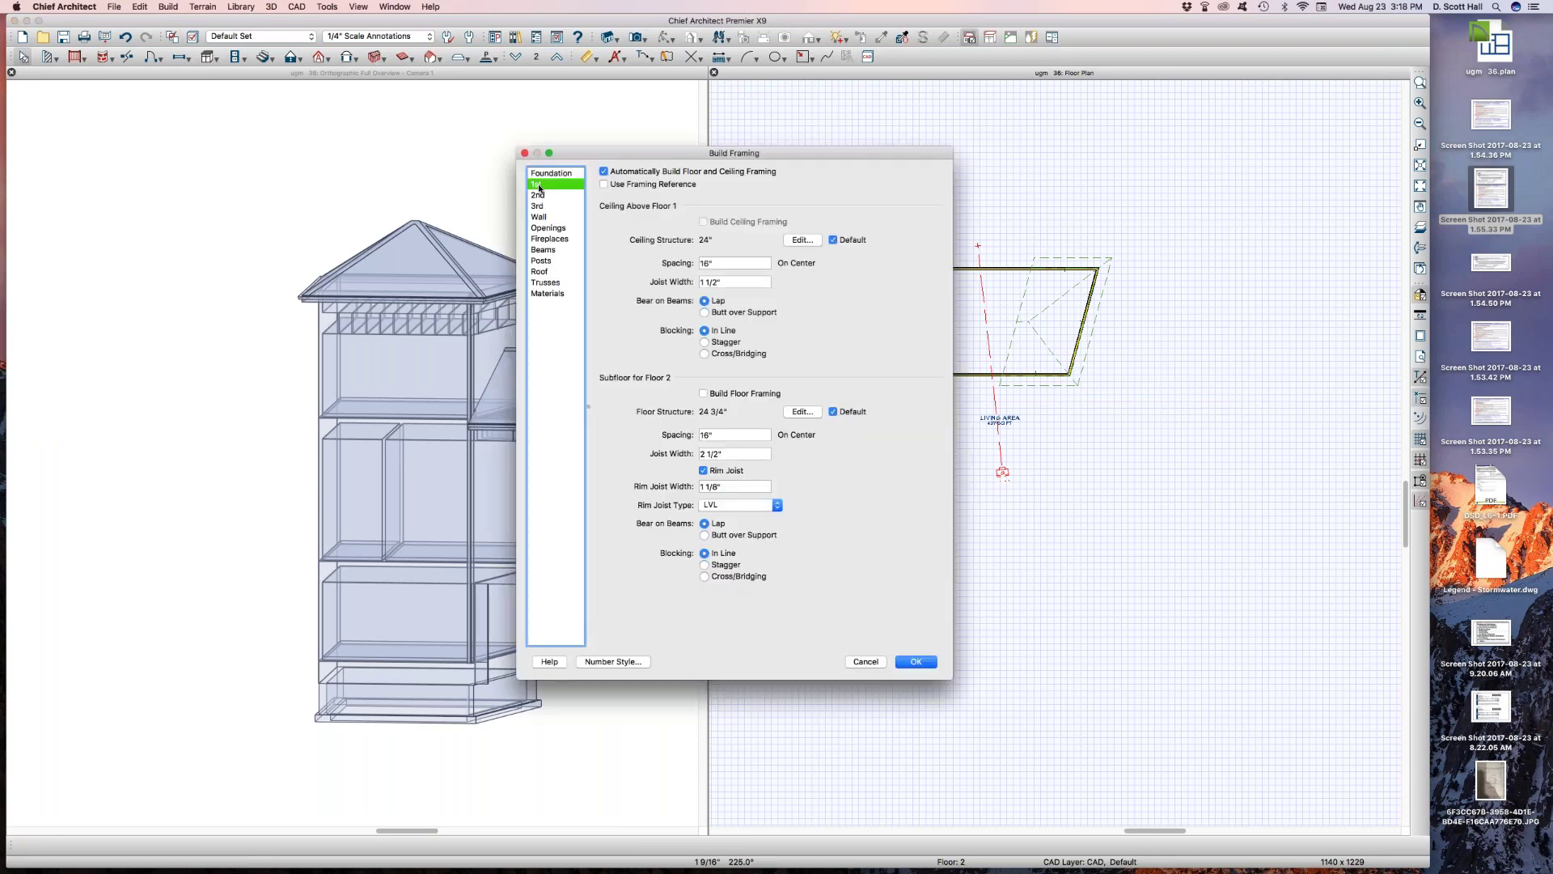
left_click(542, 174)
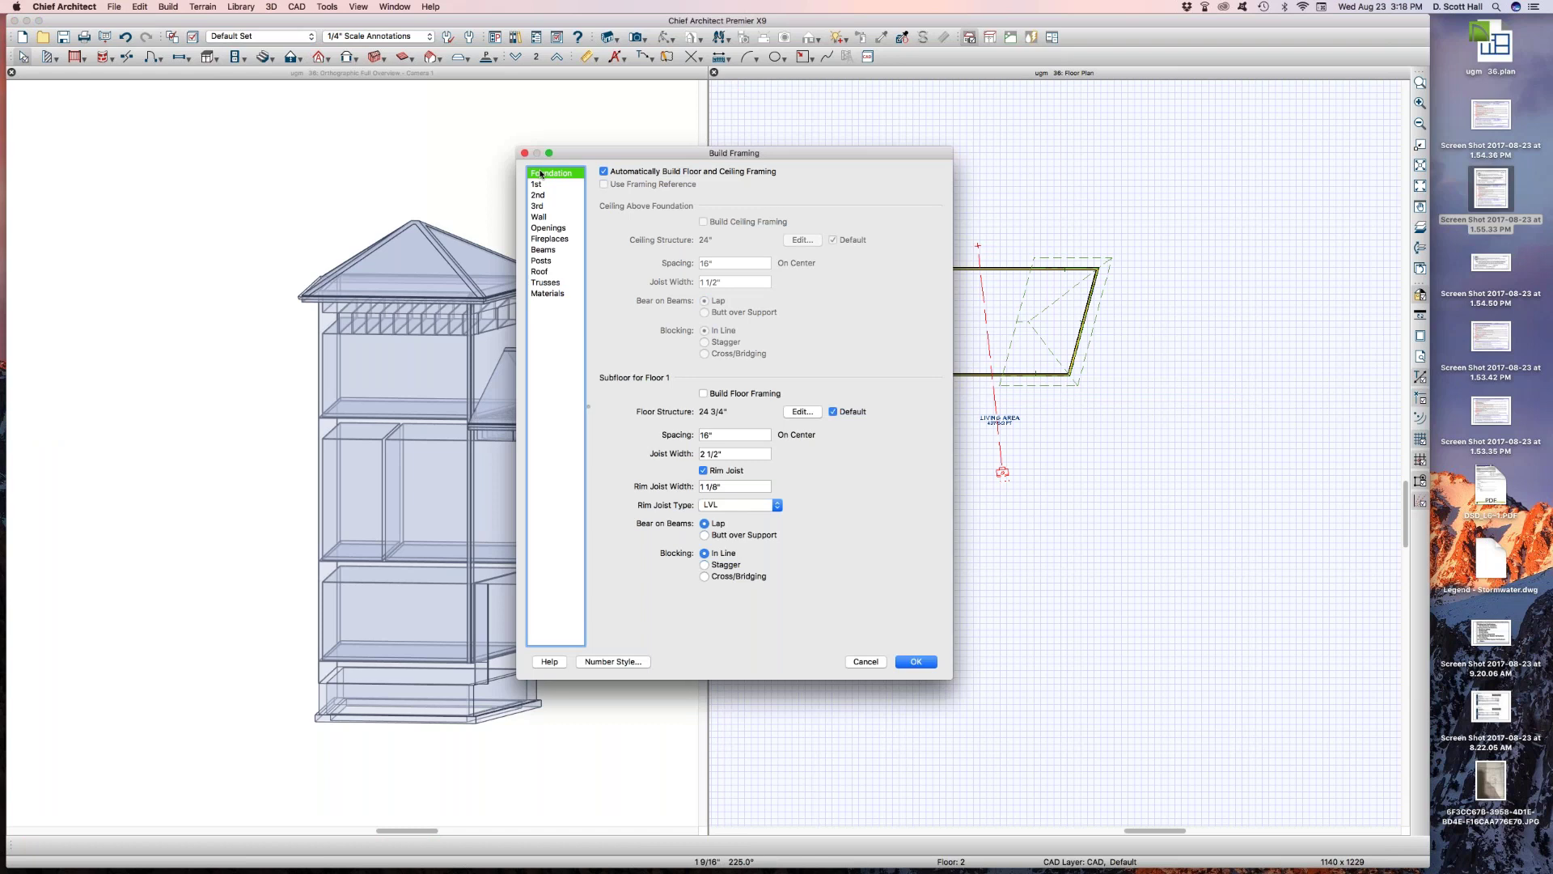
left_click(537, 185)
left_click(538, 217)
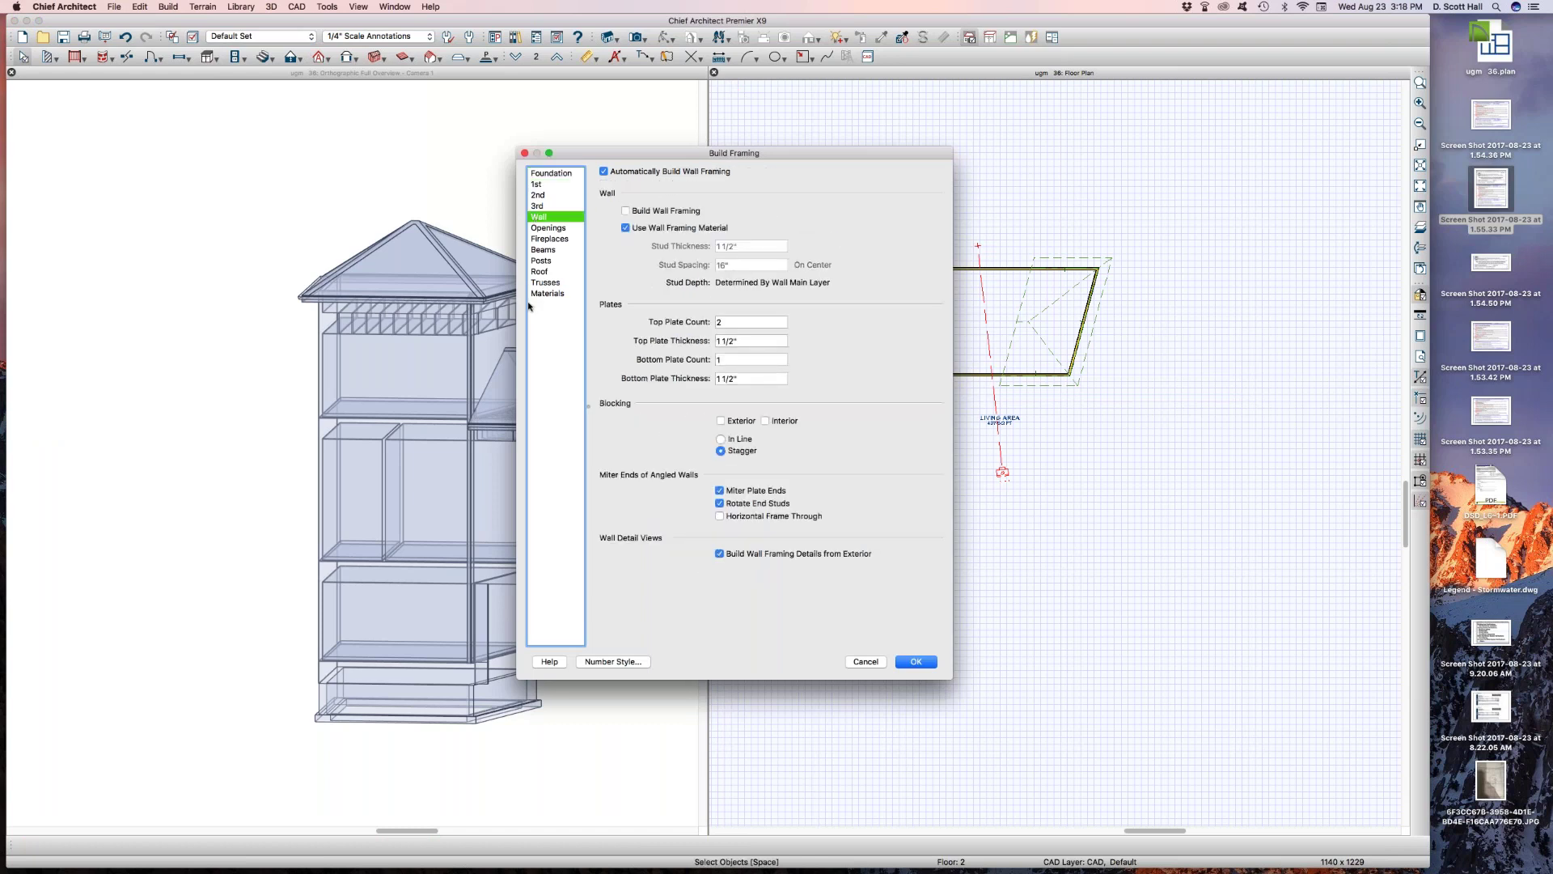
left_click(549, 271)
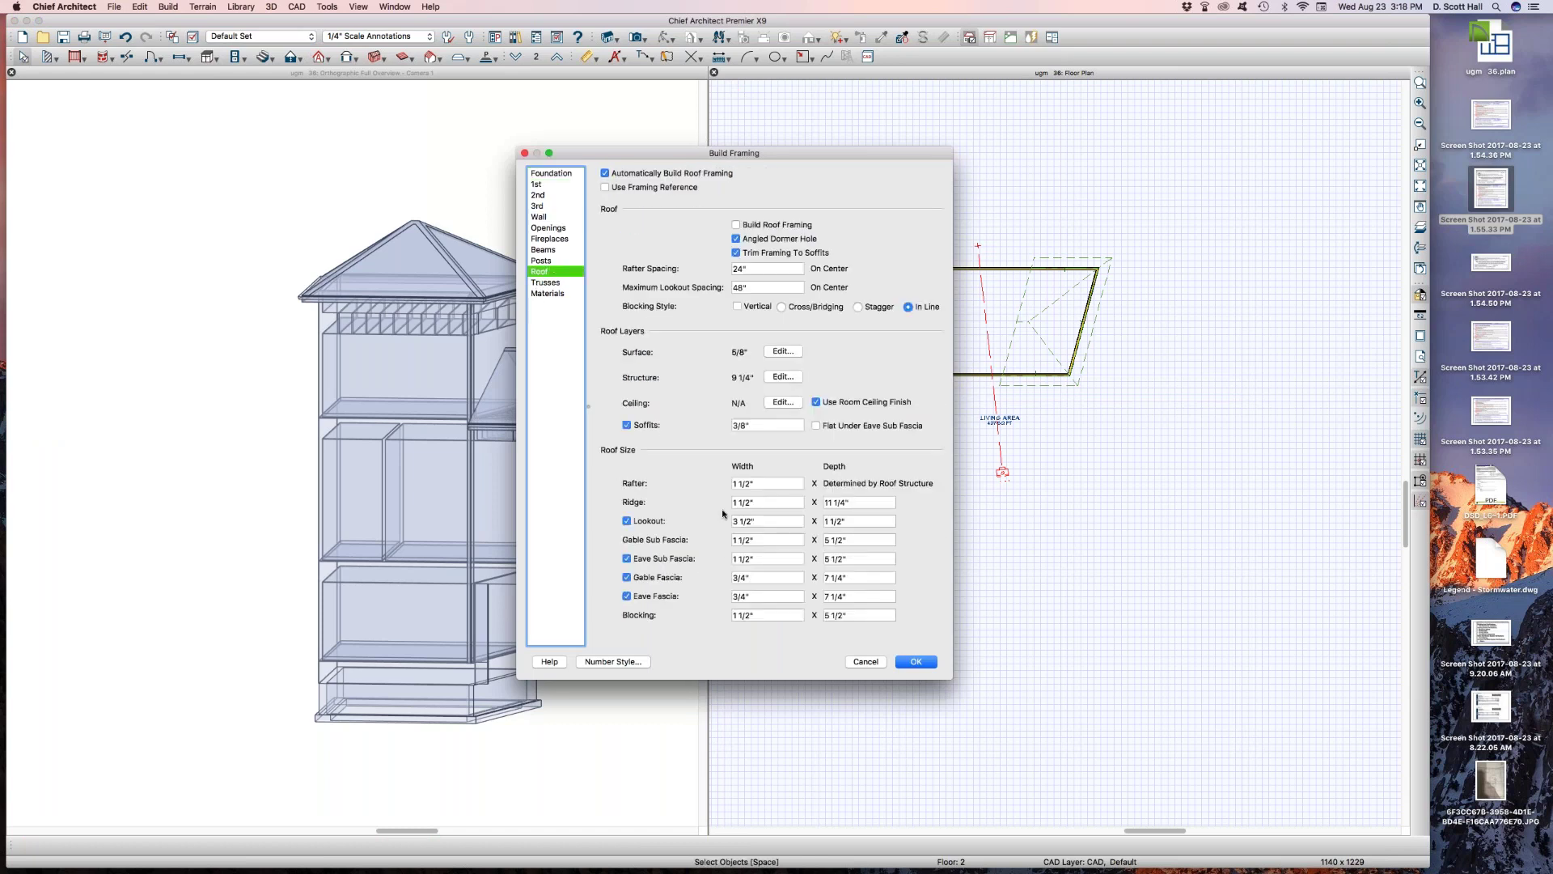
left_click(918, 662)
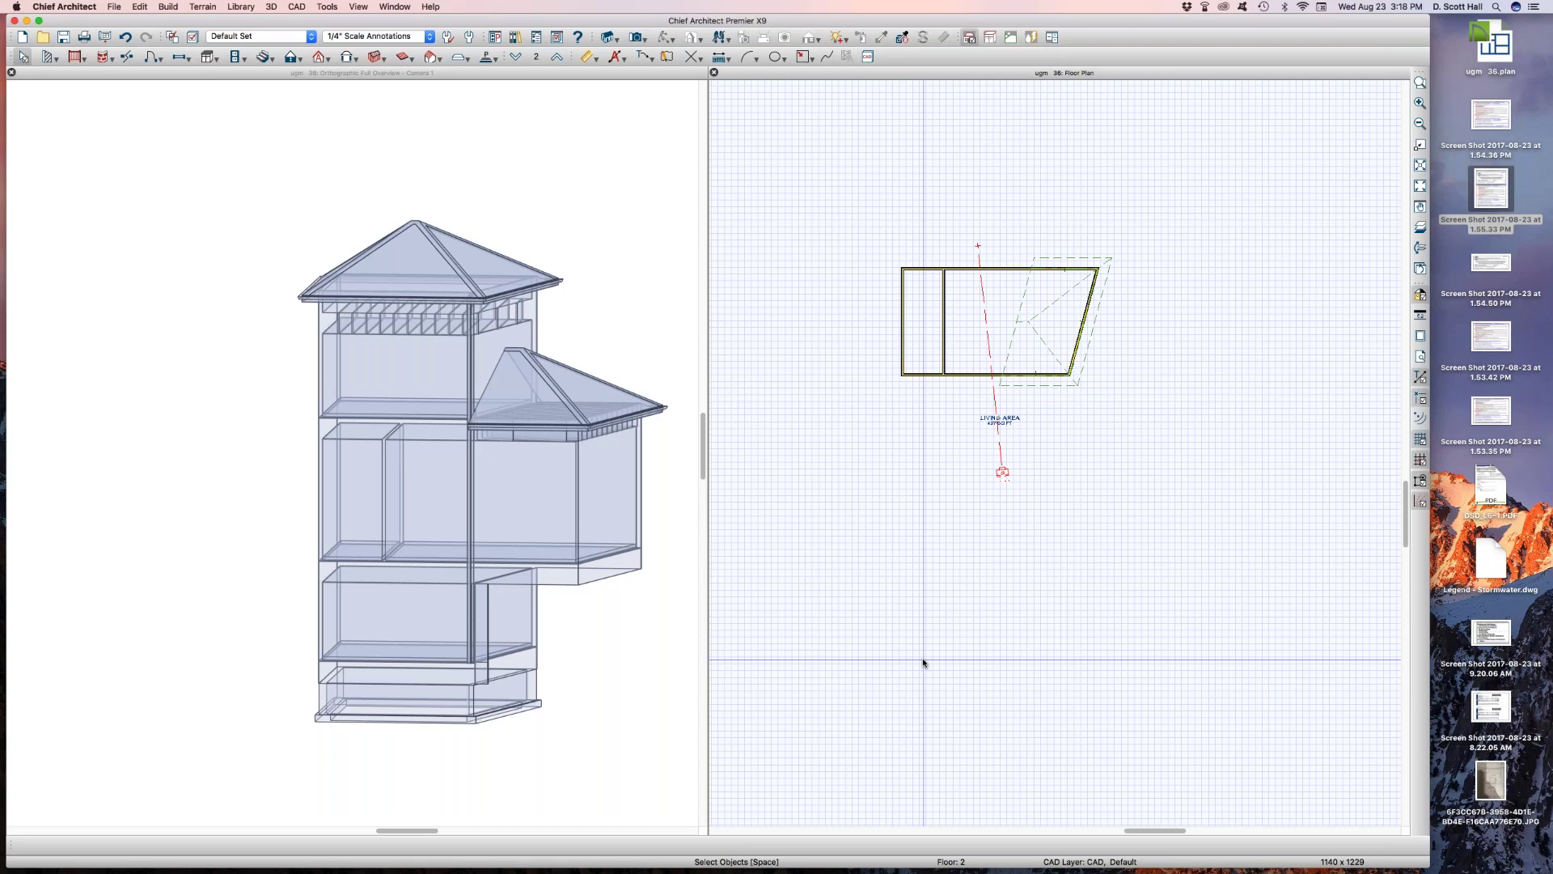
Rebuild the roofs of the whole plan using the existing Build Roof settings
left_click(320, 57)
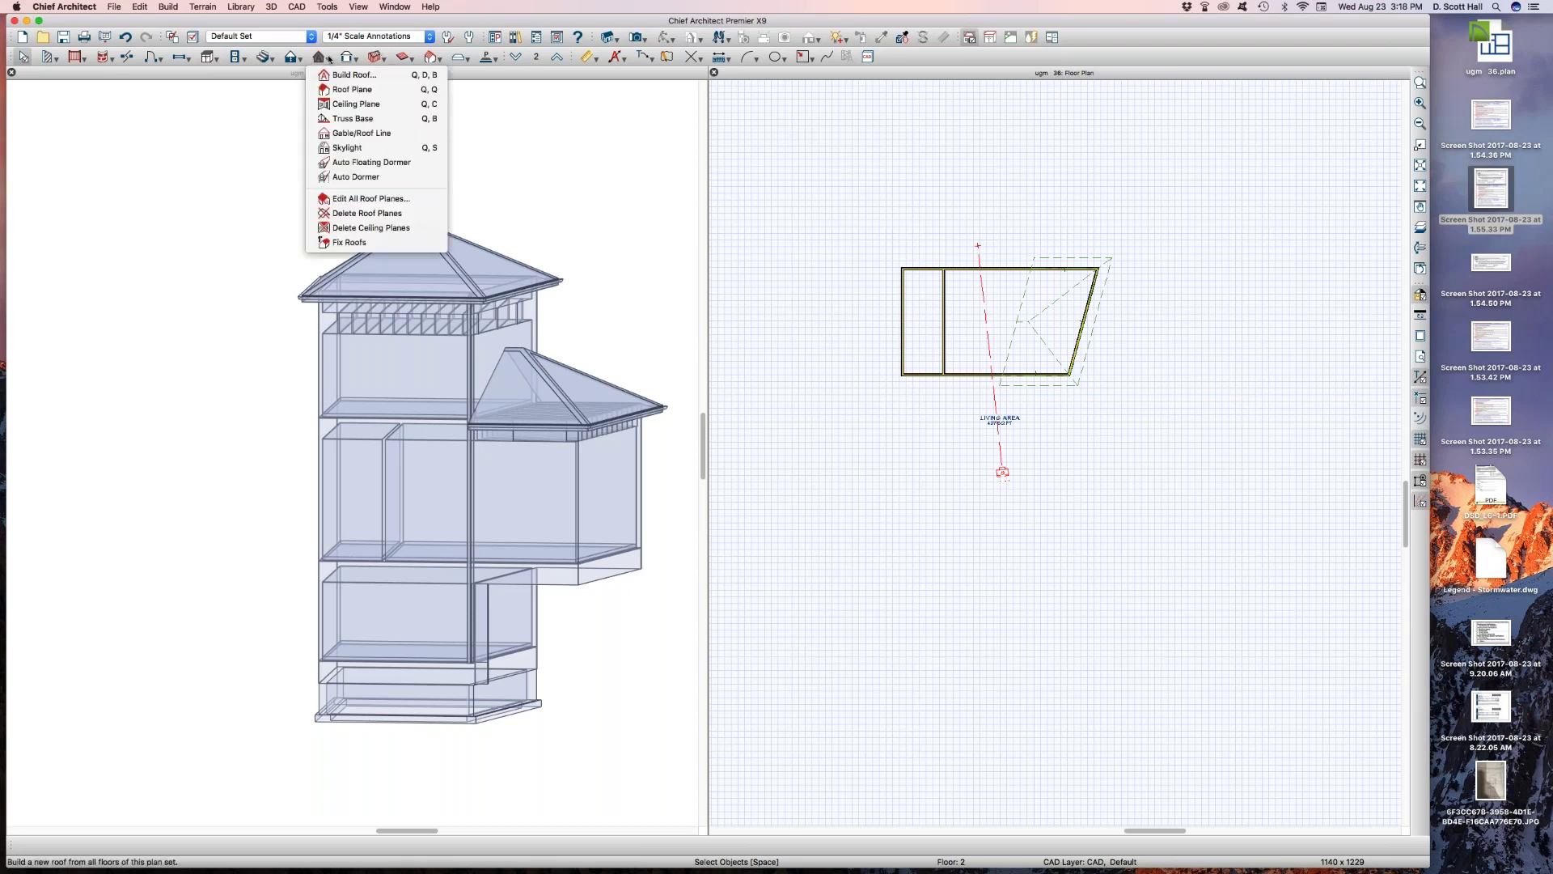
left_click(340, 90)
double_click(320, 58)
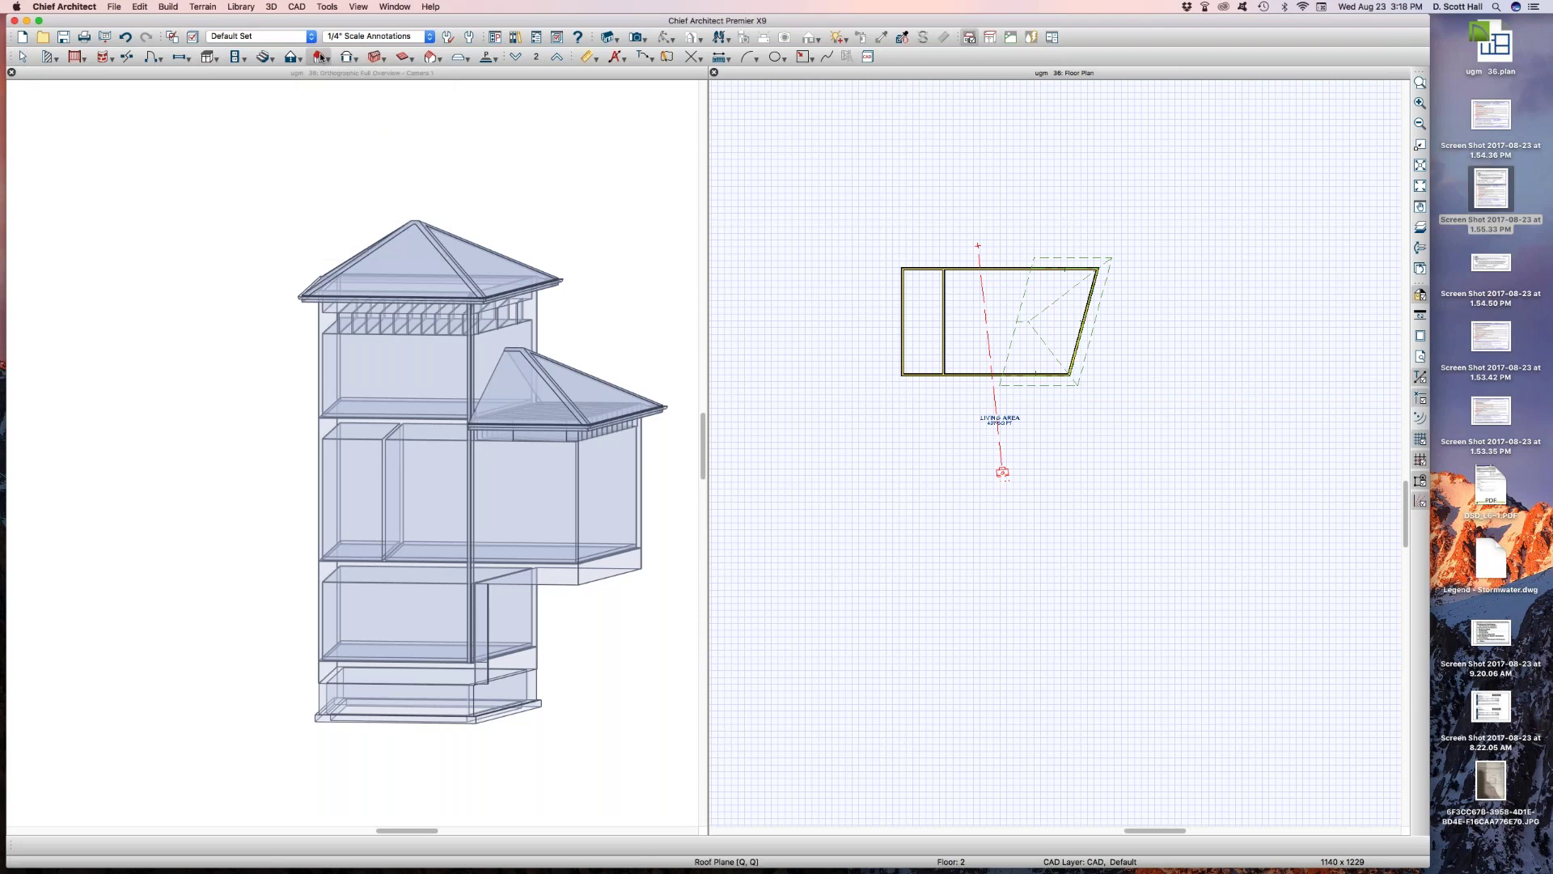
left_click(717, 322)
key("Return")
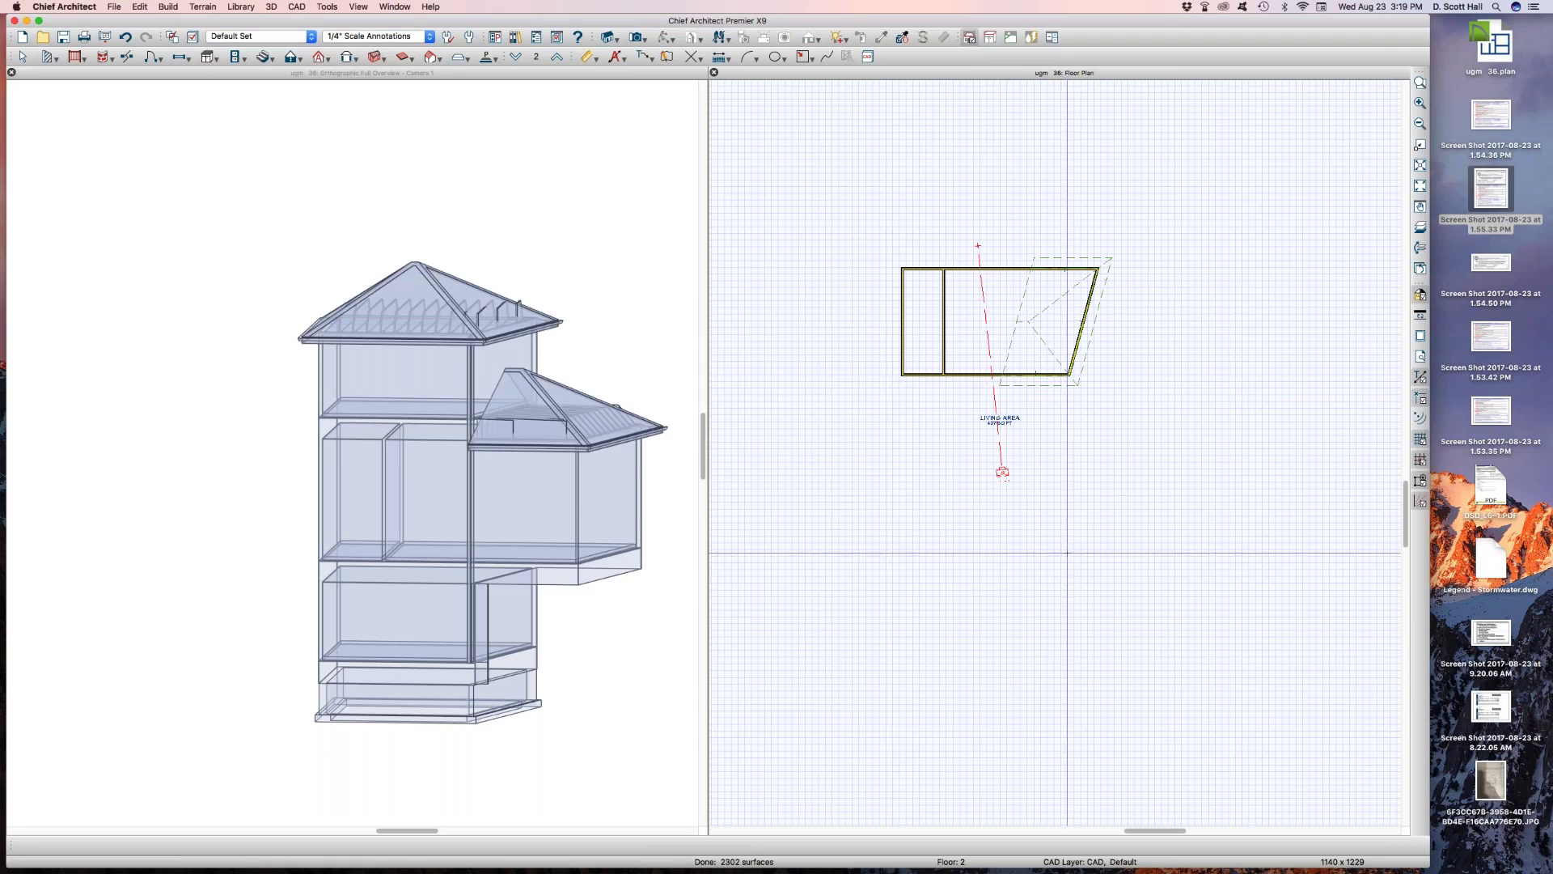
Set layer 2 of the floor structure in the Floor/Ceiling Platform defaults to 6" and close the default settings
key("F10")
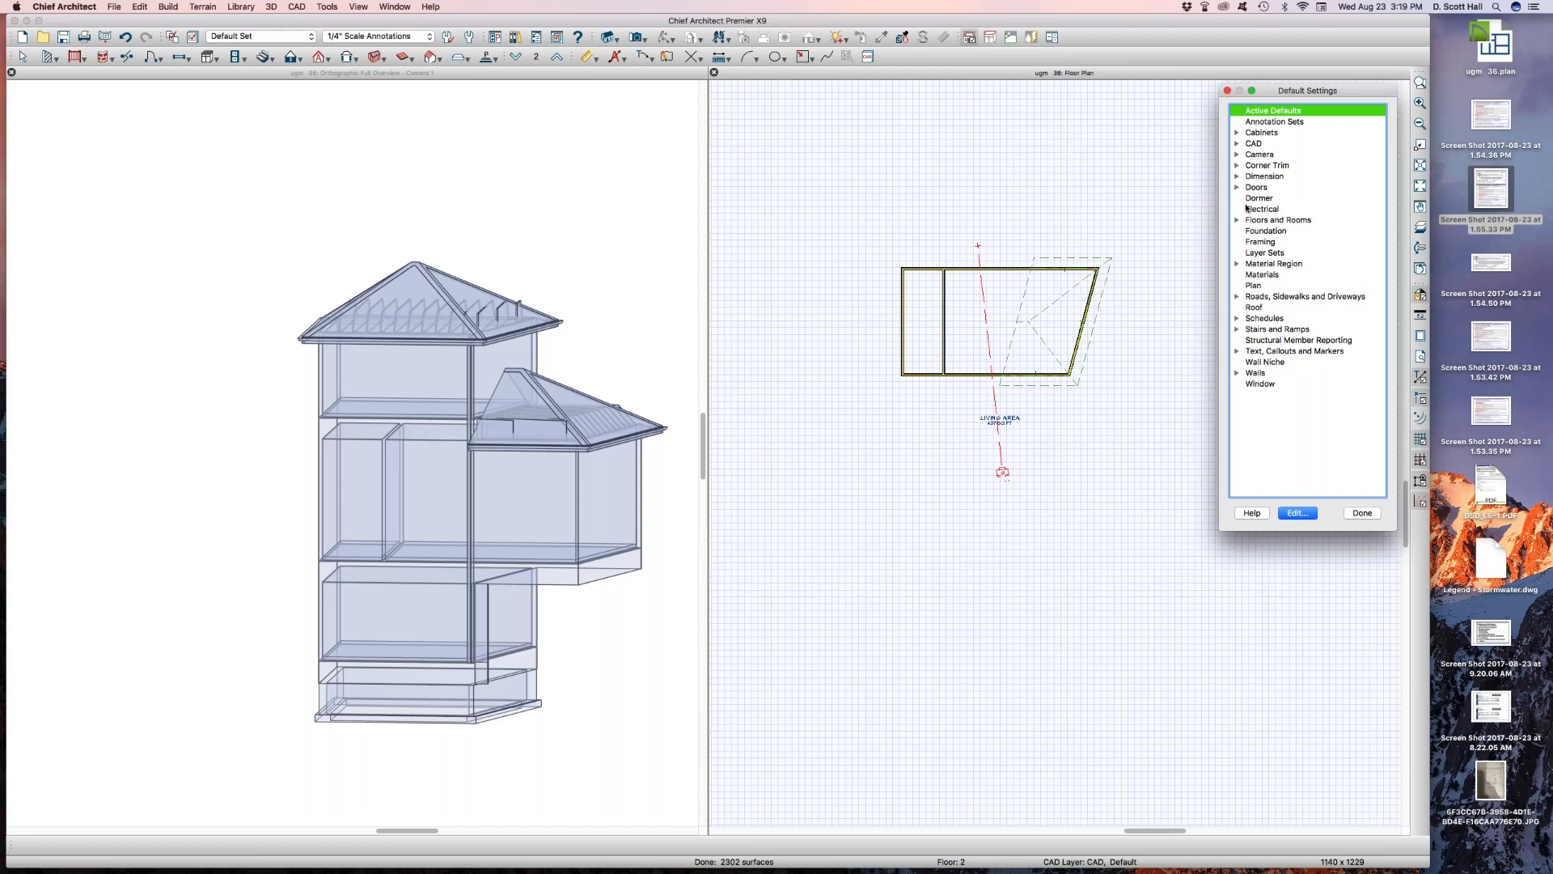
left_click(1237, 221)
double_click(1263, 232)
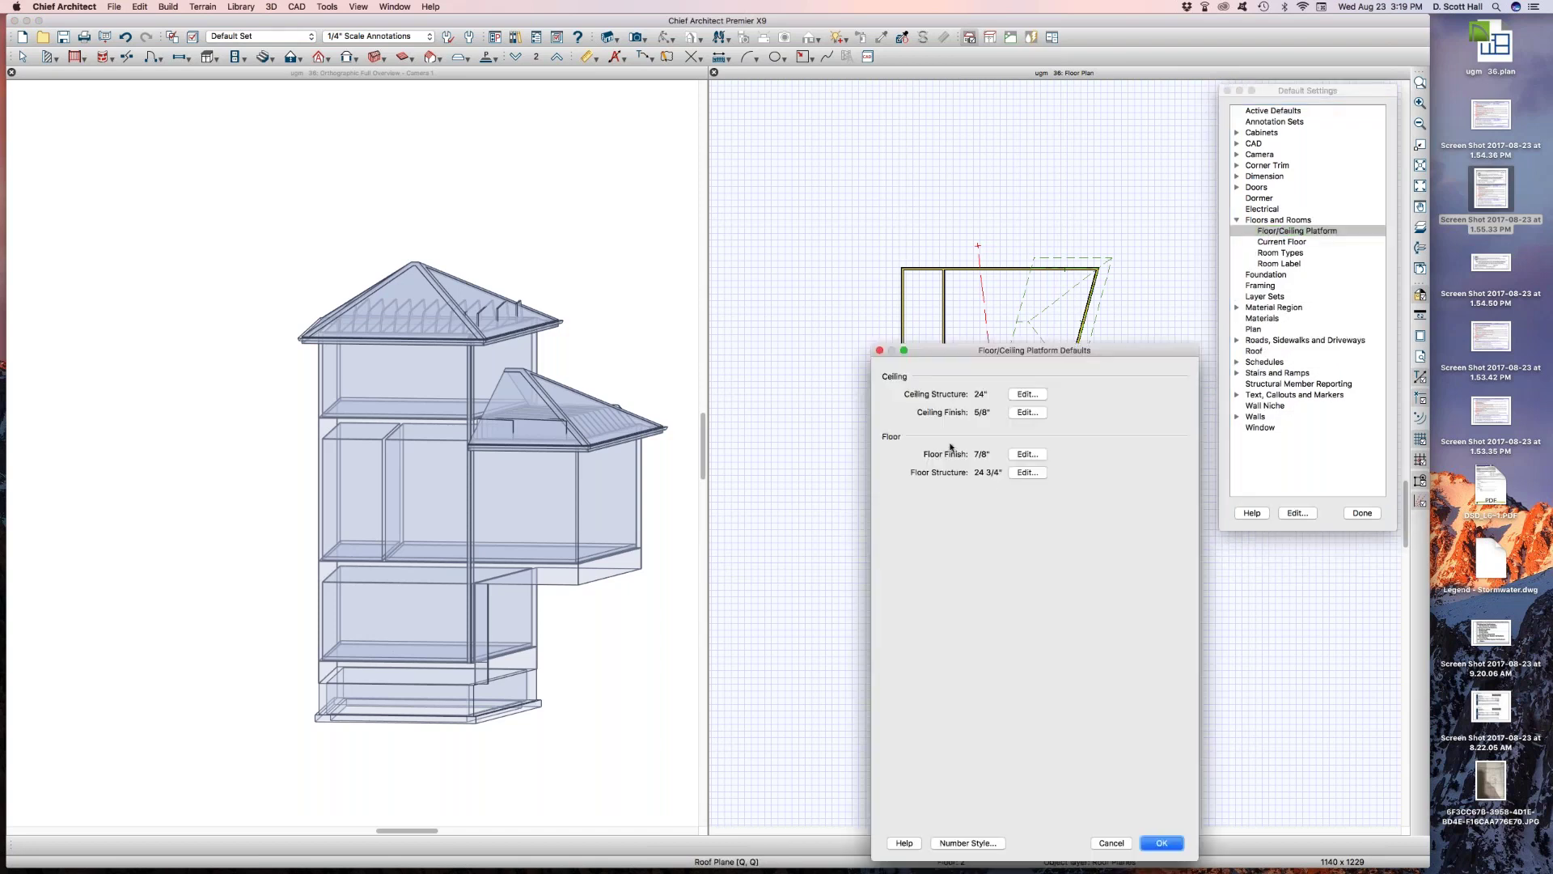
left_click(1013, 473)
left_click(538, 534)
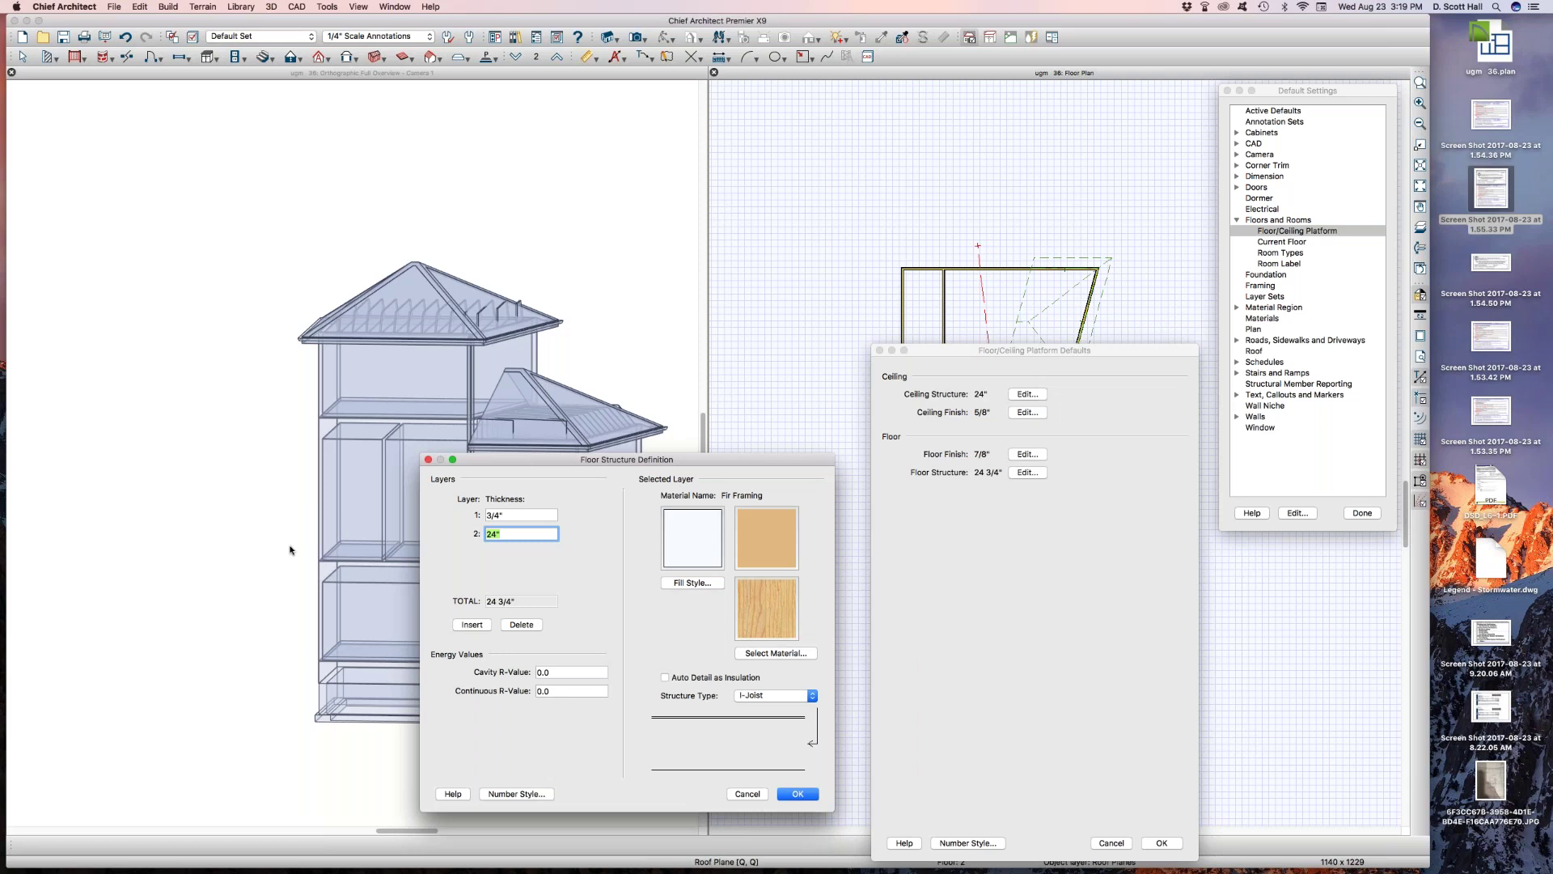
type("6")
key("Return")
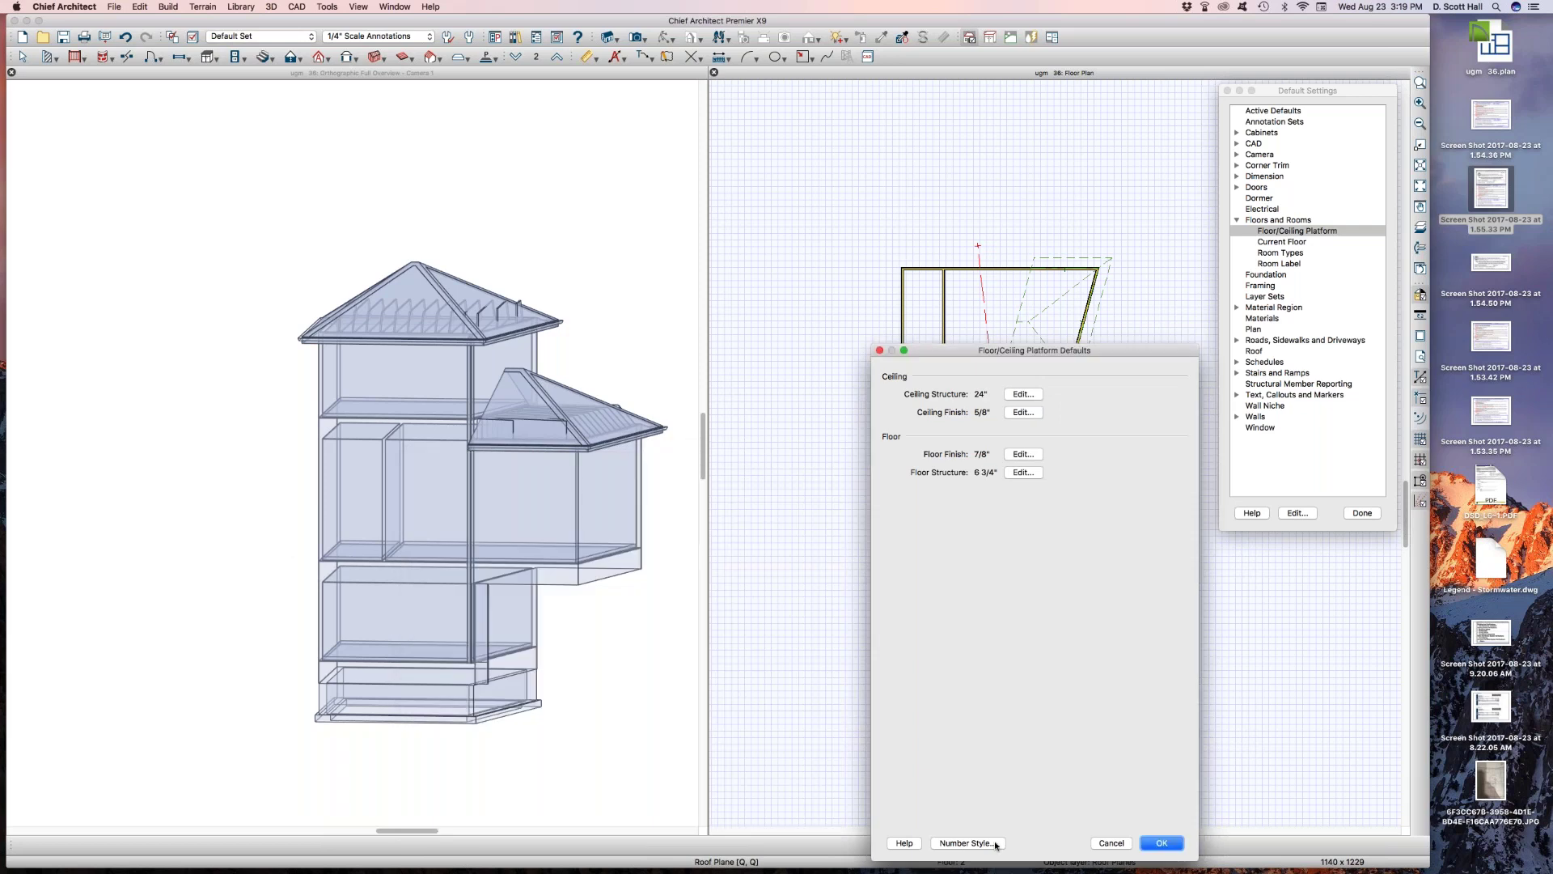
left_click(1162, 843)
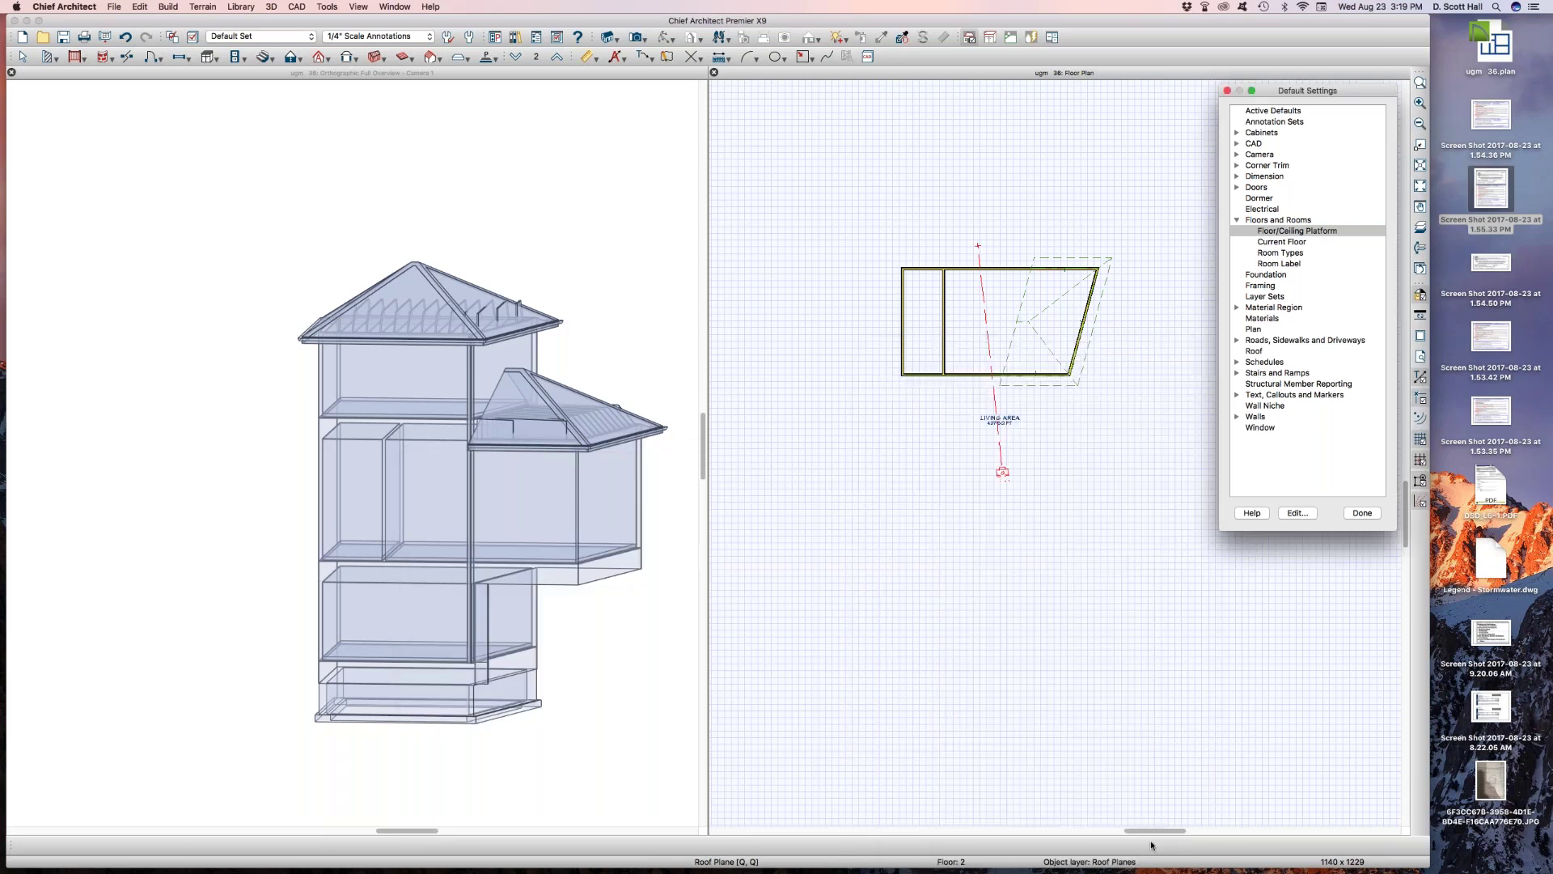
left_click(1362, 513)
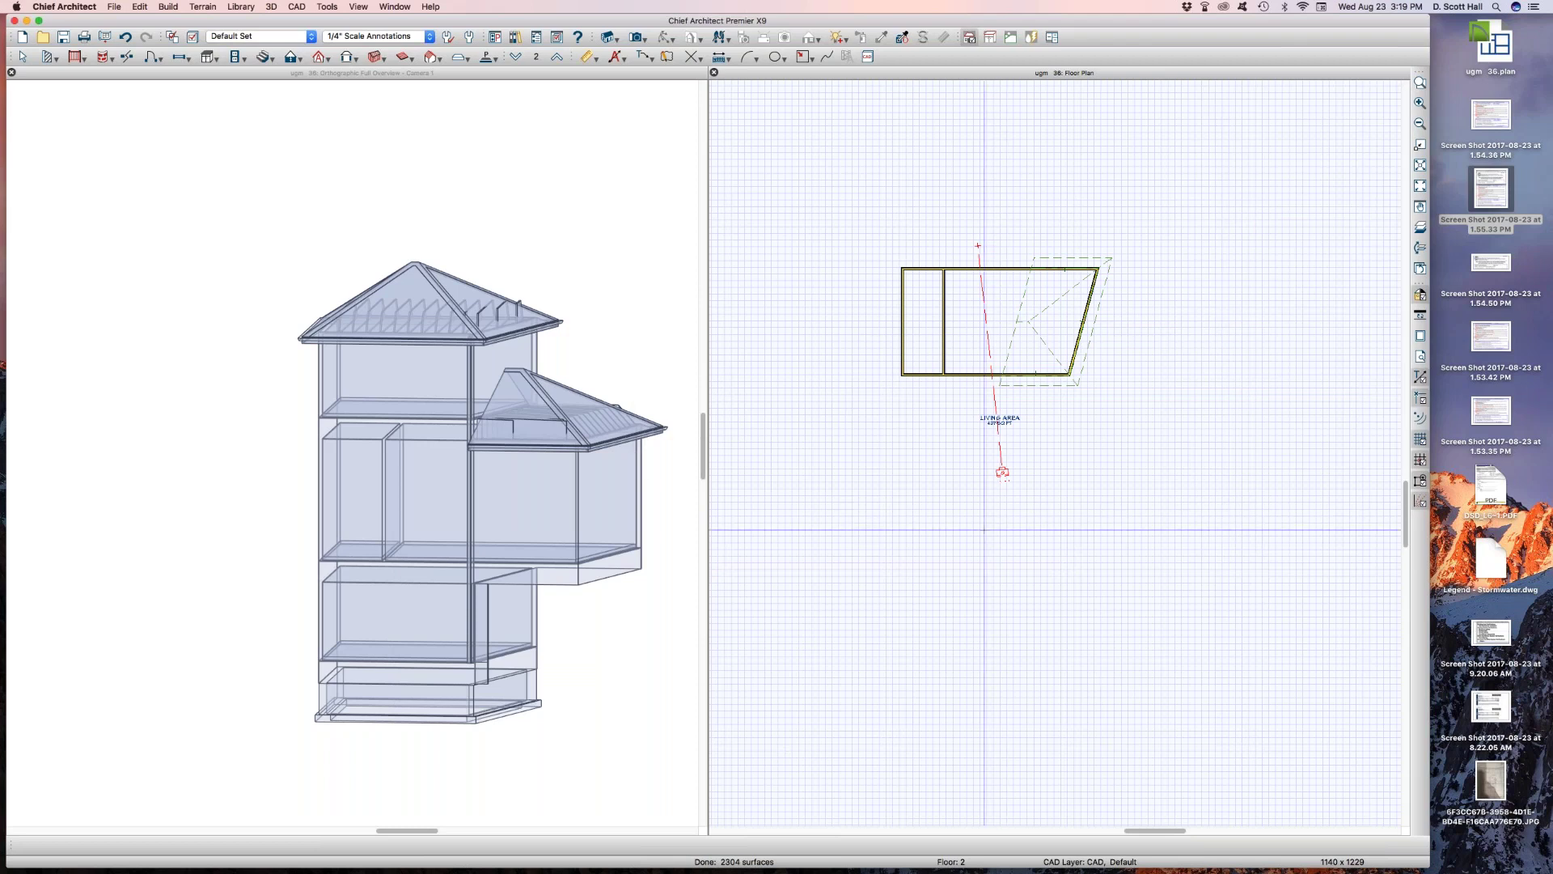
Turn off automatic roof rebuilding at the roof plane prompt, and re-enable Auto Rebuild Roofs in the Build Roof settings
left_click(1003, 469)
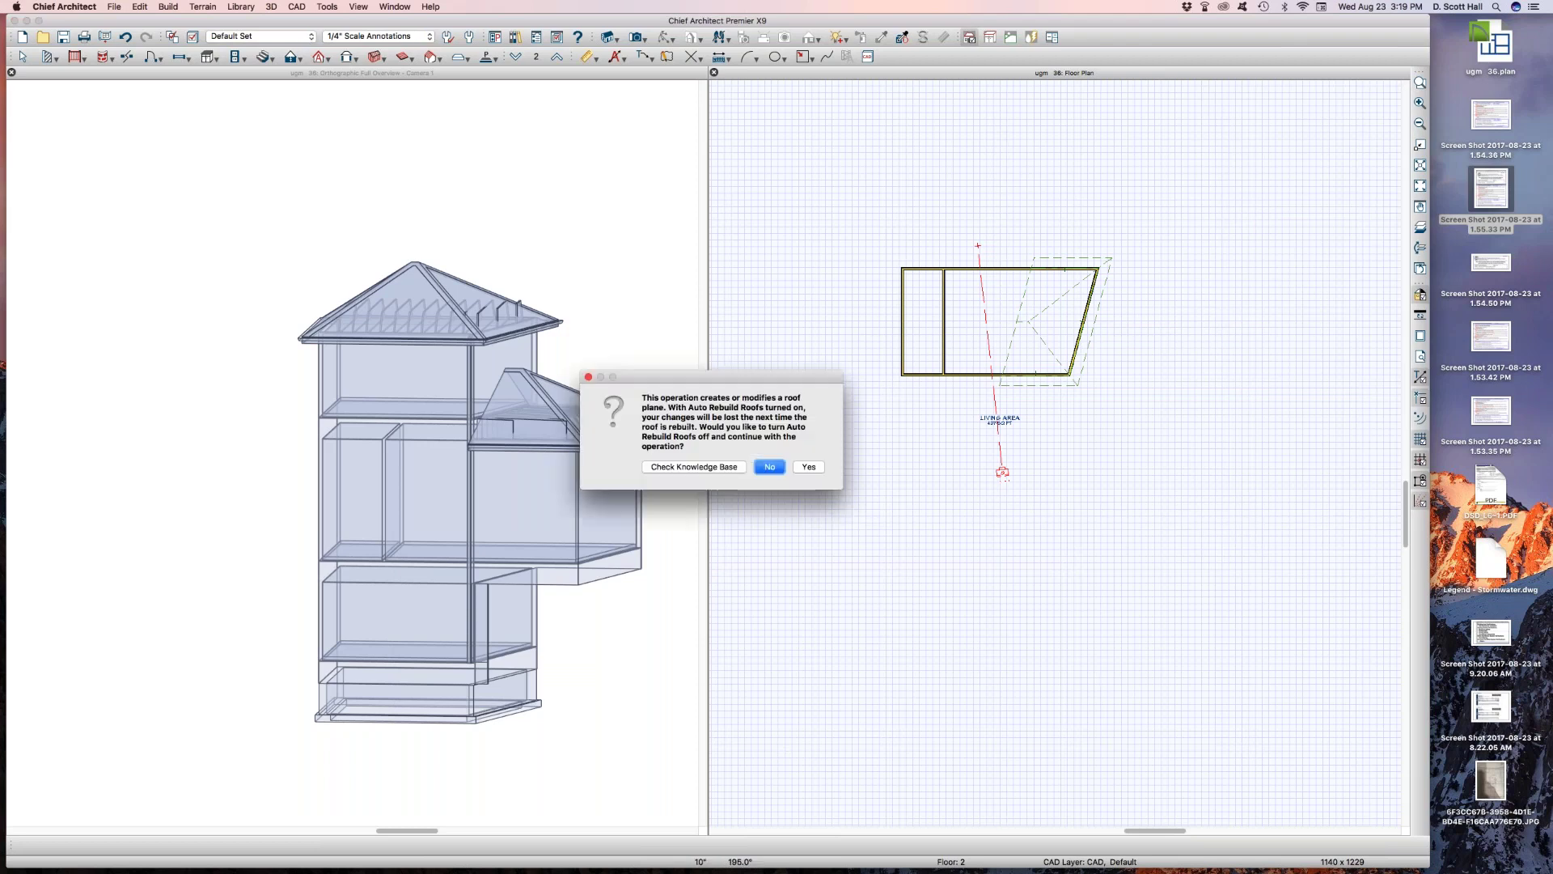
left_click(805, 468)
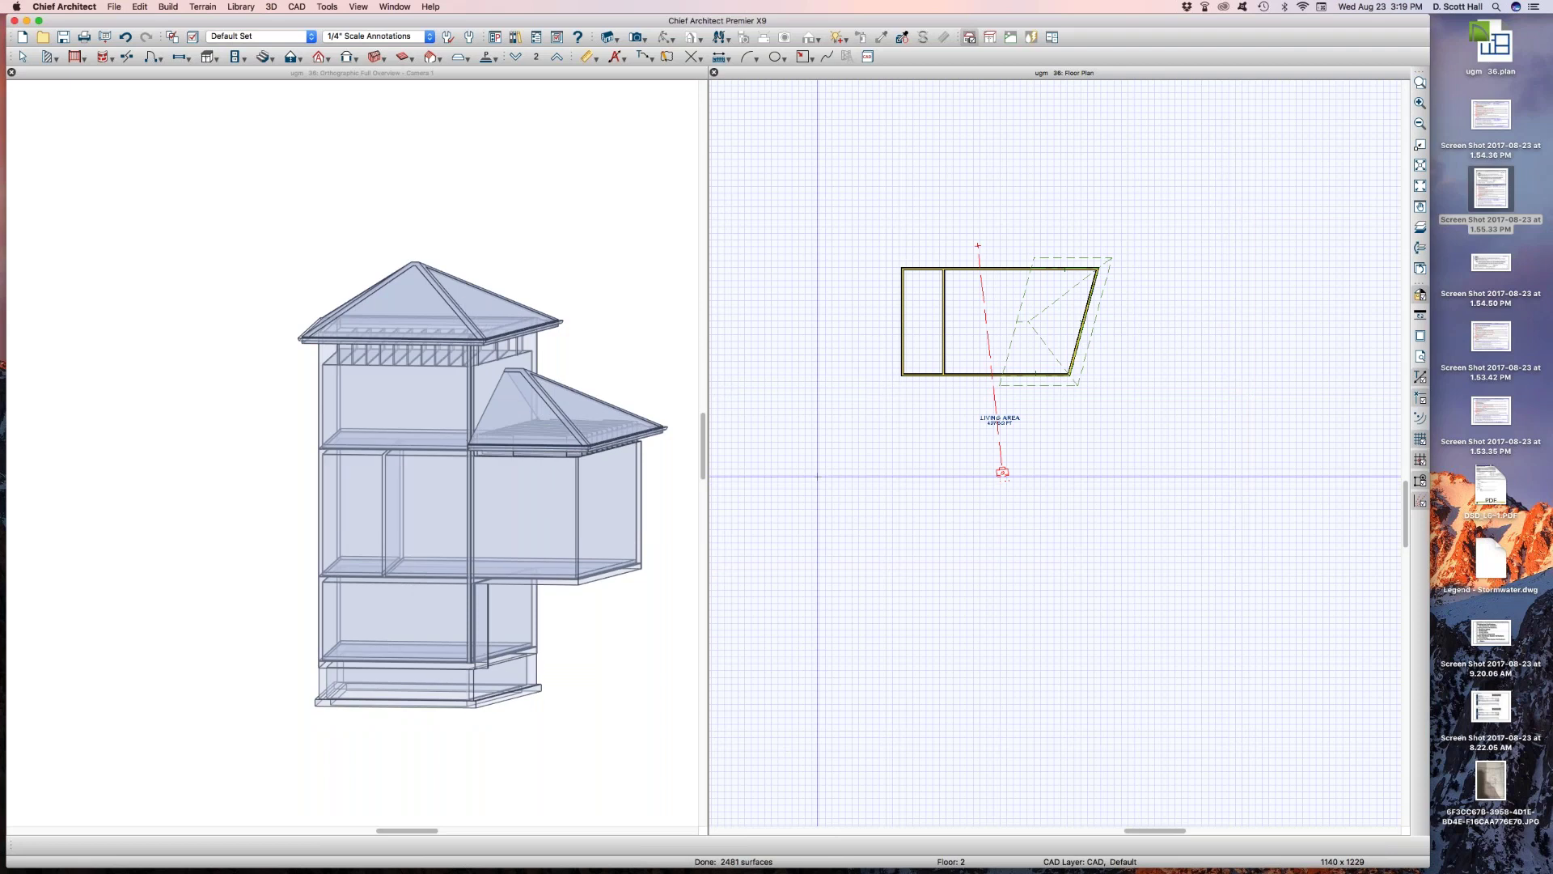
left_click(328, 59)
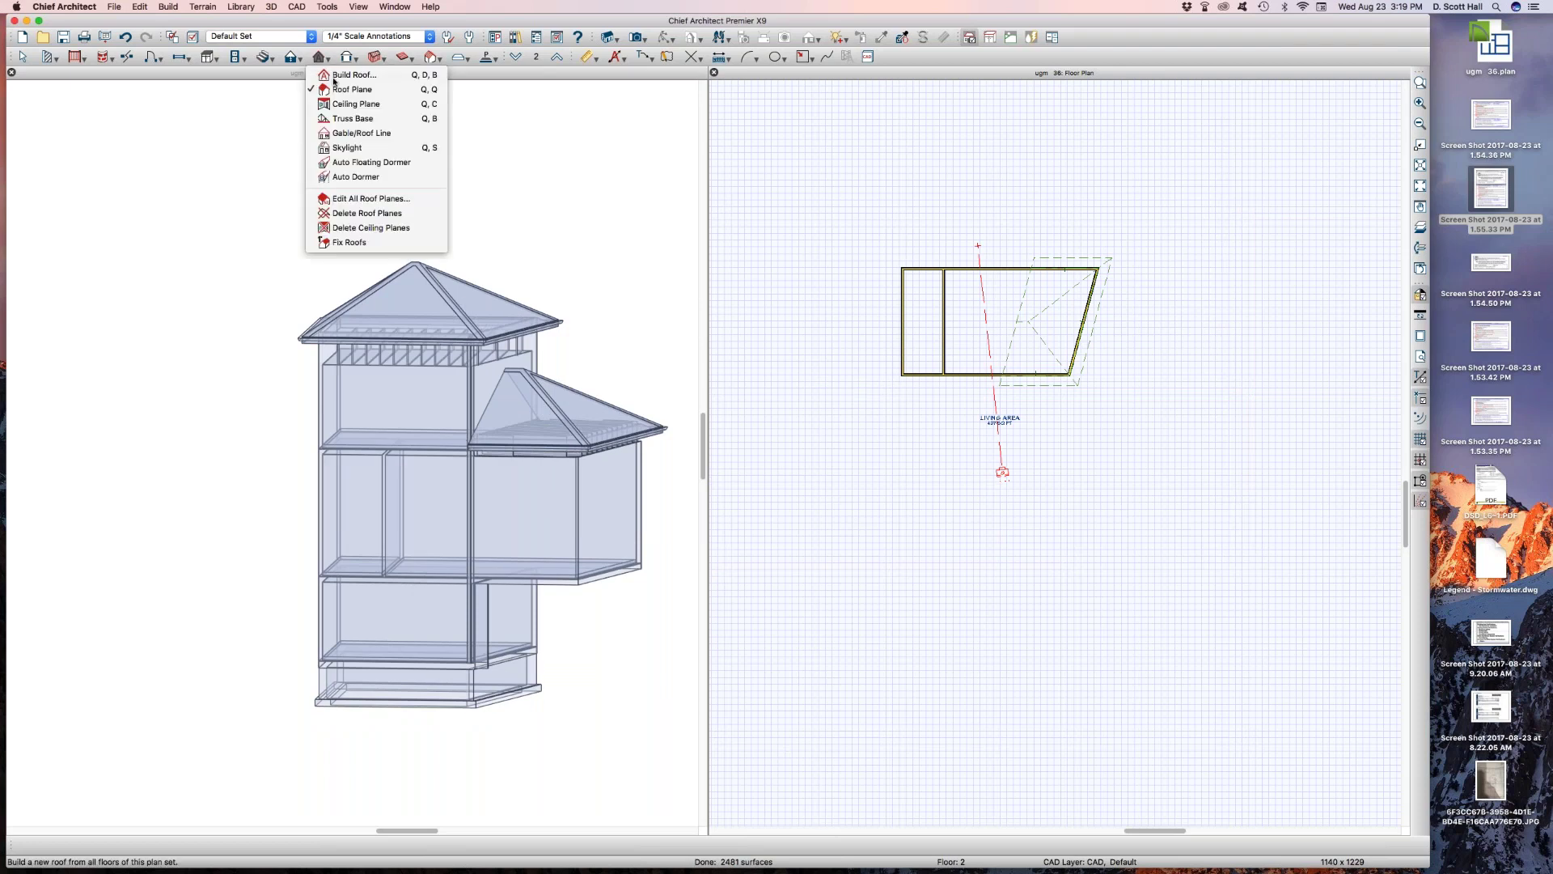
left_click(341, 90)
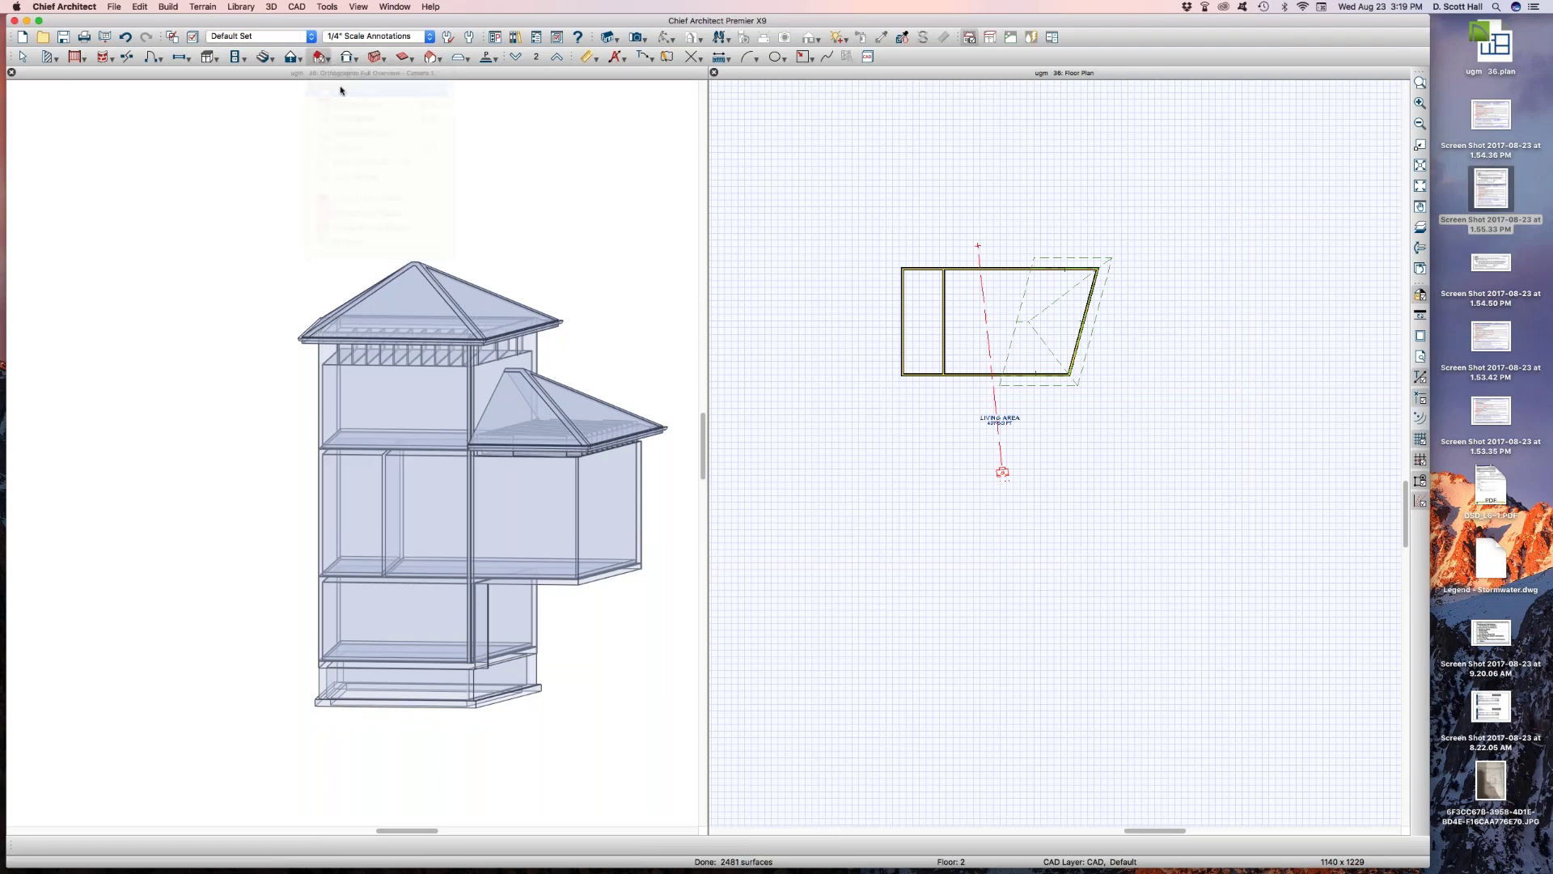
double_click(318, 56)
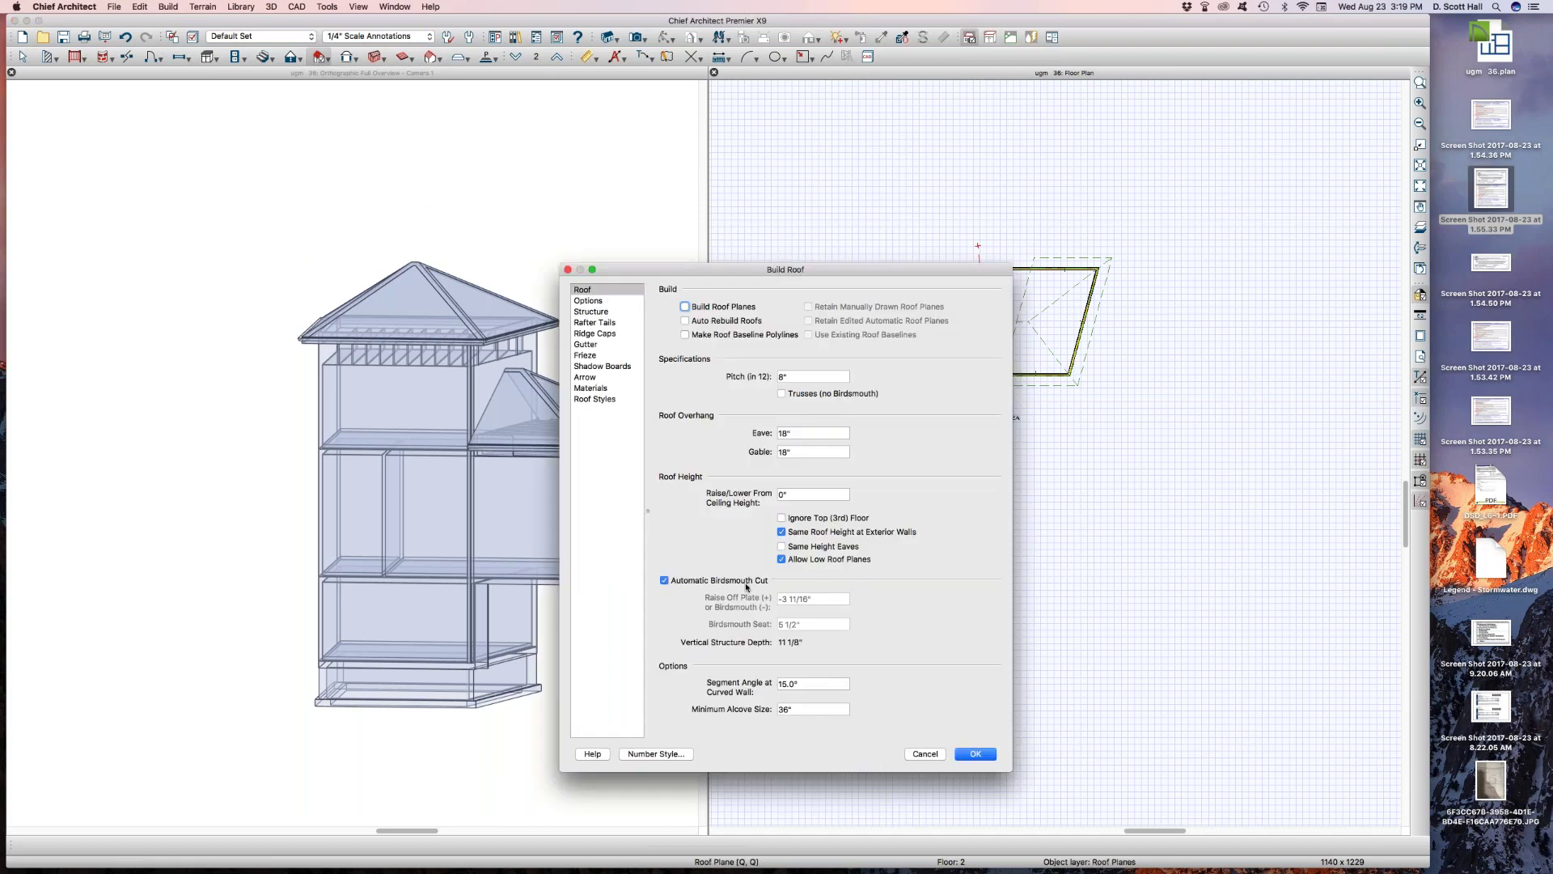
left_click(717, 323)
left_click(957, 755)
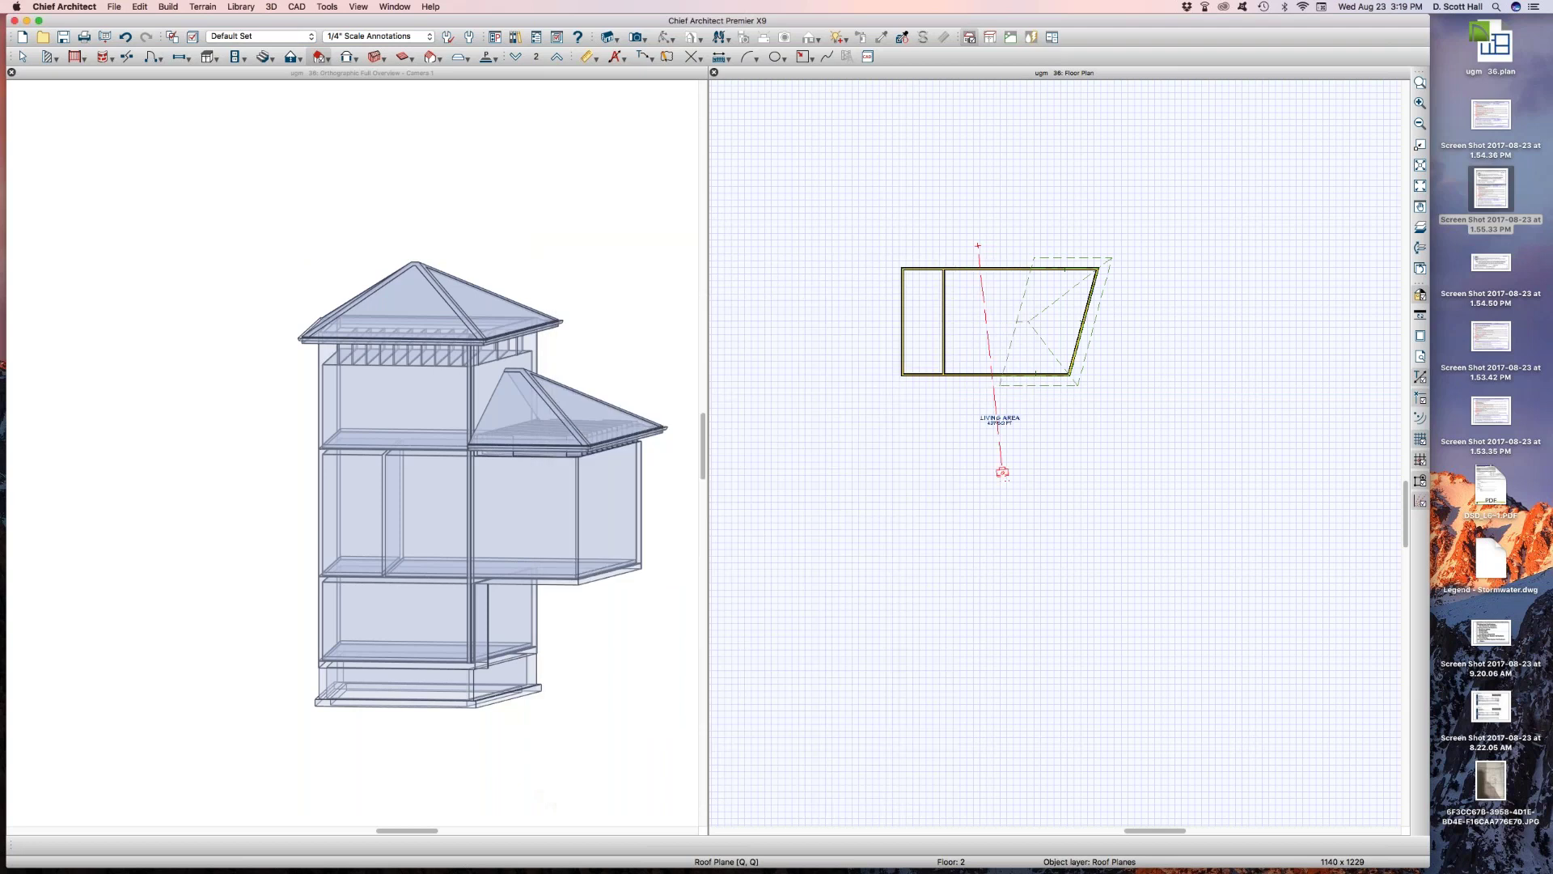
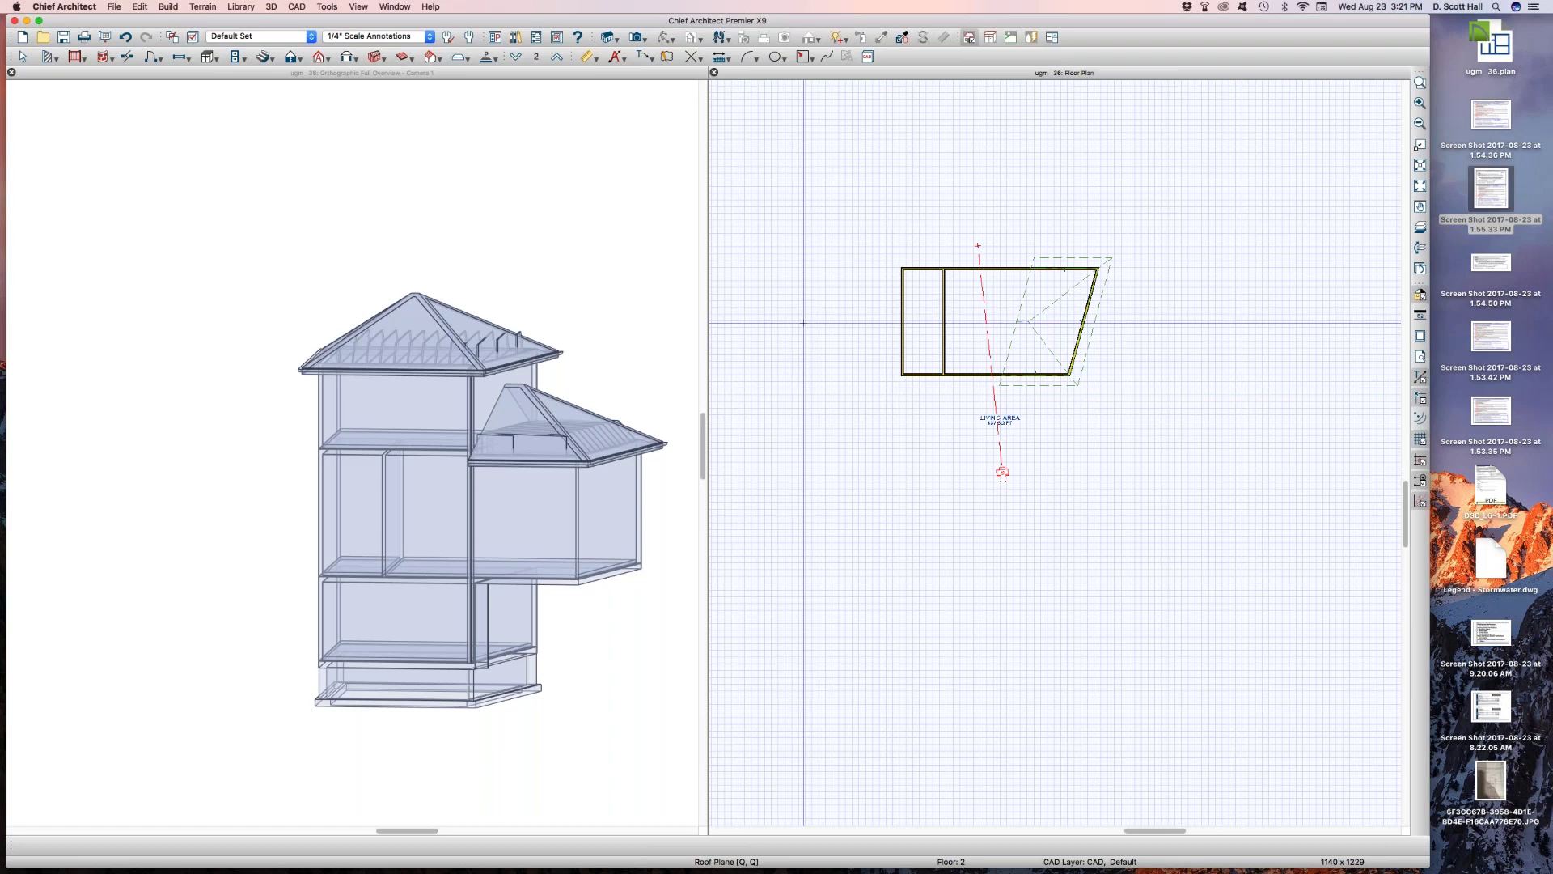
Inspect the height and pitch settings of the roof plane over the slanted end wall, leaving its specification unchanged
scroll(1056, 371, "up", 1)
scroll(1056, 372, "up", 2)
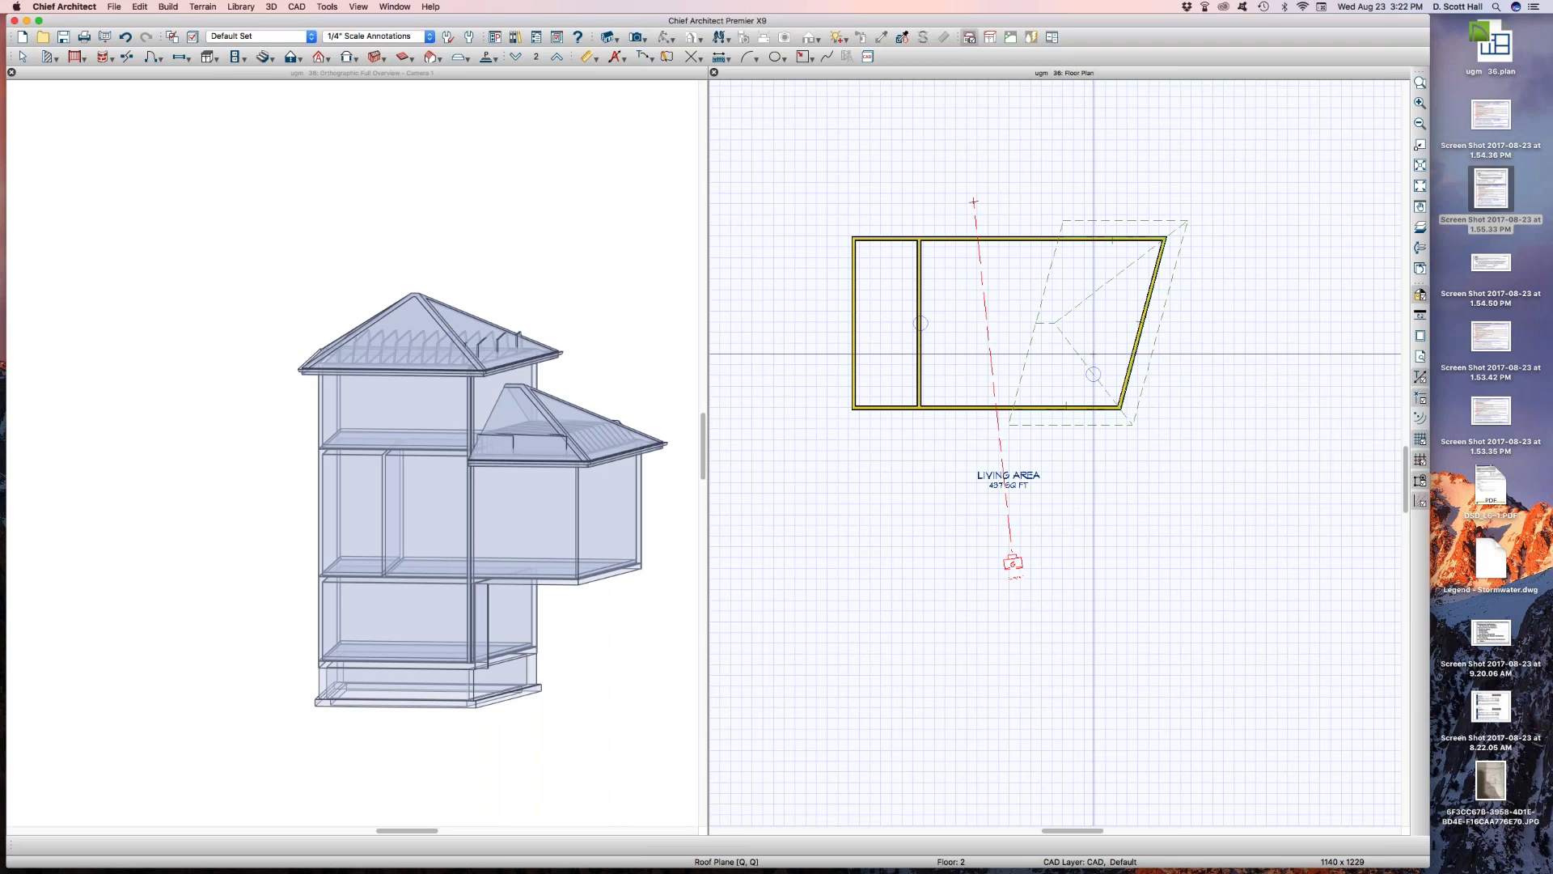
scroll(880, 489, "down", 2)
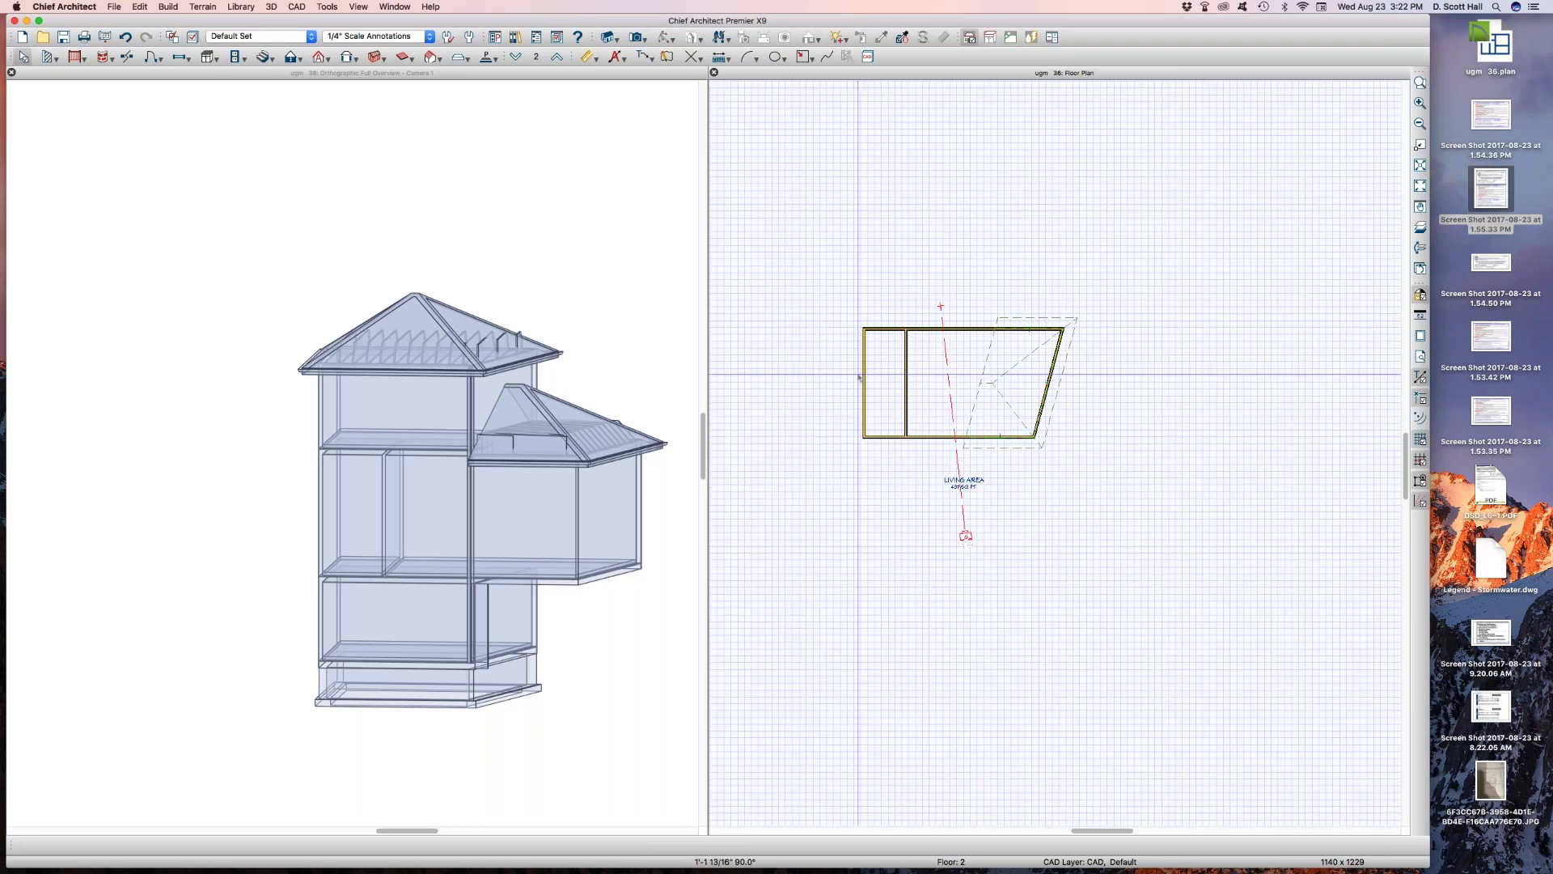
left_click(1064, 377)
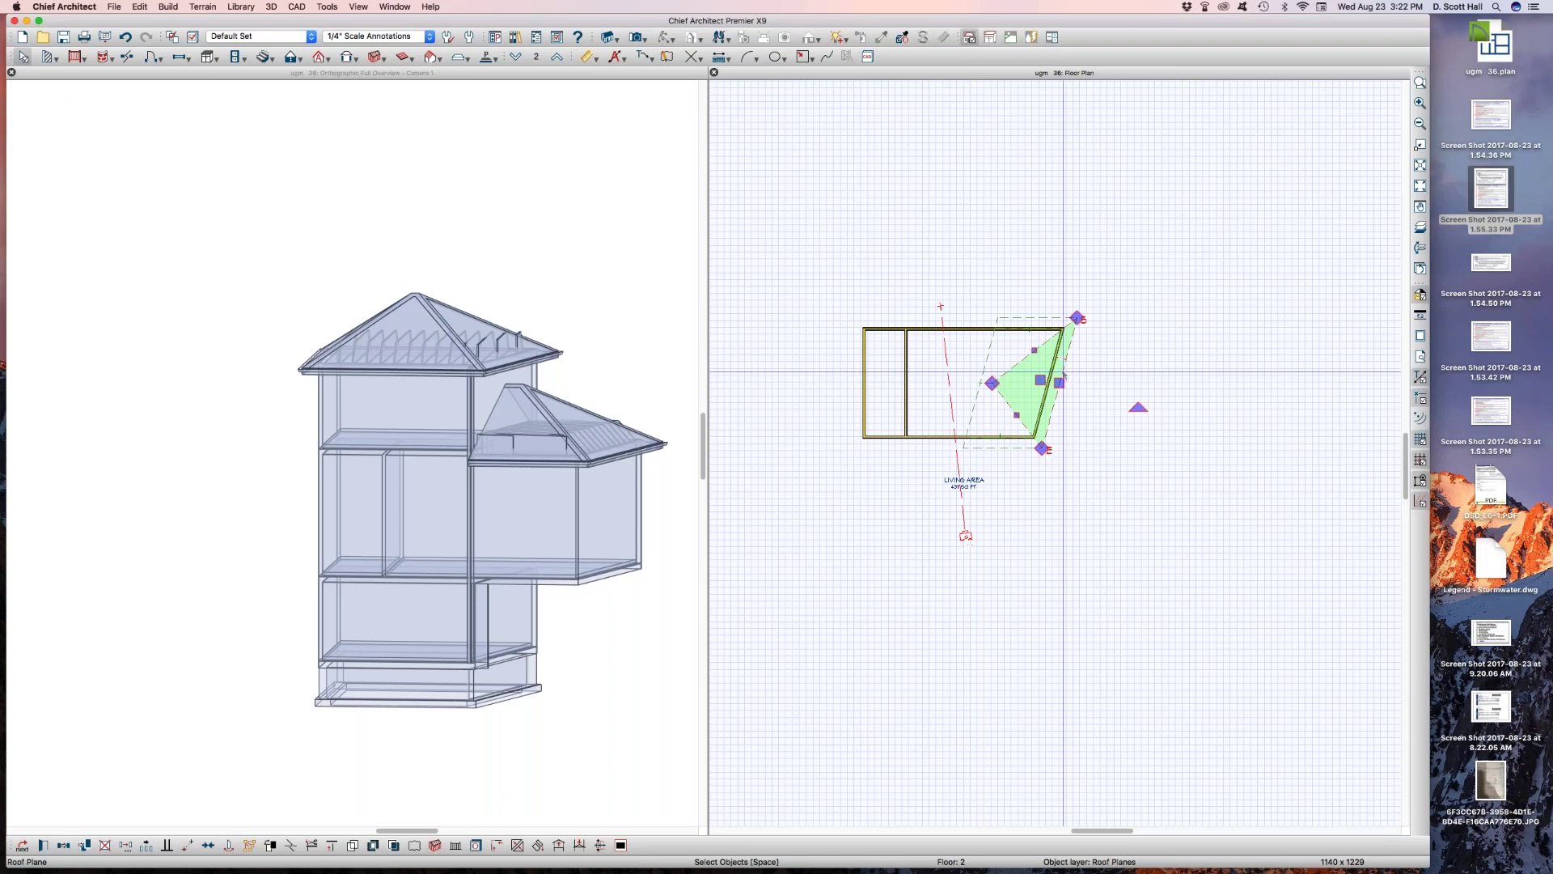
double_click(1064, 378)
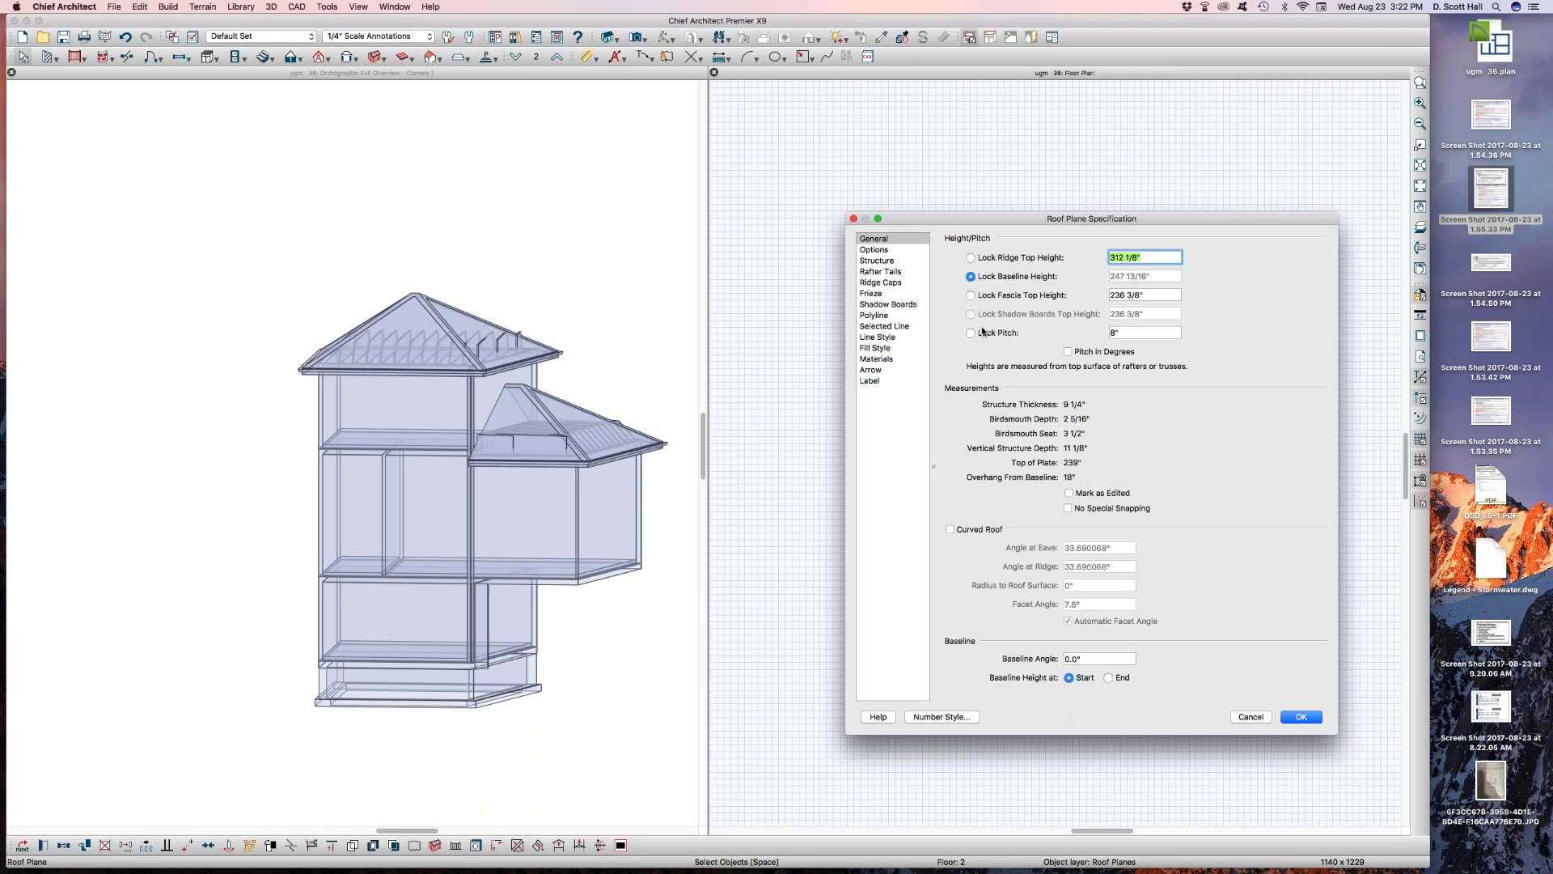
left_click(1242, 717)
left_click(1212, 723)
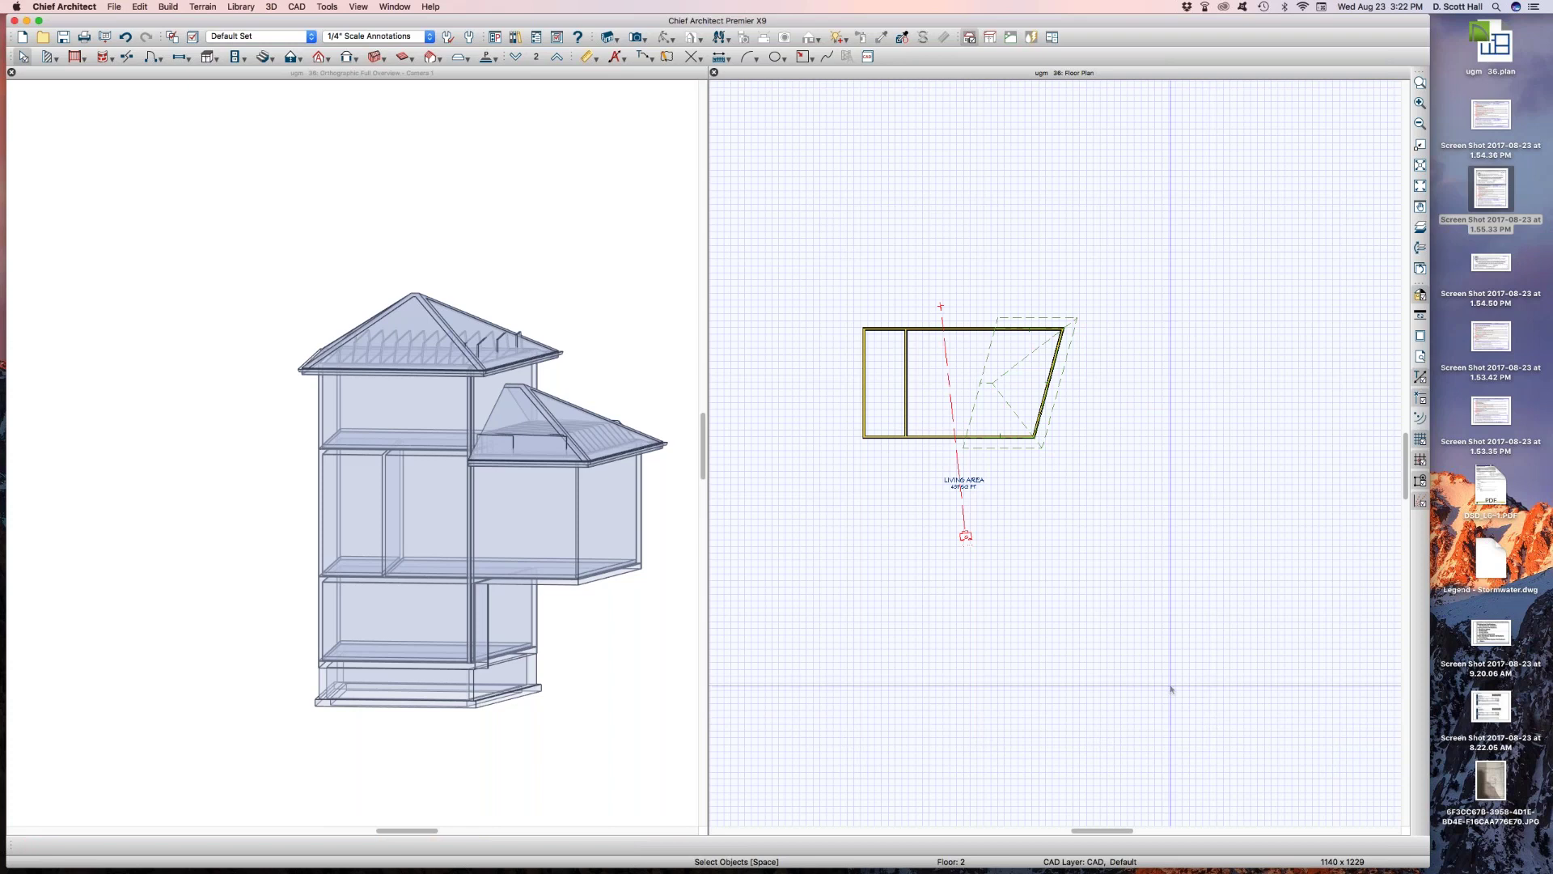
Draw a wall across Floor 2 parallel to the slanted end wall and move it to about 10'-0 1/2" from that wall
scroll(1131, 370, "up", 2)
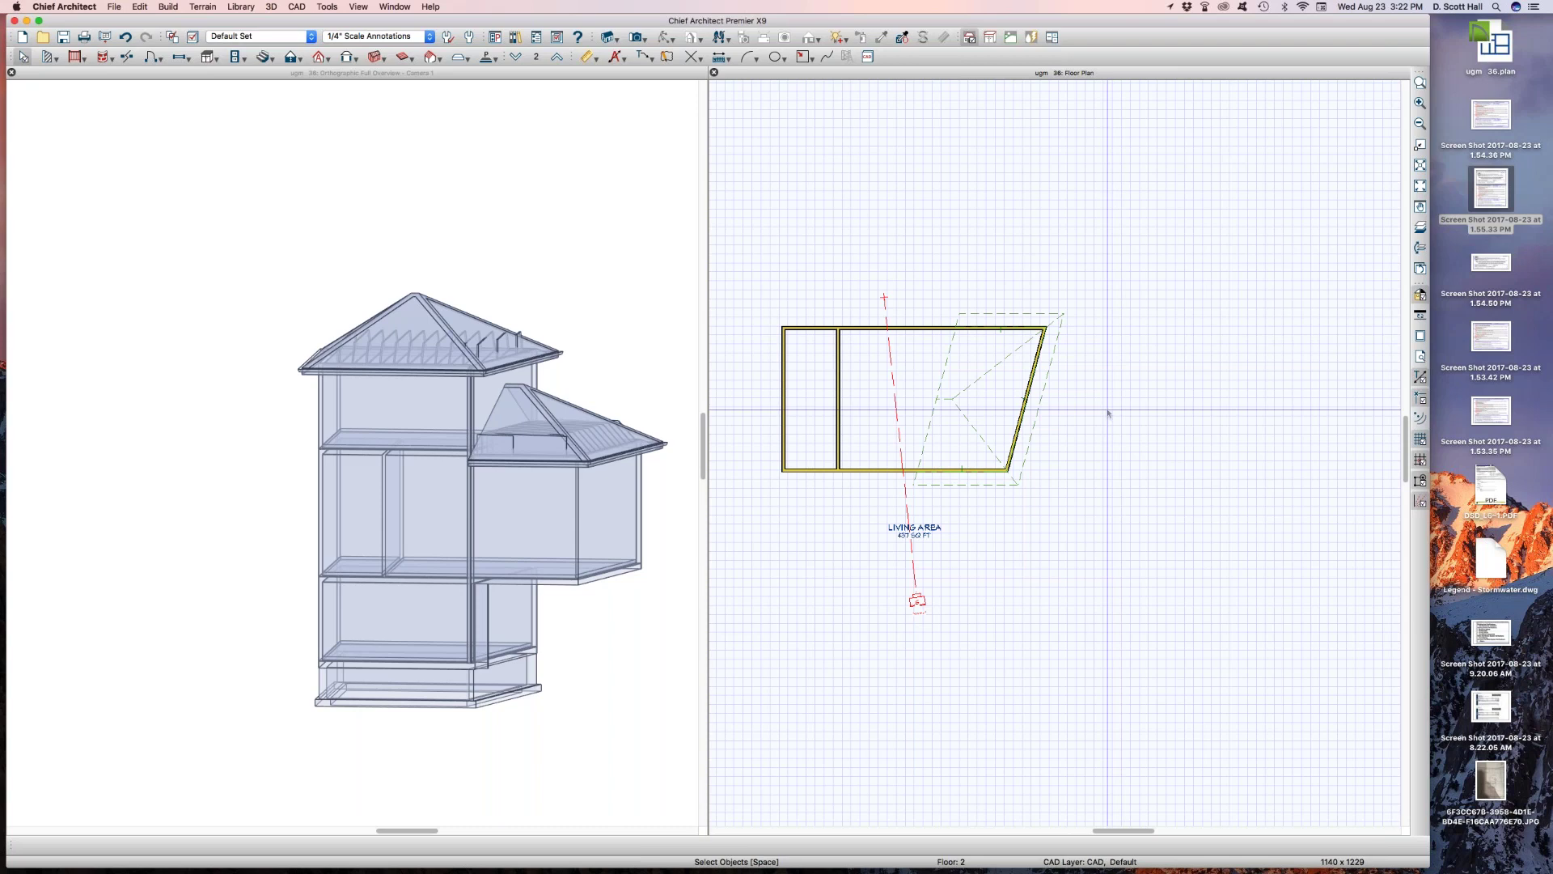
scroll(1098, 417, "up", 4)
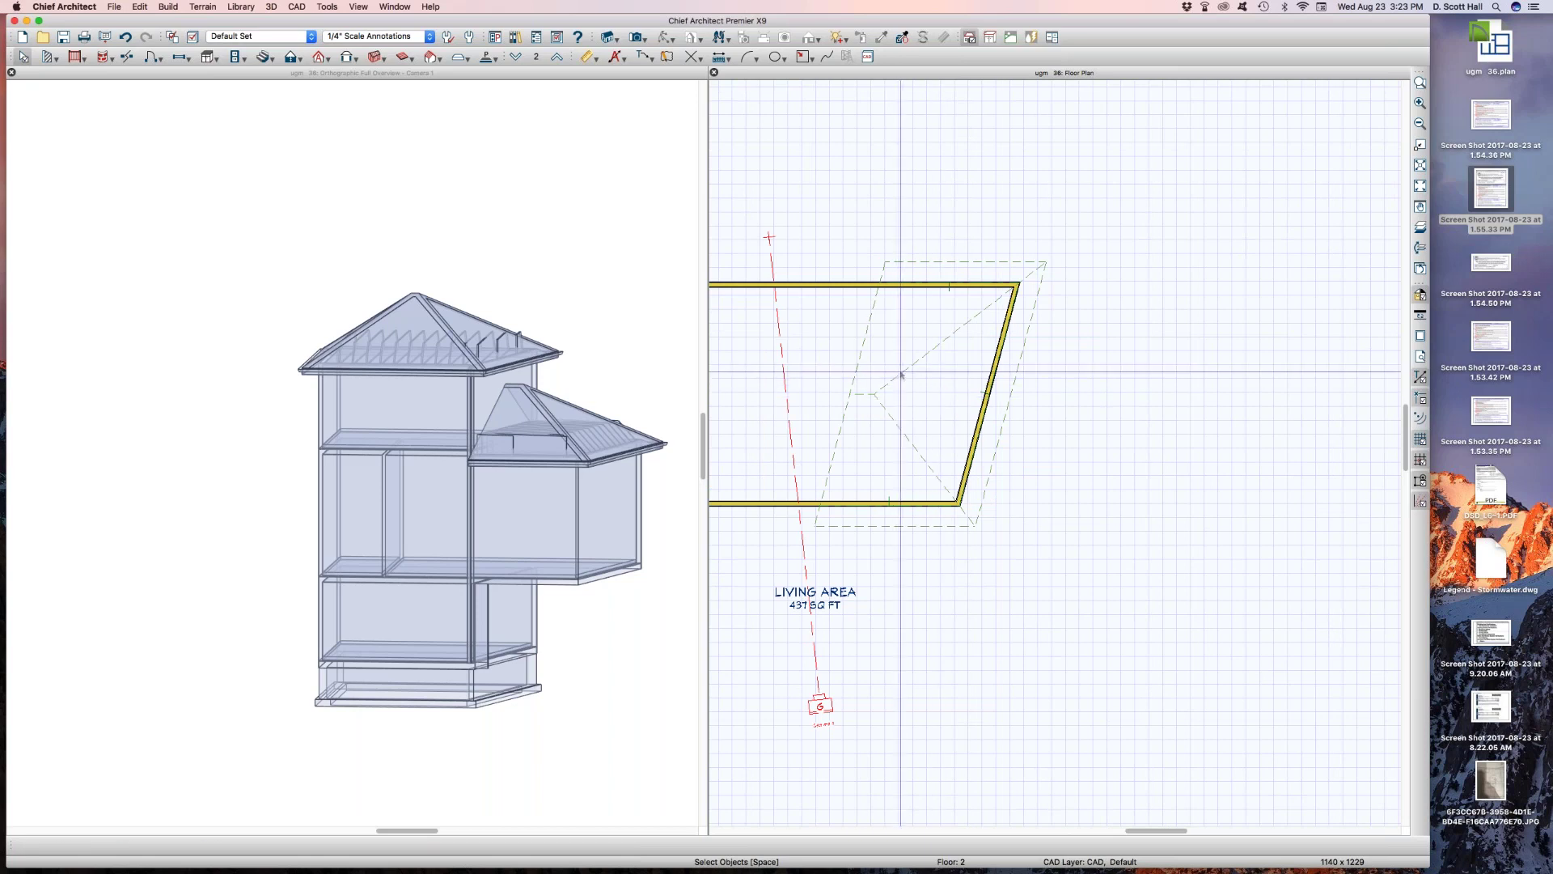
scroll(939, 373, "down", 1)
key("t")
left_click_drag(849, 289, 793, 495)
key("w")
left_click_drag(855, 289, 819, 495)
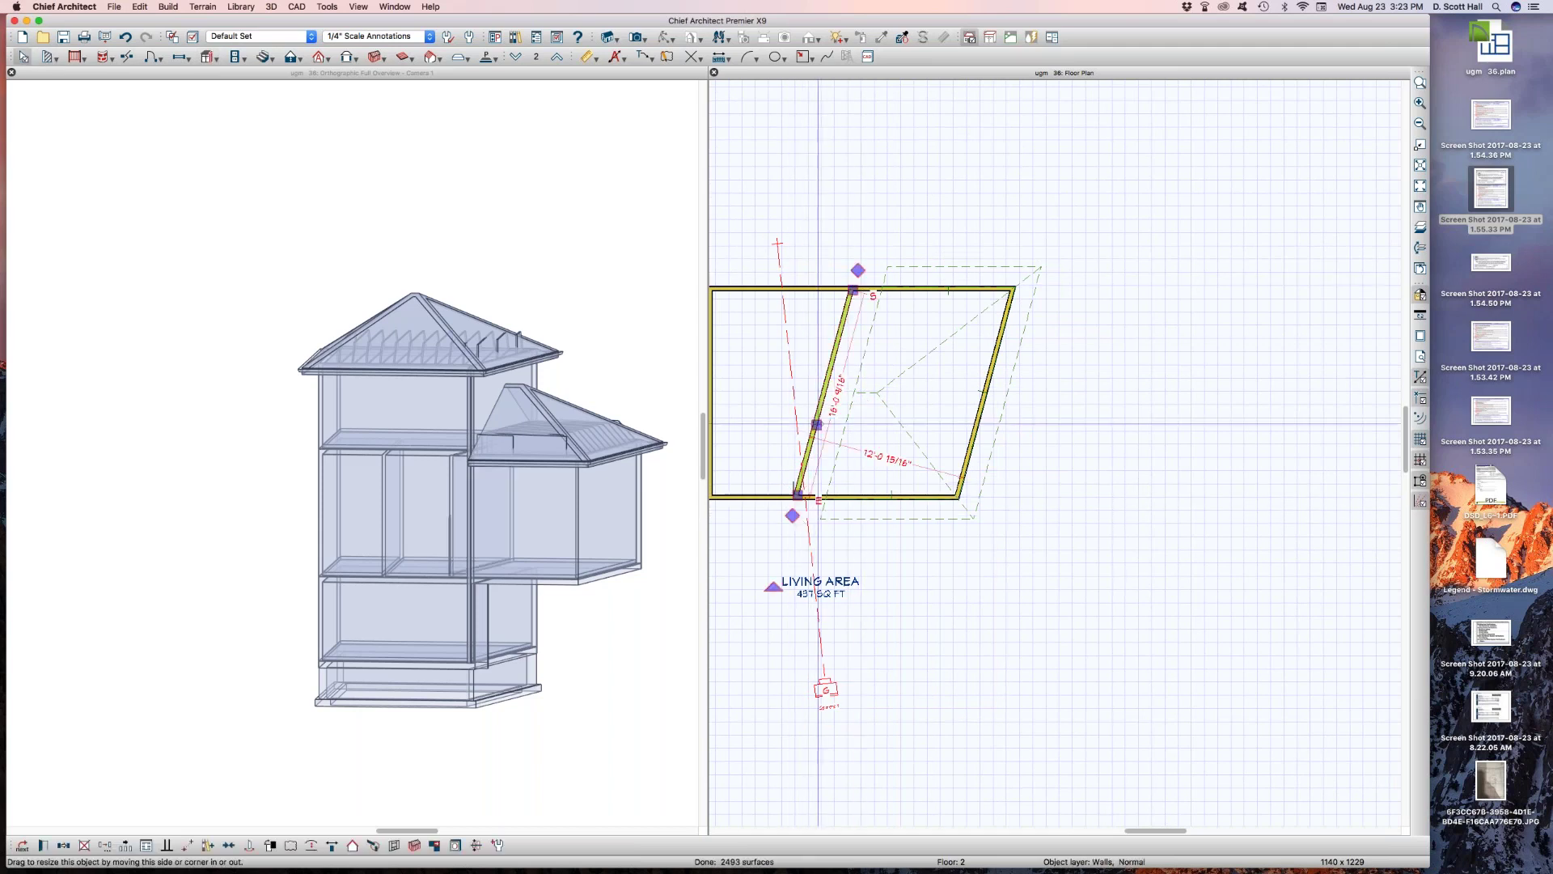
left_click(826, 392)
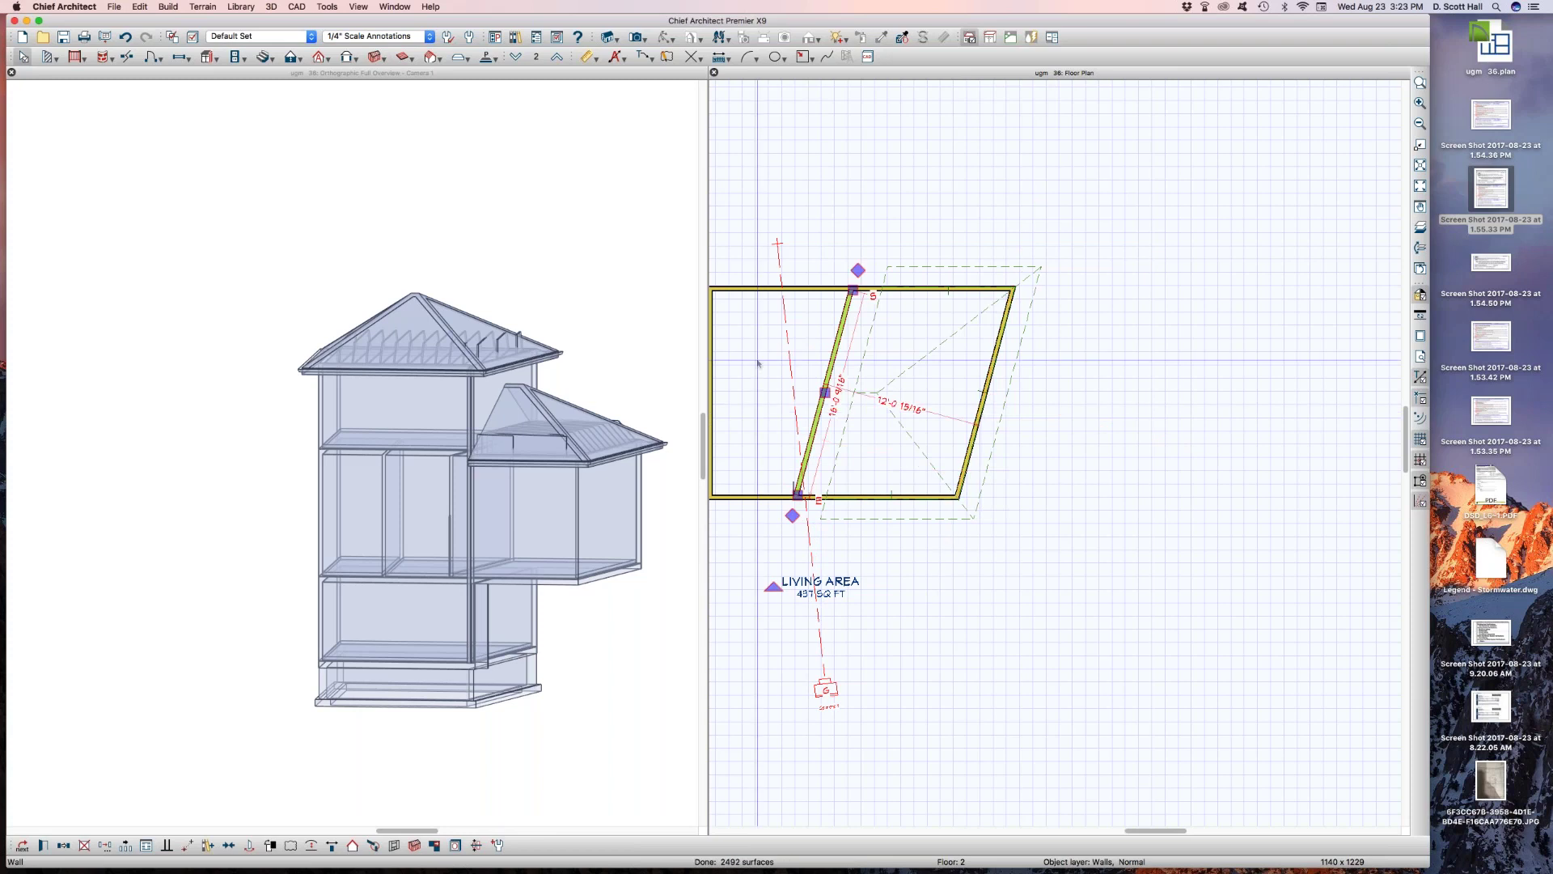
left_click_drag(825, 393, 853, 392)
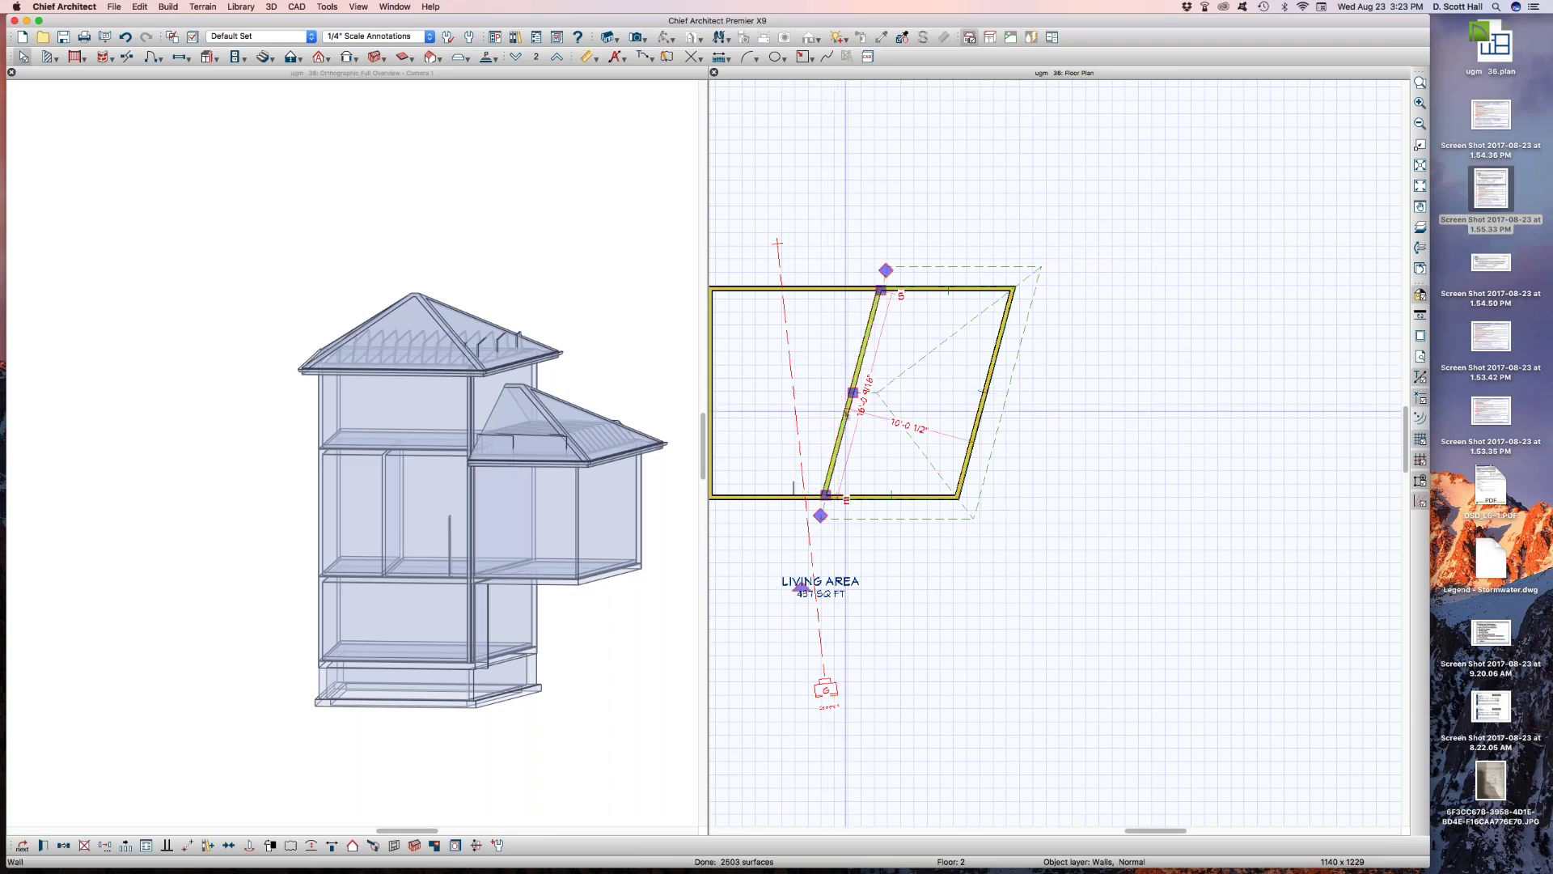
Try a rough ceiling height of 97" for the room next to the slanted end wall, and undo the change
left_click(945, 407)
scroll(945, 407, "up", 2)
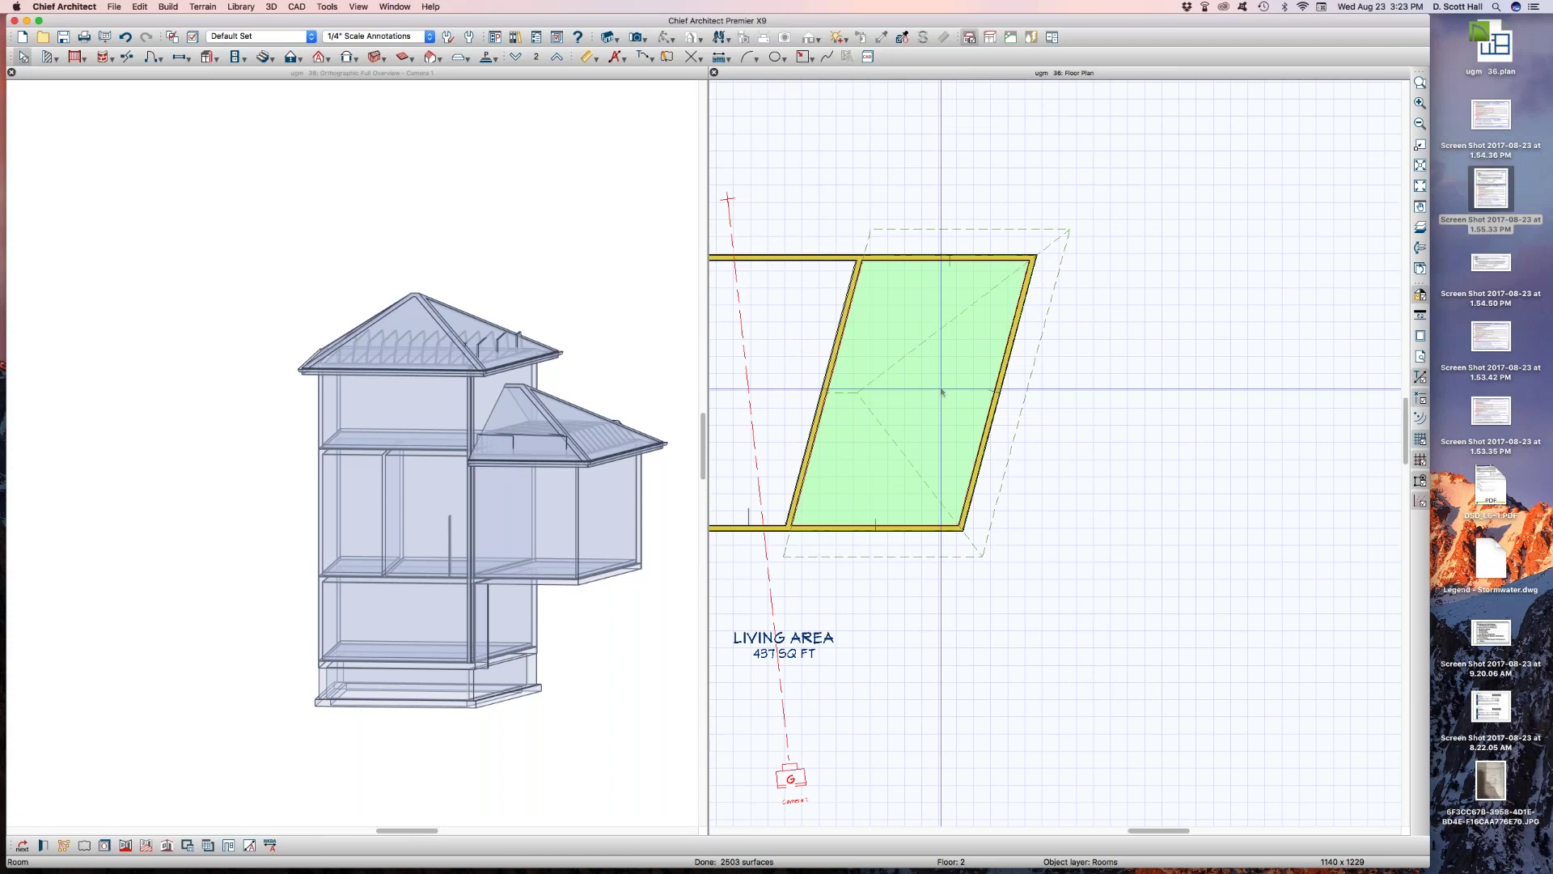
double_click(870, 355)
left_click(979, 244)
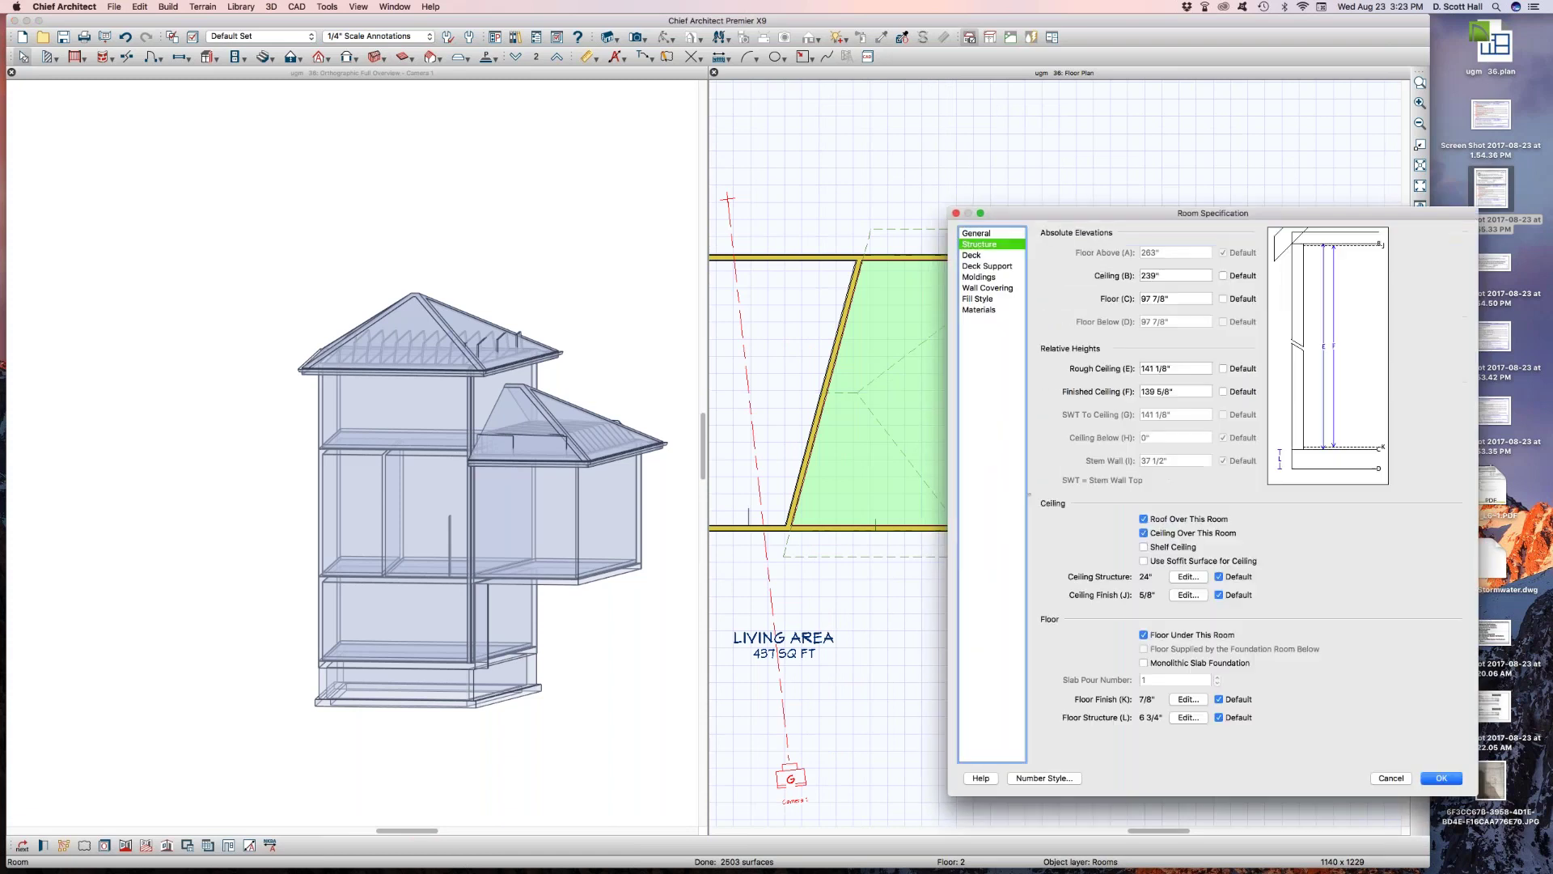
left_click(1170, 301)
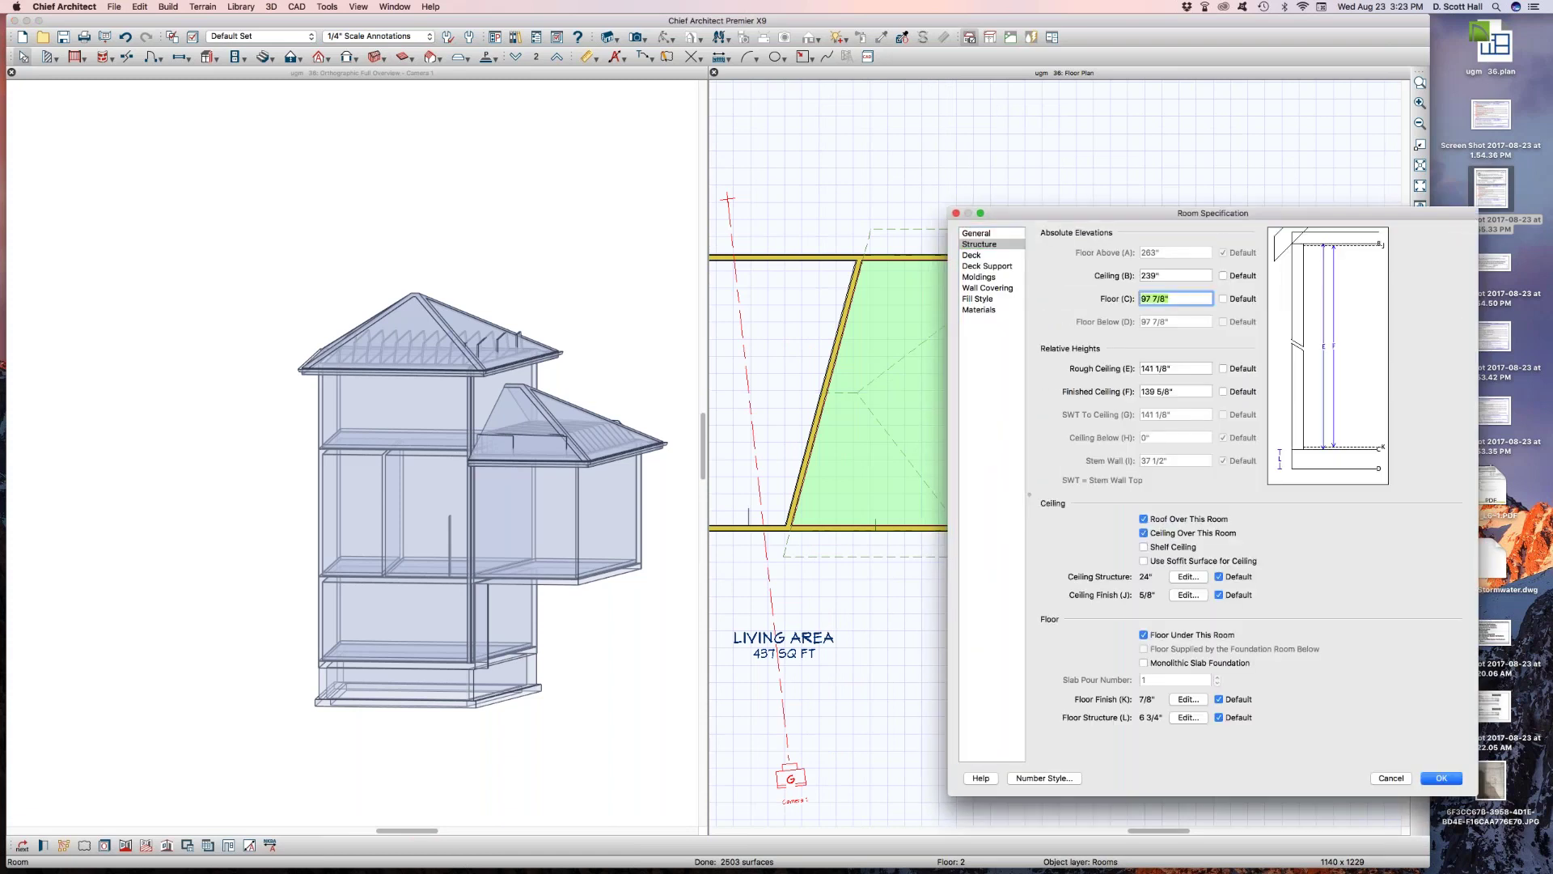
left_click(1185, 368)
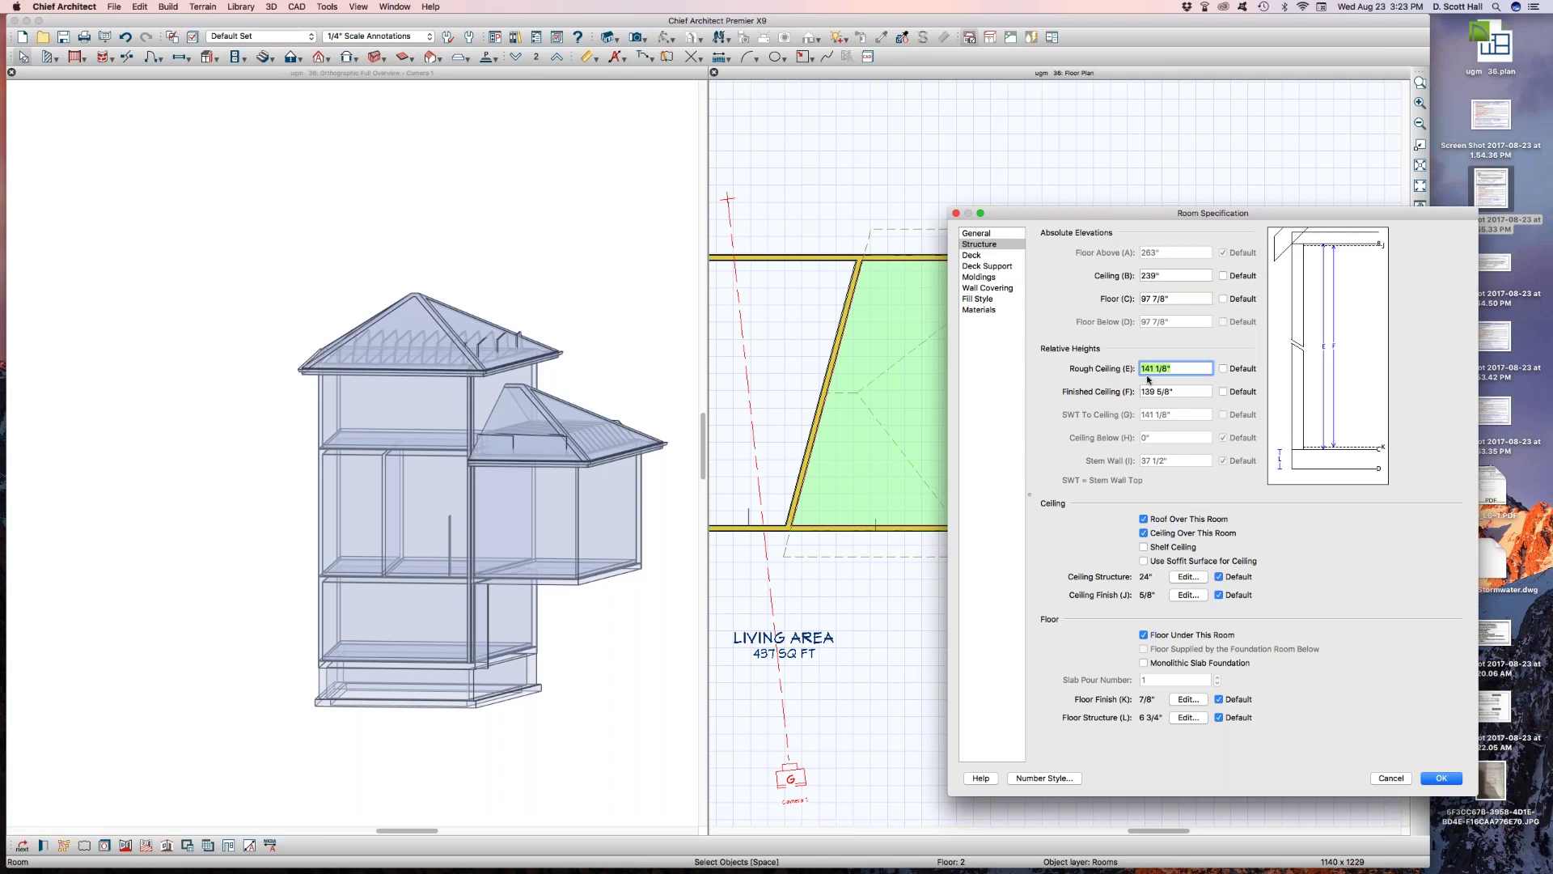
type("97")
key("Return")
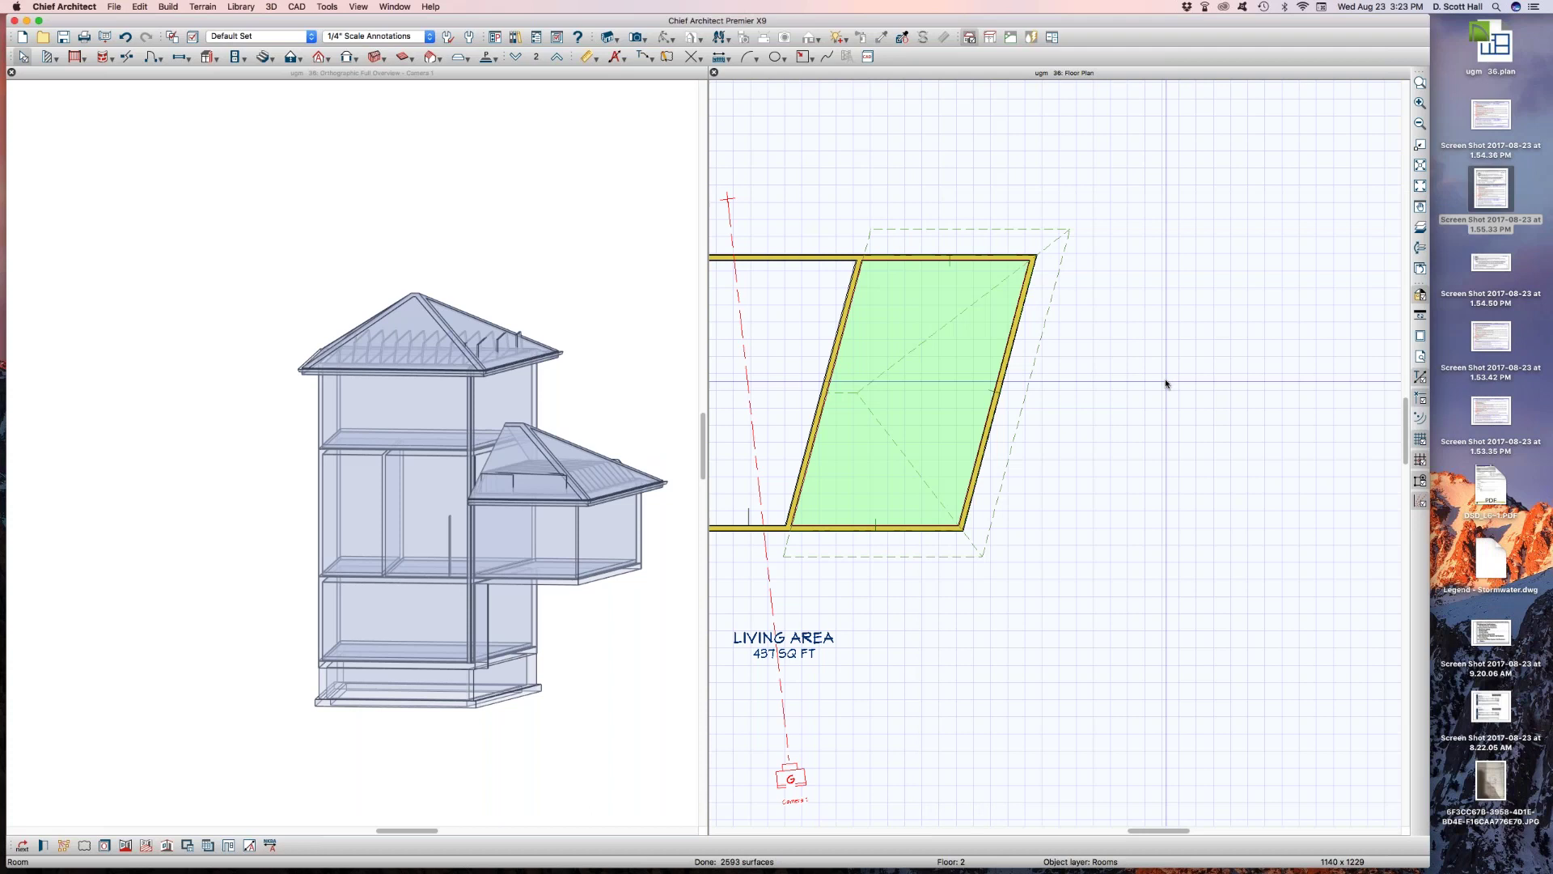
key("super+z")
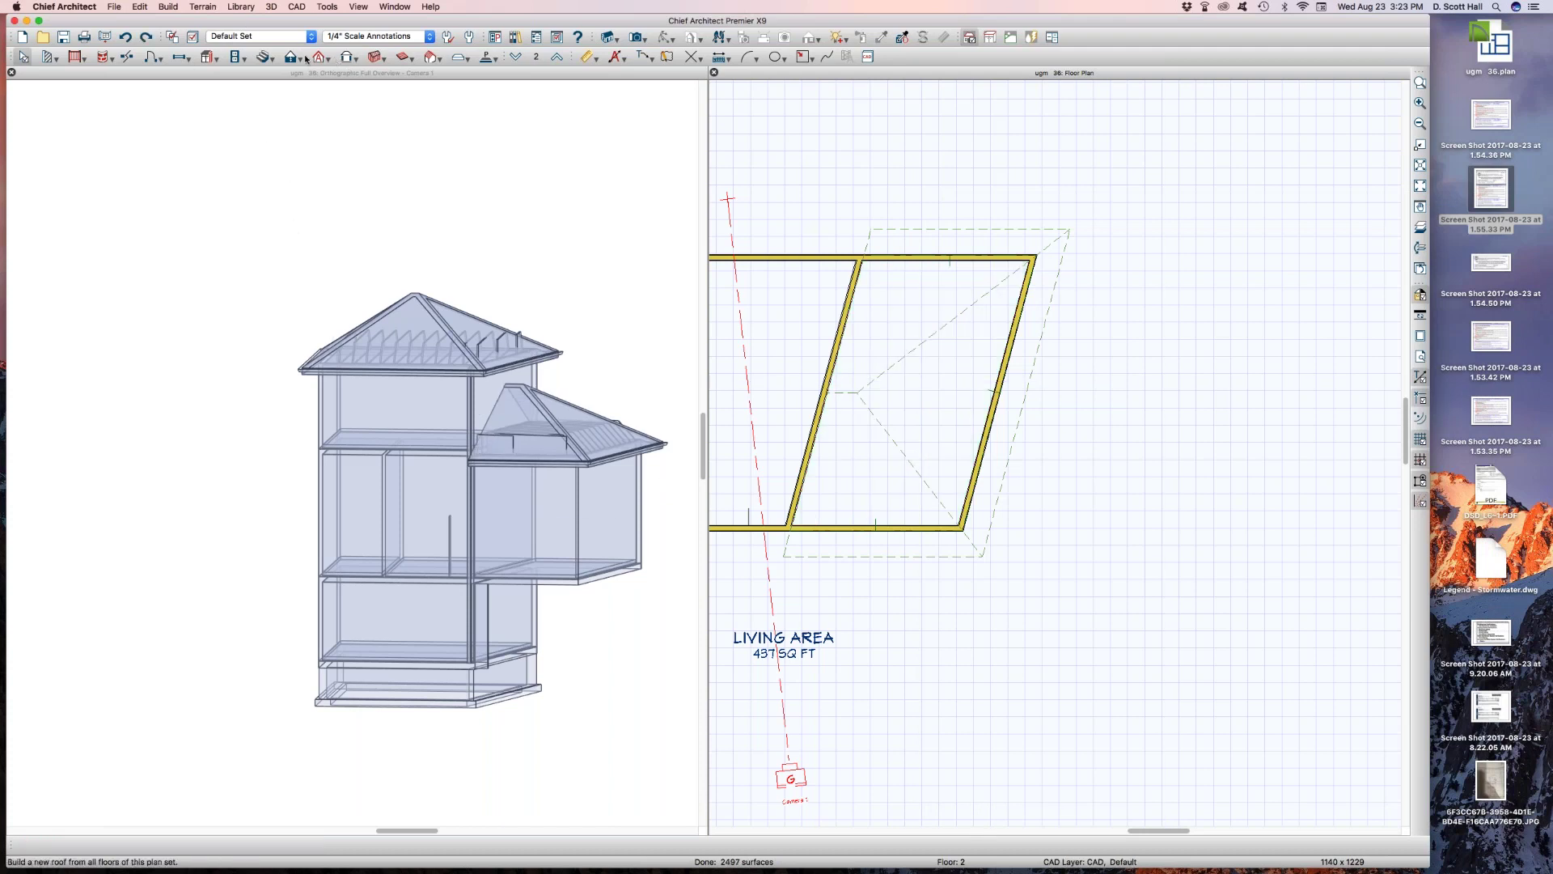
Turn off Auto Rebuild Roofs in the Build Roof settings
left_click(330, 59)
left_click(354, 75)
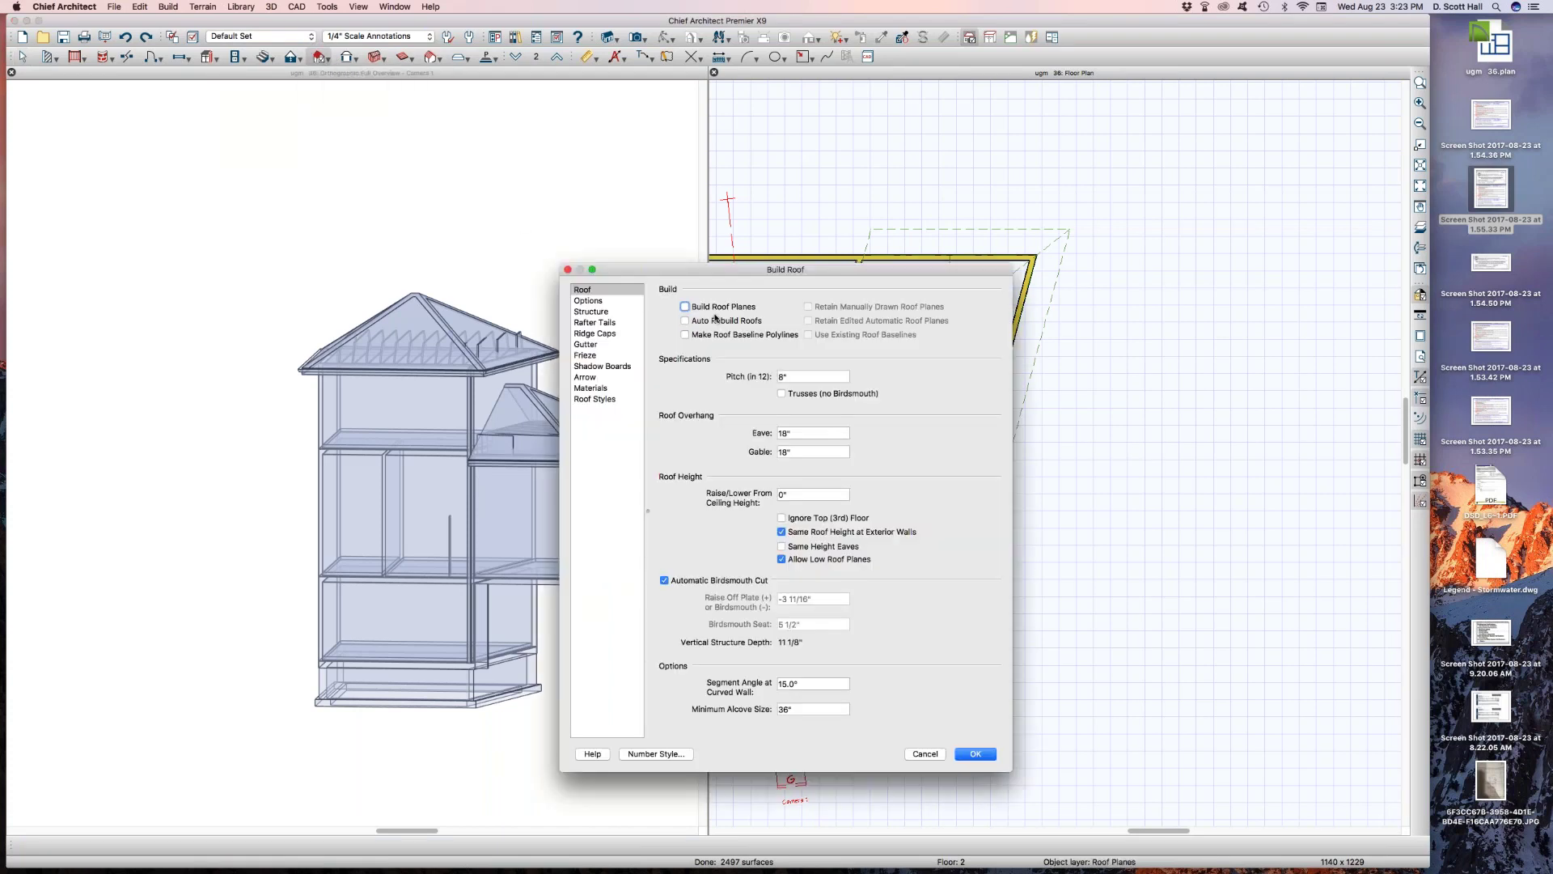
key("Return")
key("space")
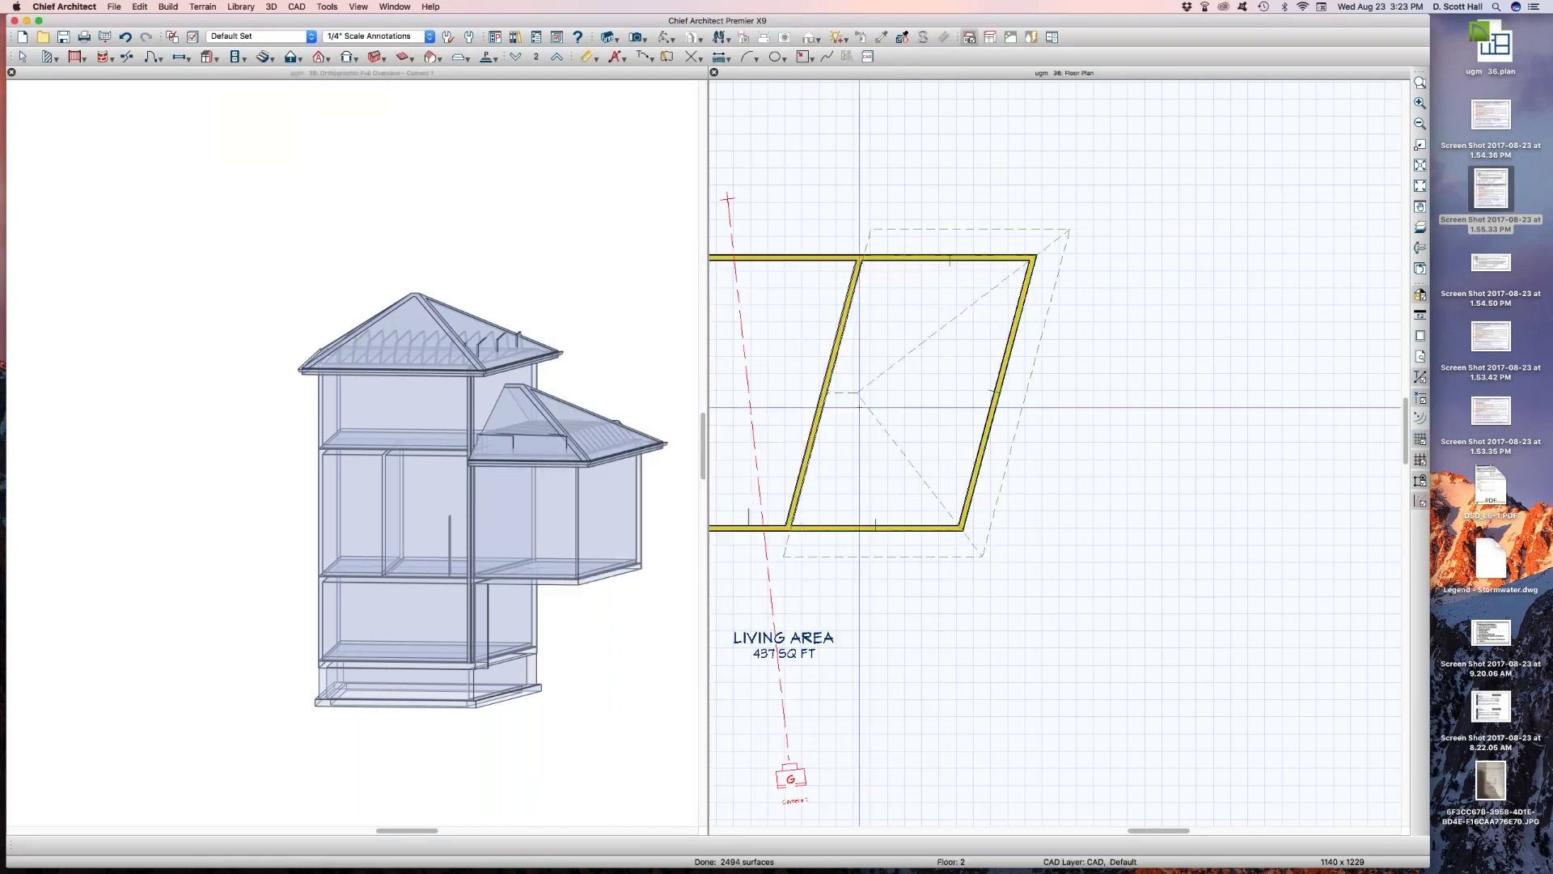
Set the slanted room's rough ceiling height to 97" with automatic roof rebuilding off
left_click(858, 462)
double_click(858, 461)
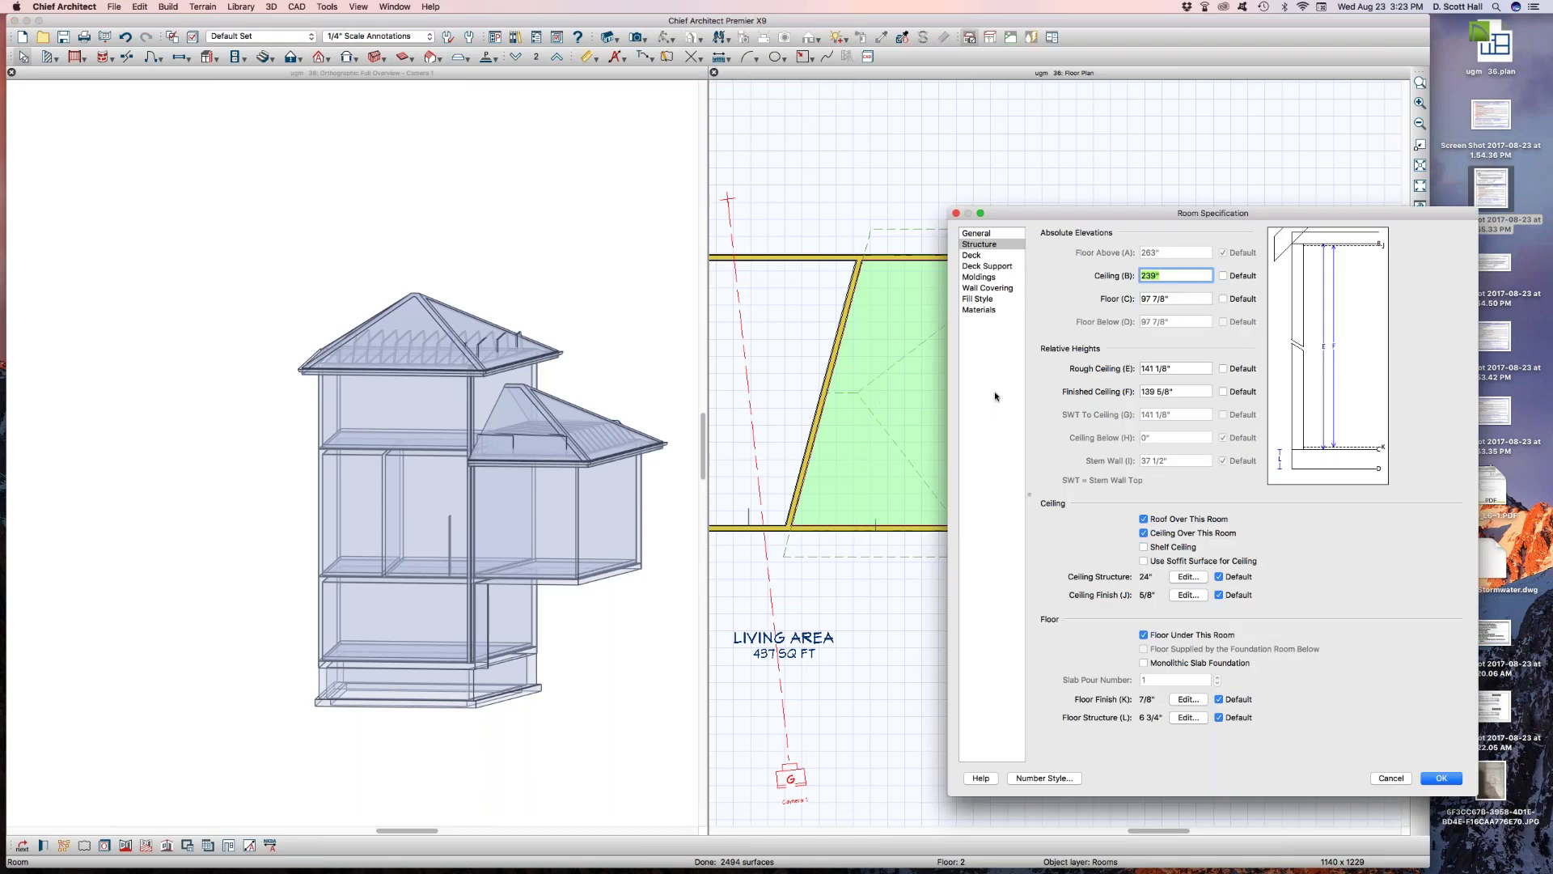
left_click(1204, 373)
type("97")
key("Return")
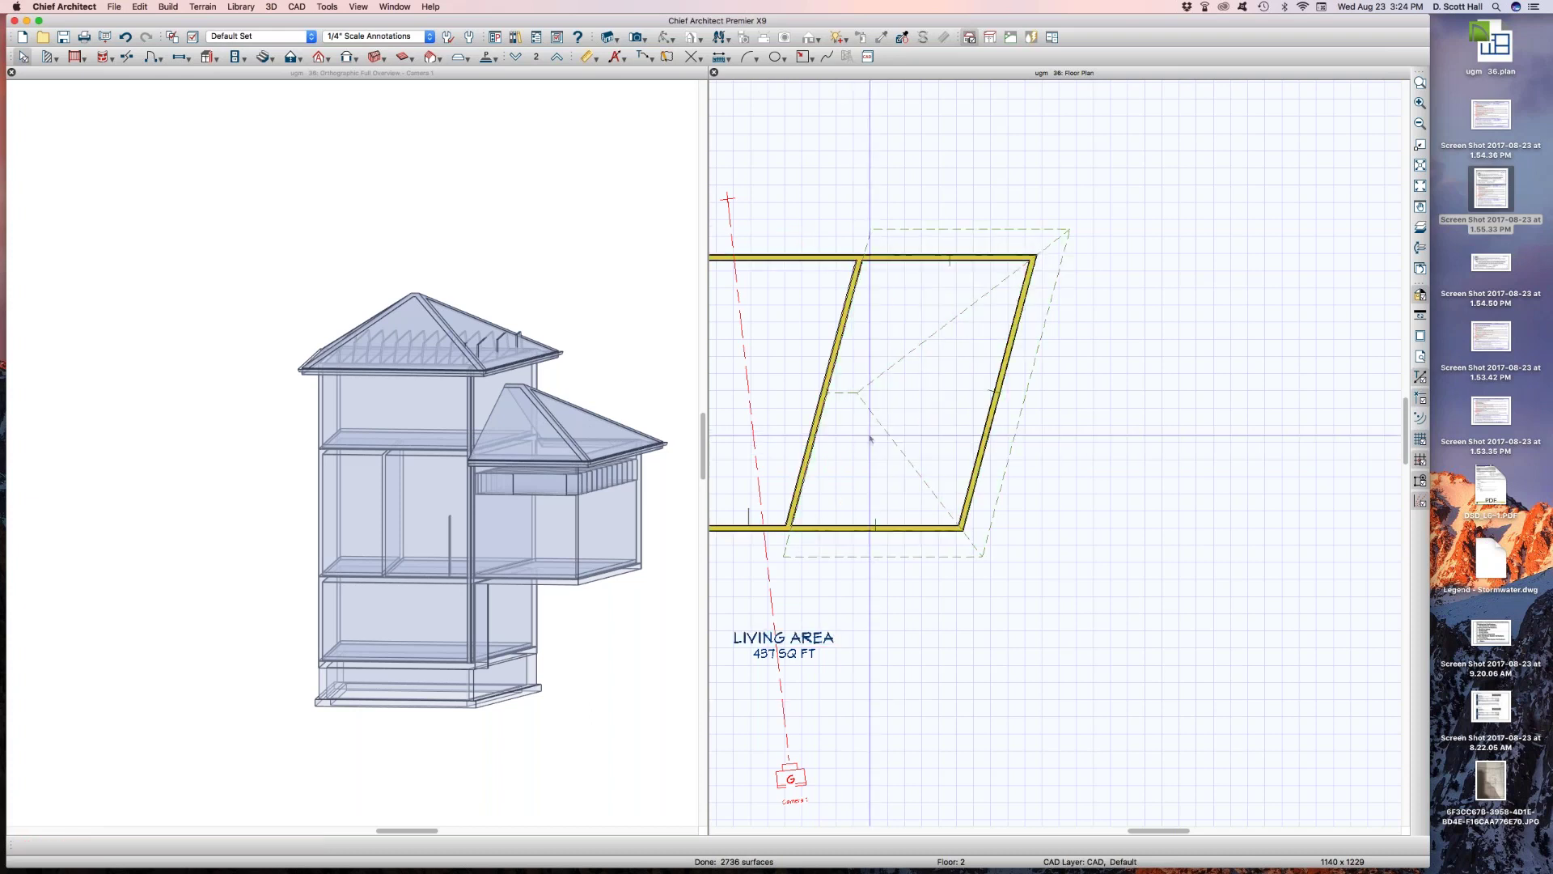
Set the rough ceiling height of the slanted room to 160" in its structure settings
left_click(936, 403)
double_click(936, 402)
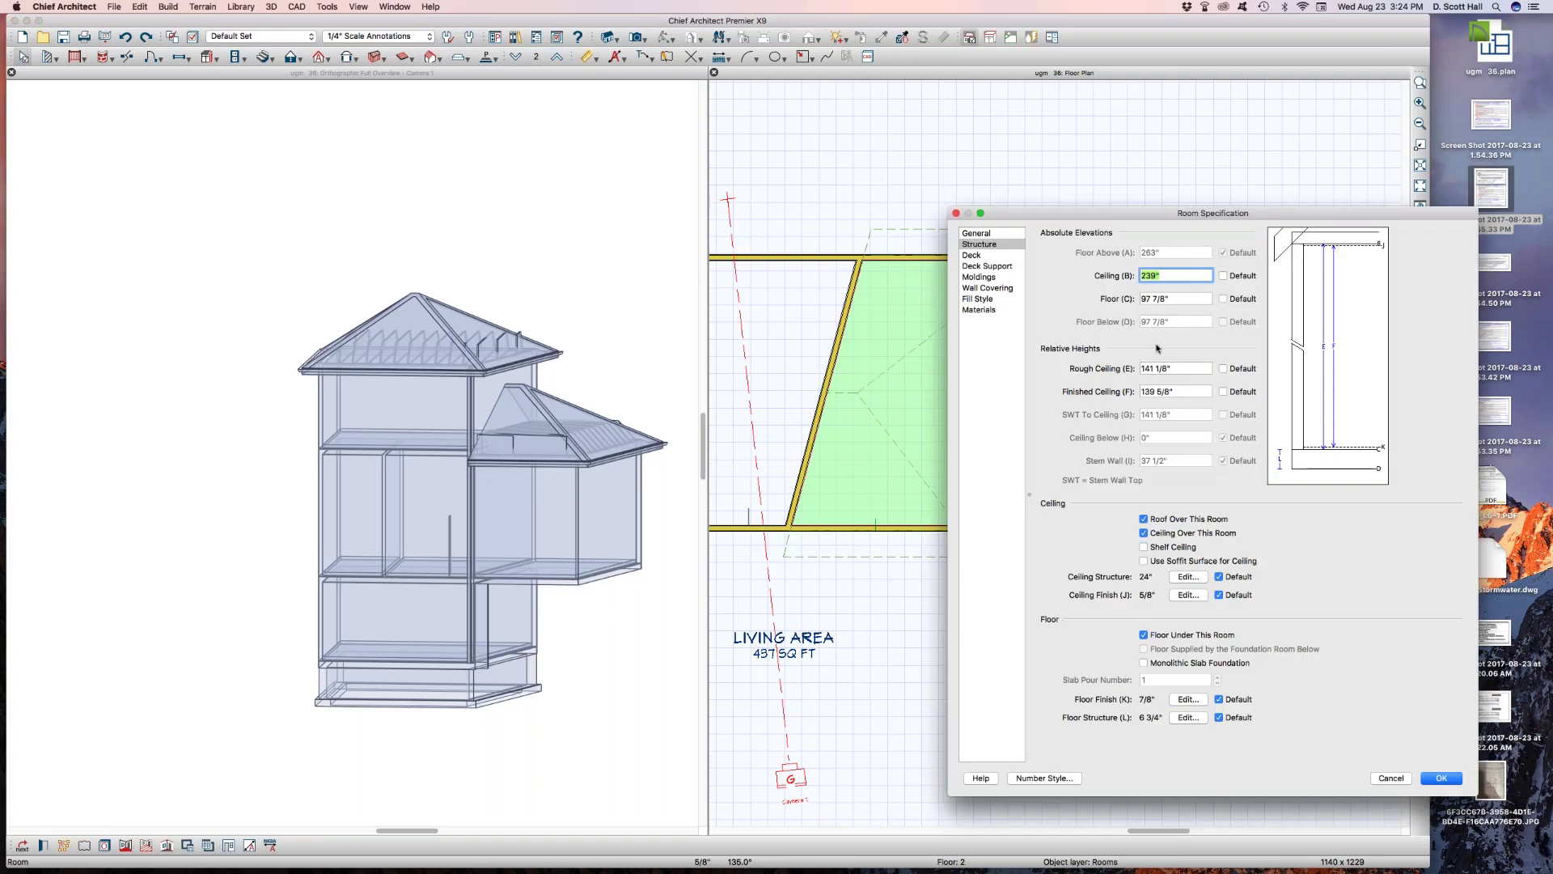
left_click(1190, 371)
type("160")
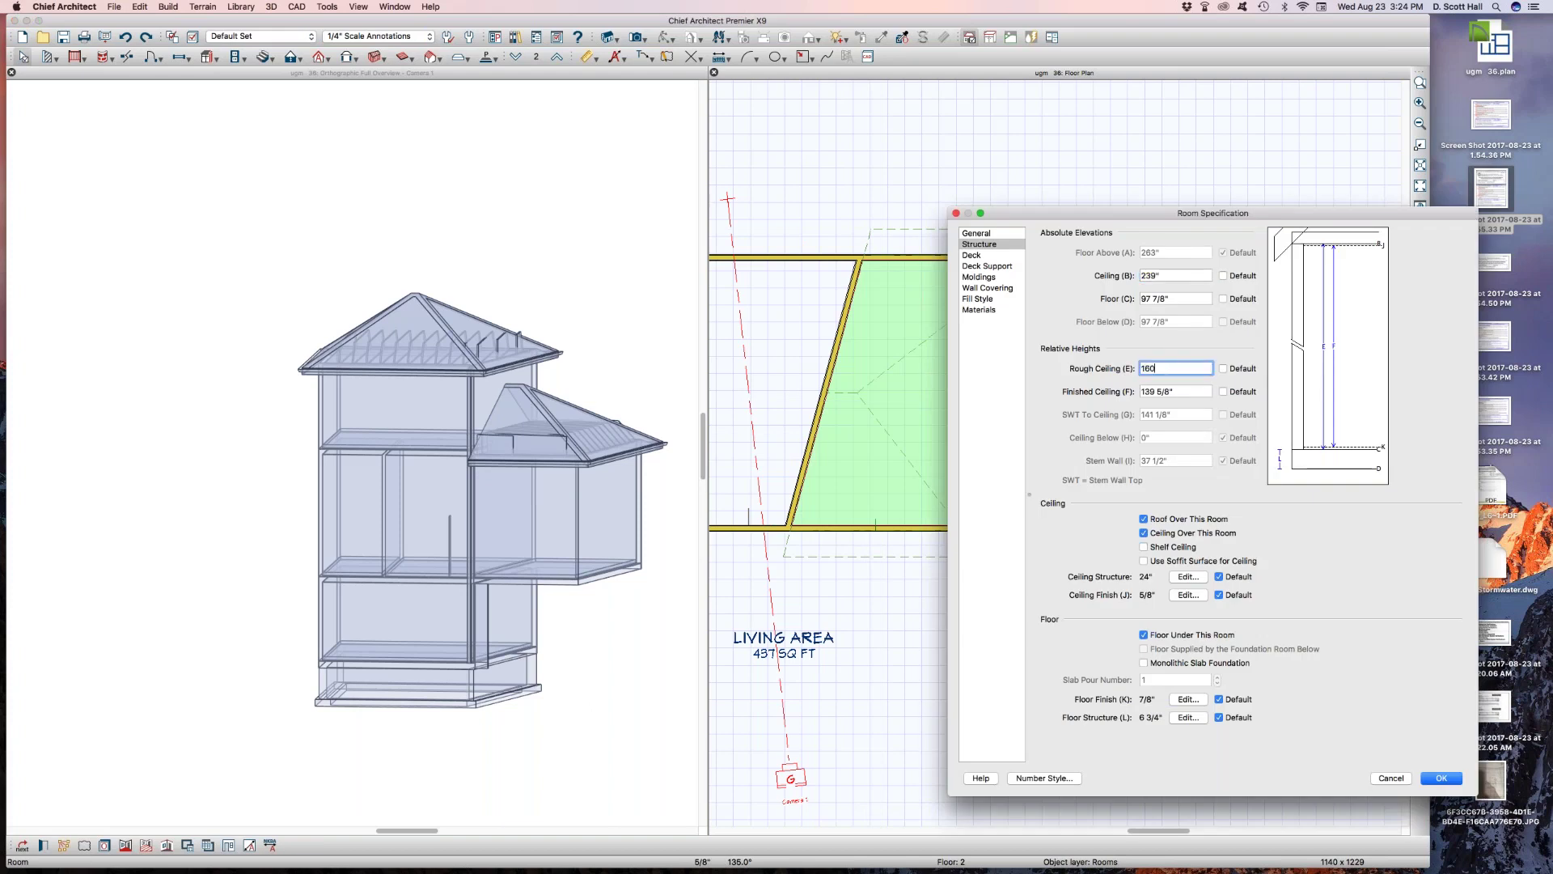
key("Return")
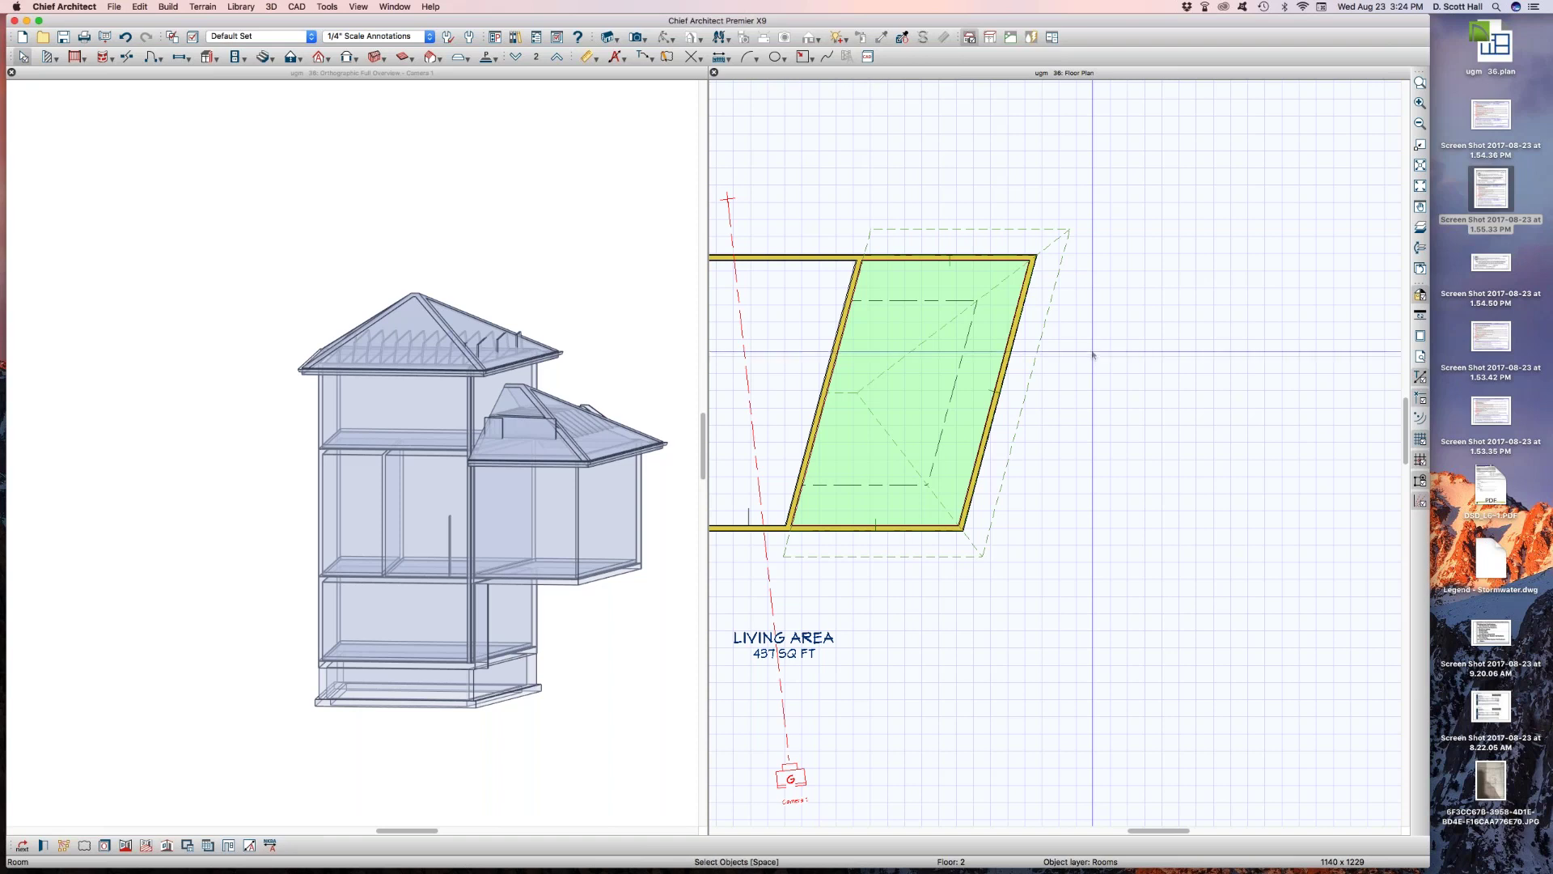
left_click(1052, 356)
left_click(989, 440)
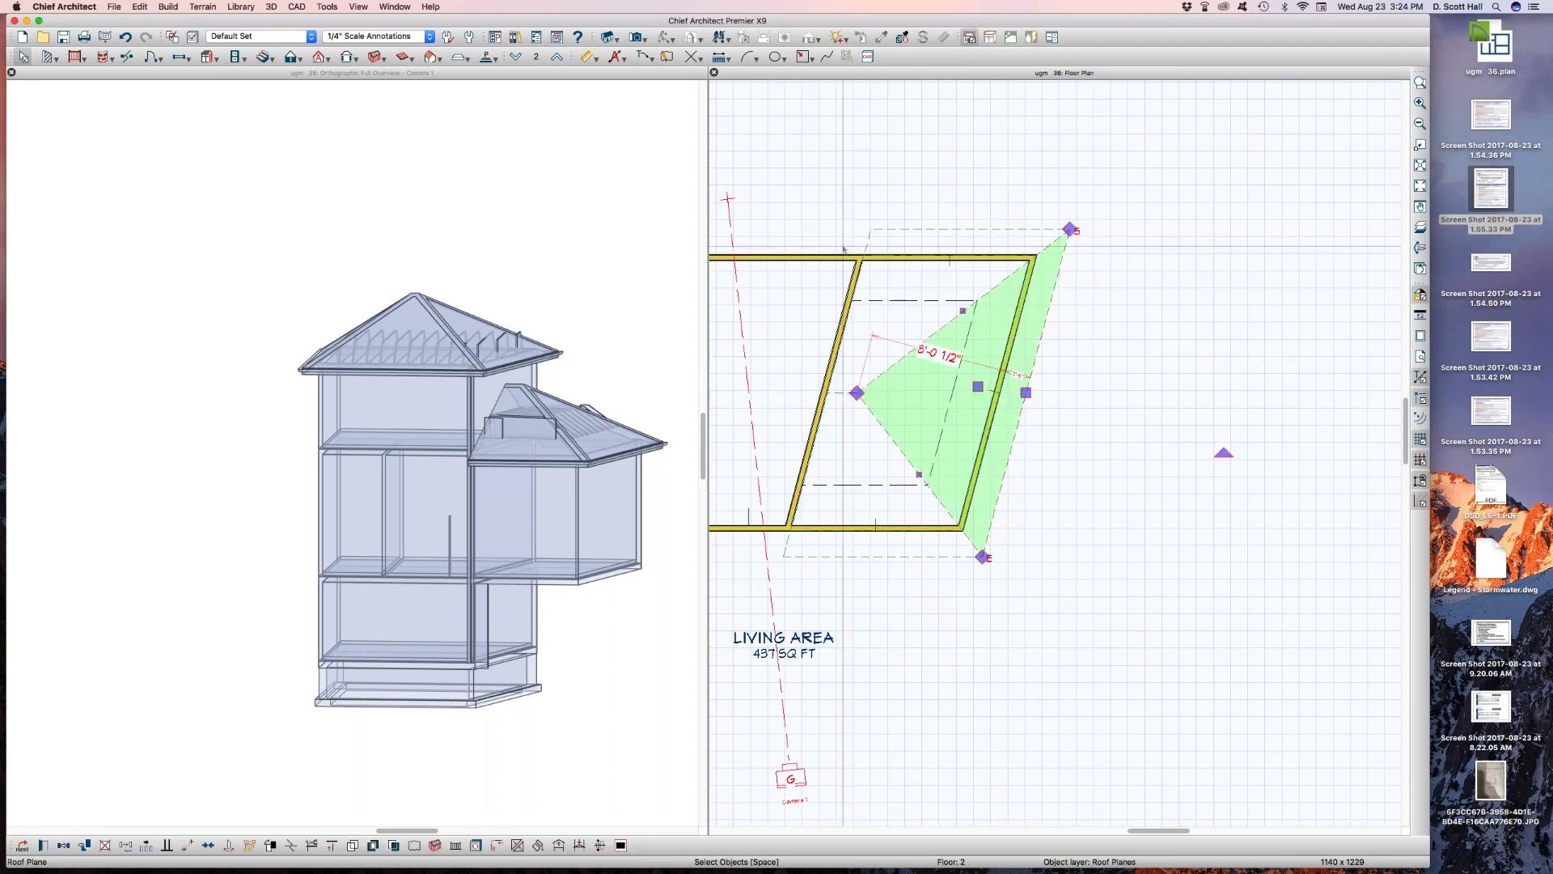
left_click(921, 230, "shift")
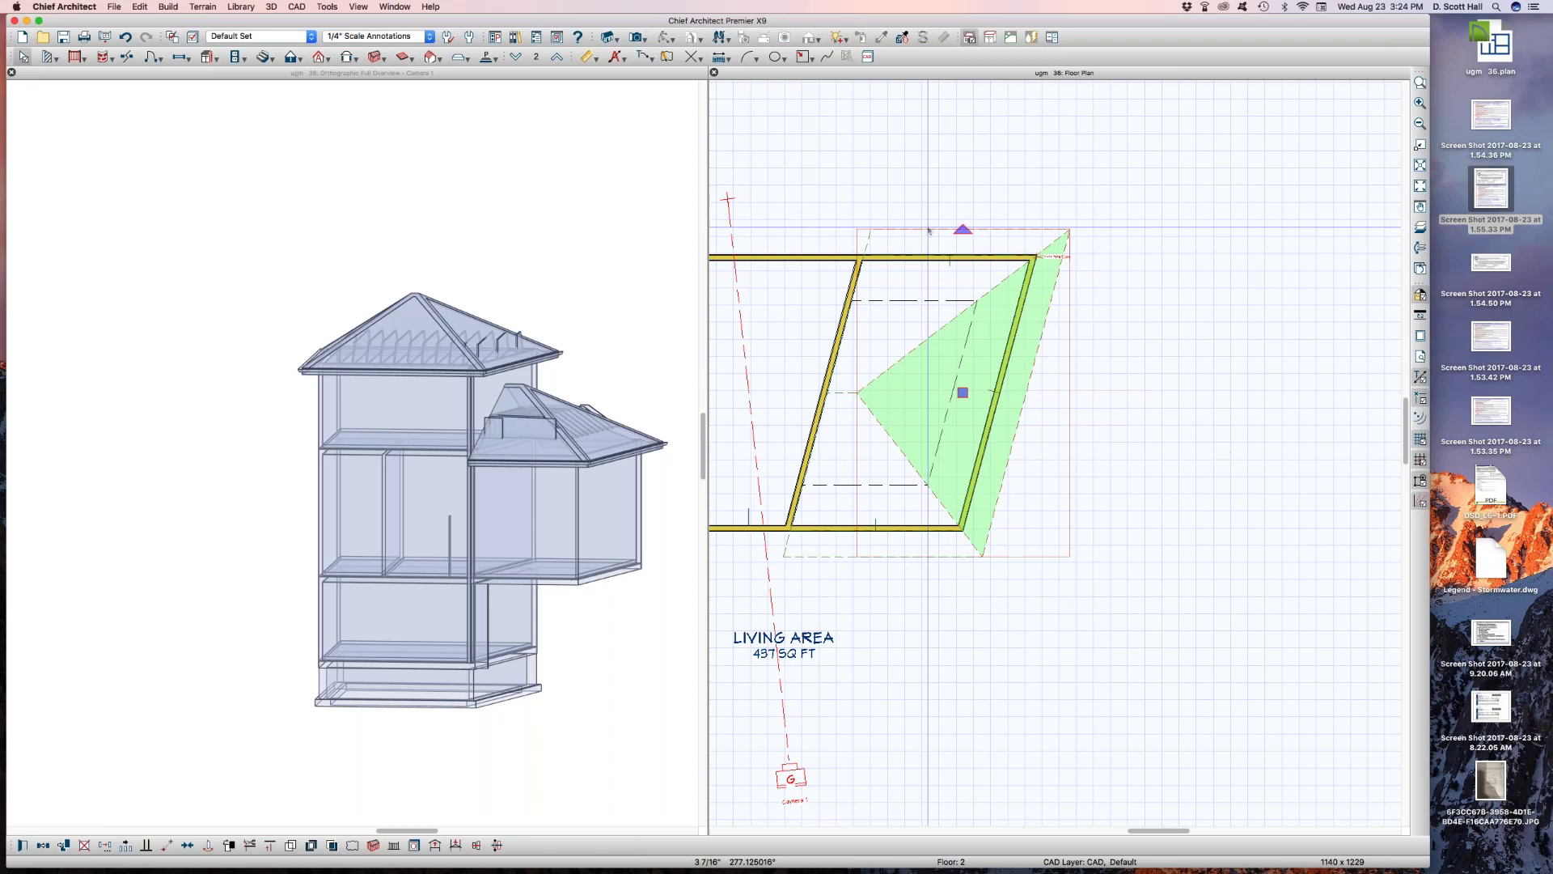
left_click(849, 557, "shift")
key("t")
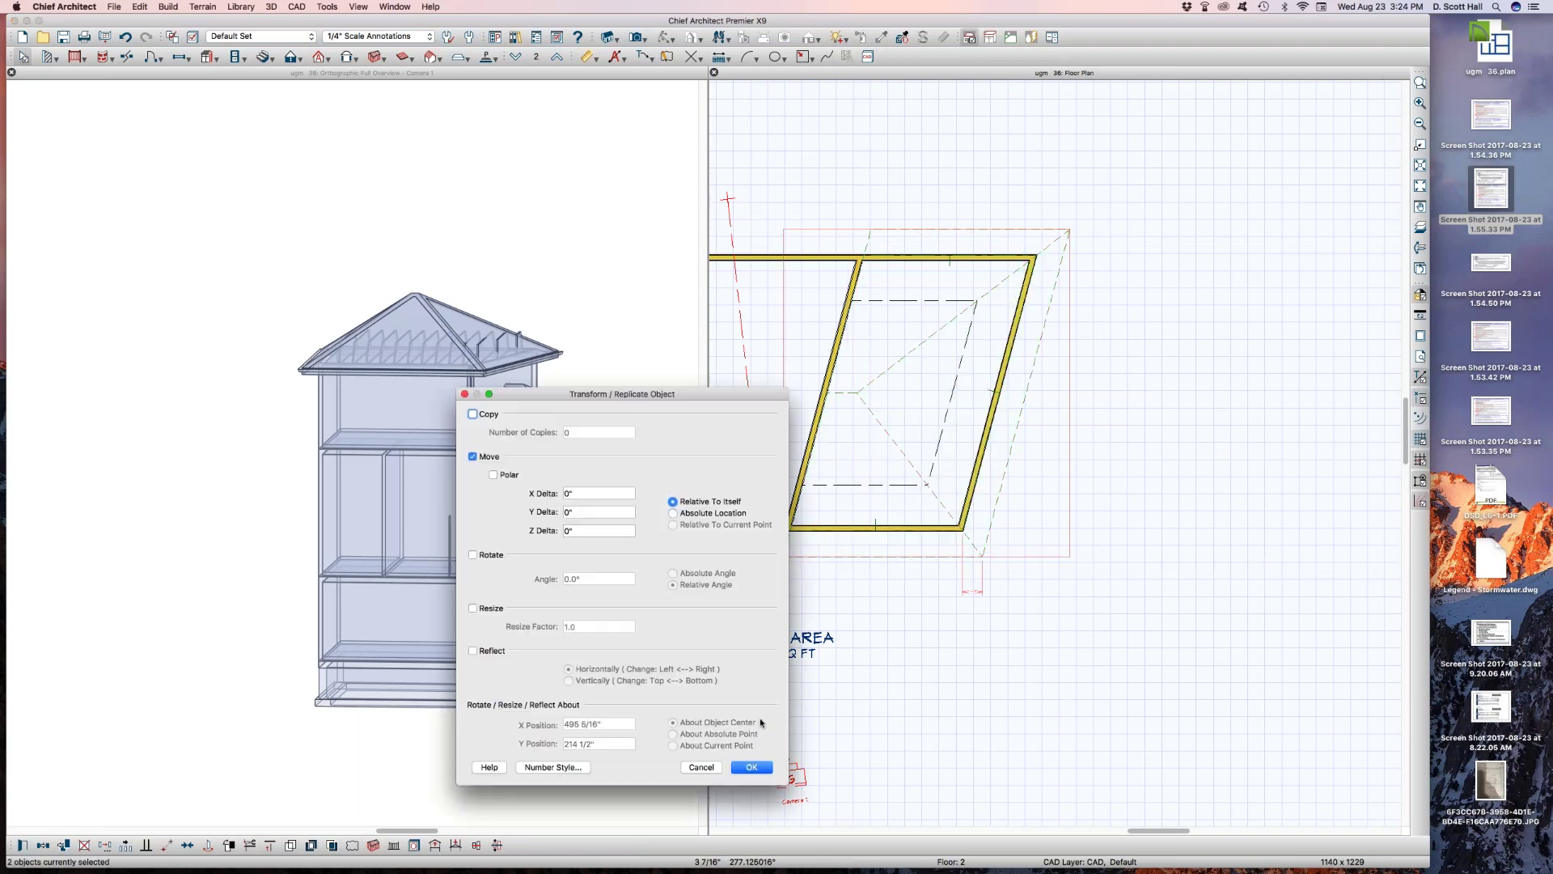
left_click(710, 765)
Examine the height and pitch settings of the three roof planes over the slanted room in their specification
left_click(927, 657)
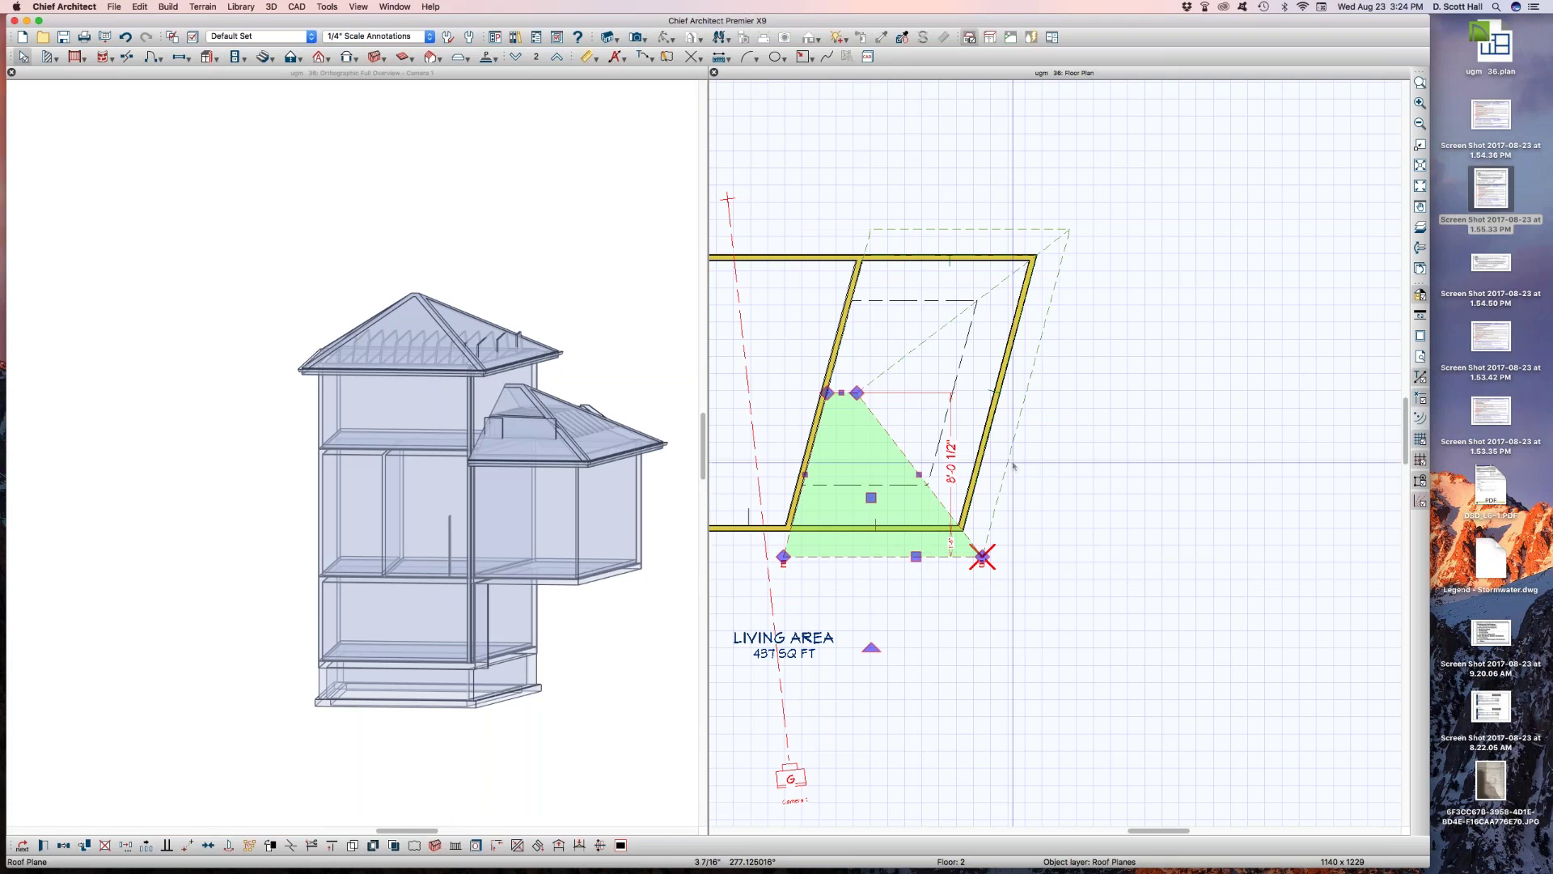
left_click_drag(841, 393, 927, 230)
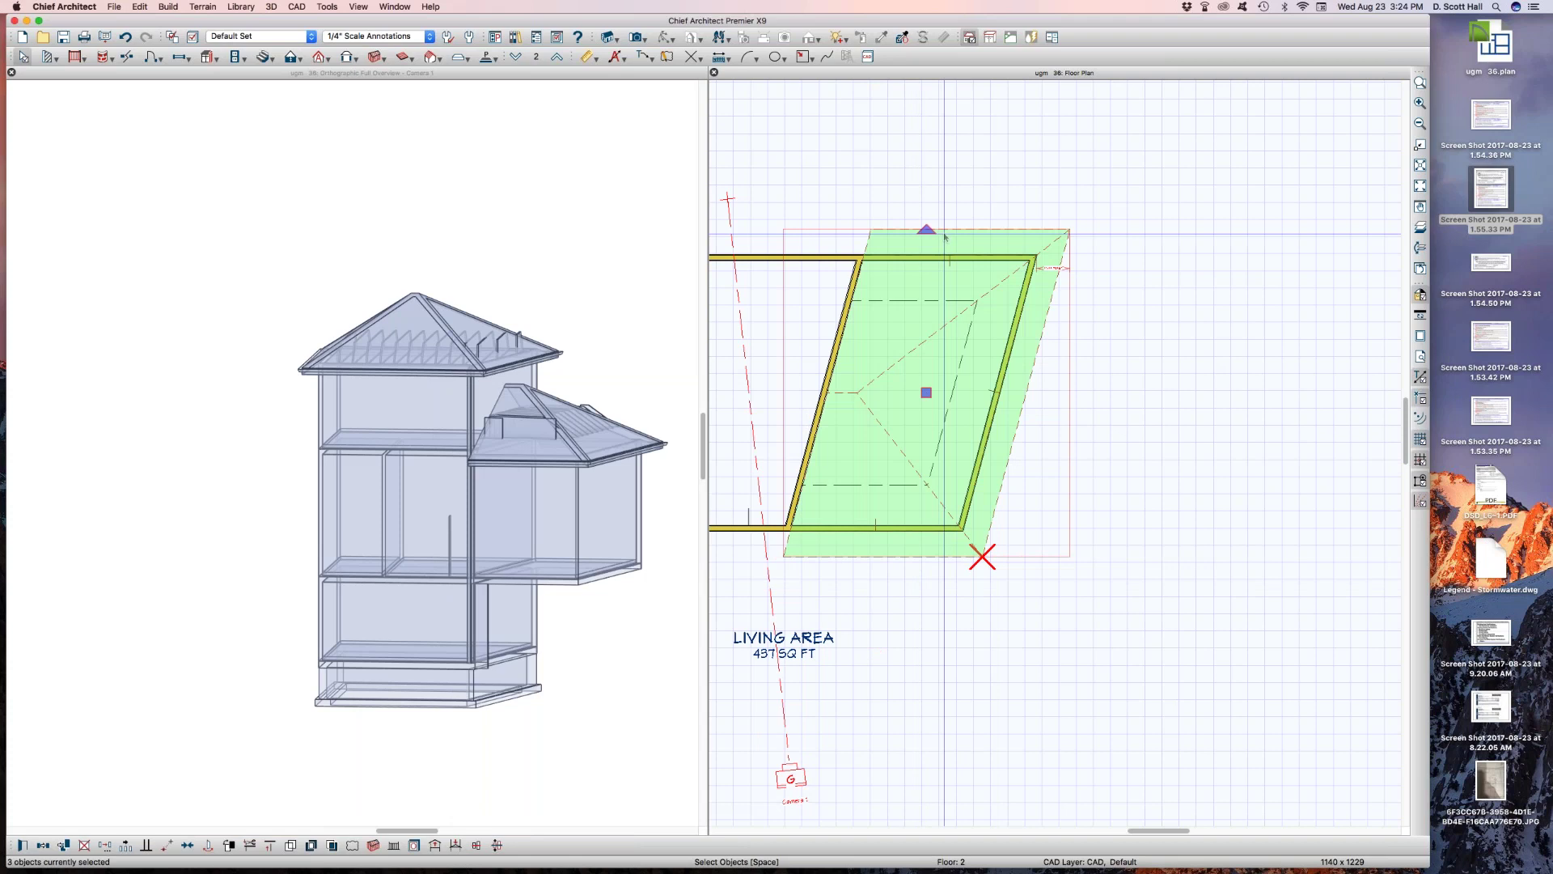
double_click(948, 283)
left_click_drag(801, 202, 429, 228)
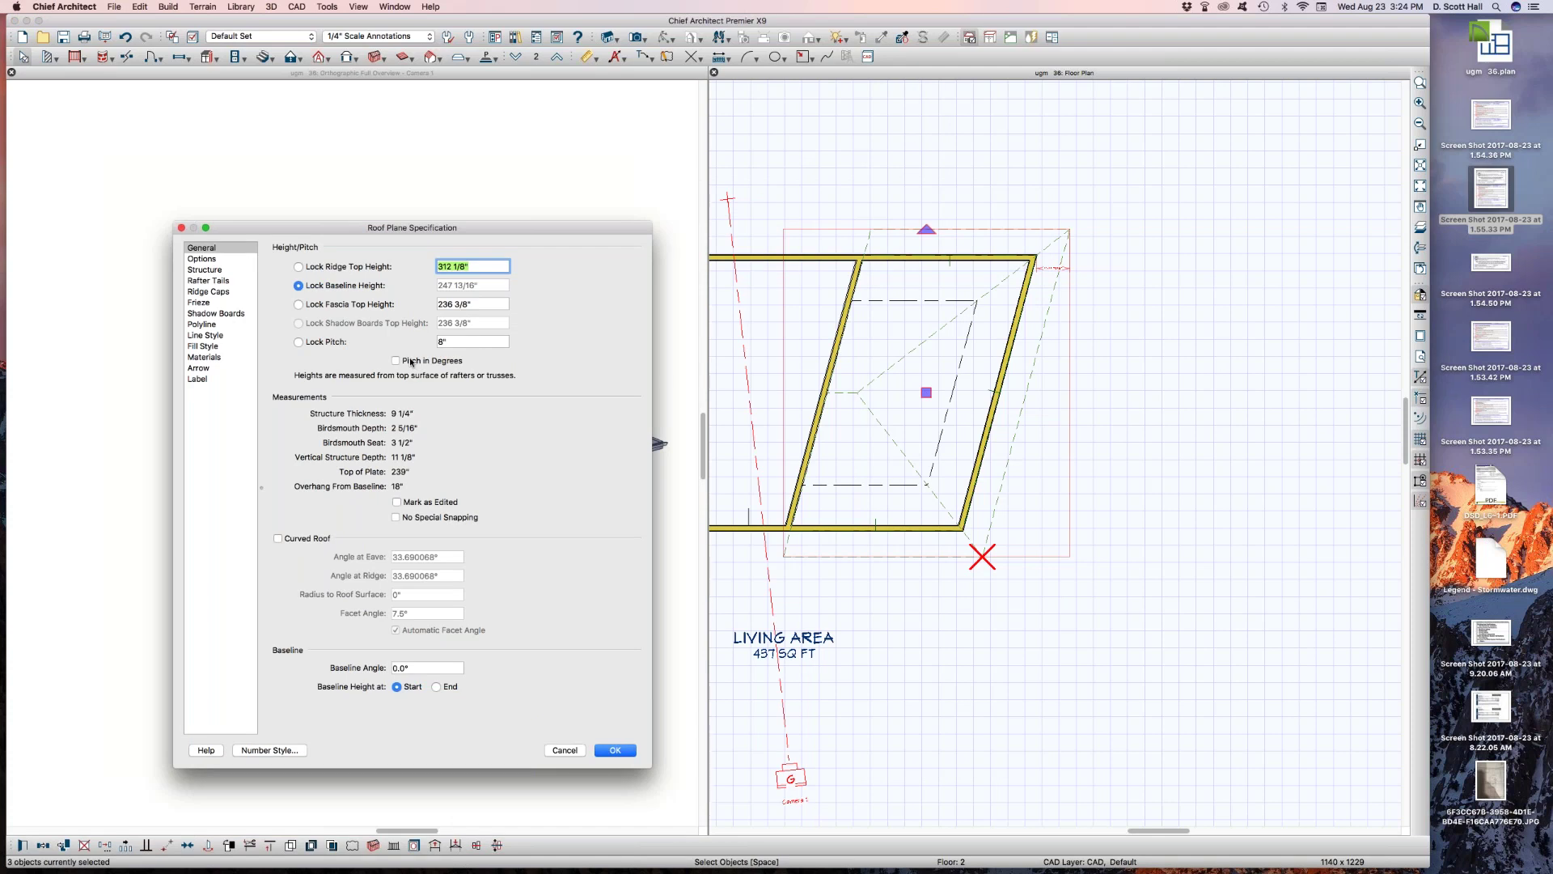
left_click(615, 750)
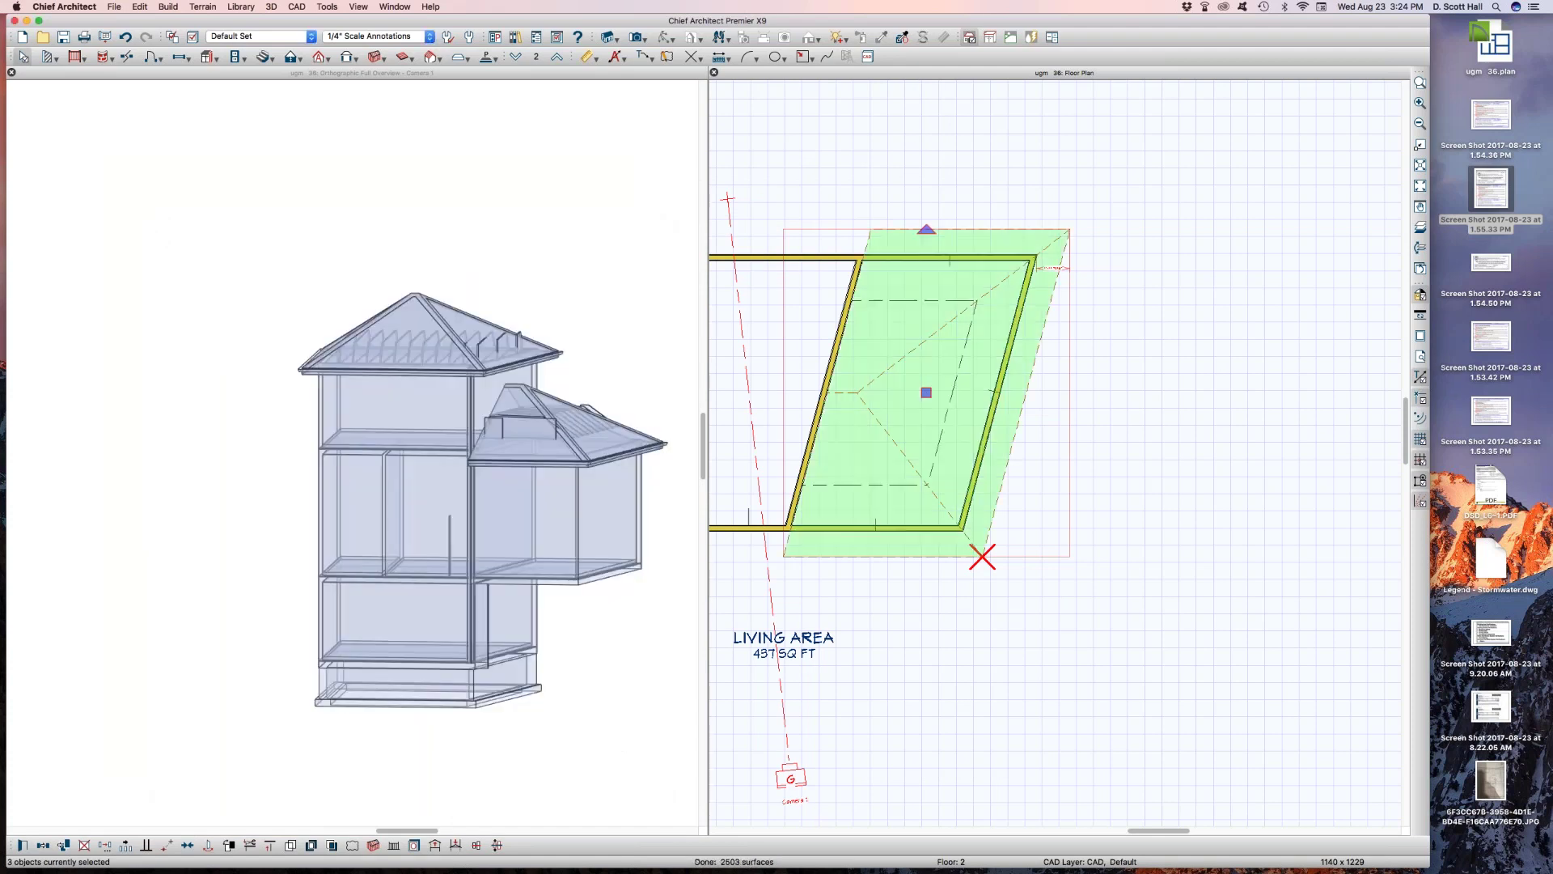
left_click(892, 623)
scroll(893, 623, "down", 1)
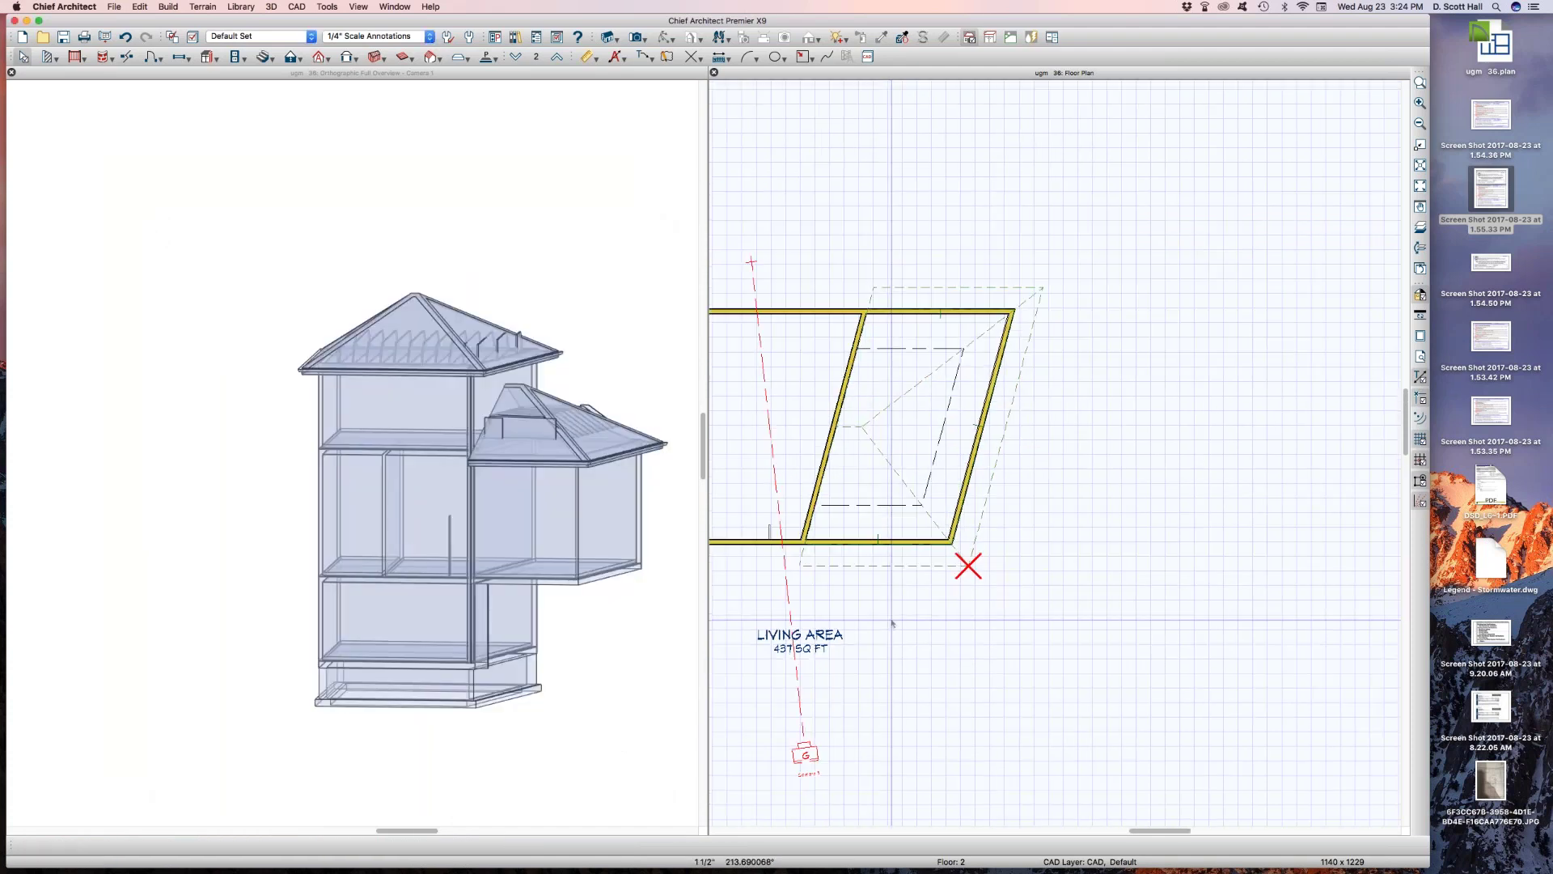
scroll(1068, 518, "up", 1)
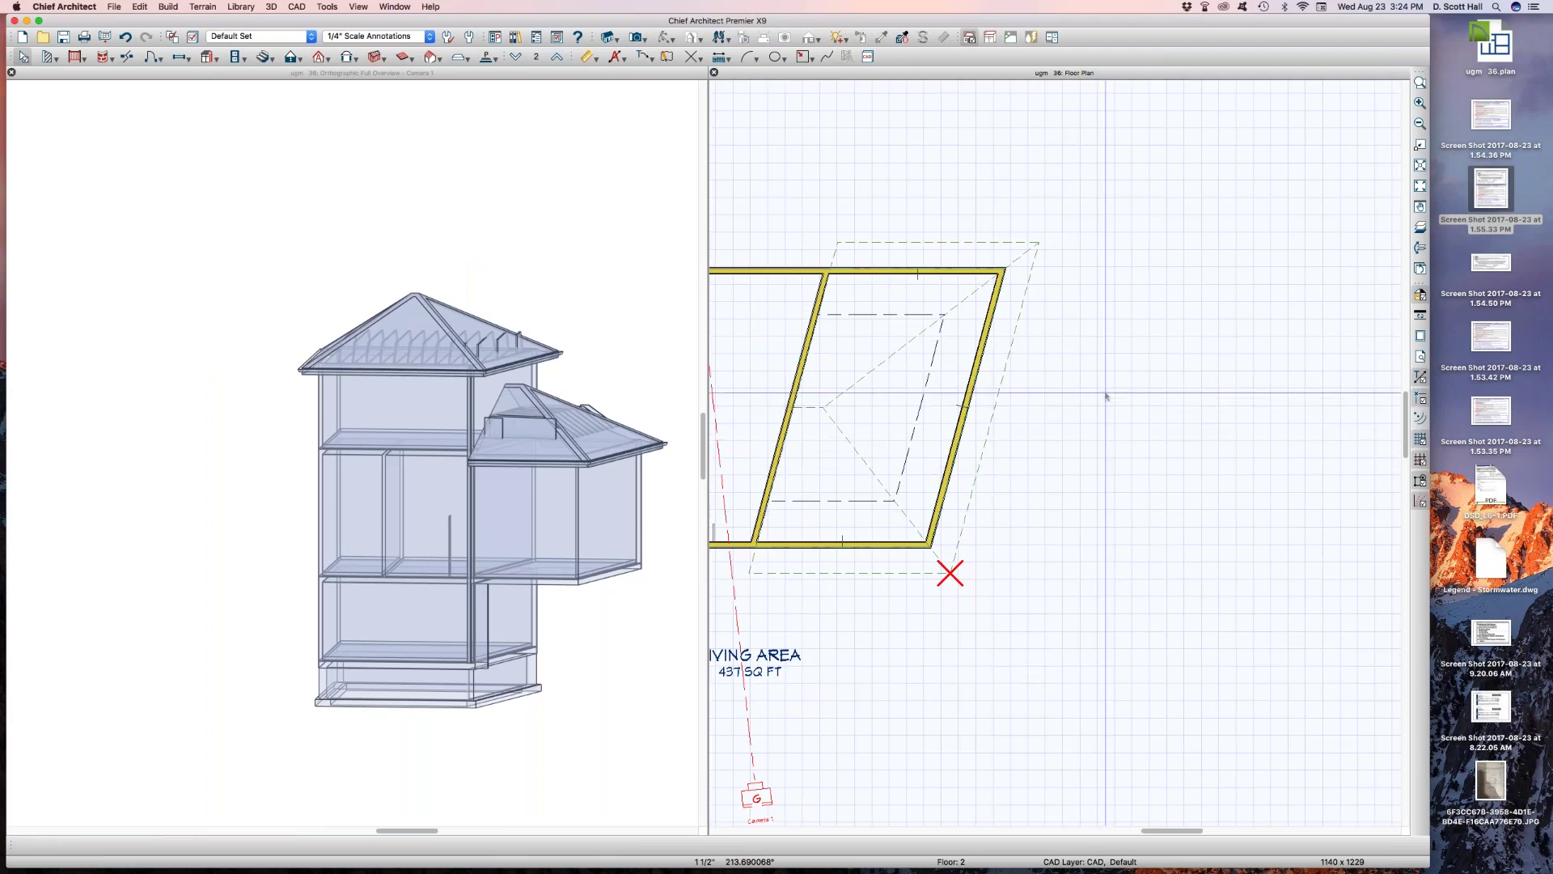
Set the thickness of the drywall layer in the default ceiling finish to 1/2" in the Floor/Ceiling Platform defaults
key("super+d")
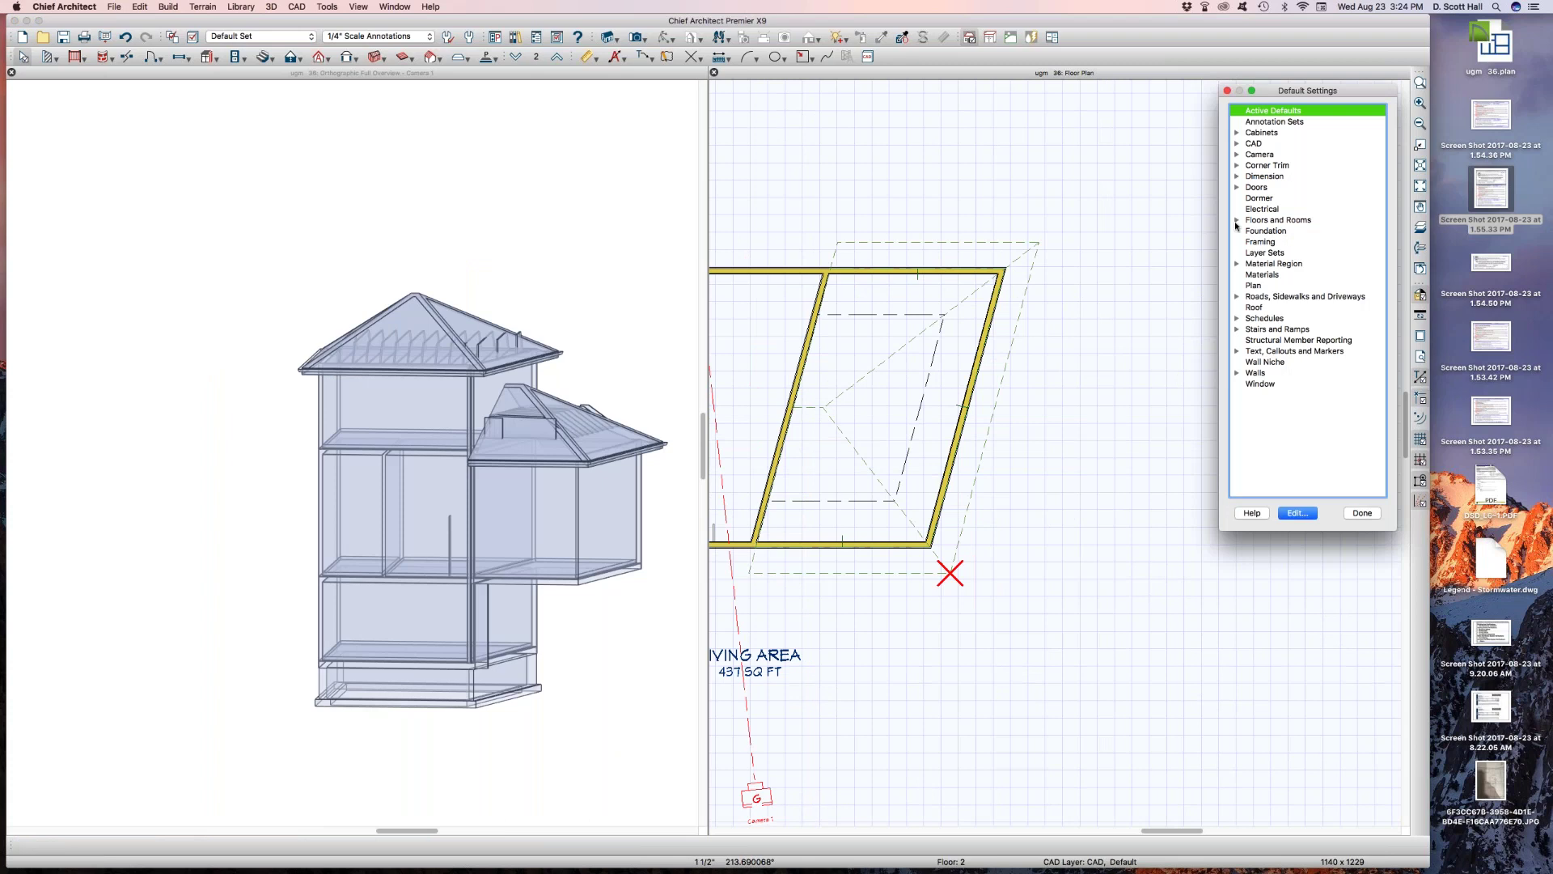
left_click(1237, 220)
double_click(1268, 233)
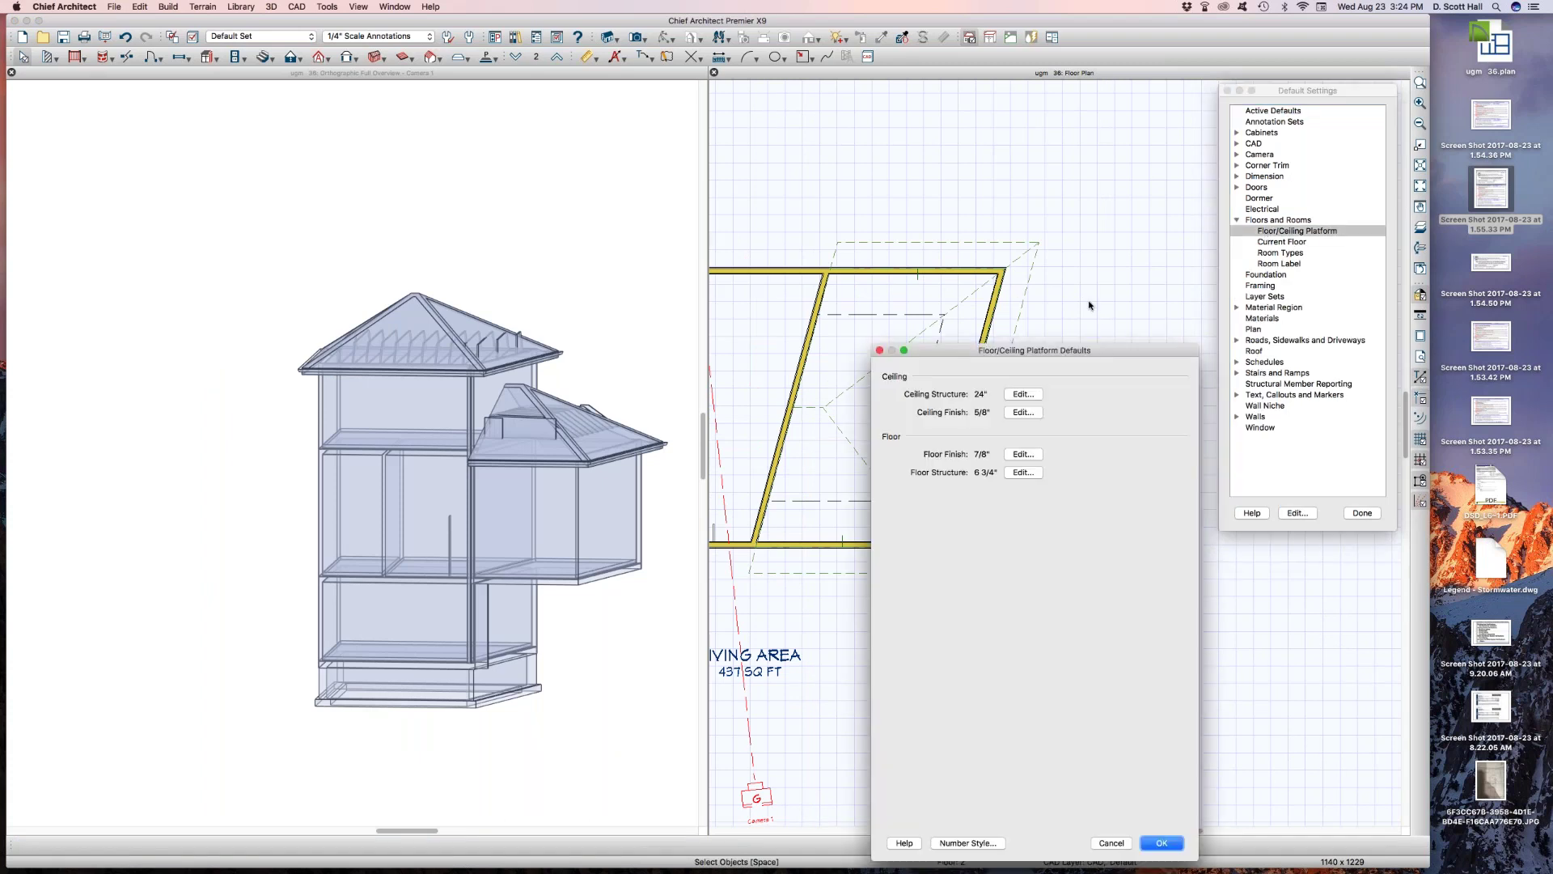
left_click_drag(941, 286, 913, 215)
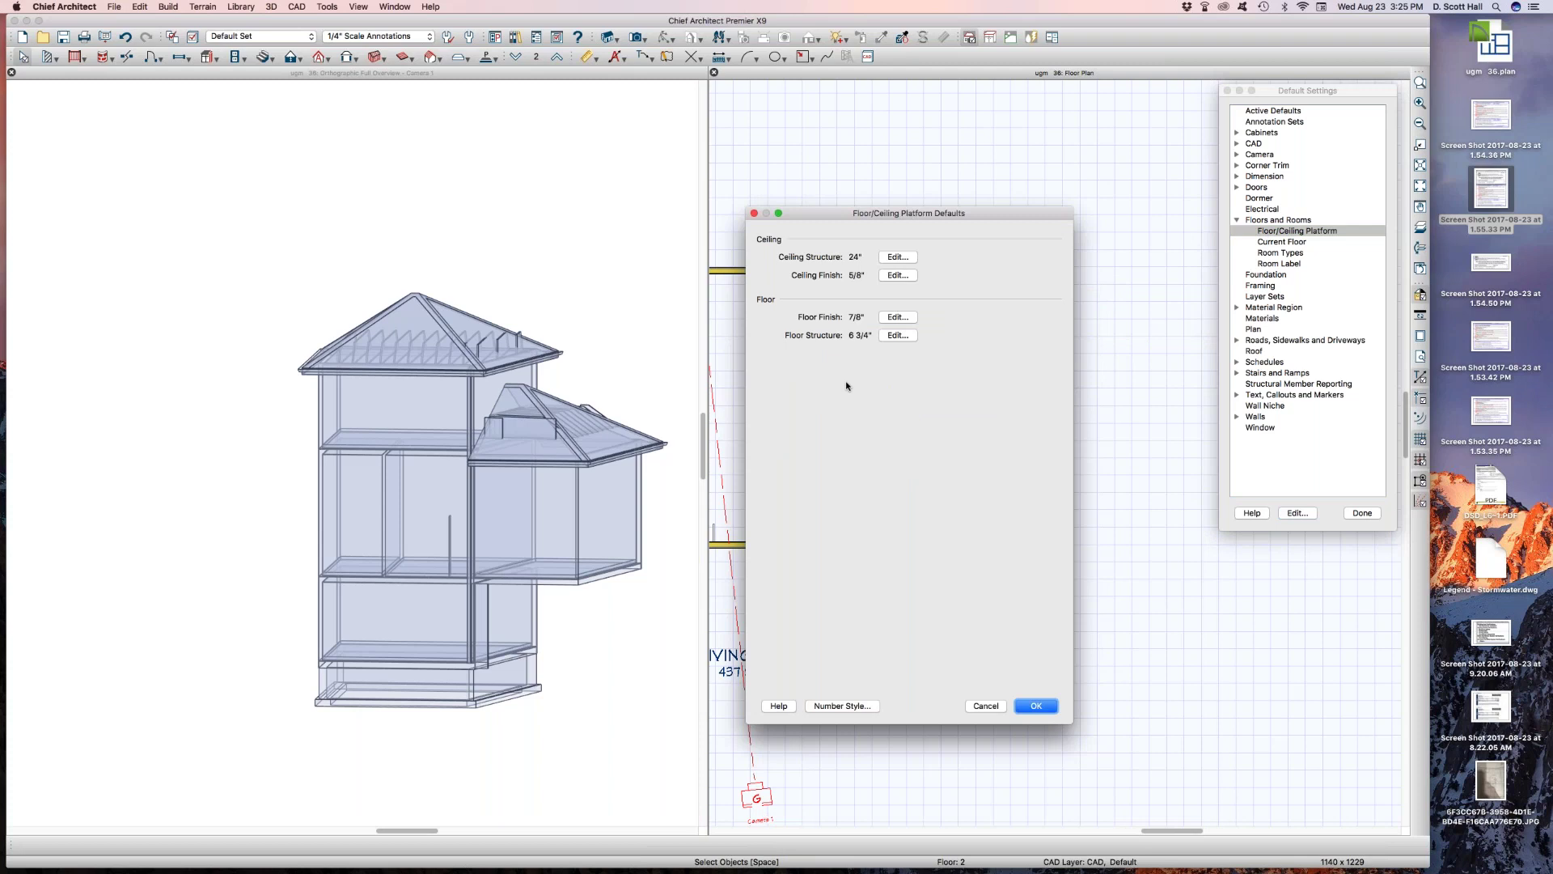
left_click(908, 275)
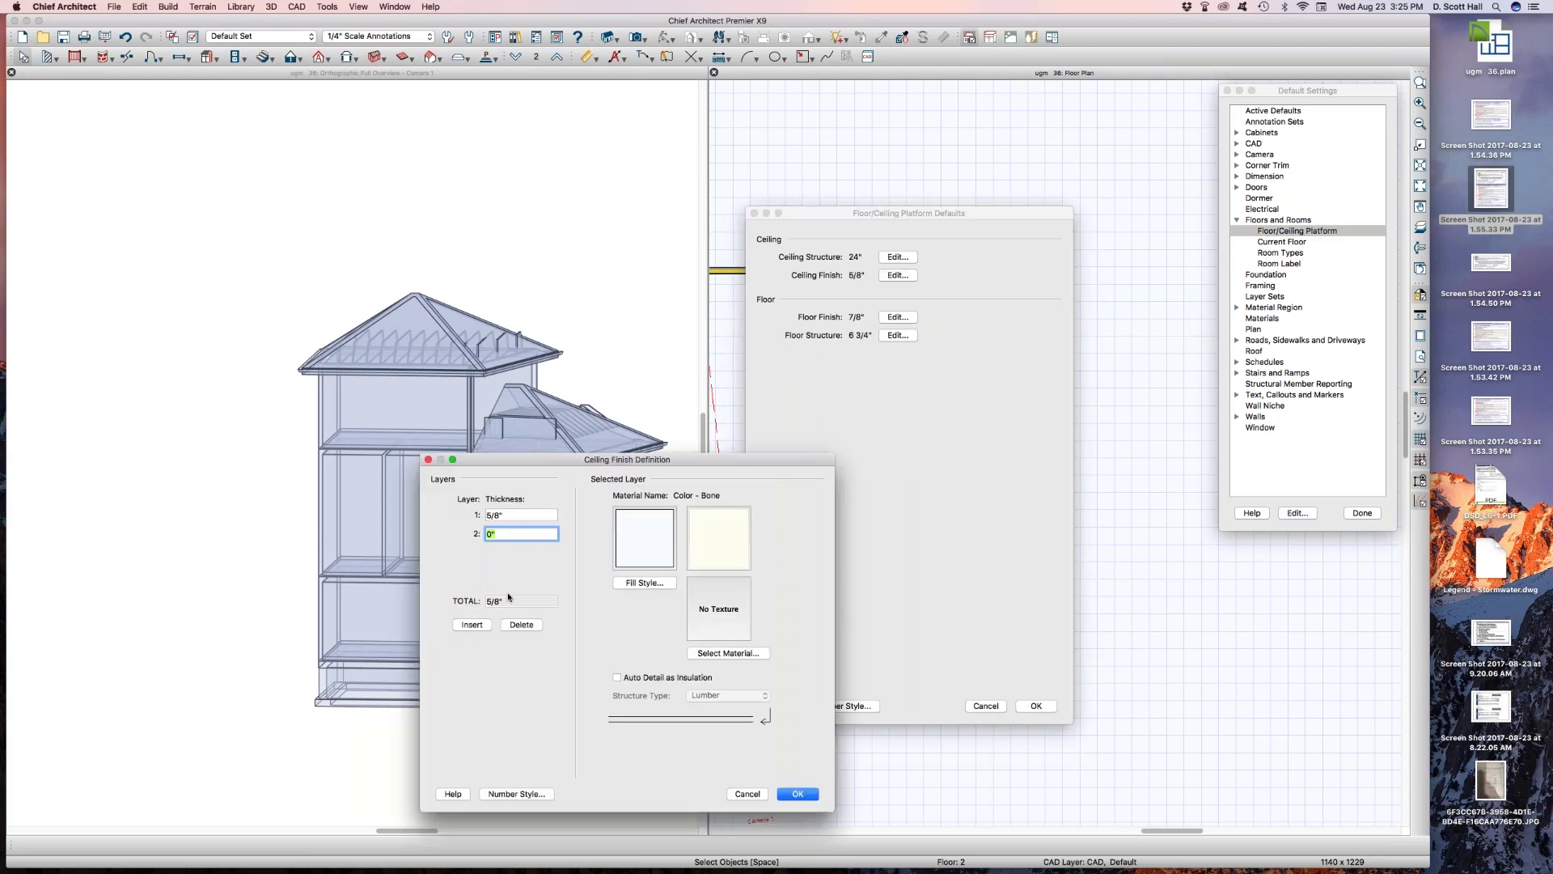
left_click(502, 515)
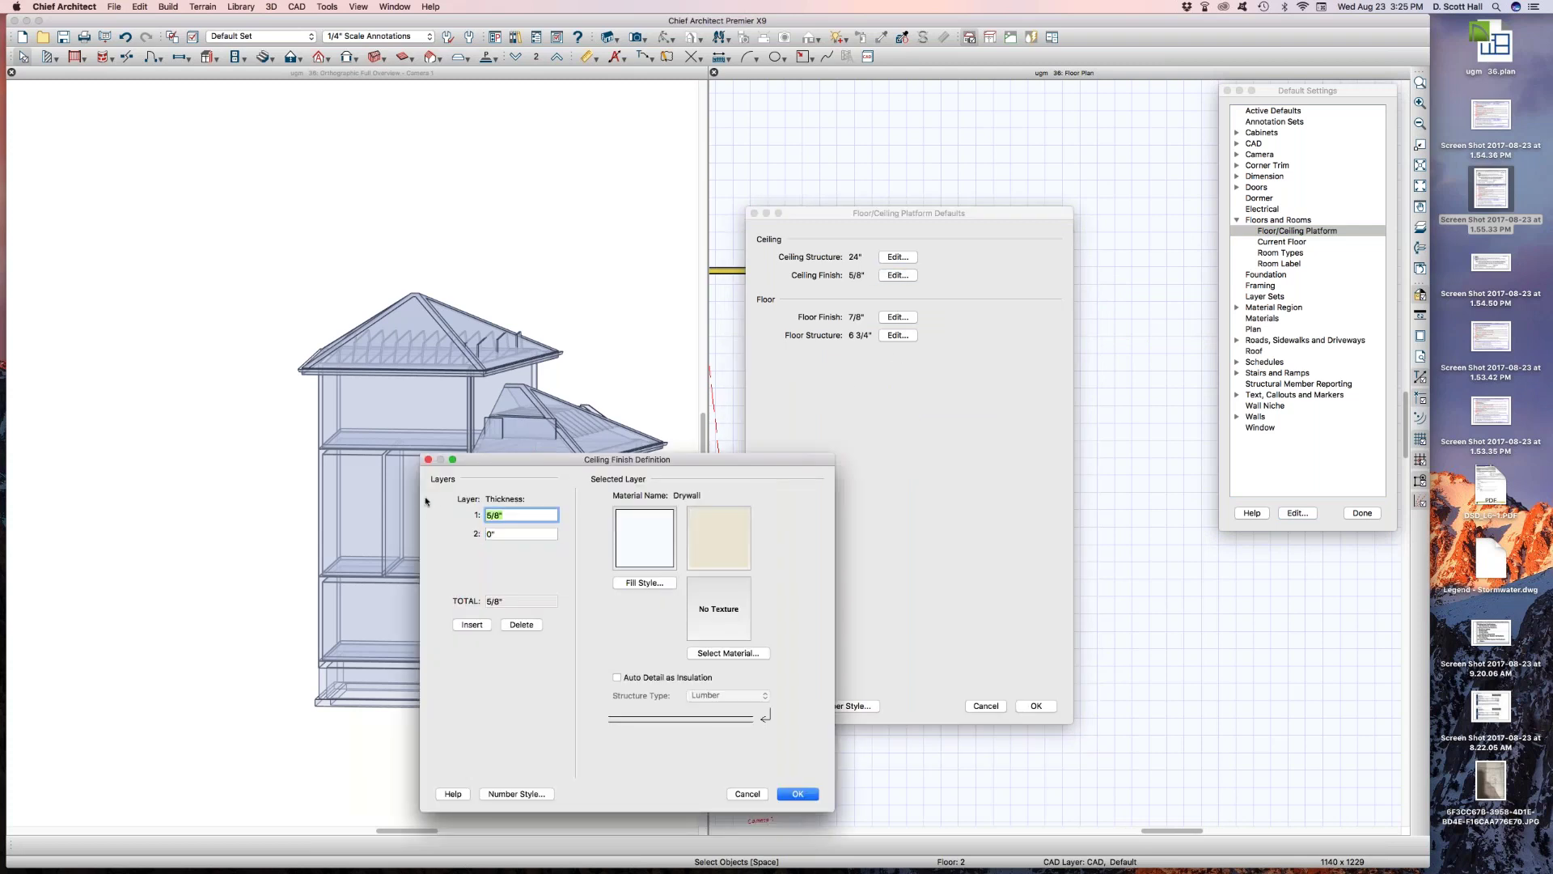
type("1/2")
left_click(801, 795)
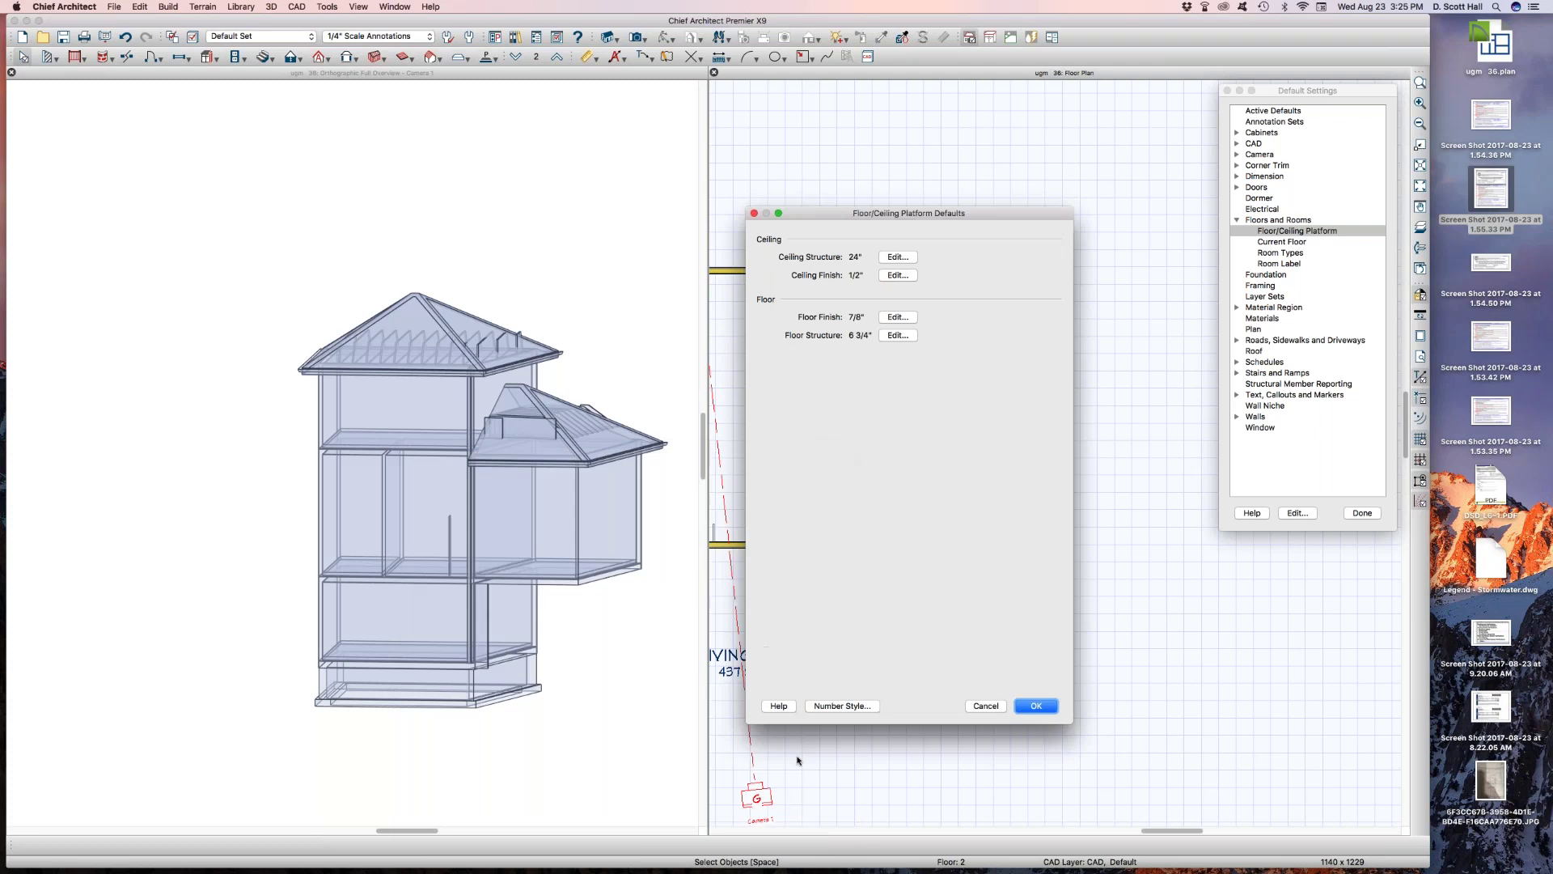
left_click(1039, 707)
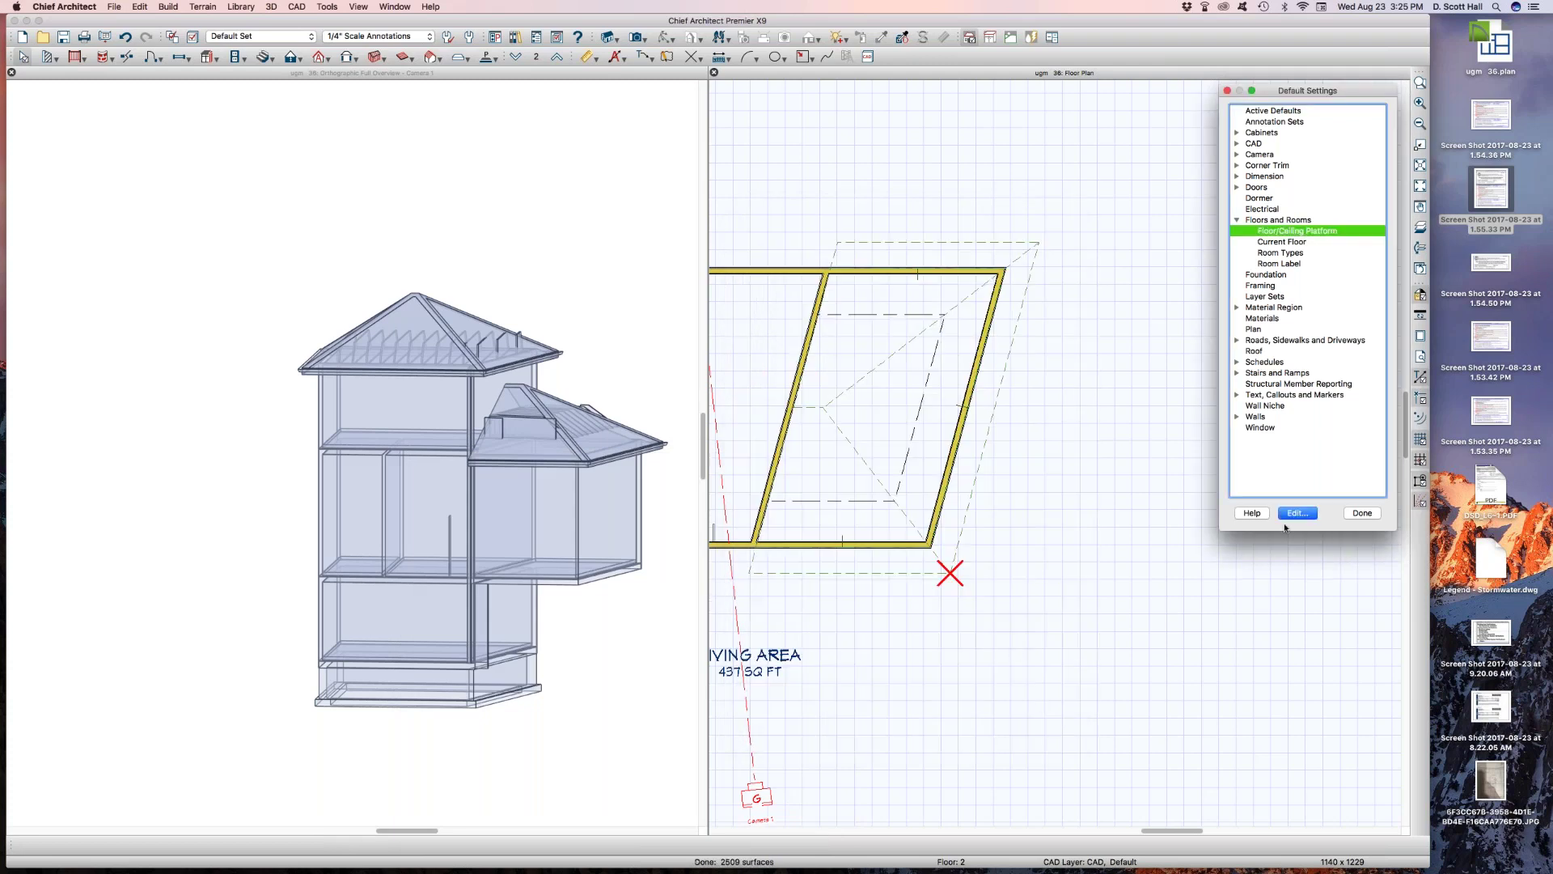
Review the structure heights and platform settings in the Floor 2 defaults and leave them as they are
left_click(1263, 242)
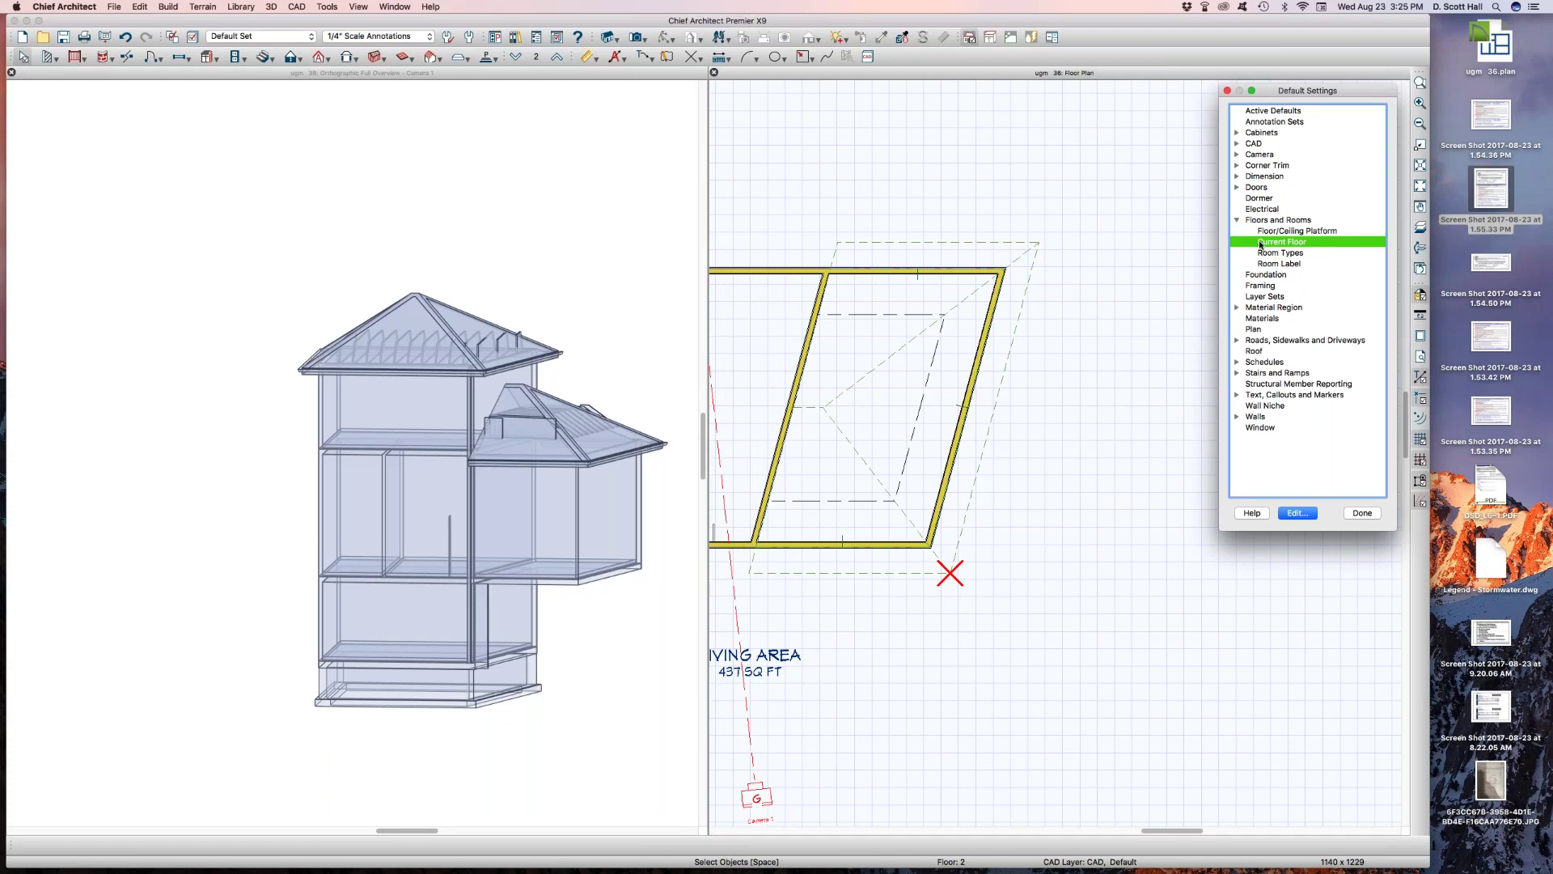
double_click(1261, 243)
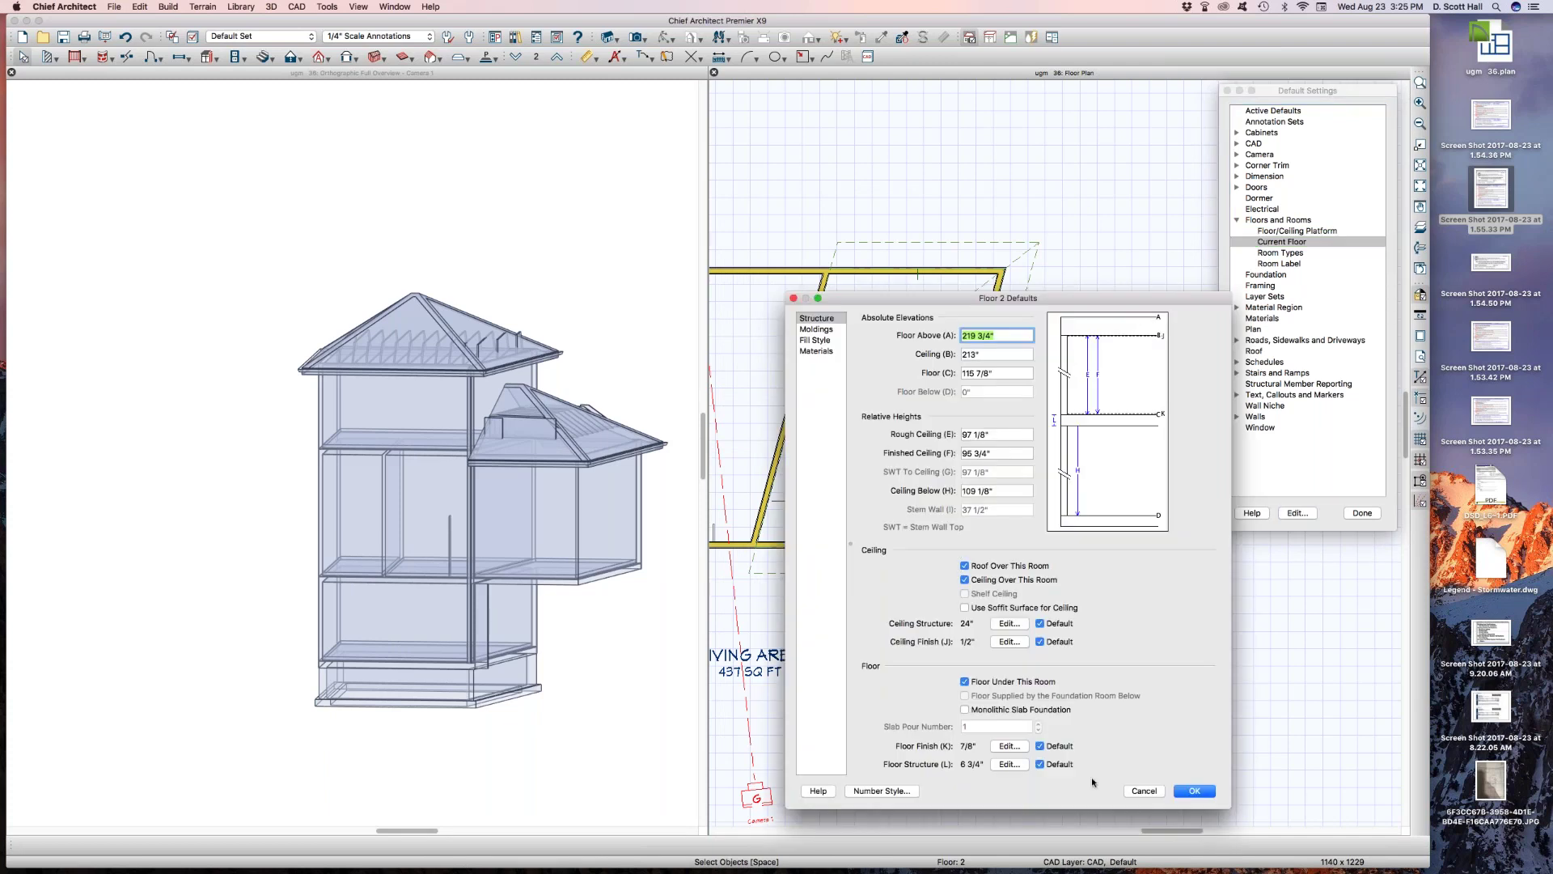
left_click(1153, 792)
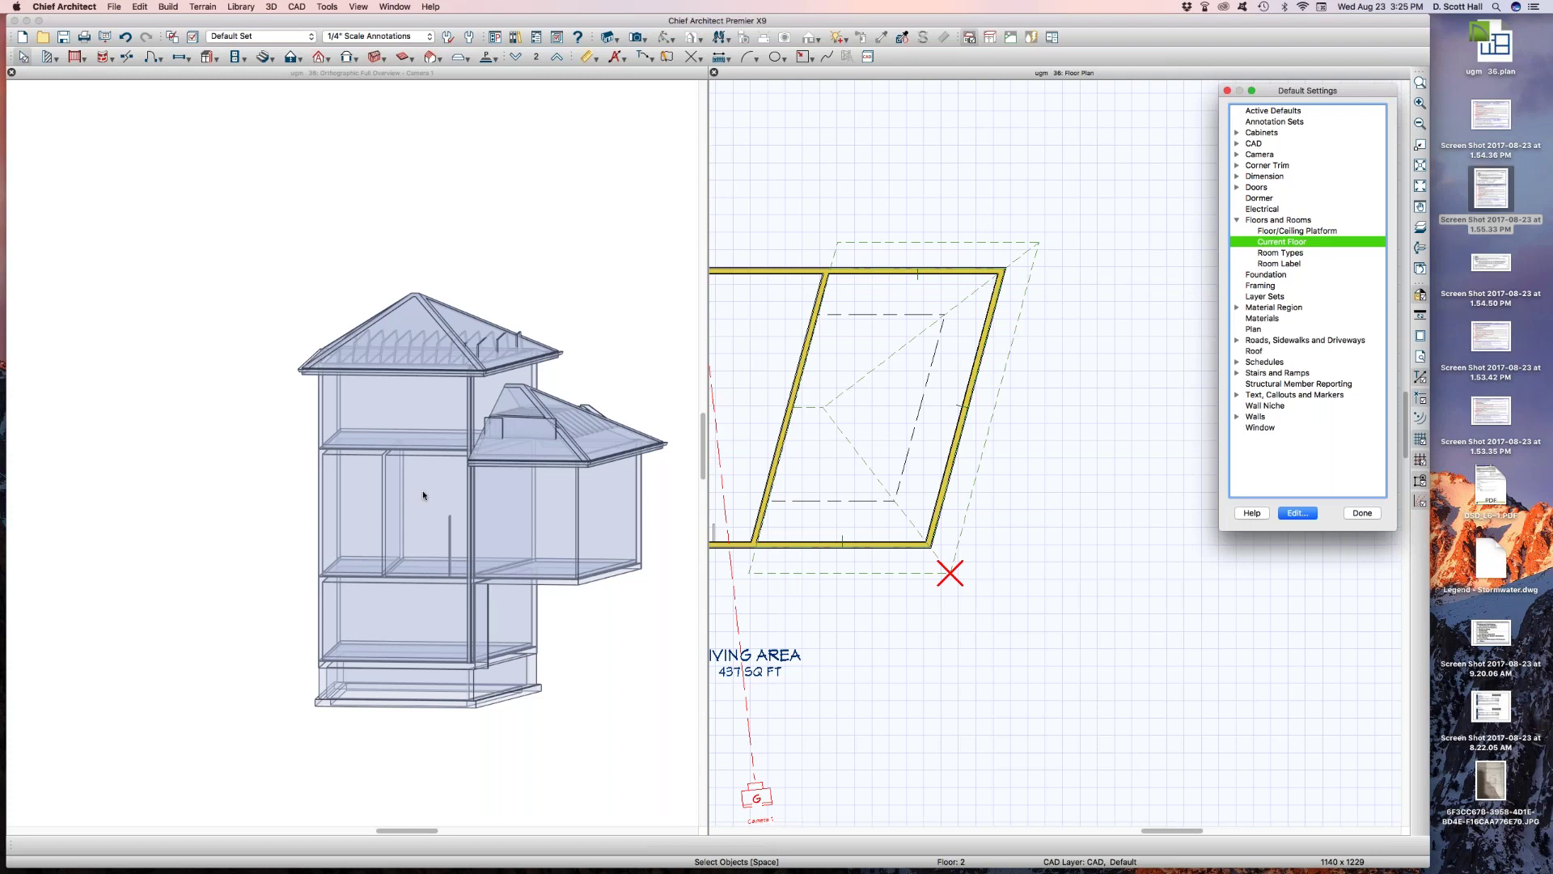
left_click(1364, 514)
Place one base cabinet in the narrow end room and one in the slanted room on floor 2
scroll(1004, 587, "down", 3)
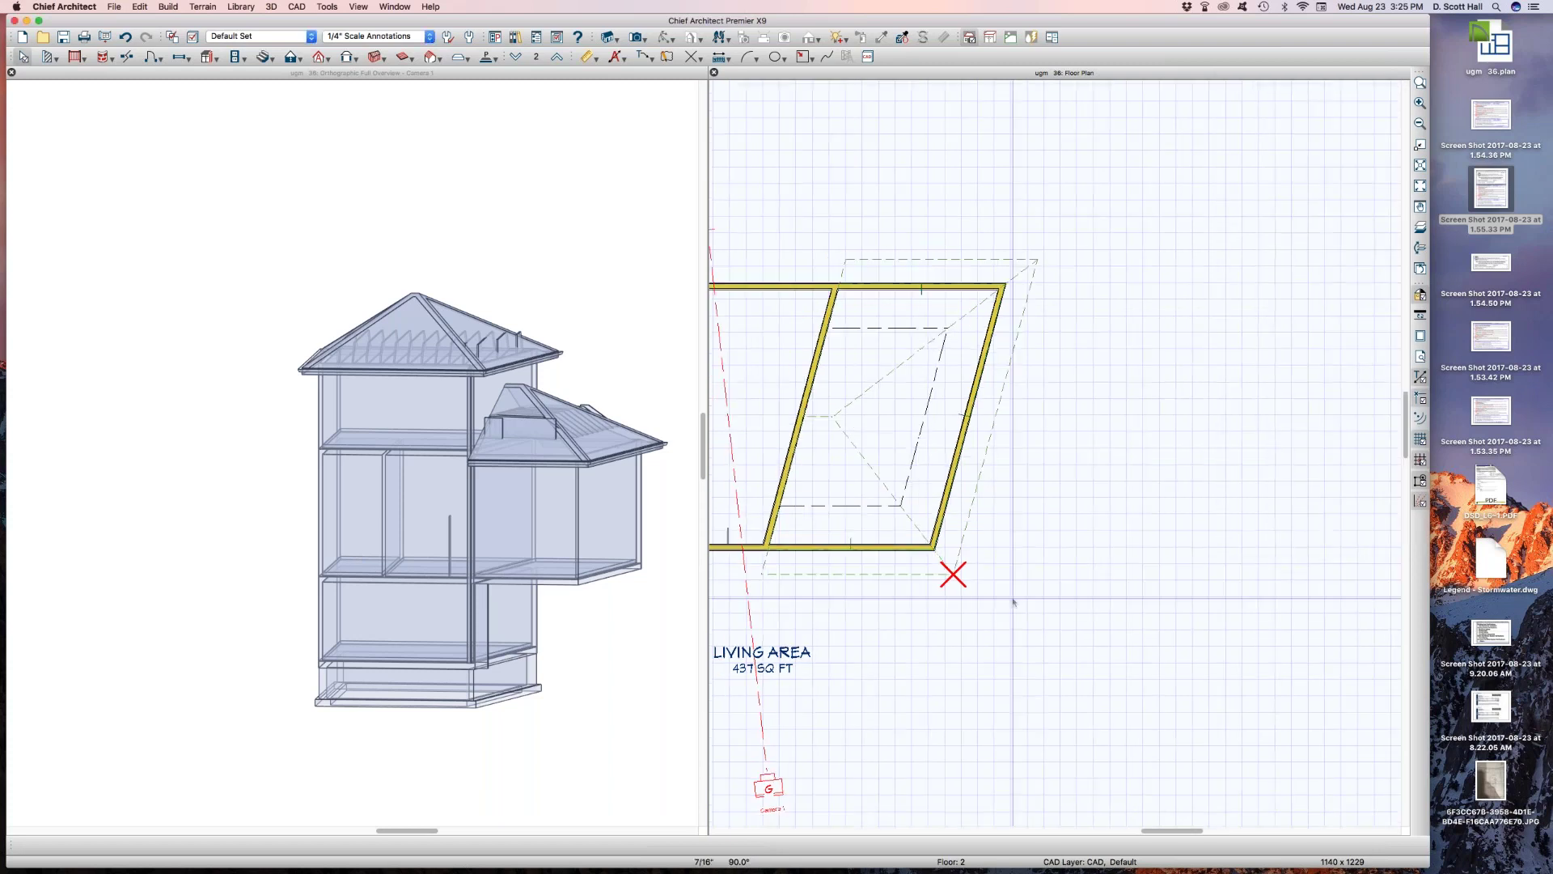
scroll(815, 486, "down", 1)
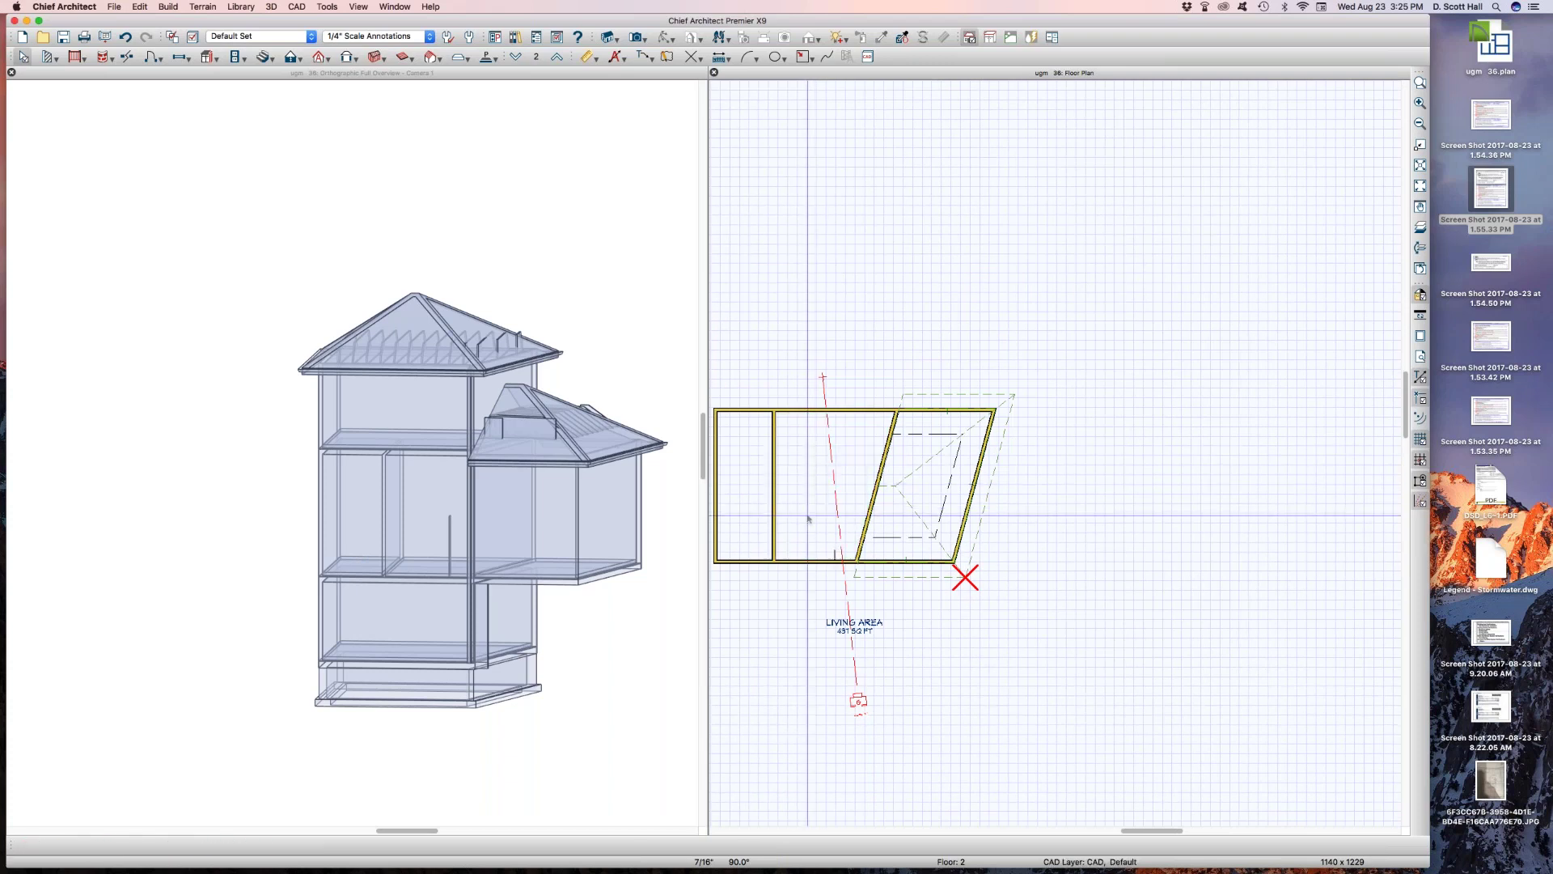
key("c")
left_click(747, 502)
left_click(892, 530)
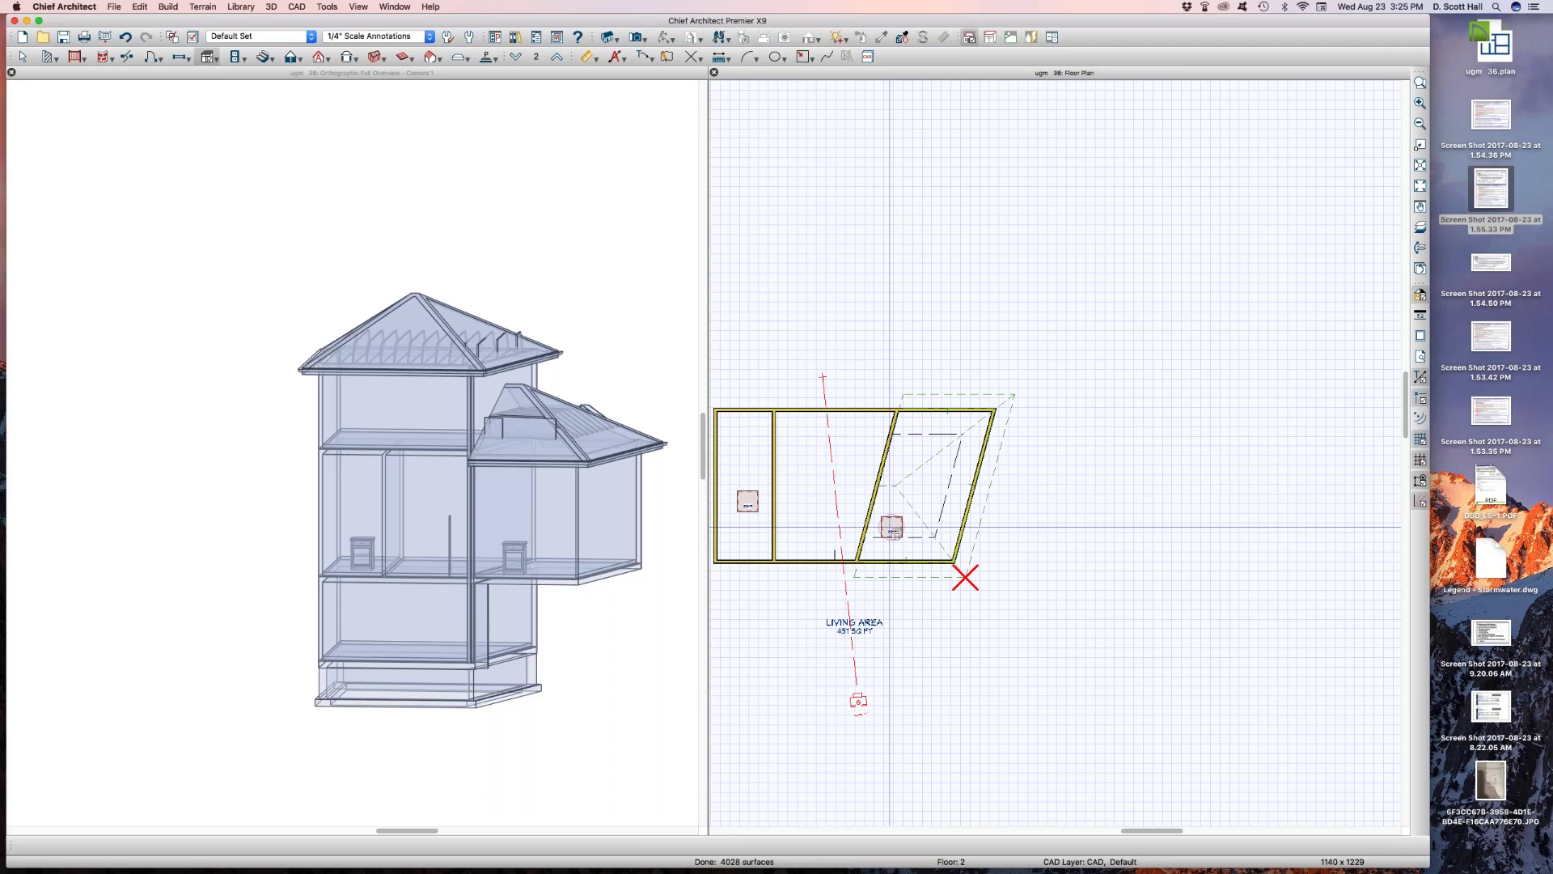
key("space")
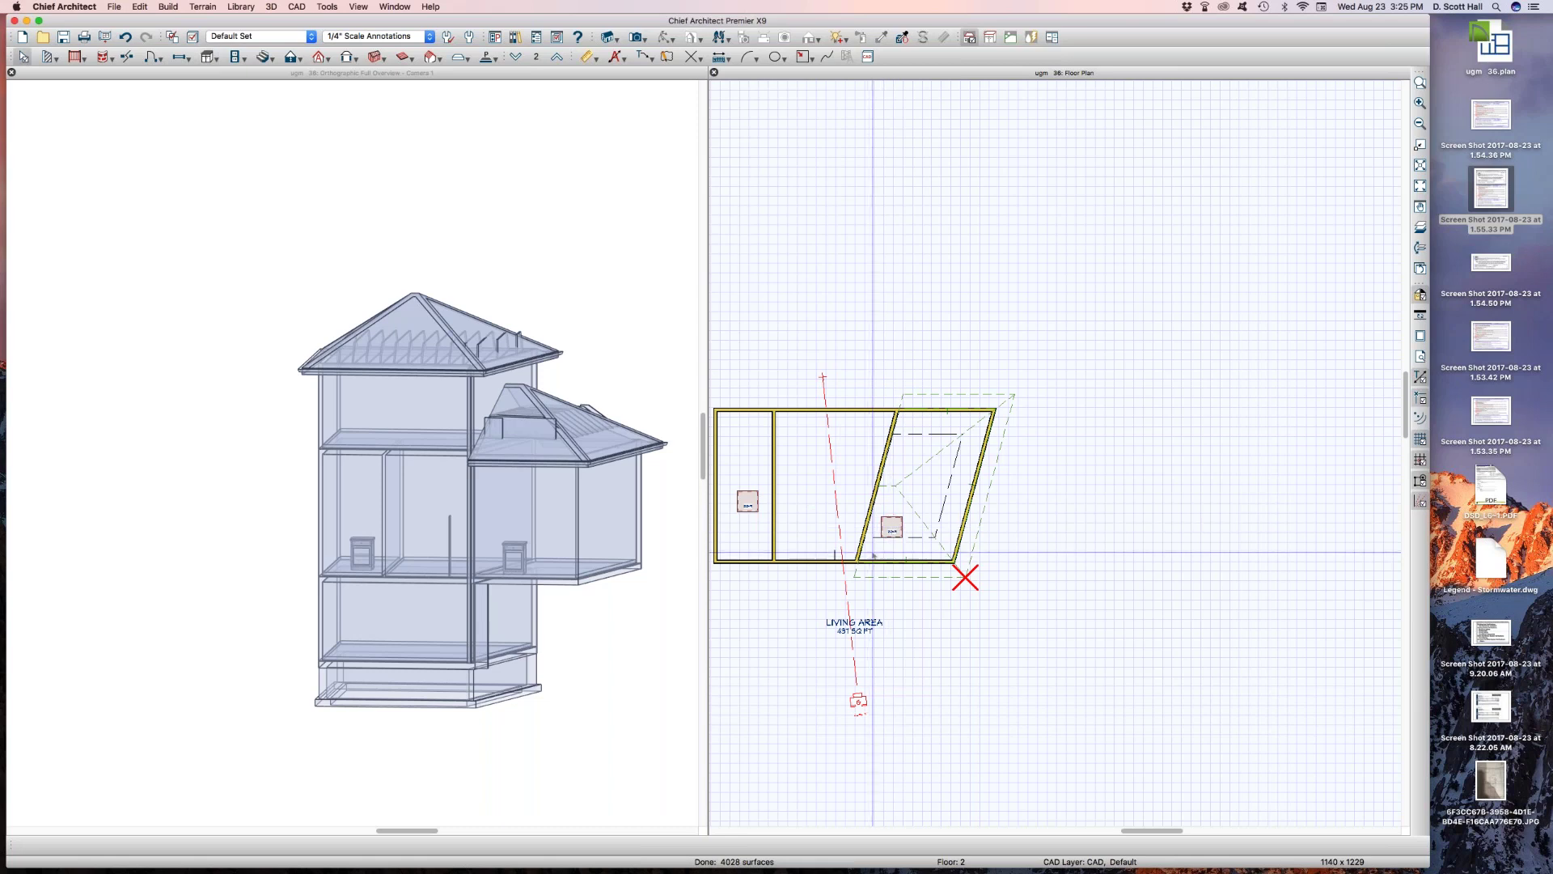
Place a base cabinet in the floor 1 room and return to floor 2
key("Page_Down")
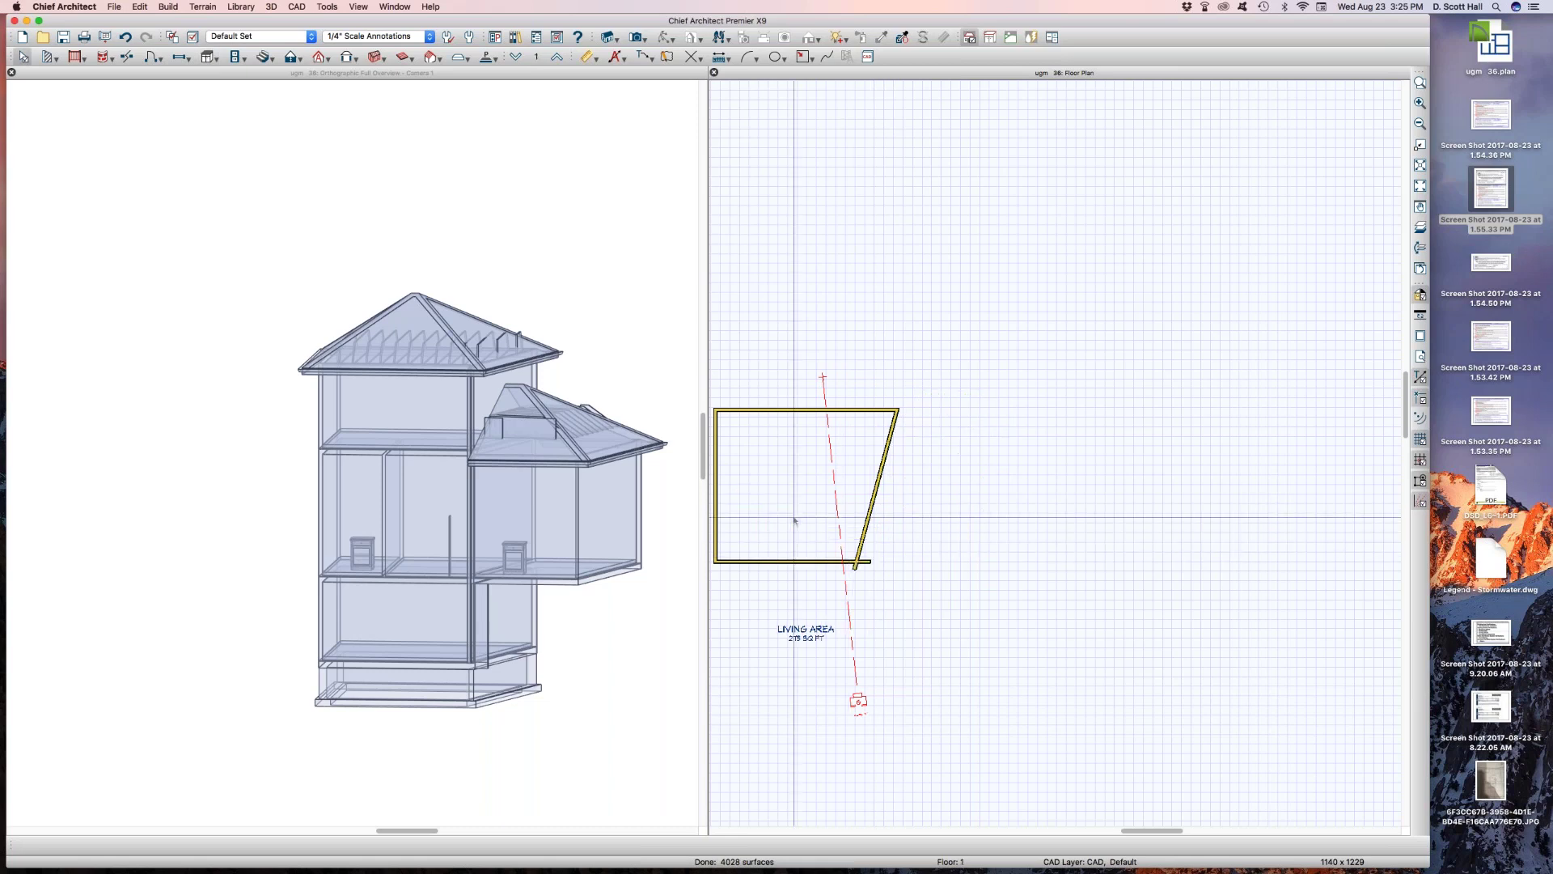
key("c")
left_click(768, 509)
key("space")
key("Page_Up")
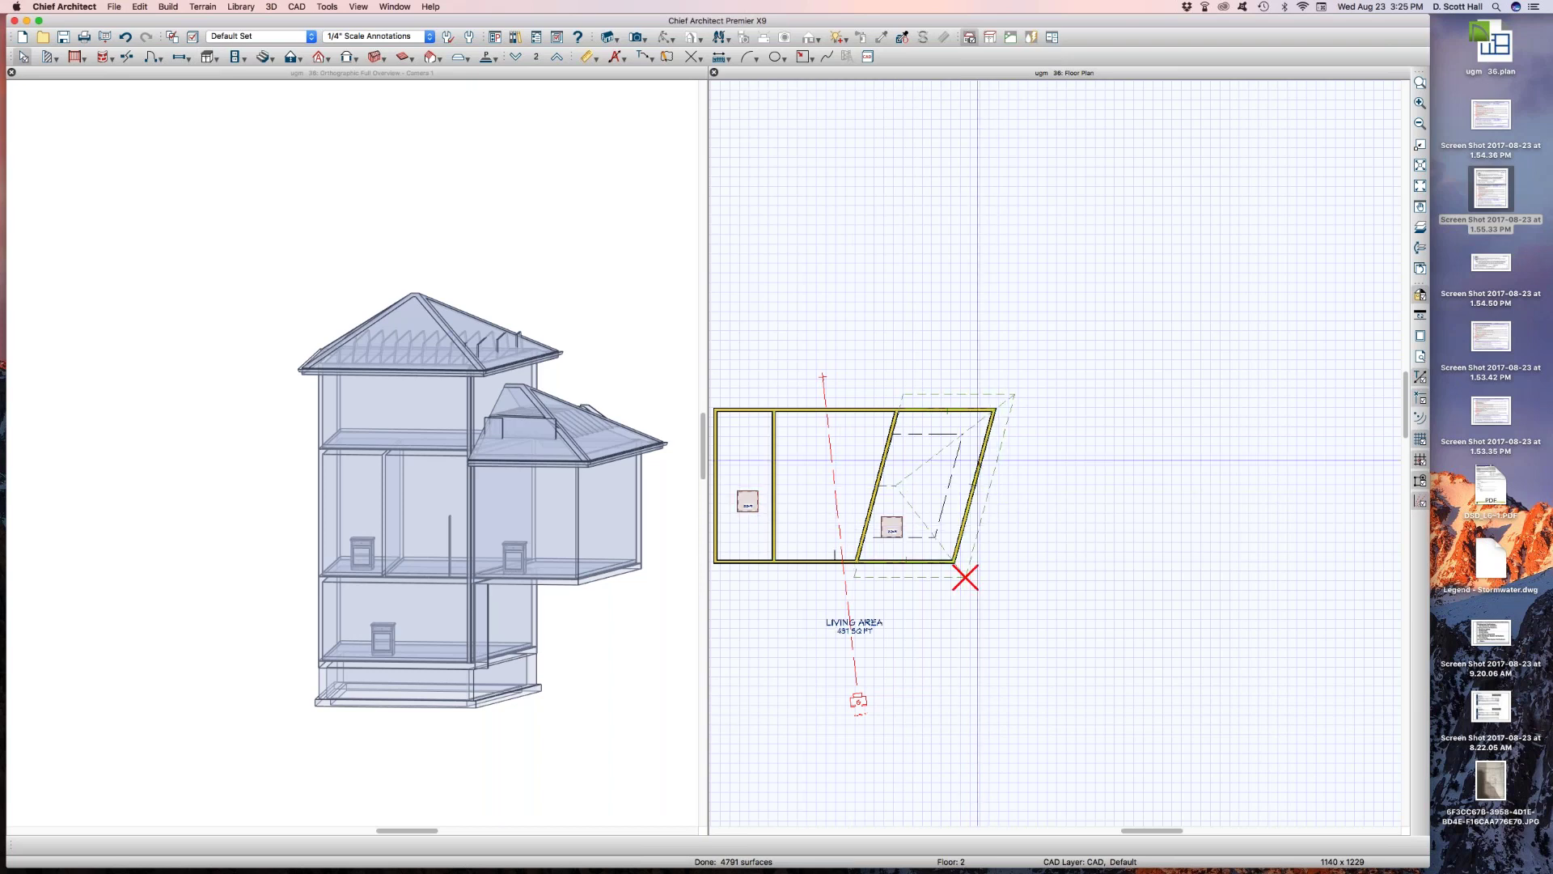
Set the I-joist framing layer of the floor structure to 24" in the Floor 2 defaults
key("F10")
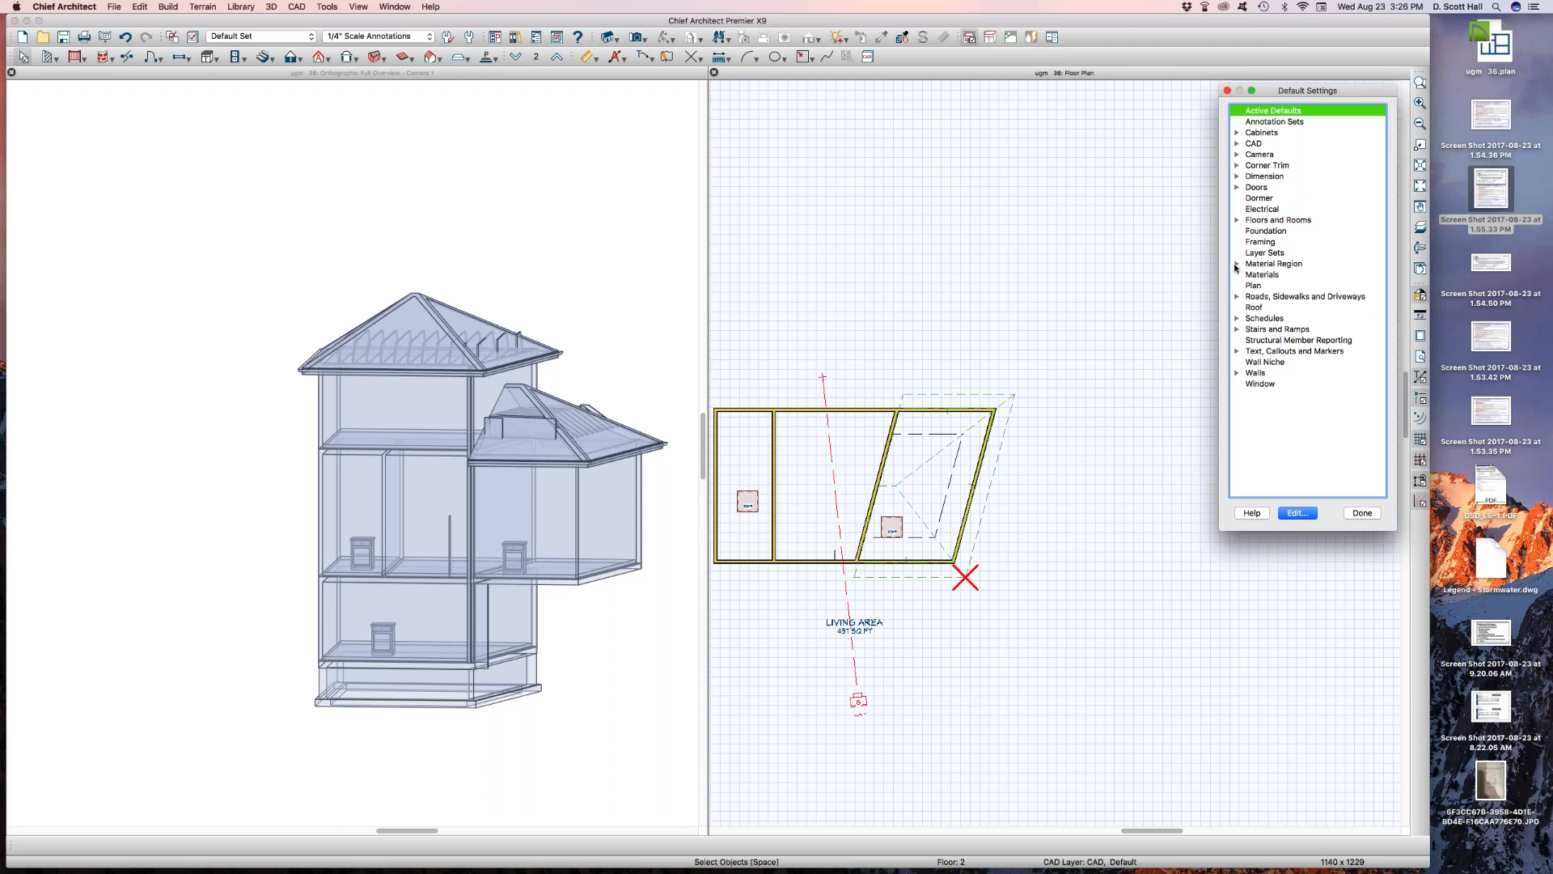
left_click(1237, 220)
left_click(1268, 242)
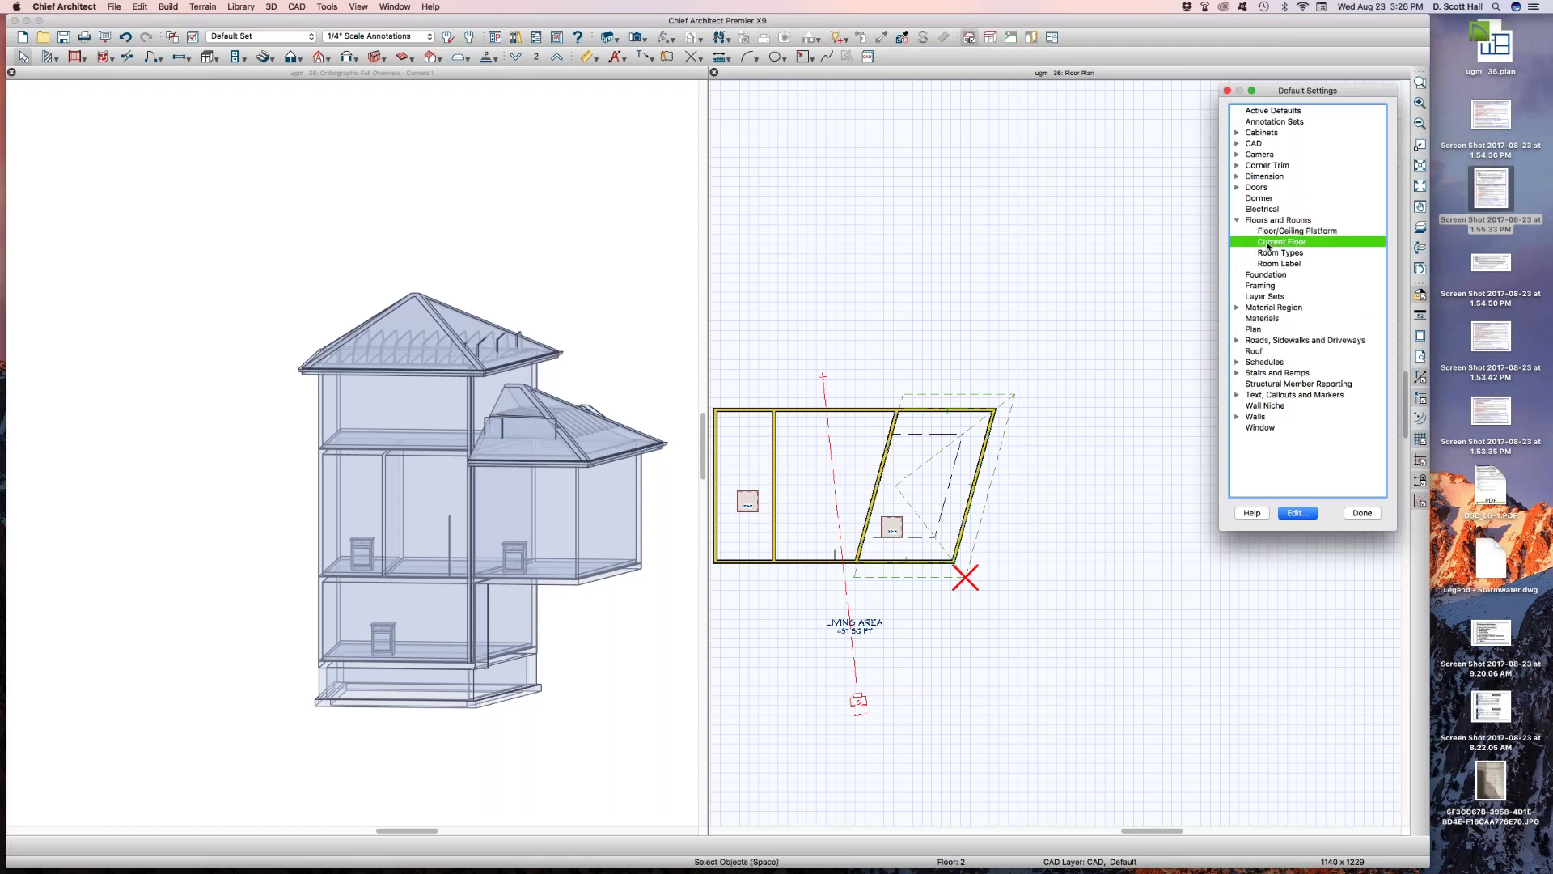
double_click(1267, 243)
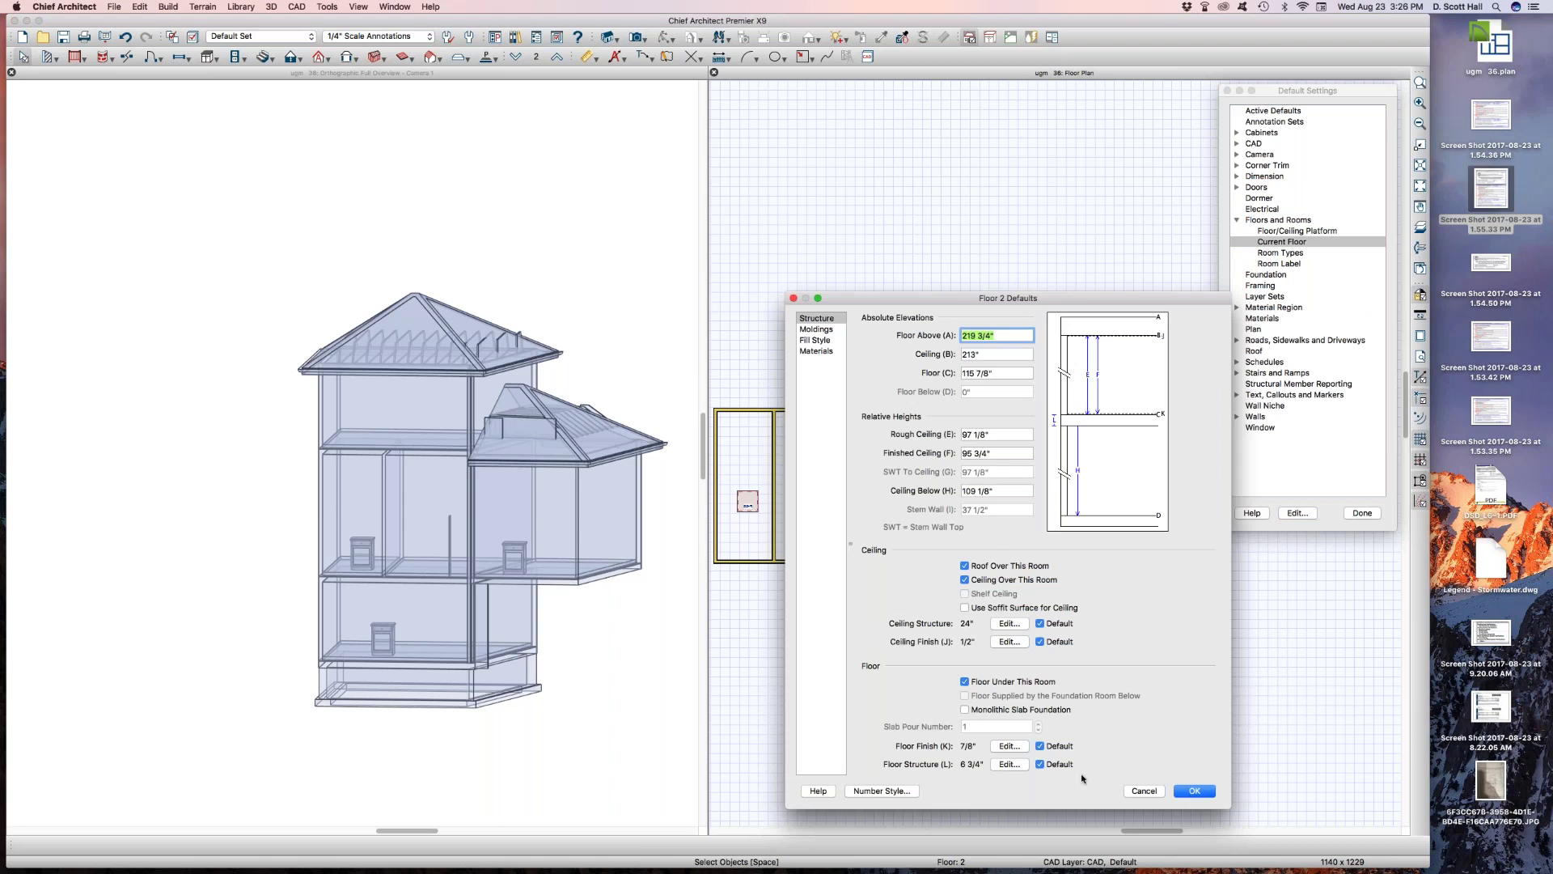
left_click(1002, 767)
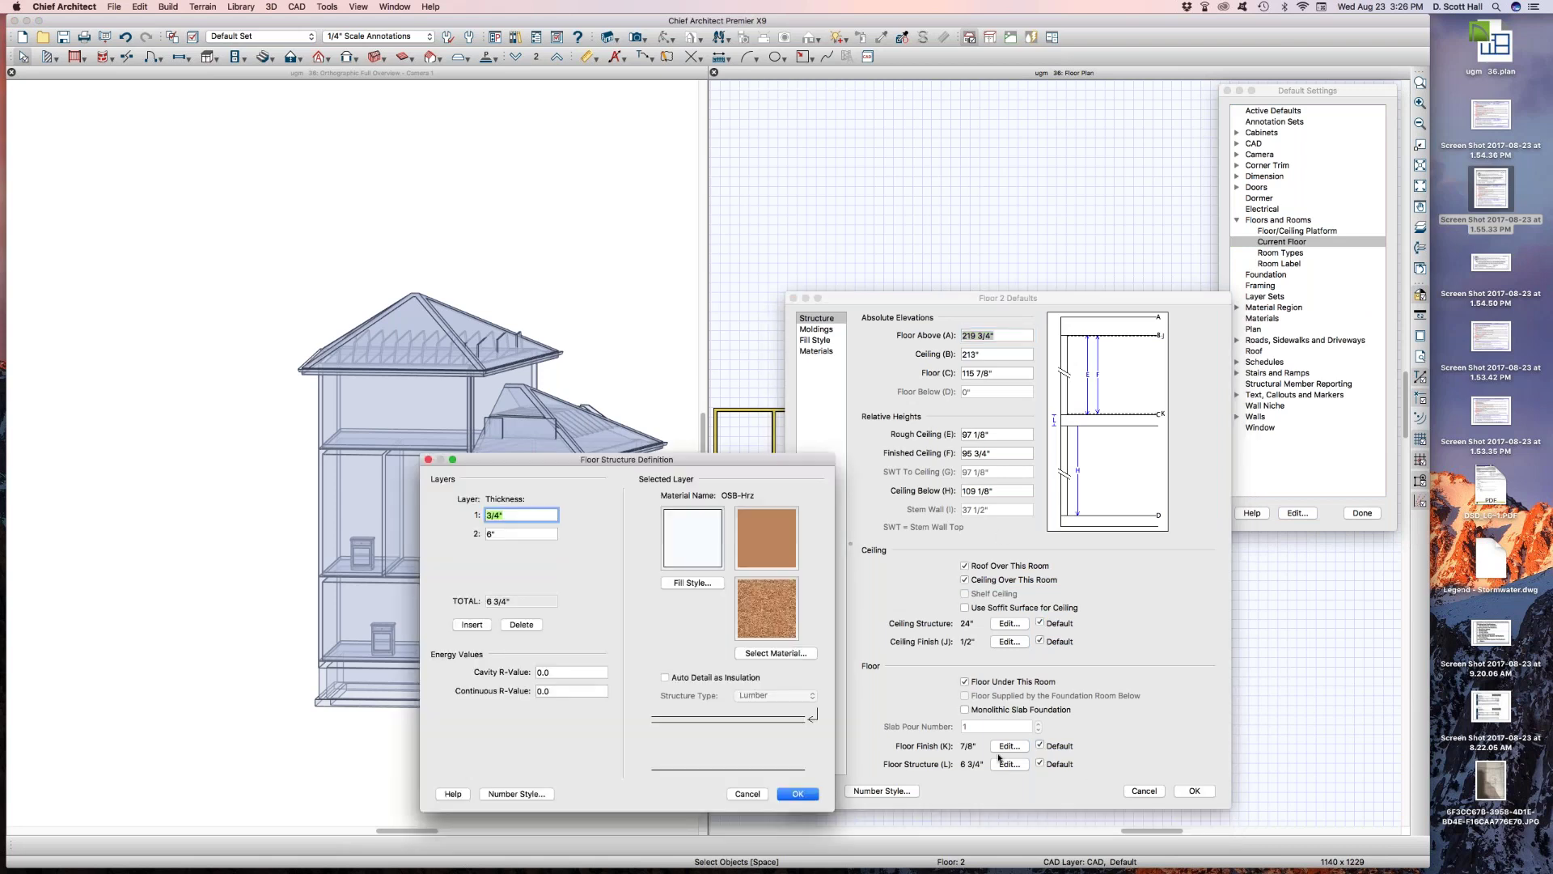
left_click(522, 534)
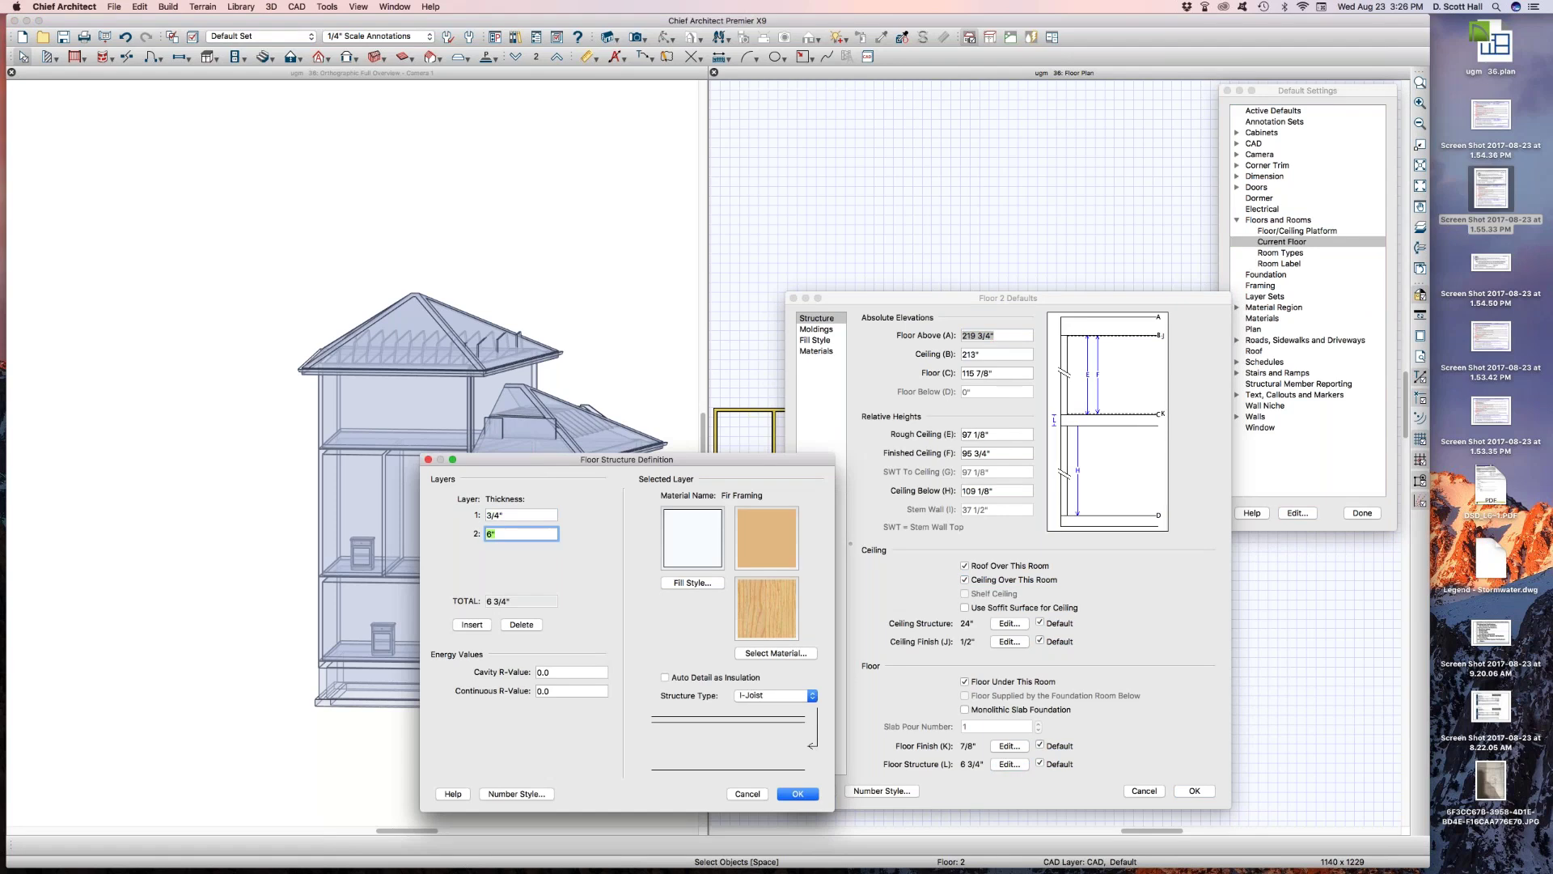
left_click_drag(540, 463, 755, 105)
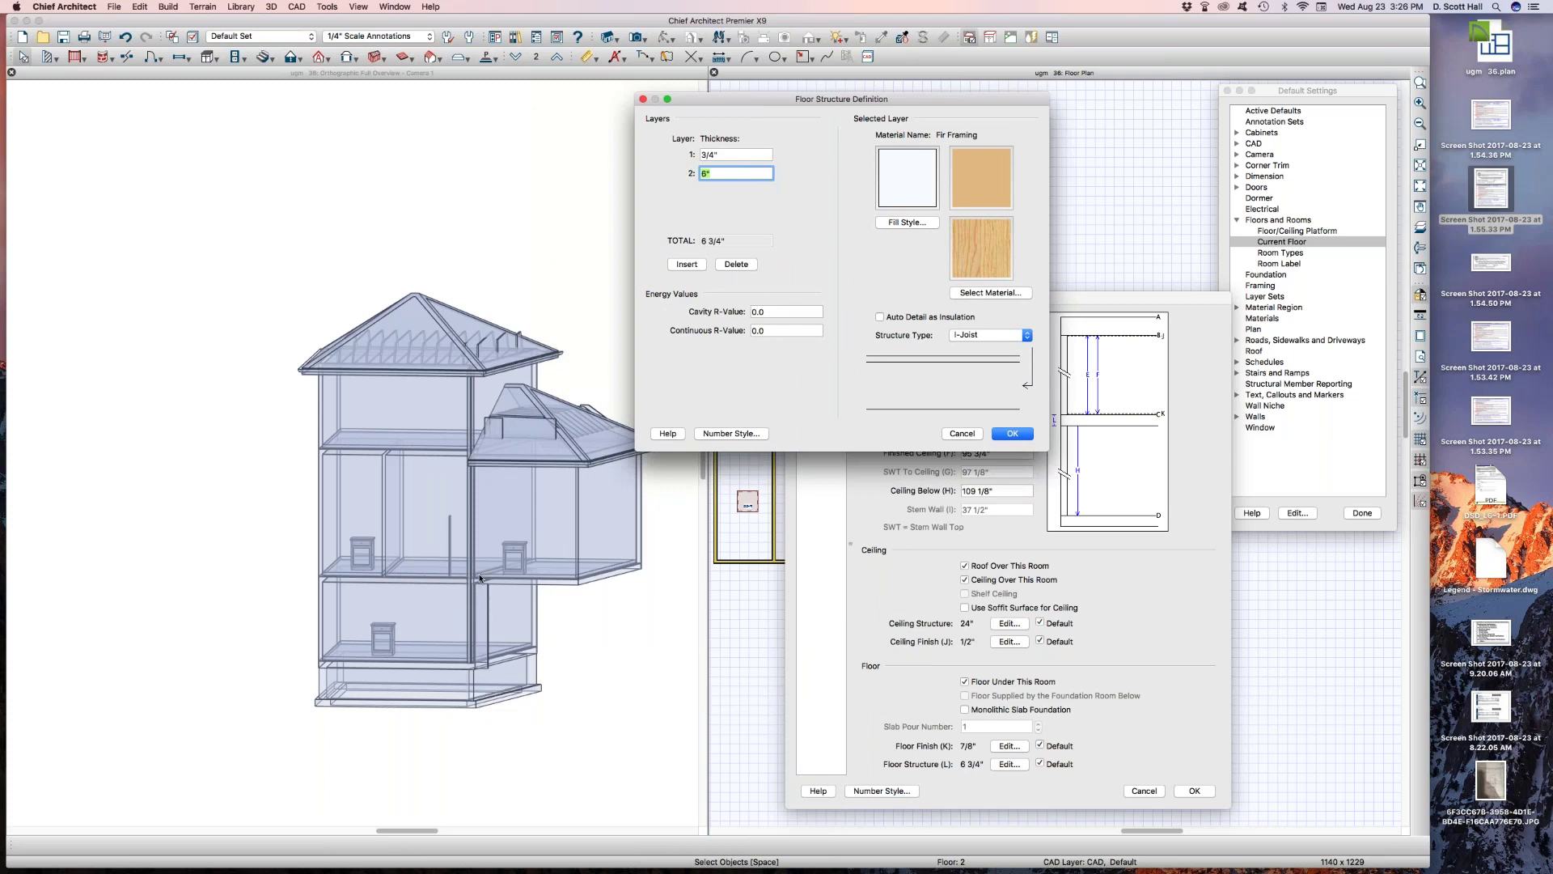
type("2")
left_click(1010, 435)
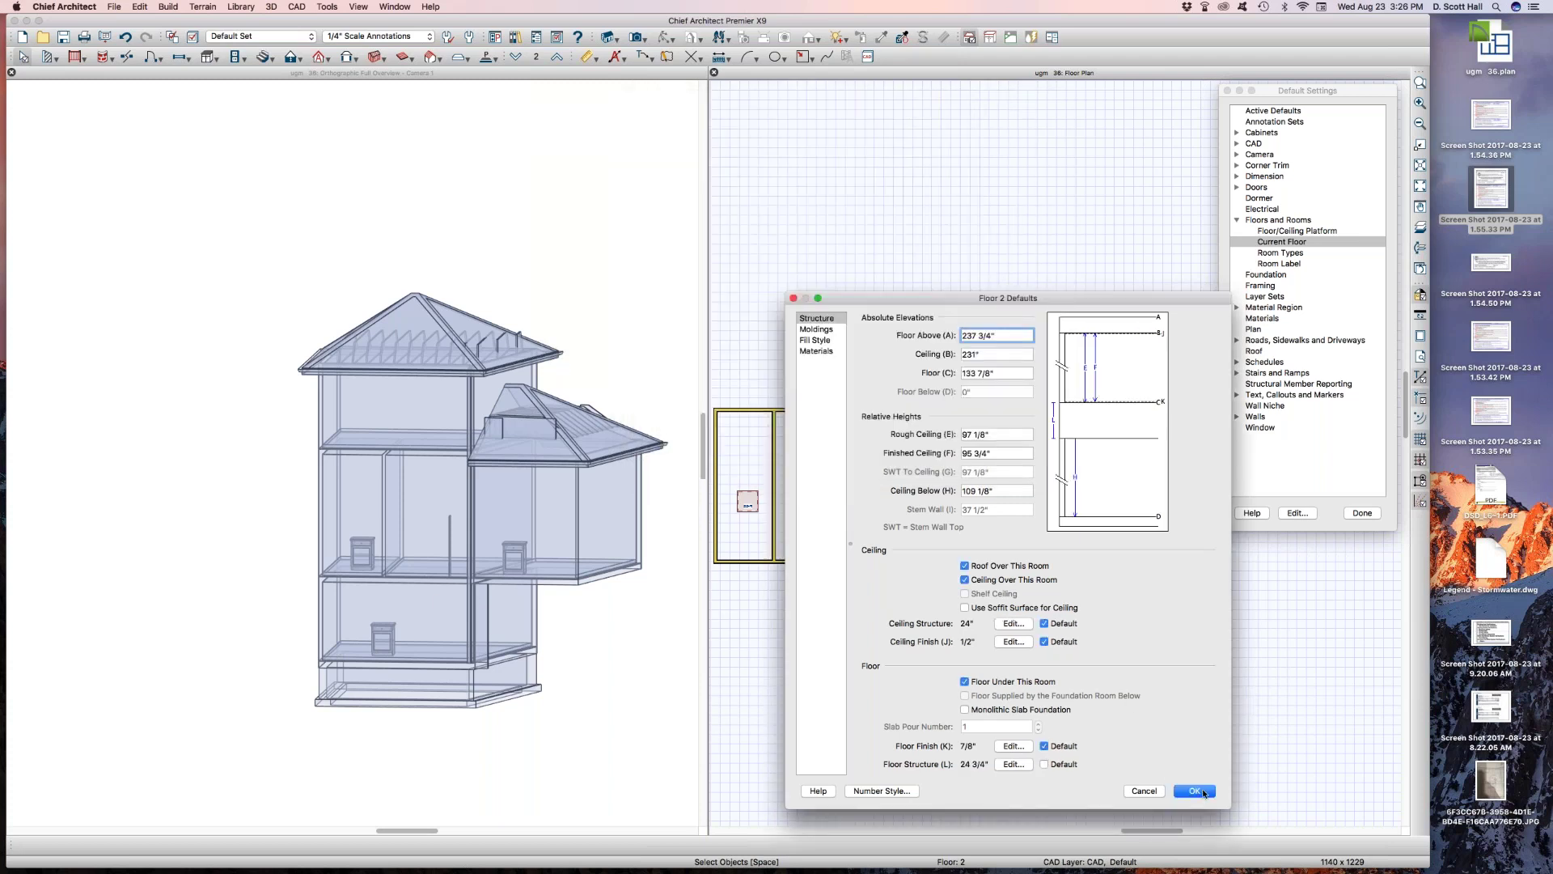
left_click(1204, 793)
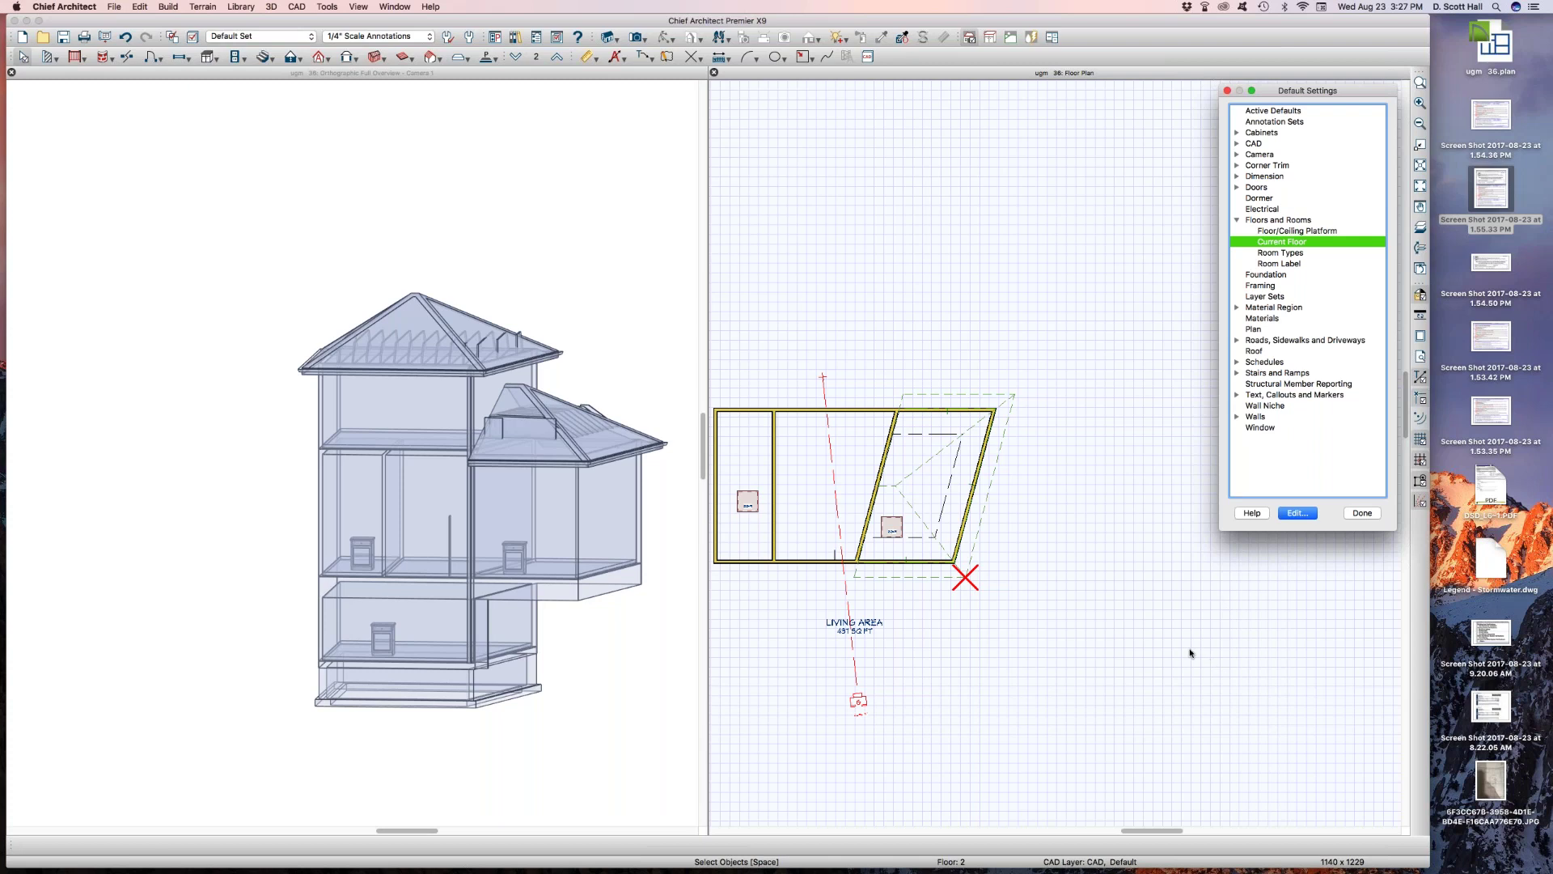
left_click(1353, 513)
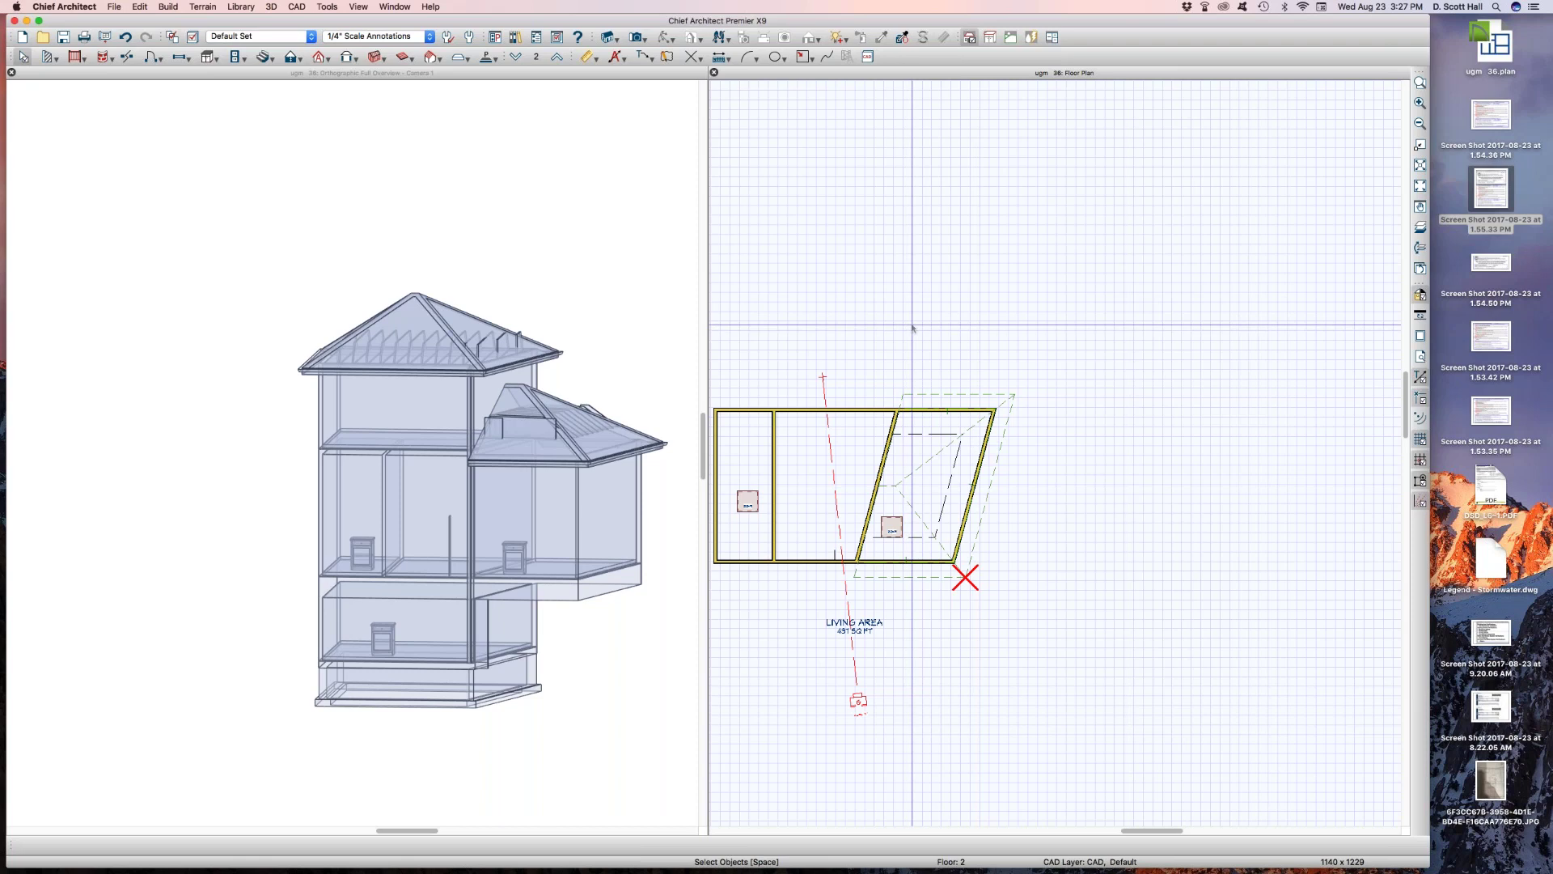
Try an absolute floor elevation (C) of 160" in the Floor 2 defaults
key("super+d")
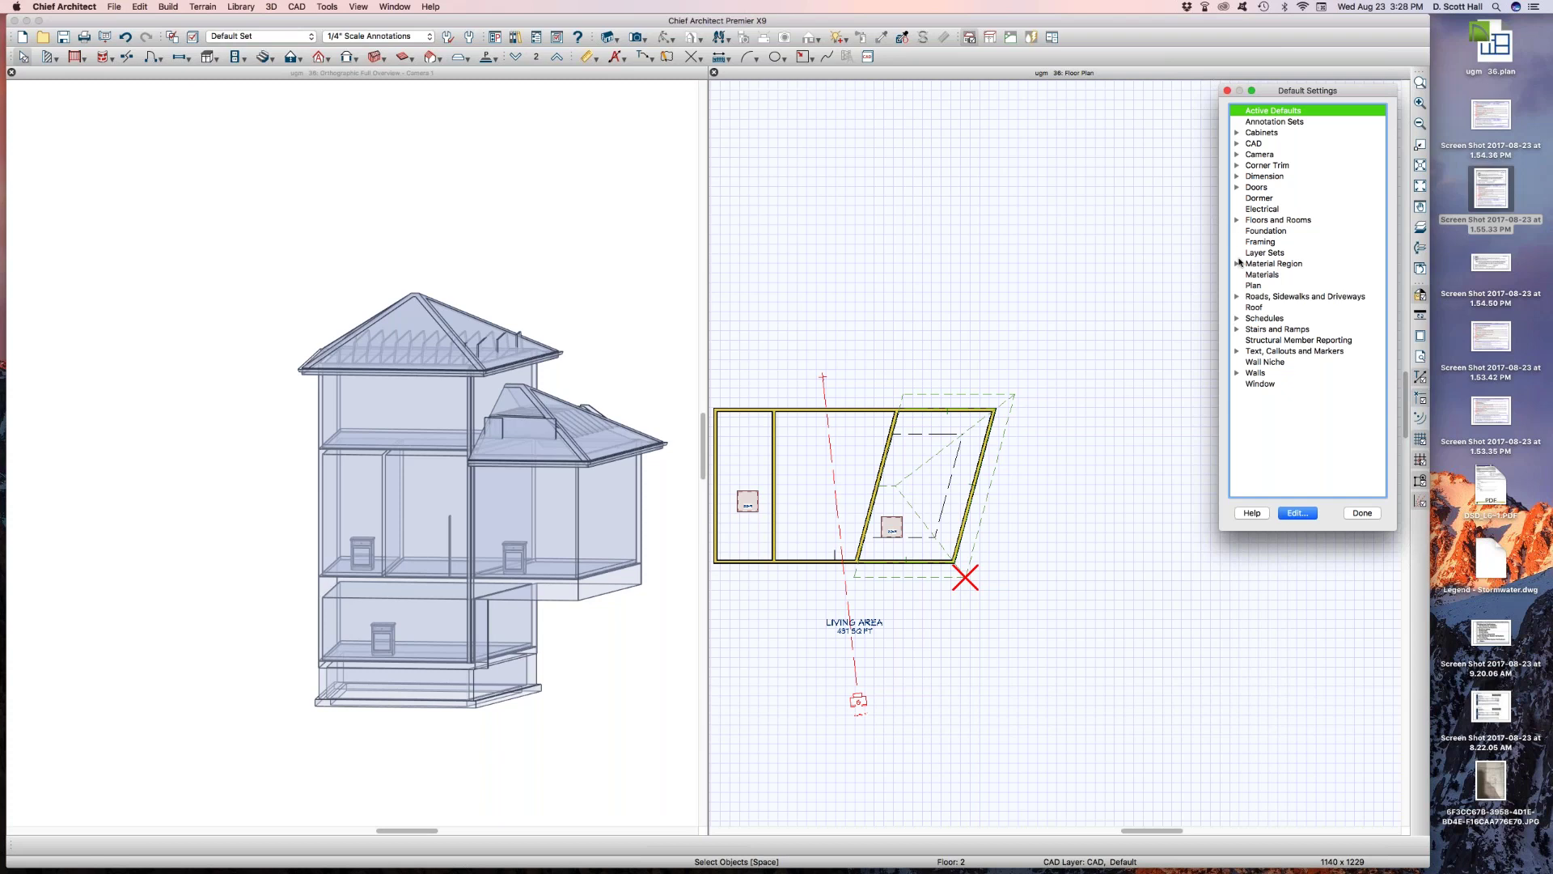
left_click(1236, 221)
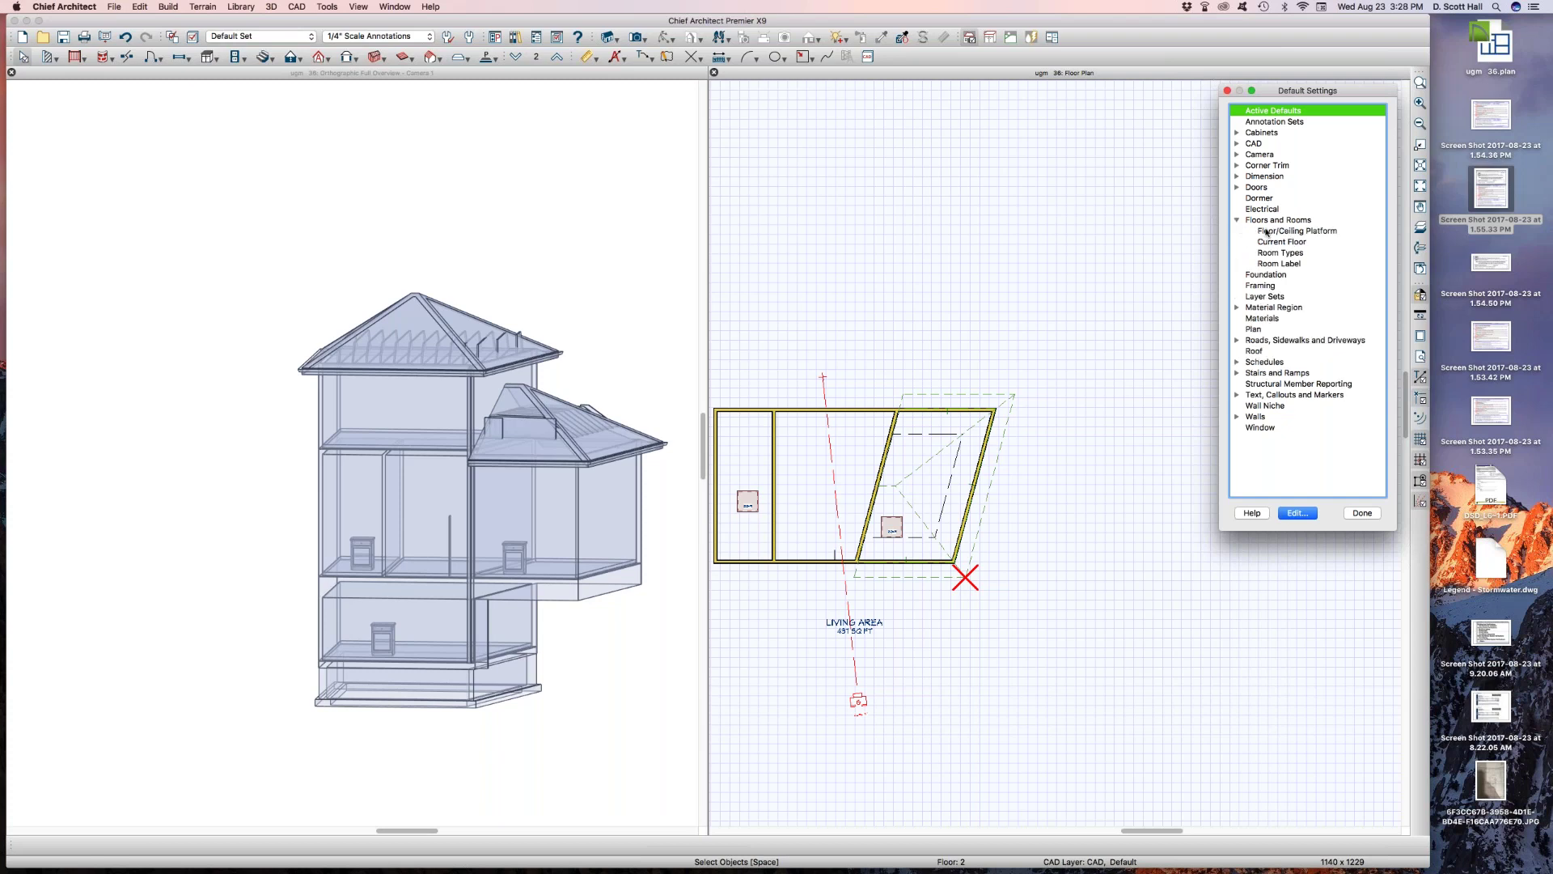
left_click(1269, 242)
double_click(1269, 243)
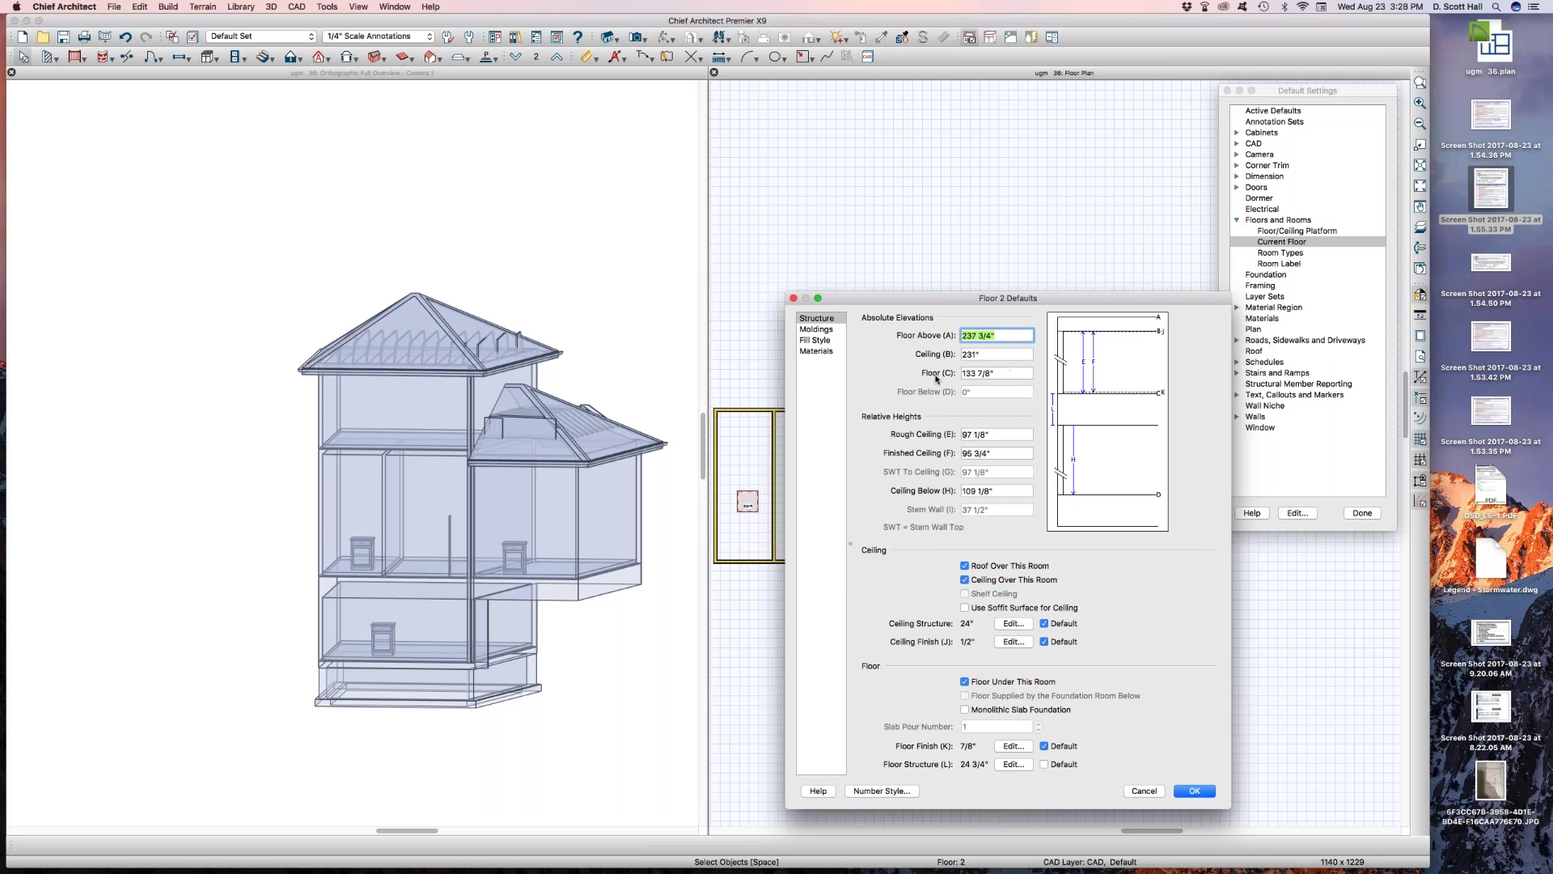
left_click(1017, 373)
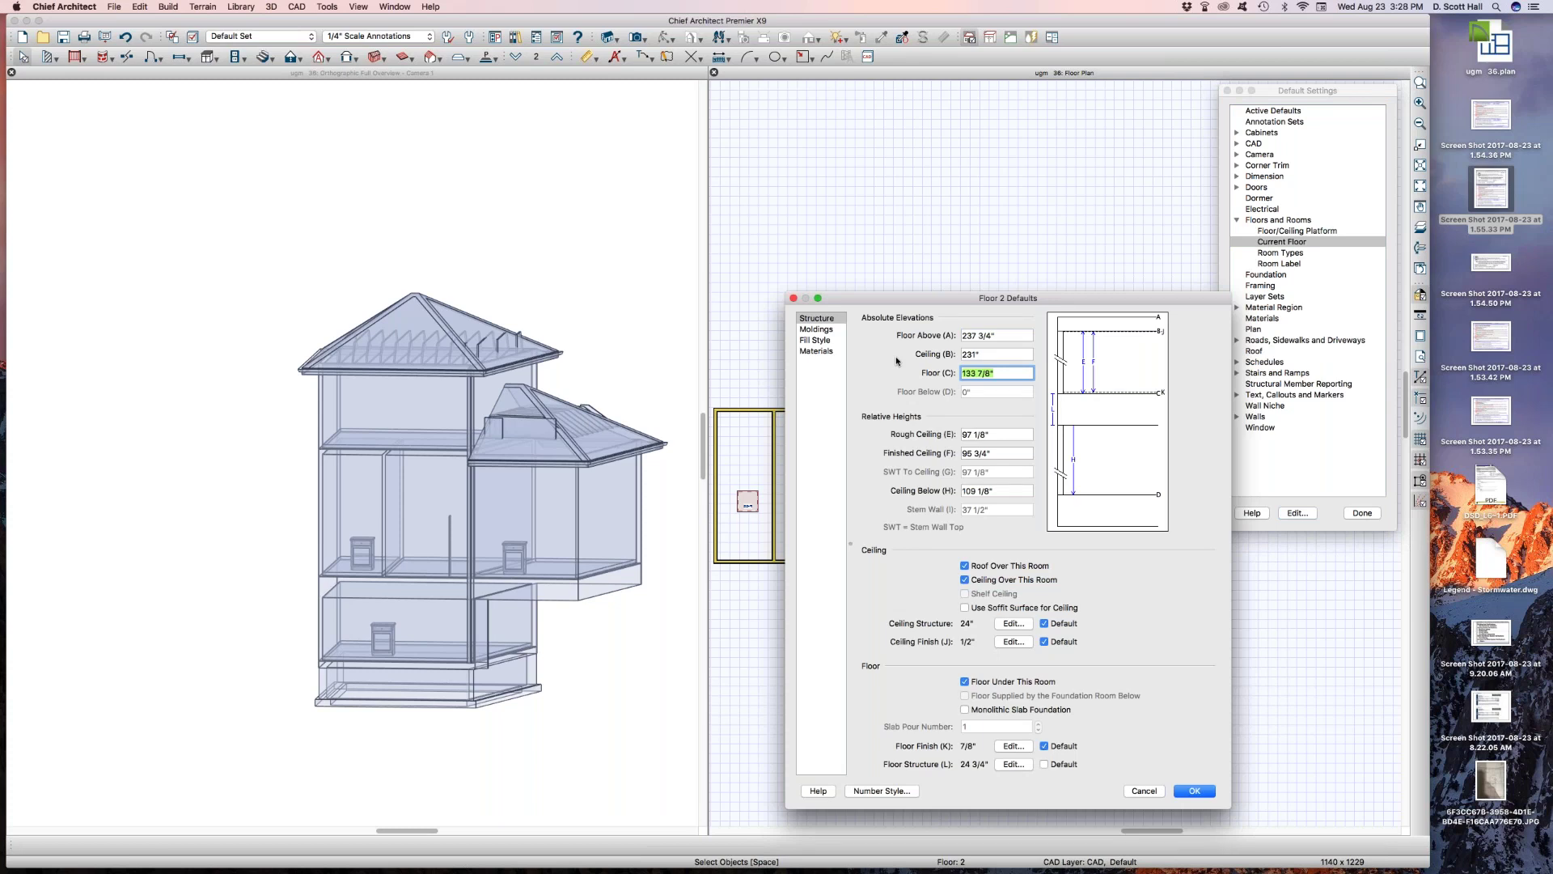
type("160")
key("Return")
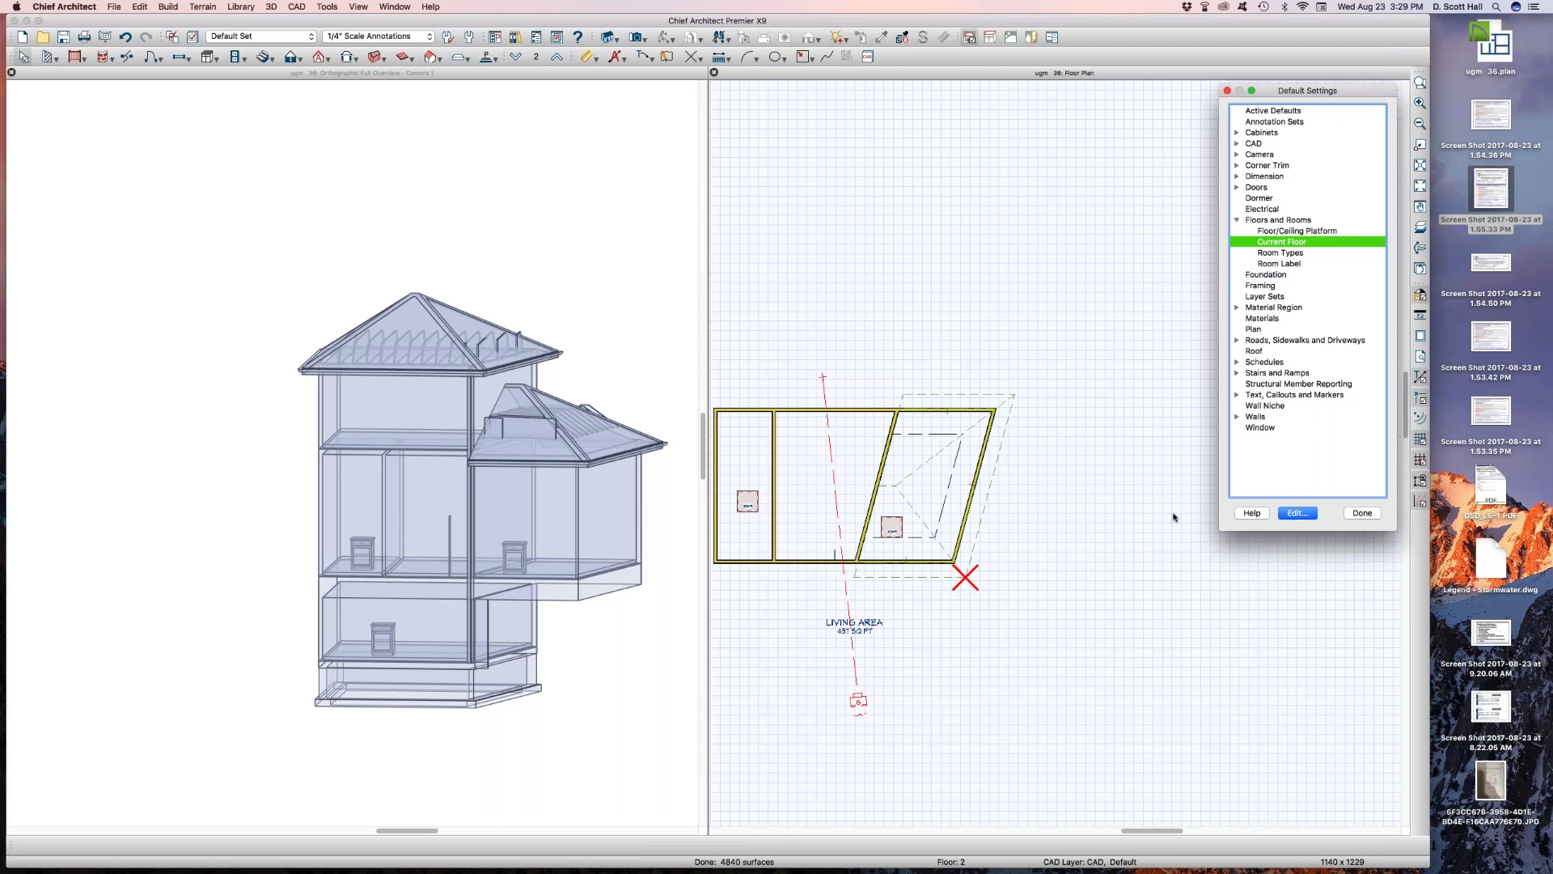
left_click(1364, 513)
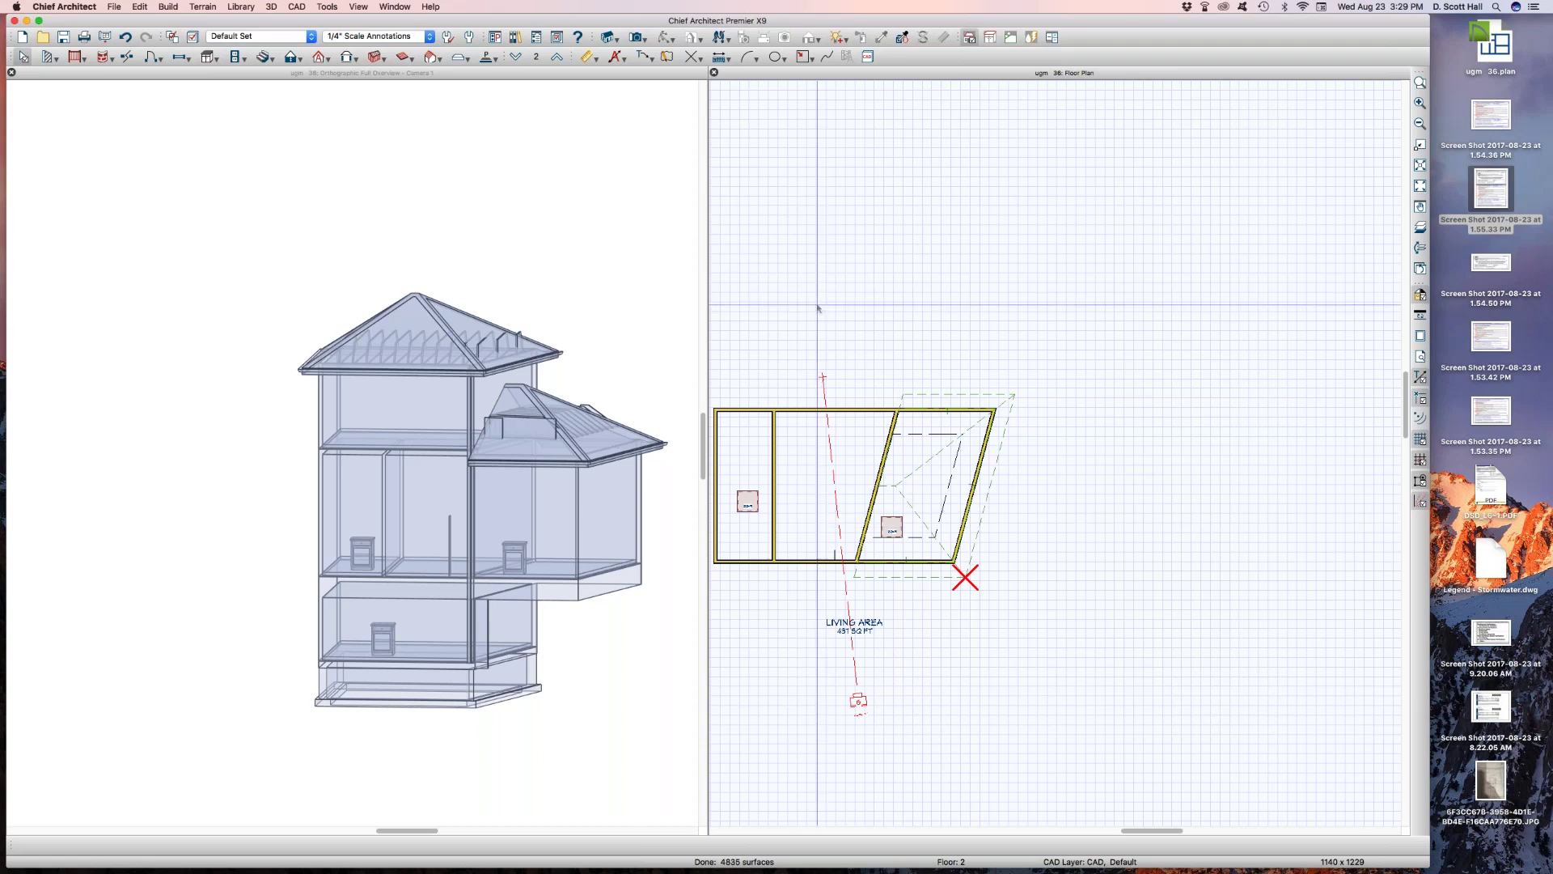
Open the plan's default settings
key("F10")
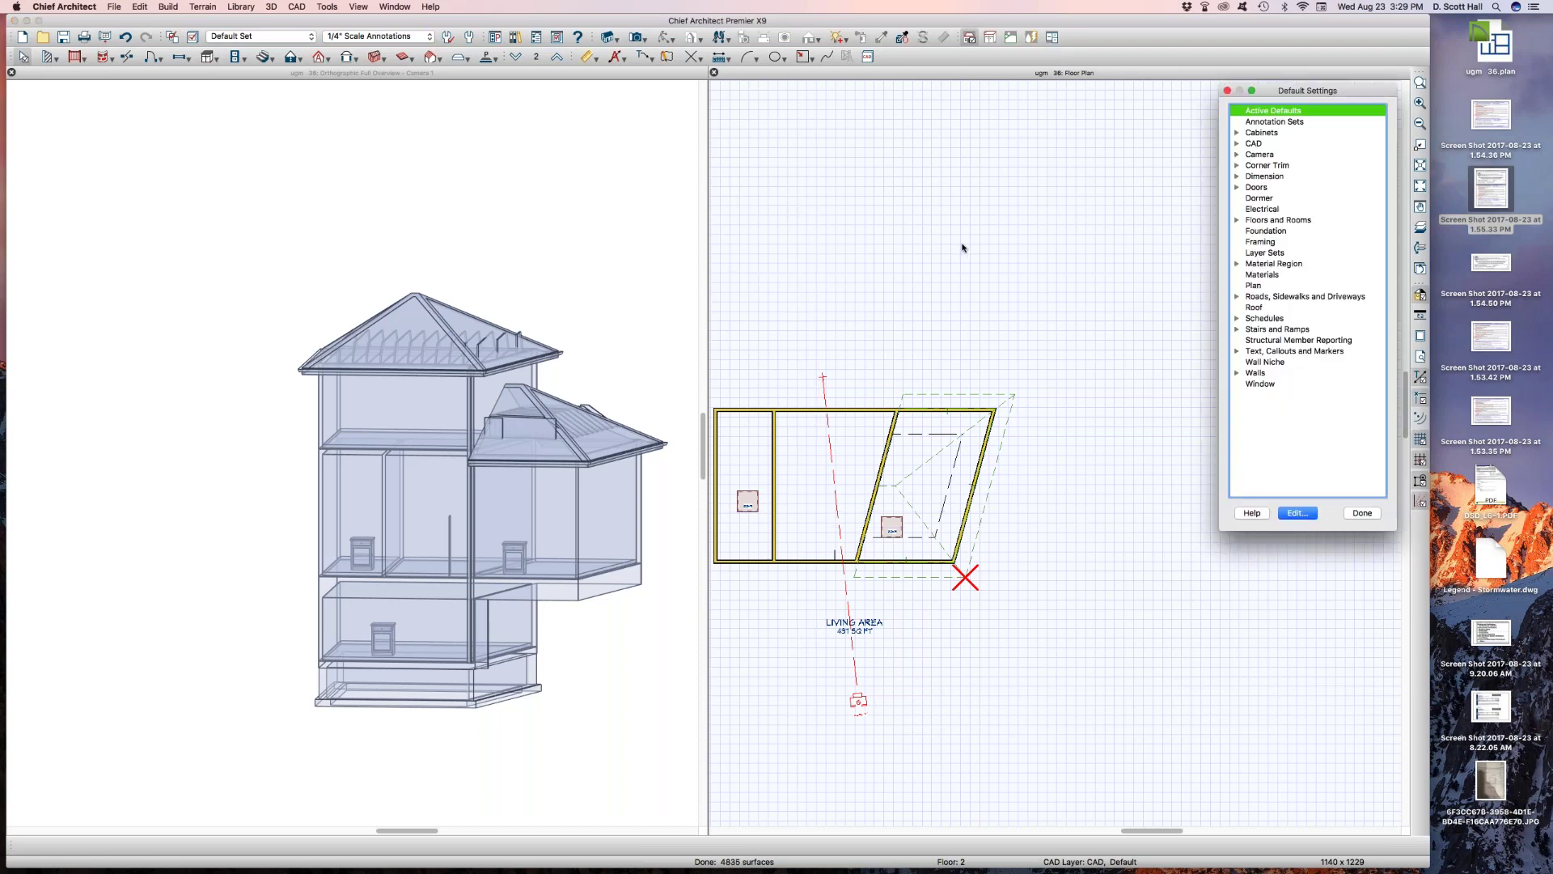
Set the absolute ceiling elevation in the Floor 2 defaults to 270"
left_click(1238, 220)
double_click(1285, 231)
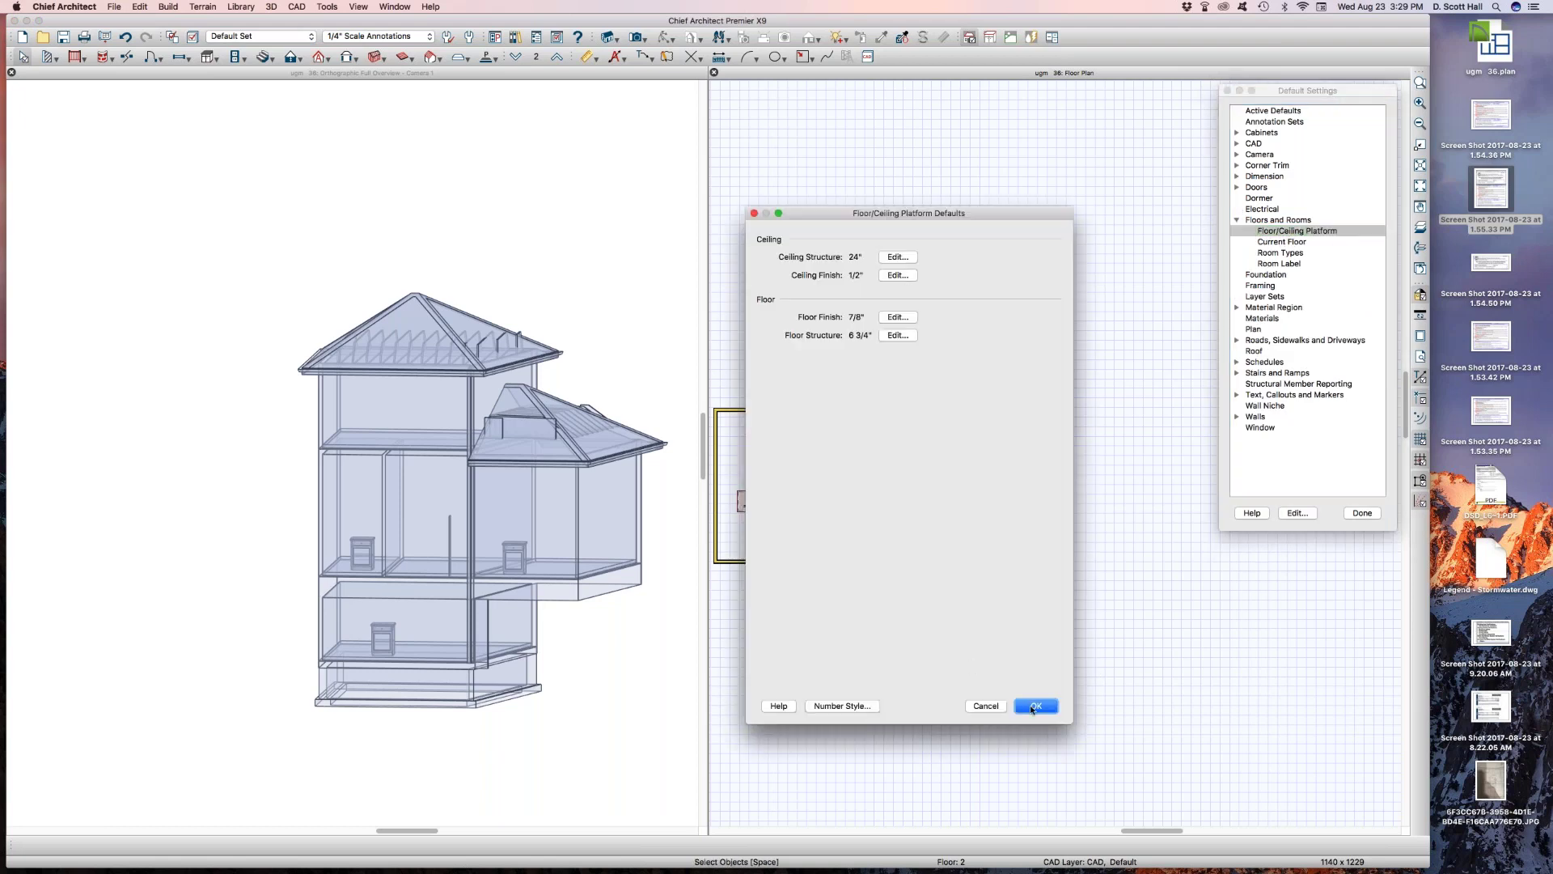
left_click(1035, 706)
double_click(1283, 242)
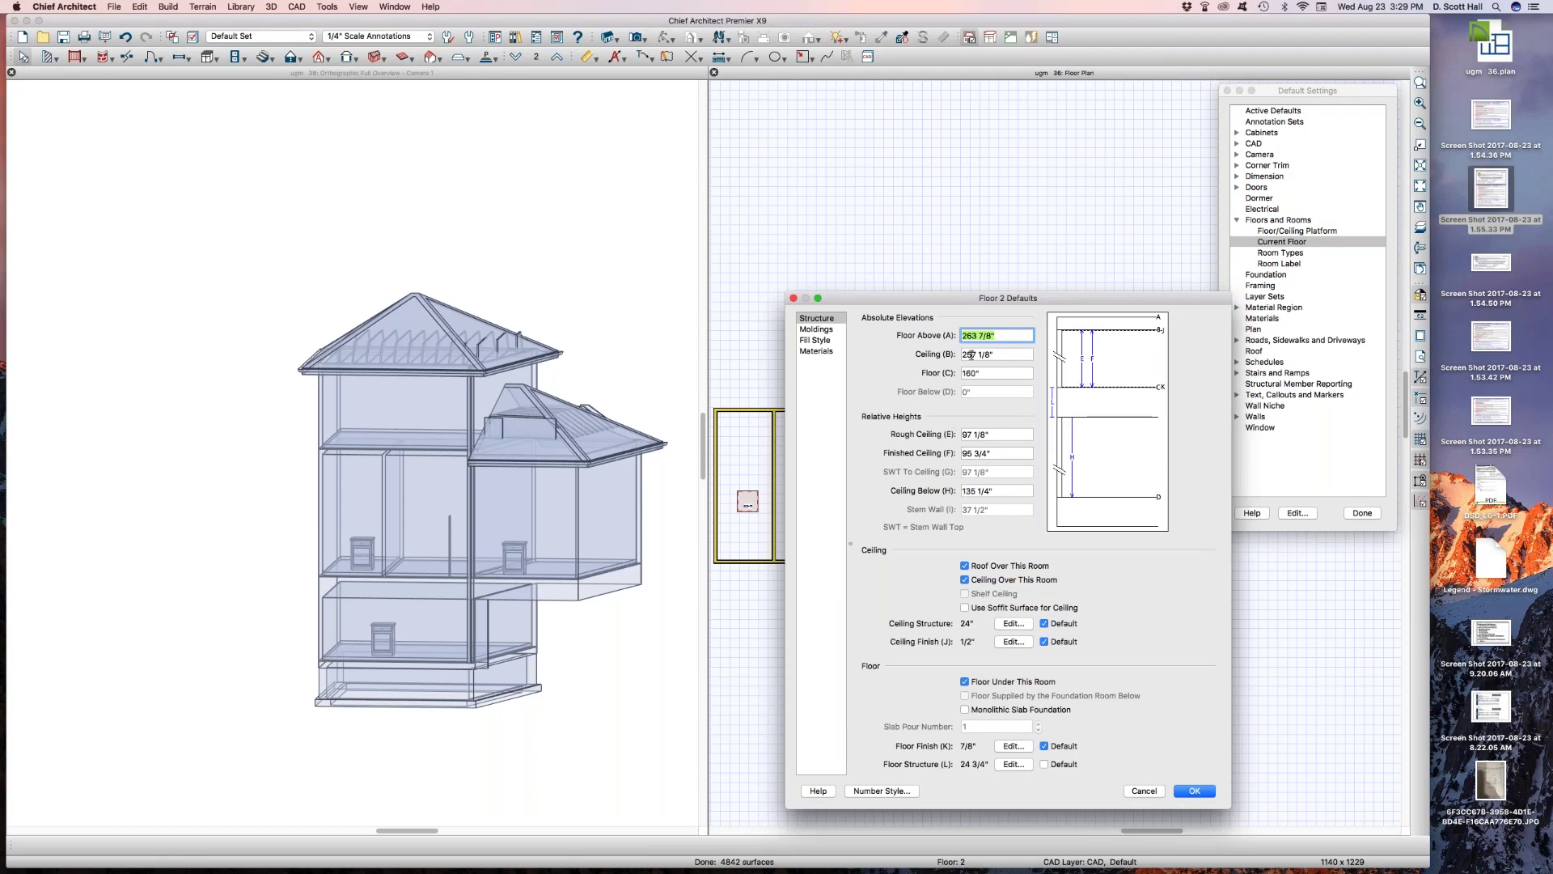
key("Tab")
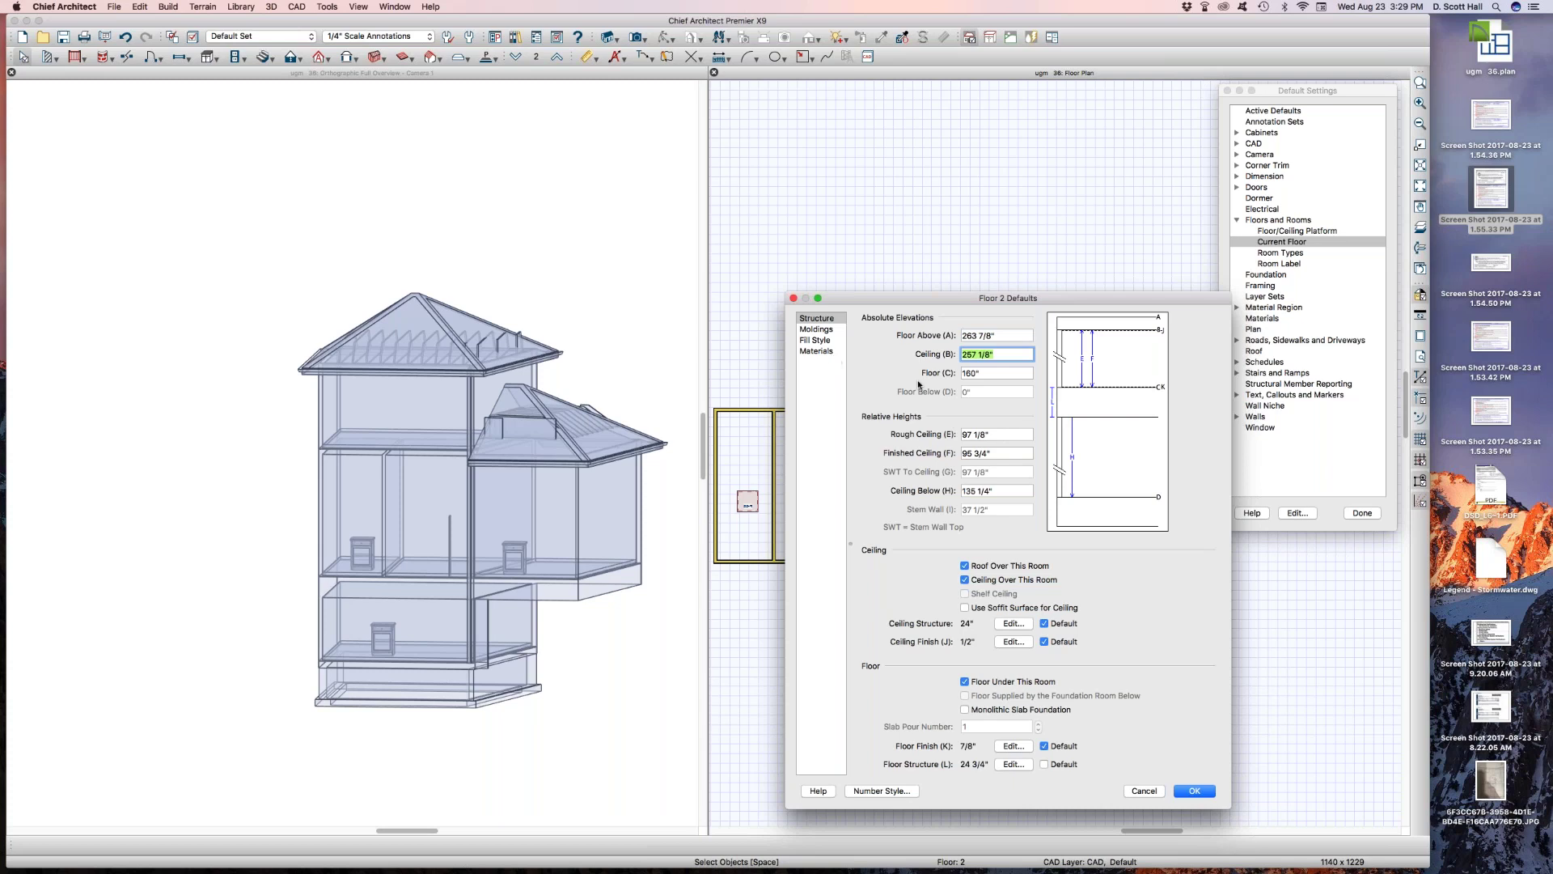
type("270")
key("Return")
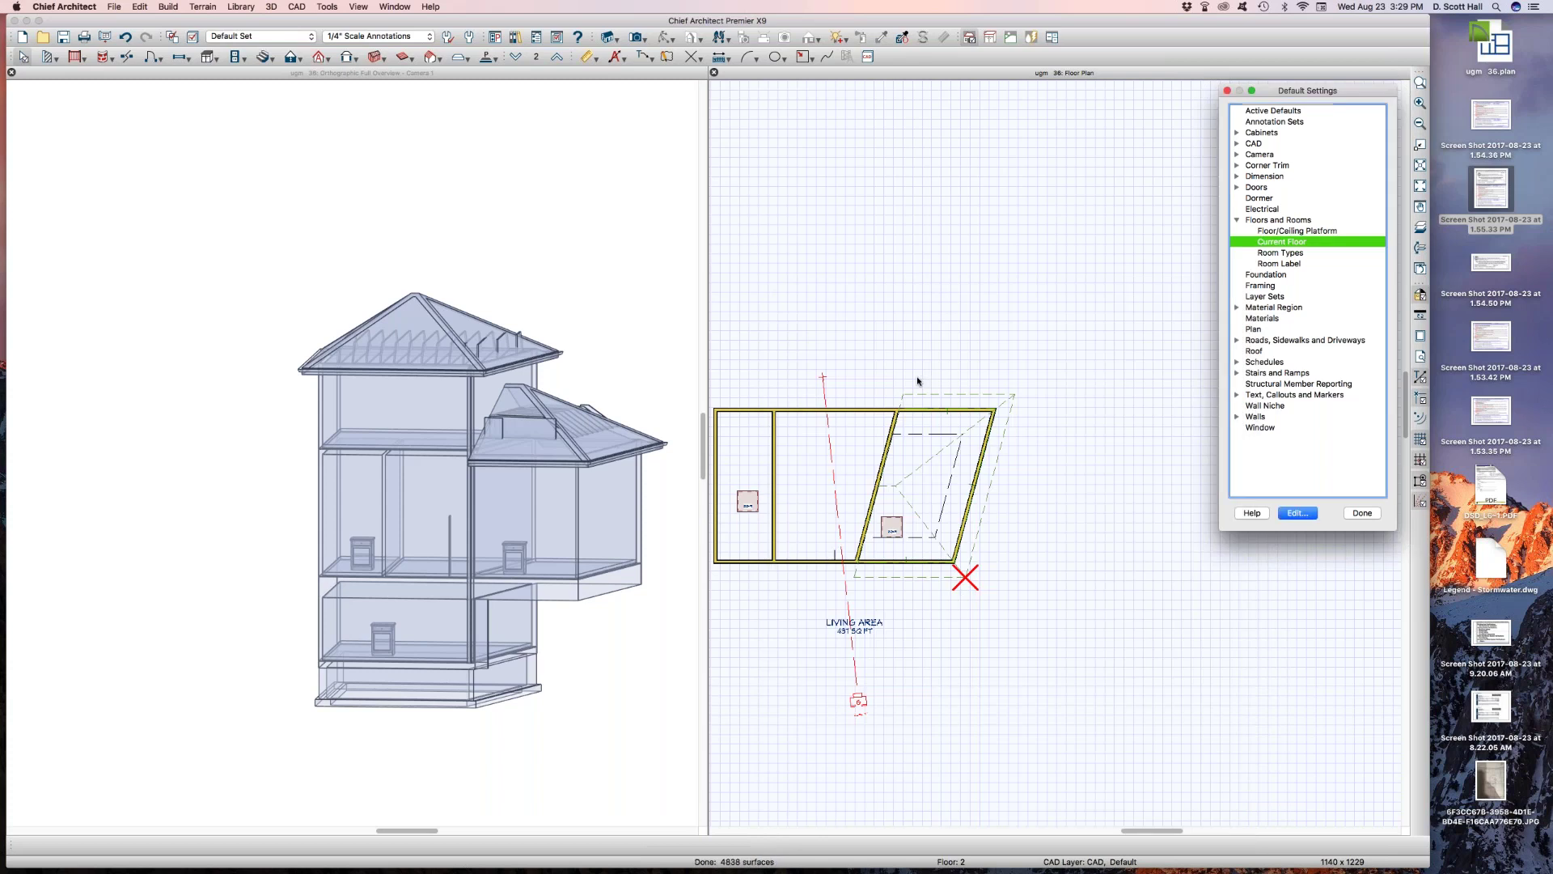
left_click(1363, 513)
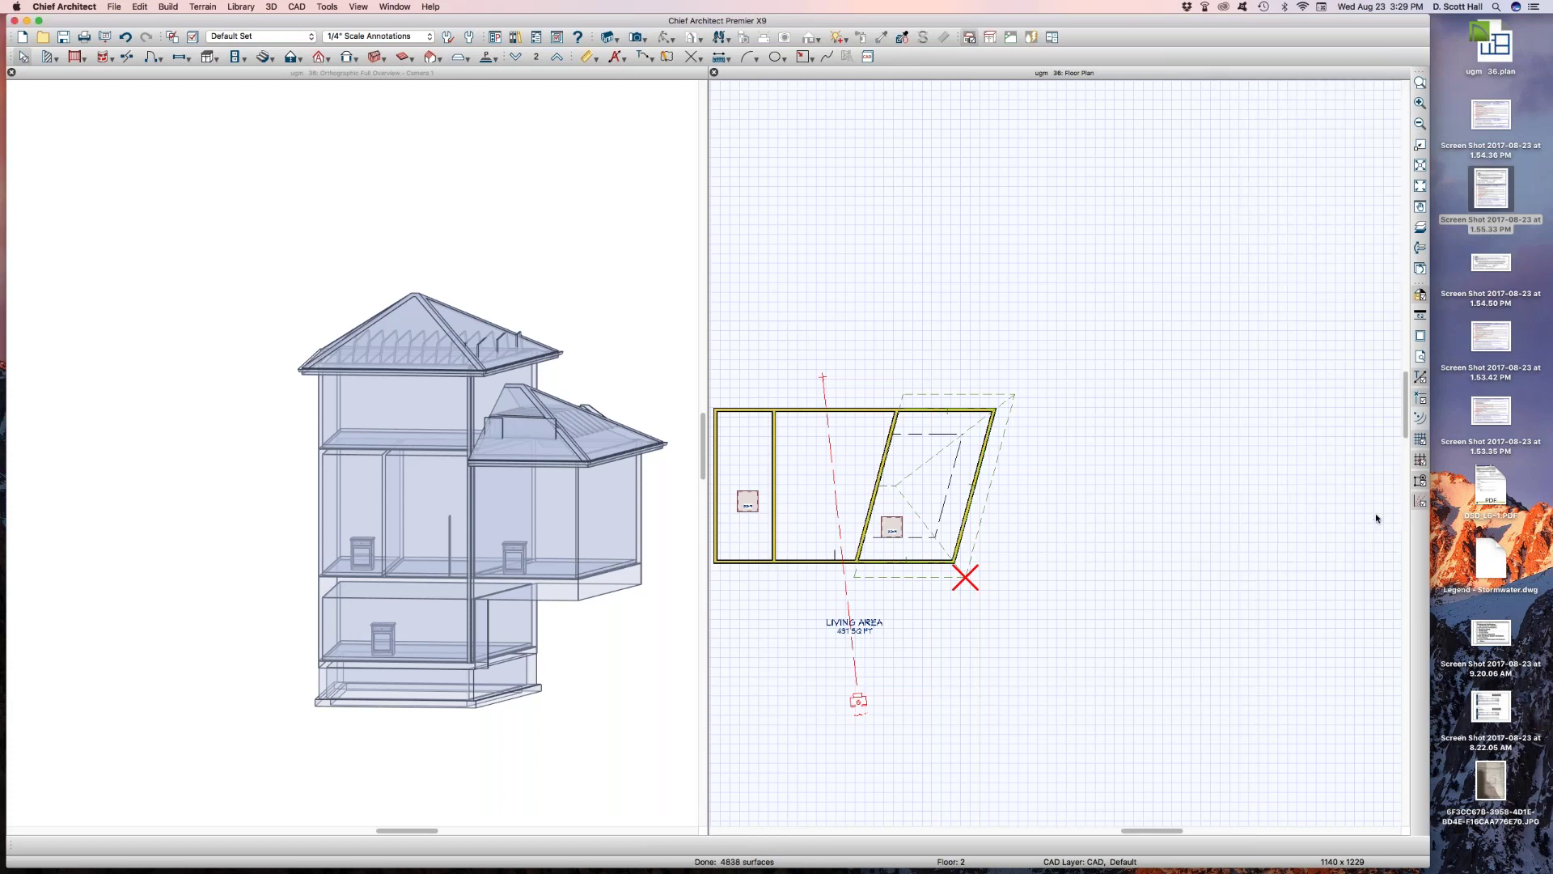
Restore the default floor and ceiling elevations for the slanted room at the east end of Floor 2
left_click(927, 483)
scroll(925, 482, "down", 2)
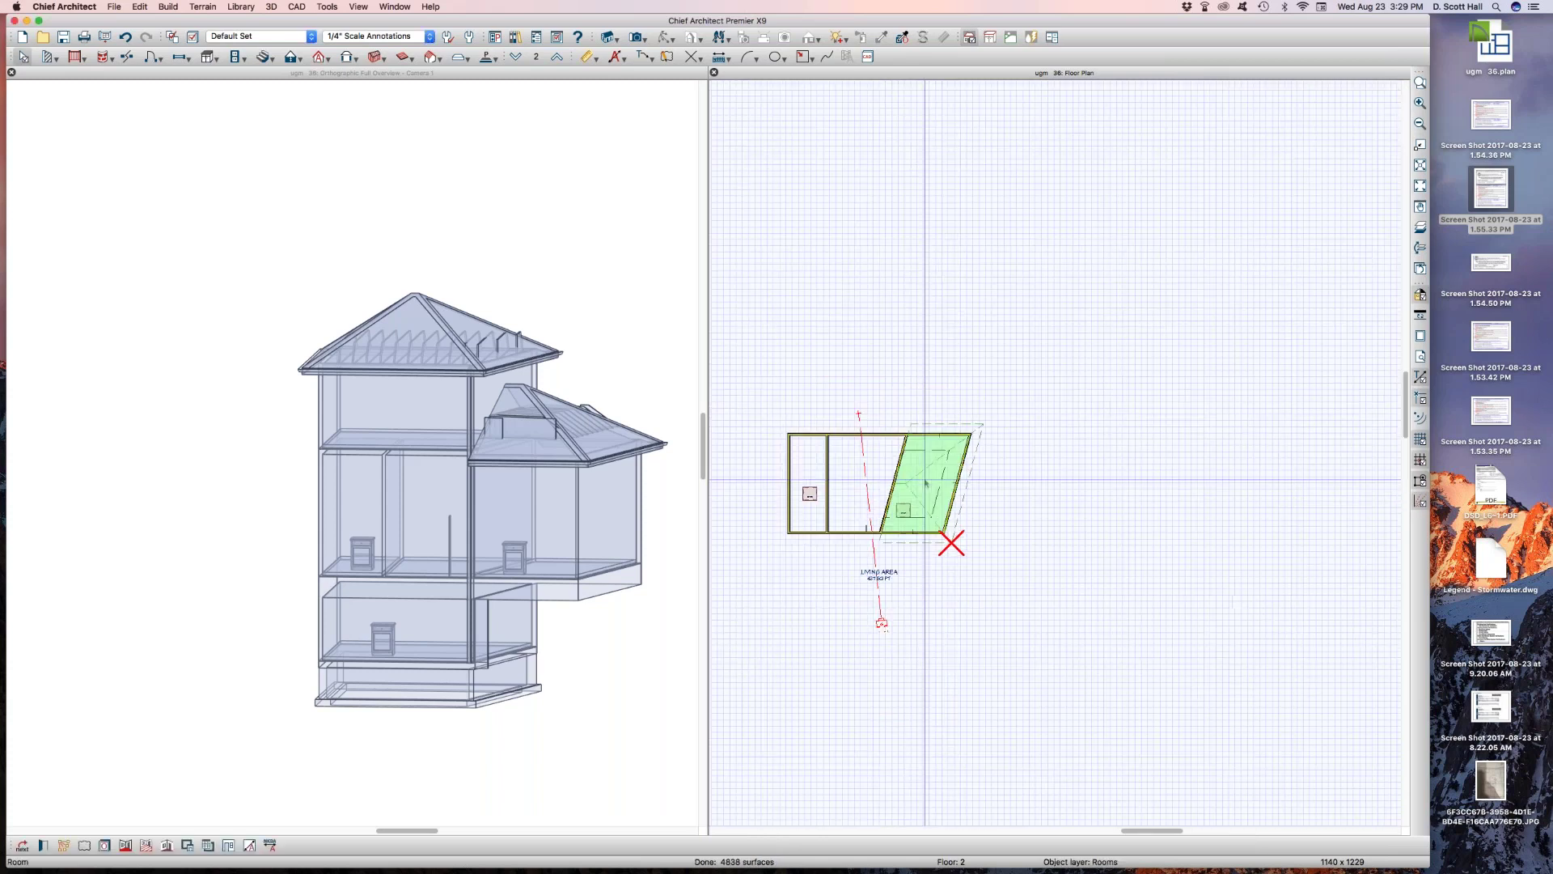
double_click(926, 483)
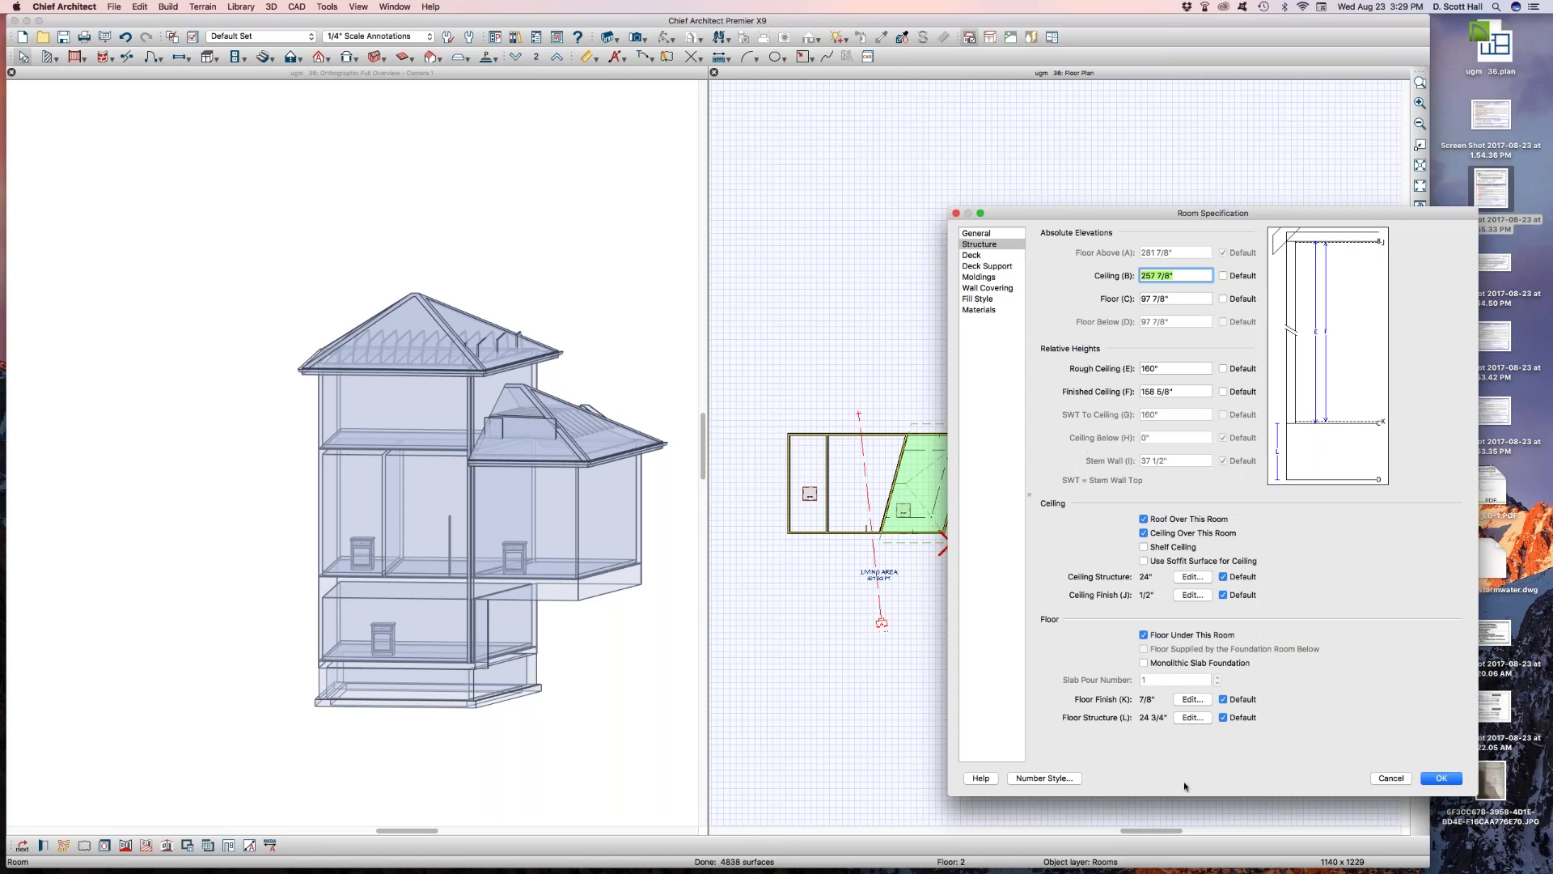
left_click(1224, 299)
left_click(1224, 276)
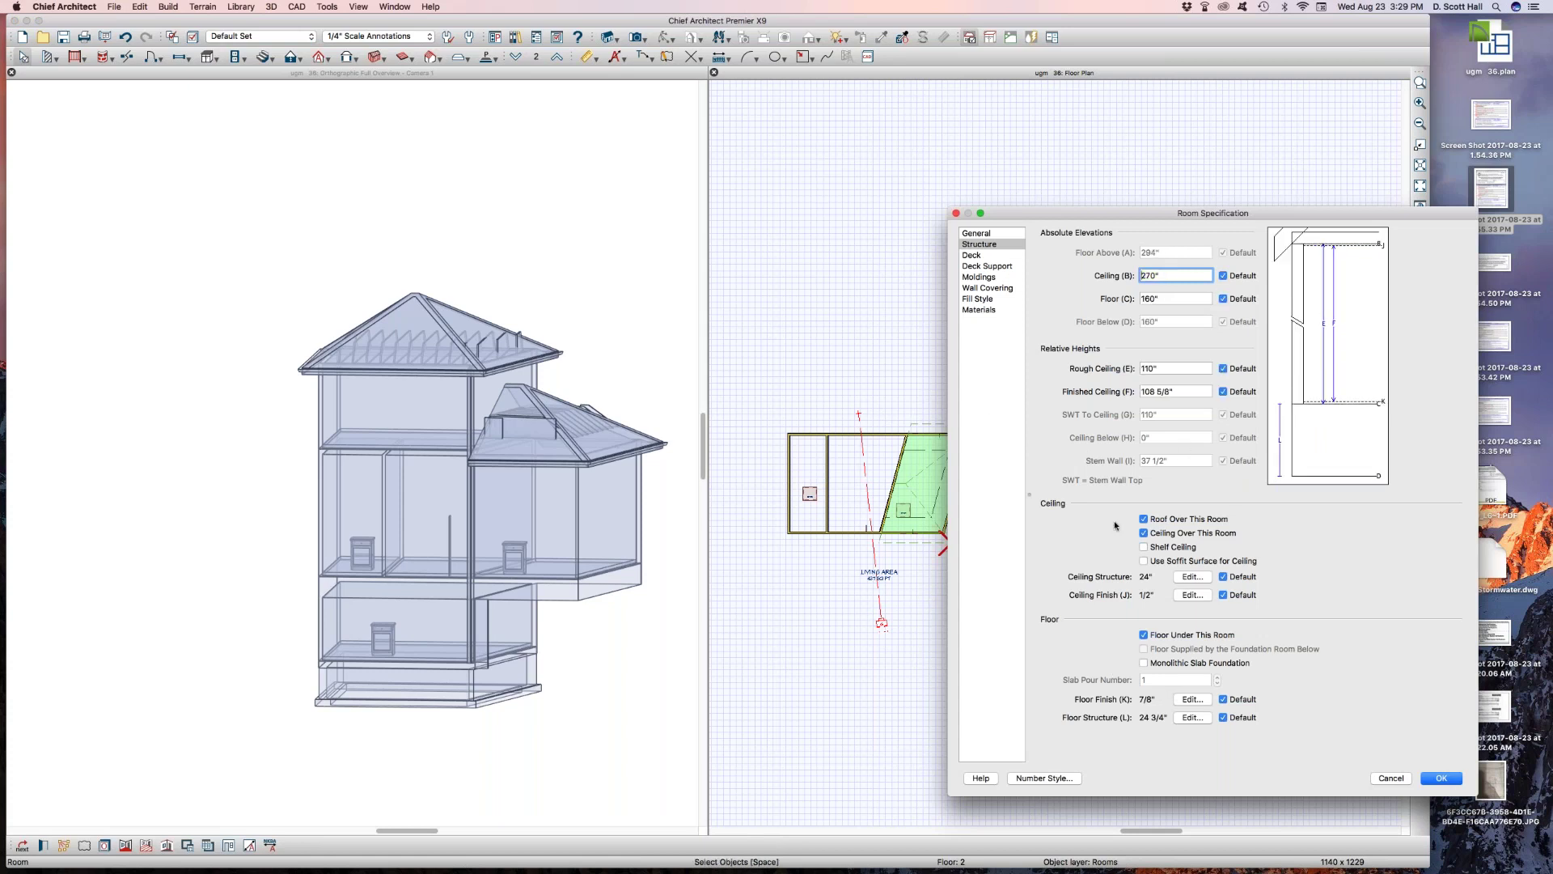
key("Return")
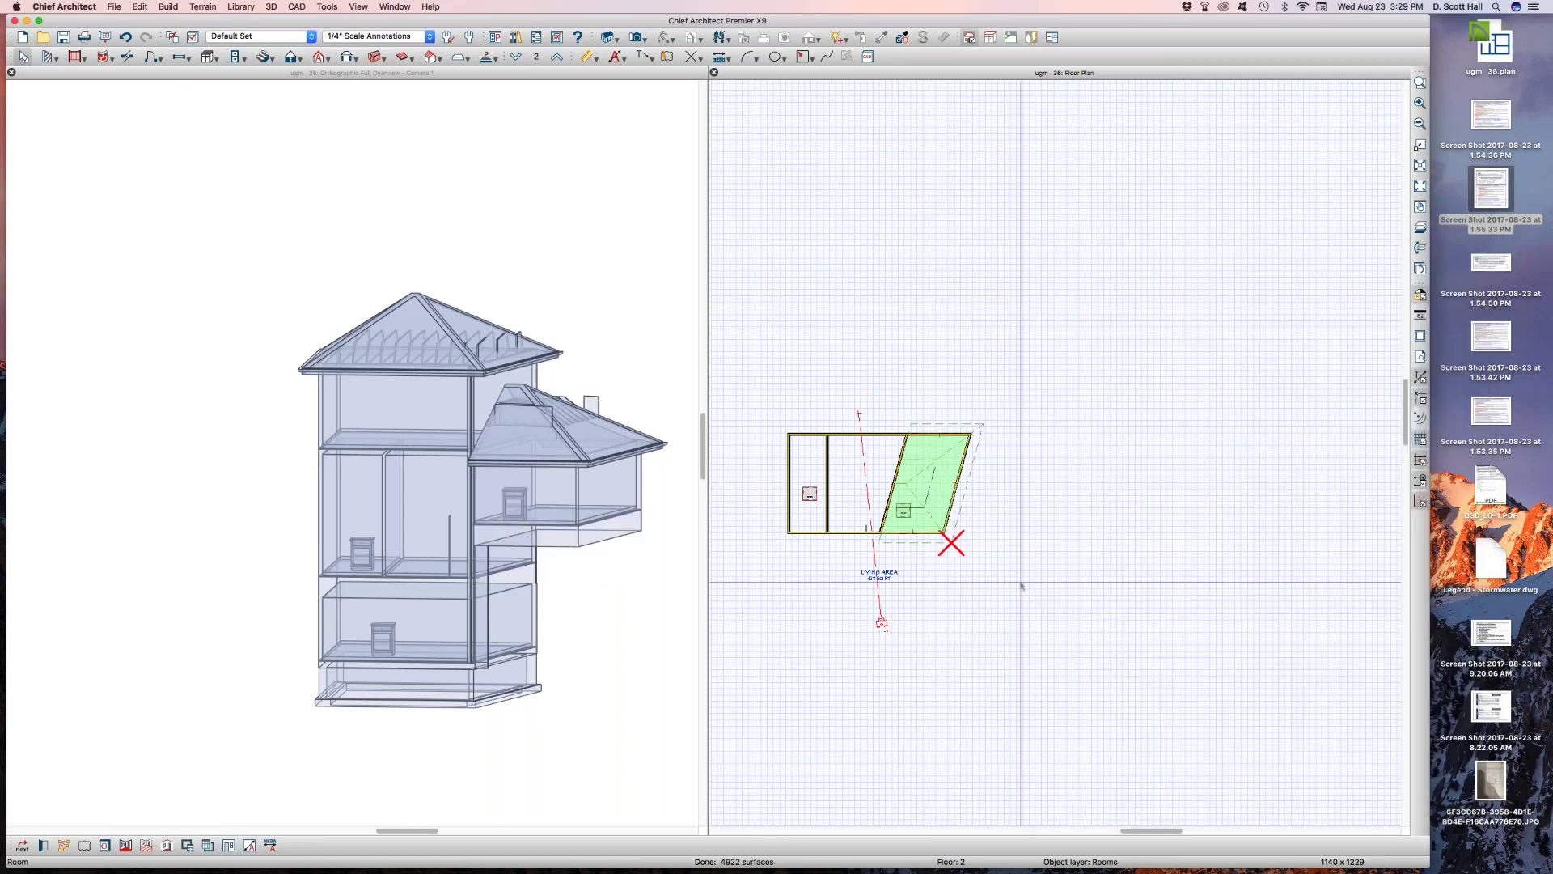
Restore the default ceiling and floor elevations for the middle room on Floor 2
left_click(882, 451)
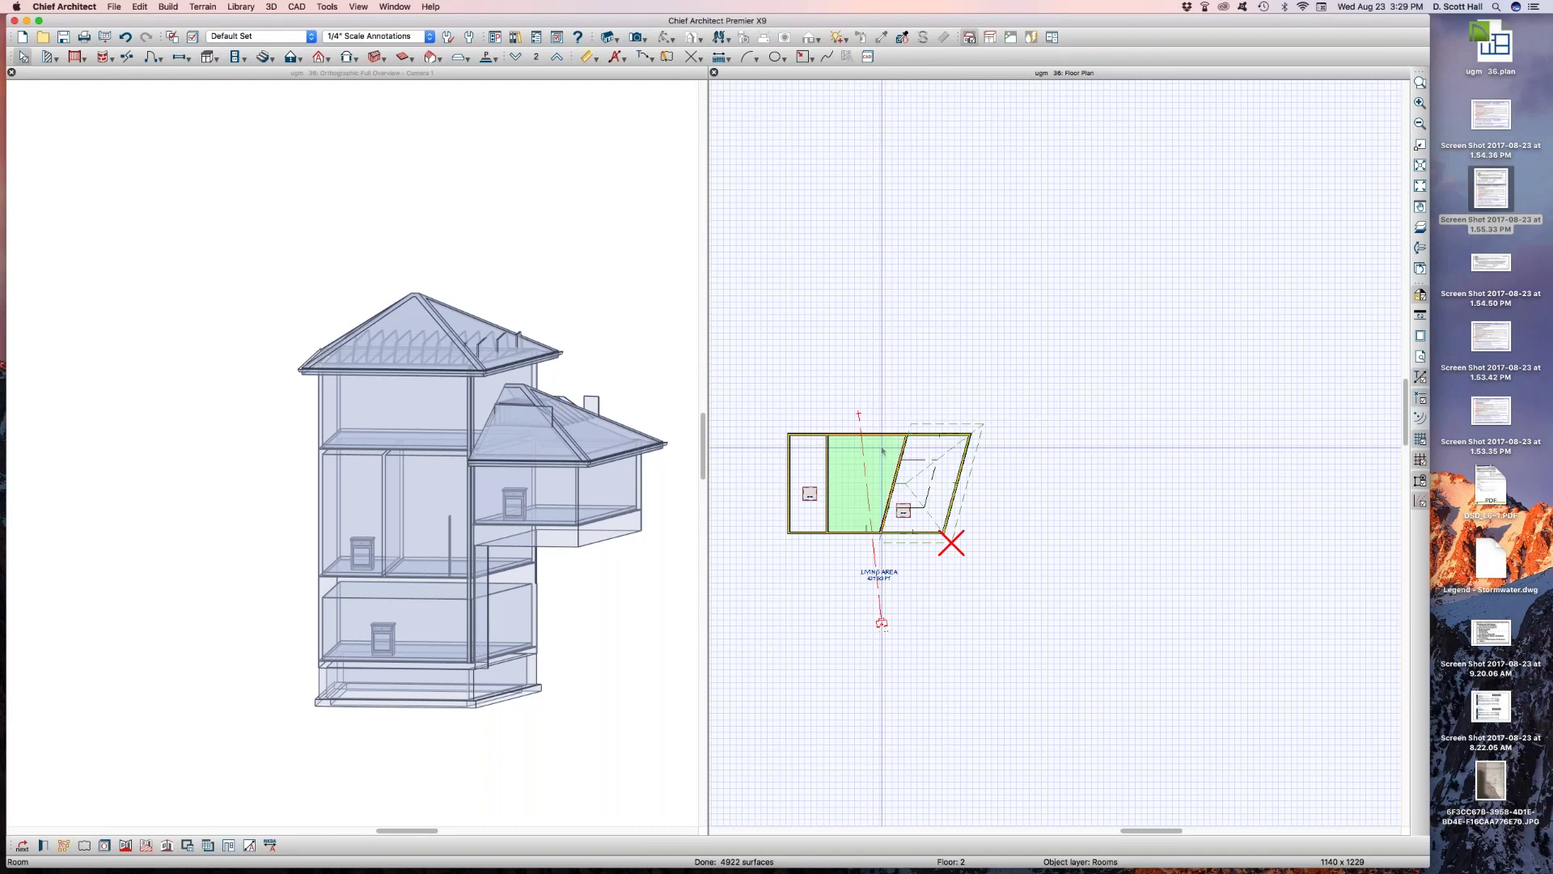
double_click(883, 450)
left_click(1225, 276)
left_click(1225, 298)
key("Return")
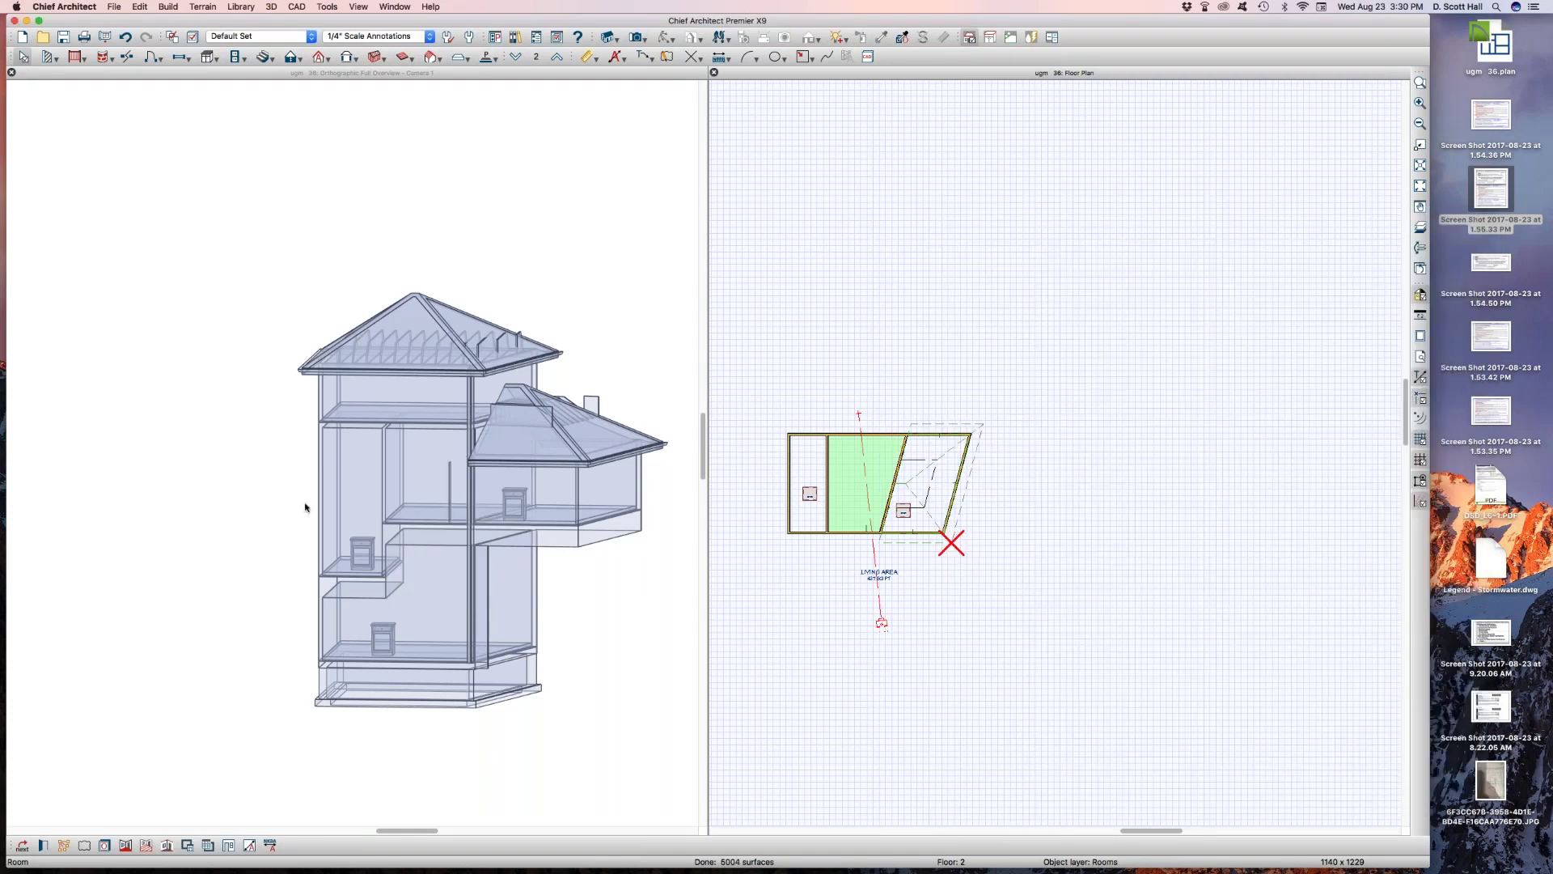
Restore the default floor elevation for the narrow room at the west end of Floor 2
left_click(797, 465)
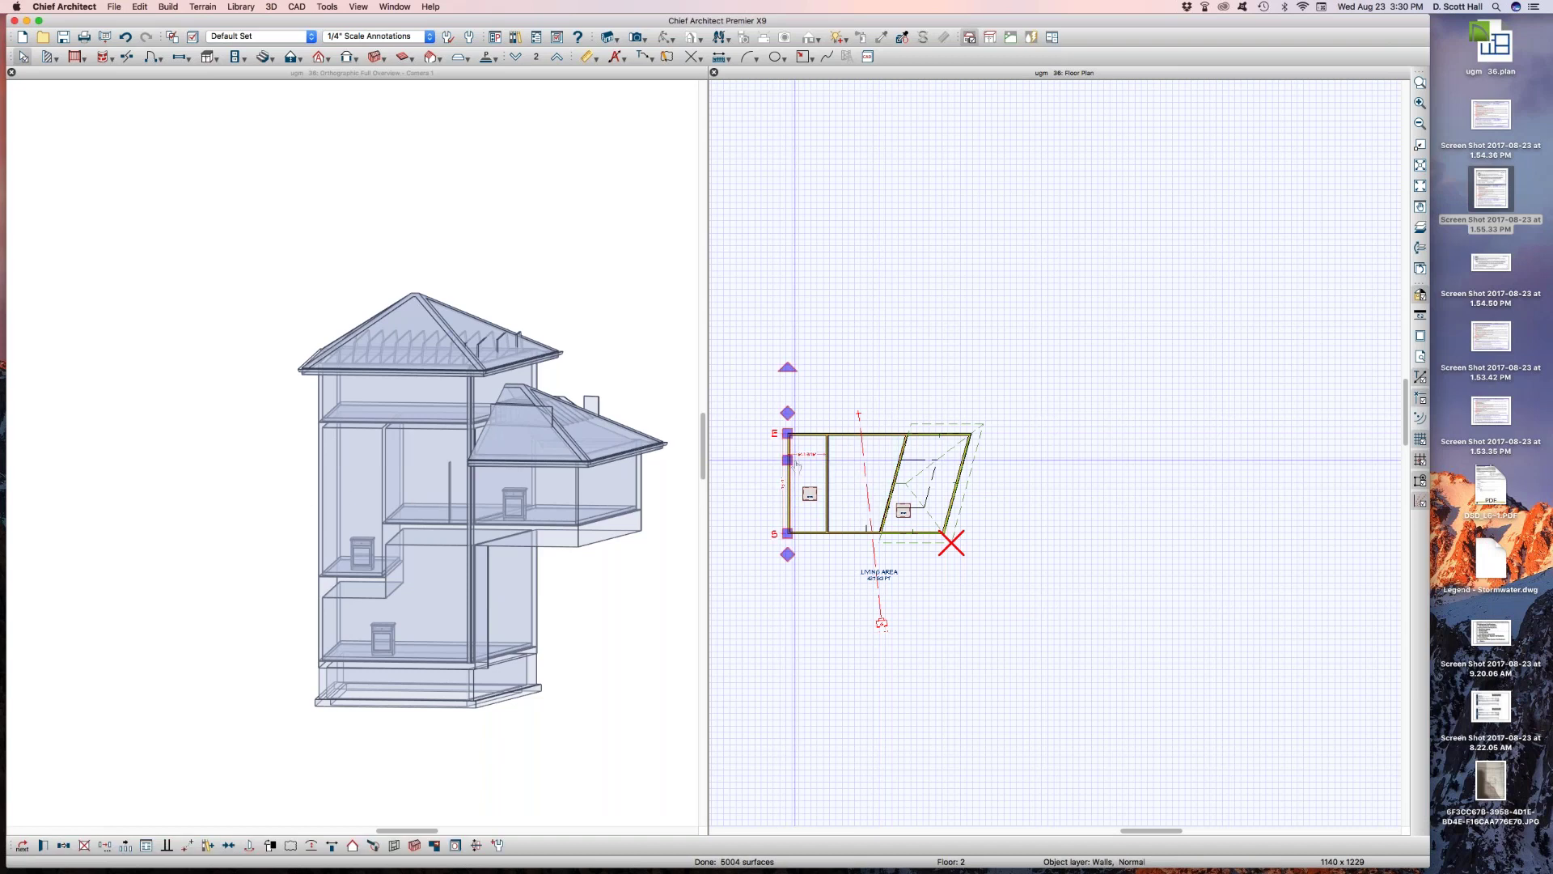
double_click(809, 467)
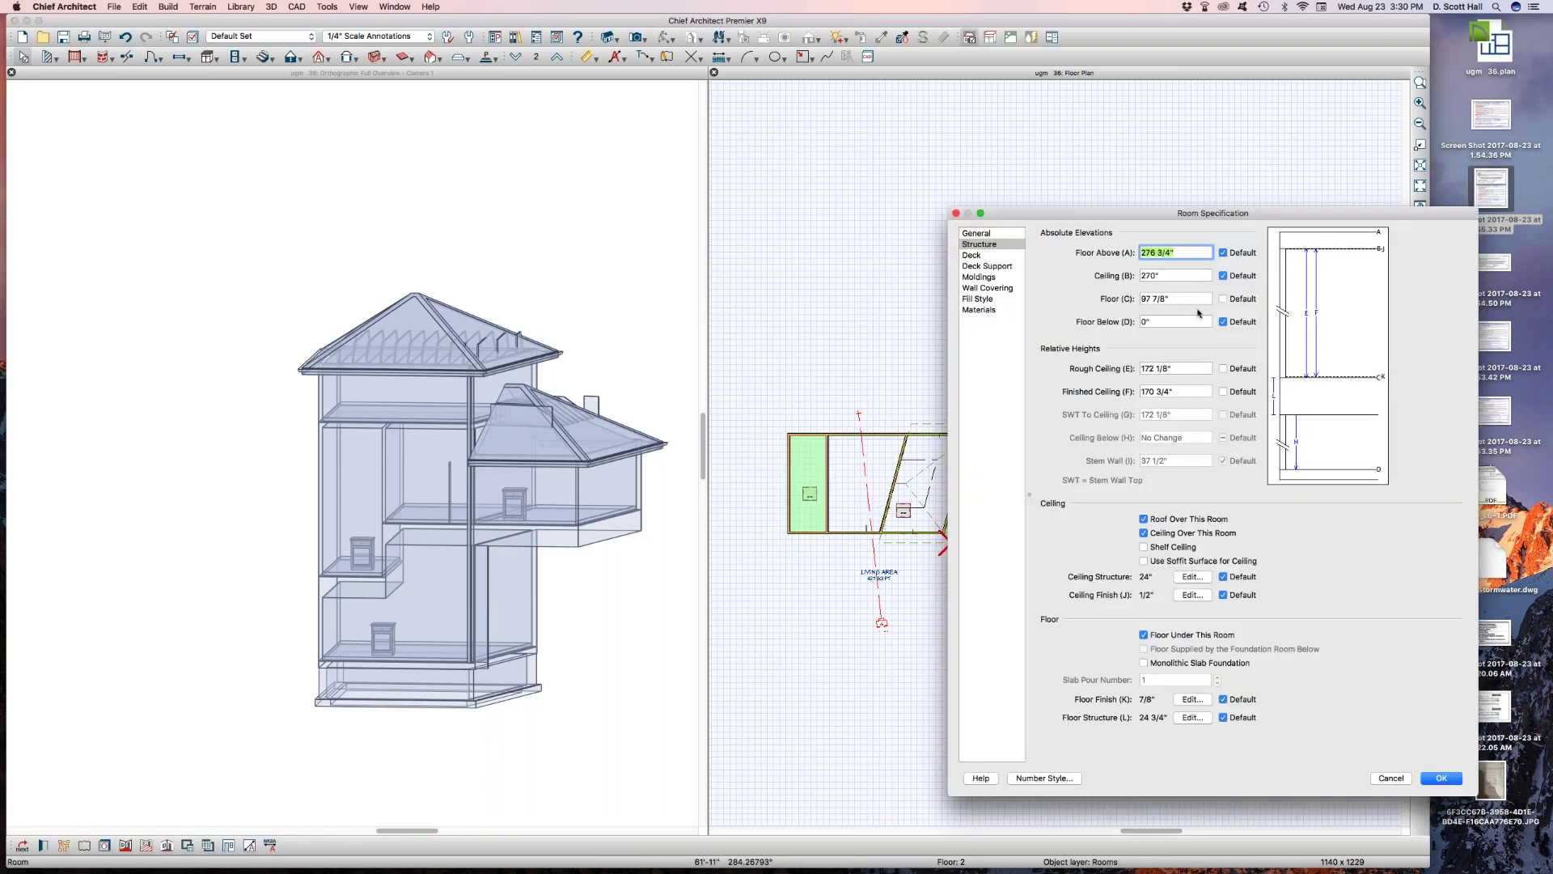
left_click(1223, 299)
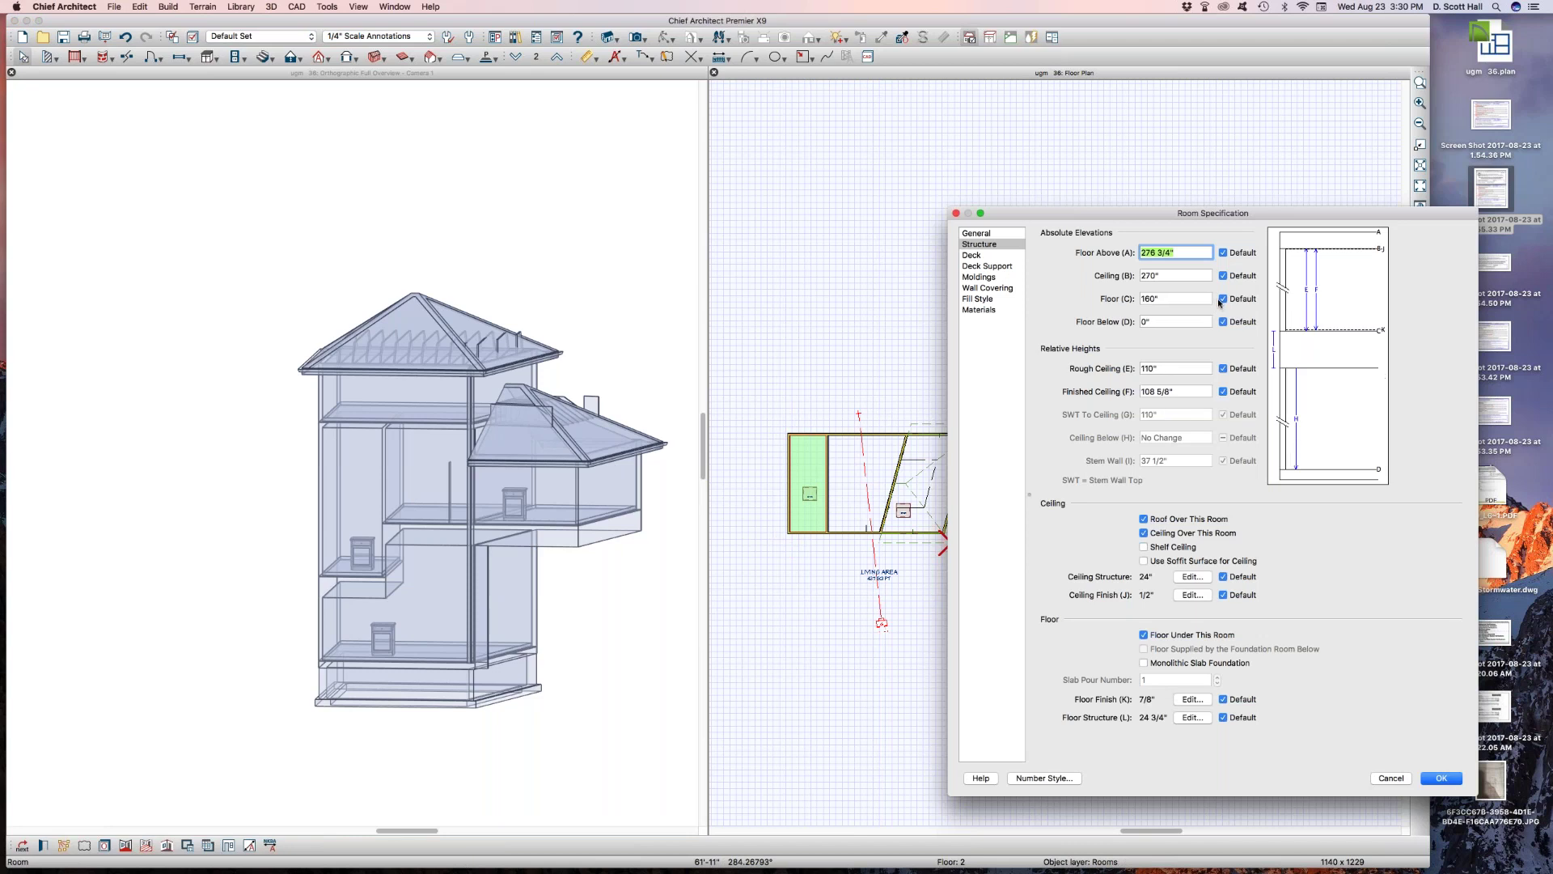
key("Return")
left_click(1115, 486)
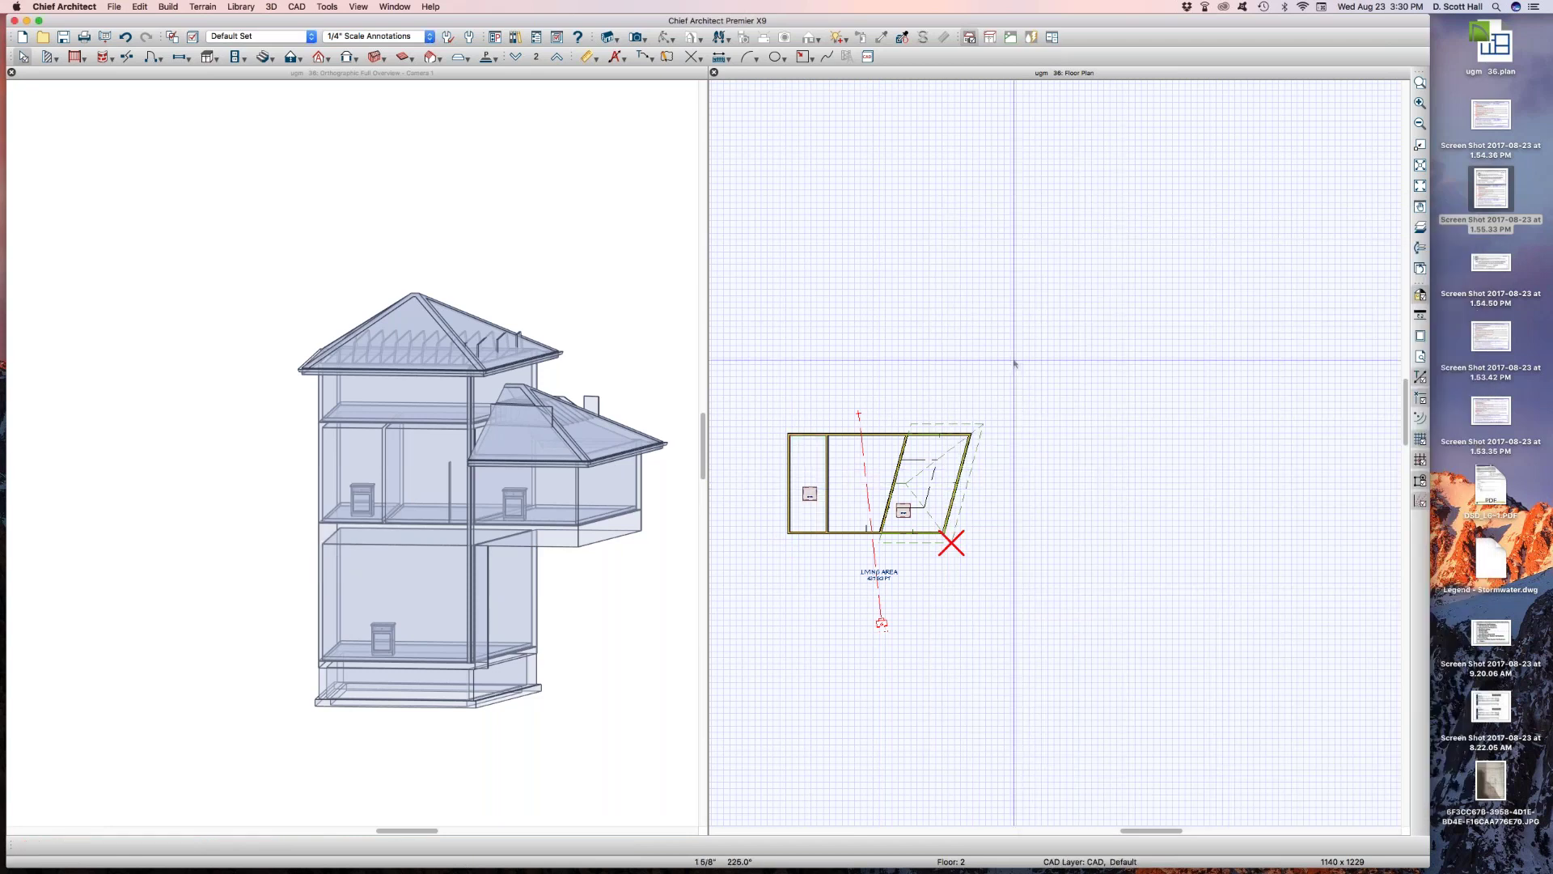
Set the absolute floor elevation in the Floor 2 defaults to 140"
key("d")
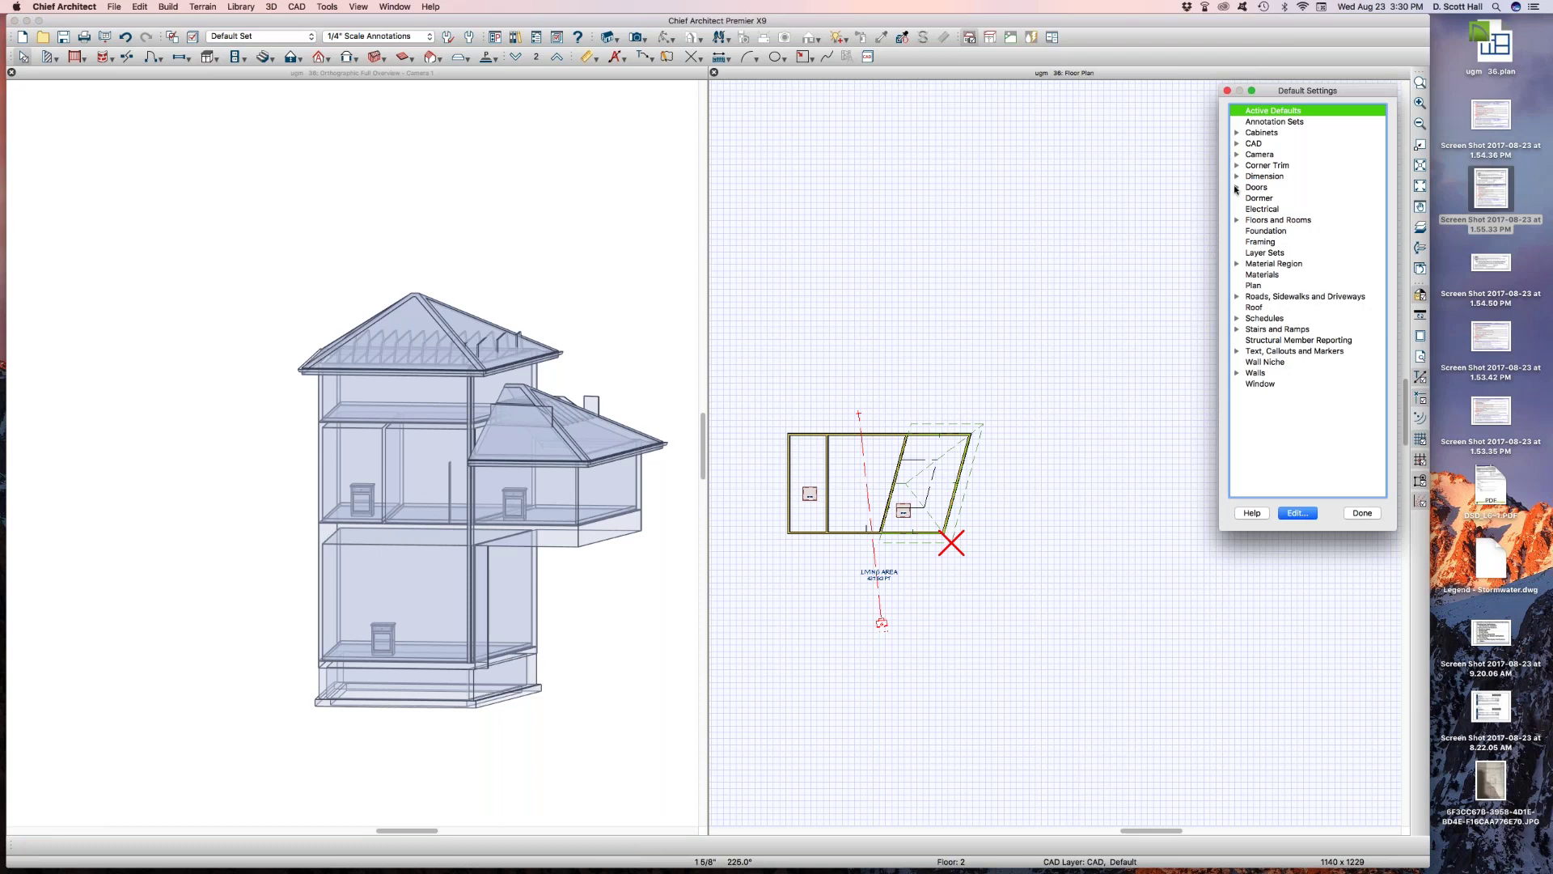
left_click(1237, 220)
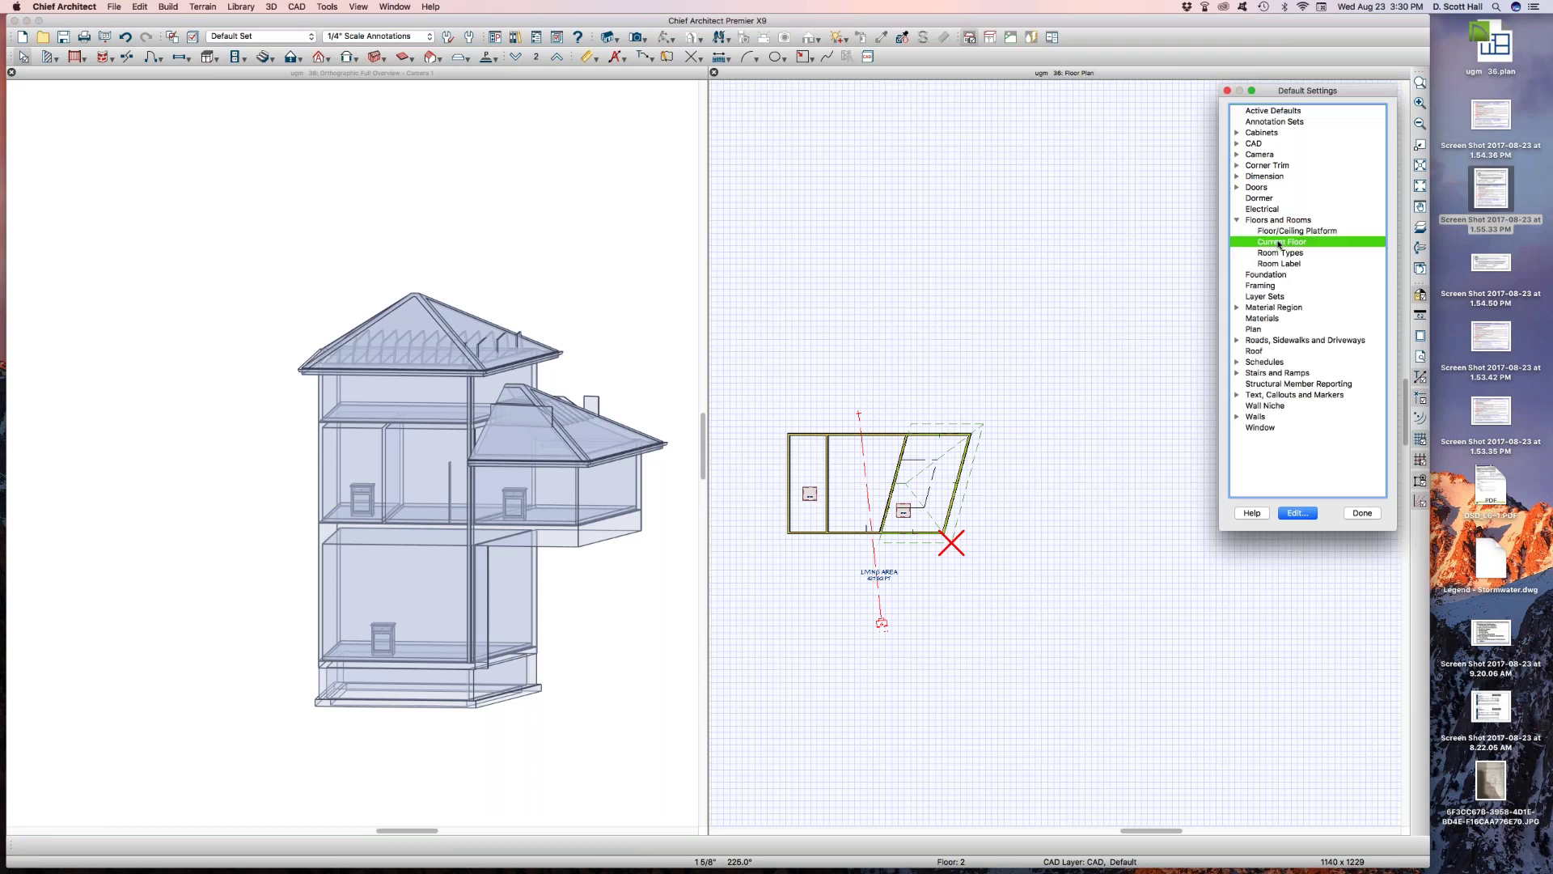
double_click(1283, 241)
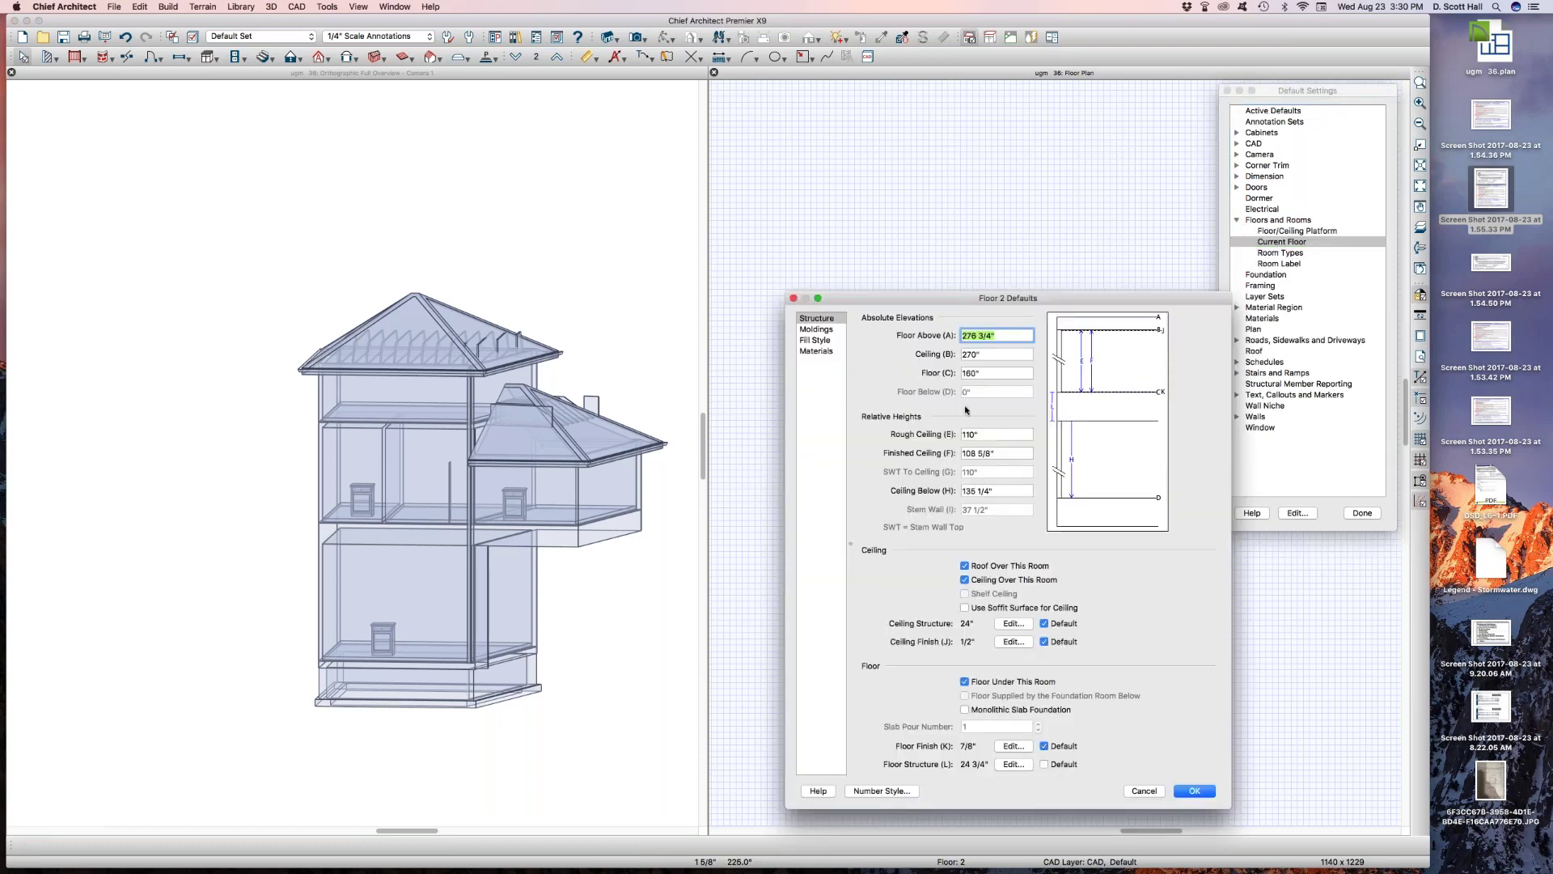
left_click(995, 372)
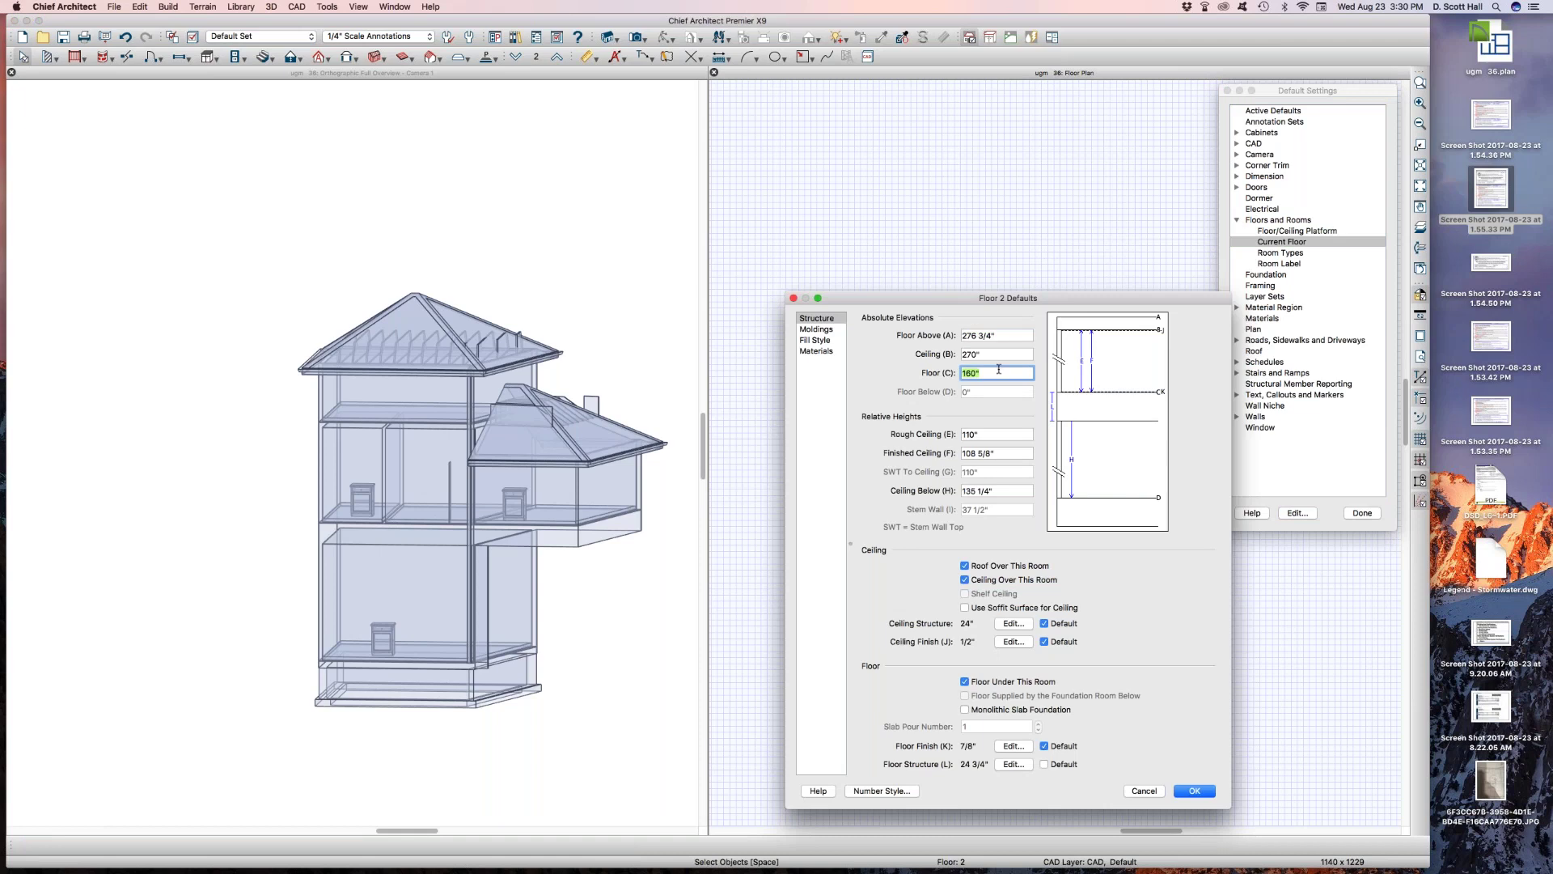
type("140")
key("Return")
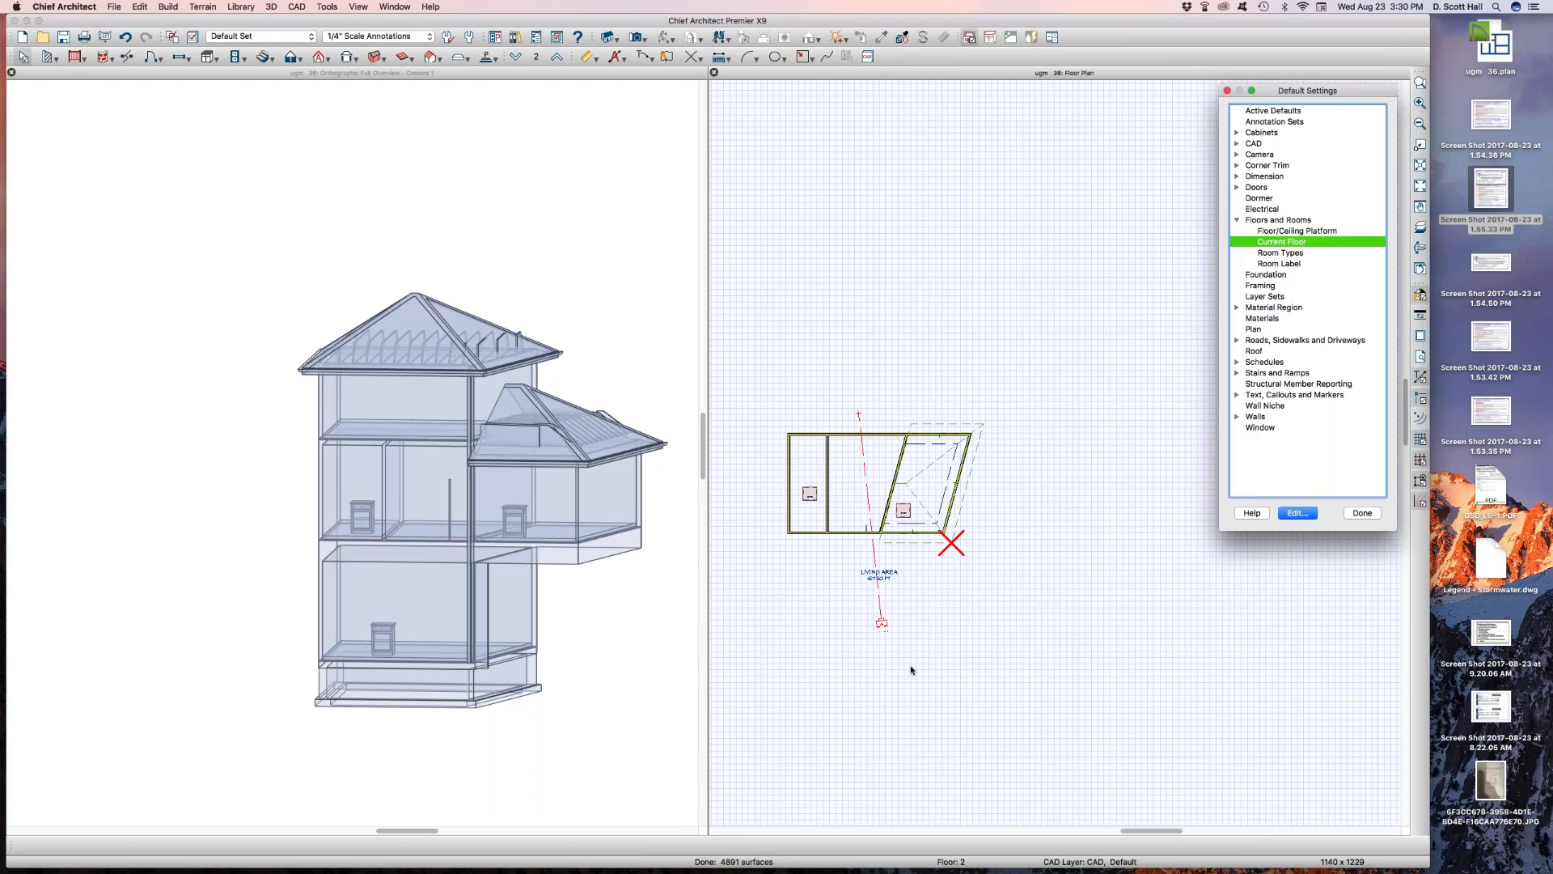
Try an absolute floor elevation of 180" in the Floor 2 defaults
double_click(1282, 242)
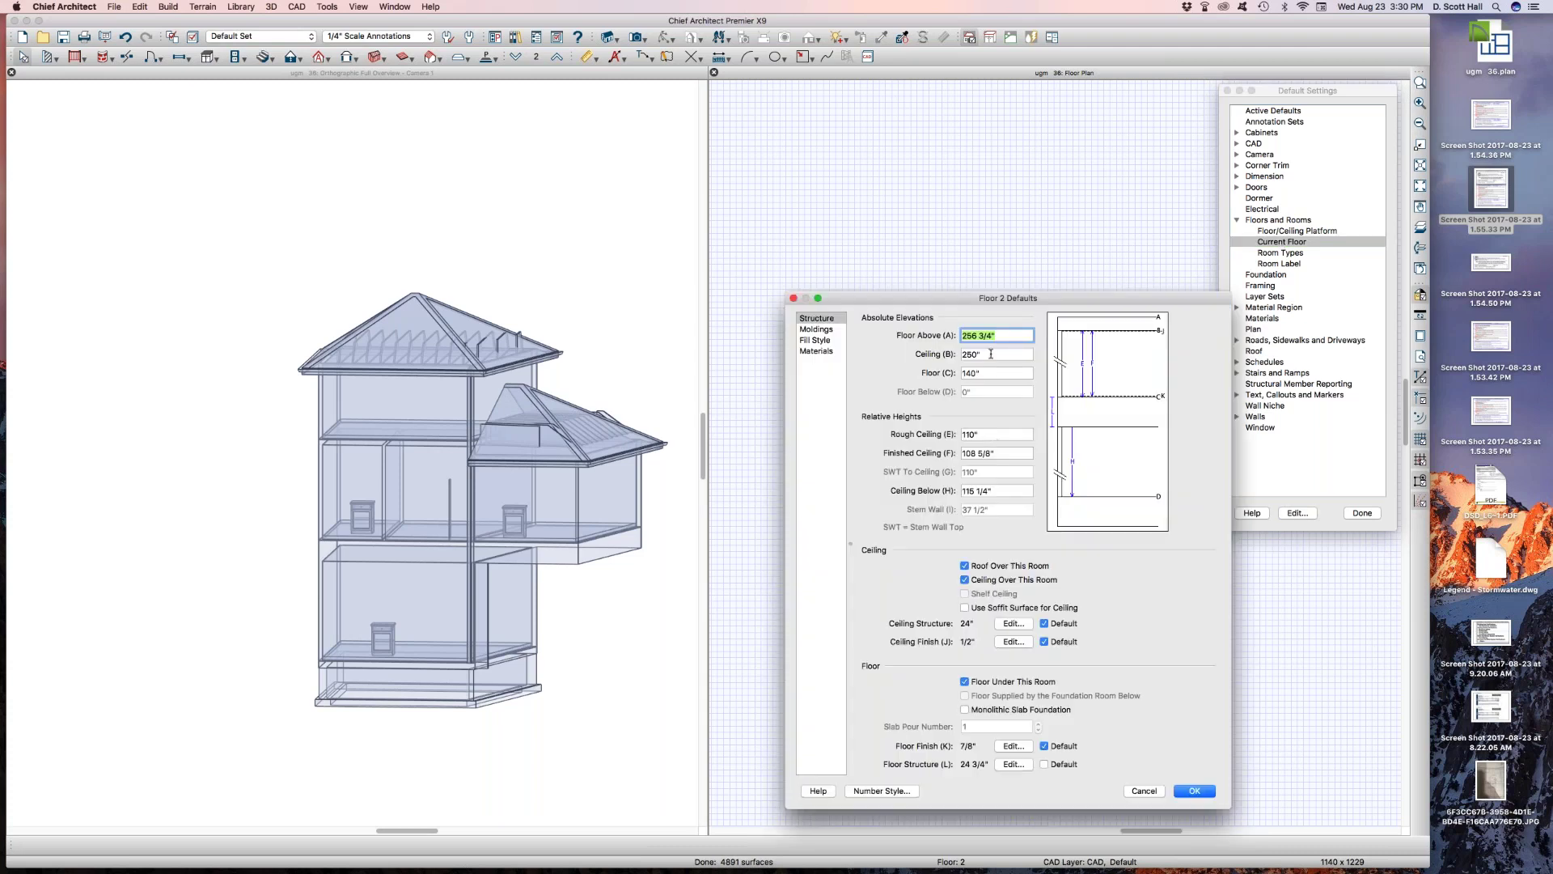
double_click(991, 374)
type("180")
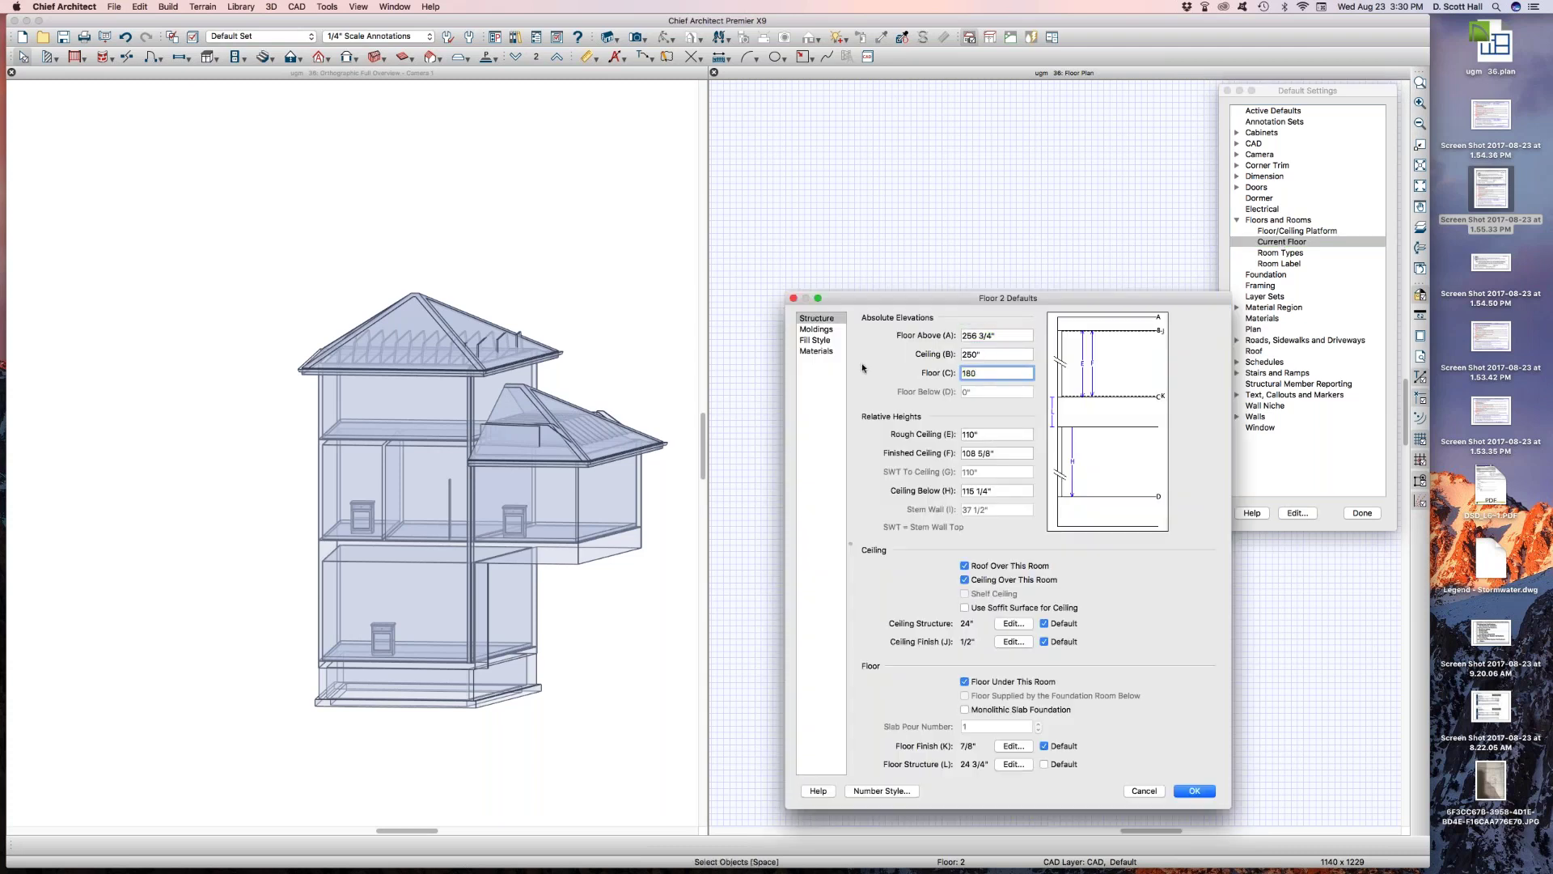
type("q")
key("Tab")
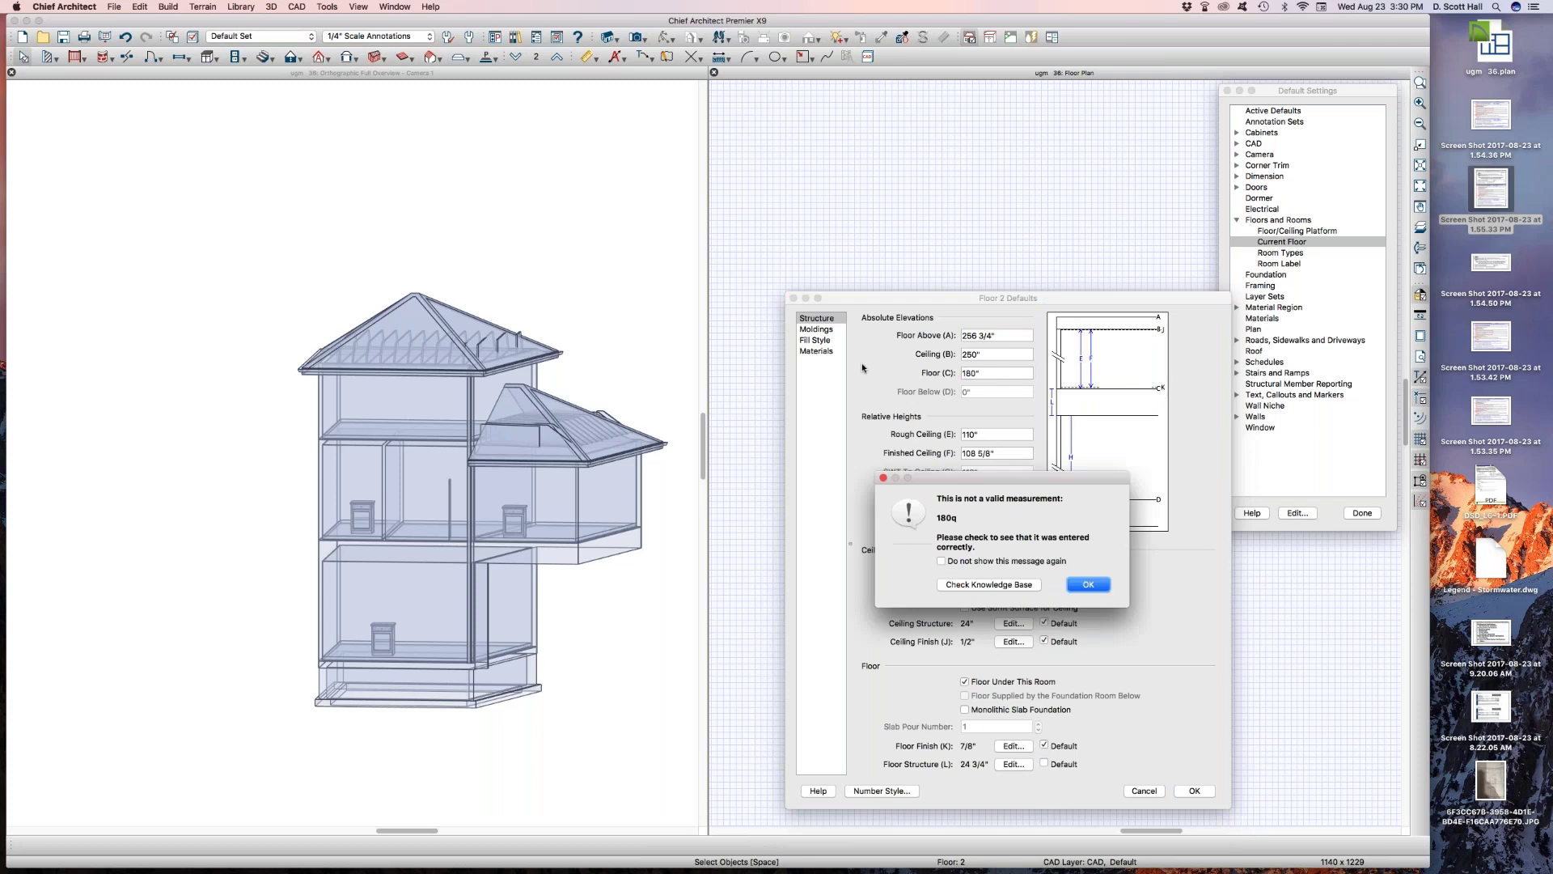
left_click(1090, 584)
key("Return")
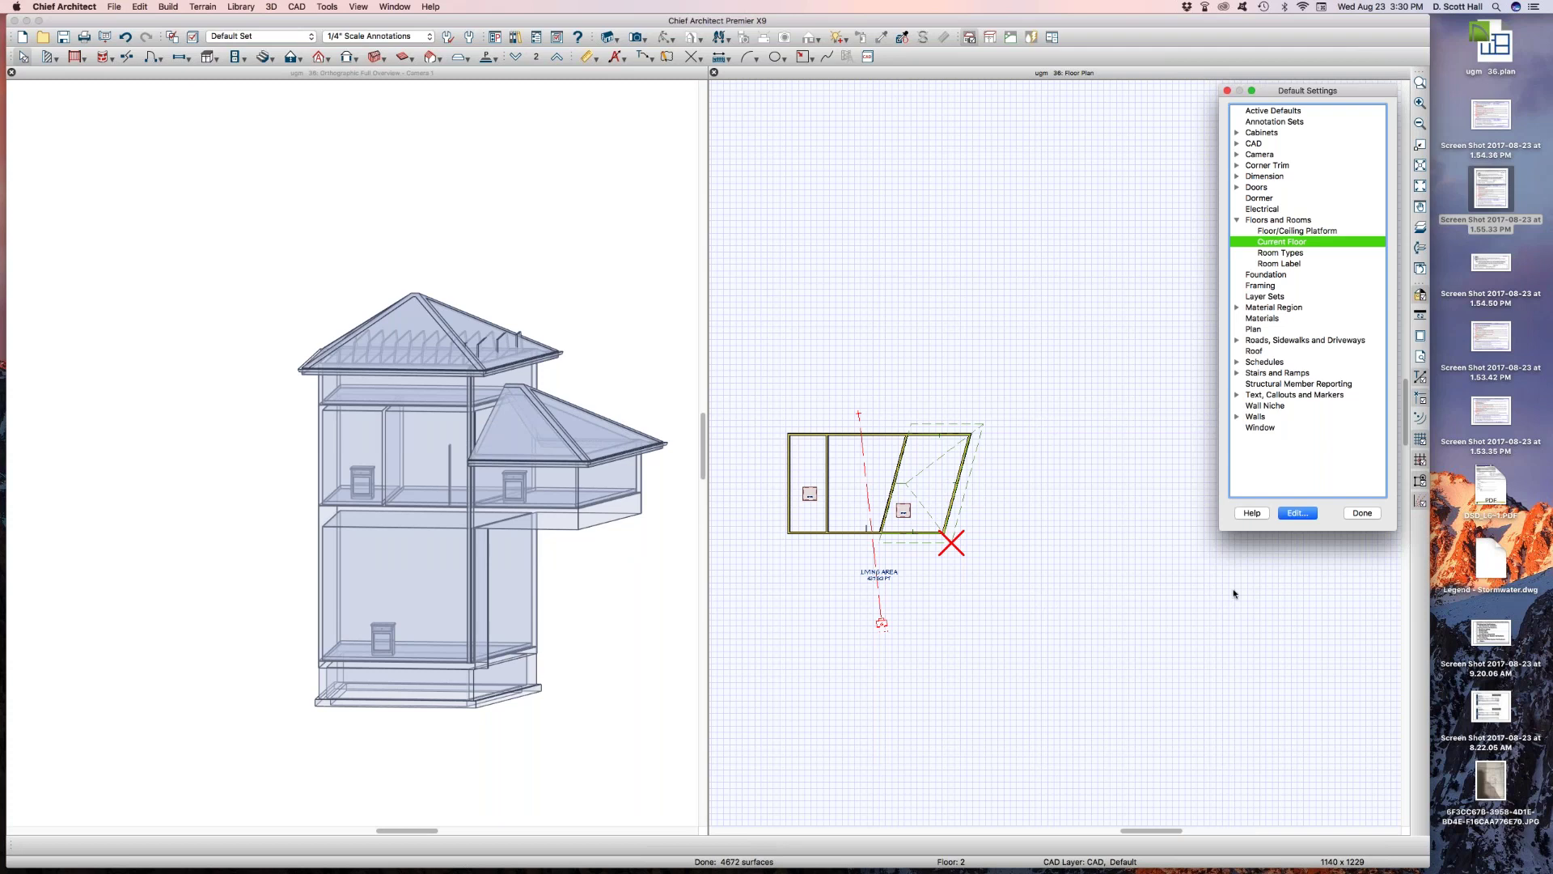
left_click(1371, 515)
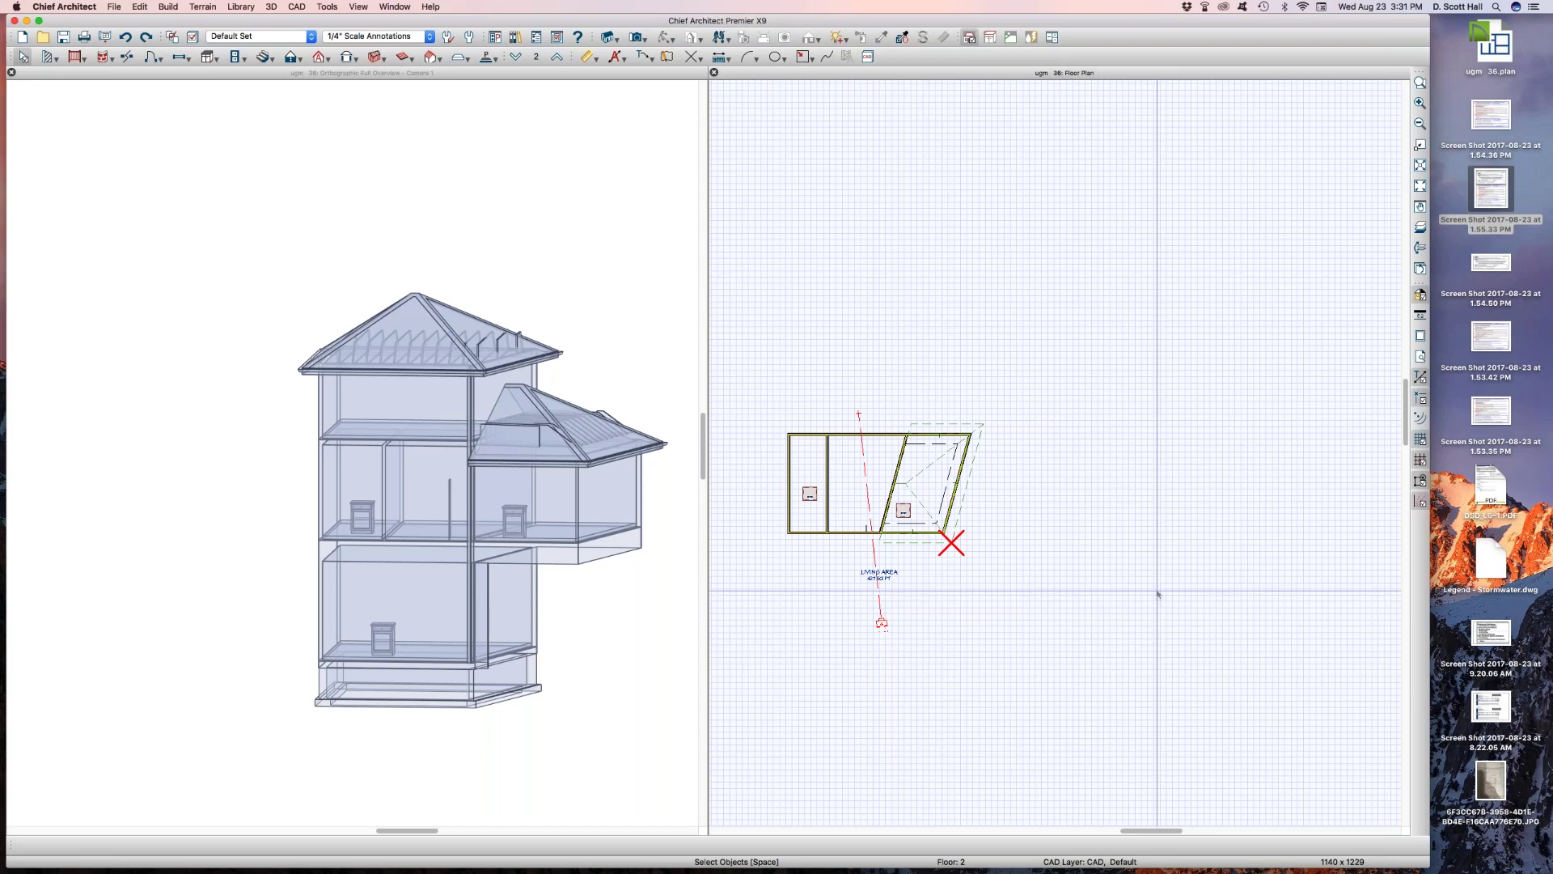
Review the absolute elevations and relative heights in the Floor 2 defaults without changing them
key("F10")
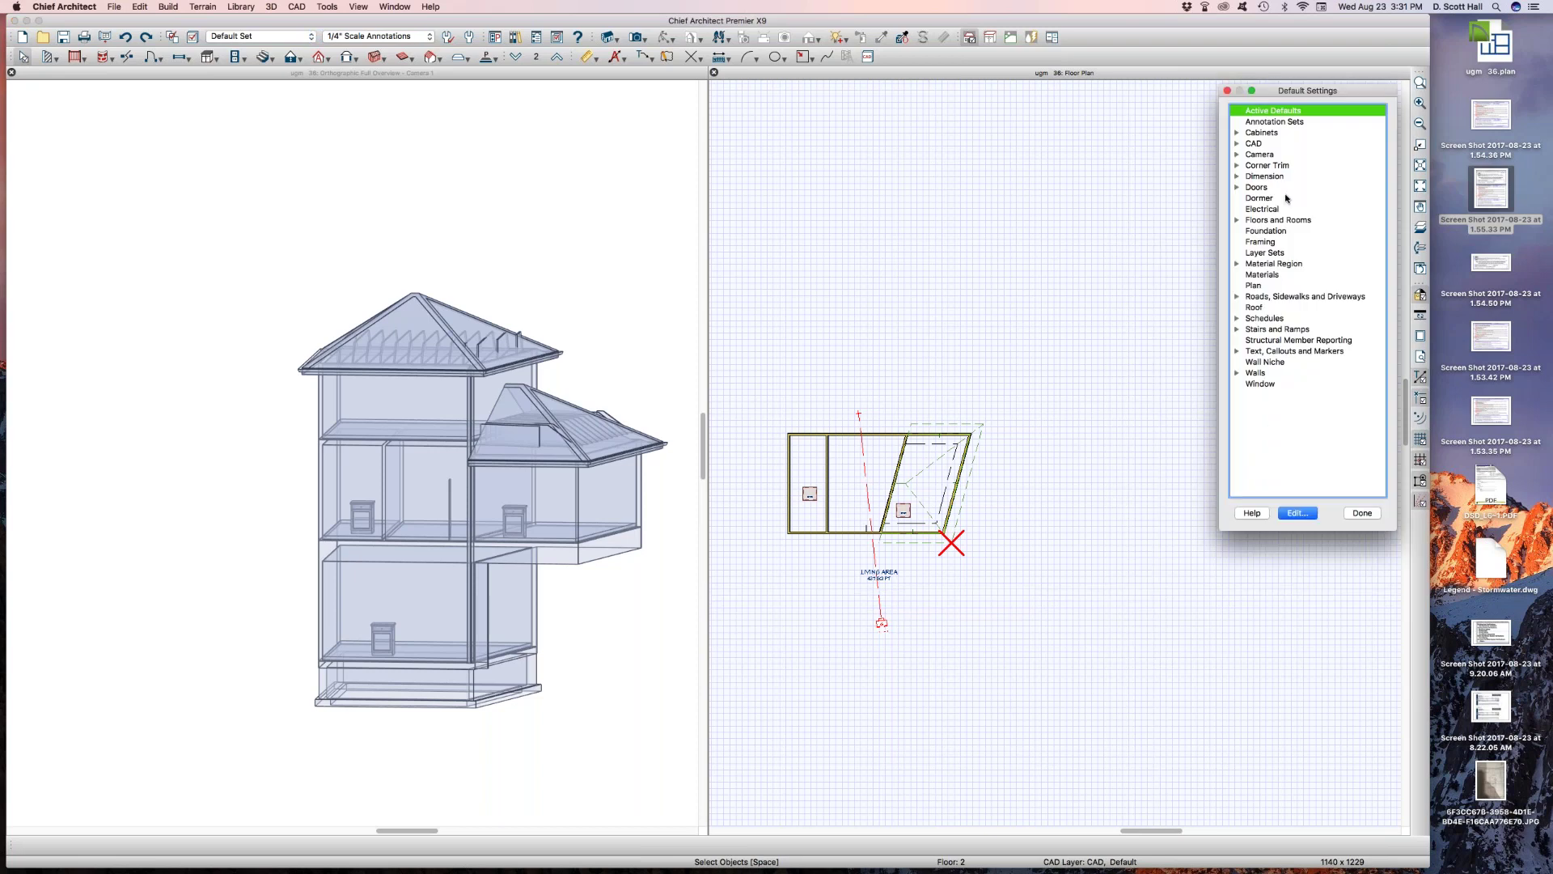
left_click(1237, 220)
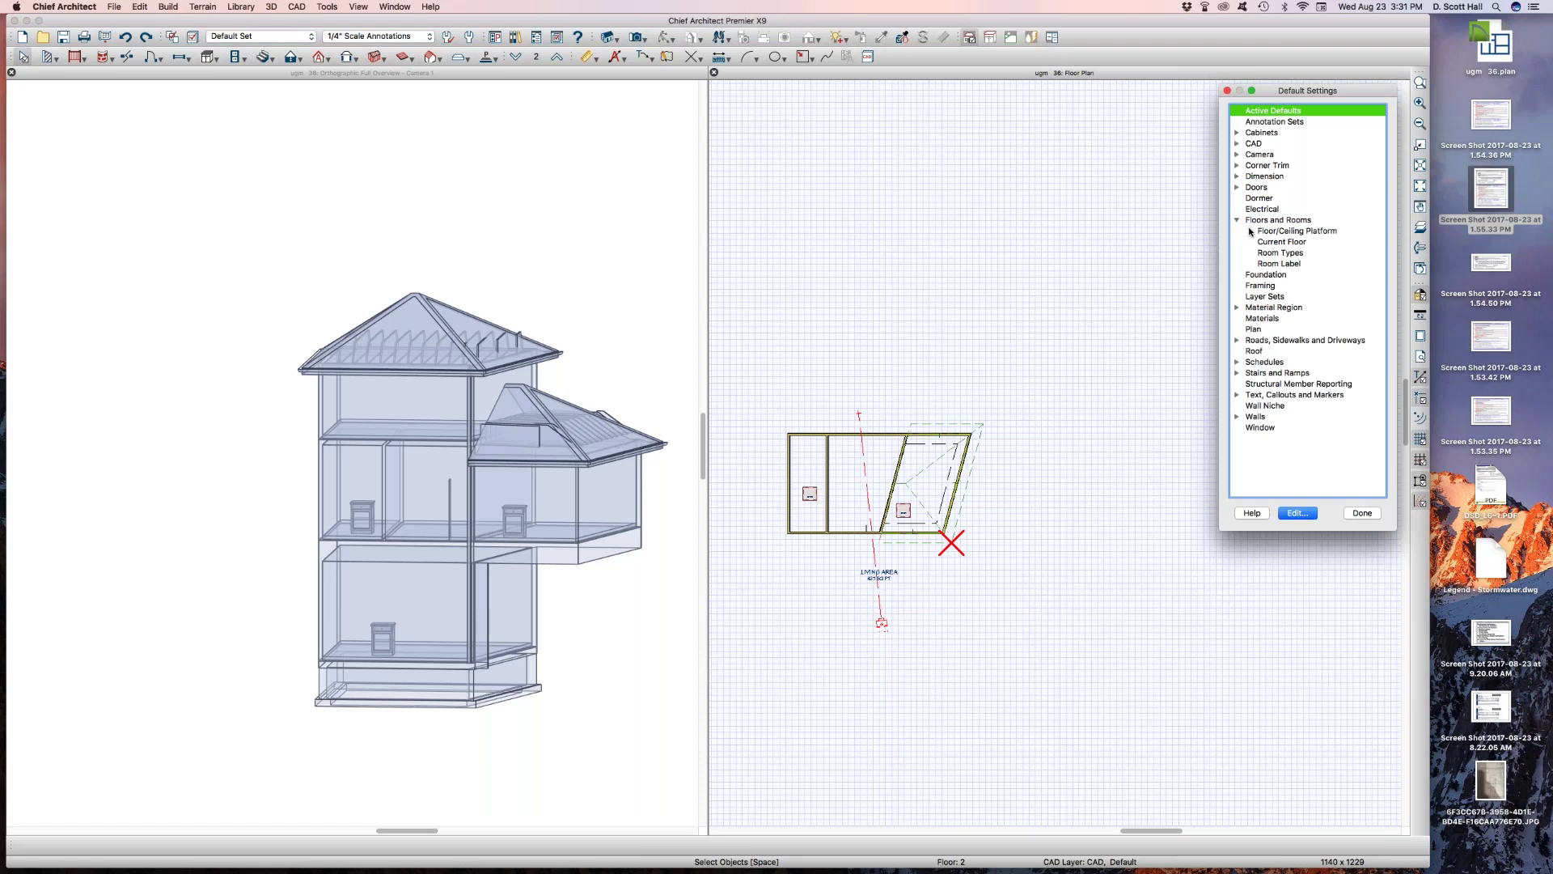
double_click(1265, 243)
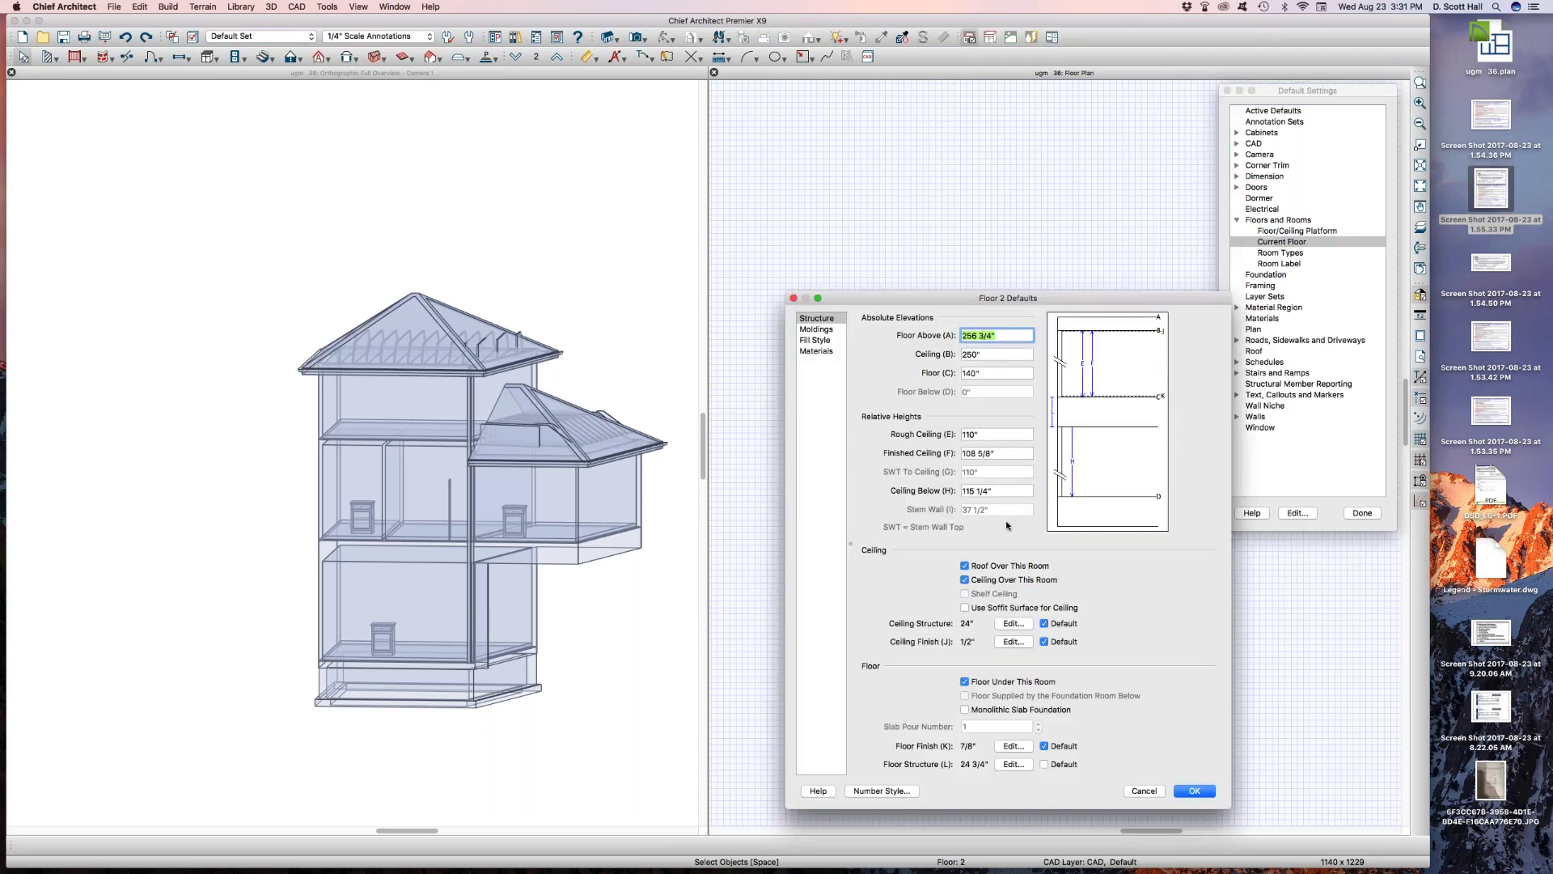
key("Tab")
key("Tab")
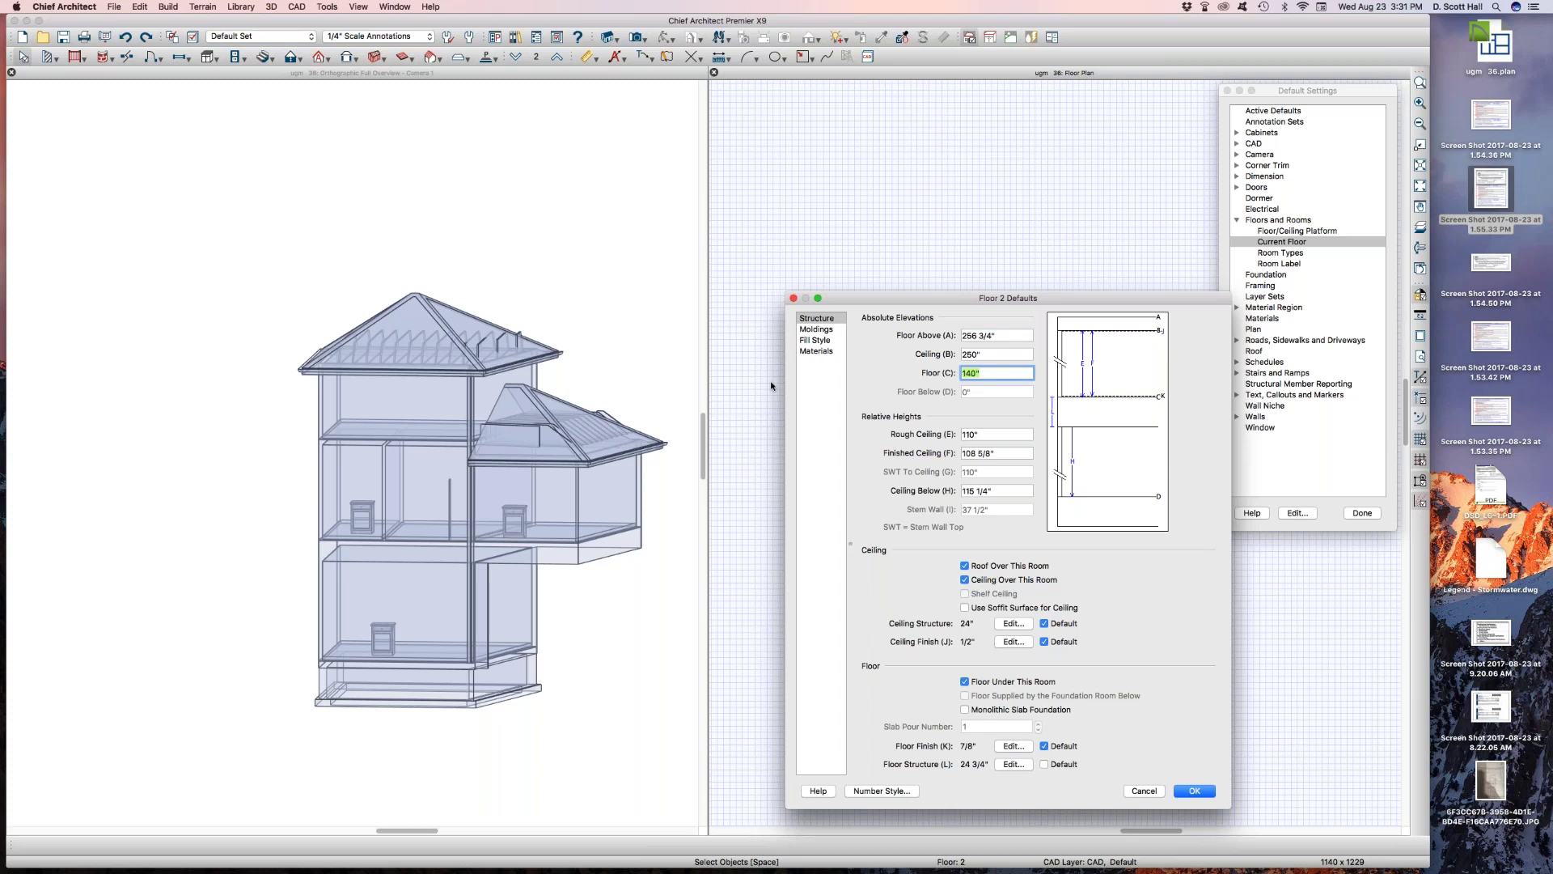
left_click(1199, 792)
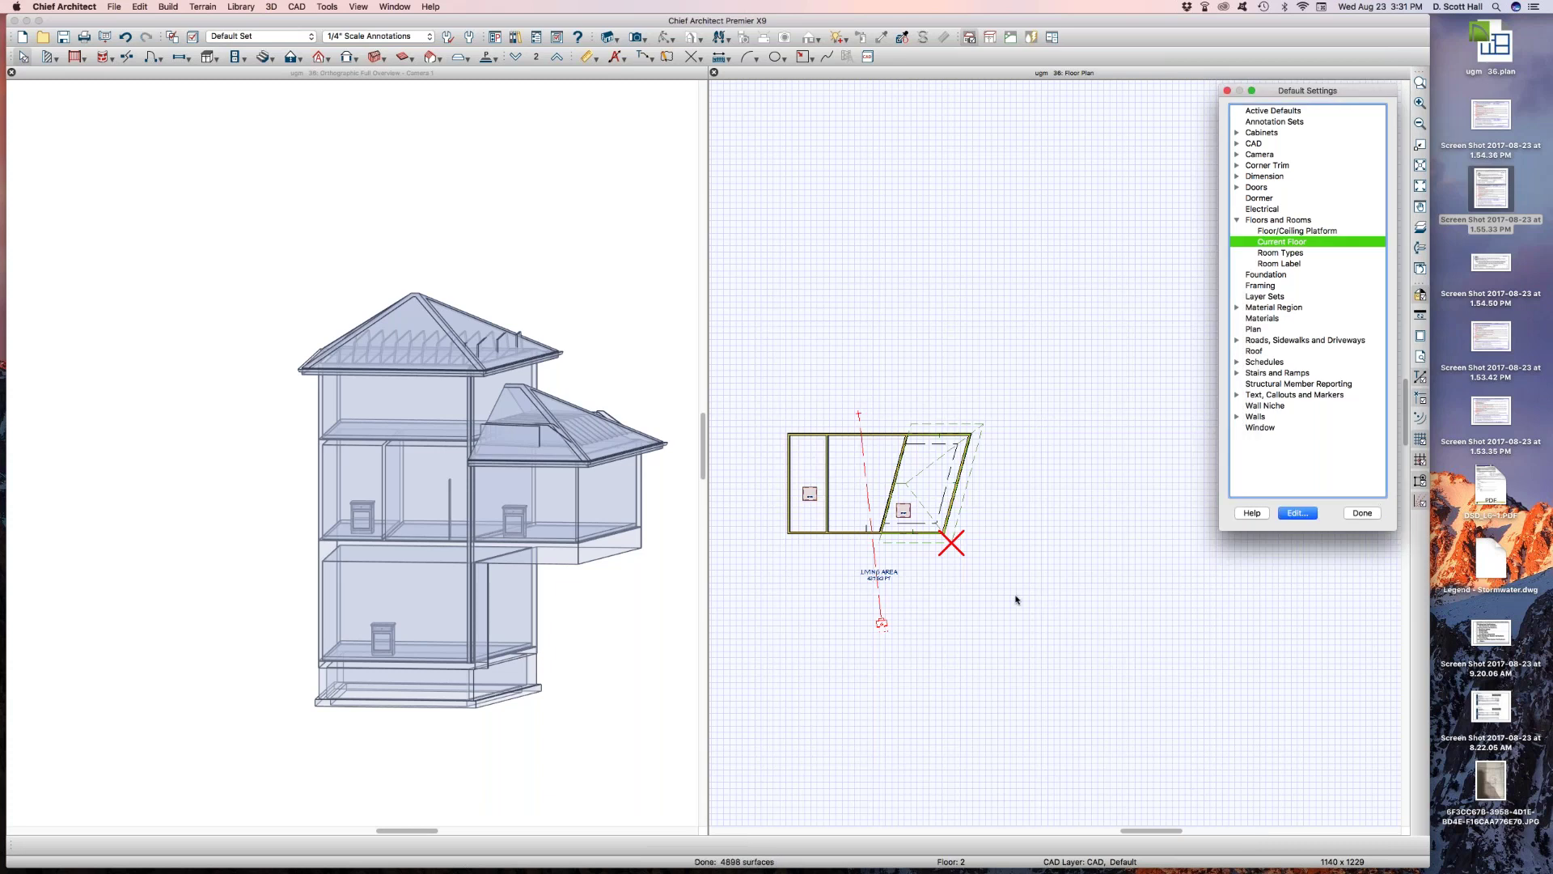
left_click(1363, 513)
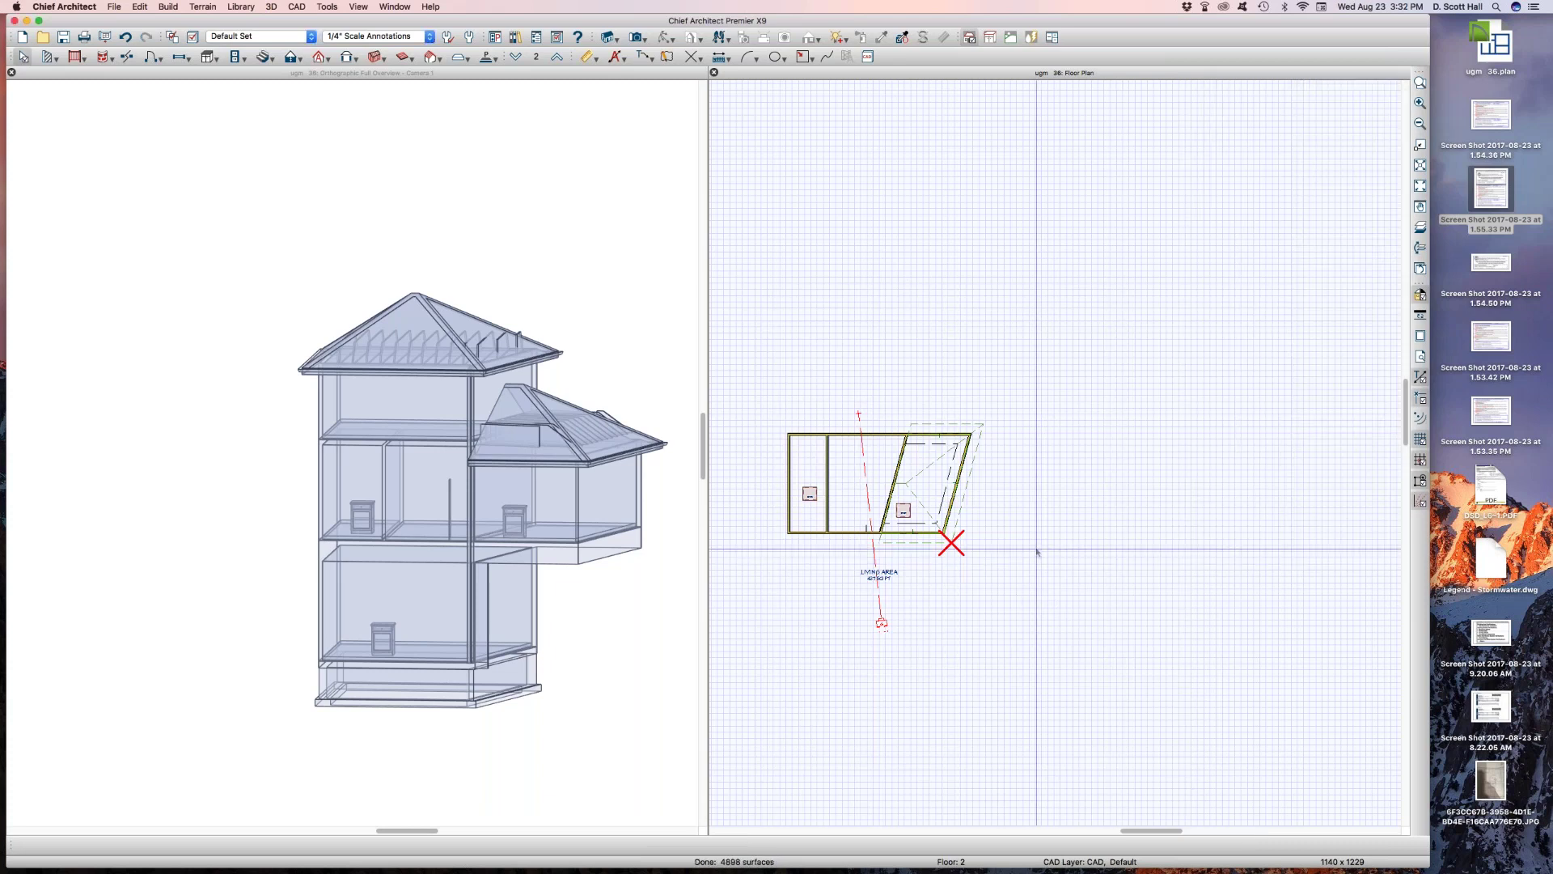
Try an absolute floor elevation of 200" in the Floor 3 defaults and undo the change
left_click(556, 57)
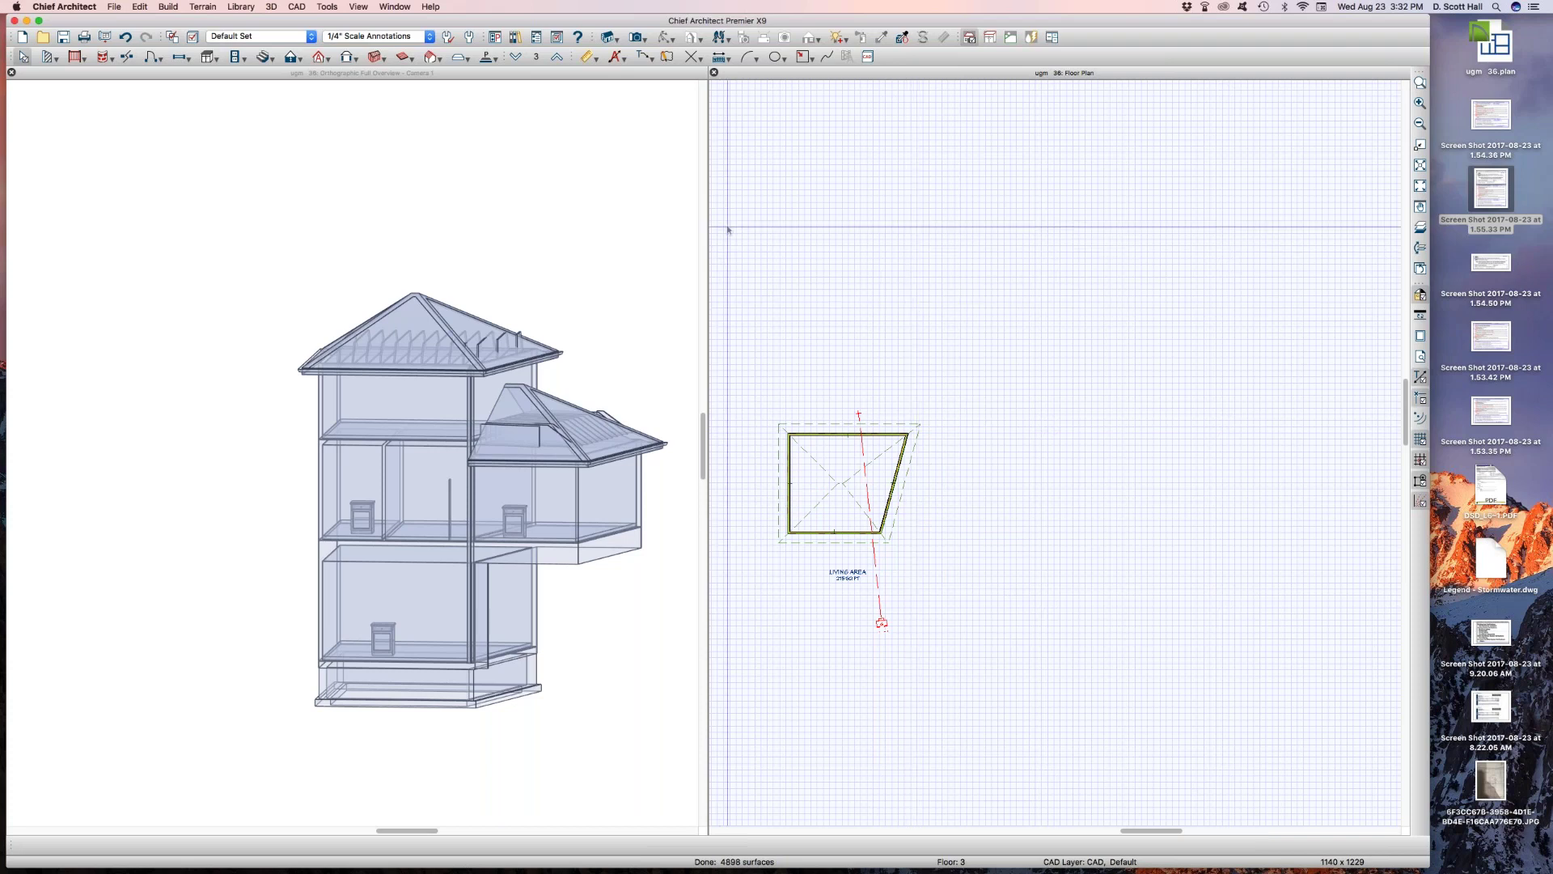
key("super+d")
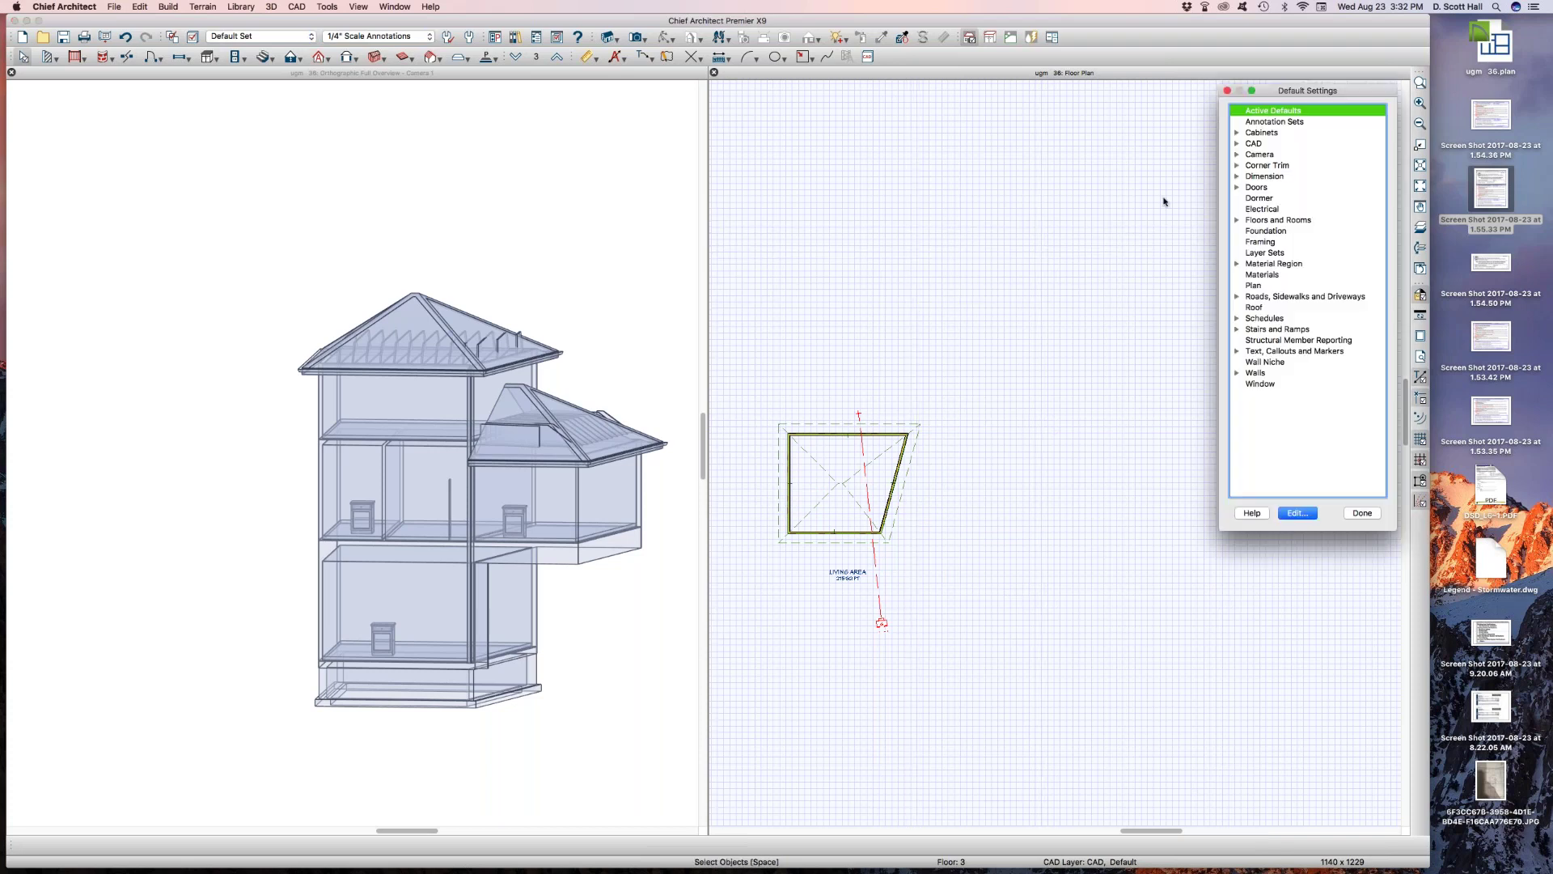
left_click(1236, 220)
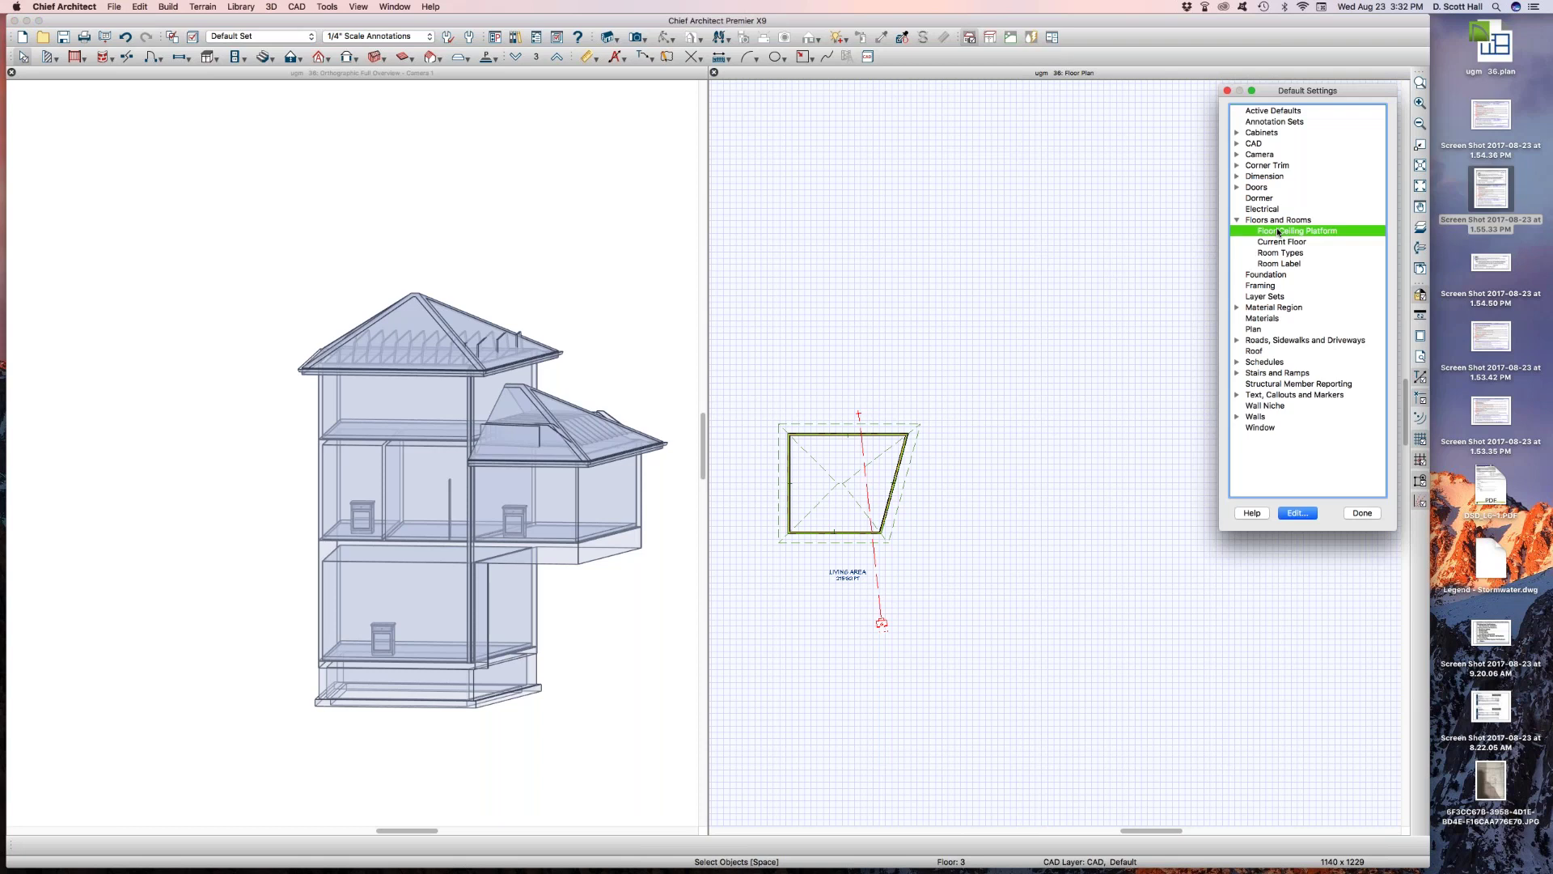
double_click(1279, 232)
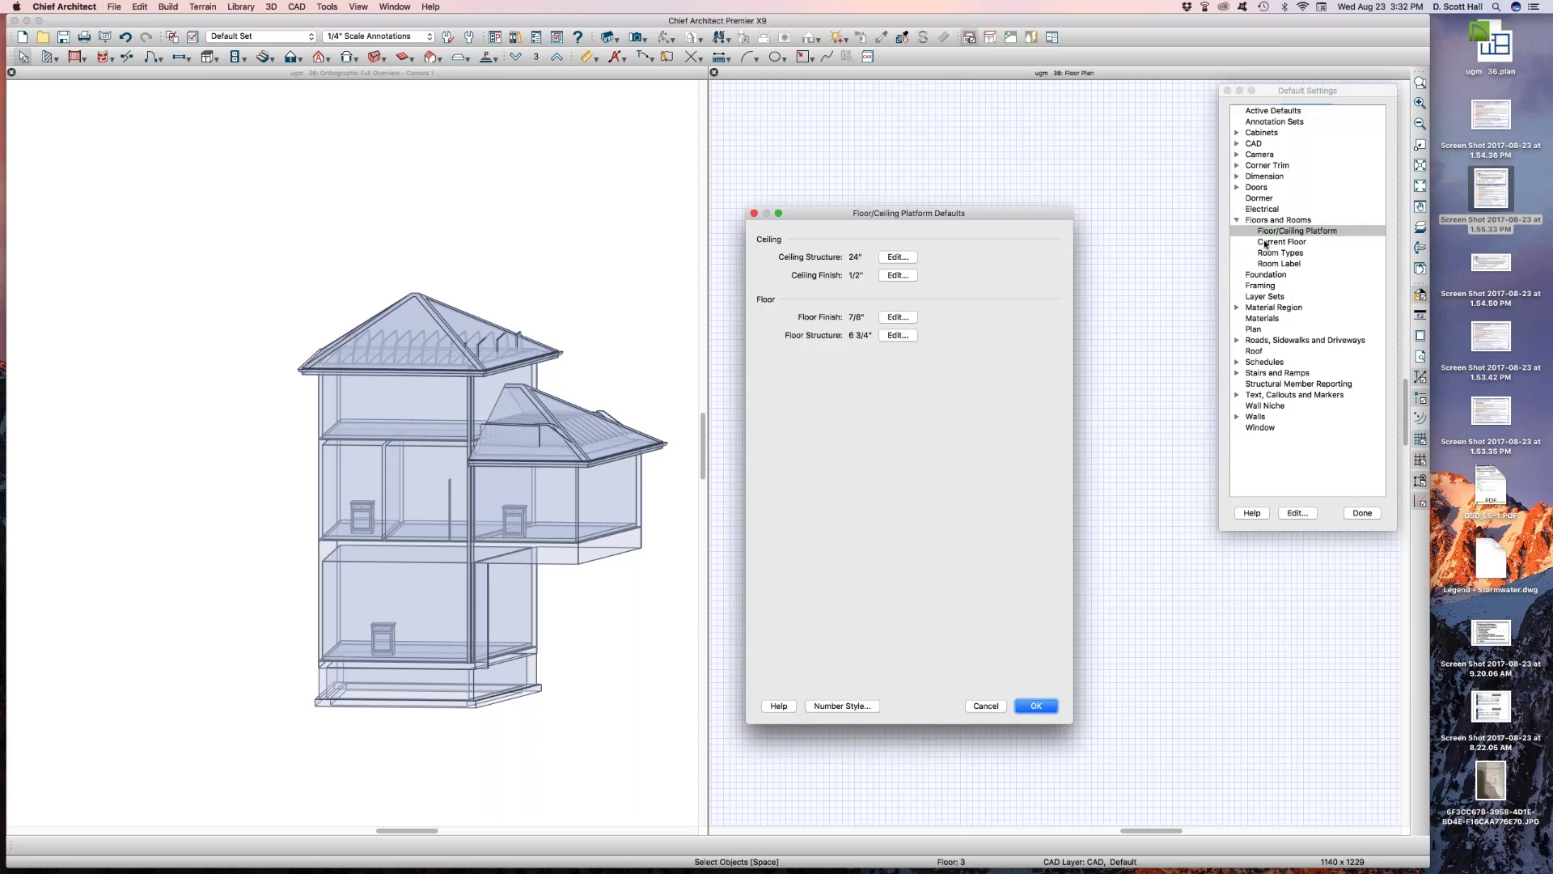
left_click(755, 213)
double_click(1282, 242)
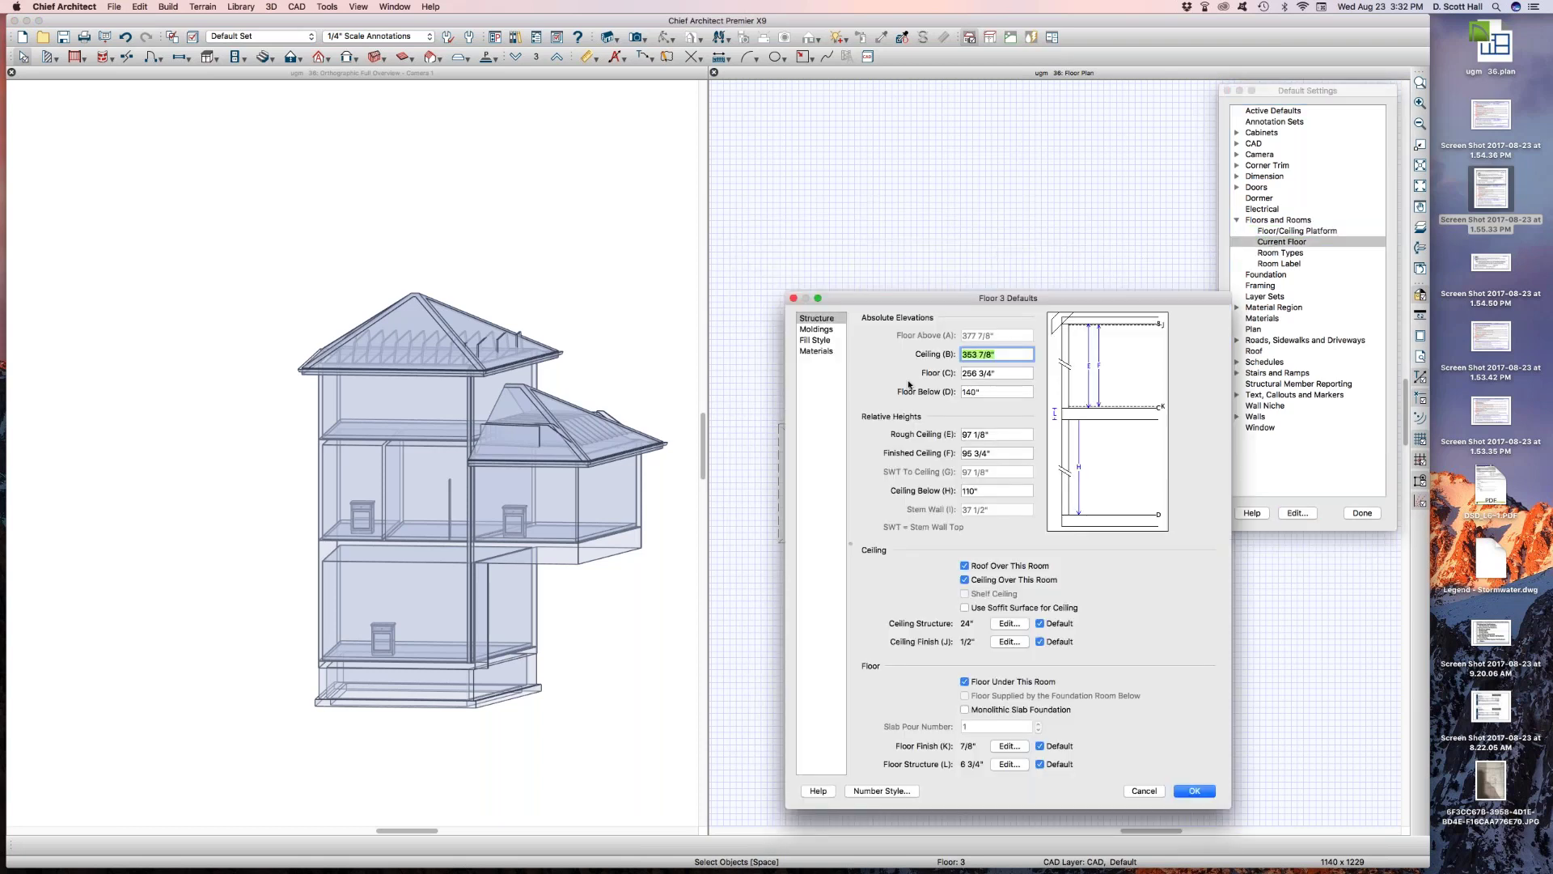
key("Tab")
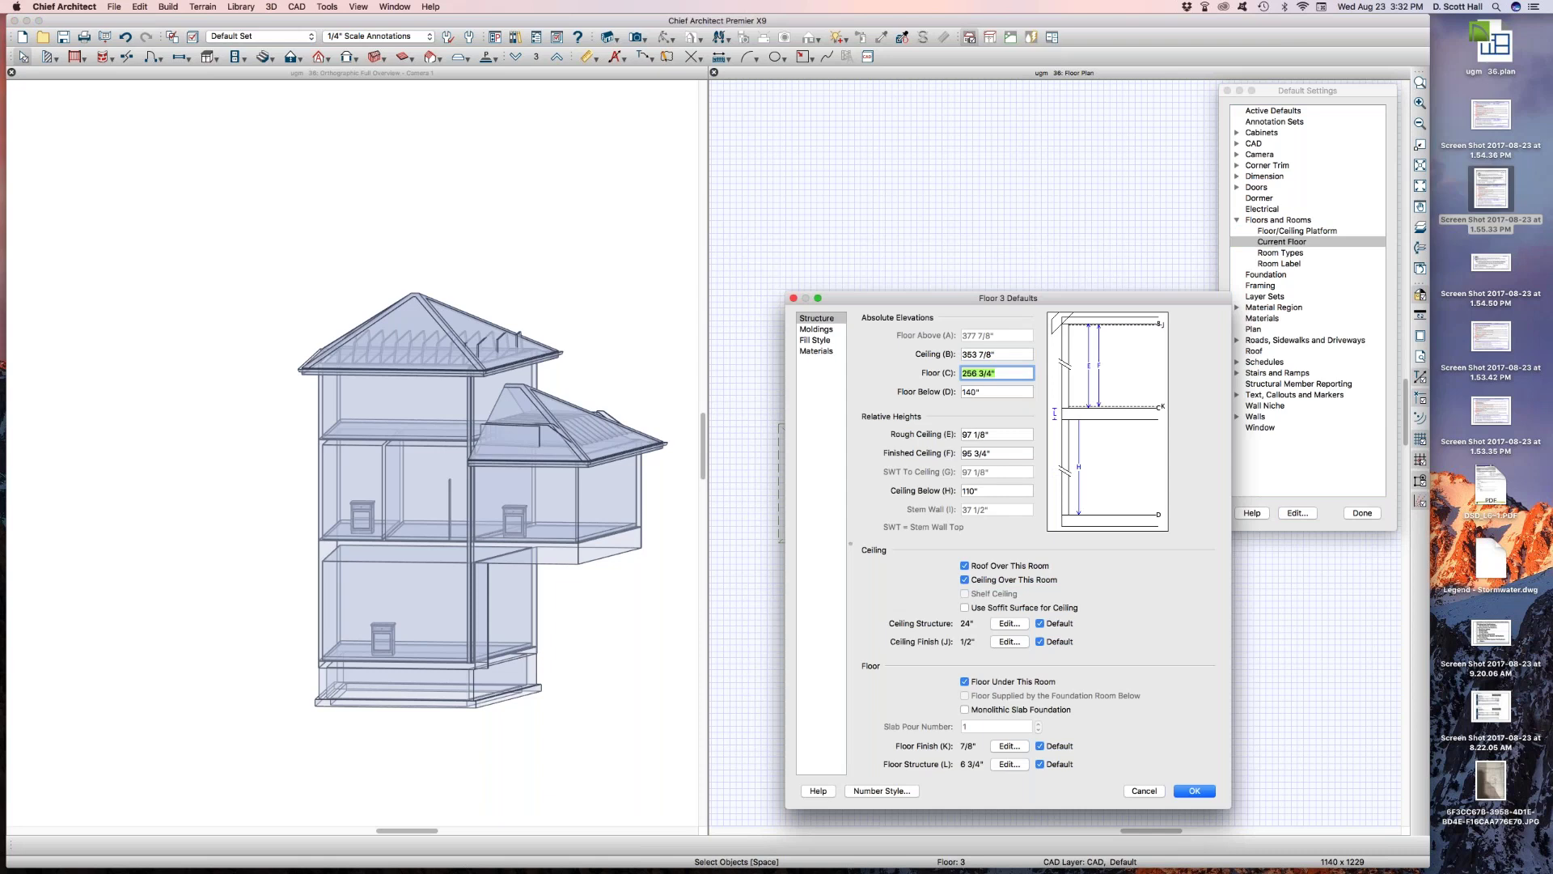
type("200")
key("Return")
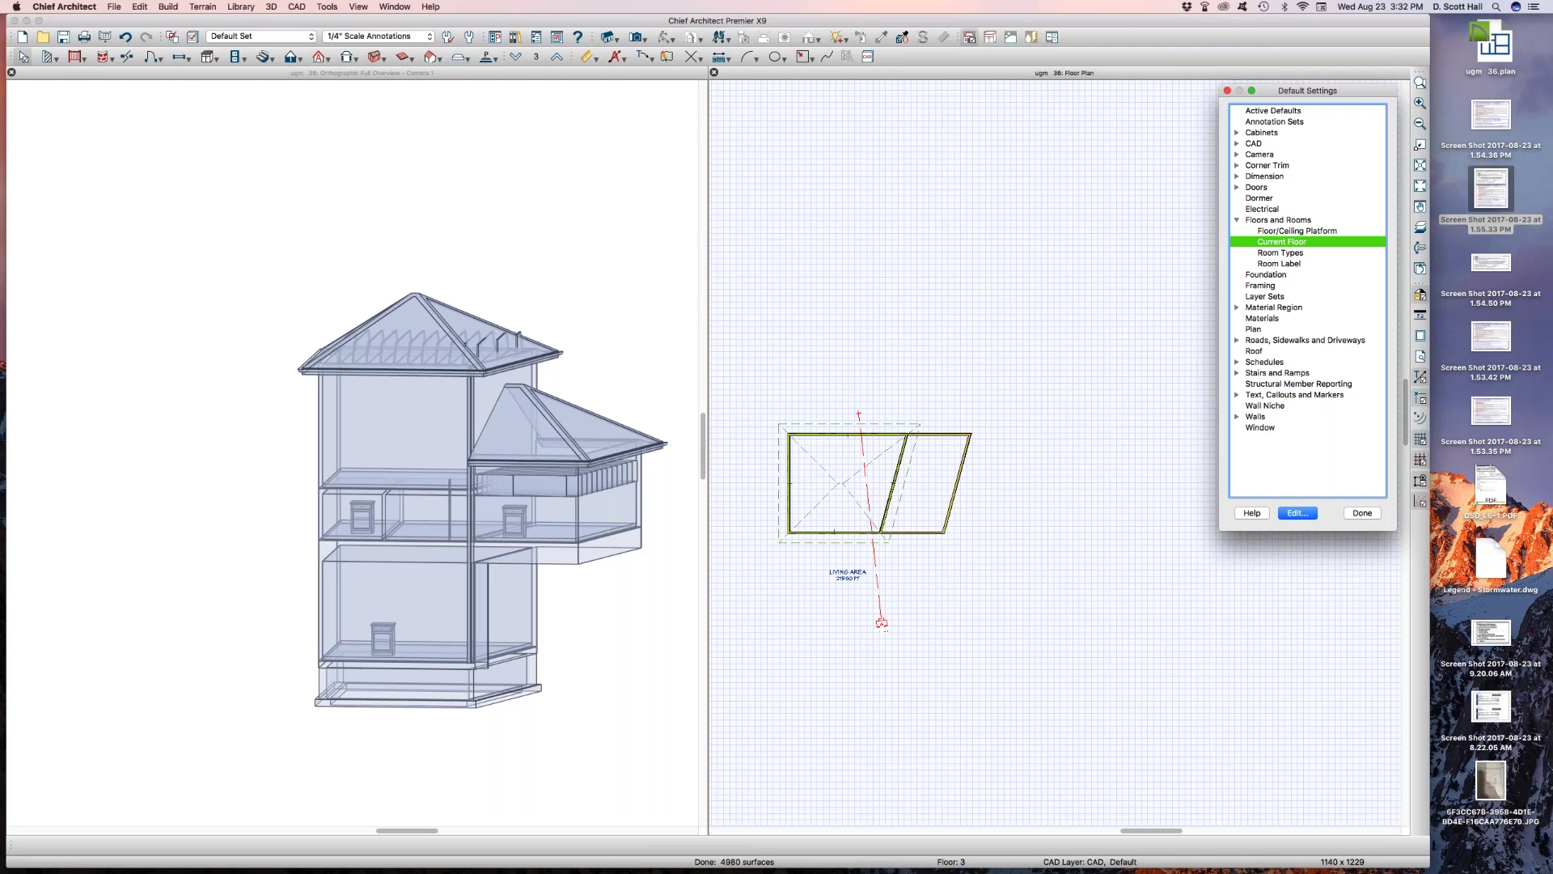
left_click(1356, 513)
key("super+z")
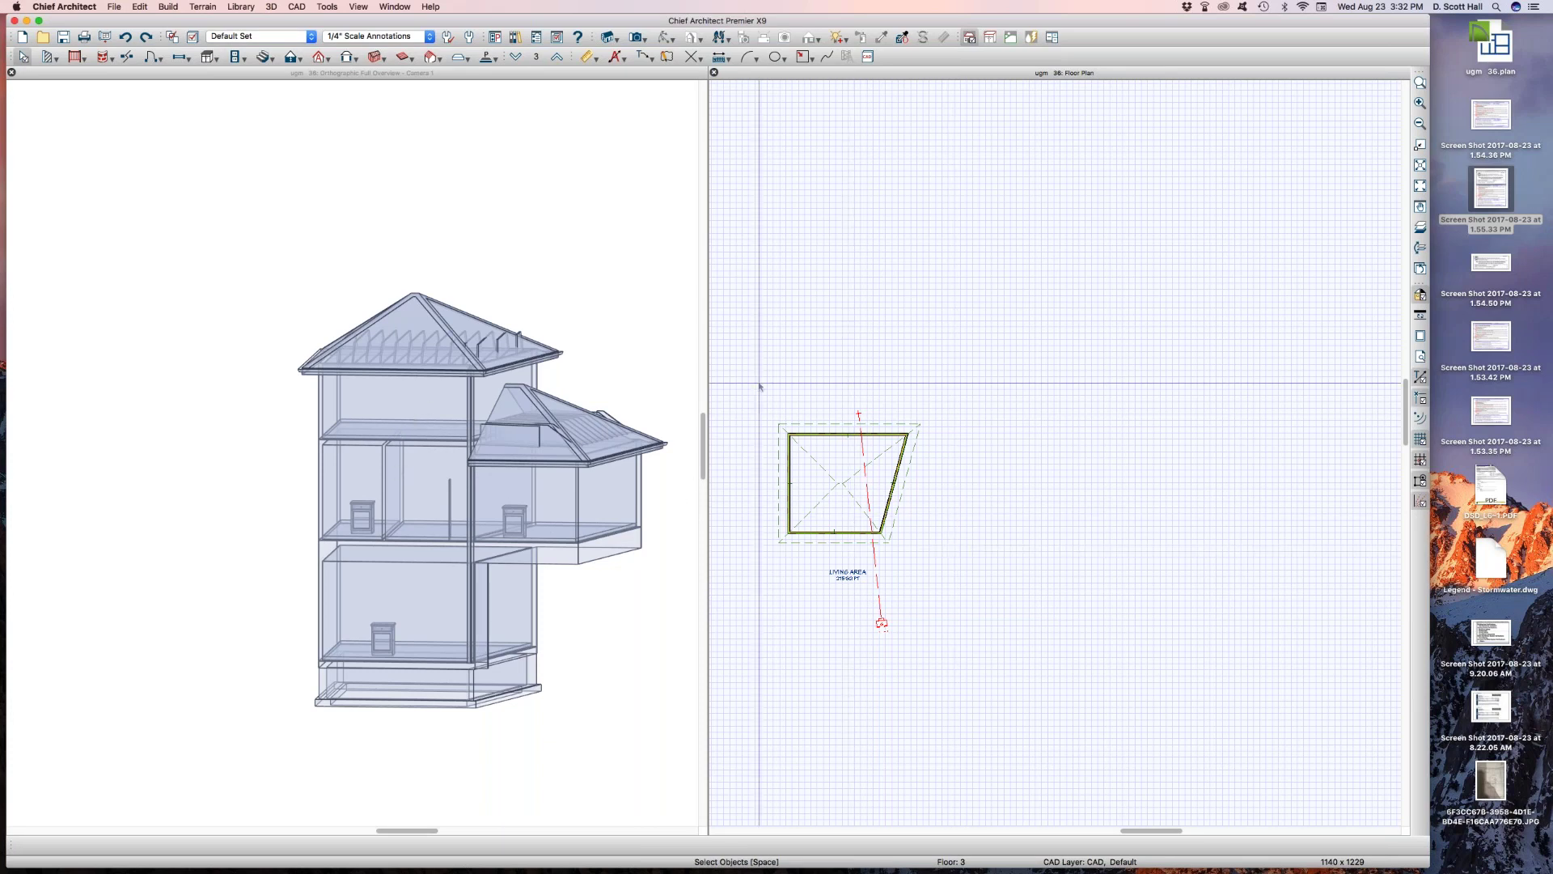
Delete the hip roof planes over Floor 3
left_click_drag(769, 381, 959, 564)
left_click(959, 555)
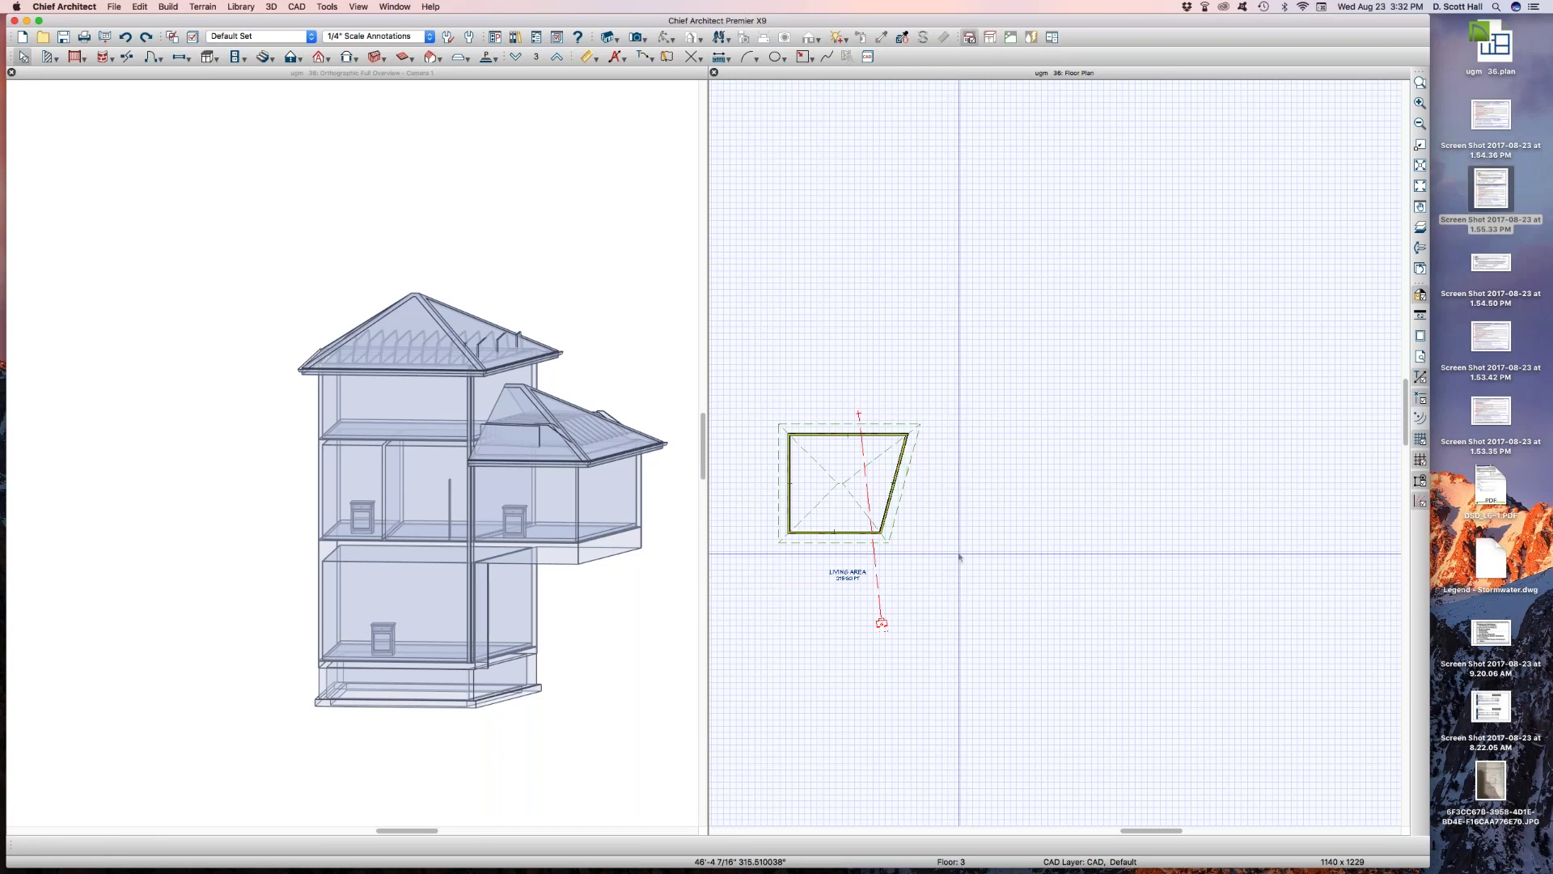
mouse_move(739, 361)
left_mouse_down()
mouse_move(1058, 596)
mouse_move(999, 610)
left_mouse_up()
key("Delete")
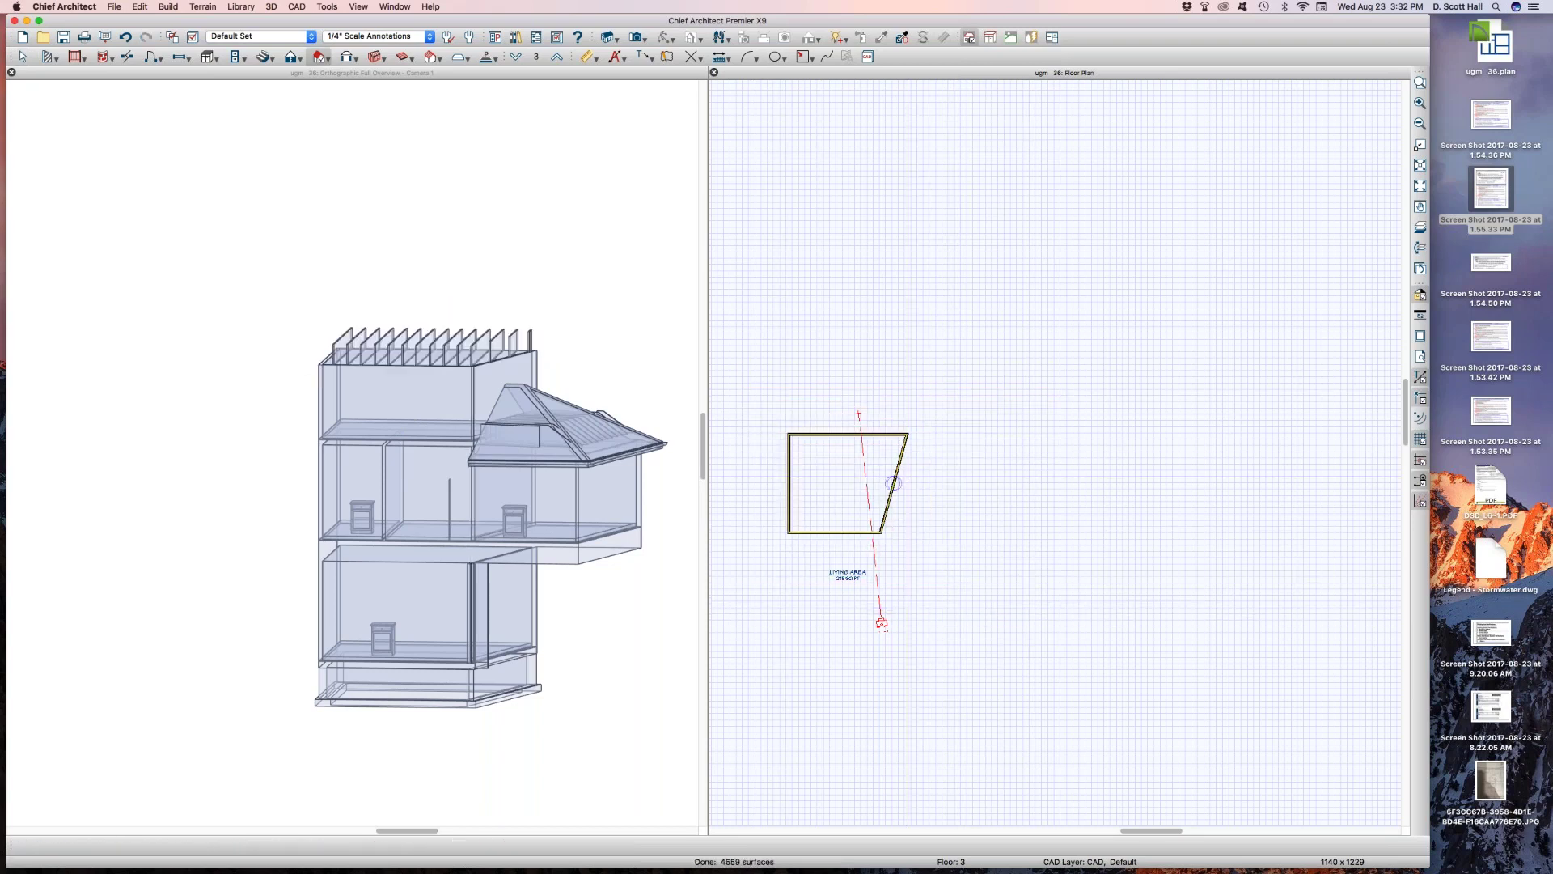
left_click(298, 57)
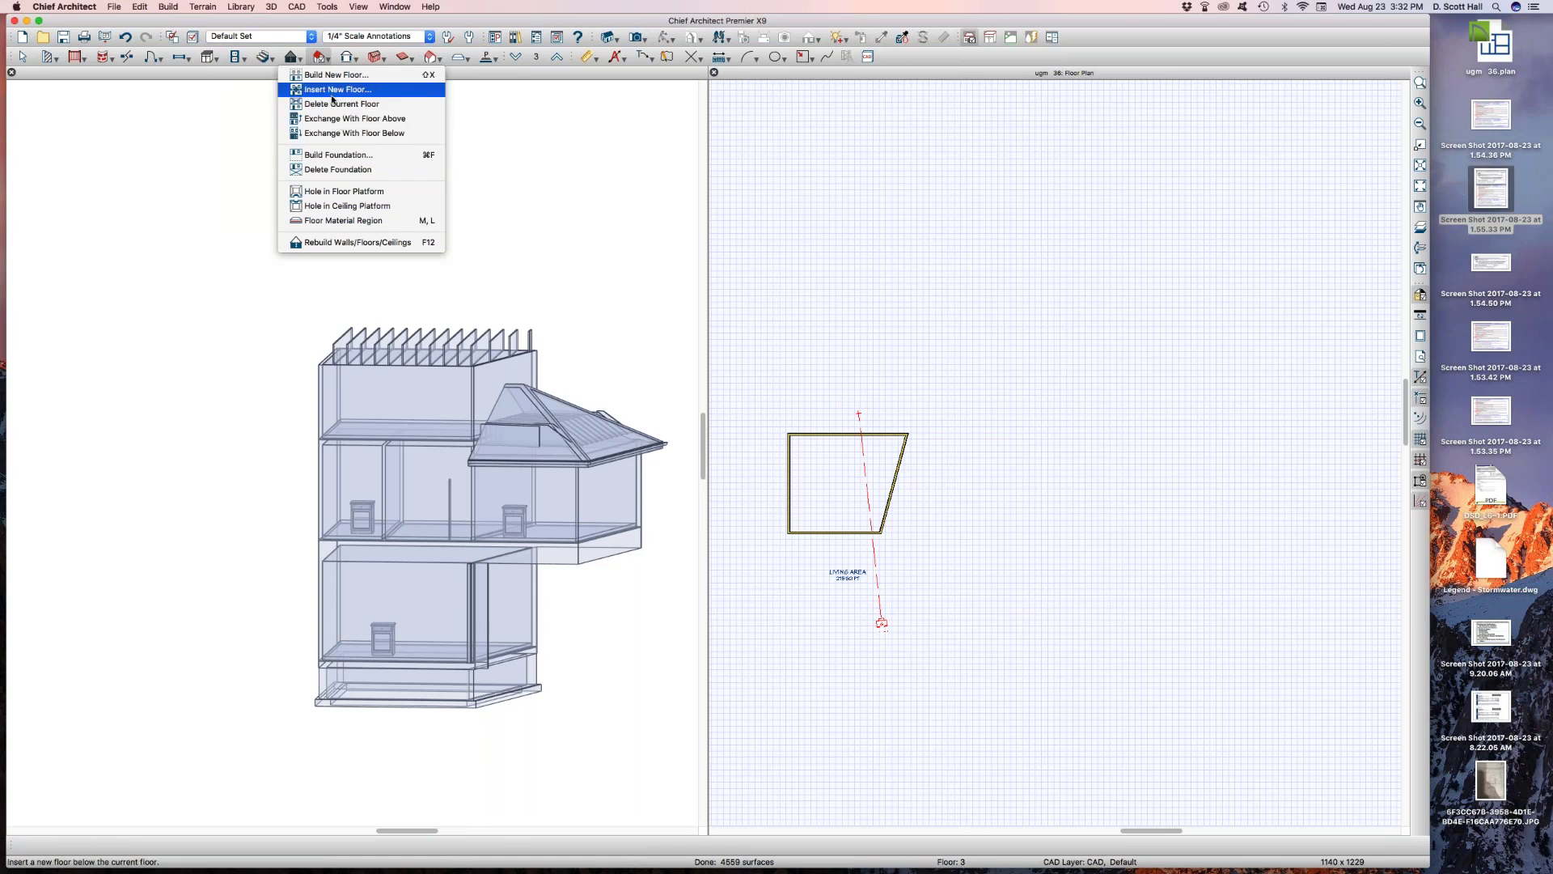
left_click(340, 157)
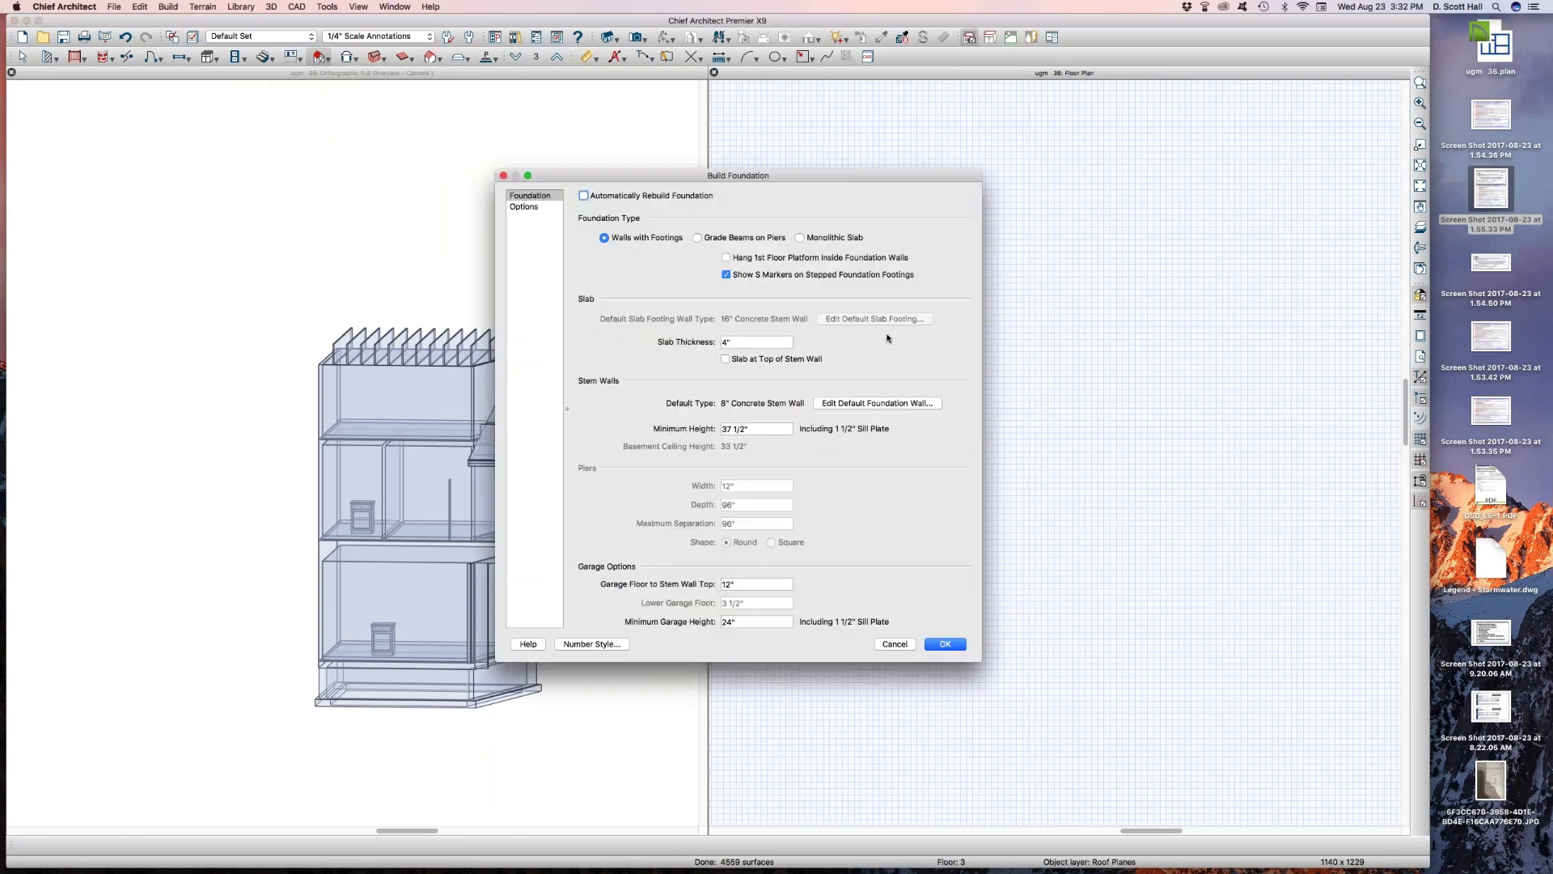
left_click(894, 644)
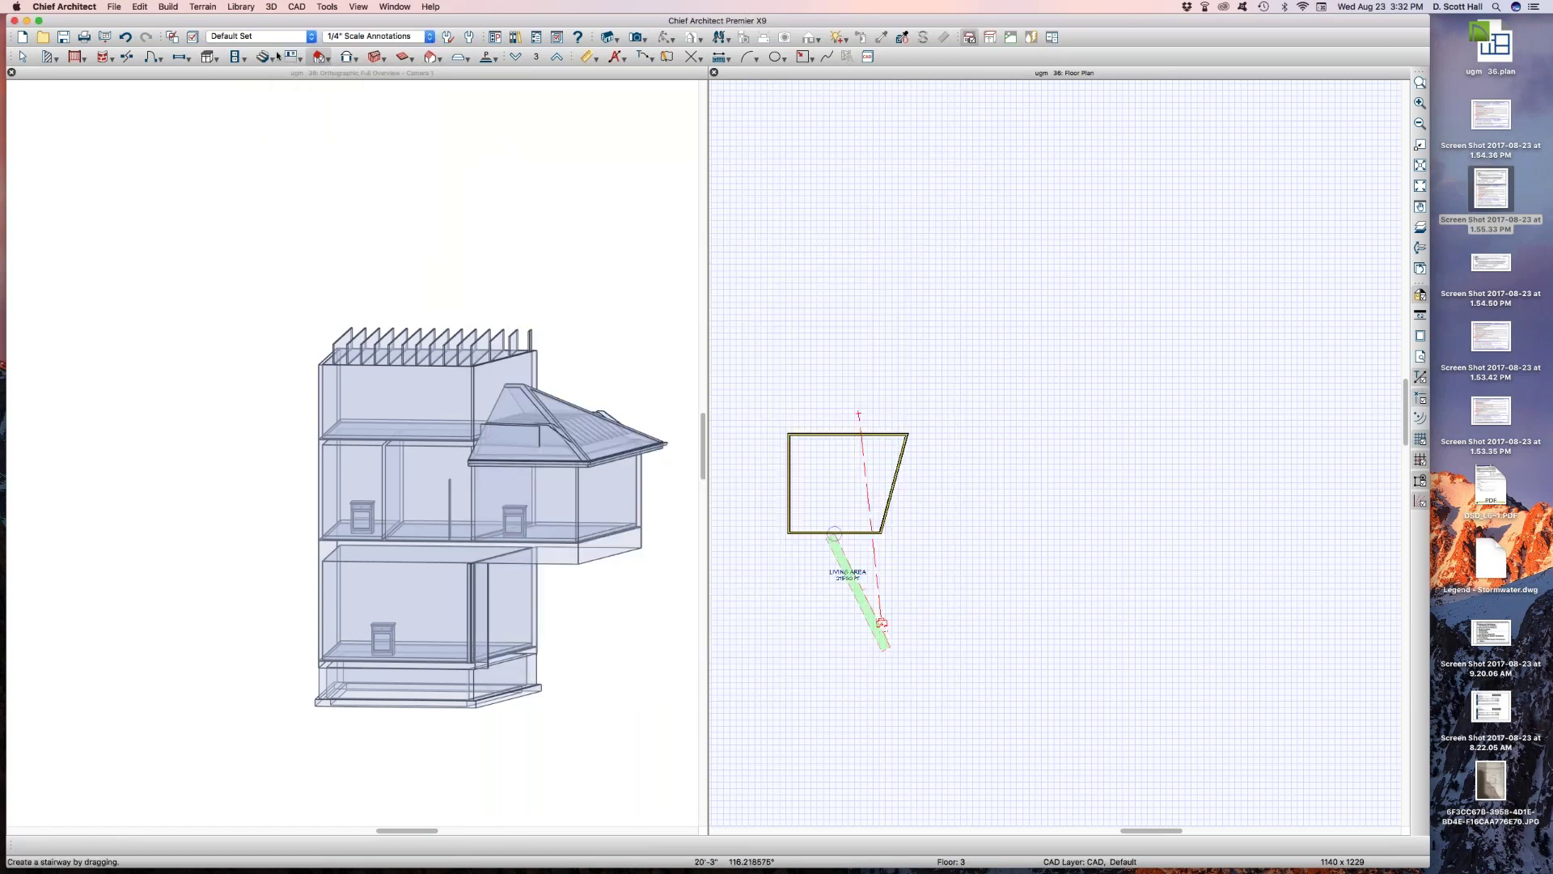
Build a new 4th floor derived from the 3rd floor plan, accepting its floor defaults
left_click(319, 58)
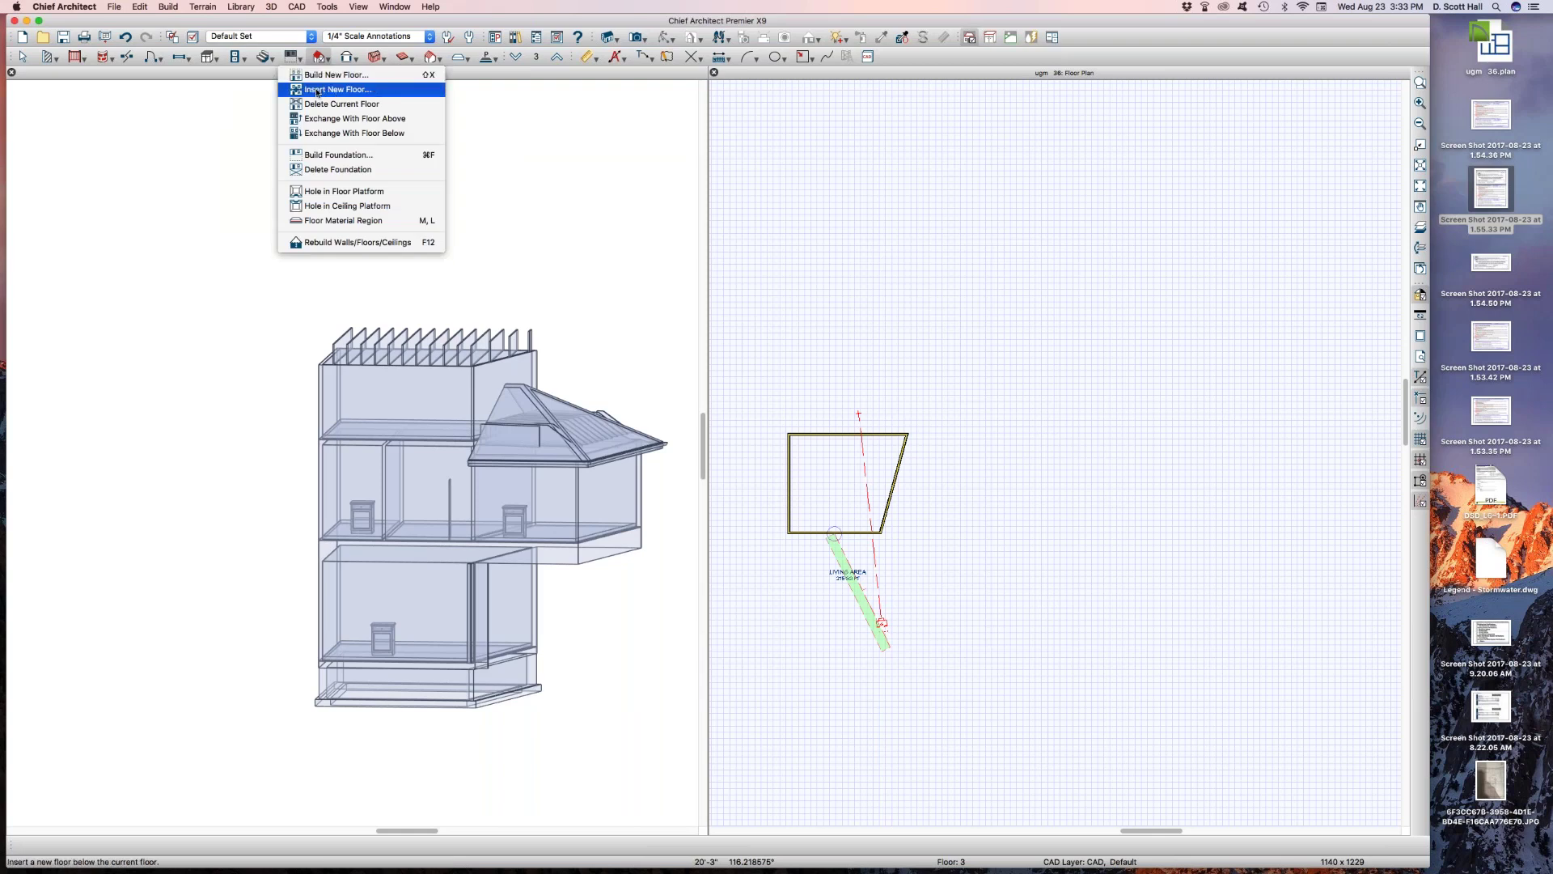
left_click(320, 75)
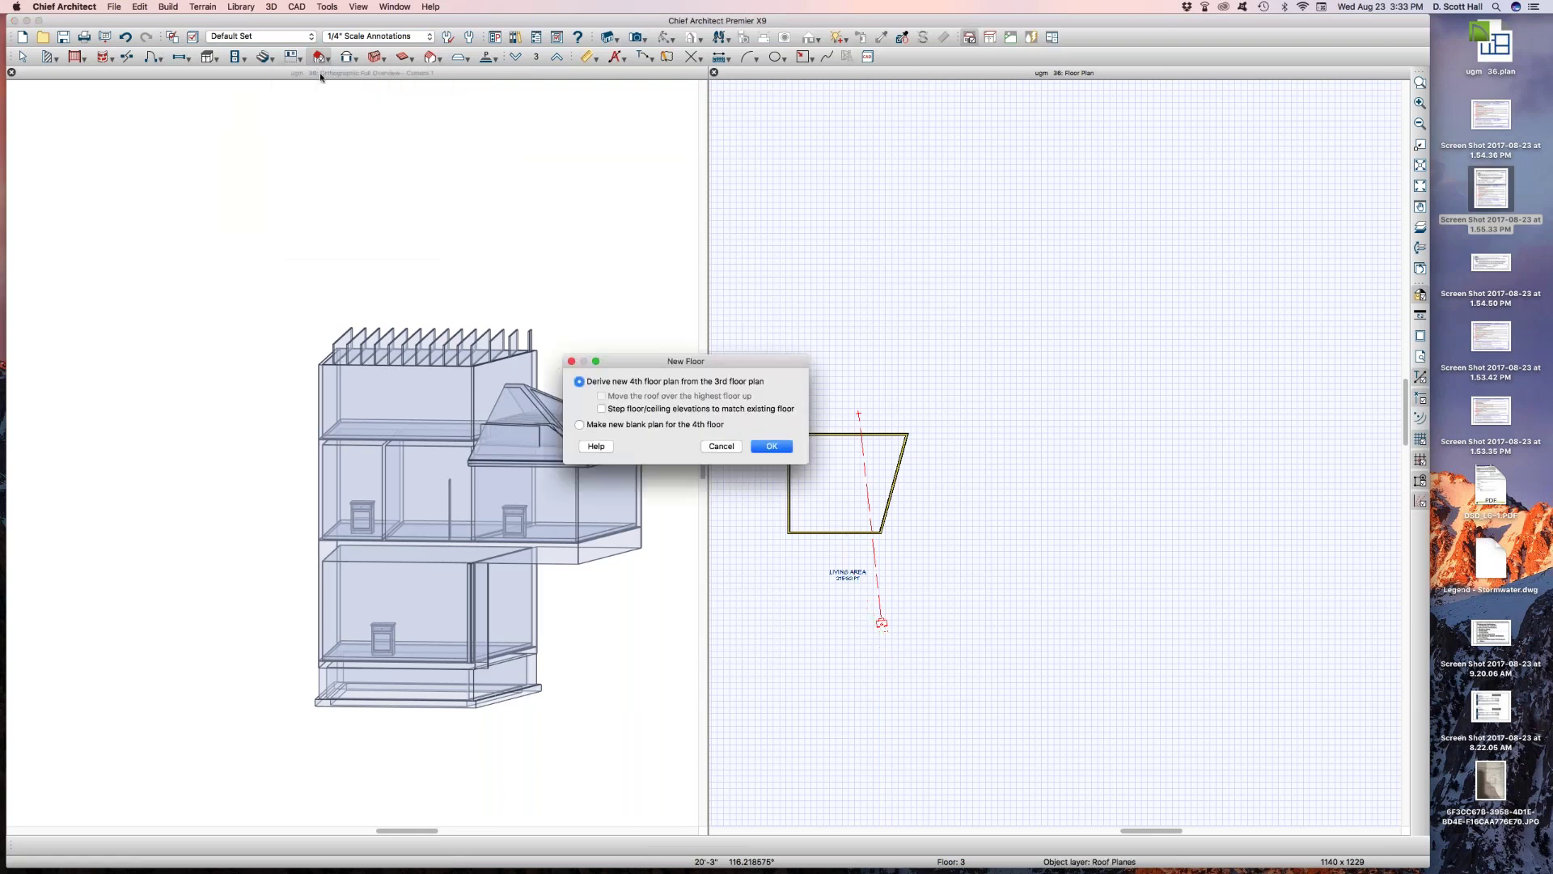
left_click(771, 446)
key("Return")
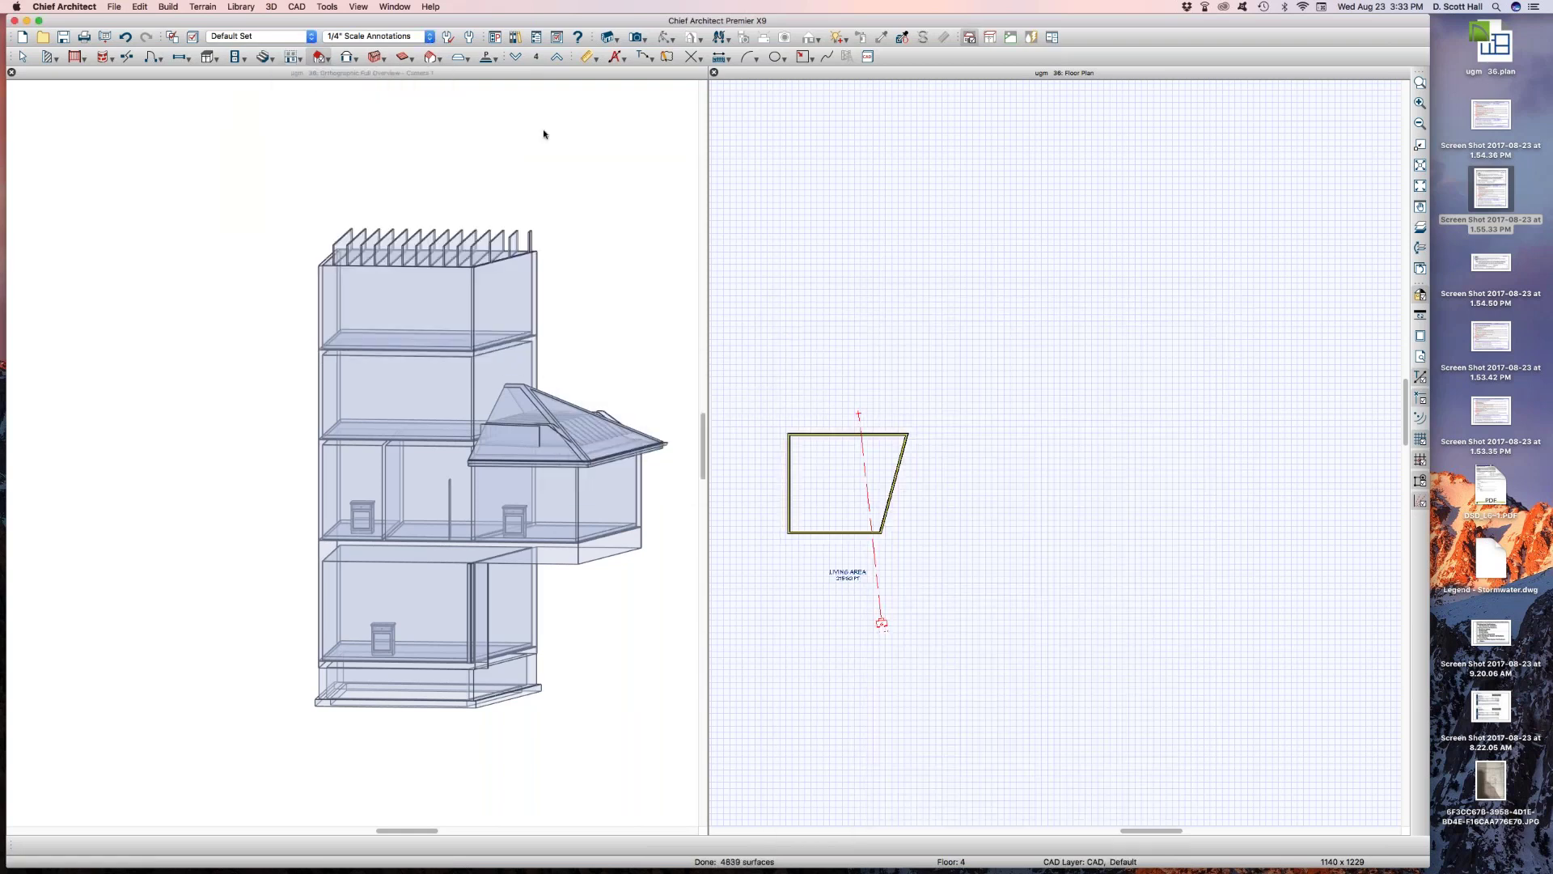
Build a new 5th floor derived from the 4th floor plan, accepting its floor defaults
left_click(301, 59)
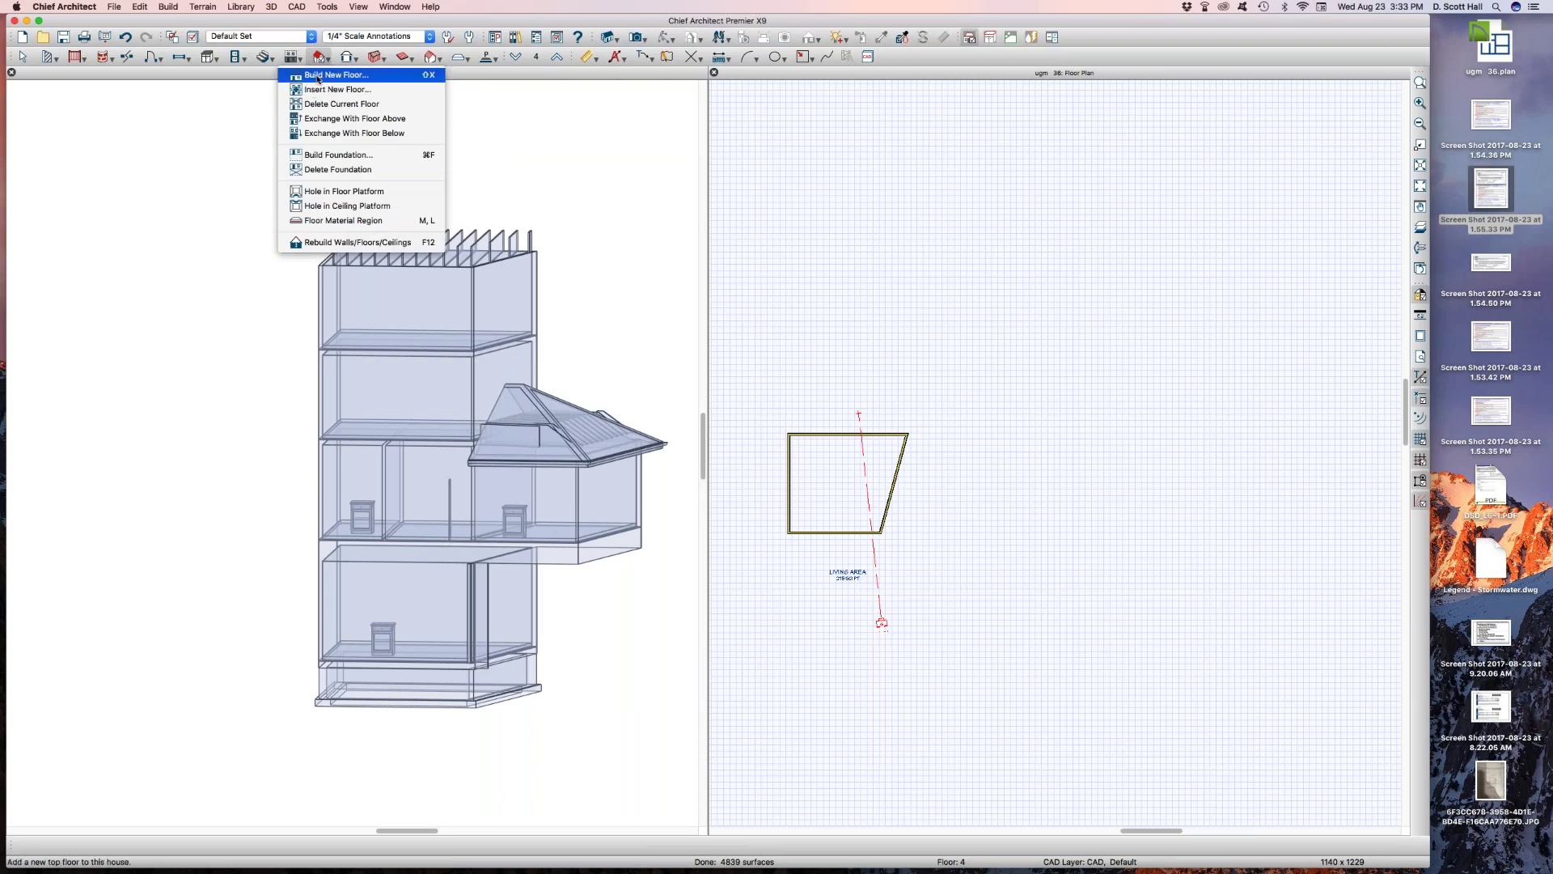
left_click(333, 74)
left_click(769, 444)
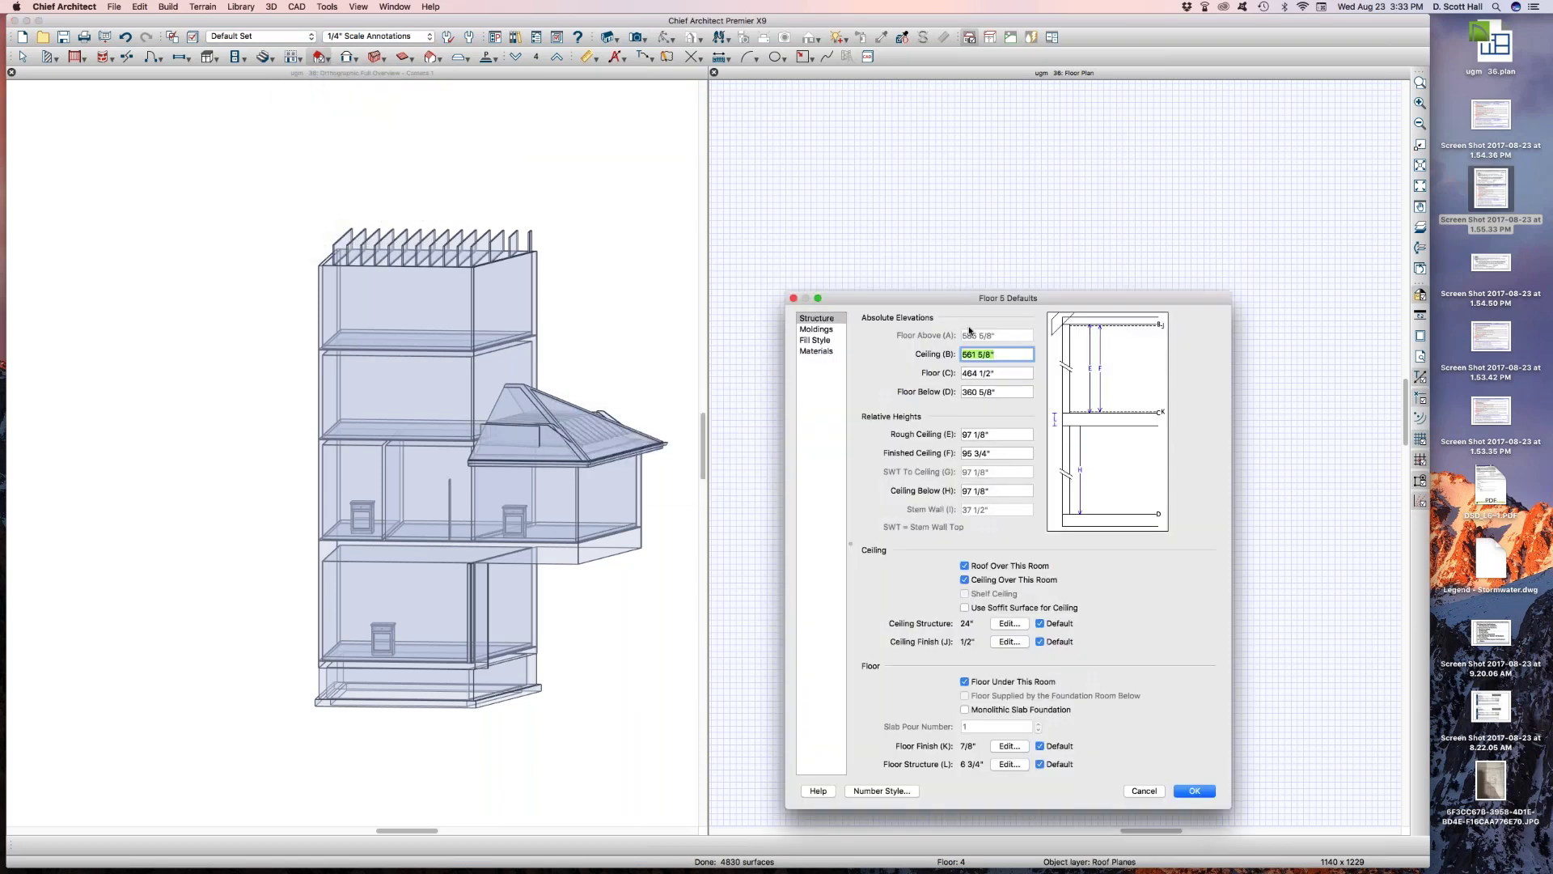
left_click(1191, 790)
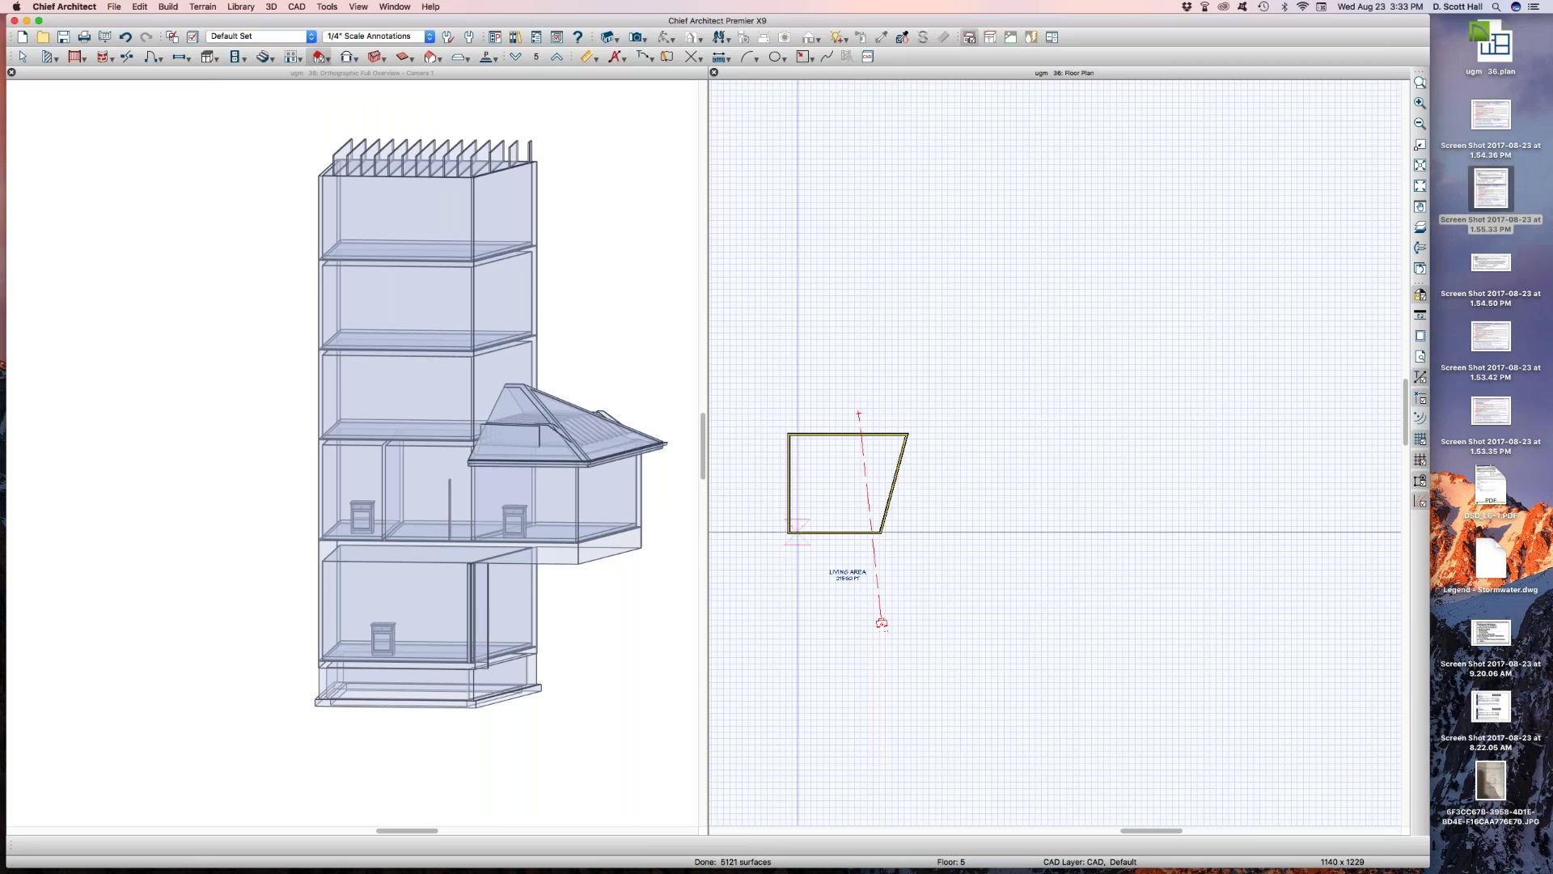
Place three base cabinets inside the Floor 3 room
key("Page_Up")
key("Page_Down")
key("Page_Down")
key("space")
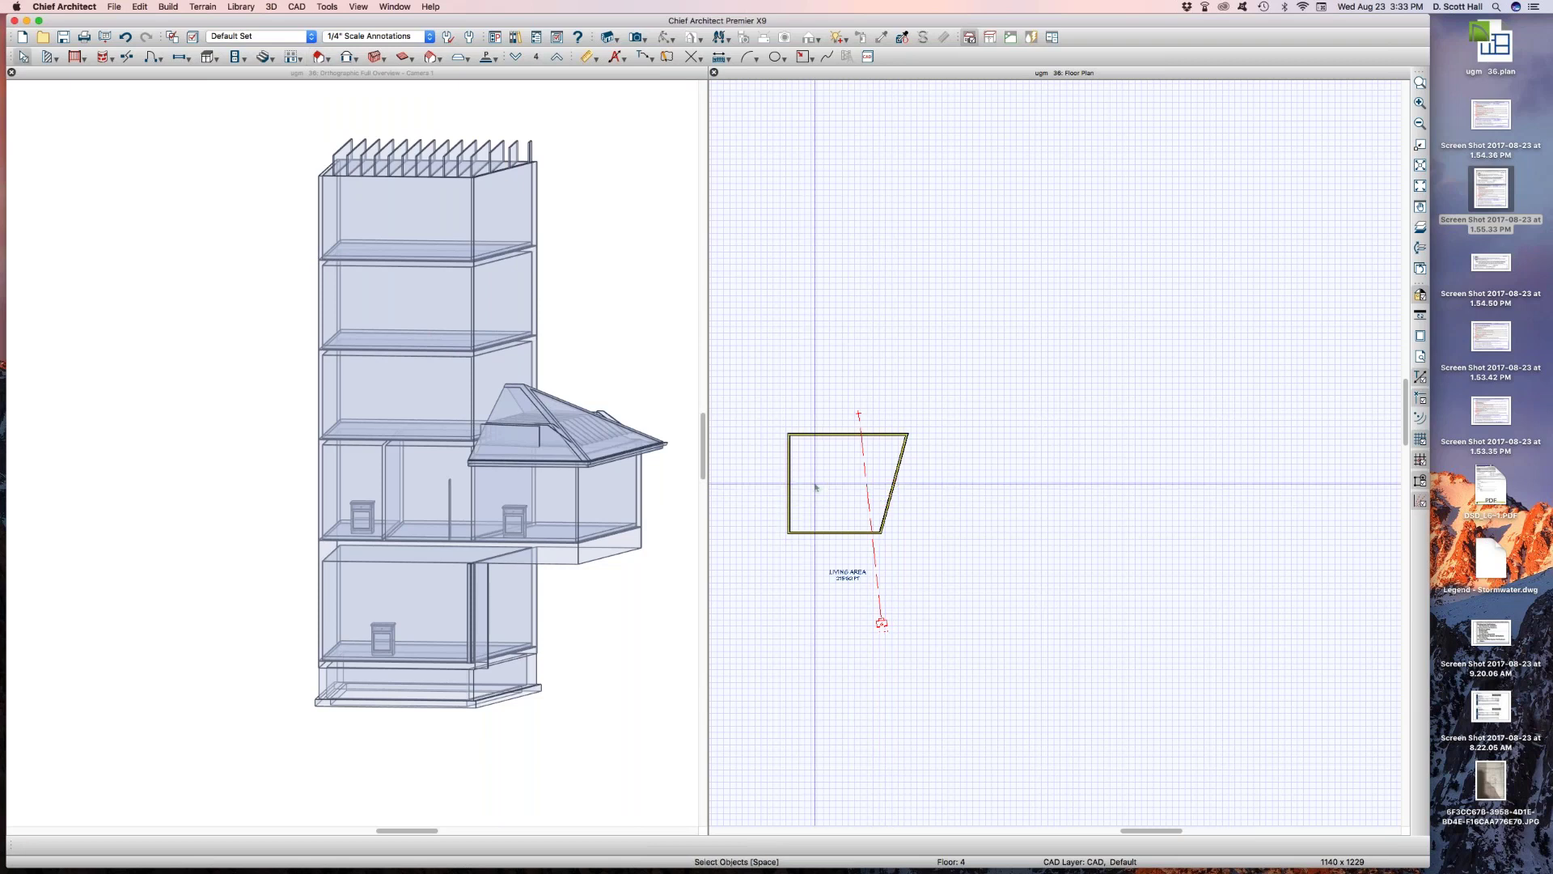
left_click(815, 486)
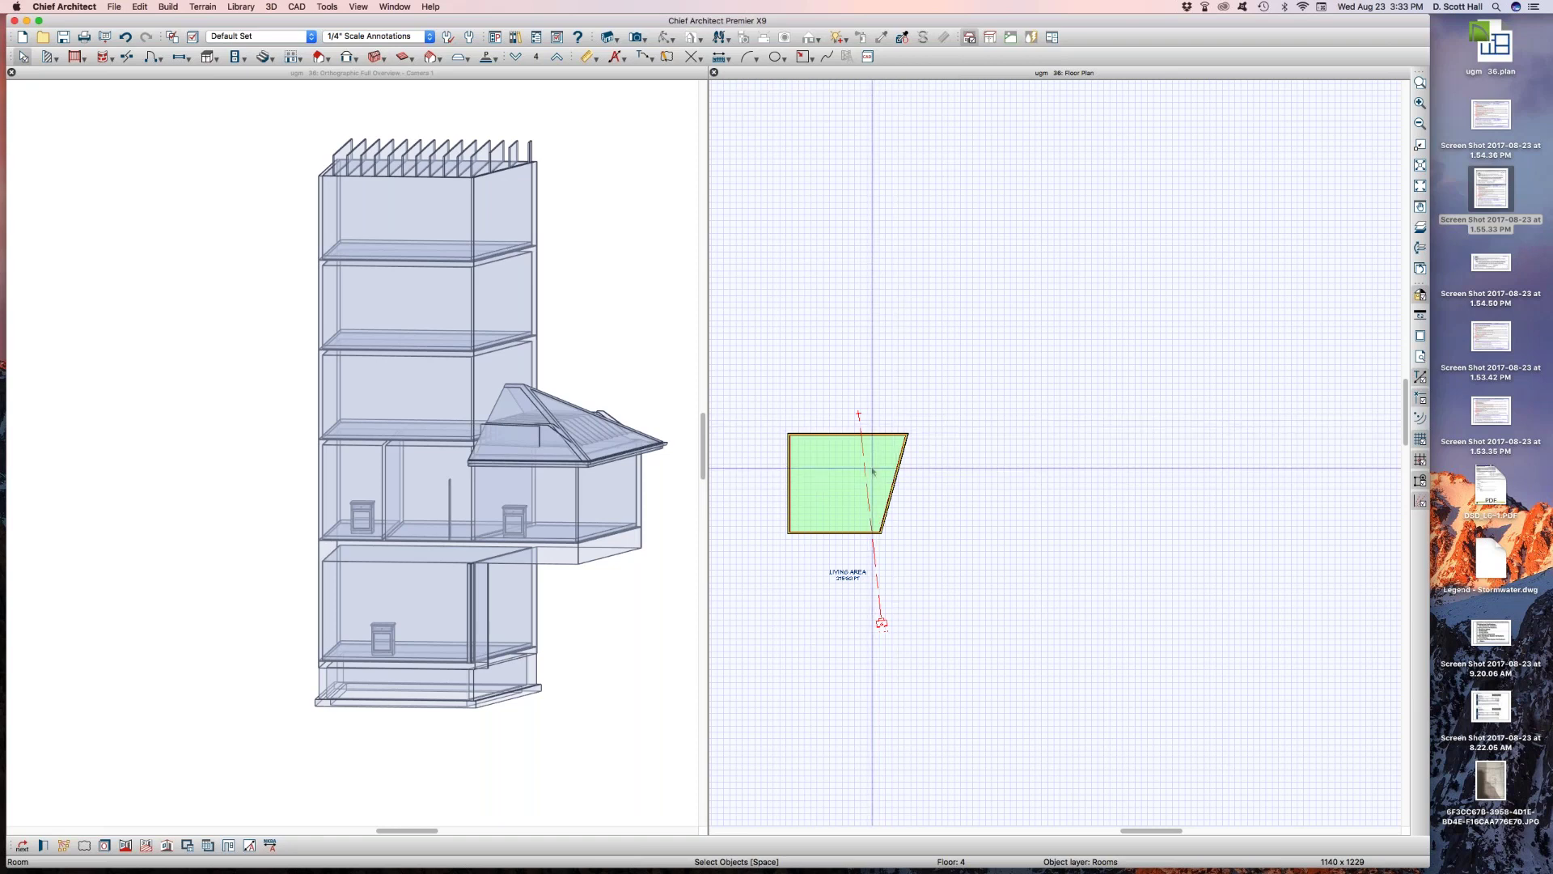
key("Page_Down")
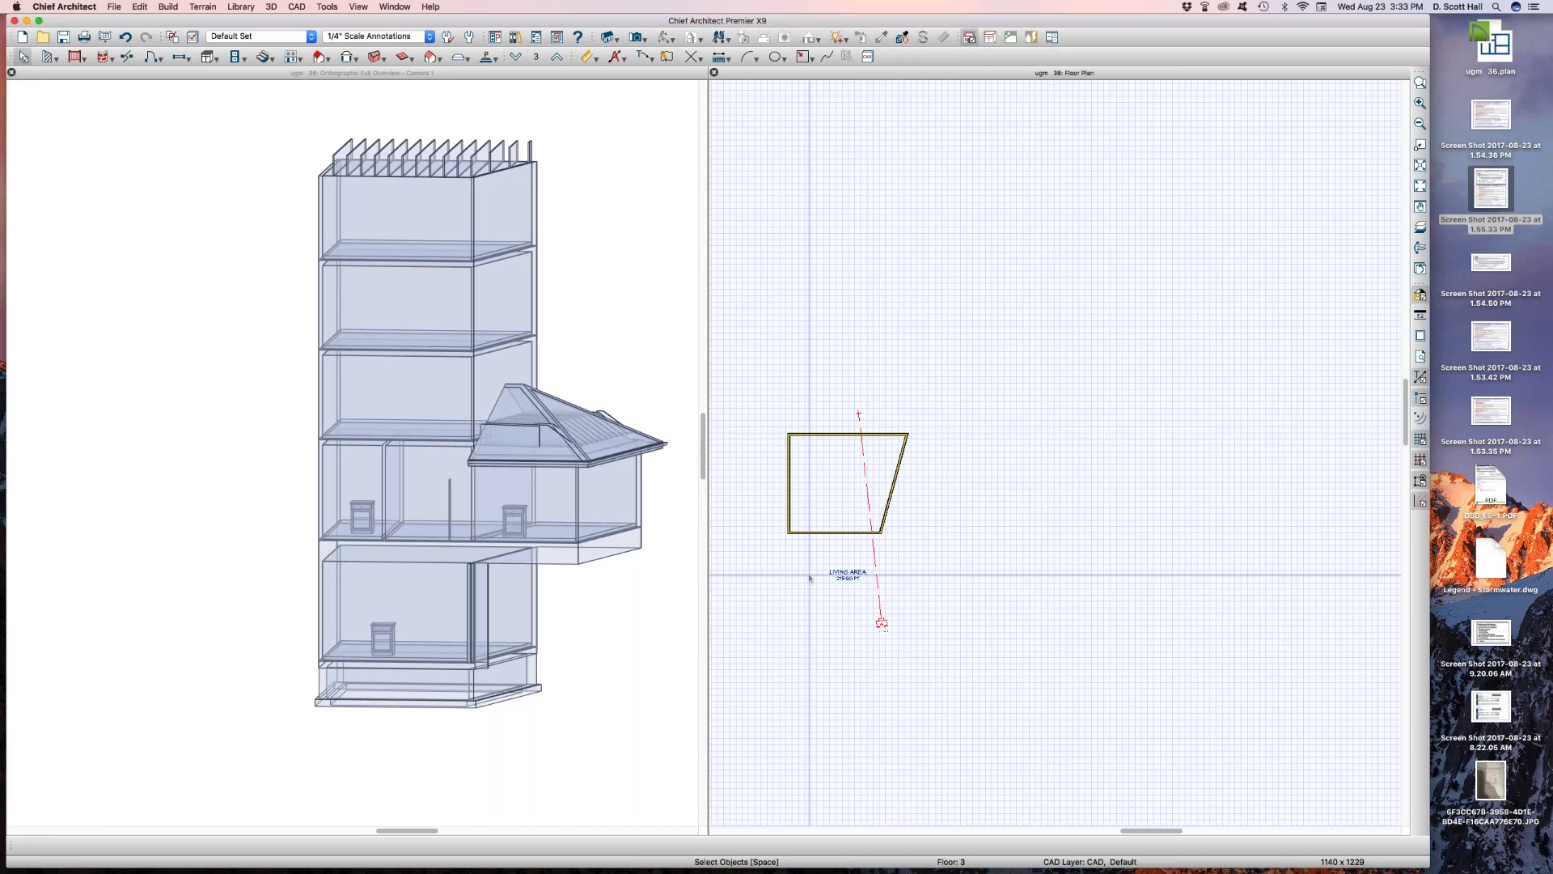
key("c")
left_click(812, 467)
left_click(874, 471)
key("space")
Place four base cabinets inside the Floor 4 room
key("Page_Up")
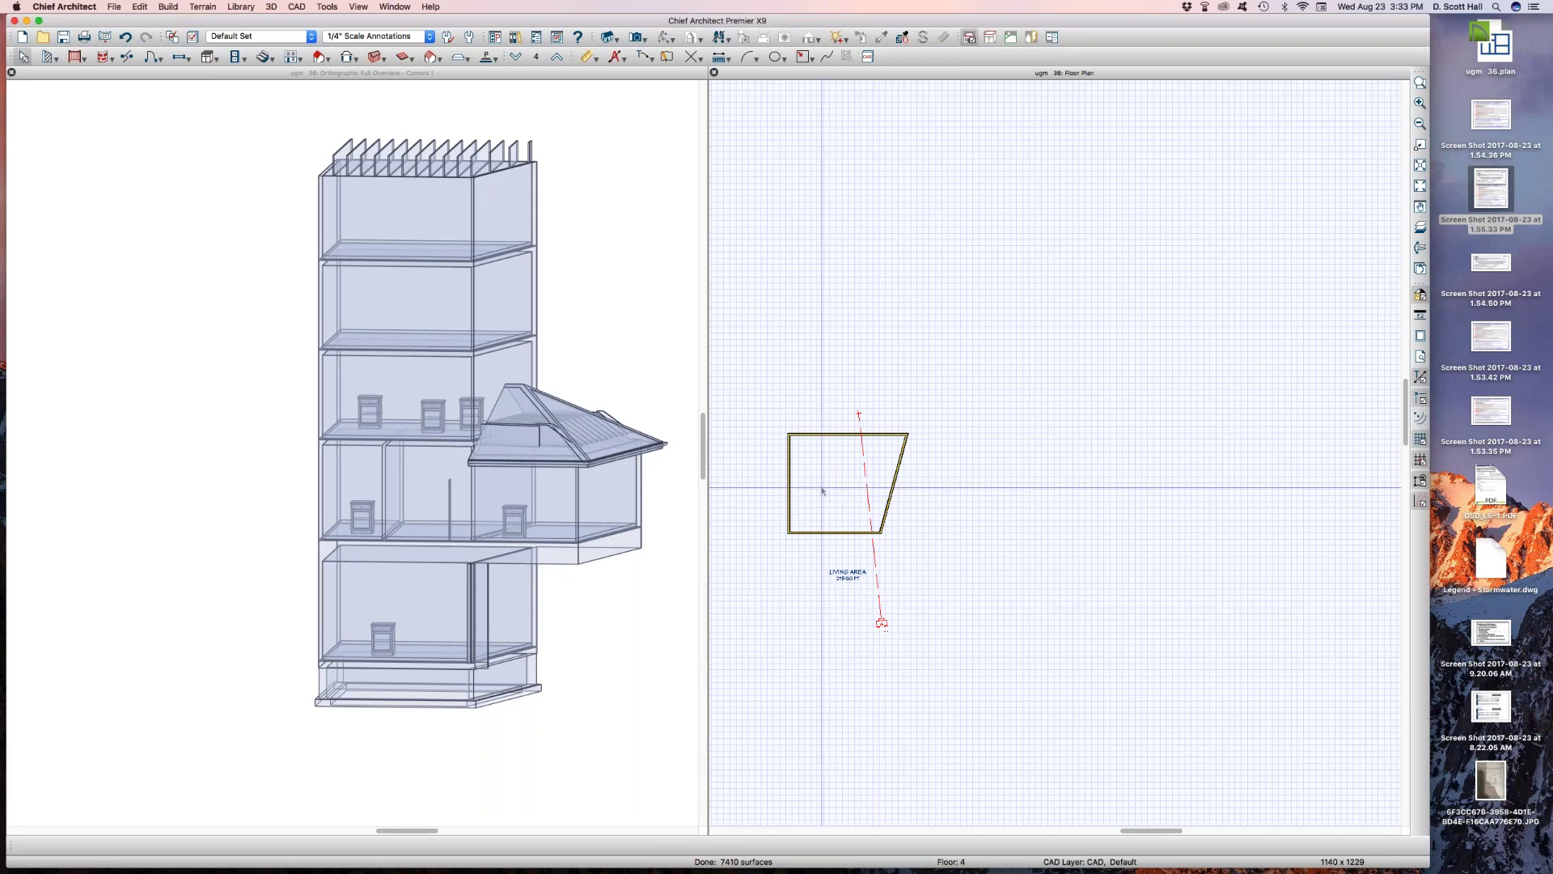
key("c")
left_click(821, 458)
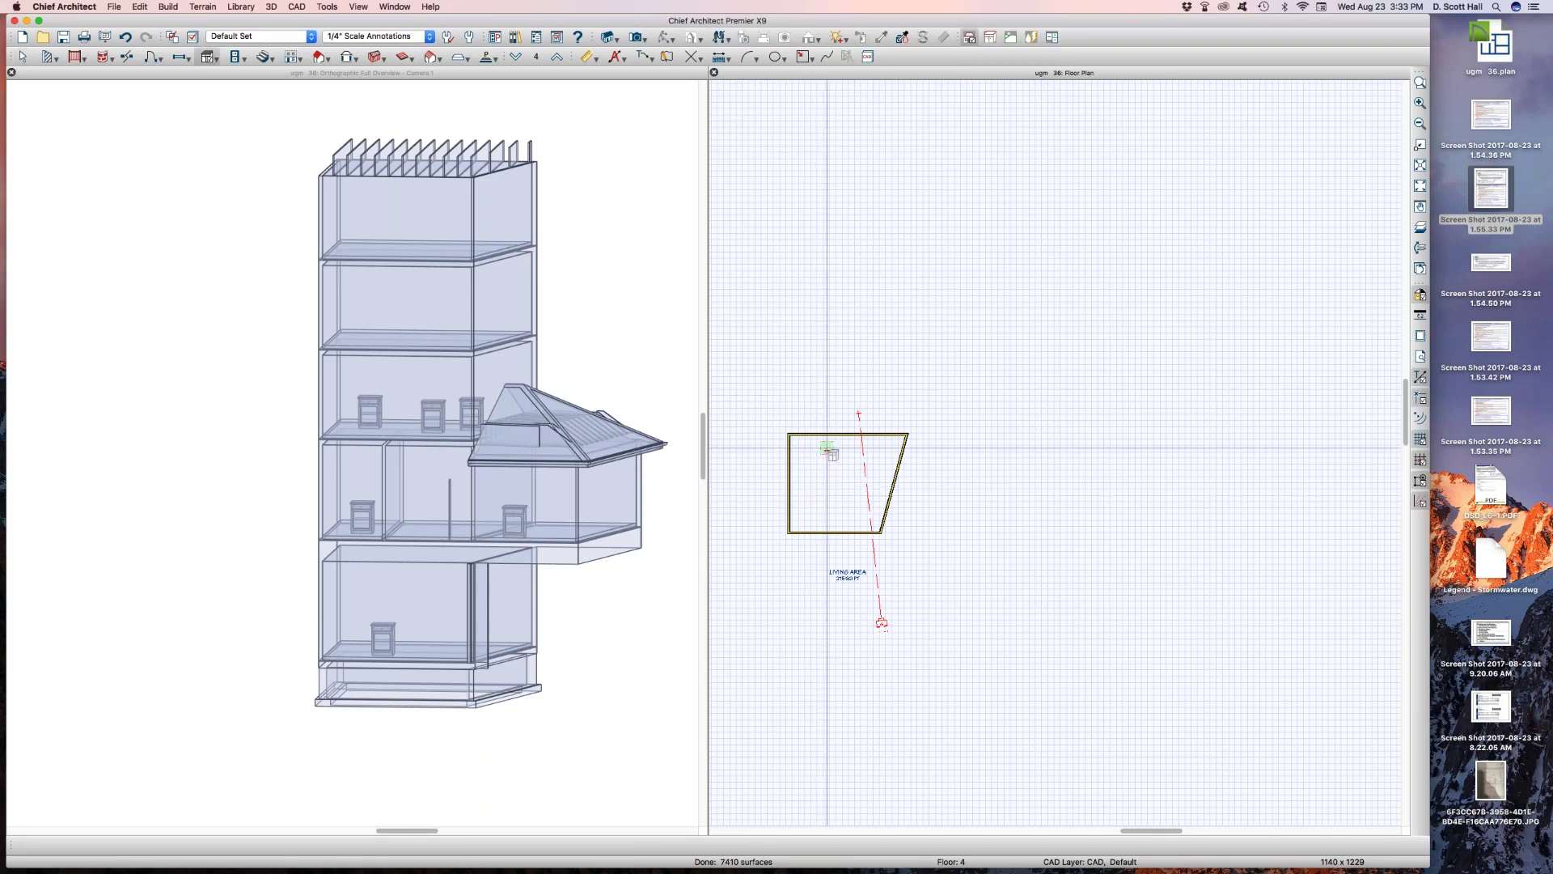
left_click(876, 458)
left_click(837, 487)
left_click(846, 512)
Place five base cabinets inside the Floor 5 room, finish placing and return to Floor 4
key("Page_Up")
left_click(821, 454)
left_click(843, 460)
left_click(859, 467)
left_click(859, 490)
left_click(828, 495)
key("Escape")
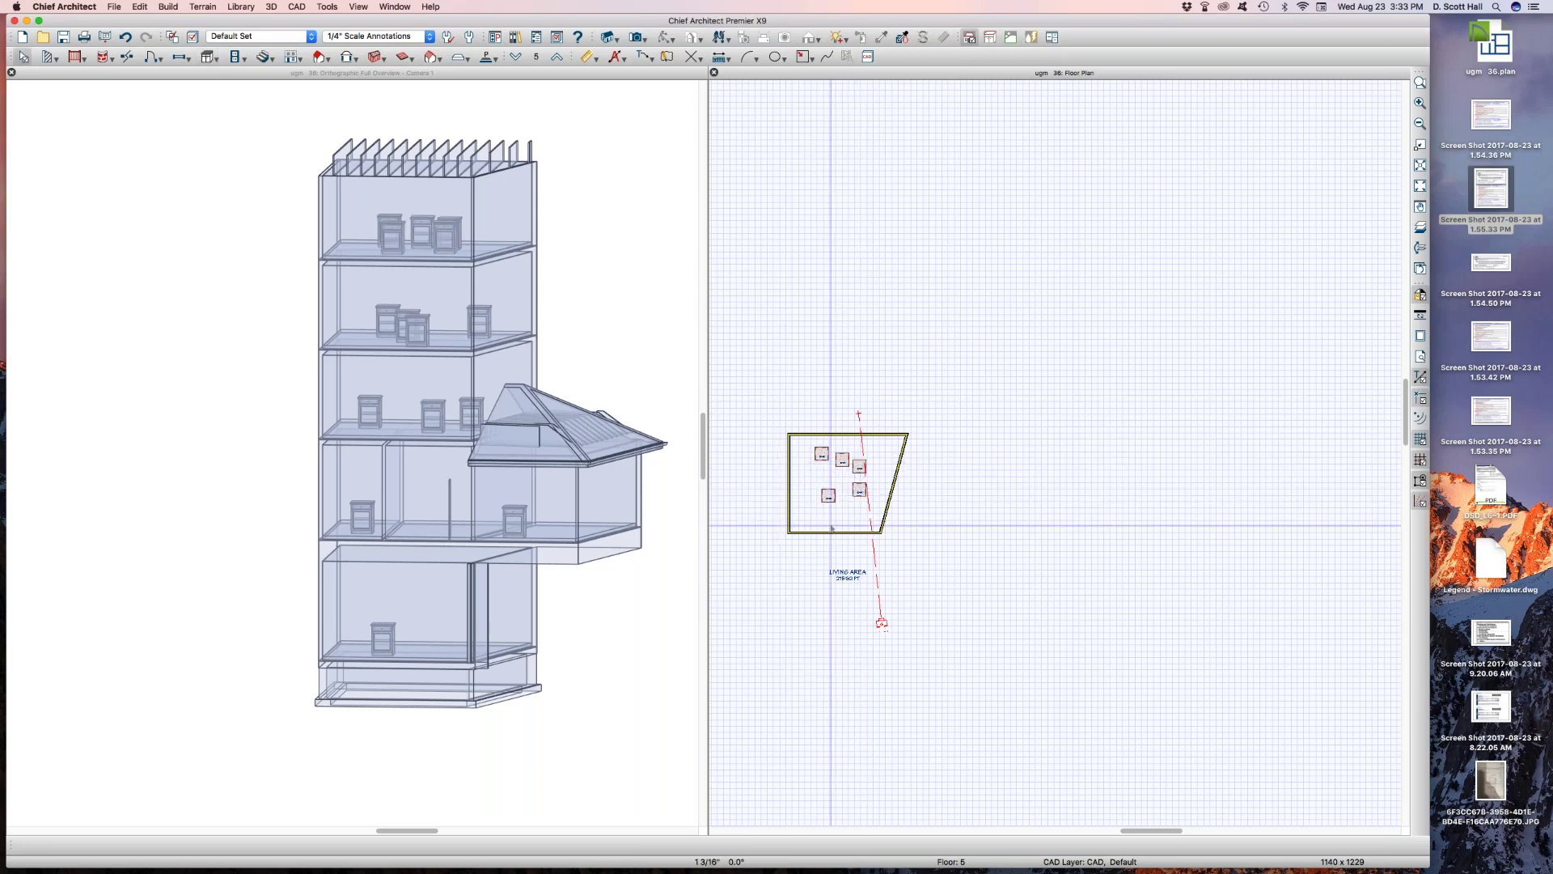
key("Page_Down")
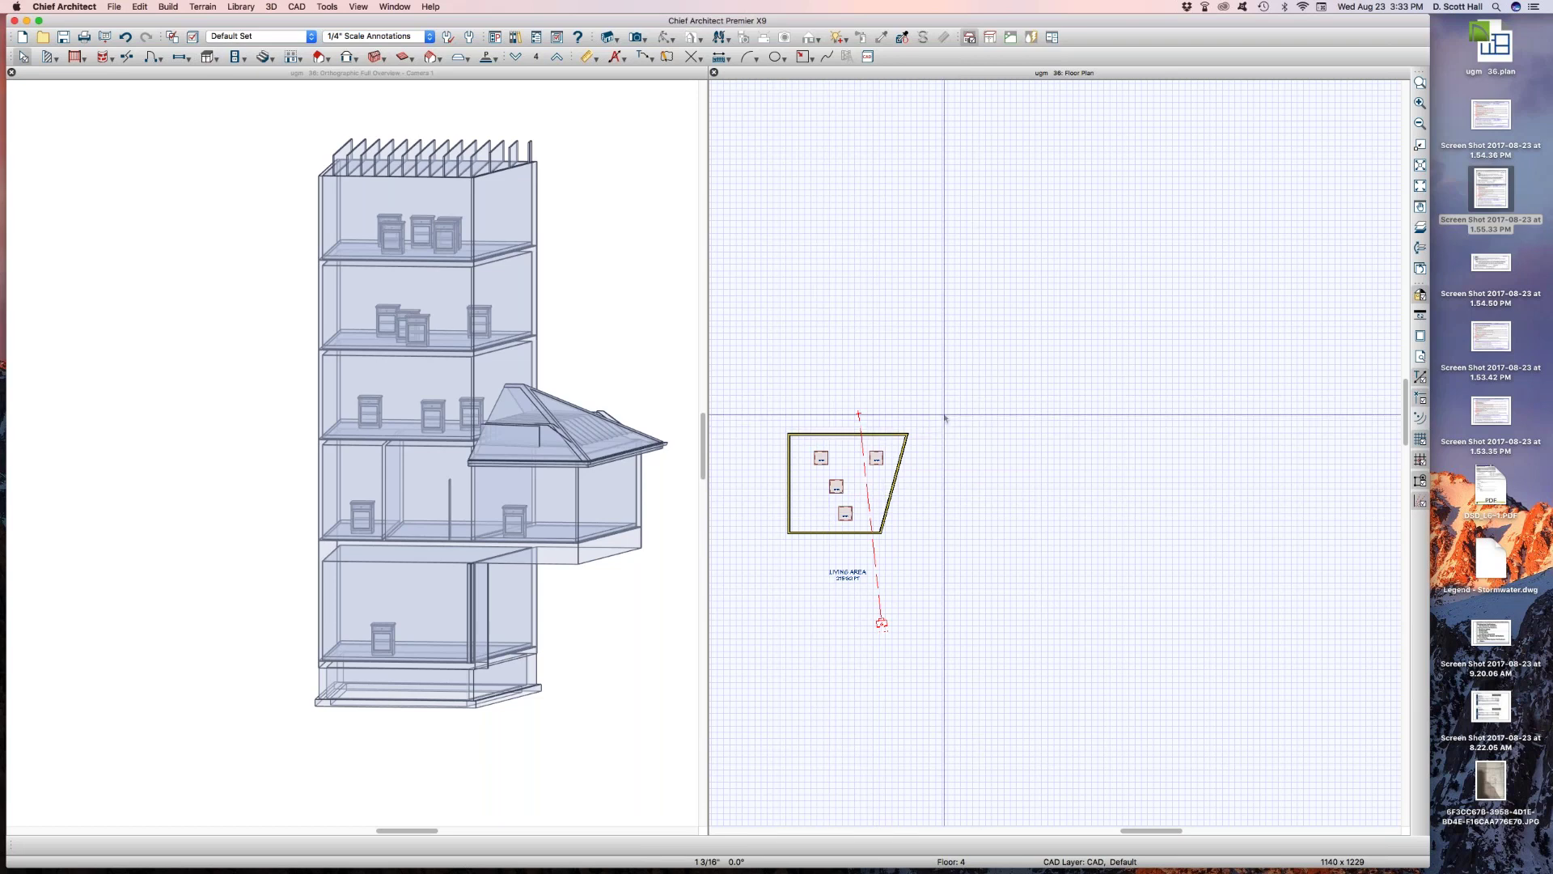
left_click(789, 436)
left_click(833, 414)
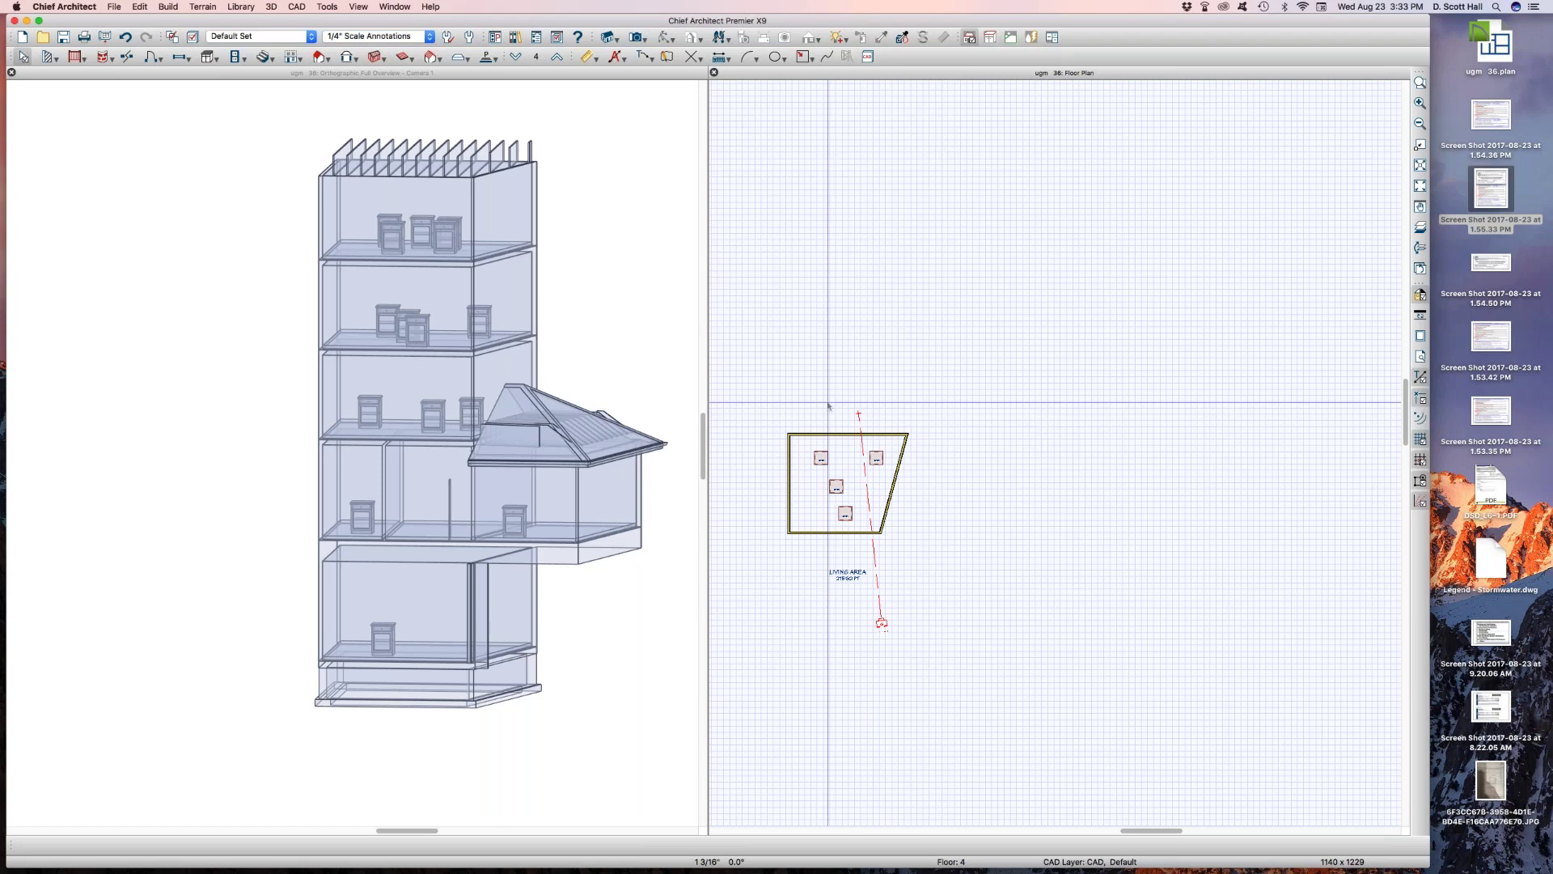
key("F10")
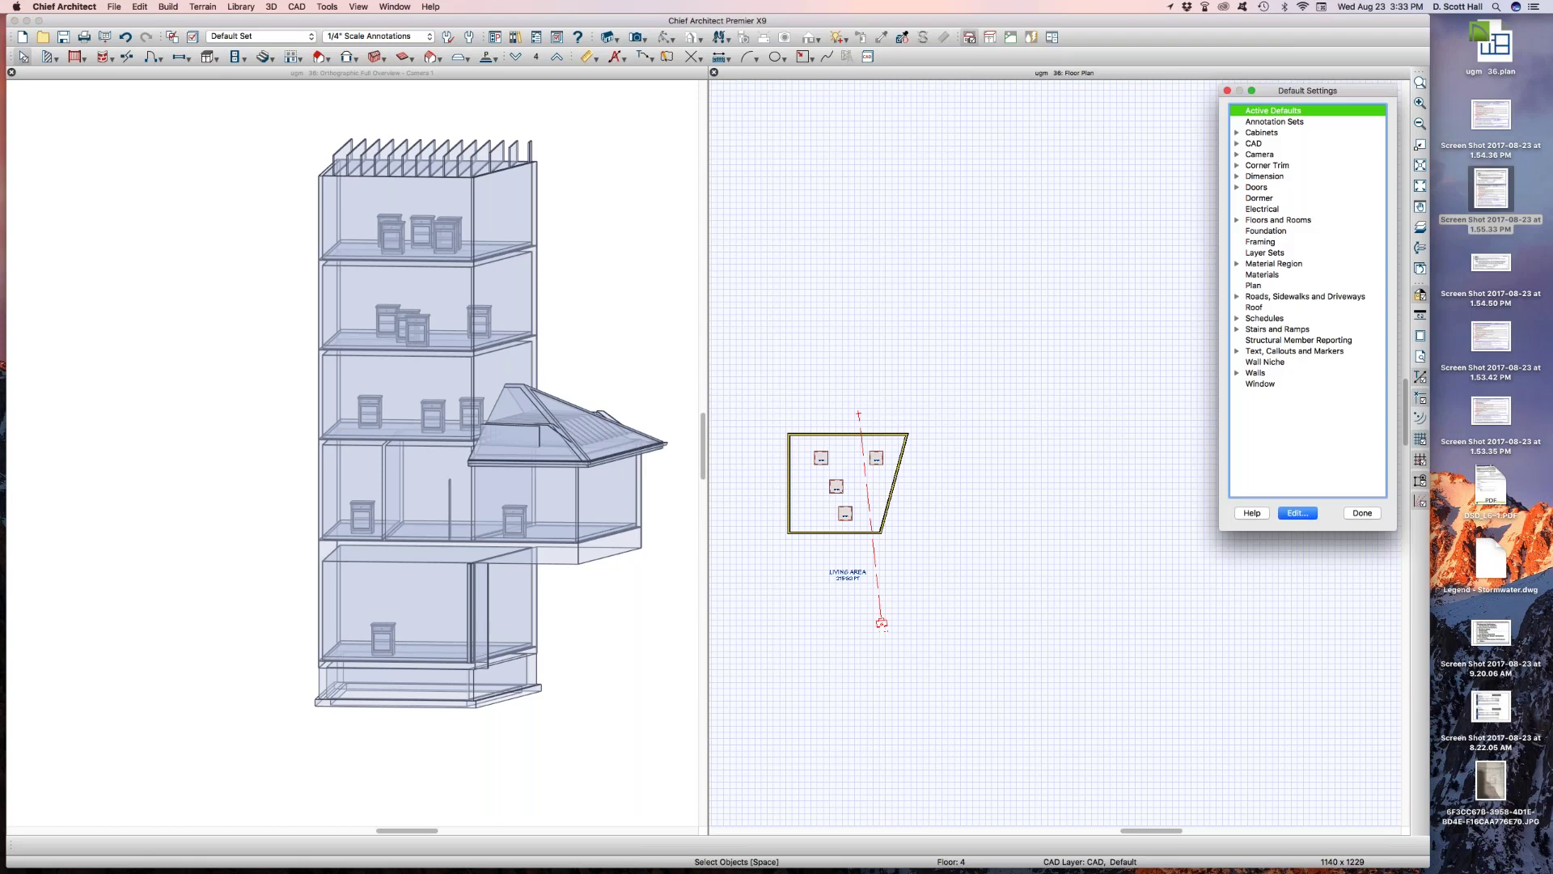
double_click(1246, 232)
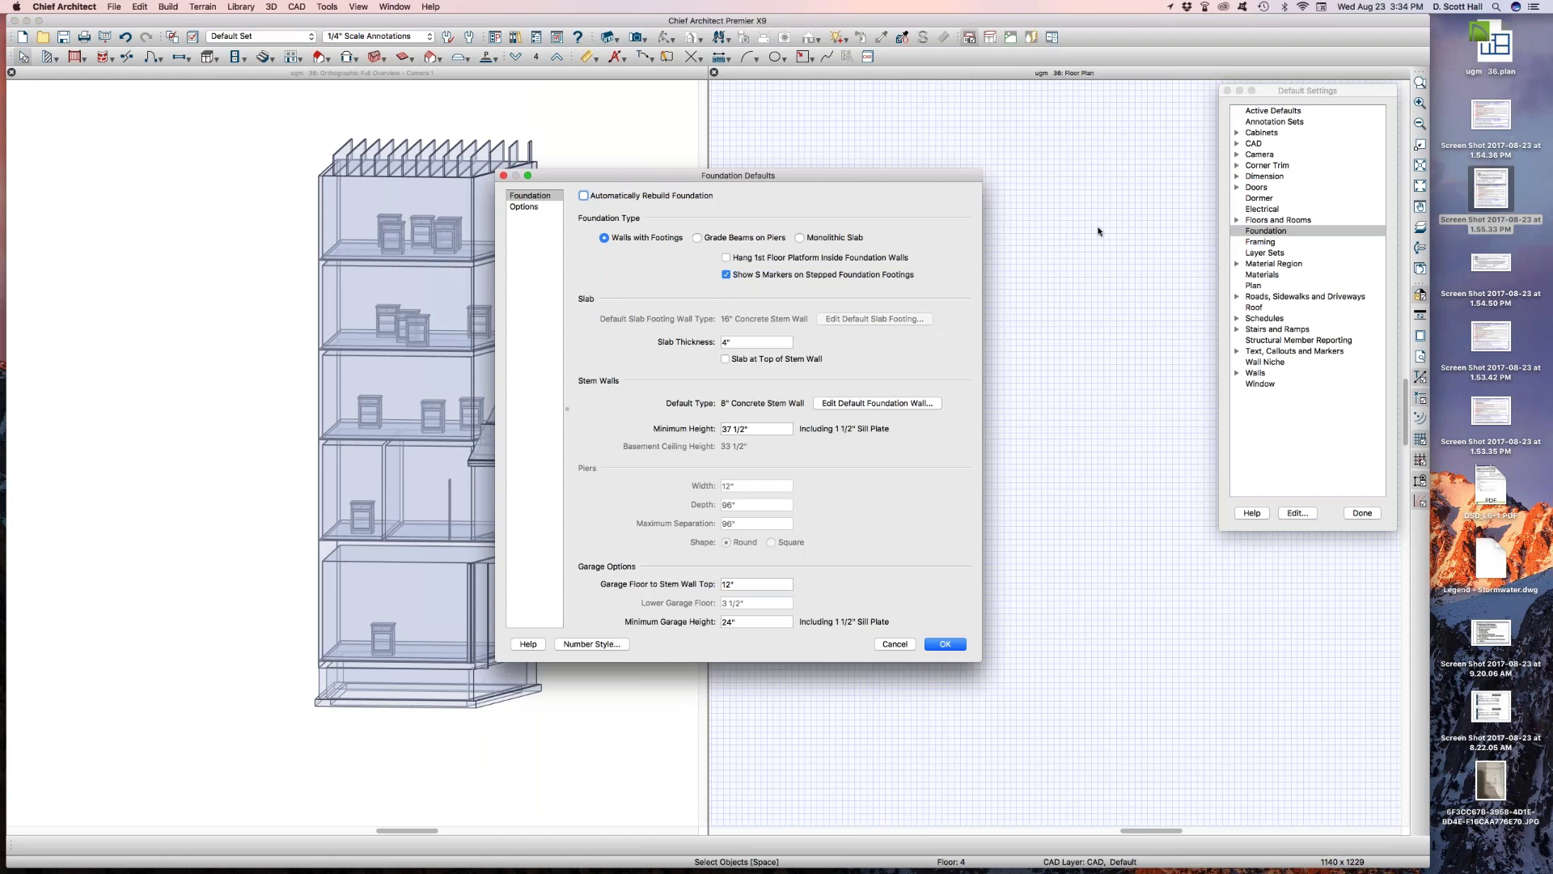
left_click_drag(625, 175, 615, 173)
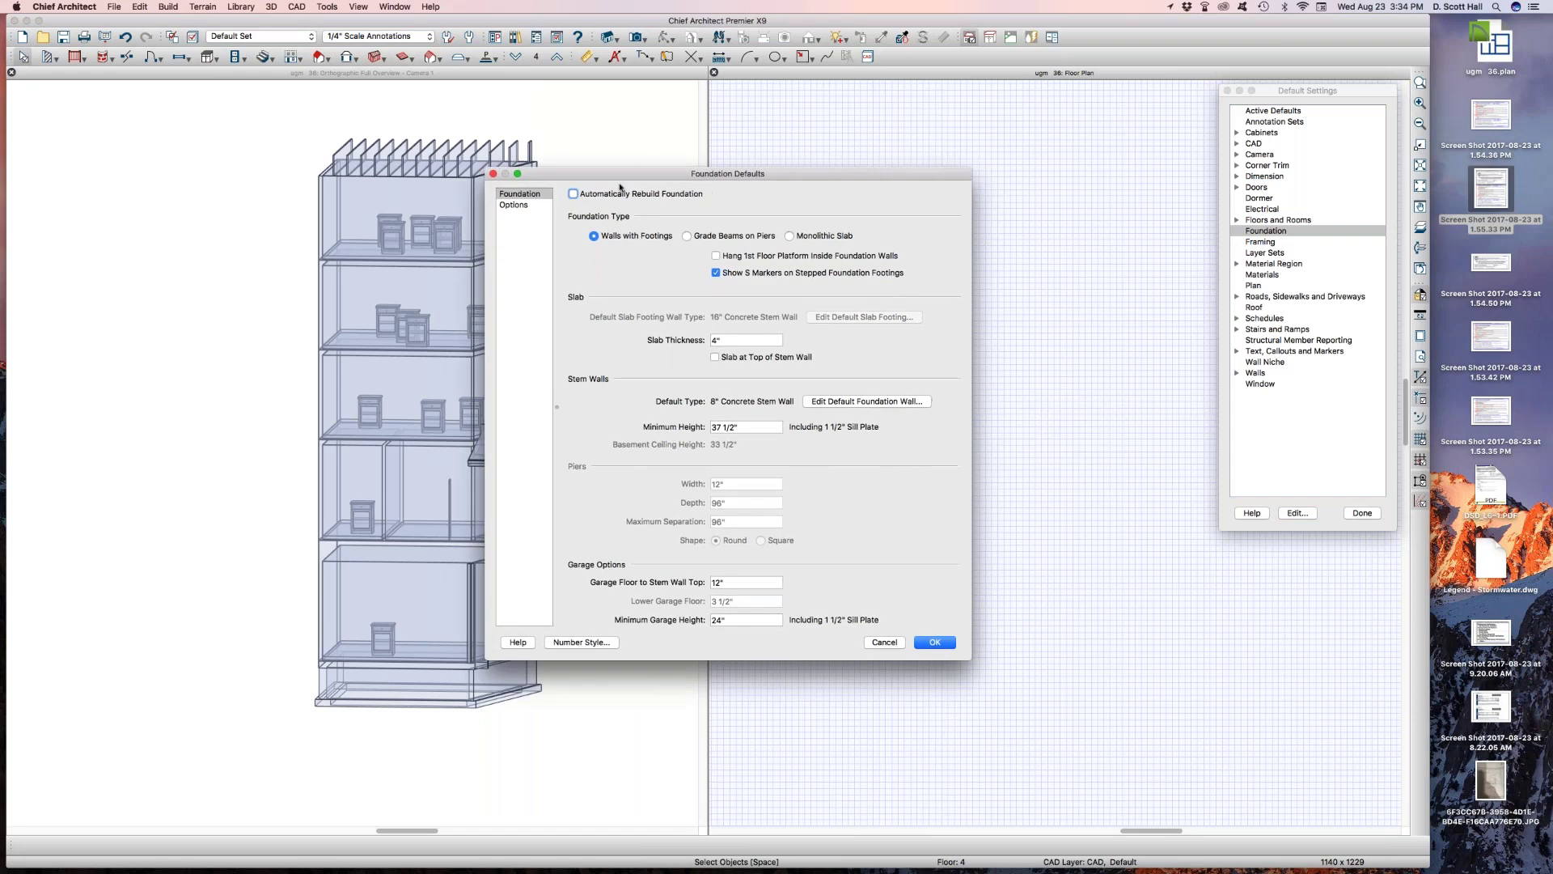
left_click(885, 642)
left_click(1362, 513)
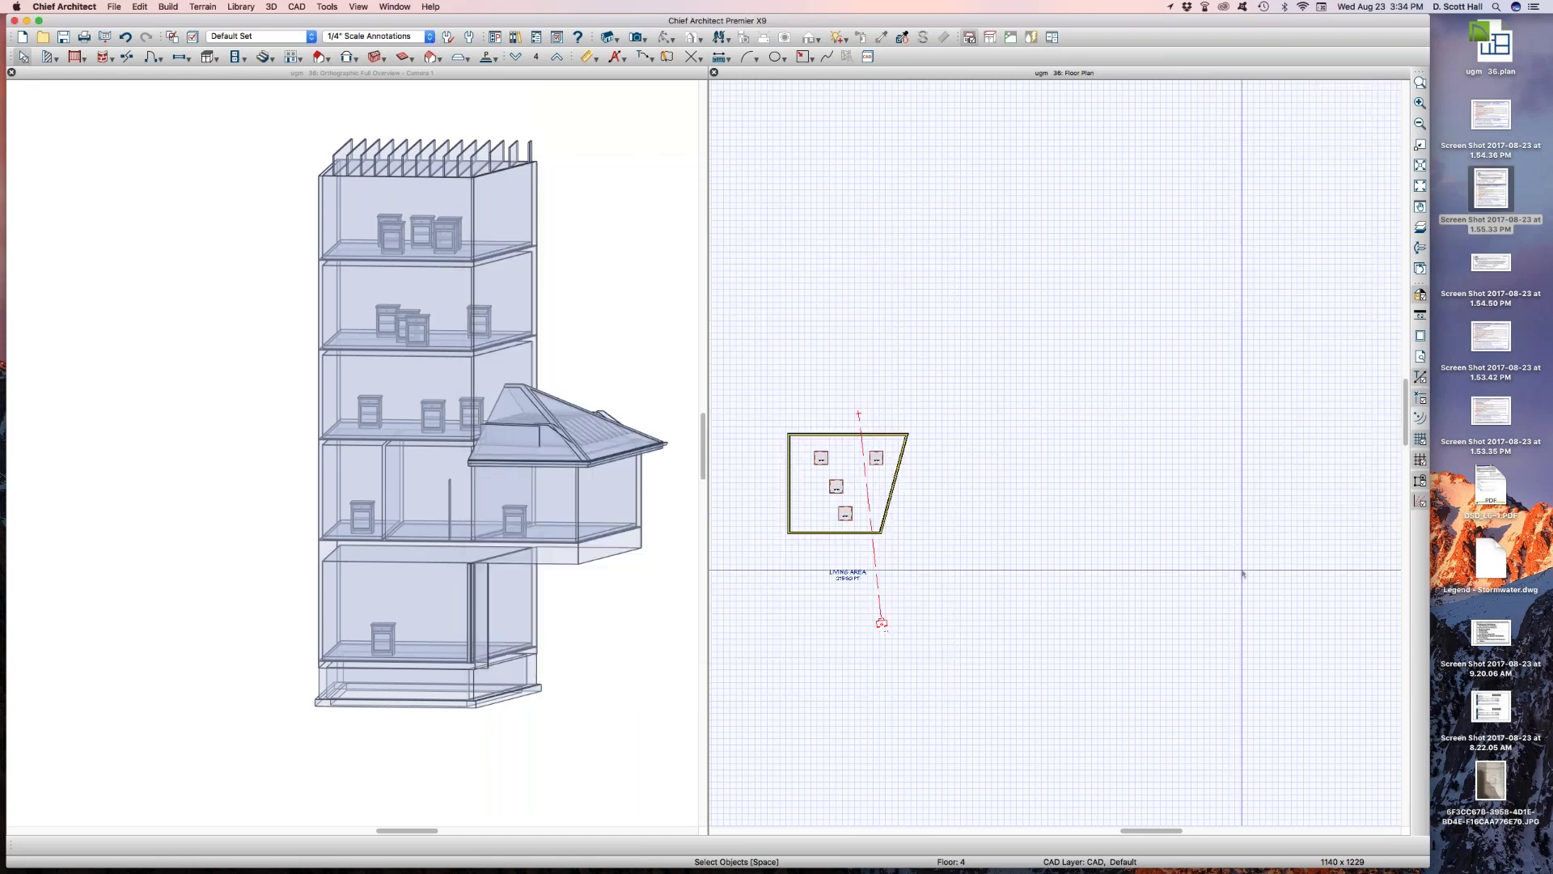
Set the absolute Floor (C) elevation in the Floor 4 defaults to 300 inches and close the default settings
double_click(1134, 490)
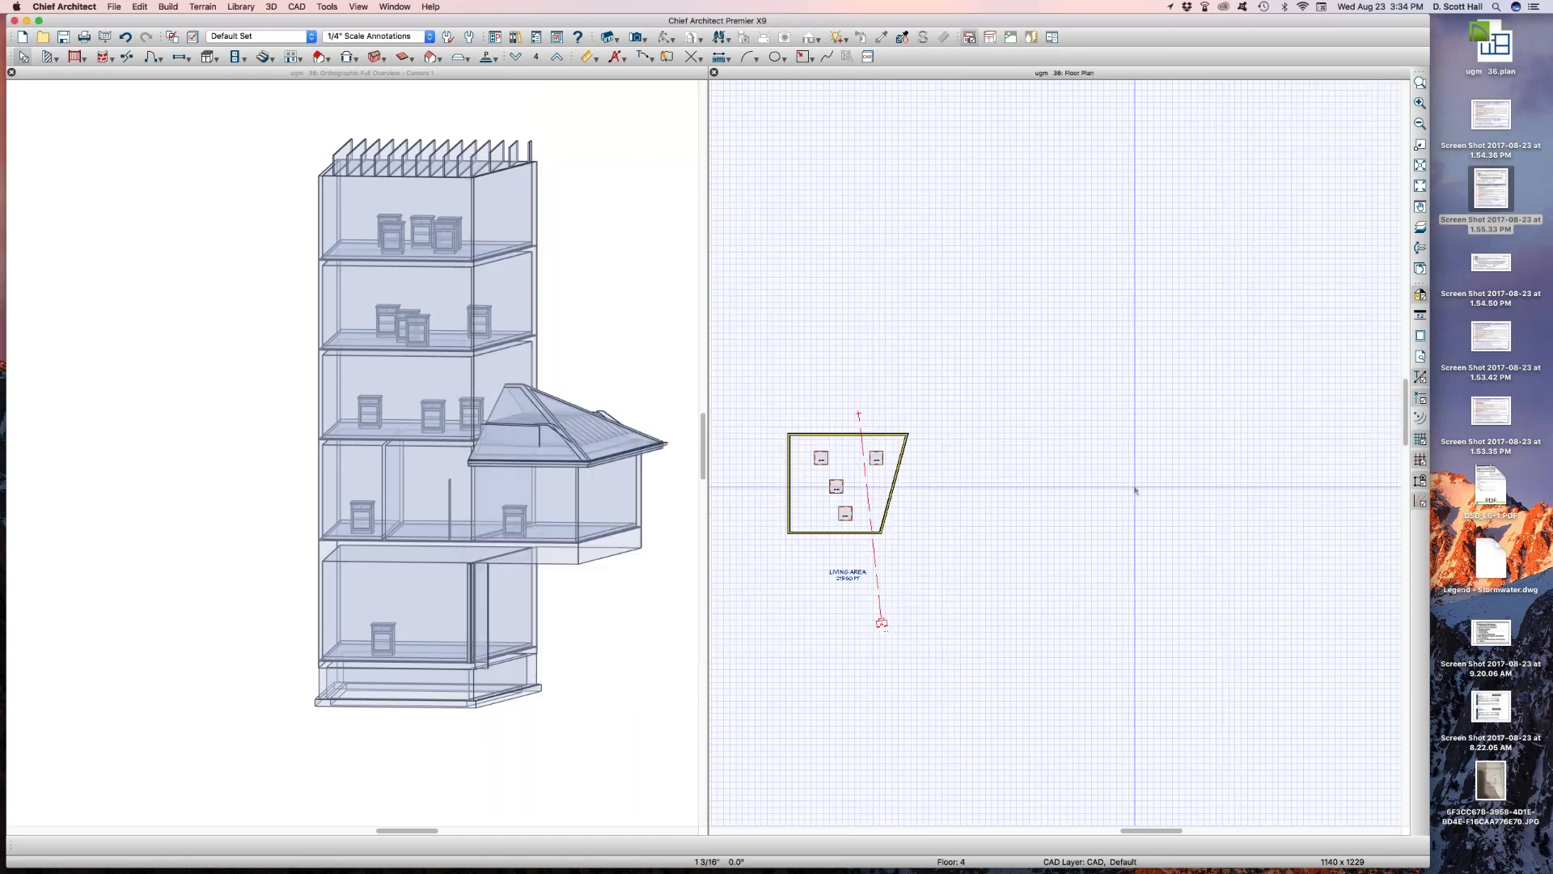
left_click(1237, 221)
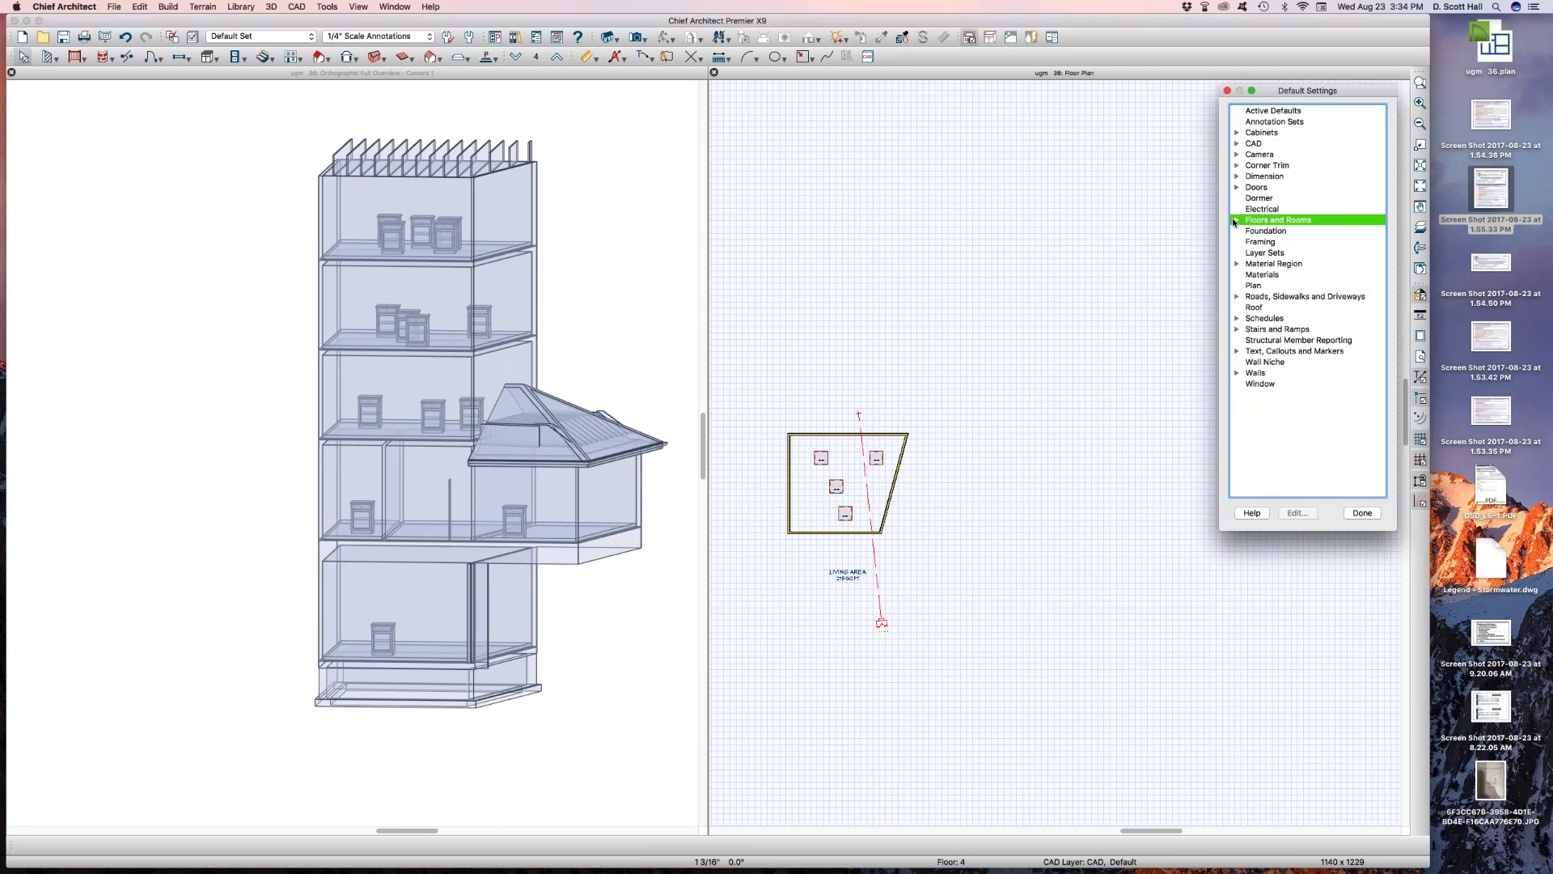
left_click(1236, 221)
double_click(1261, 242)
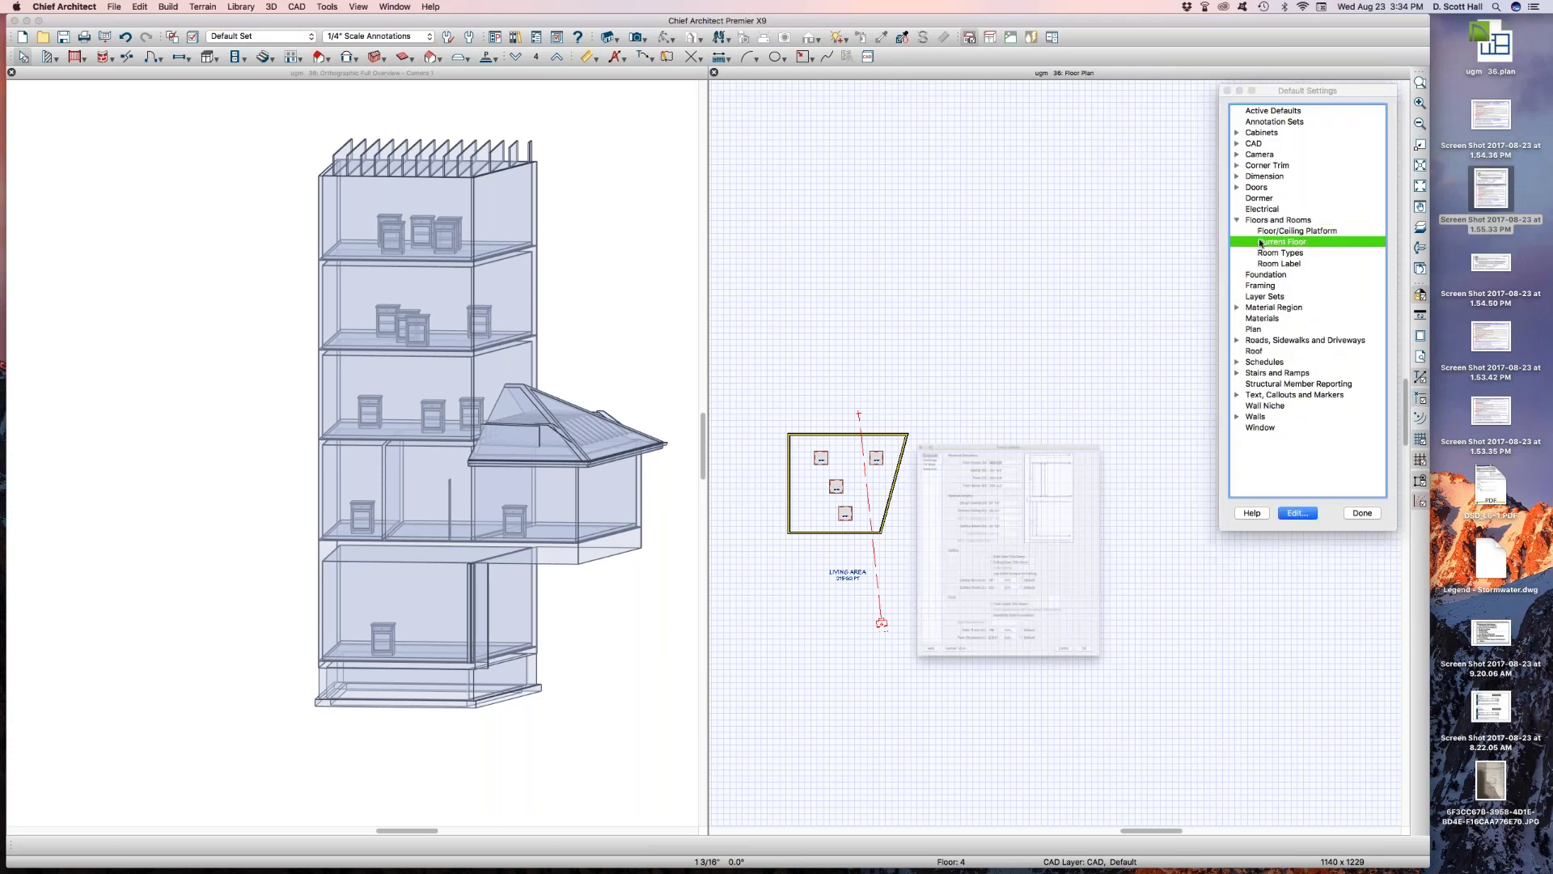
left_click_drag(950, 299, 1128, 320)
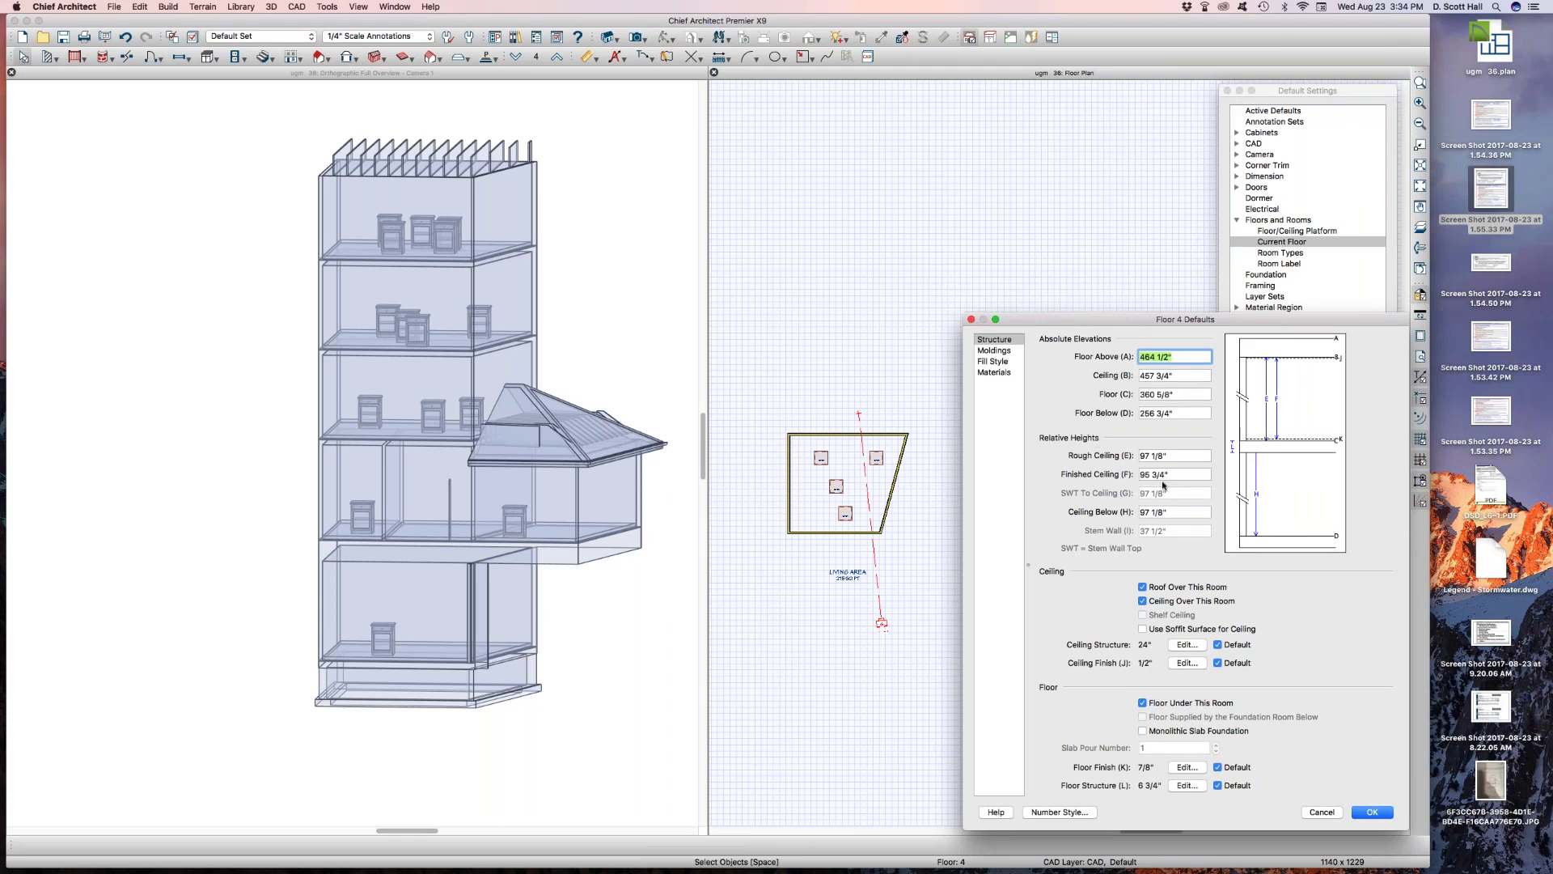
key("Tab")
key("Tab")
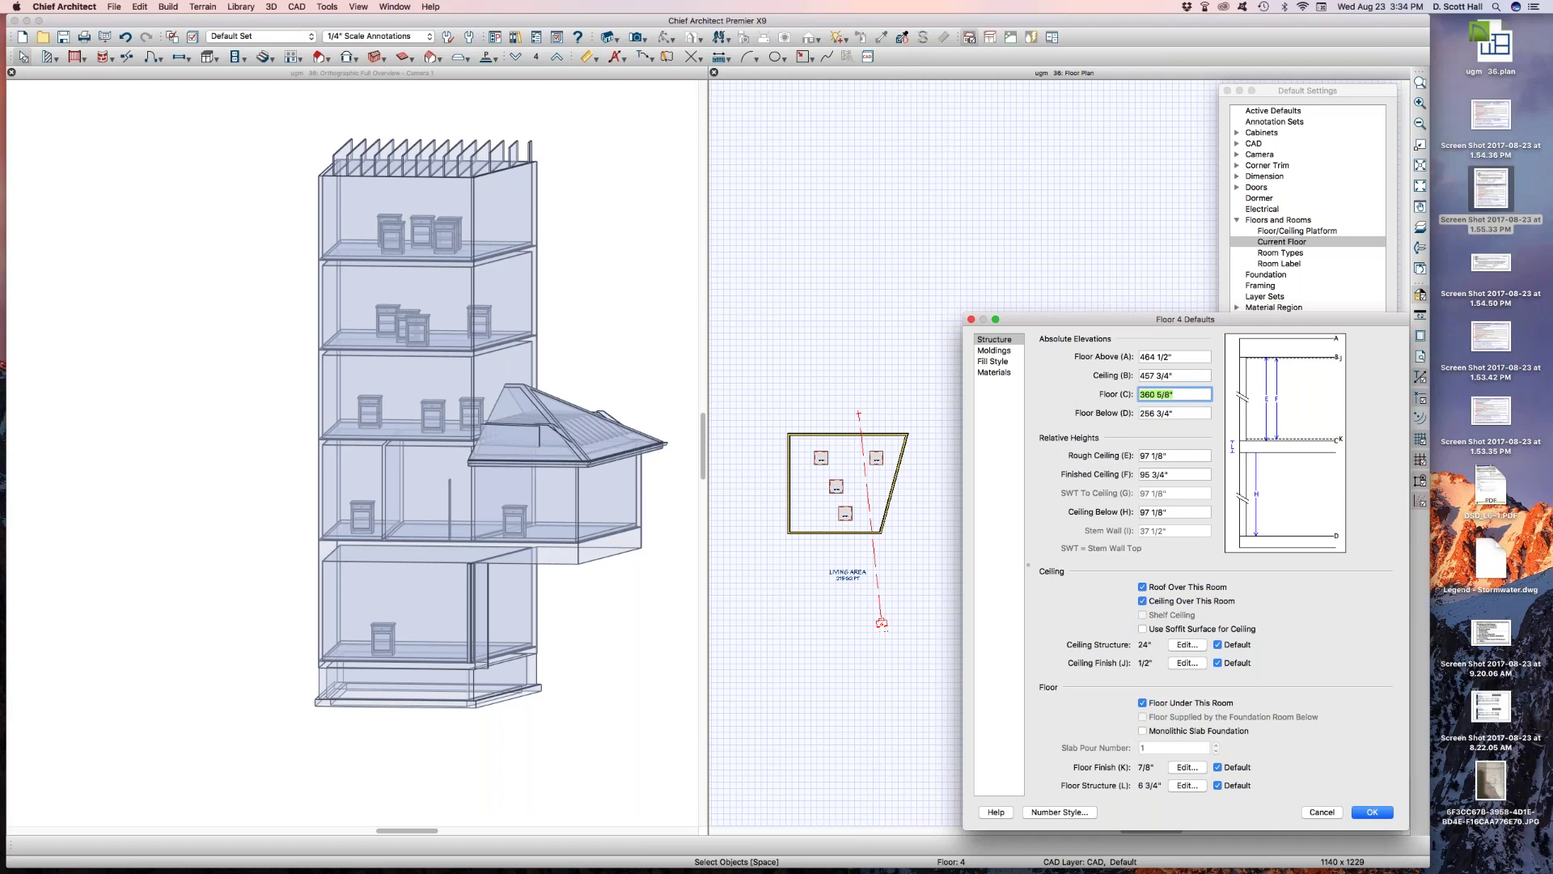
type("300")
key("Return")
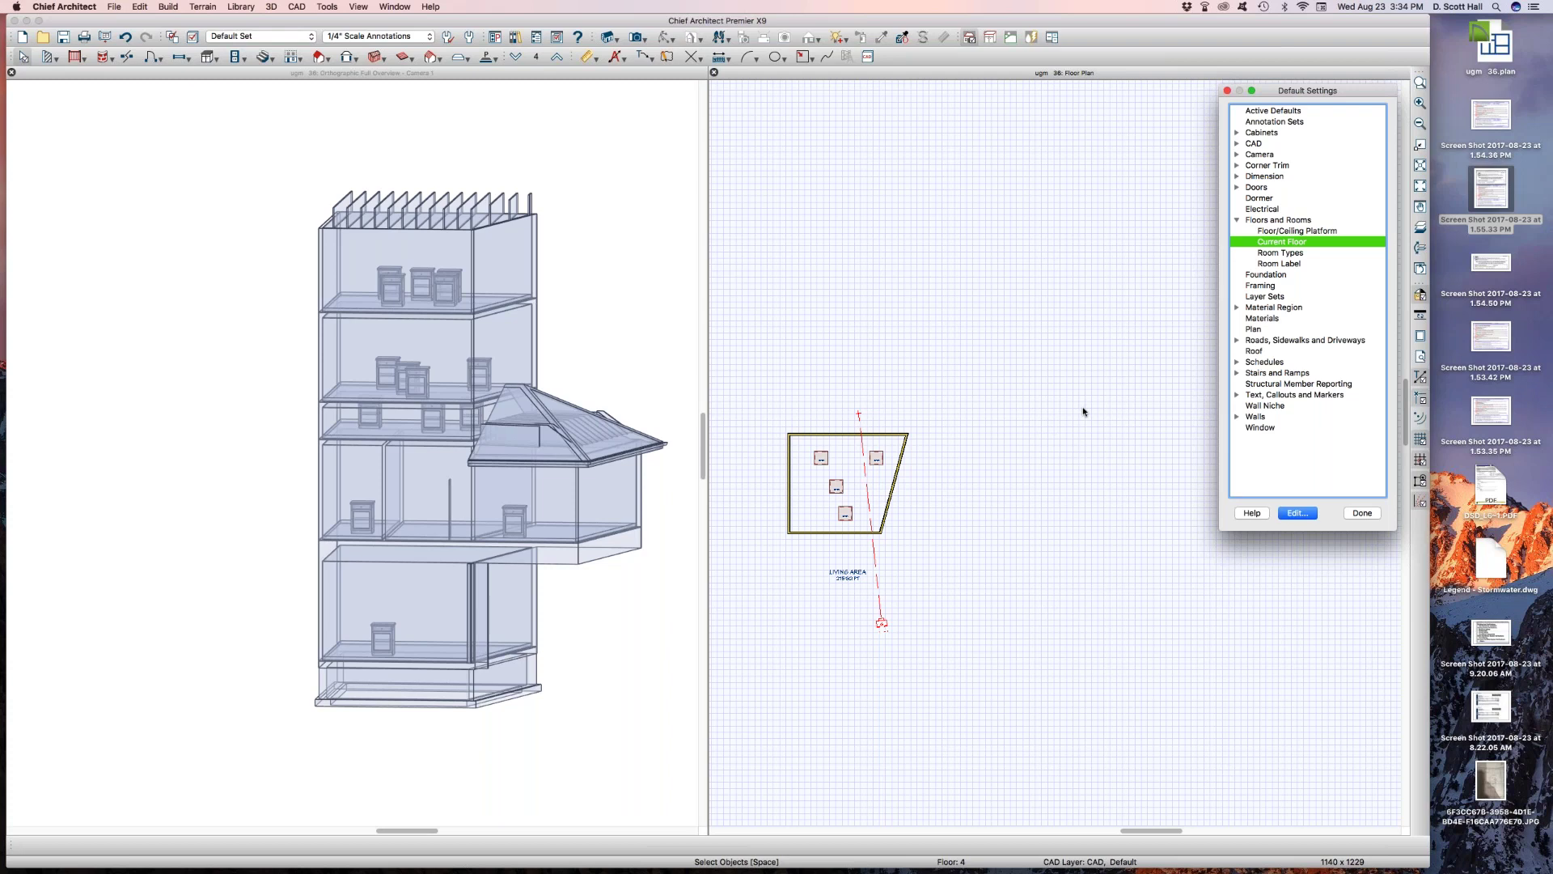
left_click(1363, 513)
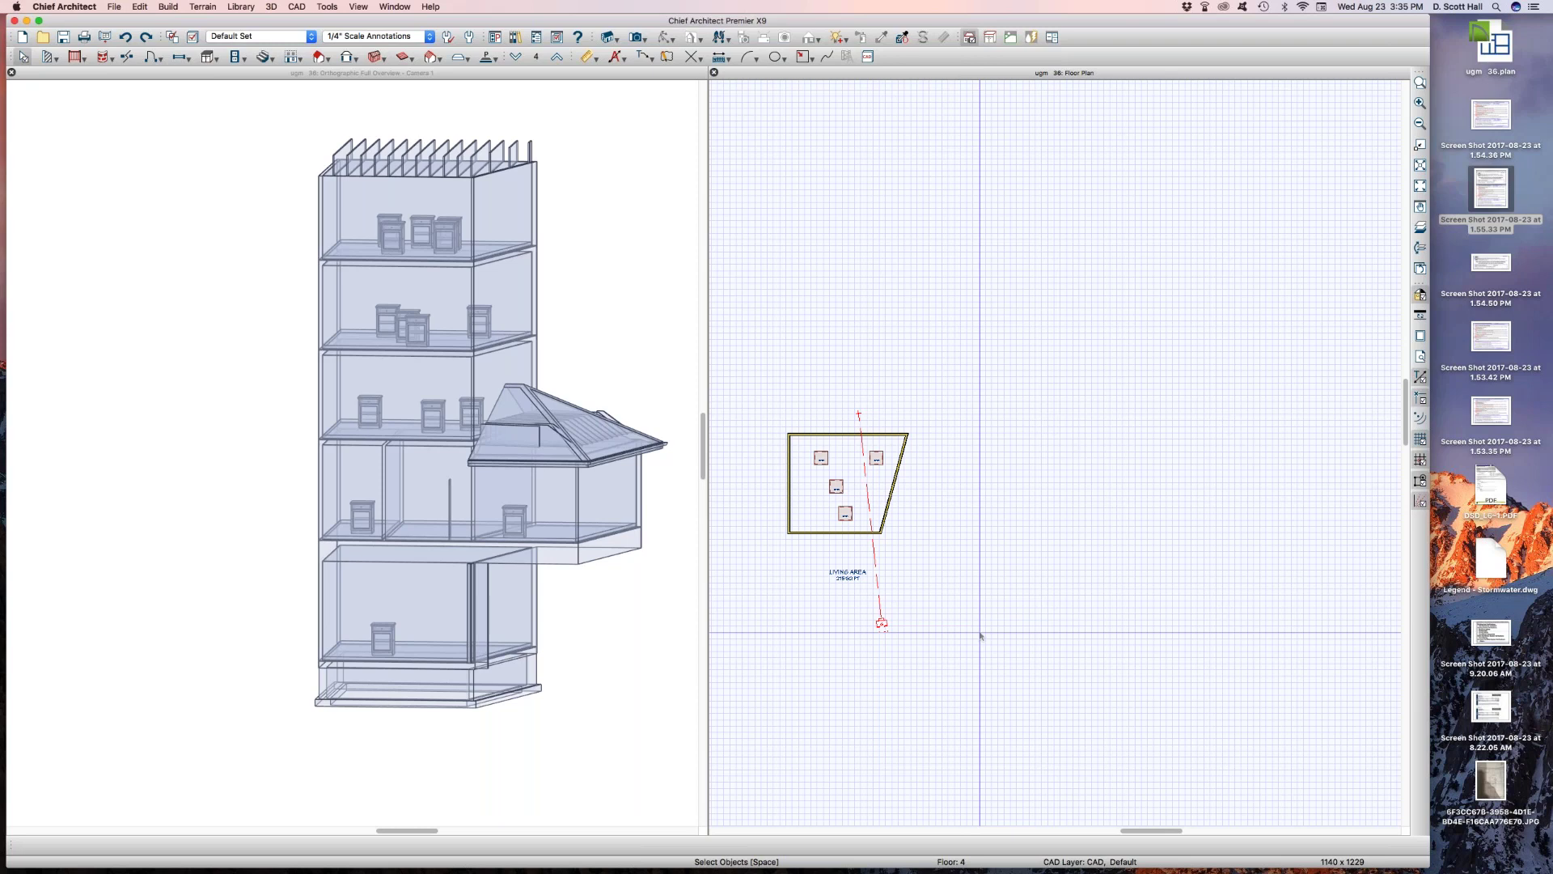
key("super+d")
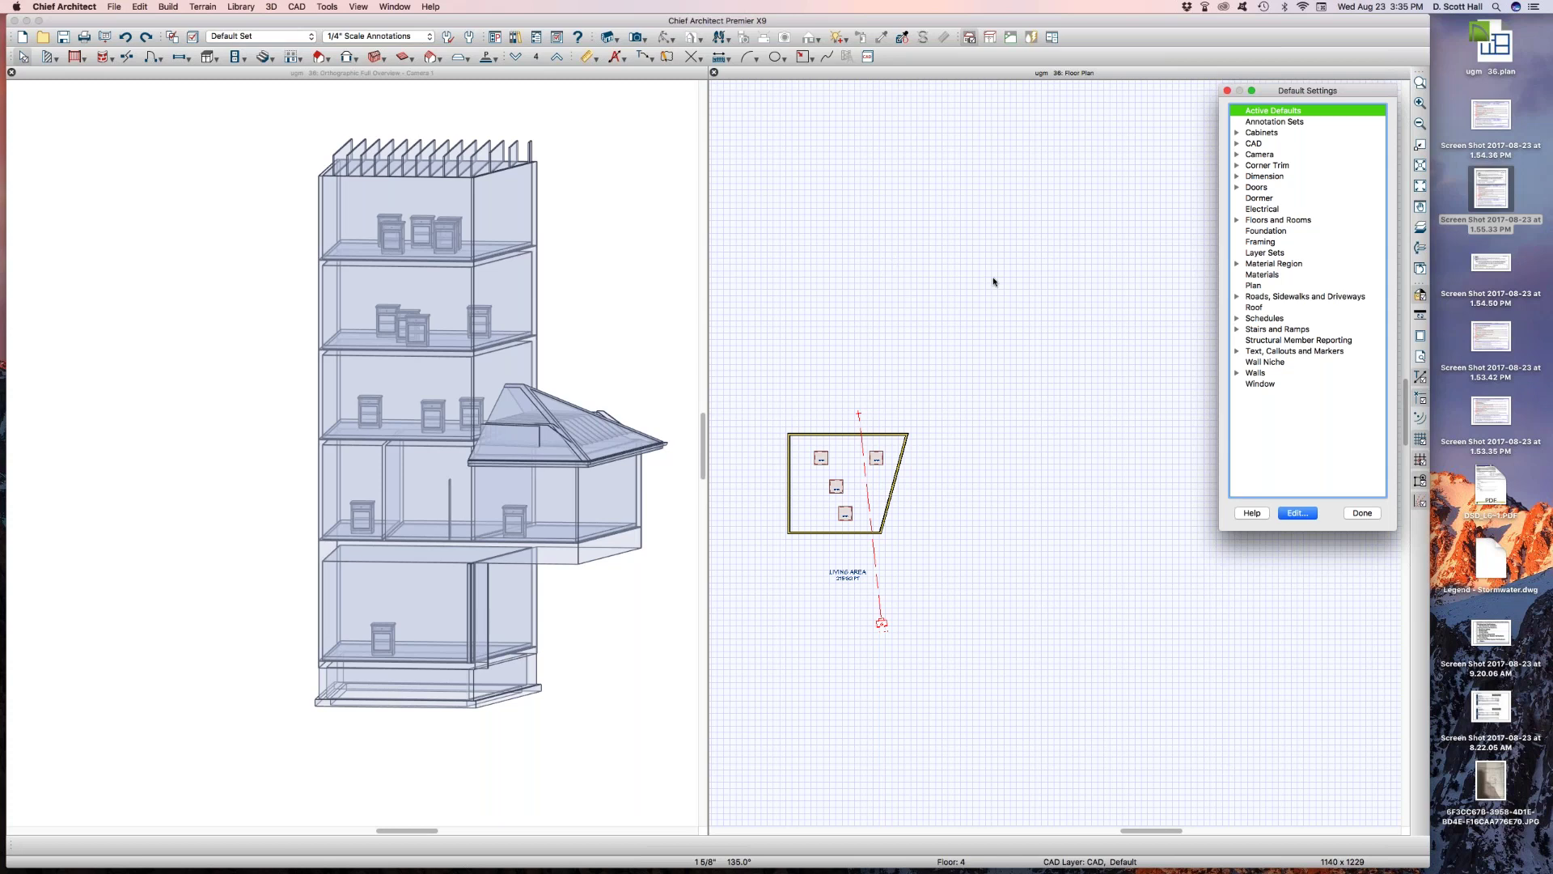
left_click(1363, 513)
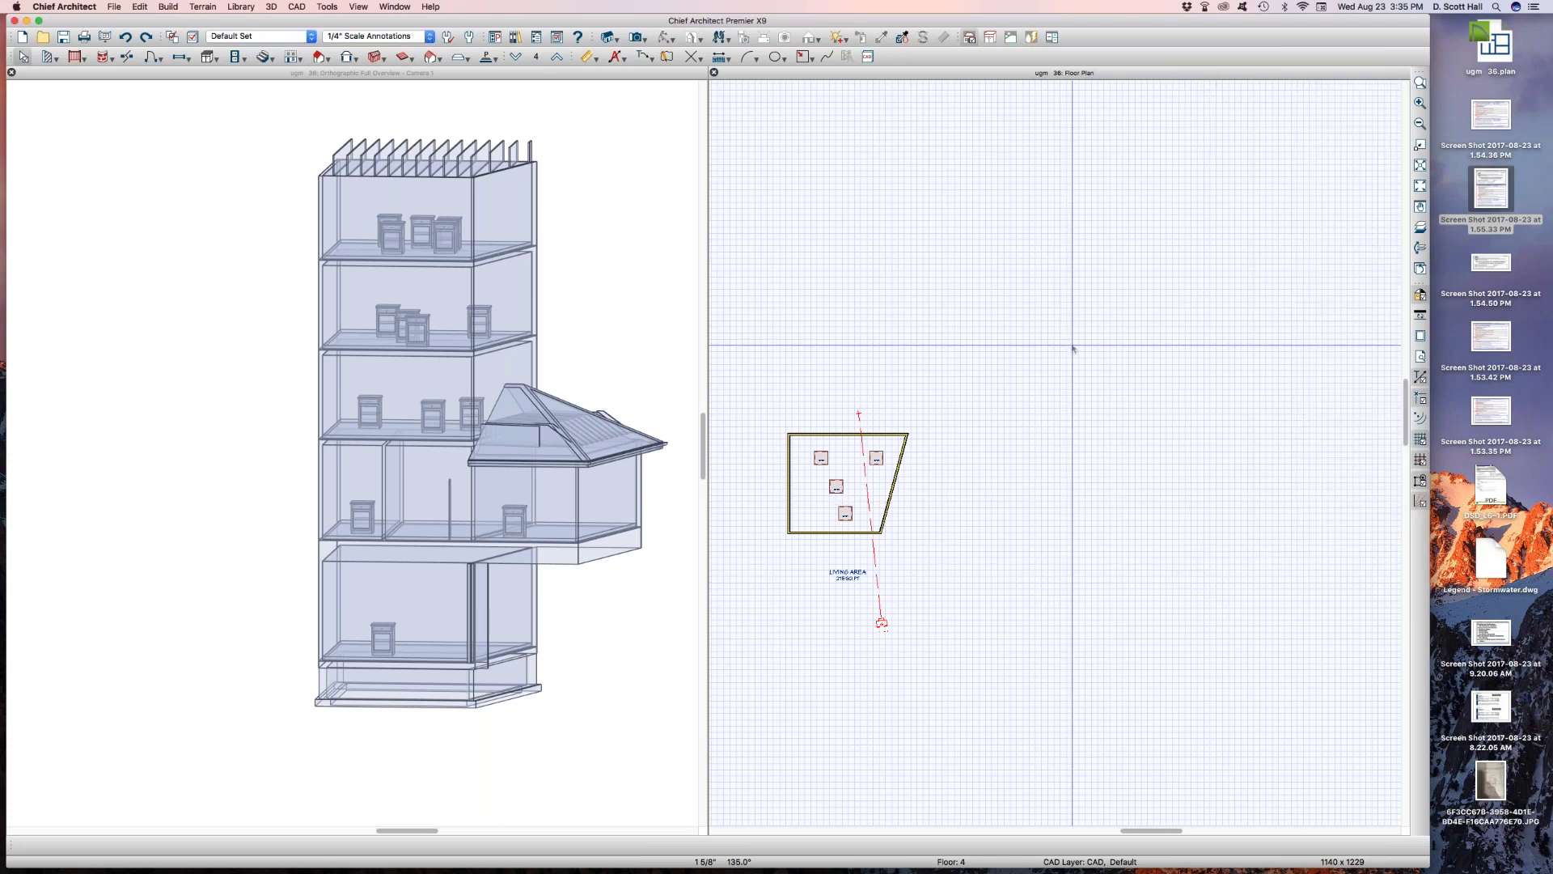
key("super+d")
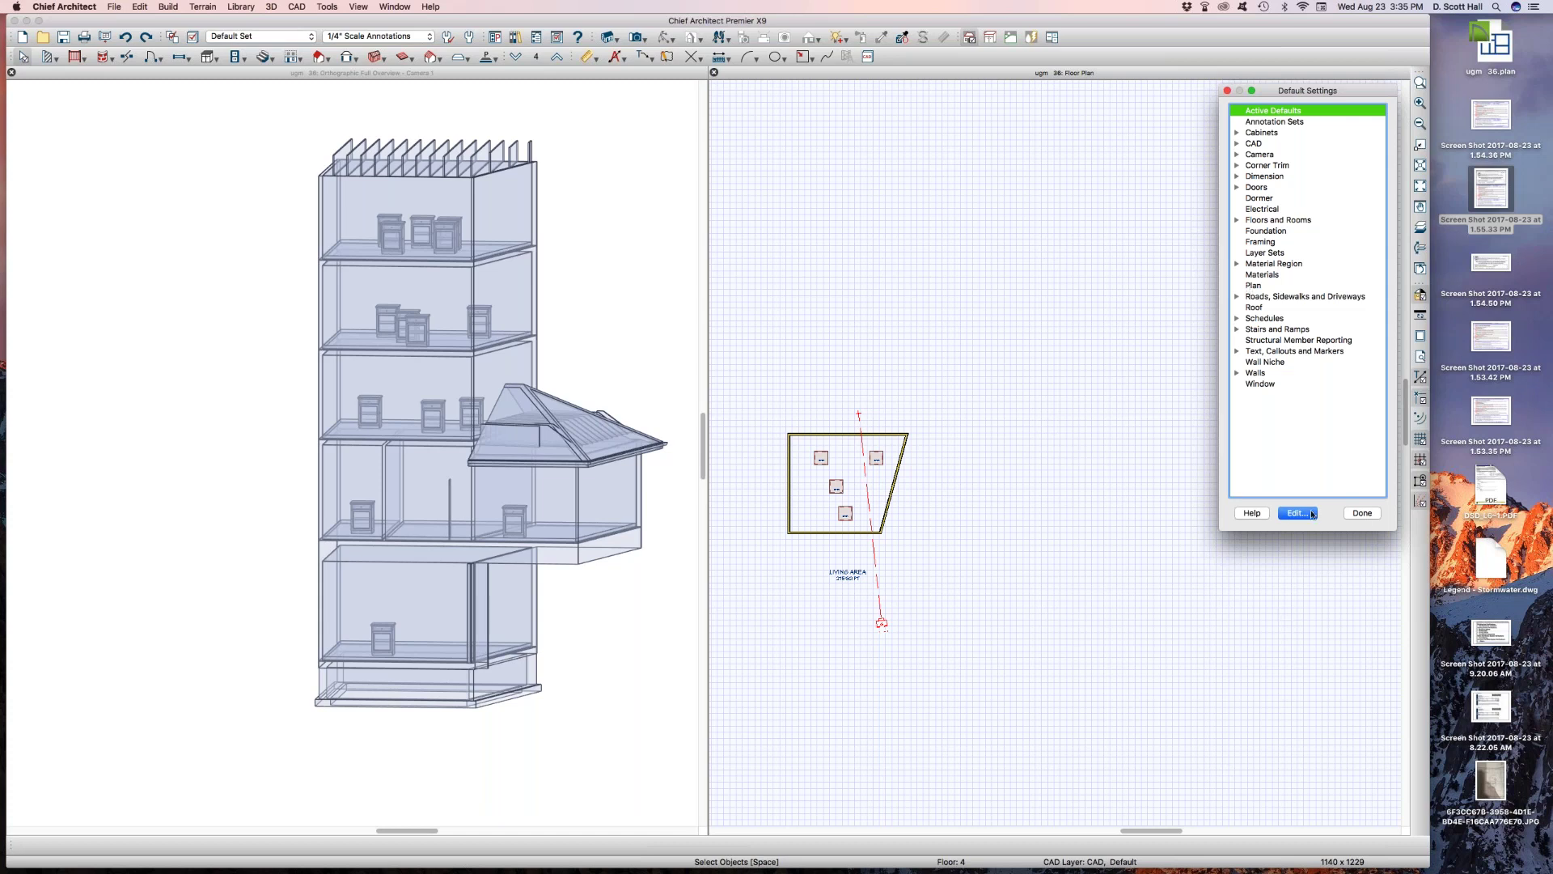
left_click(1363, 513)
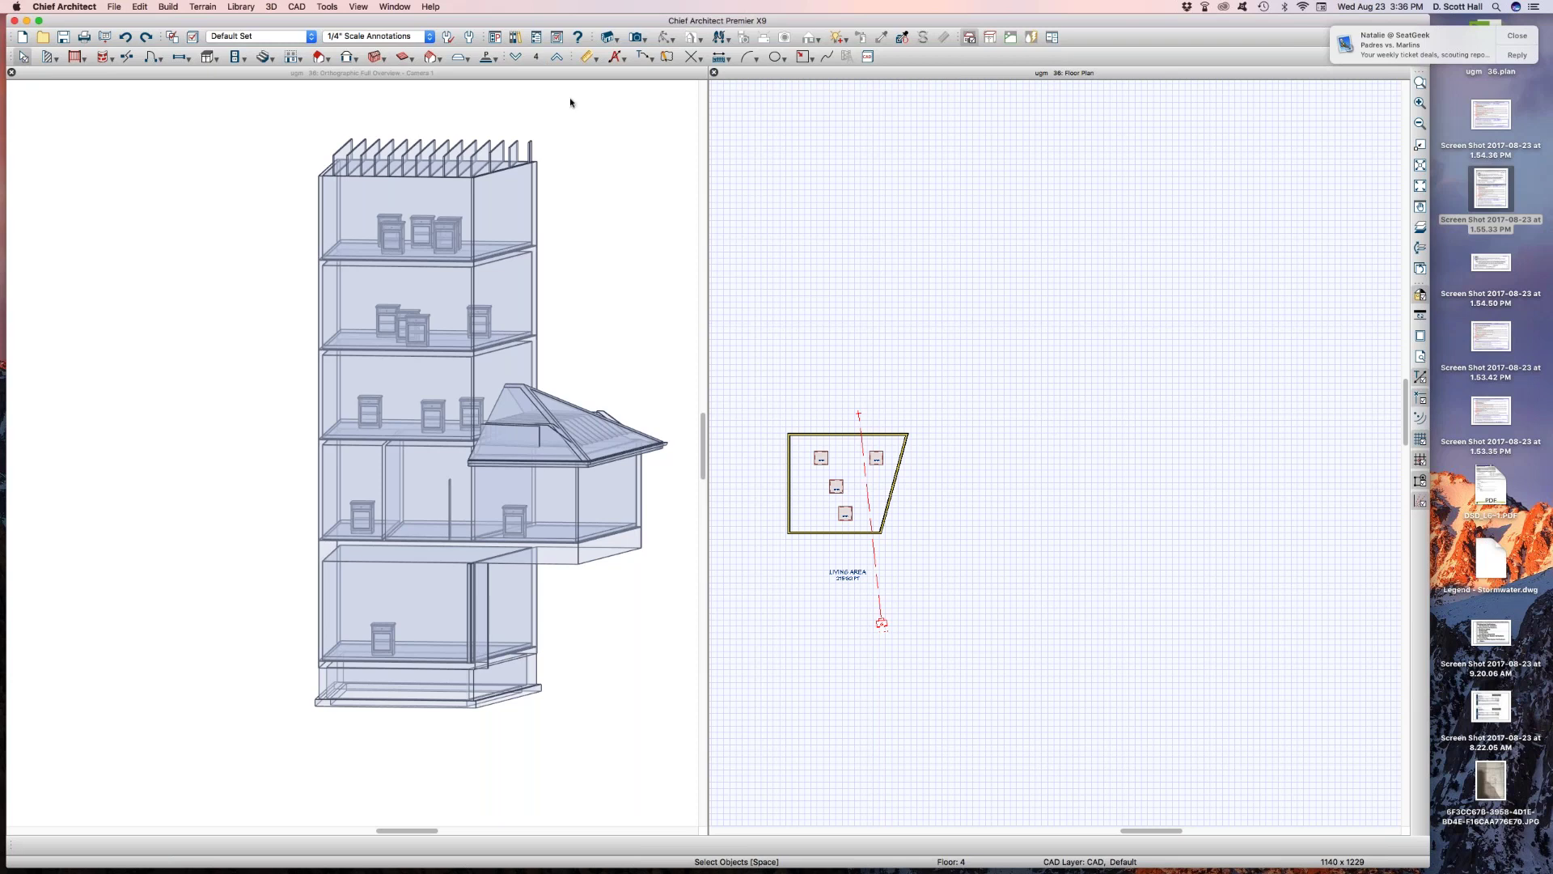
Go down to Floor 1 and examine the absolute elevations and relative heights in its floor defaults
left_click(514, 59)
left_click(514, 58)
left_click(515, 59)
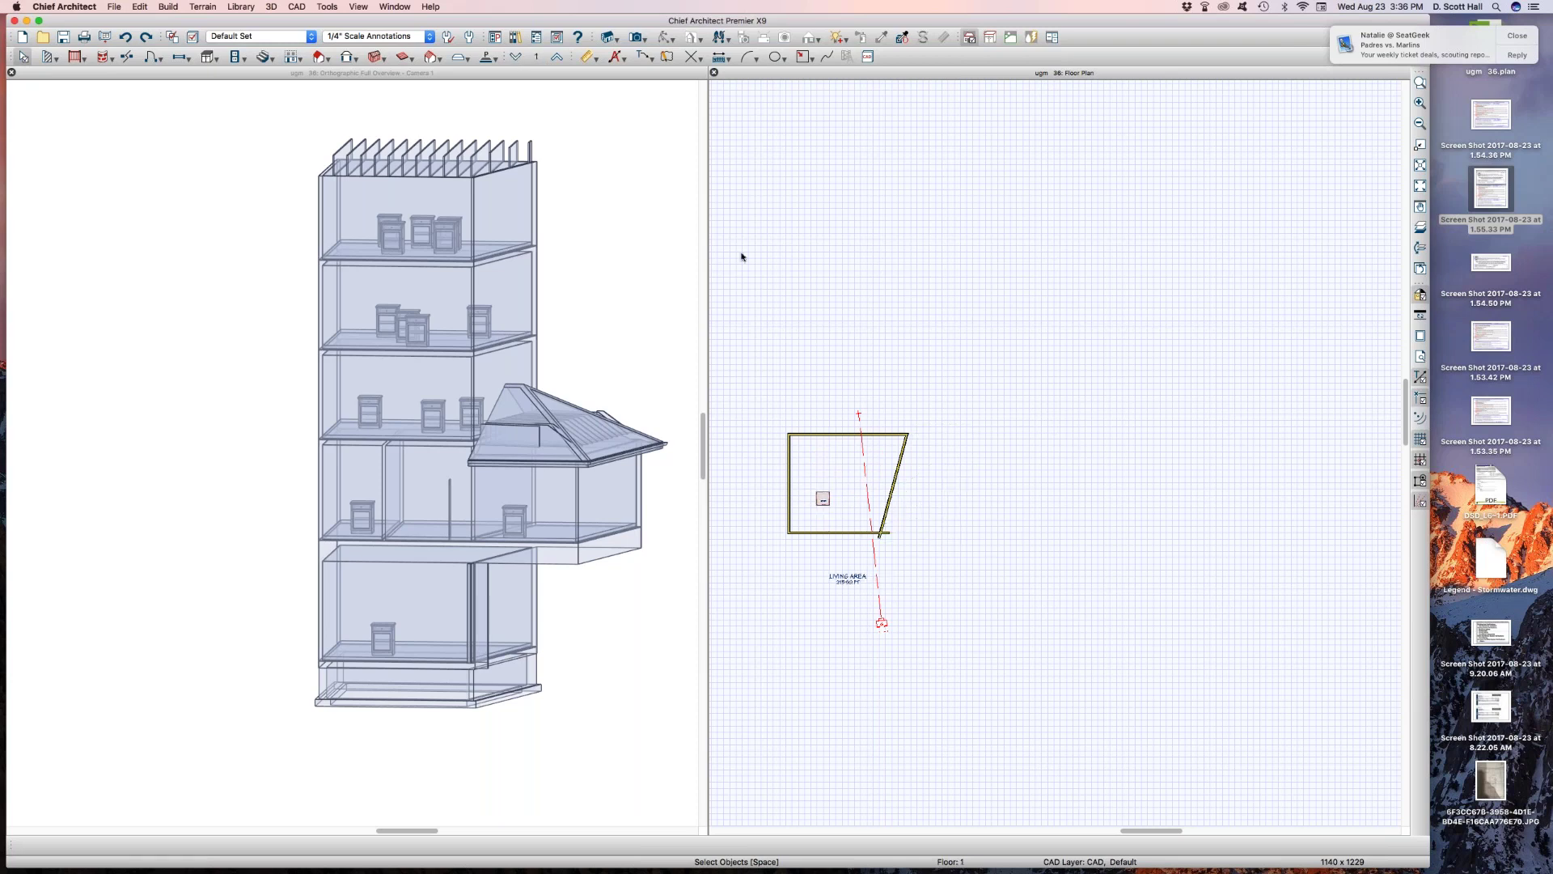
scroll(758, 495, "up", 2)
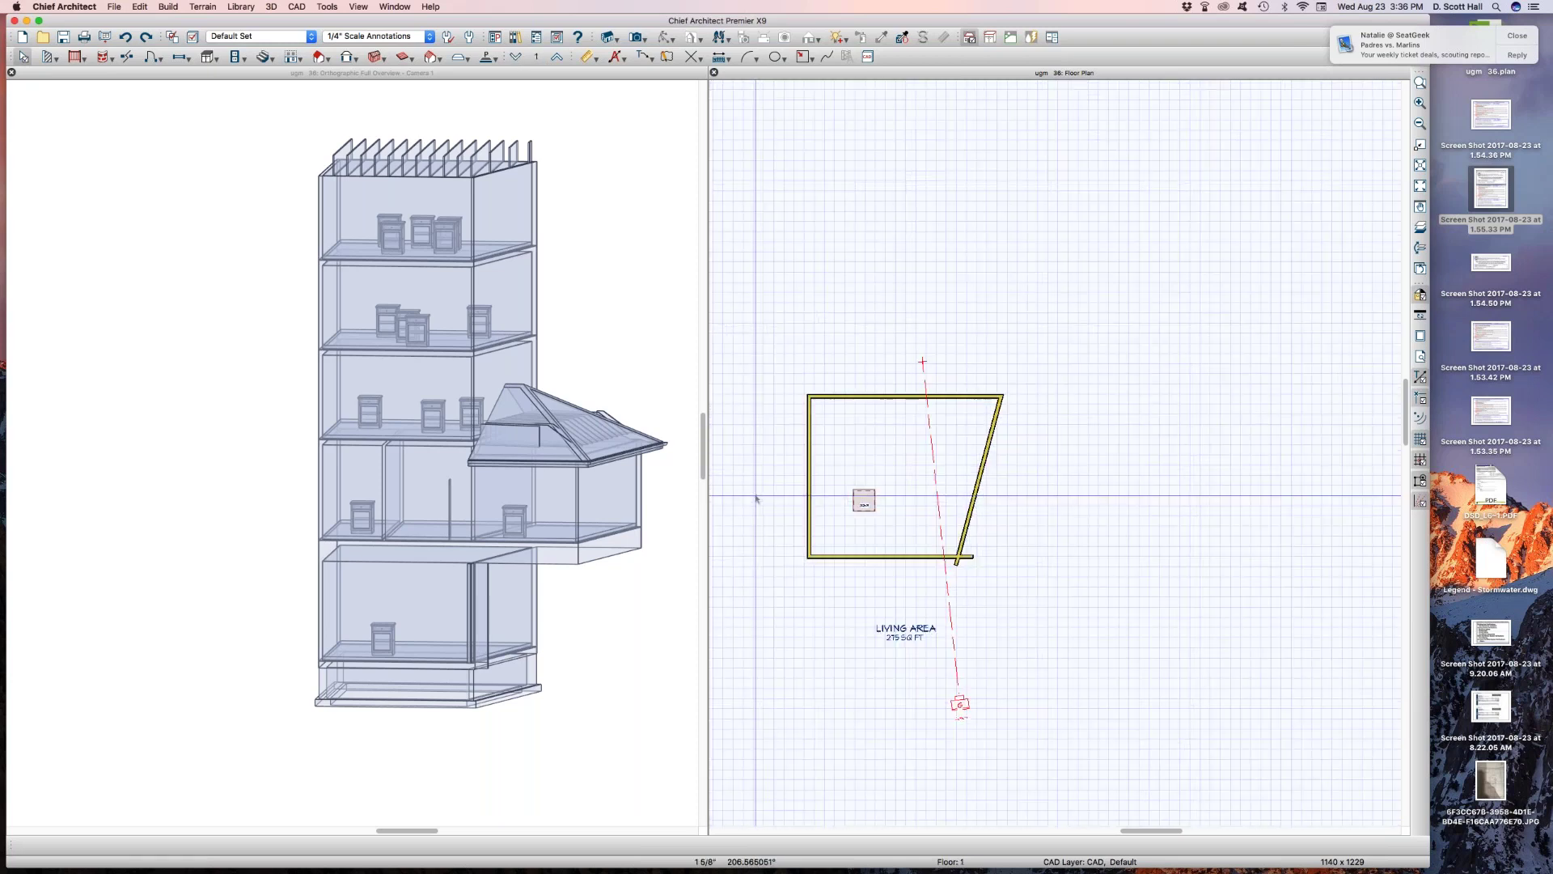
key("super+d")
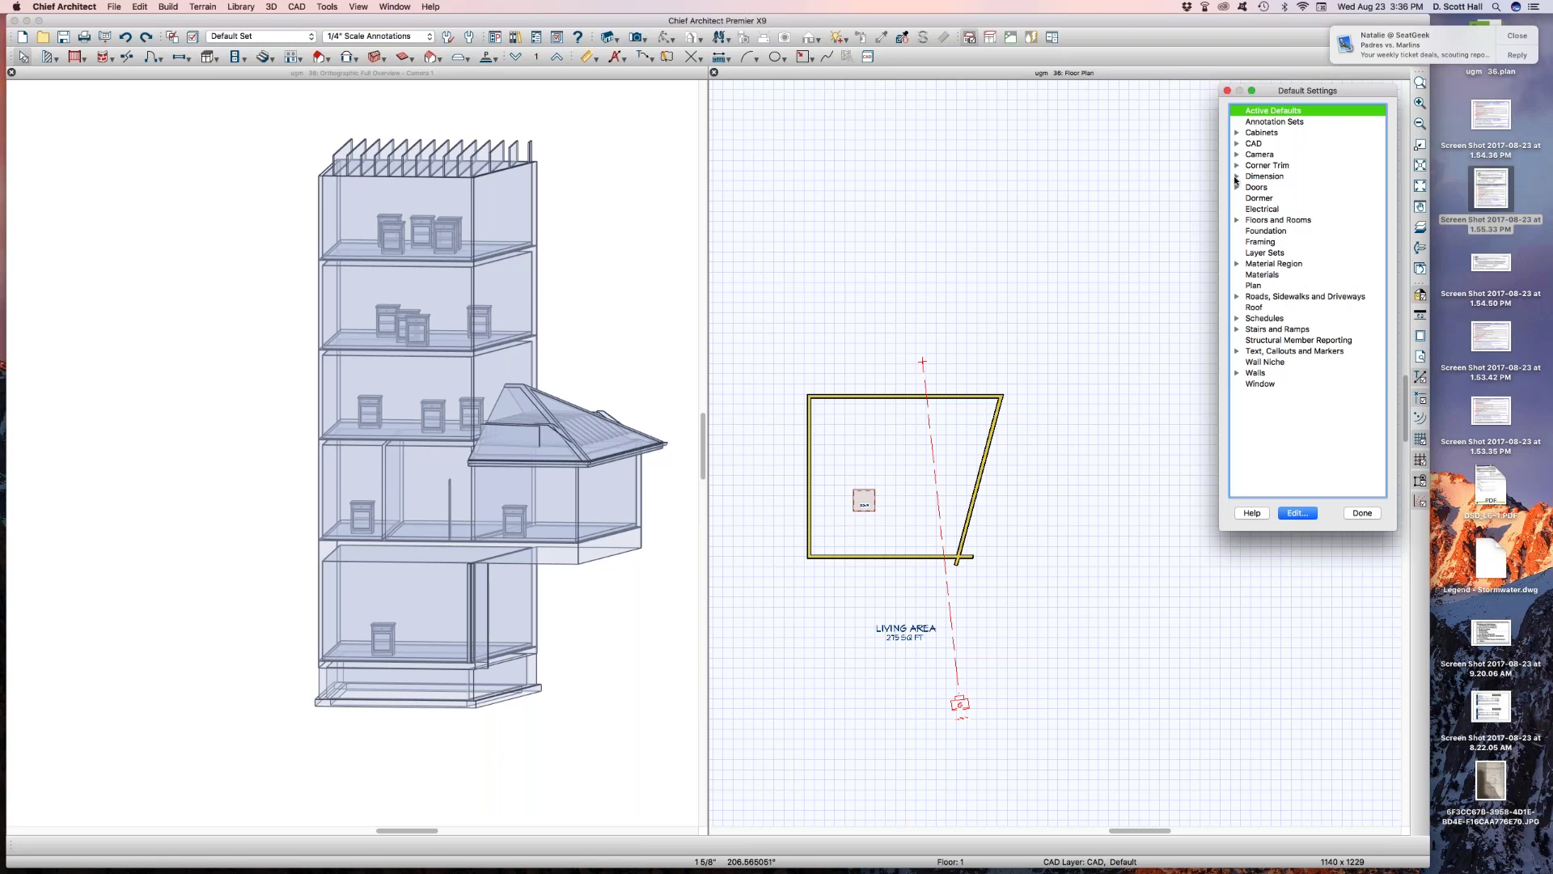
left_click(1236, 220)
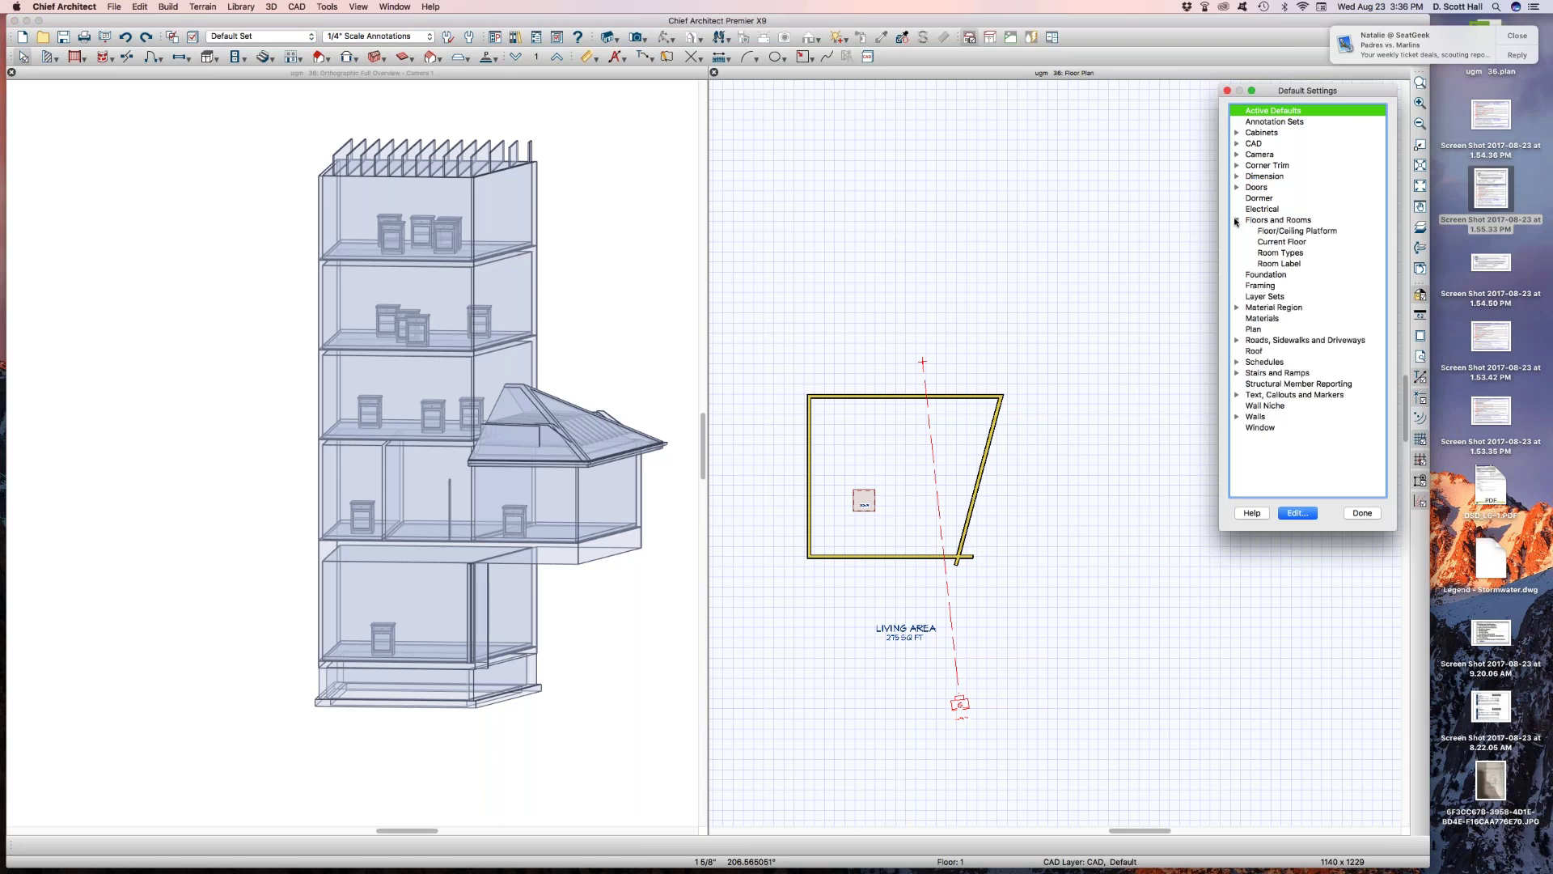
double_click(1282, 242)
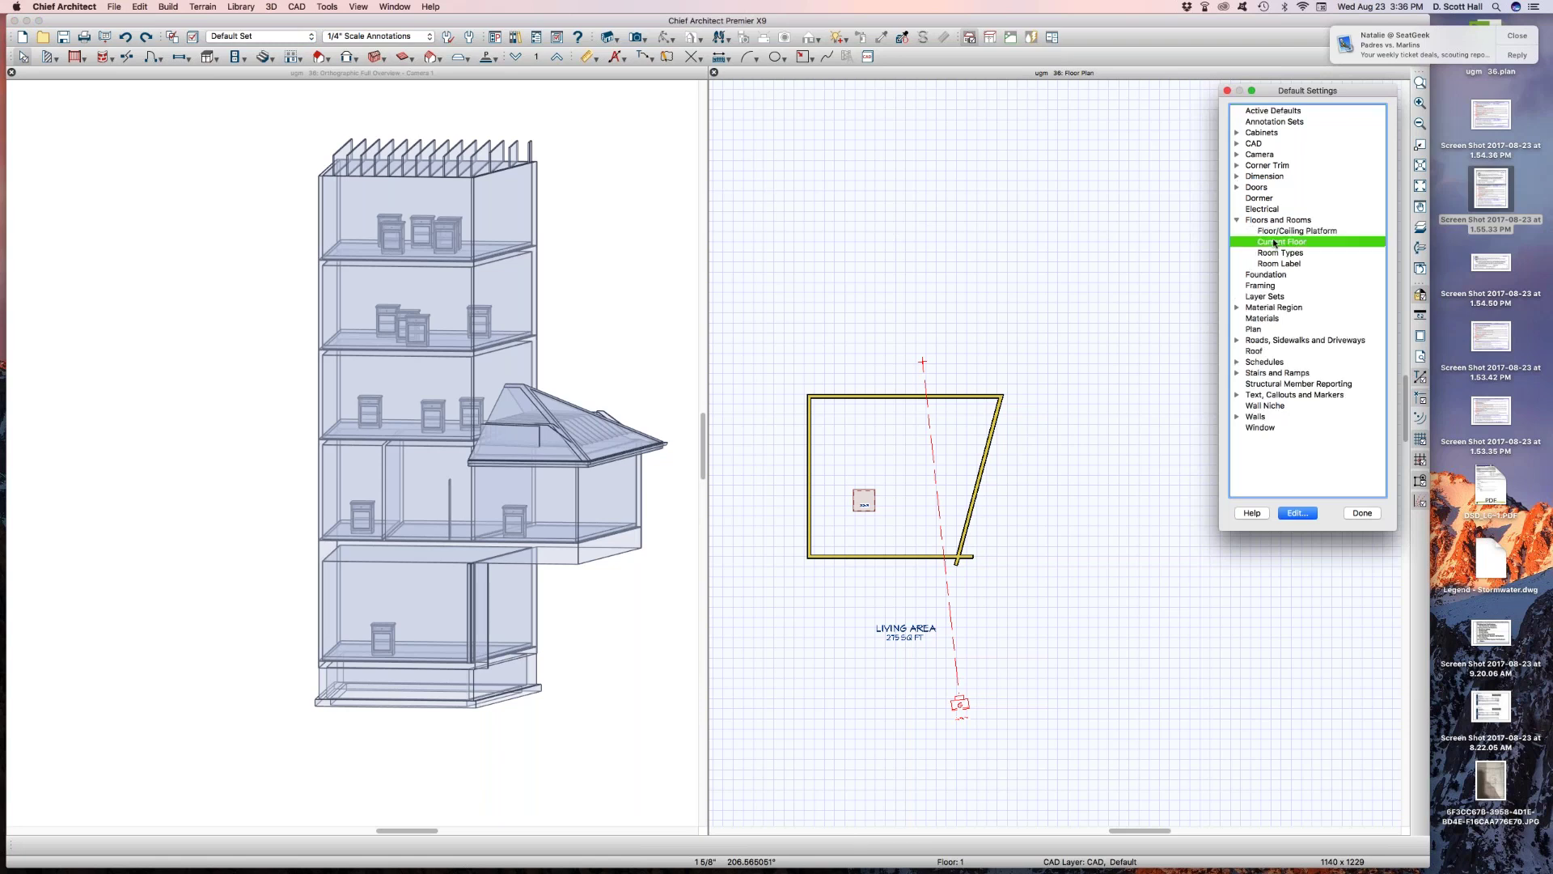
left_click_drag(1075, 318, 1059, 122)
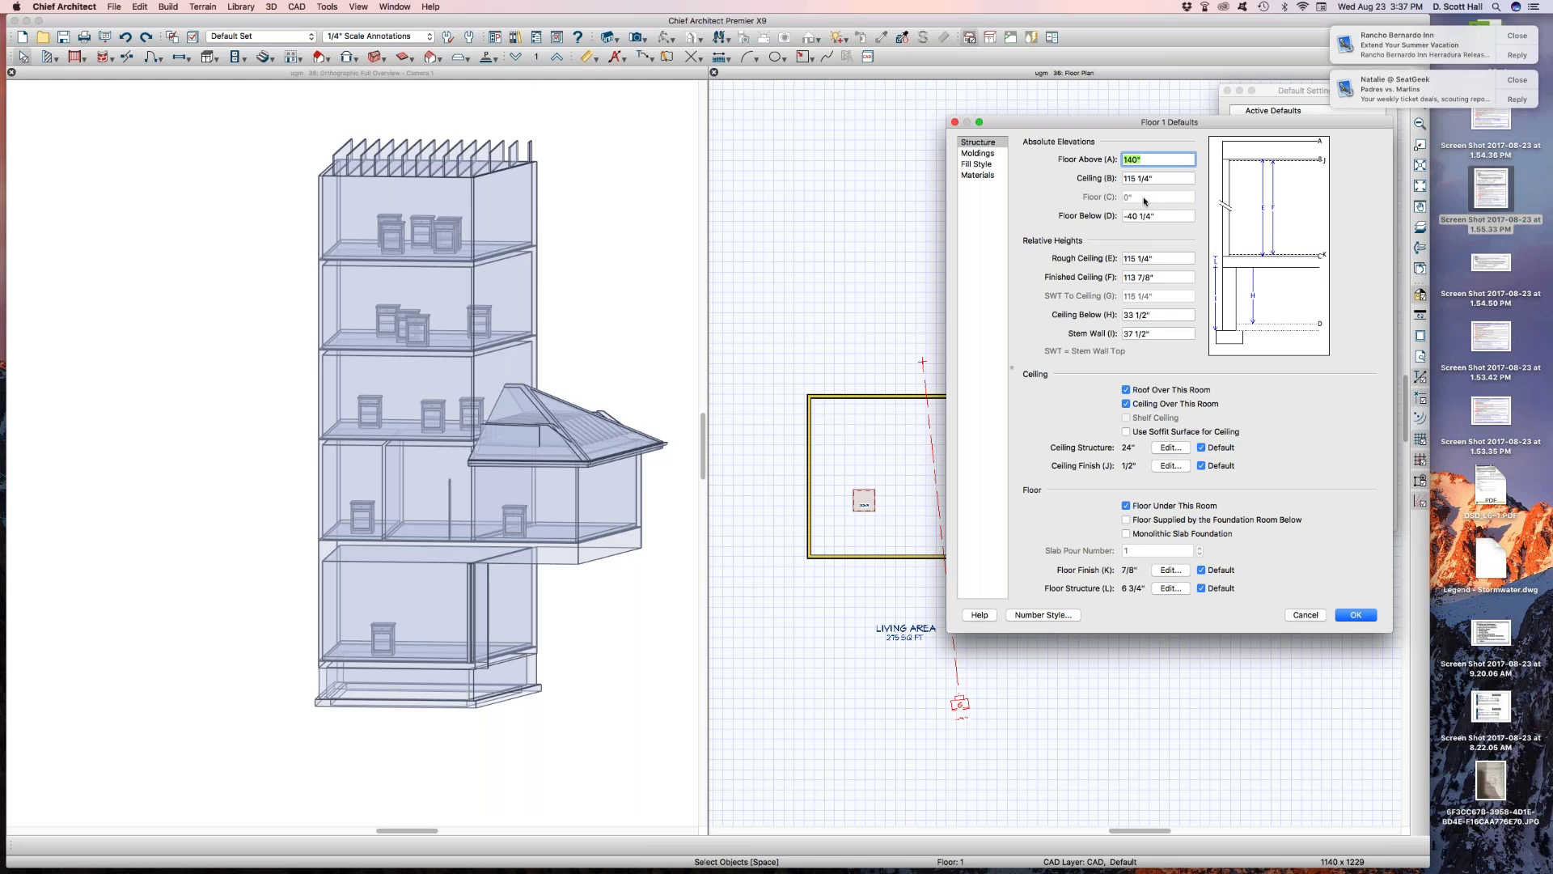
left_click_drag(1031, 122, 928, 103)
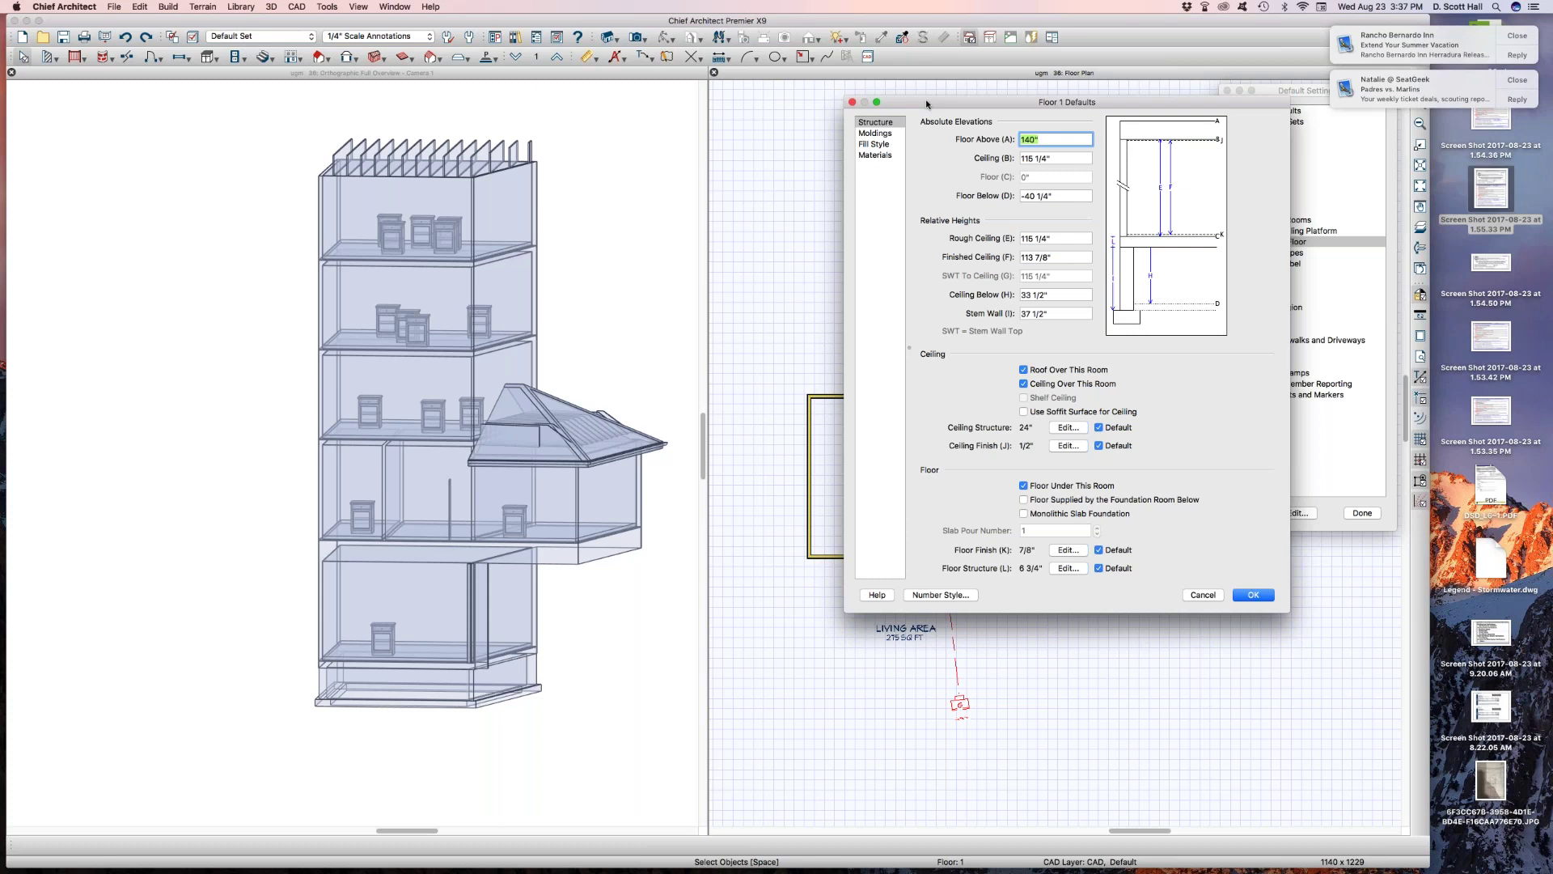
left_click(1251, 595)
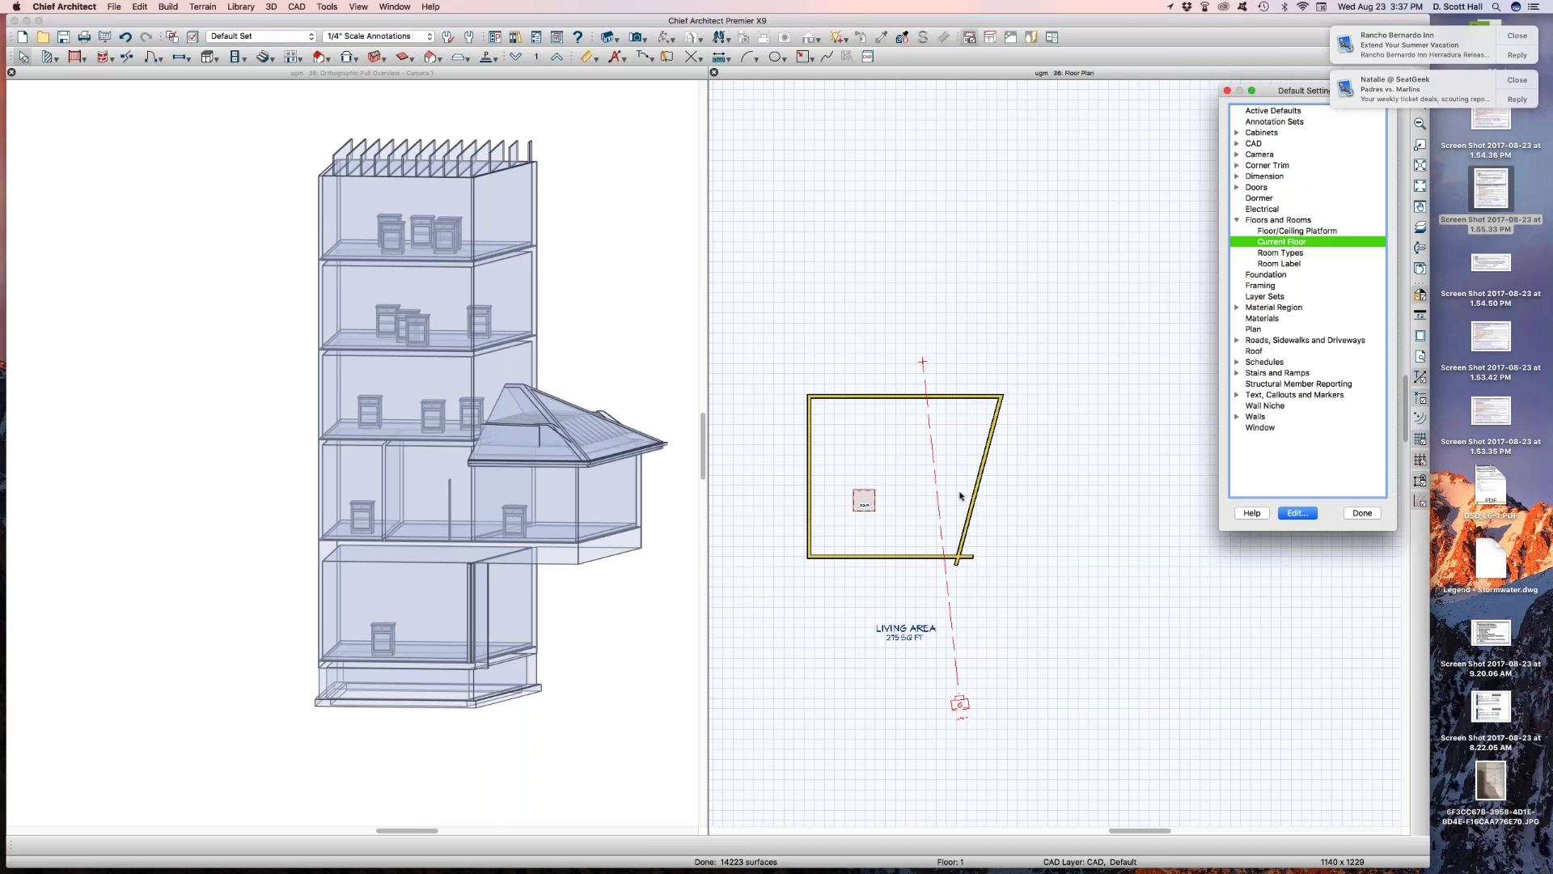
left_click(1361, 512)
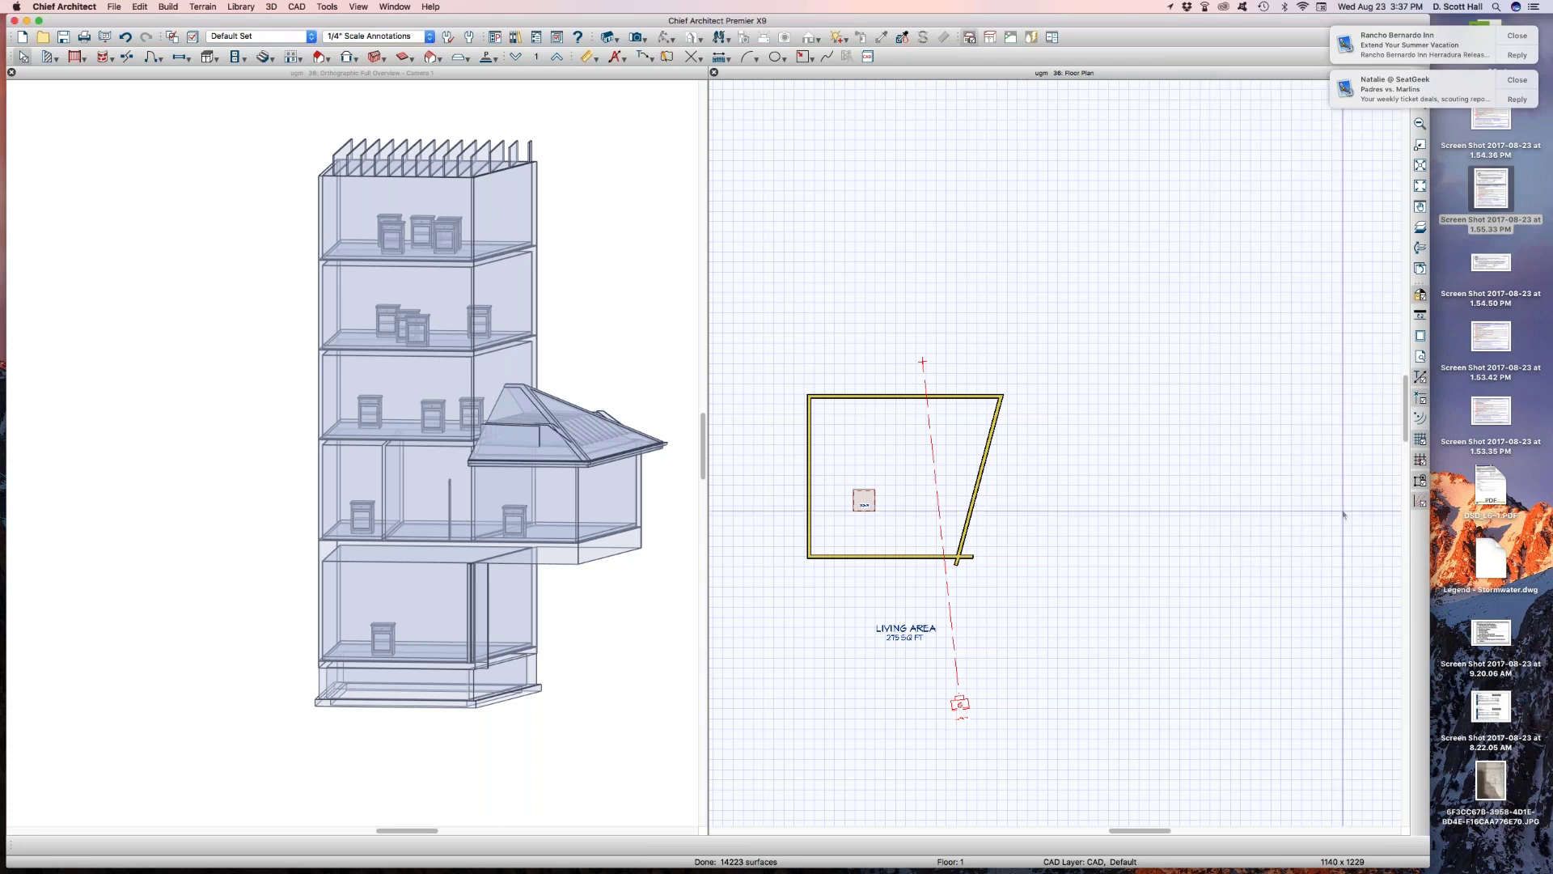
Draw a vertical interior wall on Floor 1 from the upper to the lower exterior wall, dividing the room in two
key("space")
left_click_drag(894, 397, 899, 563)
key("space")
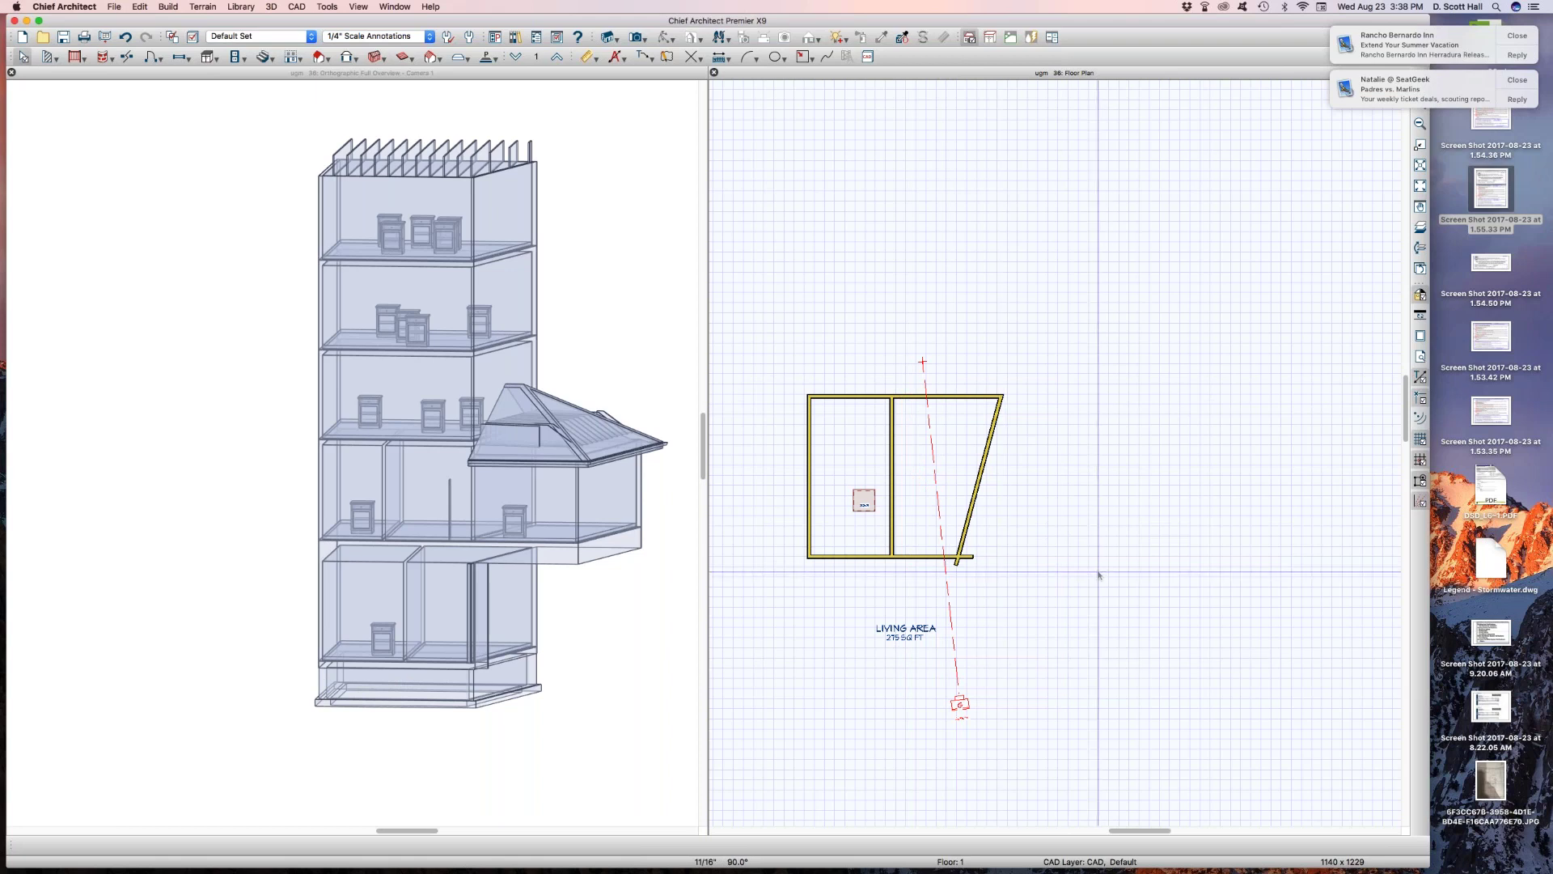
Compare the structure settings of the angled-wall room on Floor 1 with the Floor 1 defaults, keeping all values
left_click(949, 439)
double_click(947, 441)
left_click(1392, 778)
key("super+d")
double_click(1267, 244)
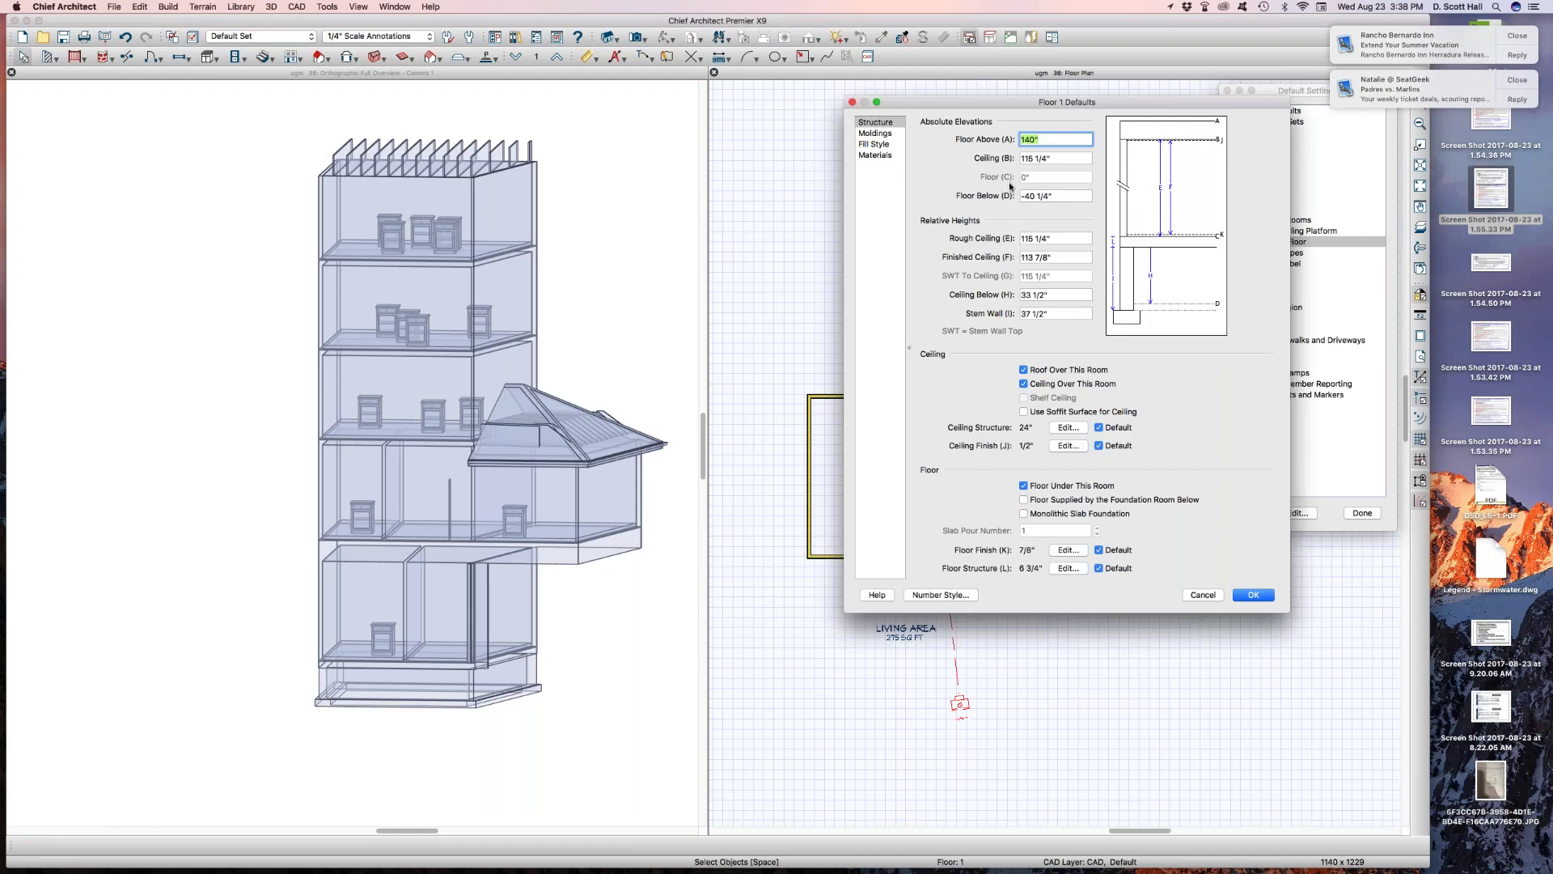
left_click(1246, 595)
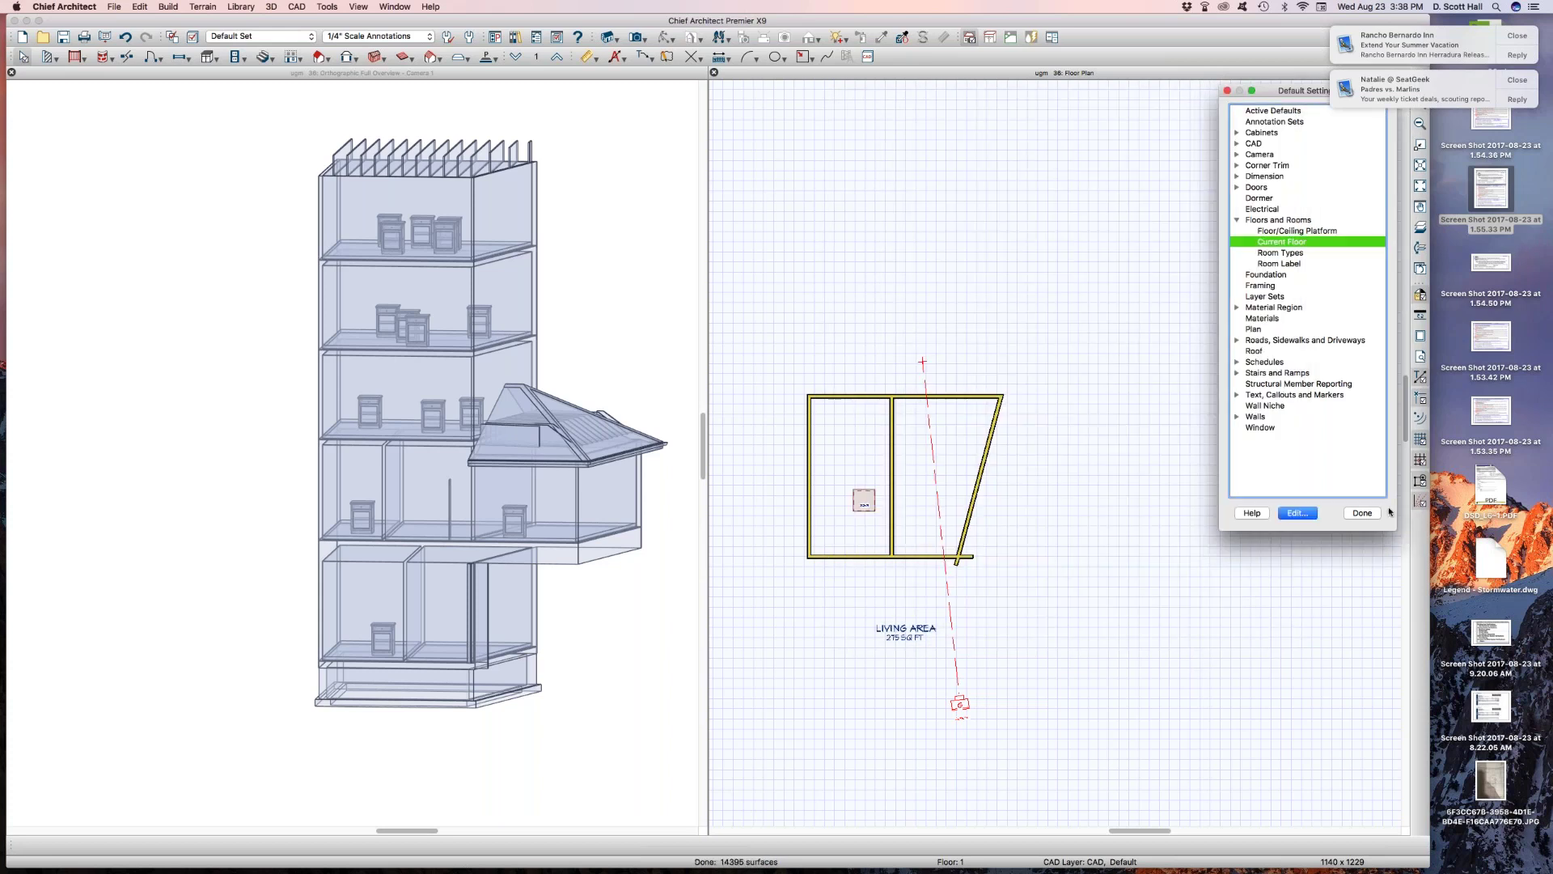
left_click(1363, 513)
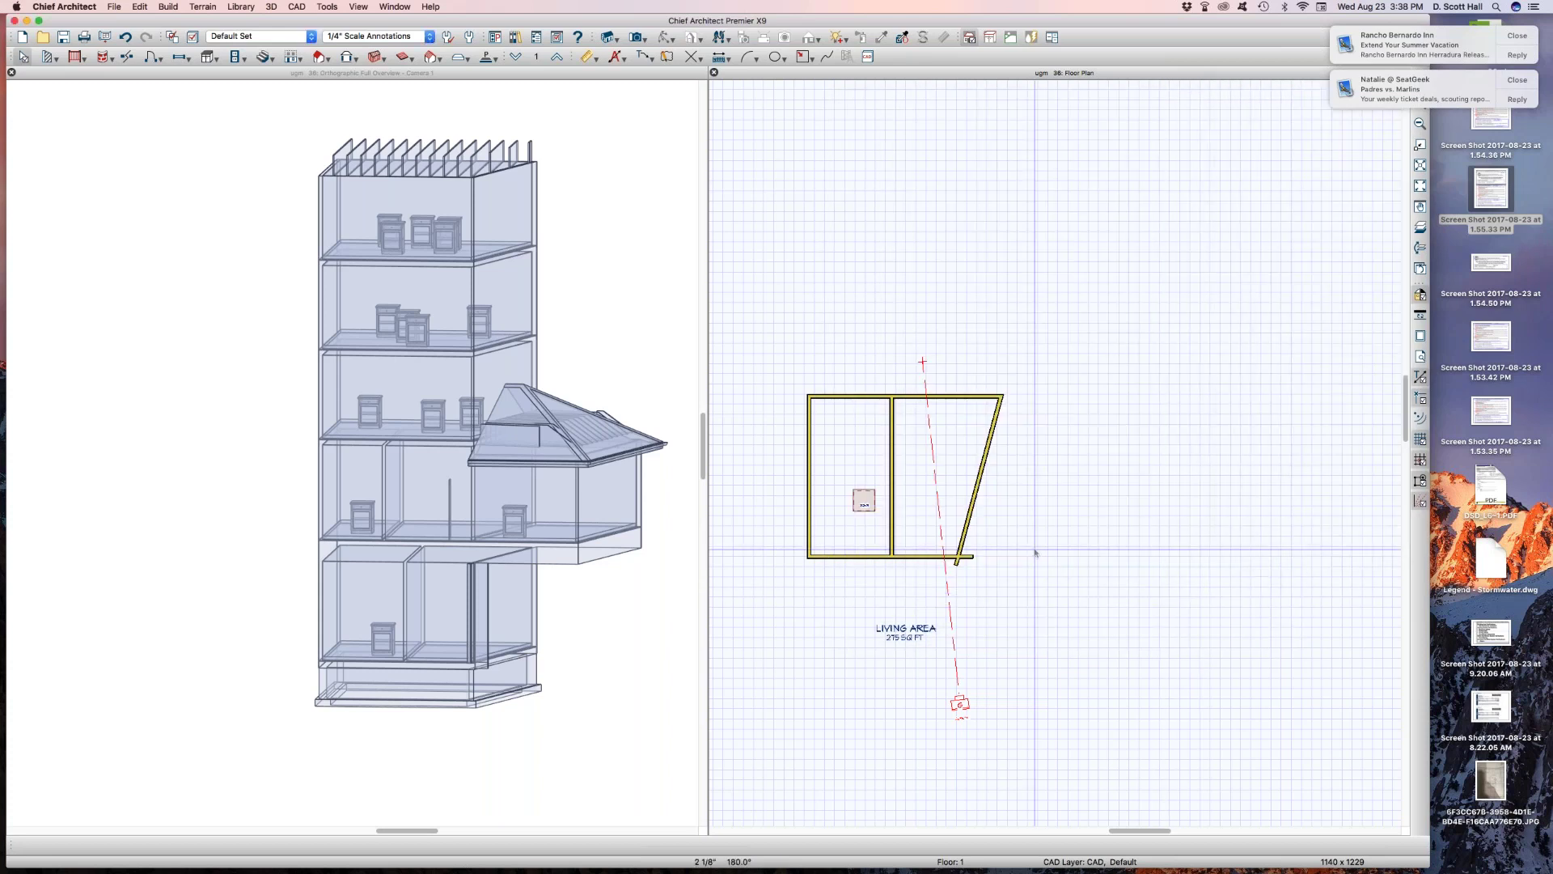
Set the absolute Floor (C) elevation of the angled-wall room on Floor 1 to 48 inches
key("Page_Up")
key("Page_Down")
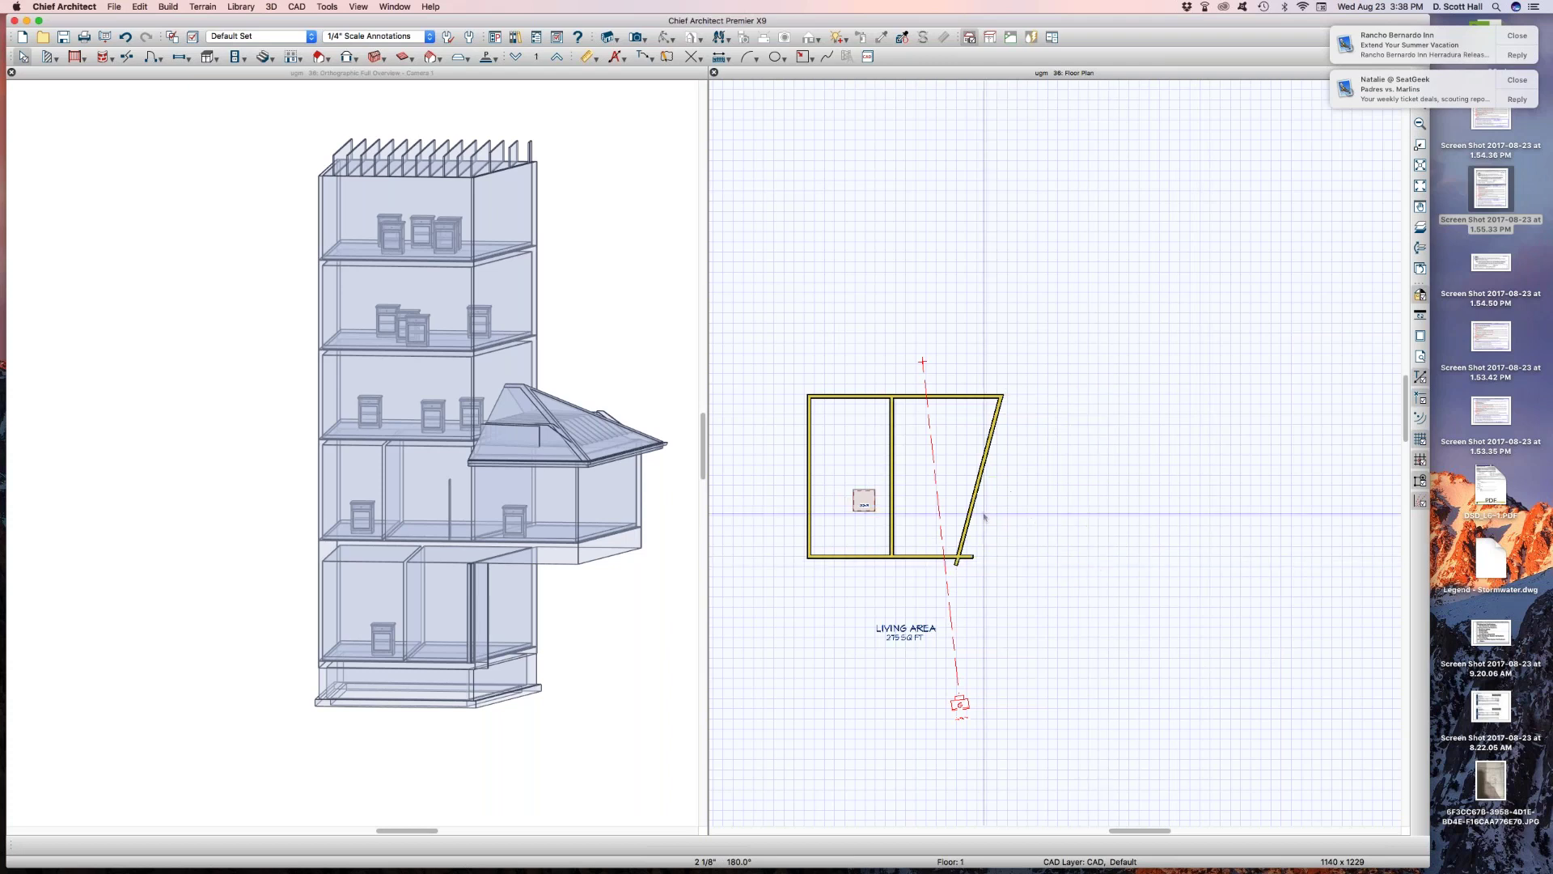
left_click(933, 439)
left_click(953, 429)
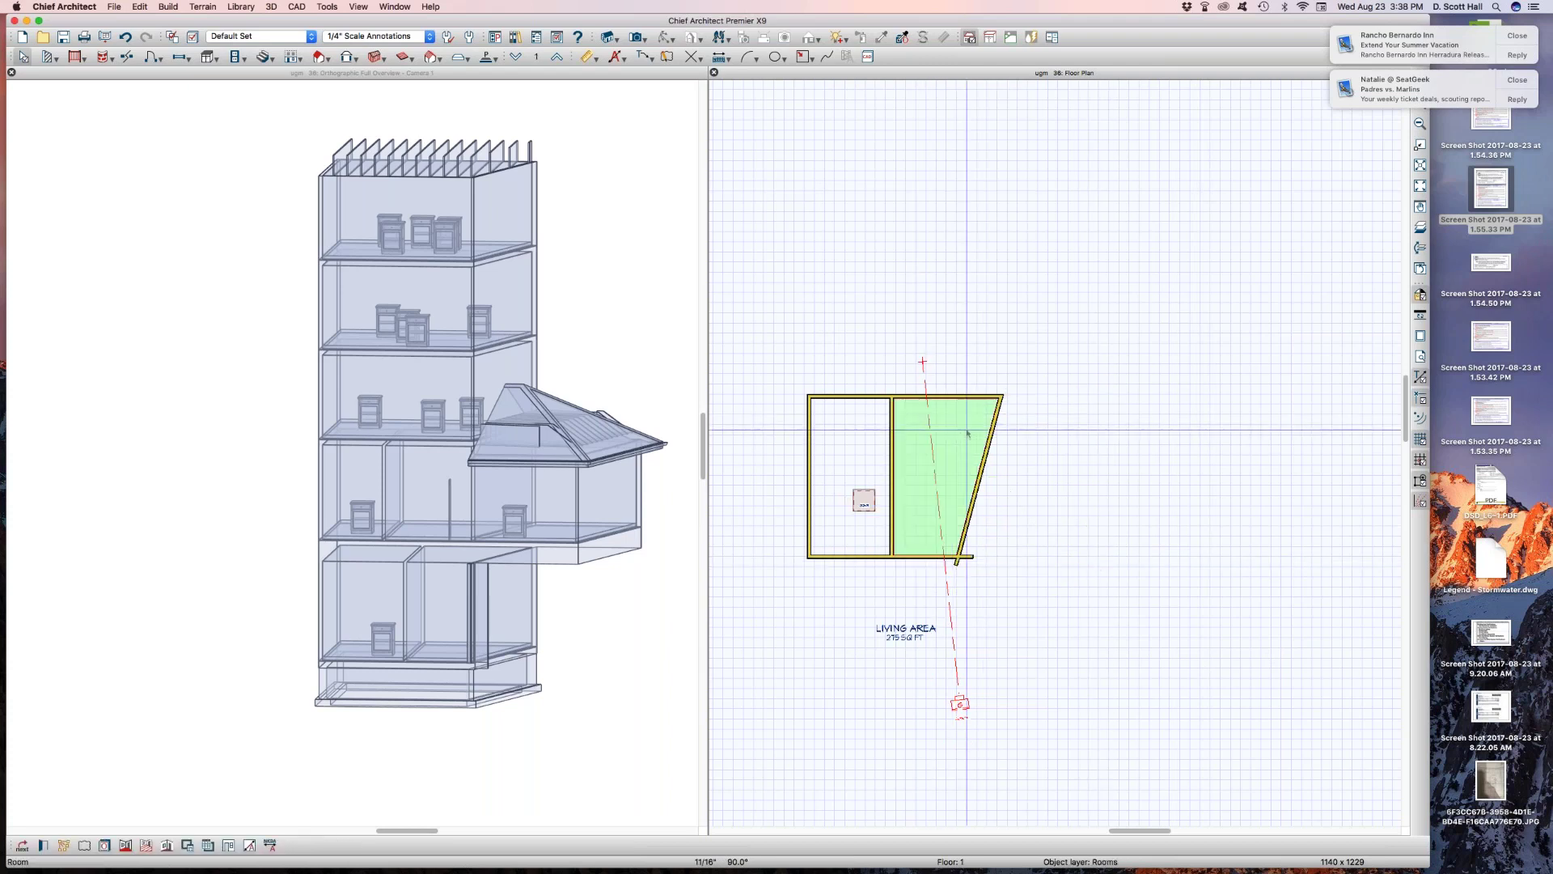
double_click(953, 429)
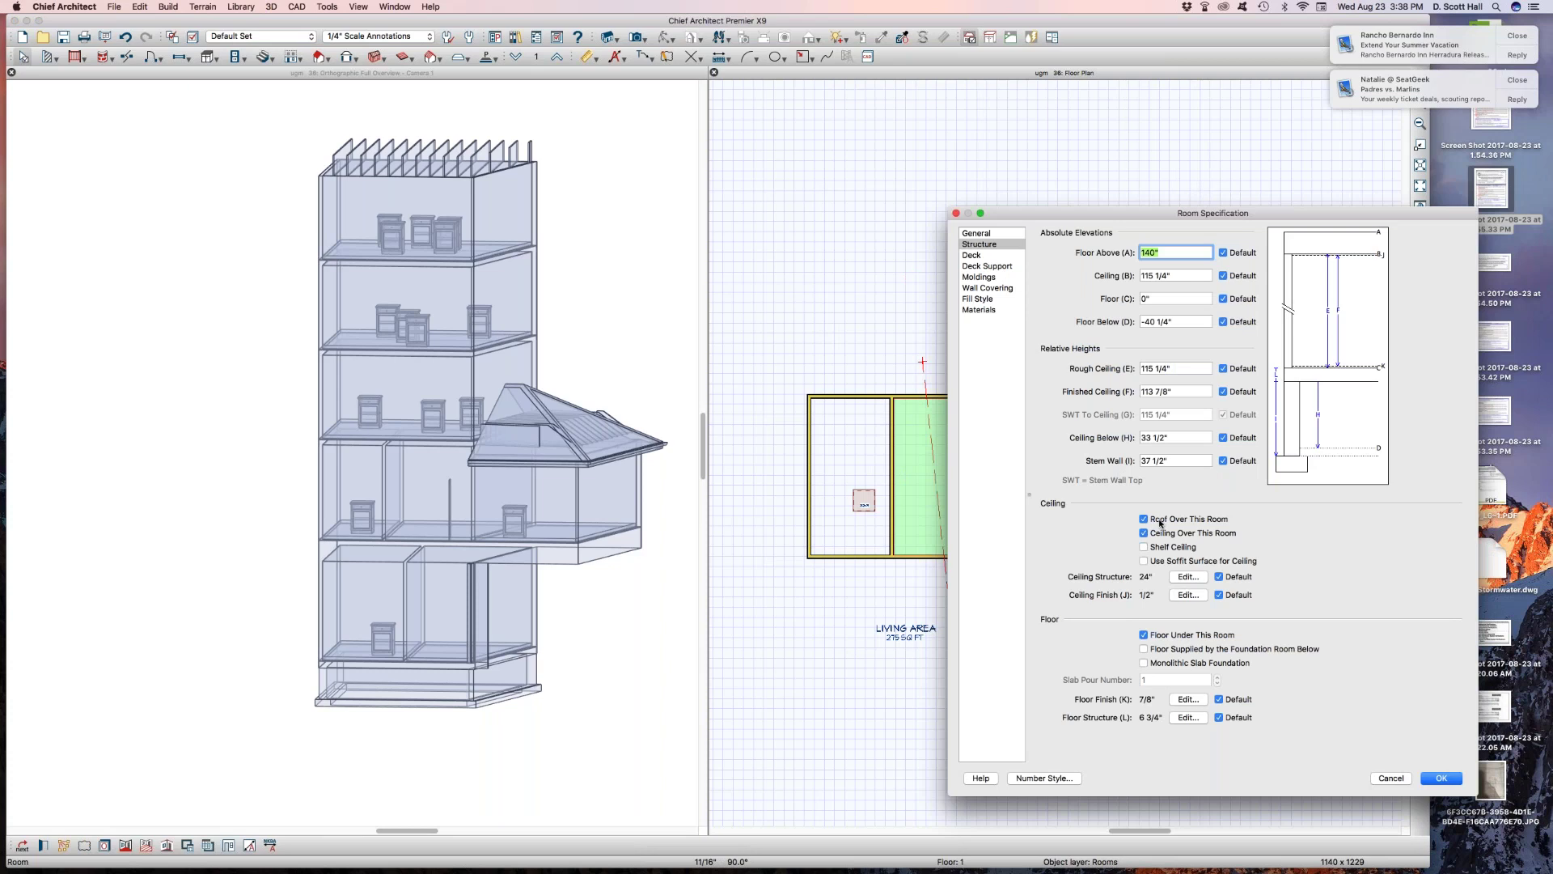
key("Tab")
key("Tab")
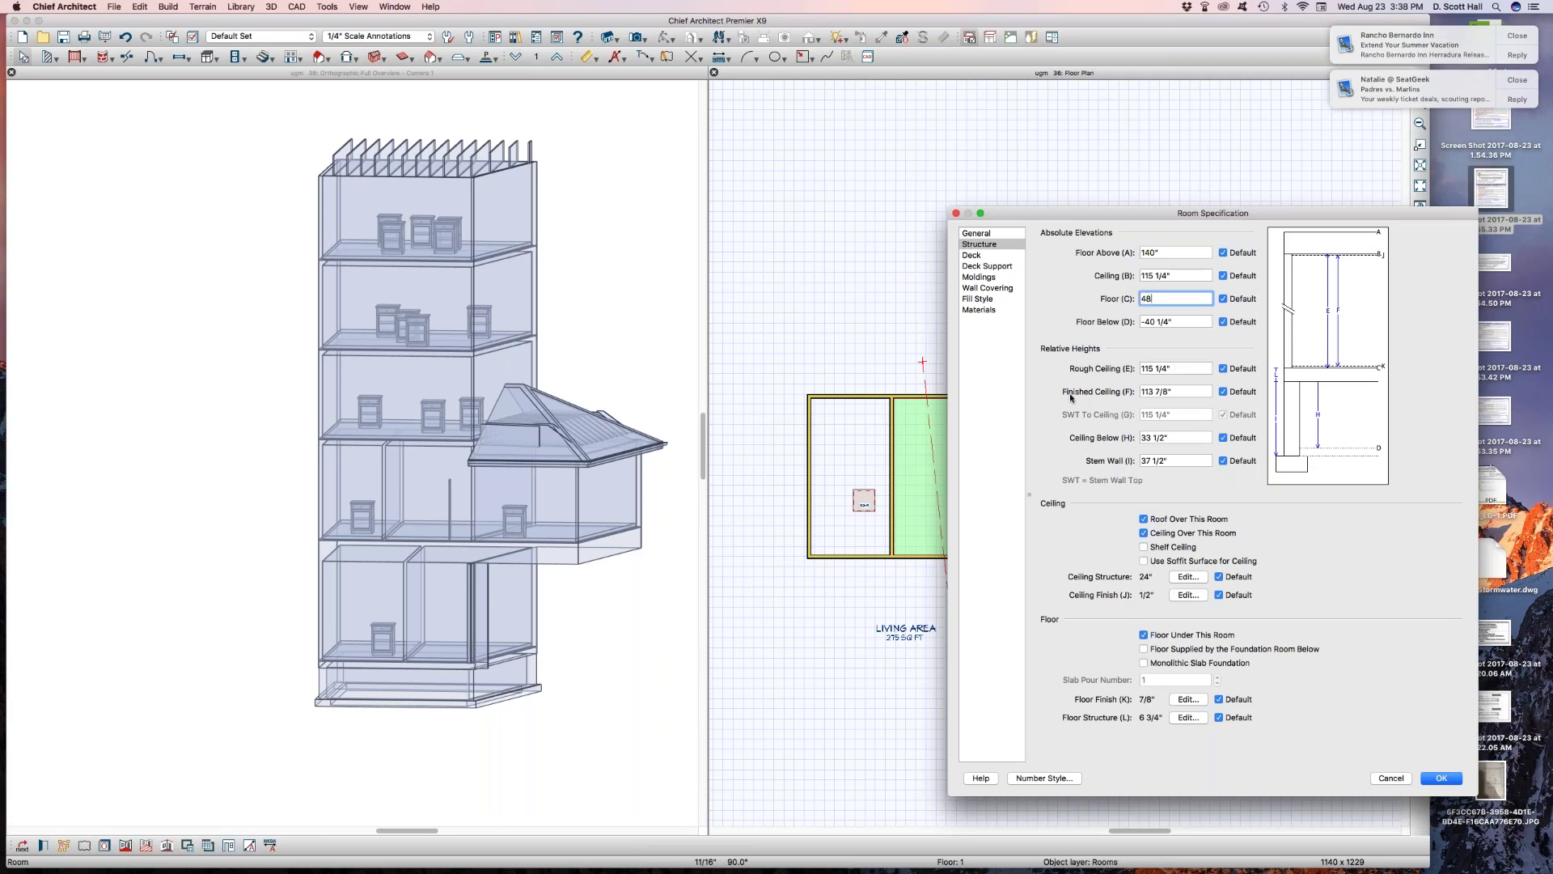
key("Return")
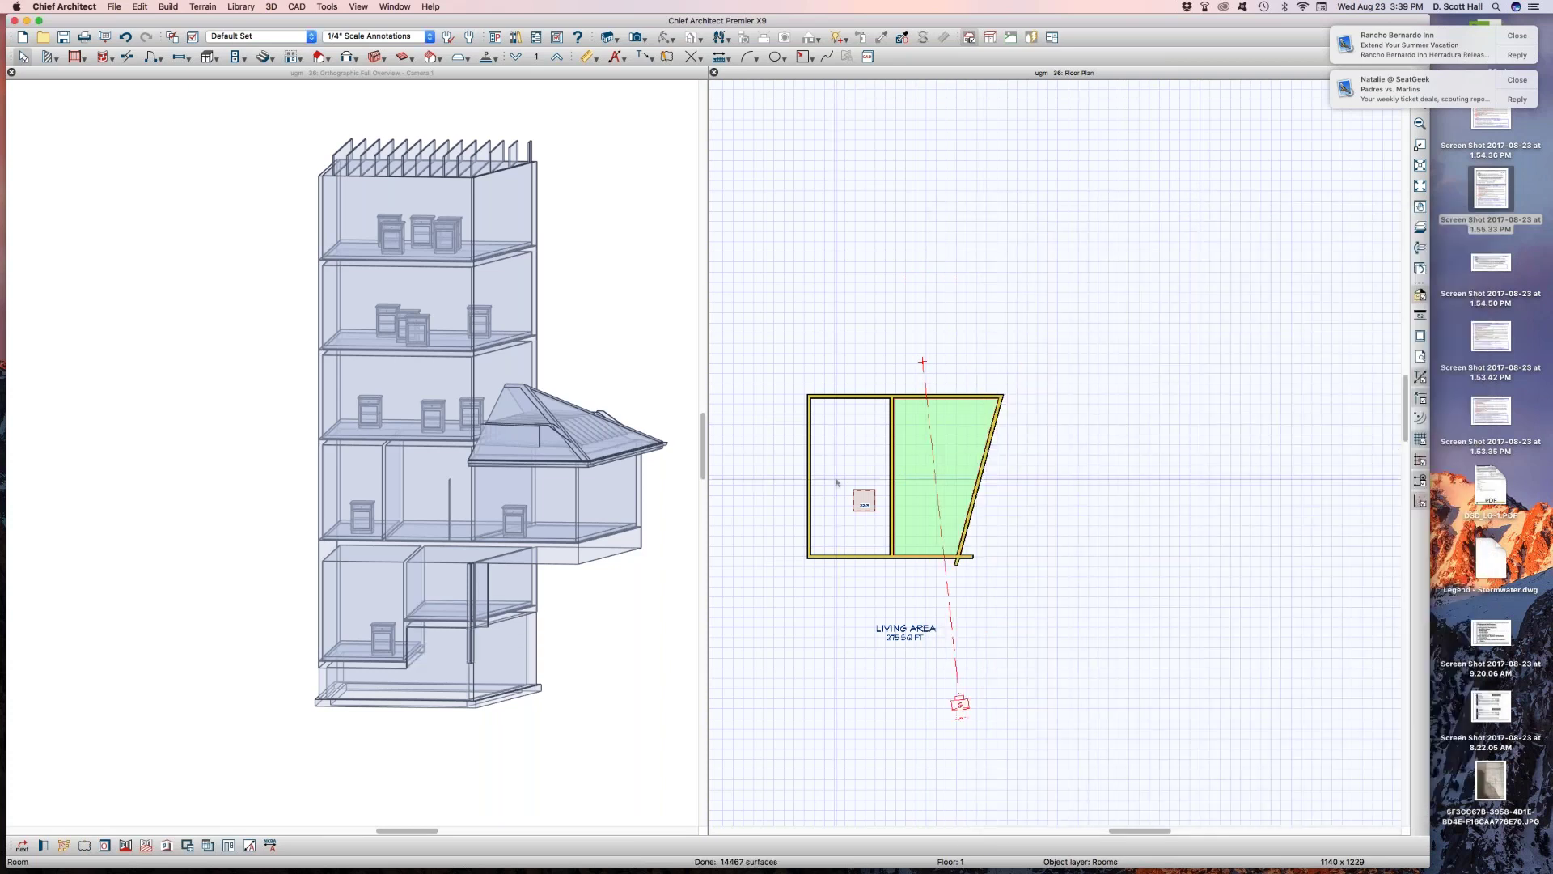
left_click(848, 444)
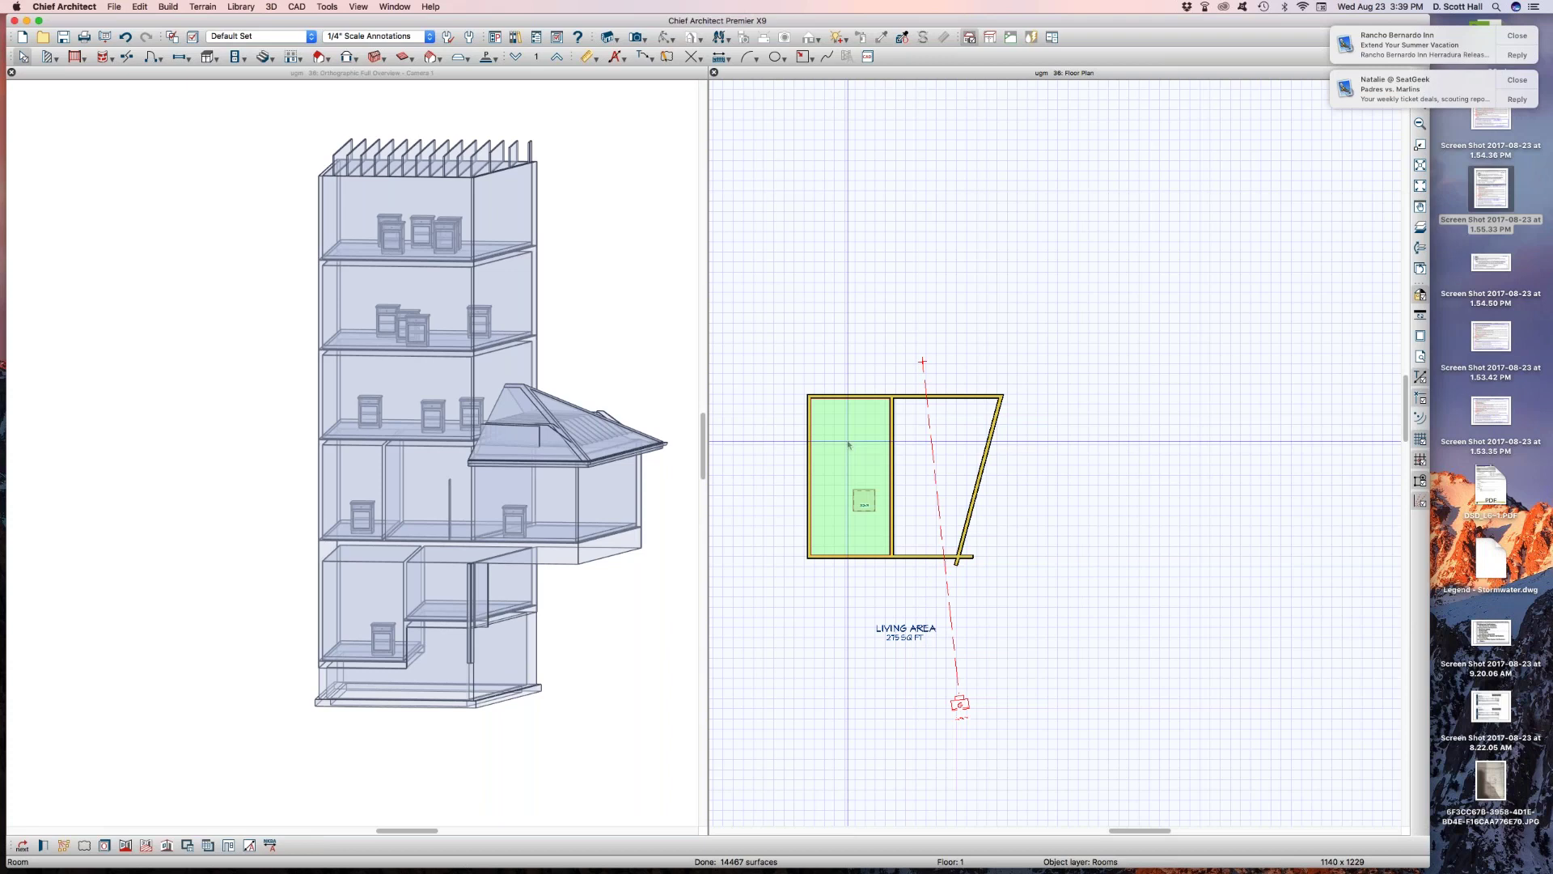
key("Escape")
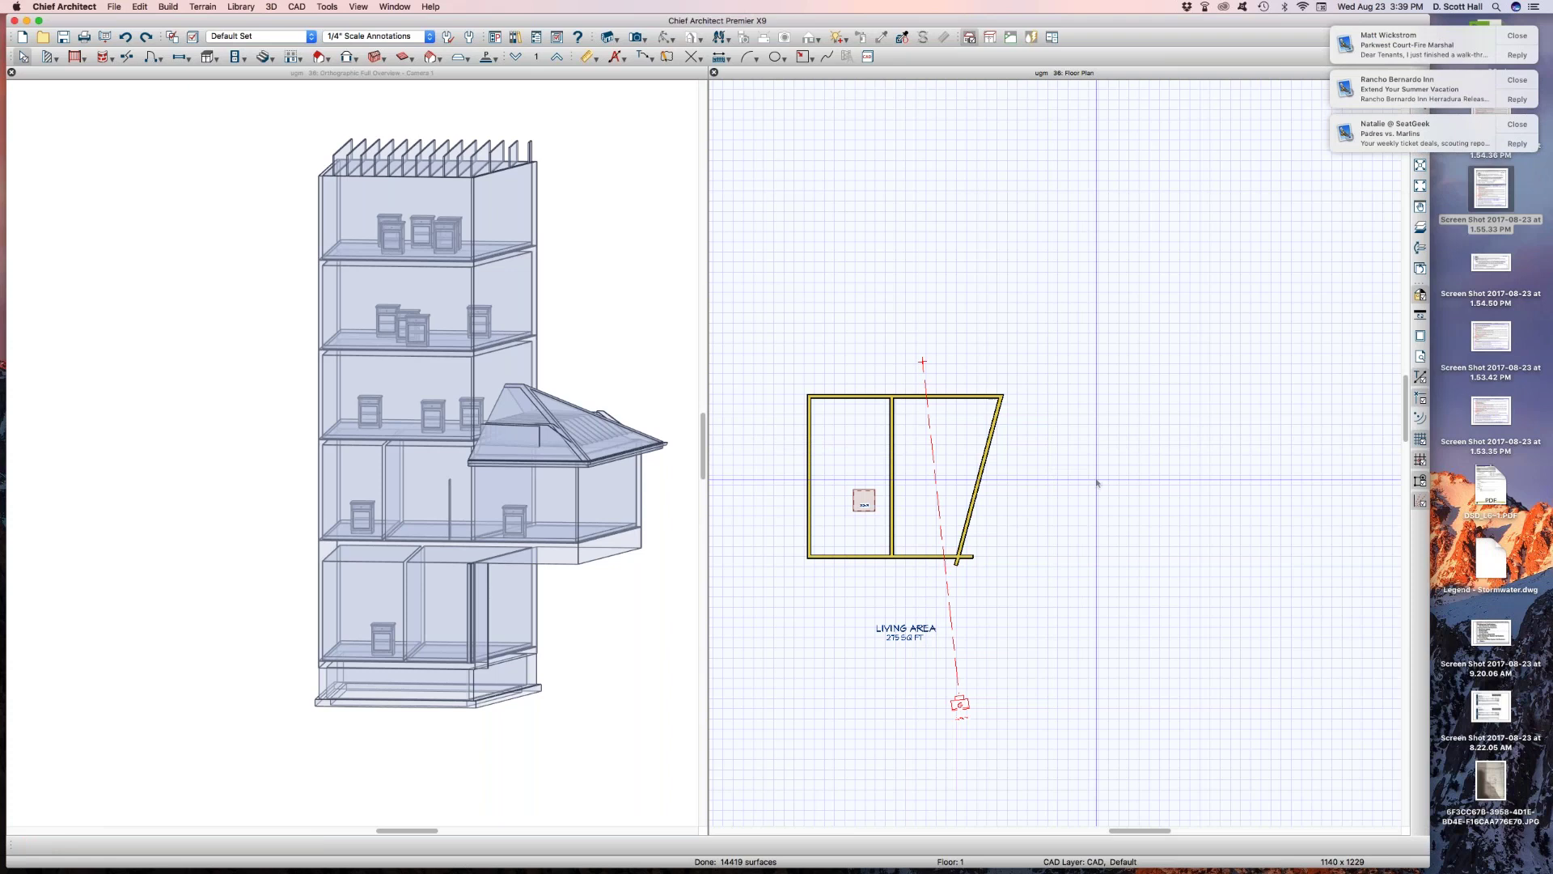
Dismiss the three desktop notifications
left_click(1515, 36)
left_click(1513, 36)
left_click(1513, 36)
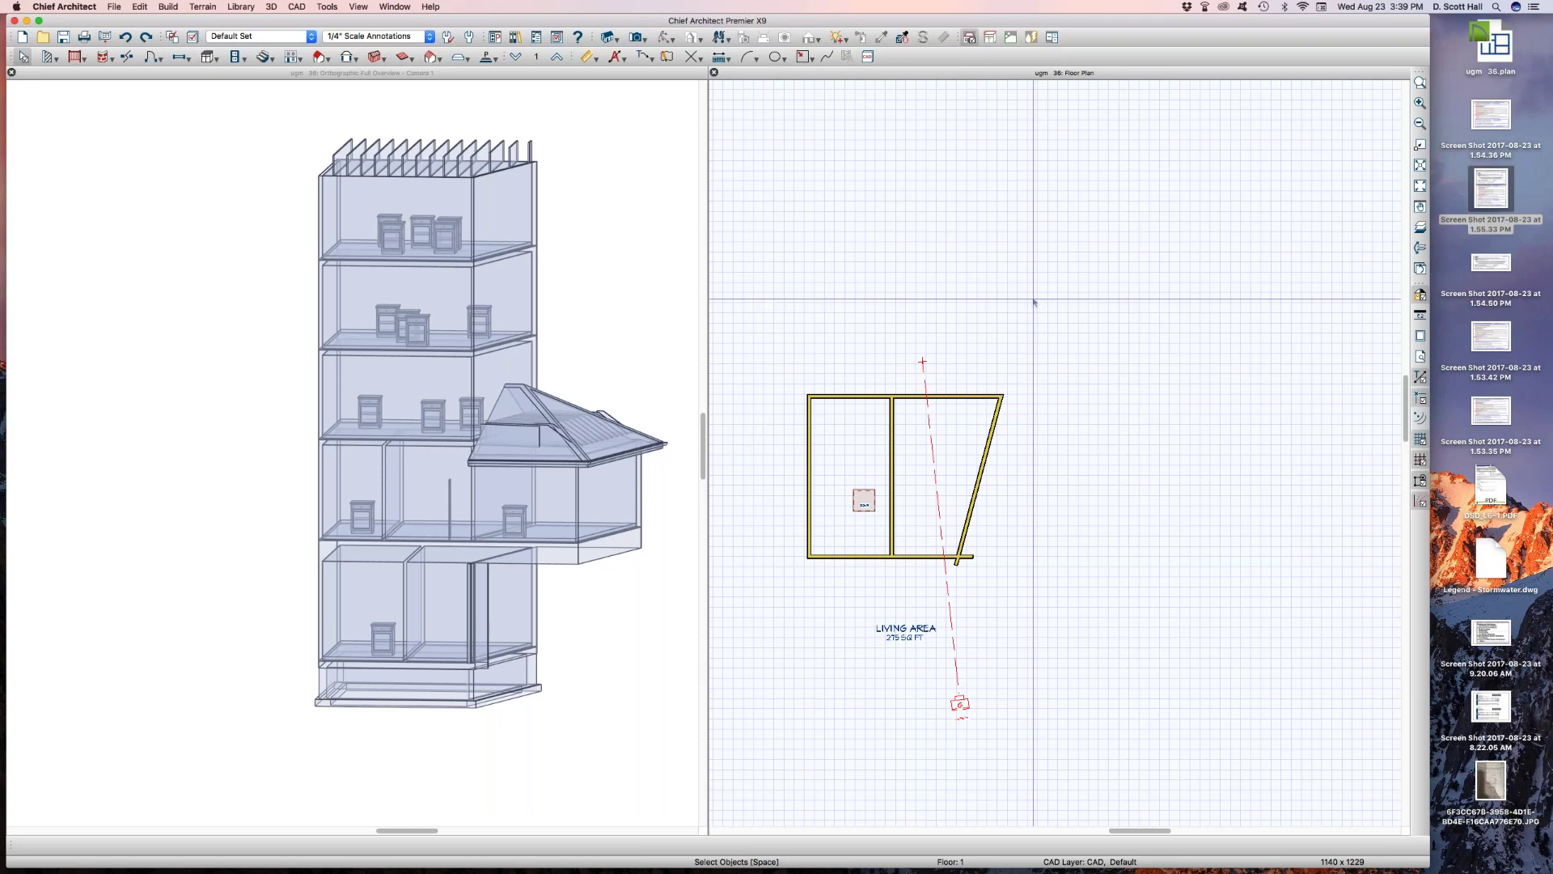
View the Floor 3 plan, return to Floor 1 and select the angled-wall room
left_click(557, 57)
left_click(557, 57)
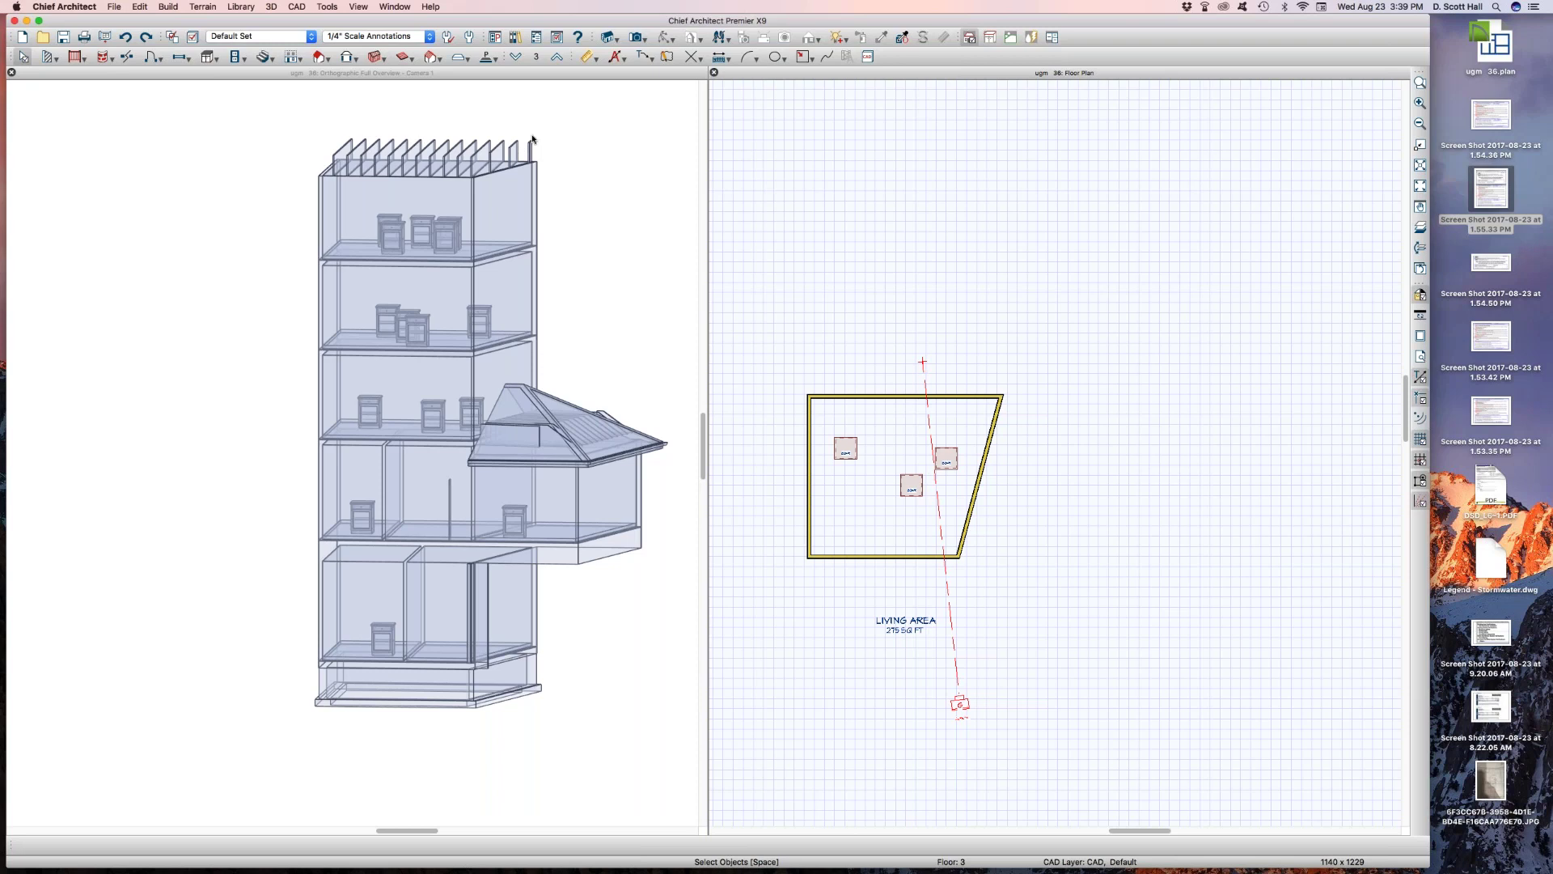
left_click(516, 57)
left_click(516, 56)
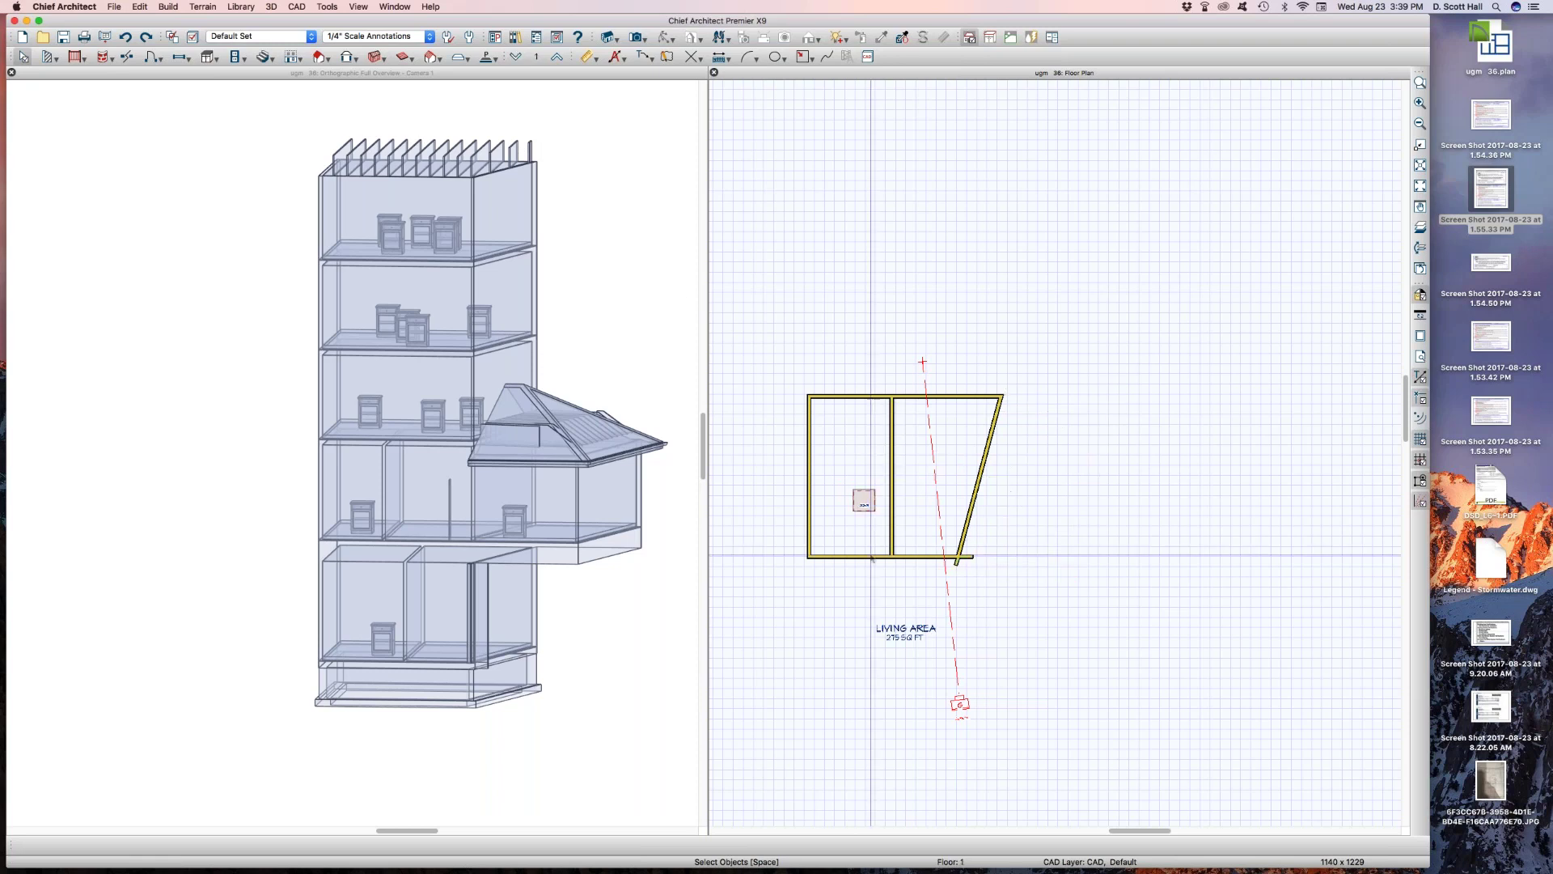
left_click(955, 427)
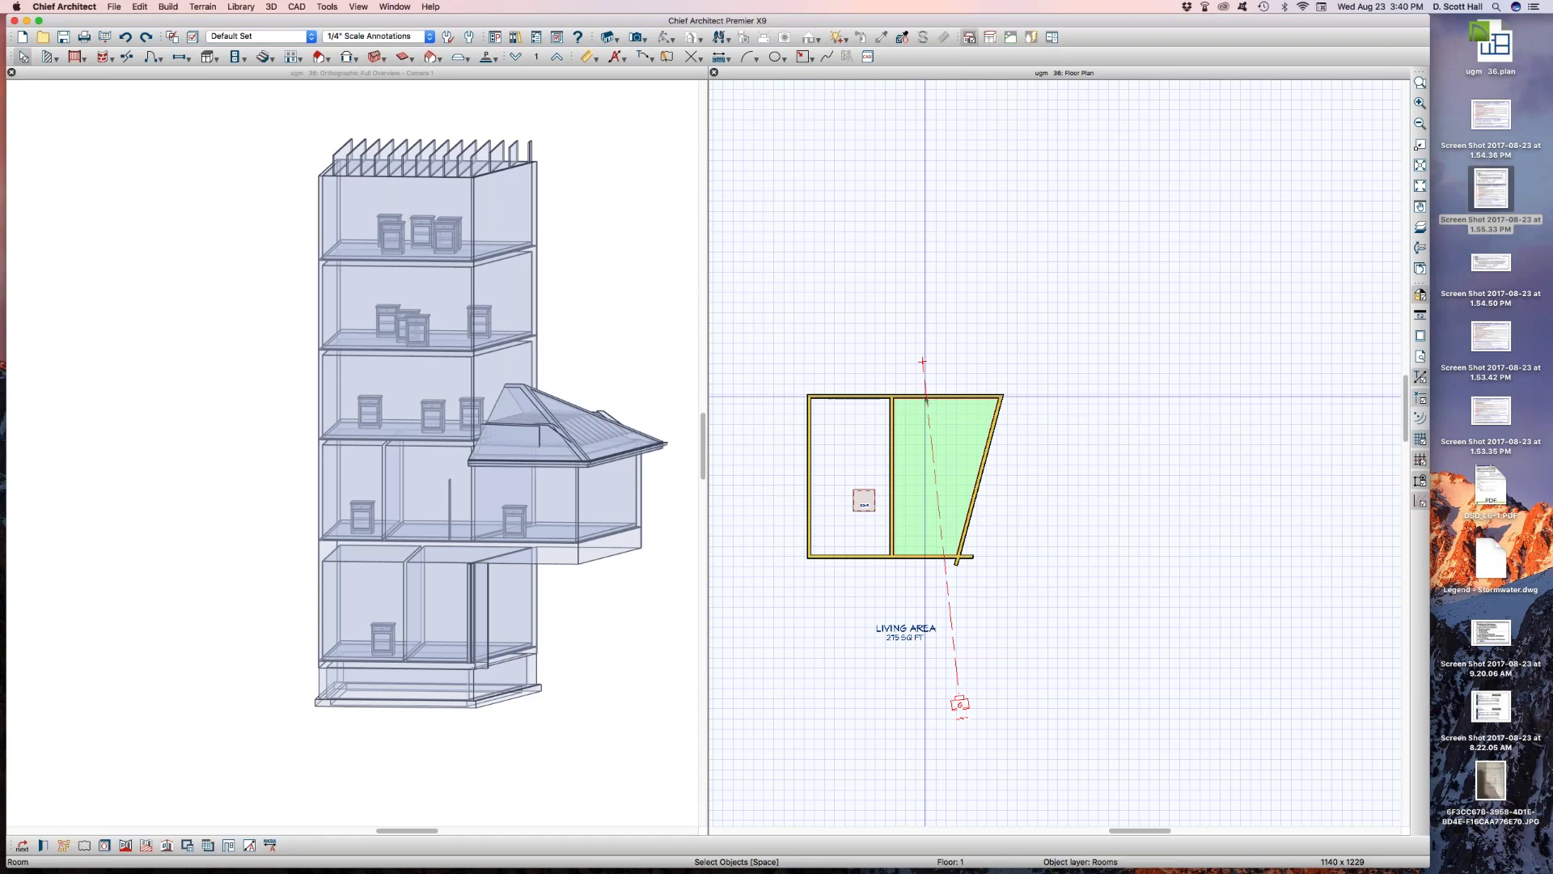
On Floor 3, try a default absolute Floor (C) elevation of 200 inches, and undo the change
left_click(856, 345)
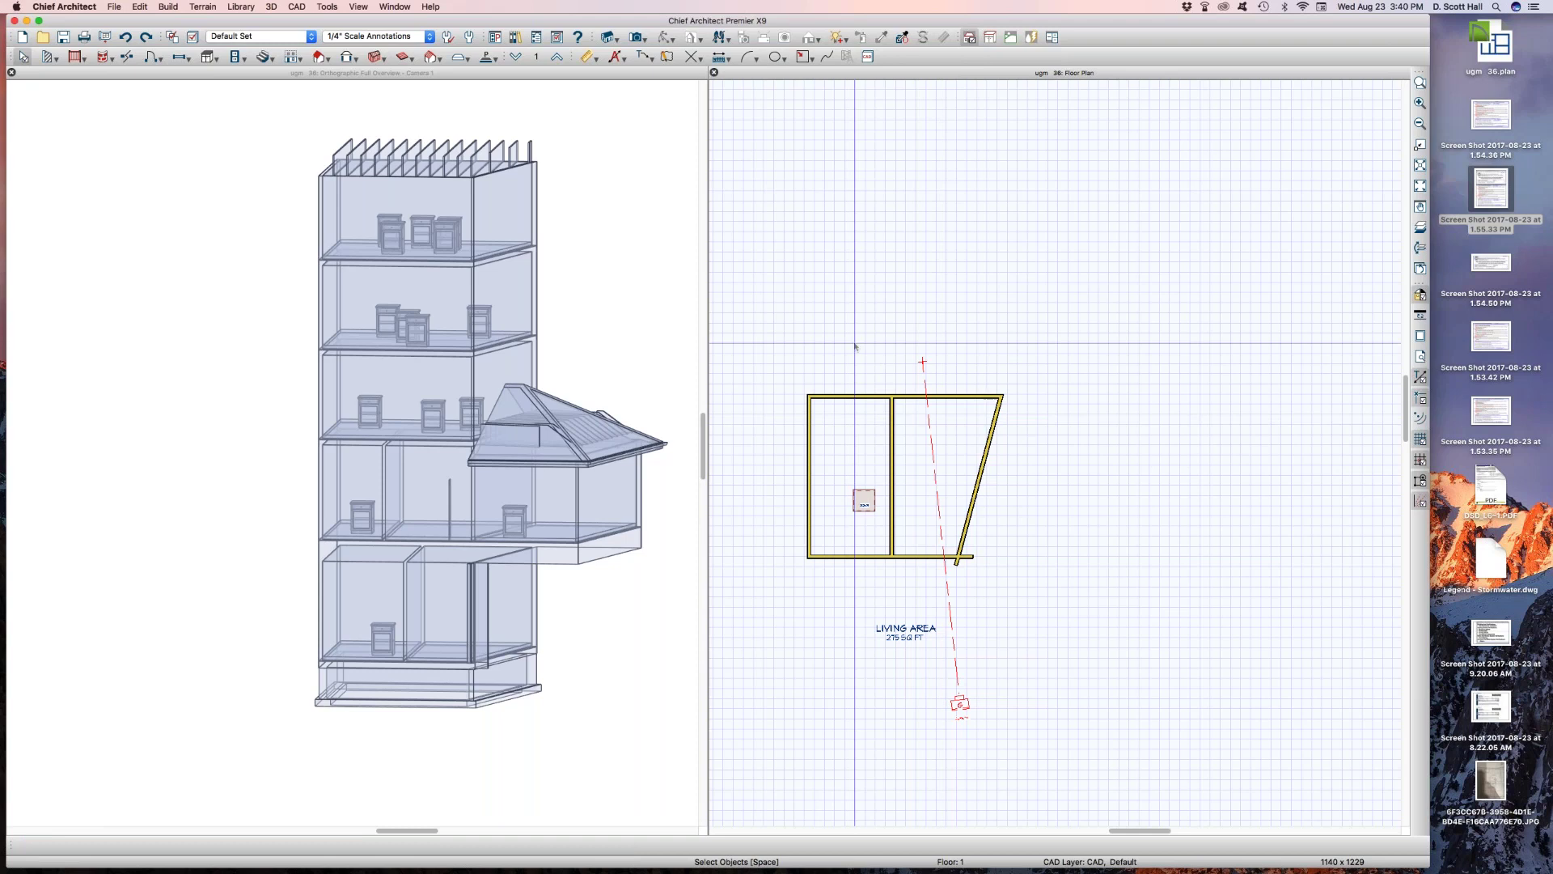
key("Page_Up")
key("Page_Up")
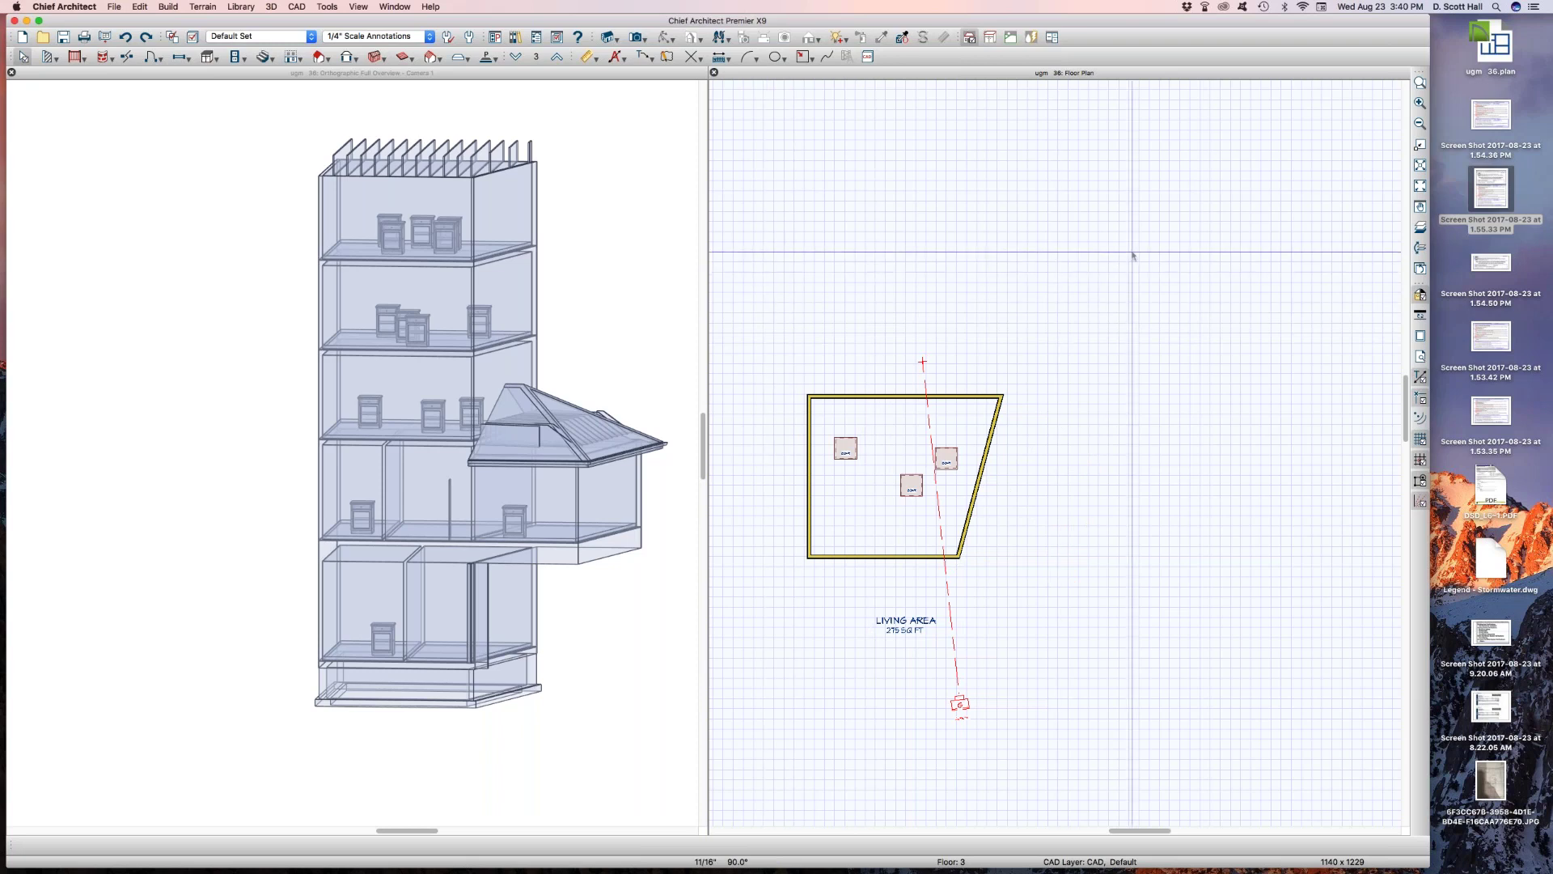
key("d")
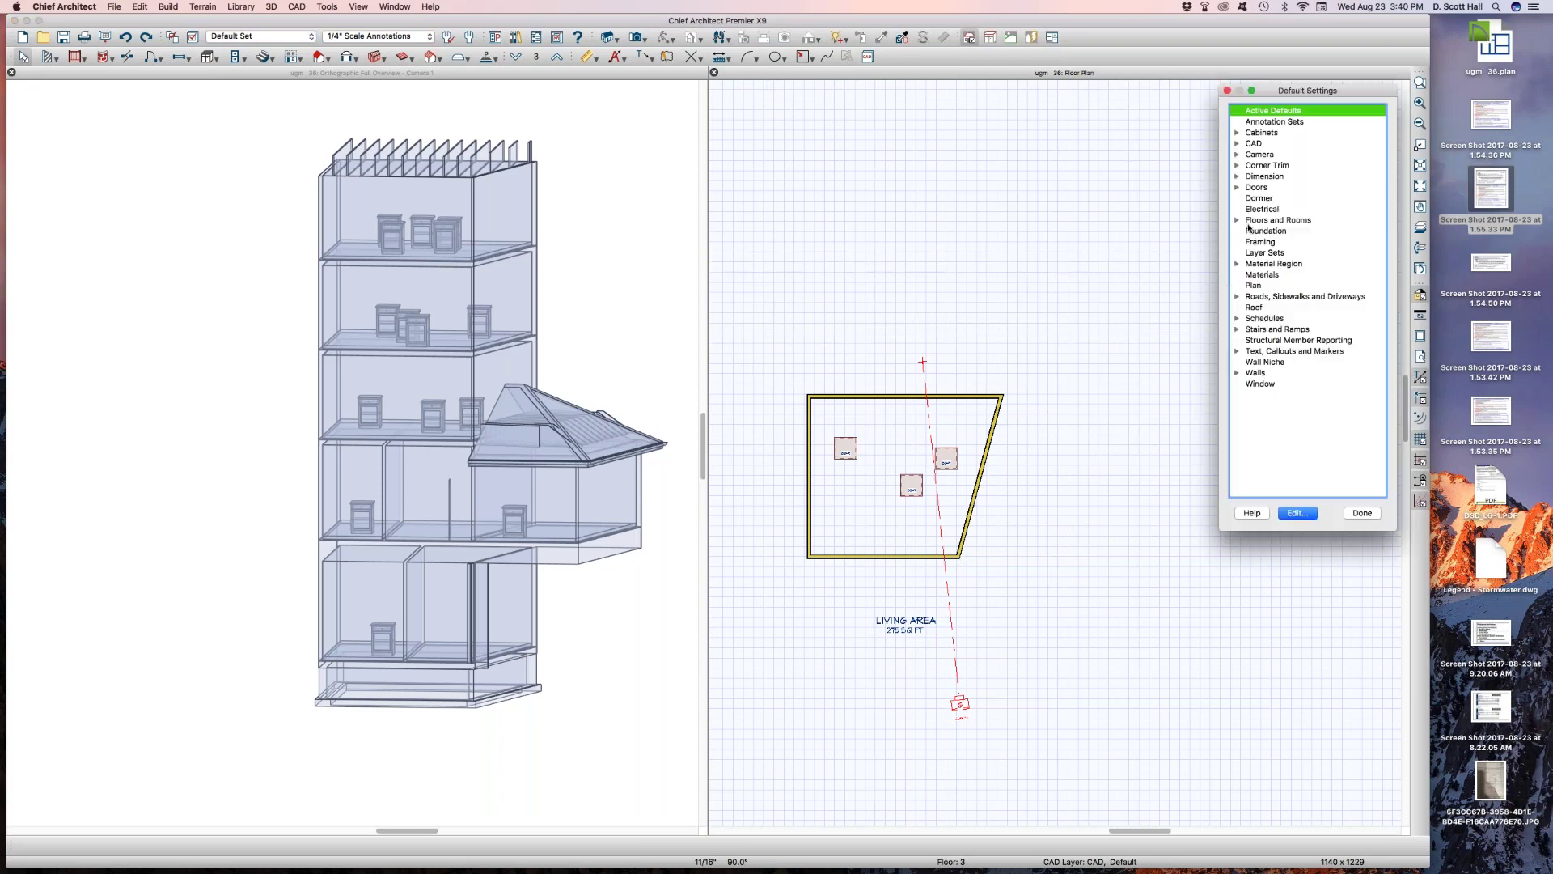
left_click(1237, 220)
double_click(1276, 242)
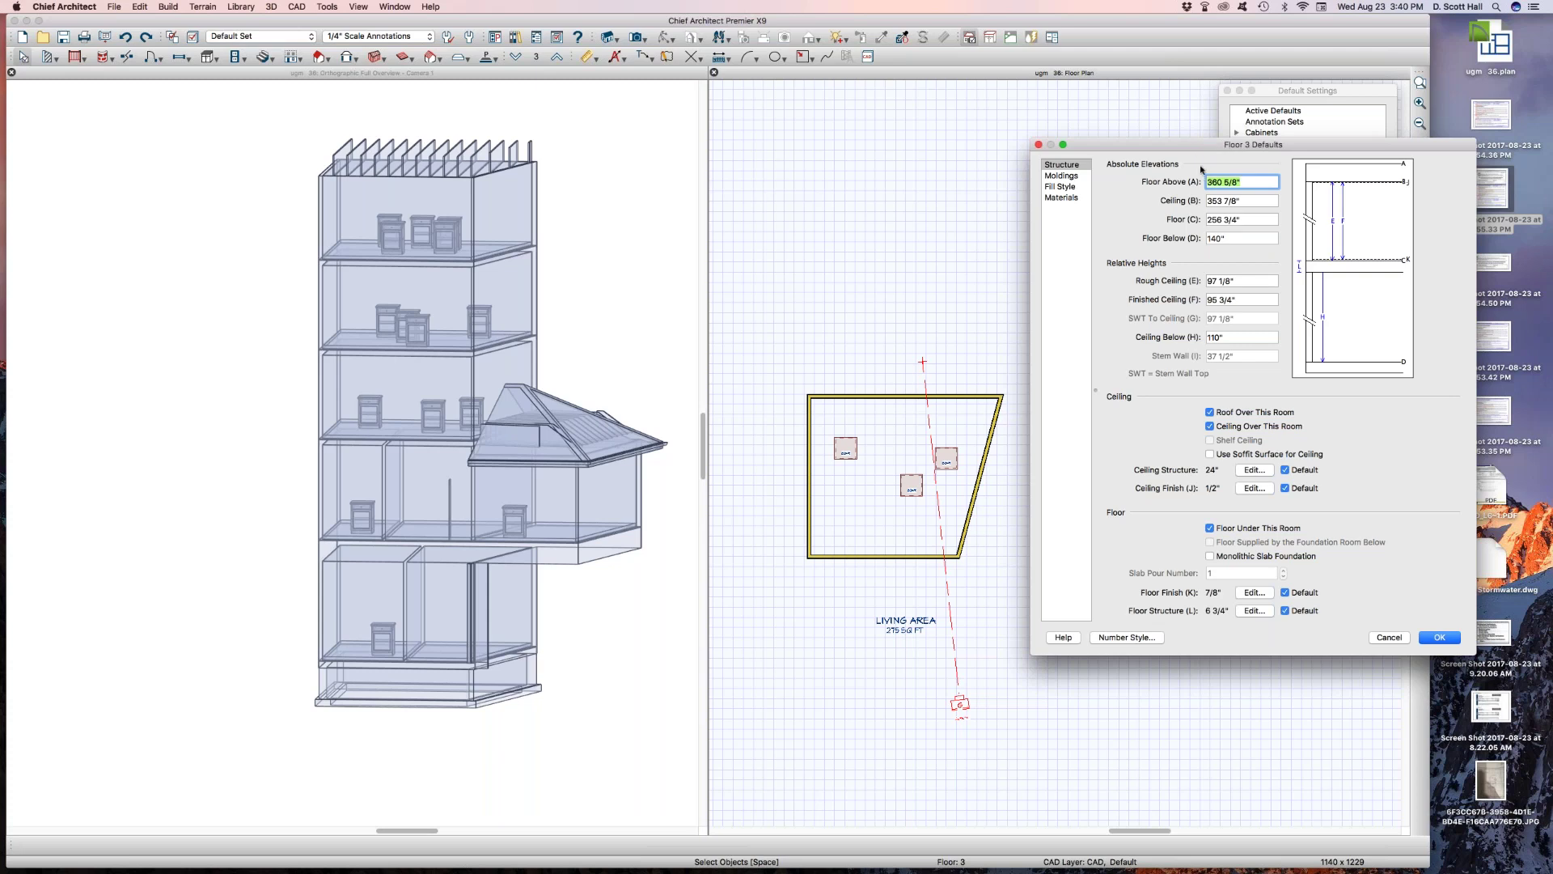
left_click(1262, 219)
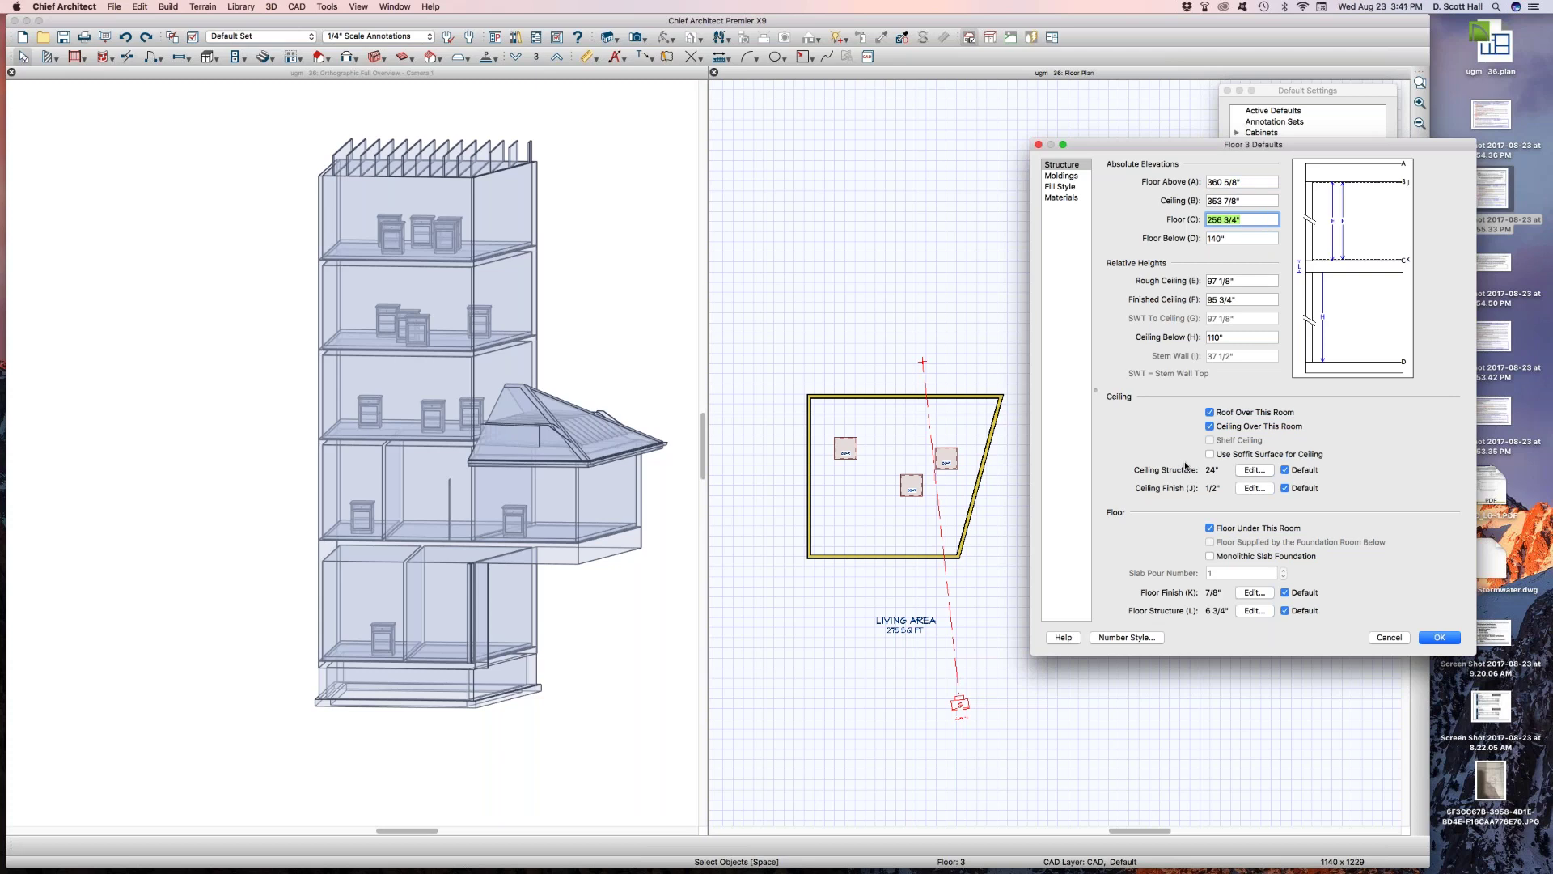
type("200")
key("Return")
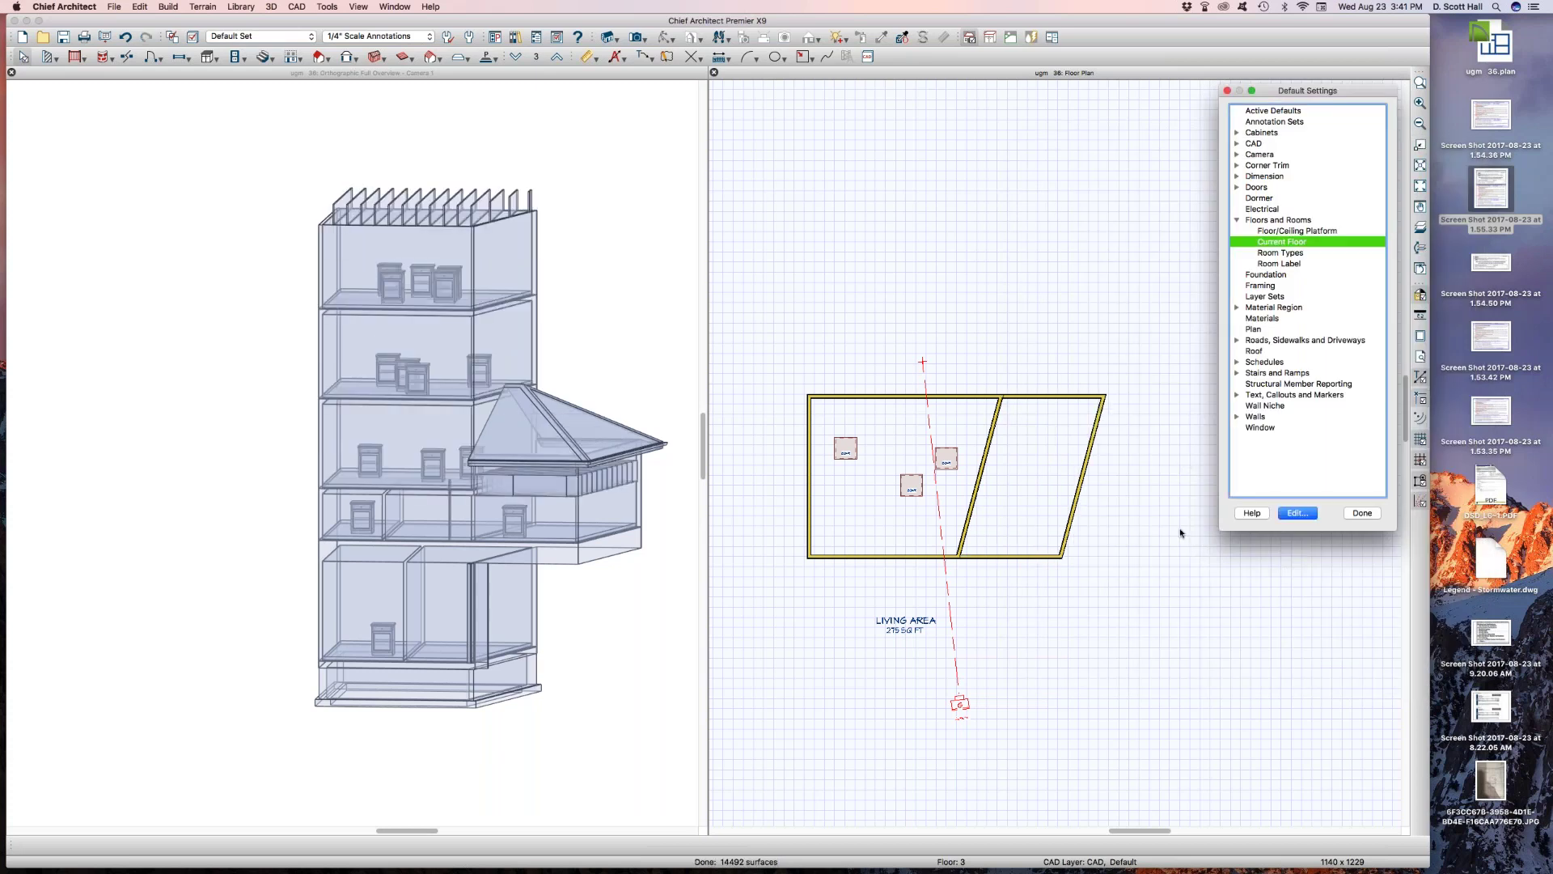
left_click(1364, 514)
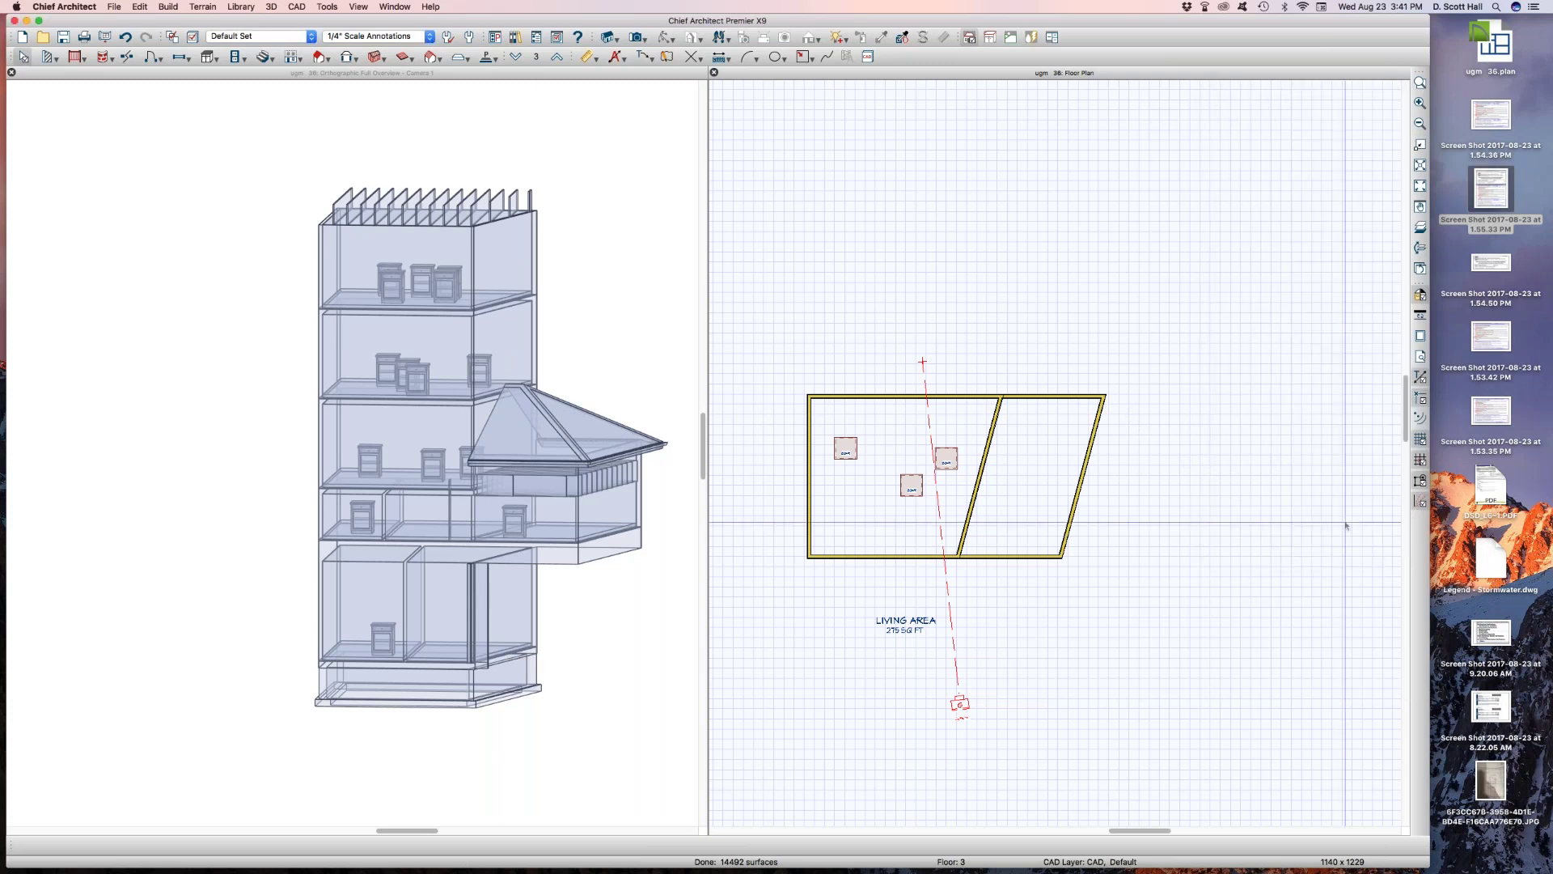
key("super+z")
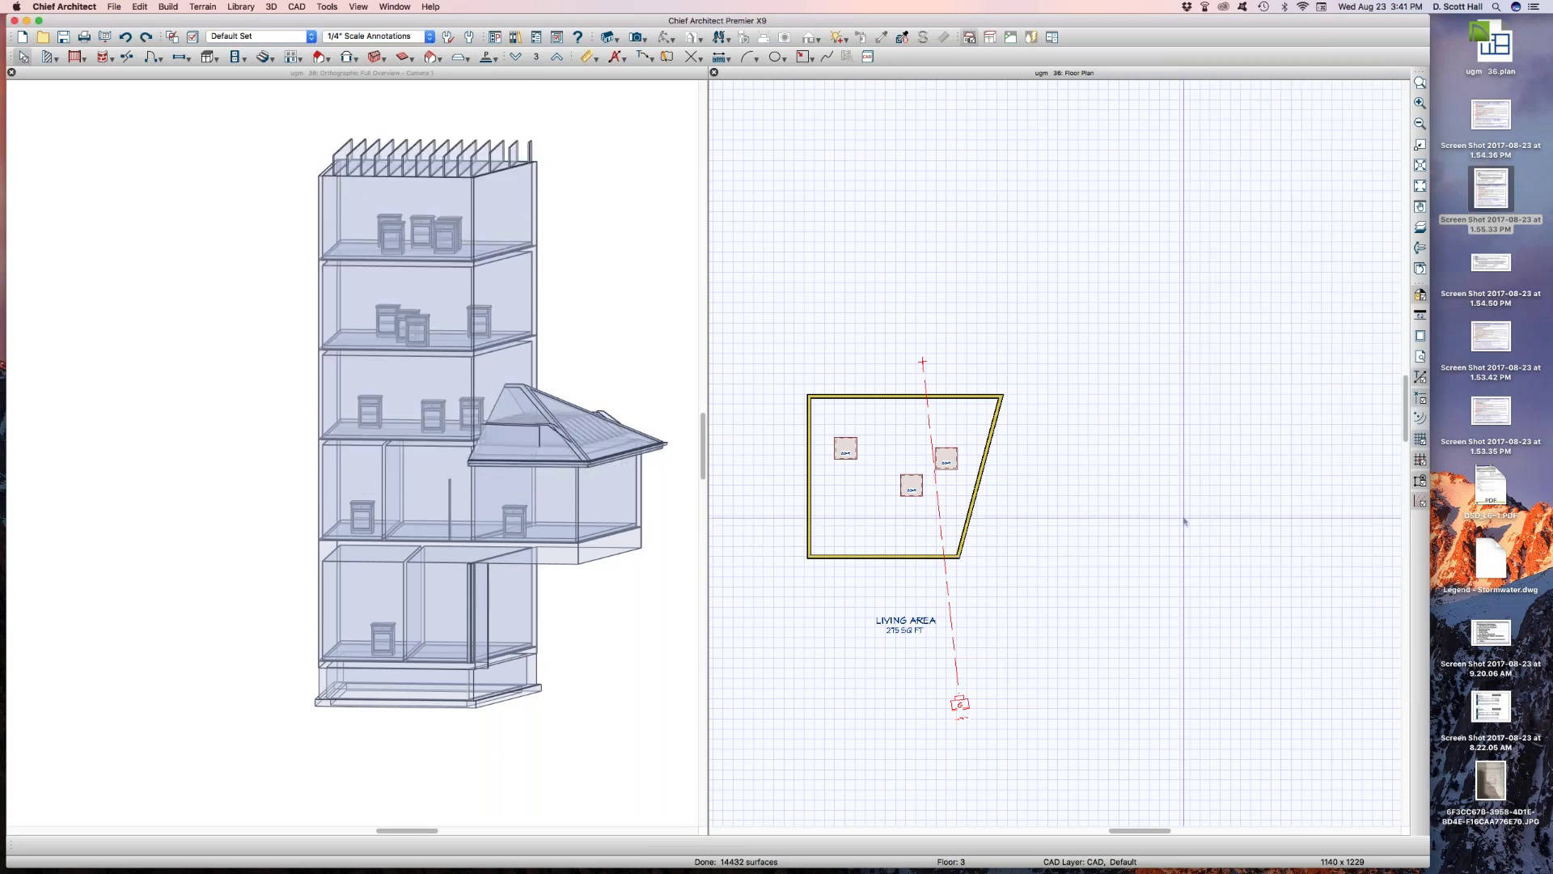
Try a default absolute Ceiling (B) elevation of 300 inches for Floor 3
left_click(877, 516)
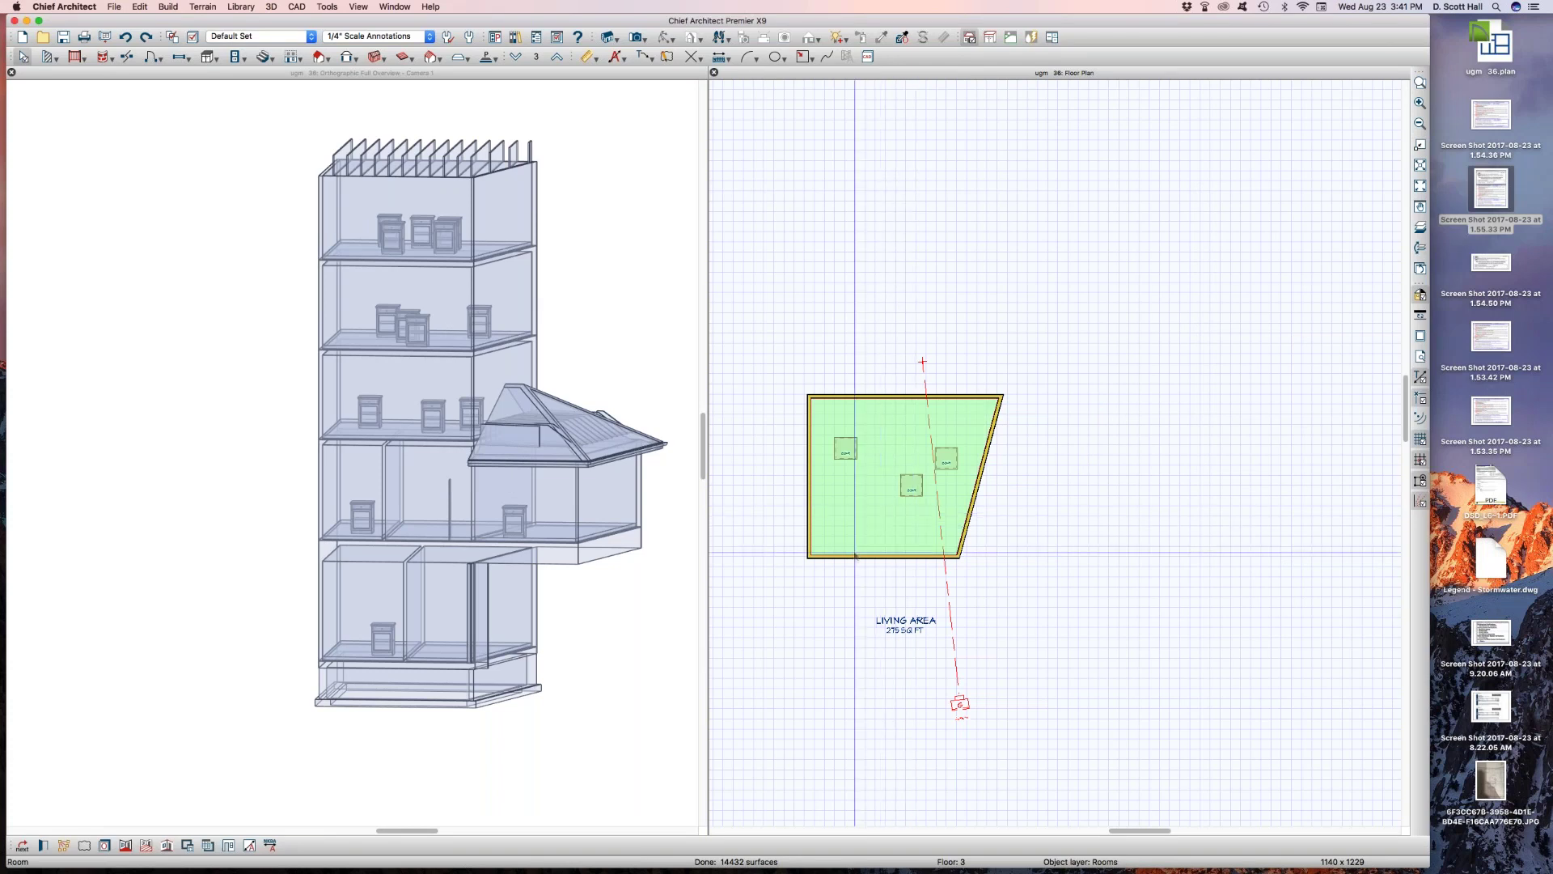
key("d")
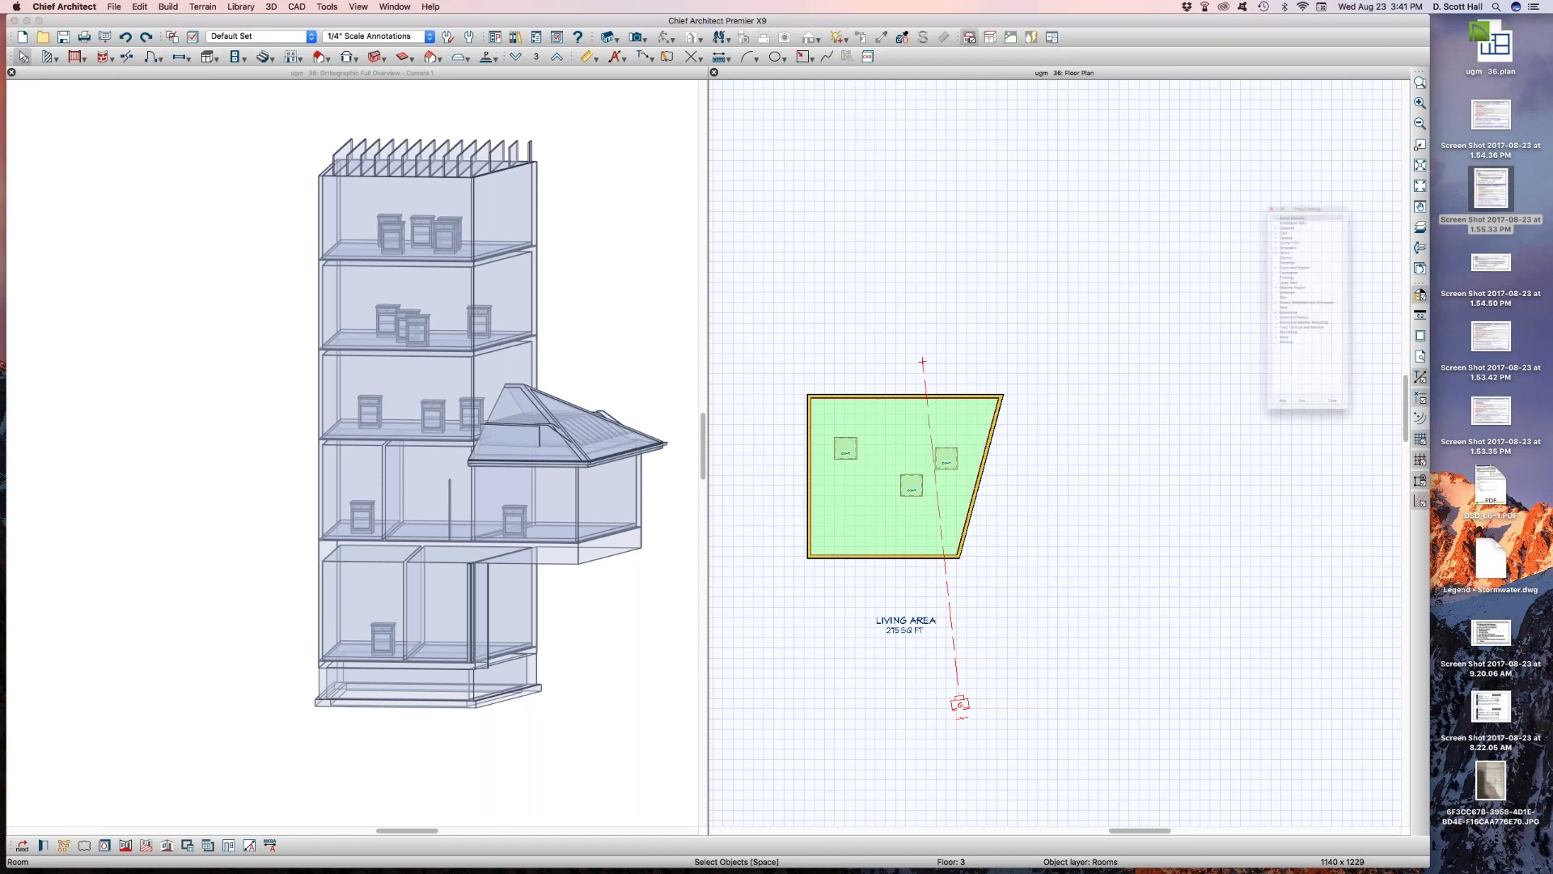
left_click(1236, 220)
double_click(1266, 240)
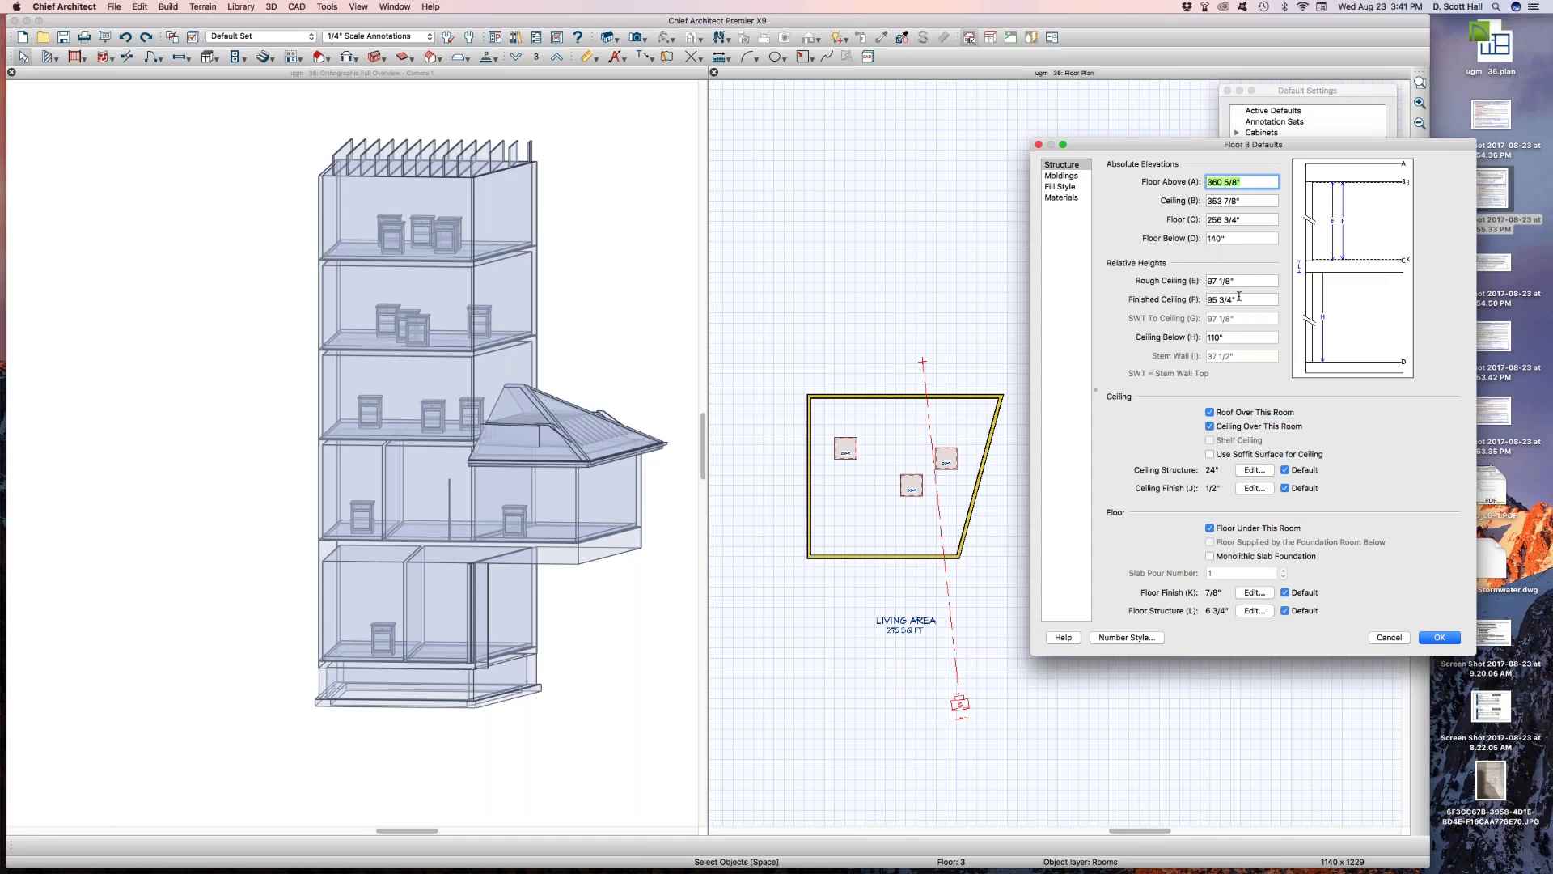
left_click_drag(1252, 201, 1105, 179)
type("300")
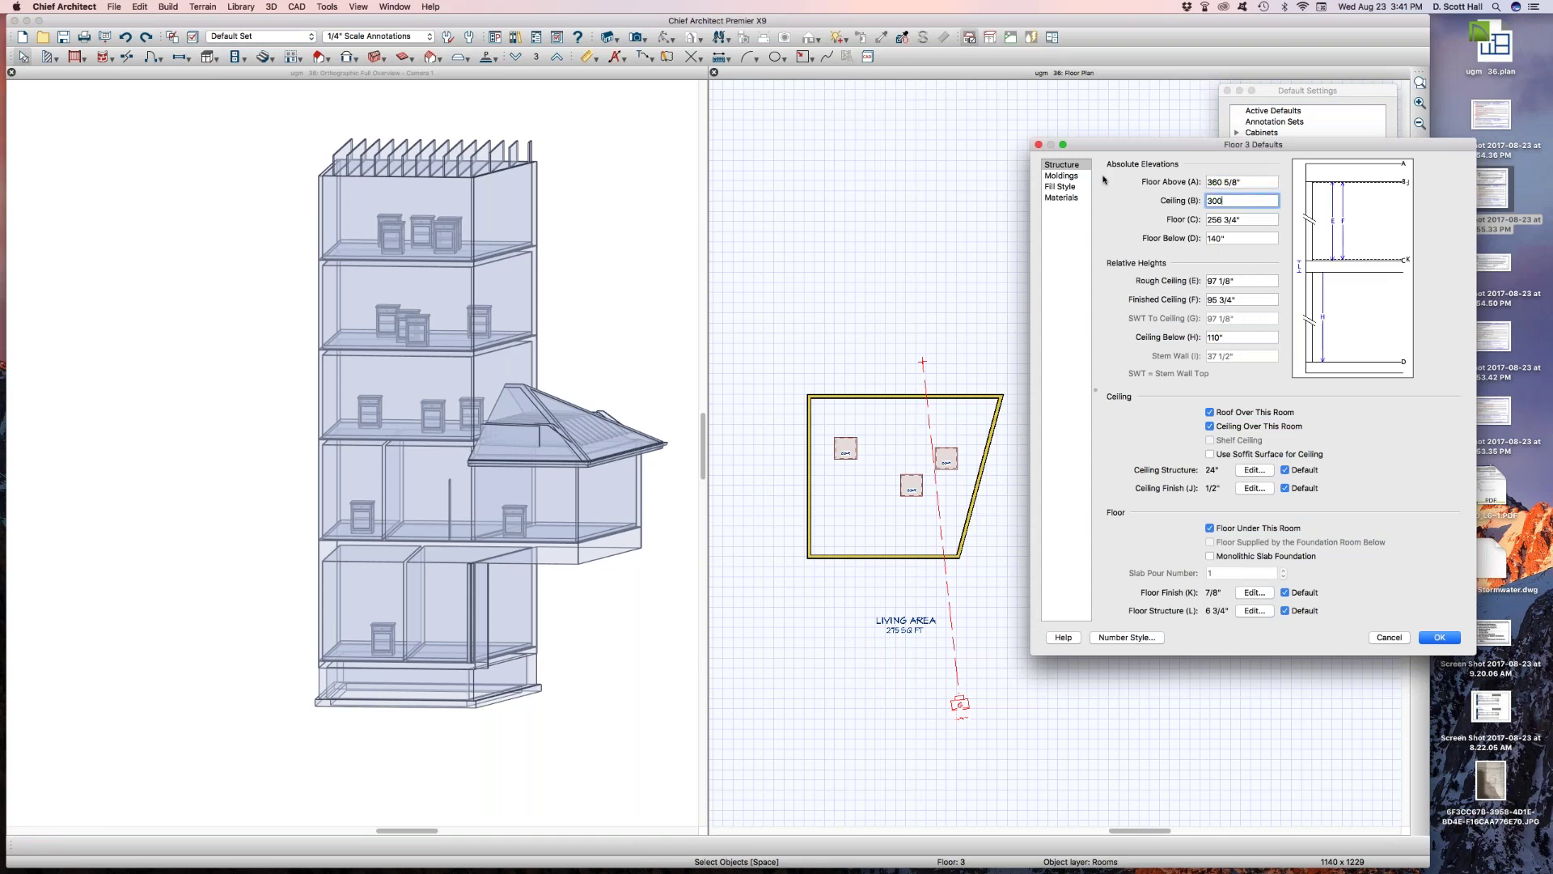
key("Return")
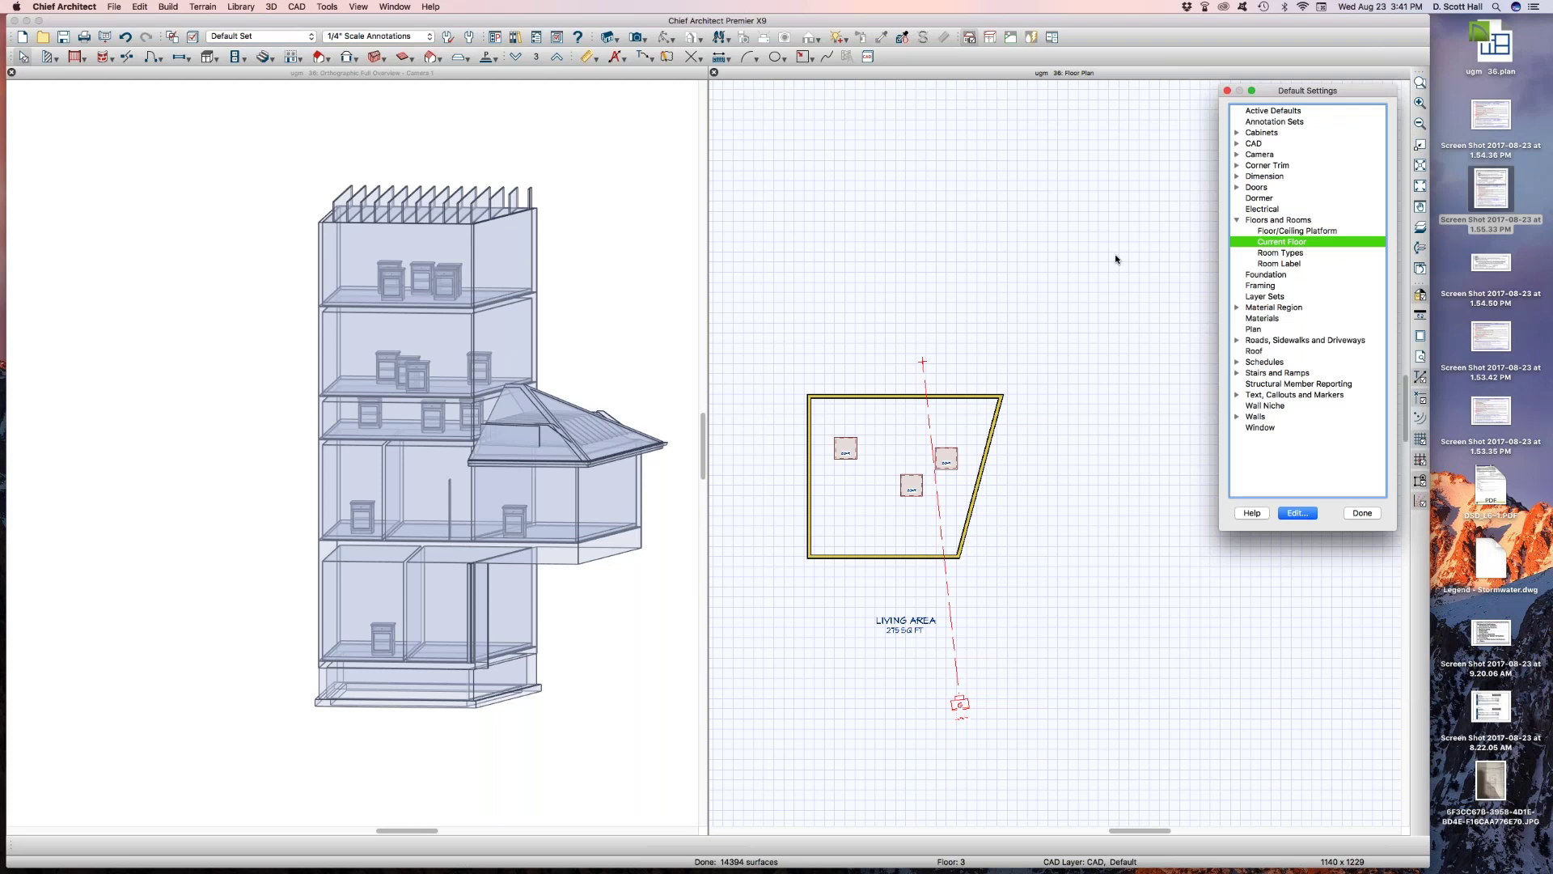
left_click(1350, 512)
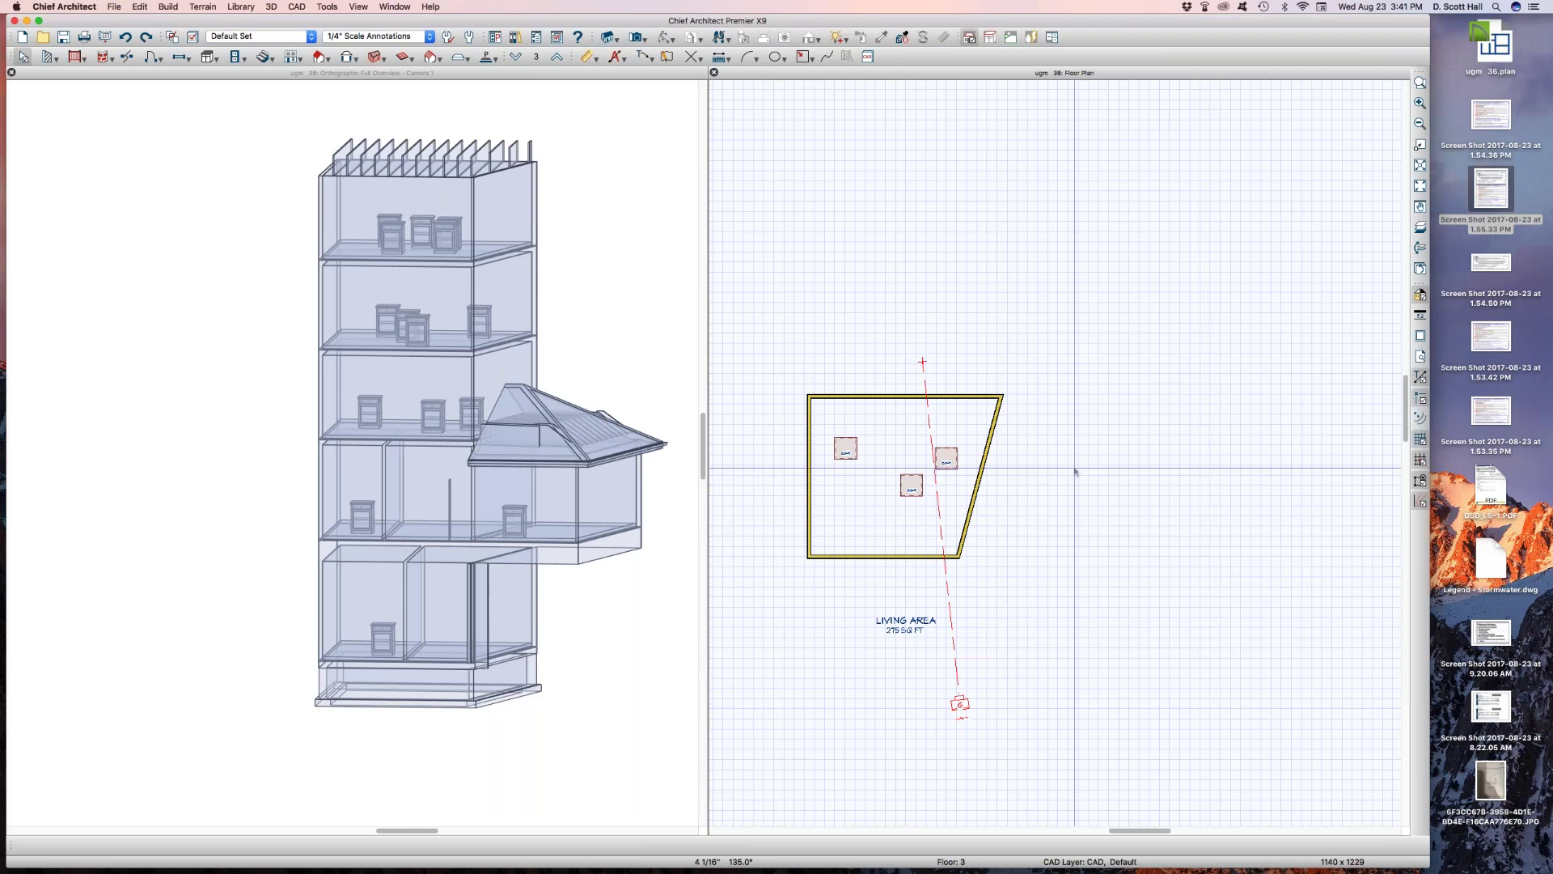
Try the 200-inch absolute Floor (C) default for Floor 3 again, and undo it
key("d")
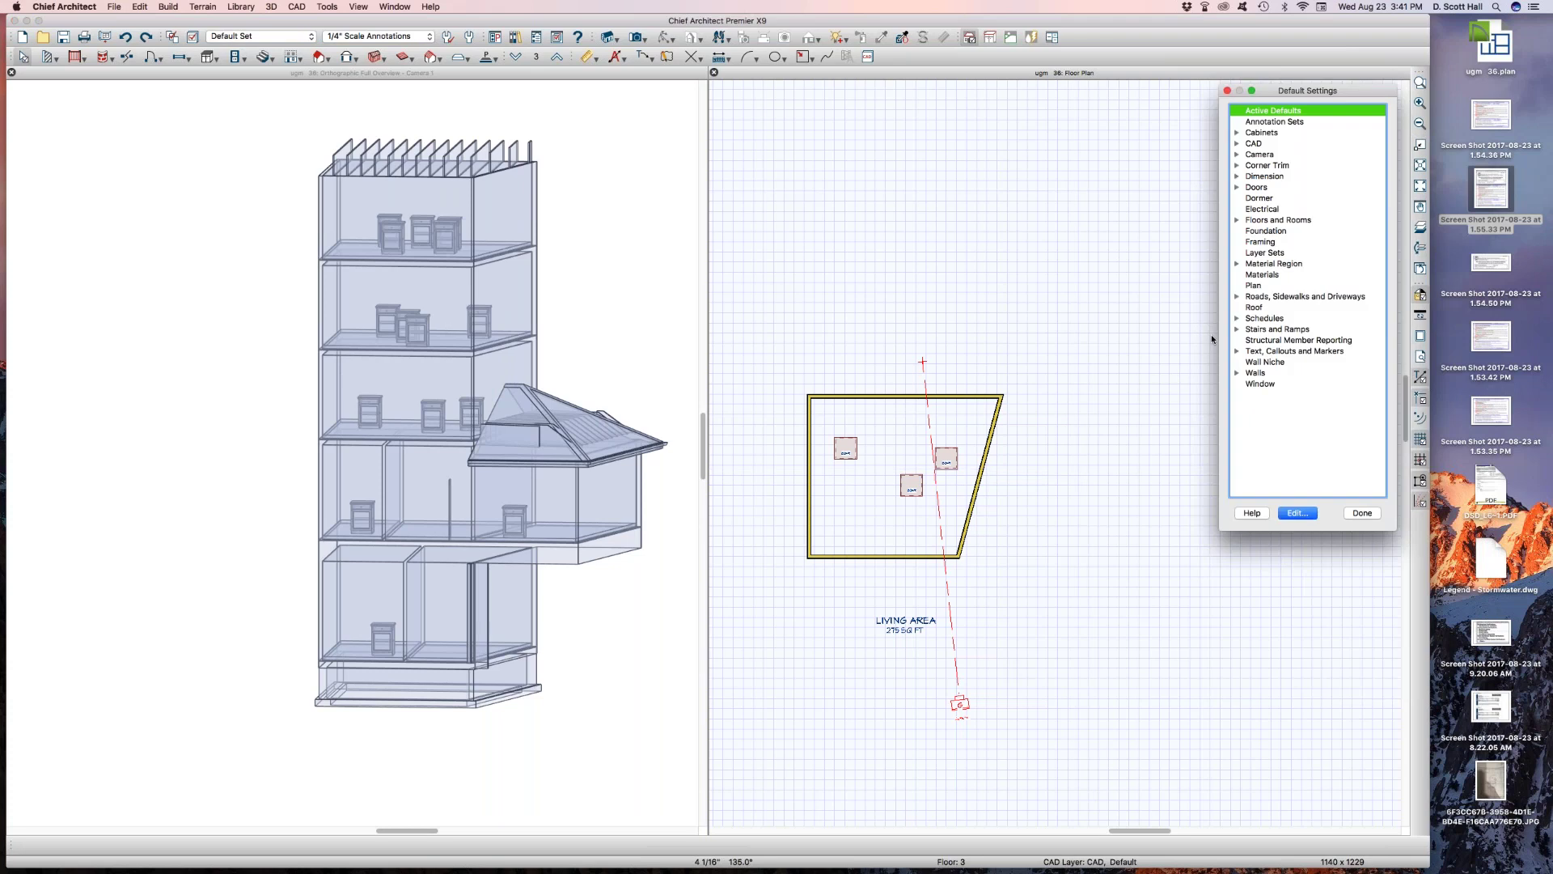
left_click(1237, 220)
double_click(1266, 242)
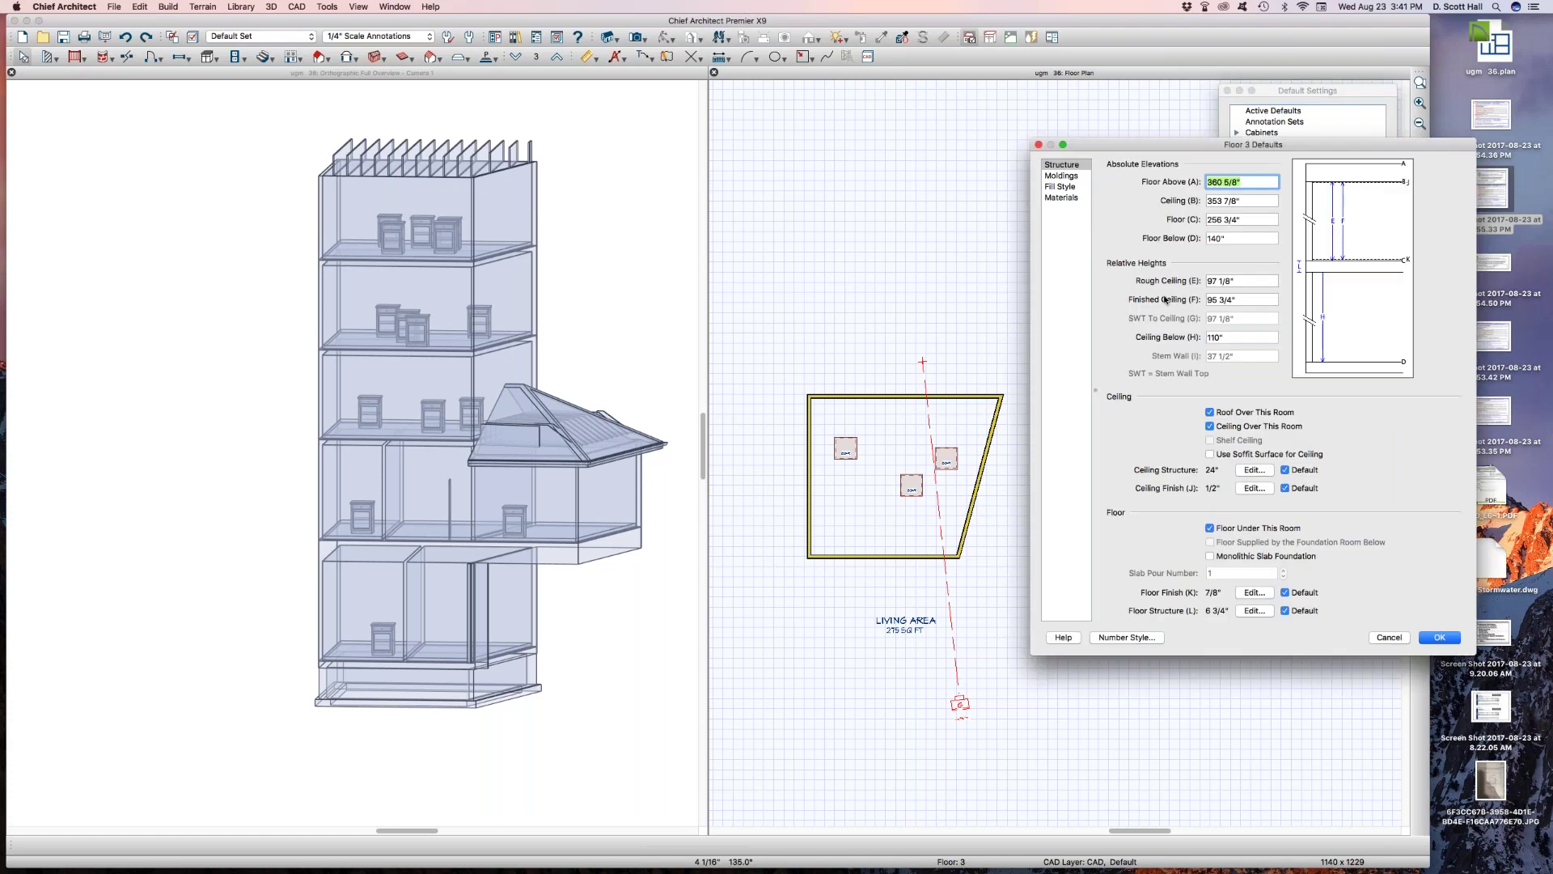
left_click(1250, 219)
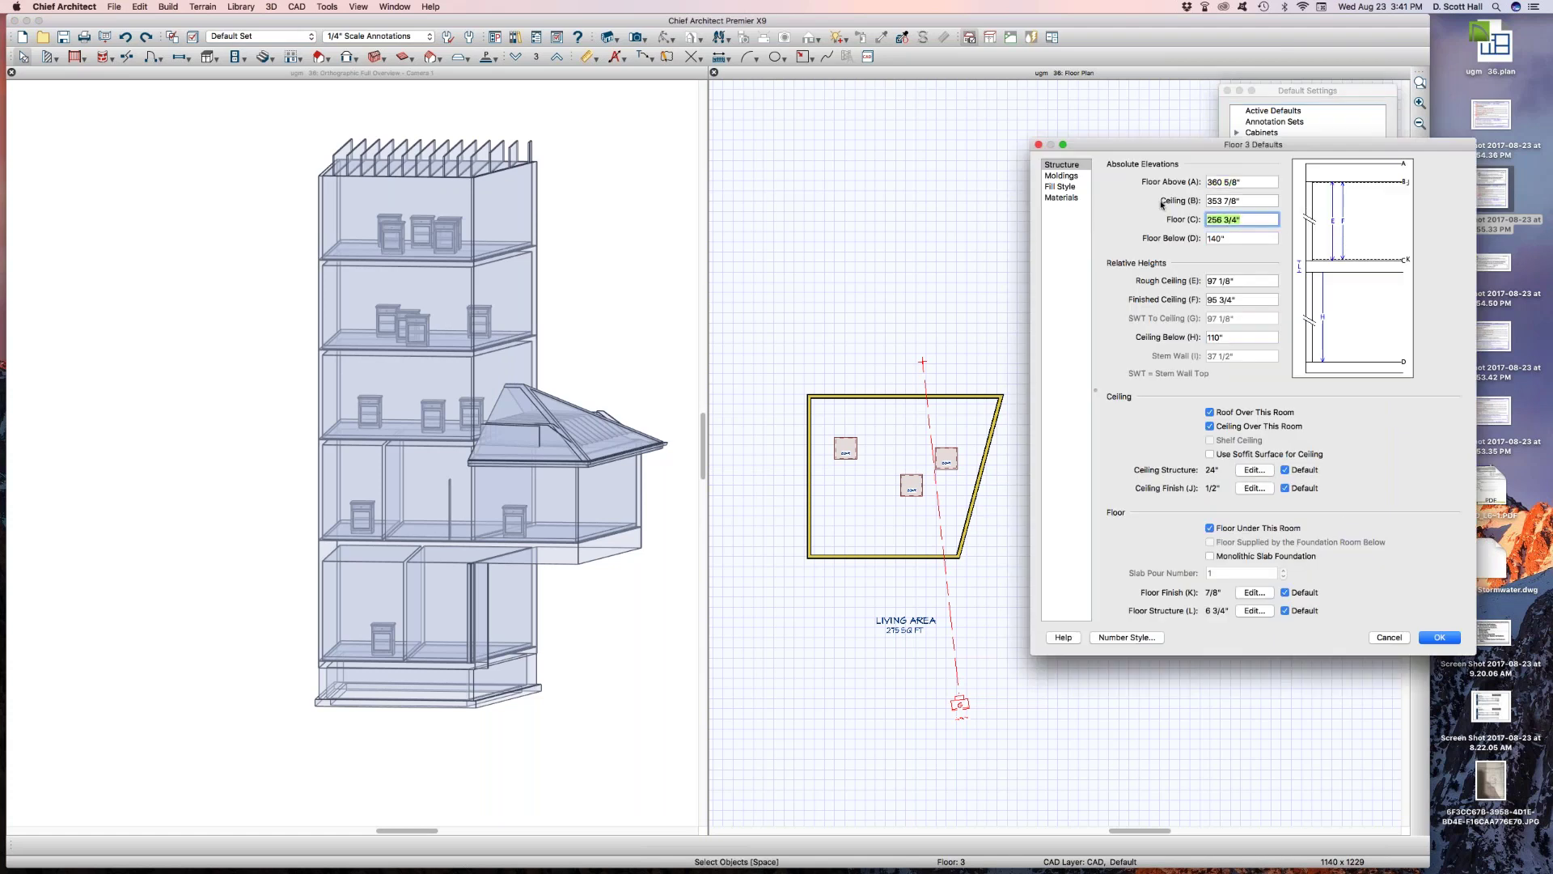
type("200")
key("Return")
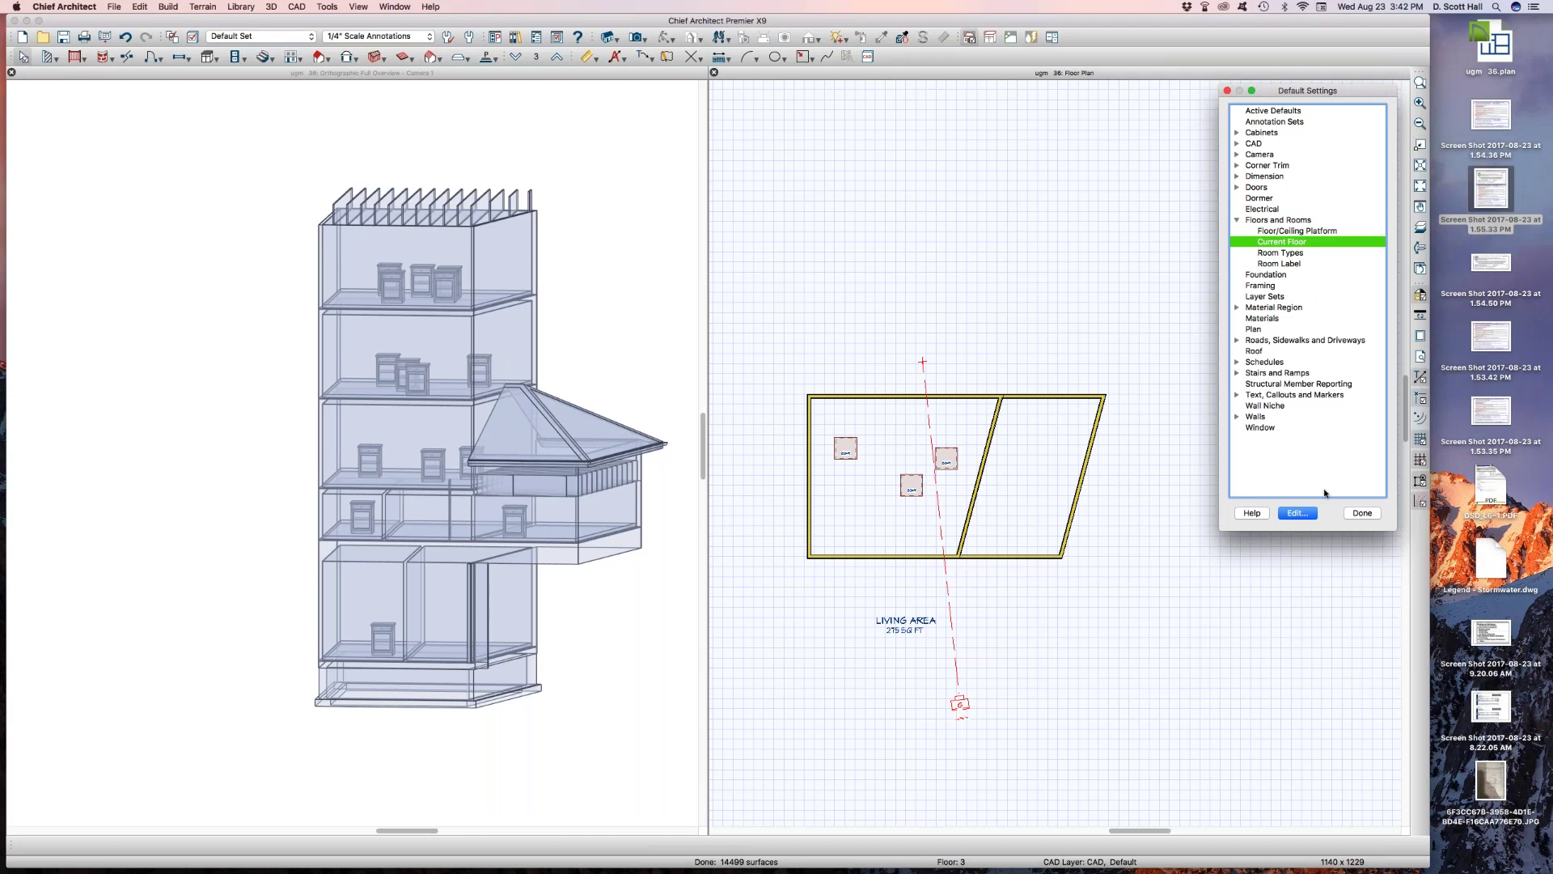
left_click(1361, 513)
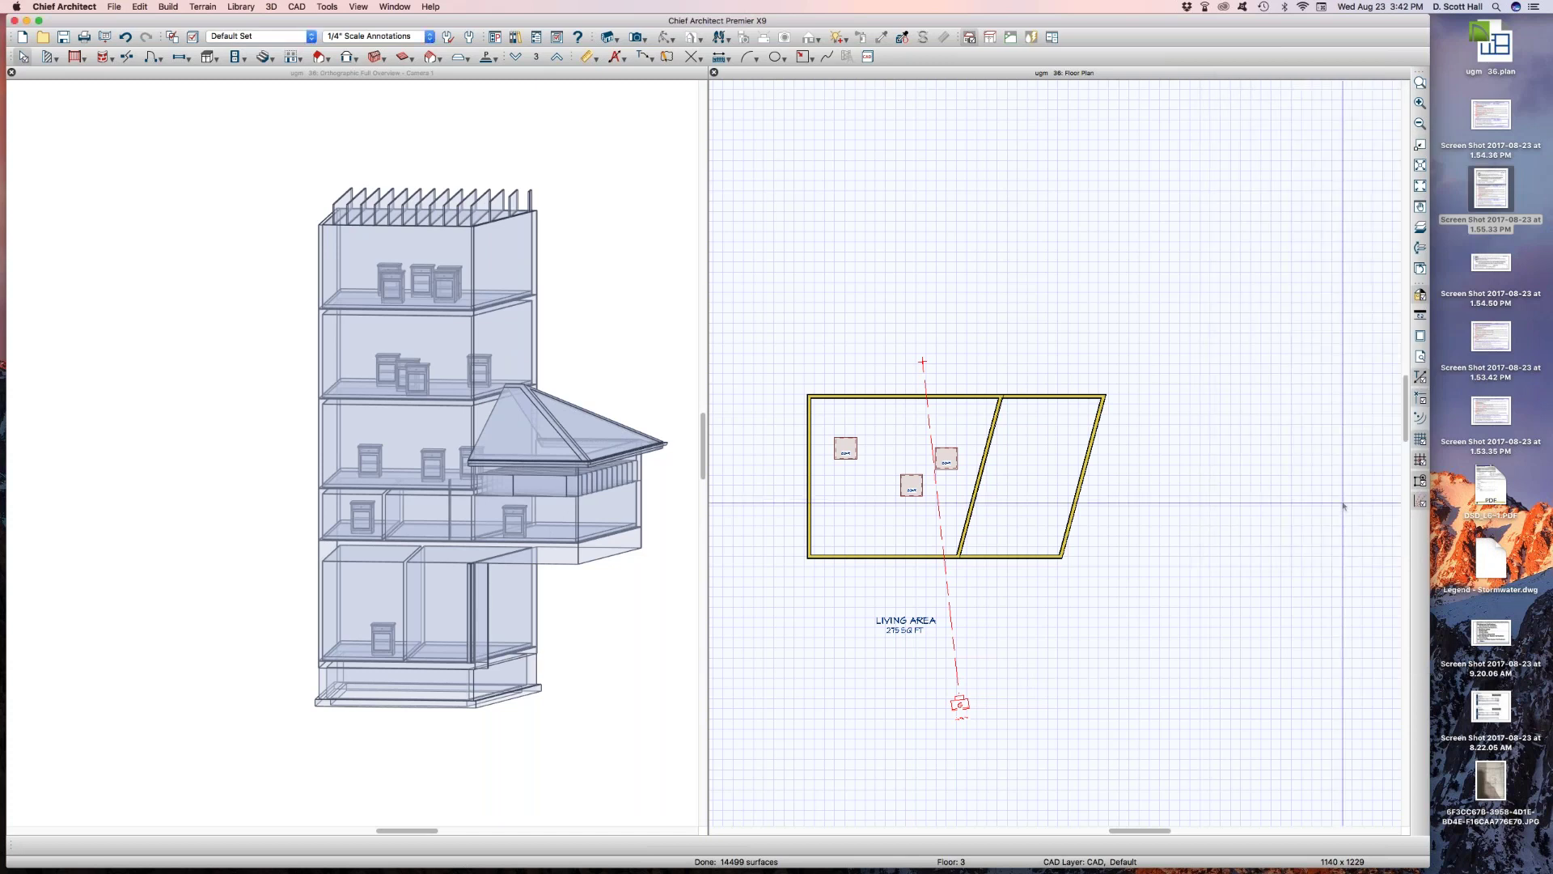
key("super+z")
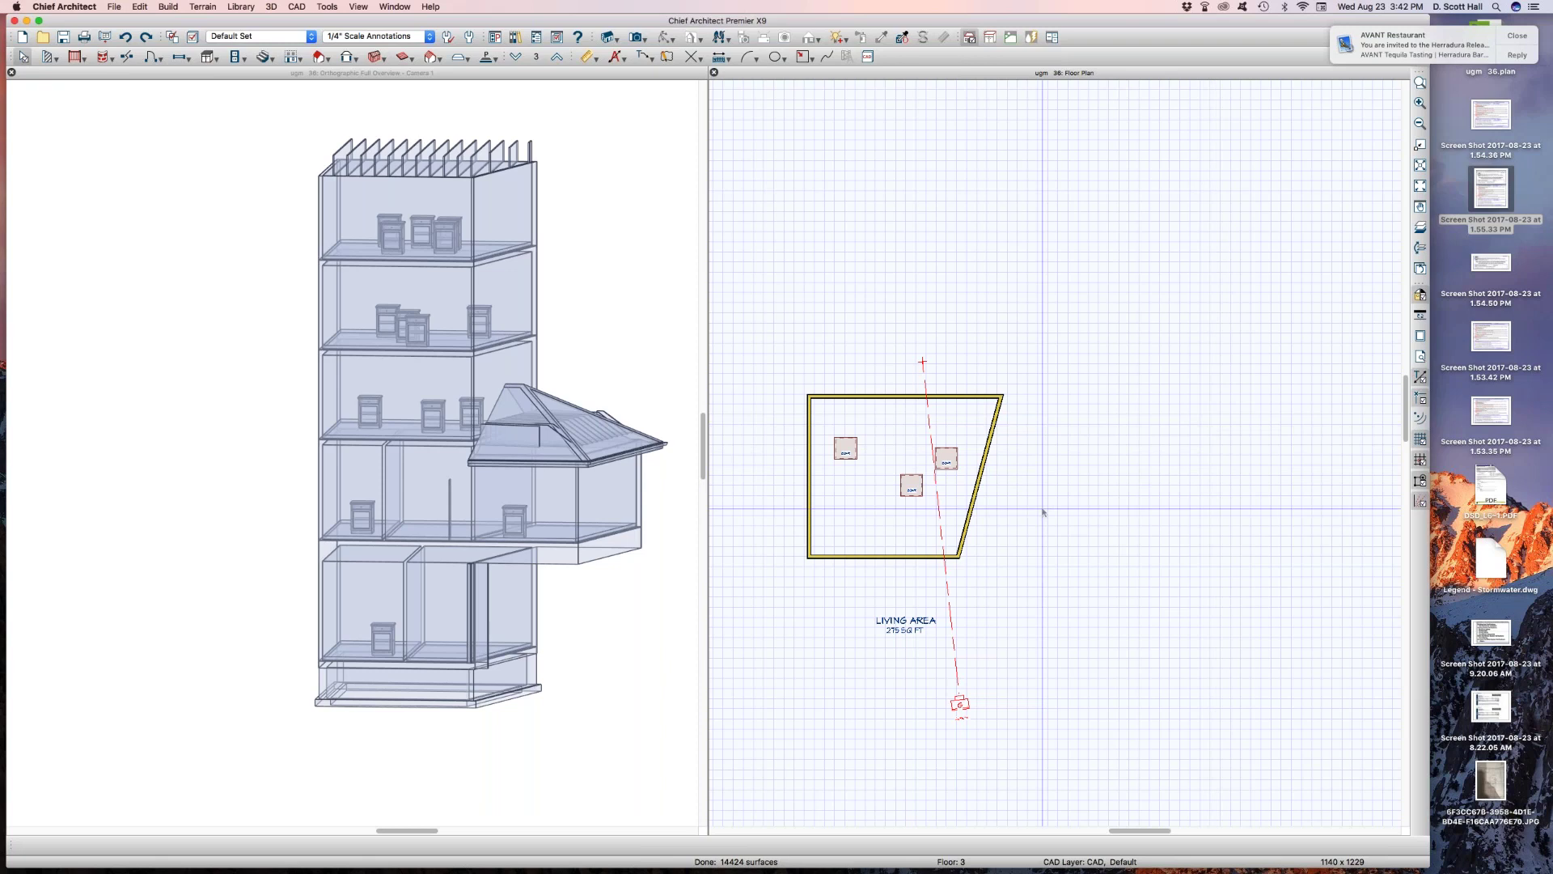
Review the Floor (C) elevation in the Floor 3 defaults and leave the settings without changing anything
key("d")
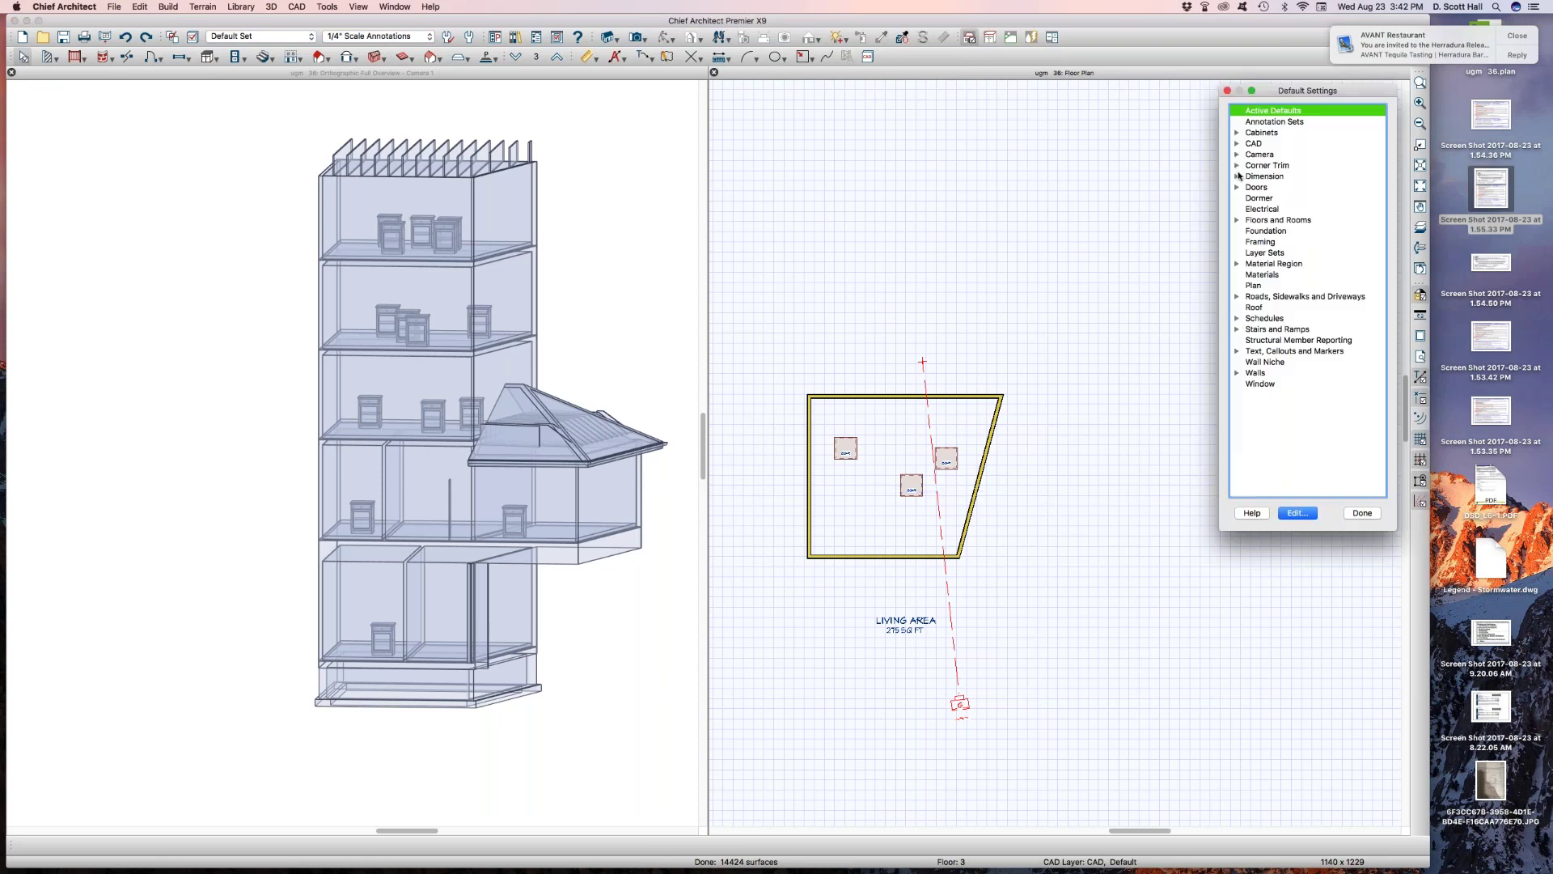
left_click(1237, 220)
double_click(1259, 243)
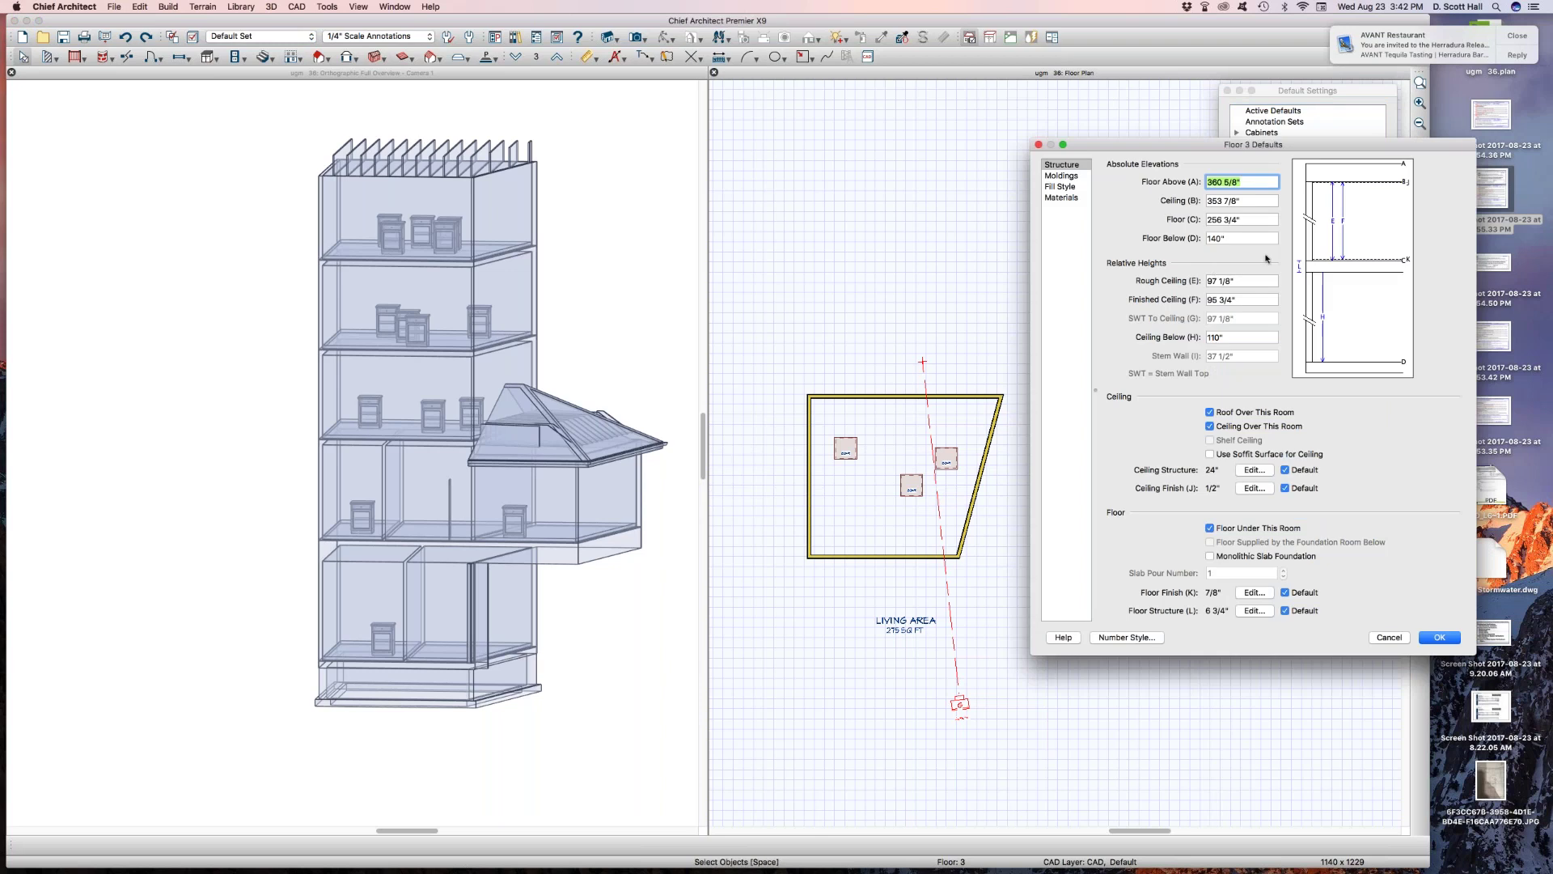
key("Tab")
key("Tab")
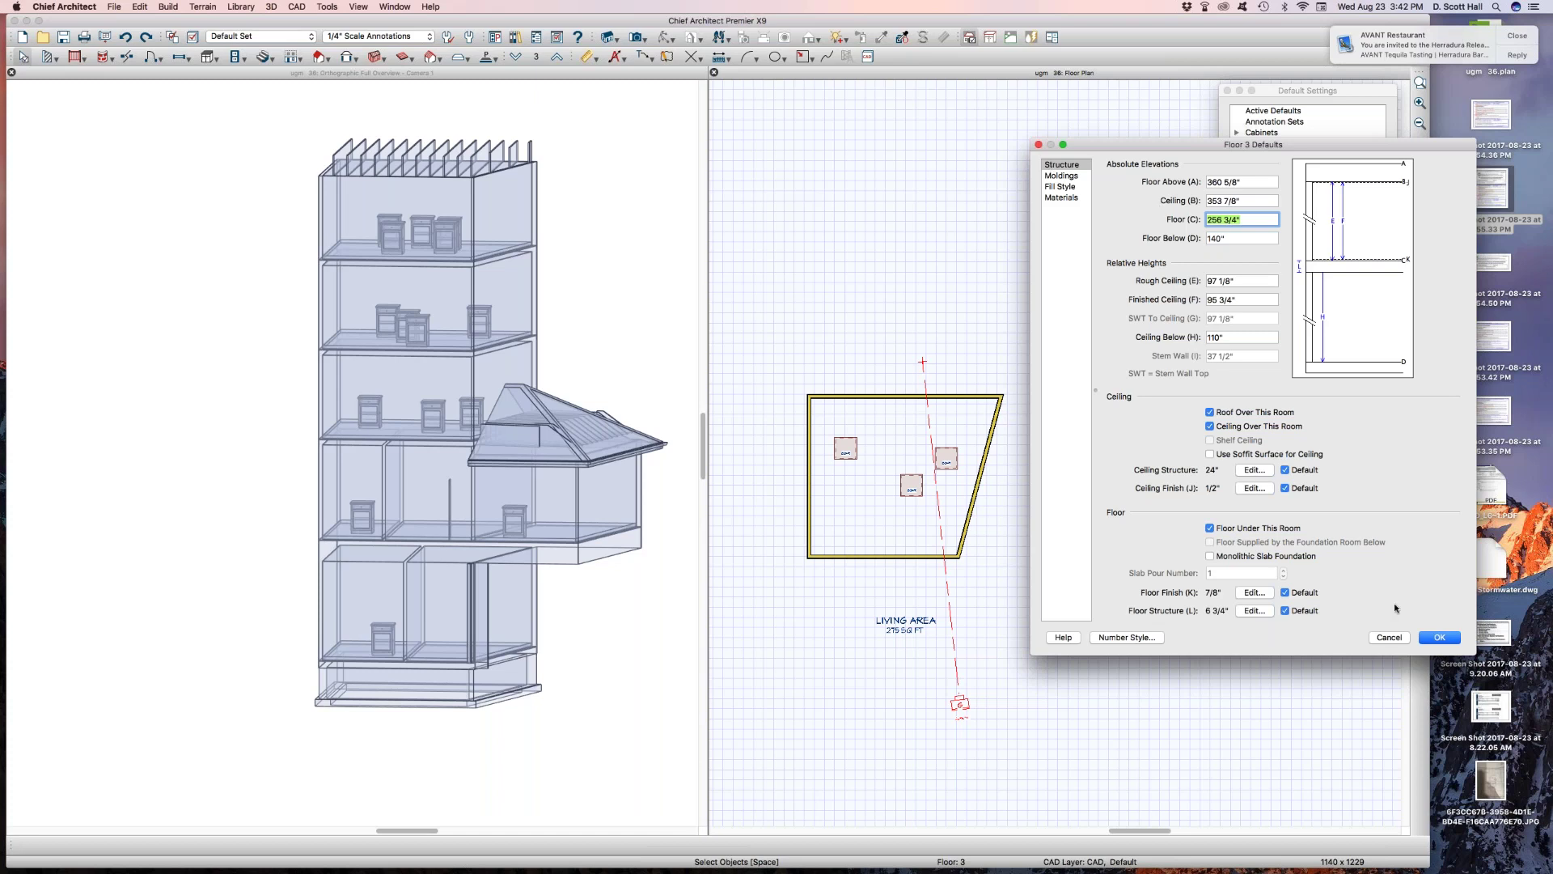
left_click(1390, 637)
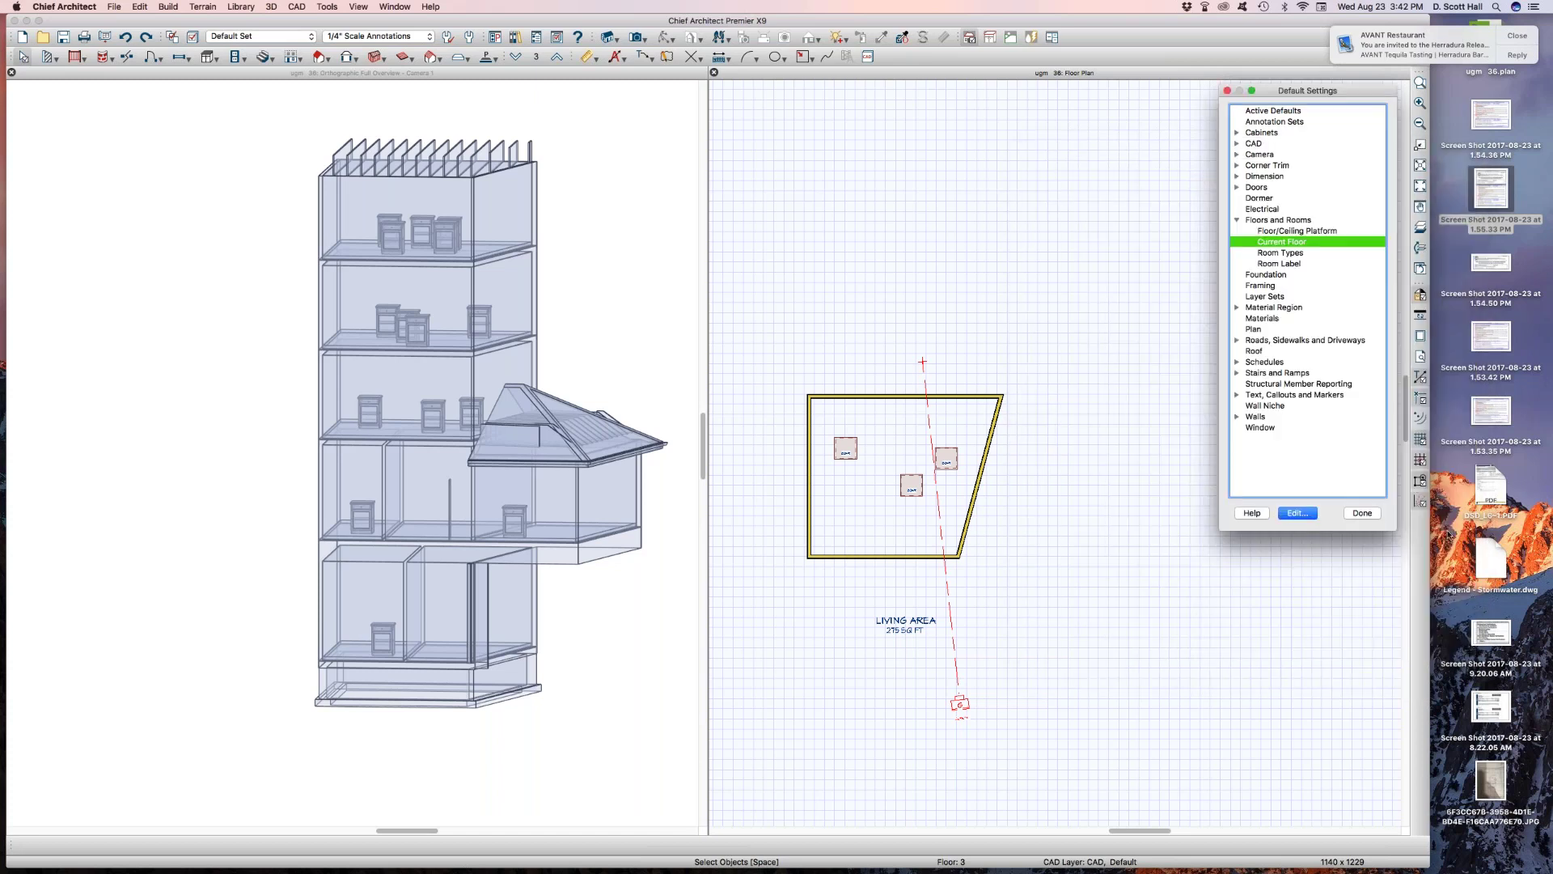
left_click(1359, 512)
Build automatic roof planes over the whole model, accepting deletion of the edited roof surfaces
left_click(510, 724)
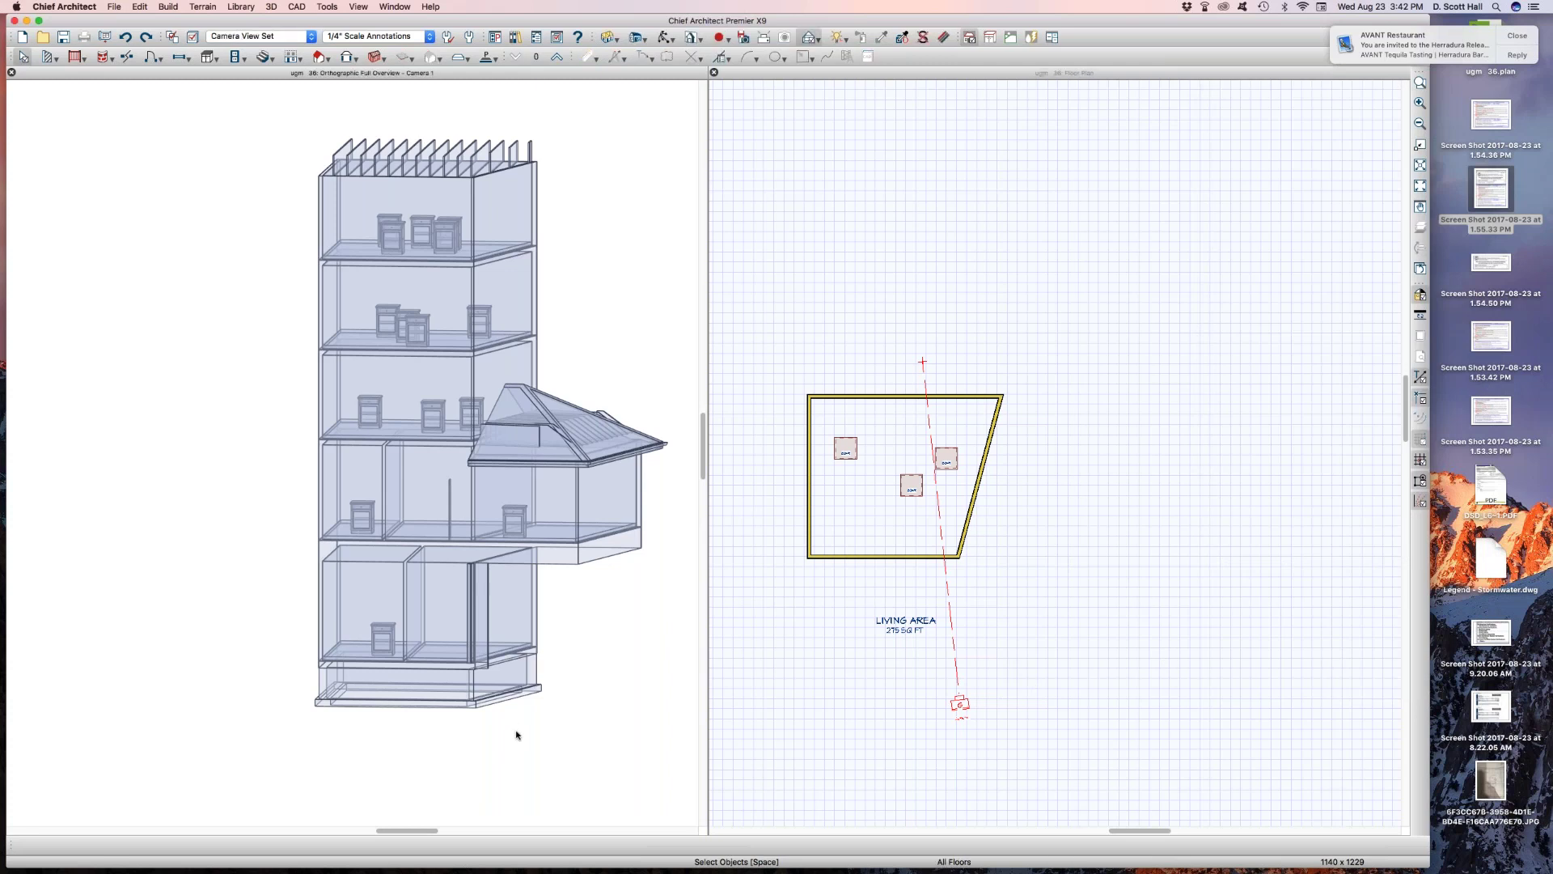
left_click(319, 58)
left_click(694, 307)
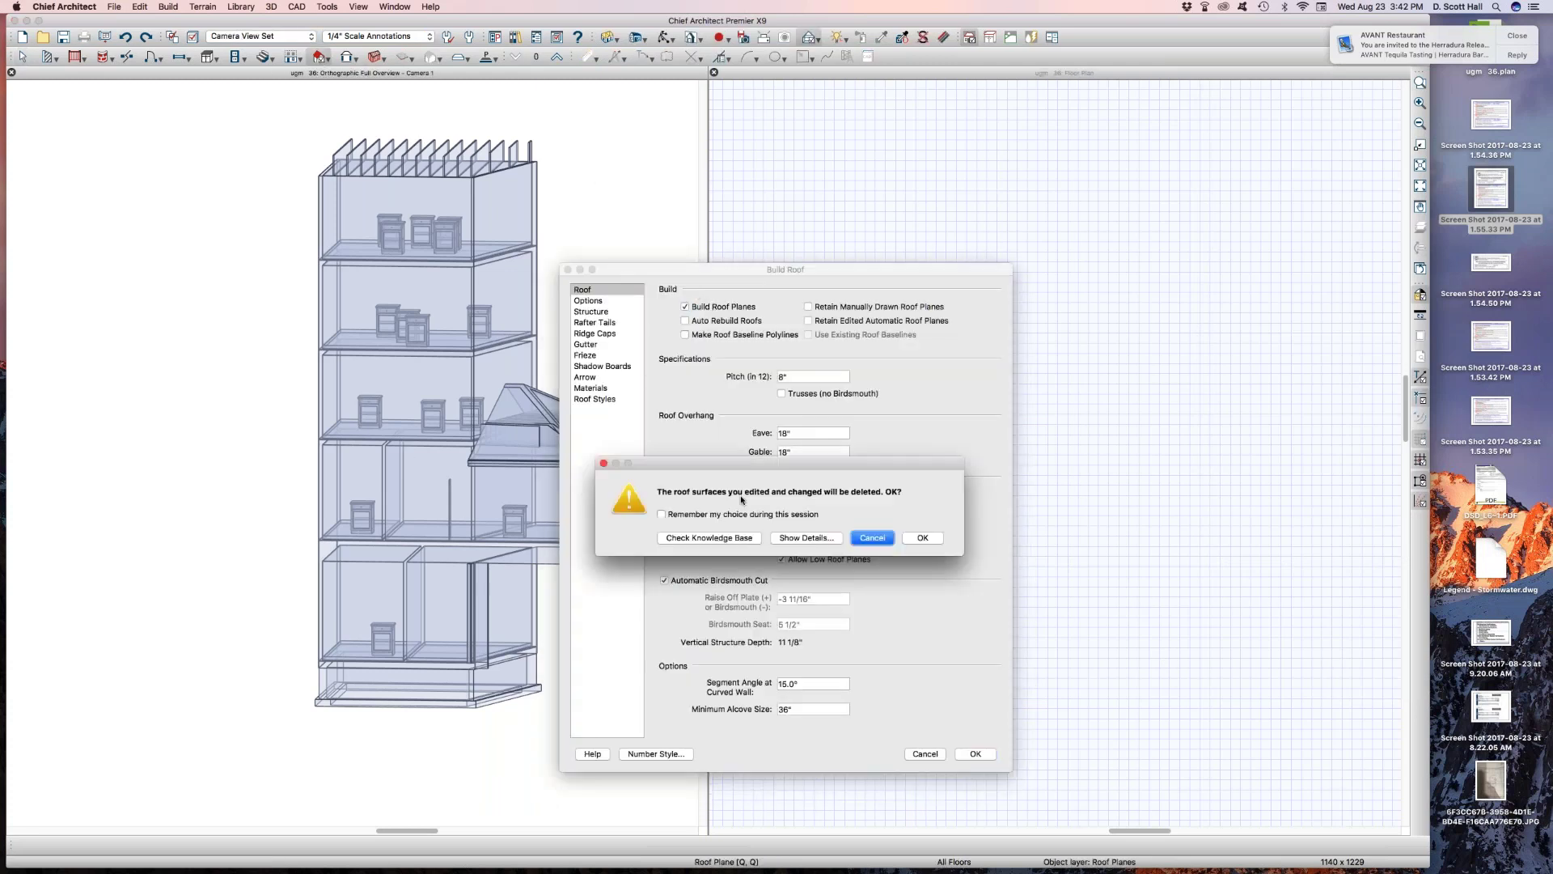
left_click(923, 542)
left_click(979, 596)
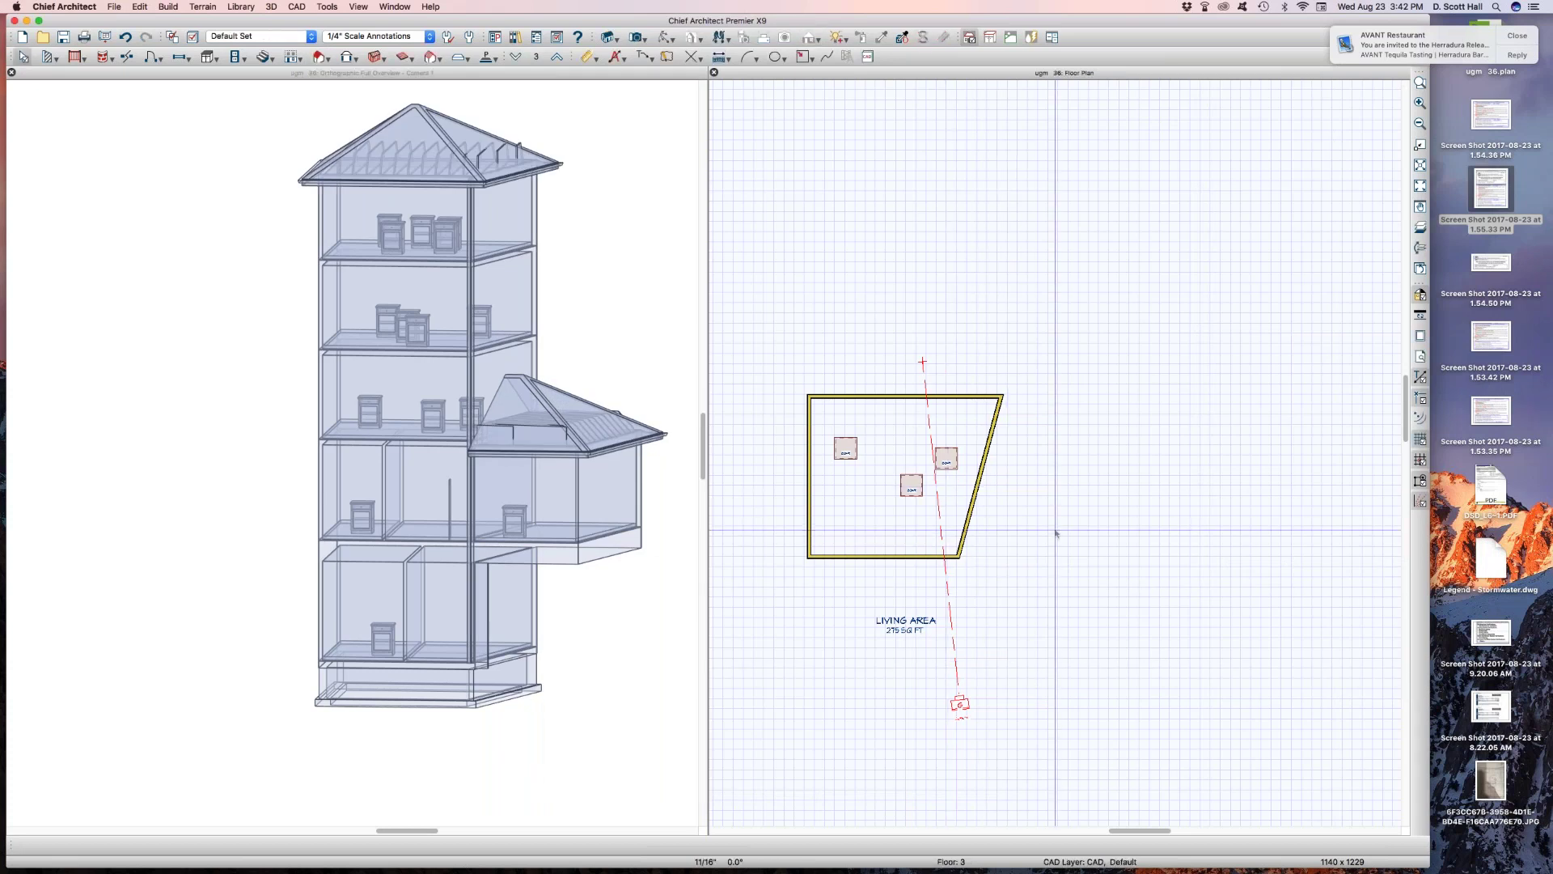
Try a default absolute Floor (C) elevation of 300 inches for Floor 3 with the roof in place
key("d")
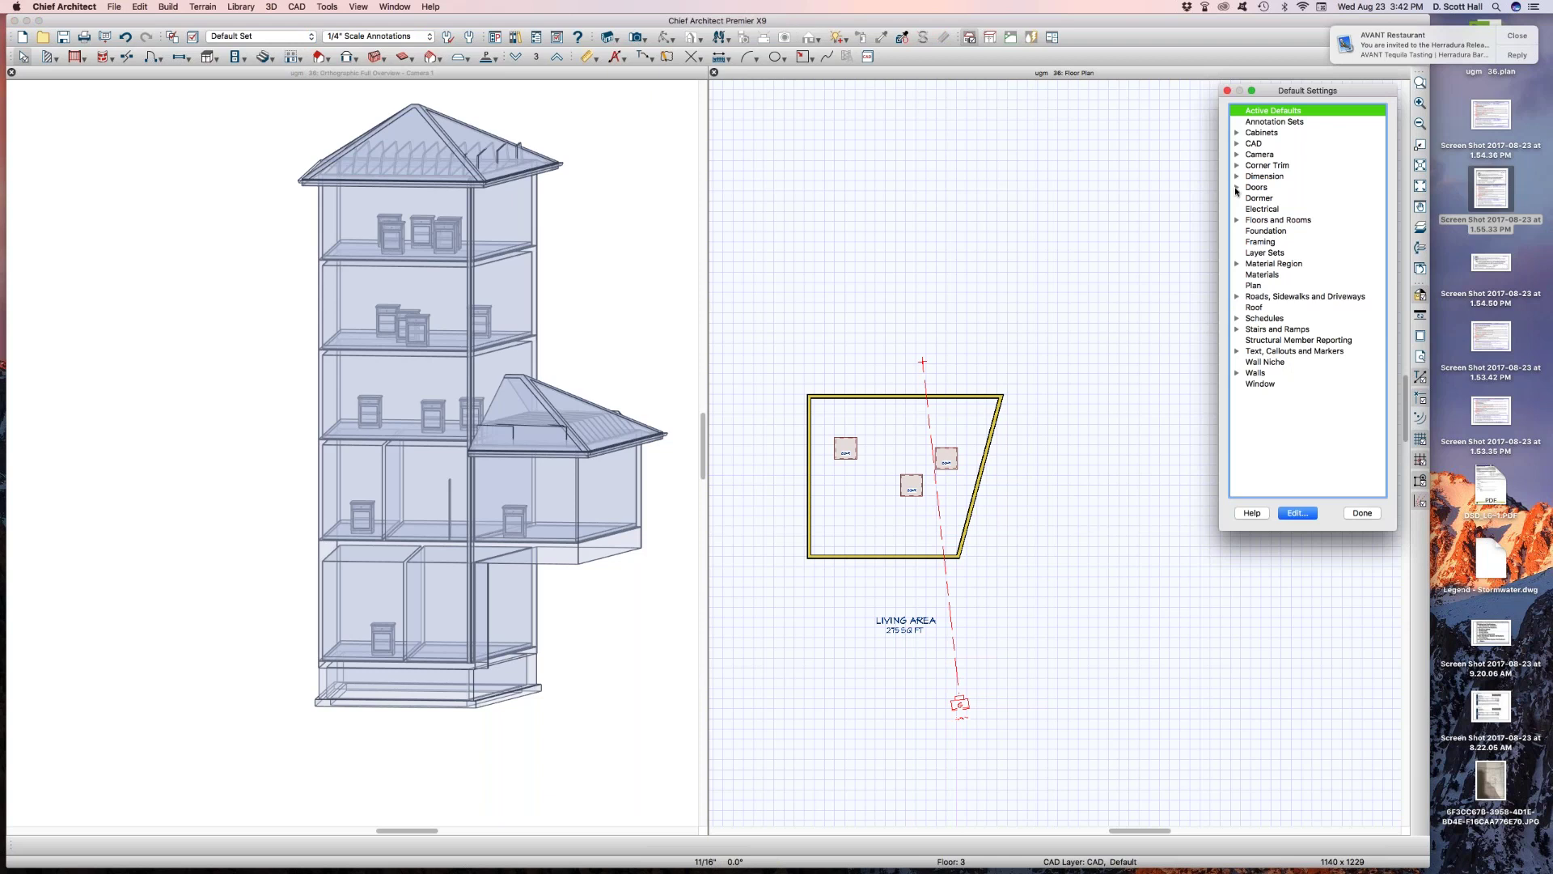
left_click(1236, 220)
left_click(1280, 242)
double_click(1280, 242)
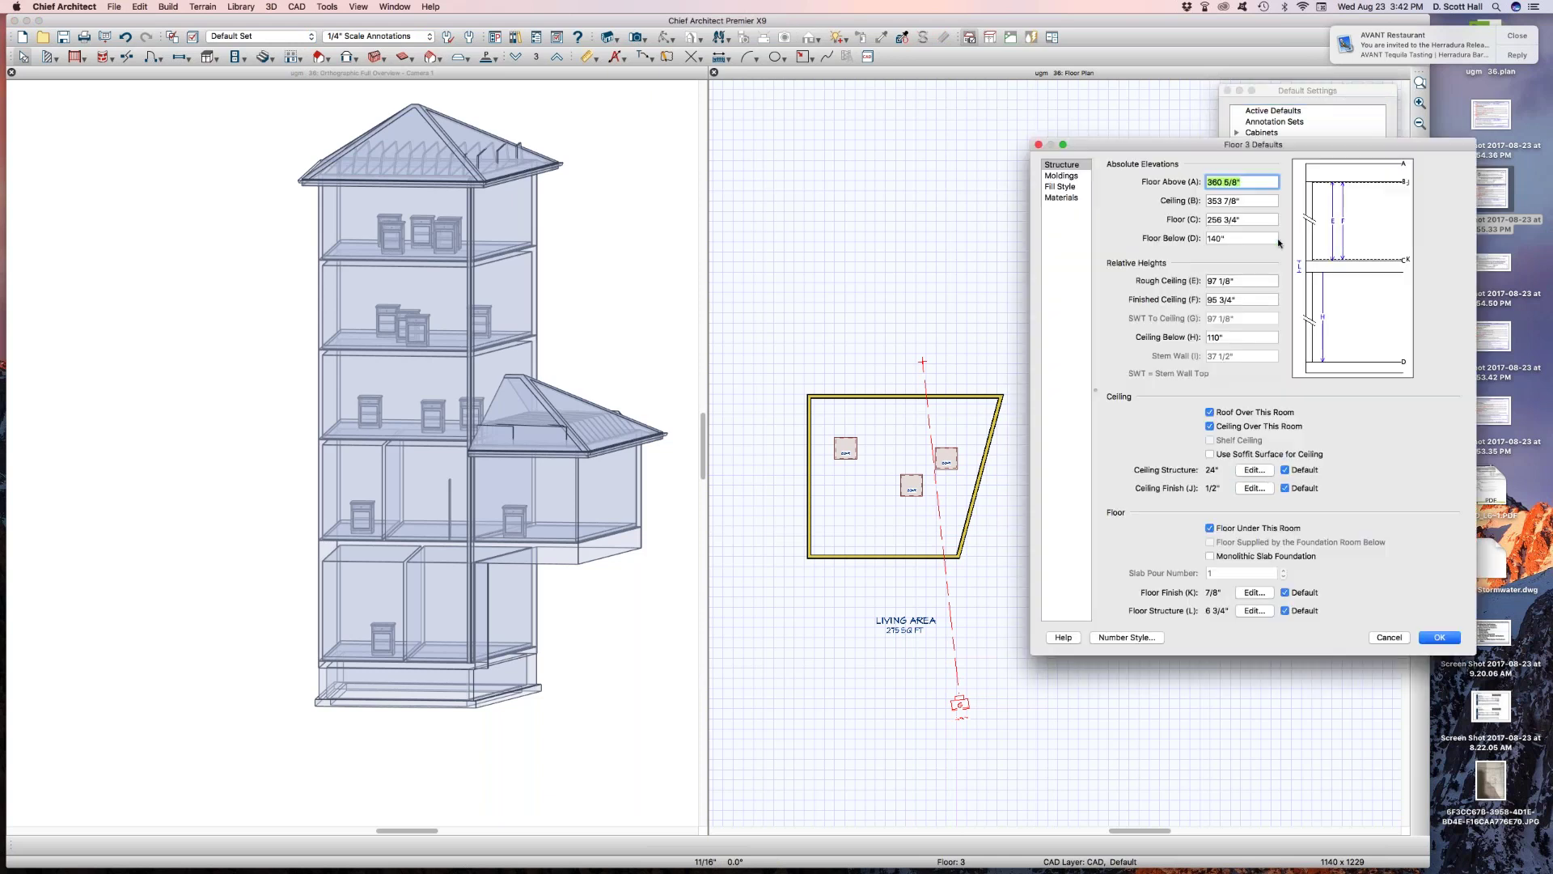
key("Tab")
key("Tab")
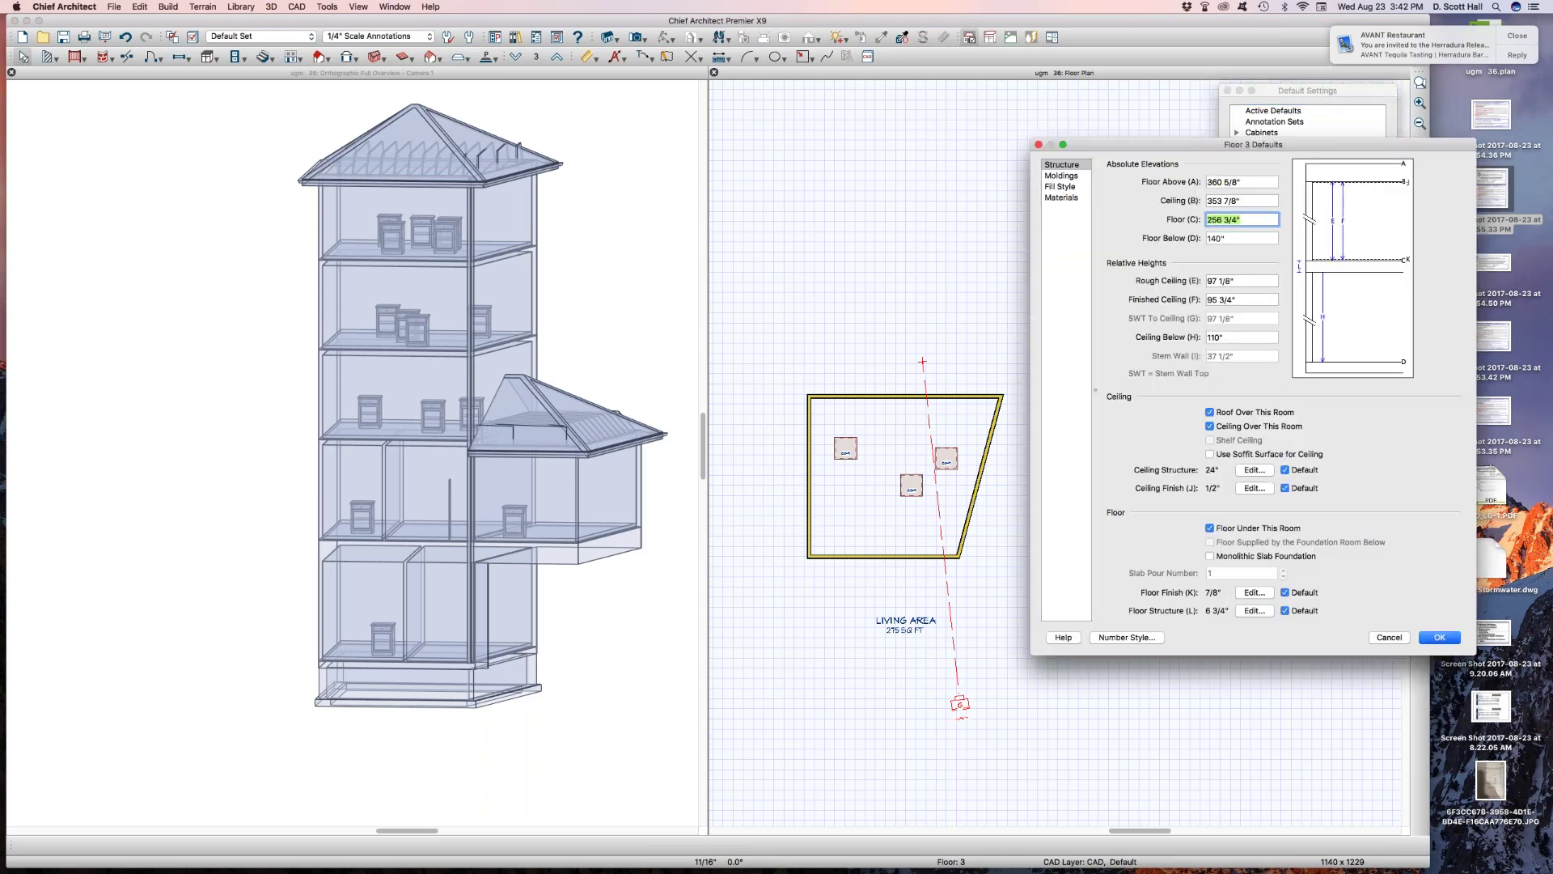
type("33300")
key("BackSpace")
key("BackSpace")
key("BackSpace")
type("00")
key("Return")
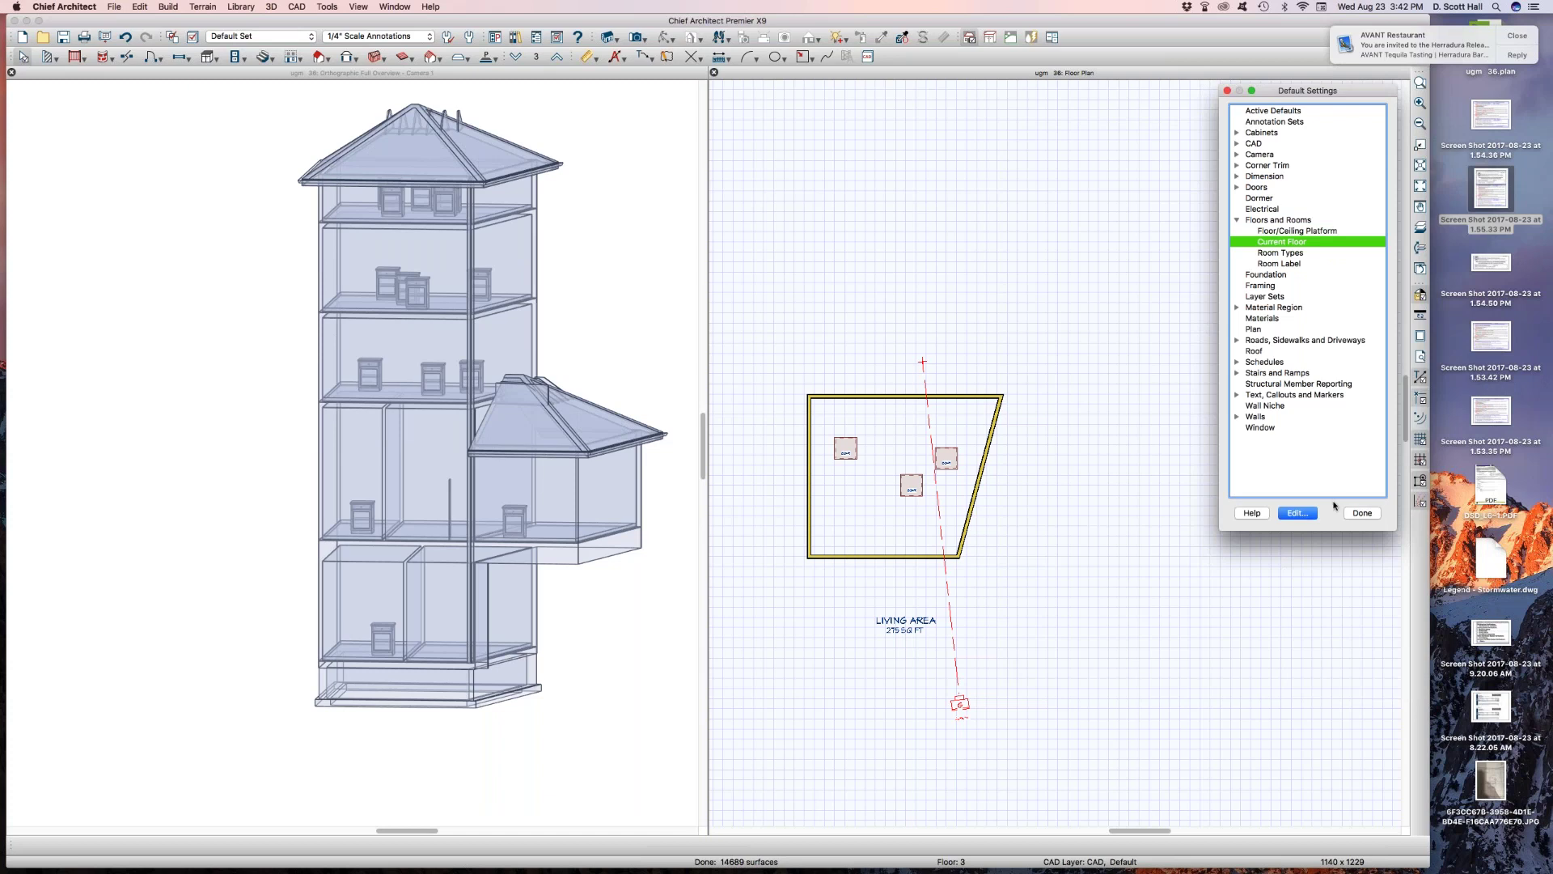
left_click(1363, 512)
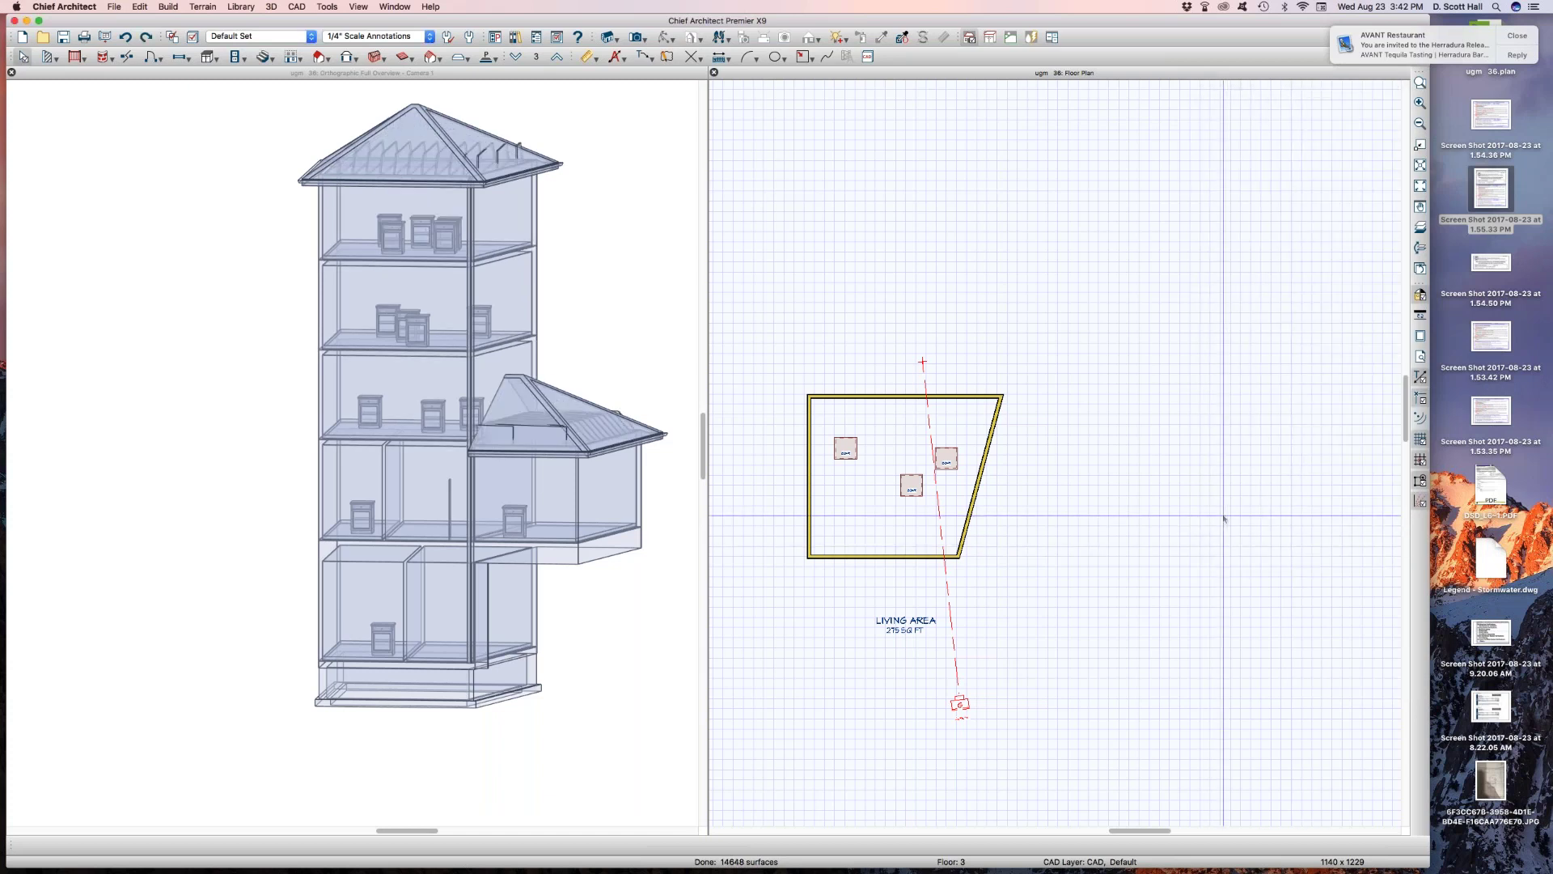
Leave the default settings unedited and go down from Floor 3 to the Floor 0 foundation plan
key("super+d")
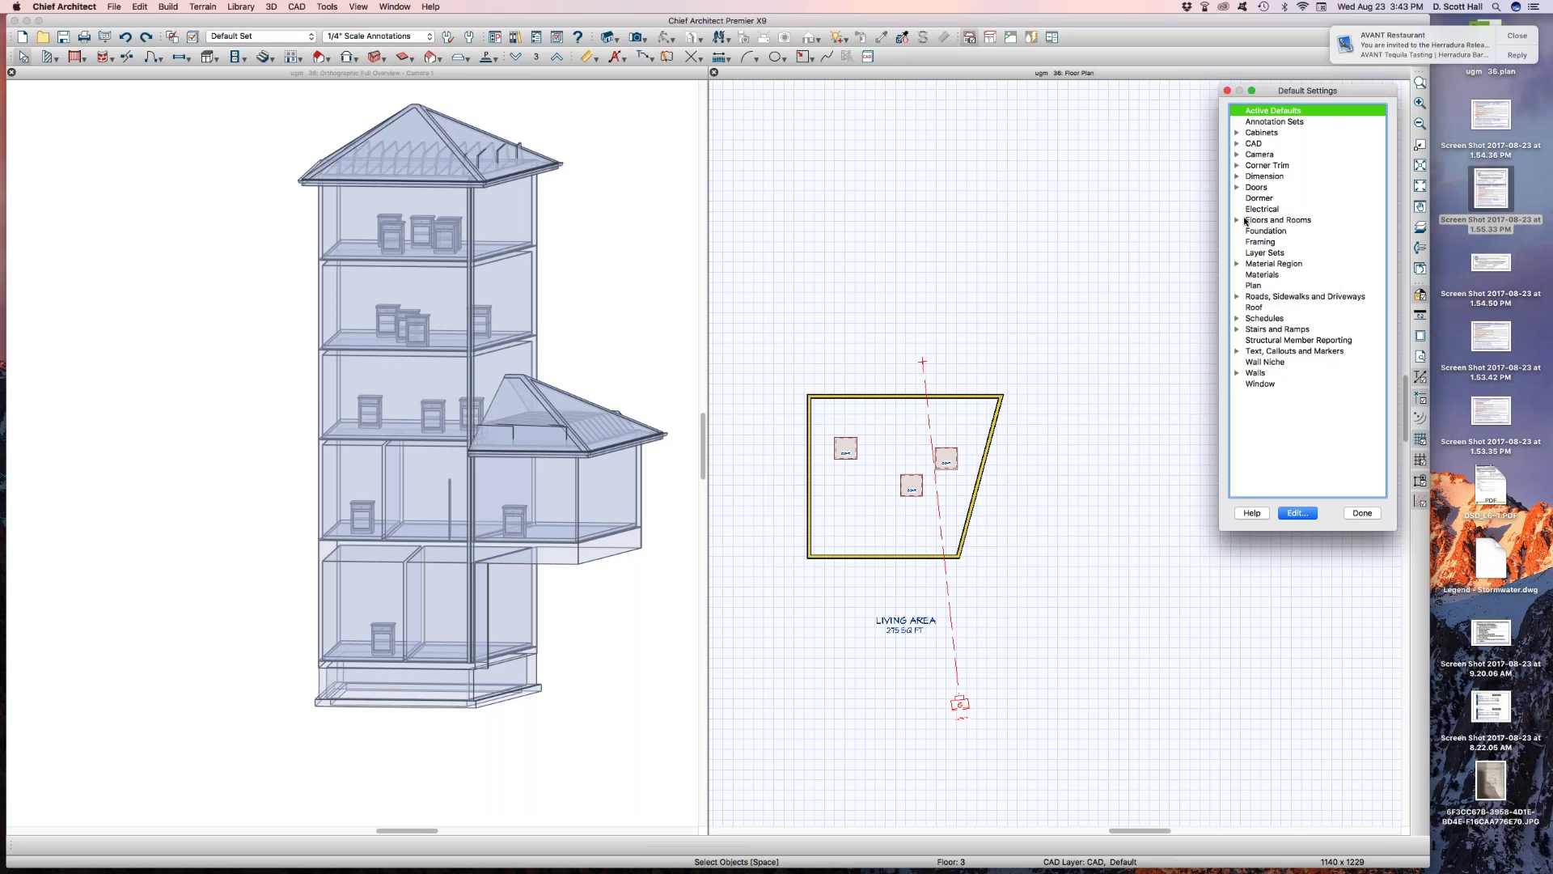
left_click(1361, 515)
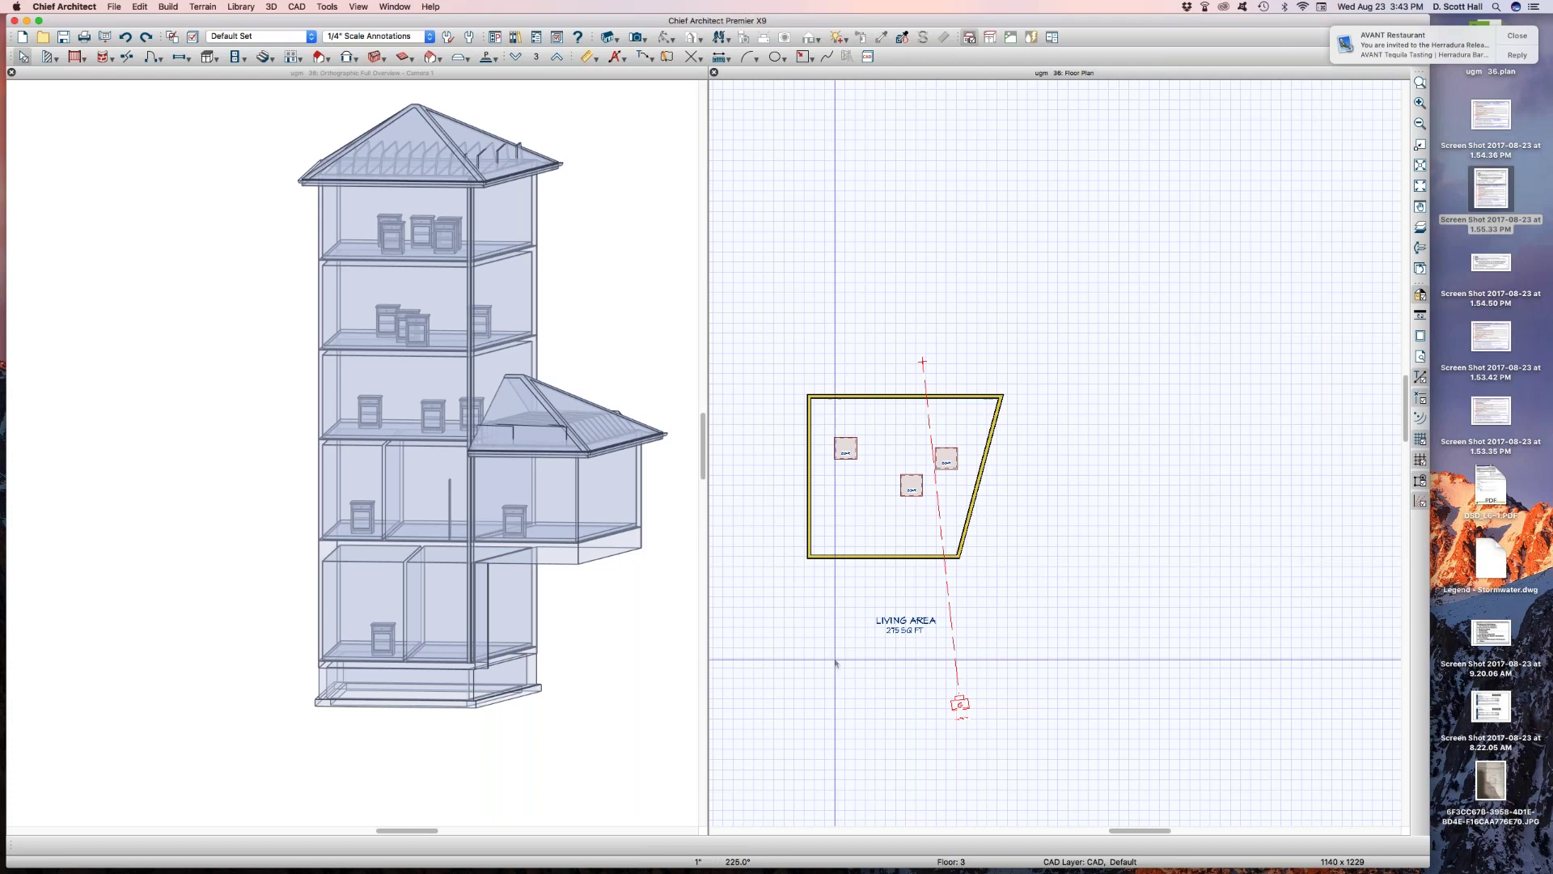
key("Page_Down")
key("Page_Down")
key("Page_Down")
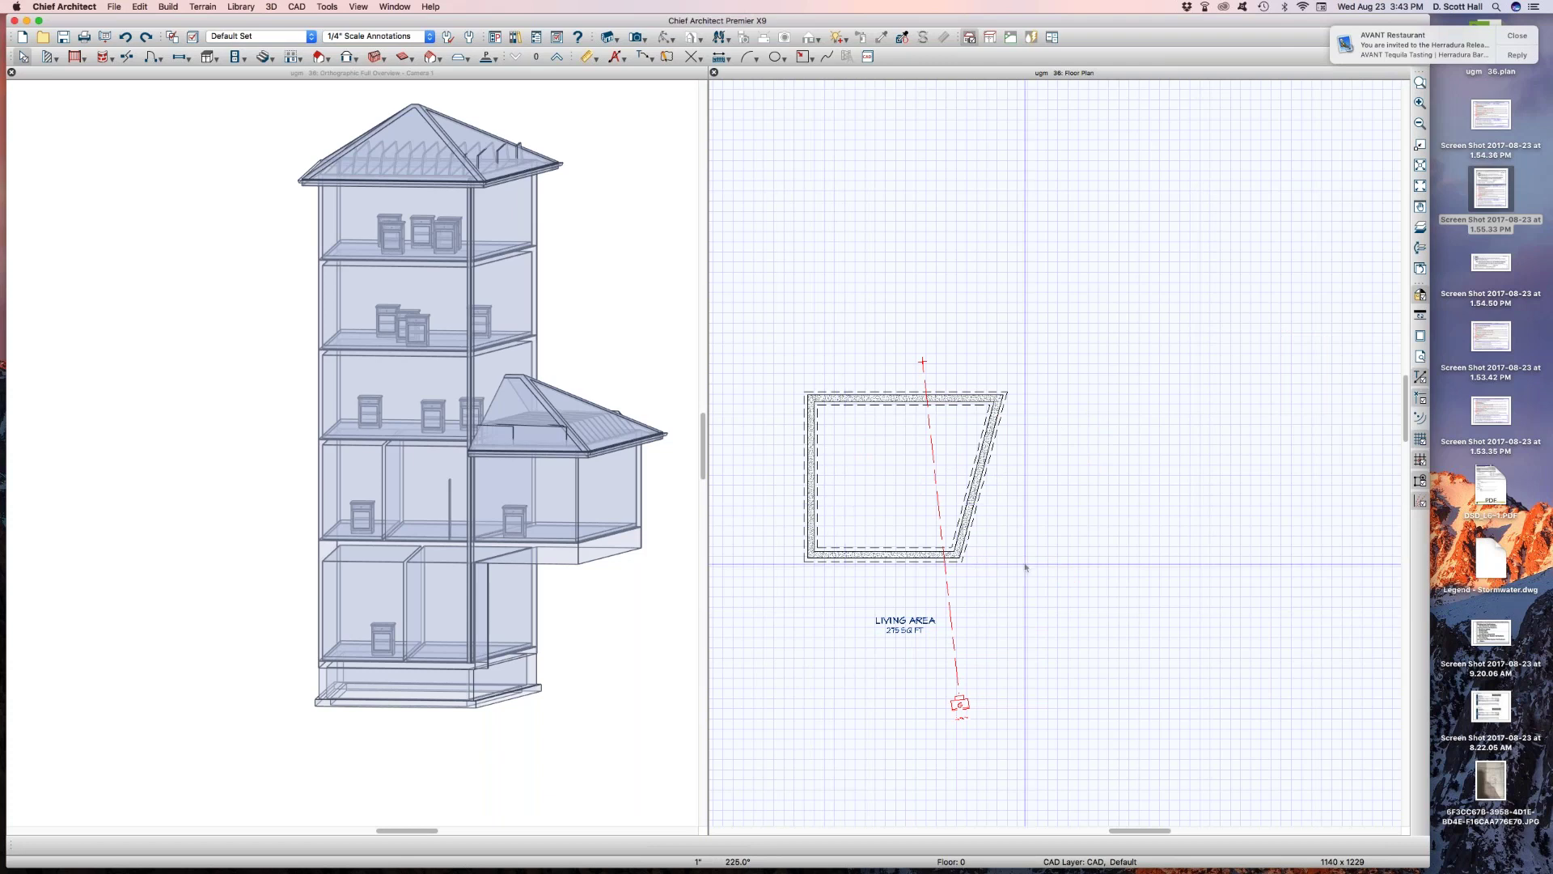
Set the Floor 0 defaults so that the foundation room supplies the floor for the room above
scroll(765, 450, "up", 2)
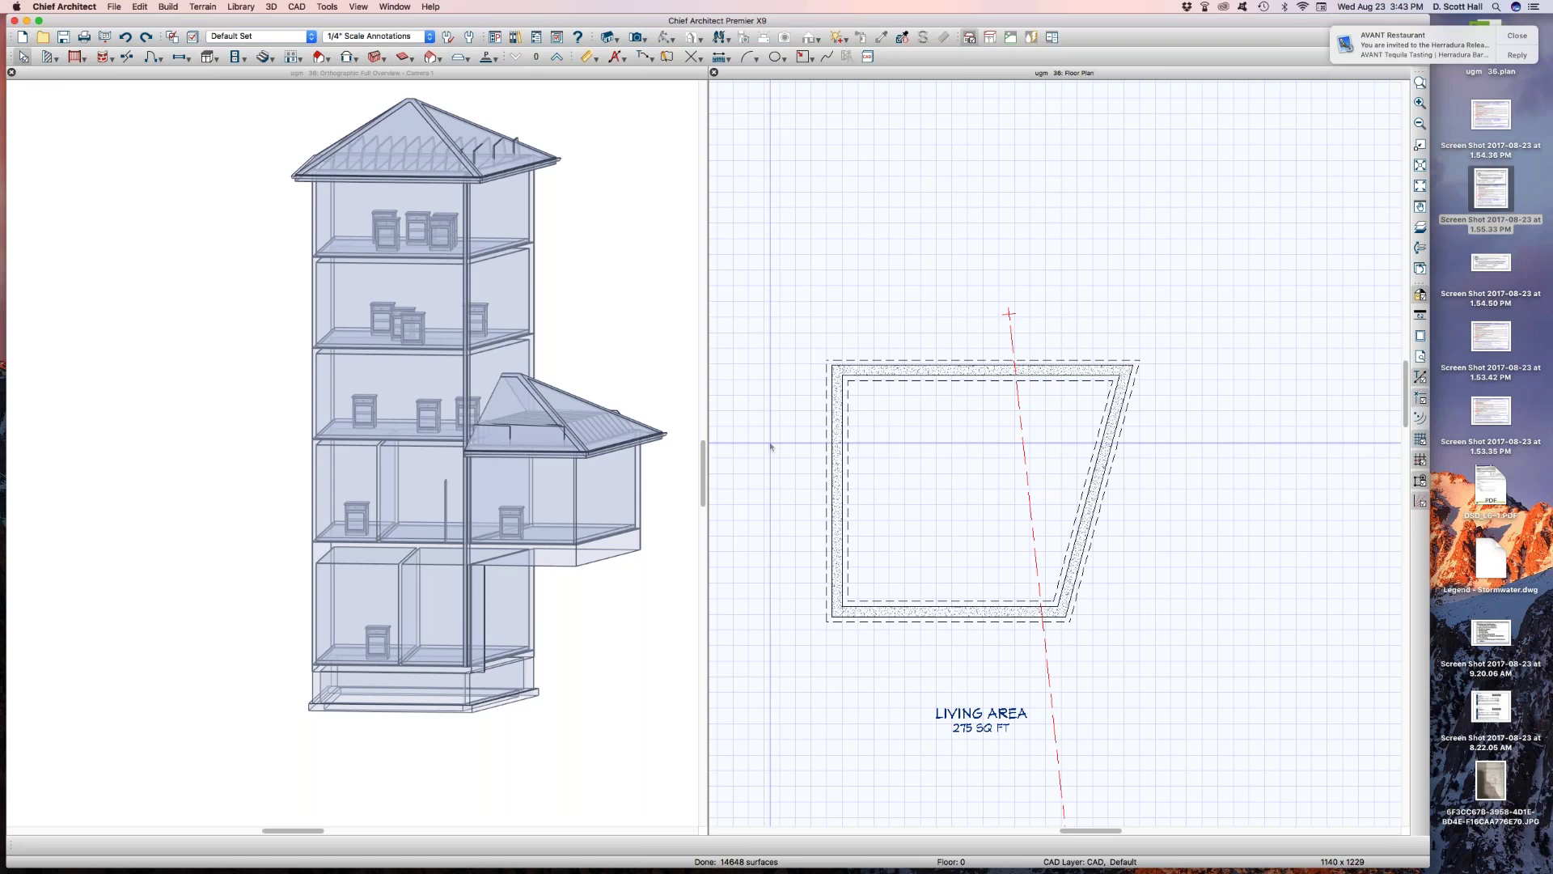
key("F10")
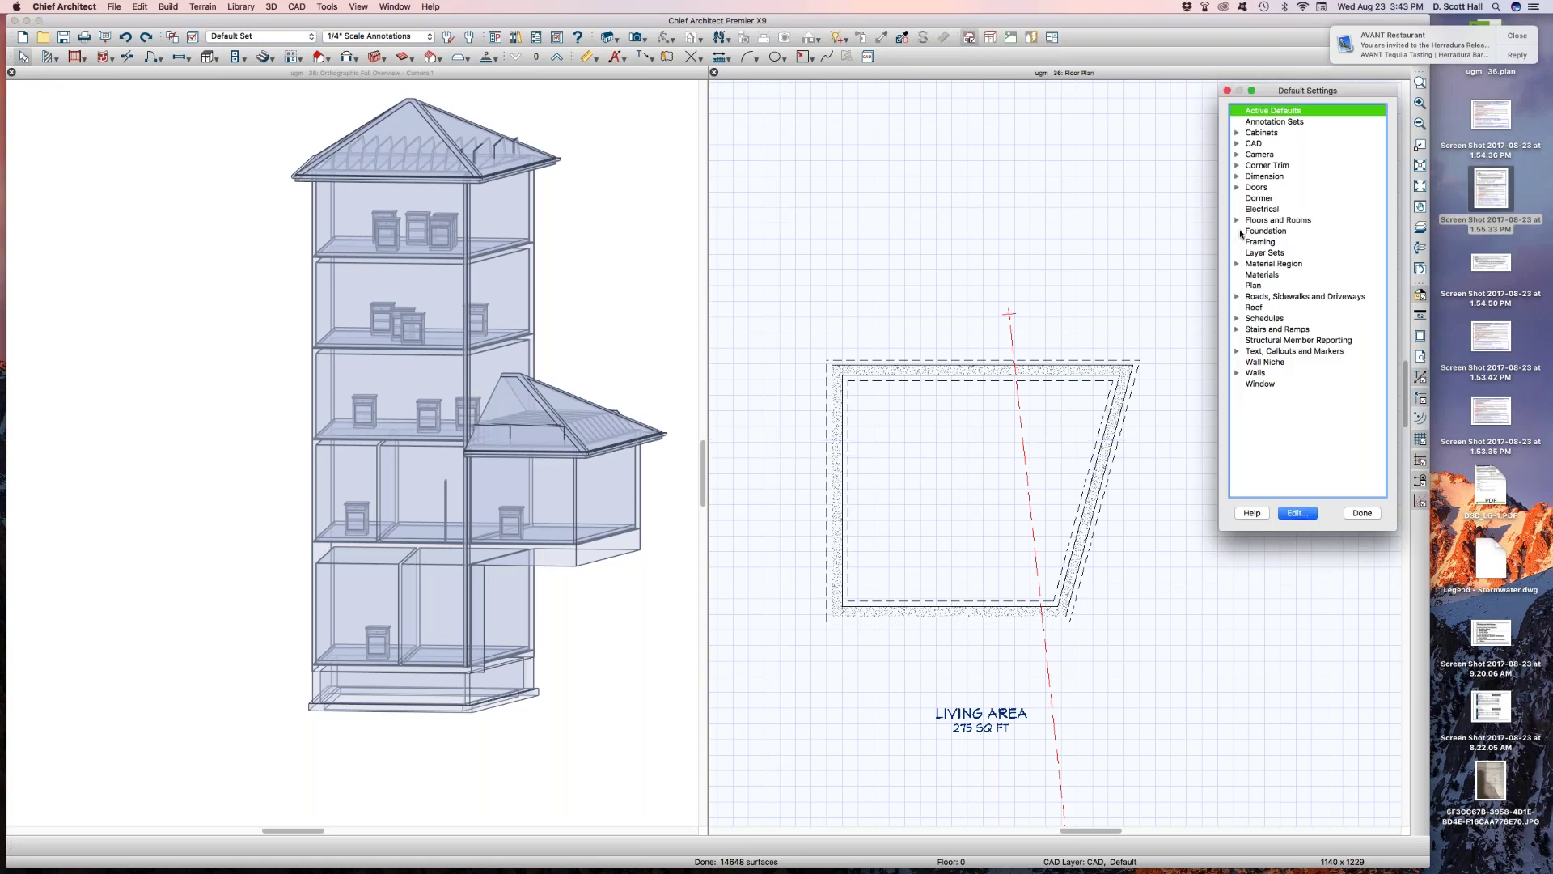
left_click(1236, 219)
double_click(1270, 243)
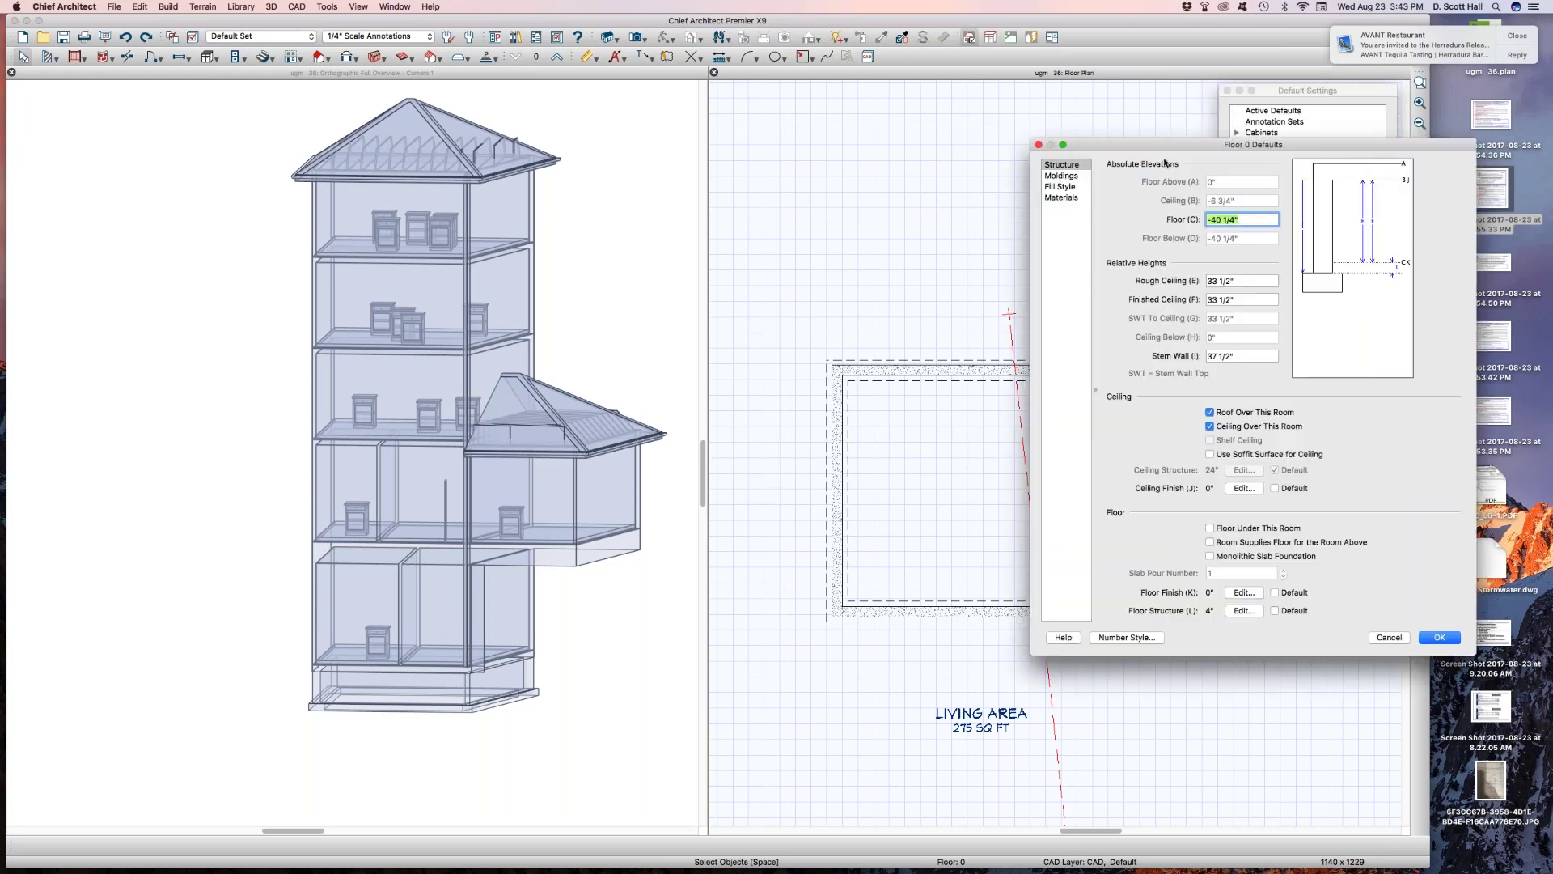
left_click_drag(1189, 147, 1275, 129)
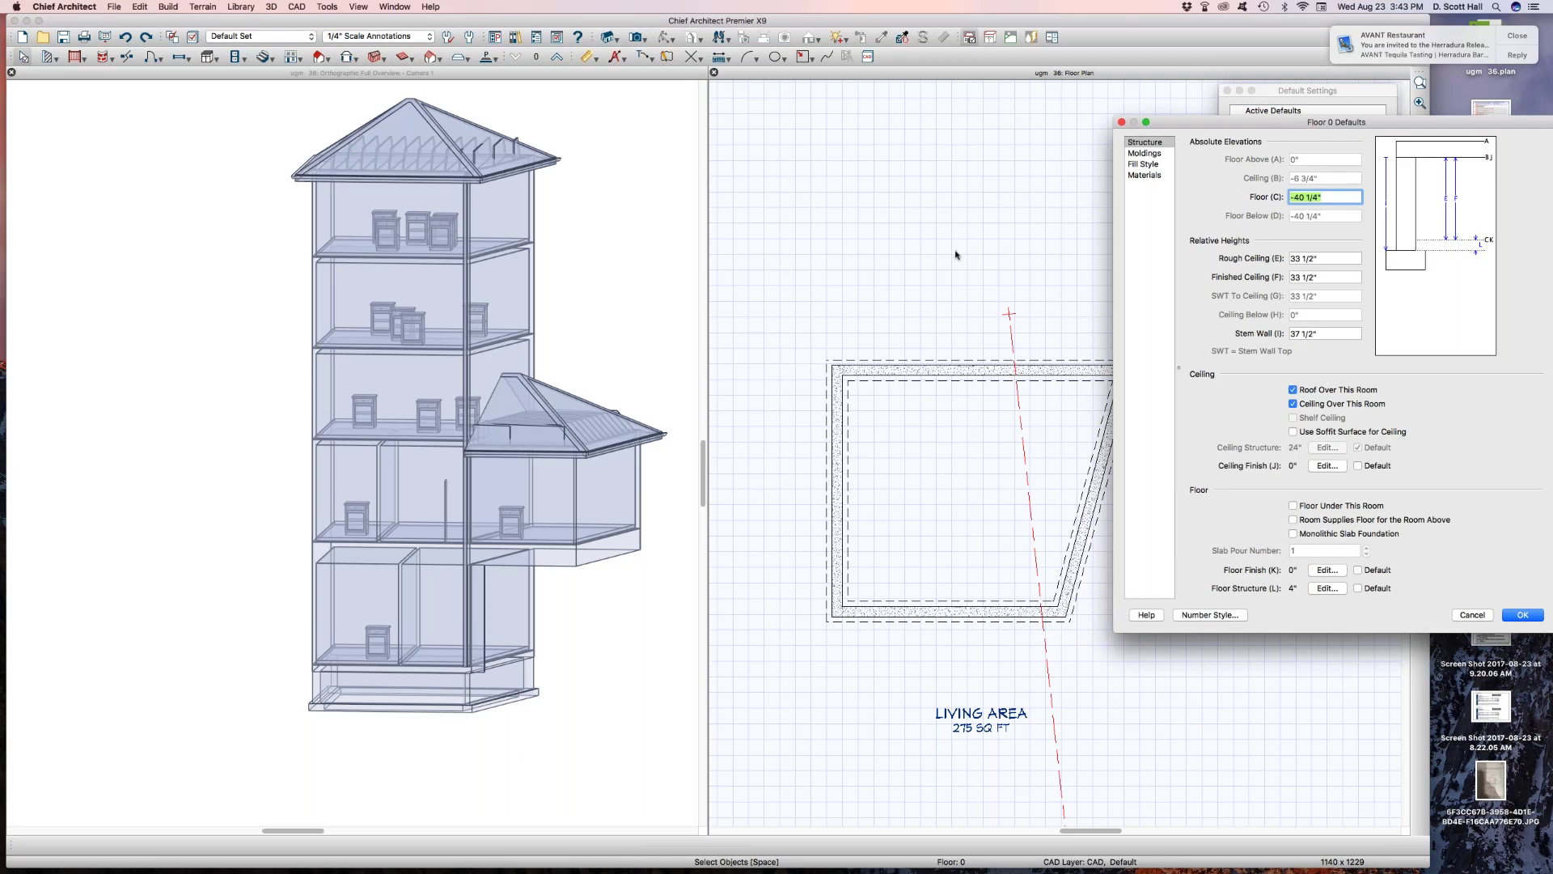
left_click(1333, 522)
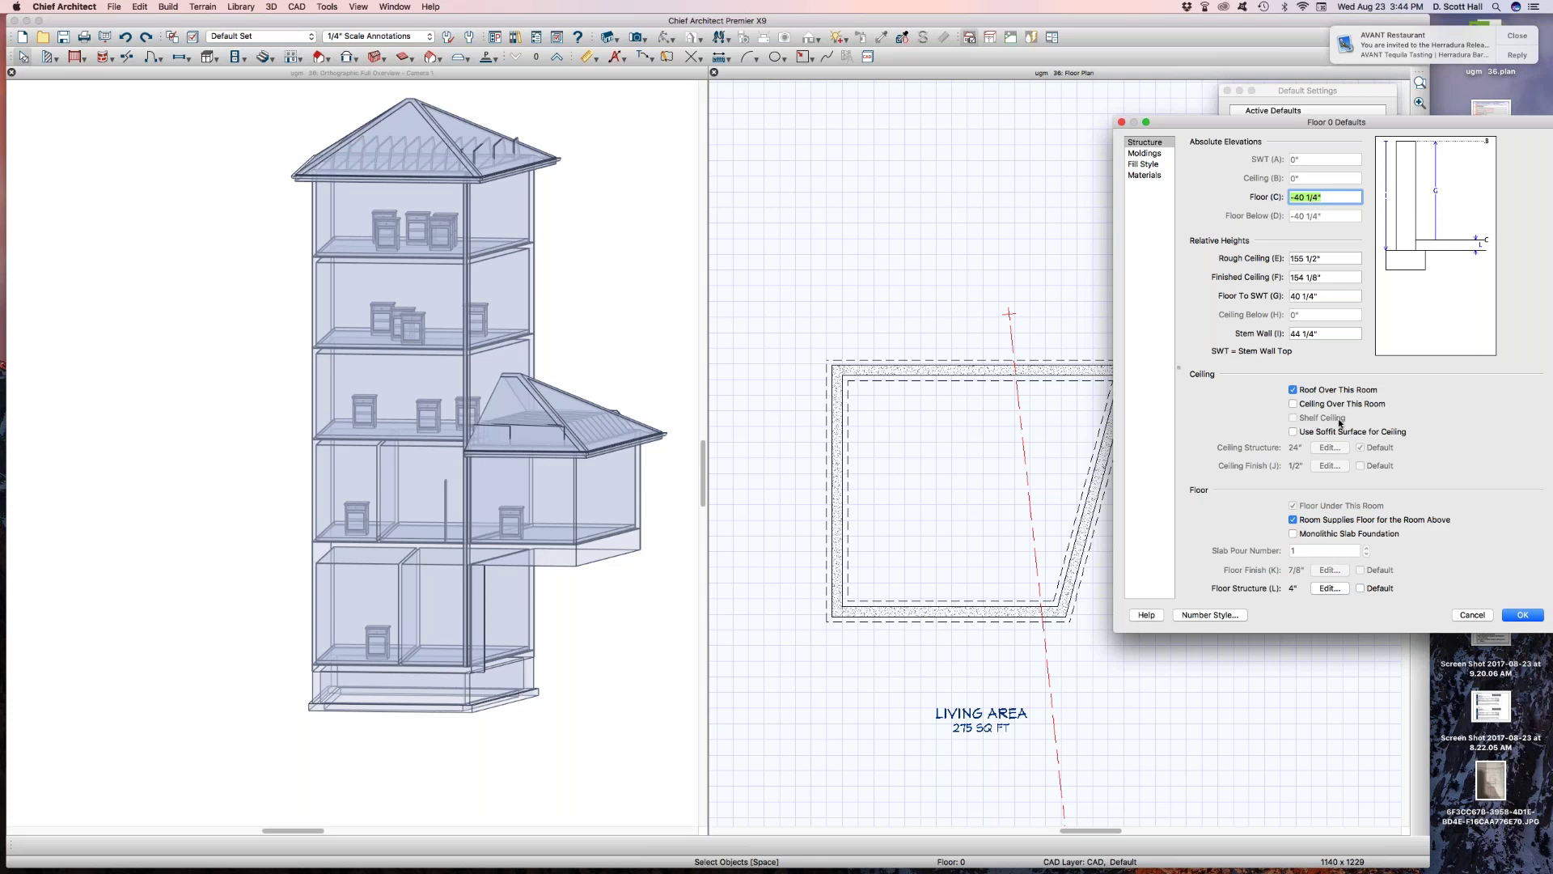
key("Return")
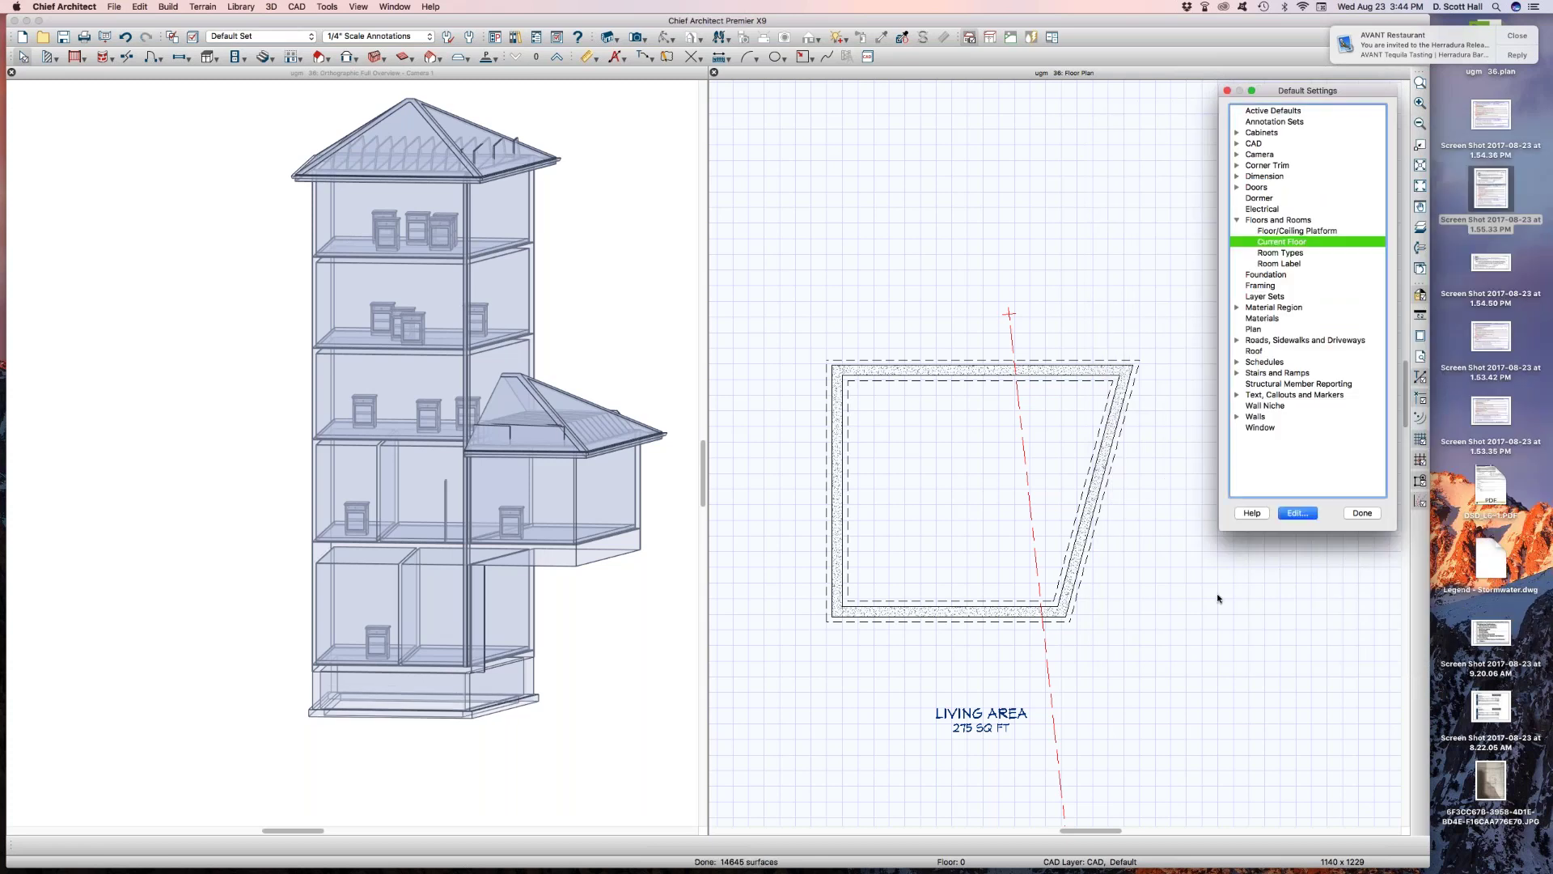
left_click(1365, 514)
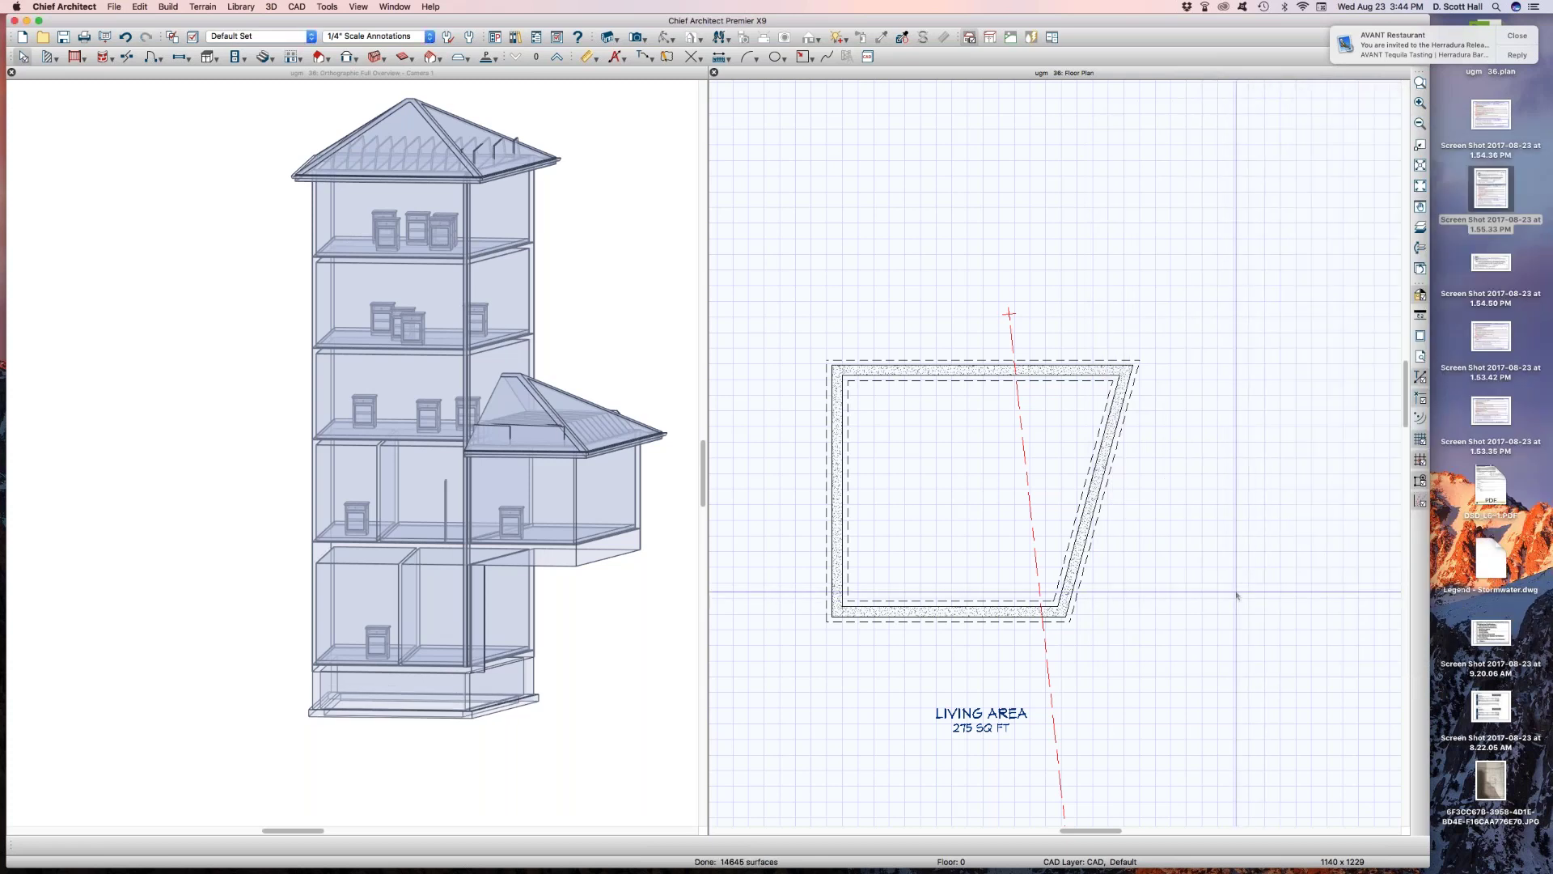
Go up to Floor 1 and set its default absolute Floor (D) elevation to -20 inches
key("Page_Up")
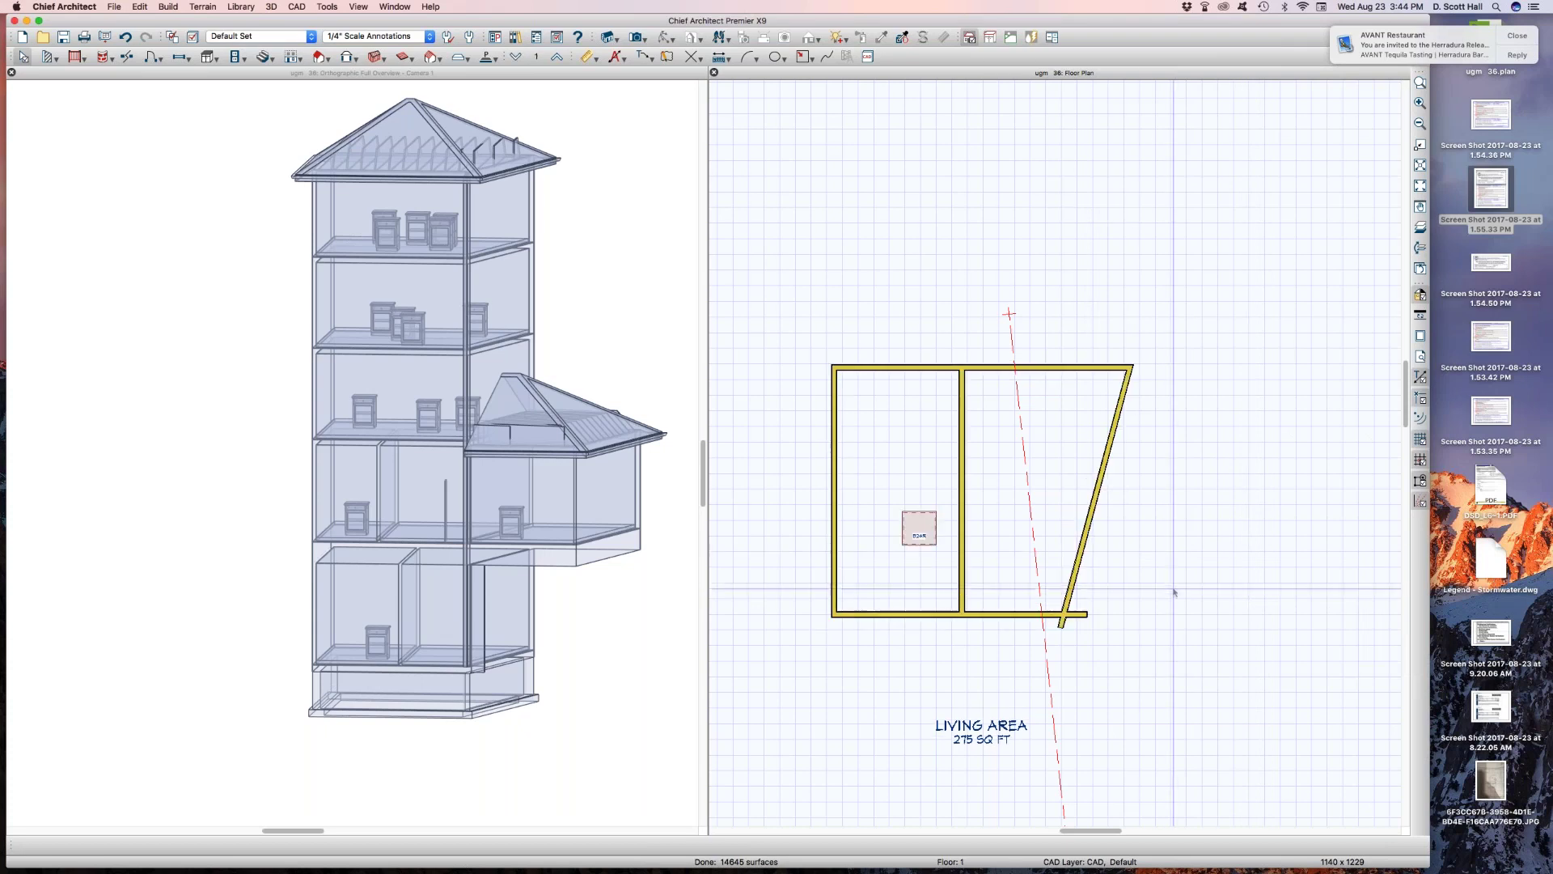
key("F10")
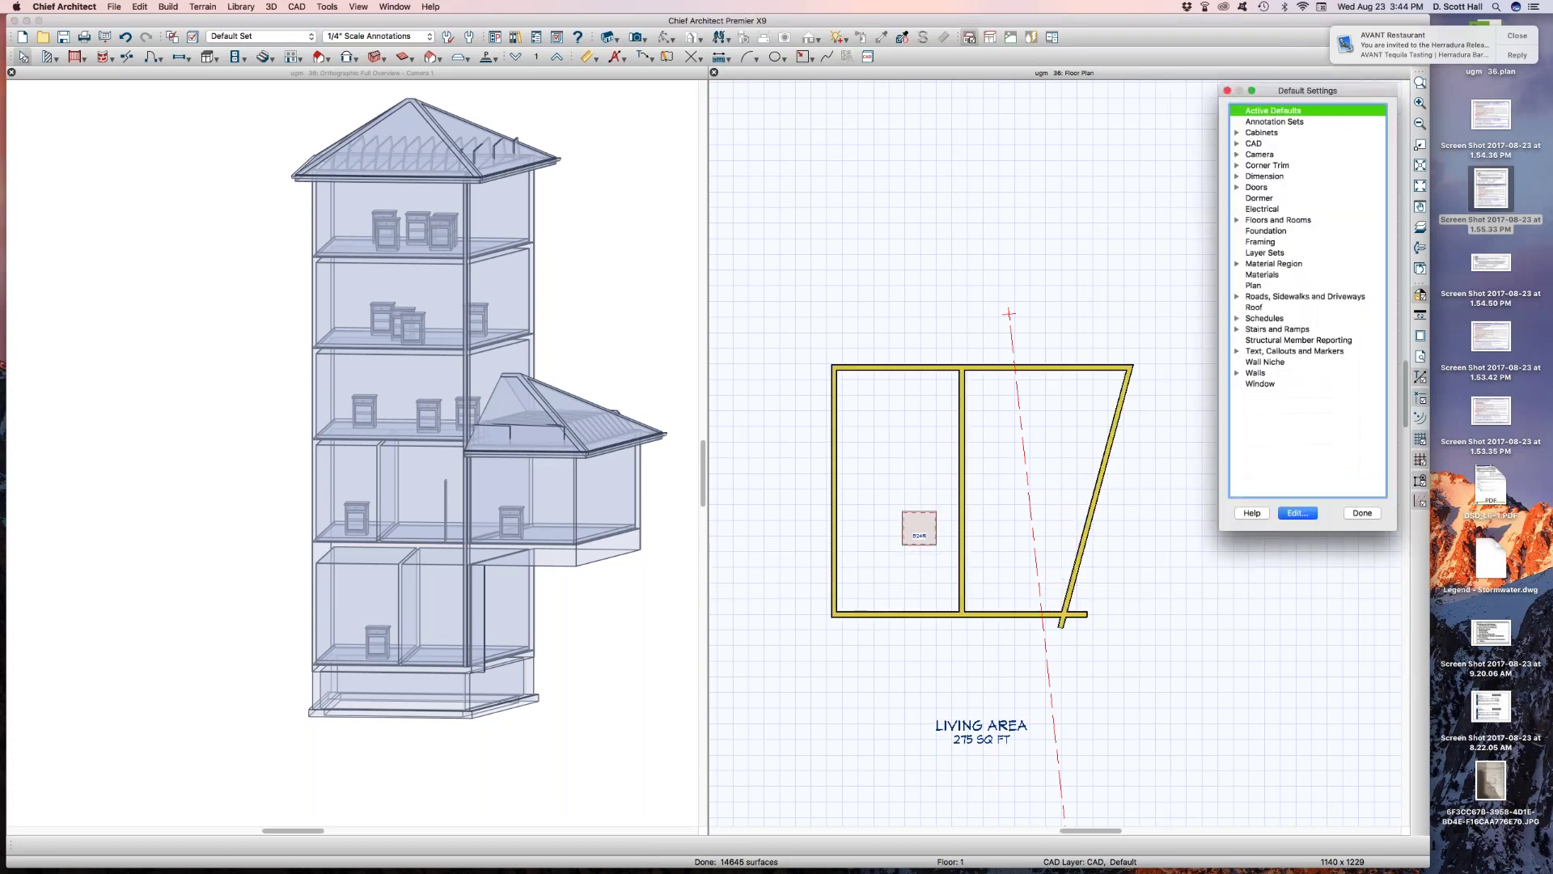
left_click(1237, 220)
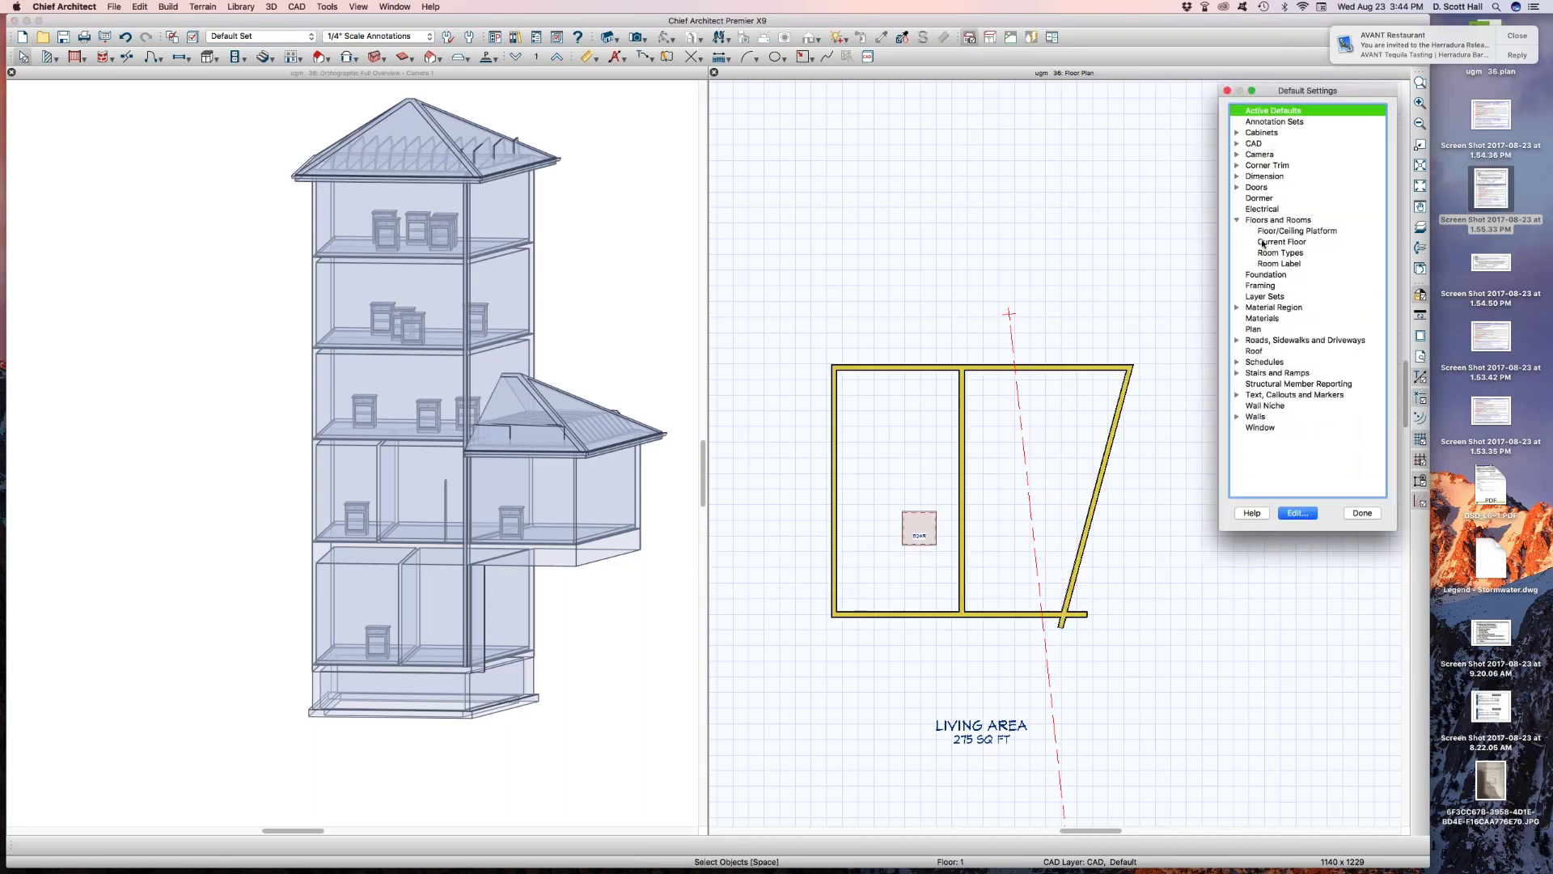
double_click(1281, 243)
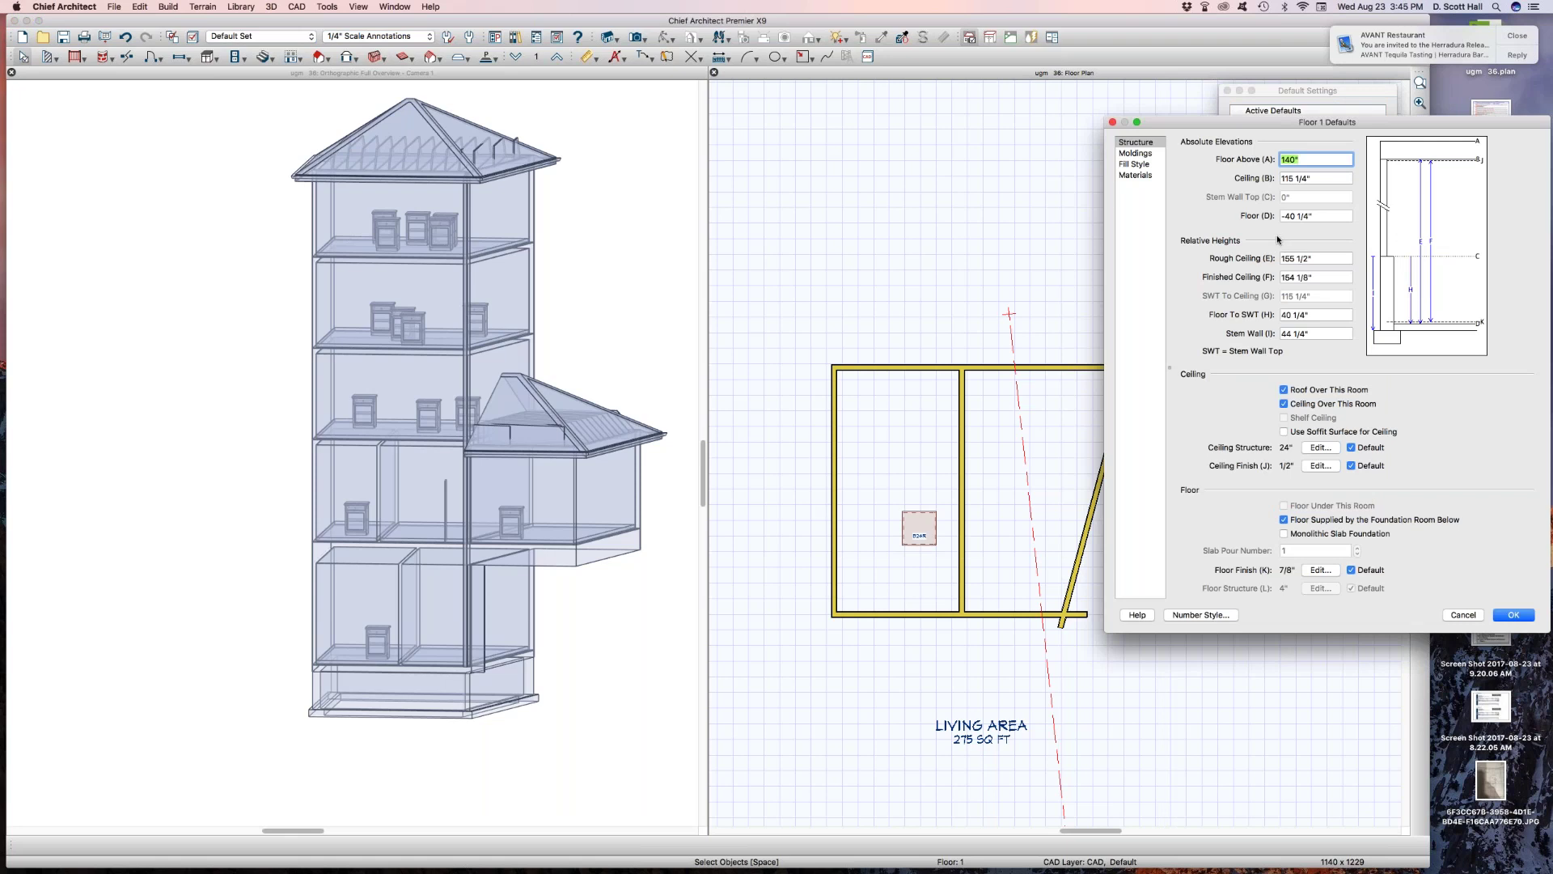
left_click(1323, 215)
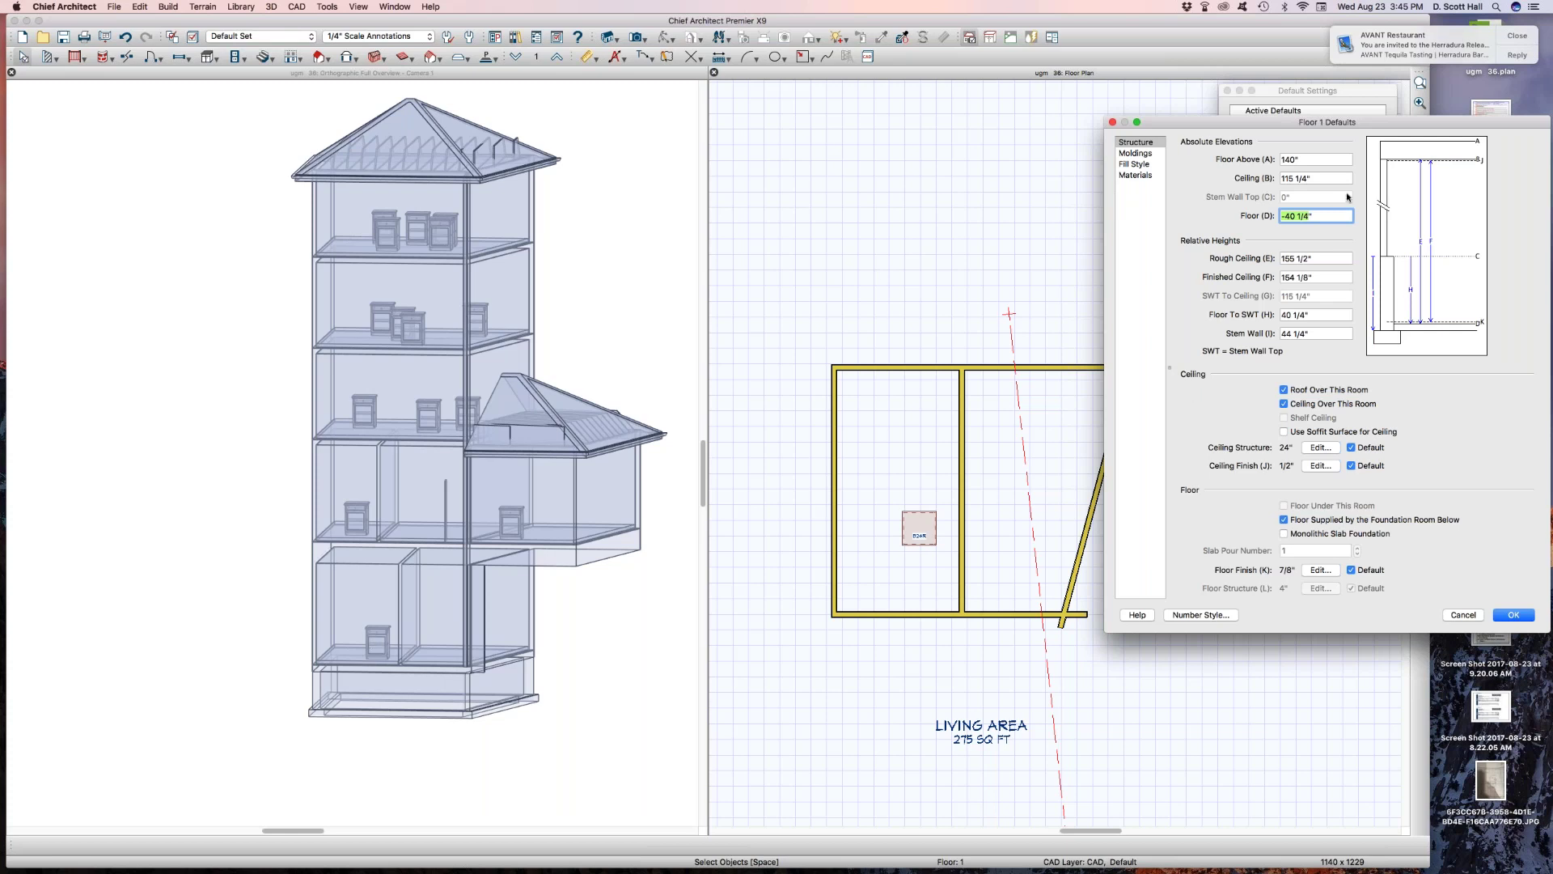
type("-20")
key("Tab")
key("Tab")
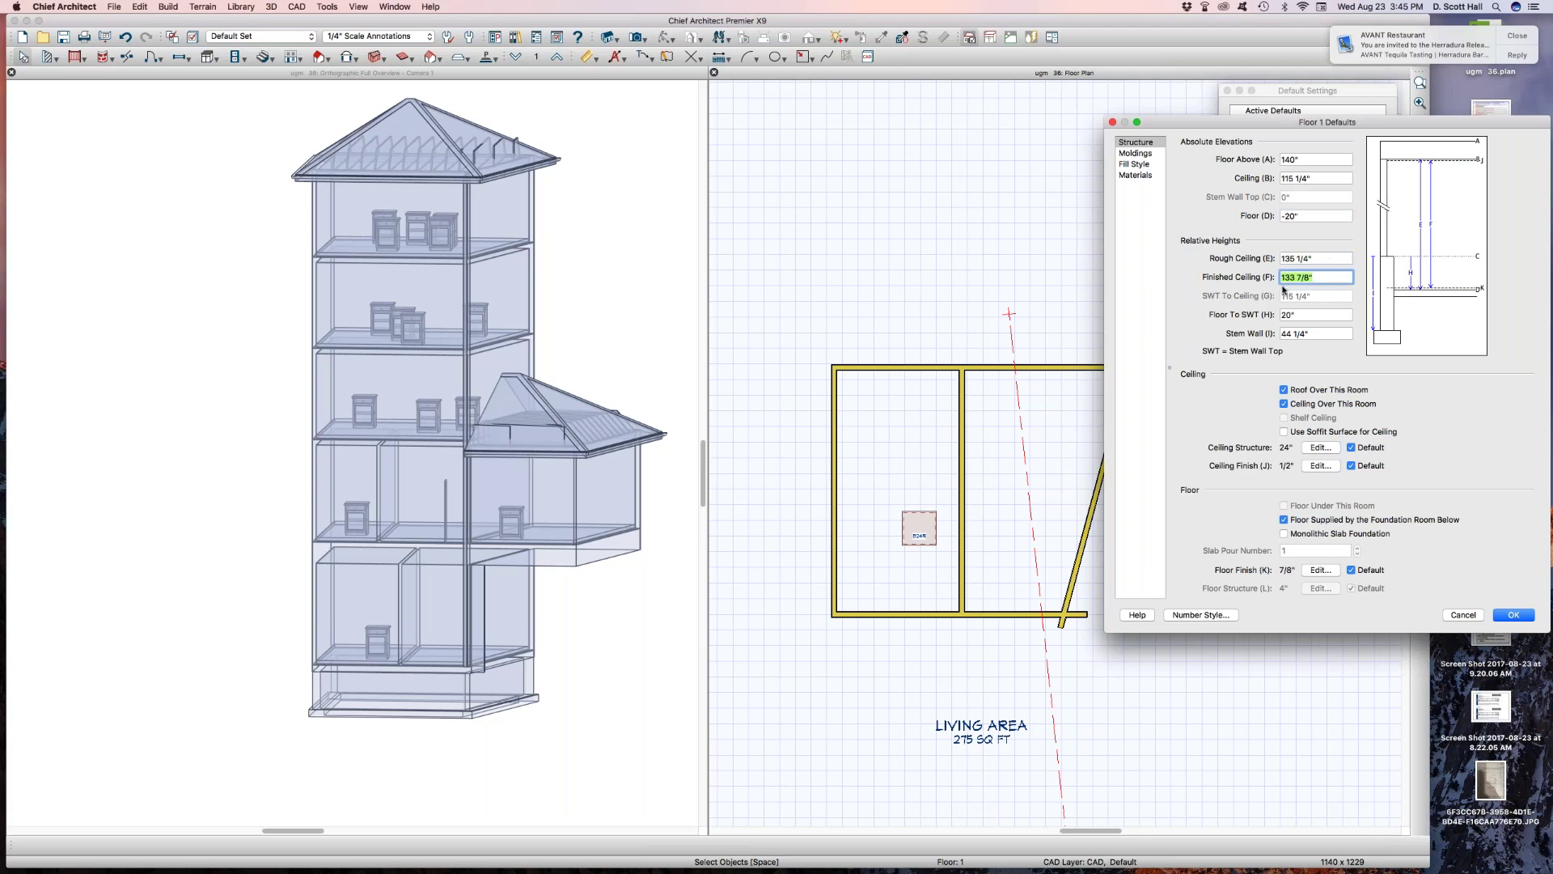
key("Return")
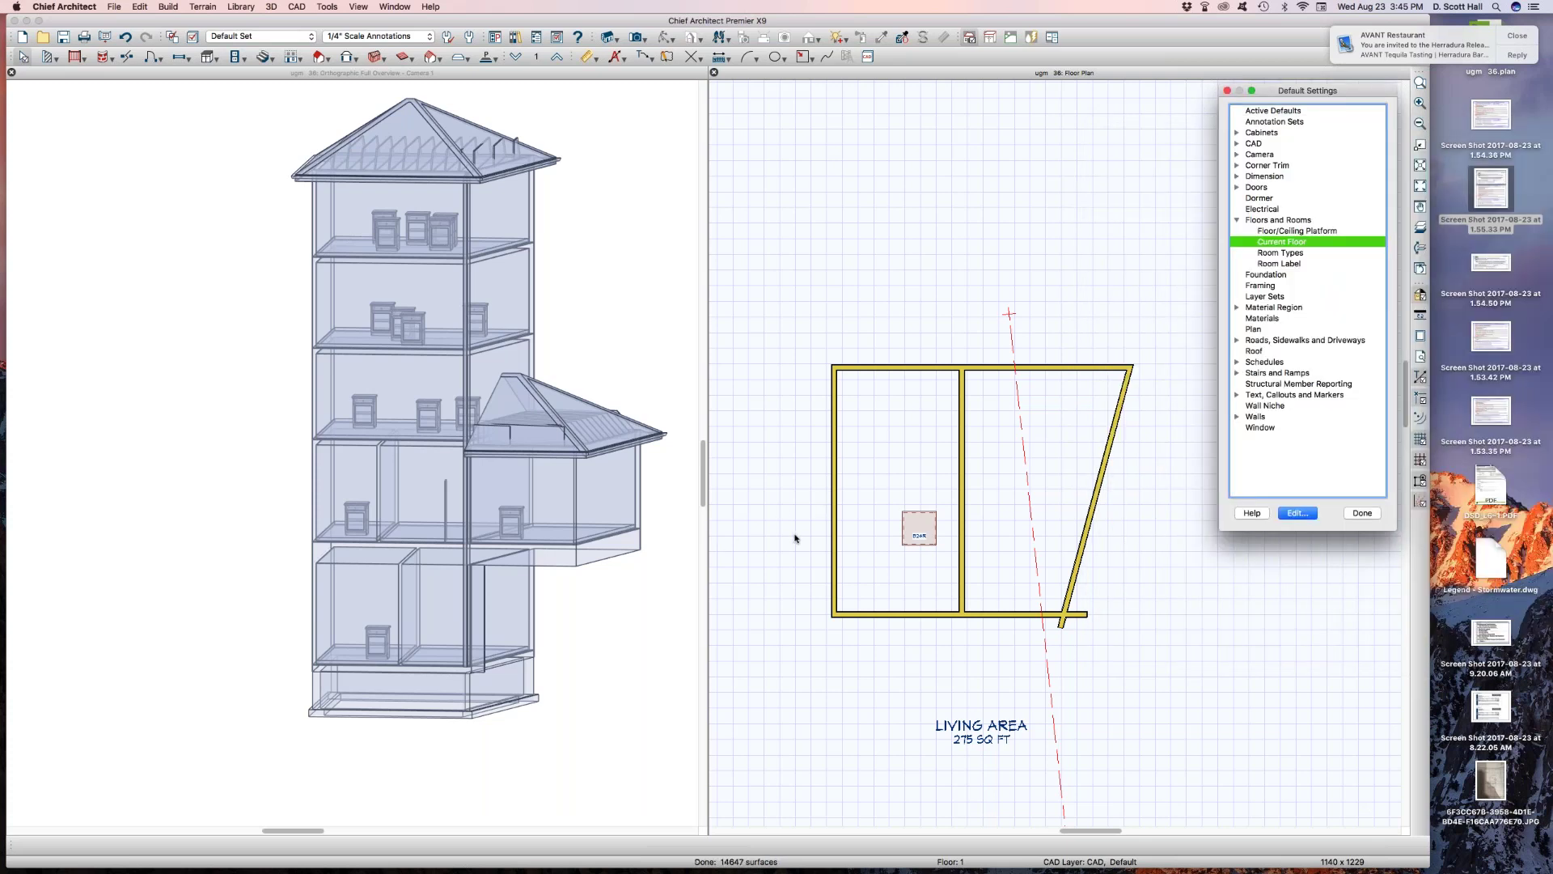
left_click(1367, 516)
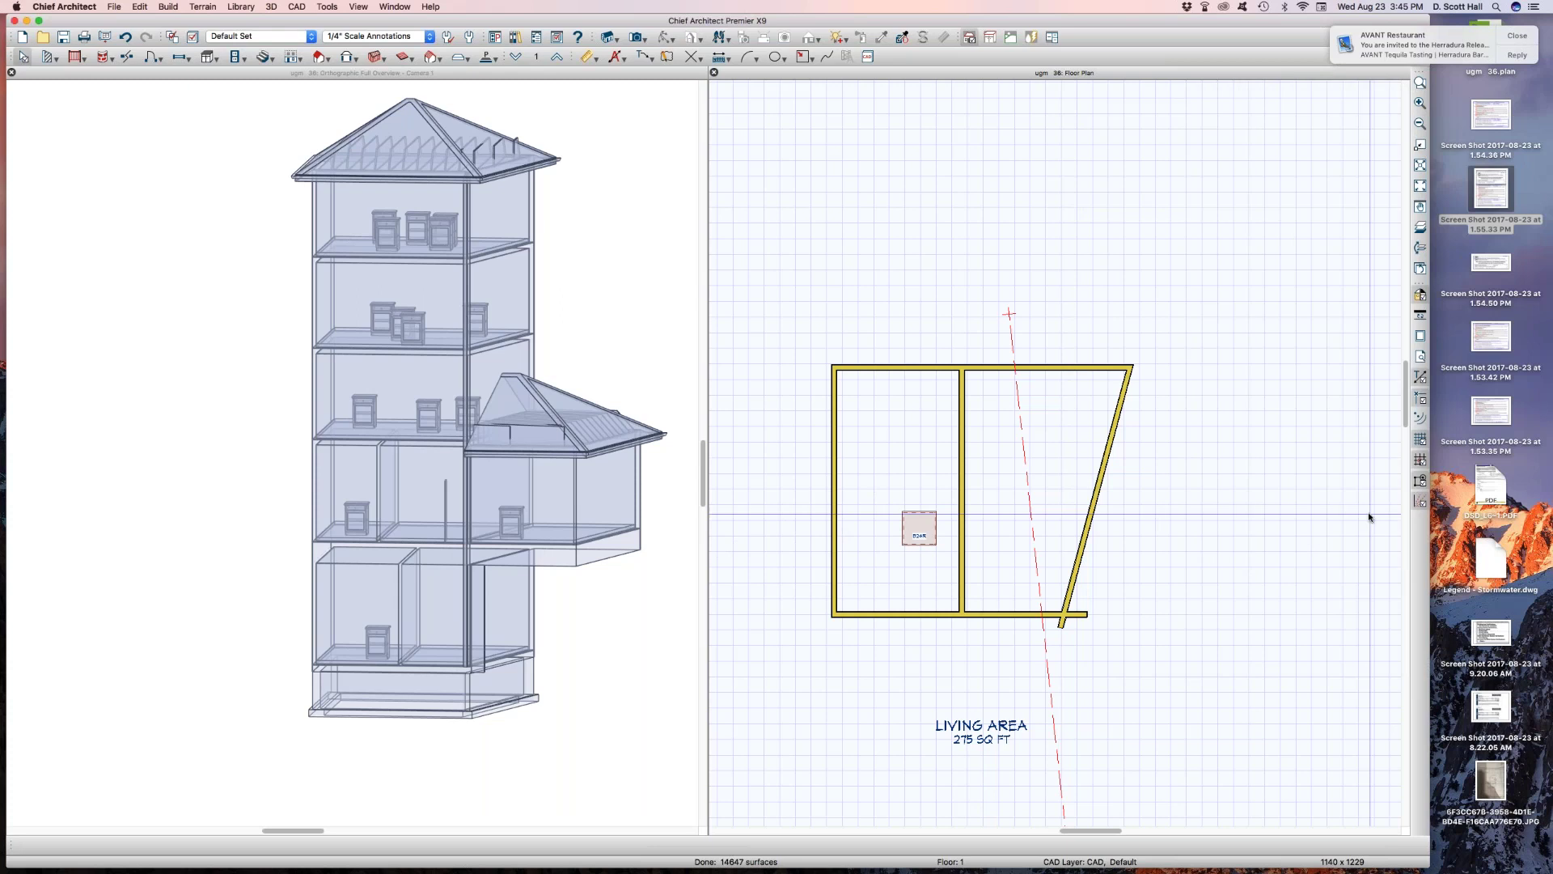
Examine the foundation walls and the Floor 1 slab up close in the 3D overview
left_click(364, 694)
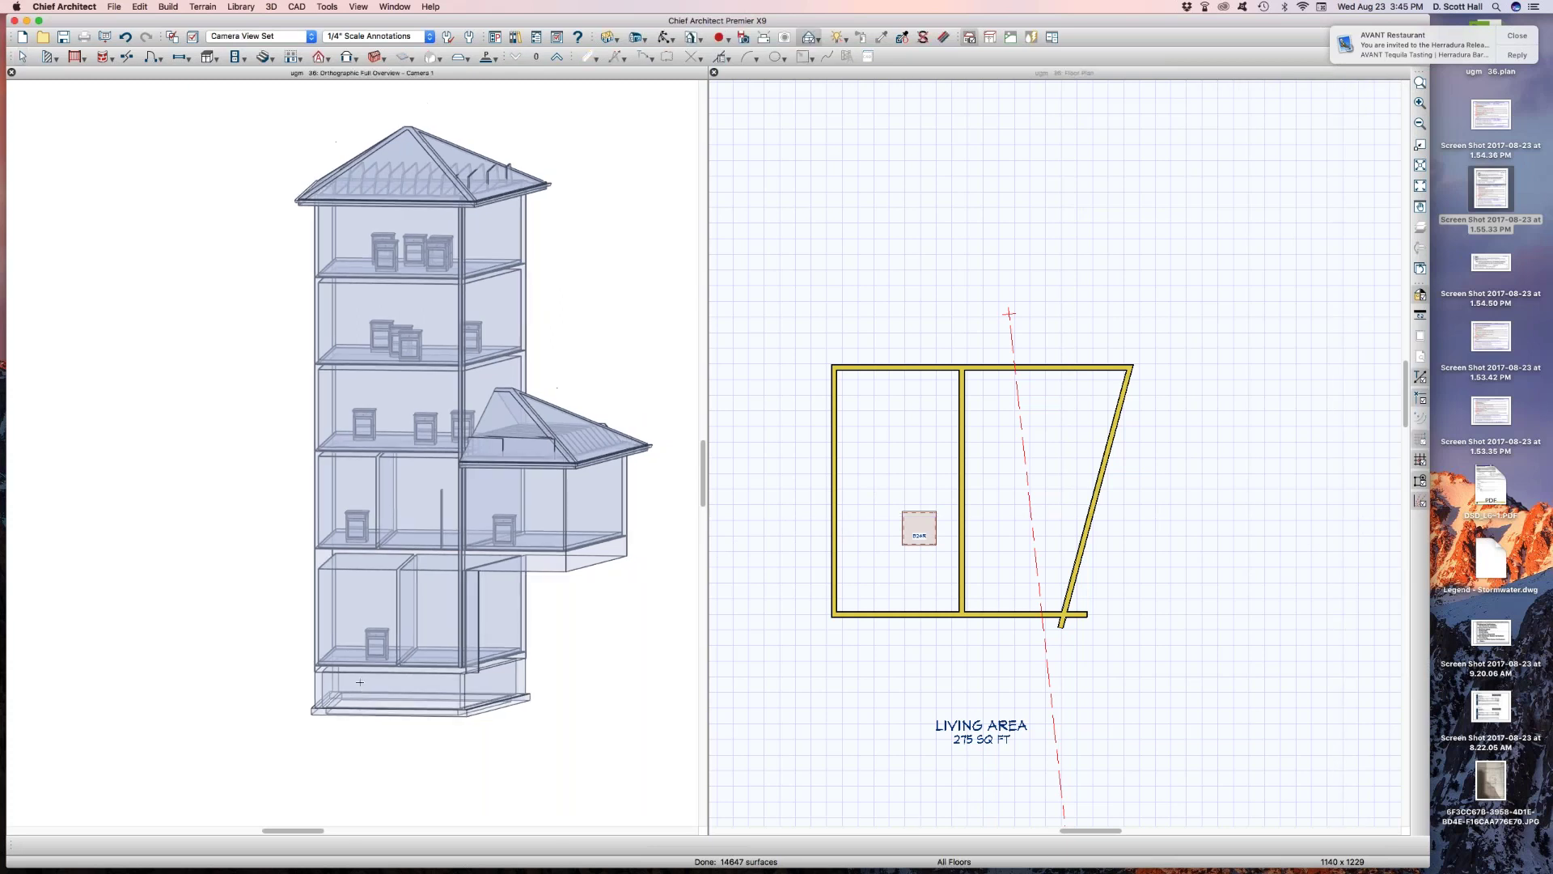
mouse_move(344, 732)
middle_mouse_down()
mouse_move(407, 680)
mouse_move(398, 704)
mouse_move(408, 673)
middle_mouse_up()
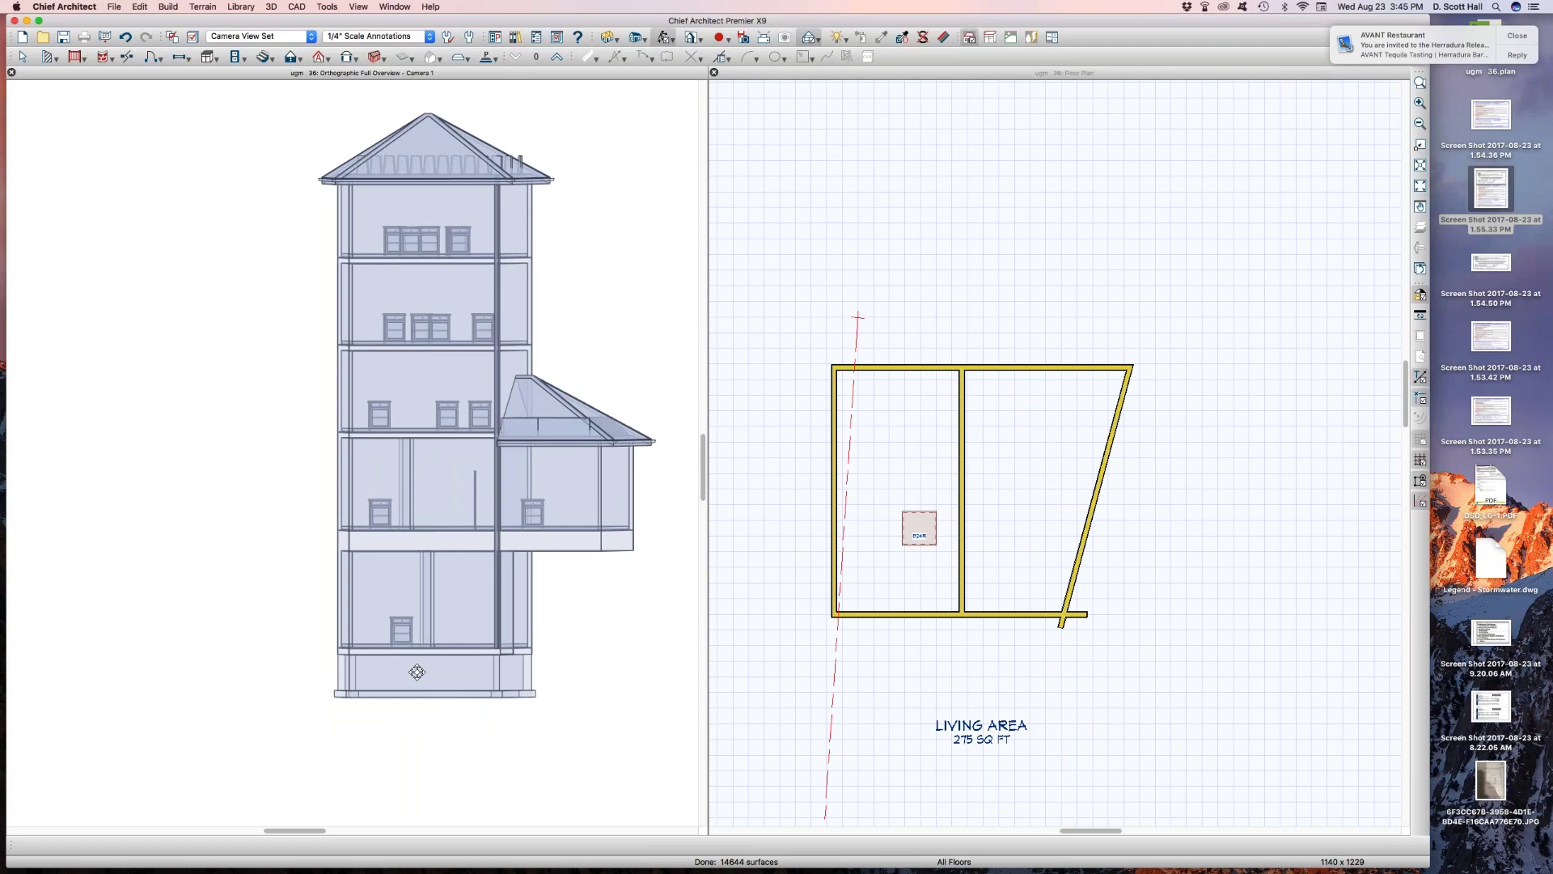
middle_click_drag(407, 668, 381, 707)
scroll(382, 706, "up", 5)
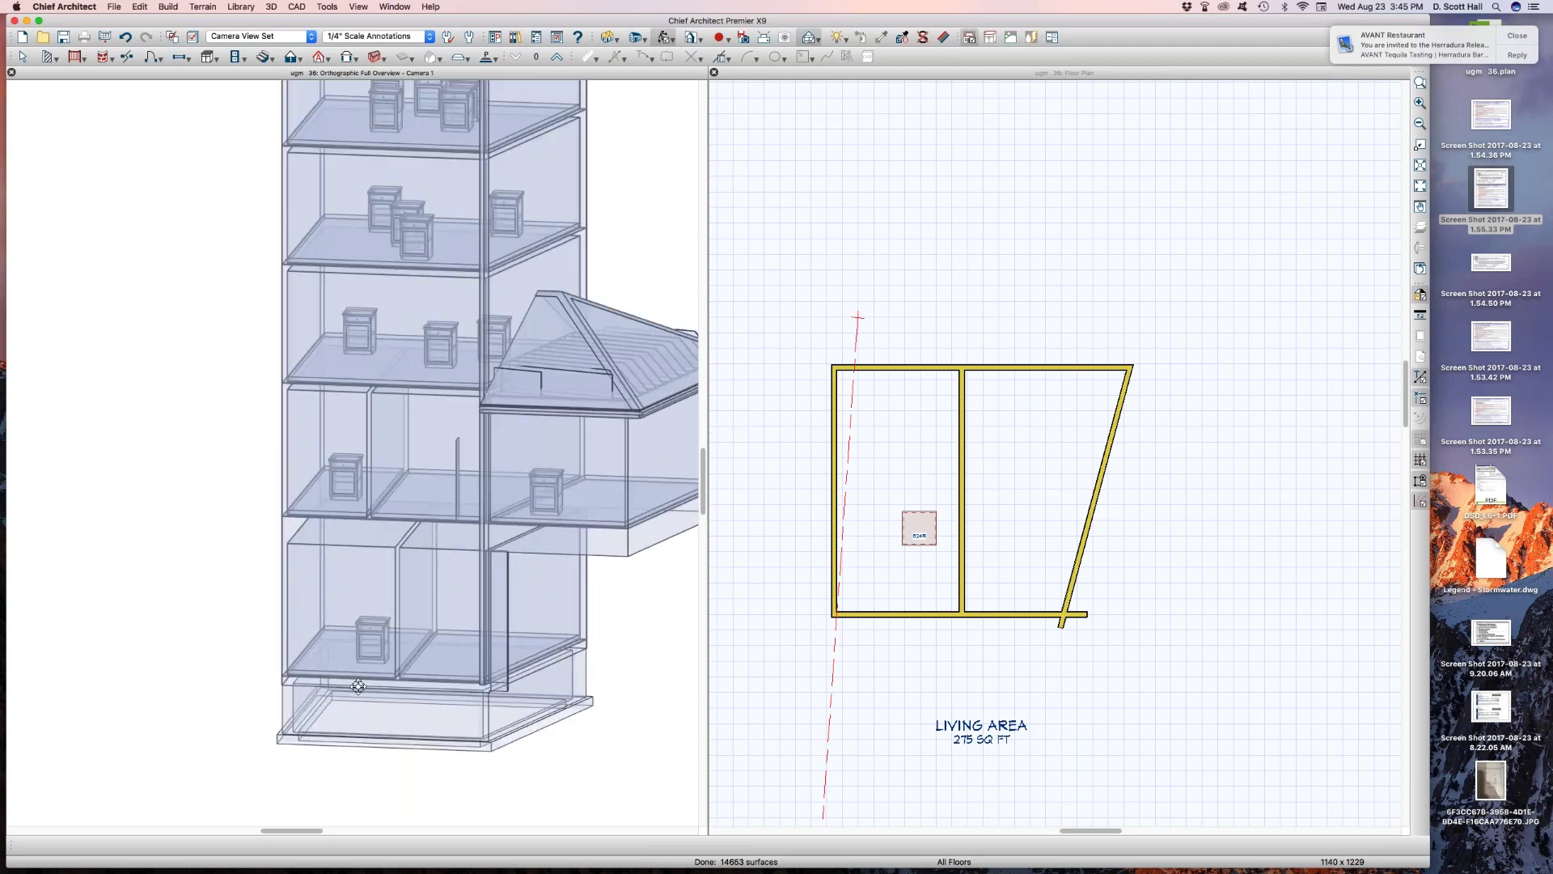
middle_click_drag(383, 662, 343, 721)
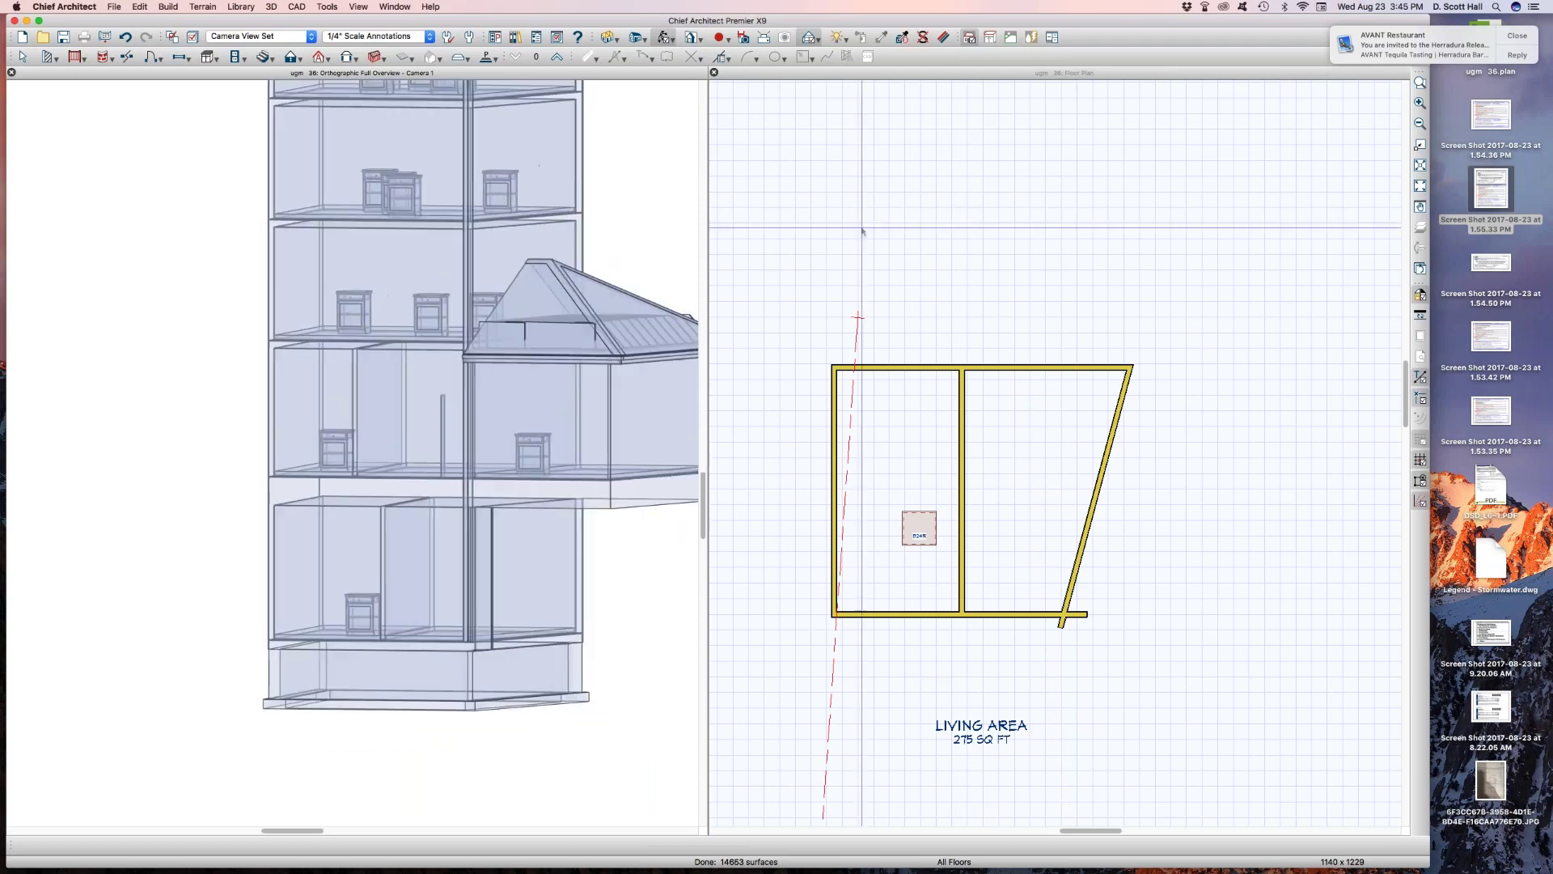
Review the absolute elevations and relative heights in the Floor 1 defaults beside the 3D overview
left_click(934, 236)
key("d")
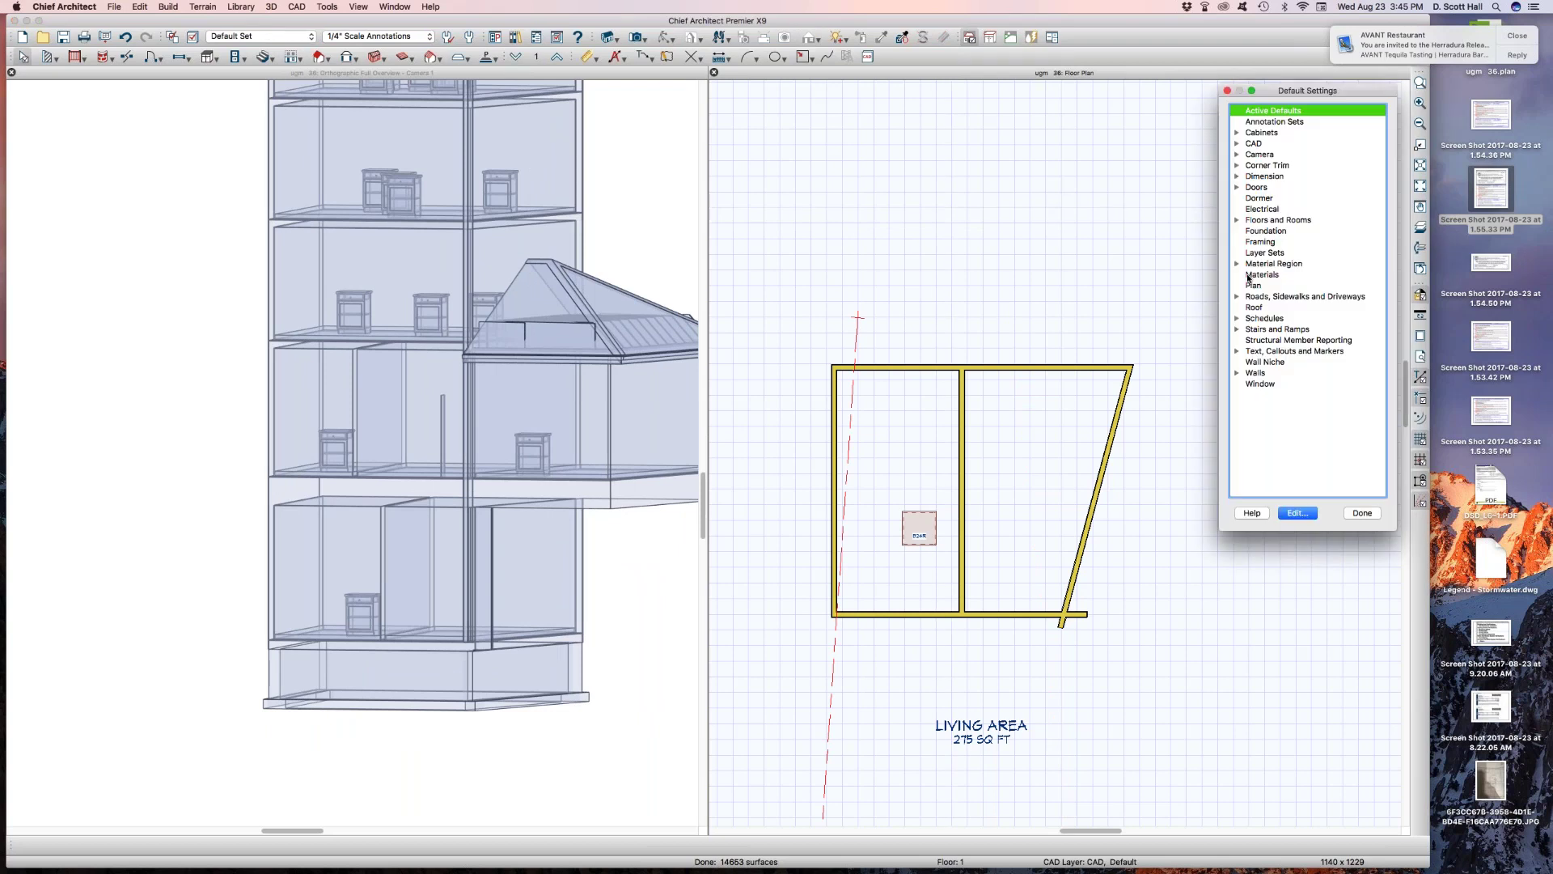
left_click(1237, 220)
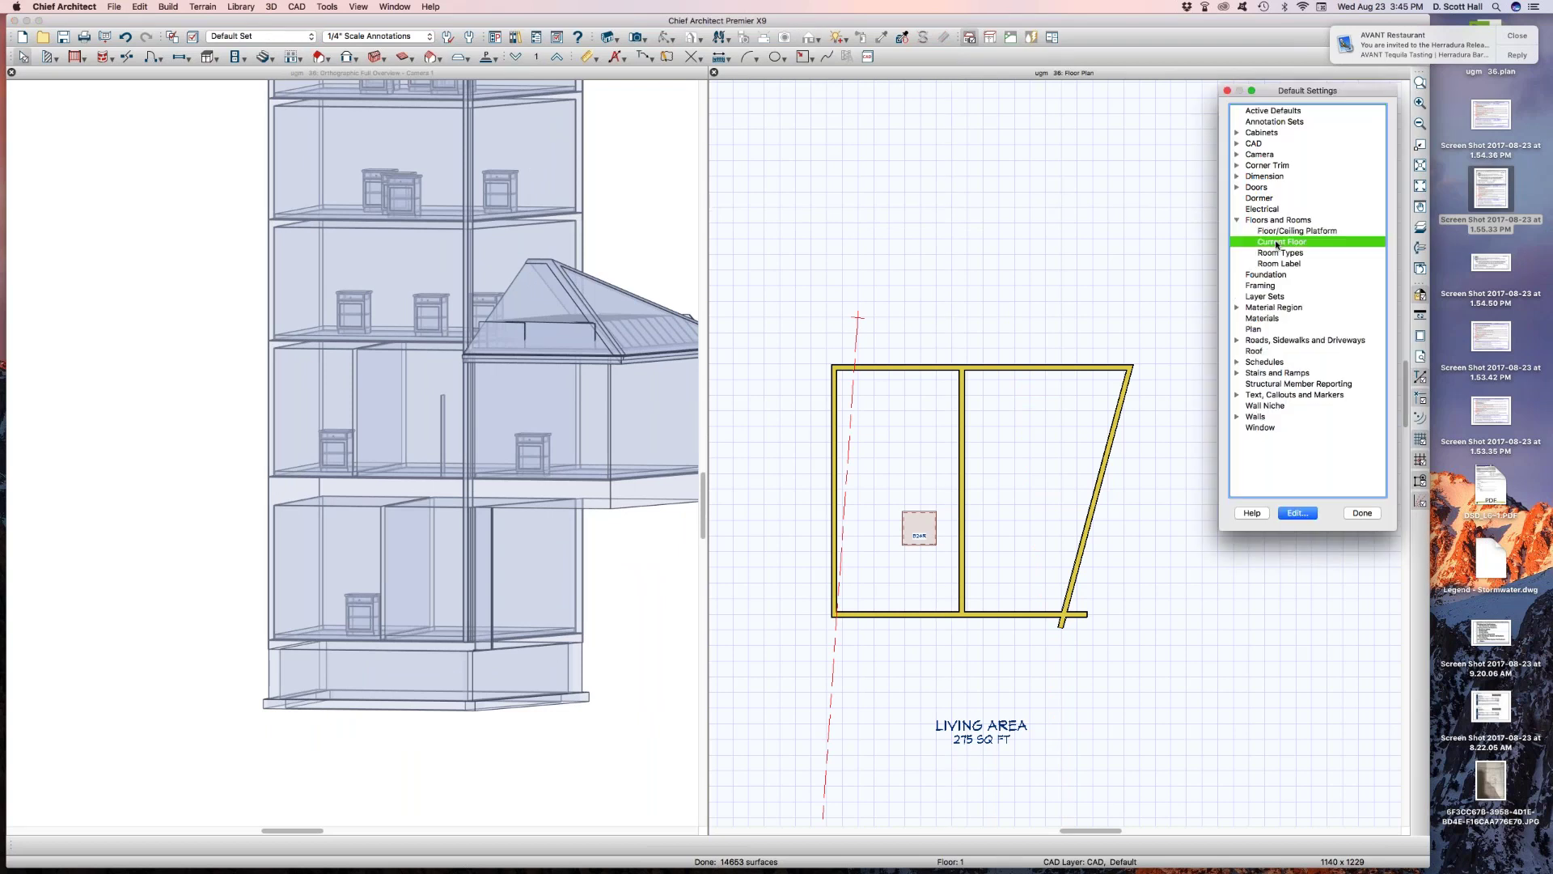
double_click(1277, 243)
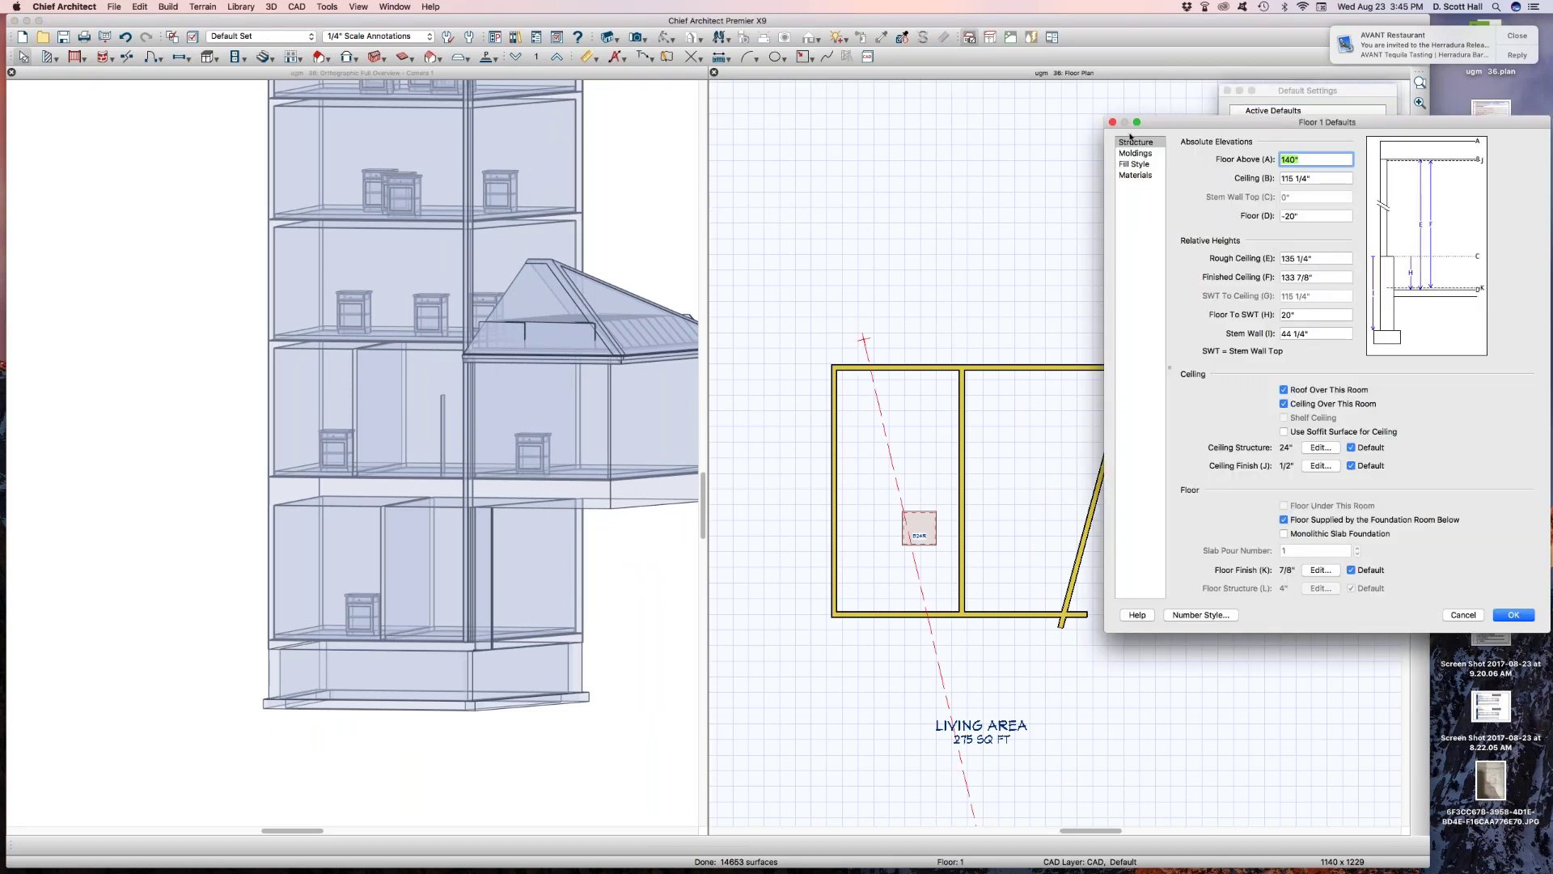
left_click_drag(1173, 123, 972, 333)
left_click(913, 332)
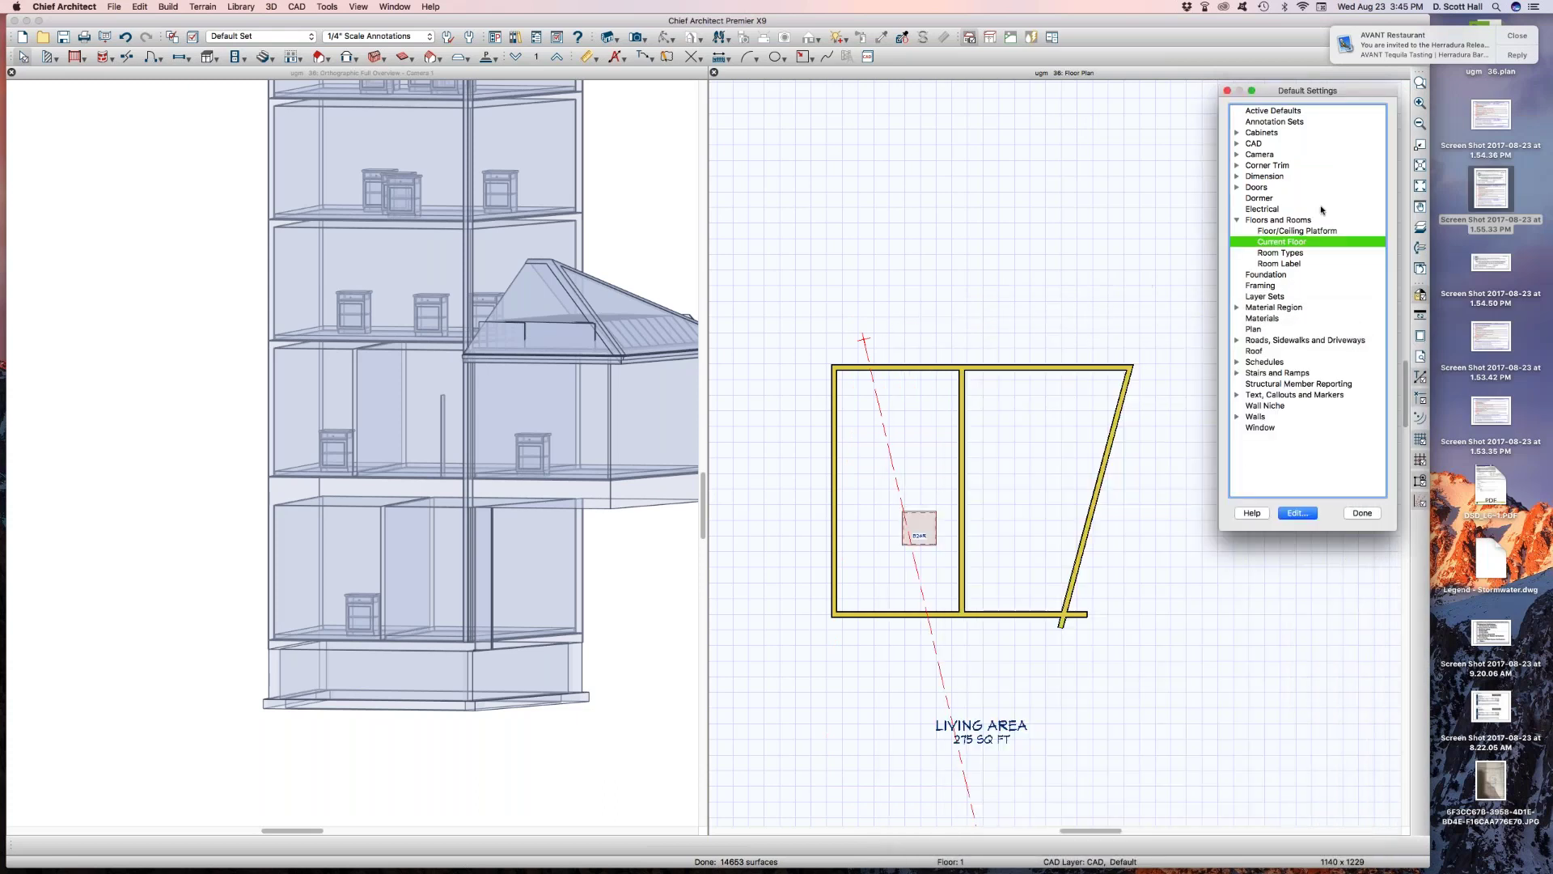
Review the Floor/Ceiling Platform defaults, check the Floor 1 structure defaults again, and close the default settings
double_click(1268, 232)
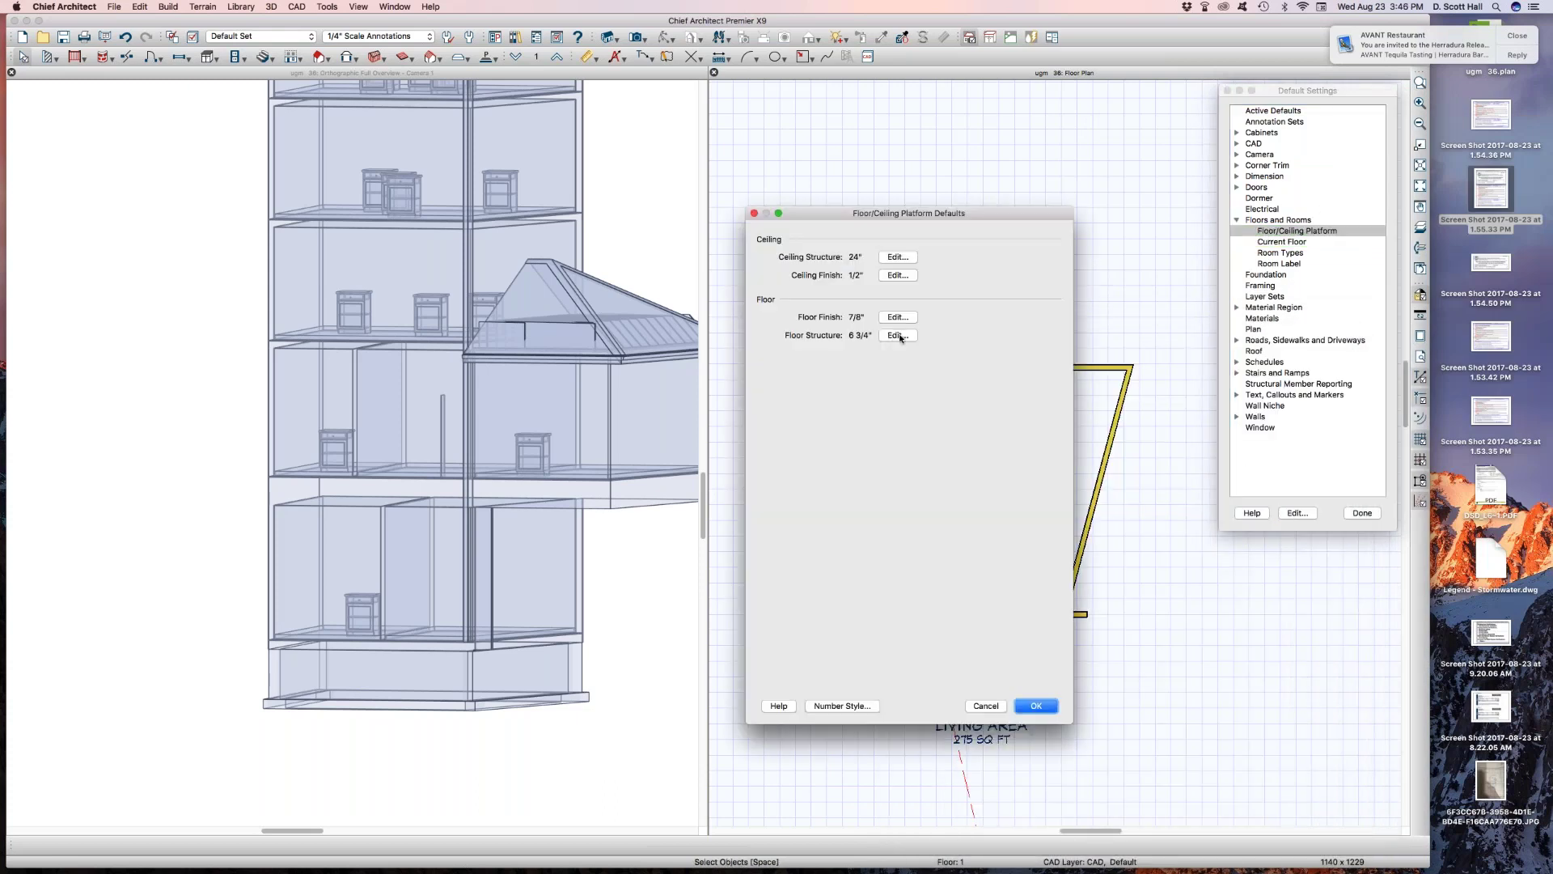
left_click(1044, 704)
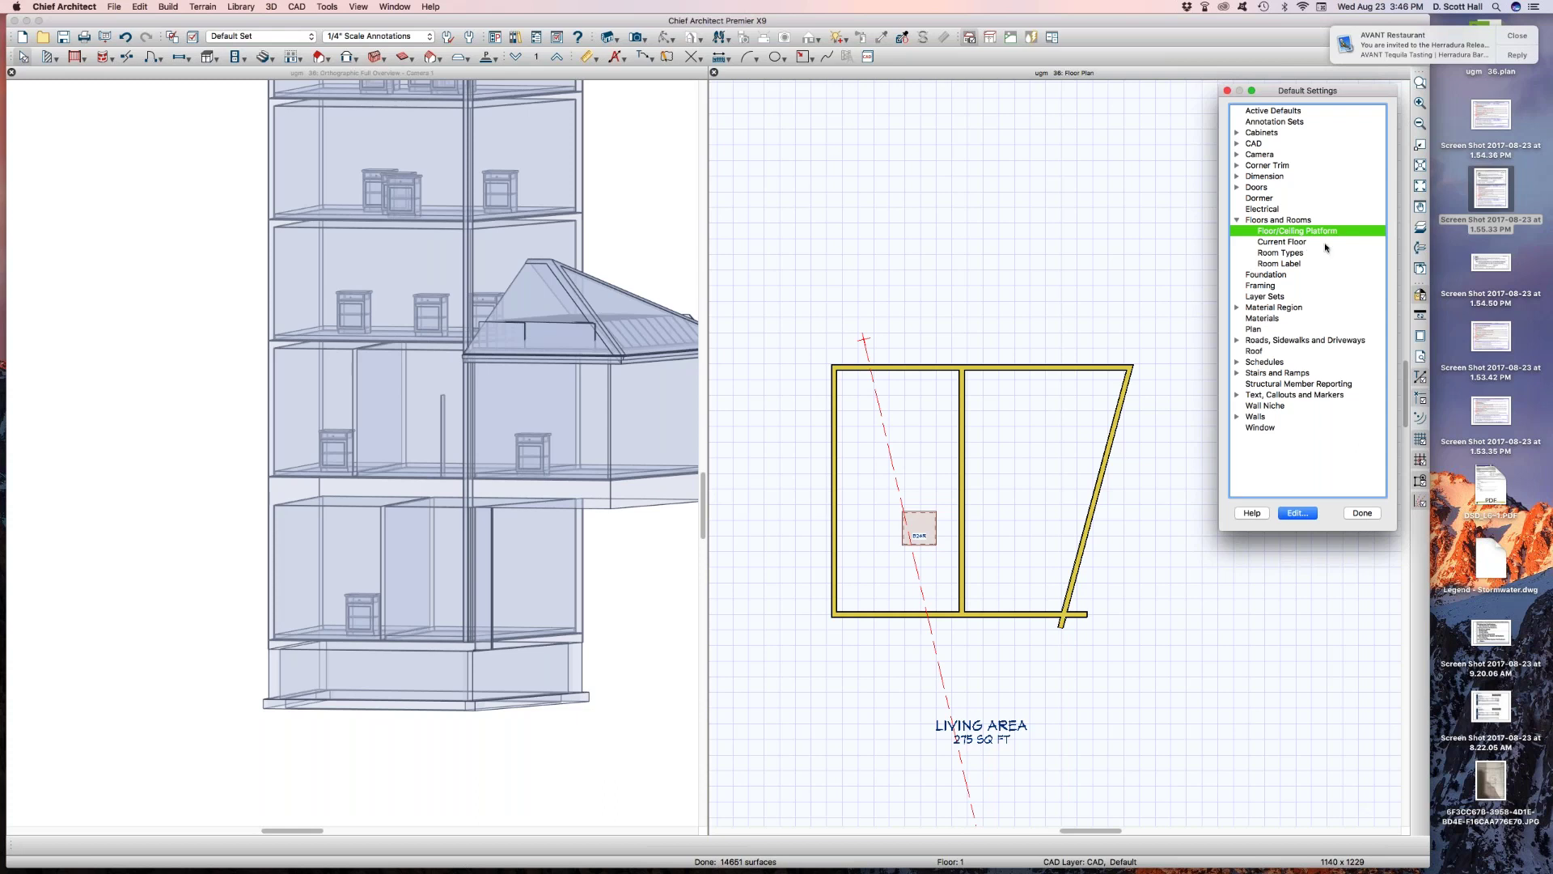
left_click(1269, 244)
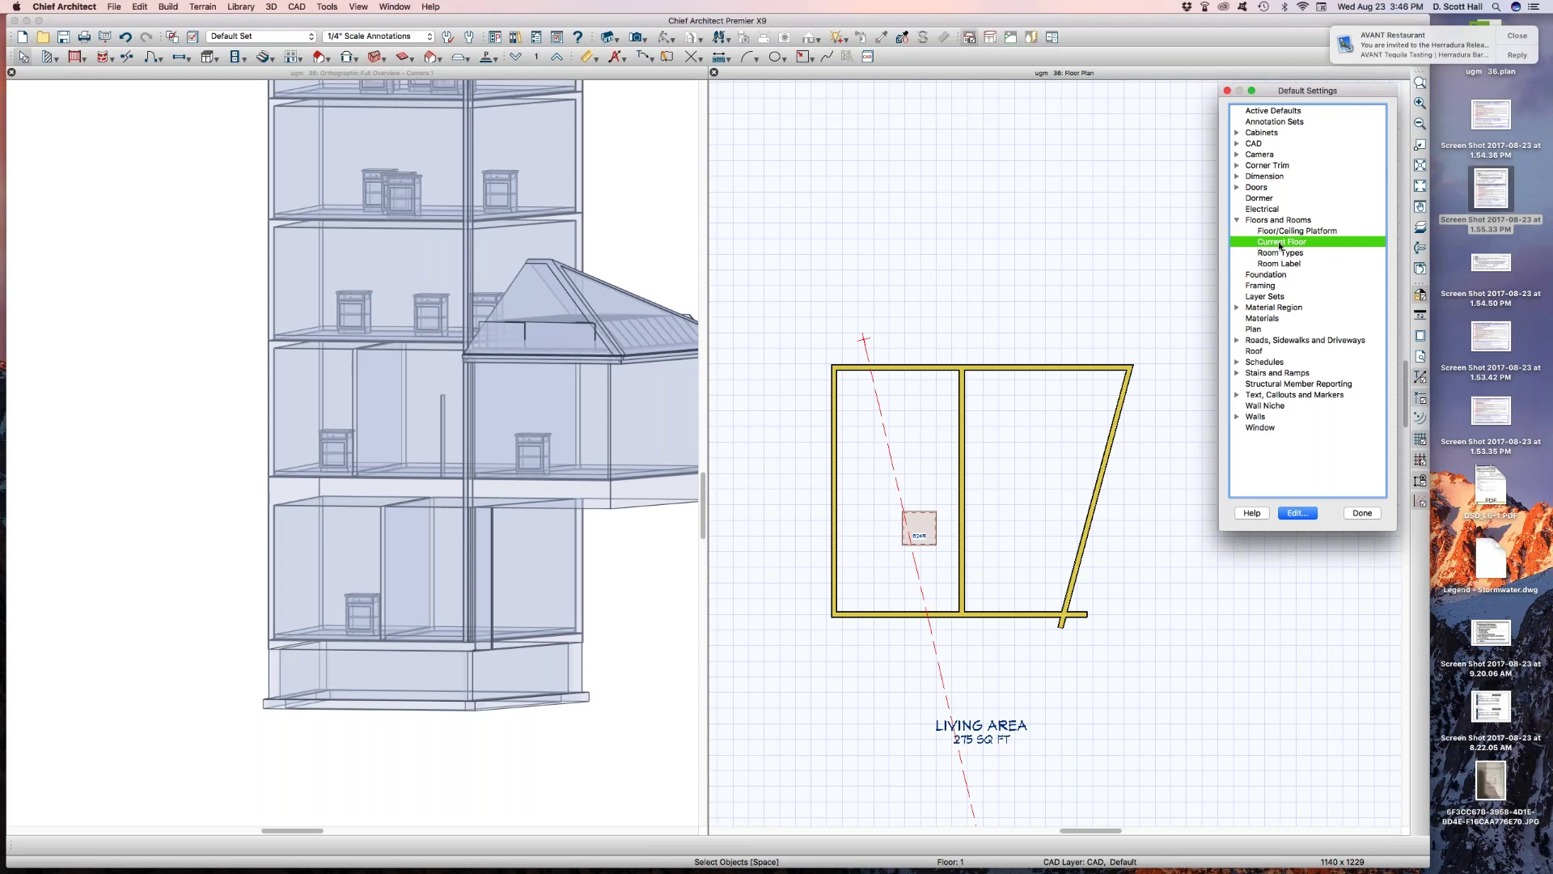
double_click(1281, 244)
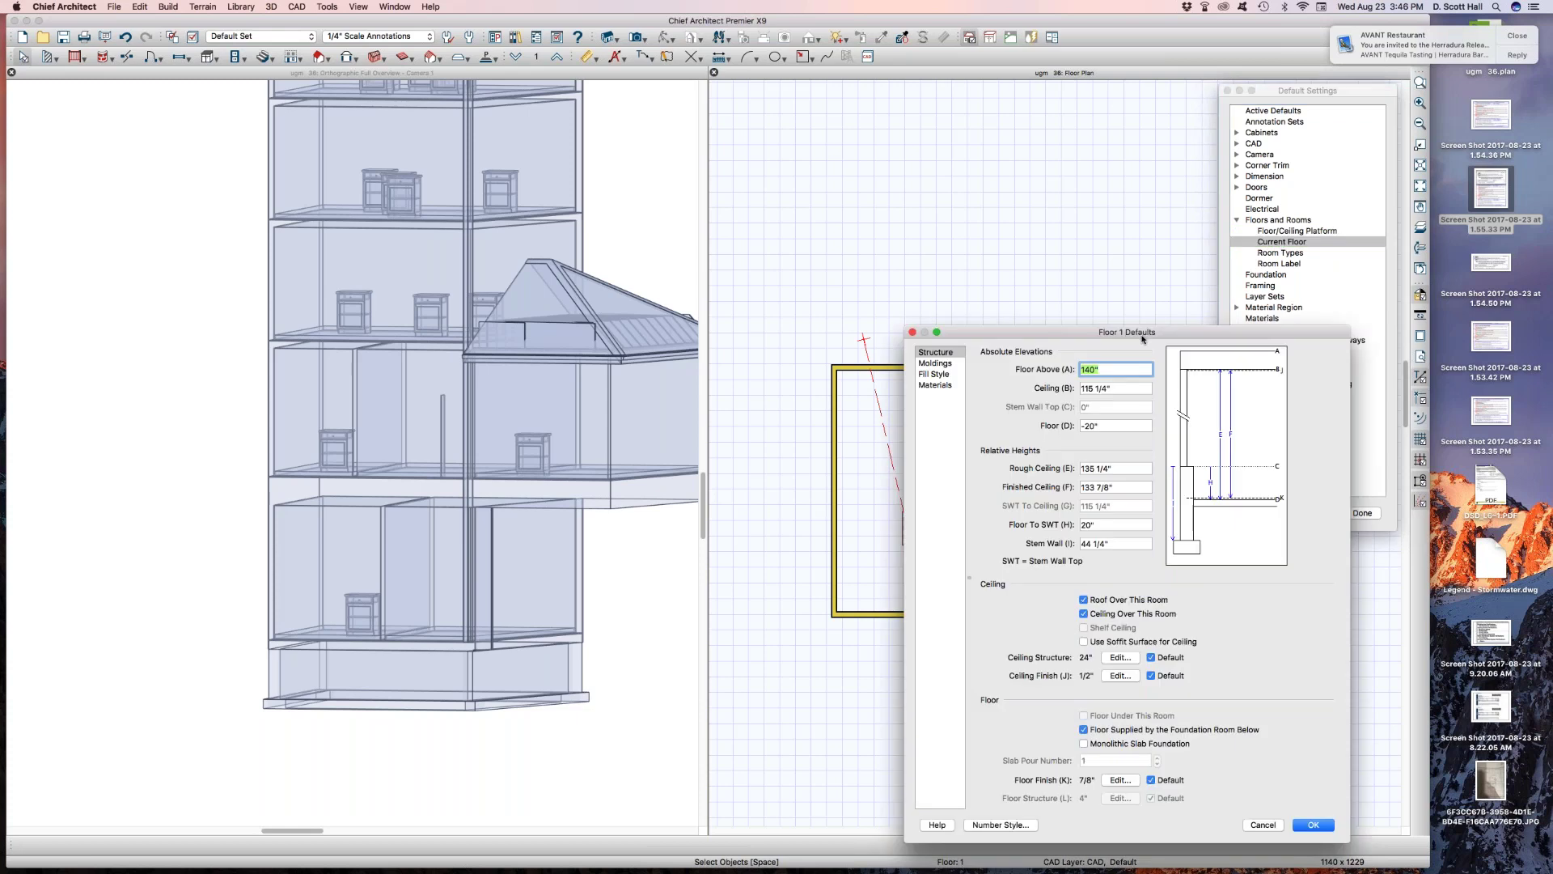
left_click_drag(1155, 336, 1017, 213)
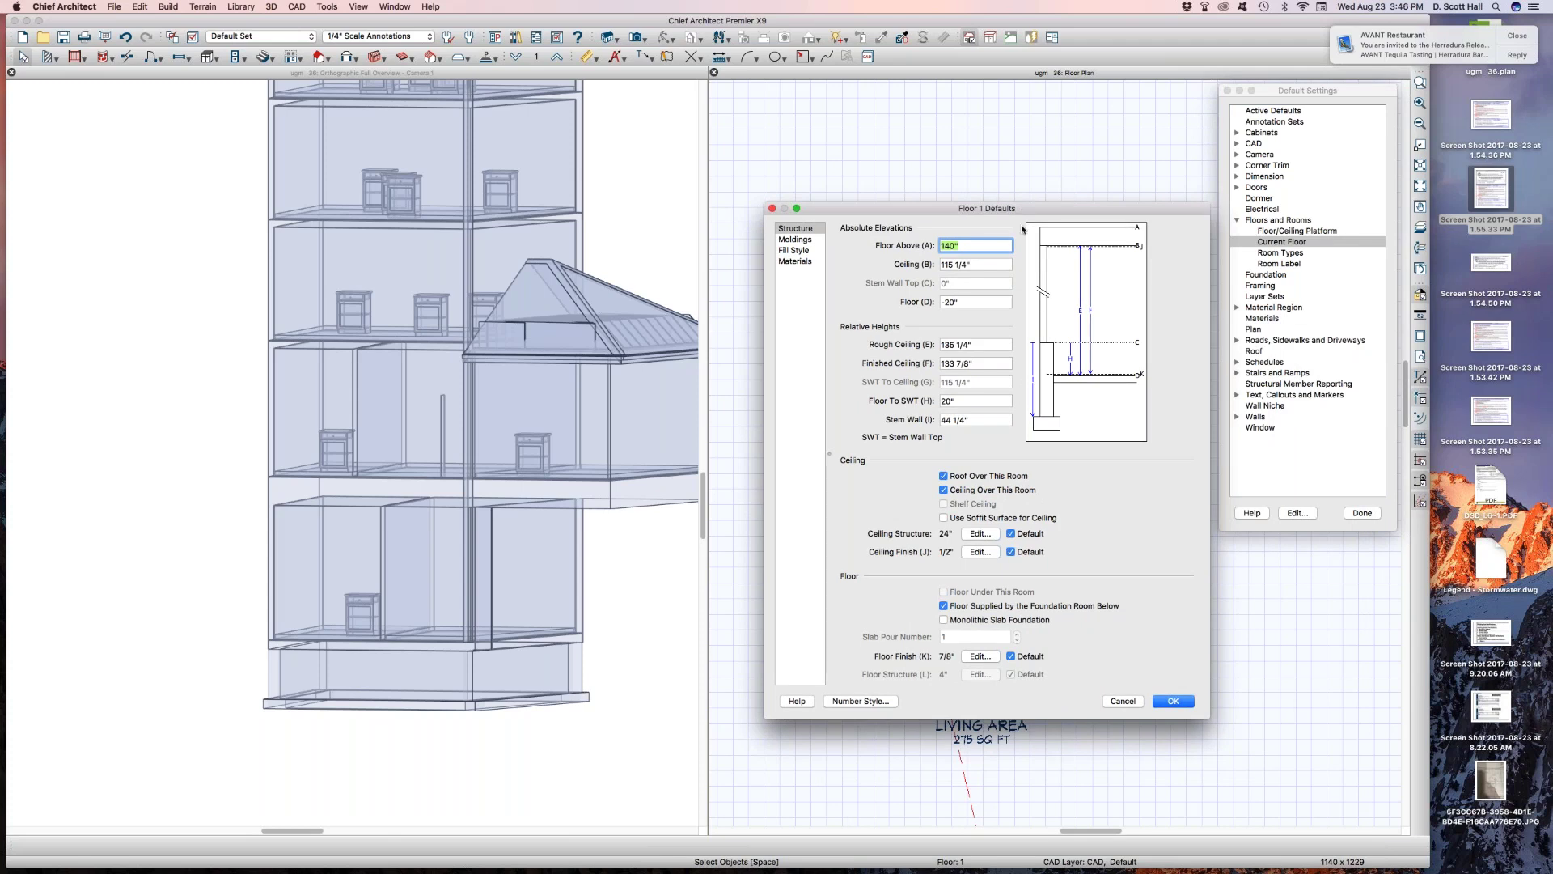
left_click(1123, 700)
left_click(1363, 513)
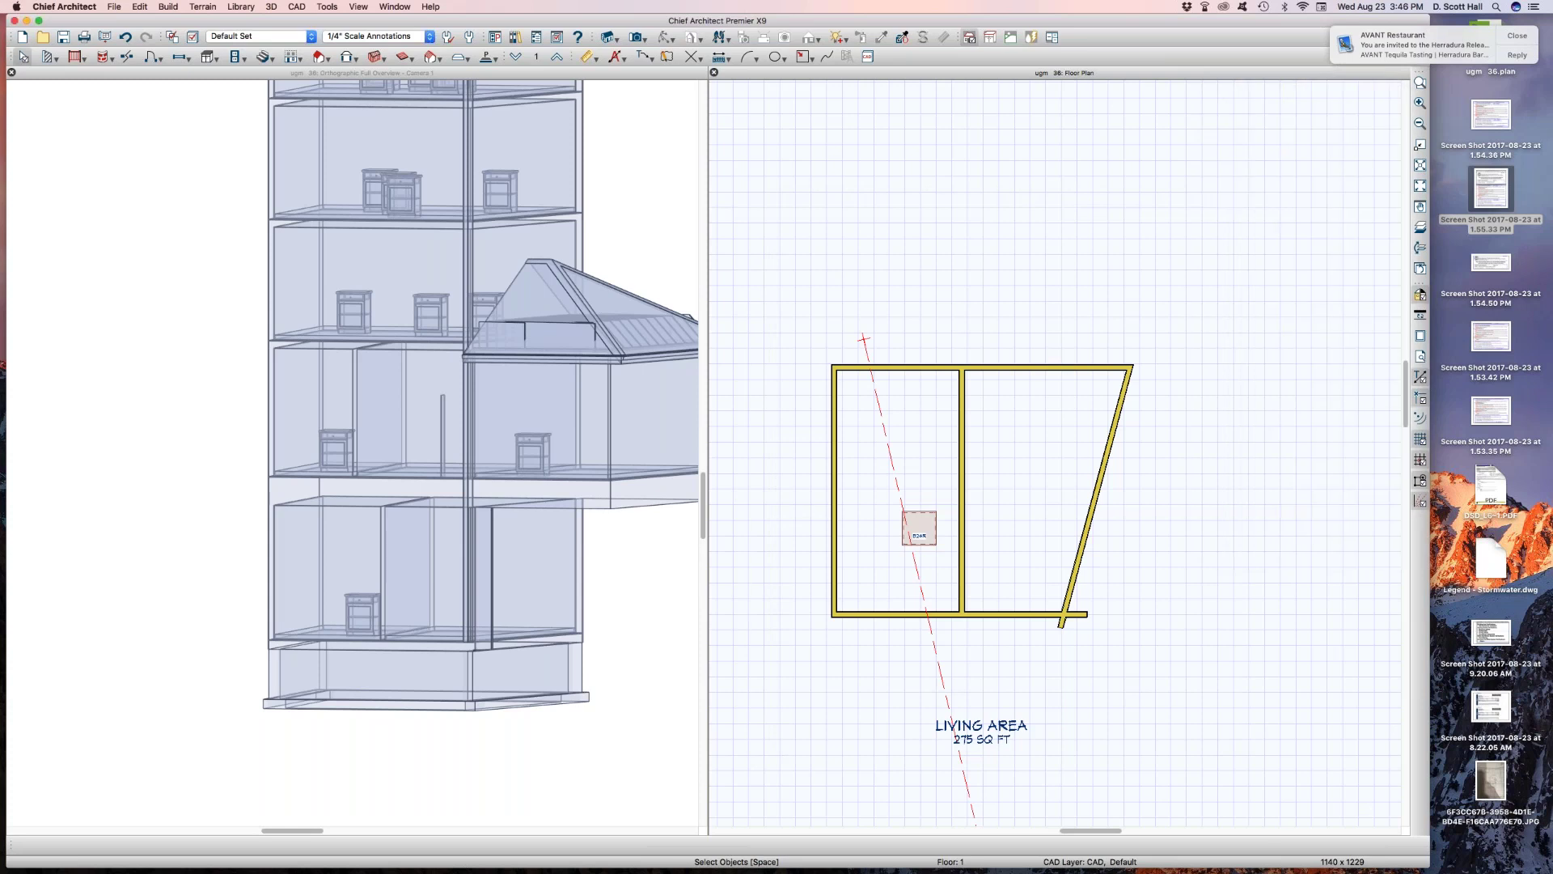
In the Floor 0 defaults, turn off Room Supplies Floor for the Room Above and set the absolute Floor (C) elevation to -4'
key("Page_Down")
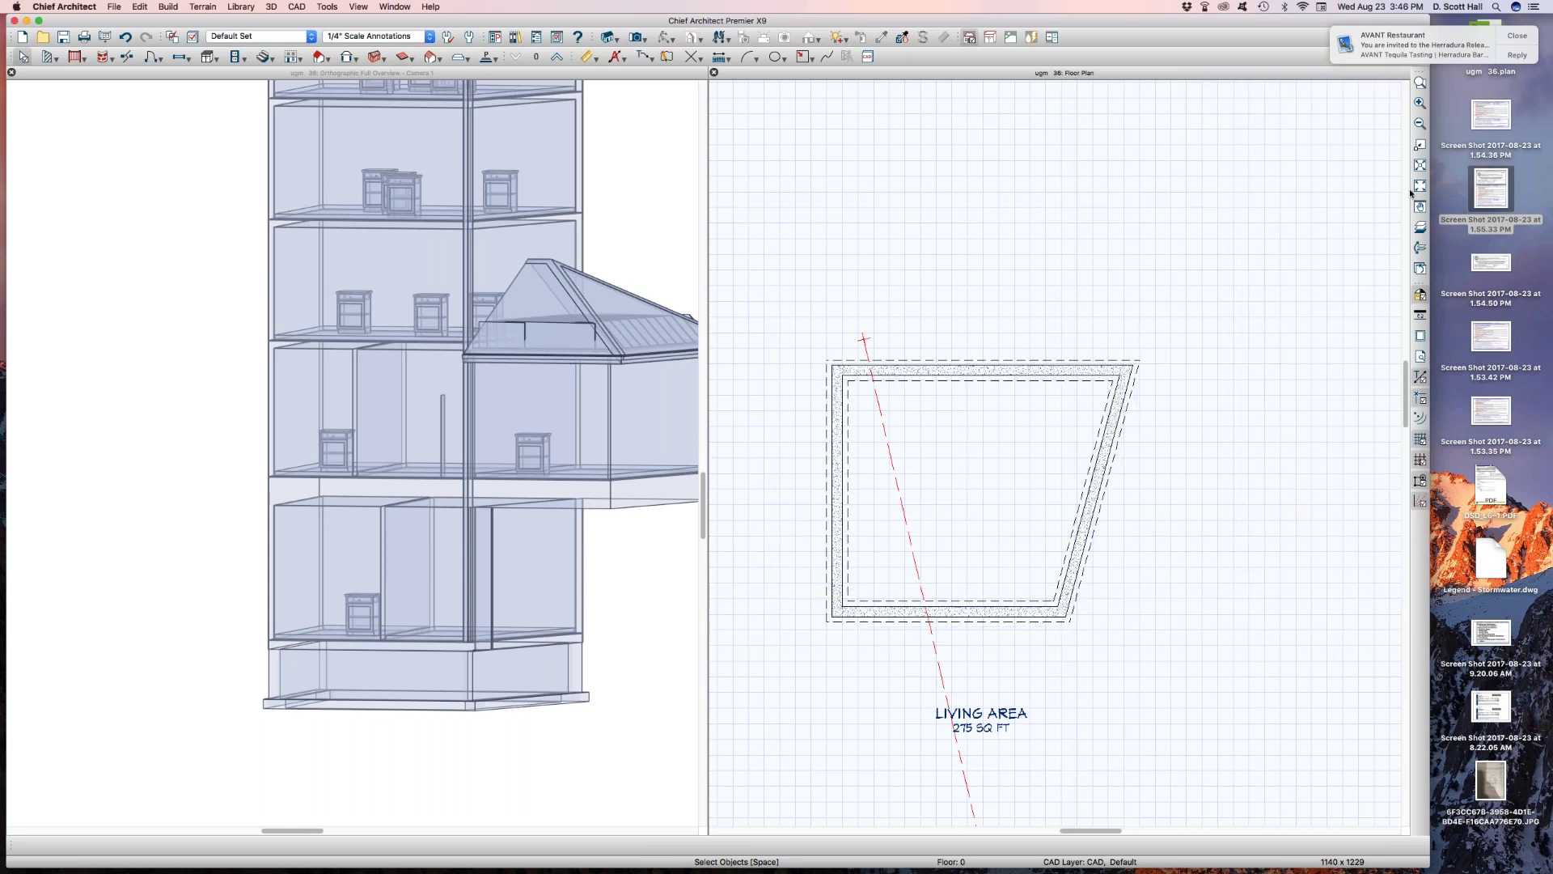
key("super+d")
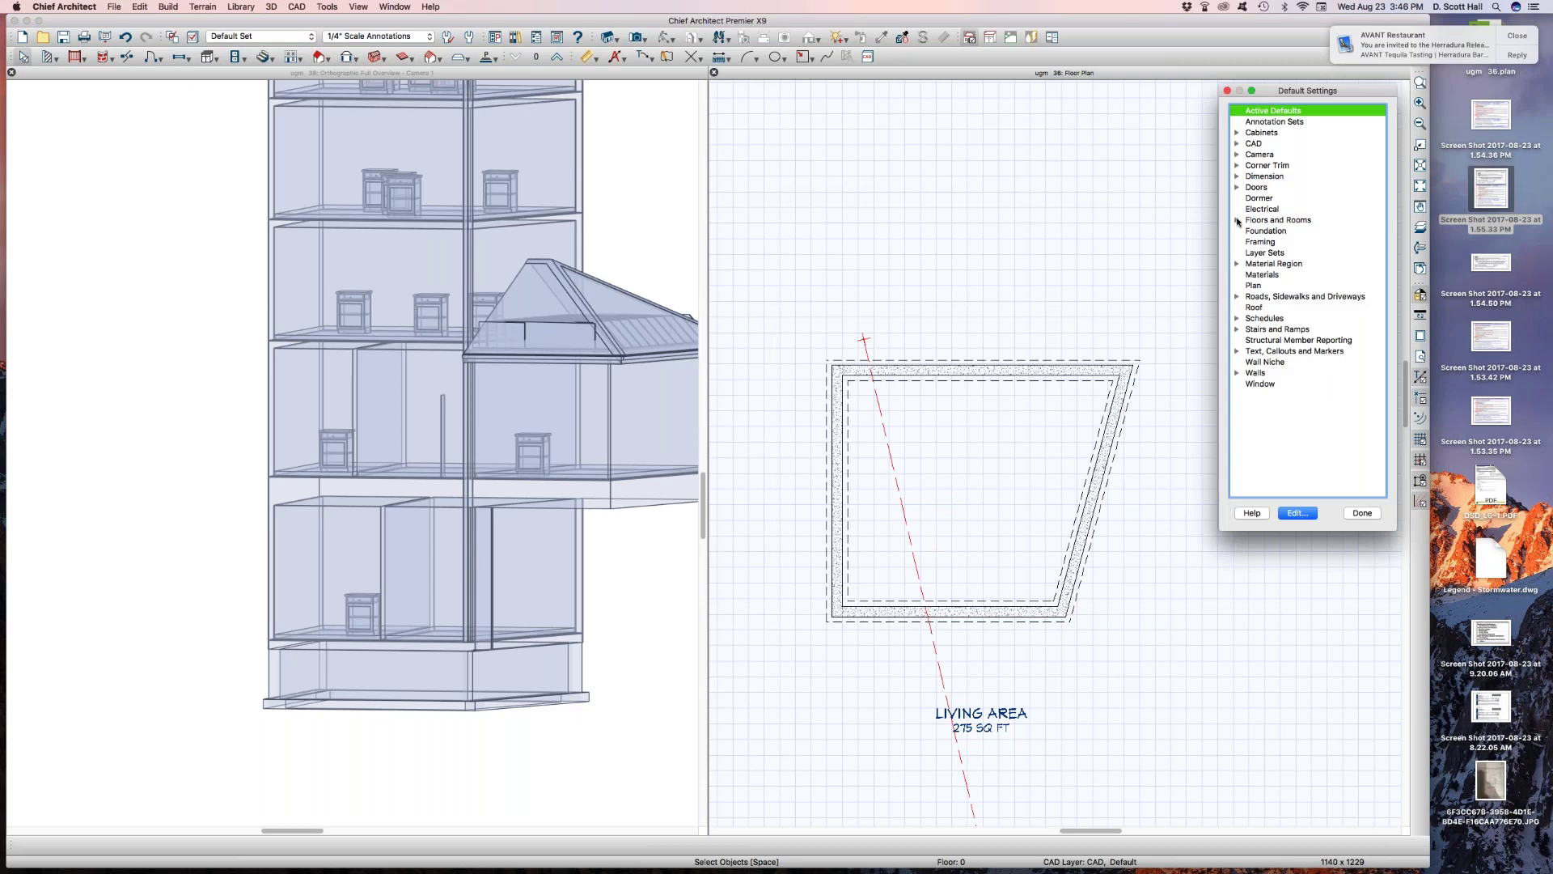
left_click(1236, 220)
double_click(1268, 243)
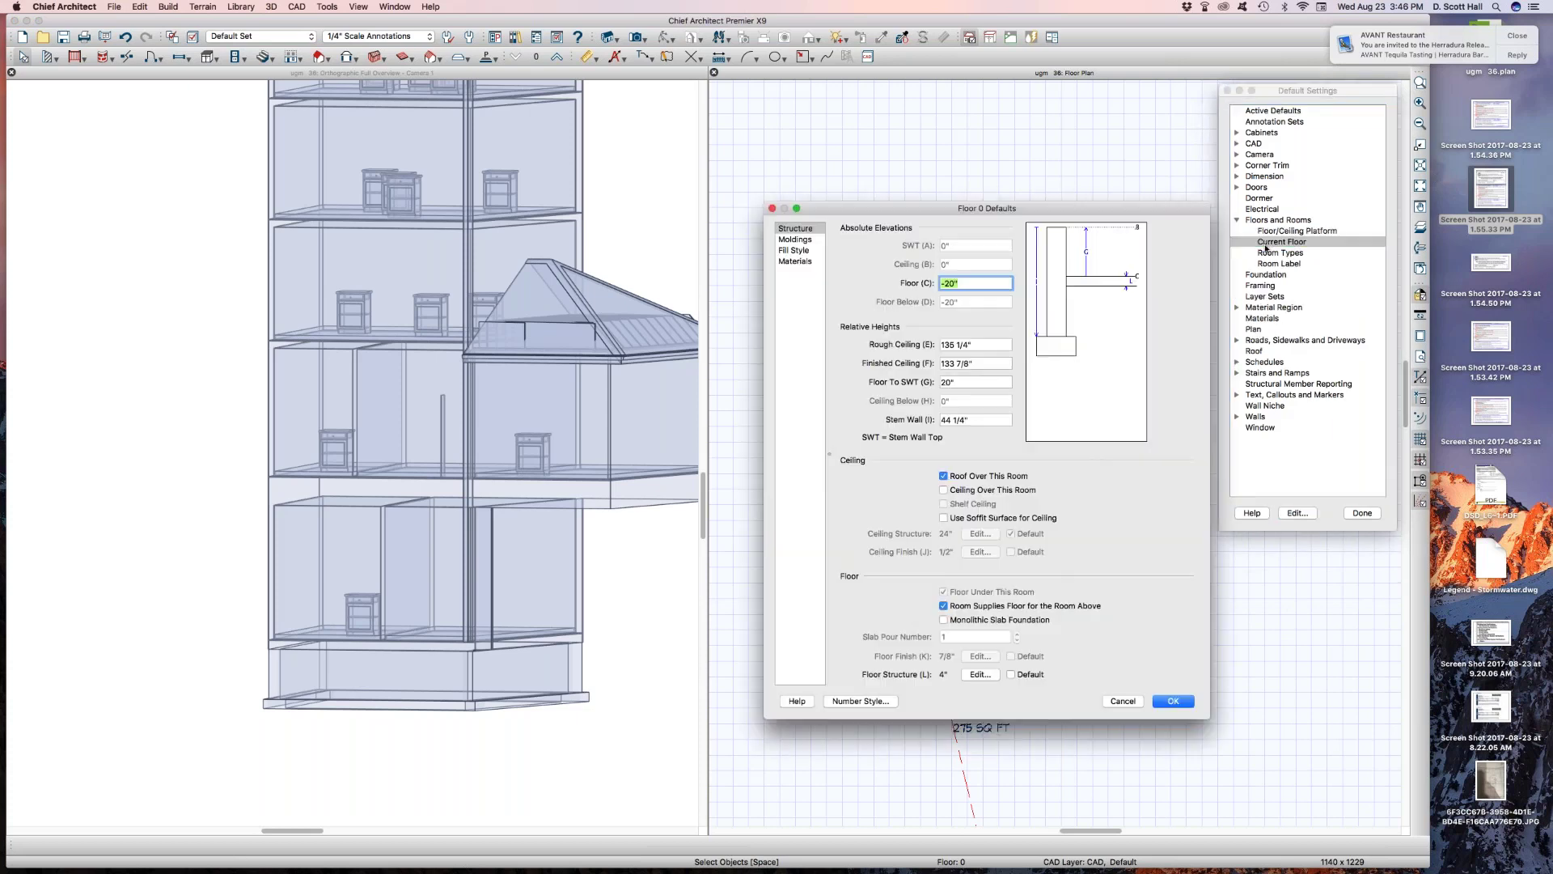
left_click(944, 606)
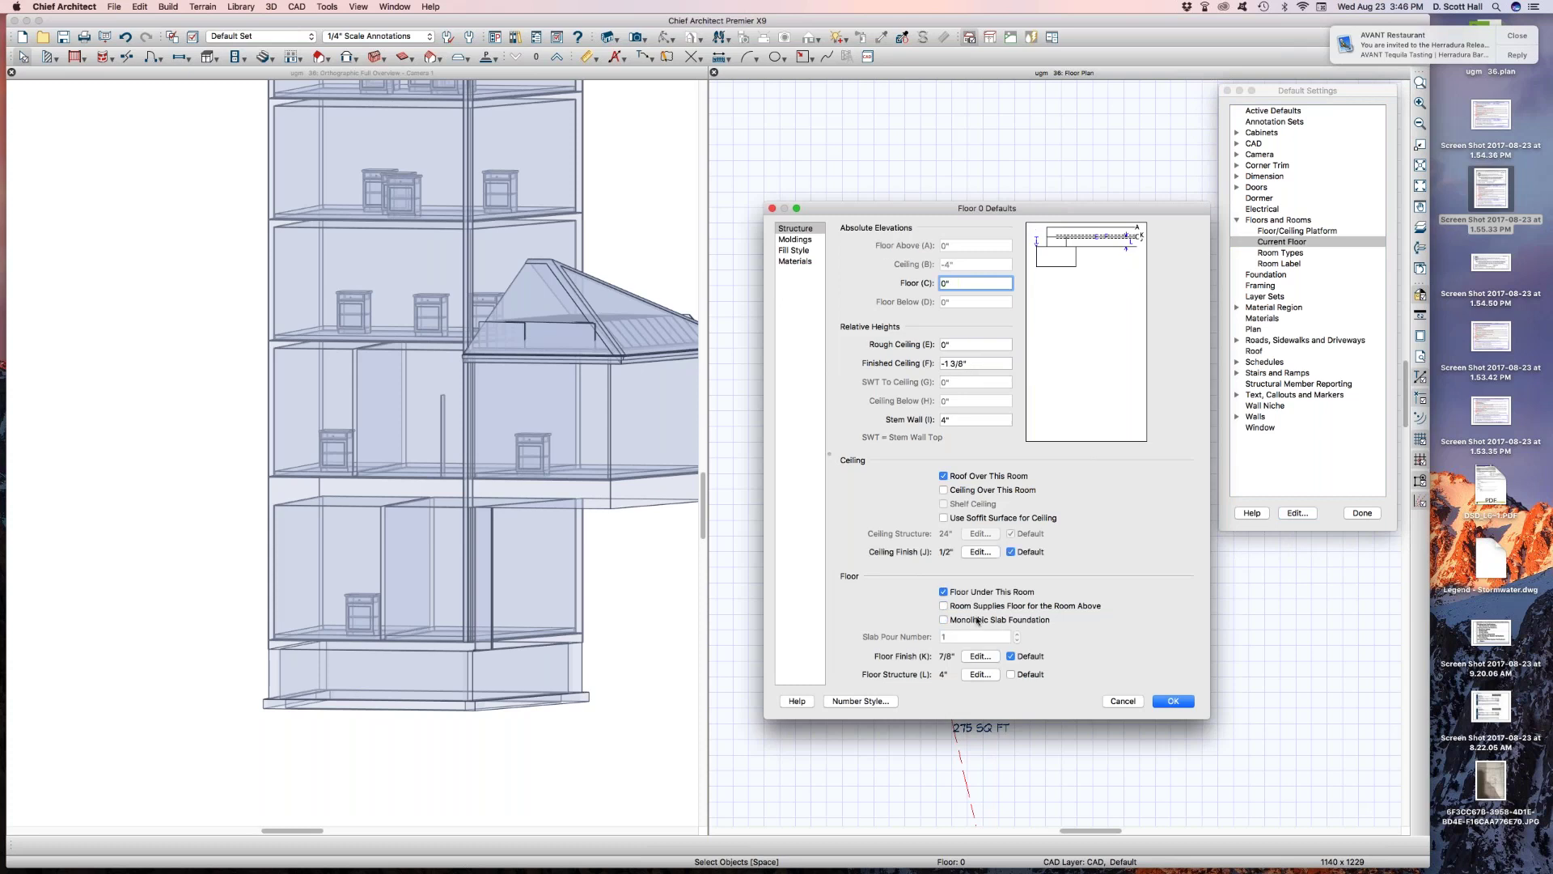
key("Return")
key("Return")
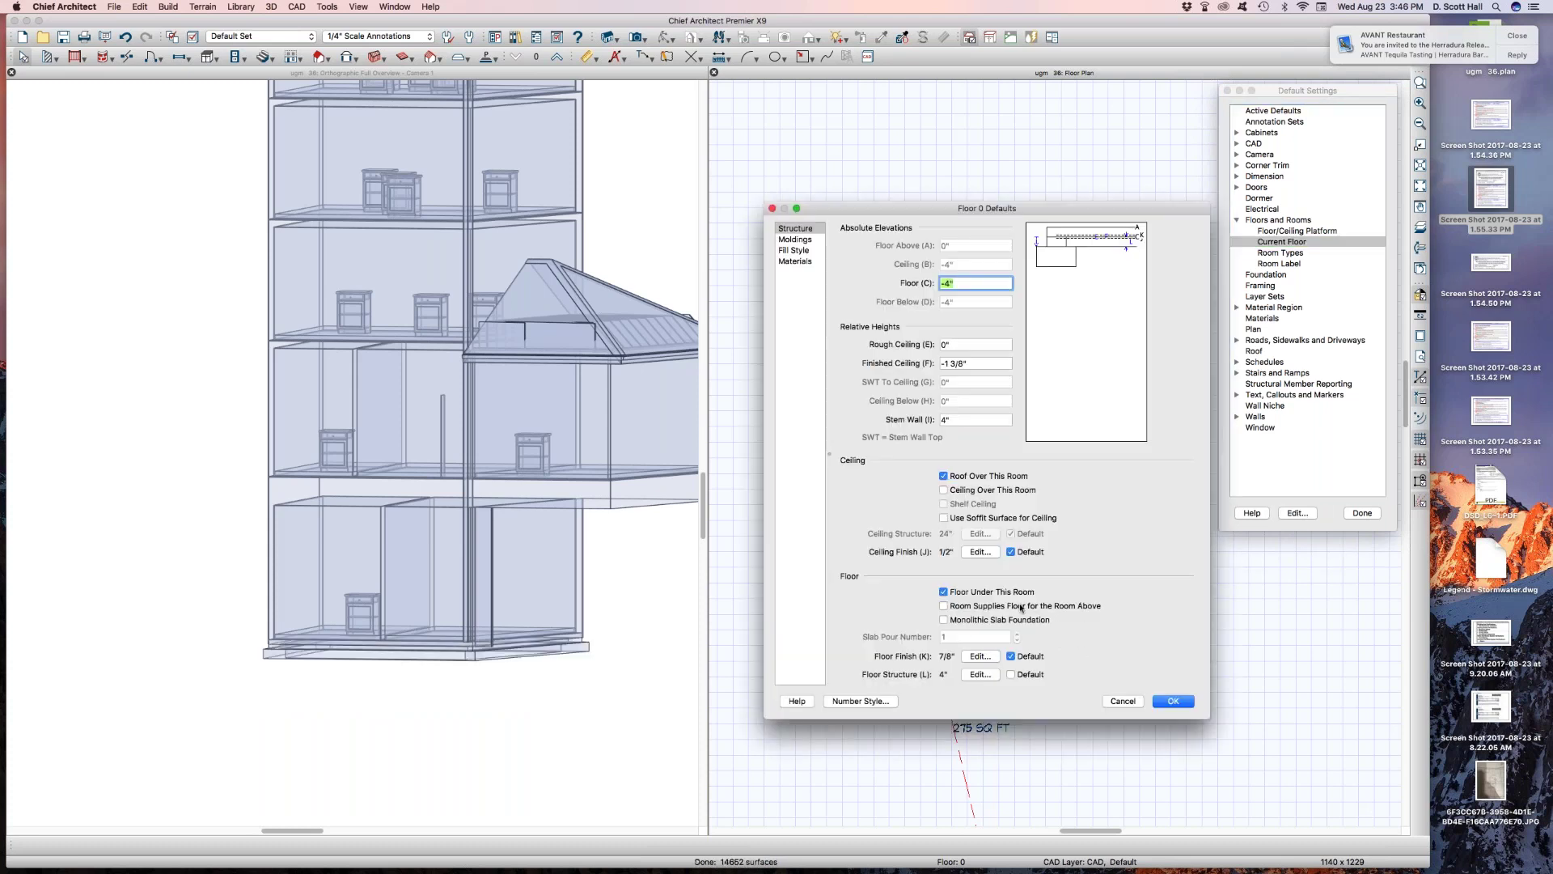
type("-4'")
key("Return")
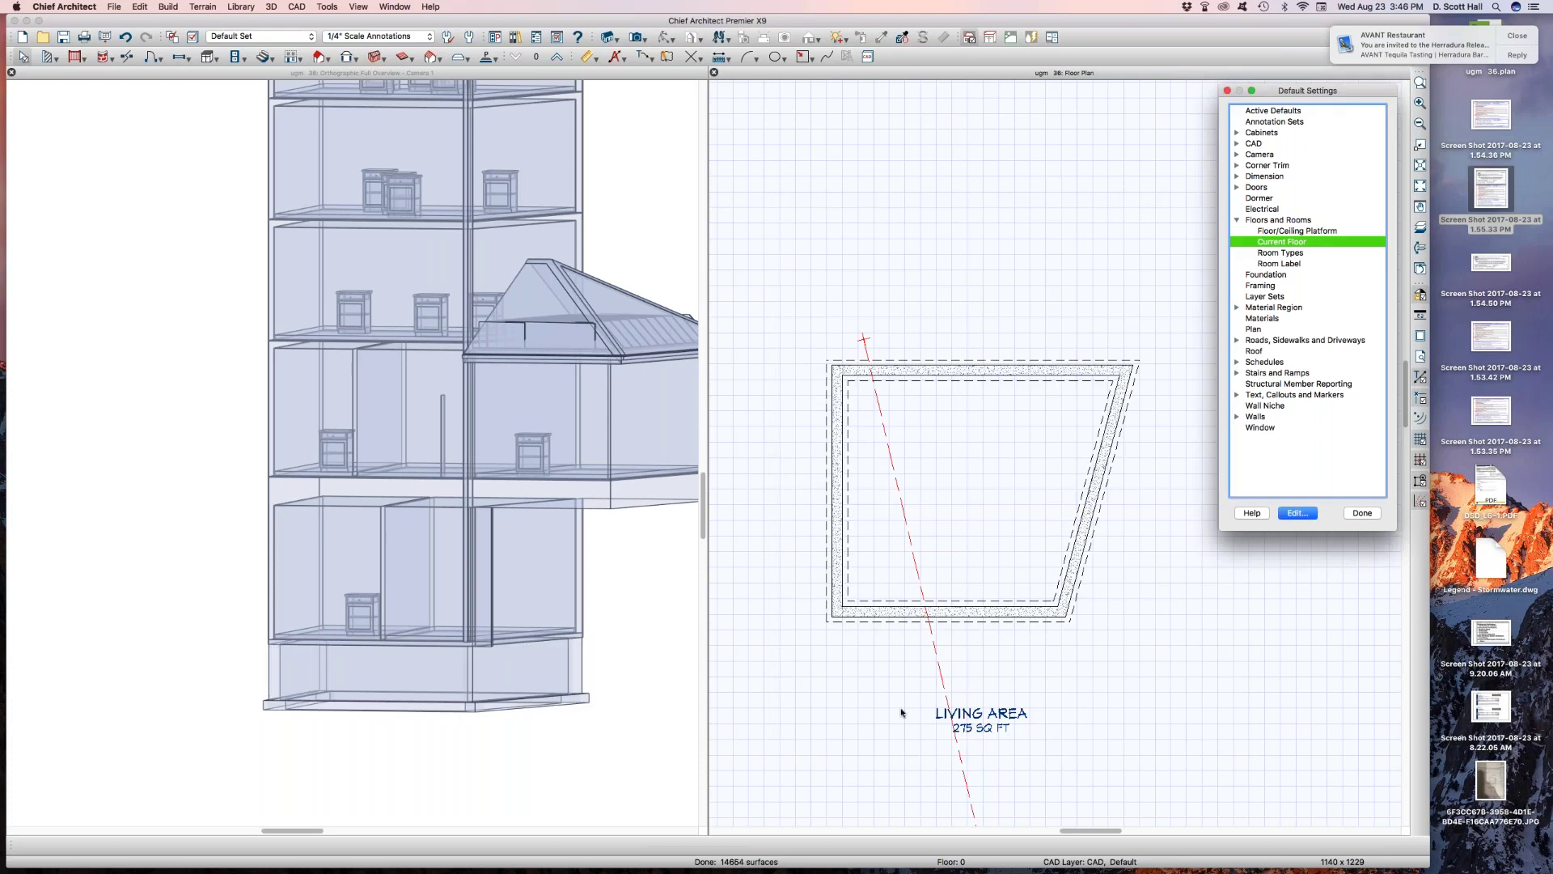
Close the default settings, switch the plan to Floor 1, and examine the foundation below it in the 3D overview
left_click(1363, 513)
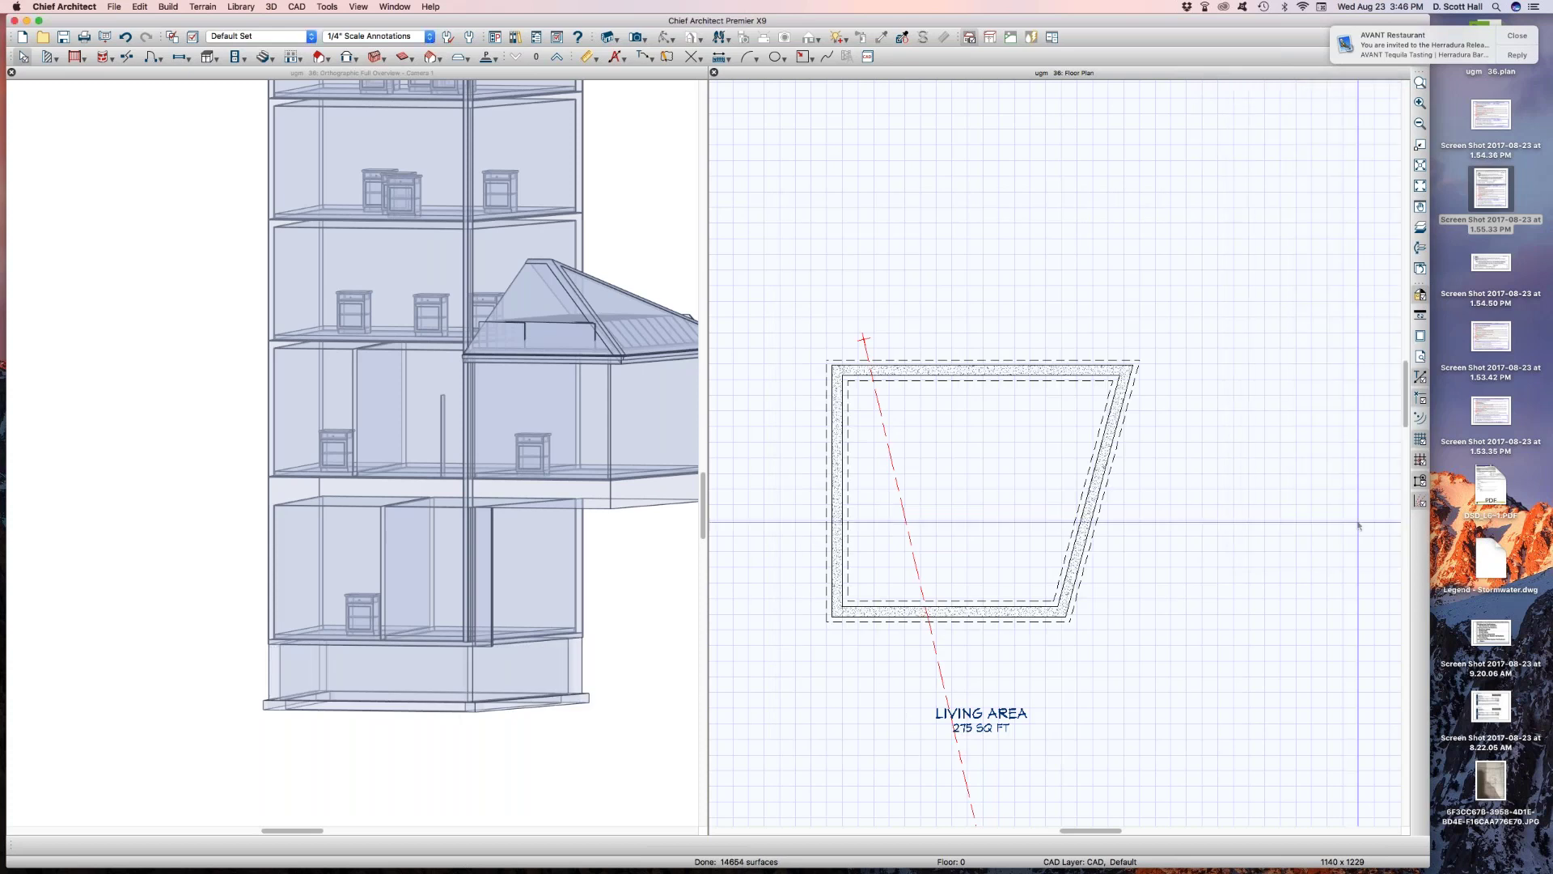
key("Page_Up")
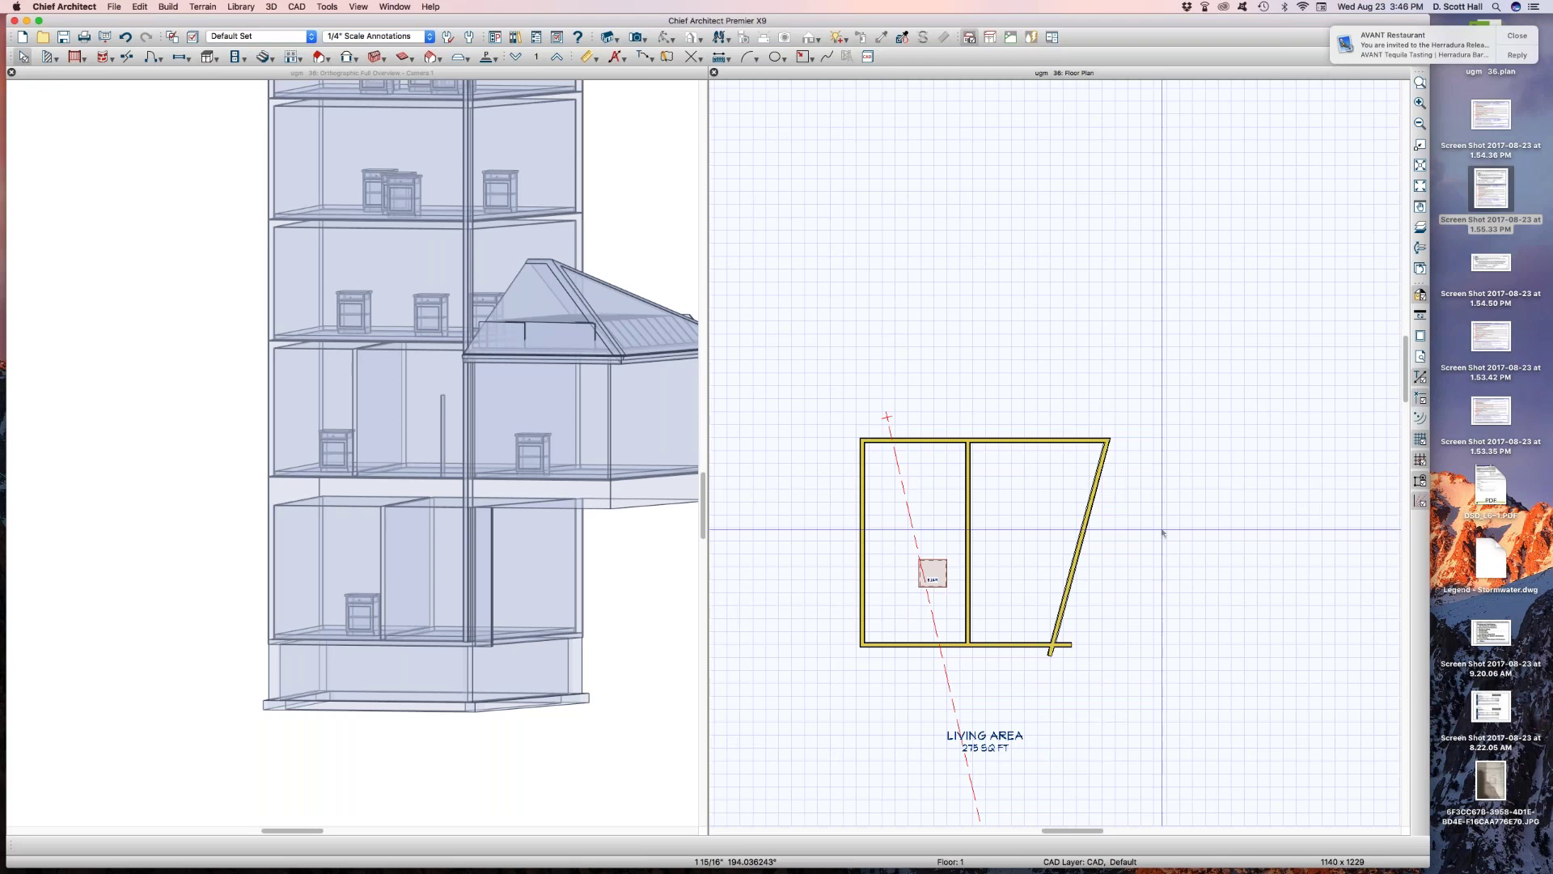
scroll(592, 666, "down", 1)
left_click_drag(532, 642, 521, 654)
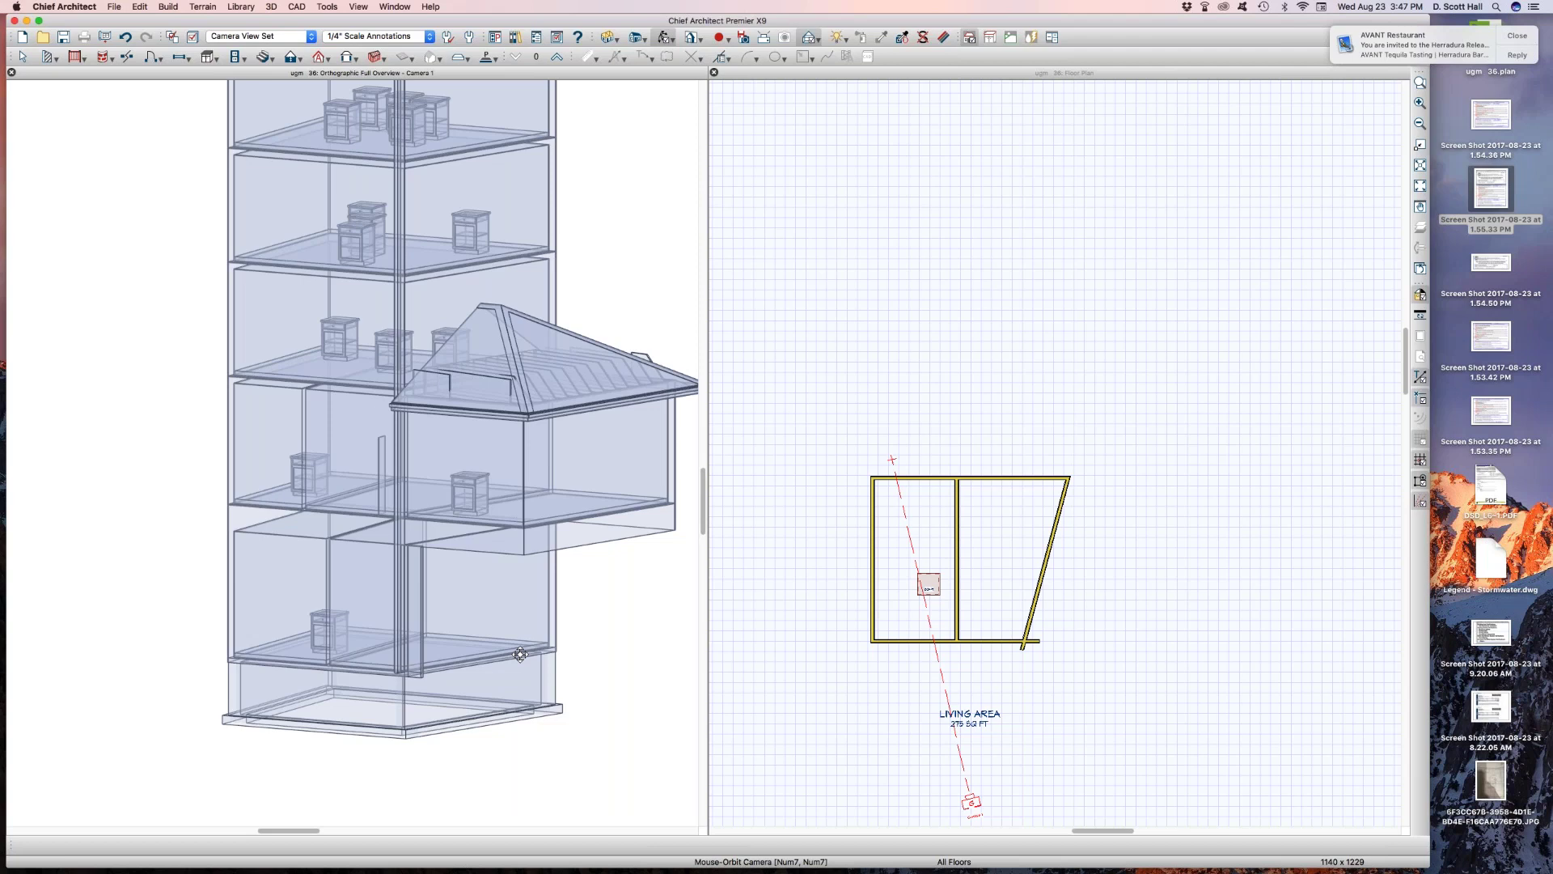
Reopen the default settings, dismiss the desktop notification, and check the Floor/Ceiling Platform defaults
left_click(906, 527)
key("d")
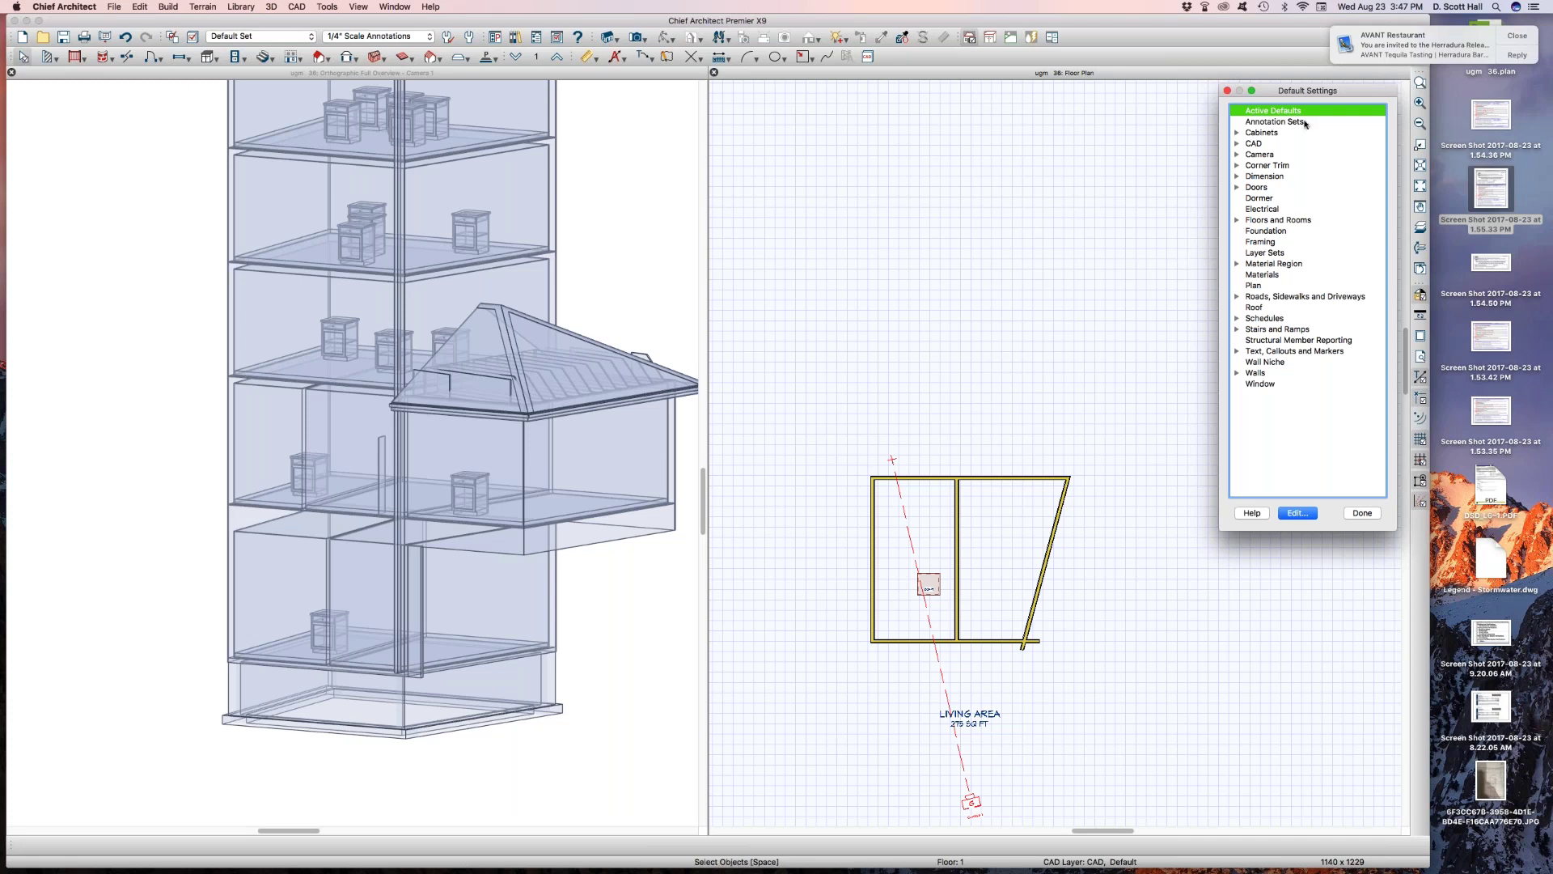
left_click_drag(1341, 94, 1474, 211)
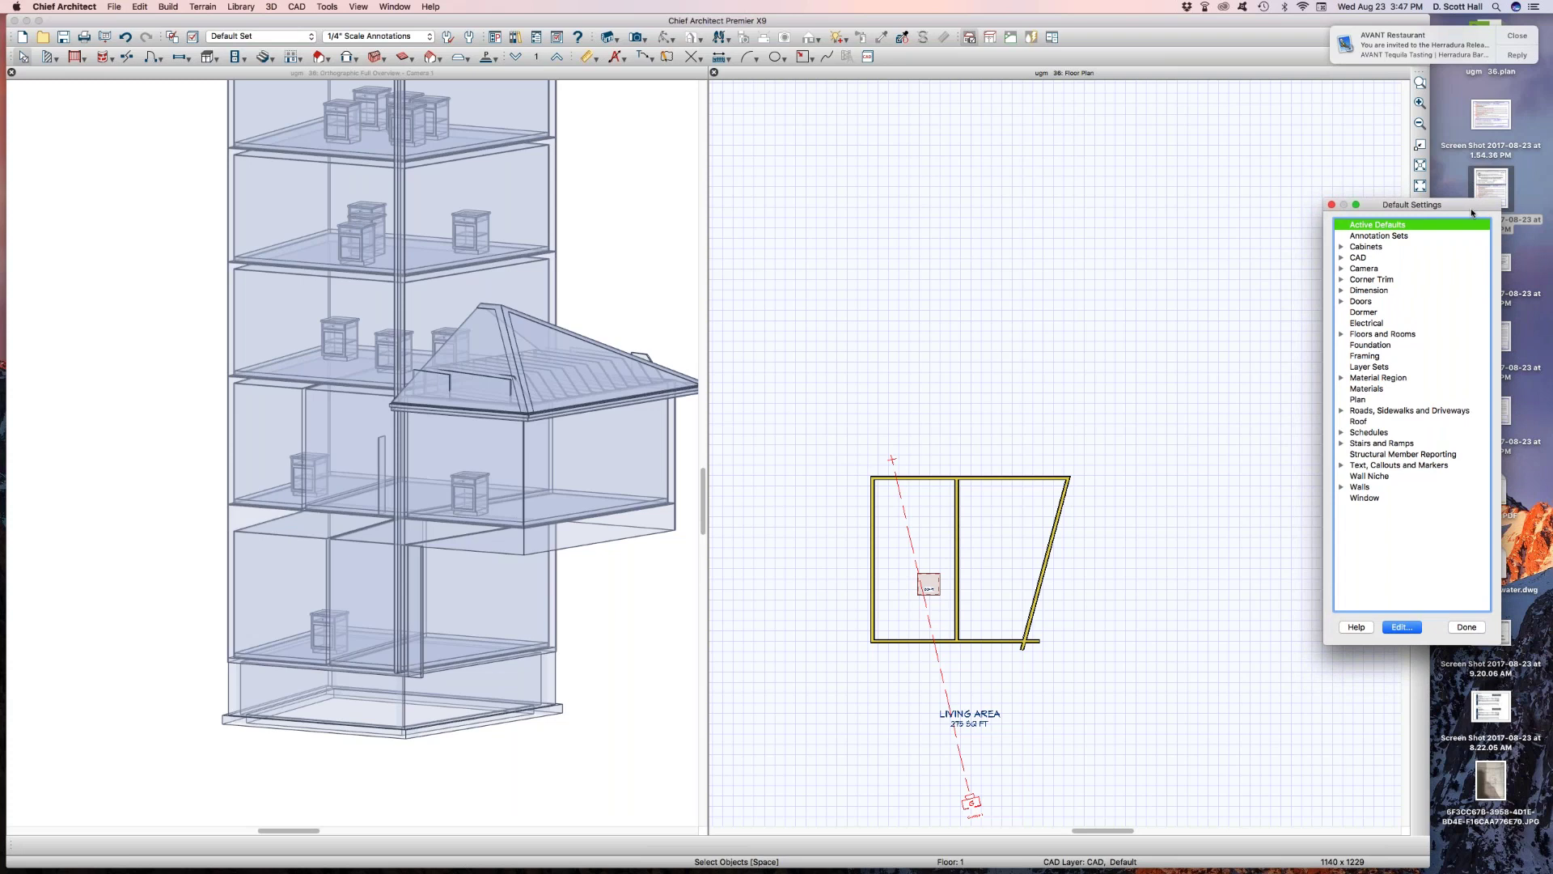
left_click(1521, 36)
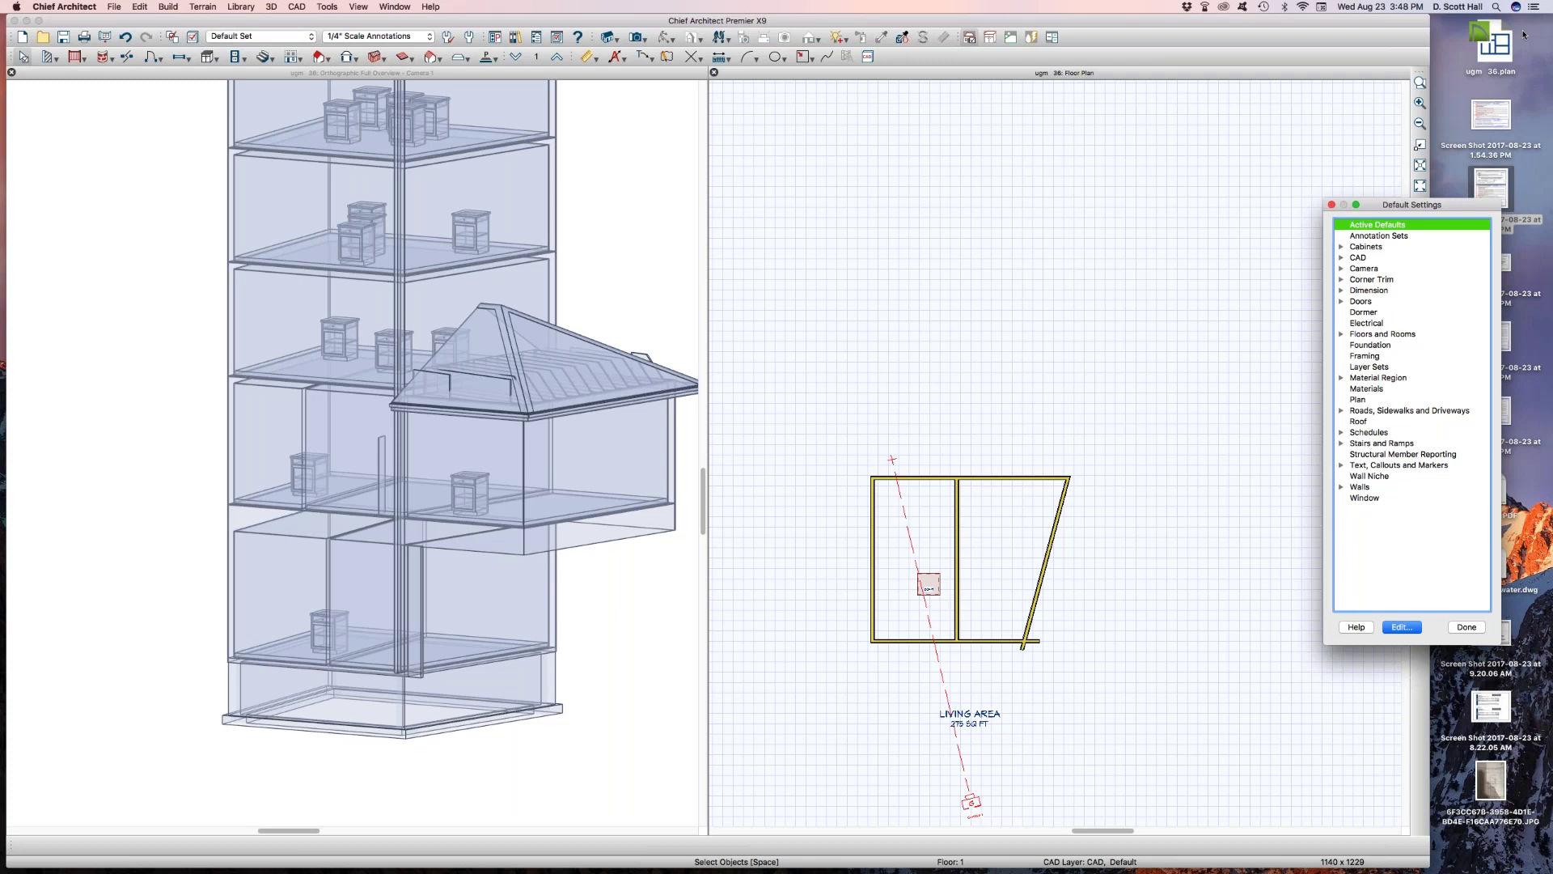
left_click(1341, 333)
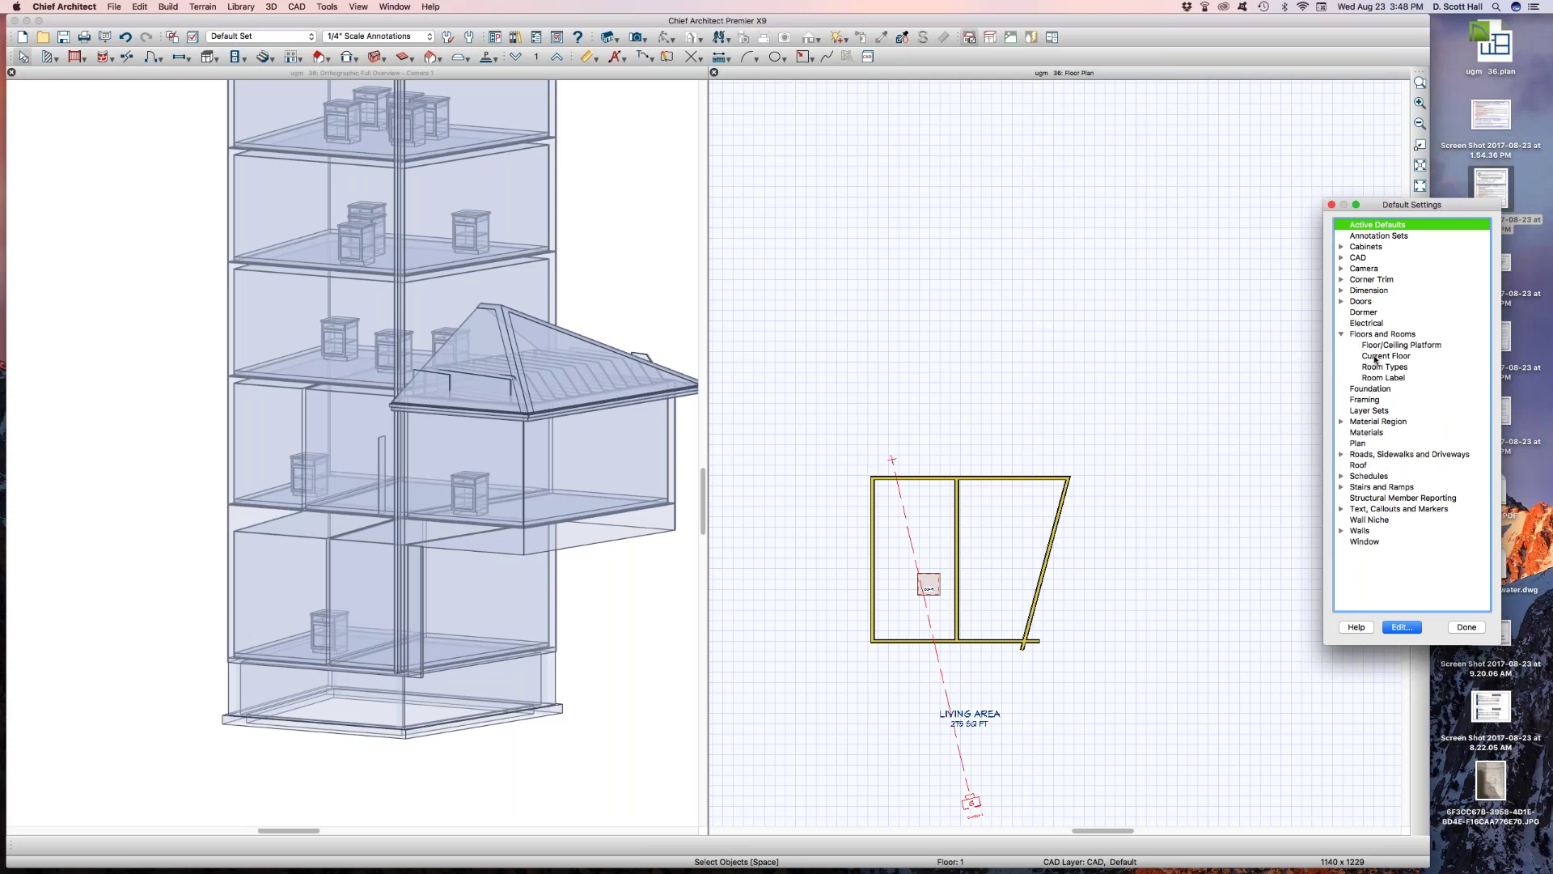
double_click(1390, 345)
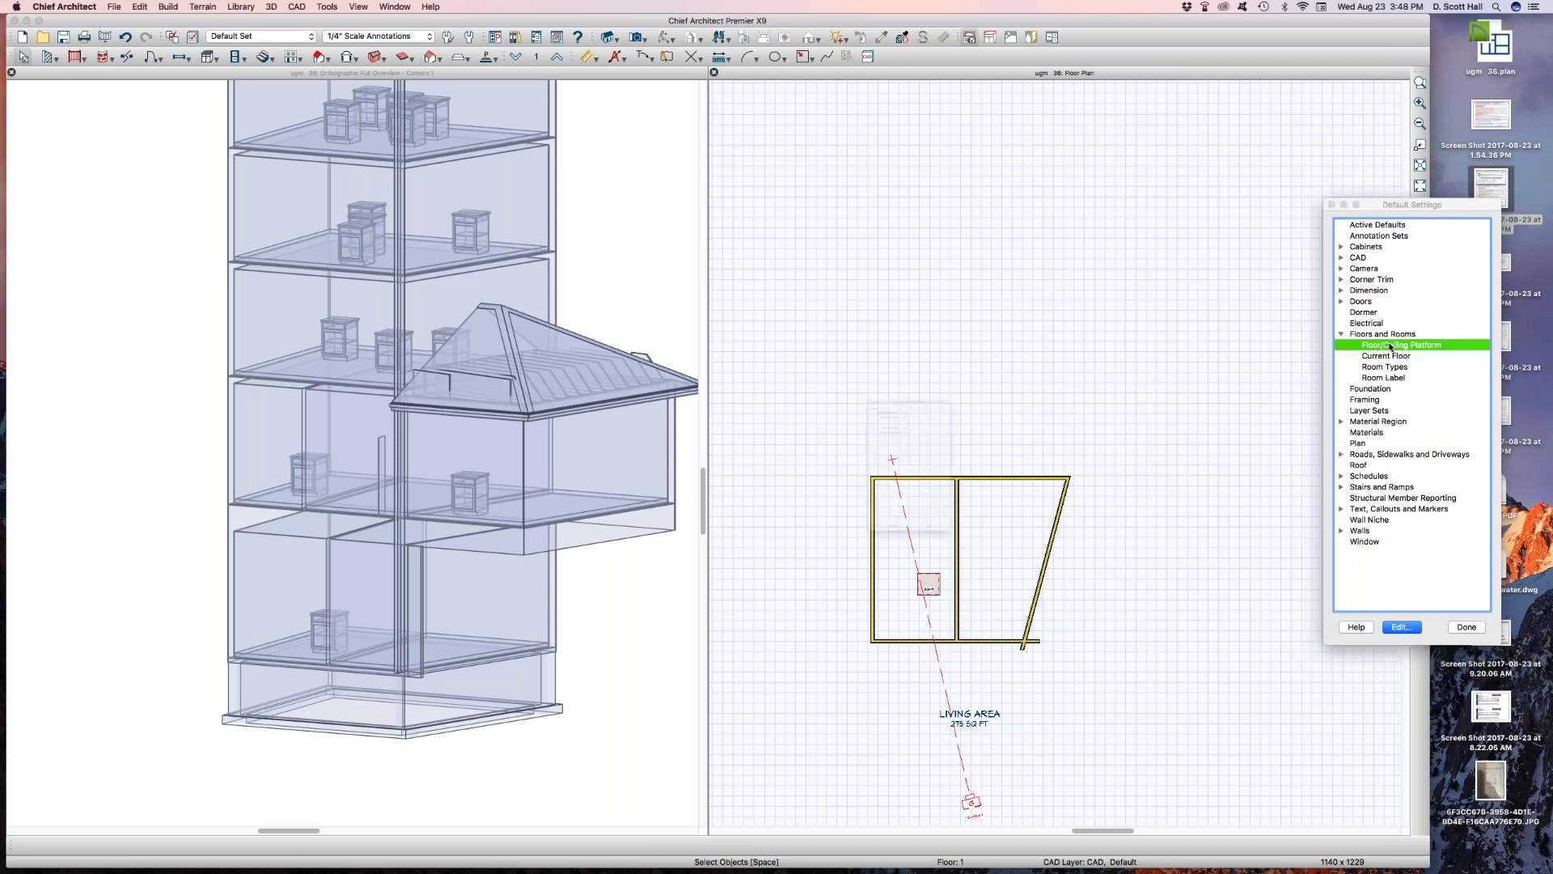
left_click(1030, 708)
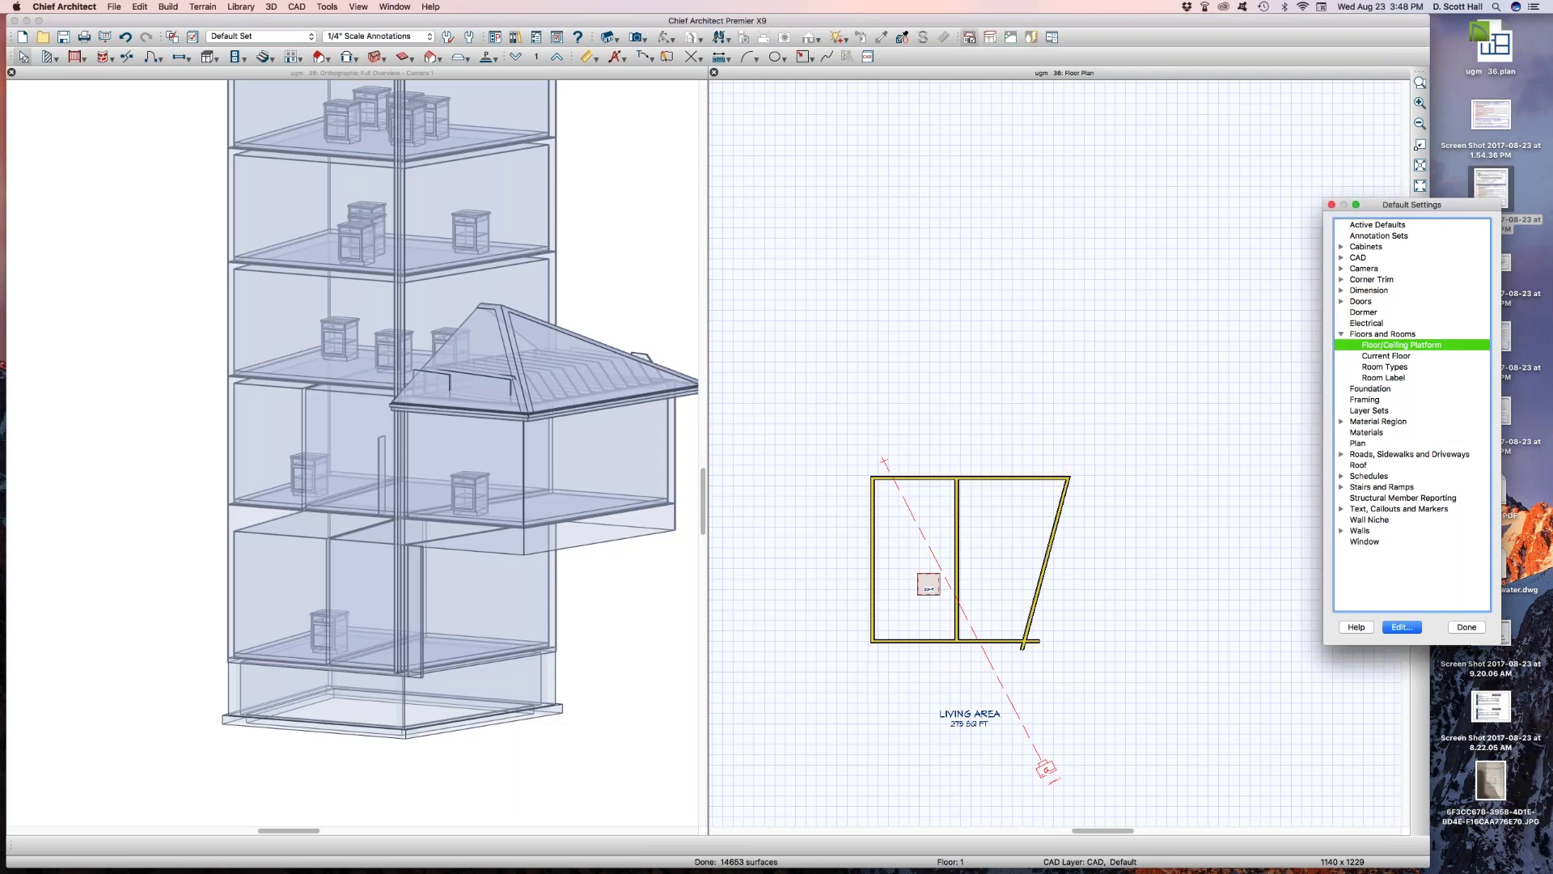
Review the absolute elevations and the Rough and Finished Ceiling heights in the Floor 1 defaults, and close the default settings
double_click(1385, 357)
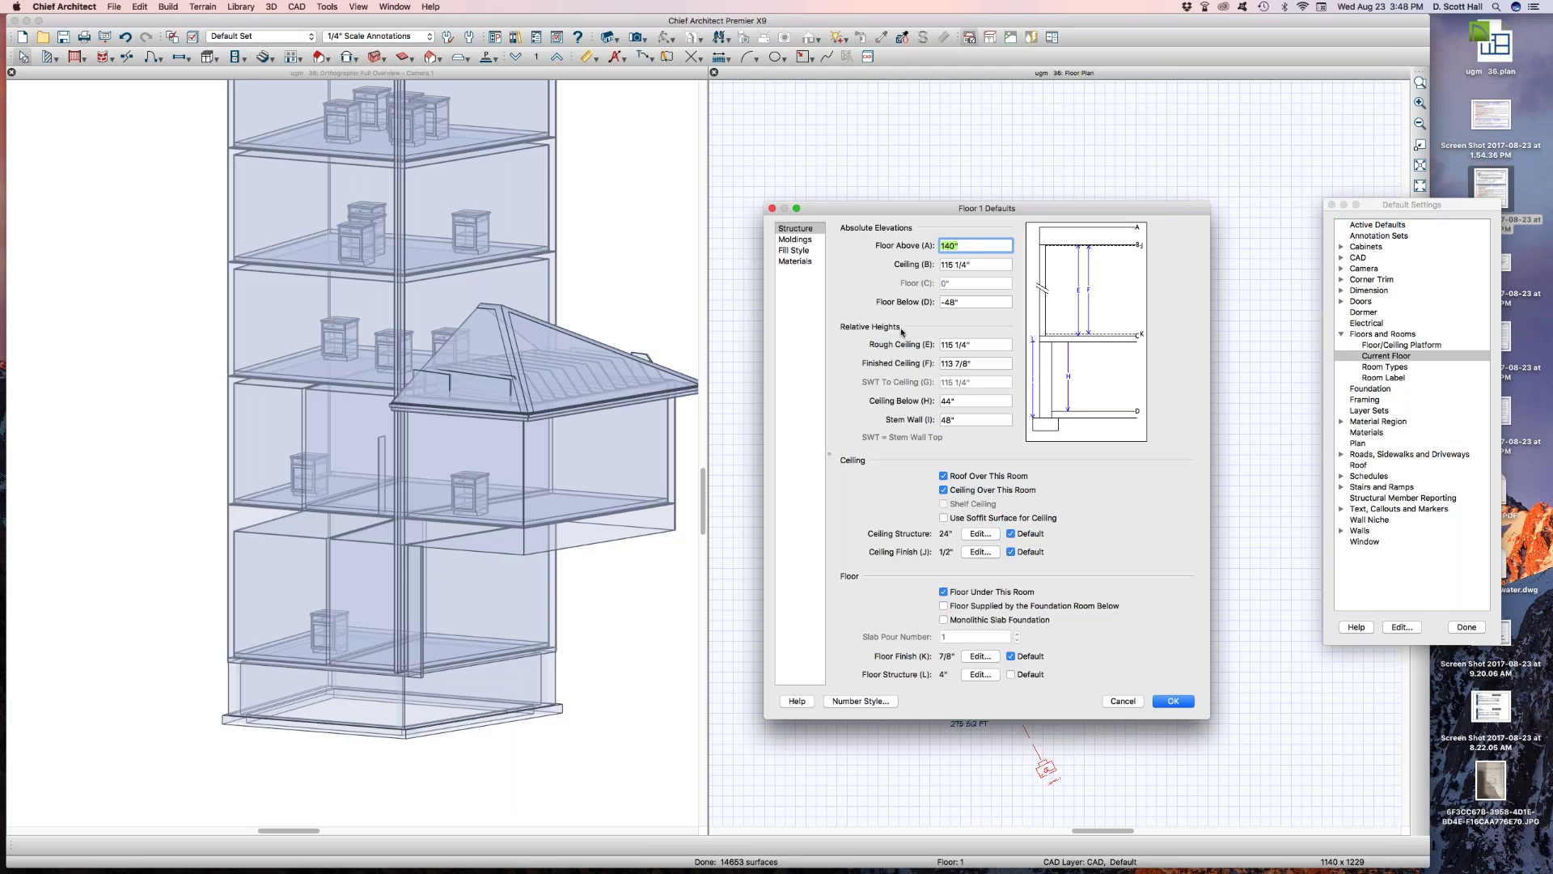
left_click_drag(976, 345, 914, 337)
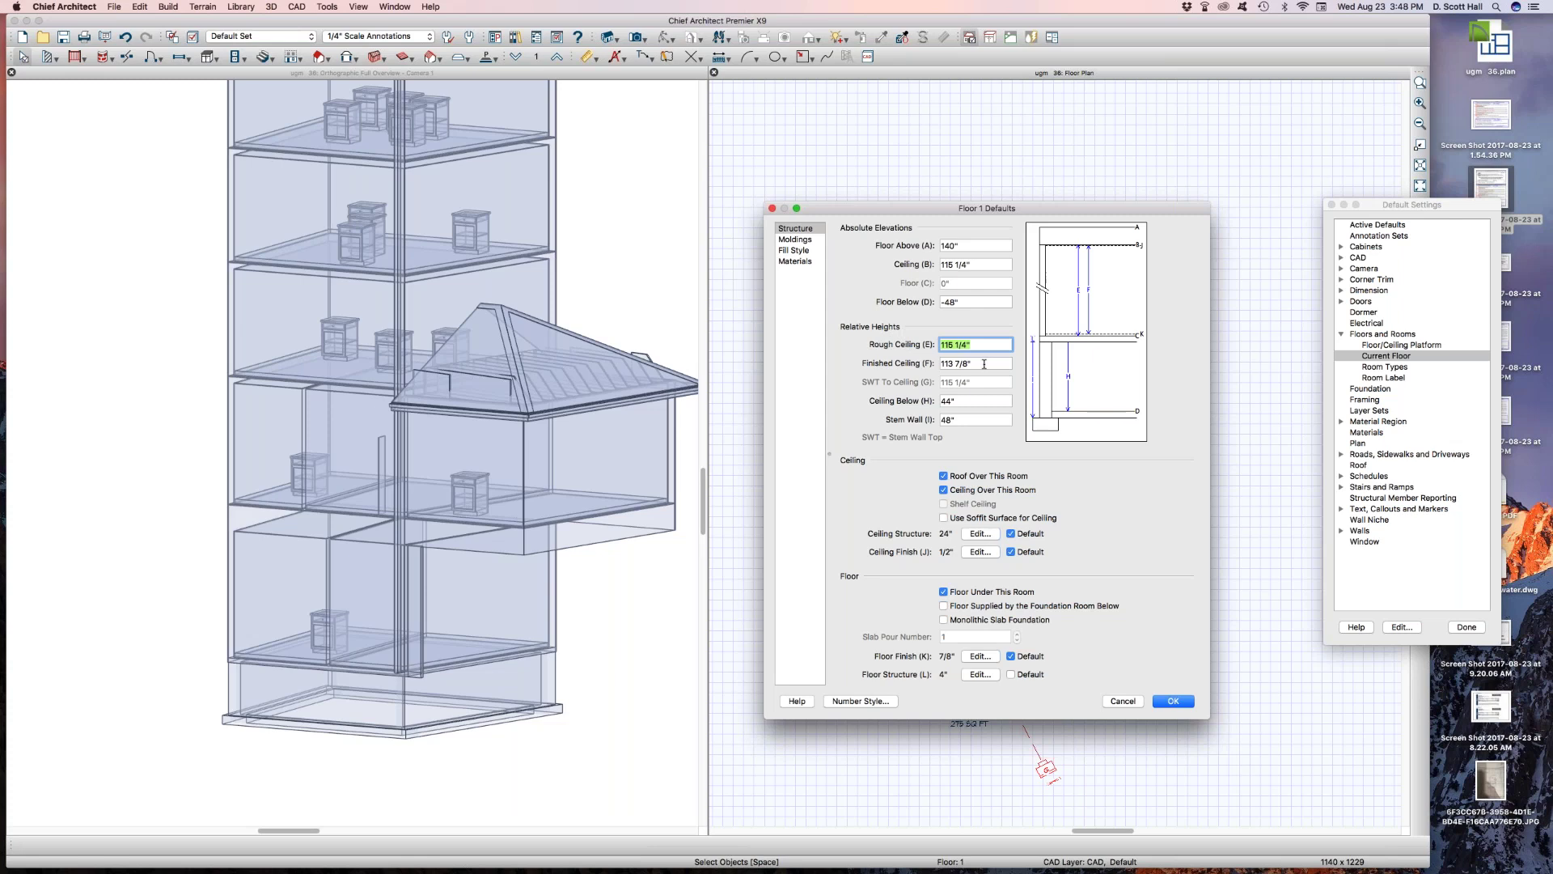
key("Tab")
left_click(1001, 346)
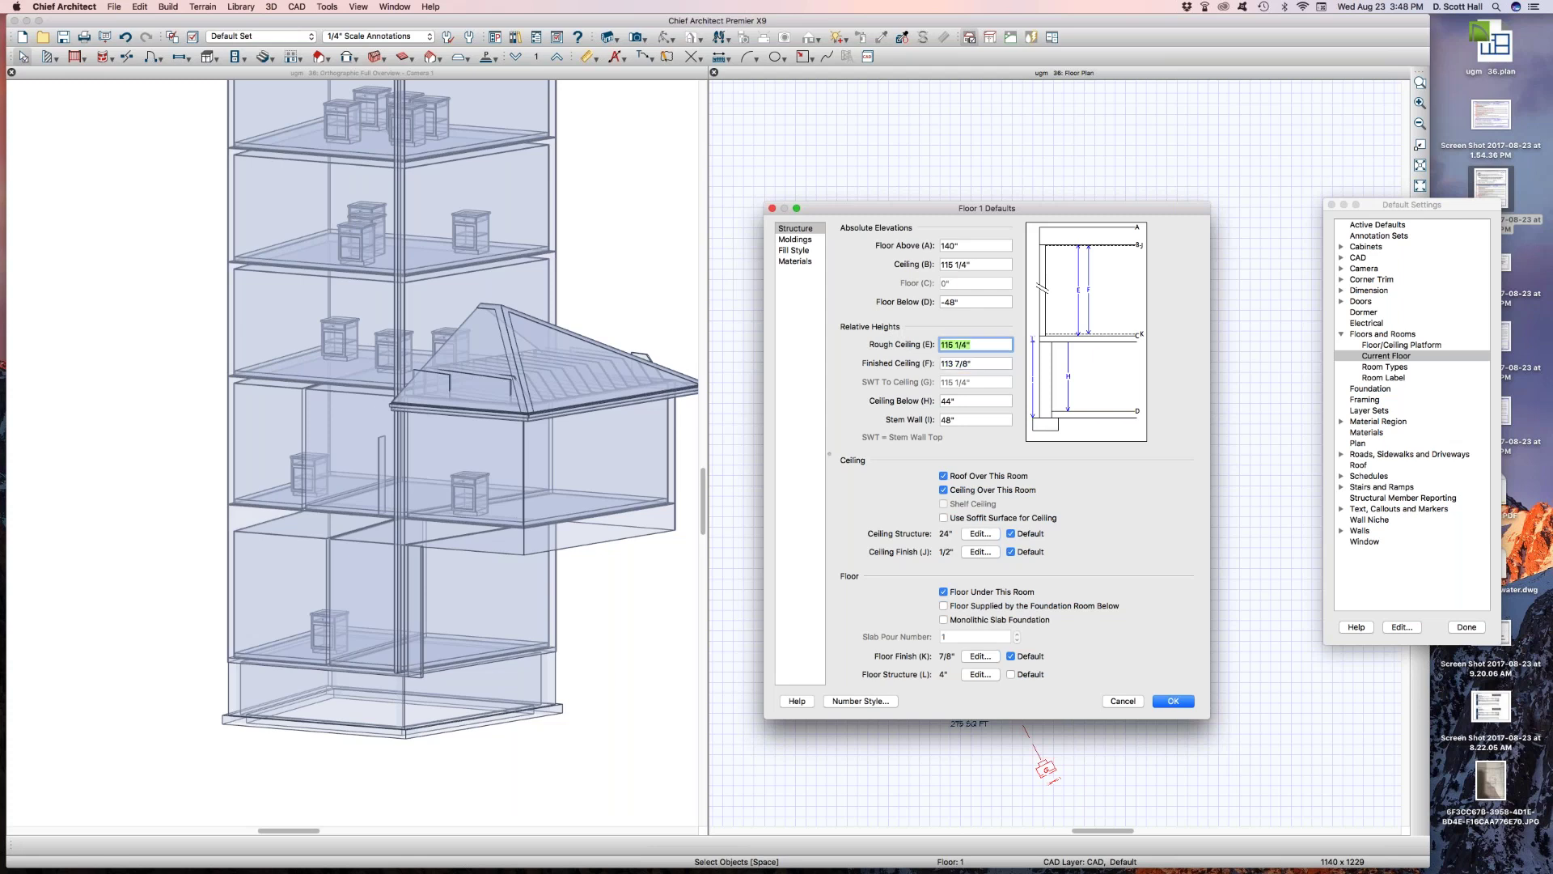
left_click(975, 265)
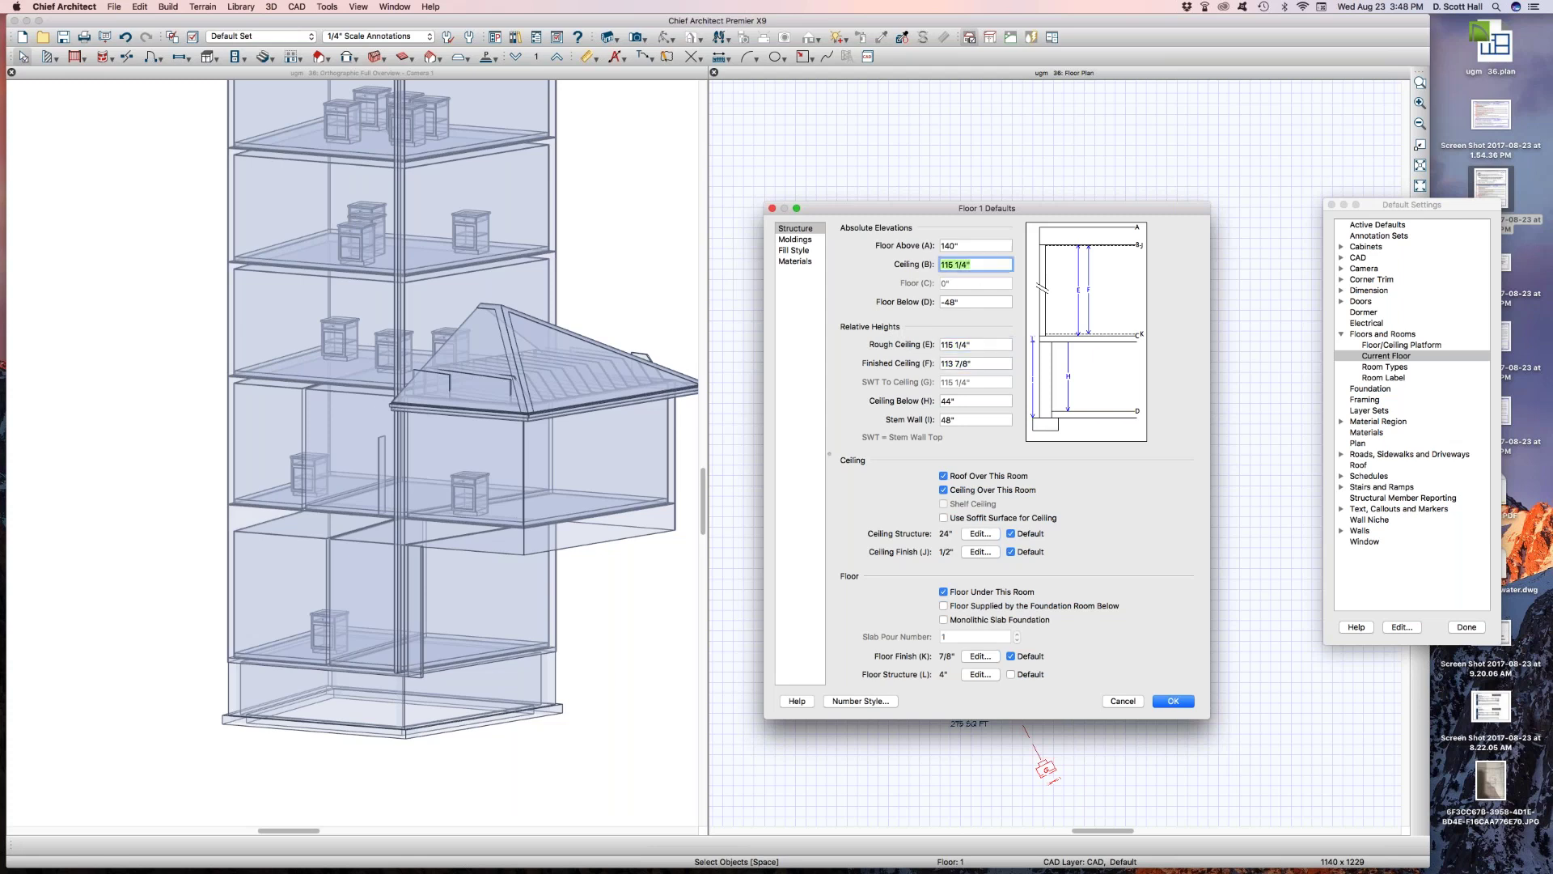
left_click(963, 301)
left_click(966, 262)
left_click(963, 245)
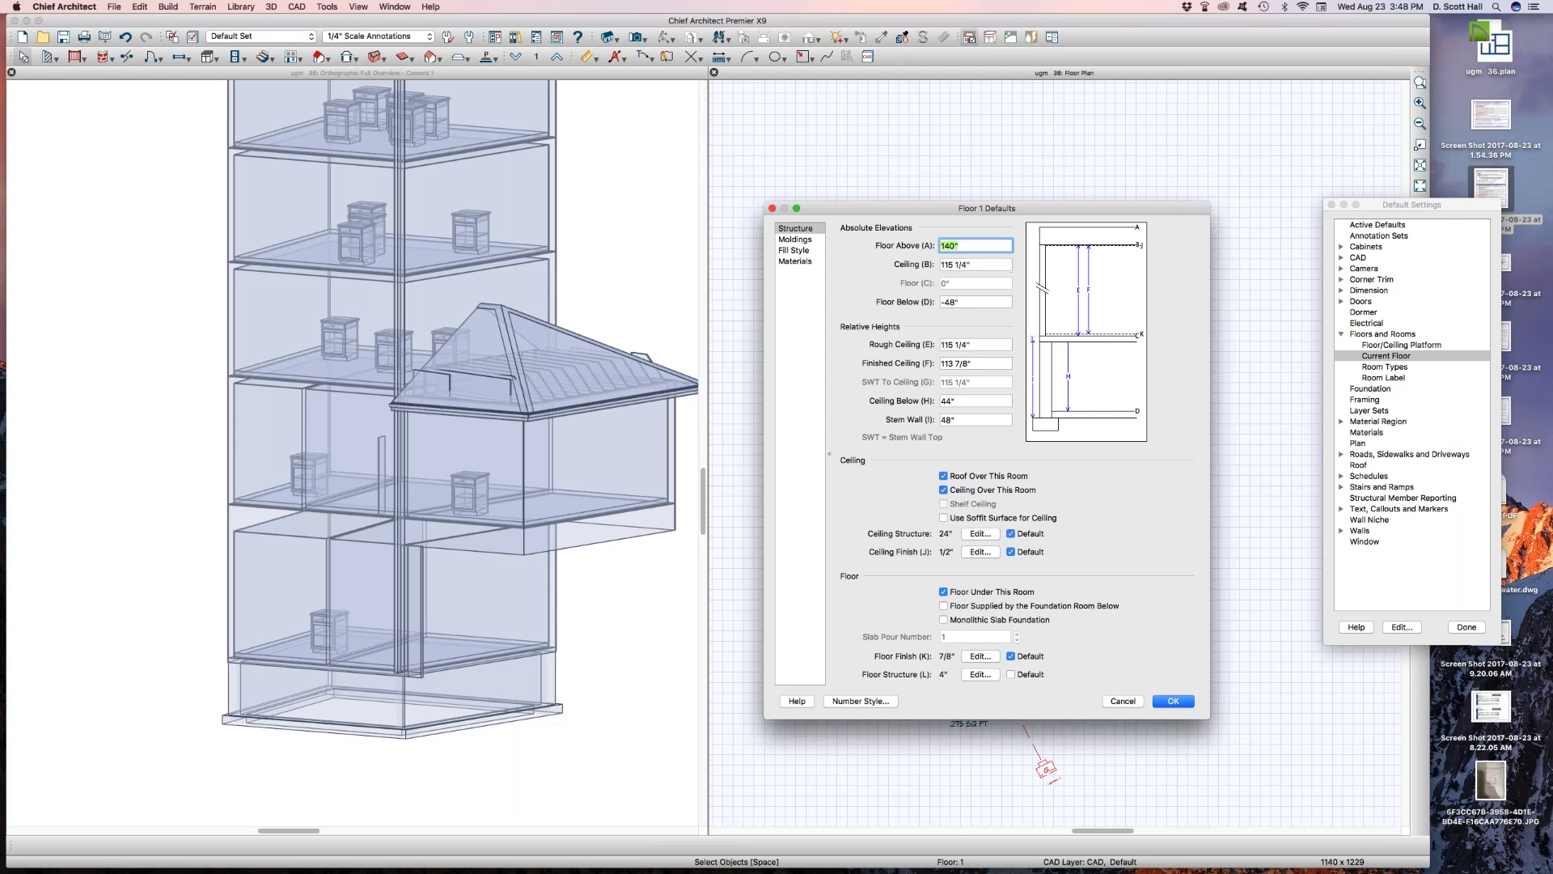
left_click(996, 345)
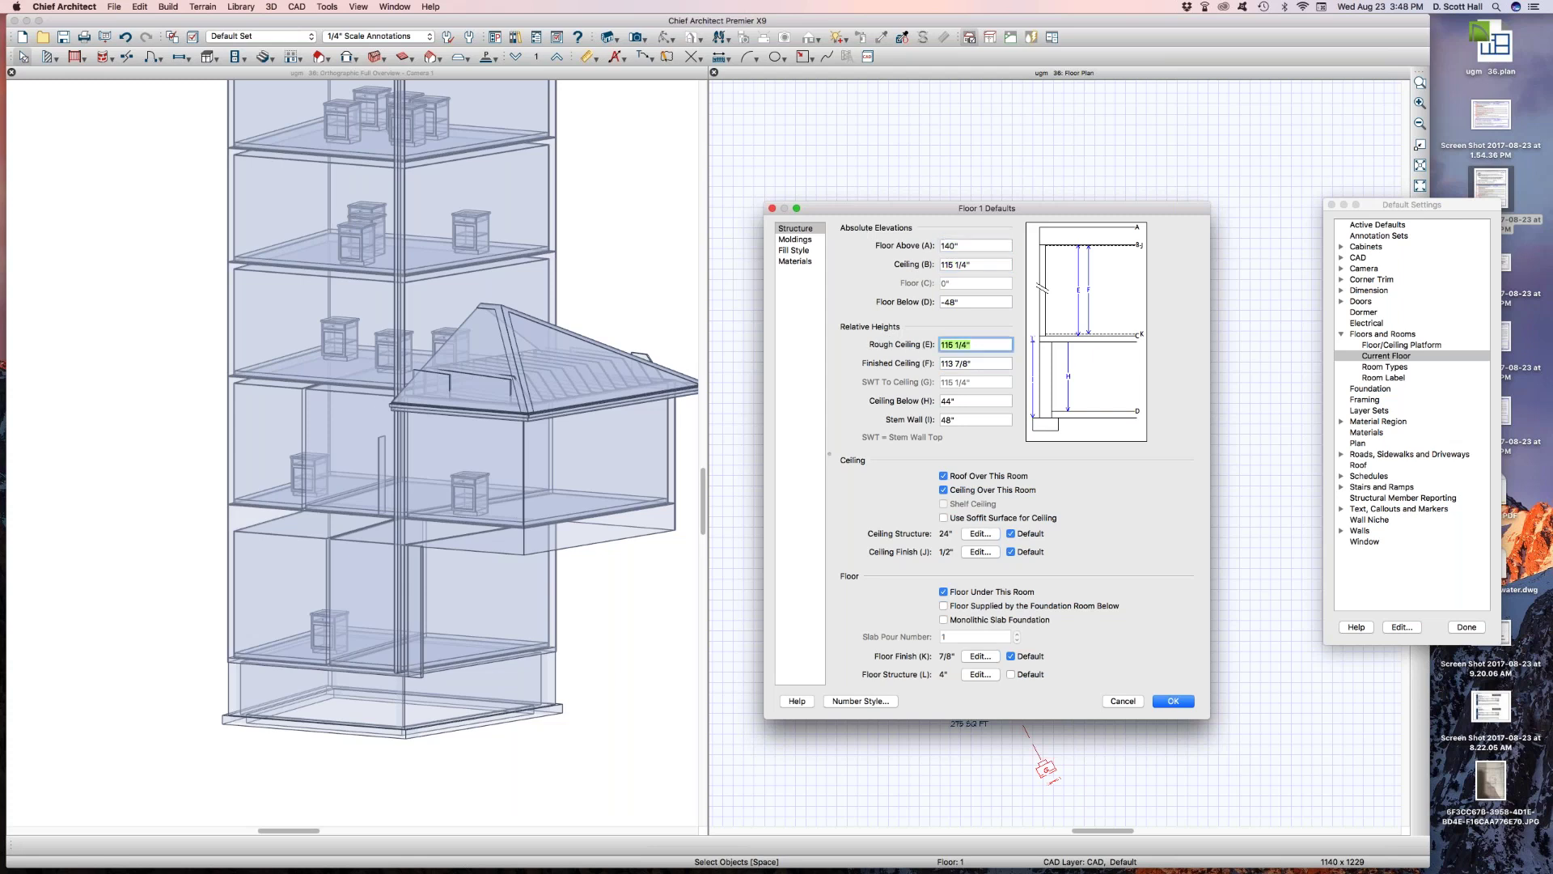
left_click(970, 362)
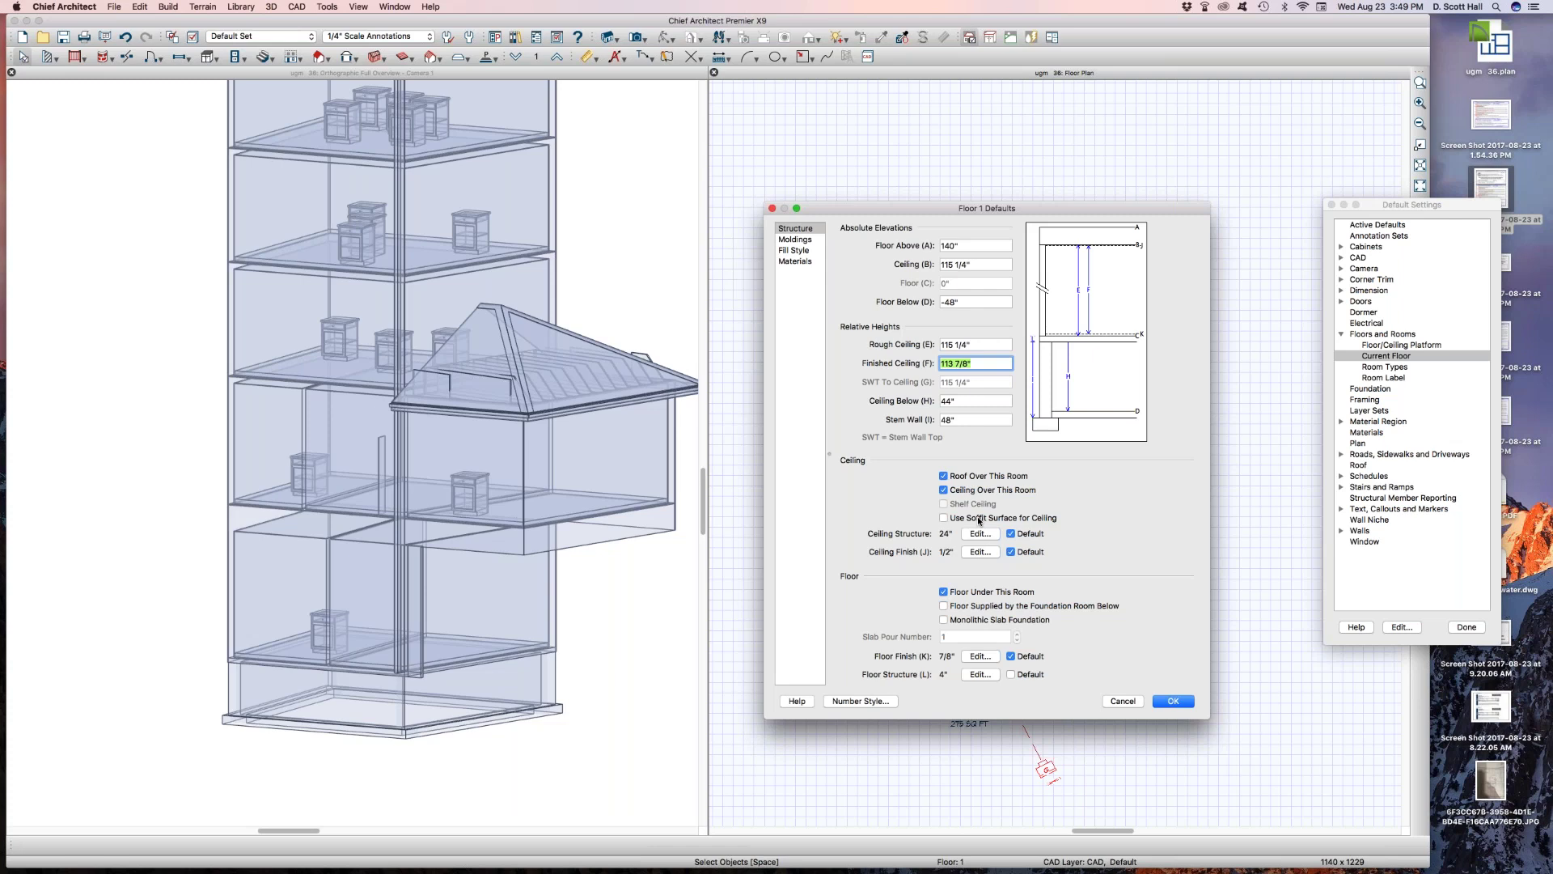
left_click(1174, 702)
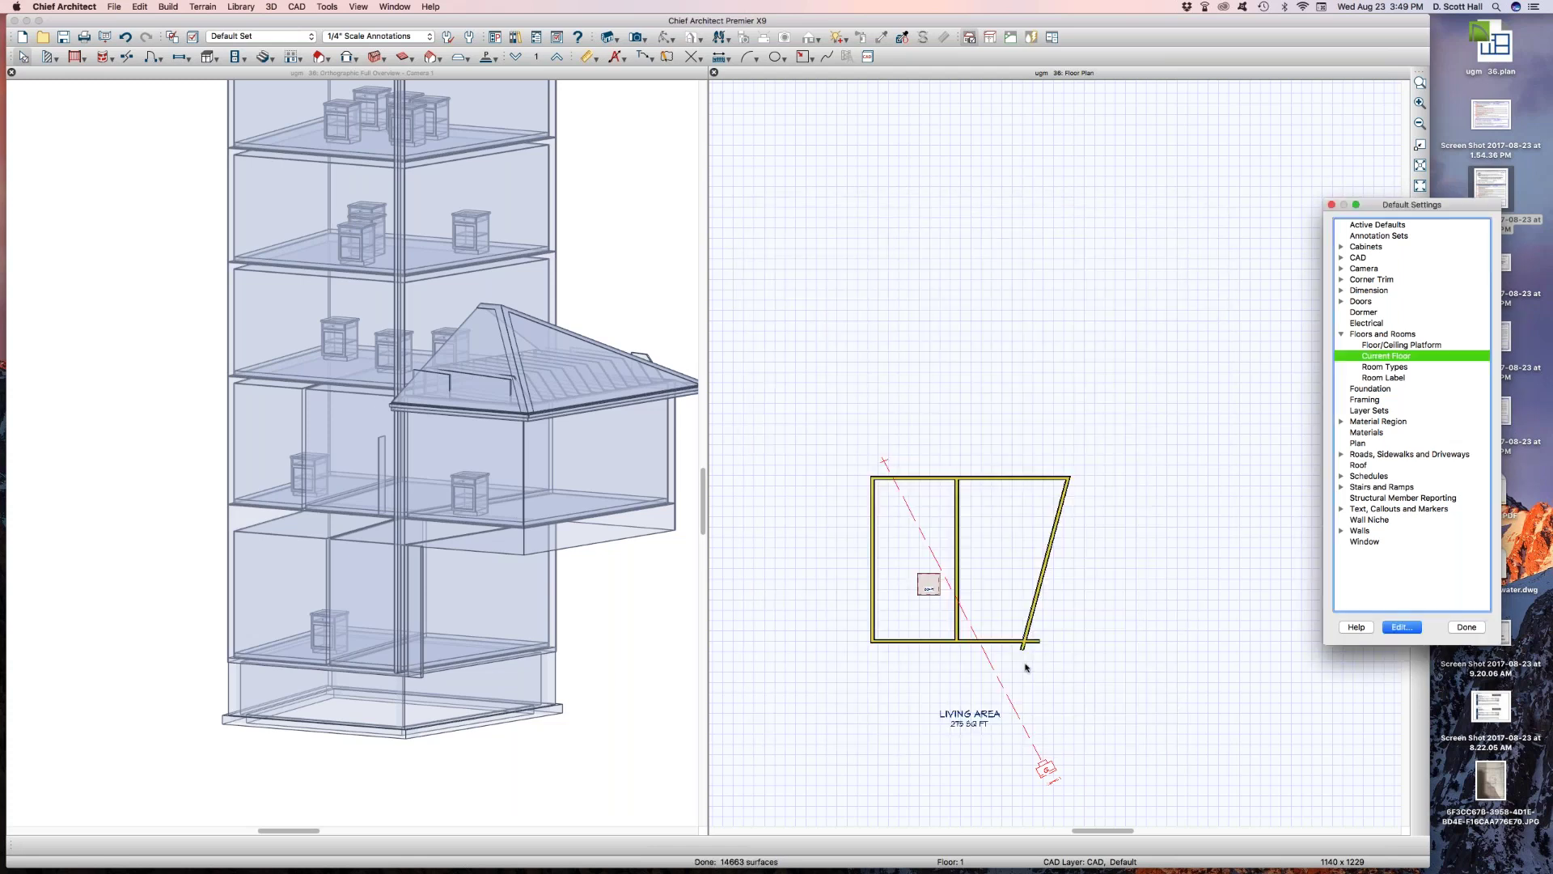
left_click(1466, 629)
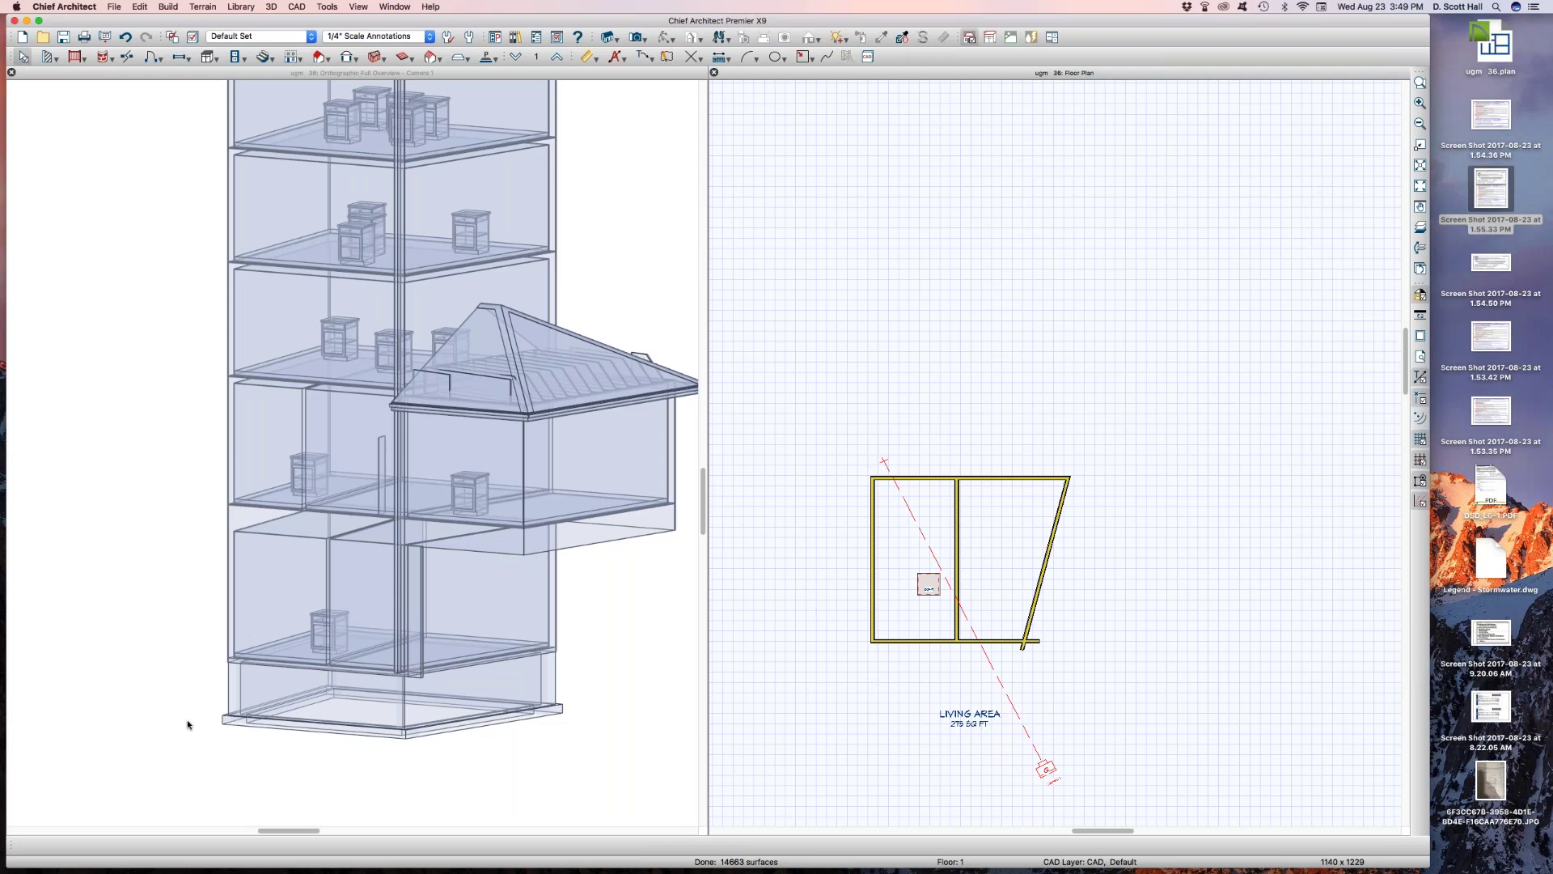
Show the 3D overview with solid materials instead of glass and examine the cantilevered room's underside from below
left_click(224, 601)
left_click_drag(386, 665, 449, 643)
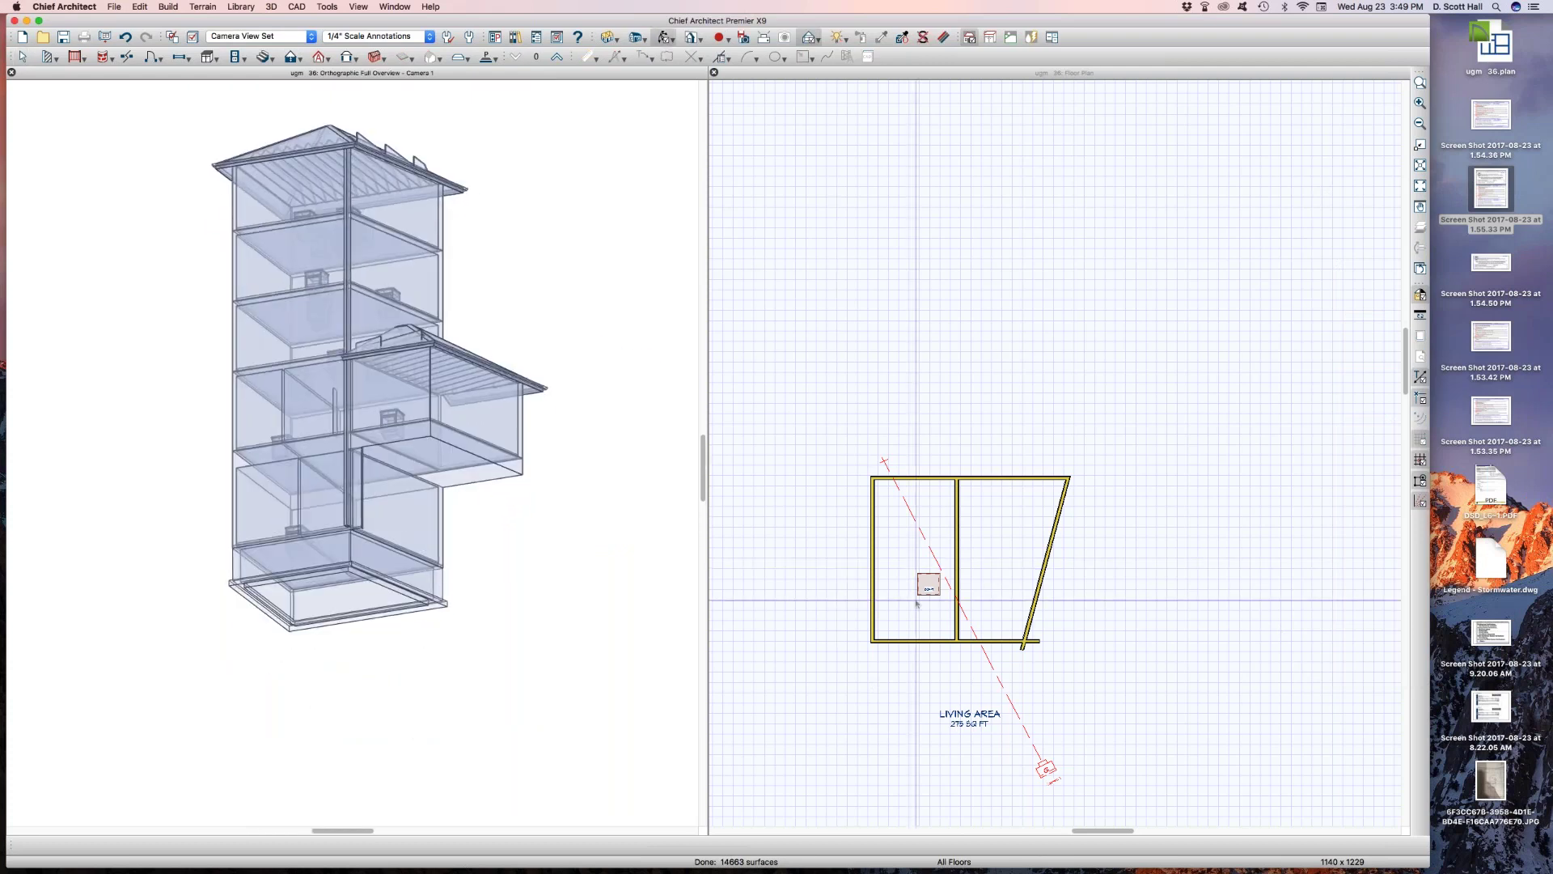
scroll(1120, 573, "up", 3)
left_click(1119, 565)
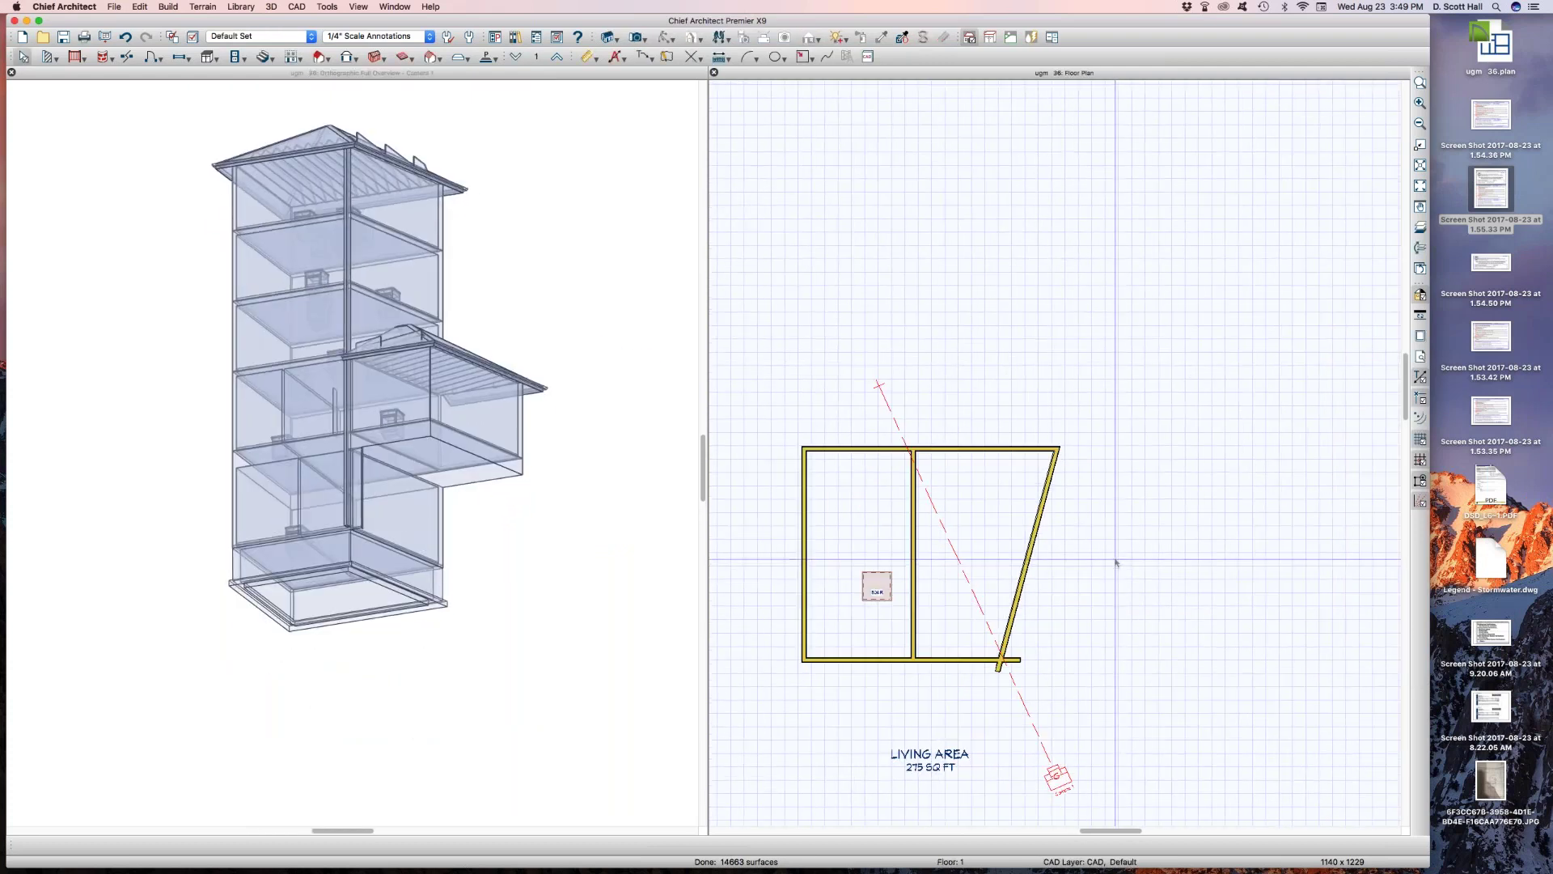
left_click(364, 612)
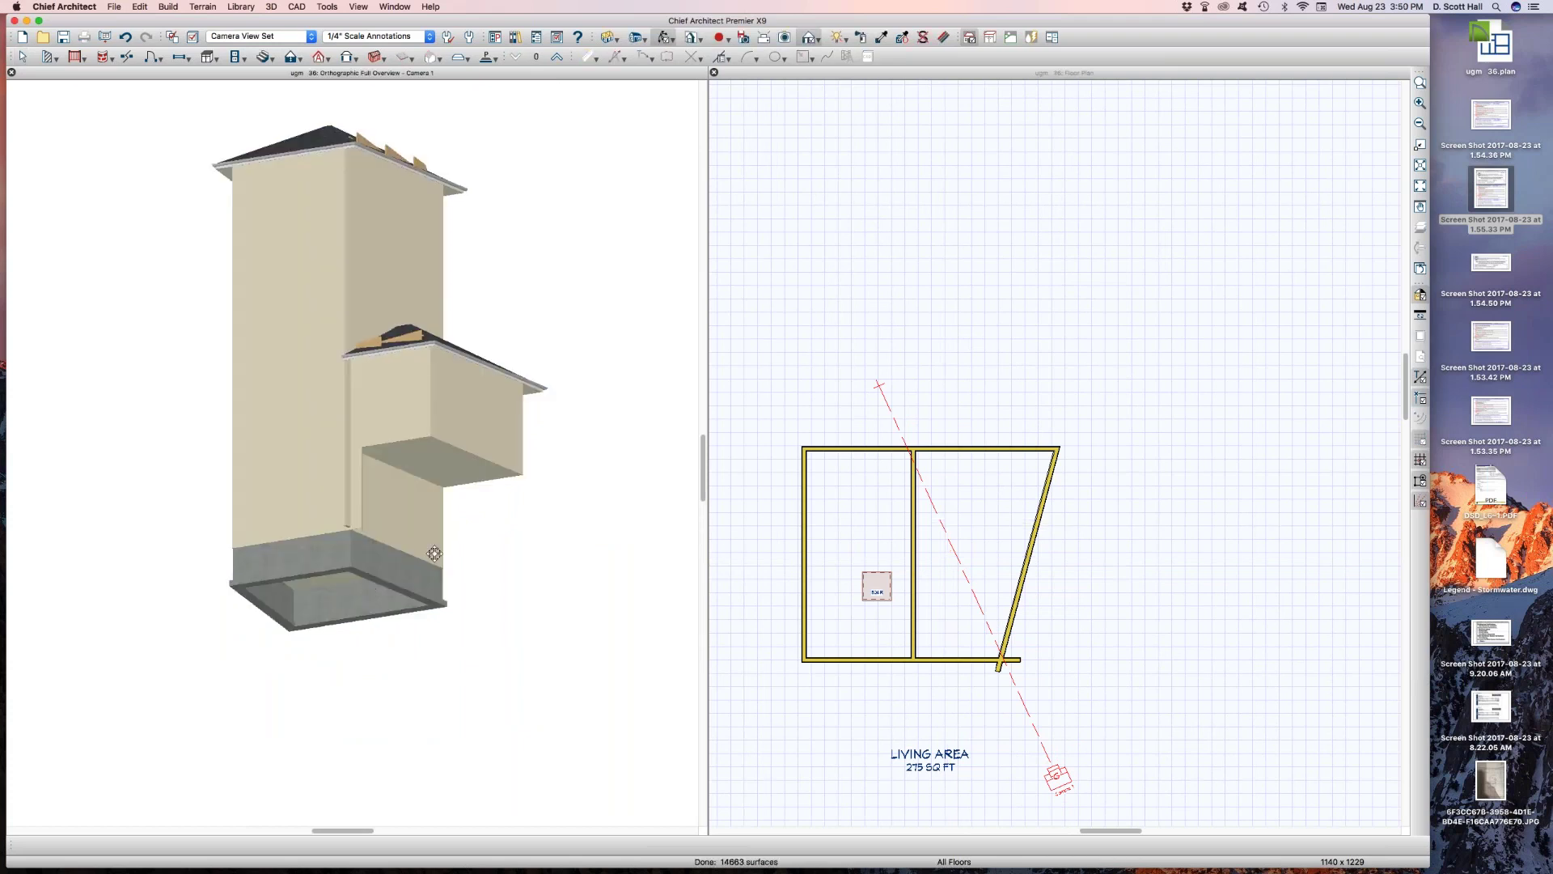
scroll(449, 458, "up", 5)
scroll(373, 313, "up", 5)
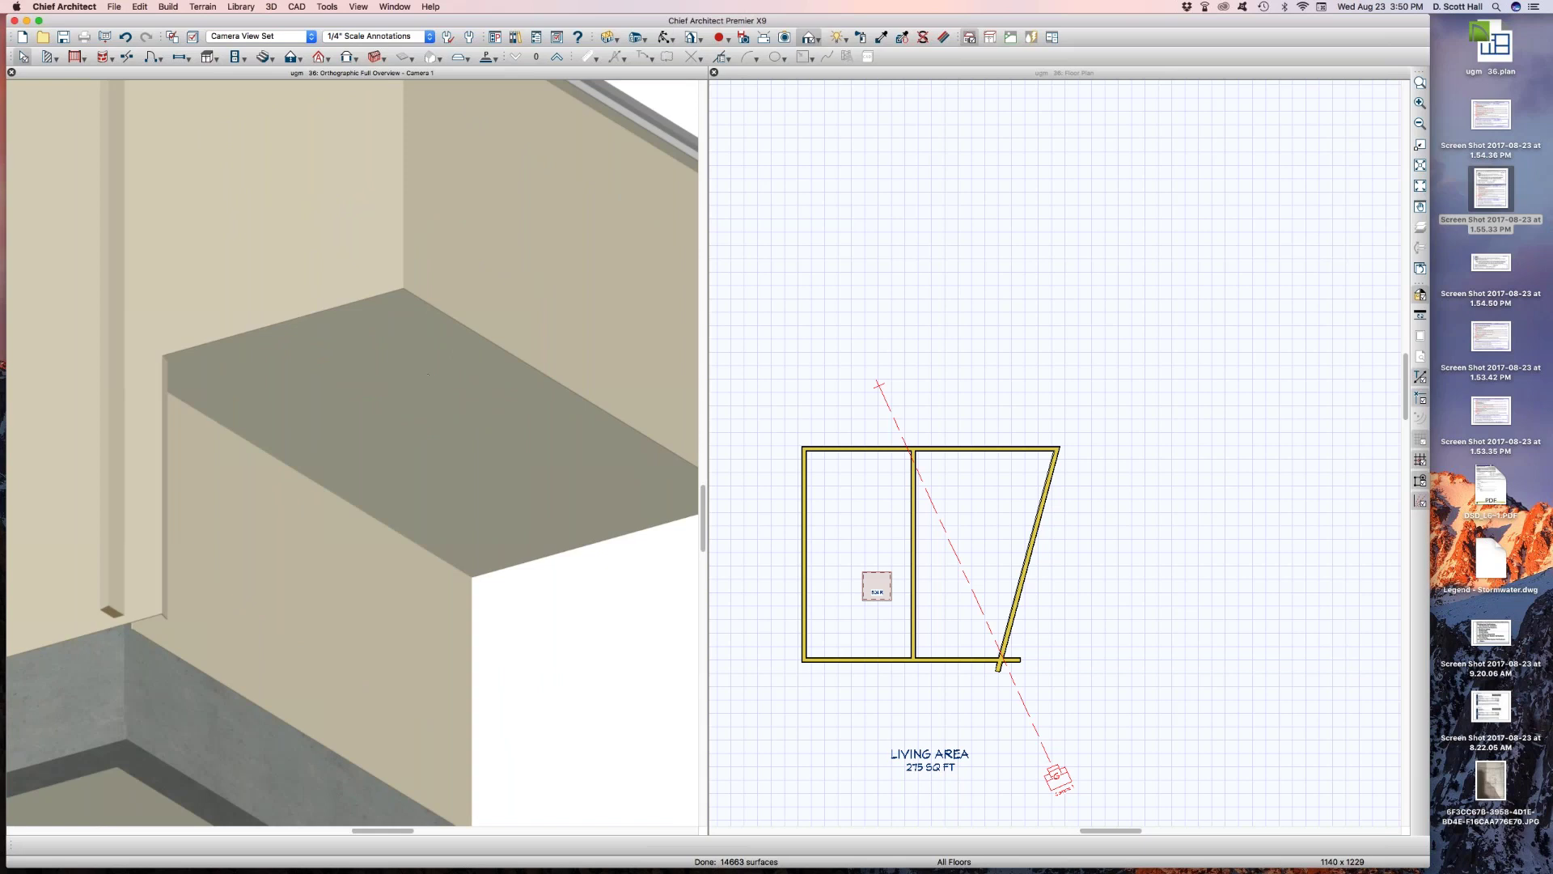
Check the material definition of the cantilevered room's underside, cancel it, and return to object selection
left_click(945, 37)
left_click(421, 401)
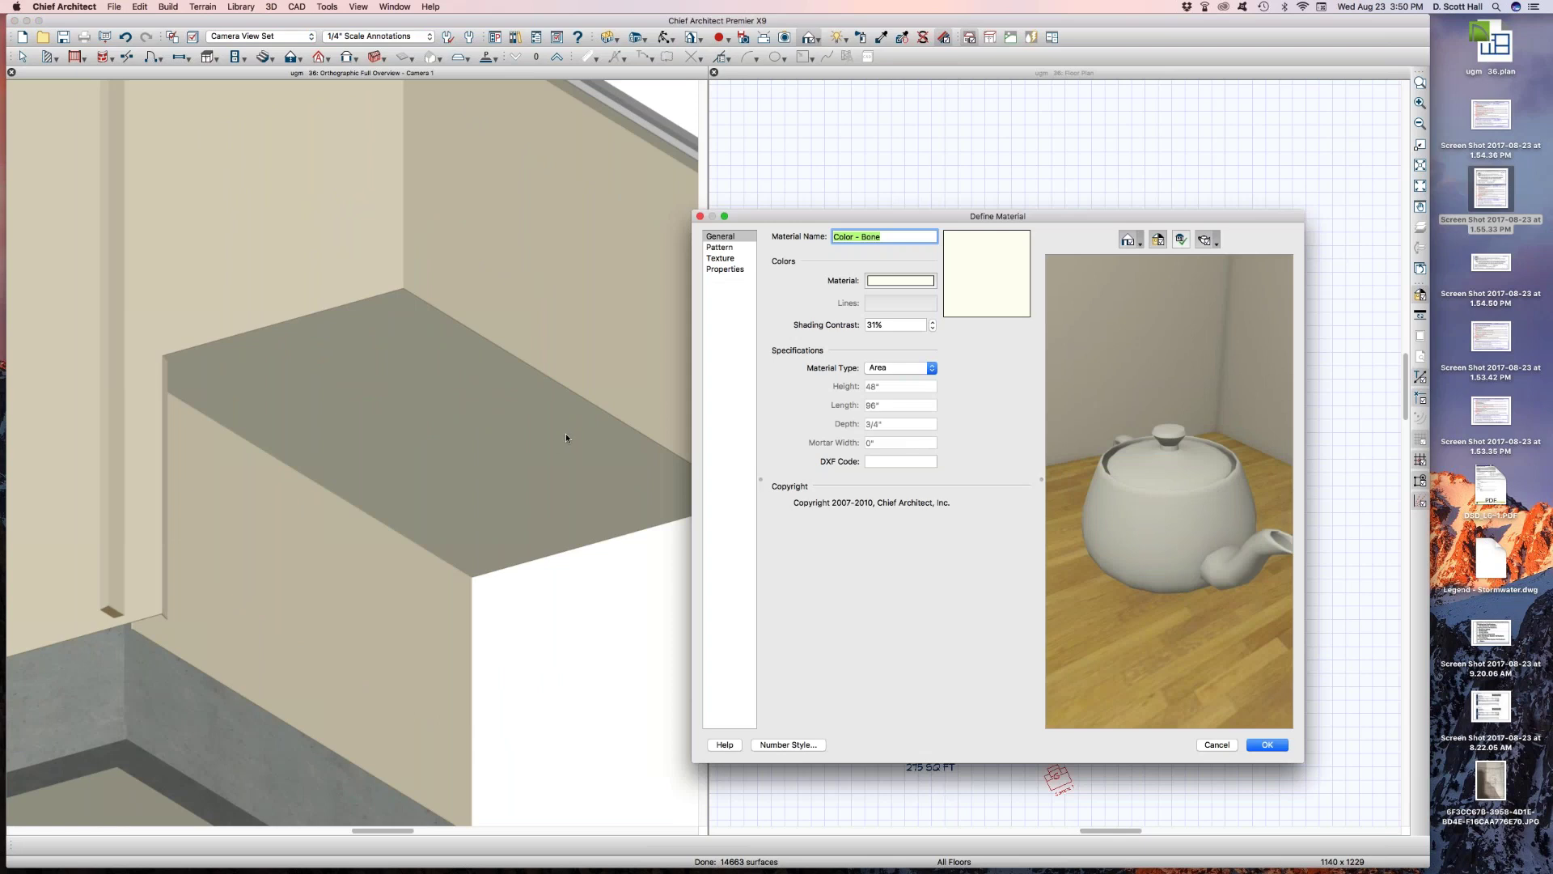
left_click(1217, 744)
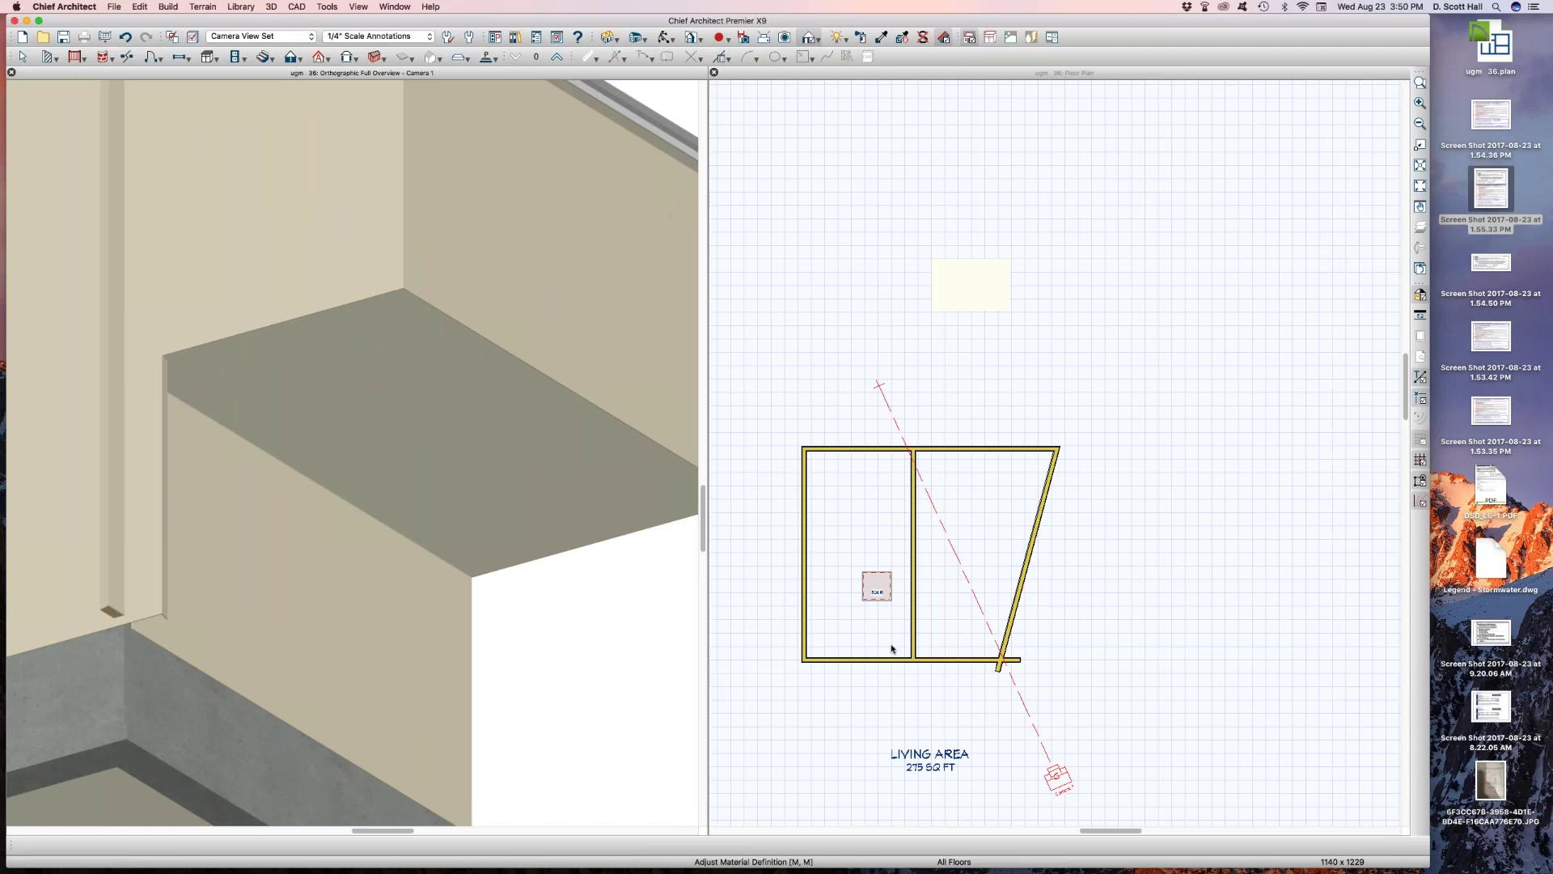
scroll(495, 568, "down", 2)
scroll(346, 560, "down", 2)
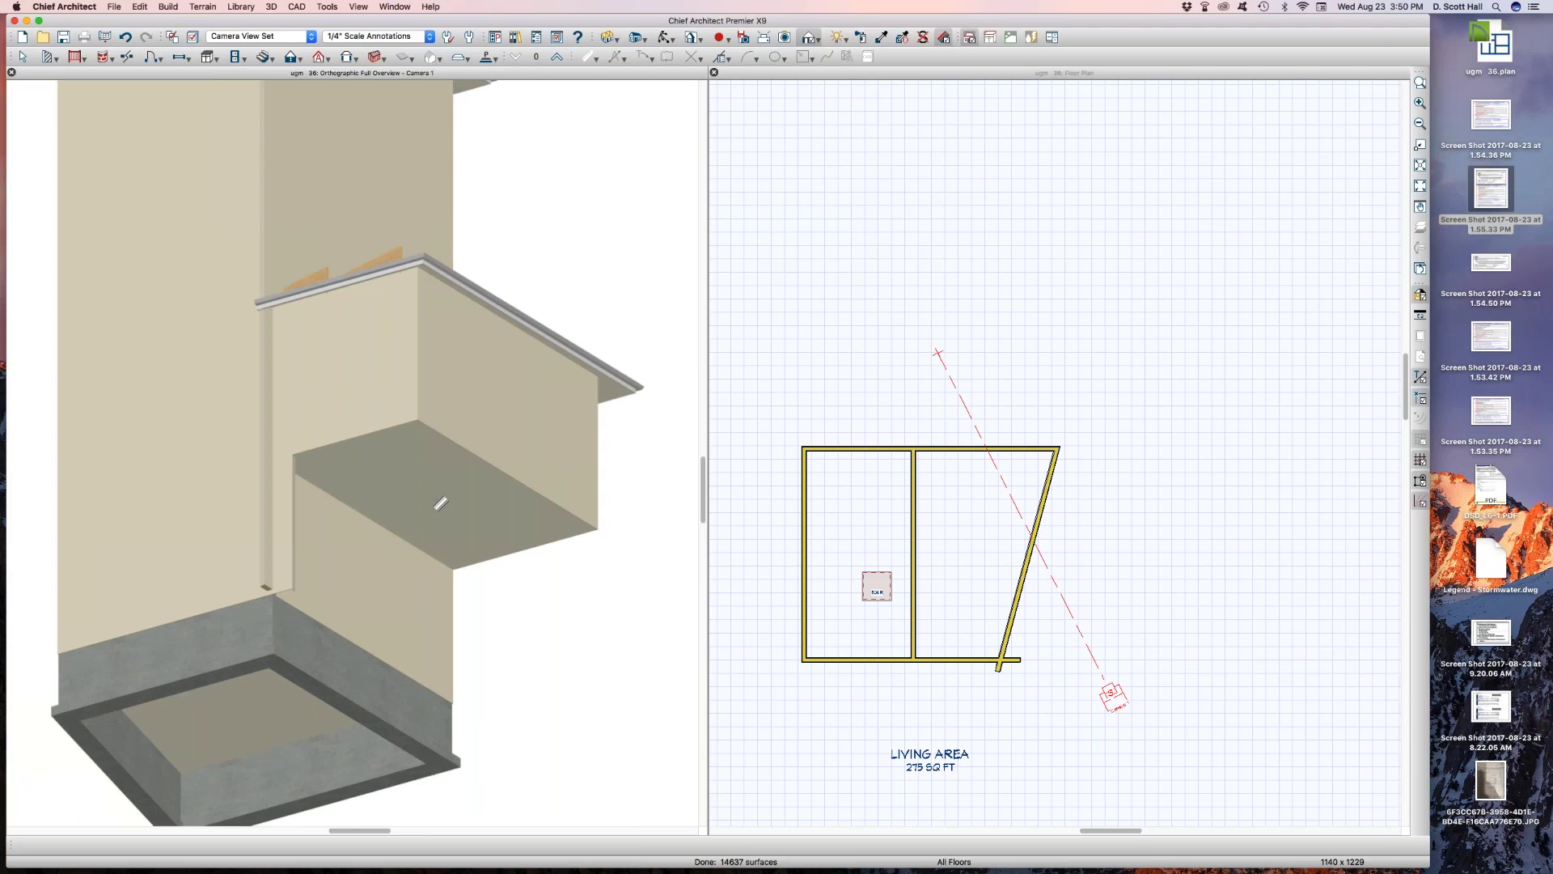
key("space")
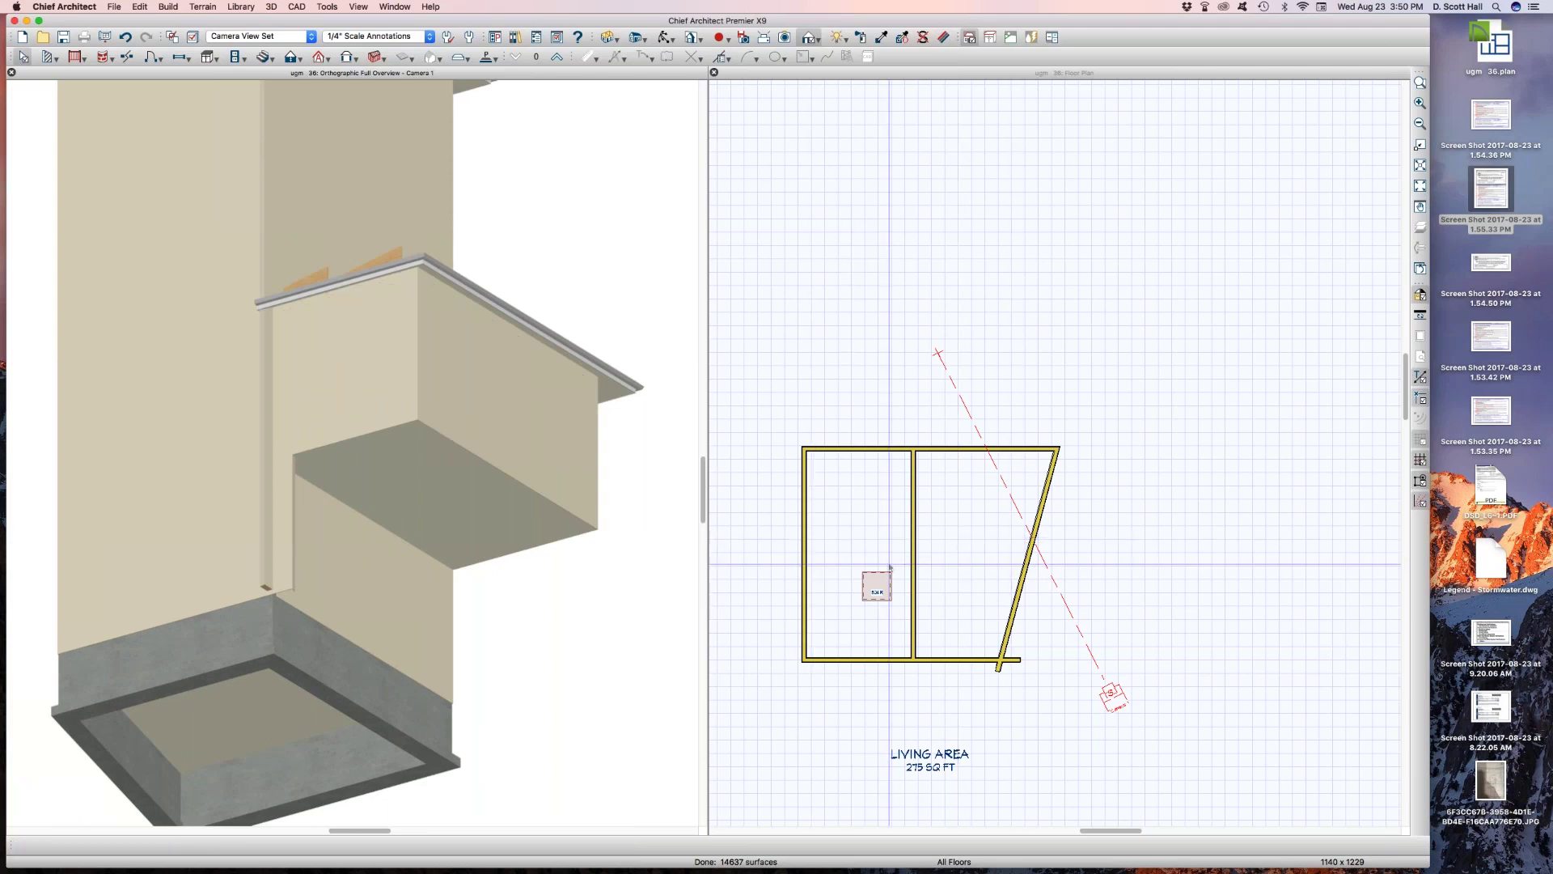
Open the specification of the cantilevered room on Floor 2 and show its material components
scroll(914, 558, "down", 2)
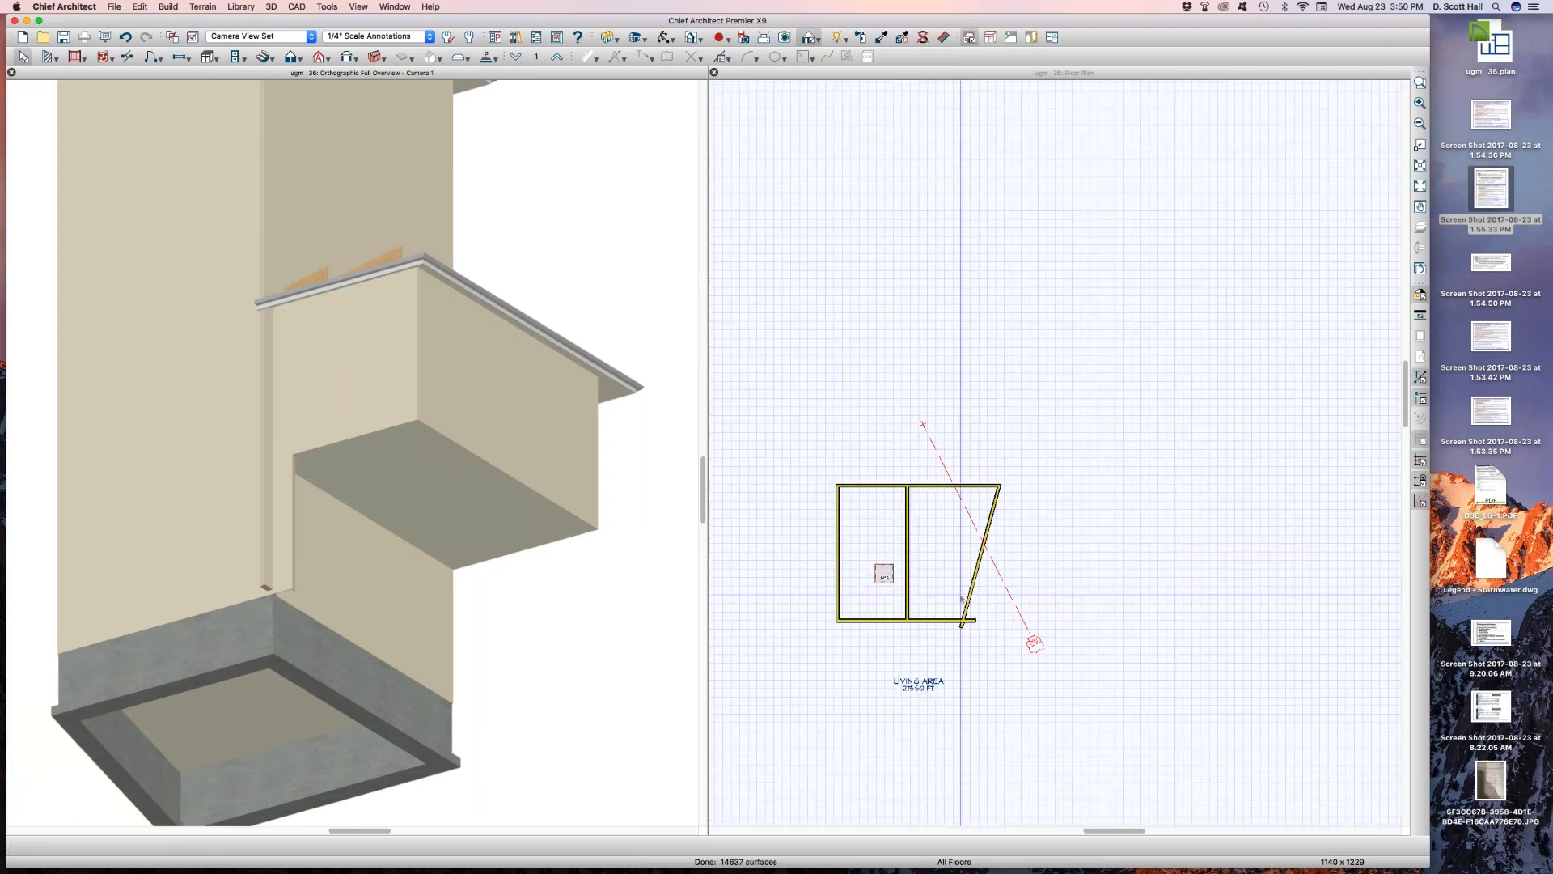
key("Page_Up")
left_click(1044, 553)
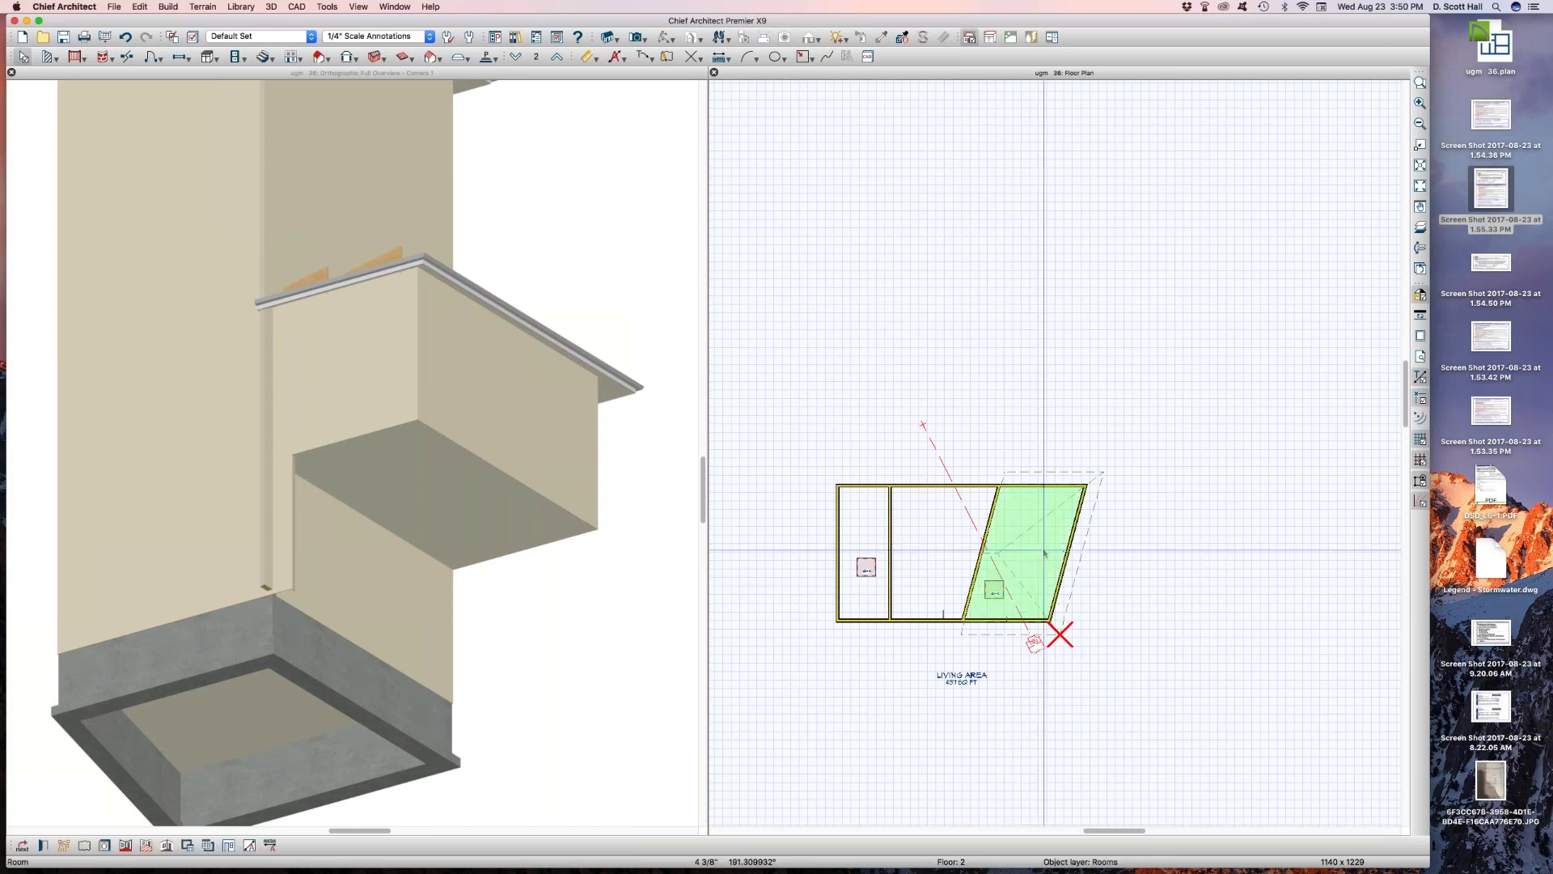
double_click(1043, 553)
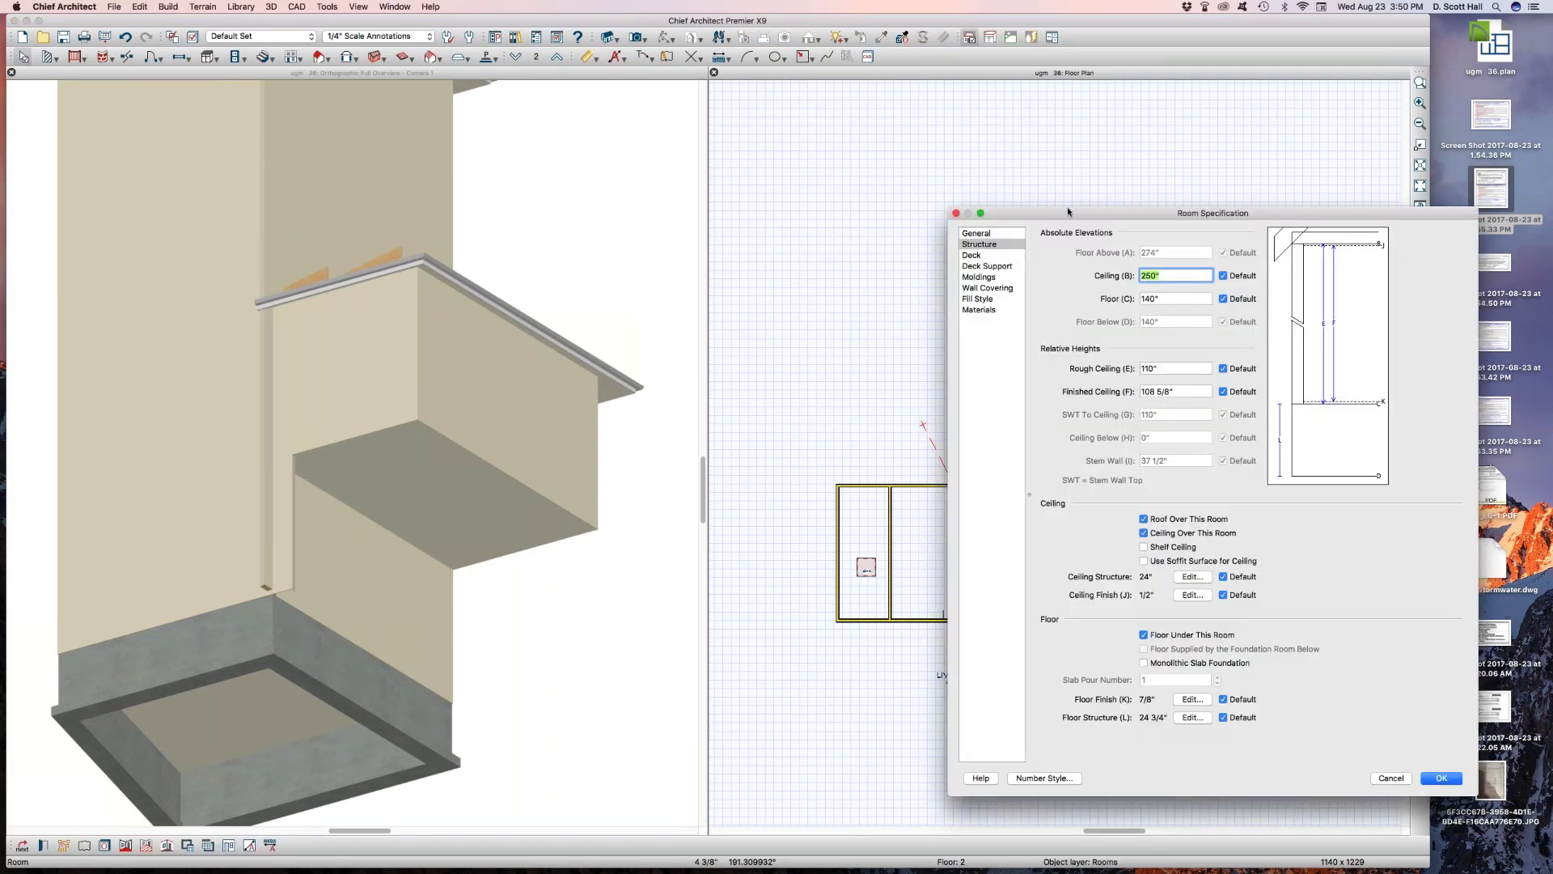
left_click_drag(1087, 197, 1179, 198)
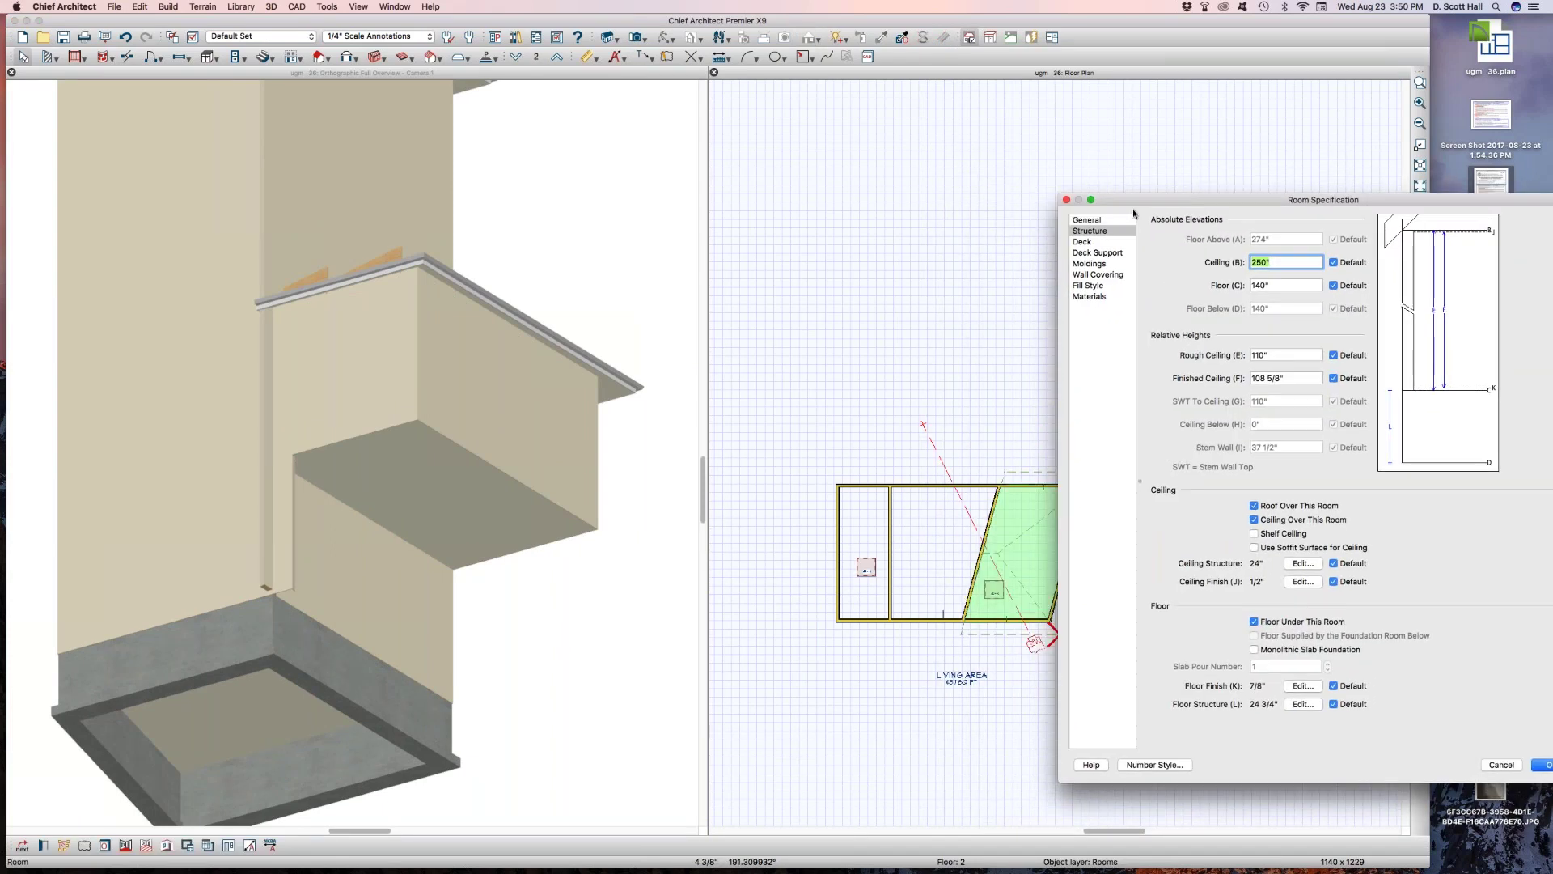
left_click(1123, 292)
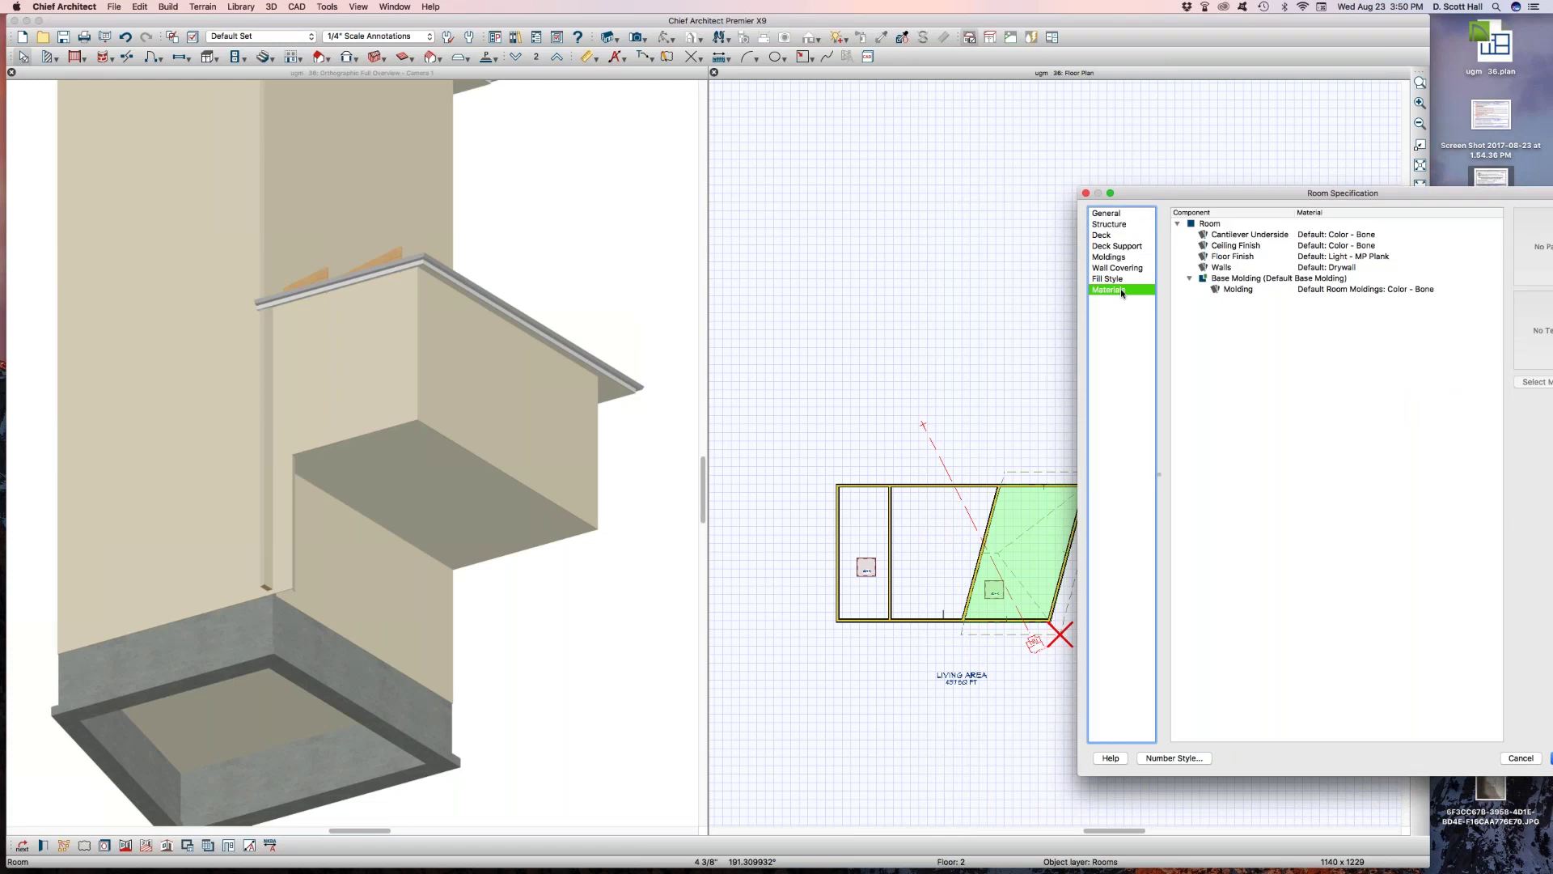
Change the Cantilever Underside material to Color - Berry from the Glamour palette and apply the room specification
left_click(1235, 236)
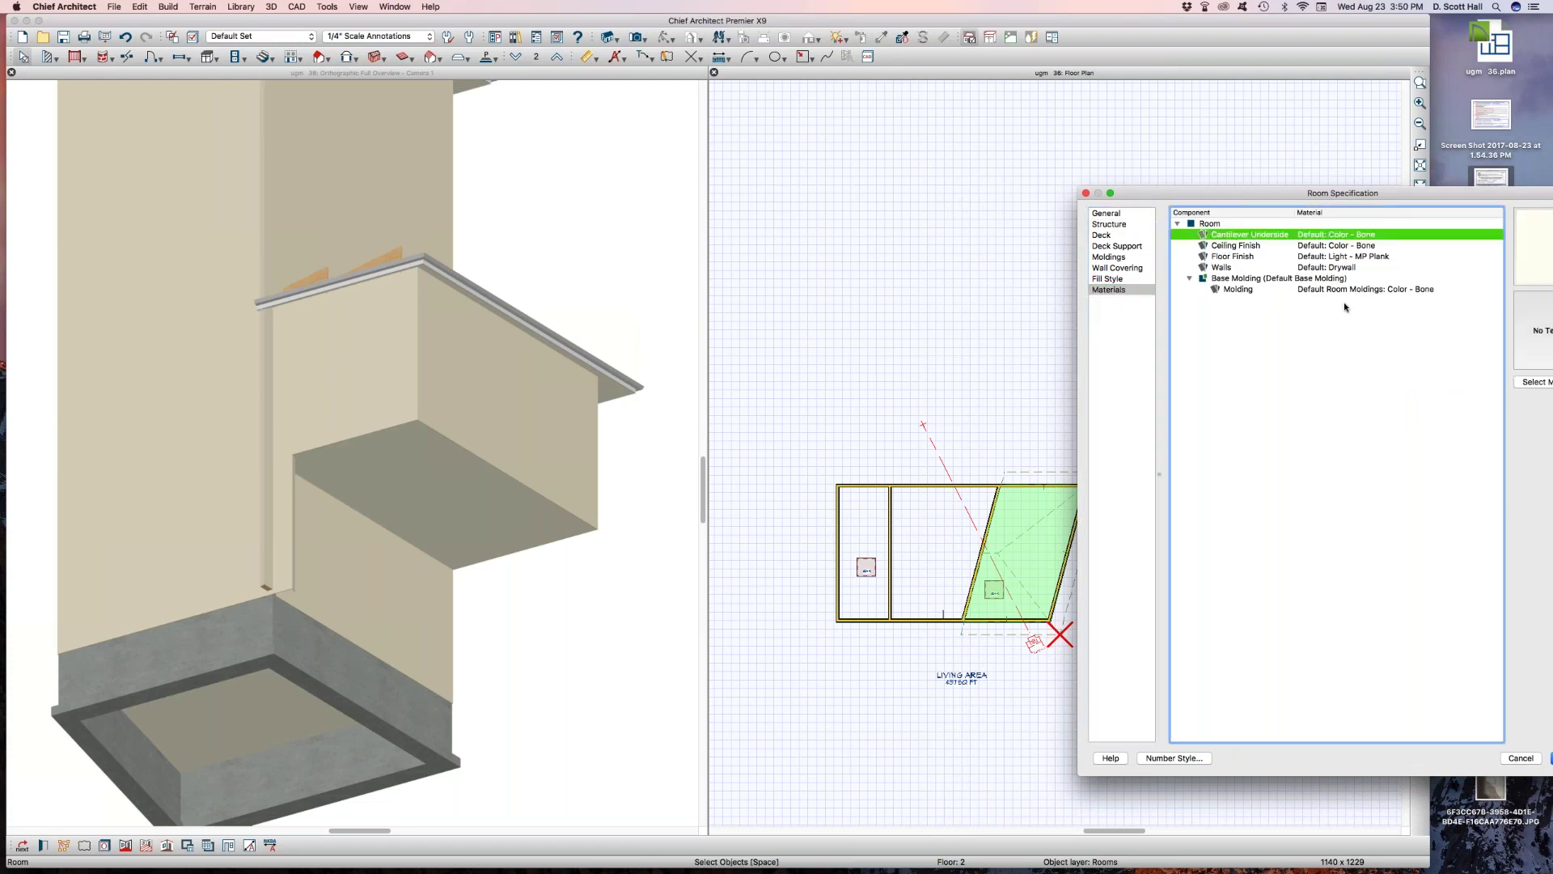
left_click(1536, 381)
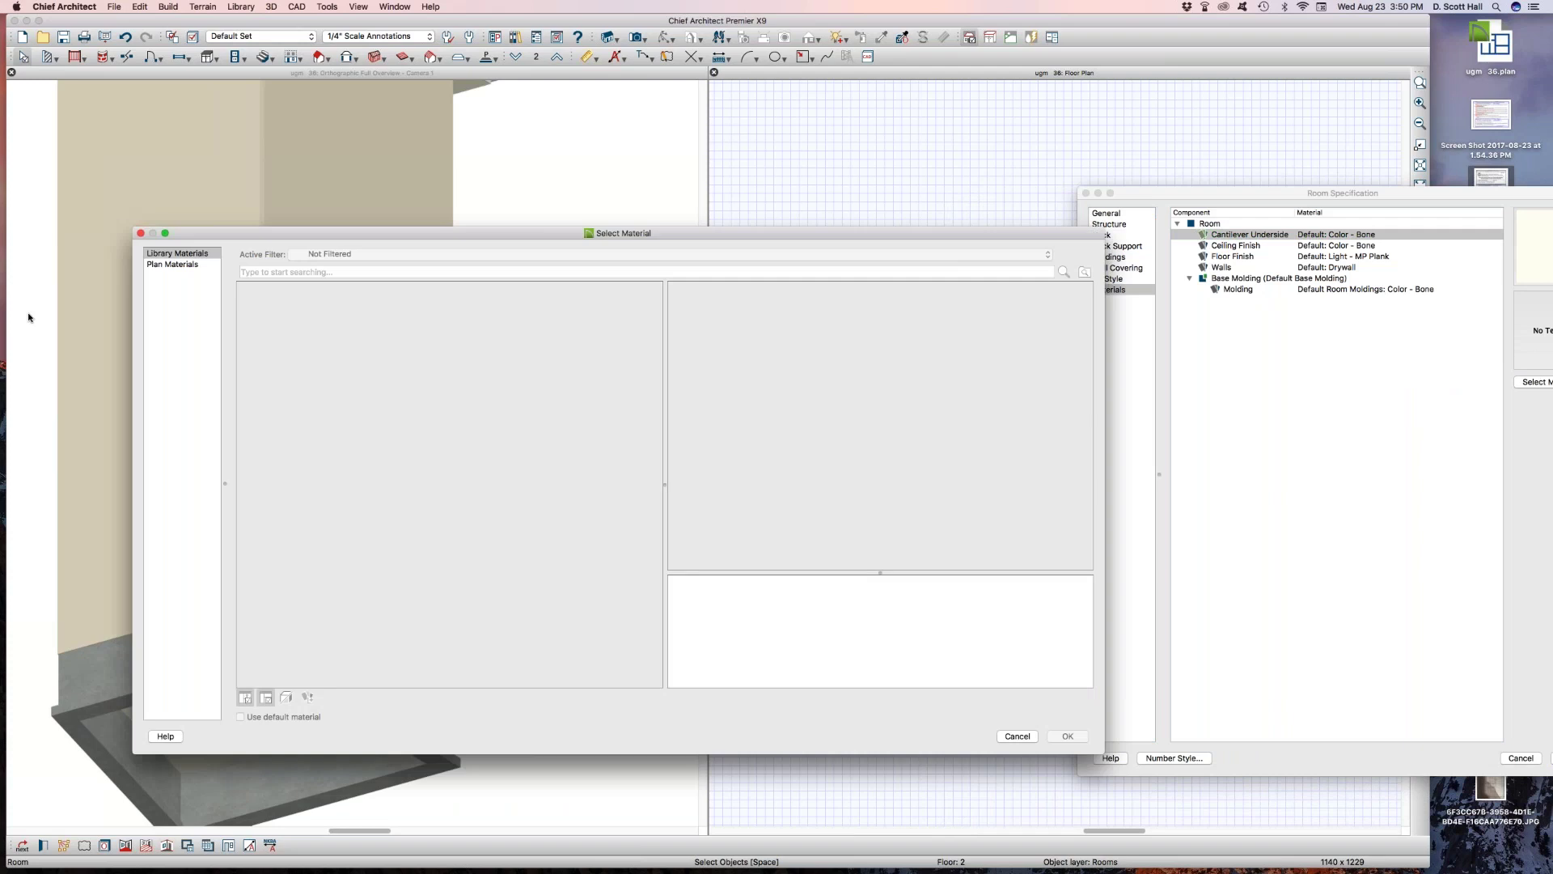
left_click(171, 263)
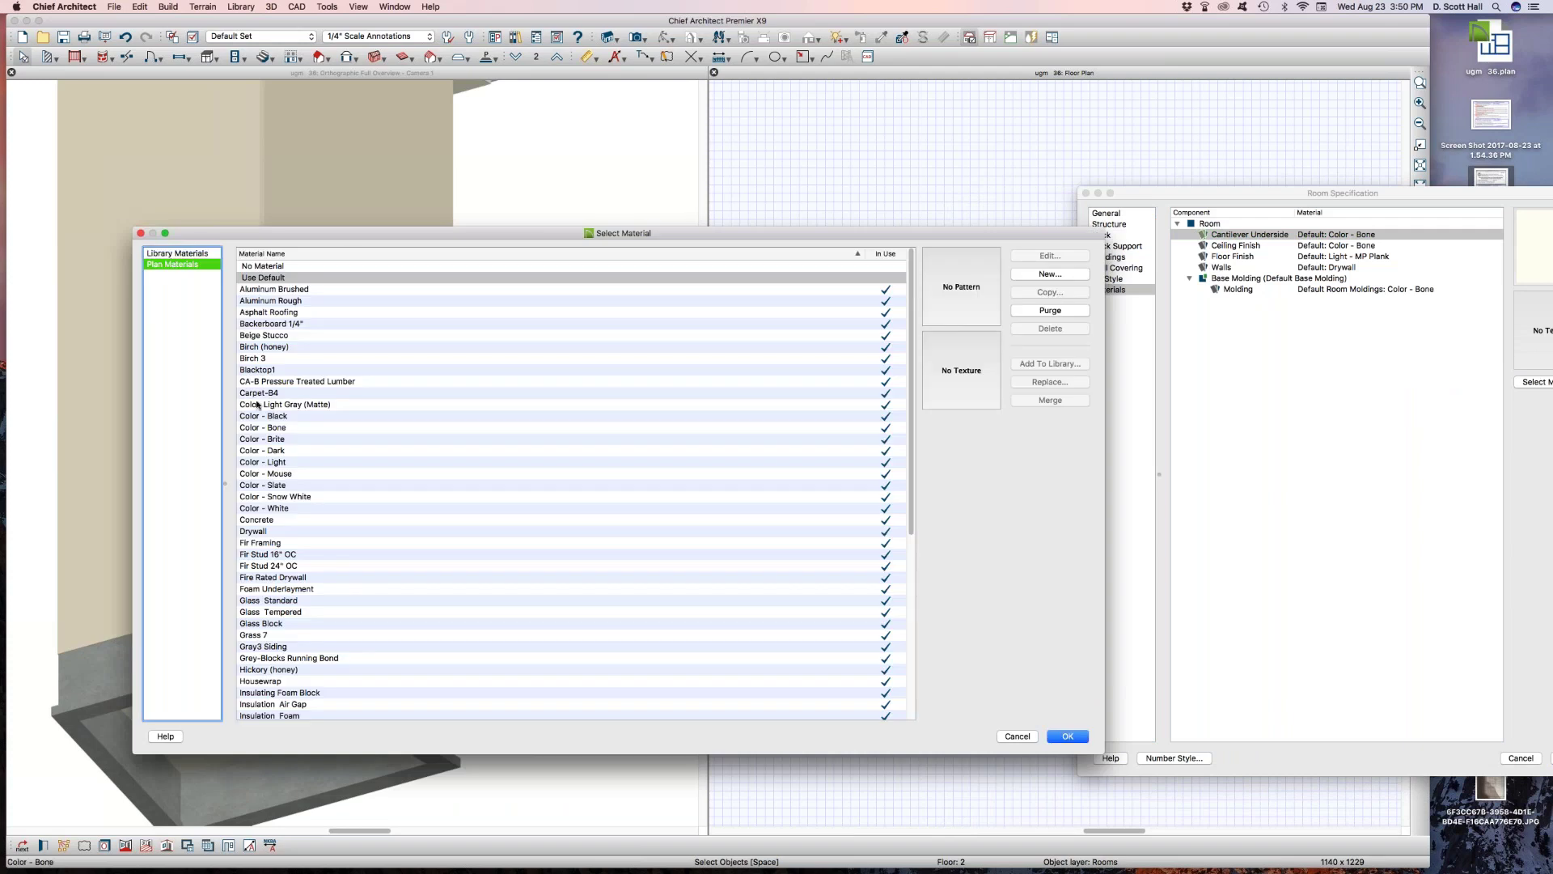
left_click(175, 254)
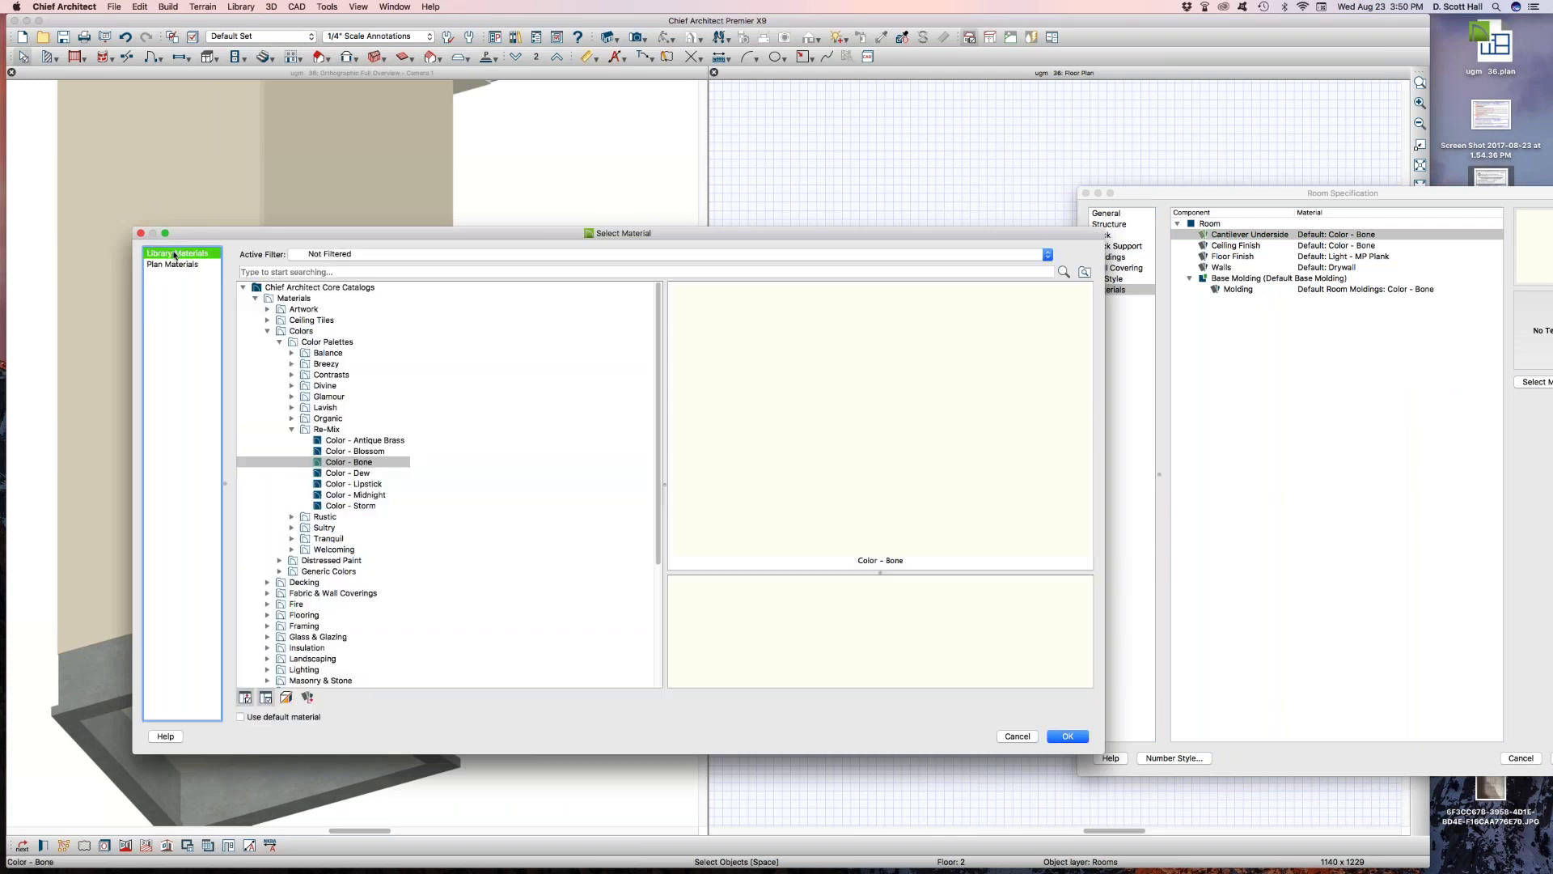
left_click(321, 397)
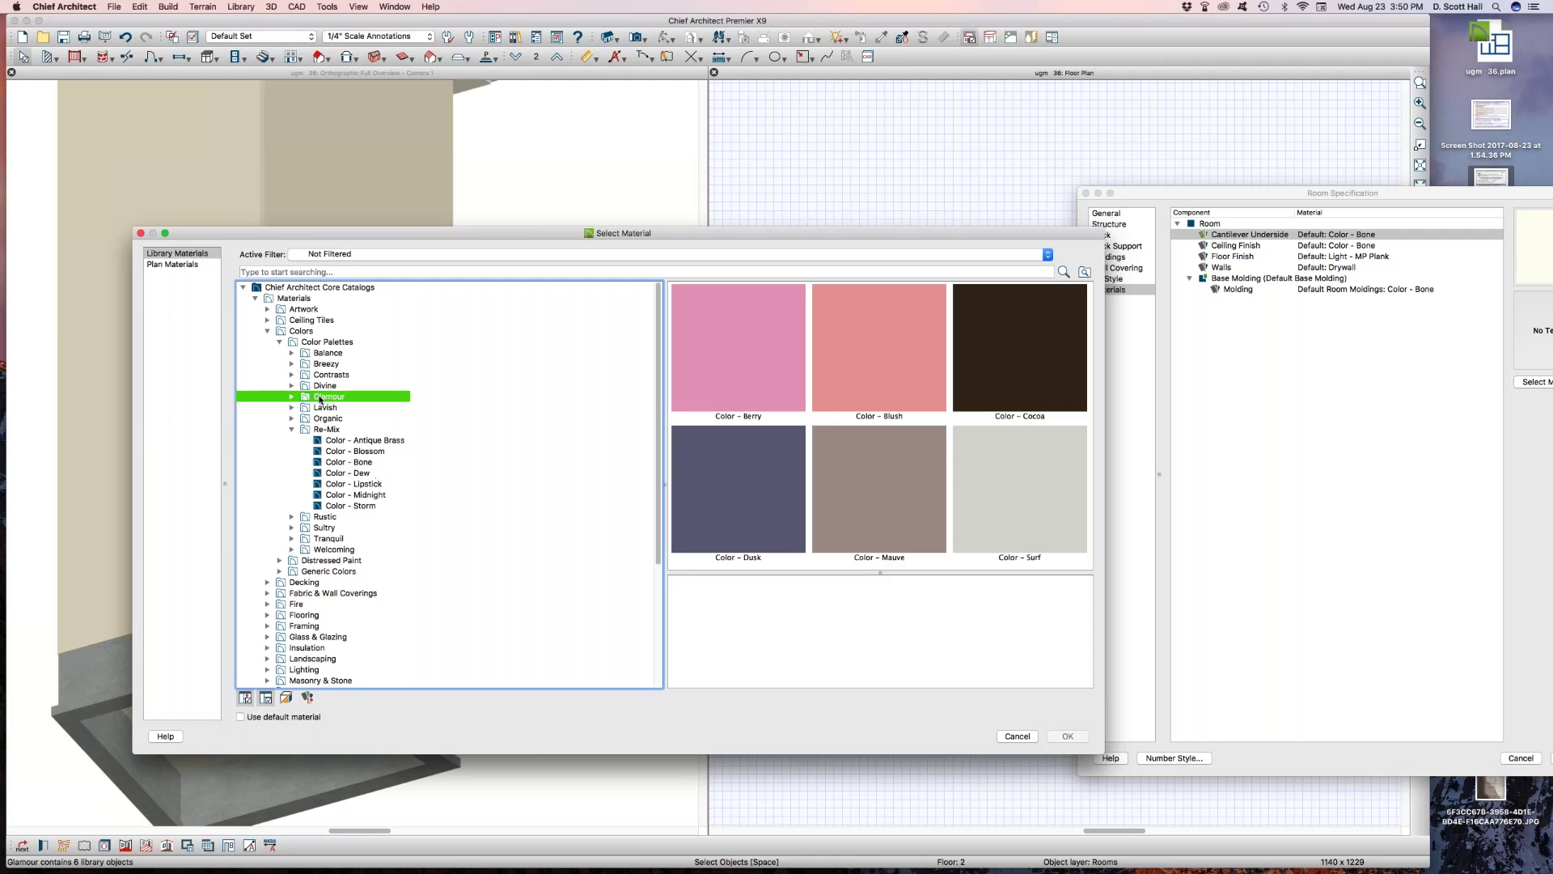
left_click(762, 374)
left_click(1065, 737)
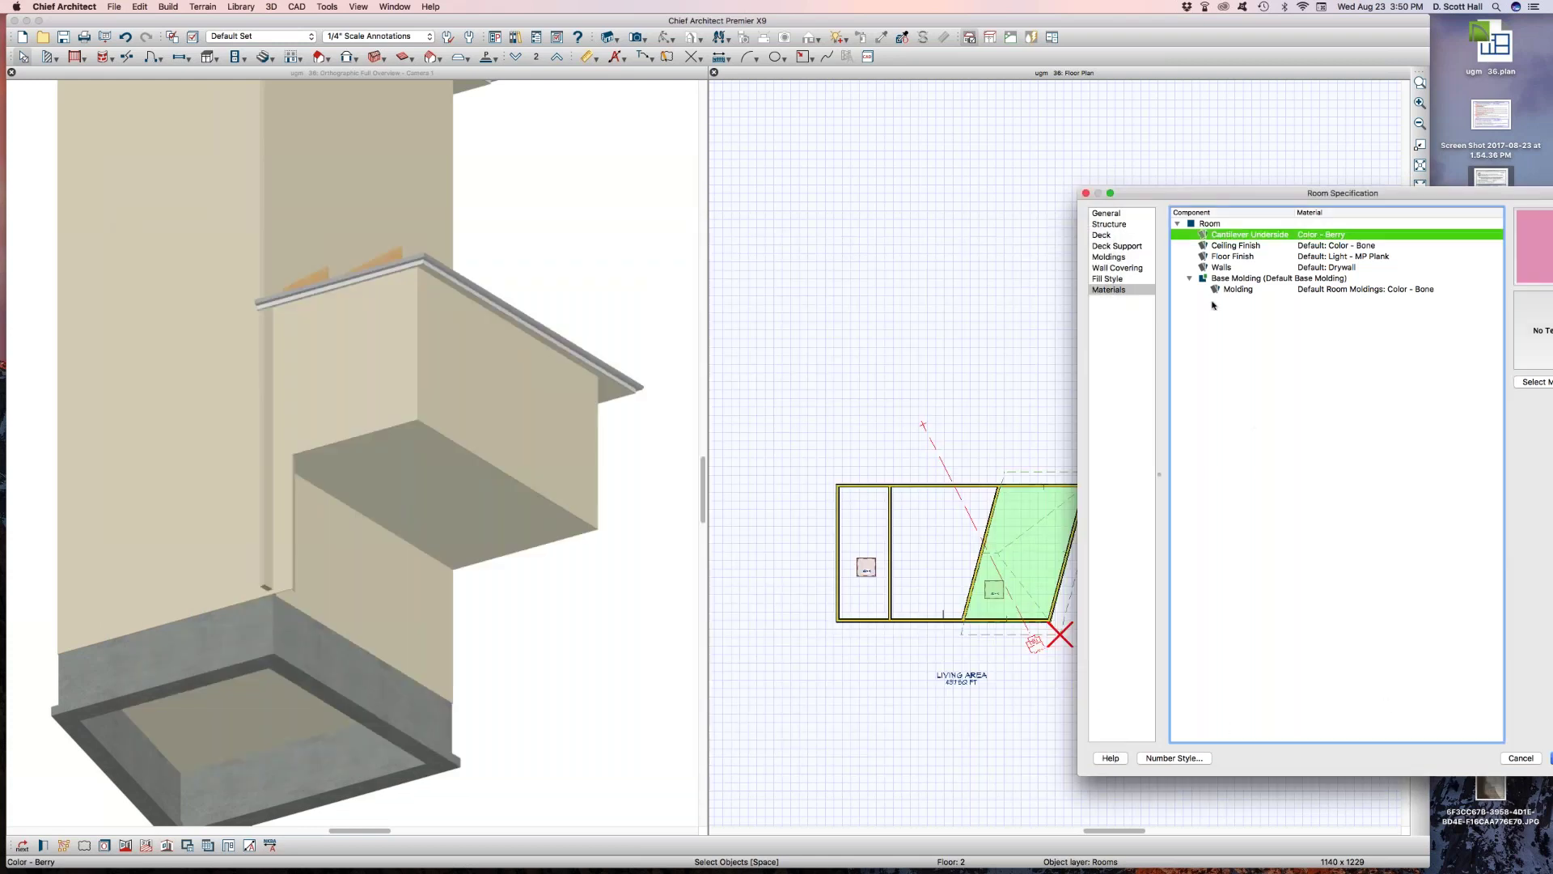
left_click_drag(1295, 193, 1131, 153)
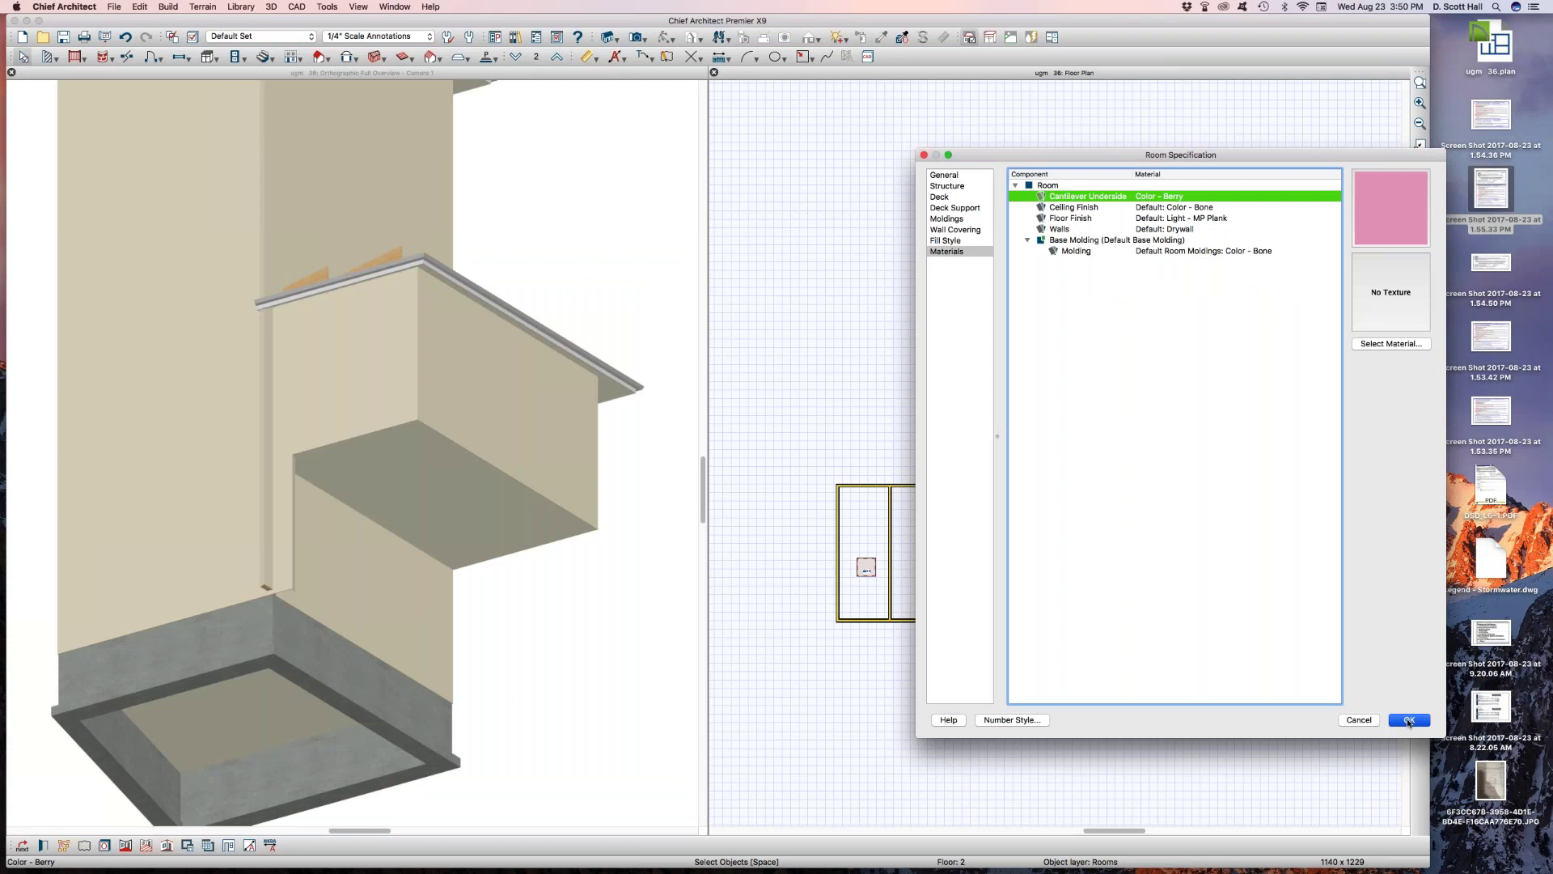
left_click(1410, 723)
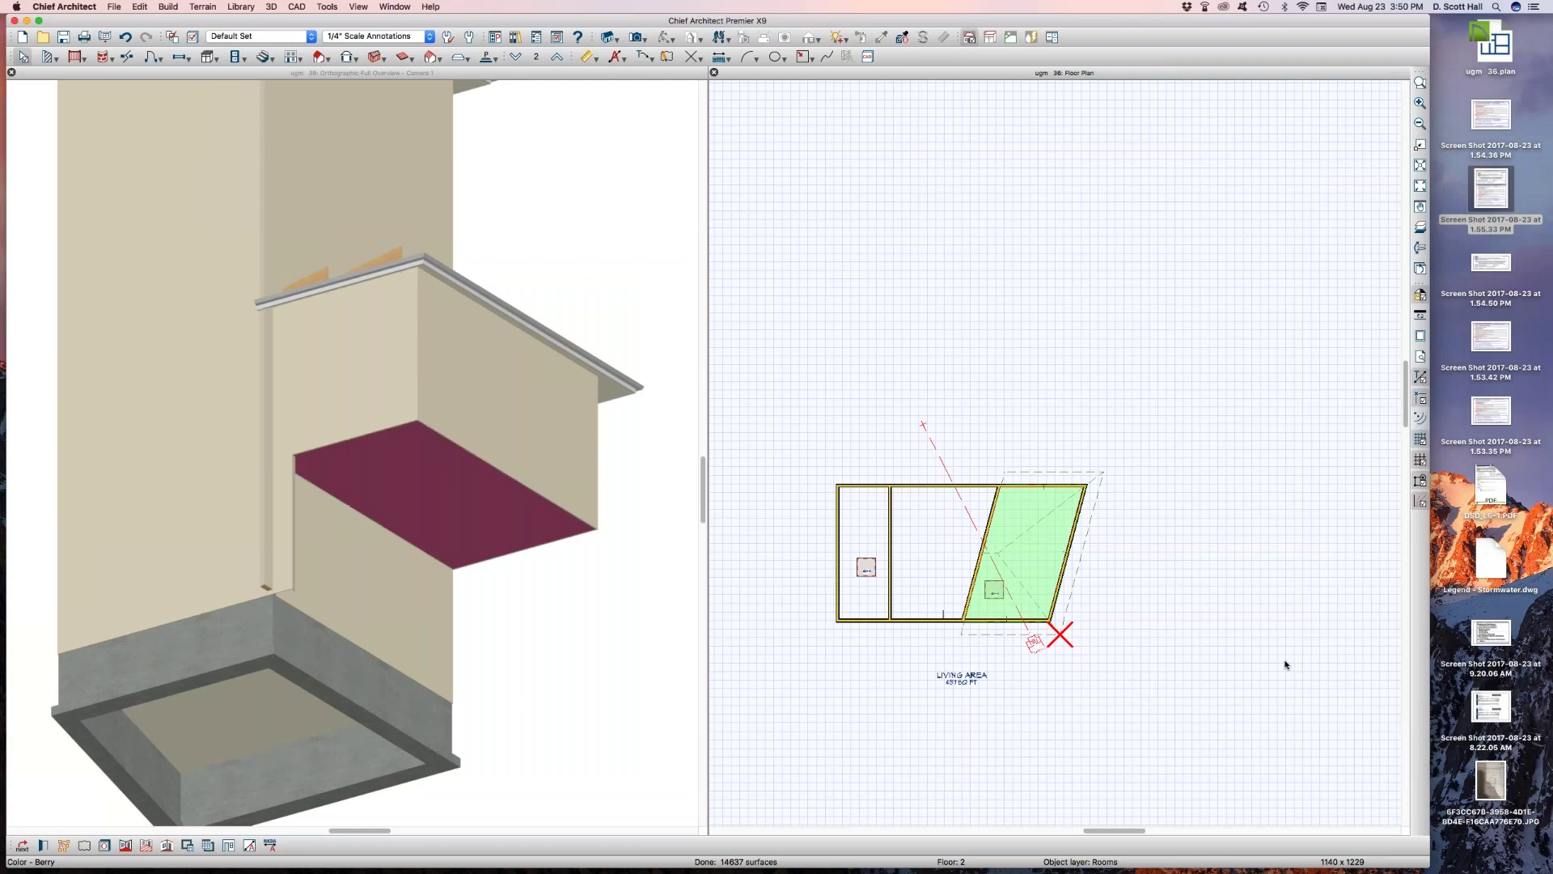
left_click(1017, 739)
Turn on the floor framing display in the Camera View Set to check the cantilevered underside in 3D
scroll(1002, 606, "up", 5)
scroll(1078, 591, "up", 3)
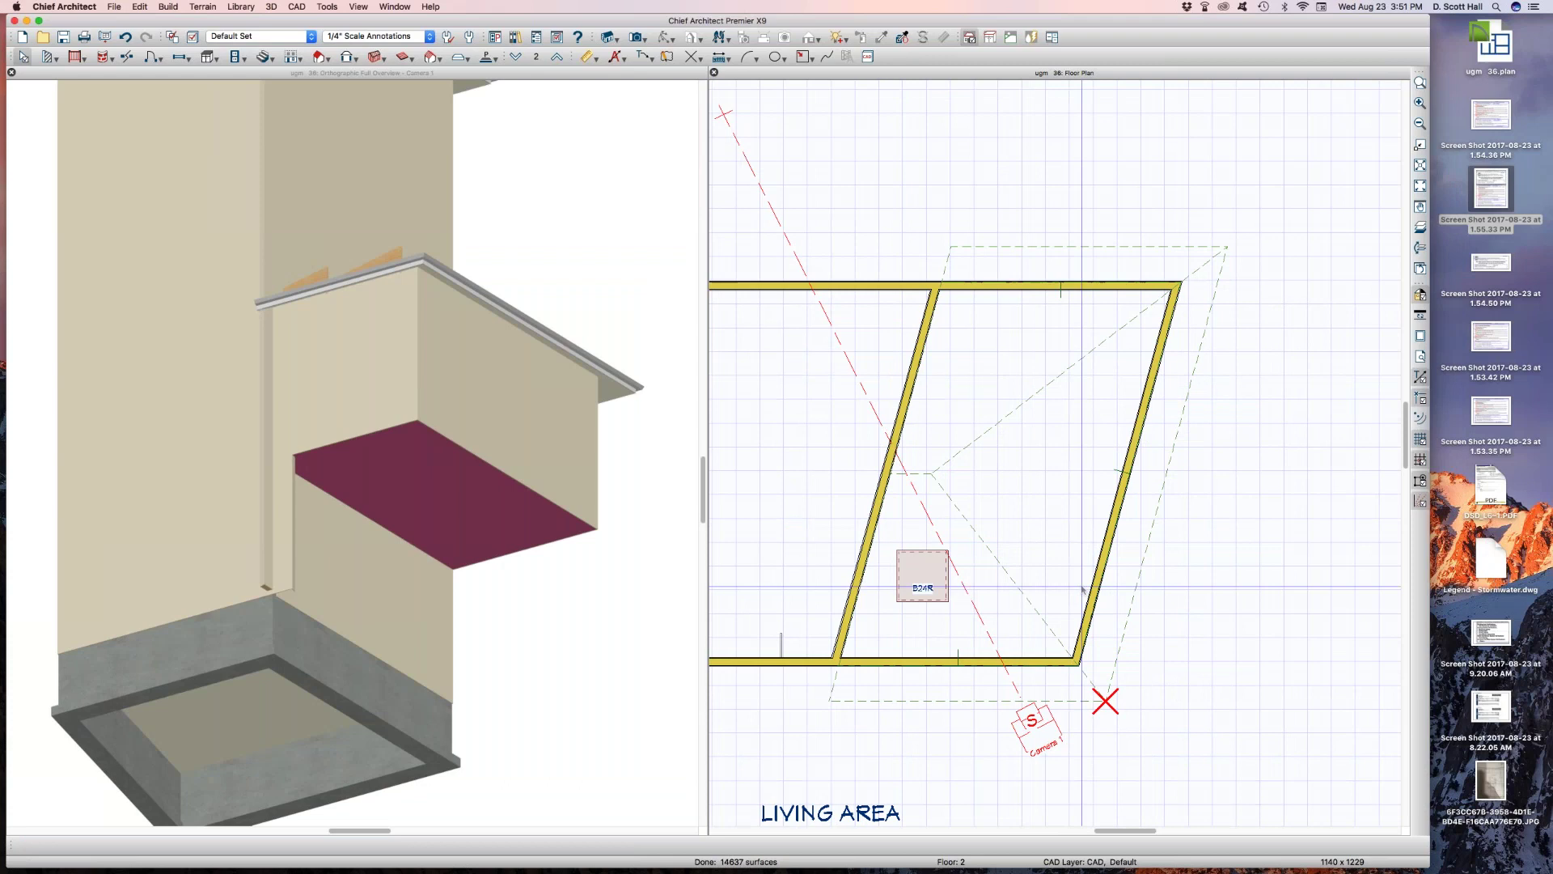
scroll(546, 455, "up", 5)
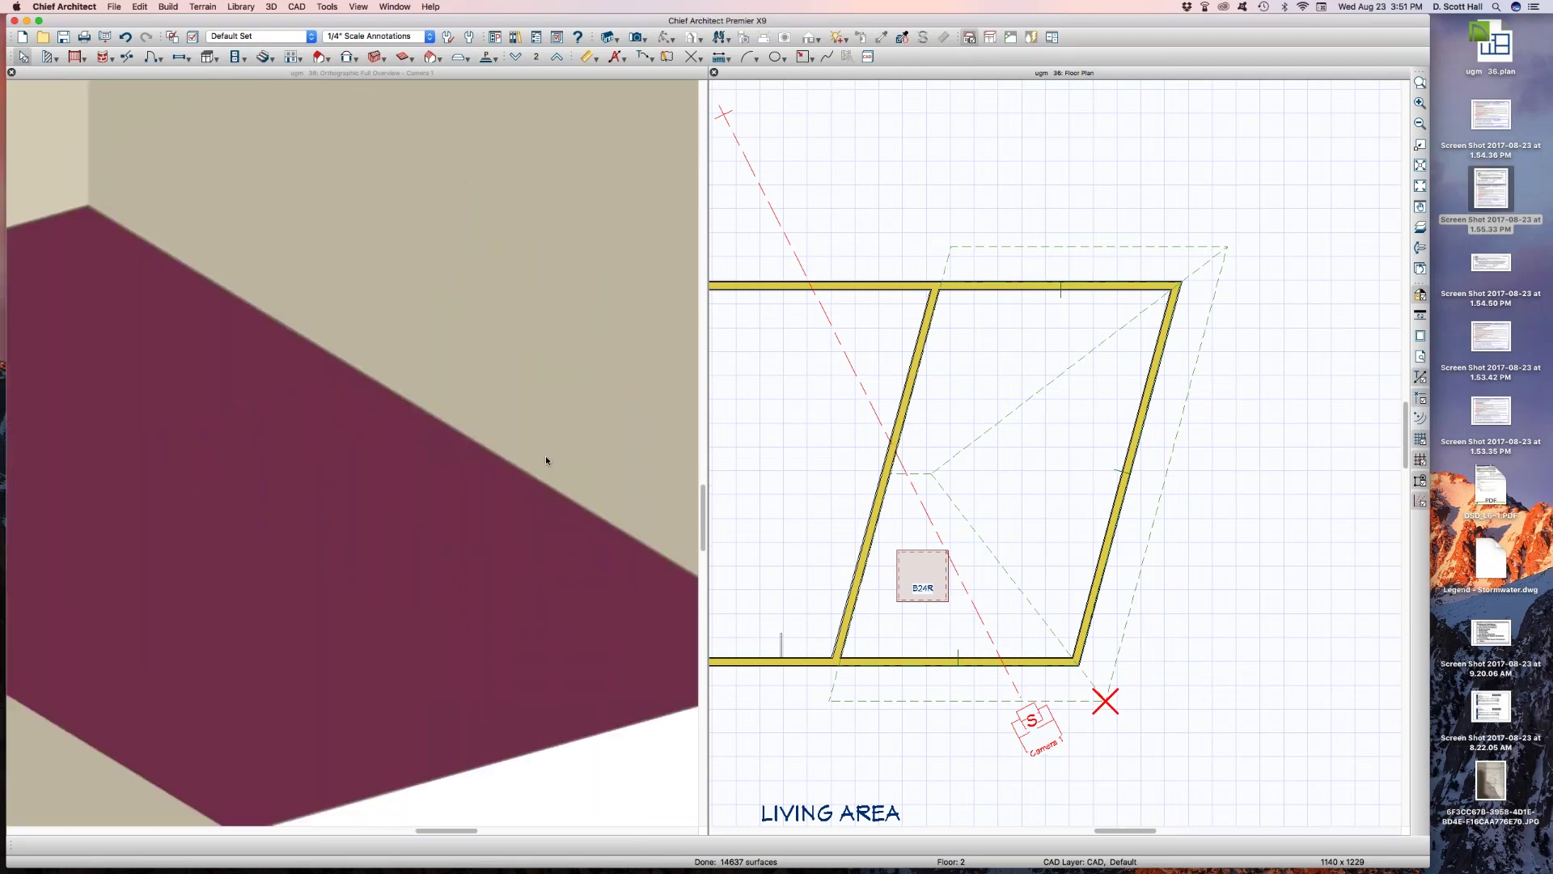
scroll(501, 495, "down", 5)
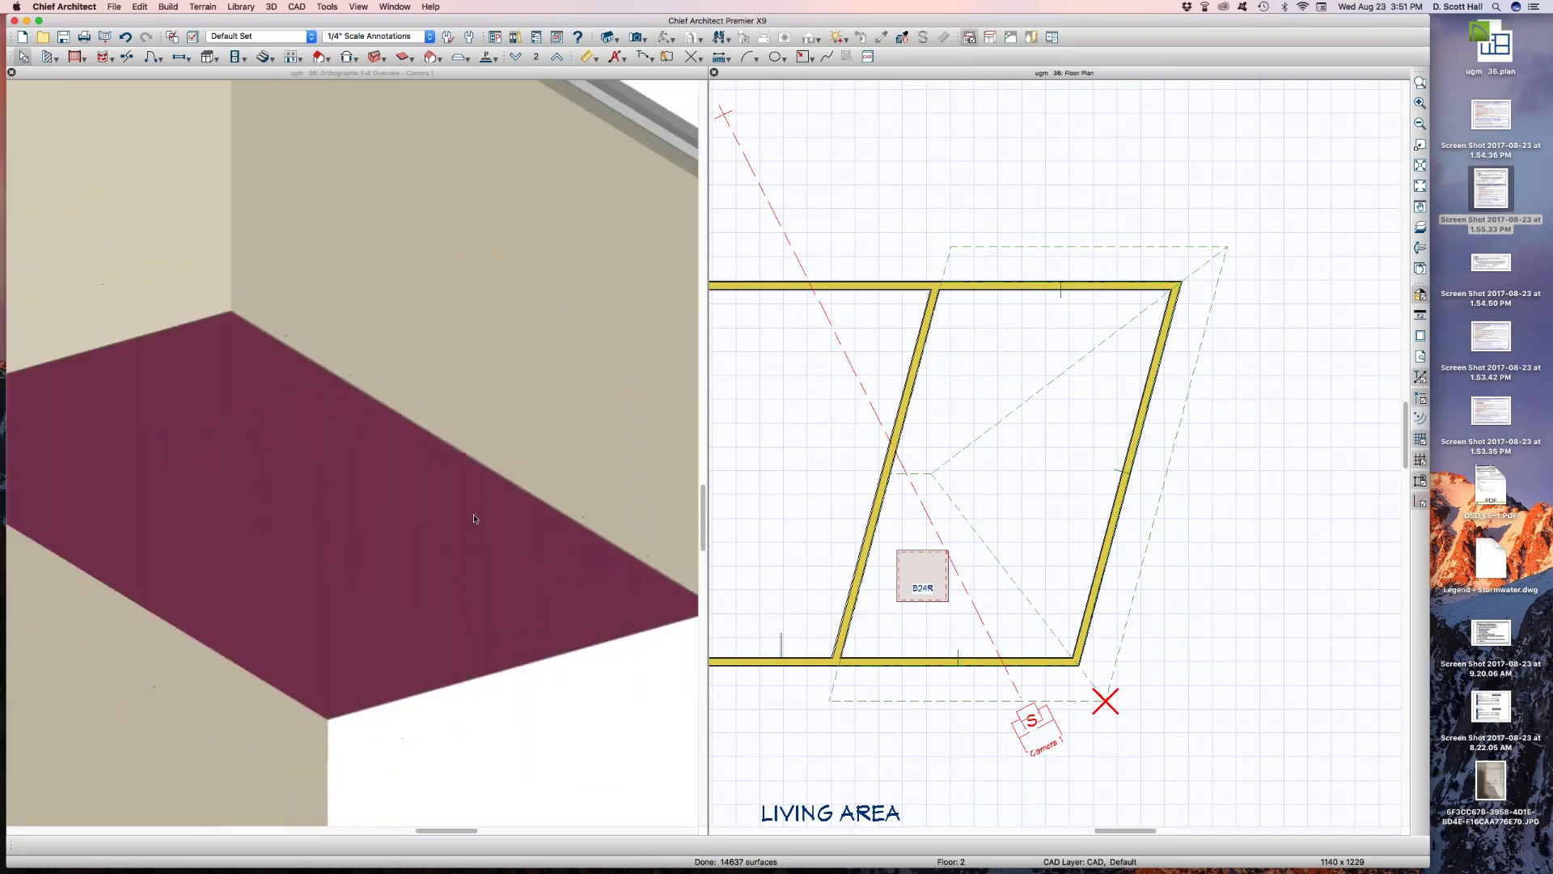
left_click(474, 518)
key("Escape")
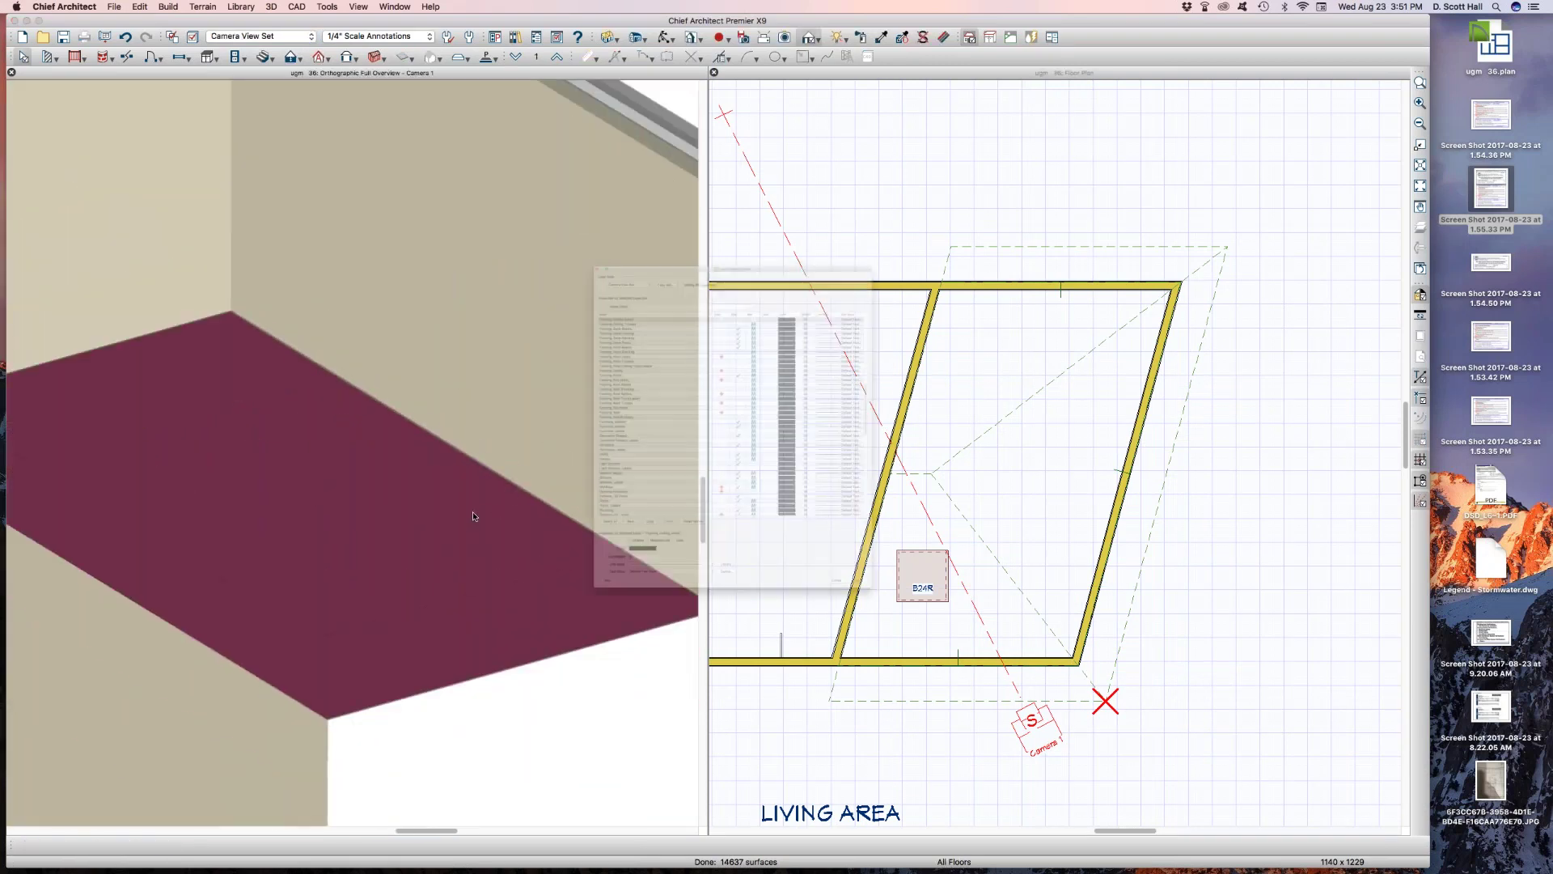
key("l")
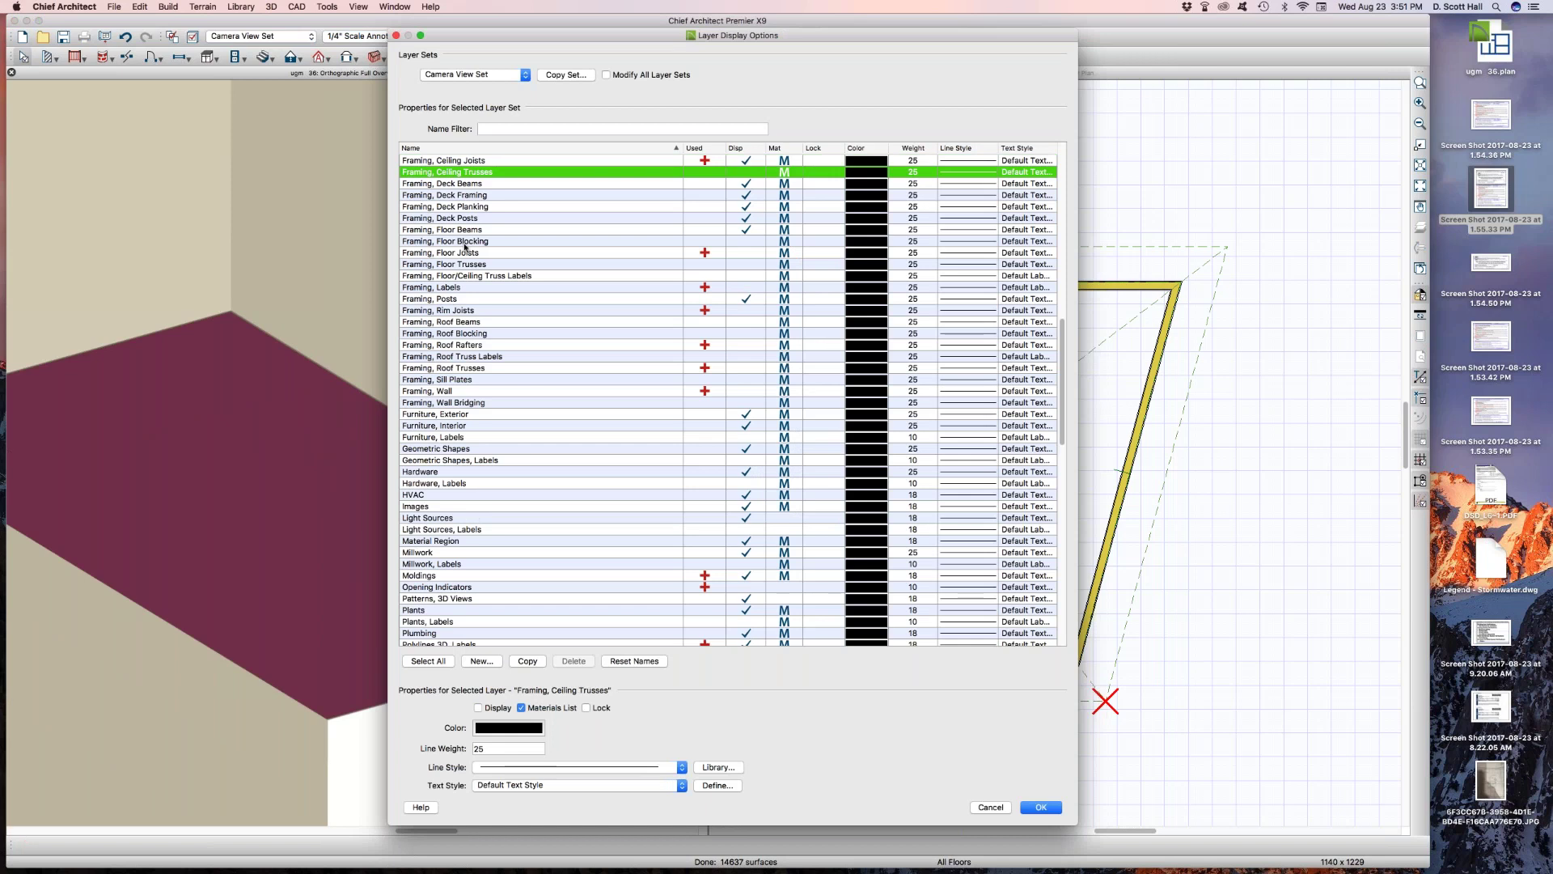
key("Return")
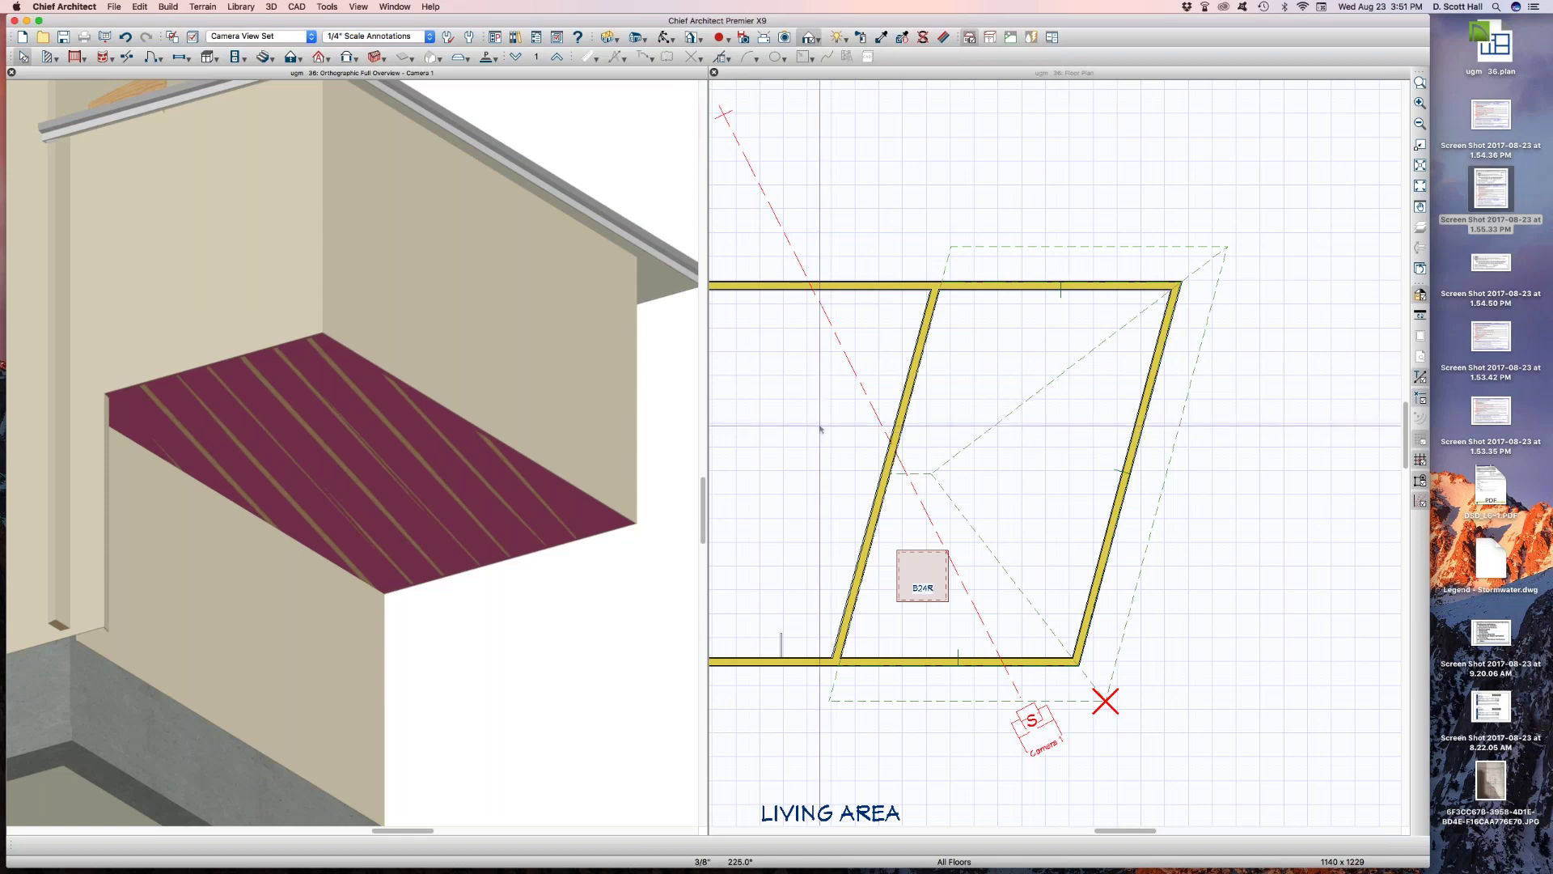
left_click(803, 365)
scroll(804, 365, "down", 2)
left_click(978, 310)
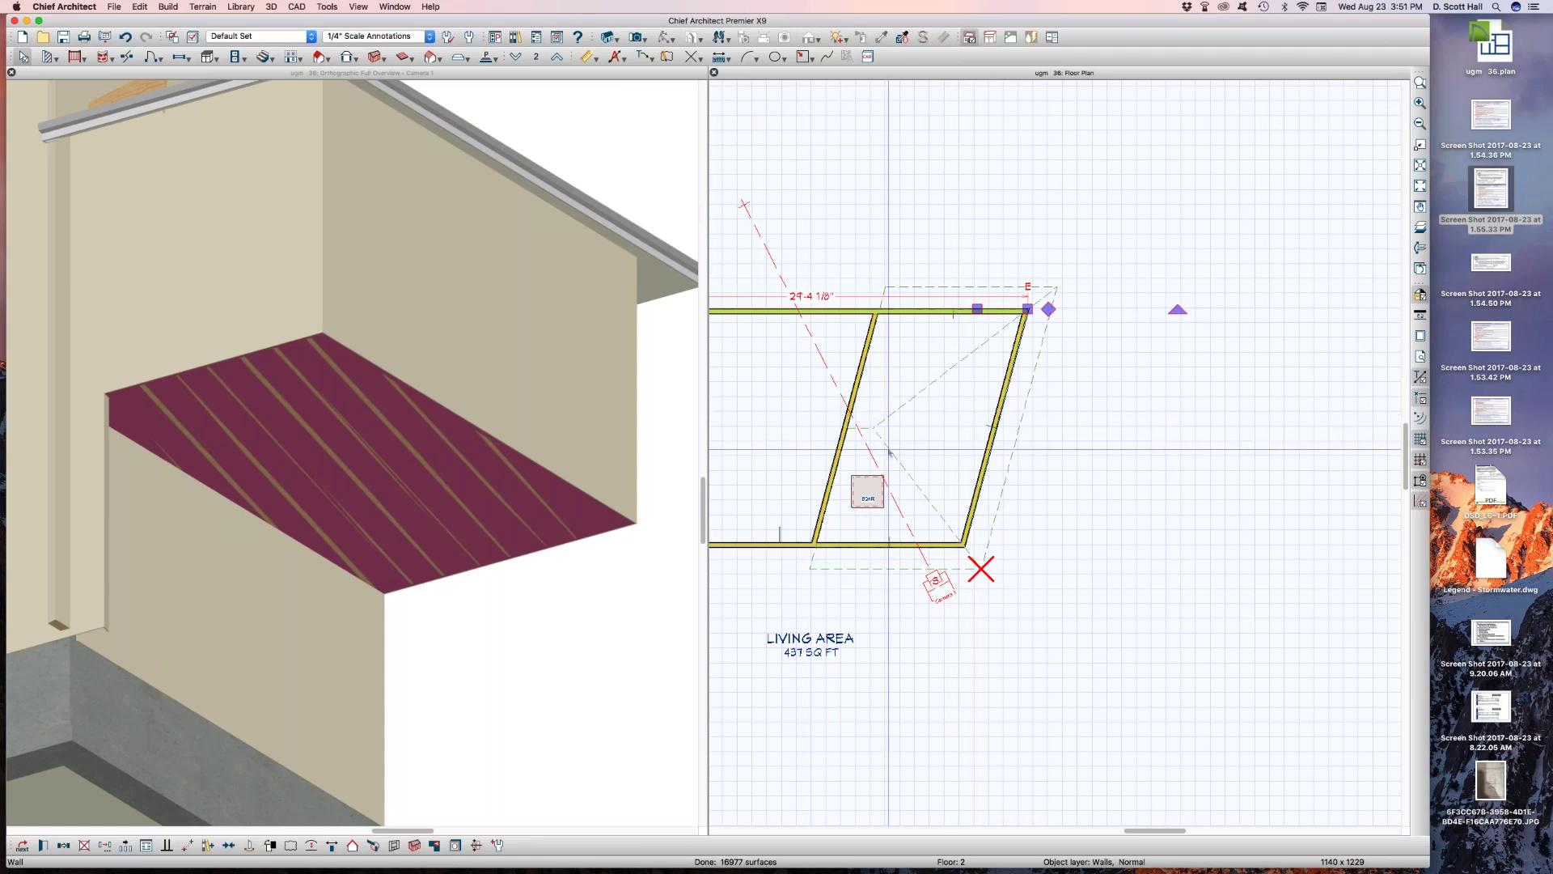
scroll(903, 442, "down", 2)
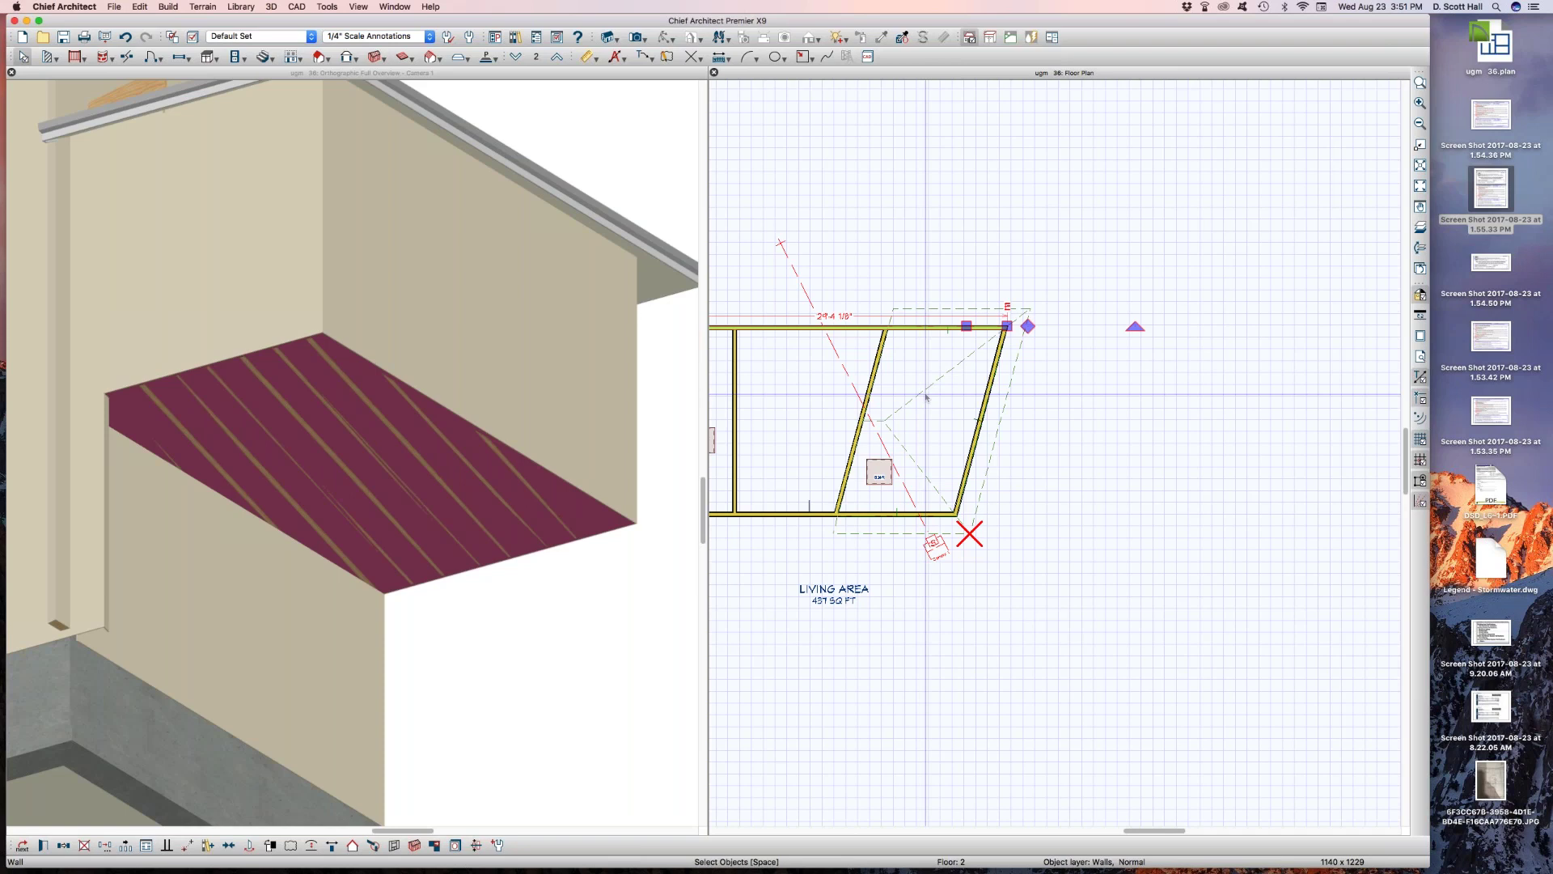
Draw a narrow upright wall material region on the exterior side wall of the cantilevered room in 3D
left_click(47, 56)
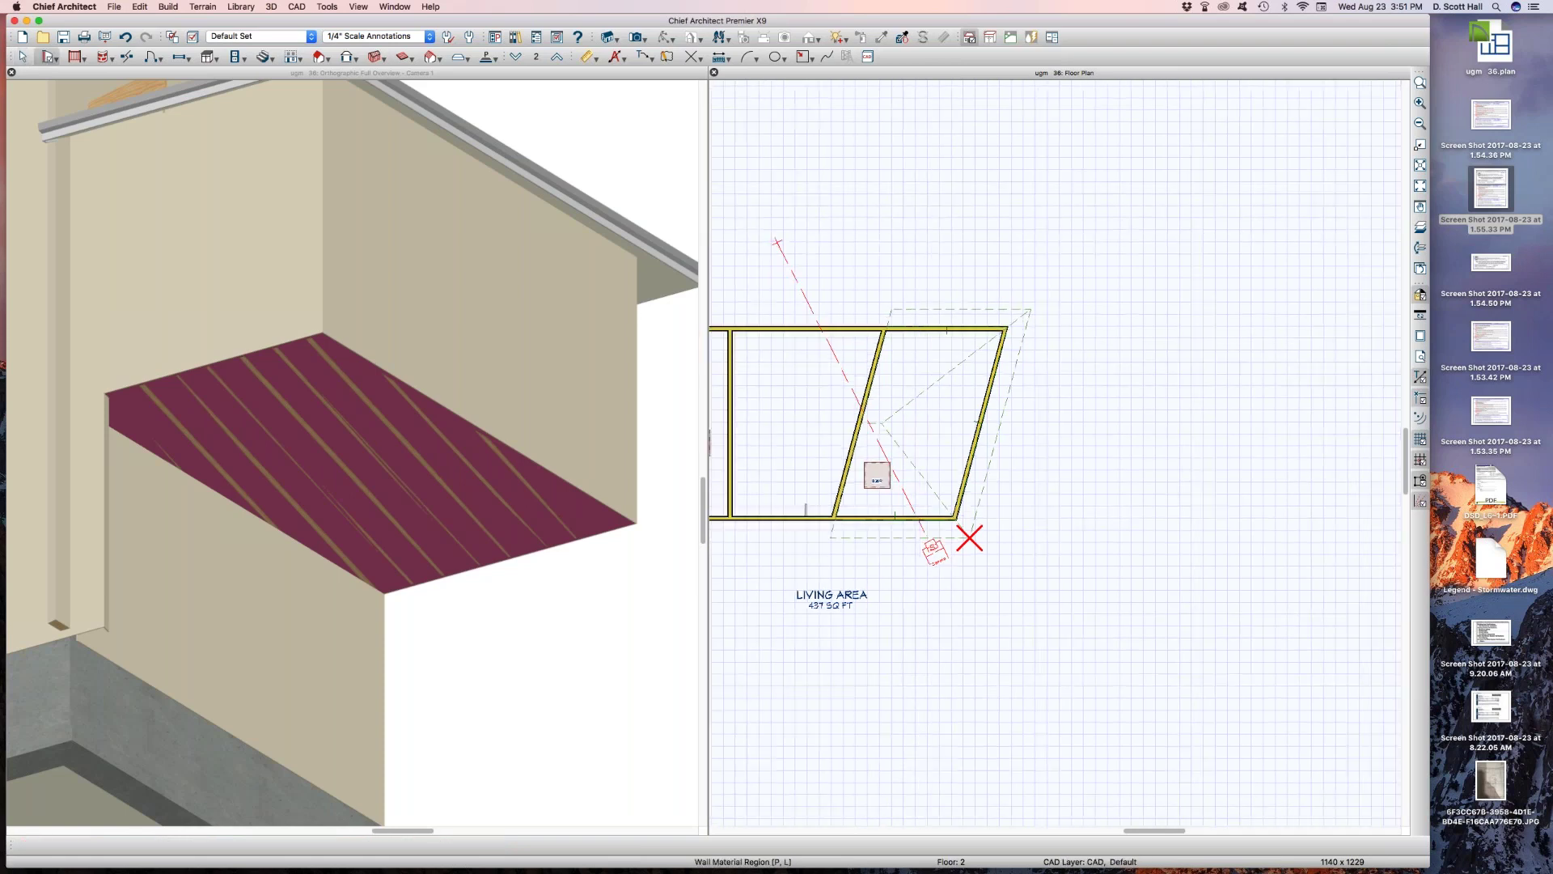
left_click(421, 251)
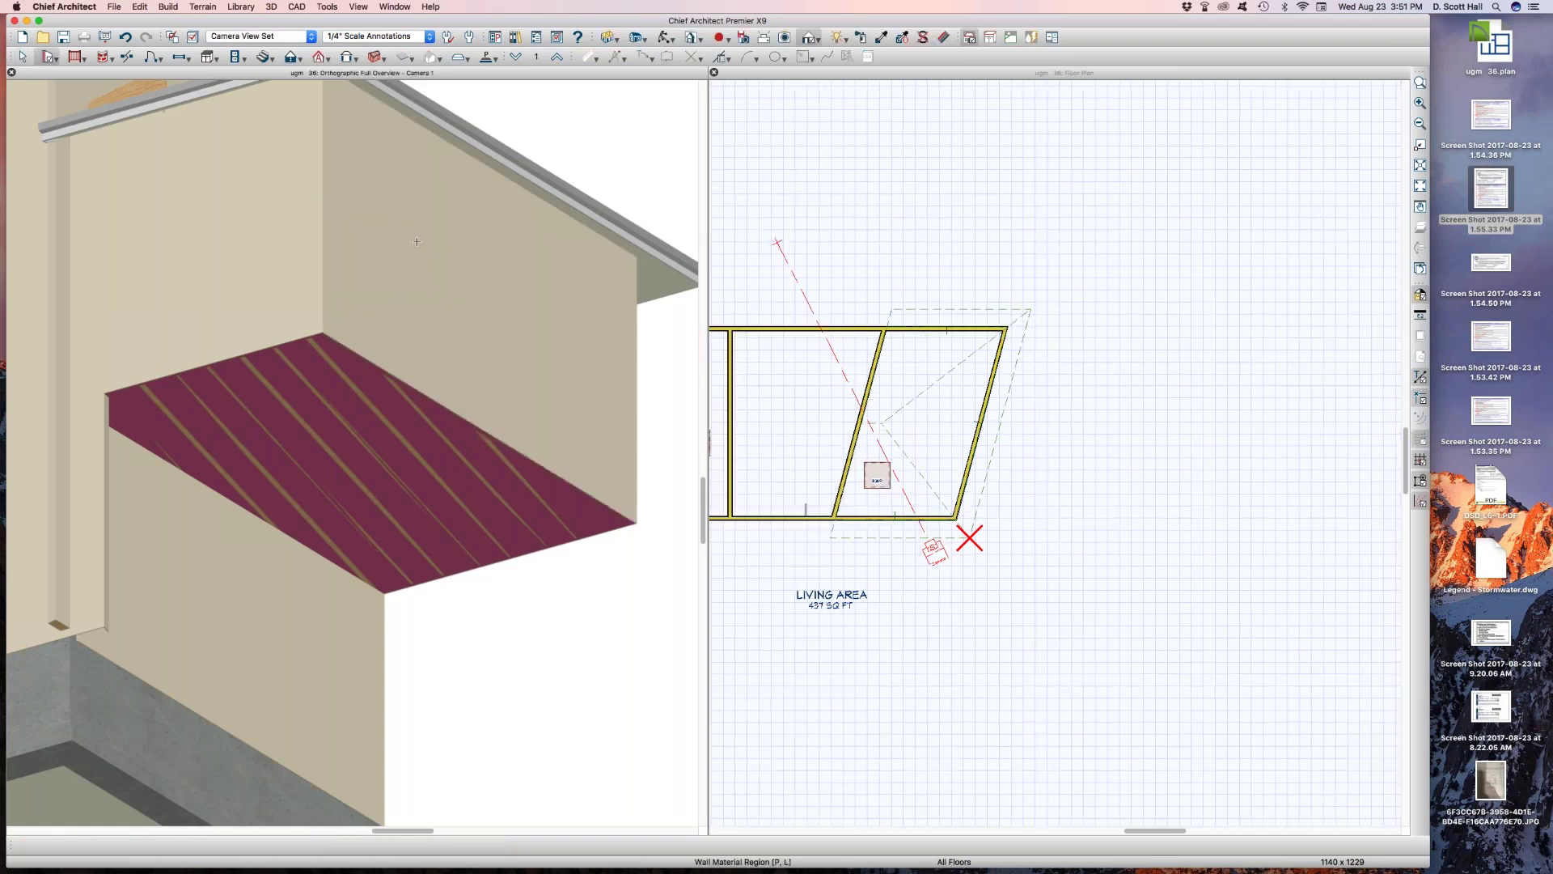
left_click_drag(424, 296, 440, 322)
scroll(443, 312, "up", 7)
scroll(441, 257, "down", 6)
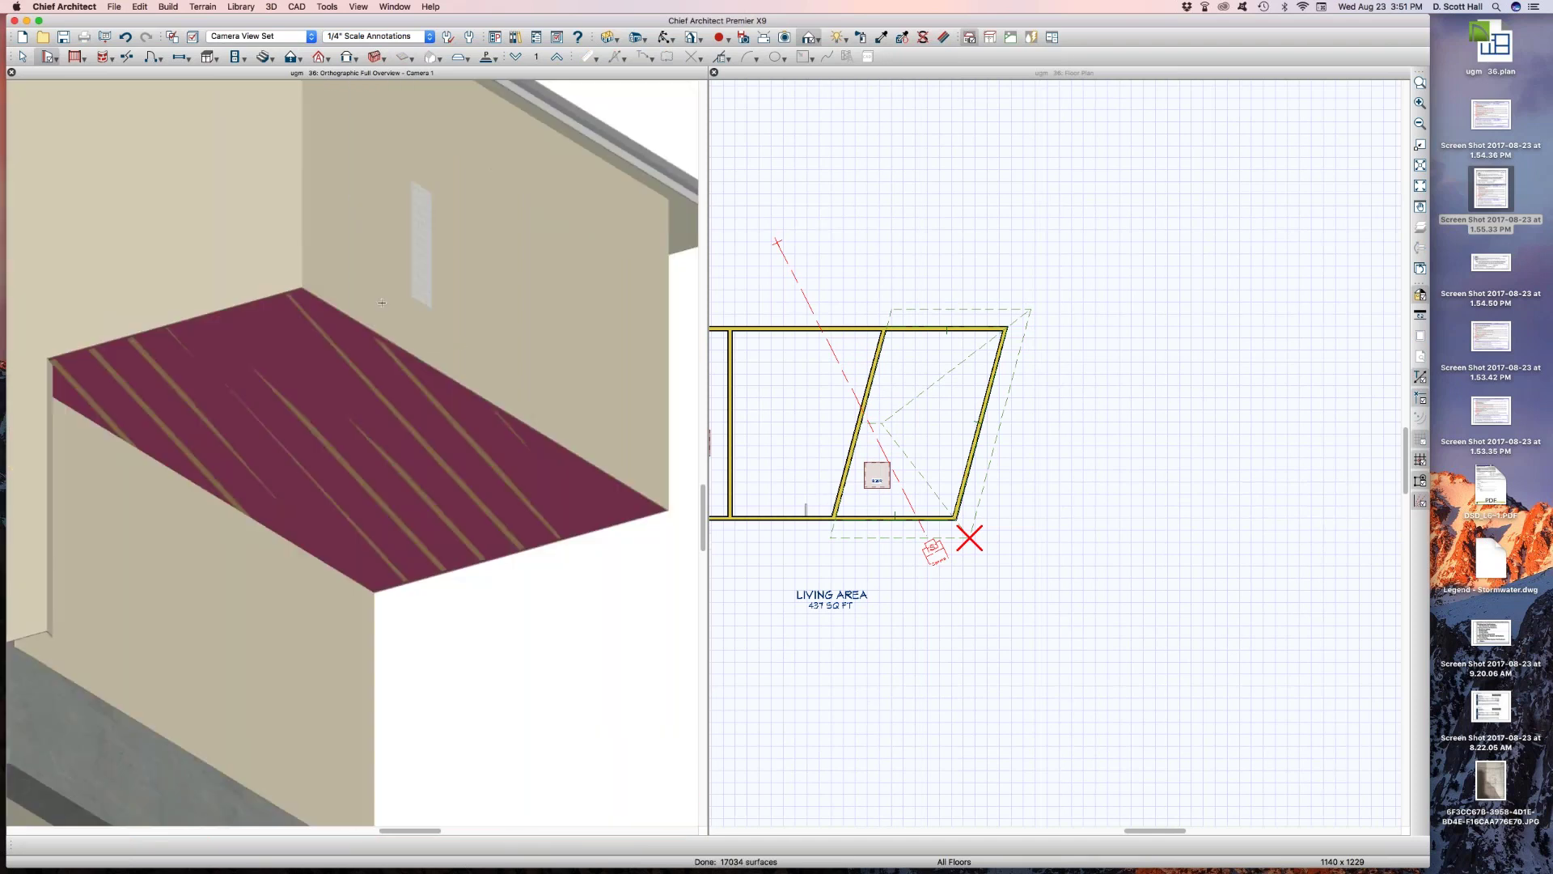
Draw another wall material region over the cantilevered room's underside and return to object selection
left_click_drag(340, 324, 382, 431)
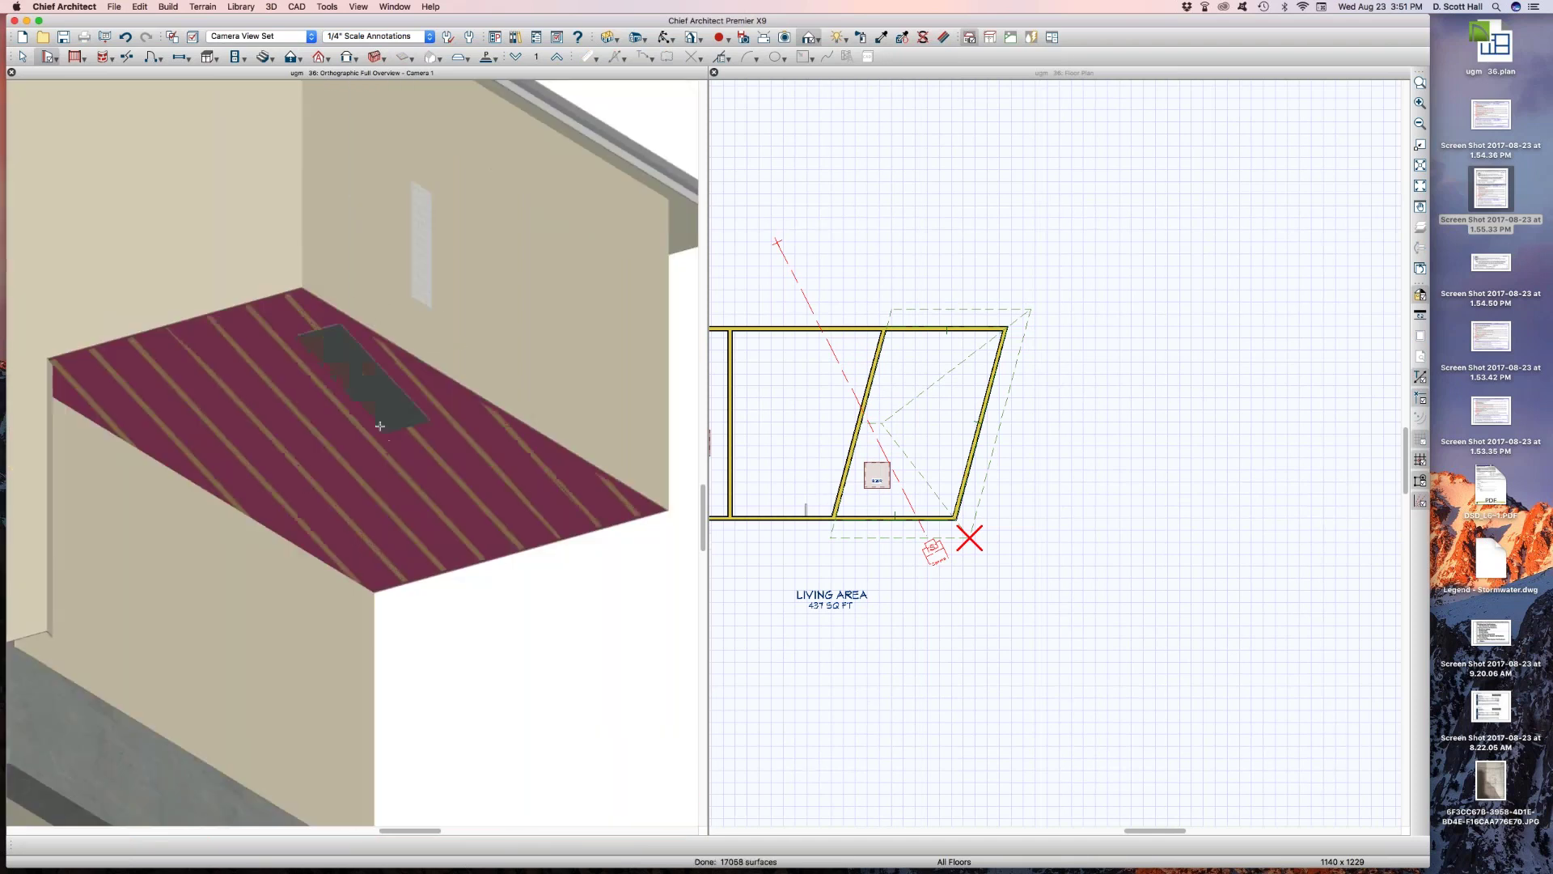
scroll(377, 376, "up", 3)
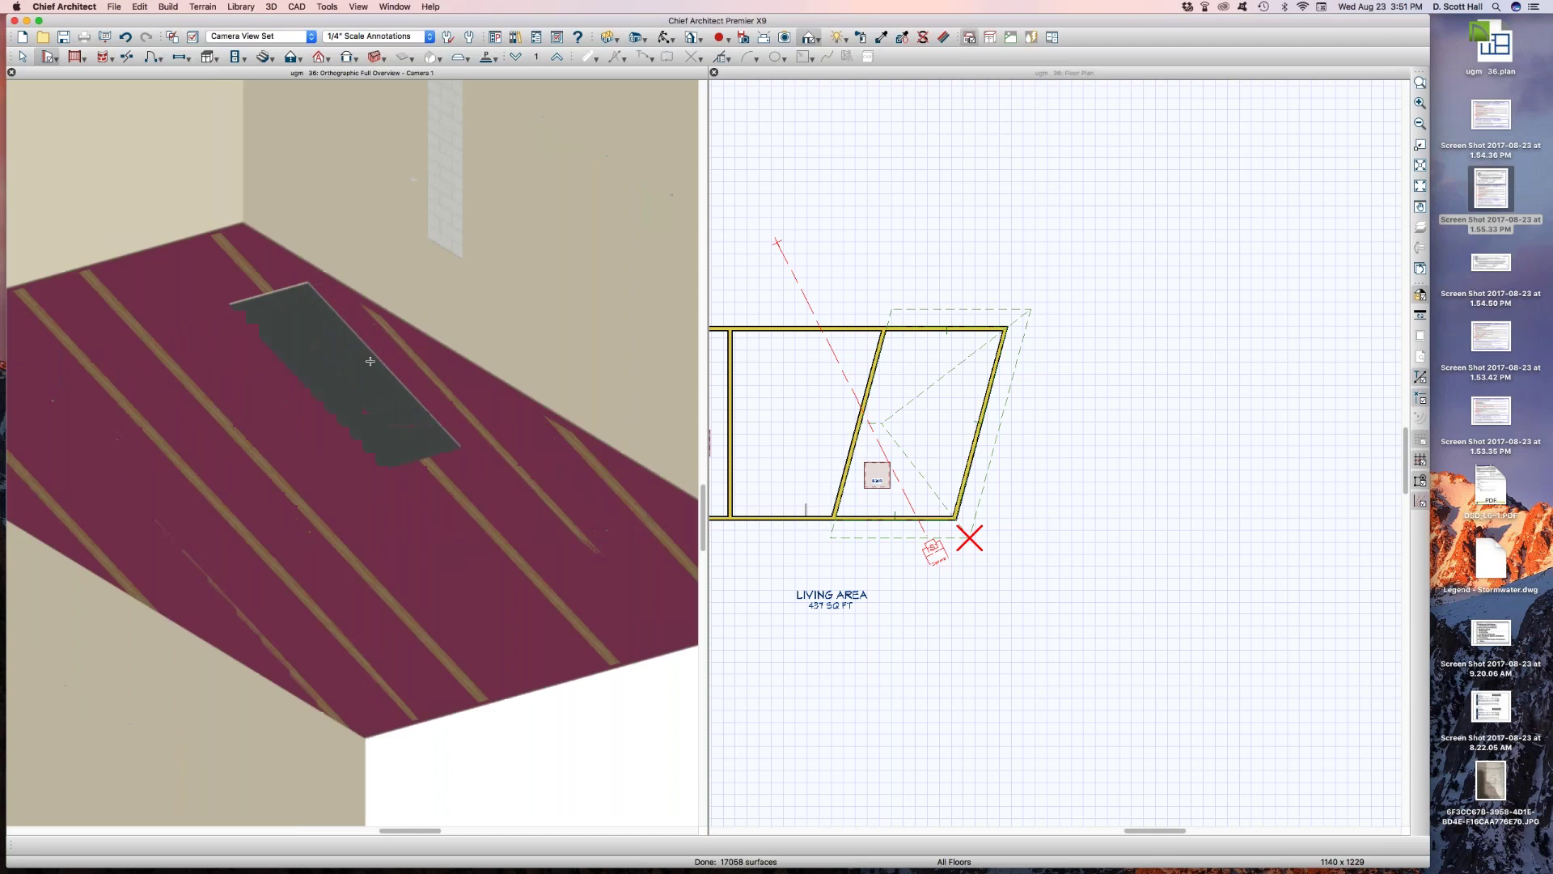
scroll(370, 359, "up", 4)
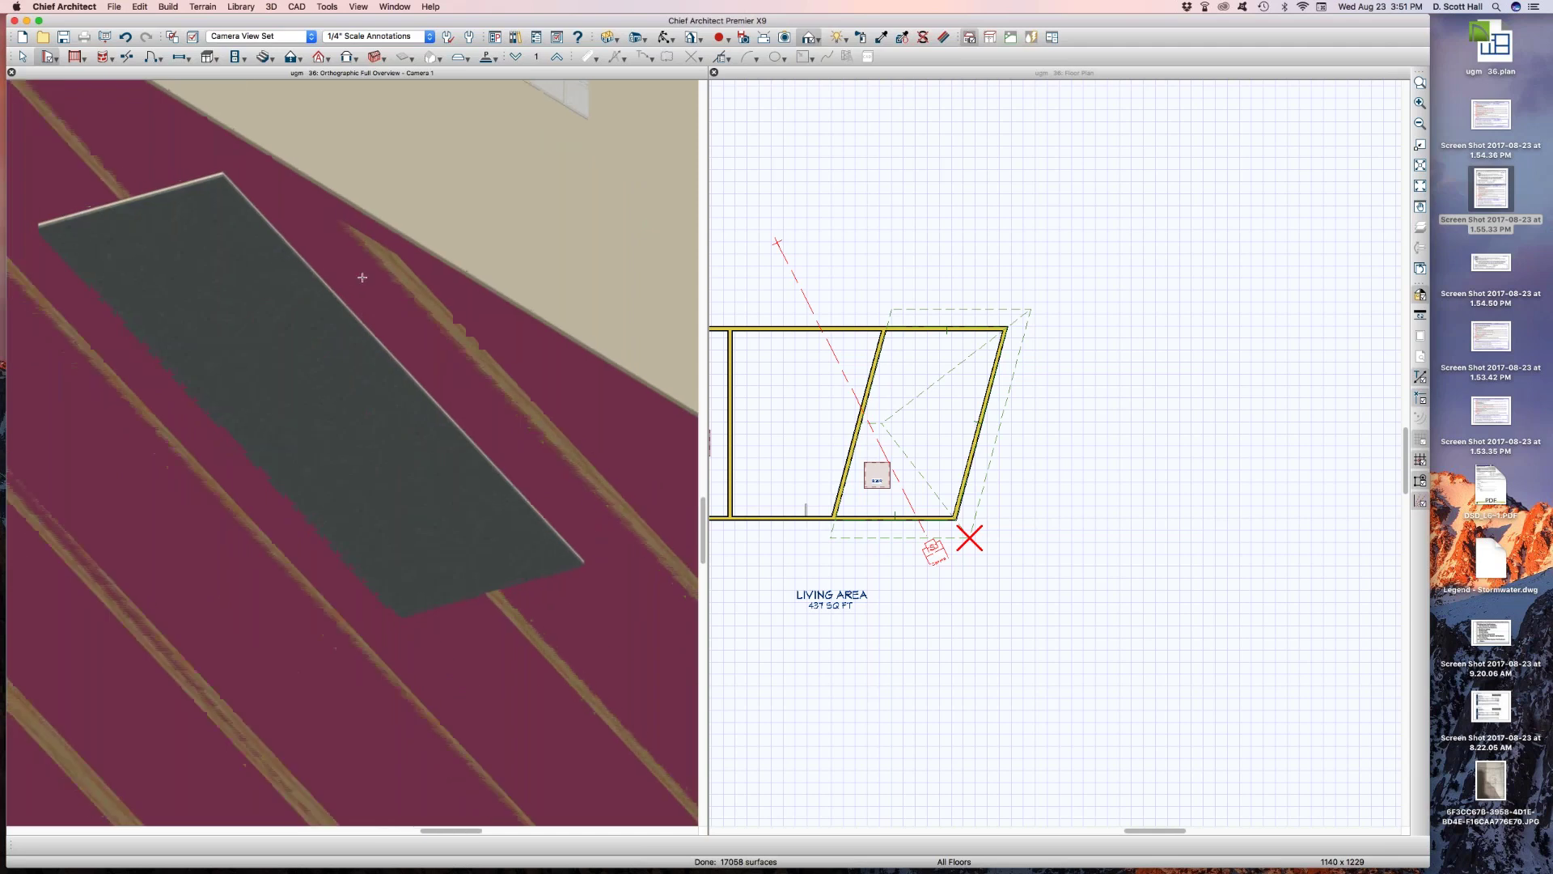
scroll(361, 277, "down", 2)
key("space")
Orbit the 3D view and examine how the material regions sit relative to the cantilevered room's wall and underside
scroll(356, 242, "down", 5)
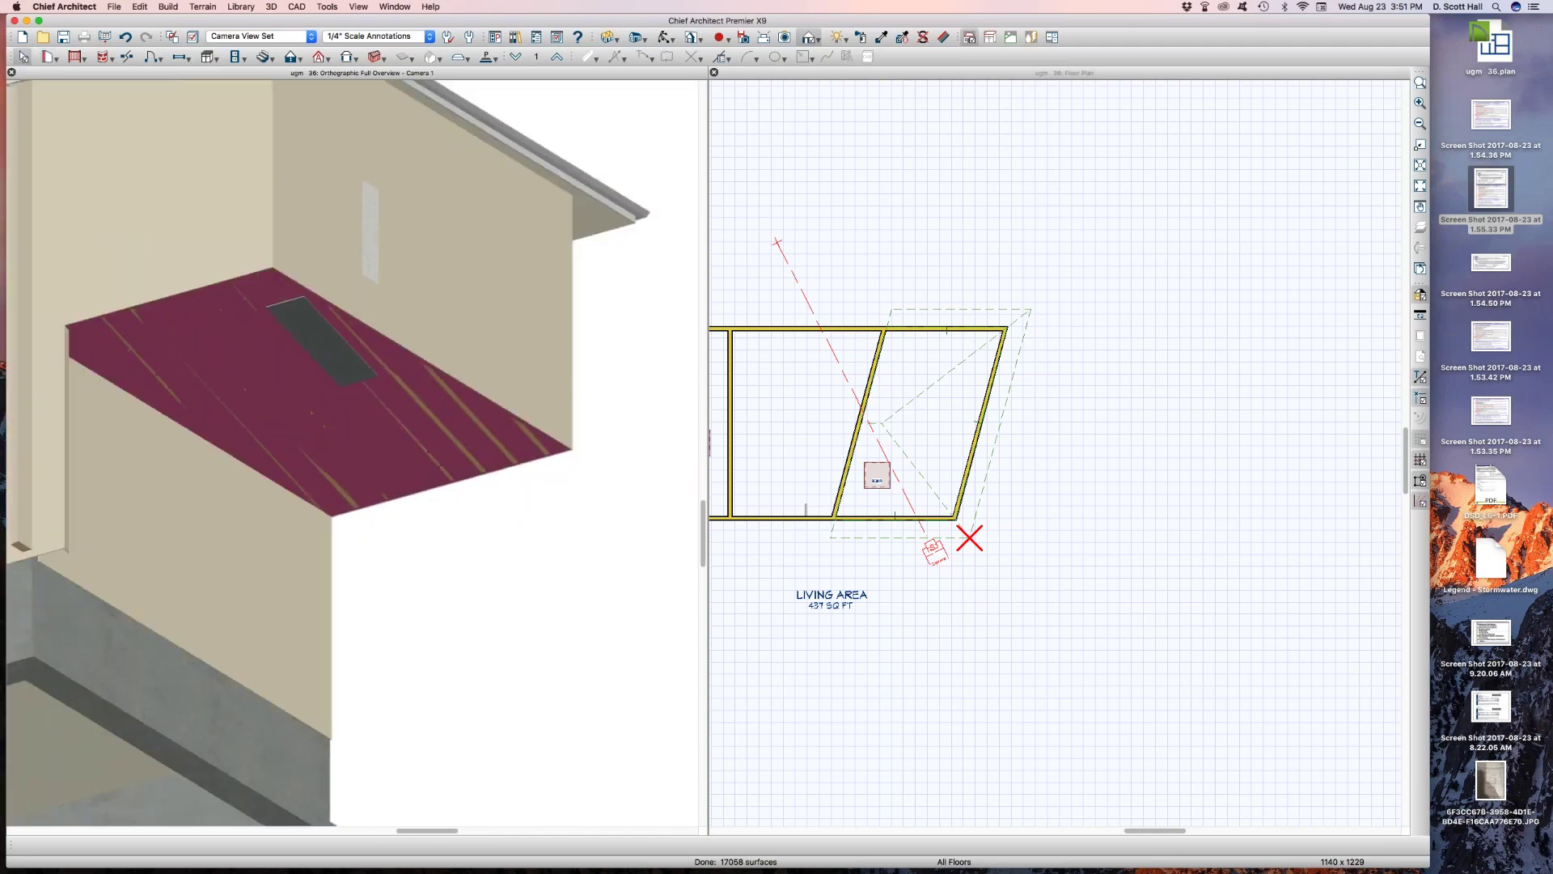
scroll(340, 263, "up", 2)
scroll(341, 267, "down", 1)
key("o")
left_click_drag(329, 314, 323, 360)
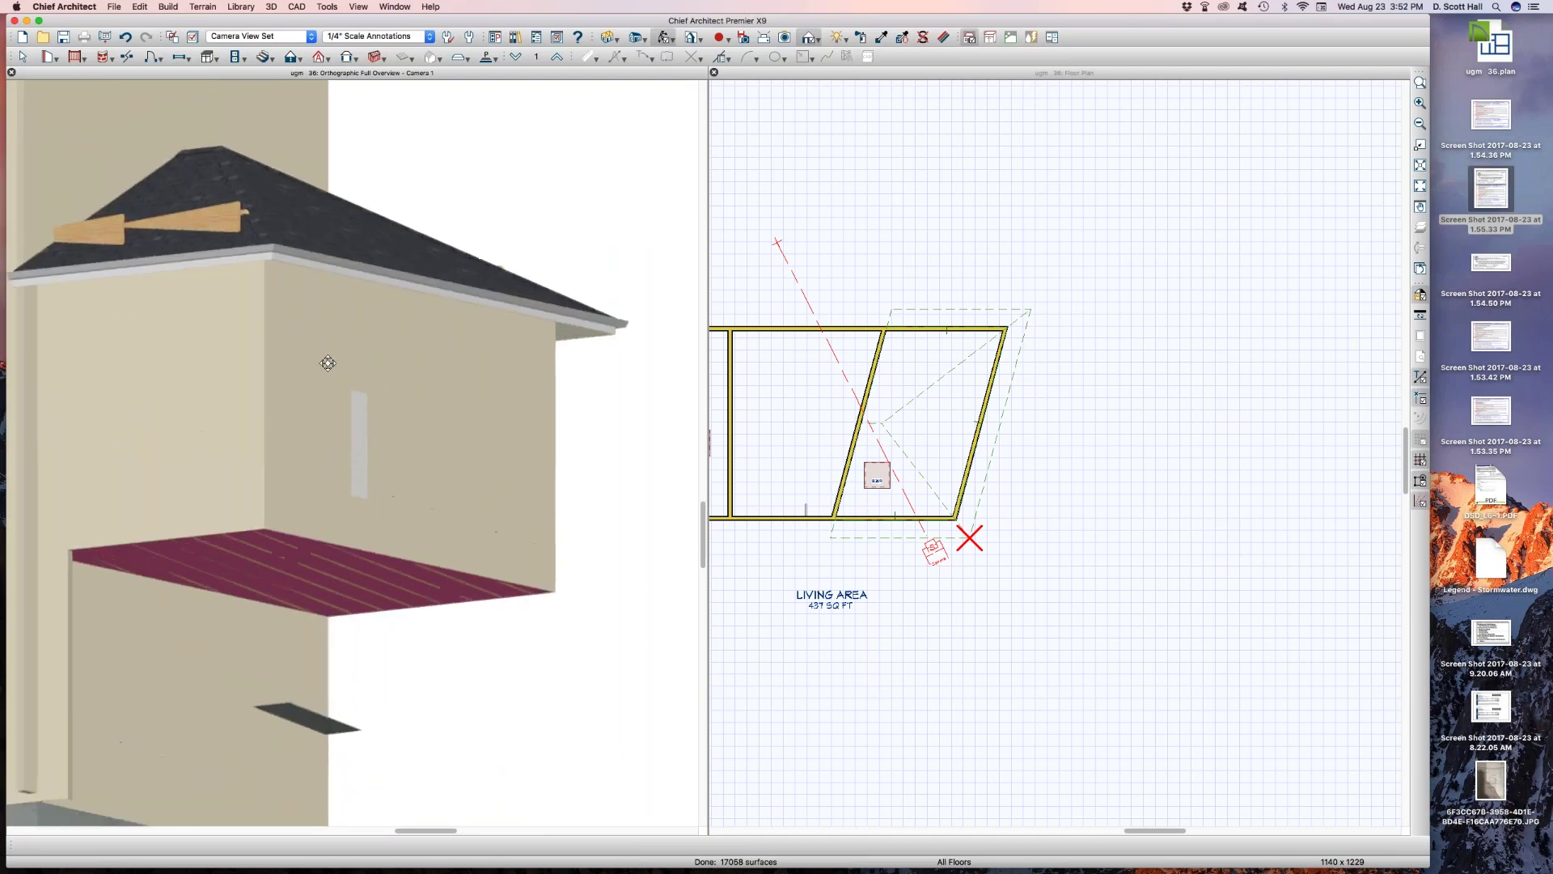
key("Escape")
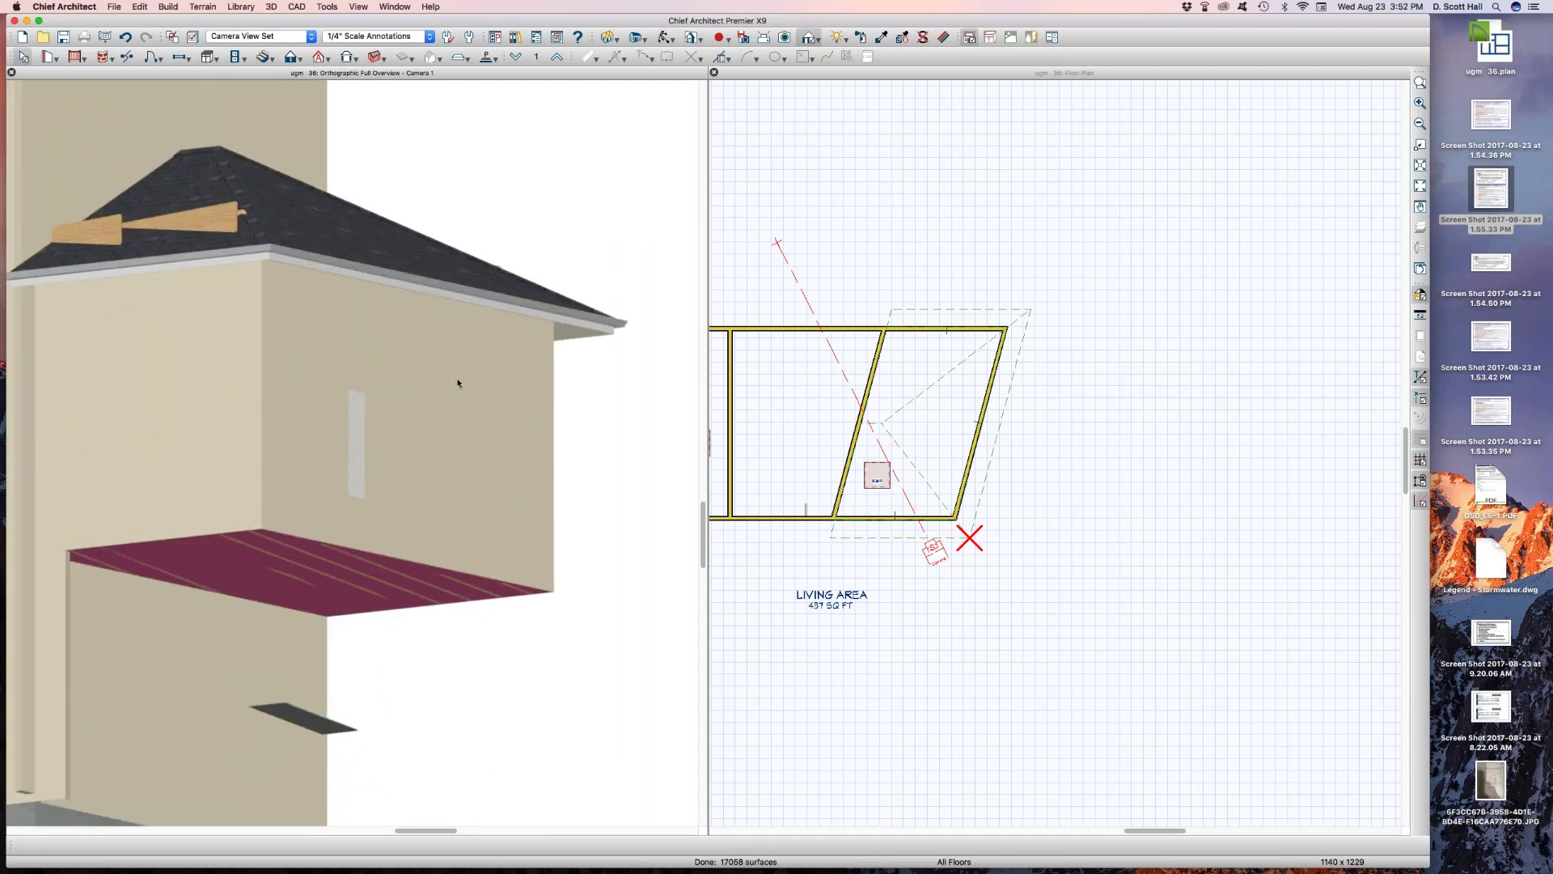
left_click(167, 6)
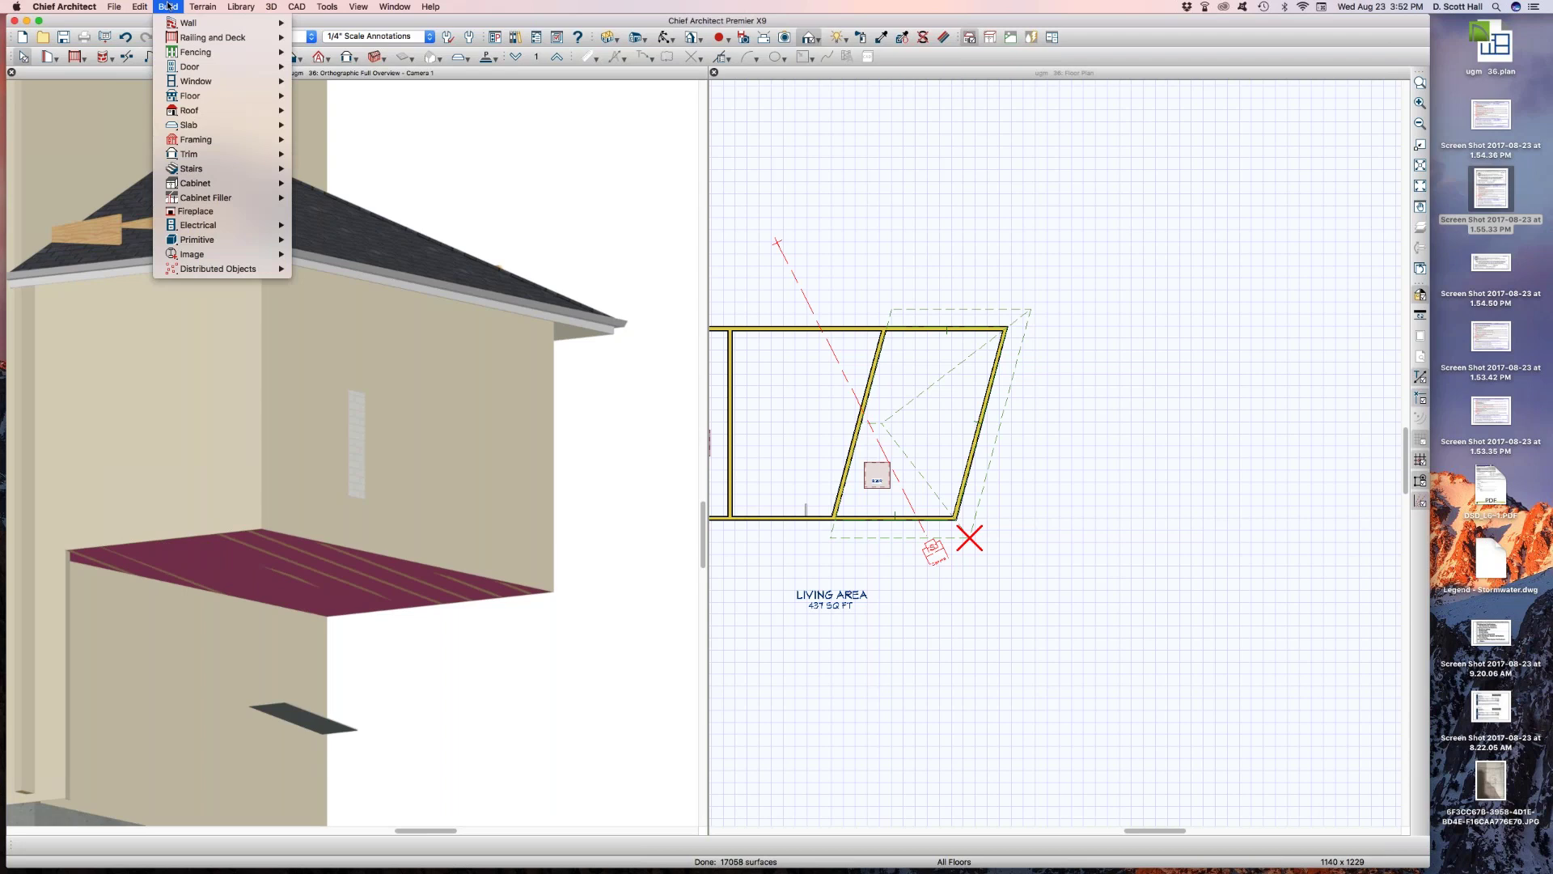
mouse_move(187, 22)
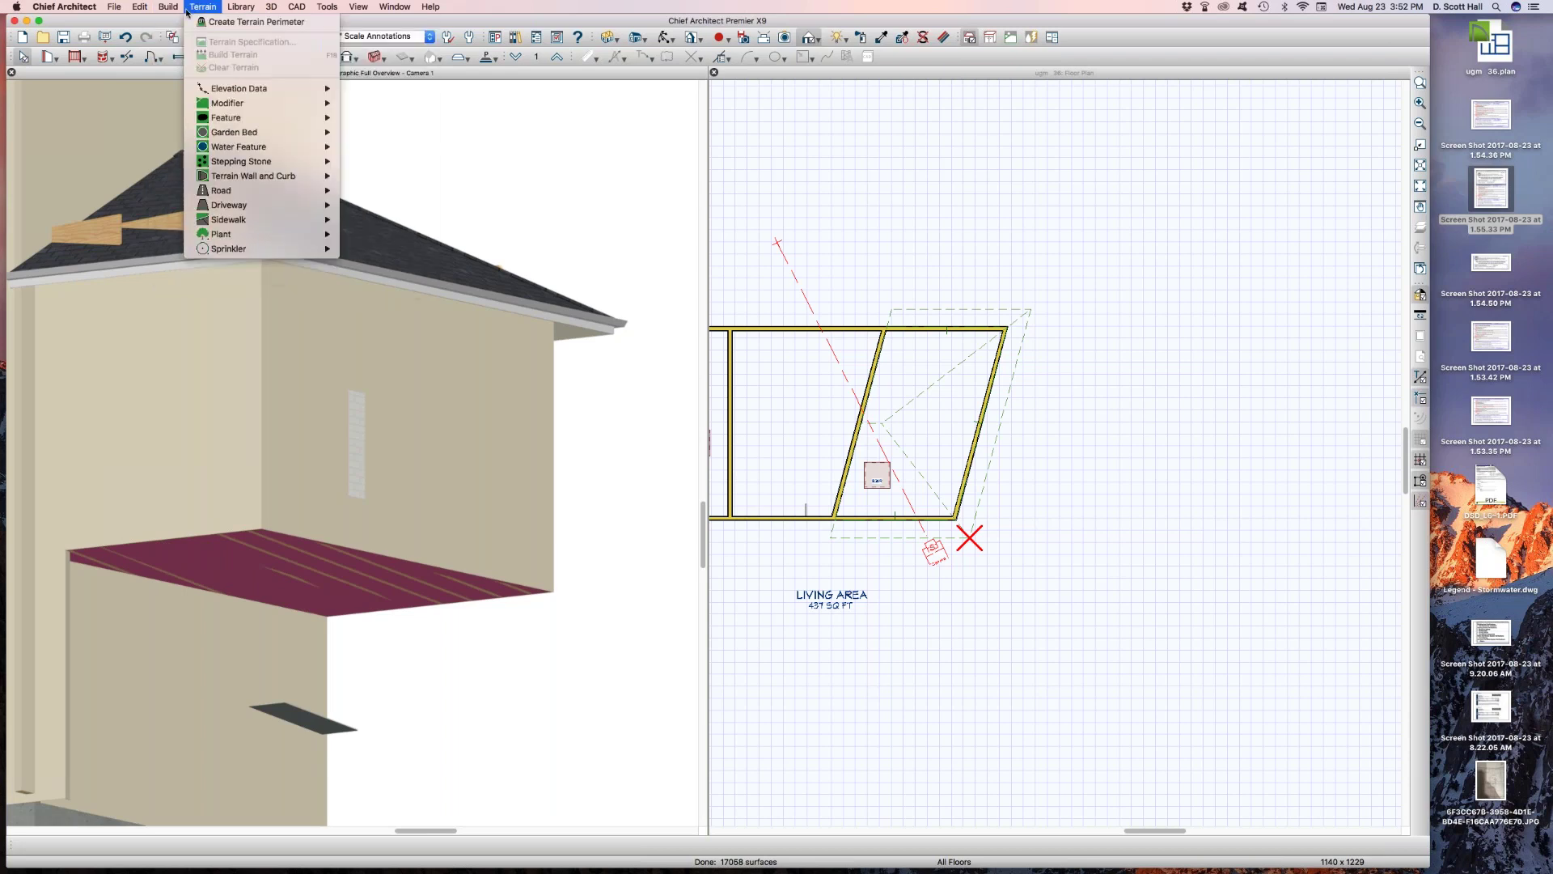
left_click(434, 421)
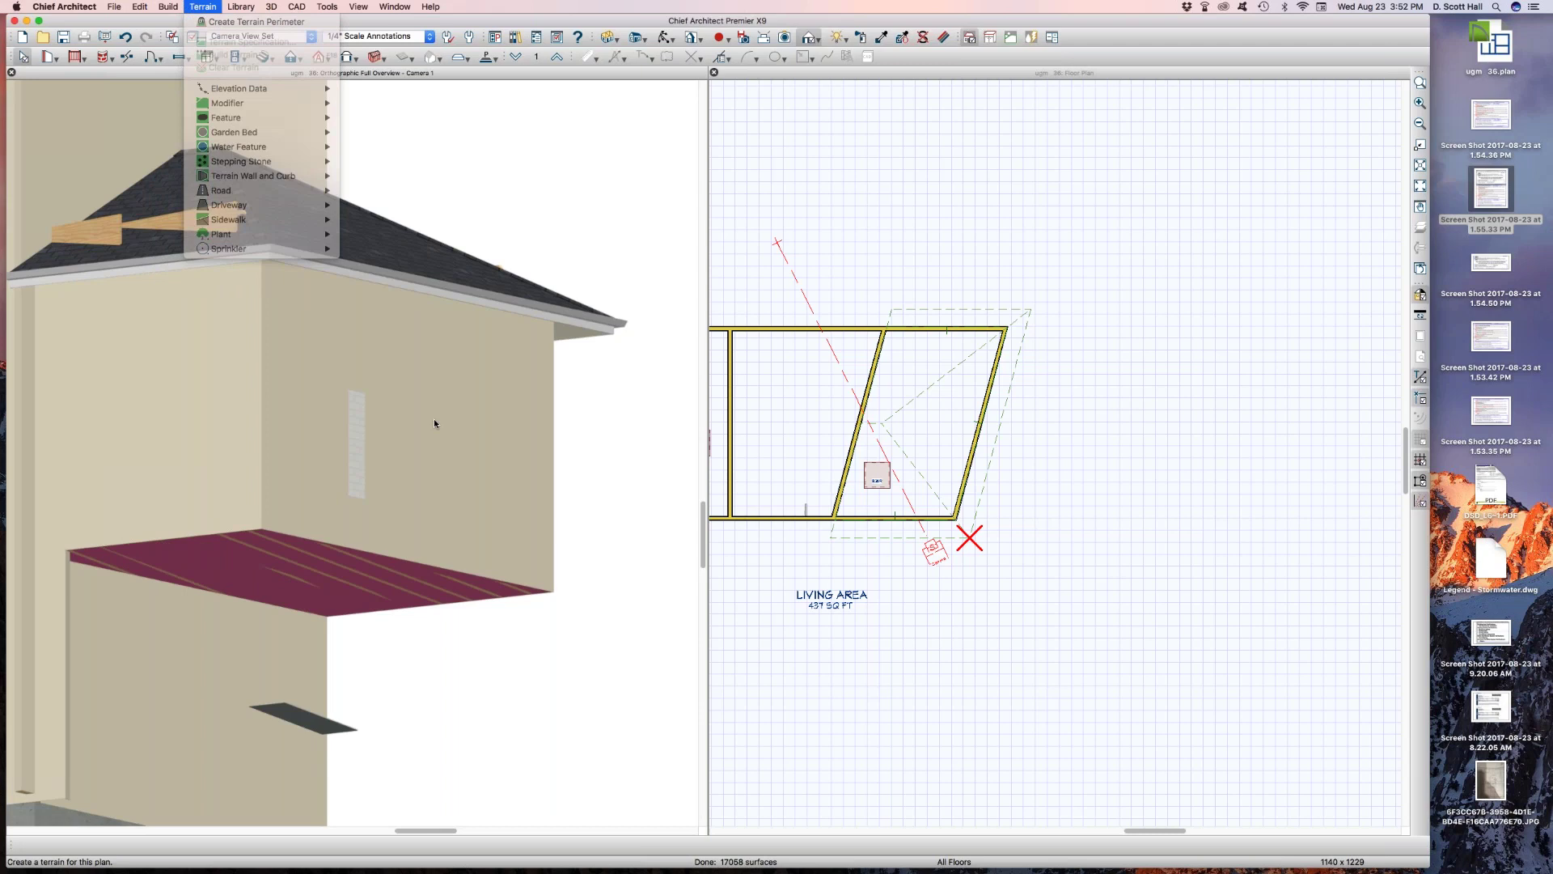
scroll(364, 817, "up", 2)
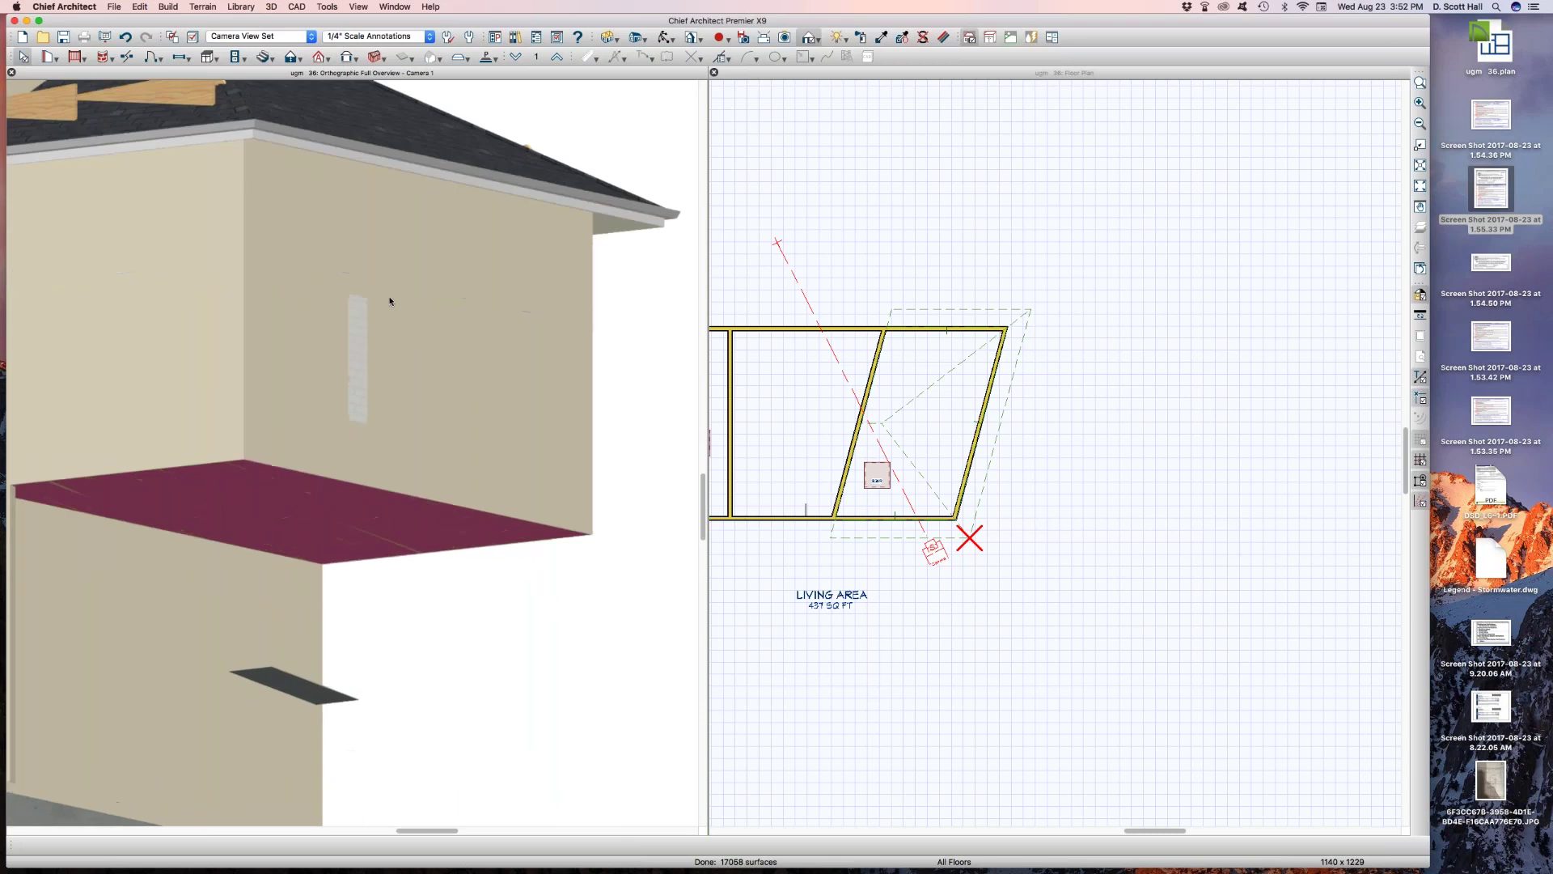
left_click(360, 339)
scroll(249, 759, "down", 2)
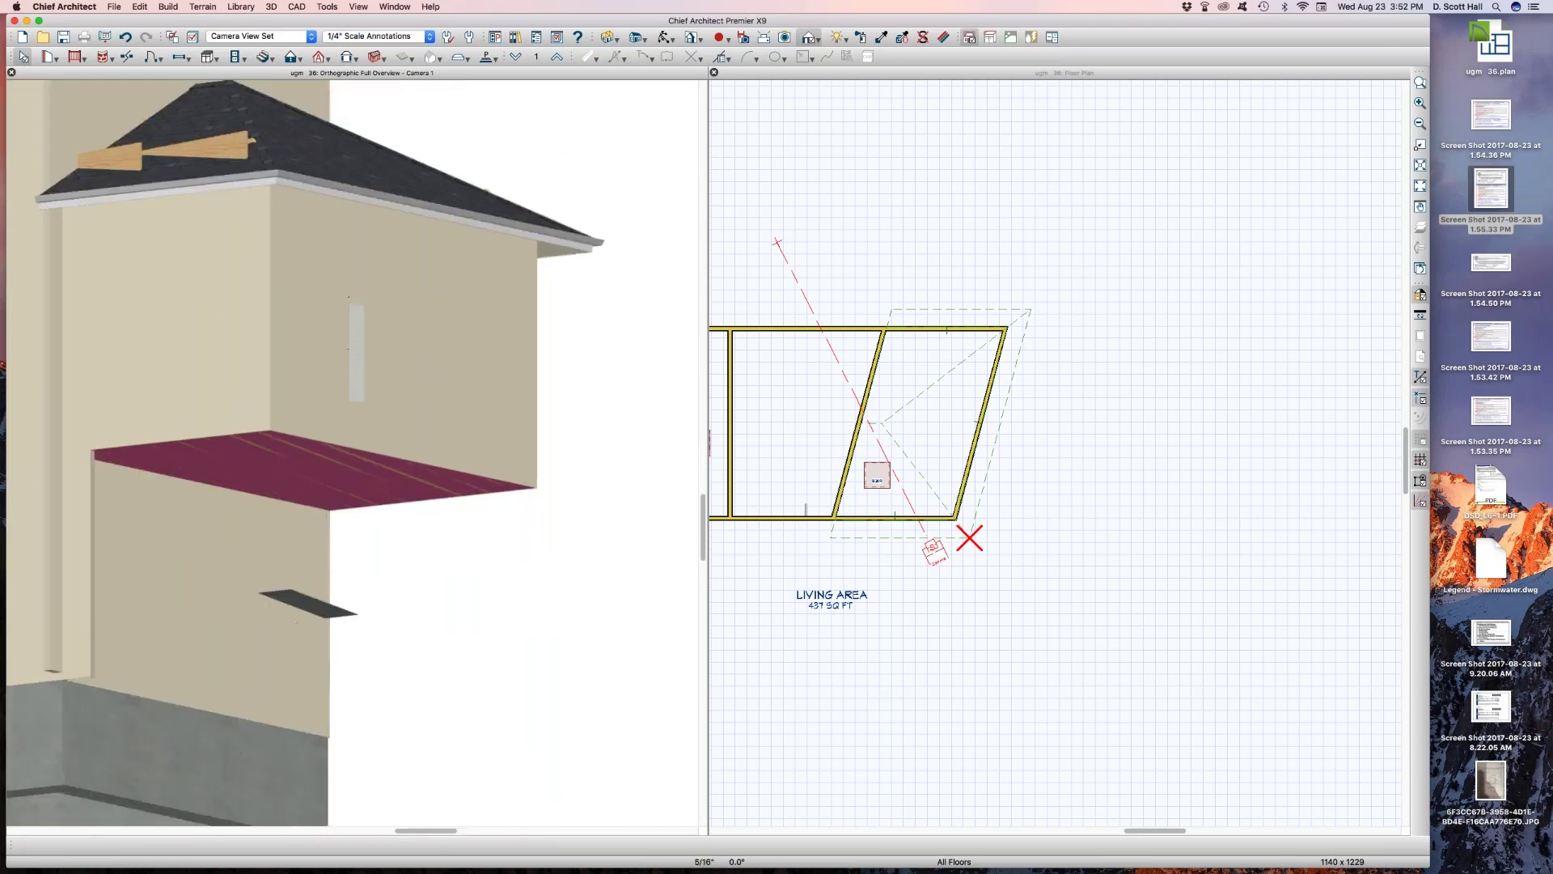
left_click(311, 606)
scroll(314, 608, "up", 3)
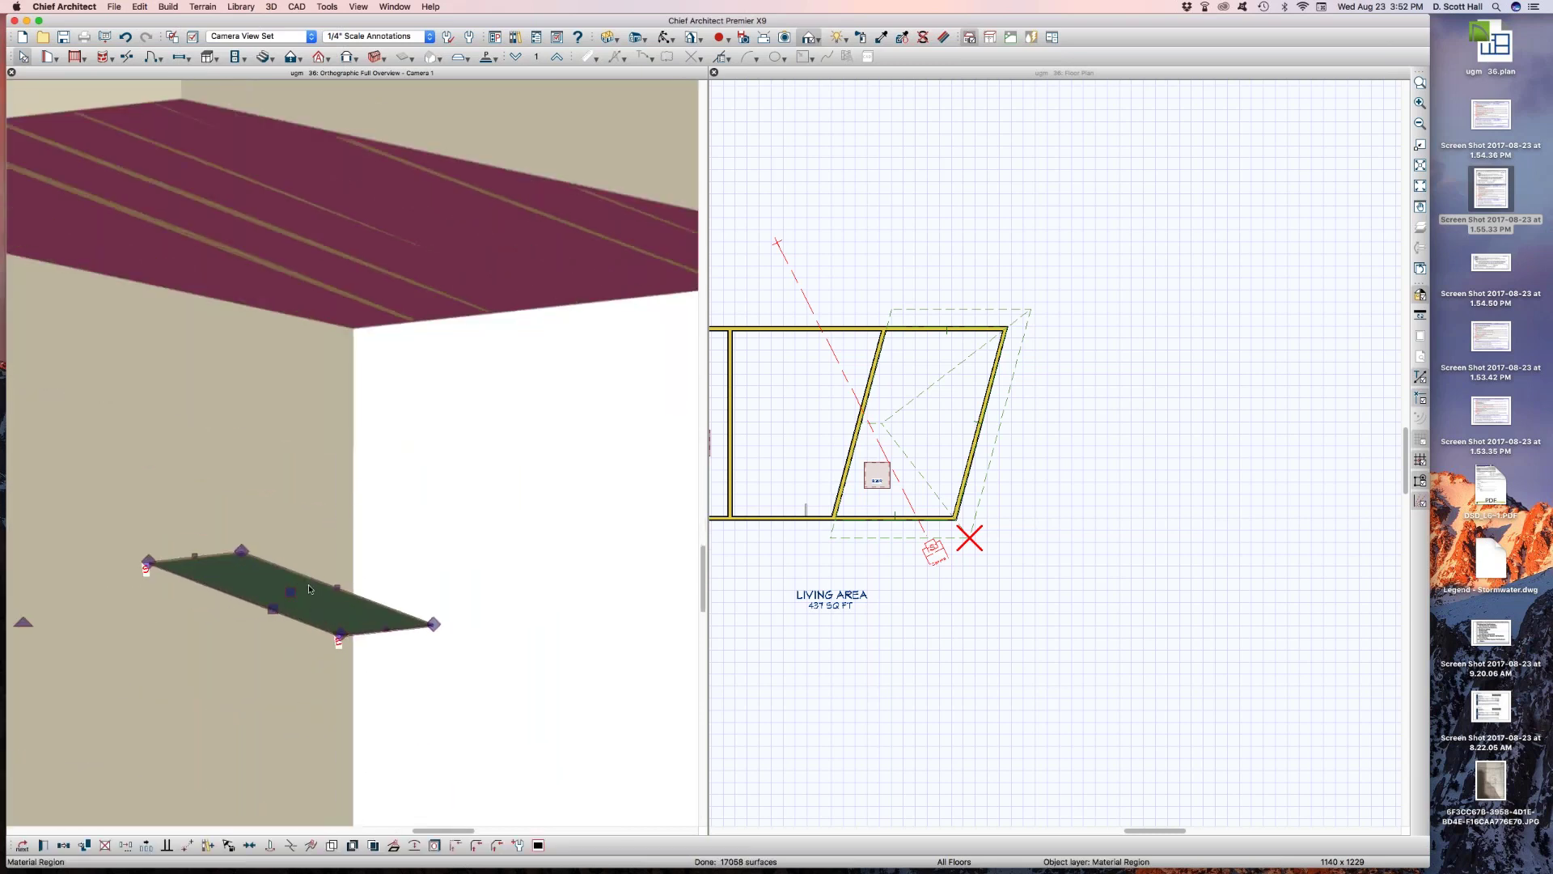
middle_click_drag(308, 589, 278, 513)
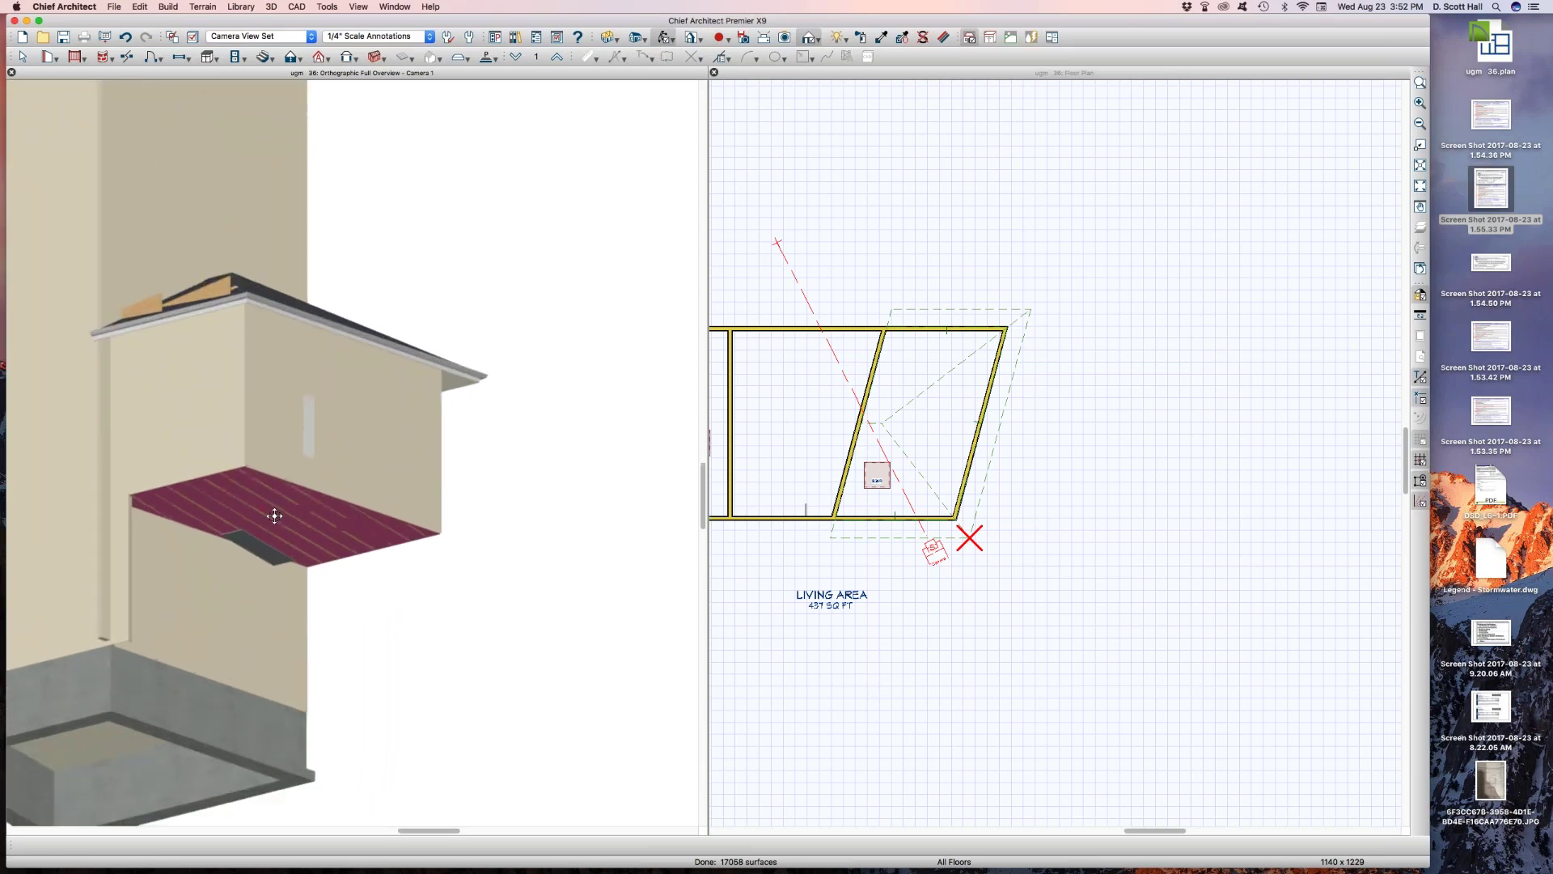
Draw a rectangular Floor Material Region in 3D over the lower exterior wall and foundation wall beneath the cantilevered room
left_click(166, 7)
mouse_move(190, 116)
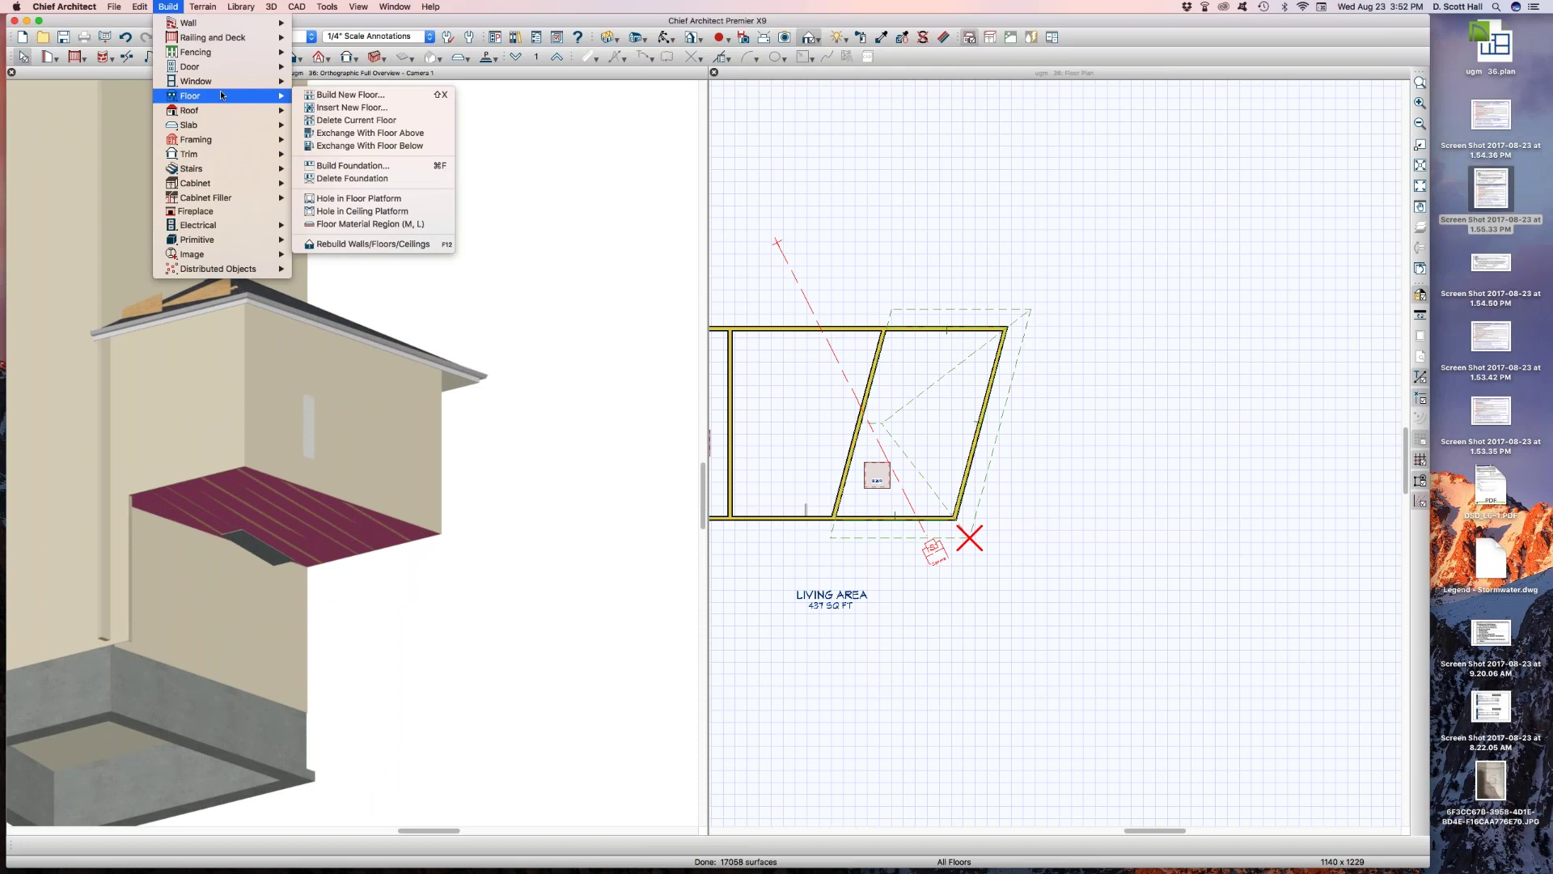
left_click(385, 224)
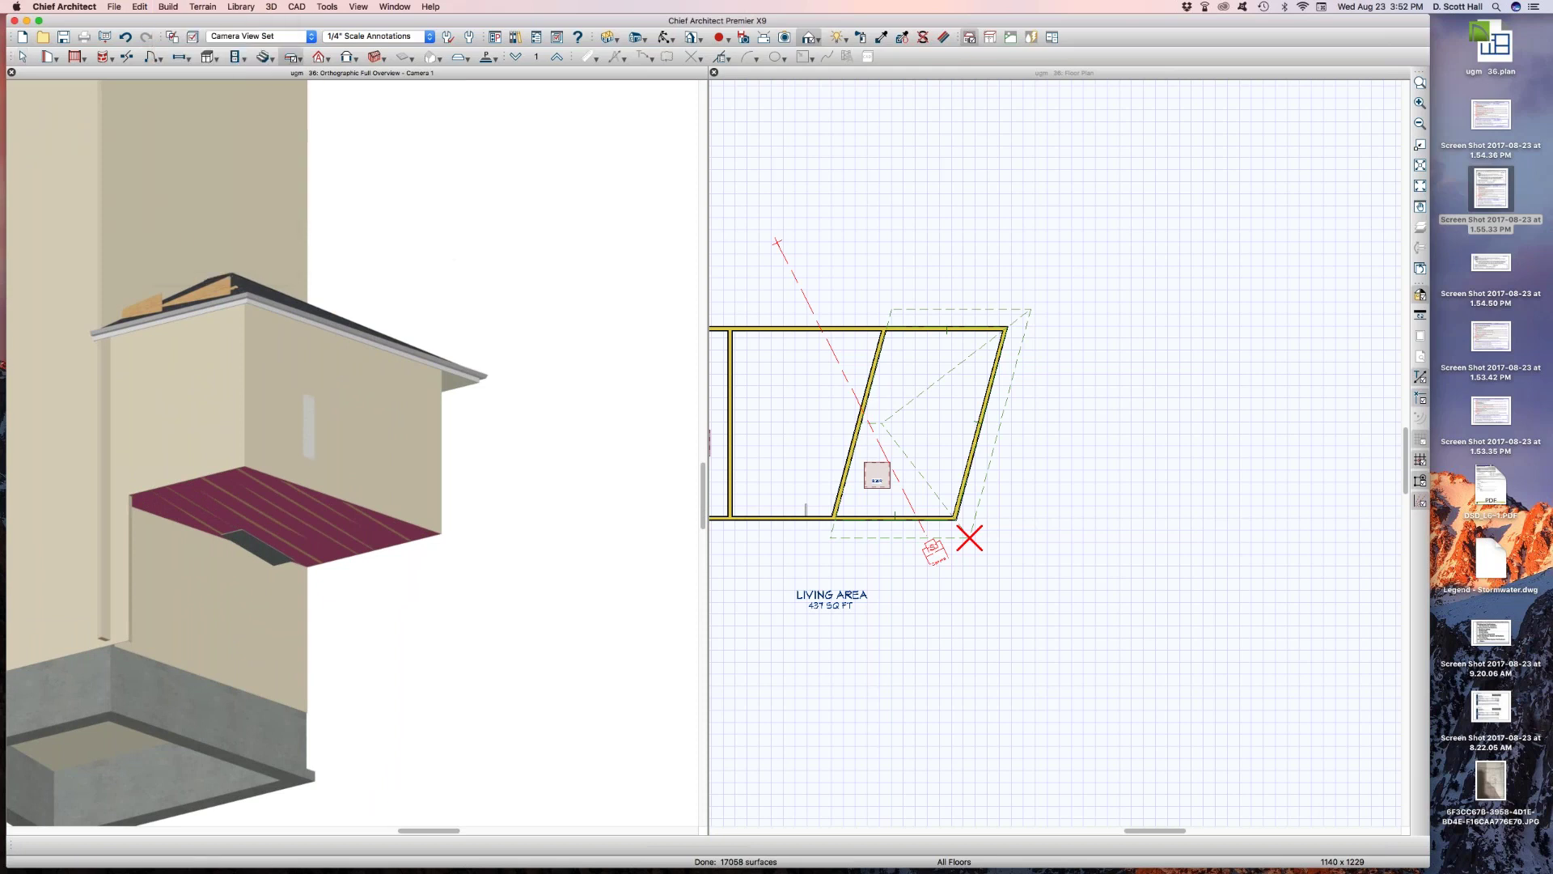
left_click_drag(179, 640, 274, 728)
scroll(333, 621, "down", 3)
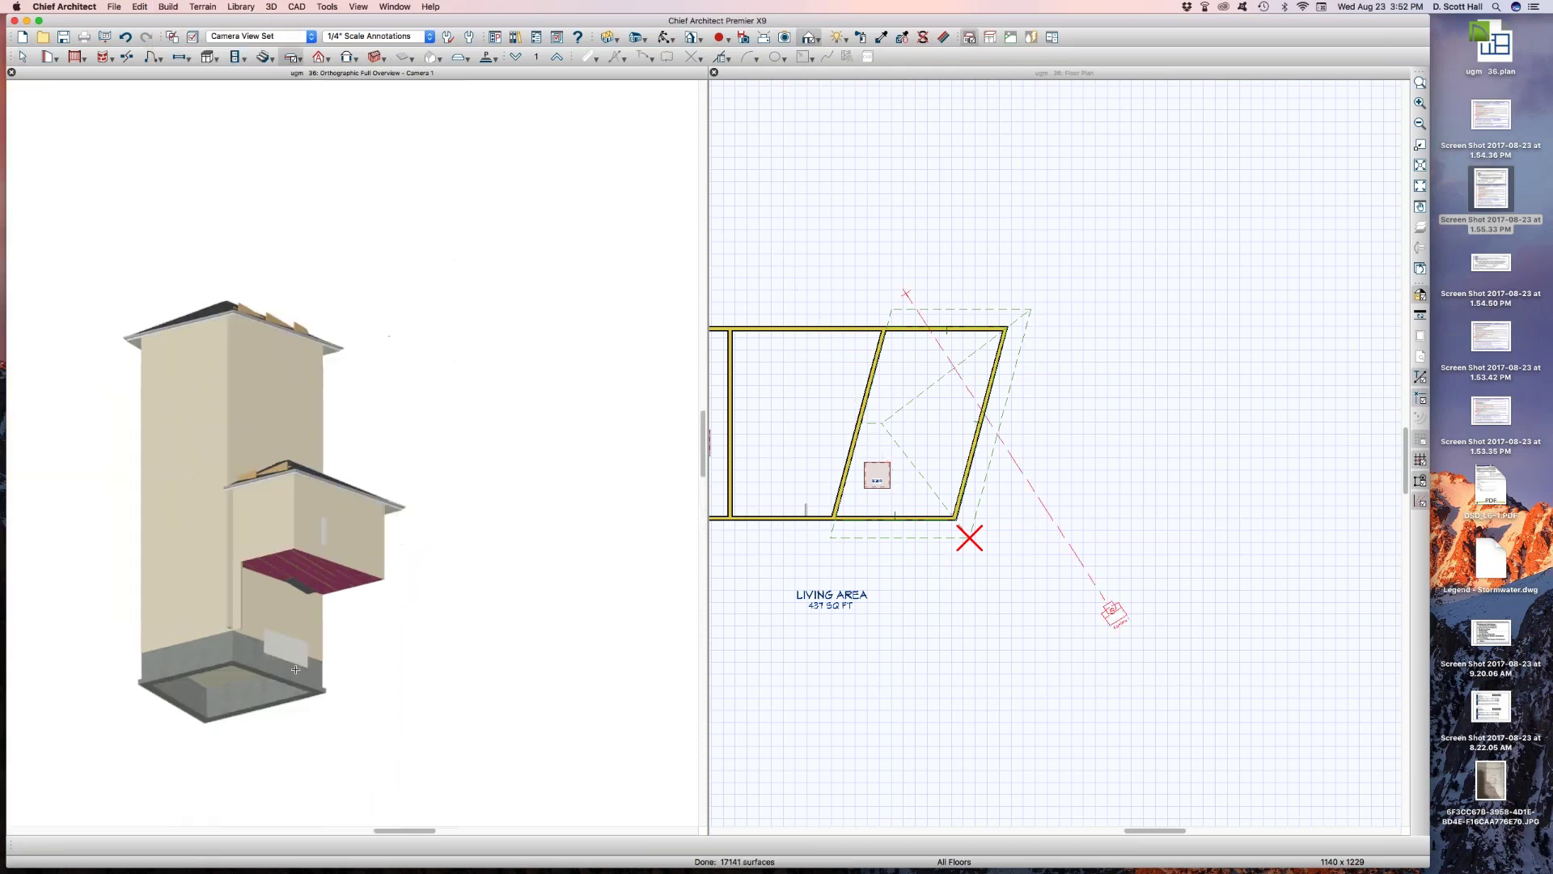
Draw a small Floor Material Region in 3D on the beige wall beneath the cantilevered room, above the existing large region
key("space")
middle_click_drag(322, 597, 410, 555)
key("space")
left_click(409, 554)
key("Escape")
left_click(167, 7)
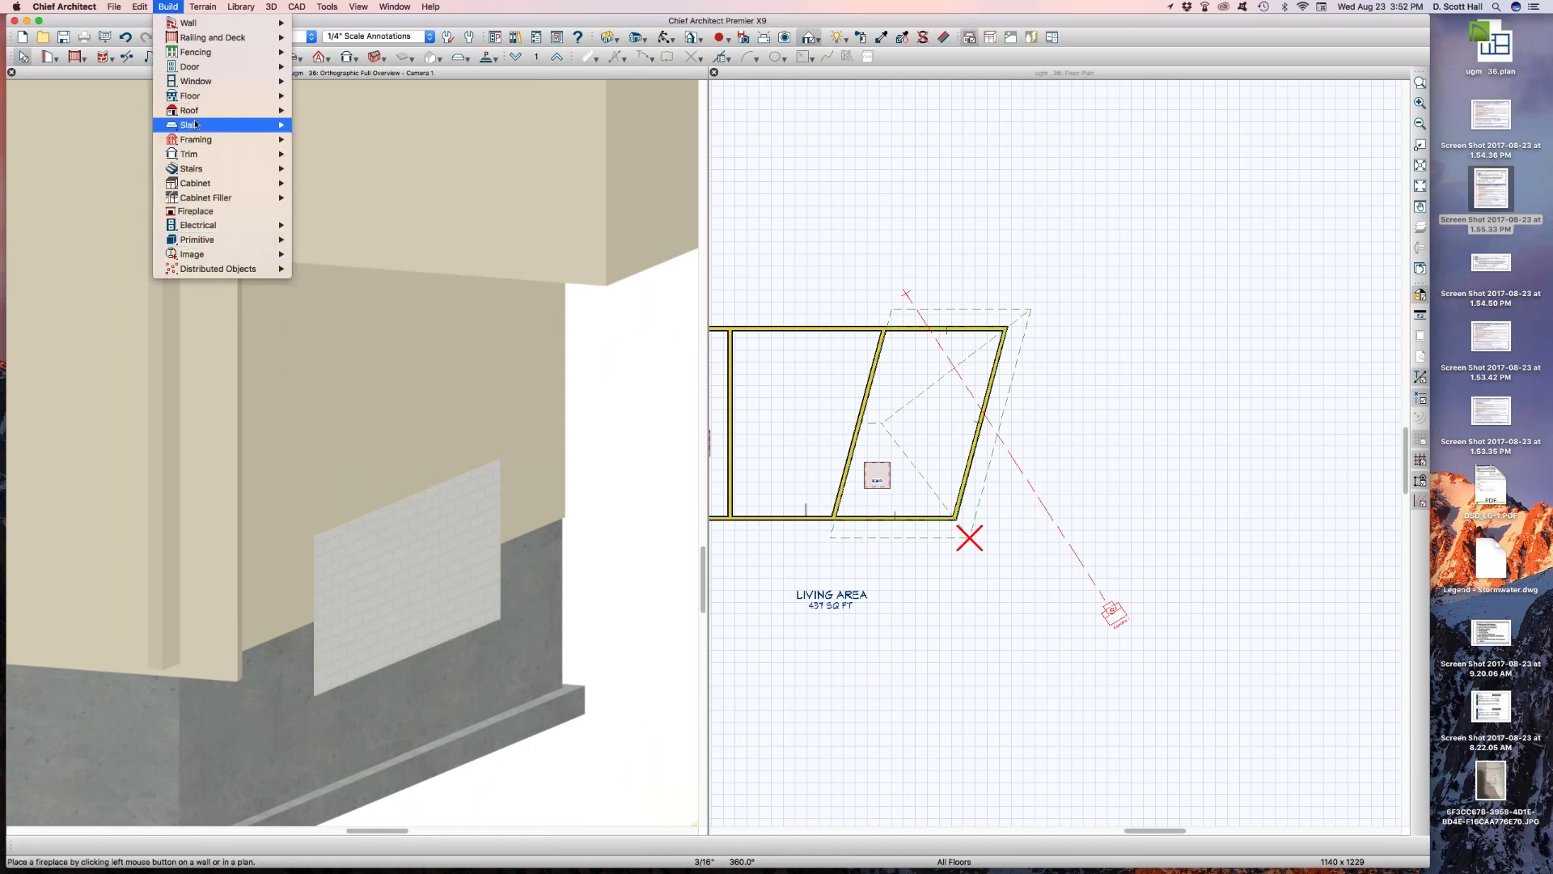
mouse_move(201, 118)
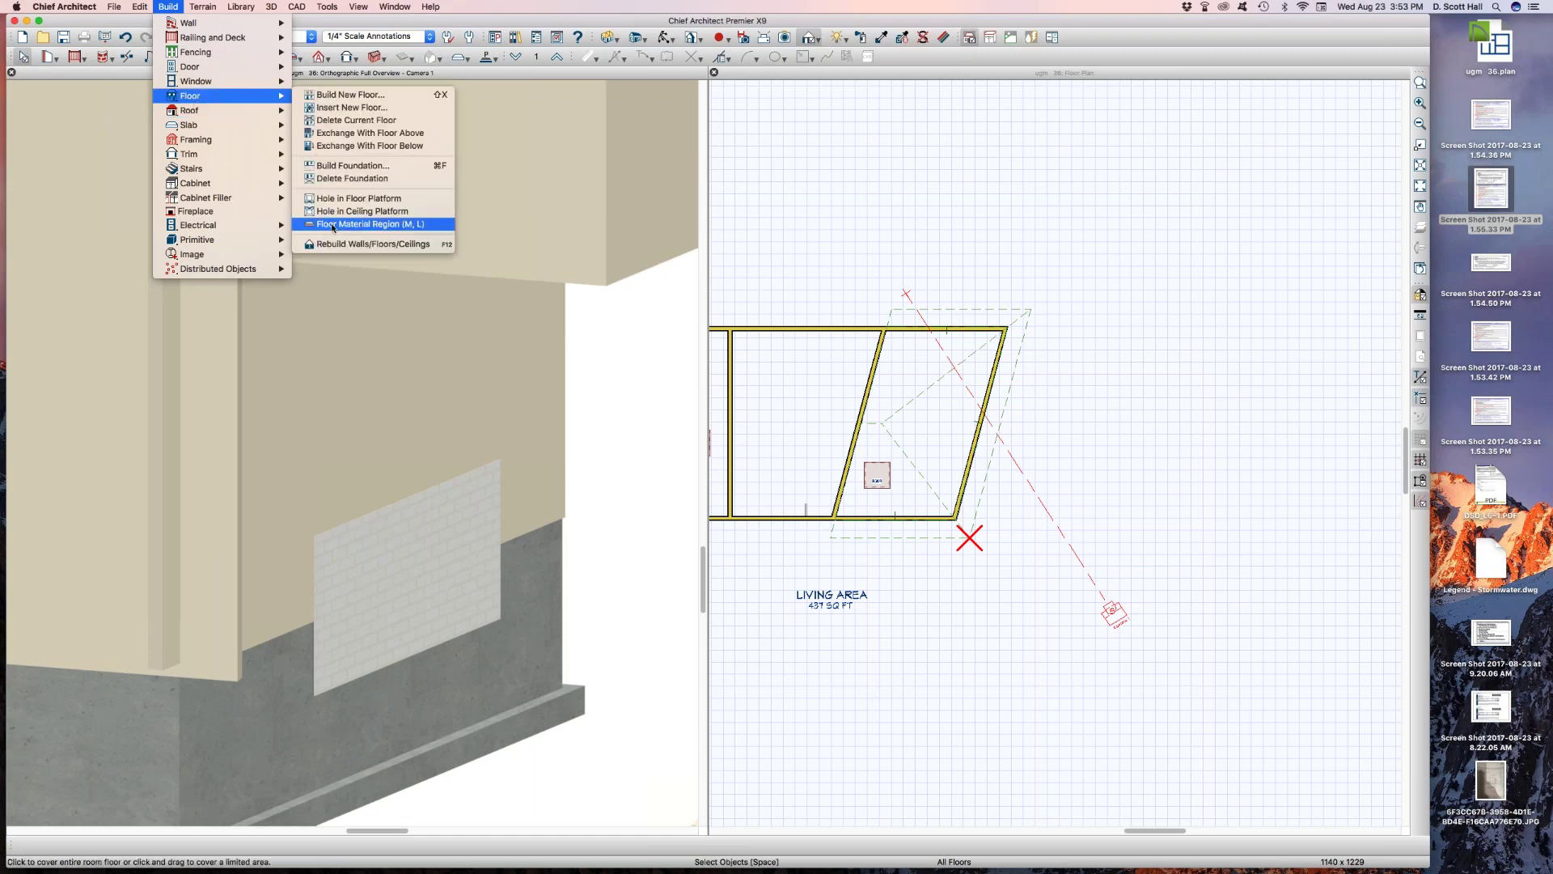
left_click(346, 224)
left_click_drag(303, 344, 374, 427)
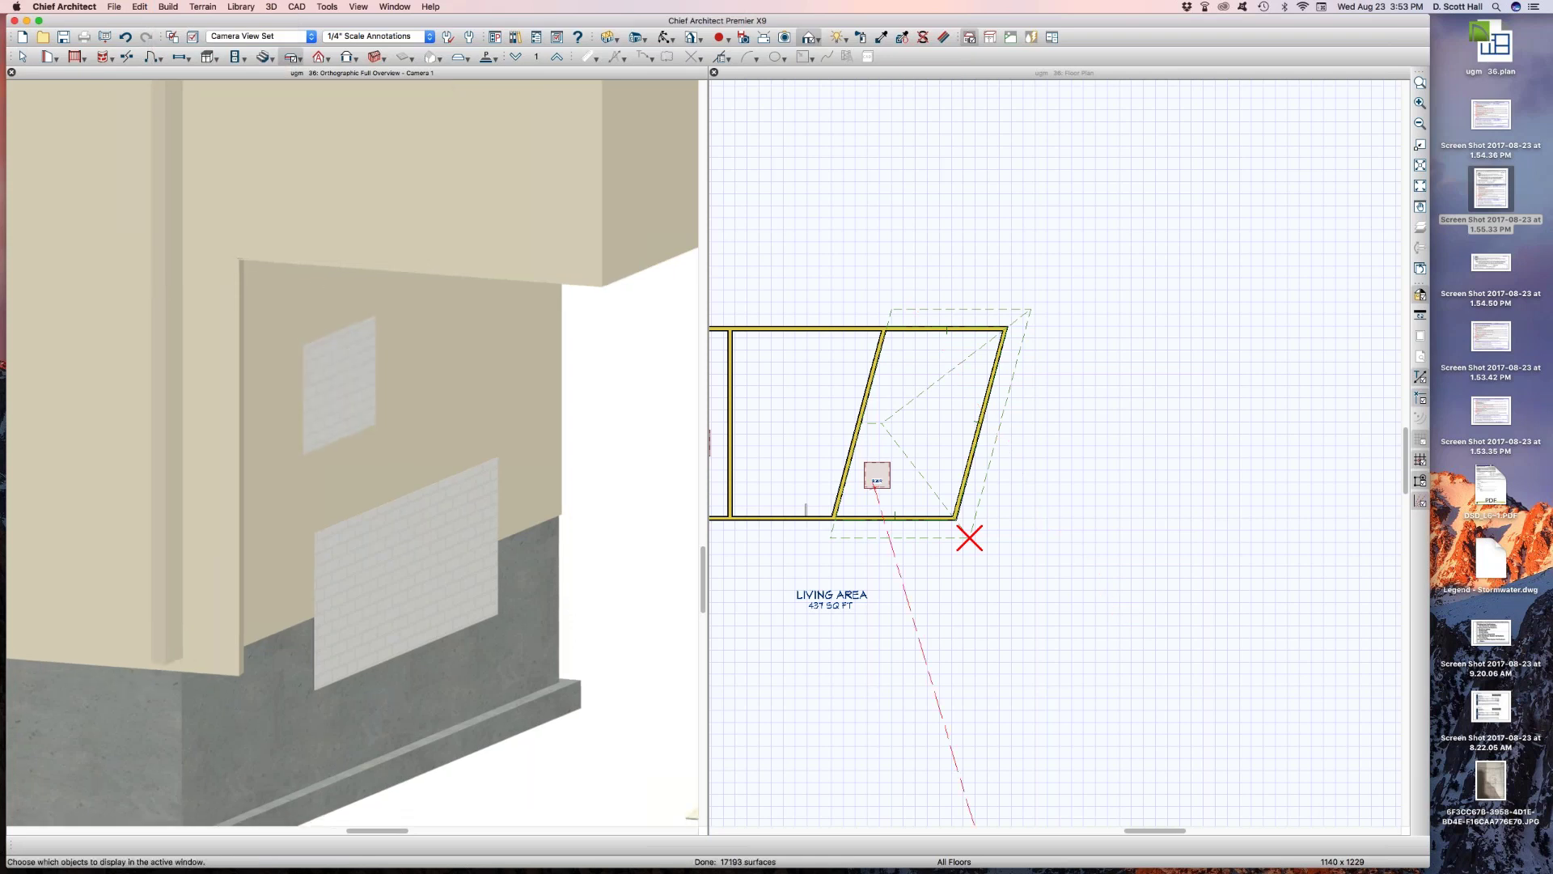
Draw a narrower wall material region beside the small floor material region on the same wall and compare the two up close
left_click(49, 57)
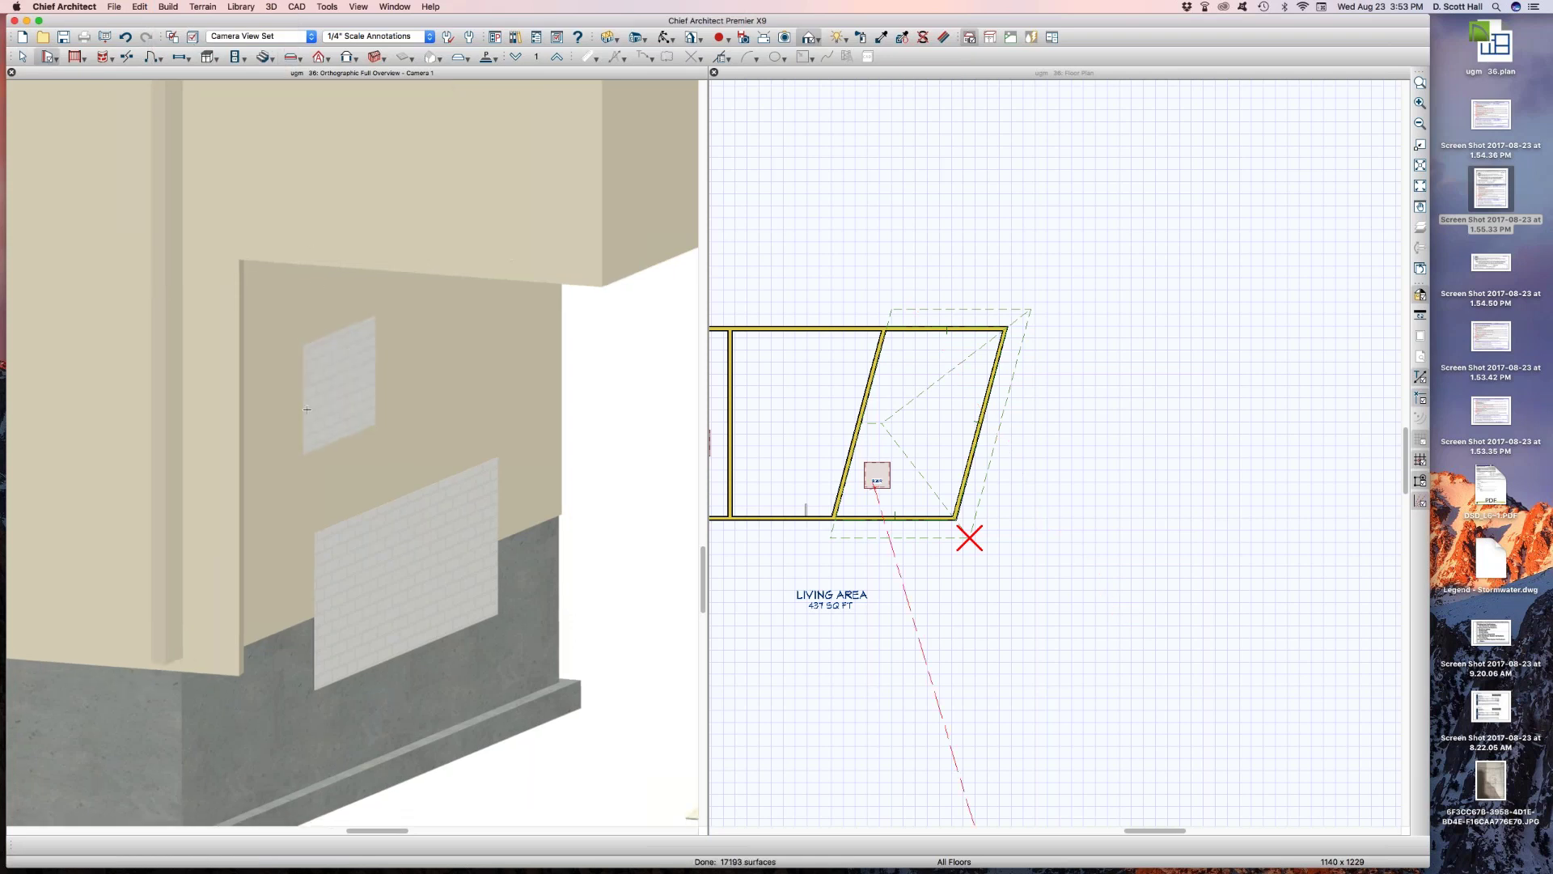
left_click_drag(424, 344, 478, 417)
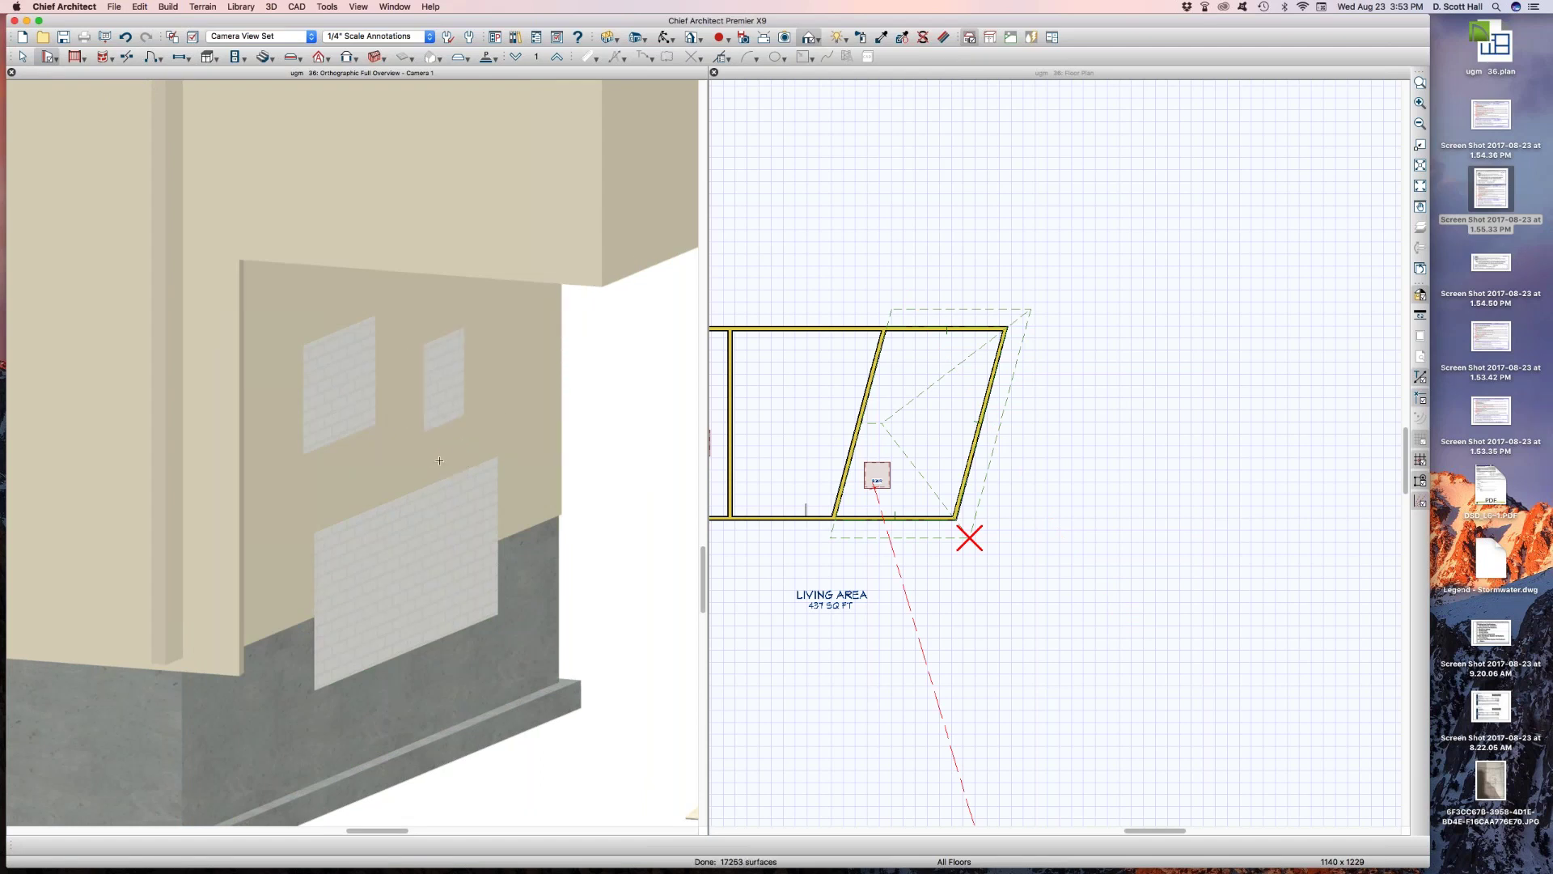
scroll(511, 335, "up", 5)
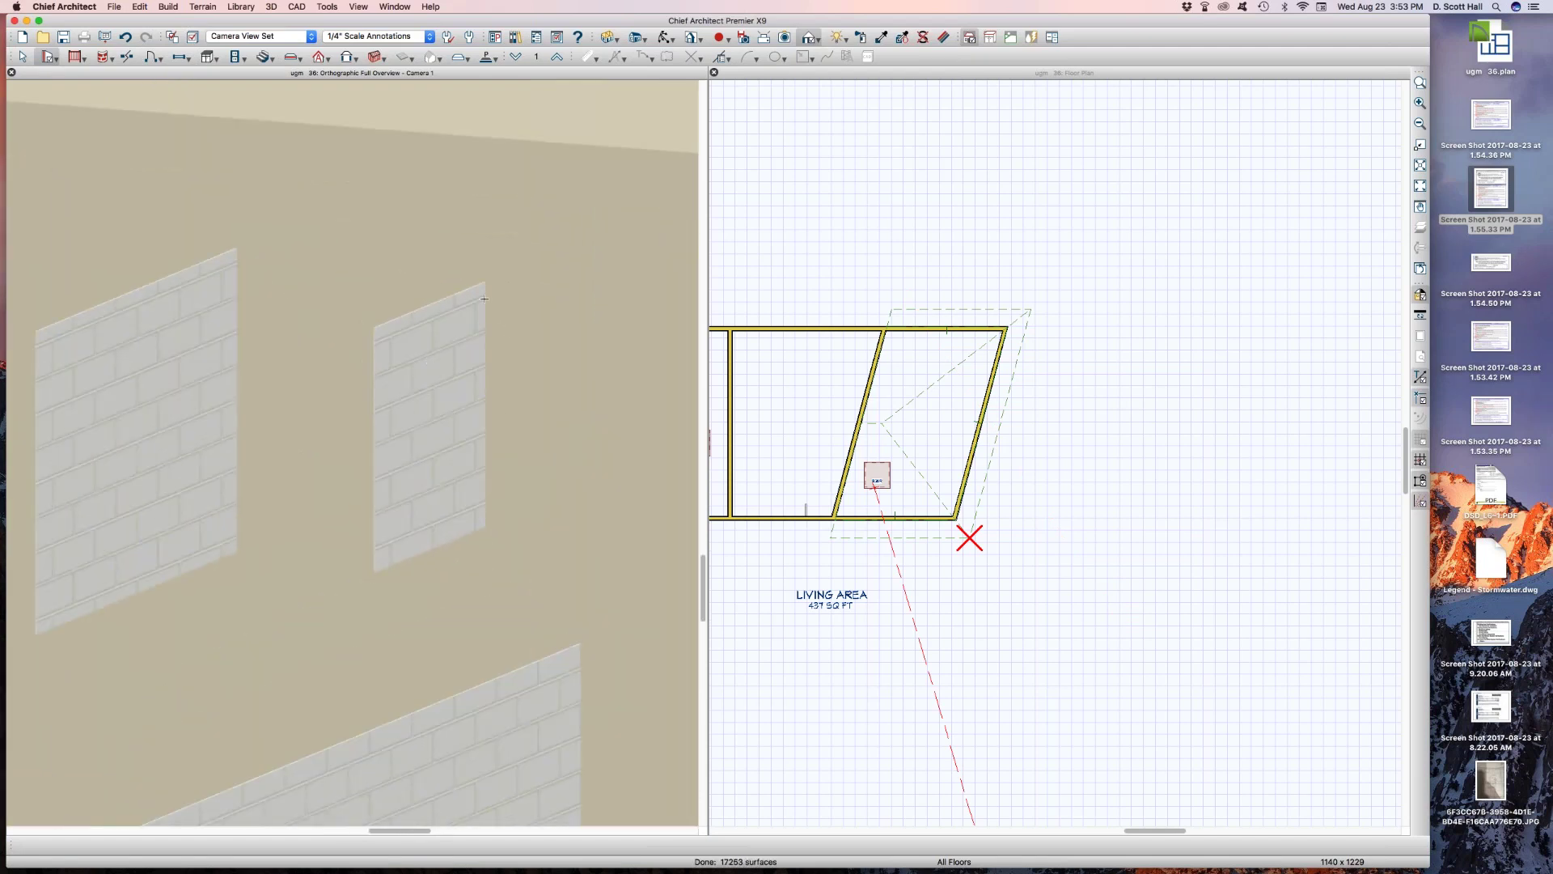
scroll(484, 299, "down", 3)
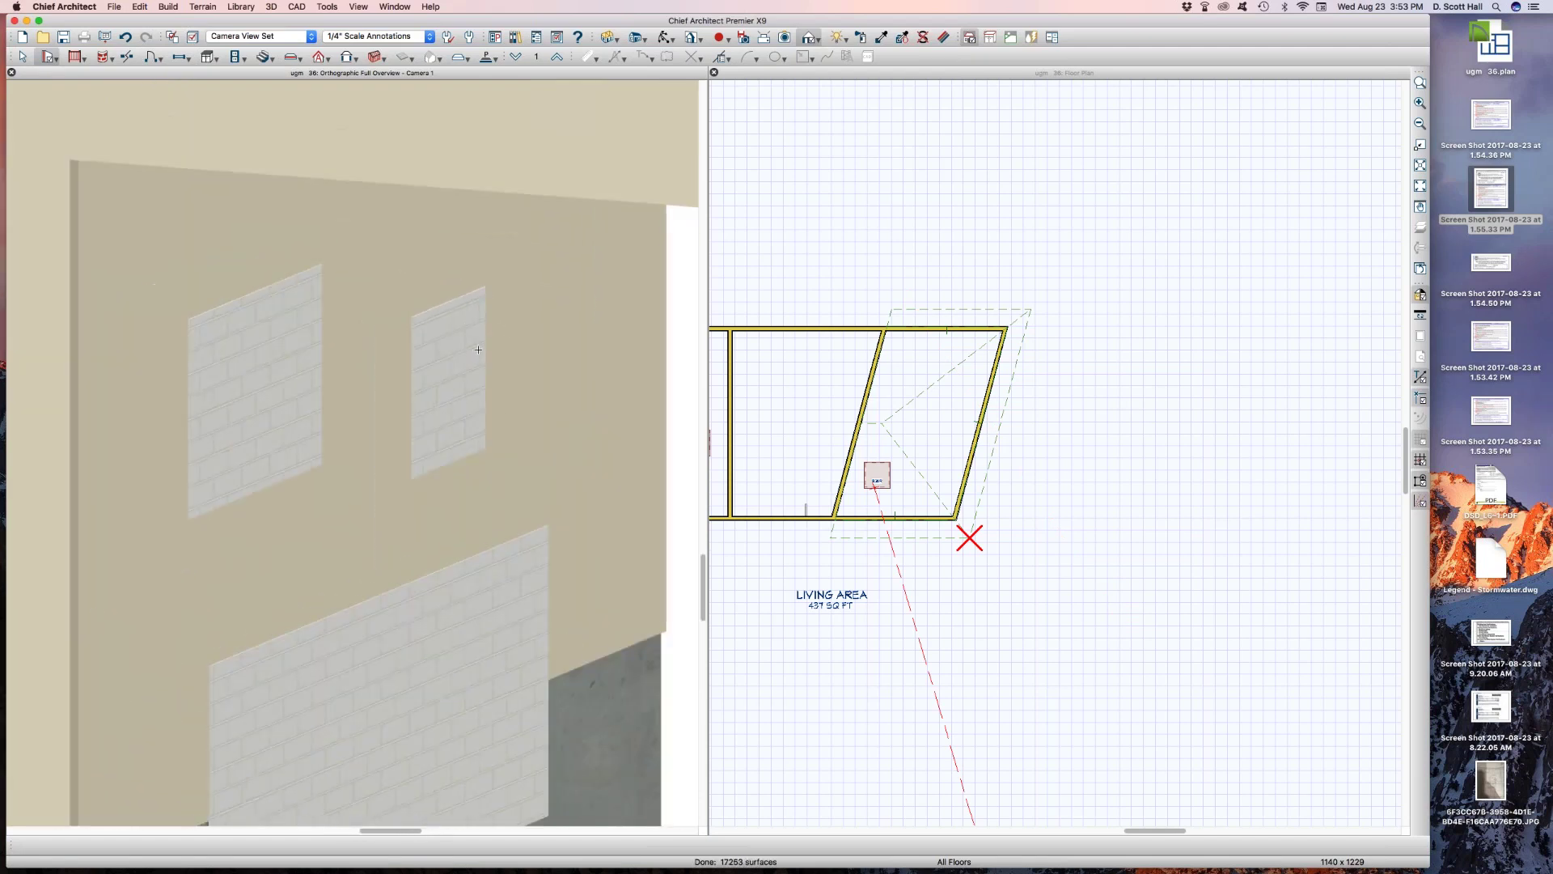
scroll(456, 330, "down", 3)
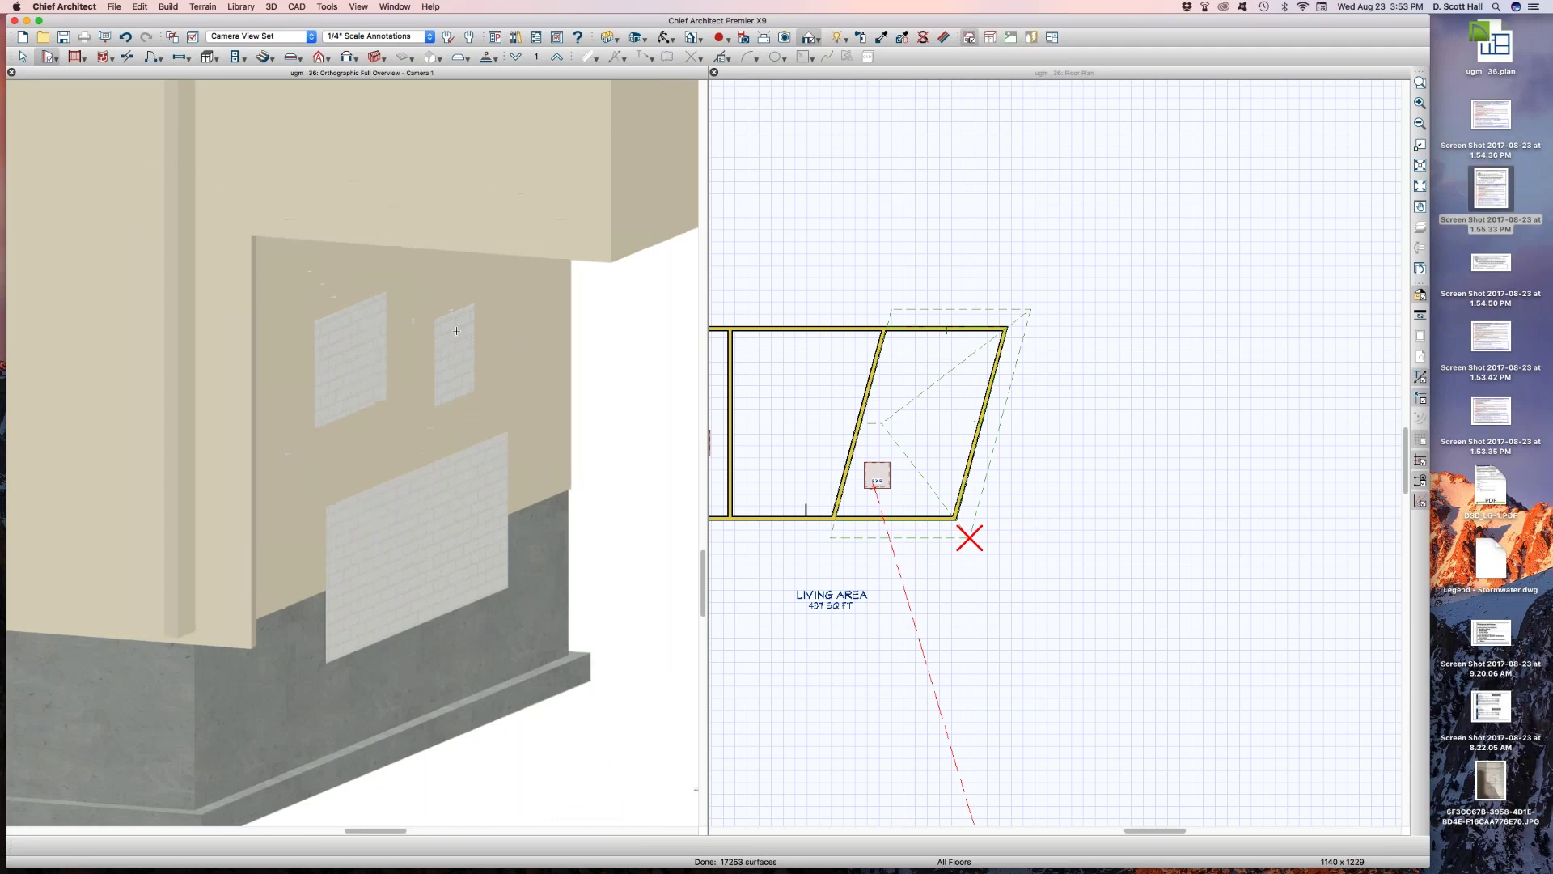
scroll(456, 349, "down", 2)
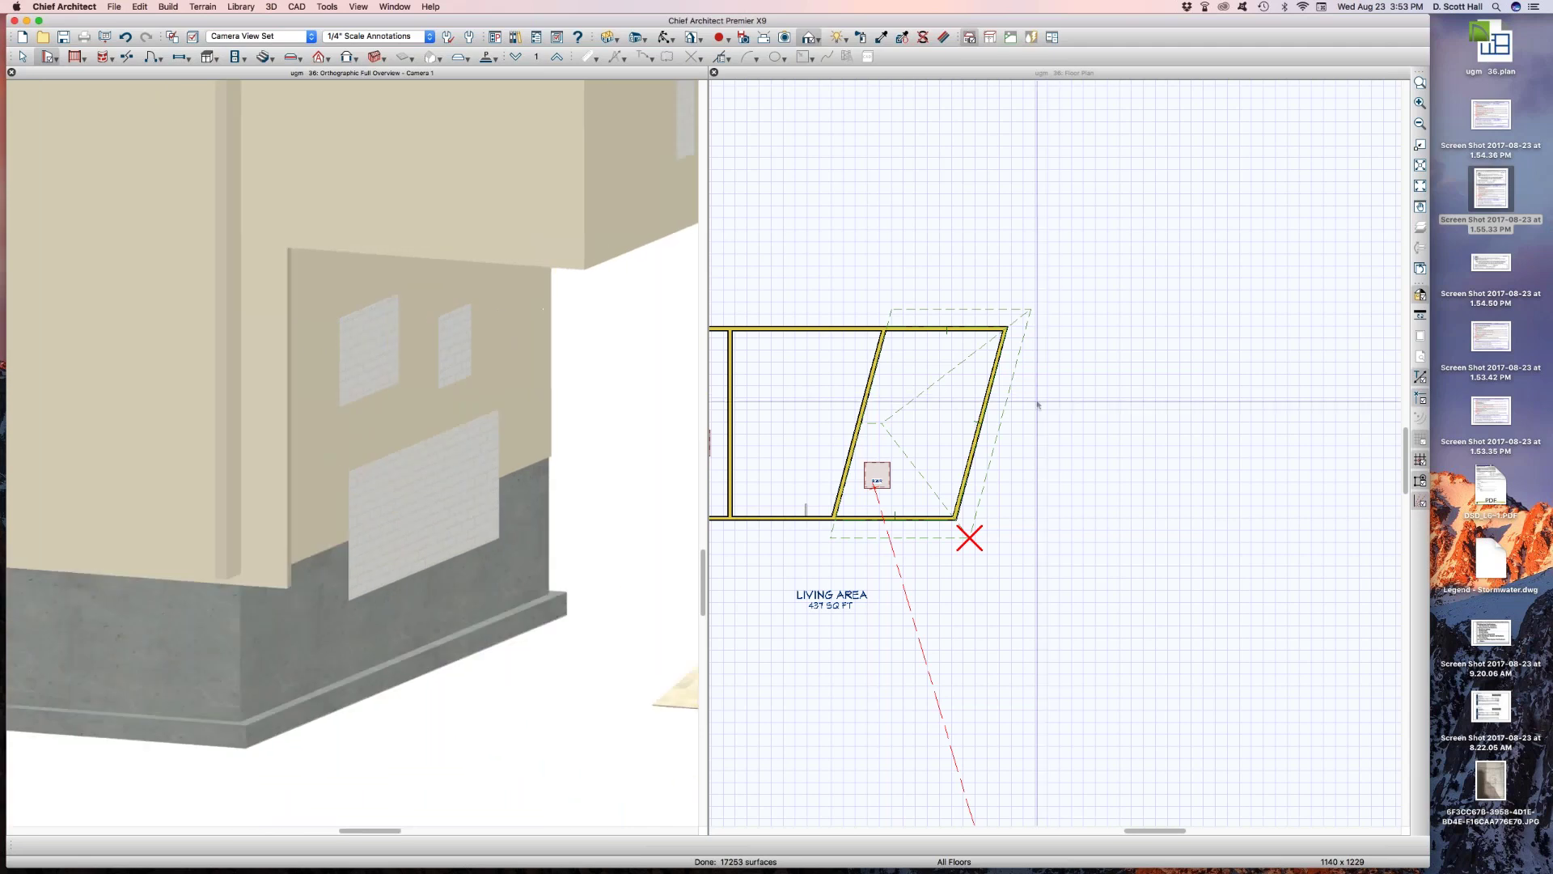
Open an orthographic floor overview and draw a small wall material region on the wood floor between the joists
left_click(982, 422)
left_click(975, 422)
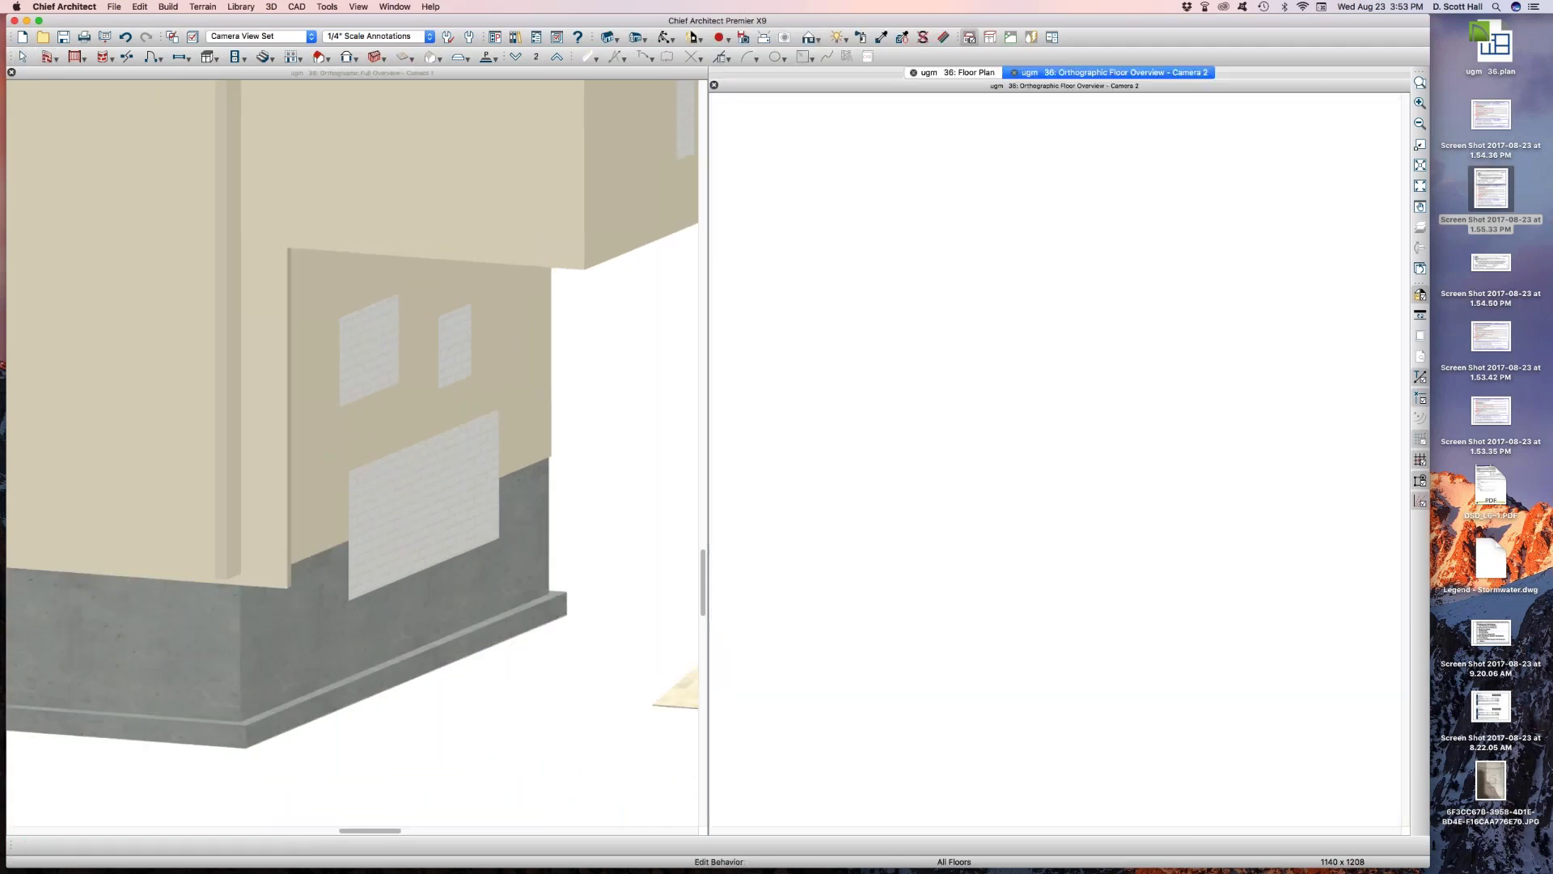
scroll(1044, 414, "up", 6)
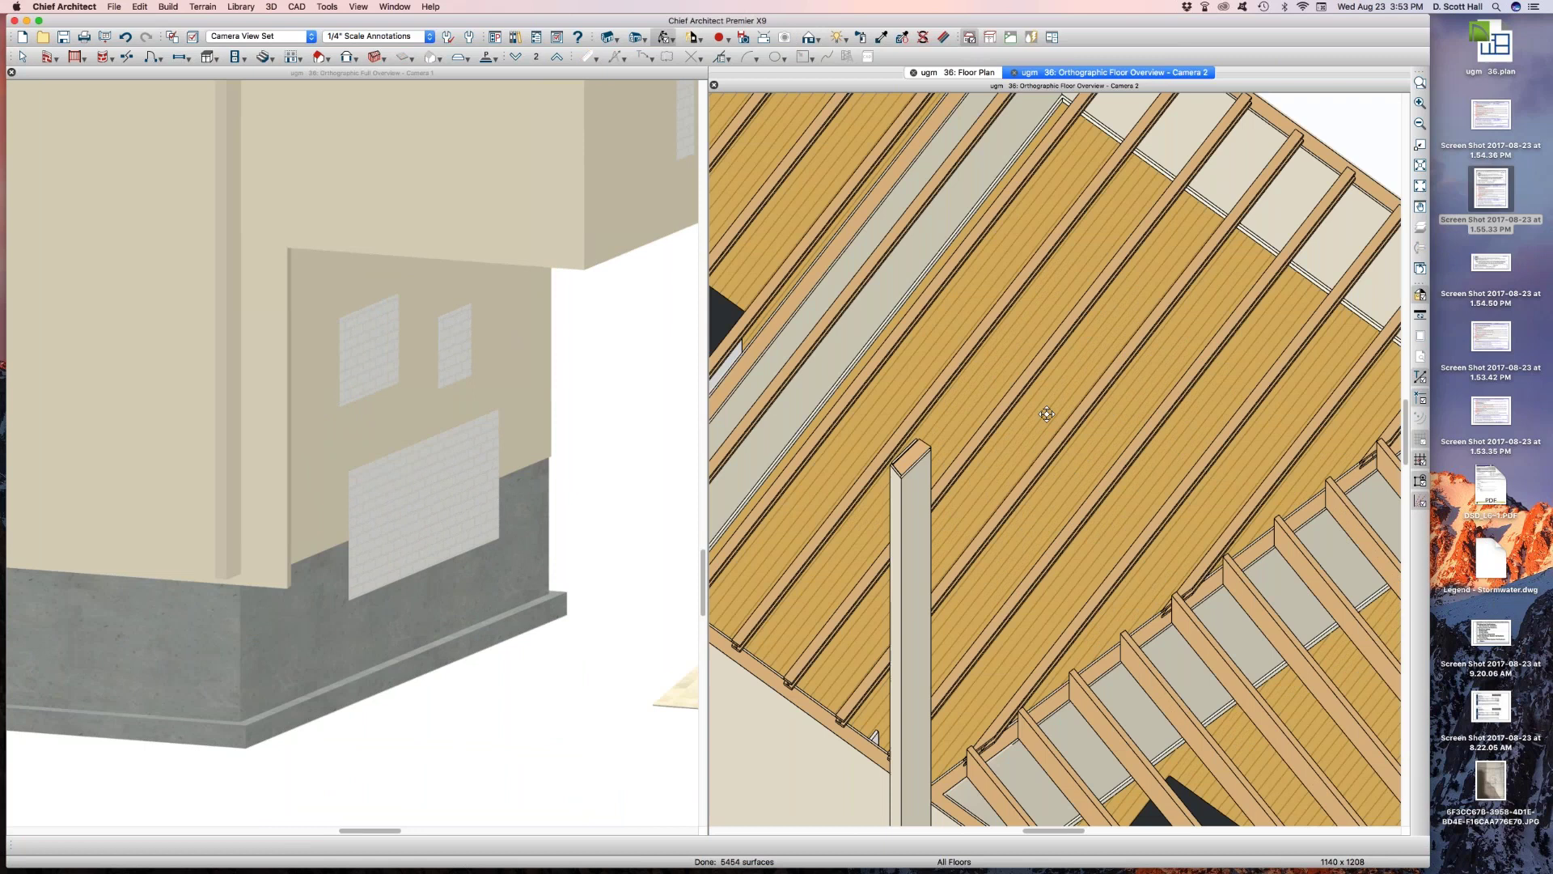
key("space")
key("w")
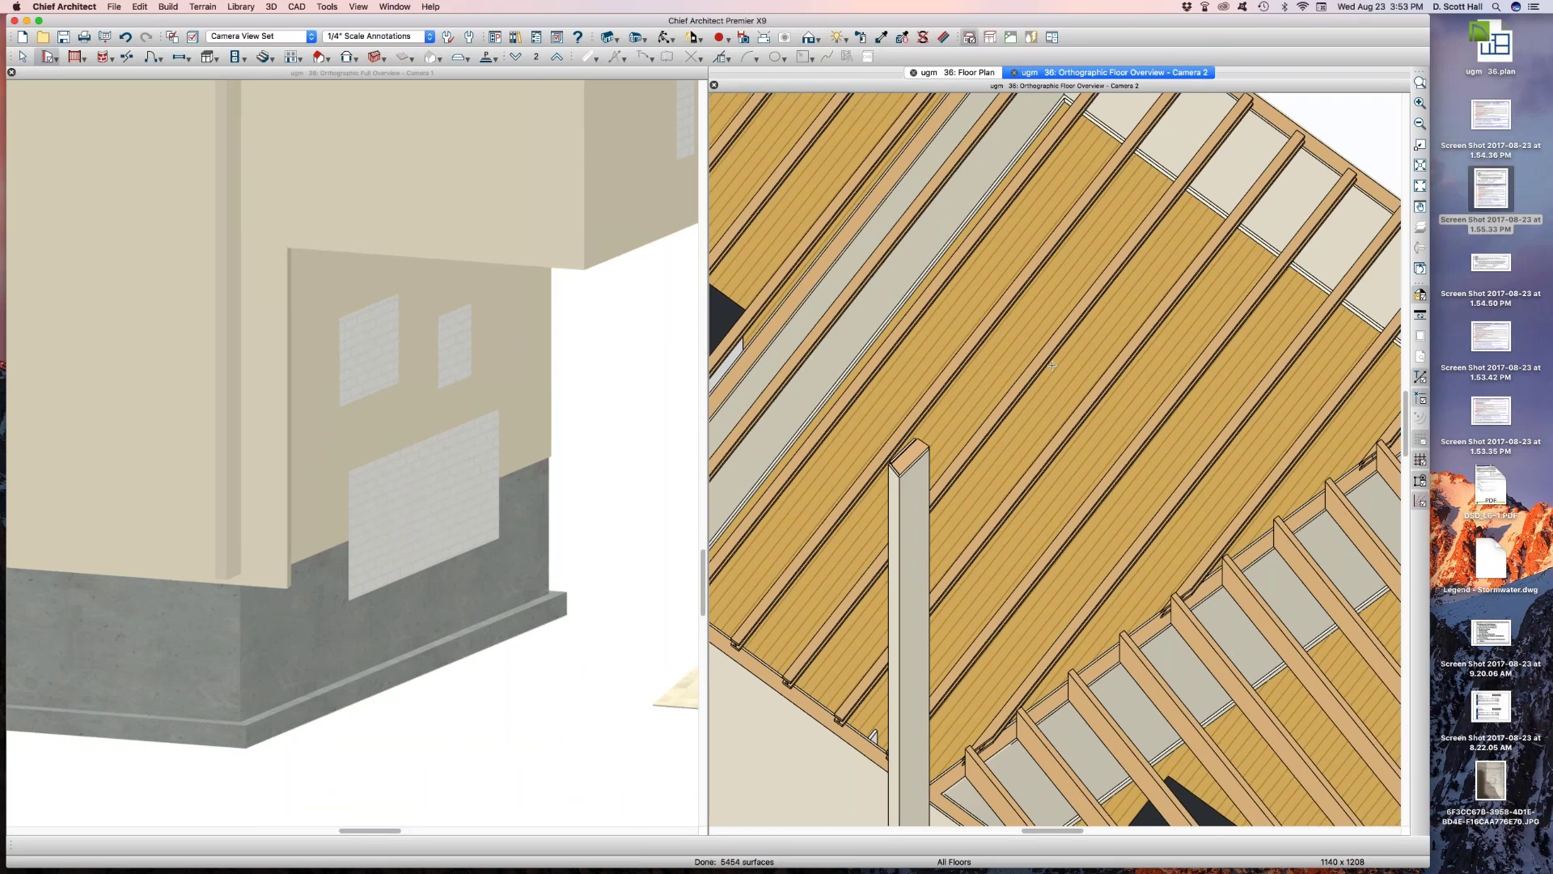
left_click_drag(1055, 365, 1049, 434)
scroll(1069, 444, "up", 3)
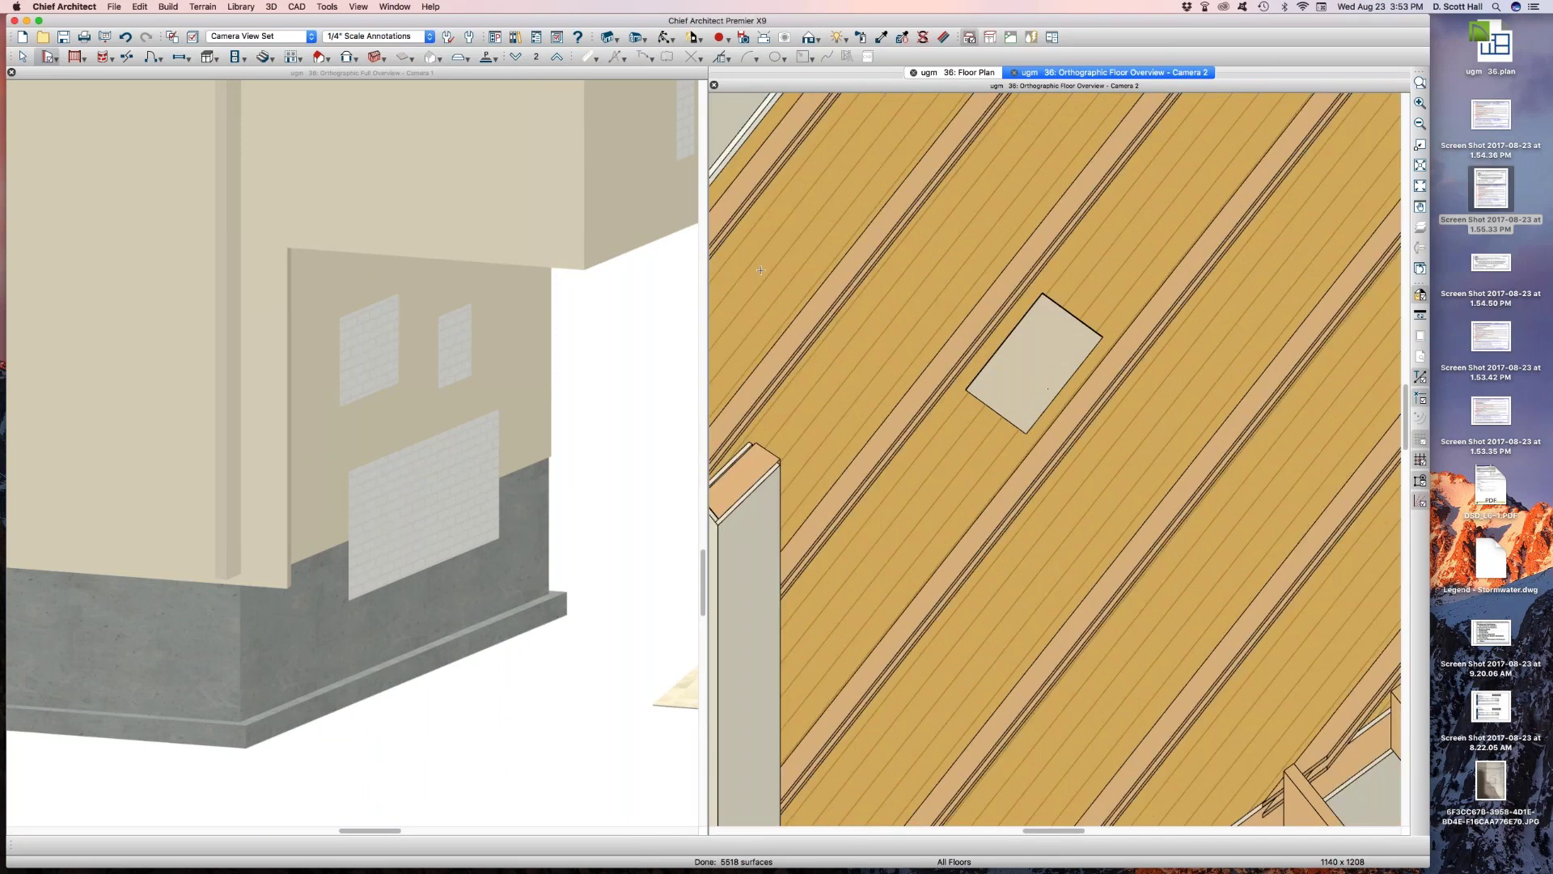
Draw a Floor Material Region of similar size beside the first region on the wood floor and return to object selection
left_click(168, 6)
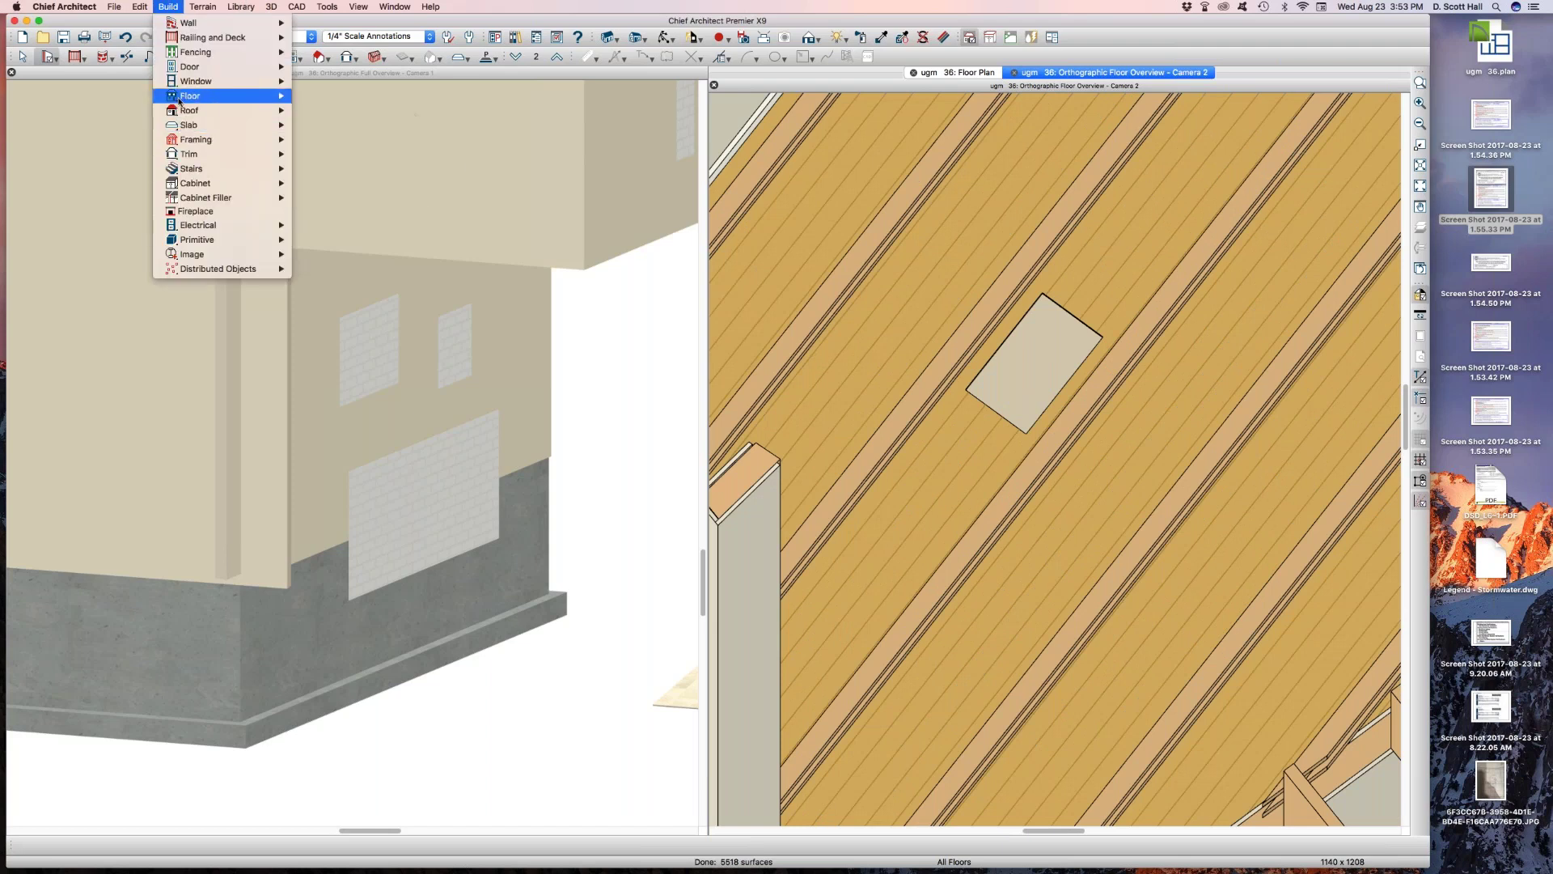
mouse_move(182, 99)
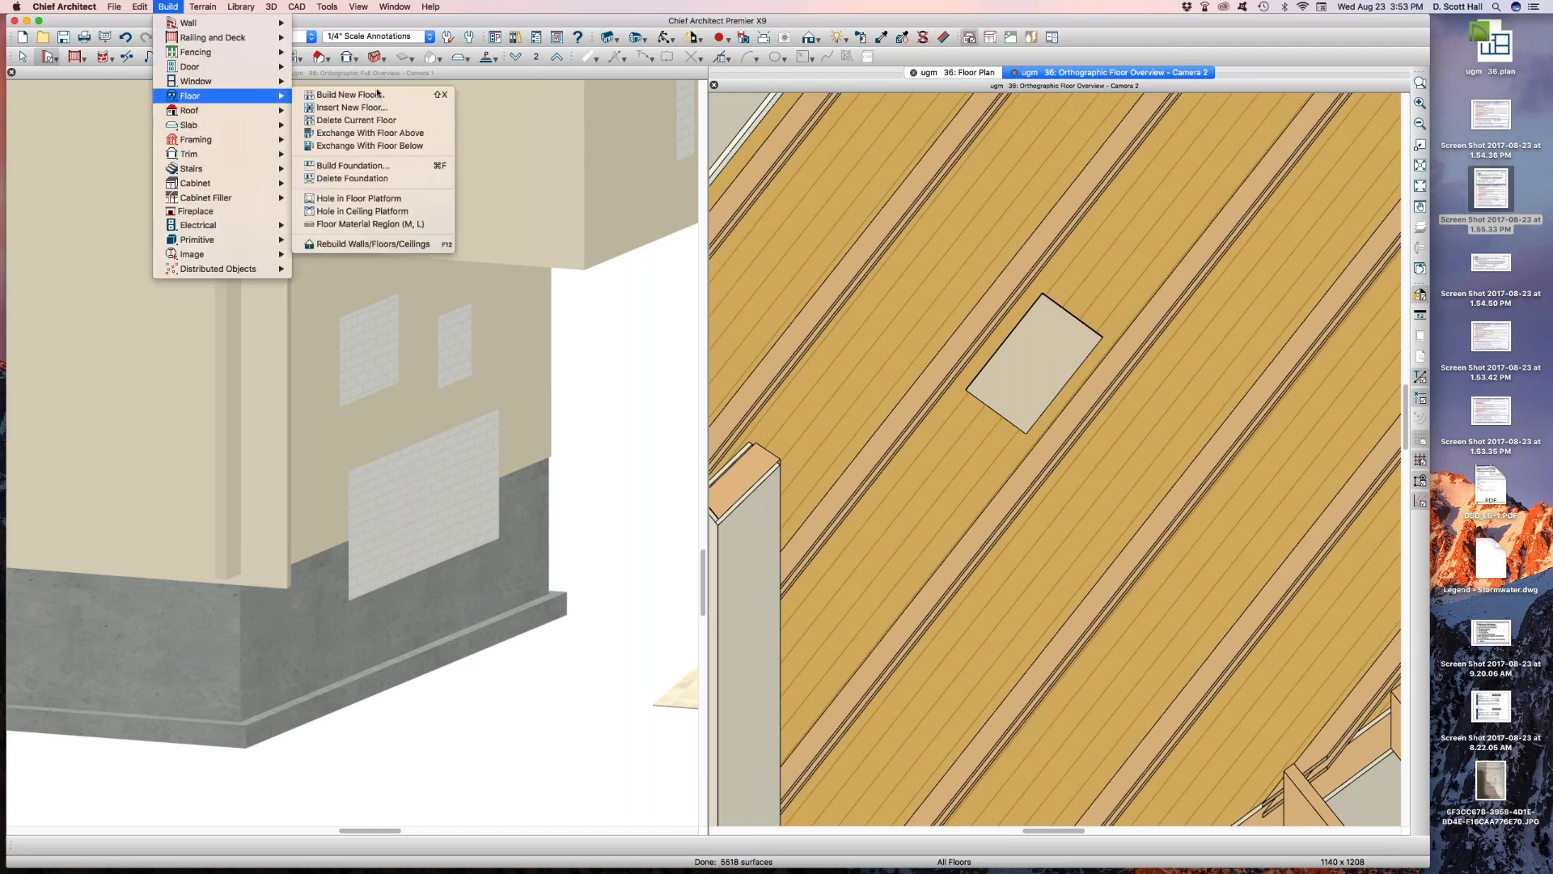
left_click(415, 229)
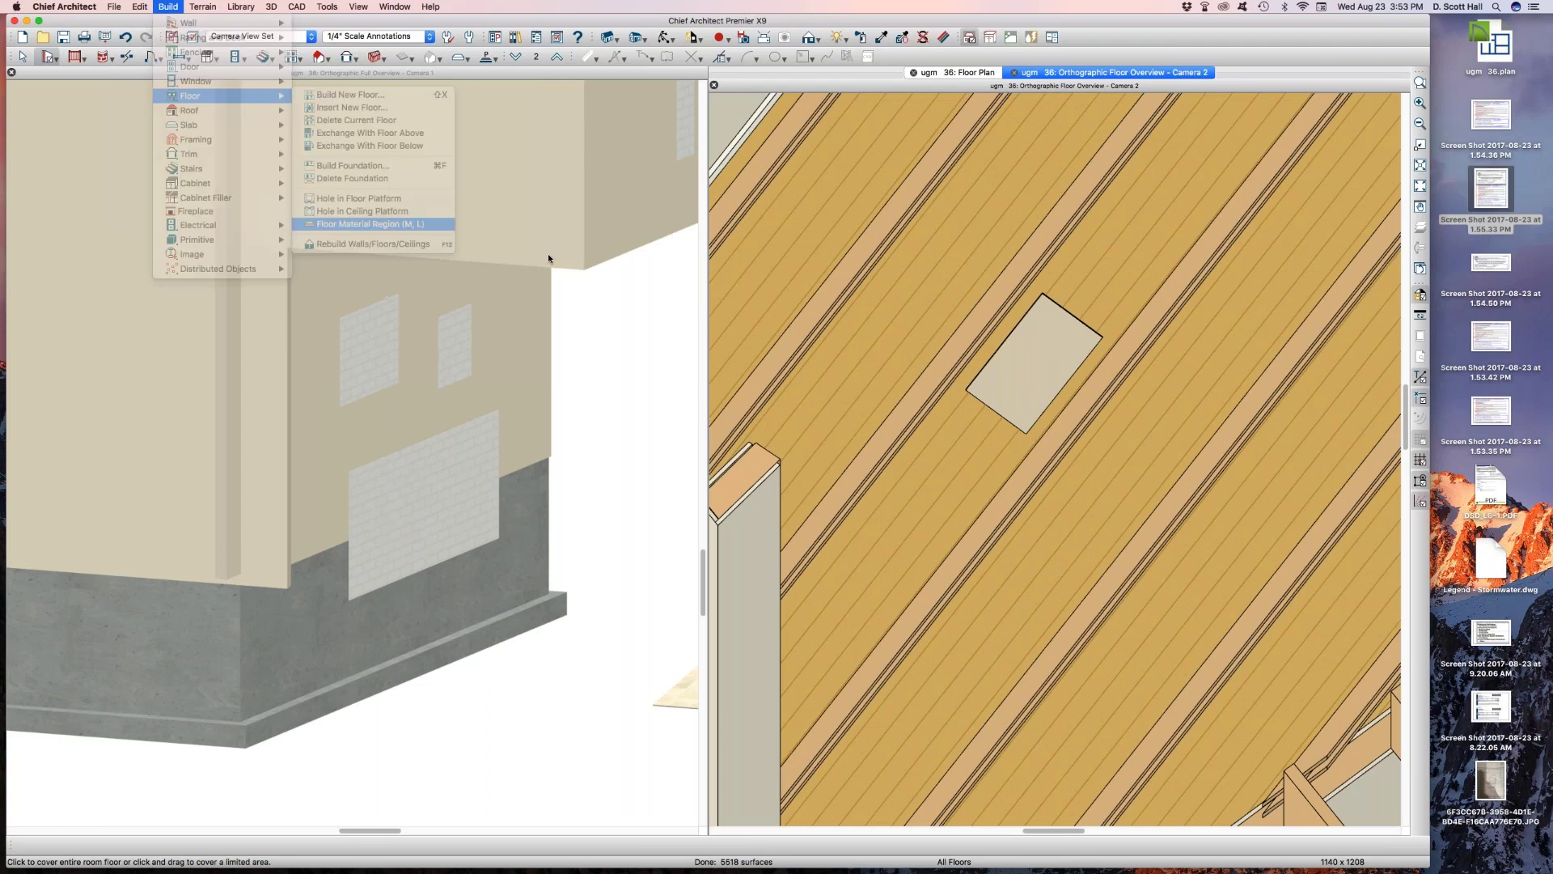
left_click(1170, 346)
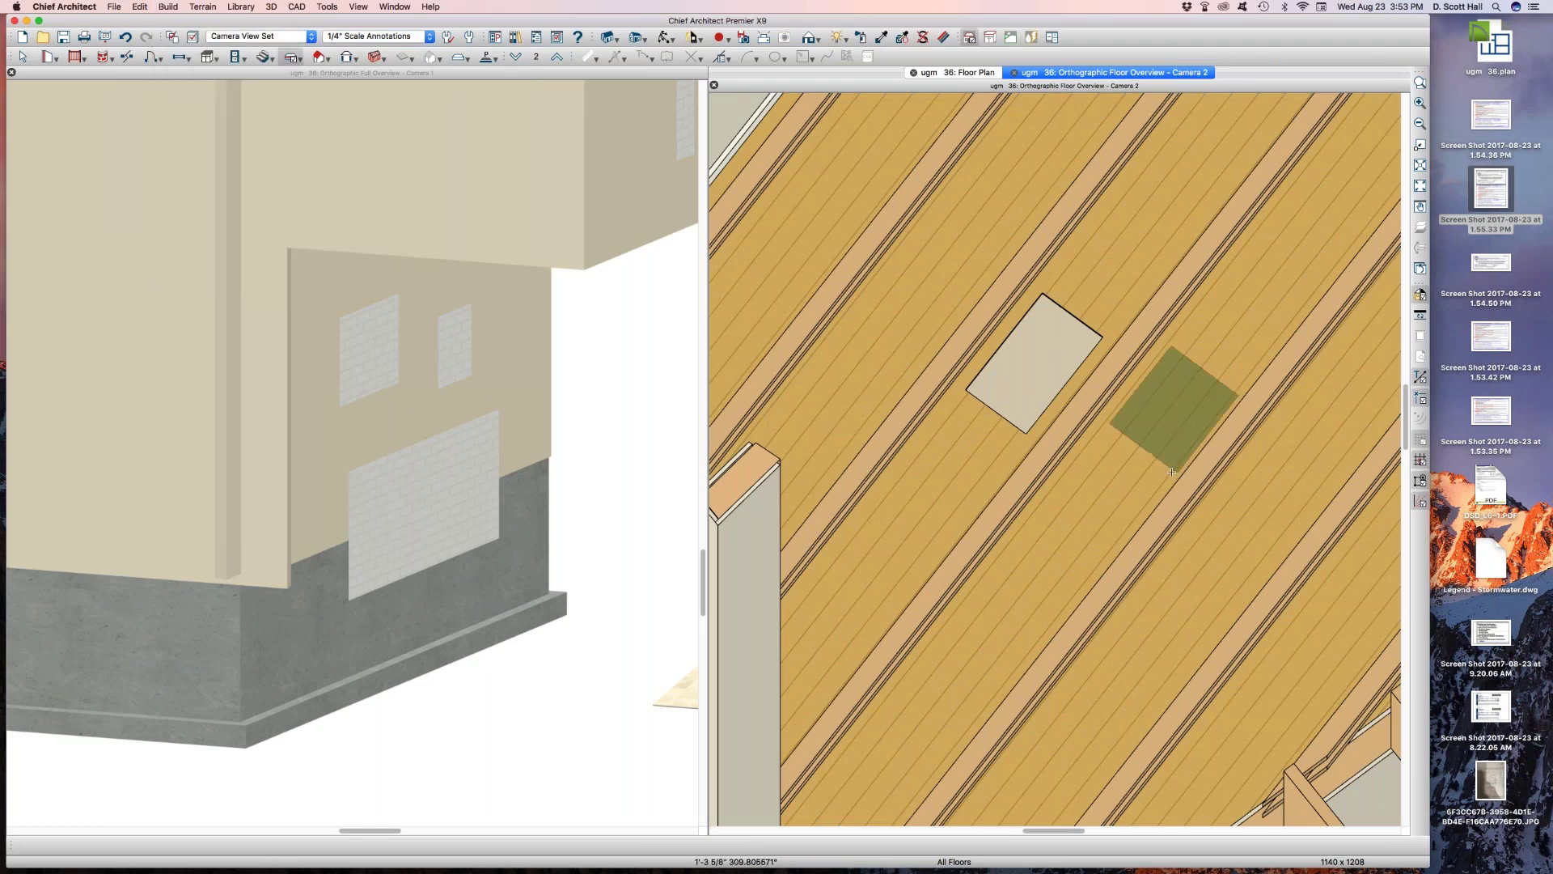
key("space")
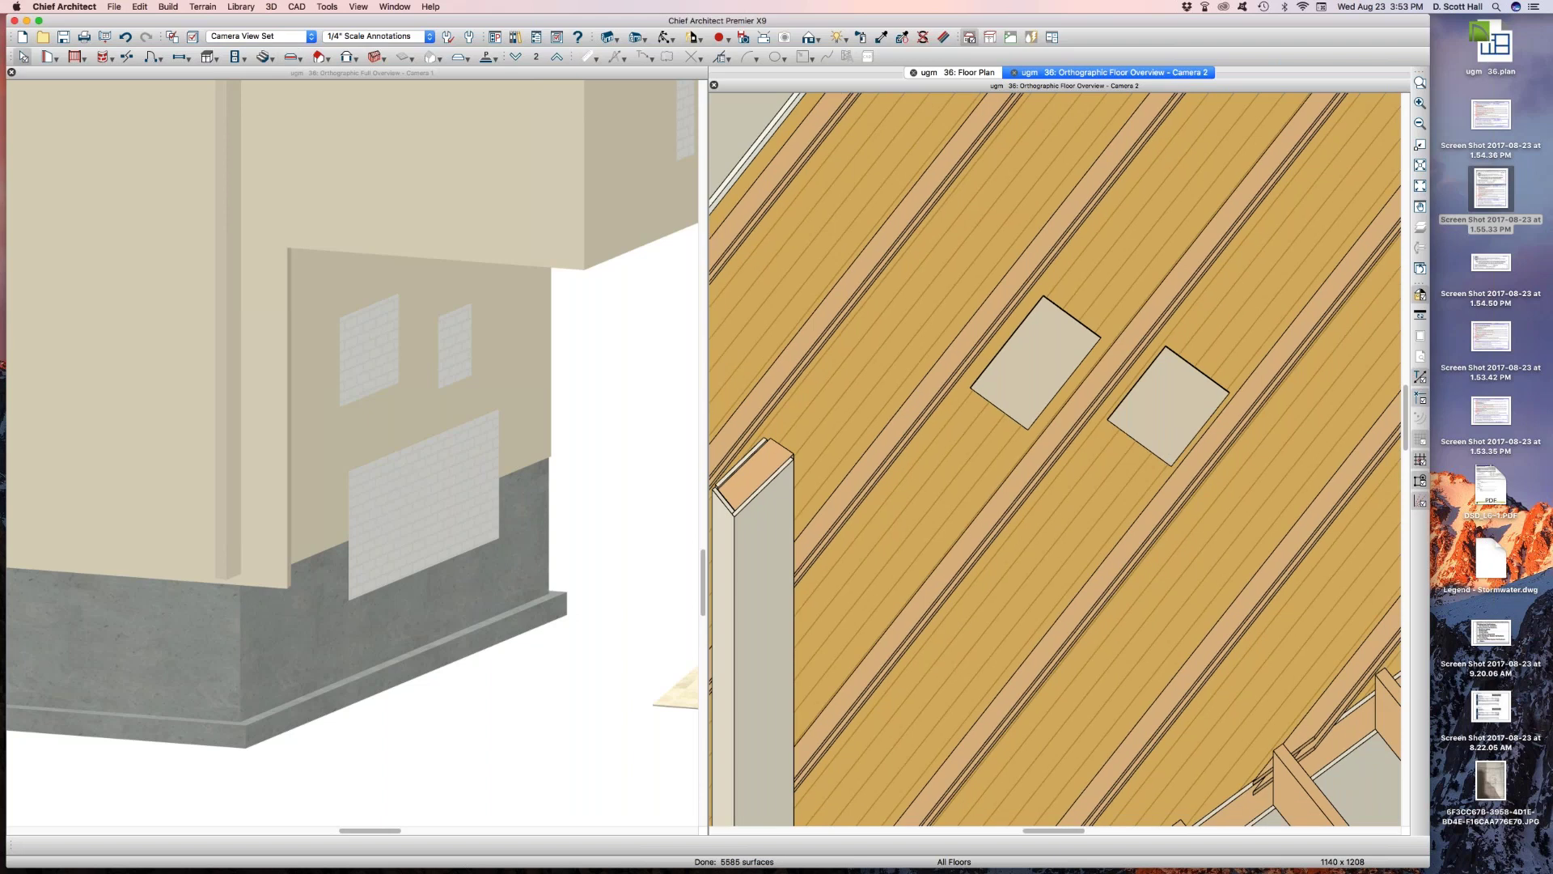
Orbit and zoom the floor overview to examine how the two material regions sit relative to the wood floor surface
middle_click_drag(1170, 448, 1161, 419)
left_click_drag(1162, 419, 1177, 393)
scroll(1149, 696, "up", 6)
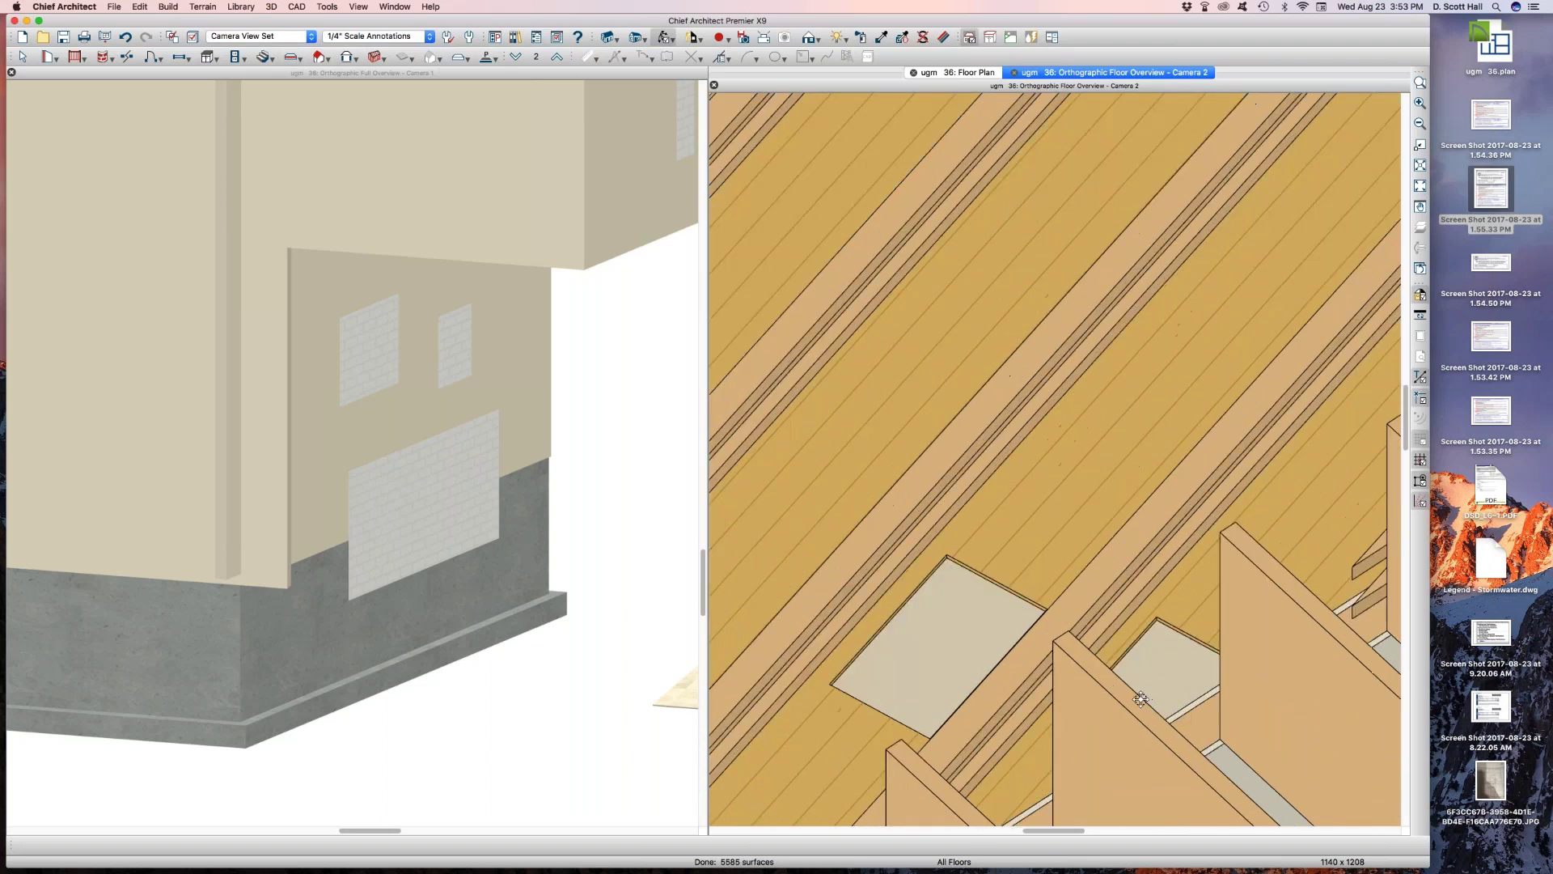
scroll(1133, 684, "down", 5)
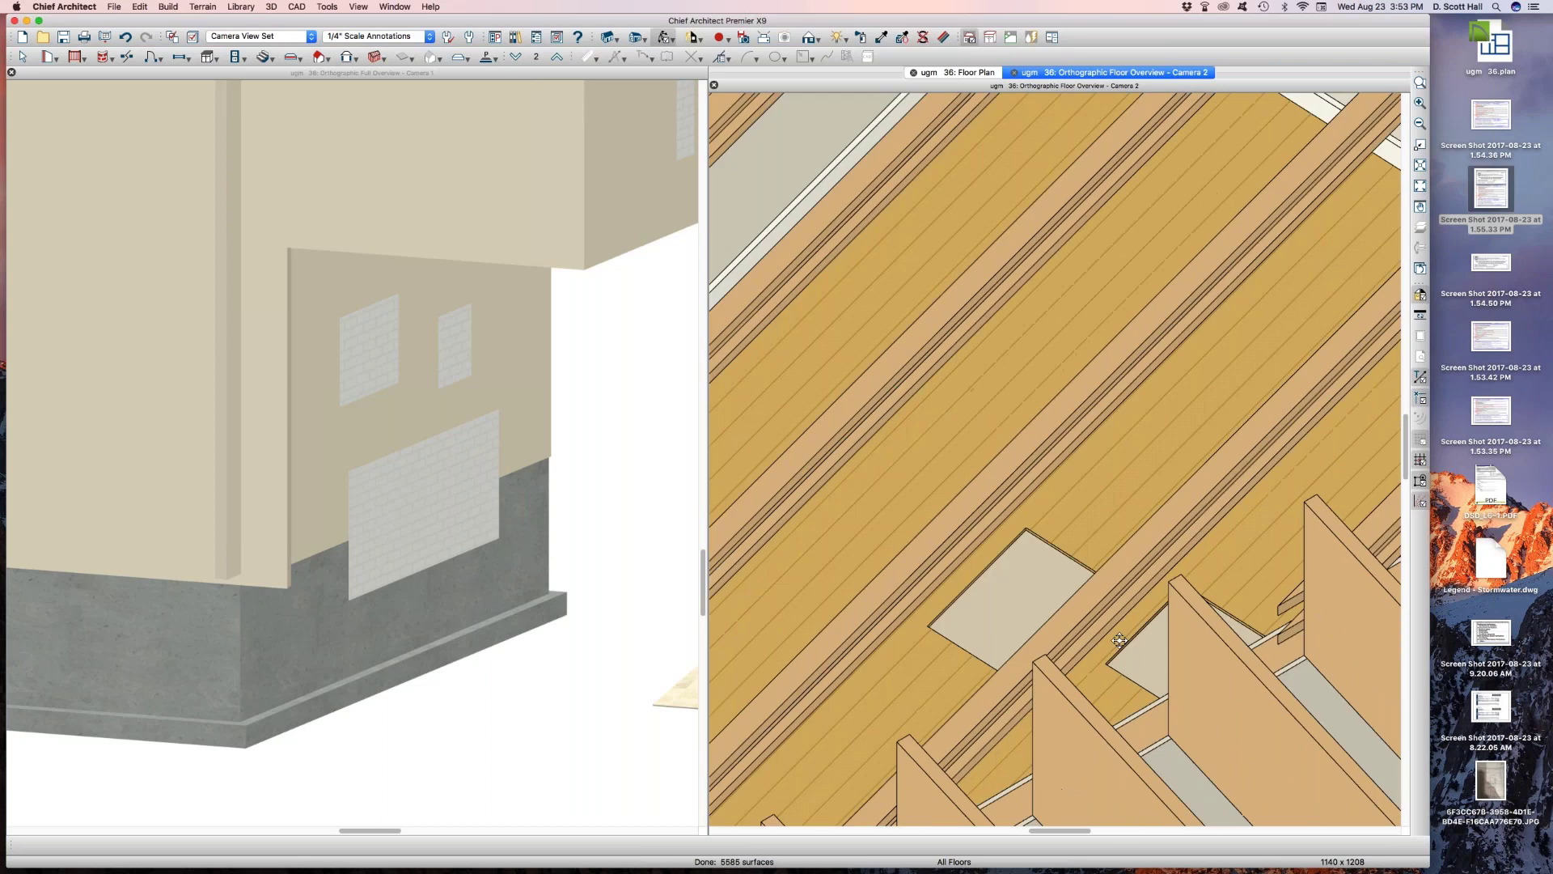
scroll(1279, 632, "up", 4)
scroll(1284, 636, "down", 5)
left_click_drag(1259, 615, 1029, 615)
scroll(1144, 636, "down", 5)
scroll(1026, 627, "up", 5)
scroll(1029, 614, "up", 5)
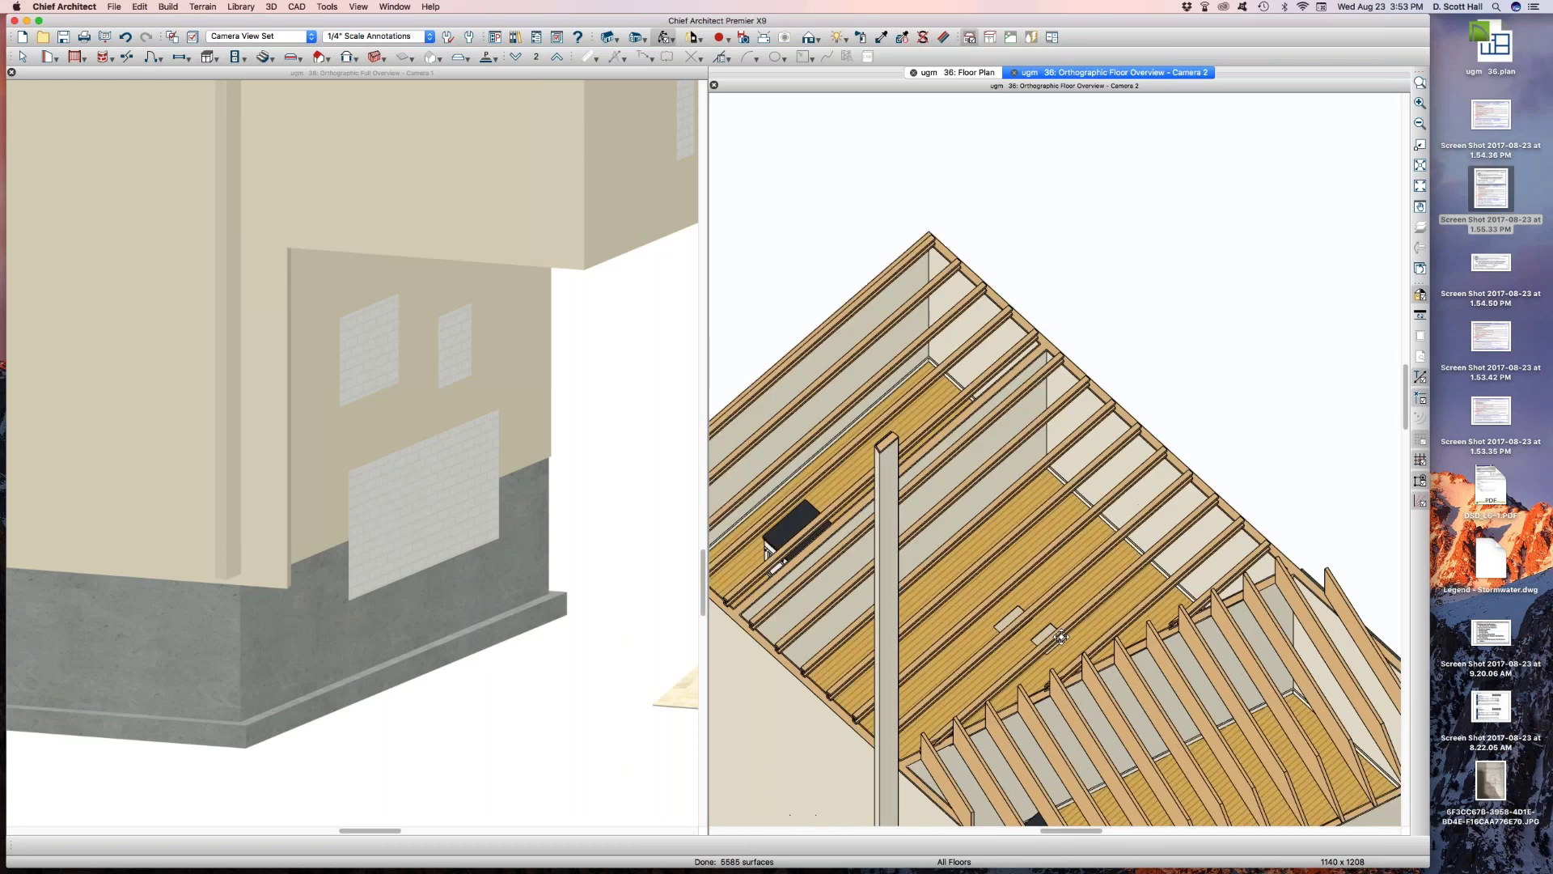
scroll(1045, 622, "up", 3)
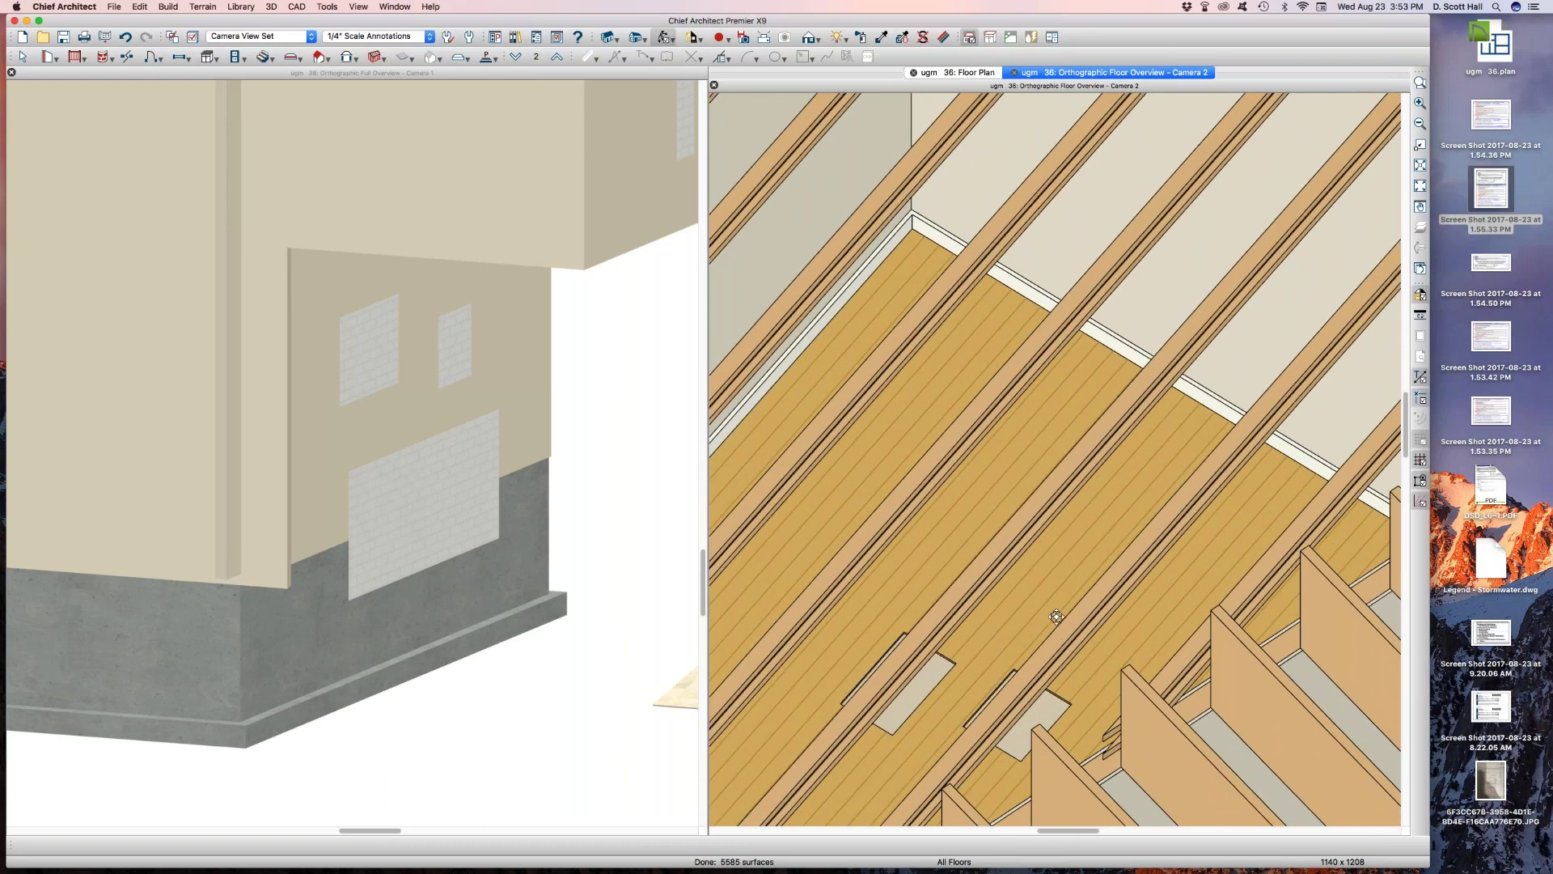
scroll(1060, 534, "down", 5)
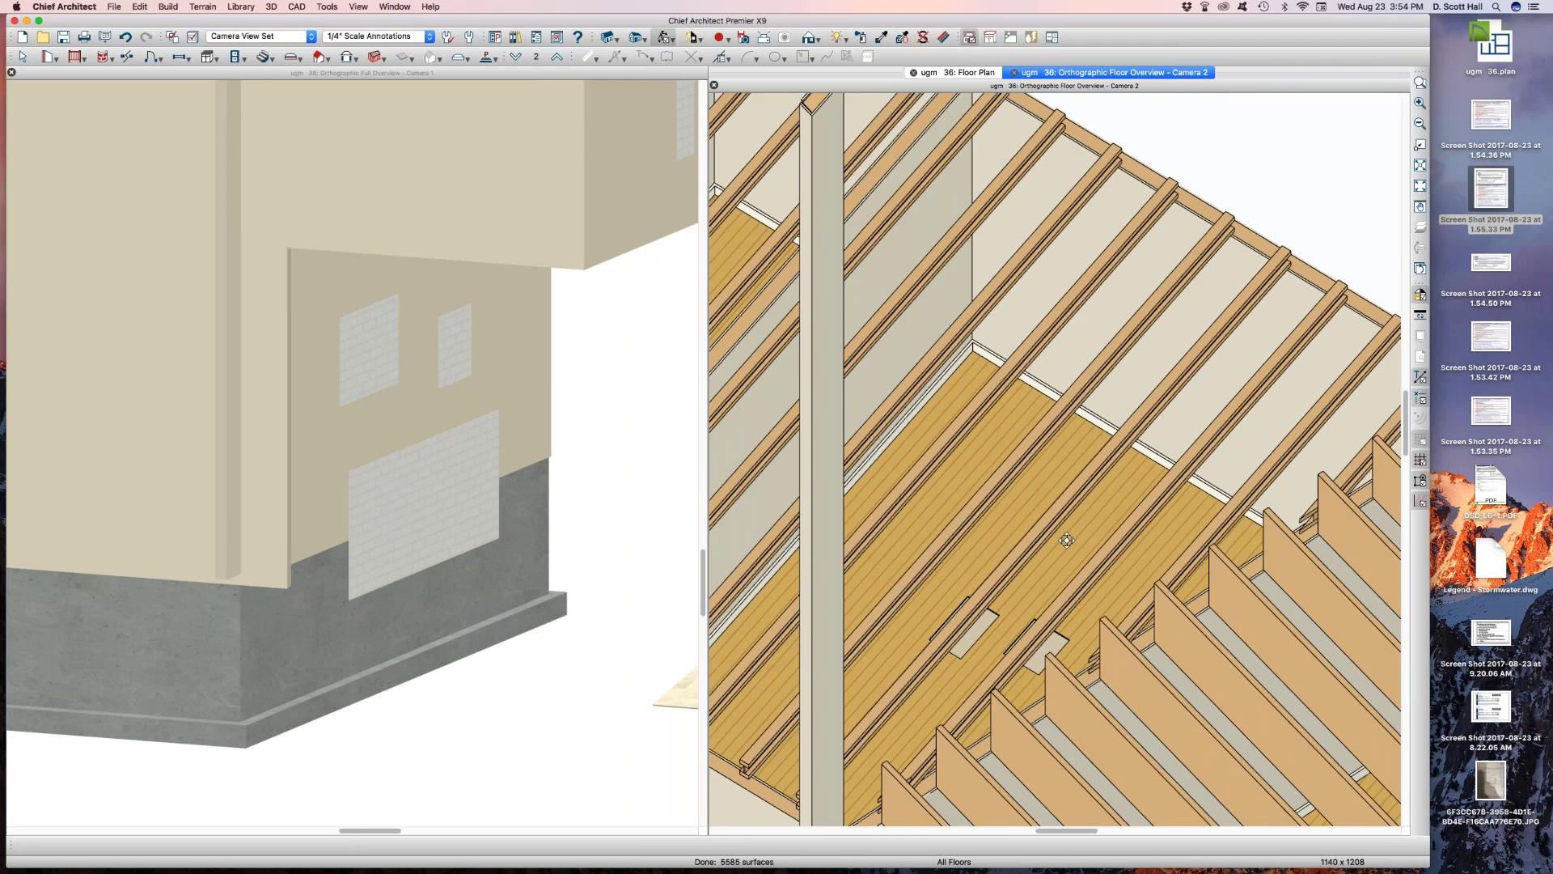
Select both material regions on the wood floor and review their shared structure settings
key("space")
left_click(984, 628)
scroll(1011, 655, "up", 3)
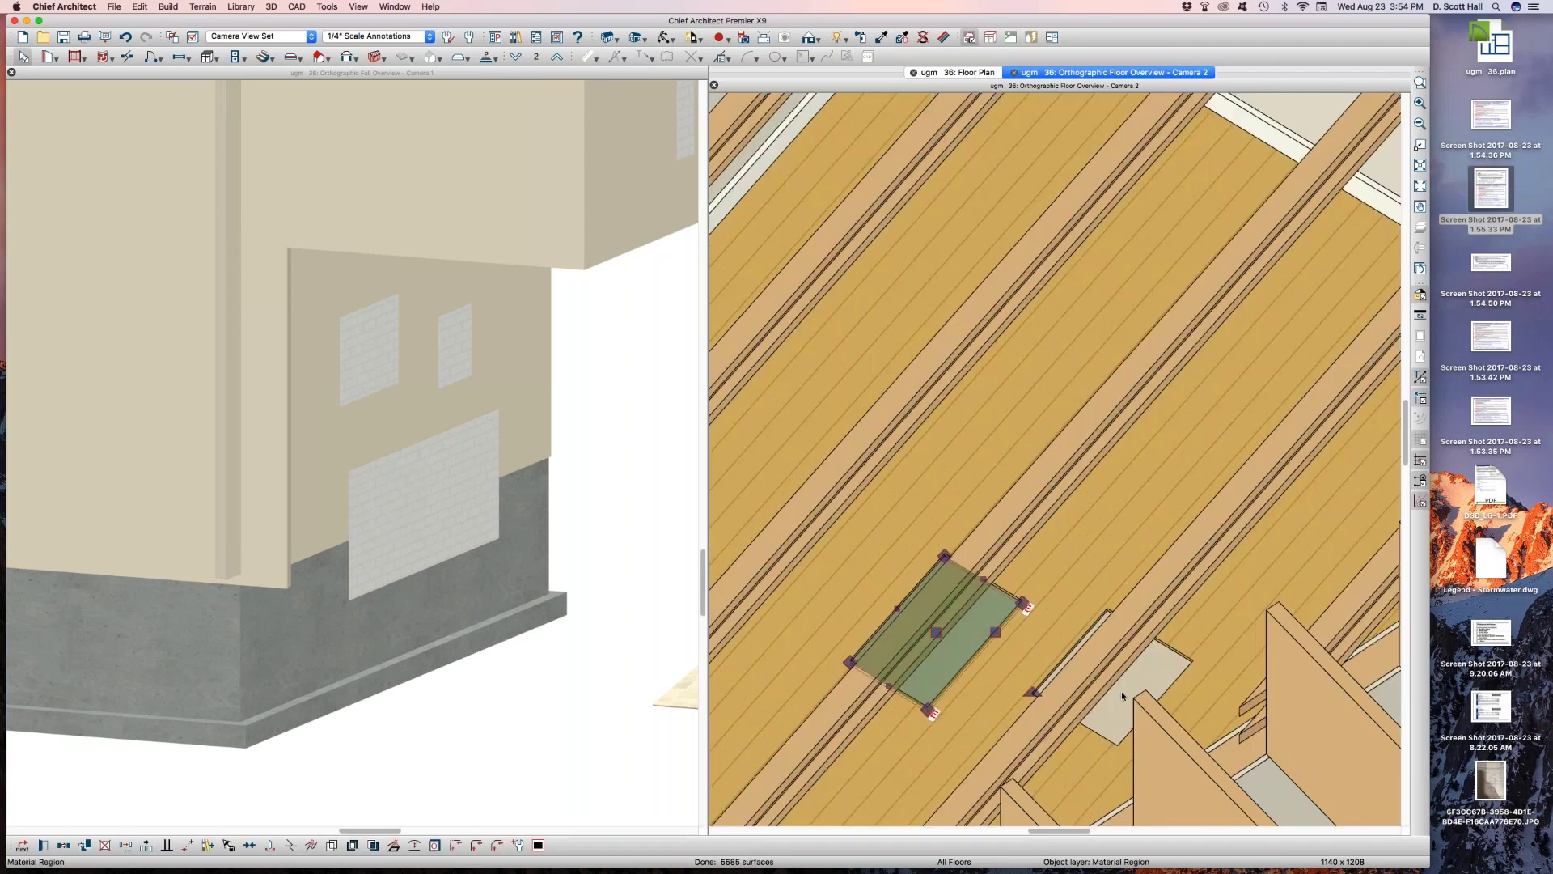
left_click(1170, 678, "shift")
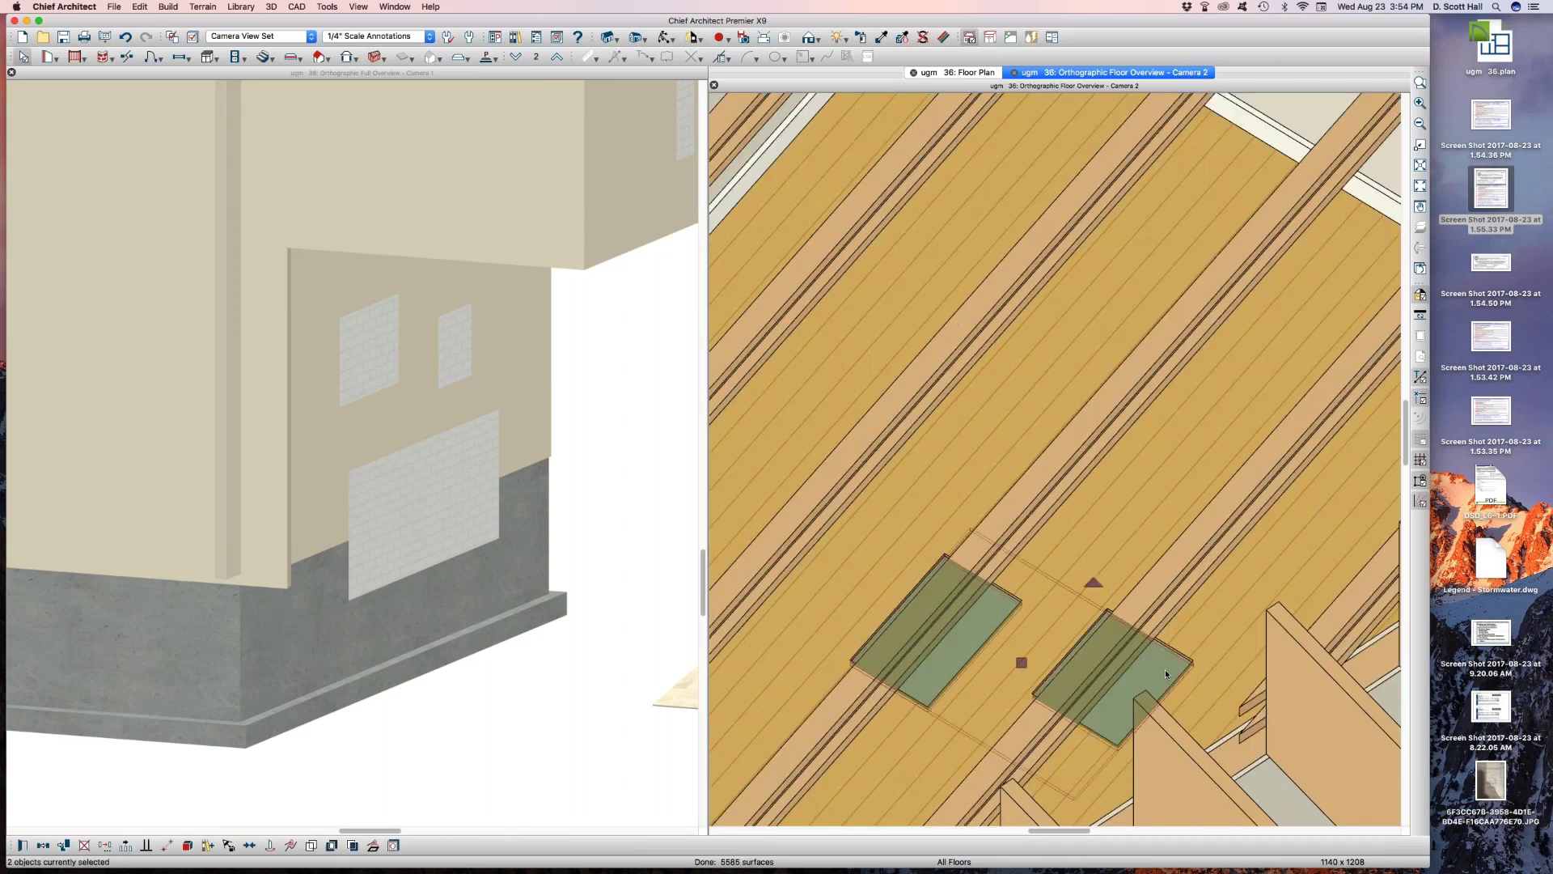
double_click(1166, 673)
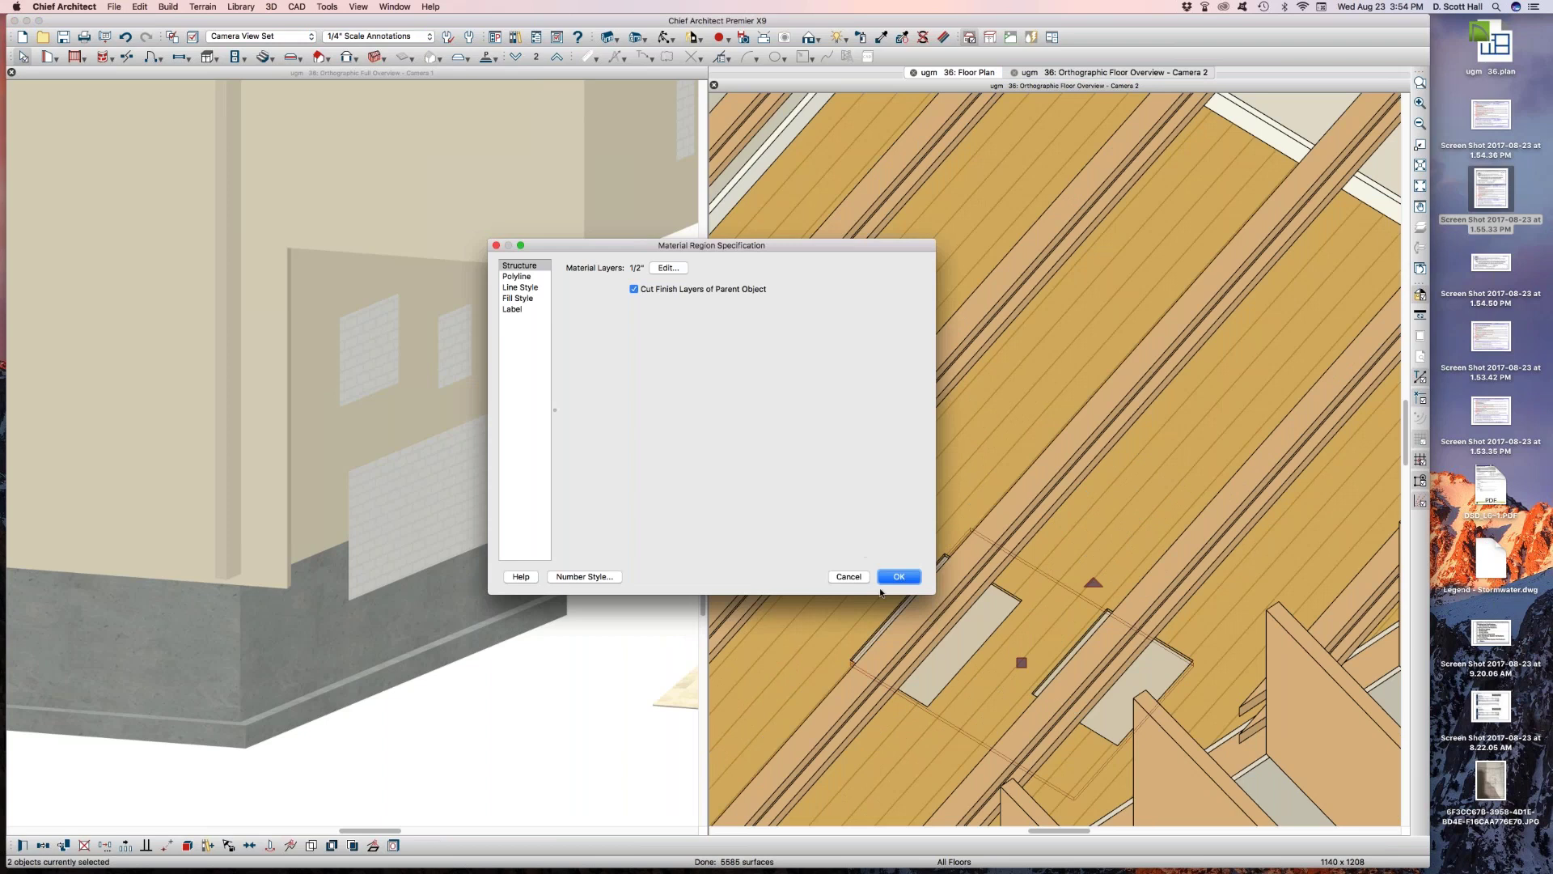
left_click(890, 578)
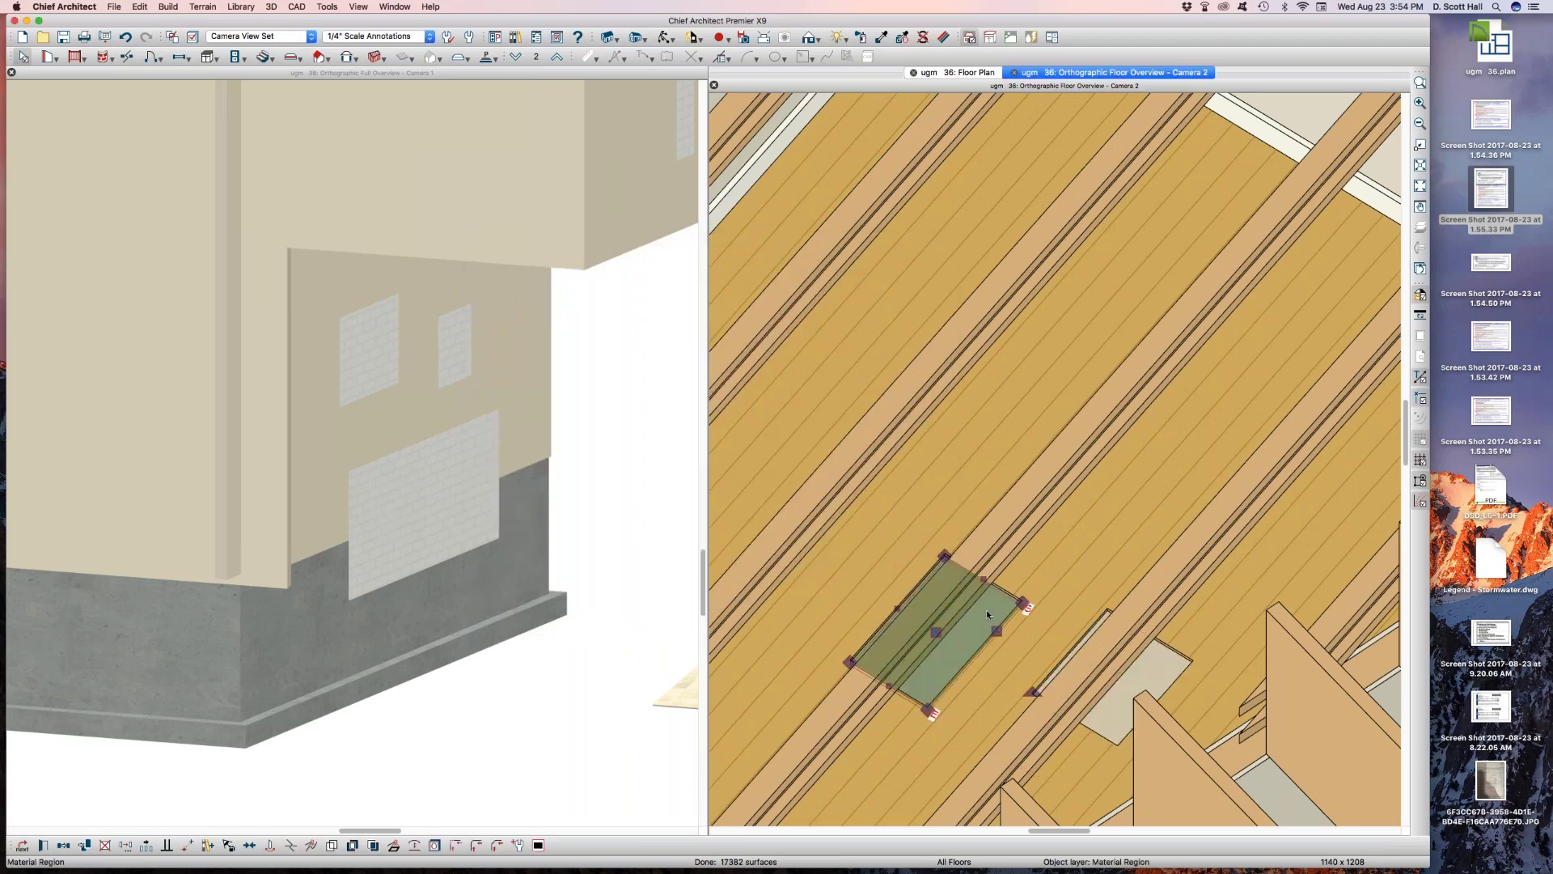
Review the structure settings of each of the two floor-surface material regions individually
double_click(984, 620)
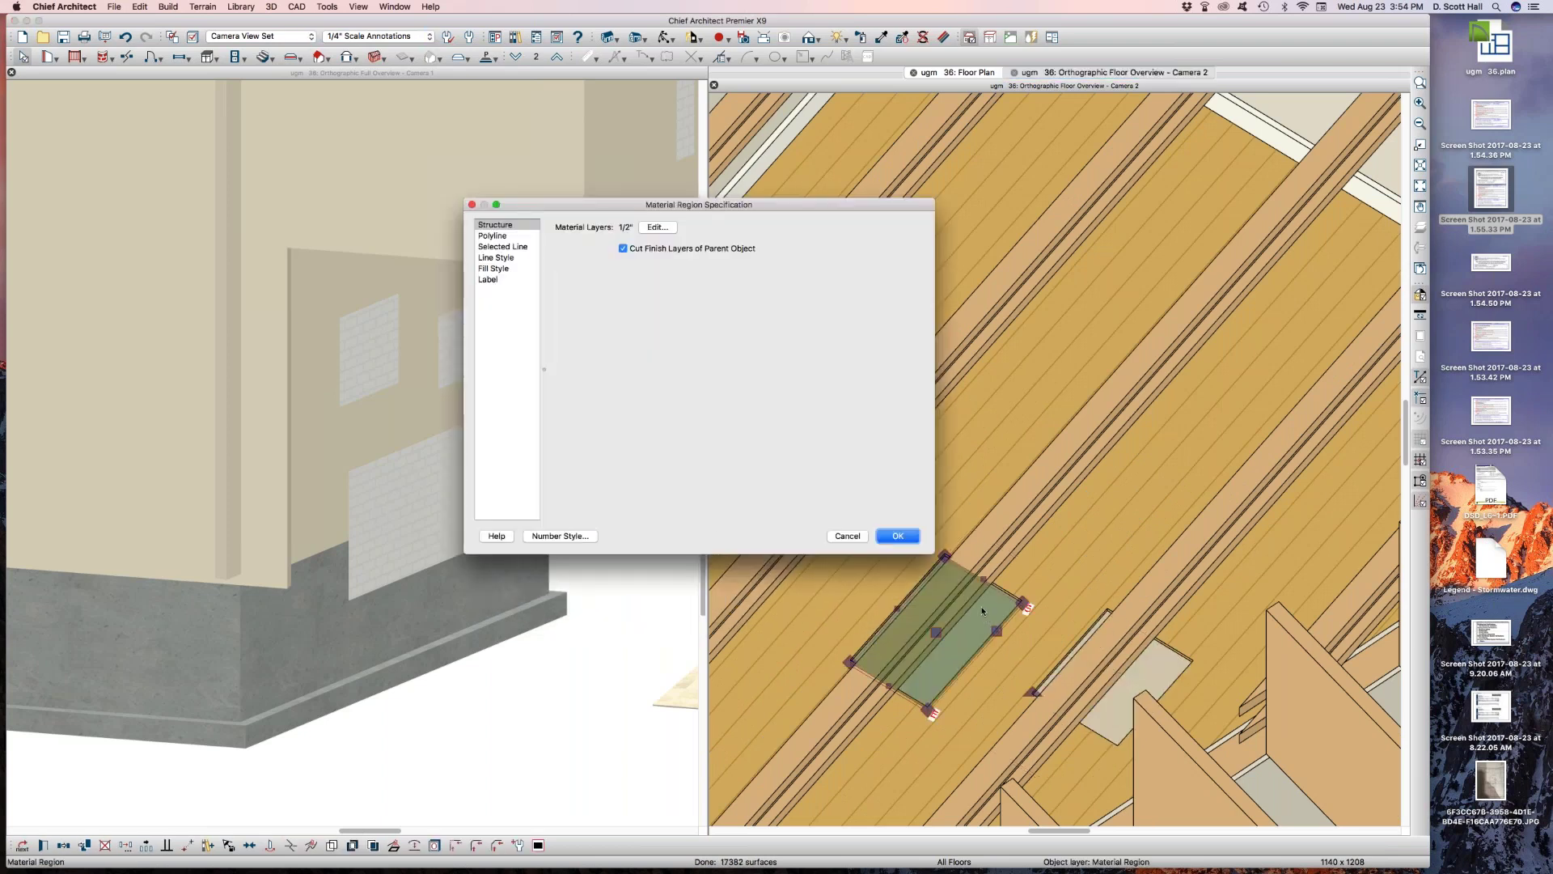
left_click(898, 535)
left_click_drag(1008, 611, 1173, 667)
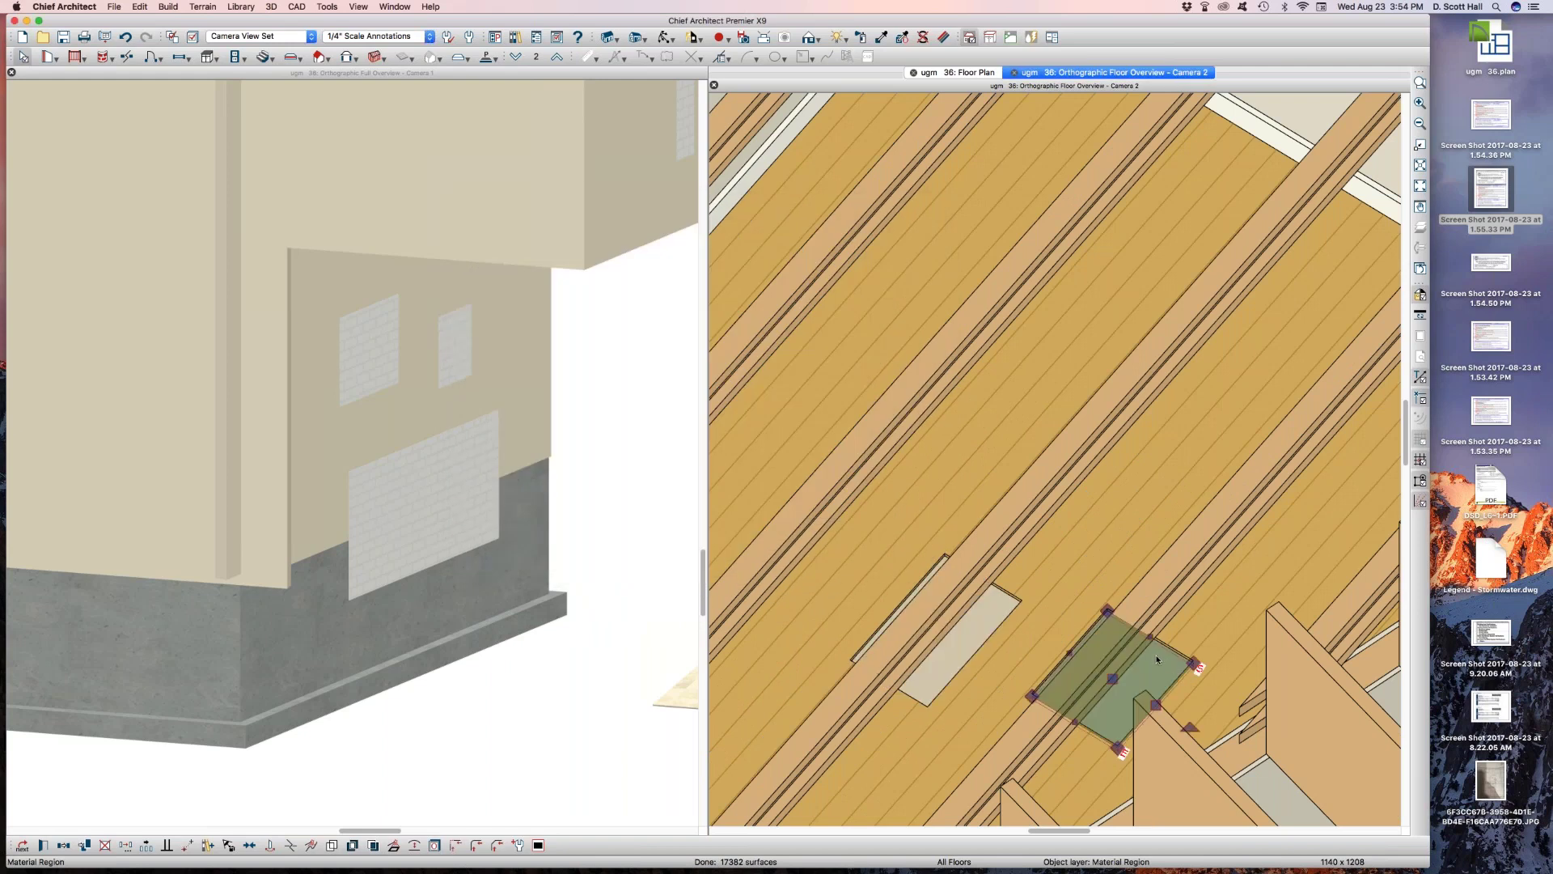
double_click(1155, 649)
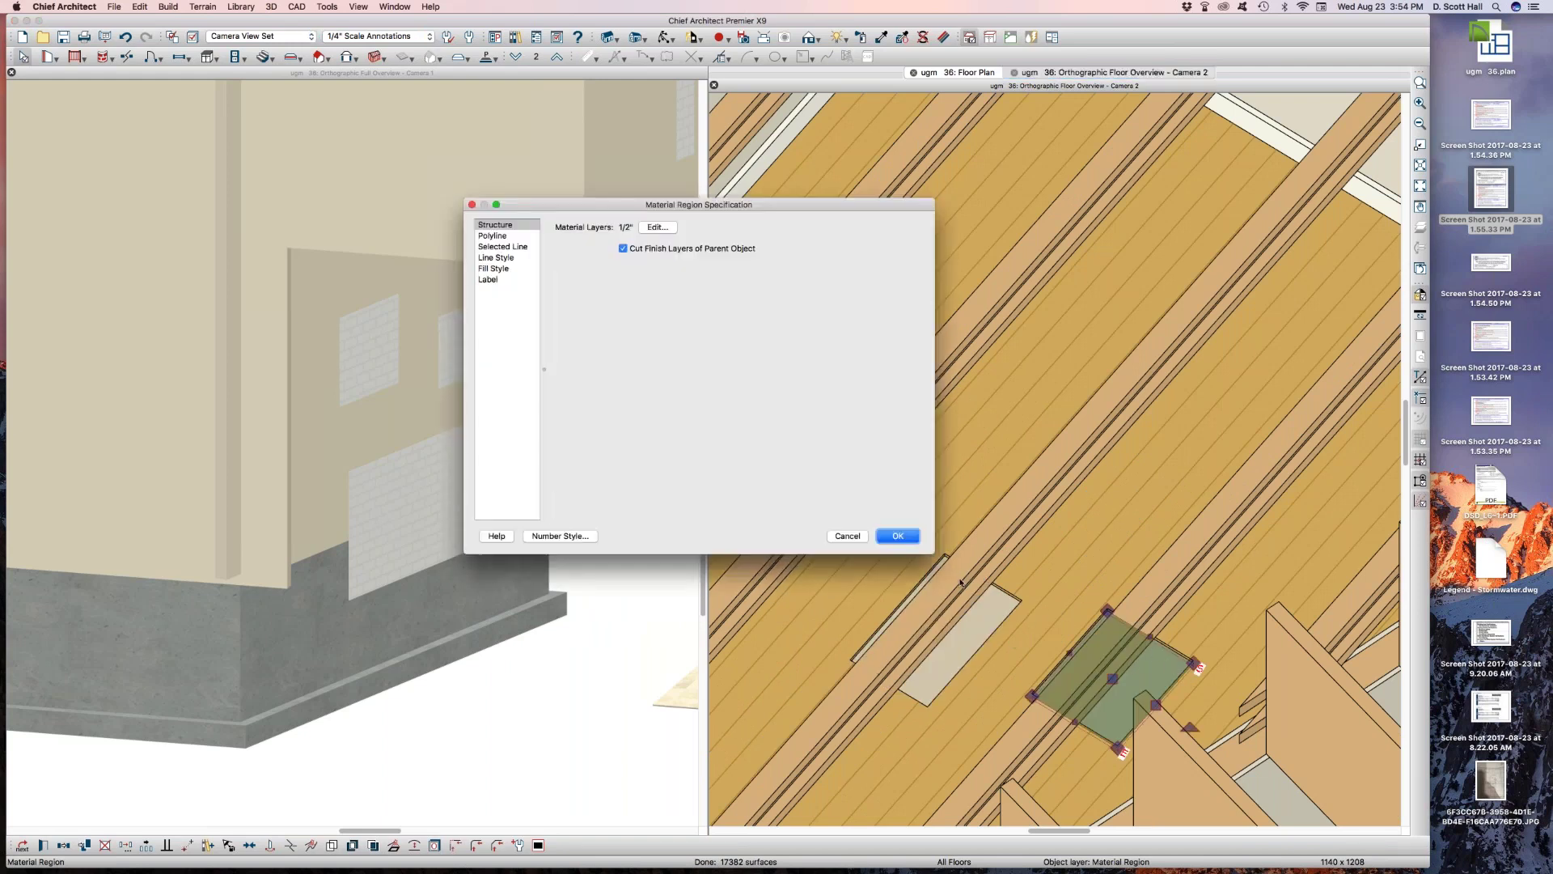
left_click(894, 536)
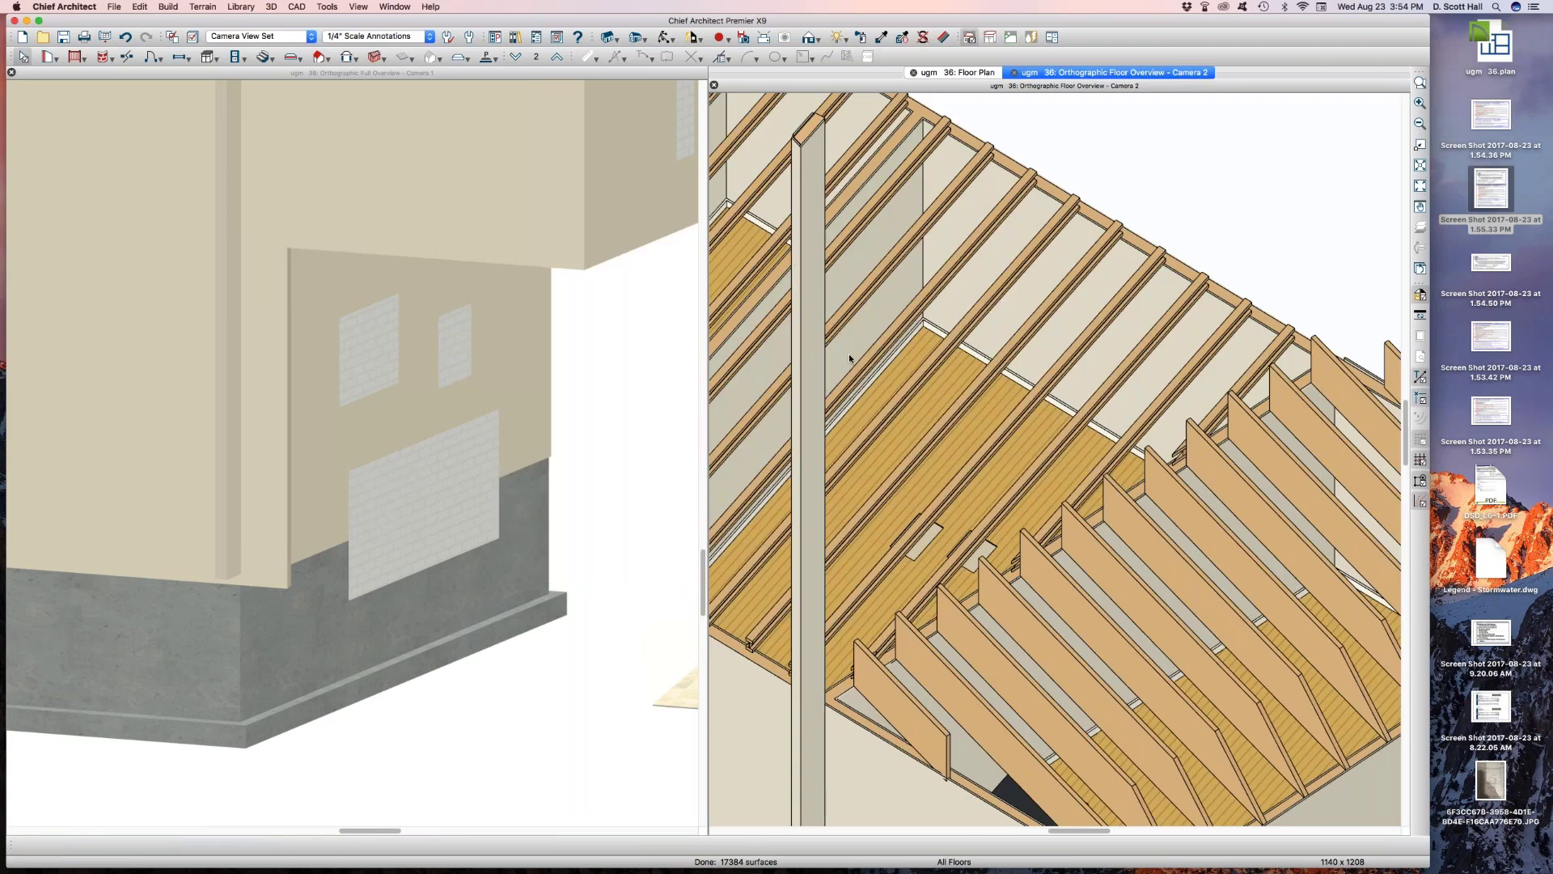
Draw small wall material regions on the room's two interior walls and one on the wood floor in the floor overview
scroll(842, 323, "up", 2)
key("d")
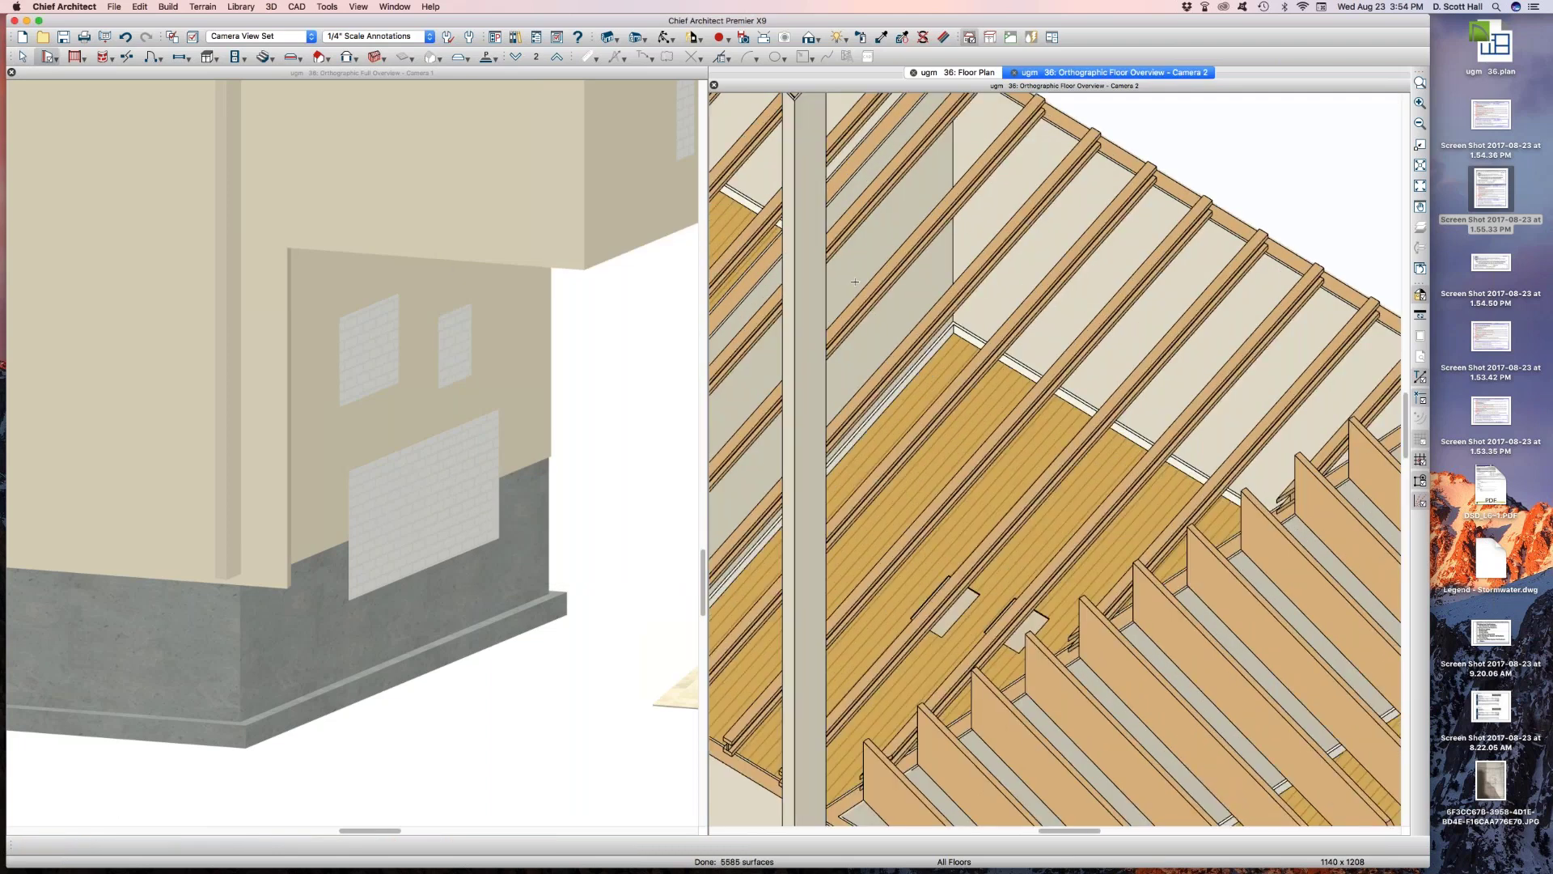
left_click_drag(846, 268, 879, 236)
left_click(886, 229)
left_click(1157, 297)
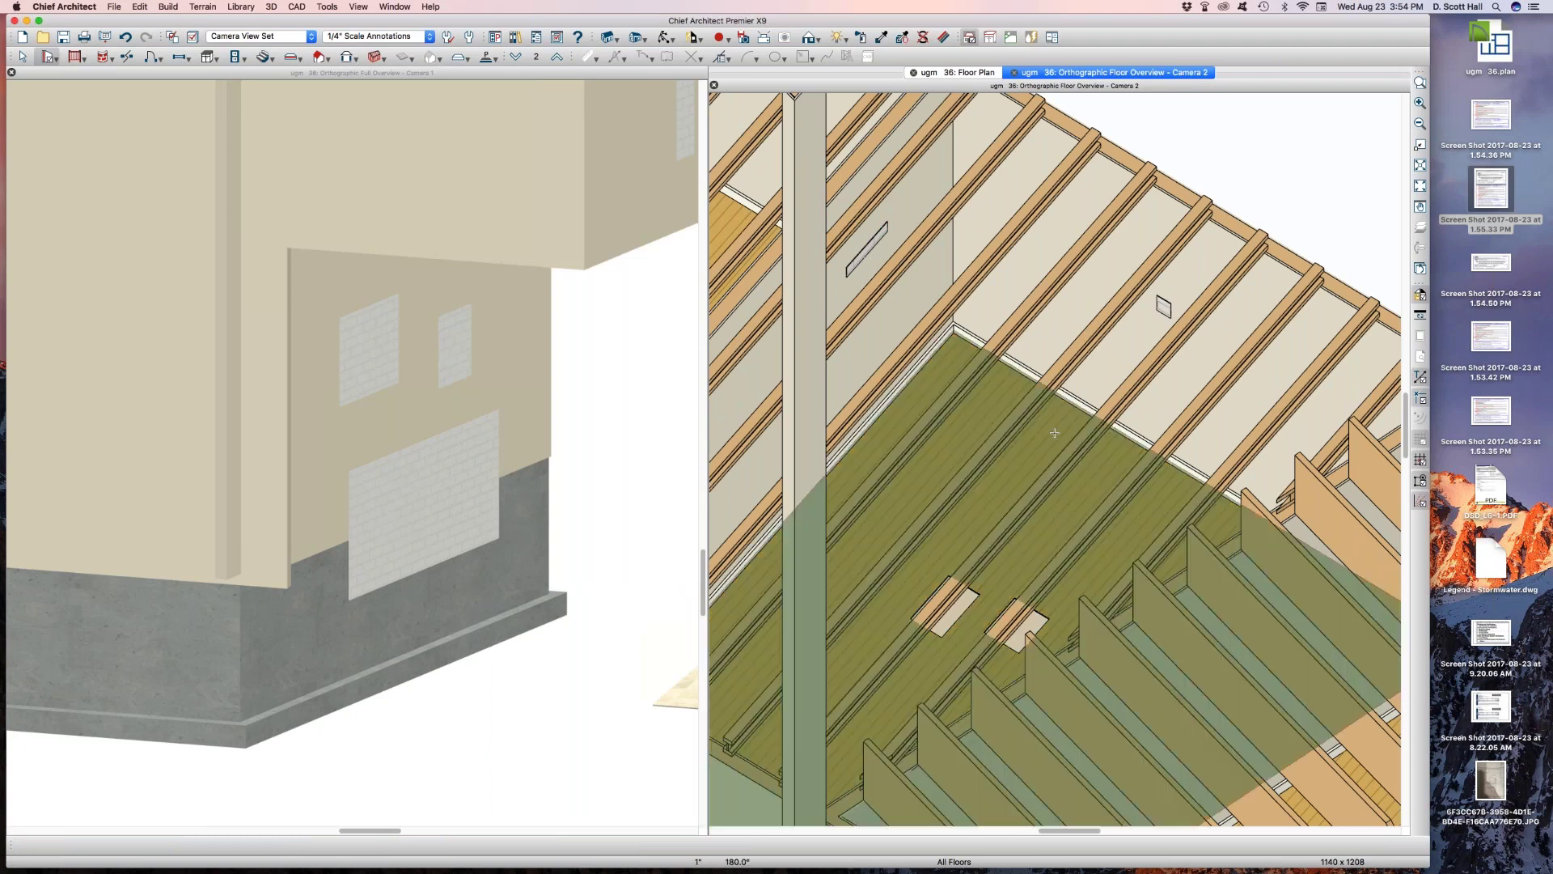
left_click(1014, 465)
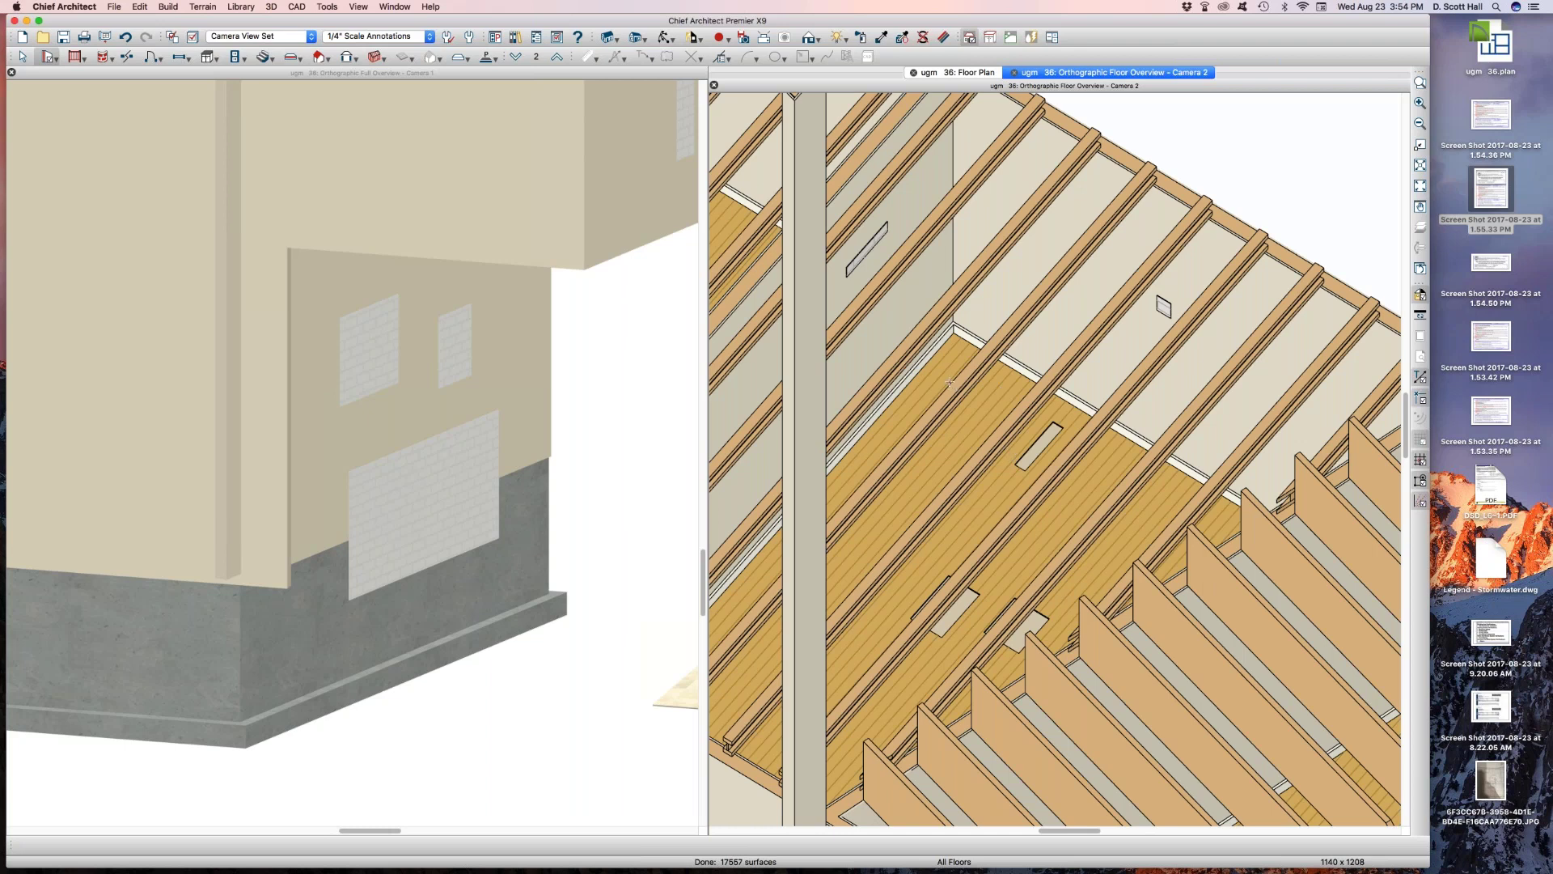
Draw another small material region next to the last one on the wood floor and switch to the floor plan
key("space")
key("p")
left_click(1017, 483)
key("space")
left_click(975, 74)
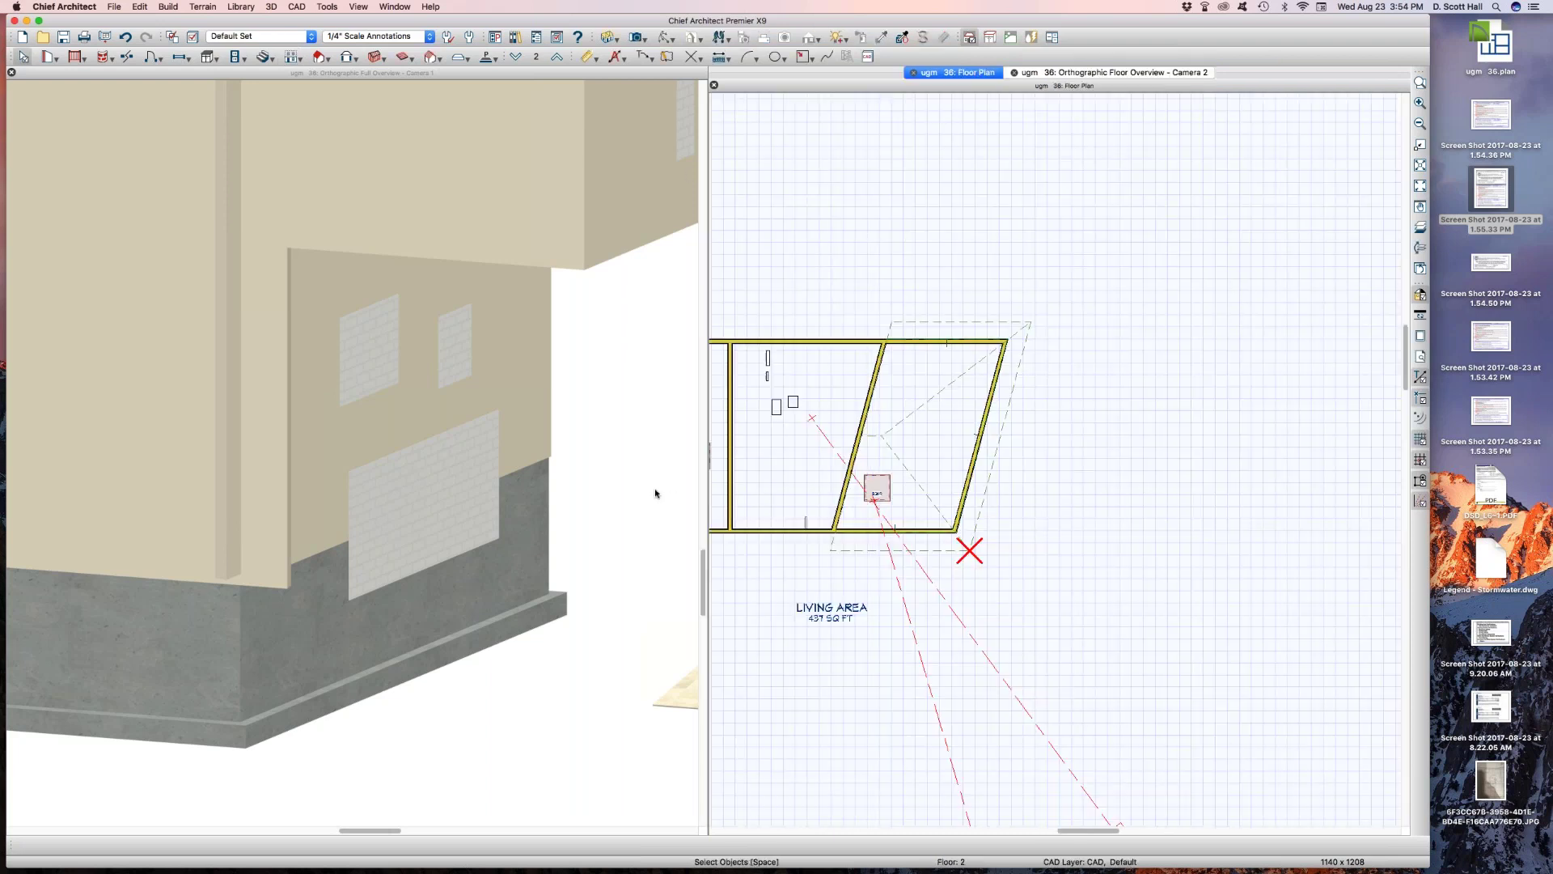
Tile the floor plan and both camera views side by side and orbit the floor overview to look down onto the wood floor
scroll(903, 436, "up", 2)
scroll(902, 436, "up", 1)
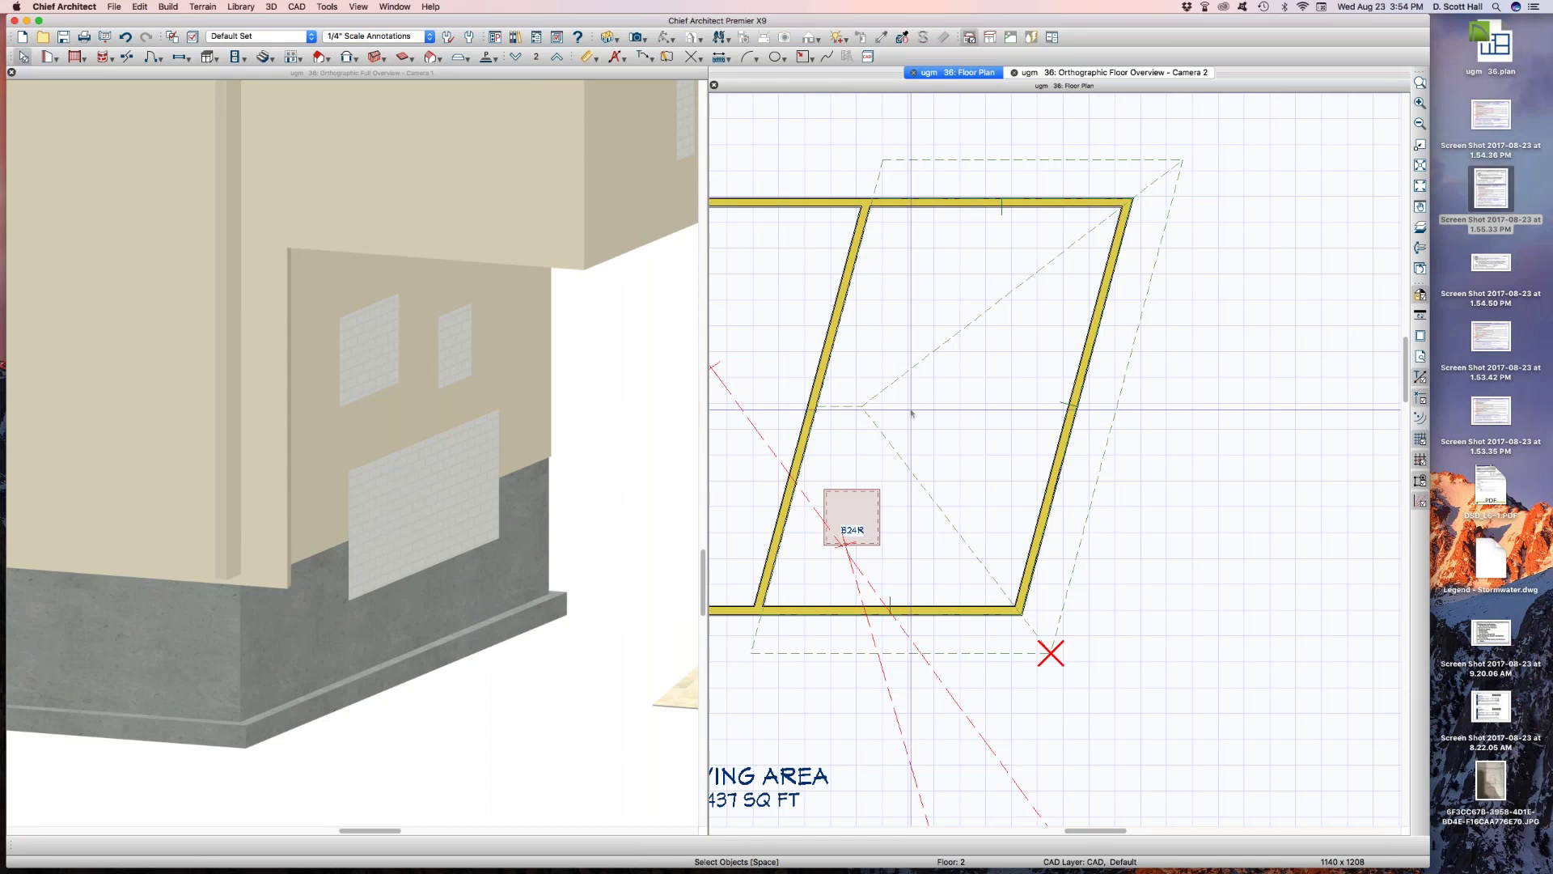
key("shift+t")
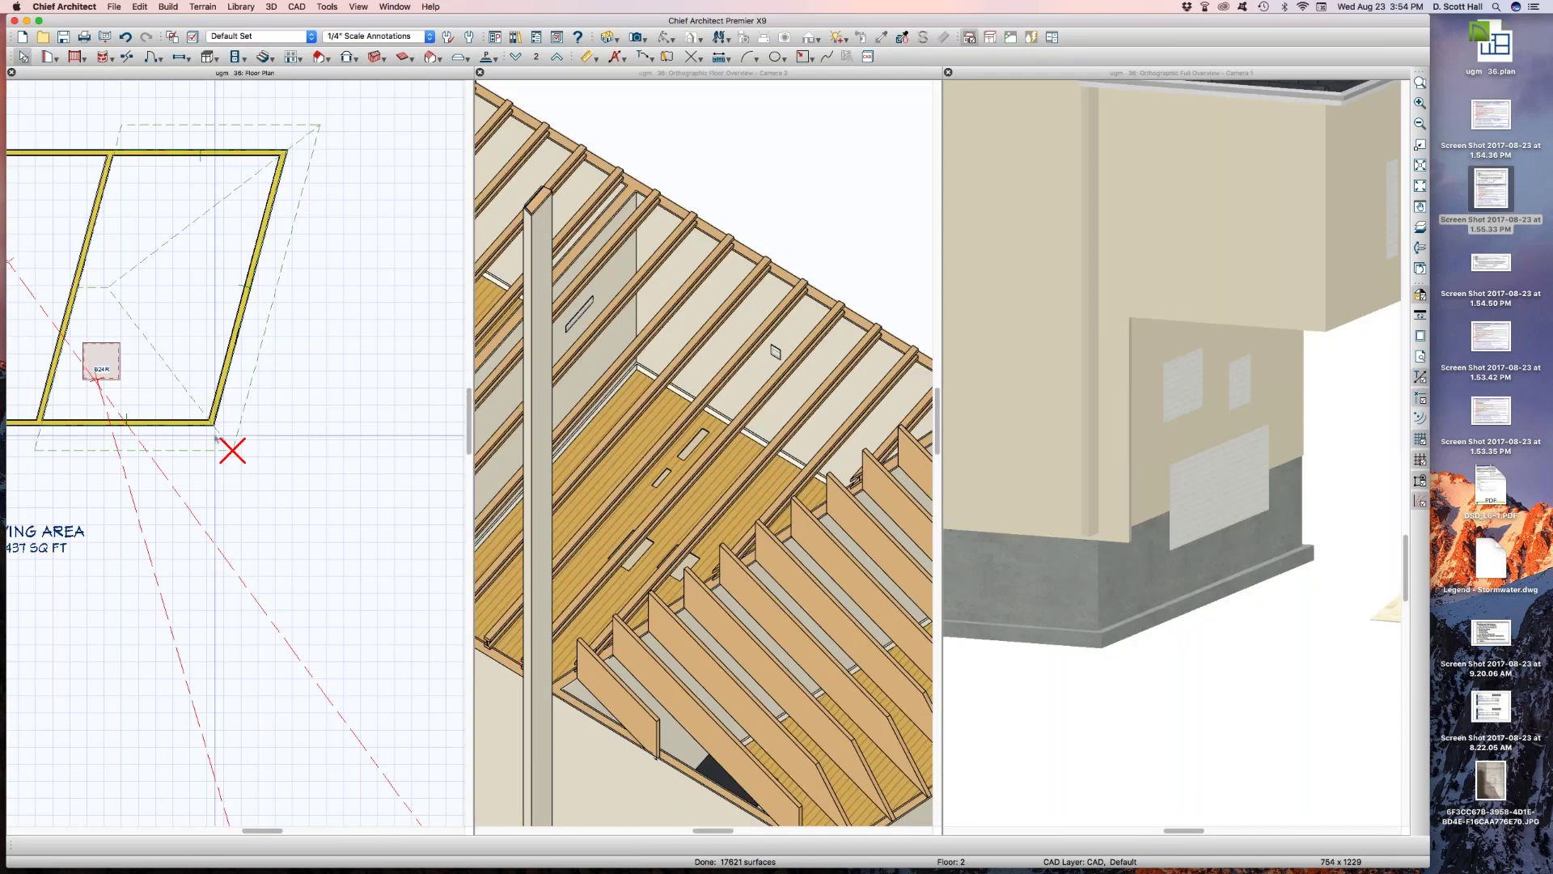
scroll(232, 425, "down", 2)
scroll(766, 556, "down", 3)
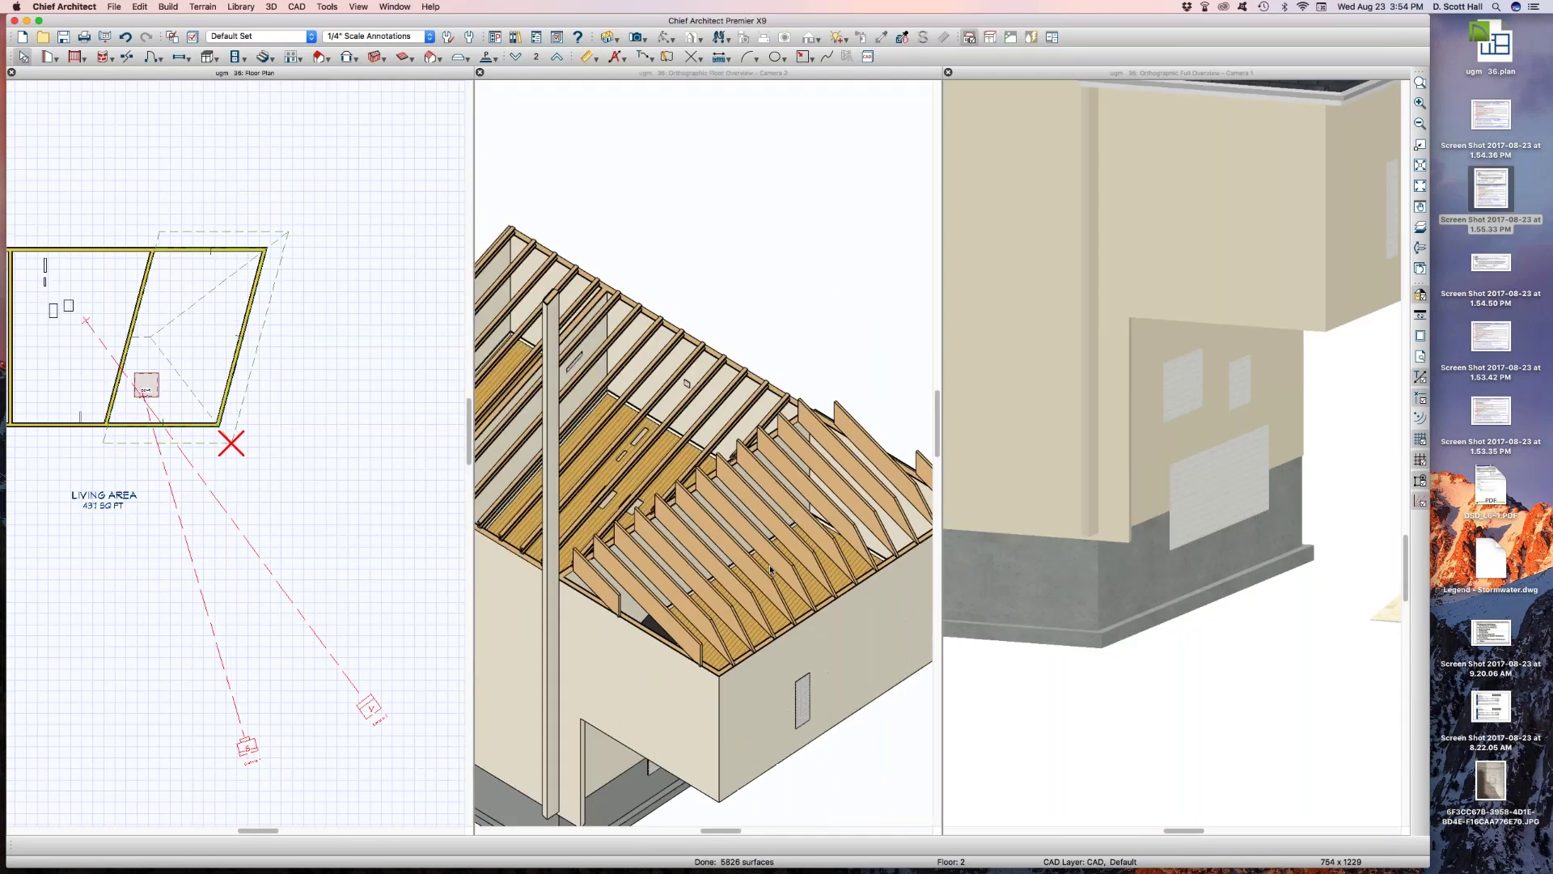
left_click(755, 561)
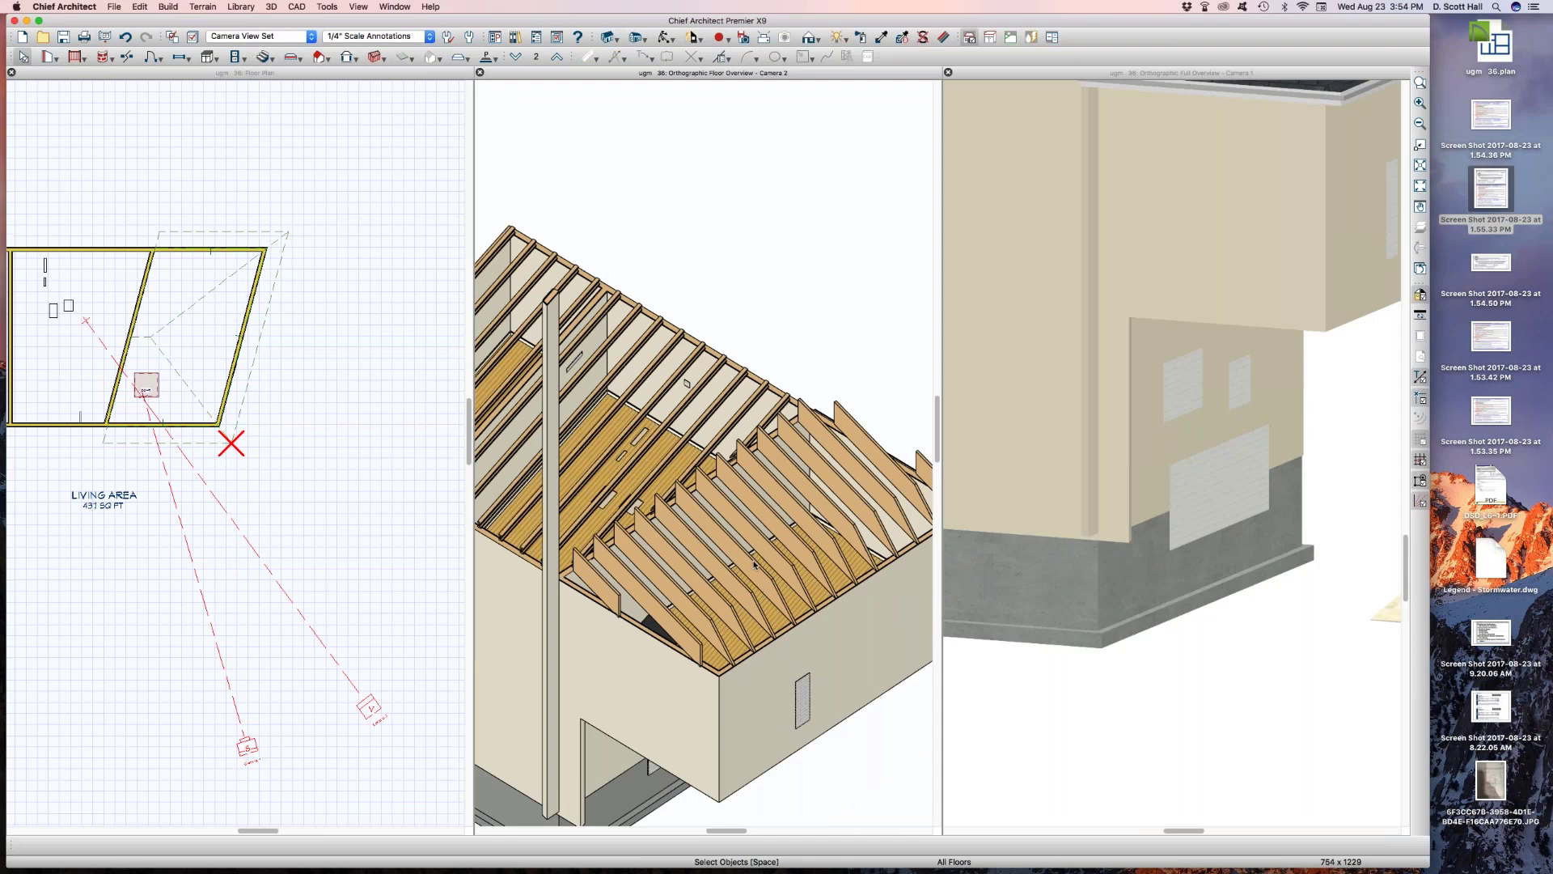
left_click_drag(754, 558, 749, 591)
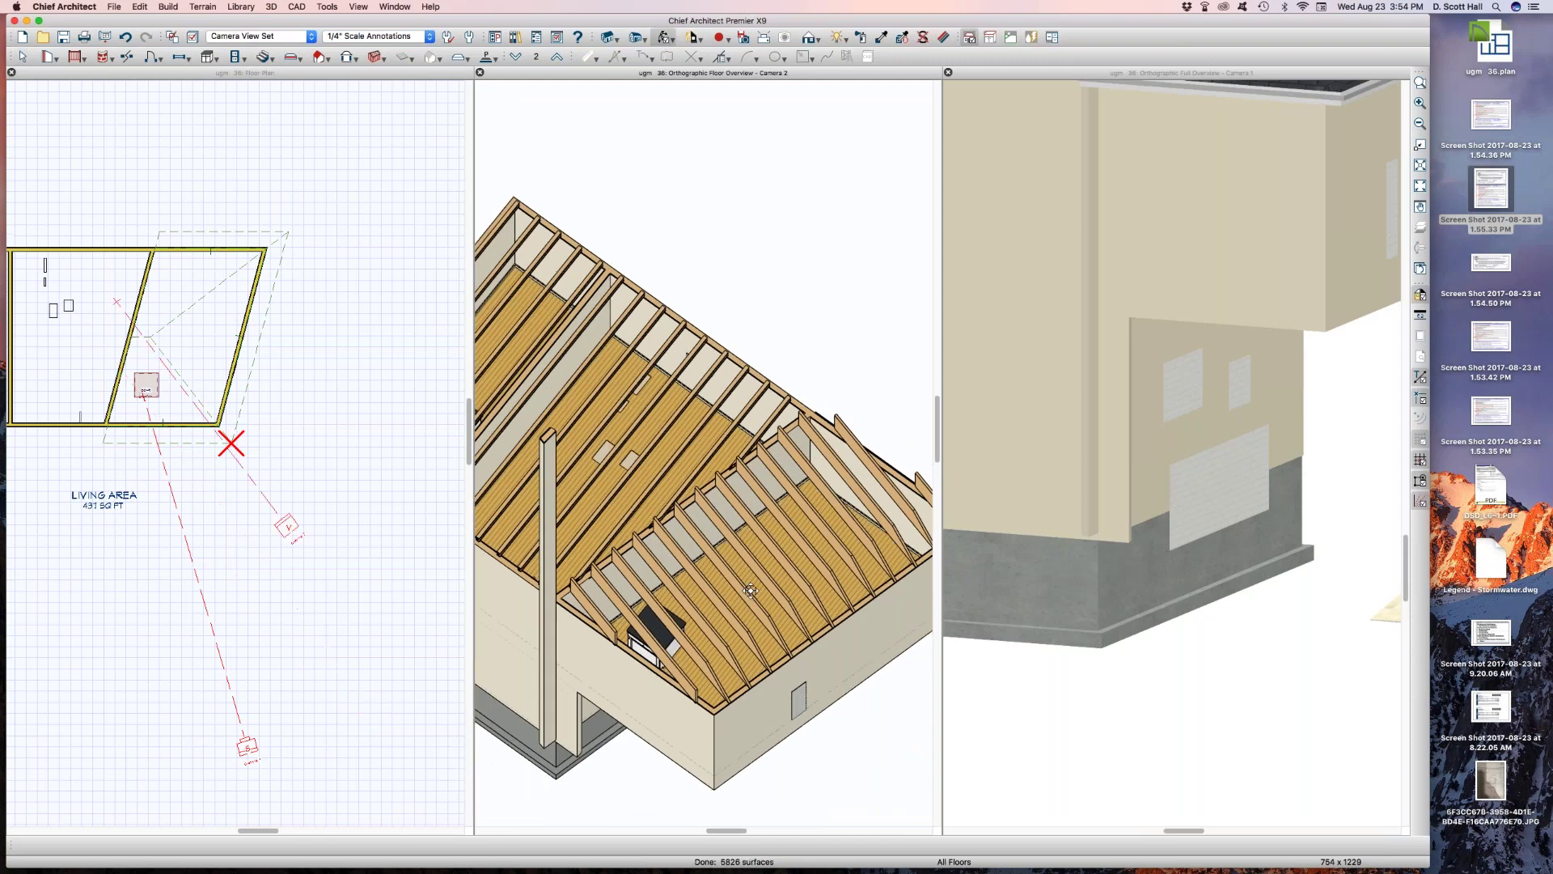
Draw two rectangular material regions in the slanted end room of the floor plan, one about 4'-8" deep and a narrow one above it
scroll(177, 289, "up", 2)
left_click(179, 288)
key("s")
left_click_drag(178, 284, 242, 372)
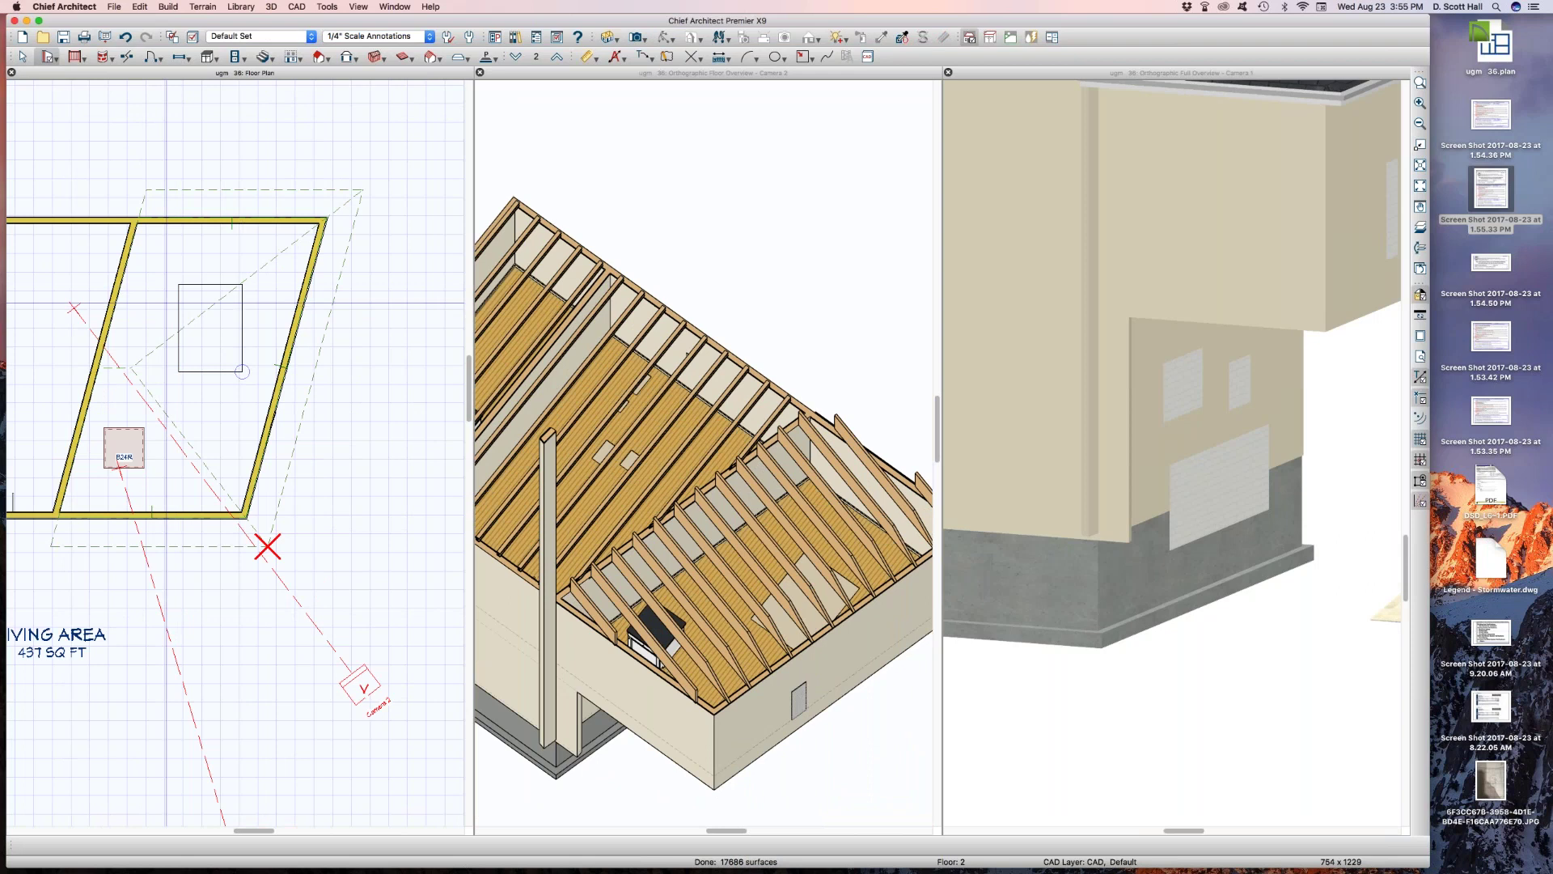
key("b")
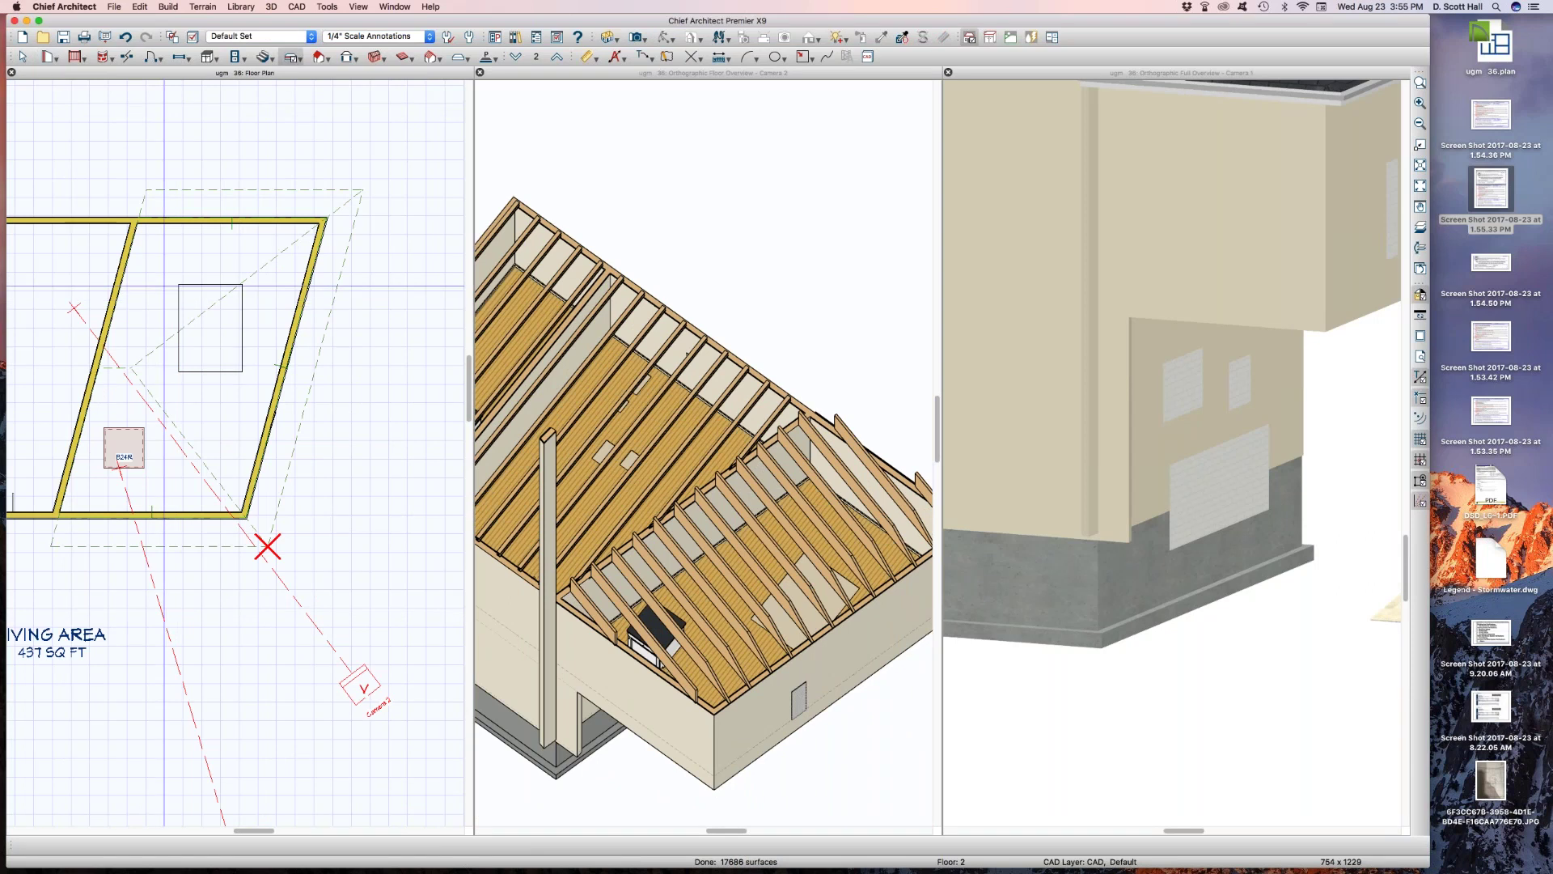
left_click_drag(154, 251, 220, 259)
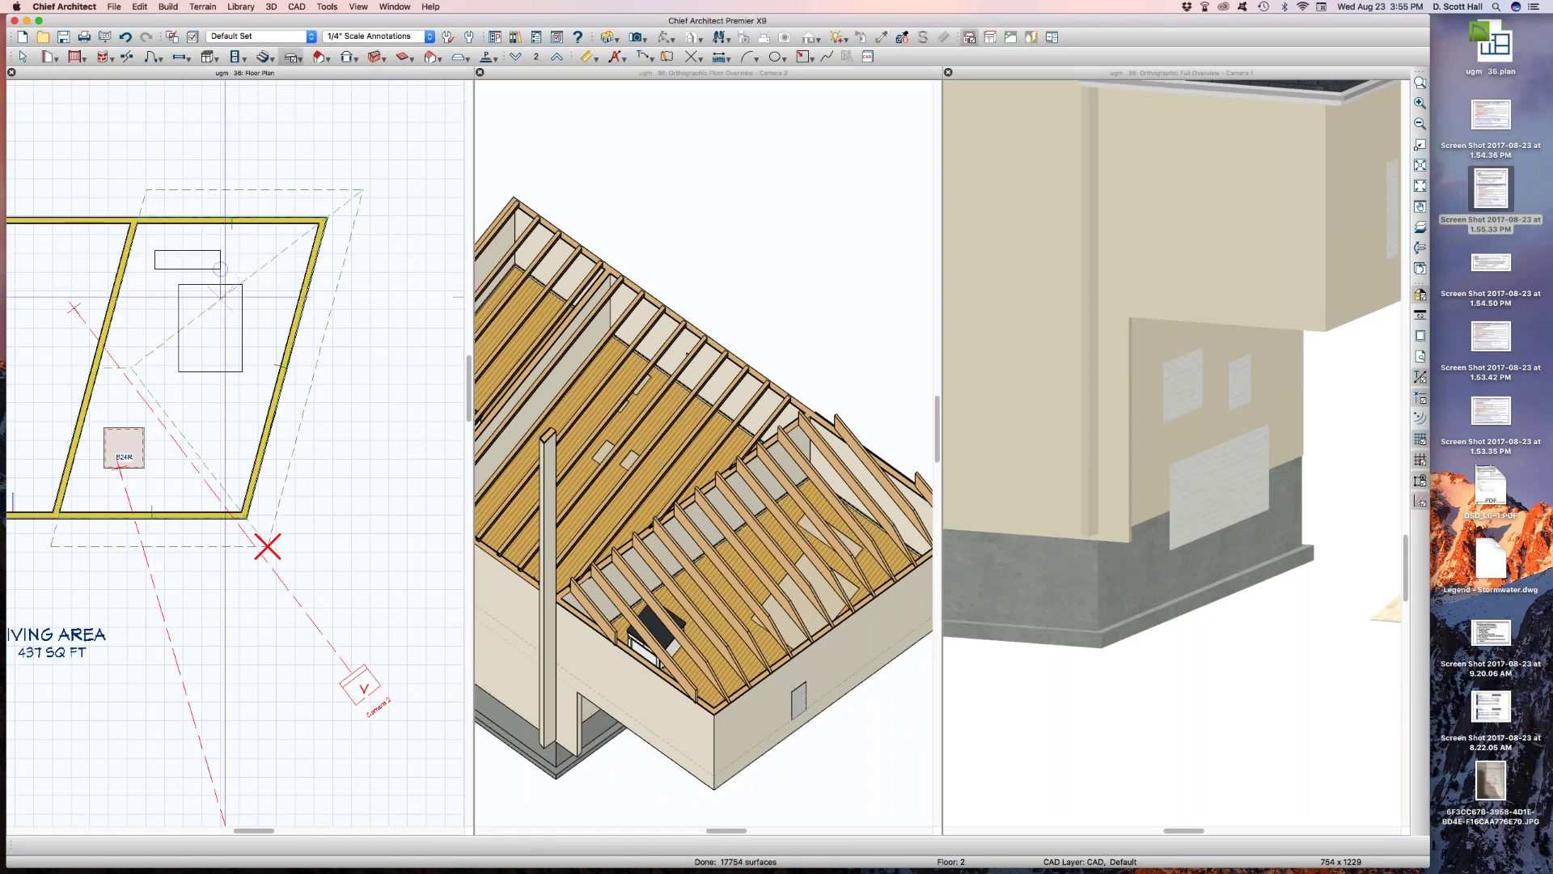
Select the two material regions and the room in turn, and review the narrow region's structure settings
scroll(153, 255, "up", 1)
left_click(161, 264)
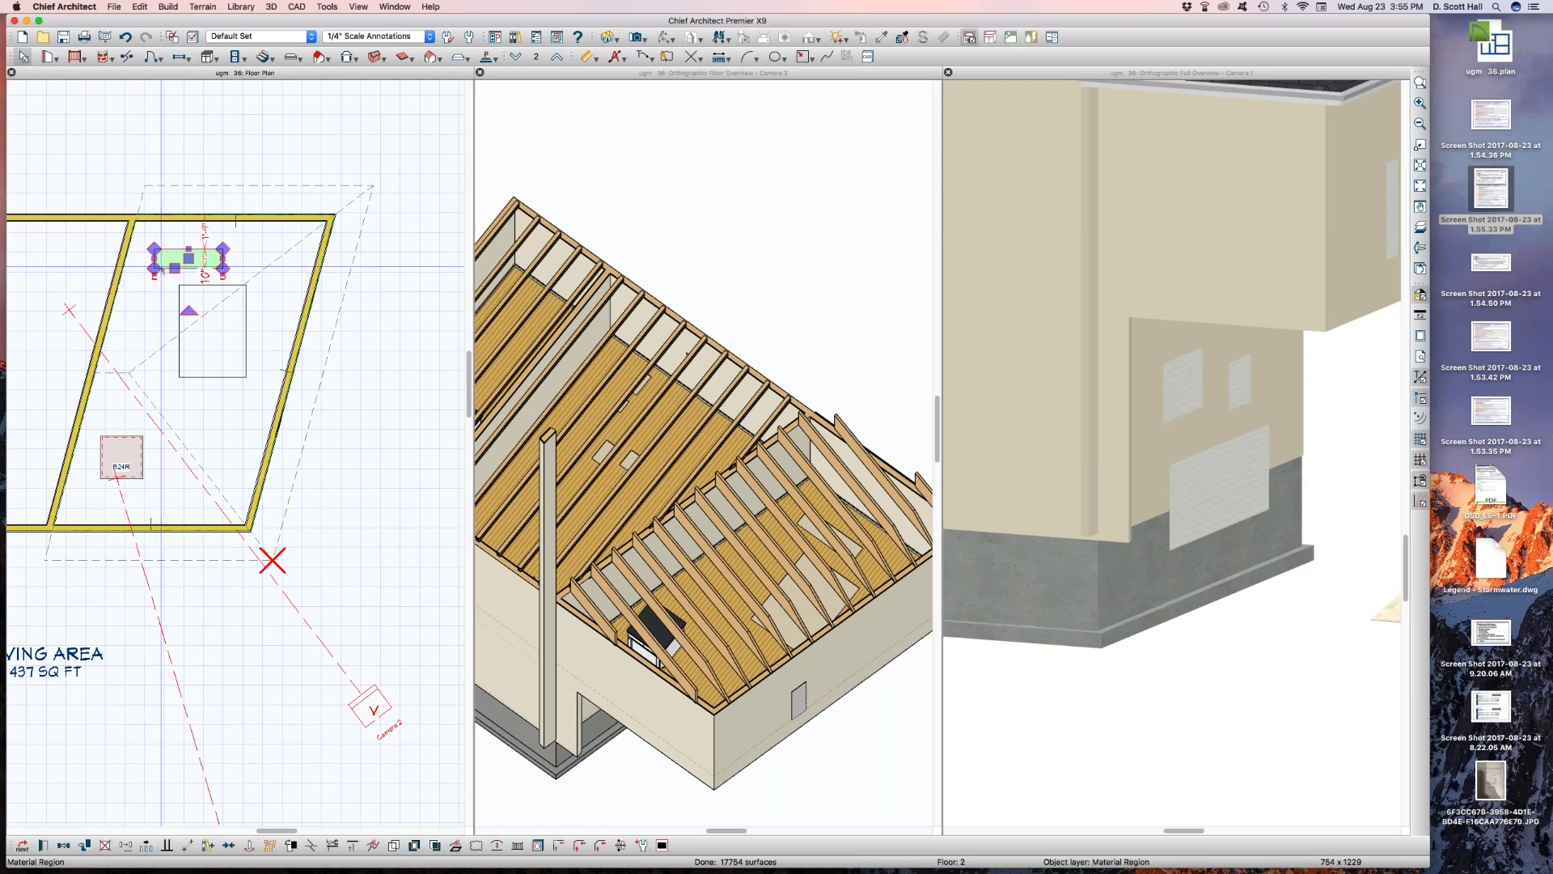
scroll(162, 270, "up", 3)
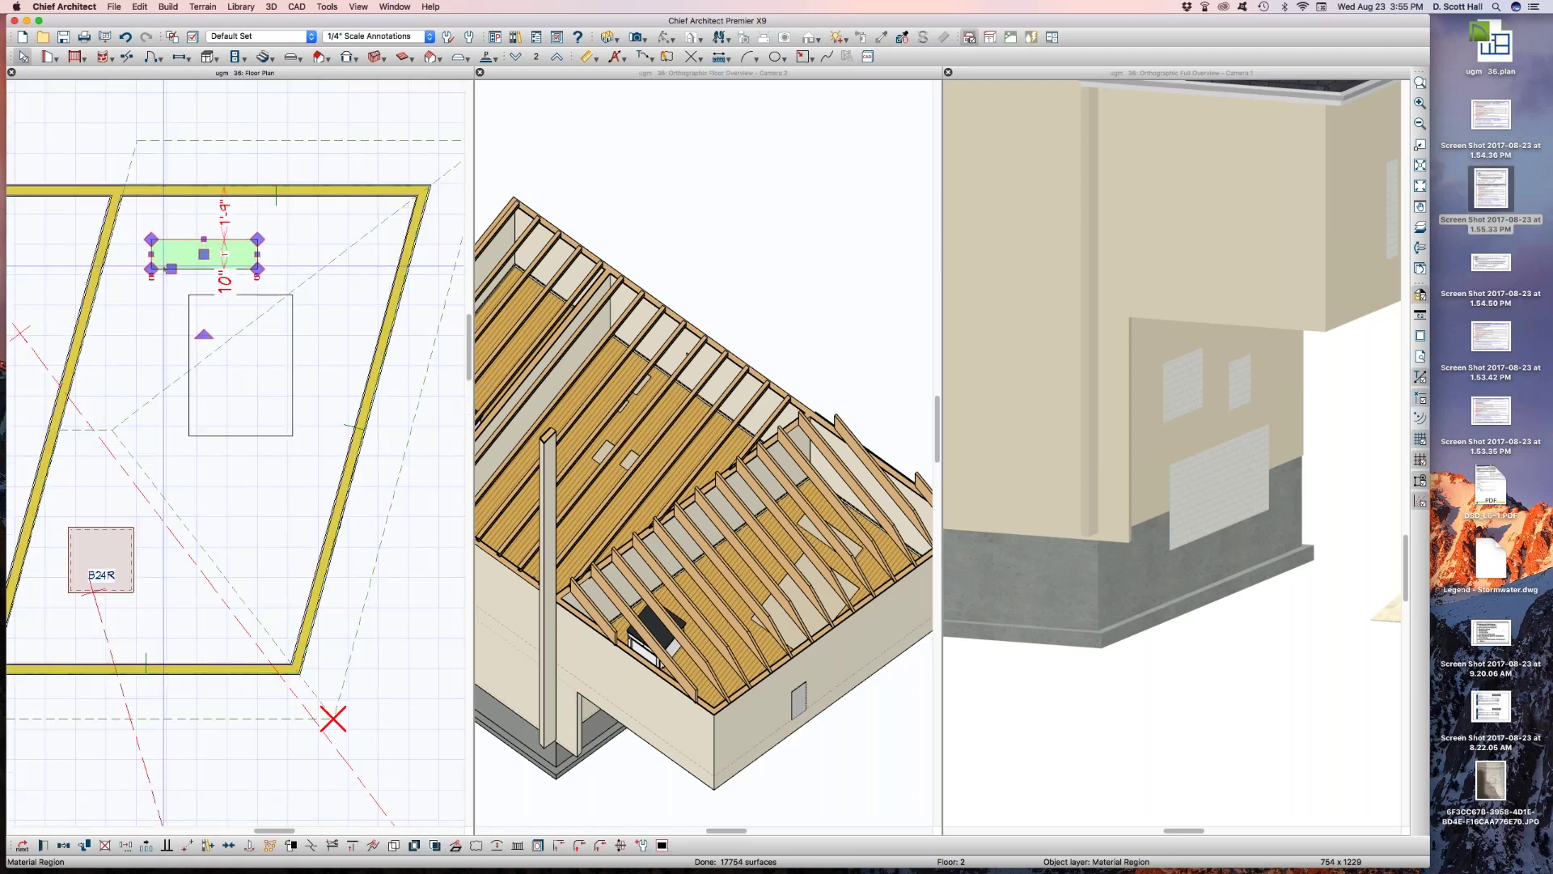
left_click(205, 293)
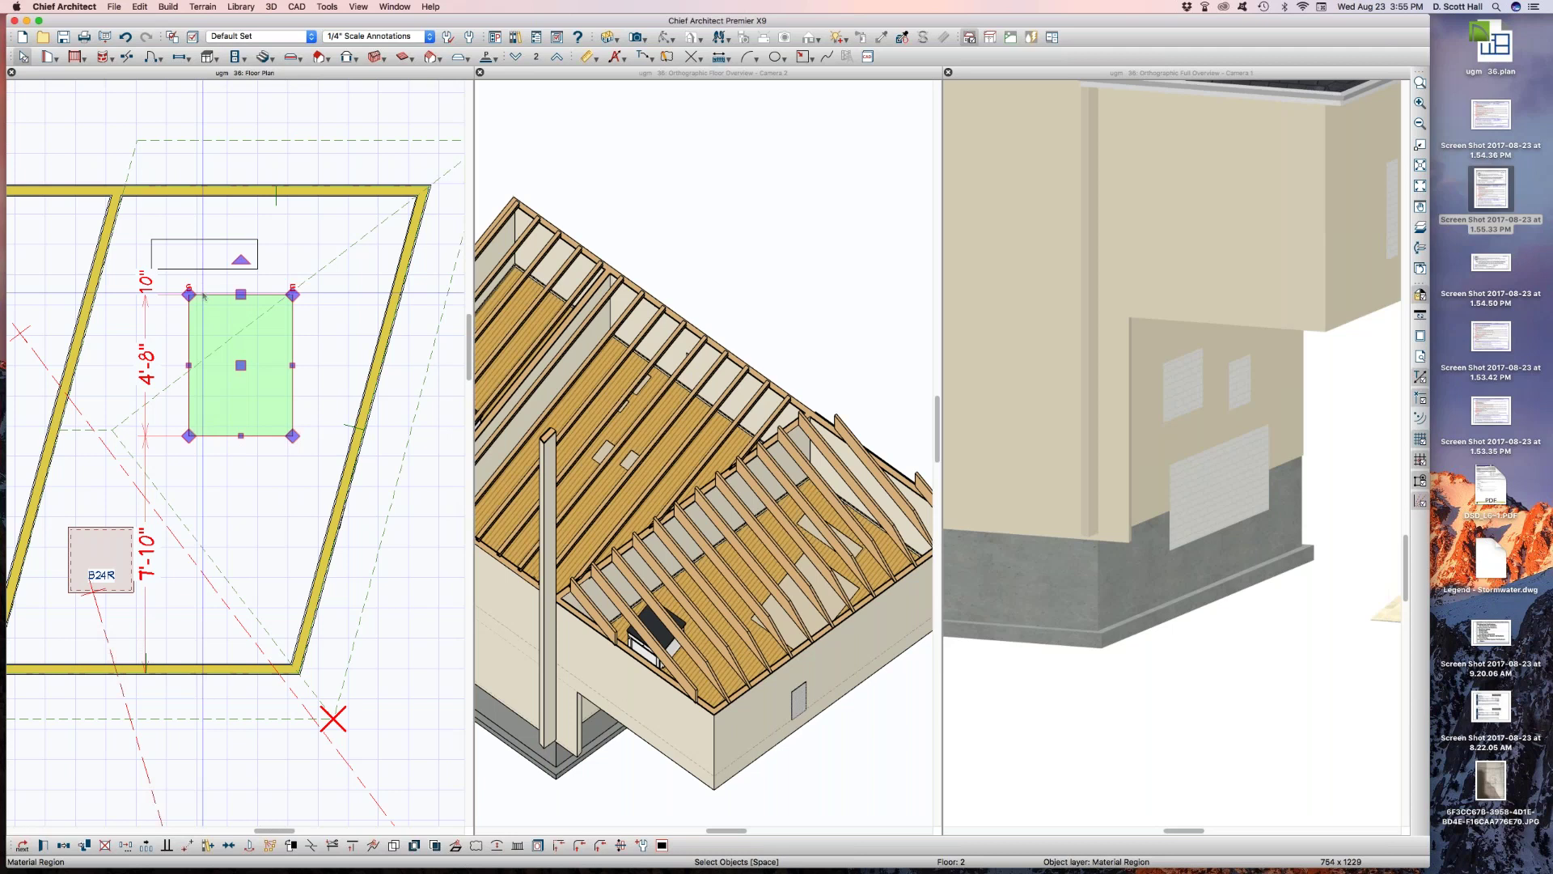
scroll(202, 296, "down", 4)
left_click(165, 372)
scroll(165, 372, "up", 4)
left_click(228, 389)
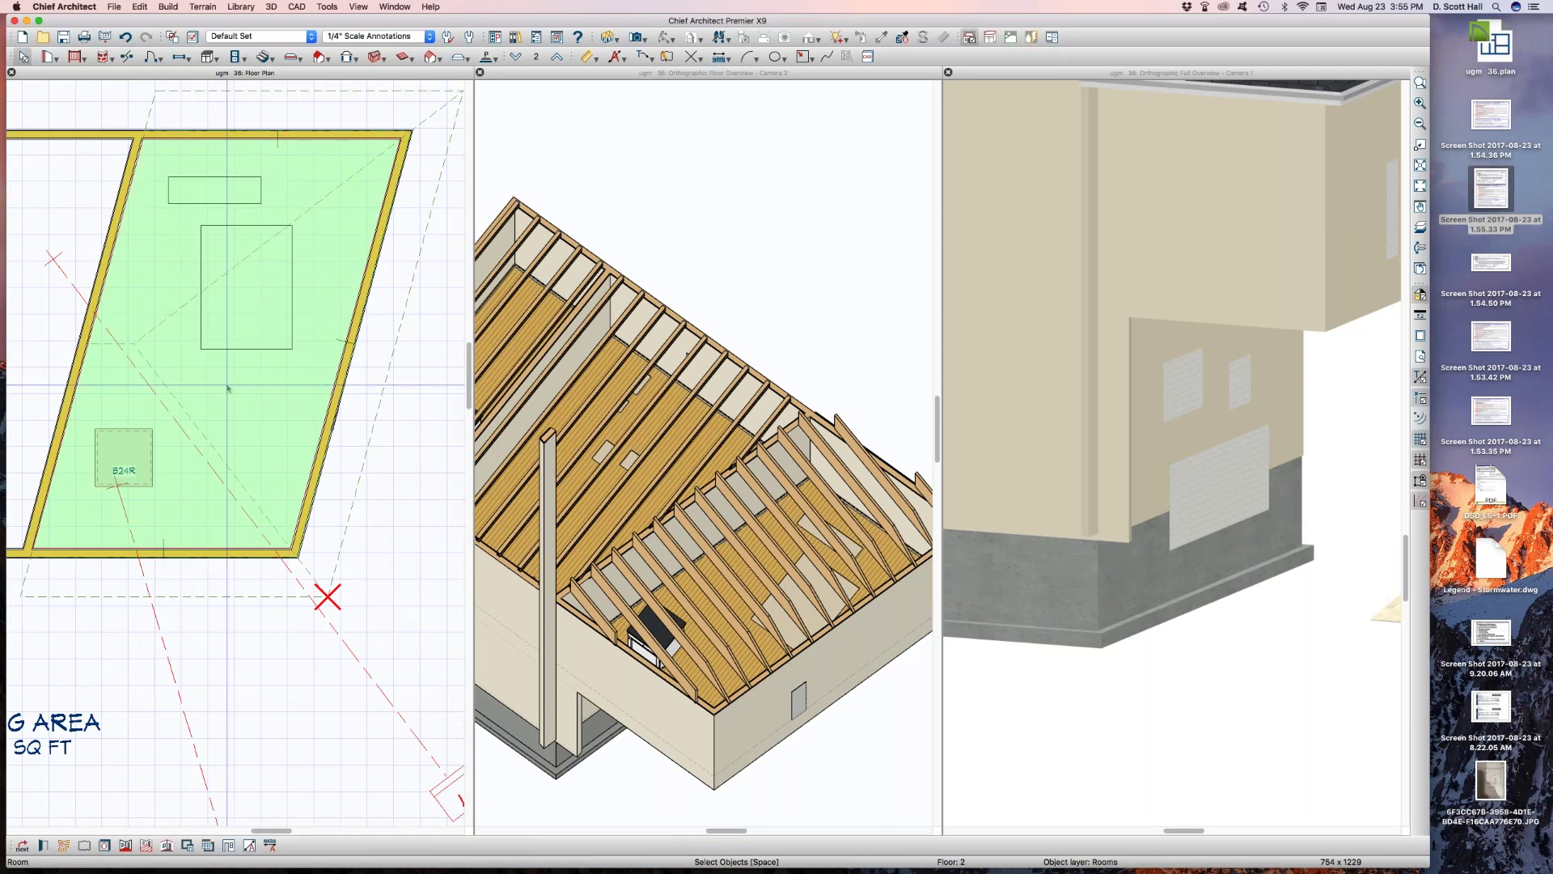
left_click(185, 202)
double_click(189, 202)
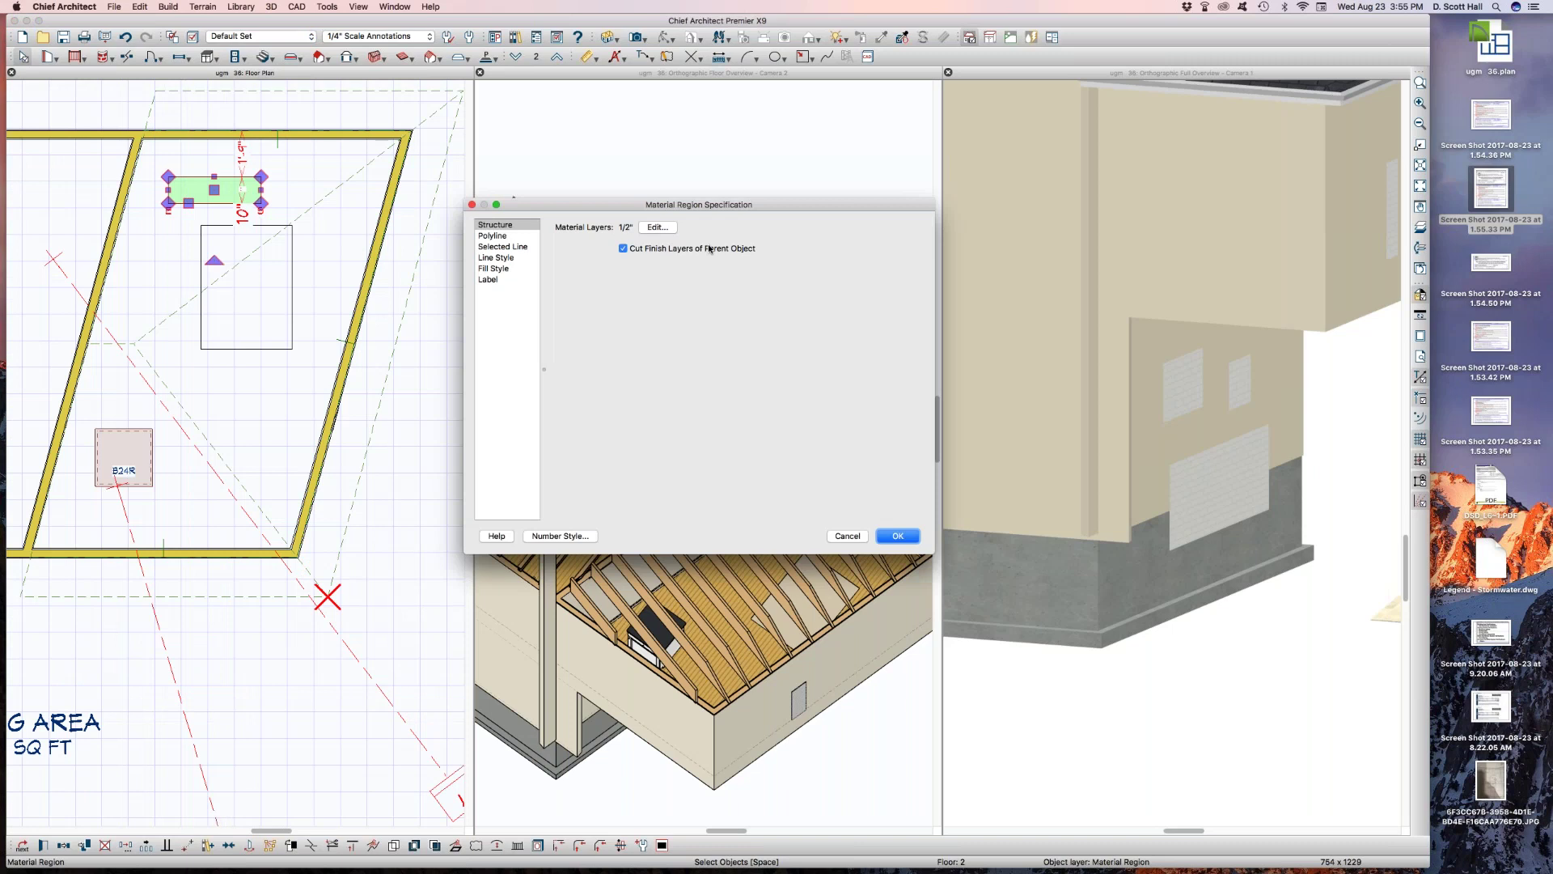
key("Return")
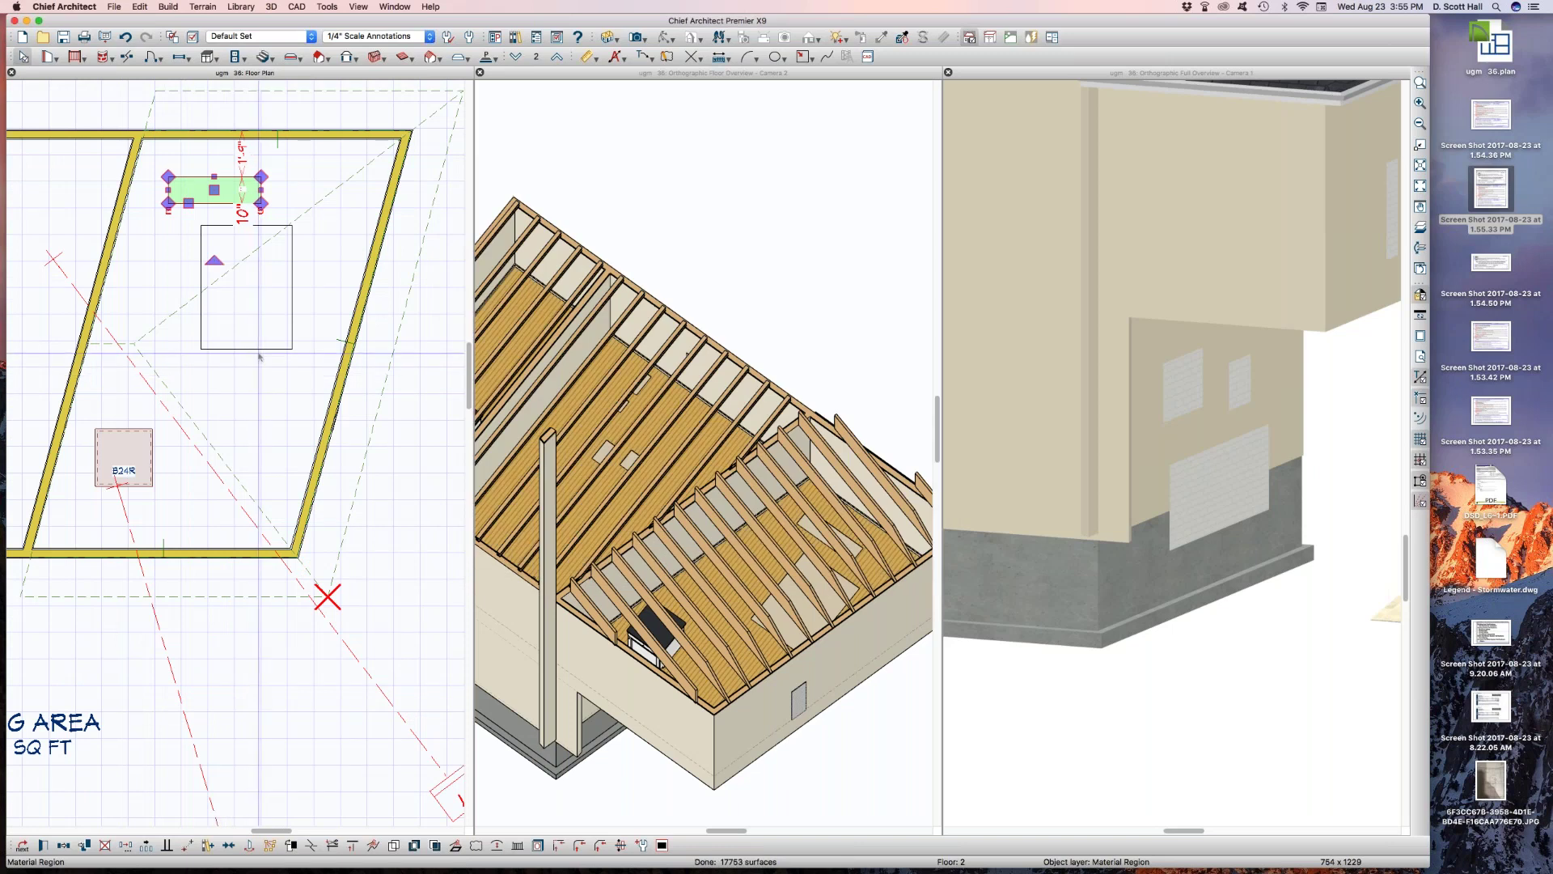
Delete the narrow and the large material regions from the slanted end room
key("Delete")
left_click(258, 351)
key("Delete")
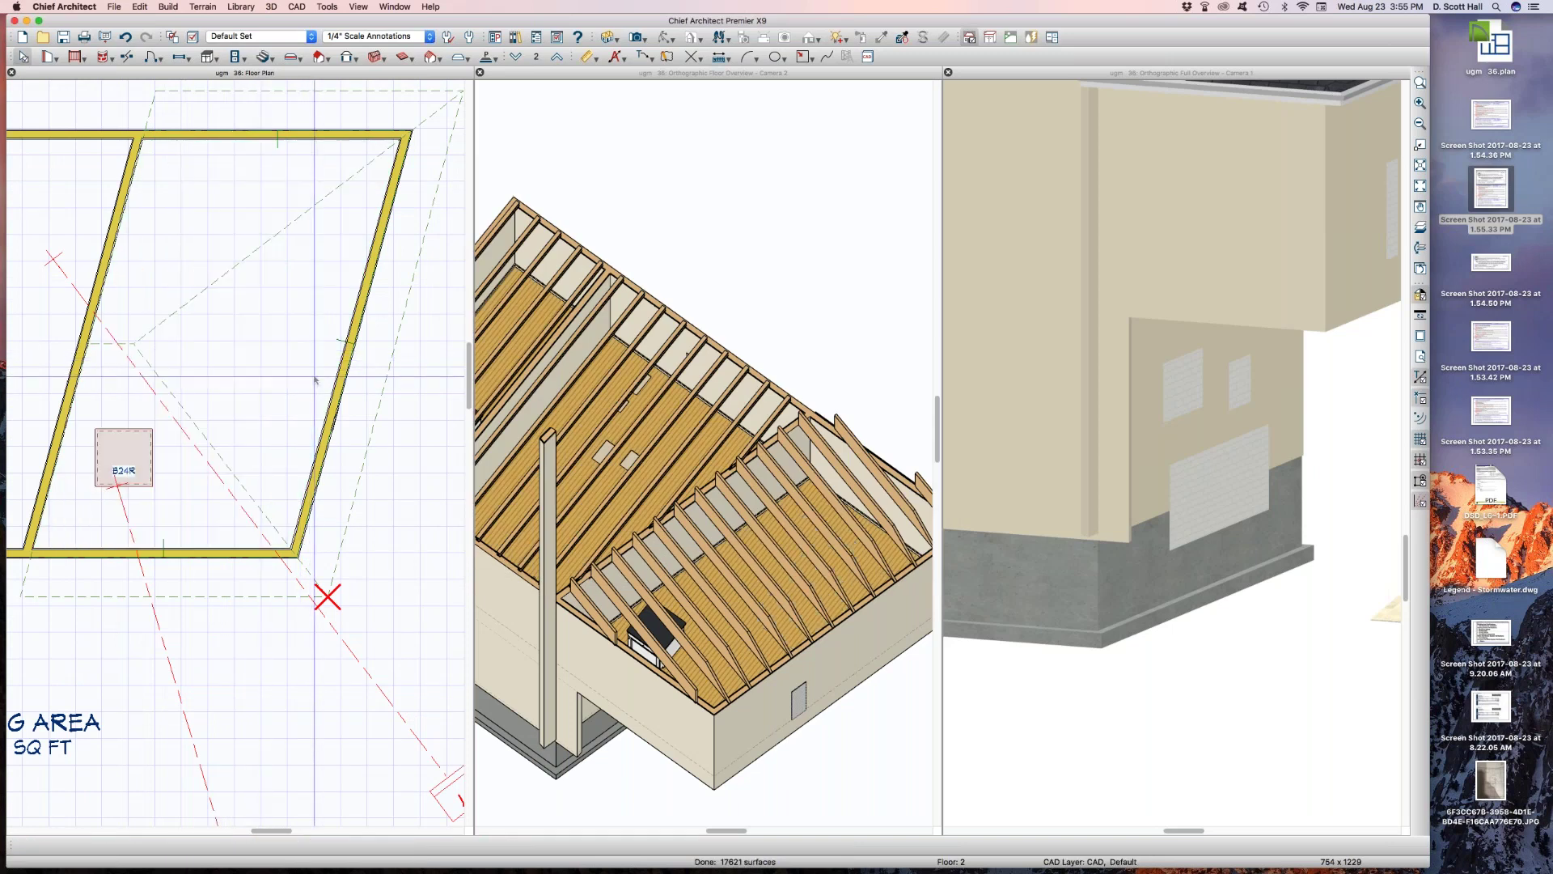
Draw a new pair of material regions in the slanted room, the upper about 3'-4" deep, and review the lower one's structure settings
left_click_drag(196, 200, 293, 289)
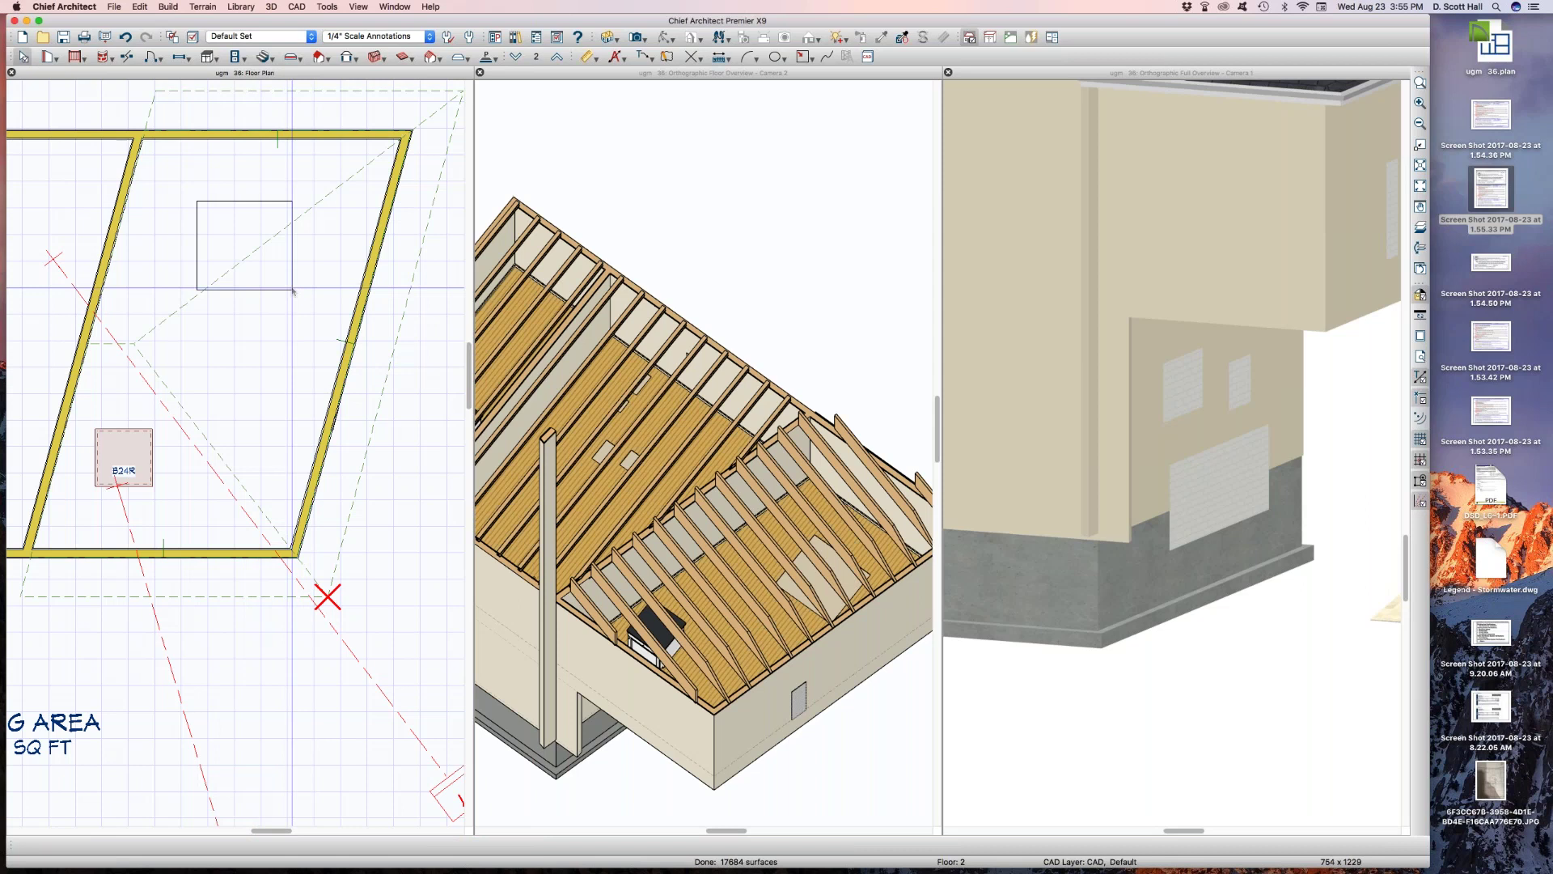
left_click_drag(236, 345, 341, 393)
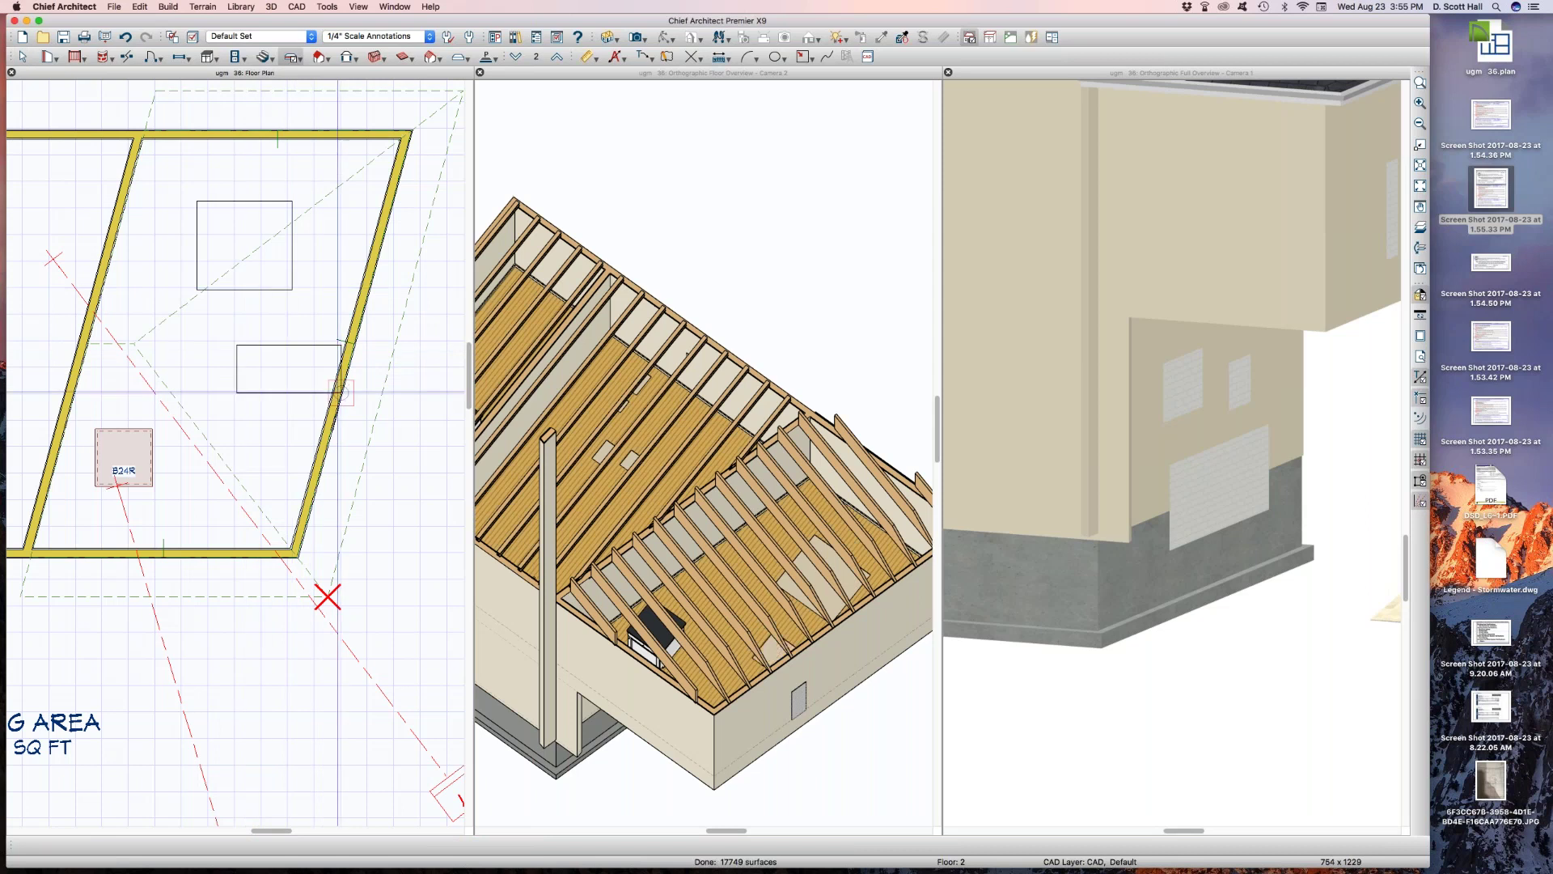
double_click(252, 359)
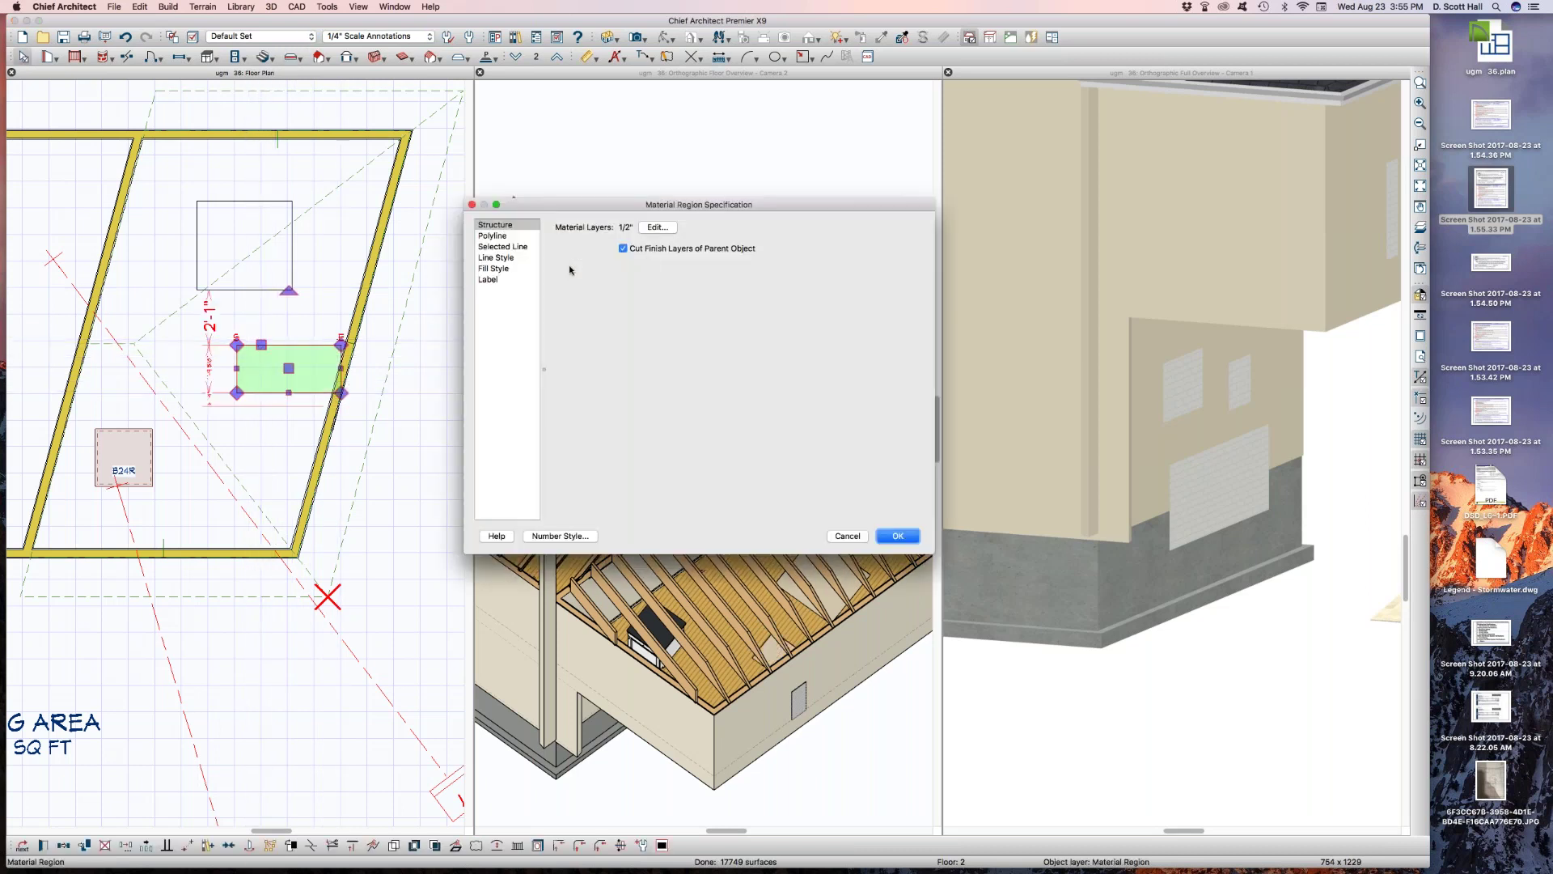
left_click(846, 536)
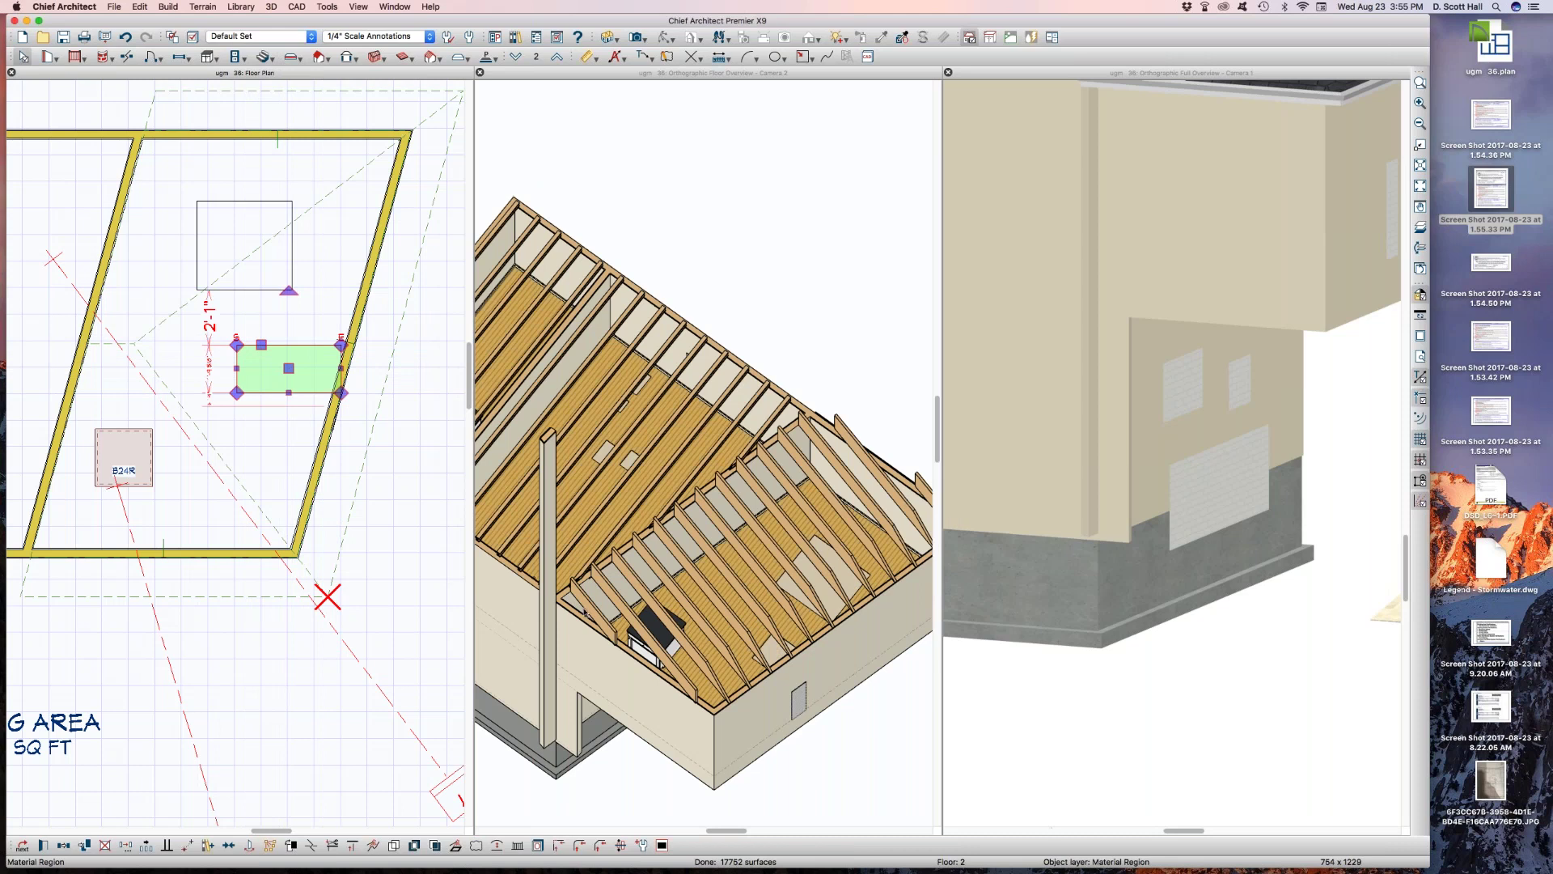
Select both newly drawn material regions in the slanted room together and delete them
left_click(274, 289)
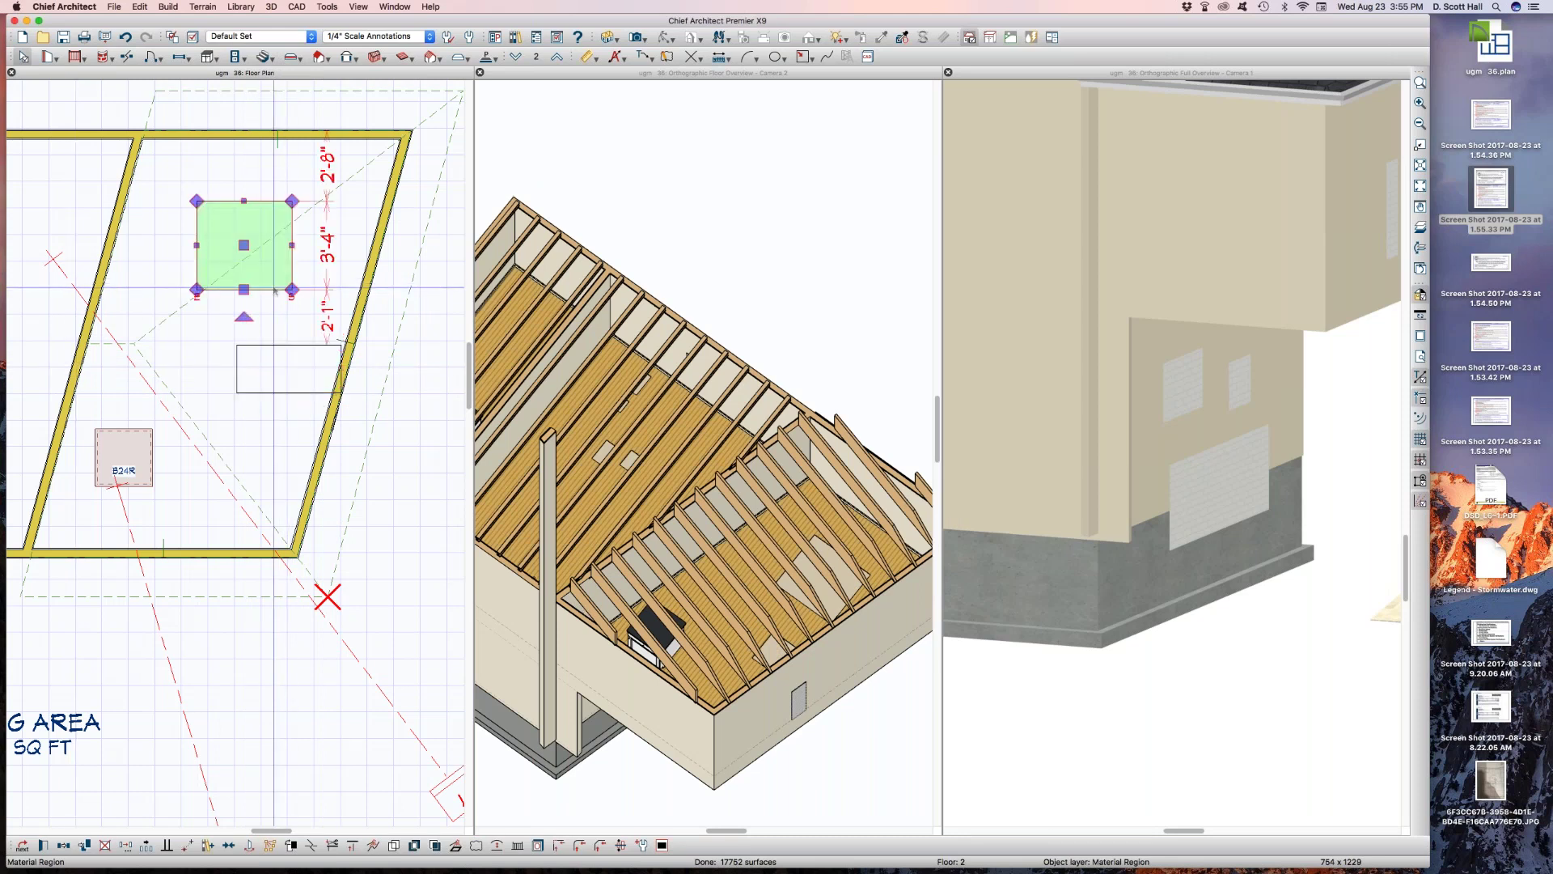
left_click(267, 347, "shift")
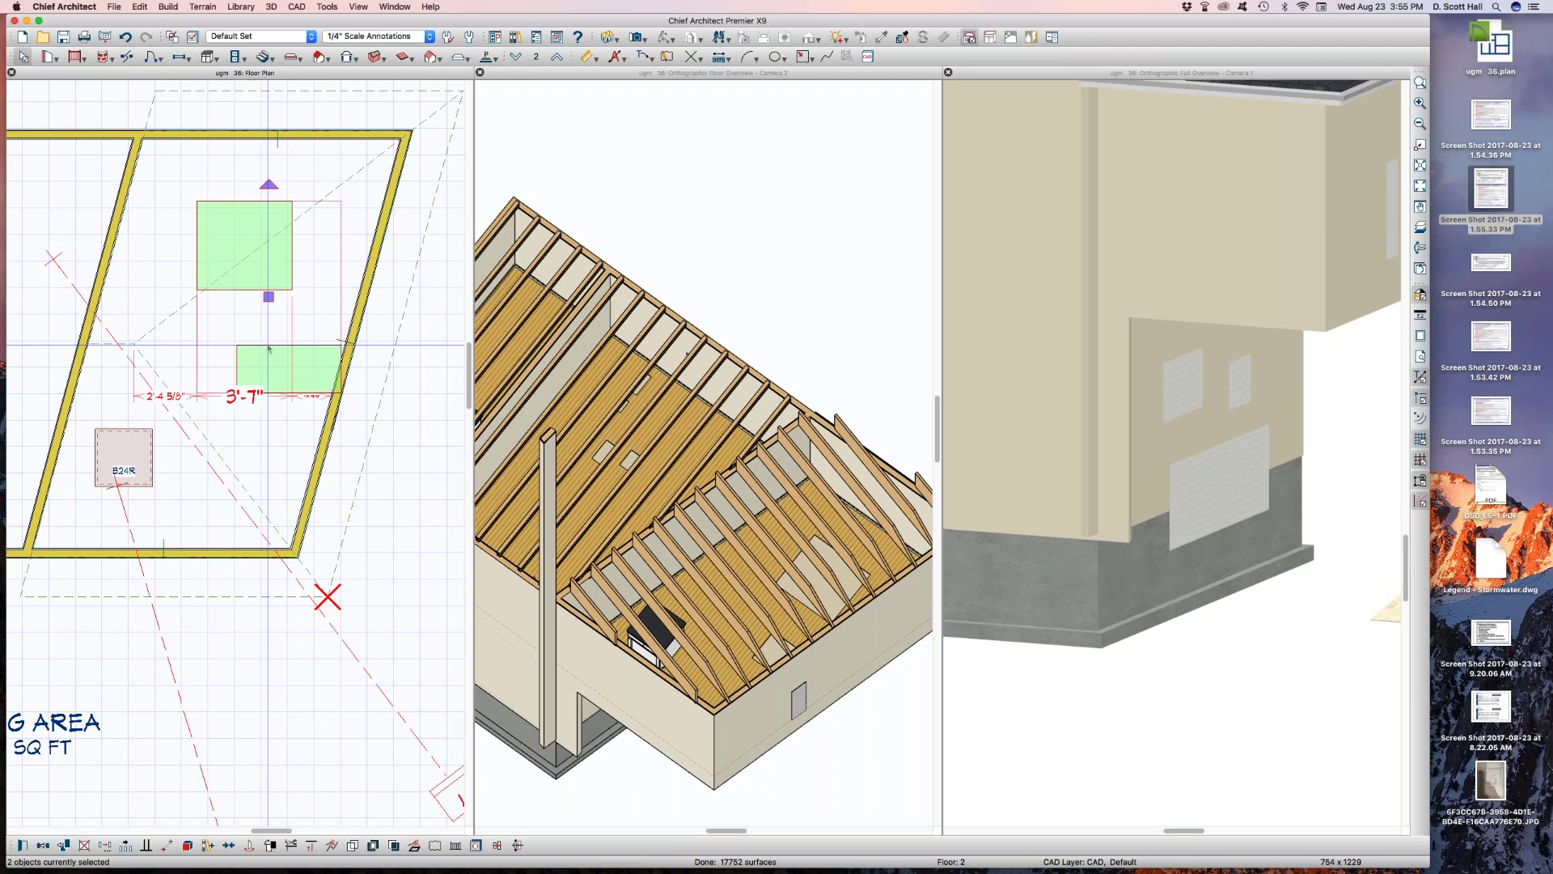
key("Delete")
scroll(268, 348, "down", 2)
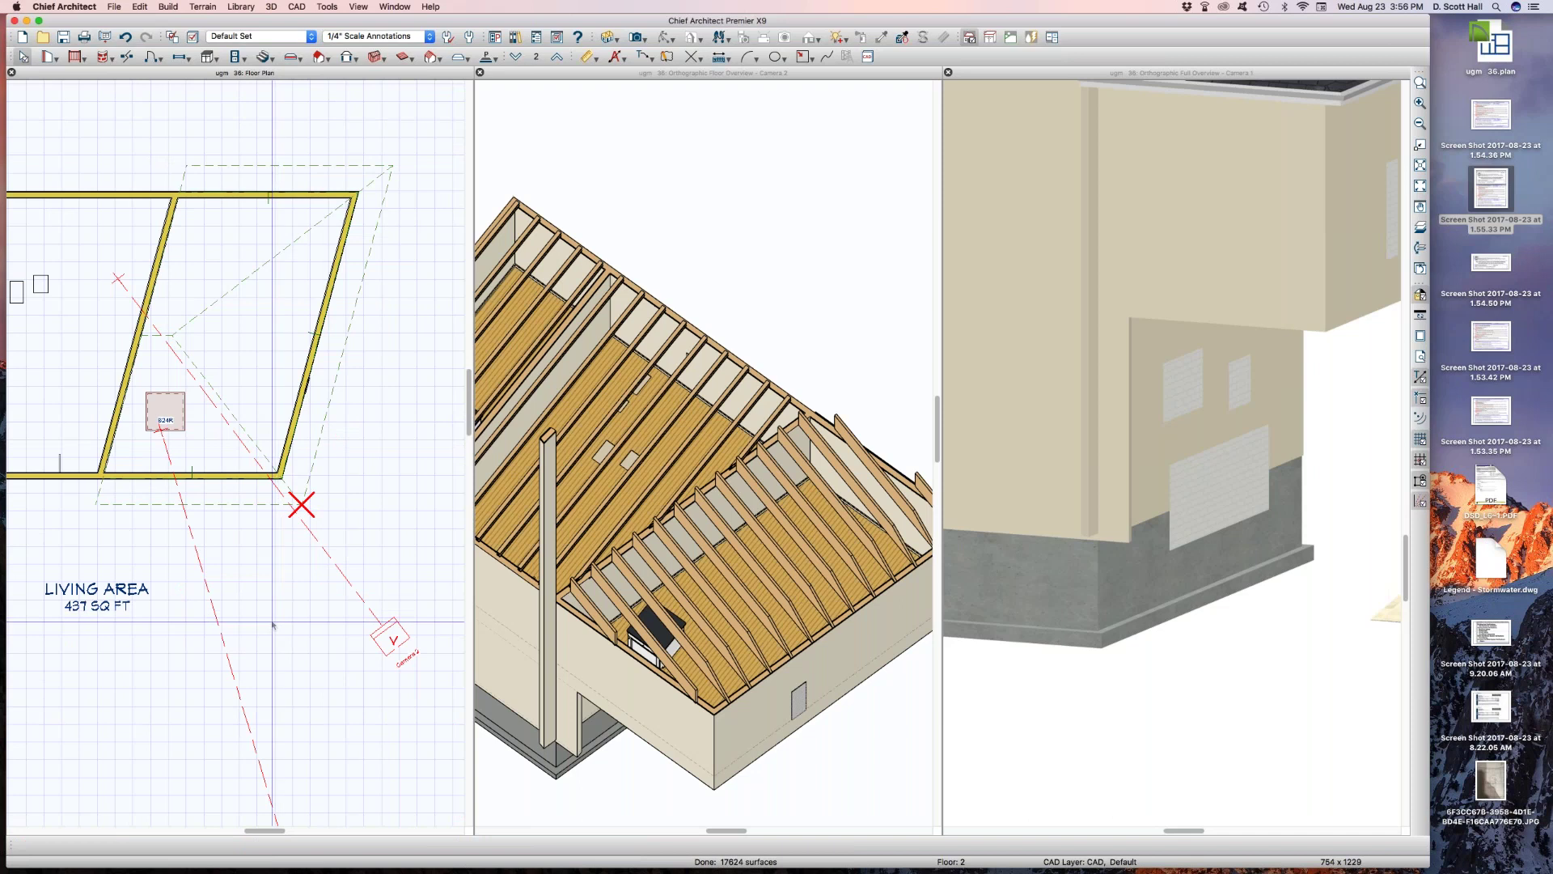
key("Tab")
key("Return")
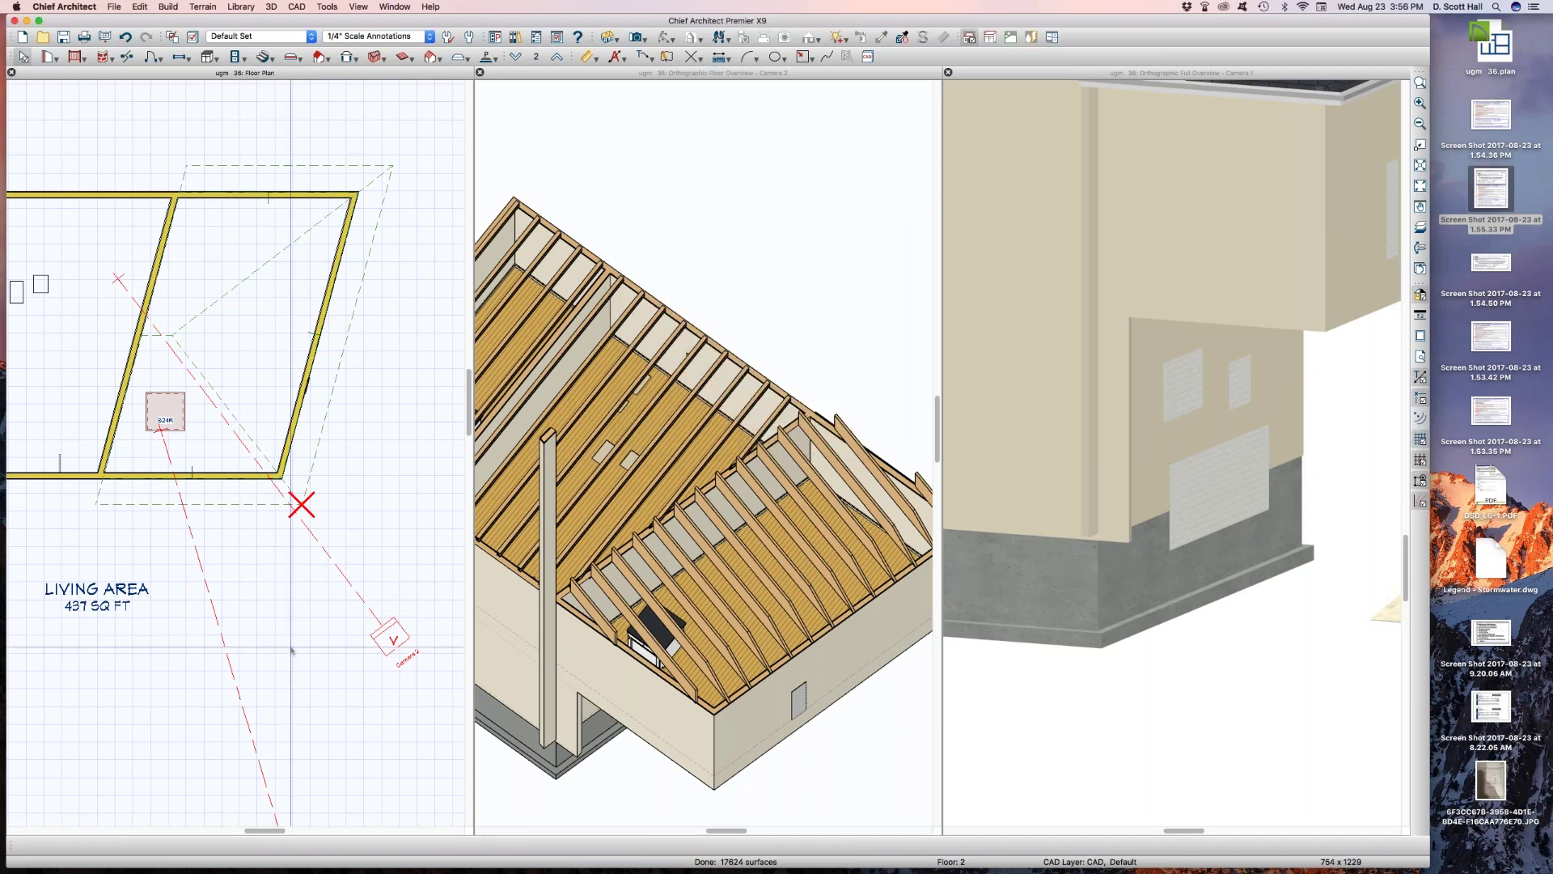
key("Tab")
left_click(846, 414)
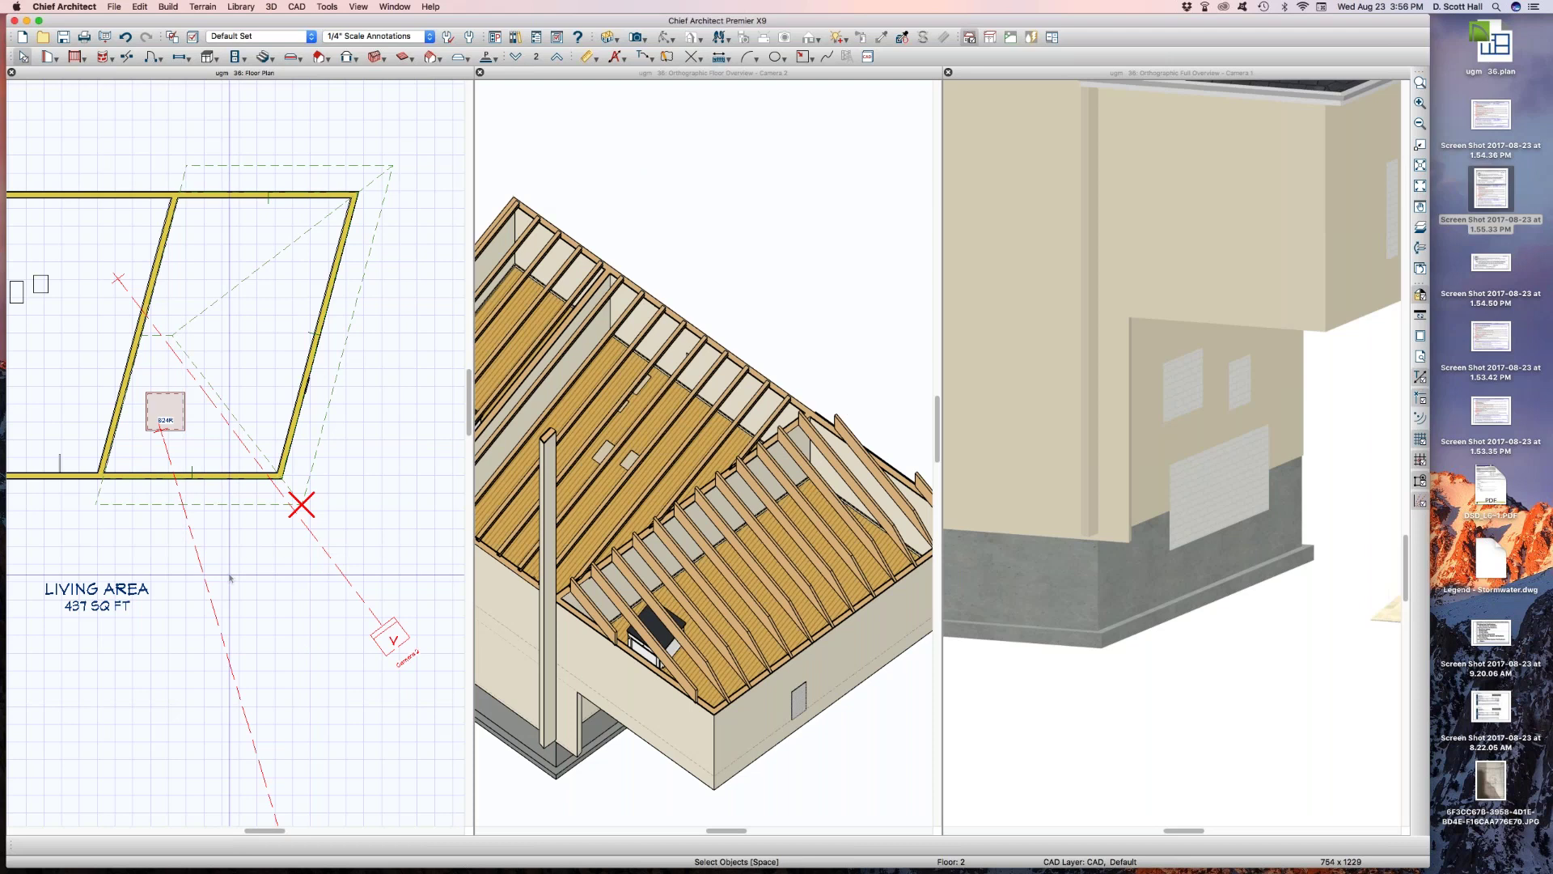
scroll(251, 518, "down", 2)
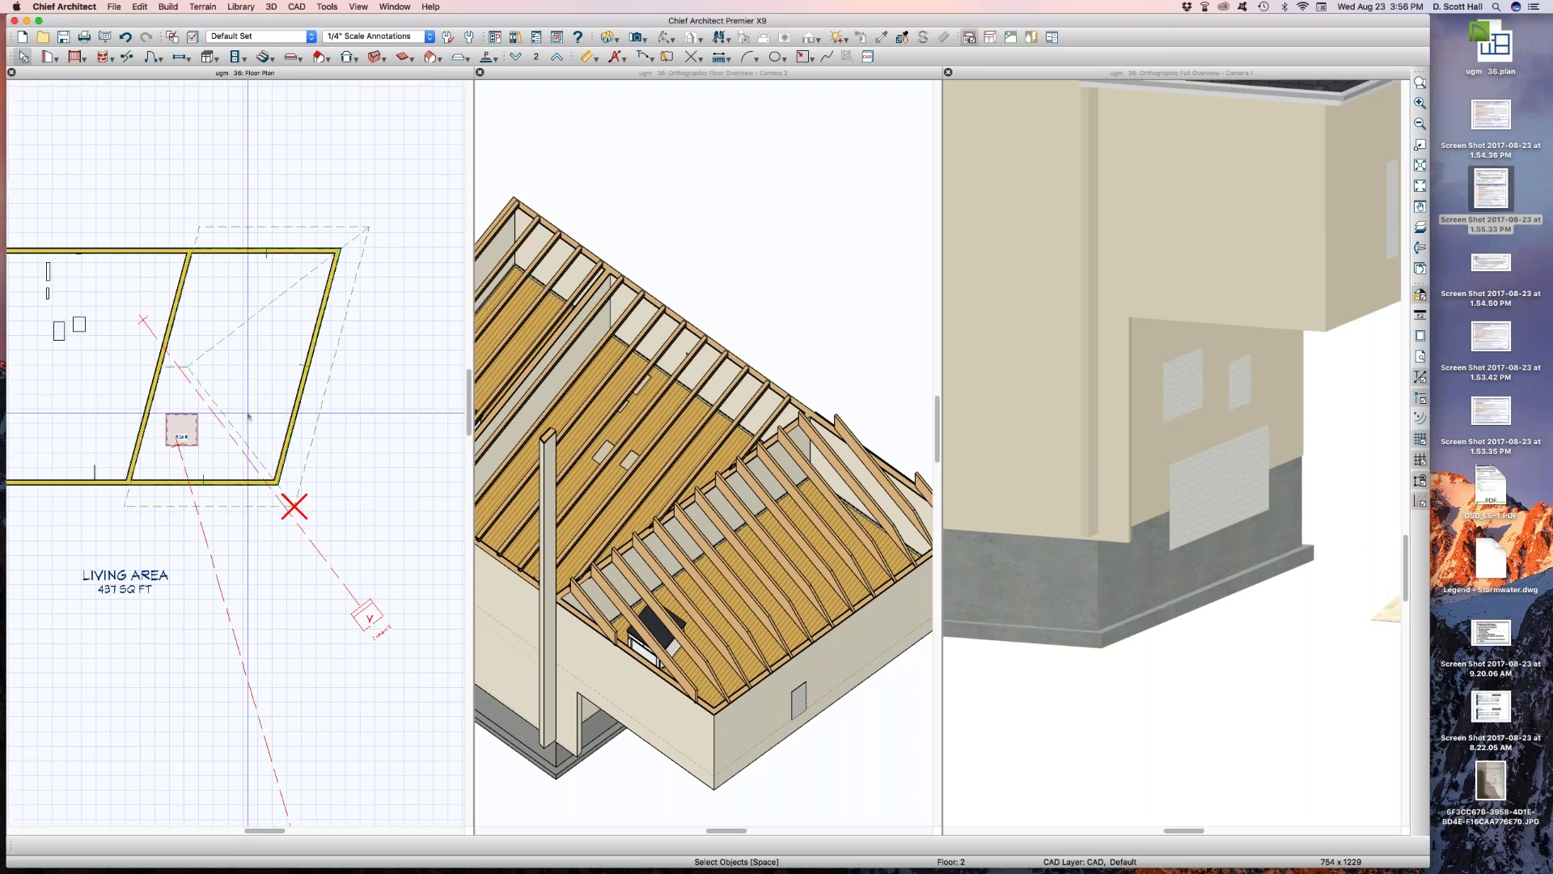
scroll(251, 409, "up", 3)
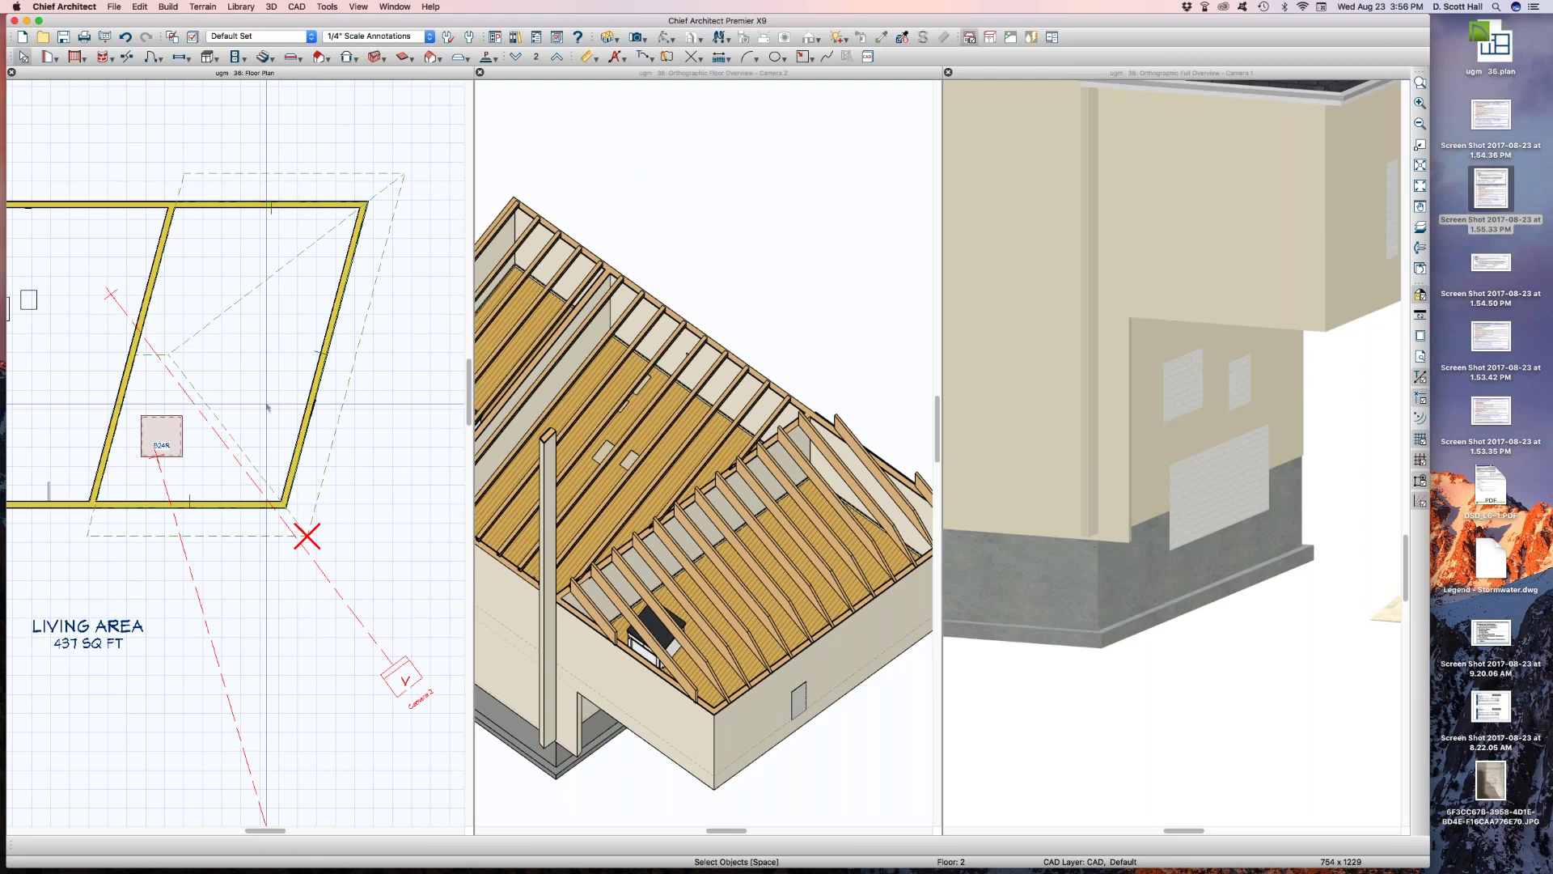
key("Tab")
key("Escape")
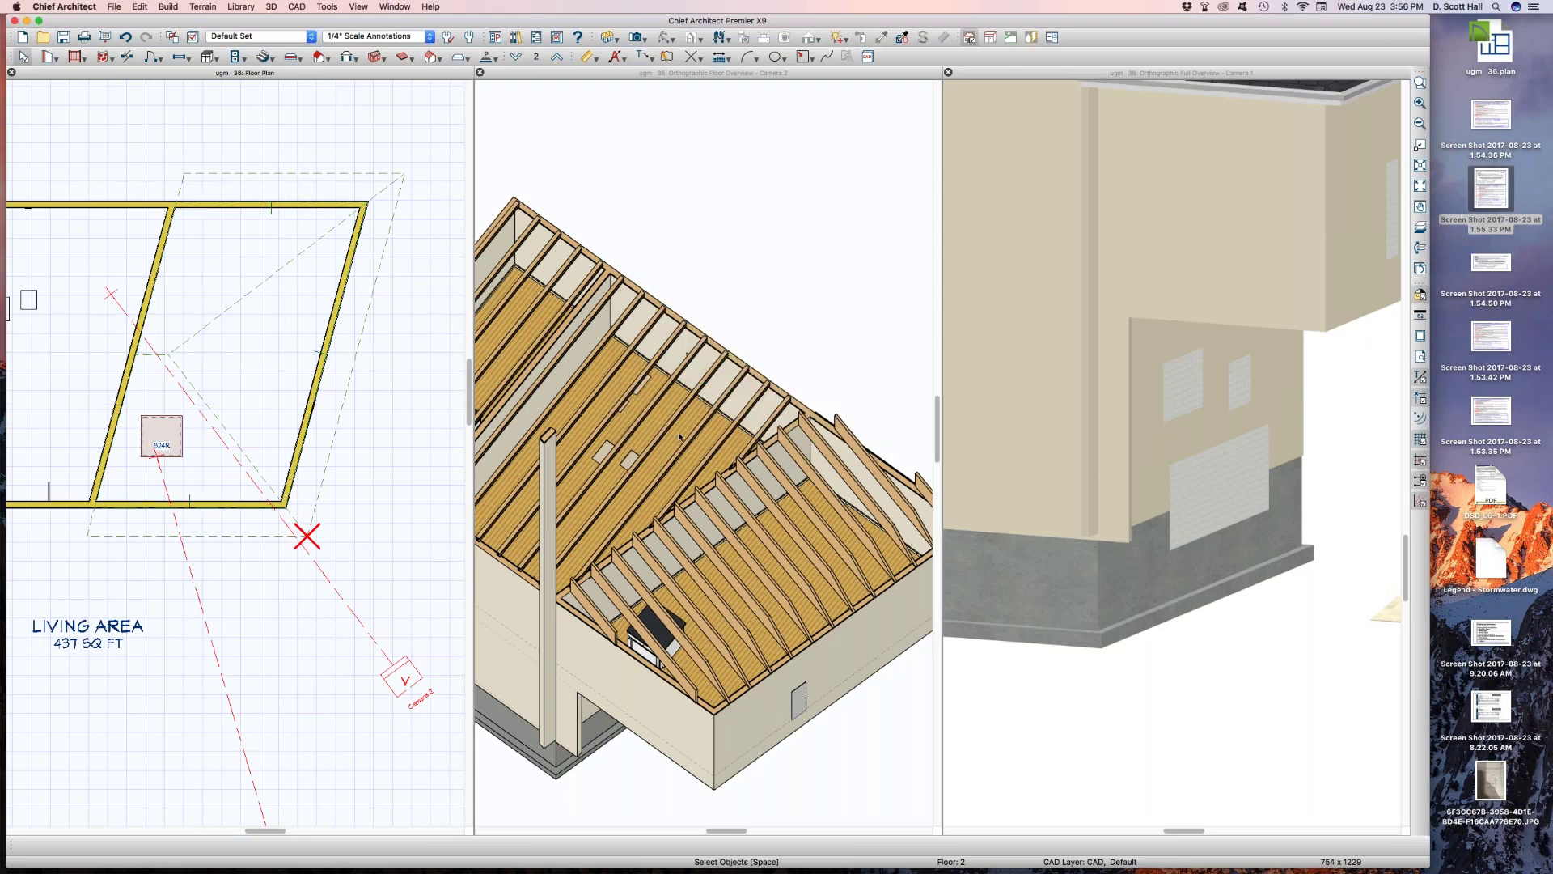
Orbit the floor overview to the pink underside of the overhanging room and draw two material regions on that surface
left_click(662, 500)
left_click_drag(662, 483, 664, 89)
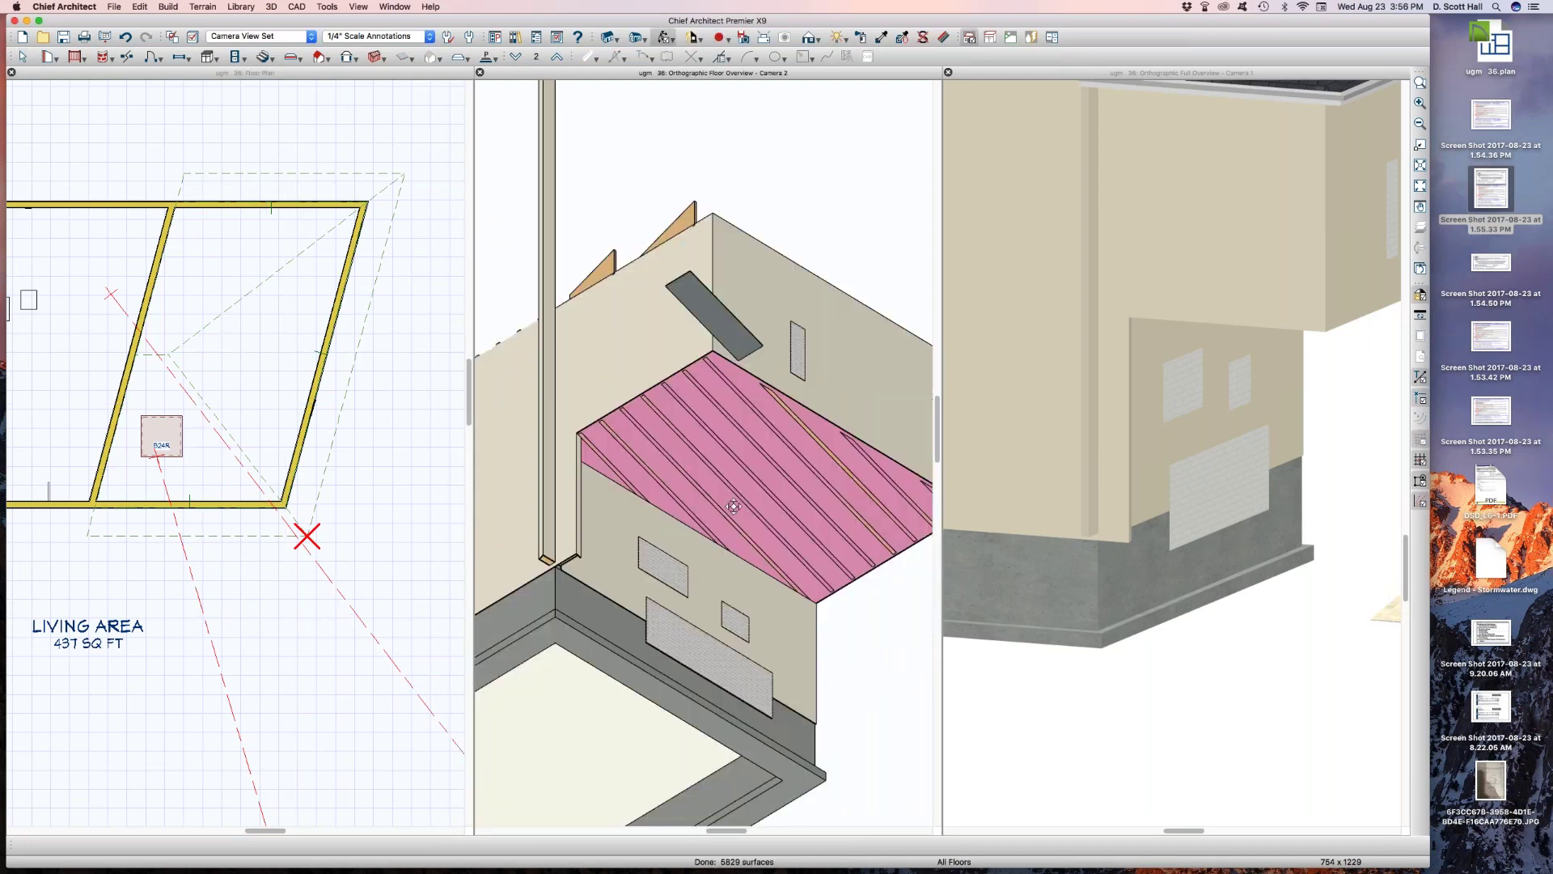
left_click_drag(734, 507, 669, 360)
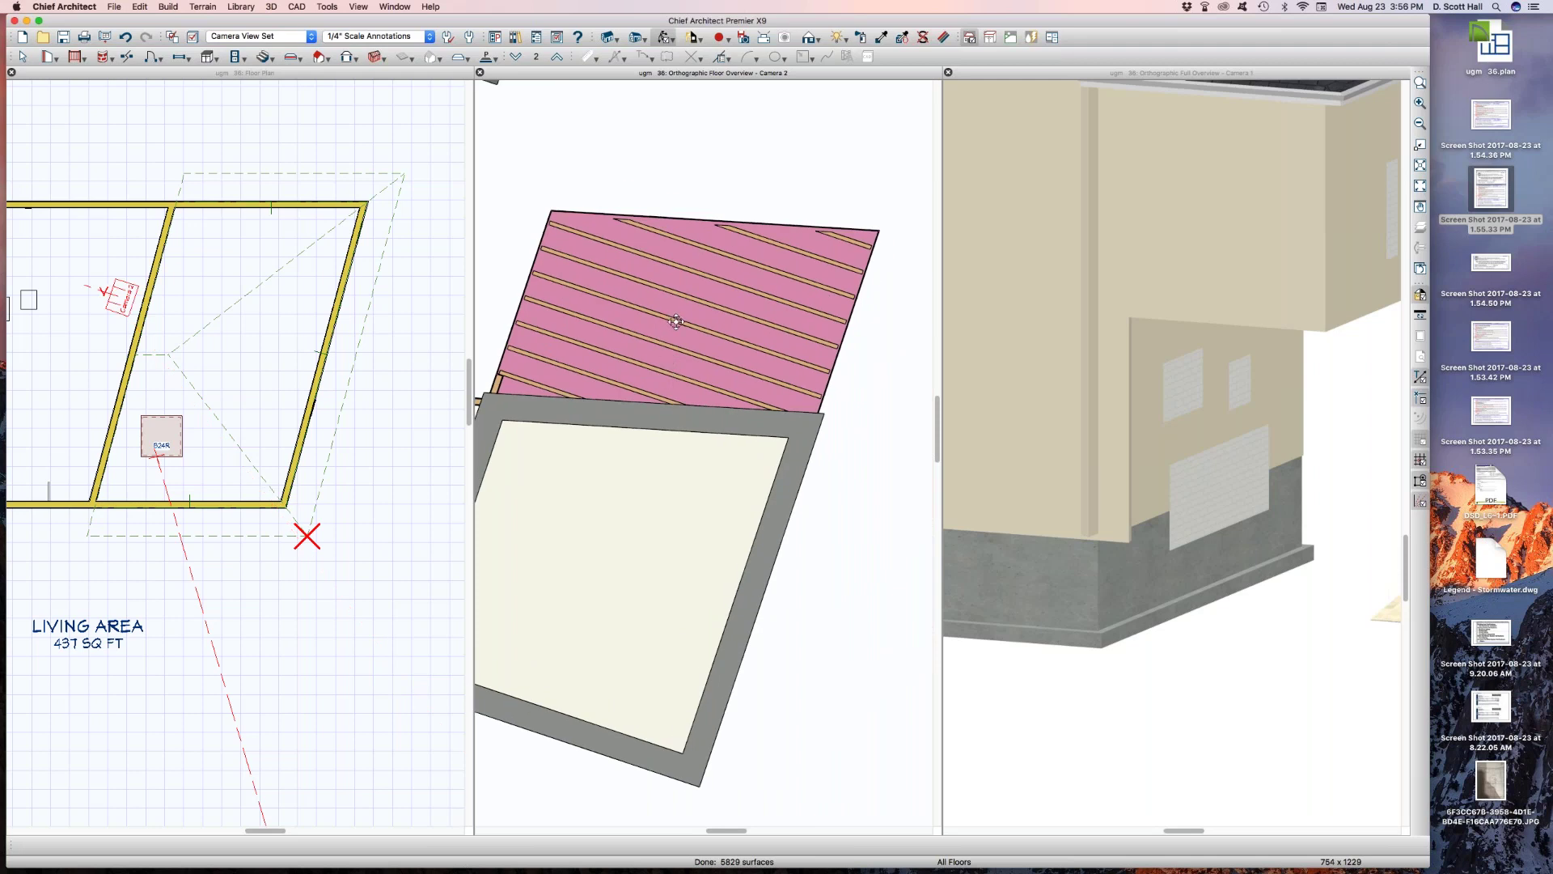
scroll(665, 308, "up", 3)
left_click_drag(662, 305, 674, 346)
key("space")
key("w")
key("space")
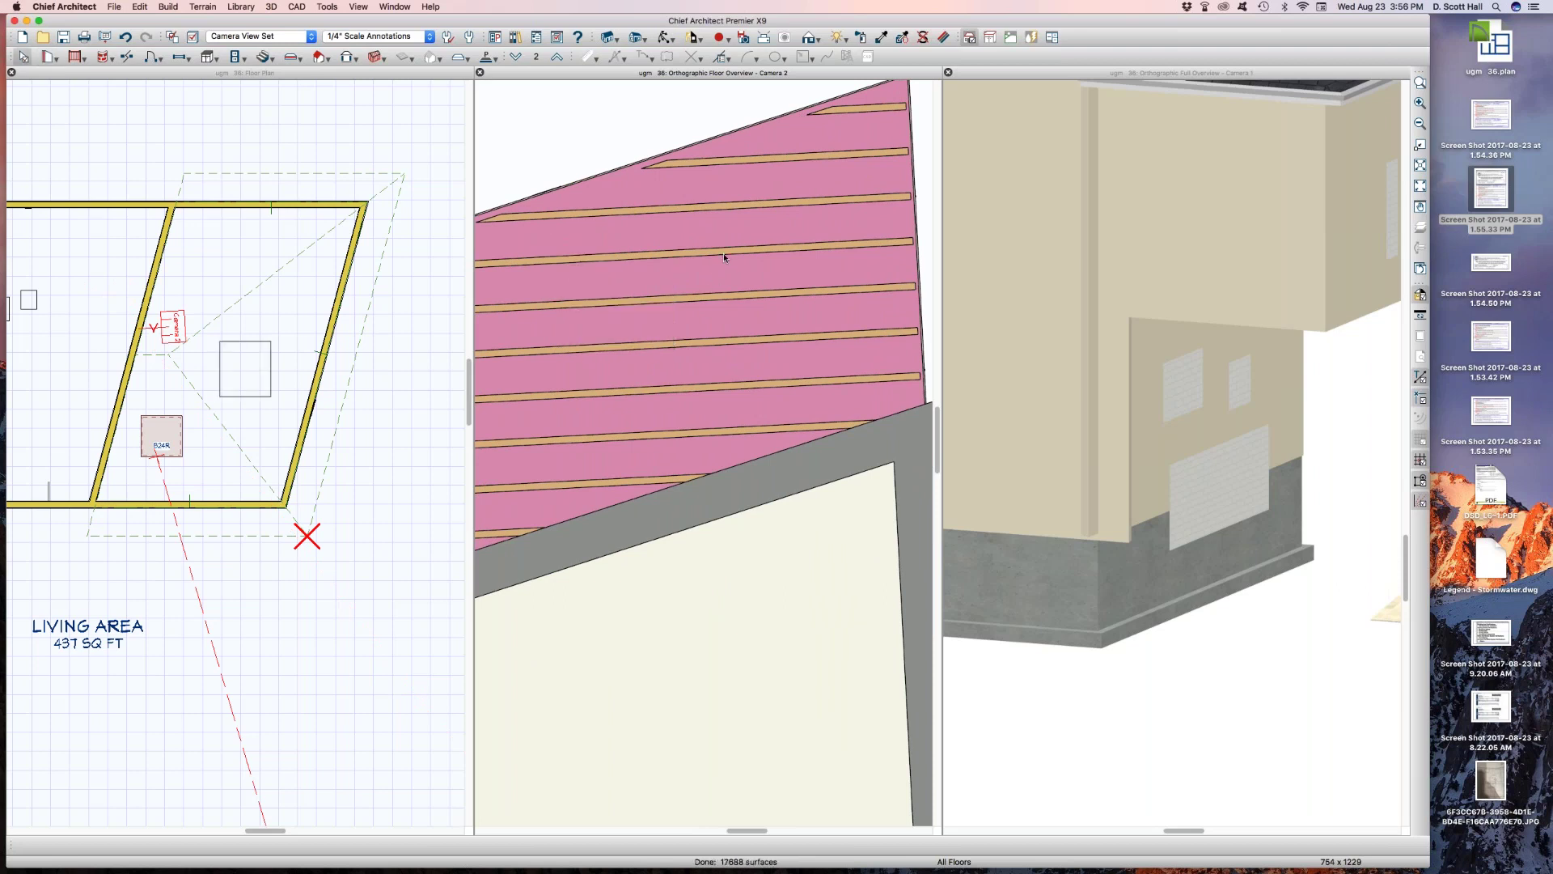
key("w")
left_click_drag(749, 182, 825, 296)
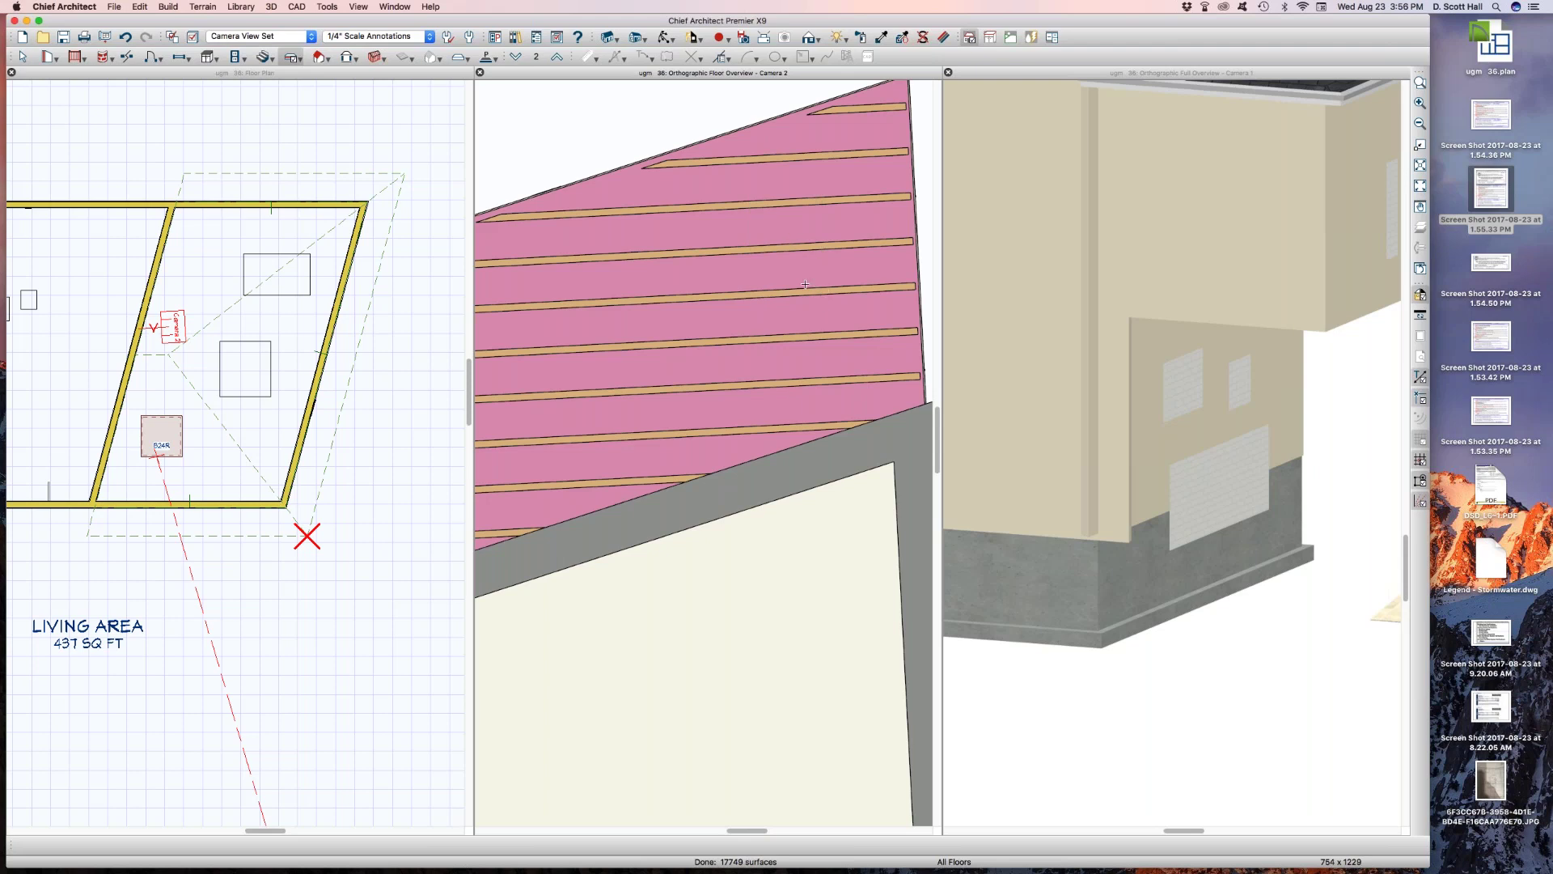
Orbit the floor overview back above the house and check where the two new material regions appear
scroll(782, 287, "down", 5)
key("space")
key("o")
left_click_drag(671, 621, 599, 621)
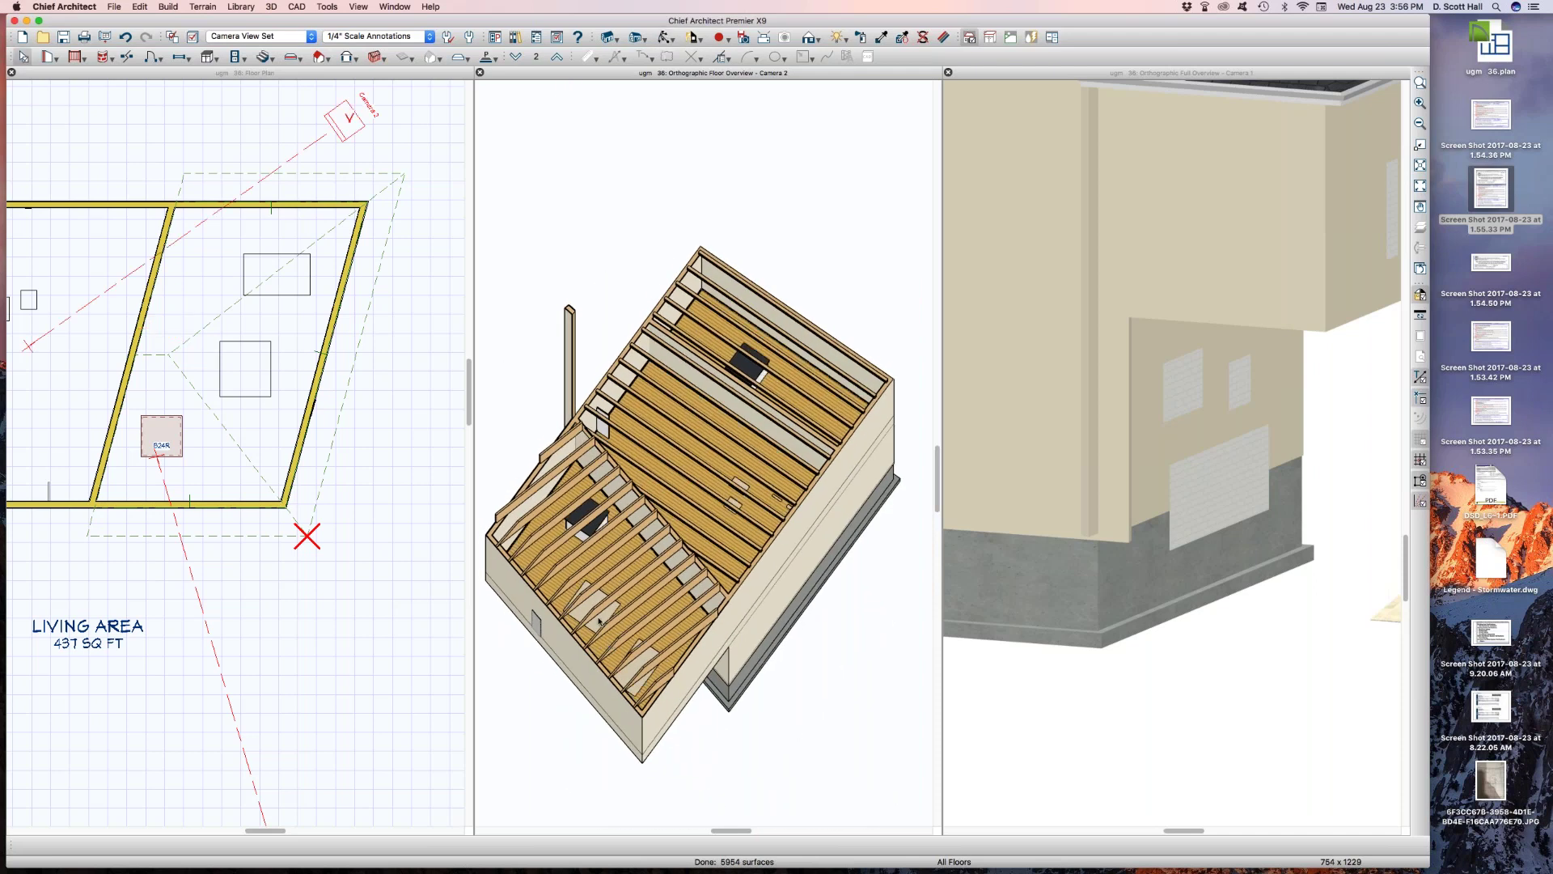
left_click(616, 484)
key("Escape")
Open the current floor's defaults from the Floors and Rooms category of the default settings
left_click(1246, 209)
key("super+d")
left_click_drag(1392, 211, 1367, 150)
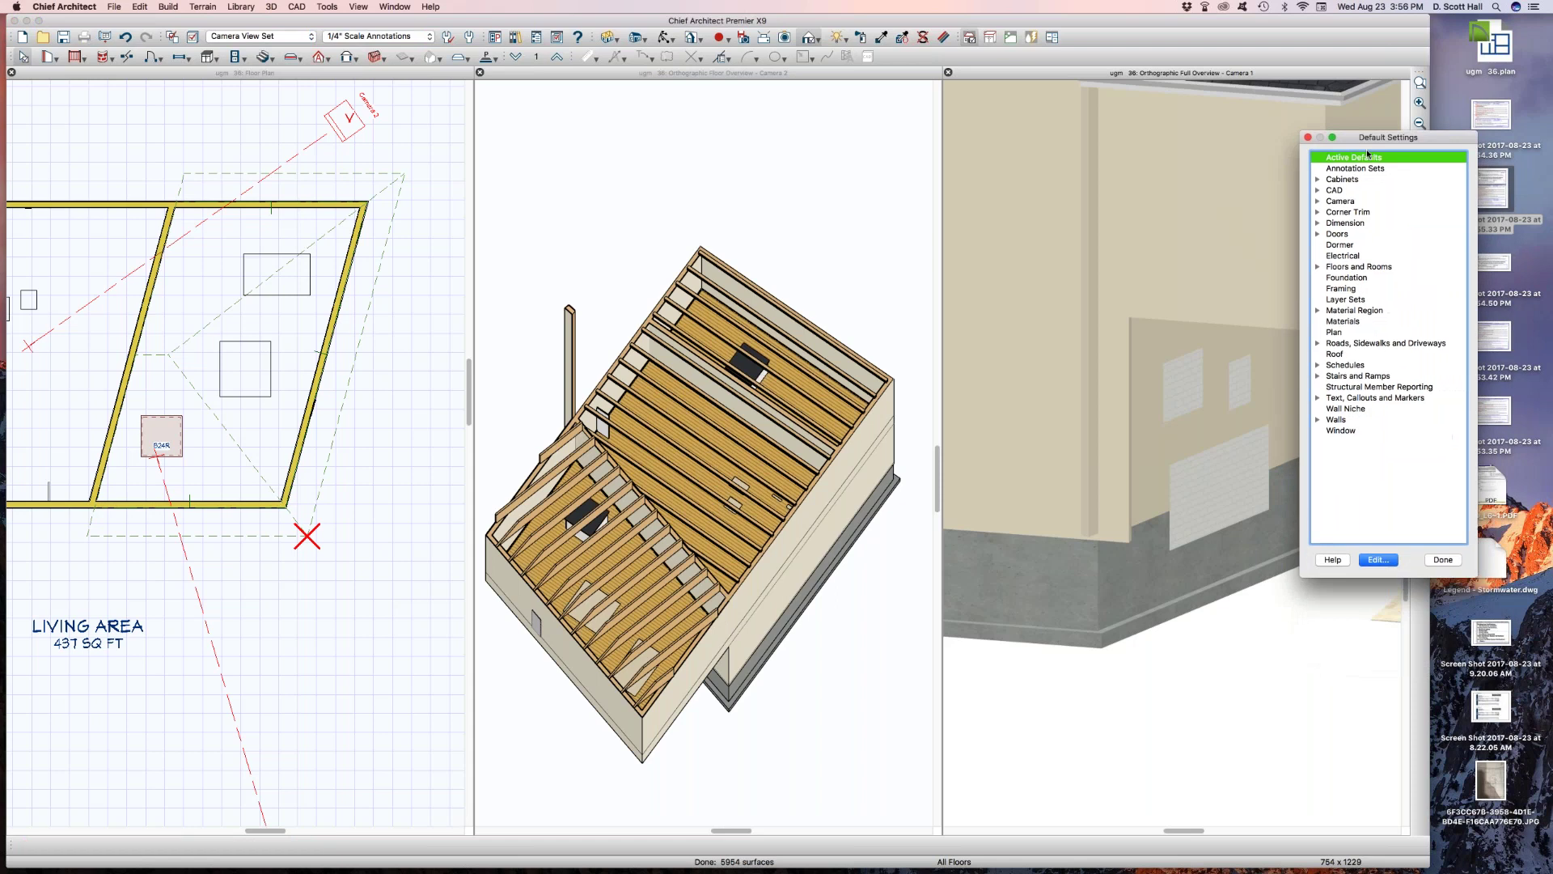
left_click(1318, 267)
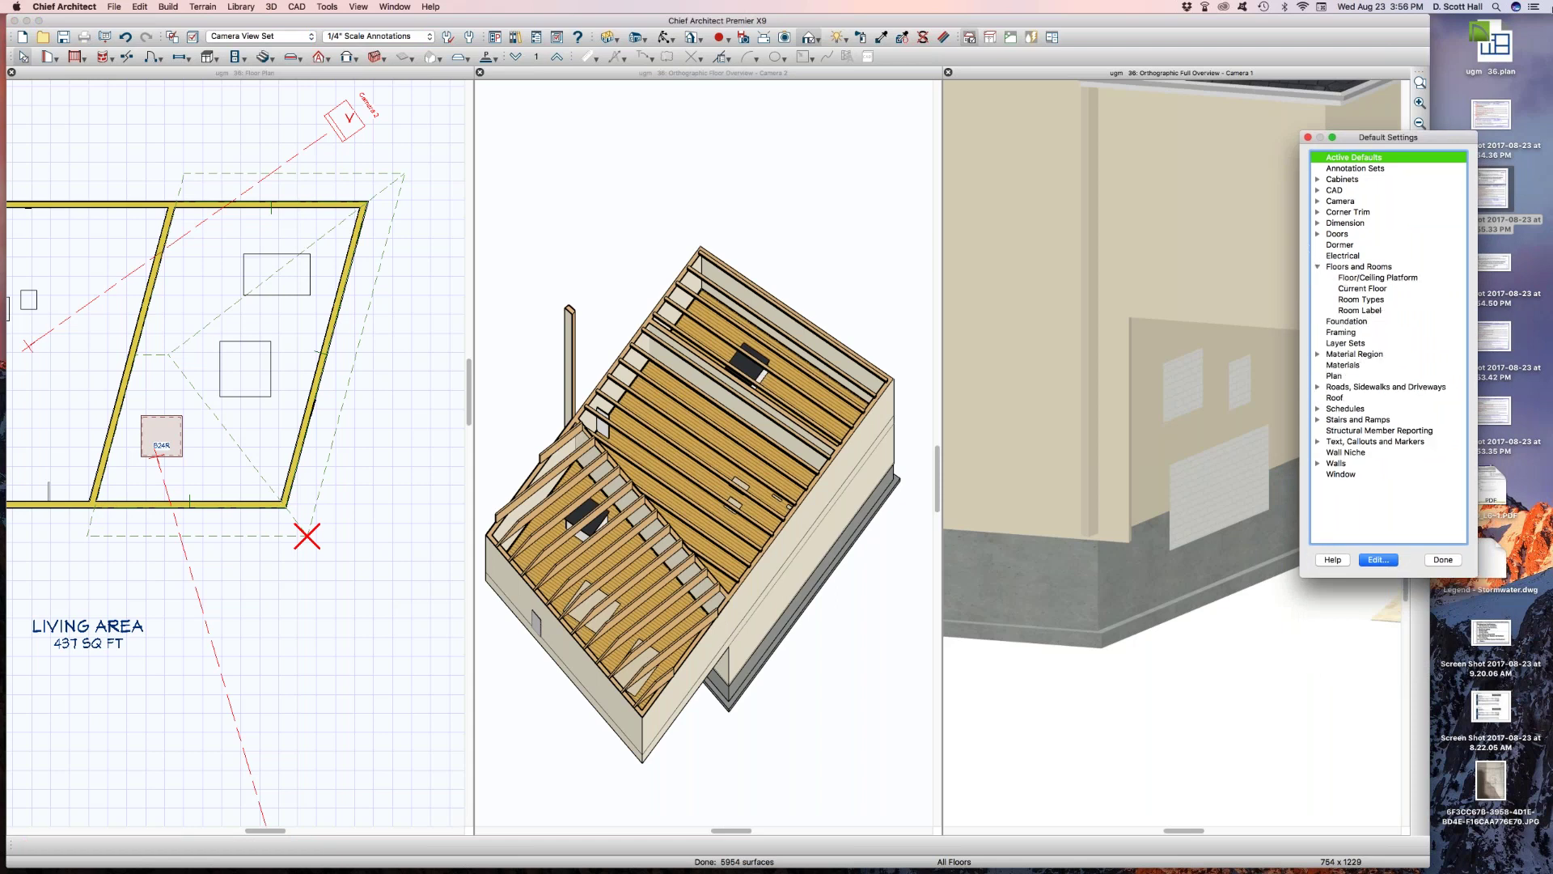
left_click(1349, 290)
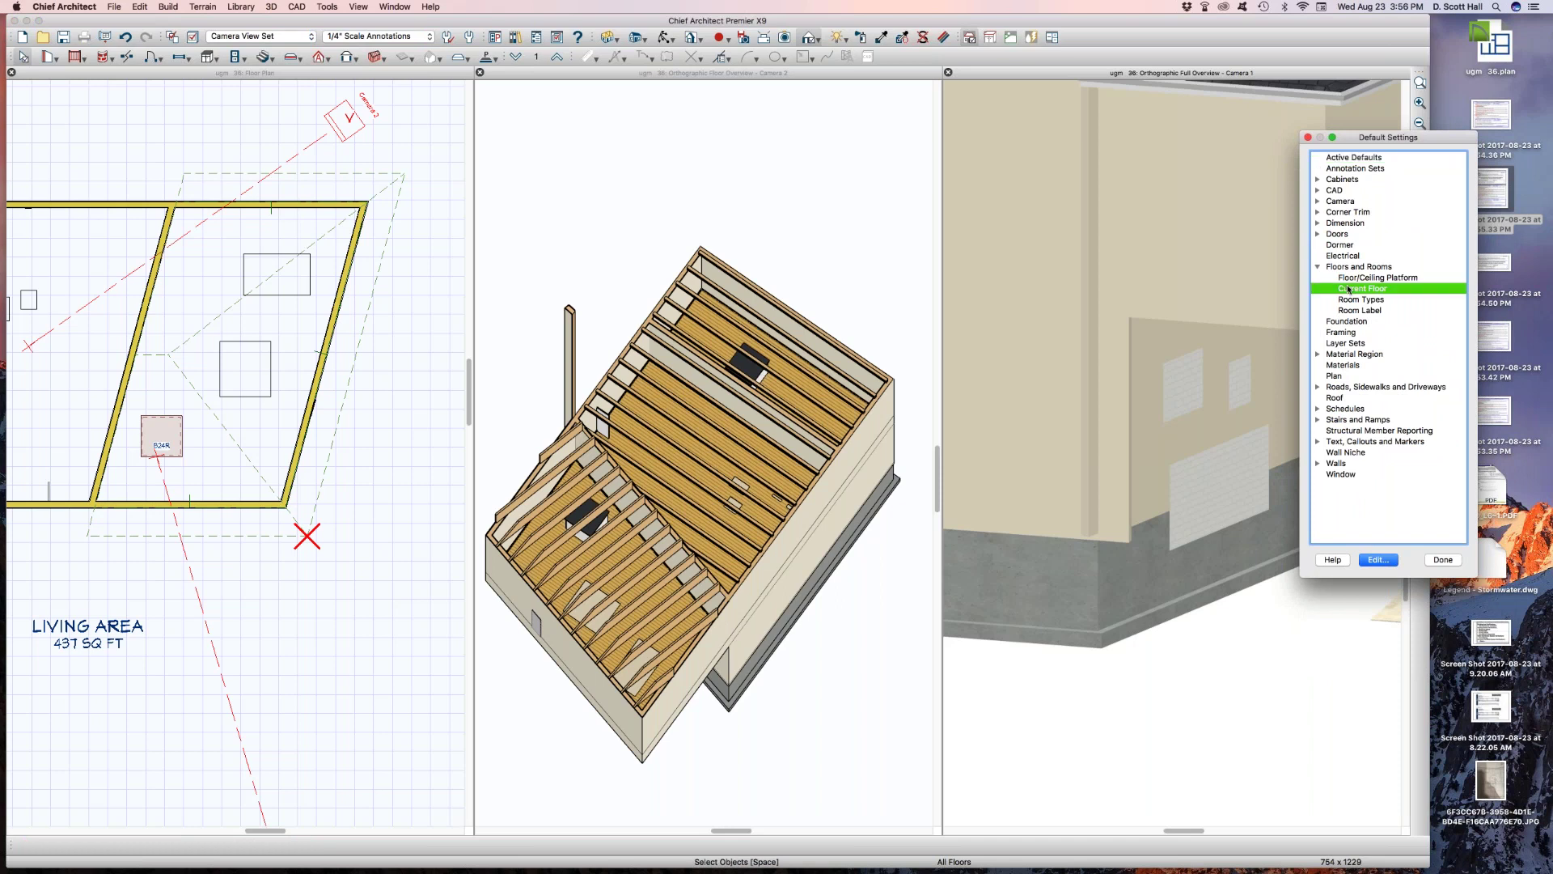
double_click(1349, 289)
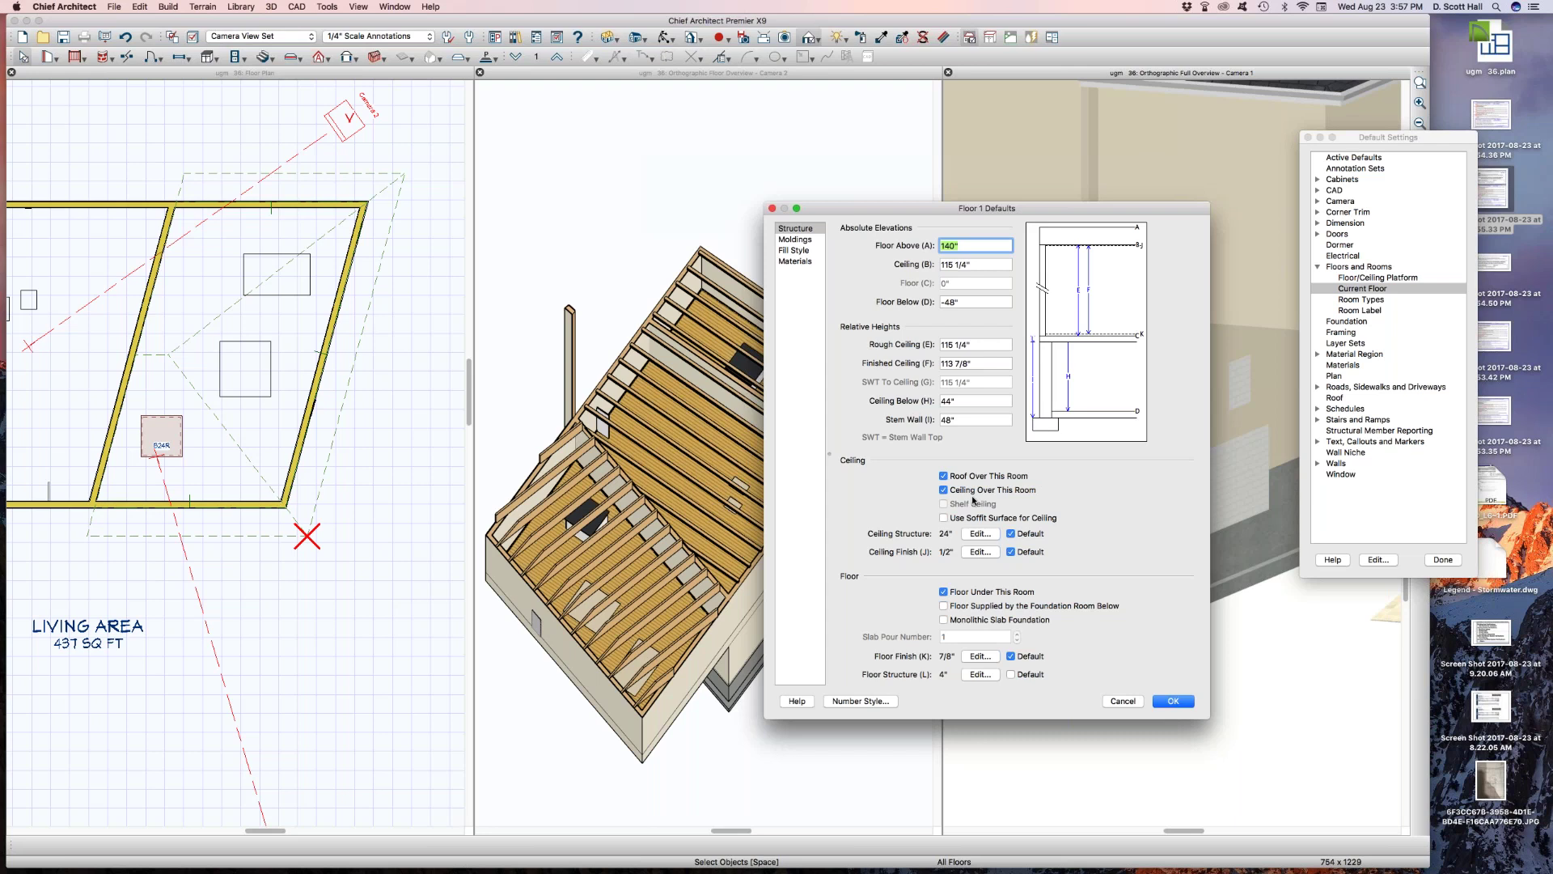
Switch to Notes and add the line "use soffit ceiling for soffit why?" to the QUESTIONS note, below the walk-through settings remarks
mouse_move(1552, 135)
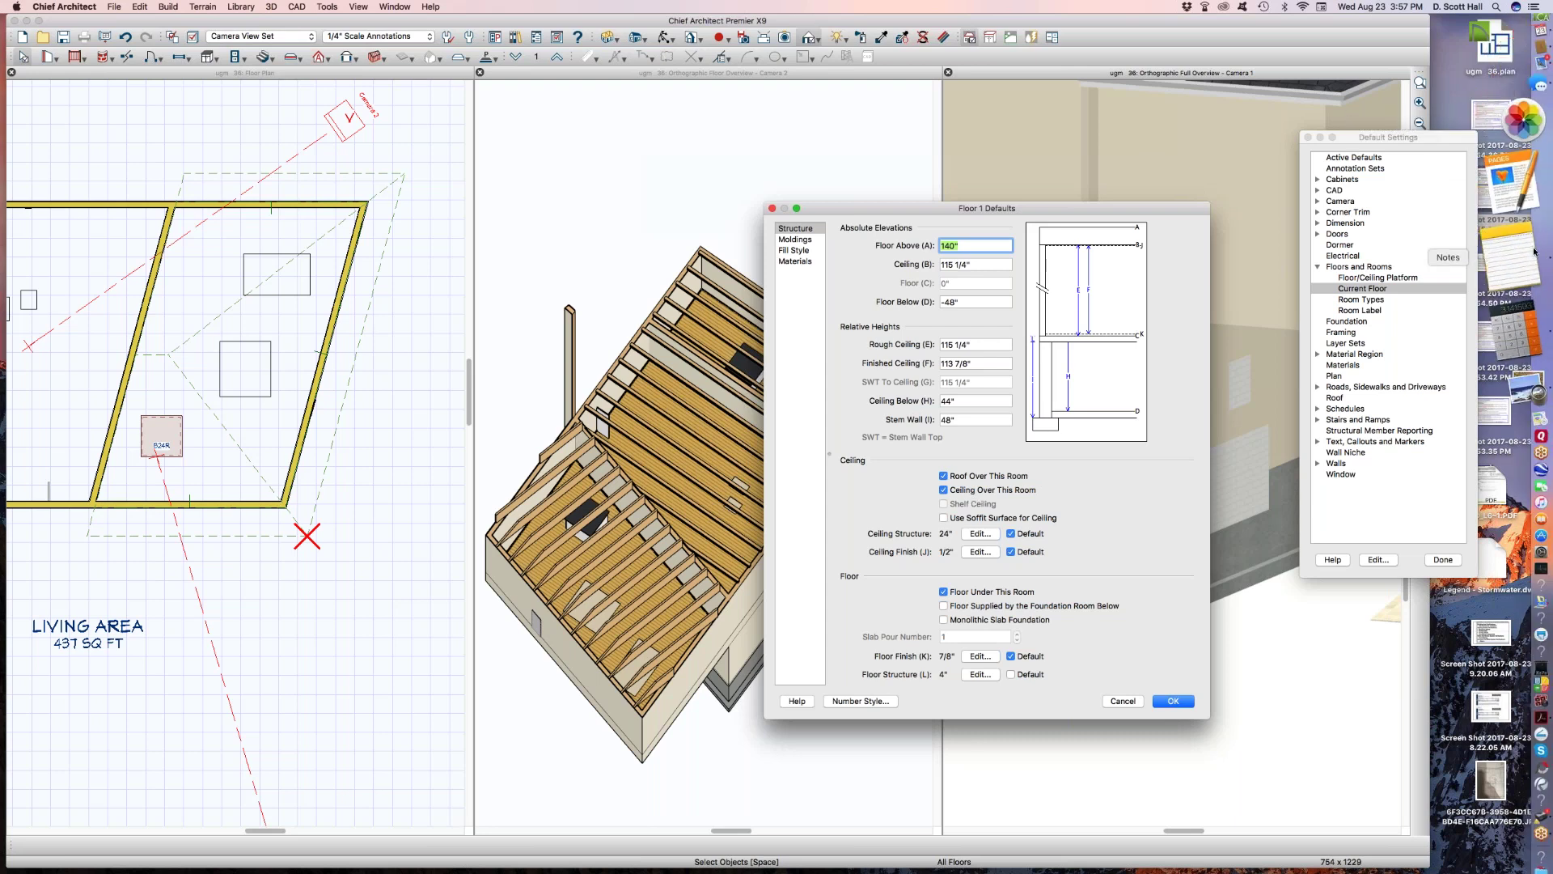
left_click(1522, 261)
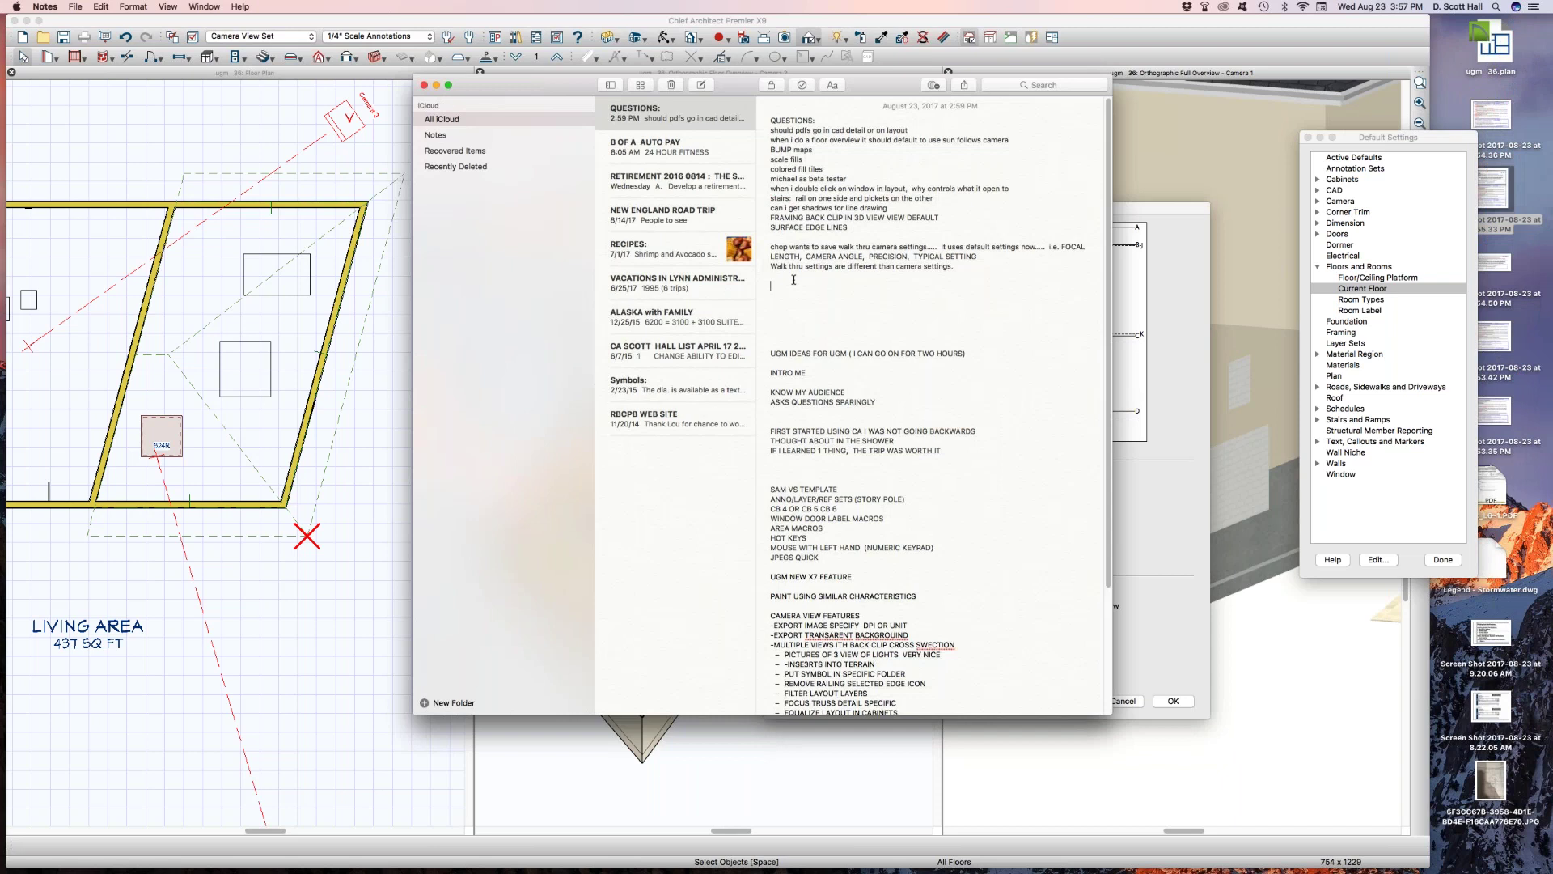
left_click(794, 280)
type("use sq")
type("ffit ceiling for soffit  why?")
key("Return")
key("Return")
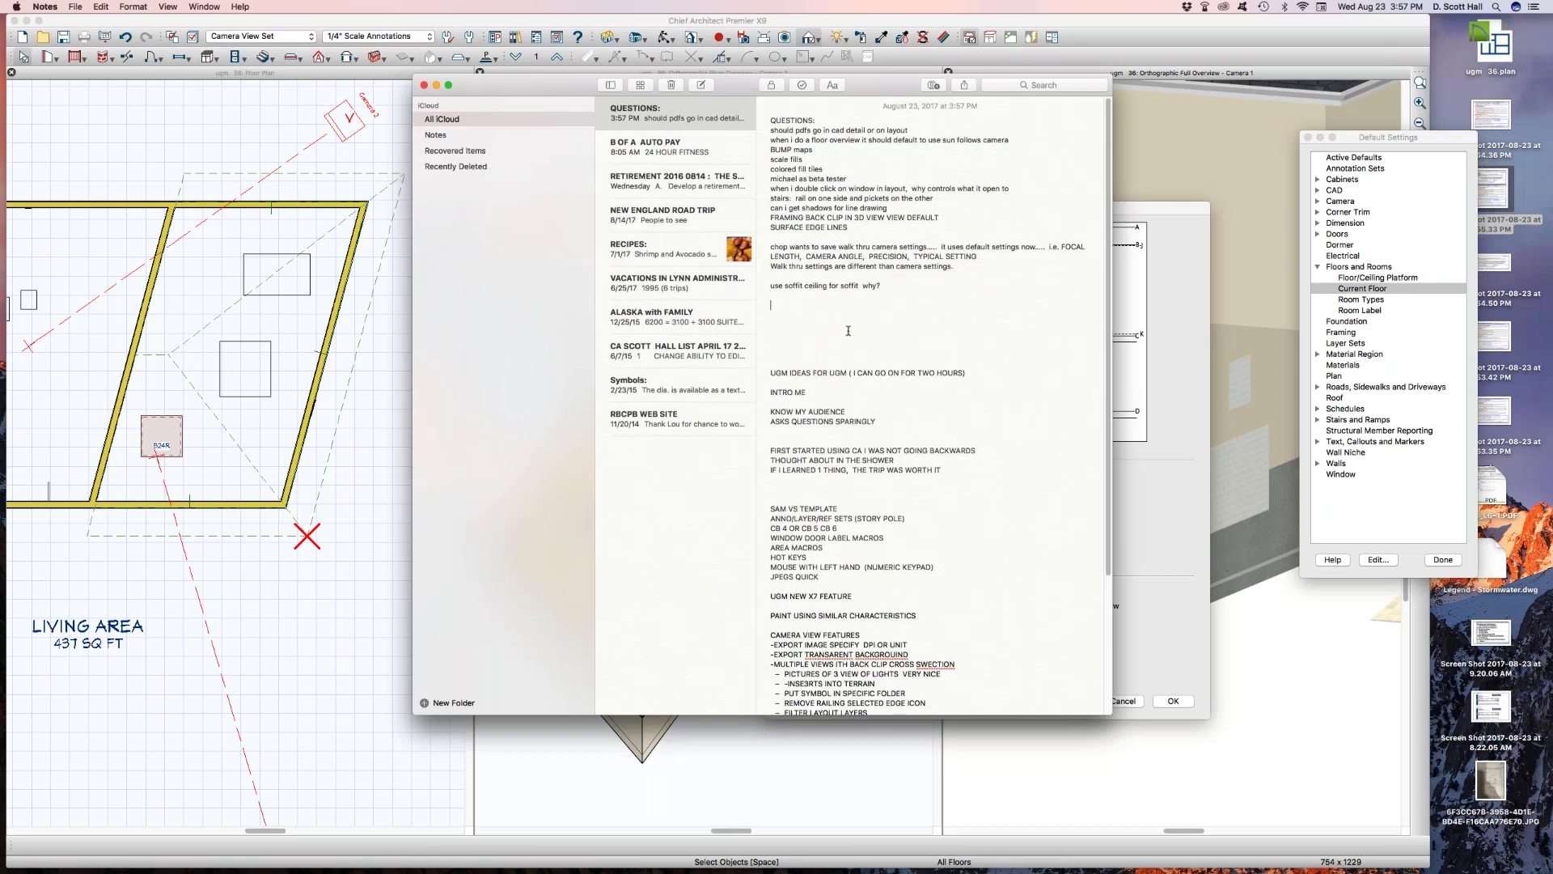
Return to Chief Architect and review the Floor 1 structure defaults, moving the dialog clear of the exterior camera view
left_click(1271, 466)
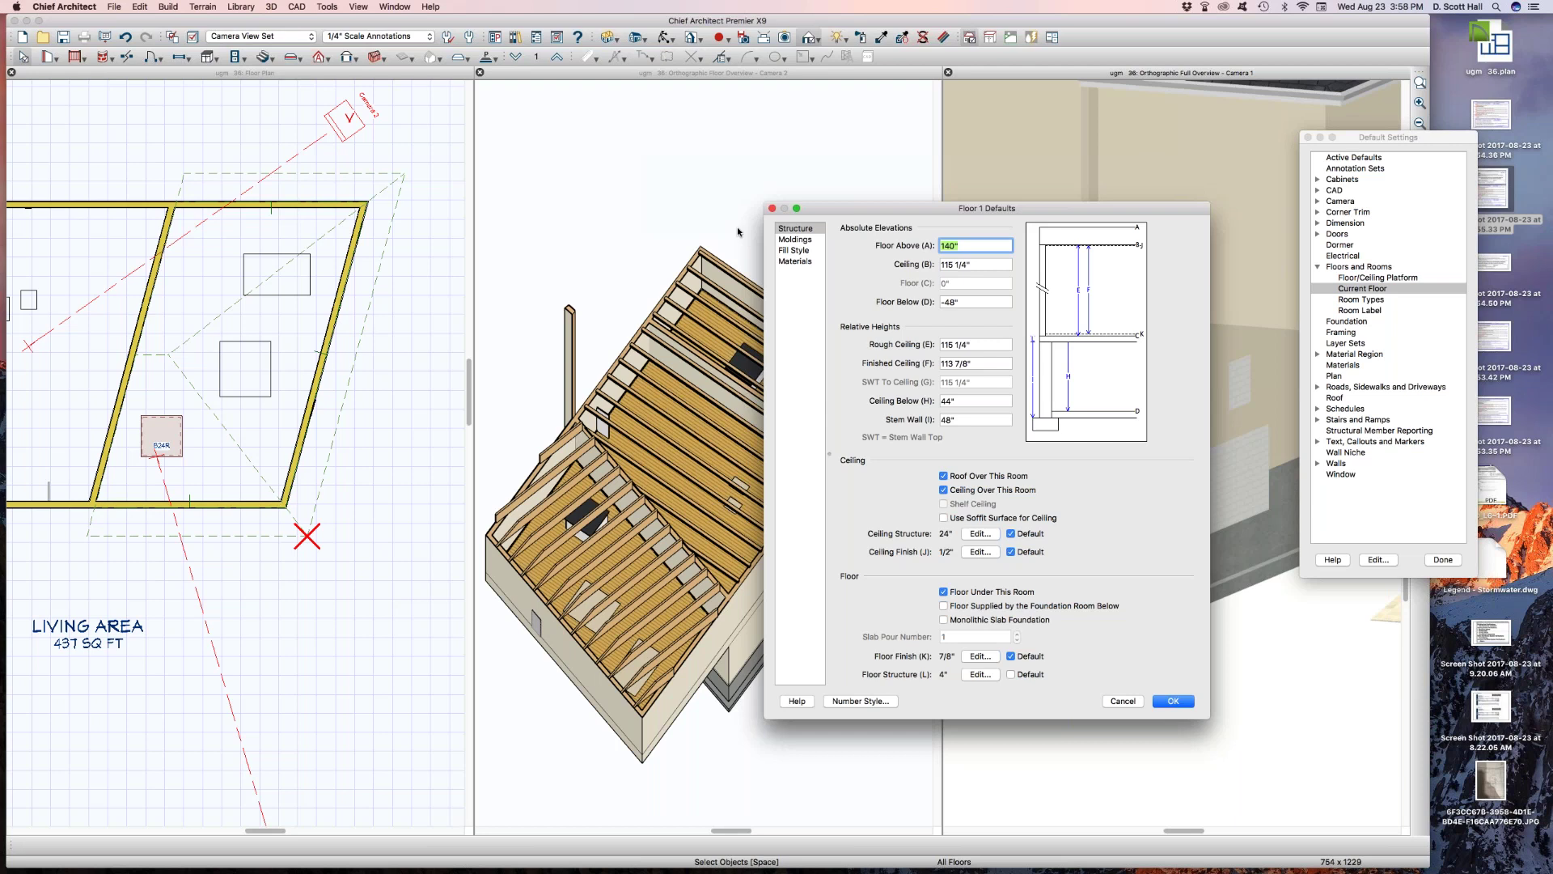
left_click(795, 240)
left_click(797, 229)
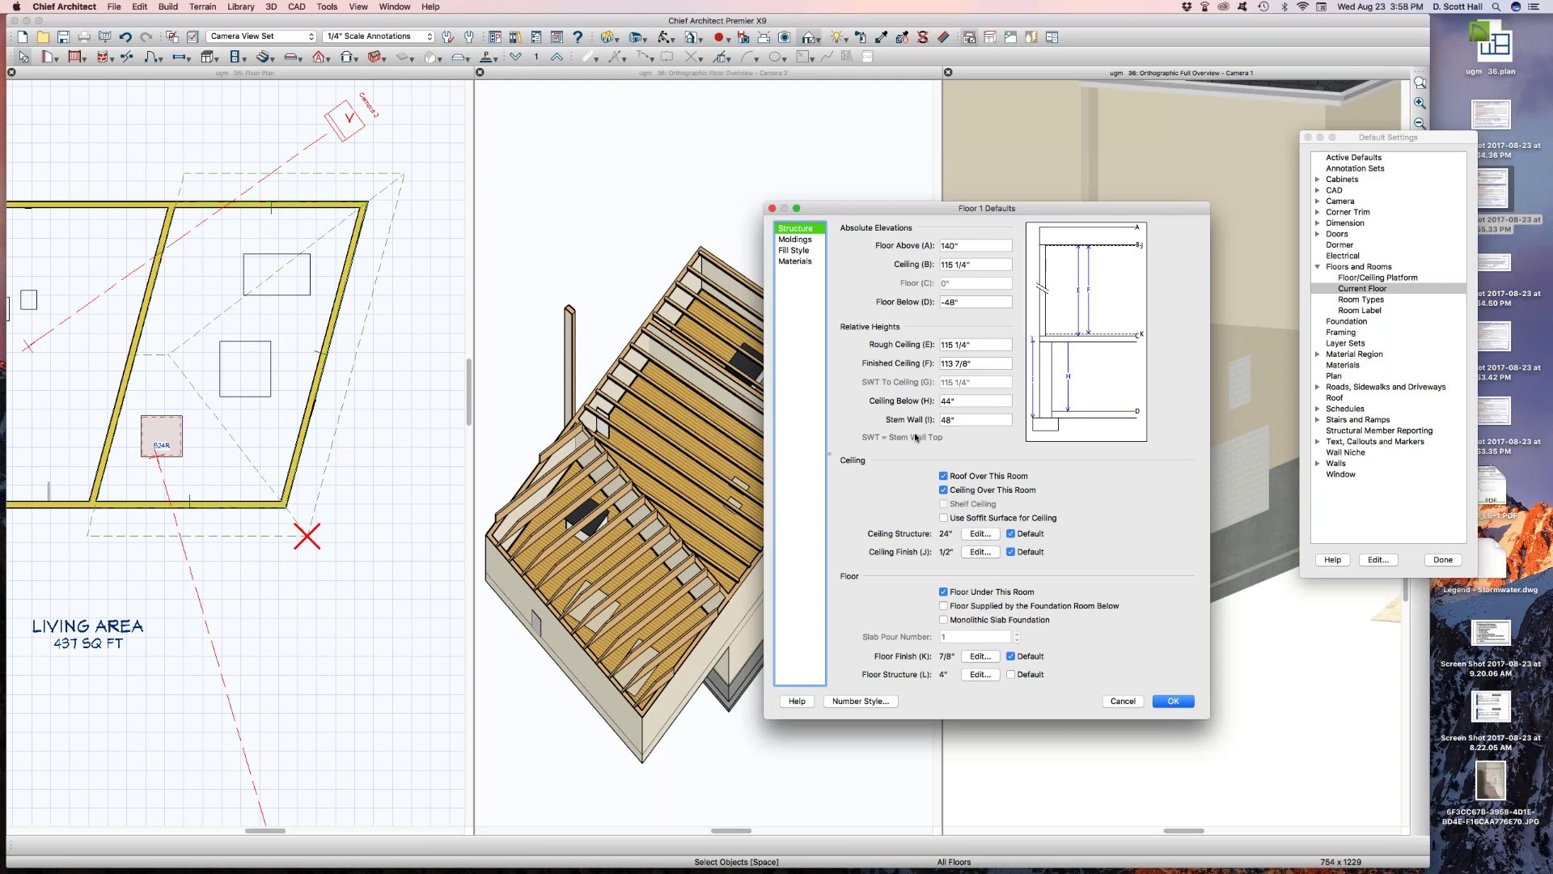
left_click_drag(851, 208, 570, 254)
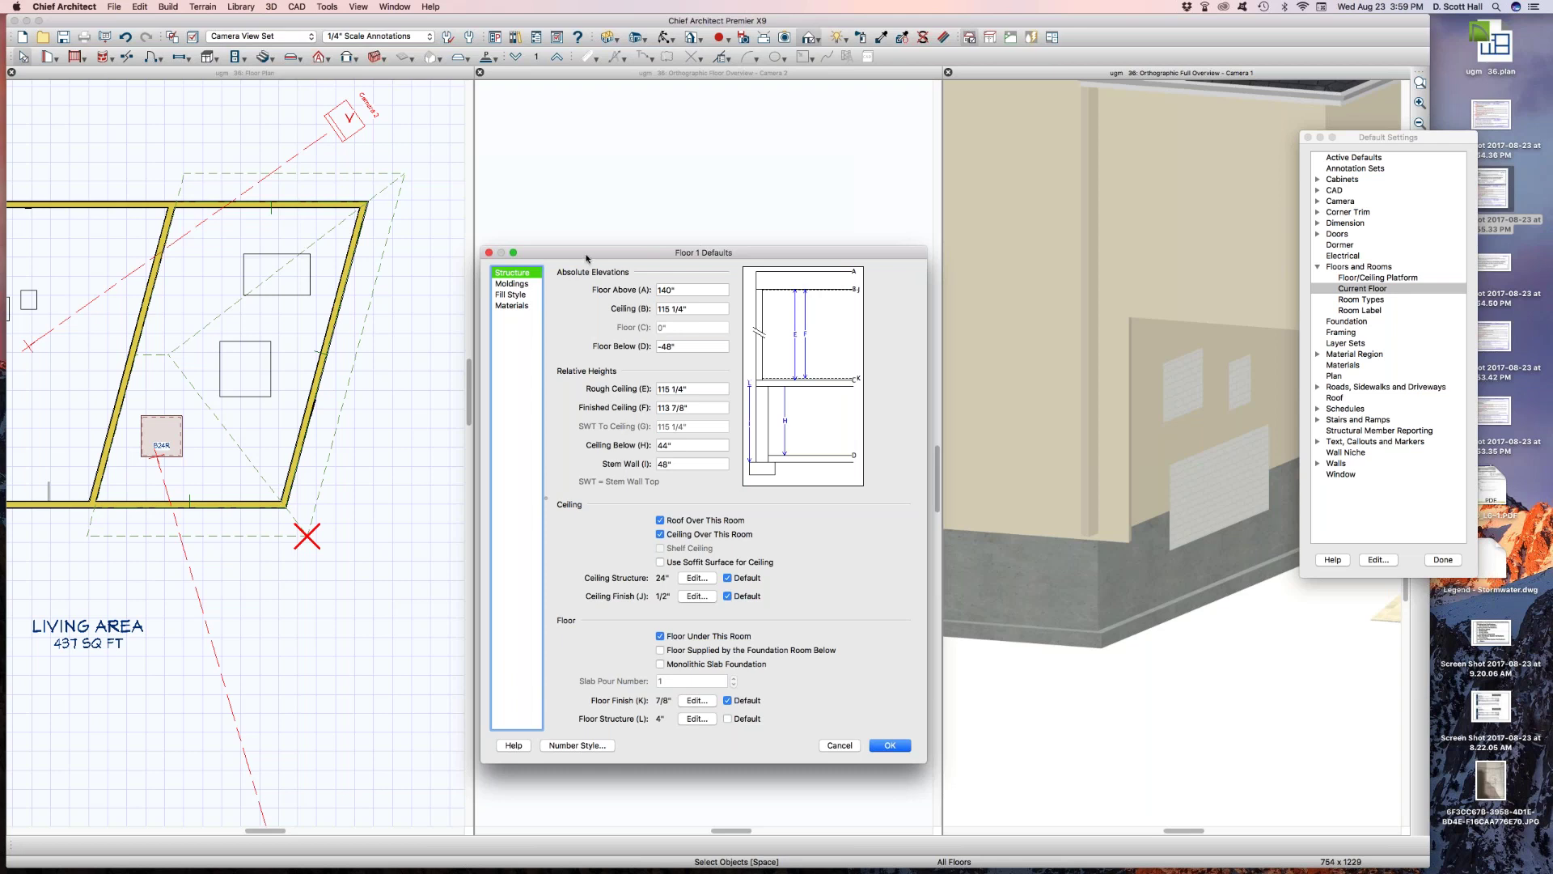
left_click_drag(587, 258, 588, 251)
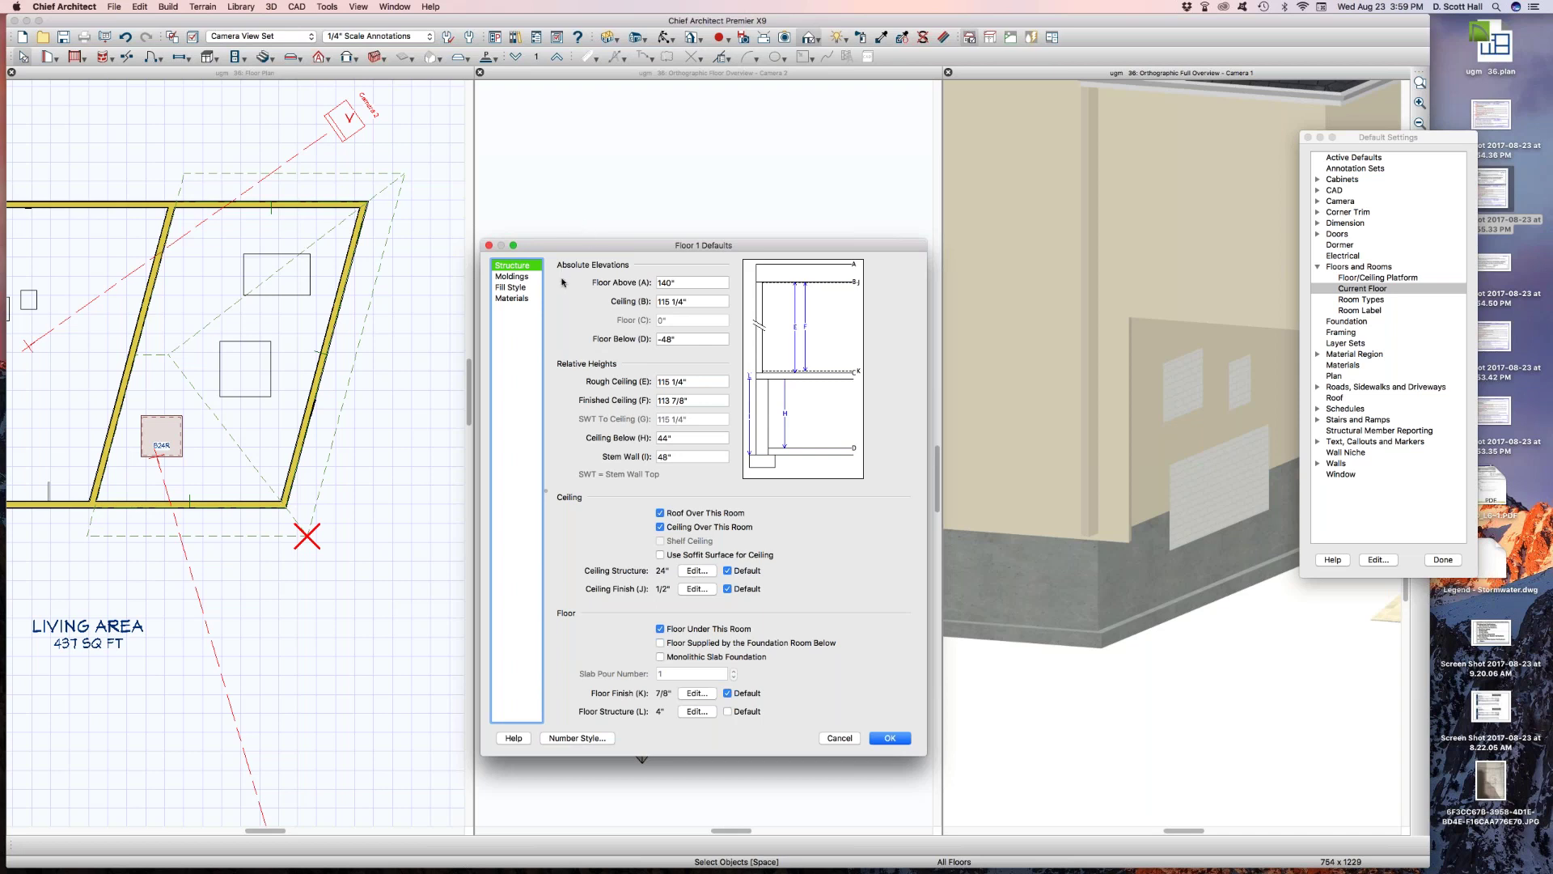
Review the Floor 1 default molding profiles and set the floor's fill pattern type to Solid
left_click(522, 277)
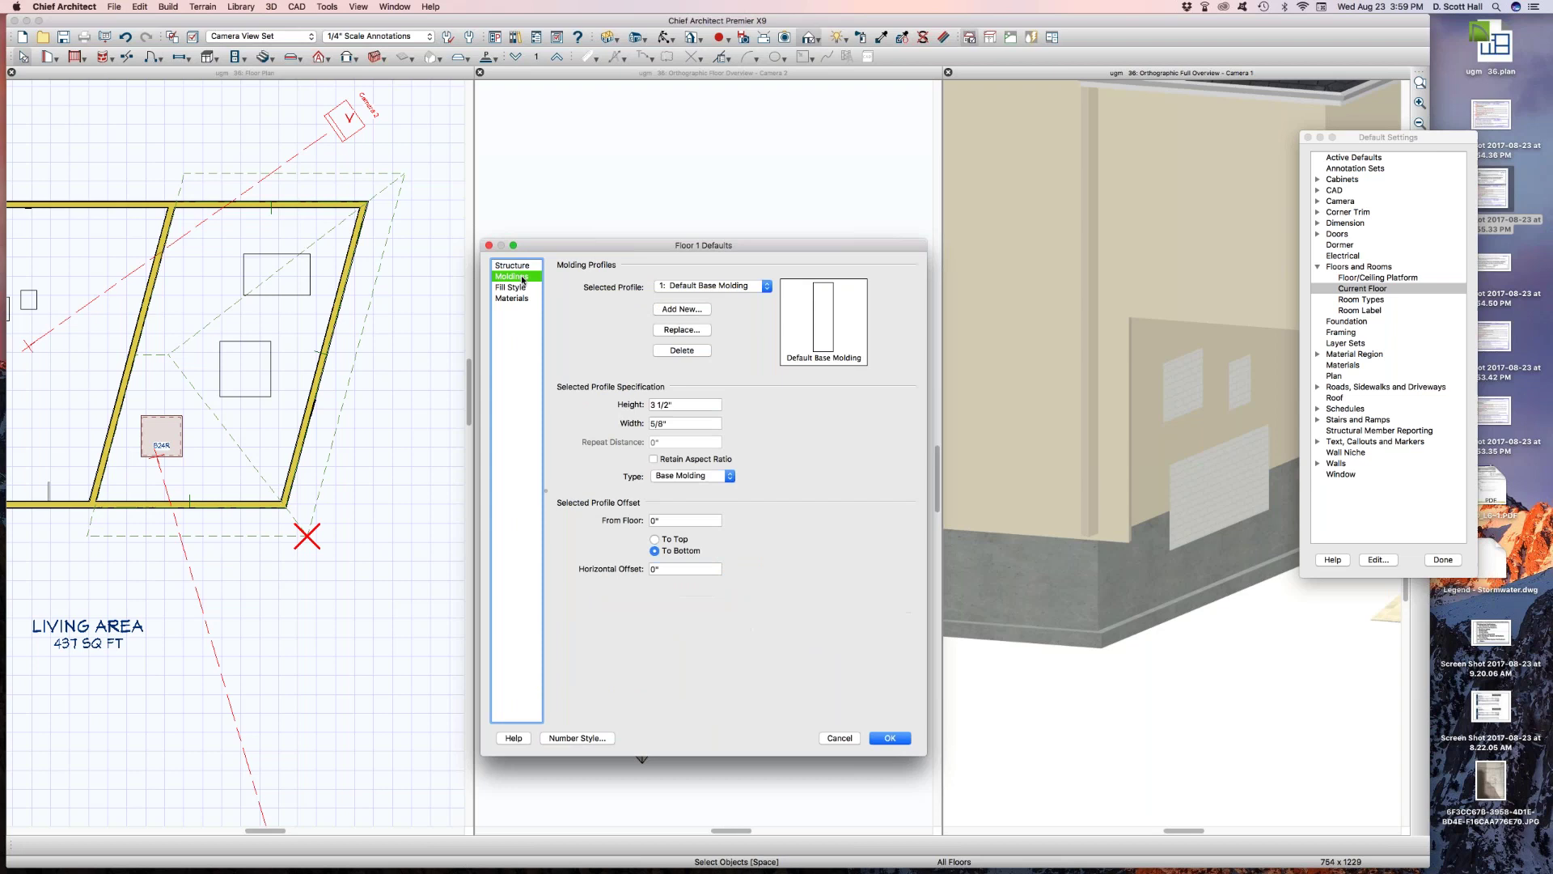
left_click(519, 288)
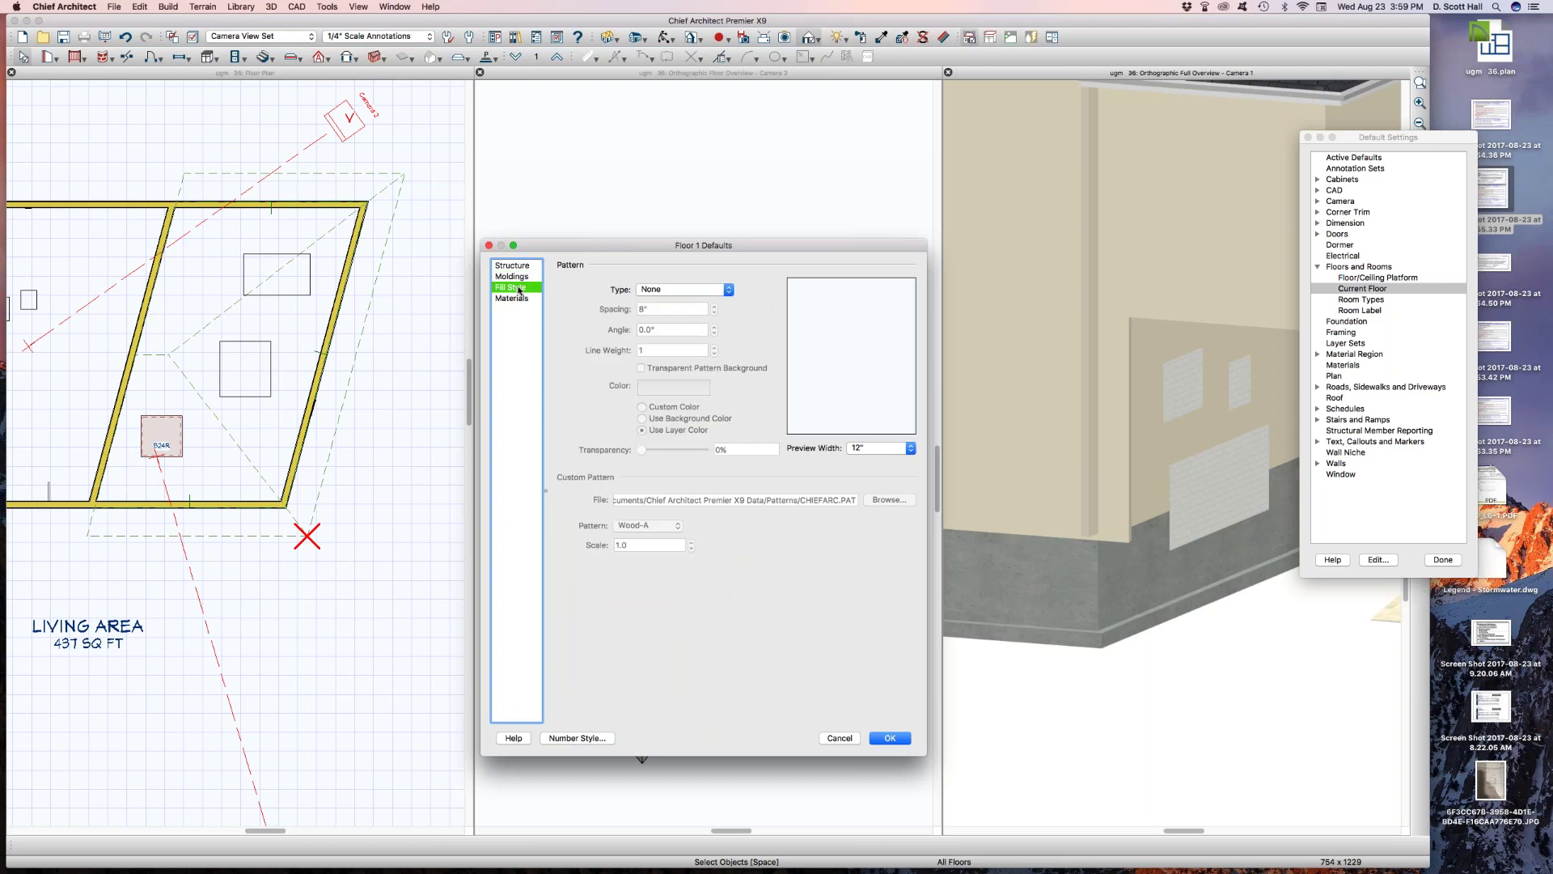
left_click(665, 288)
left_click(647, 300)
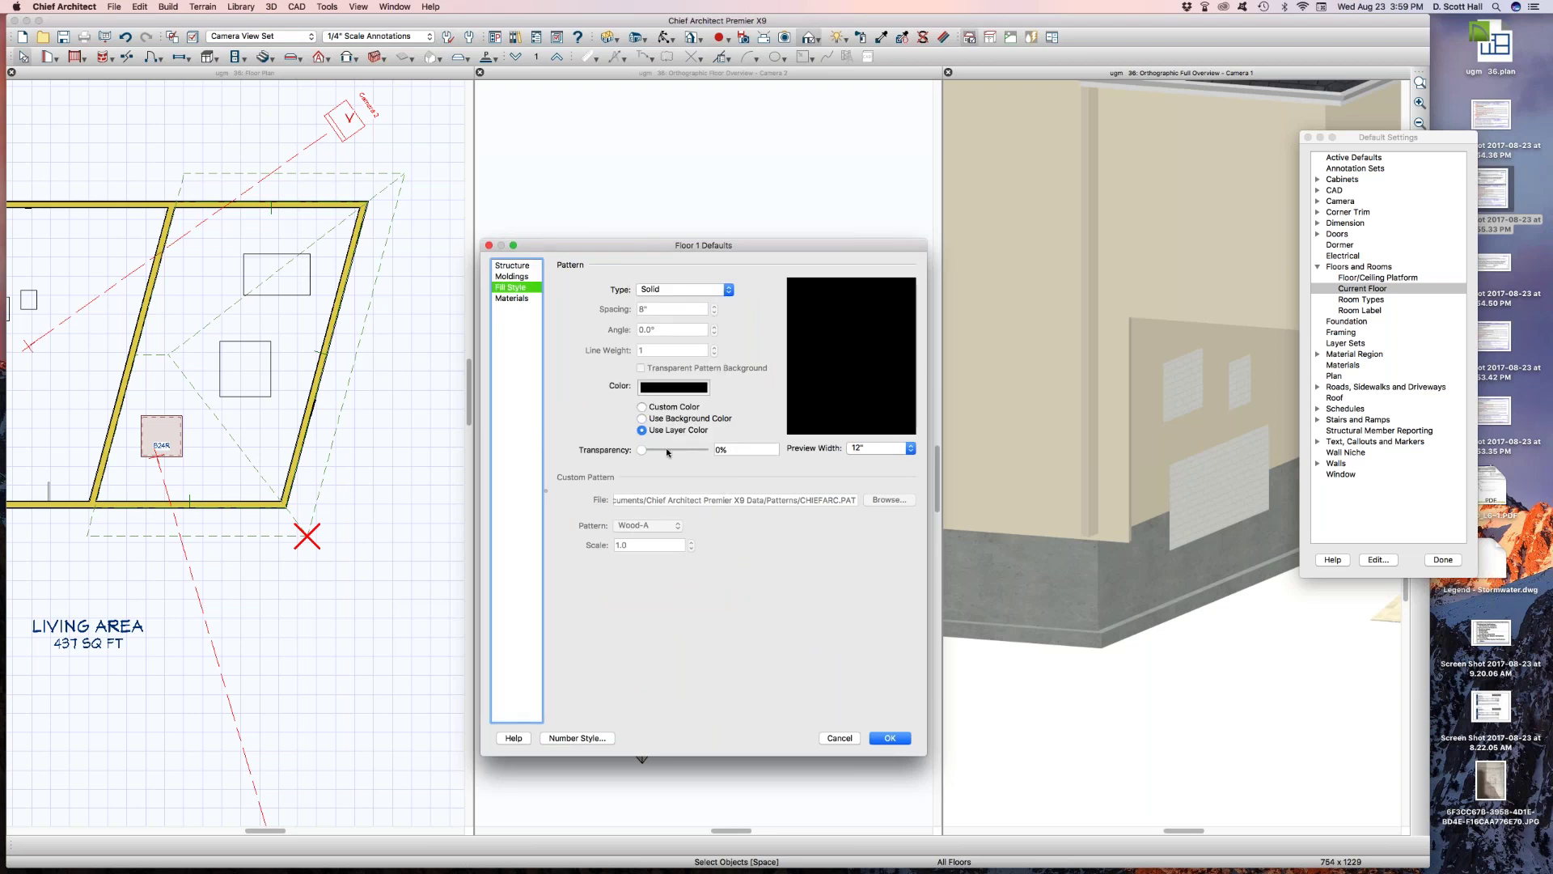
Set the Floor 1 default solid fill to a custom white colour and accept the floor defaults
left_click(669, 408)
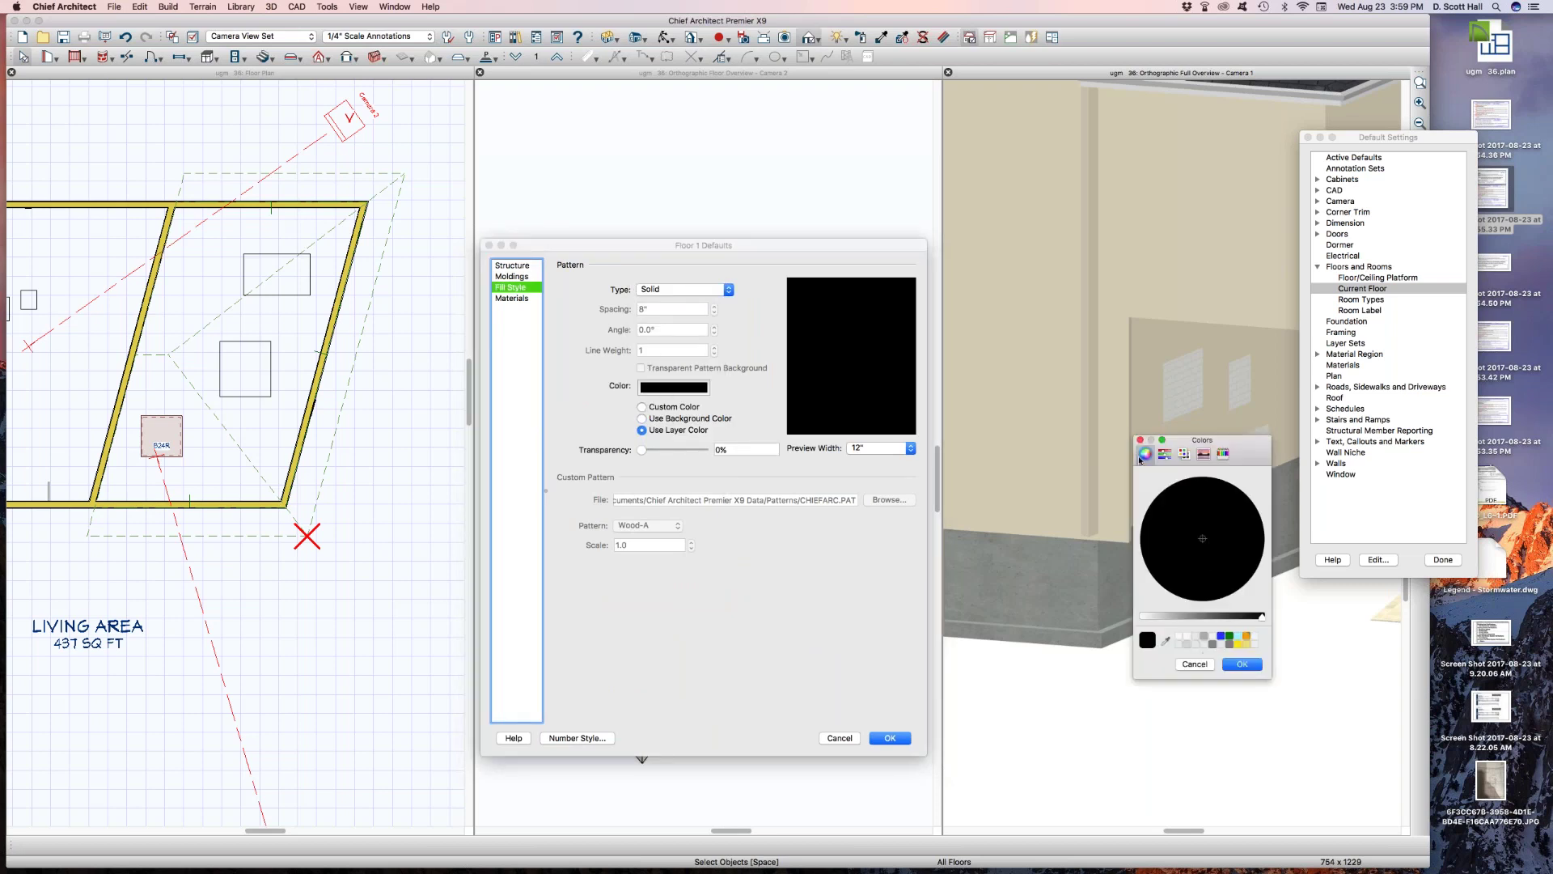
left_click(1184, 453)
scroll(1162, 619, "down", 2)
left_click(1163, 619)
left_click(1242, 664)
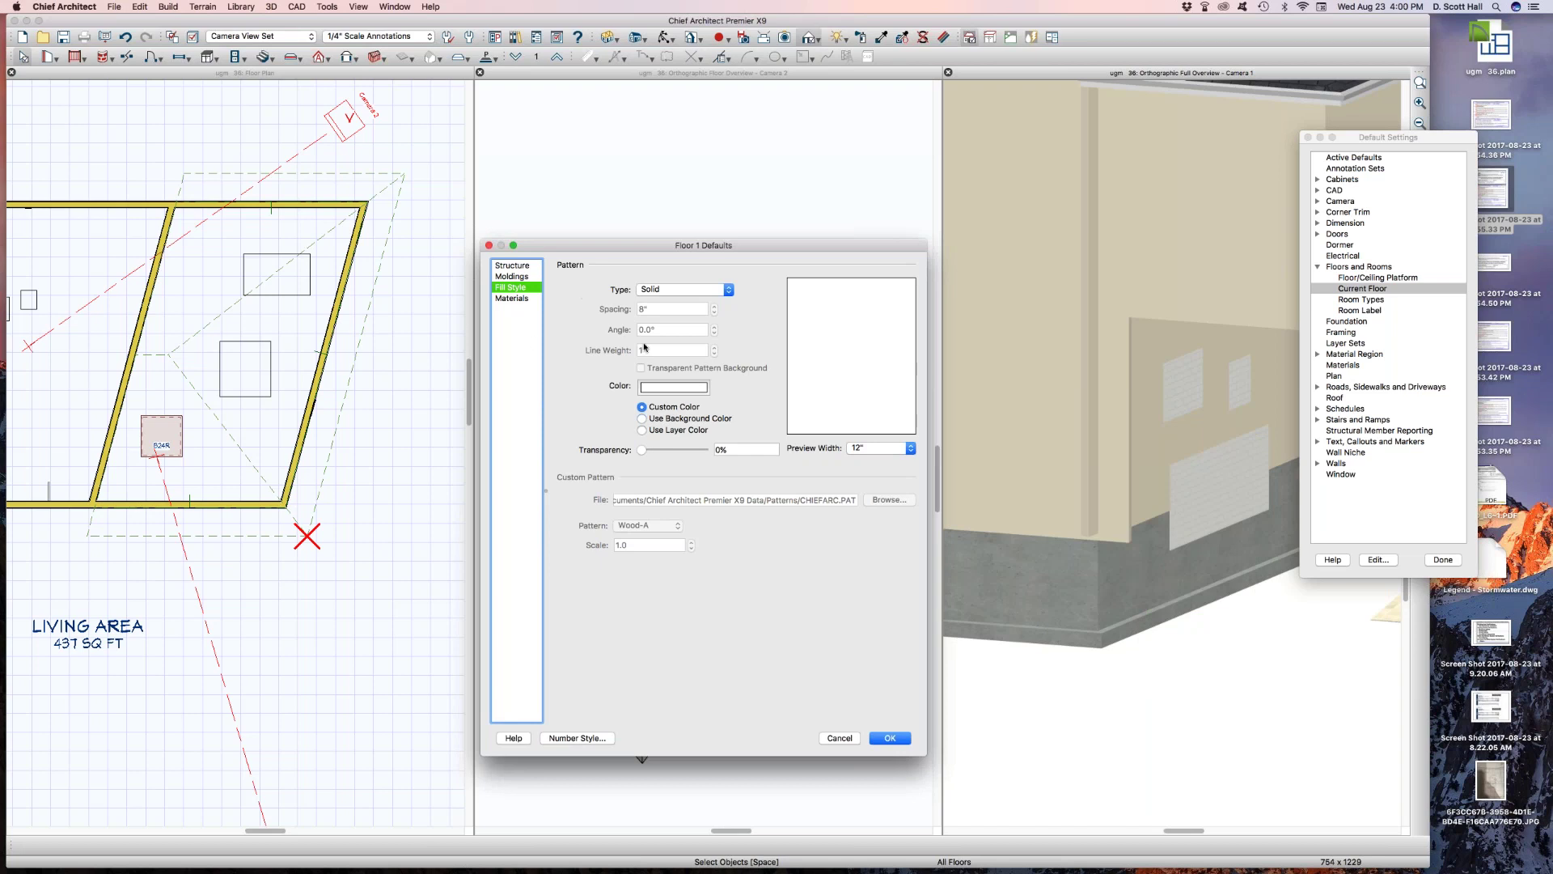
left_click(511, 264)
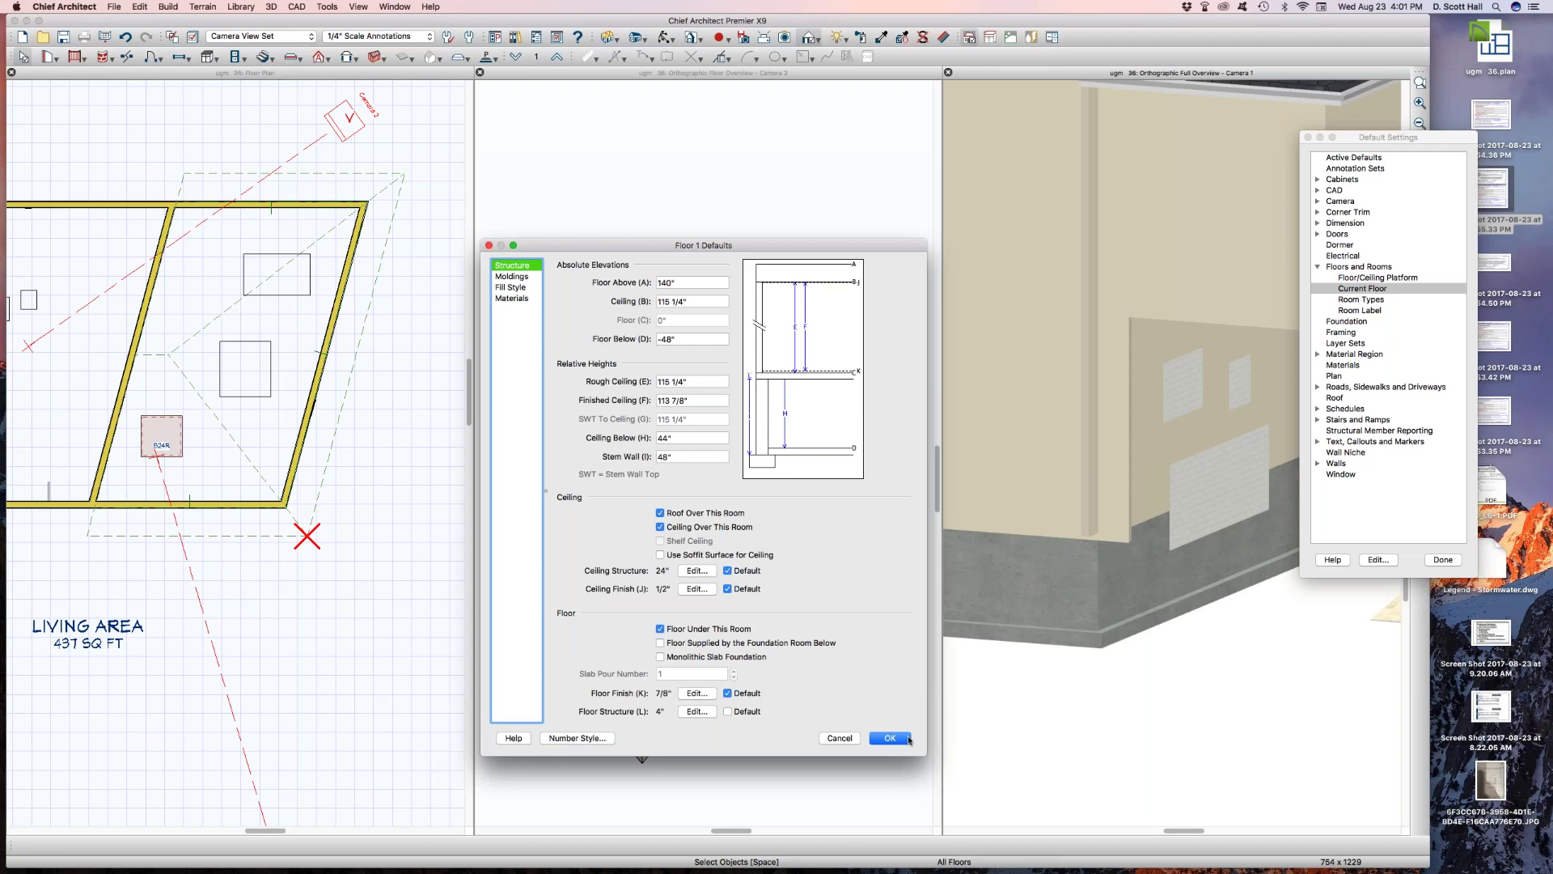
left_click(888, 738)
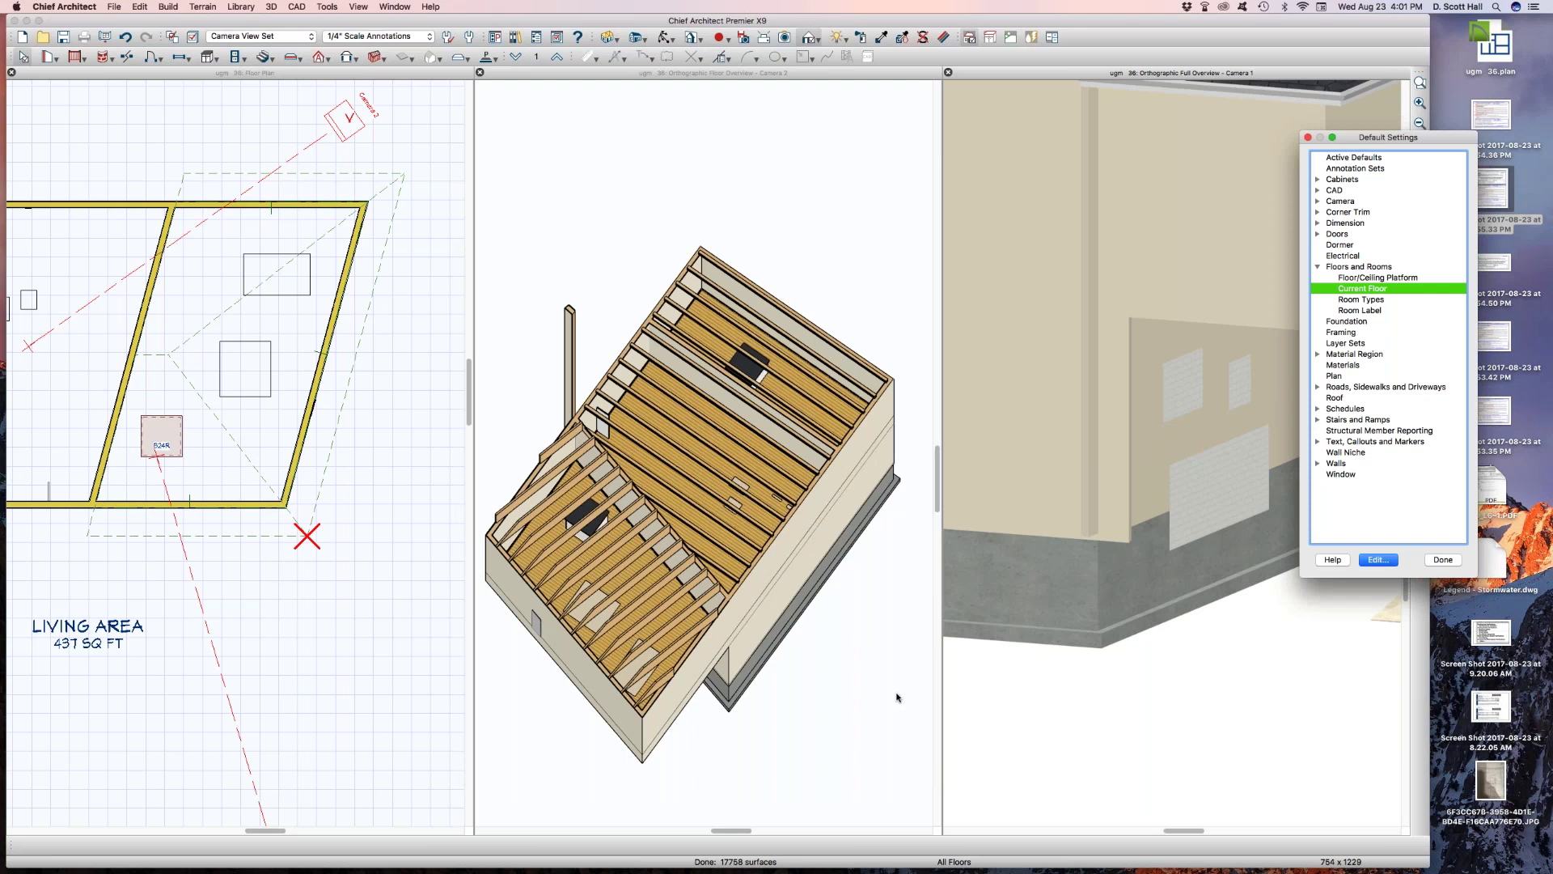
Review the structure settings in the Current Floor defaults, then close the default settings
double_click(1356, 296)
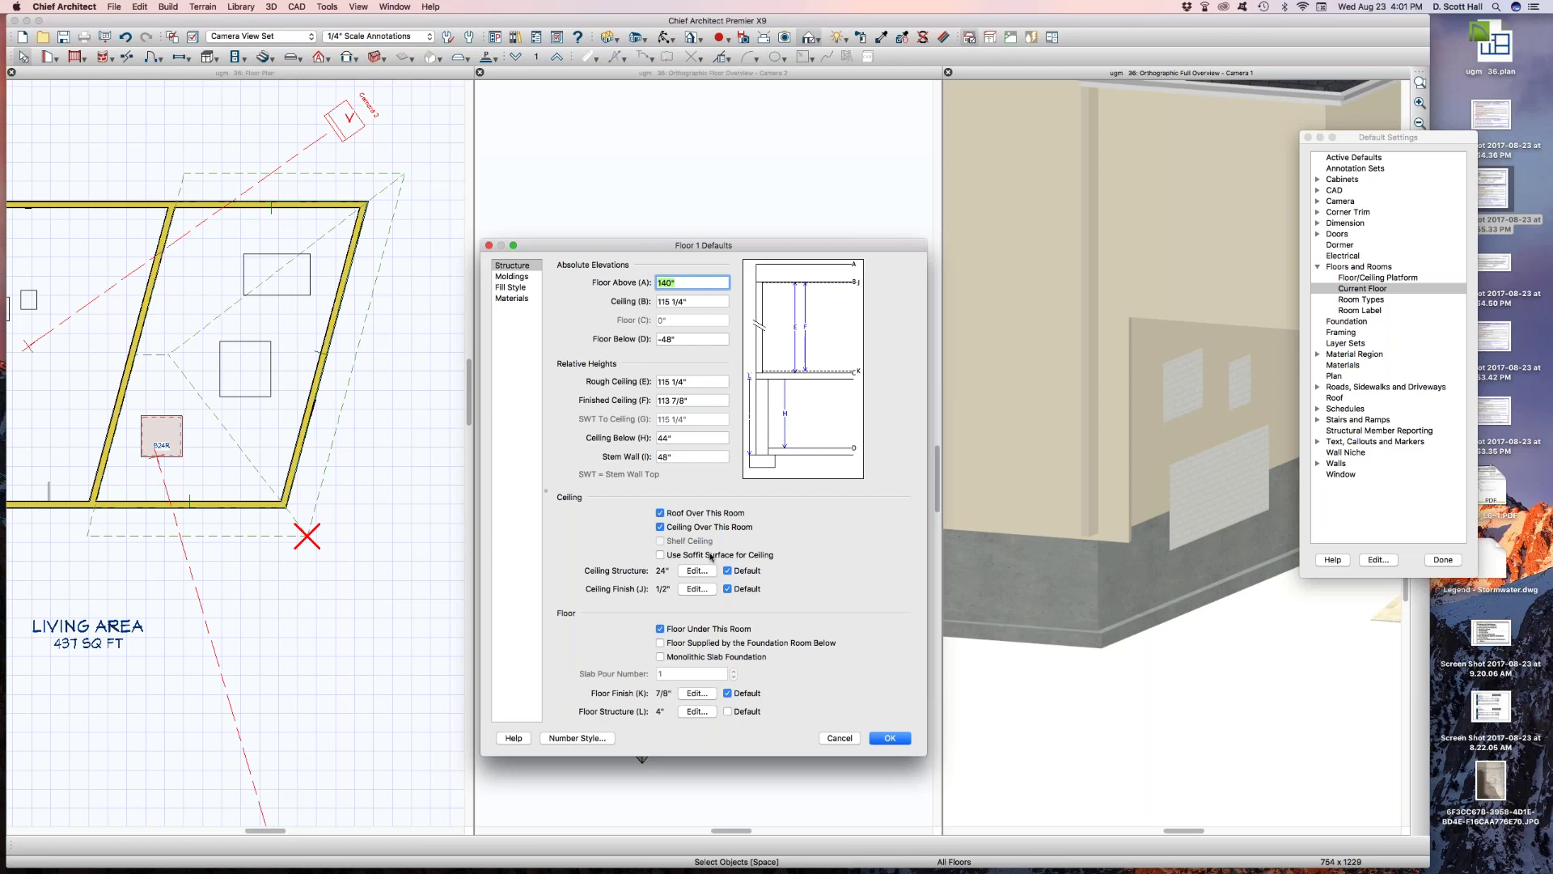
left_click(890, 738)
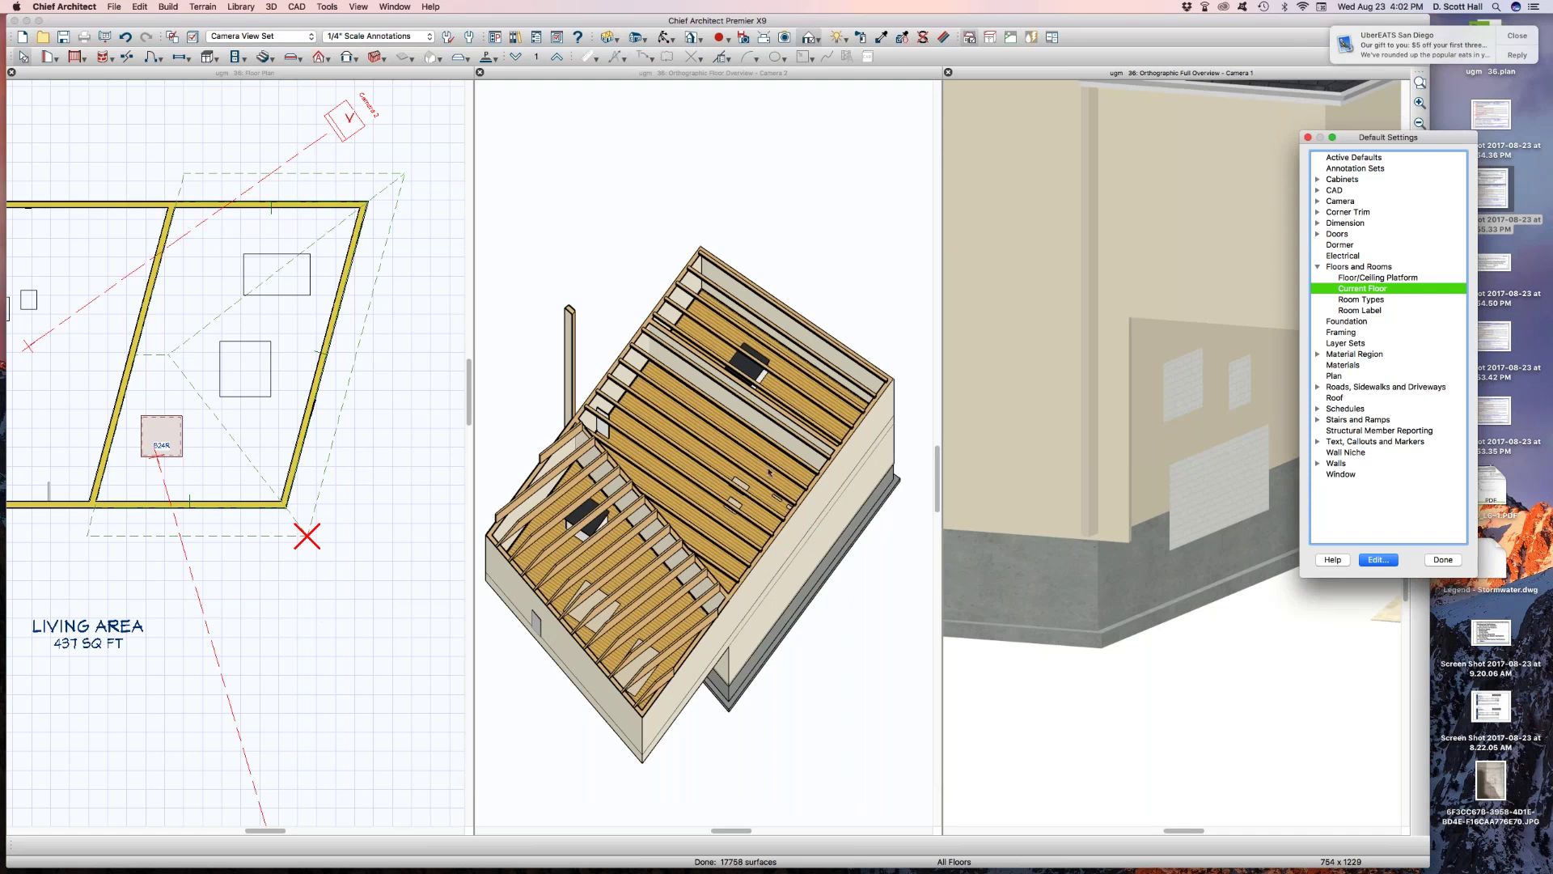
left_click(1444, 559)
Switch the floor plan to floor 1 and show its lower wall
scroll(222, 518, "down", 3)
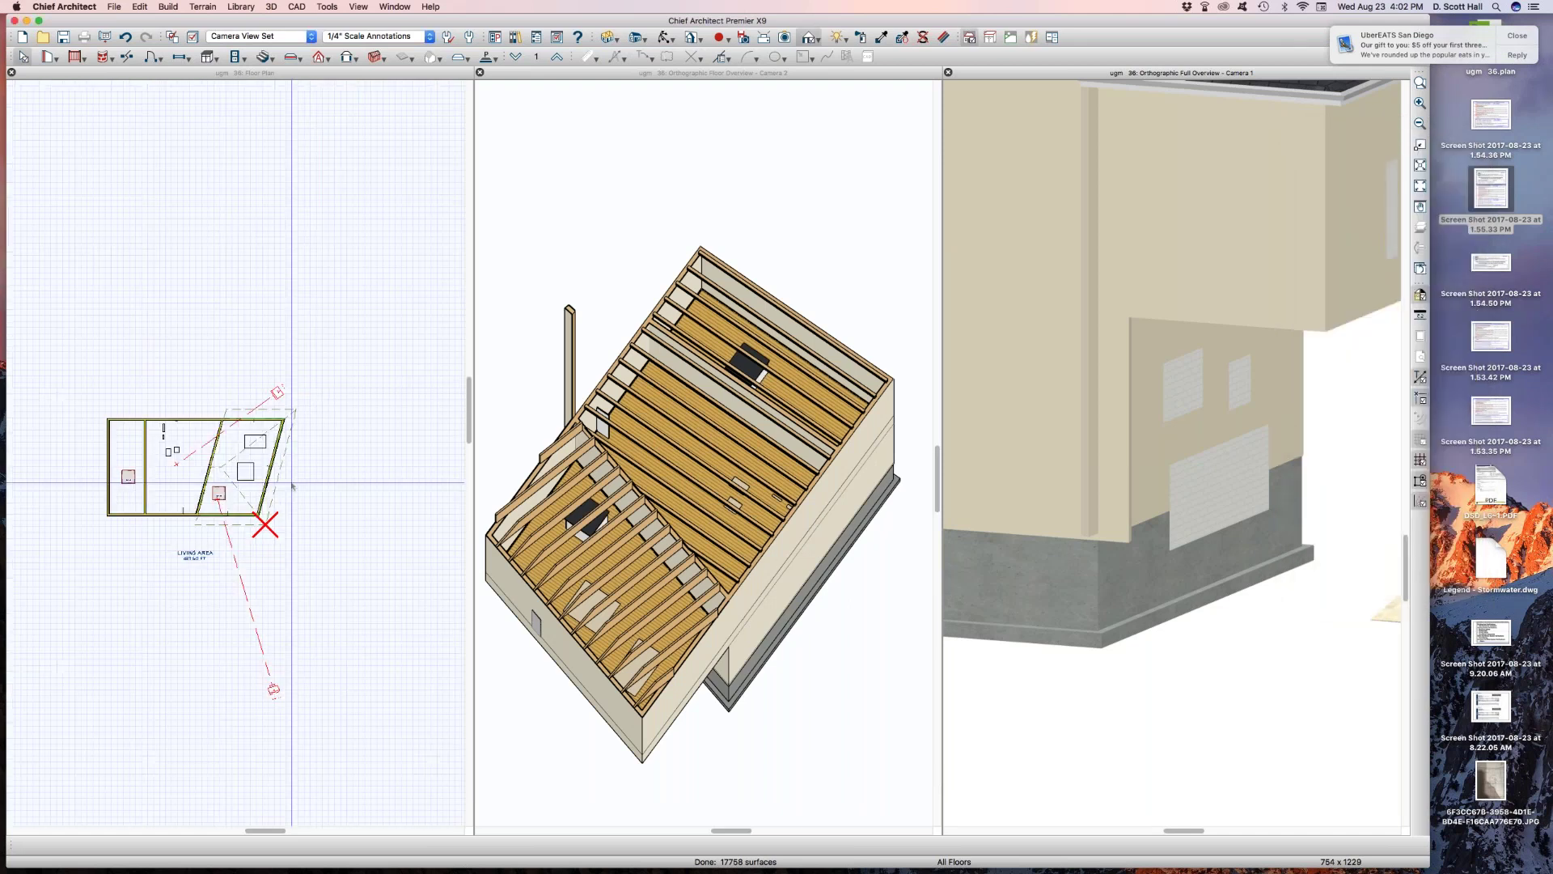
left_click(224, 524)
scroll(245, 544, "up", 3)
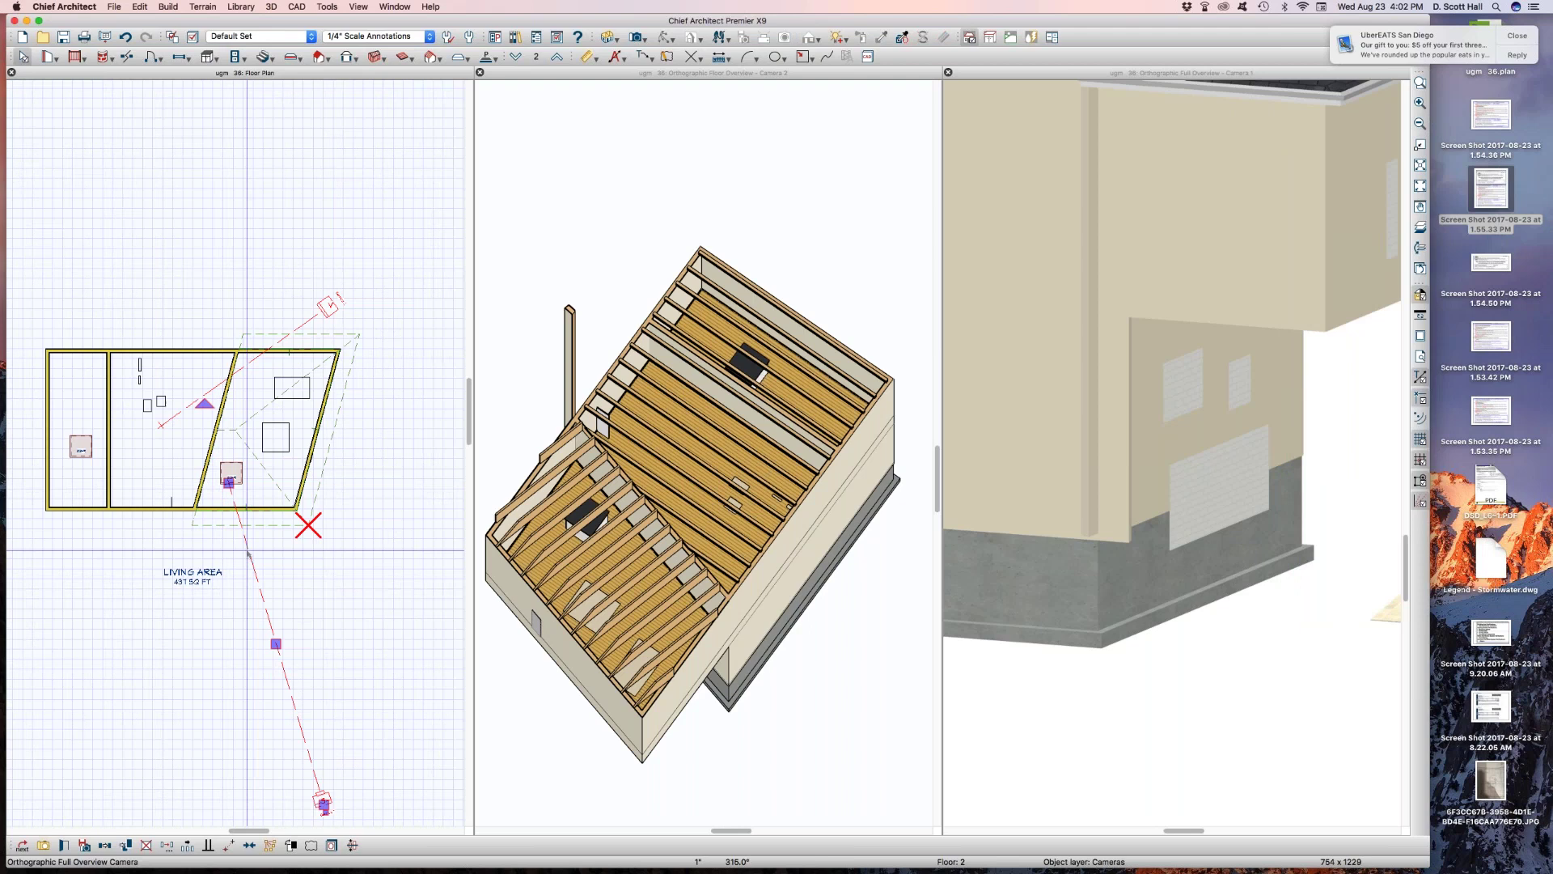
key("Page_Down")
key("Page_Down")
scroll(400, 483, "down", 1)
key("Page_Up")
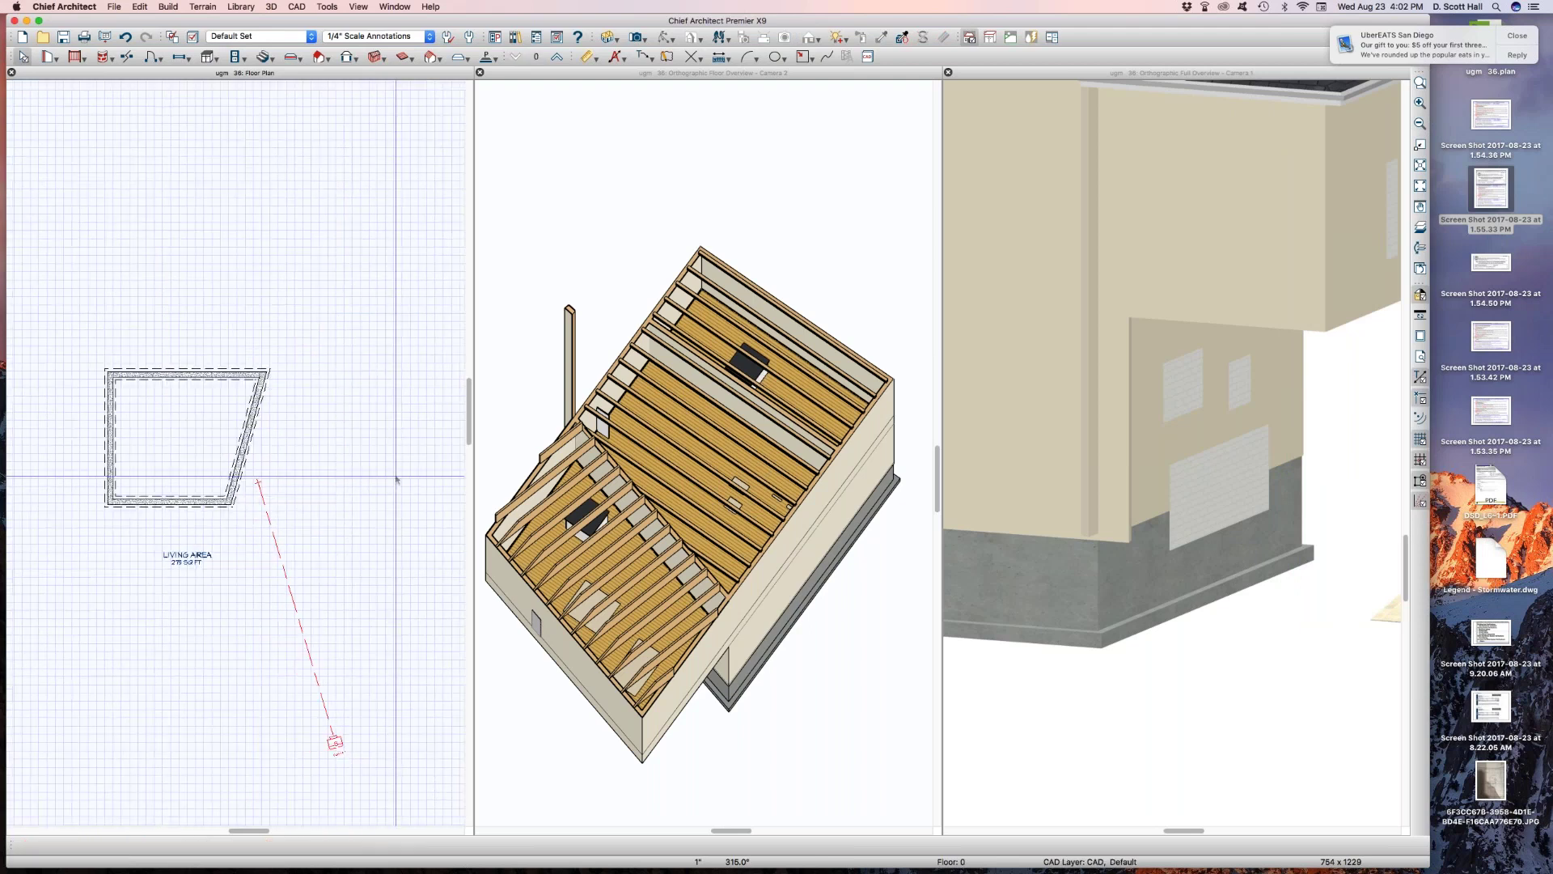
scroll(114, 536, "up", 2)
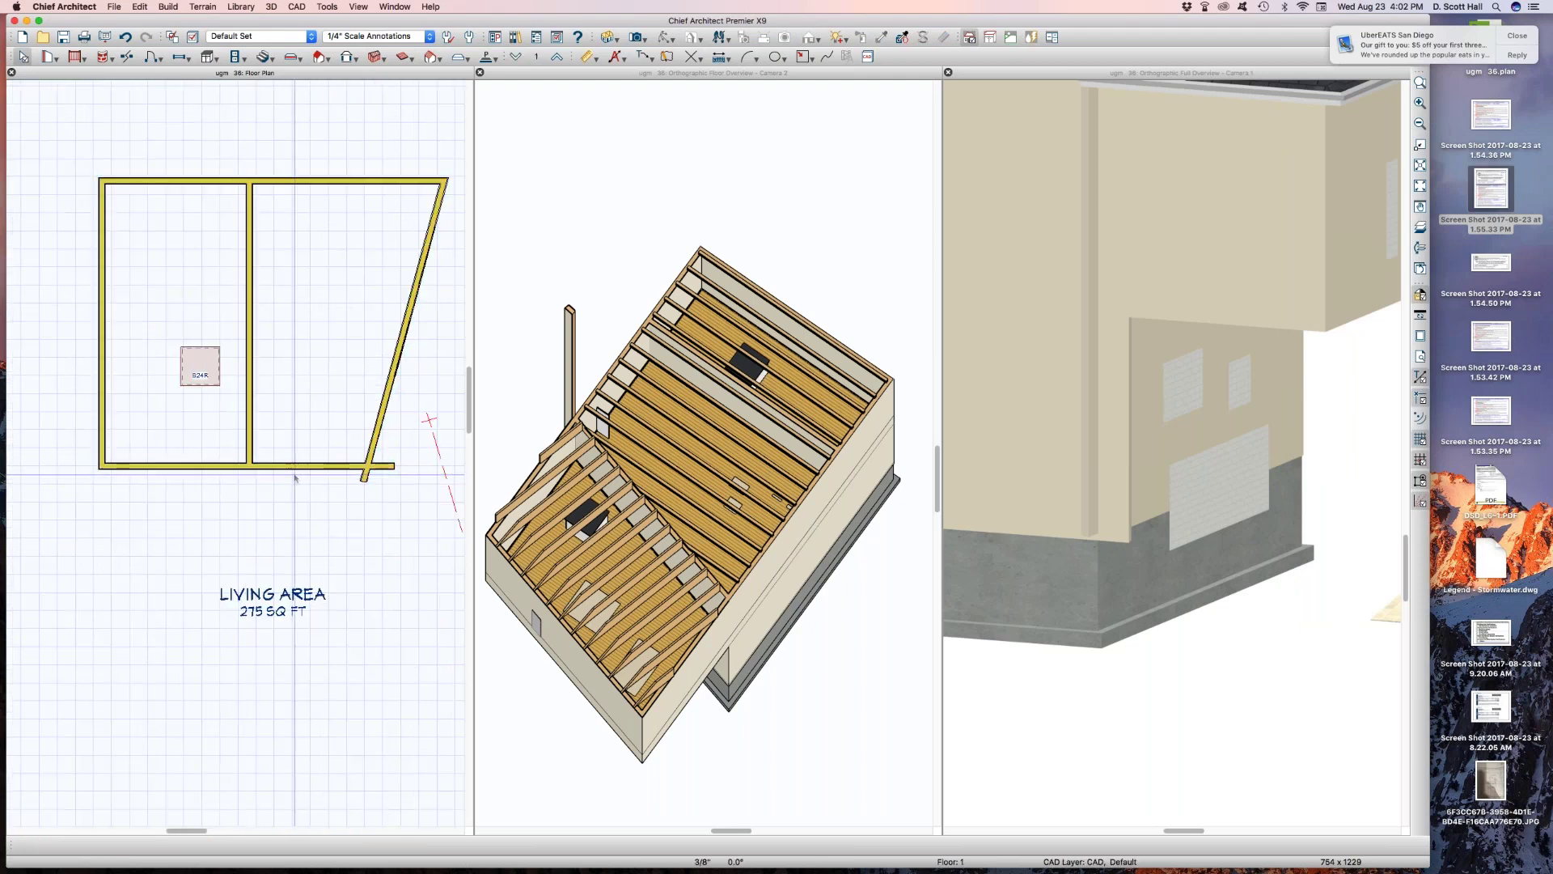
Draw three walls forming a rectangular bump-out, about 9'-8" wide and 4'-7" deep, below the plan's lower exterior wall
key("space")
left_click_drag(320, 467, 321, 550)
mouse_move(320, 550)
left_mouse_down()
mouse_move(149, 550)
mouse_move(149, 463)
left_mouse_up()
key("space")
Set the room type of the new bump-out room to Nook
left_click(199, 503)
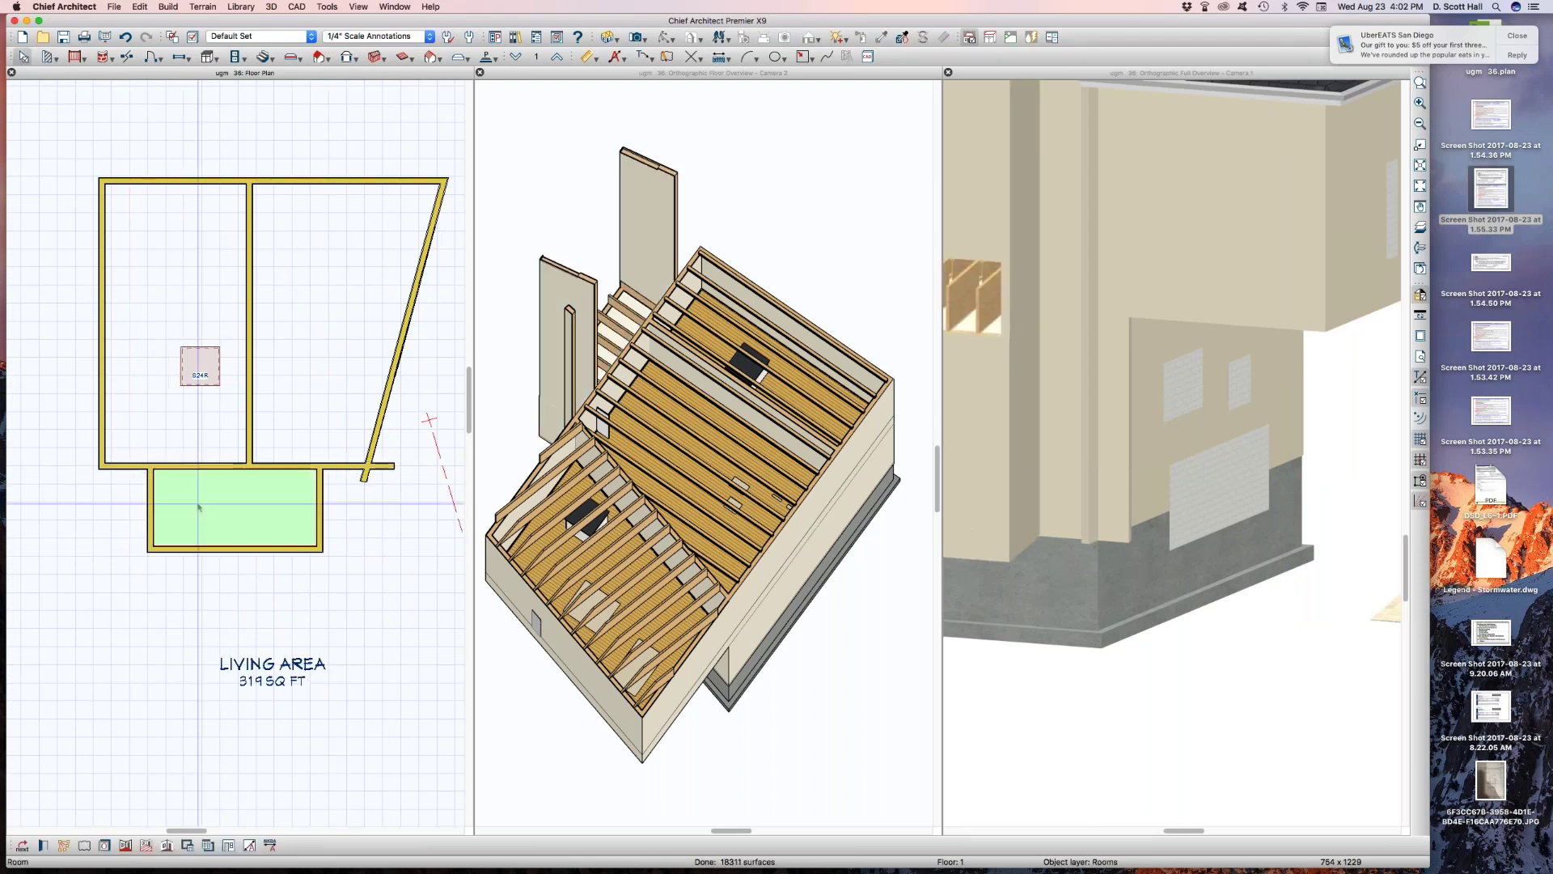
double_click(199, 503)
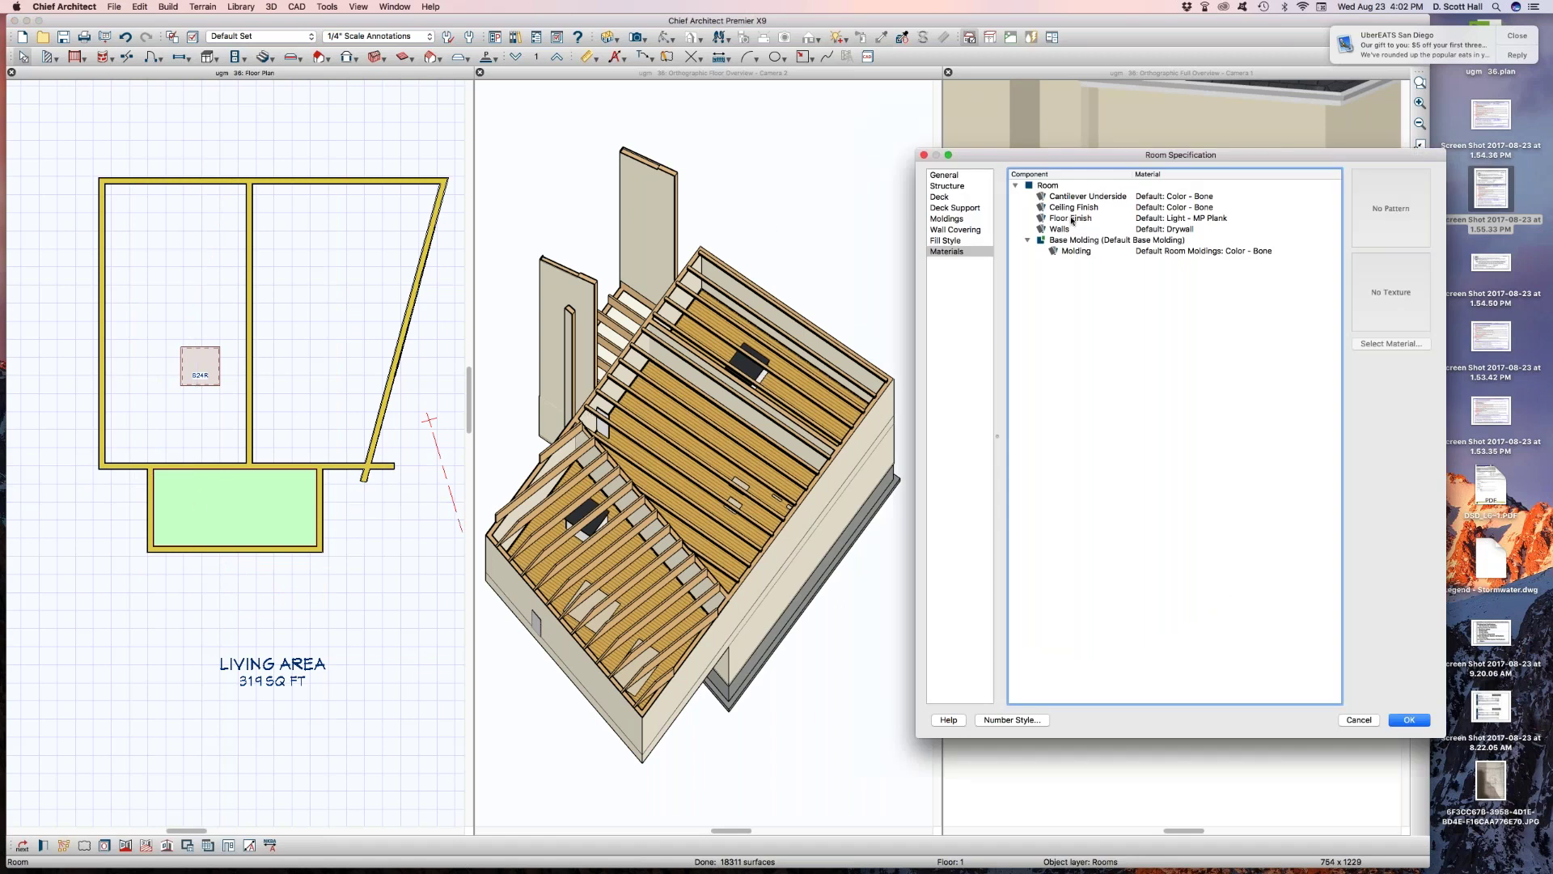
left_click(945, 175)
left_click(1111, 195)
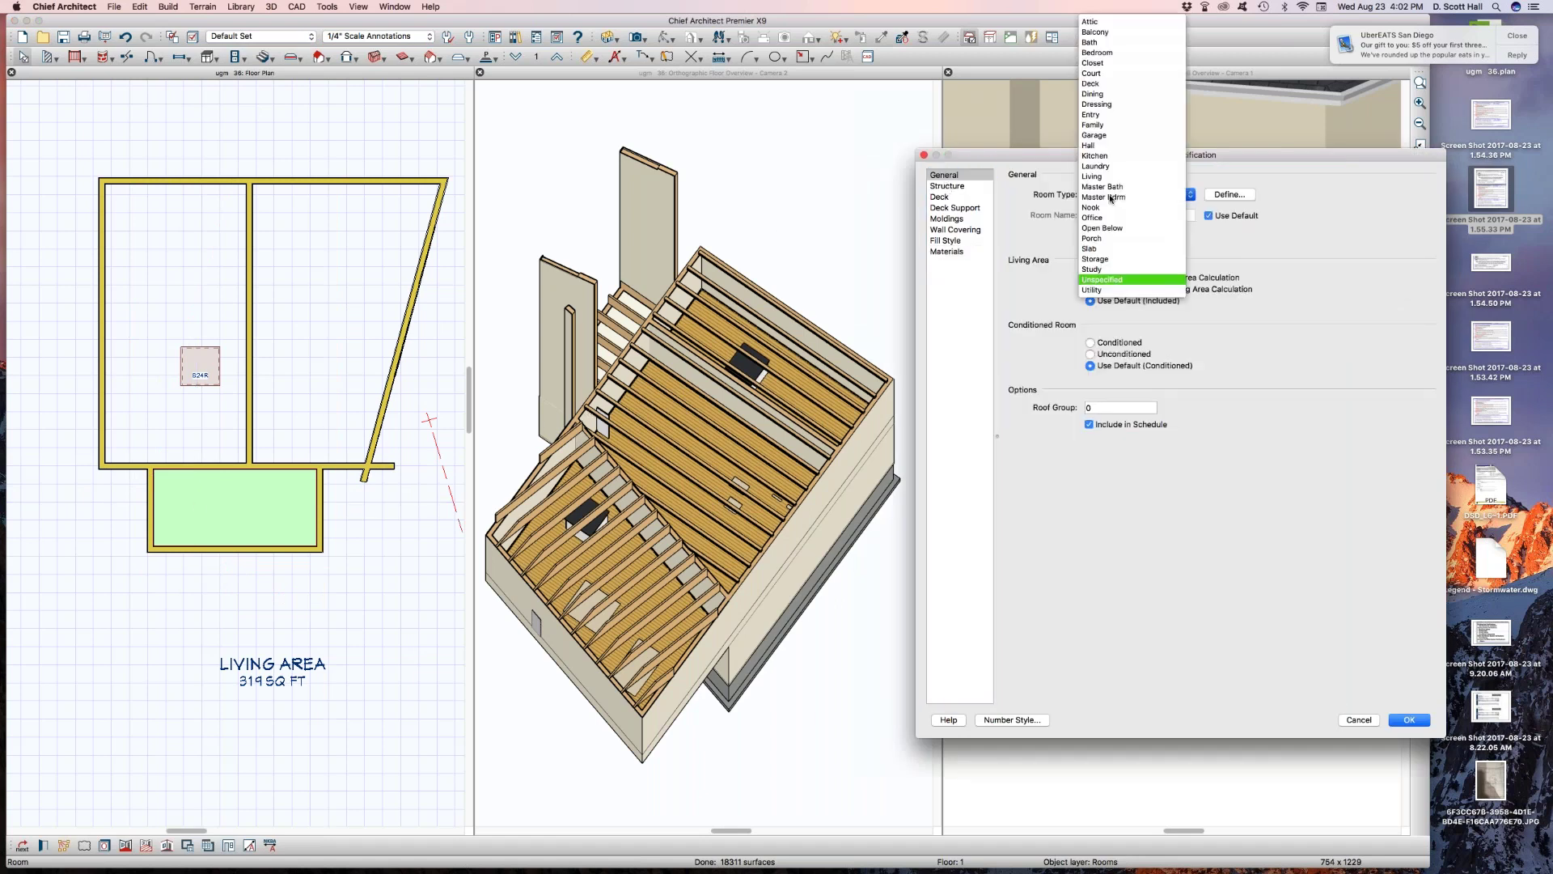
key("p")
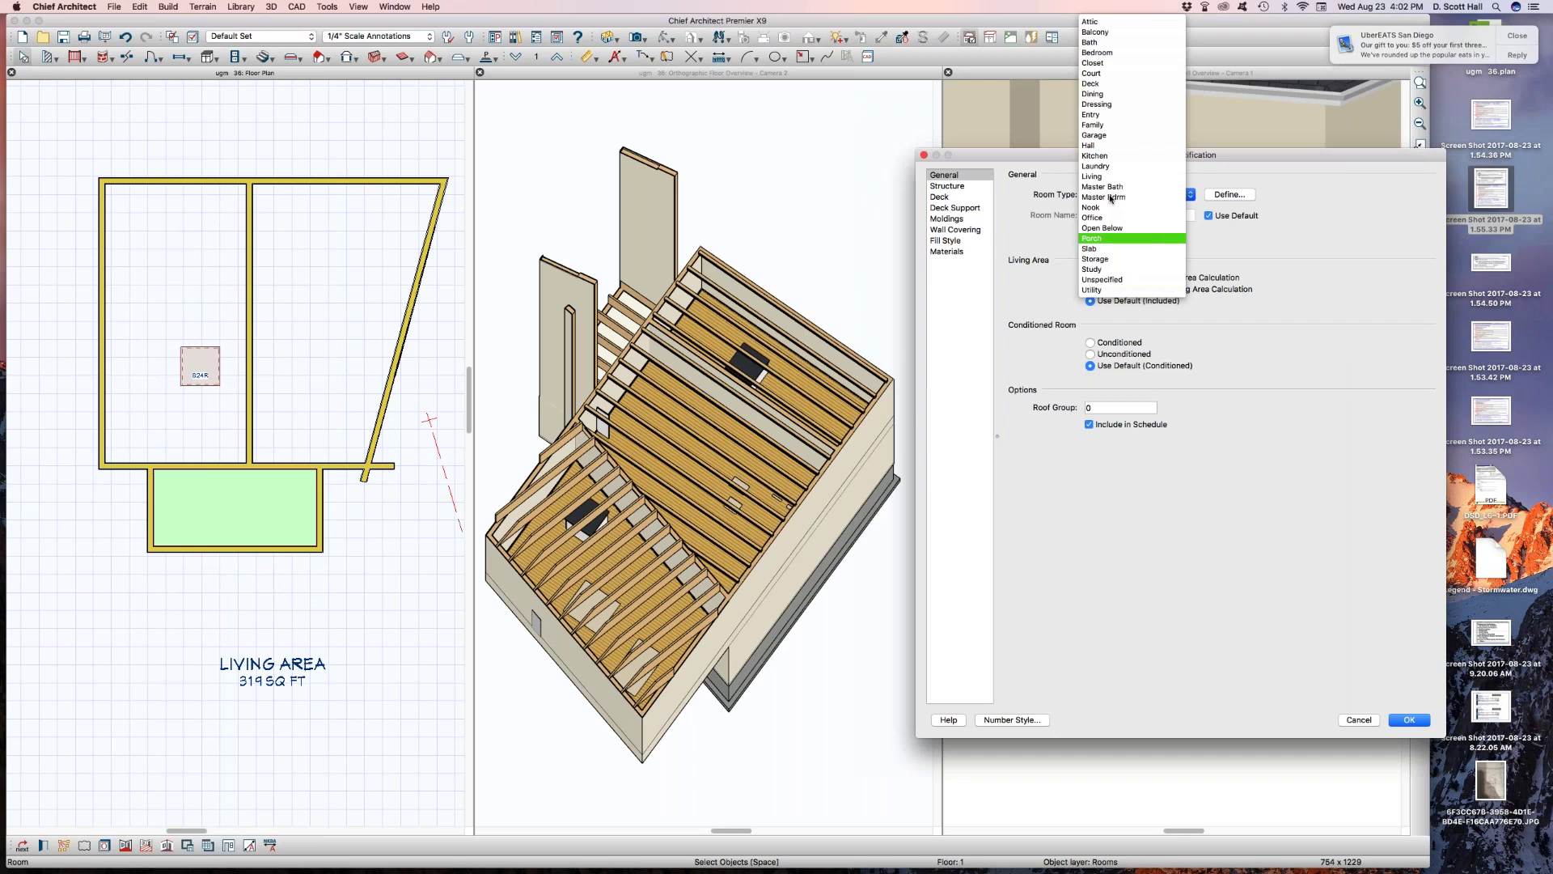
left_click(1110, 207)
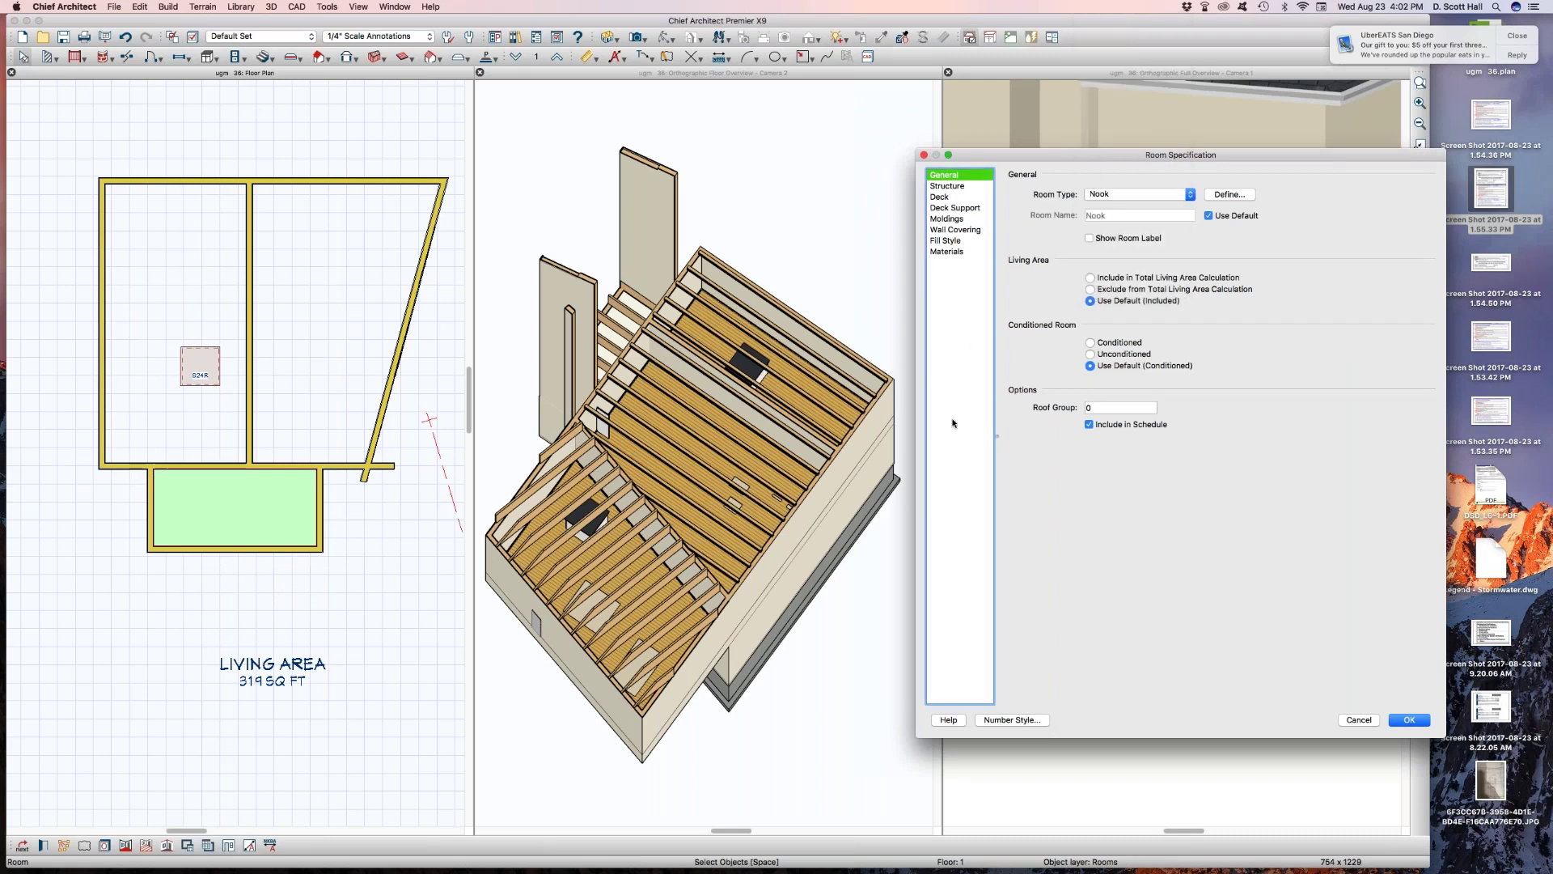
left_click(1424, 722)
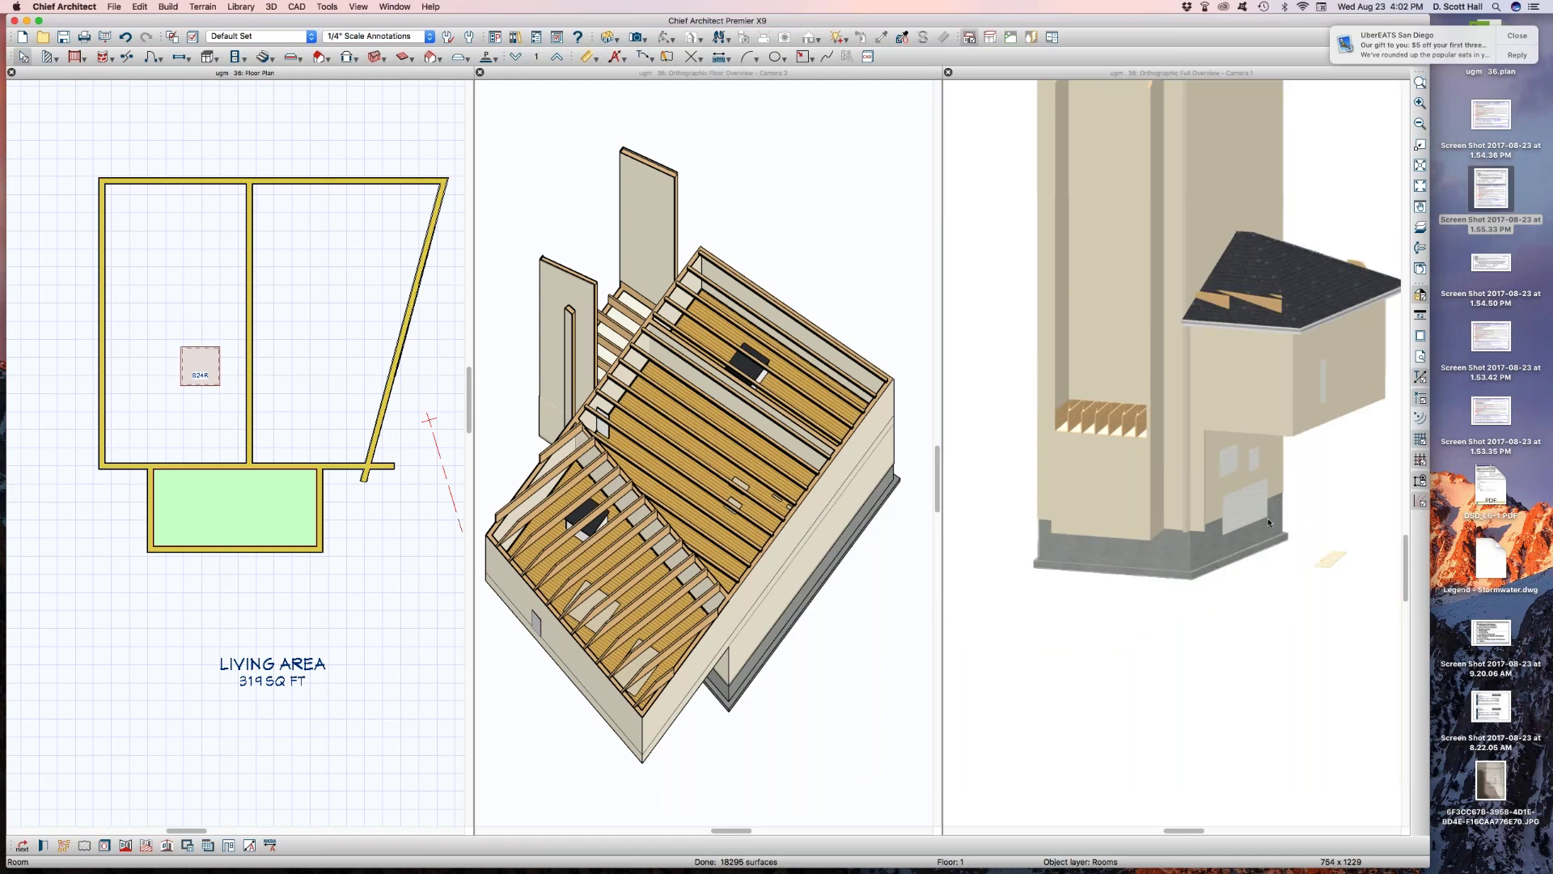
Build the roof planes over the new bump-out with Build Roof Planes enabled
left_click(1304, 505)
left_click_drag(1289, 489, 1213, 494)
left_click(328, 440)
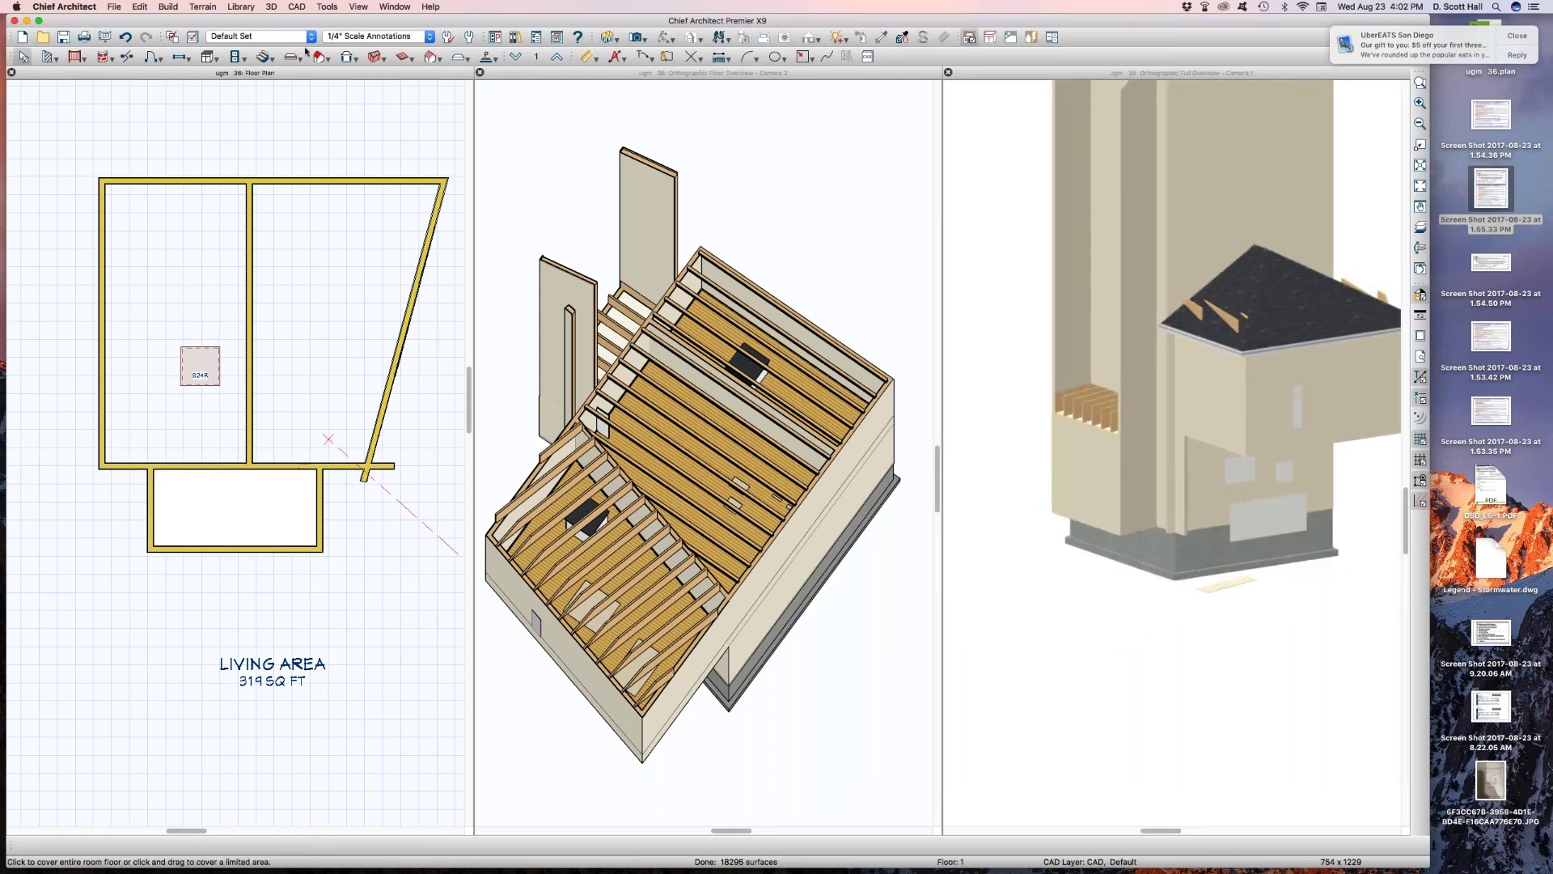
double_click(321, 56)
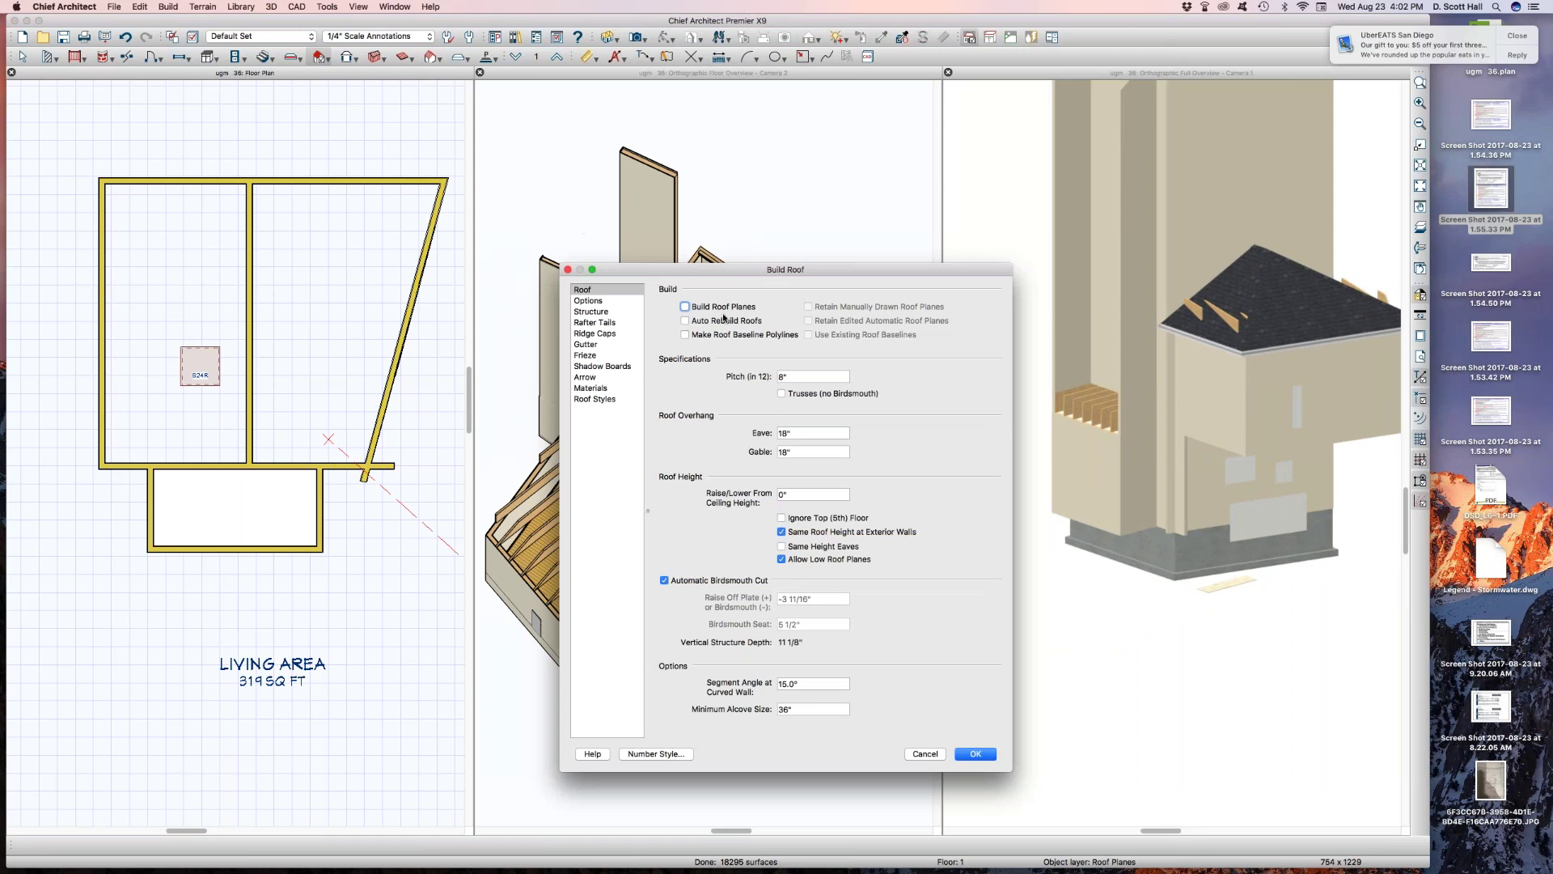
left_click(685, 307)
key("Return")
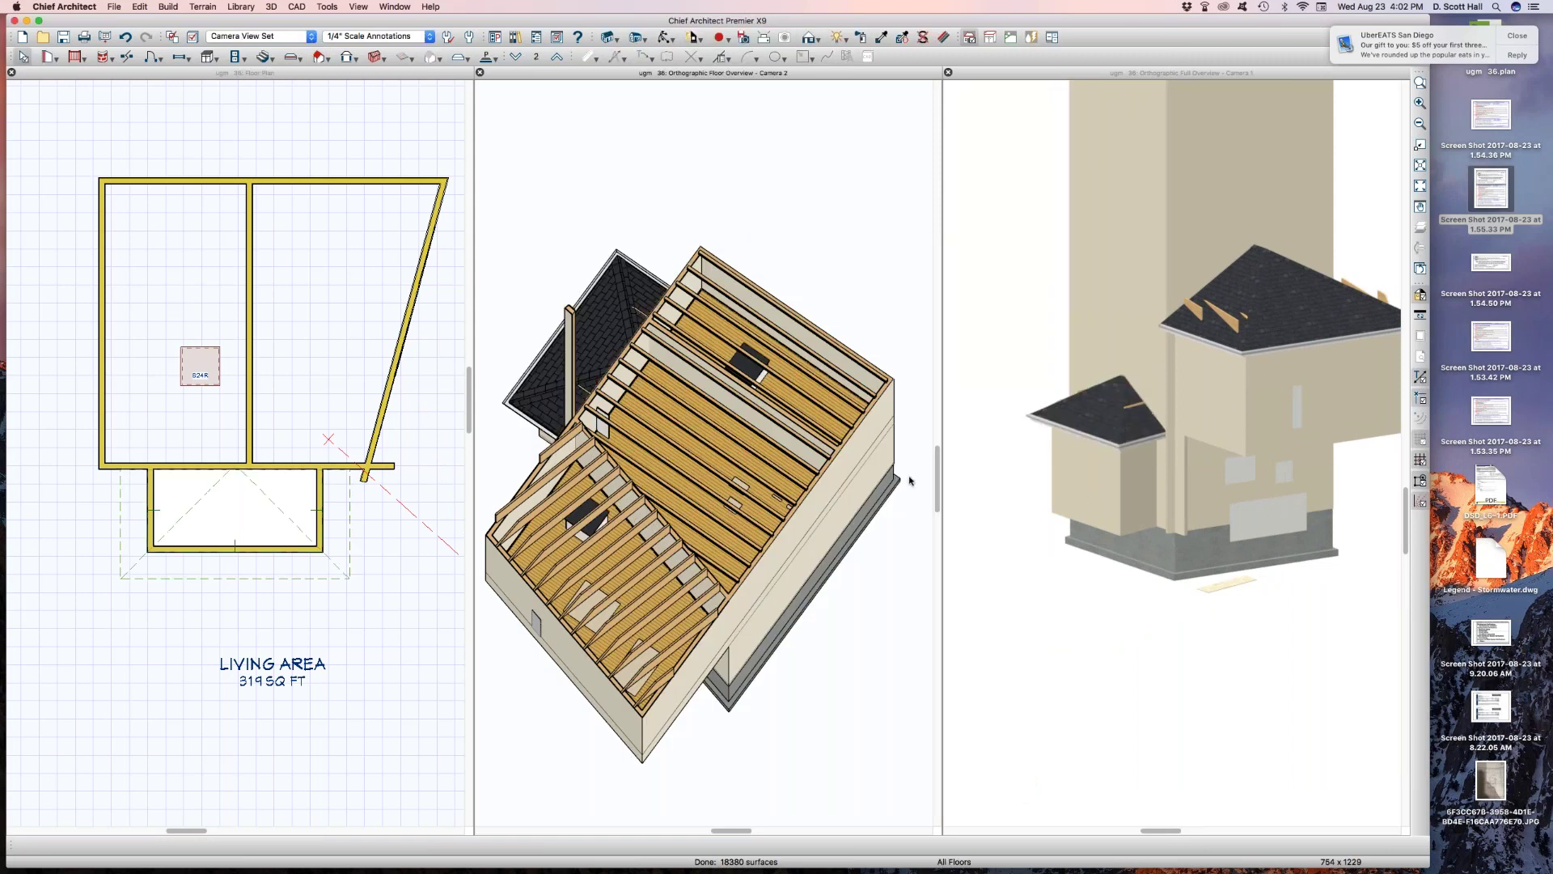
Make the three outer walls of the bump-out invisible
left_click(317, 491)
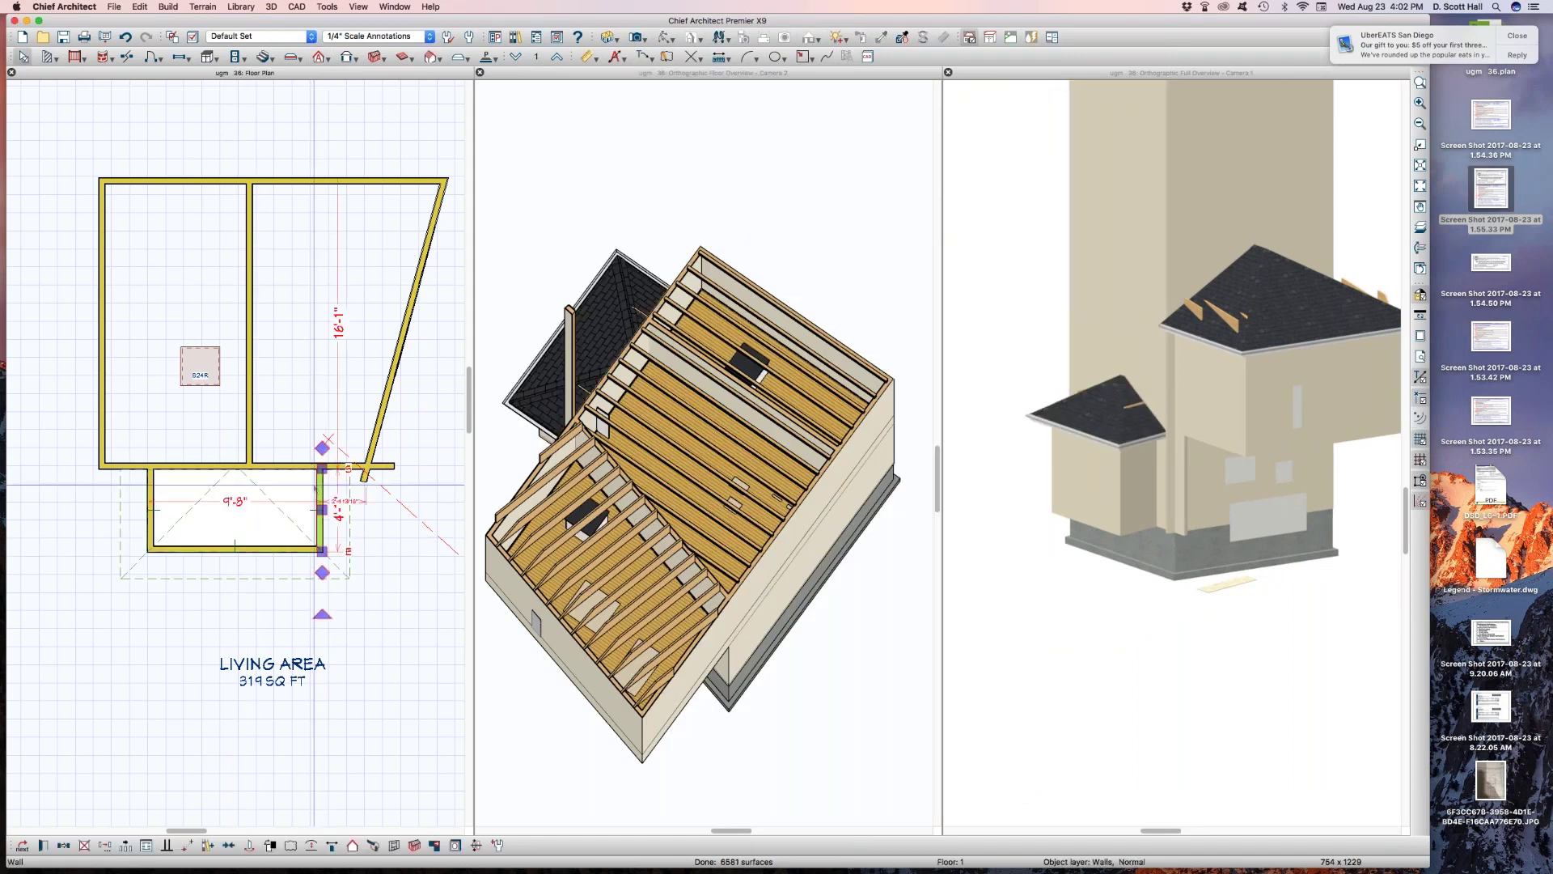
left_click(242, 548, "shift")
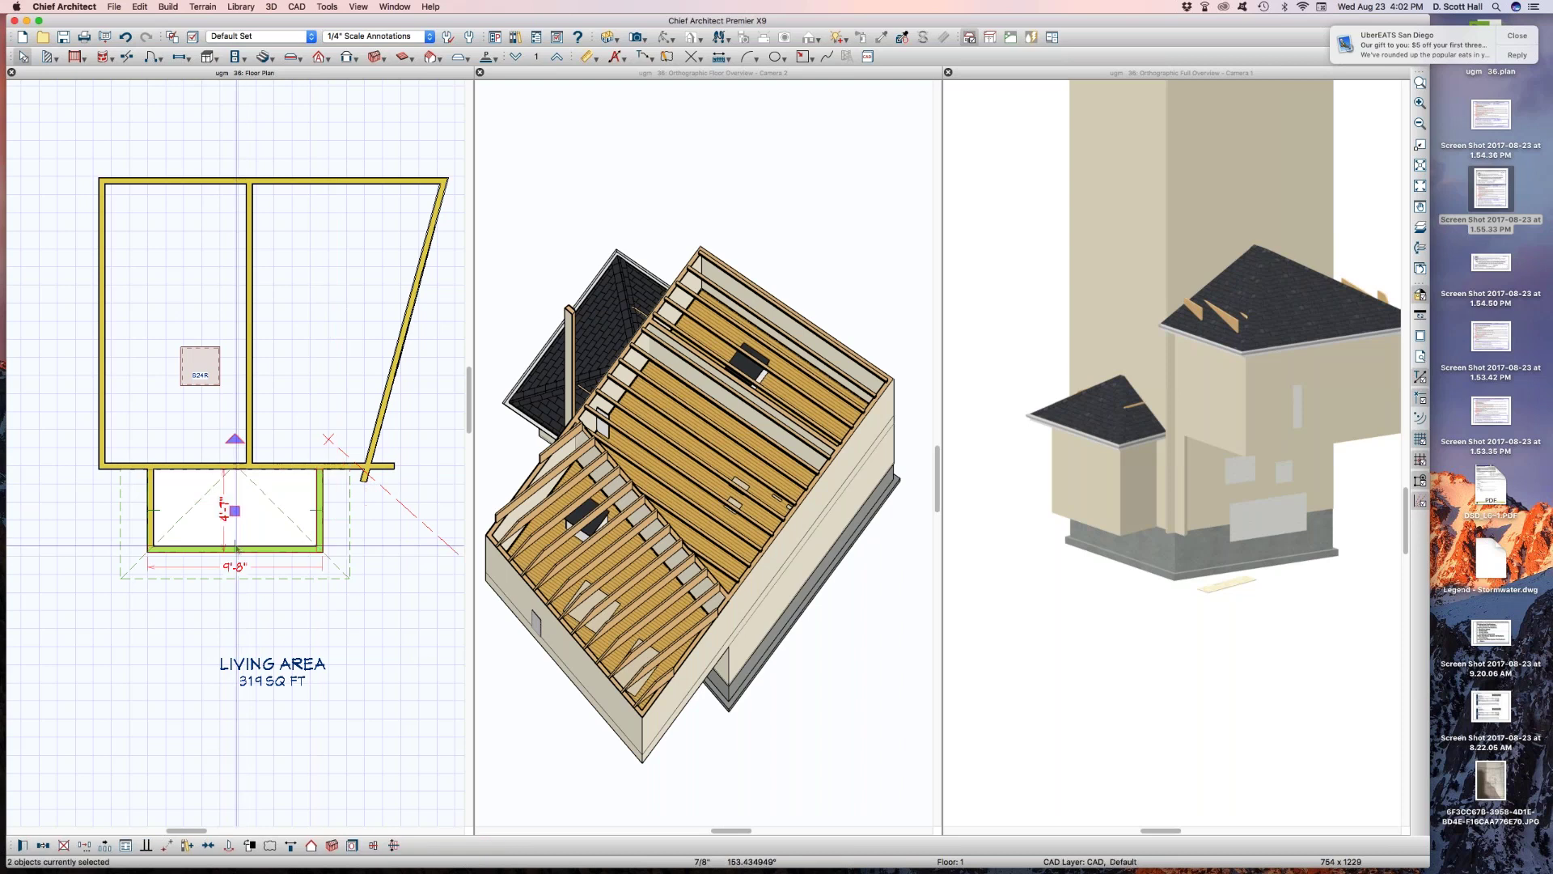
left_click(151, 518, "shift")
key("super+e")
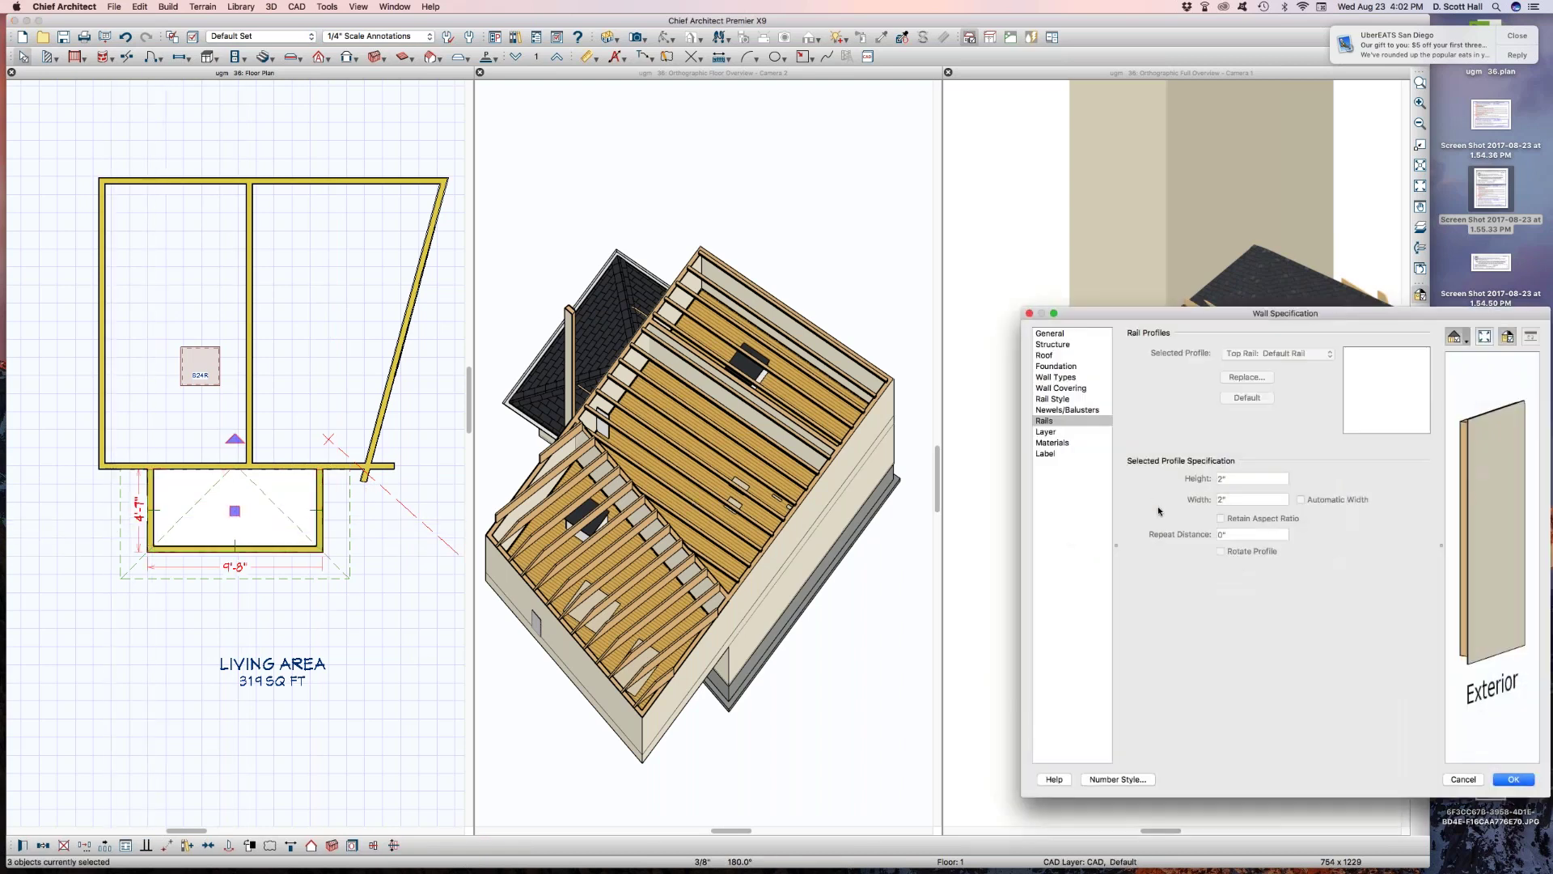
left_click(1062, 338)
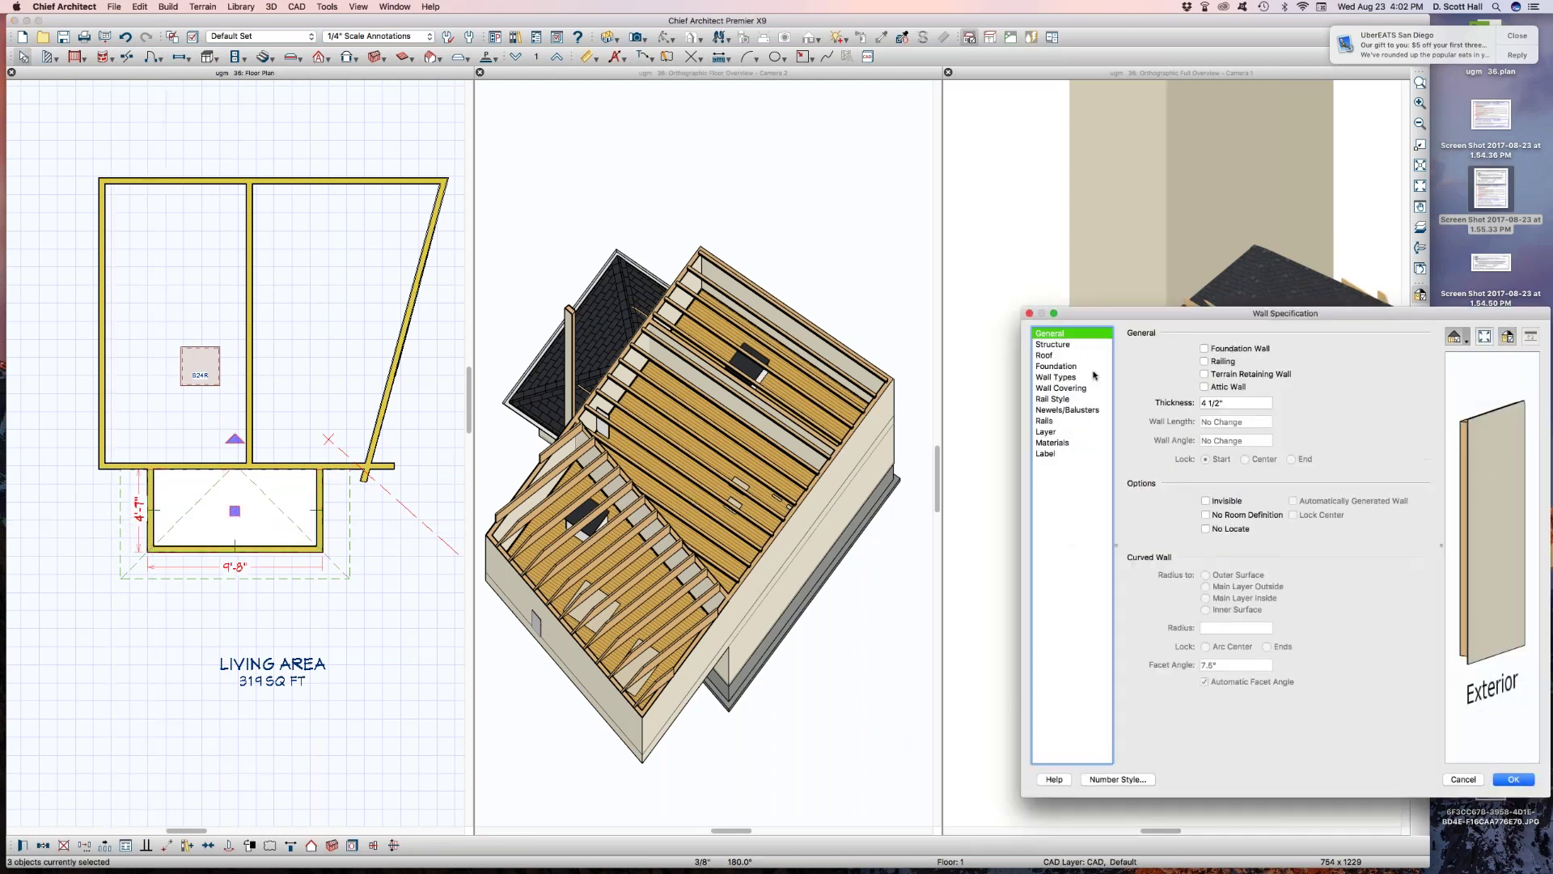
left_click(1222, 501)
key("Return")
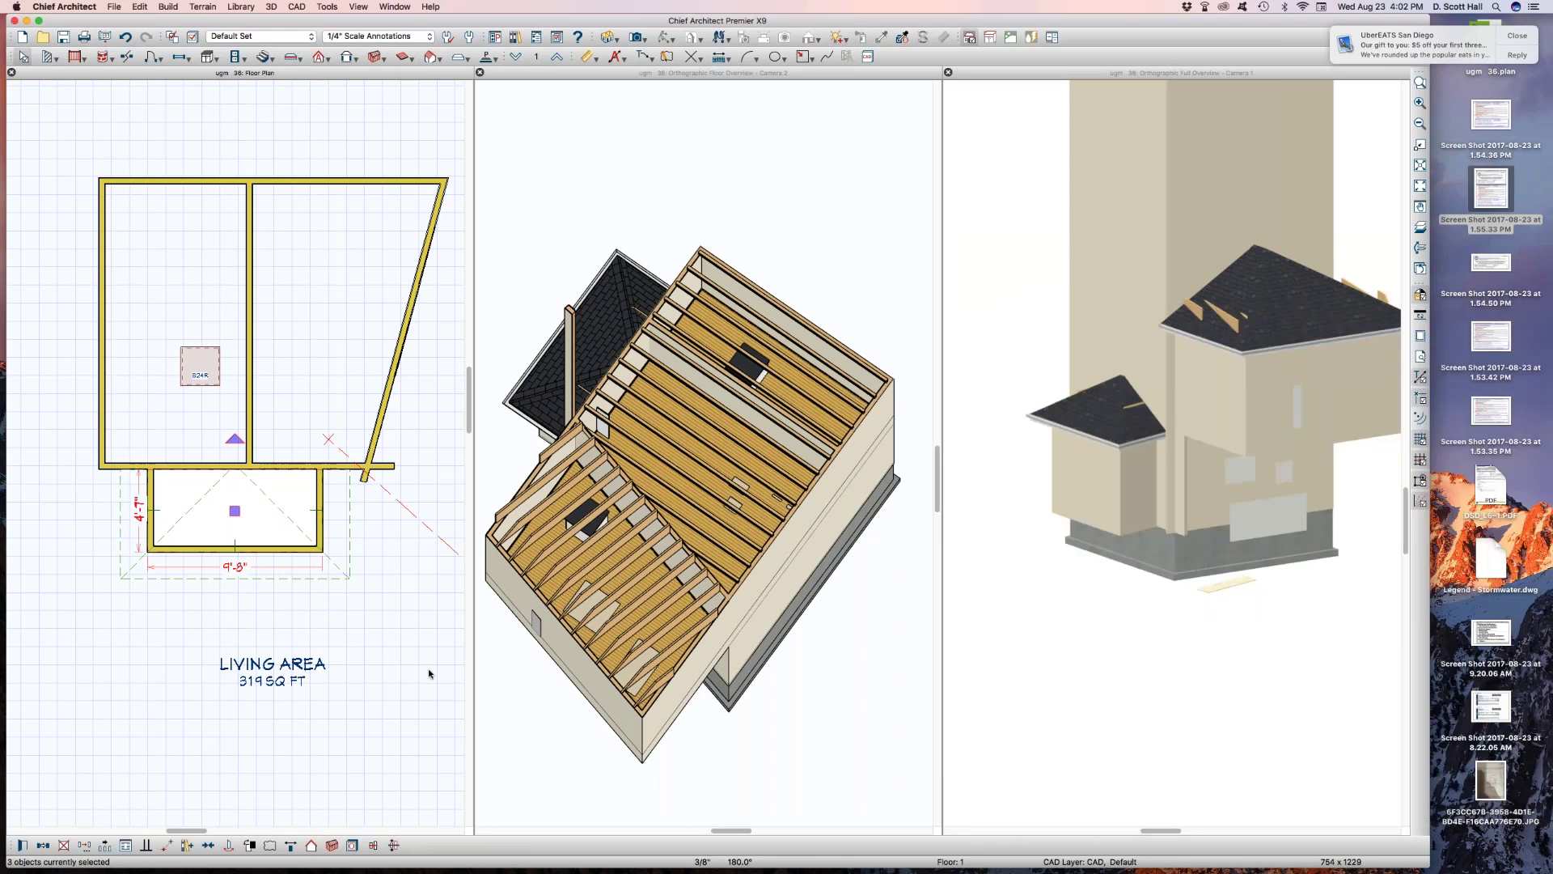
Create a cross-section view through the bump-out looking toward the plan's left side, and tile all open views
left_click(1158, 576)
left_click_drag(1158, 576, 1099, 434)
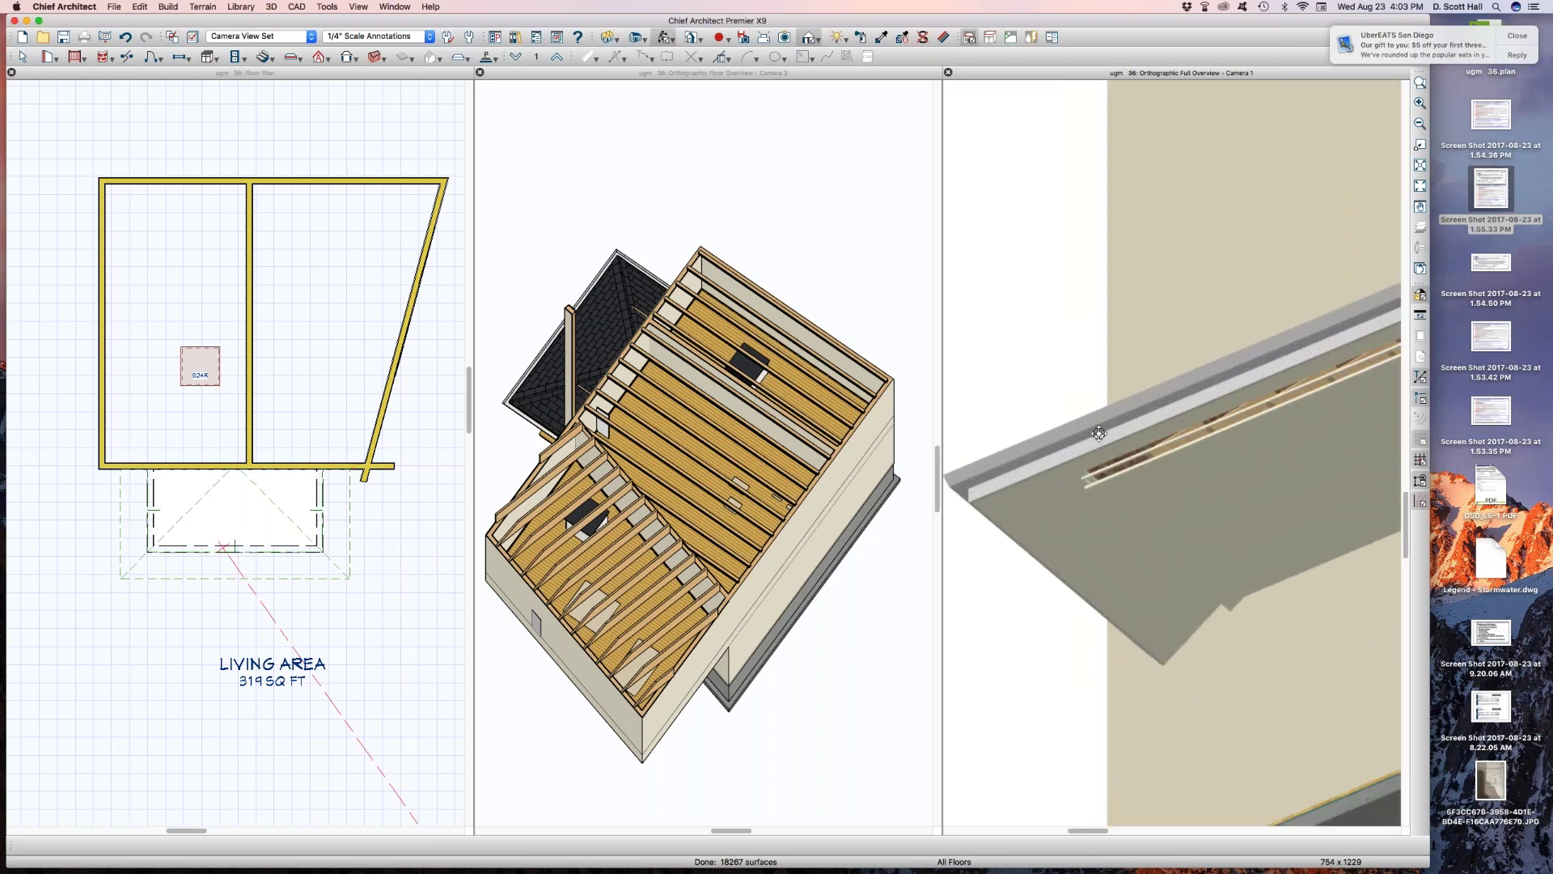
left_click(282, 607)
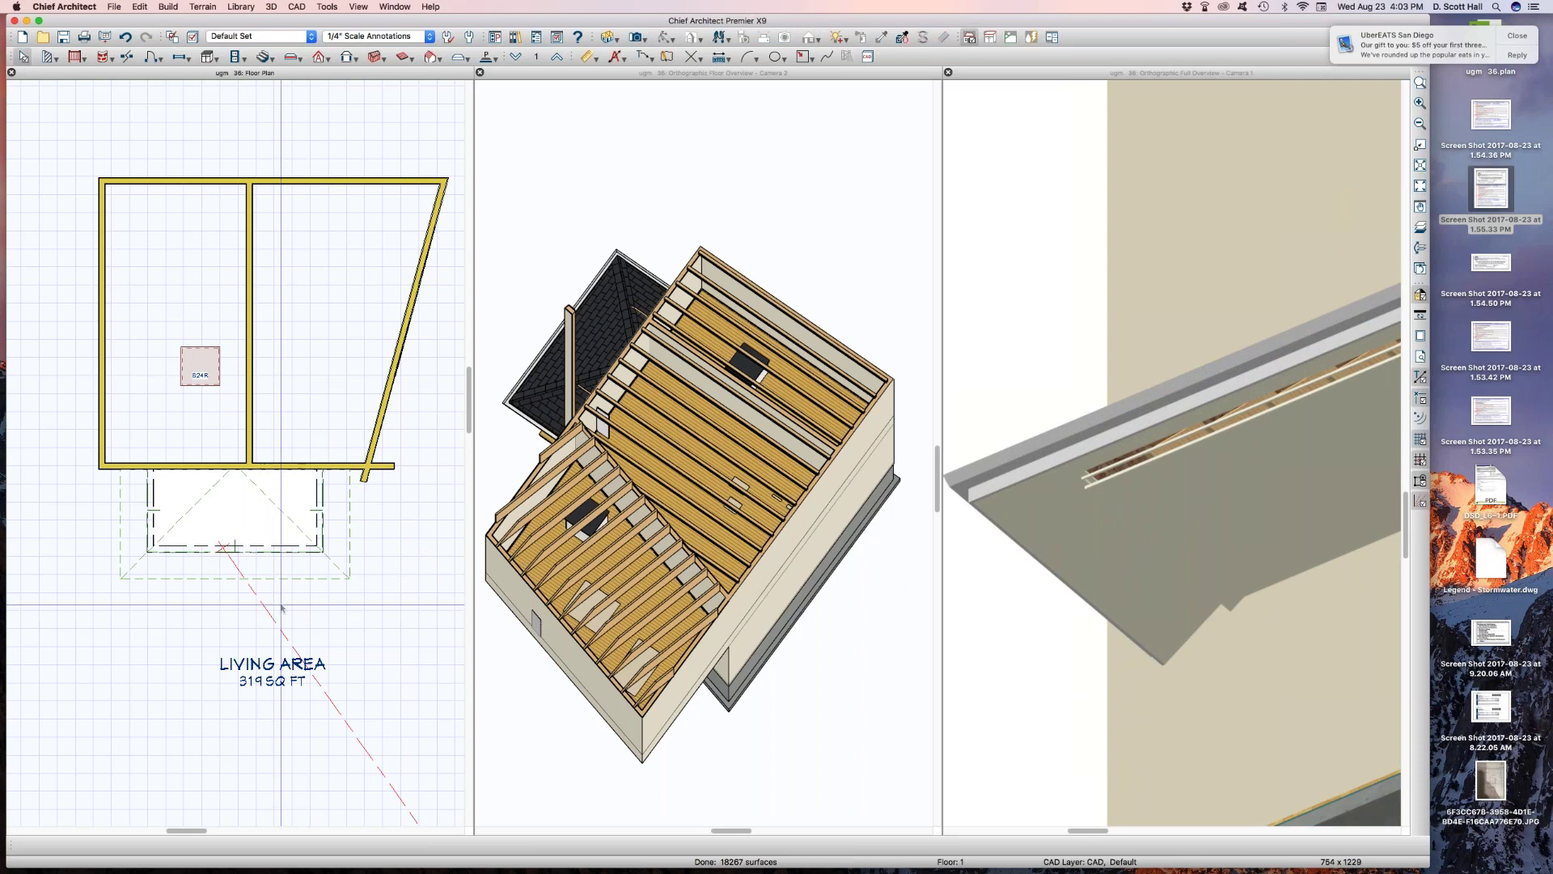
key("c")
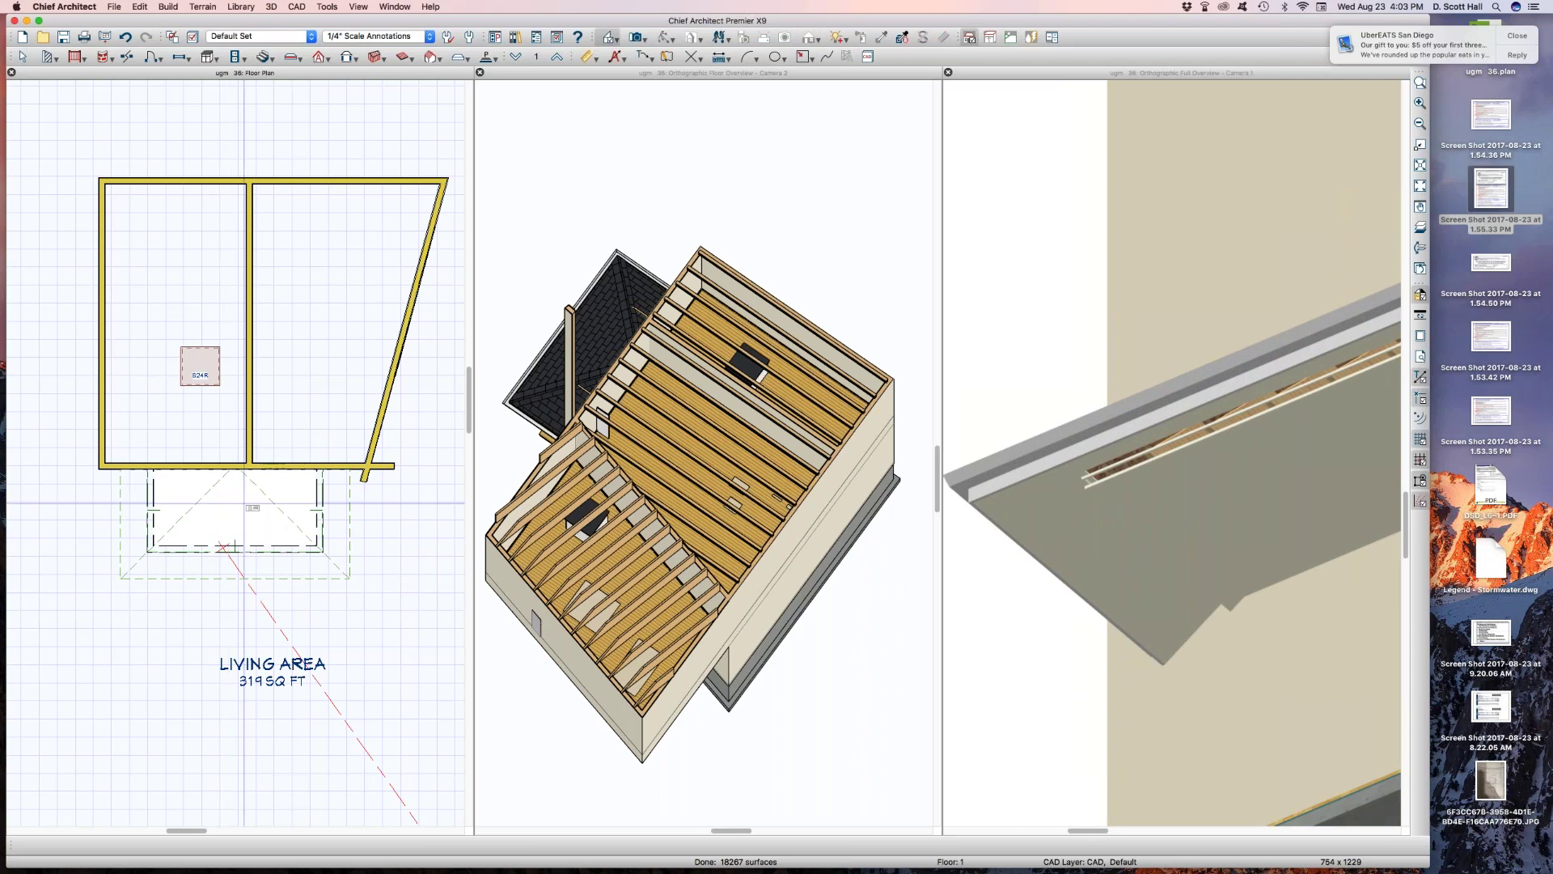
left_click_drag(285, 491, 120, 491)
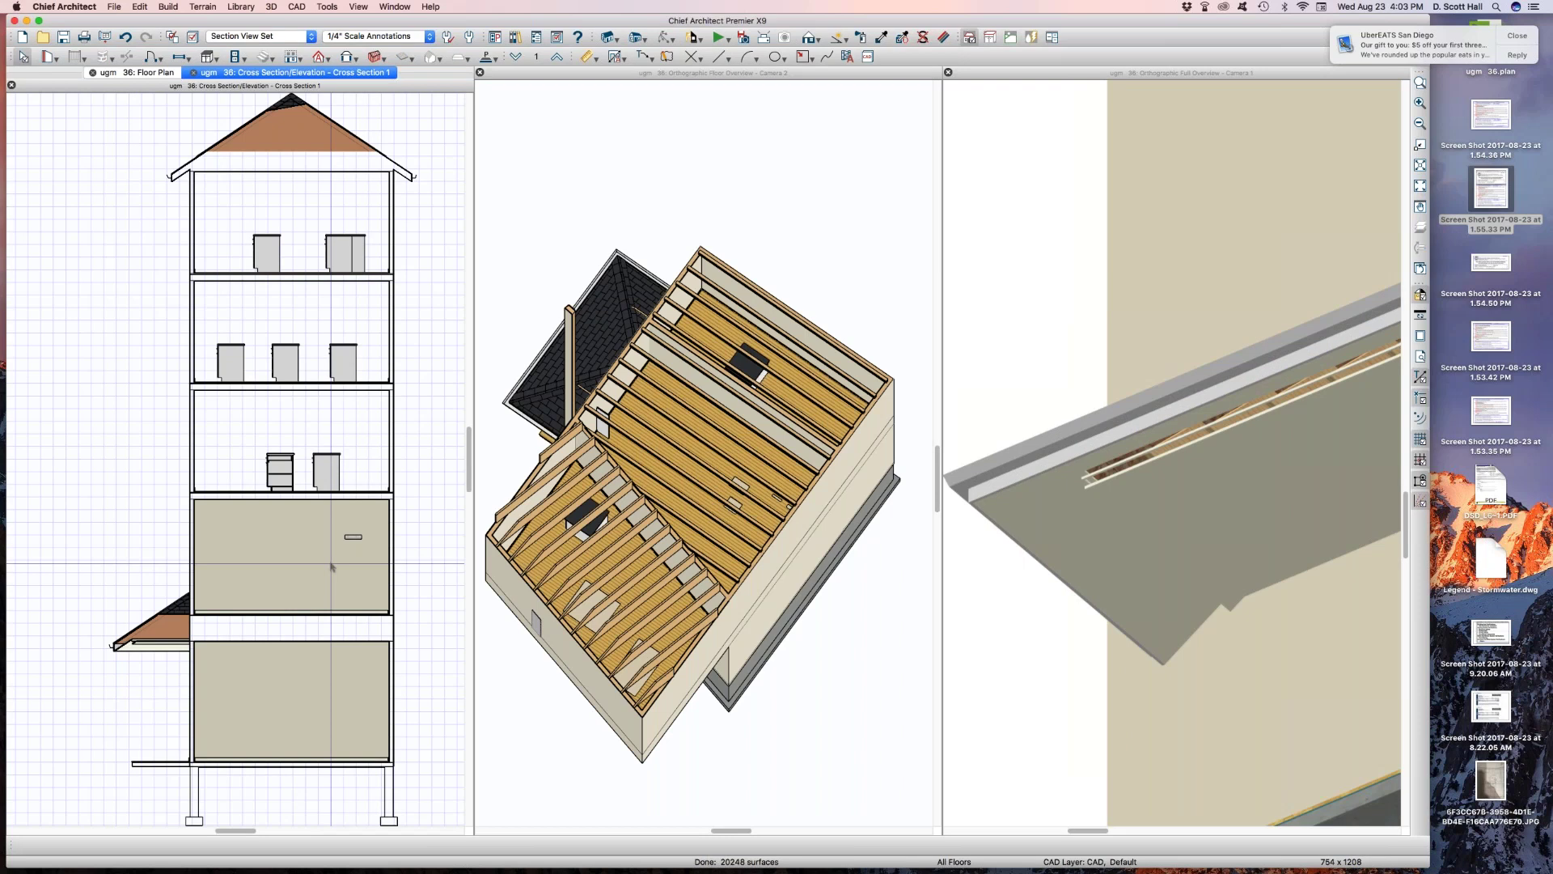
key("t")
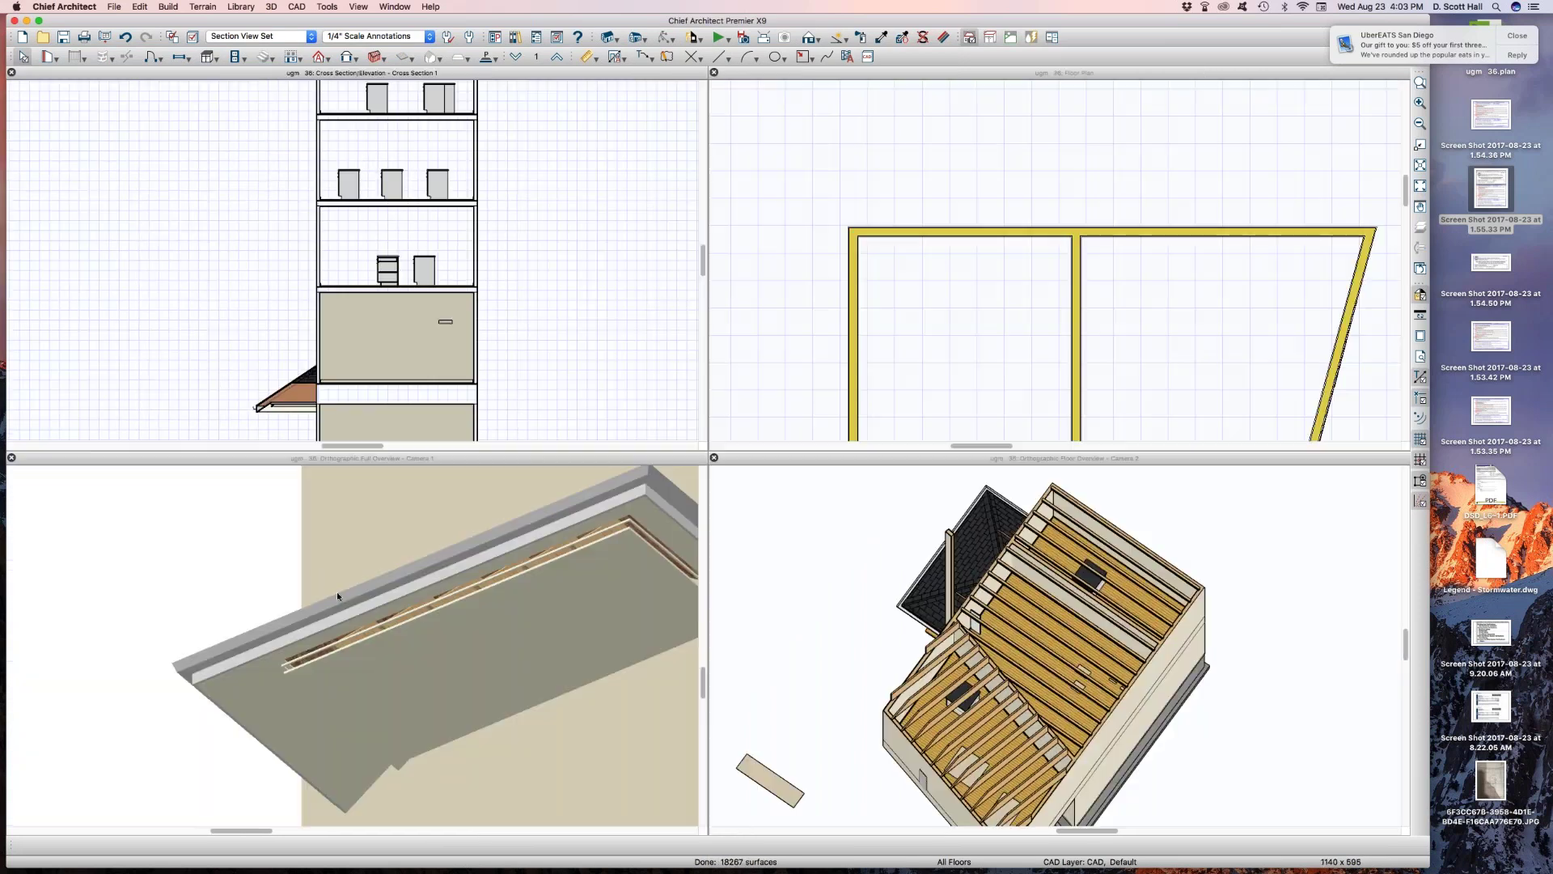
scroll(251, 402, "up", 5)
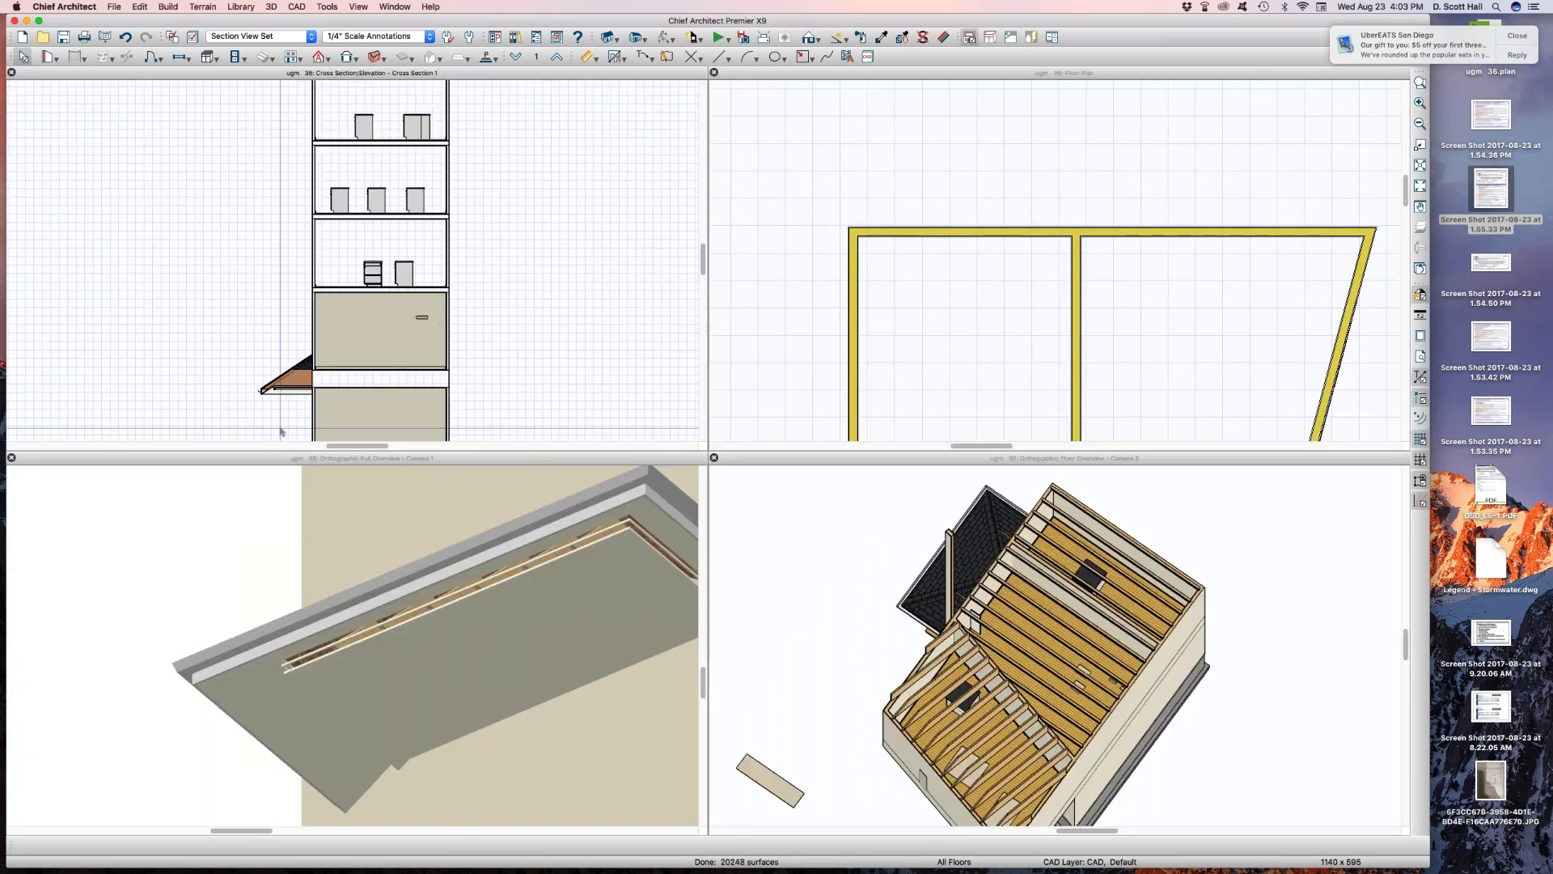
scroll(287, 394, "up", 3)
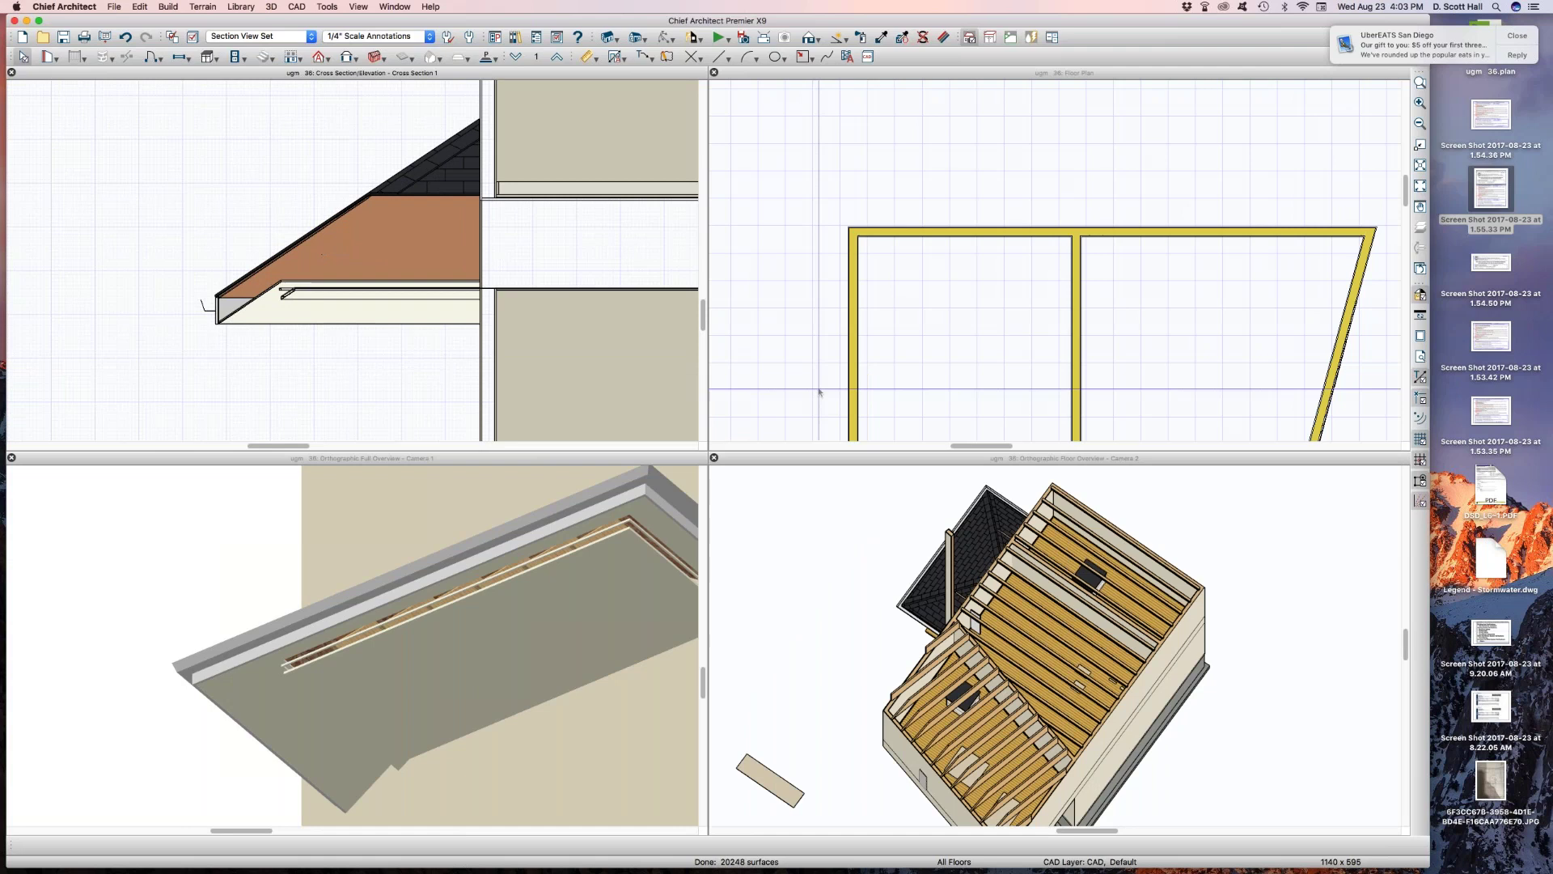
Enable Use Soffit Surface for Ceiling in the bump-out room's structure settings
scroll(970, 229, "down", 2)
scroll(970, 243, "up", 5)
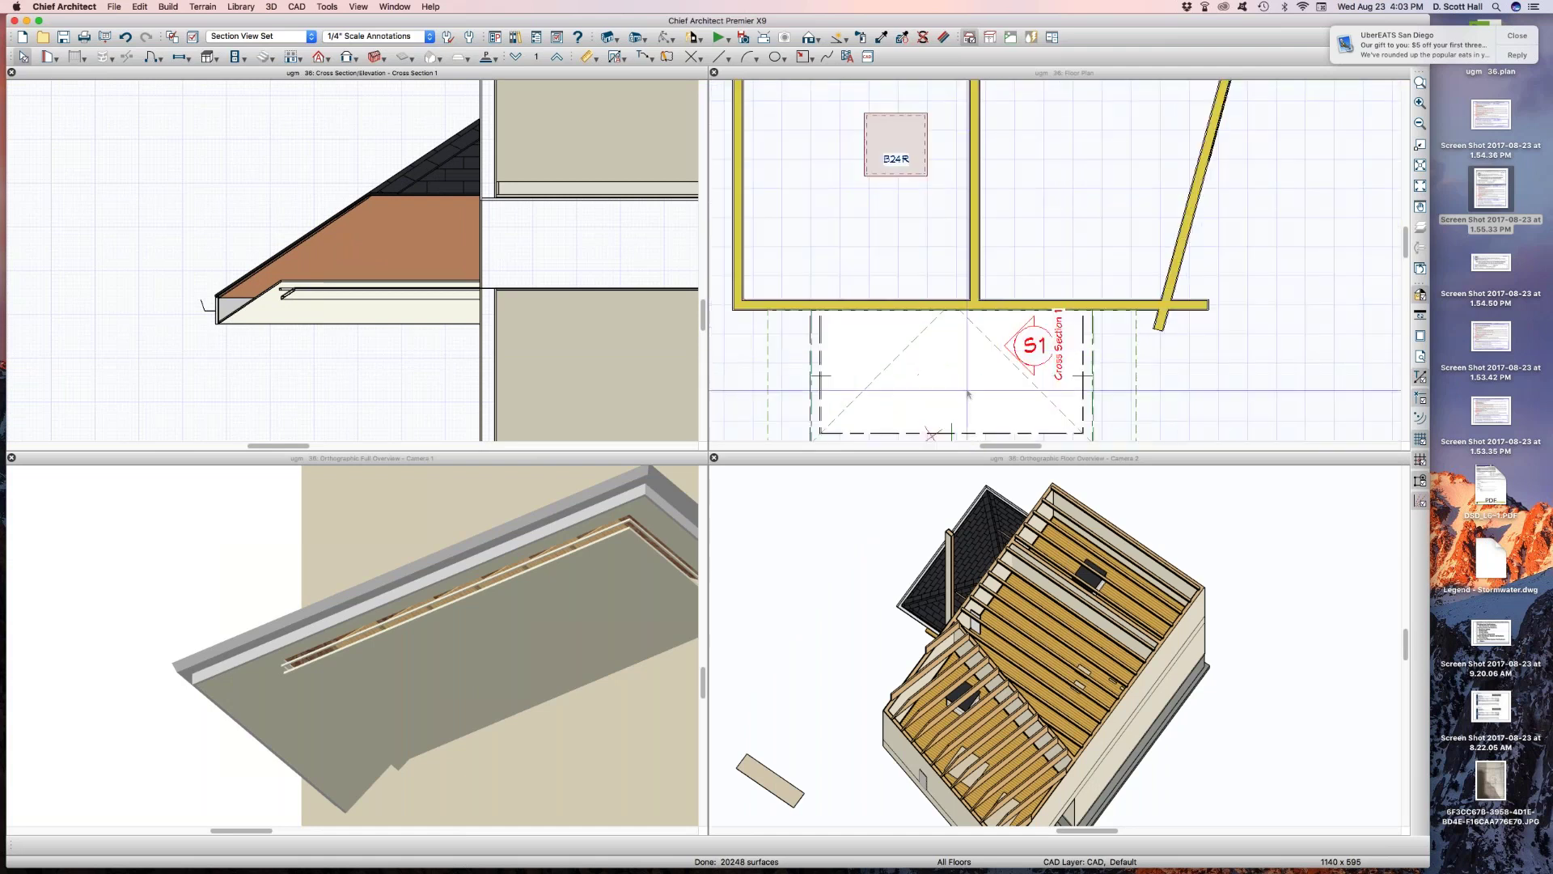
left_click(950, 374)
double_click(868, 334)
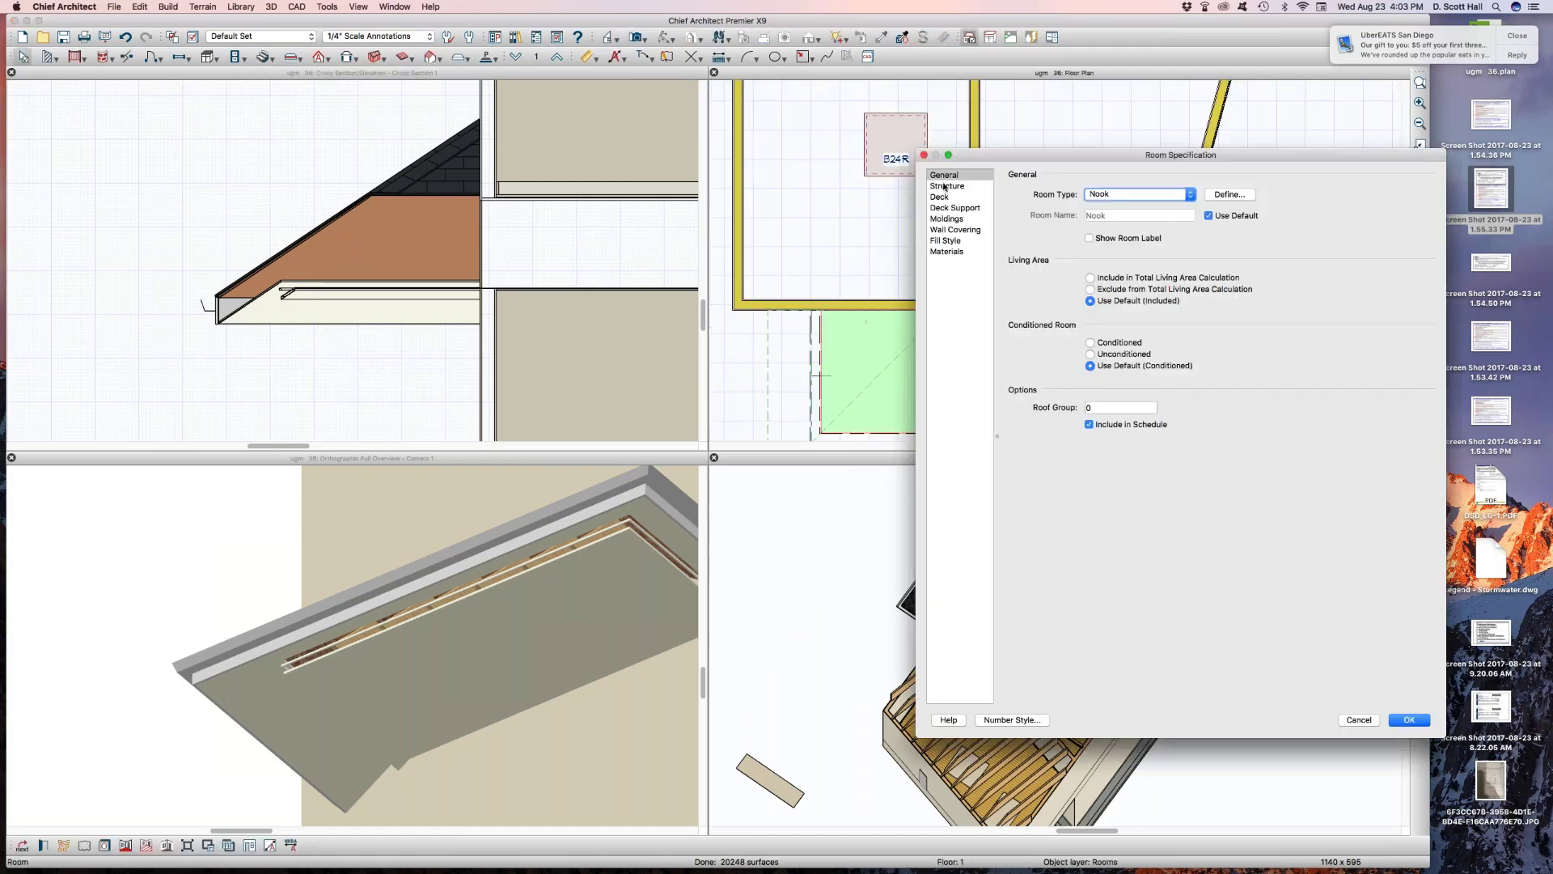
left_click(945, 187)
left_click(1148, 503)
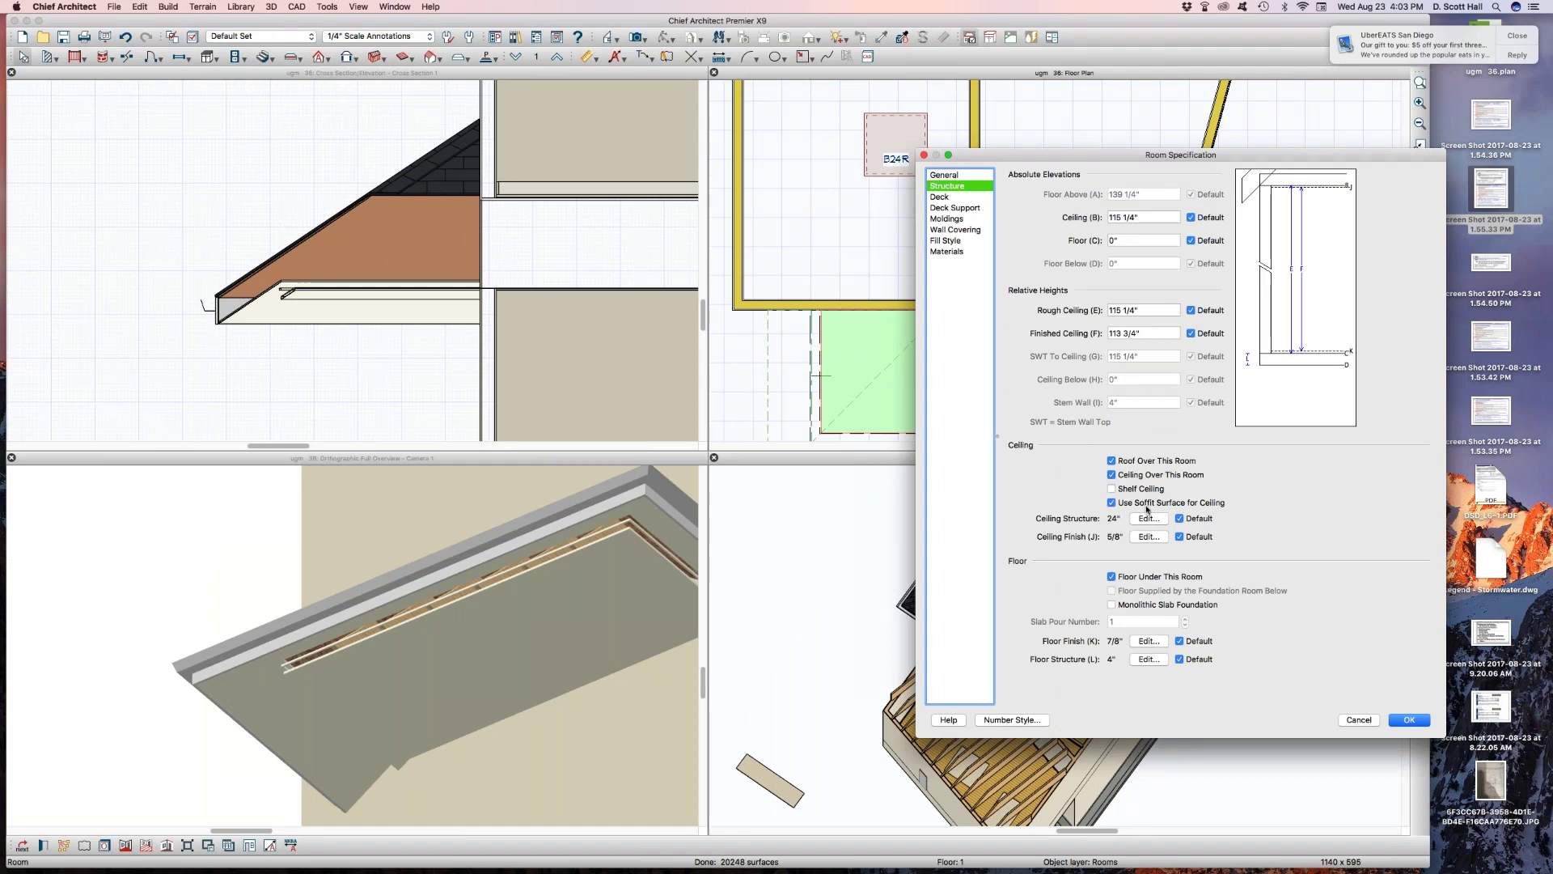
key("Return")
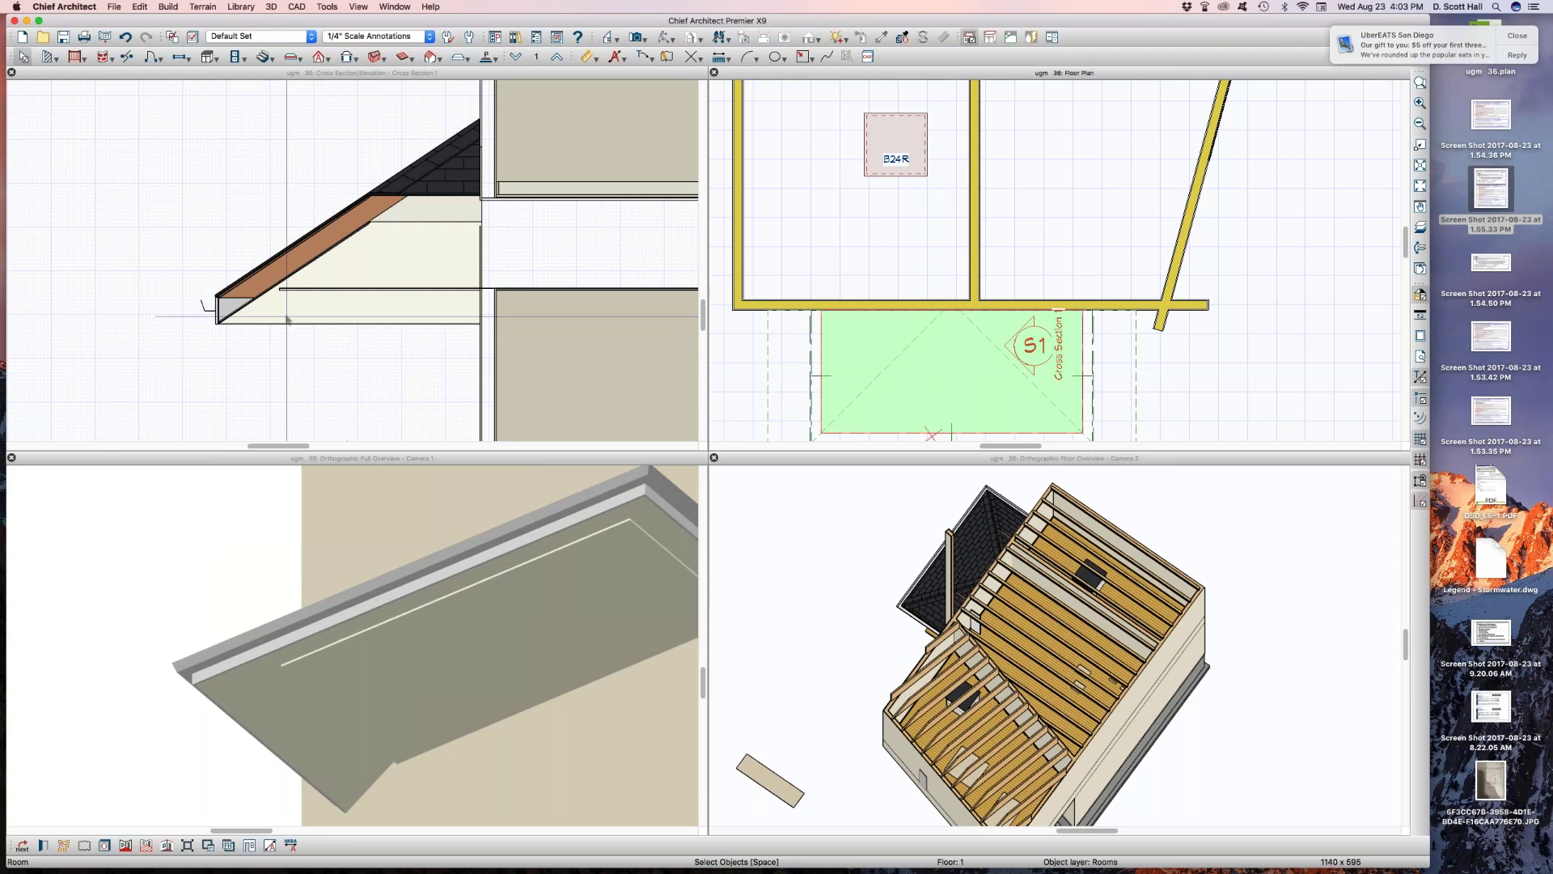
Examine the bump-out's eave and ceiling junction in the cross section
scroll(263, 285, "up", 3)
scroll(262, 284, "up", 2)
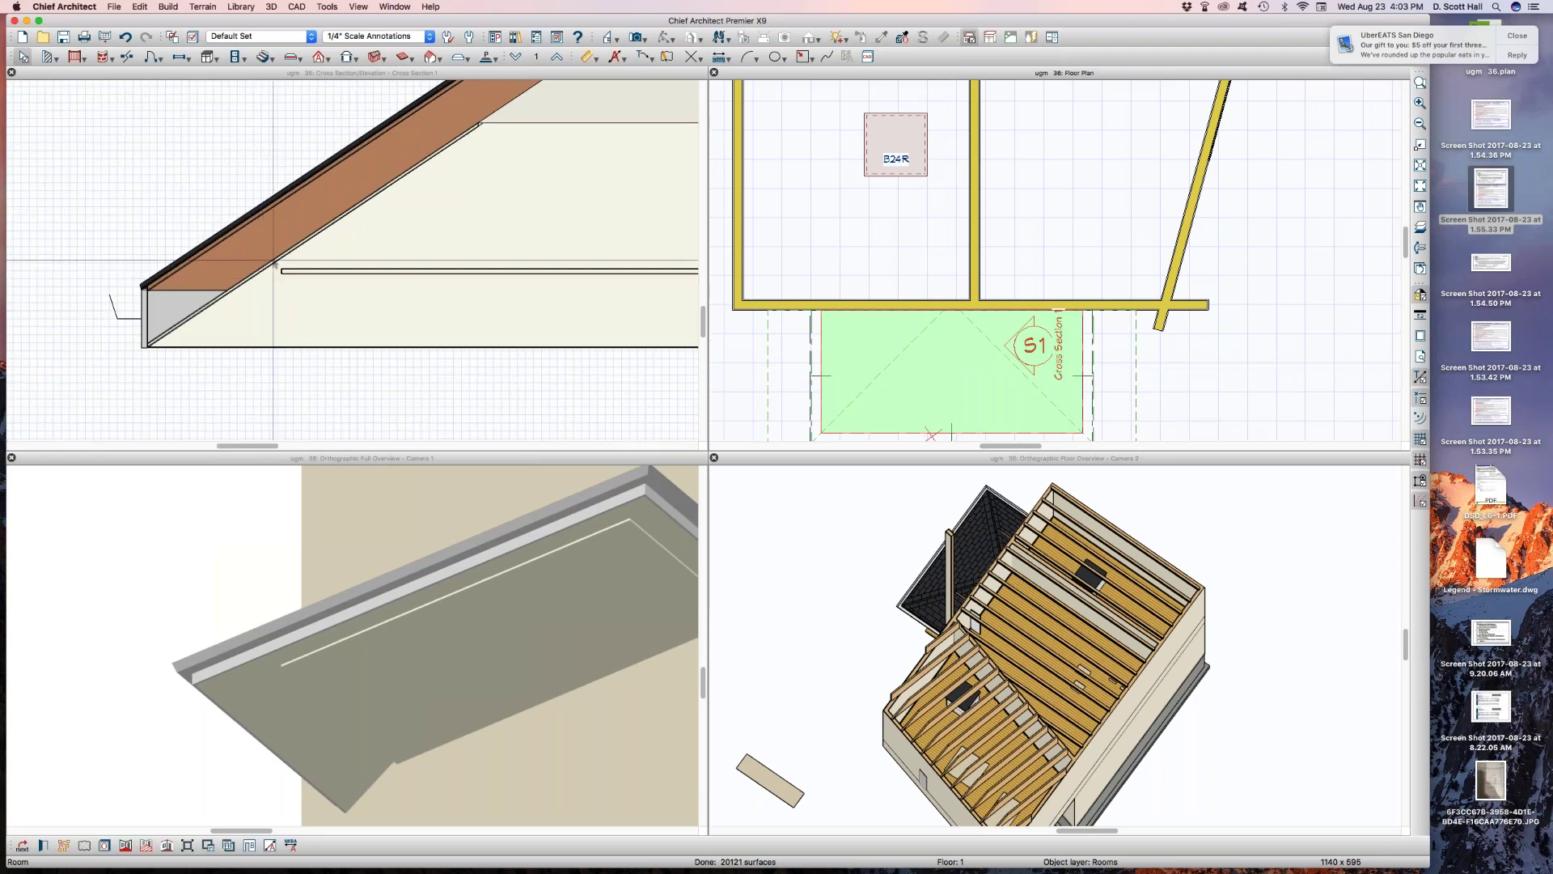
scroll(276, 263, "down", 2)
left_click(276, 263)
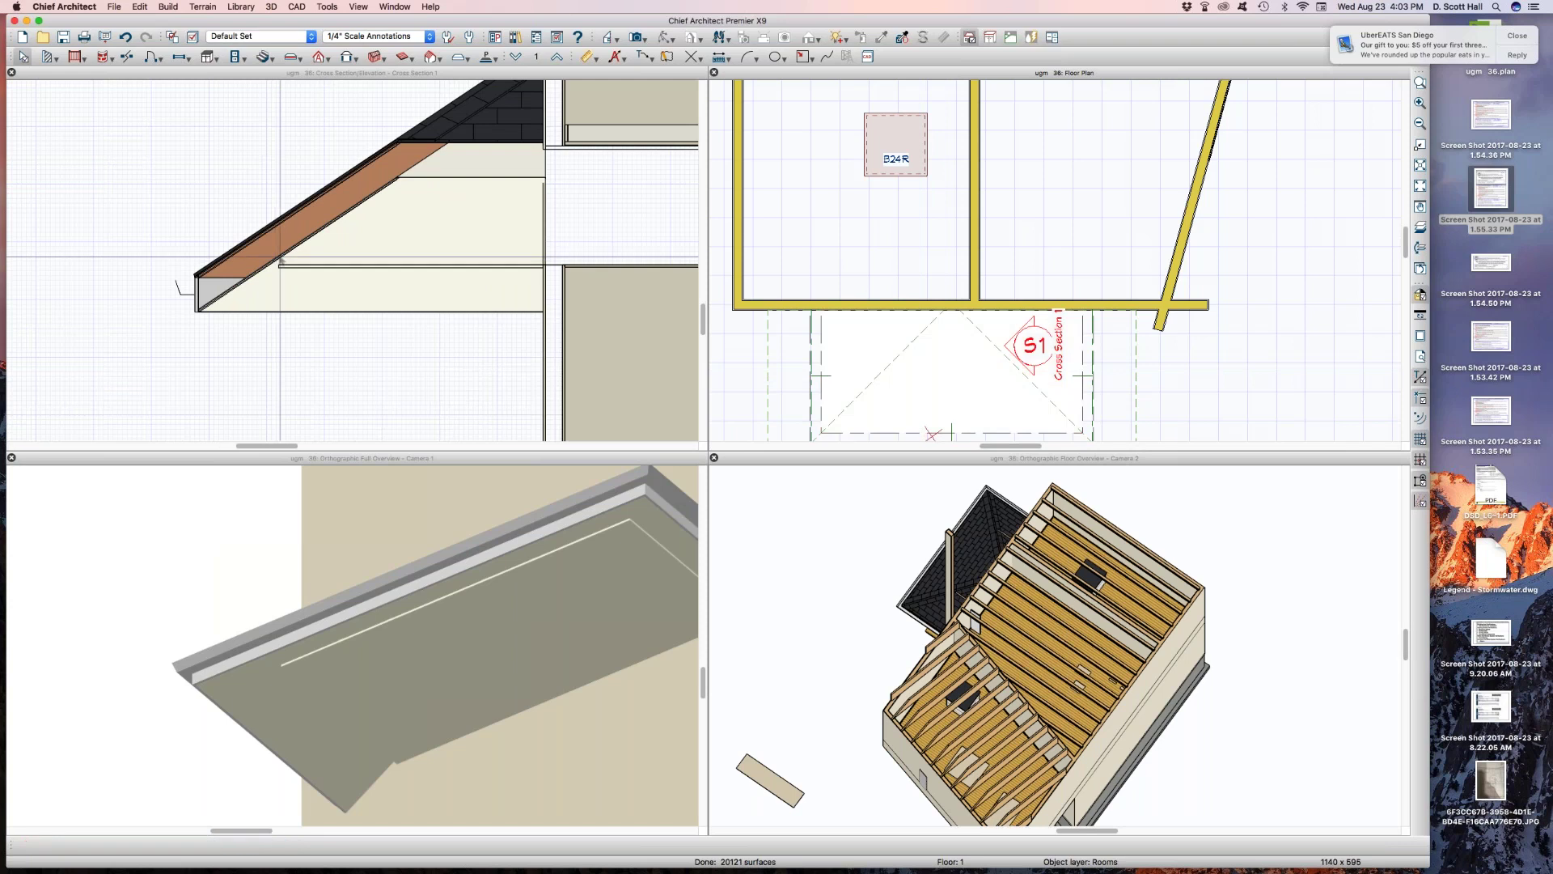
left_click(307, 343)
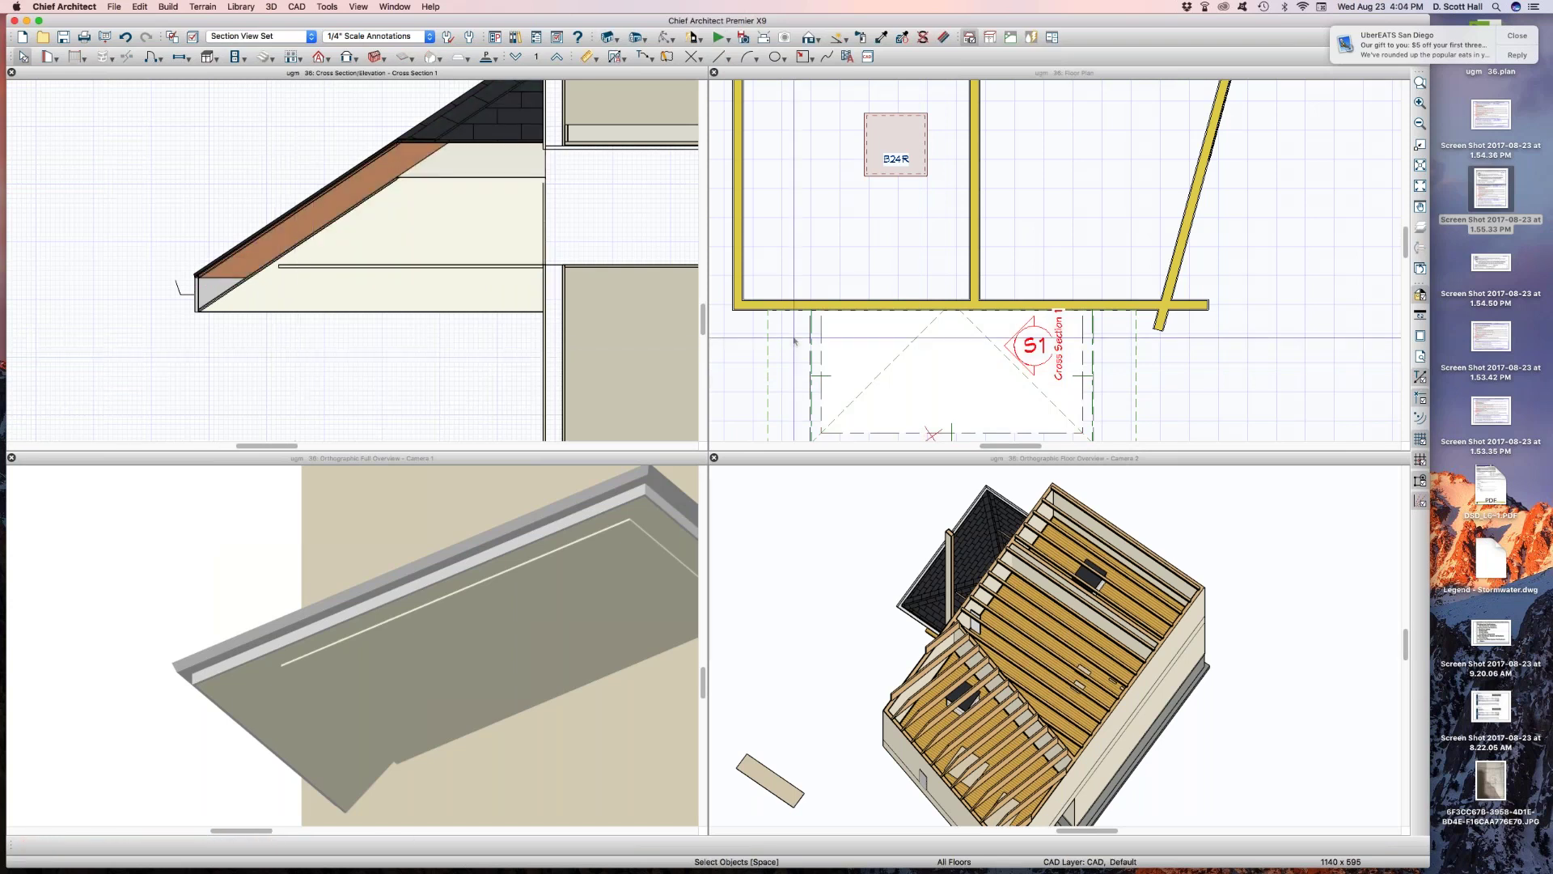
Give the three roof planes over the bump-out flat, boxed eaves through their roof plane options
scroll(859, 280, "down", 1)
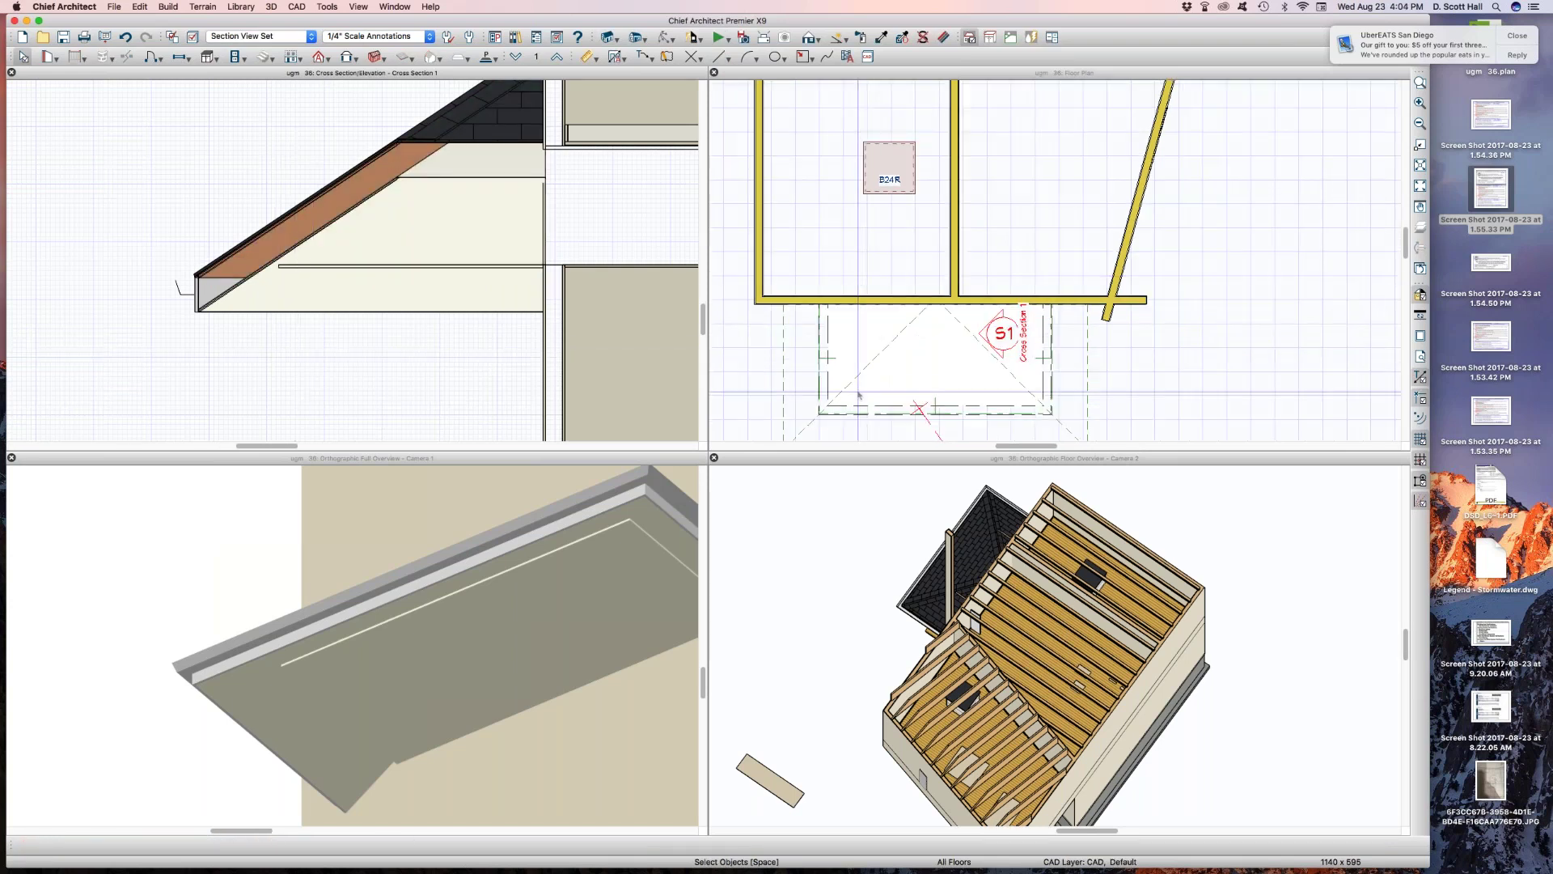
left_click(853, 411)
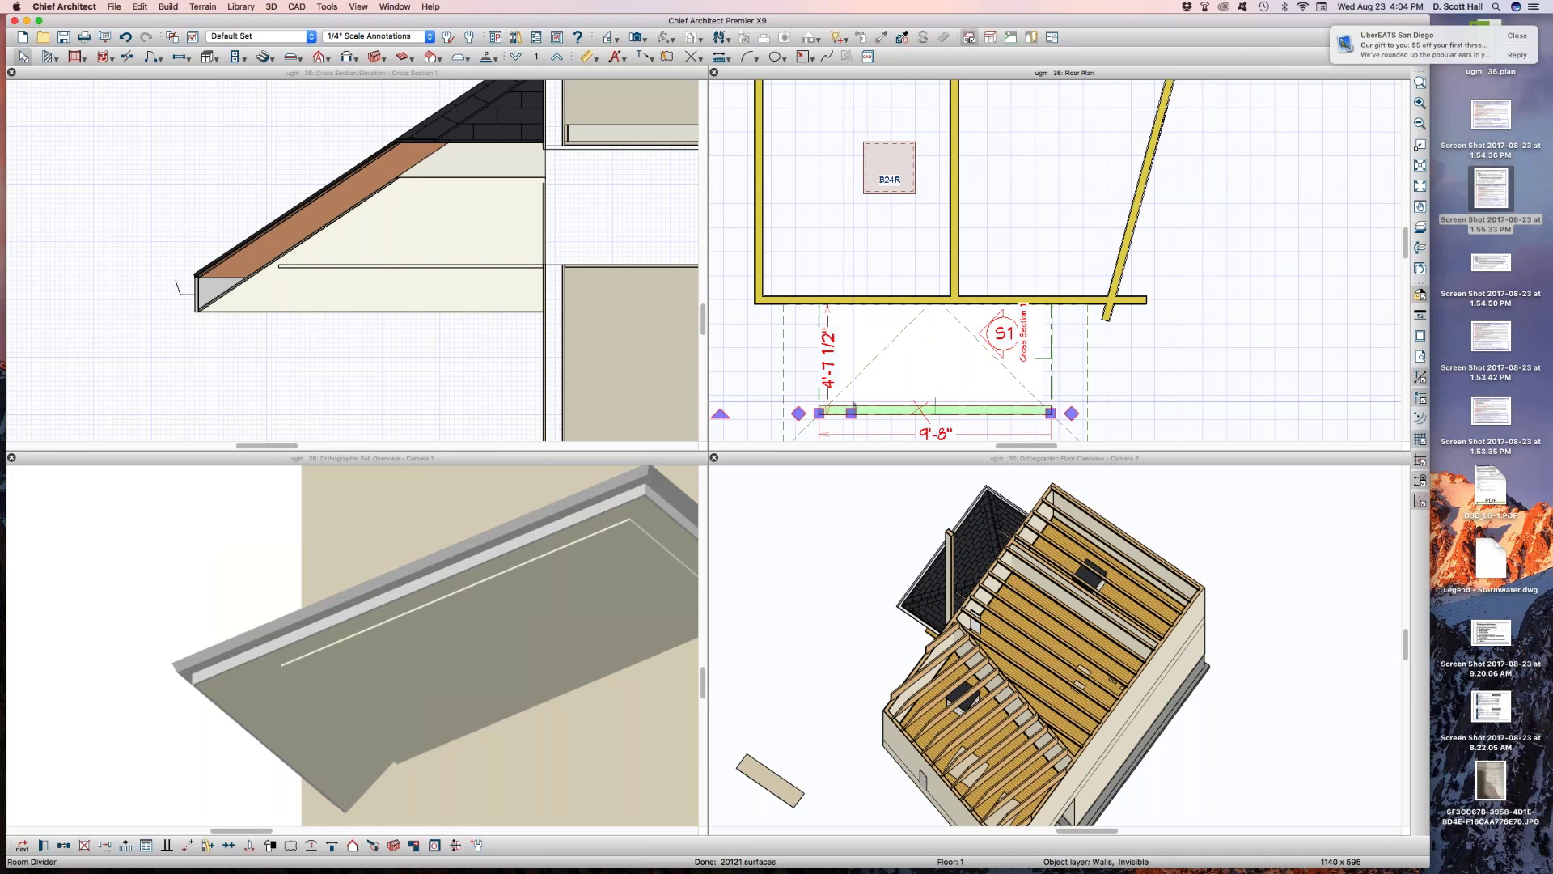
scroll(863, 372, "down", 2)
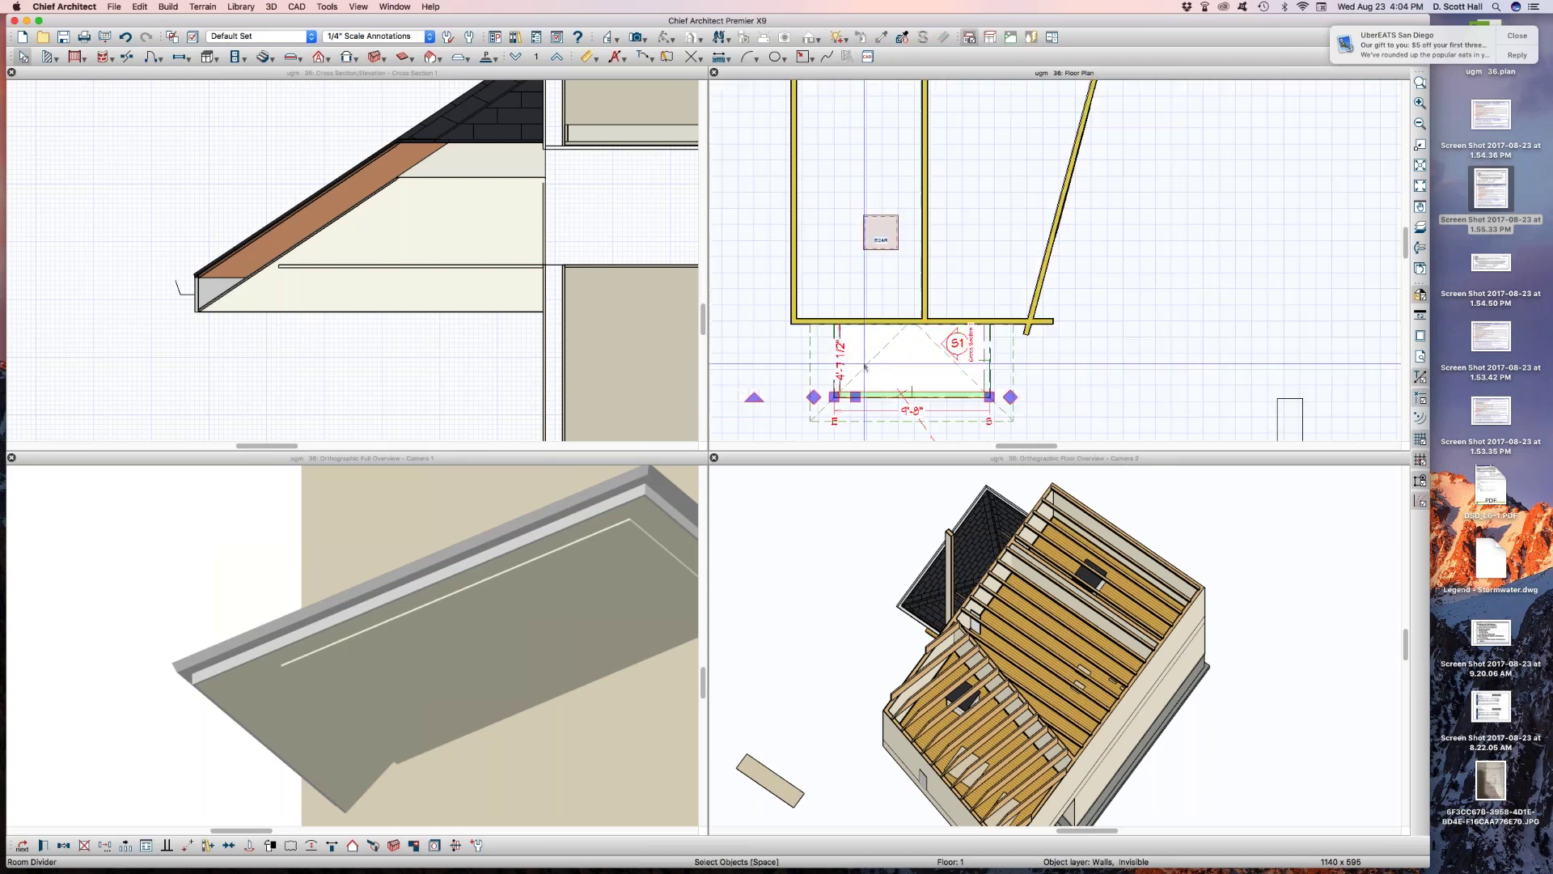
left_click(813, 372)
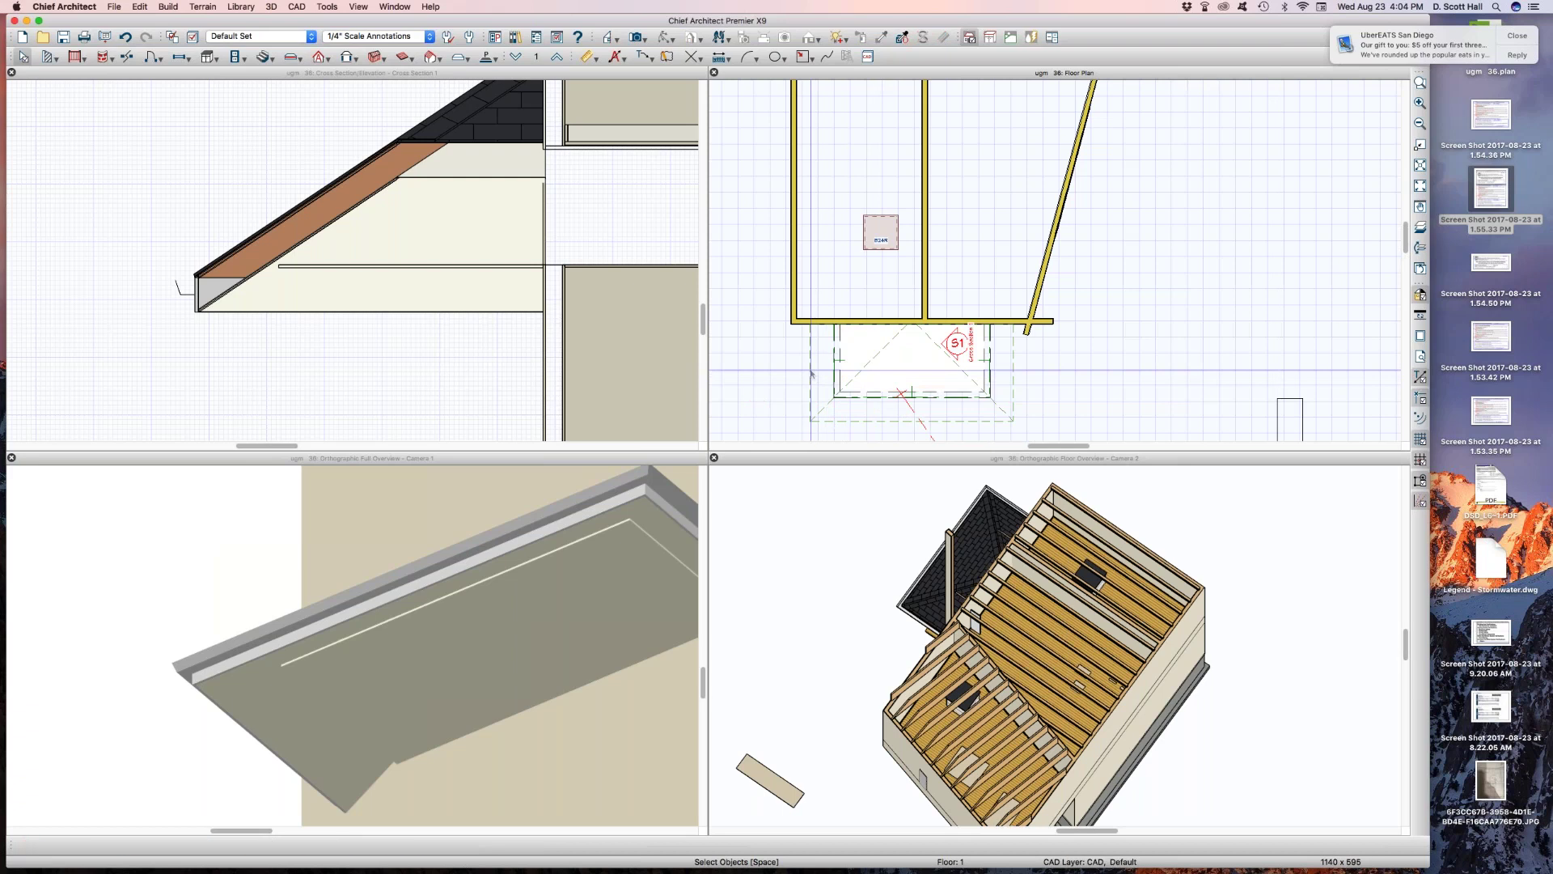
scroll(813, 356, "down", 1)
left_click(980, 374, "shift")
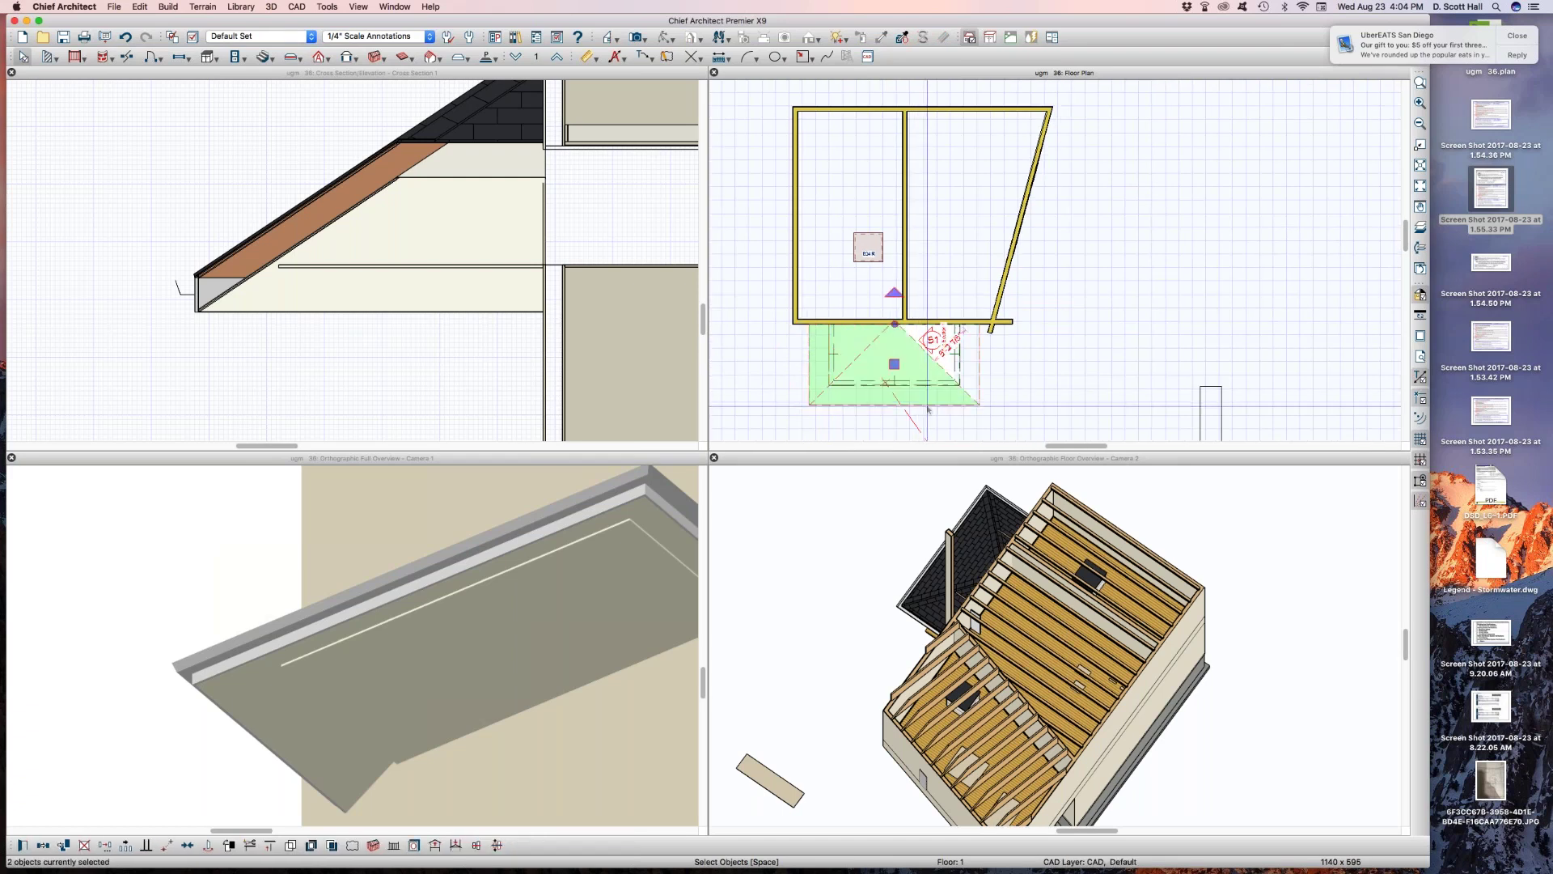
left_click(979, 375, "shift")
key("super+e")
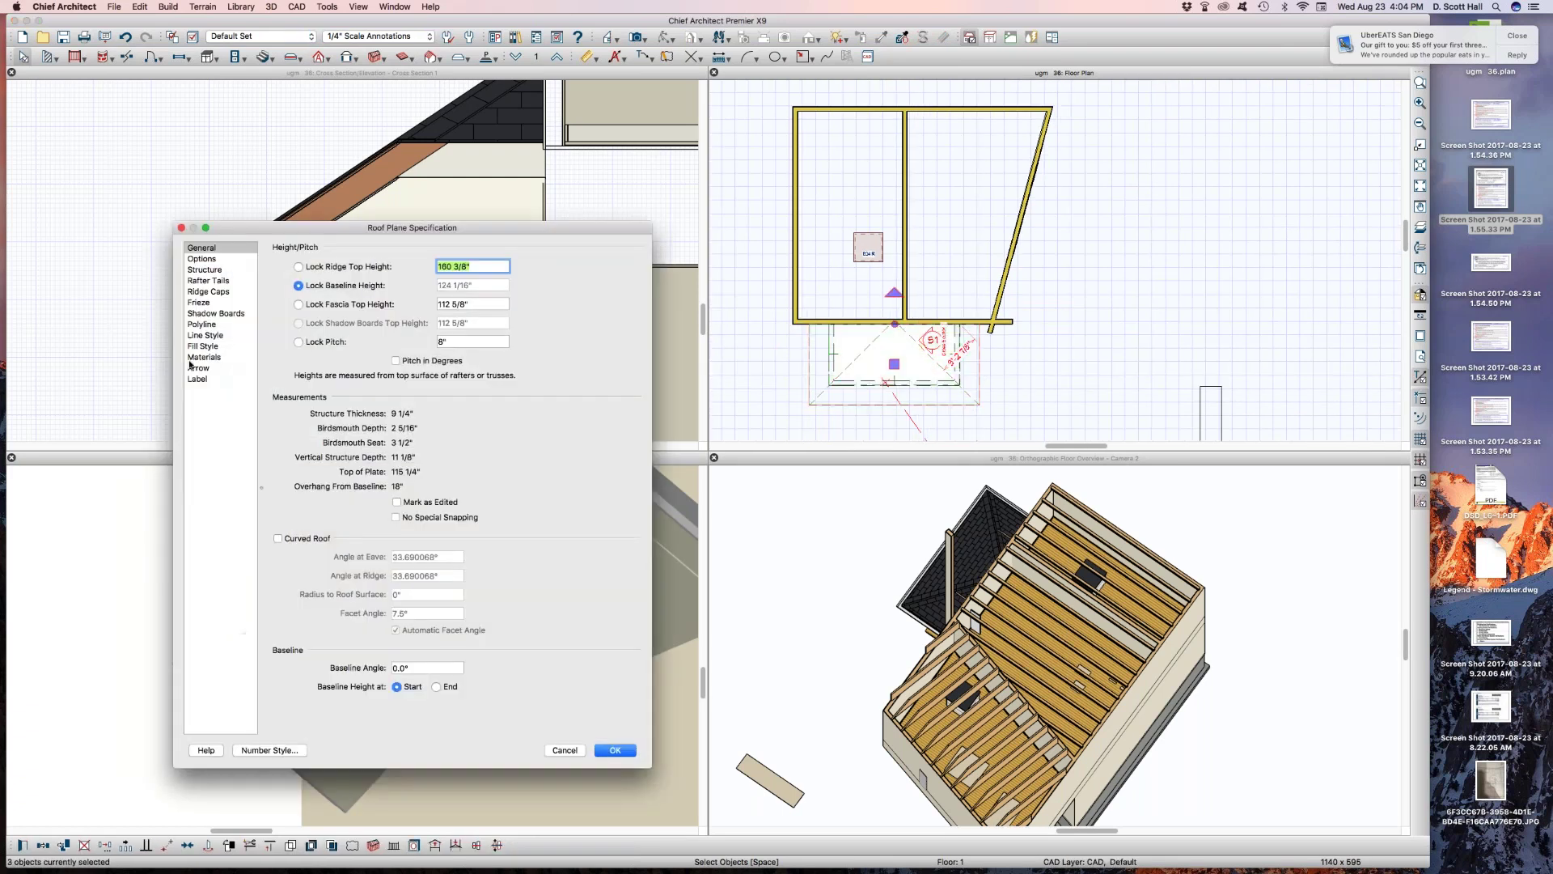
left_click(202, 260)
left_click(323, 296)
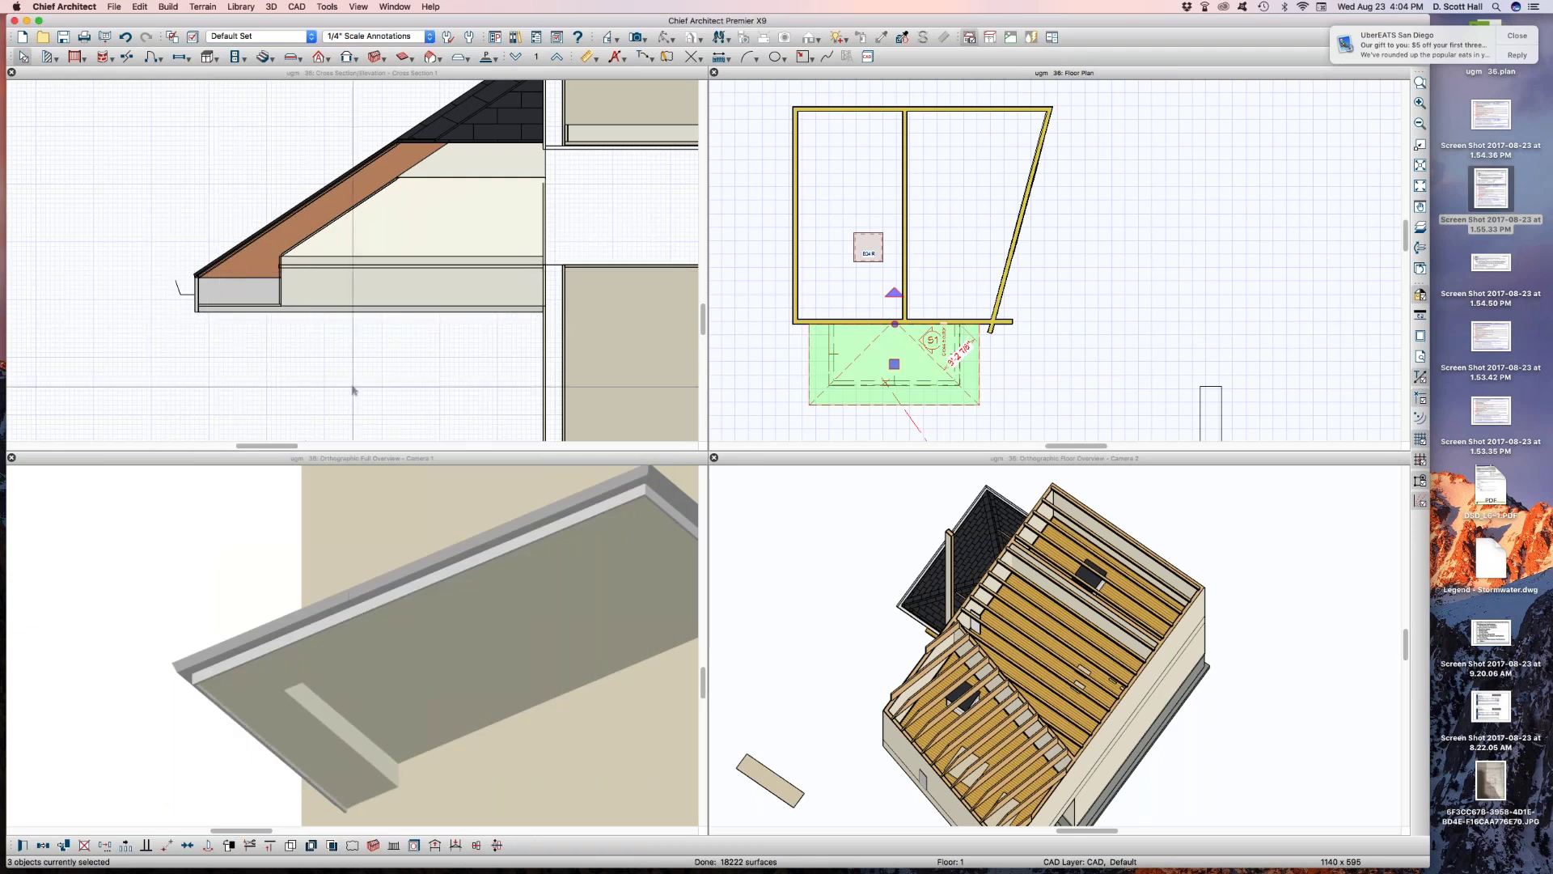
Turn off Use Soffit Surface for Ceiling in the bump-out room's structure settings
scroll(369, 360, "down", 3)
scroll(368, 360, "down", 2)
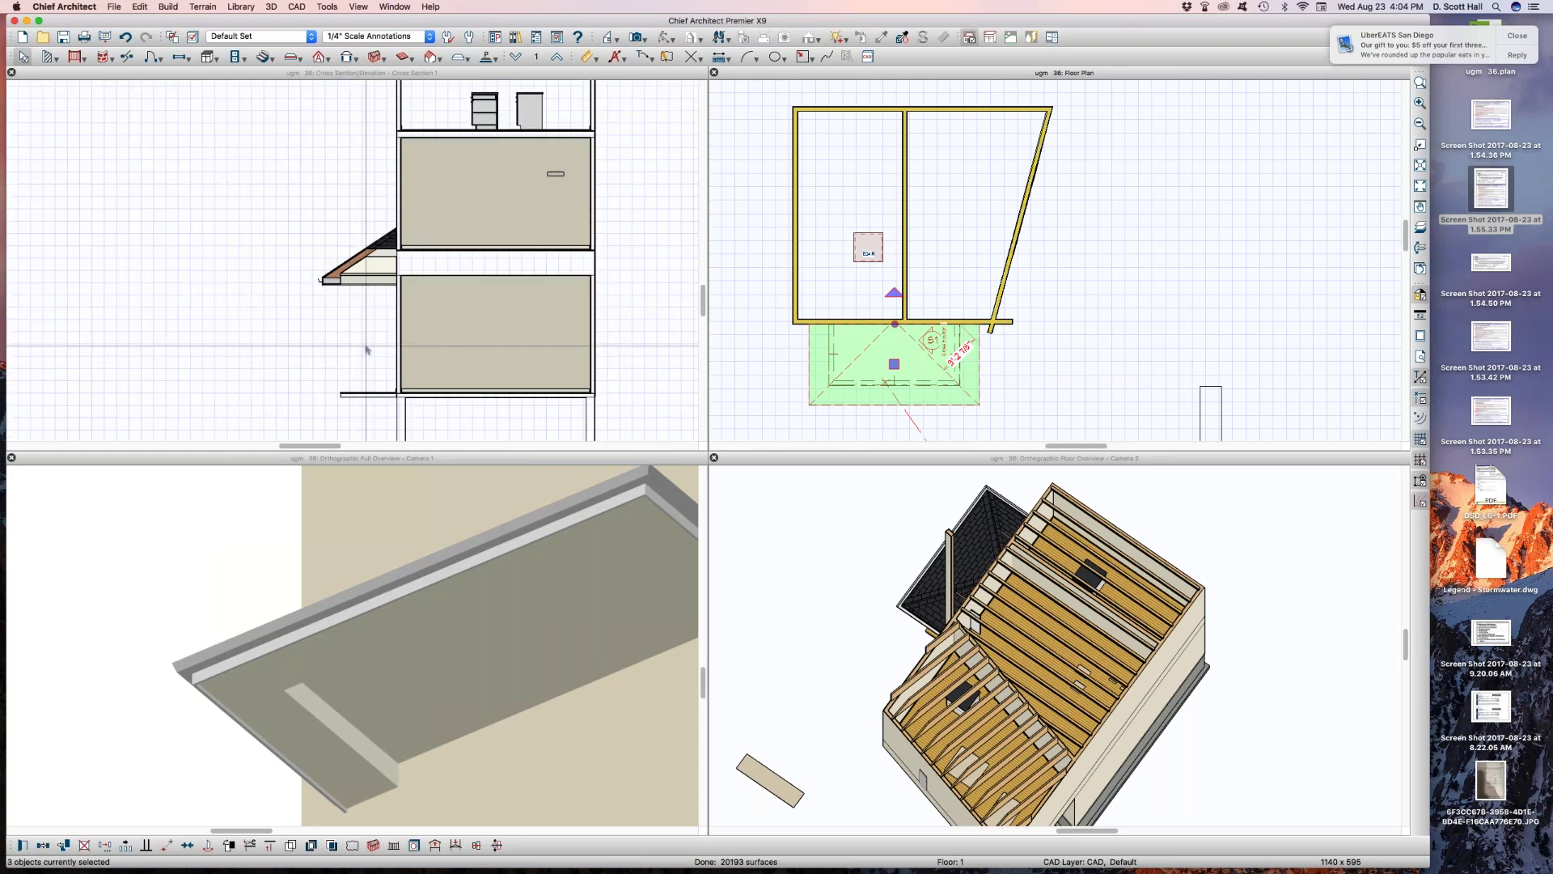
left_click(369, 351)
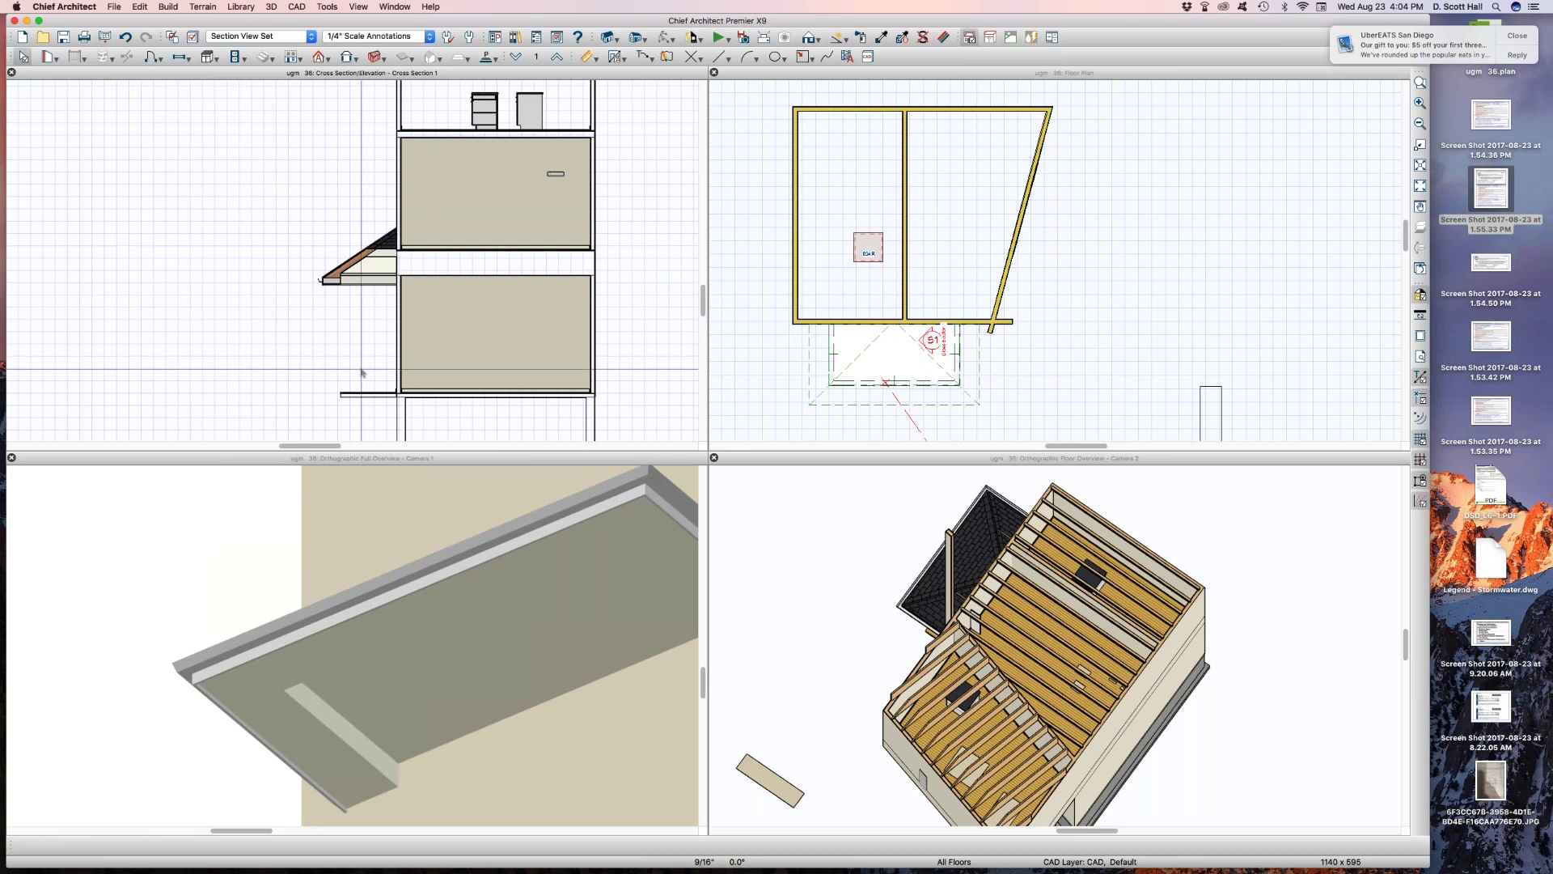
left_click(755, 373)
scroll(777, 299, "down", 2)
scroll(857, 377, "up", 2)
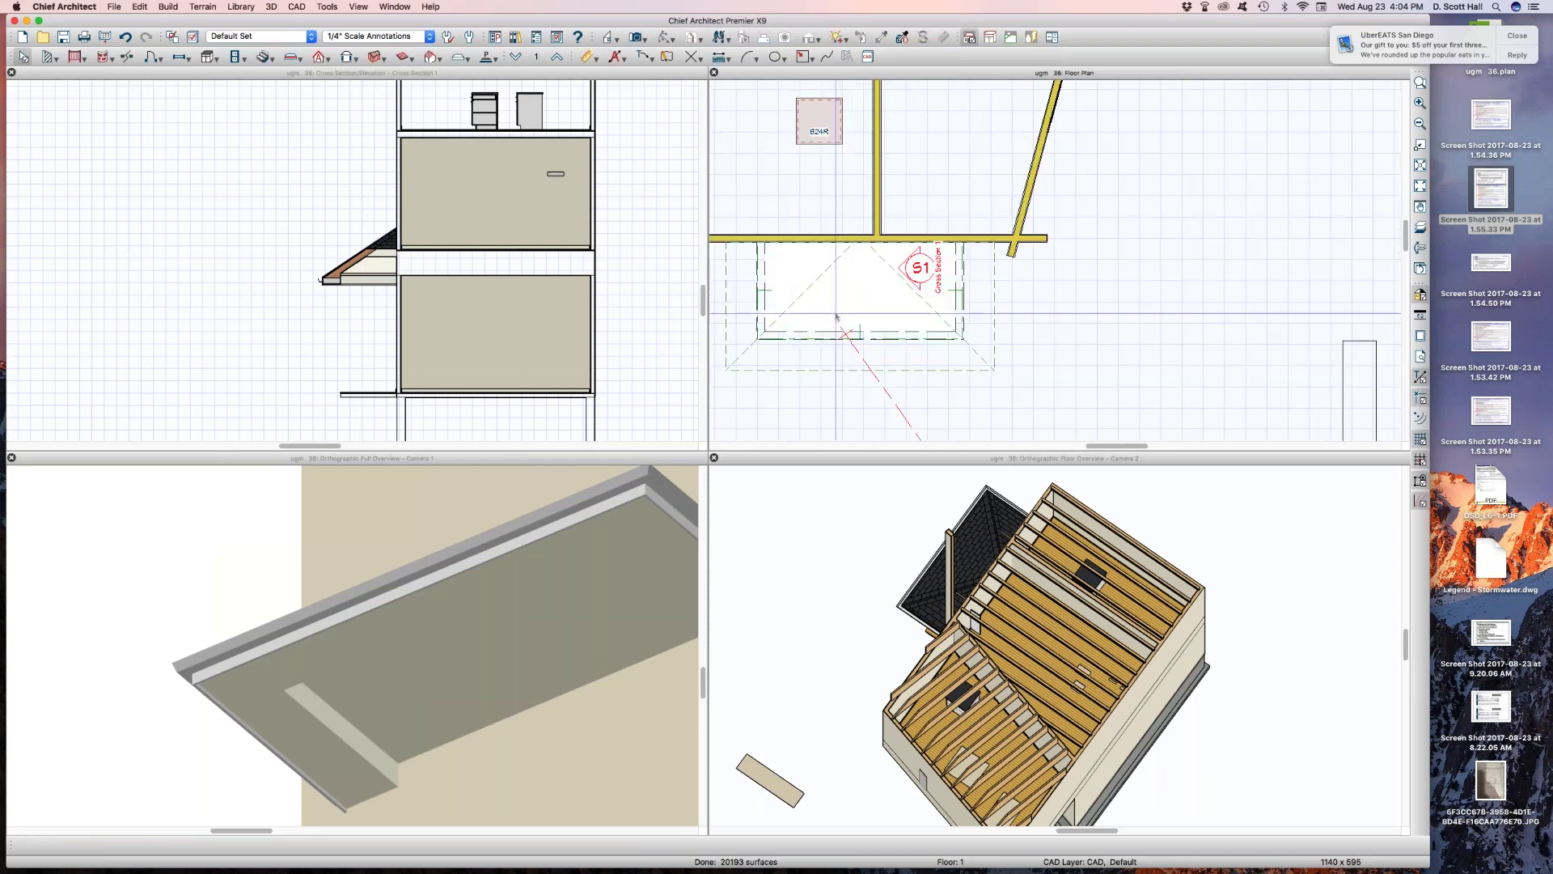
left_click(841, 309)
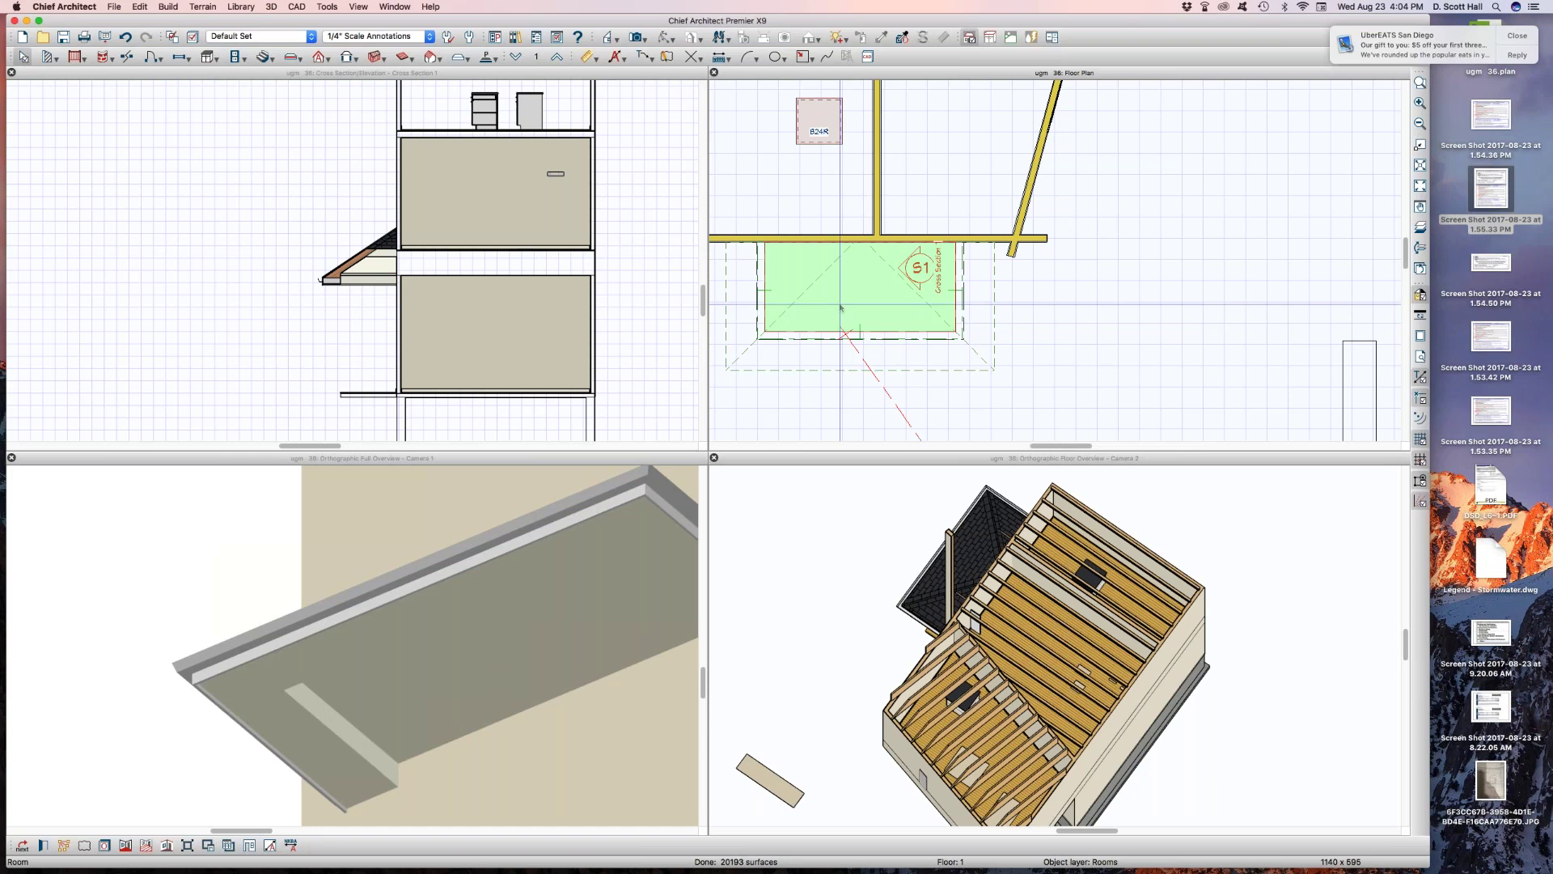
double_click(804, 326)
left_click(1112, 503)
key("Return")
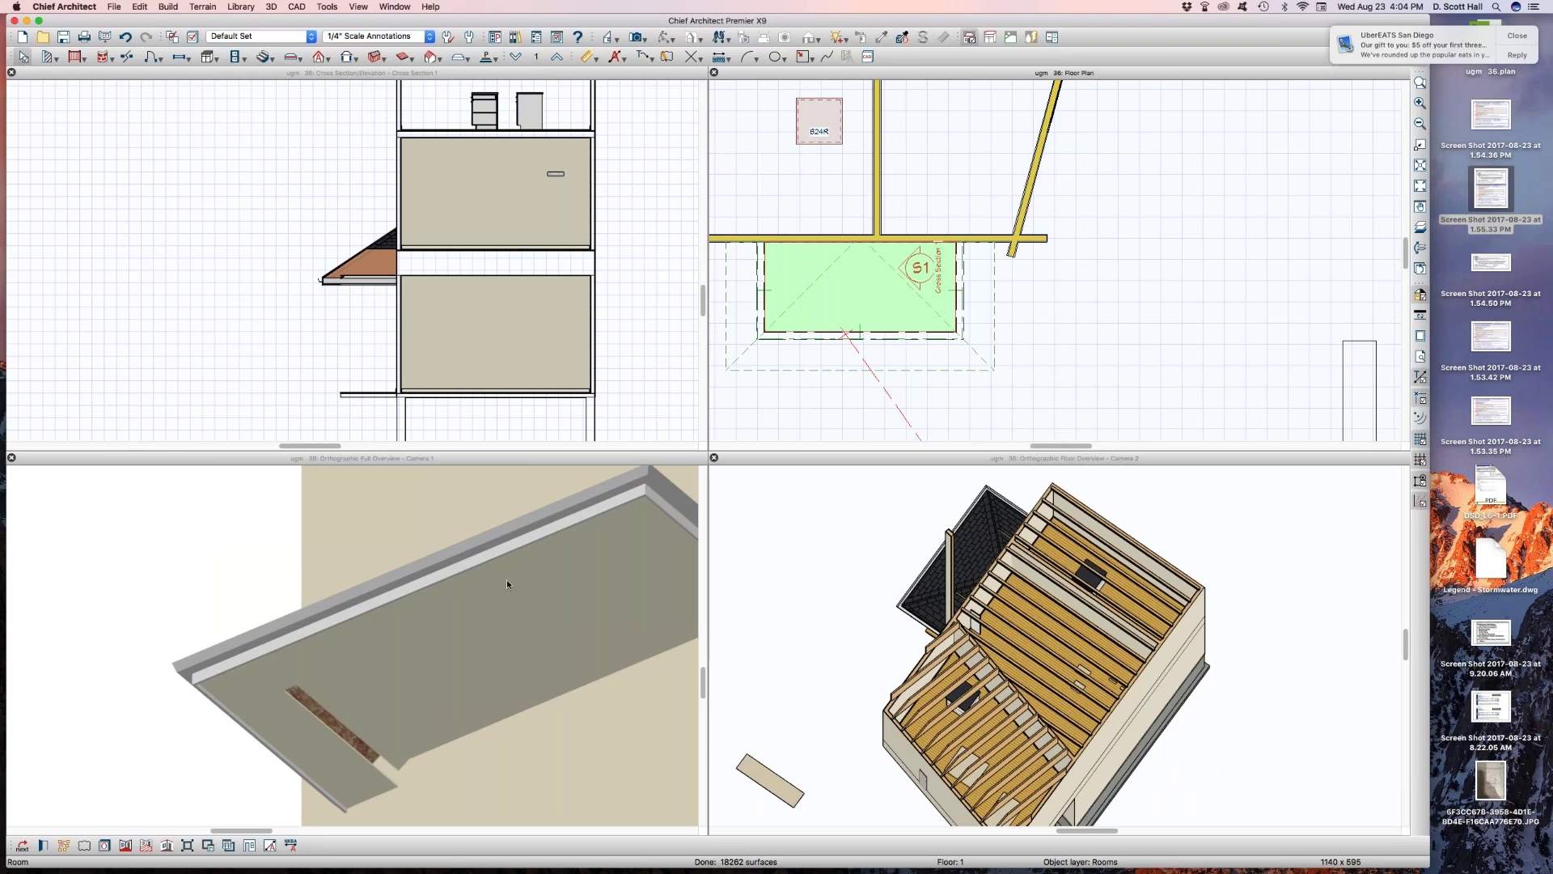
Examine the bump-out's underside in the 3D overview and review the room's structure settings without changing them
scroll(357, 775, "up", 5)
scroll(368, 760, "up", 5)
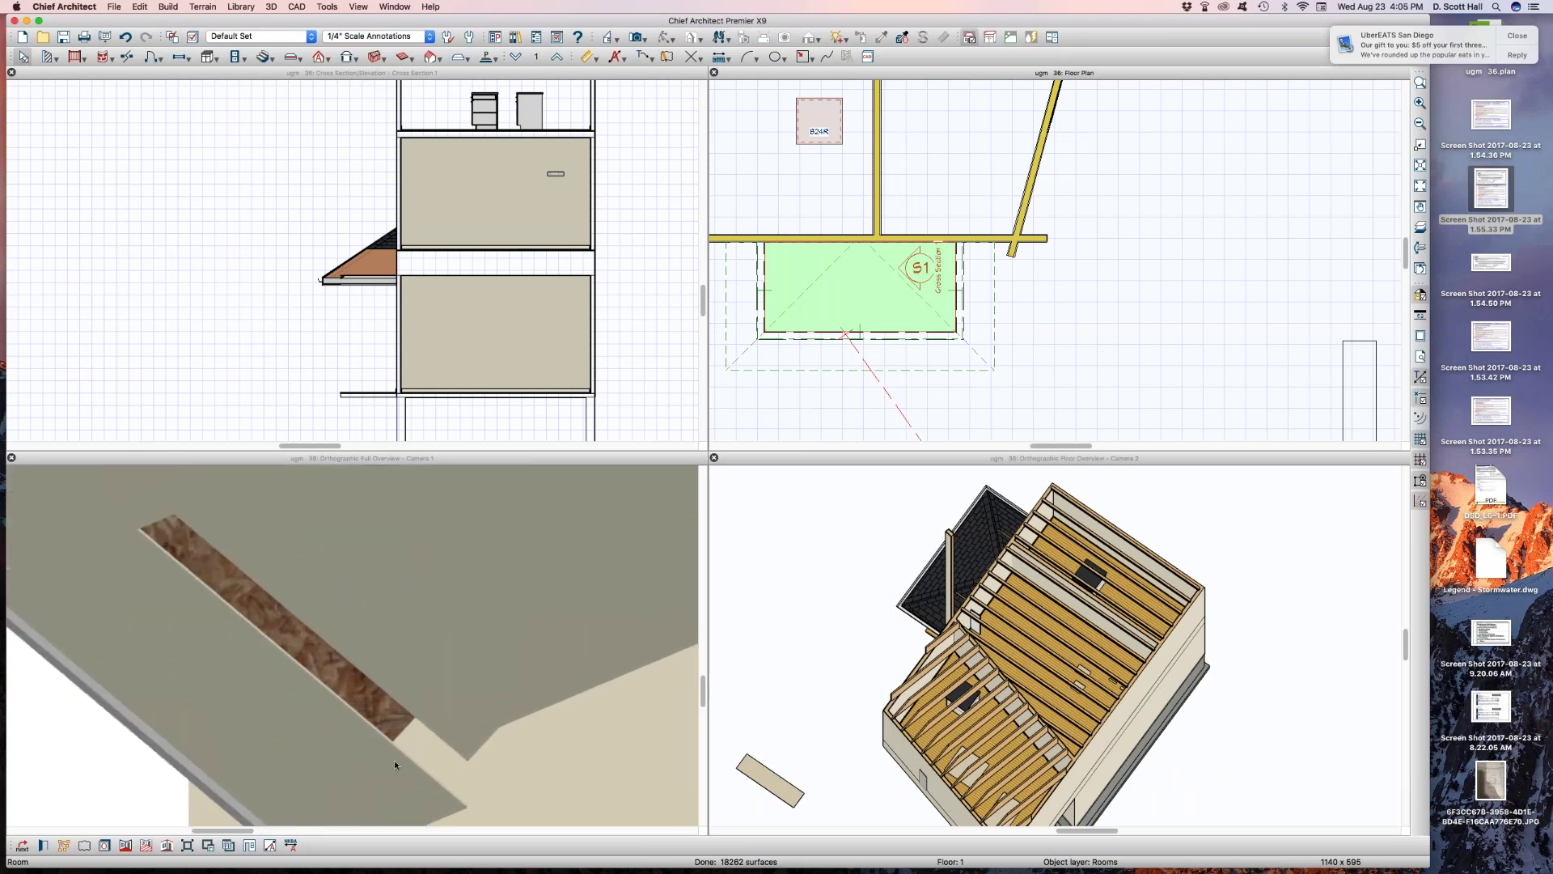
scroll(360, 703, "down", 3)
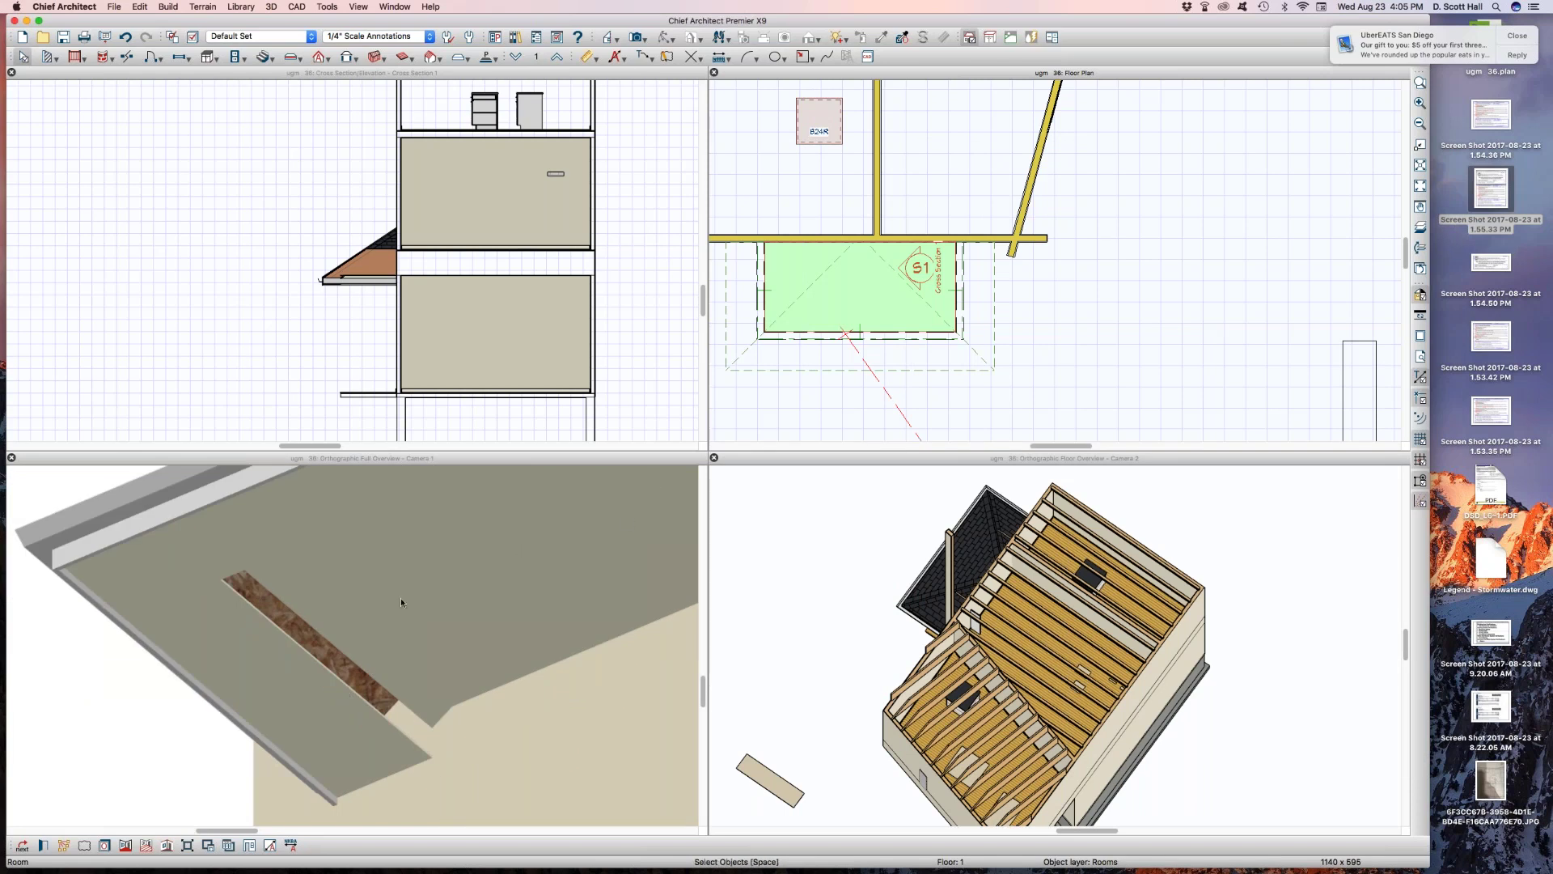
double_click(842, 311)
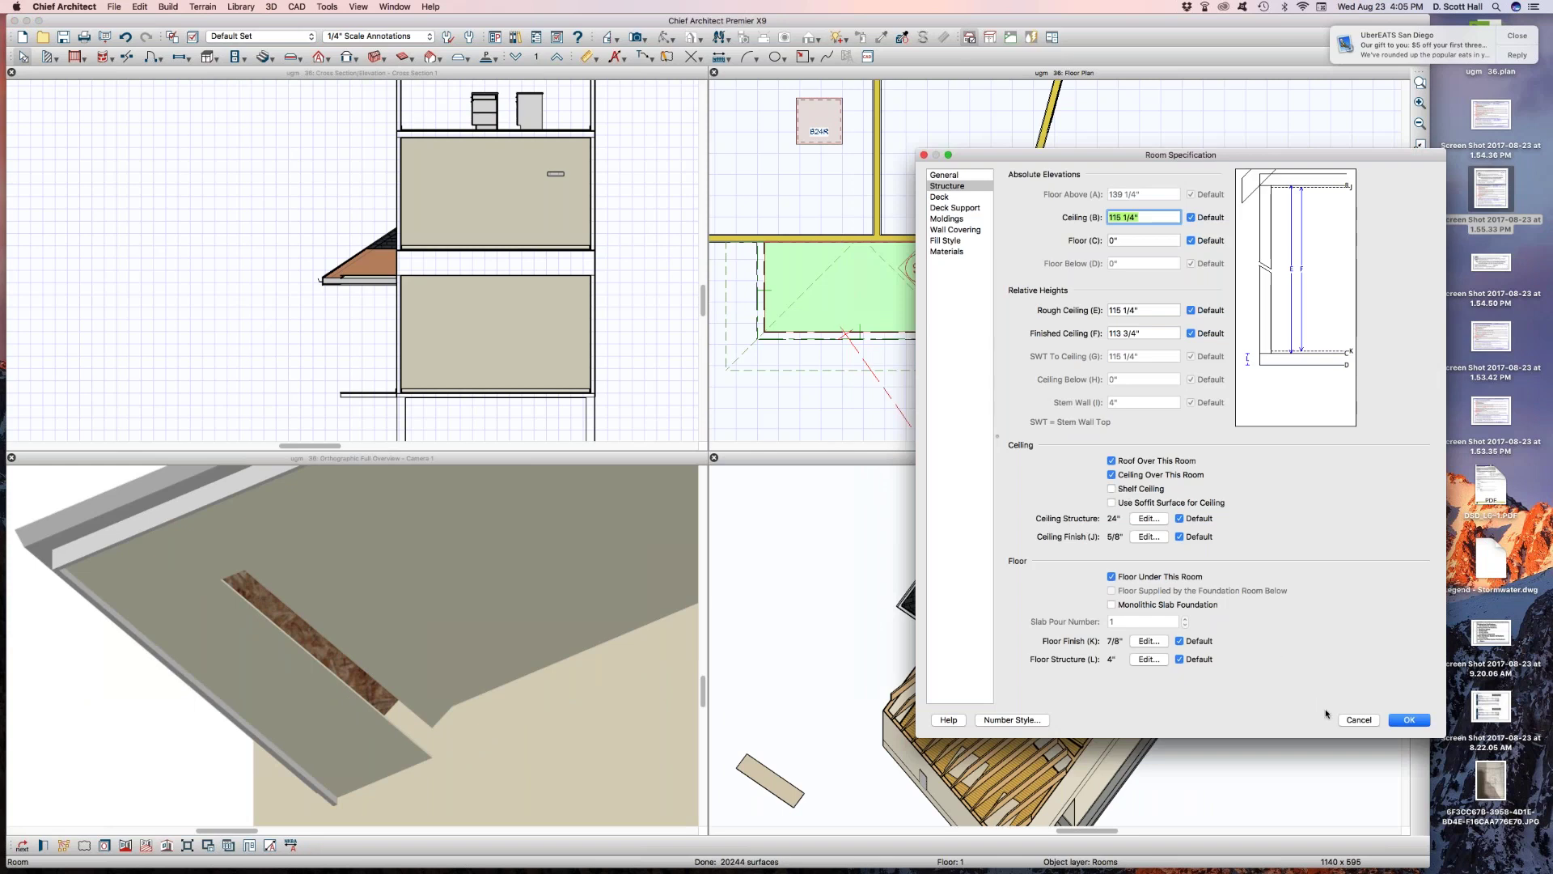
left_click(1361, 720)
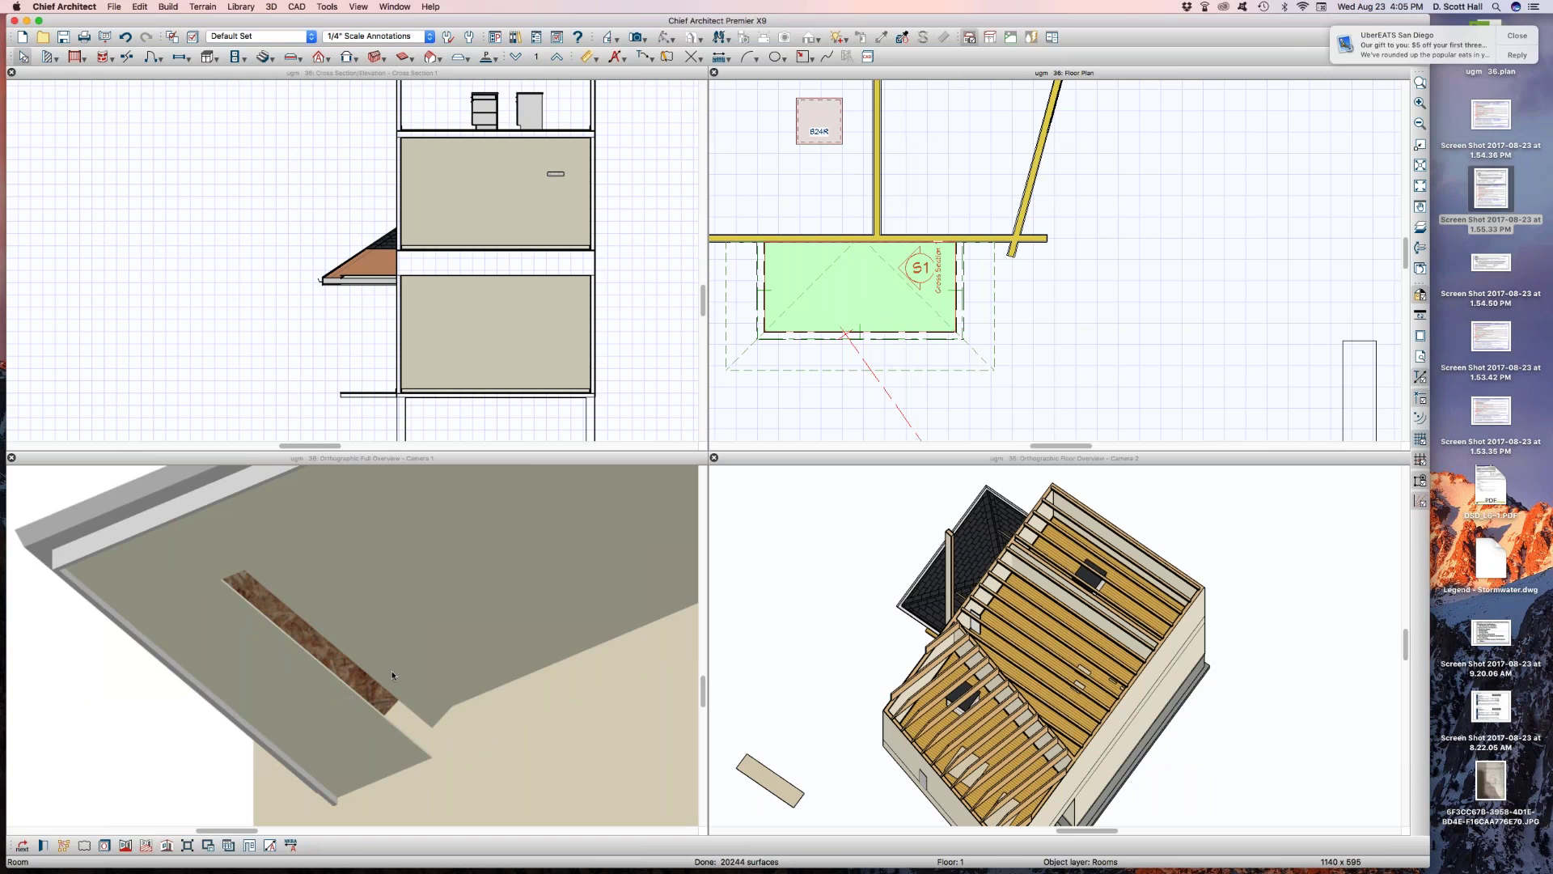
left_click(441, 596)
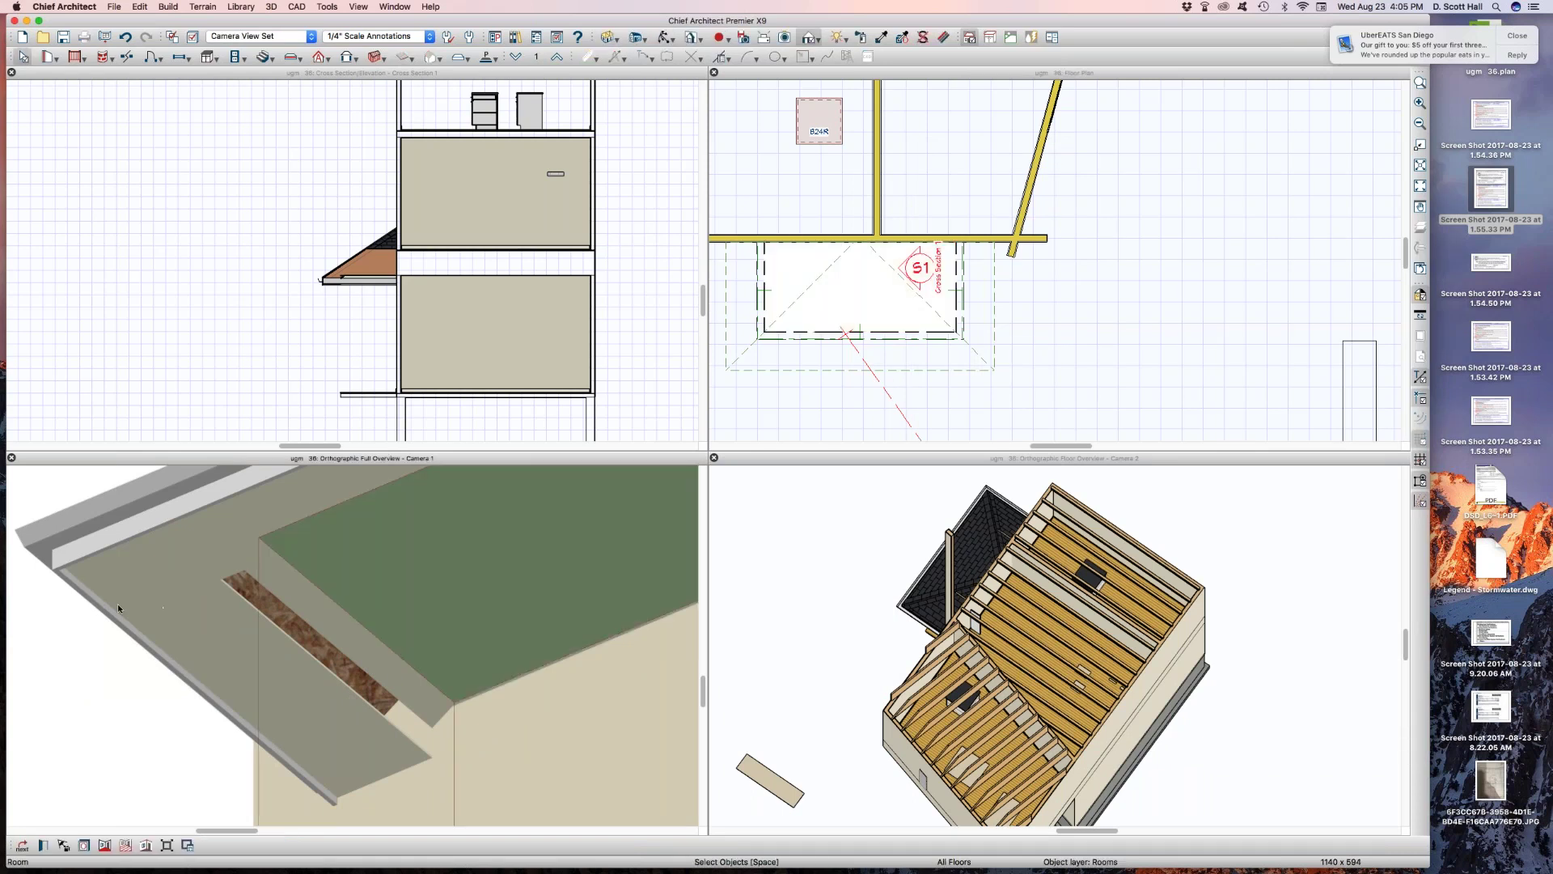
left_click(199, 595)
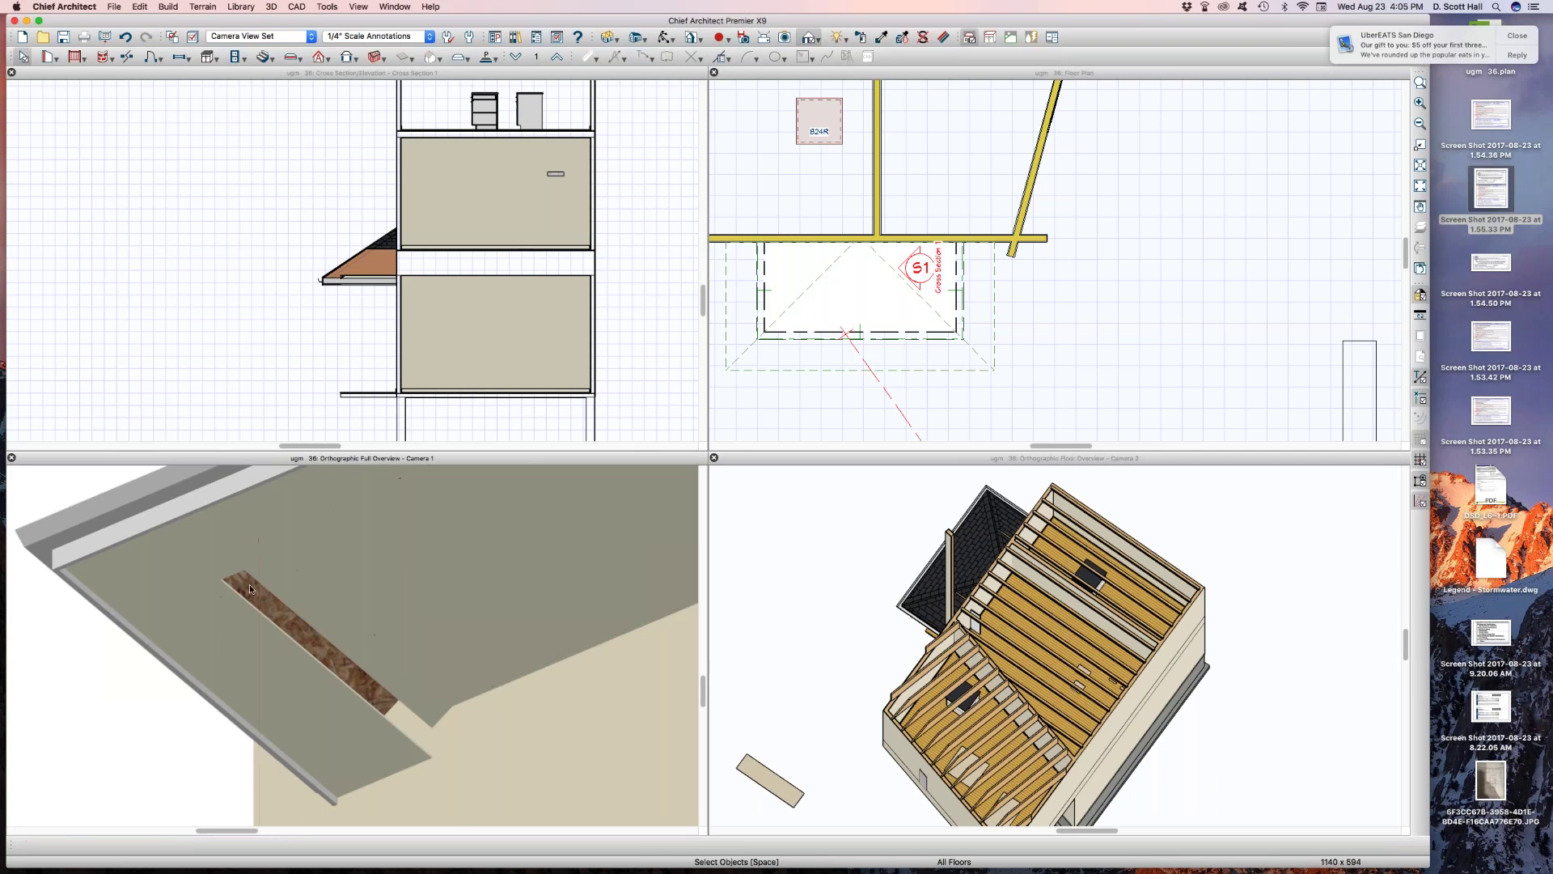
Re-enable Use Soffit Surface for Ceiling in the bump-out room, keeping Ceiling Over This Room on
left_click(825, 305)
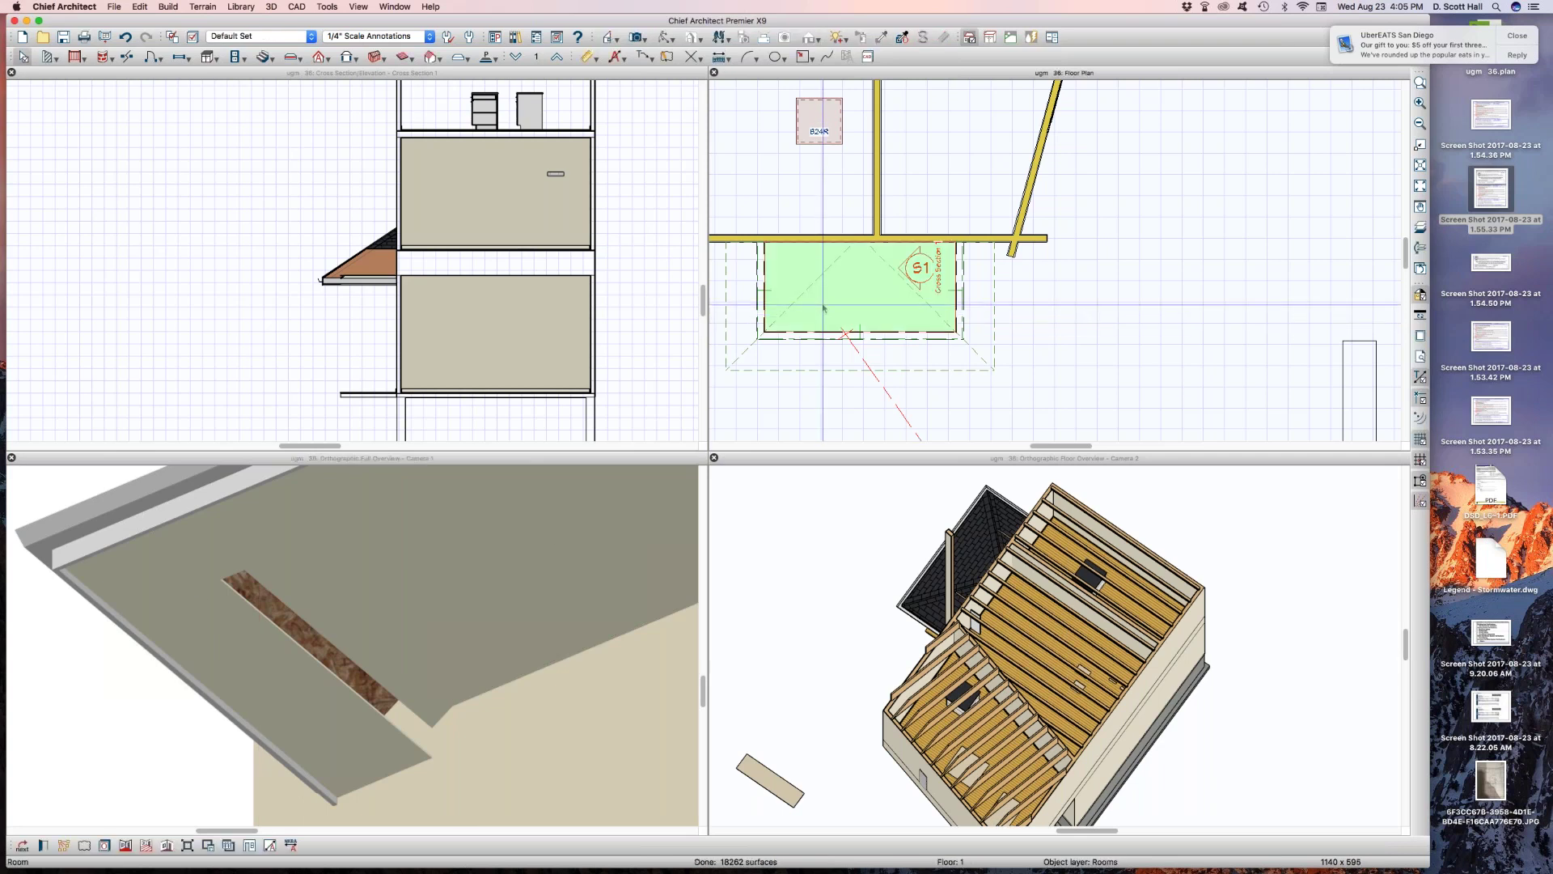
double_click(824, 308)
left_click(1137, 477)
left_click(1112, 476)
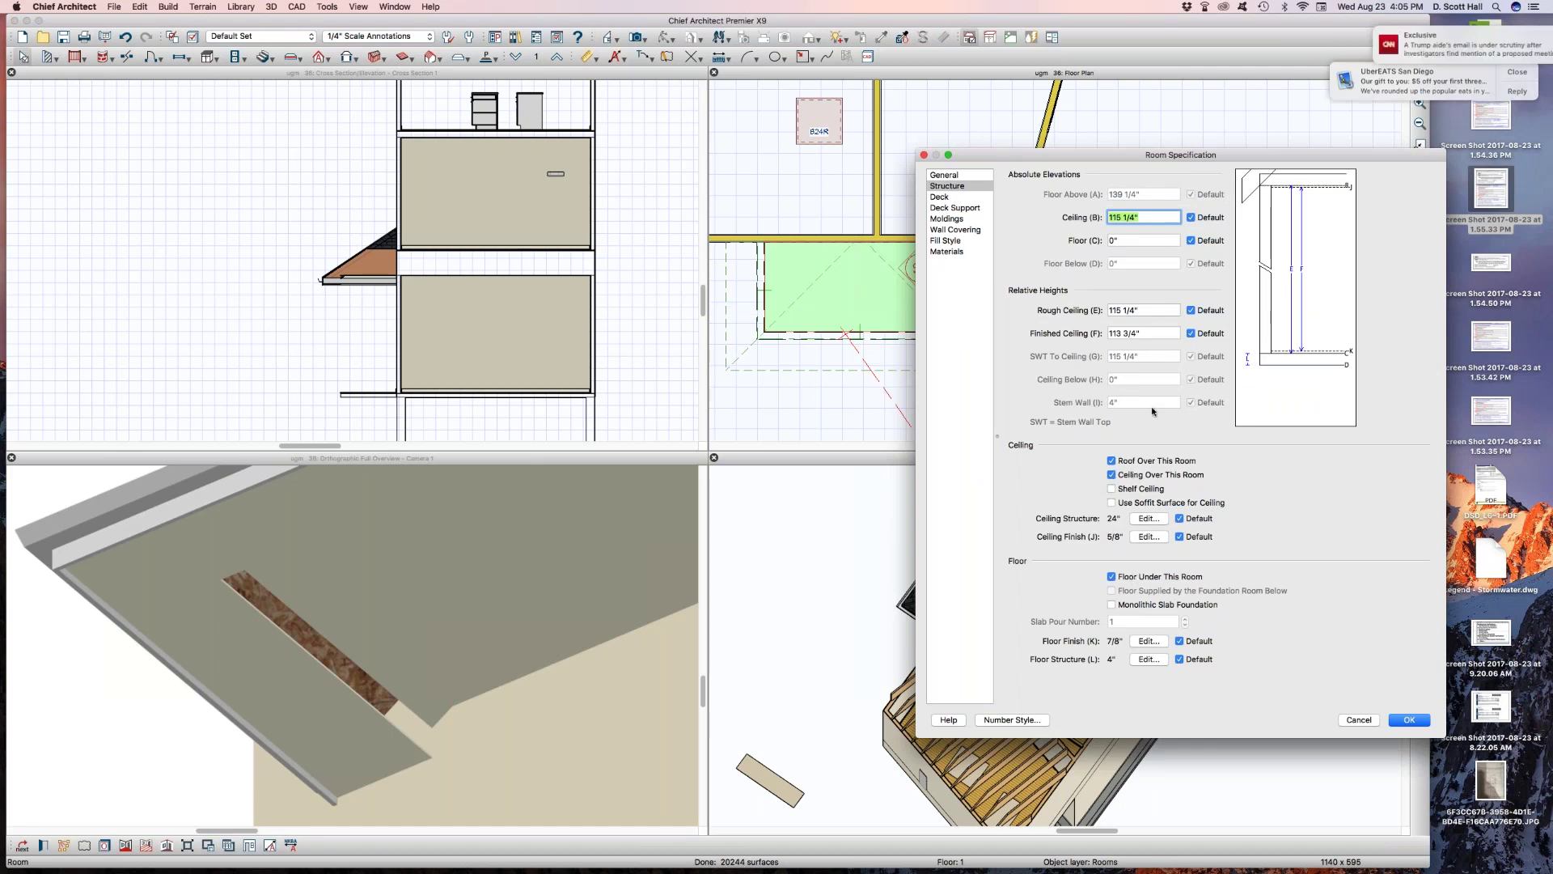
left_click(1140, 503)
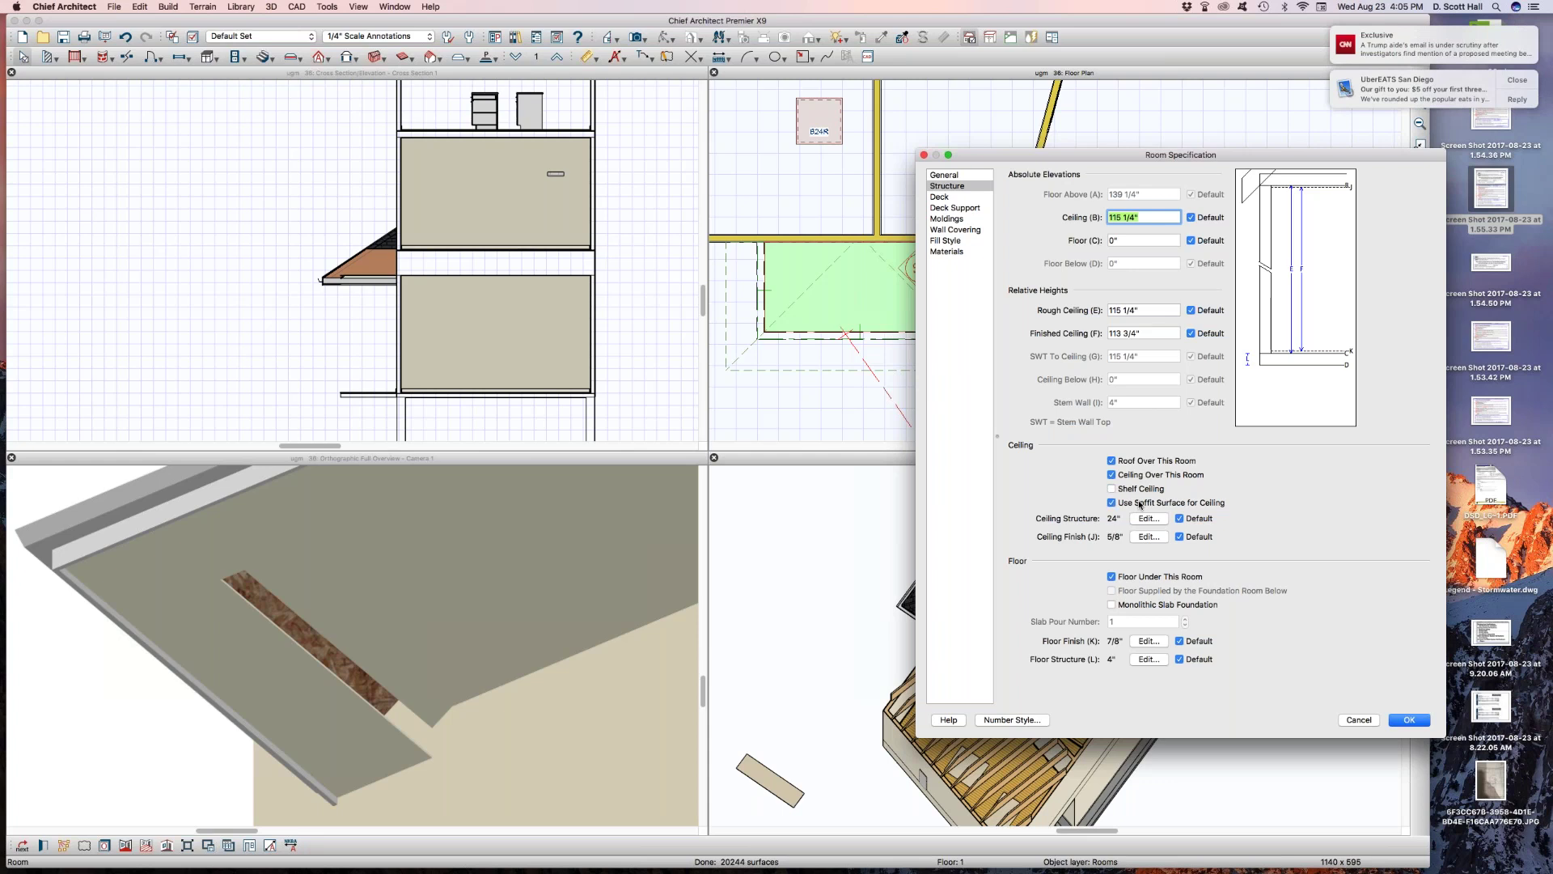
key("Return")
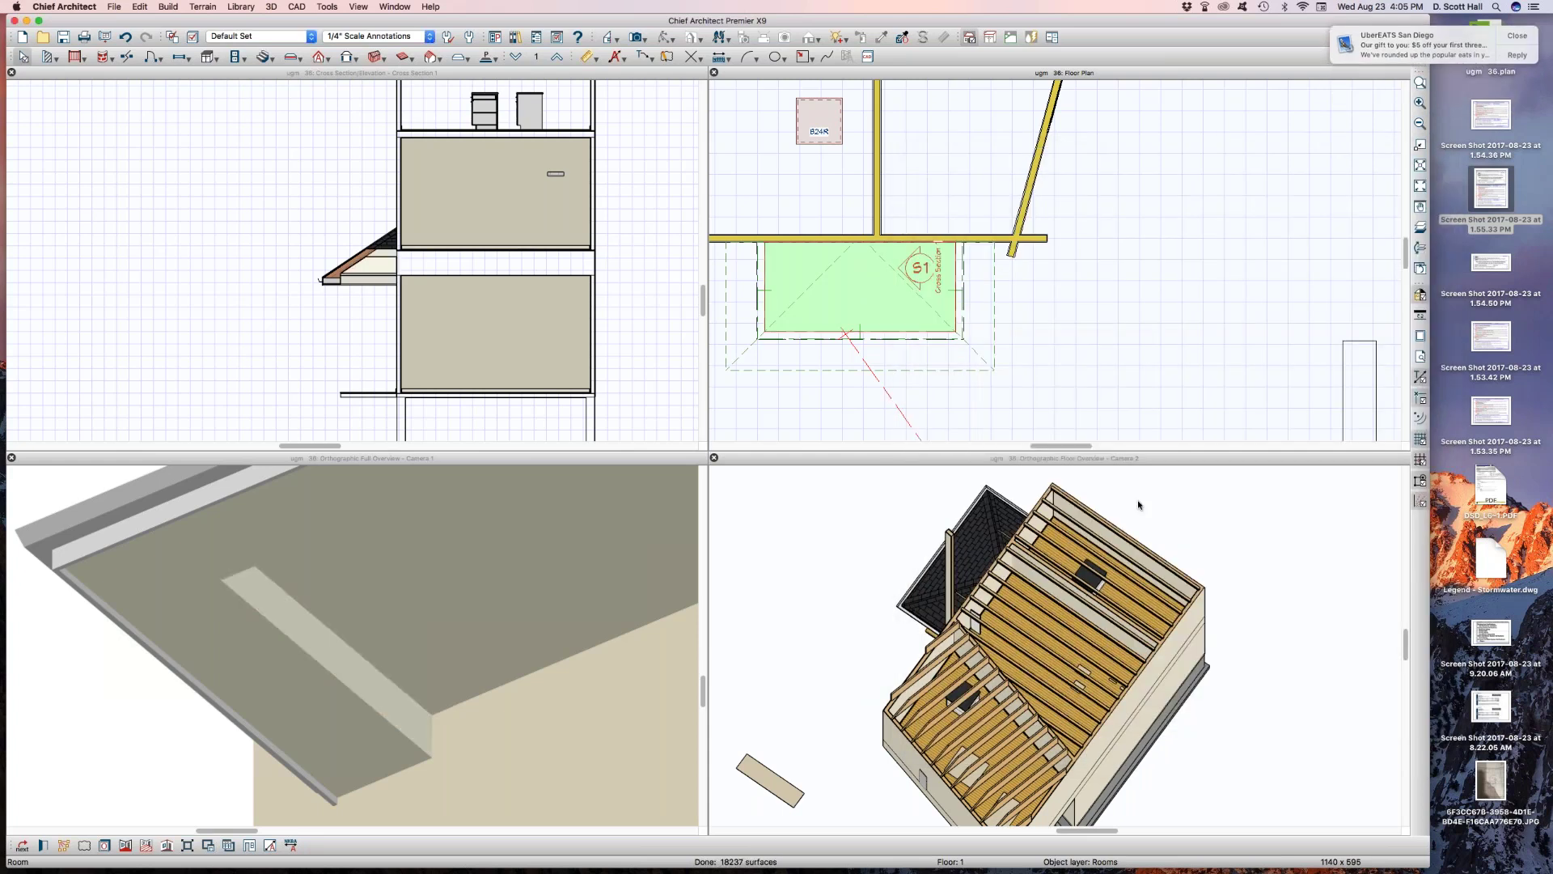
Inspect the eave in the cross section and disable the bump-out room's Use Soffit Surface for Ceiling option
scroll(431, 361, "up", 5)
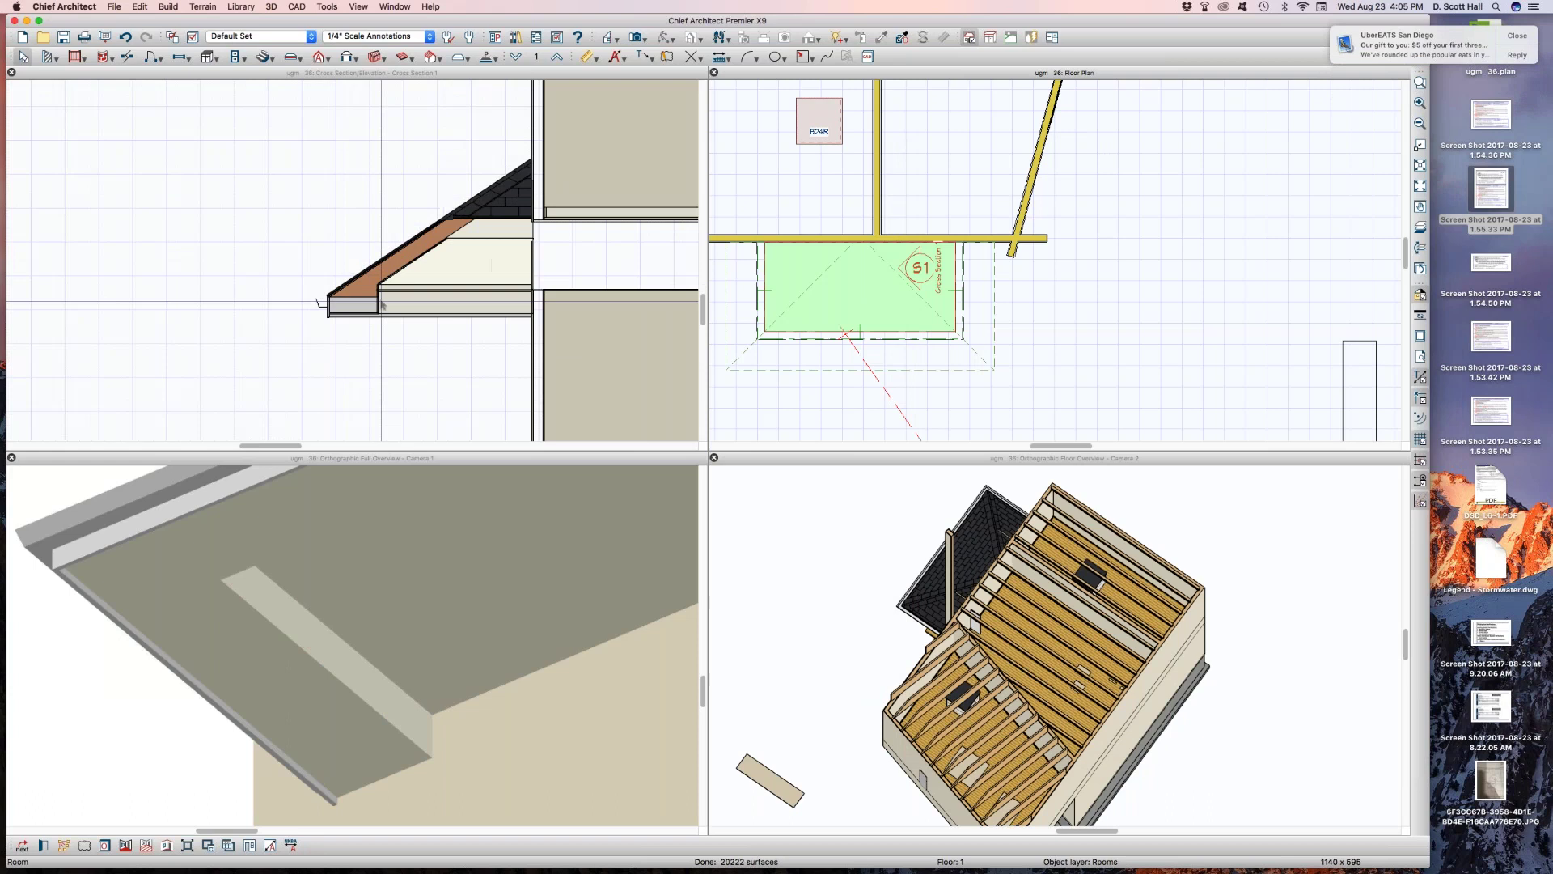
scroll(431, 360, "up", 2)
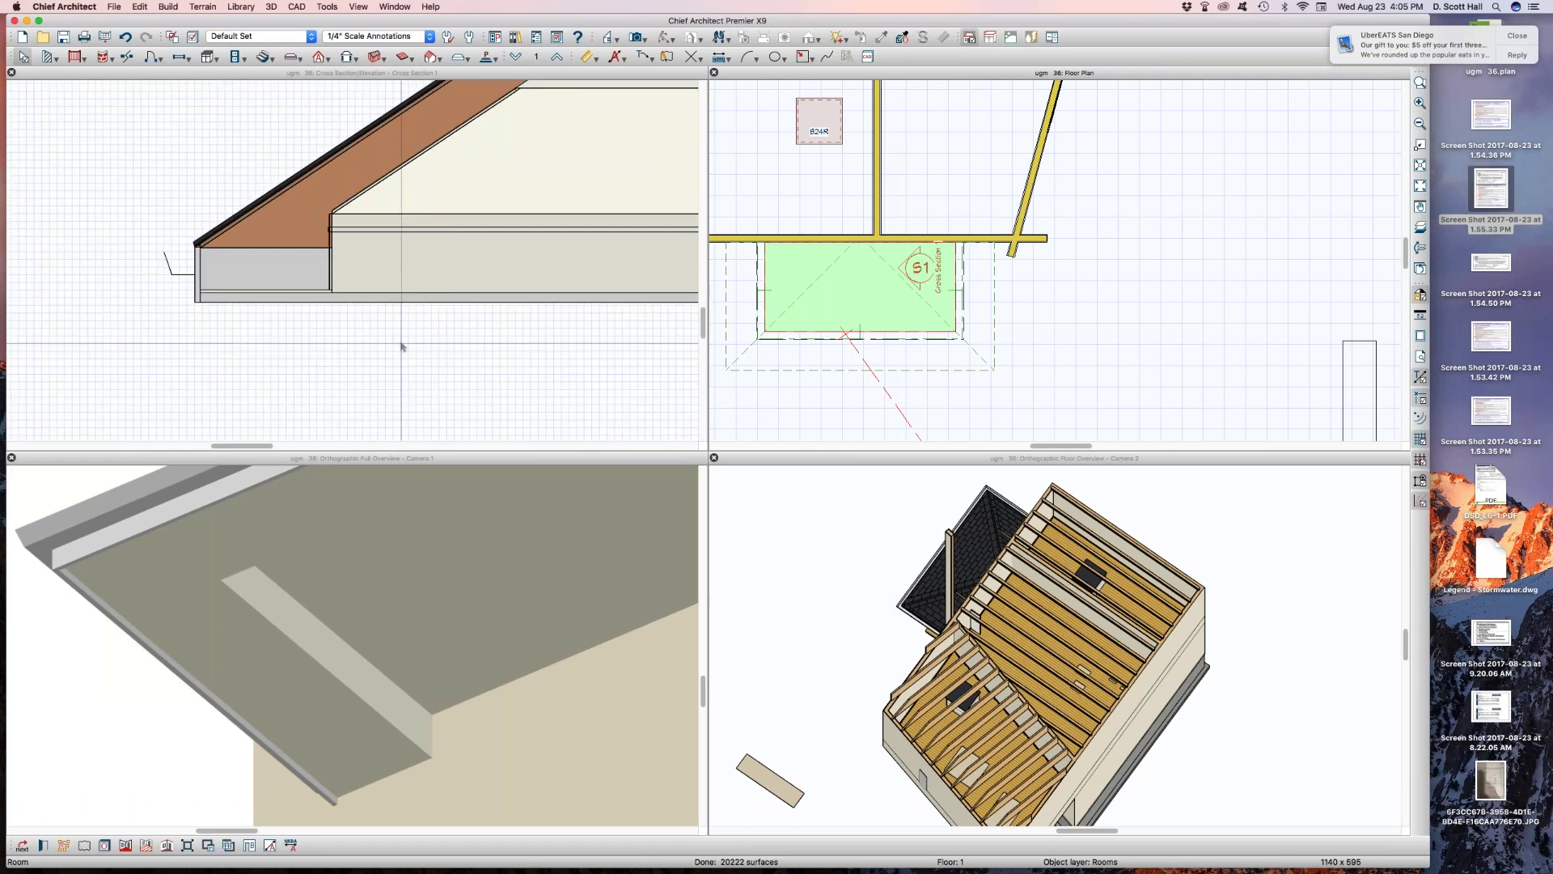
scroll(448, 282, "right", 3)
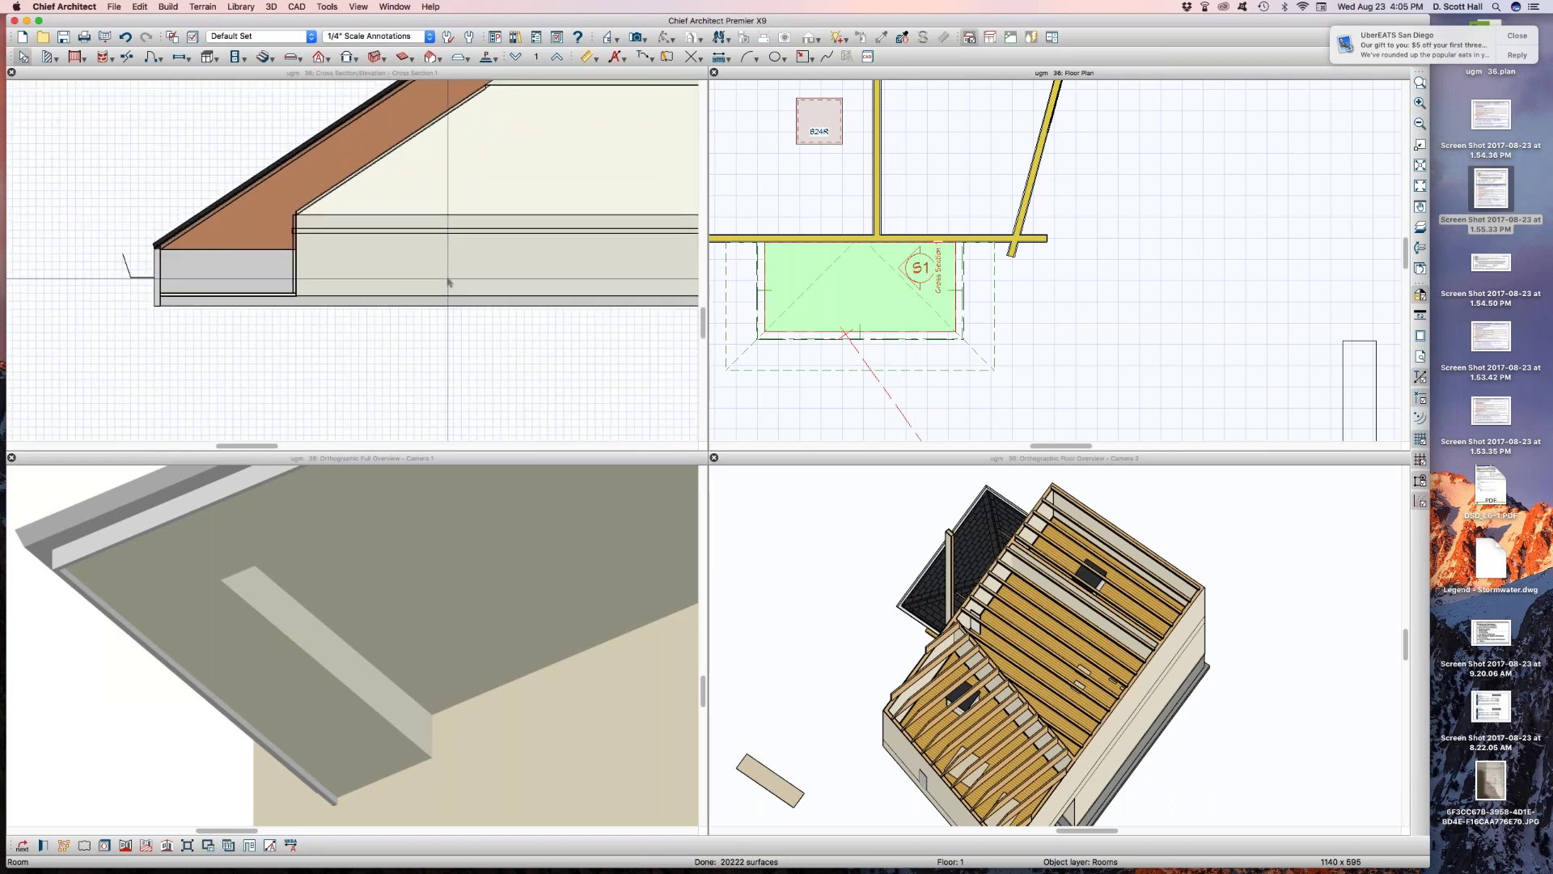
left_click(839, 295)
left_click(841, 296)
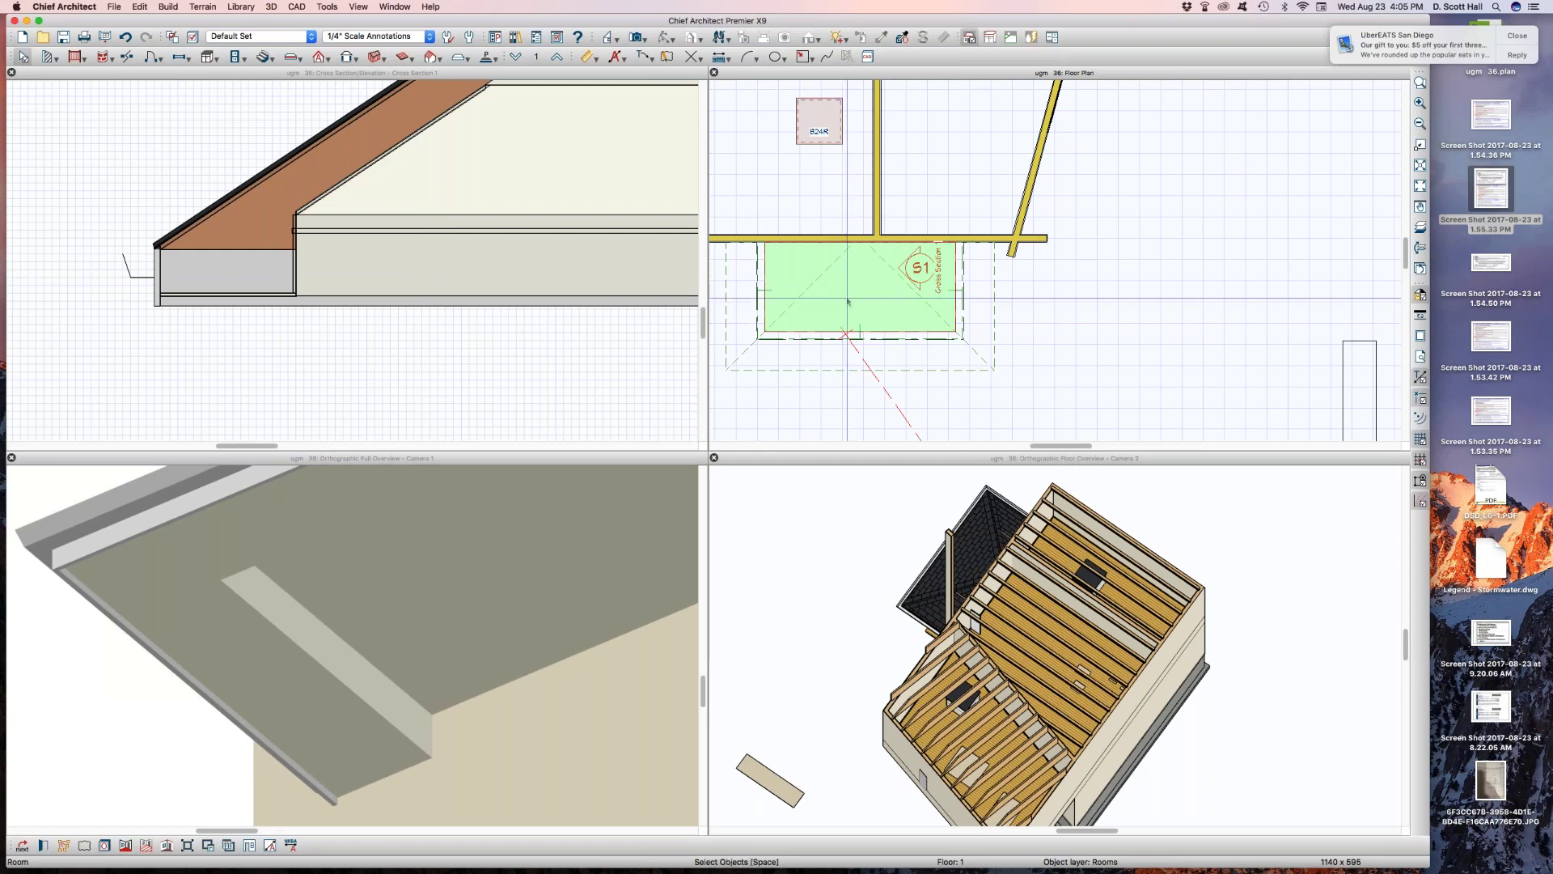
left_click(850, 296)
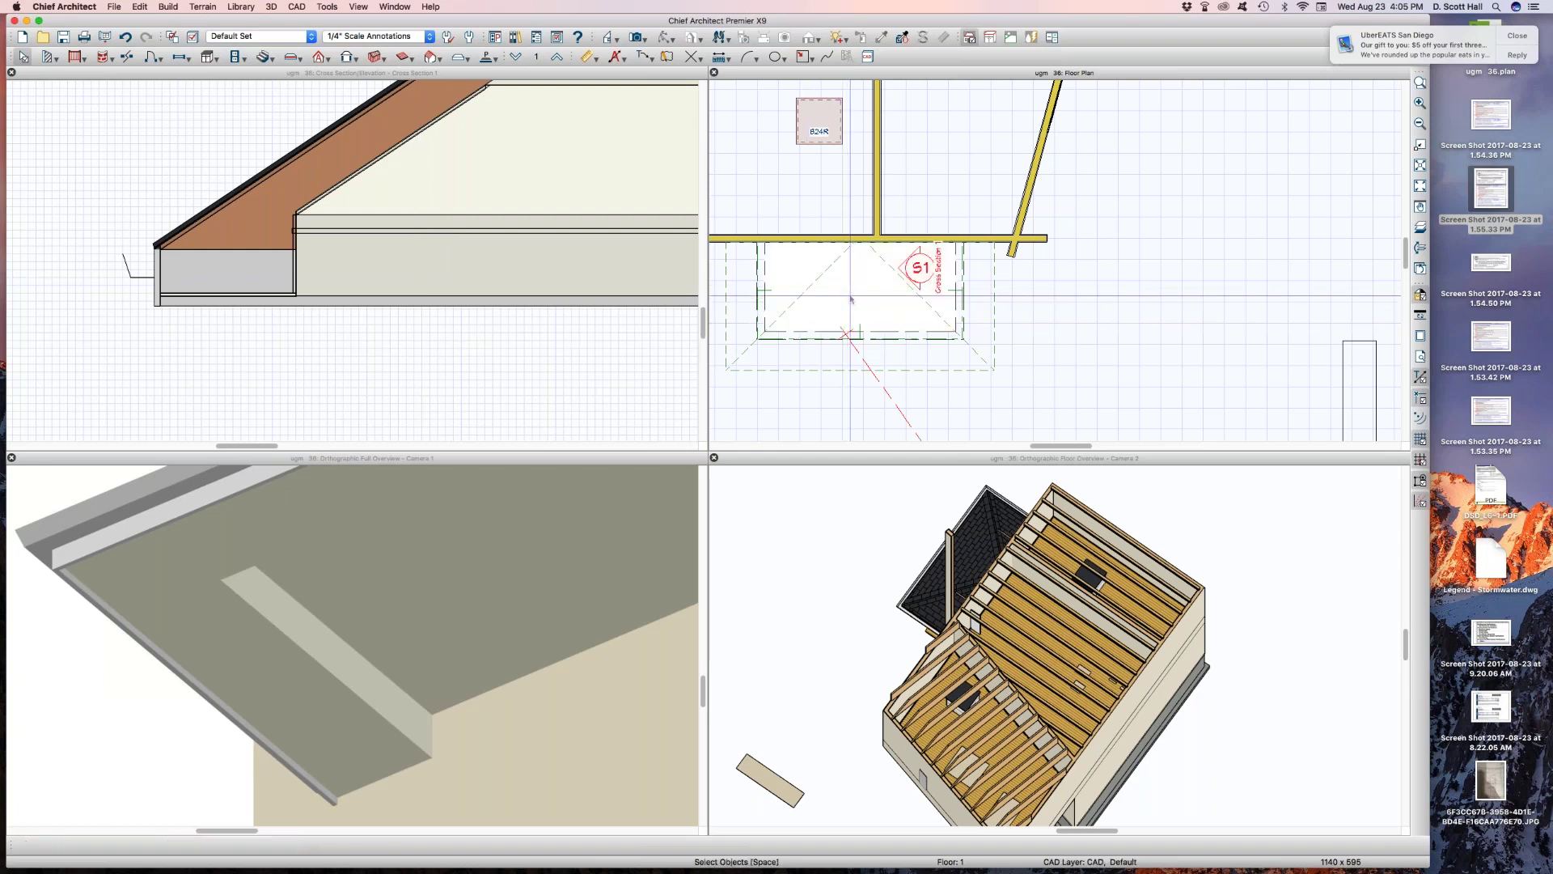
double_click(850, 298)
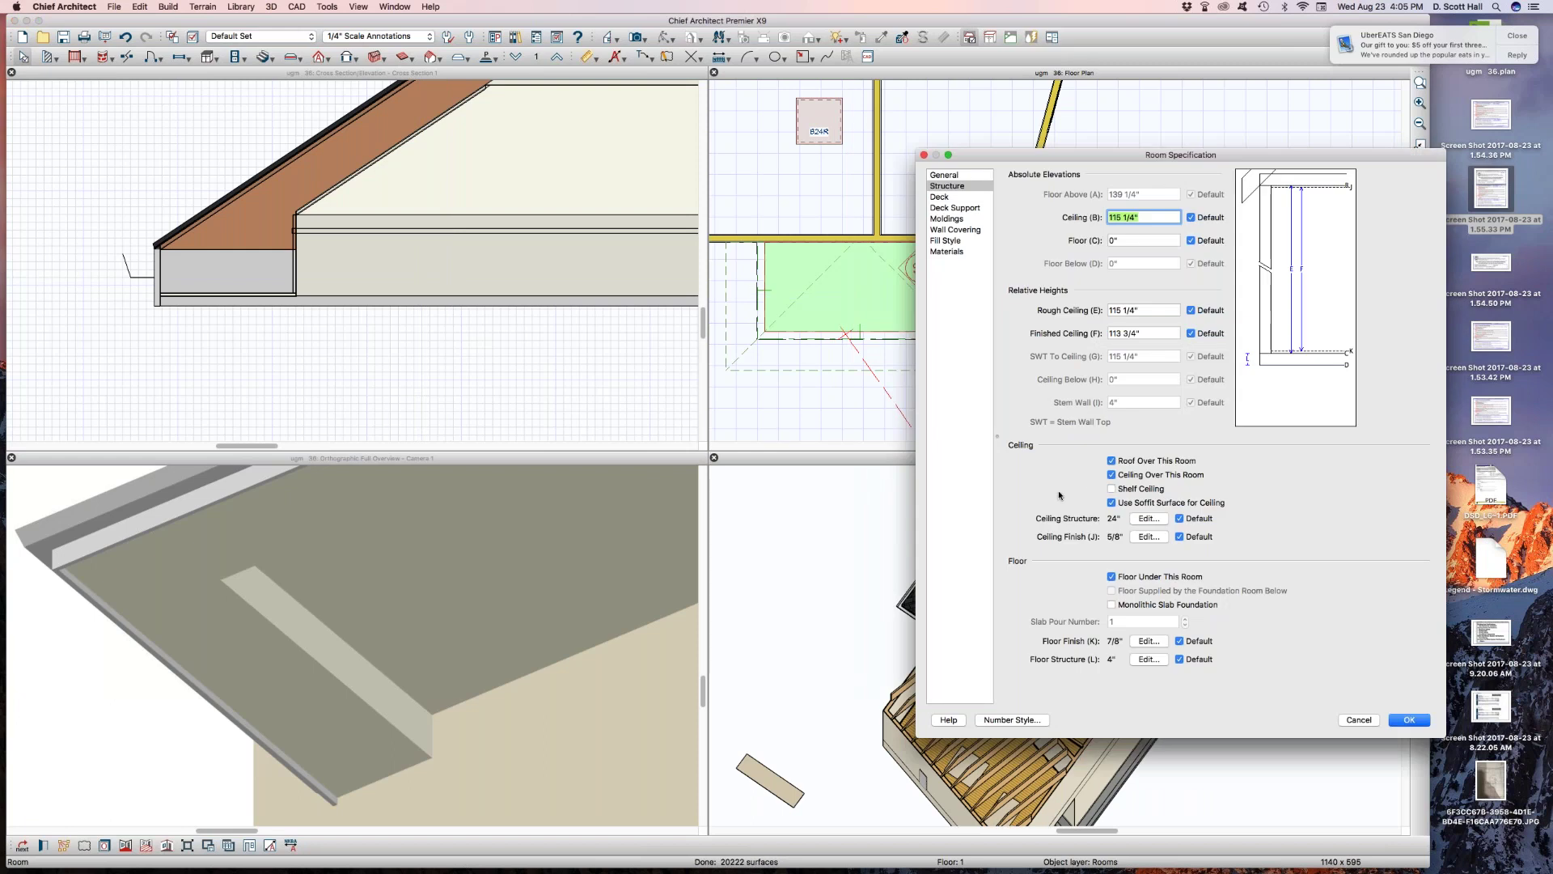
left_click(1141, 505)
key("Return")
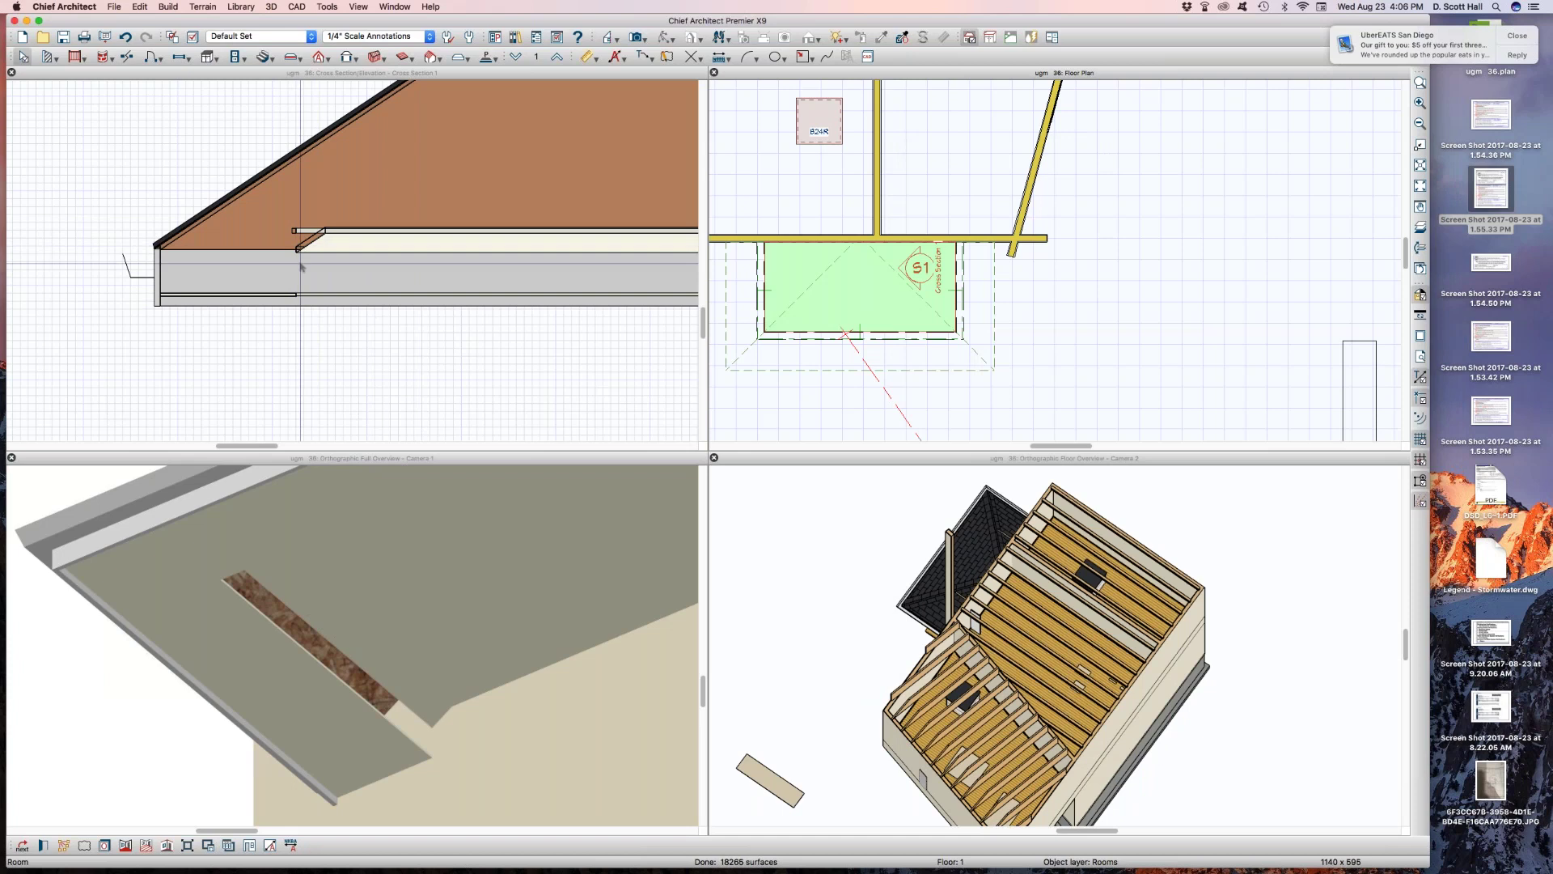
Enable Use Soffit Surface for Ceiling and disable Ceiling Over This Room in the bump-out room's structure settings
left_click(487, 580)
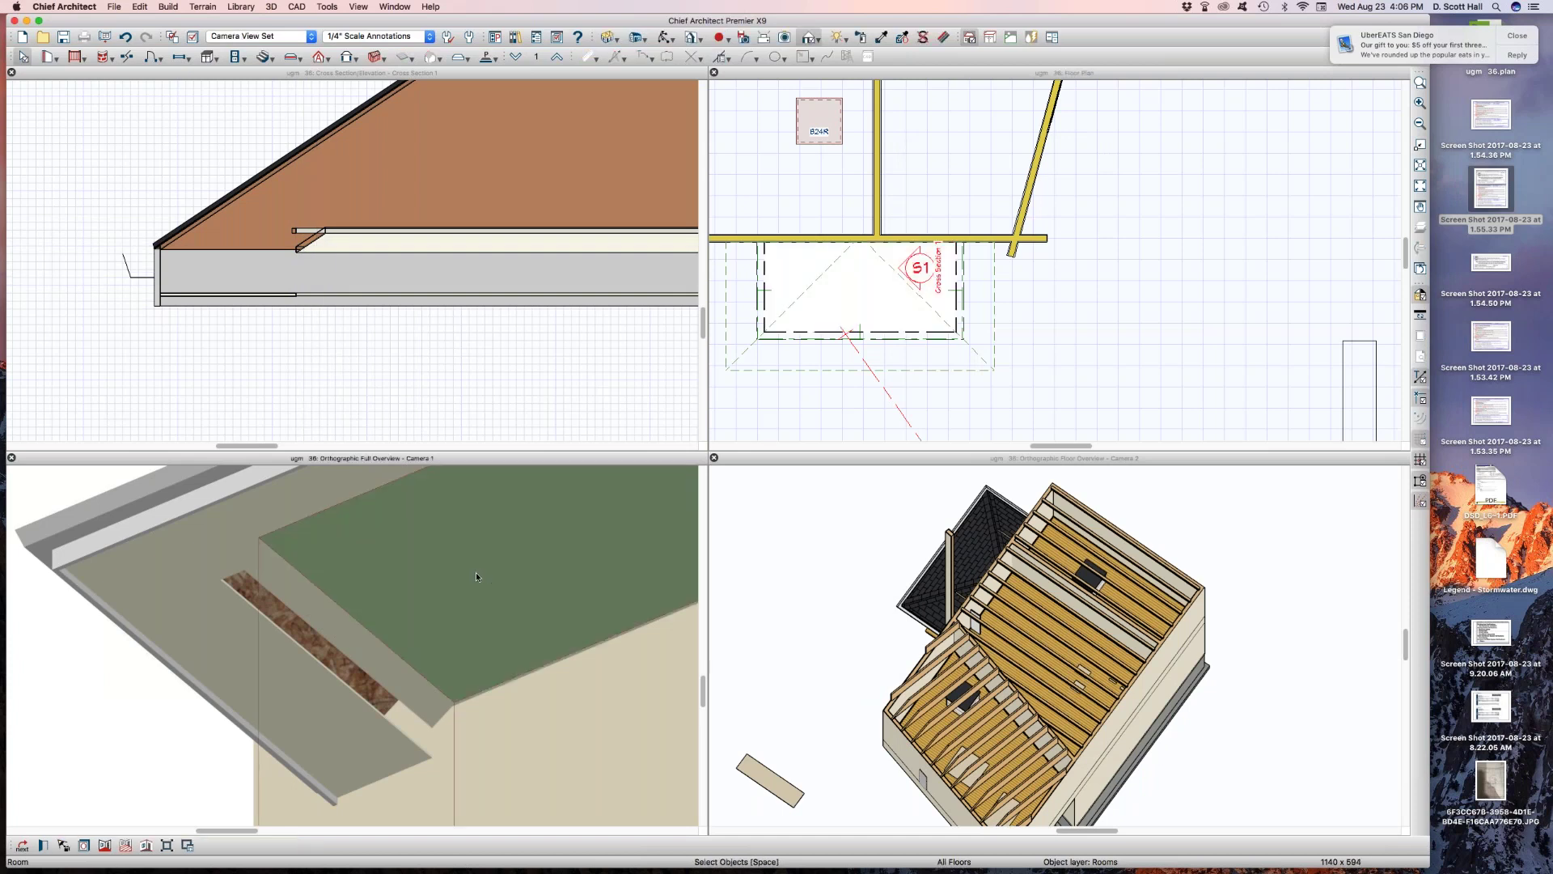
double_click(476, 573)
left_click(1153, 503)
left_click(1146, 475)
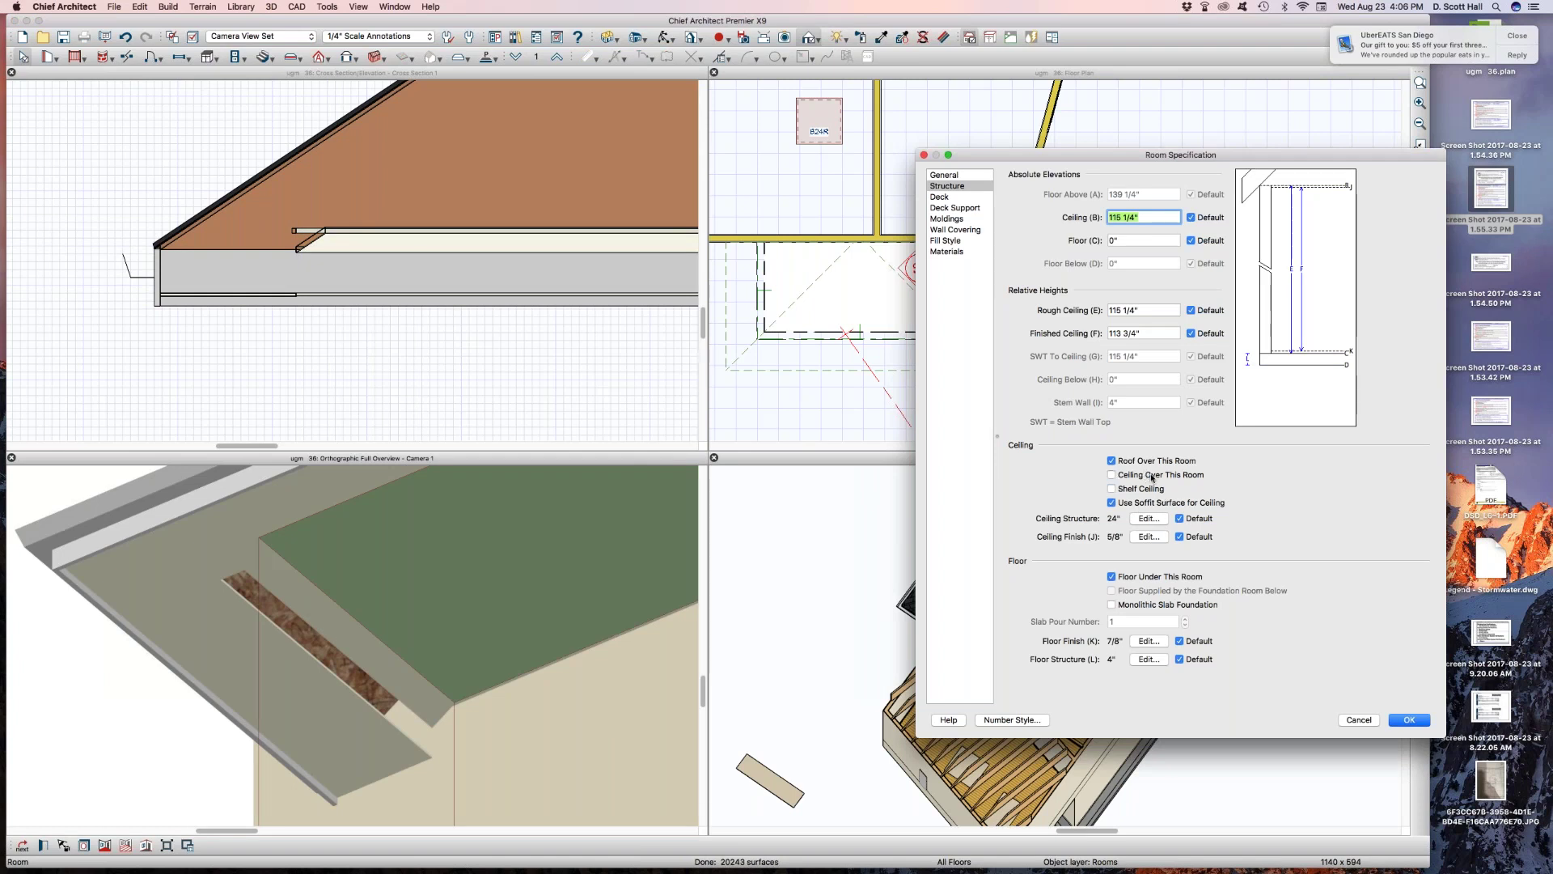
key("Return")
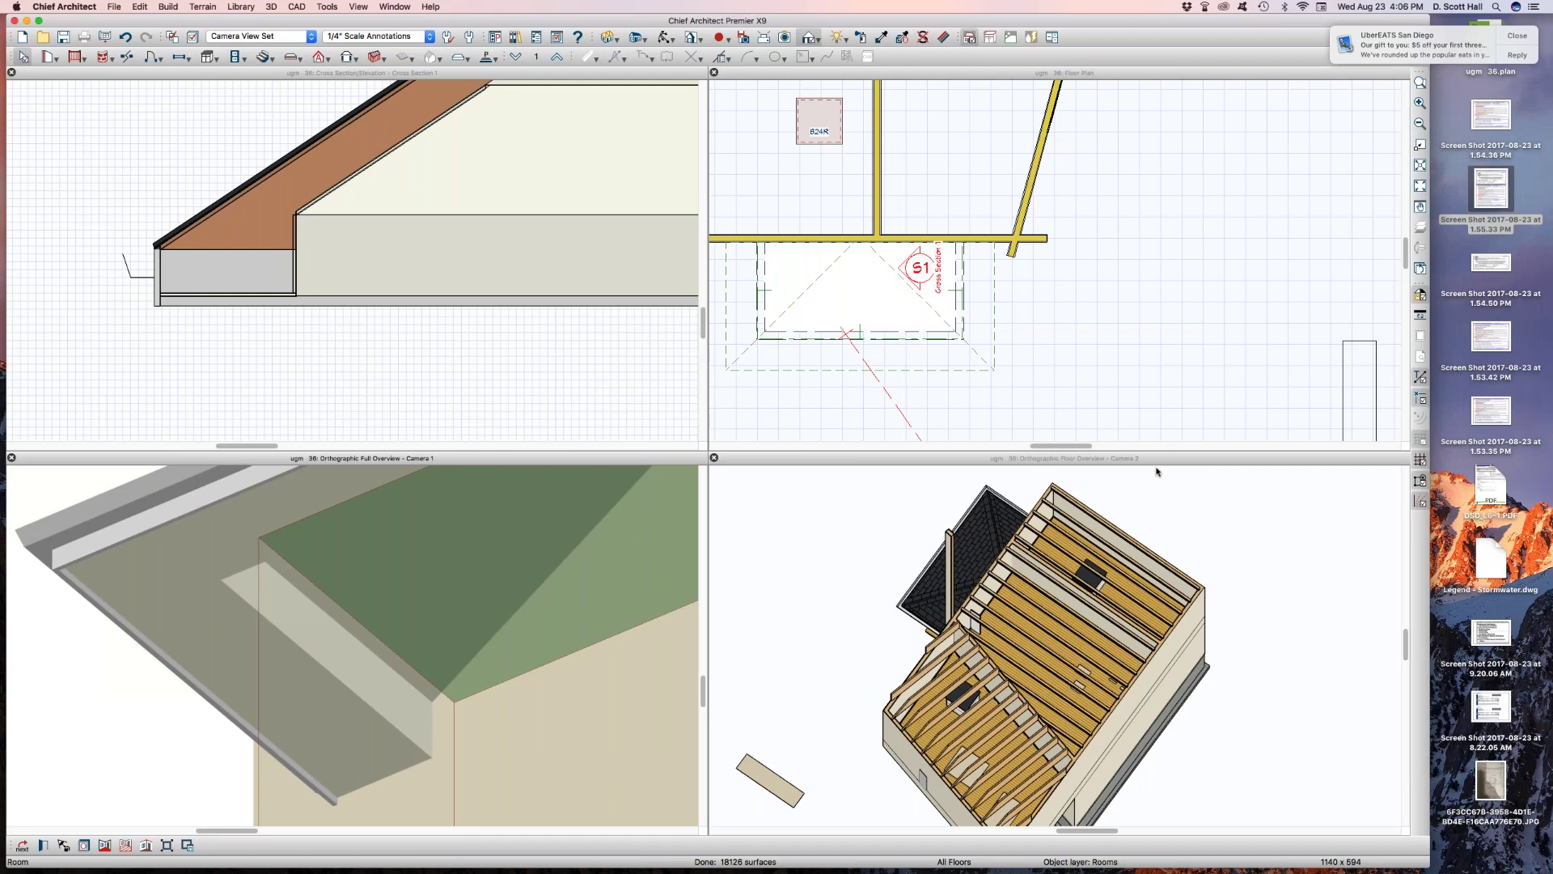
Turn on display of the Framing, Roof Rafters layer in the cross section's Section View Set
left_click(346, 383)
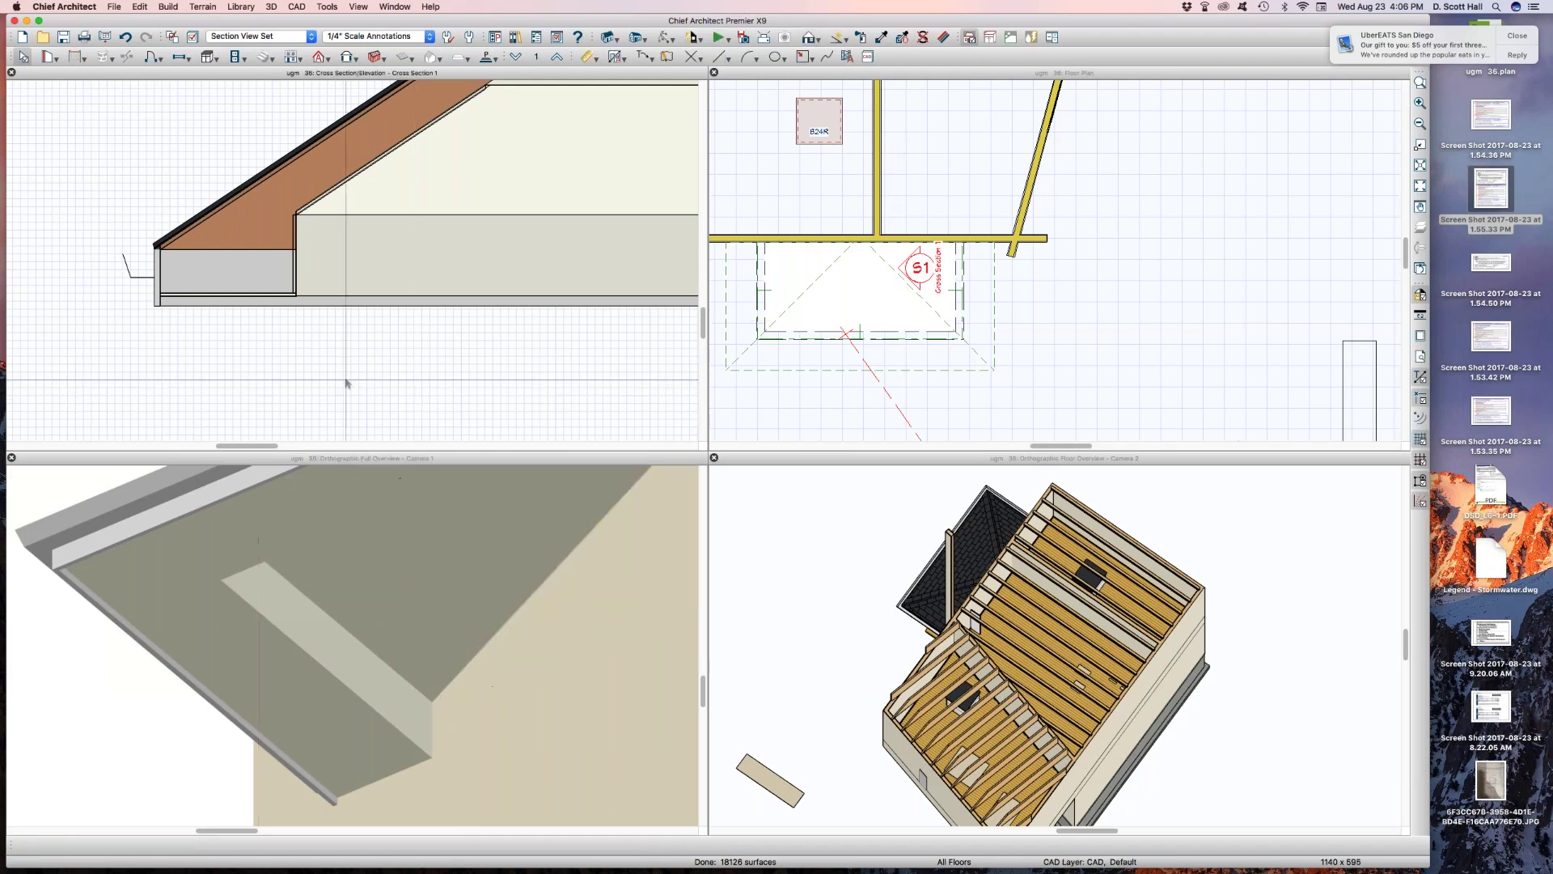
type("lfe")
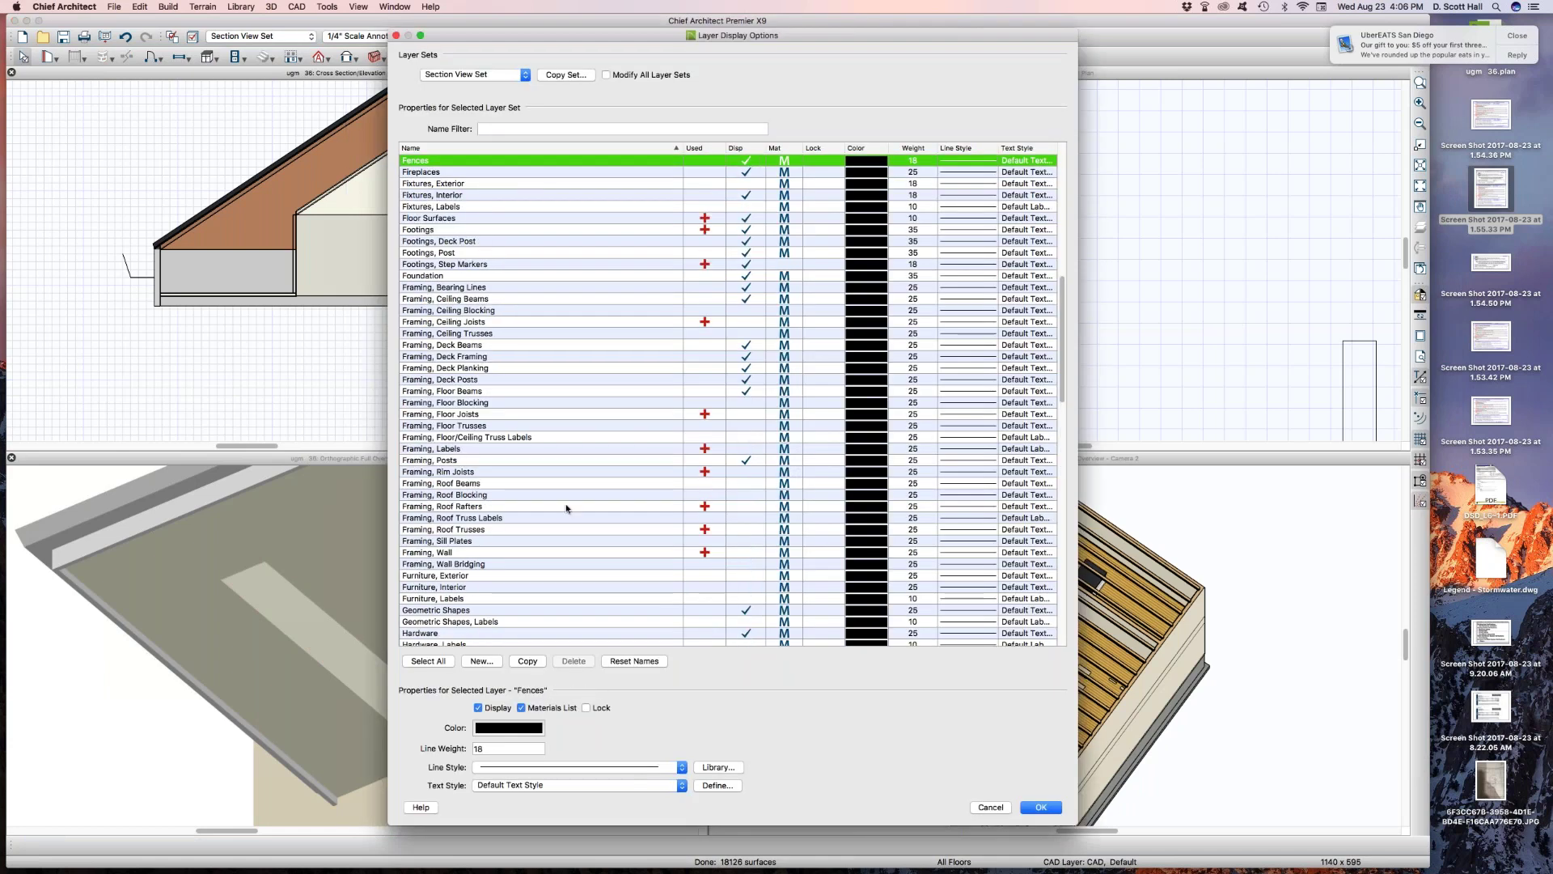
left_click(744, 507)
key("Return")
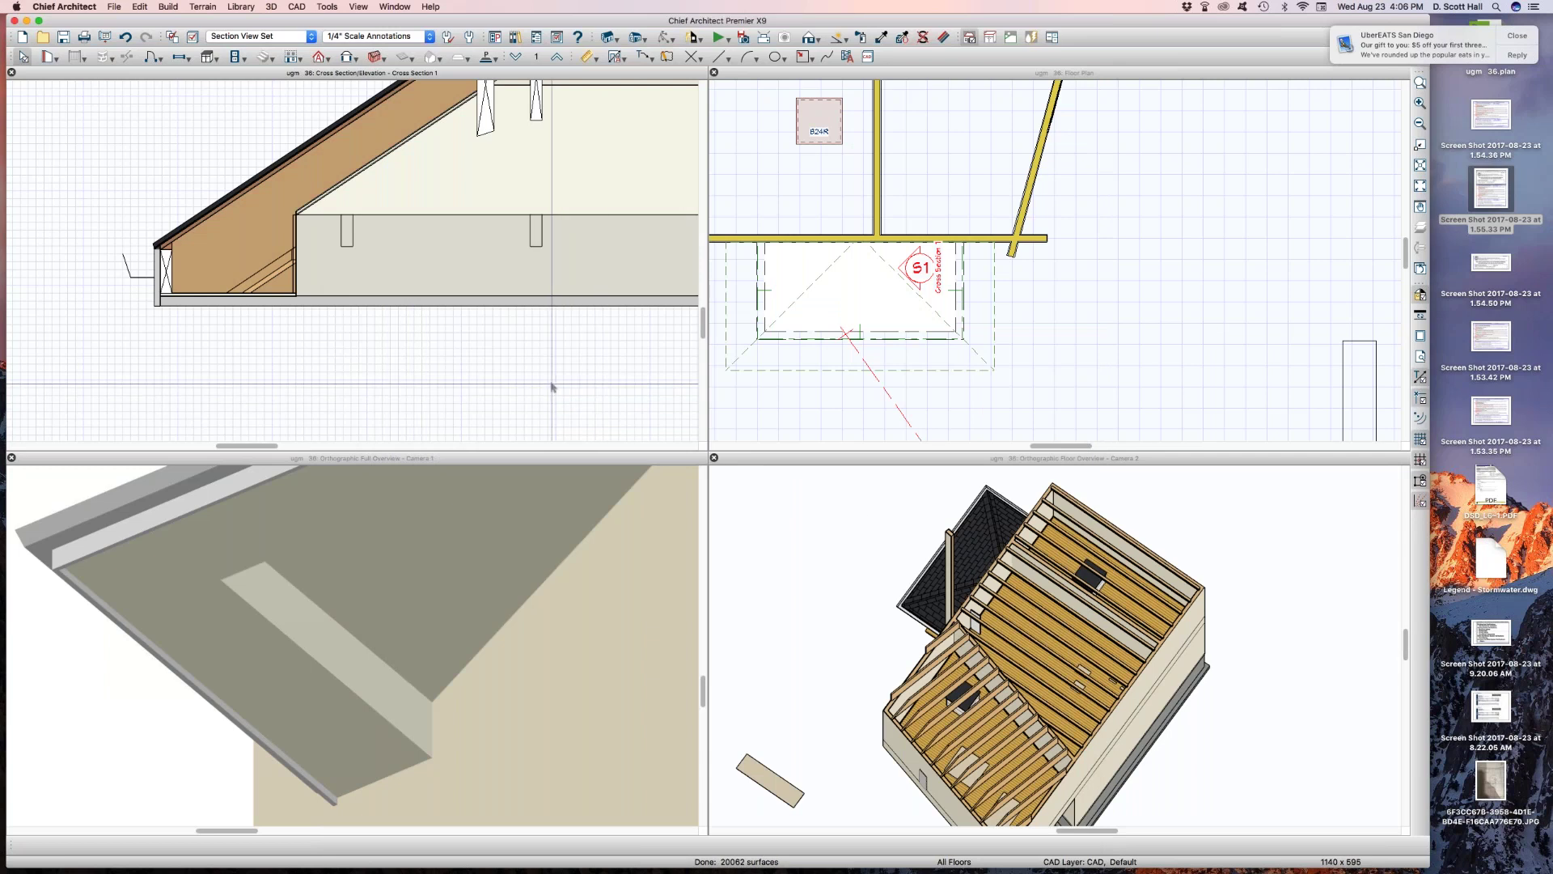
Set the structure layer thickness of the three bump-out roof planes to 4" and inspect the eave in the cross section
left_click(908, 363)
left_click(961, 366)
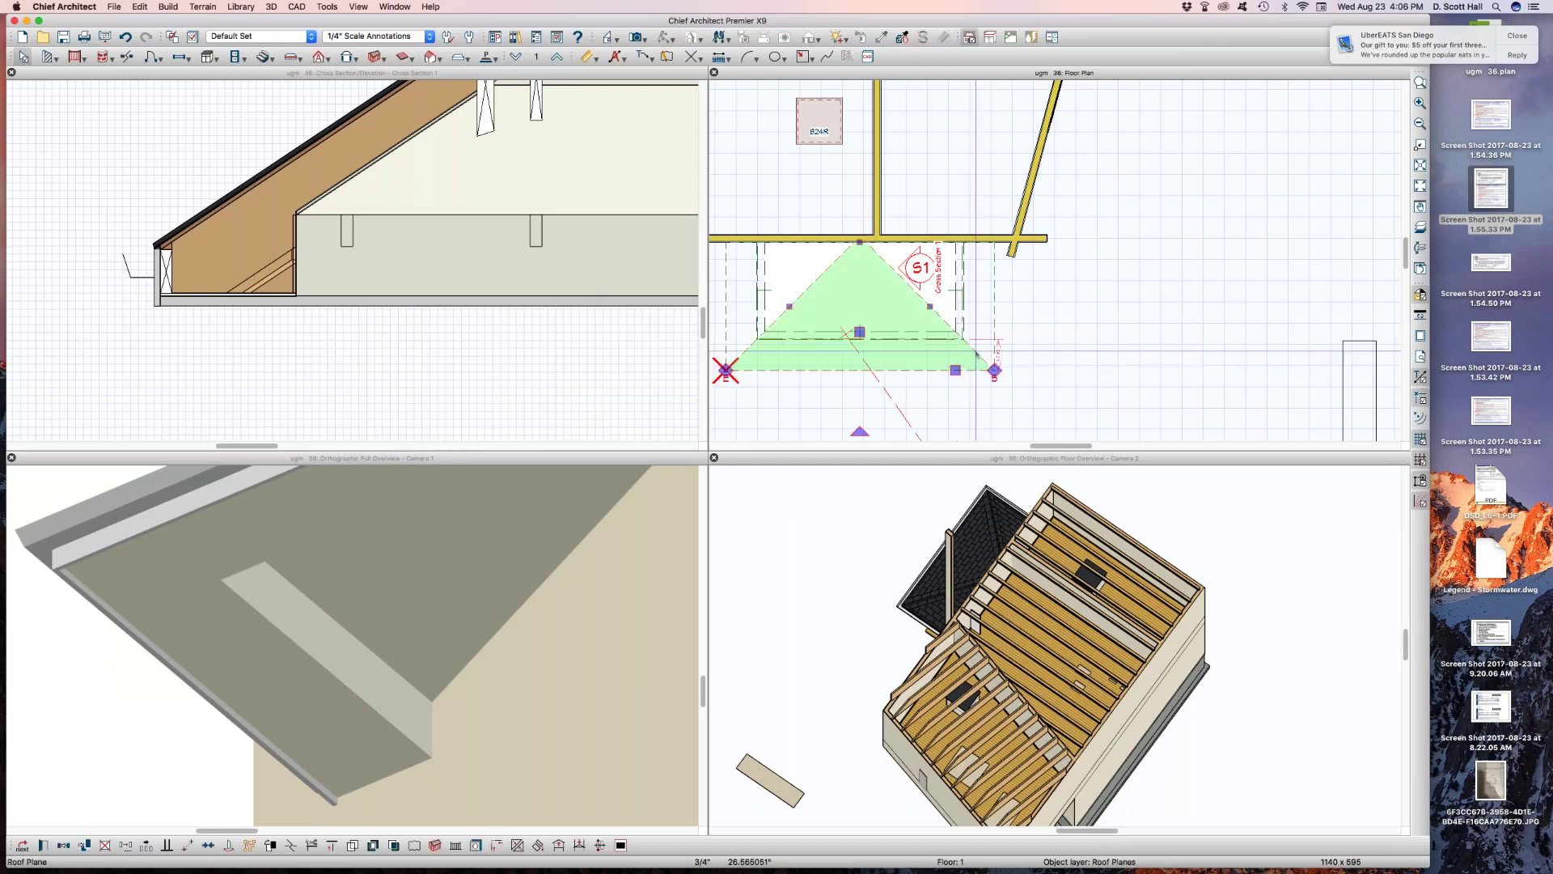
left_click(727, 284, "shift")
key("super+e")
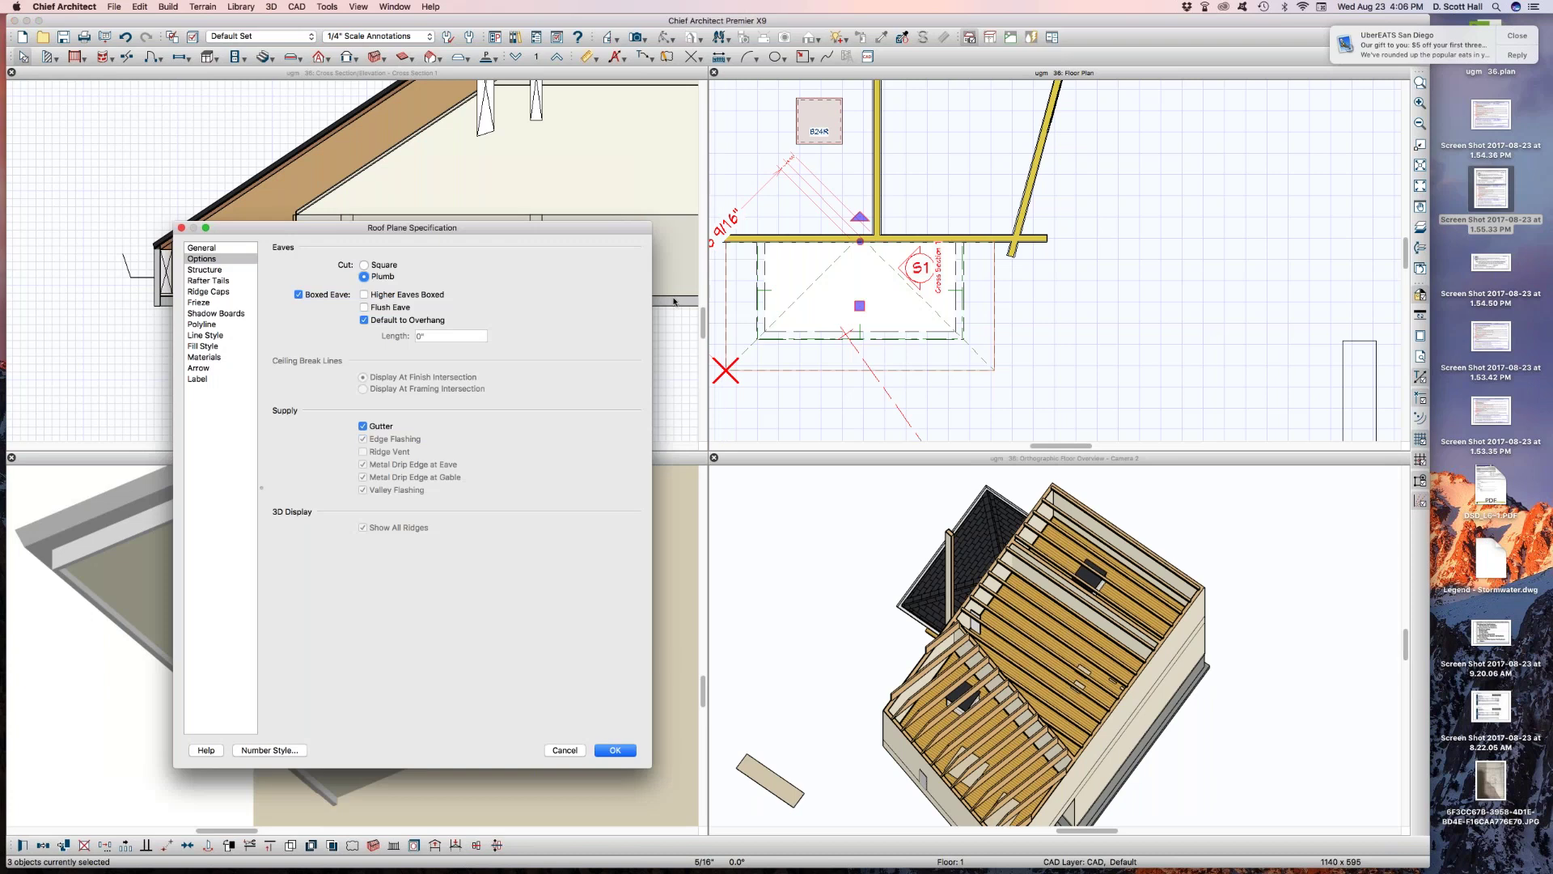
left_click(214, 270)
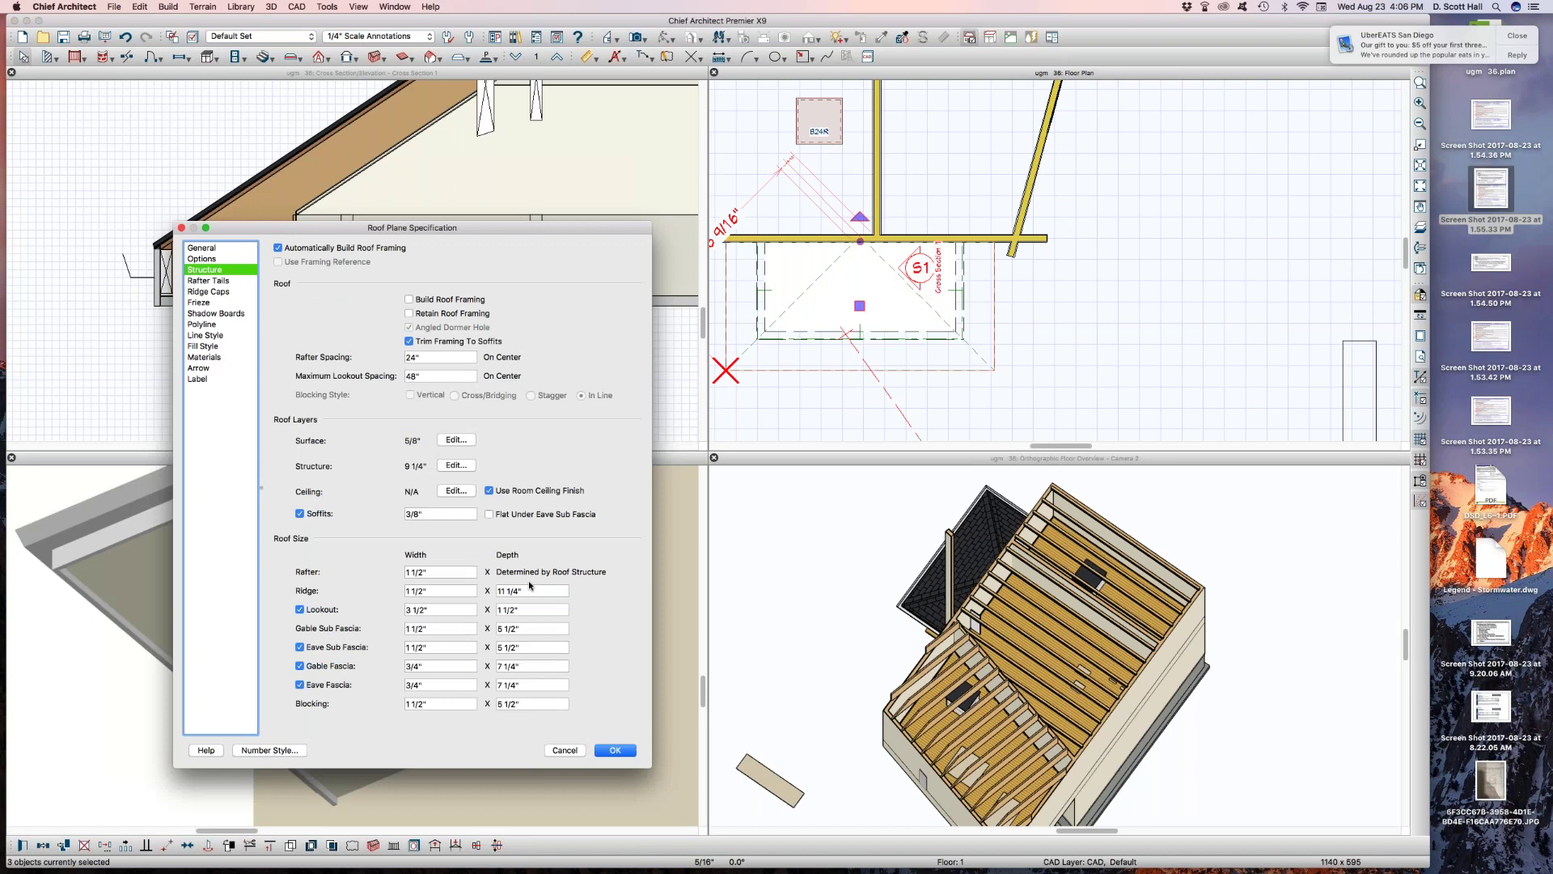
left_click(458, 466)
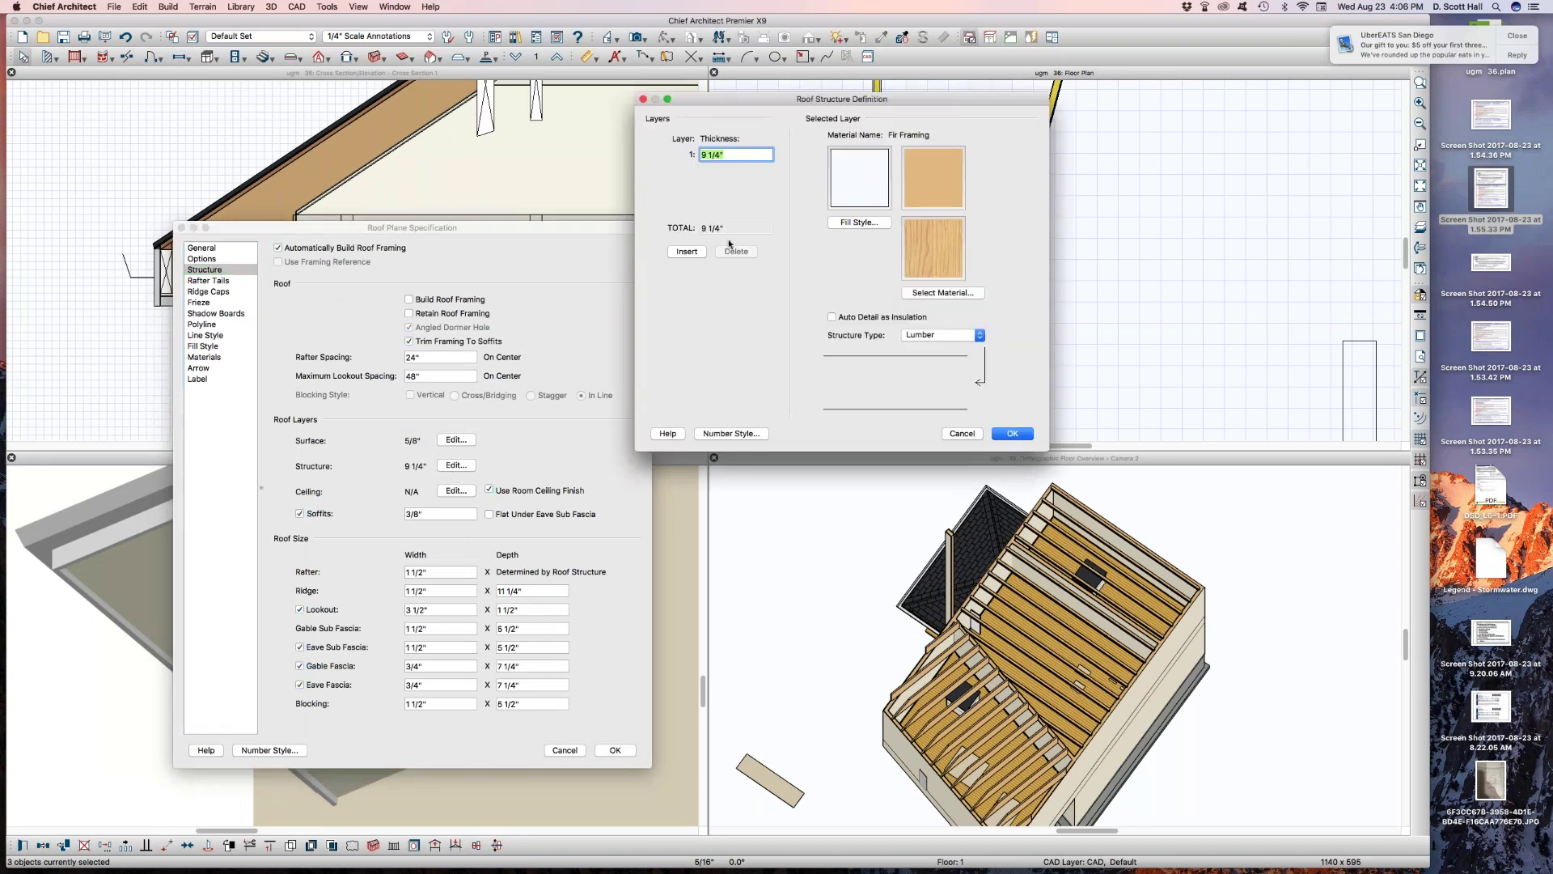
type("4")
key("Return")
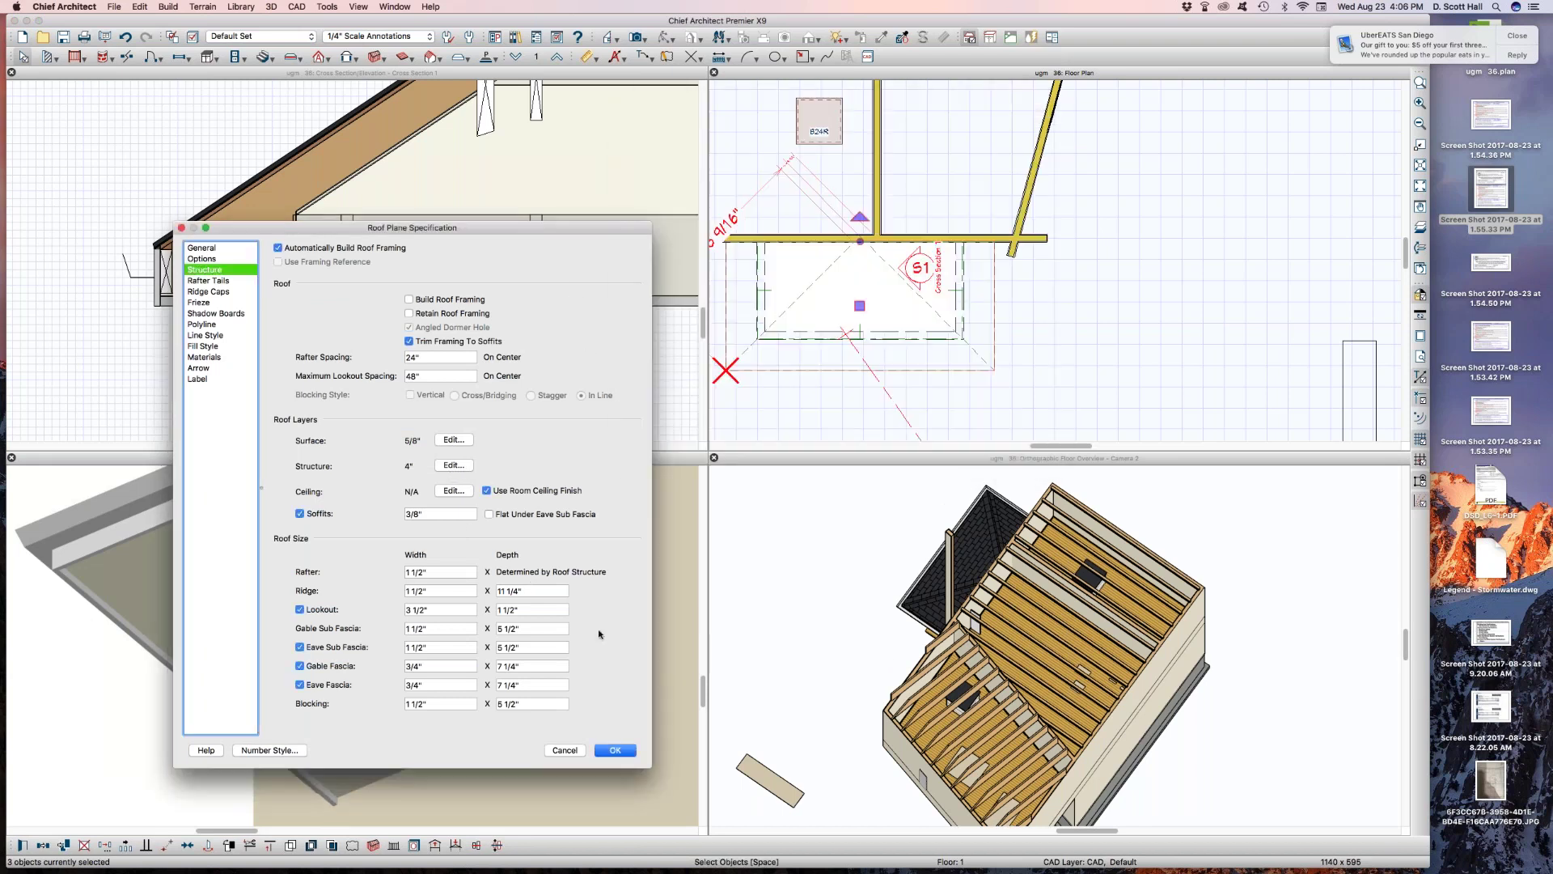
key("Return")
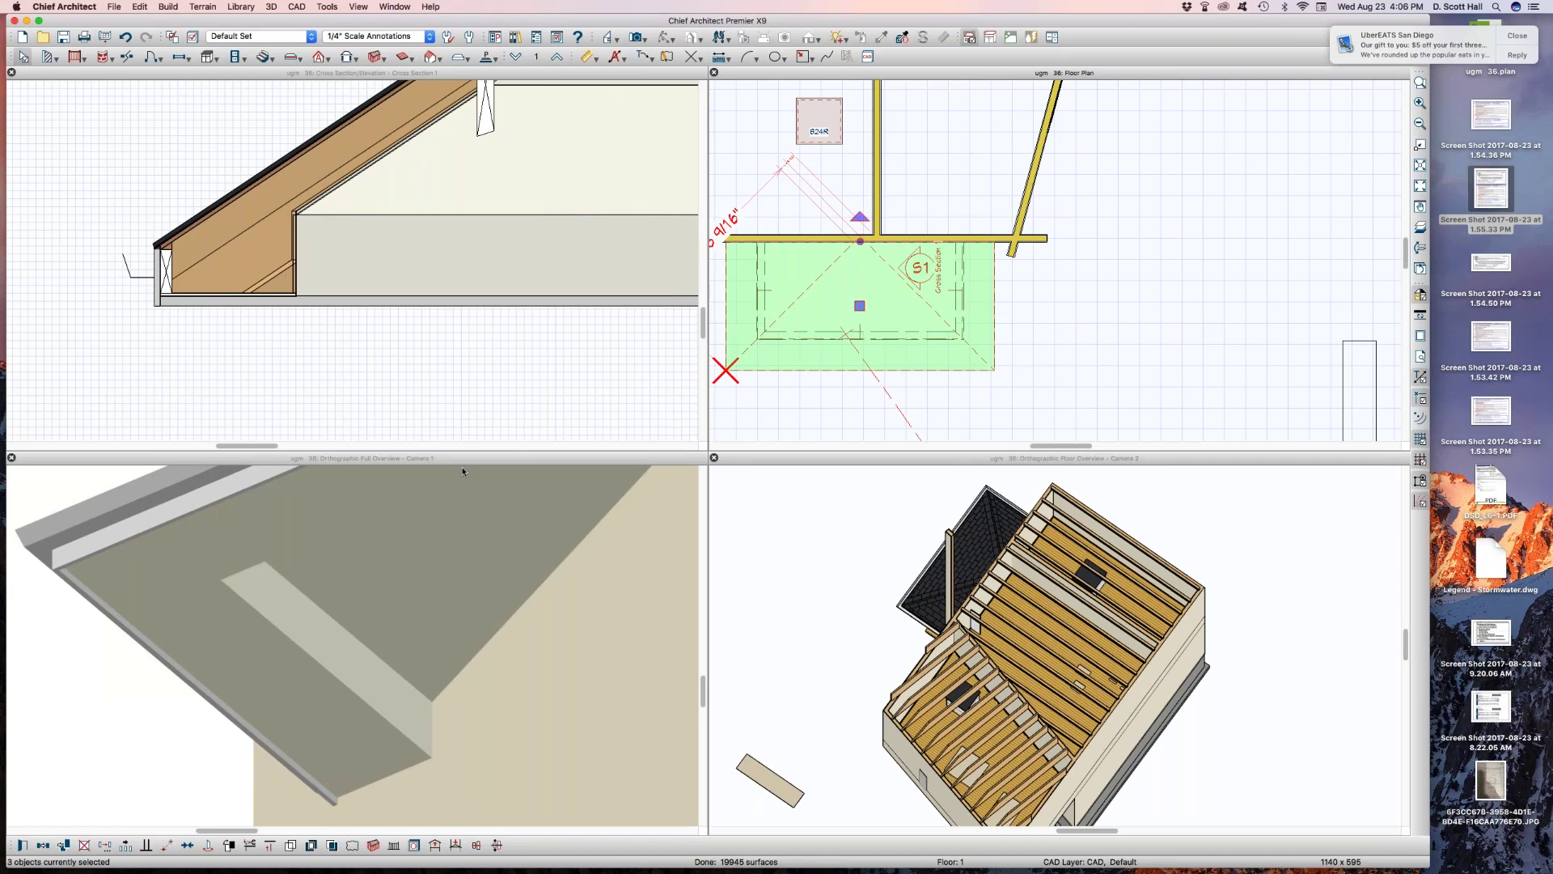
scroll(350, 178, "up", 1)
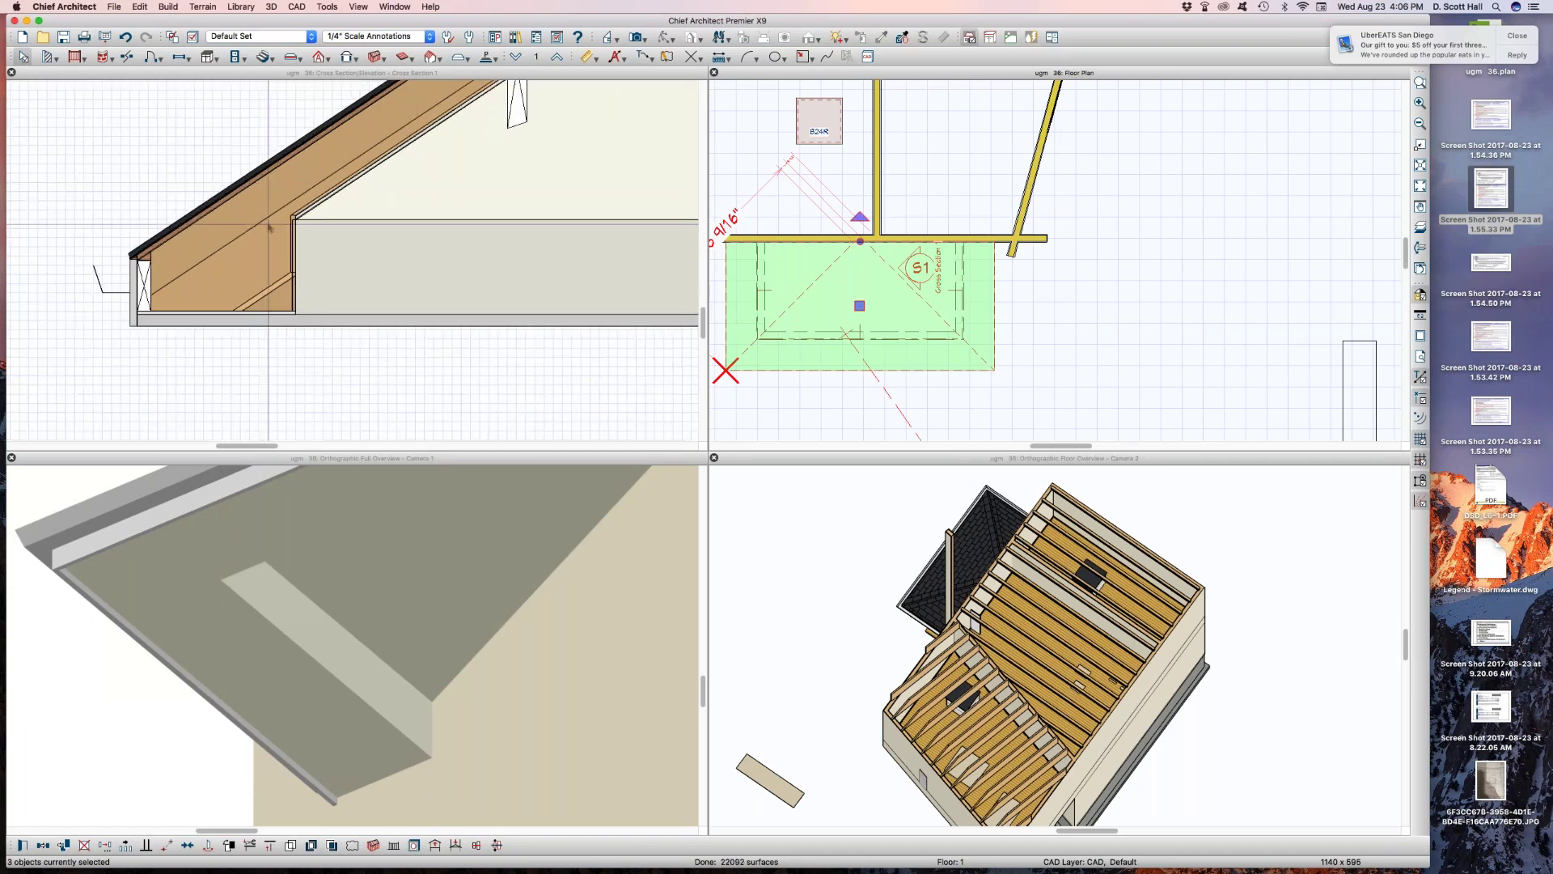
scroll(308, 207, "up", 2)
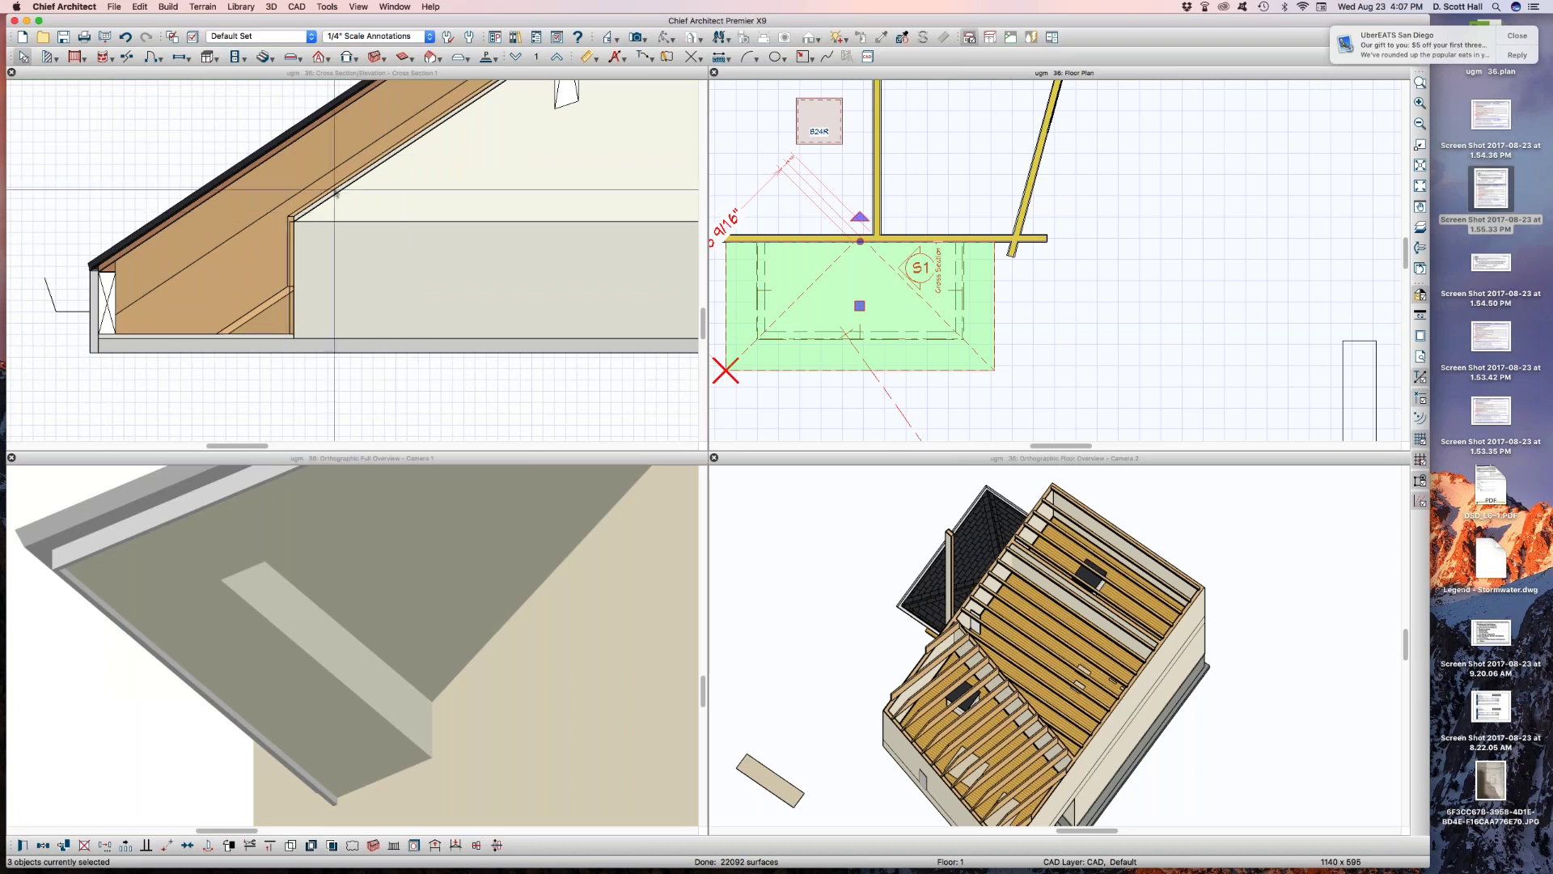
scroll(326, 202, "down", 3)
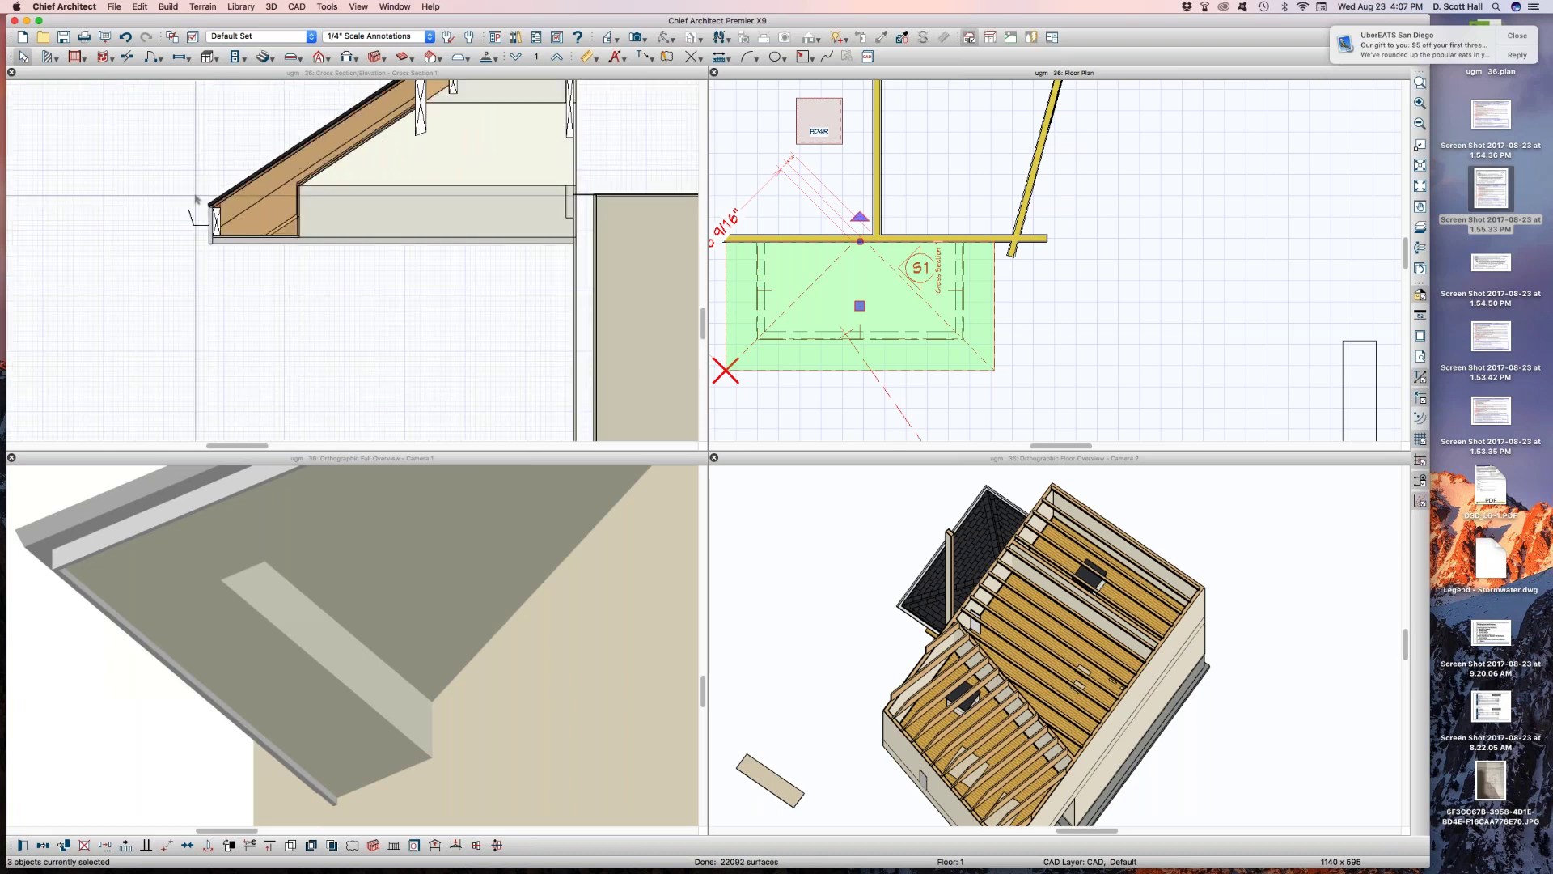
scroll(173, 217, "up", 2)
key("Escape")
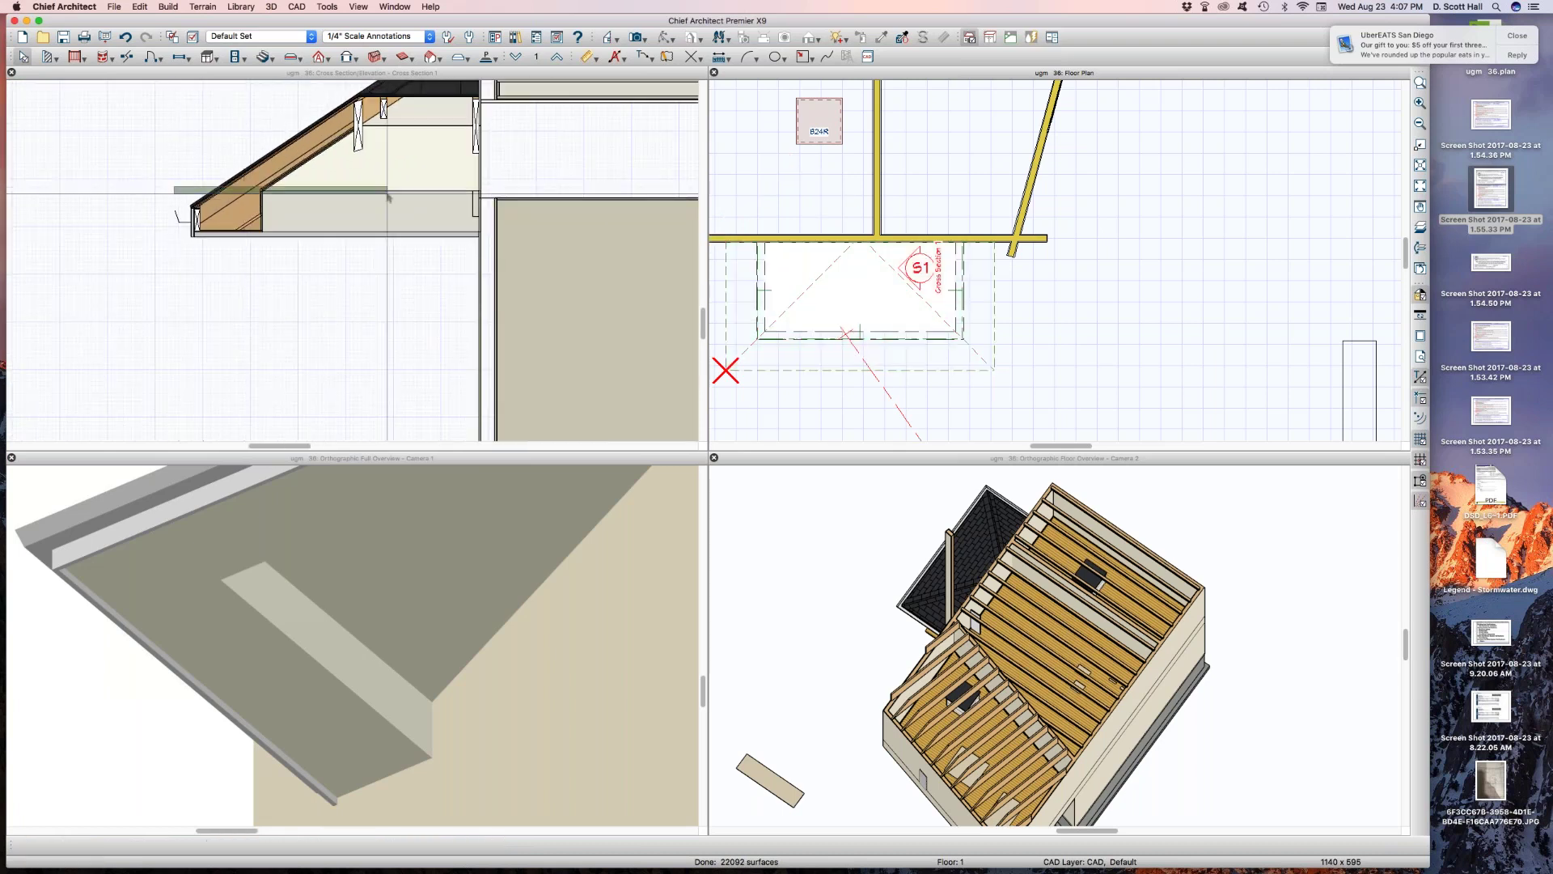
left_click(483, 194)
Set the structure layer thickness of the three bump-out roof planes to 12" and inspect the eave in the cross section
left_click(807, 370)
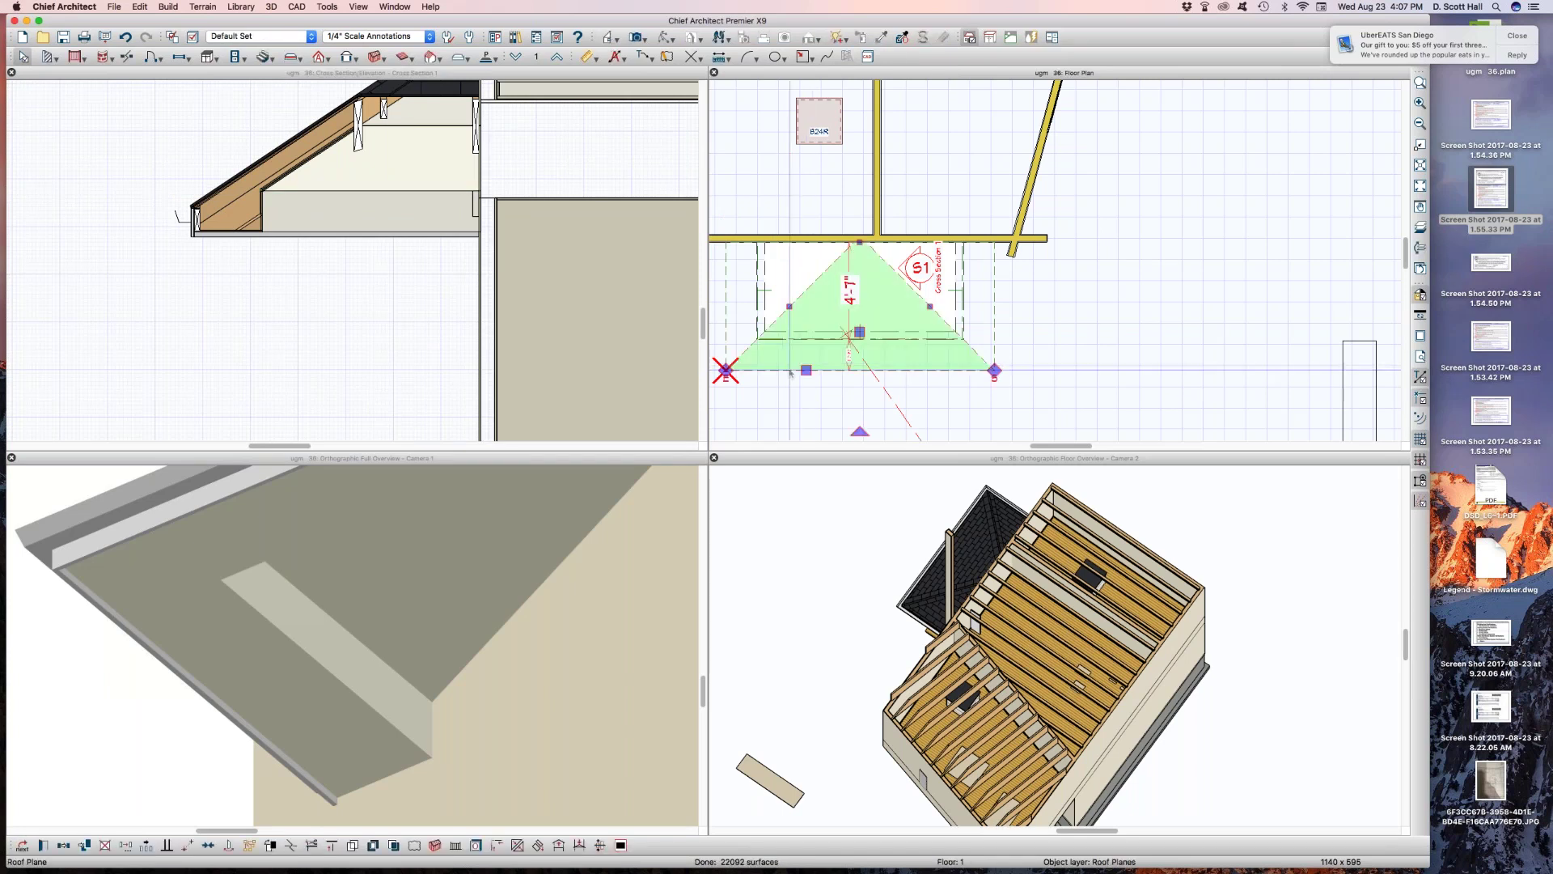
left_click(993, 316, "shift")
left_click(991, 317, "shift")
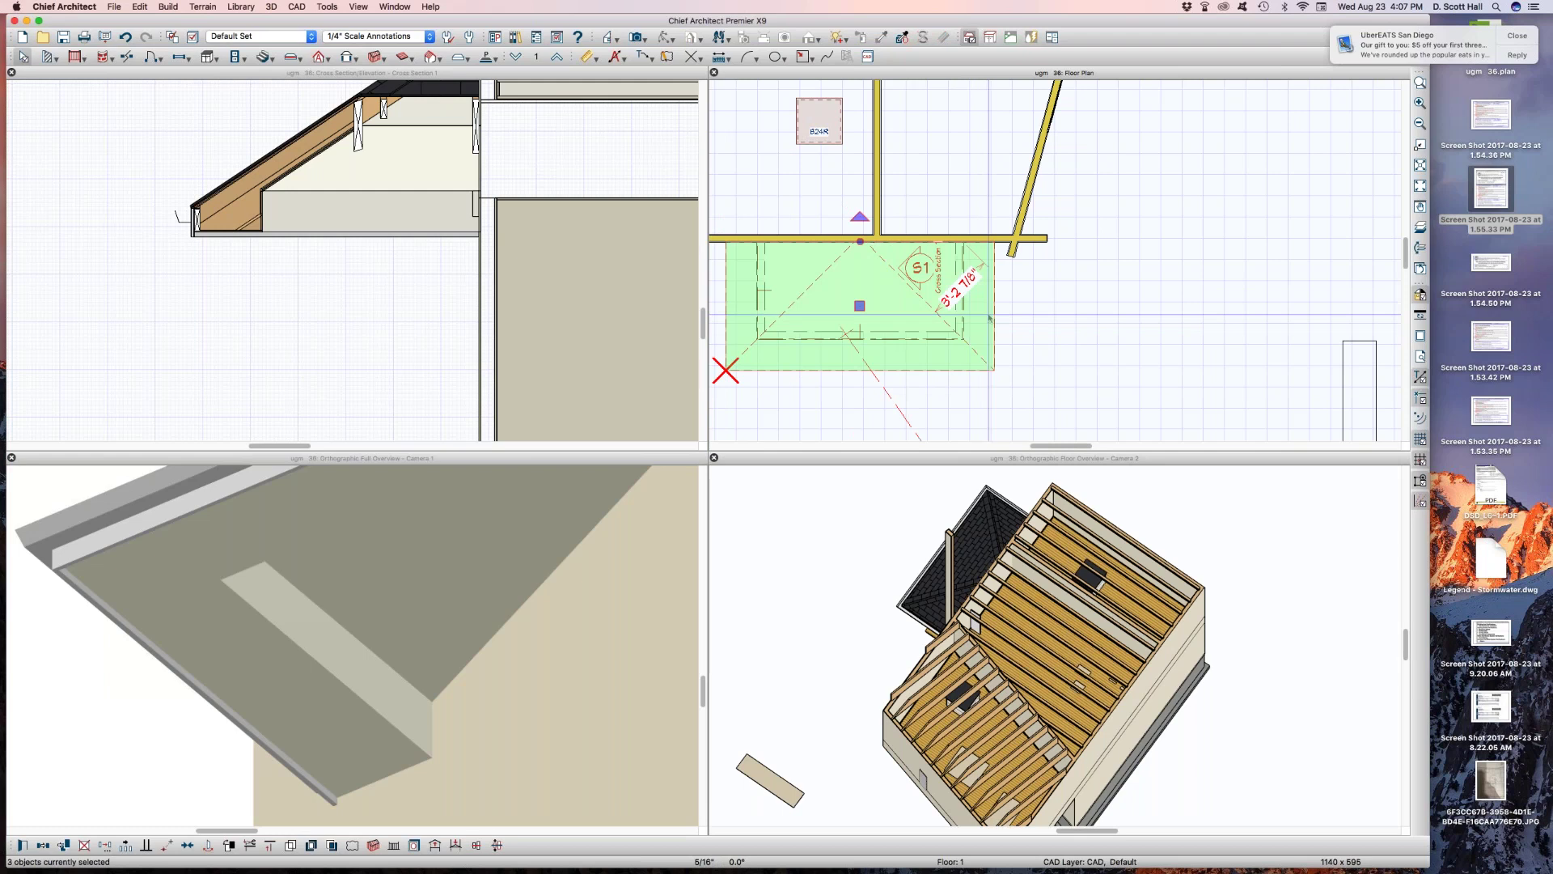
double_click(988, 318)
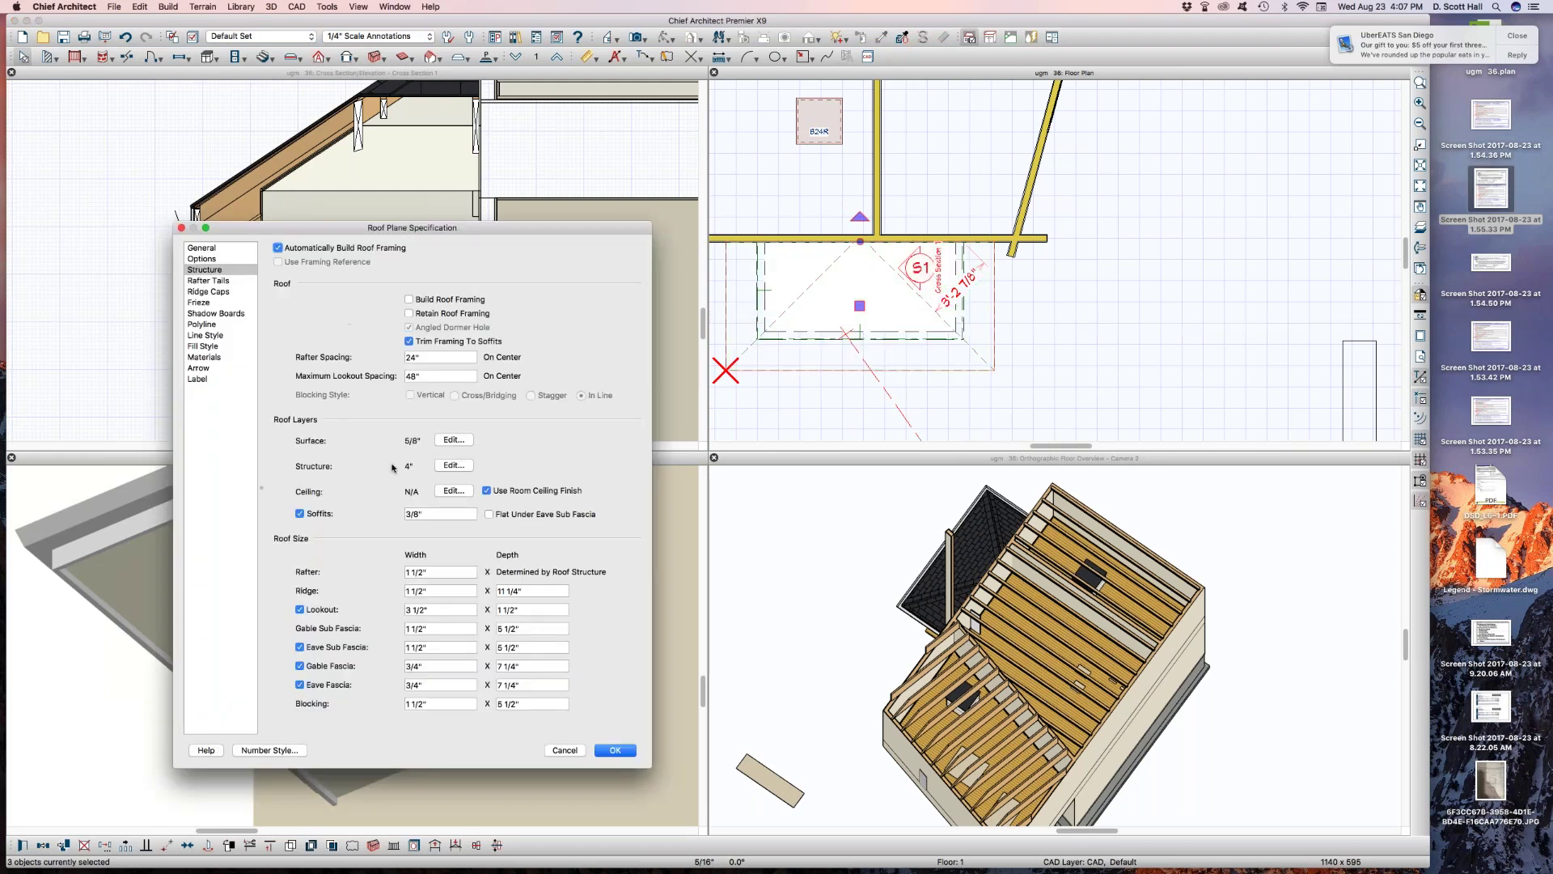
left_click(454, 466)
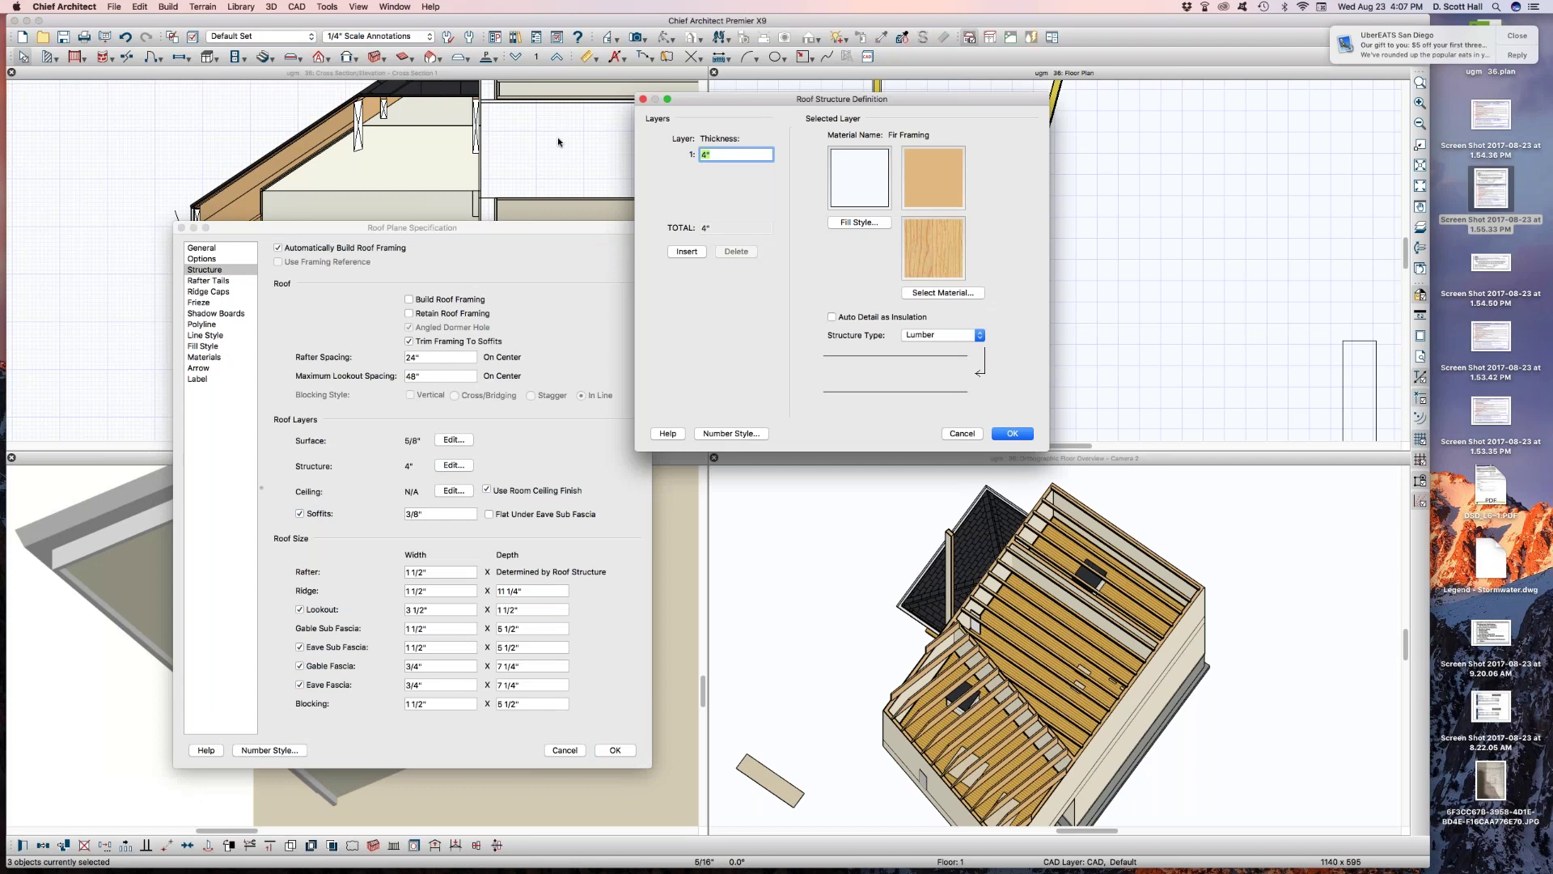
type("12")
key("Return")
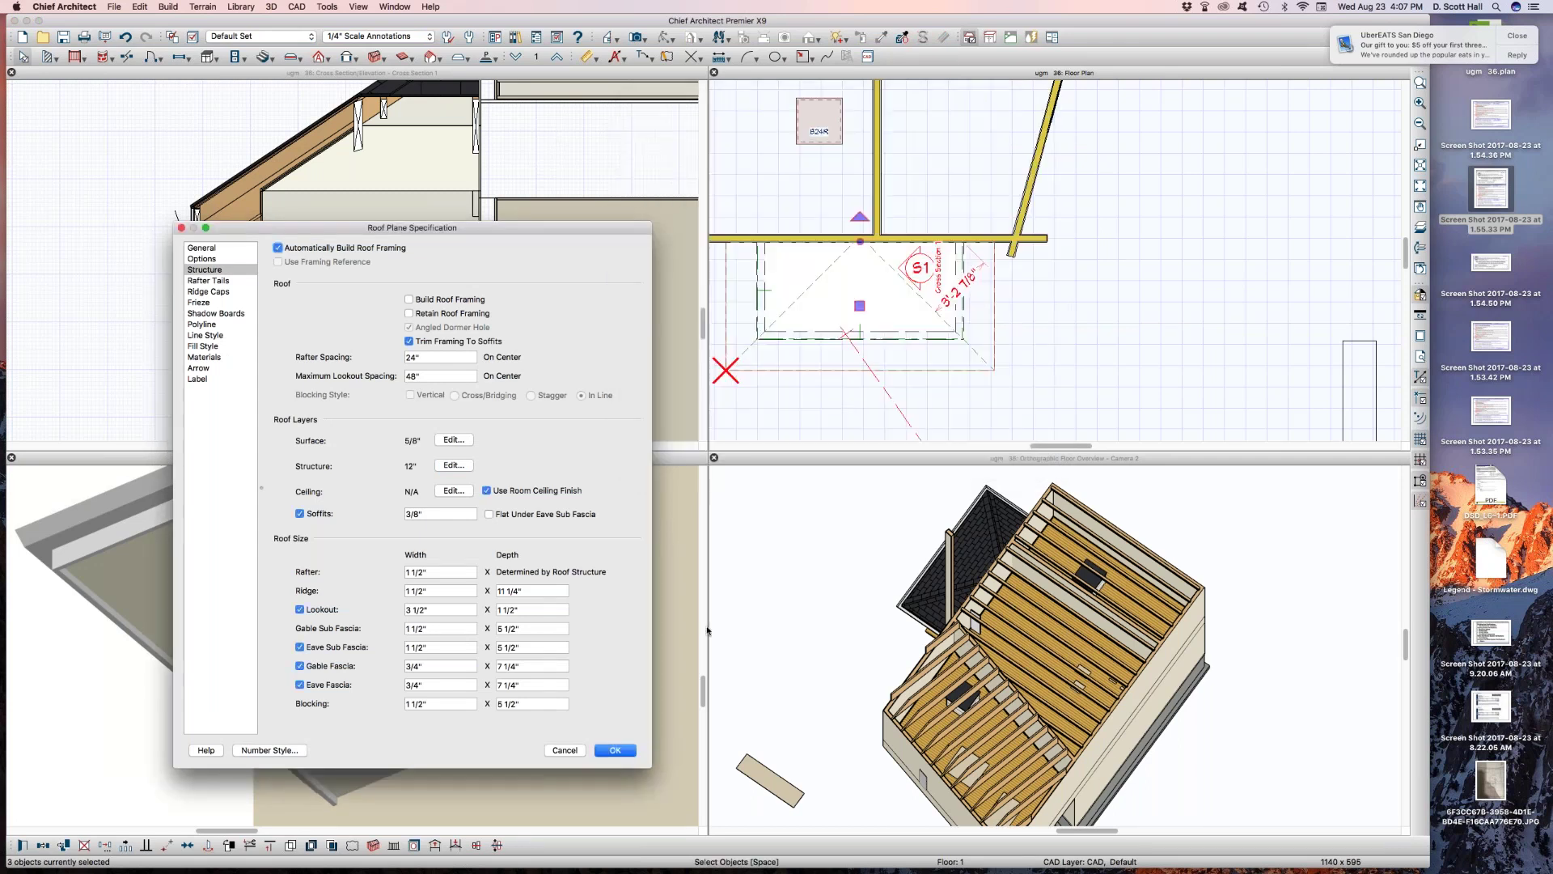
left_click(616, 751)
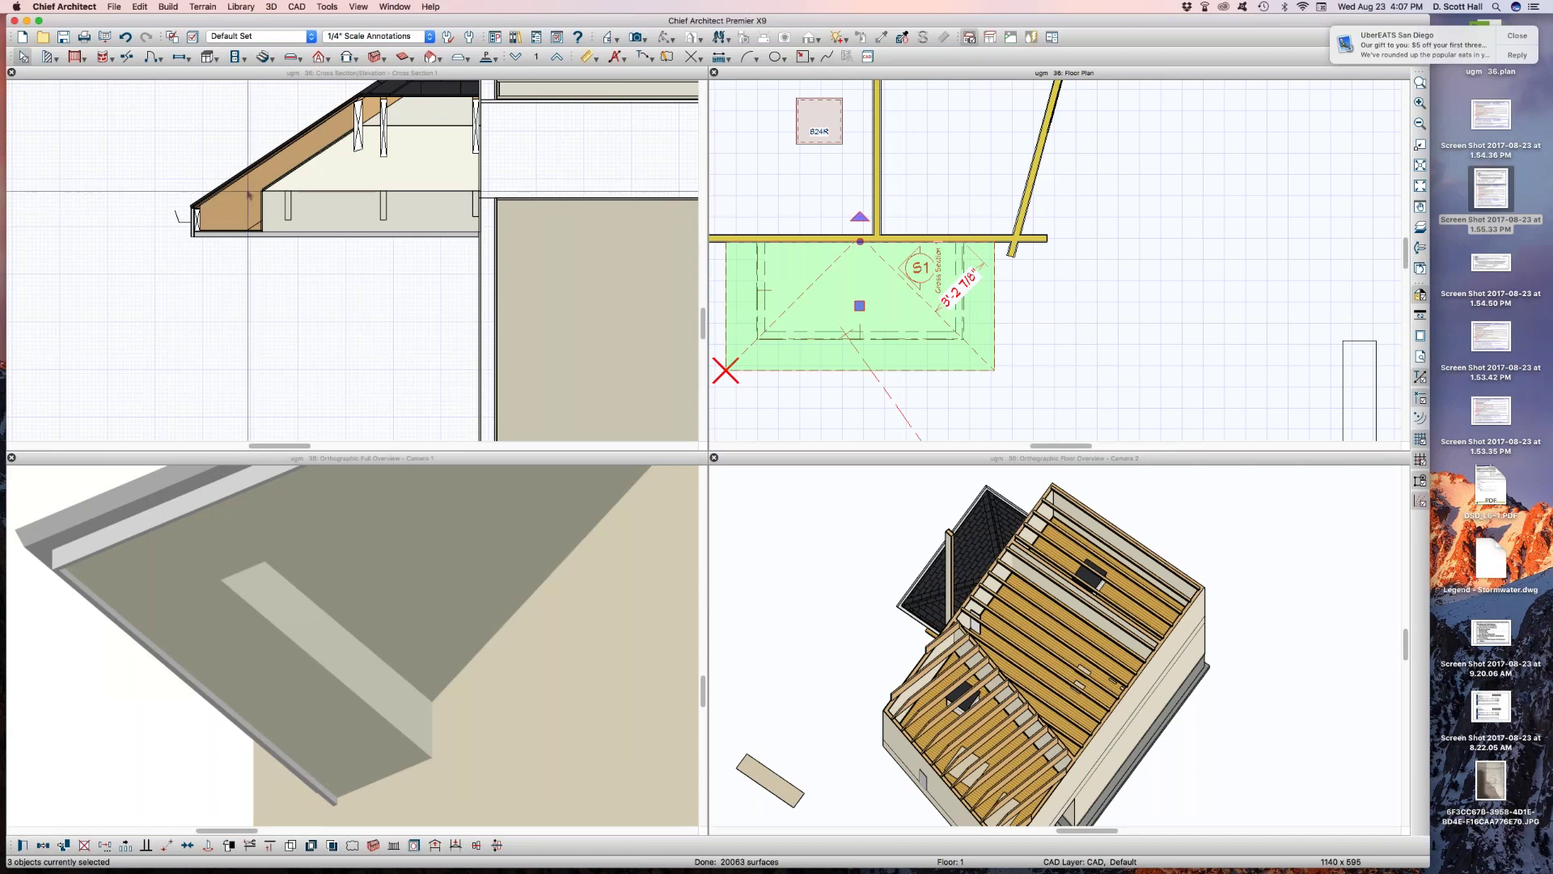
scroll(274, 175, "up", 1)
scroll(283, 177, "up", 2)
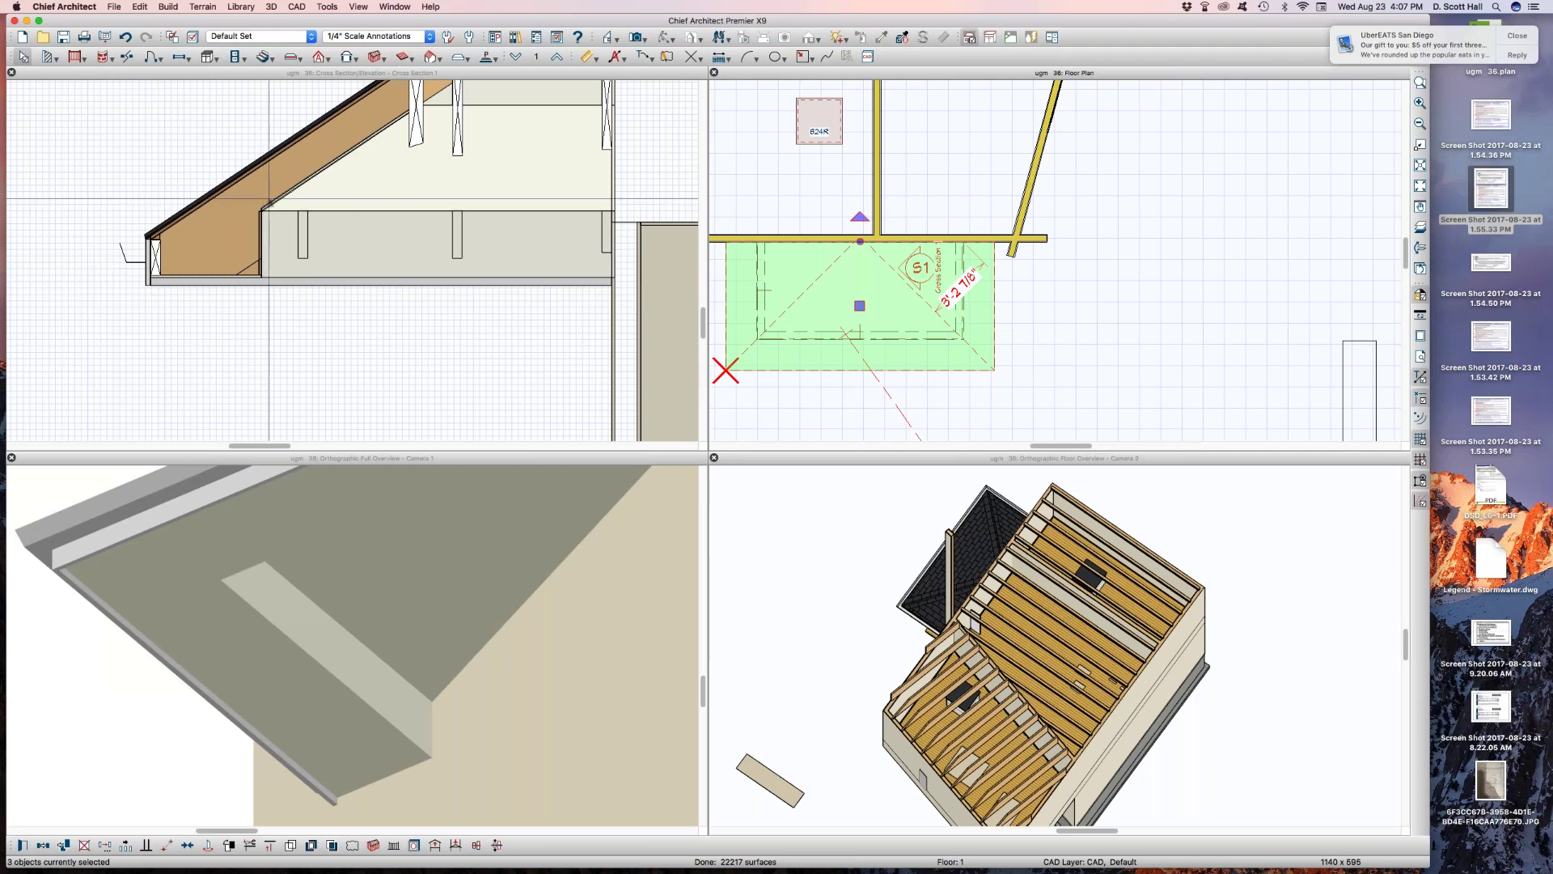
Turn off the Invisible option for the bump-out's outer wall parallel to the house
left_click(817, 336)
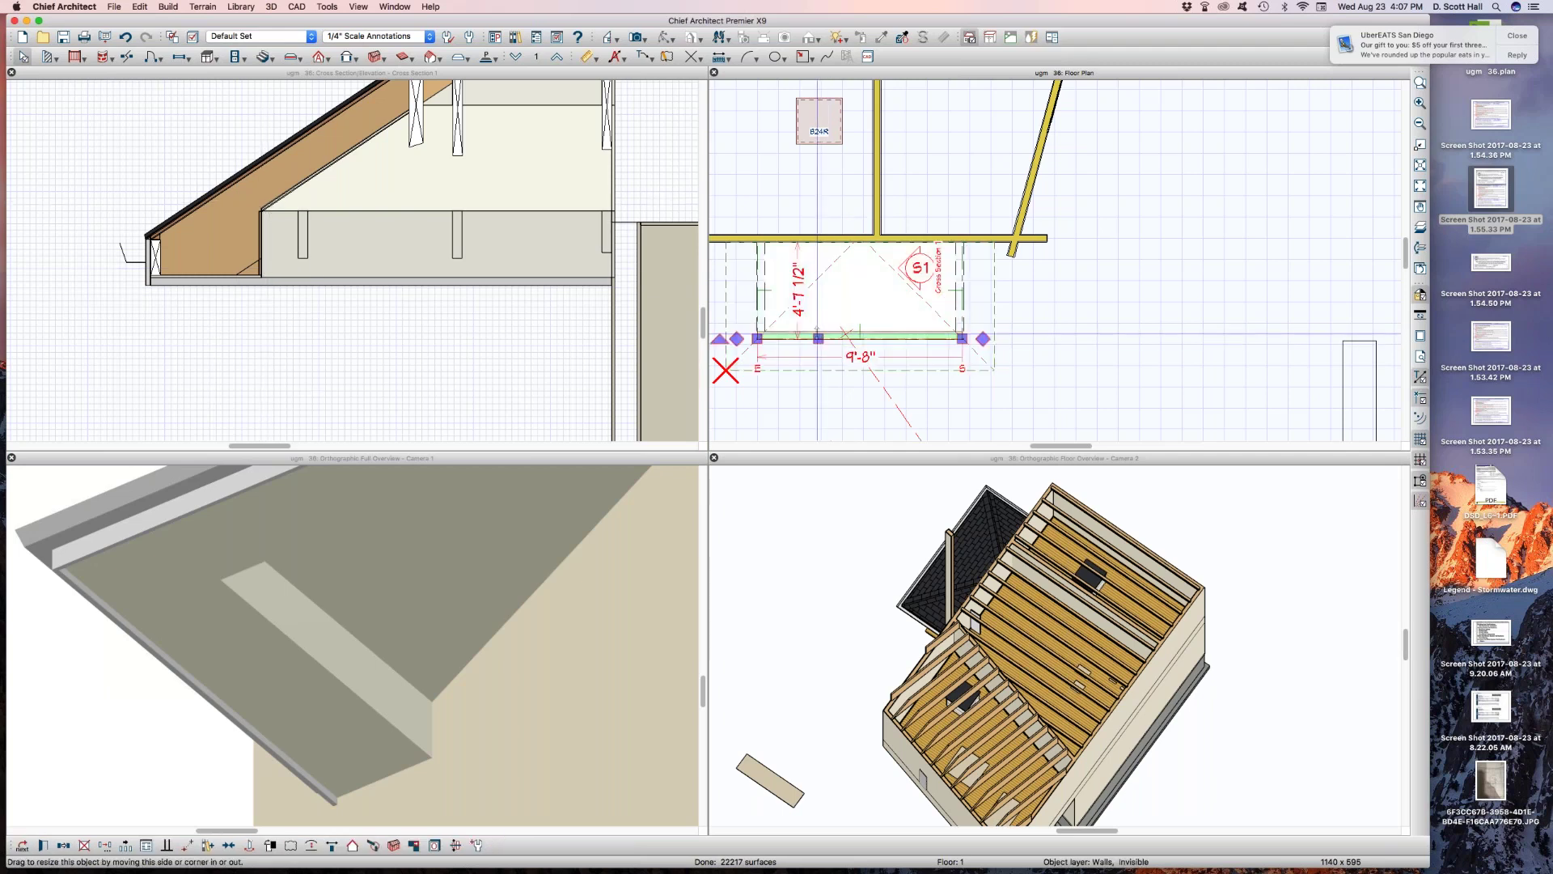
scroll(791, 312, "down", 1)
key("super+e")
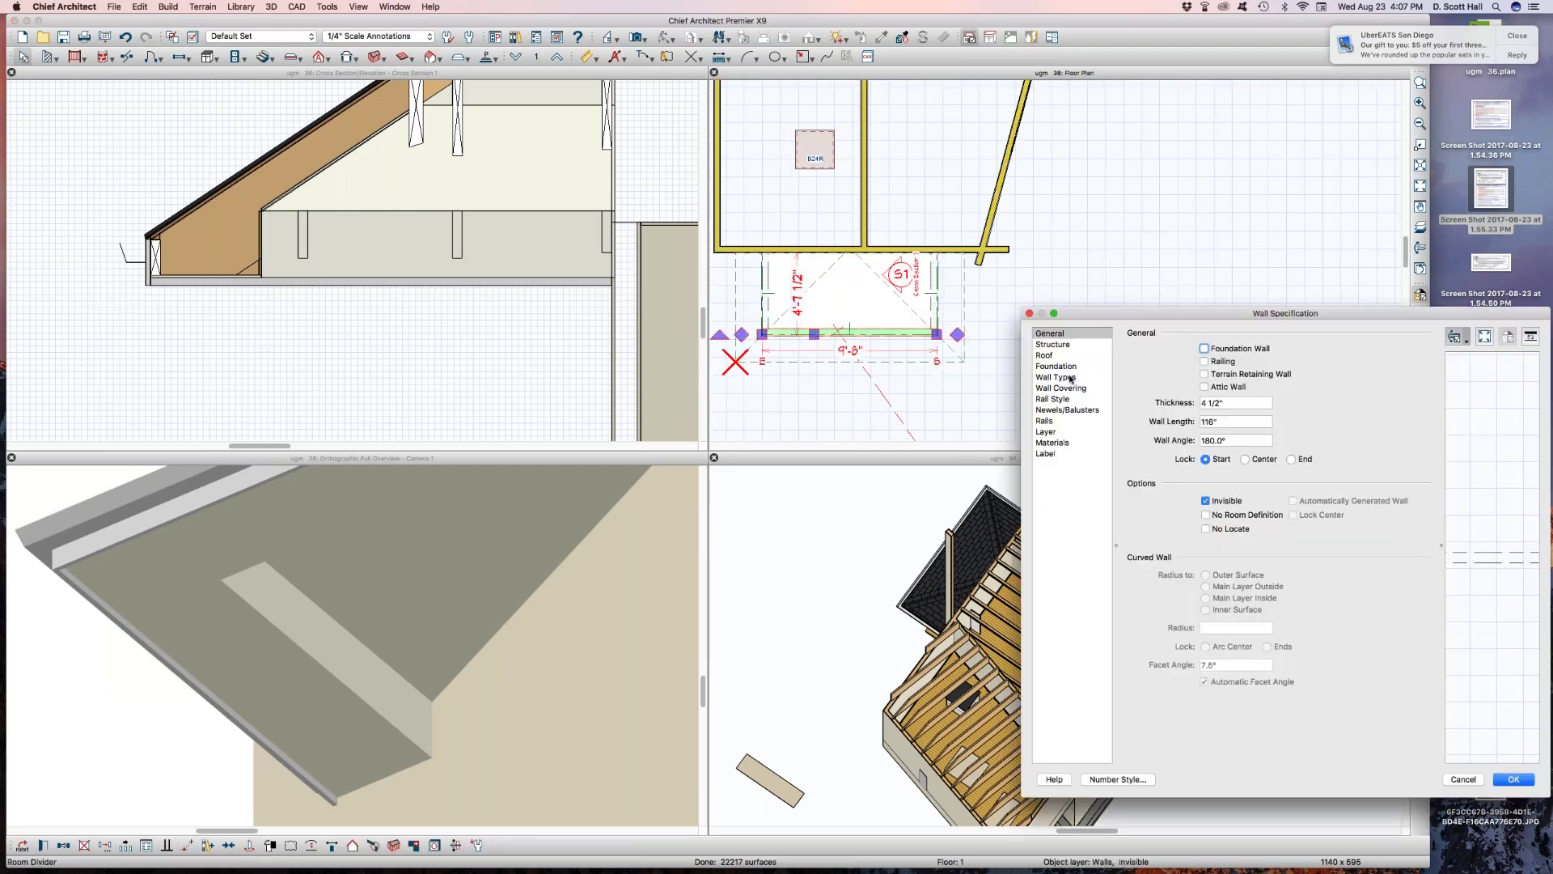
left_click(1227, 503)
key("Return")
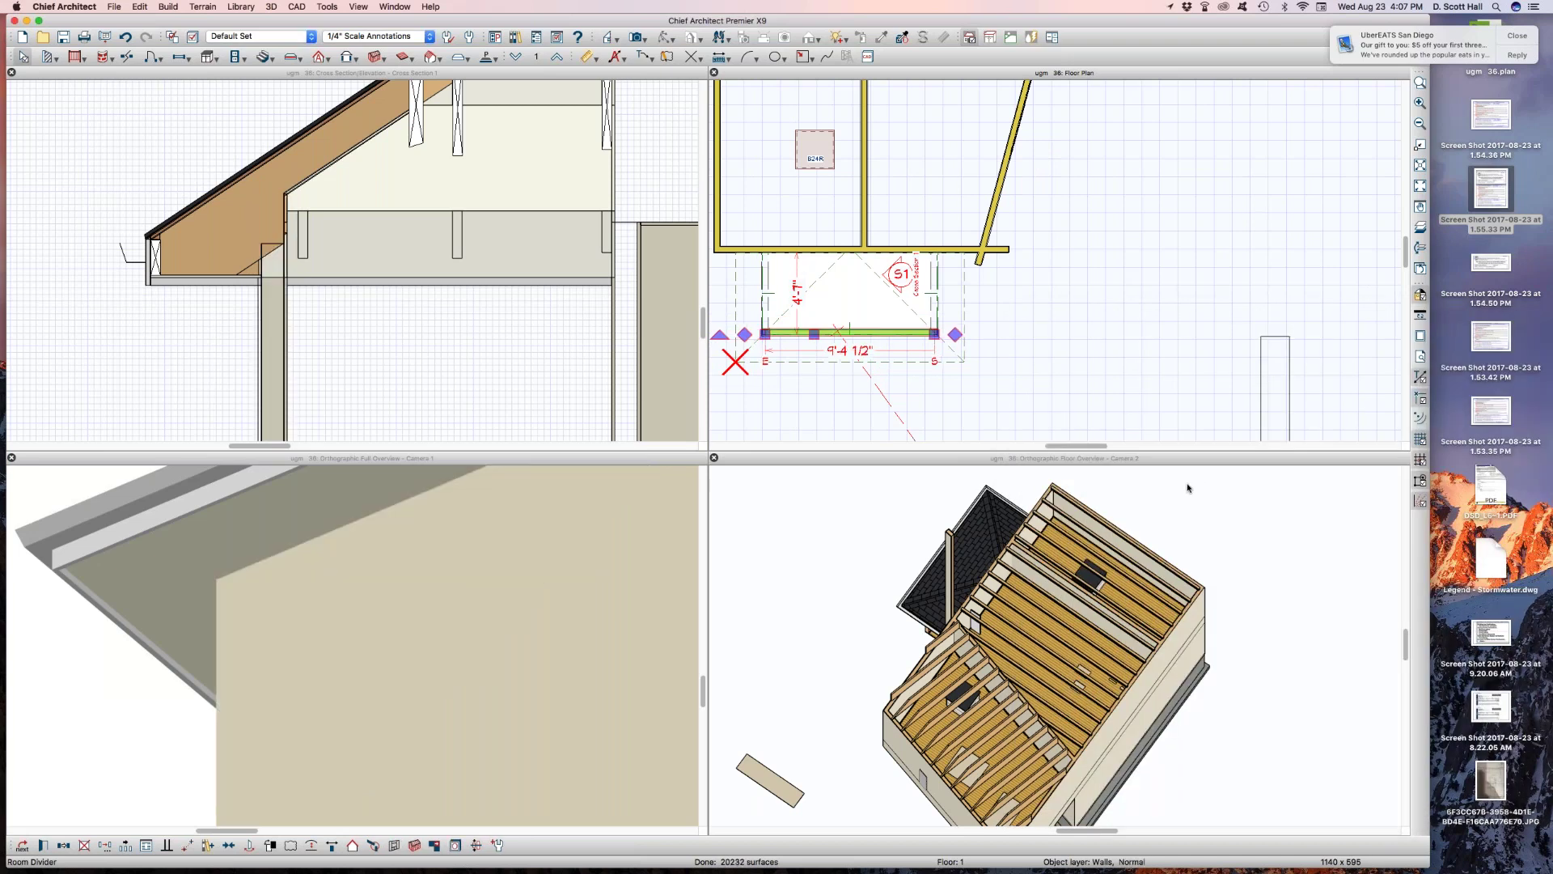
Make the bump-out's outer wall invisible again
key("super+e")
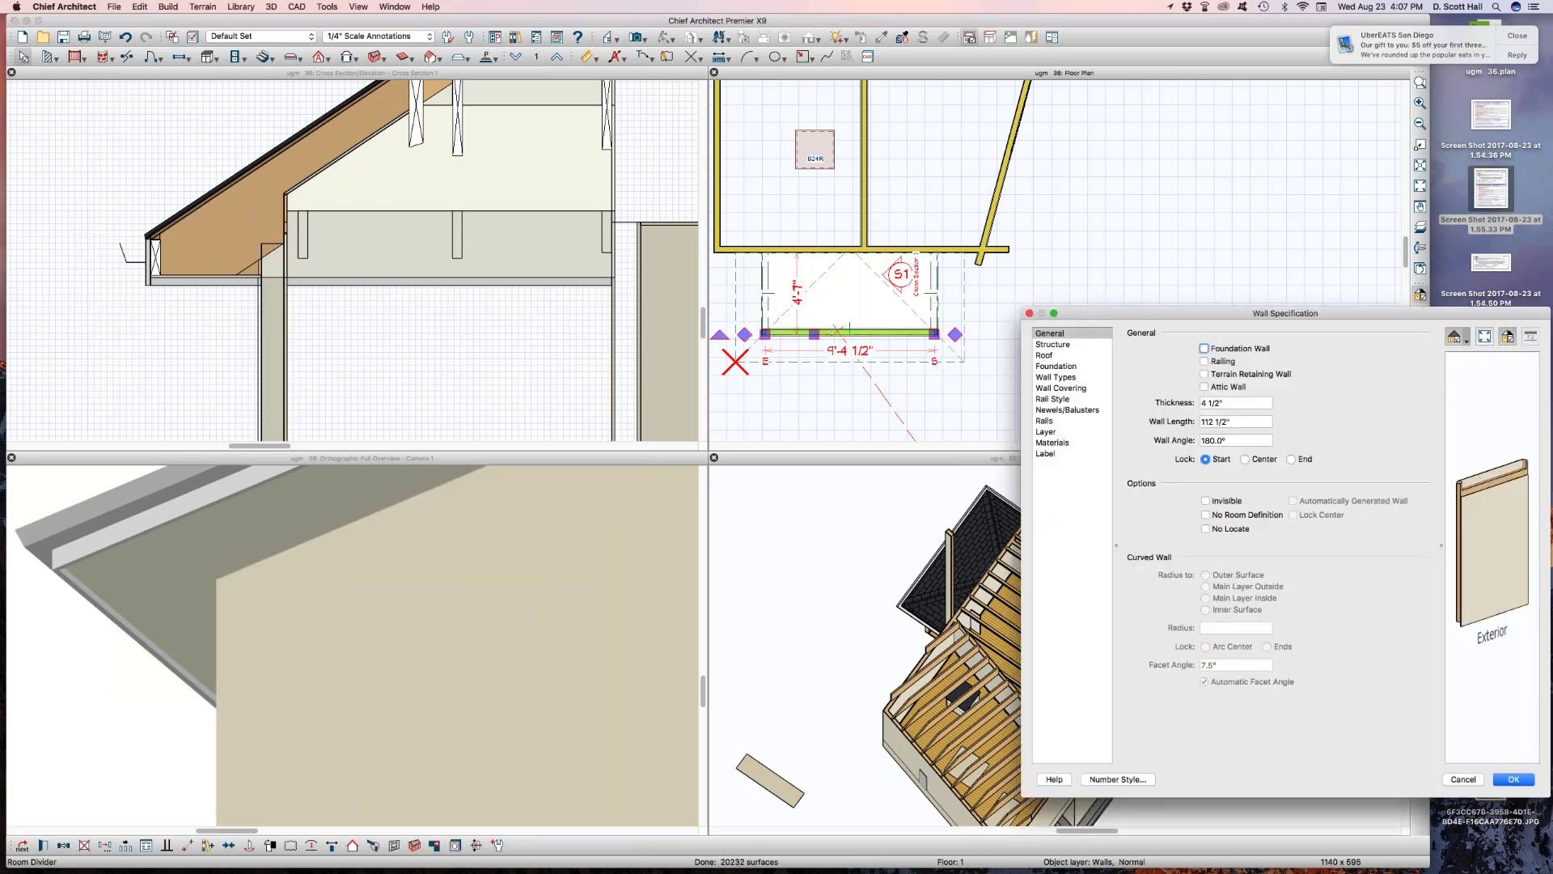
left_click(1226, 506)
key("Return")
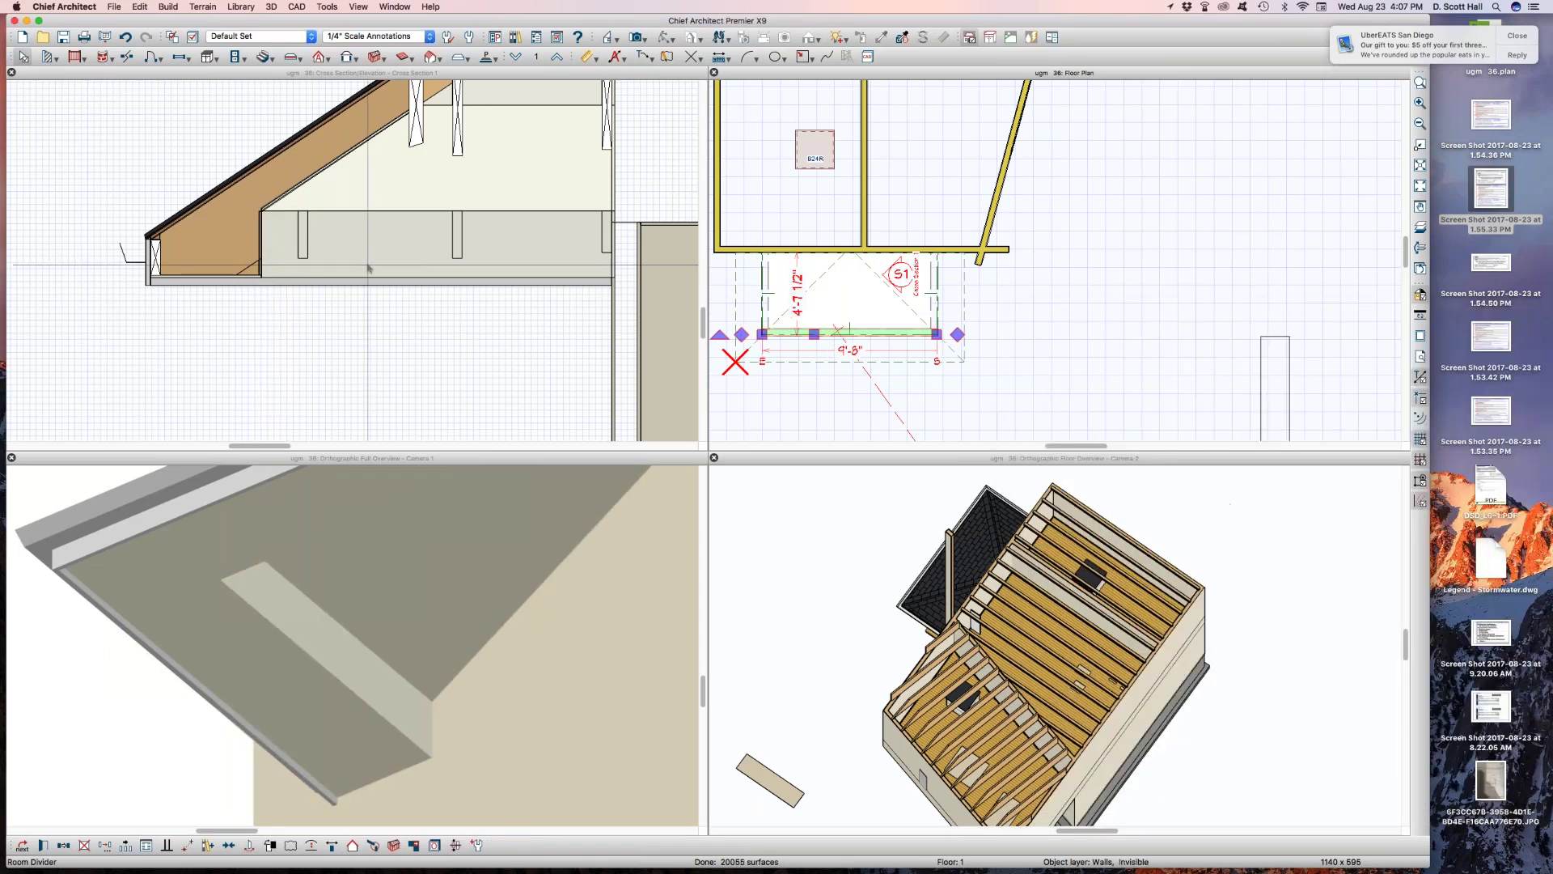
left_click_drag(250, 184, 269, 332)
left_click_drag(196, 201, 620, 218)
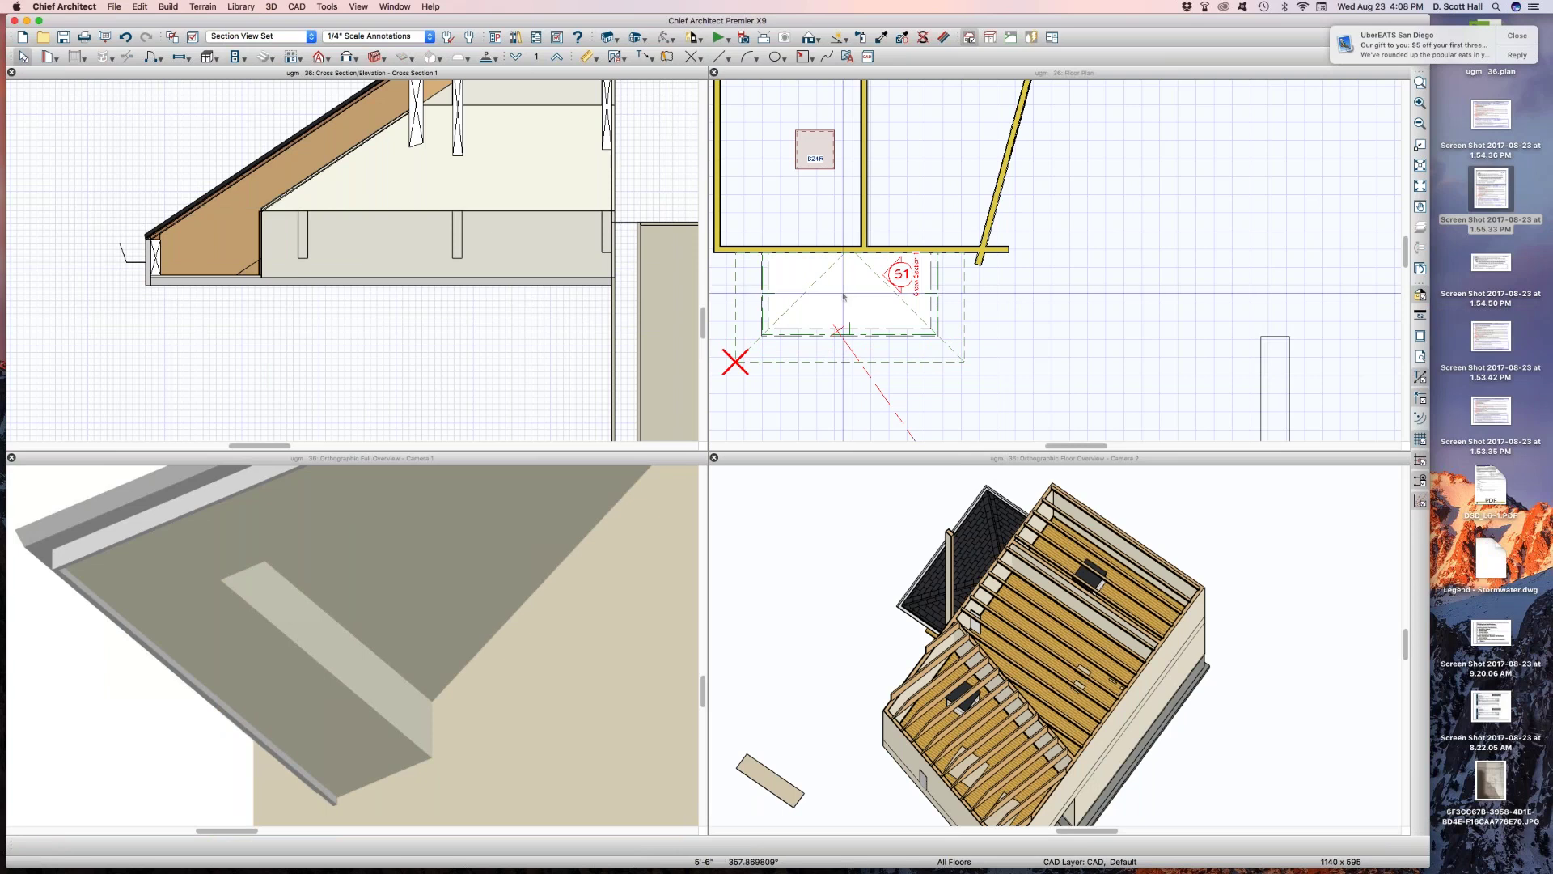
Set the bump-out room's Finished Ceiling height to 110"
left_click(844, 291)
double_click(844, 291)
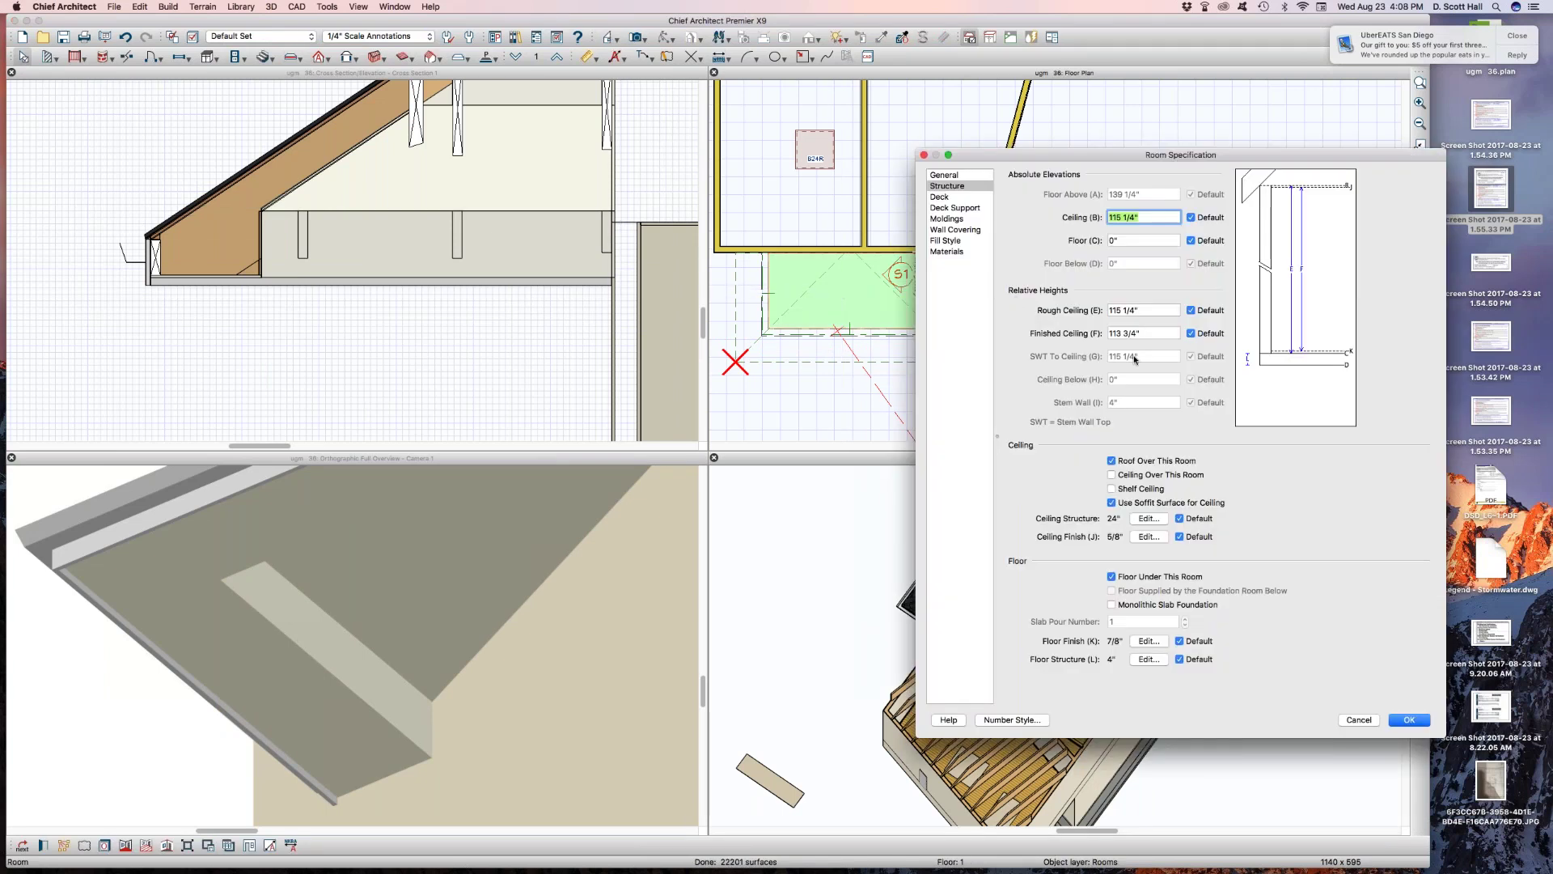
left_click(1146, 333)
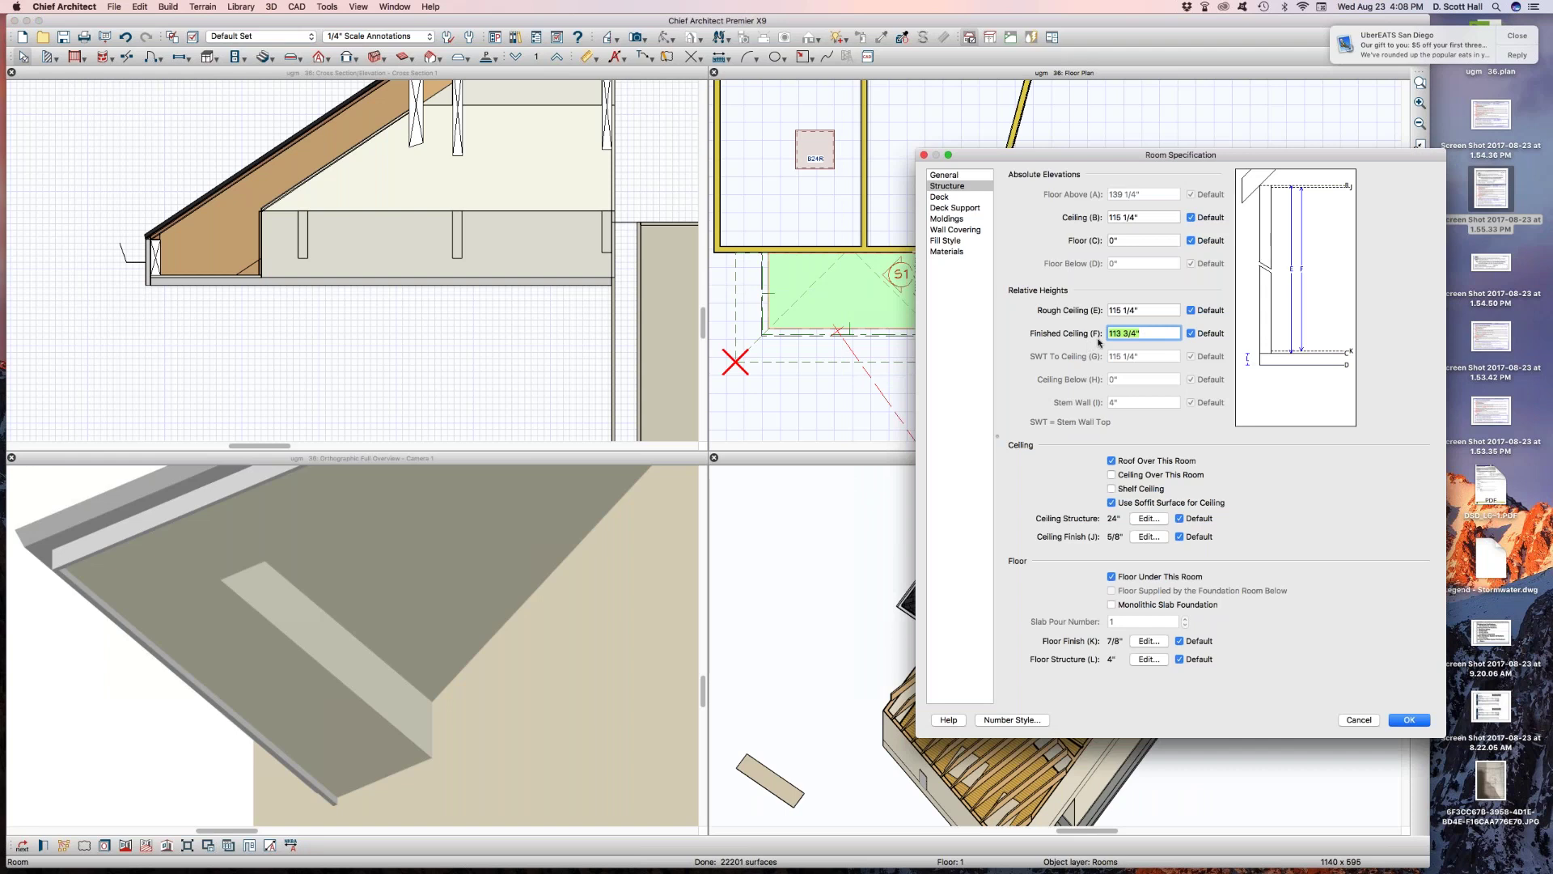
key("Return")
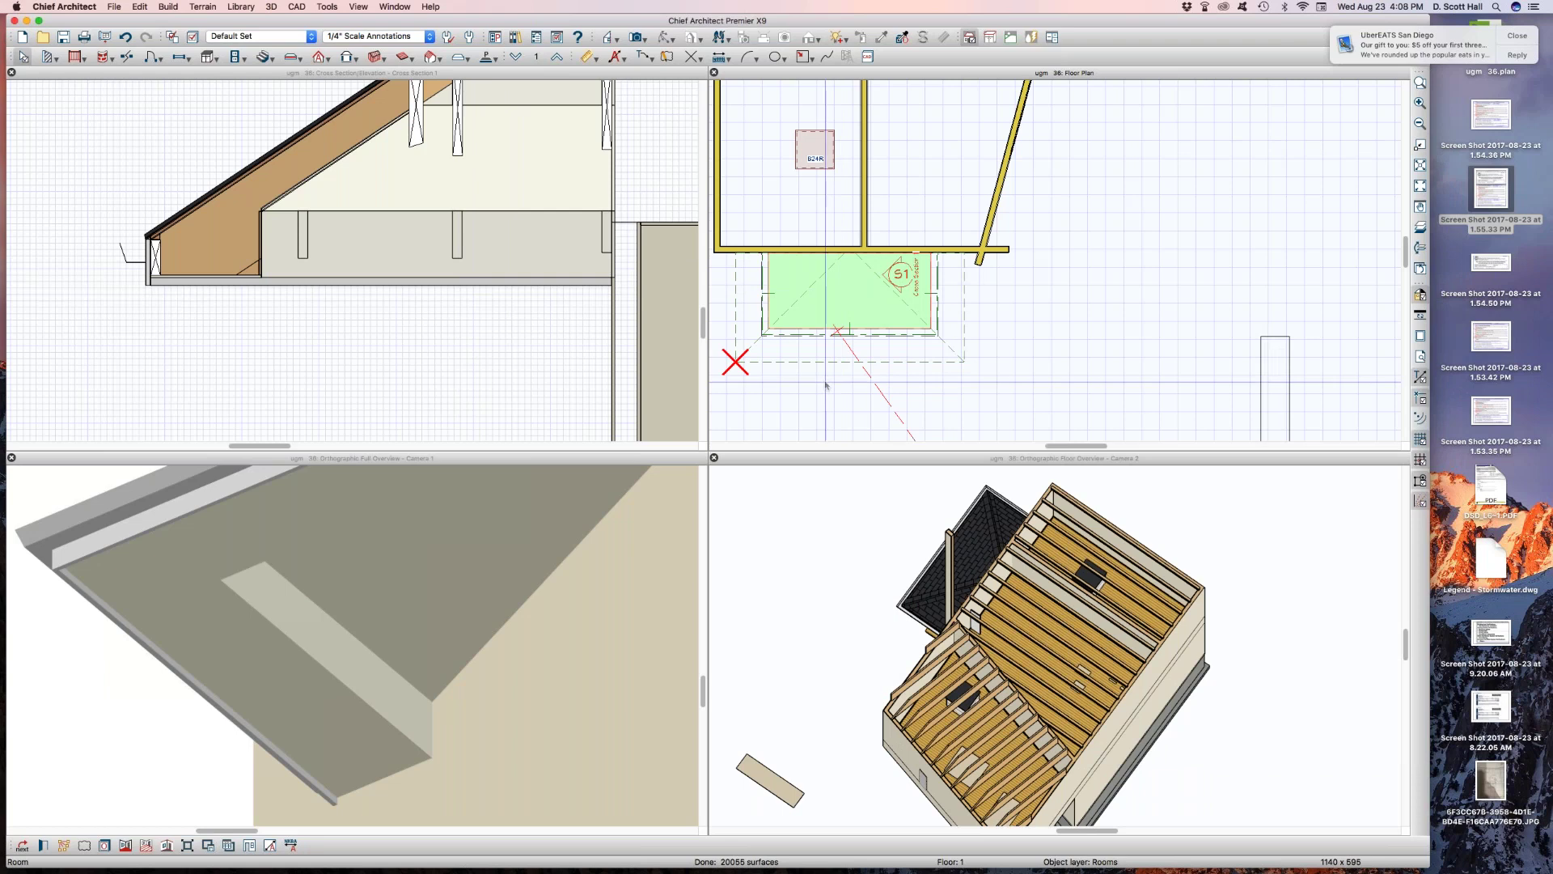
Set the bump-out room's Rough Ceiling height to 116" and check the cross section
double_click(836, 285)
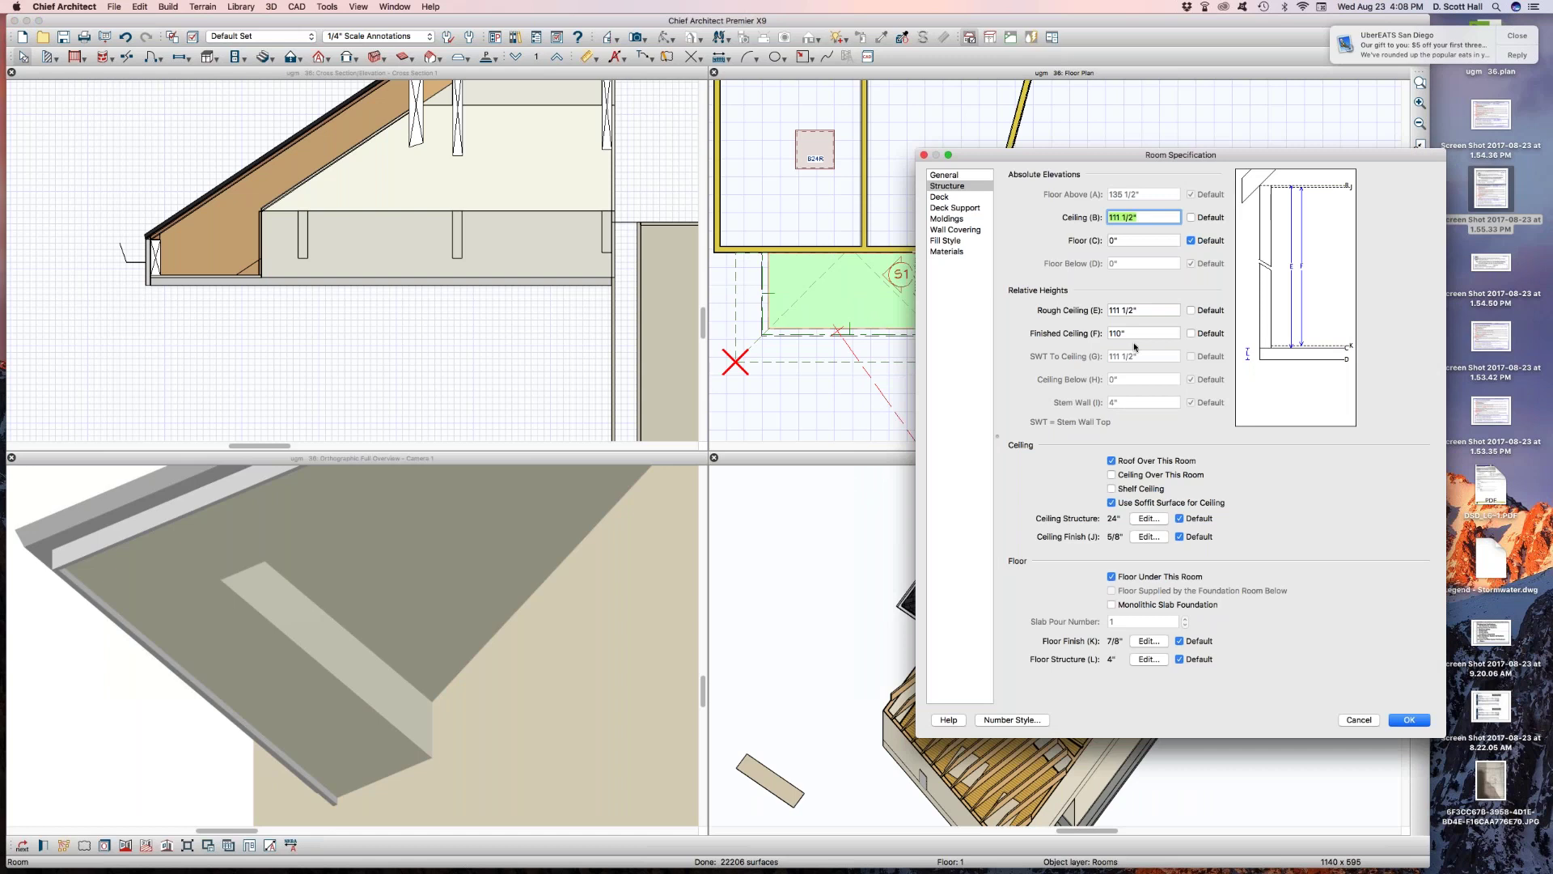
left_click(1163, 315)
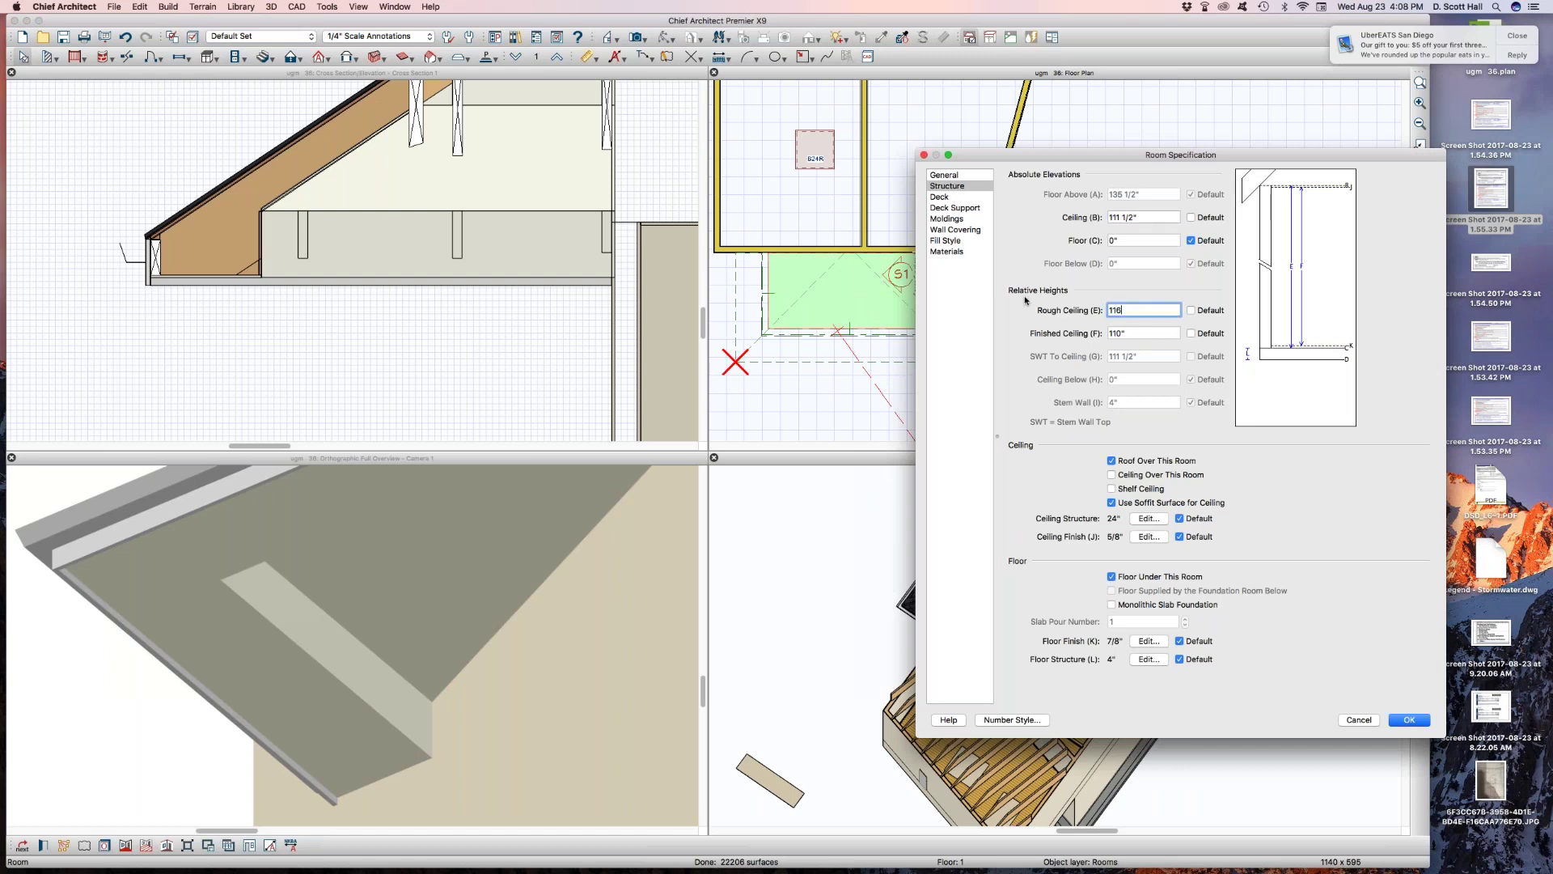
key("Return")
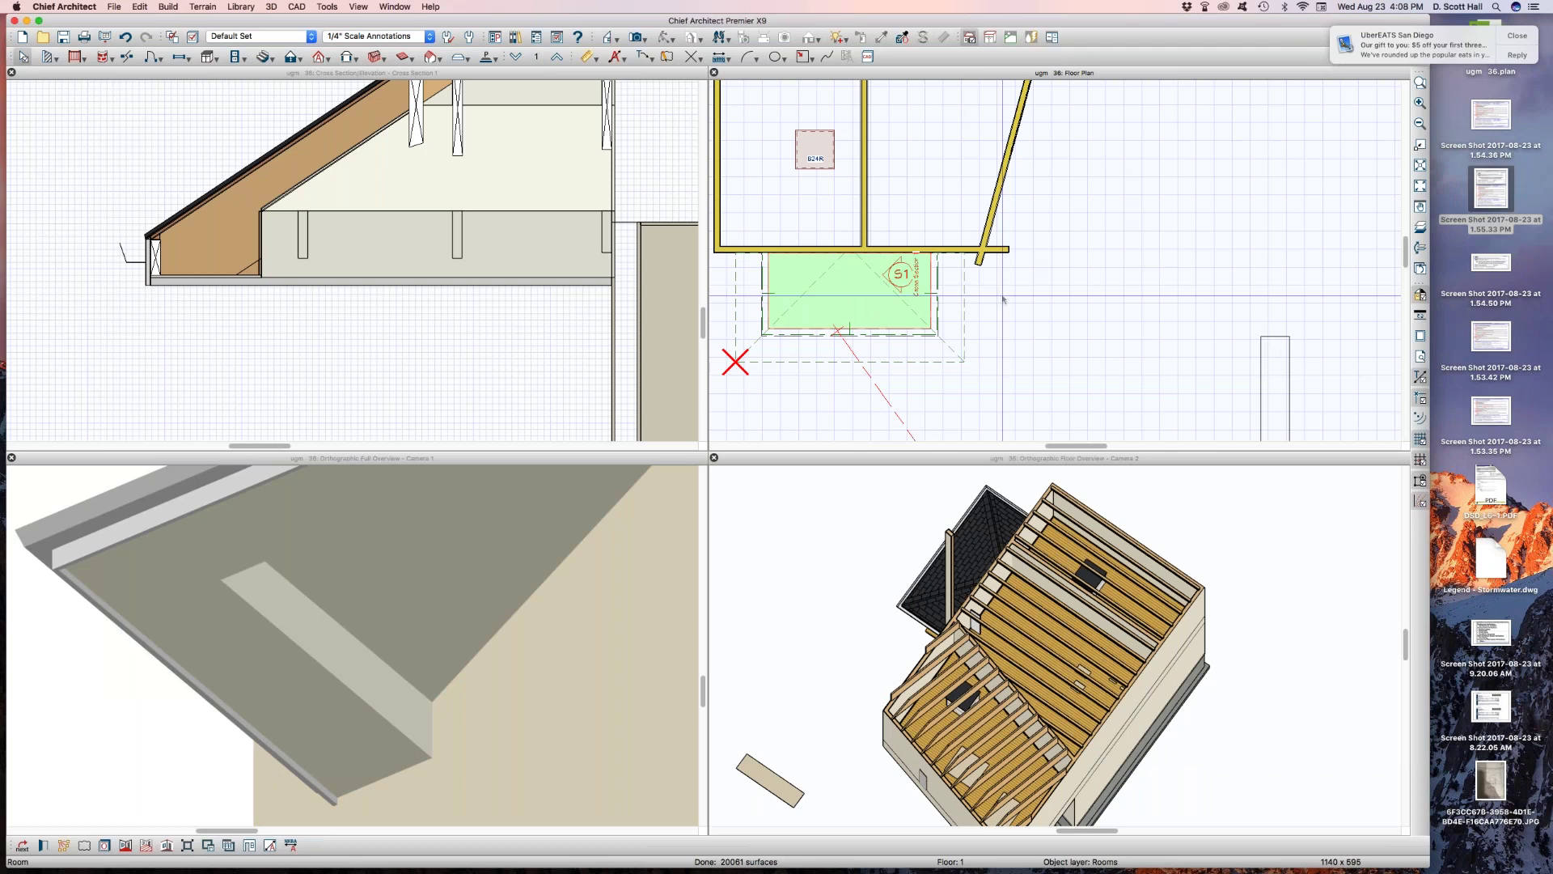
scroll(71, 144, "down", 2)
left_click(240, 144)
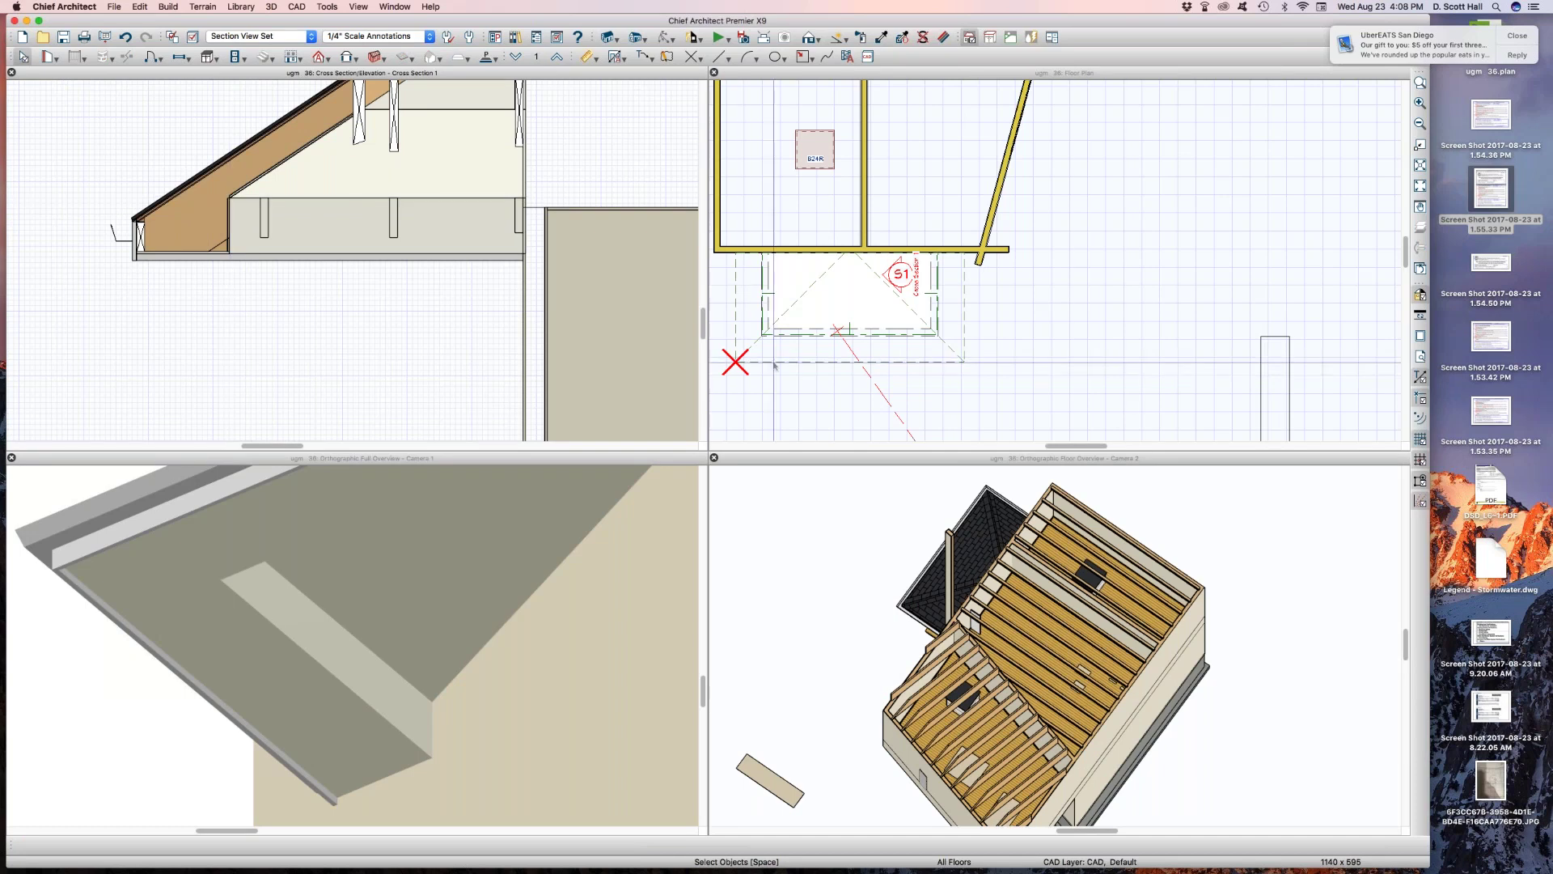
Turn off the Boxed Eave option for all three bump-out roof planes
left_click(758, 344)
left_click(744, 300, "shift")
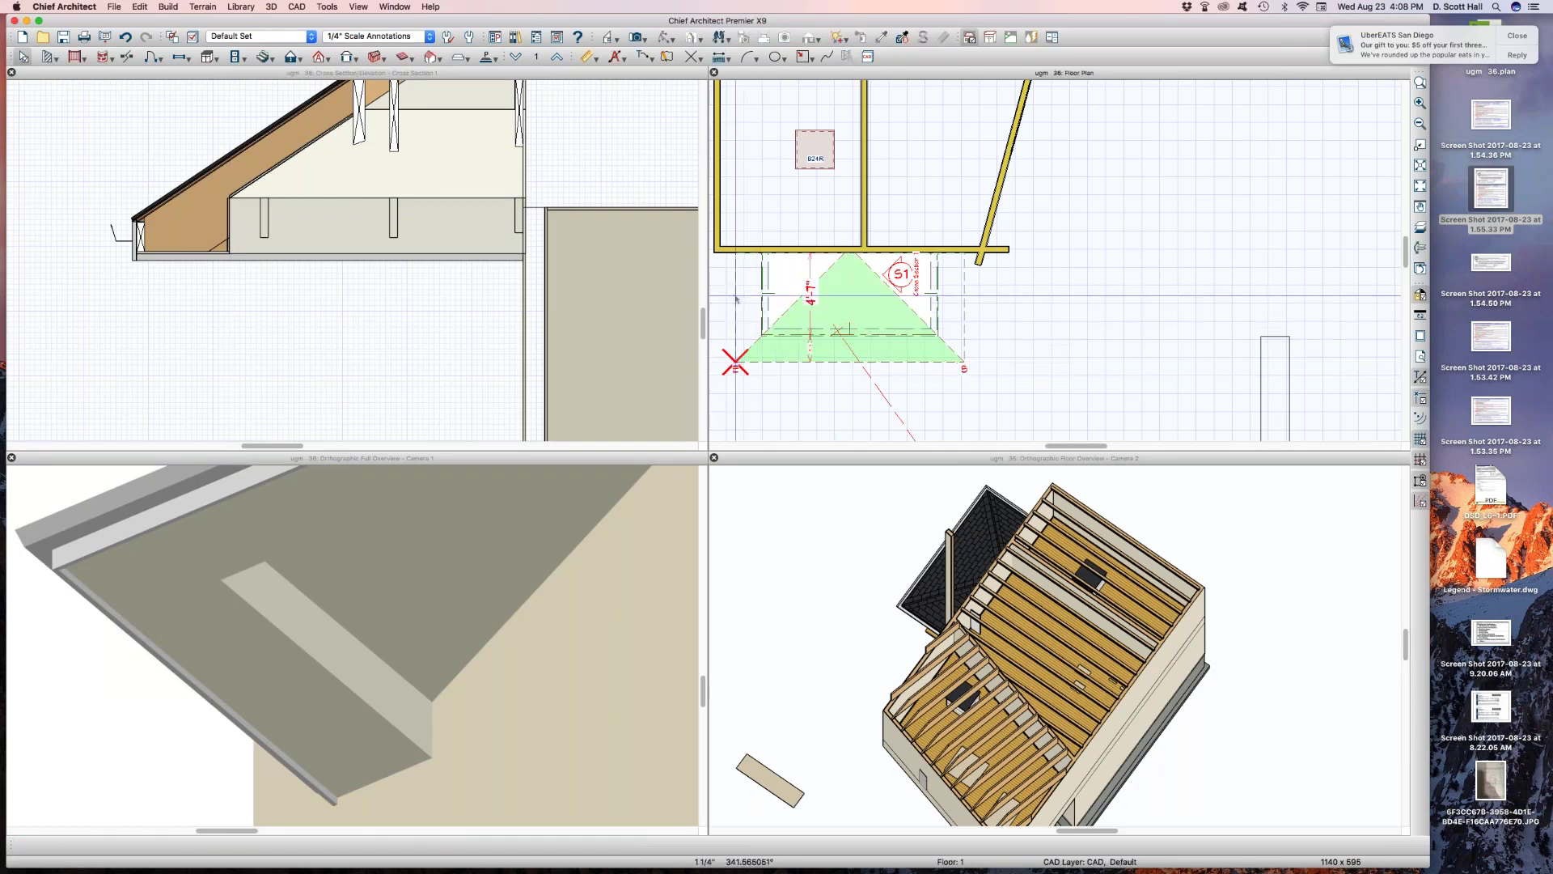
left_click(965, 307, "shift")
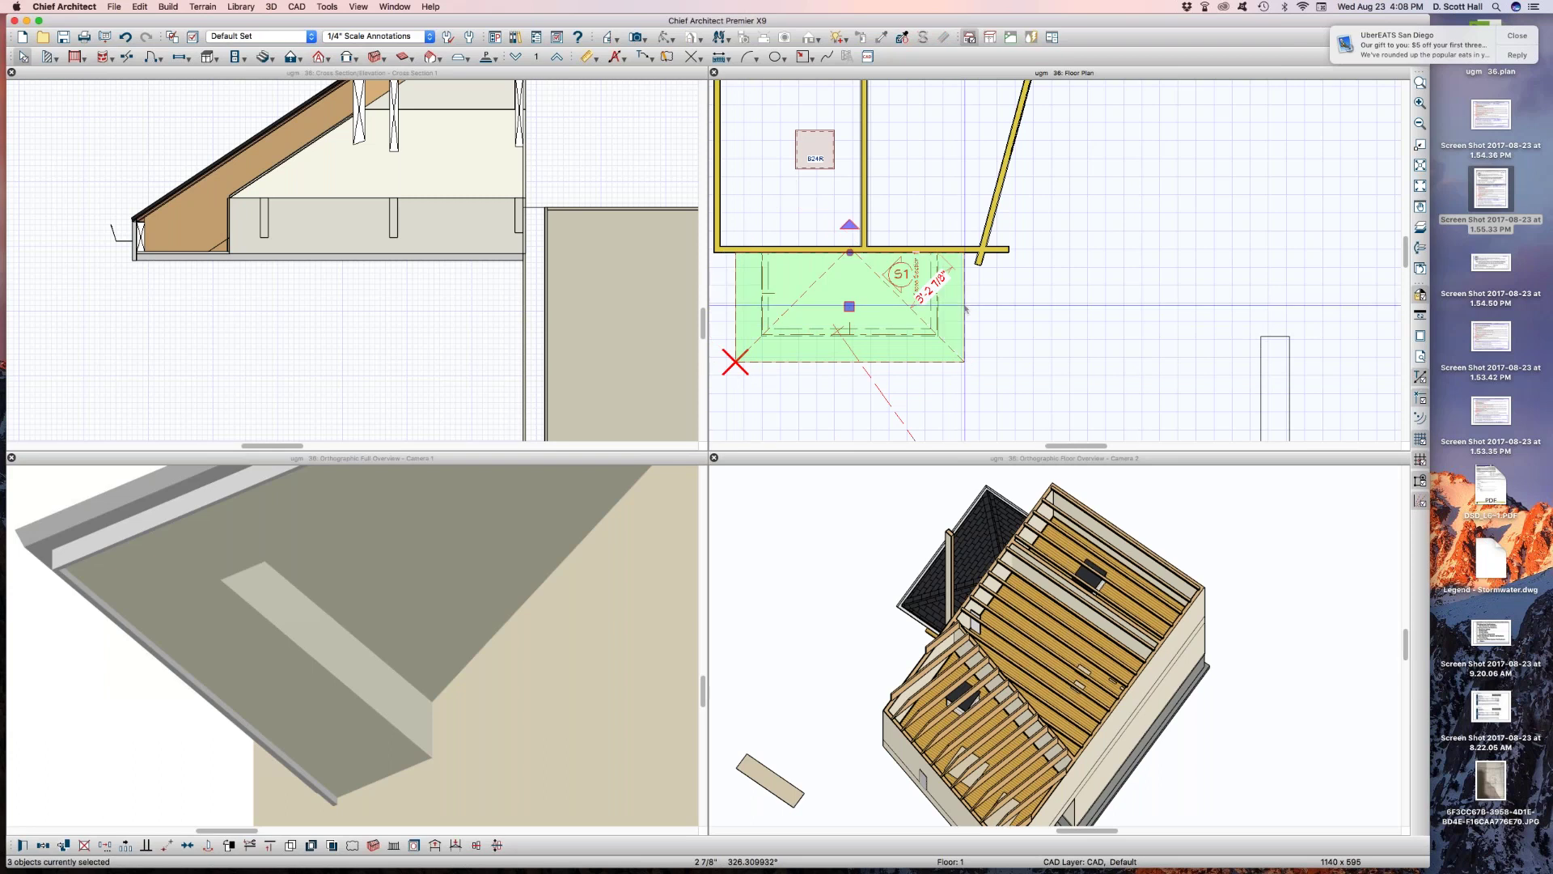
key("super+e")
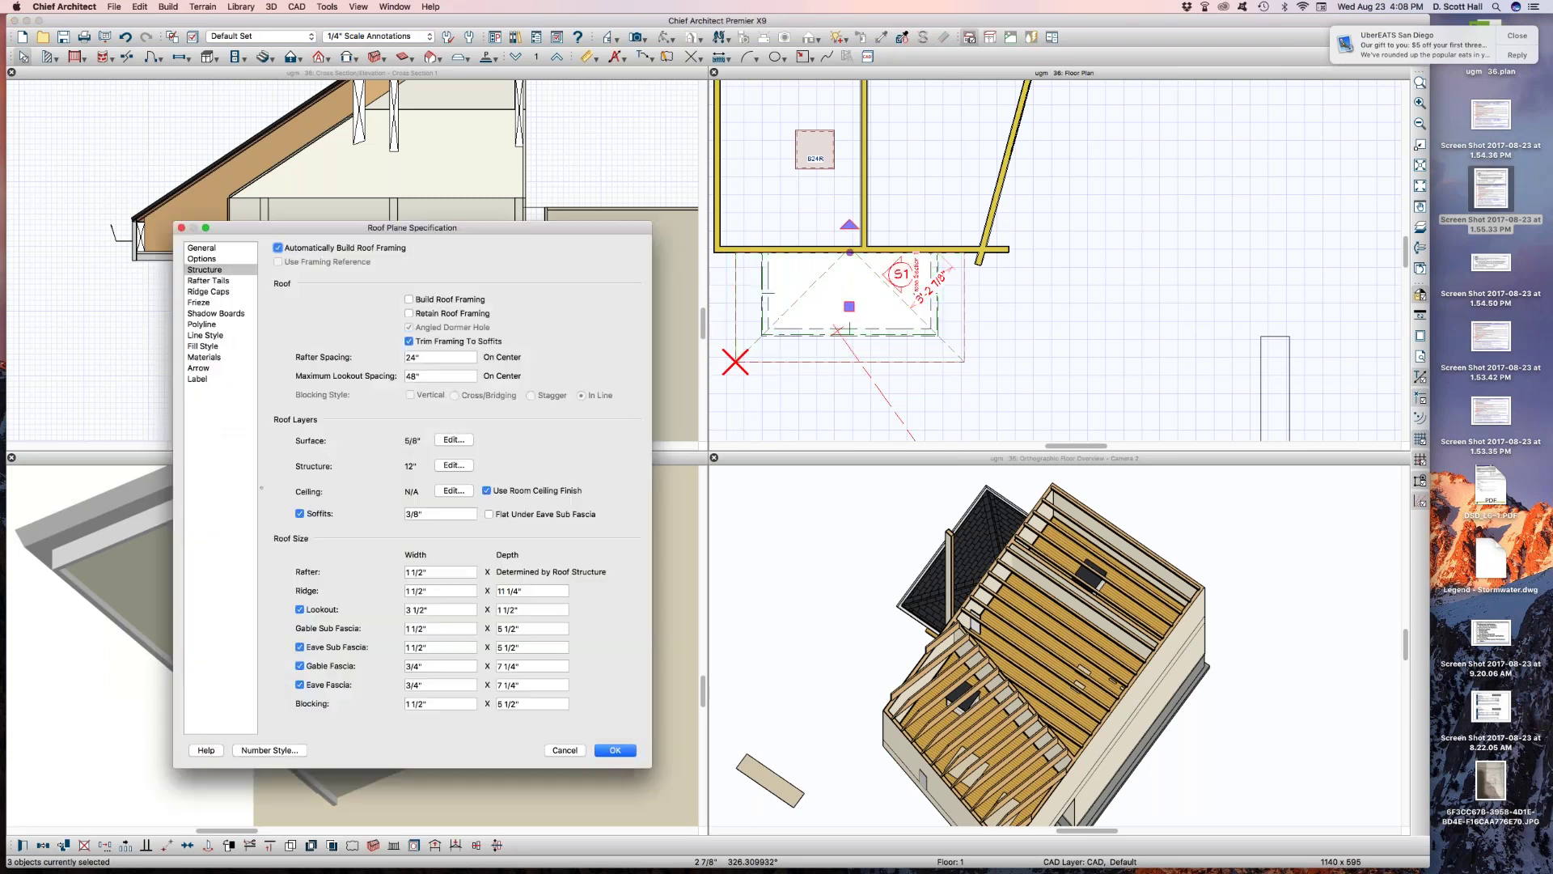
left_click(208, 260)
left_click(340, 296)
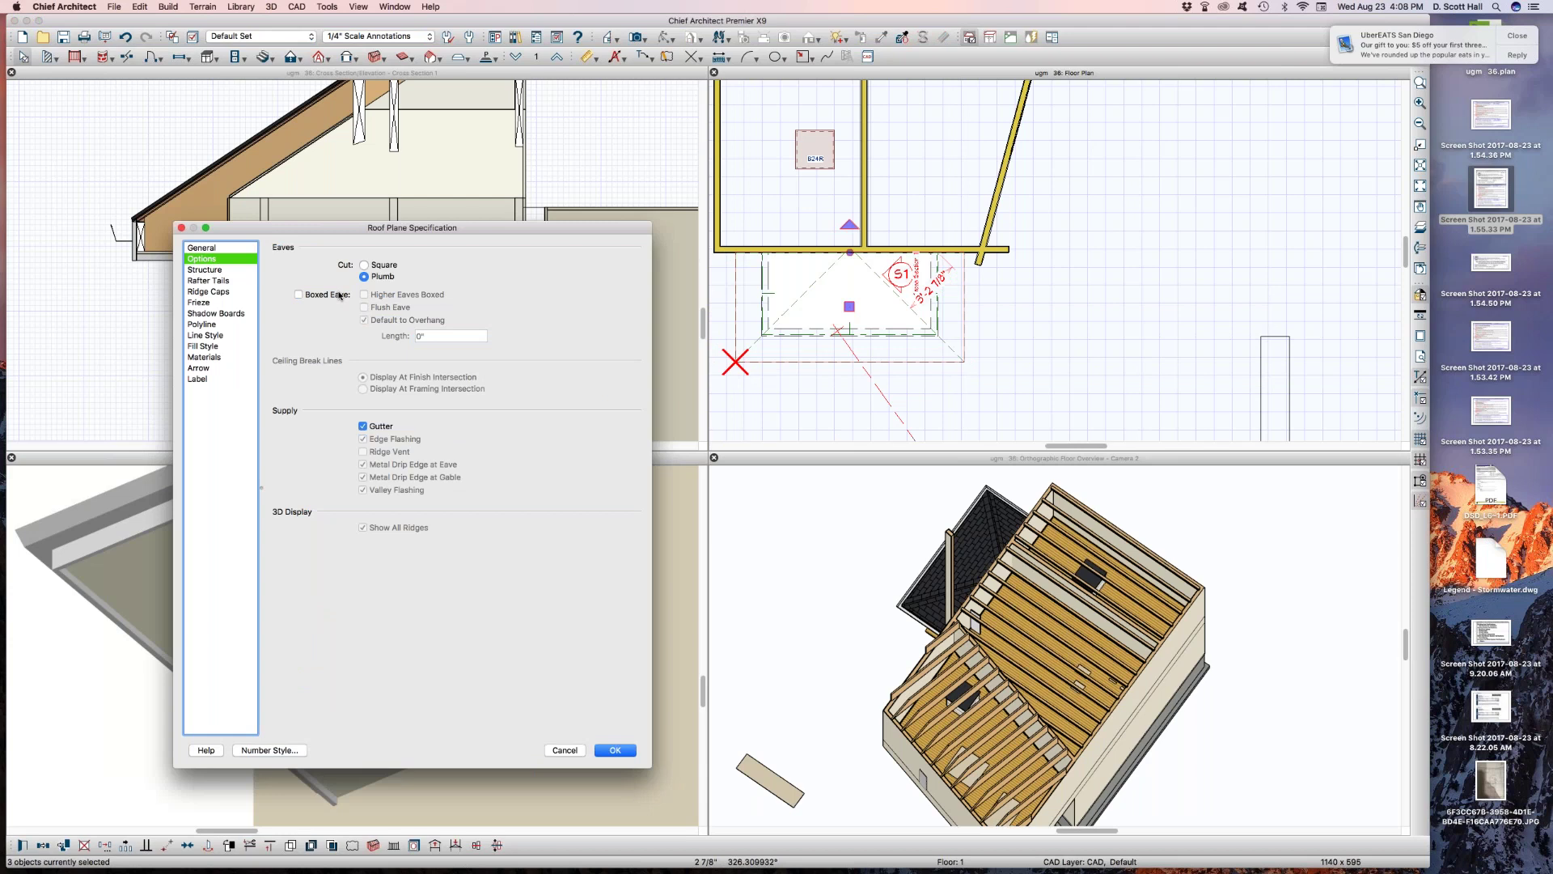
left_click_drag(305, 239, 435, 258)
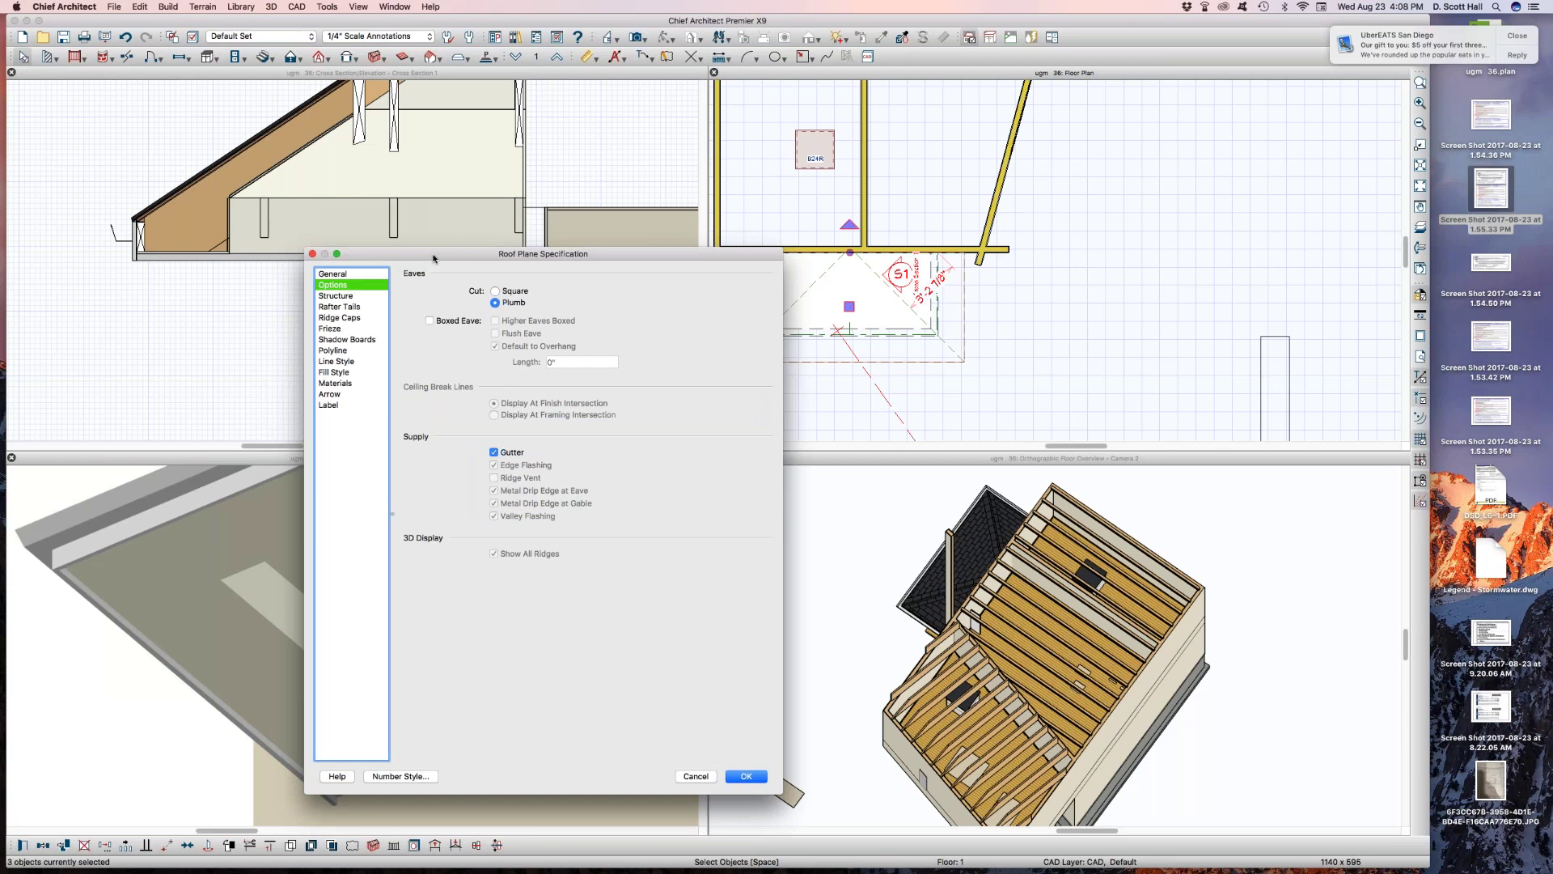
key("Return")
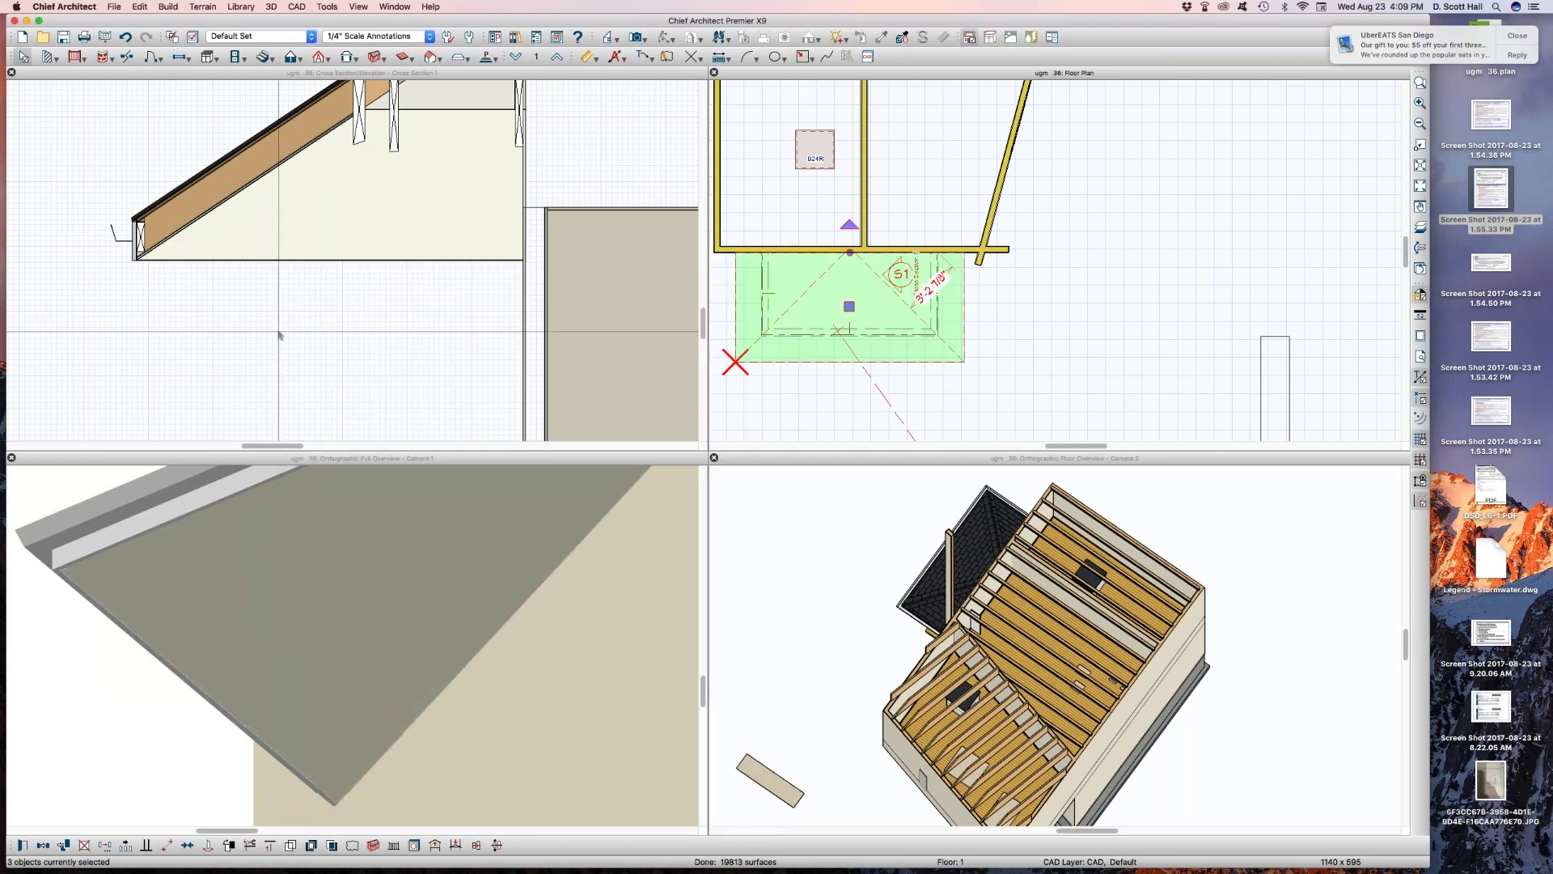
Examine the eave end of the bump-out roof in the cross section, including how the sub fascia meets the fascia and soffit
scroll(278, 334, "down", 2)
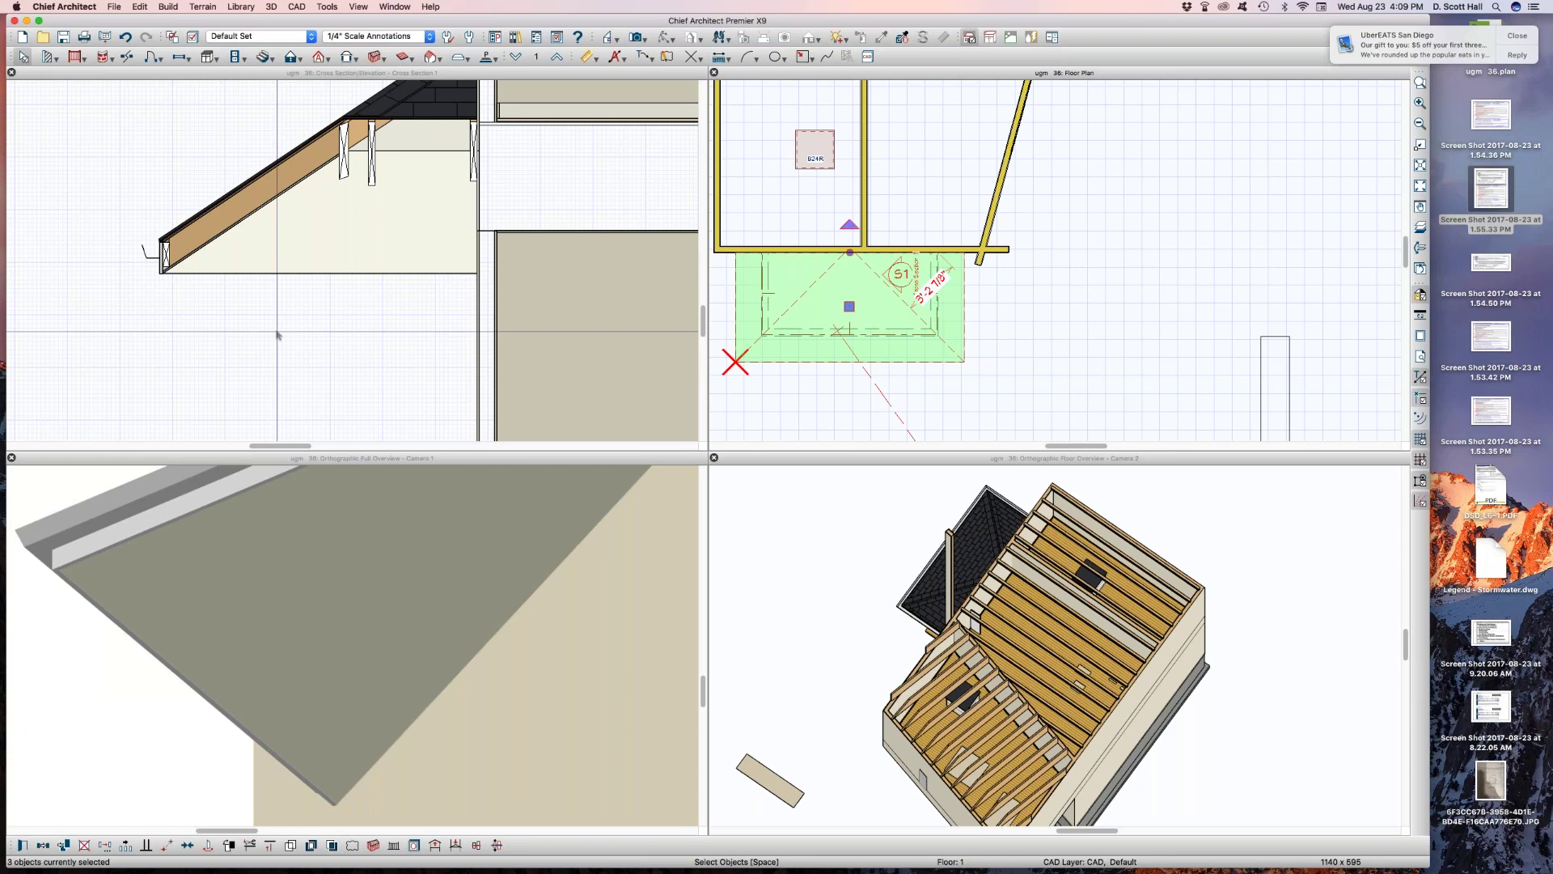
left_click(276, 331)
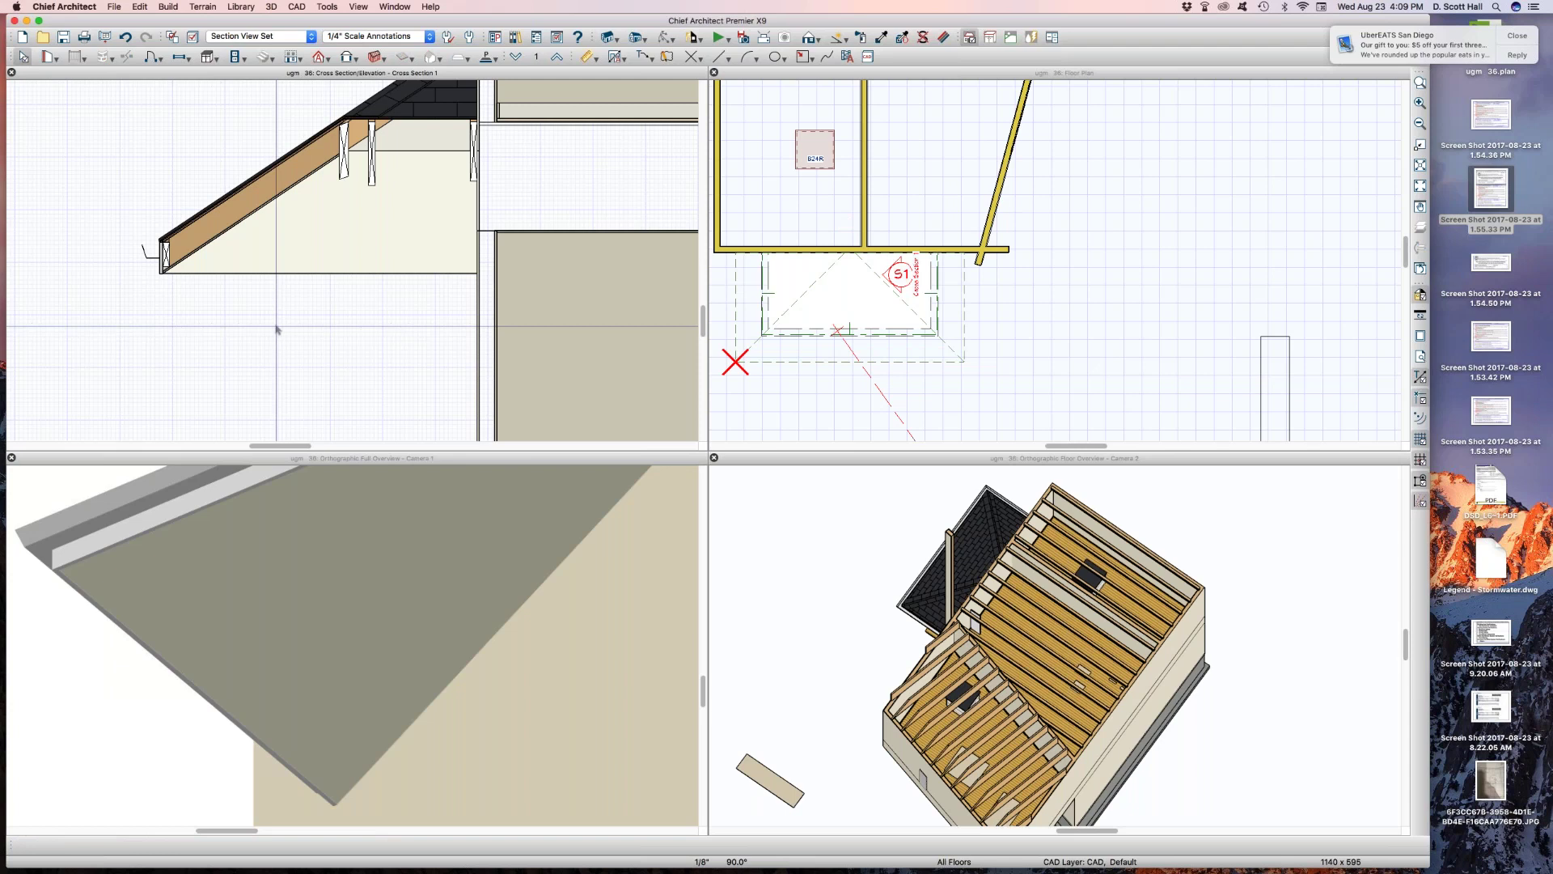
left_click_drag(91, 216, 201, 279)
scroll(200, 279, "up", 3)
scroll(162, 237, "up", 5)
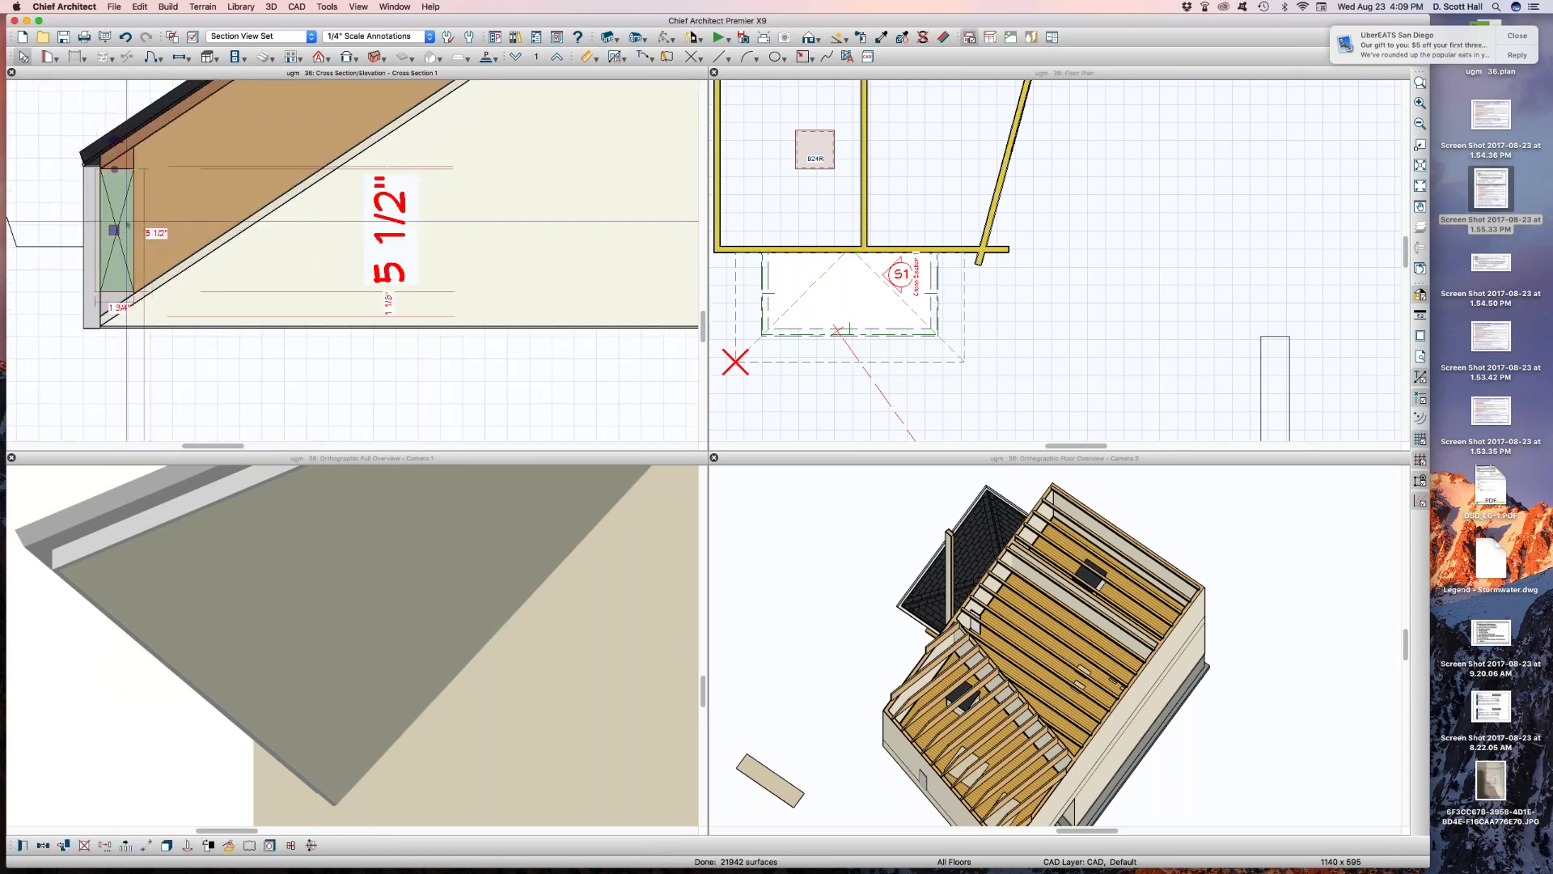
left_click(125, 209)
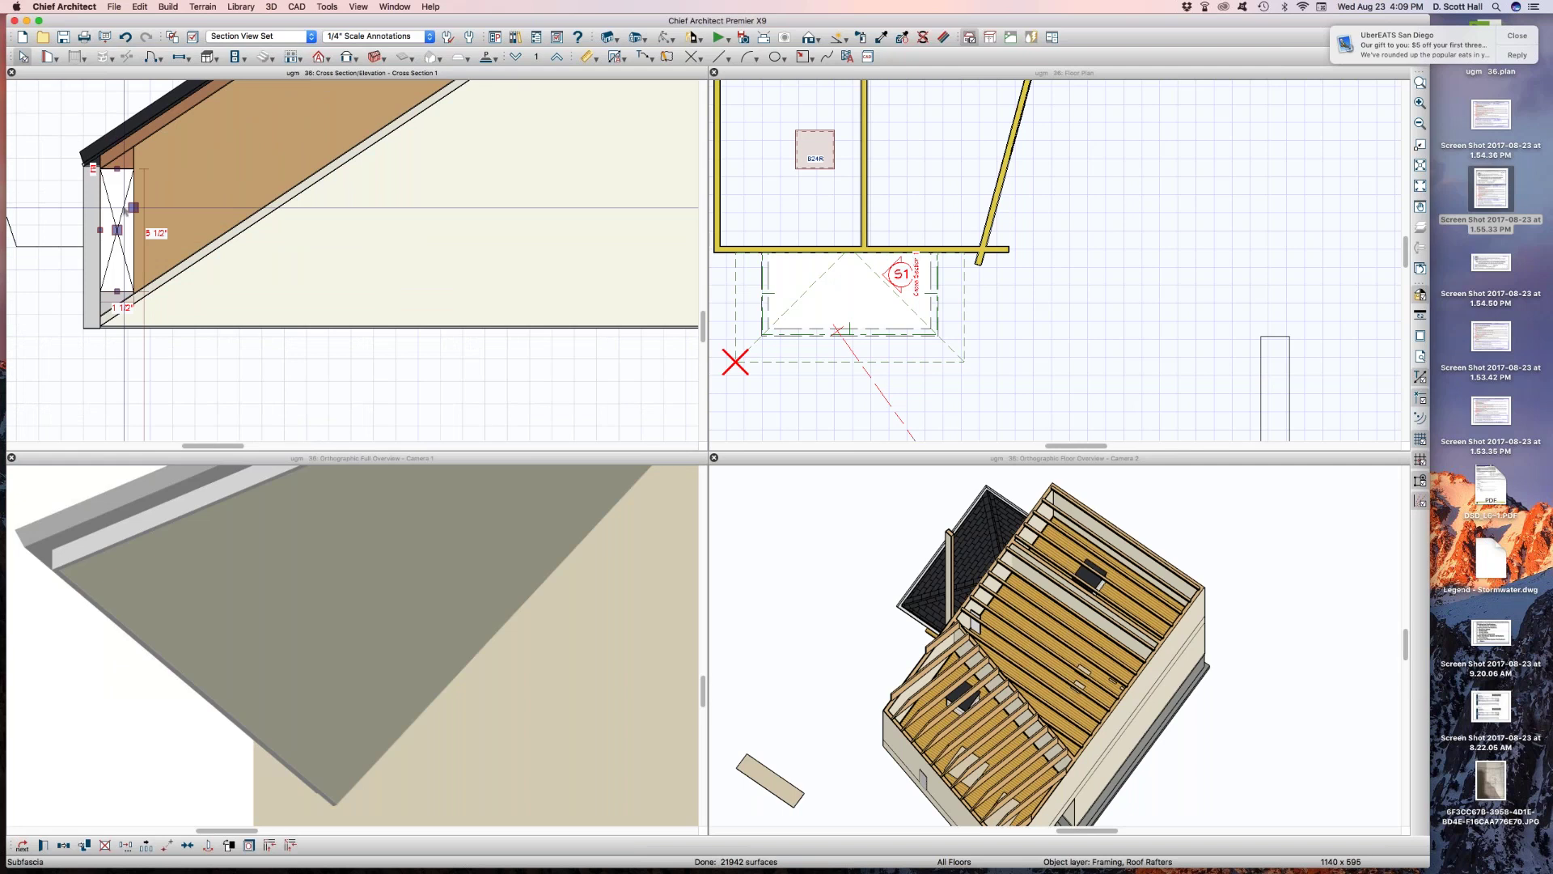
scroll(125, 209, "down", 3)
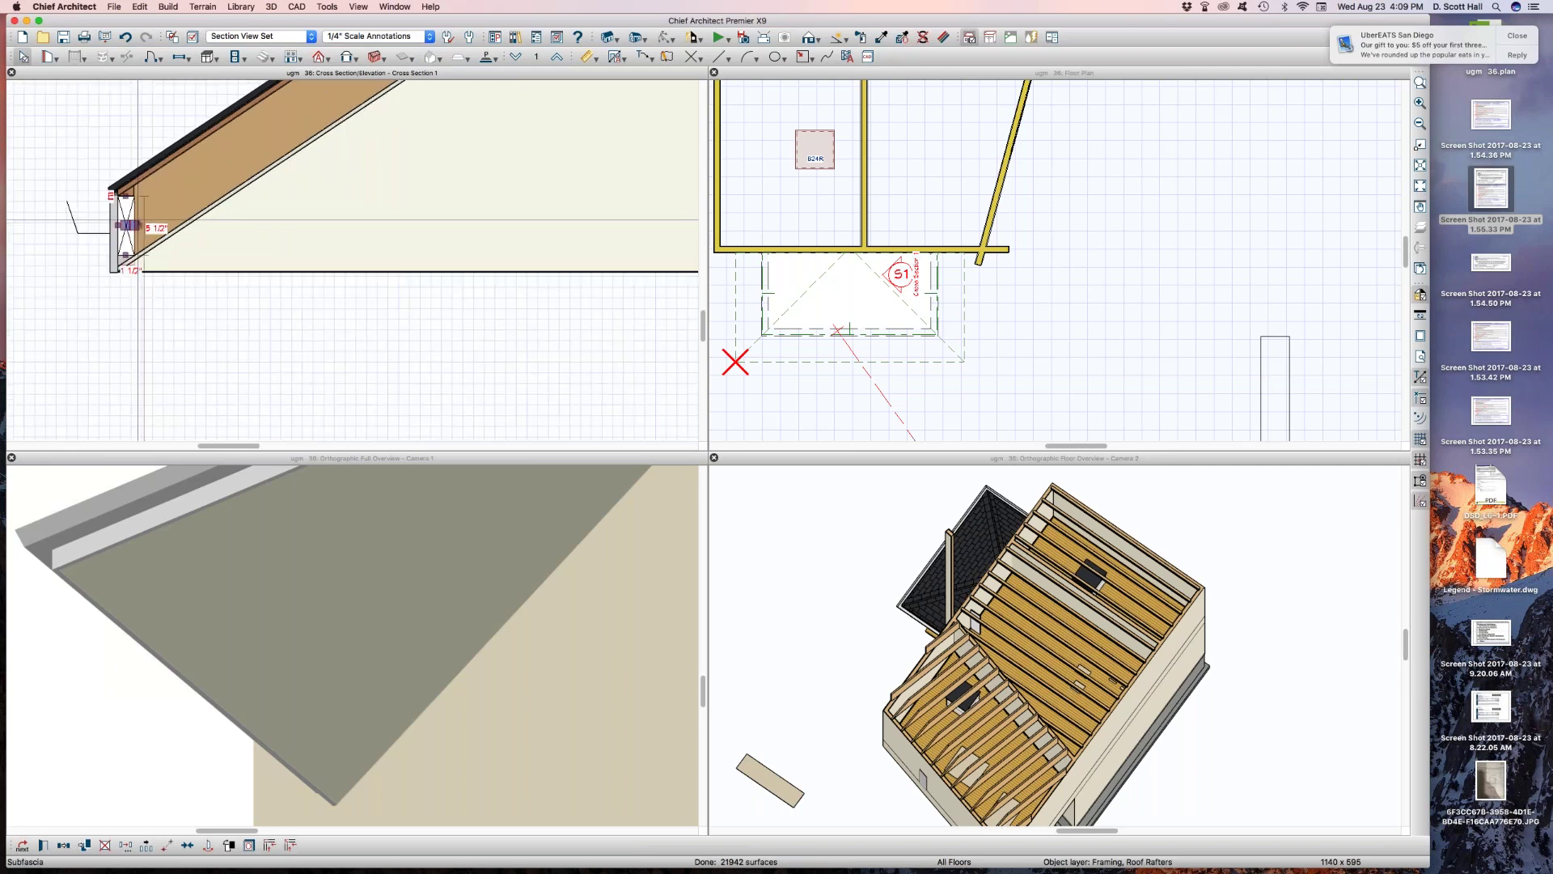
left_click(639, 364)
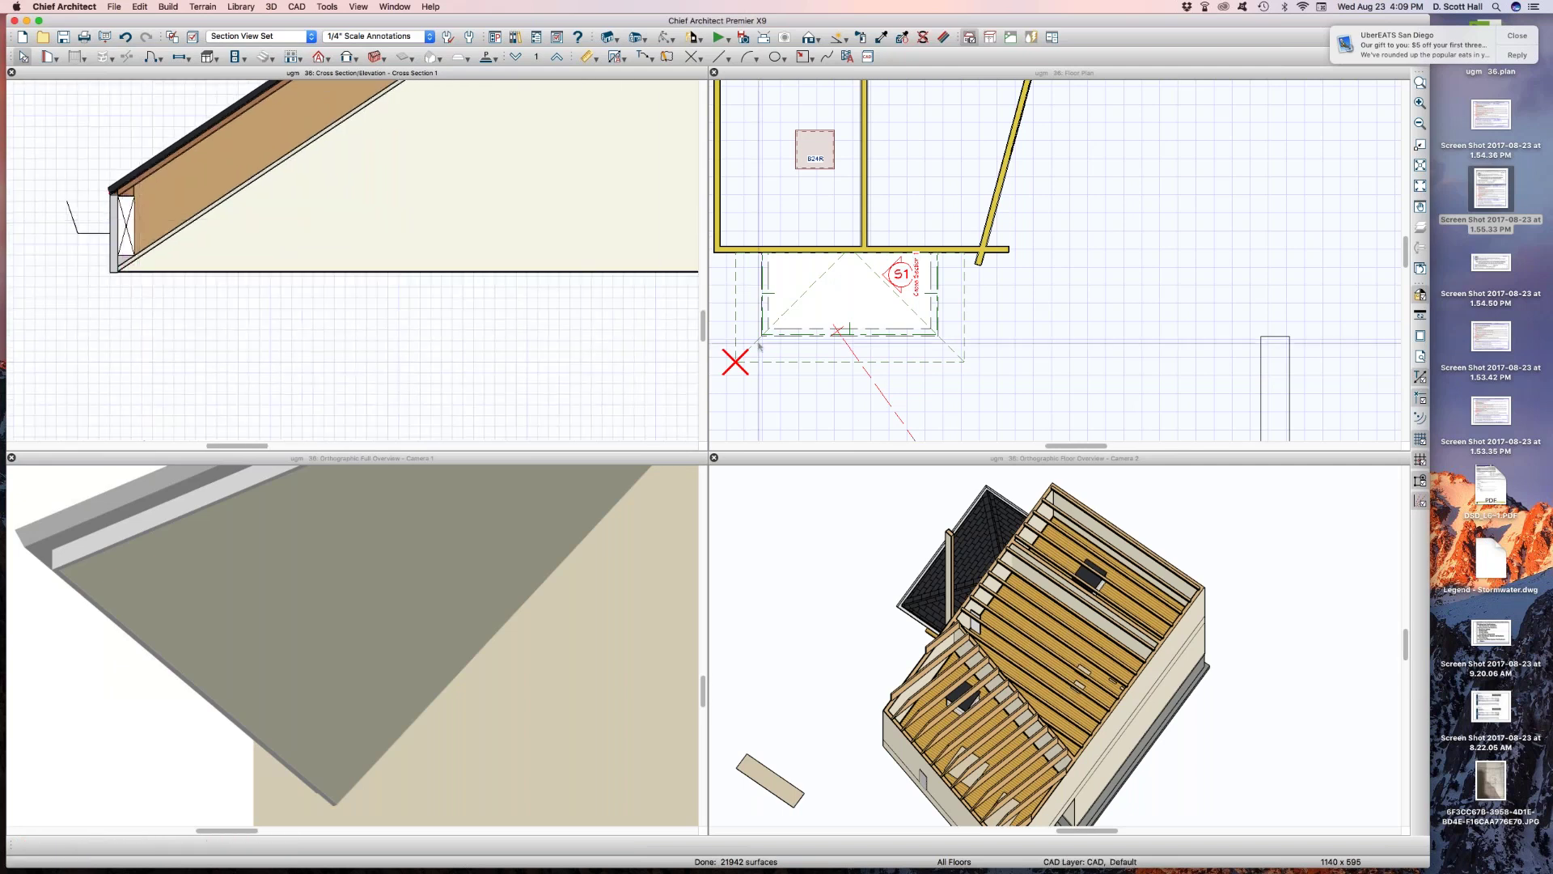
Set the Gable Sub Fascia and Eave Sub Fascia depths of the three bump-out roof planes to 8"
left_click(814, 362)
left_click(736, 311, "shift")
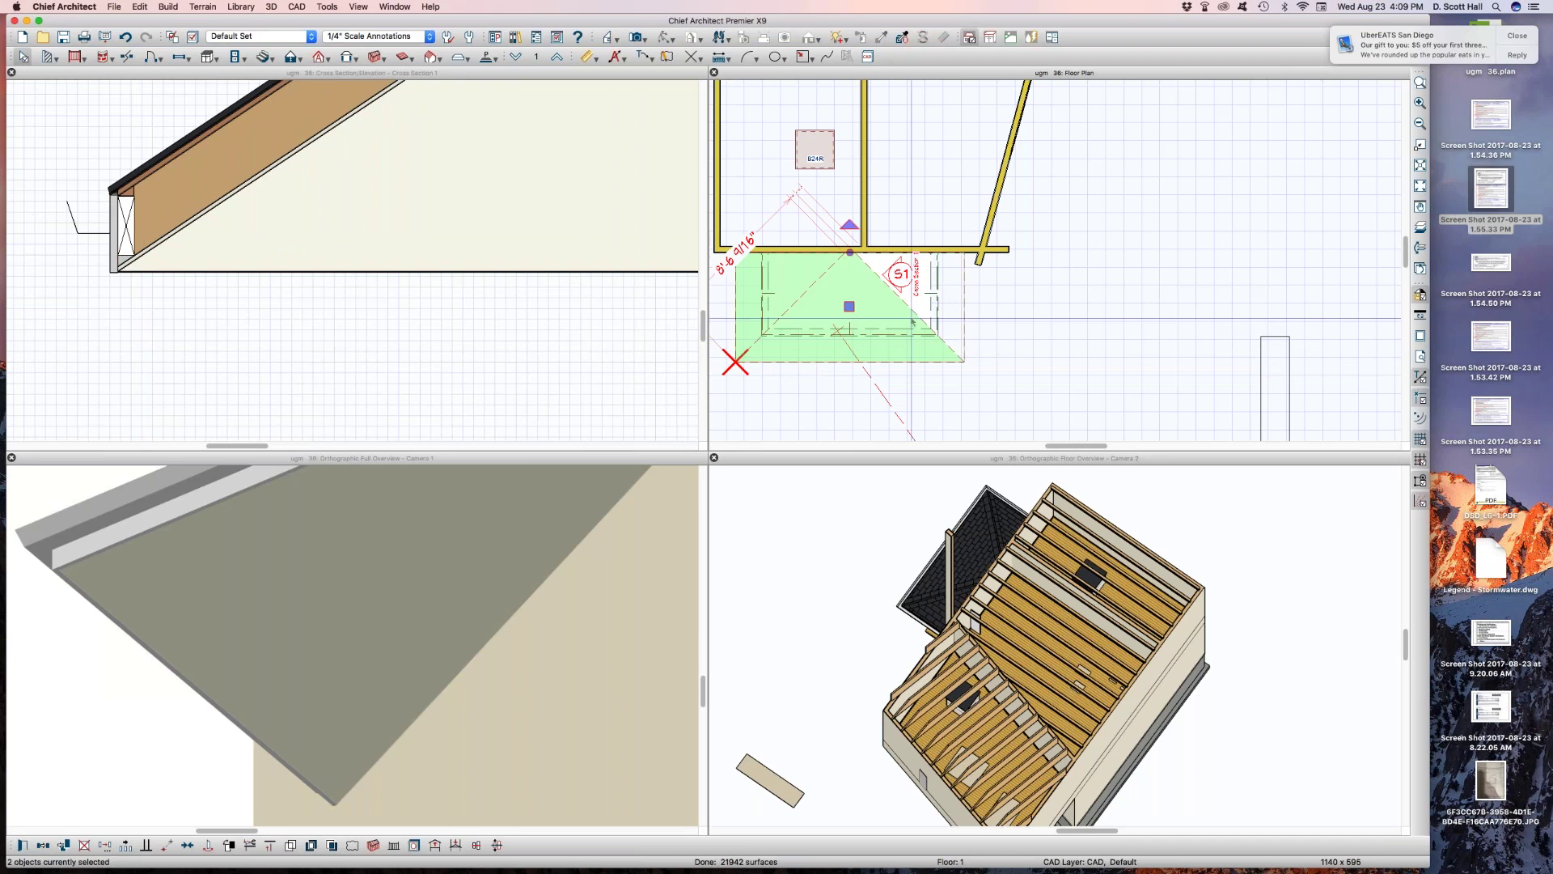
left_click(964, 301, "shift")
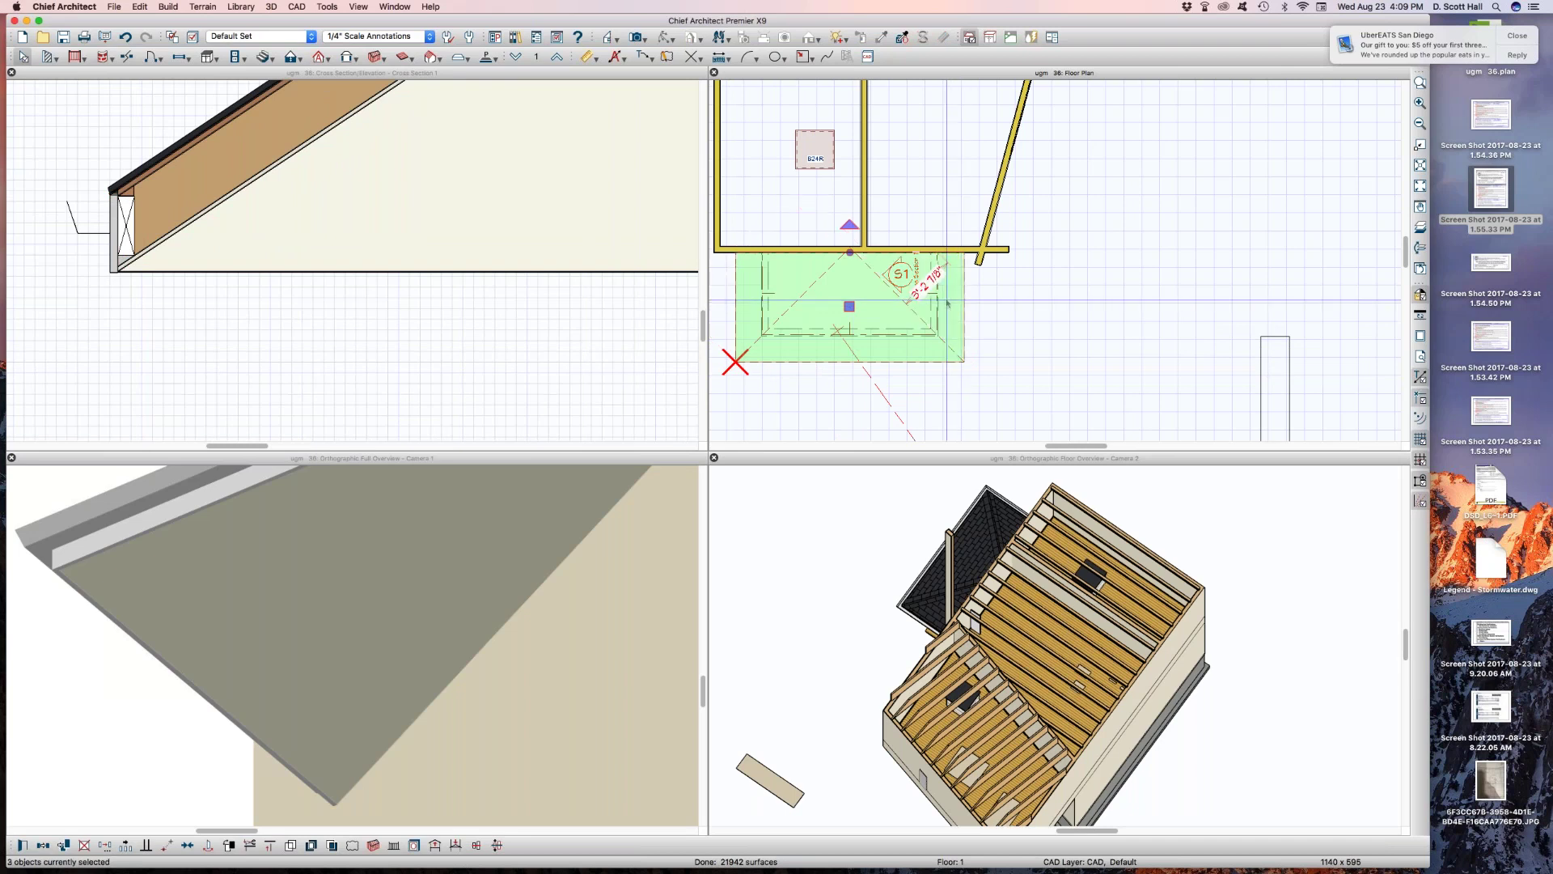
key("super+e")
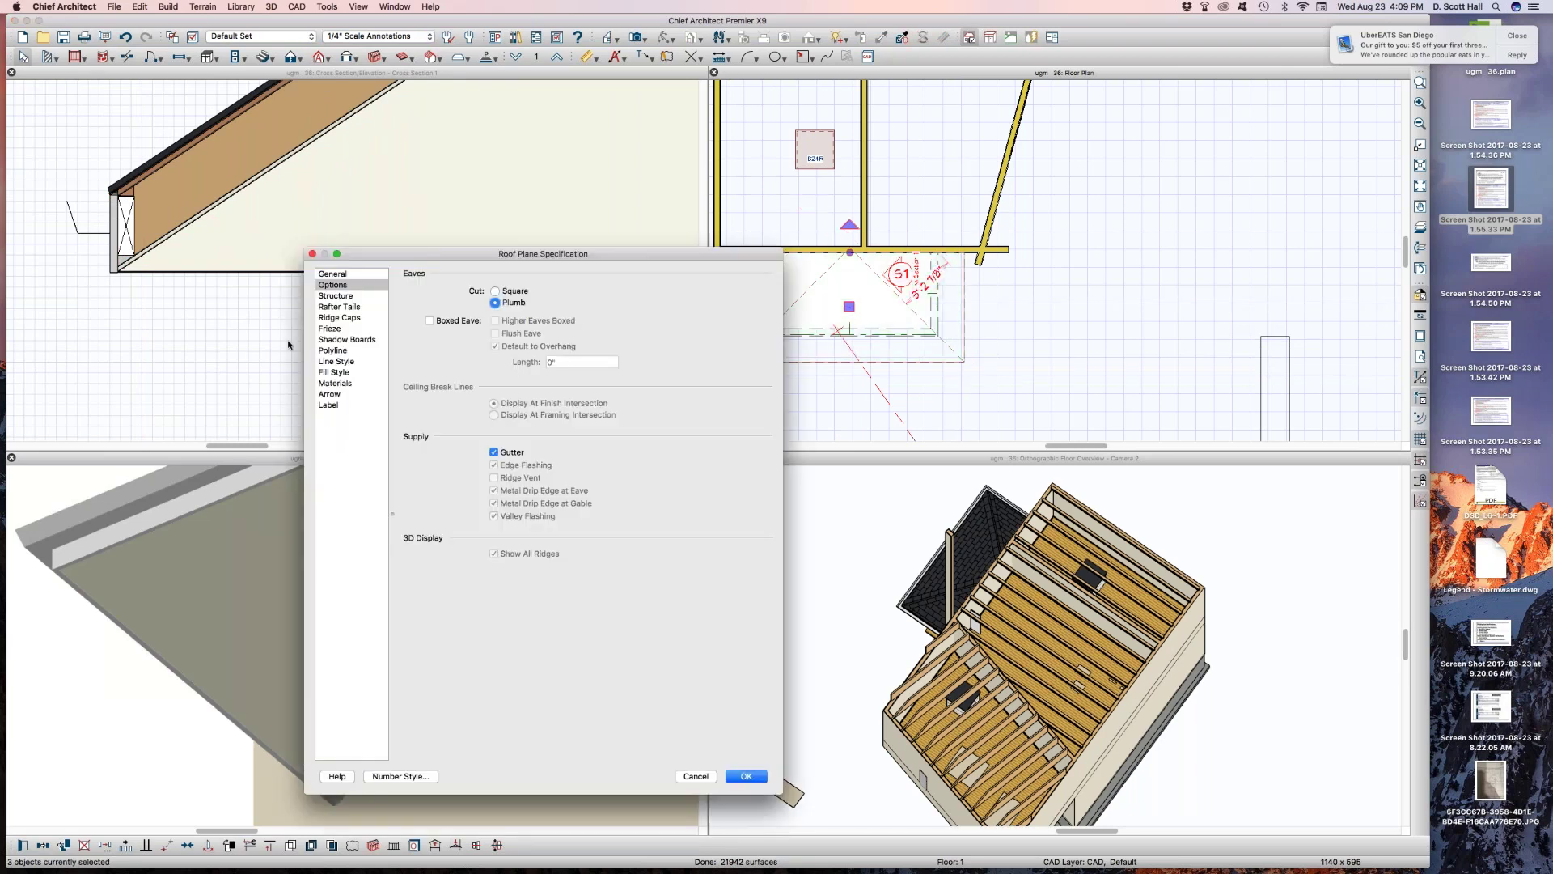
left_click(344, 297)
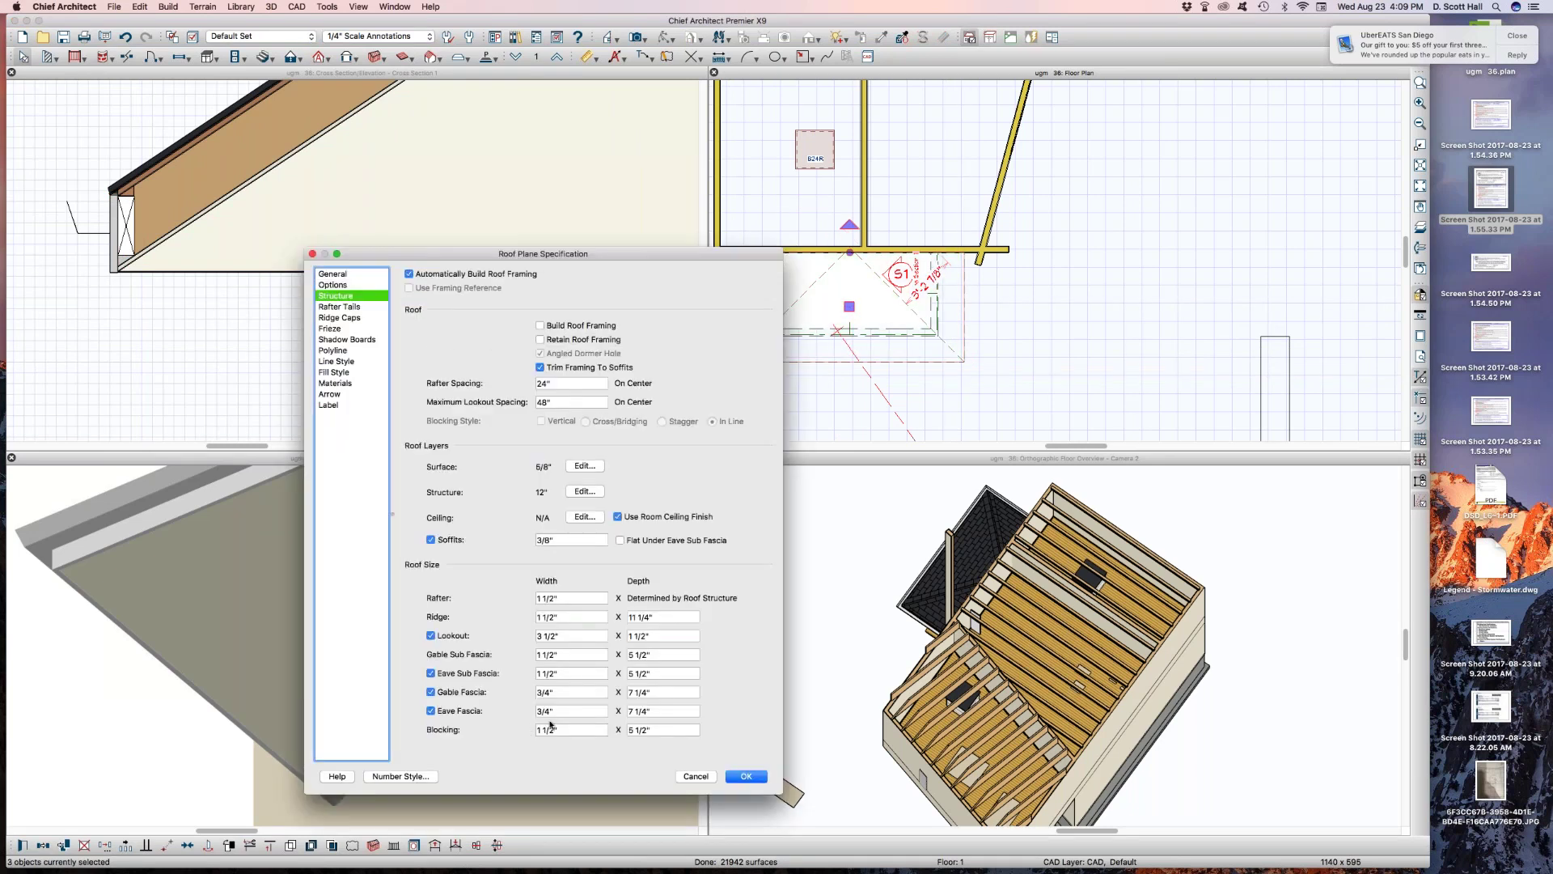
left_click(665, 673)
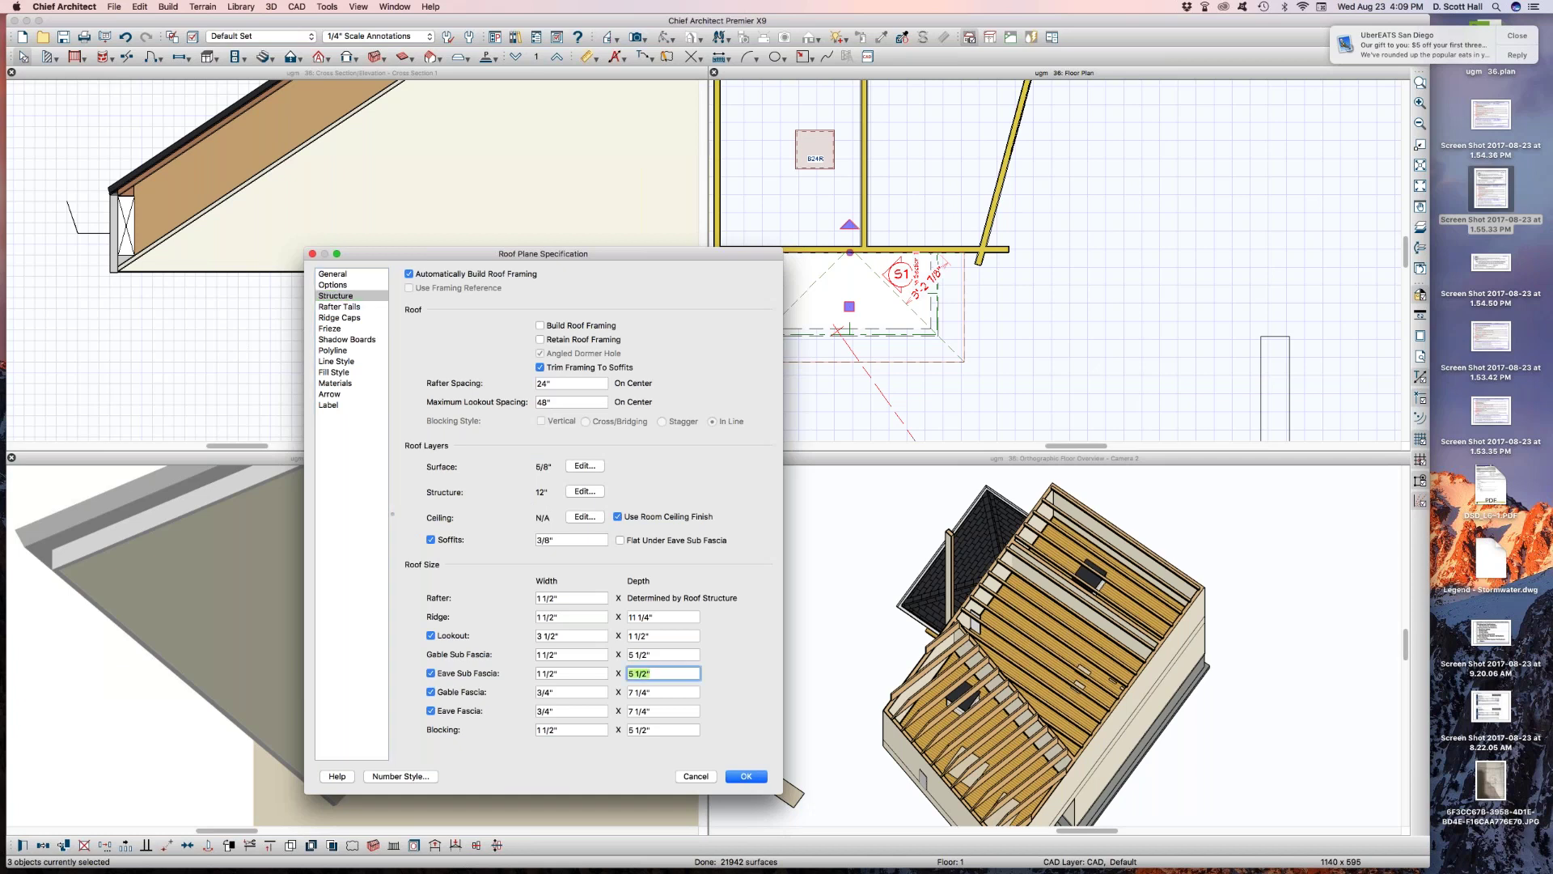
type("88")
left_click(668, 654)
type("8")
left_click(665, 673)
type("8")
key("Return")
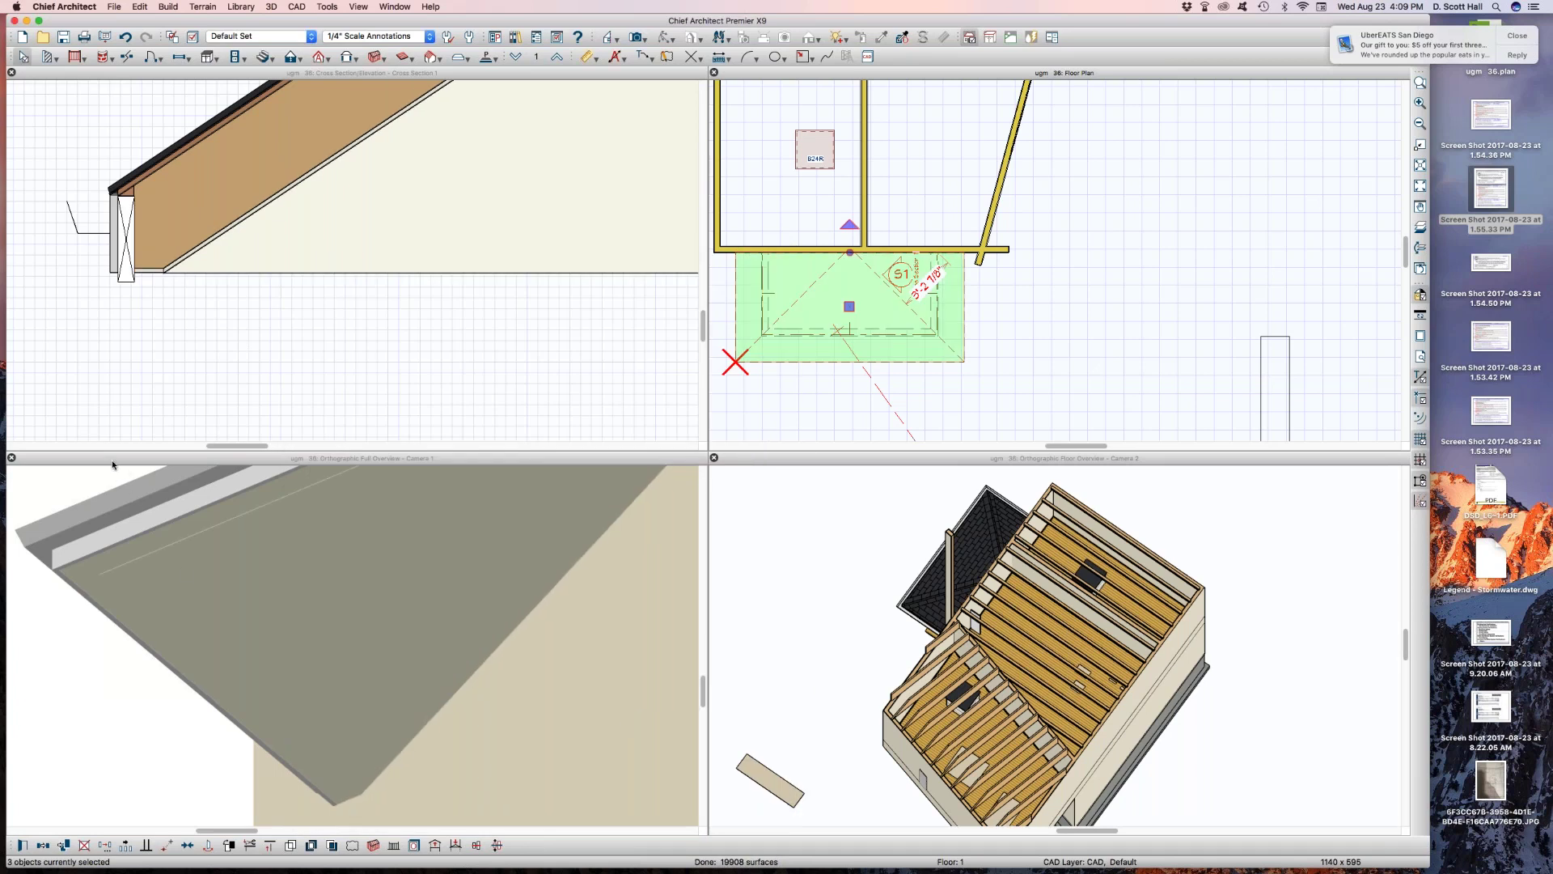
left_click_drag(89, 263, 186, 276)
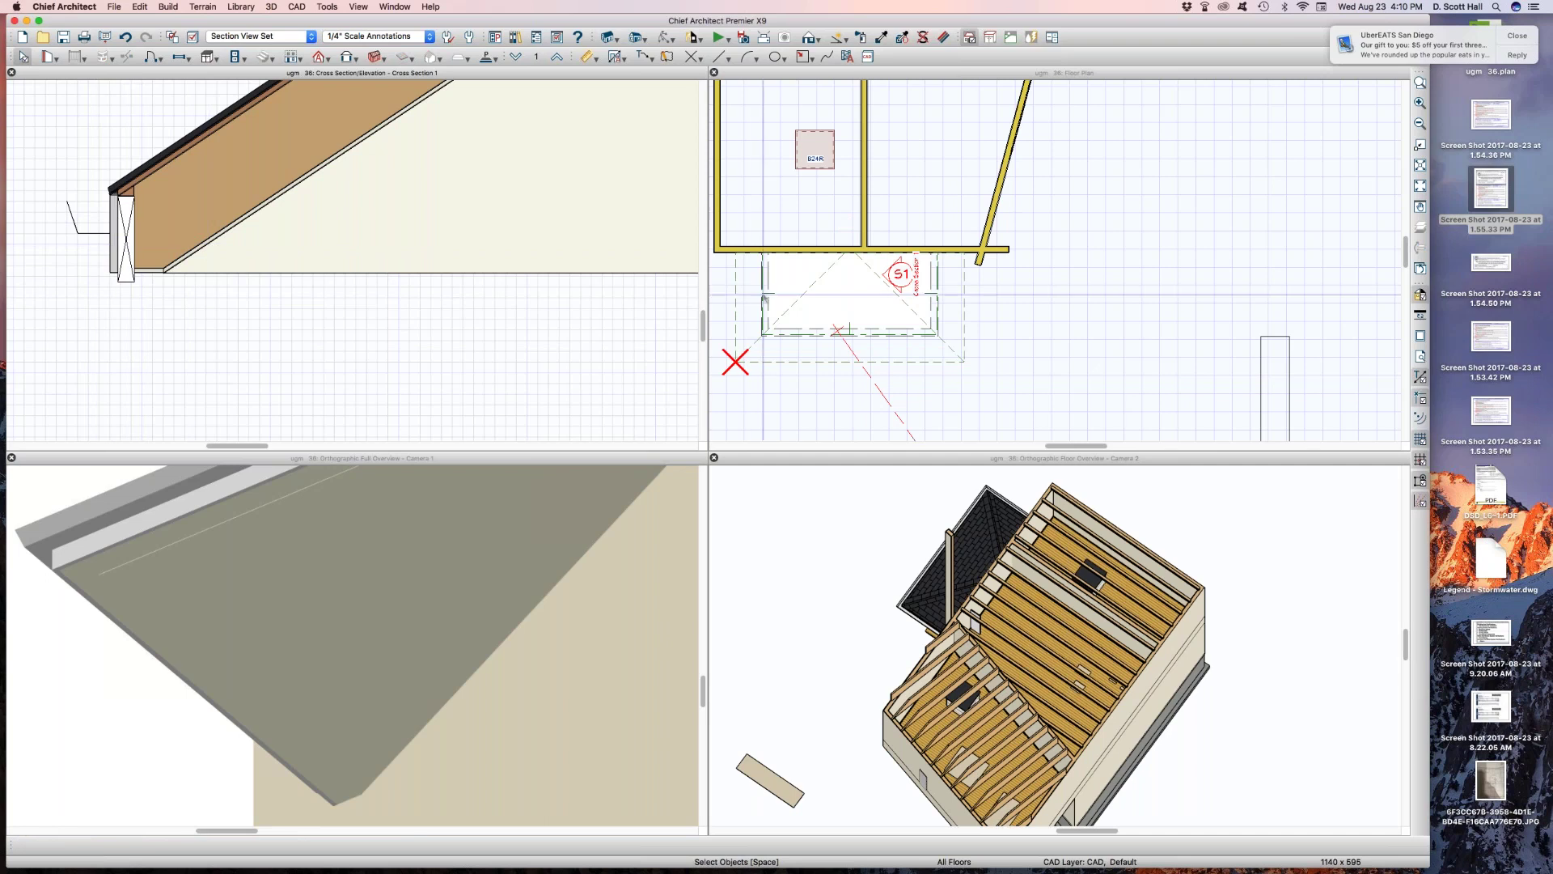
Delete the three edited roof planes over the bump-out
scroll(736, 307, "down", 2)
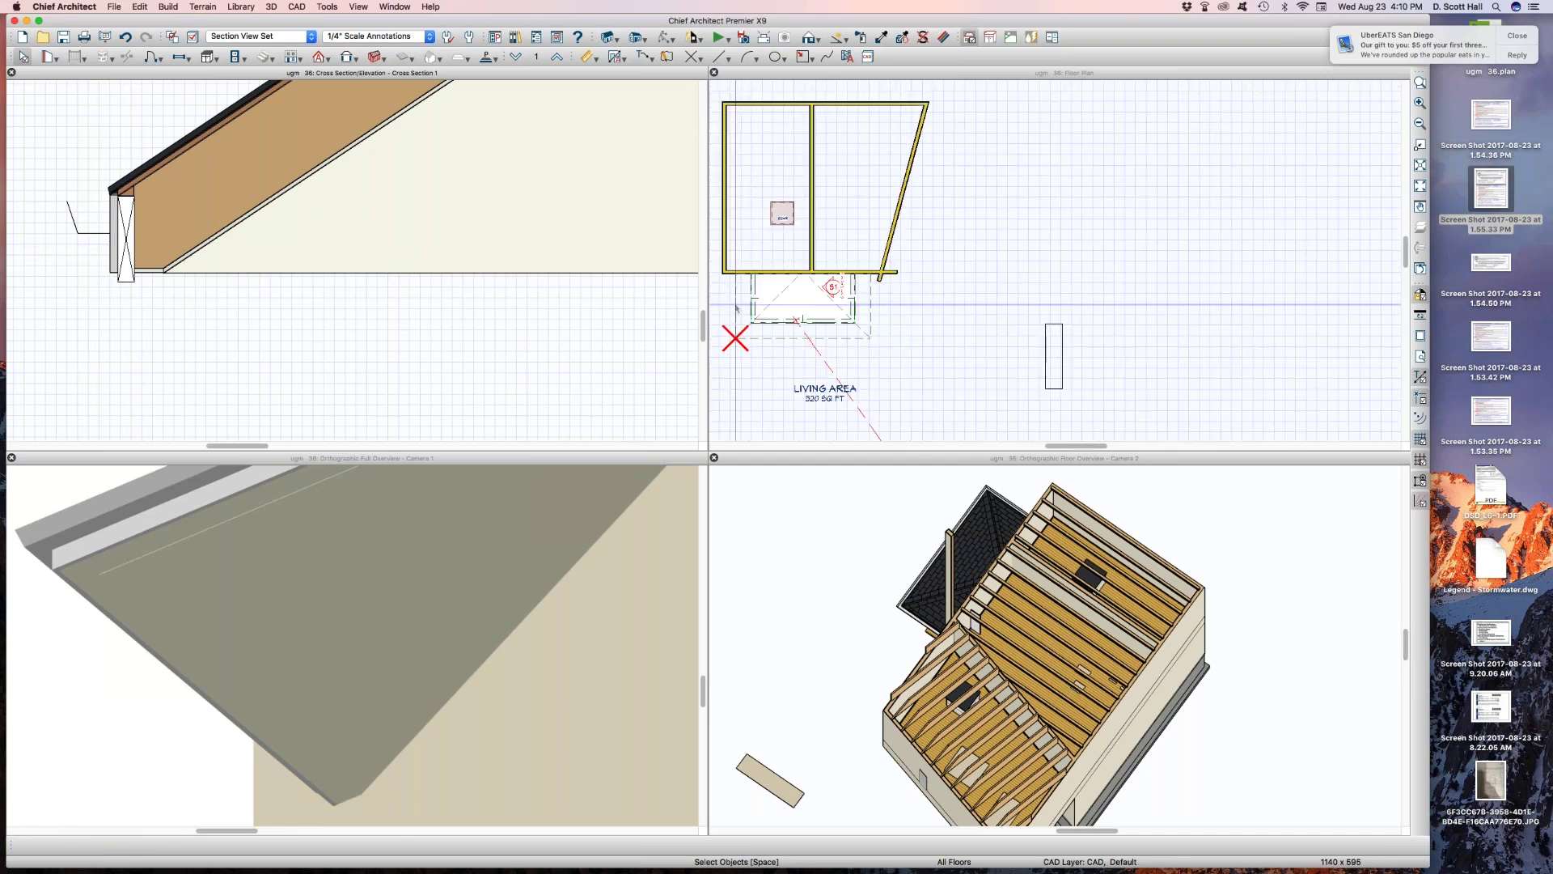
left_click(736, 306)
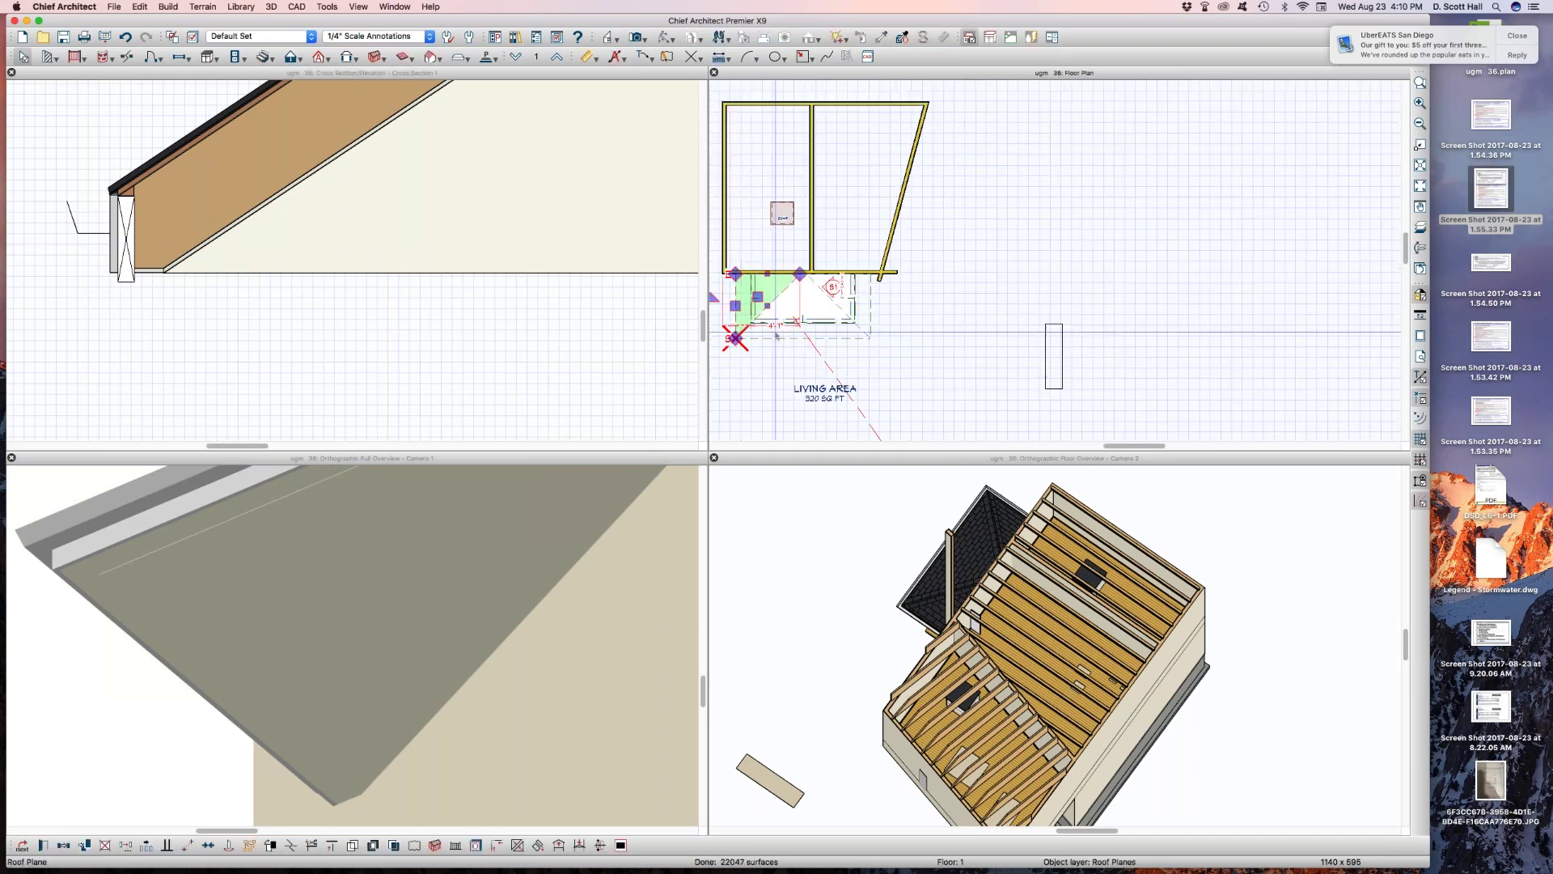
left_click(870, 317, "shift")
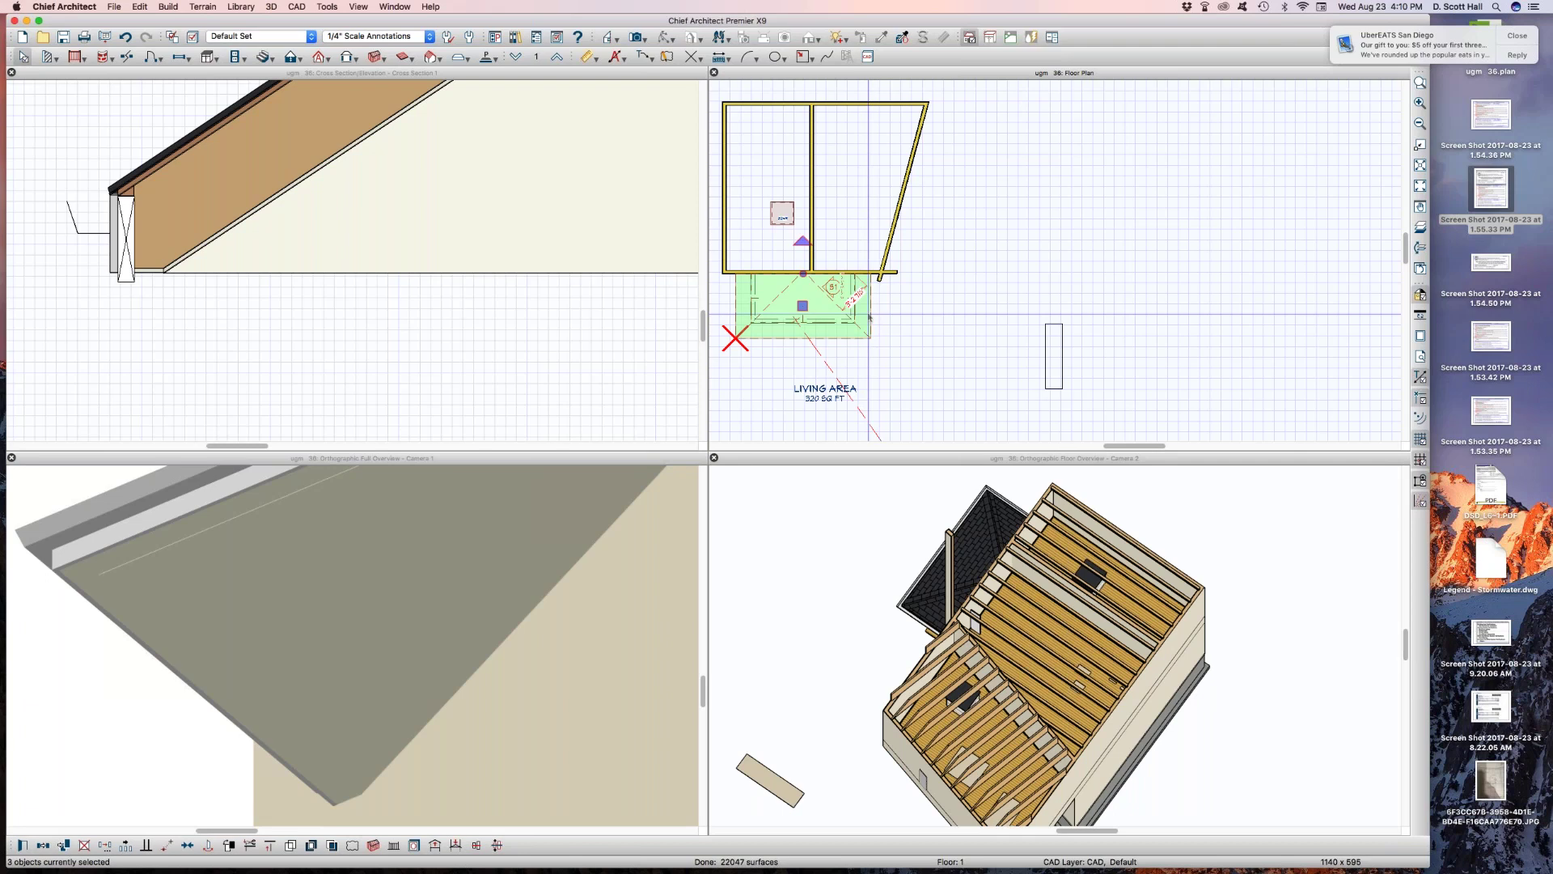
key("Delete")
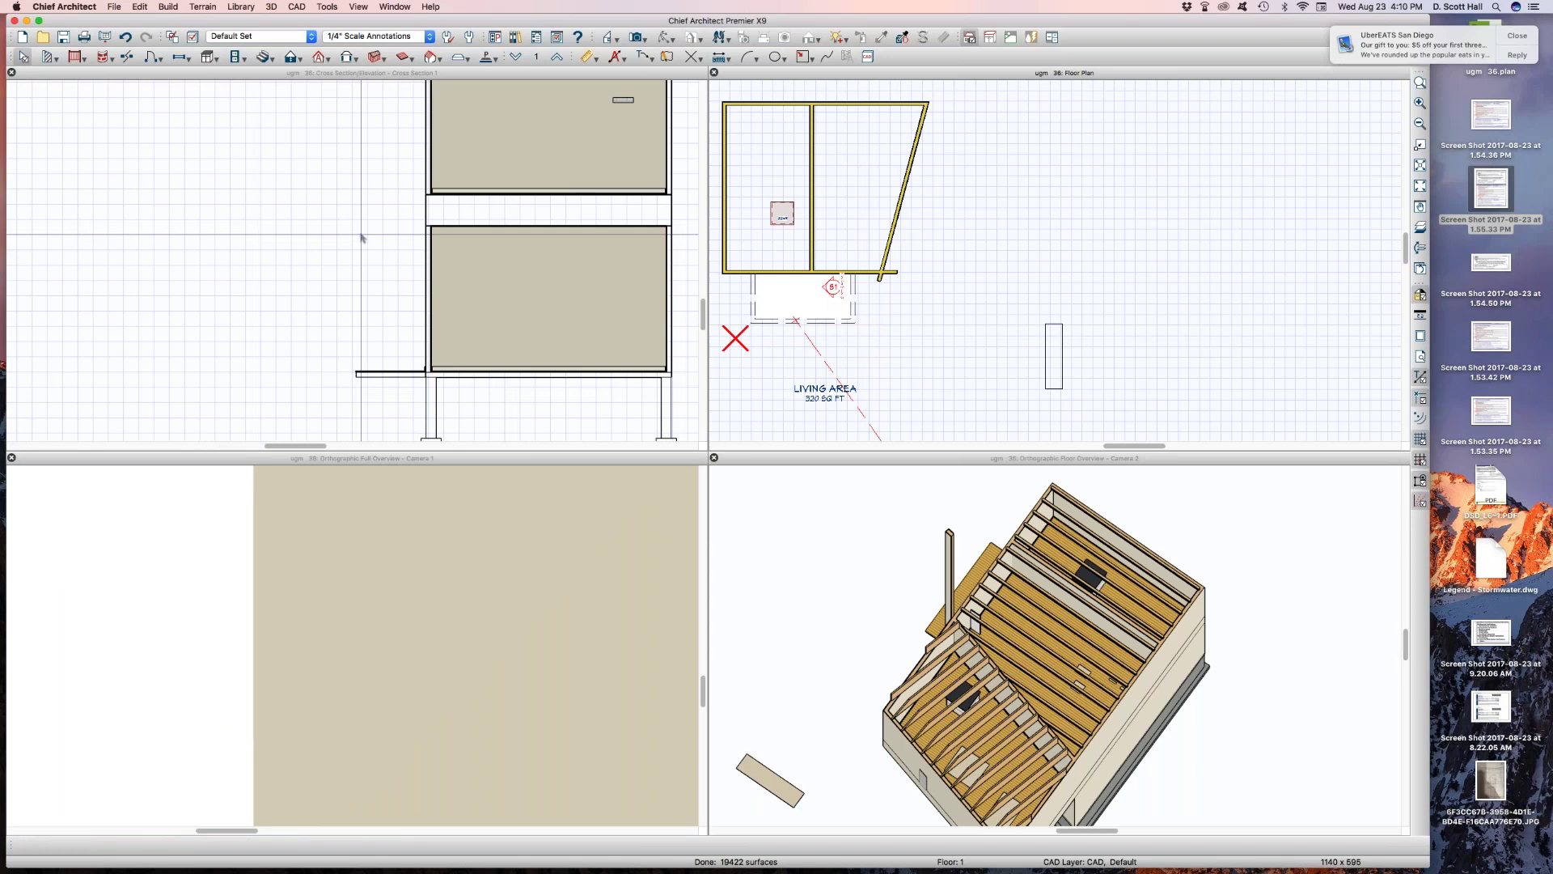
Build the roof planes automatically with Build Roof Planes enabled and check the bump-out's eave in the cross section
left_click(863, 316)
left_click(894, 318)
left_click(322, 58)
left_click(720, 307)
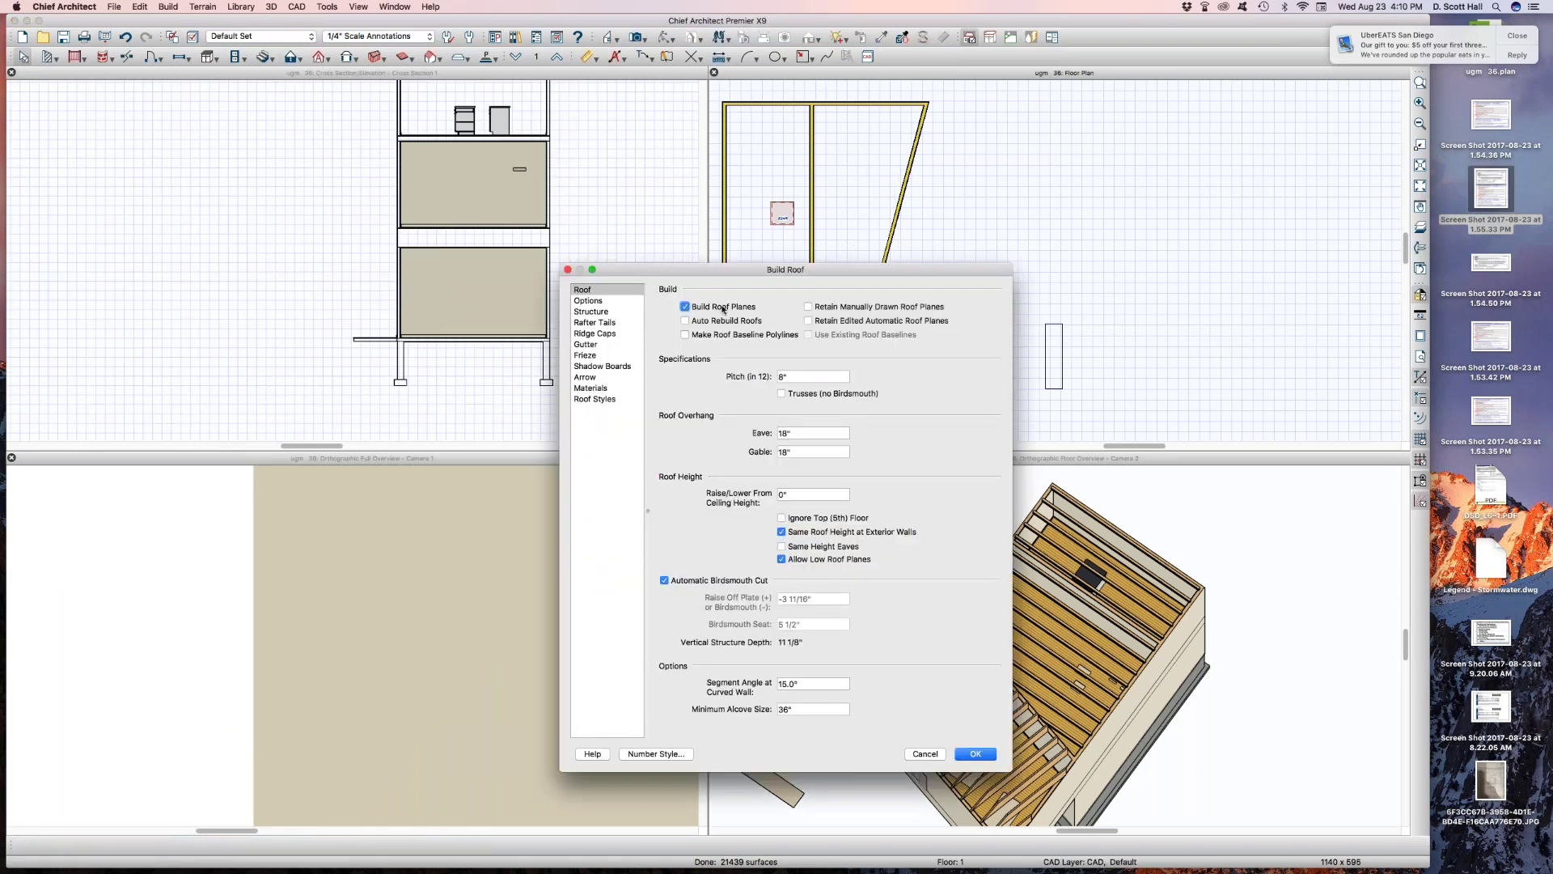
key("Return")
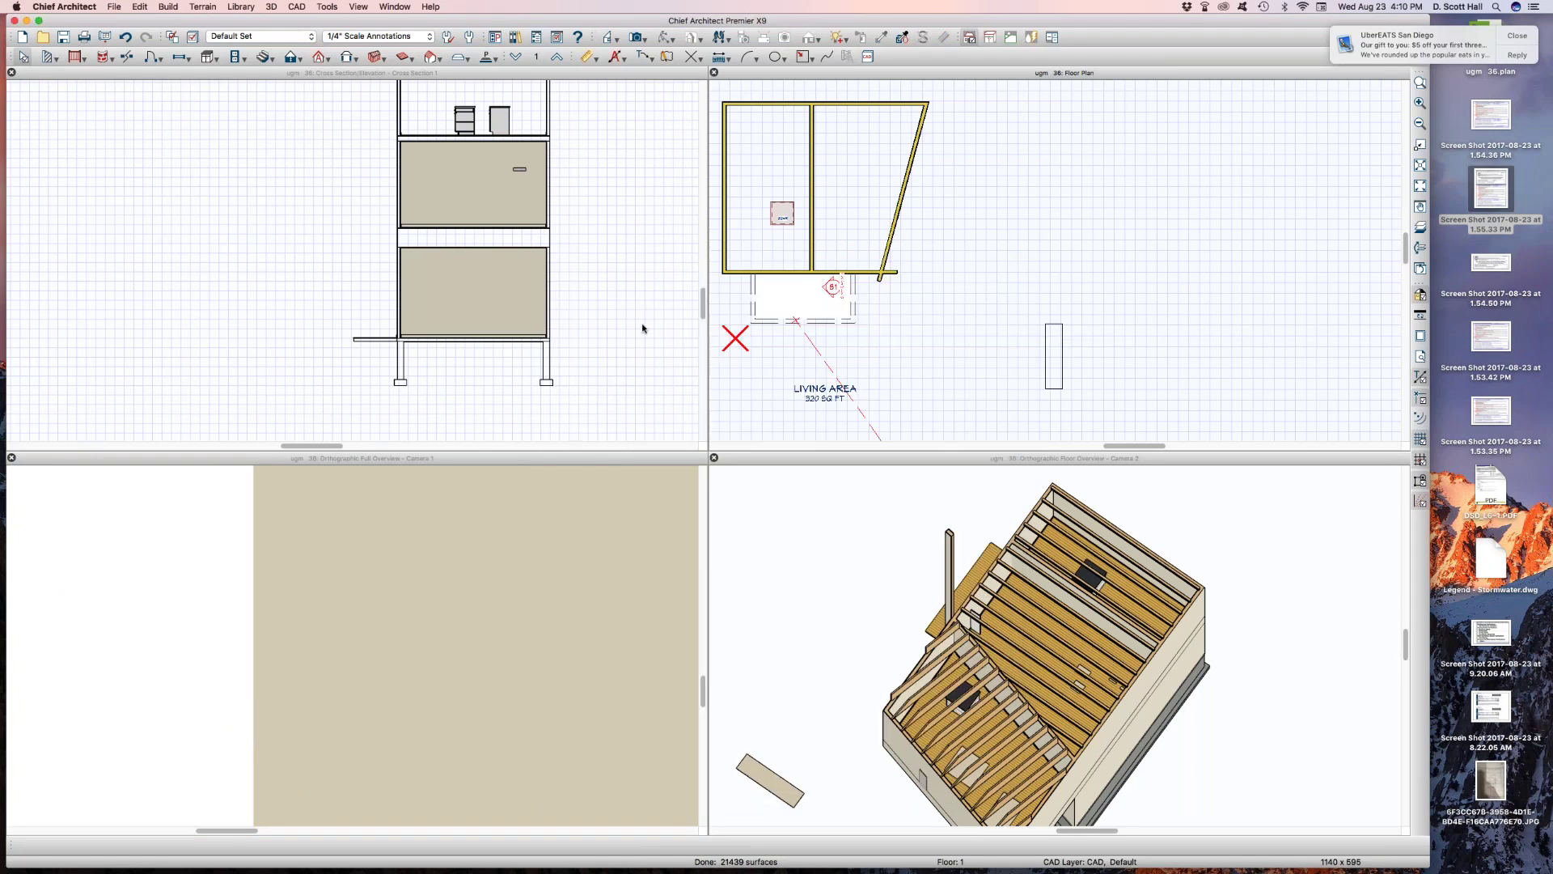
scroll(345, 308, "up", 5)
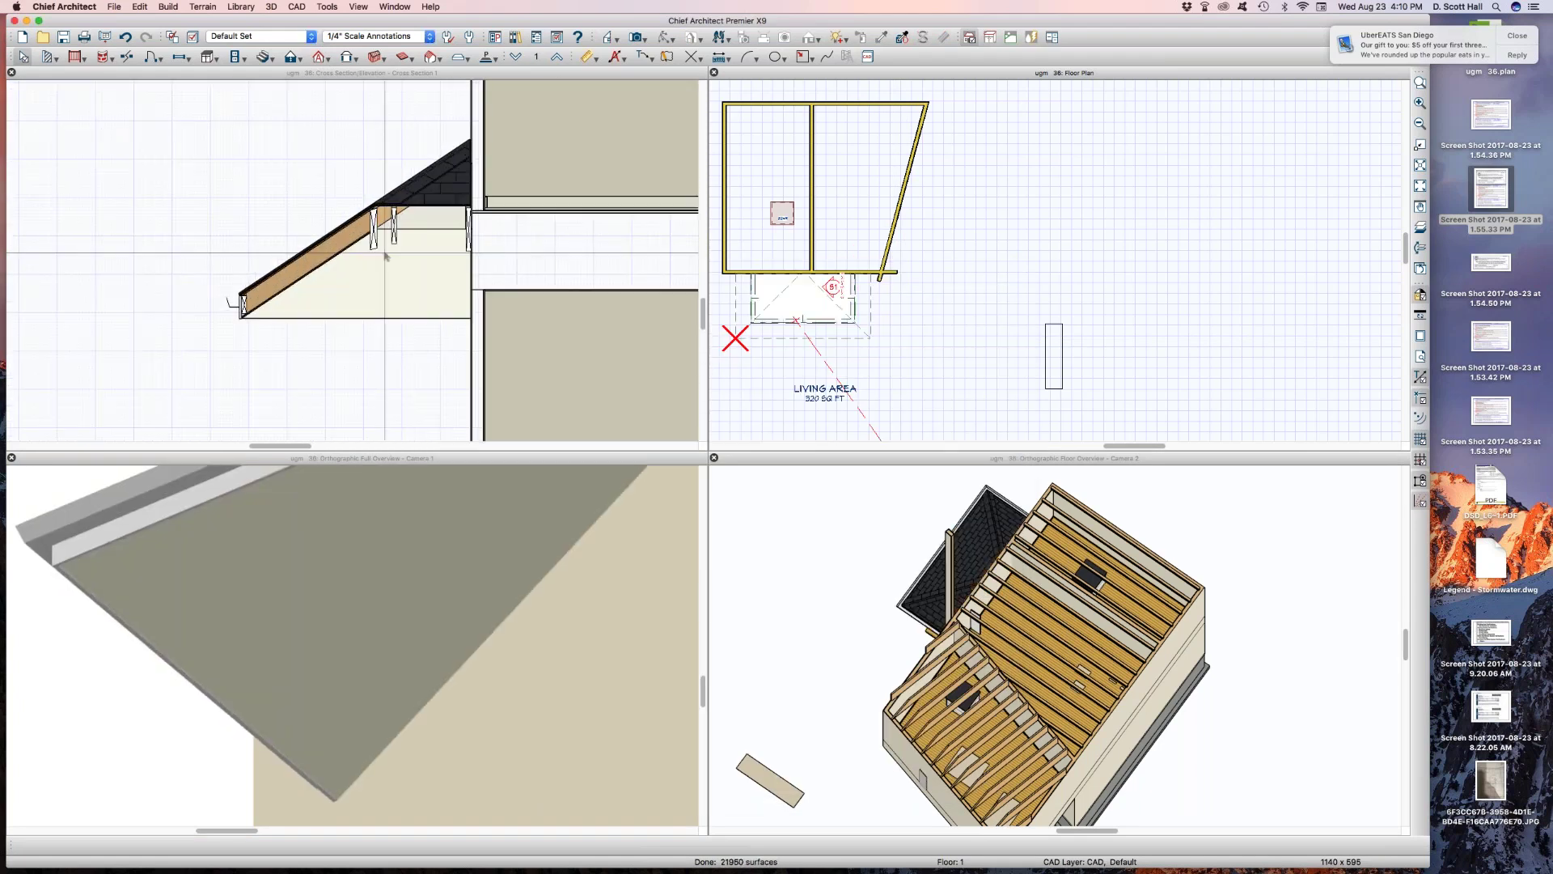
scroll(298, 286, "up", 2)
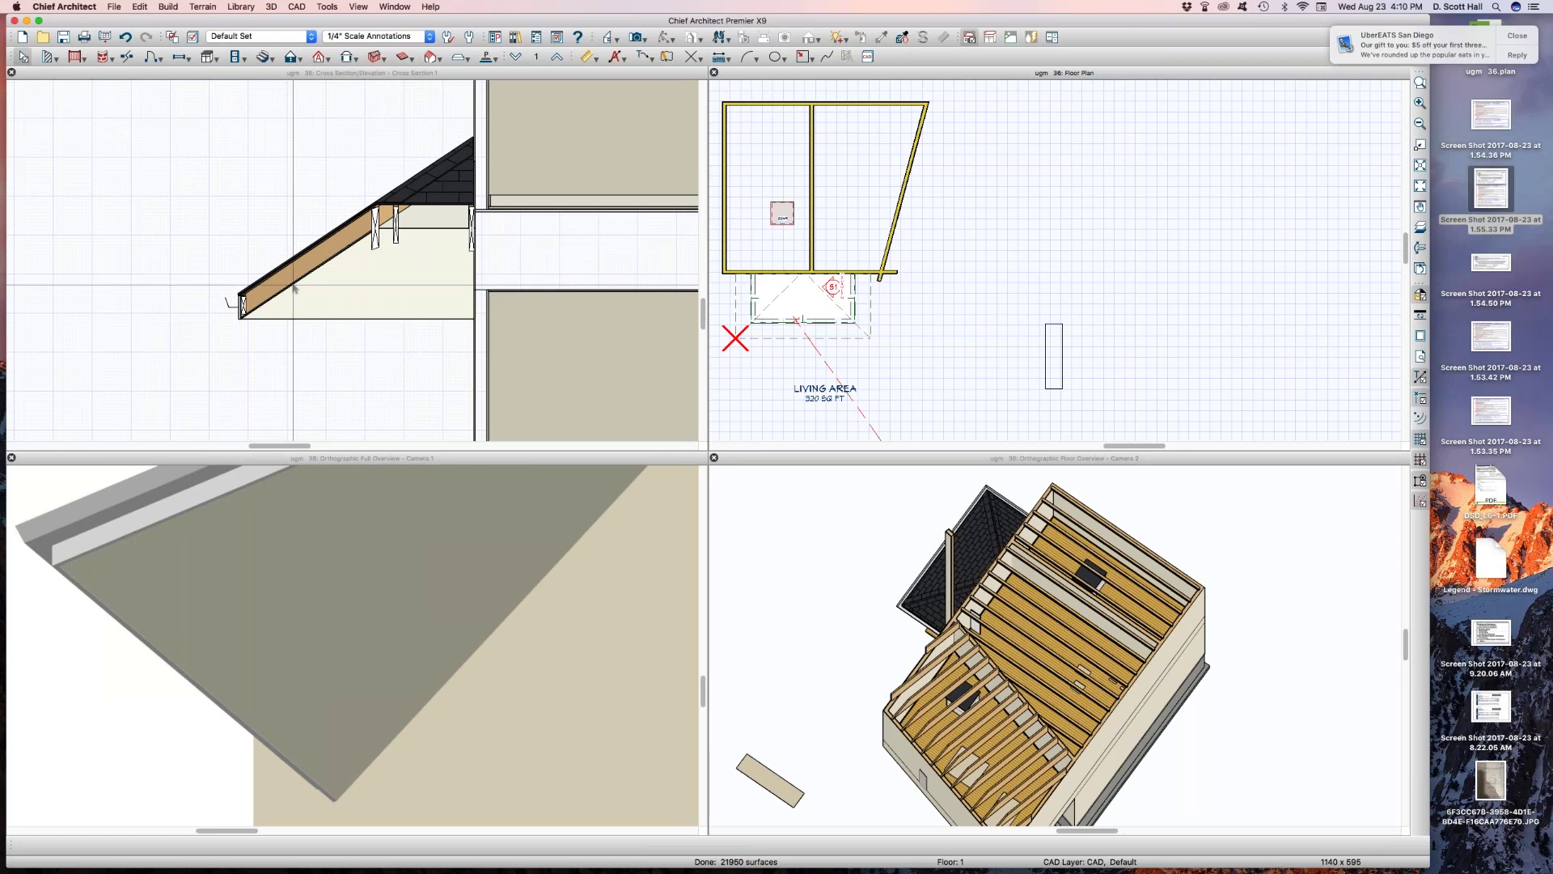
Turn on Ceiling Over This Room for the bump-out room
left_click(803, 305)
double_click(804, 305)
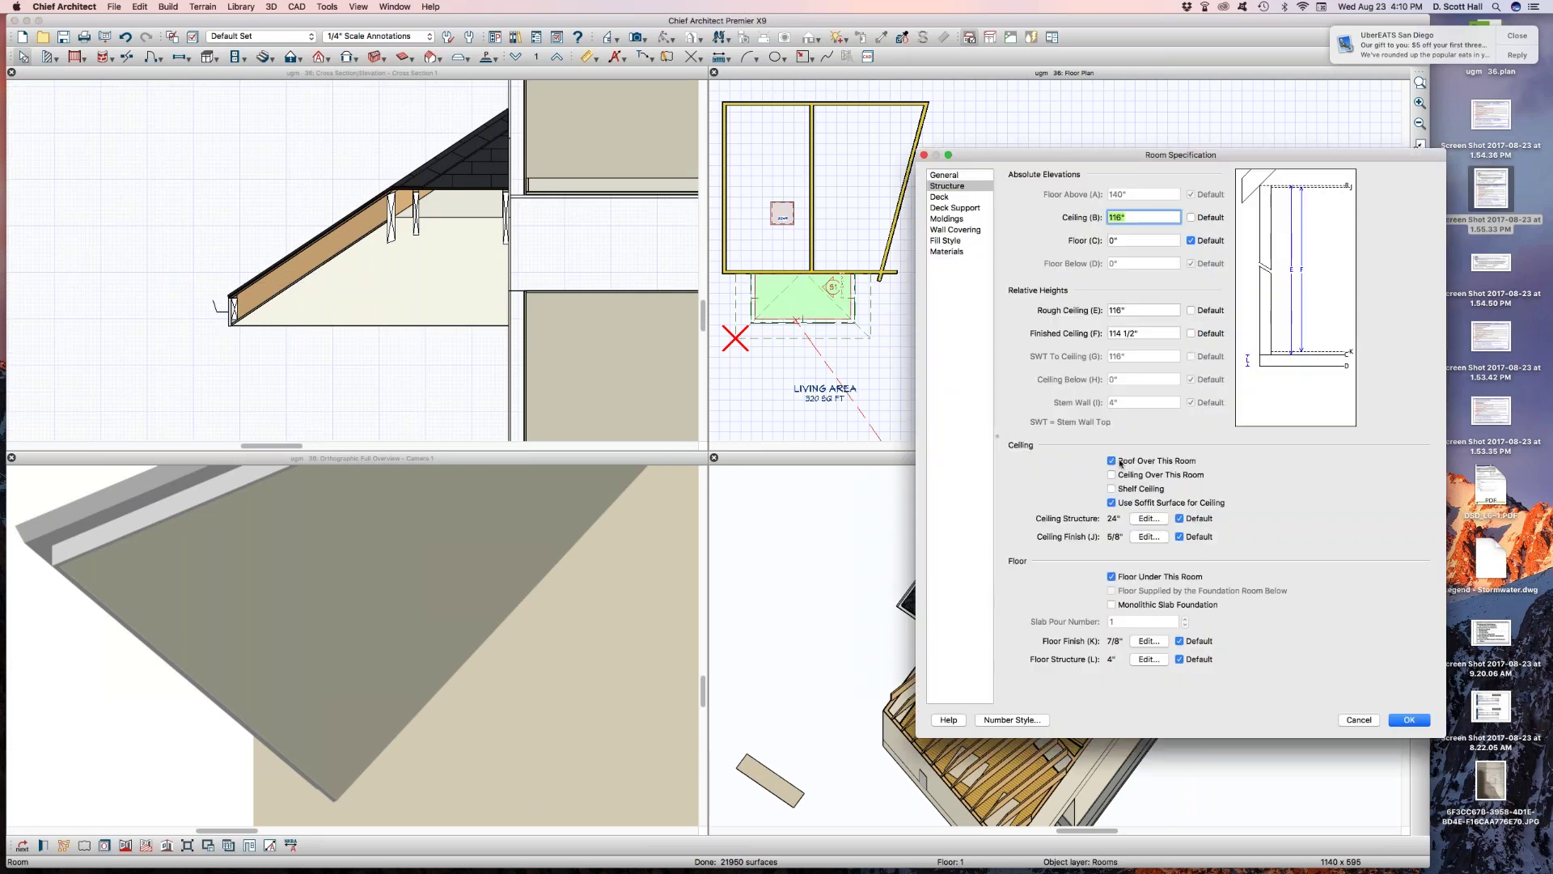
left_click(1156, 475)
key("Return")
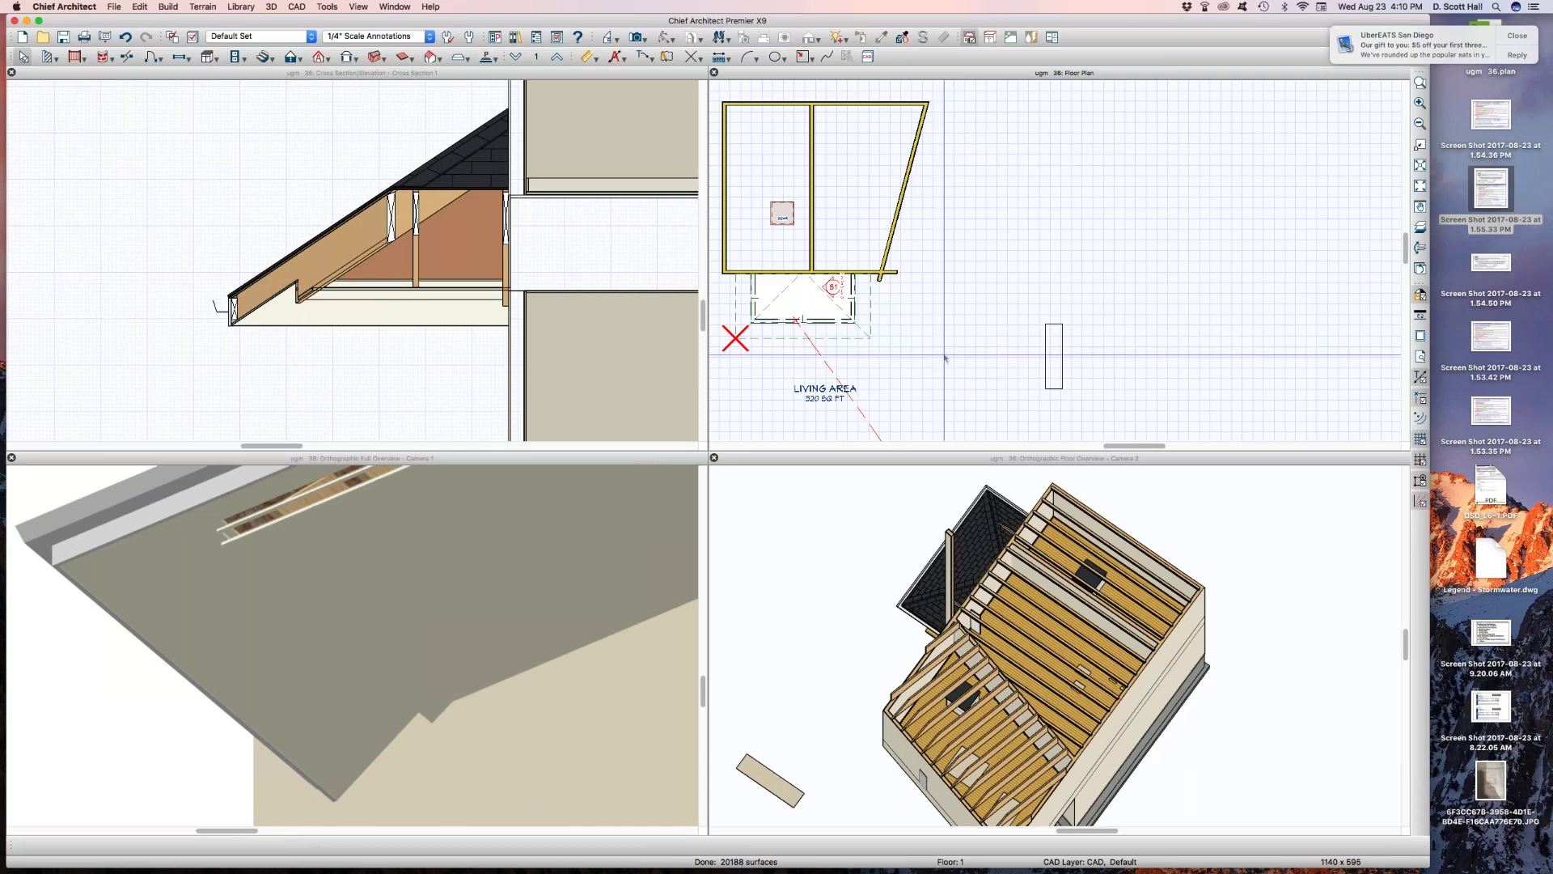
Delete all the bump-out's roof planes to clear the way for a fresh roof
scroll(903, 374, "down", 3)
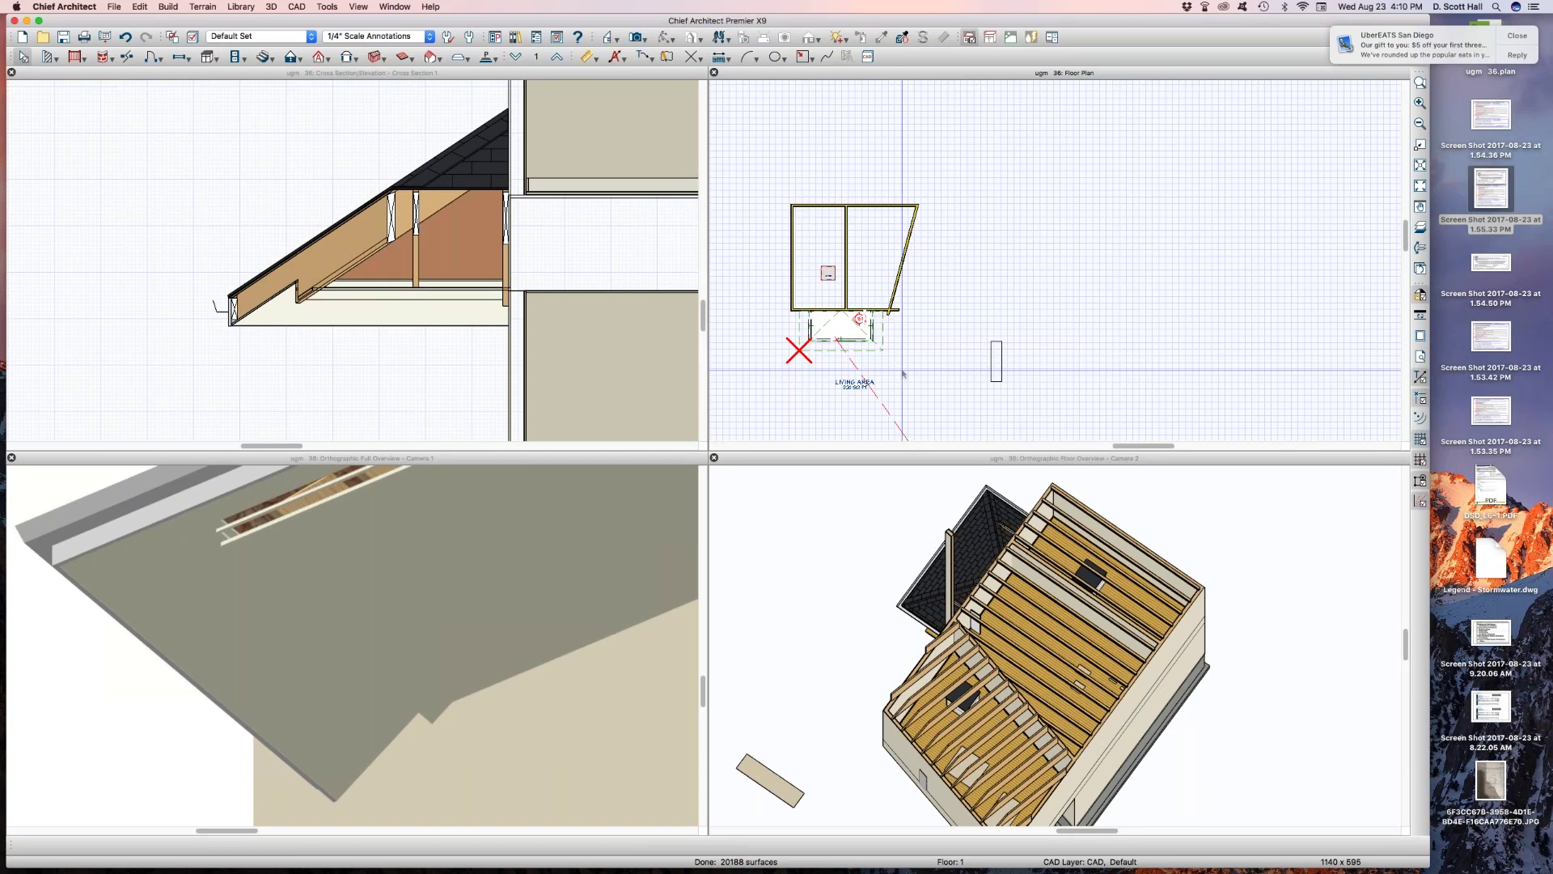
left_click_drag(953, 366, 757, 290)
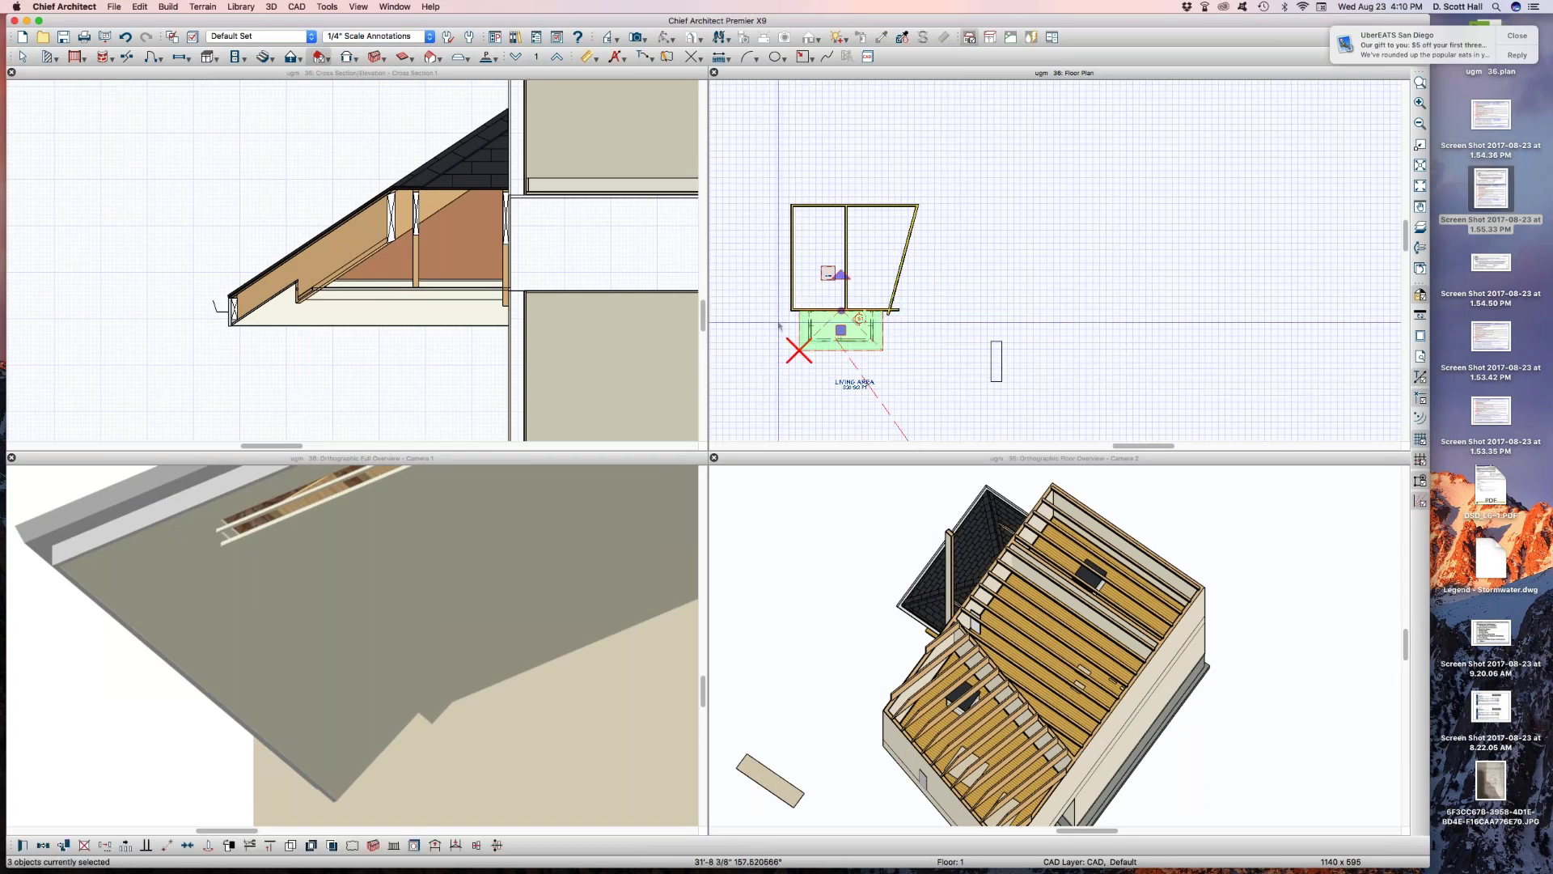
key("Delete")
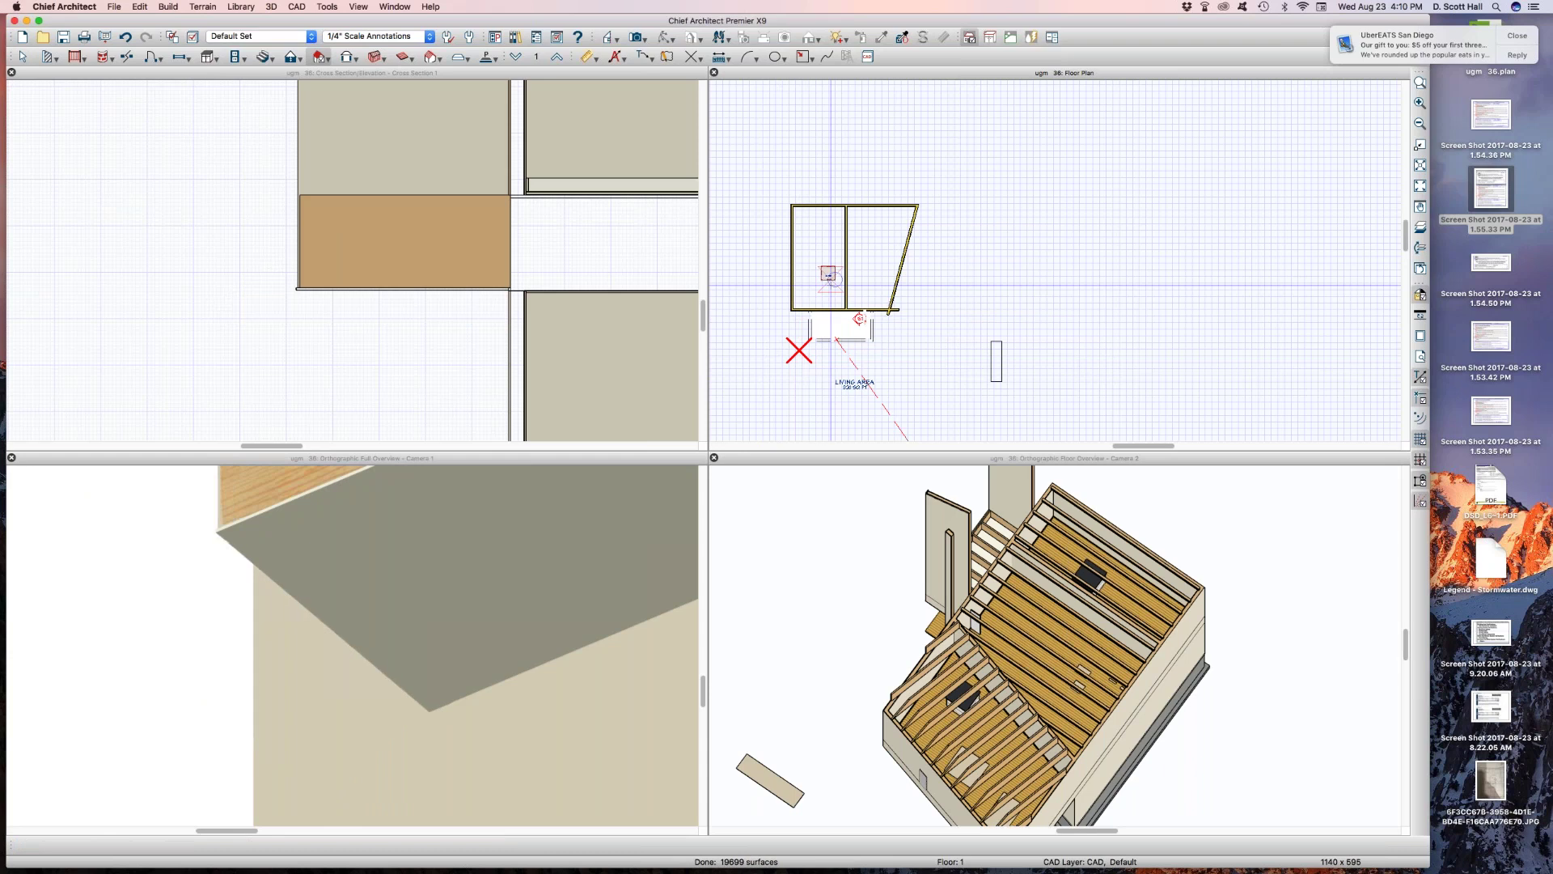
Rebuild the roof with Build Roof Planes enabled and inspect the bump-out's ceiling and eave in the cross section
left_click(327, 59)
left_click(325, 58)
left_click(321, 59)
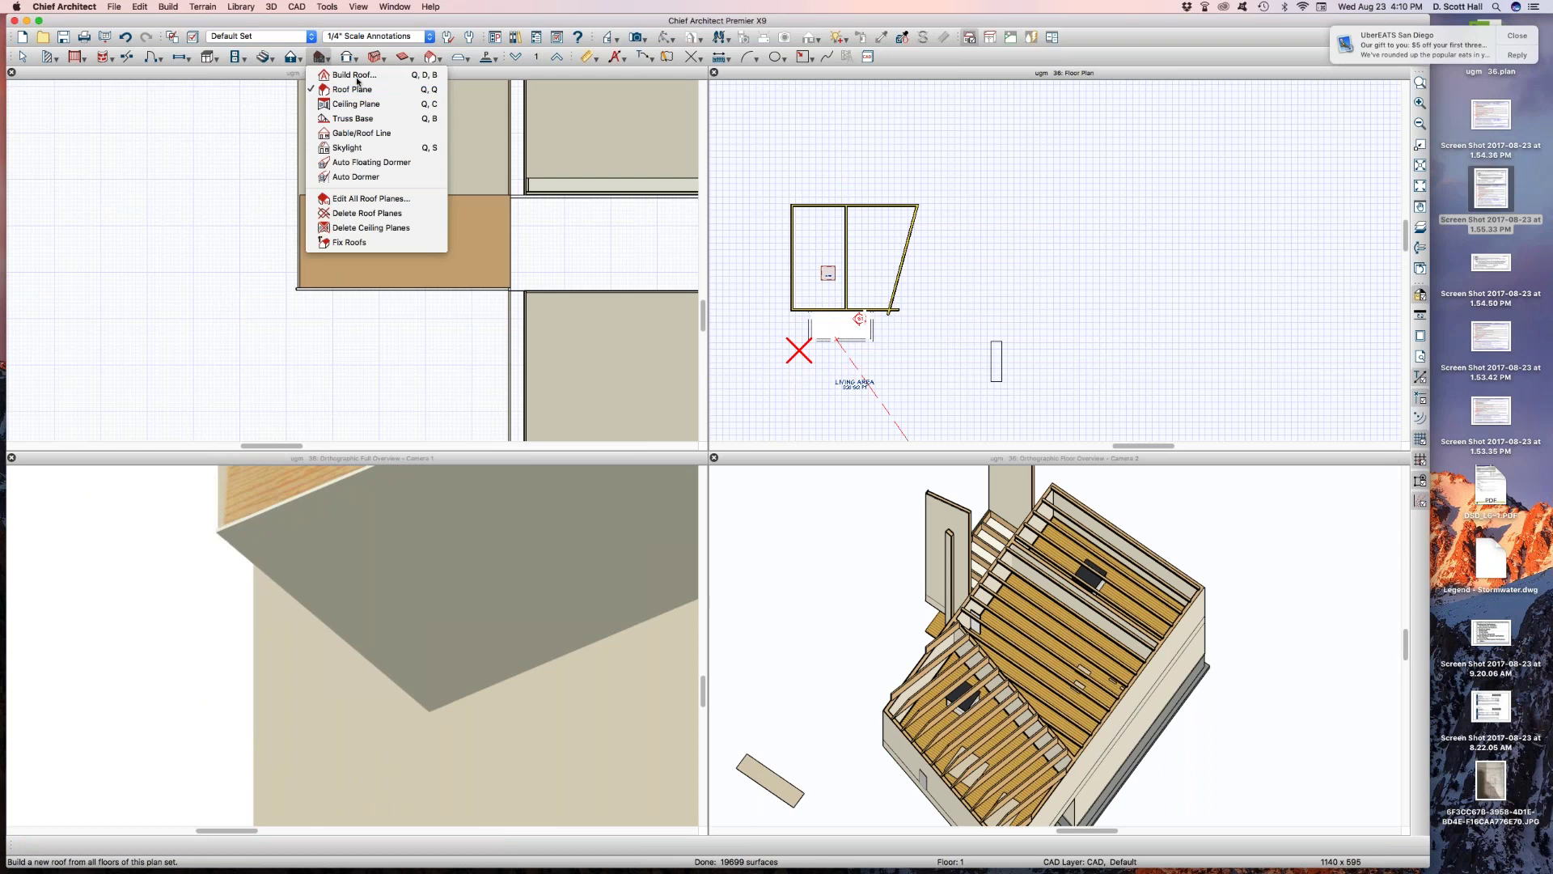
left_click(356, 74)
left_click(686, 307)
key("Return")
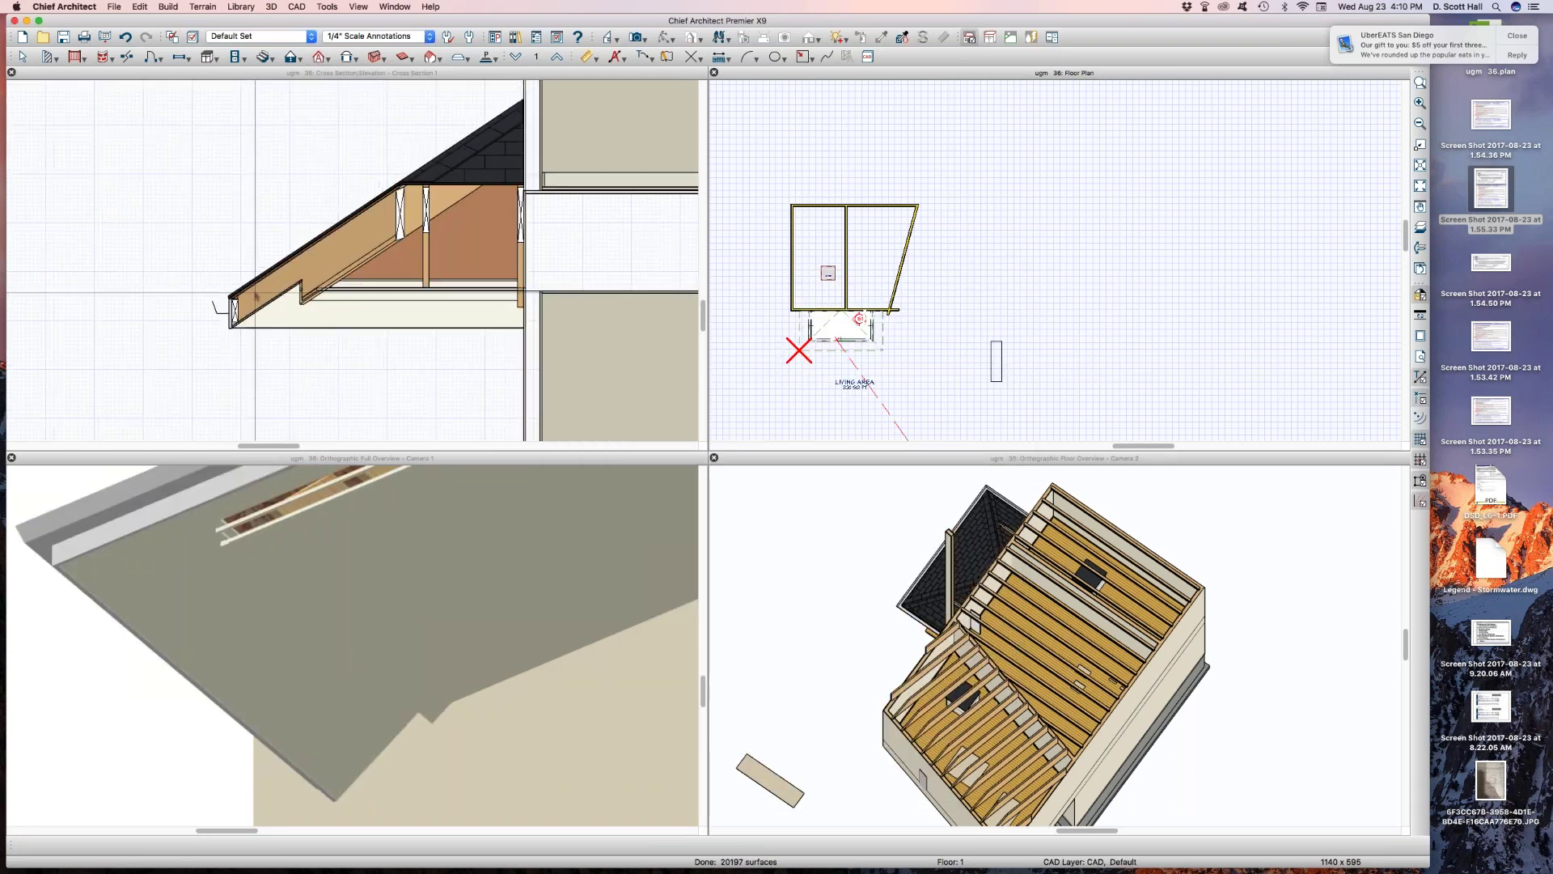
scroll(312, 334, "up", 1)
scroll(277, 232, "down", 2)
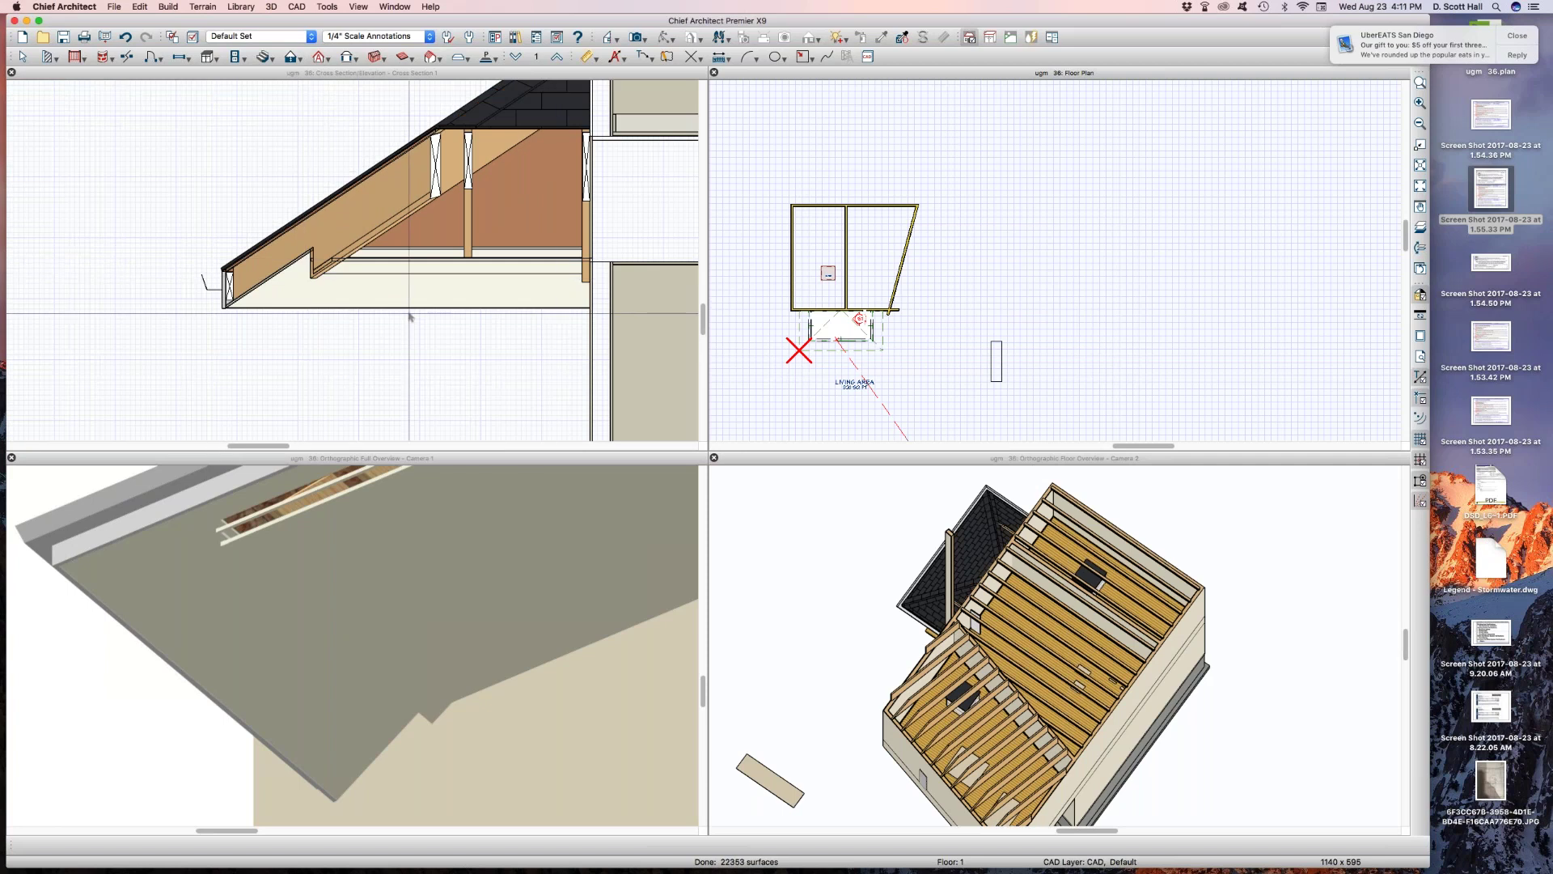
Turn off Ceiling Over This Room and turn on Use Soffit Surface for Ceiling for the bump-out room
scroll(855, 370, "up", 2)
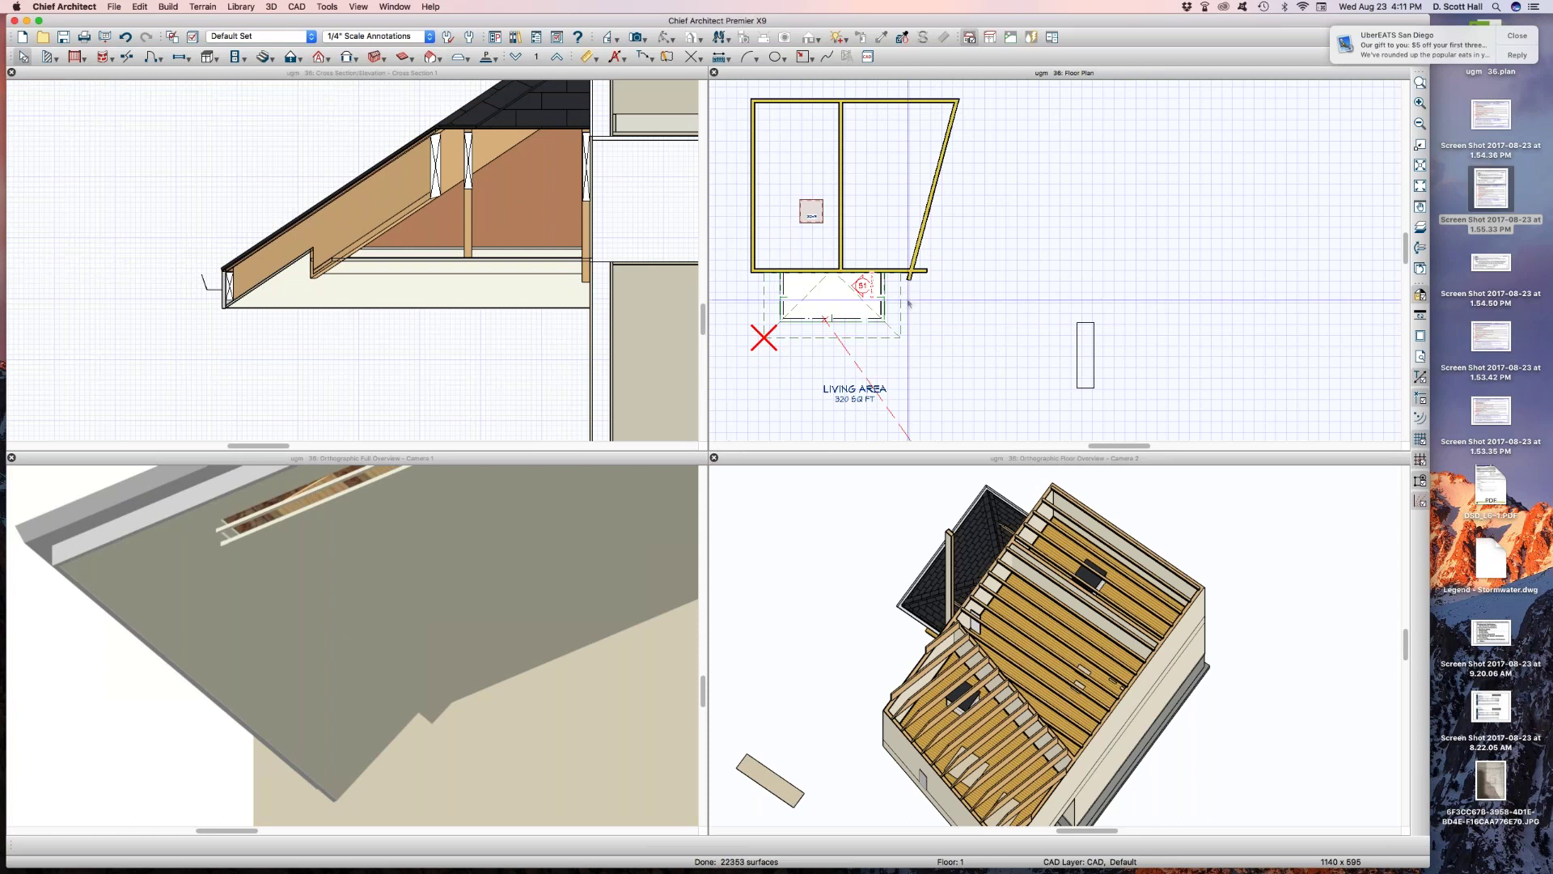
left_click(846, 303)
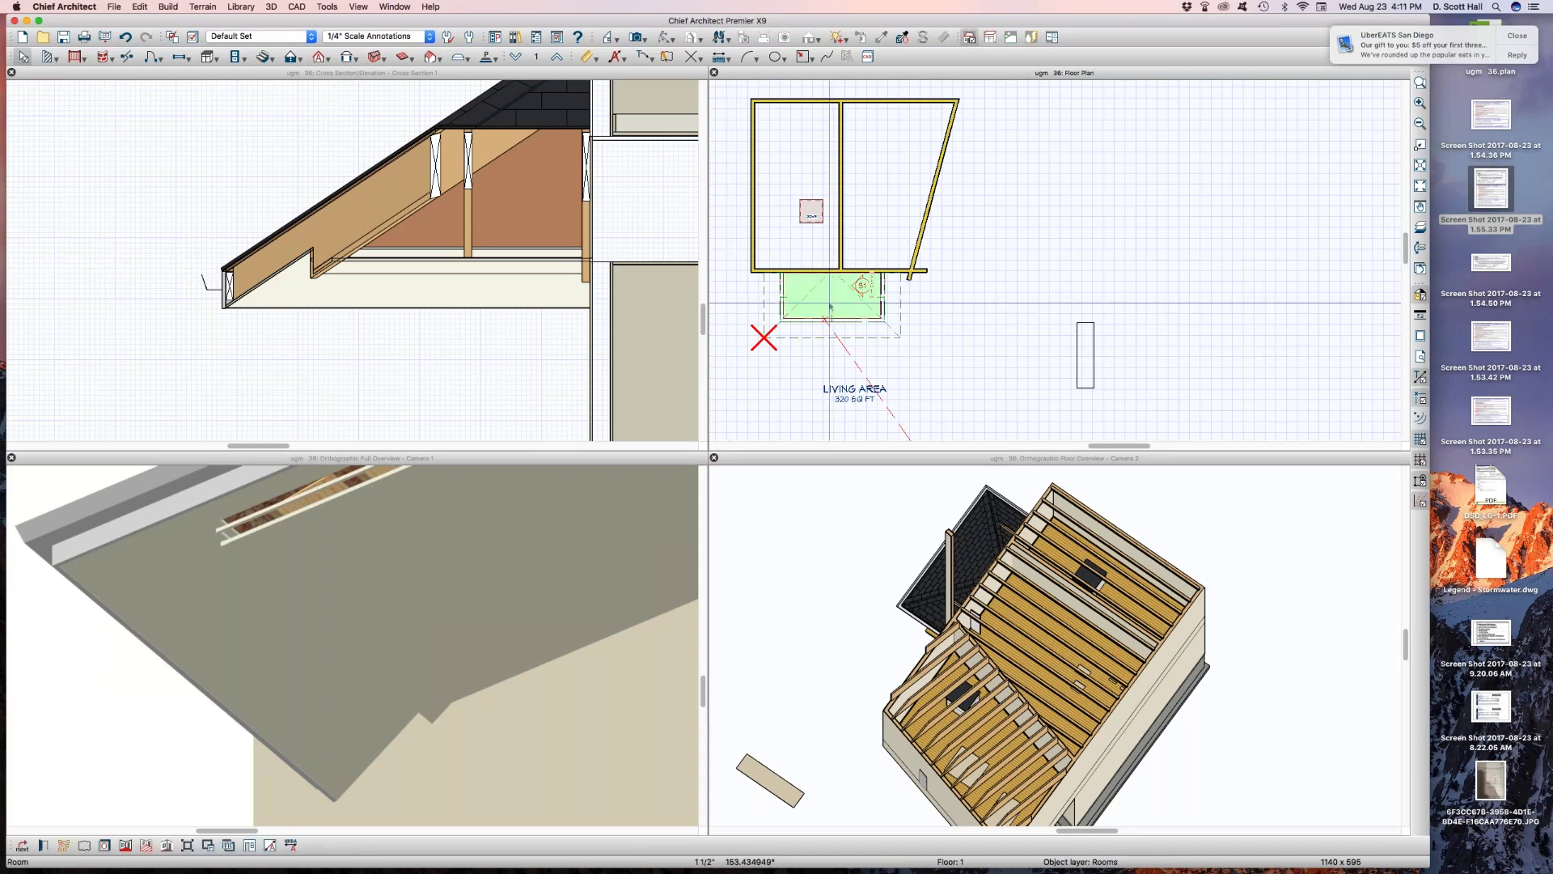
double_click(824, 307)
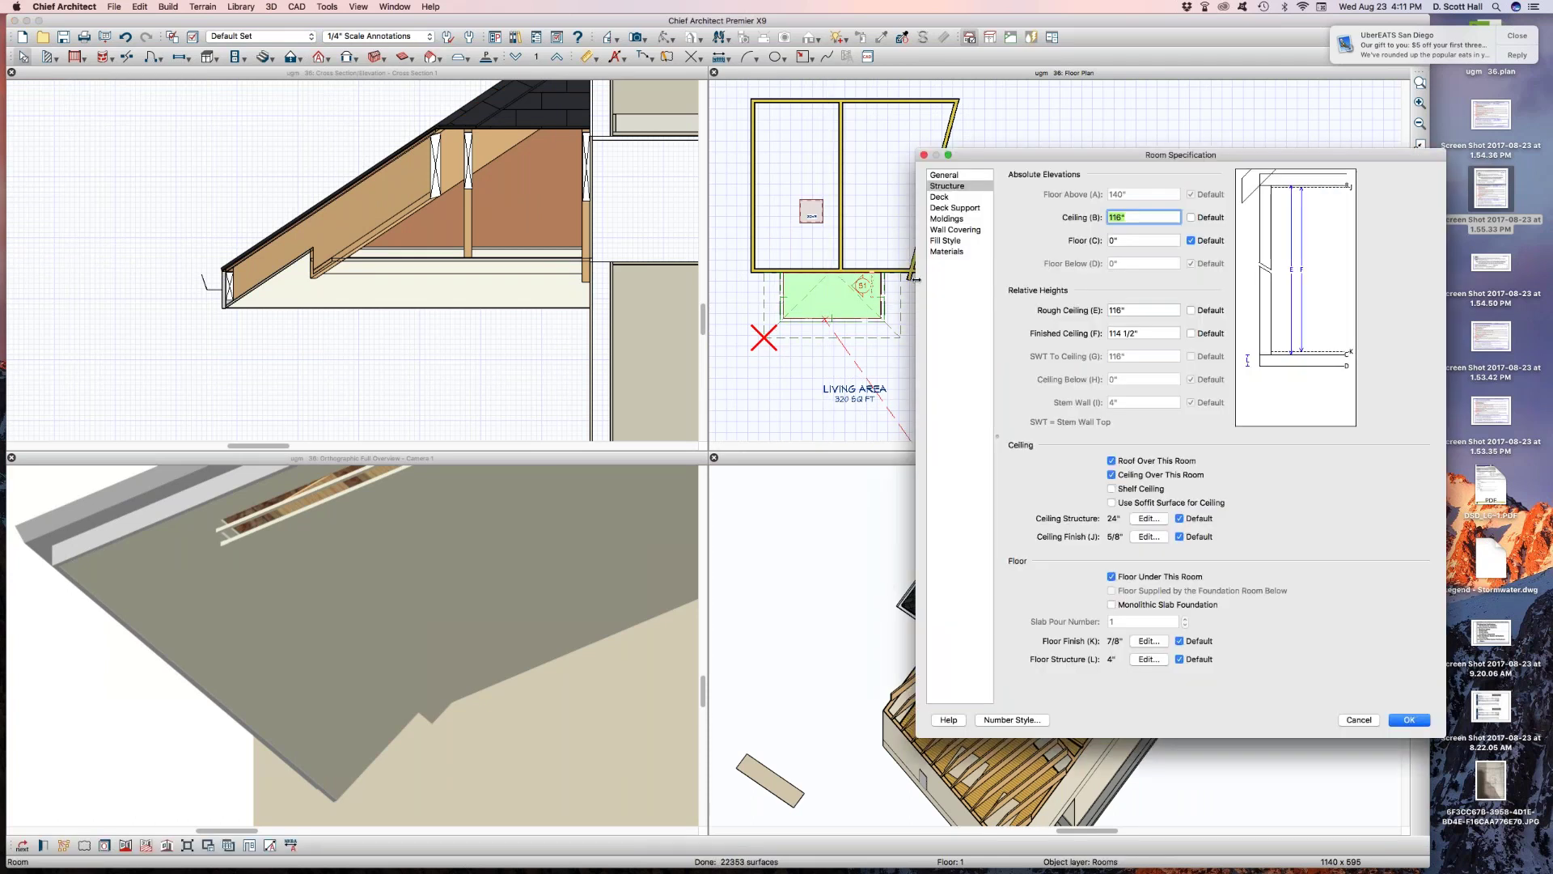
left_click_drag(981, 156, 1125, 106)
left_click(1311, 455)
left_click(1294, 429)
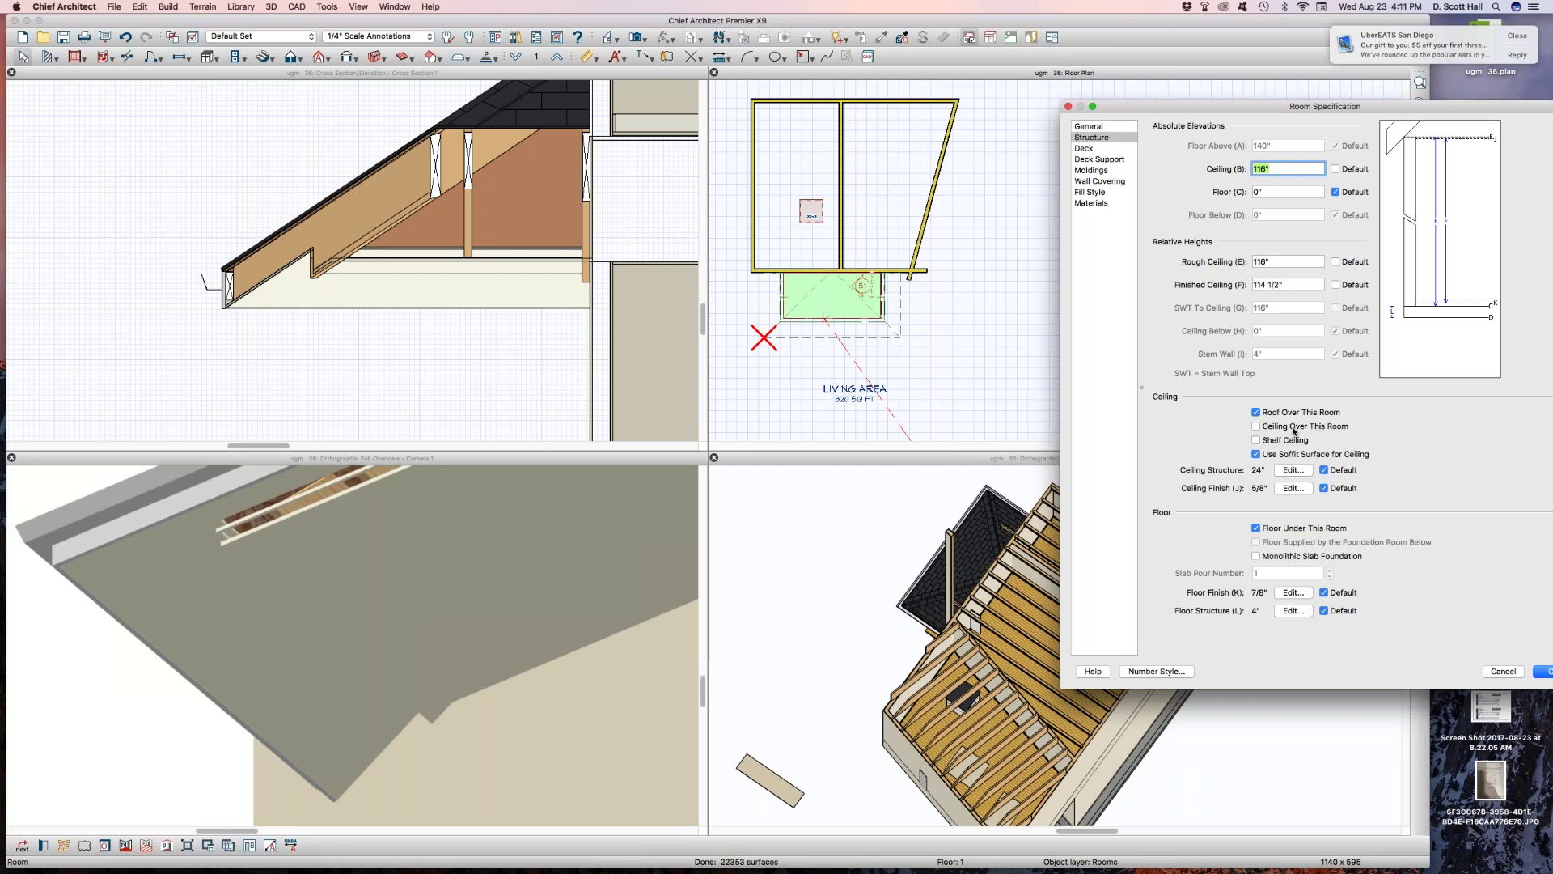
key("Return")
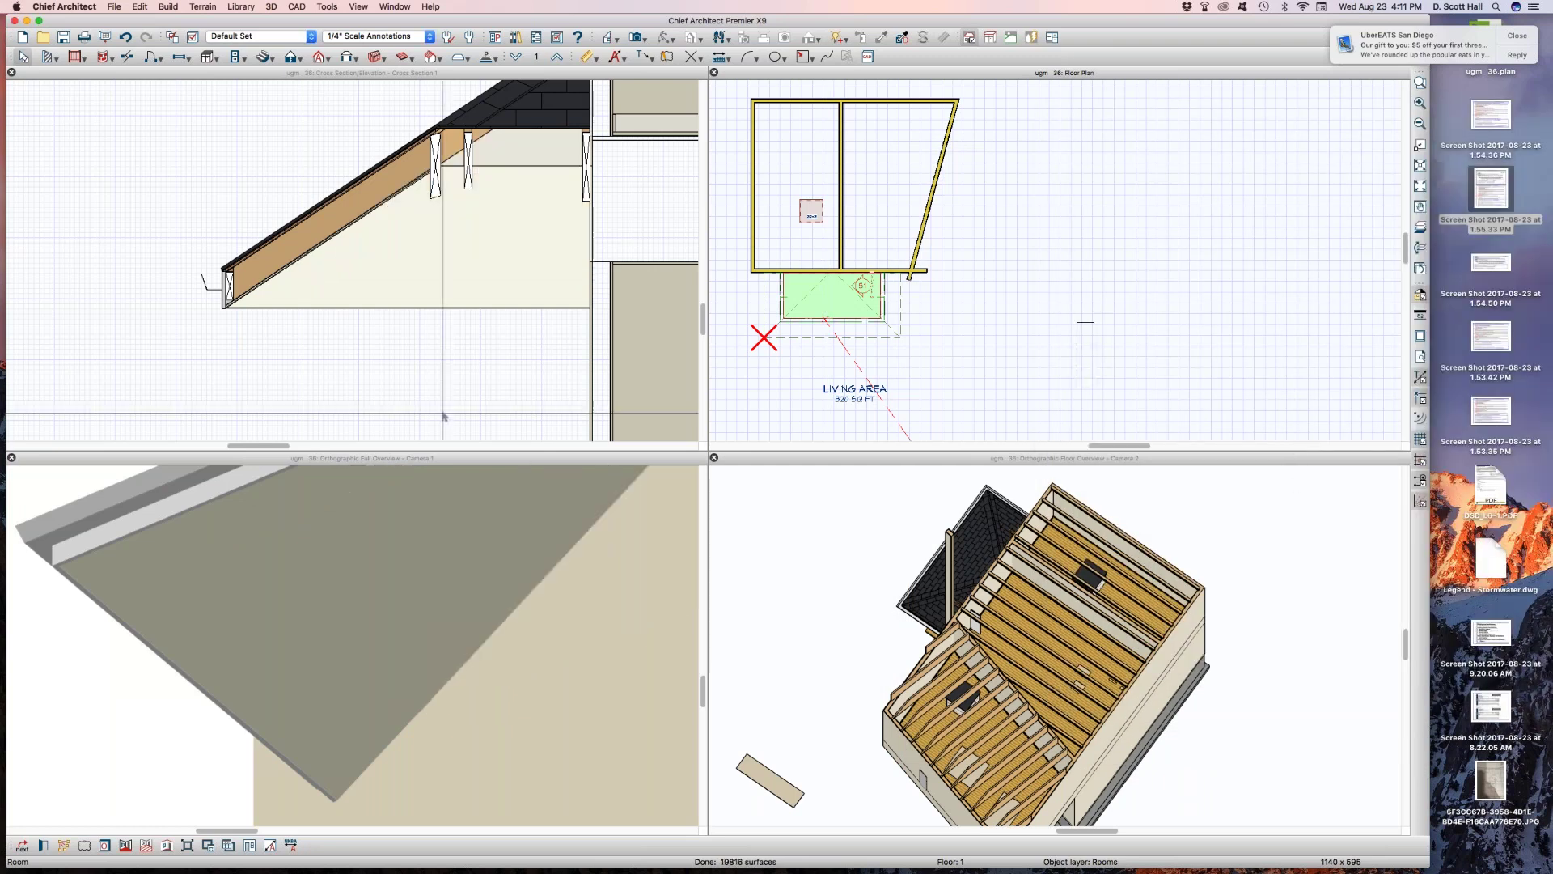
left_click(428, 395)
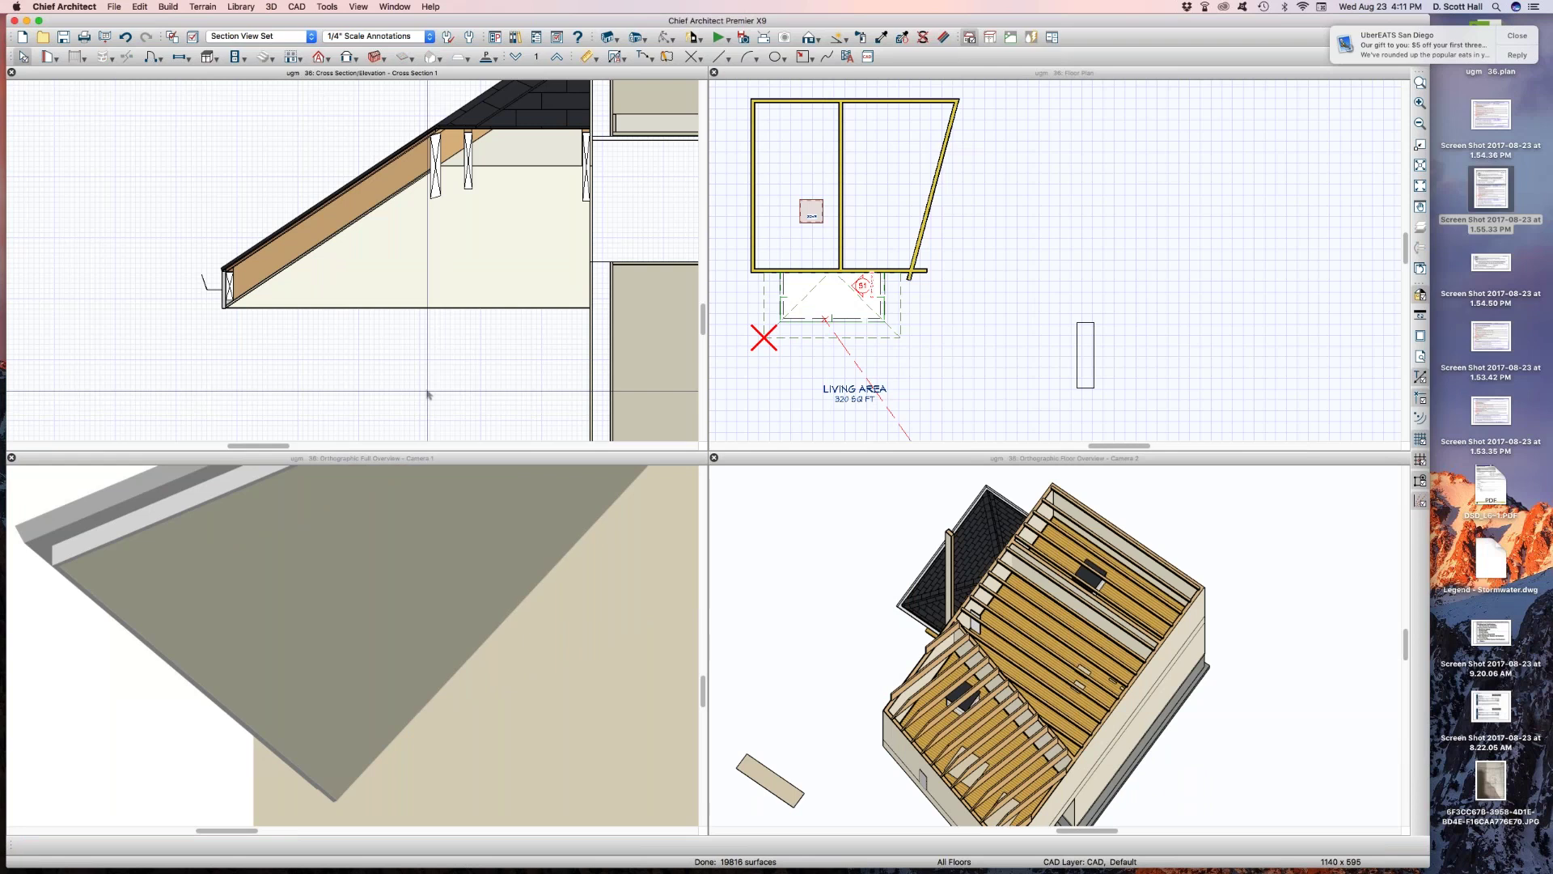
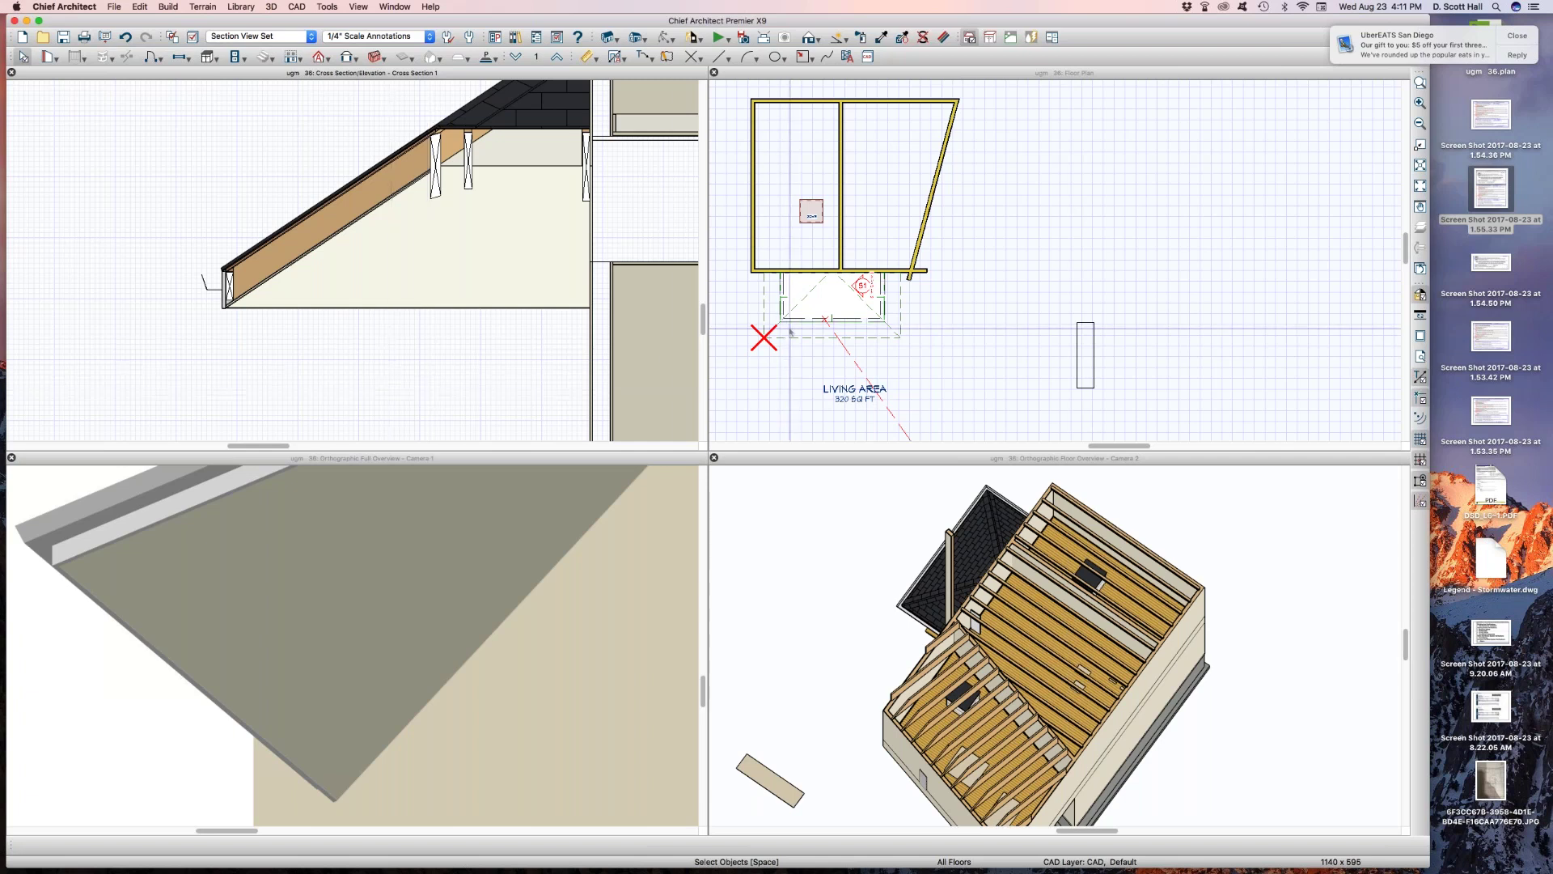
Turn off Use Soffit Surface for Ceiling for the bump-out room to compare the underside of its roof
left_click(826, 306)
double_click(826, 306)
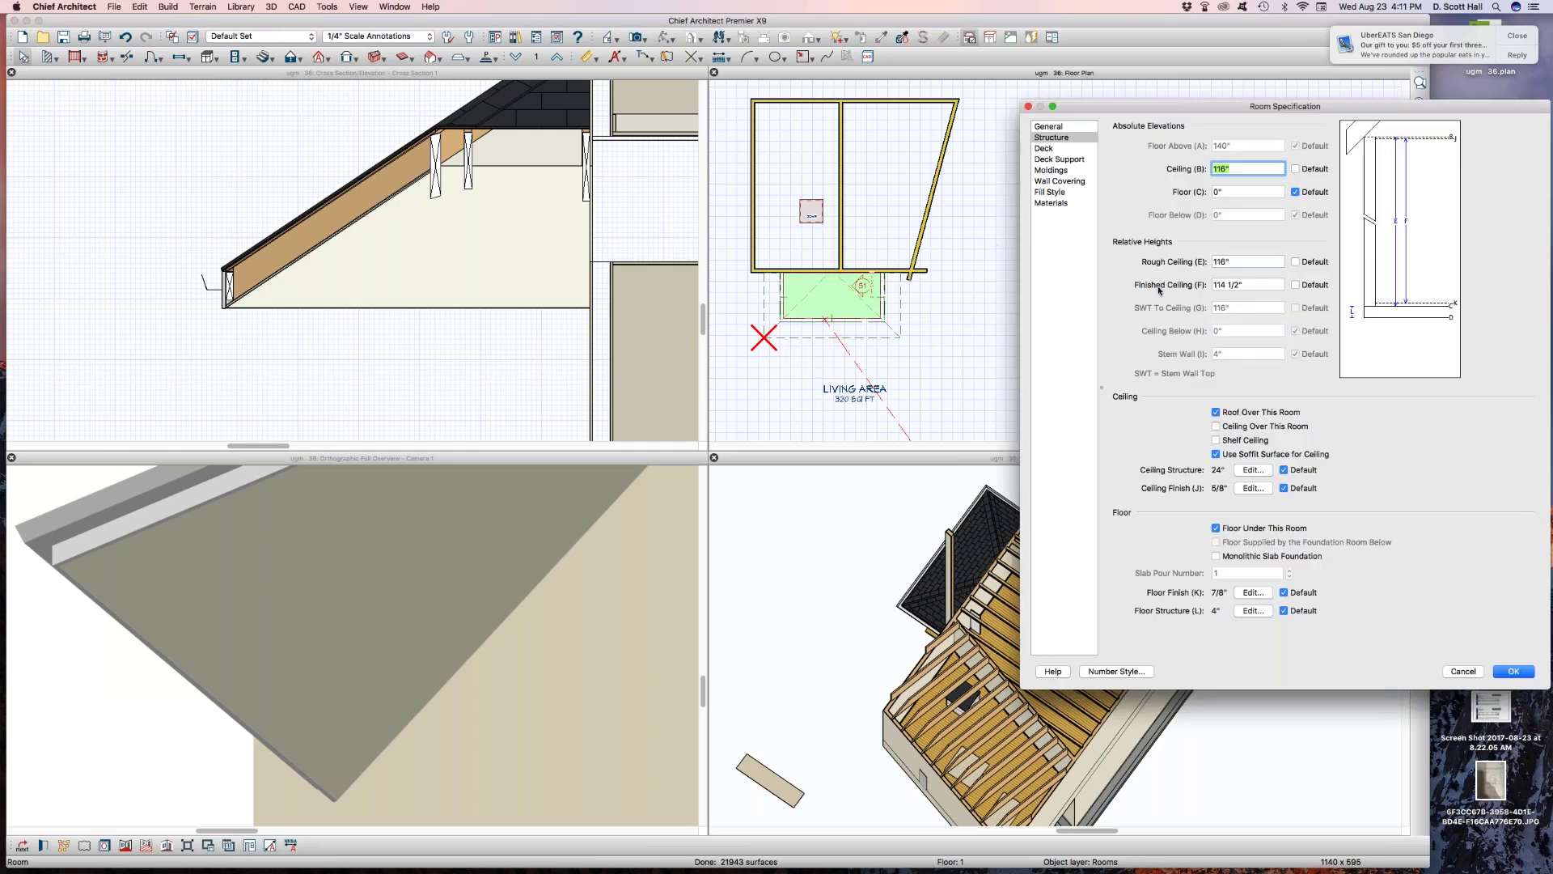
left_click(1259, 458)
key("Return")
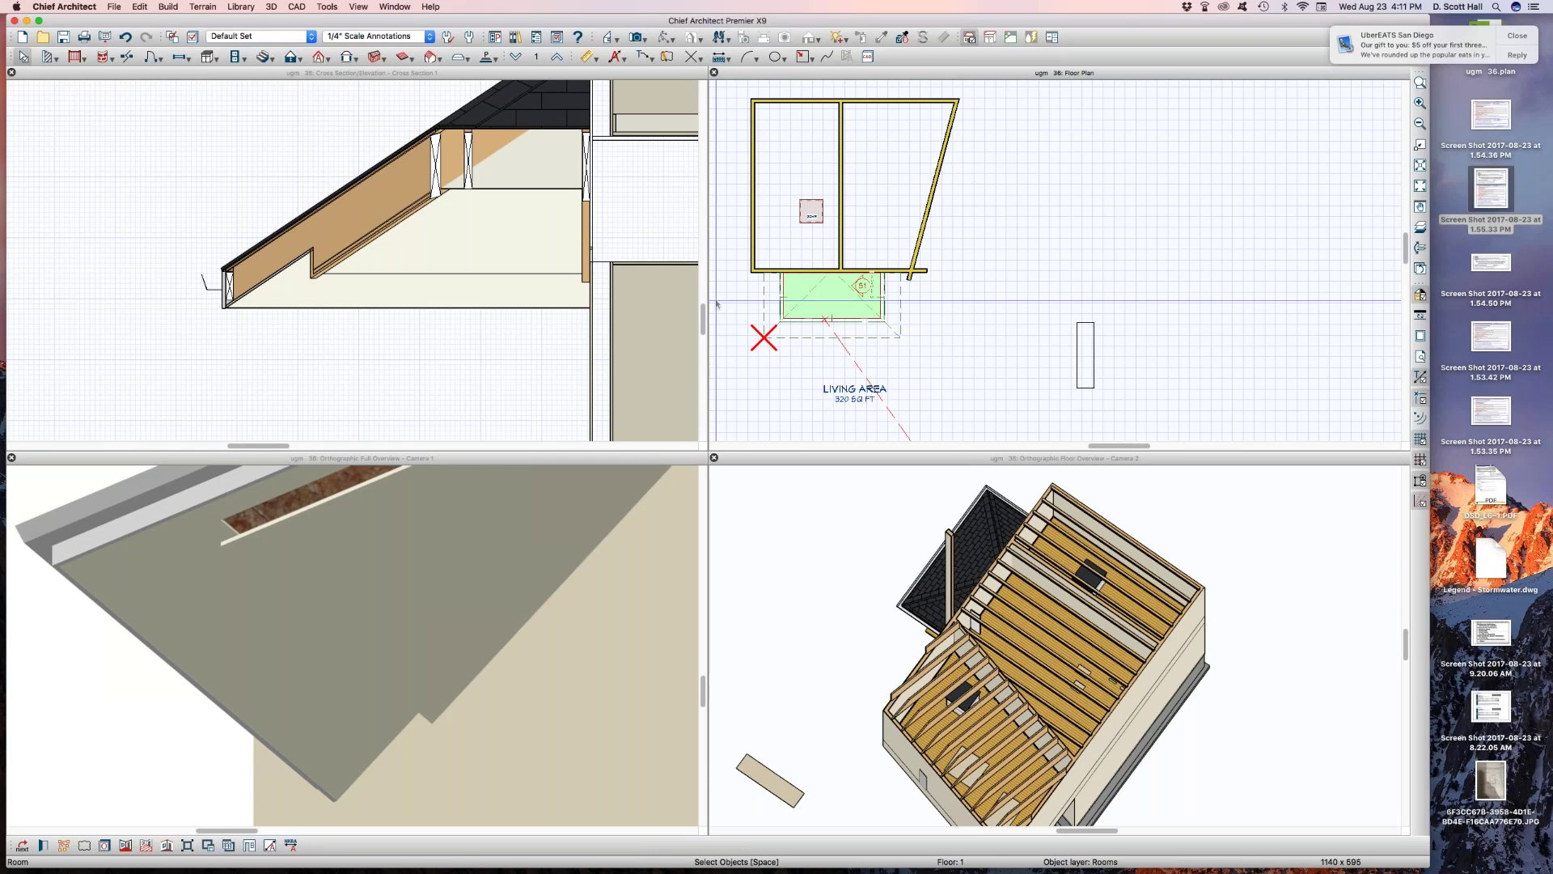
Turn Use Soffit Surface for Ceiling back on for the bump-out room
key("super+e")
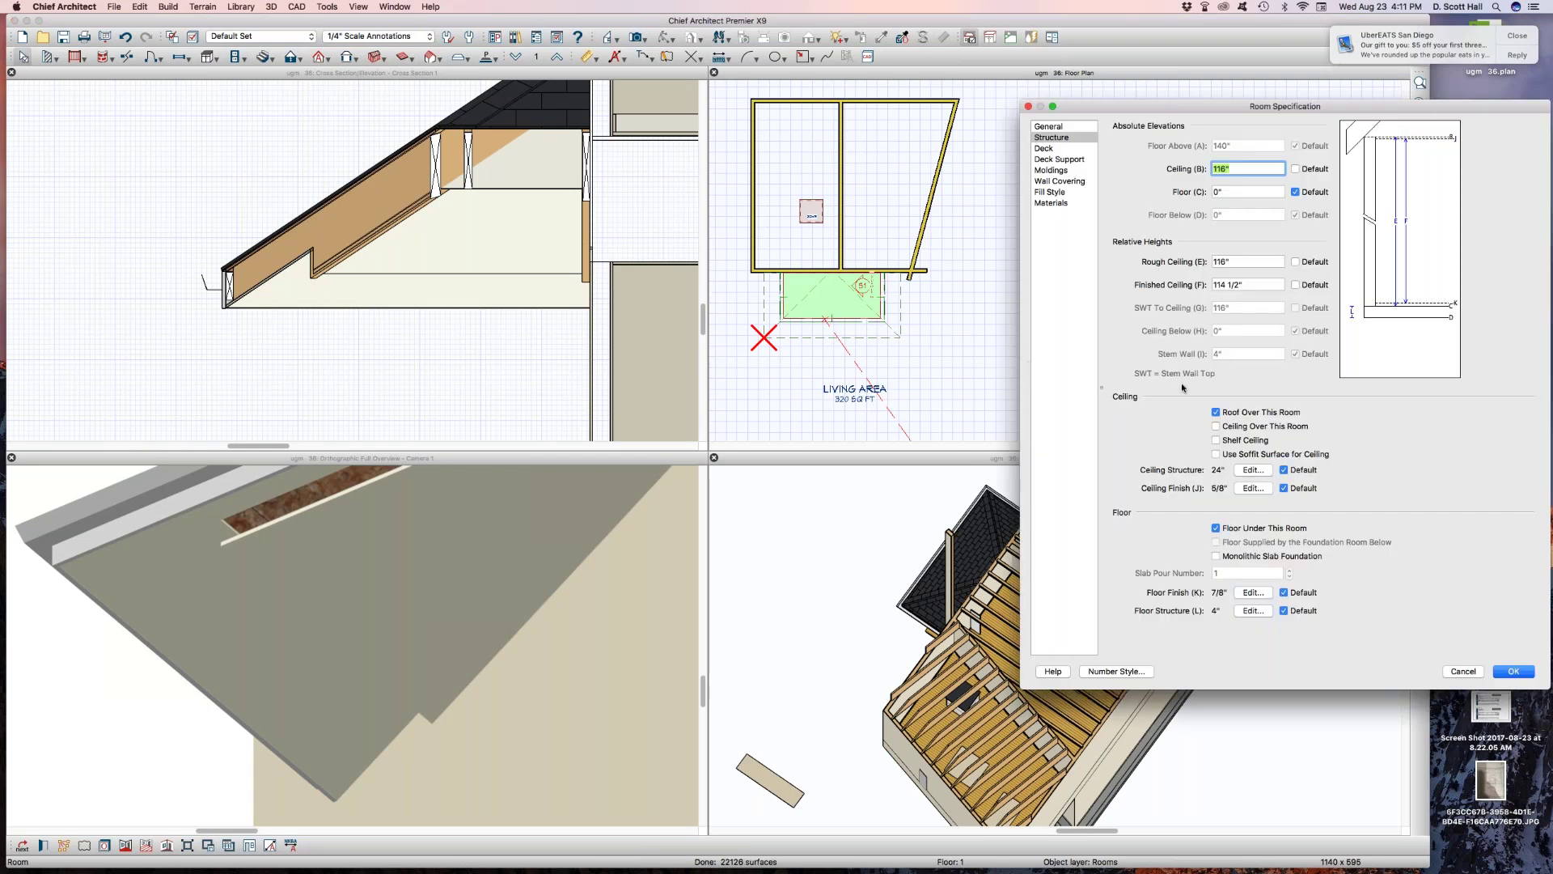
left_click(1252, 456)
key("Return")
left_click(137, 374)
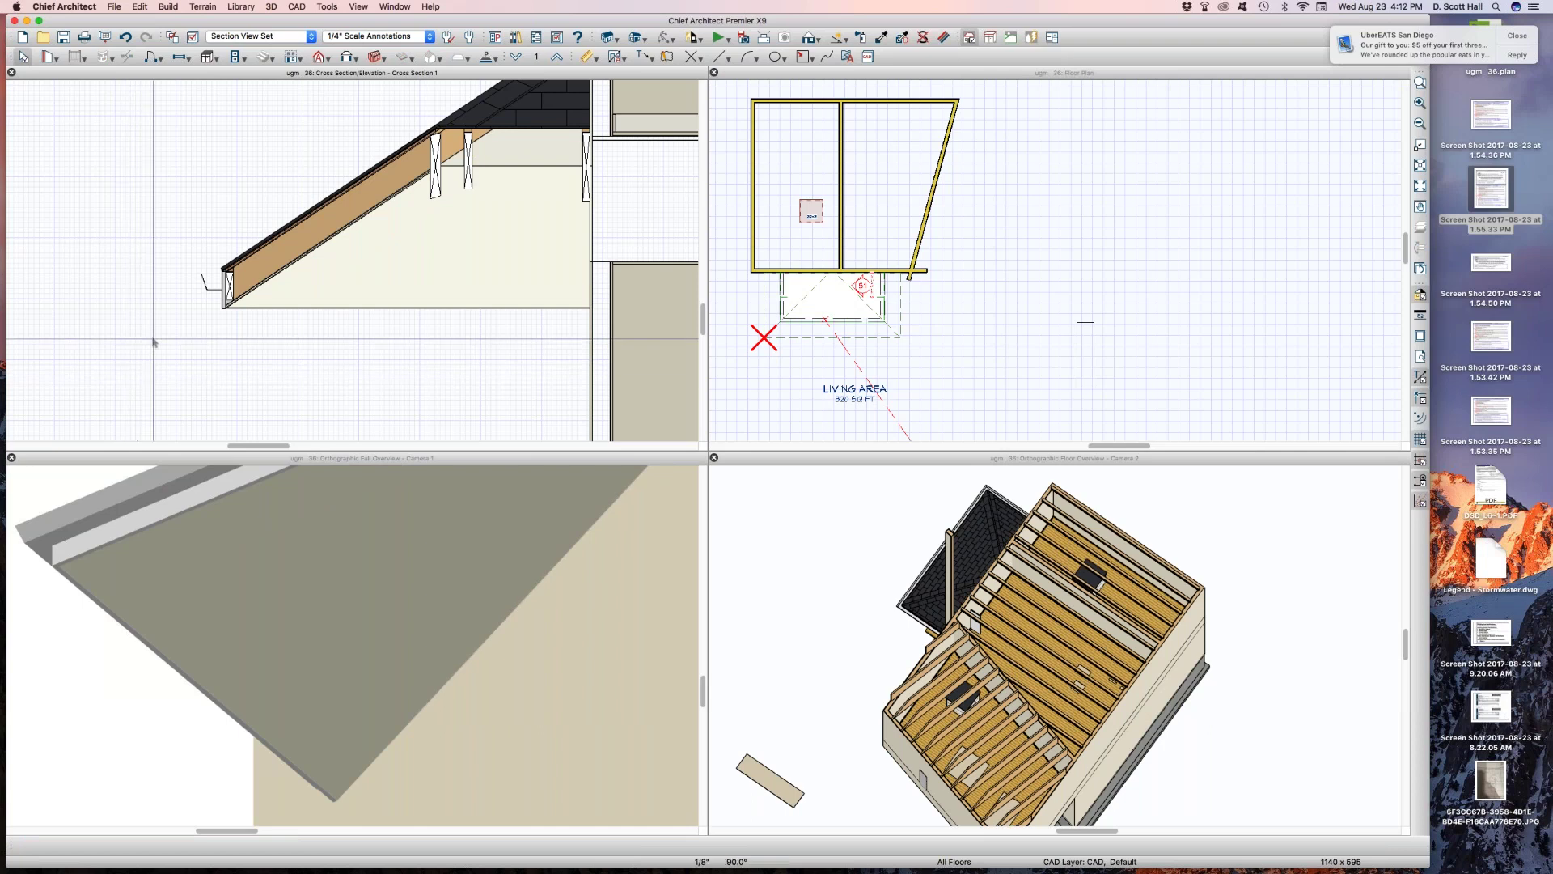
Open the current floor's defaults for Floor 1 and bring up their molding profile settings
left_click(1077, 282)
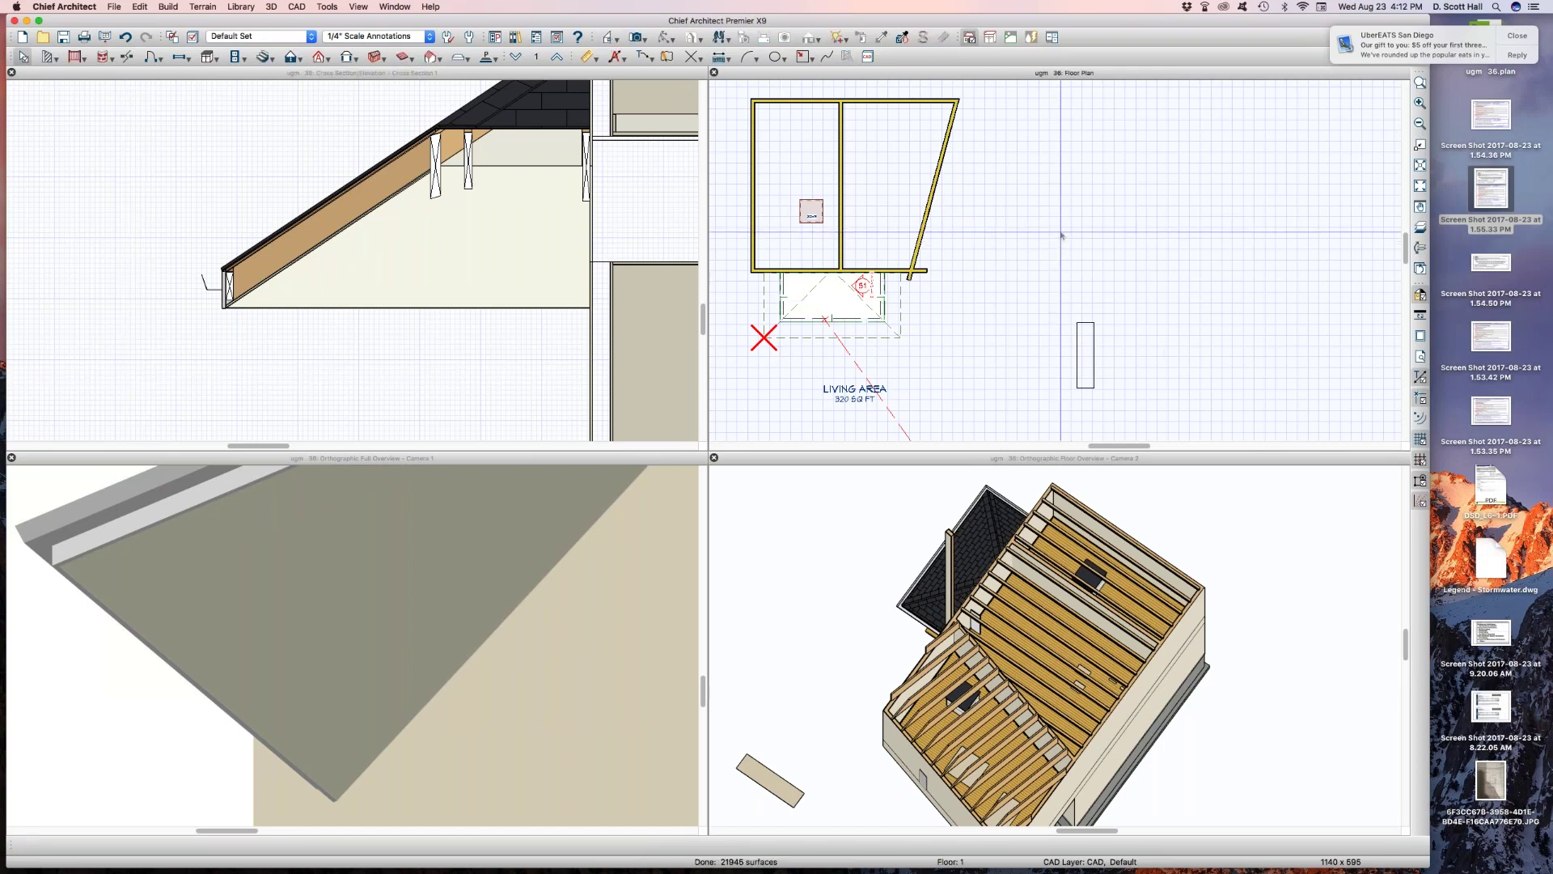
key("d")
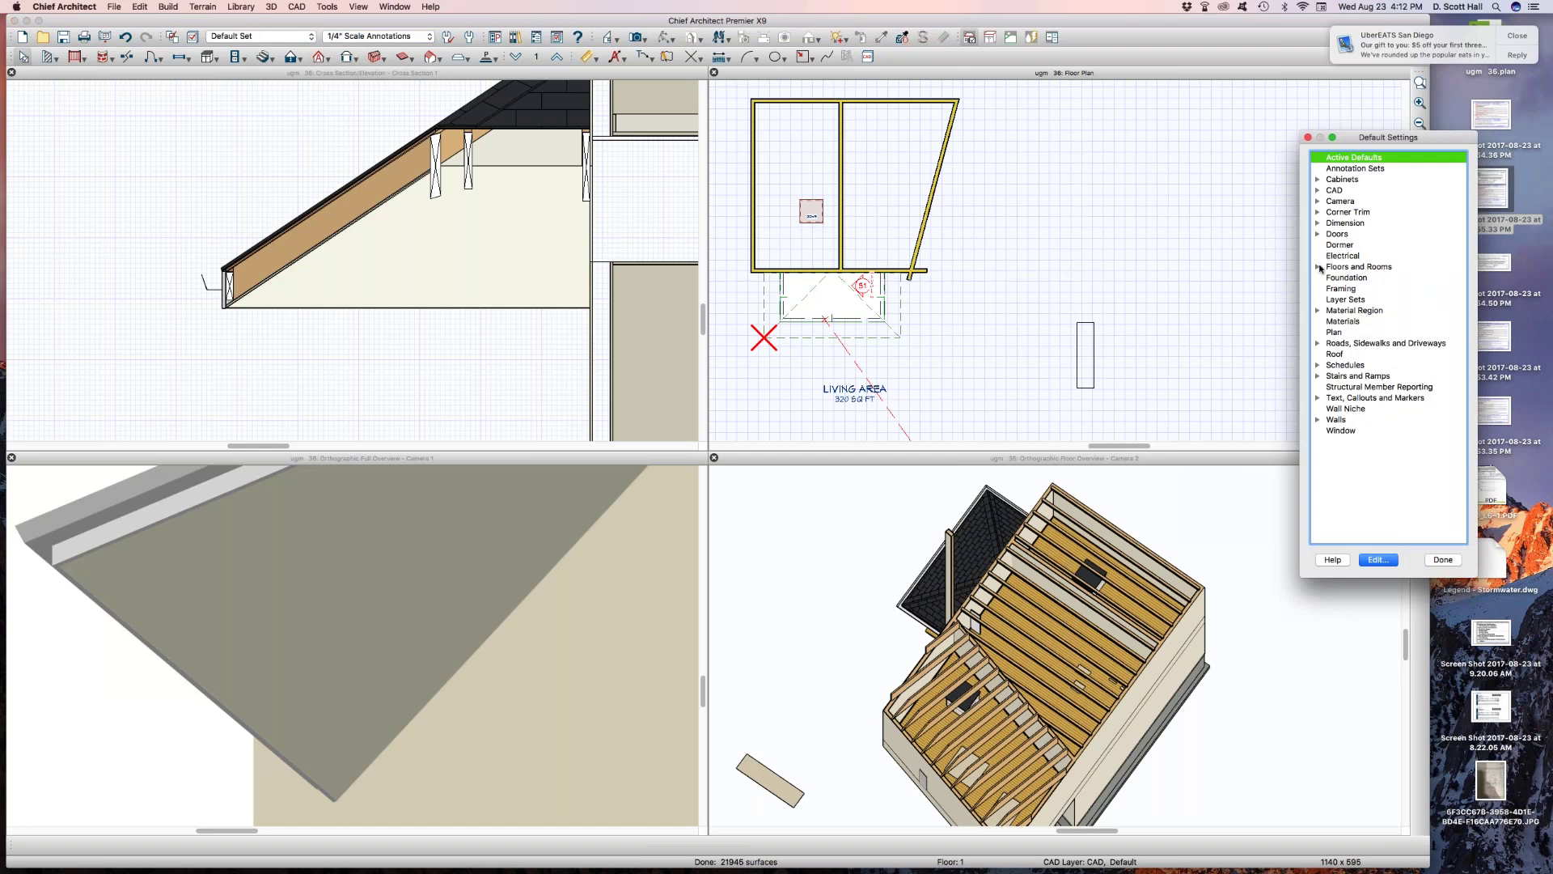
left_click(1319, 268)
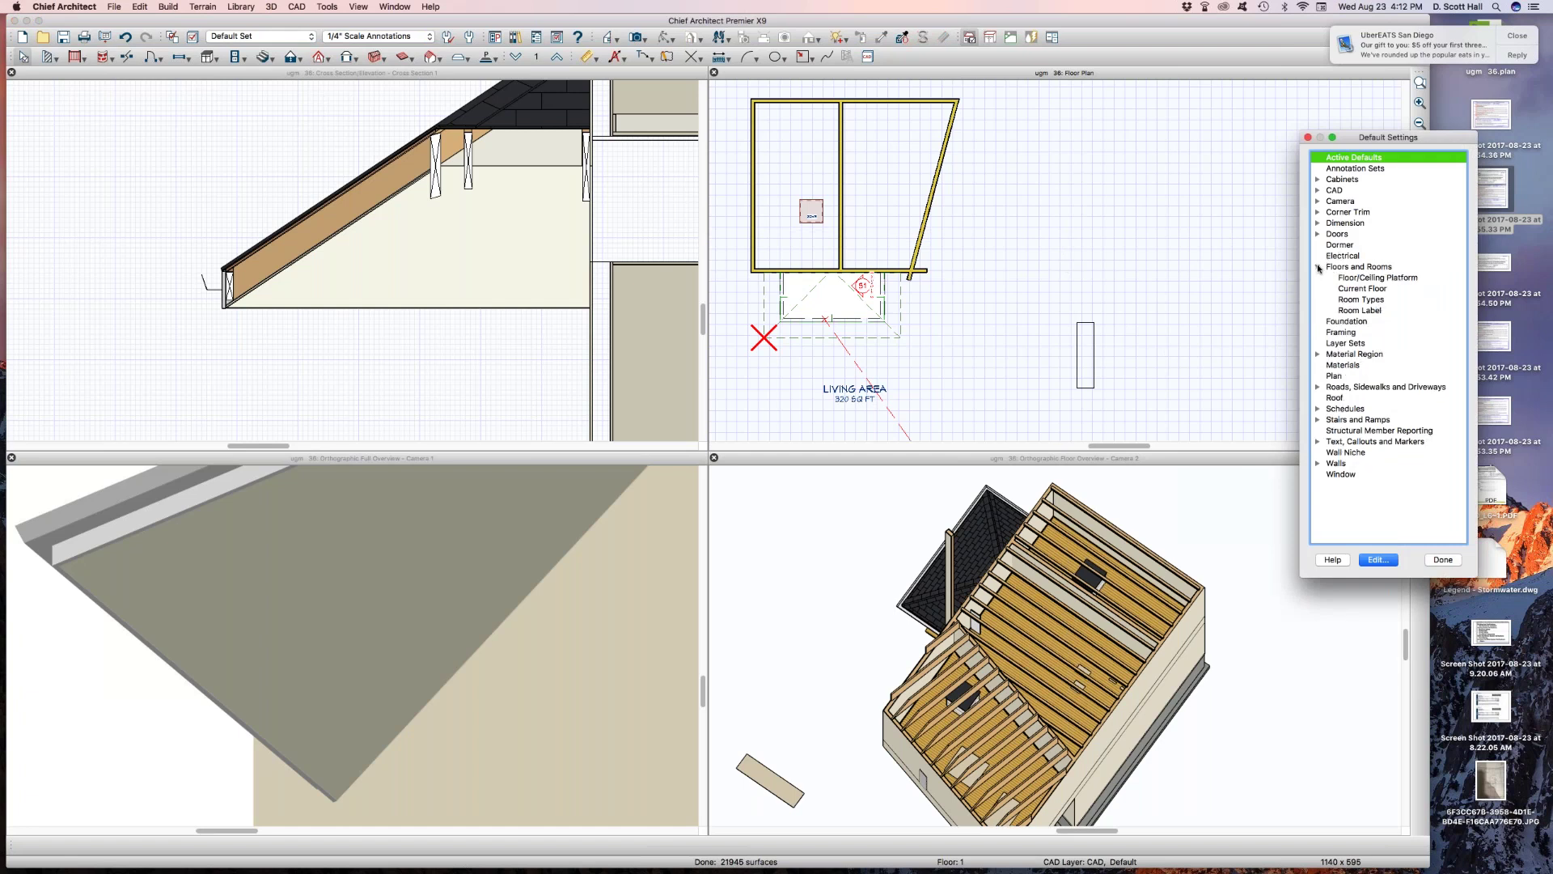
left_click(1357, 289)
double_click(1357, 289)
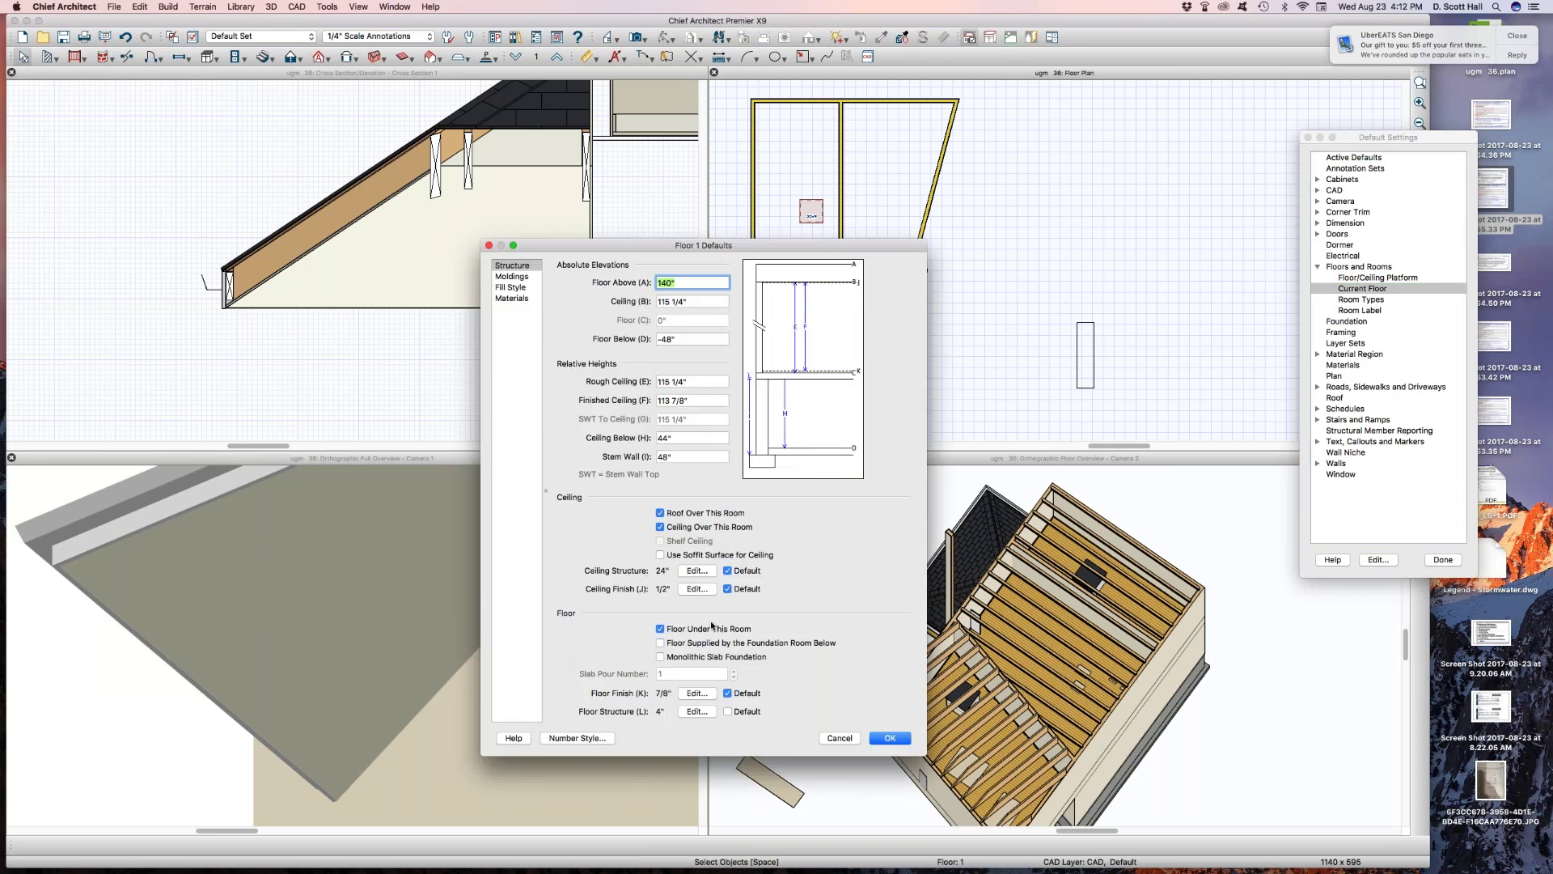
left_click(508, 277)
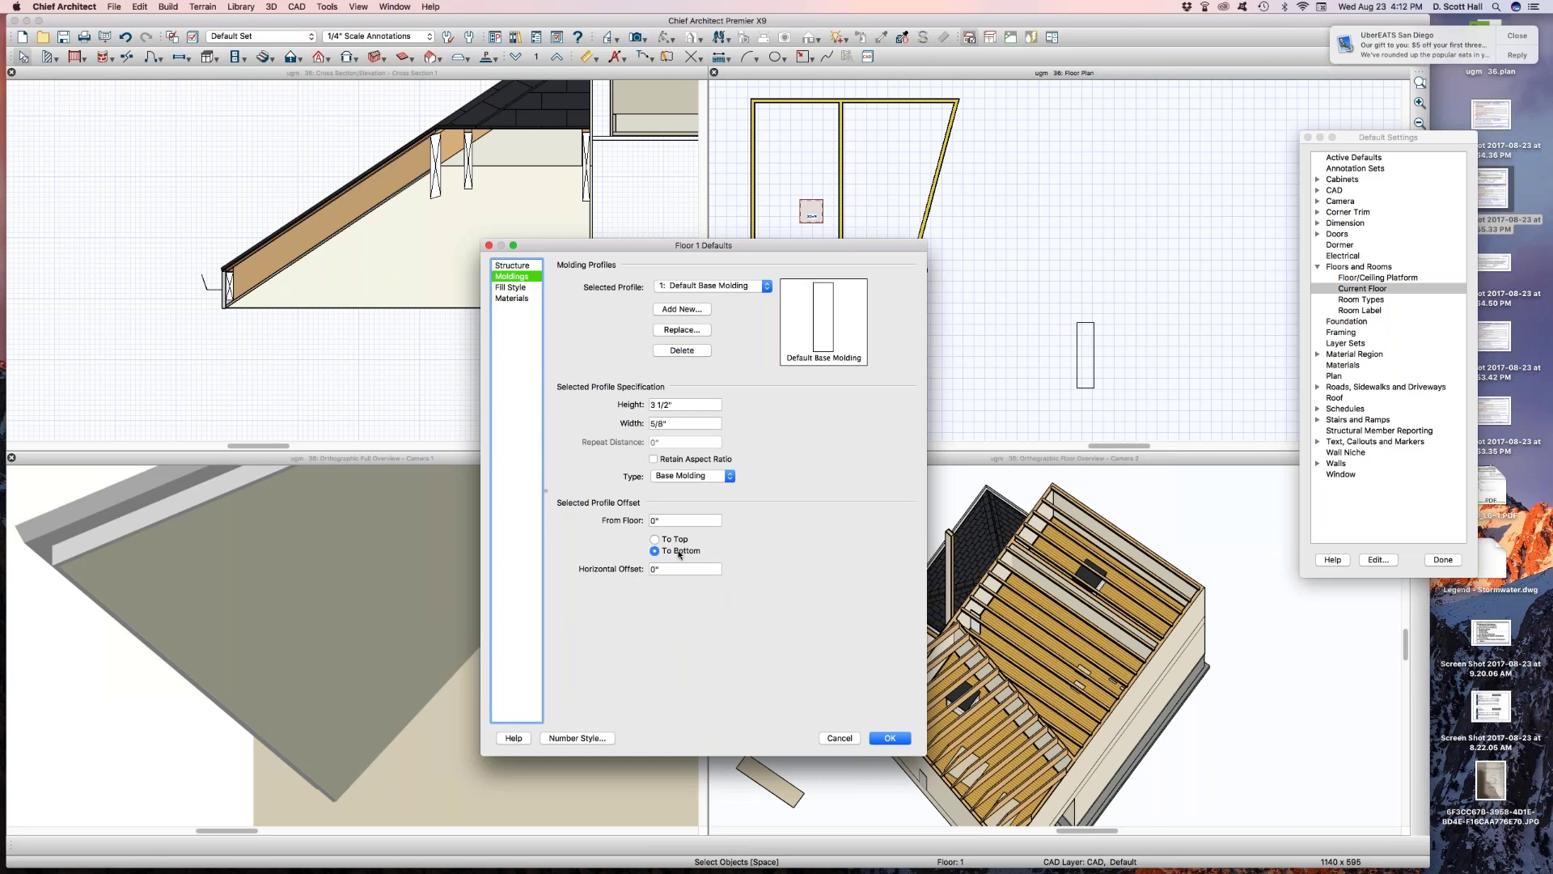
Add the CA-67 crown molding from the core catalog to Floor 1's default molding profiles and accept the defaults
left_click(665, 329)
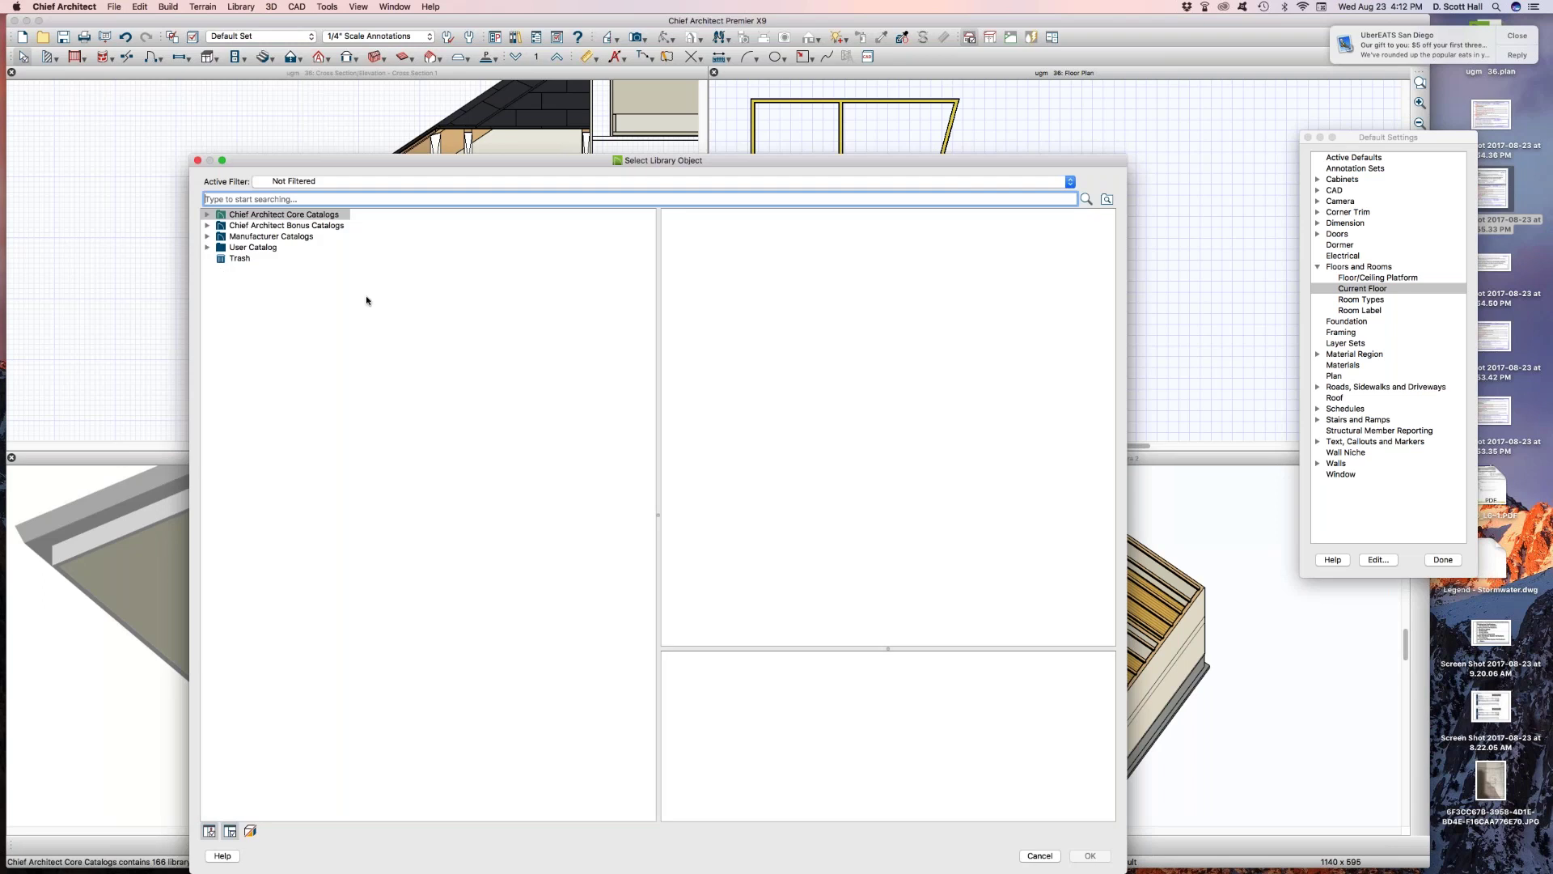
left_click(207, 215)
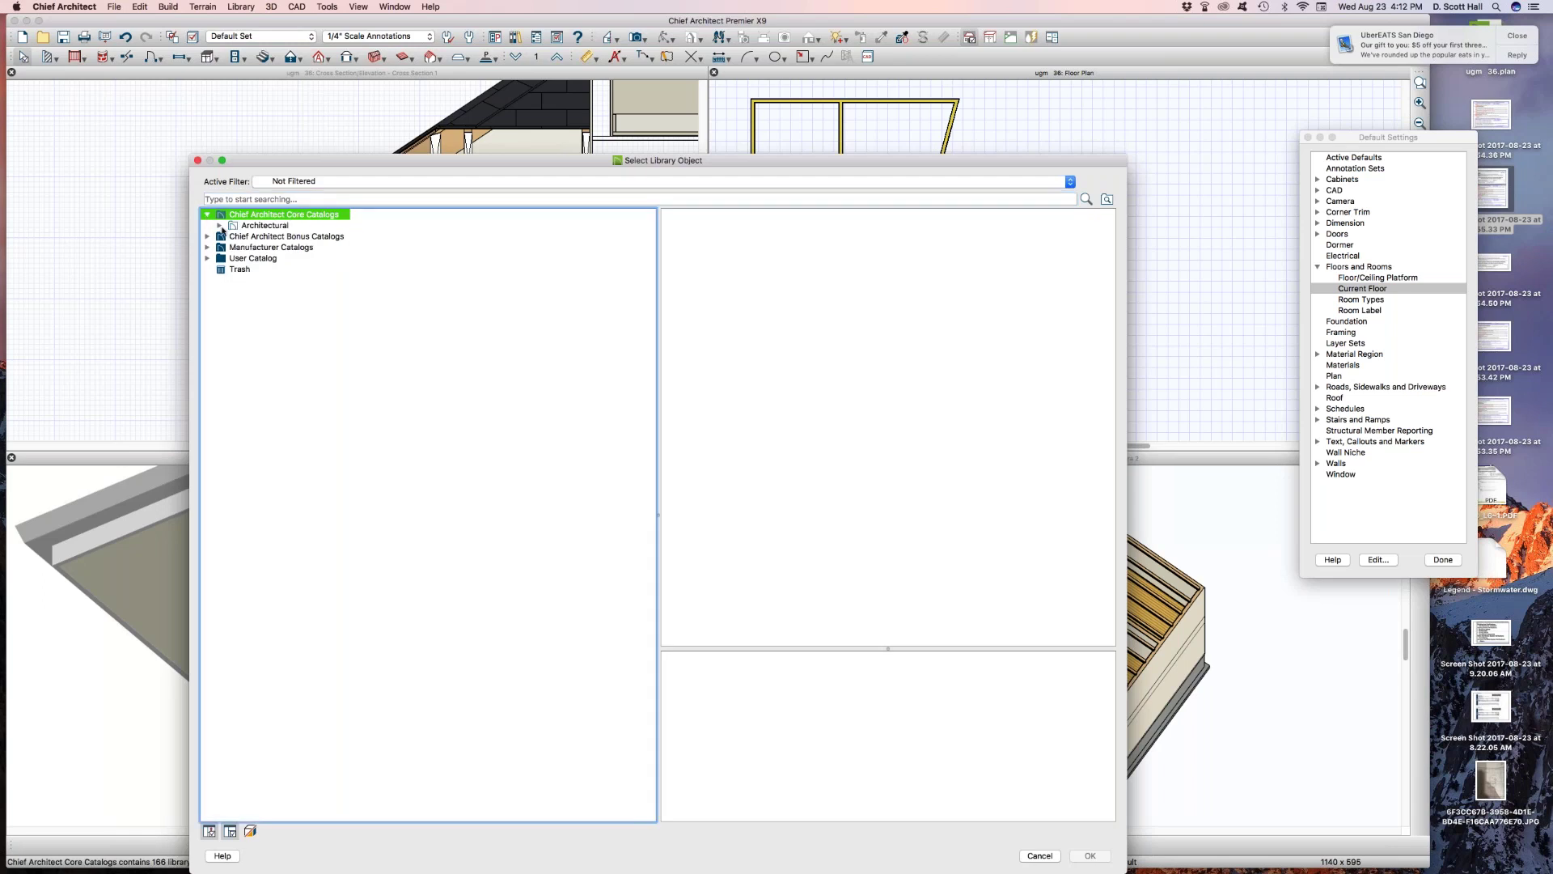
left_click(219, 225)
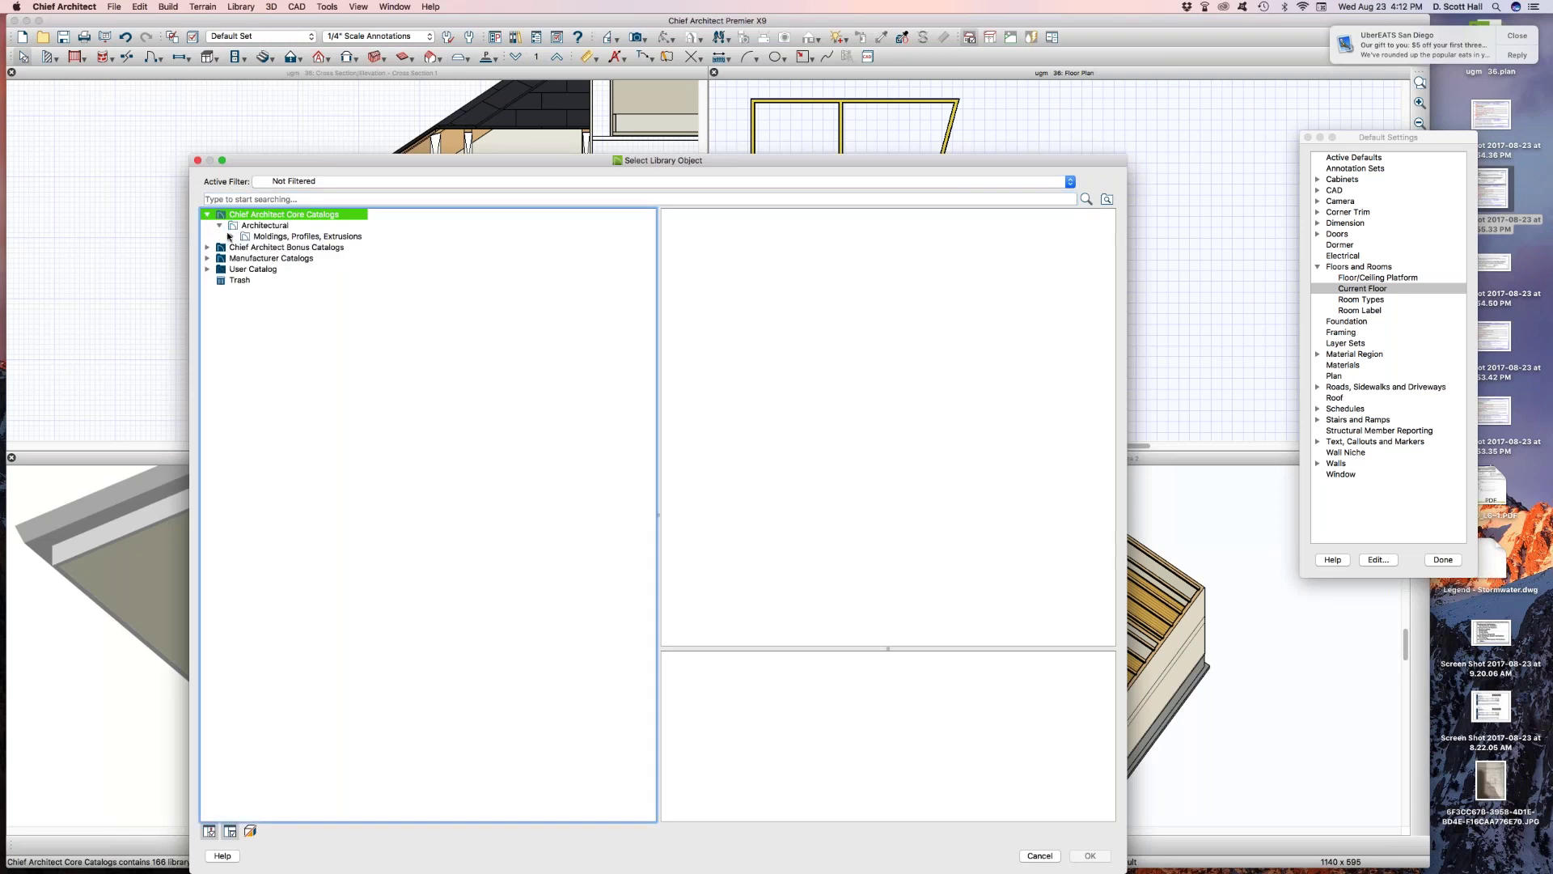
left_click(232, 236)
left_click(232, 236)
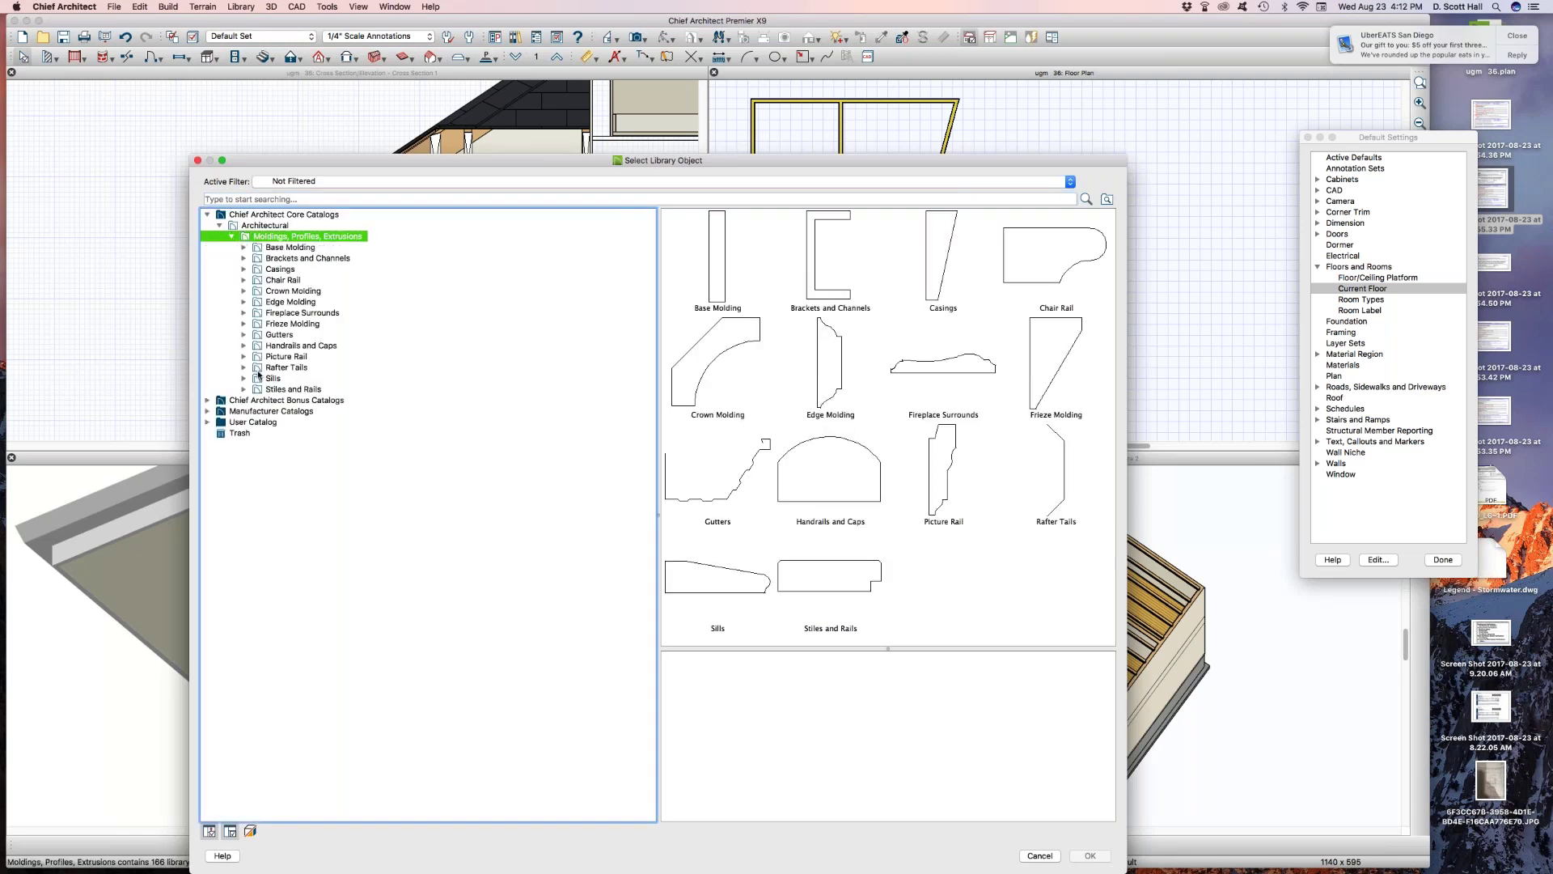
left_click(280, 292)
left_click(856, 389)
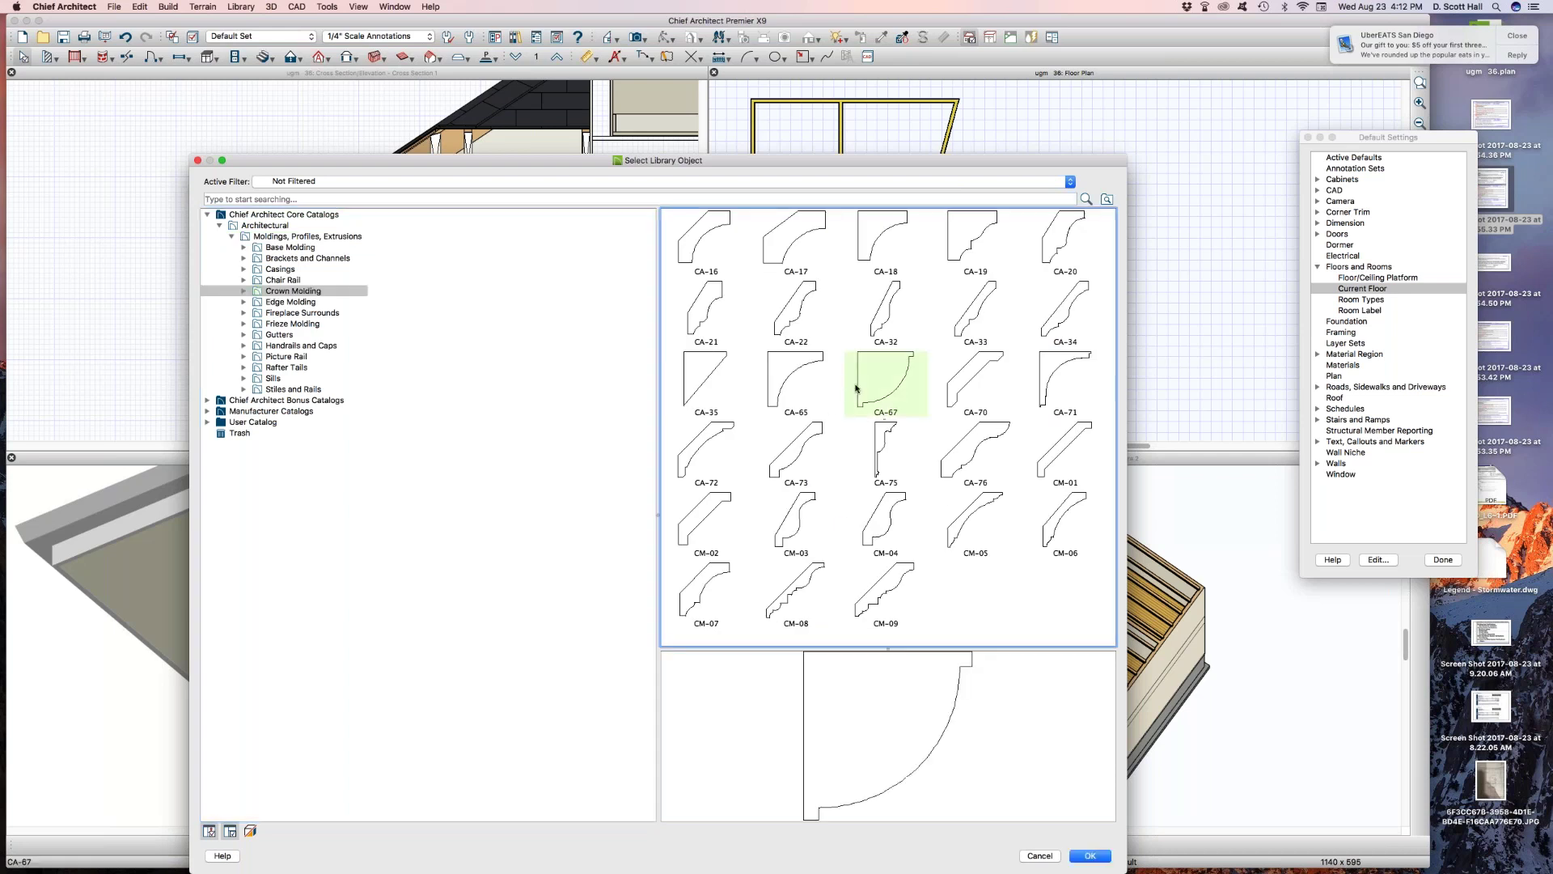
double_click(855, 389)
left_click(878, 739)
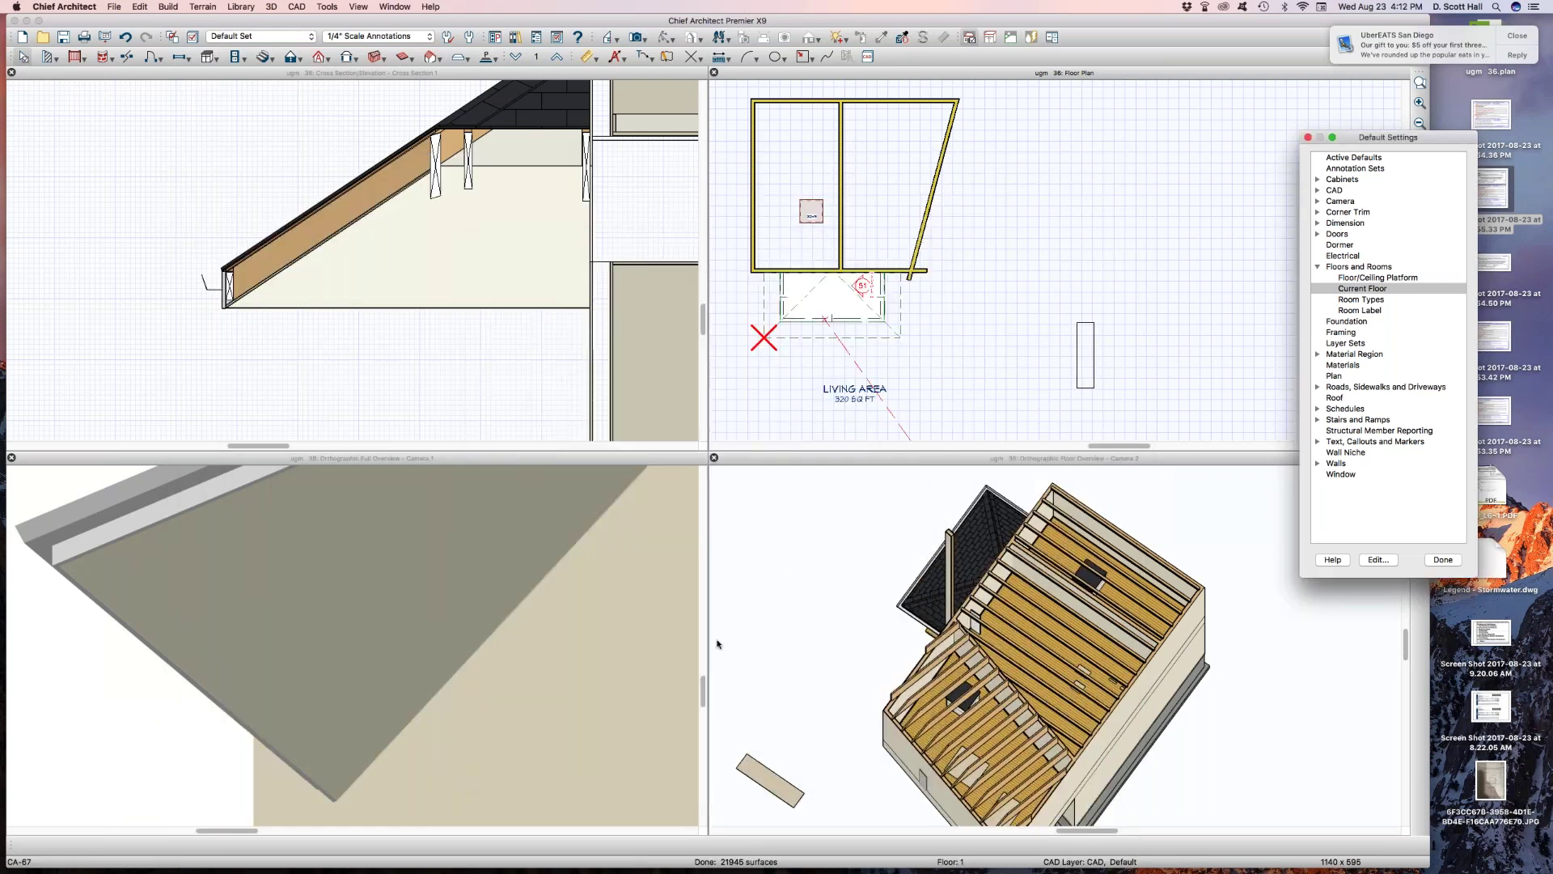
Examine the size, type and offset settings of the CA-67 and Default Base Molding profiles in the Floor 1 defaults
double_click(1362, 288)
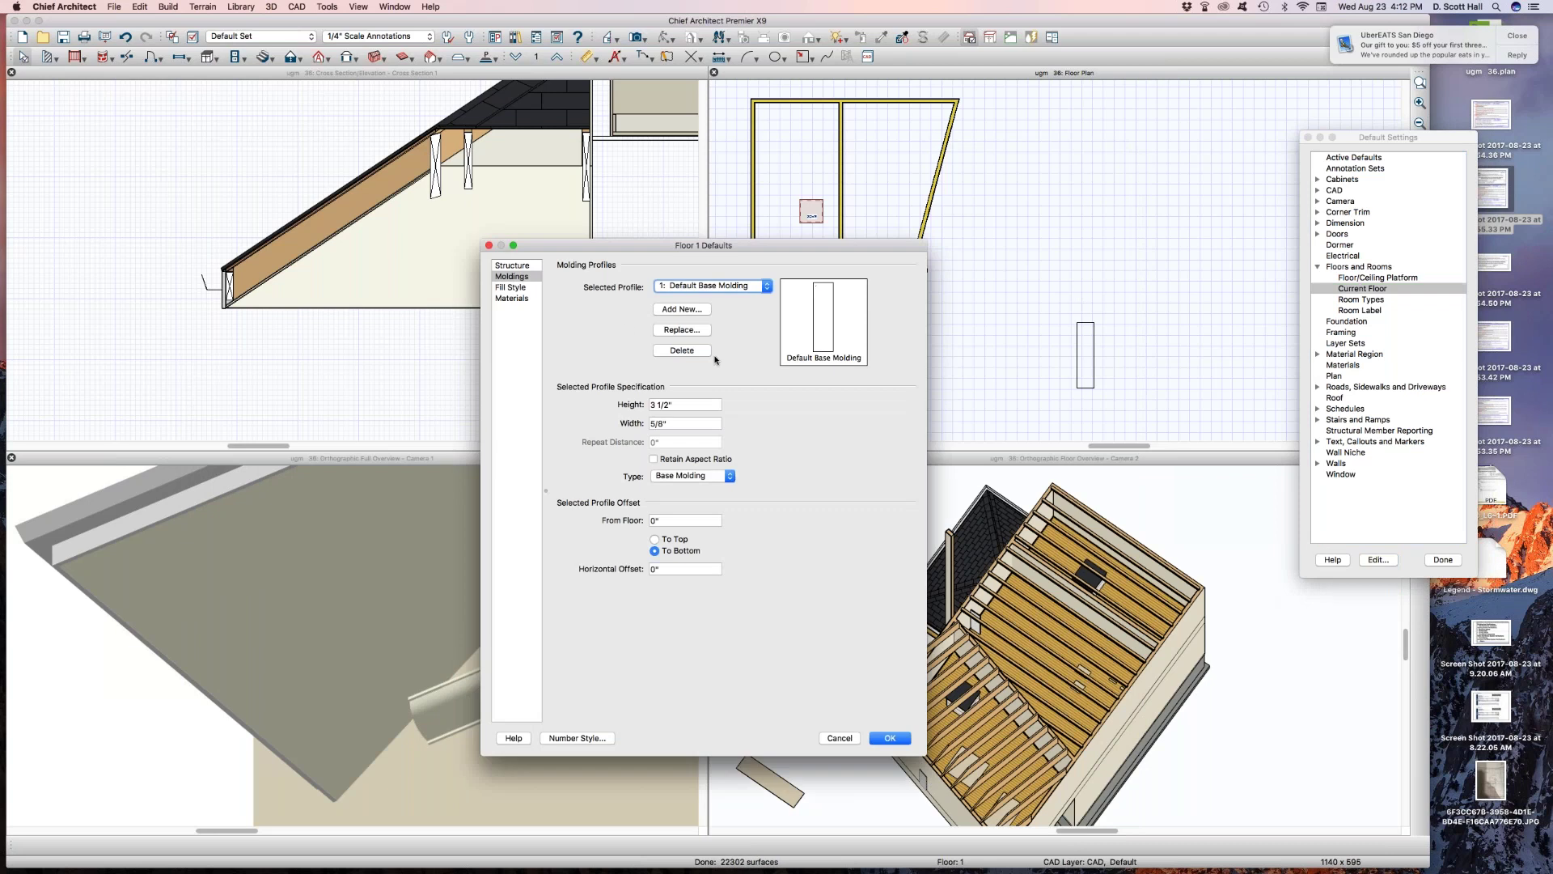
left_click(723, 288)
left_click(708, 297)
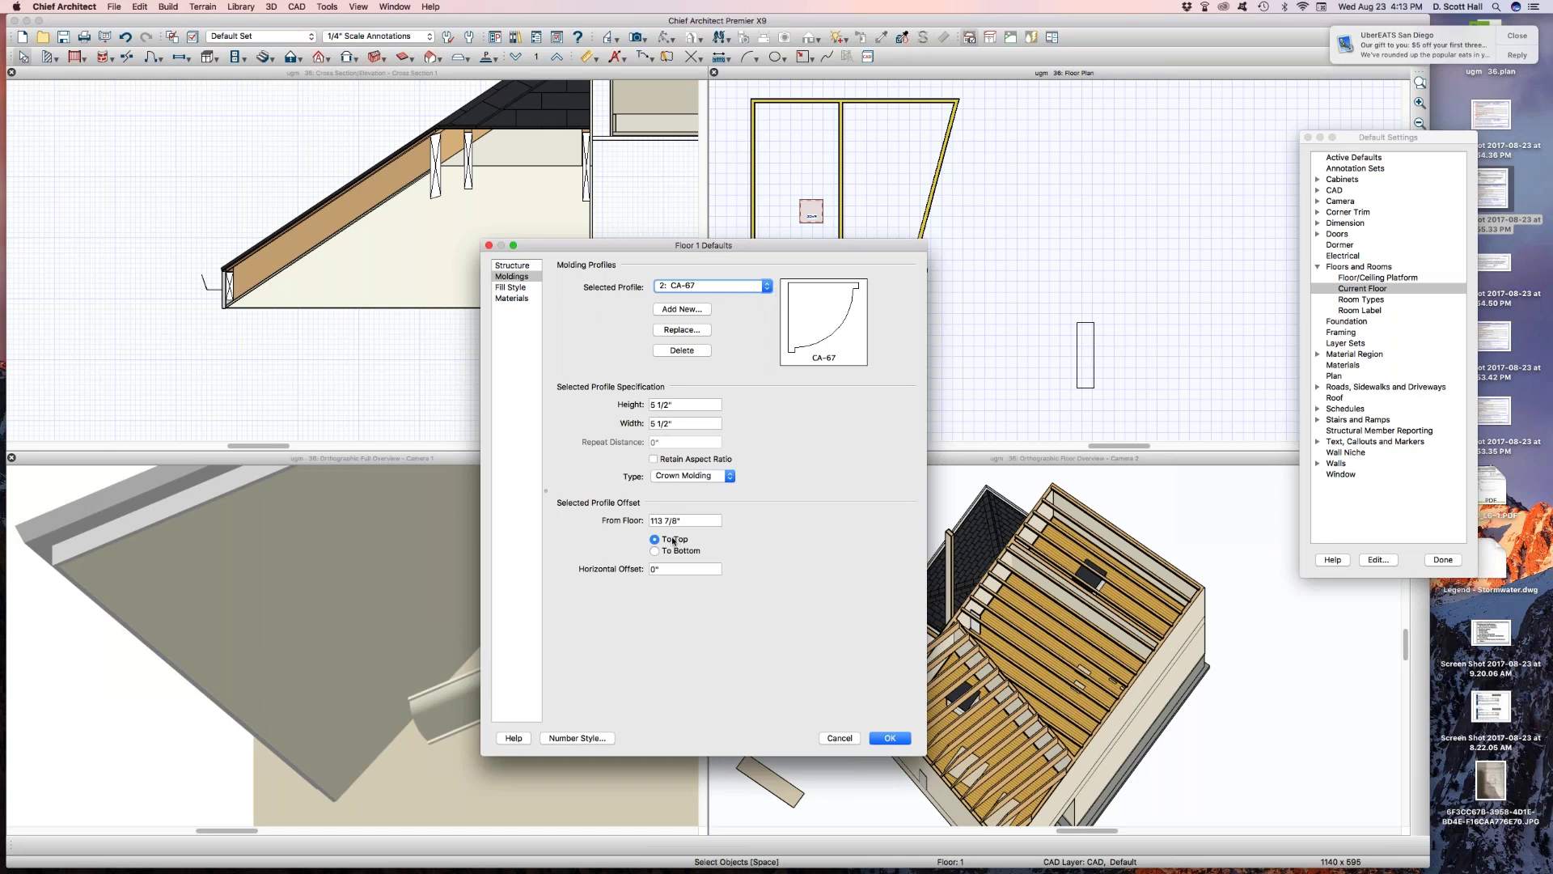
left_click(732, 288)
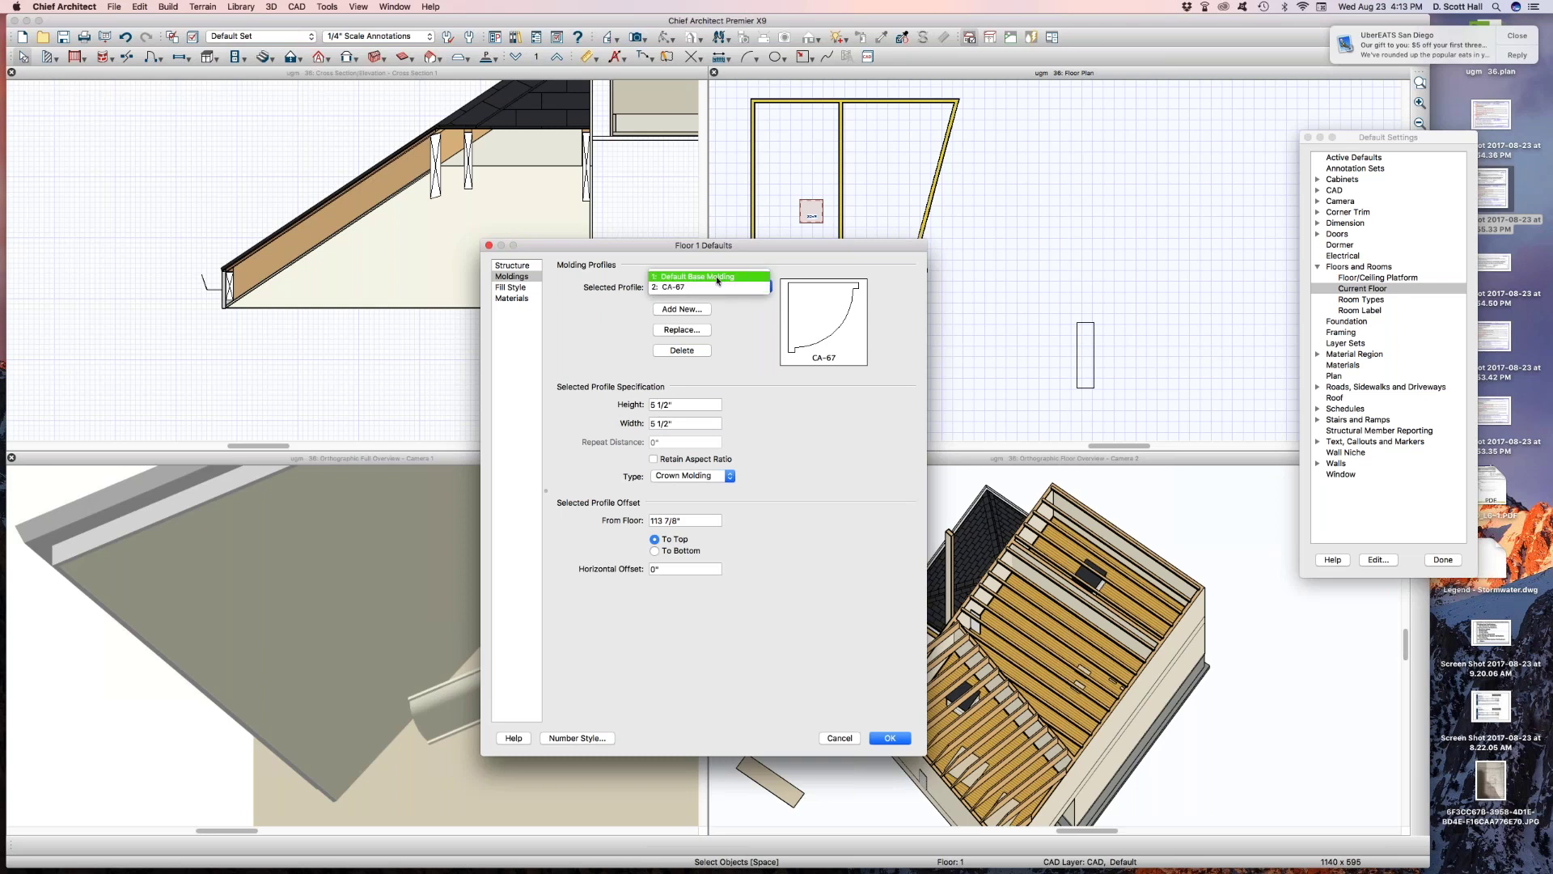
left_click(717, 278)
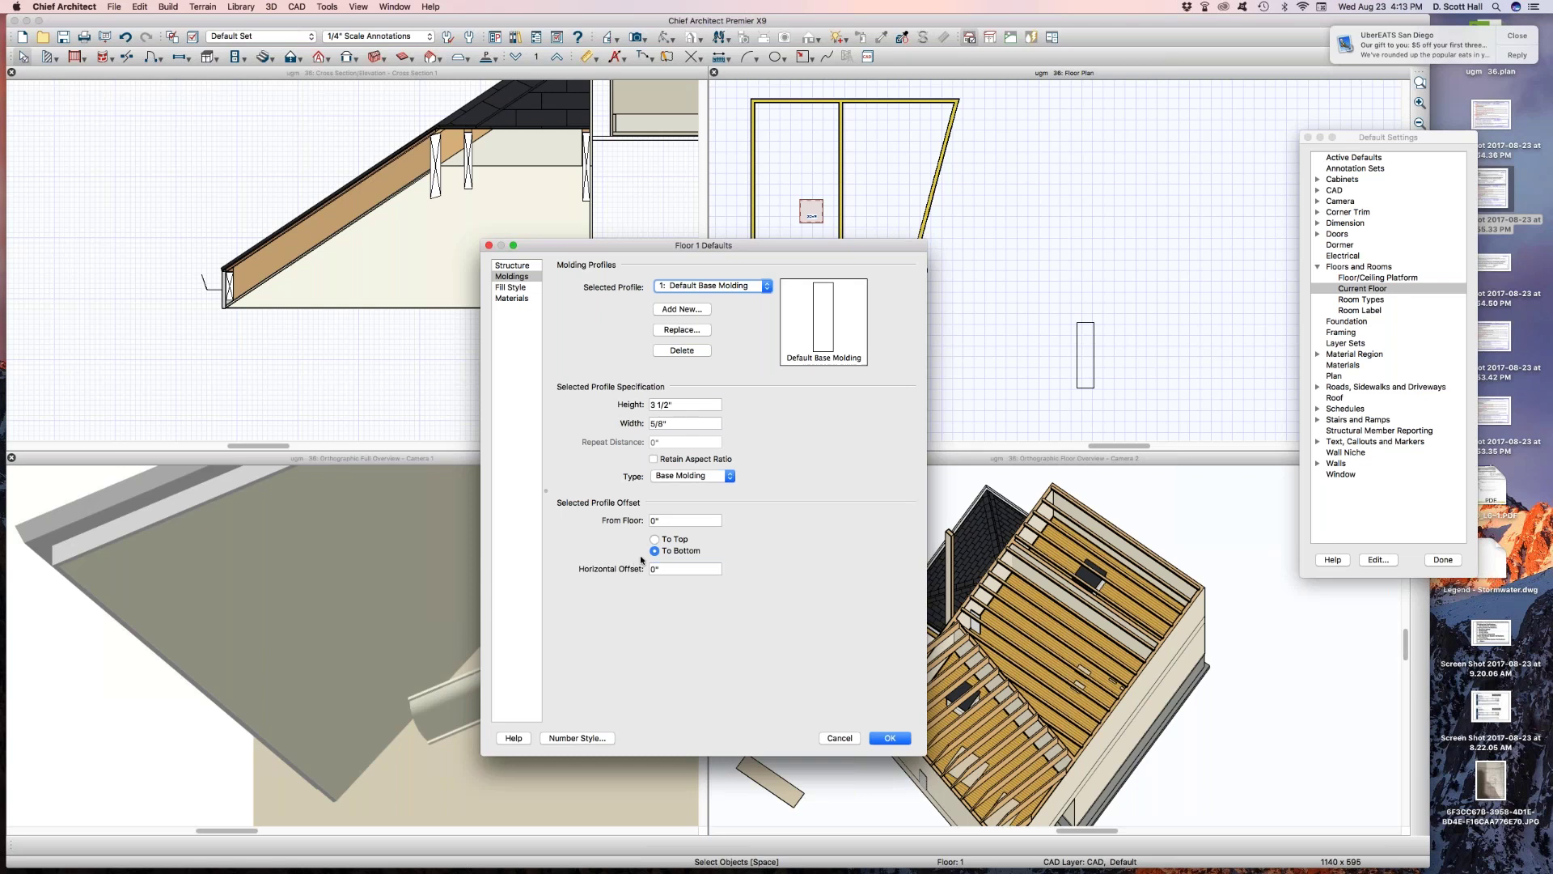
left_click(693, 477)
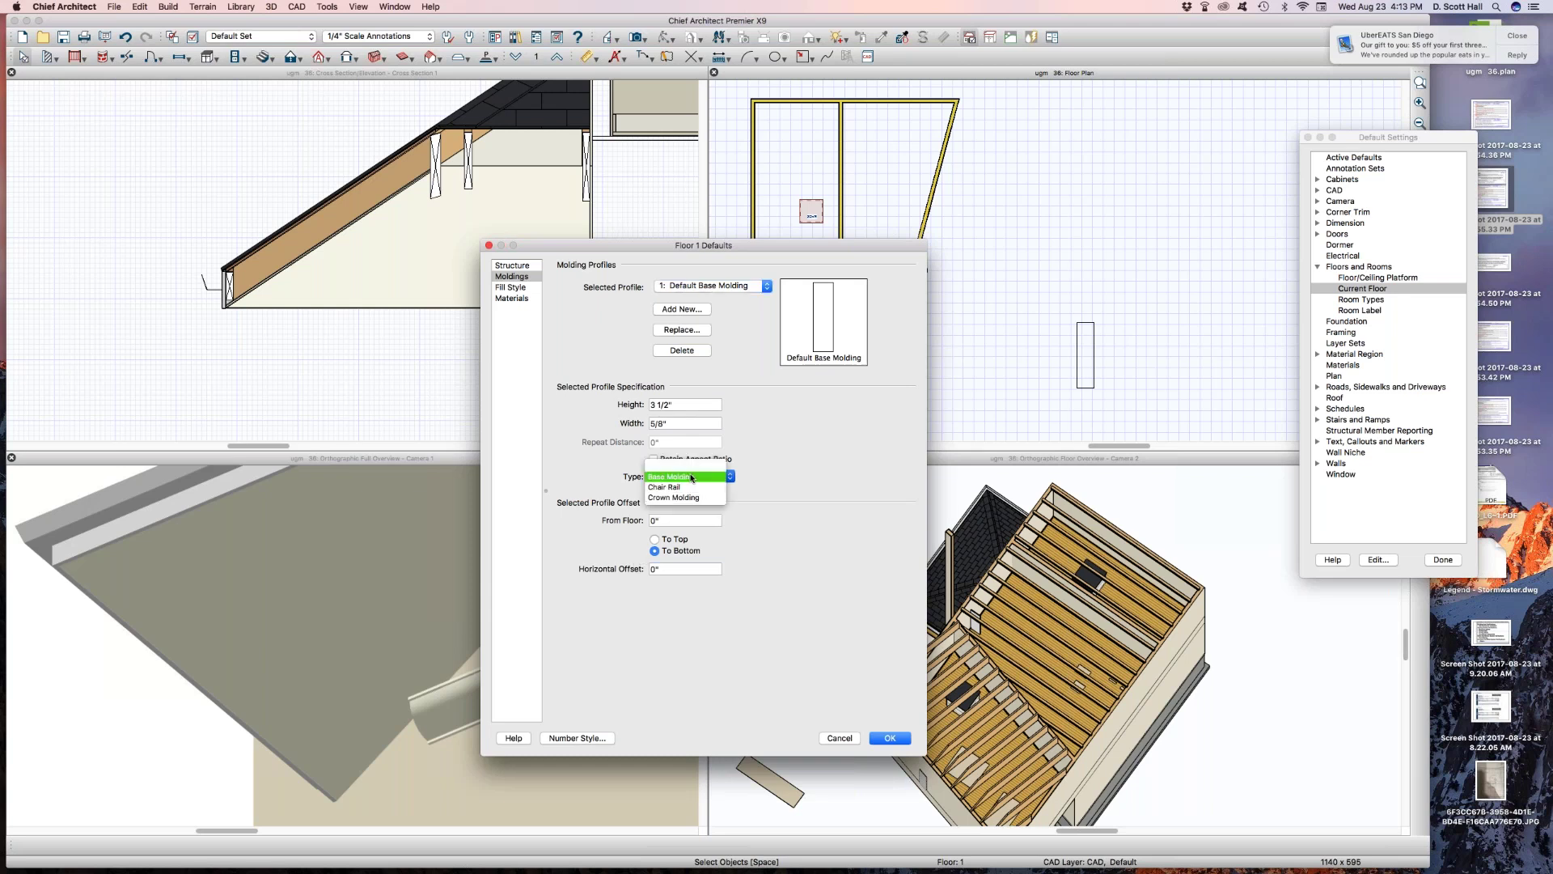
left_click(693, 478)
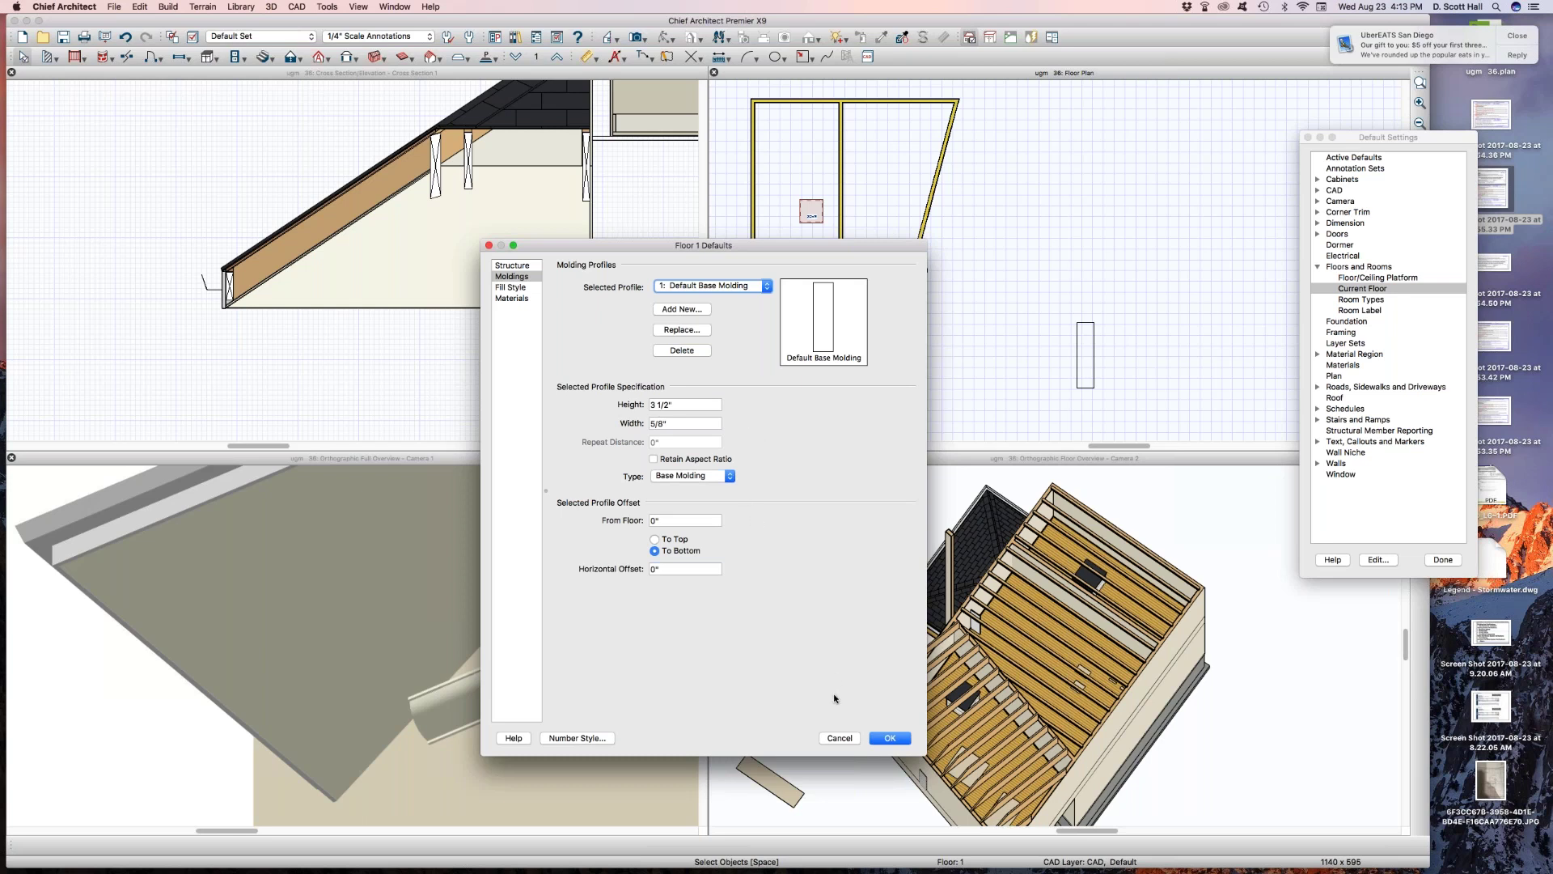
left_click(890, 737)
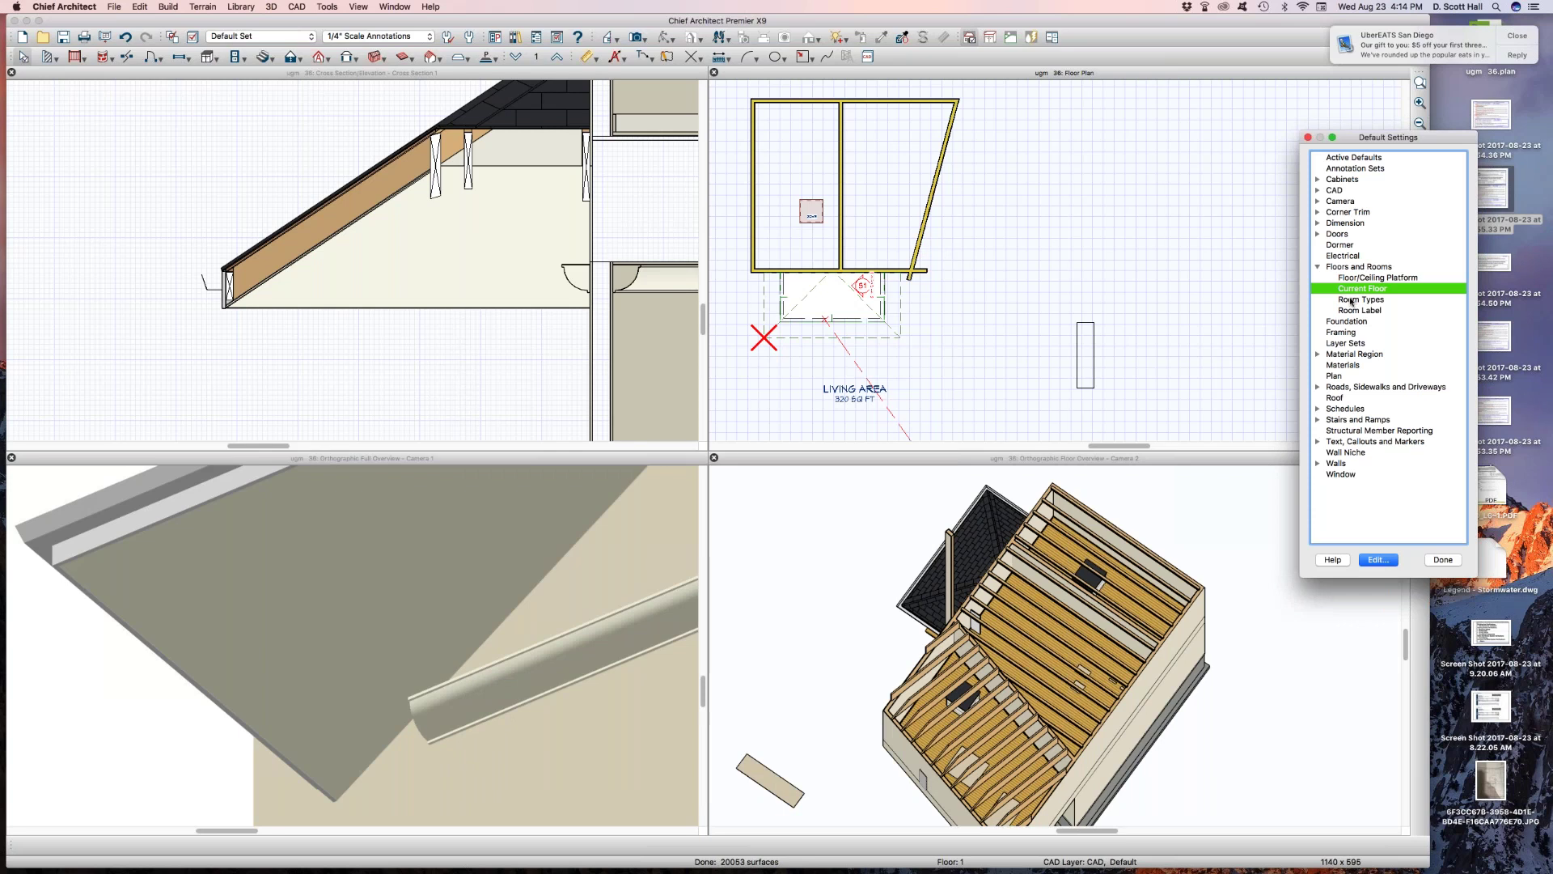
Examine the Closet room type defaults for general, structure, deck and deck support options
double_click(1348, 301)
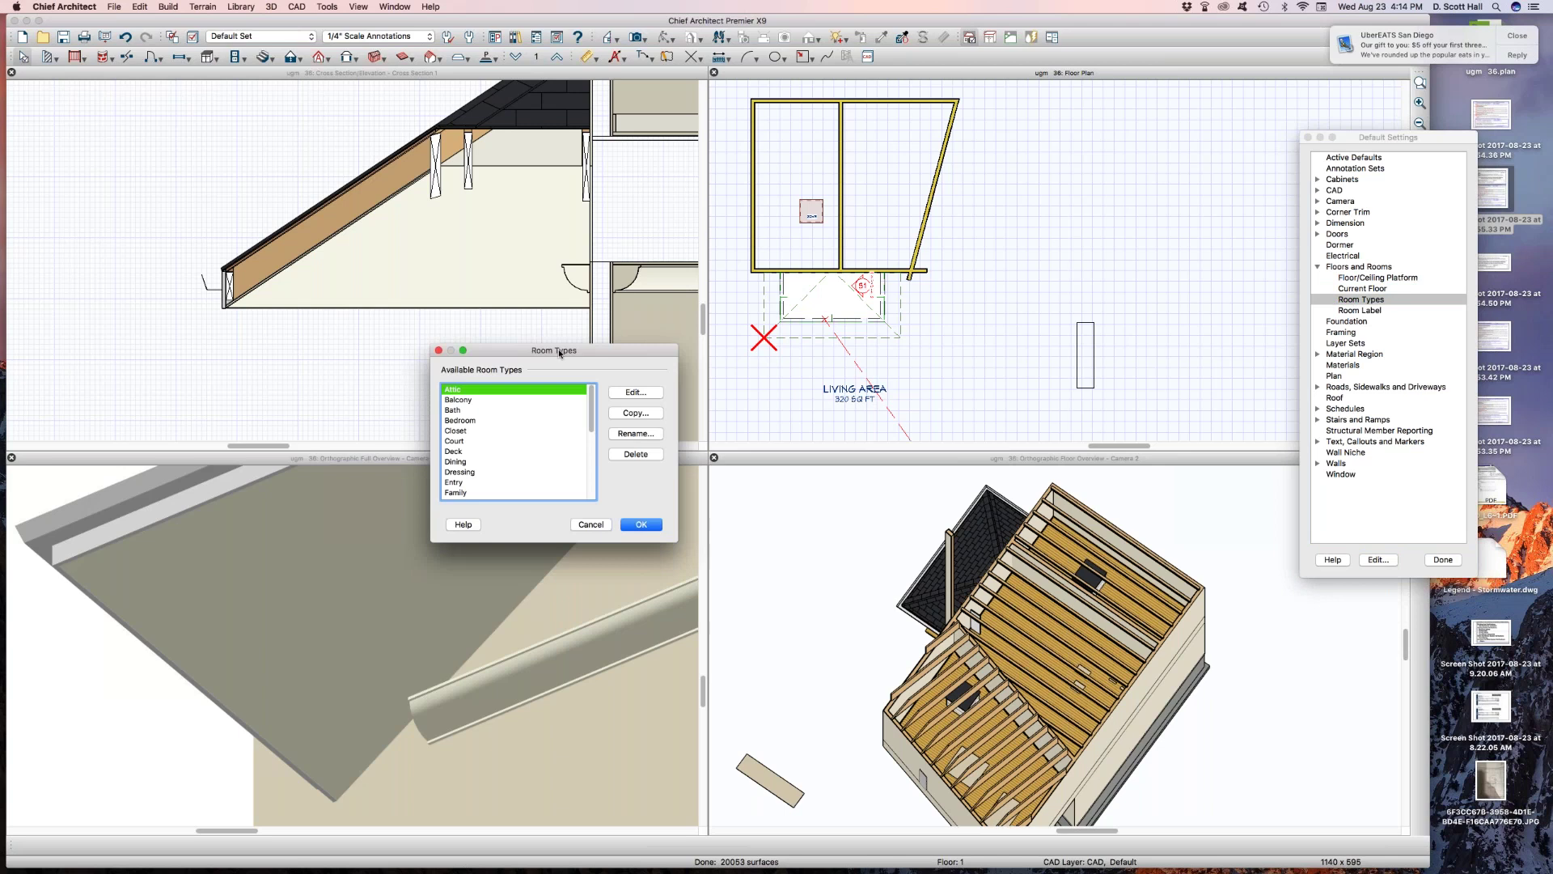
left_click_drag(559, 350, 532, 307)
double_click(420, 389)
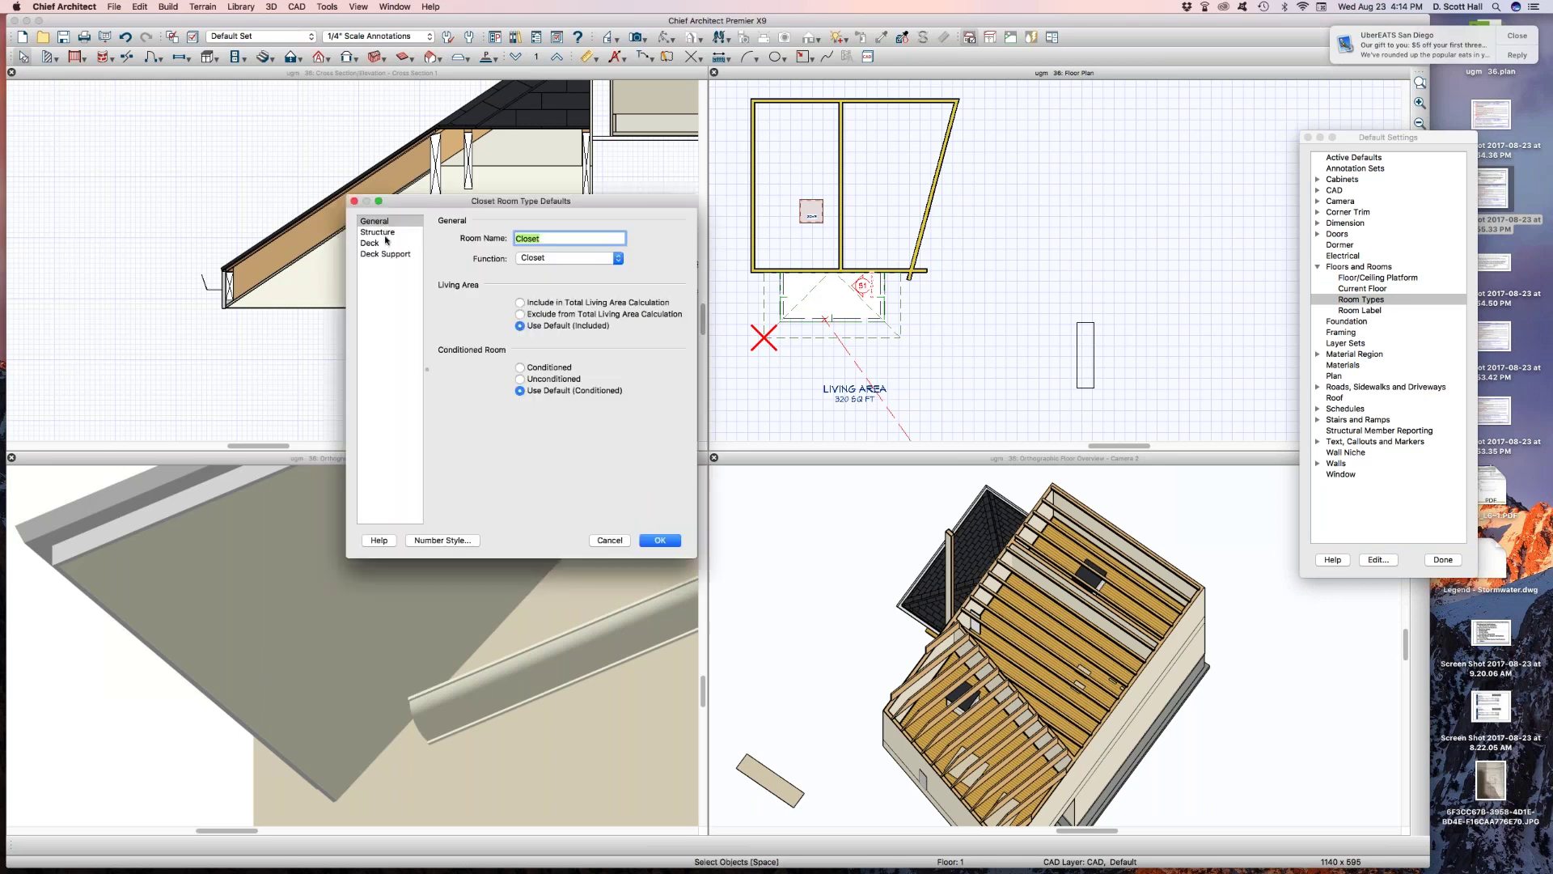
left_click(380, 233)
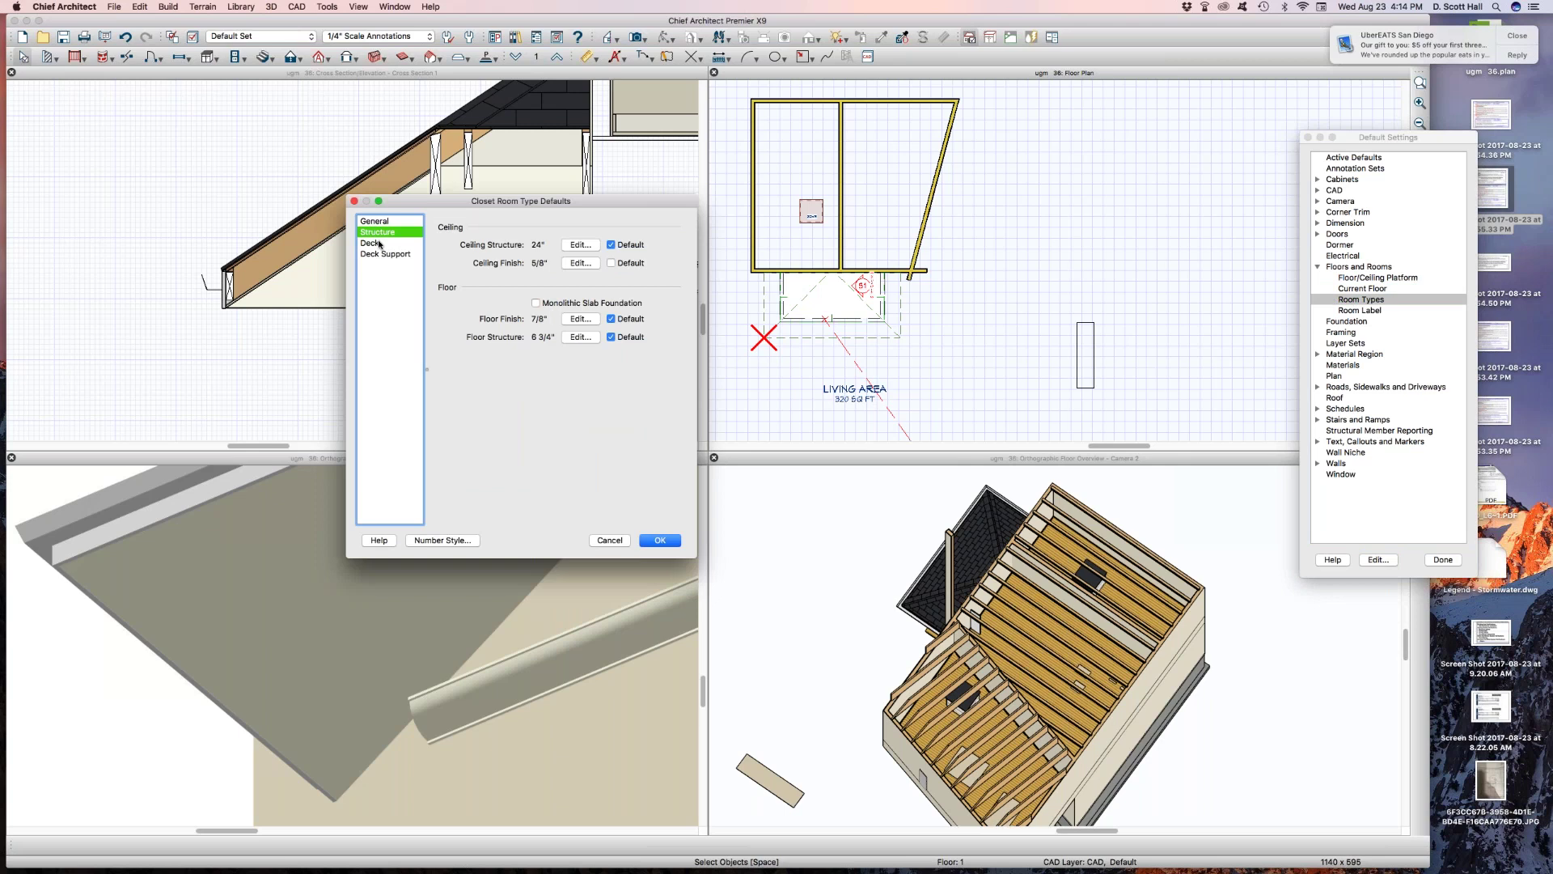
left_click(379, 243)
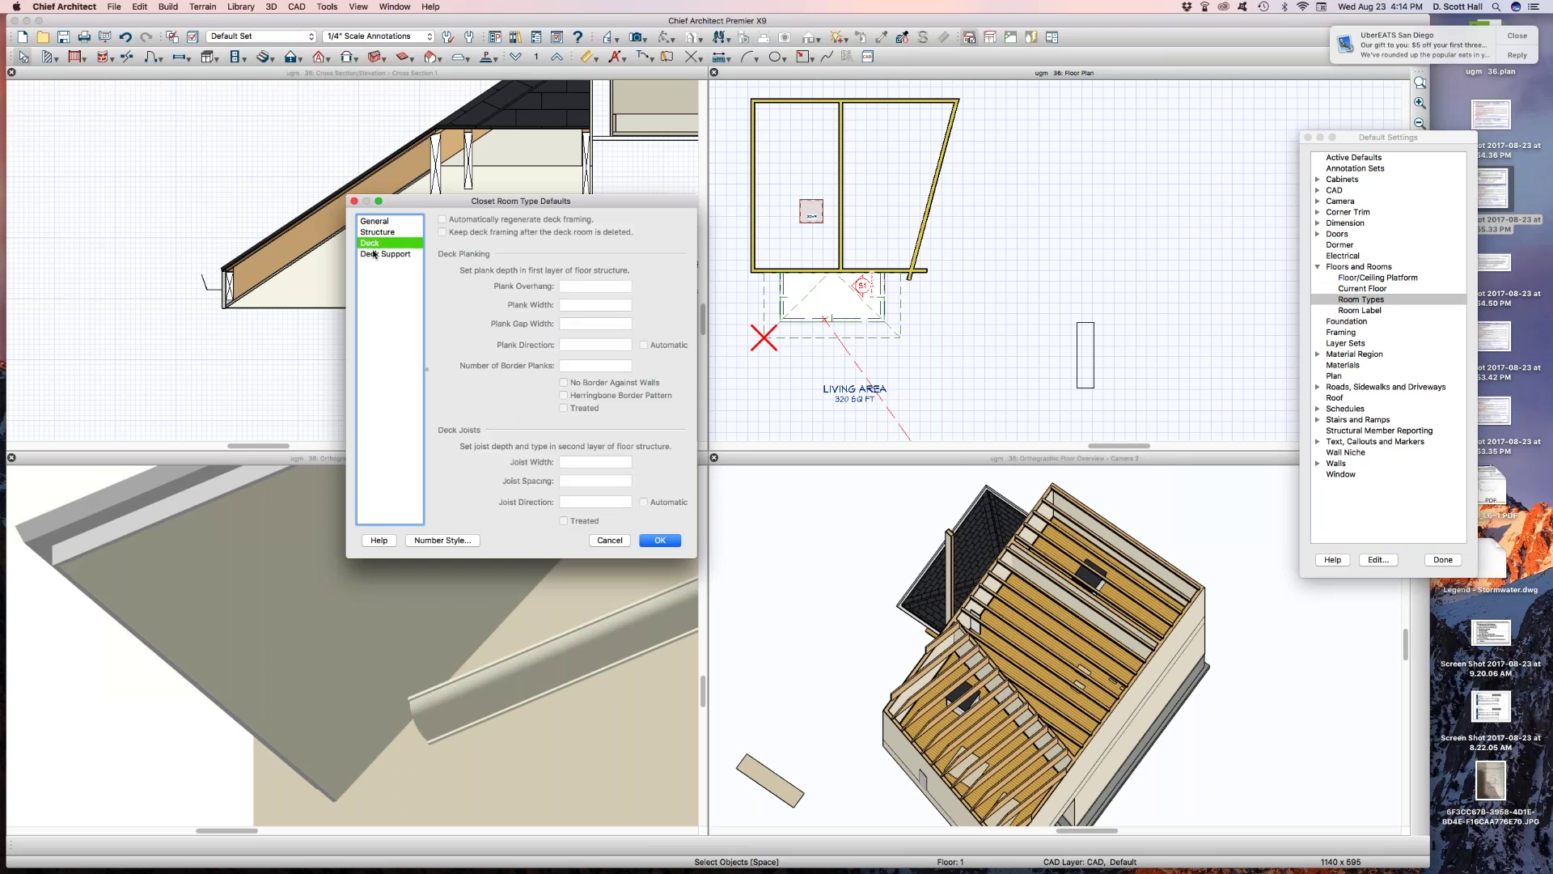
left_click(376, 255)
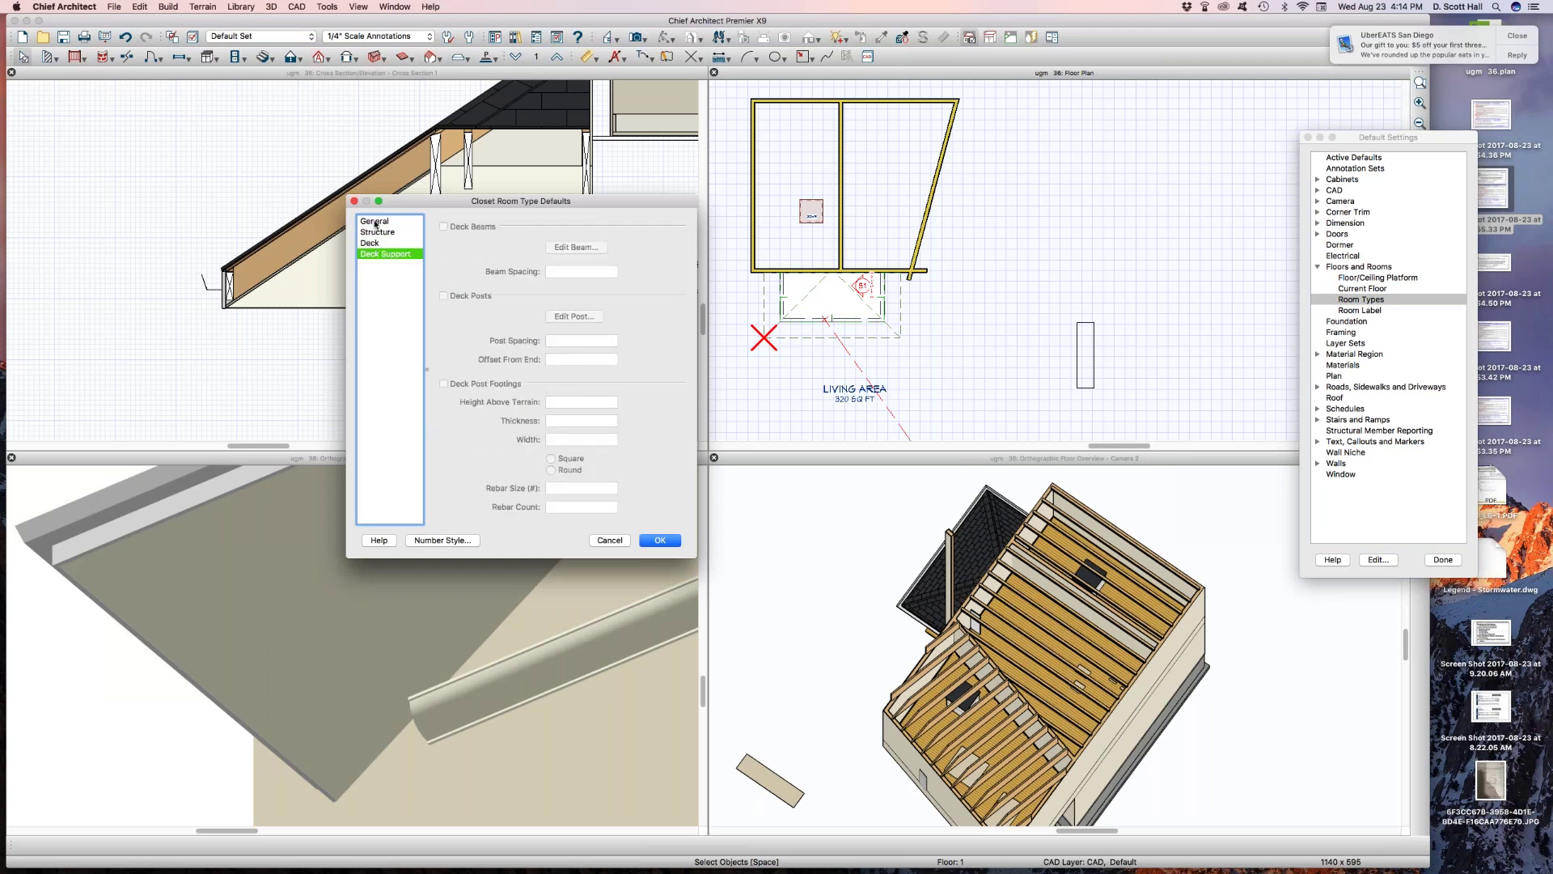
left_click(375, 223)
left_click(380, 255)
left_click(677, 541)
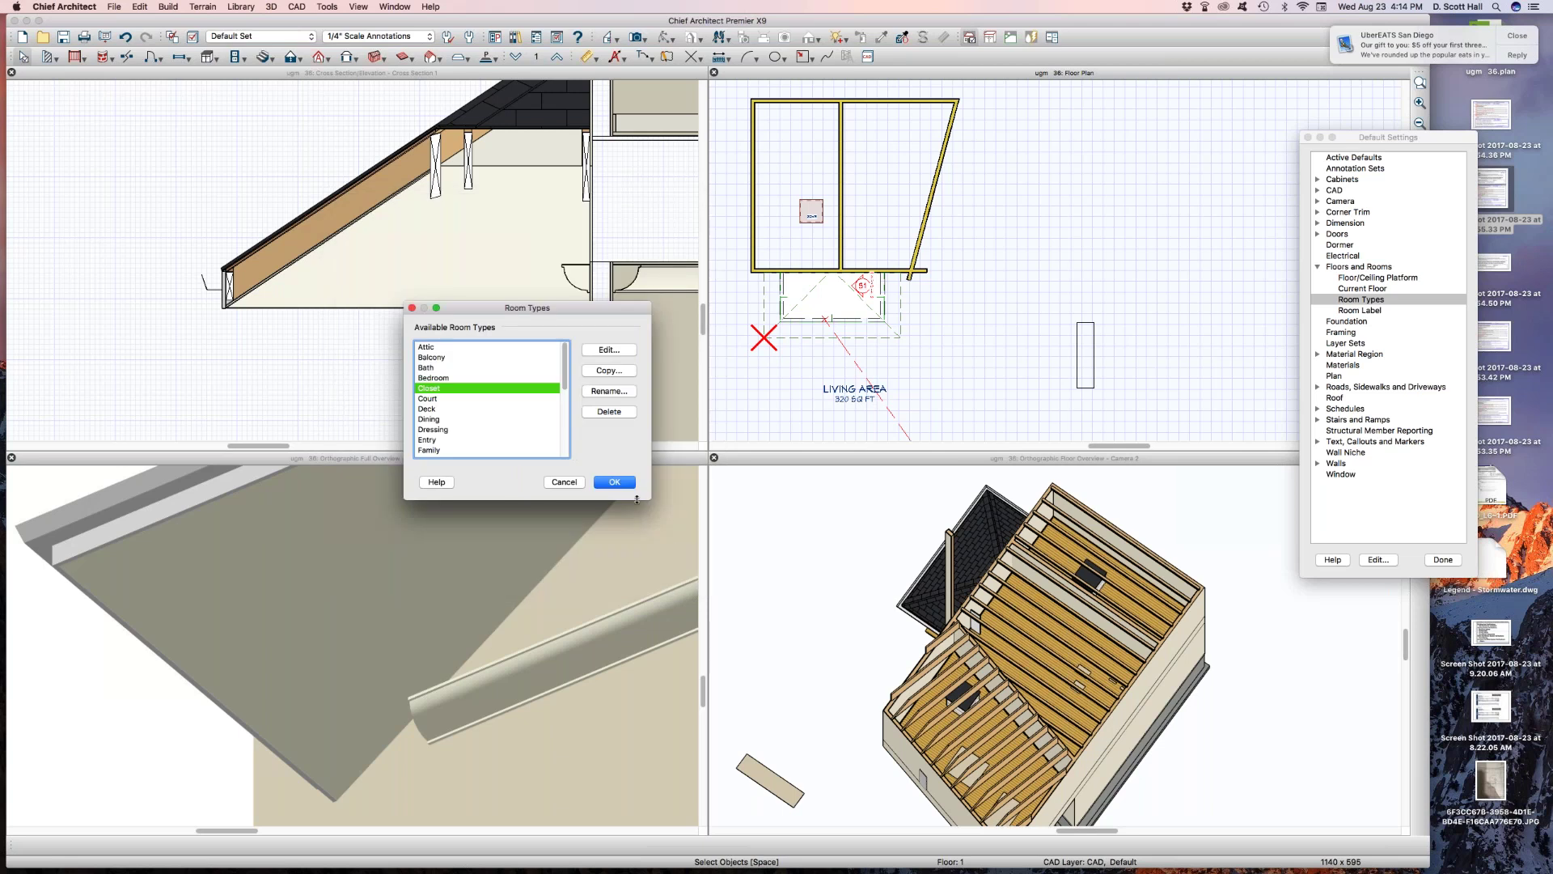
Close the room types list, reopen the Floor 1 defaults, and look over their fill style and molding profile settings
left_click_drag(565, 357, 541, 324)
left_click(614, 482)
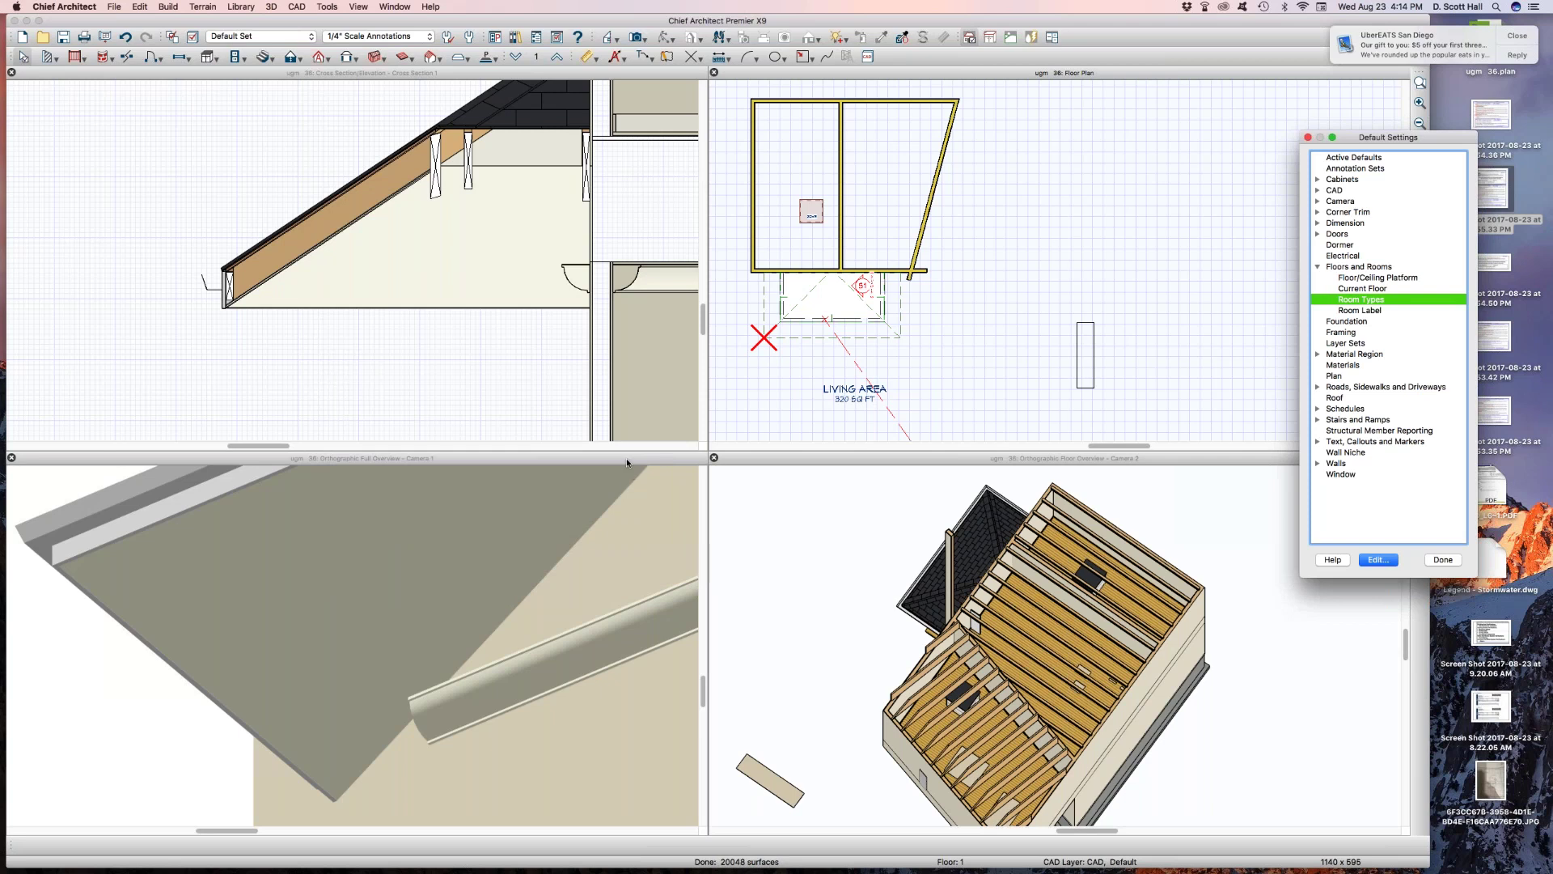
left_click(1355, 288)
double_click(1355, 289)
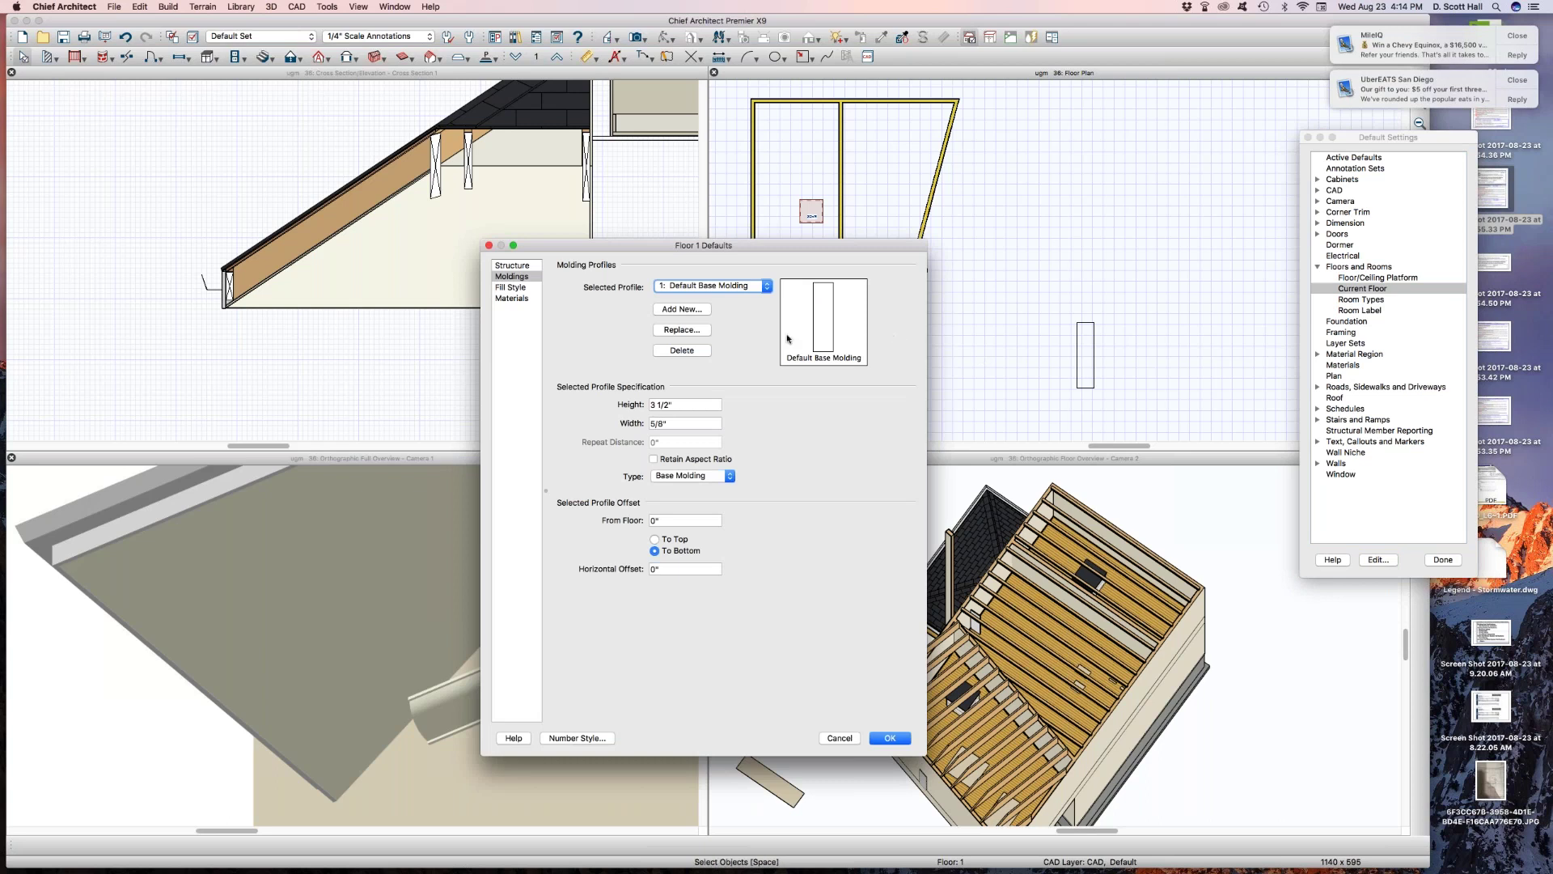
left_click_drag(632, 245, 614, 203)
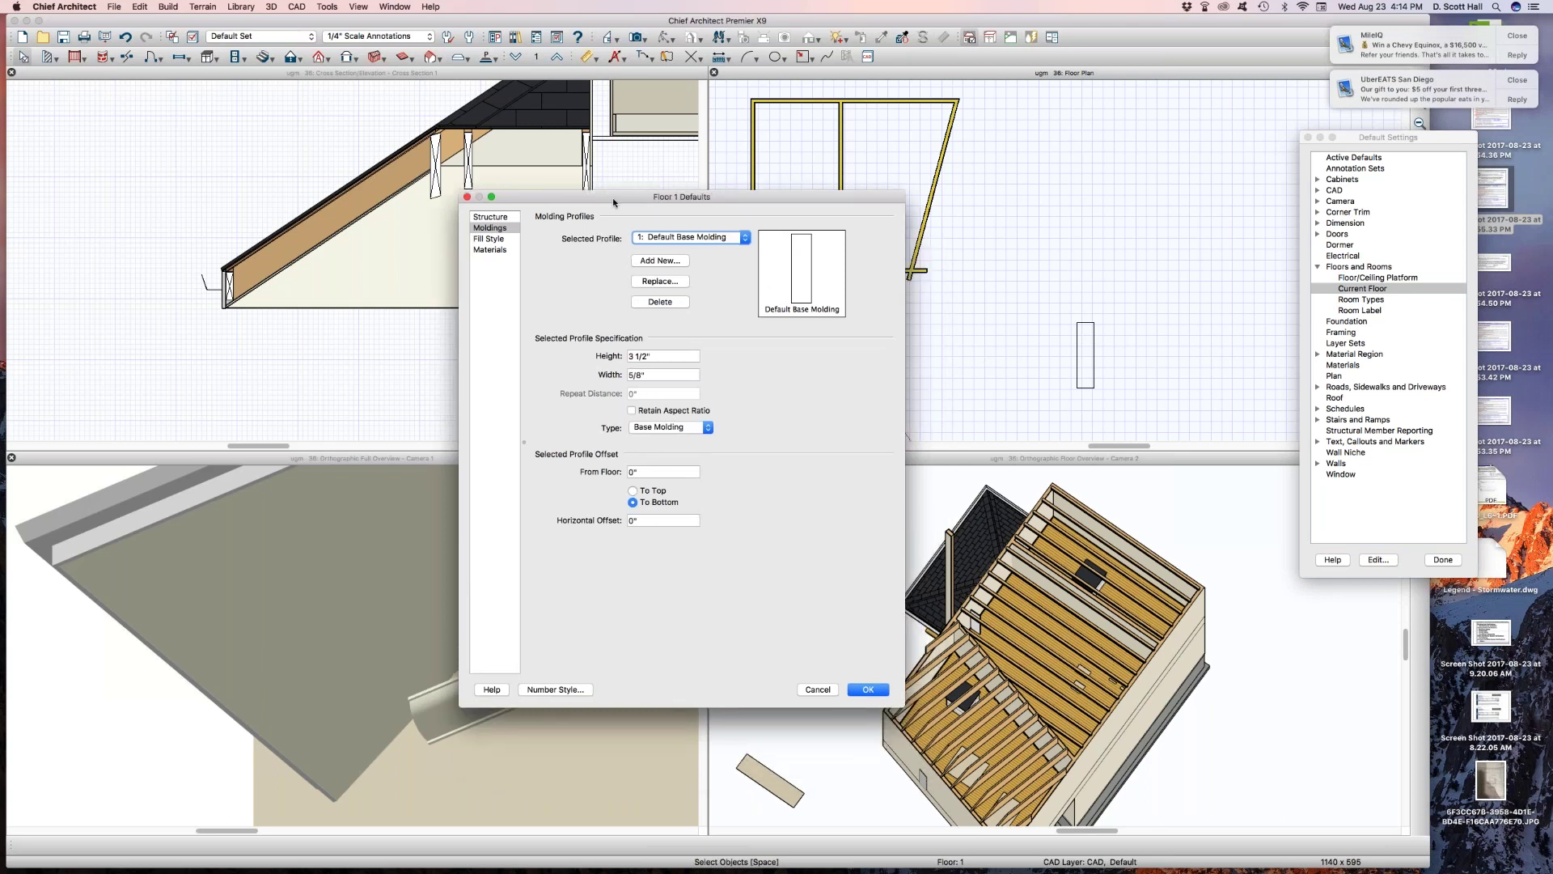
left_click(485, 239)
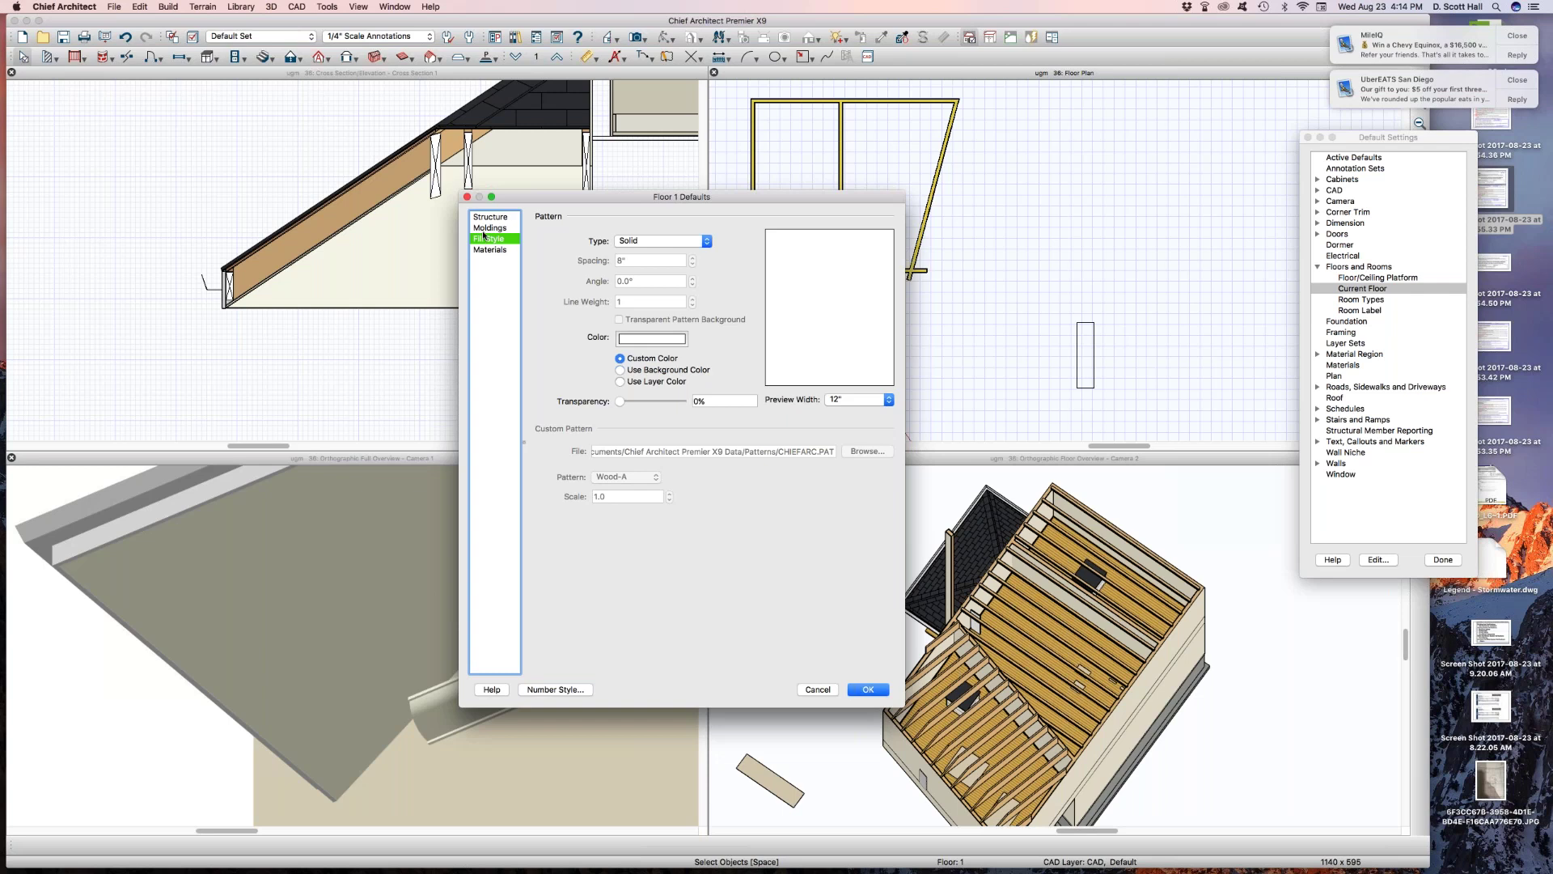
left_click(493, 229)
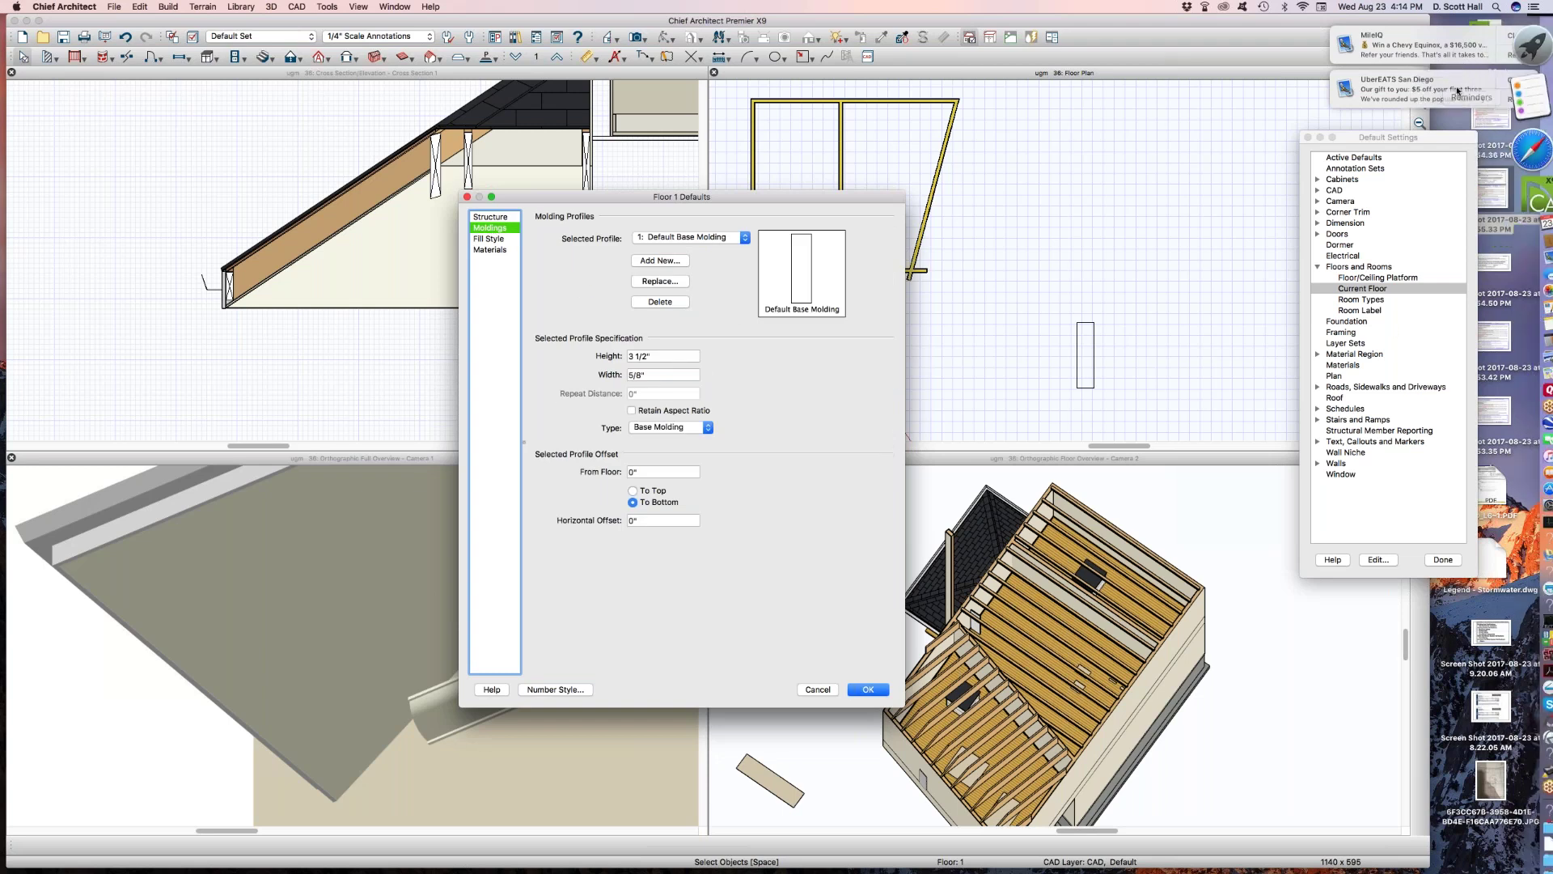
Switch to Notes, add the lines "moldings by room type not by floor" and "have option" to the QUESTIONS note, and return to Chief Architect
left_click(1541, 243)
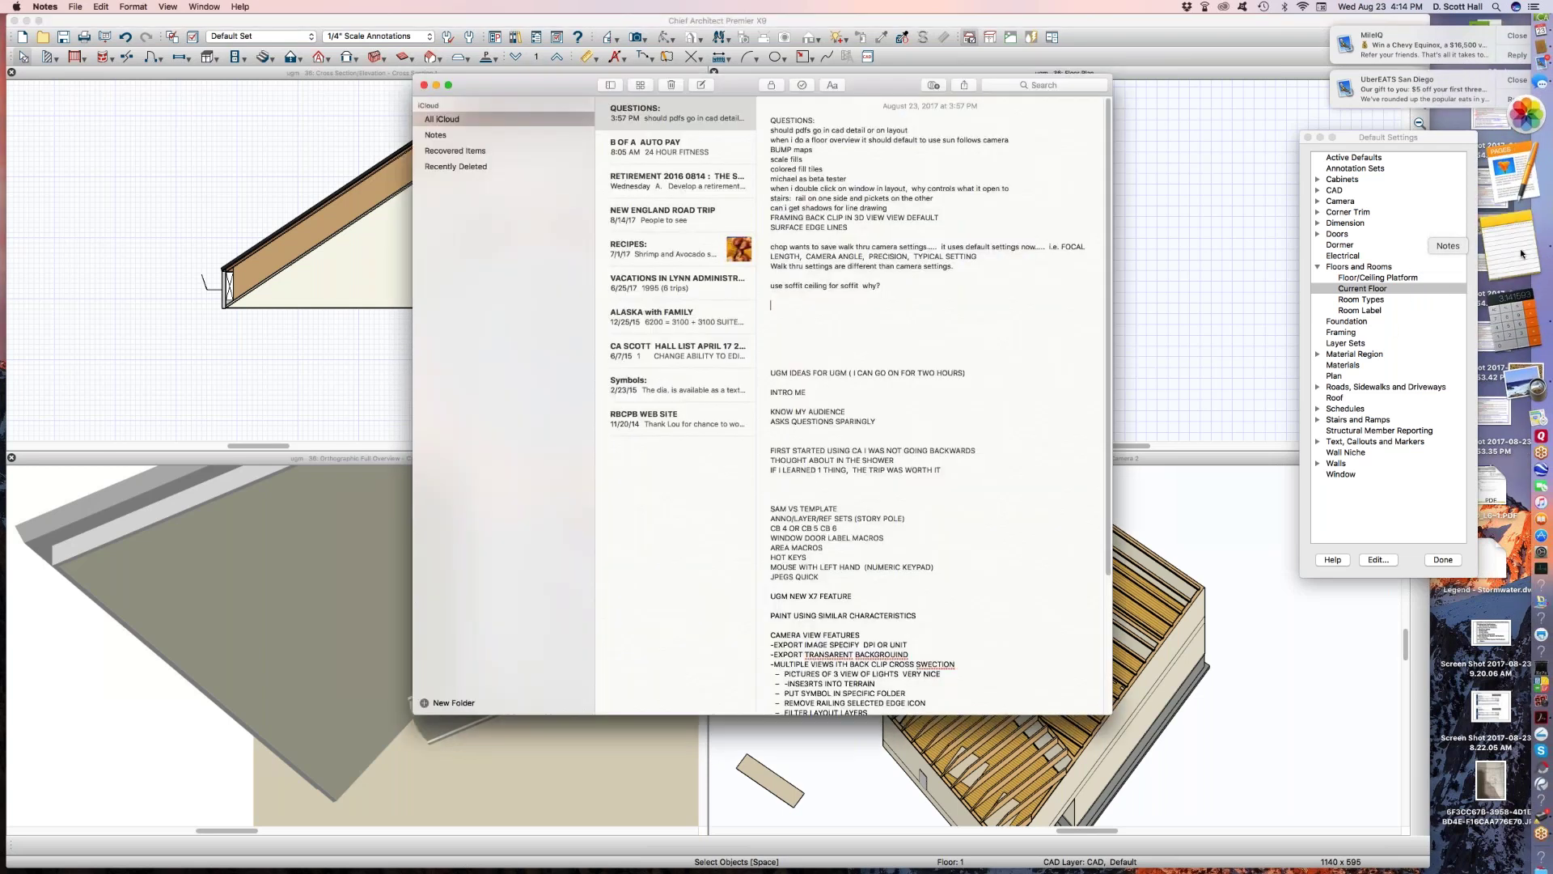
left_click(786, 294)
type("moldings by room")
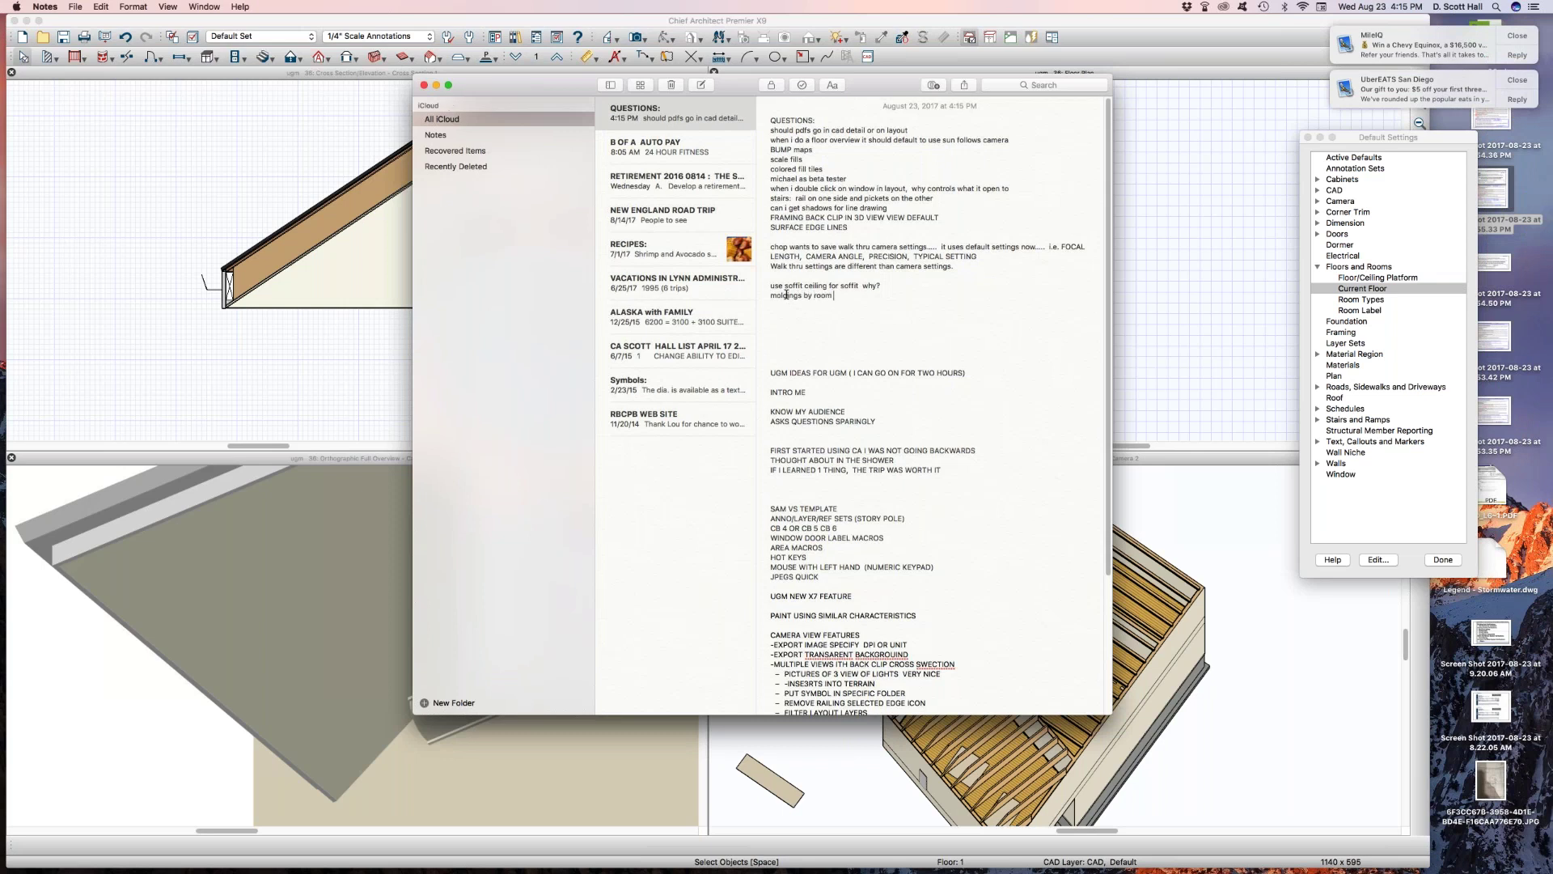
type(" type not by floor")
key("Return")
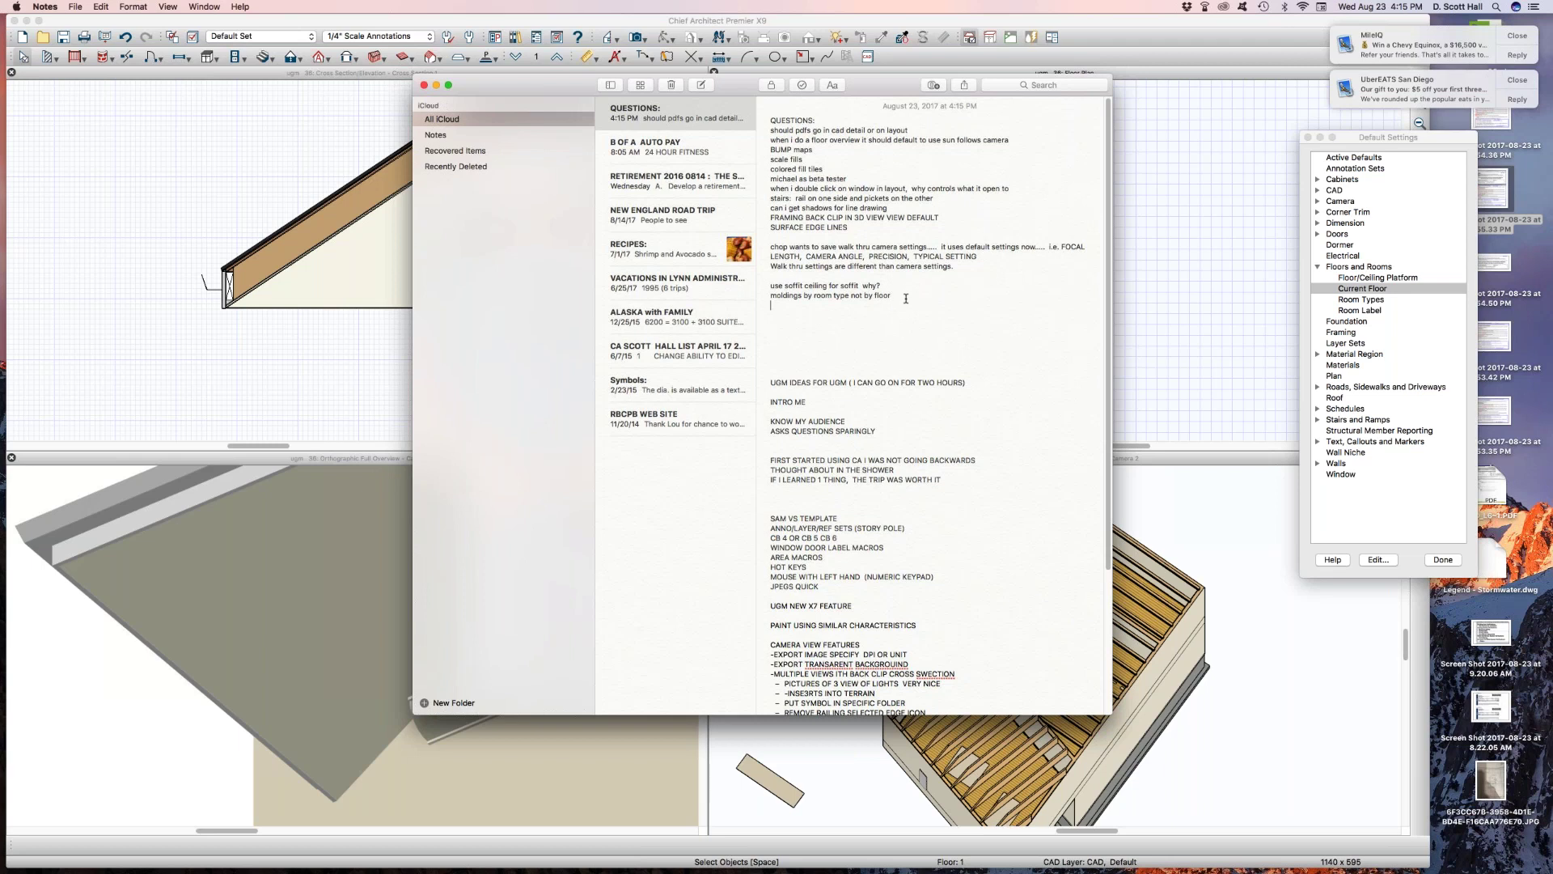
type("have option")
key("Return")
left_click(303, 328)
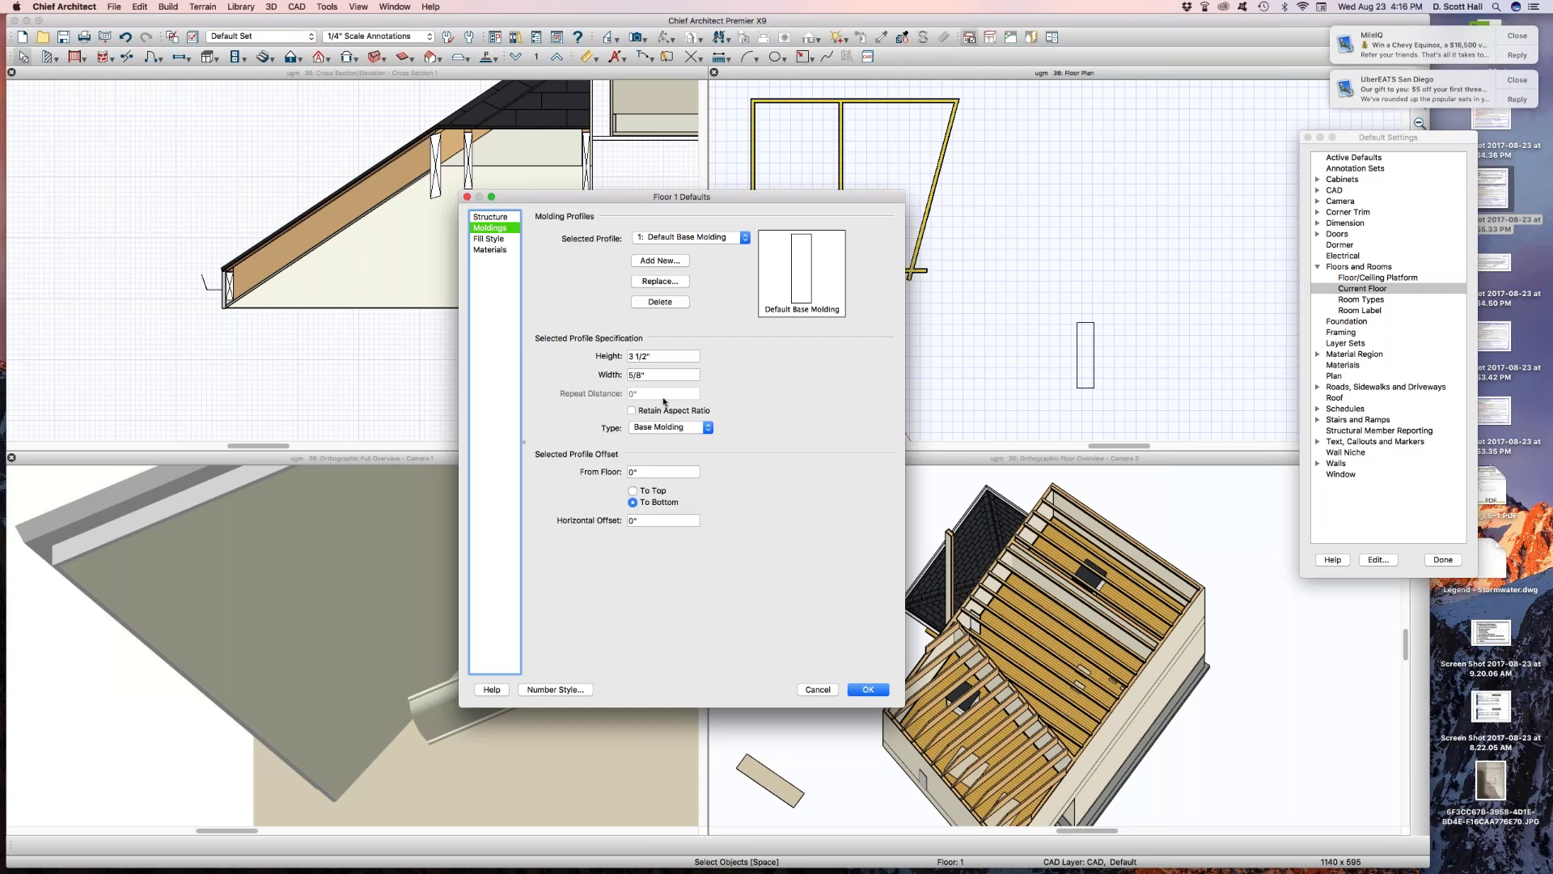
Review the CA-67 crown molding profile in the Floor 1 defaults and close the default settings
left_click(677, 238)
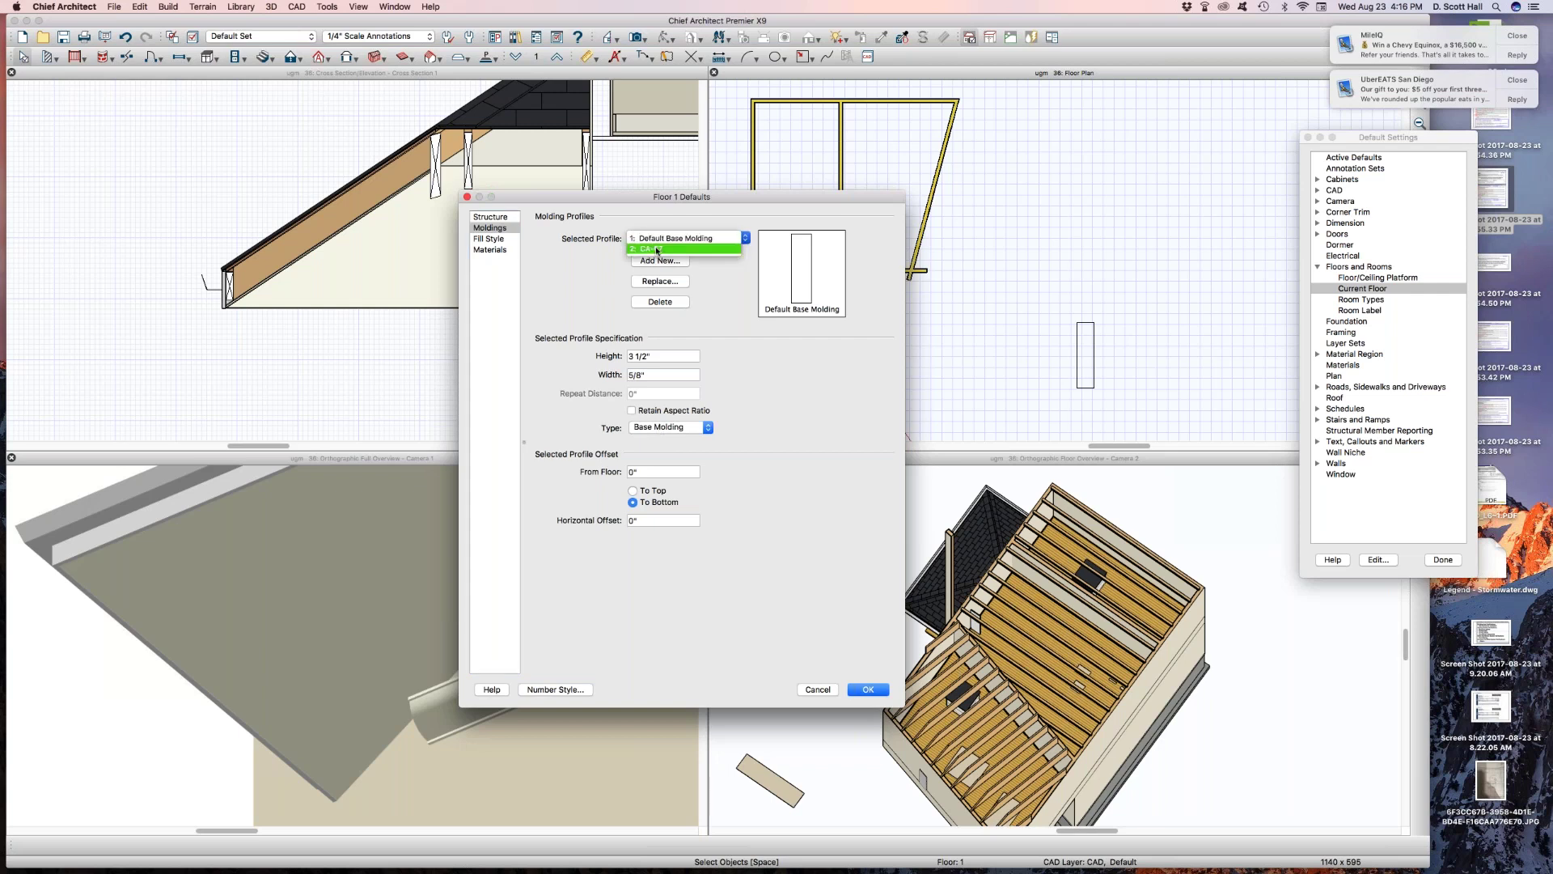
left_click(656, 250)
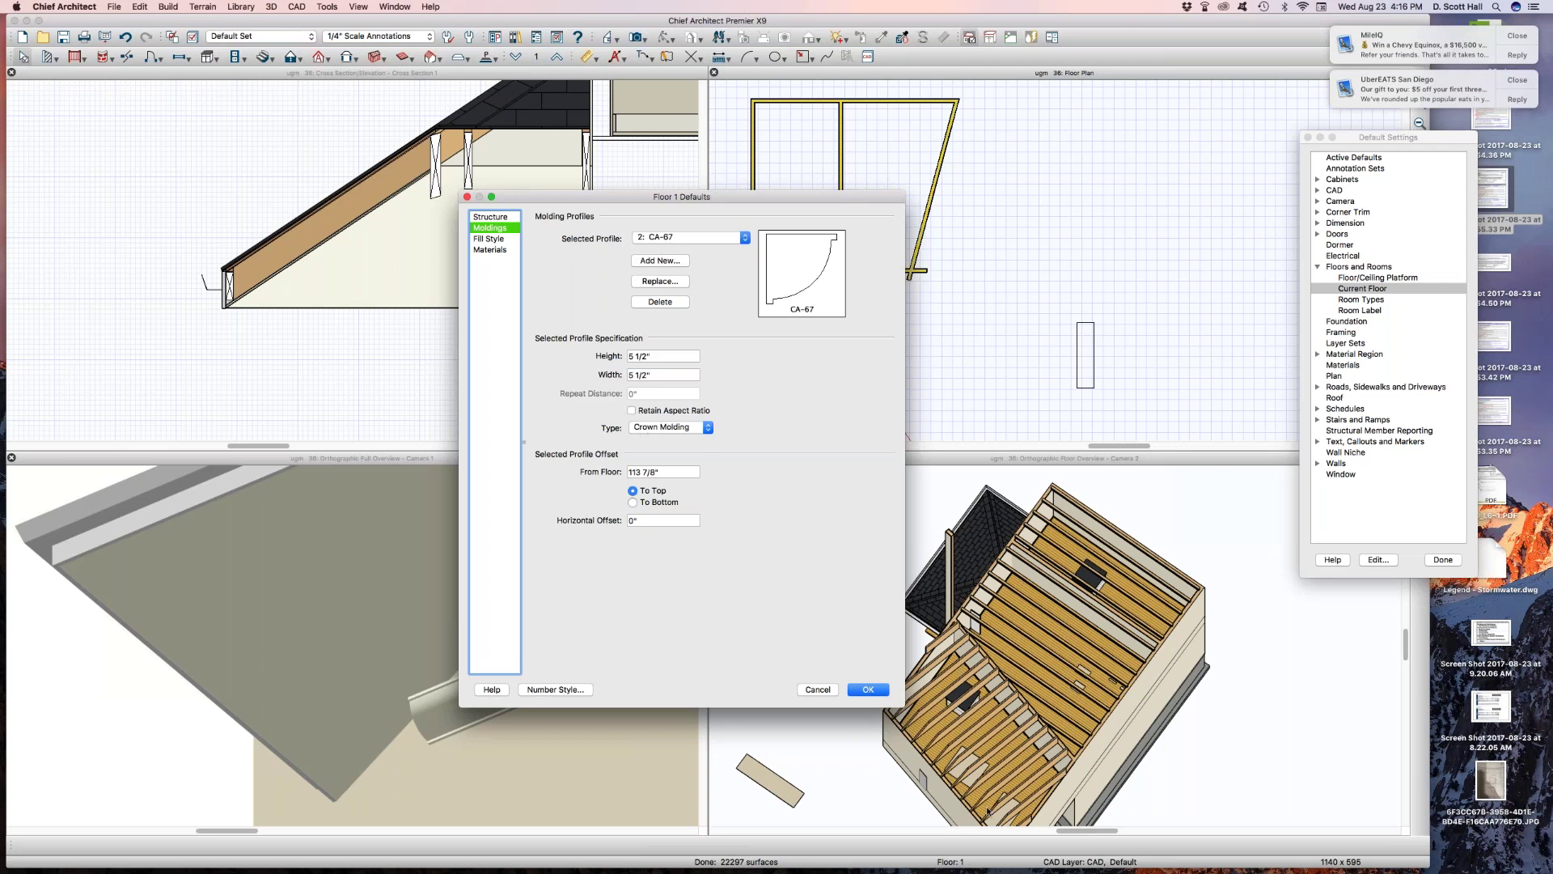
left_click(868, 689)
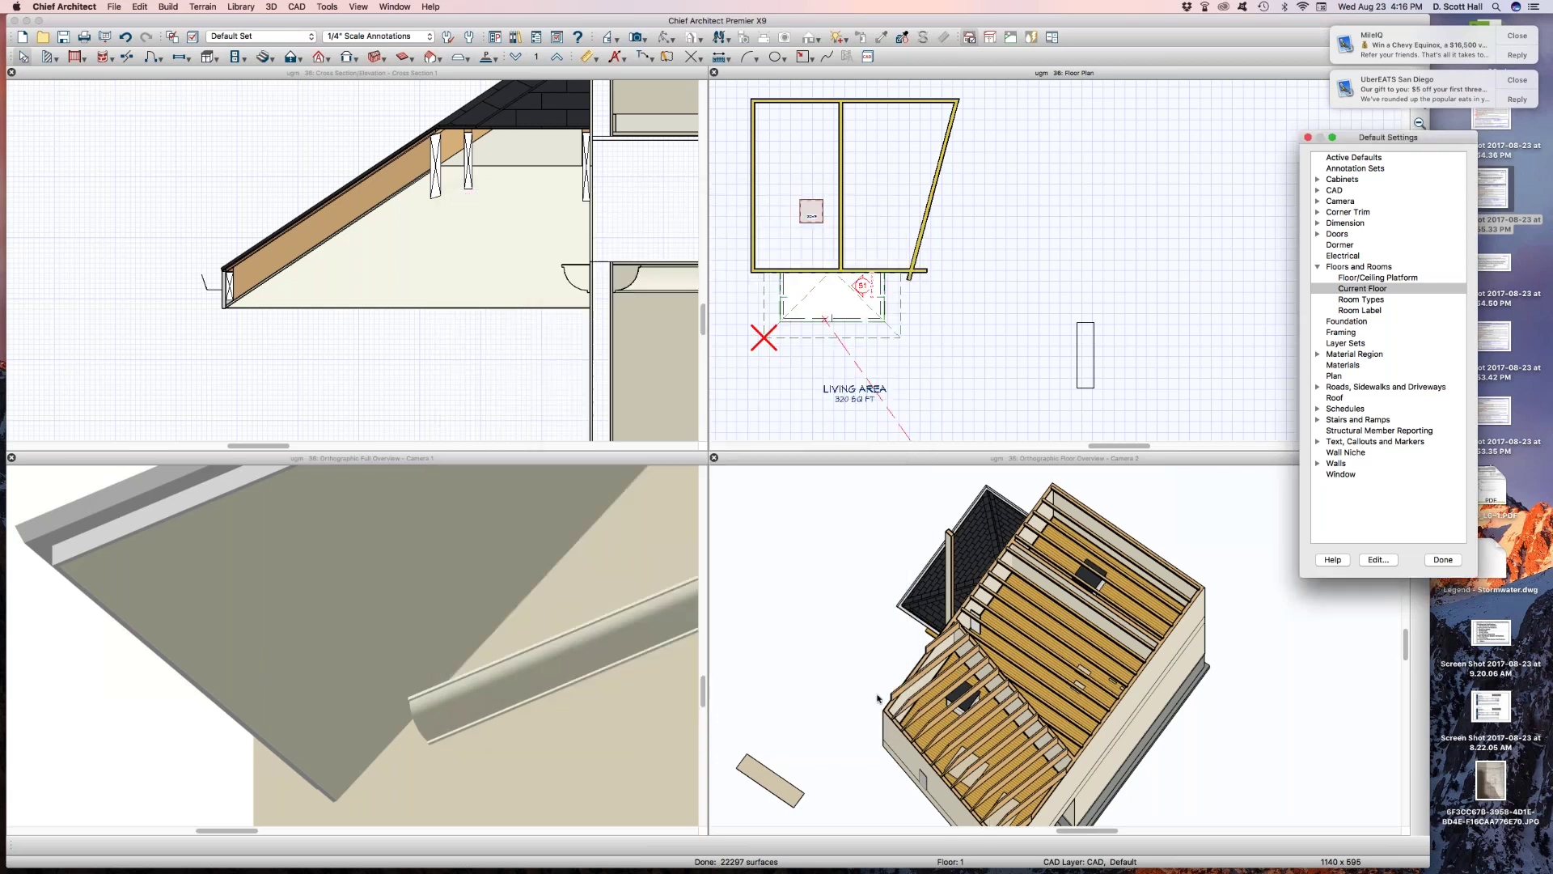
left_click(1443, 560)
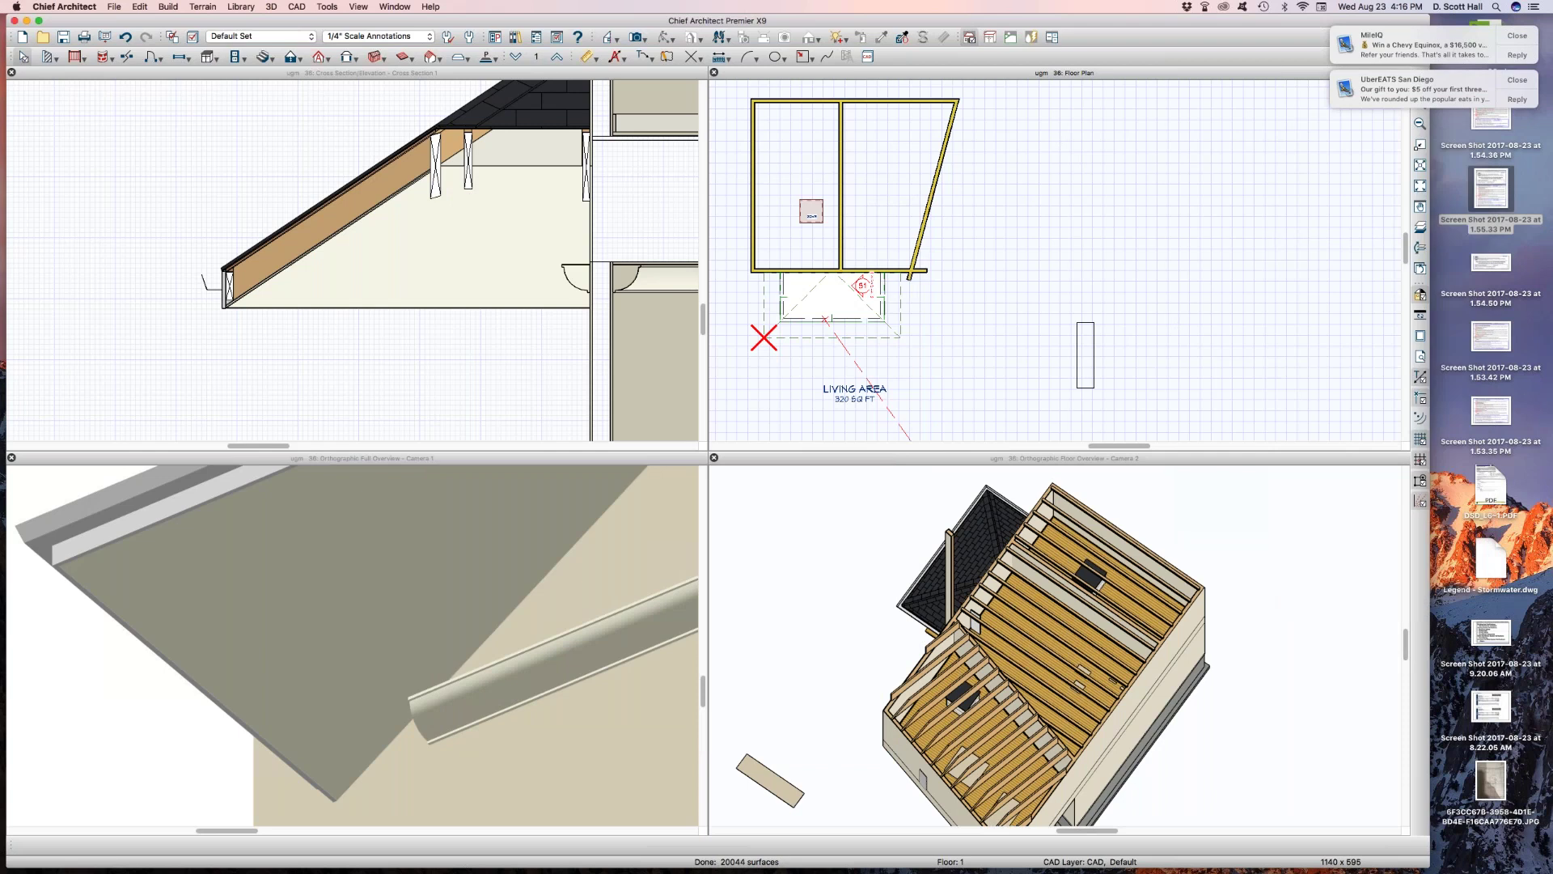
Draw a closed five-sided CAD polyline in the open area beside the building and add it to the library as a molding
right_click(1028, 240)
left_click(957, 241)
mouse_move(958, 240)
left_mouse_down()
mouse_move(1004, 252)
mouse_move(1043, 231)
mouse_move(1067, 254)
left_mouse_up()
key("l")
mouse_move(1067, 254)
left_mouse_down()
mouse_move(1043, 275)
mouse_move(1017, 269)
mouse_move(1016, 230)
left_mouse_up()
key("space")
left_click(1049, 272)
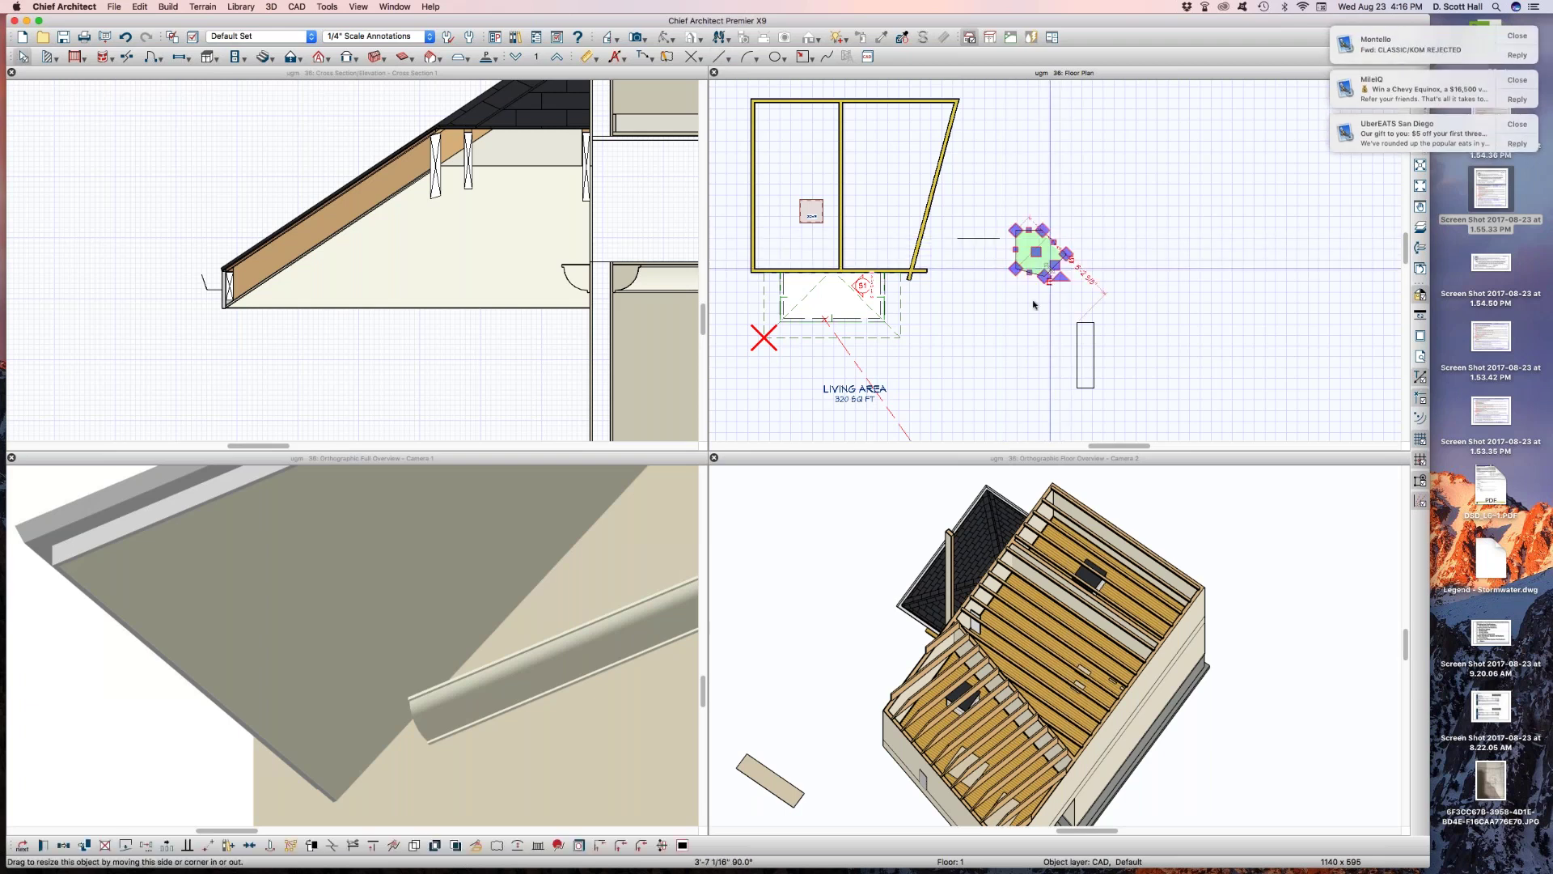
left_click(248, 845)
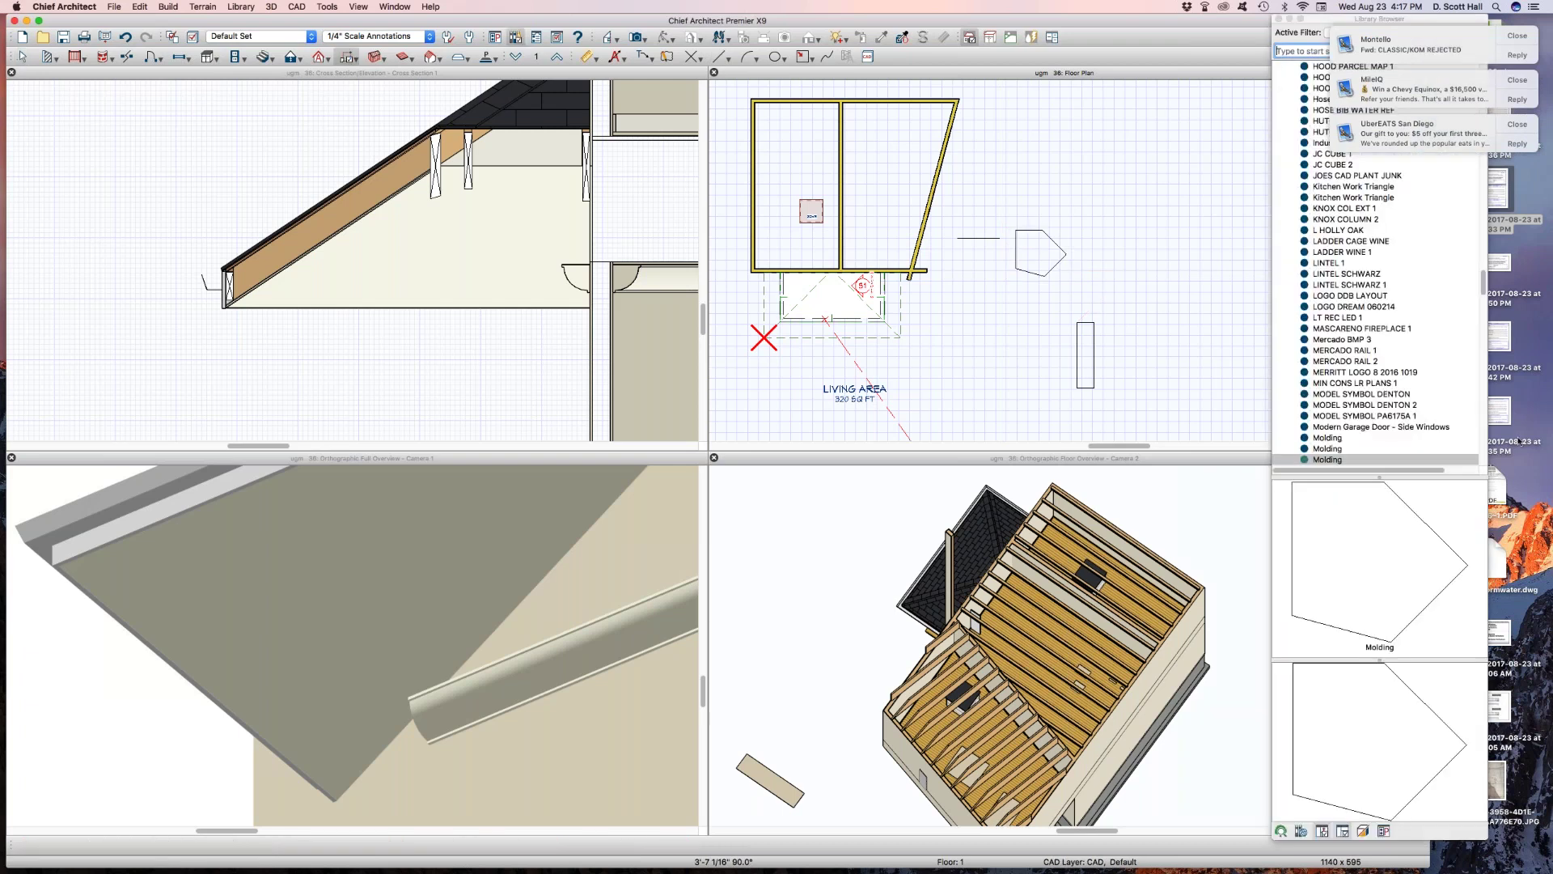
Place the new library molding in the floor plan as a molding polyline over the five-sided profile
left_click(1329, 460)
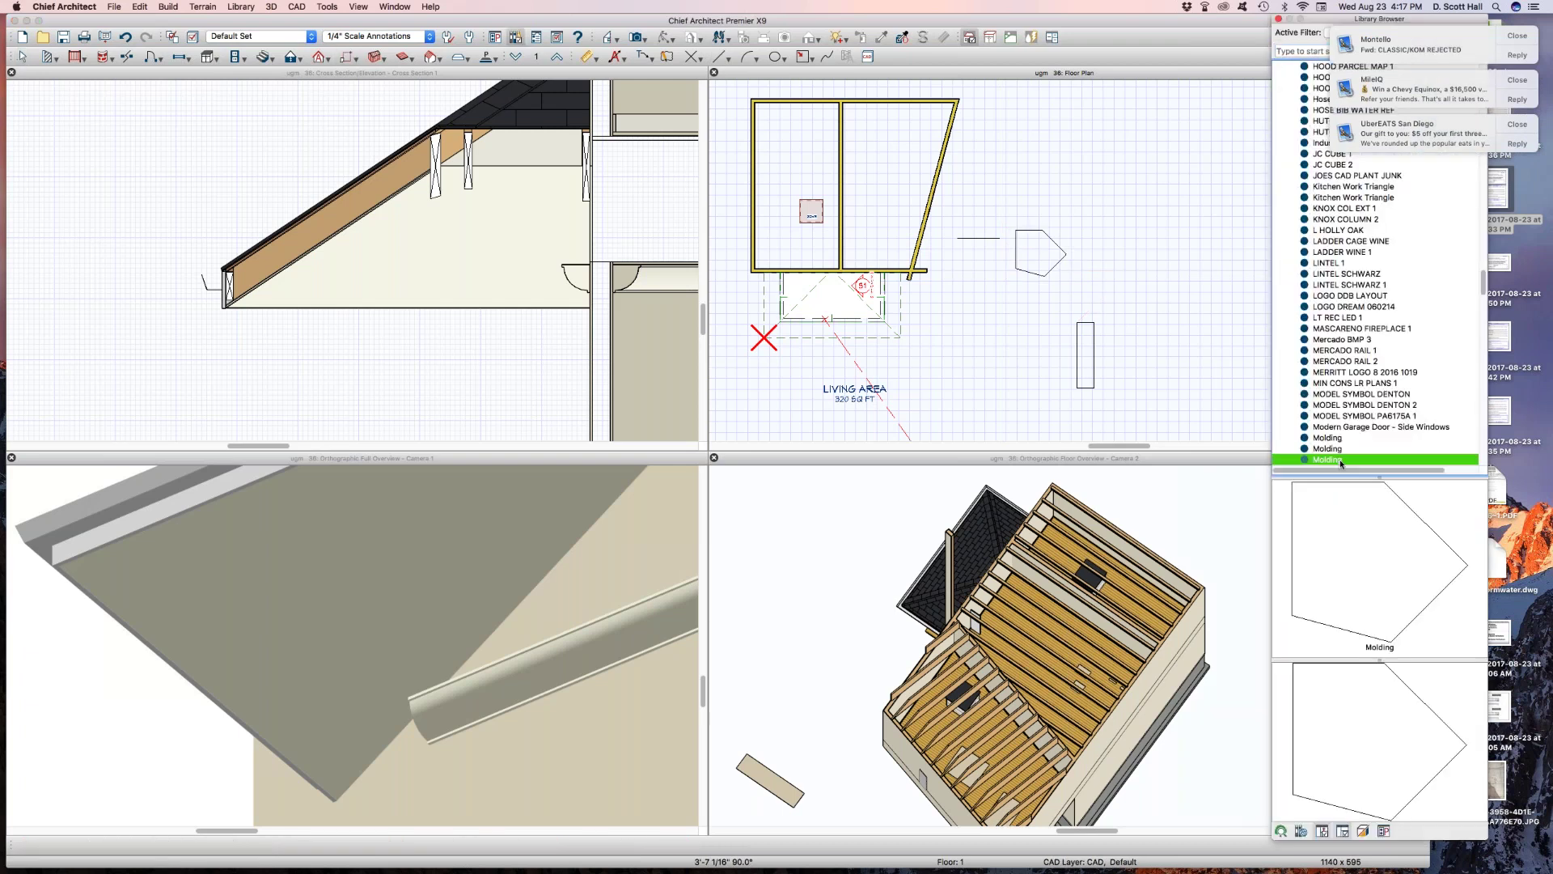
right_click(1340, 462)
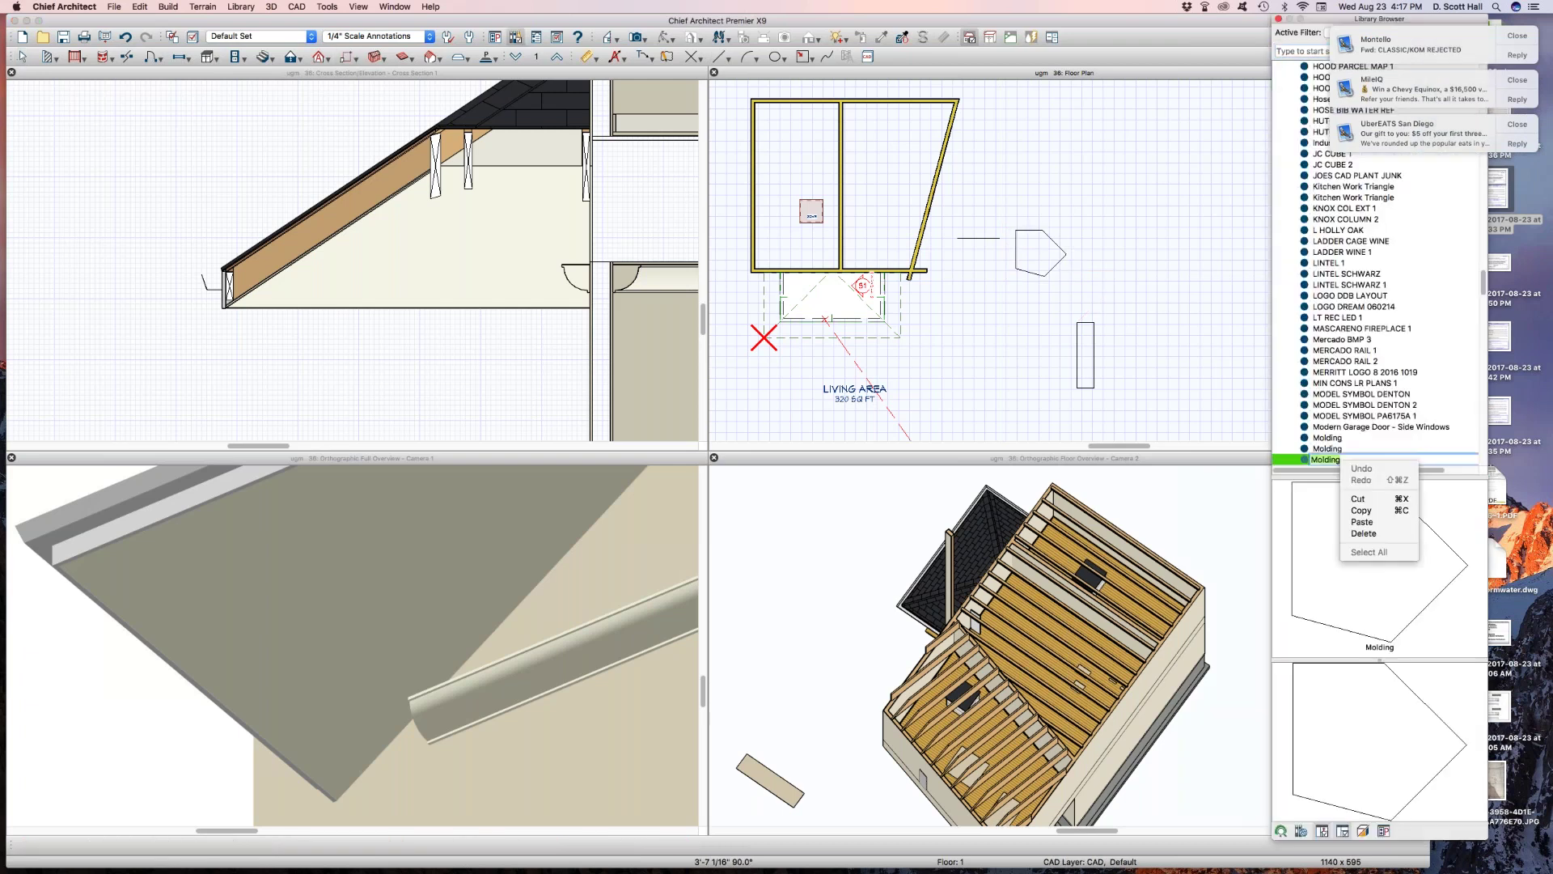
left_click(1304, 458)
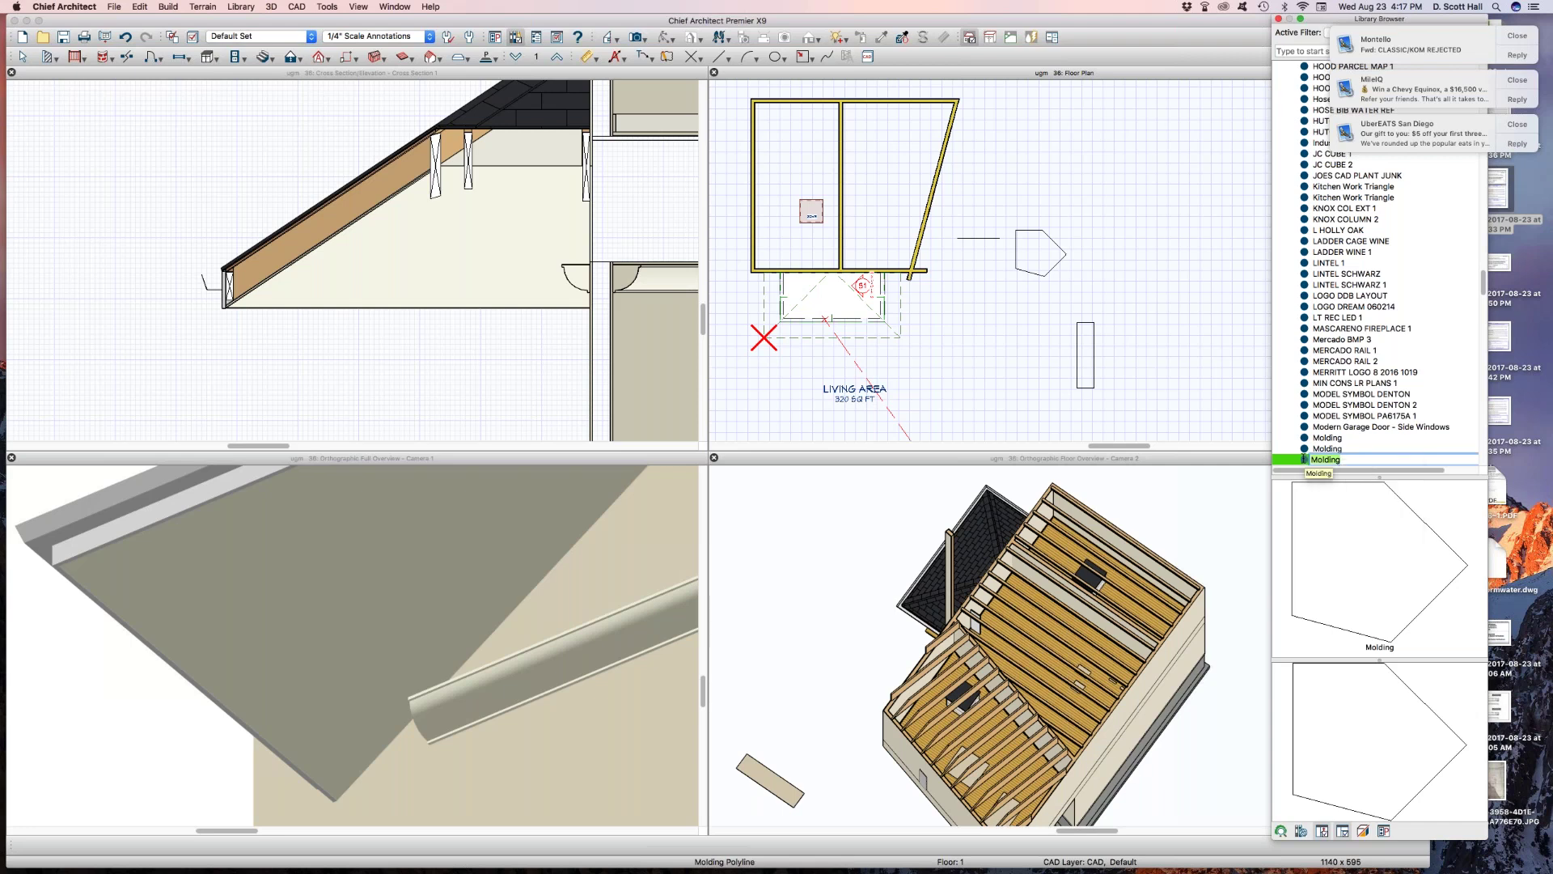
left_click(1052, 285)
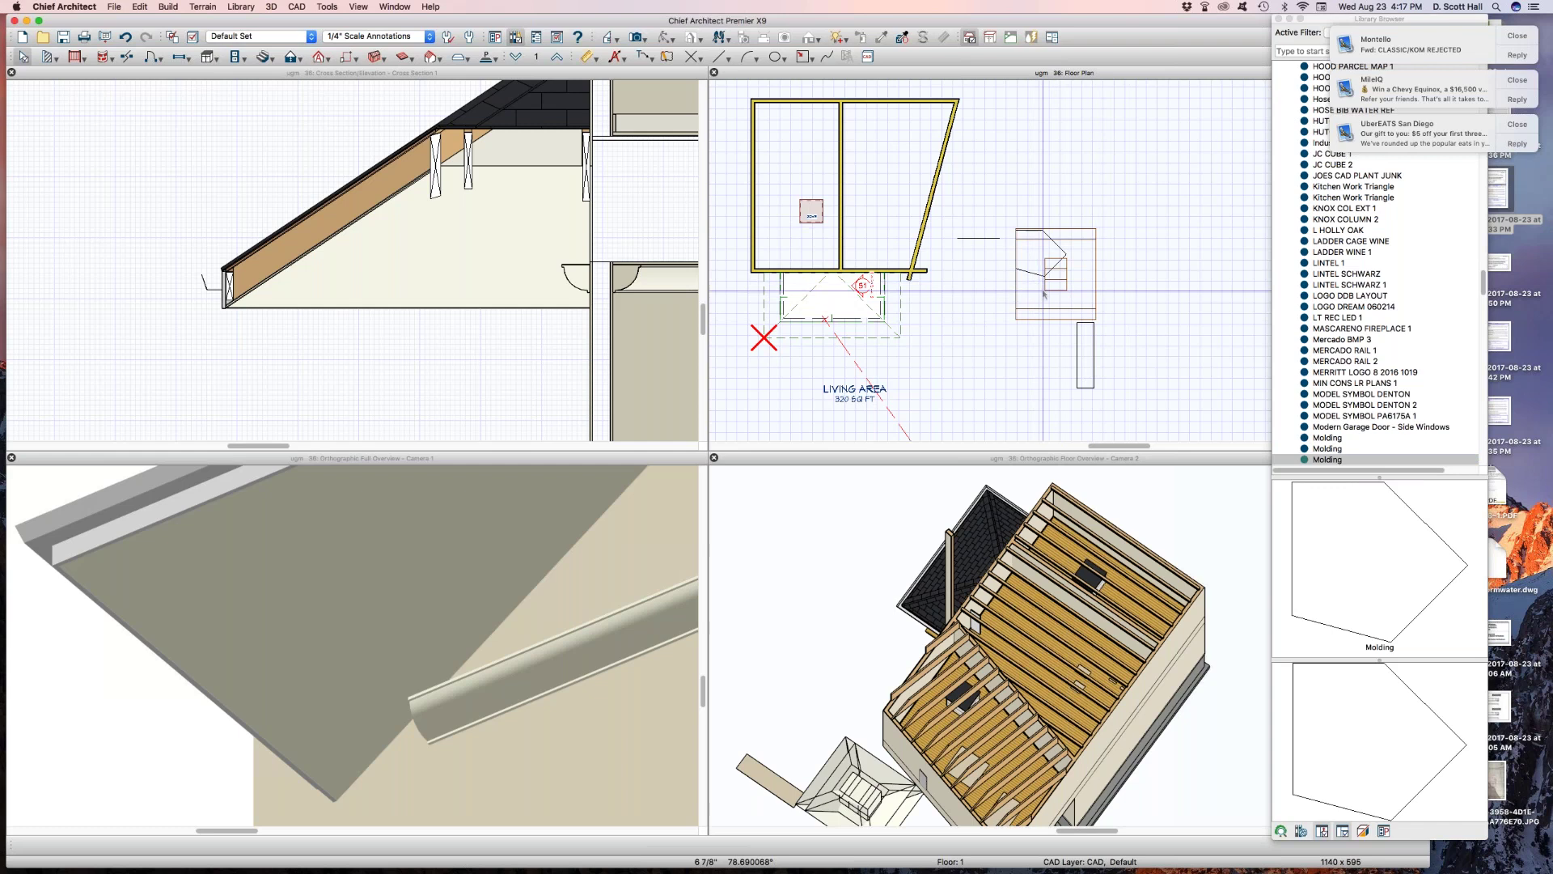
scroll(931, 202, "right", 5)
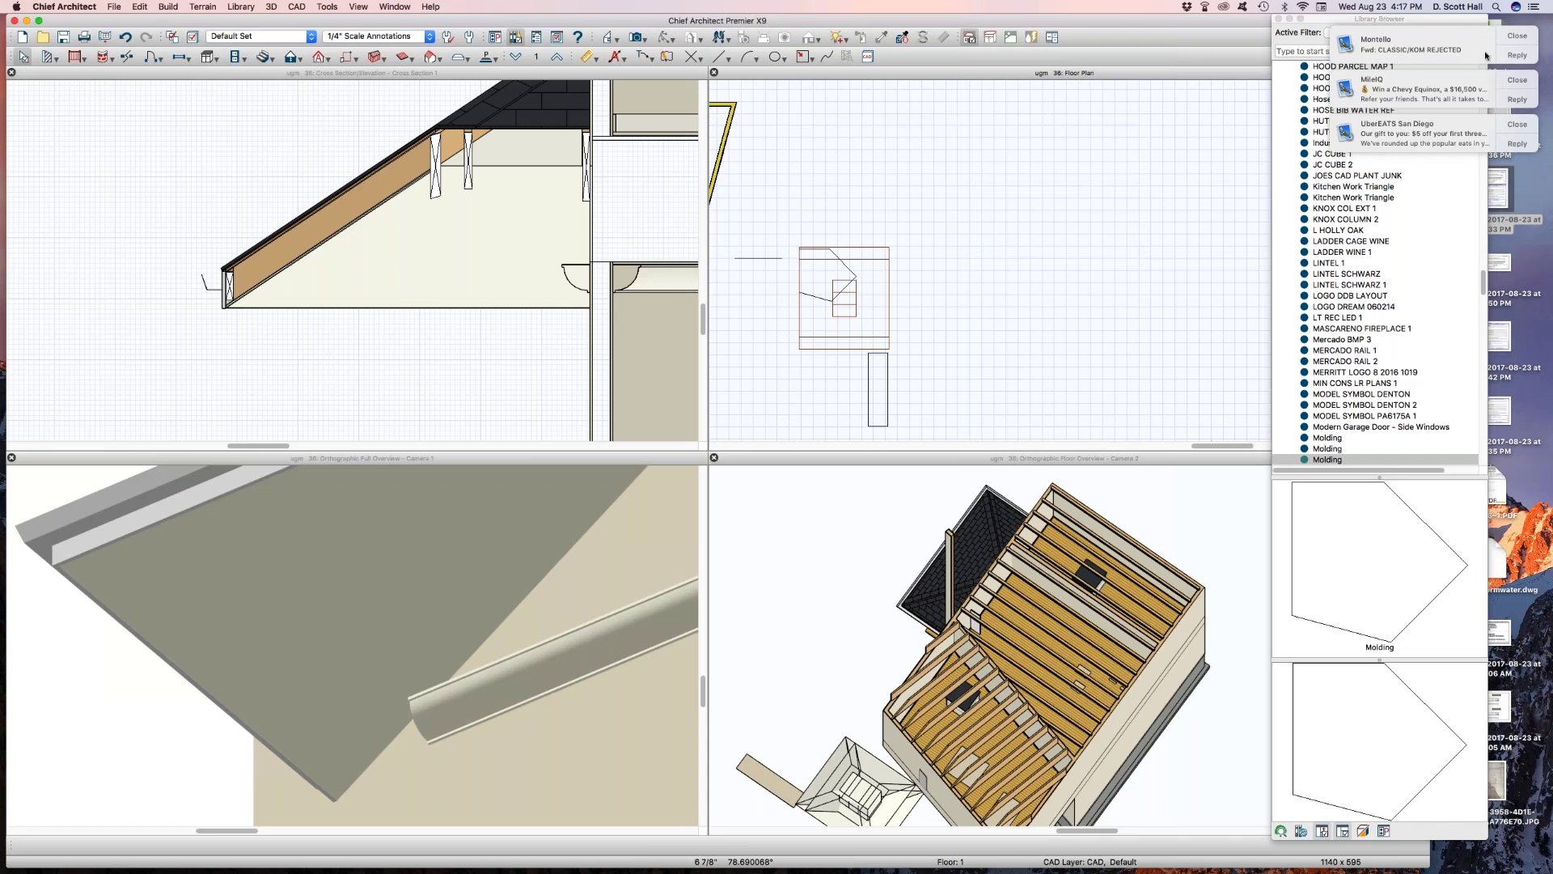
Dismiss the desktop notifications covering the library browser
left_click(1518, 36)
left_click(1518, 37)
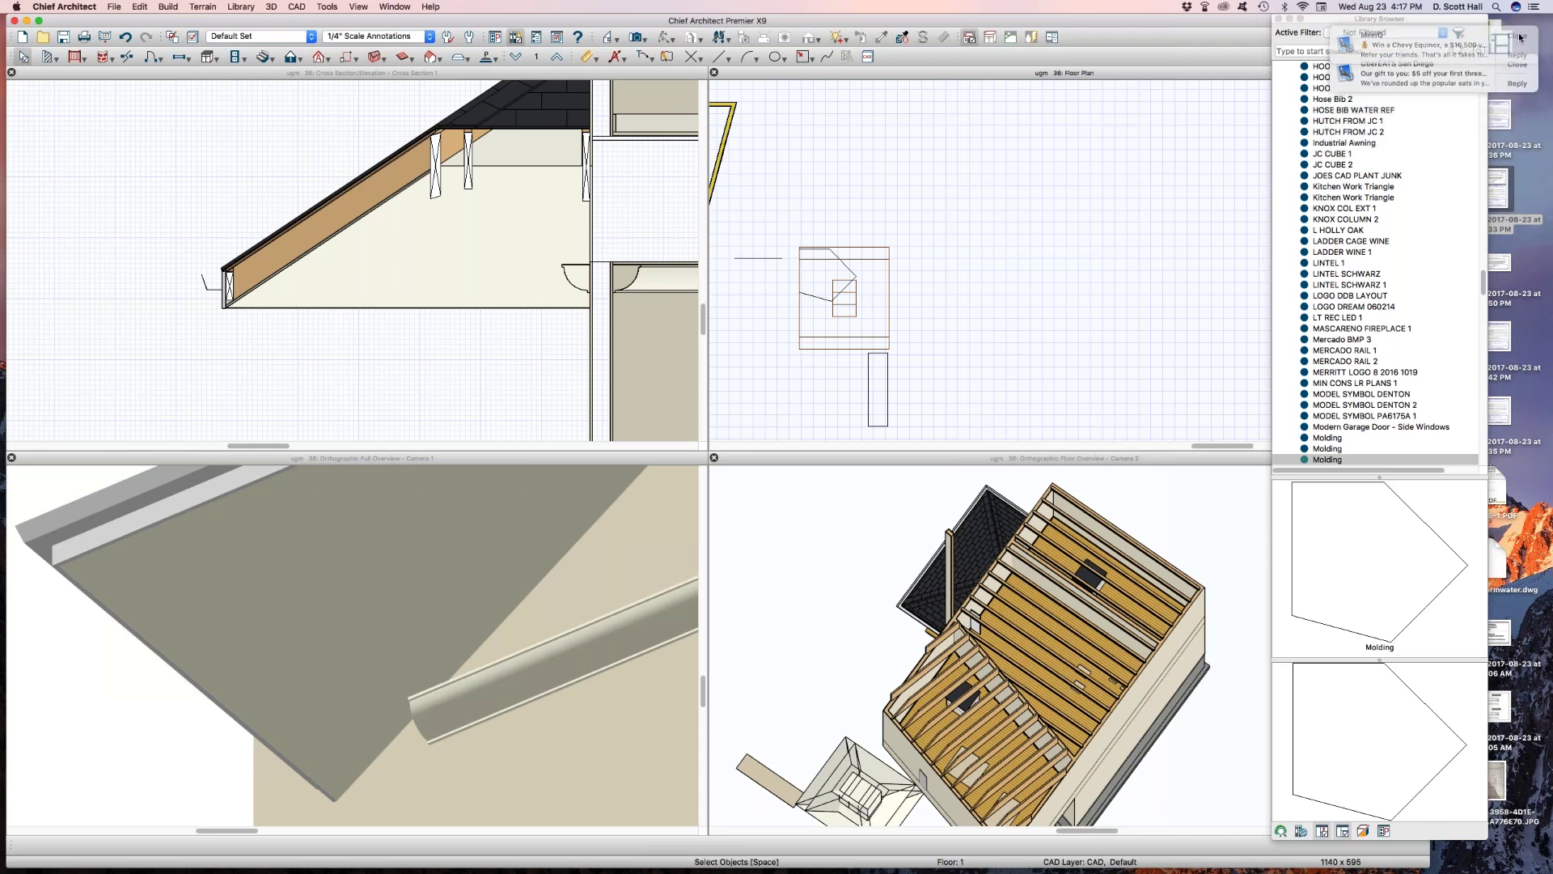
left_click(1519, 36)
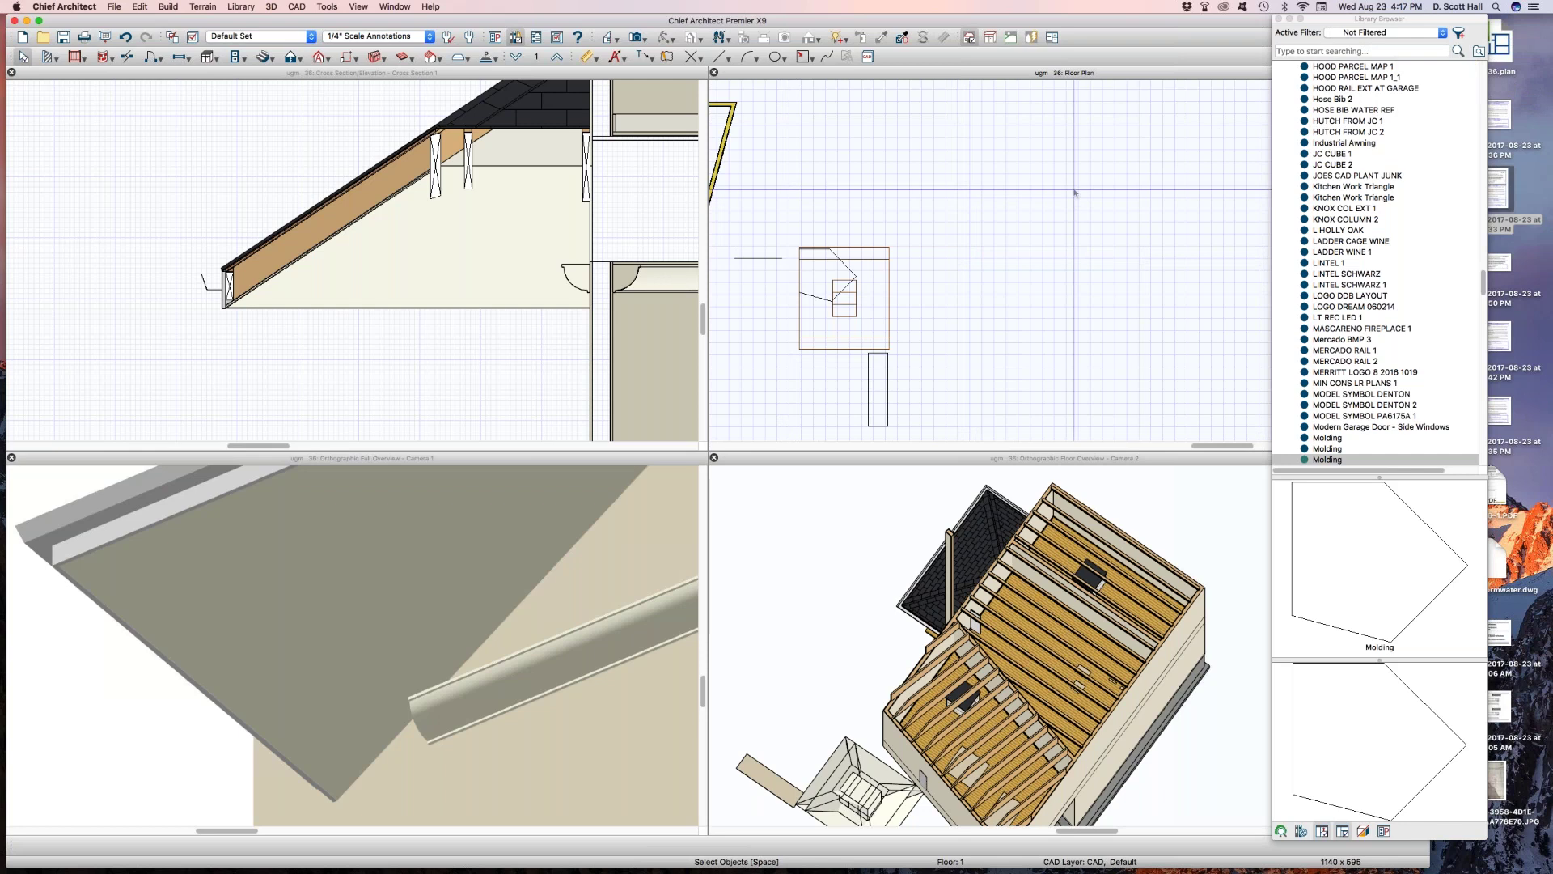
Draw a second five-sided CAD polyline about 41" wide and 74" high in open space, straightening its long side to vertical
key("space")
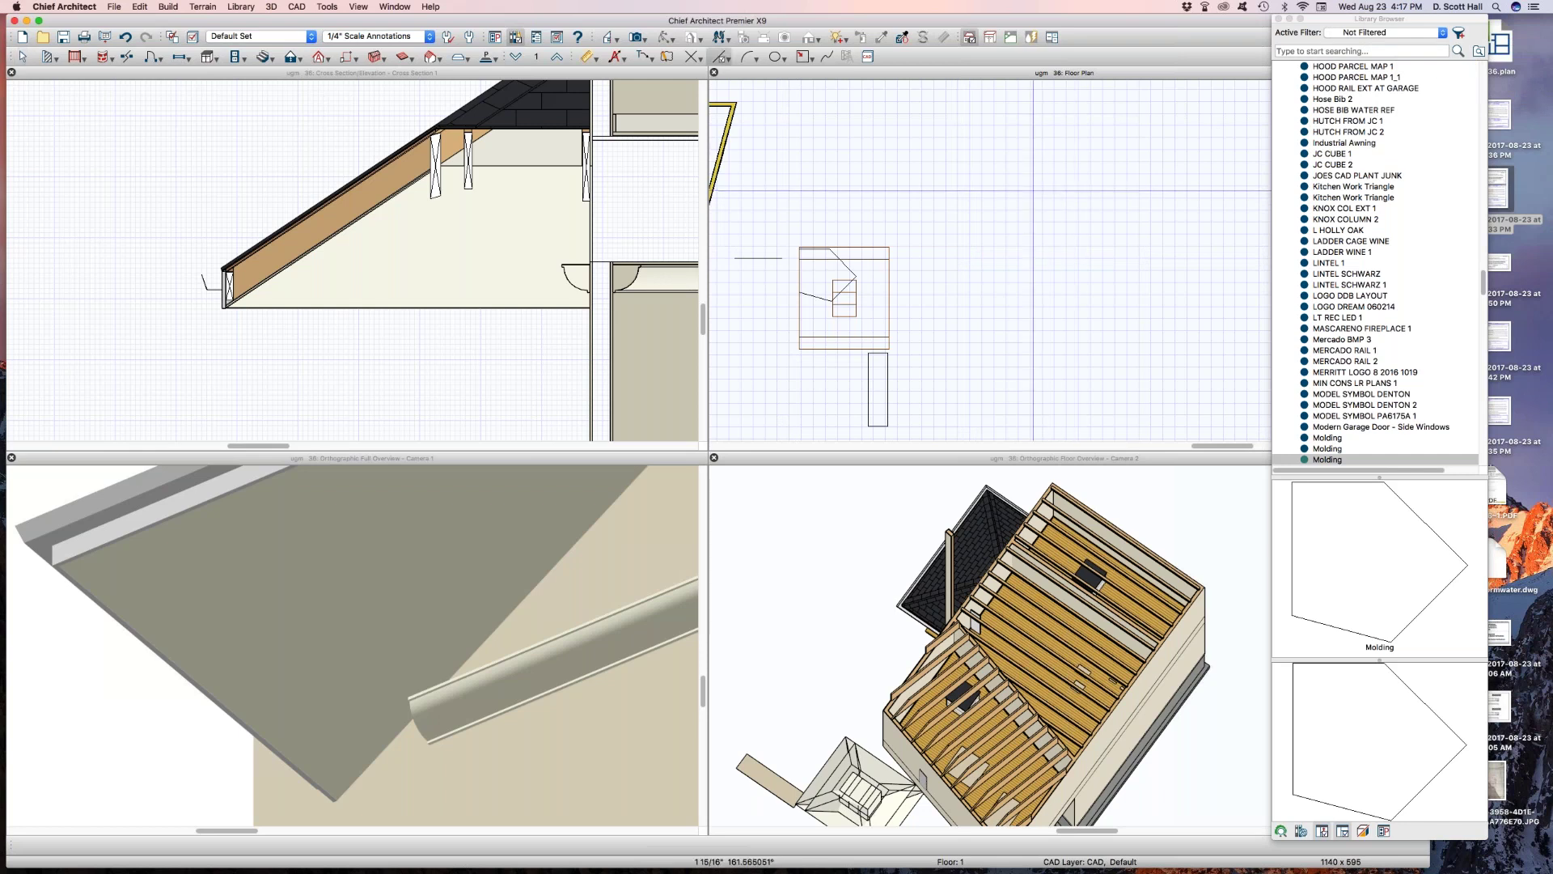
mouse_move(1059, 191)
left_mouse_down()
mouse_move(1084, 233)
mouse_move(1054, 265)
mouse_move(1034, 191)
left_mouse_up()
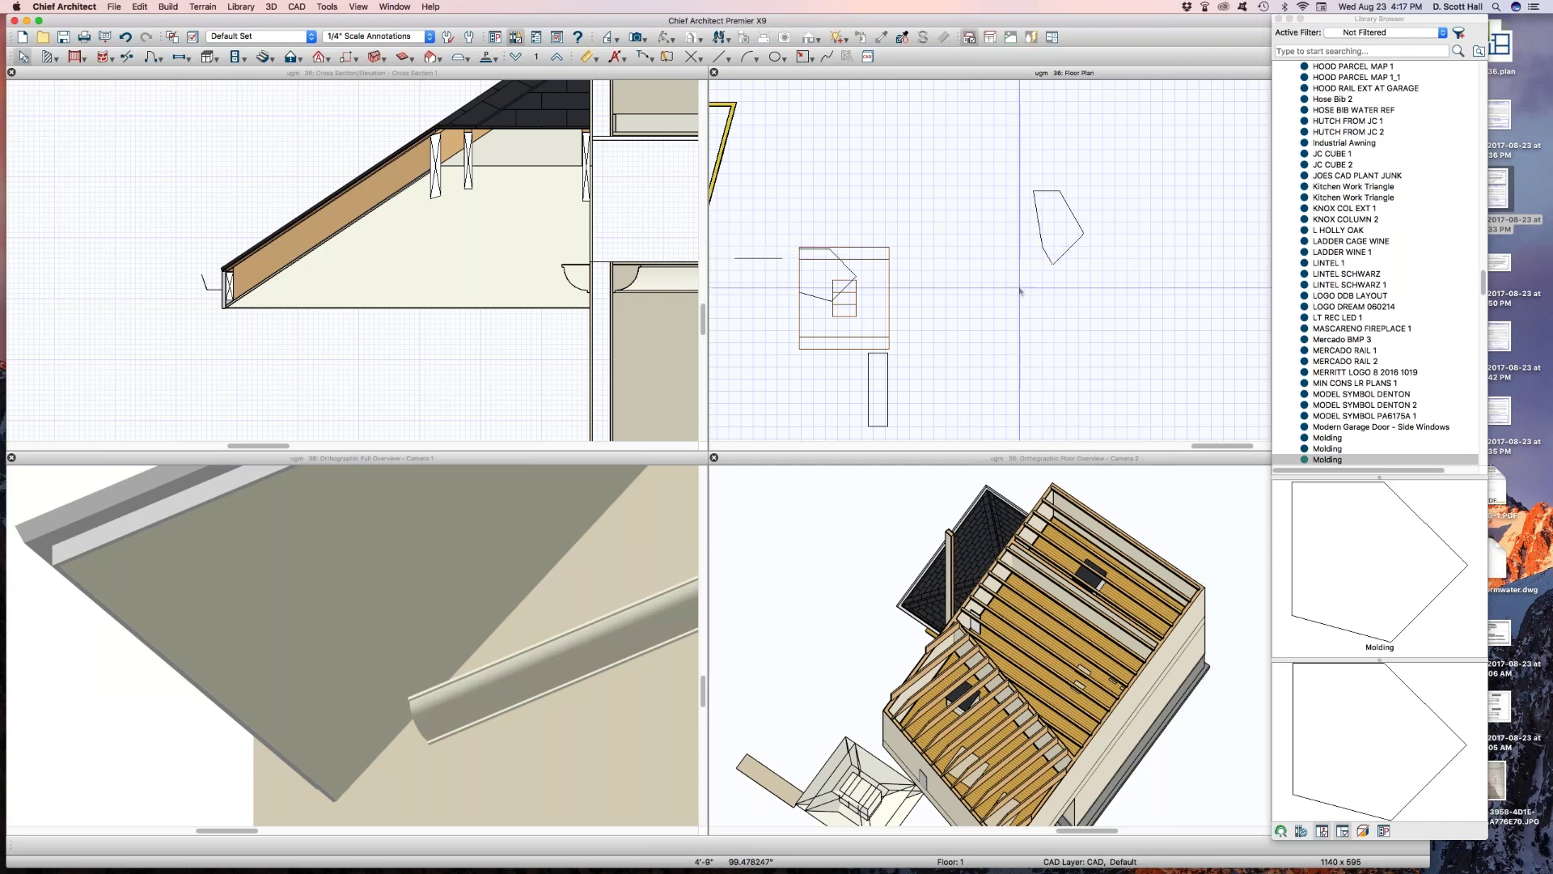
left_click(1035, 212)
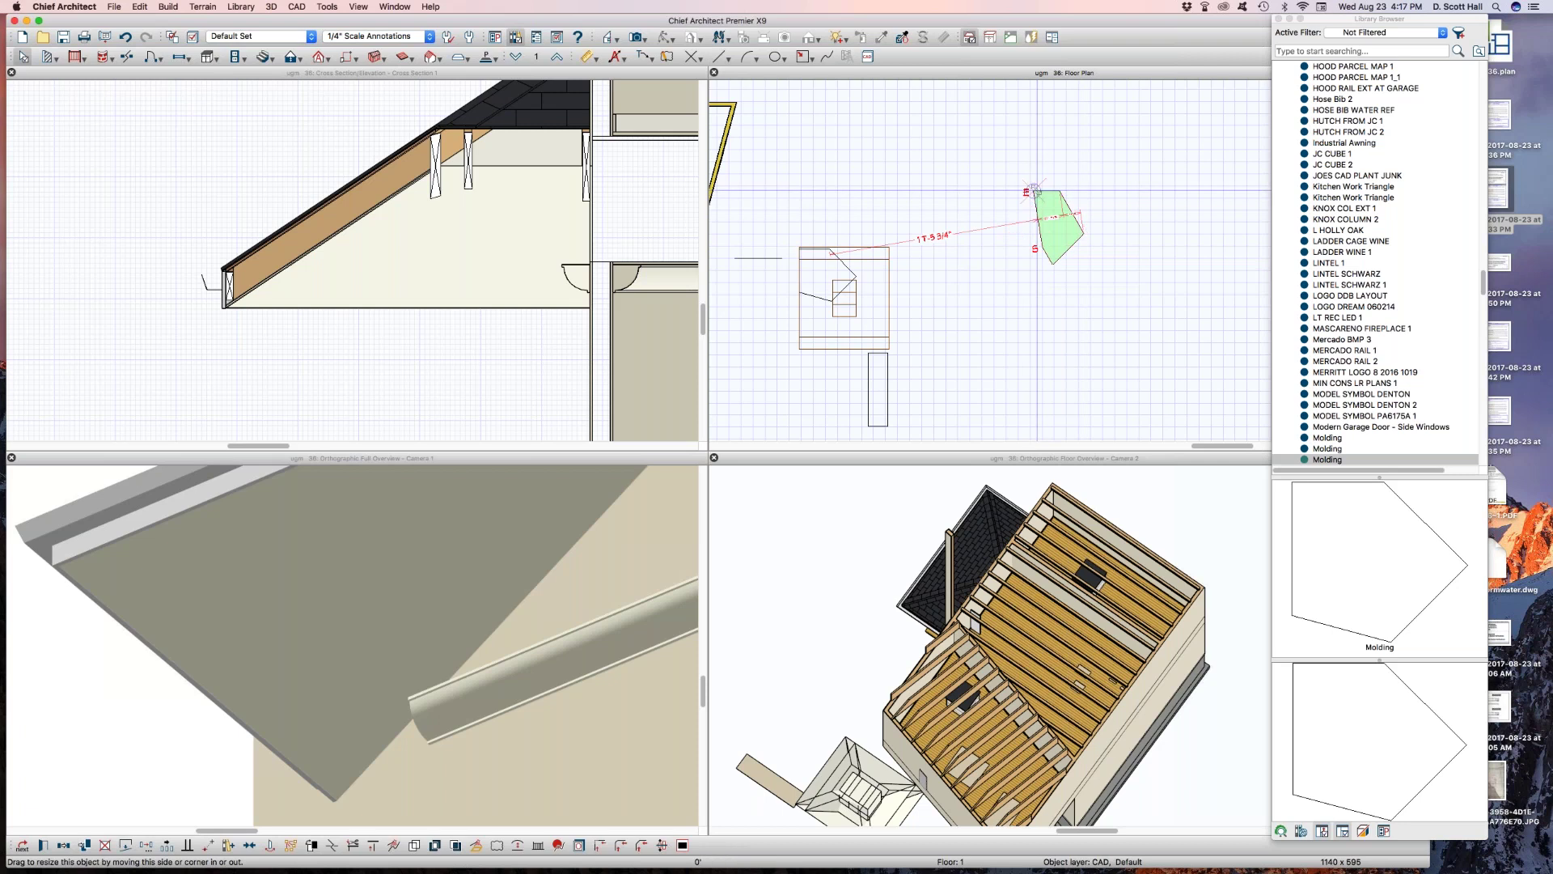
left_click_drag(1045, 191, 1044, 261)
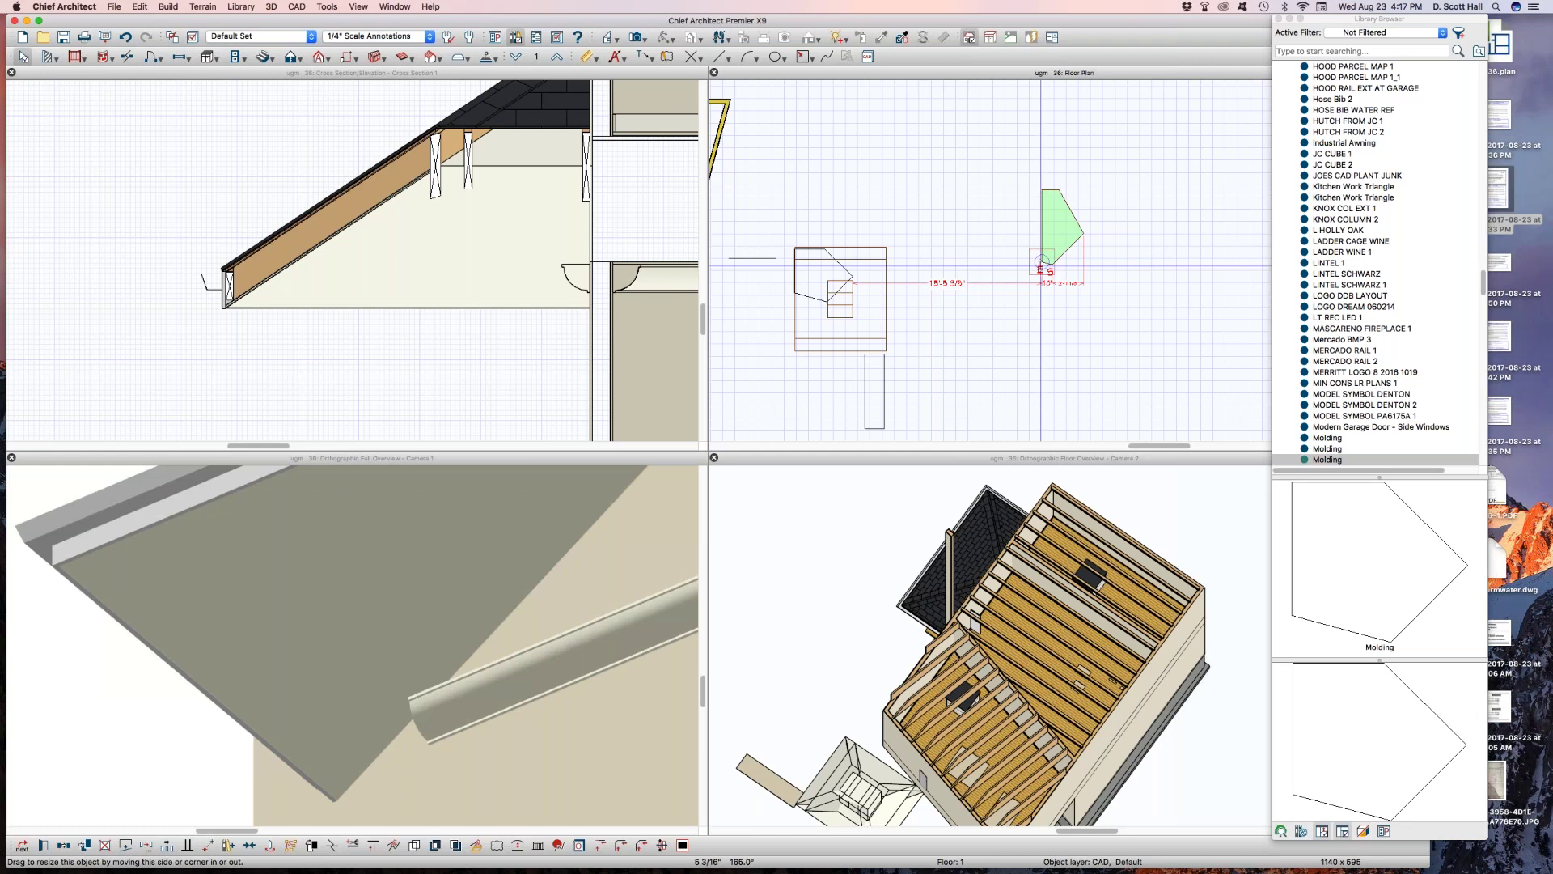
scroll(1042, 262, "up", 5)
scroll(1042, 259, "down", 3)
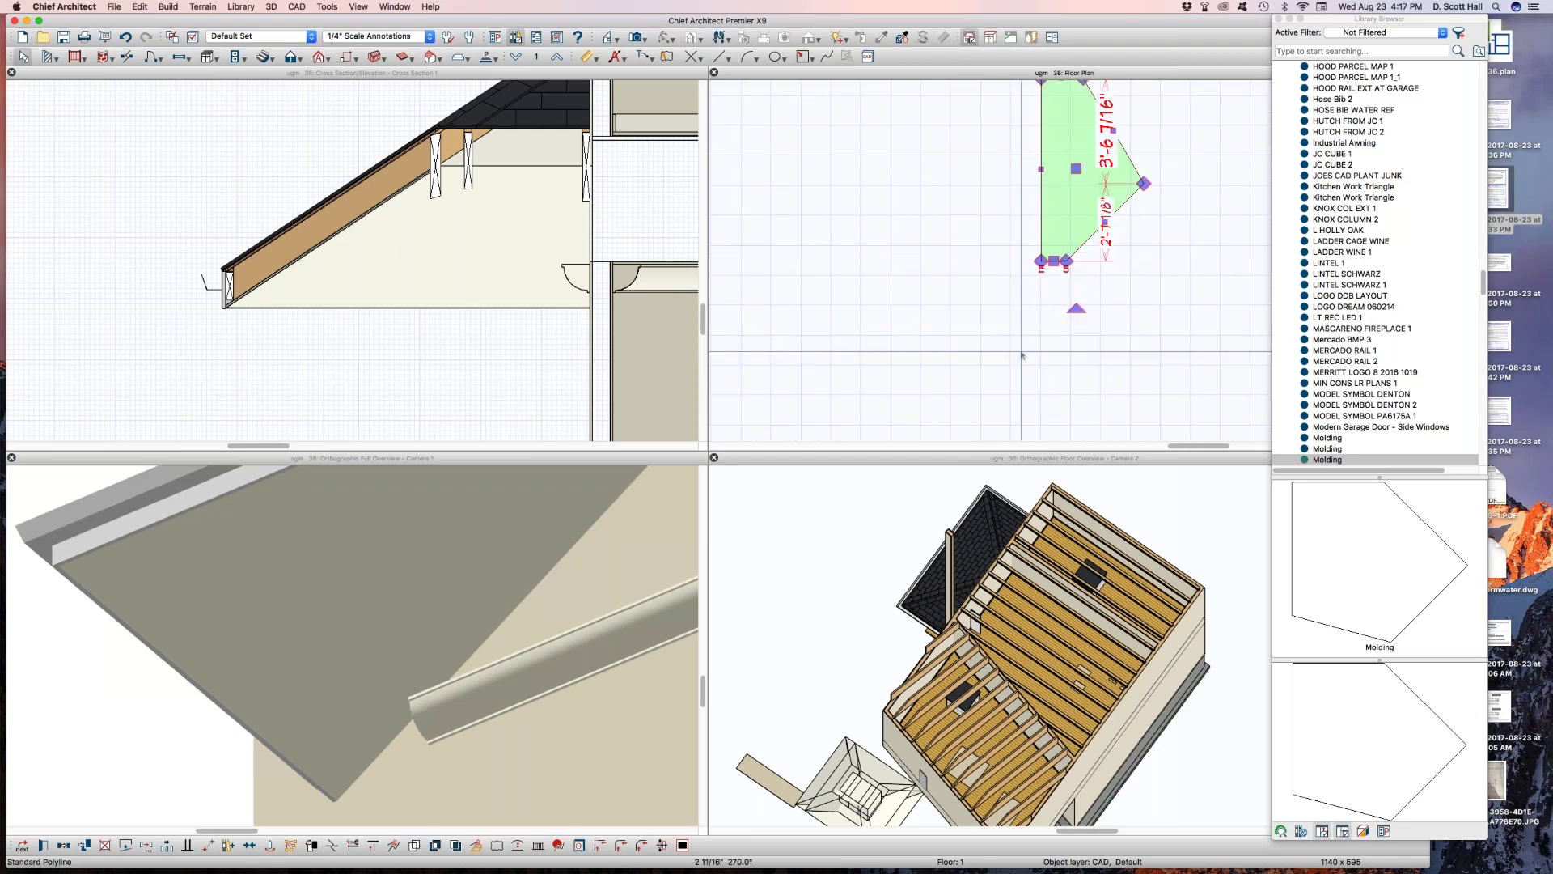
left_click(1001, 346)
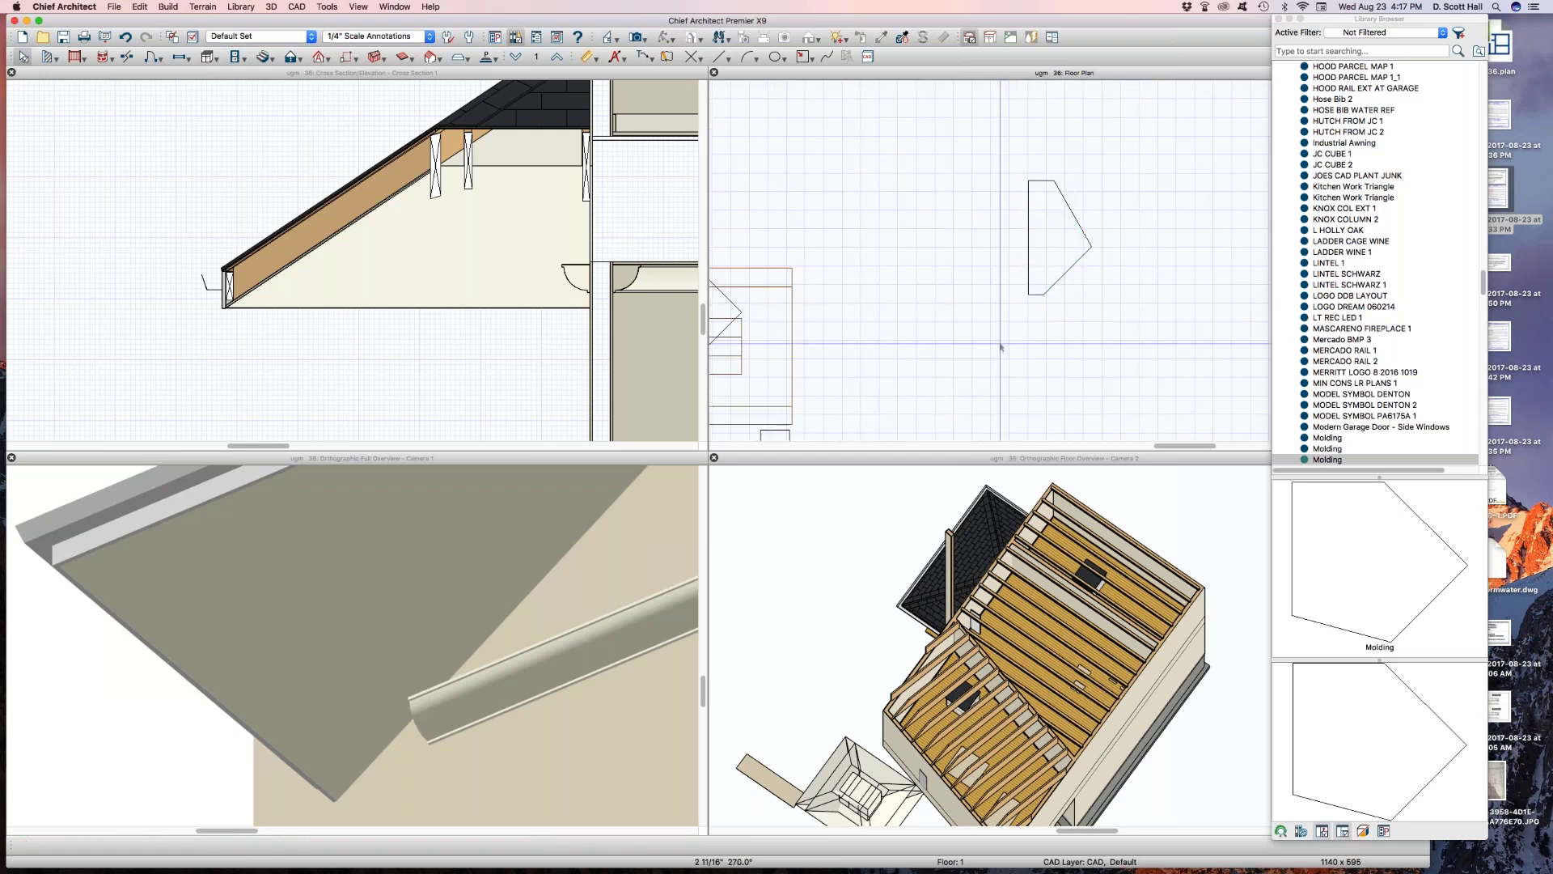
Add the second five-sided polyline to the library as a molding and check its height, width and materials in the molding specification
left_click(1043, 294)
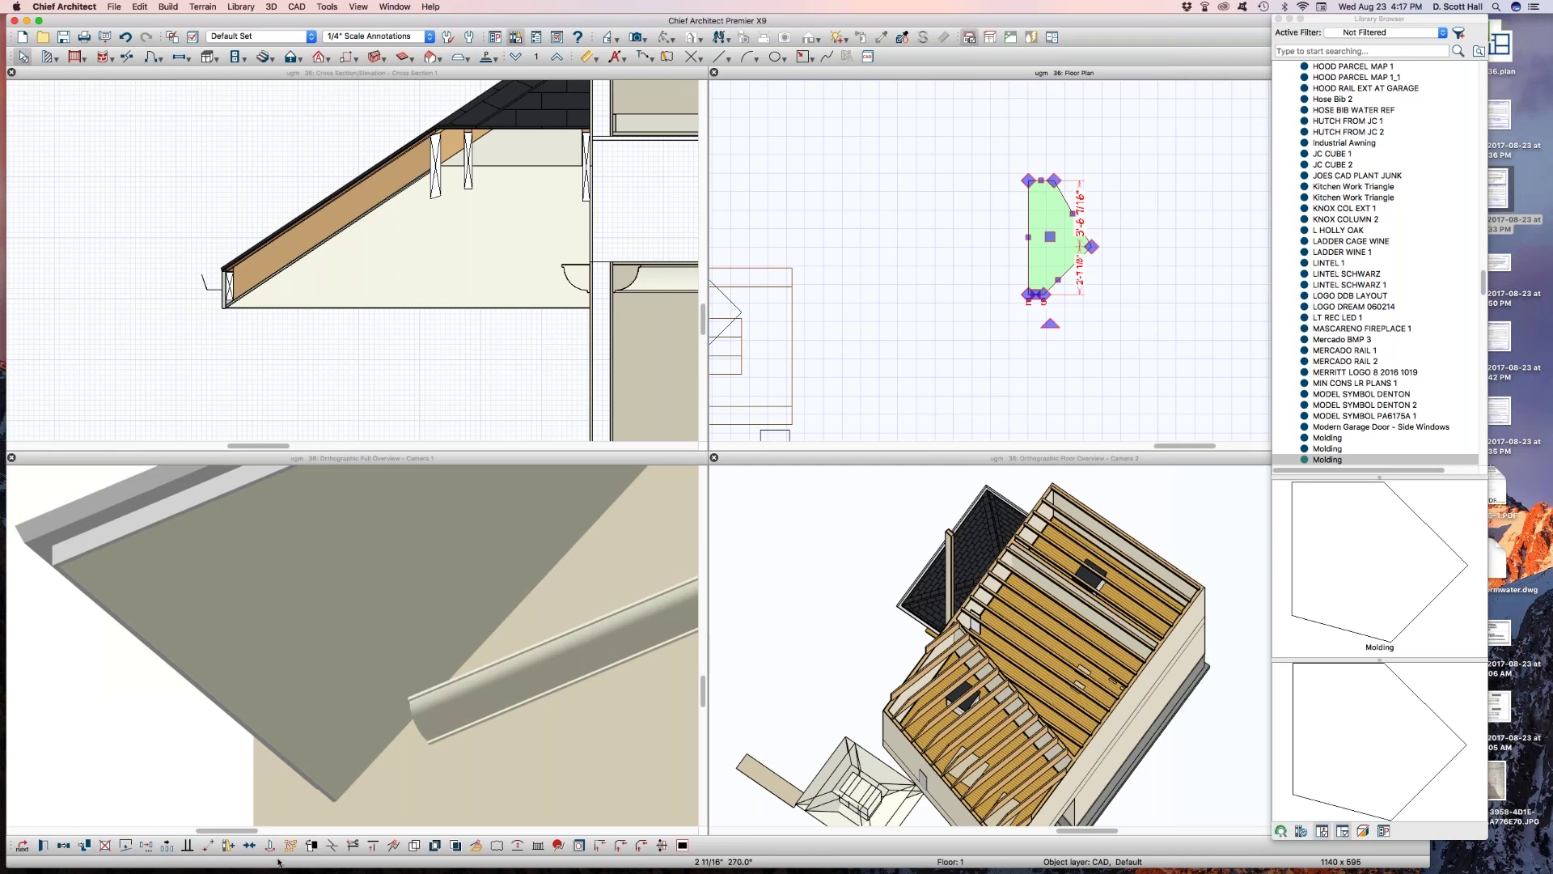
left_click(228, 846)
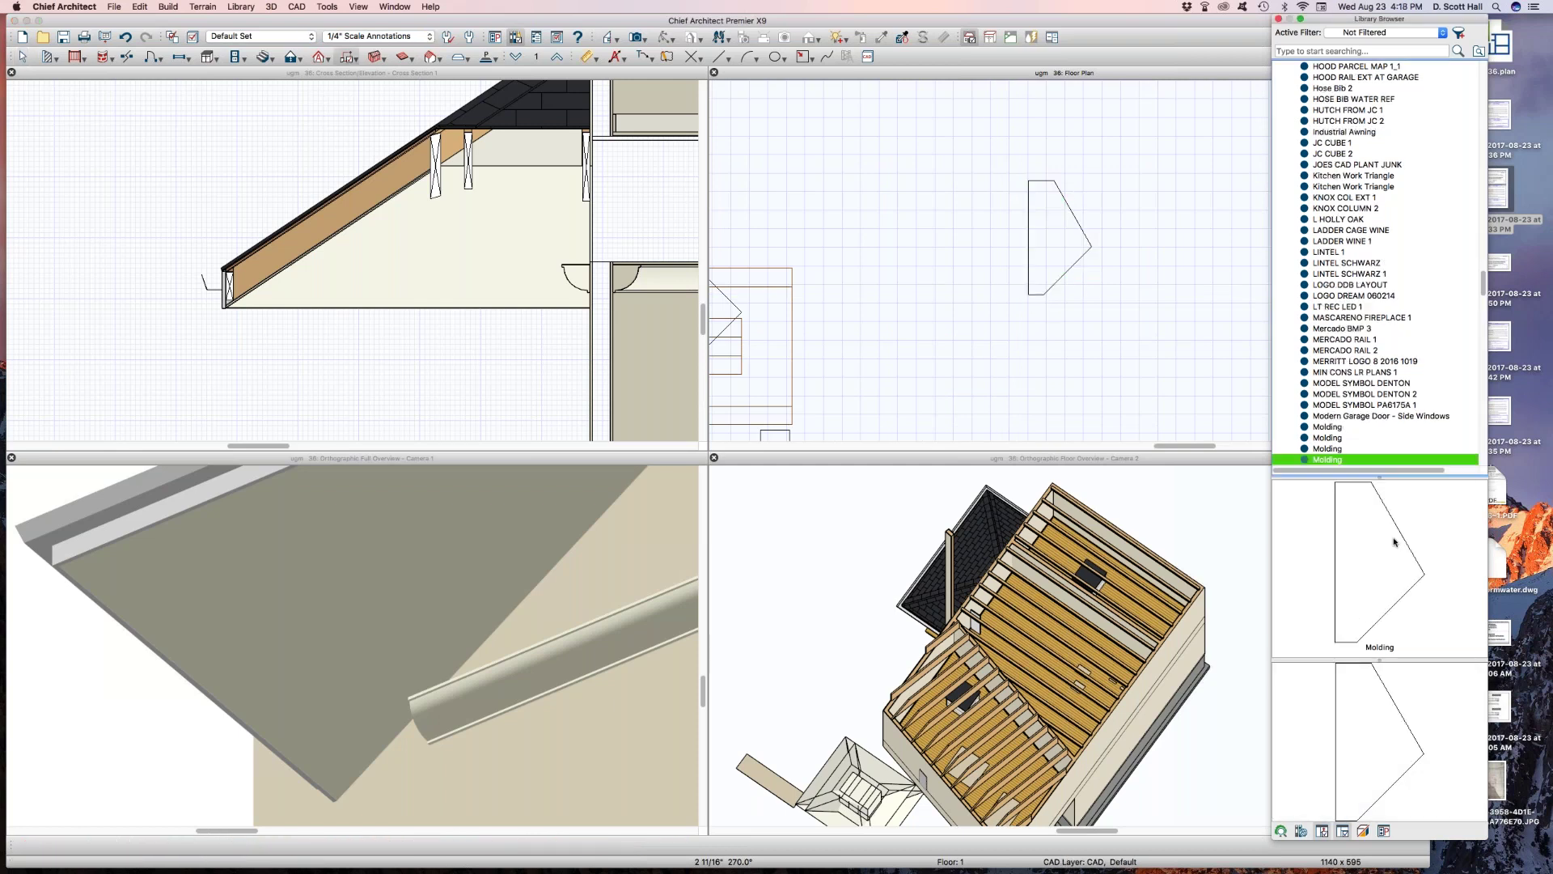
right_click(1304, 460)
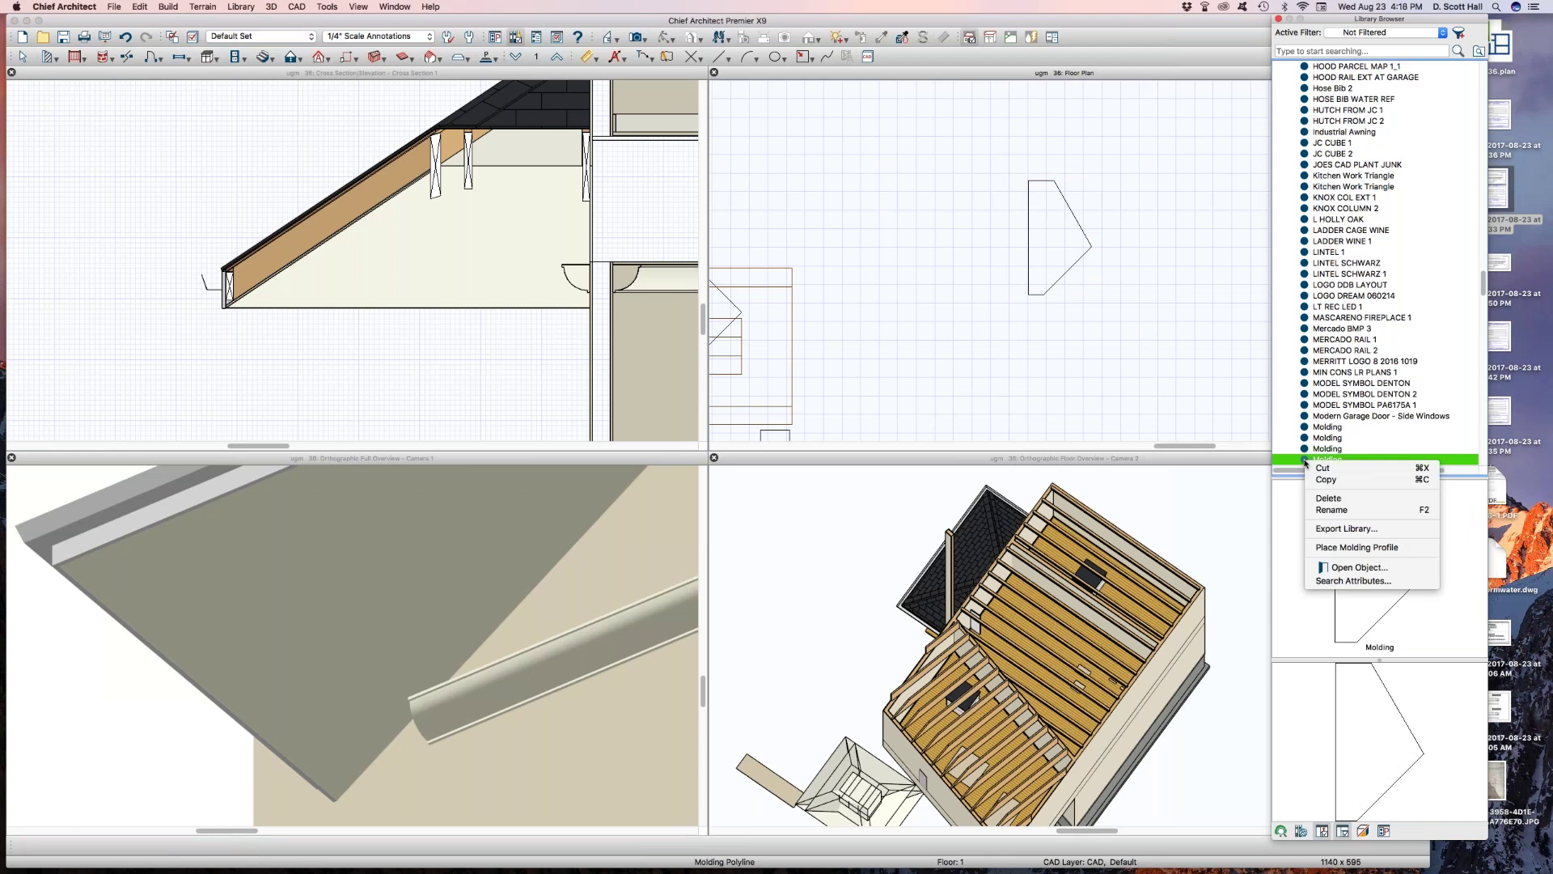
left_click(1345, 567)
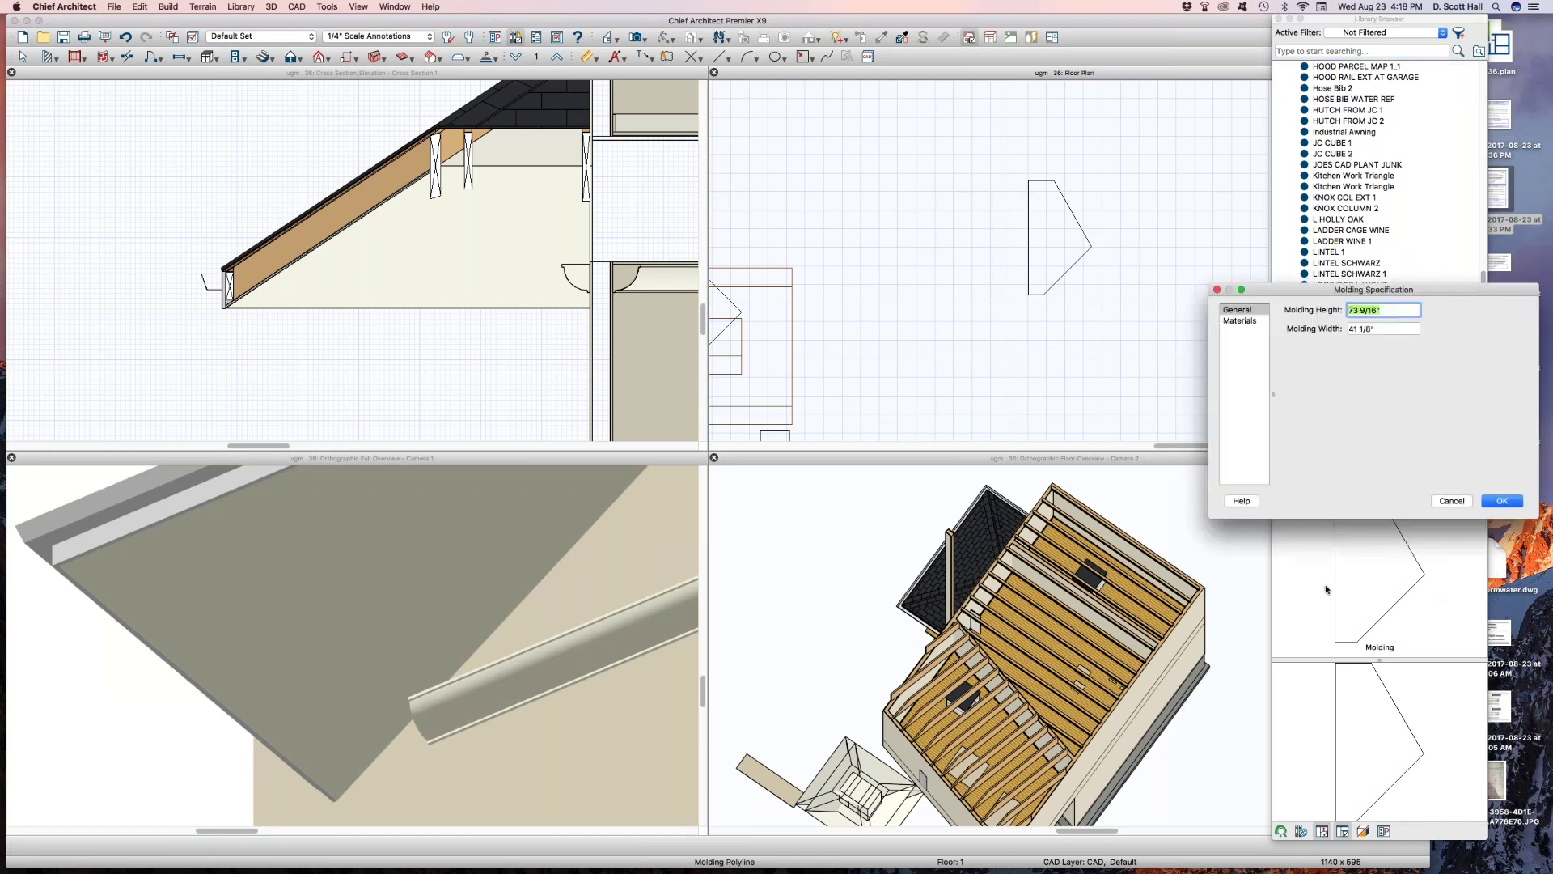
left_click(1240, 320)
left_click(1238, 311)
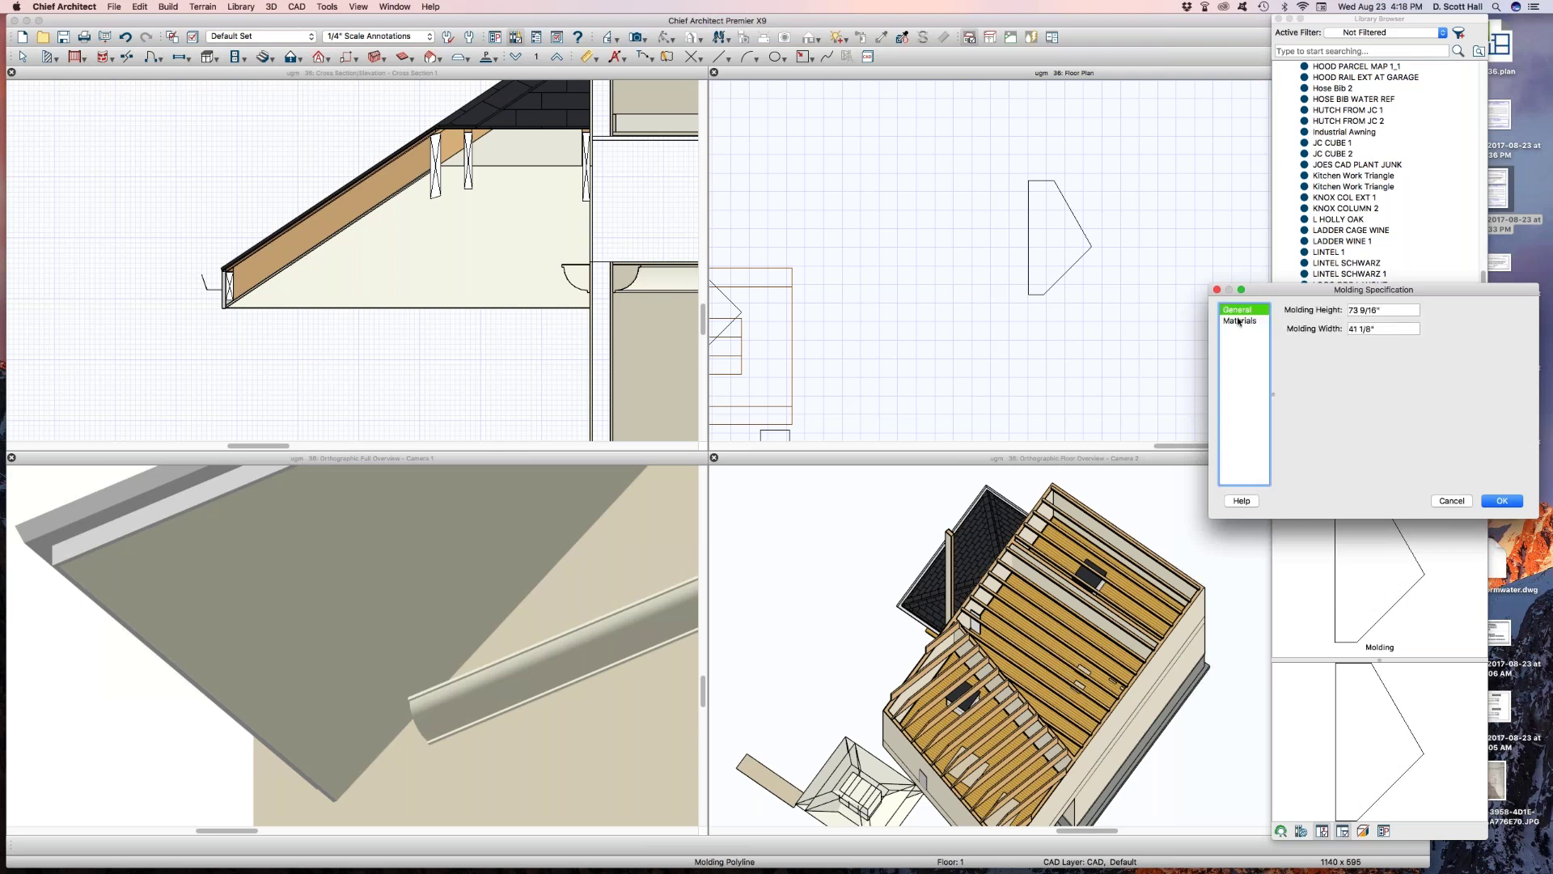
left_click(1240, 321)
left_click(1238, 310)
left_click(1499, 500)
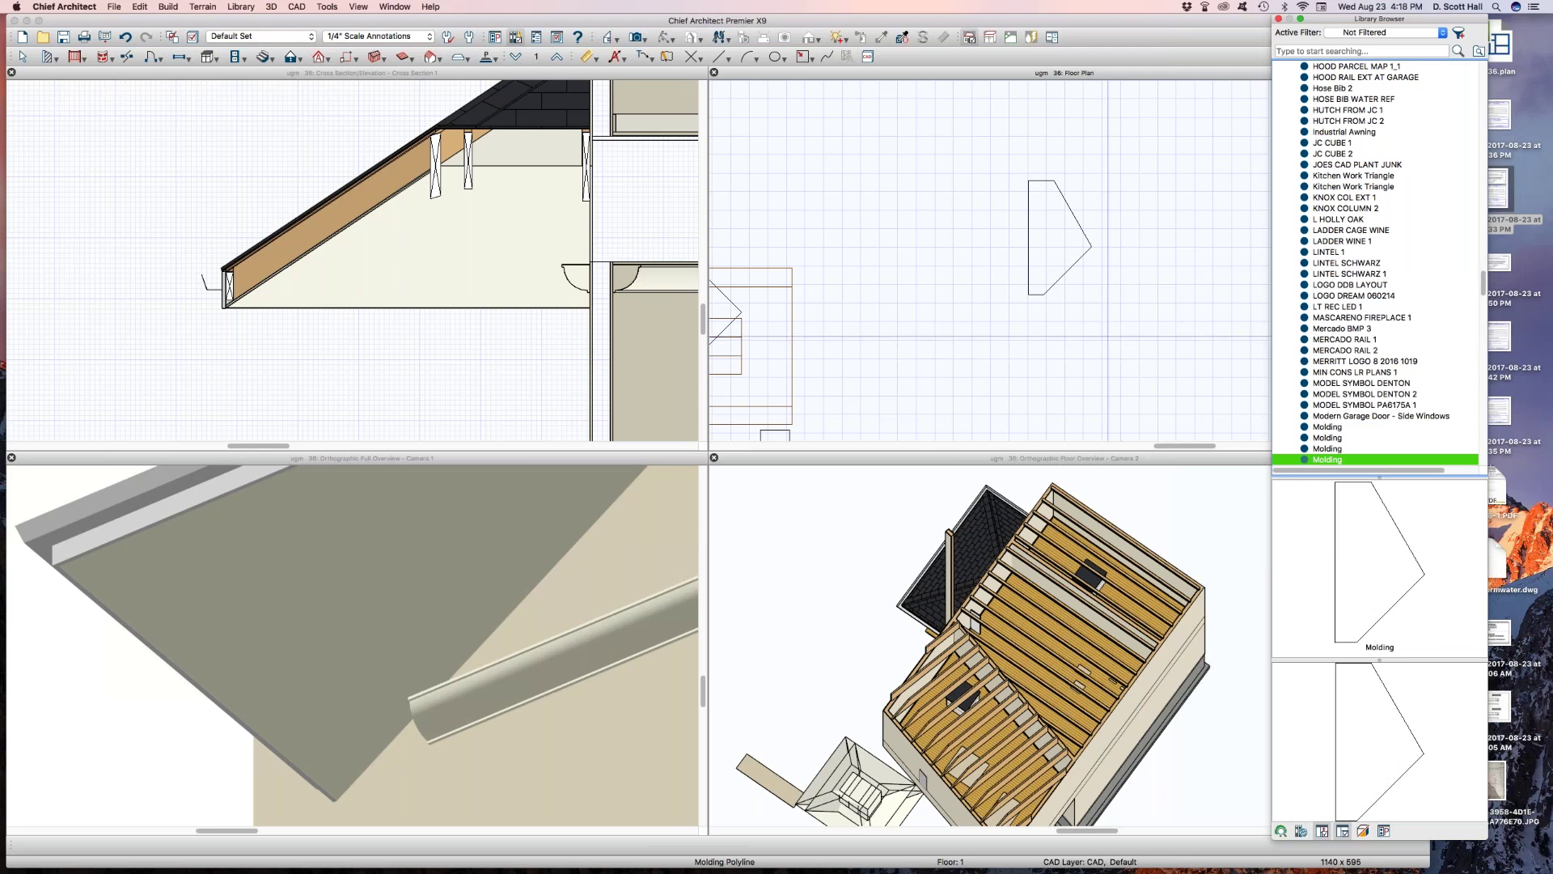
Place the second library molding as a molding polyline just below its source profile in the floor plan
left_click(1112, 343)
scroll(1034, 342, "down", 1)
key("space")
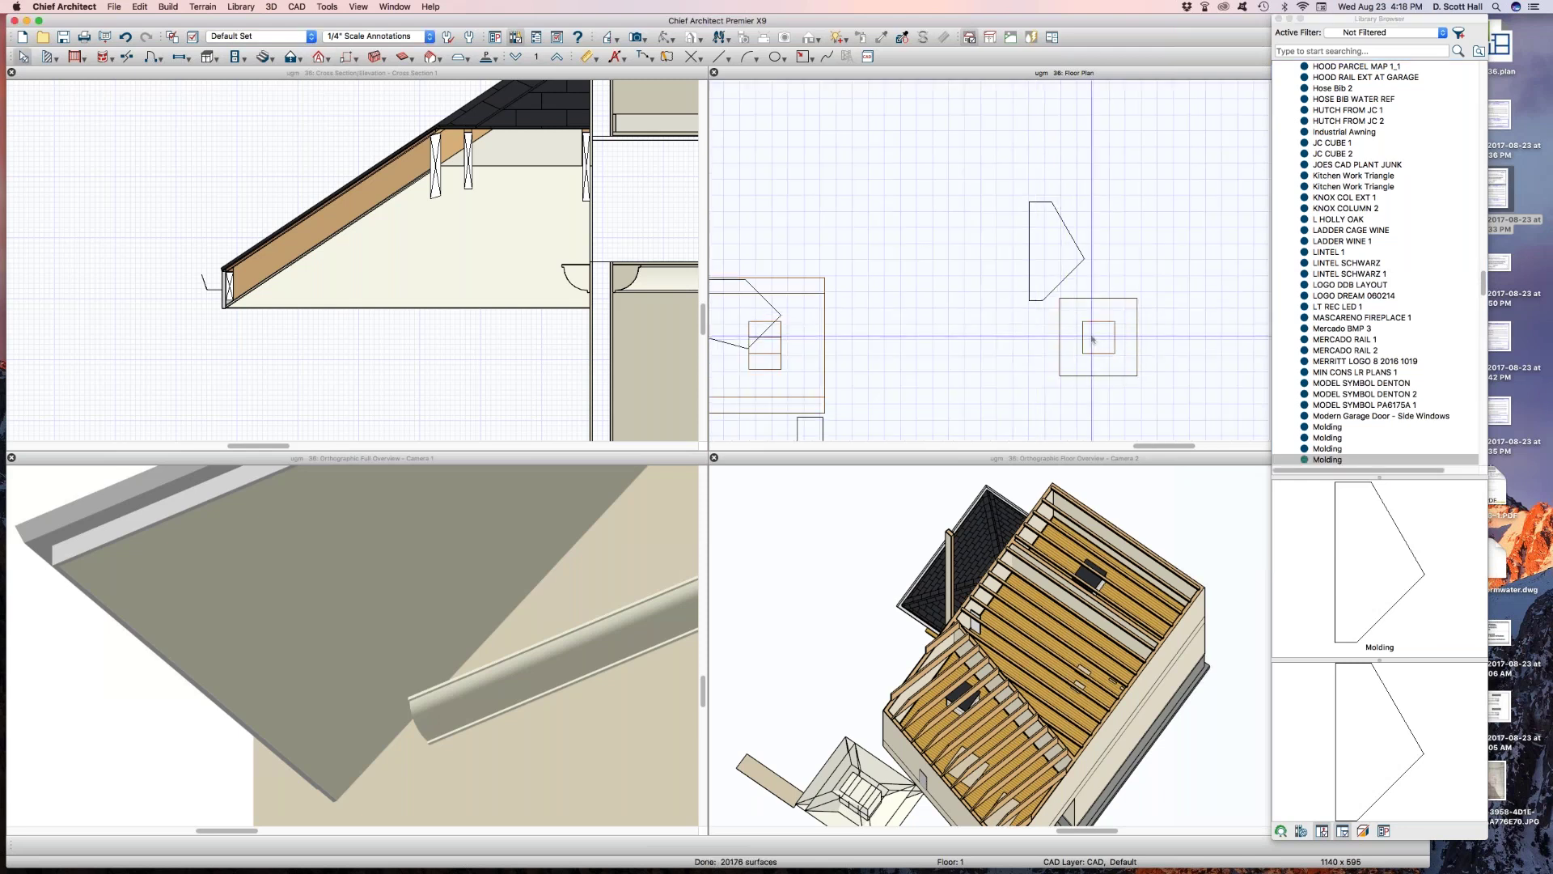
Delete the molding polyline placed below its source profile in the floor plan
left_click(1100, 322)
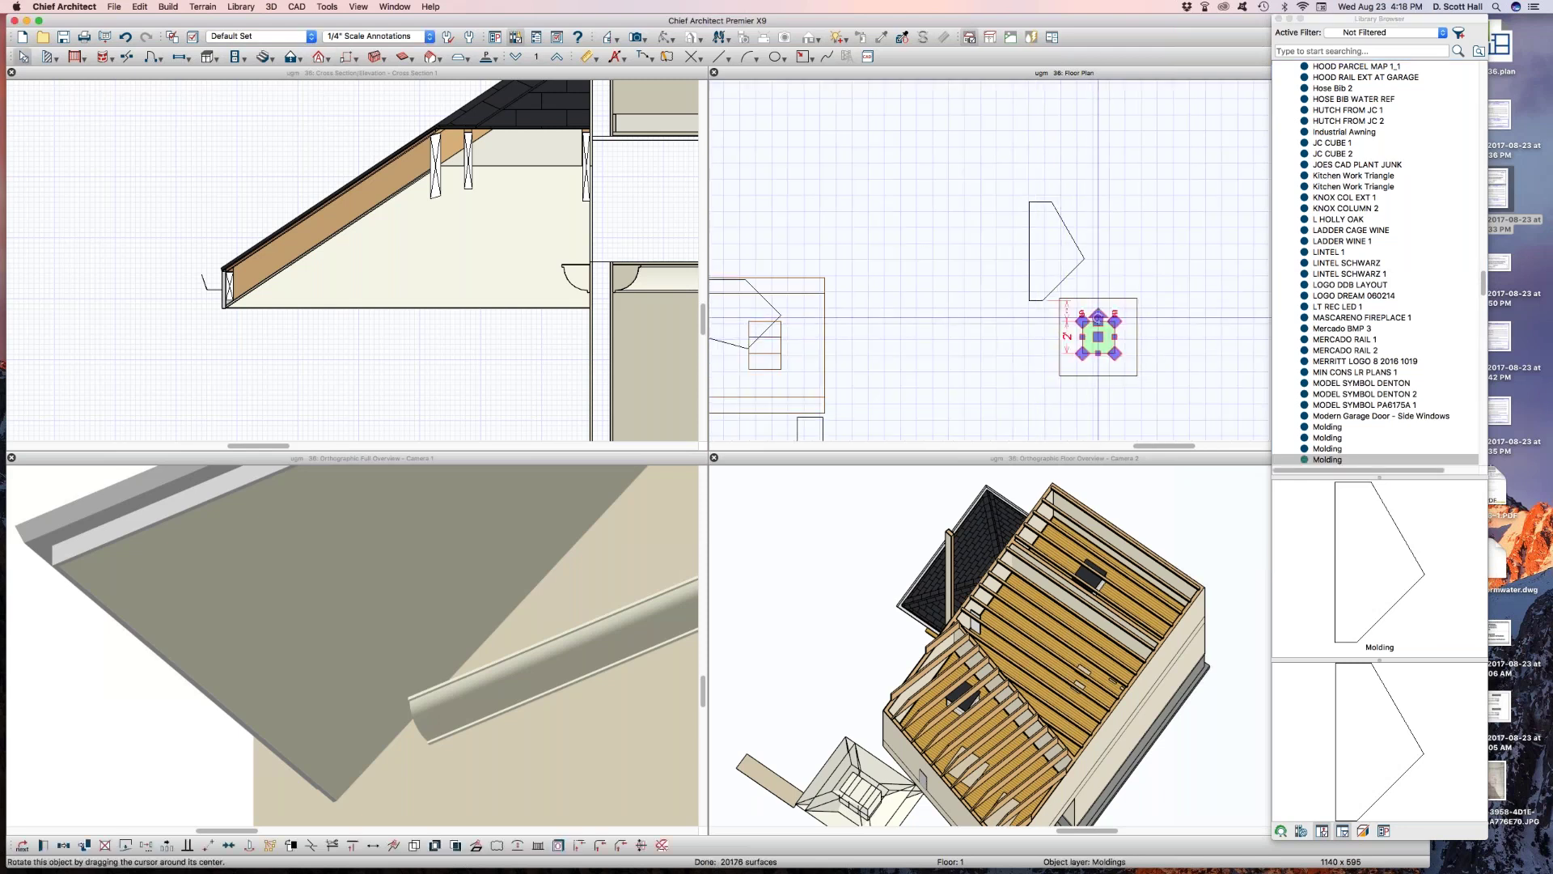
key("Delete")
scroll(1086, 281, "up", 2)
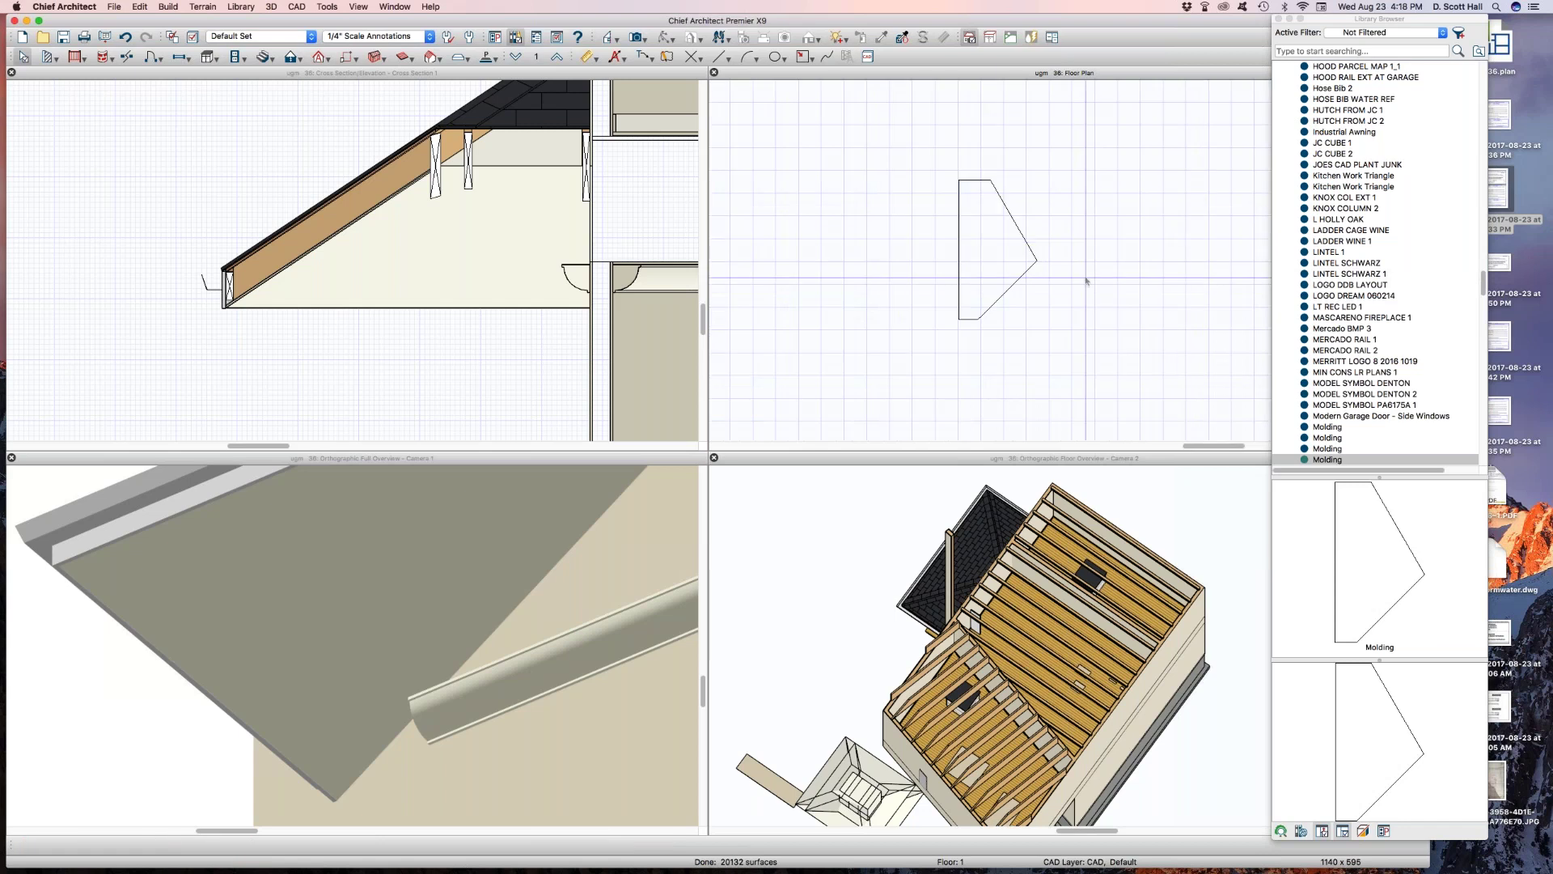
Examine the whole building in the cross section, the full overview and the floor plan
scroll(532, 301, "down", 4)
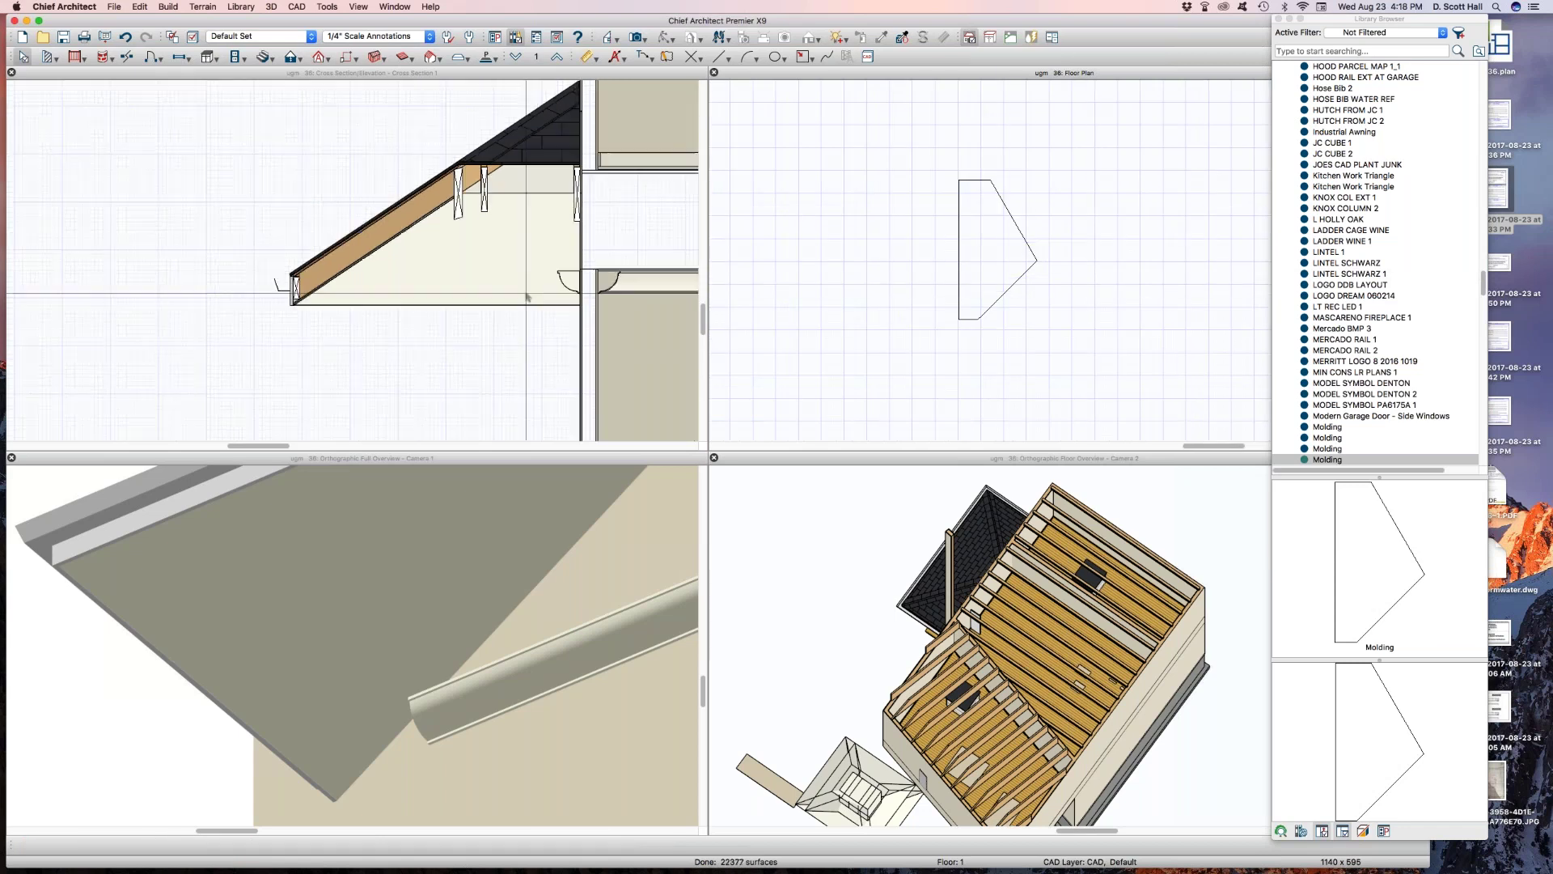
scroll(437, 283, "down", 4)
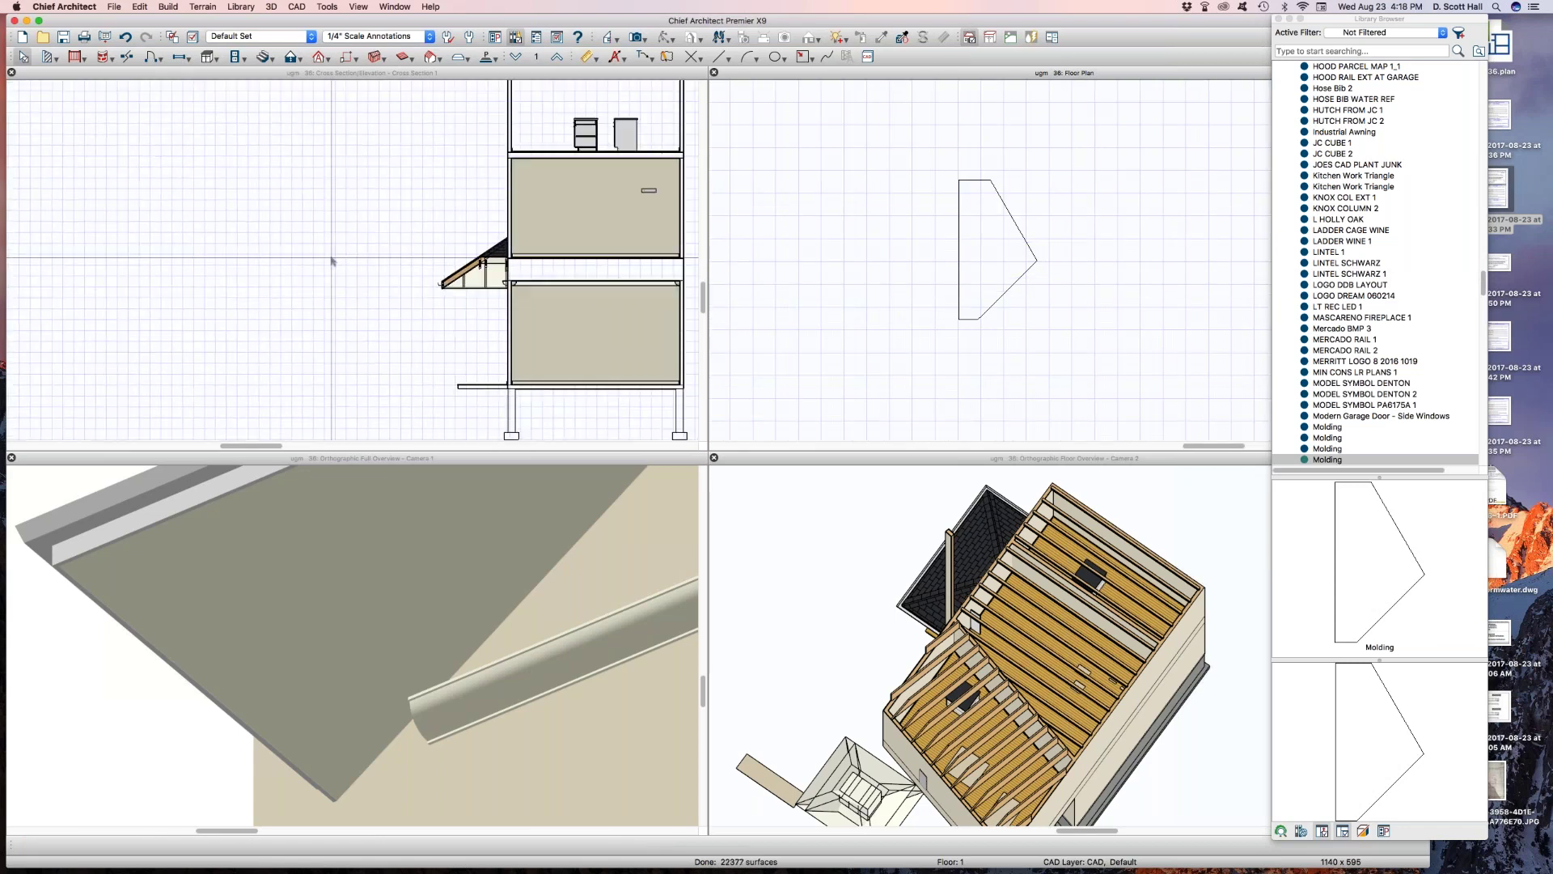
left_click(334, 261)
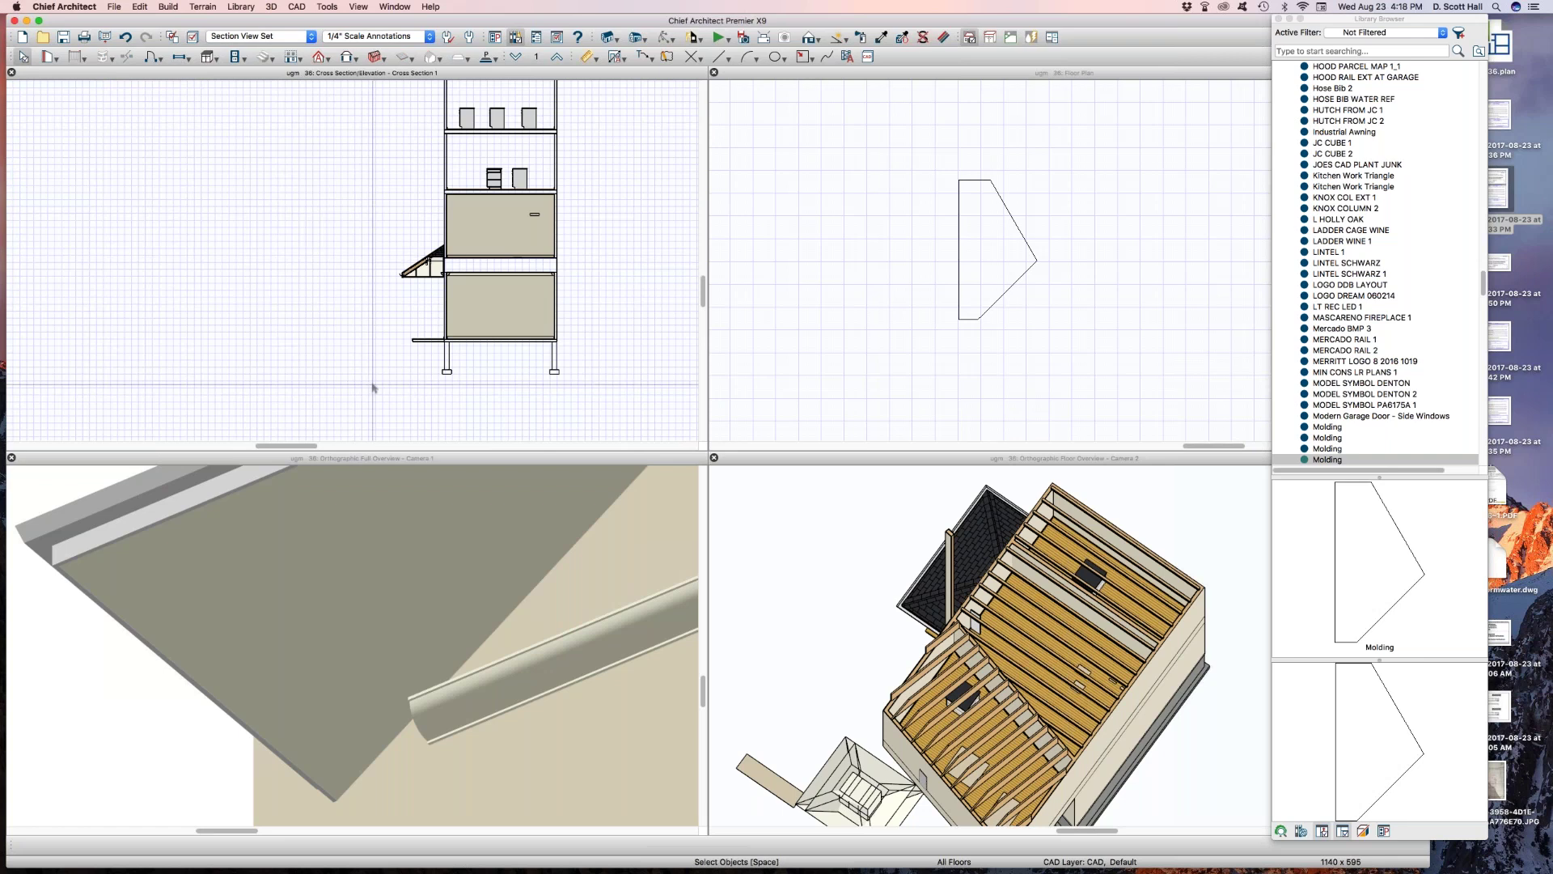
scroll(391, 541, "down", 5)
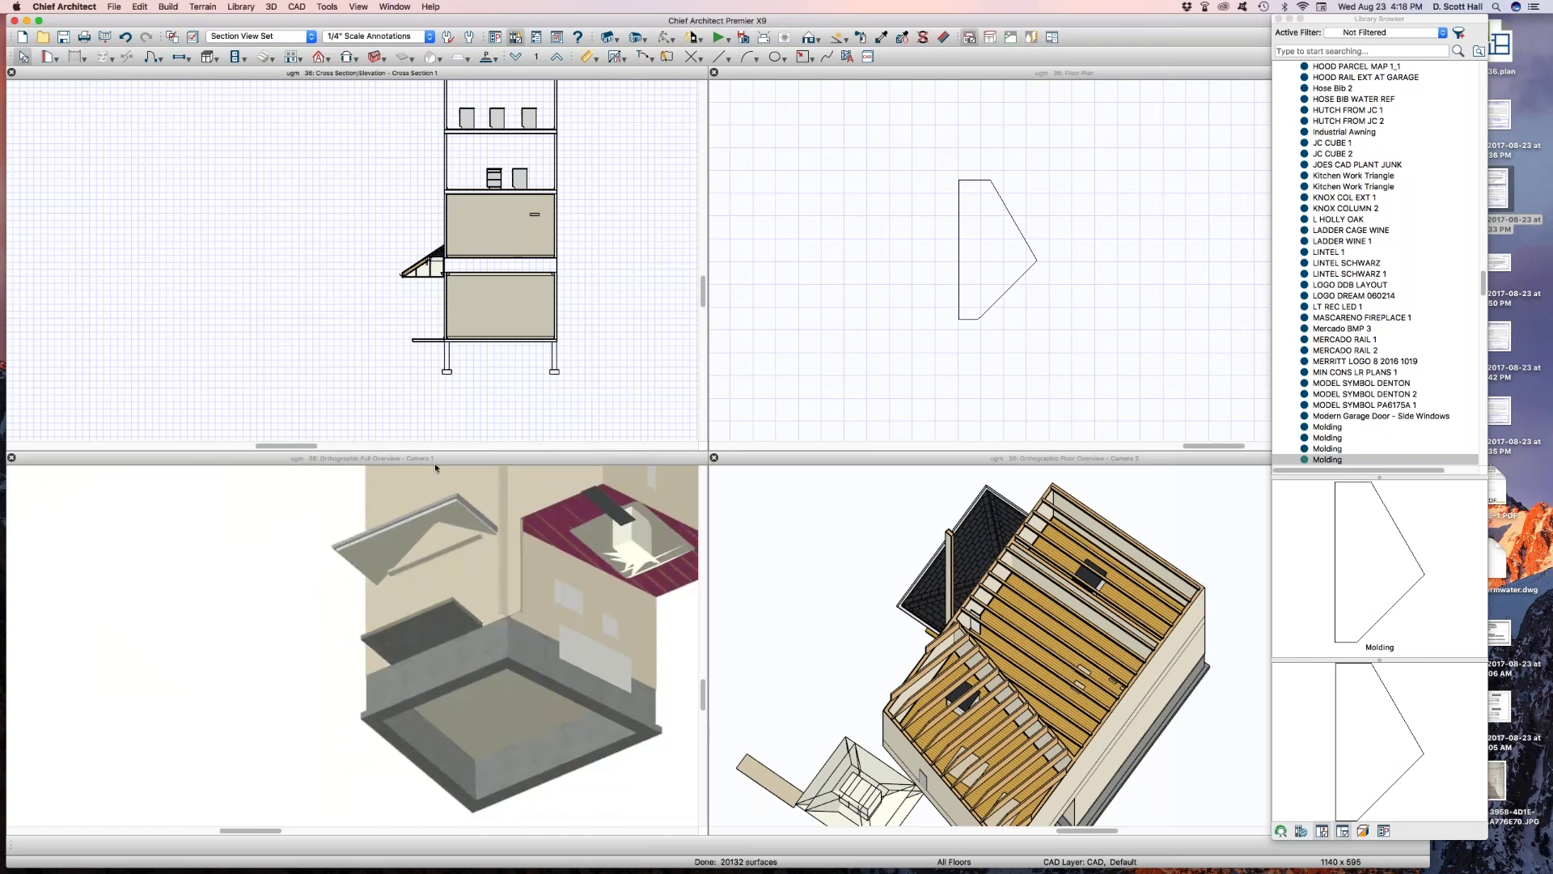
left_click(795, 314)
scroll(795, 314, "down", 5)
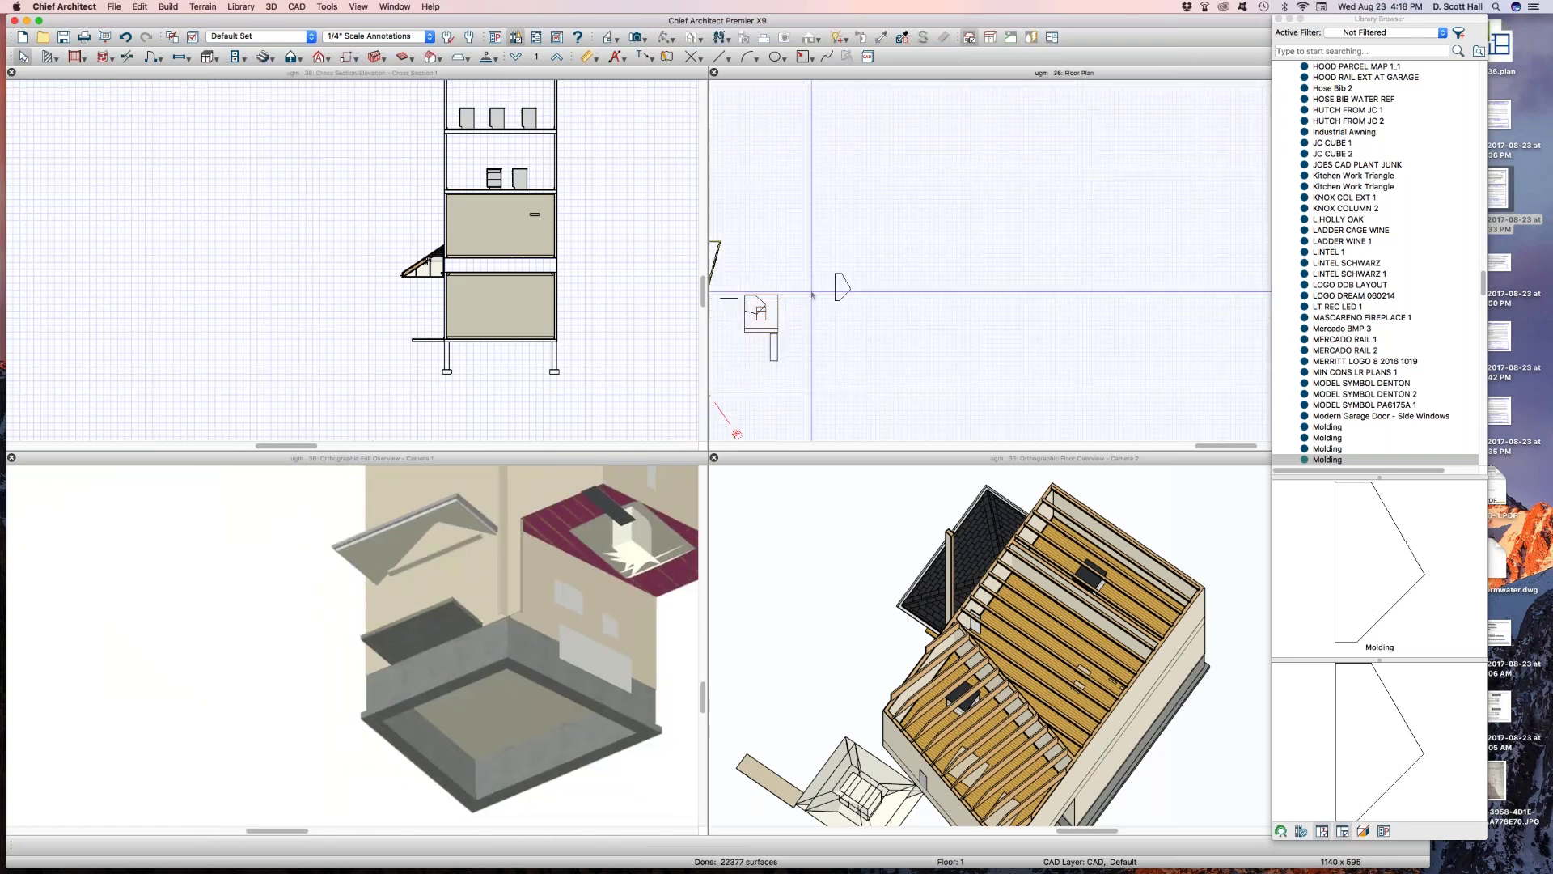
scroll(833, 293, "down", 3)
scroll(737, 276, "up", 5)
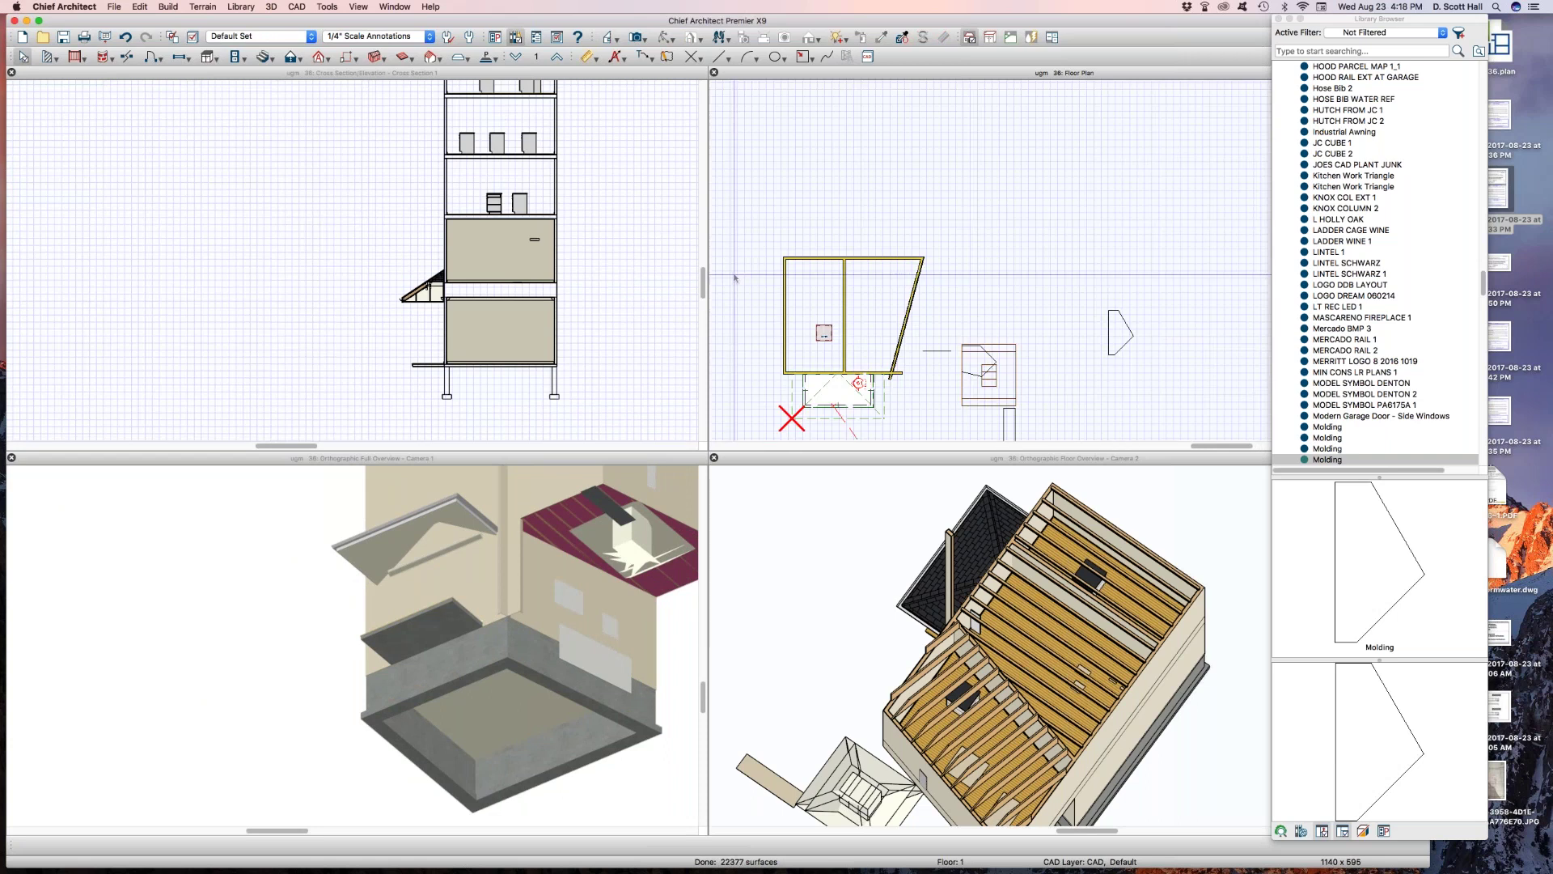
Go up from Floor 1 to Floor 2 in the floor plan and review the edit commands available for the narrow end room
left_click(817, 259)
scroll(807, 280, "up", 3)
left_click(806, 280)
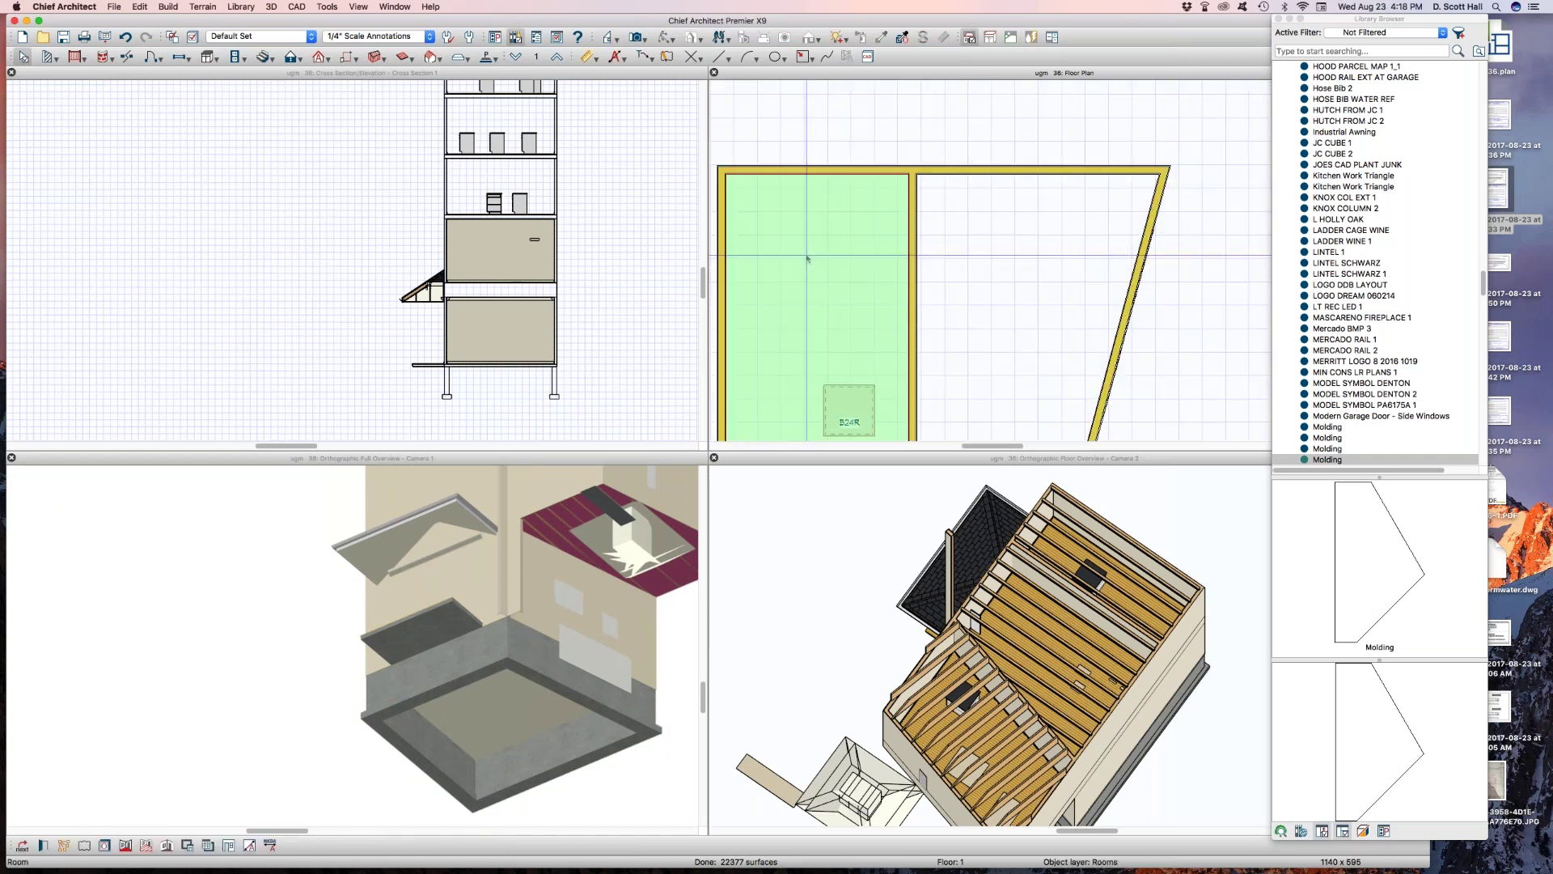
scroll(826, 234, "up", 1)
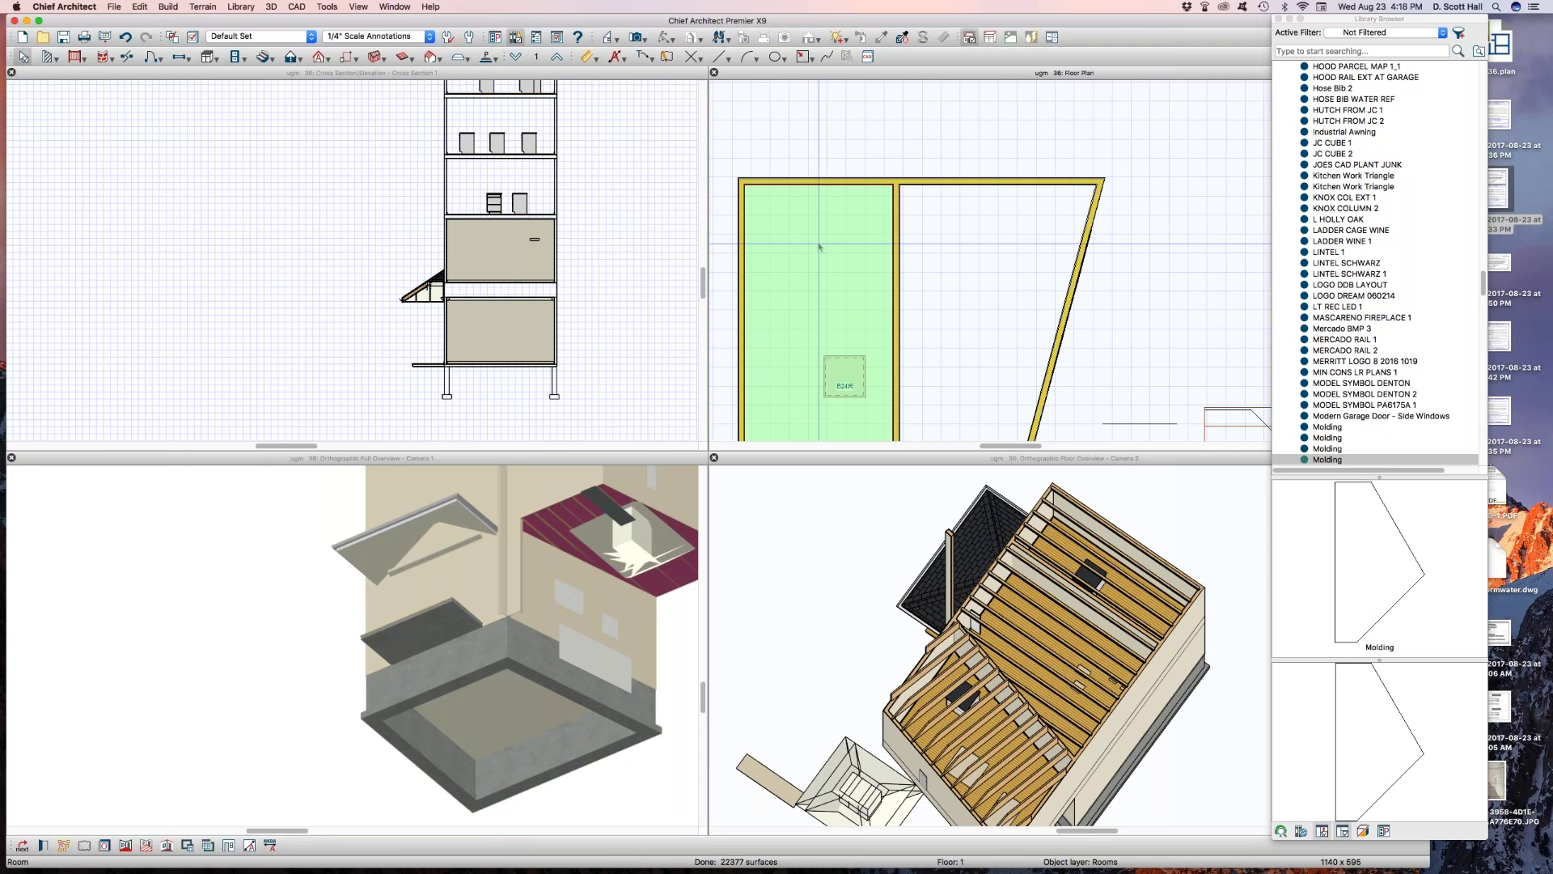
key("Page_Up")
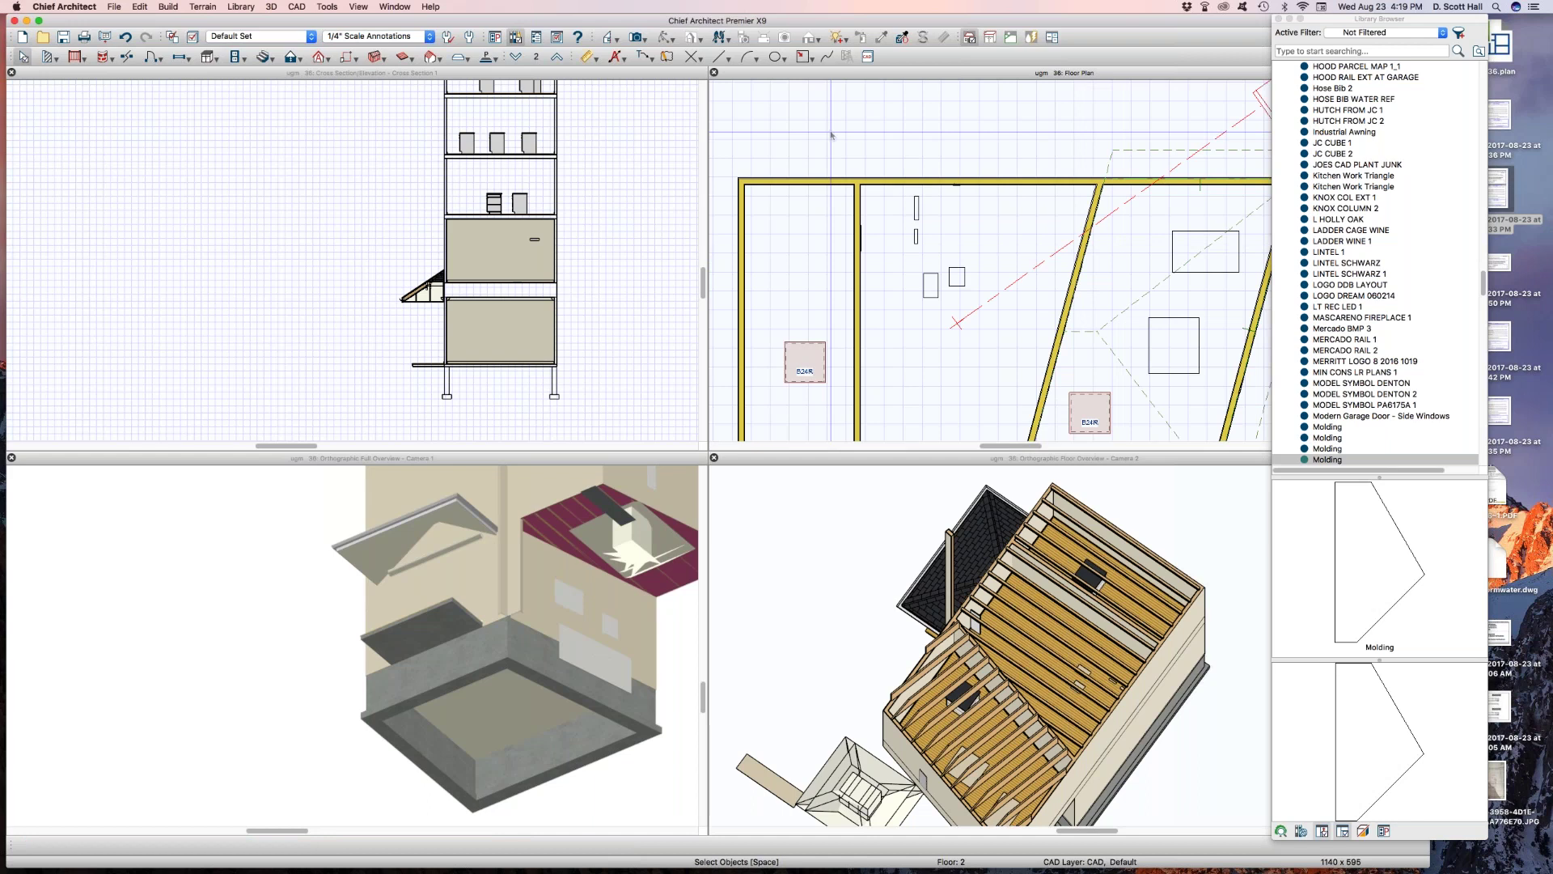
left_click(789, 259)
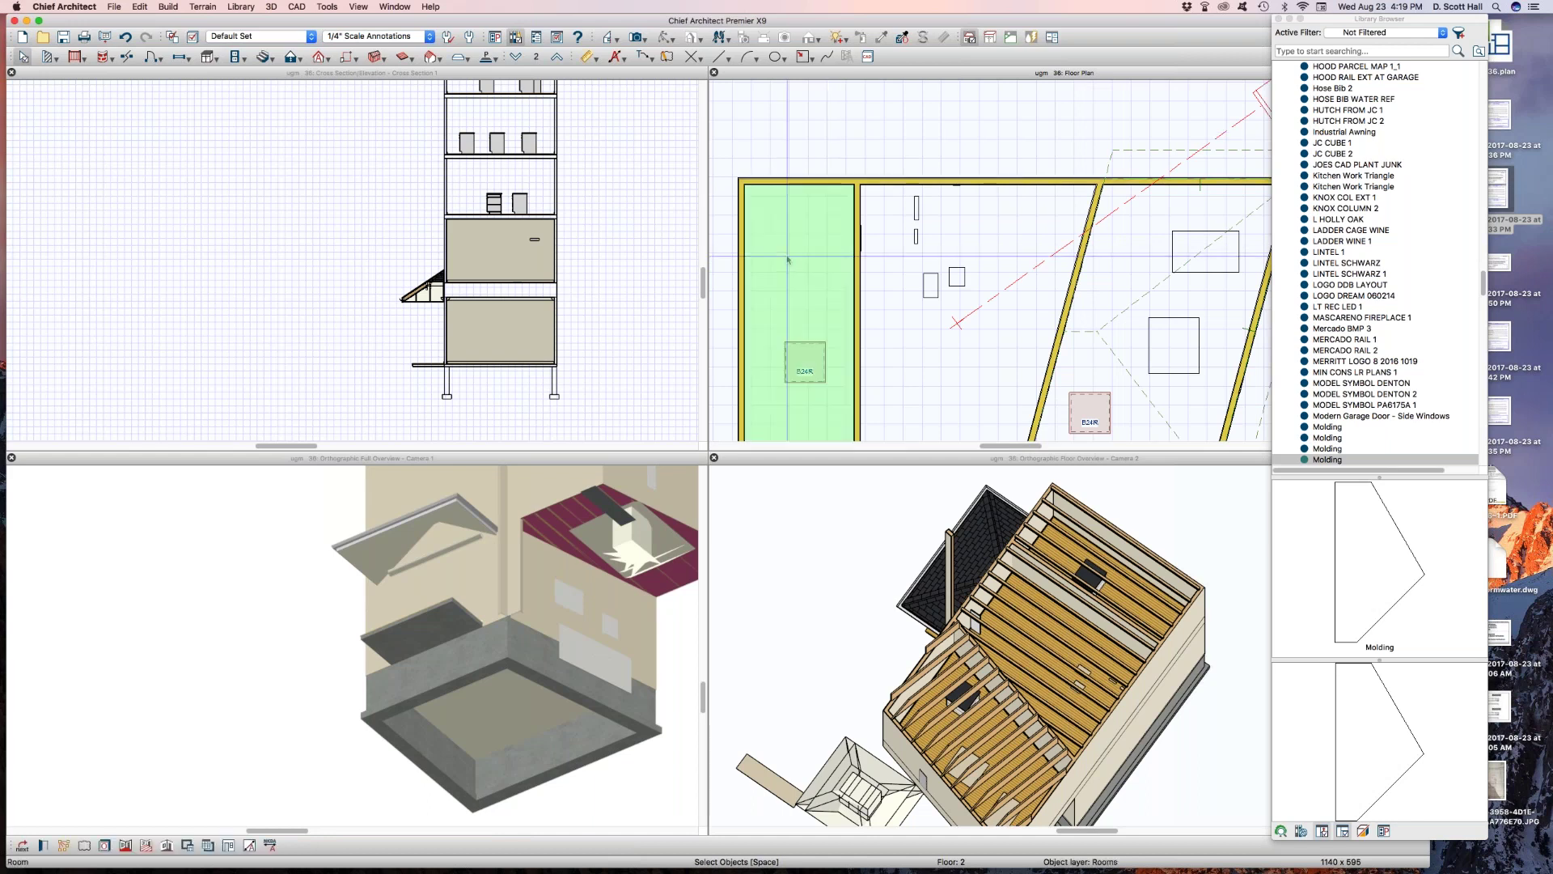
right_click(789, 259)
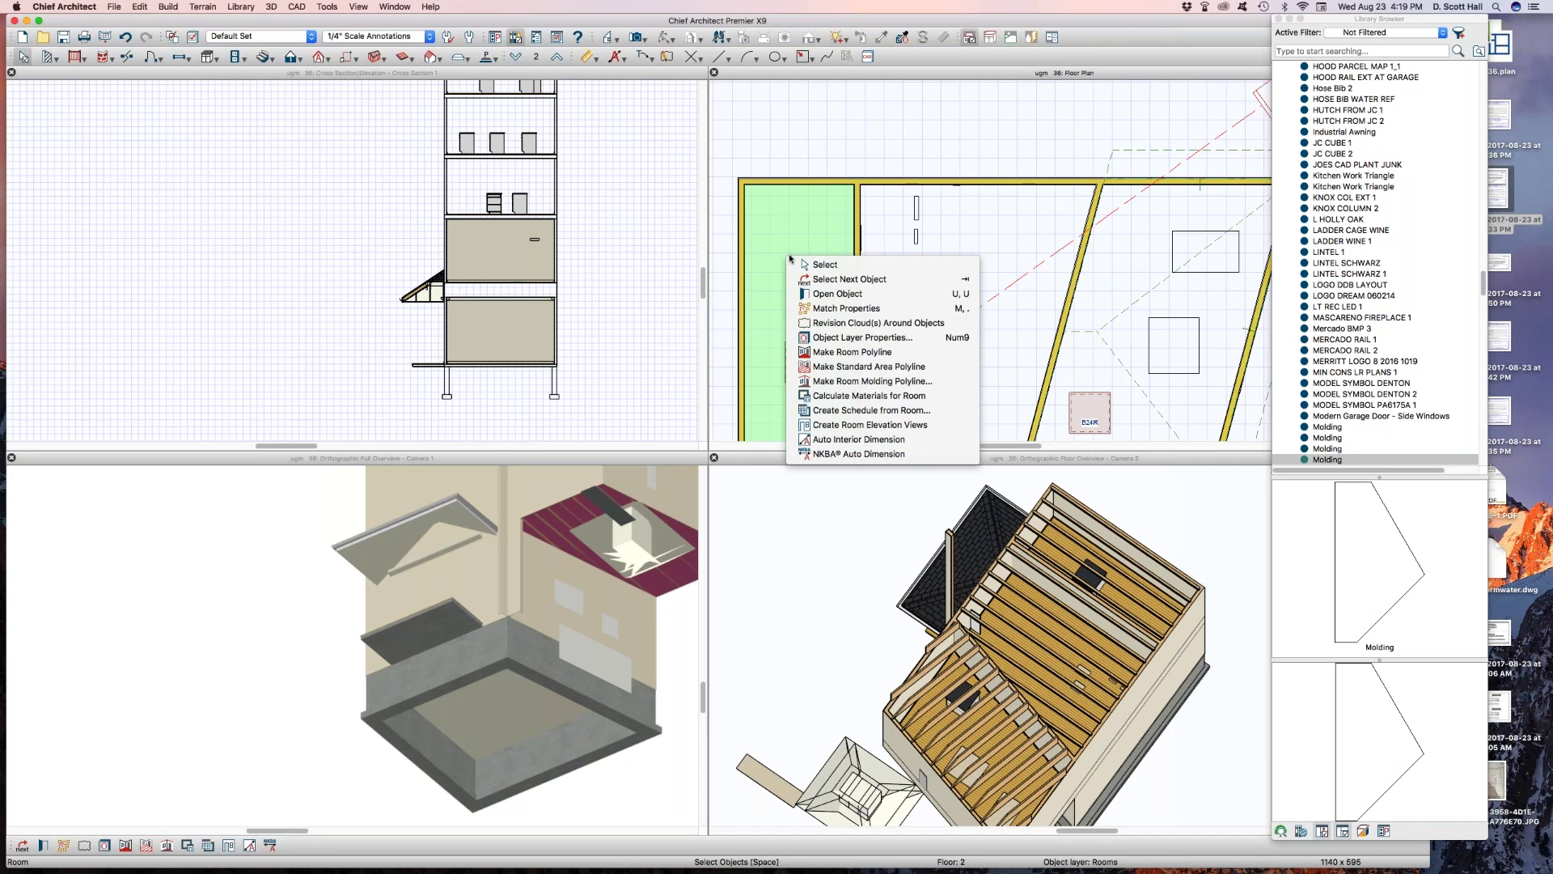
left_click(782, 249)
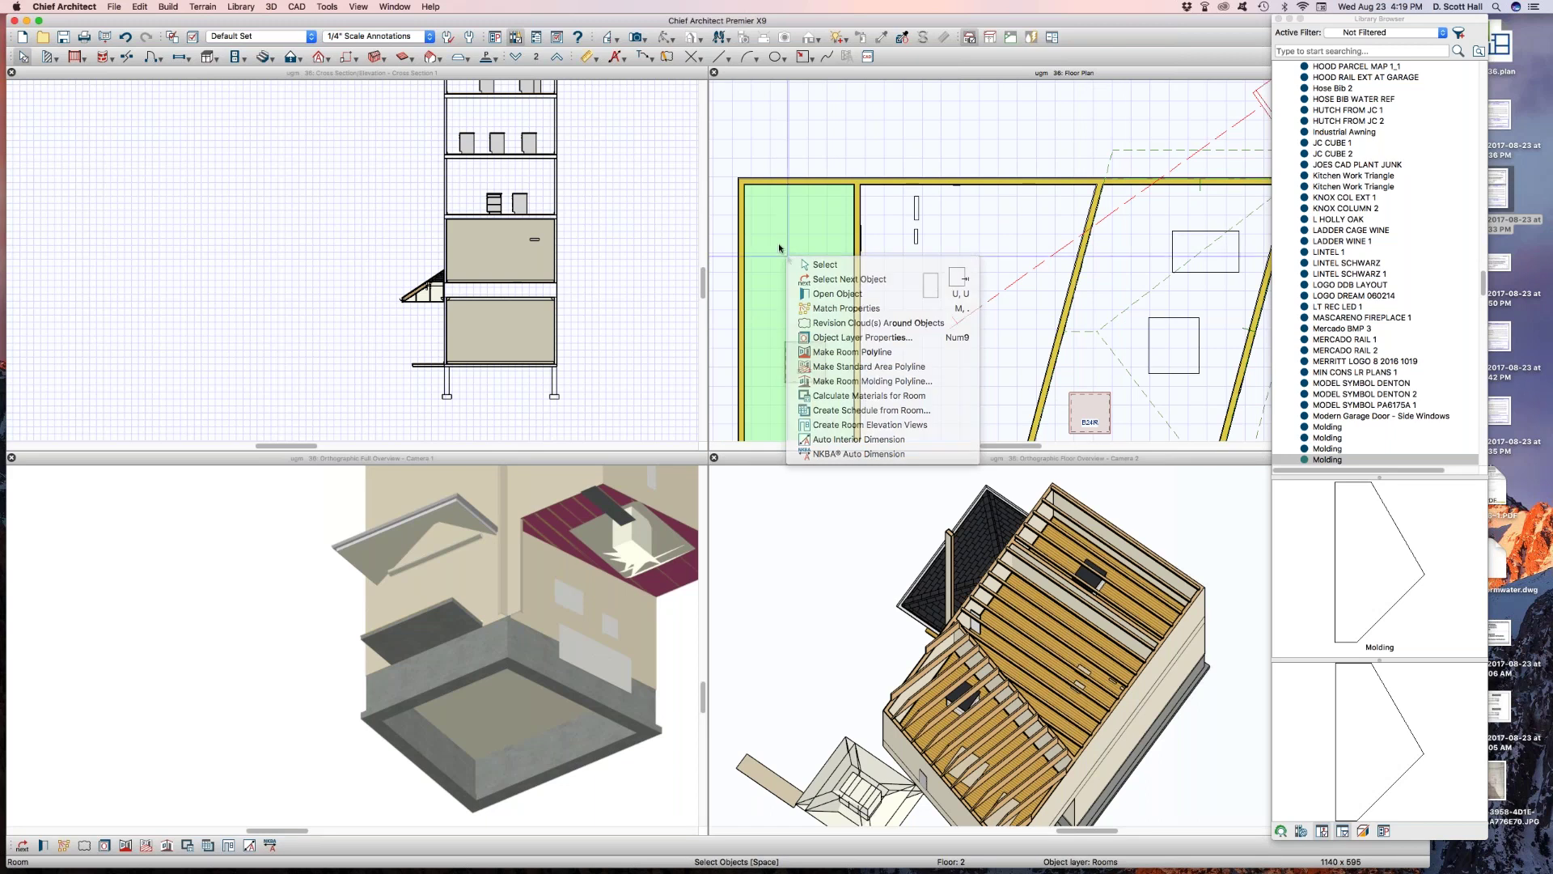
left_click(811, 148)
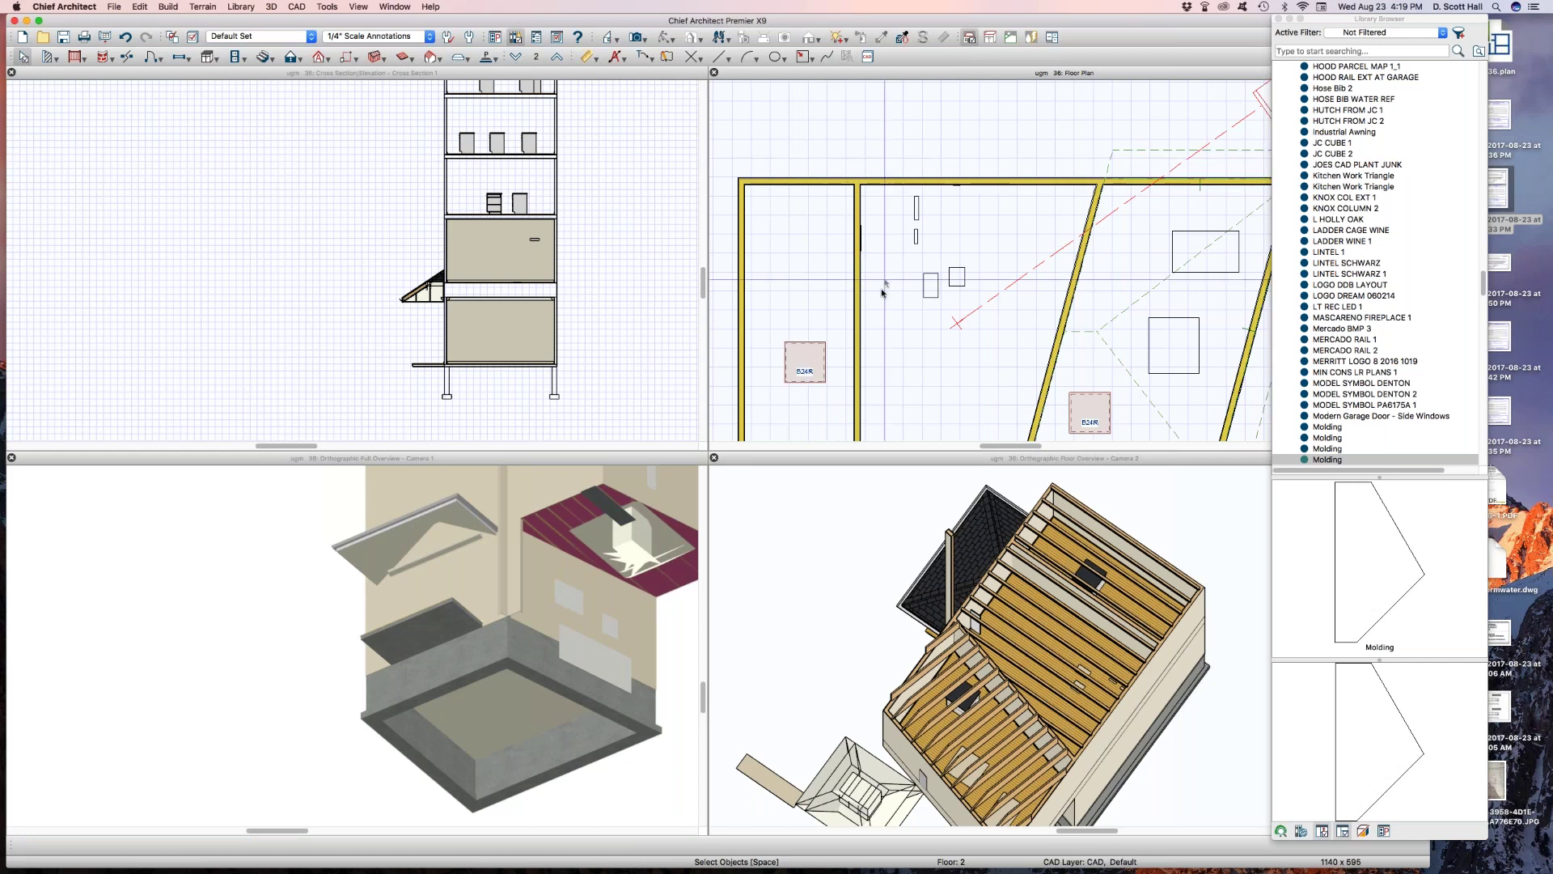
scroll(883, 293, "down", 2)
left_click(806, 263)
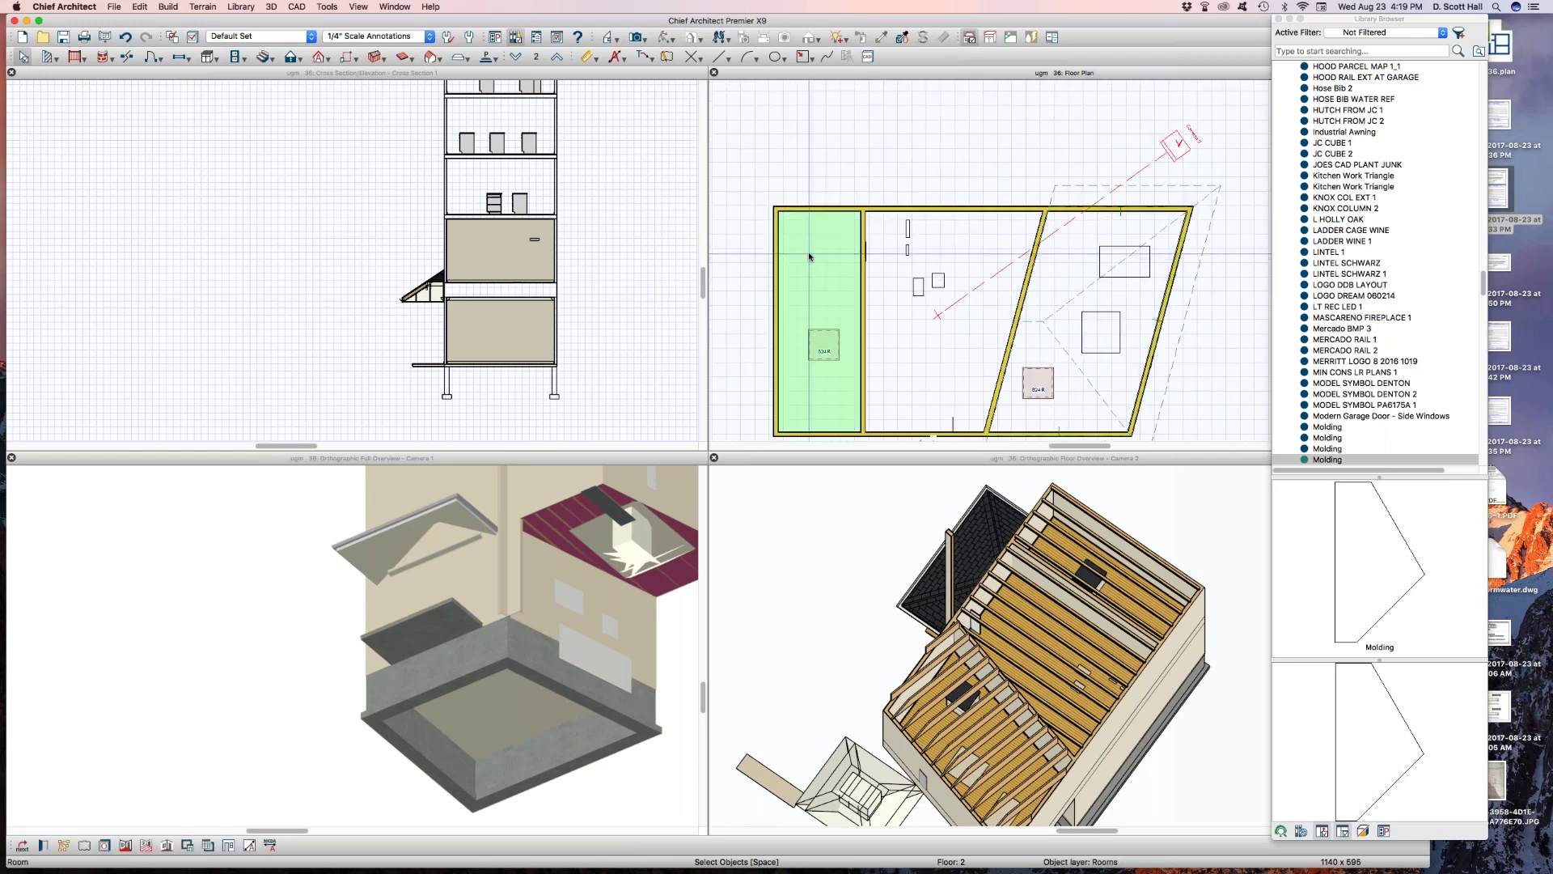
left_click(861, 133)
Open the molding defaults for the current floor, Floor 2
key("d")
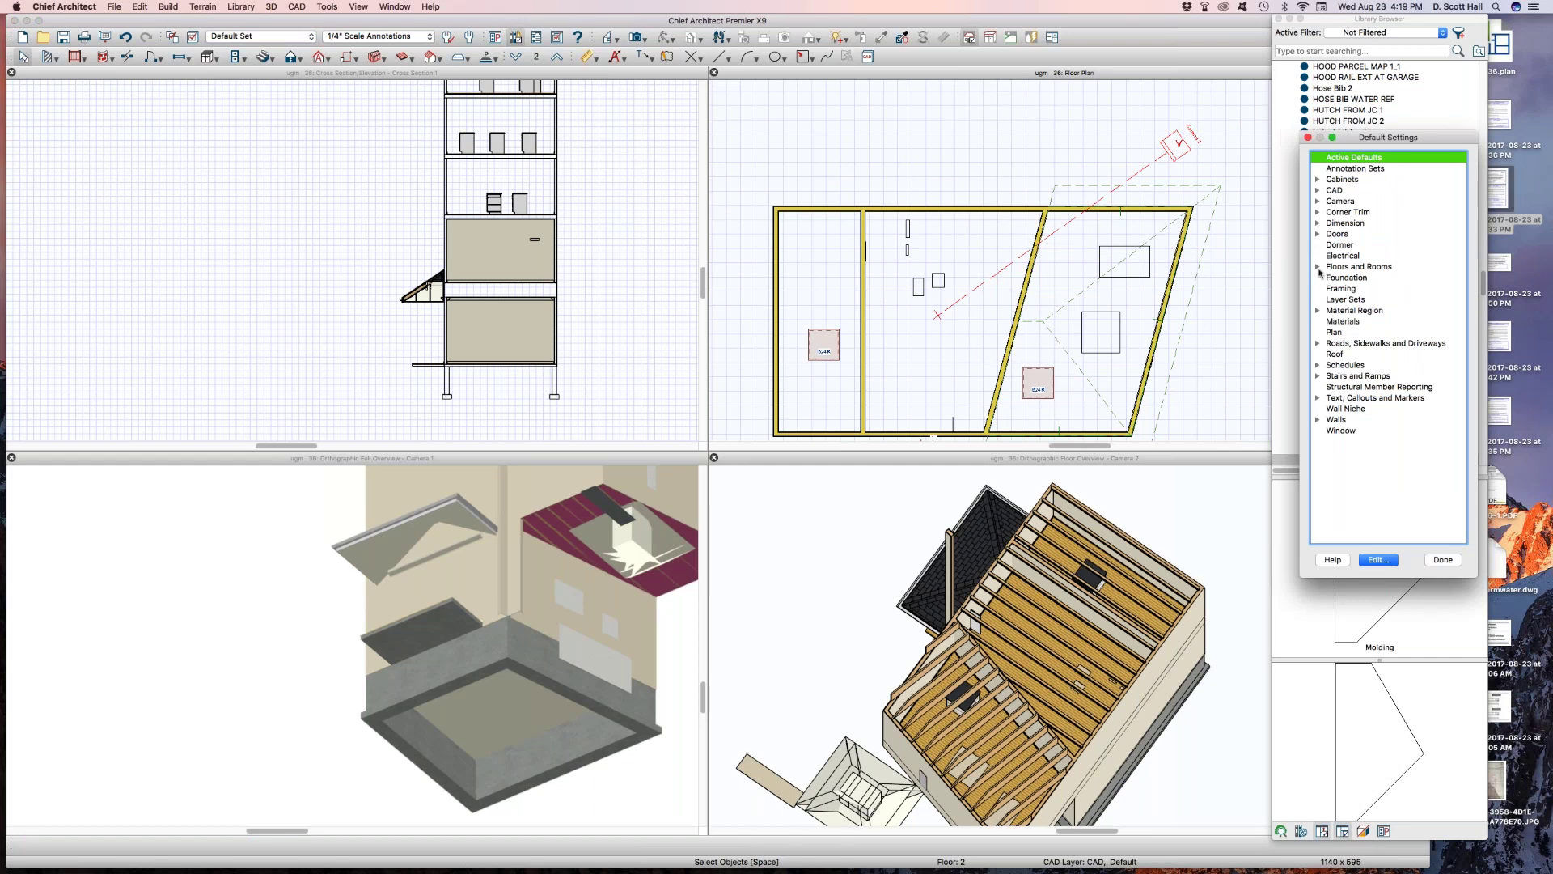
left_click(1318, 267)
left_click(1342, 289)
double_click(1341, 289)
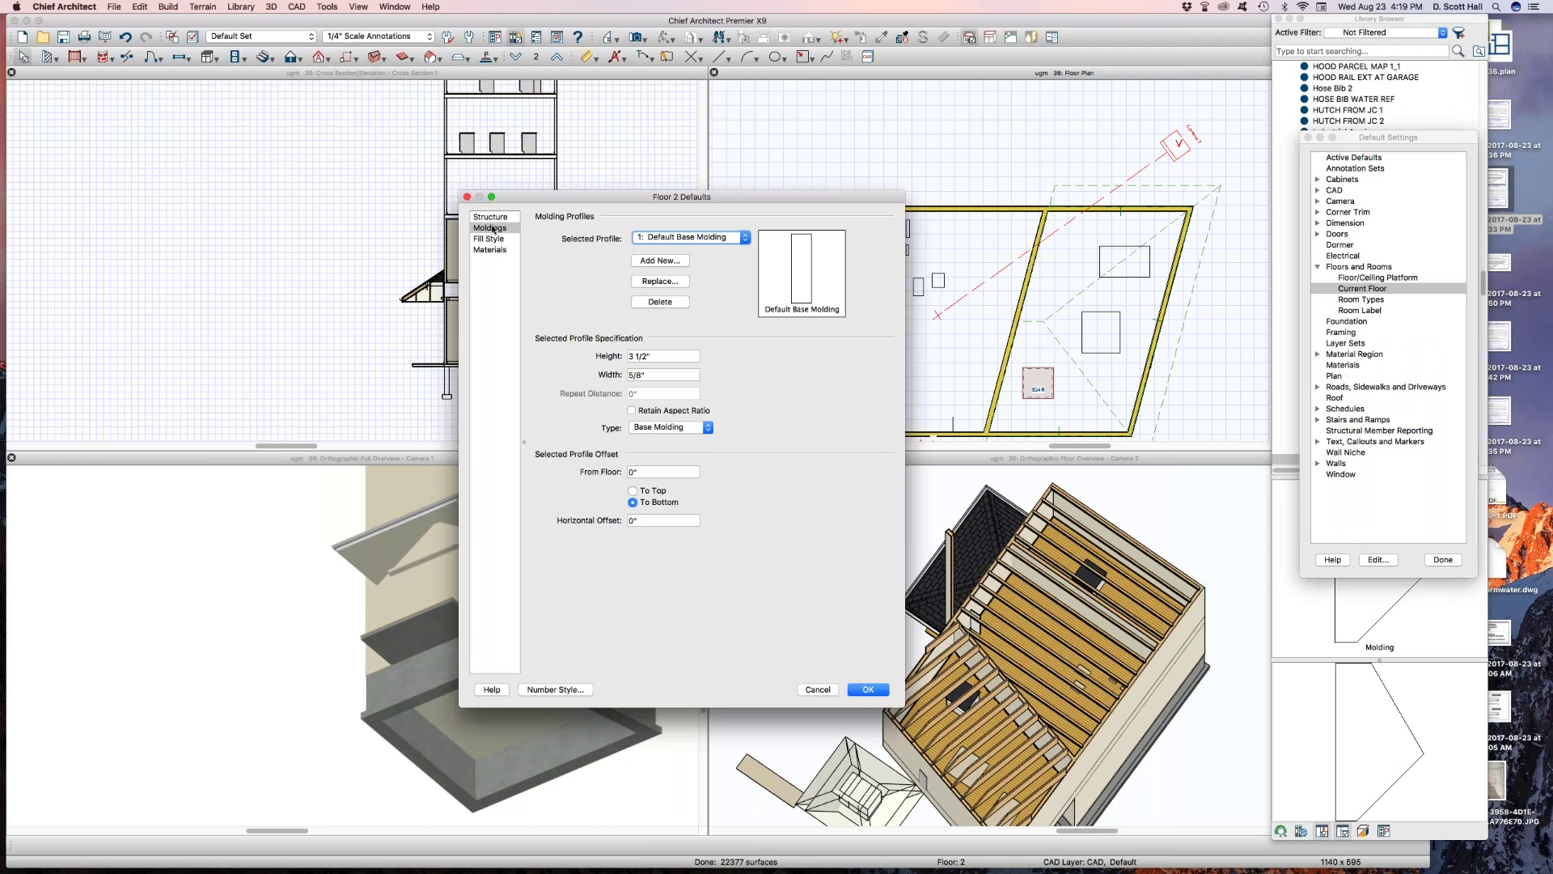
Add the base molding profile CA-69 from the core catalogs to the Floor 2 default moldings
left_click(660, 261)
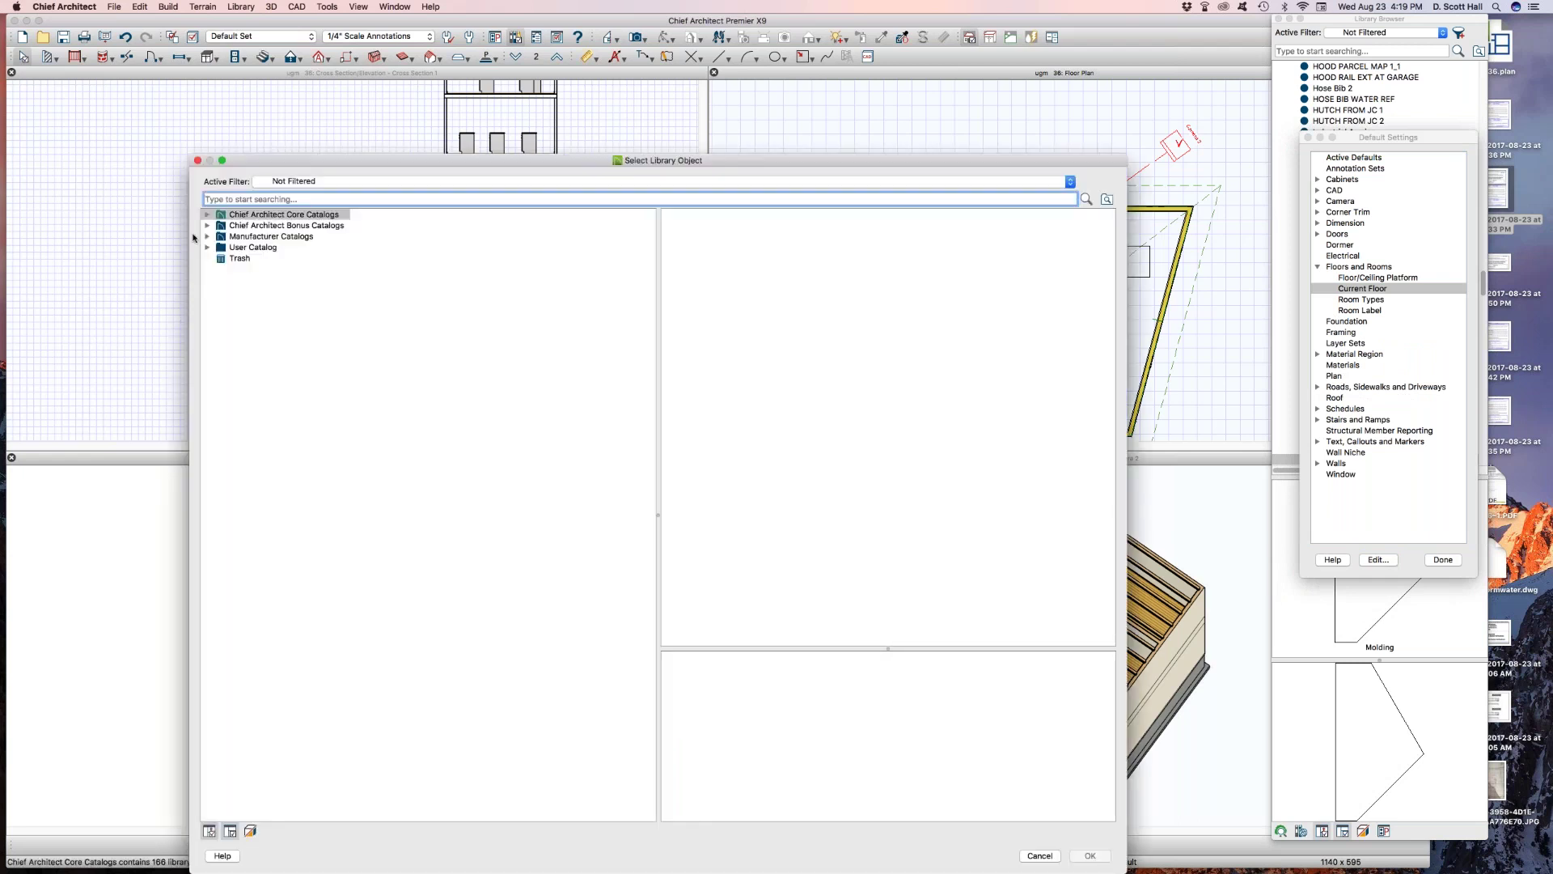
left_click(215, 215)
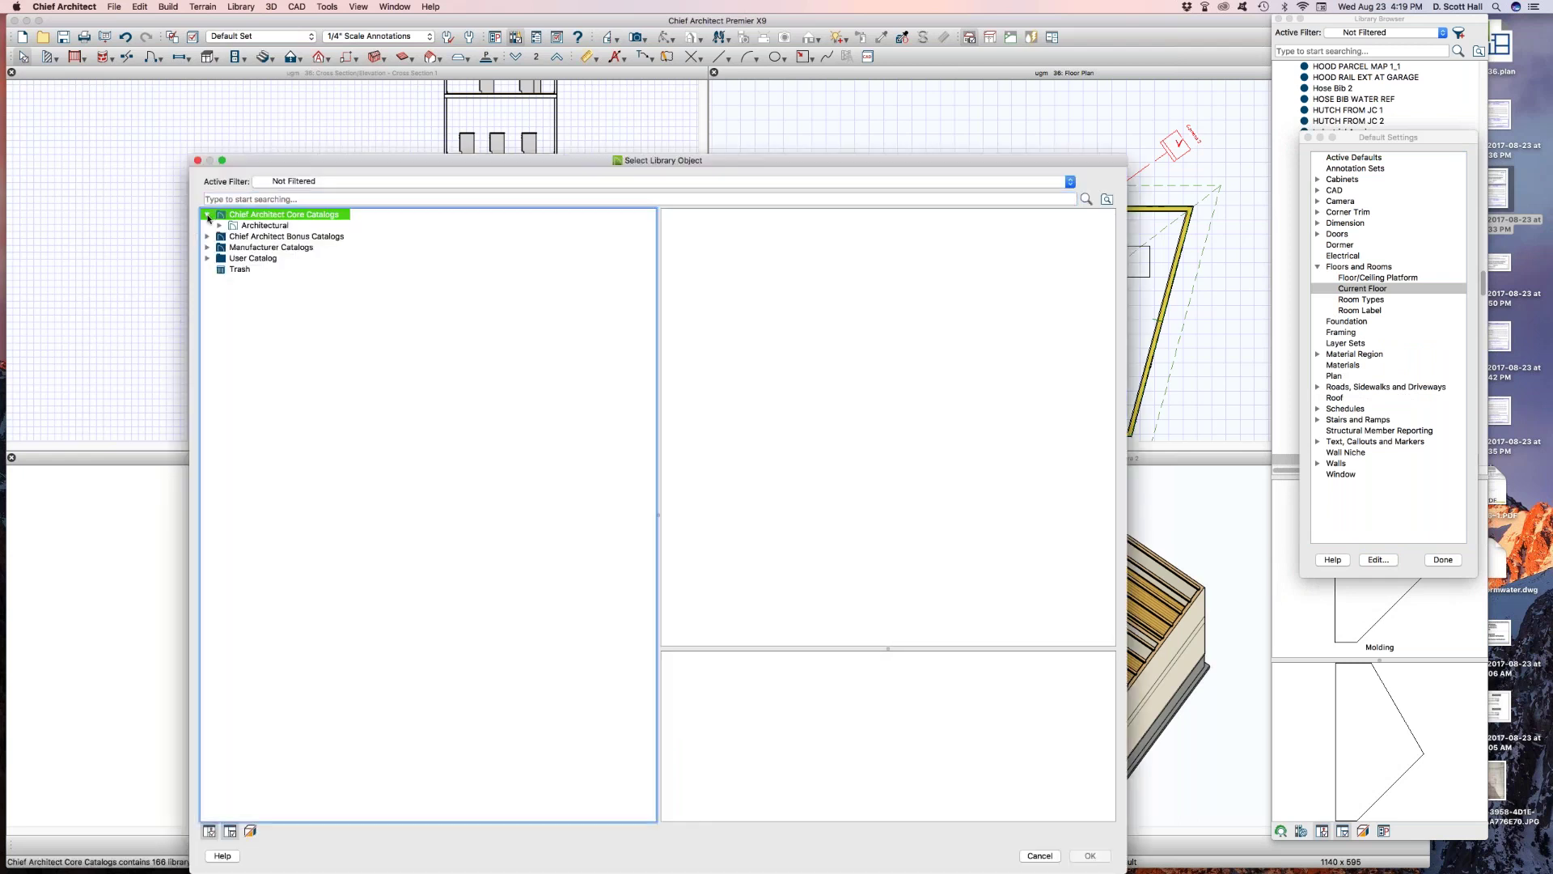
left_click(207, 215)
left_click(220, 226)
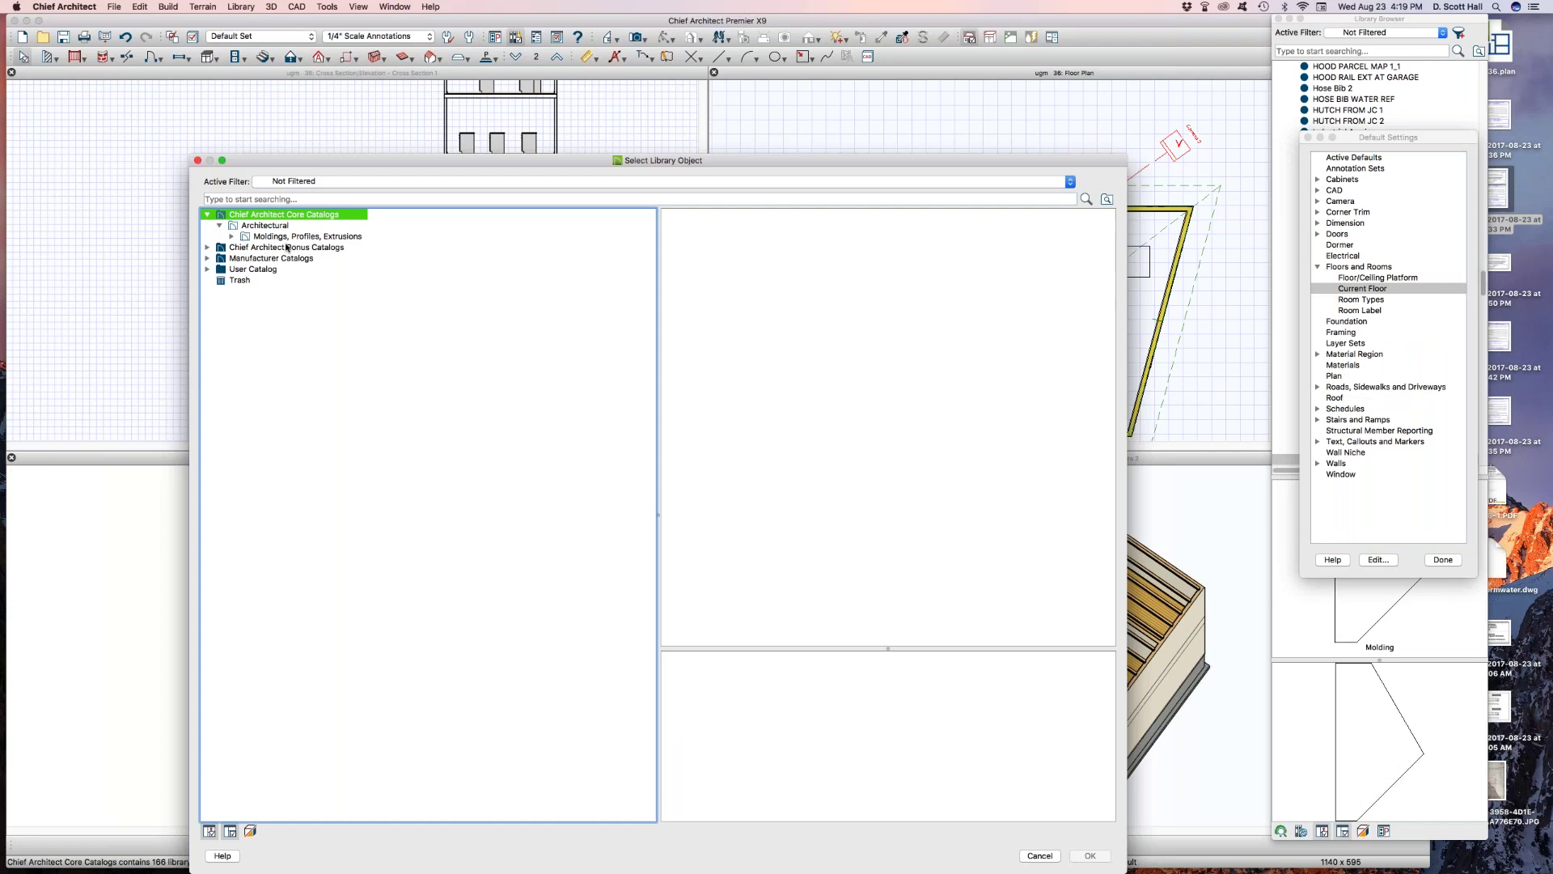
left_click(261, 237)
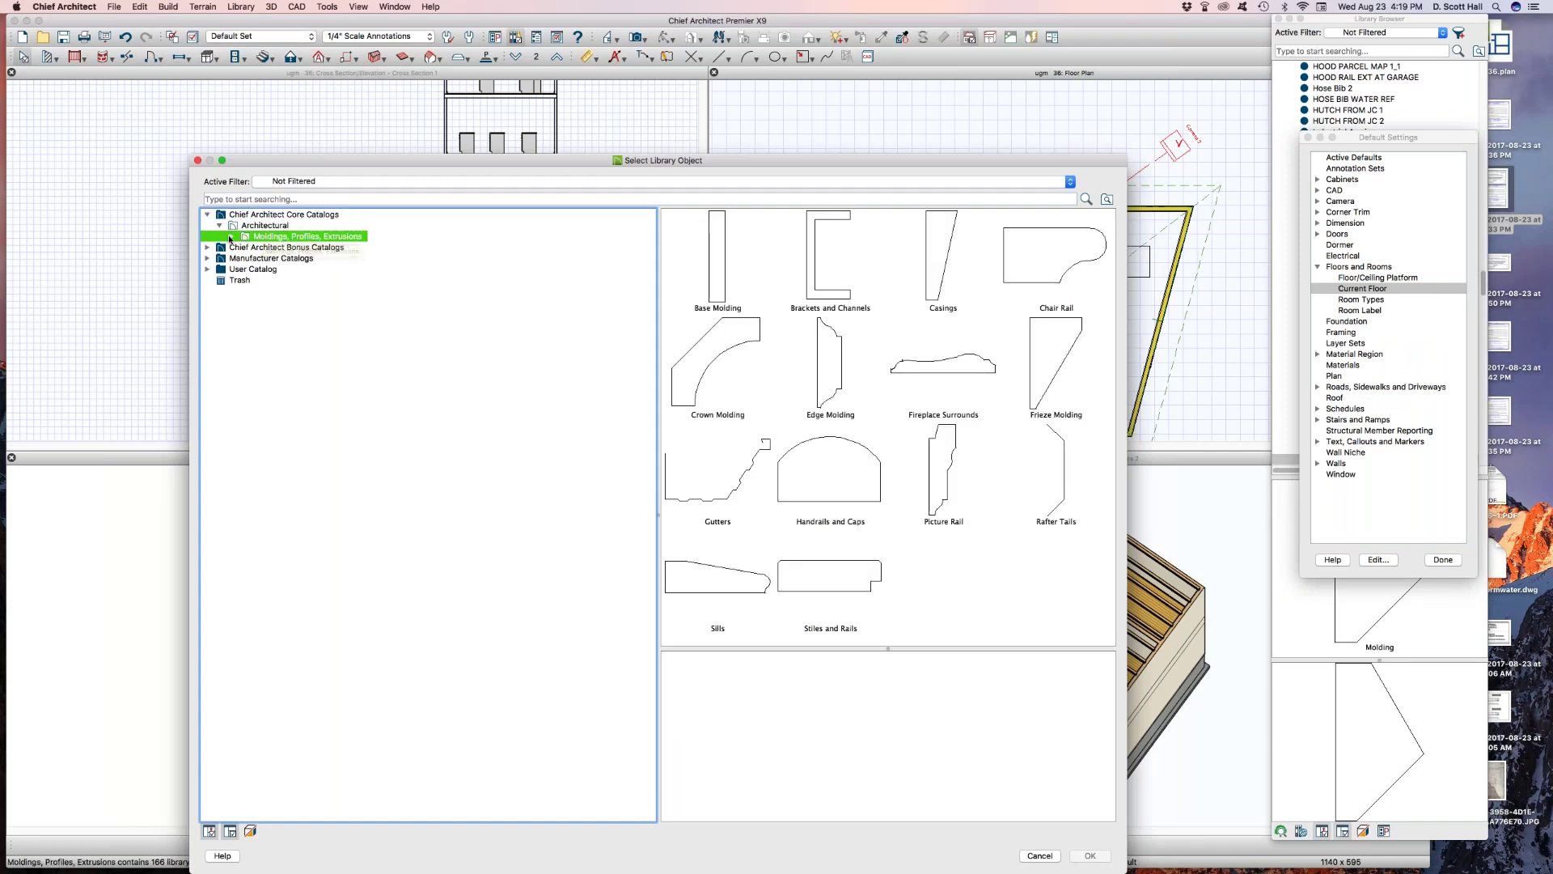
left_click(232, 236)
left_click(292, 292)
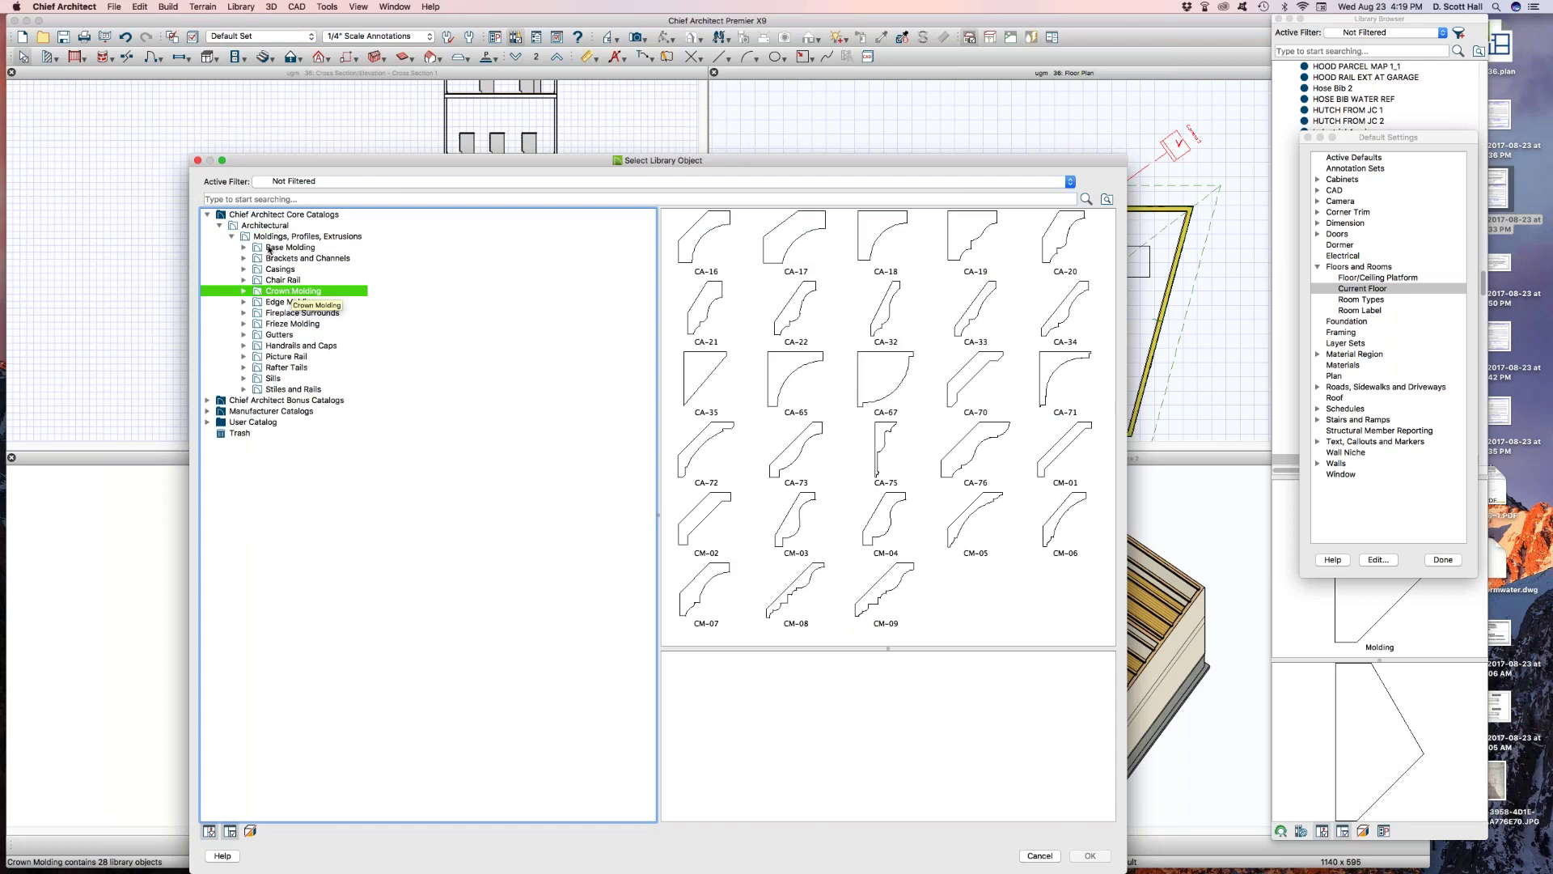
left_click(270, 249)
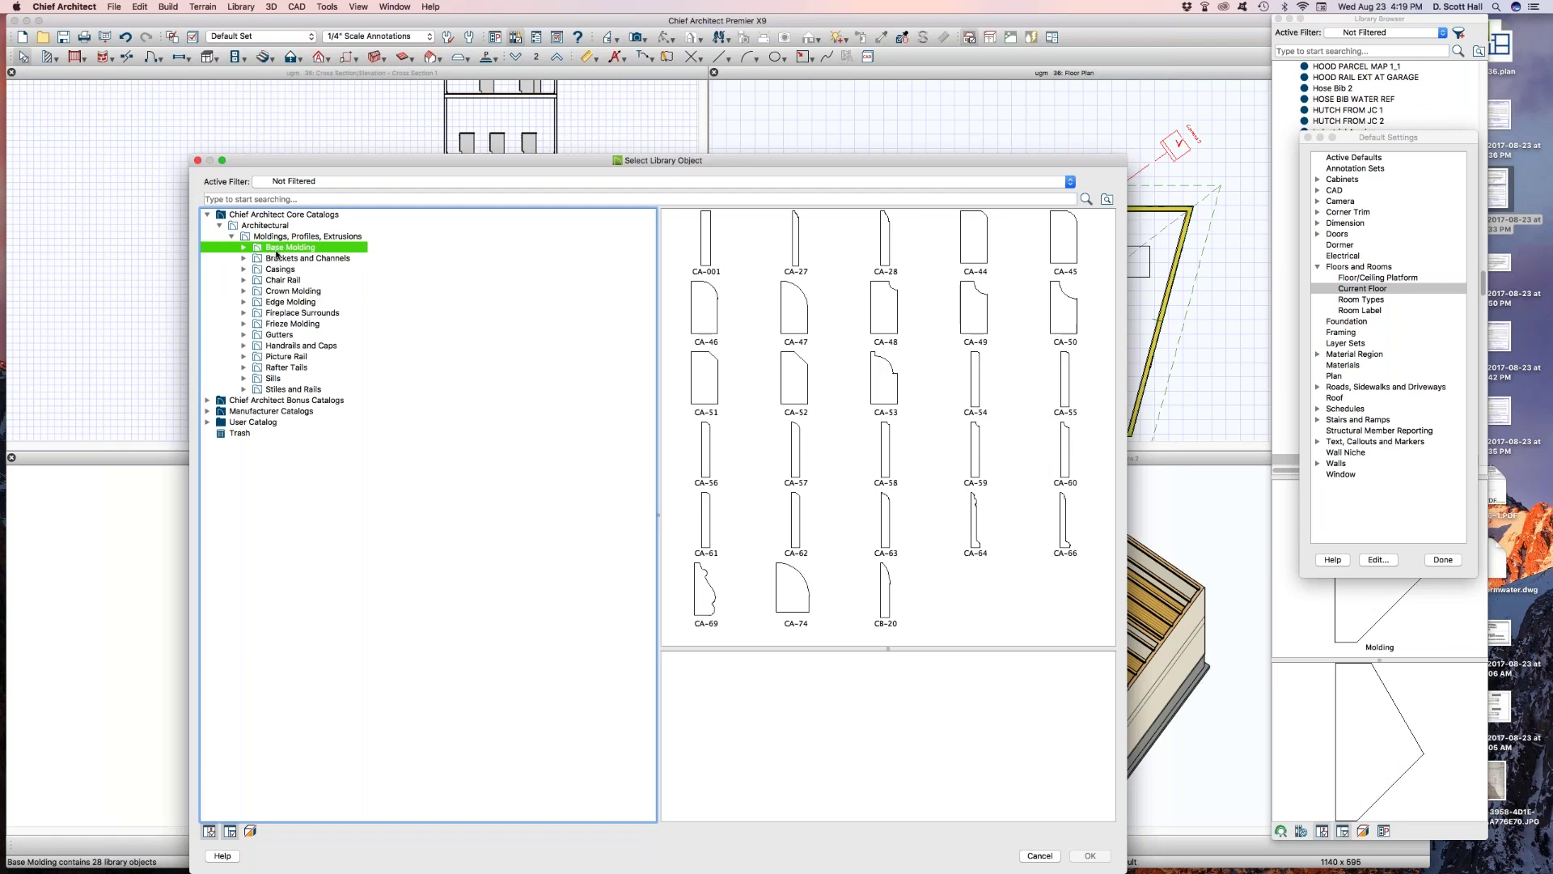
left_click(718, 623)
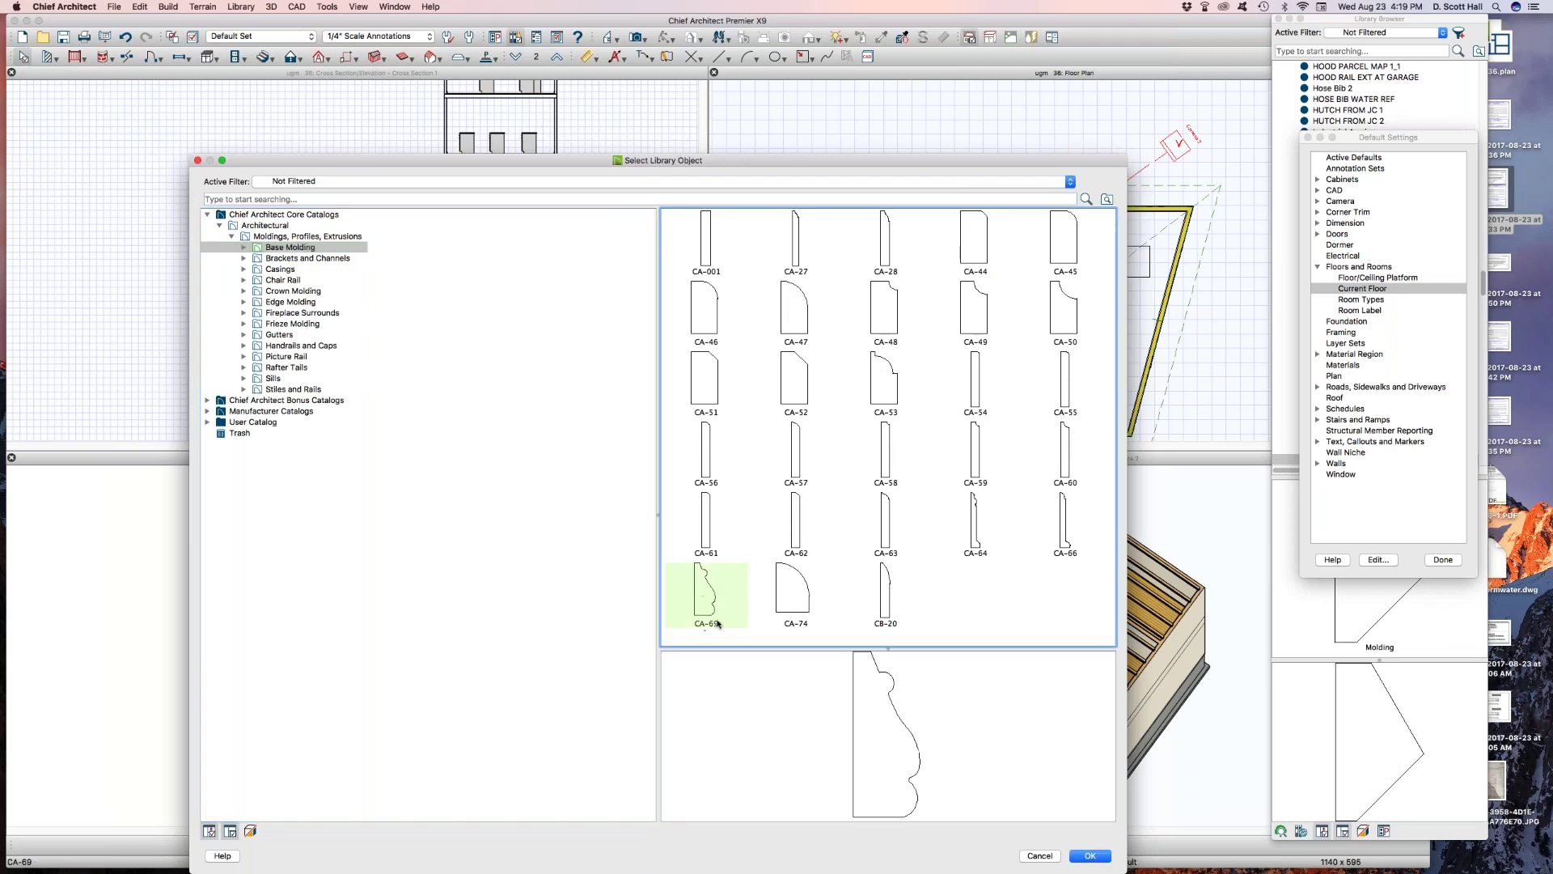
left_click(1089, 856)
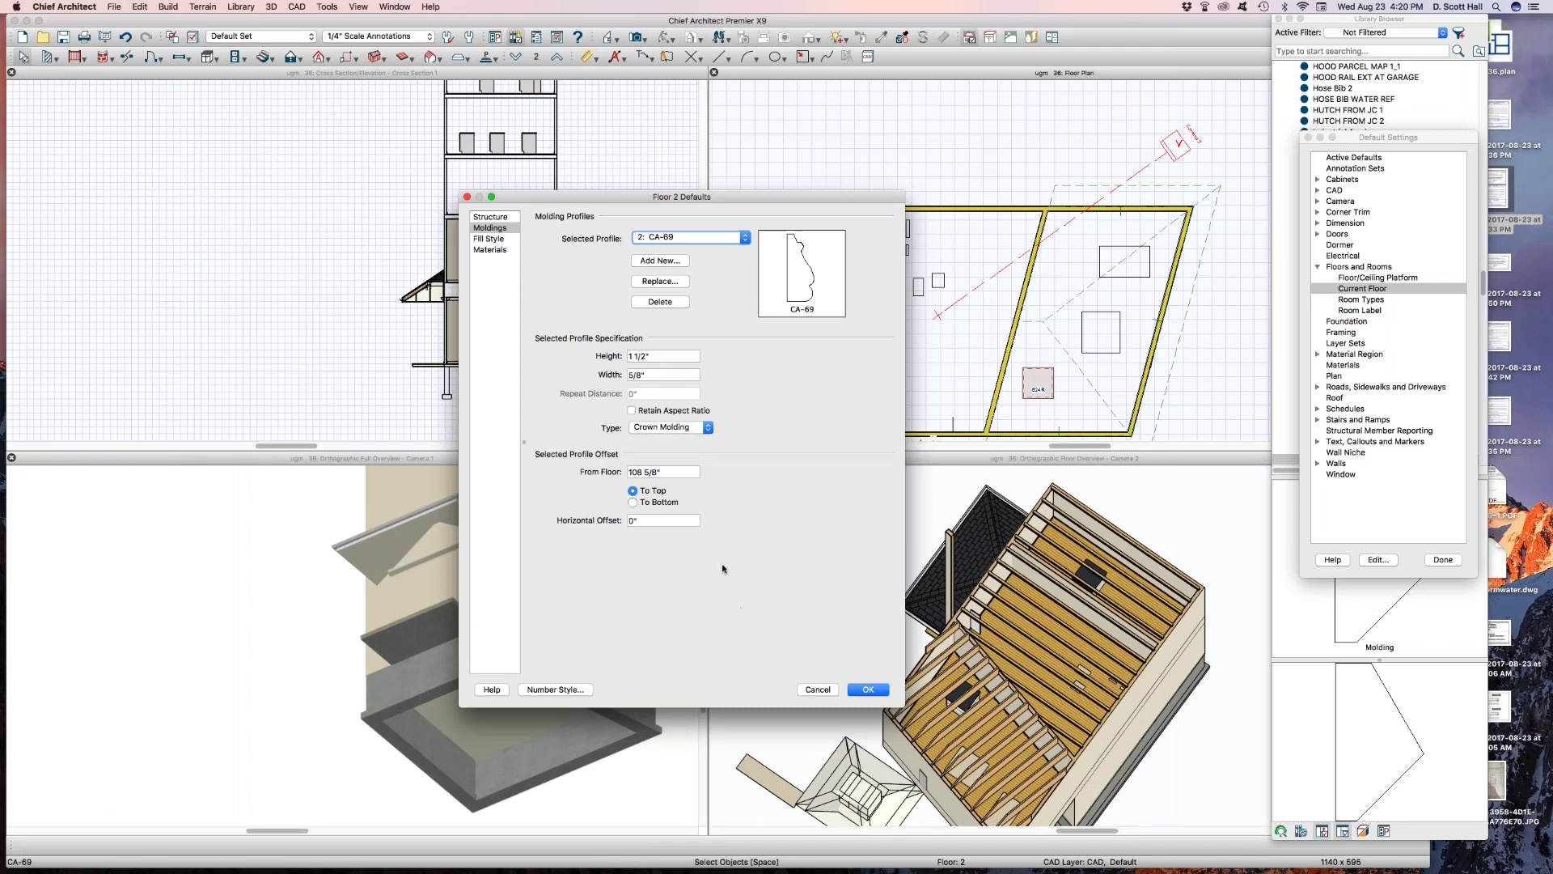
Add the chair rail profile CA-25 to the Floor 2 default moldings and apply the floor defaults
left_click(652, 262)
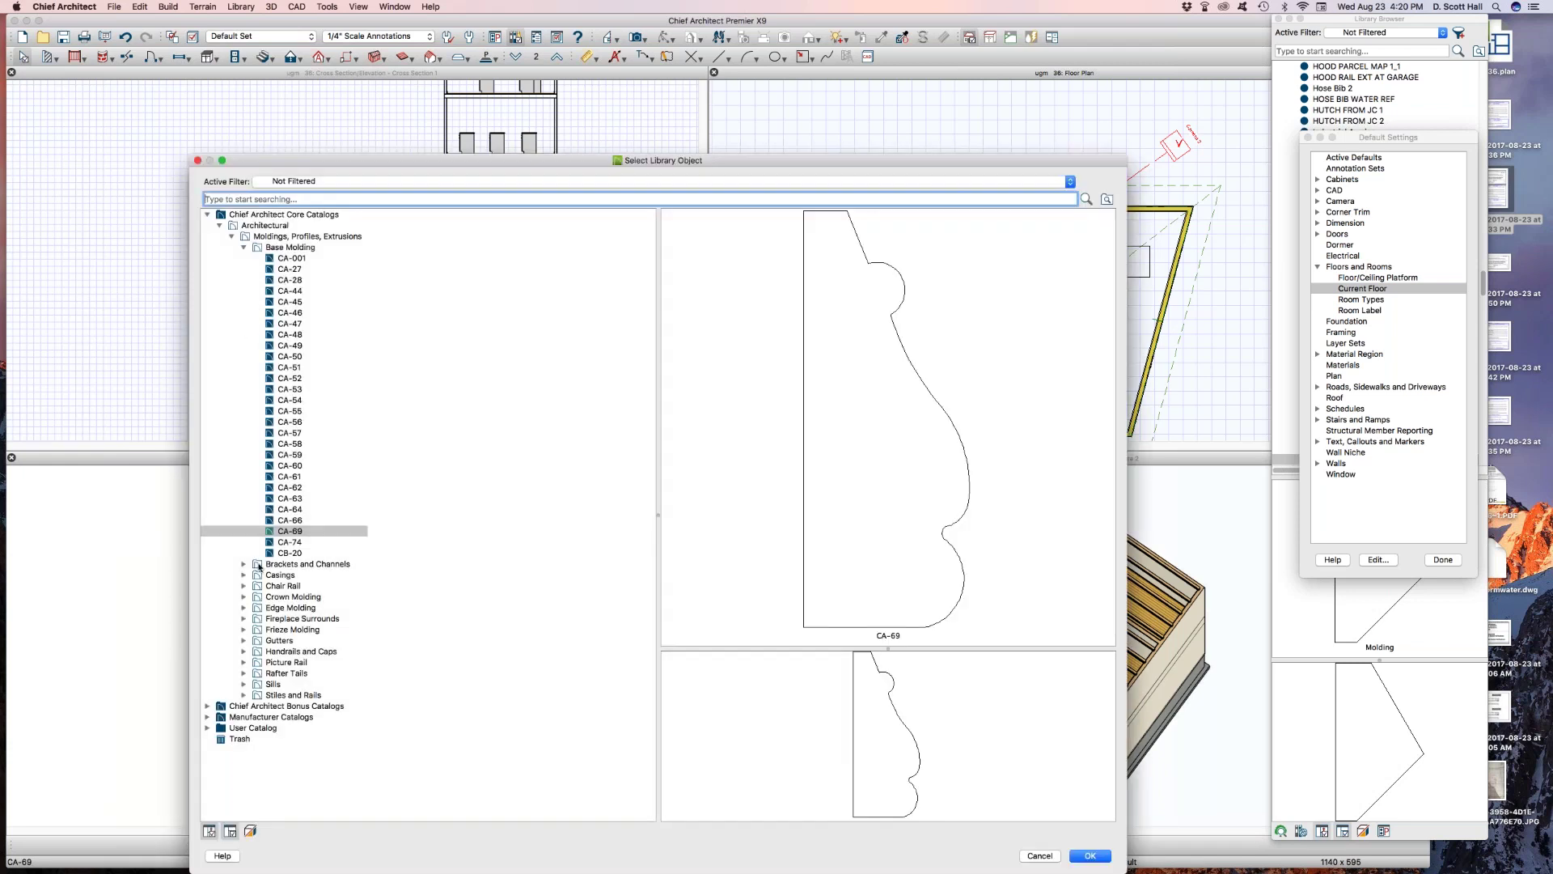
left_click(244, 586)
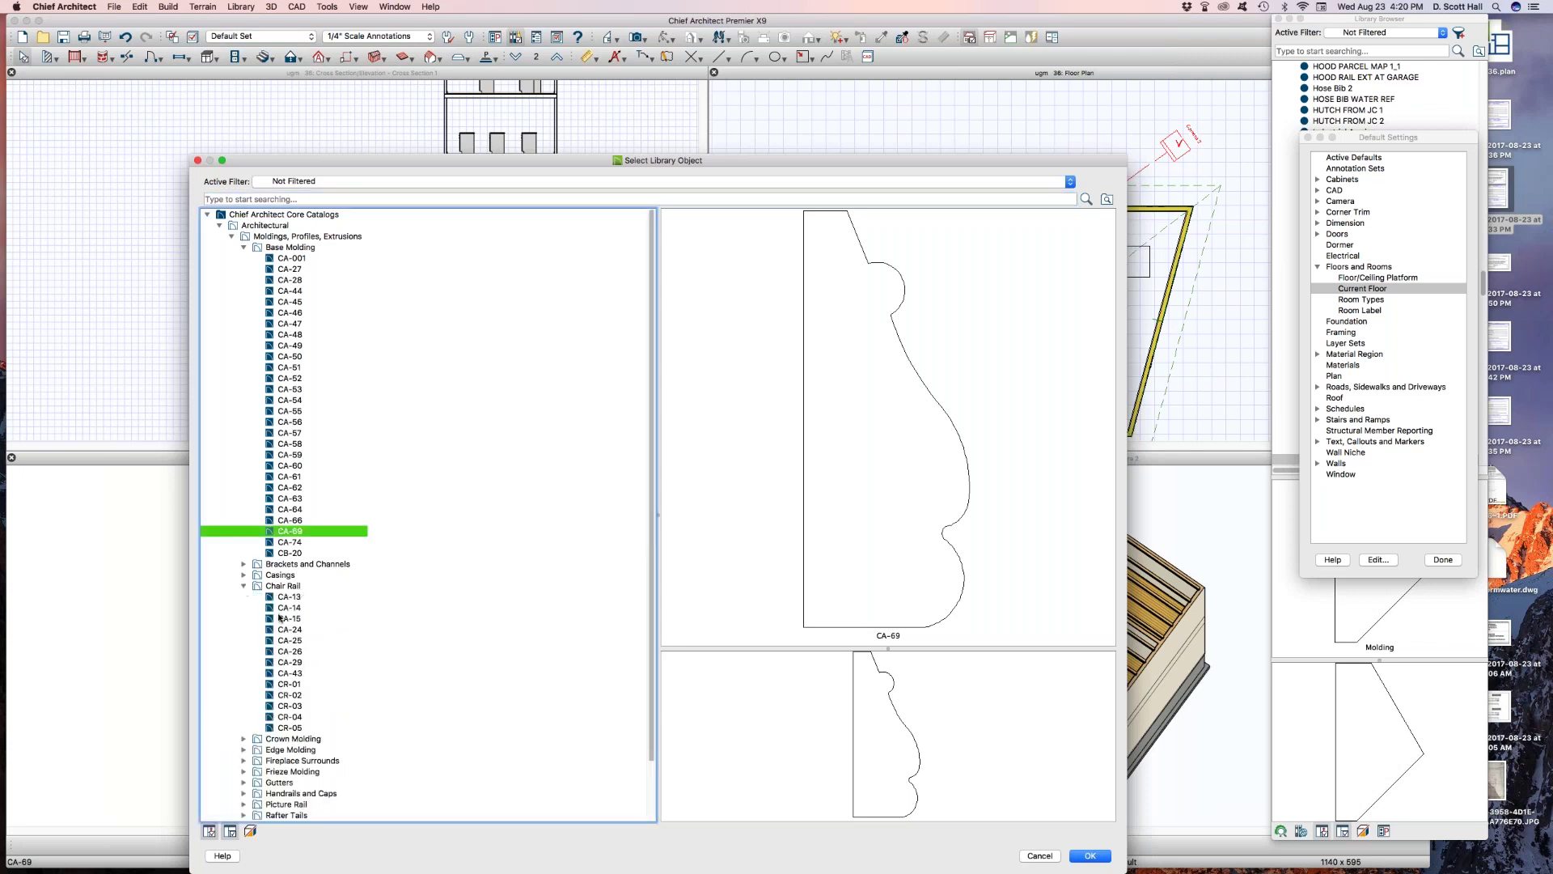
left_click(293, 640)
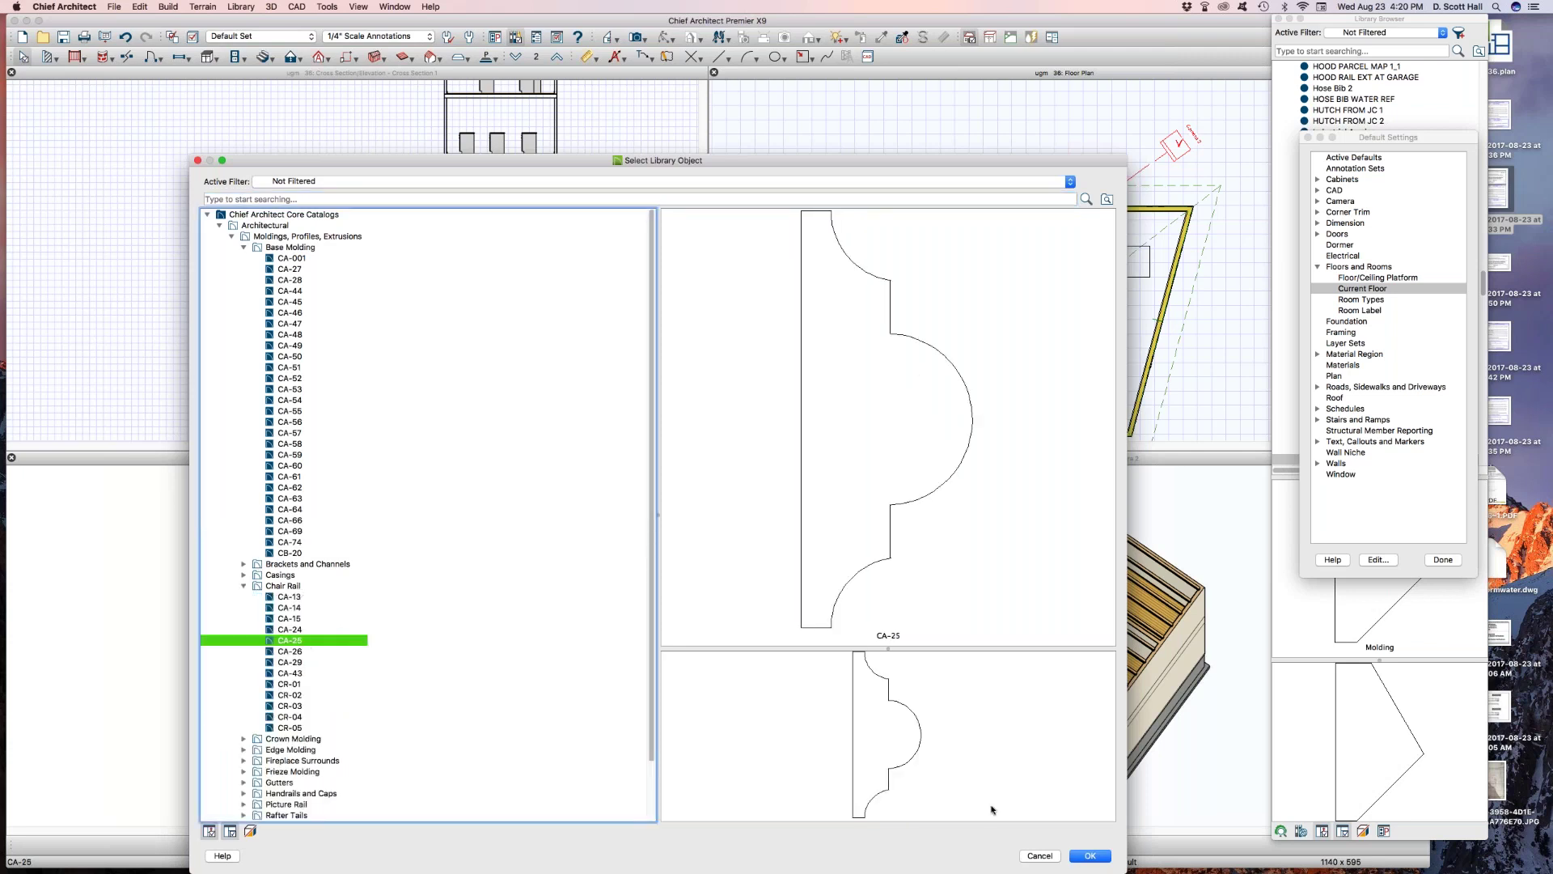
left_click(1091, 855)
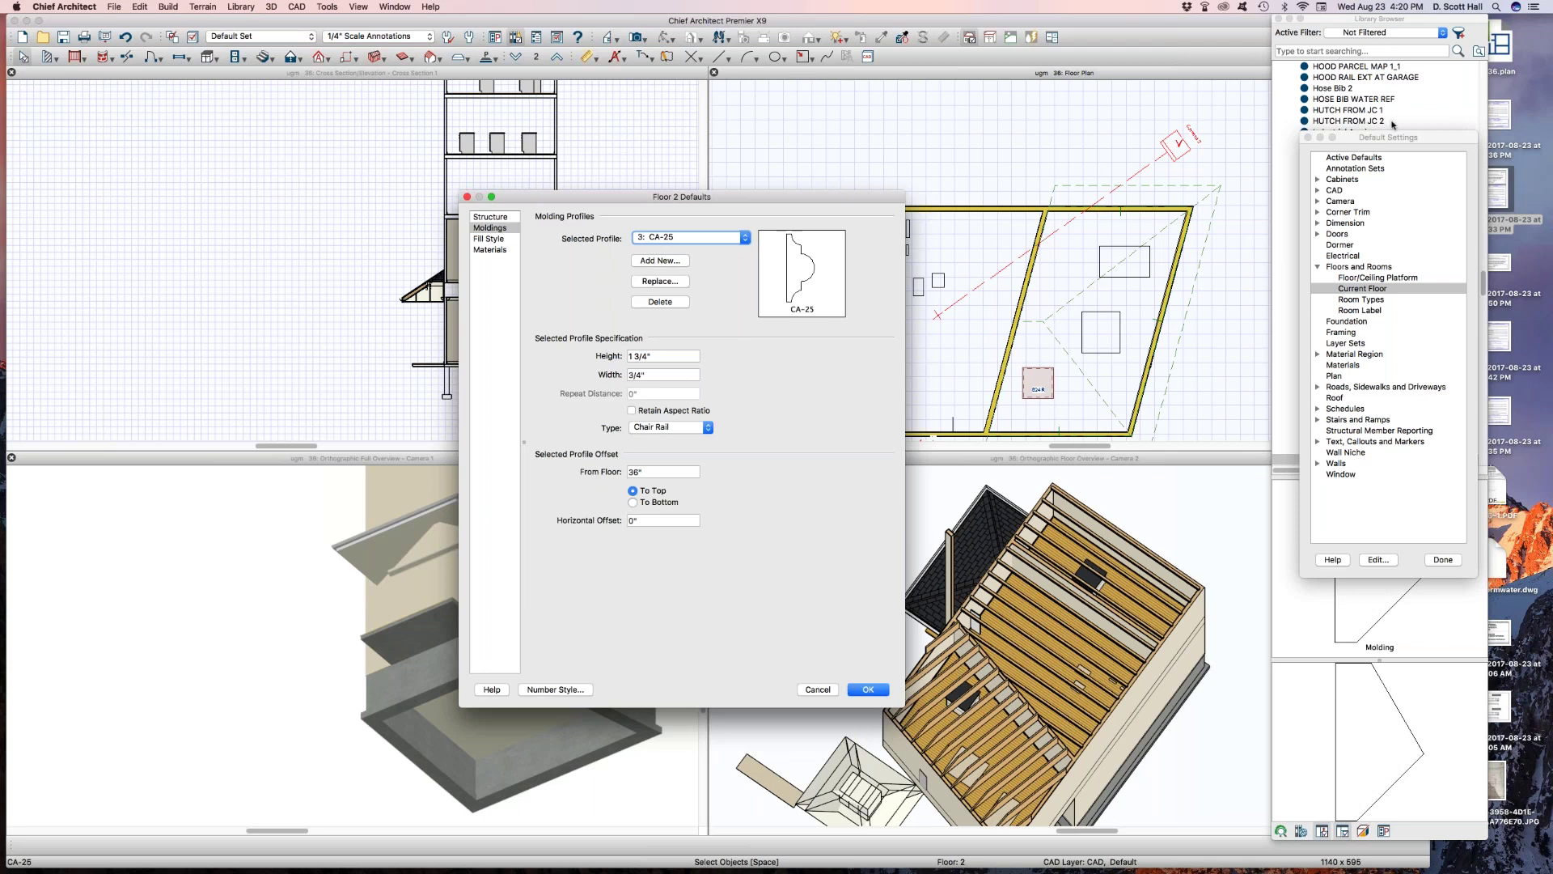
left_click_drag(1394, 137, 1117, 416)
left_click(869, 688)
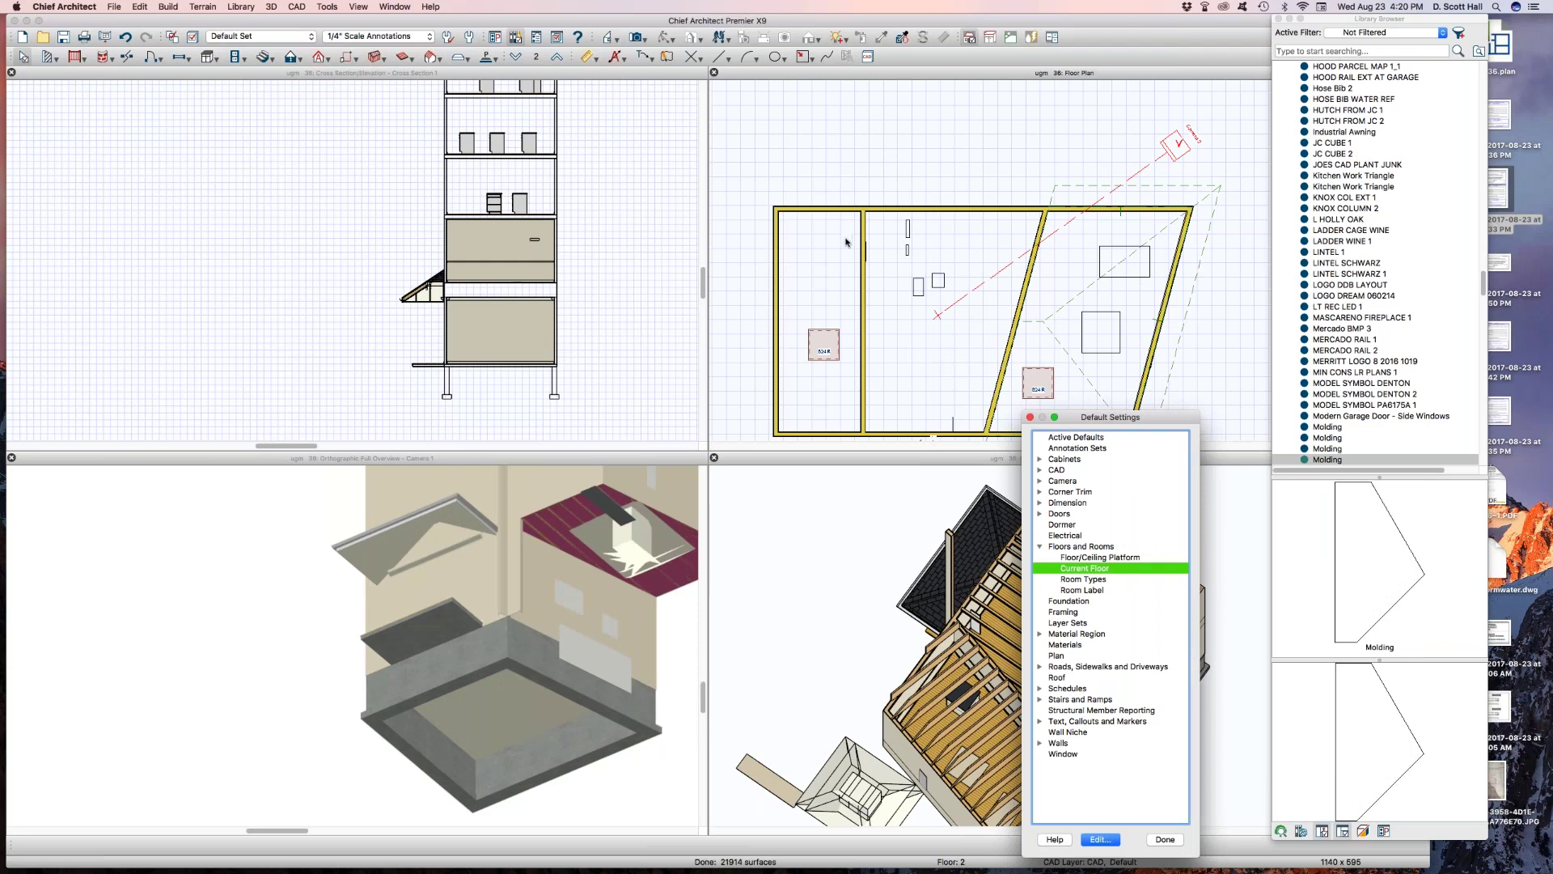
left_click(1165, 839)
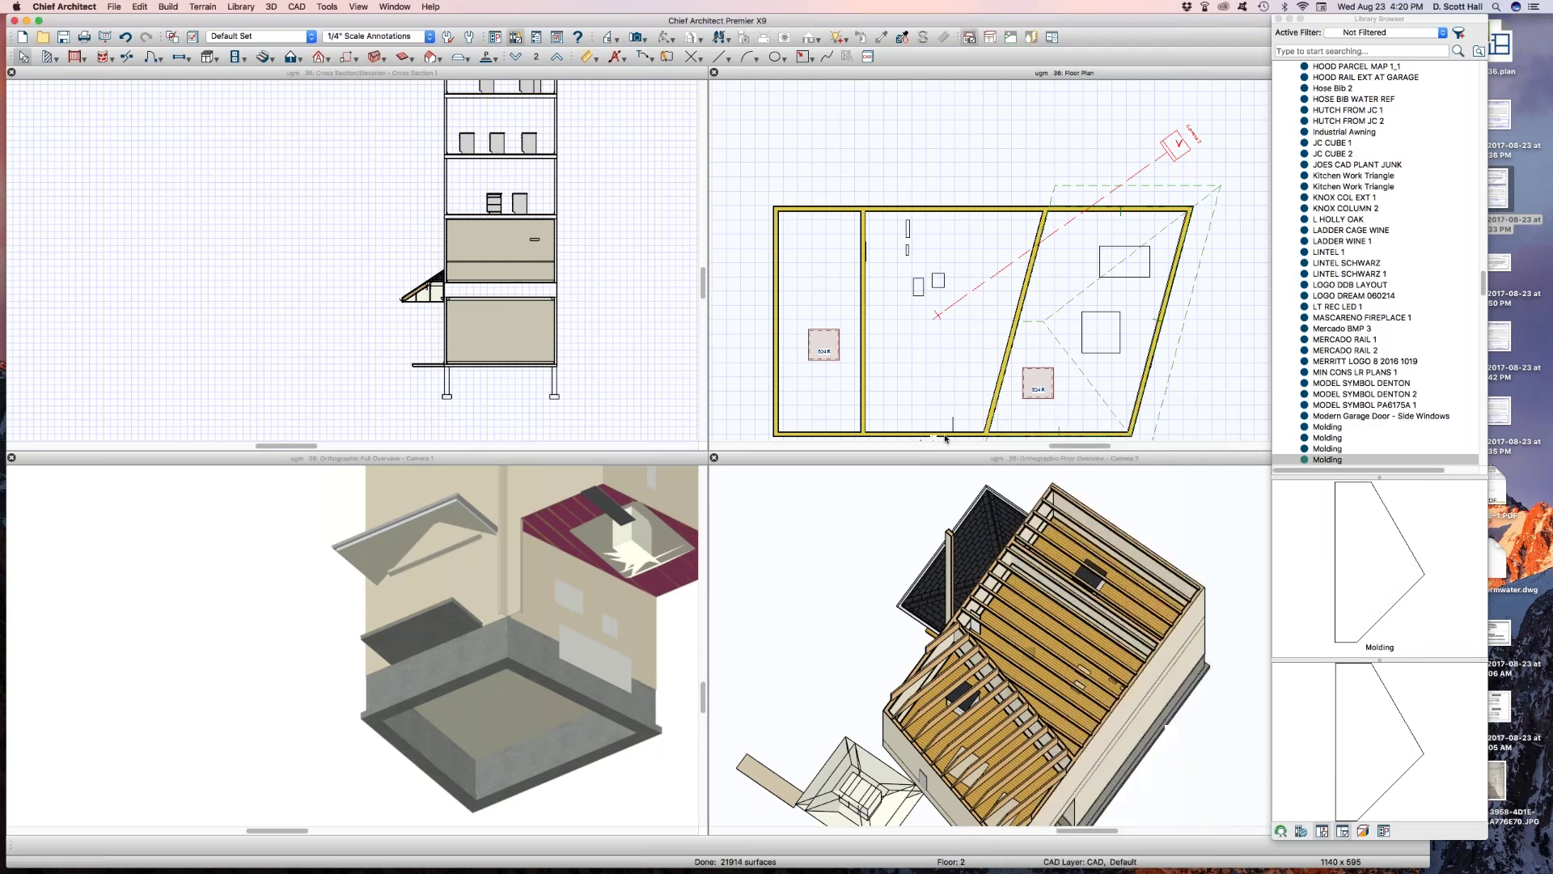
Select the square material region in the slanted end room on Floor 2 and review its available edit commands
scroll(917, 314, "down", 3)
scroll(985, 366, "up", 3)
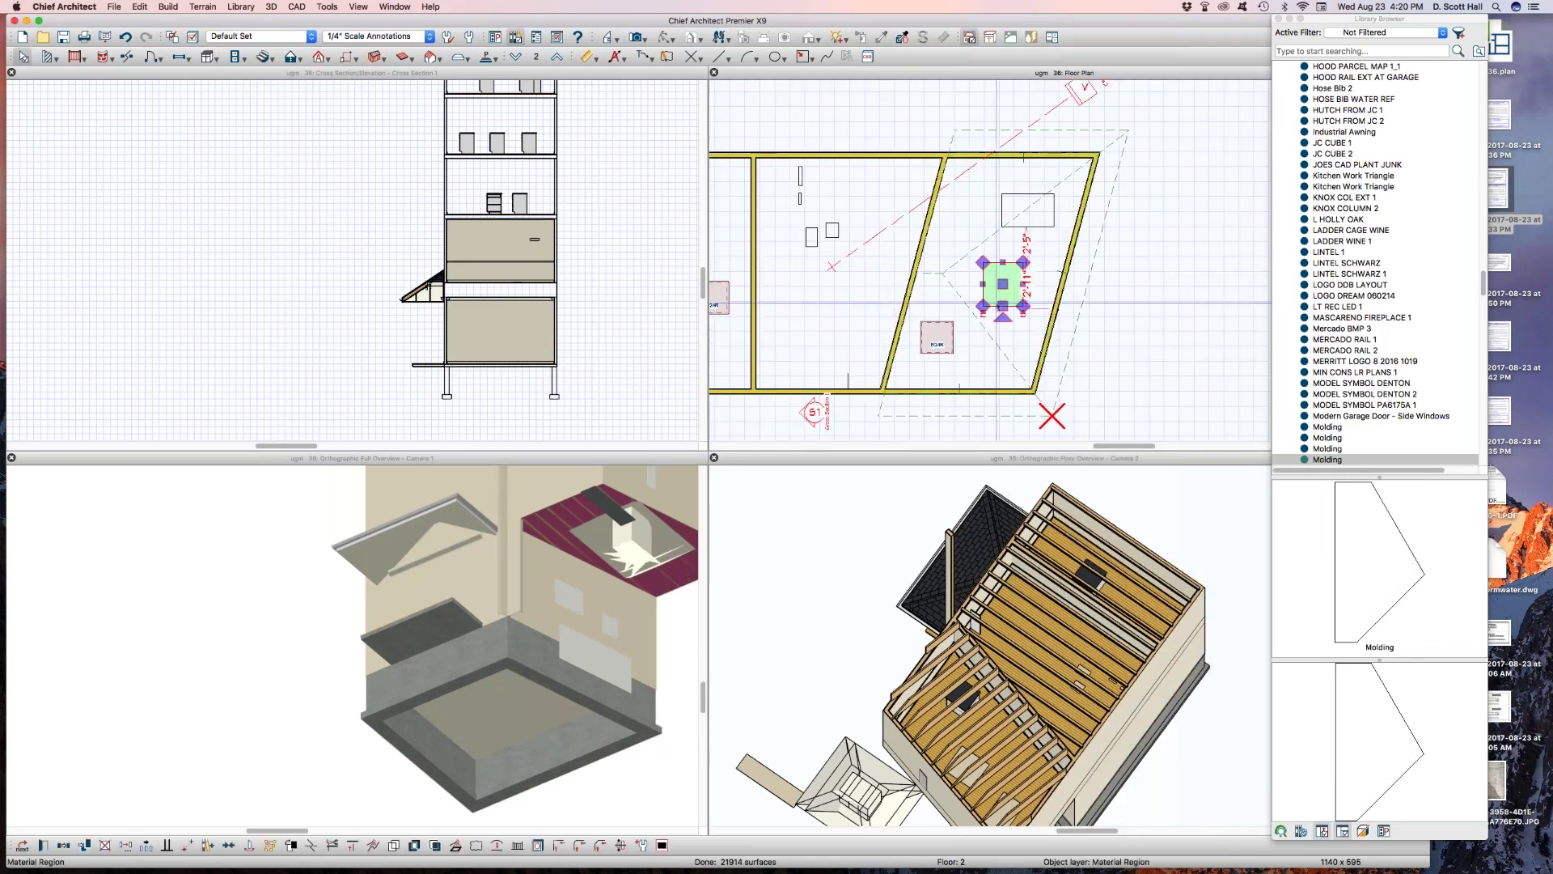
right_click(998, 305)
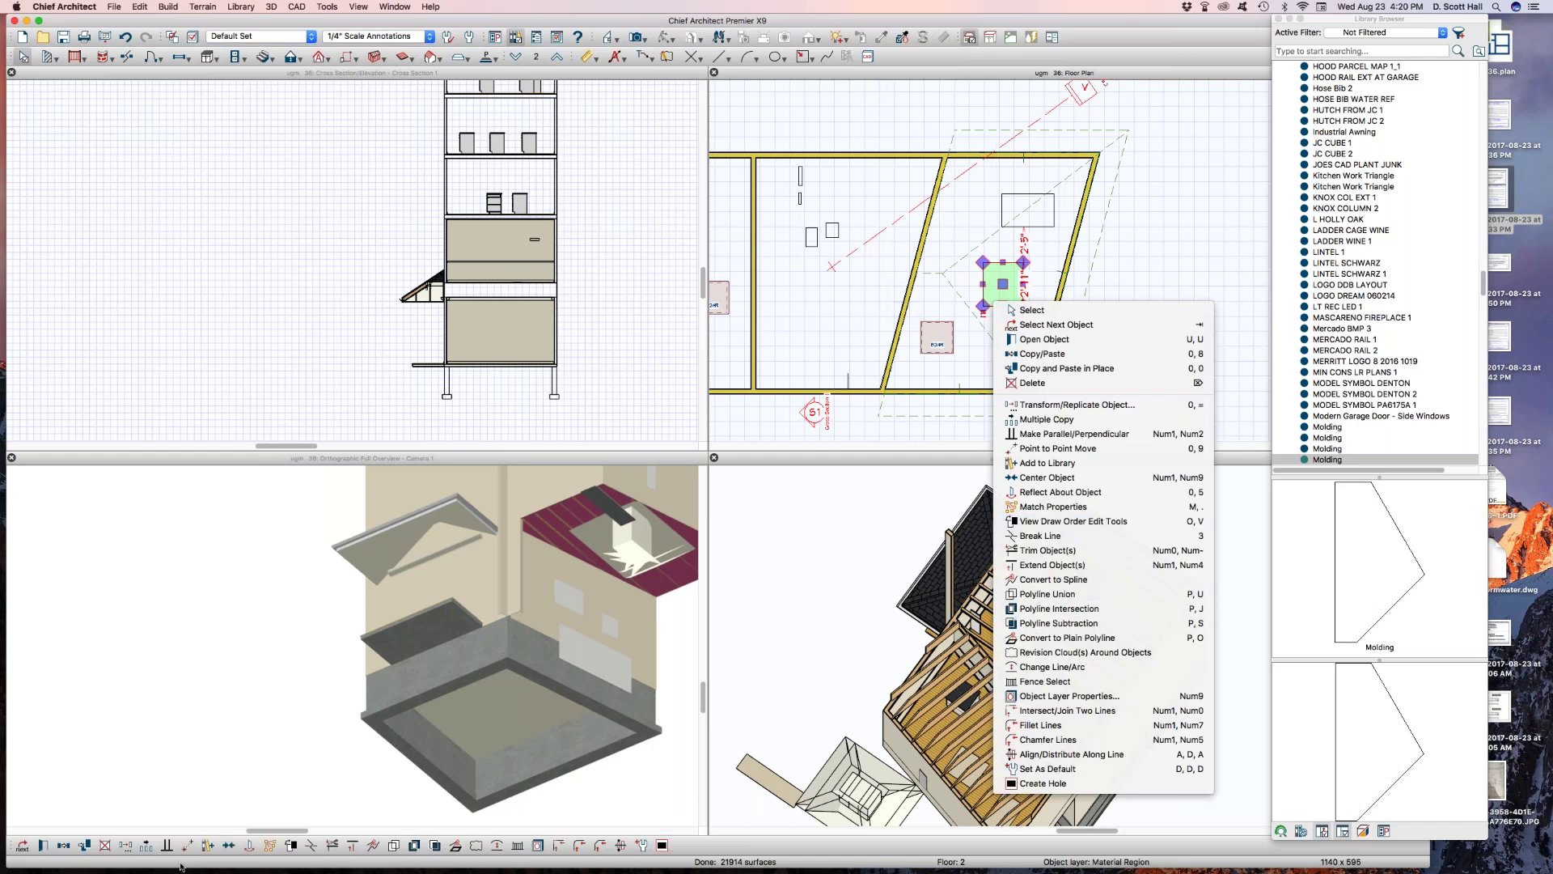
left_click(208, 843)
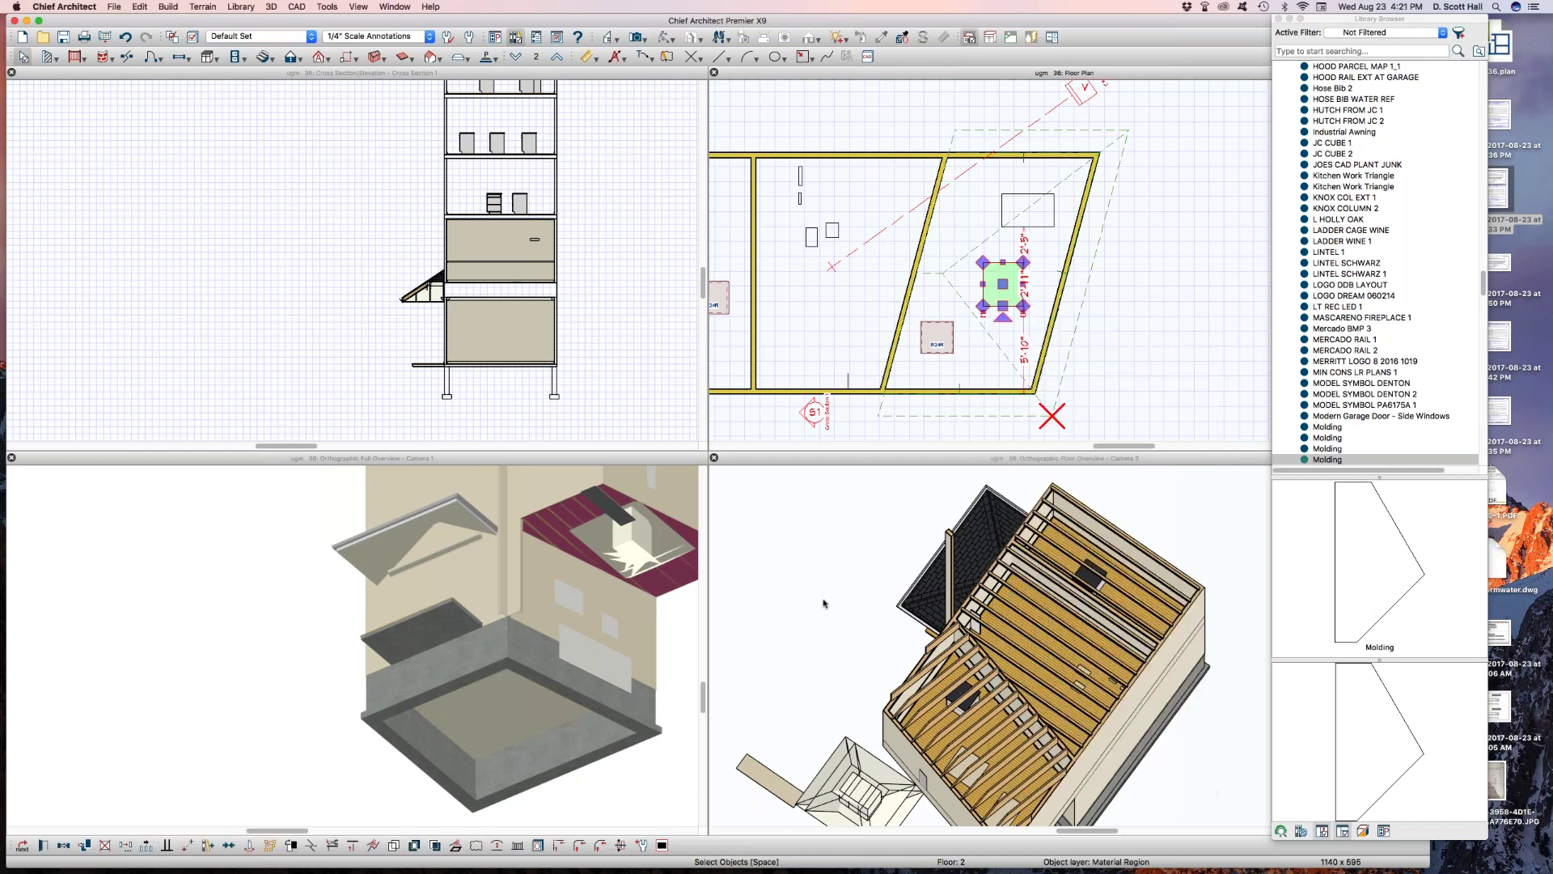
Rename the last Molding entry in the user library as jpc junk 4
left_click(1329, 460)
double_click(1333, 461)
type("p")
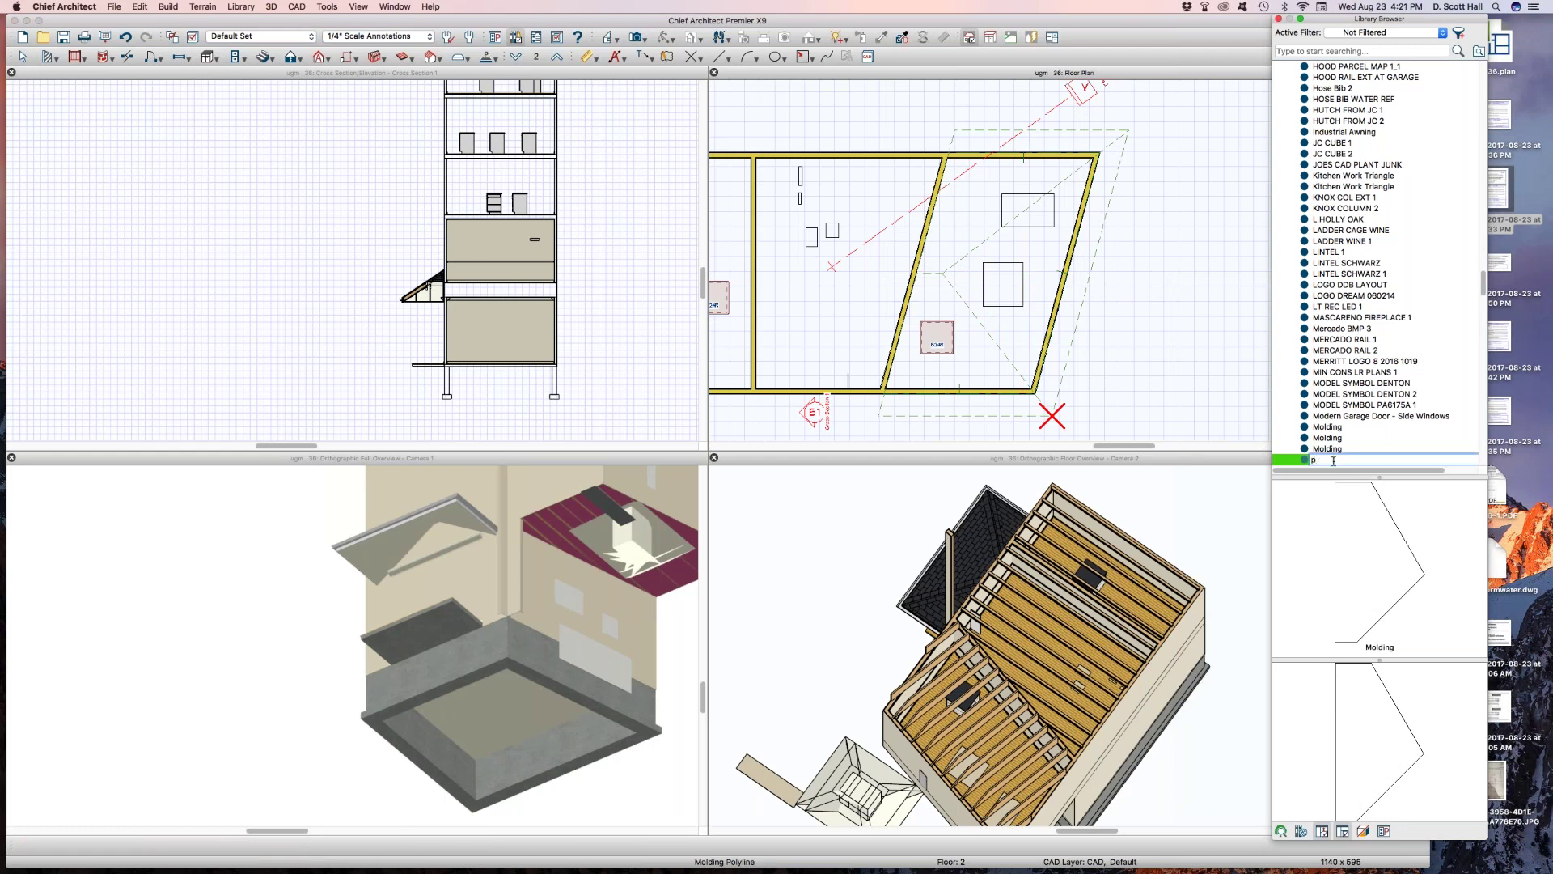
type("jpc jo")
type("unk 4")
key("Return")
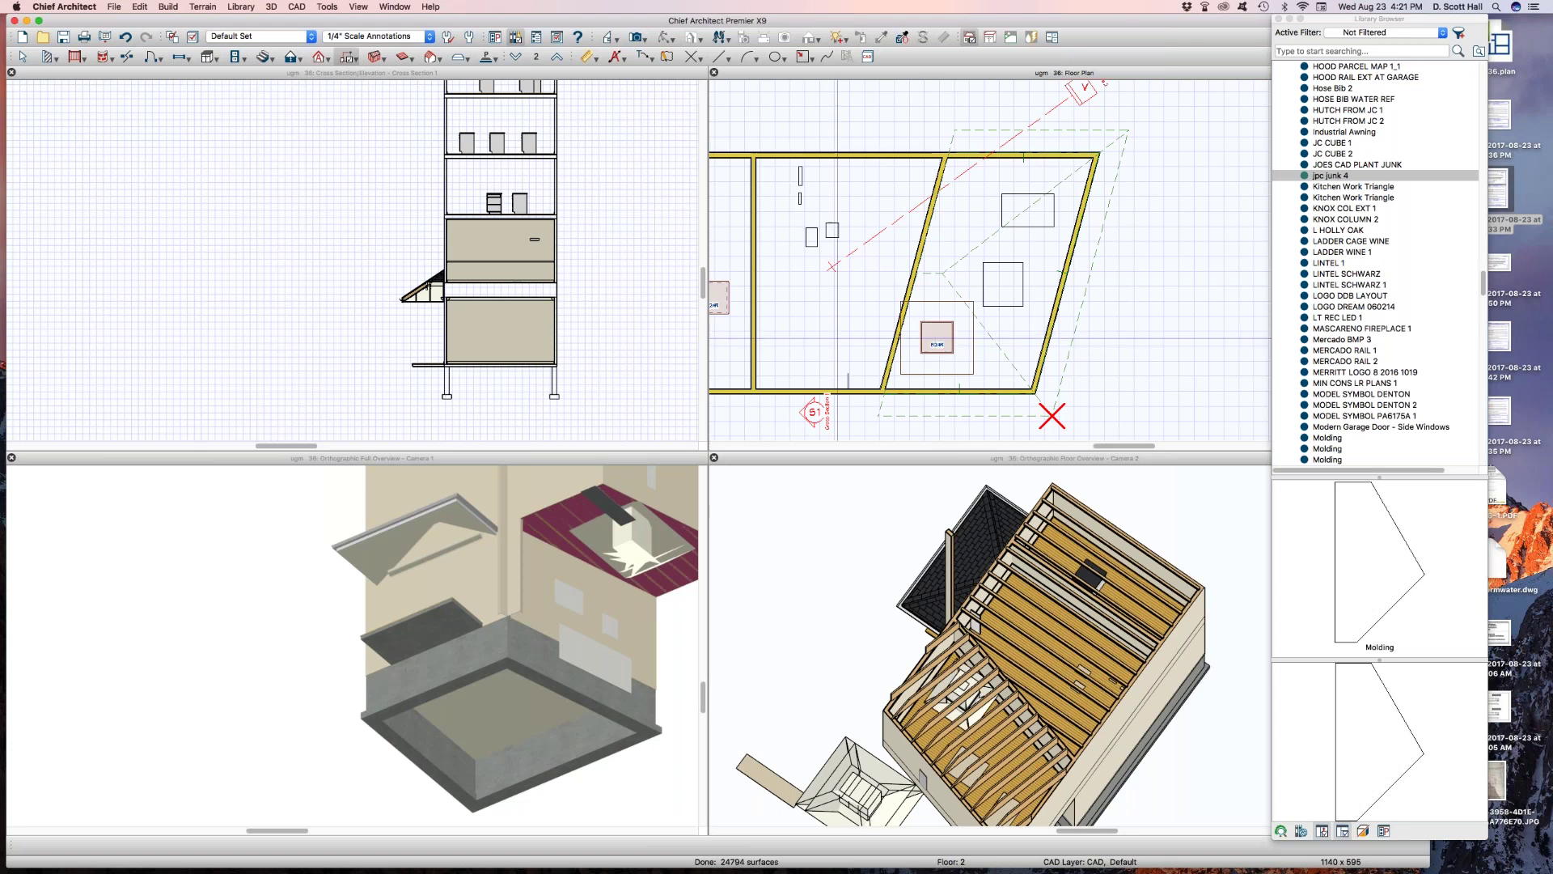
Go up to Floor 3 and look through the Floors and Rooms default categories
key("Page_Up")
left_click(798, 199)
left_click(787, 115)
key("d")
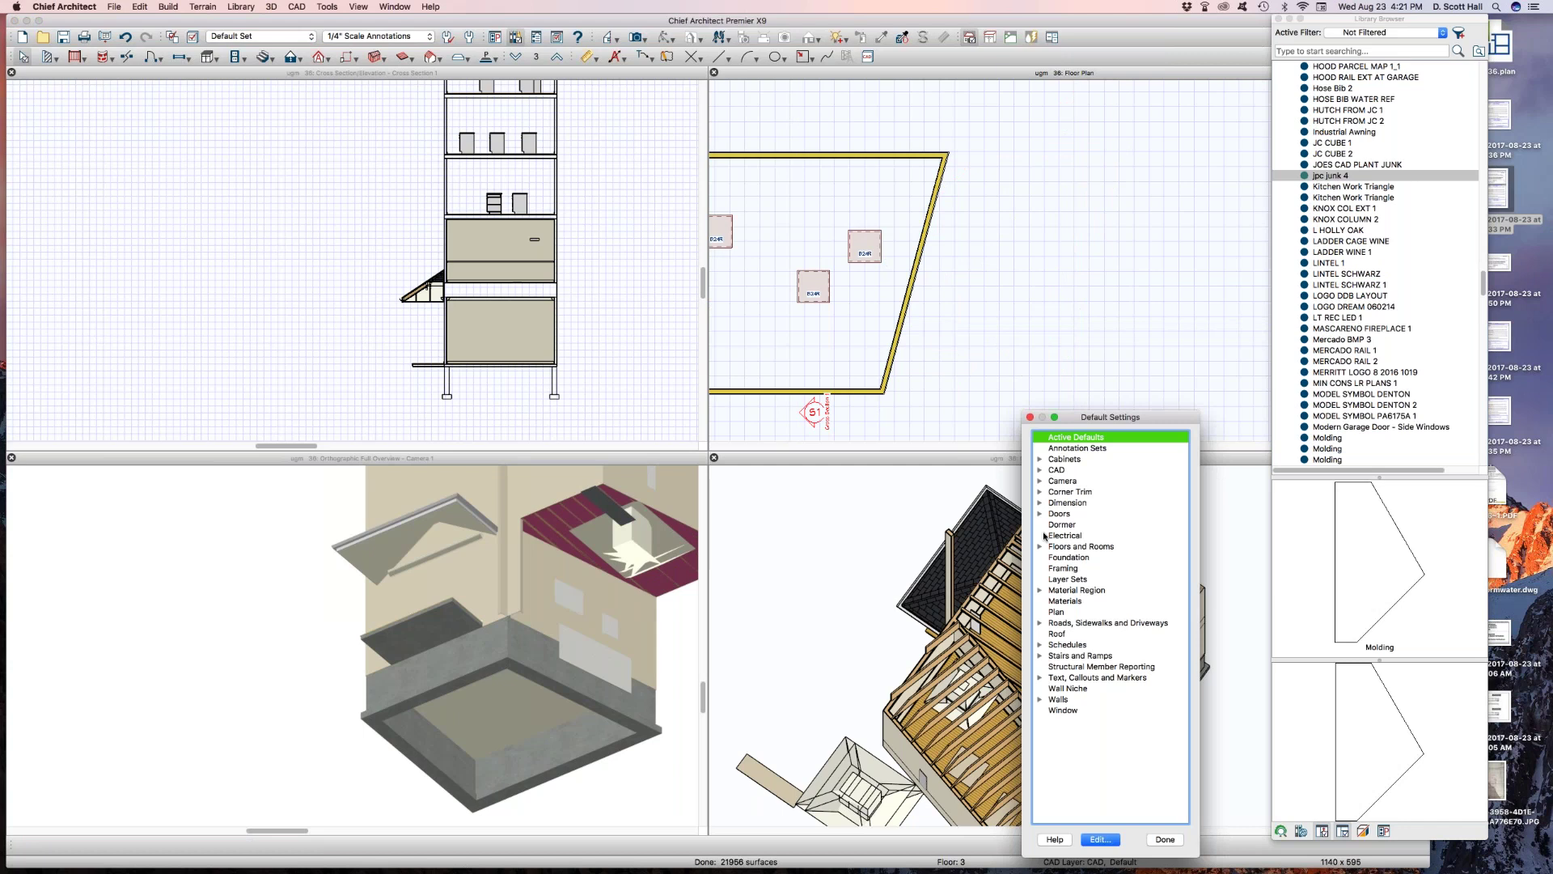
left_click(1041, 547)
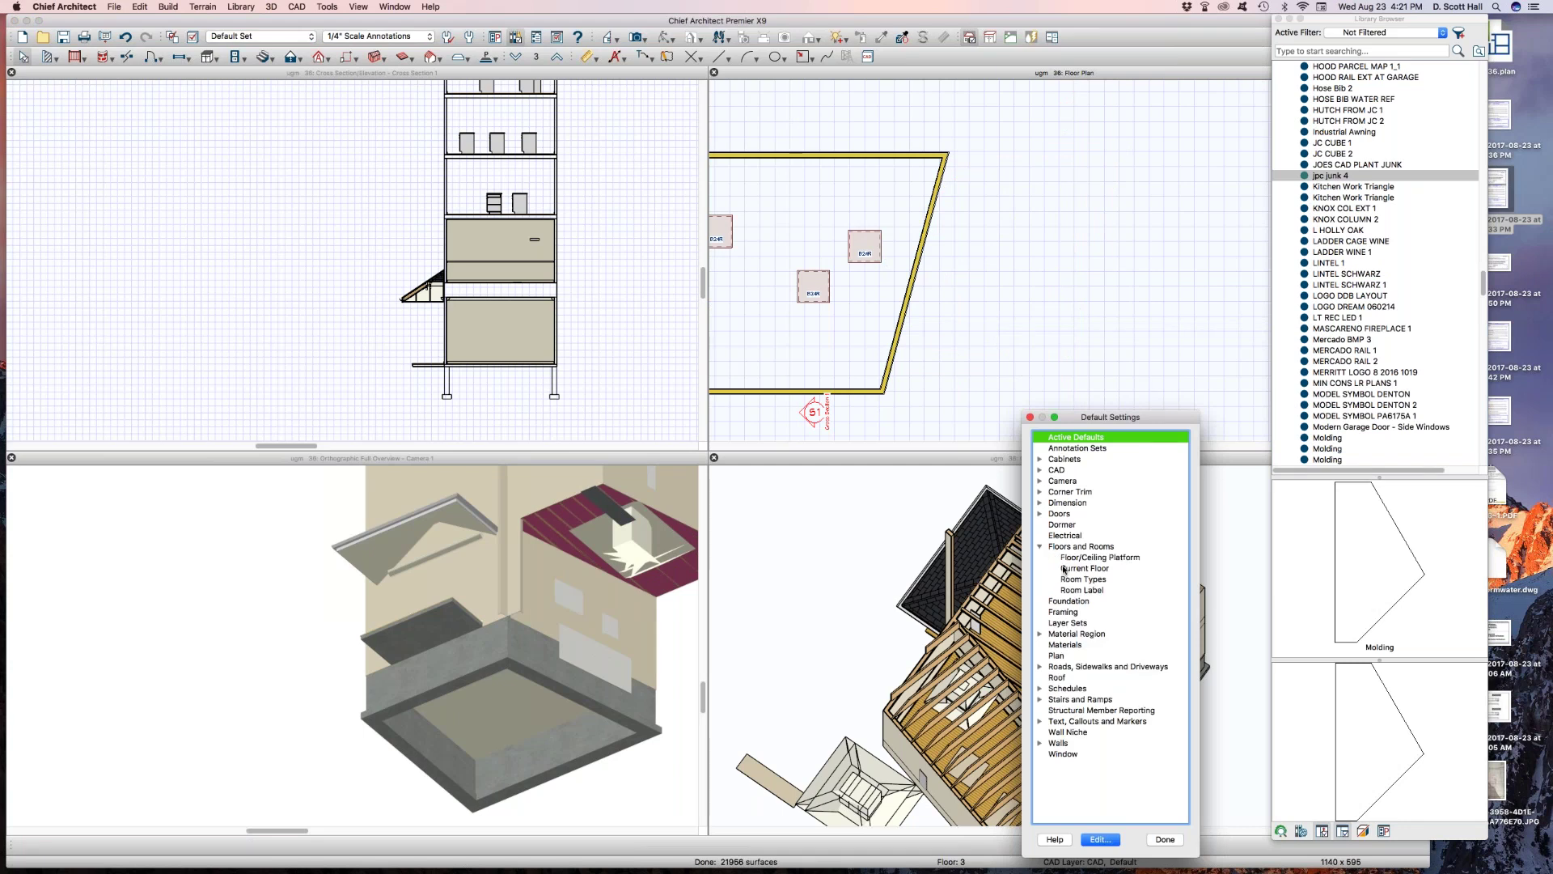
left_click(1162, 840)
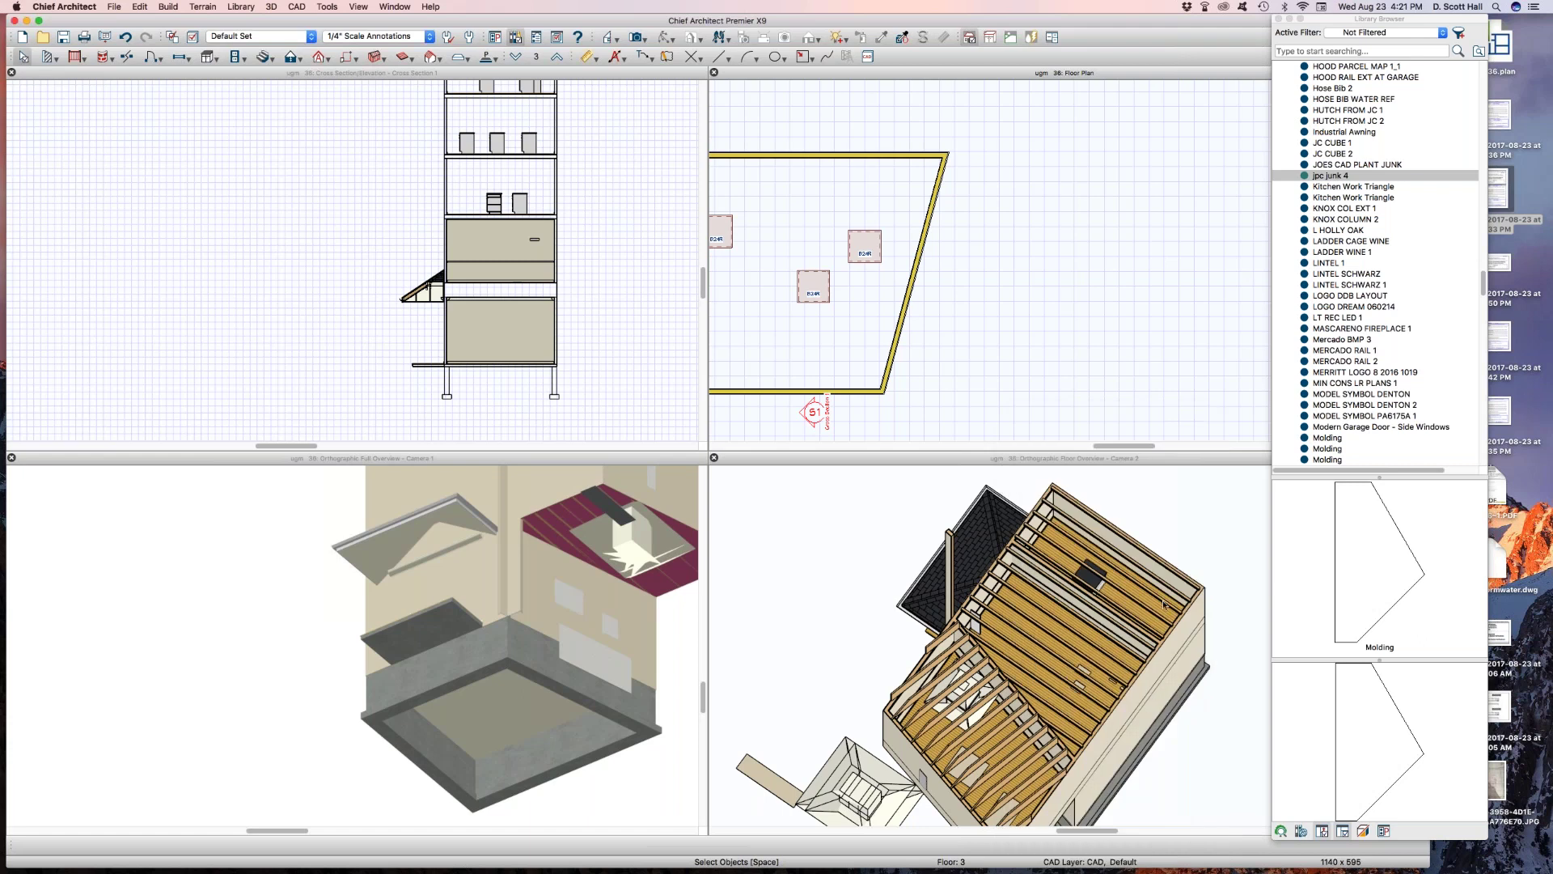
Copy the jpc junk 4 molding profile in the library and go back up to the core catalogs
right_click(1319, 178)
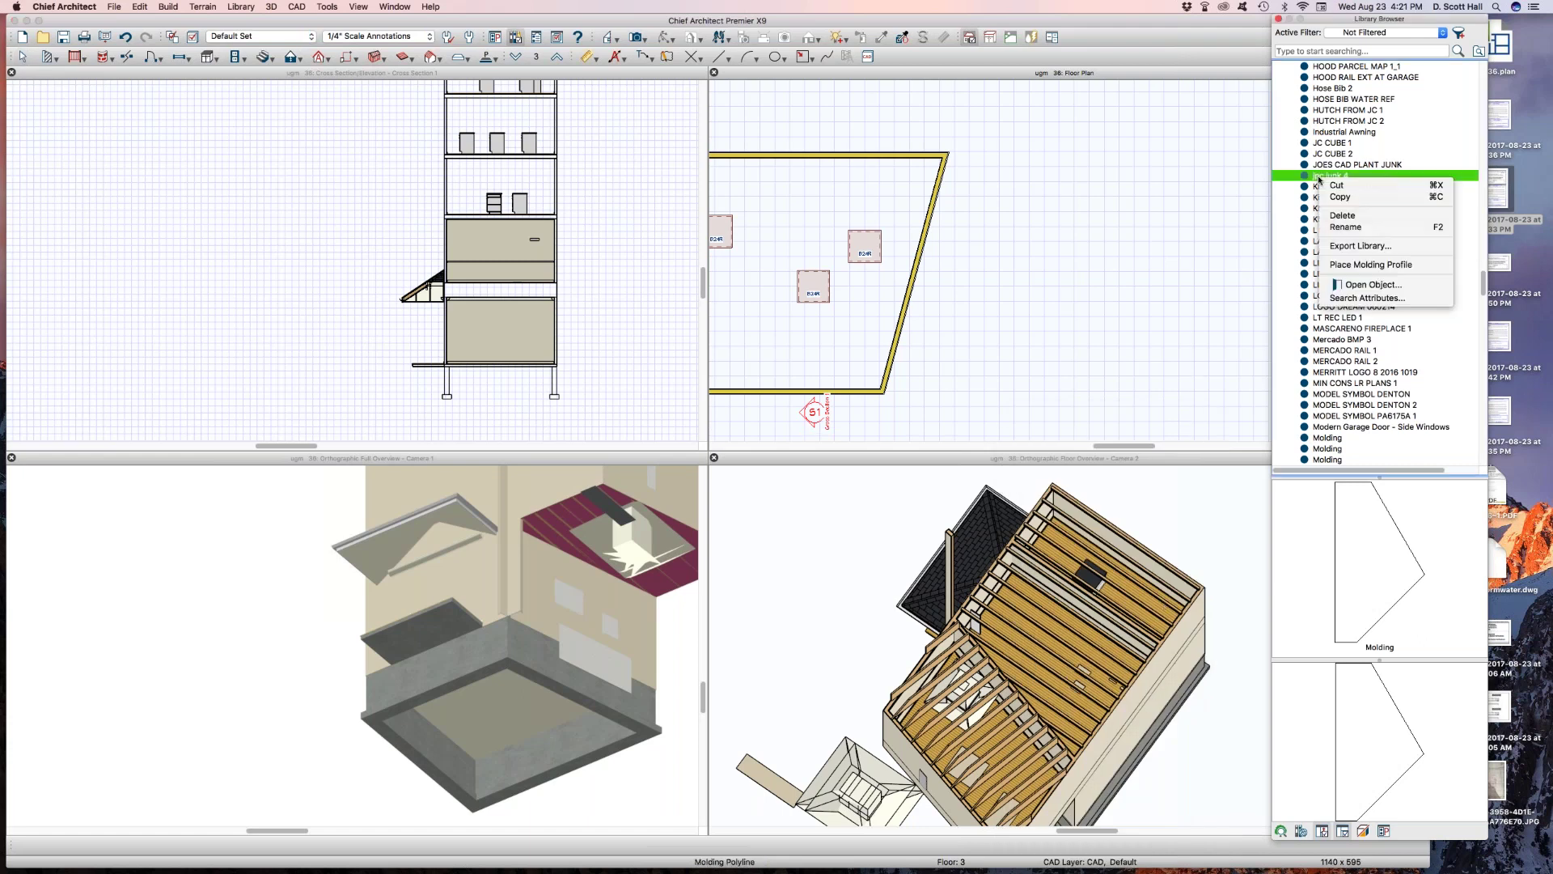
left_click(1325, 200)
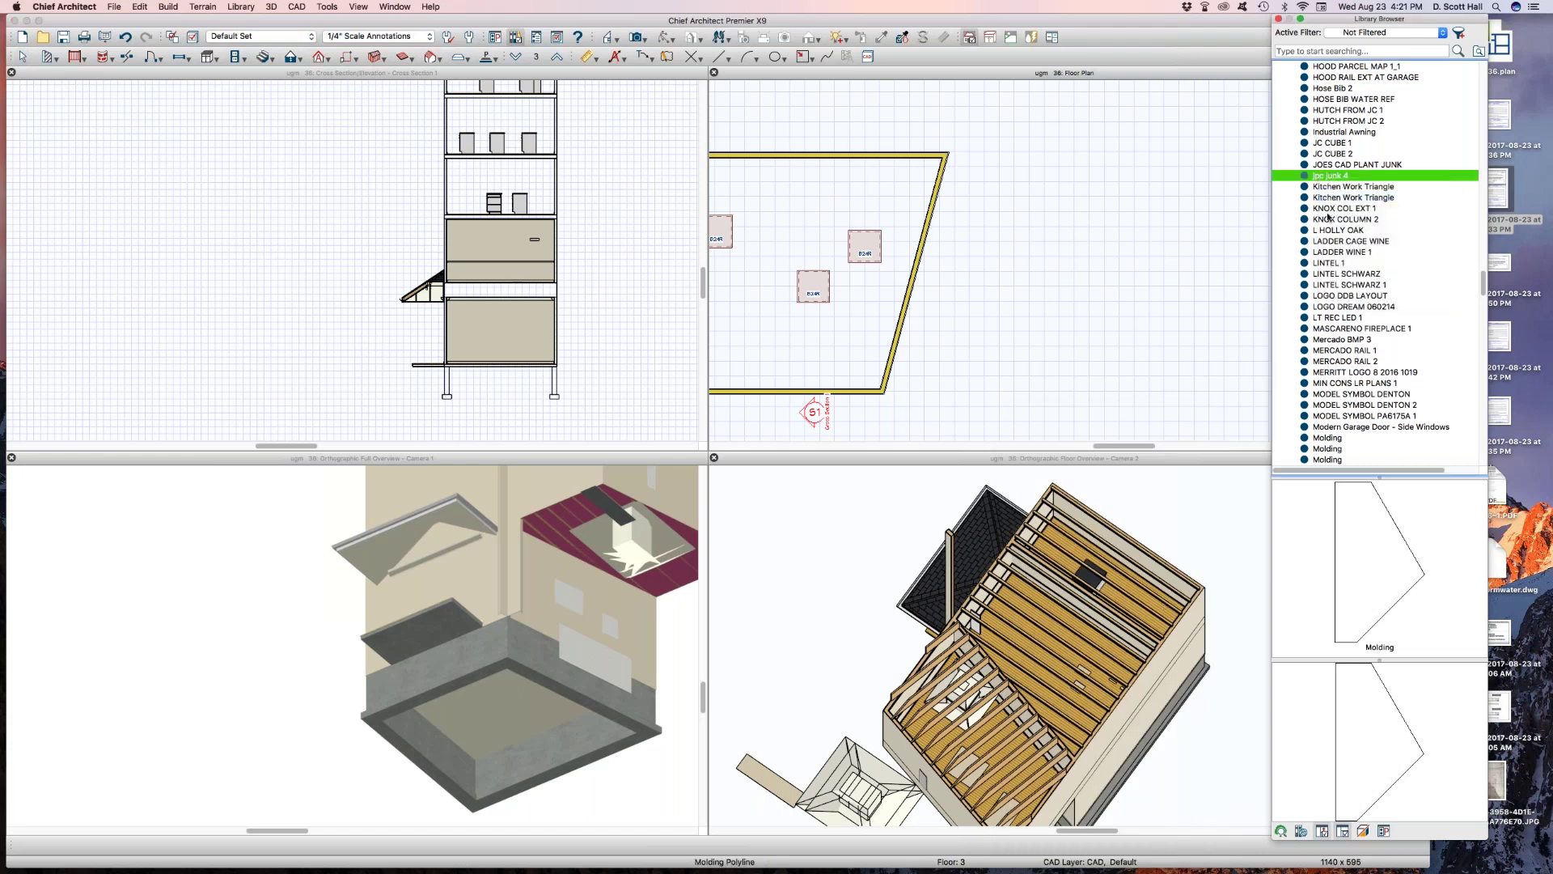
scroll(1327, 233, "down", 4)
scroll(1326, 233, "up", 15)
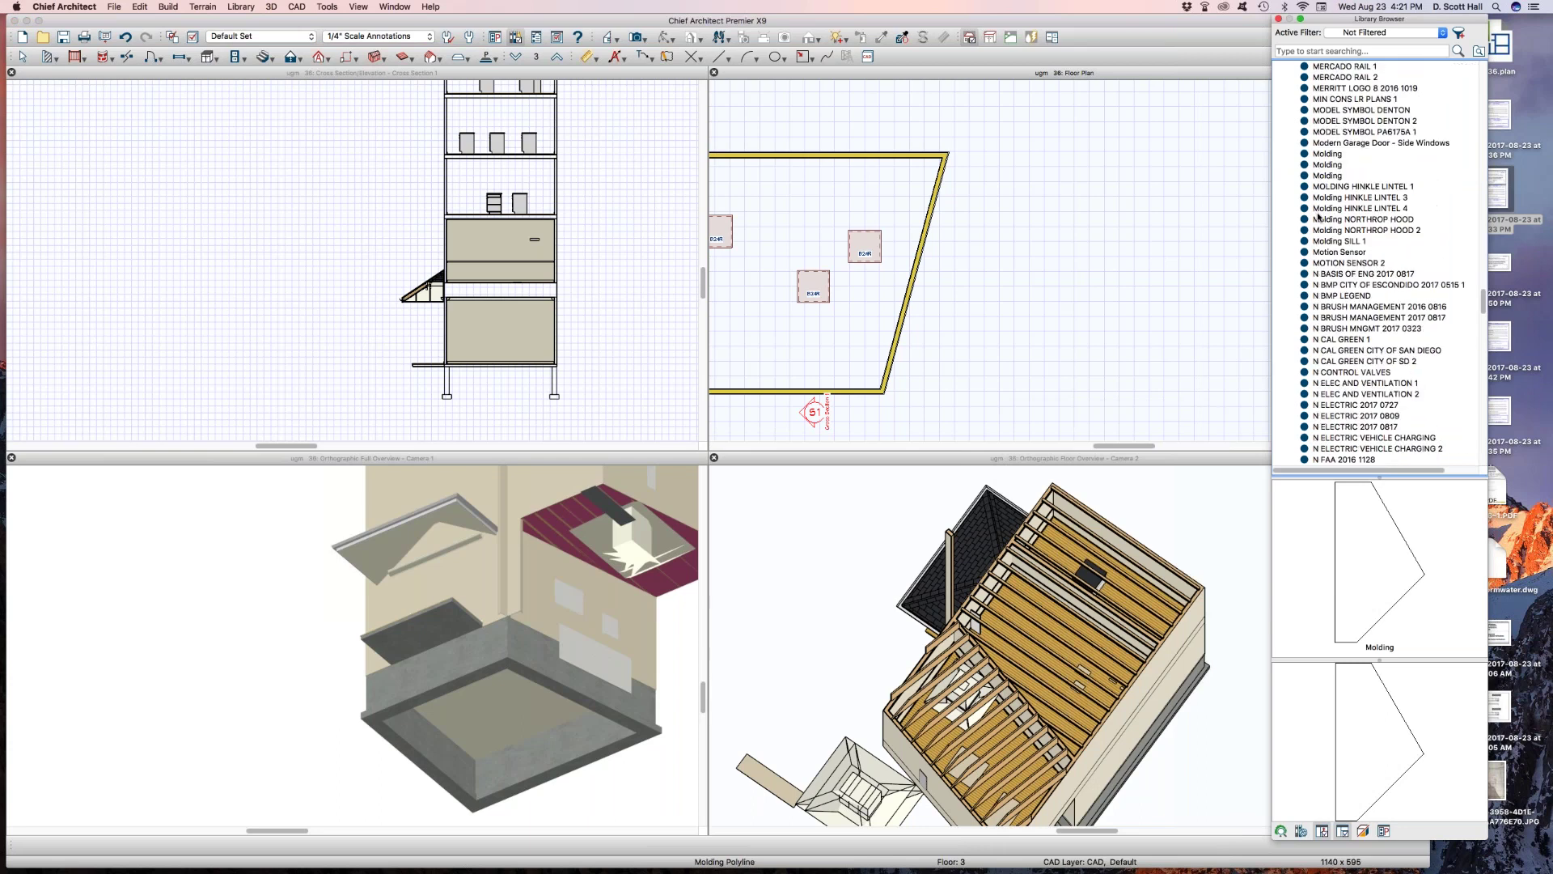
scroll(1317, 209, "up", 20)
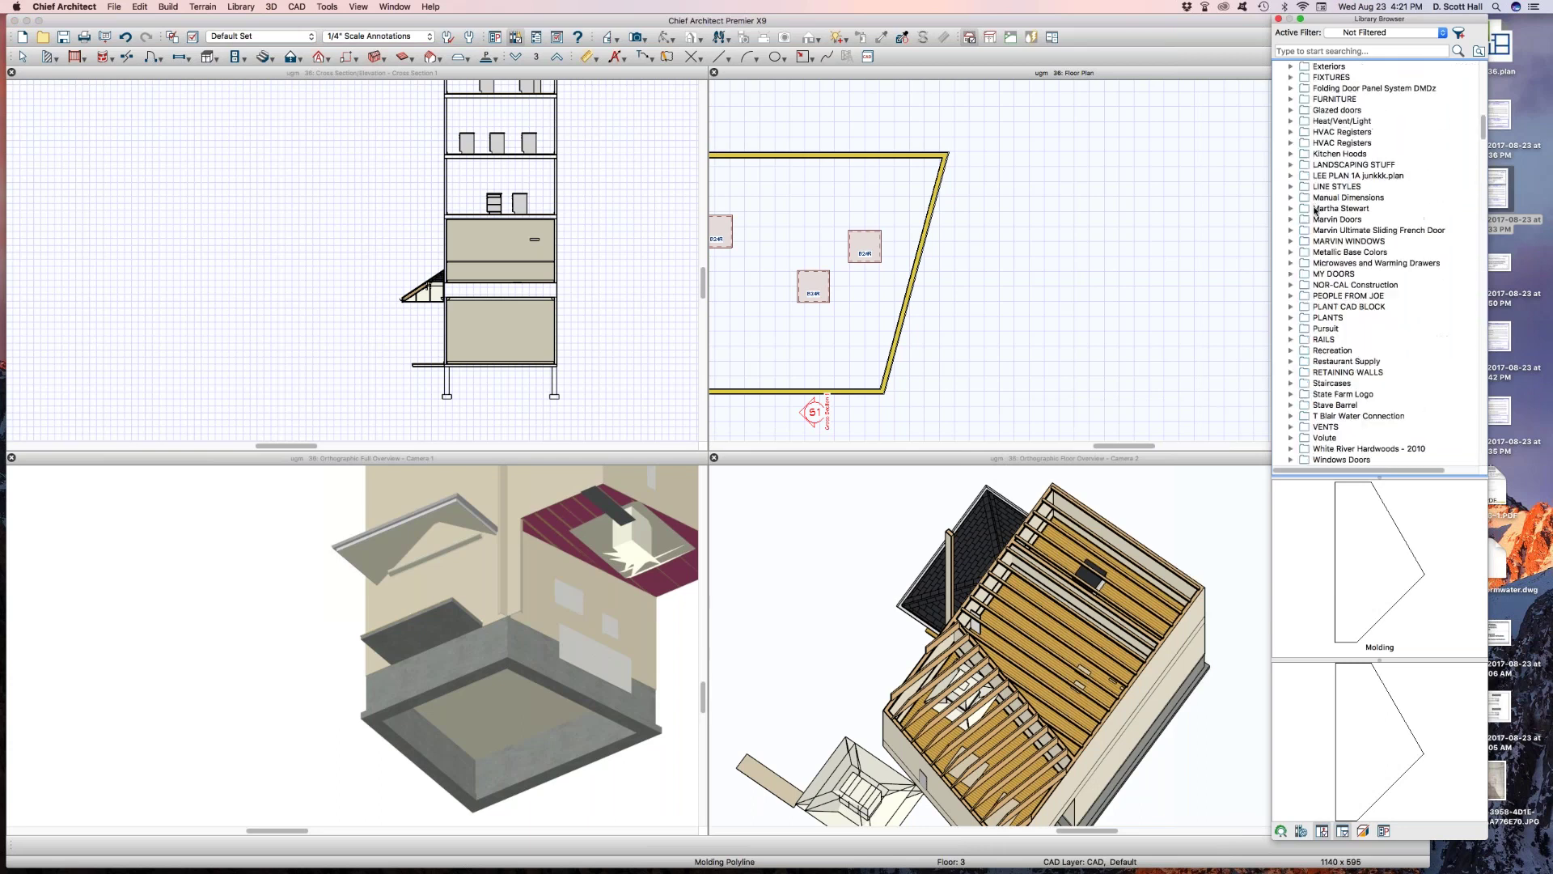
scroll(1317, 208, "up", 10)
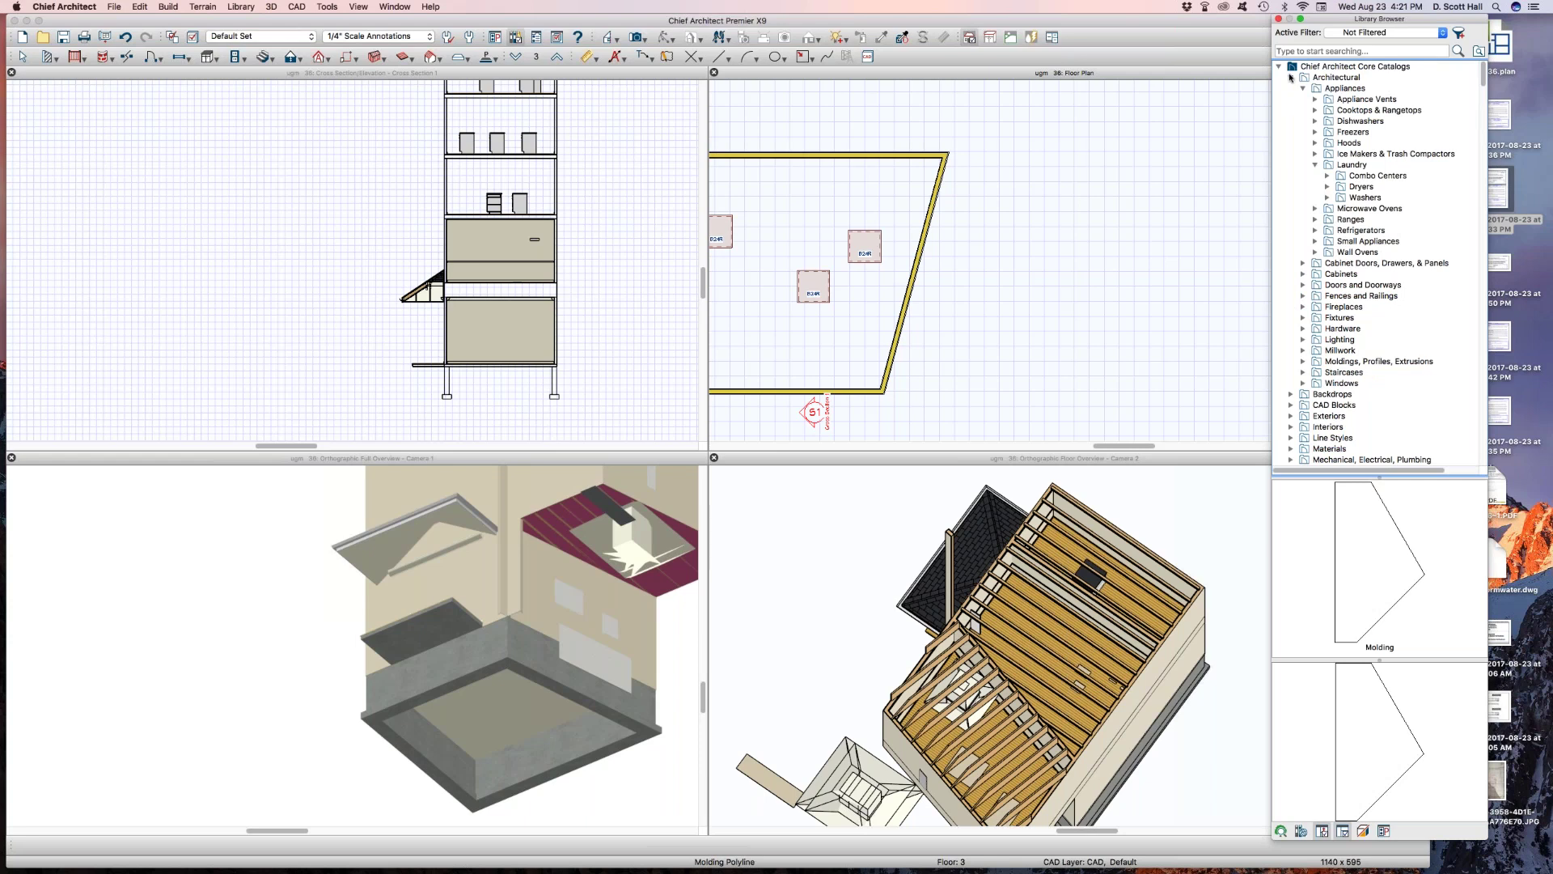
Place the crown molding profile CA-32 from the core catalogs in empty space beside the Floor 3 slanted wall
left_click(1304, 88)
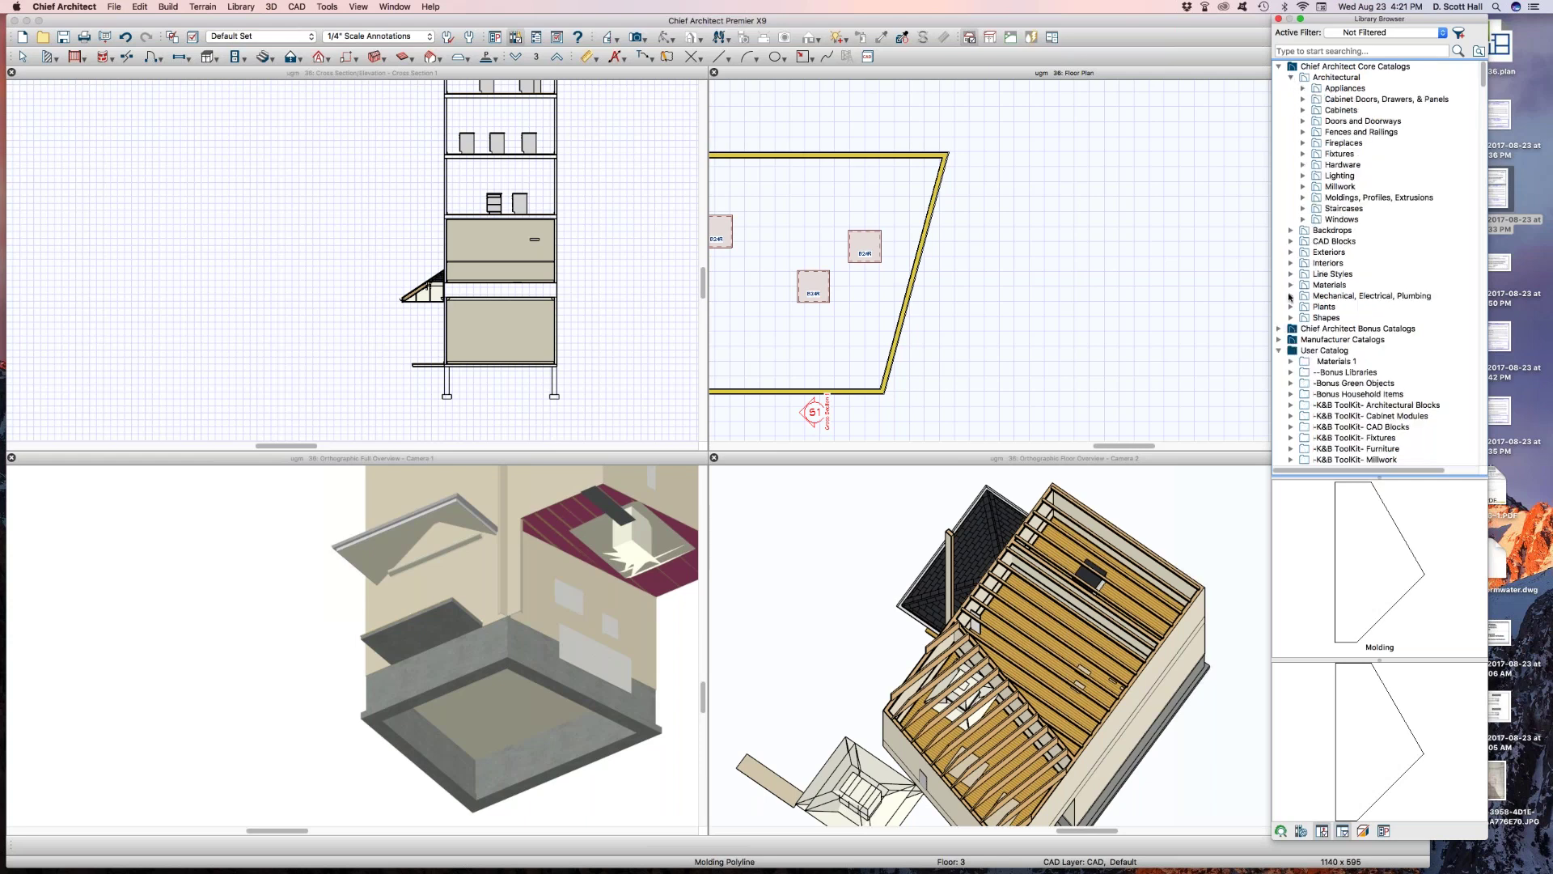
left_click(1303, 198)
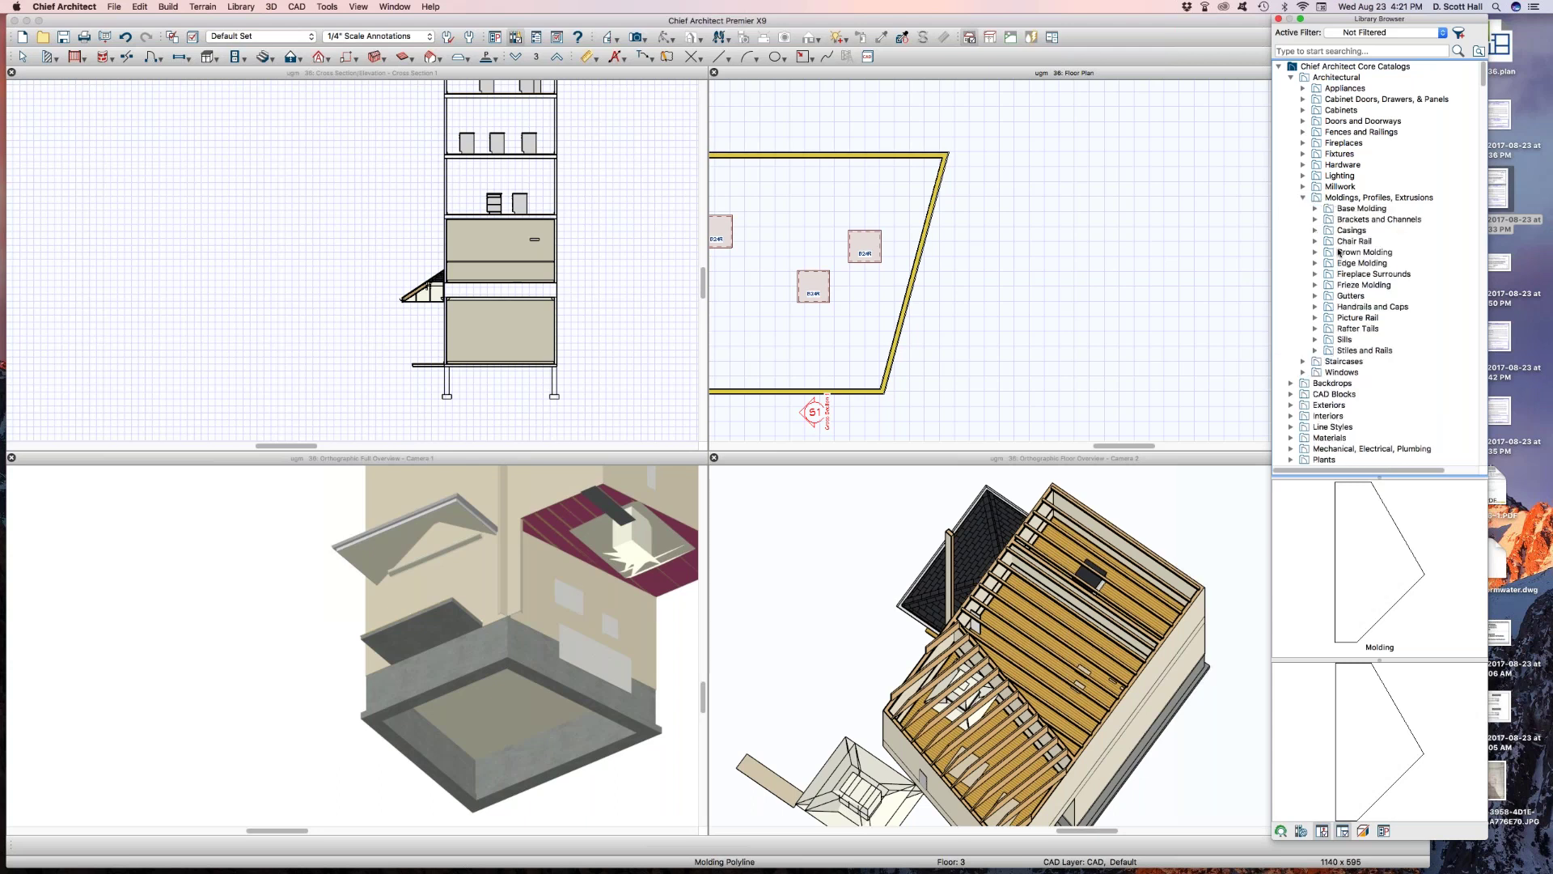
left_click(1343, 242)
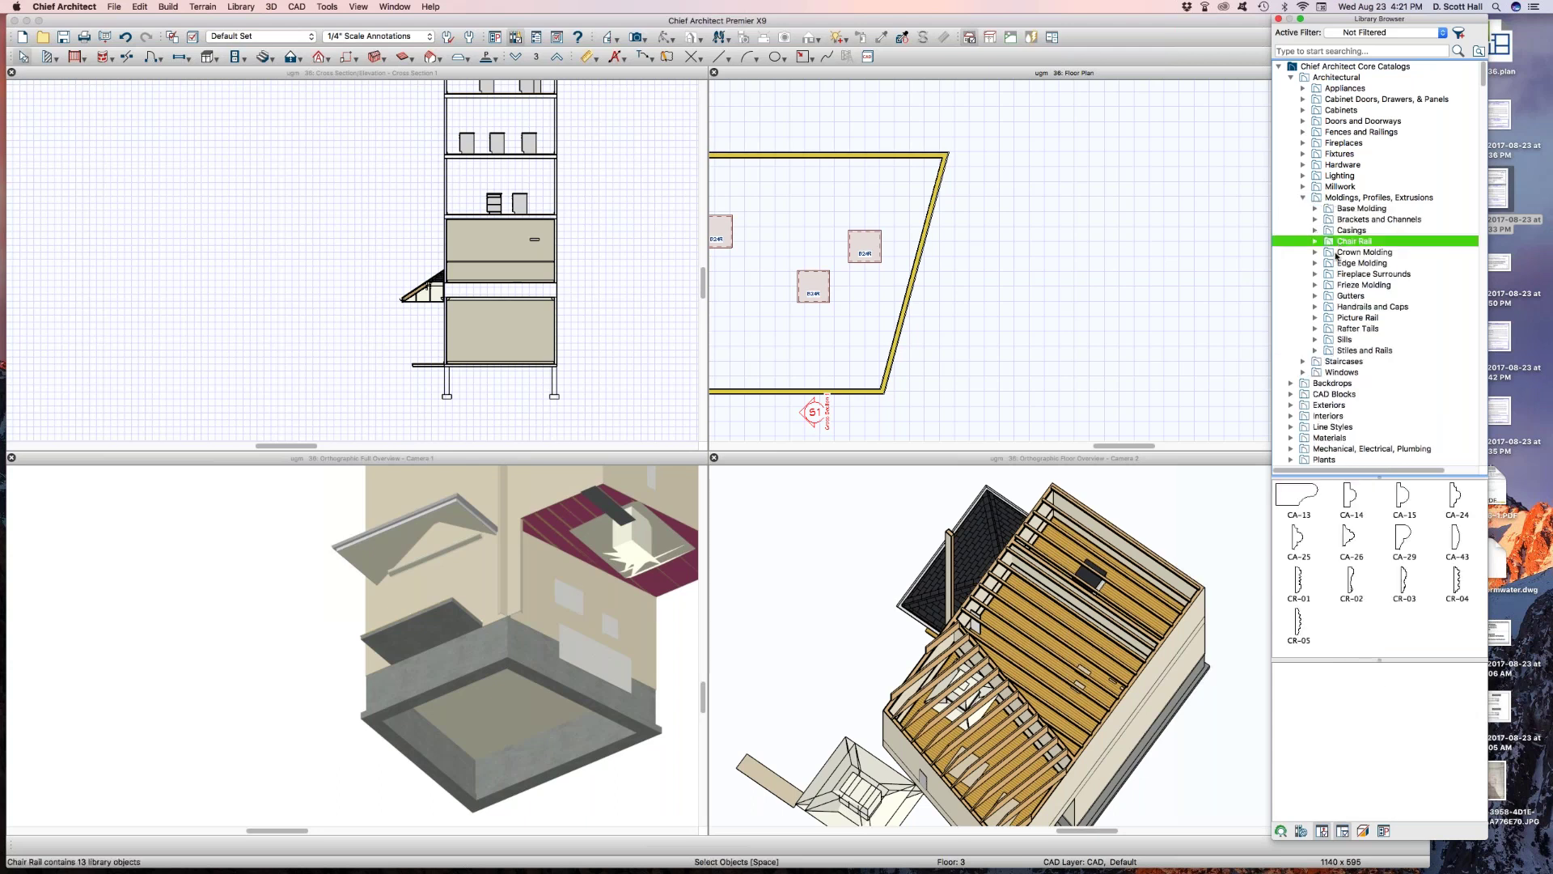
left_click(1316, 252)
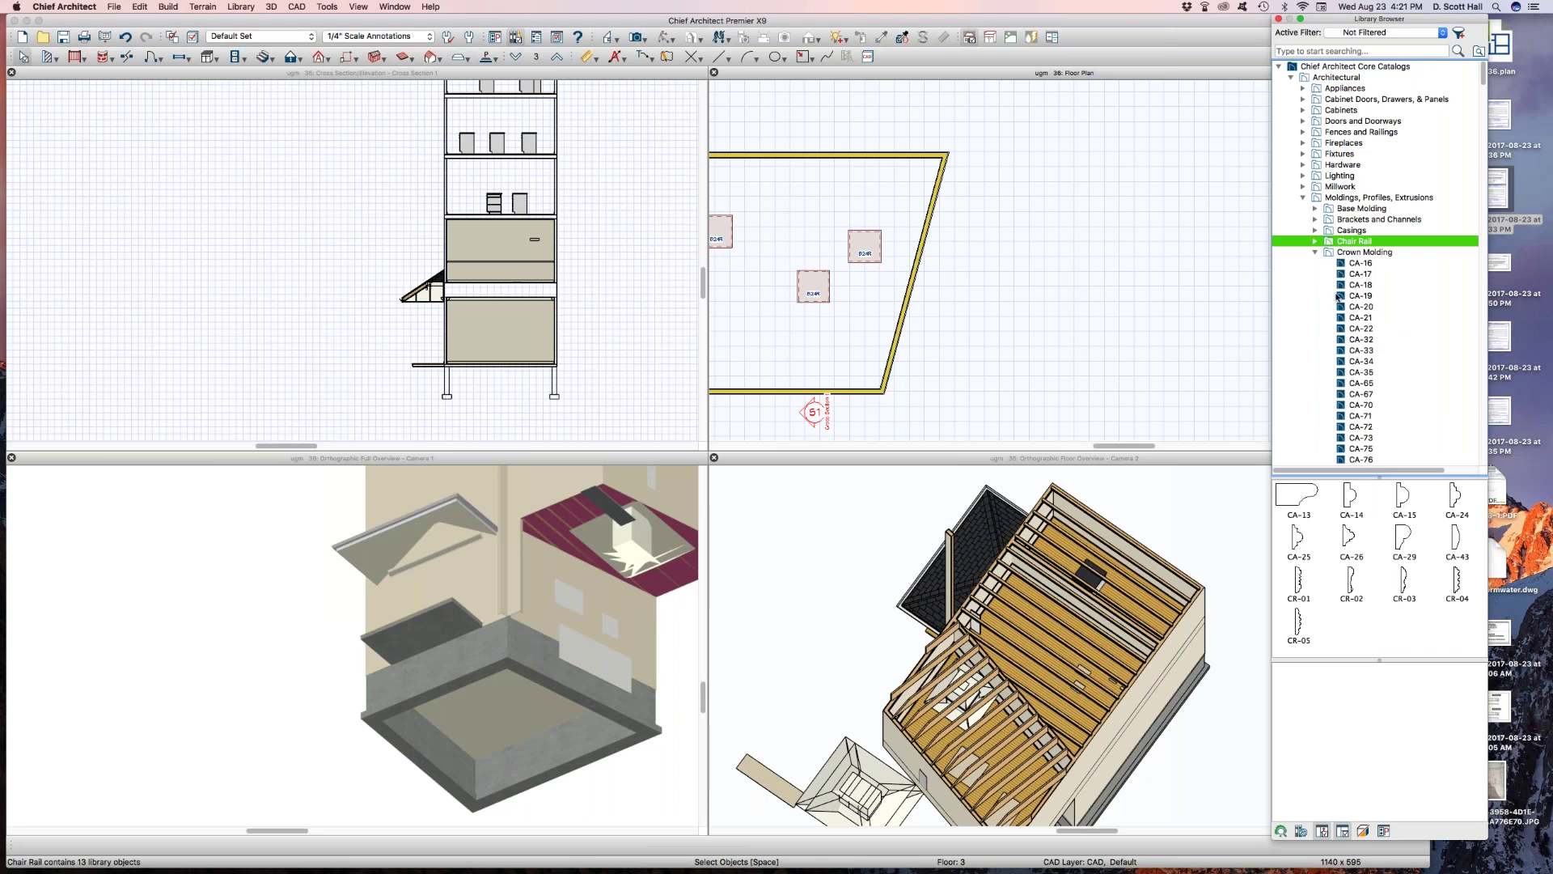
right_click(1404, 340)
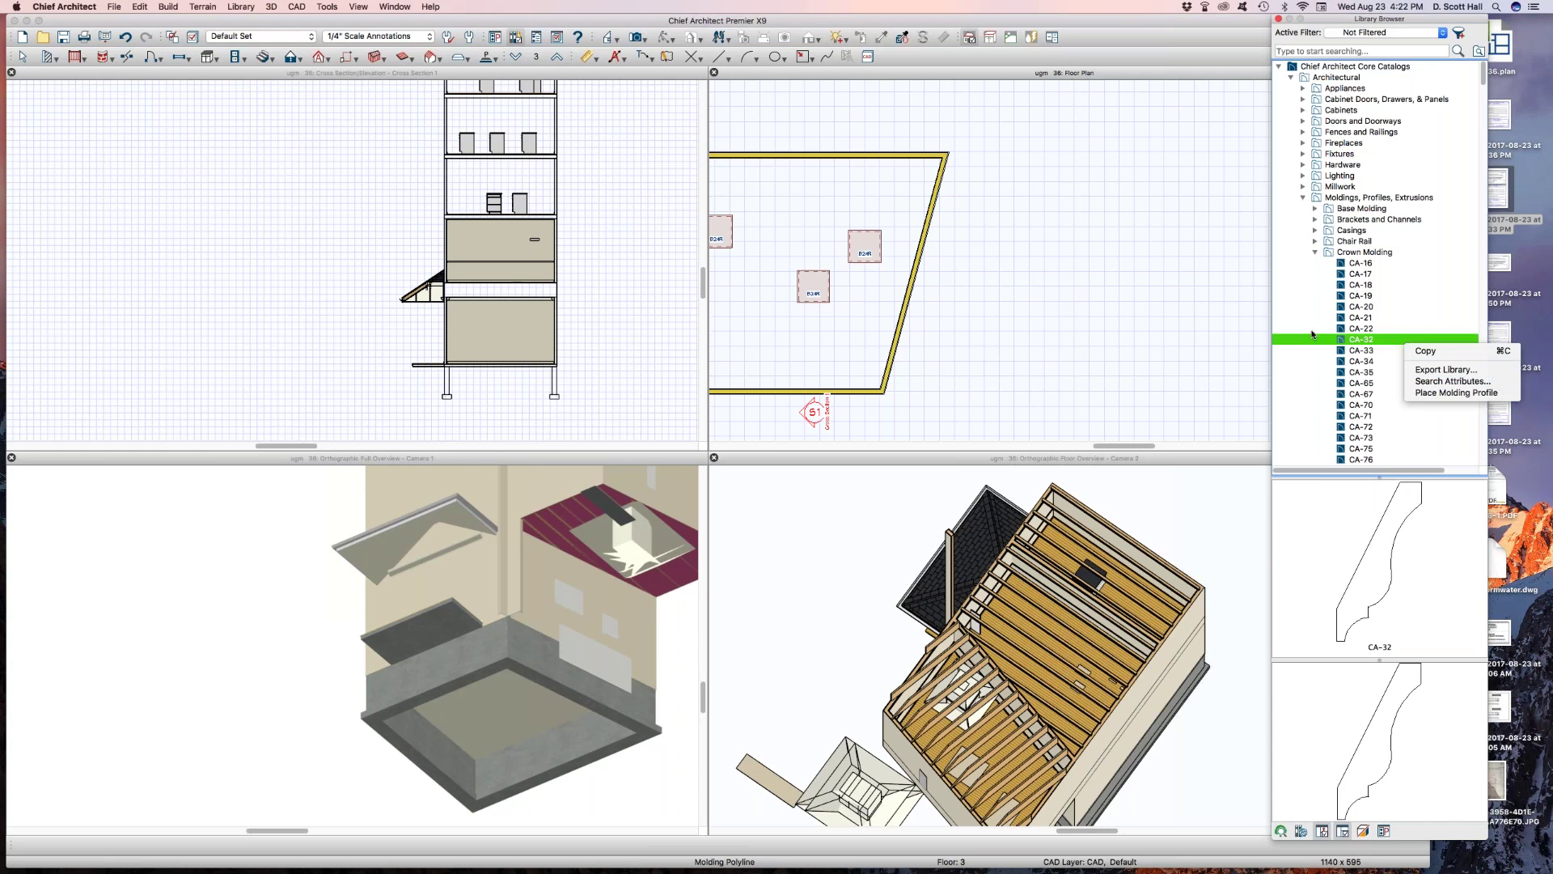
left_click(1460, 393)
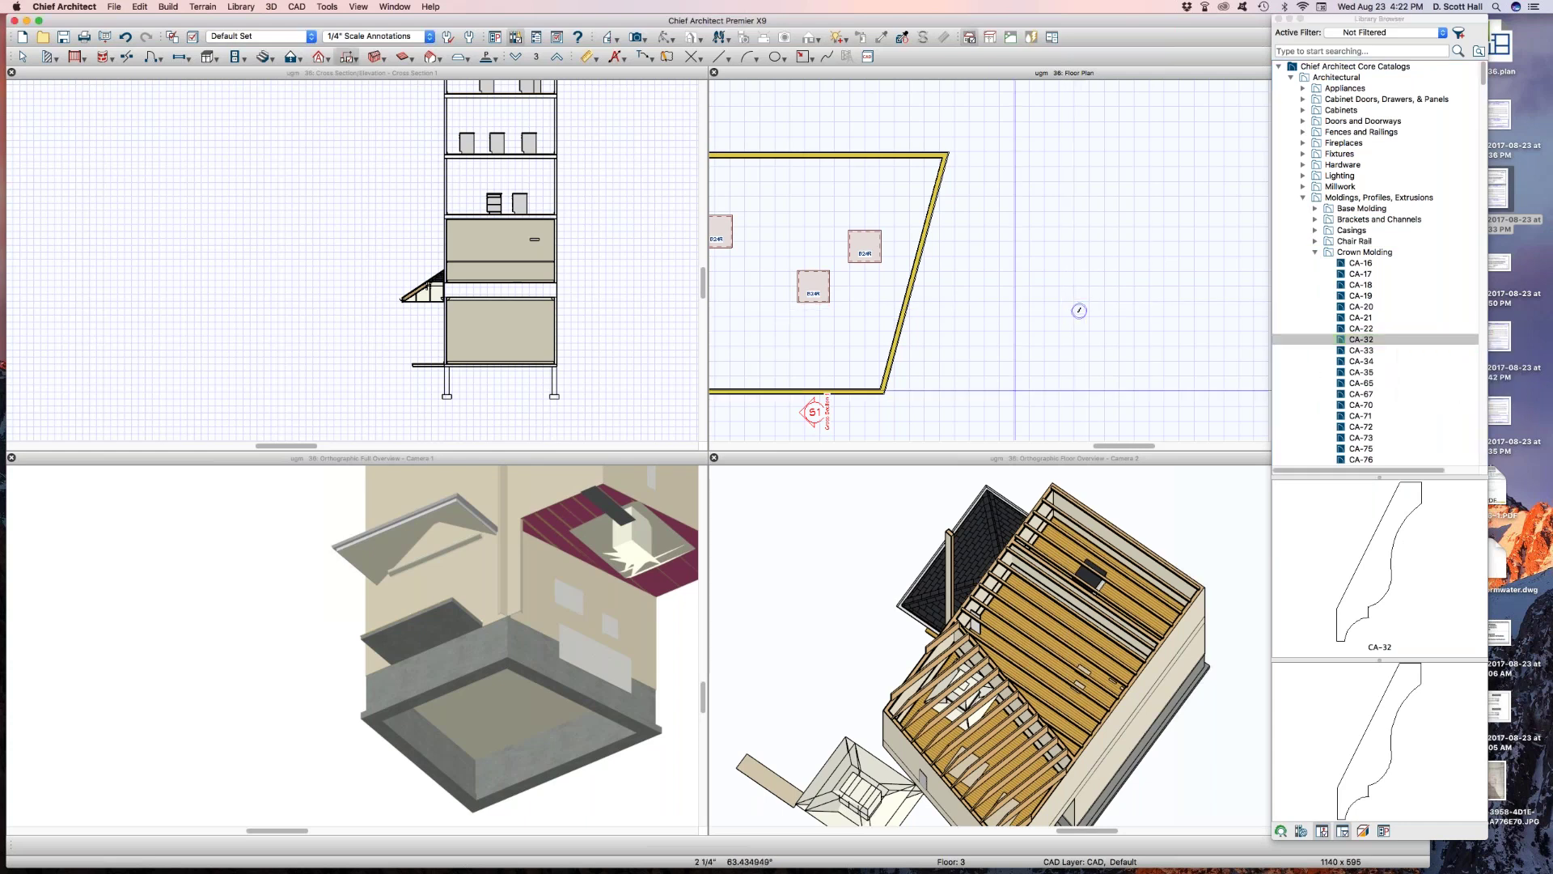
left_click(1080, 309)
scroll(1082, 307, "up", 5)
scroll(857, 356, "down", 3)
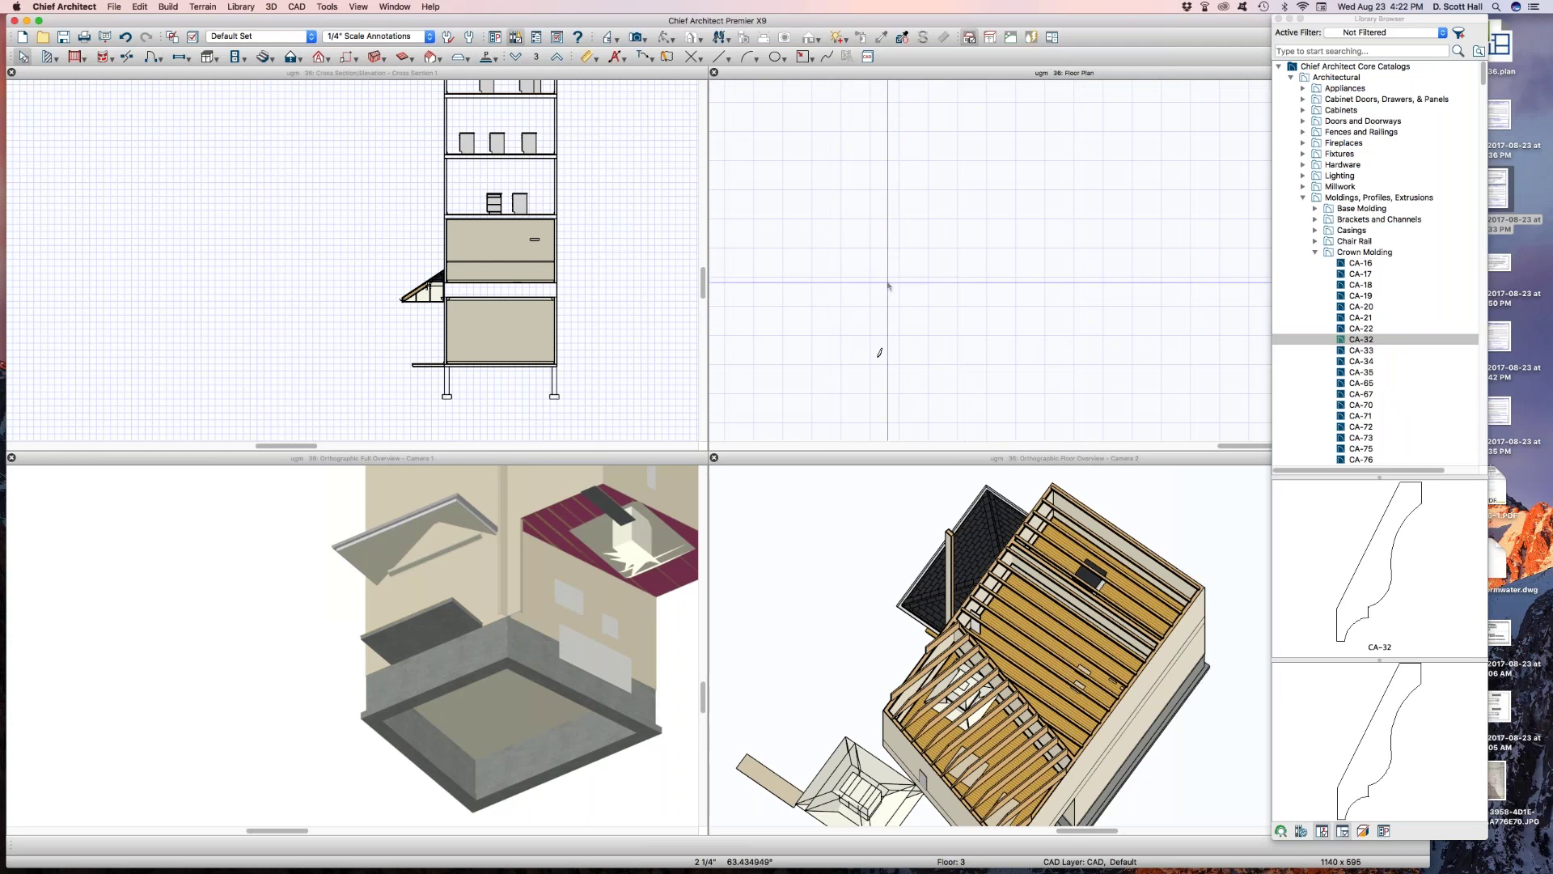
Examine the Floor 3 molding defaults, including the Default Base Molding's height, width, type and offset settings
key("d")
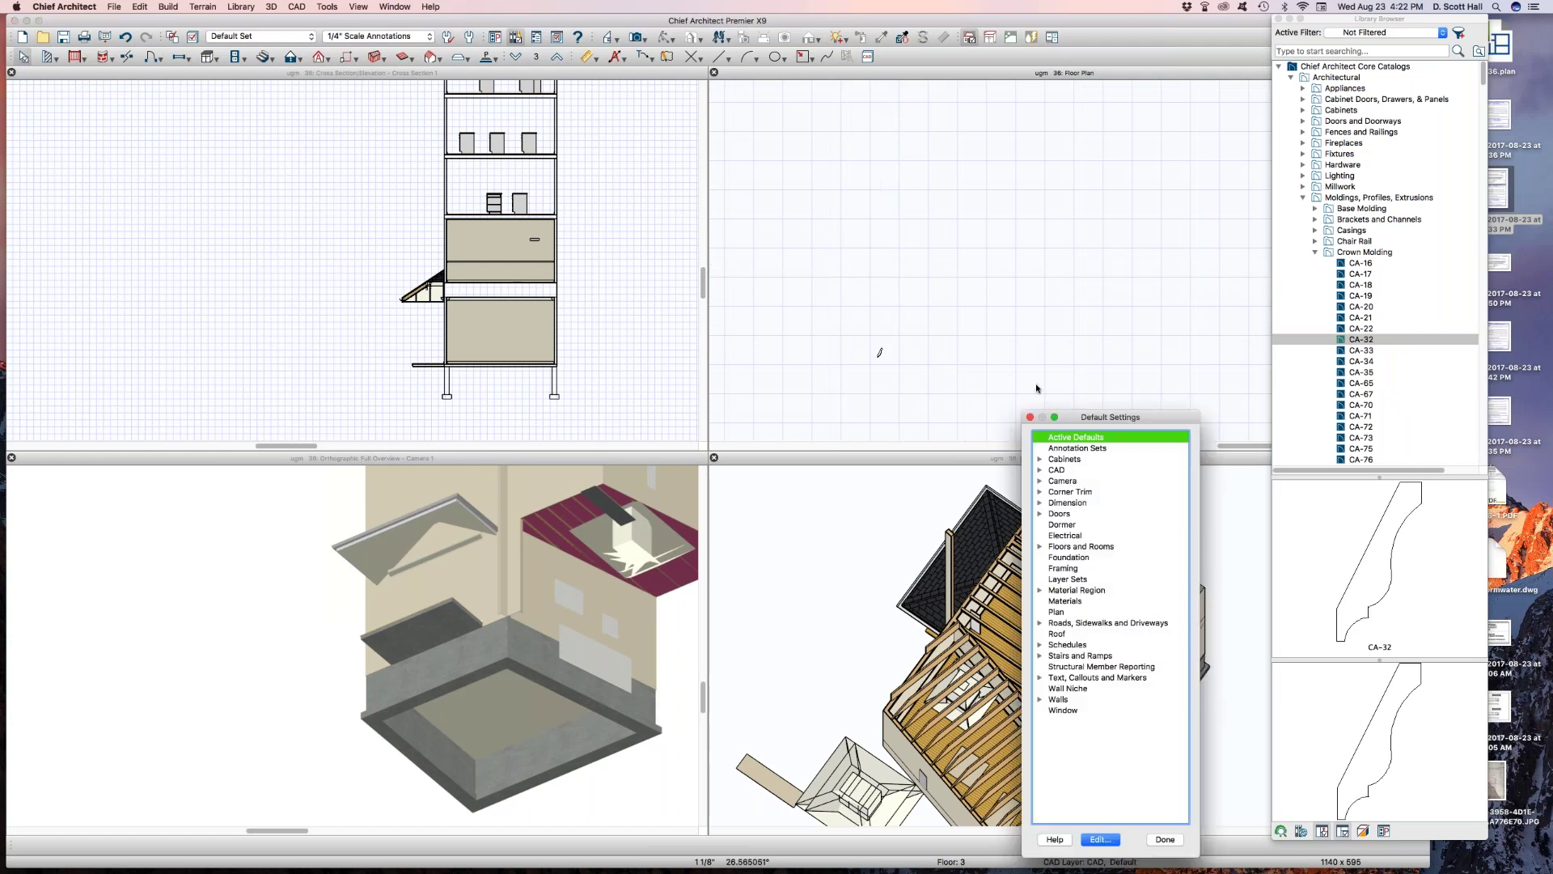
left_click(1041, 547)
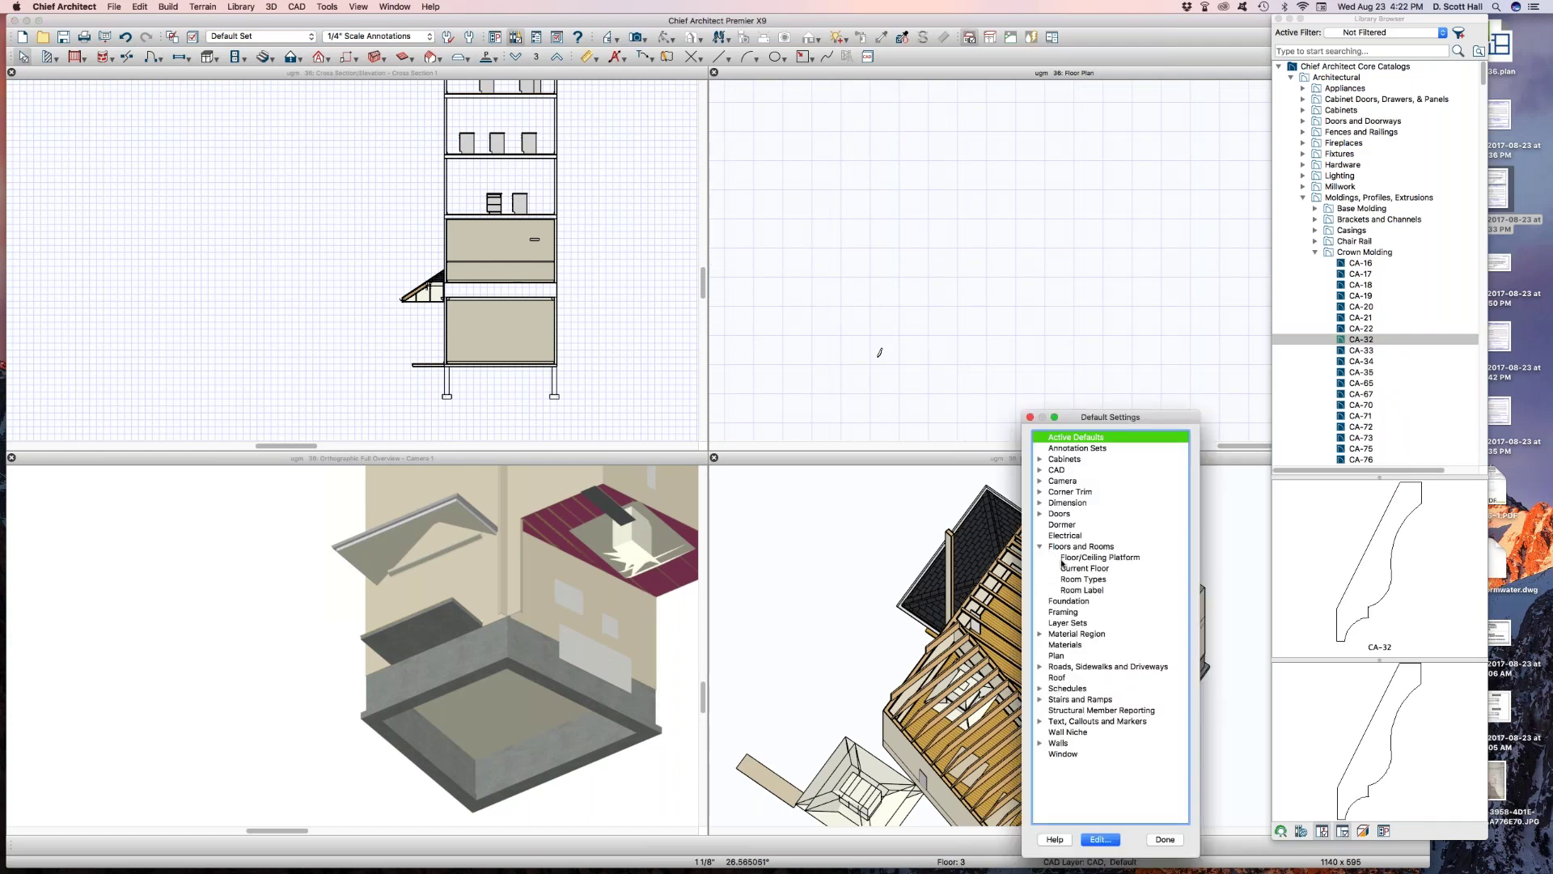
left_click(1074, 569)
double_click(1074, 569)
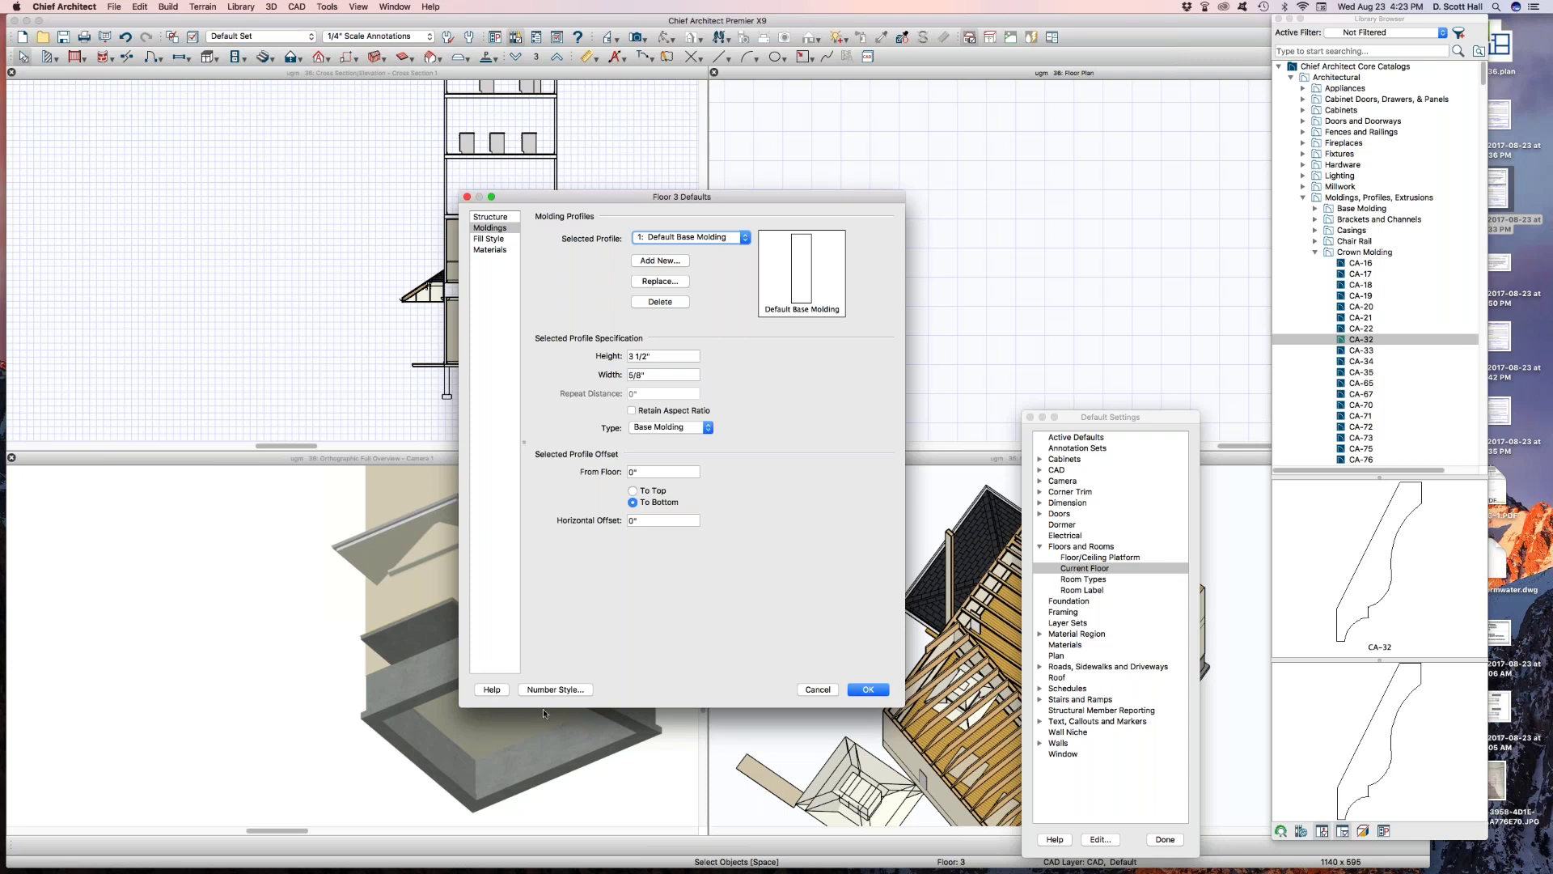
left_click_drag(643, 521, 598, 505)
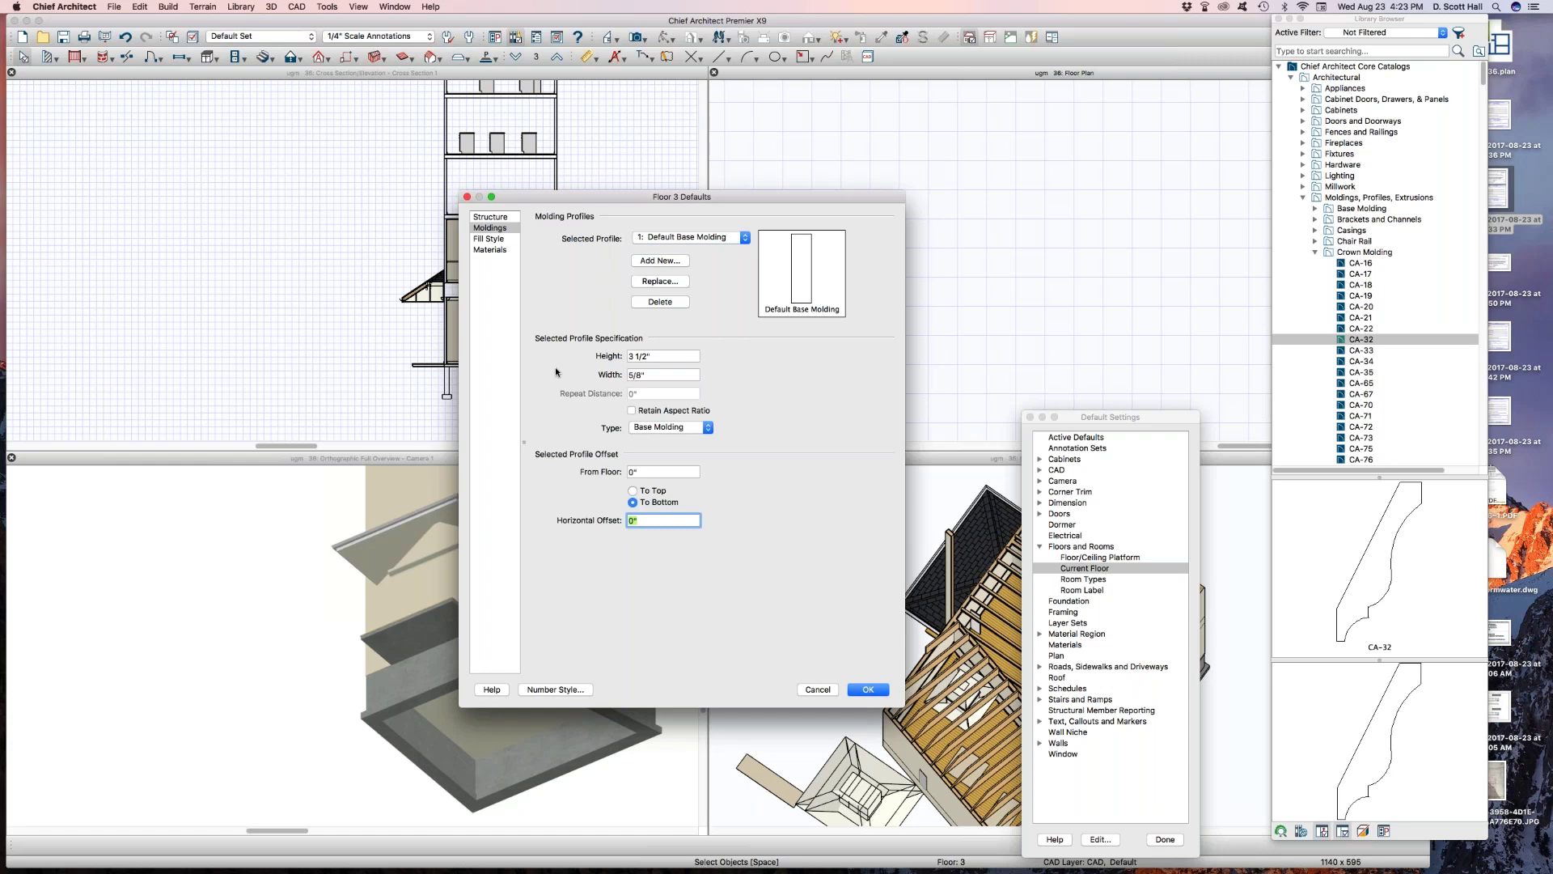
left_click(866, 690)
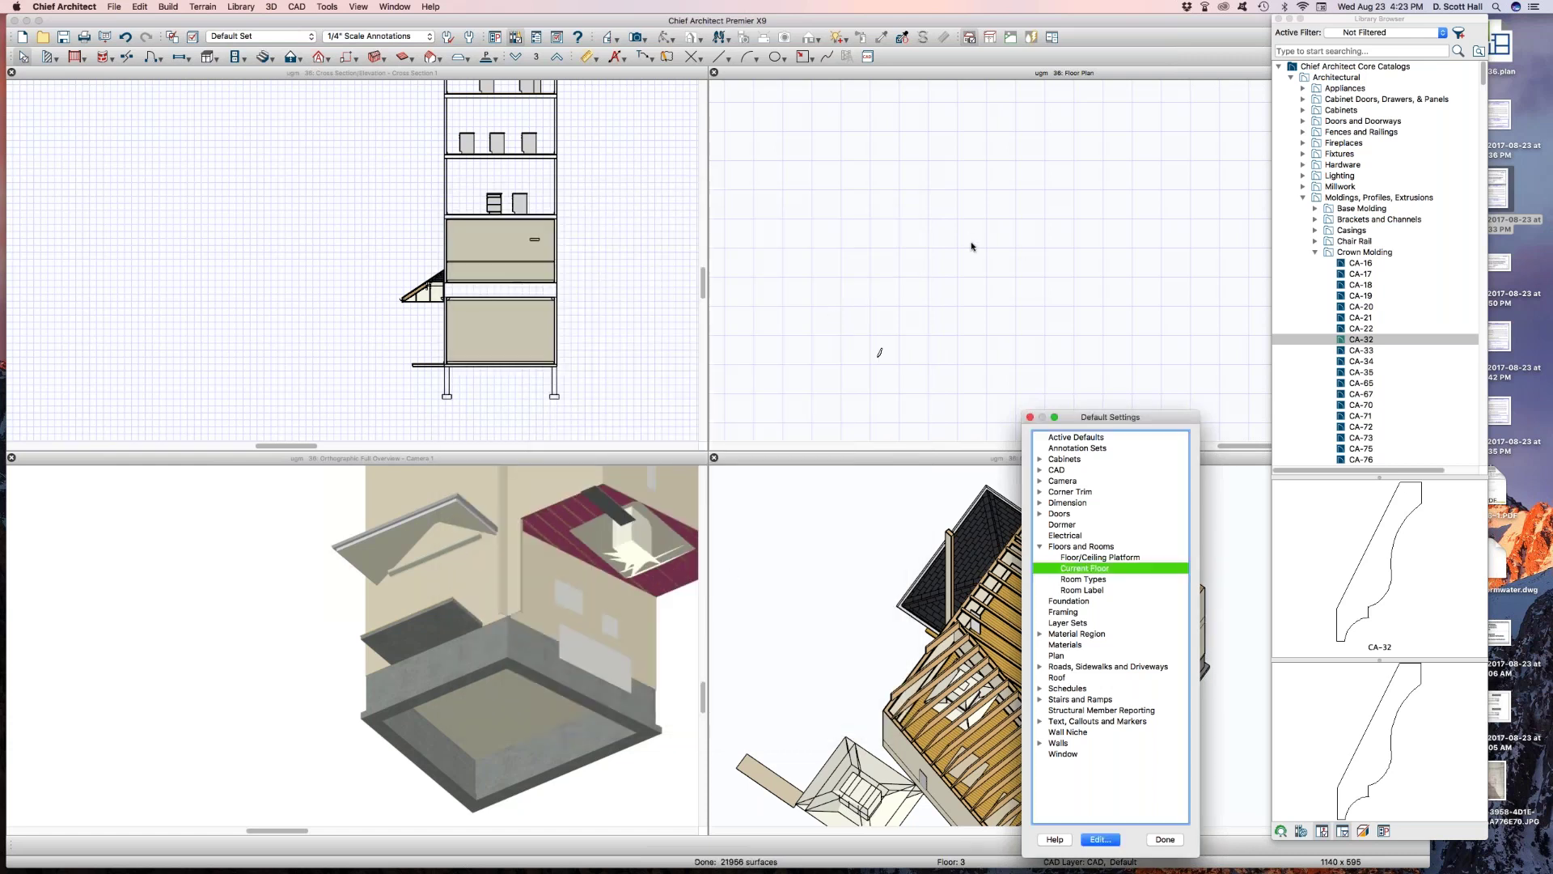
key("Escape")
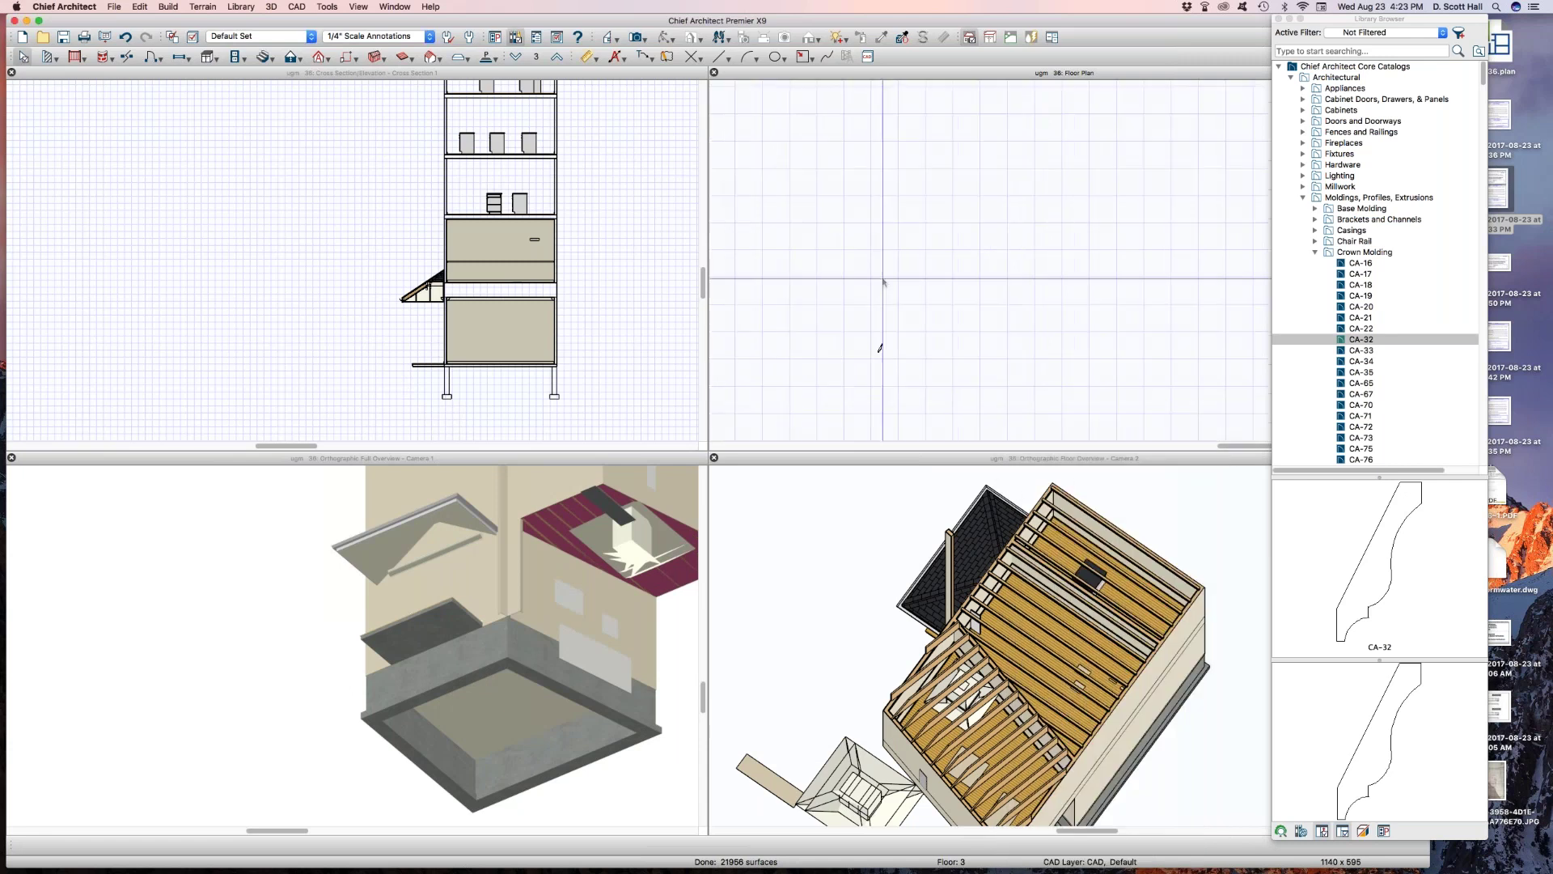
Examine the Make Room Molding Polyline options for the exterior room around Floor 3 without creating a polyline
scroll(767, 348, "up", 3)
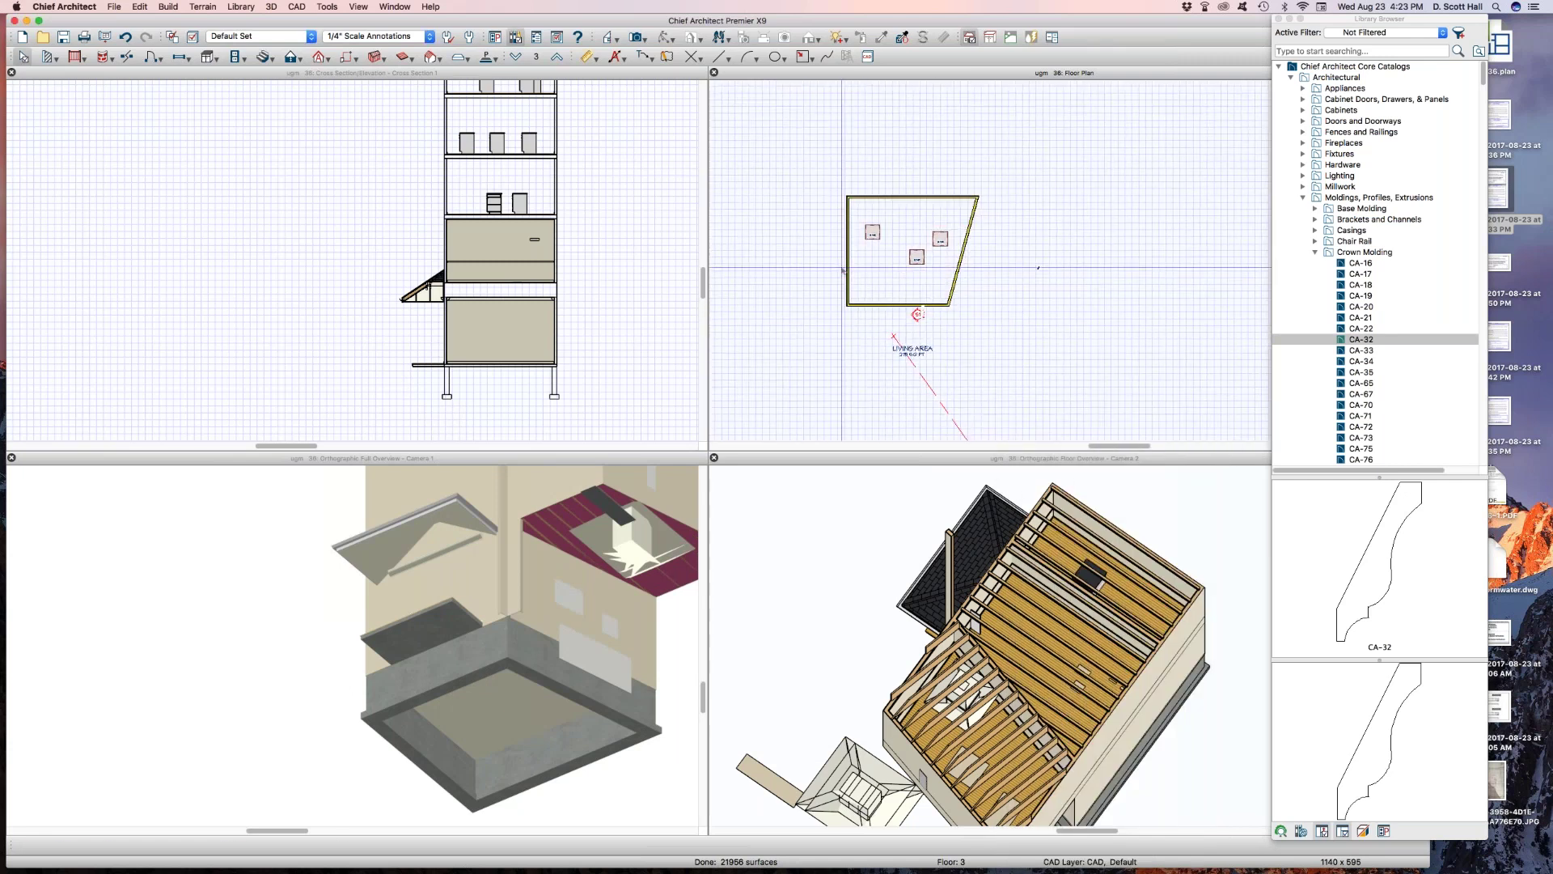
left_click(842, 267)
left_click(871, 279)
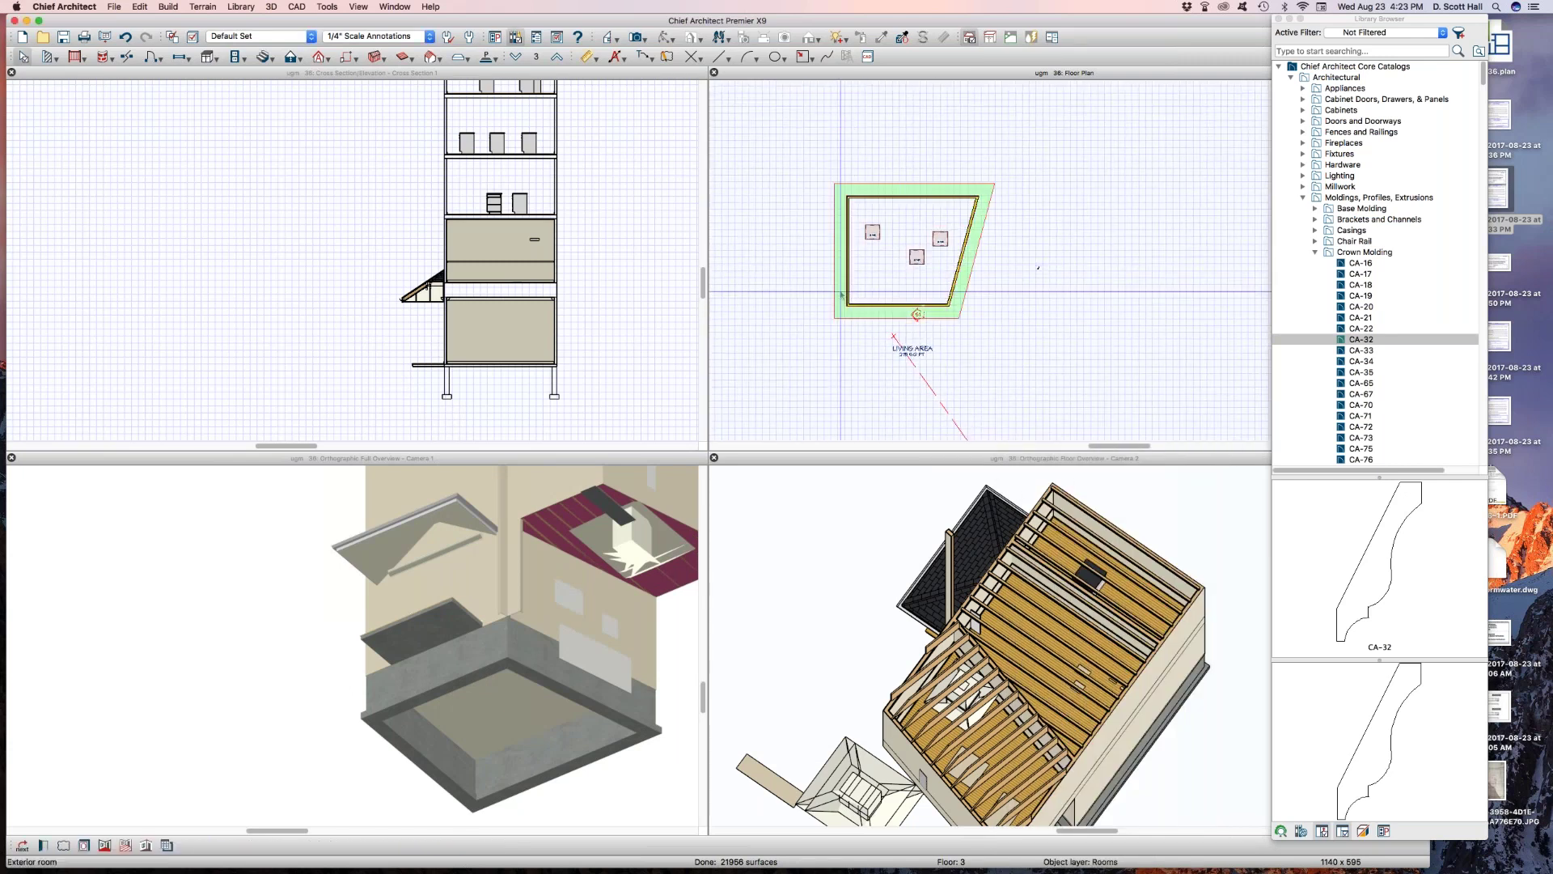
scroll(872, 283, "up", 2)
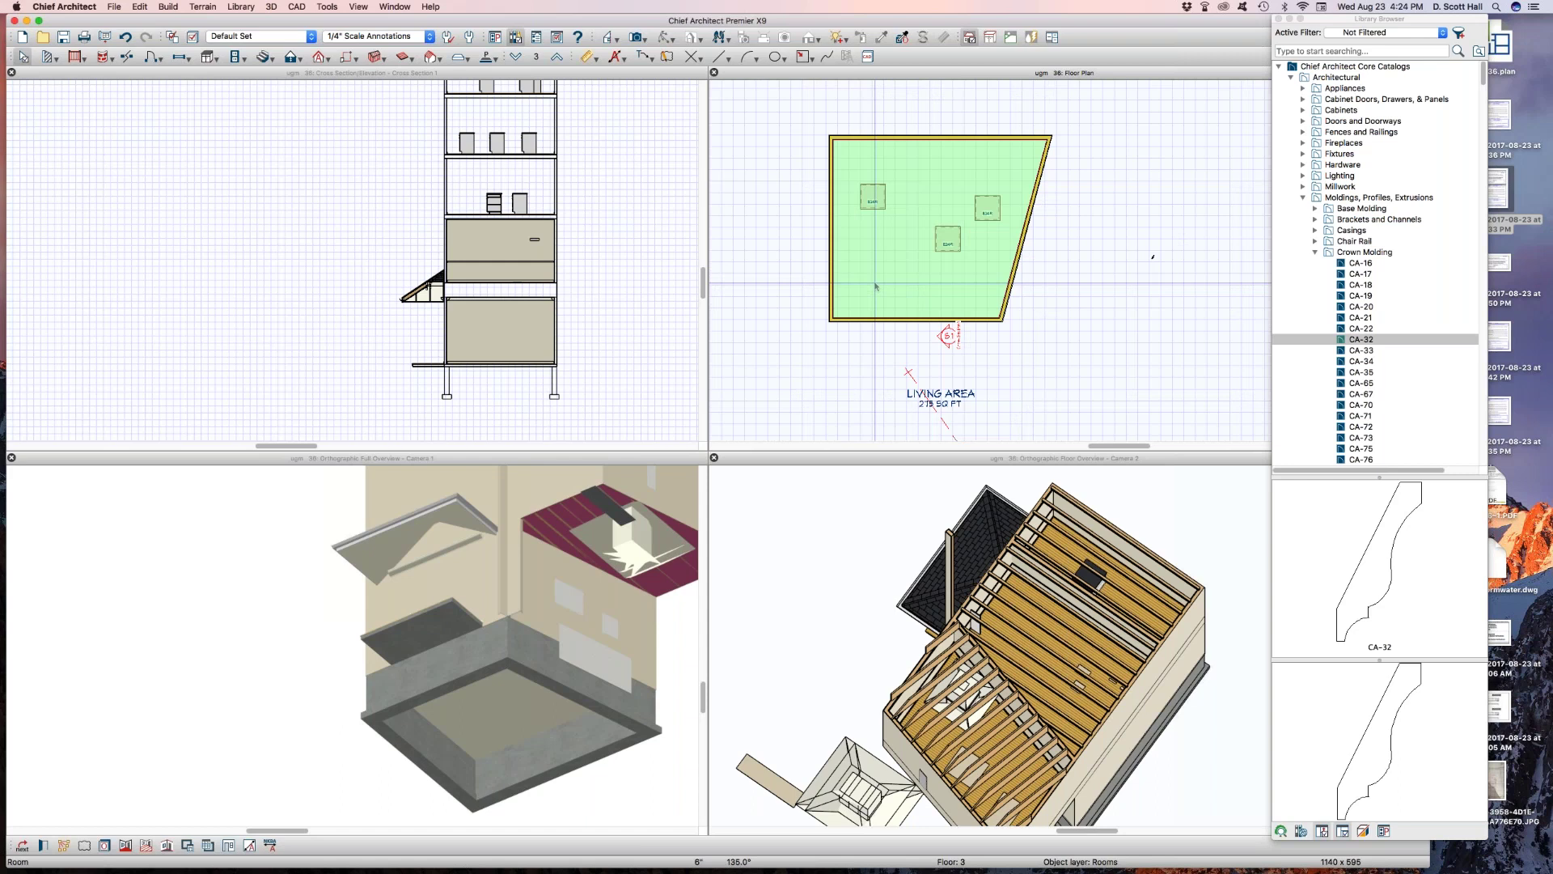
left_click(822, 280)
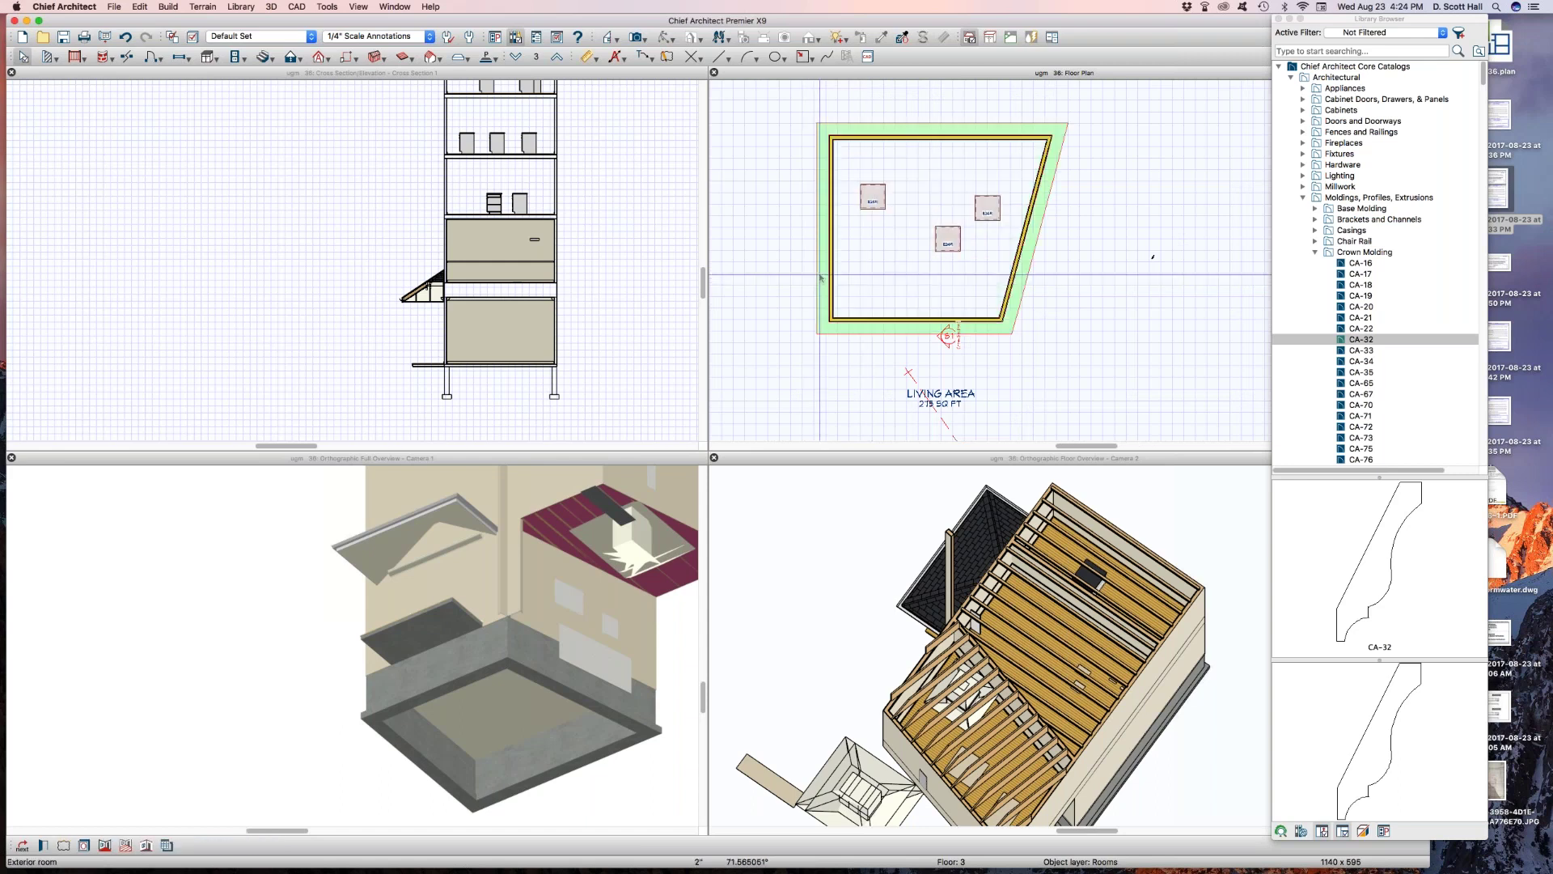
right_click(821, 277)
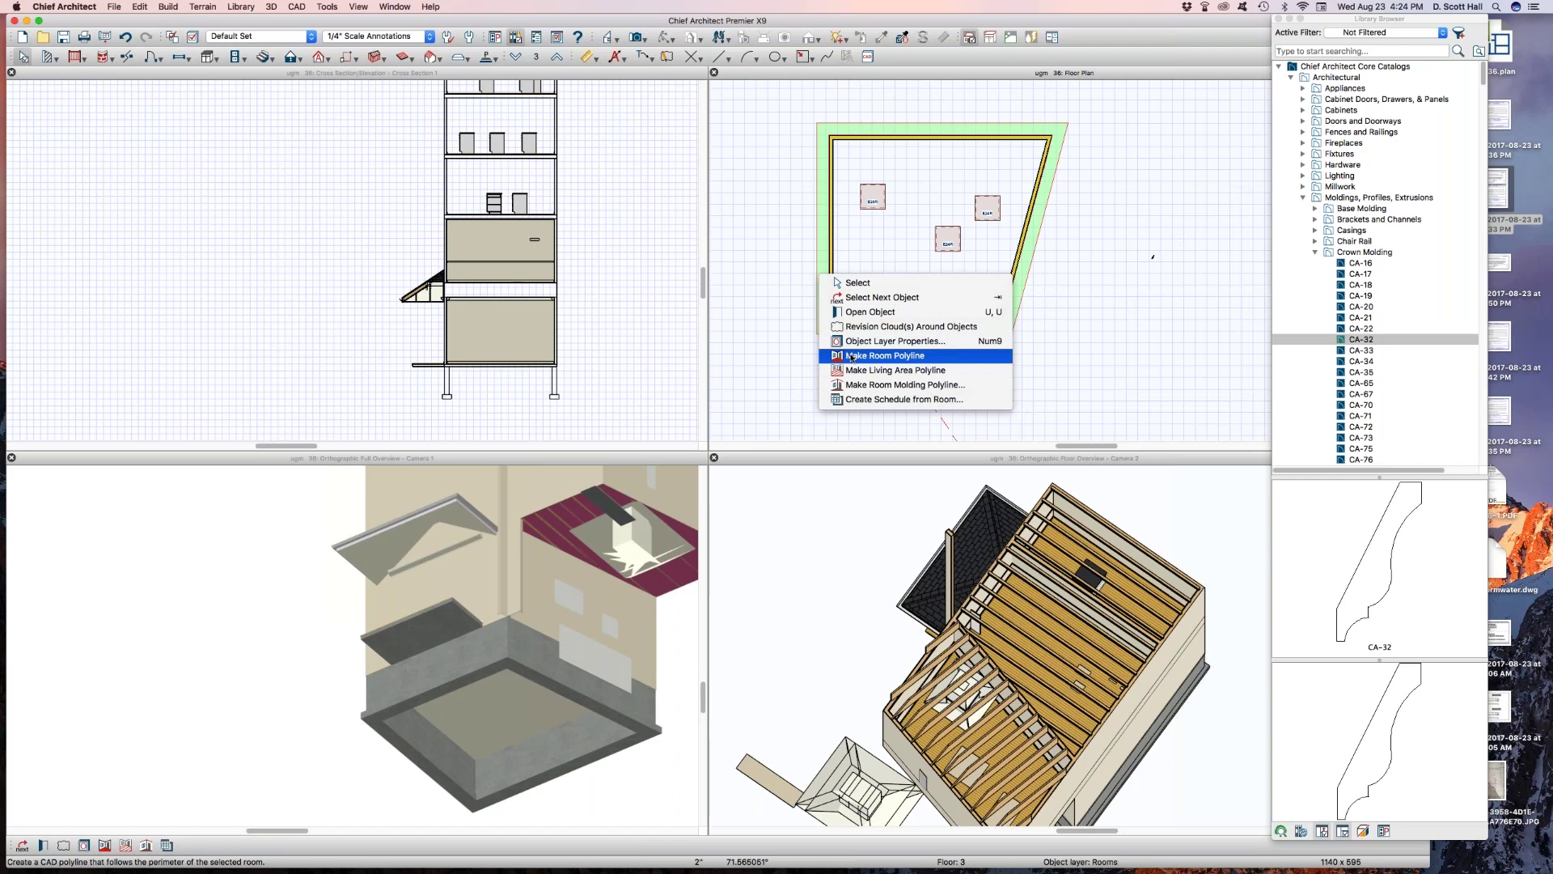
left_click(868, 386)
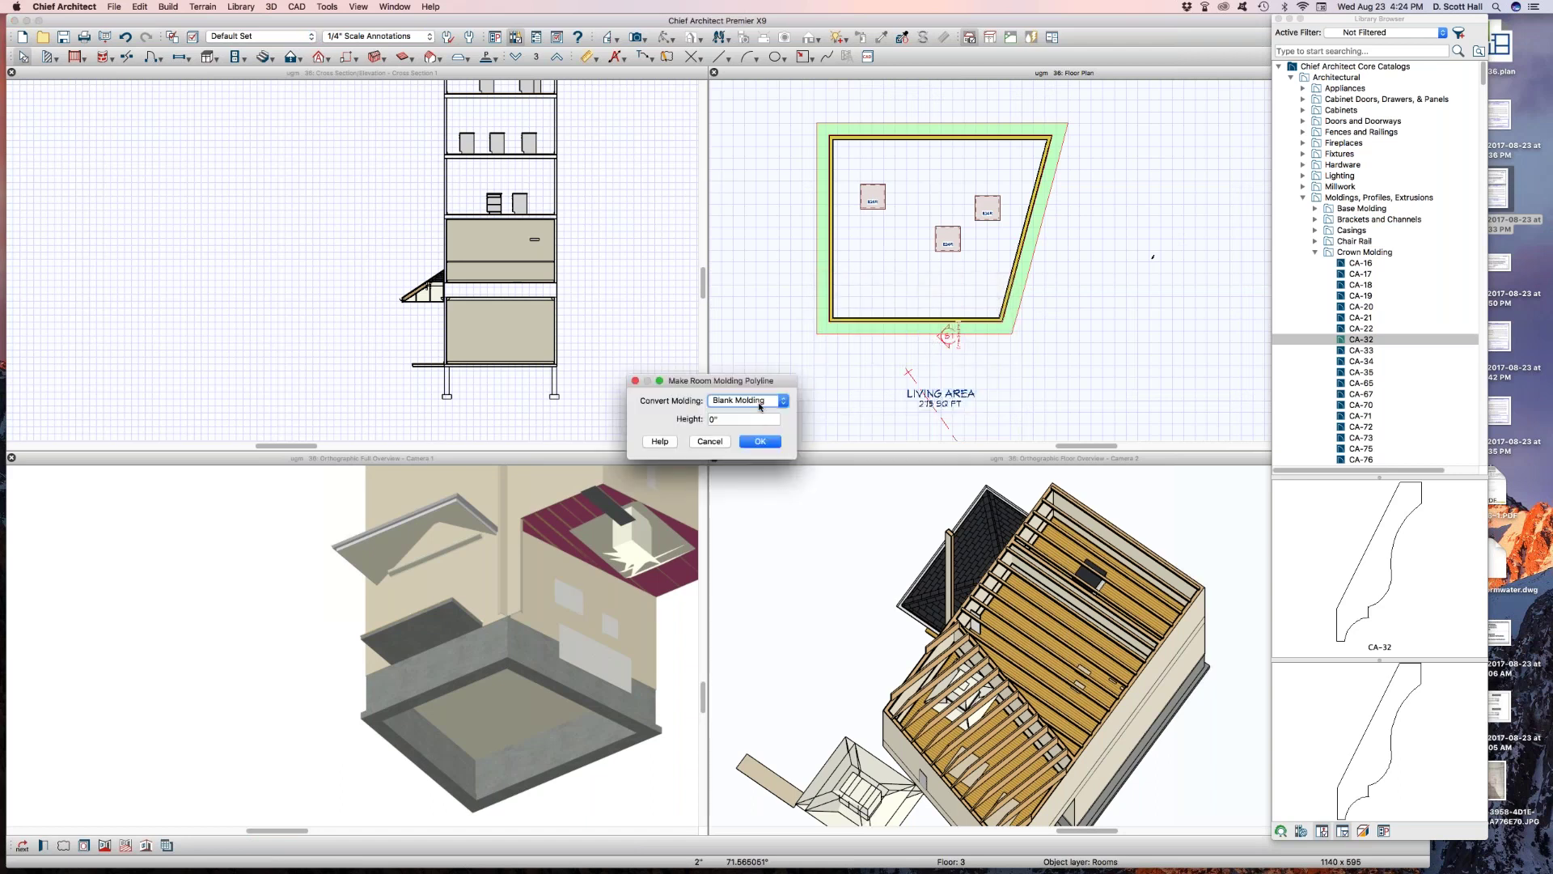
left_click(759, 405)
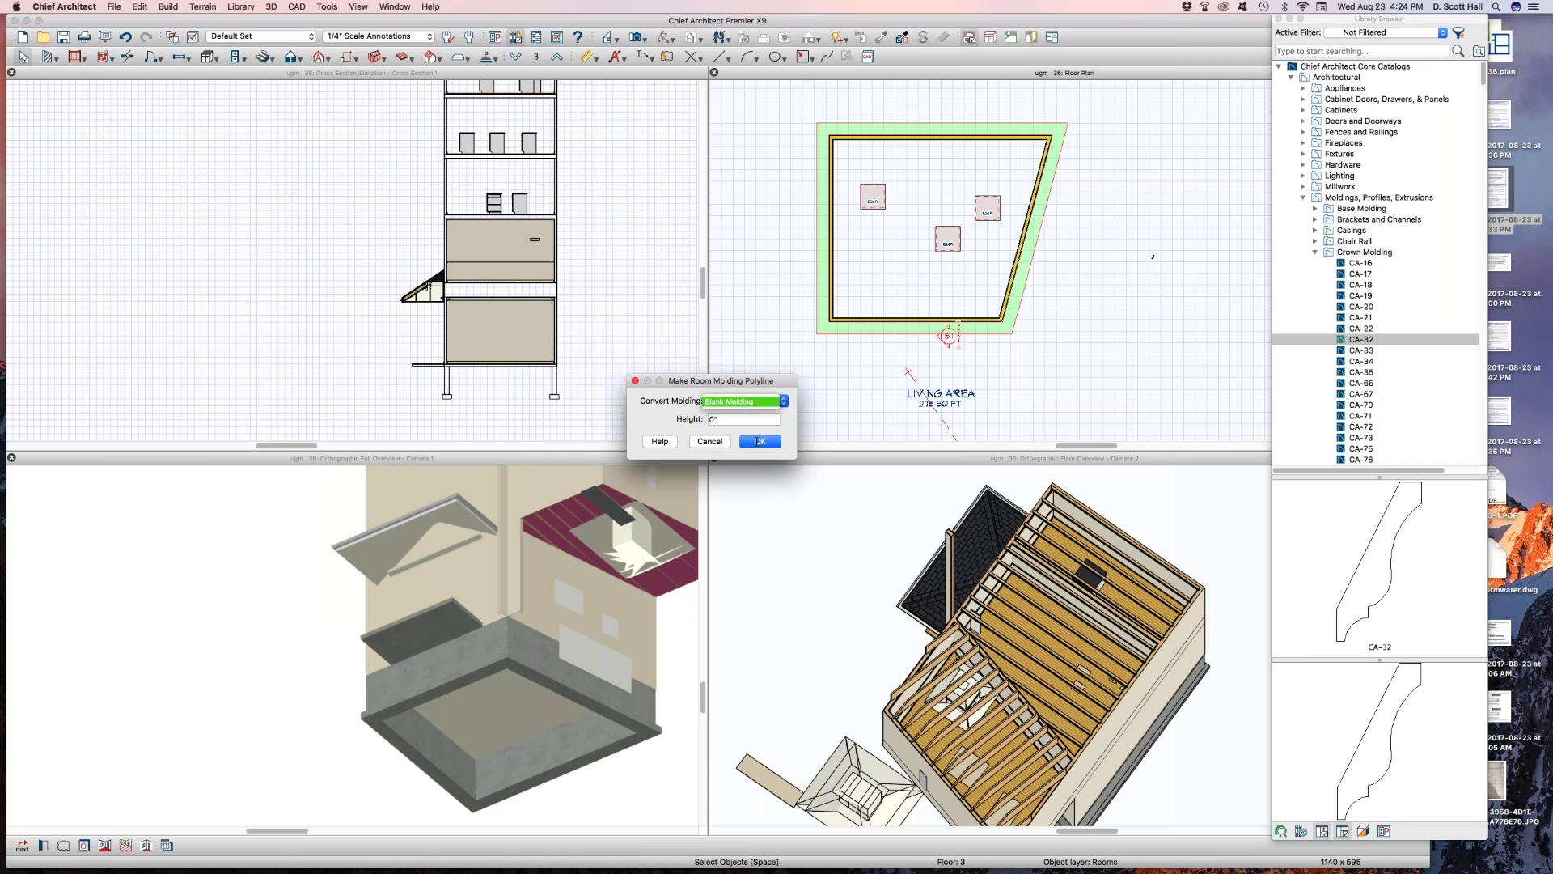
left_click(711, 444)
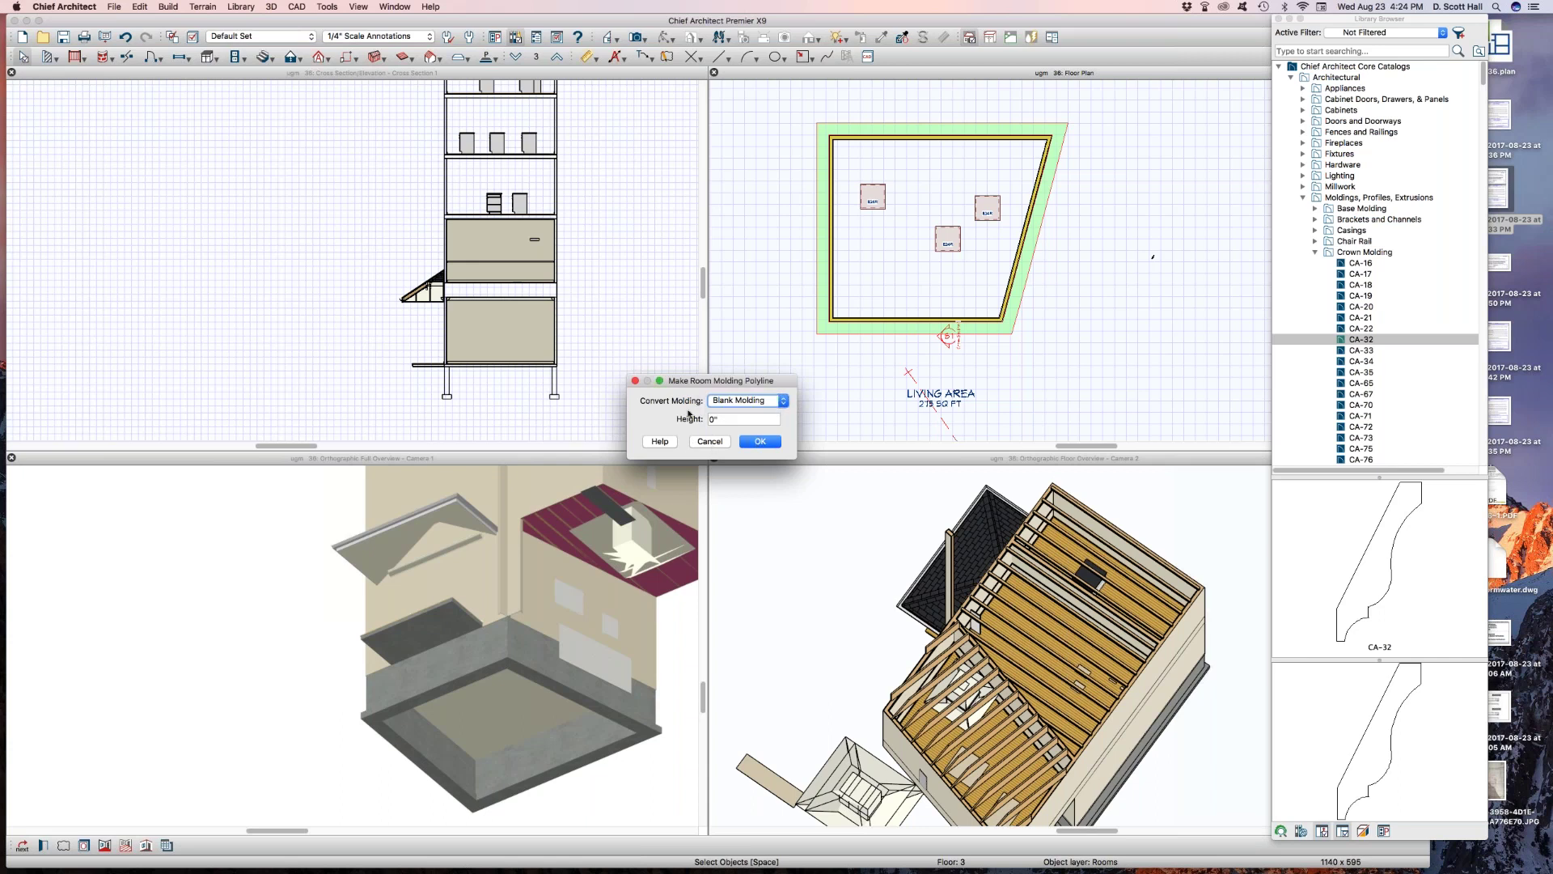
left_click(723, 441)
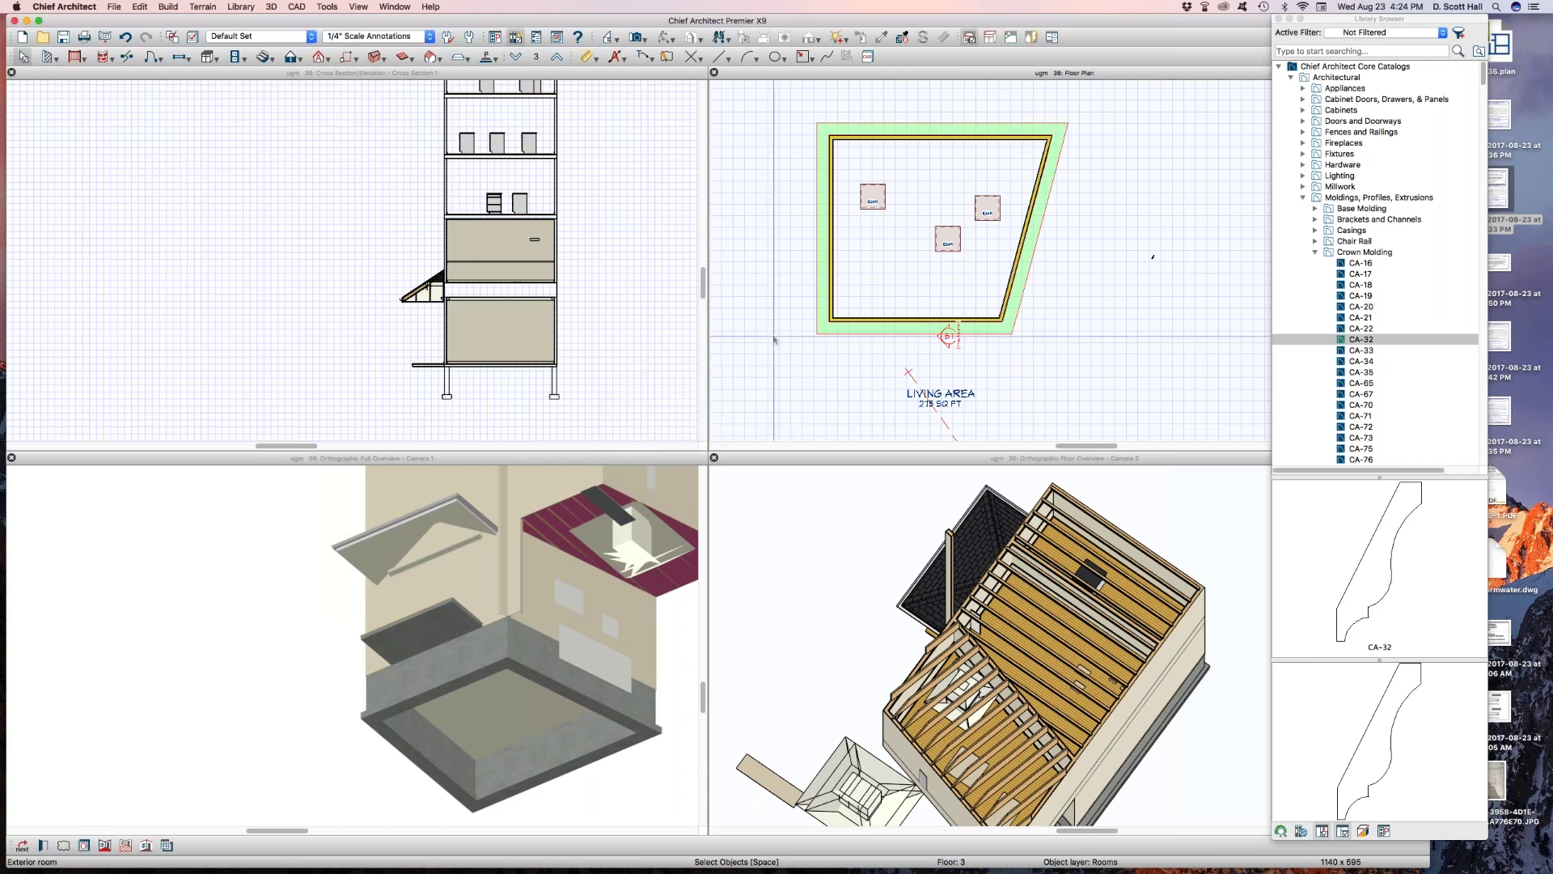
Move the upper exterior wall and the slanted end wall of the Floor 3 room outward
left_click(872, 293)
left_click(840, 287)
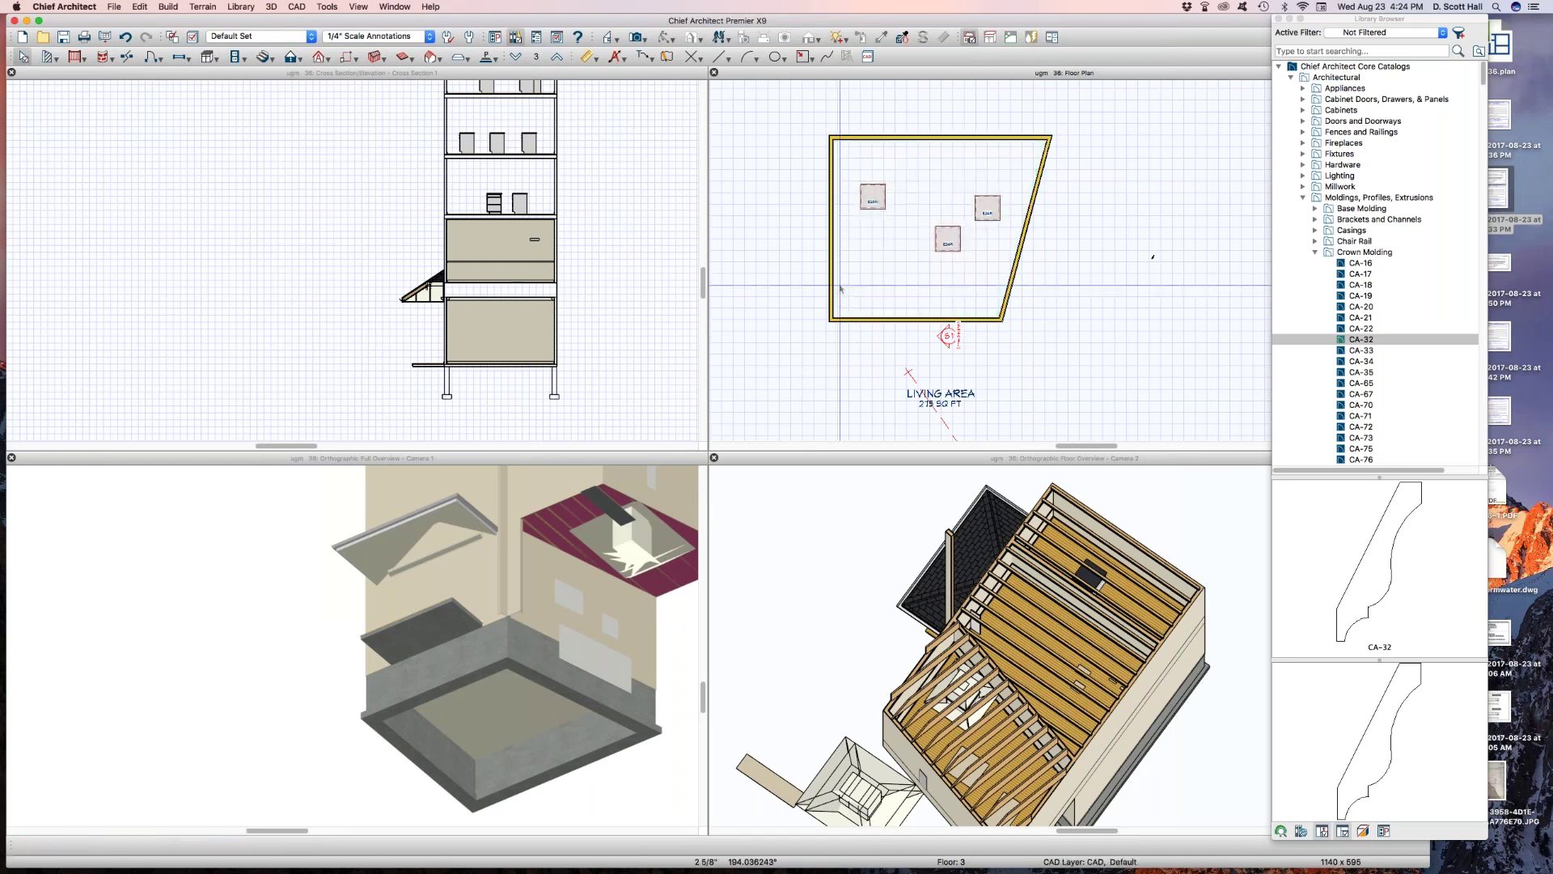
left_click(873, 251)
left_click_drag(882, 140, 881, 111)
left_click(1016, 268)
left_click_drag(1016, 269, 1042, 268)
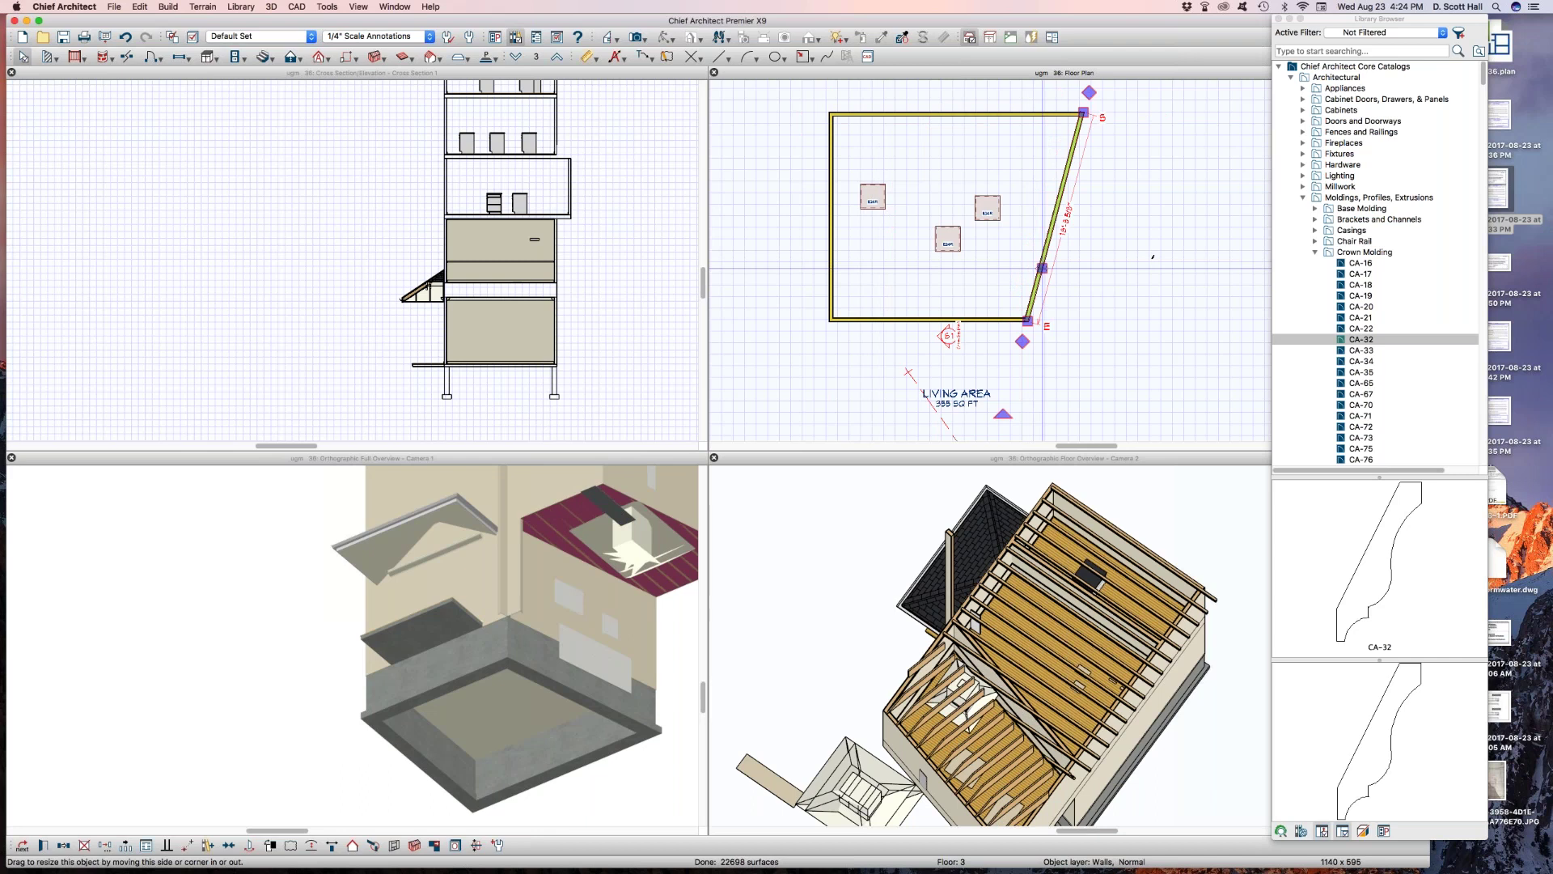
key("Escape")
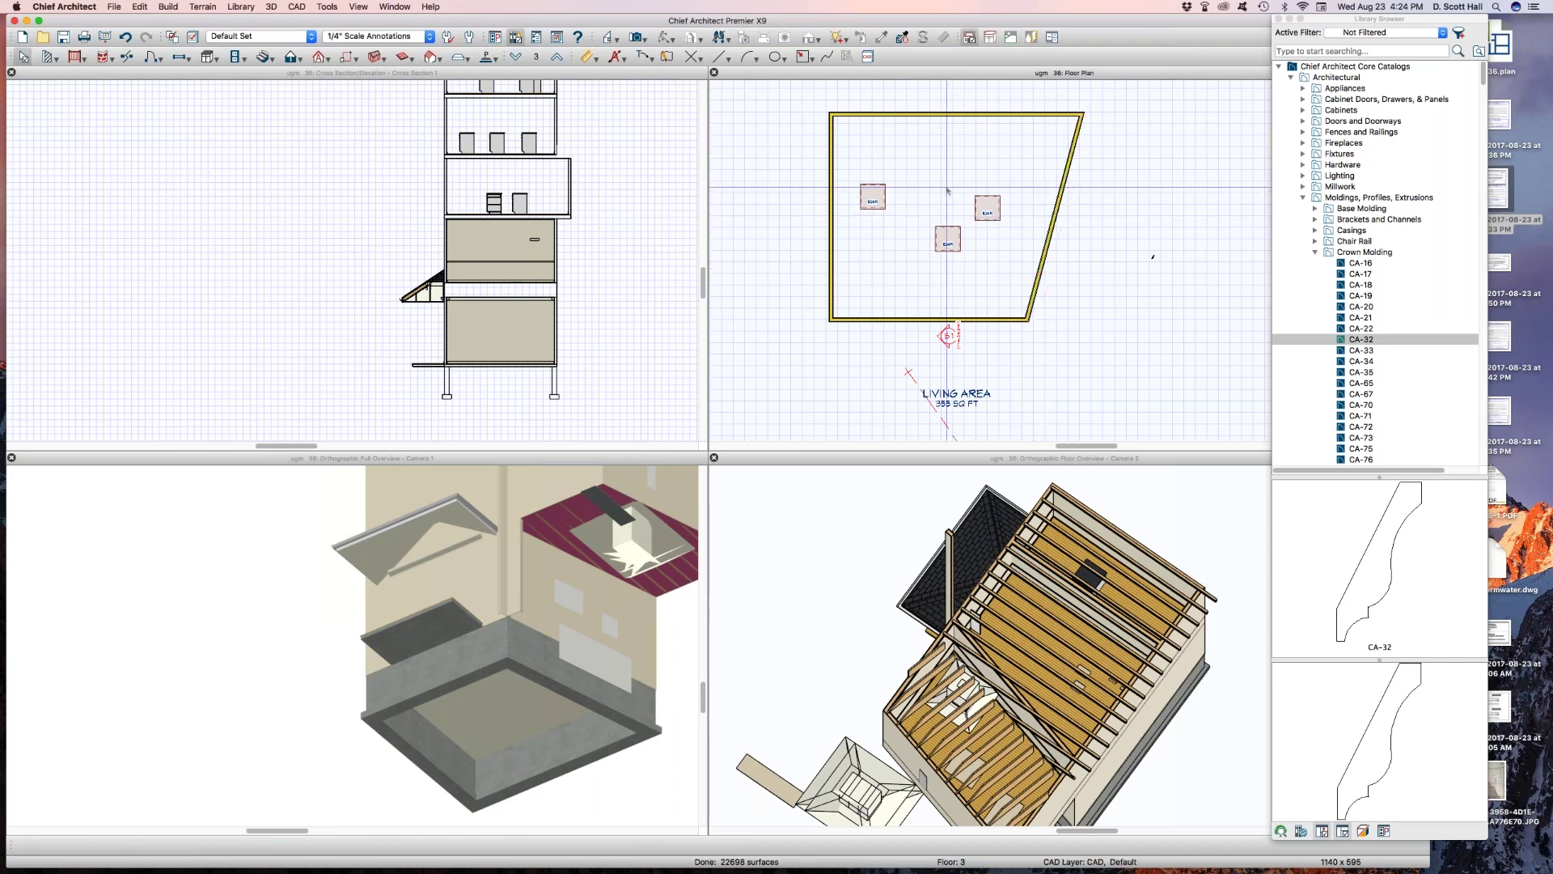
Draw a partition wall between the upper and lower exterior walls, dividing the Floor 3 room in two
key("w")
left_click_drag(930, 114, 928, 320)
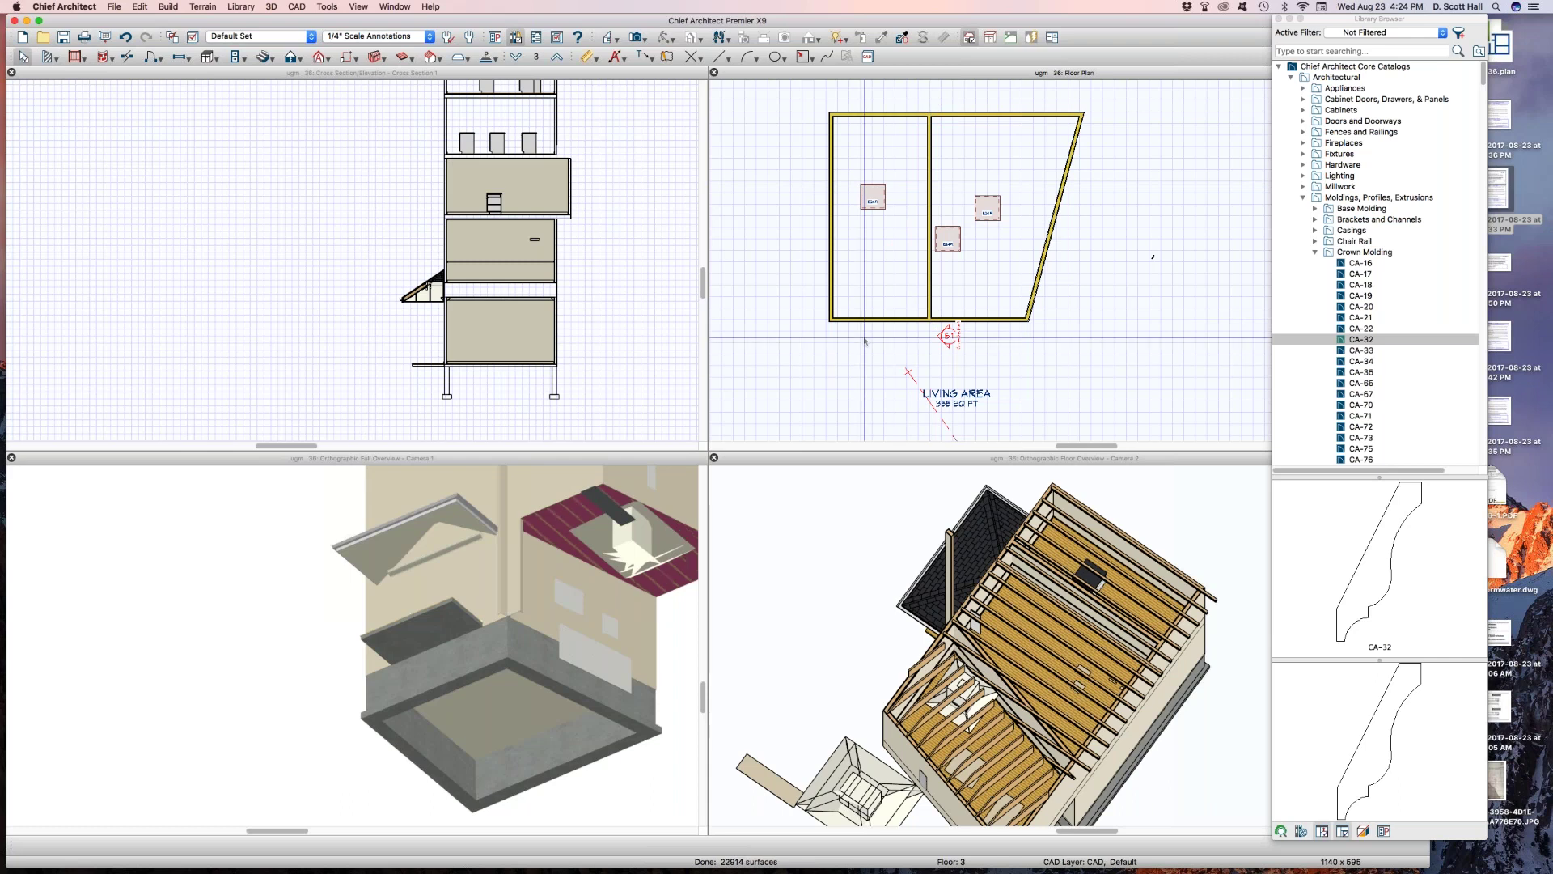
left_click(862, 281)
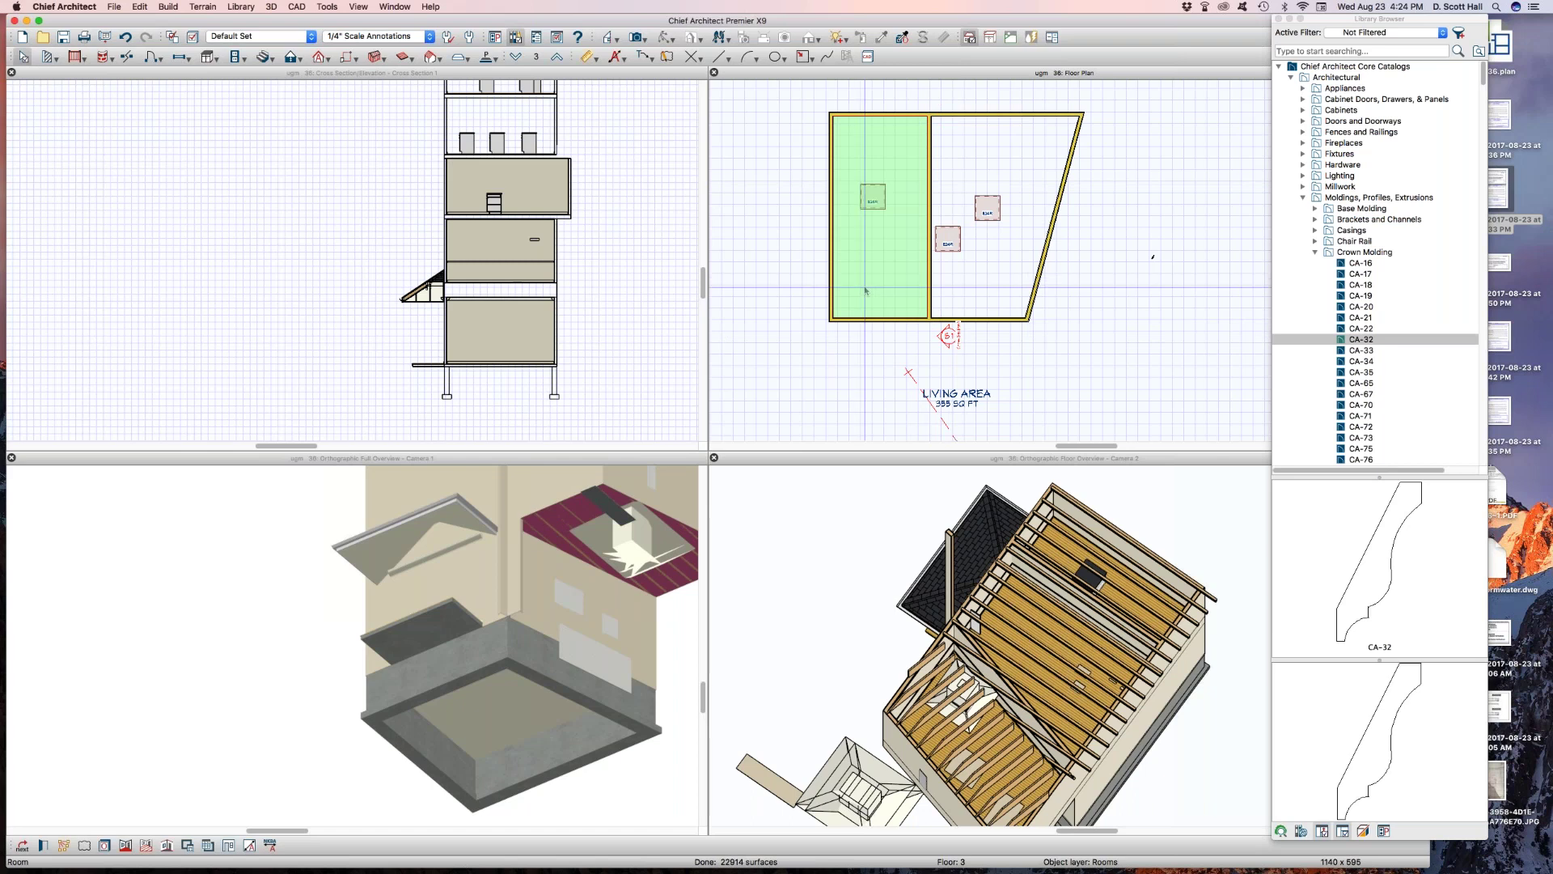
Examine the molding settings in the specification of the room on the partition's square-cornered side, leaving them unchanged
scroll(843, 138, "up", 3)
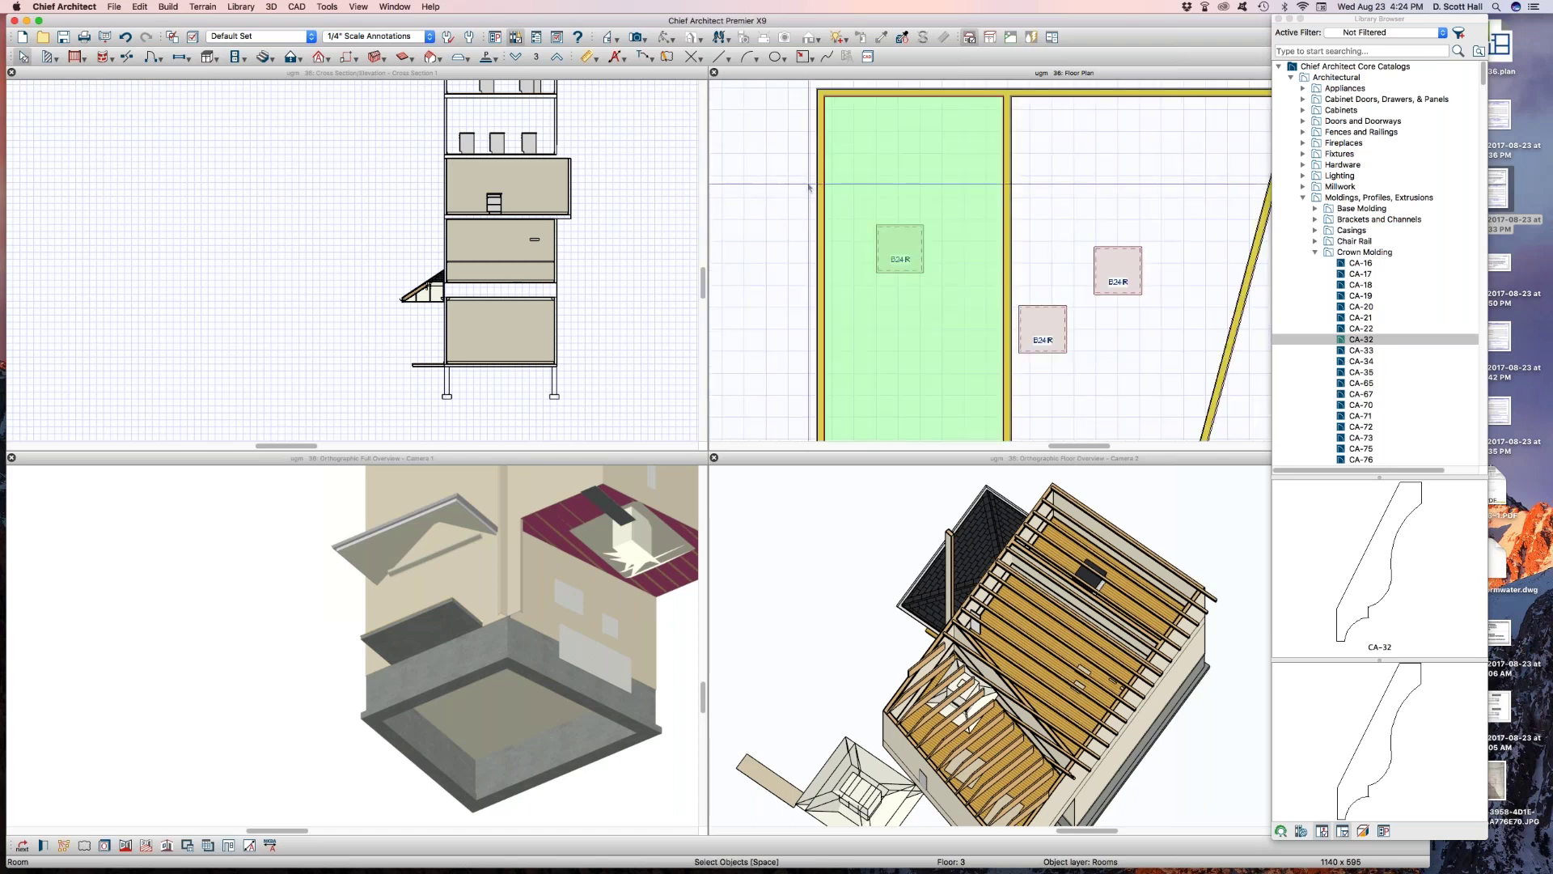
scroll(808, 186, "down", 3)
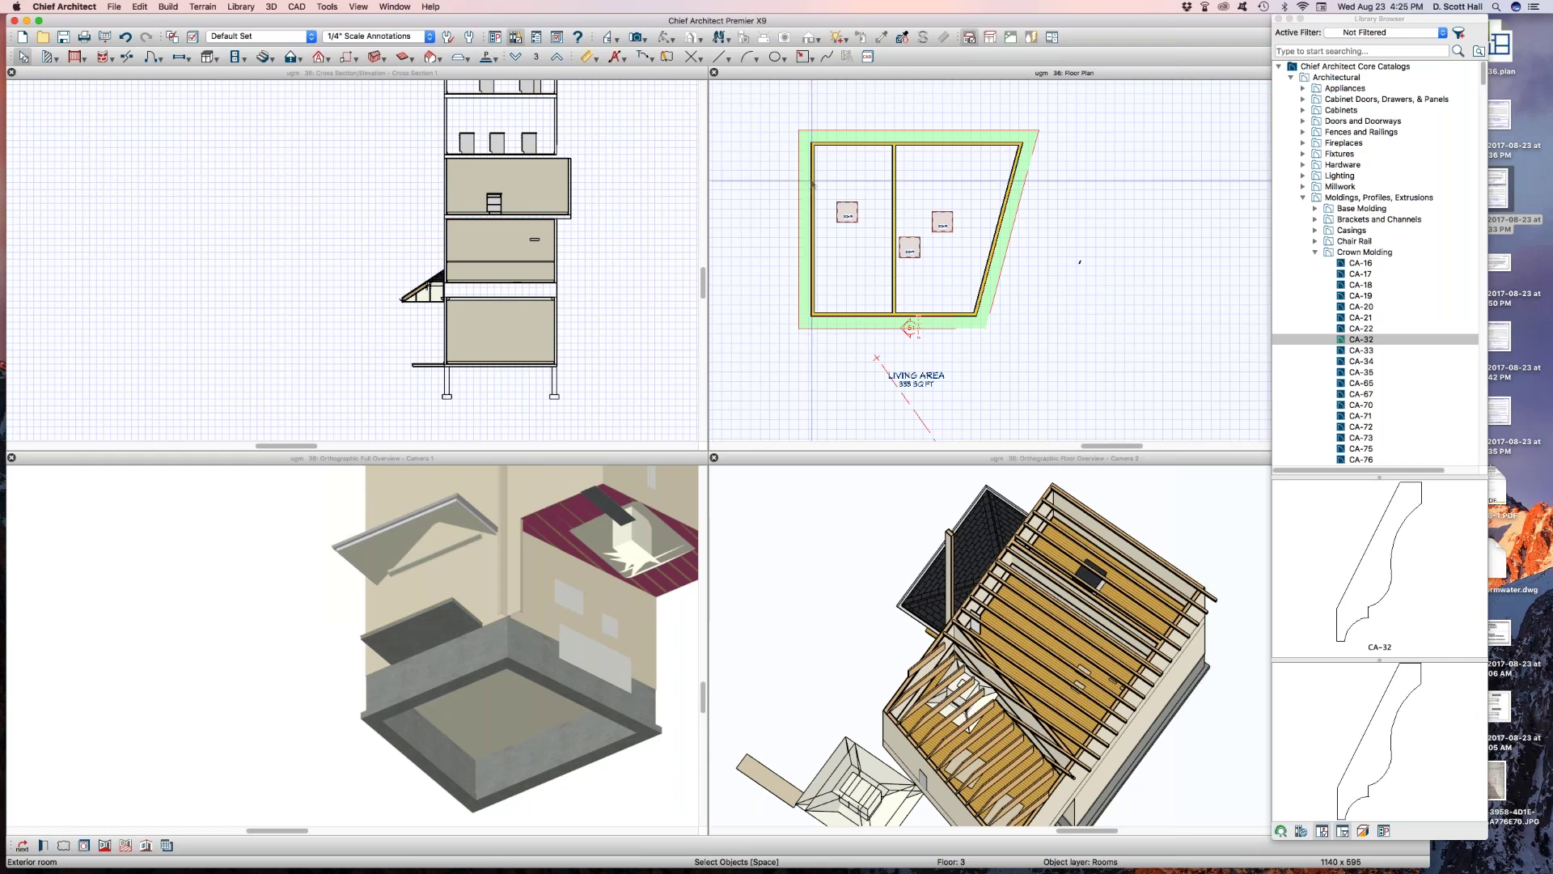
left_click(828, 182)
right_click(829, 181)
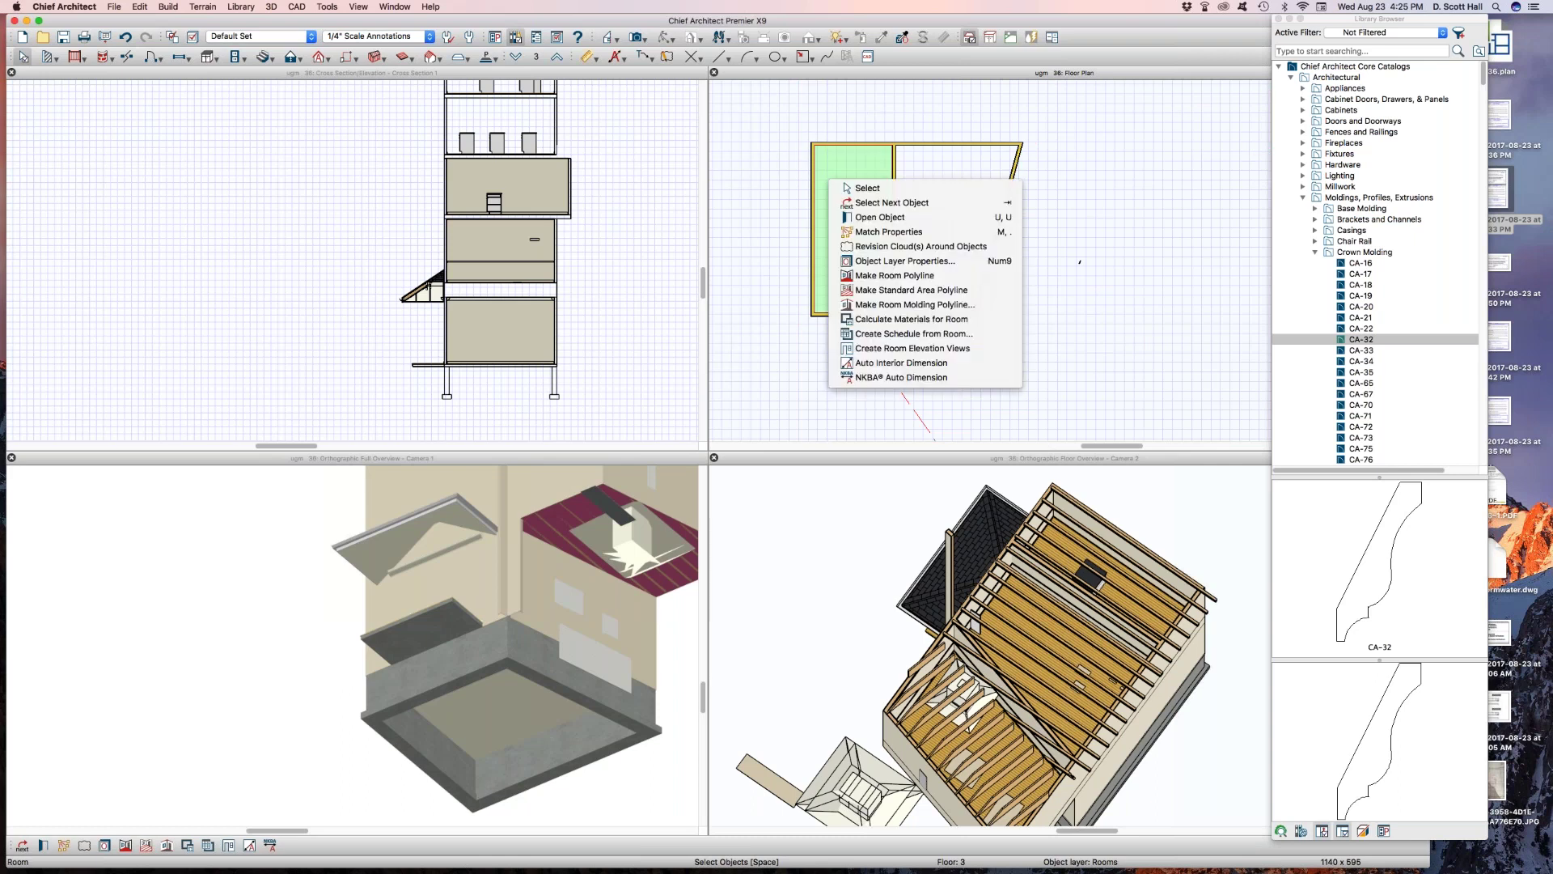
left_click(881, 217)
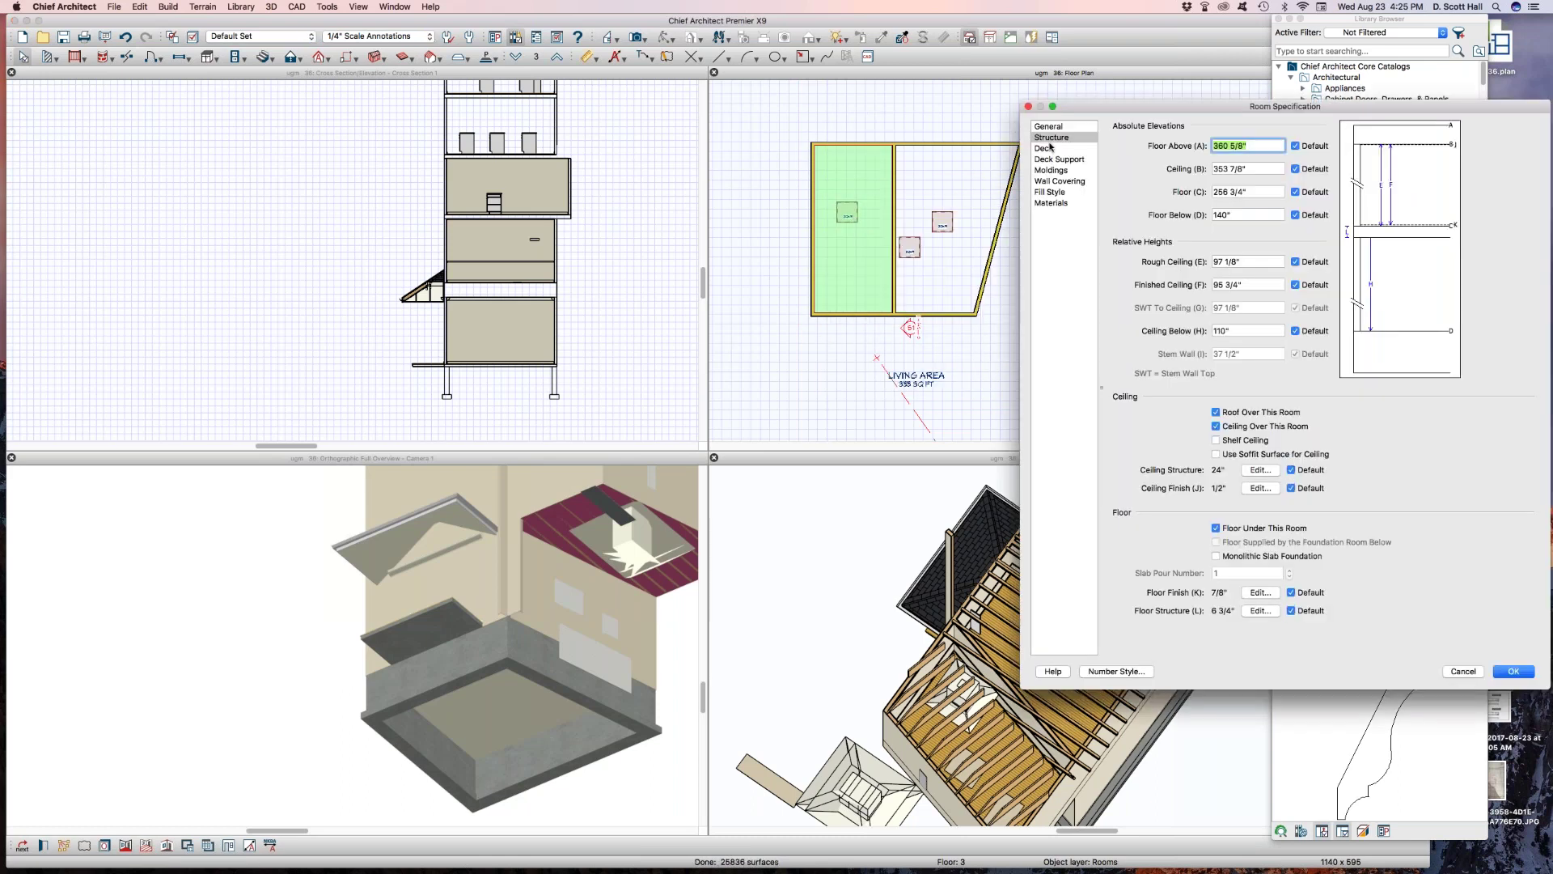
left_click(1066, 170)
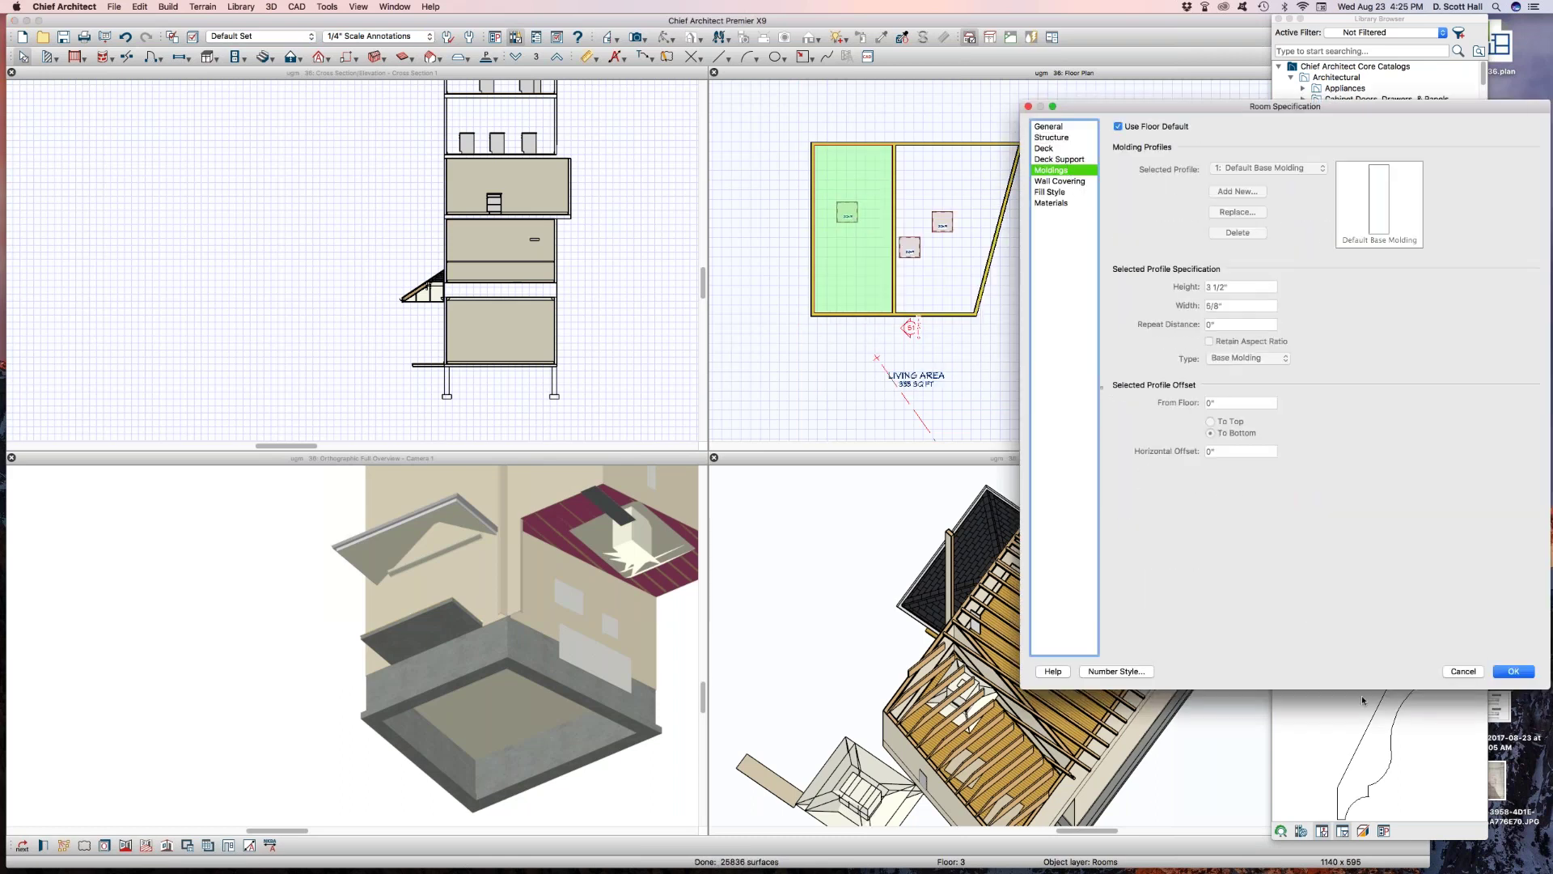
left_click(1474, 671)
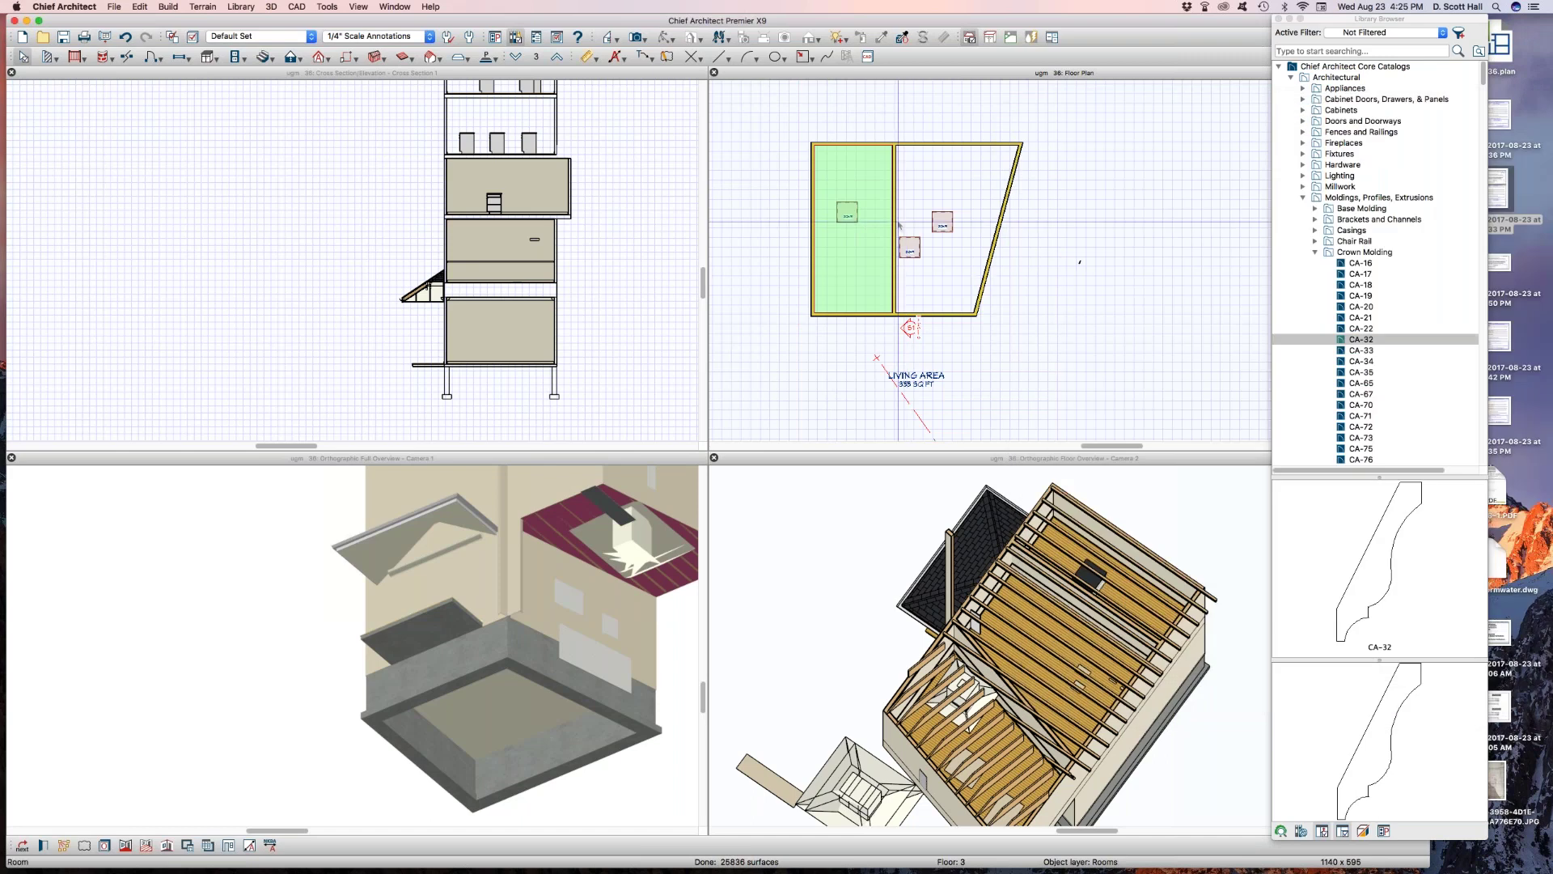
Examine the wall covering and materials settings of the exterior room around Floor 3
left_click(805, 195)
right_click(805, 196)
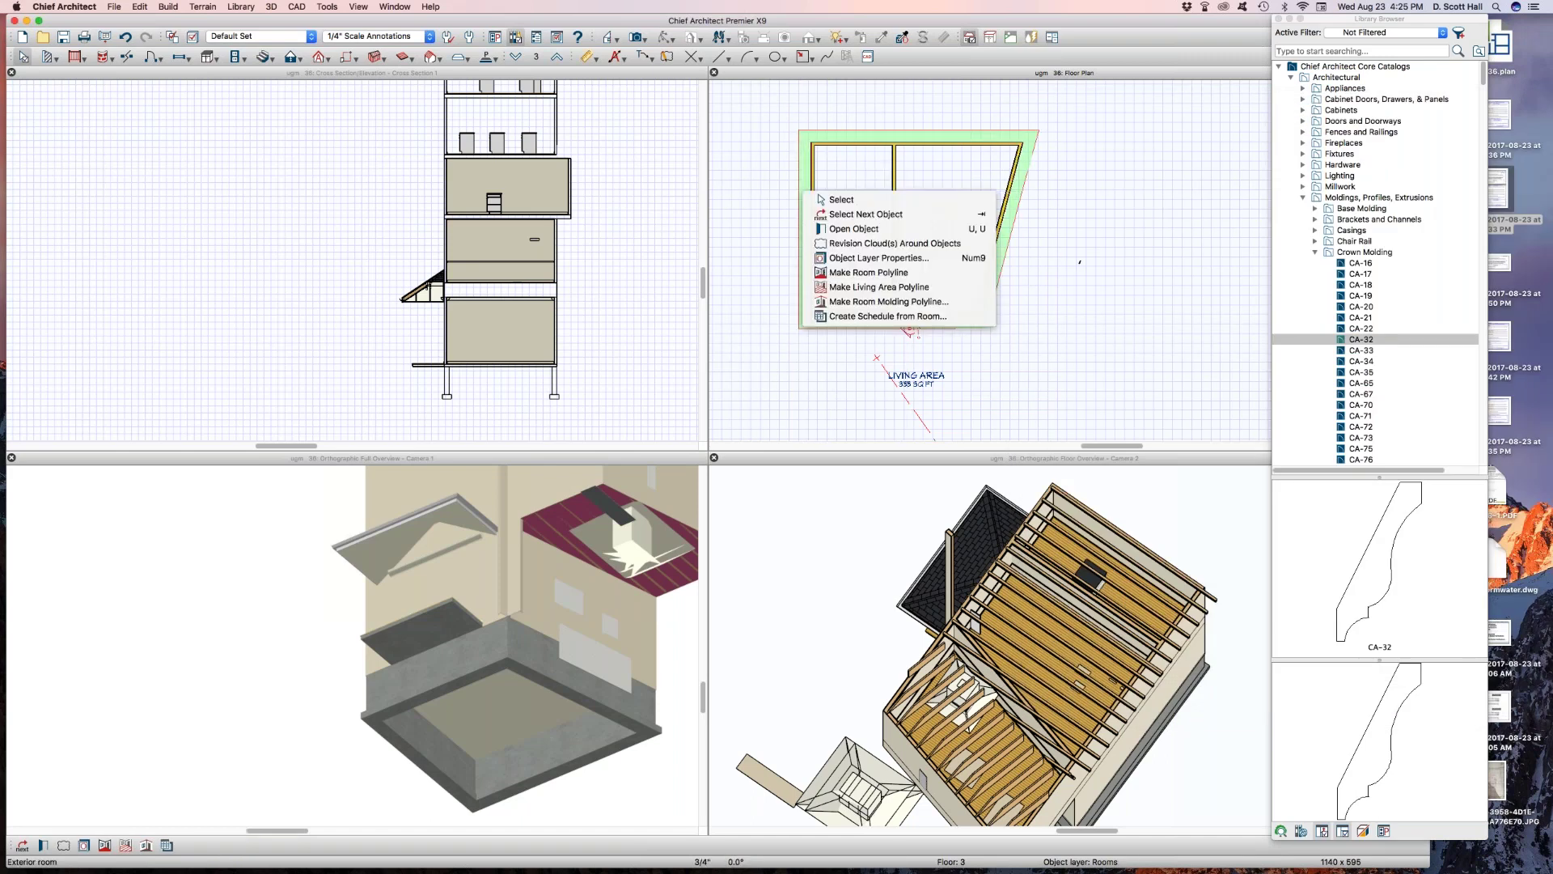
left_click(821, 230)
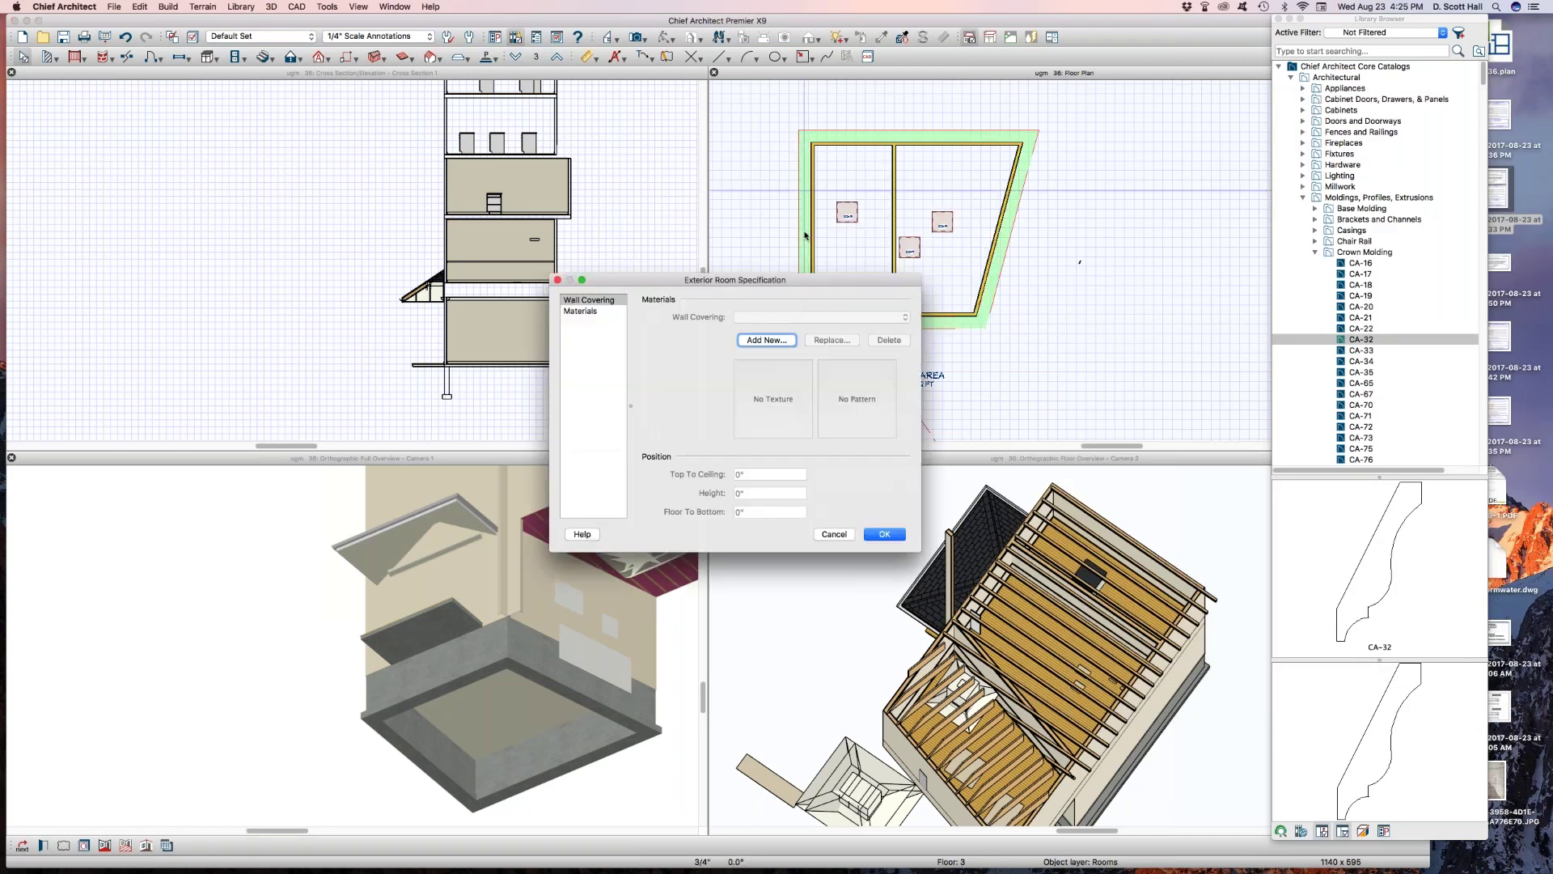
left_click(581, 311)
left_click(593, 300)
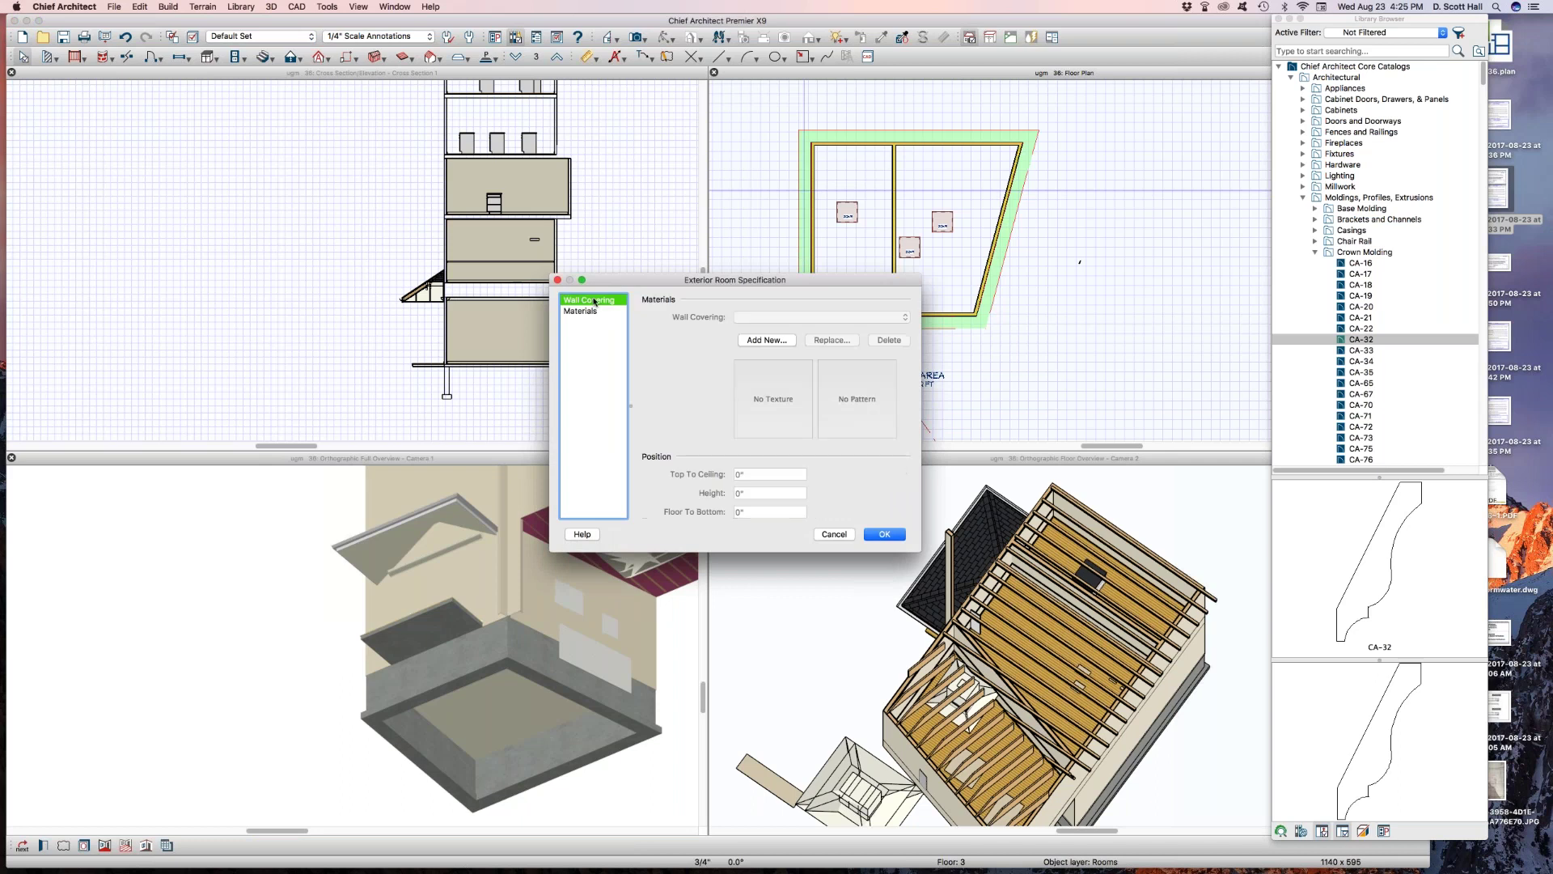
left_click(588, 313)
left_click(594, 301)
left_click(592, 312)
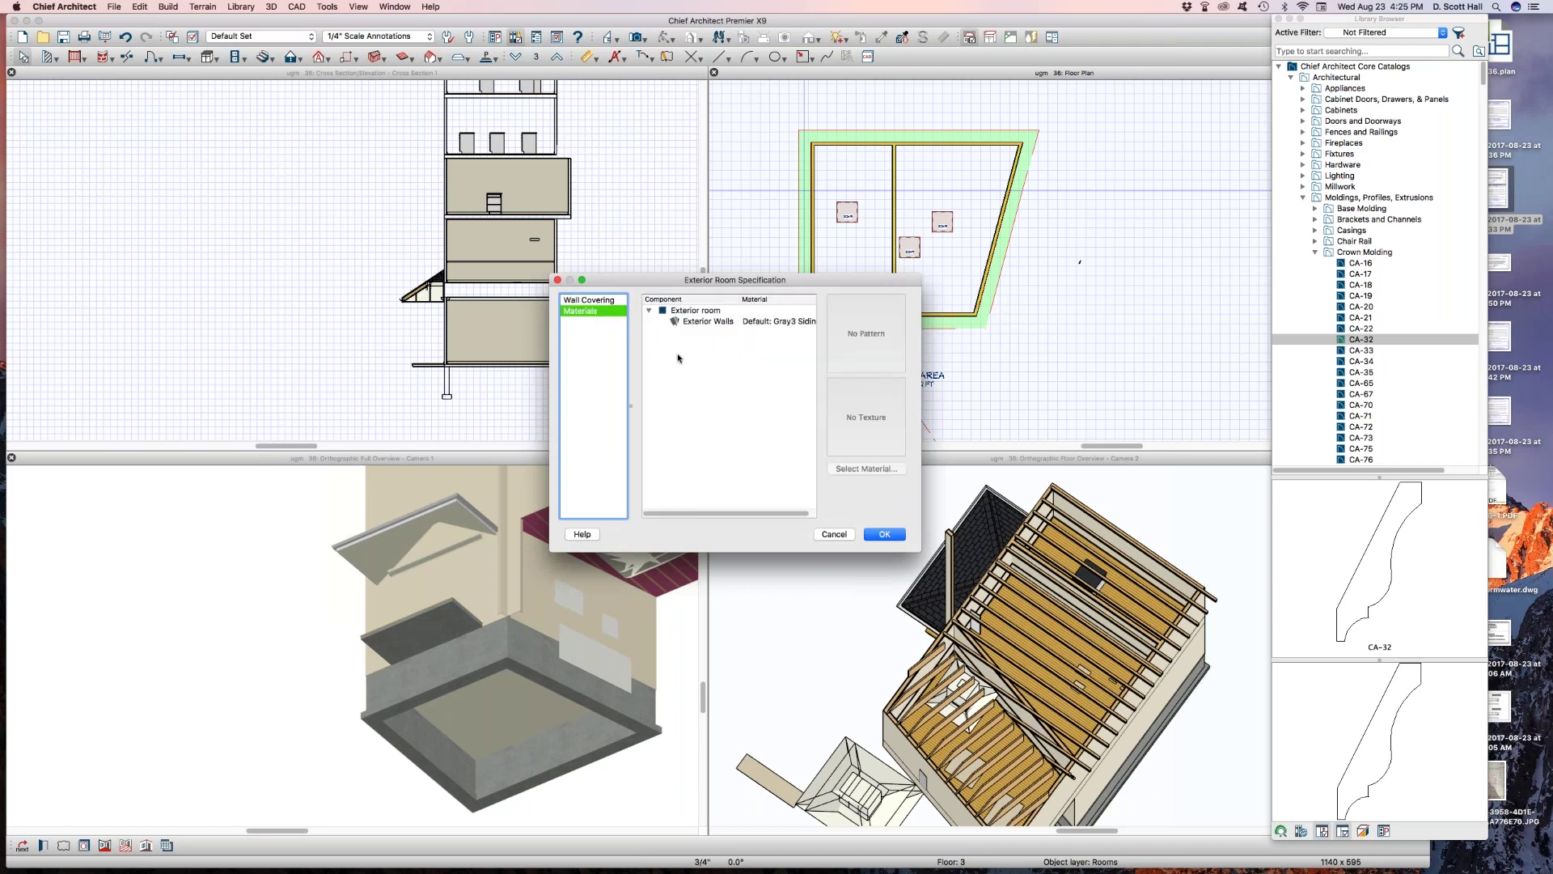
left_click(829, 534)
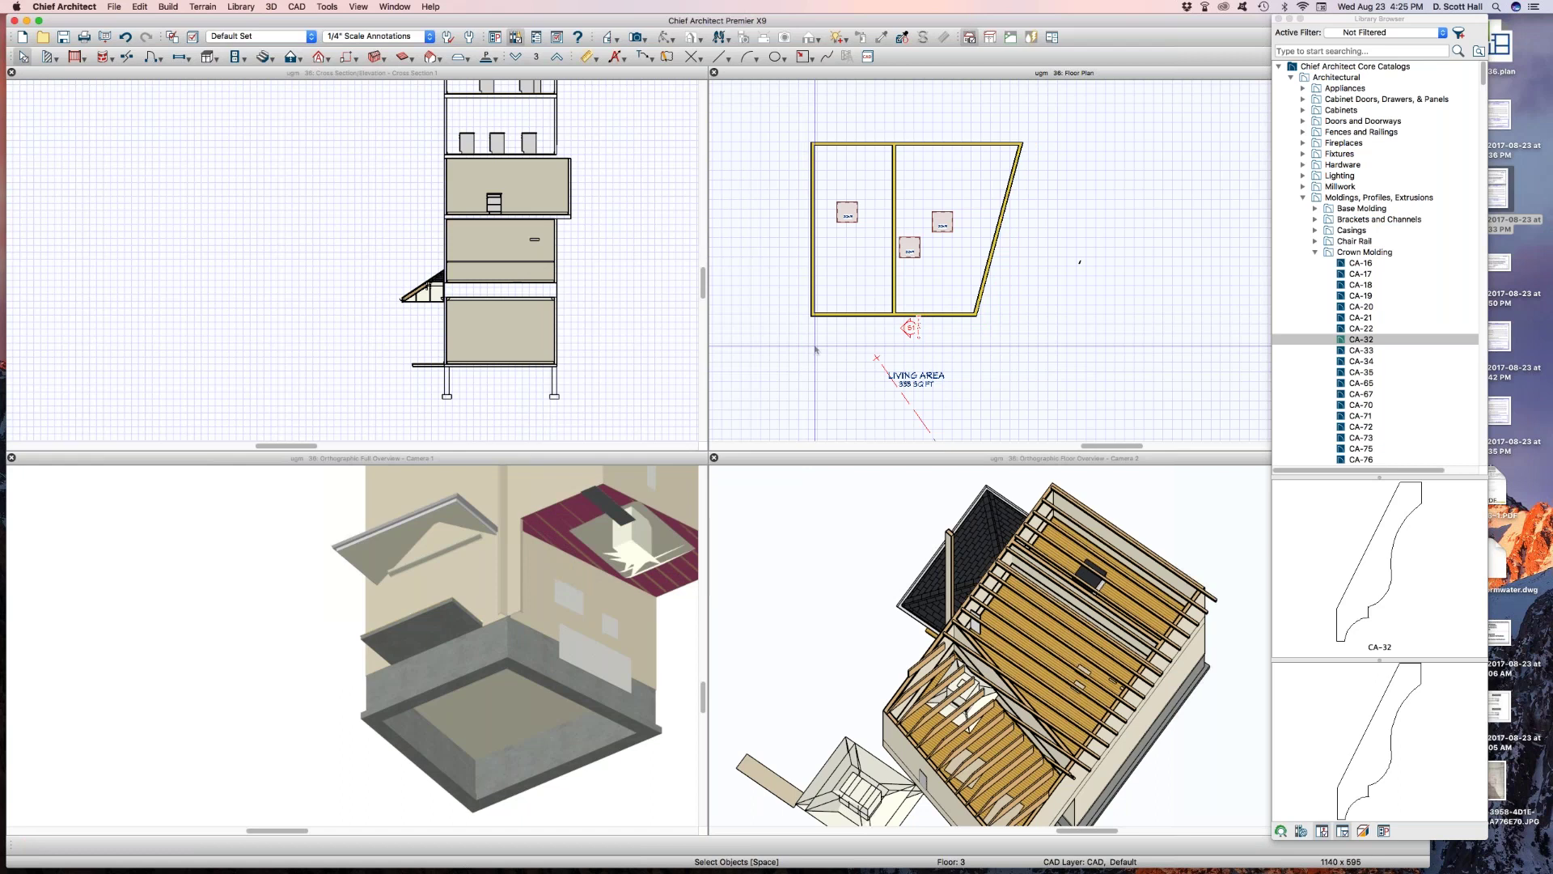
Shorten the partition wall at its upper end, leaving a gap to the upper exterior wall, and select the combined room
left_click(896, 288)
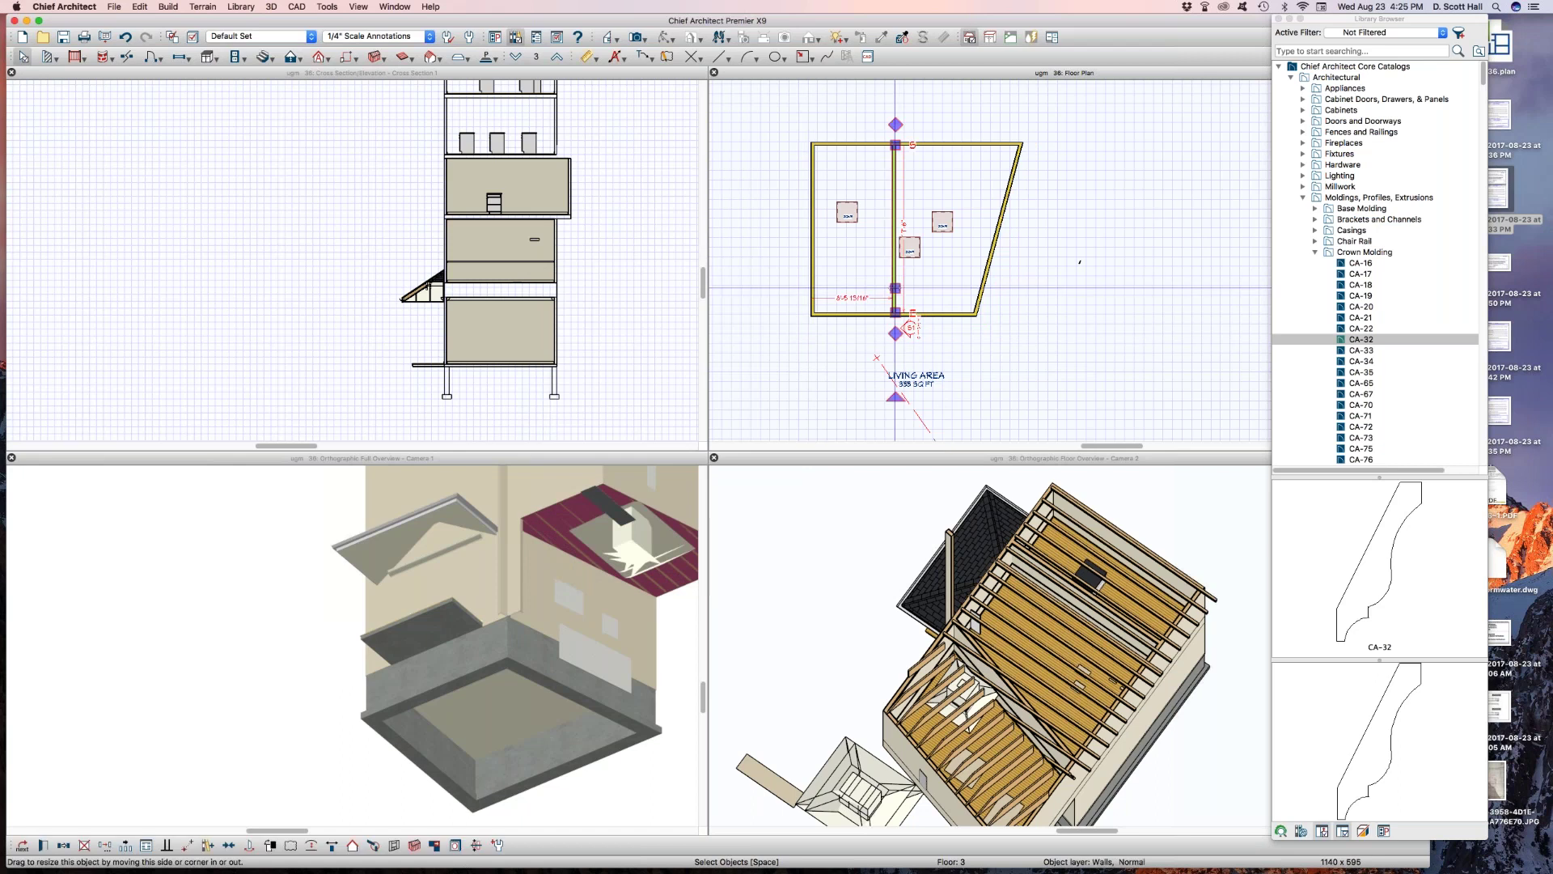
left_click(821, 340)
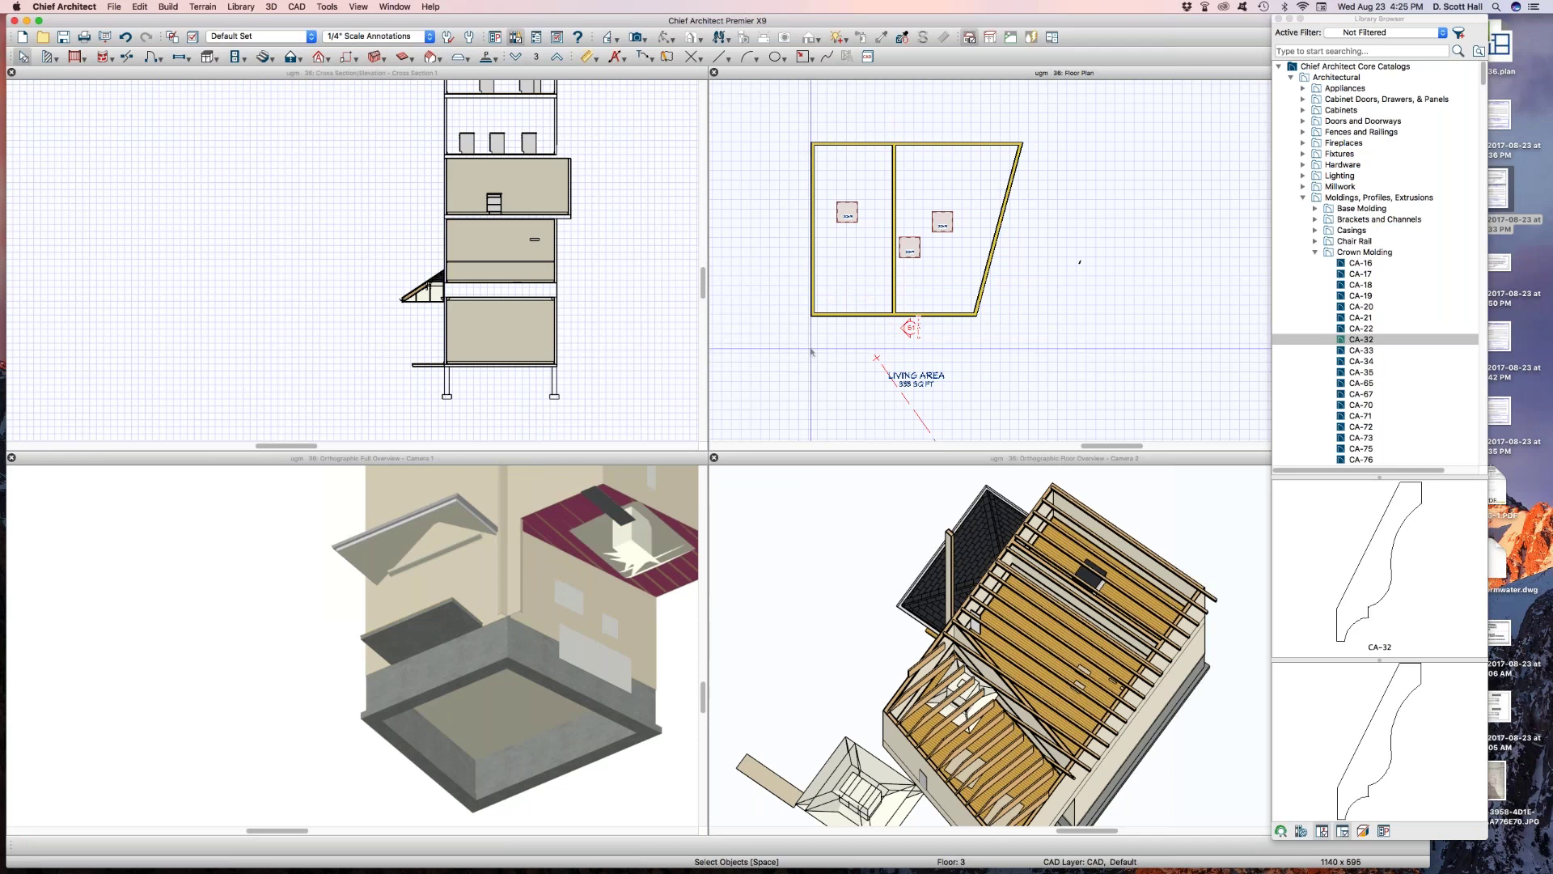
left_click(896, 171)
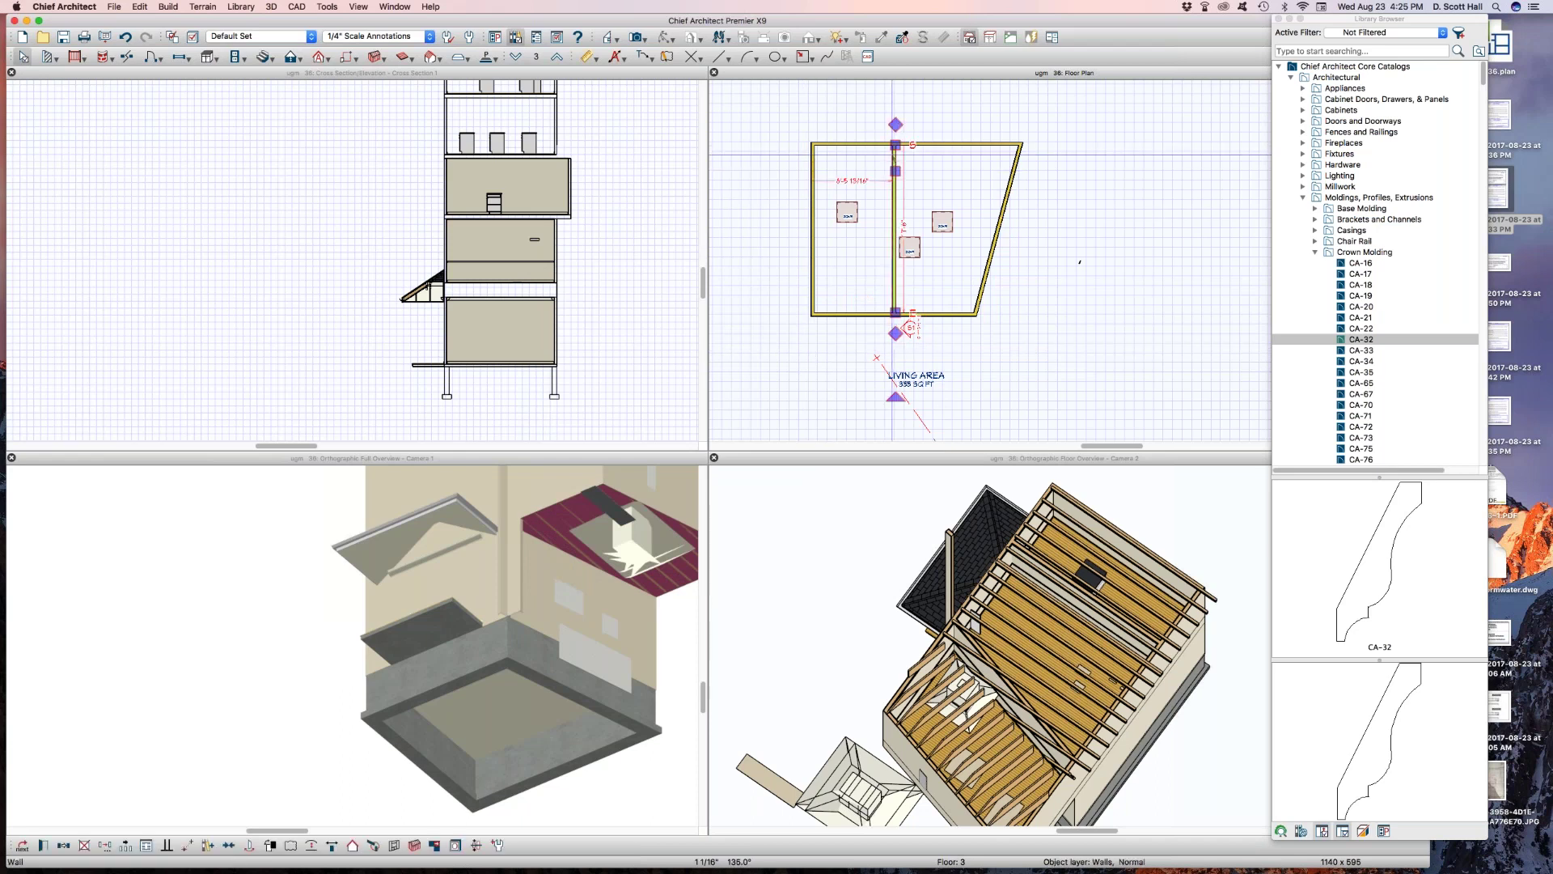
left_click_drag(896, 146, 894, 161)
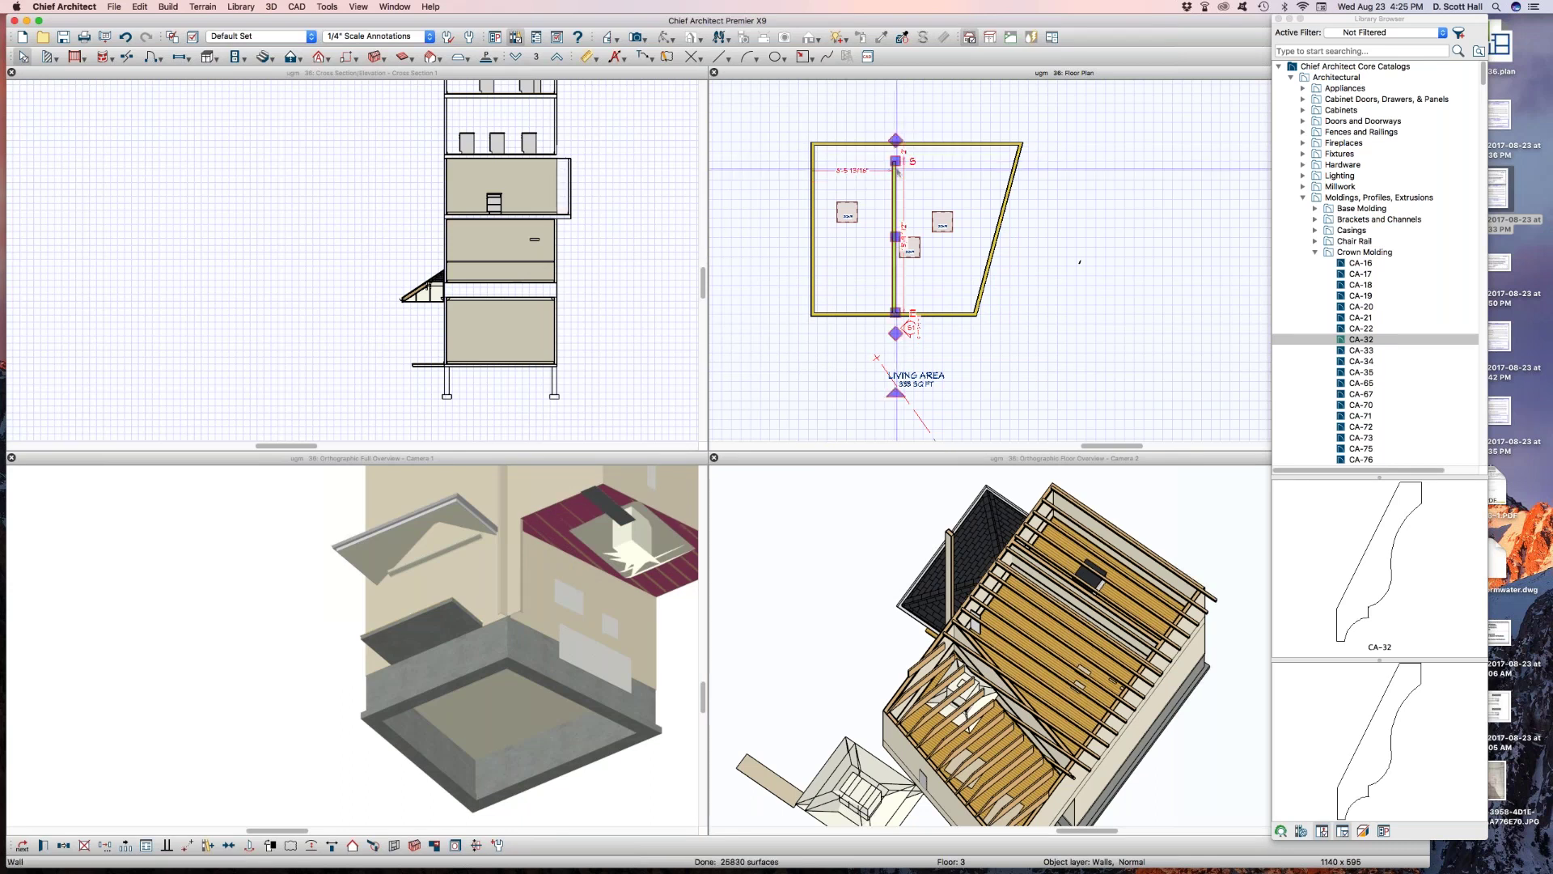
key("Escape")
left_click(854, 160)
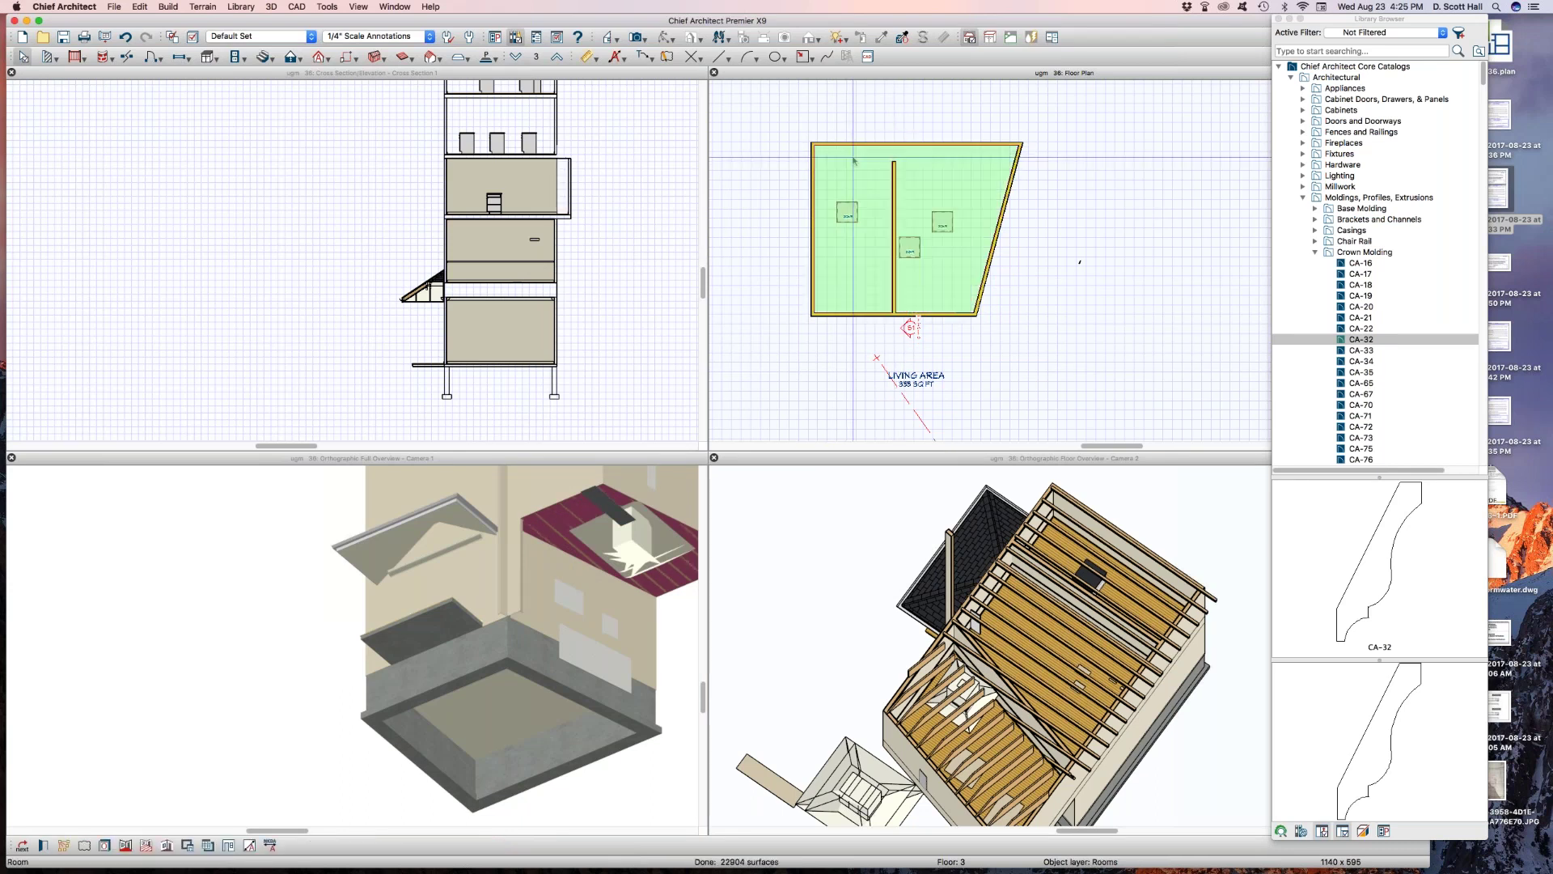
mouse_move(1507, 146)
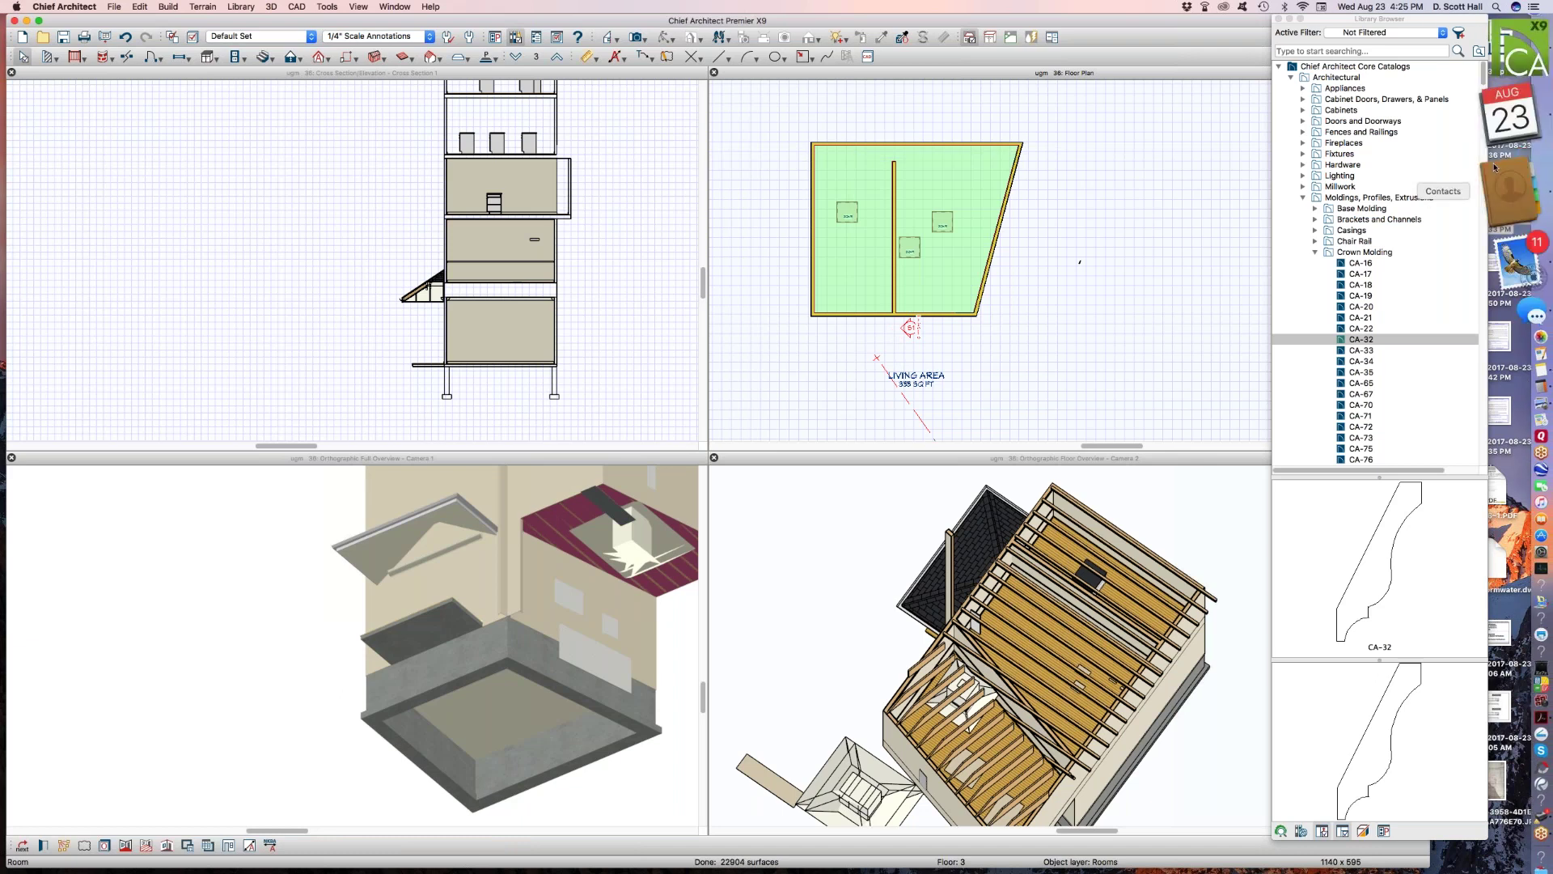
left_click(1511, 186)
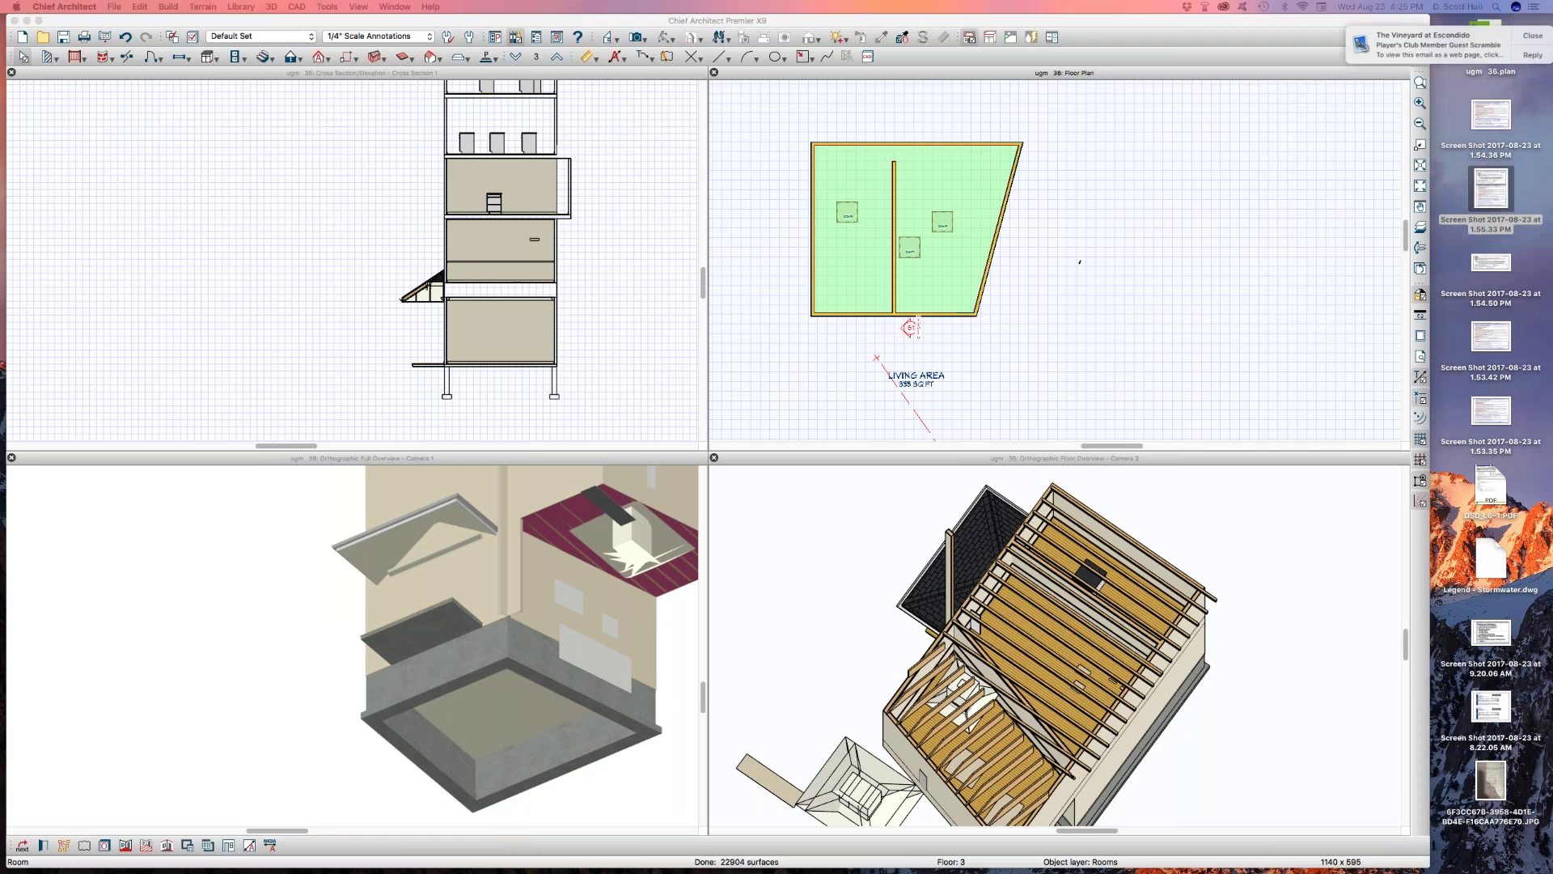
left_click(1518, 35)
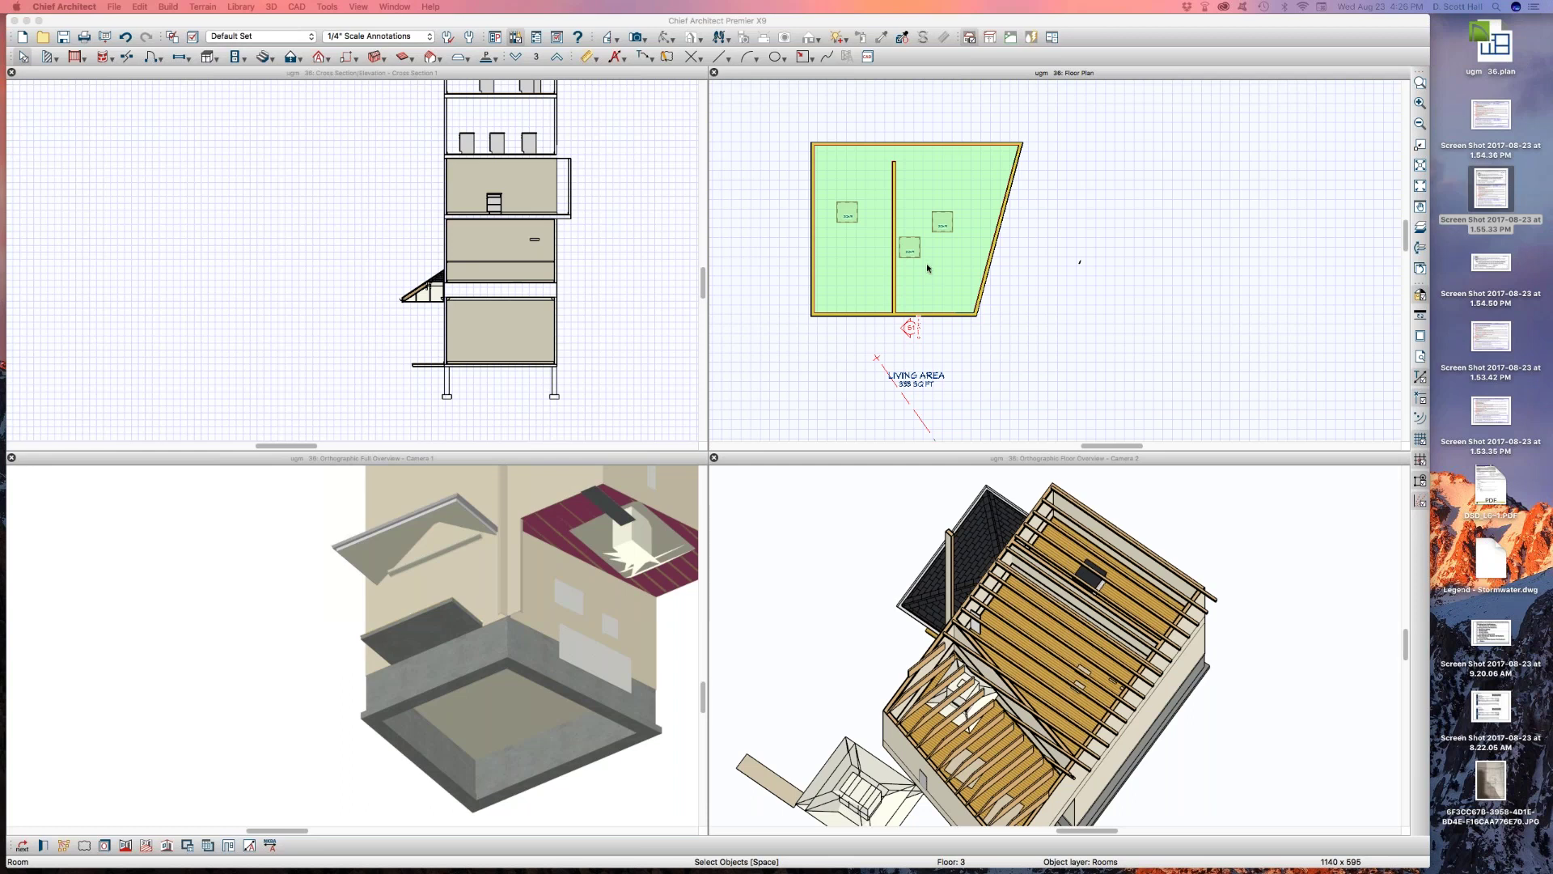
Try moving the upper exterior wall of the Floor 3 room outward, and undo the move
left_click(873, 178)
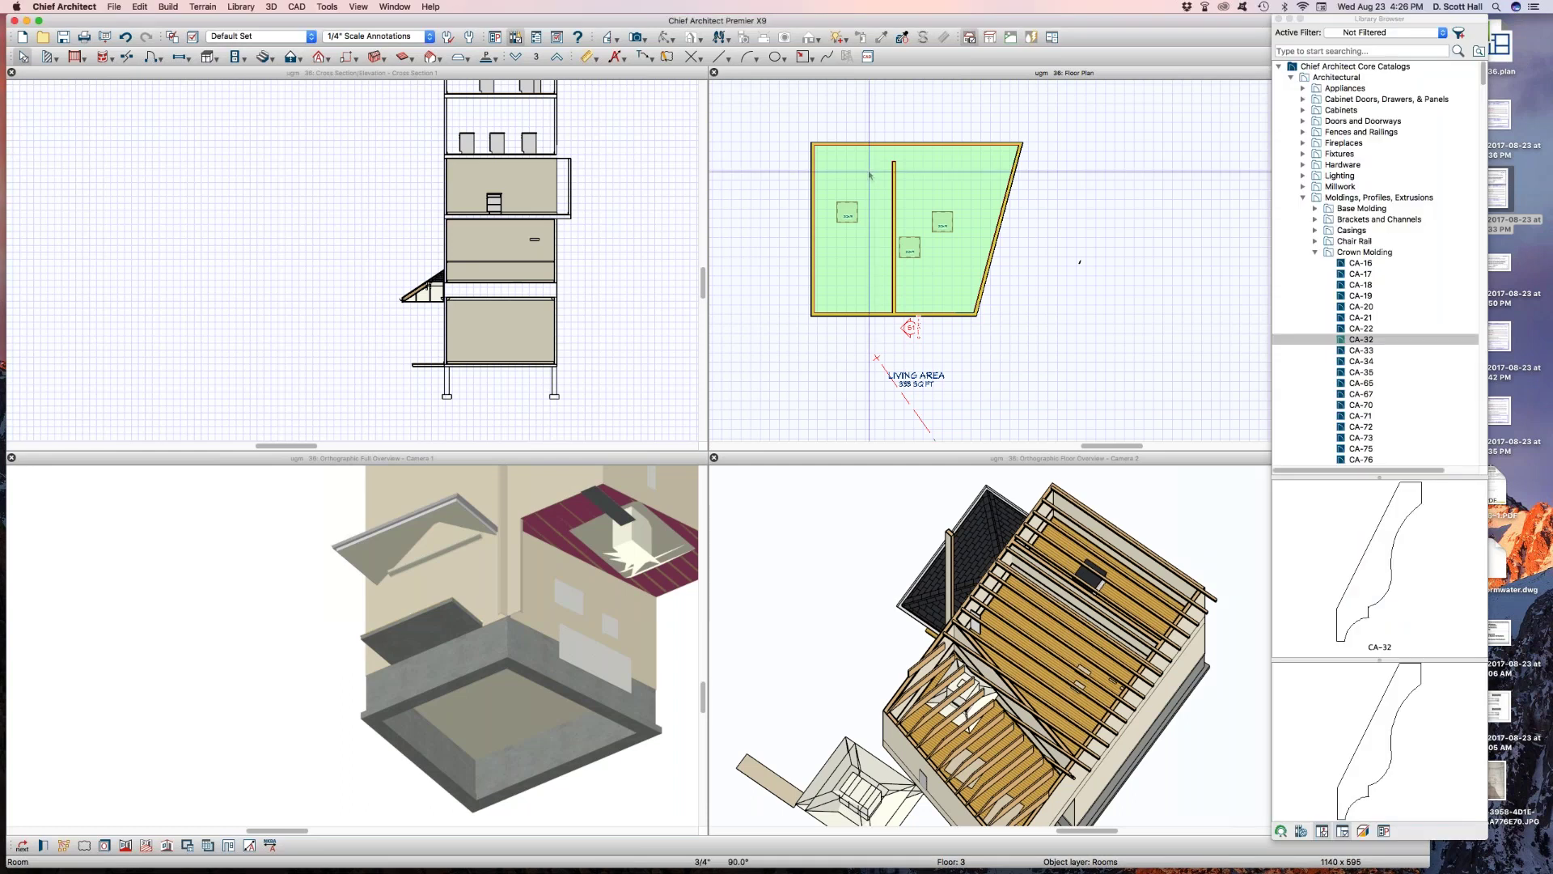
left_click(869, 143)
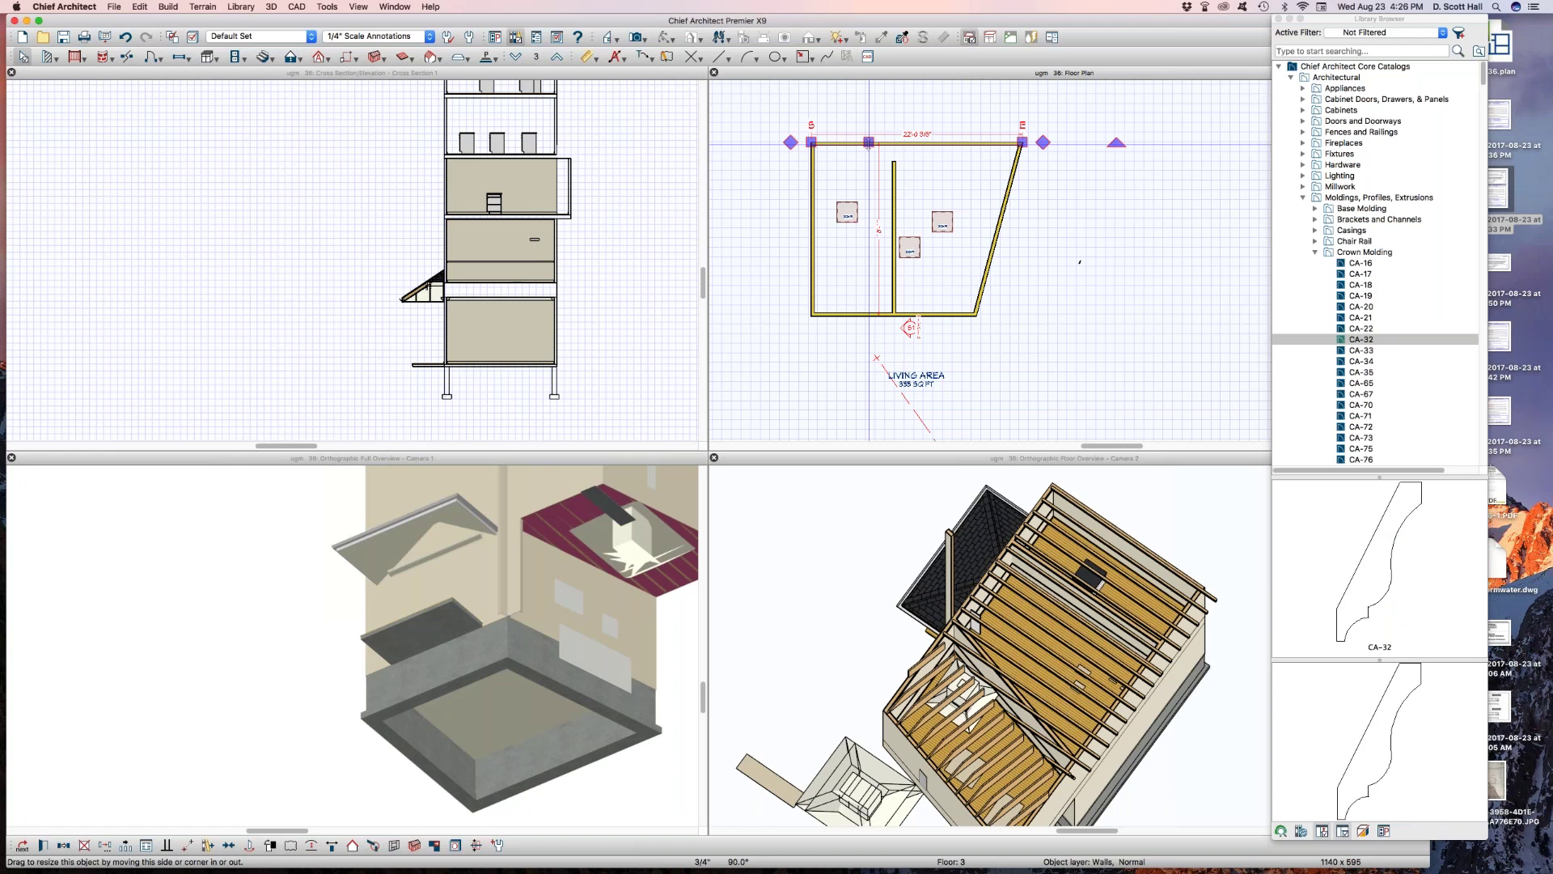
left_click_drag(869, 143, 869, 115)
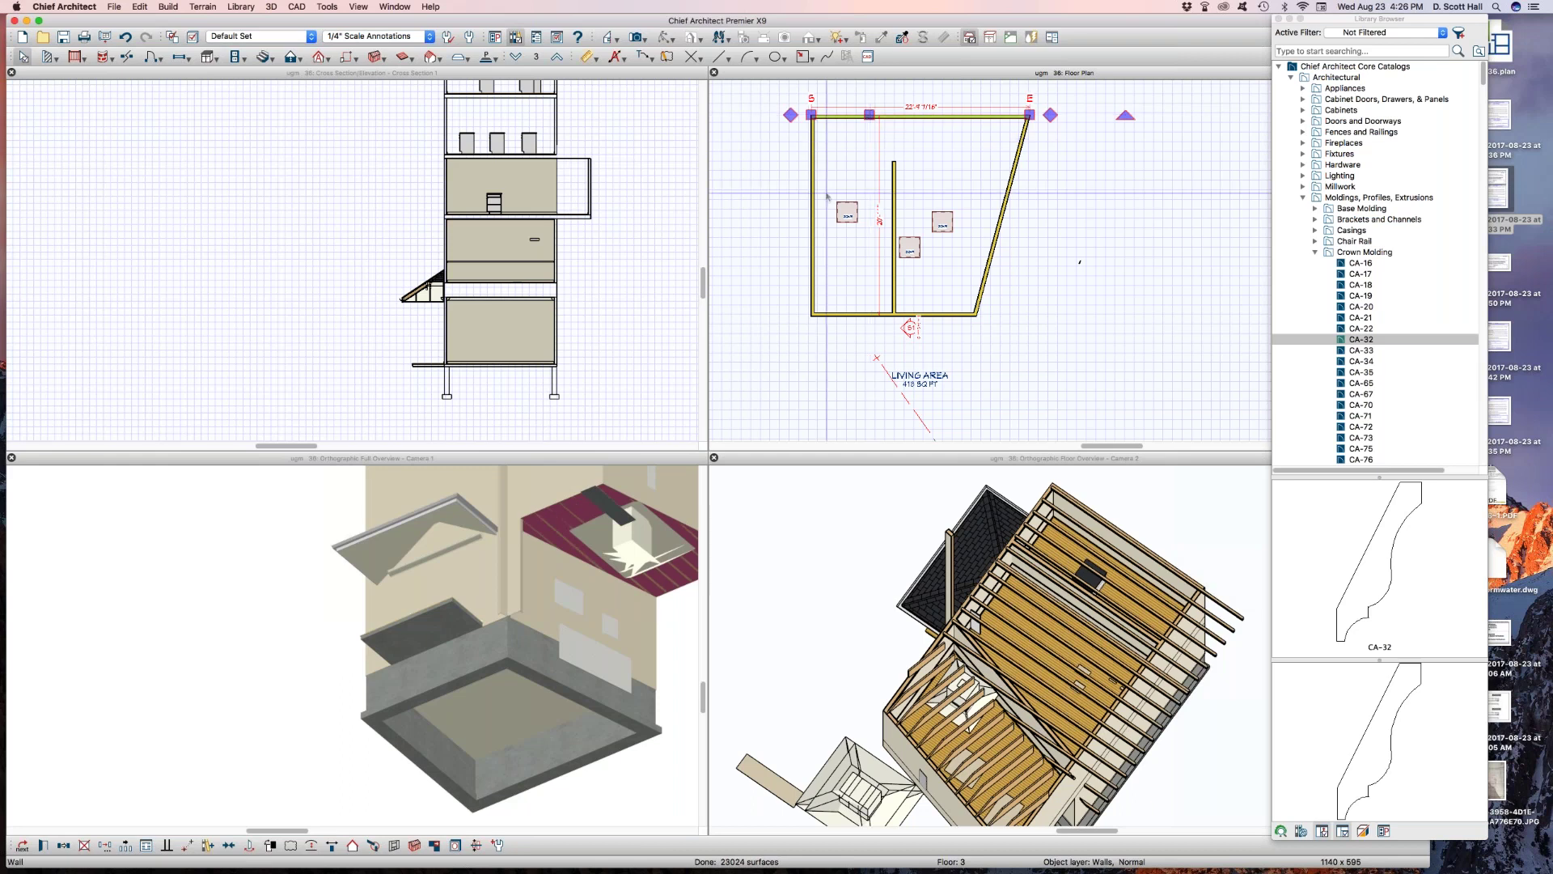
key("Escape")
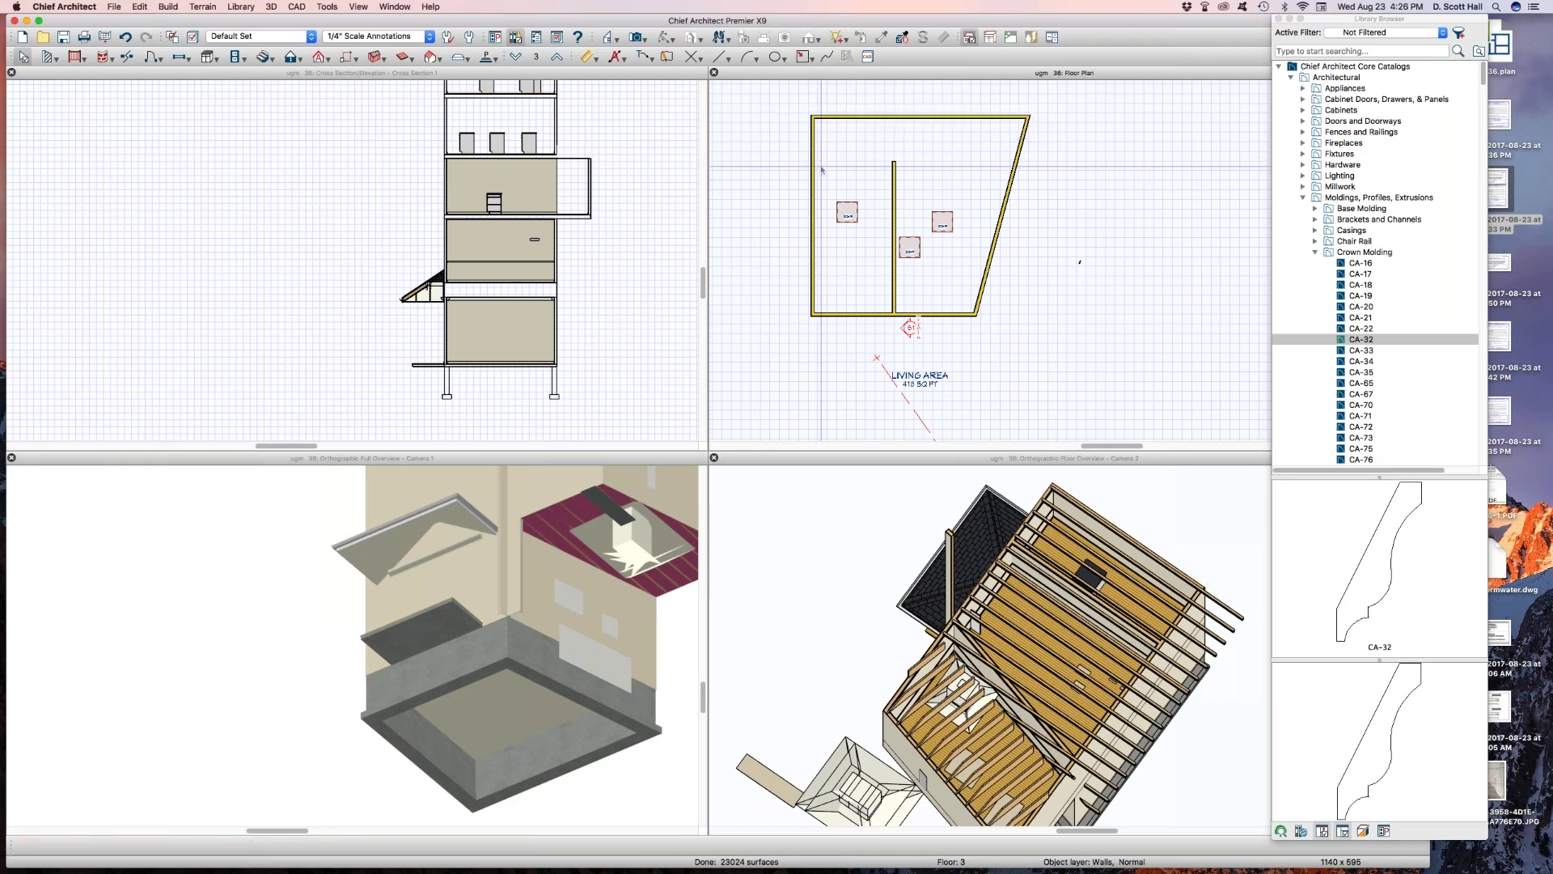
key("super+z")
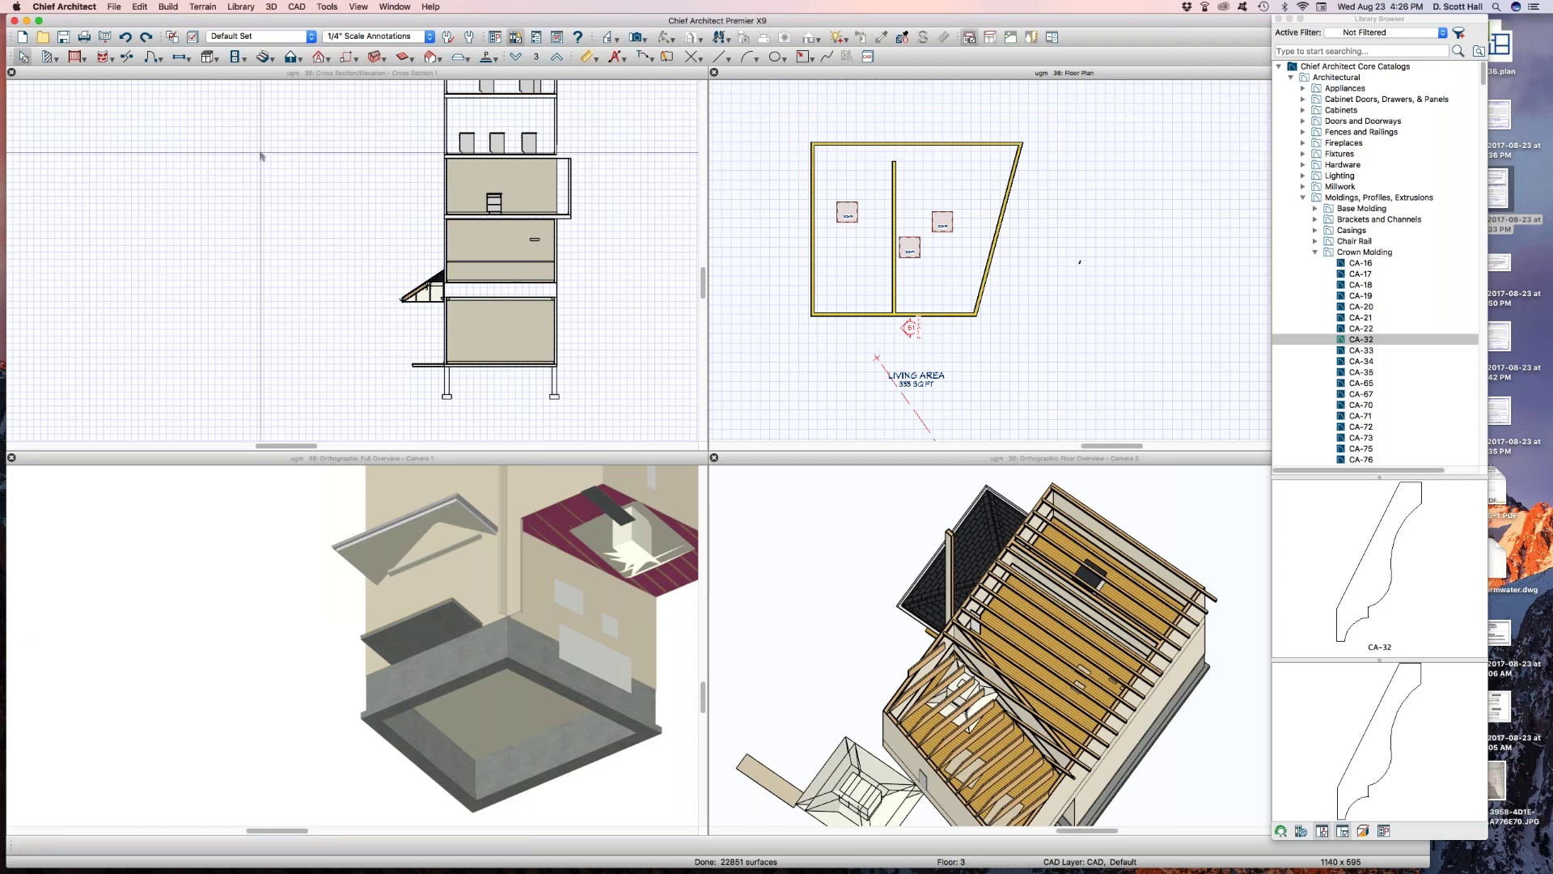
Open the Default Settings, look over the list of default categories, and close it without editing any
key("super+Tab")
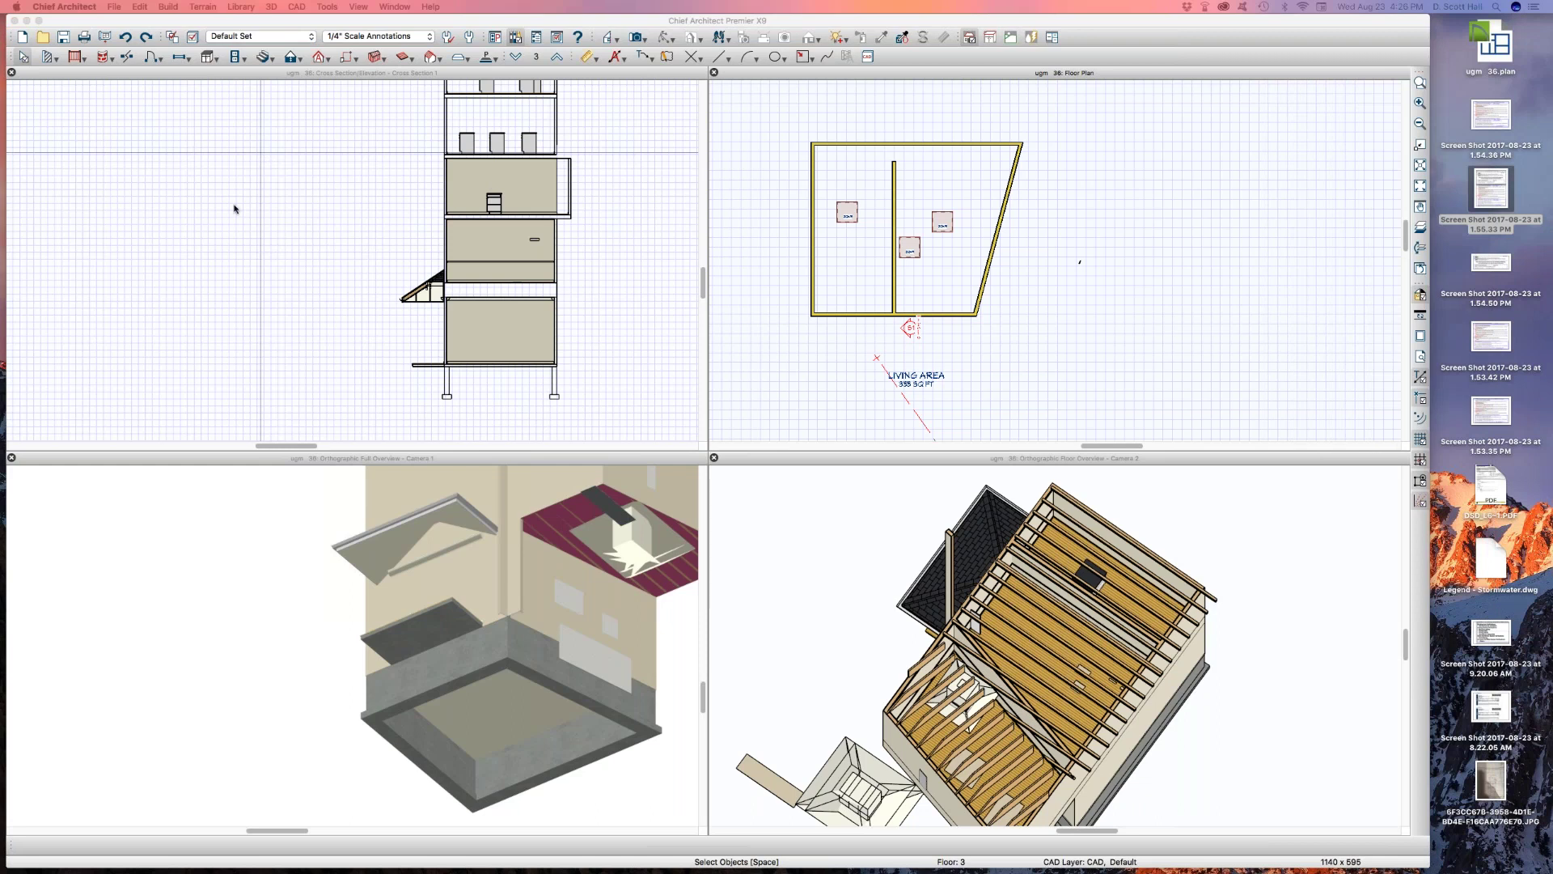
left_click(1060, 203)
key("d")
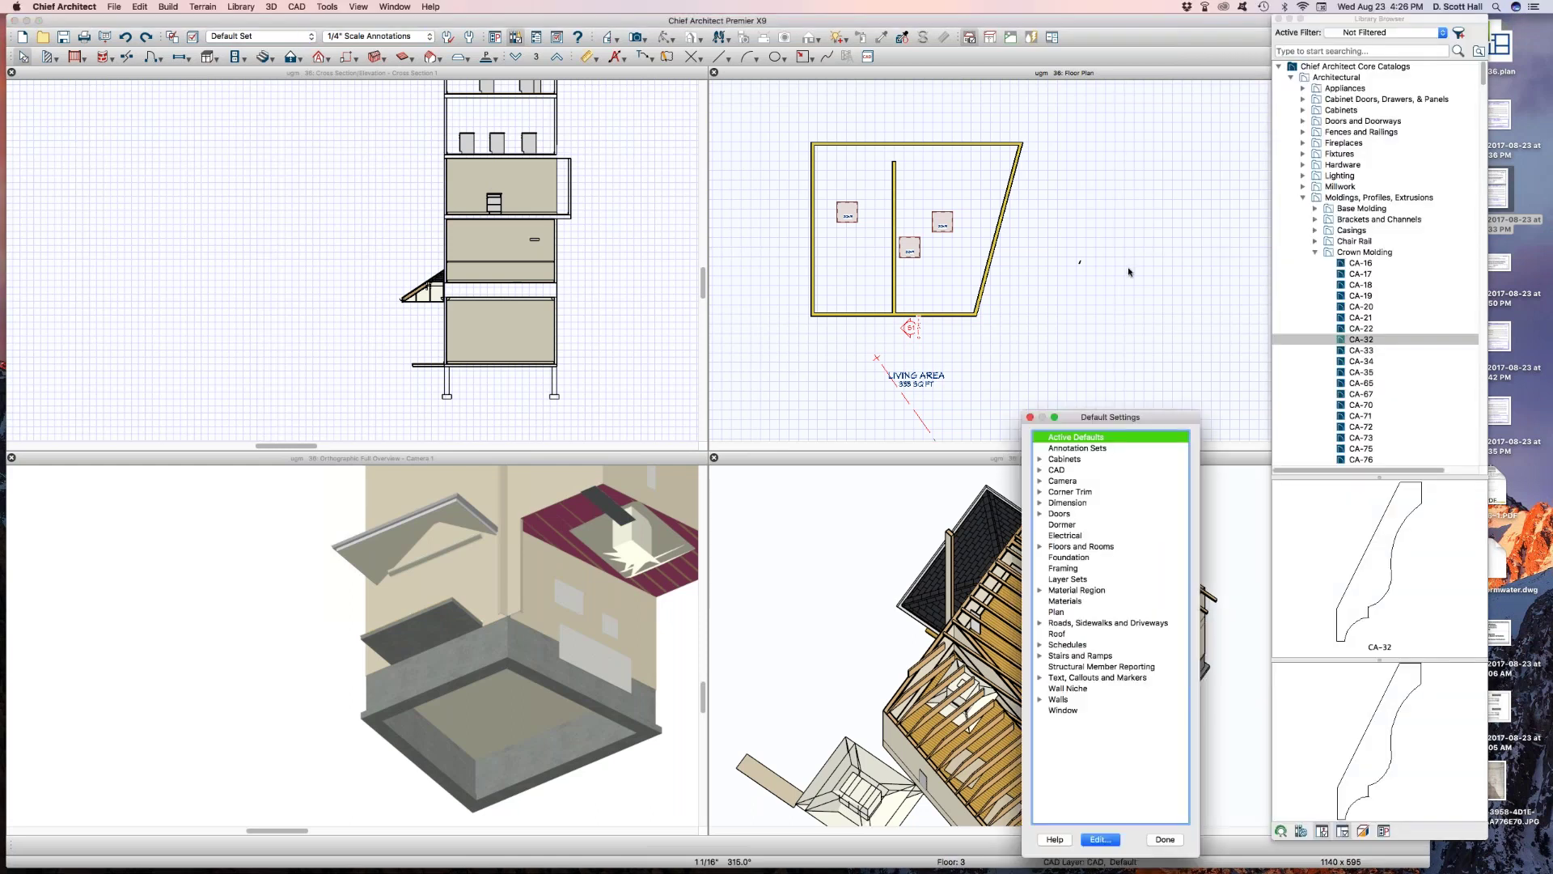
left_click_drag(1100, 415, 1417, 258)
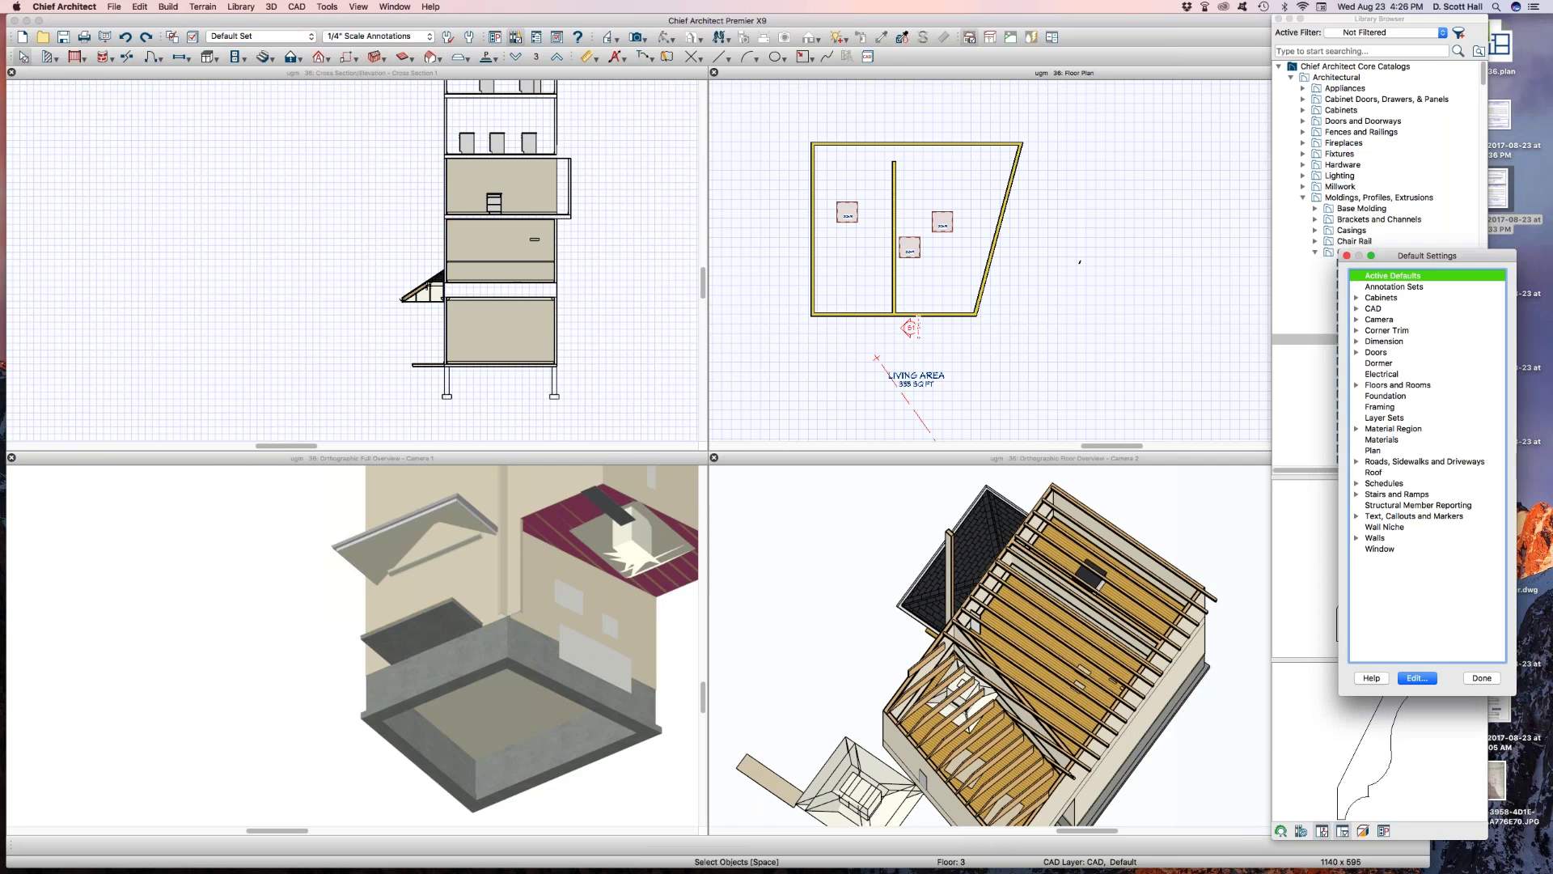
key("super+Tab")
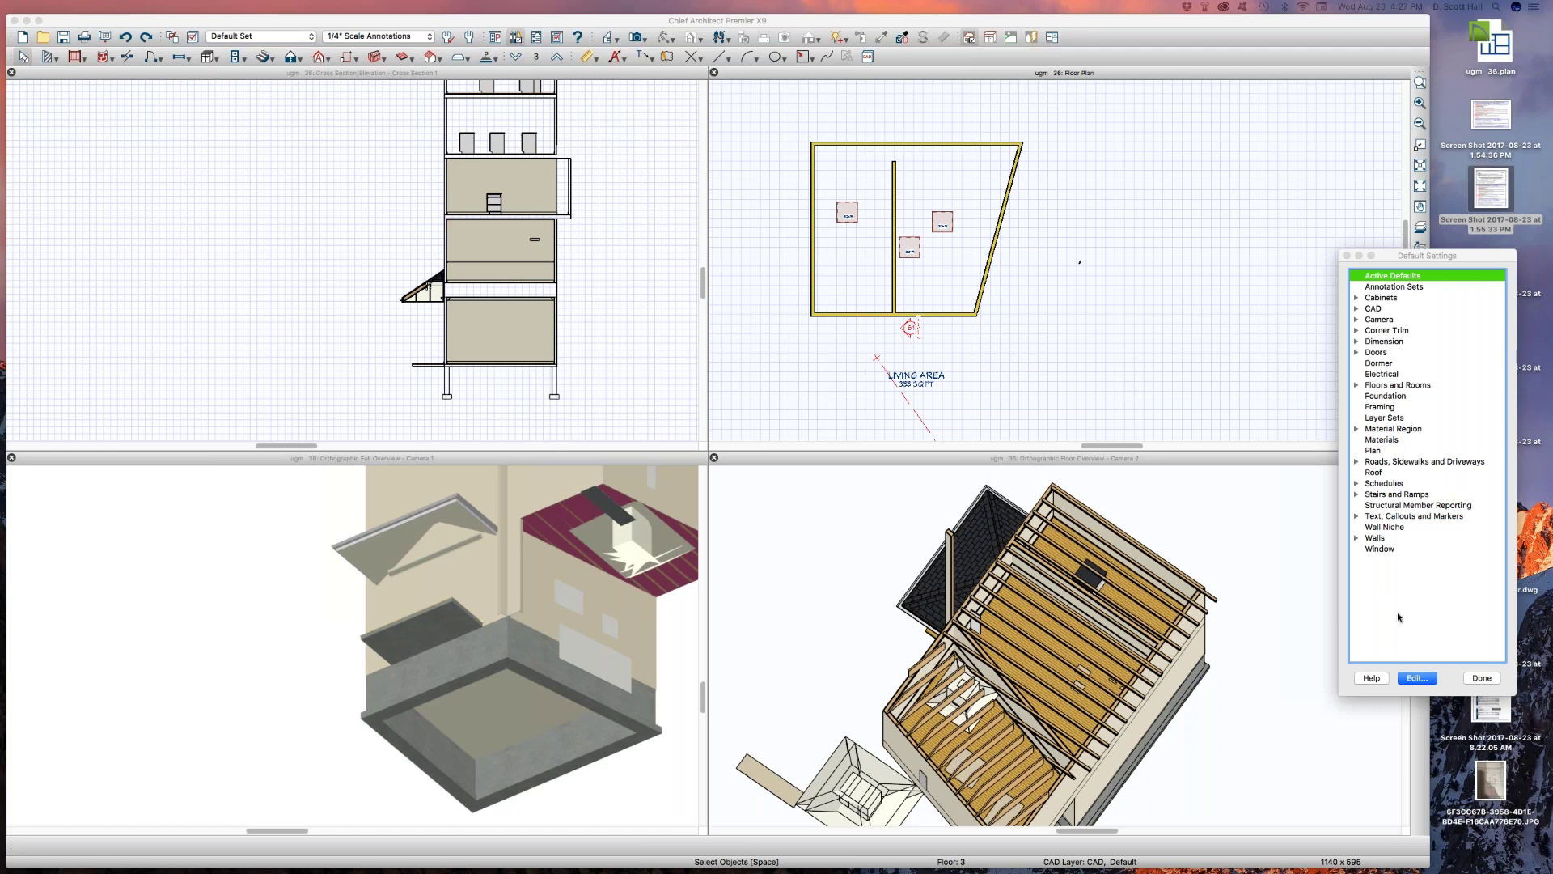
left_click(1482, 678)
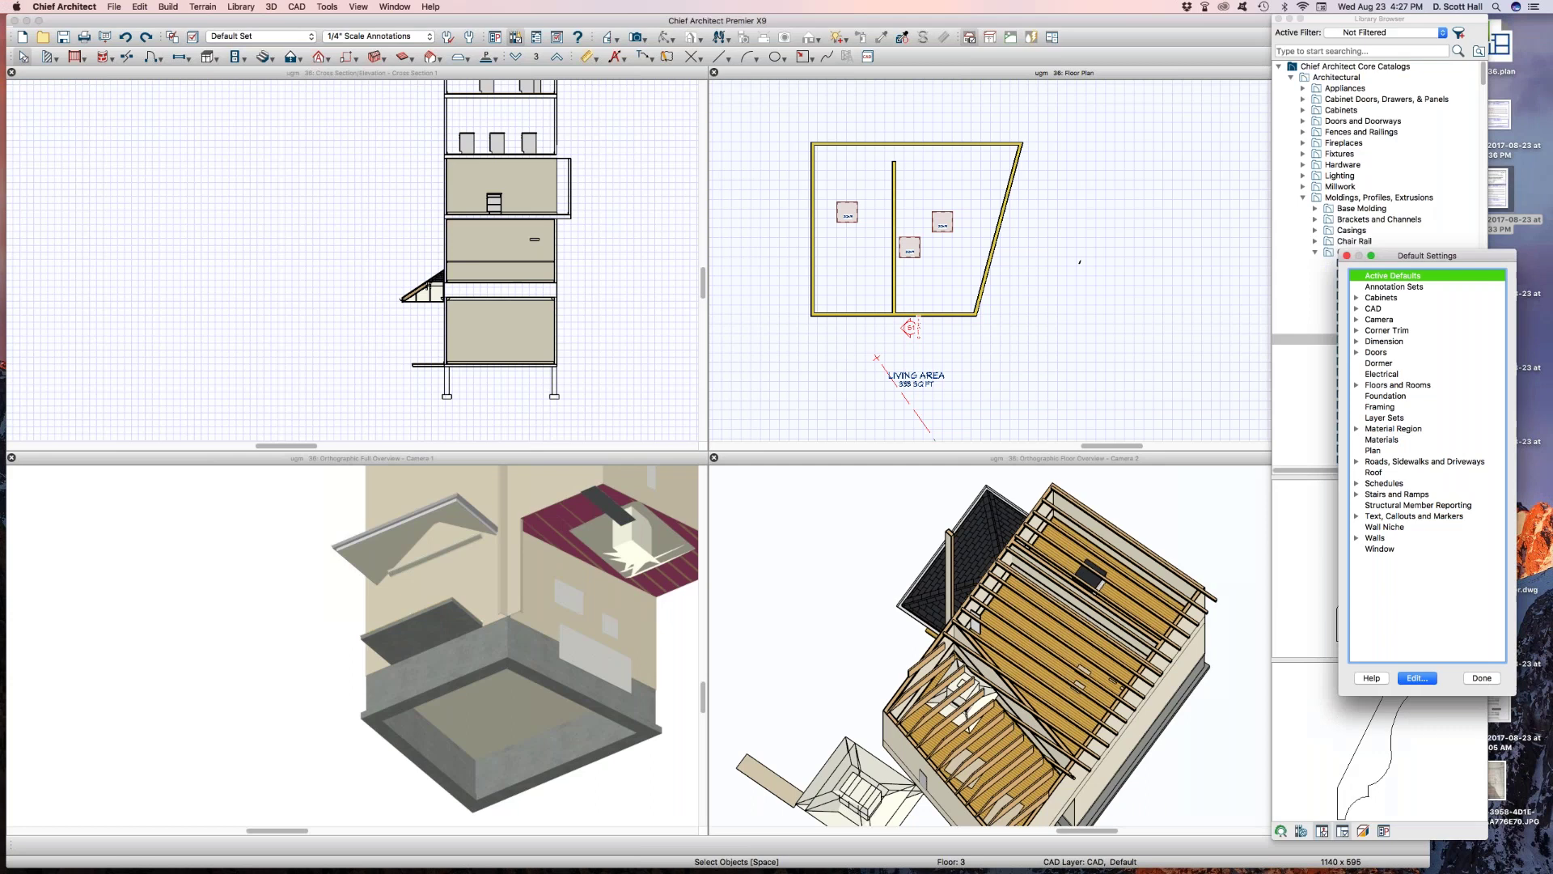
Close the library browser and all open views of the plan
left_click(833, 530)
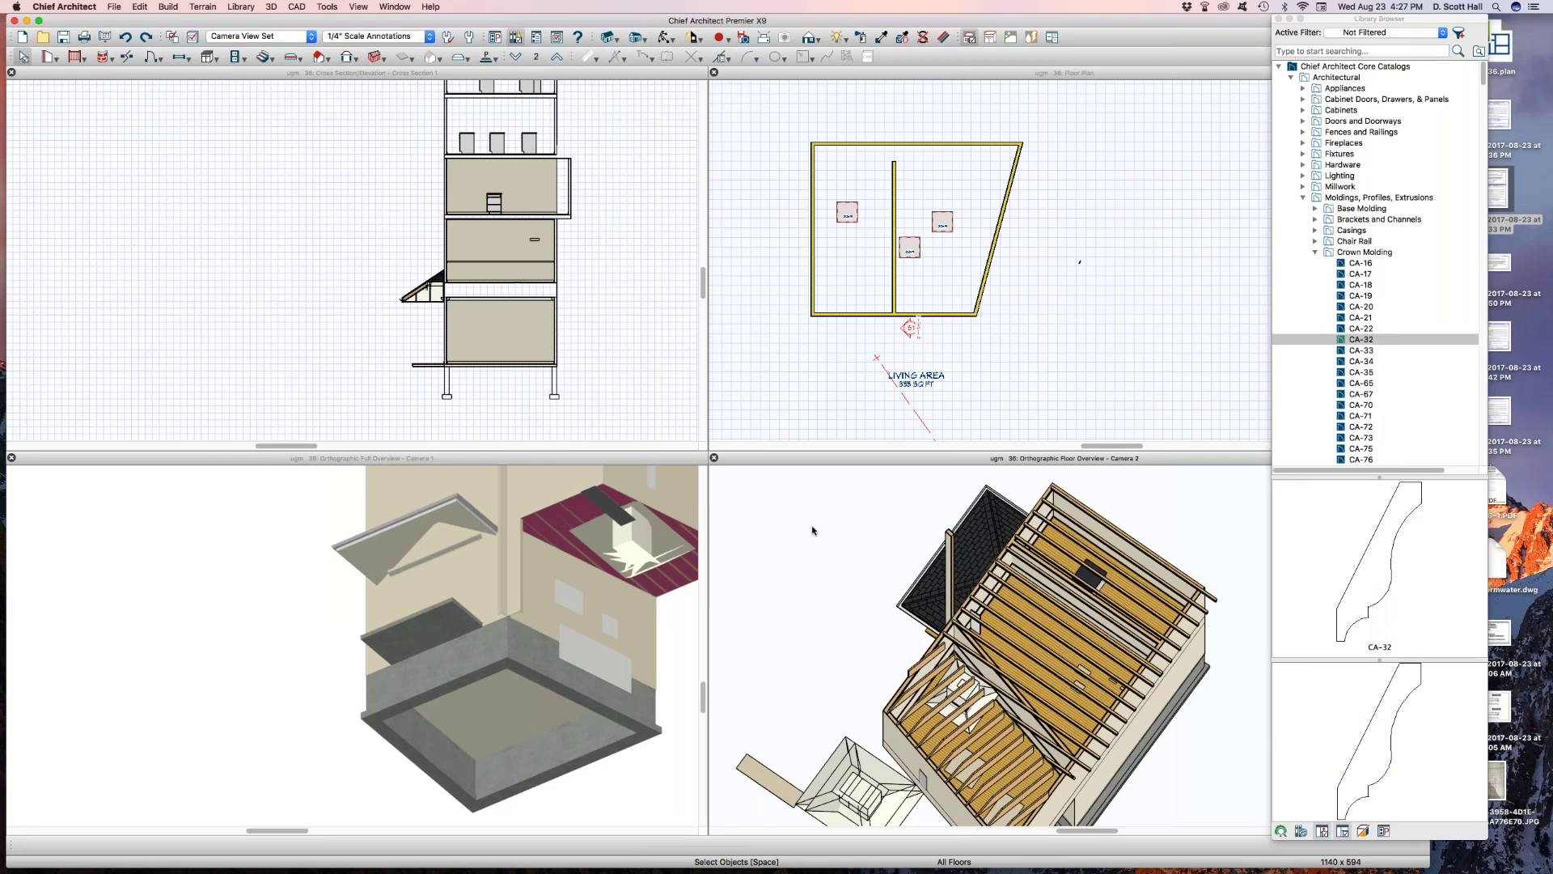
key("super+l")
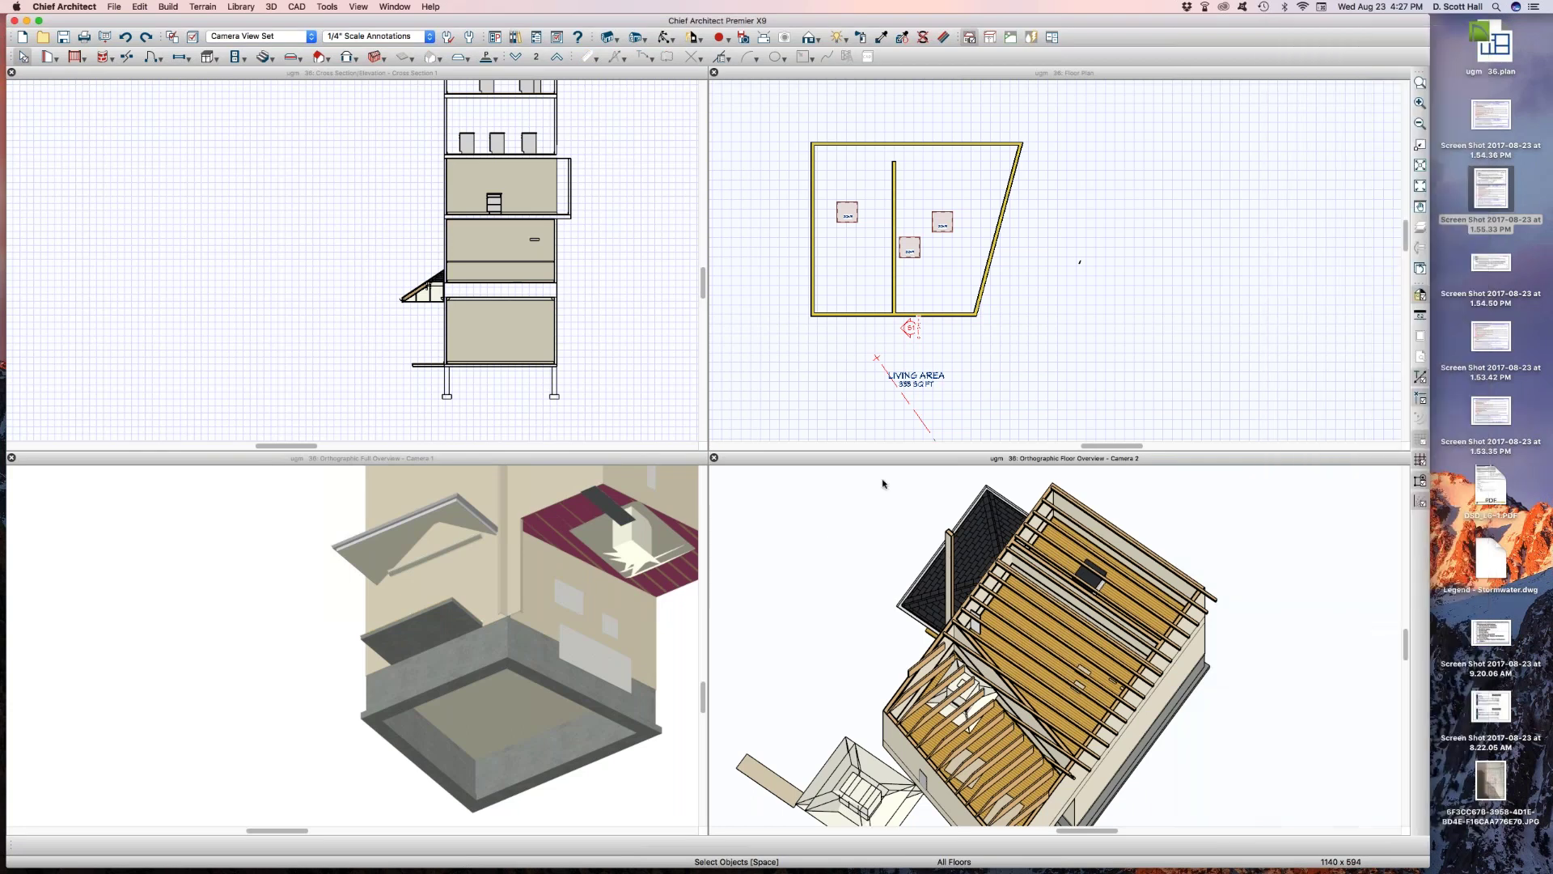
left_click(1146, 346)
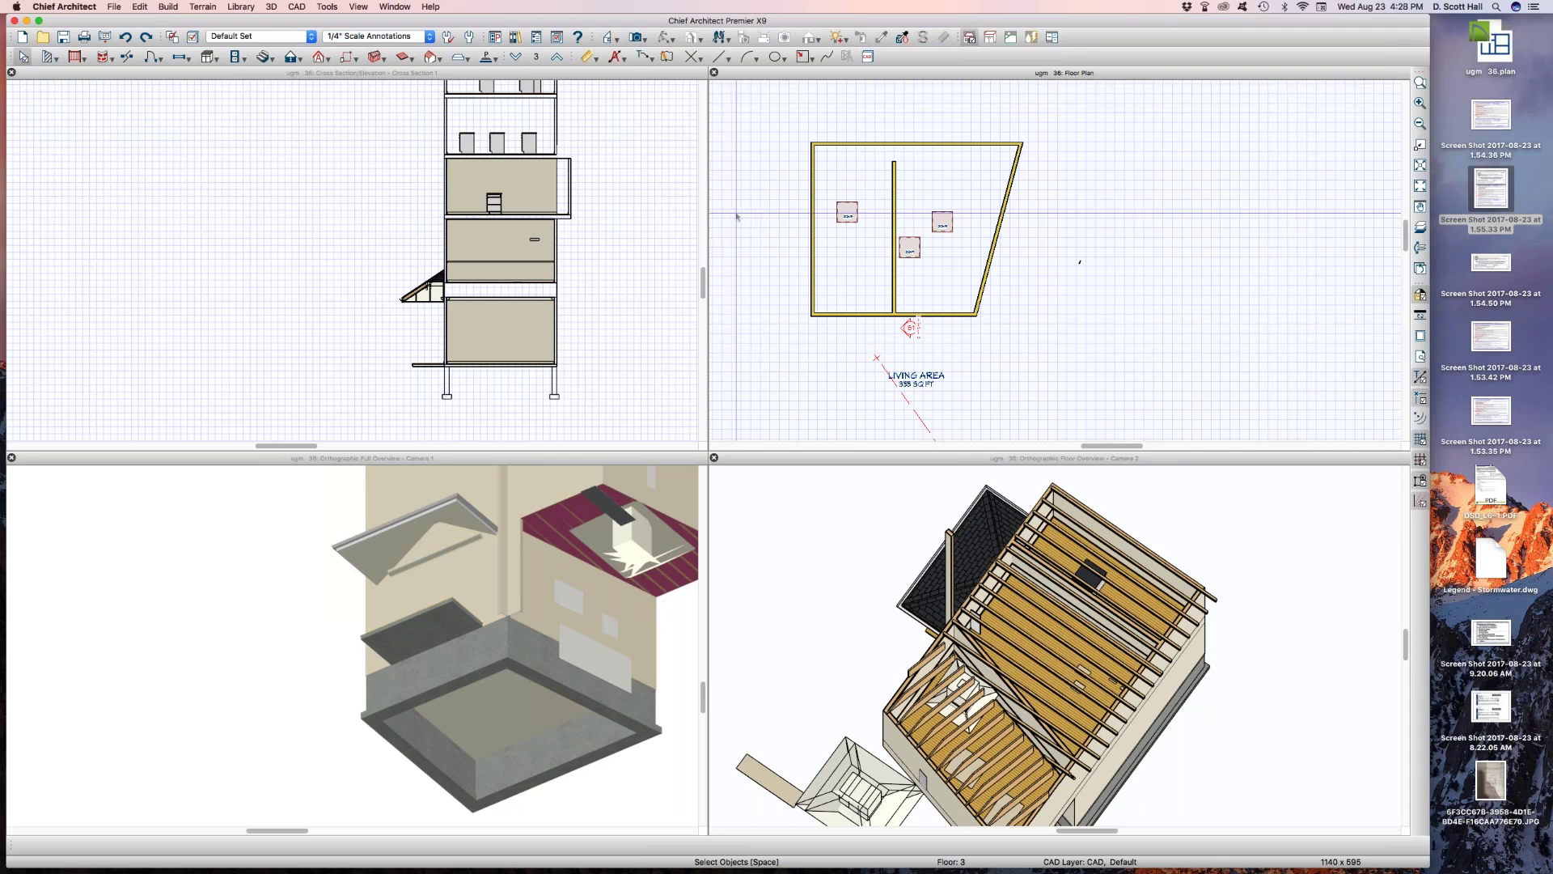
left_click(275, 265)
key("super+w")
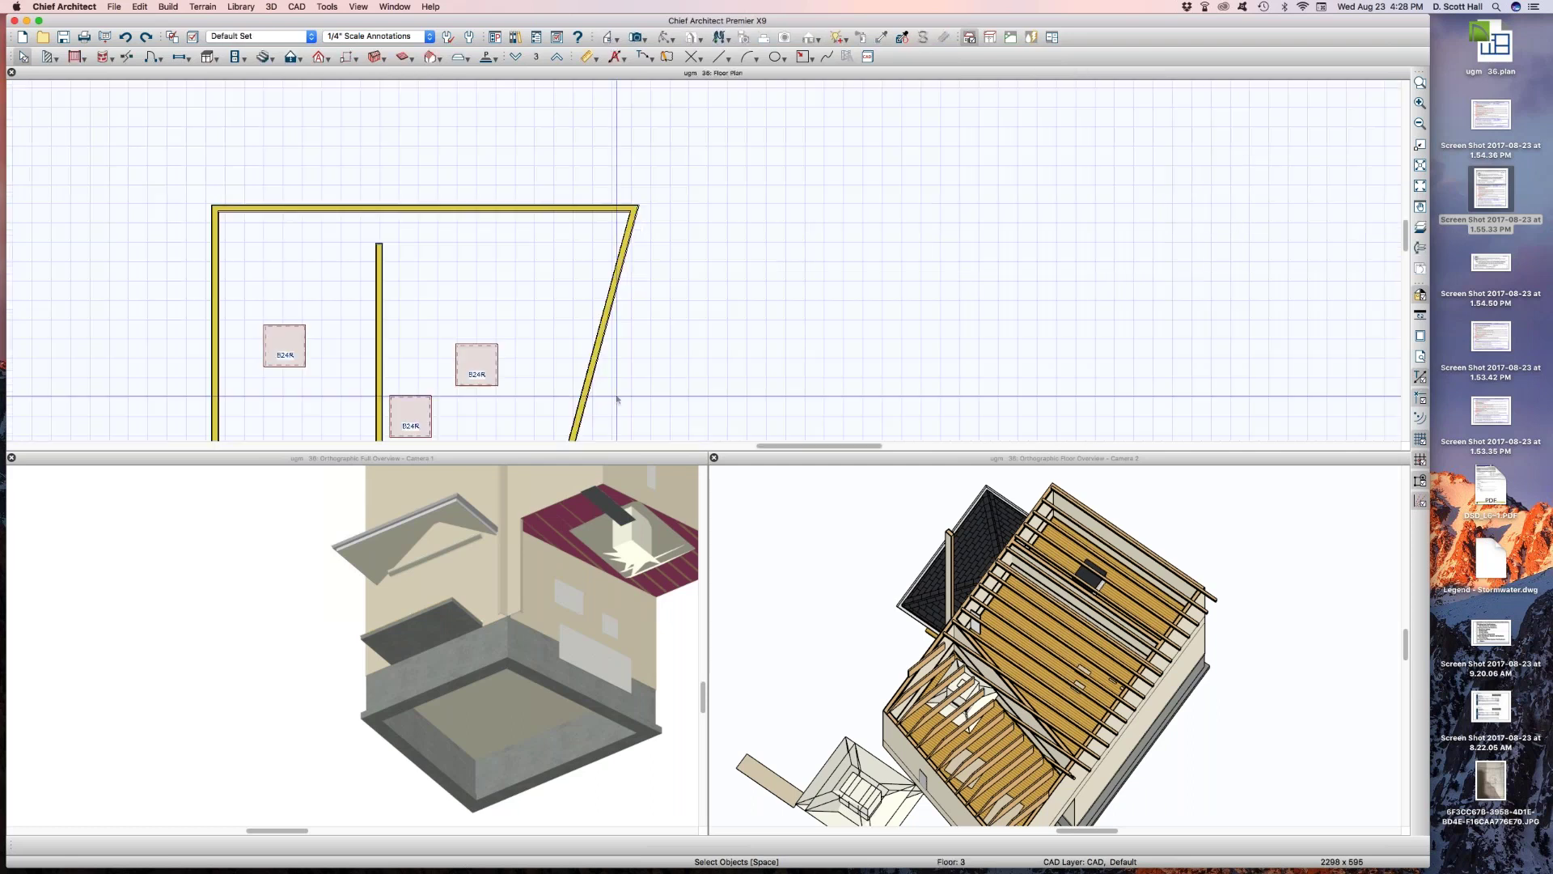
key("super+w")
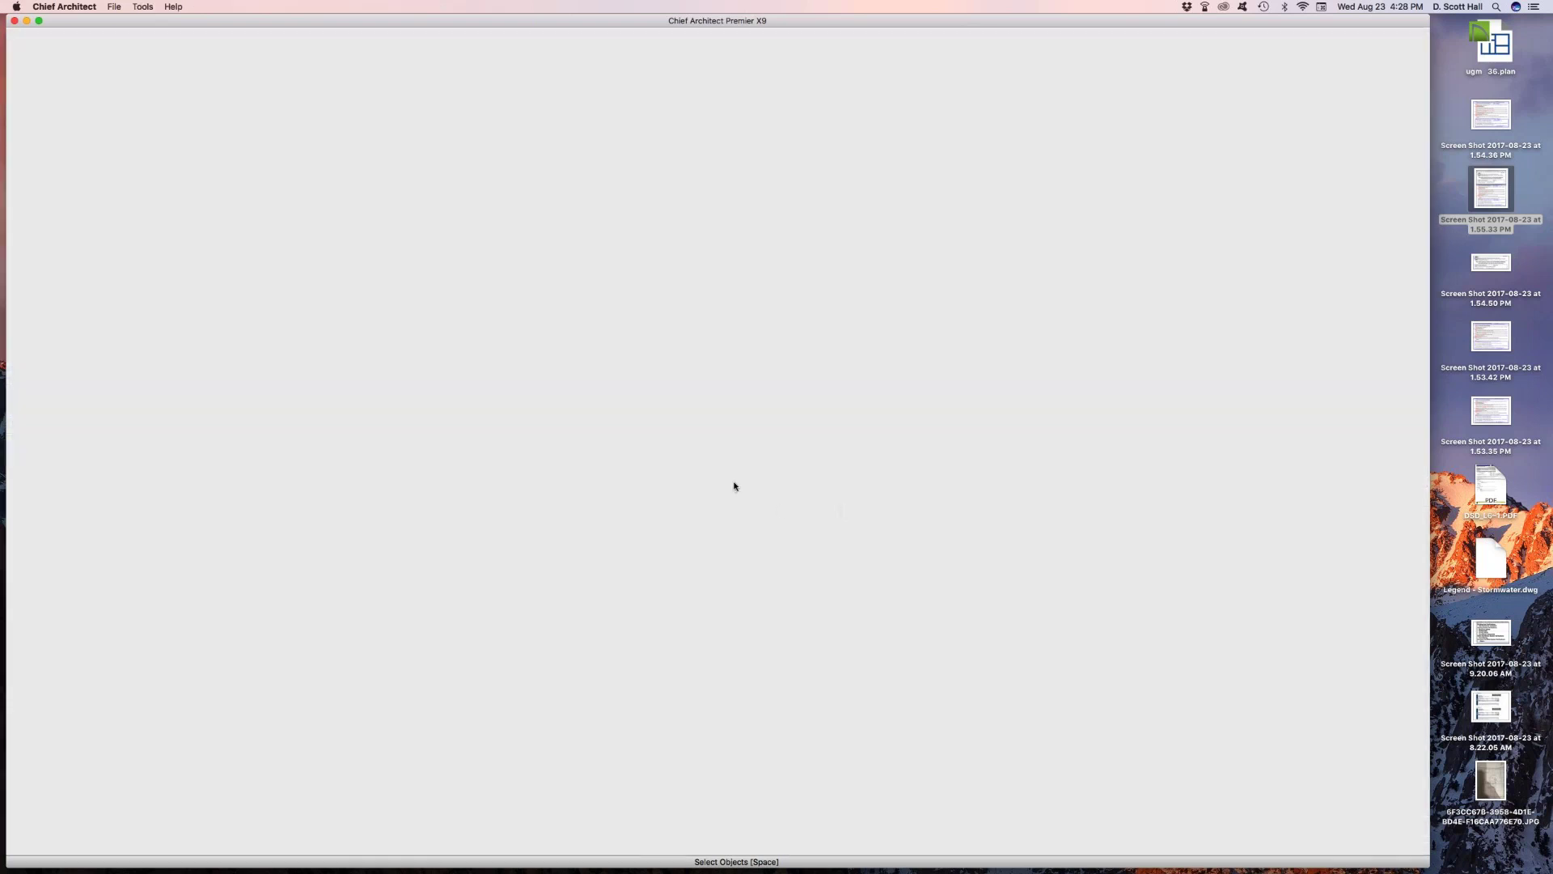